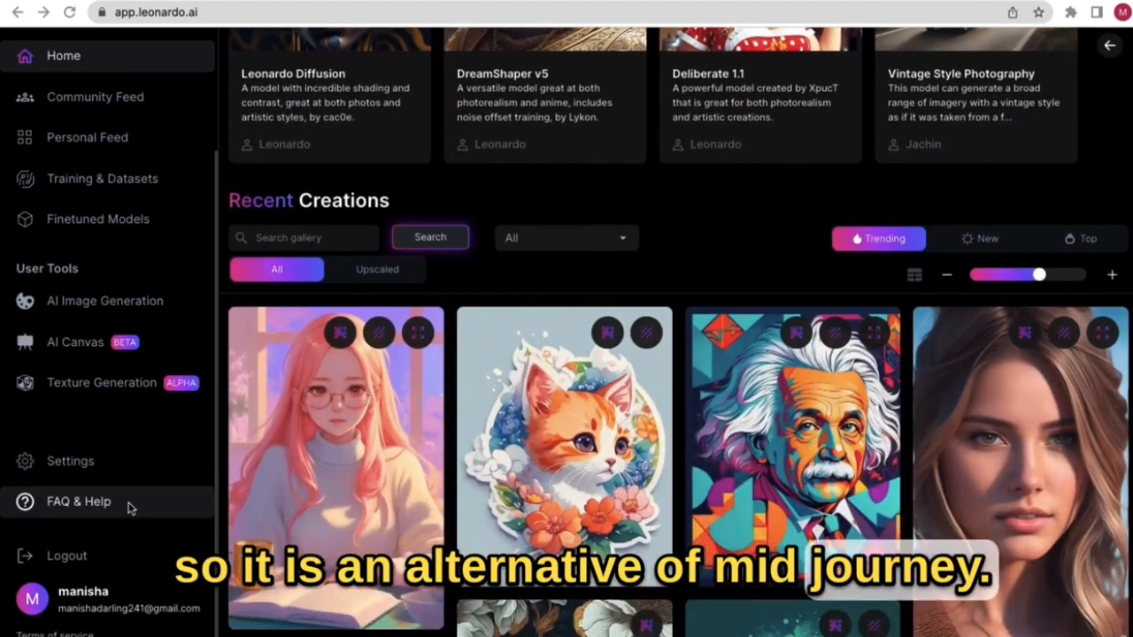
- Browse Home's Recent Creations and Featured Models, then open the Personal Feed of lightning and emoji images
scroll(336, 425, down, 3)
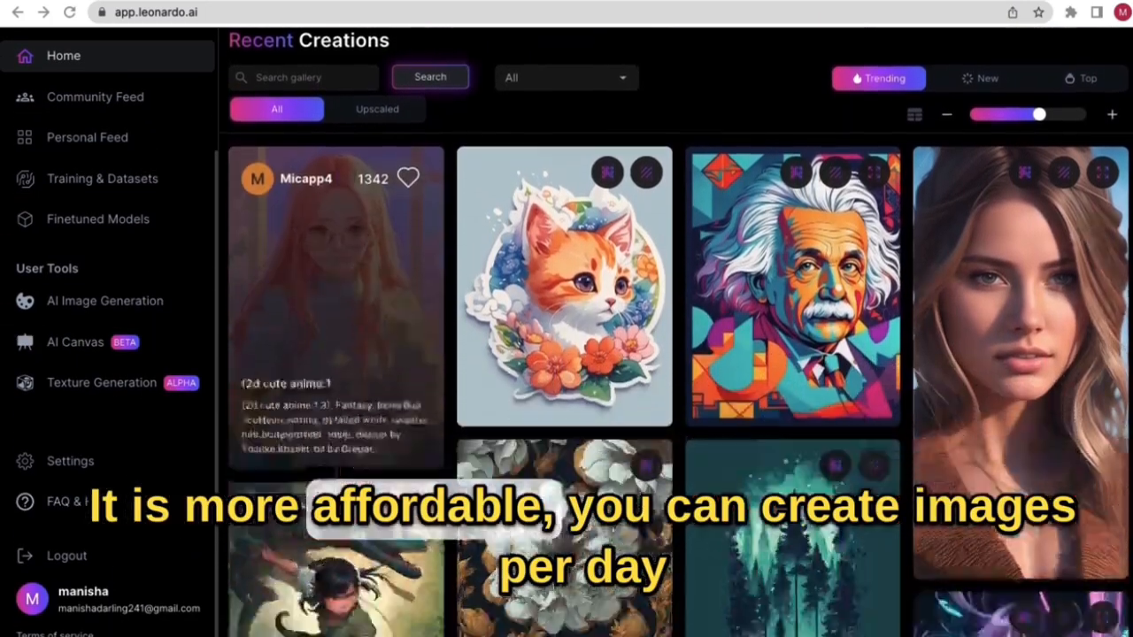
scroll(567, 381, down, 6)
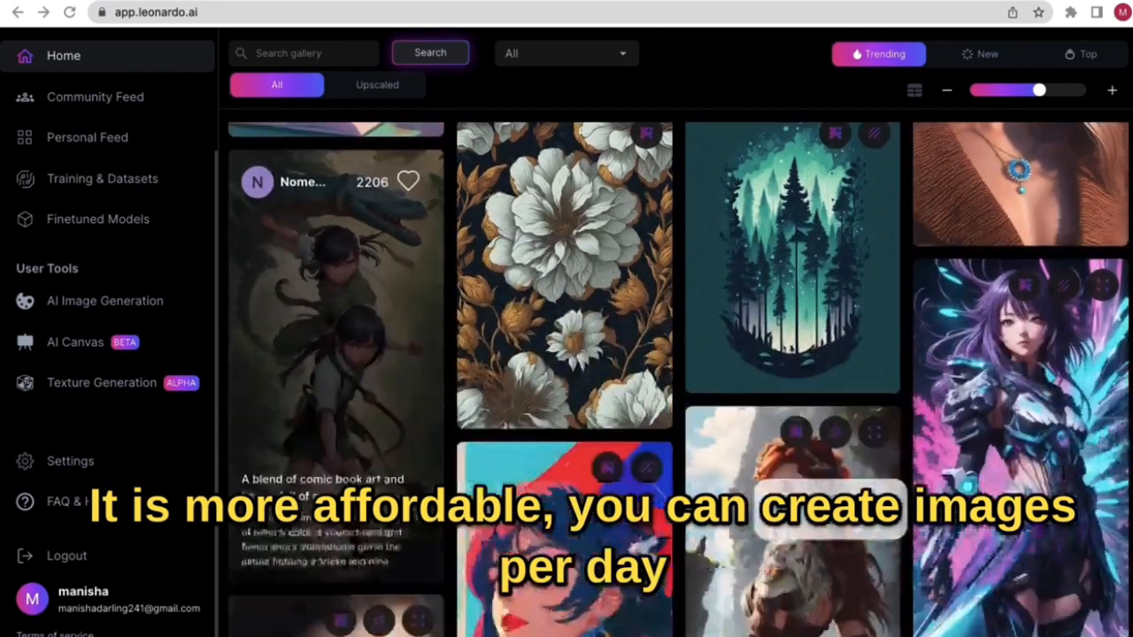
scroll(409, 502, down, 2)
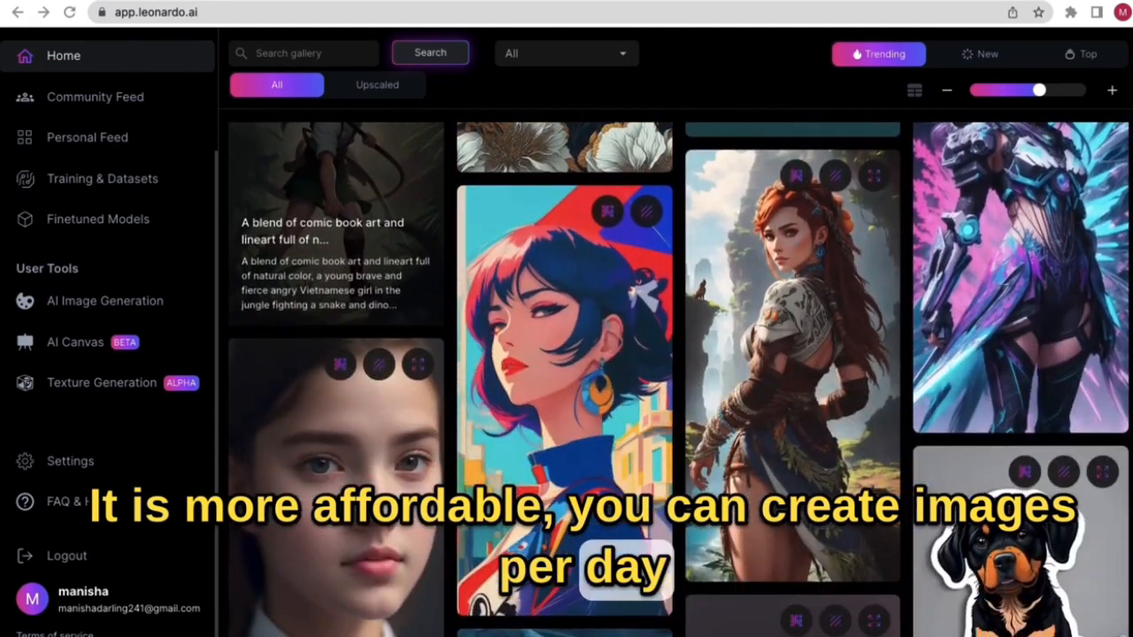
scroll(408, 502, down, 4)
scroll(409, 502, down, 8)
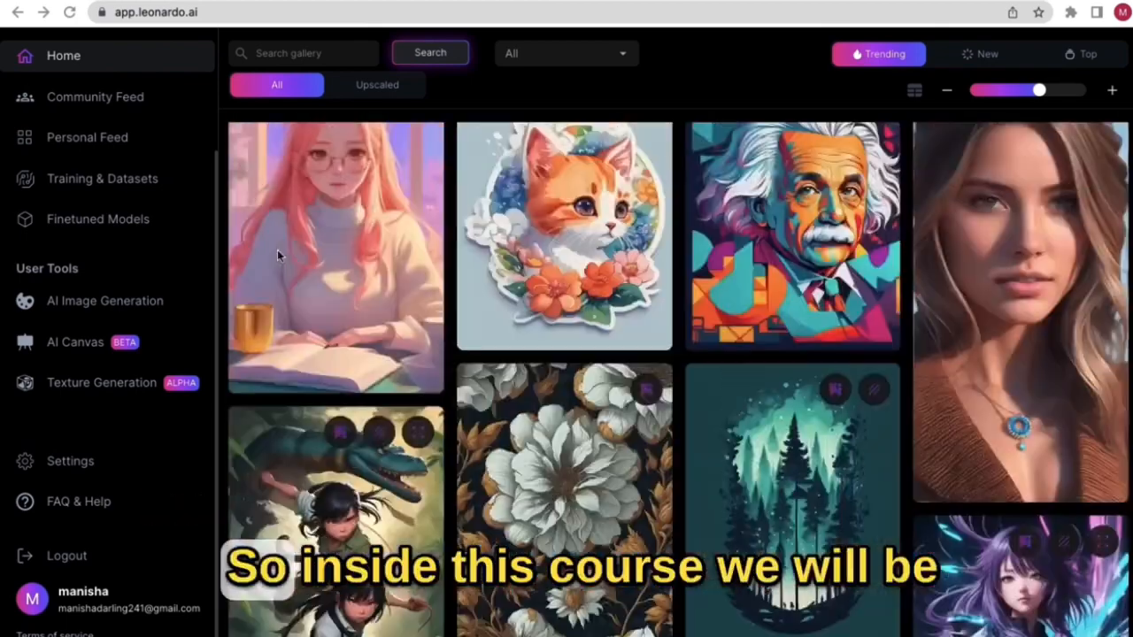
scroll(95, 137, up, 2)
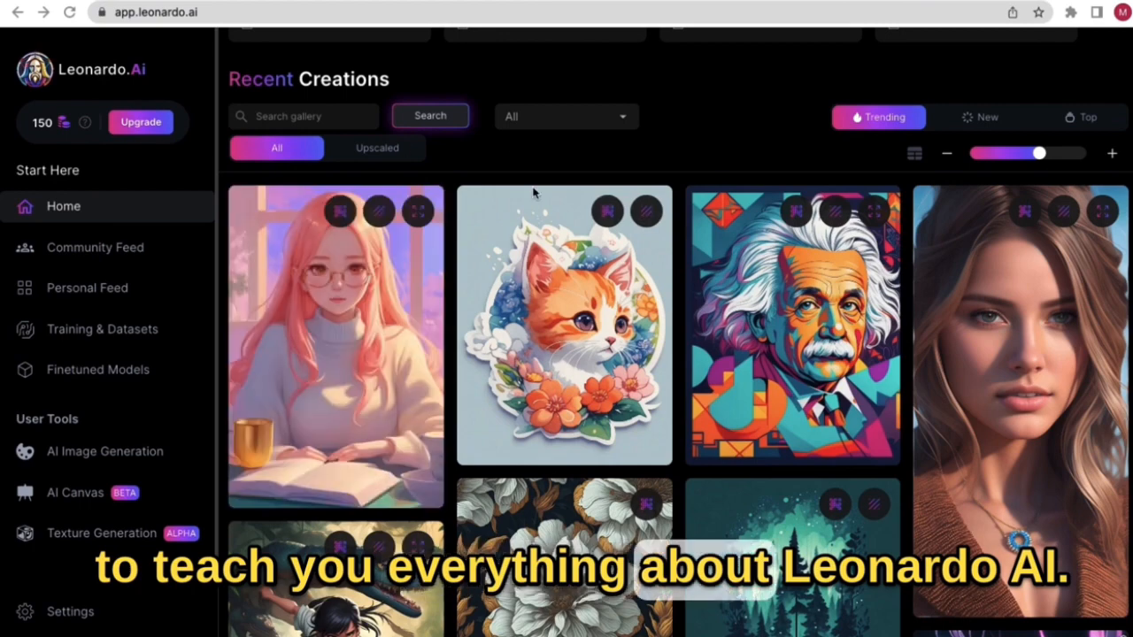
scroll(781, 122, up, 4)
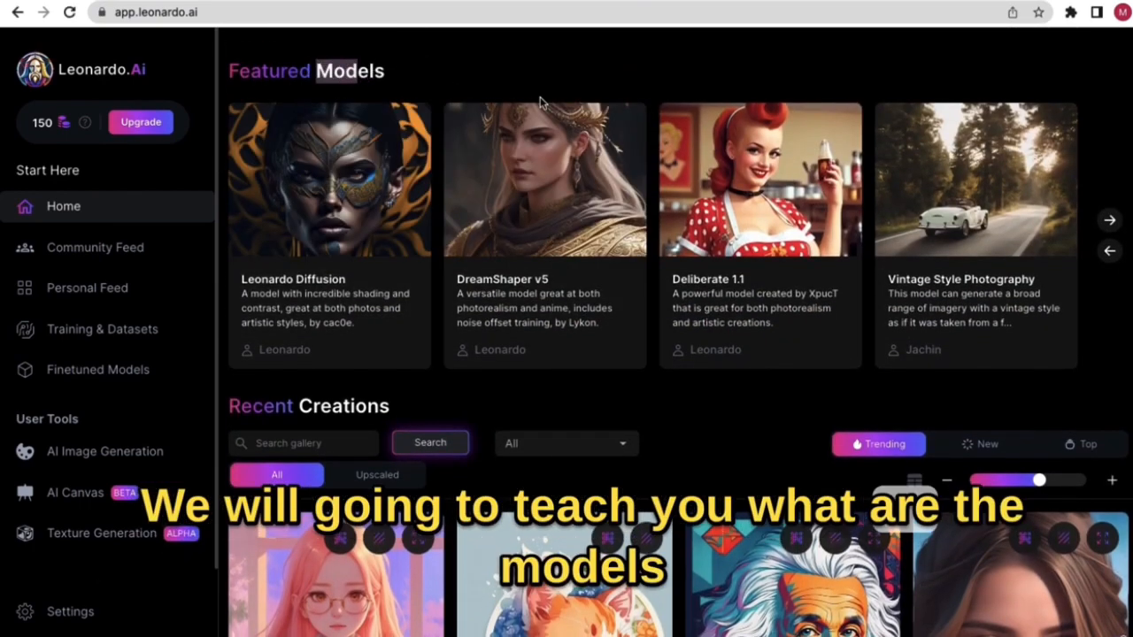
click(1108, 219)
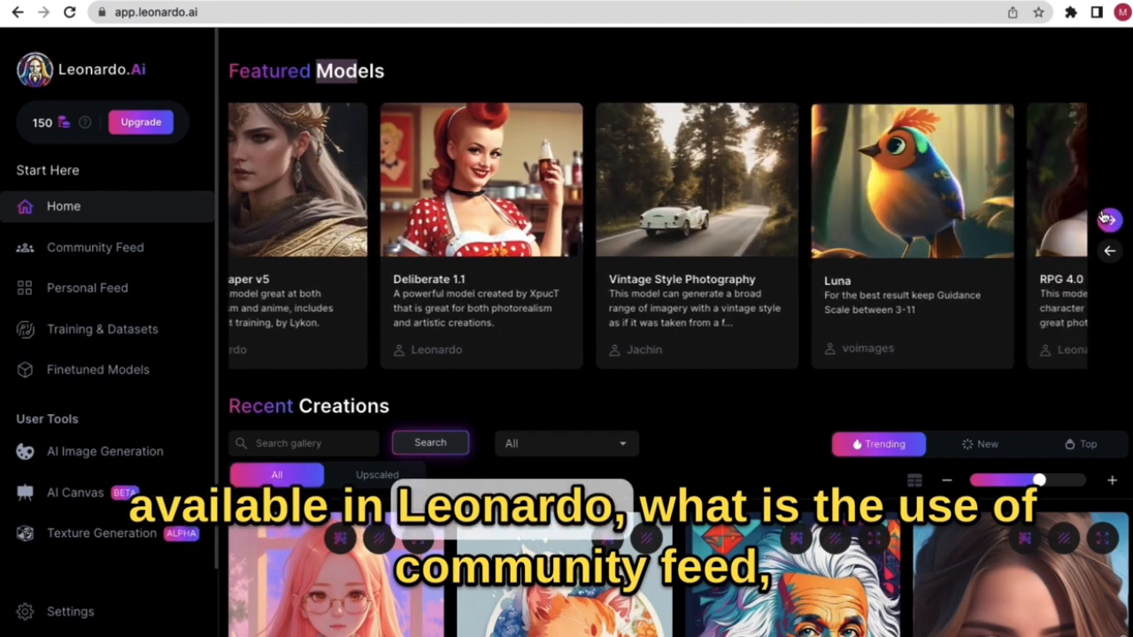
click(175, 255)
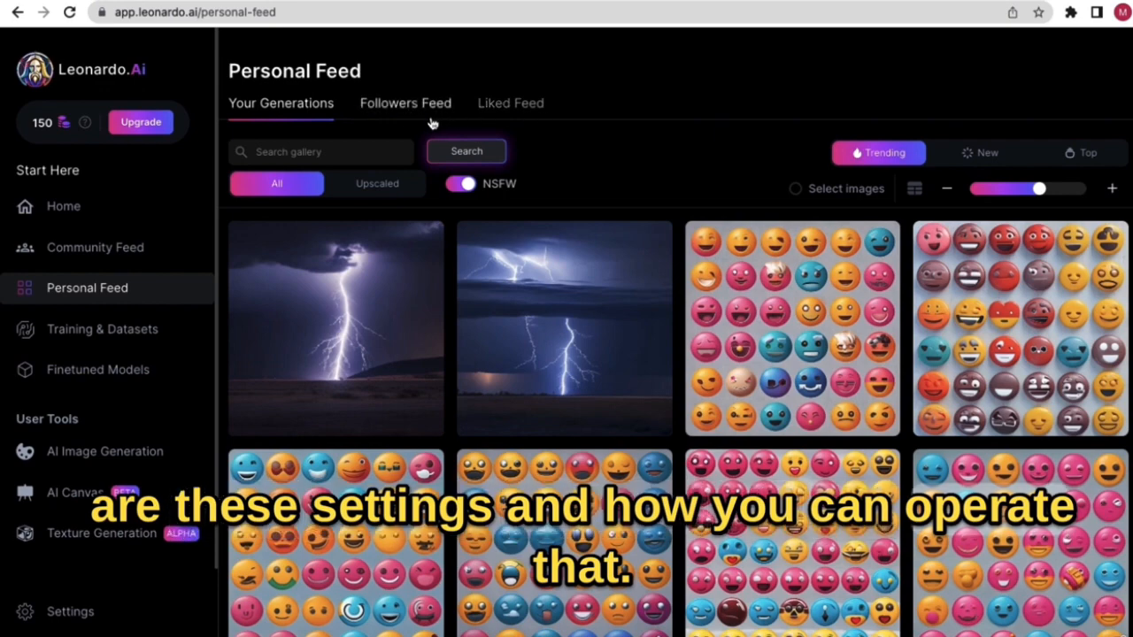
- Find the Pixel Art model under Finetuned Models and generate with it, instance prompt 'pixel art'
click(128, 343)
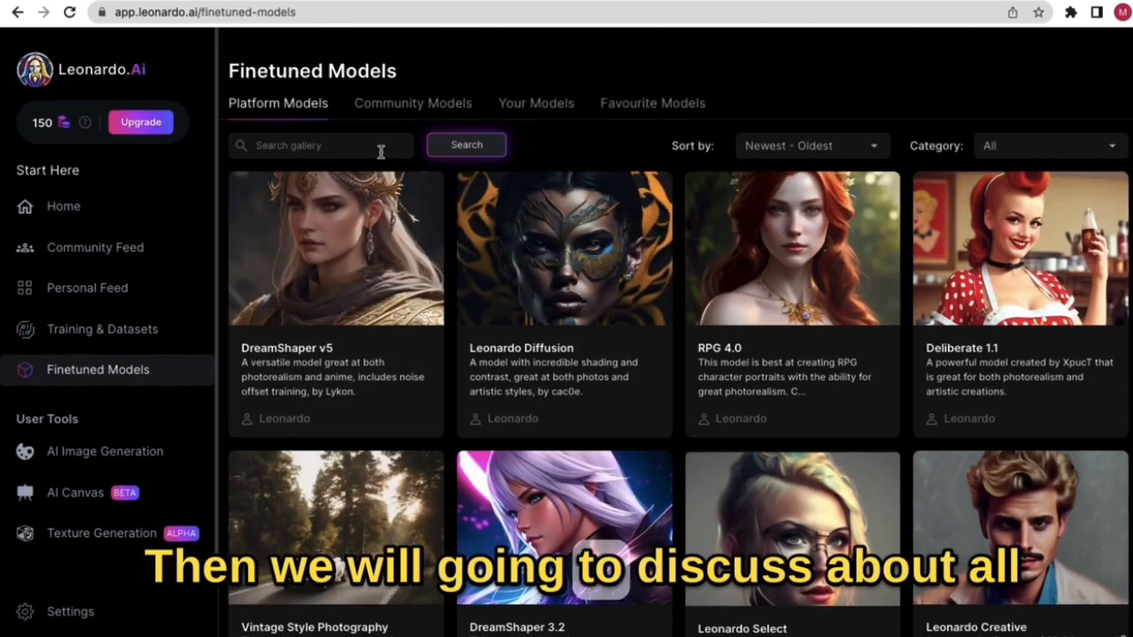
scroll(519, 408, down, 1)
scroll(519, 403, down, 5)
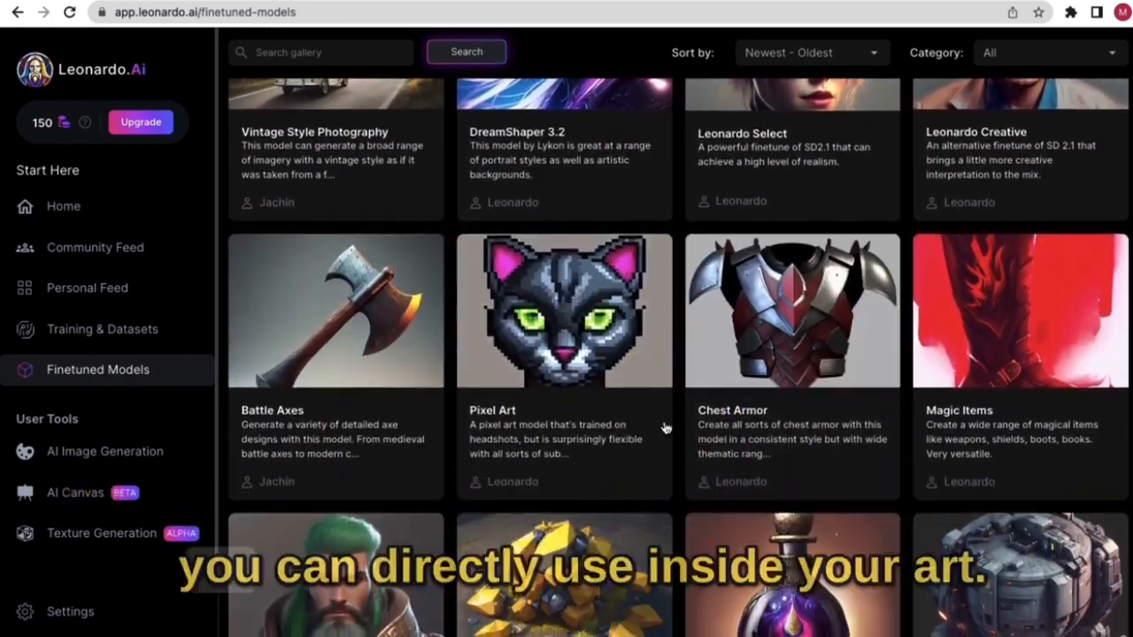
click(620, 353)
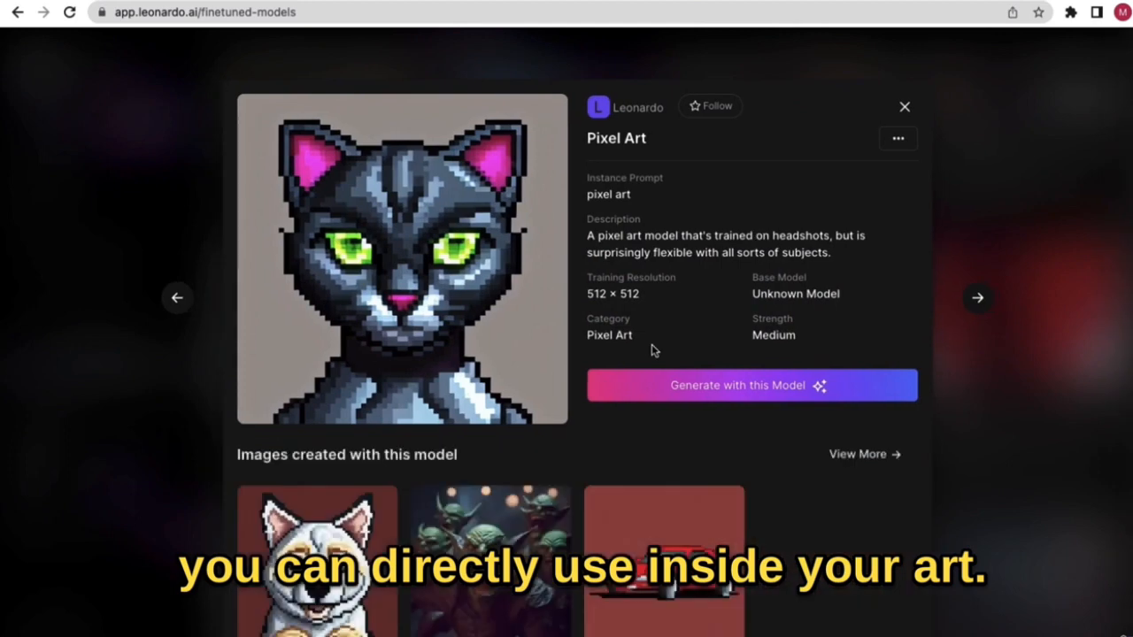
click(706, 397)
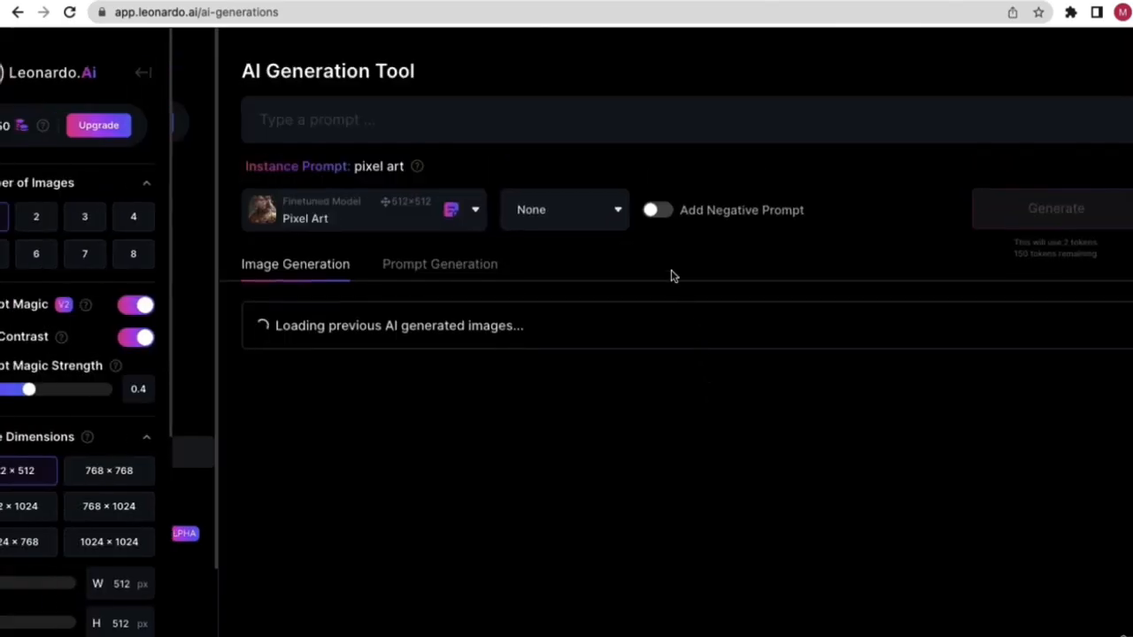
- Open the Finetuned Model list and turn on Add Negative Prompt
click(297, 120)
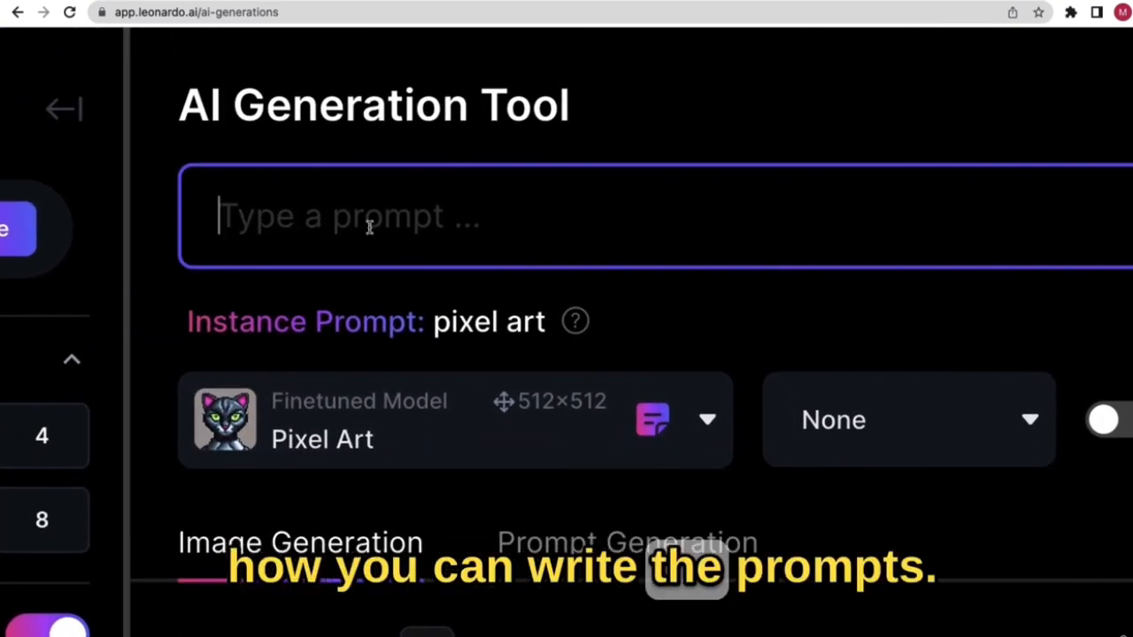
scroll(495, 279, right, 1)
scroll(531, 297, down, 1)
click(593, 313)
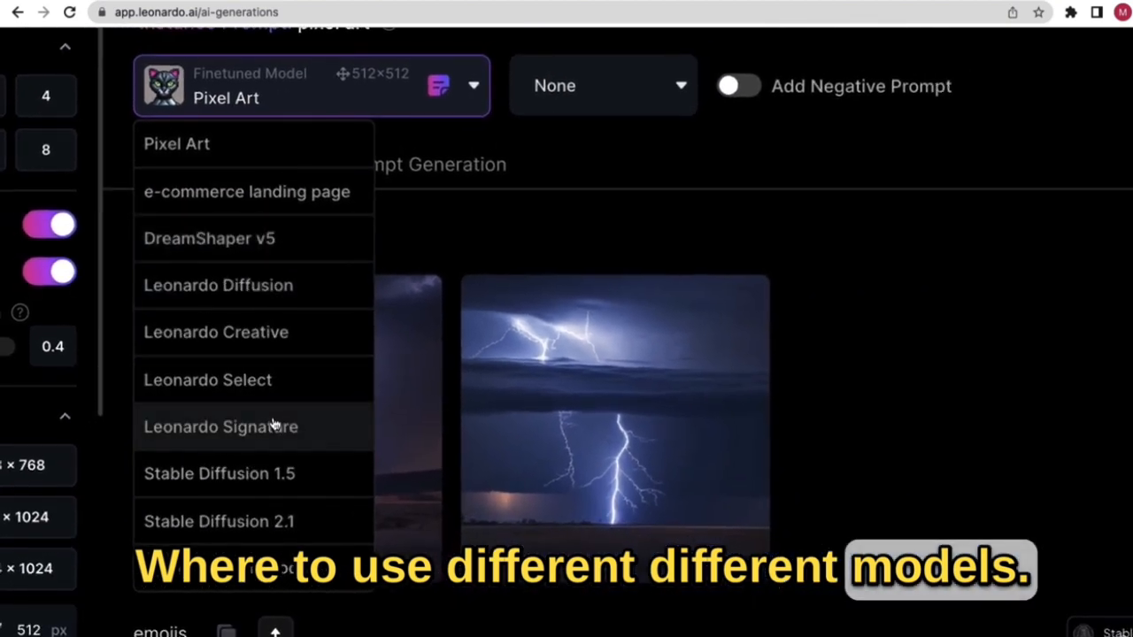
click(738, 86)
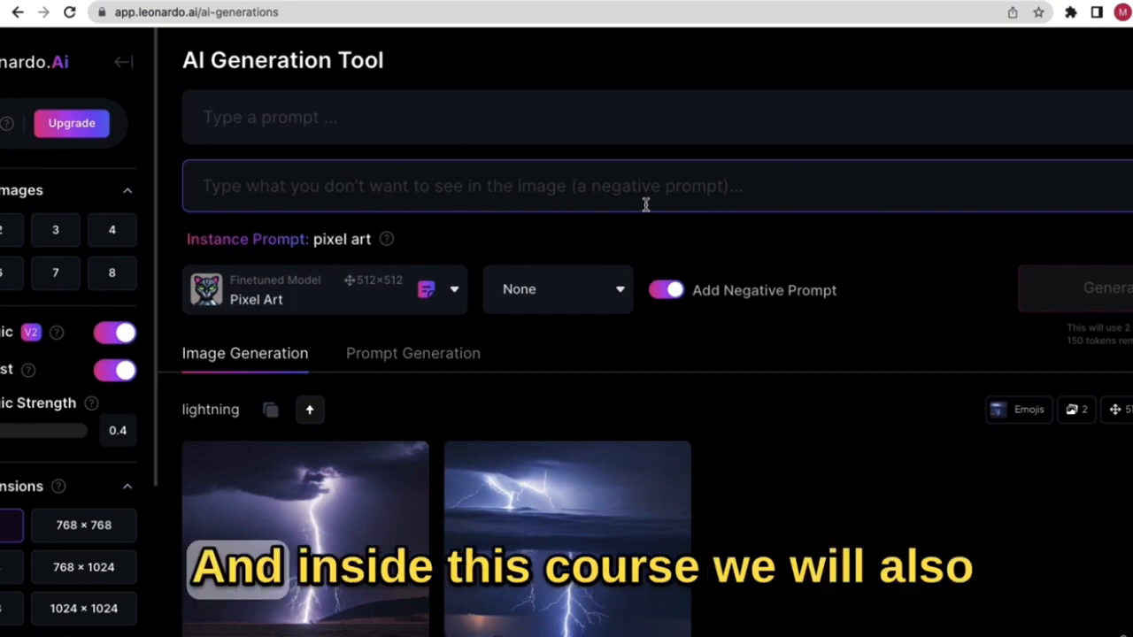
- Switch the generation input to Image to Image, then to Image Prompt
scroll(673, 208, right, 2)
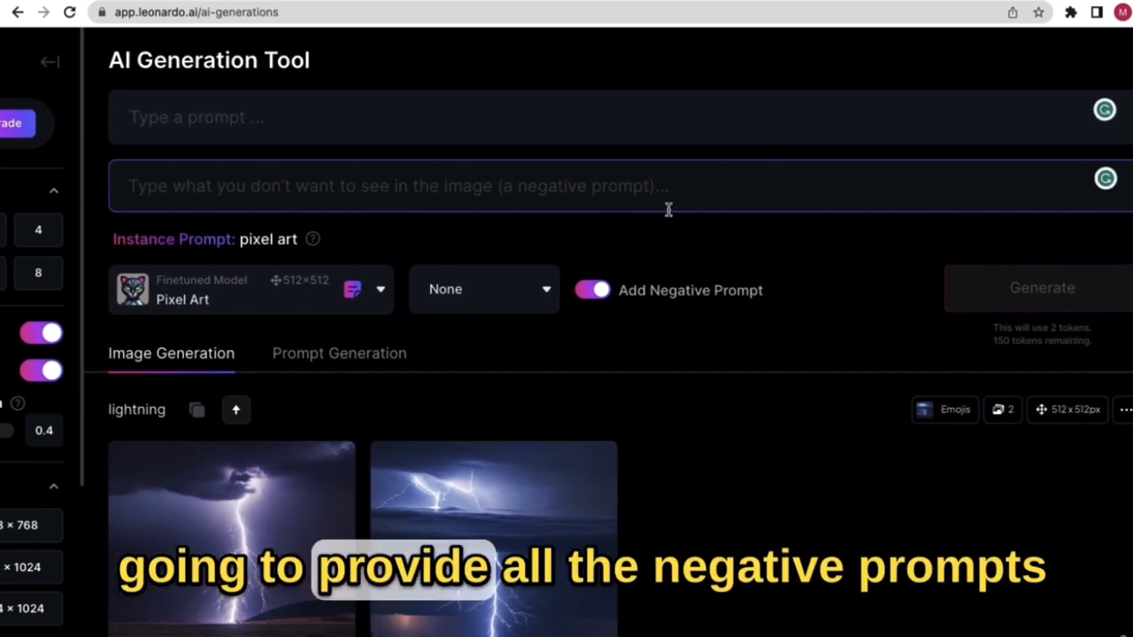
scroll(668, 210, right, 1)
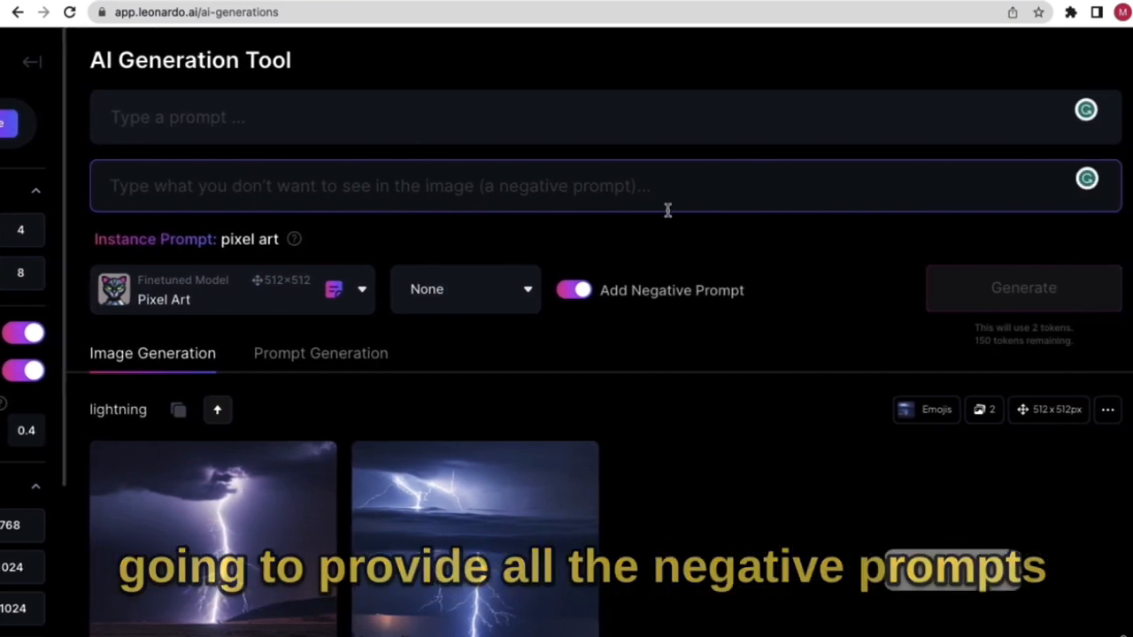
scroll(666, 210, right, 1)
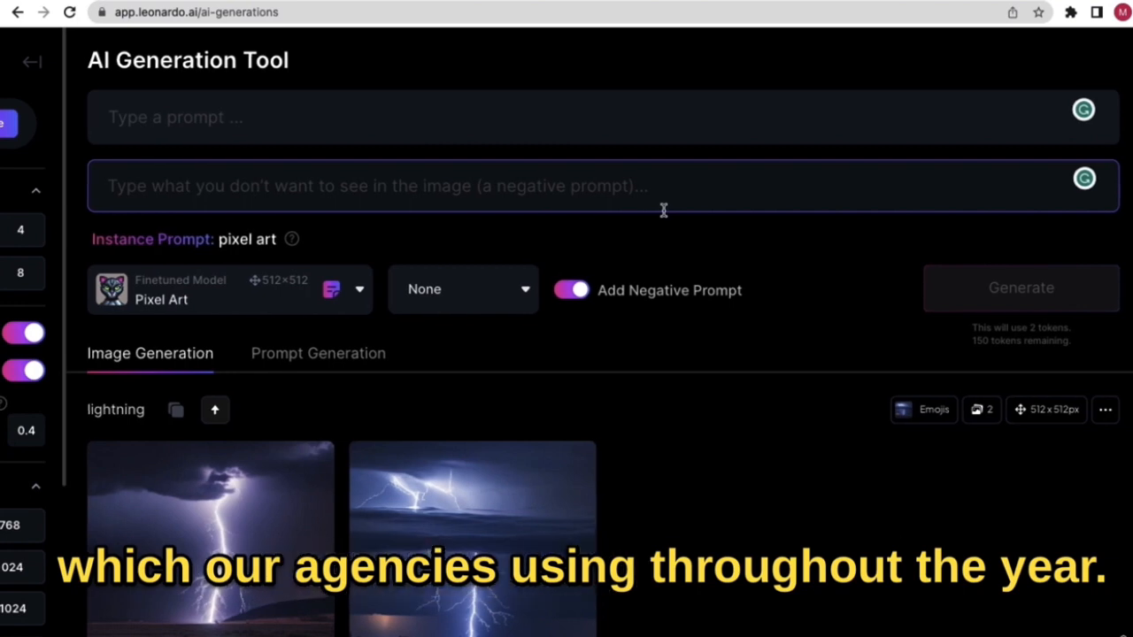
scroll(588, 197, left, 1)
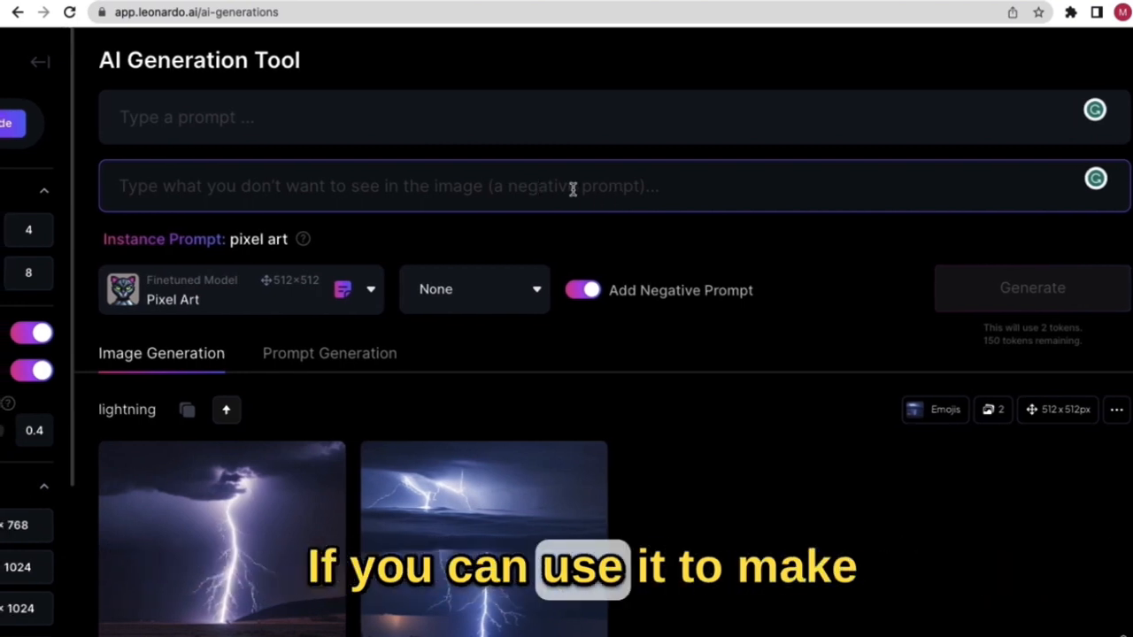
scroll(572, 189, left, 3)
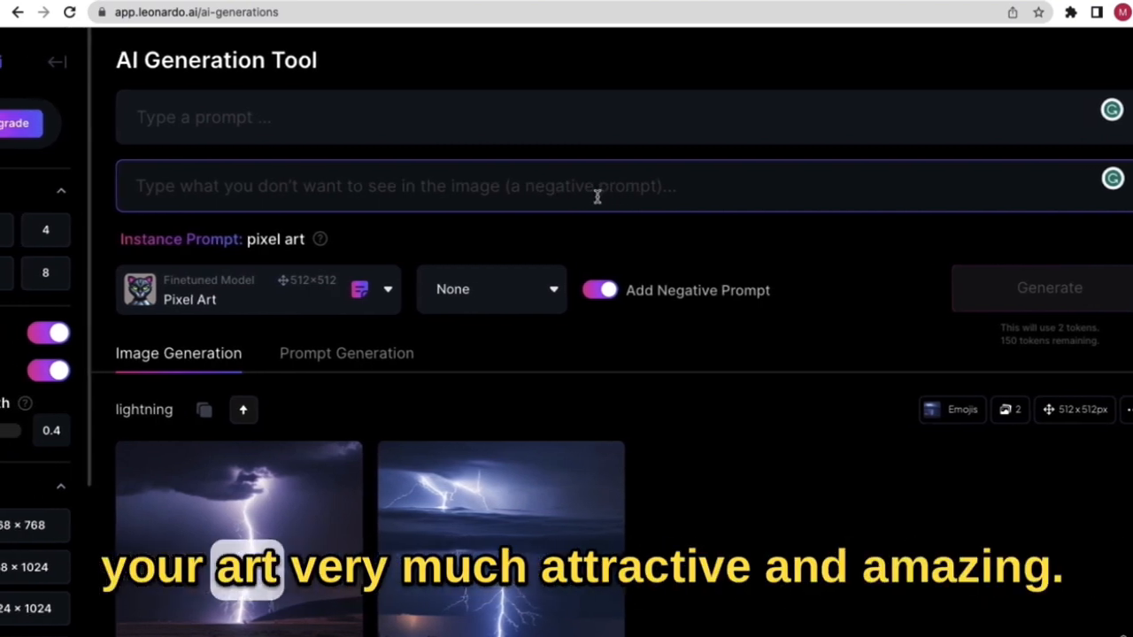
scroll(619, 235, left, 3)
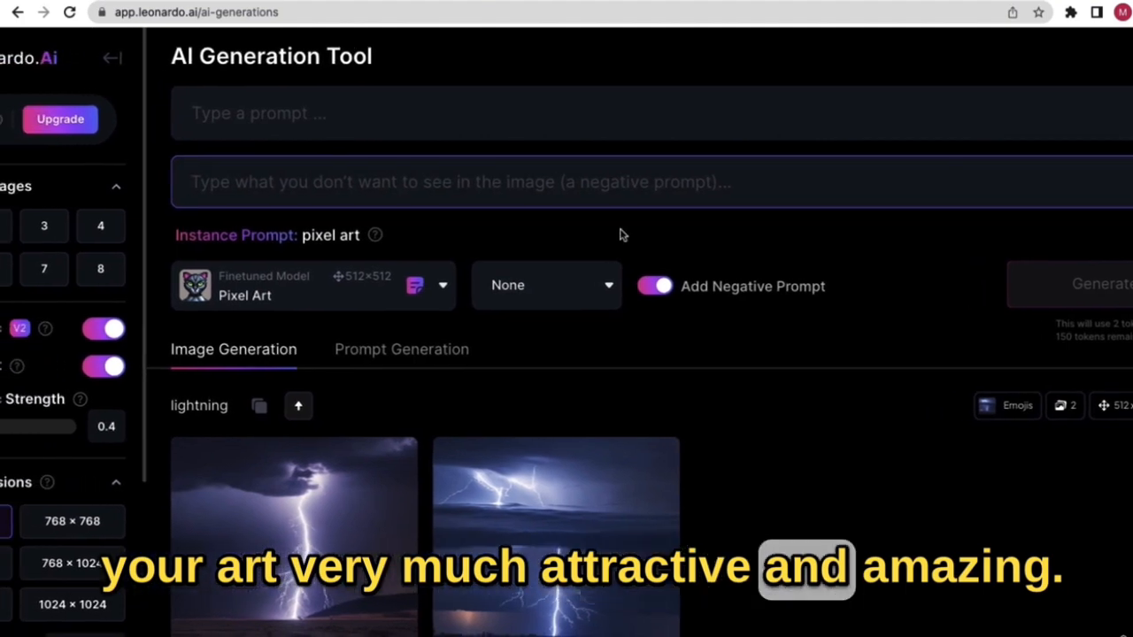
scroll(619, 235, left, 3)
scroll(94, 303, down, 2)
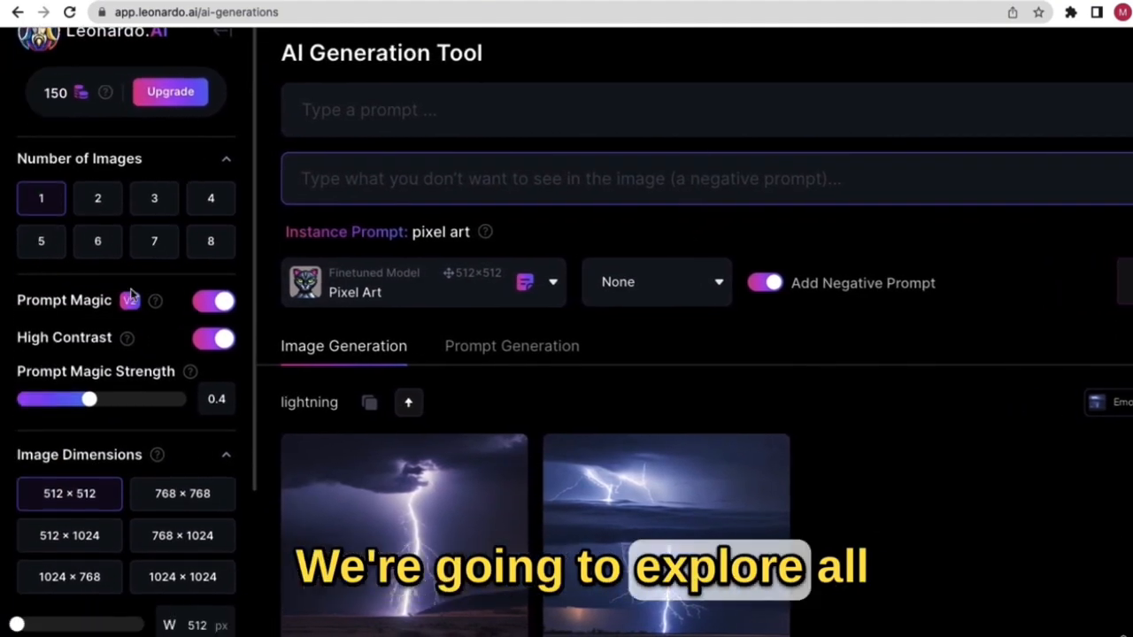
scroll(112, 363, down, 6)
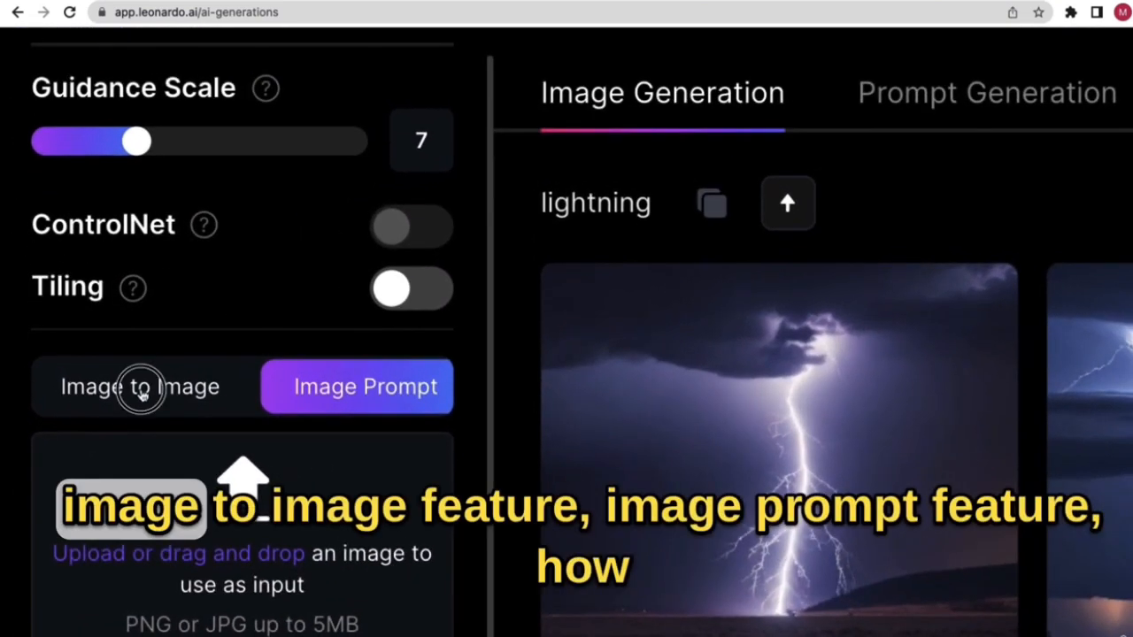
click(74, 397)
click(371, 388)
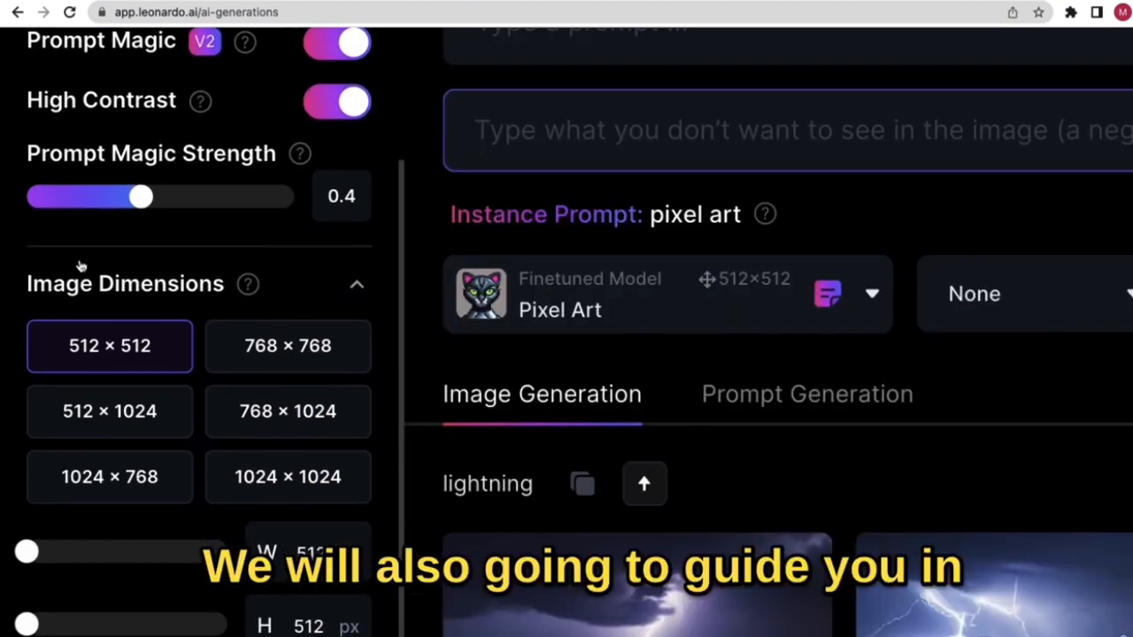
scroll(80, 265, down, 2)
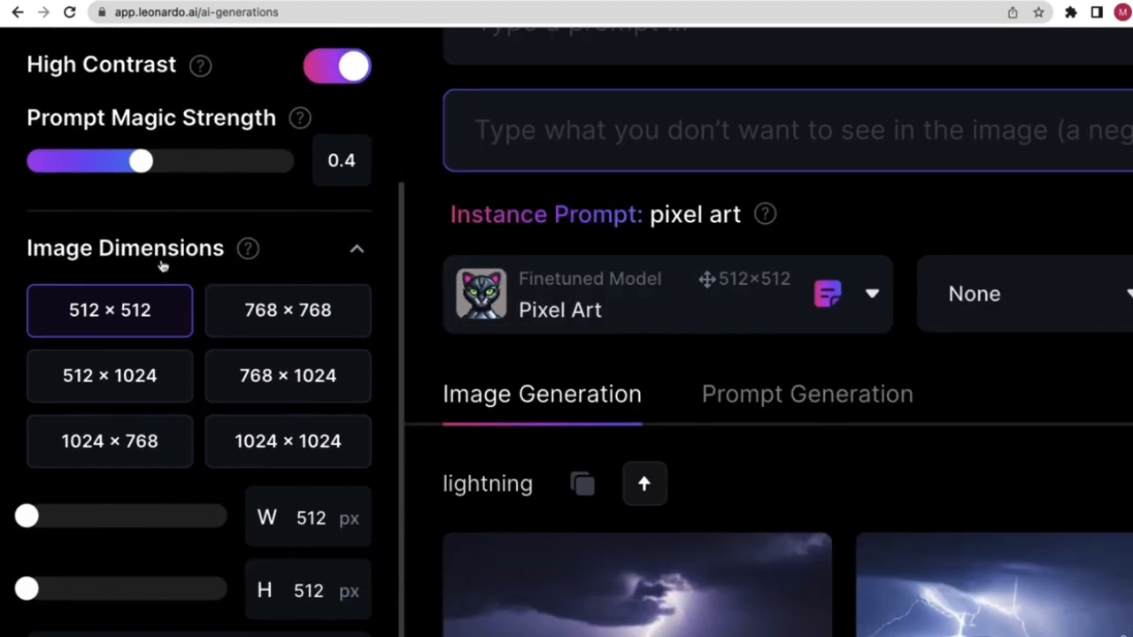
scroll(213, 294, down, 3)
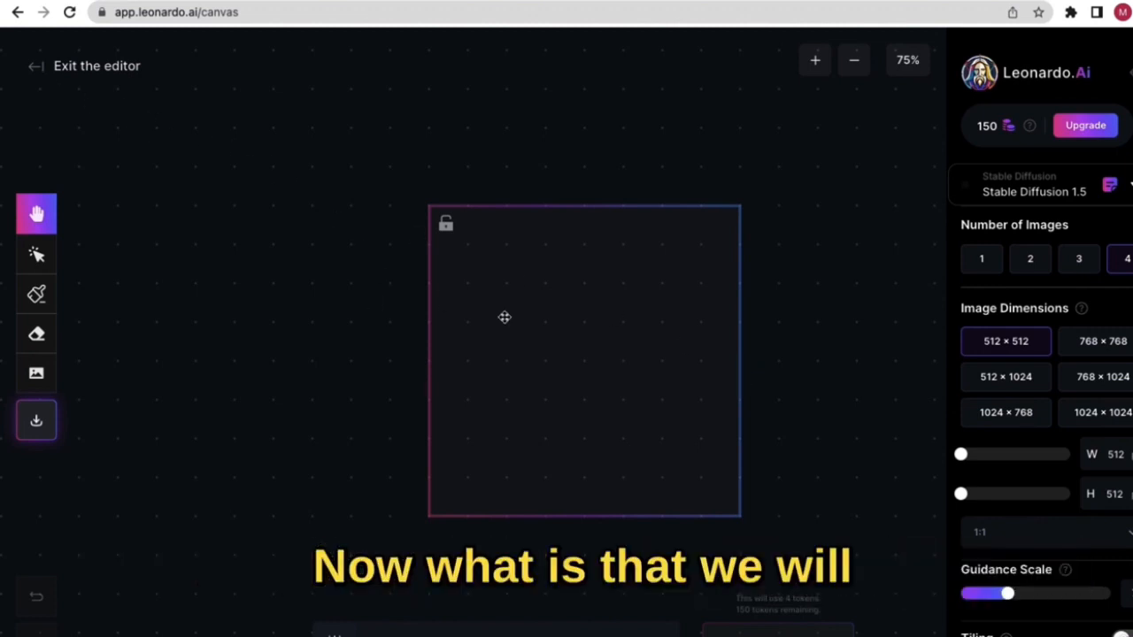
- Exit the AI Canvas editor back to the Home page
click(39, 69)
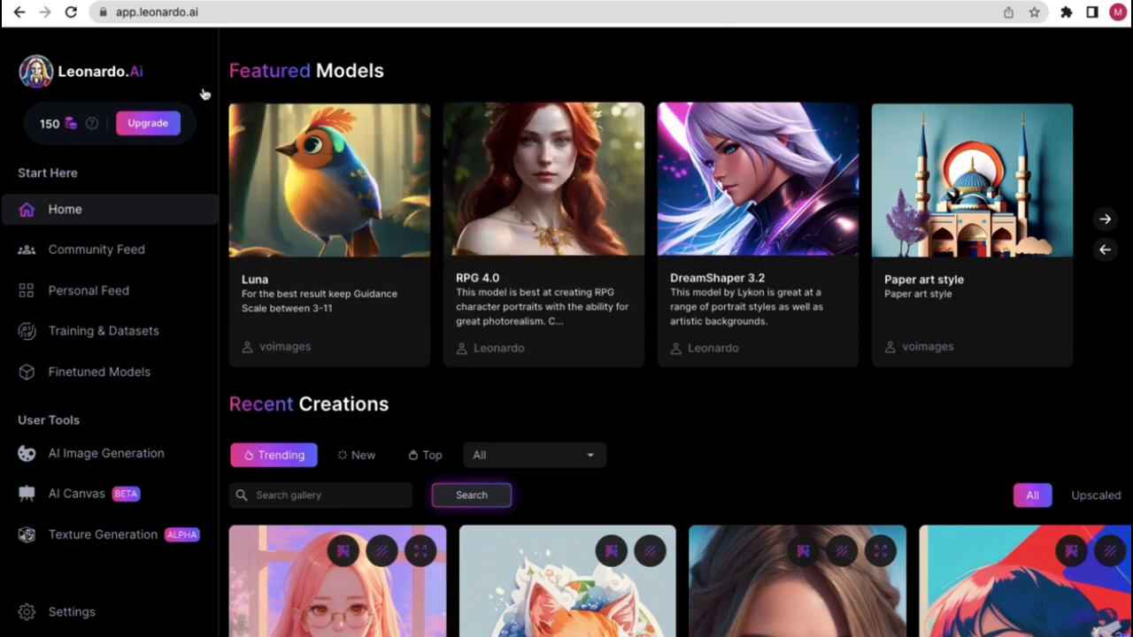
- Compare Pay Yearly and Pay Monthly plan prices, review plan features, then go back to Leonardo
click(1106, 251)
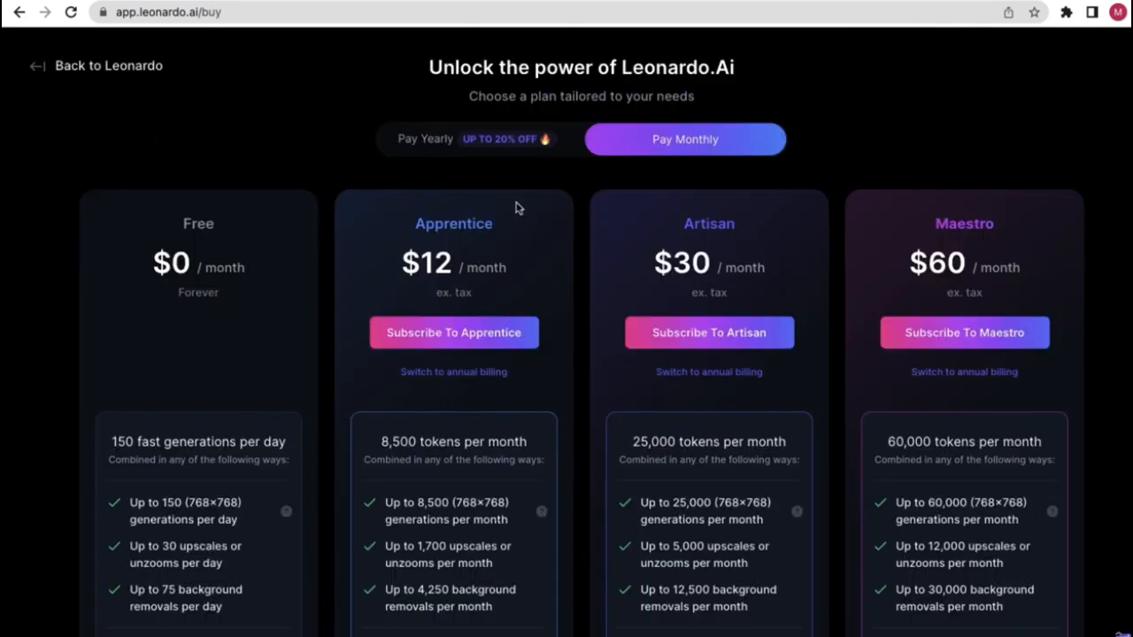
click(448, 142)
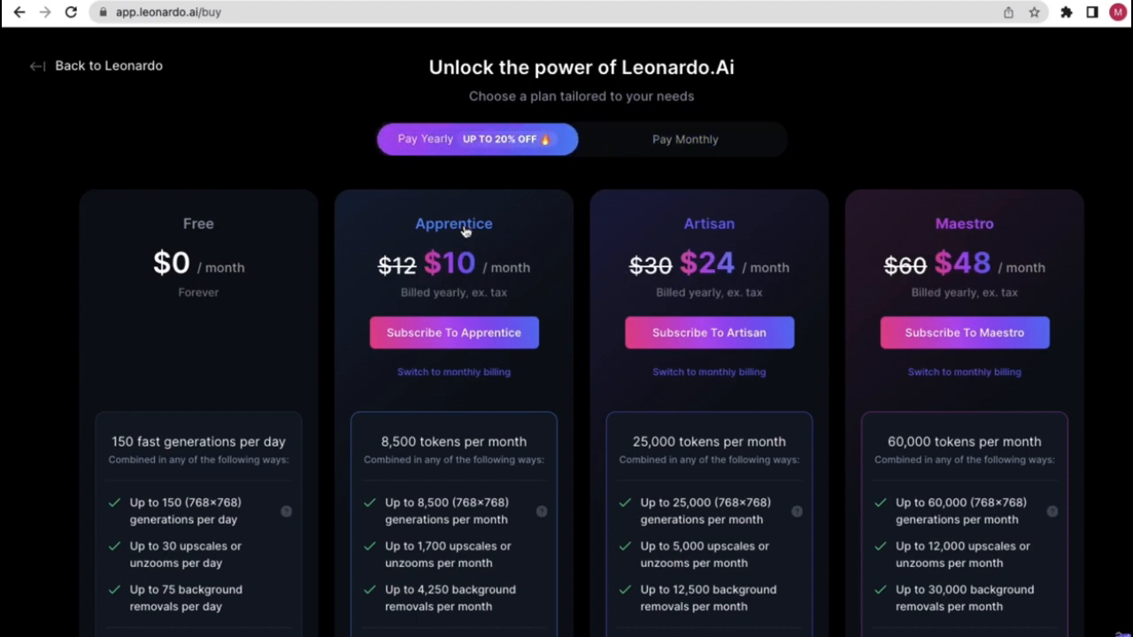
click(709, 156)
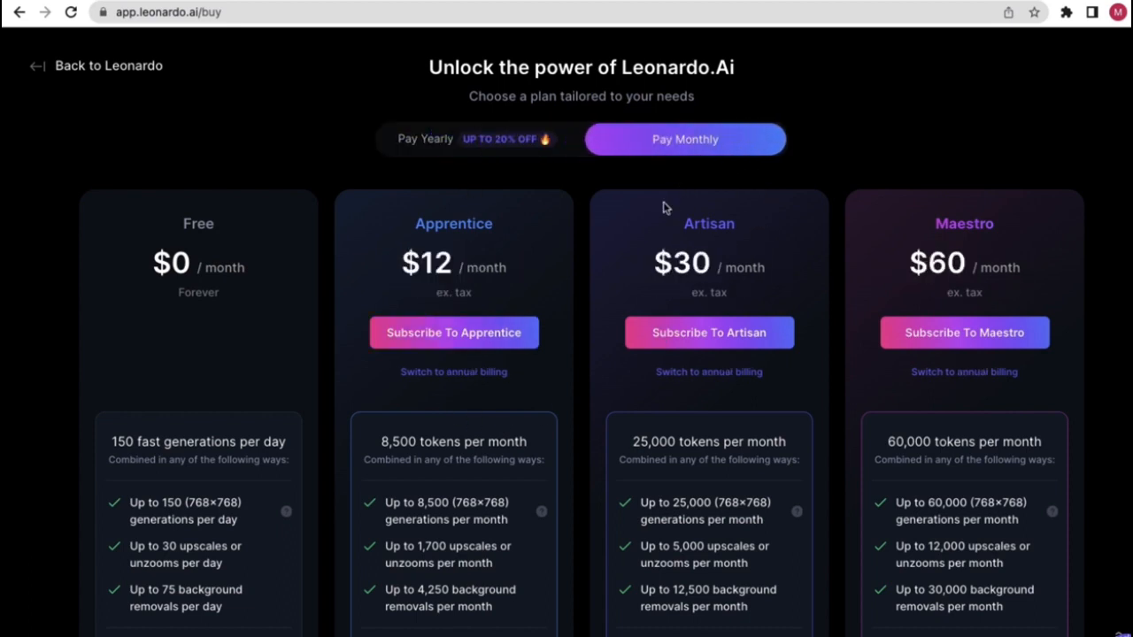
click(516, 142)
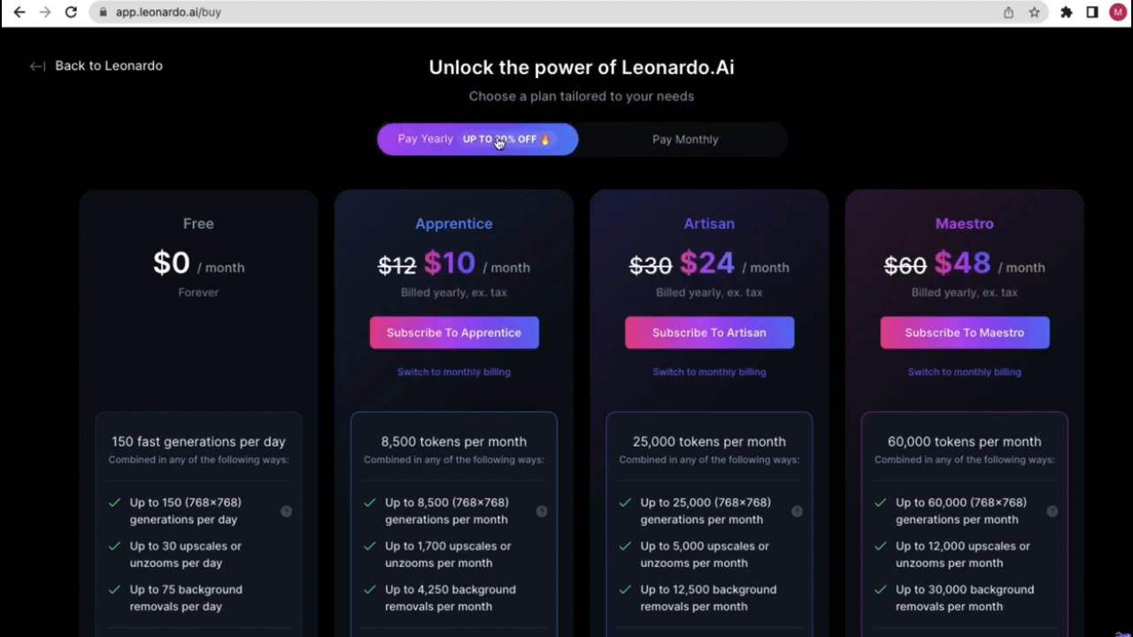
scroll(250, 412, down, 2)
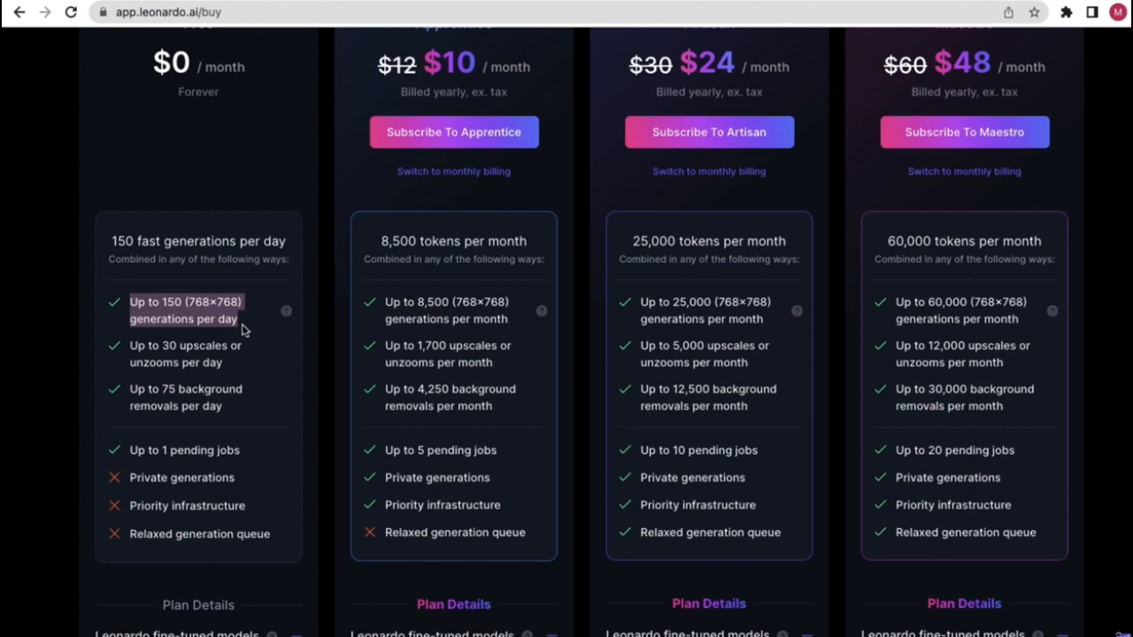
scroll(243, 330, up, 3)
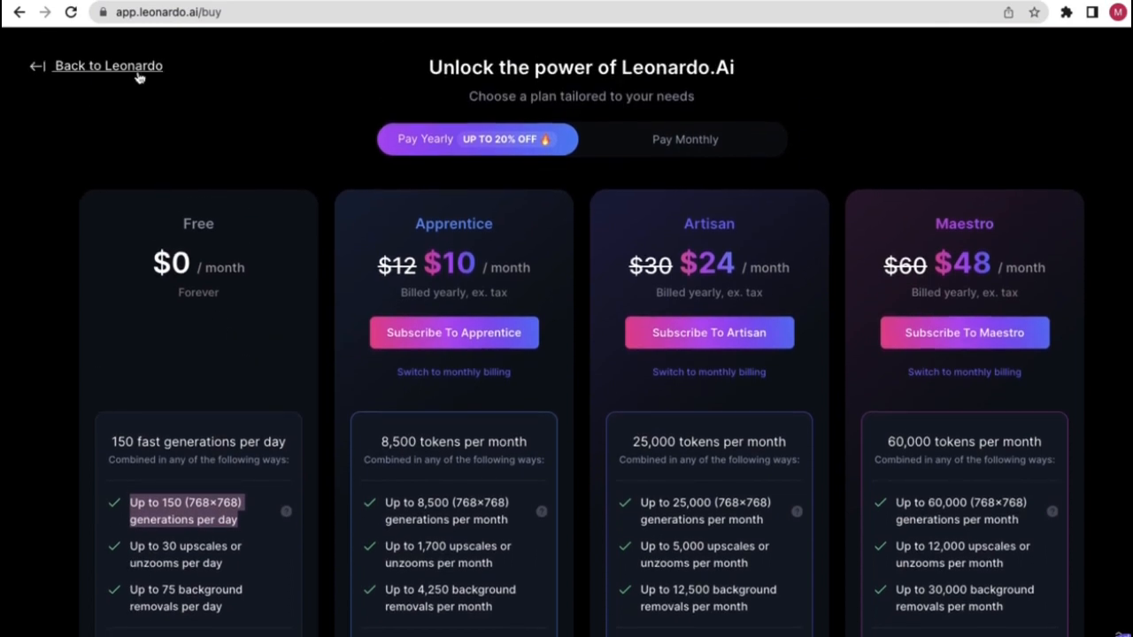
click(137, 77)
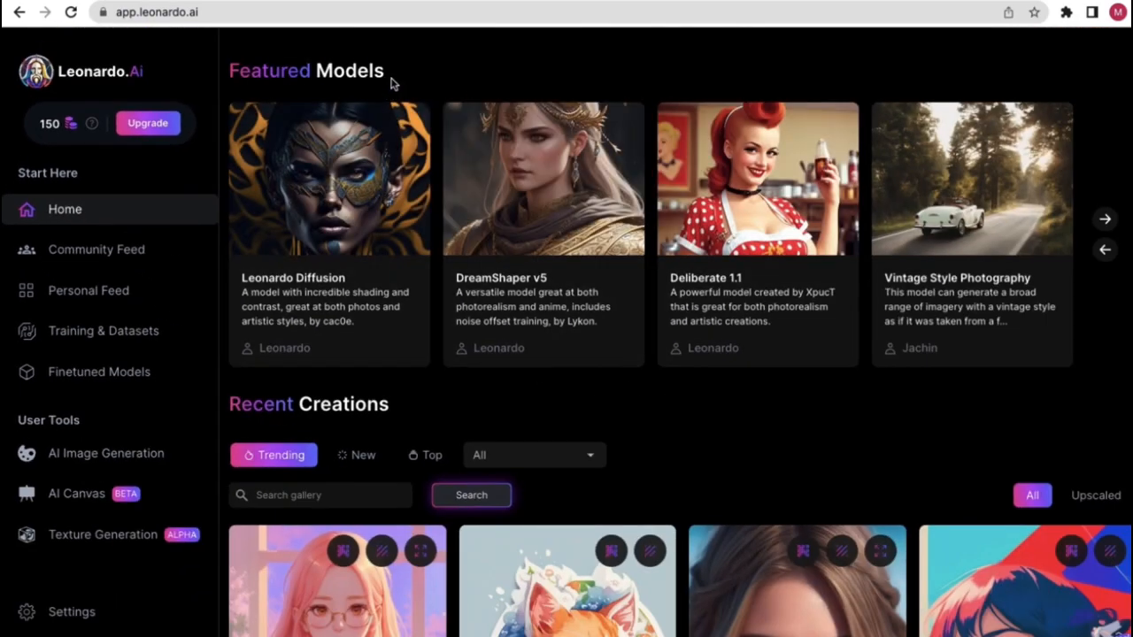
- Open the Vintage Style Photography card from the Featured Models row
drag(390, 84, 222, 73)
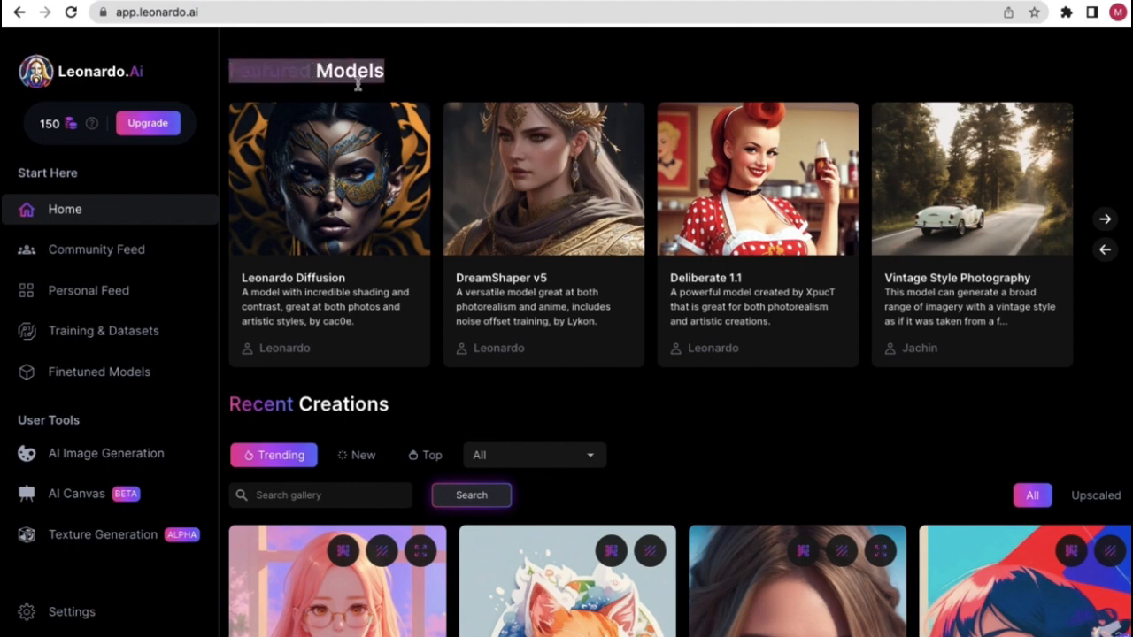
click(409, 80)
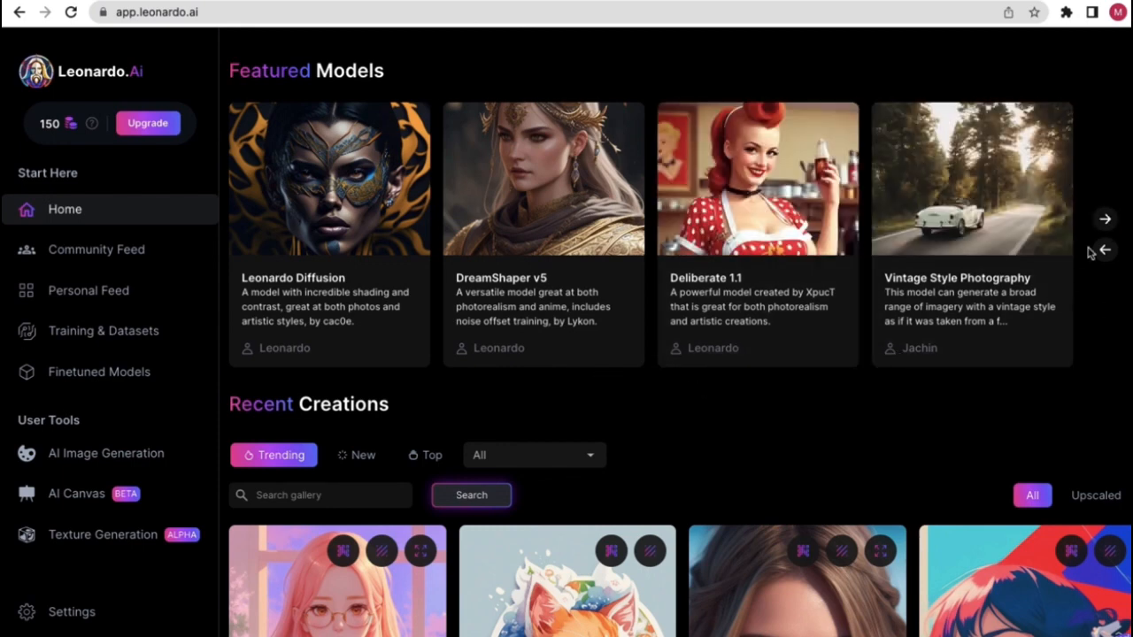
click(968, 243)
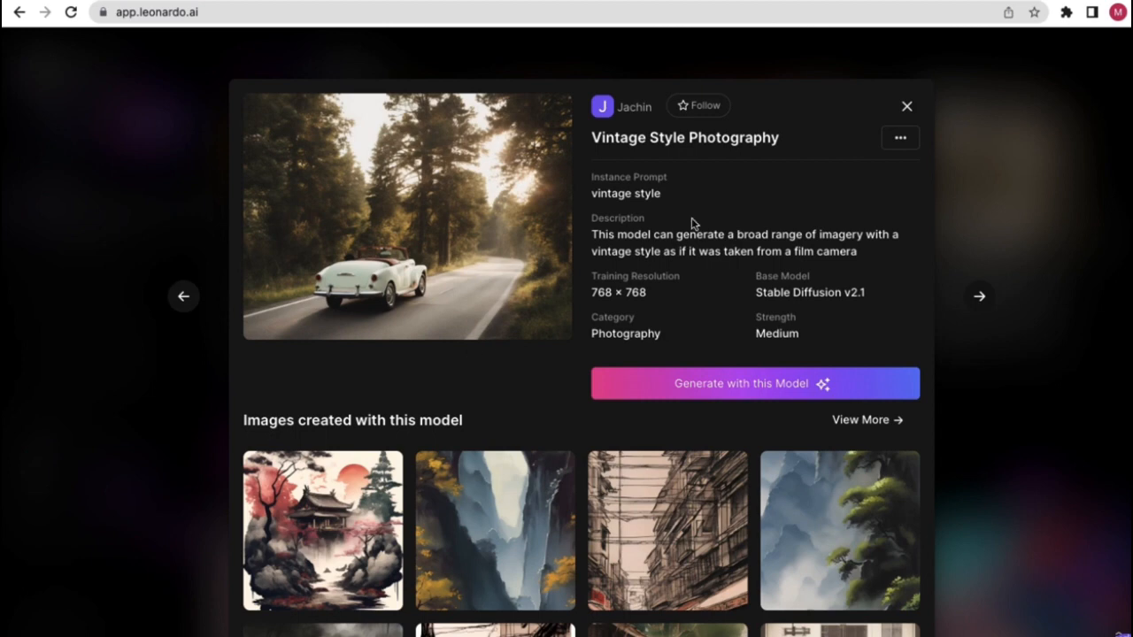
- Scroll the Vintage Style Photography sample images and check the model's ⋯ options menu
scroll(566, 425, down, 1)
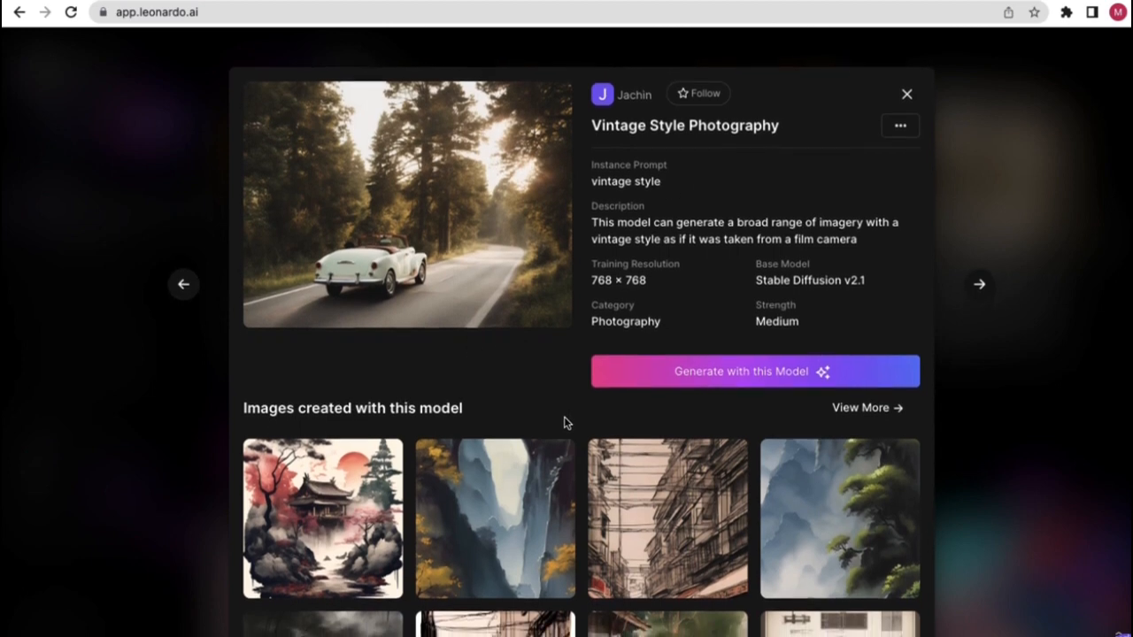
scroll(565, 427, down, 4)
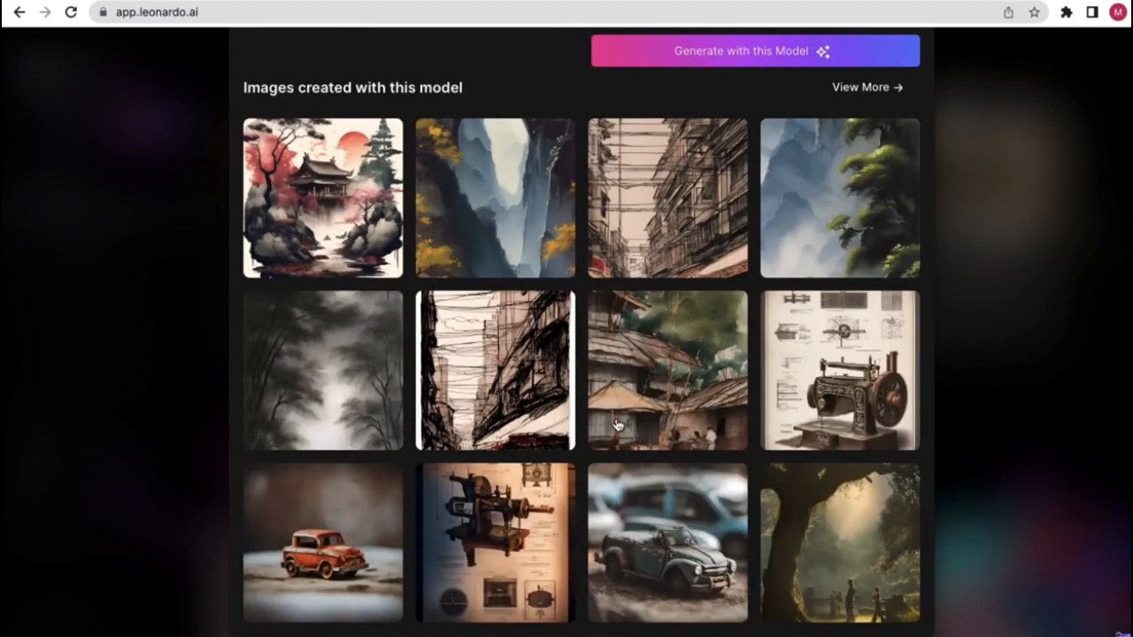
scroll(610, 433, up, 1)
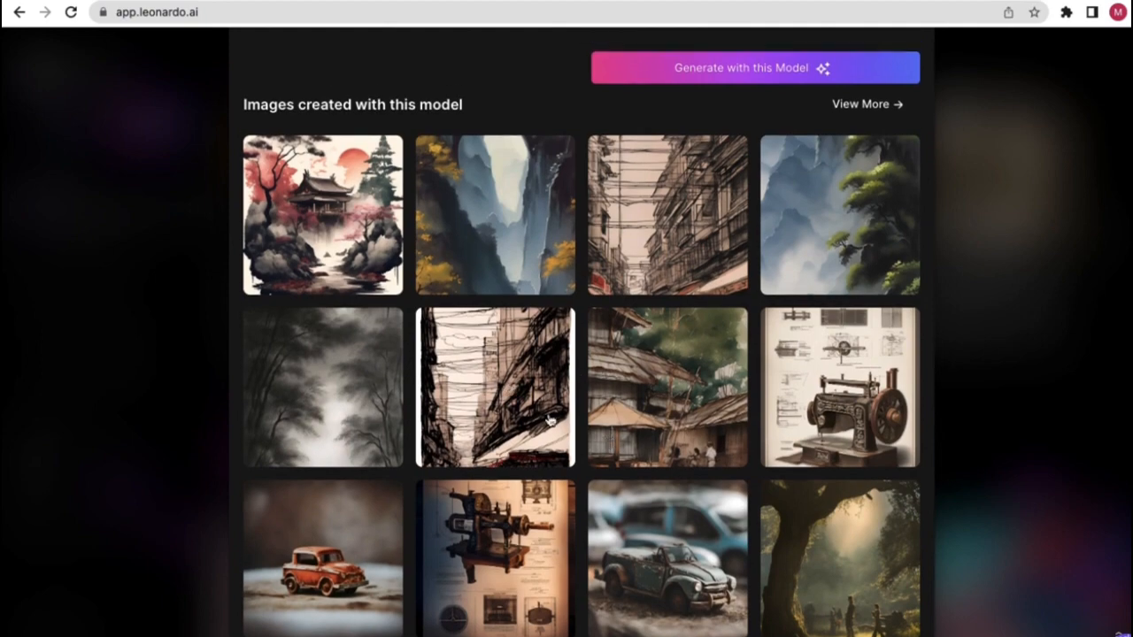
scroll(610, 433, up, 5)
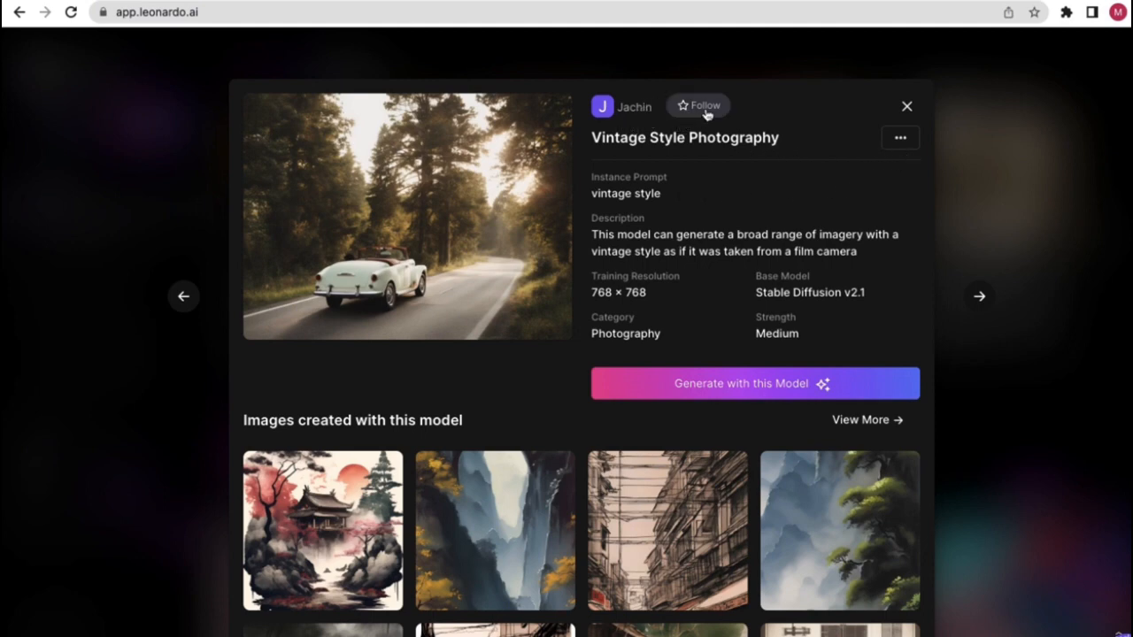
click(899, 140)
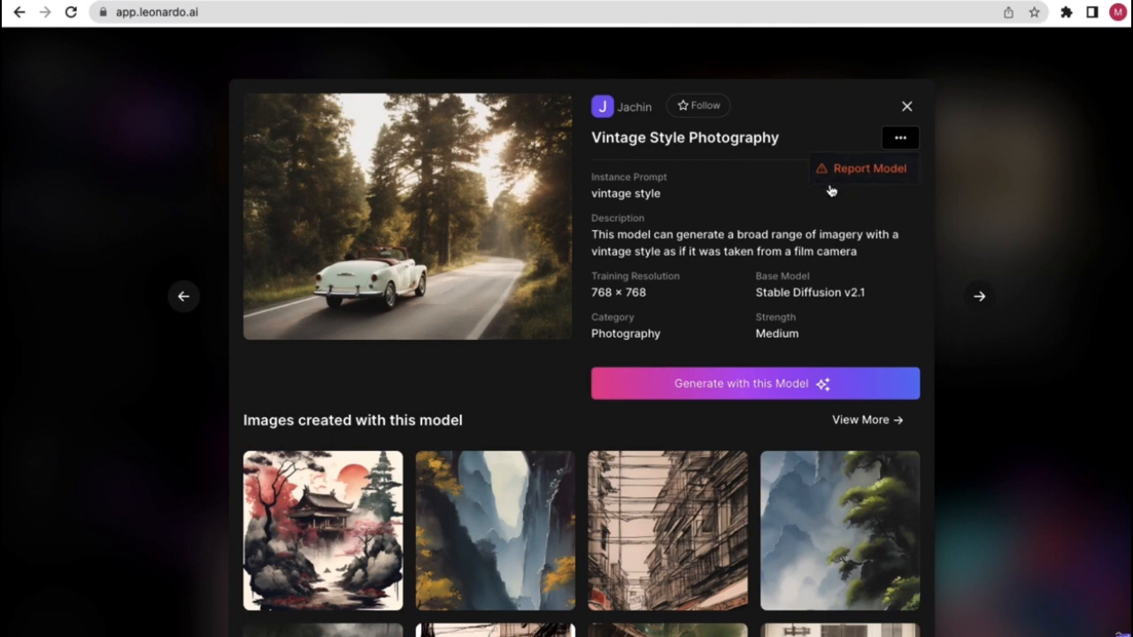
click(752, 193)
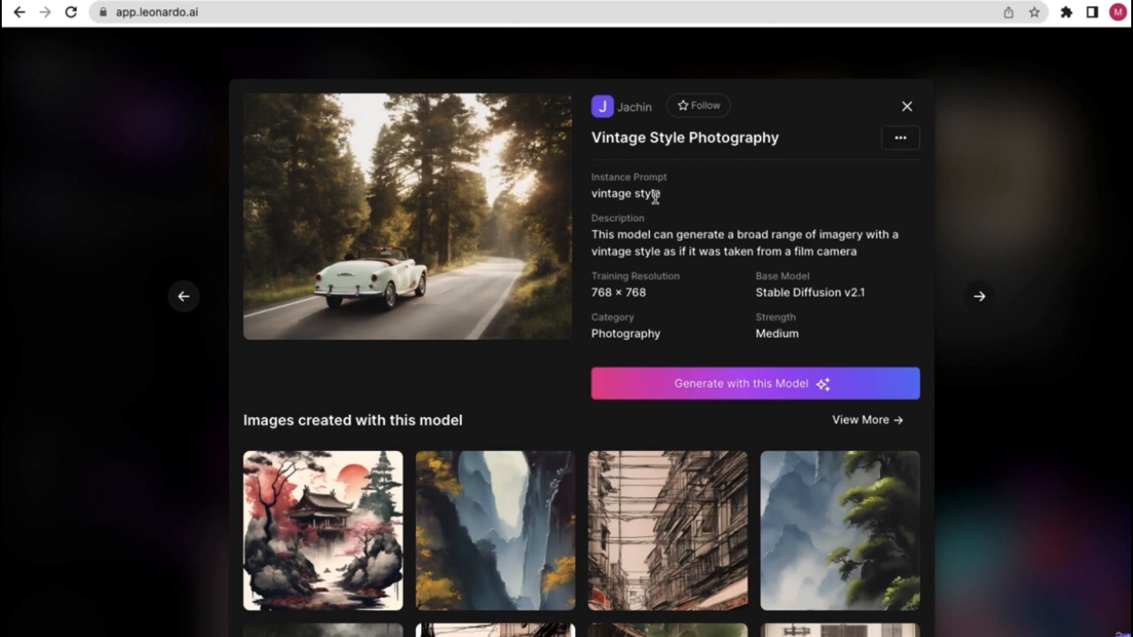
- Highlight the instance prompt 'vintage style', Strength Medium and Category, then close the details
drag(661, 194, 632, 216)
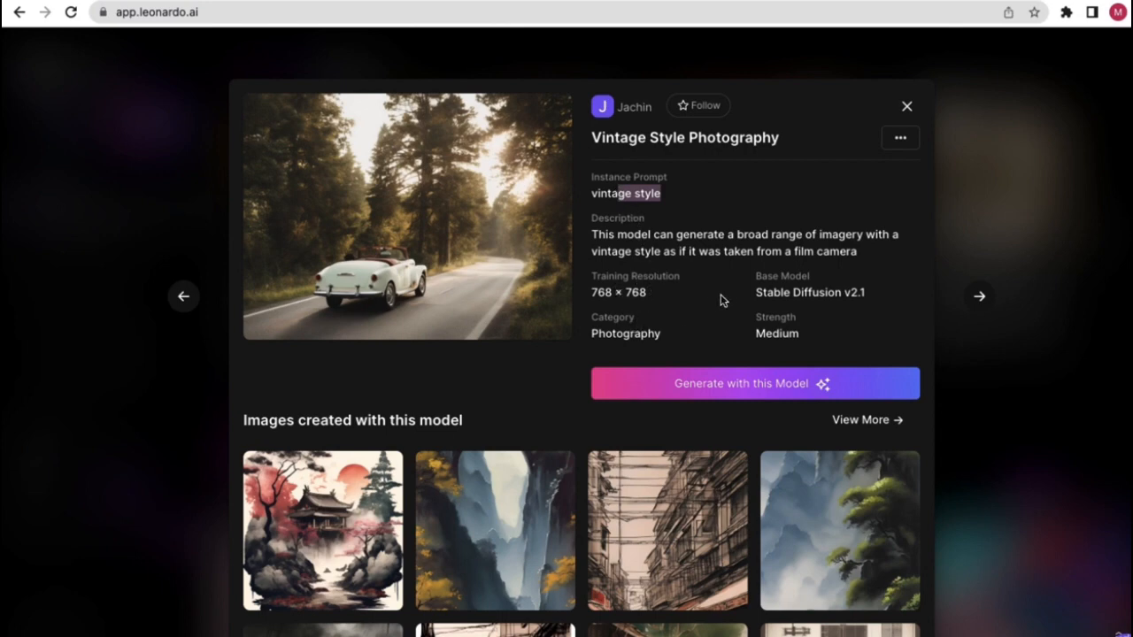
drag(799, 337, 738, 333)
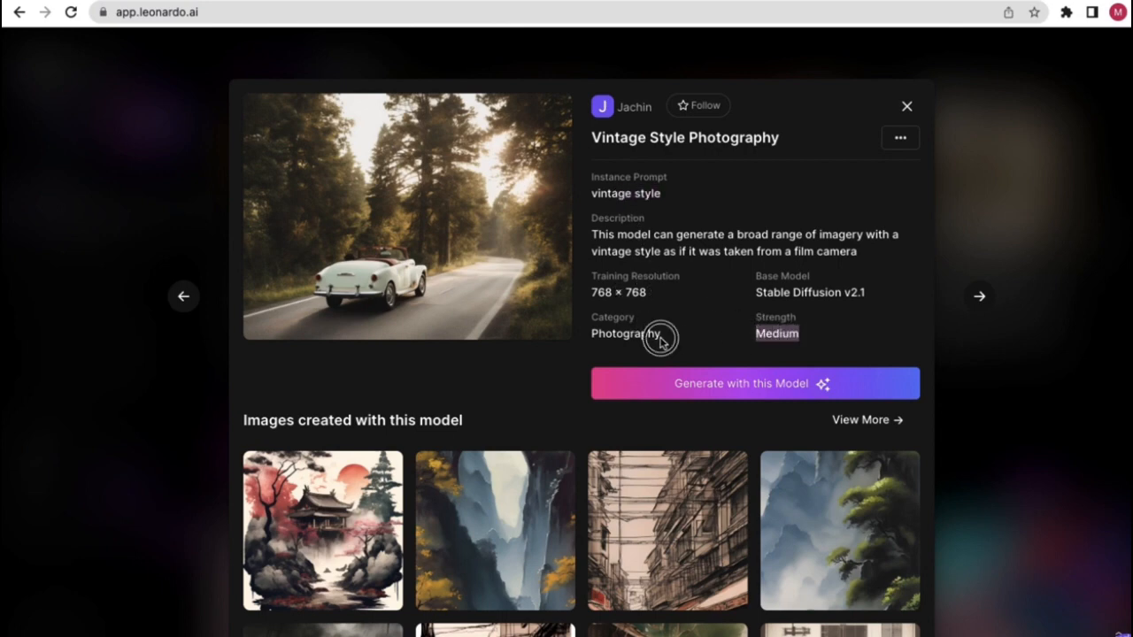
drag(660, 338, 602, 332)
click(812, 331)
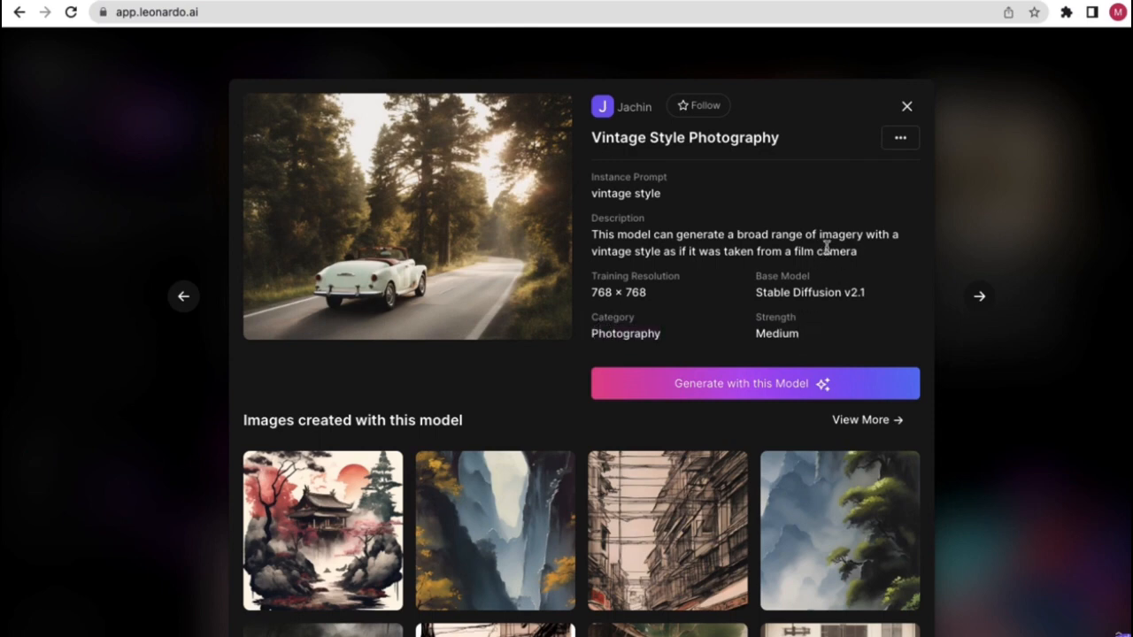
click(907, 109)
- Advance the Featured Models carousel nine times until Leonardo Creative through Pixel Art show
click(1105, 221)
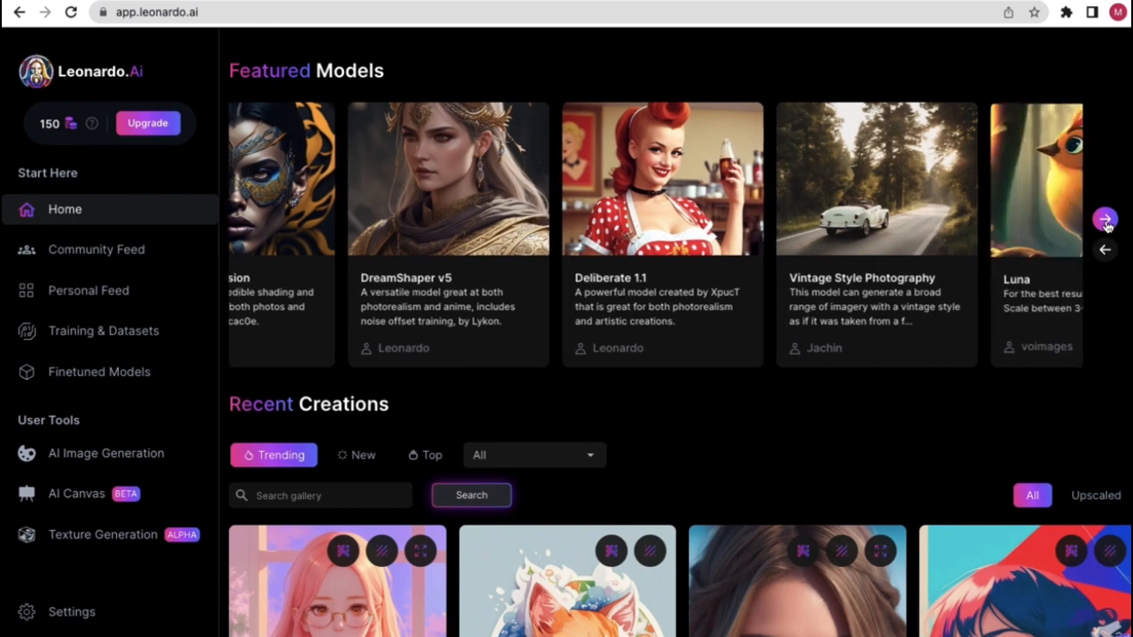
click(1104, 221)
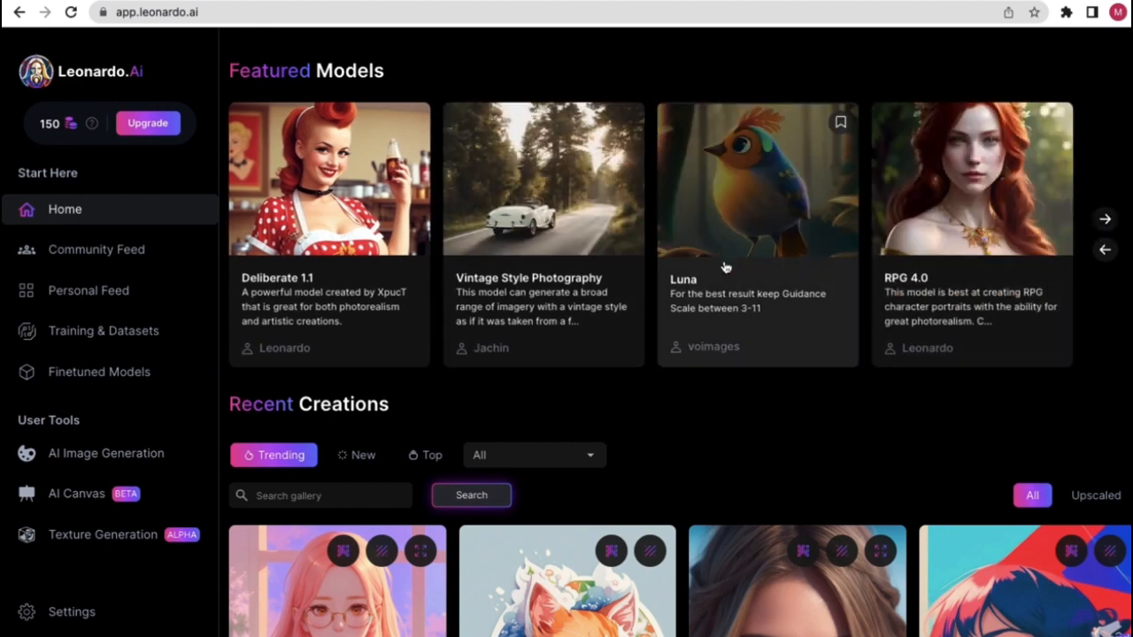
click(1104, 220)
click(1104, 220)
click(1104, 221)
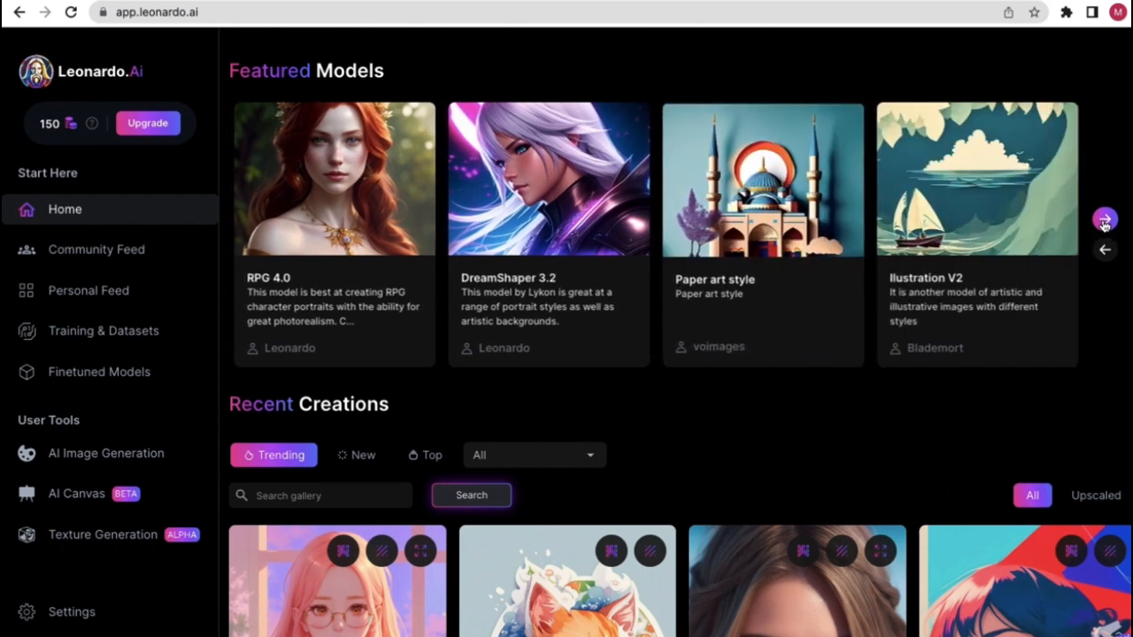
click(1105, 221)
click(1104, 220)
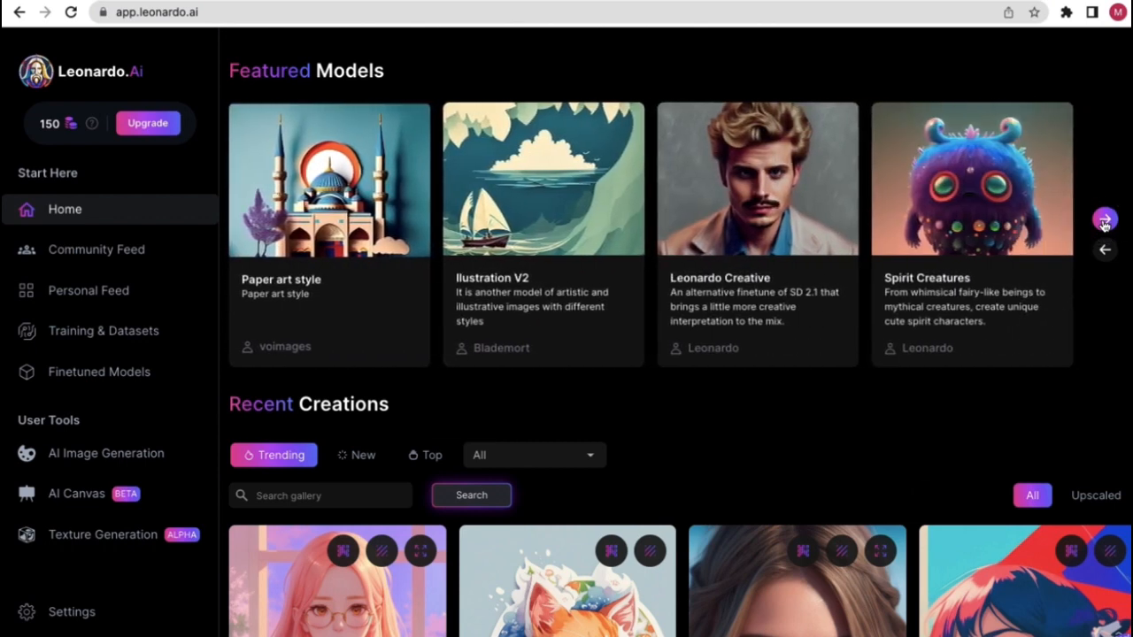
click(1104, 220)
click(1104, 221)
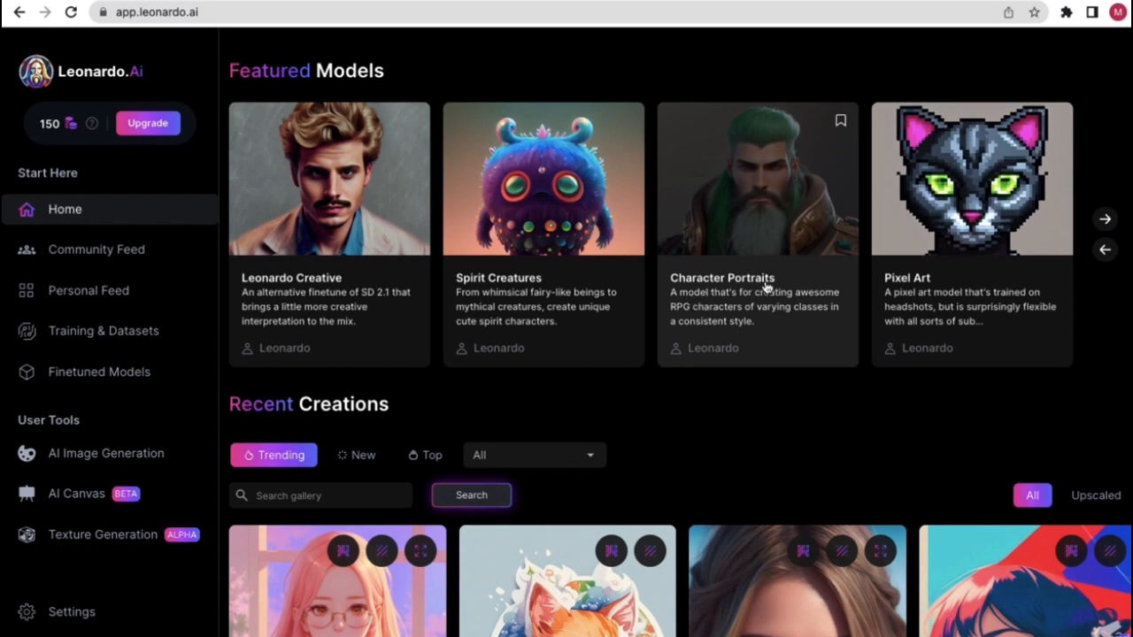
click(783, 255)
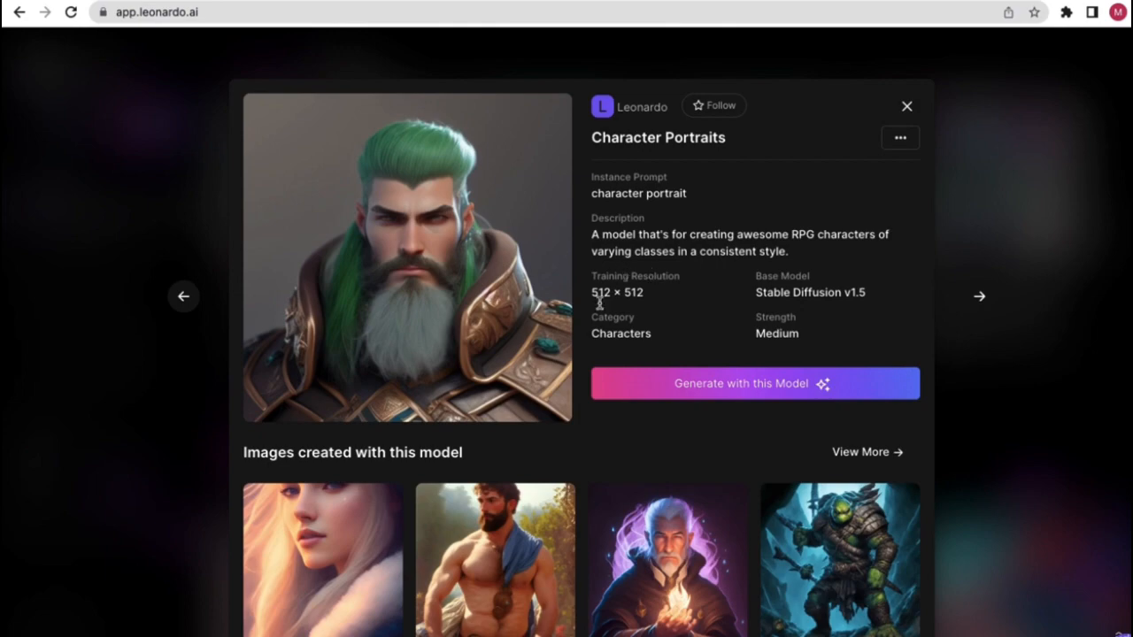
scroll(540, 500, down, 1)
scroll(543, 507, down, 3)
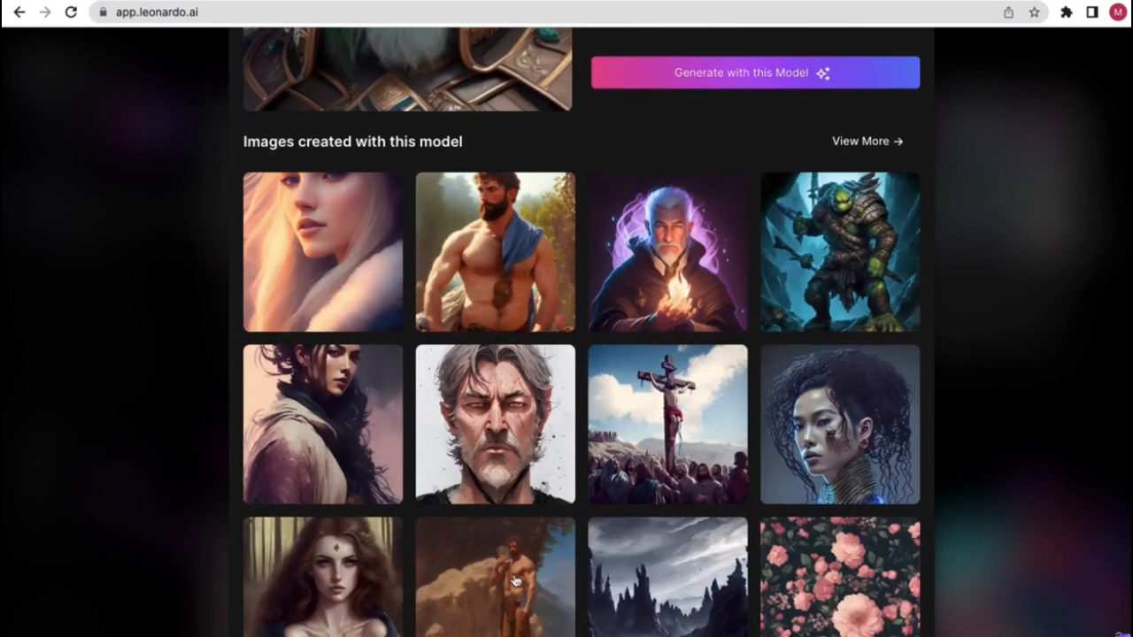
scroll(510, 455, up, 4)
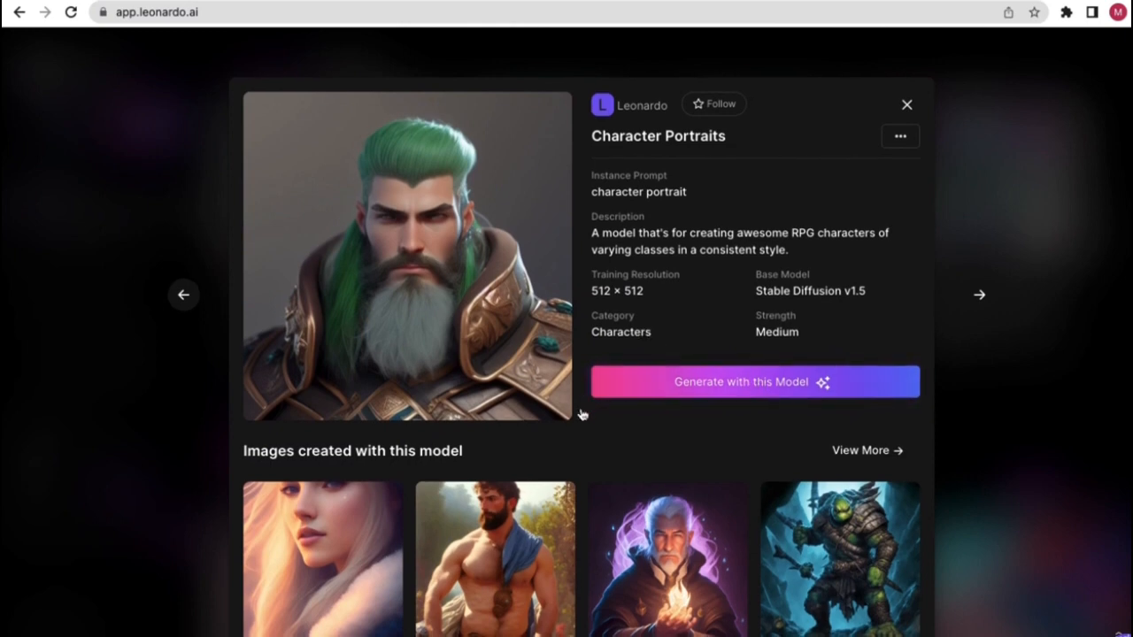
scroll(541, 563, down, 4)
scroll(542, 563, up, 4)
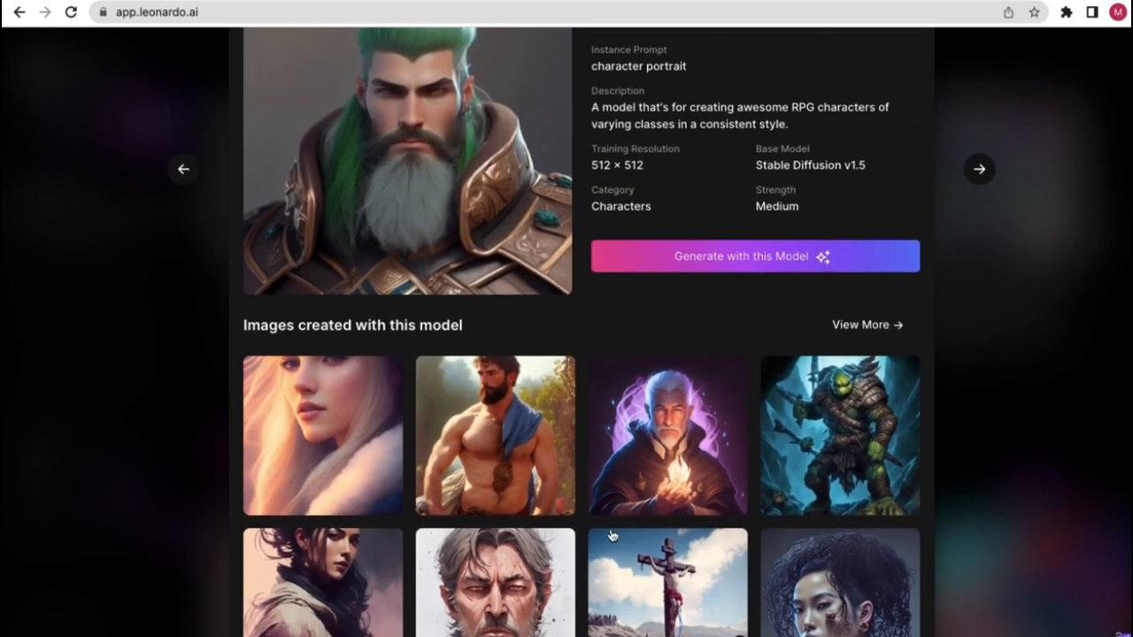
scroll(544, 499, up, 1)
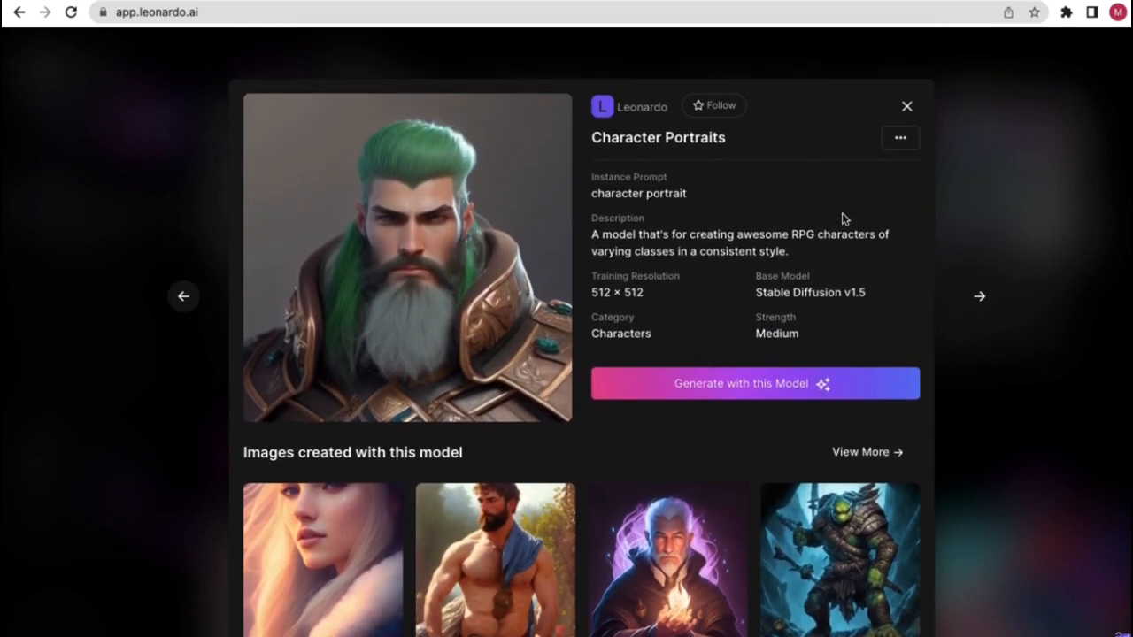
click(908, 107)
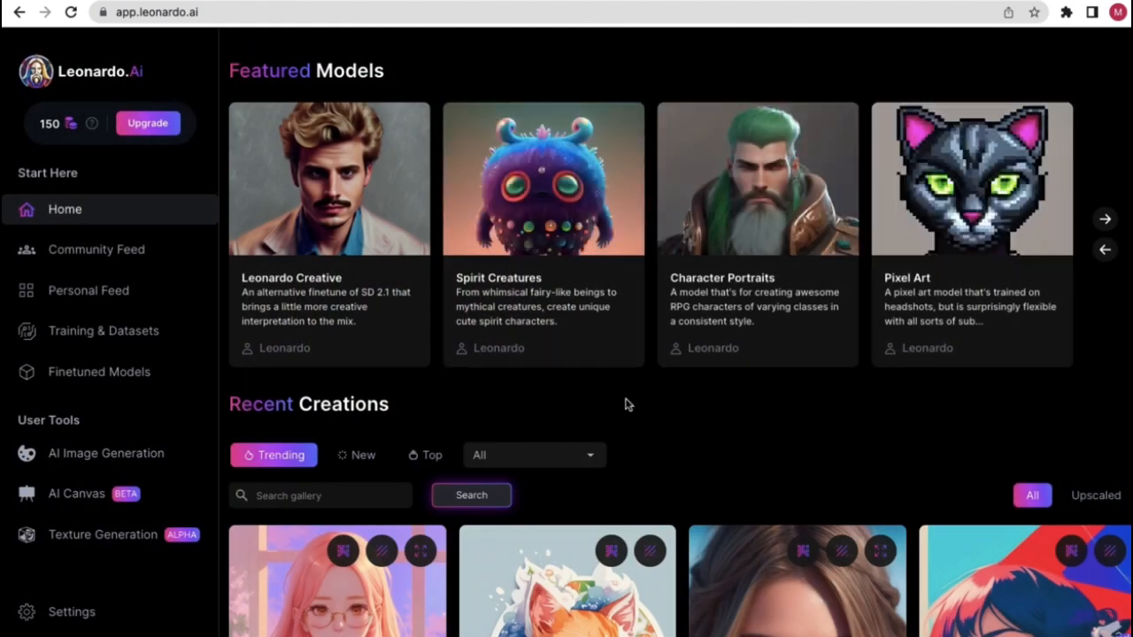
scroll(699, 424, down, 2)
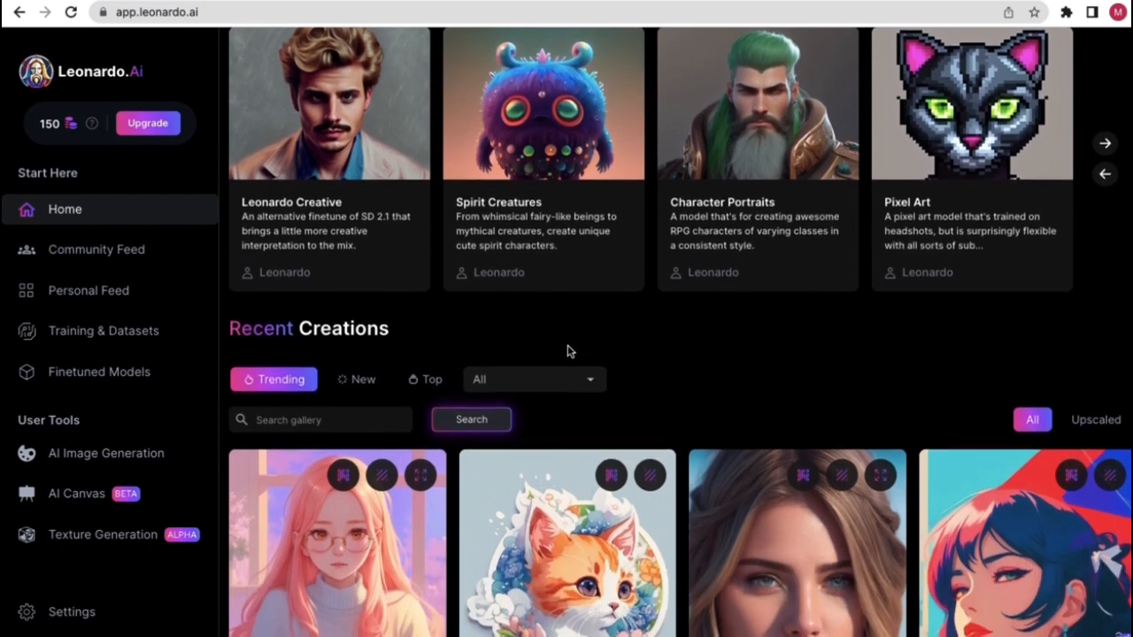
scroll(566, 351, up, 2)
scroll(598, 278, down, 3)
scroll(598, 278, down, 2)
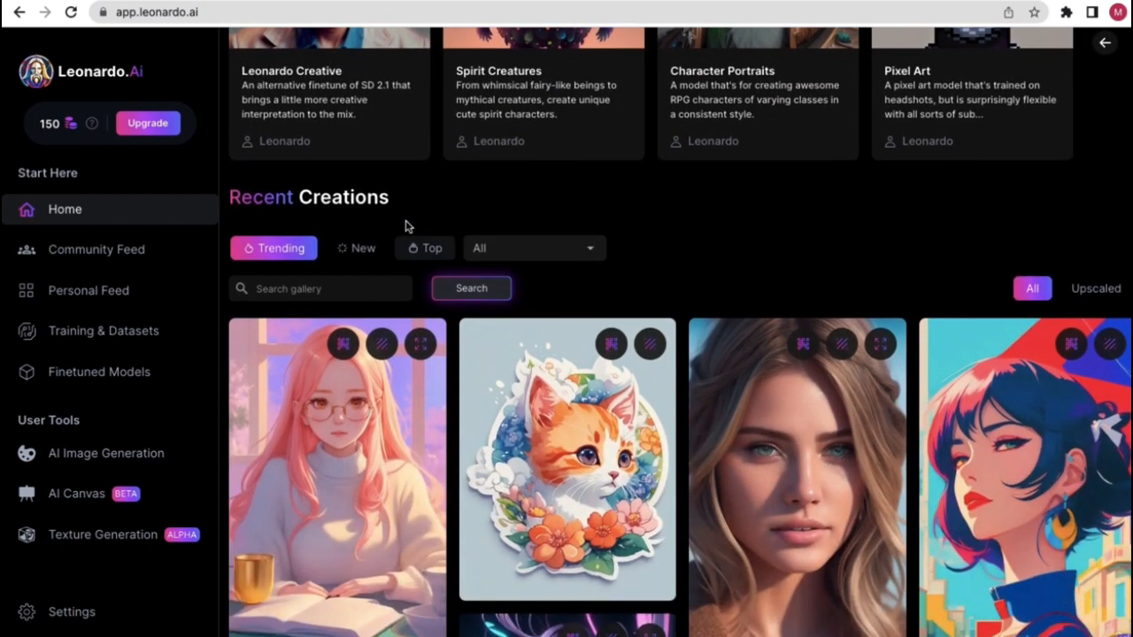
drag(389, 197, 222, 196)
click(478, 199)
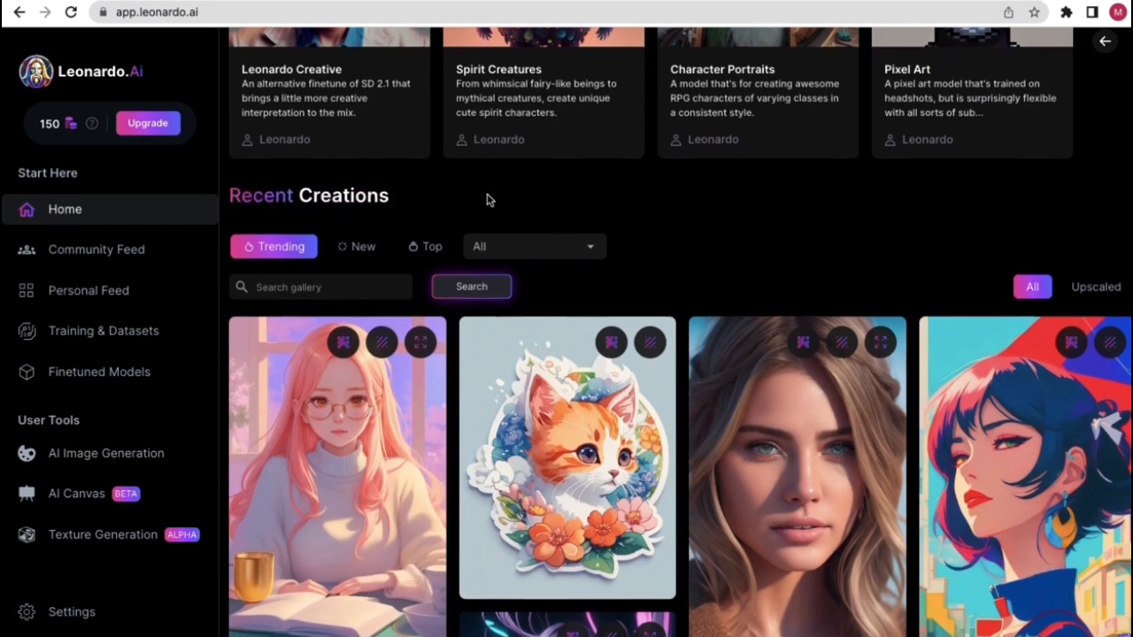
scroll(298, 168, down, 1)
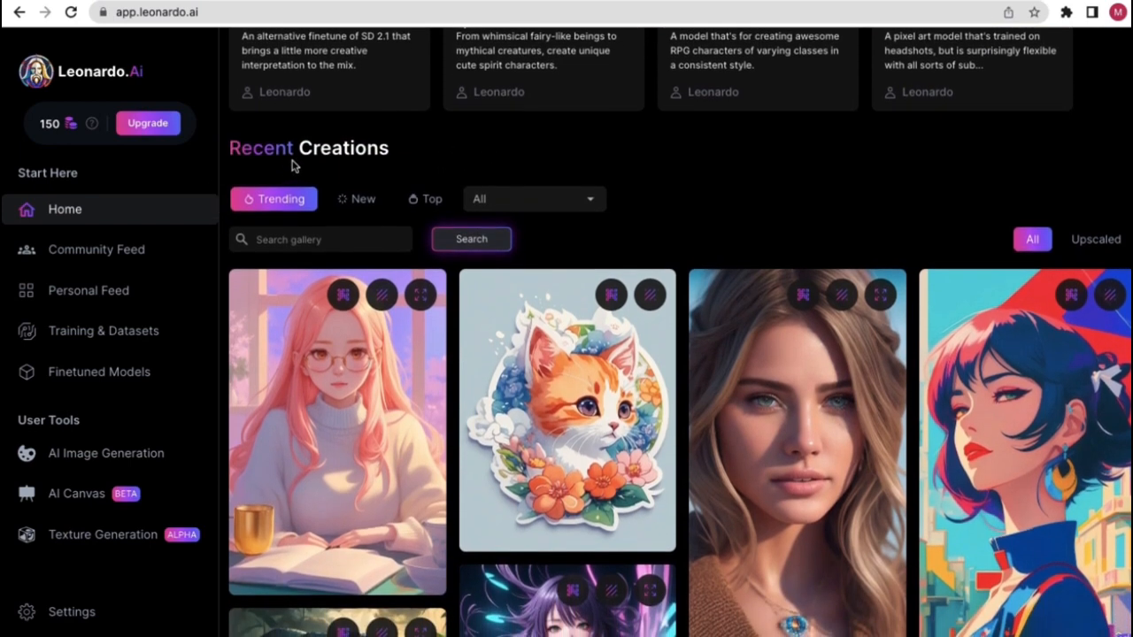
scroll(294, 166, down, 1)
scroll(422, 136, down, 1)
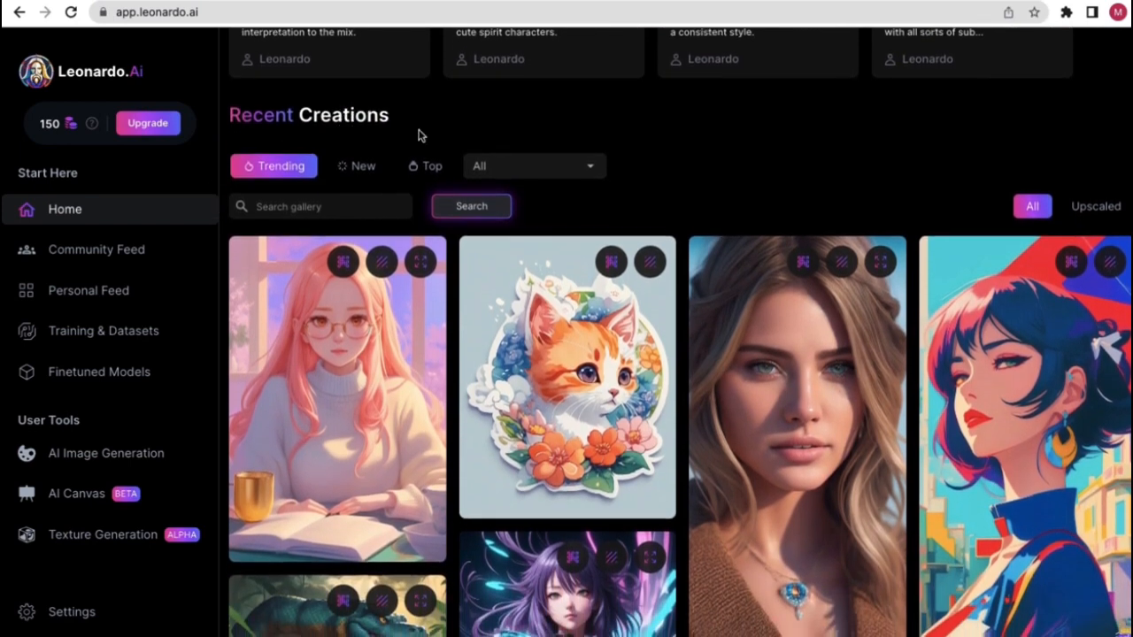
scroll(423, 137, up, 1)
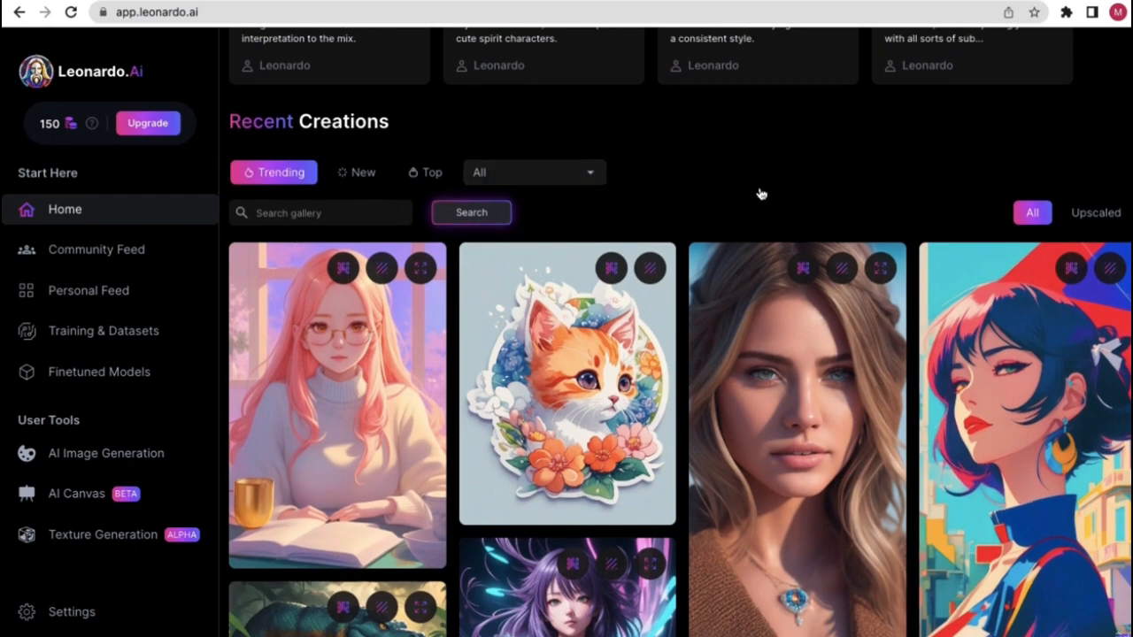
scroll(743, 213, down, 3)
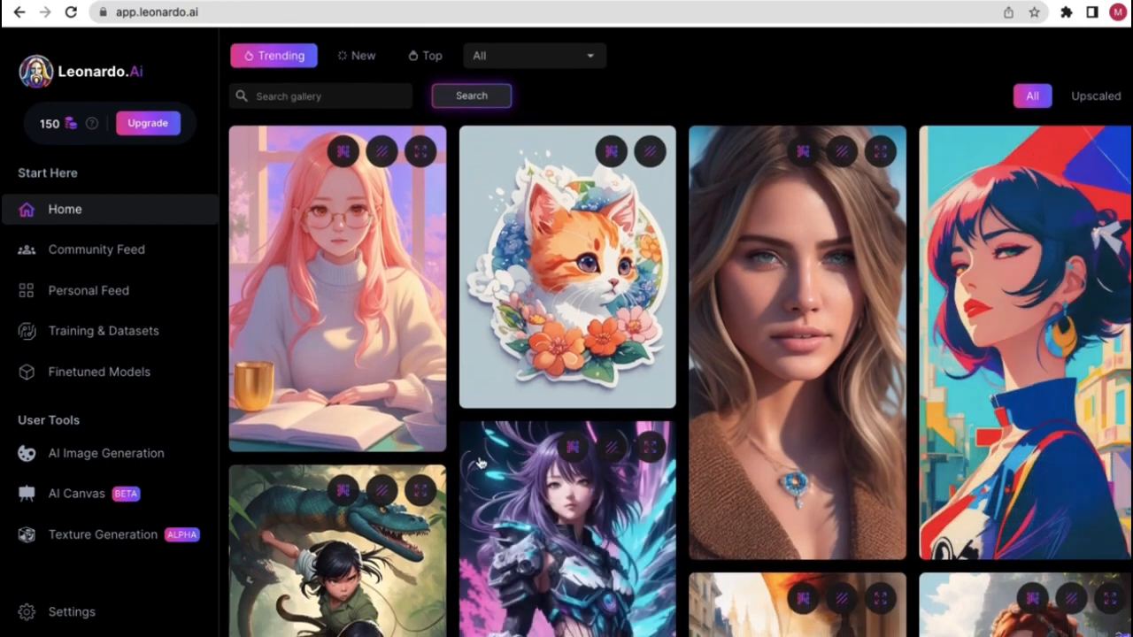
scroll(455, 430, down, 3)
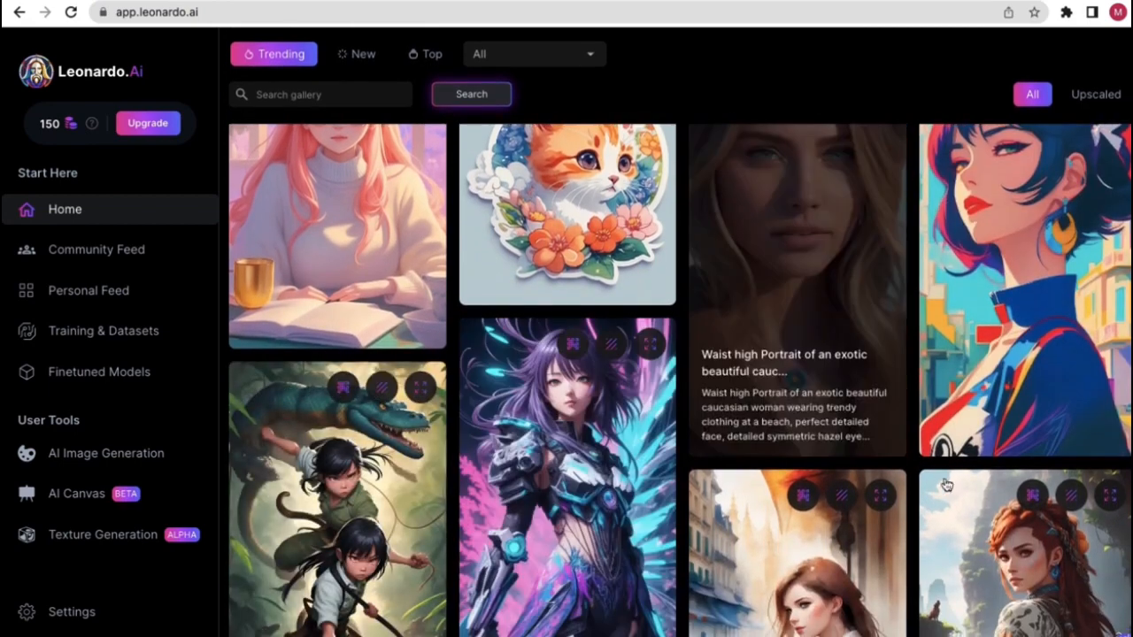
scroll(473, 479, down, 5)
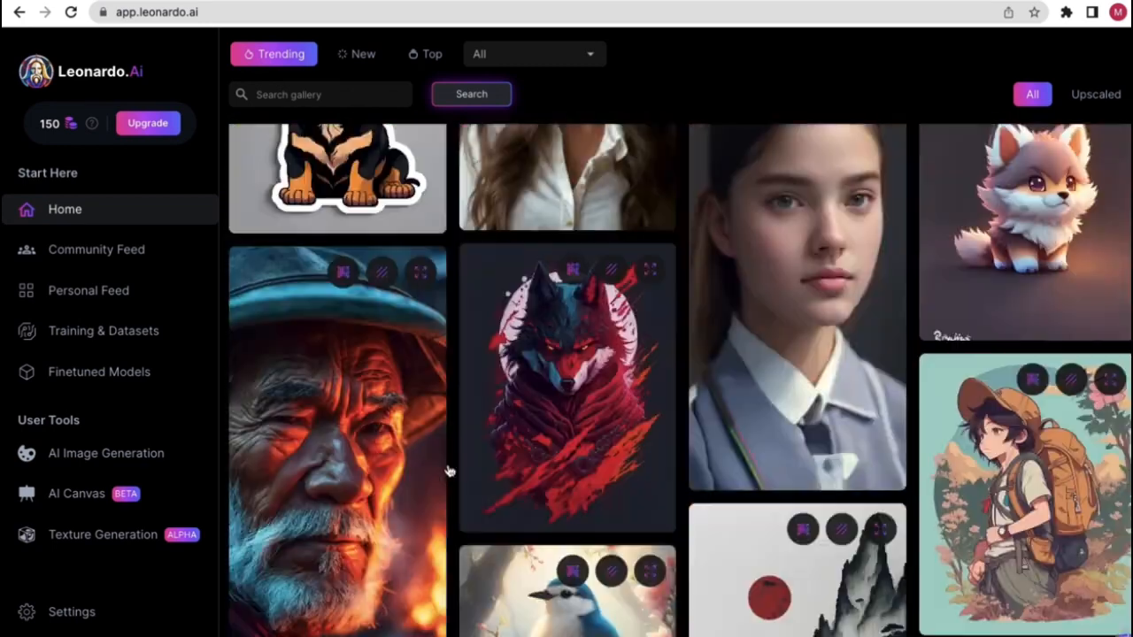
scroll(964, 331, up, 3)
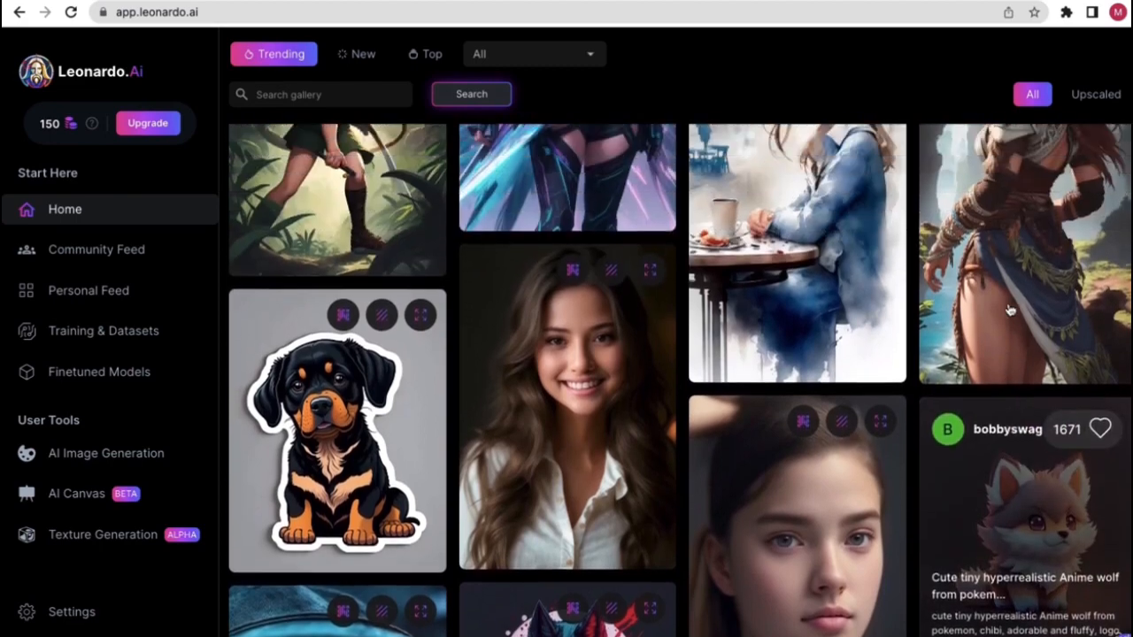
scroll(1016, 357, up, 1)
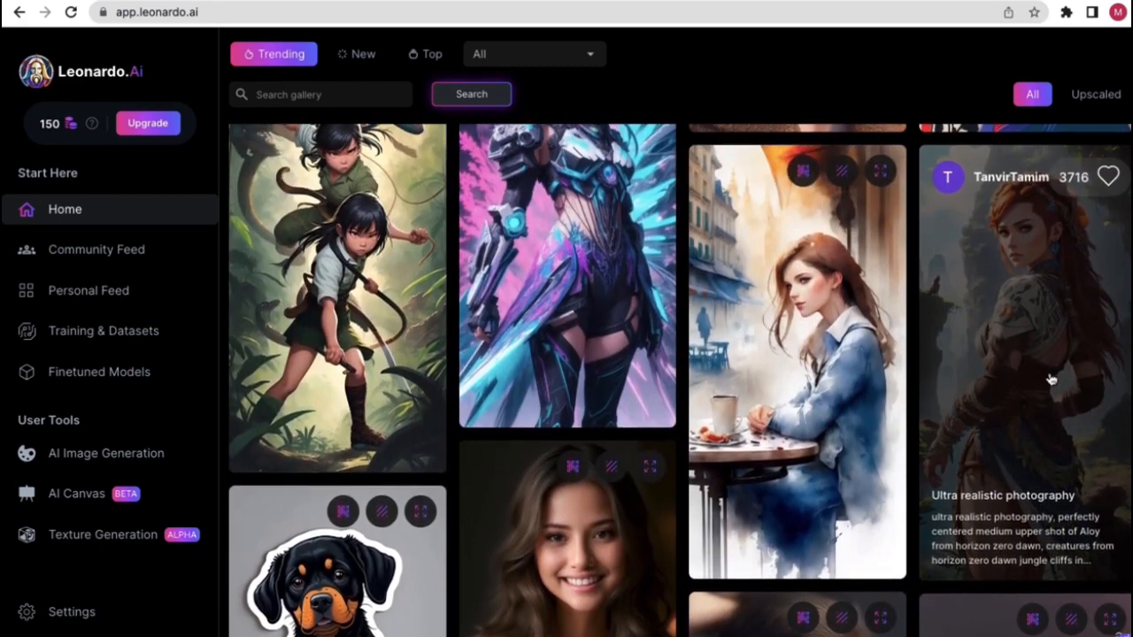
- Open the Ultra realistic photography creation and copy its prompt
click(1017, 353)
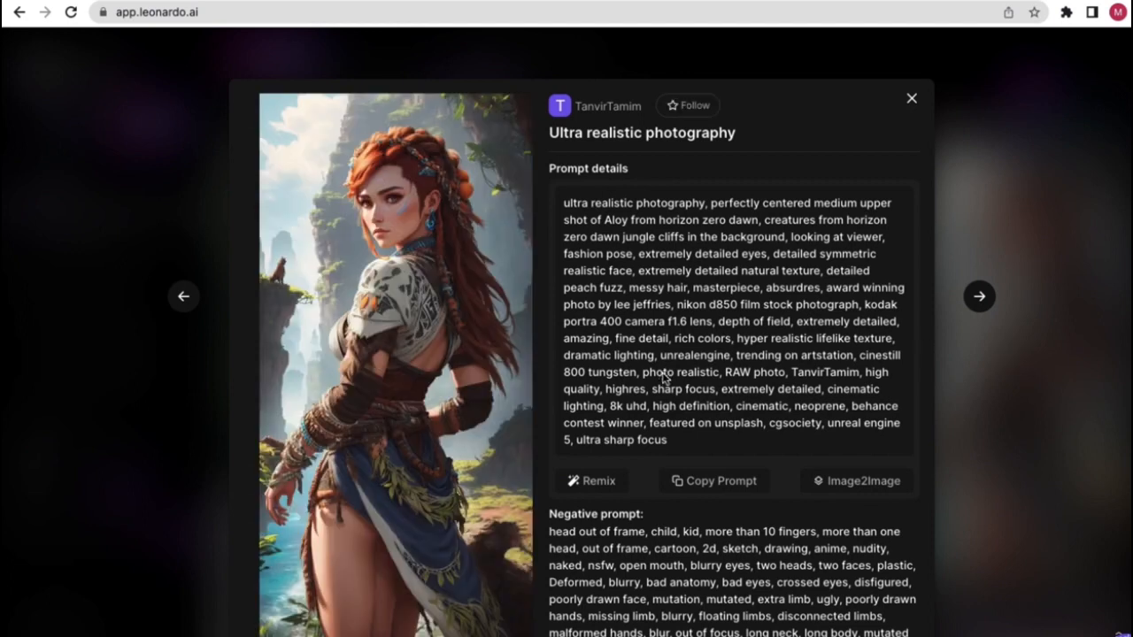
drag(668, 443, 564, 205)
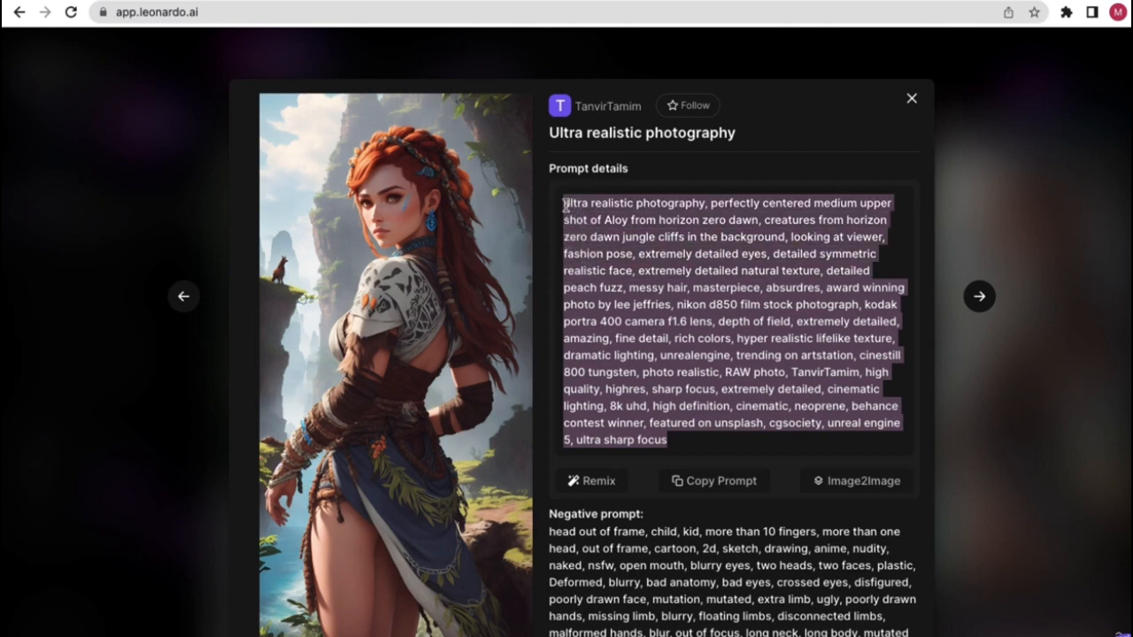
click(546, 298)
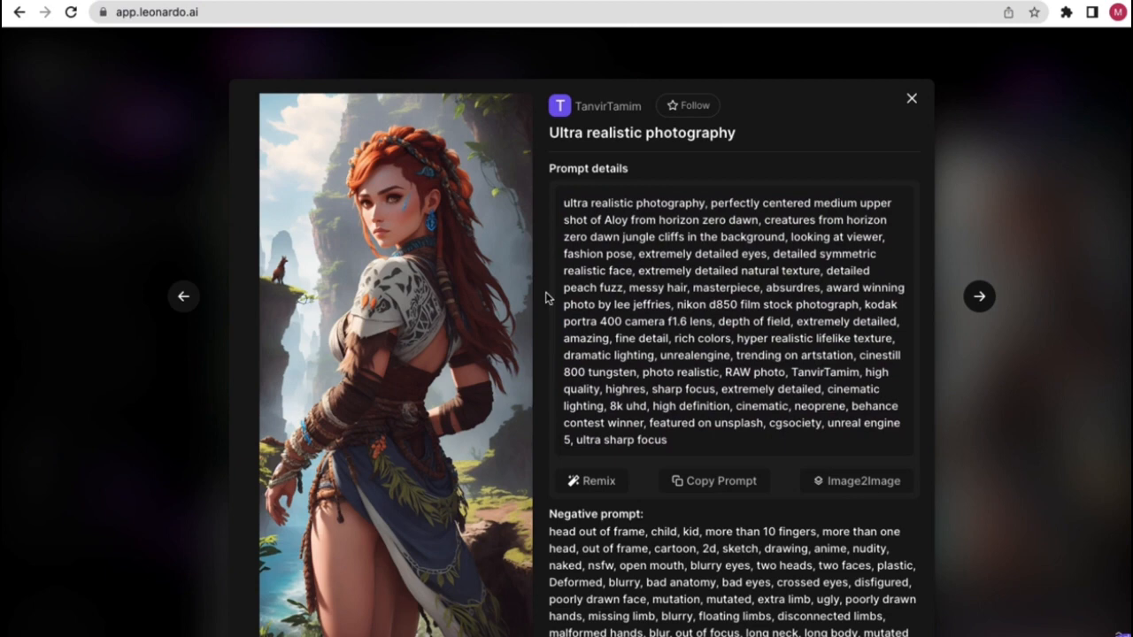
click(701, 489)
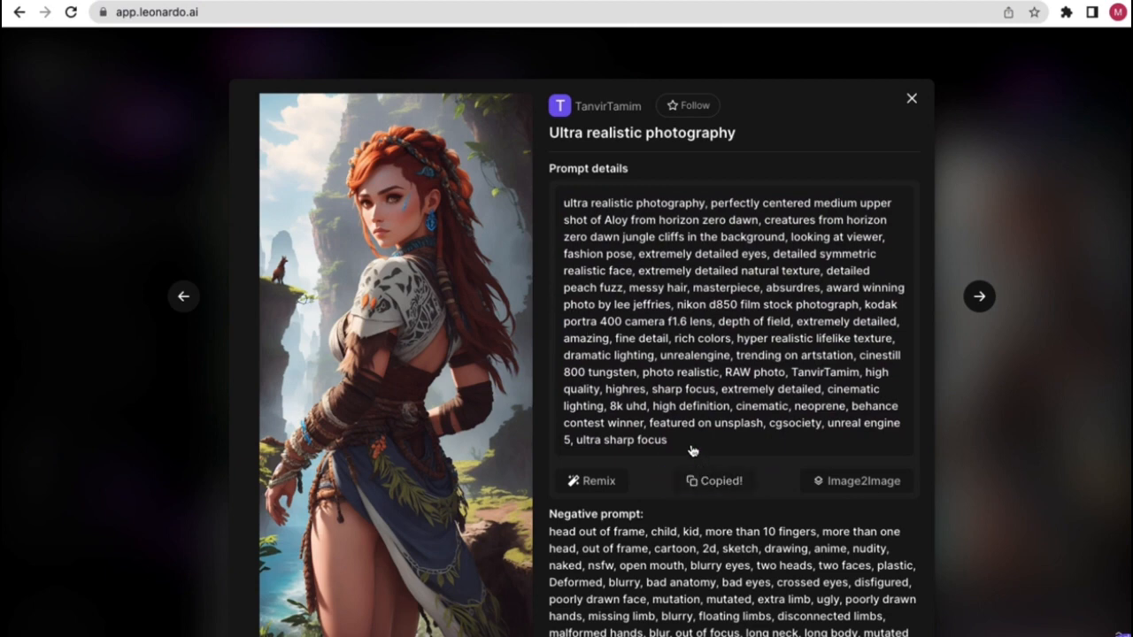
- Scroll down to read the image's negative prompt, then back up
scroll(668, 448, down, 5)
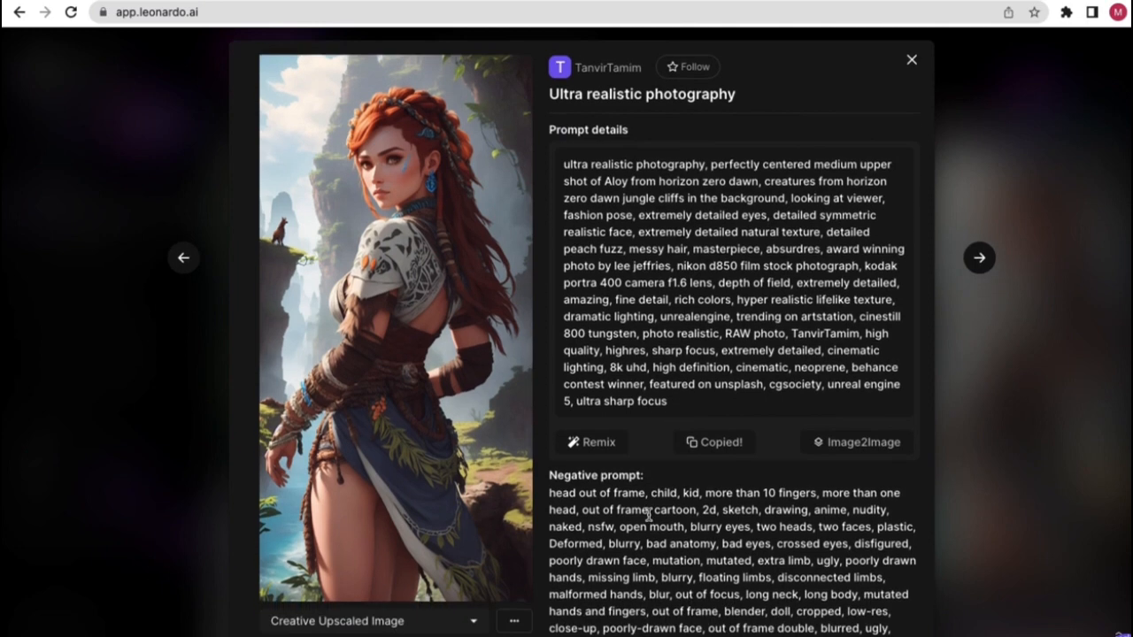
scroll(678, 532, down, 1)
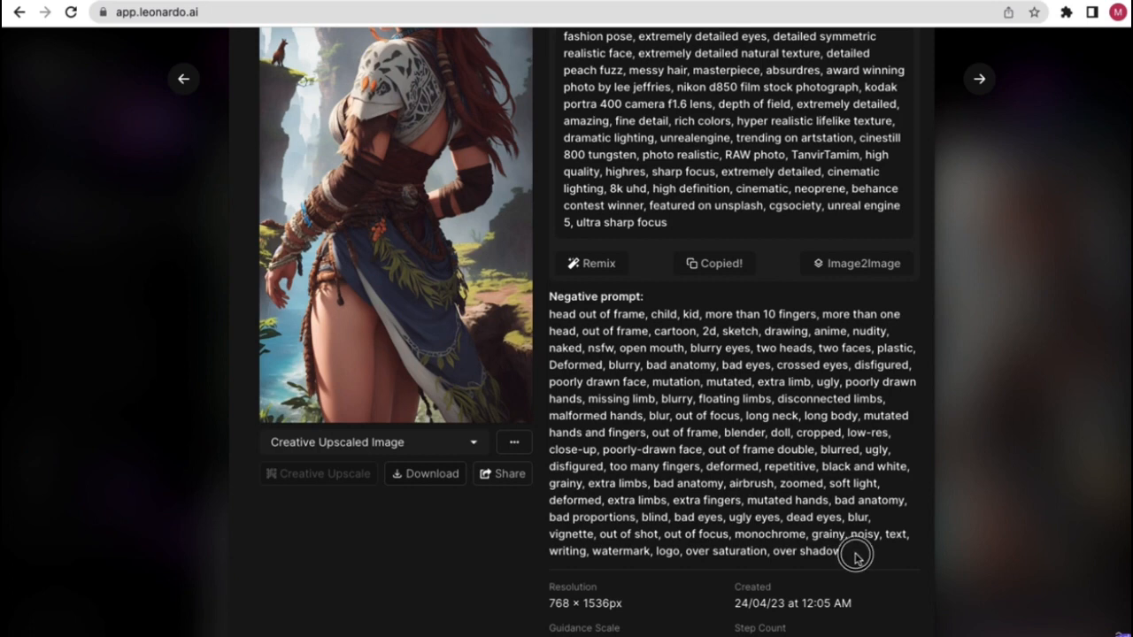
drag(851, 559, 579, 333)
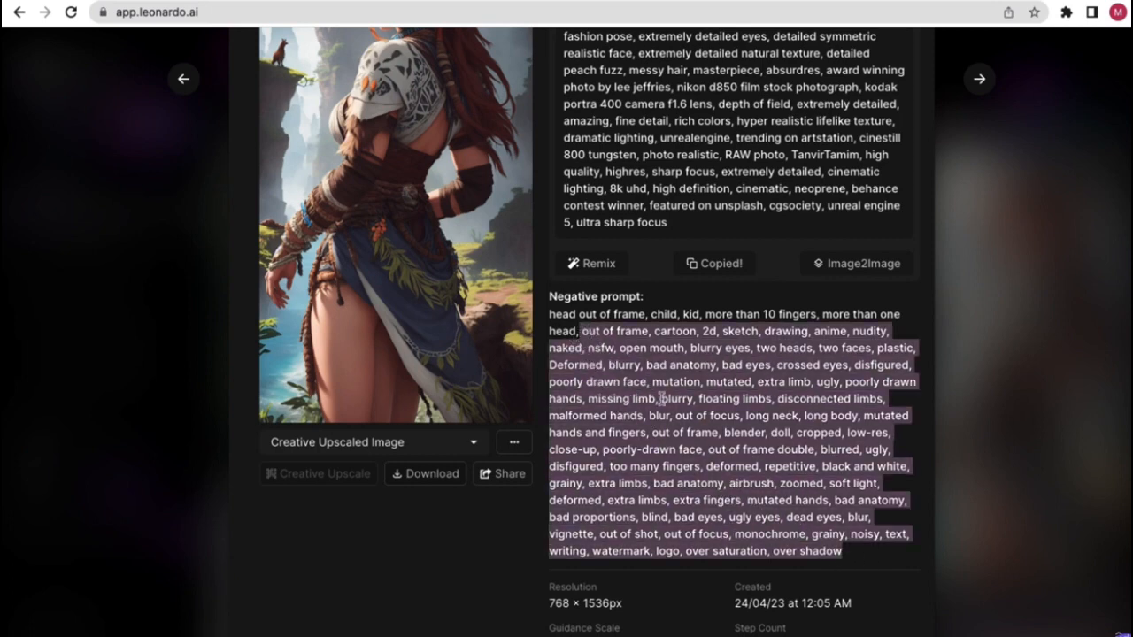
scroll(655, 389, up, 1)
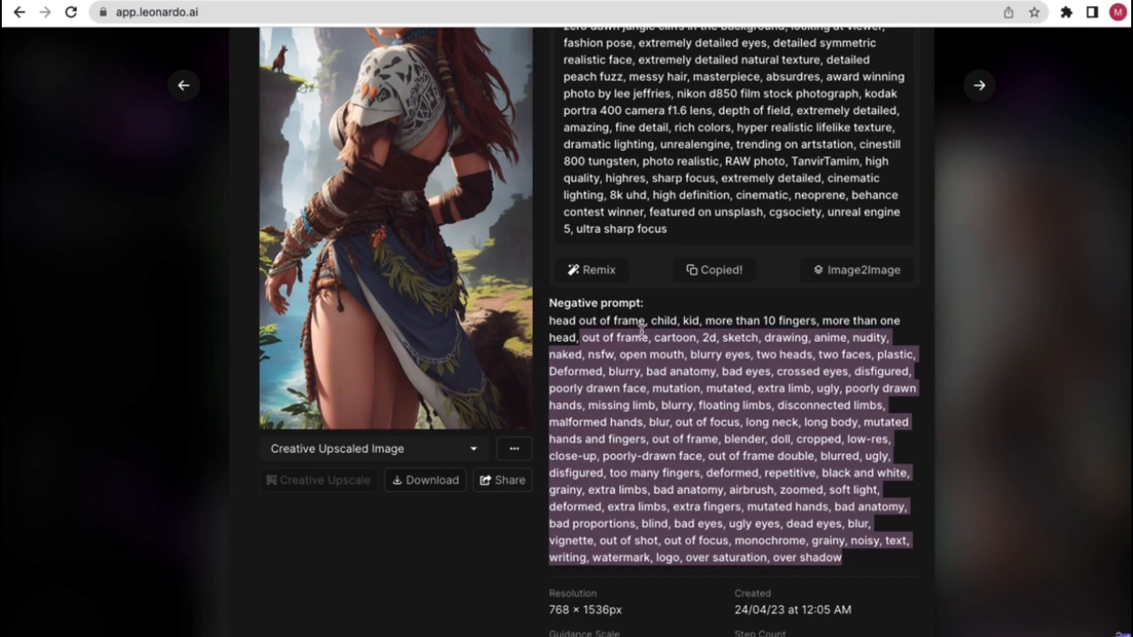
click(652, 281)
scroll(653, 305, up, 3)
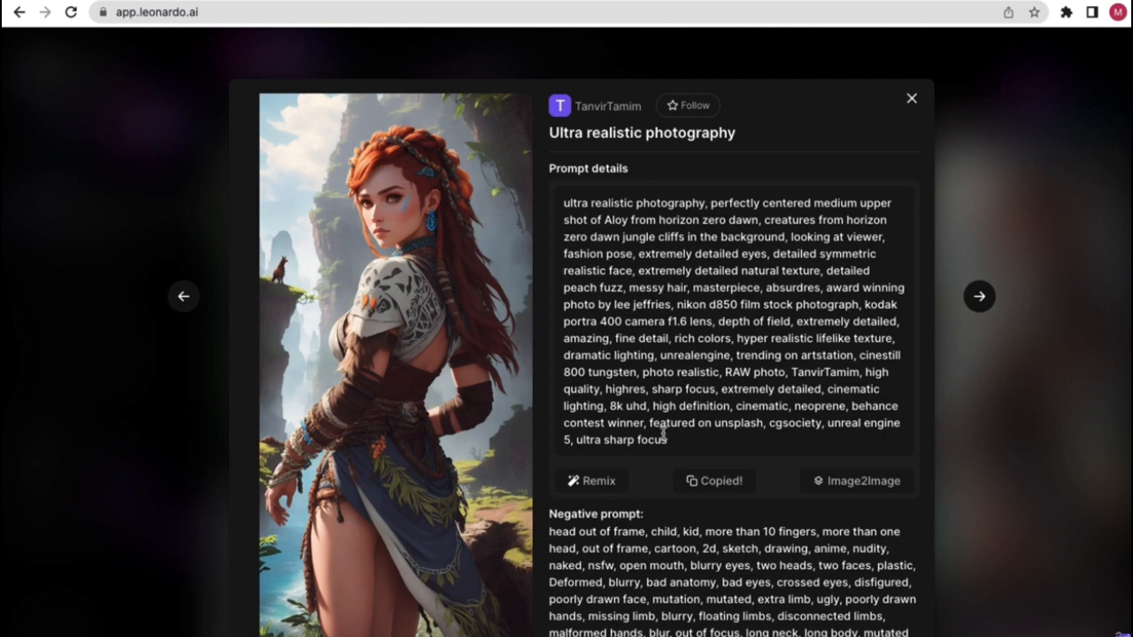
- Close the Ultra realistic photography details, browse the gallery, and open the 'charming birds' painting
click(912, 99)
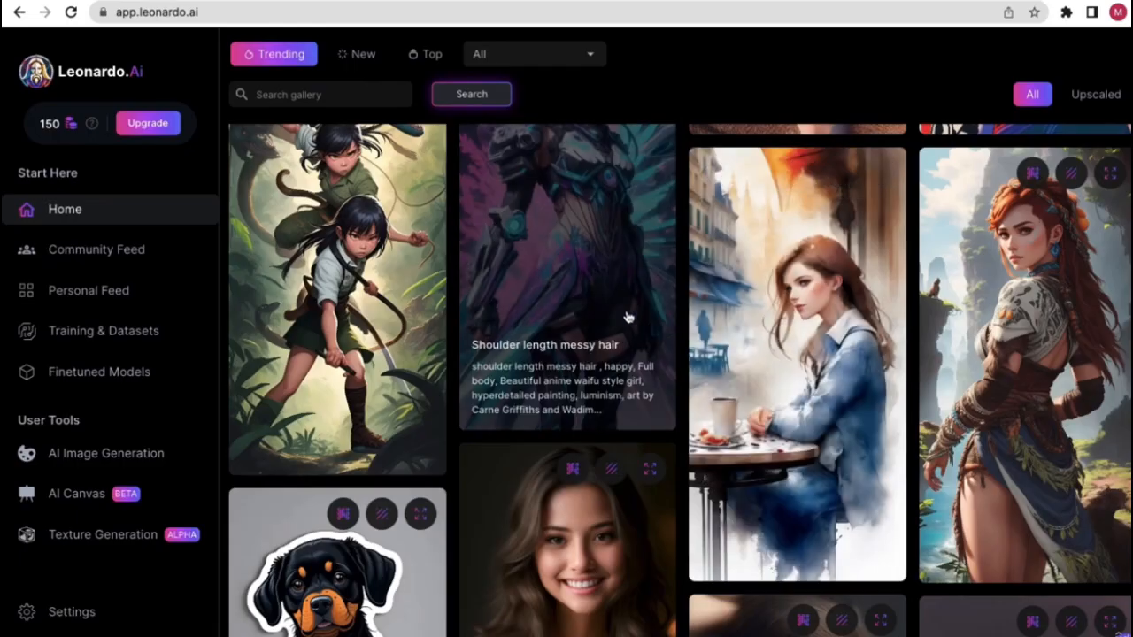
scroll(626, 319, down, 5)
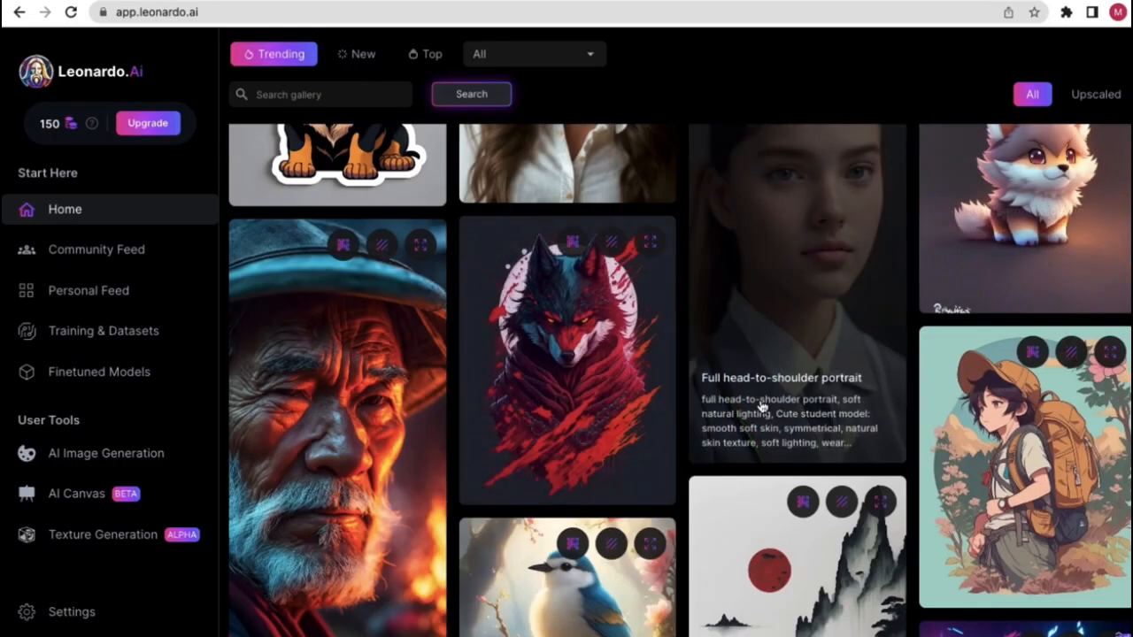
scroll(743, 397, down, 2)
scroll(772, 416, down, 4)
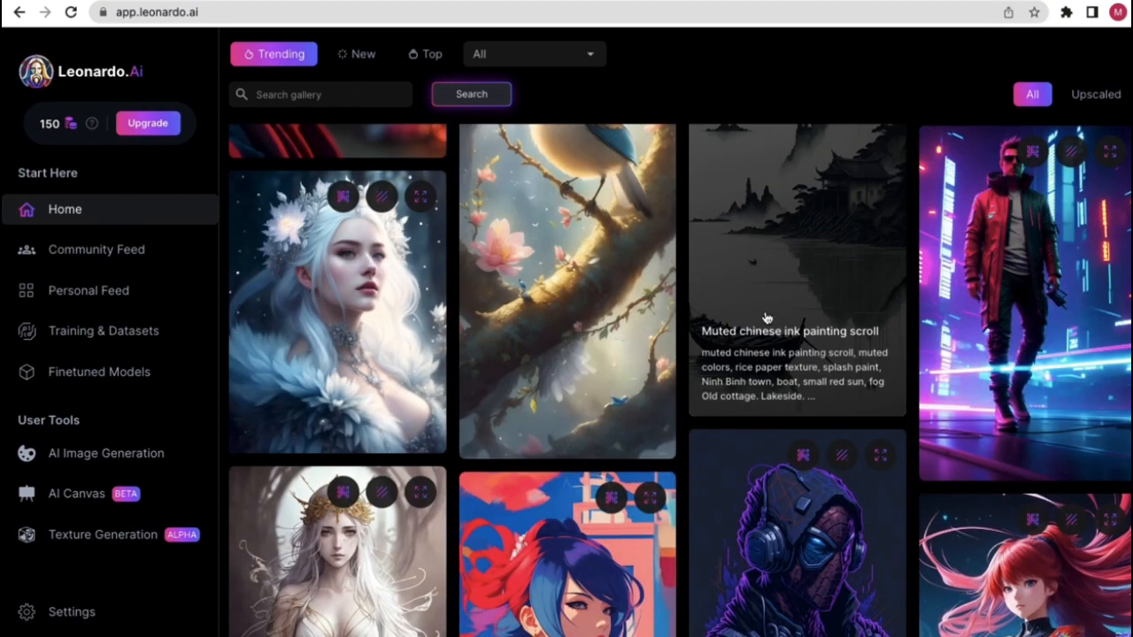
scroll(613, 334, up, 1)
scroll(614, 333, up, 1)
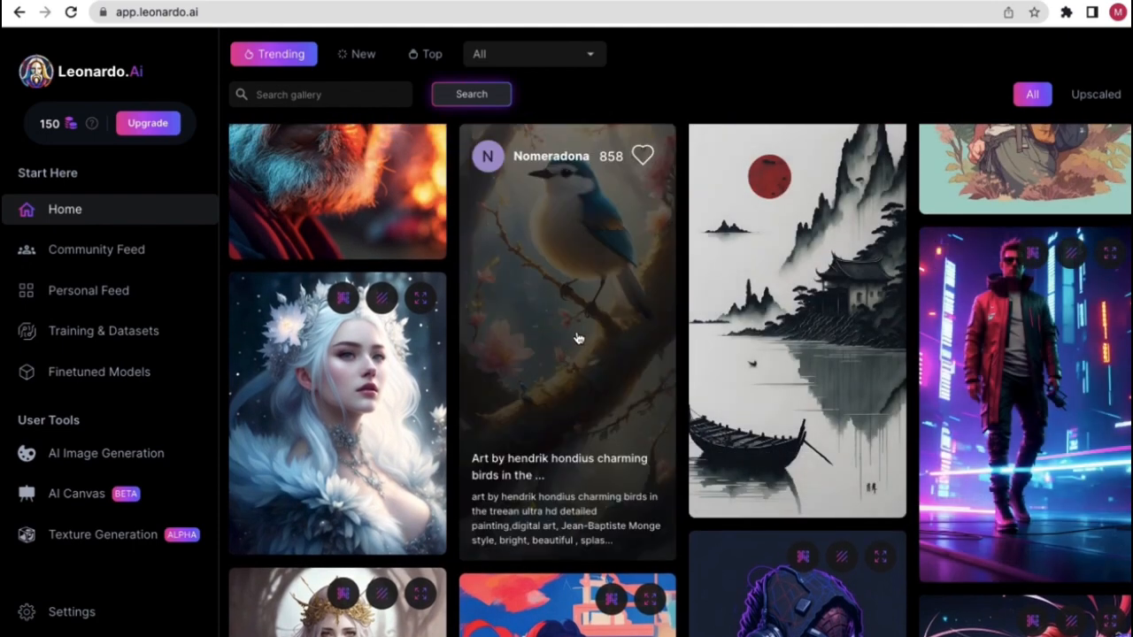
click(576, 337)
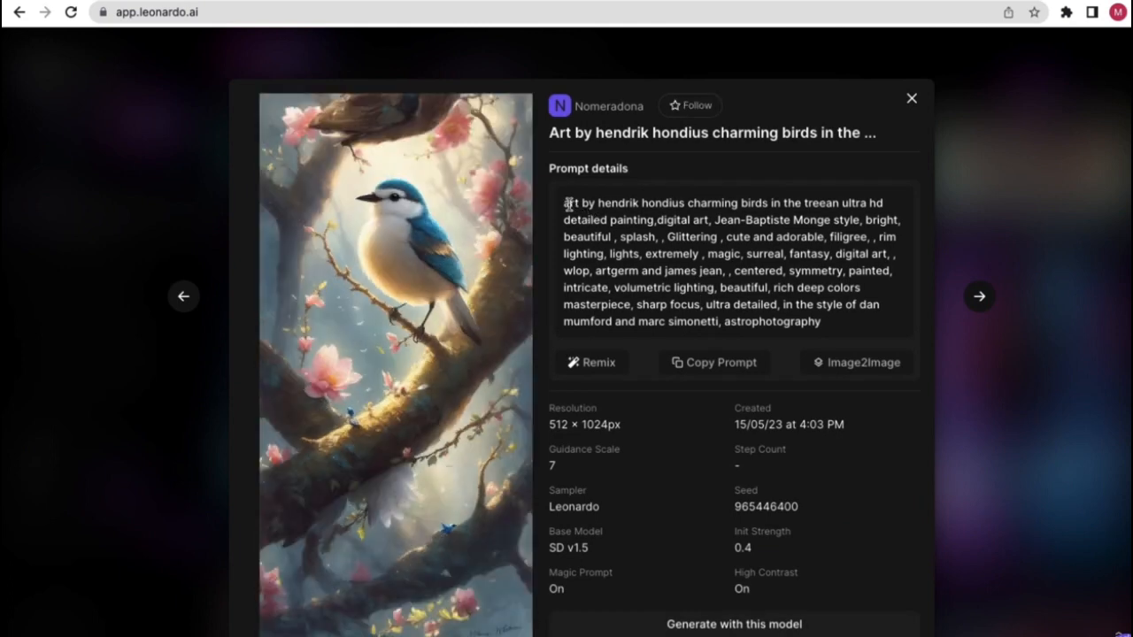
drag(564, 204, 722, 270)
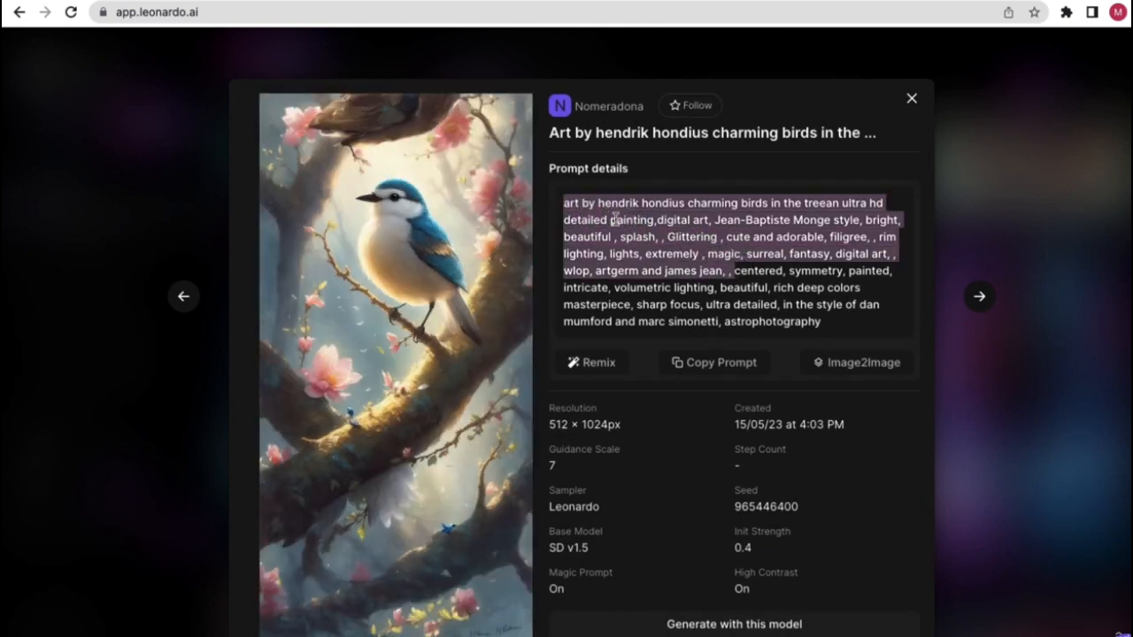
click(598, 205)
drag(575, 202, 713, 202)
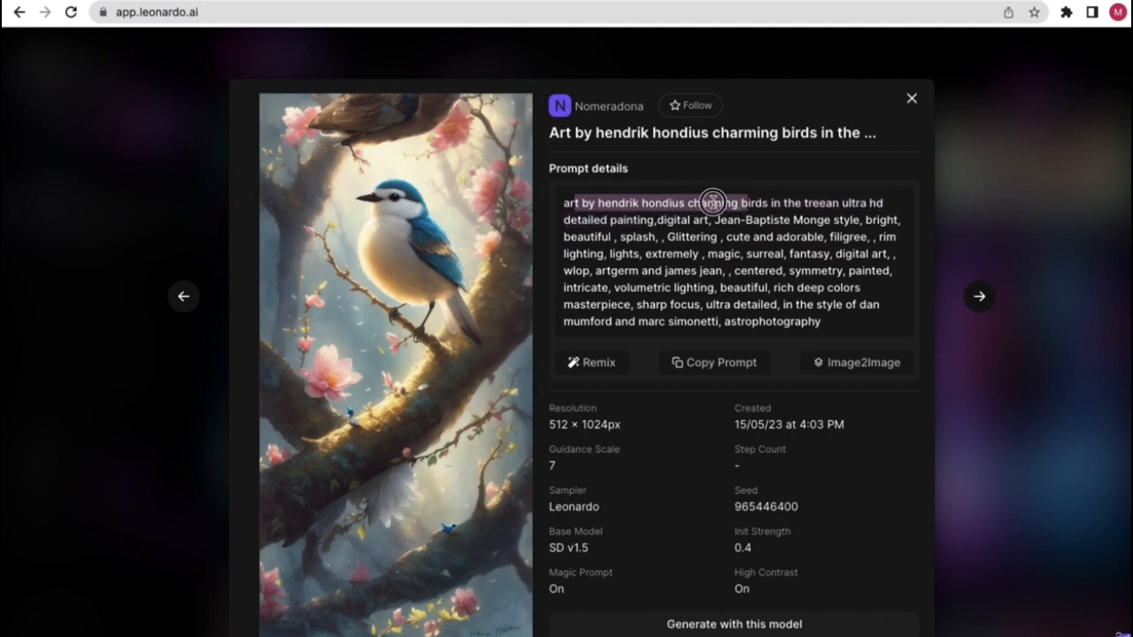
click(692, 203)
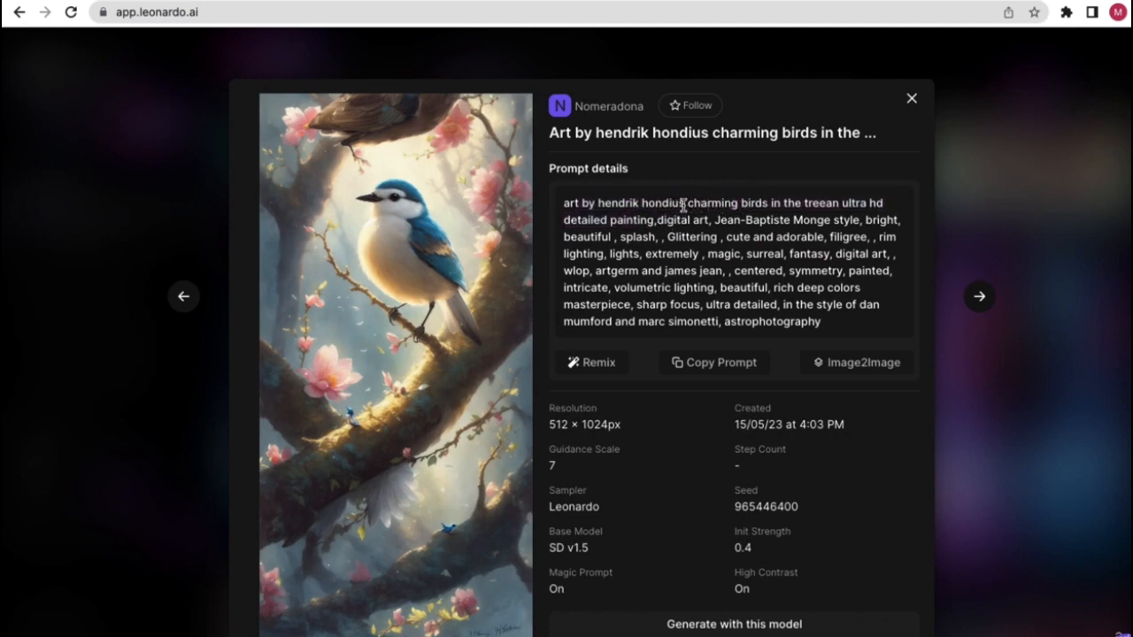
double_click(653, 202)
drag(653, 202, 592, 203)
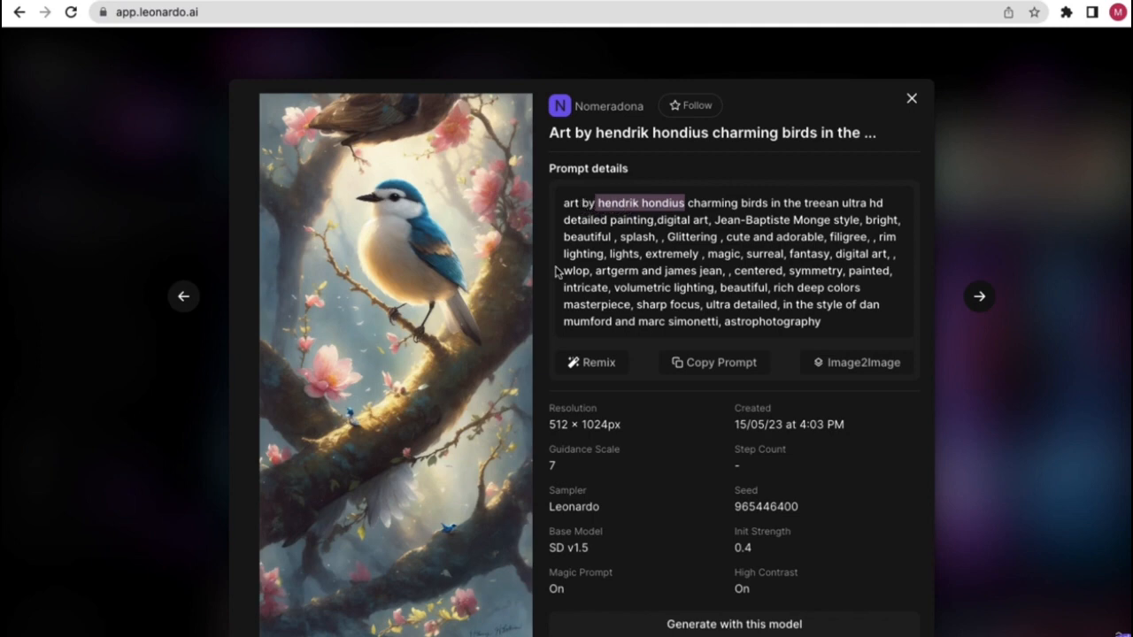
click(664, 237)
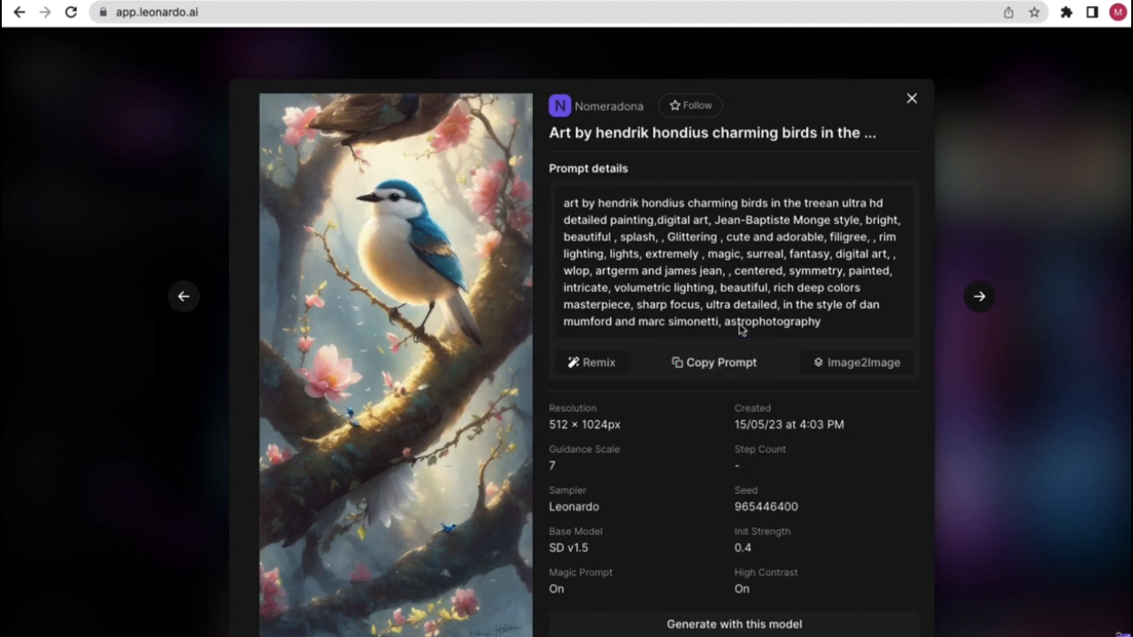
drag(561, 206, 695, 255)
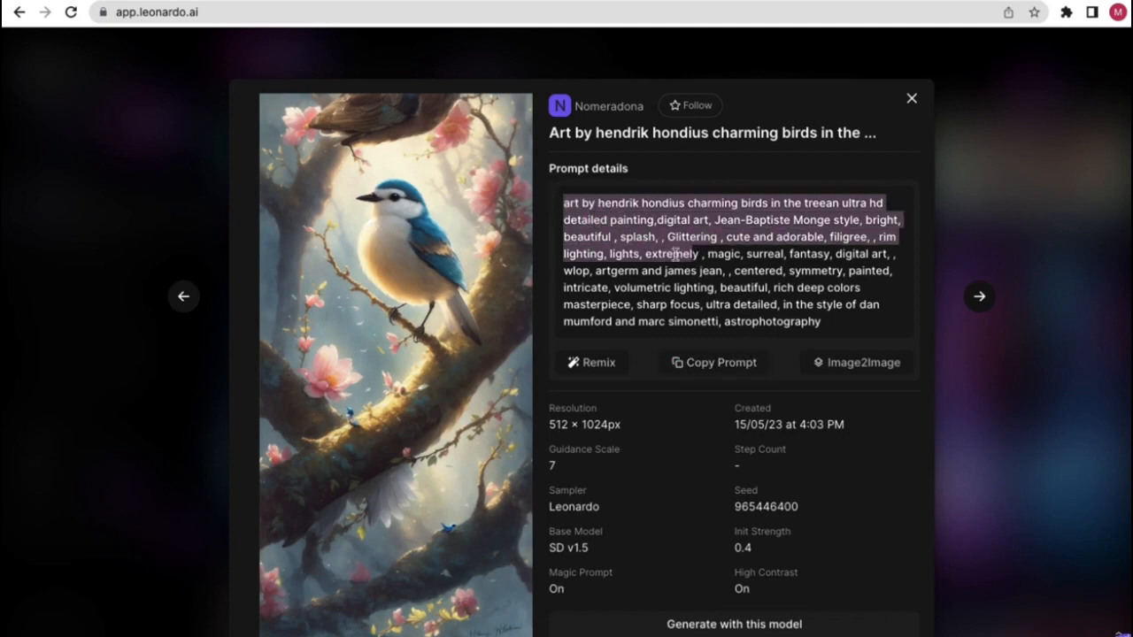
click(712, 247)
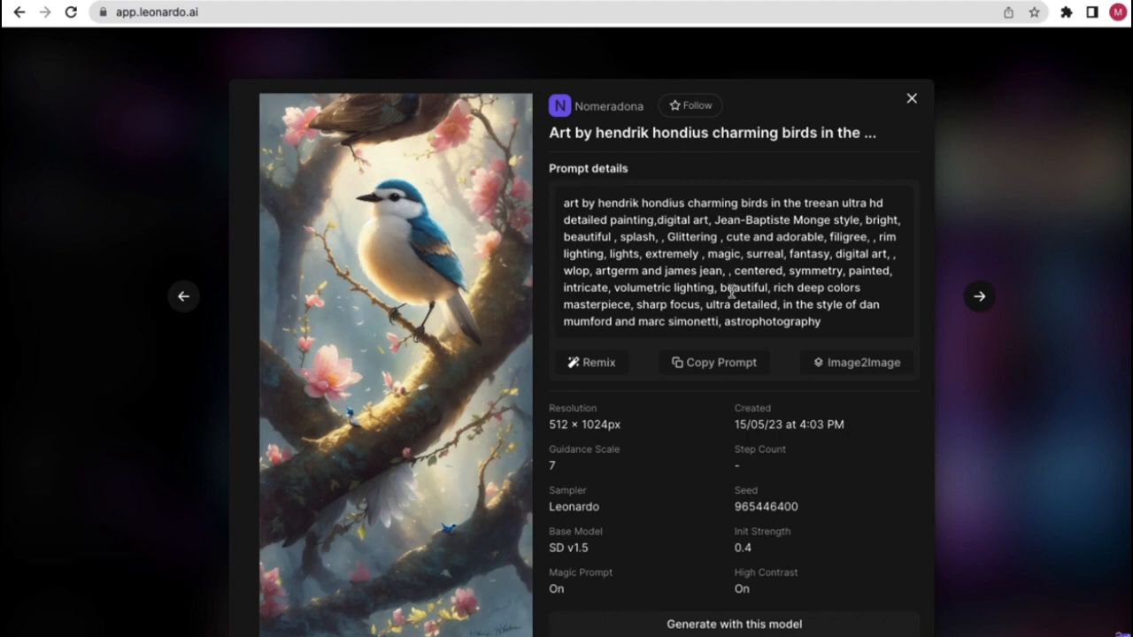
scroll(723, 416, down, 1)
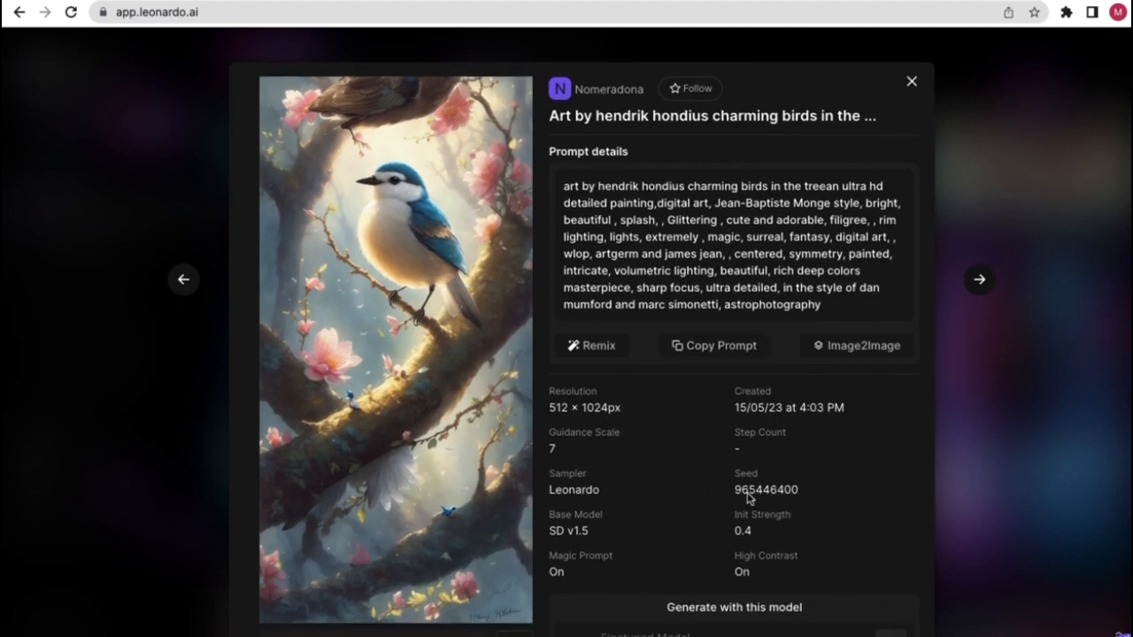
scroll(766, 501, down, 1)
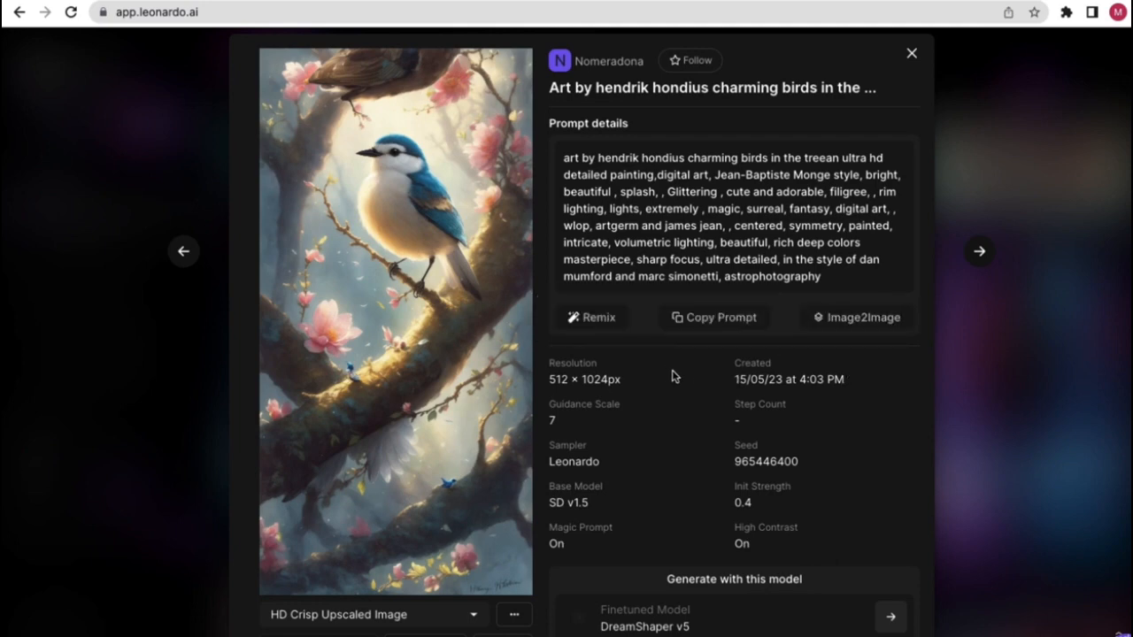
scroll(612, 326, up, 1)
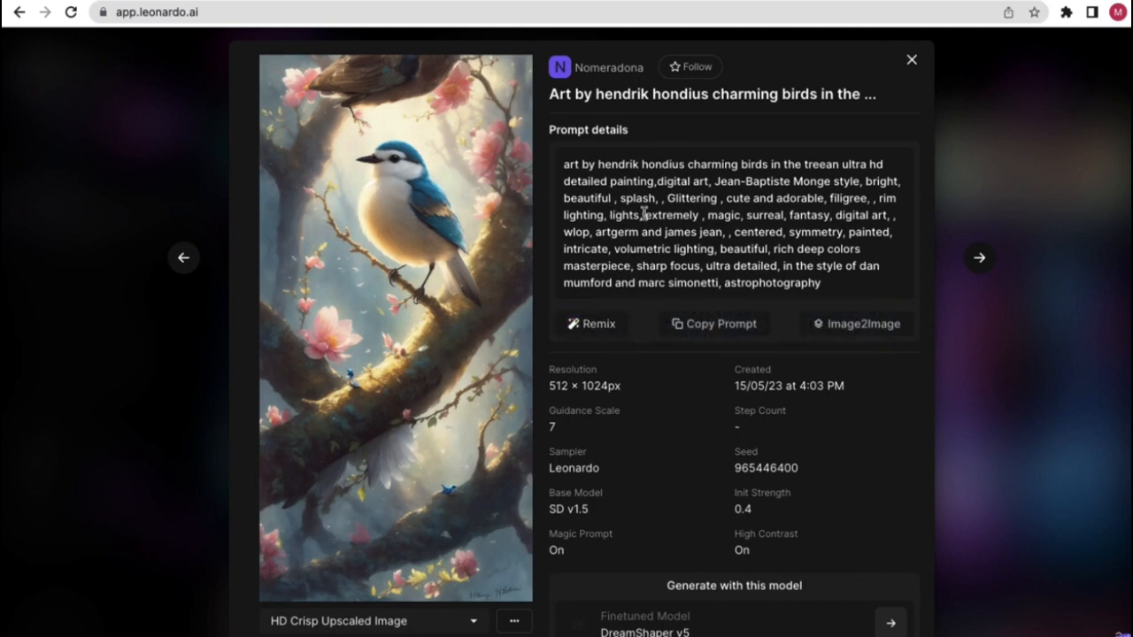
- Remix the bird painting to copy its prompt and settings into the generator, then review the prompt
click(593, 327)
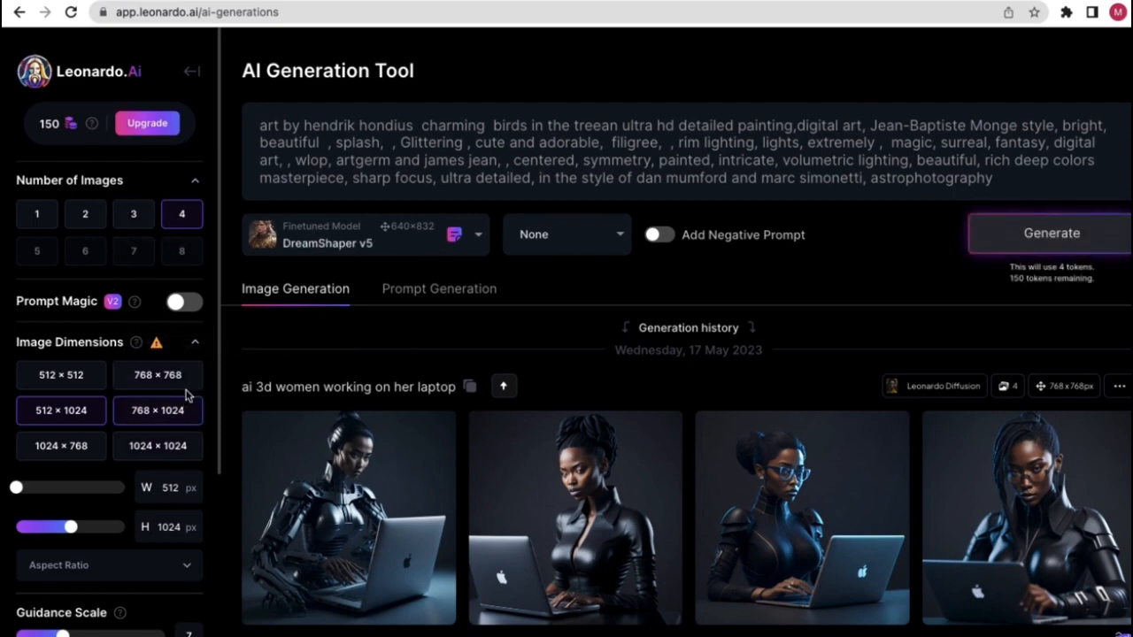
click(263, 126)
drag(264, 126, 677, 168)
click(375, 126)
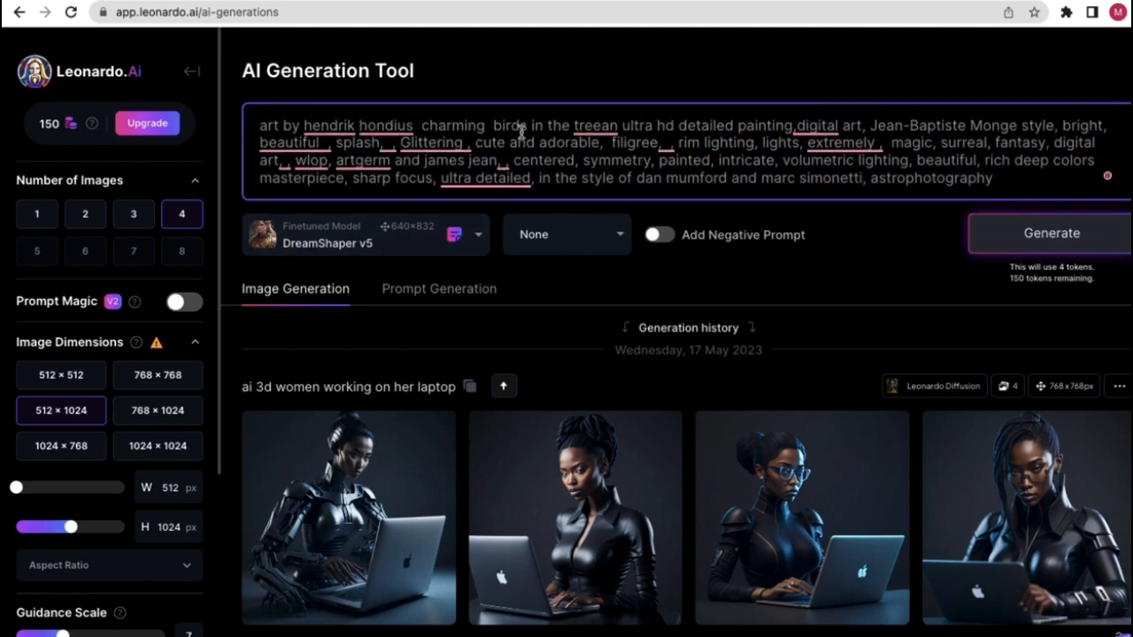
drag(532, 126, 439, 129)
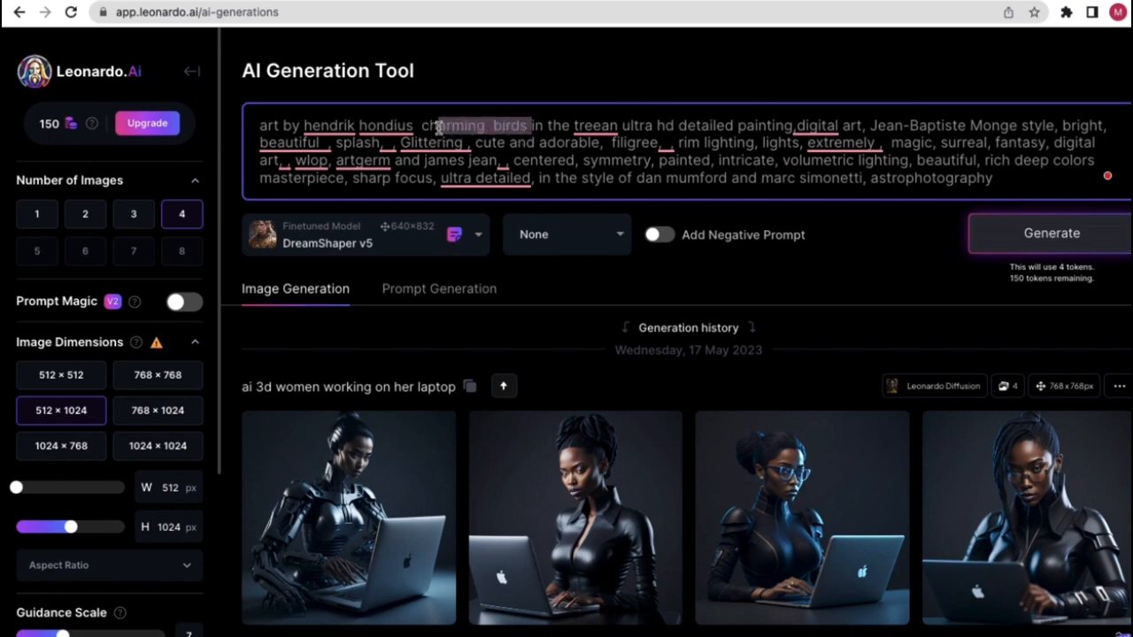
click(500, 89)
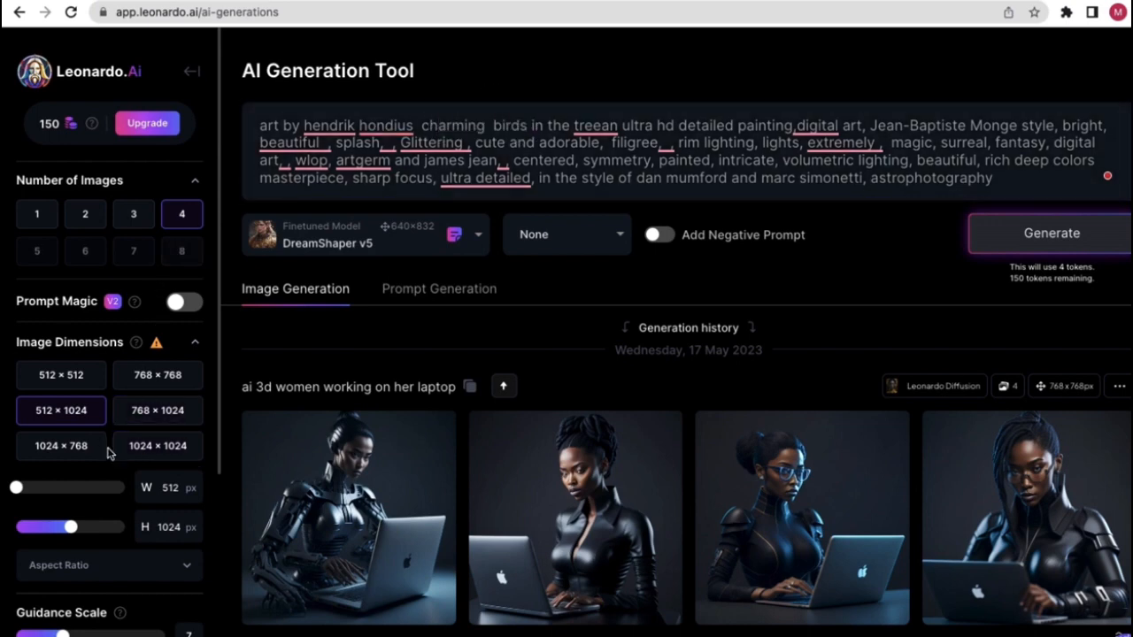
scroll(108, 456, down, 1)
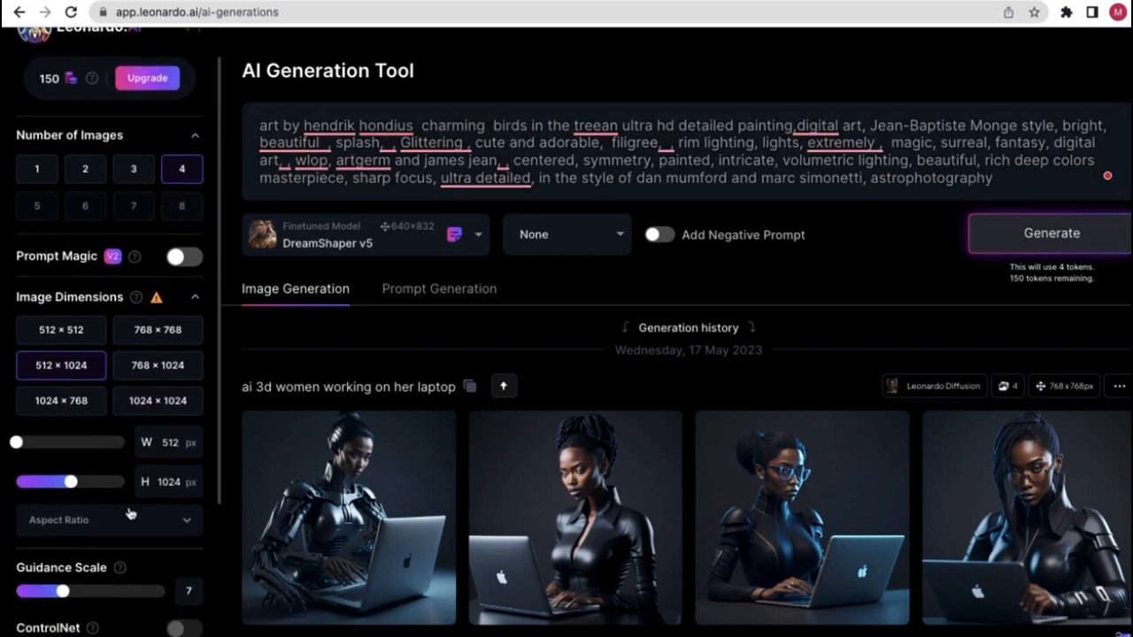
- Set Number of Images to 3 and start generating
click(147, 182)
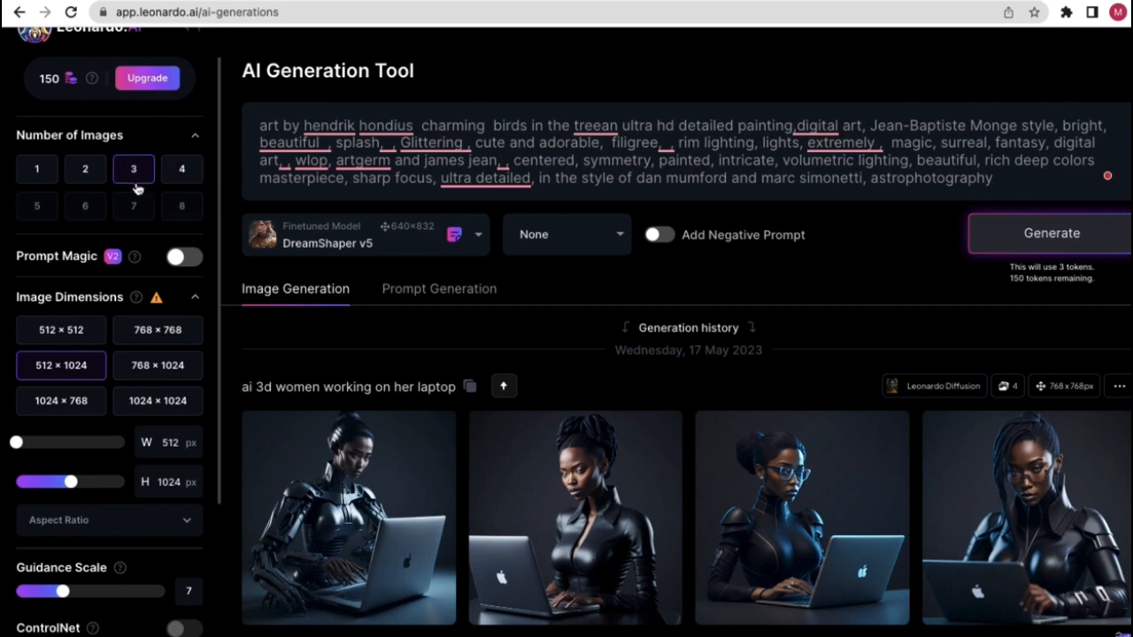
click(37, 175)
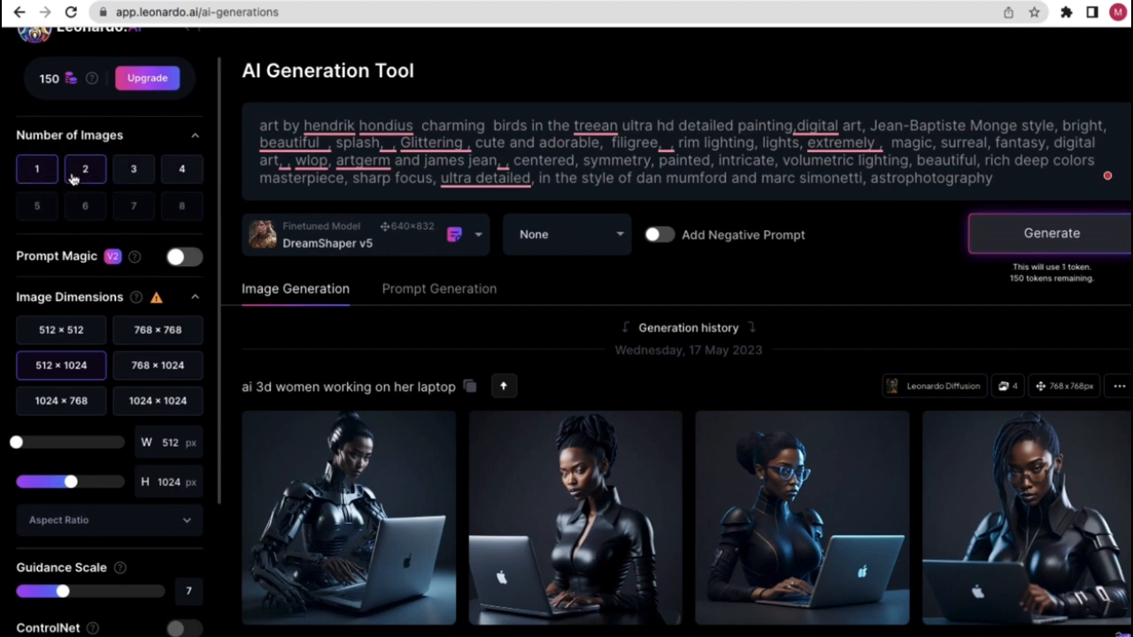
click(79, 174)
click(133, 172)
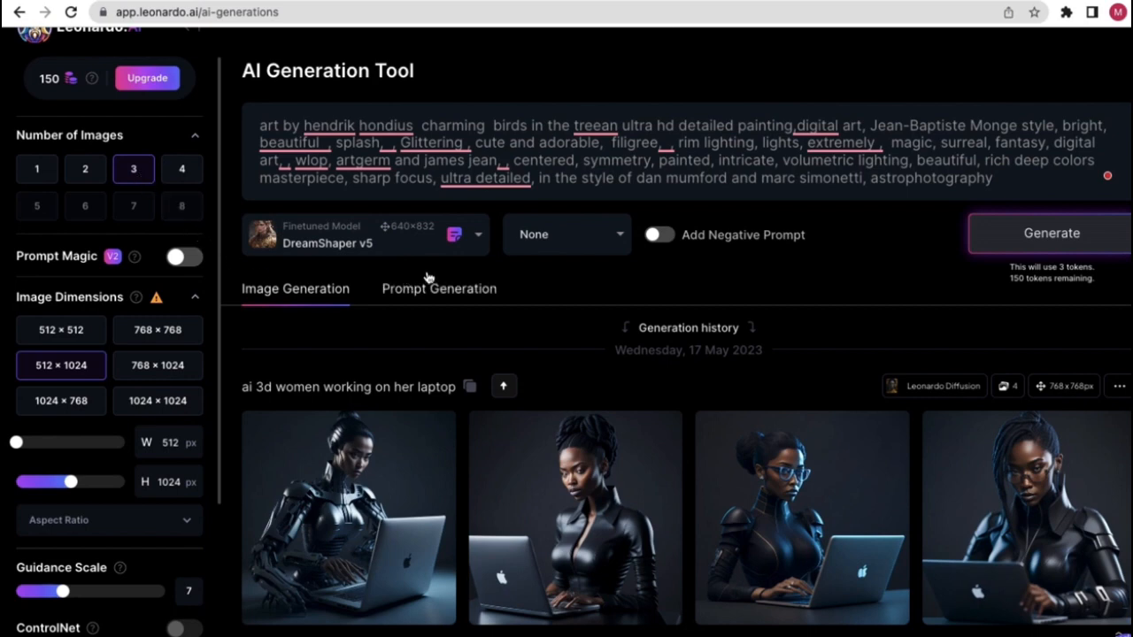
click(1009, 245)
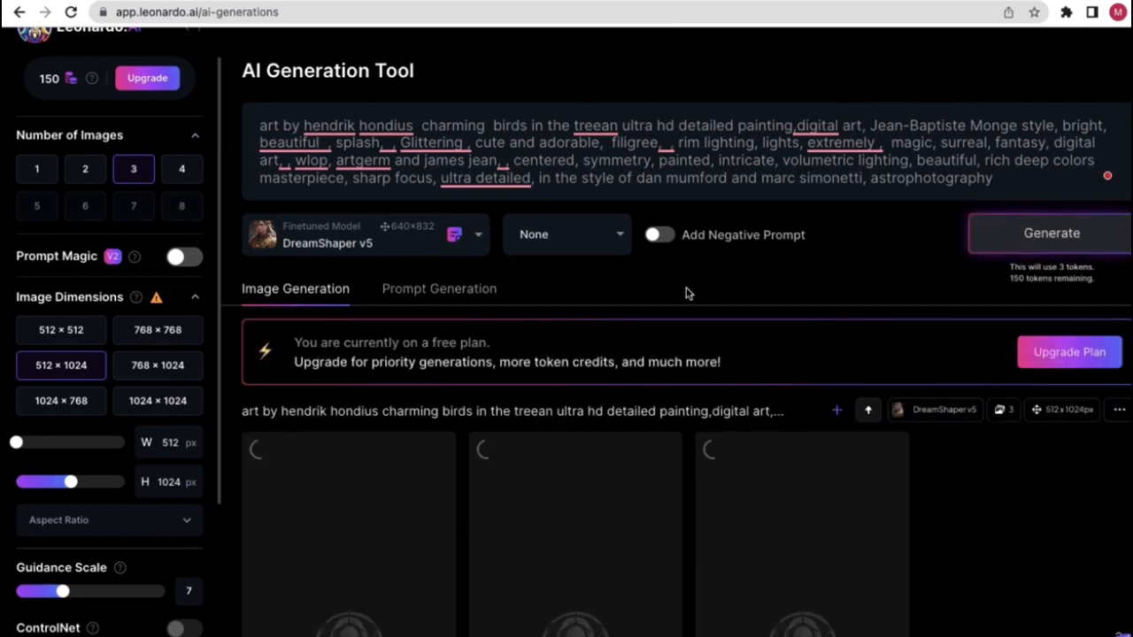
- Scroll through the three finished 512 × 1024 bird-on-branch paintings below the prompt
scroll(690, 290, down, 1)
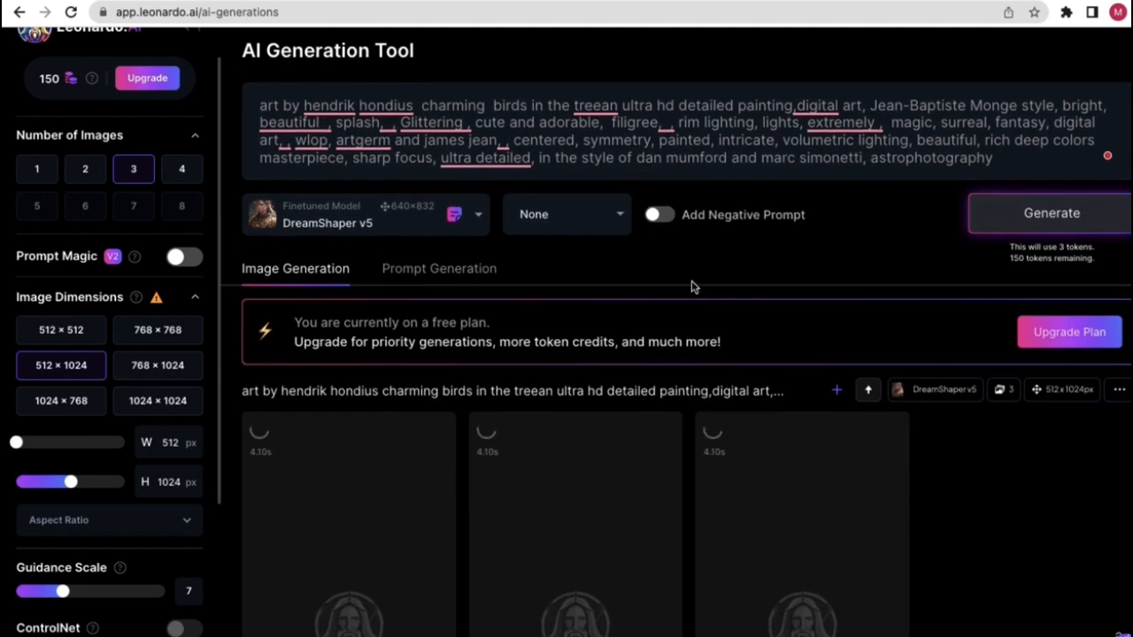
scroll(731, 321, down, 1)
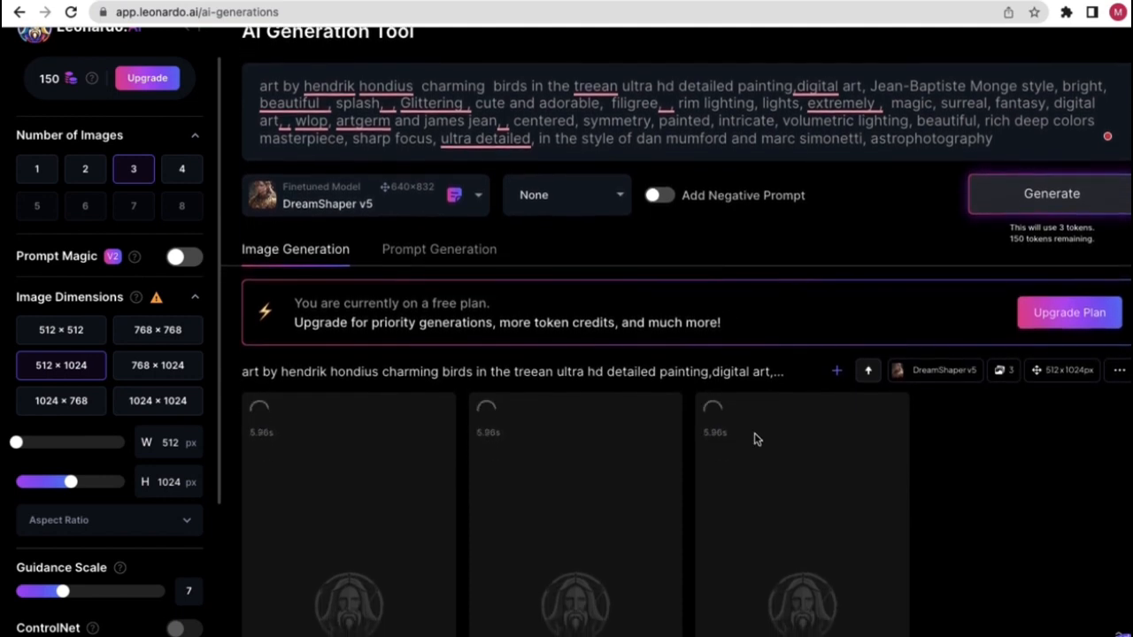
scroll(754, 439, down, 3)
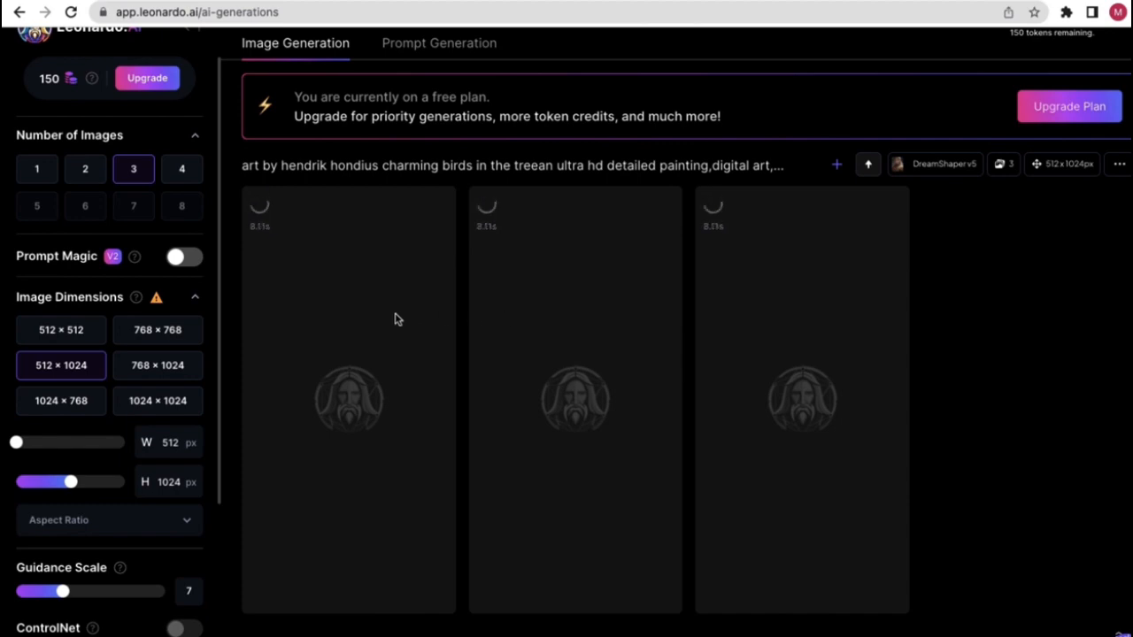
scroll(448, 199, up, 3)
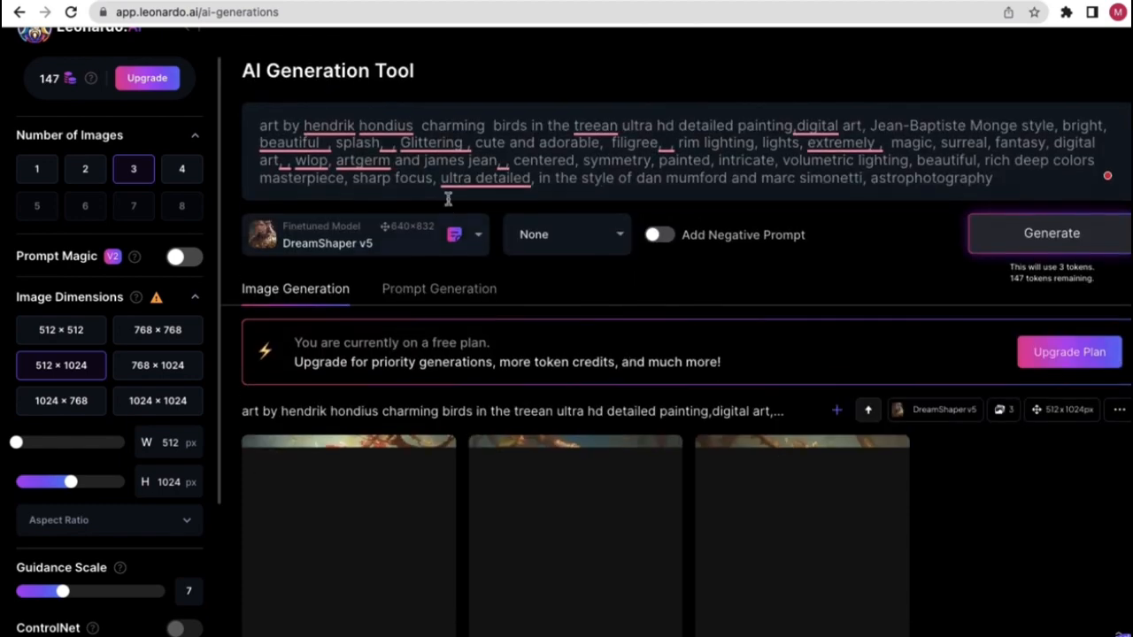
scroll(527, 328, down, 3)
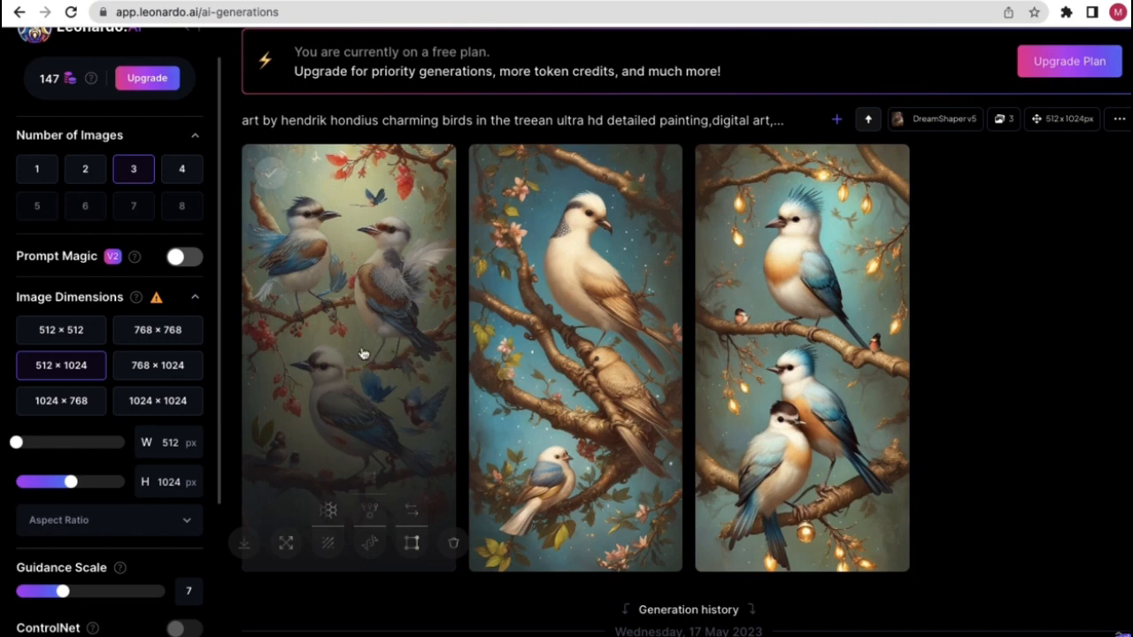
scroll(360, 358, up, 1)
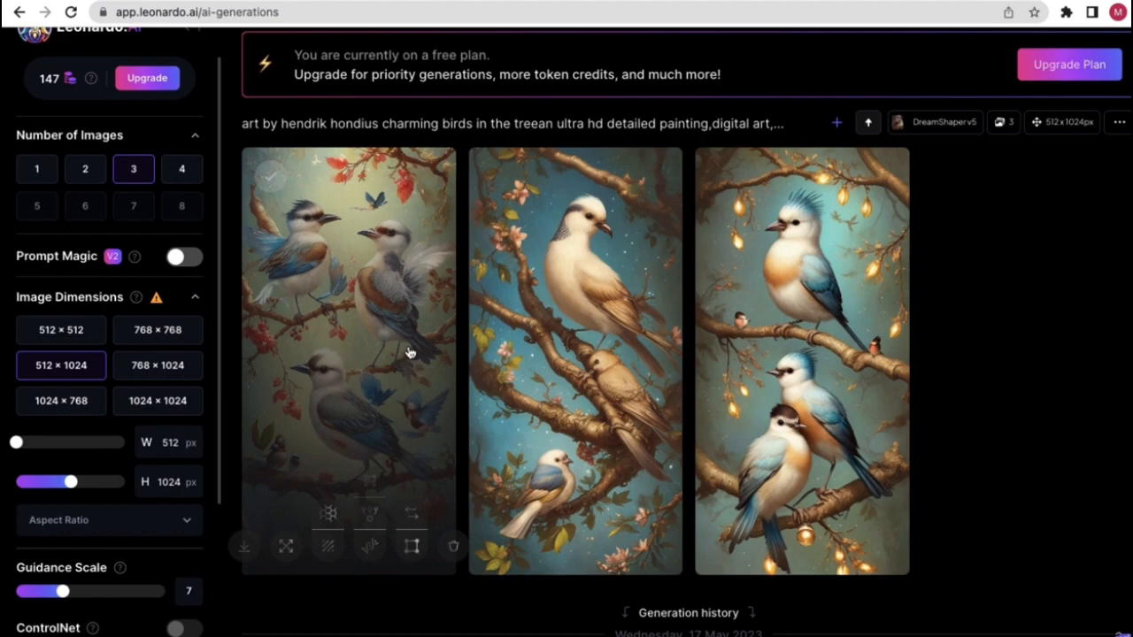
scroll(589, 286, up, 3)
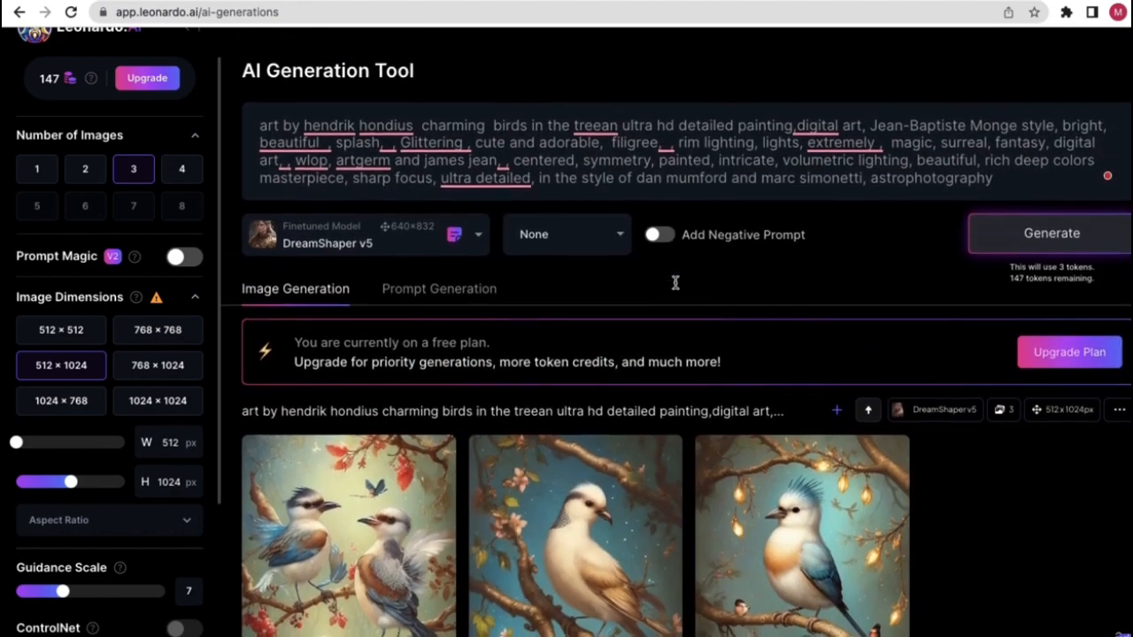
scroll(163, 354, down, 5)
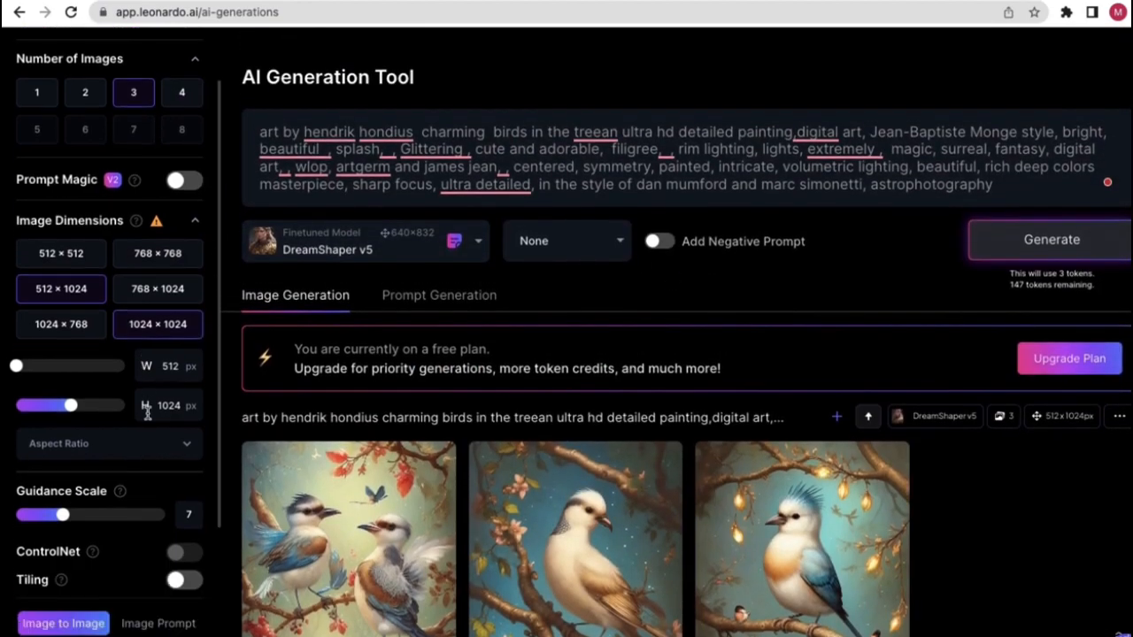
scroll(190, 302, up, 4)
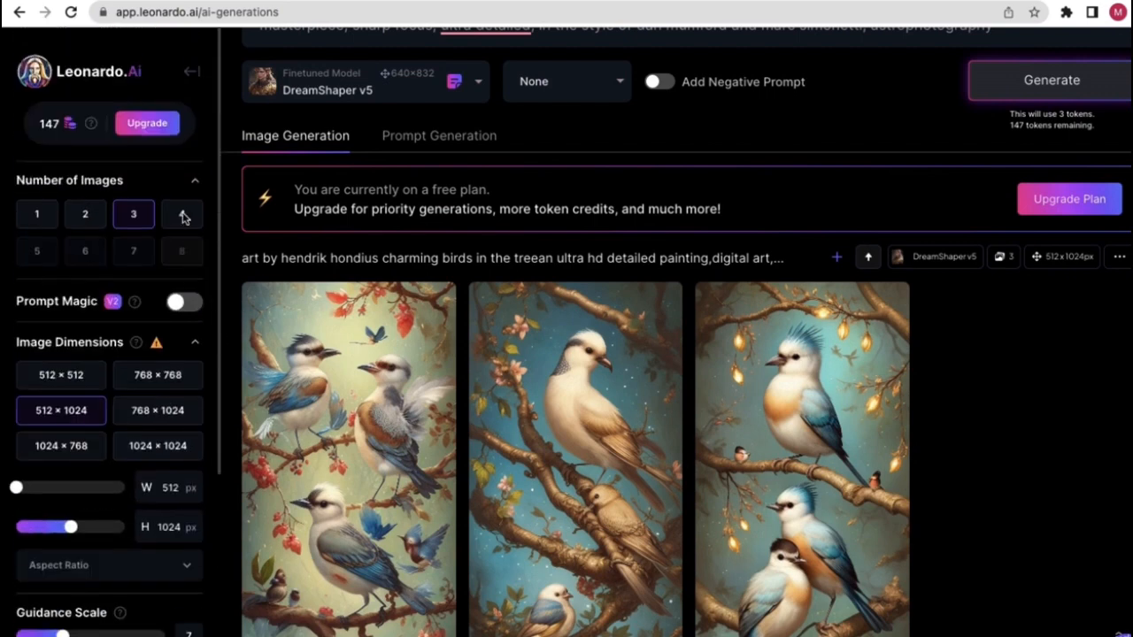
- Return Home, browse Recent Creations, and view then close the Vietnamese old man close-up's details
click(192, 70)
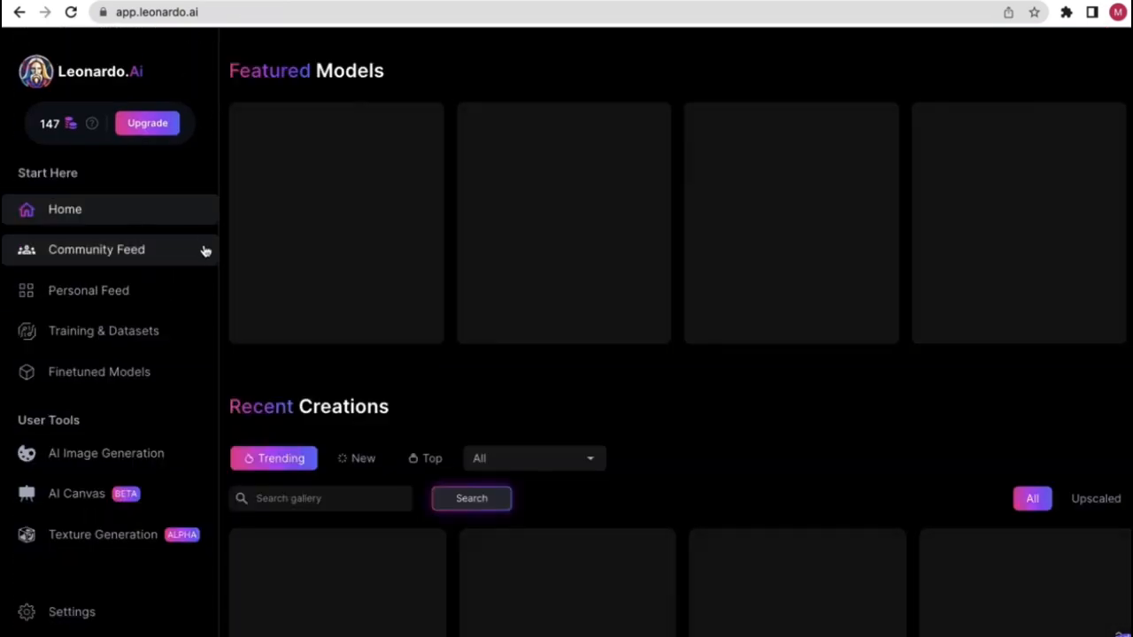
scroll(799, 456, down, 2)
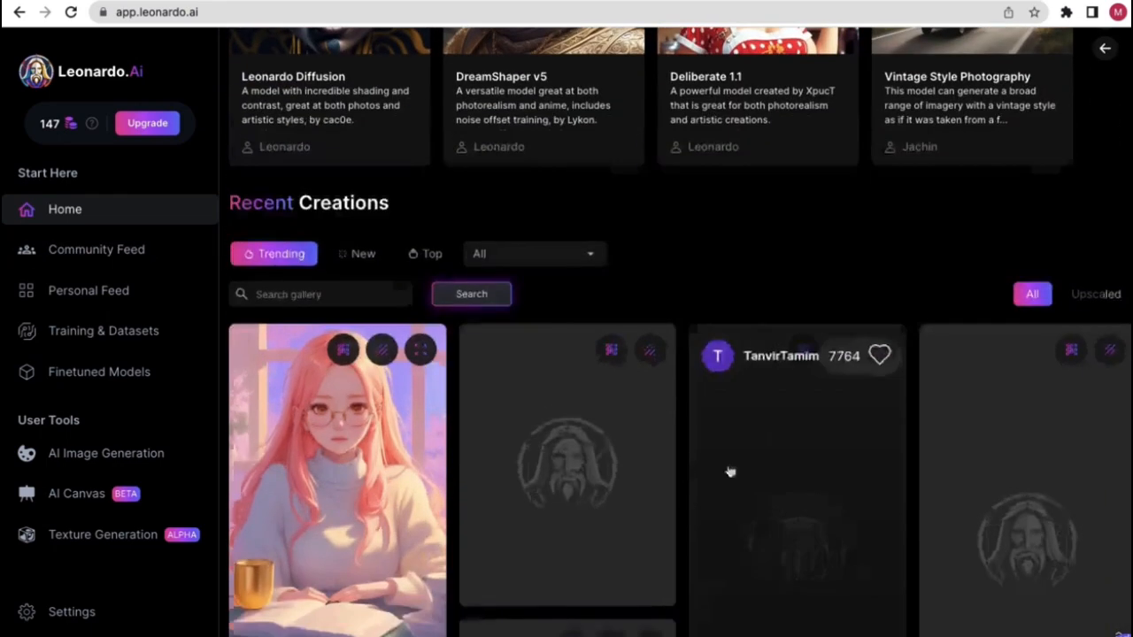
scroll(668, 475, down, 6)
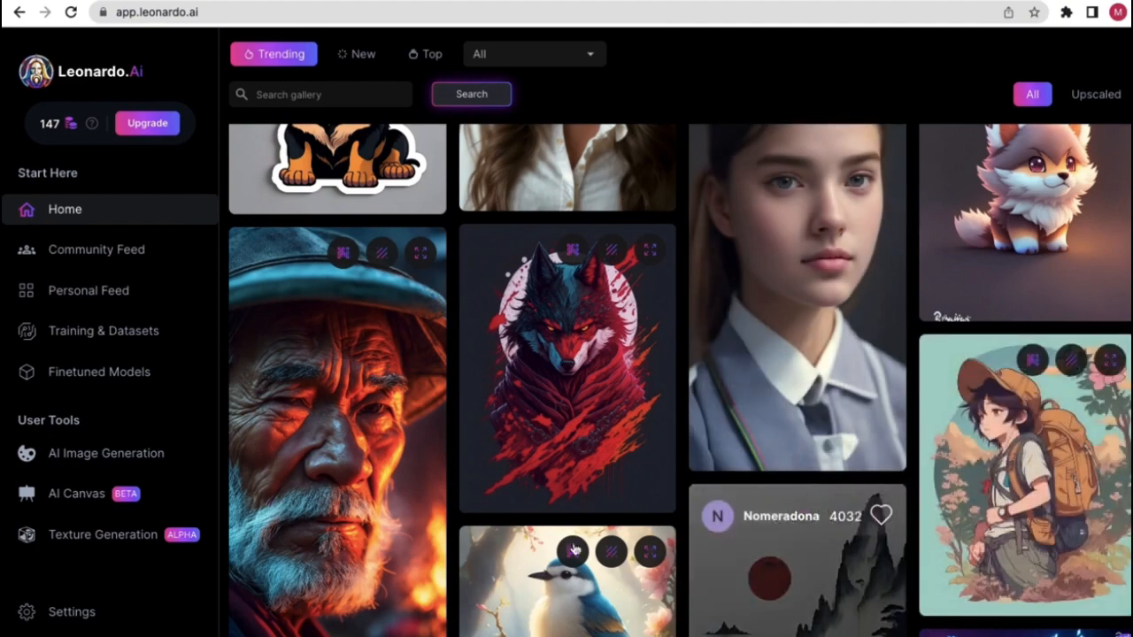
scroll(277, 449, down, 1)
click(340, 395)
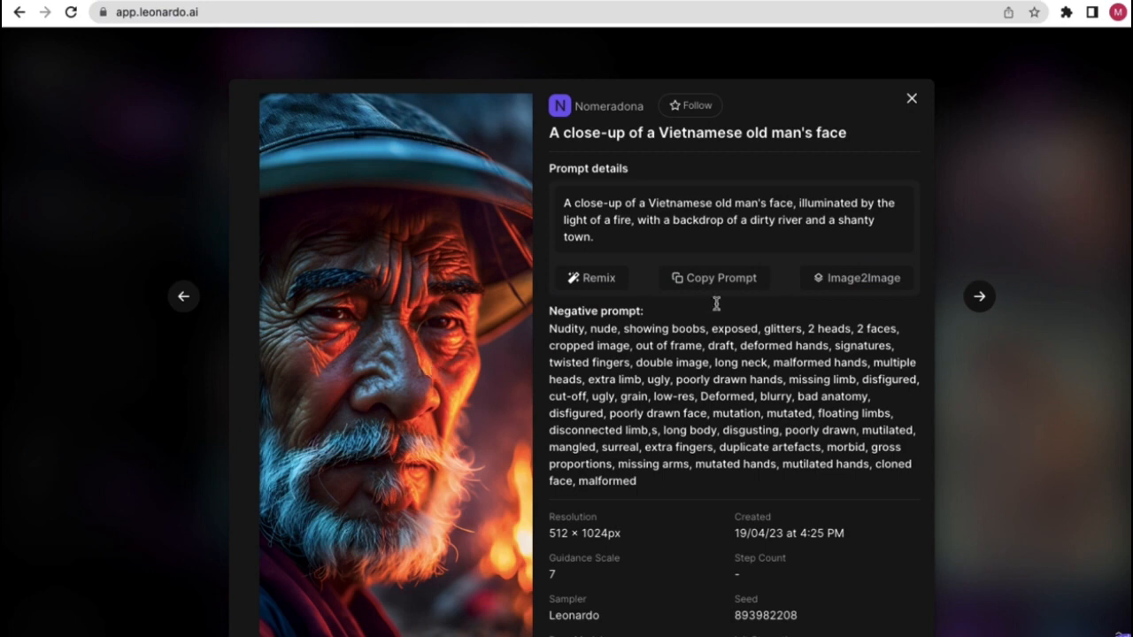
click(911, 99)
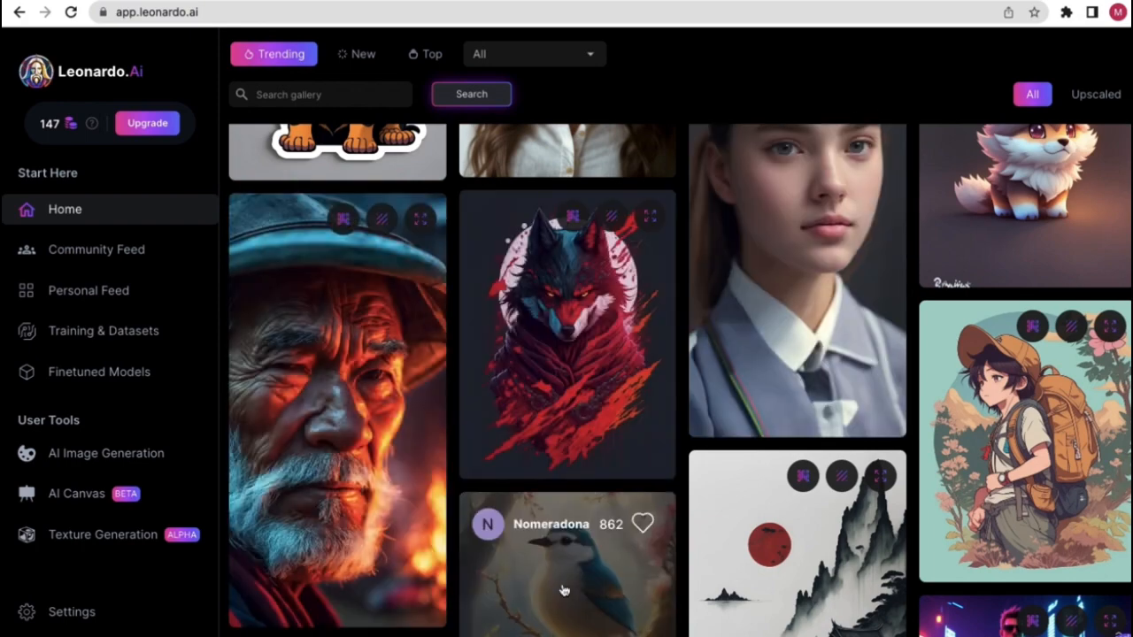
- Scroll to Recent Creations and switch it from Trending to New
scroll(557, 549, up, 2)
scroll(595, 347, up, 10)
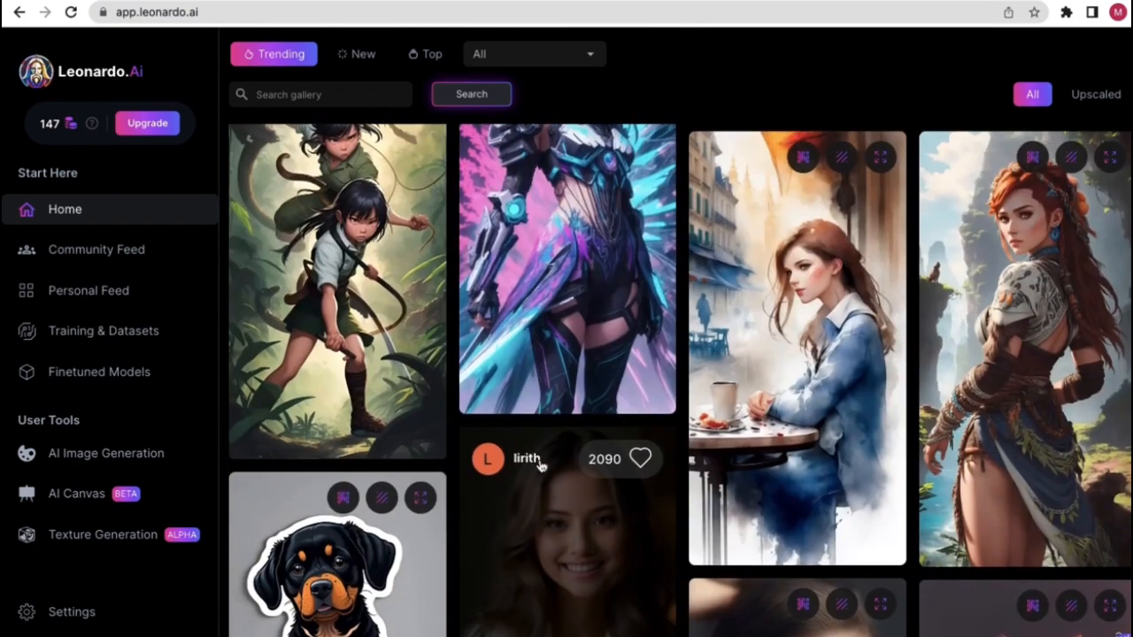
scroll(504, 379, up, 5)
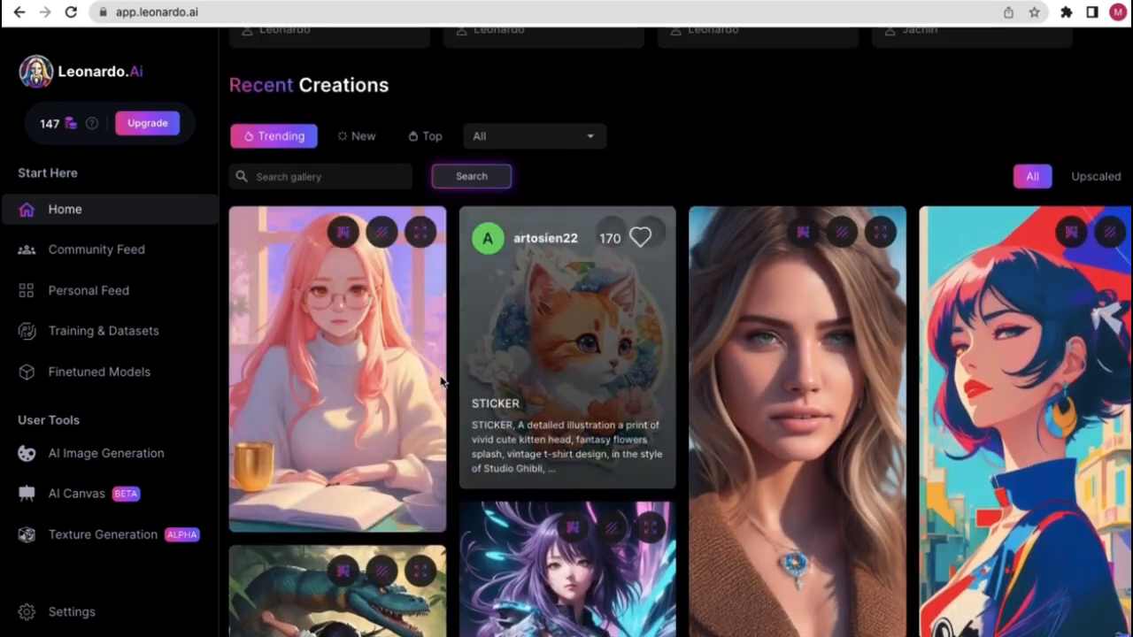
scroll(362, 372, down, 1)
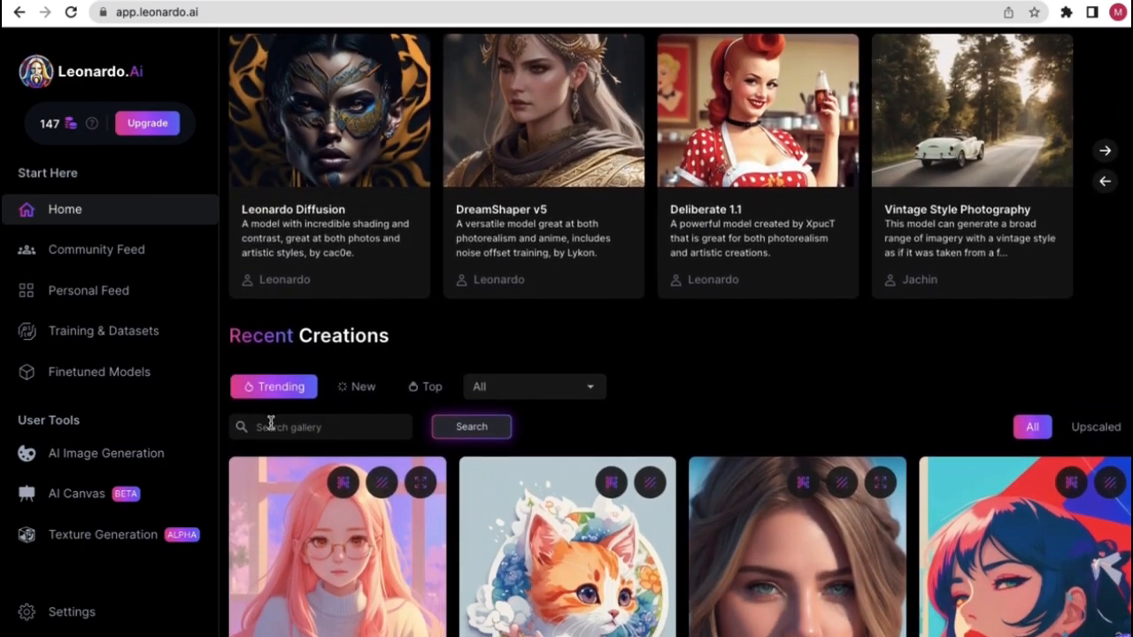
scroll(290, 378, up, 5)
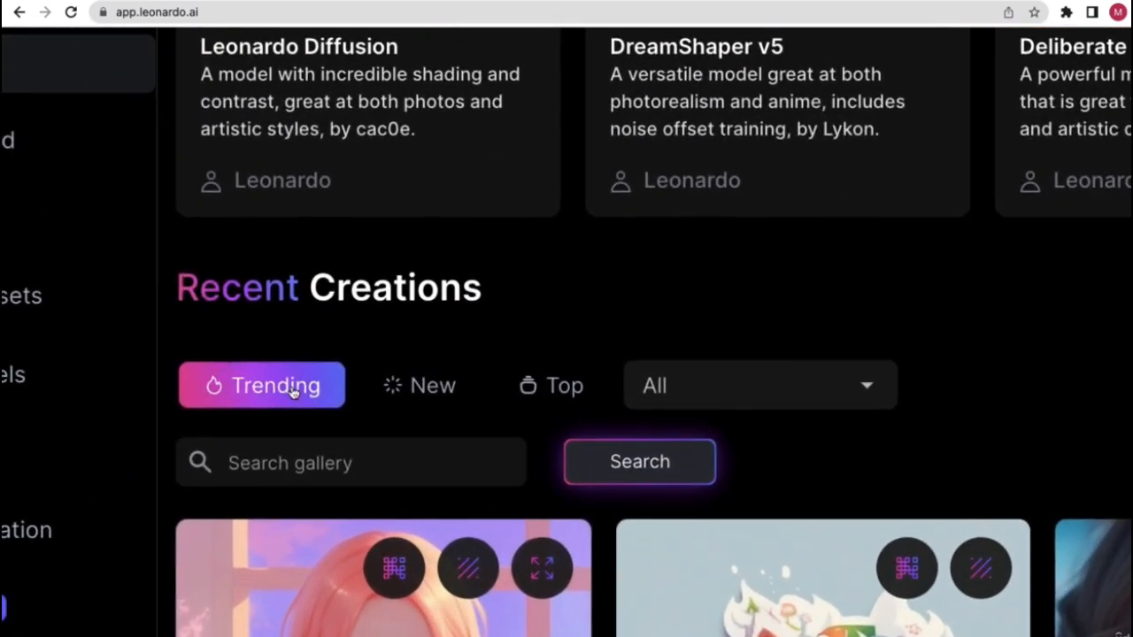
scroll(298, 390, down, 1)
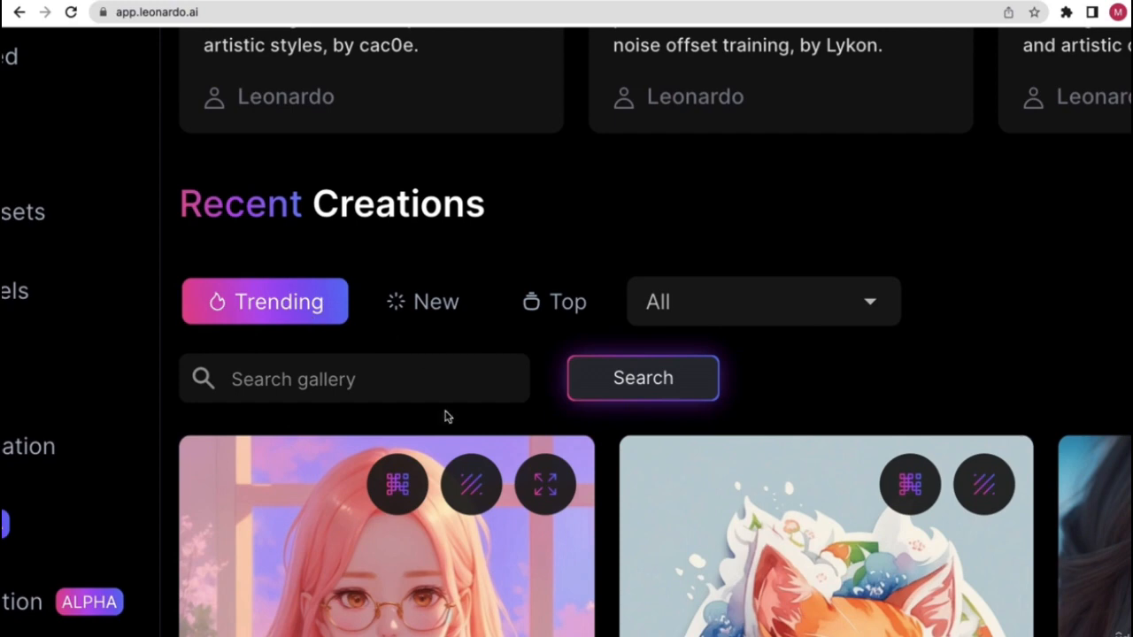
scroll(760, 512, down, 2)
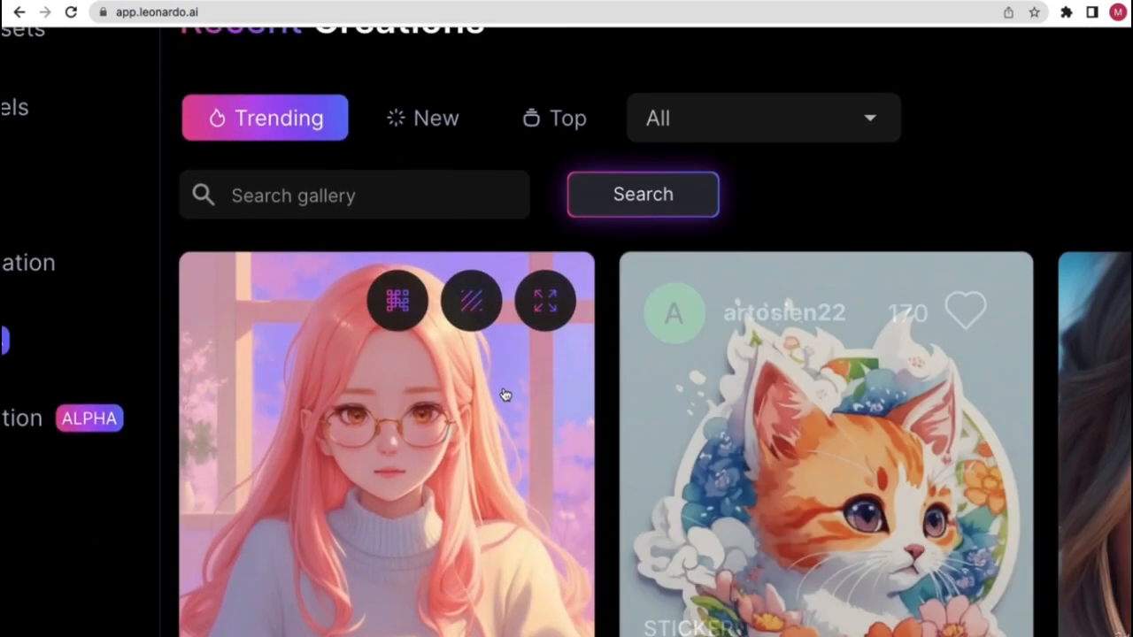
scroll(451, 257, up, 2)
click(419, 277)
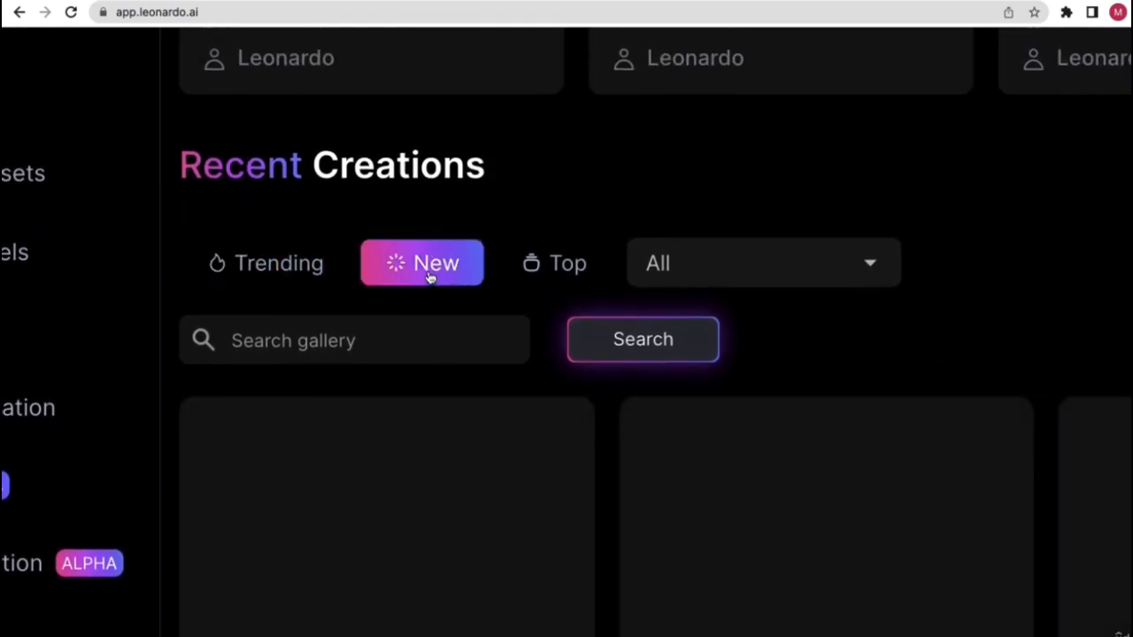
scroll(416, 277, down, 5)
scroll(419, 277, down, 4)
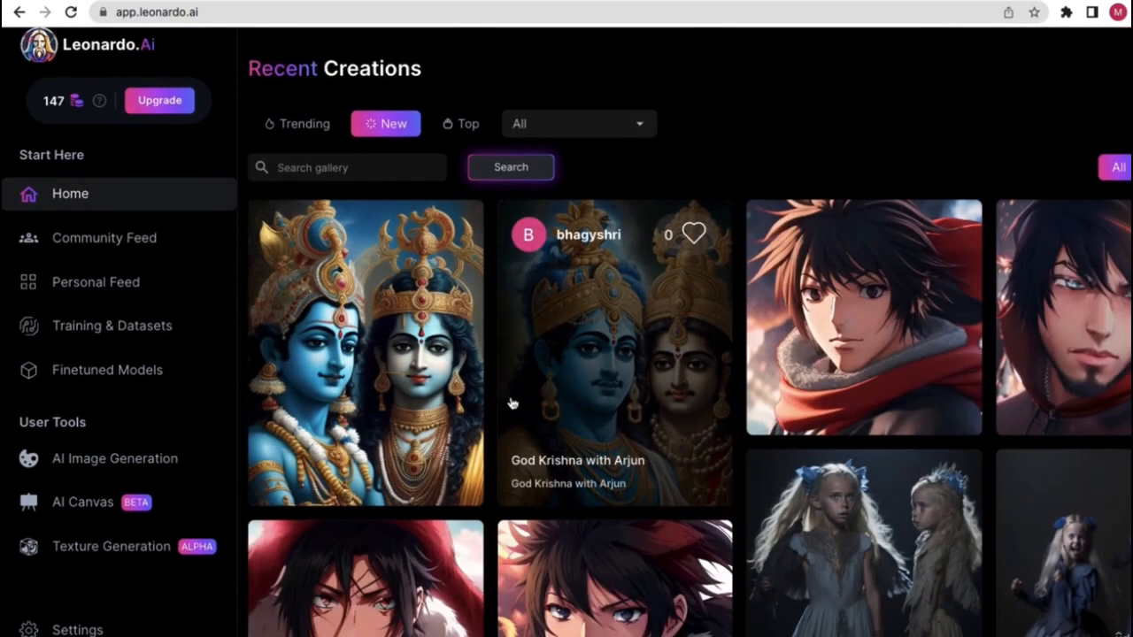
scroll(894, 389, down, 1)
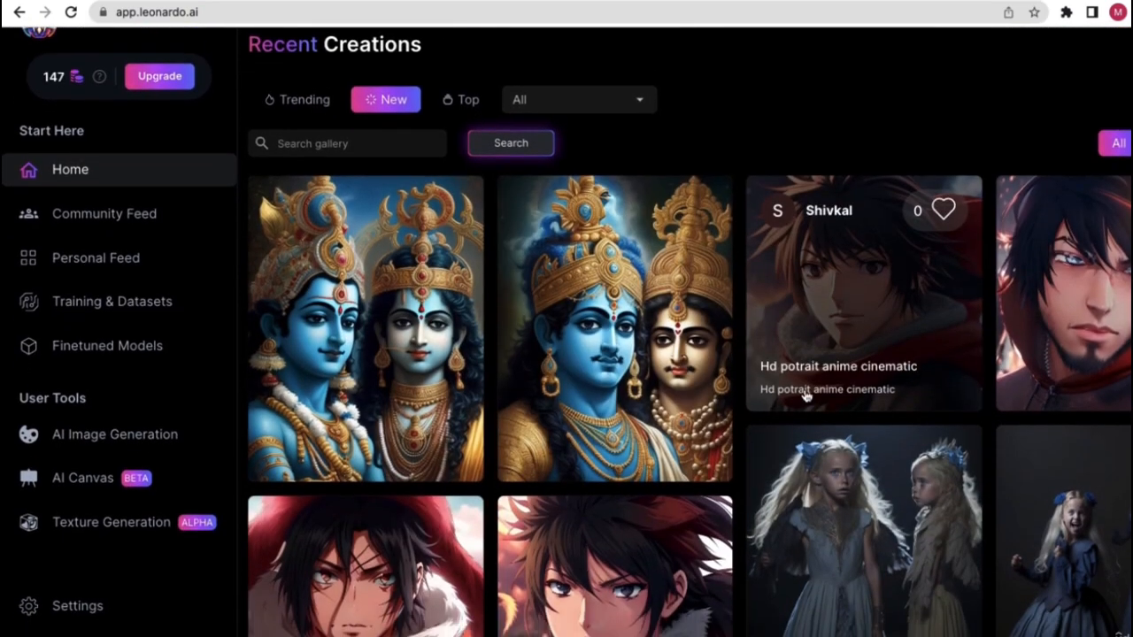
scroll(769, 432, down, 1)
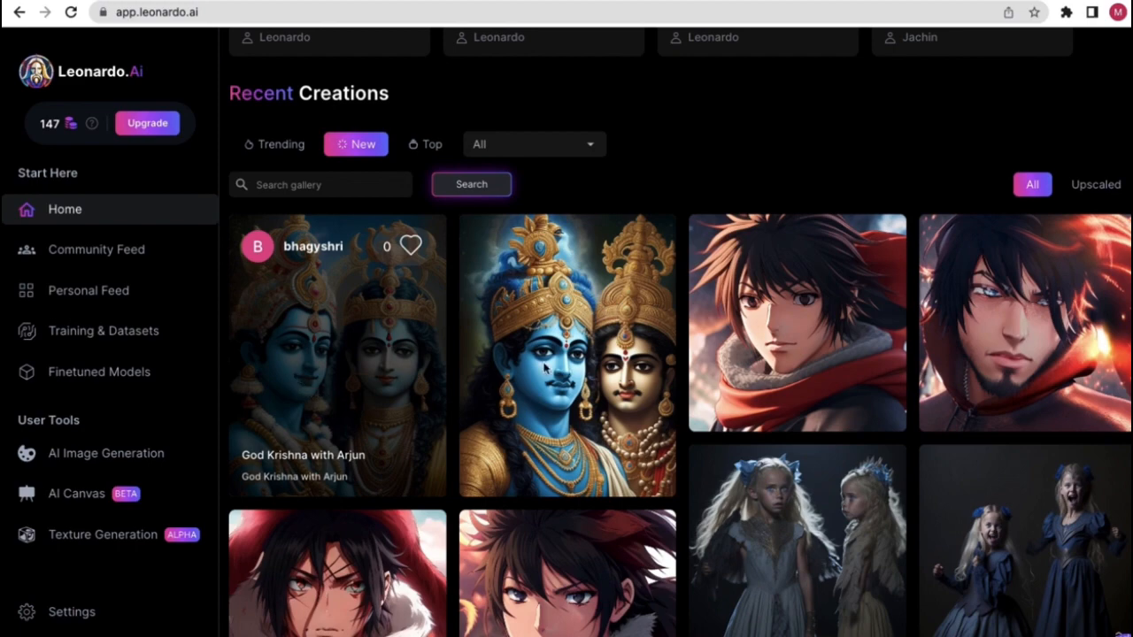
scroll(557, 460, down, 5)
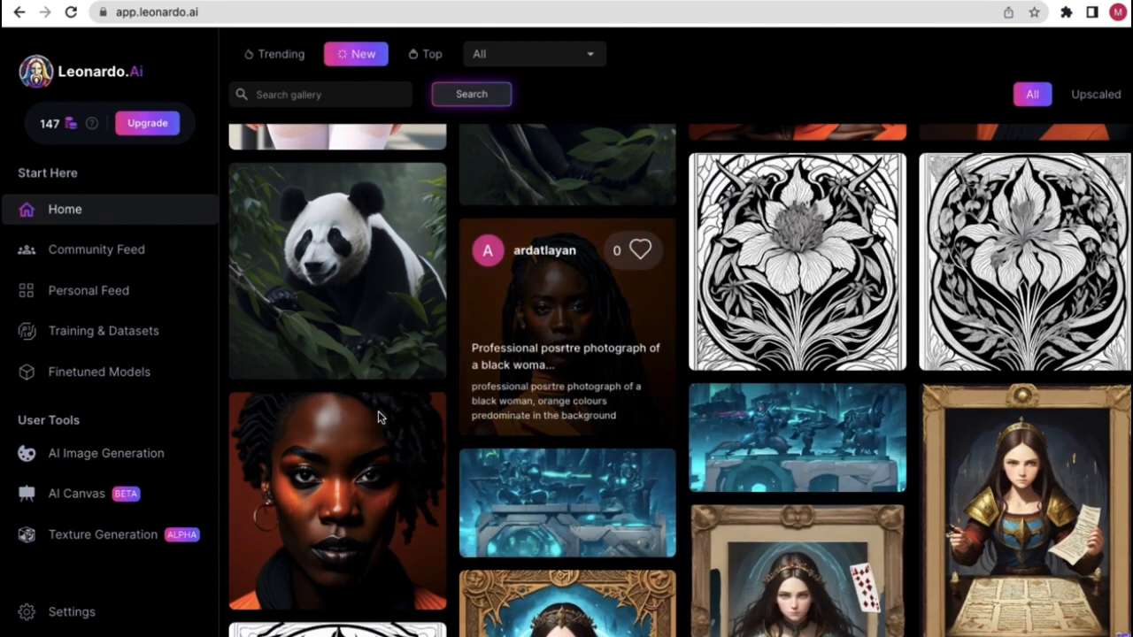
scroll(712, 470, down, 1)
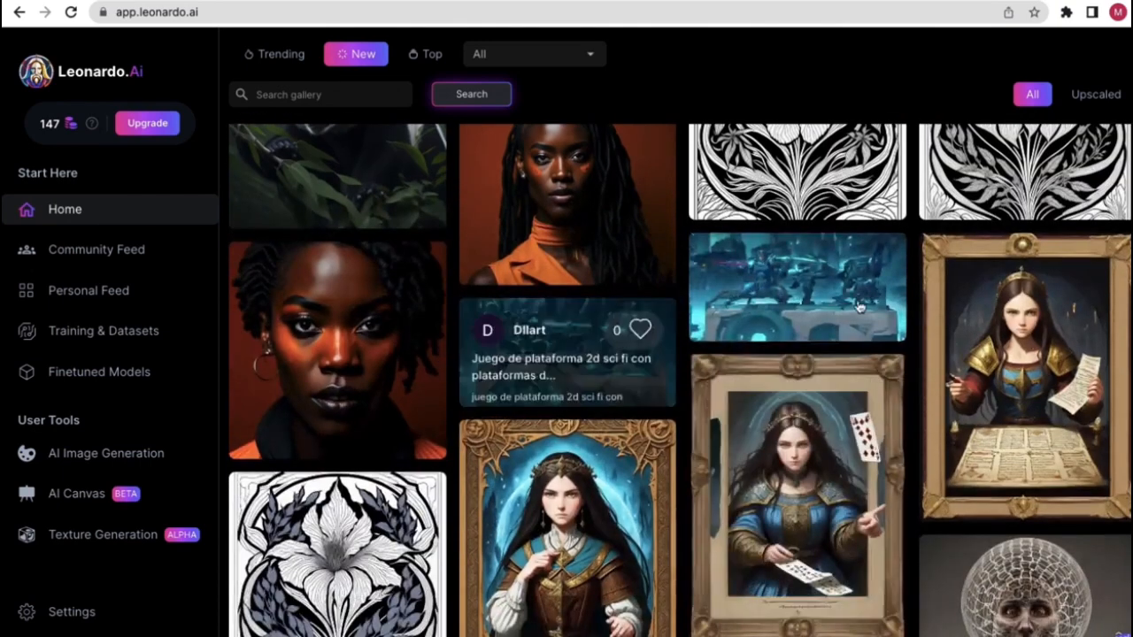
scroll(684, 375, down, 2)
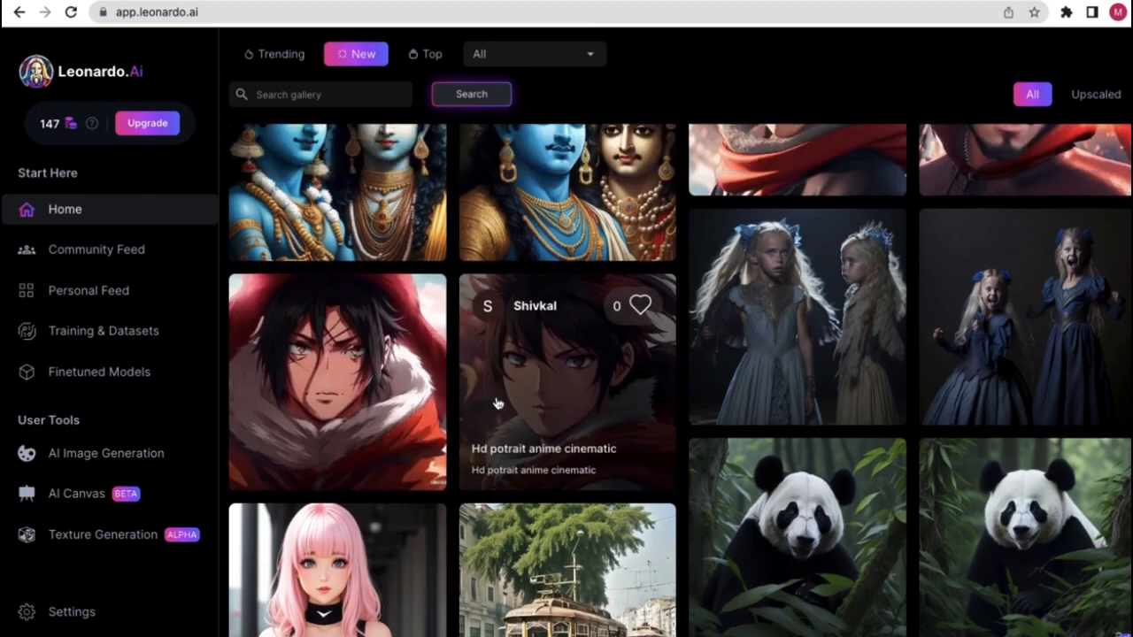
scroll(442, 399, up, 3)
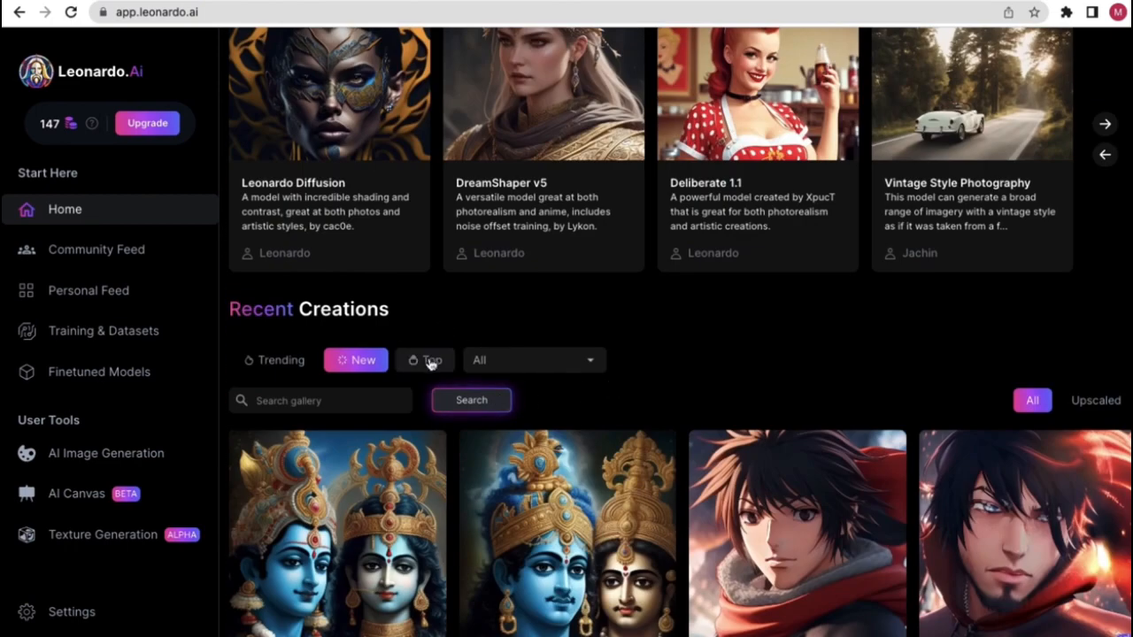
click(518, 360)
click(715, 334)
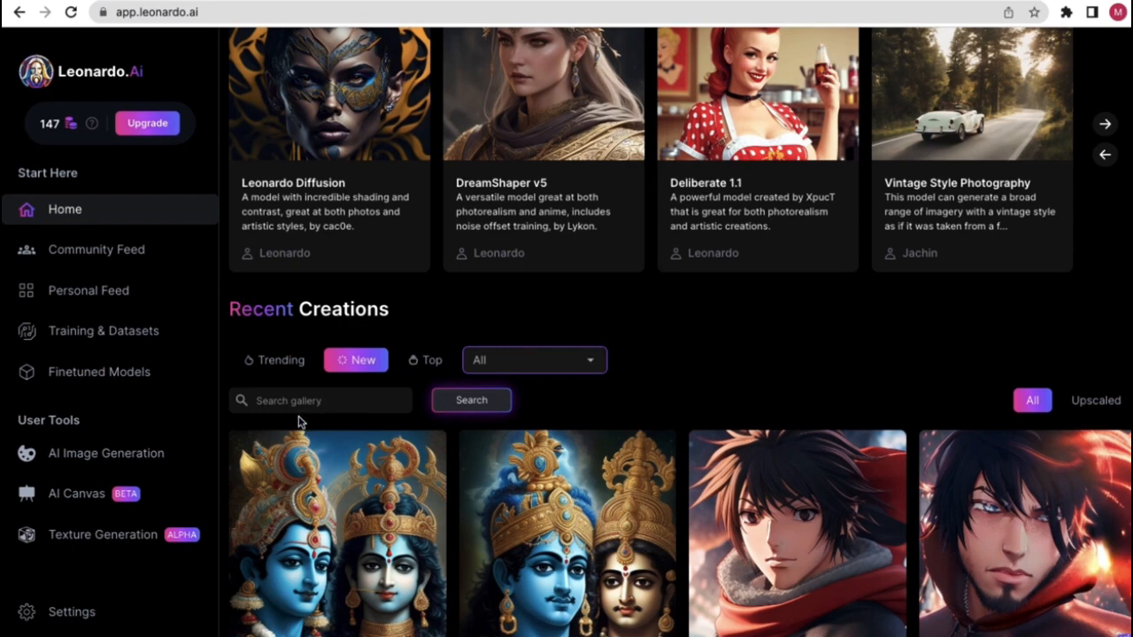
- Search the gallery for 'pixel art' and scroll through the results
click(303, 401)
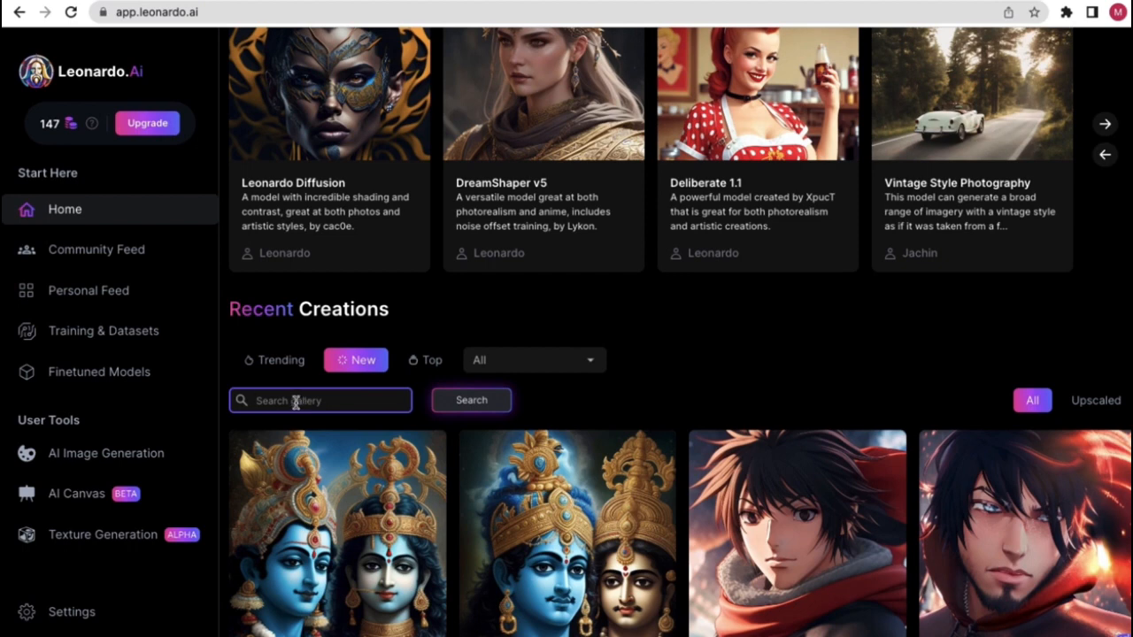
text(pixel art)
click(492, 400)
scroll(601, 388, down, 2)
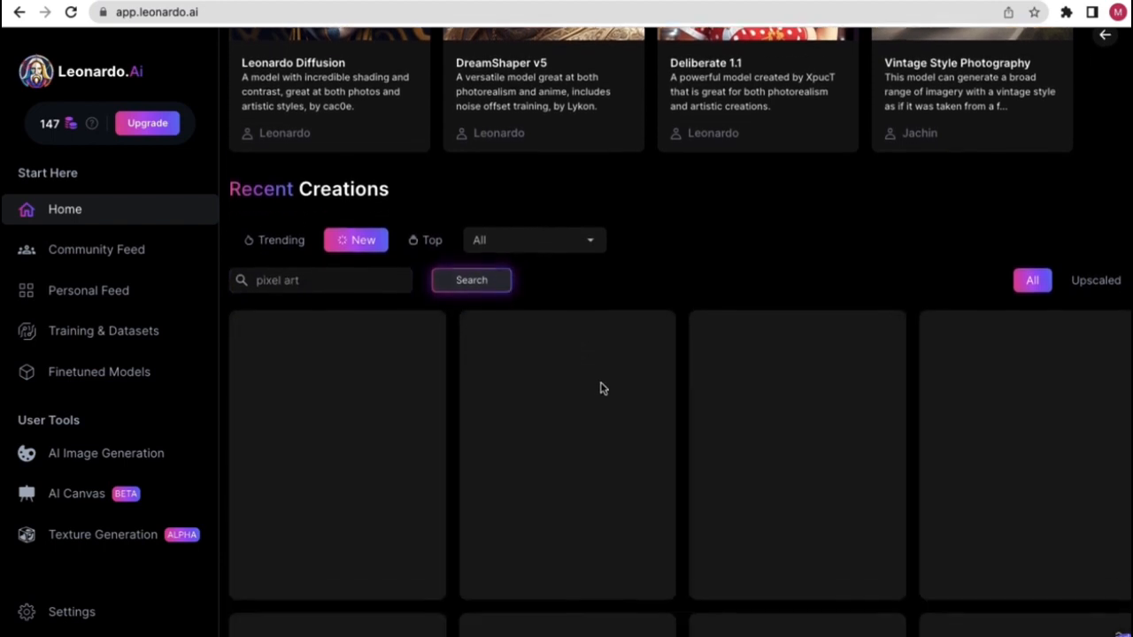
scroll(587, 384, down, 2)
scroll(731, 348, up, 2)
scroll(524, 364, down, 2)
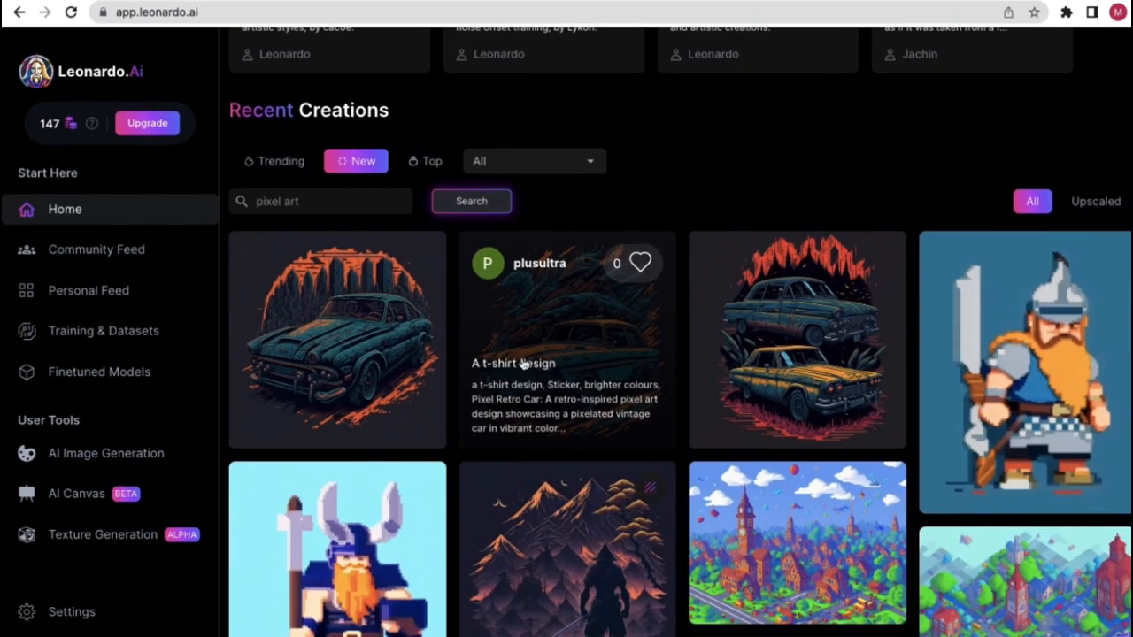
scroll(522, 363, down, 2)
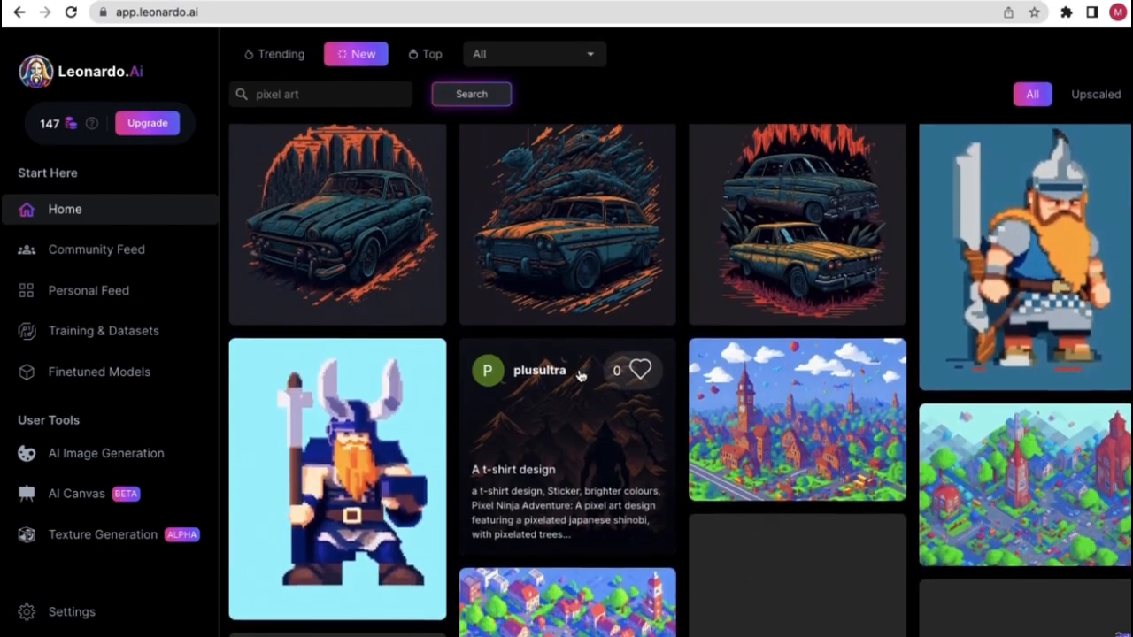
scroll(531, 354, up, 6)
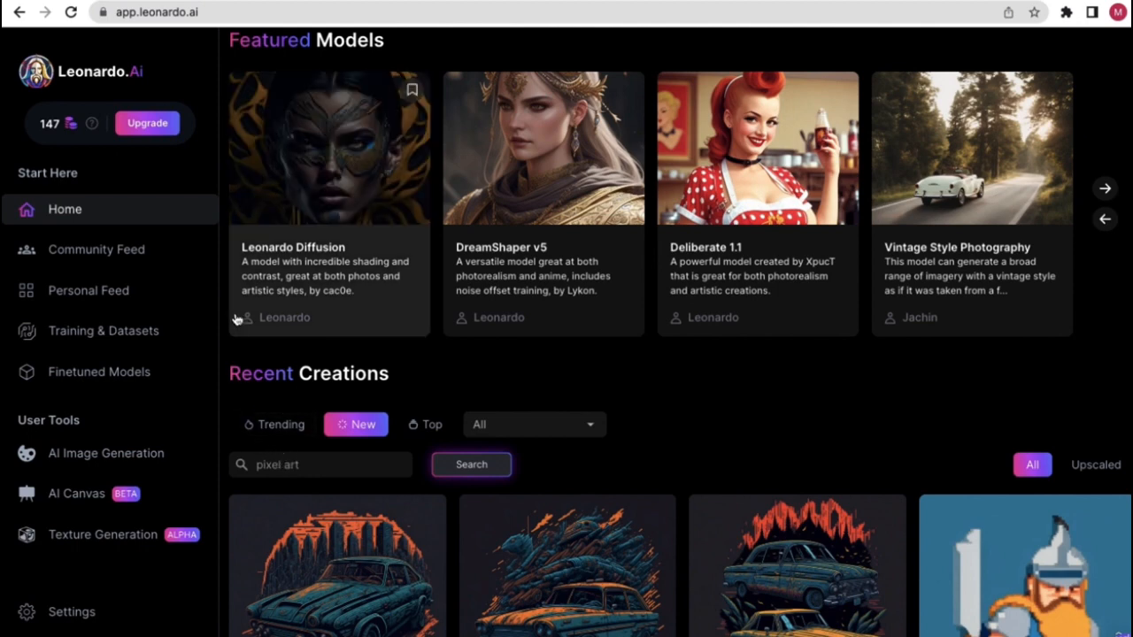
- Switch back and forth between Home and Community Feed, ending on Community Feed
click(110, 257)
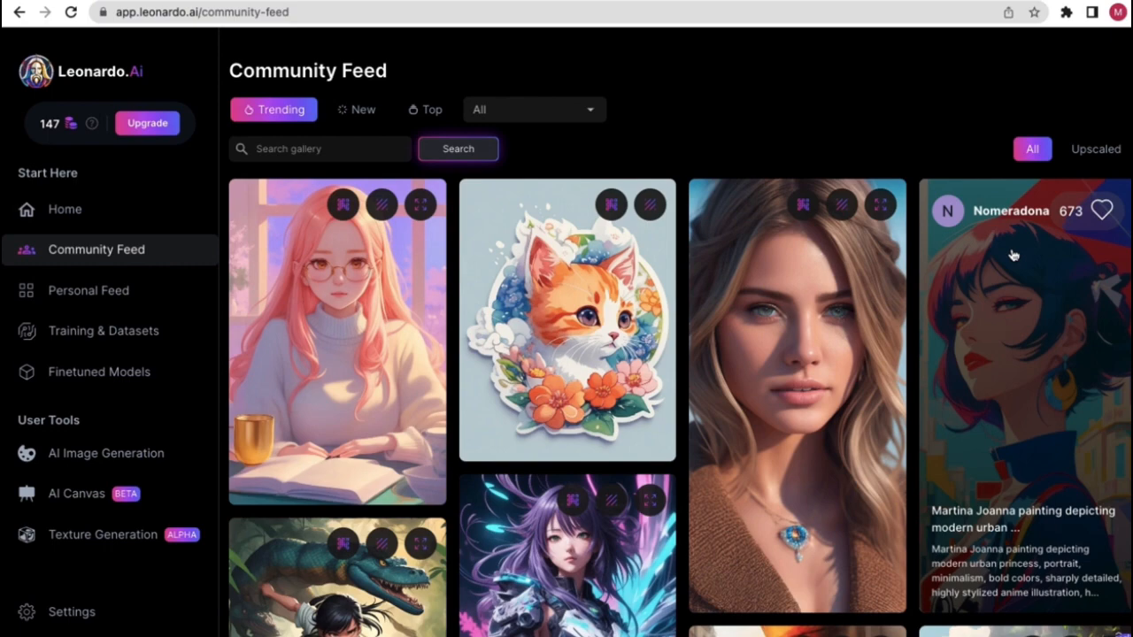
scroll(720, 434, down, 3)
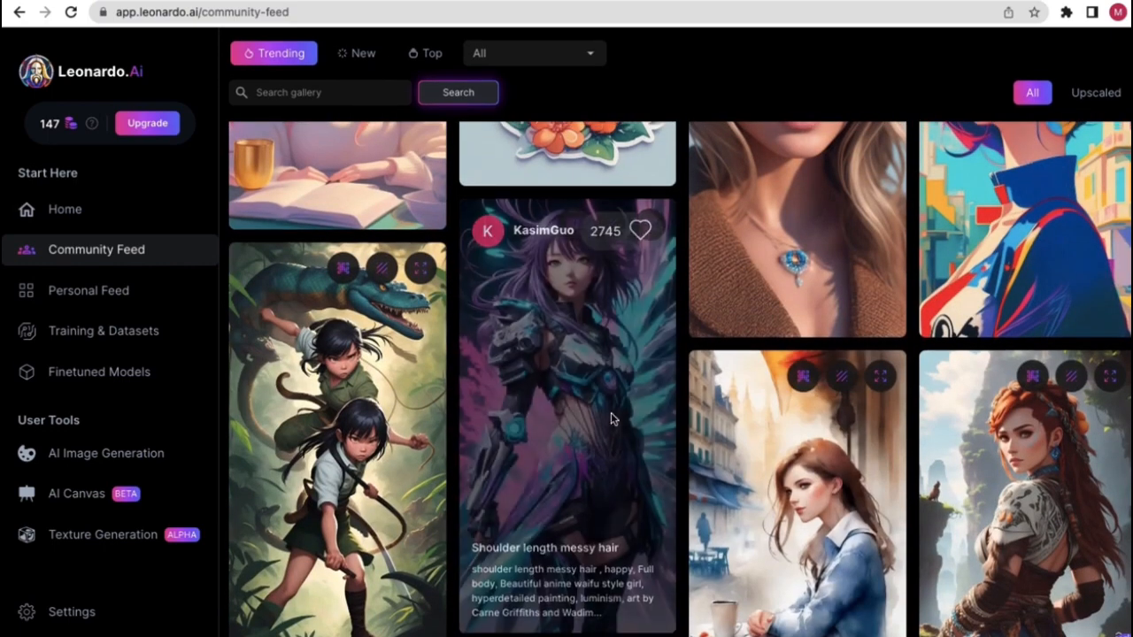
click(126, 223)
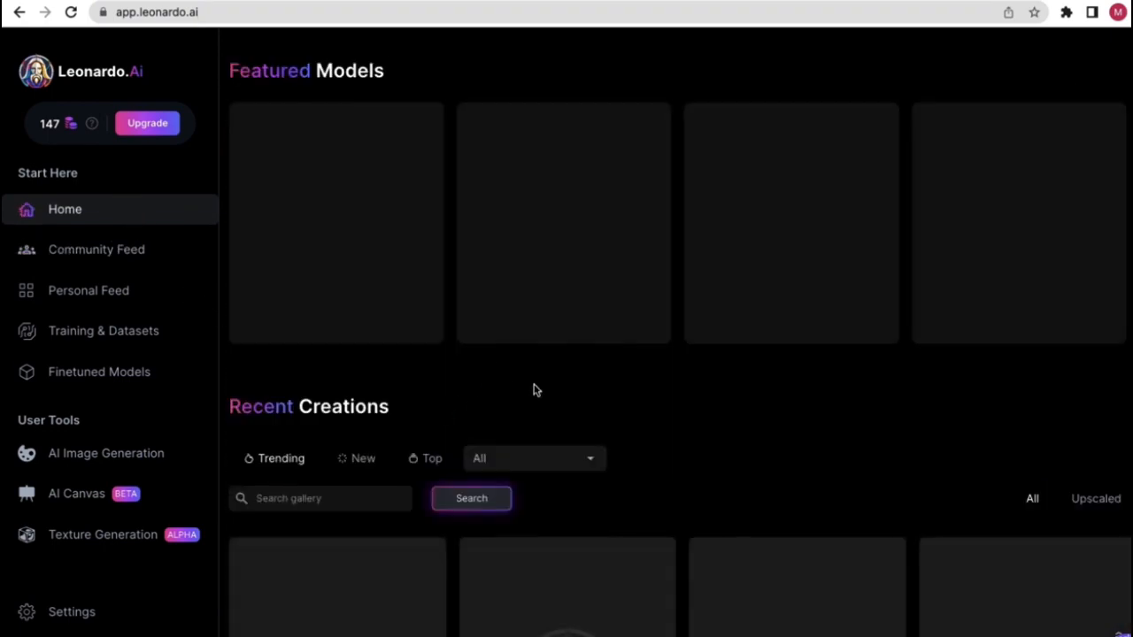
scroll(399, 448, down, 3)
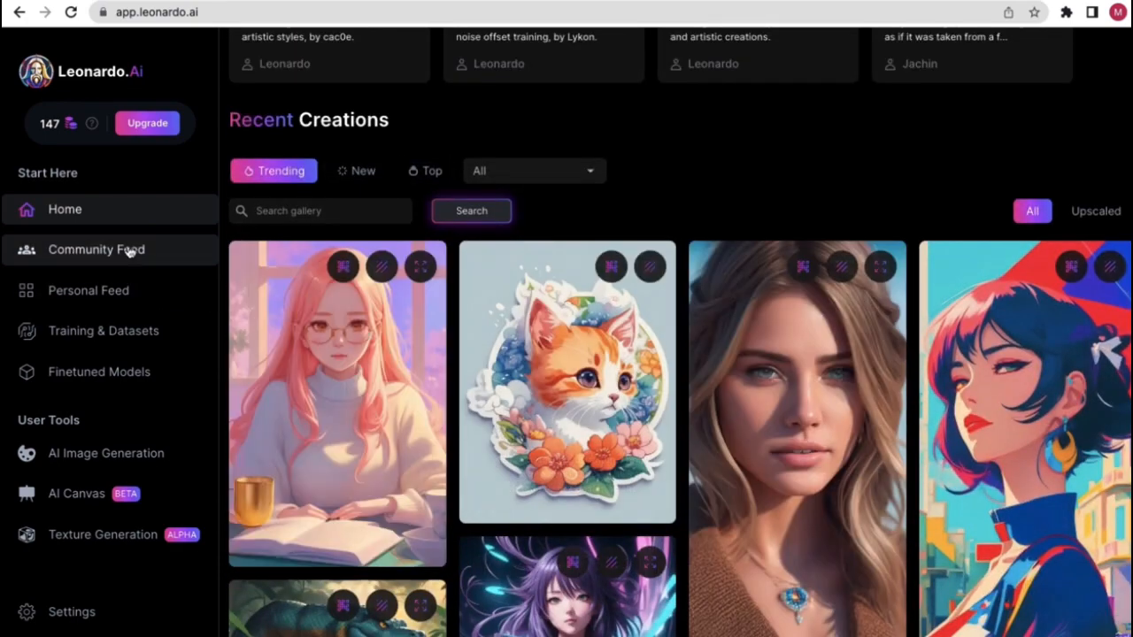
click(130, 250)
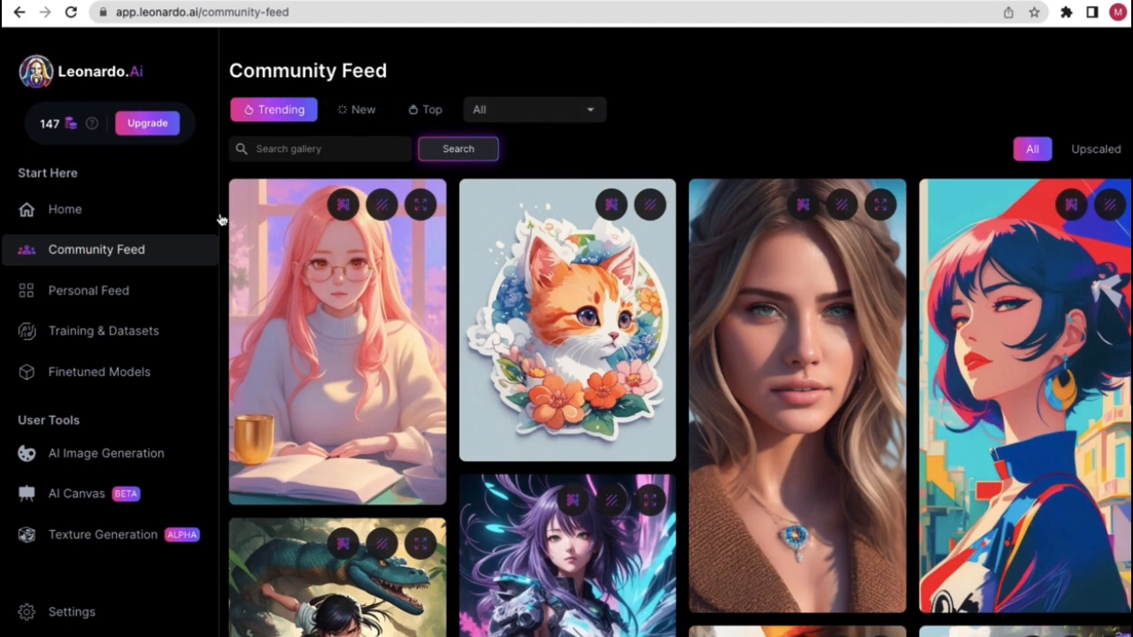
click(106, 215)
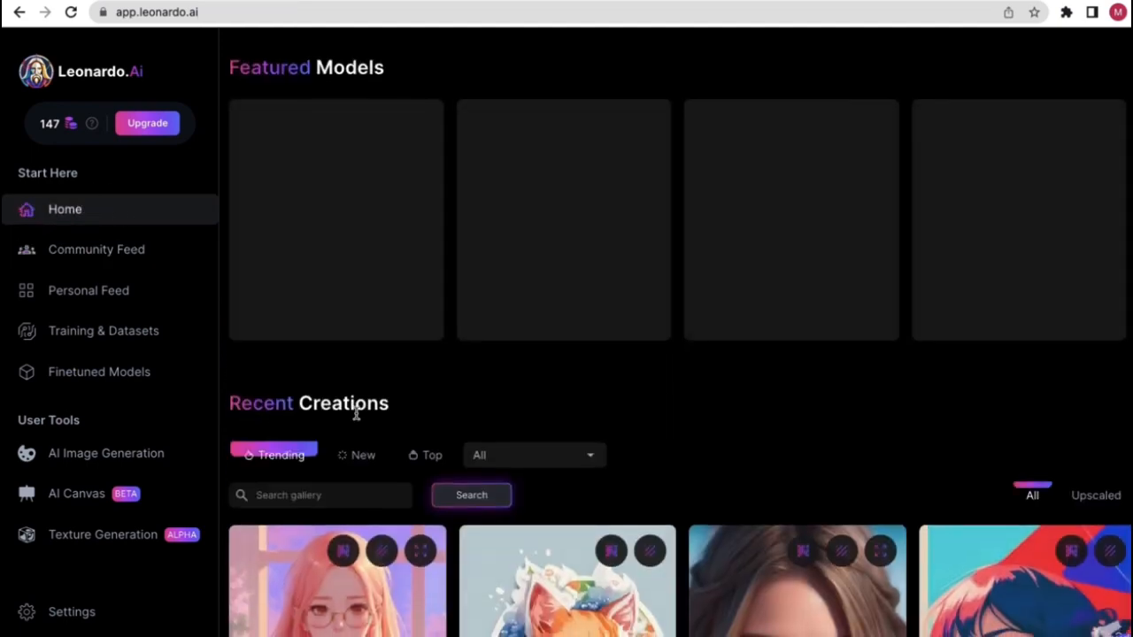
scroll(356, 414, down, 1)
scroll(439, 381, down, 3)
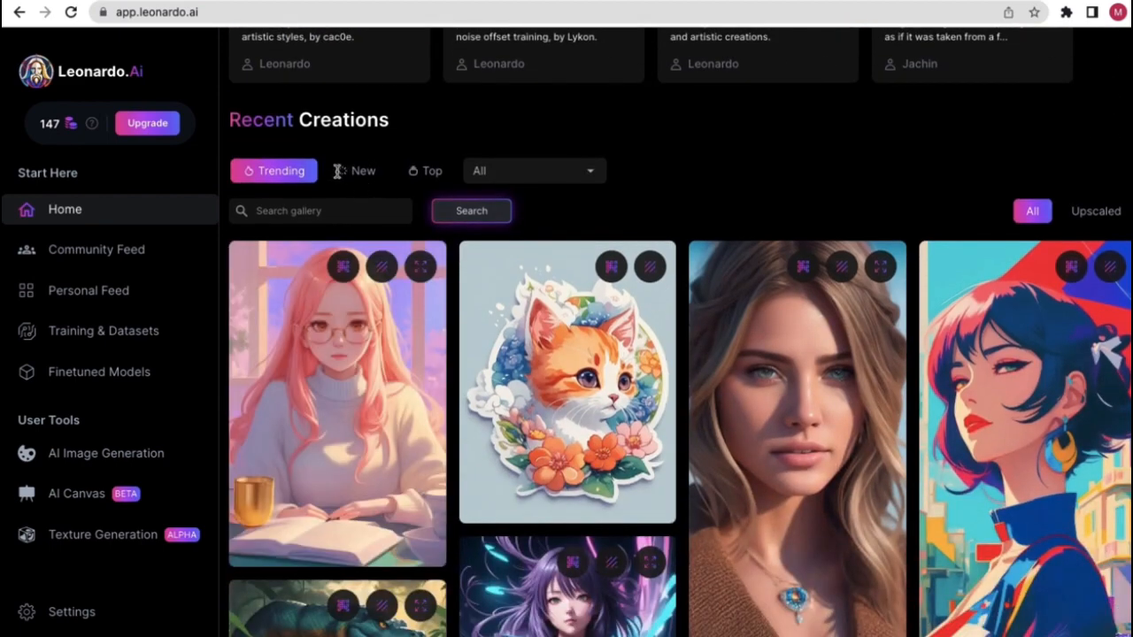
click(140, 247)
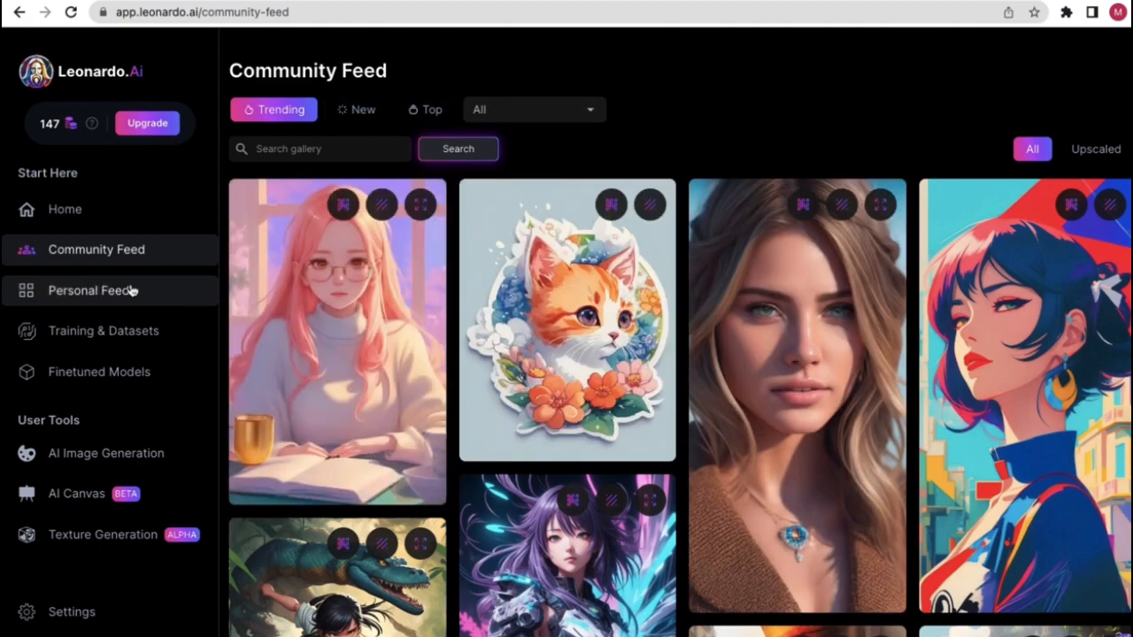
- Open the Personal Feed and scroll through Your Generations
click(129, 292)
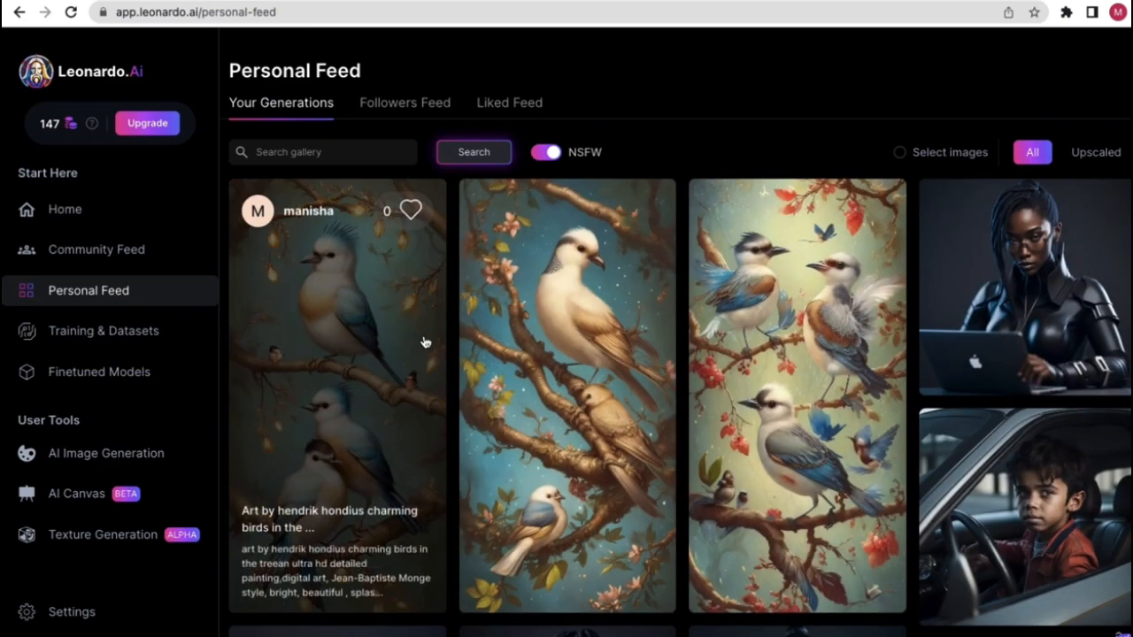
scroll(548, 371, down, 7)
scroll(507, 358, up, 2)
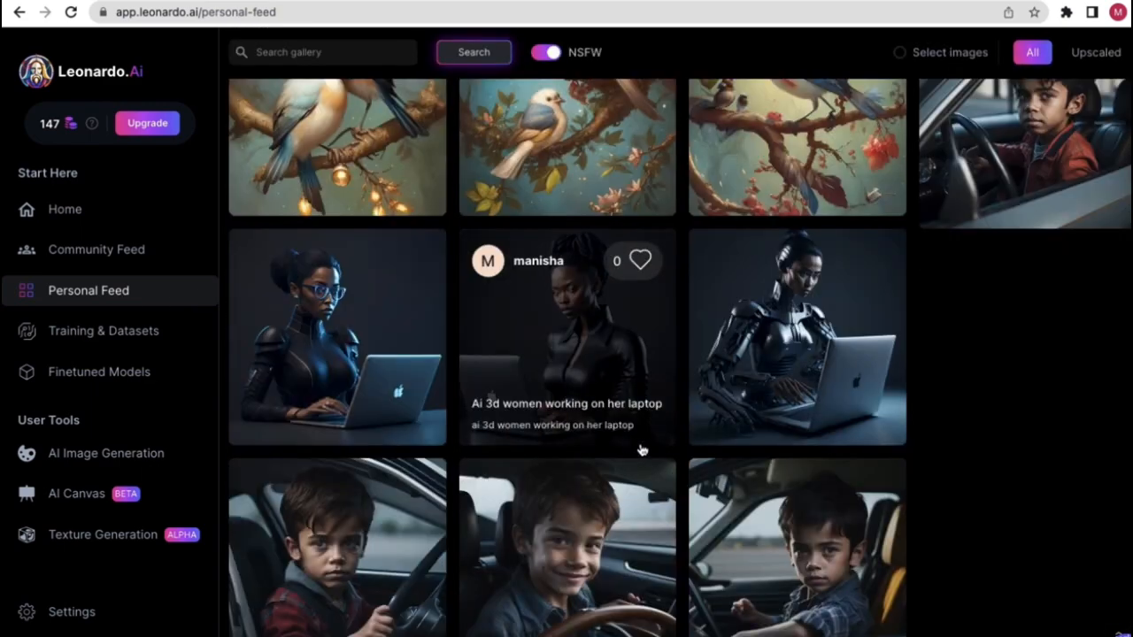
scroll(643, 449, up, 5)
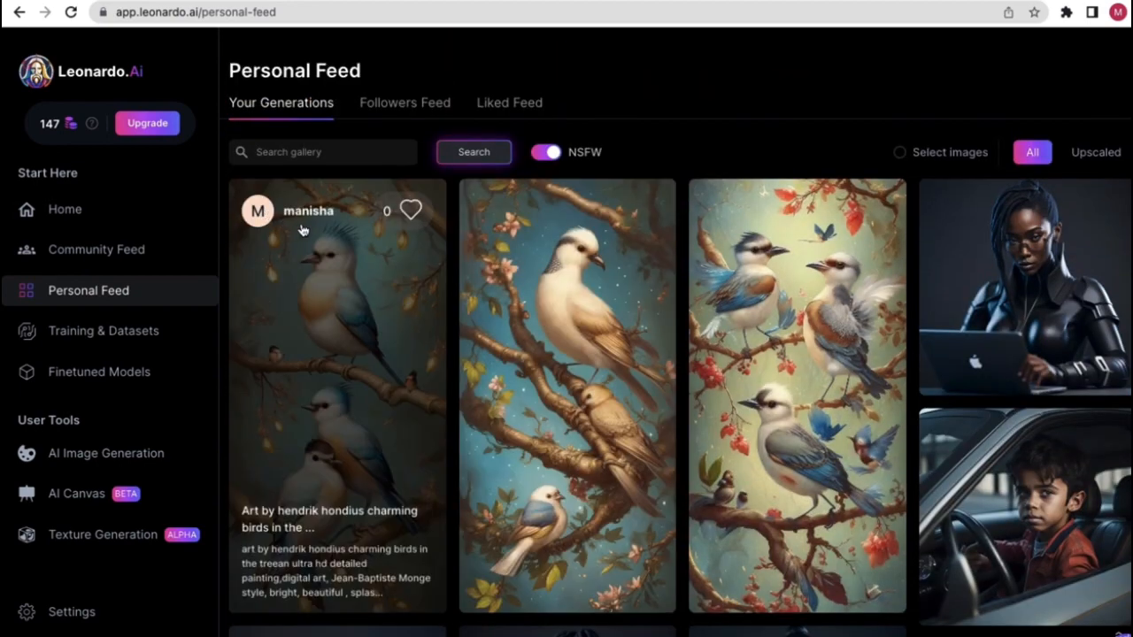
scroll(352, 302, down, 5)
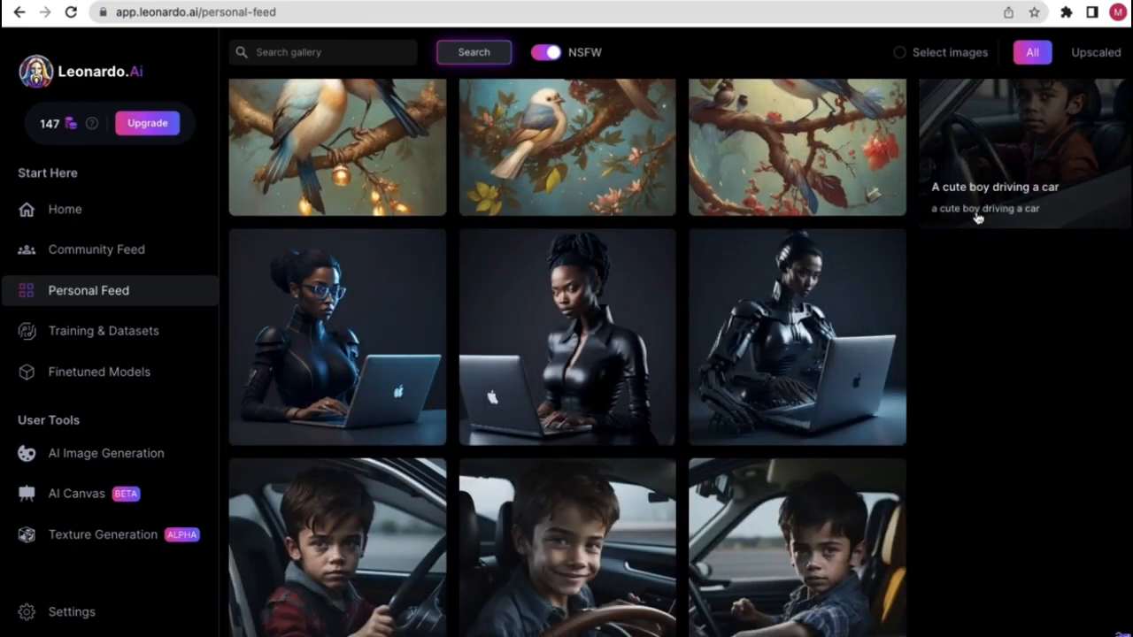
scroll(471, 438, up, 5)
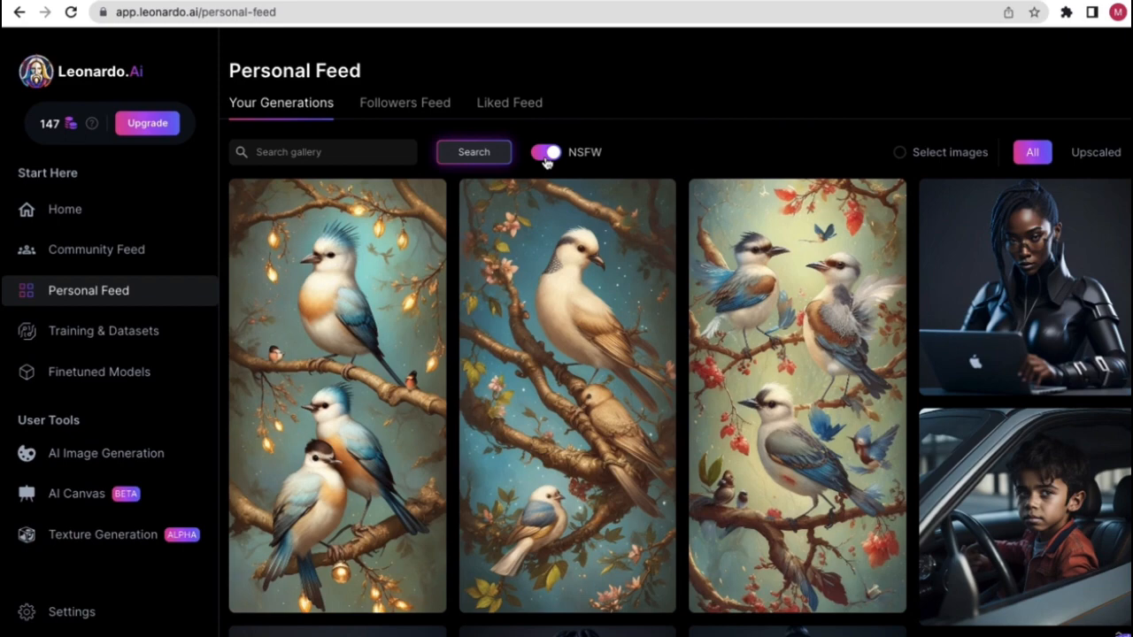
scroll(553, 161, up, 5)
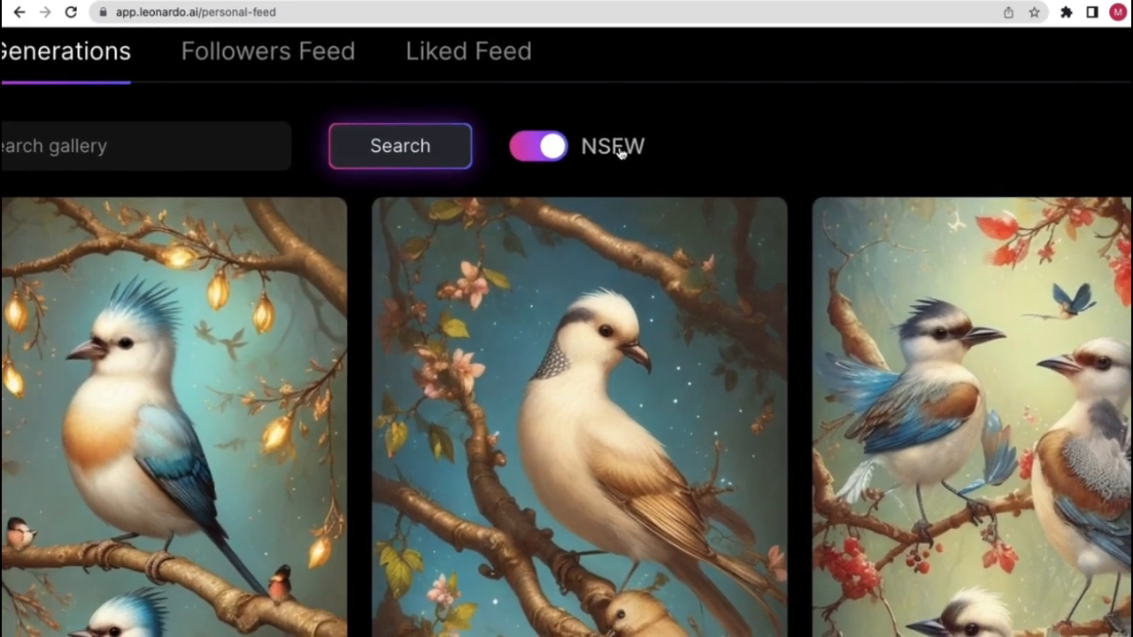
scroll(620, 152, down, 5)
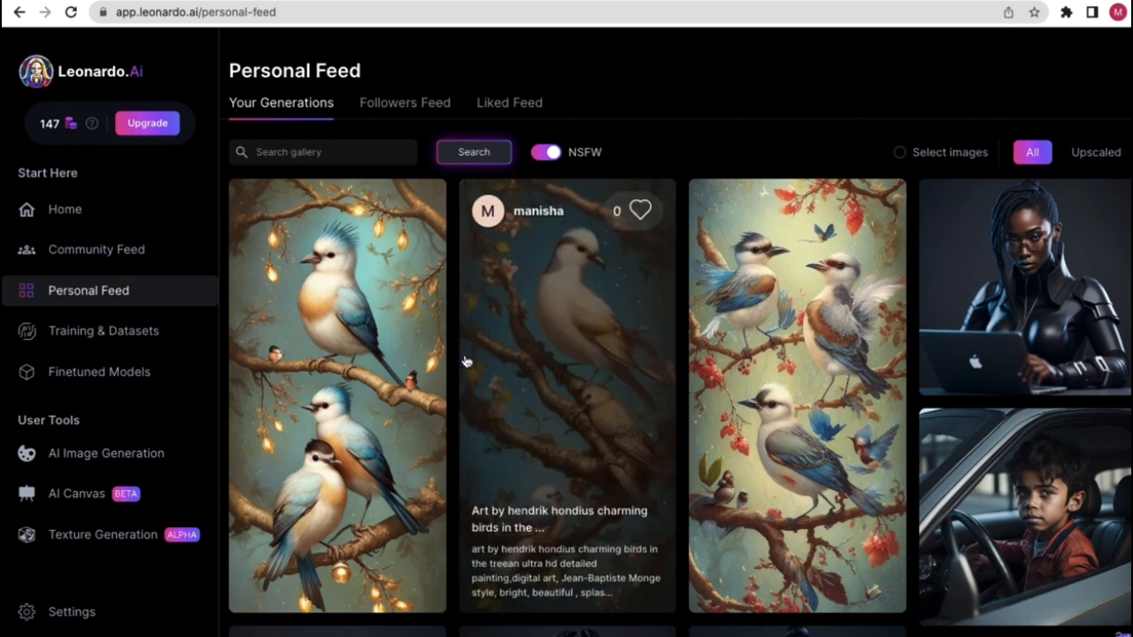
- Toggle NSFW off and back on, then show the empty Followers Feed
click(549, 153)
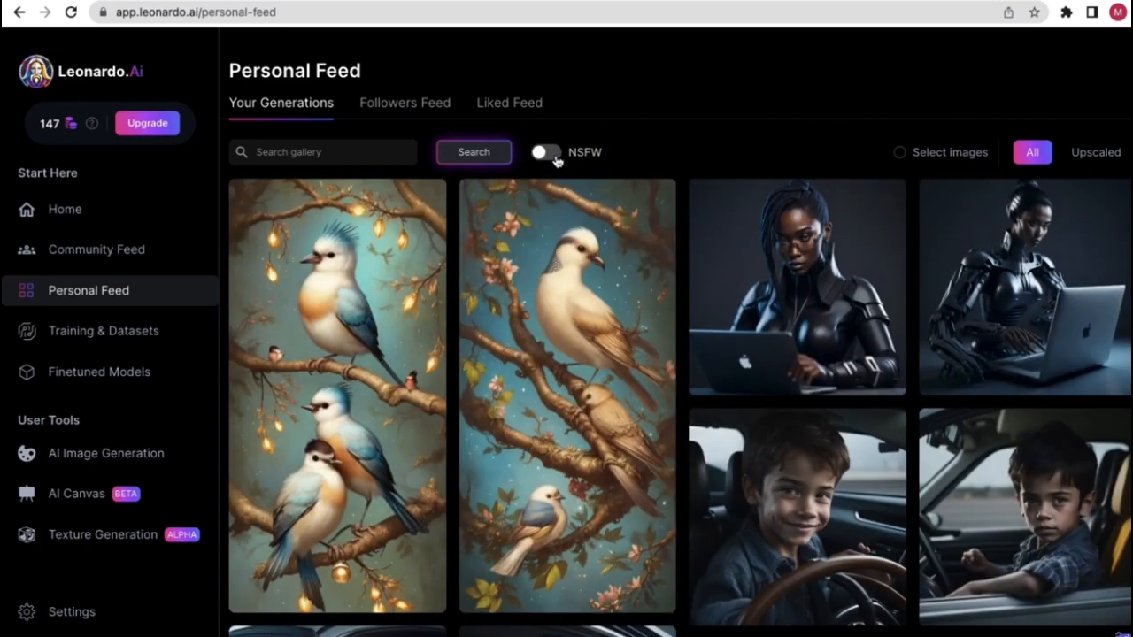
click(554, 157)
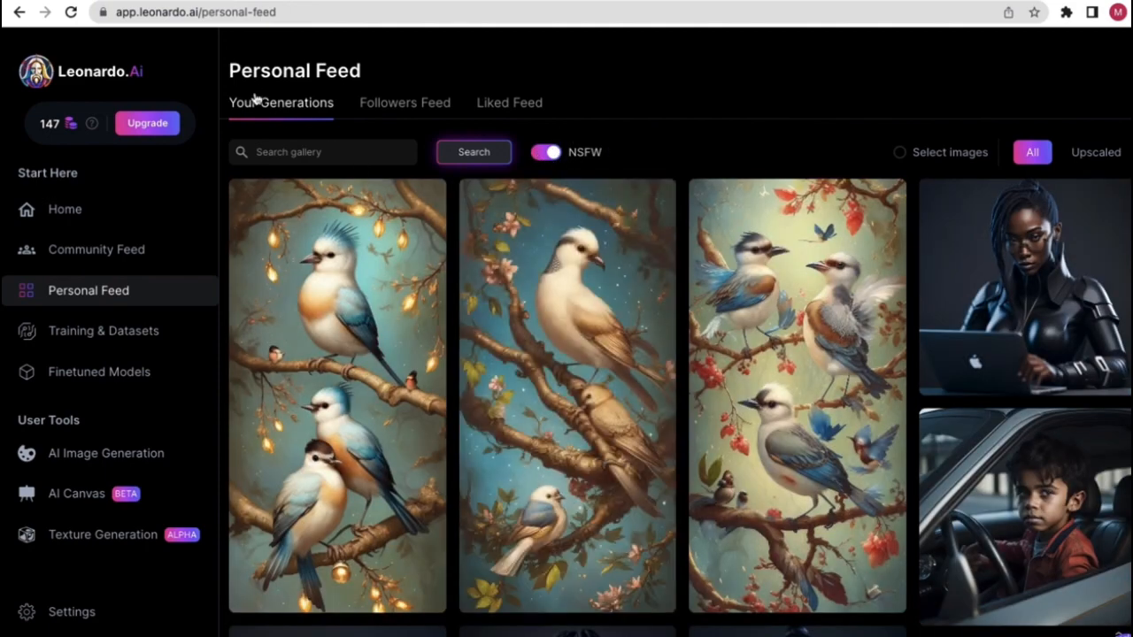
scroll(334, 219, down, 5)
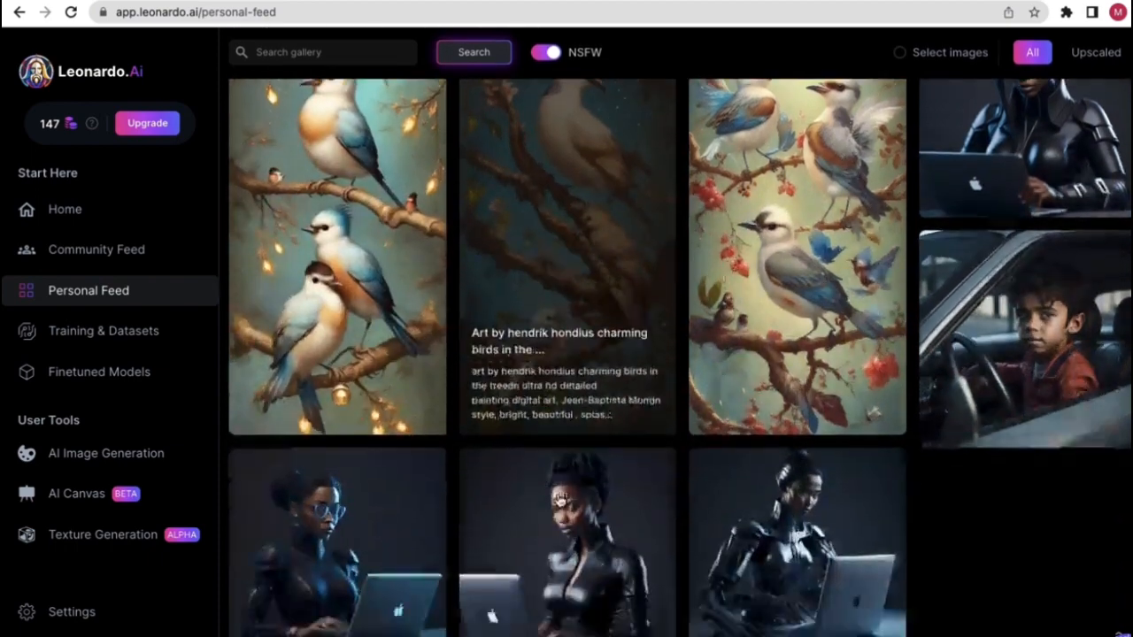
scroll(545, 348, up, 5)
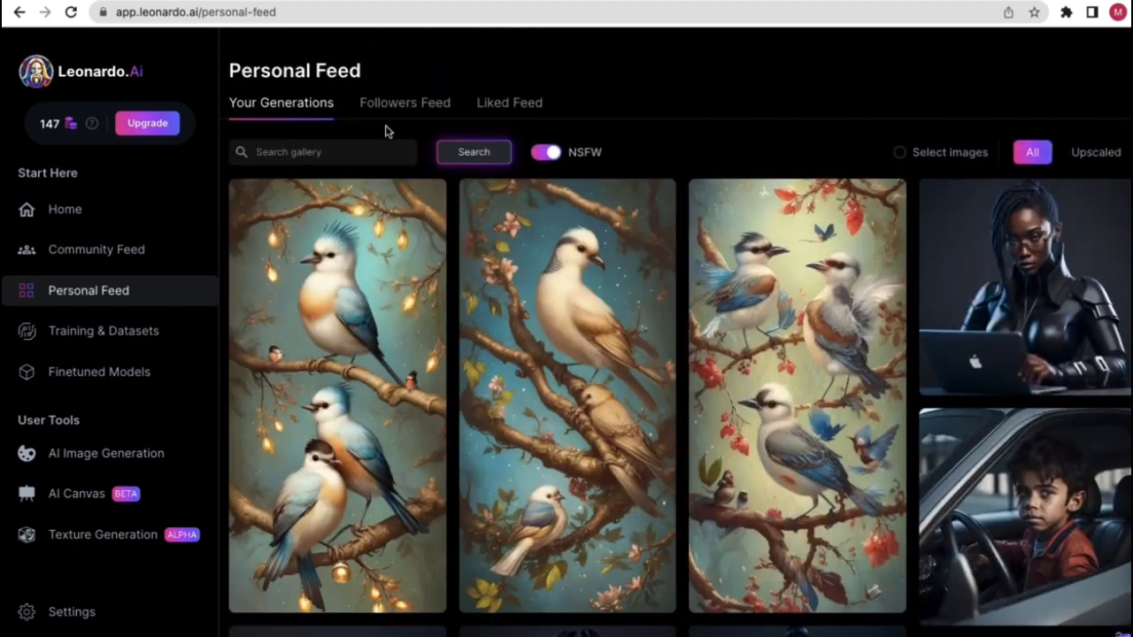
click(400, 109)
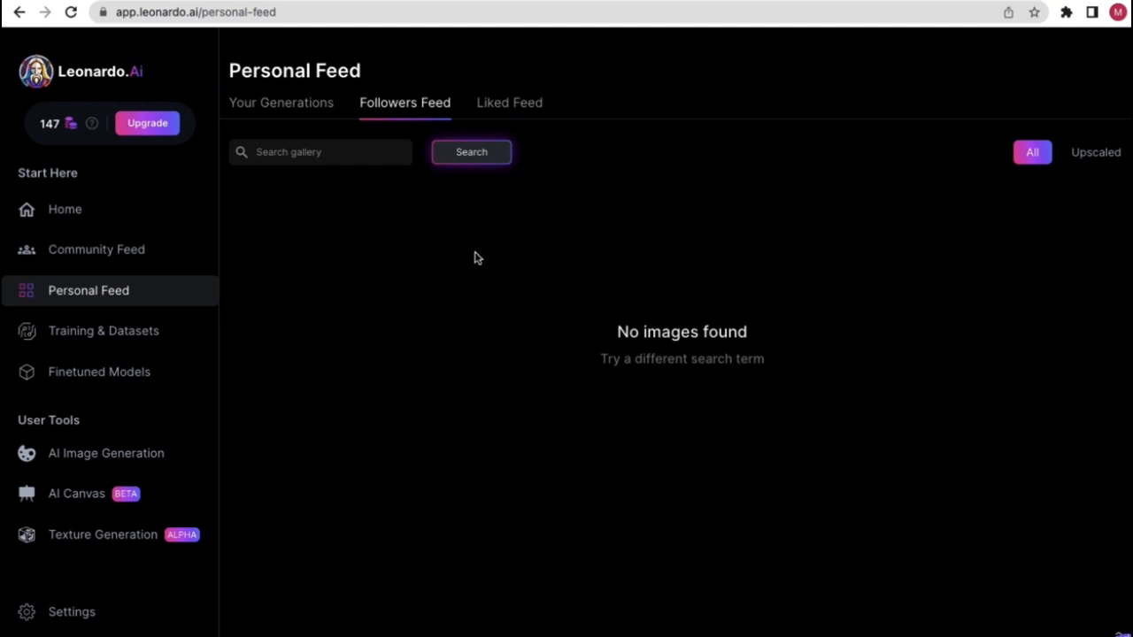
- Open Community Feed, view the 'Ultra realistic photography' image's prompt details, then close them
click(135, 257)
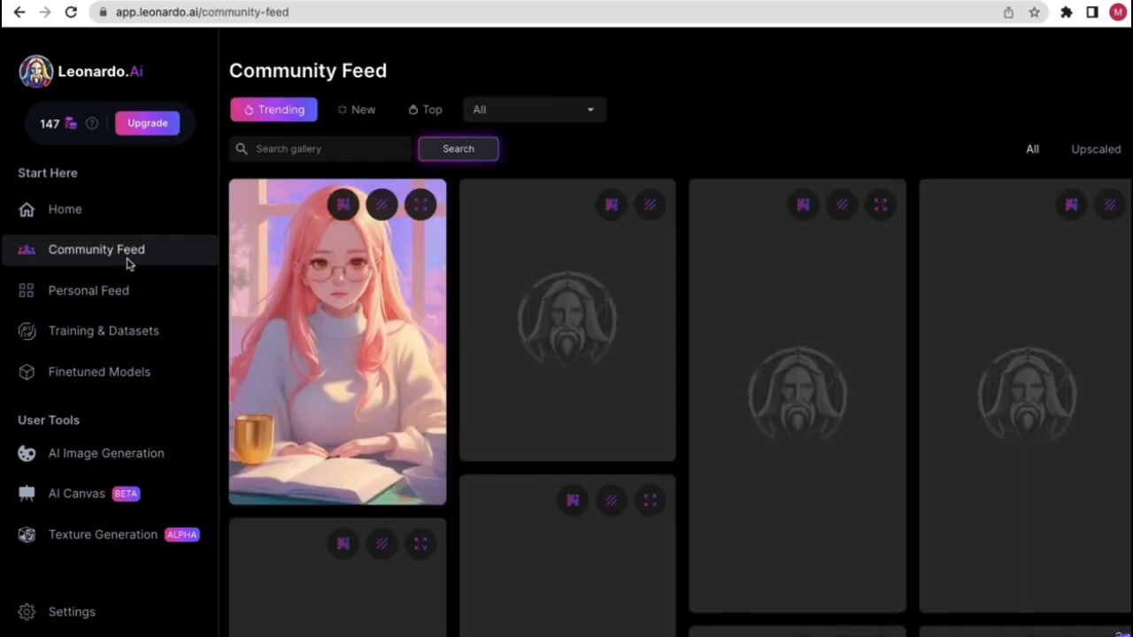
scroll(678, 454, down, 5)
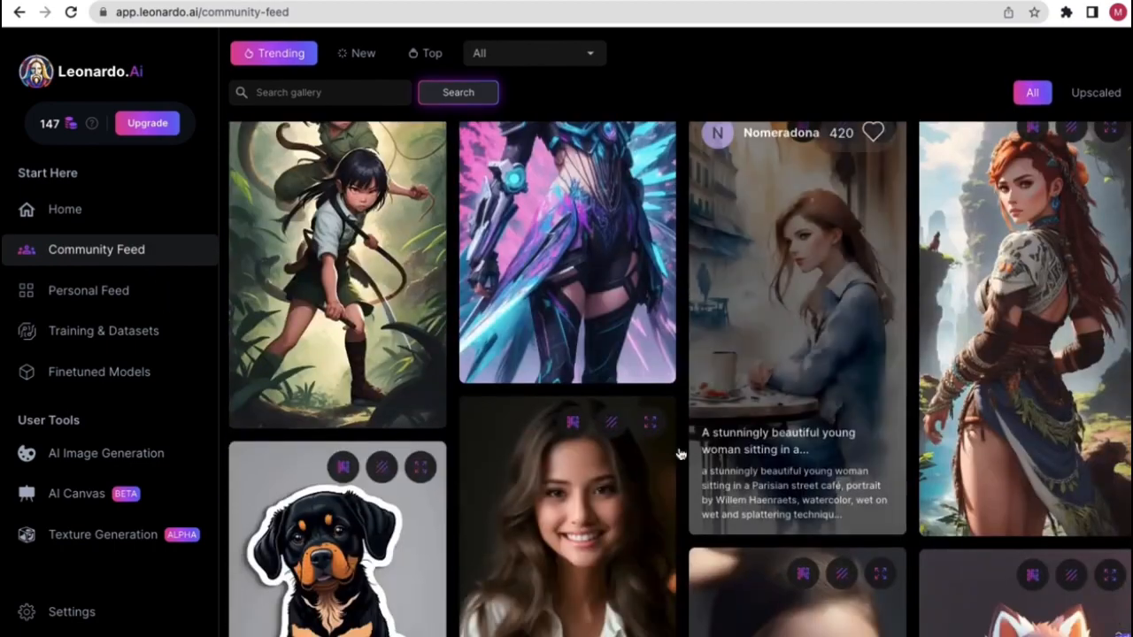
scroll(1018, 314, up, 1)
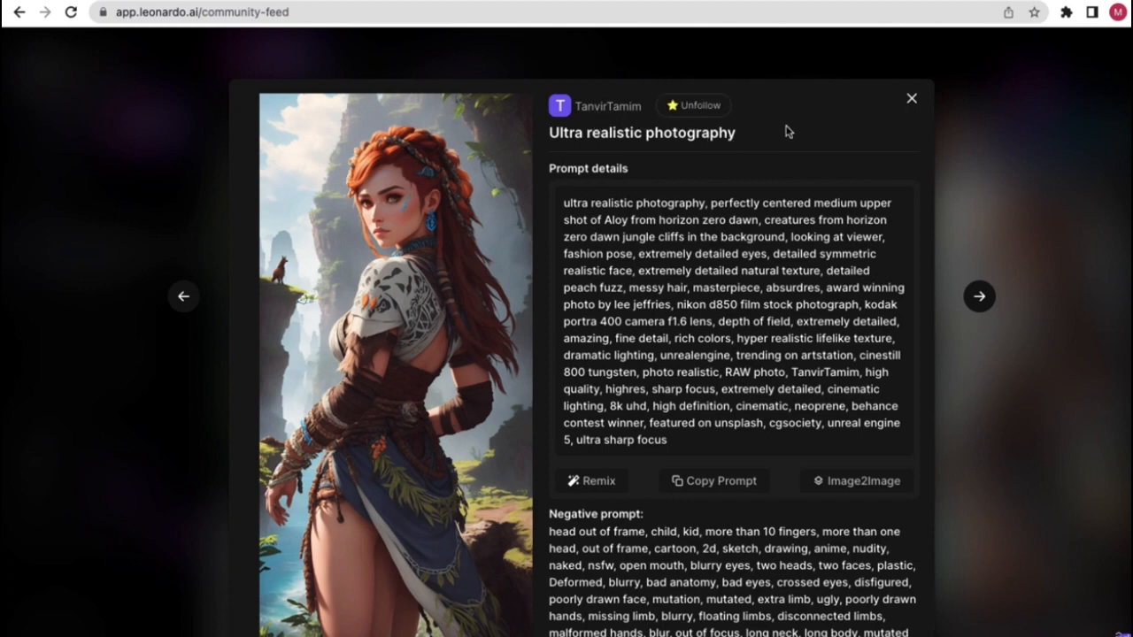
click(913, 100)
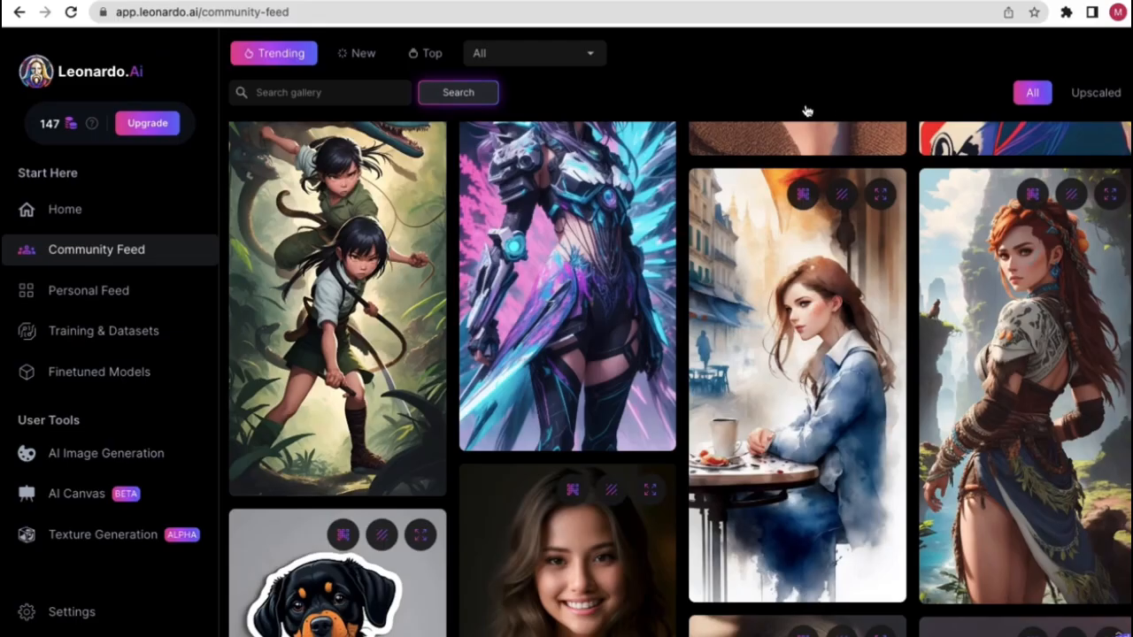
- Return to Personal Feed, browse the followed creator's portraits, and preview a black-and-white one
click(78, 250)
click(83, 288)
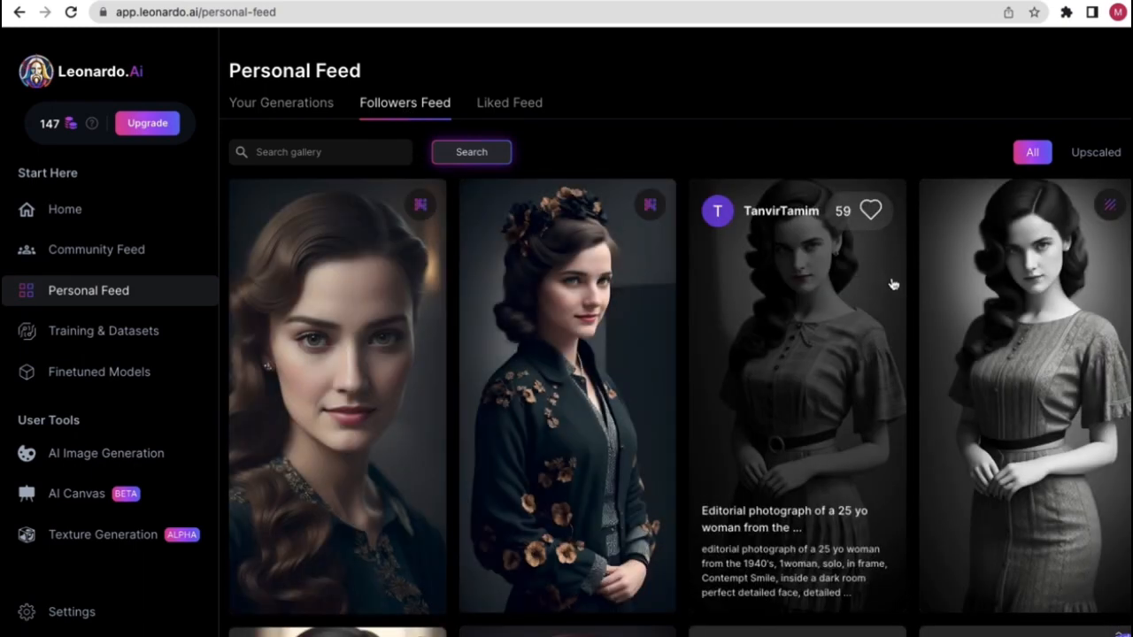
scroll(374, 525, down, 4)
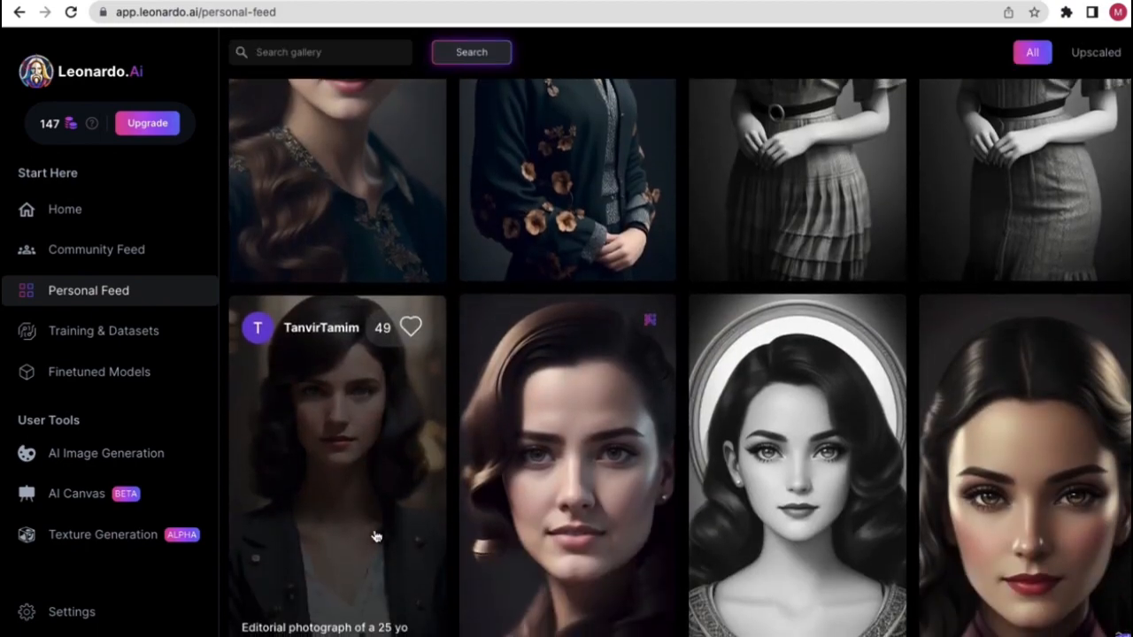
scroll(620, 518, down, 3)
scroll(620, 518, up, 4)
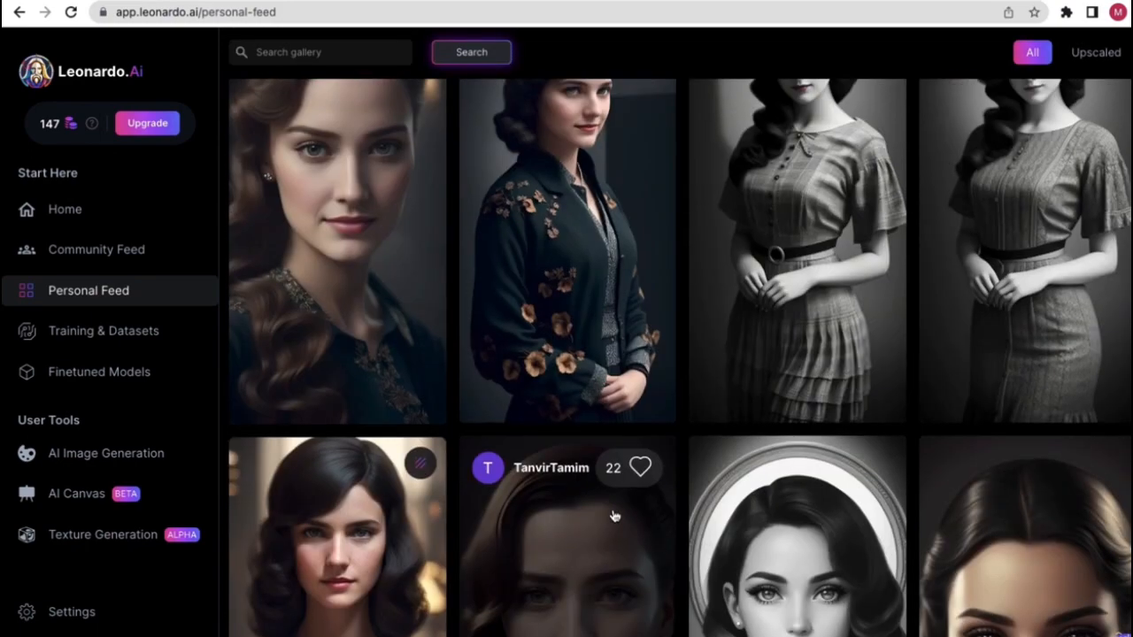
scroll(614, 516, up, 3)
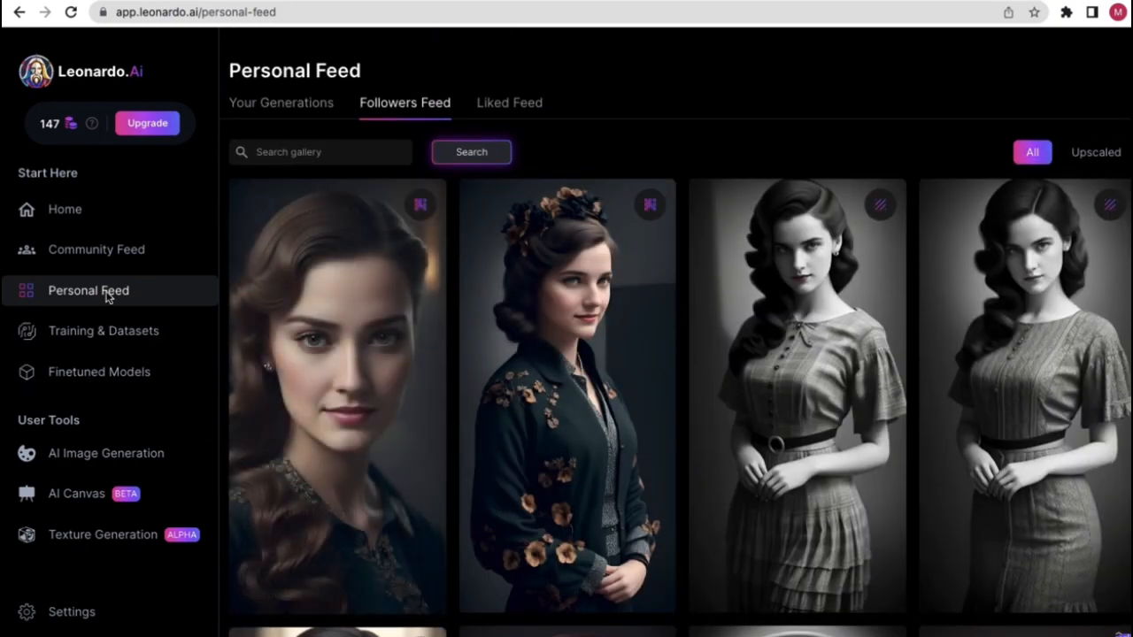
scroll(482, 378, down, 4)
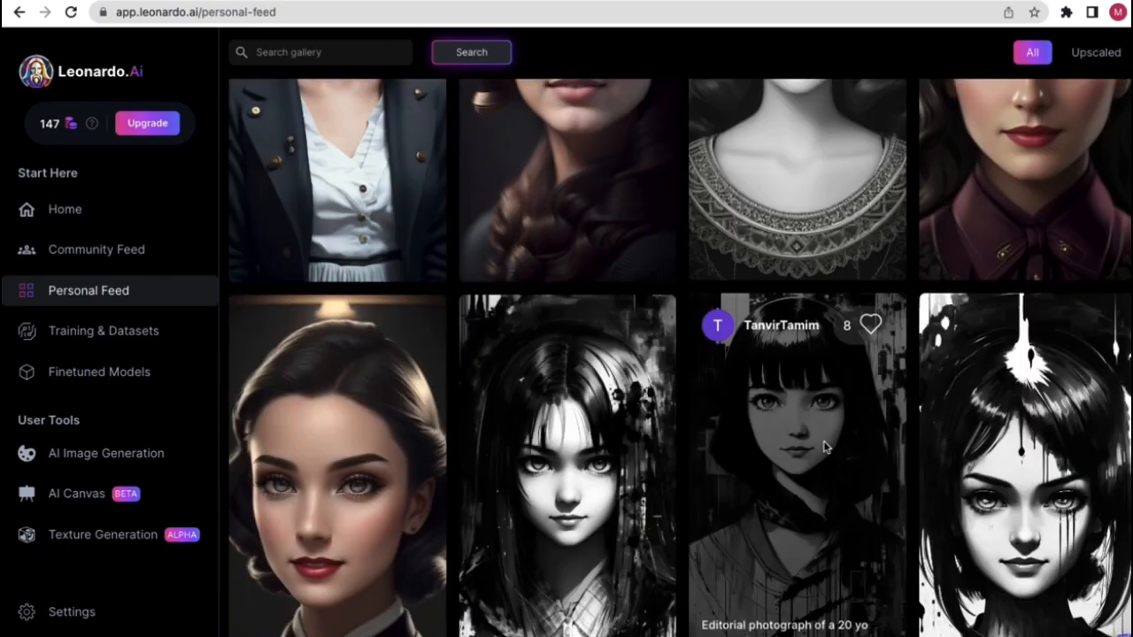
click(825, 448)
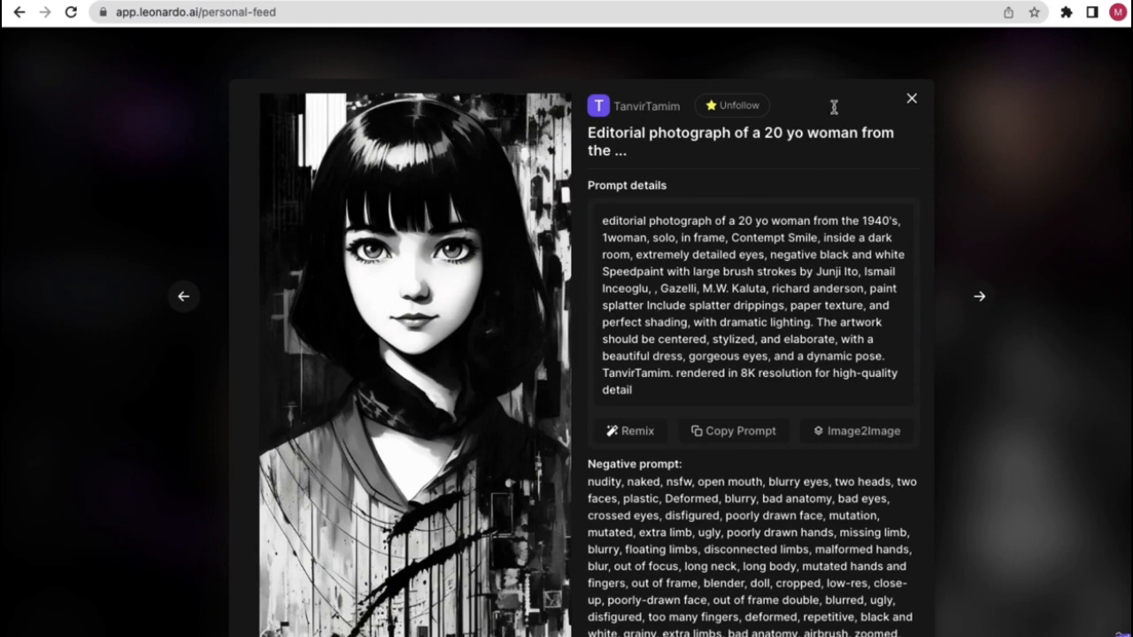
click(912, 100)
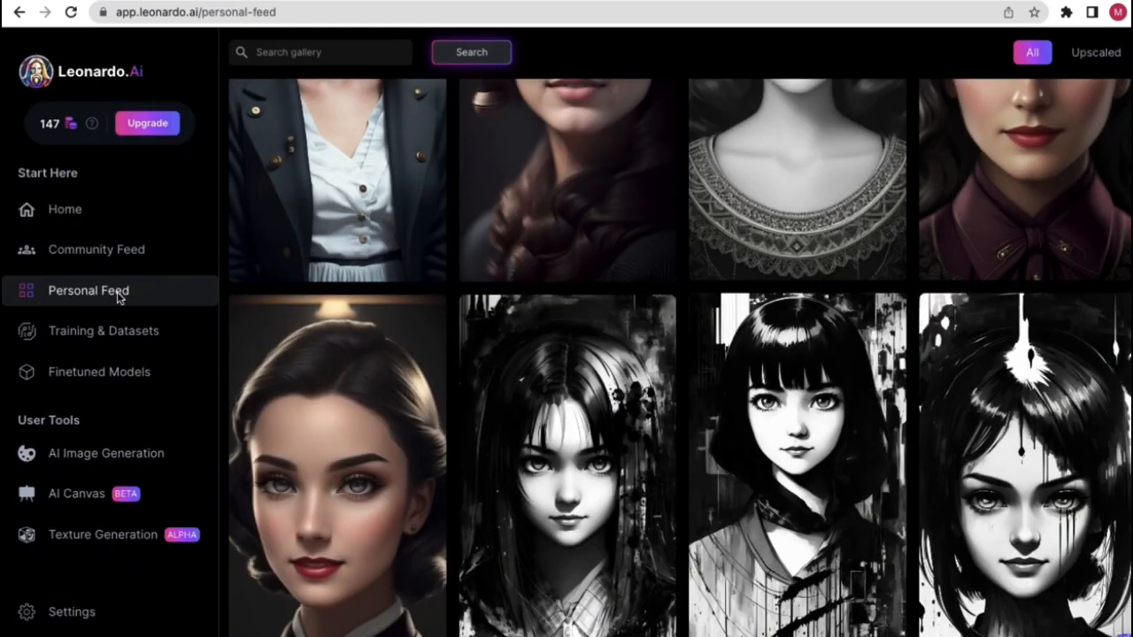
click(94, 292)
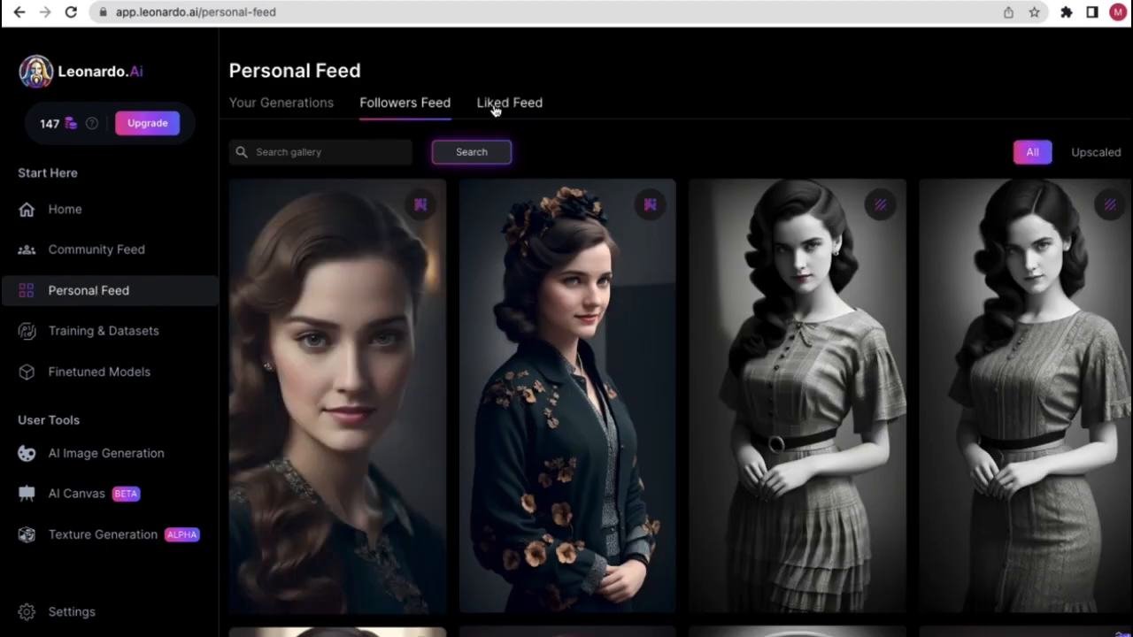
- Like the kitten STICKER image in Community Feed and view it in the Liked Feed
click(501, 106)
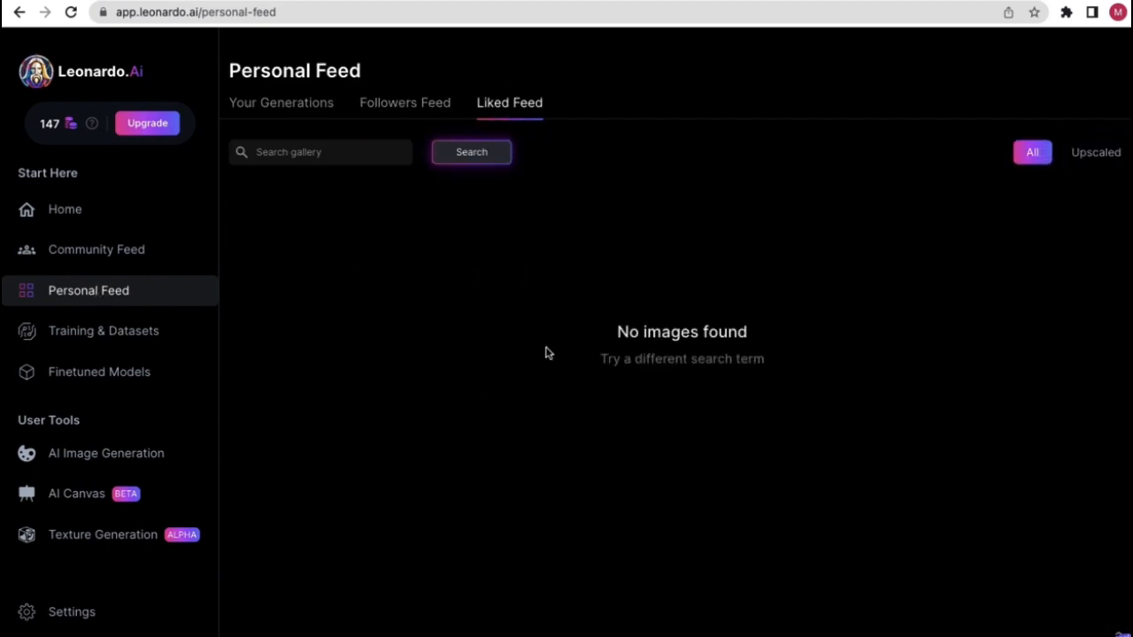
click(101, 258)
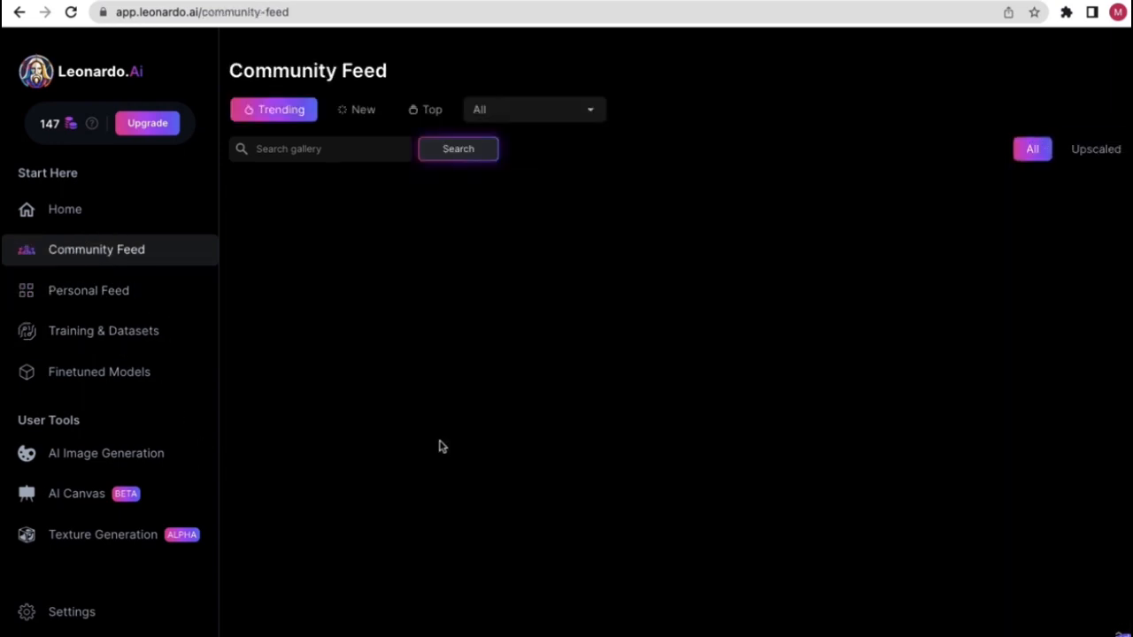
scroll(560, 487, down, 1)
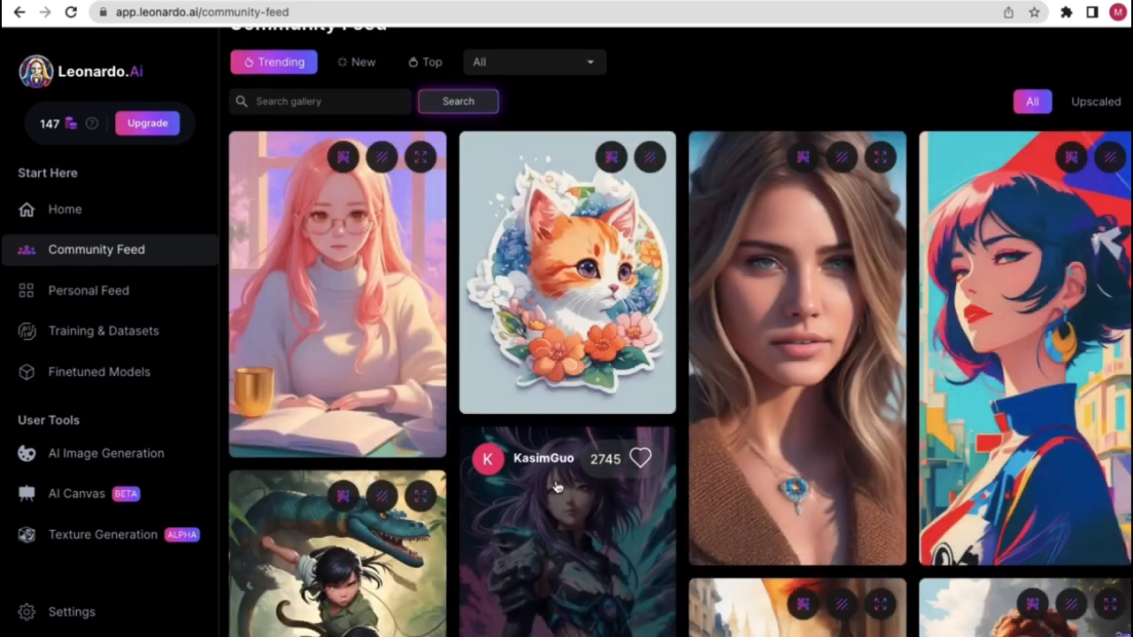
scroll(566, 442, up, 1)
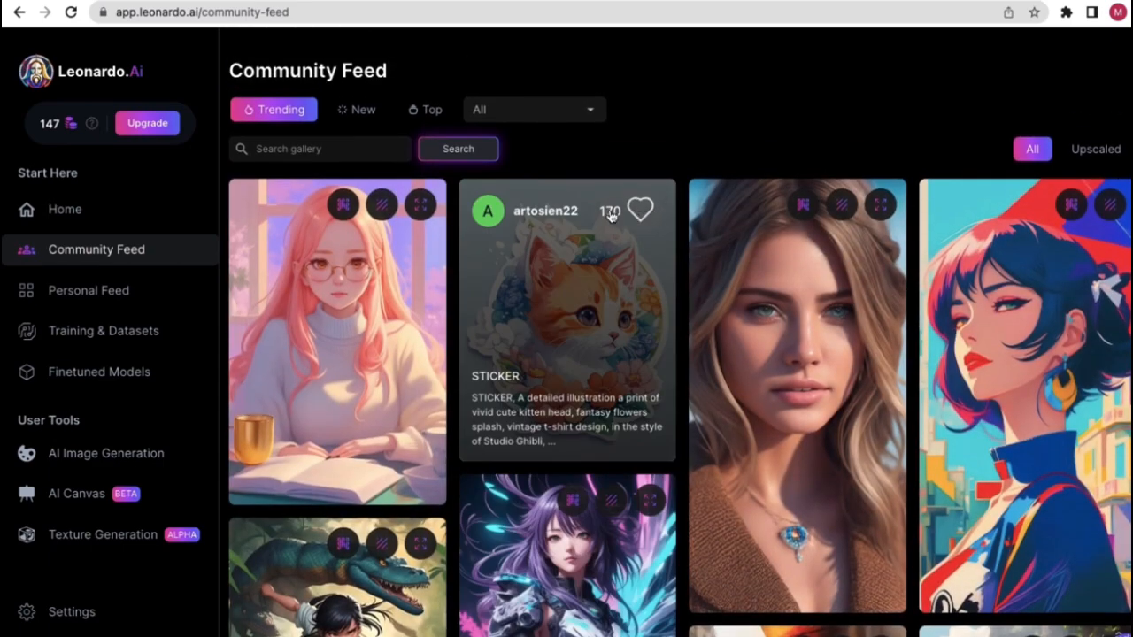
scroll(619, 218, up, 5)
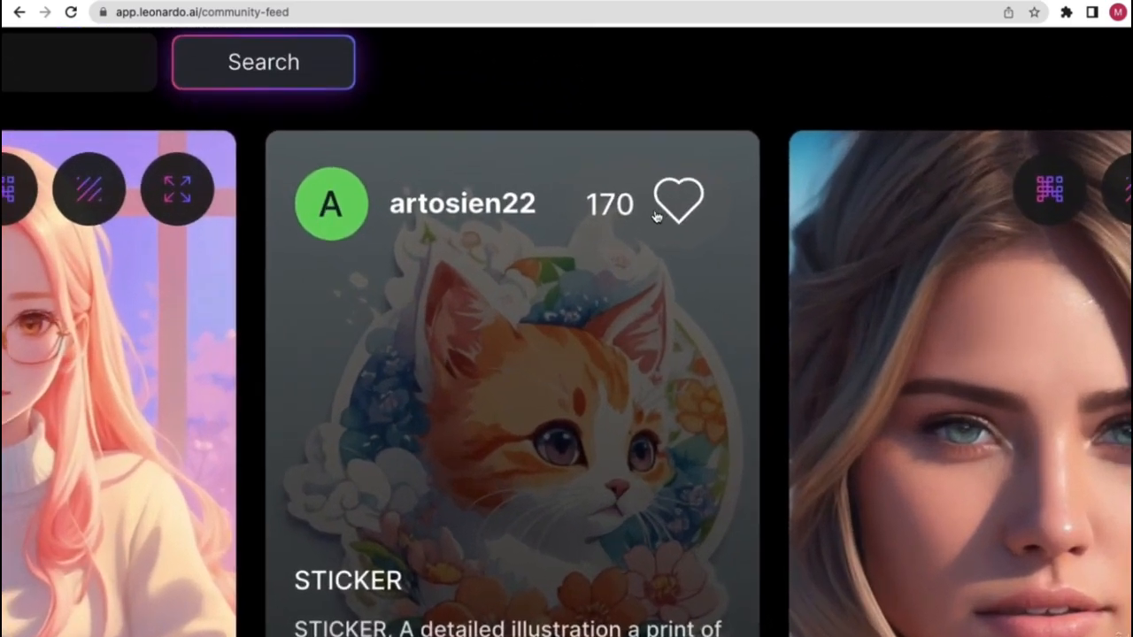
click(678, 215)
scroll(679, 215, down, 5)
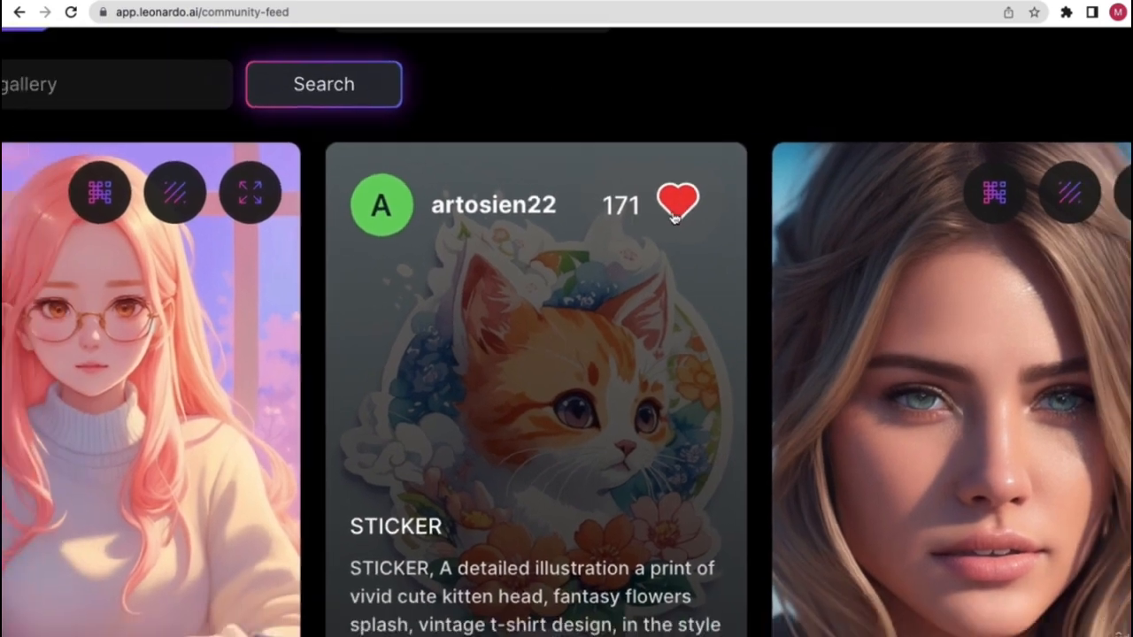
click(118, 291)
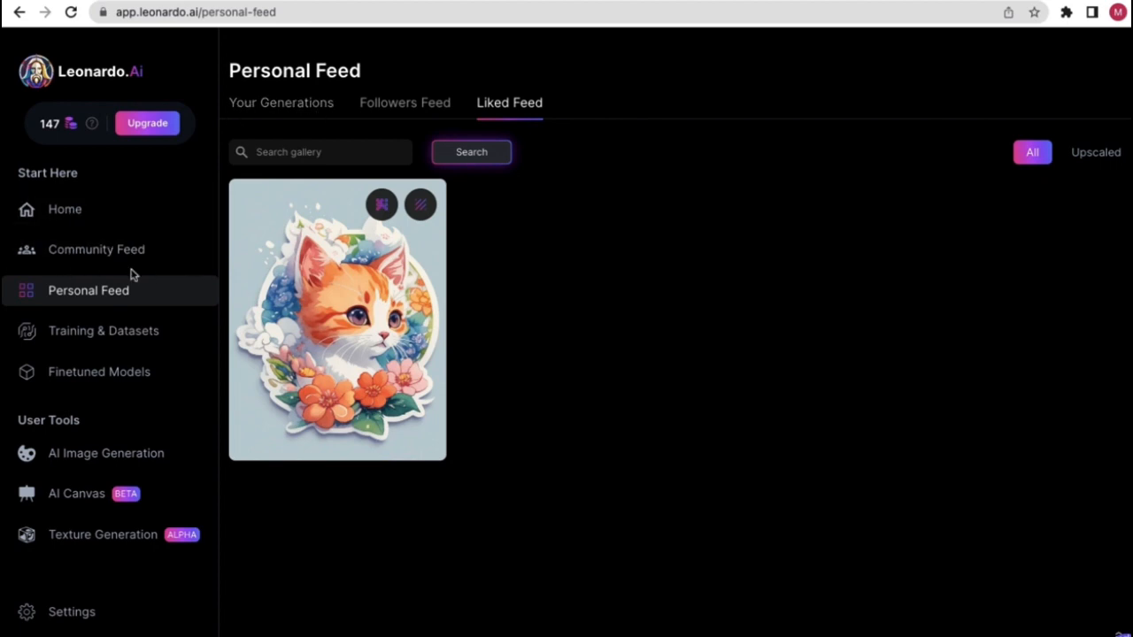
- Create a new dataset named after the user, with the description 'This is my dataset'
click(120, 331)
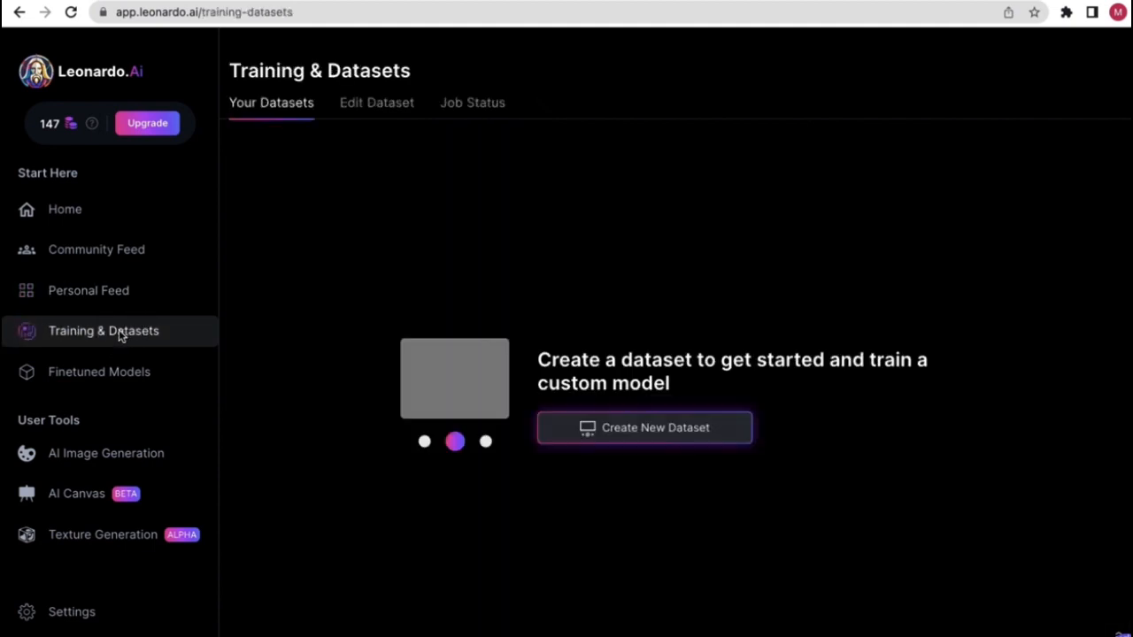
click(627, 439)
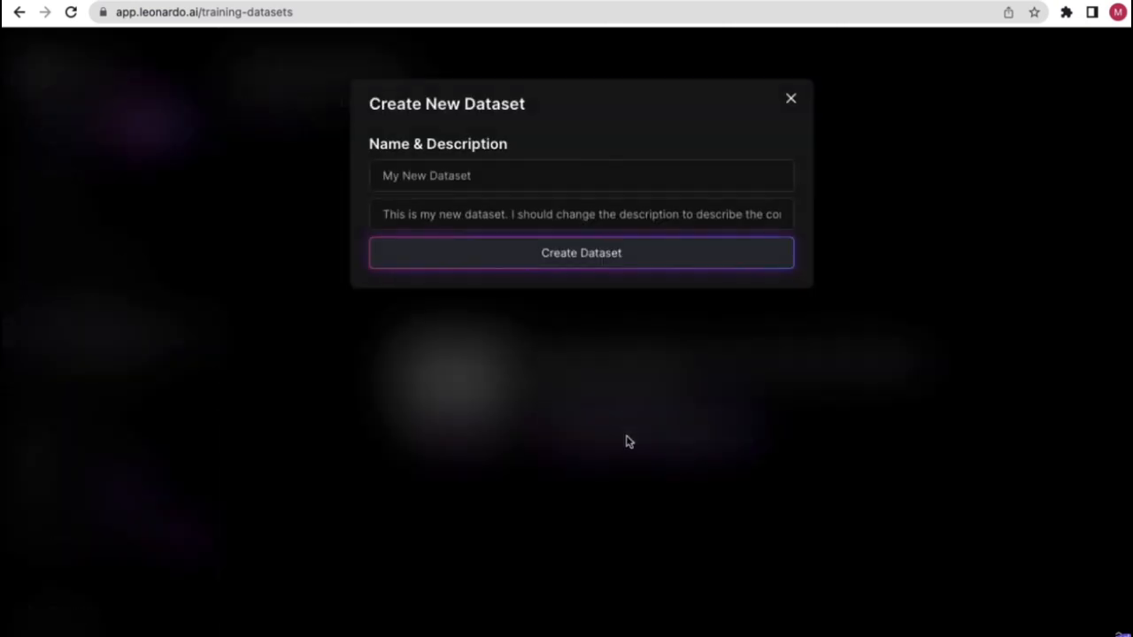
click(512, 175)
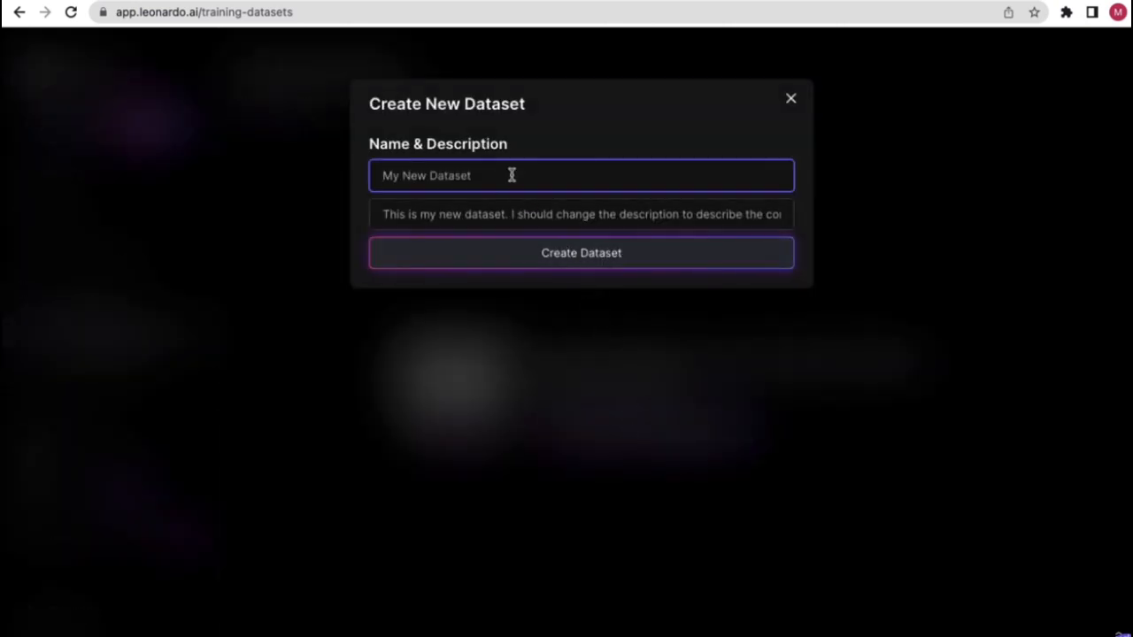
text(Manisha Darling)
click(517, 214)
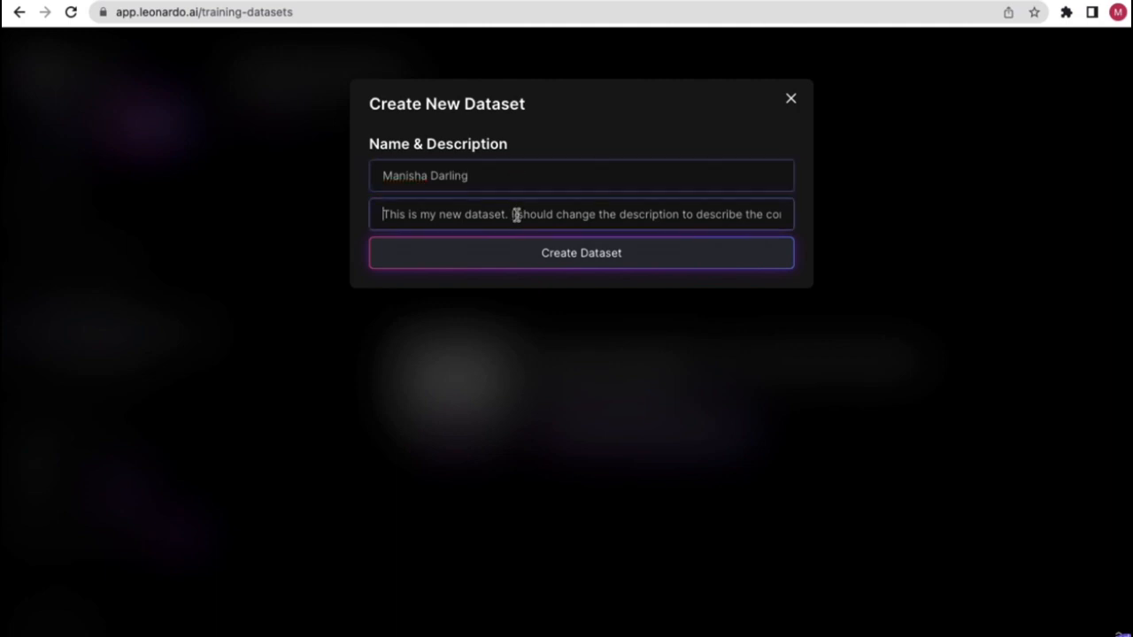
text(This is my dataset)
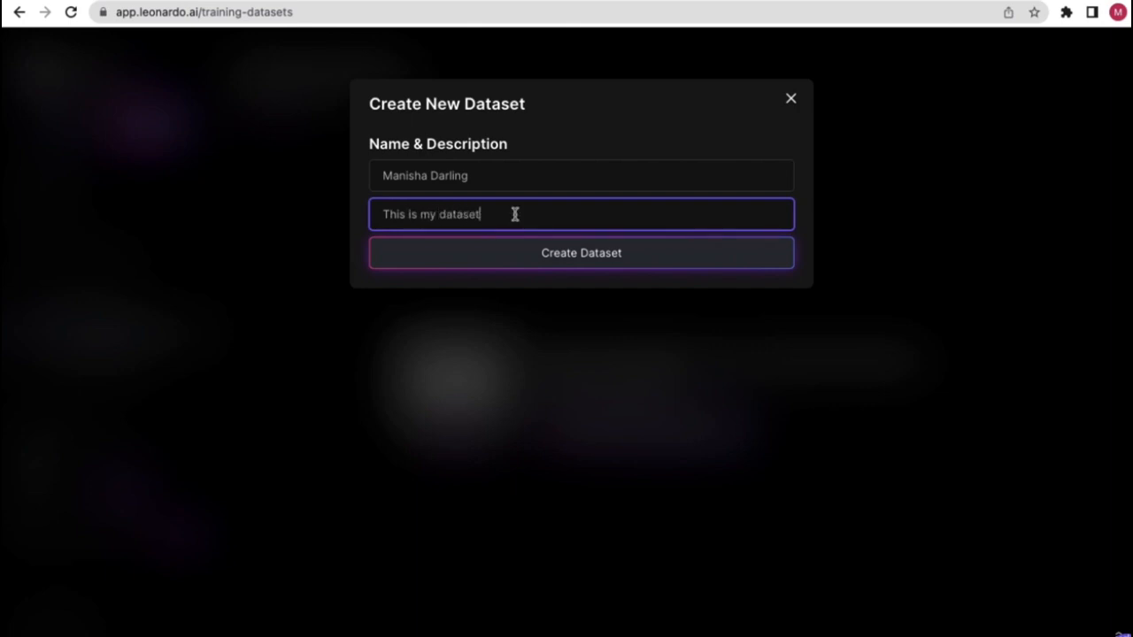
click(563, 265)
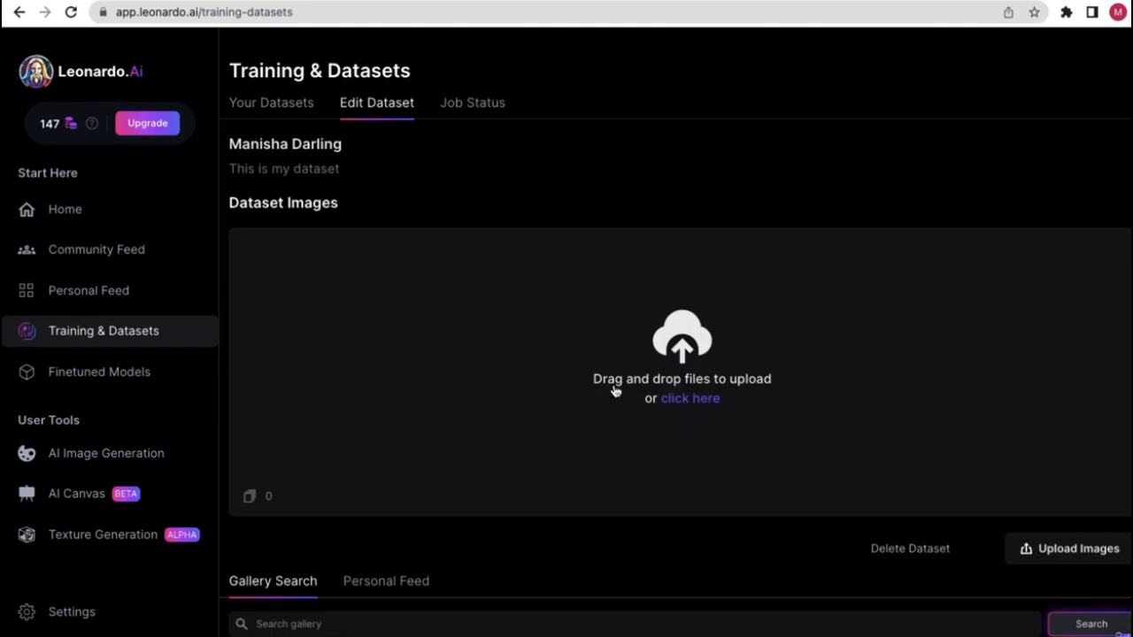
- Visit the Community Feed, return to Training & Datasets, then go to Finetuned Models
scroll(532, 488, down, 5)
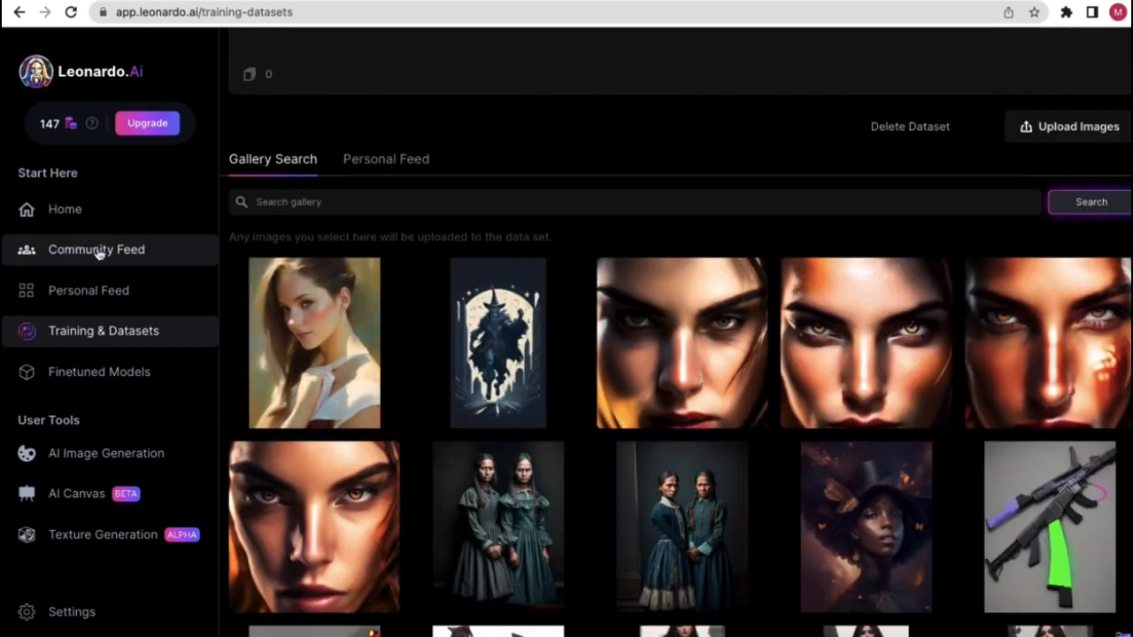
click(97, 251)
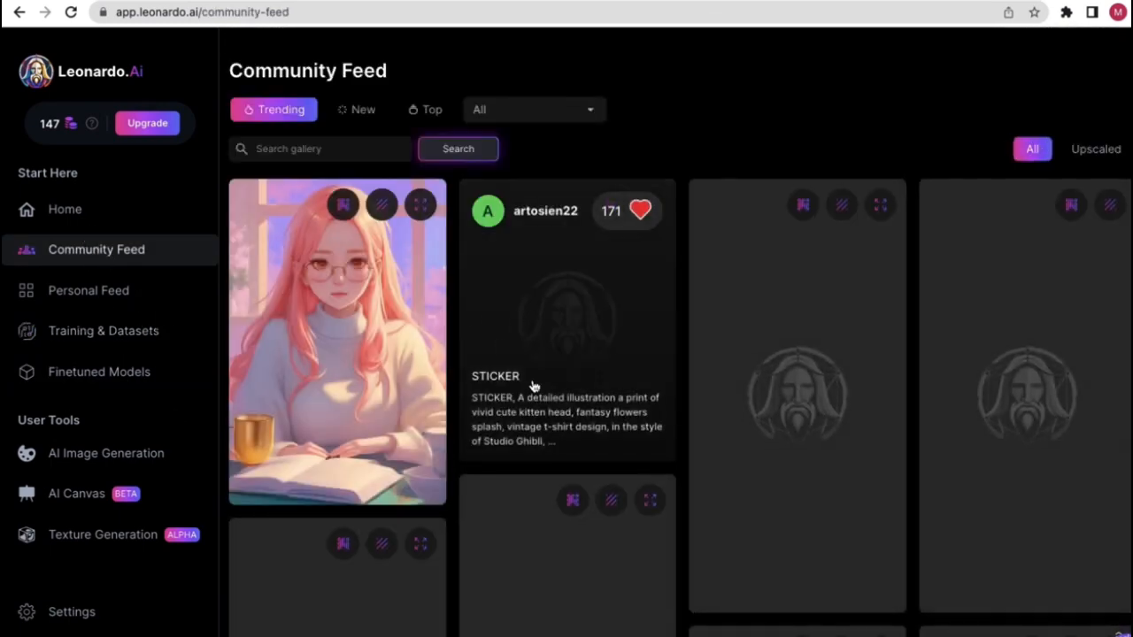
click(127, 340)
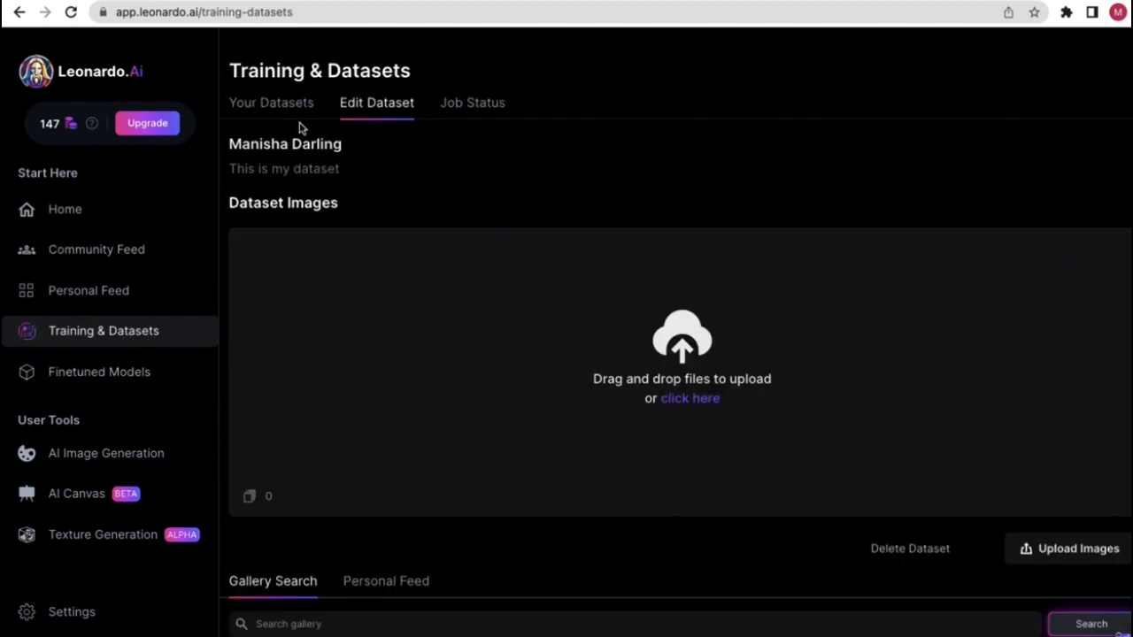
scroll(619, 425, down, 1)
scroll(721, 436, up, 1)
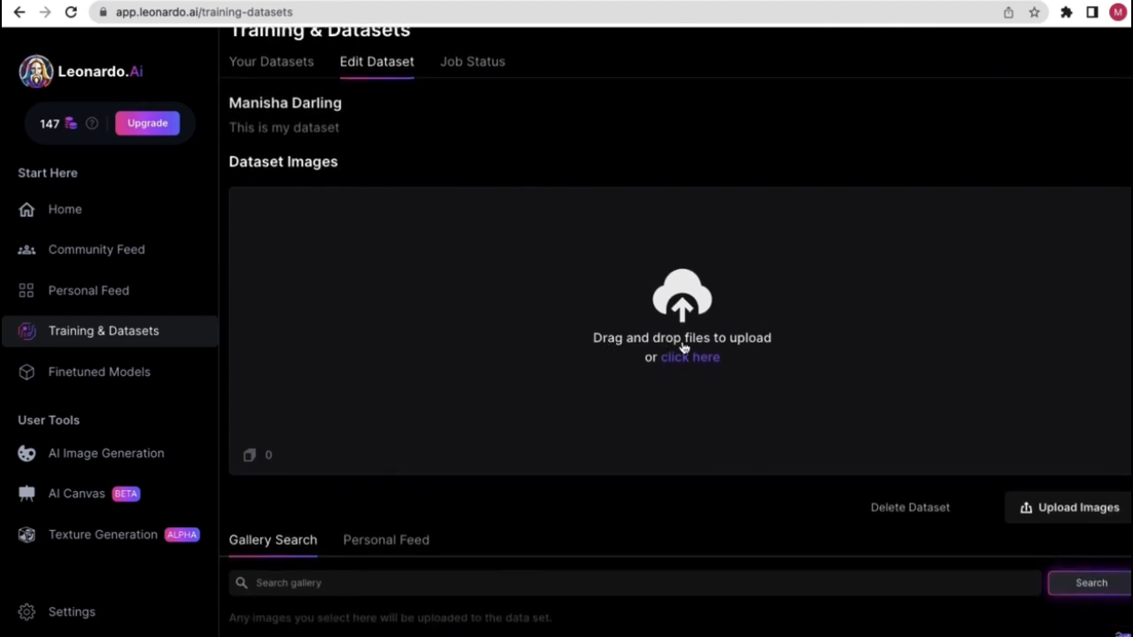
click(109, 383)
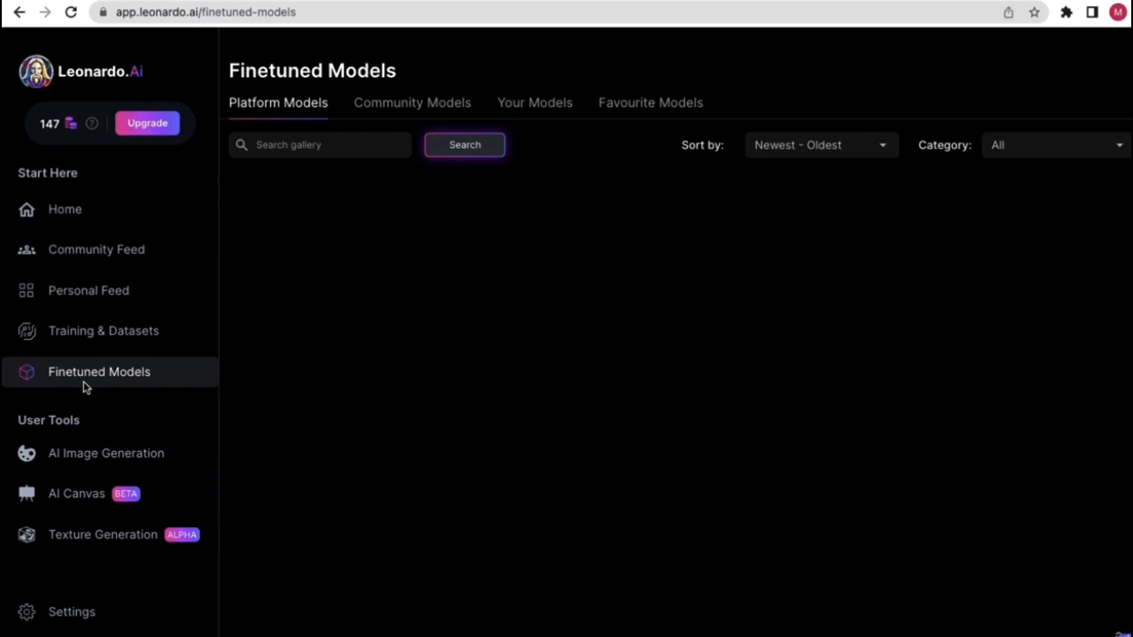
- Go Home, reopen Finetuned Models and scroll the Platform Models grid (Battle Axes, Pixel Art, Chest Armor)
scroll(546, 440, down, 5)
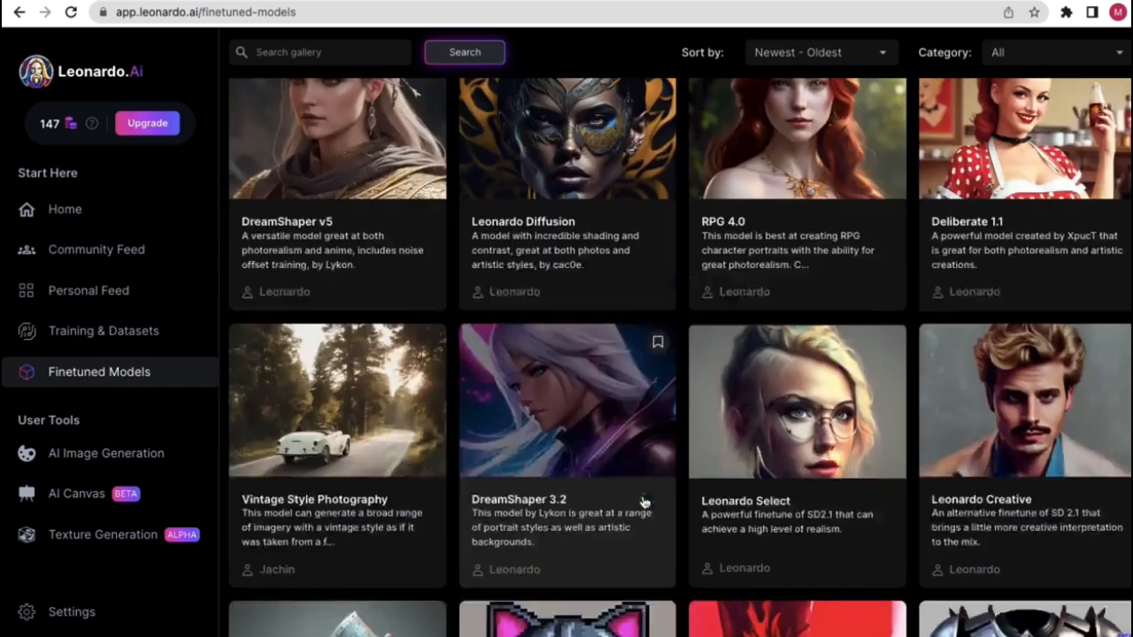
scroll(422, 475, up, 5)
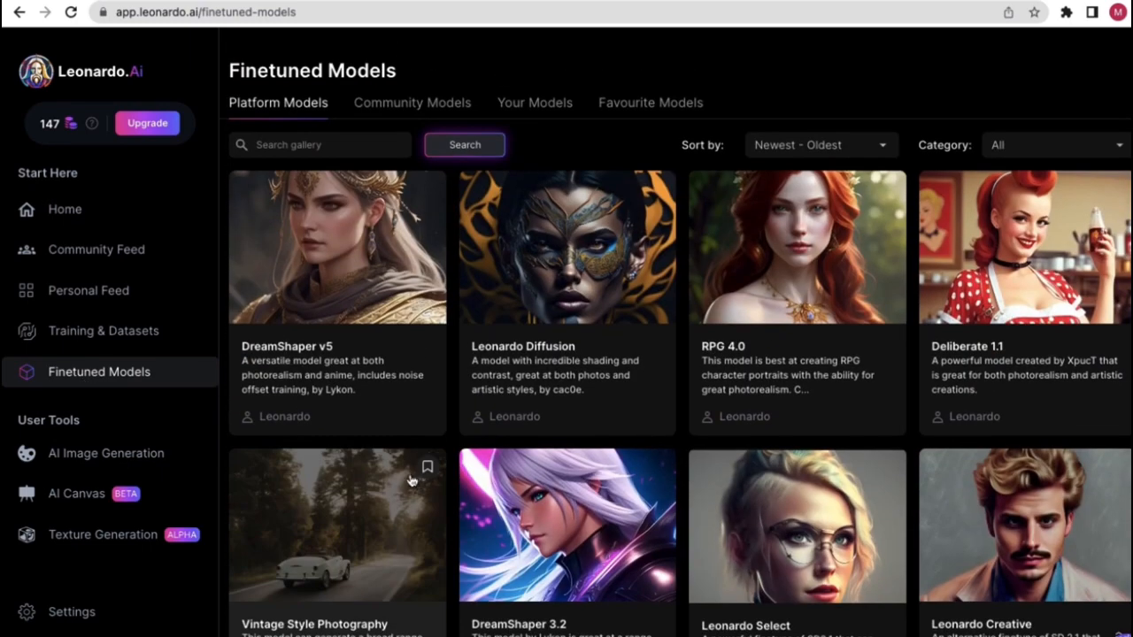
click(76, 207)
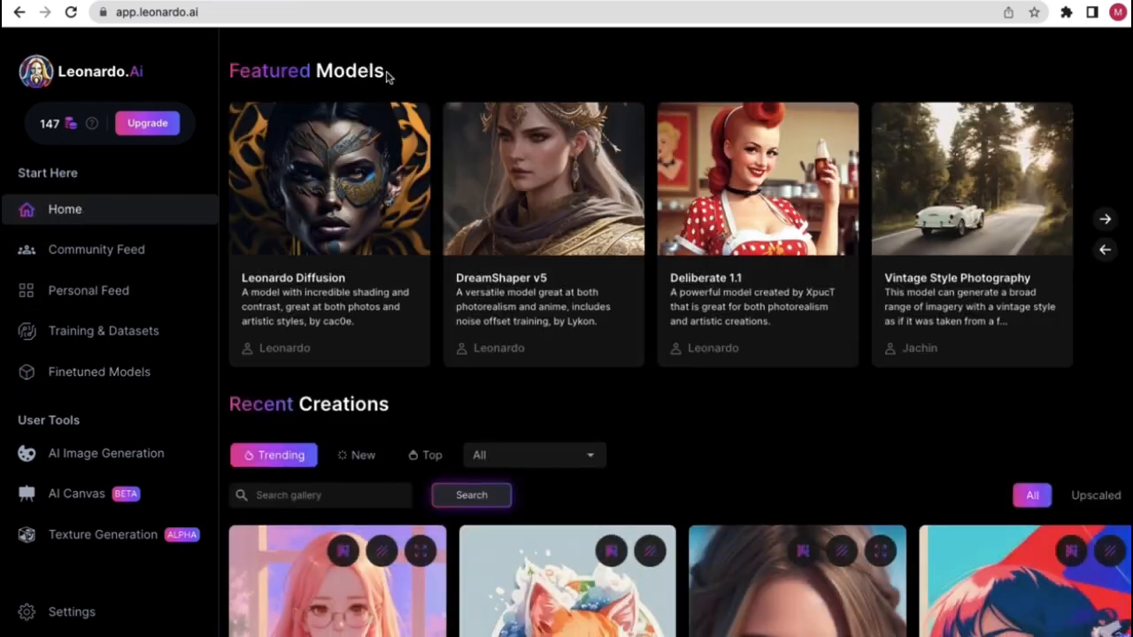
drag(394, 73, 236, 70)
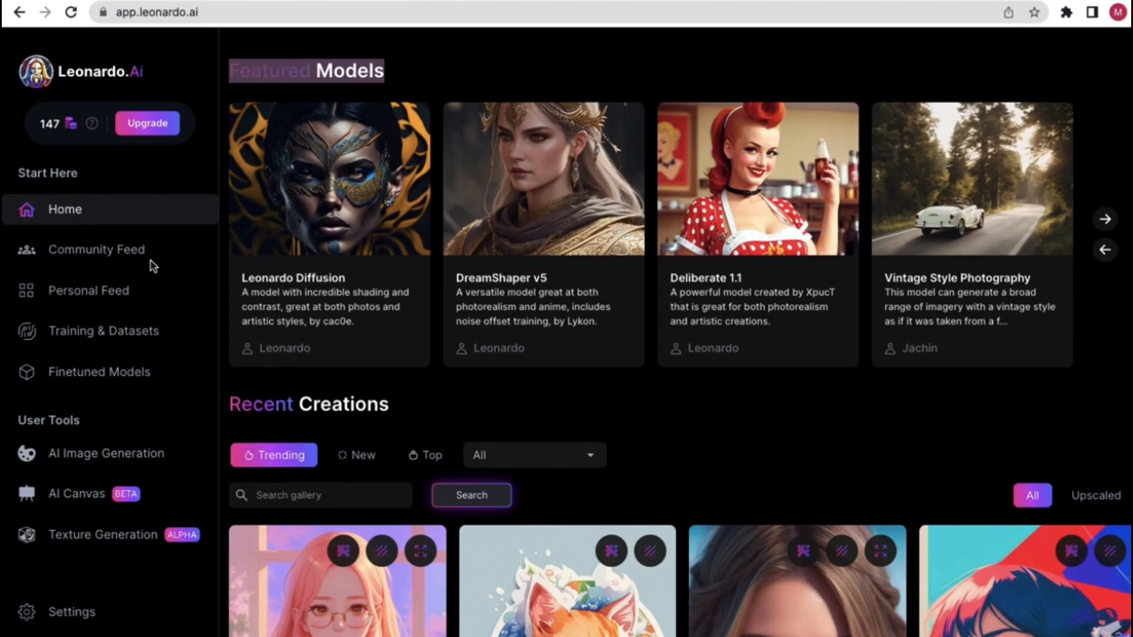
click(98, 376)
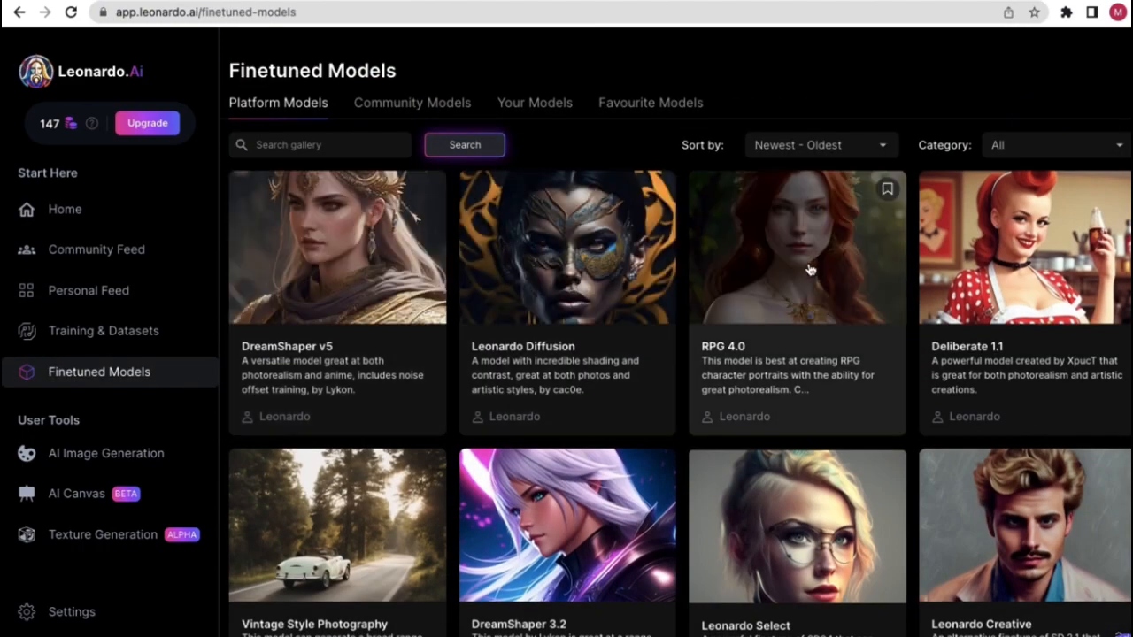
scroll(531, 456, down, 1)
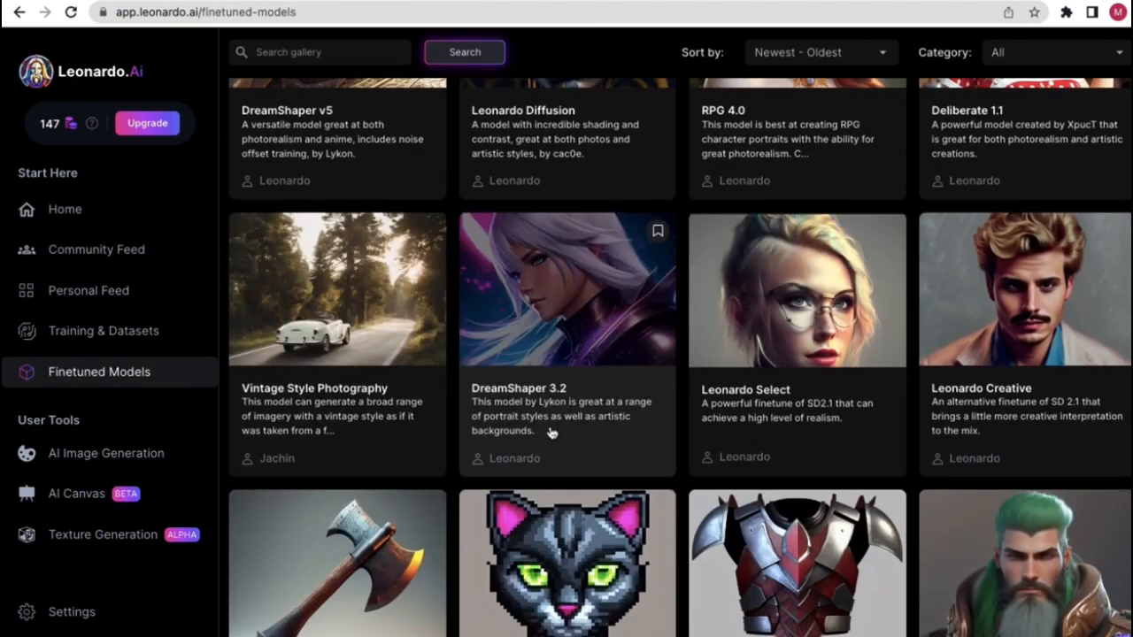
scroll(513, 269, down, 3)
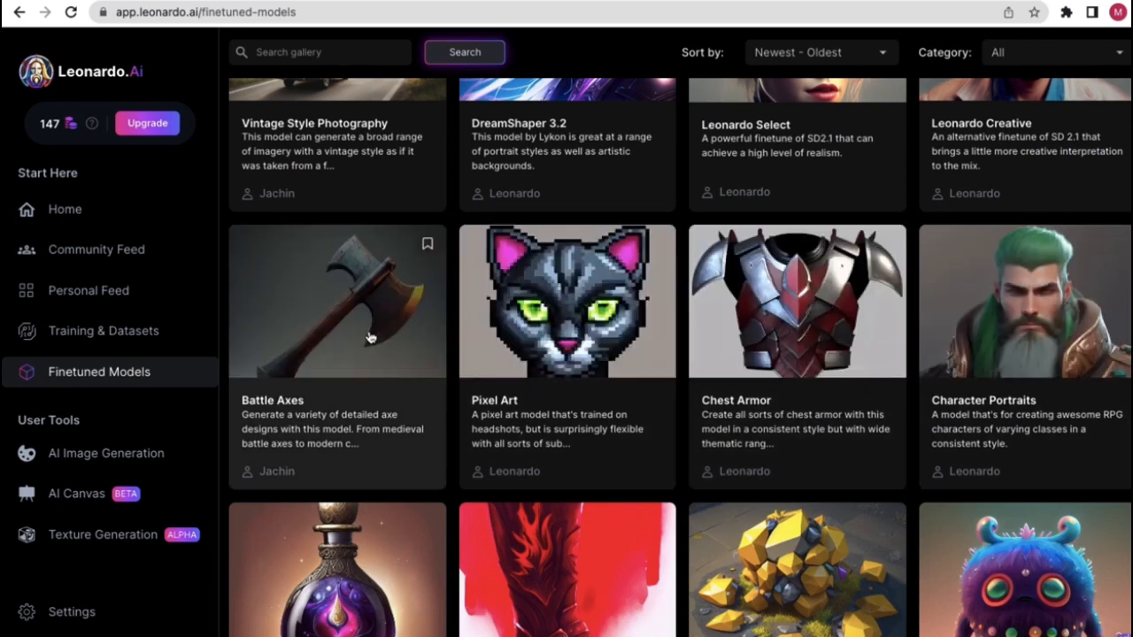
- Briefly visit the AI Image Generation tool and AI Canvas, returning to Home each time
click(142, 459)
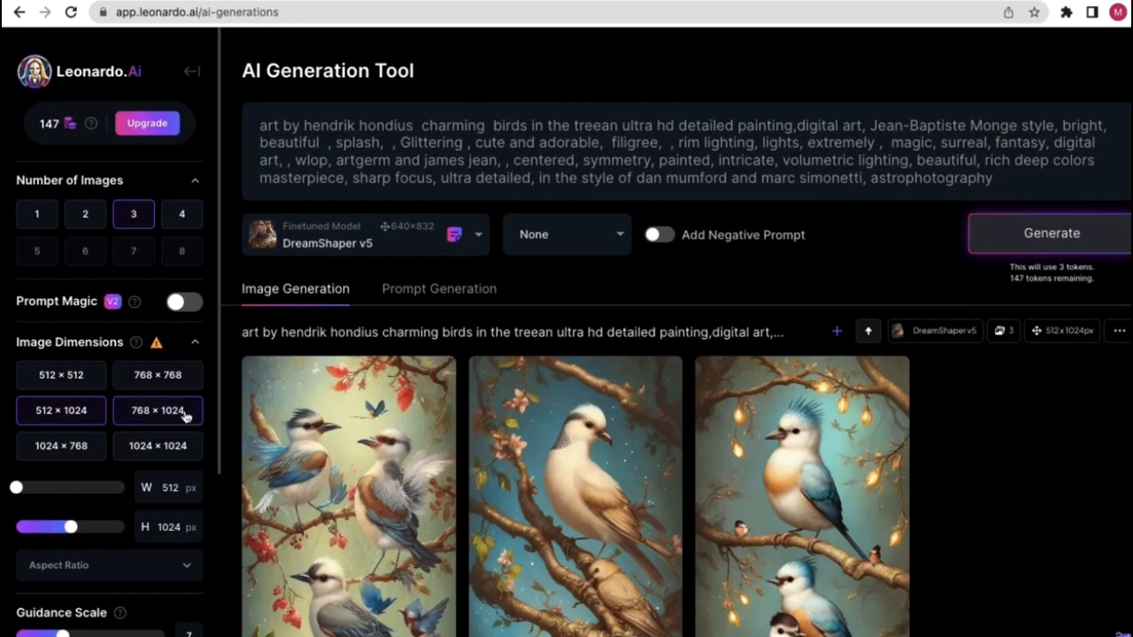
scroll(565, 342, down, 1)
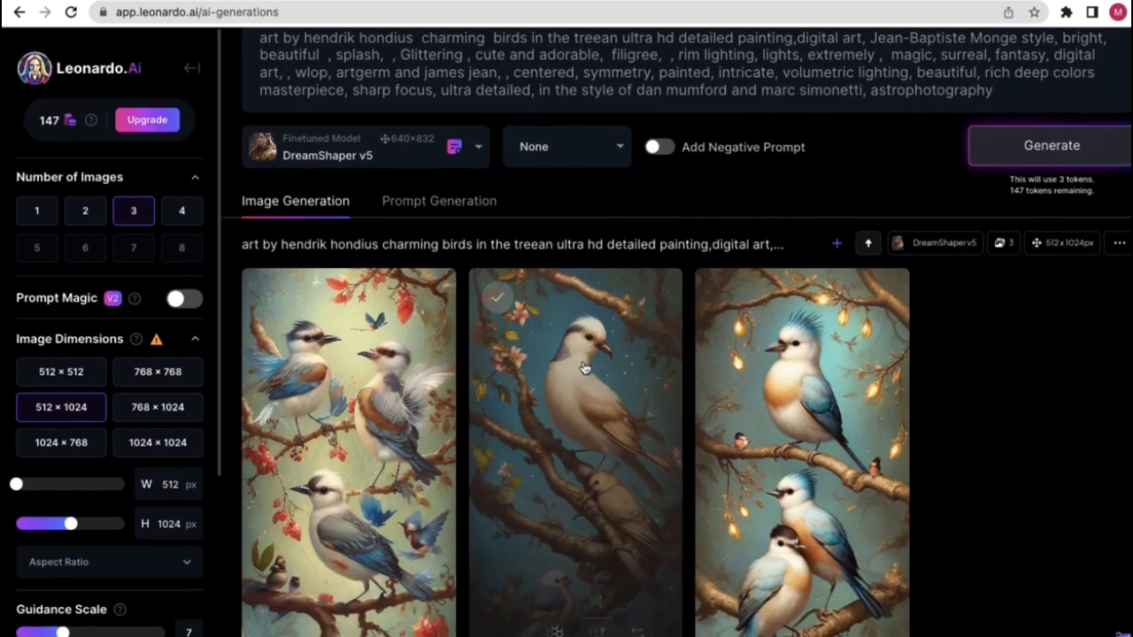
scroll(531, 354, up, 1)
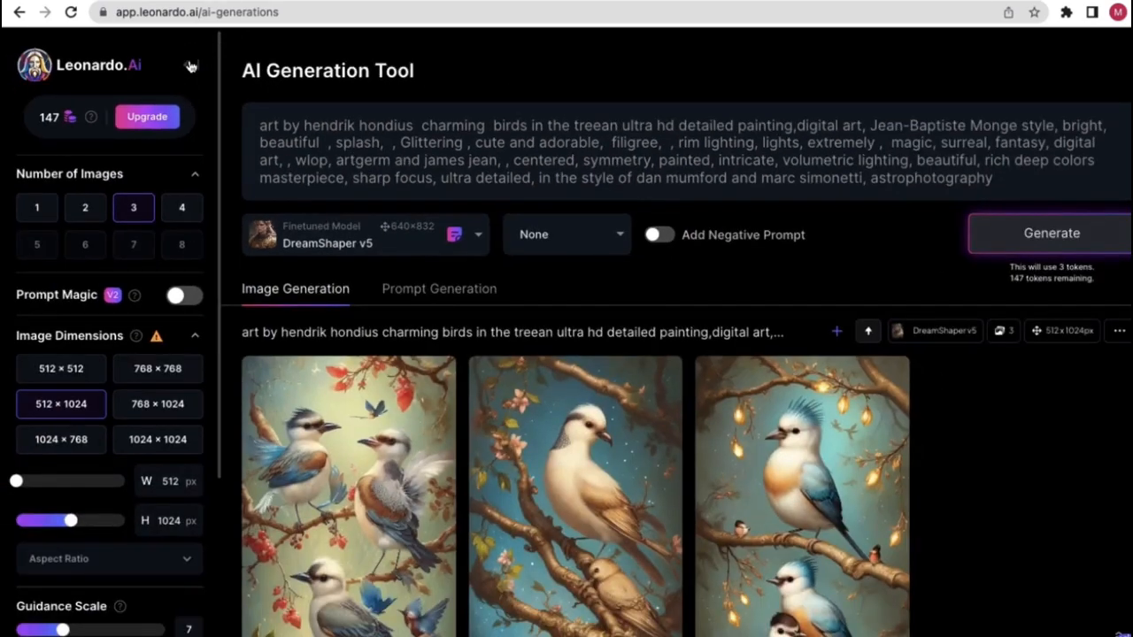
click(190, 66)
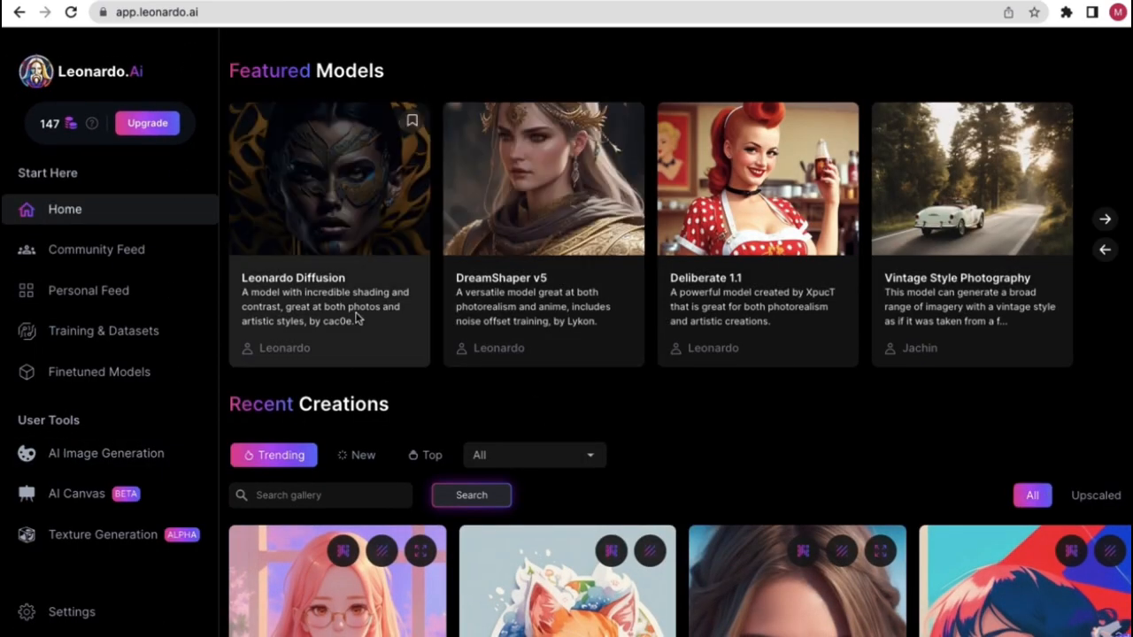
scroll(399, 417, down, 1)
scroll(132, 475, down, 1)
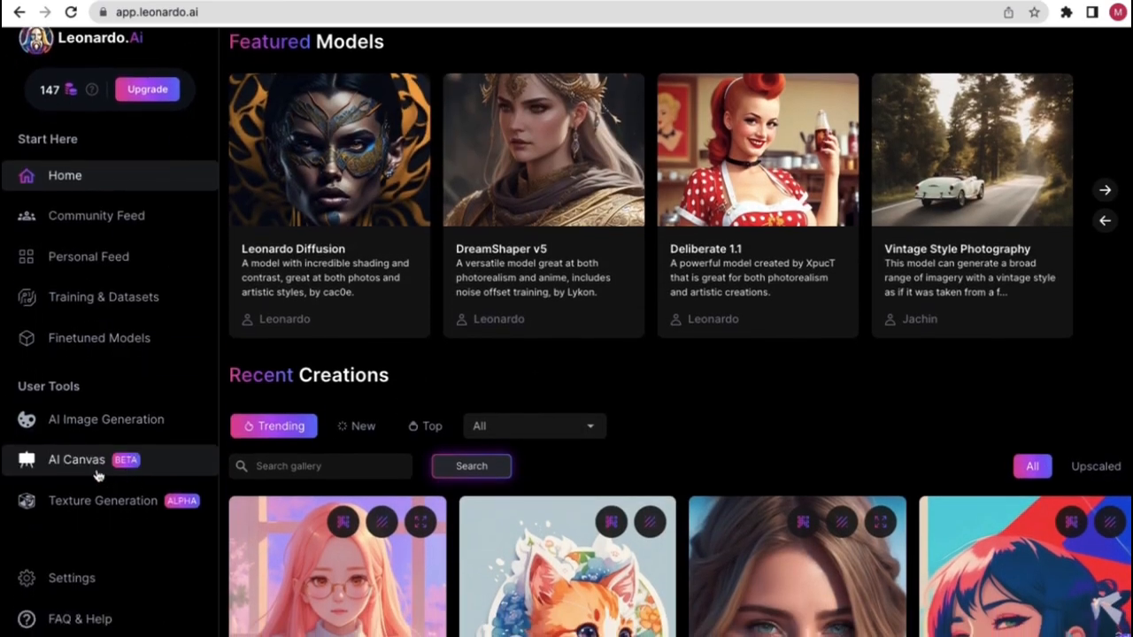
click(98, 475)
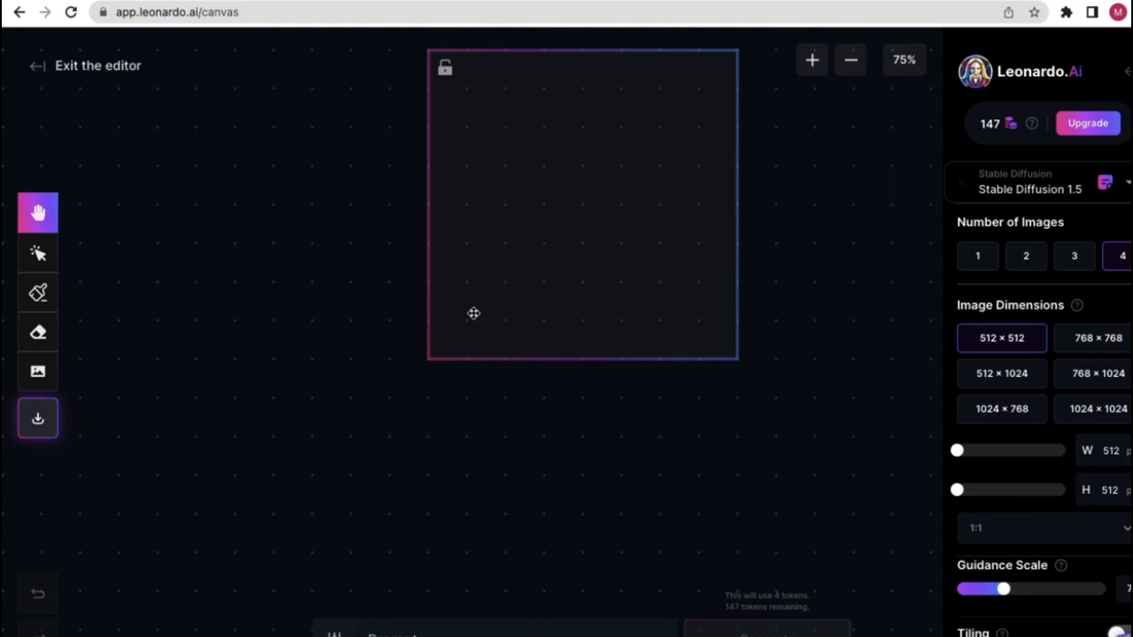
click(124, 69)
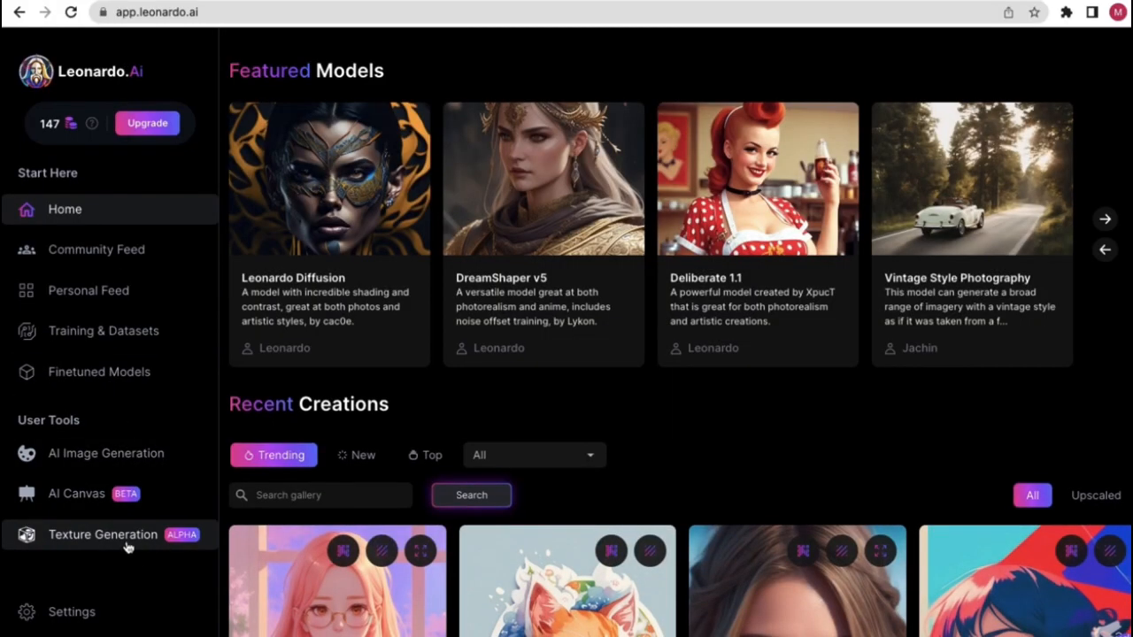
- Look at 3D Texture Generation and the API keys settings, then open the FAQ & Help Introduction
click(128, 544)
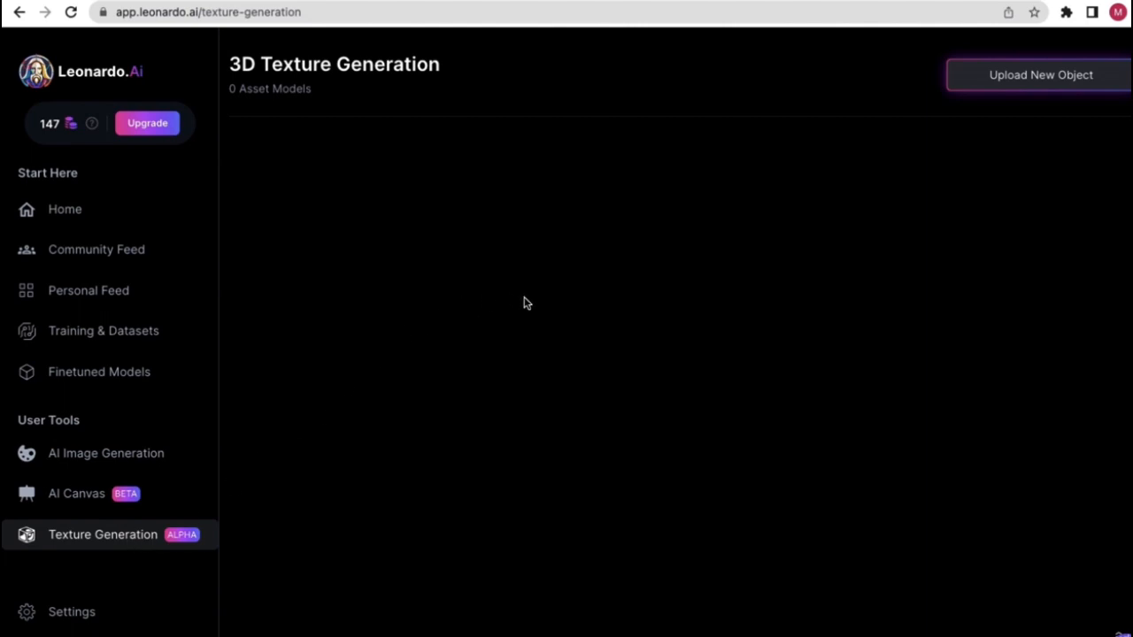
scroll(70, 469, down, 3)
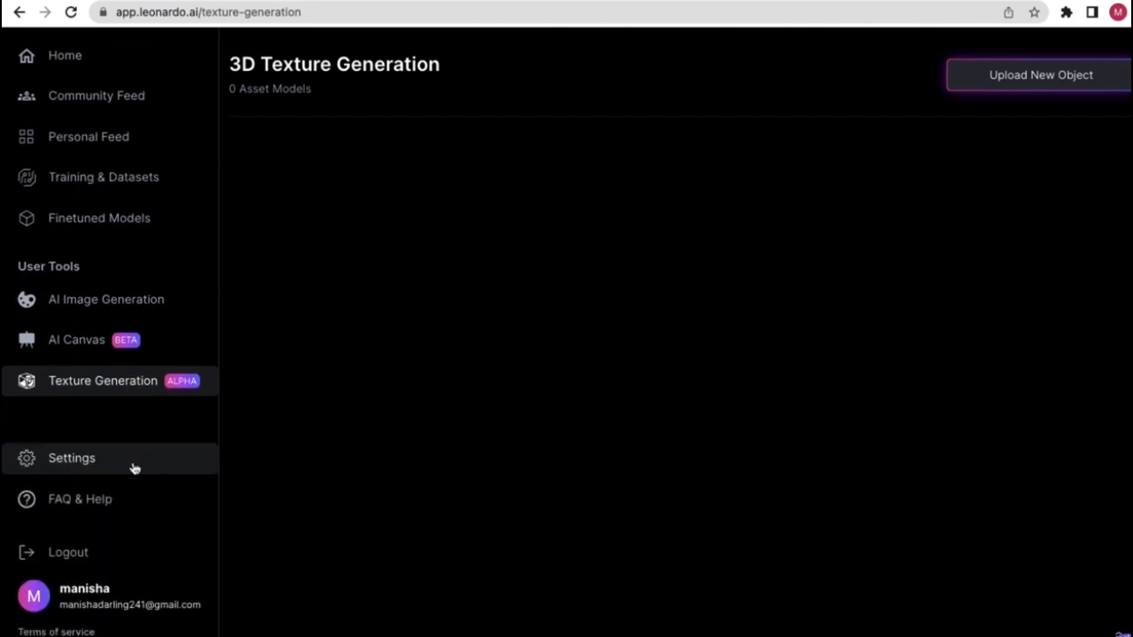
click(134, 466)
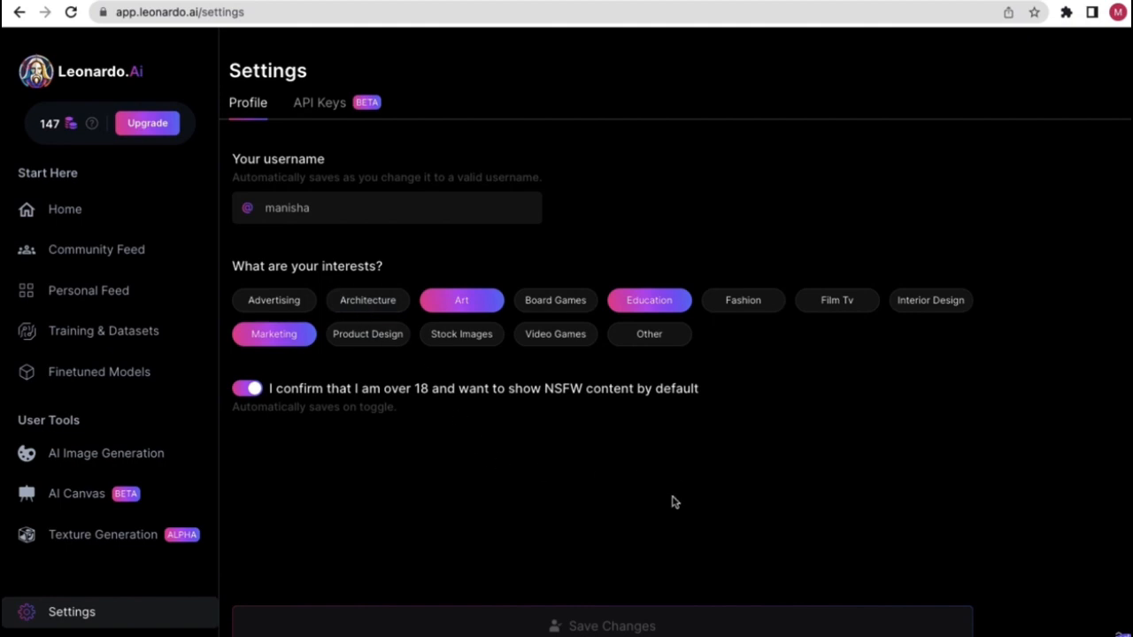
click(334, 97)
click(333, 101)
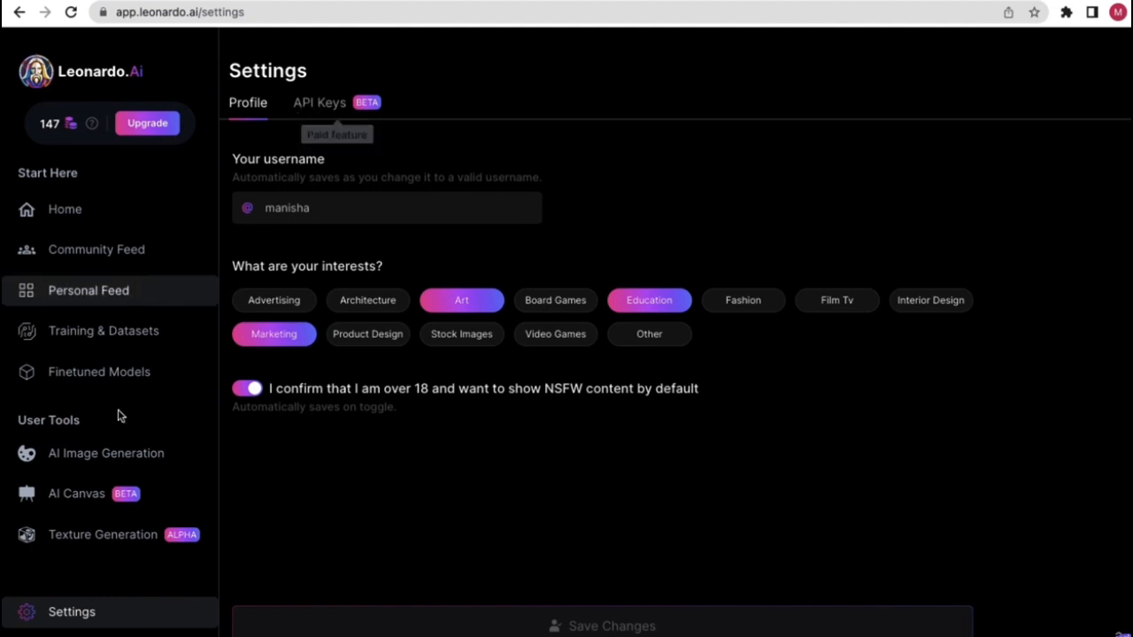
scroll(108, 500, down, 2)
click(118, 545)
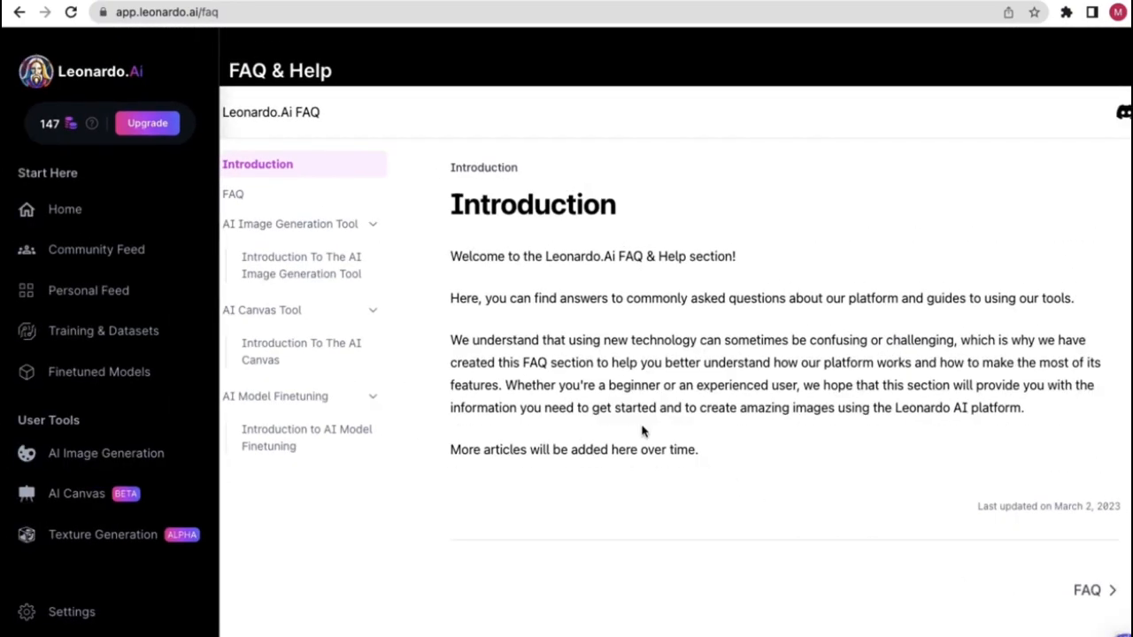
- Return Home from the FAQ and scroll through Featured Models and Recent Creations
click(63, 209)
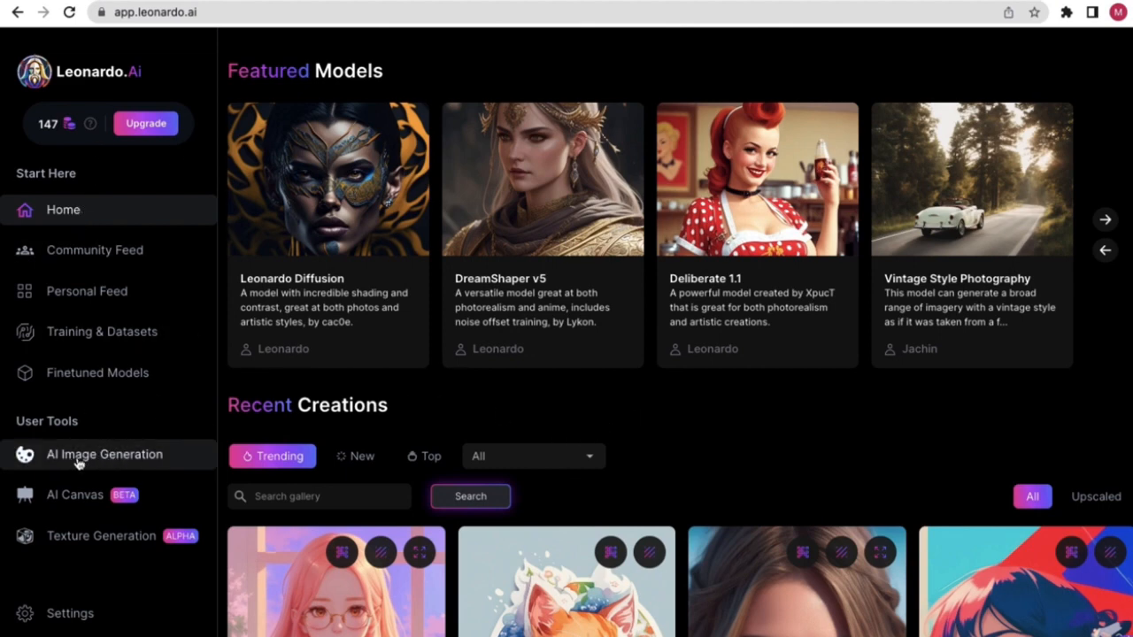
scroll(41, 452, up, 5)
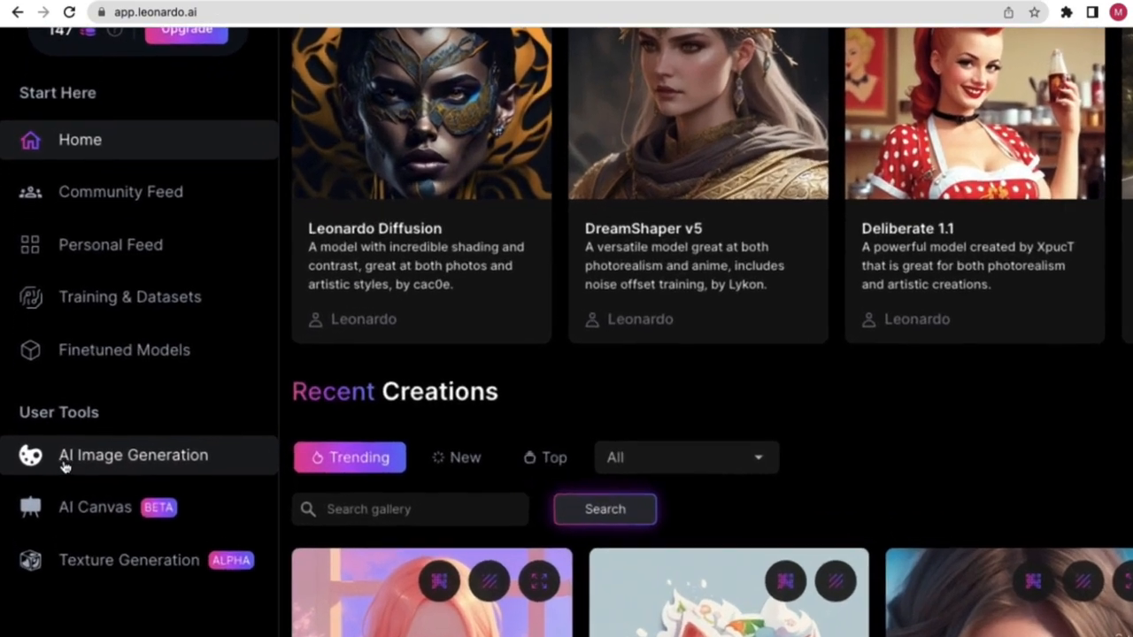
scroll(217, 469, down, 1)
scroll(217, 469, down, 3)
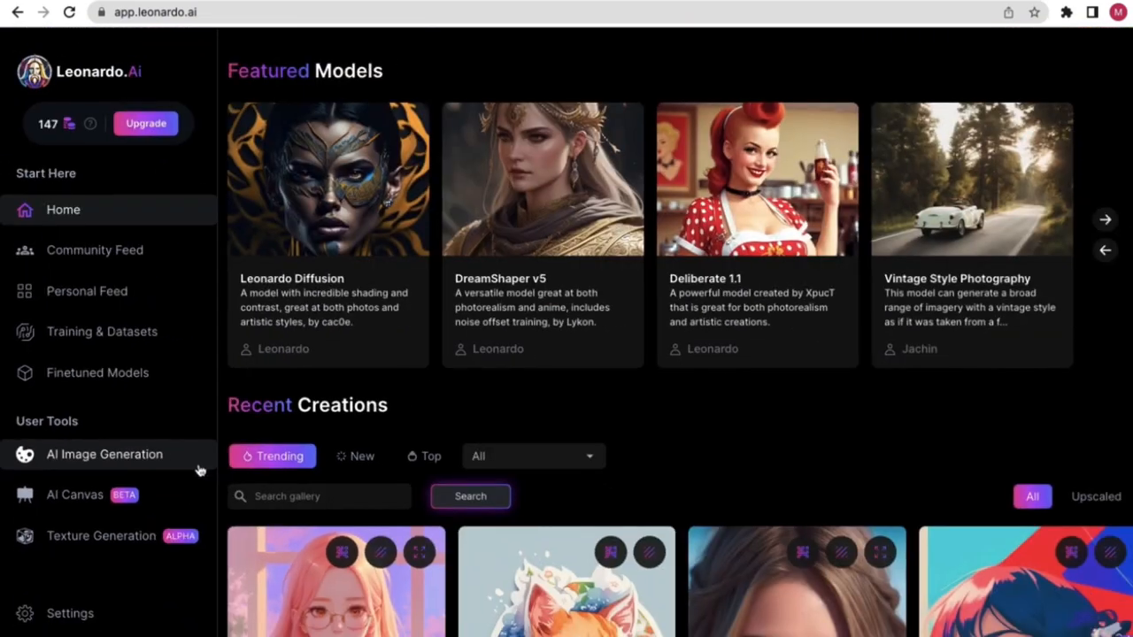
- Open AI Image Generation and reset its settings to defaults: empty prompt, 640 × 832
click(147, 456)
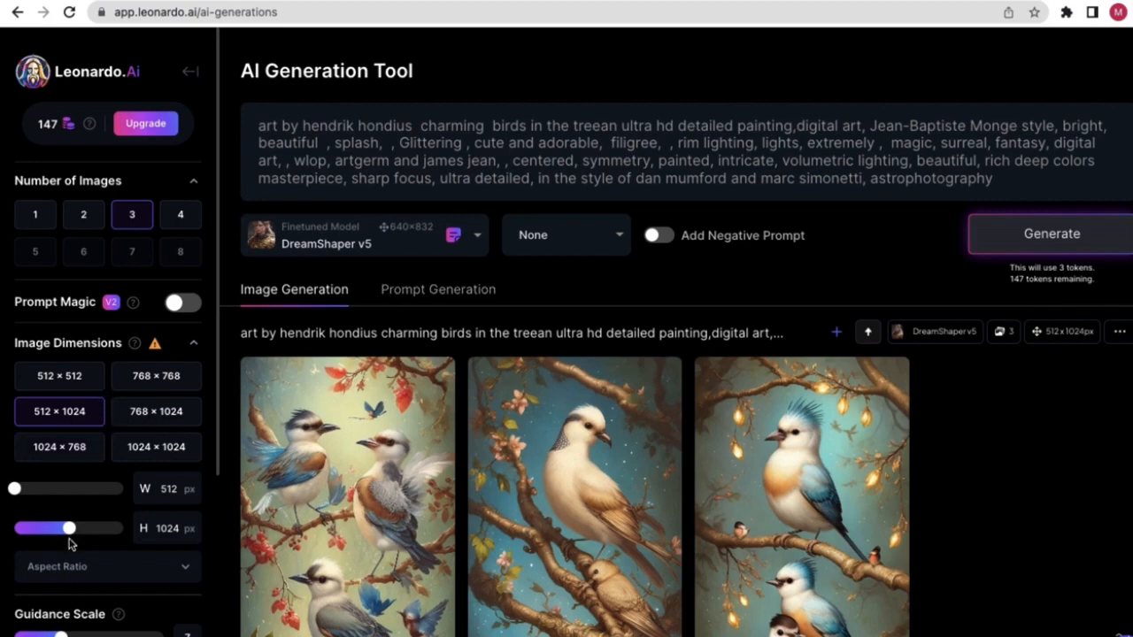
scroll(77, 554, down, 4)
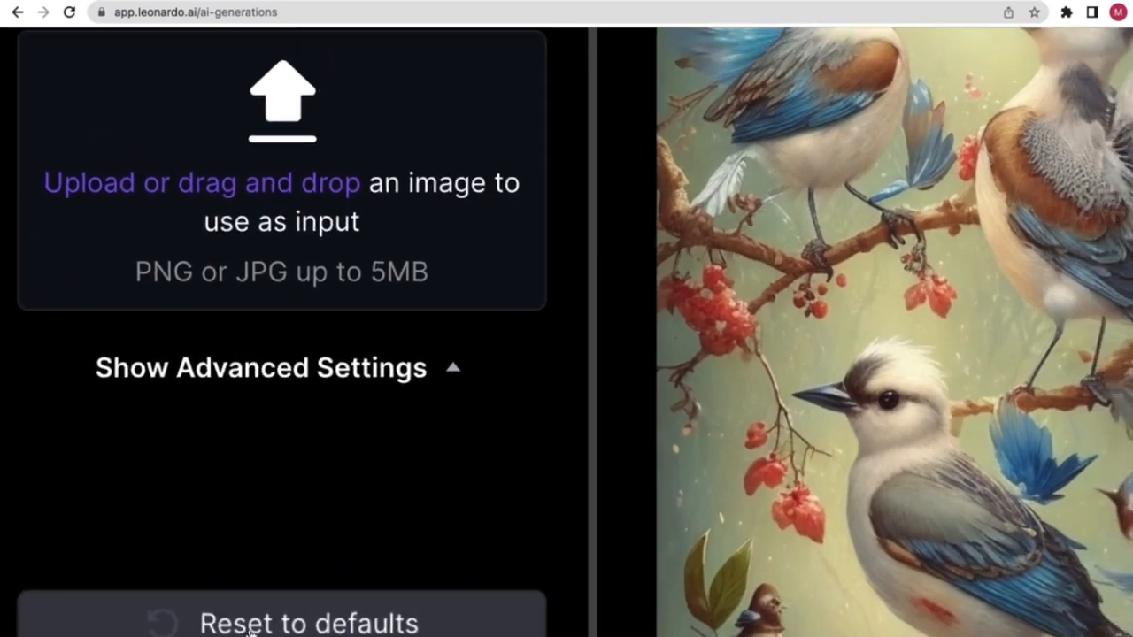
click(156, 429)
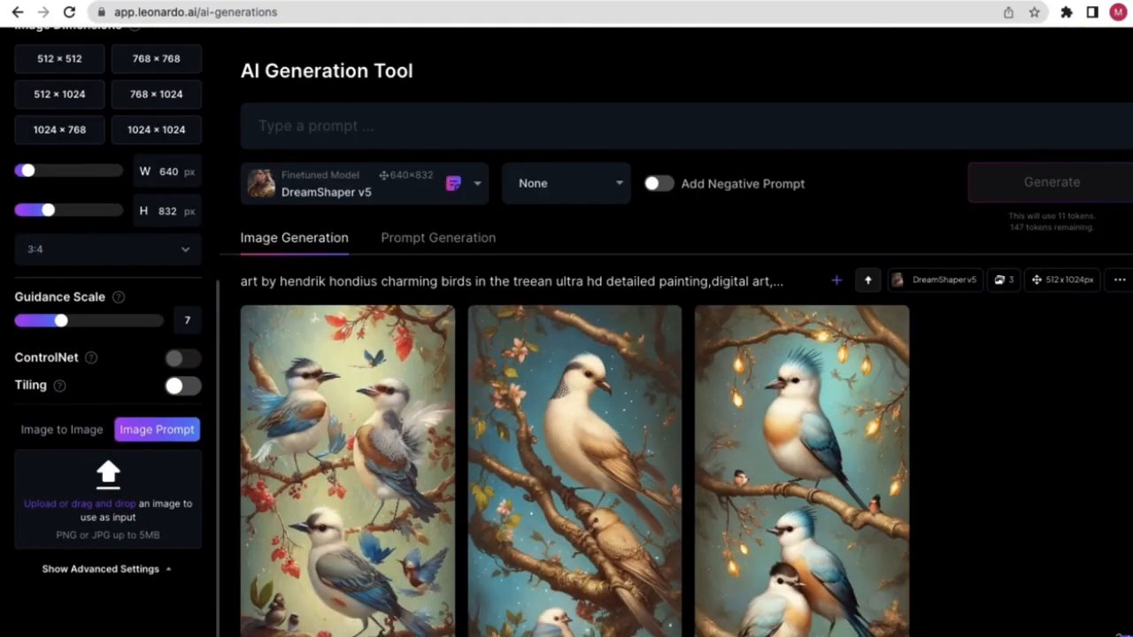
- Set Number of Images to 3, after briefly selecting 1
scroll(146, 248, up, 5)
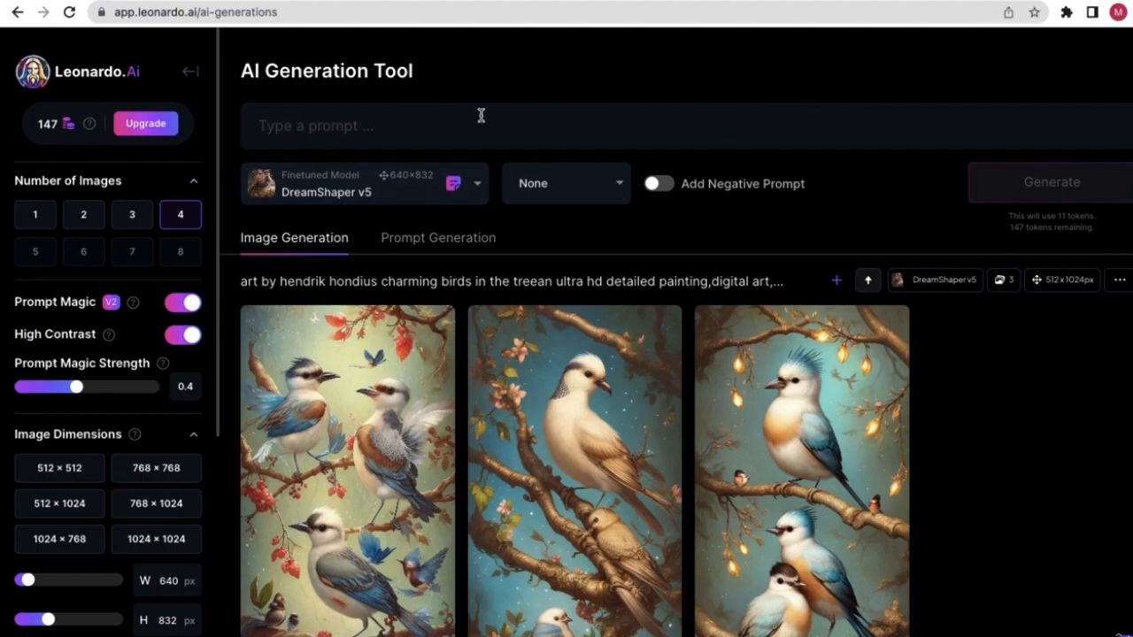
scroll(139, 273, down, 3)
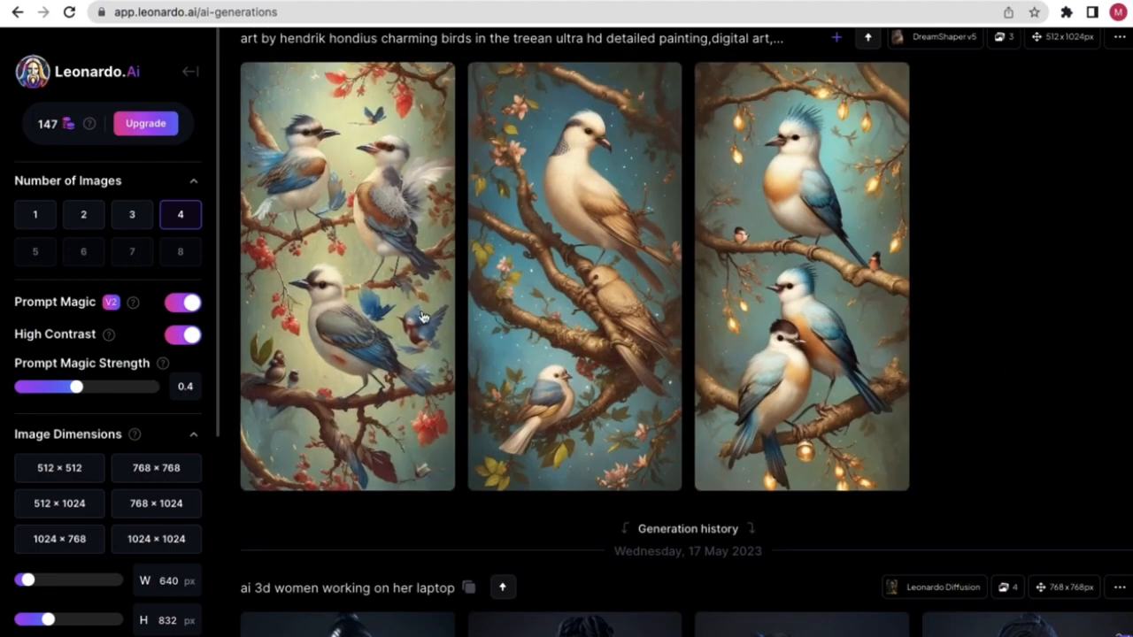
scroll(422, 317, up, 3)
scroll(428, 352, down, 1)
scroll(667, 183, up, 1)
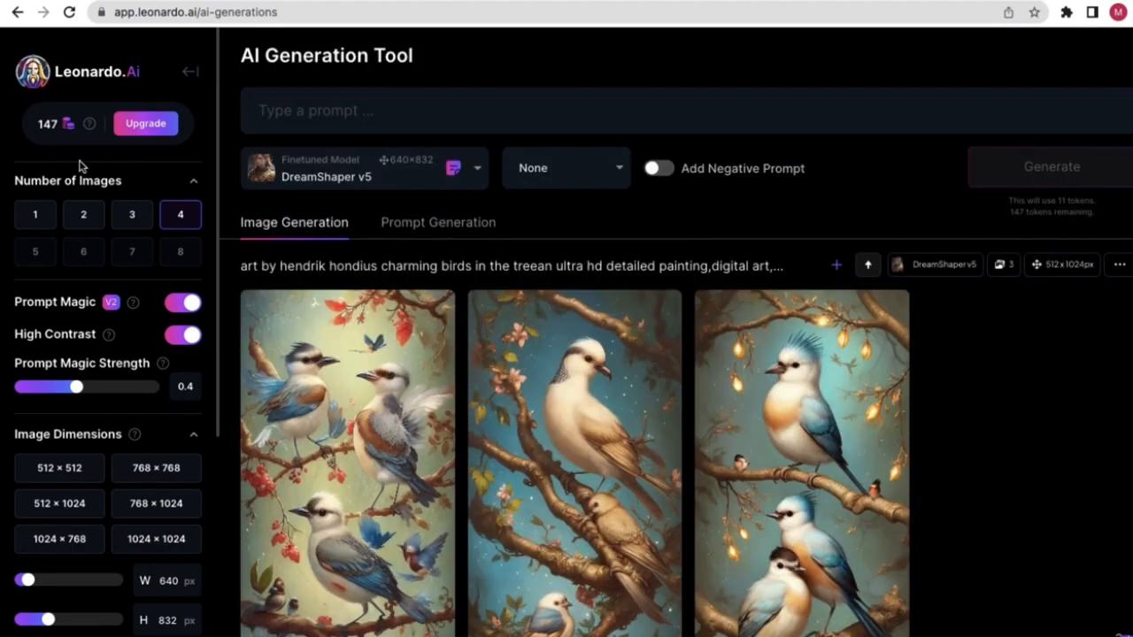
click(53, 221)
scroll(1055, 216, up, 5)
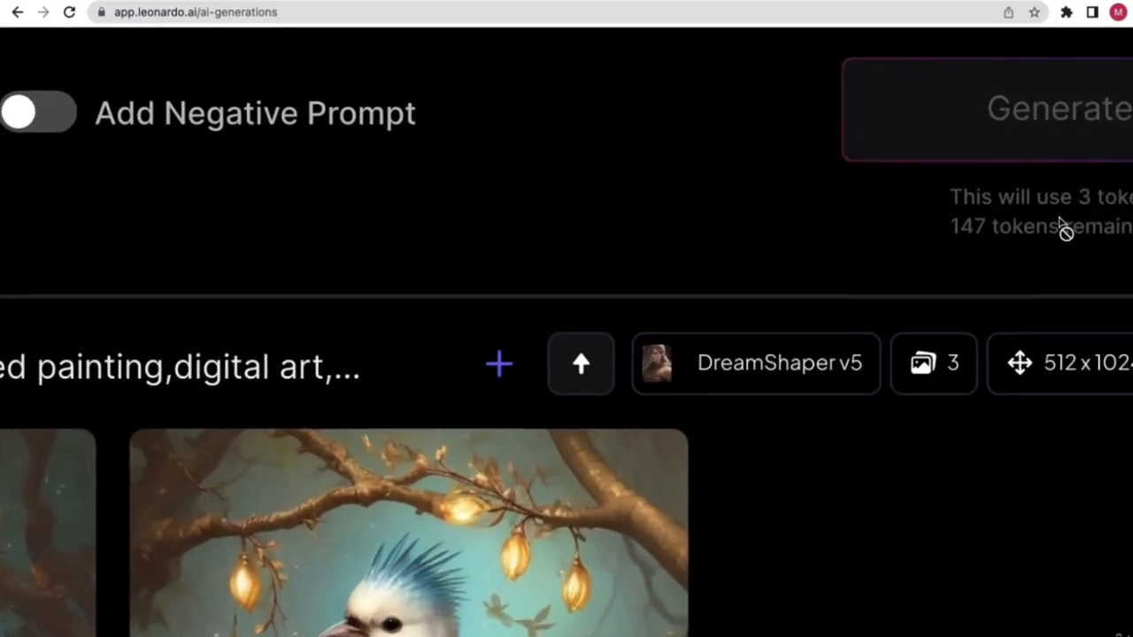
scroll(1062, 226, right, 3)
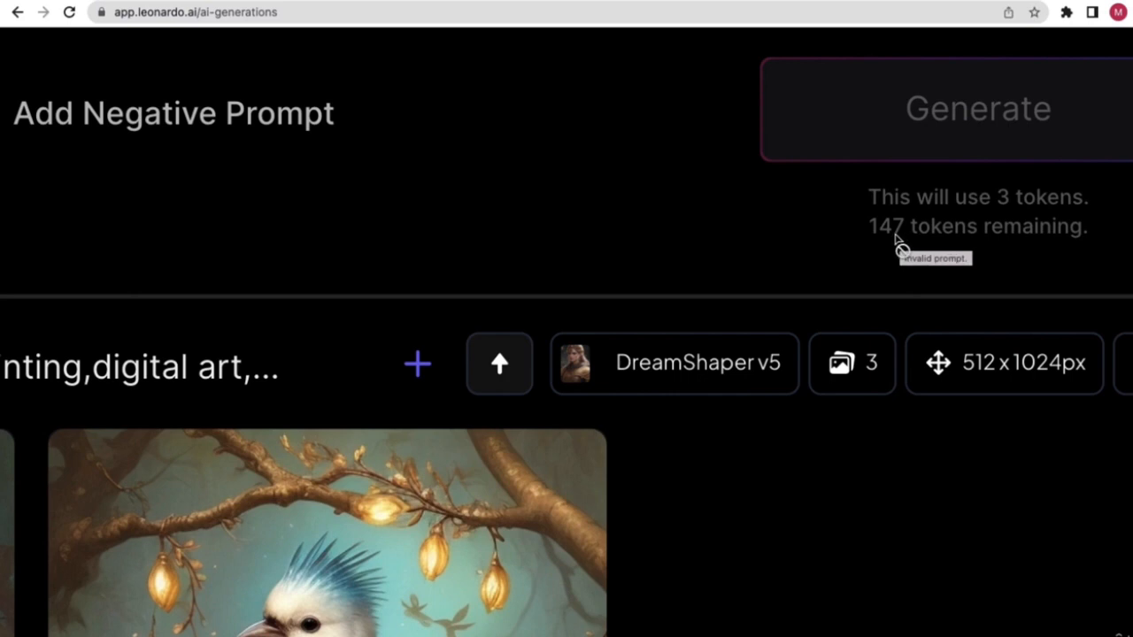
scroll(872, 241, down, 5)
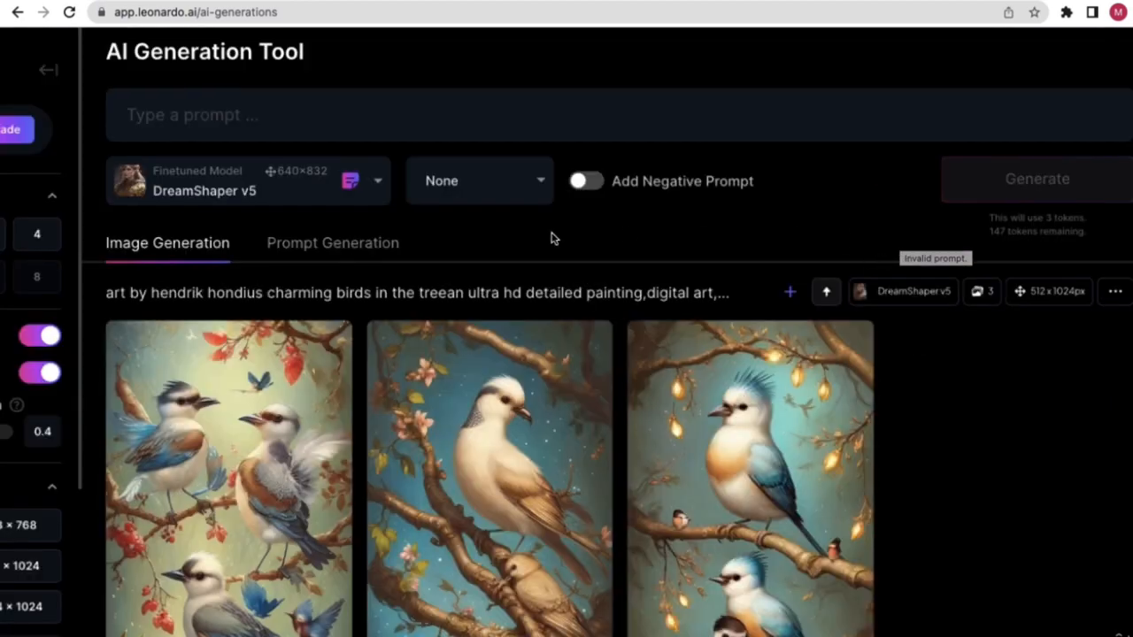
scroll(259, 253, down, 2)
click(130, 218)
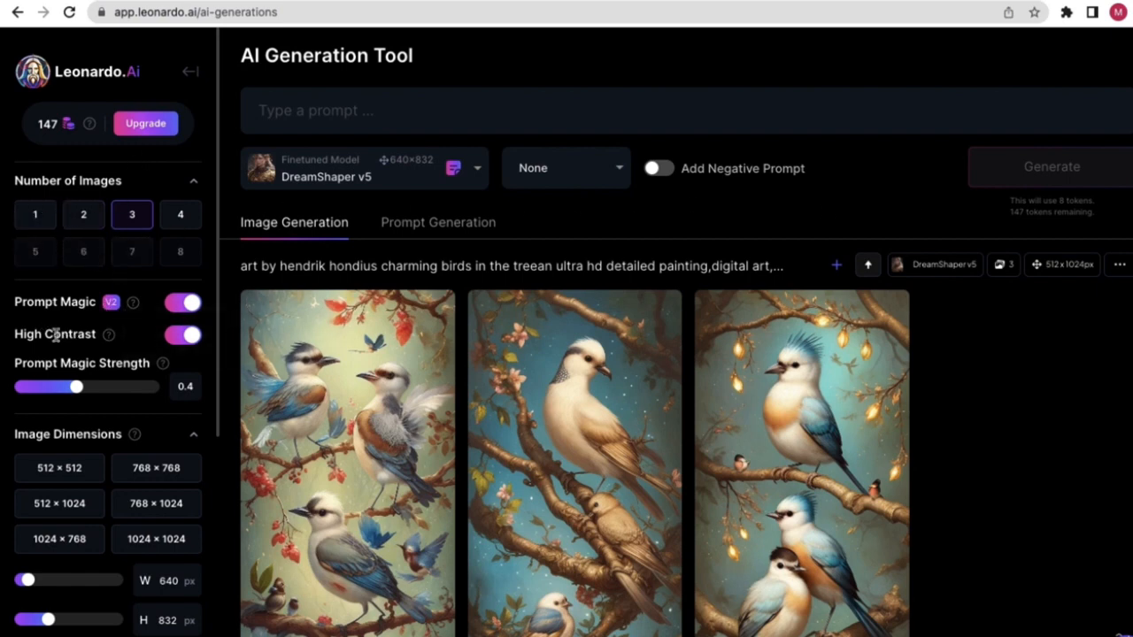
scroll(124, 398, down, 3)
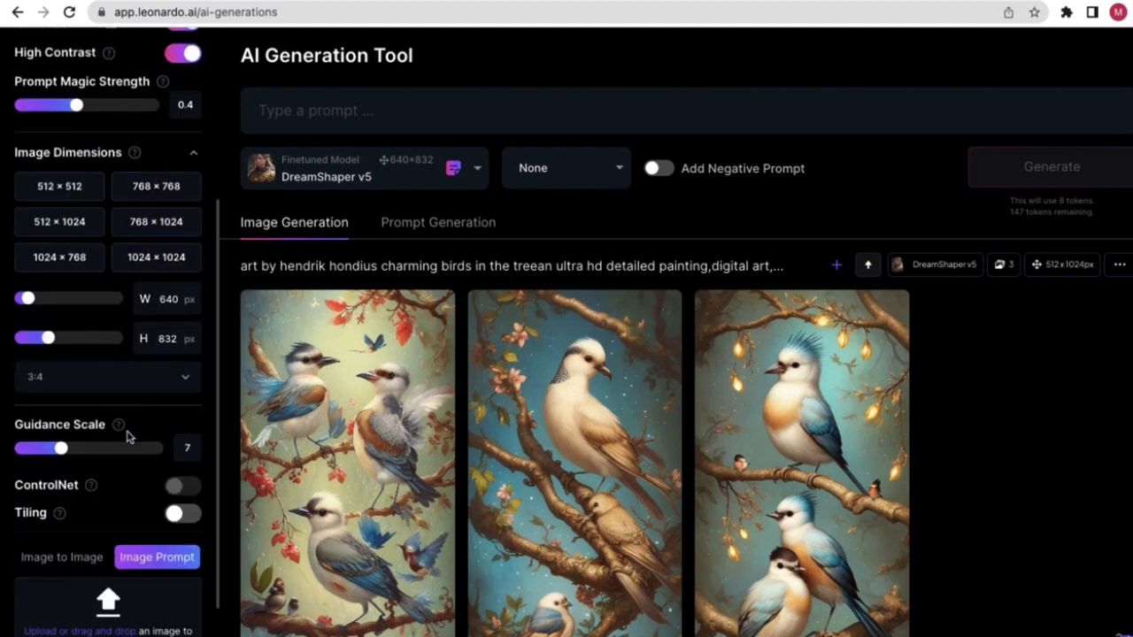
scroll(115, 462, up, 3)
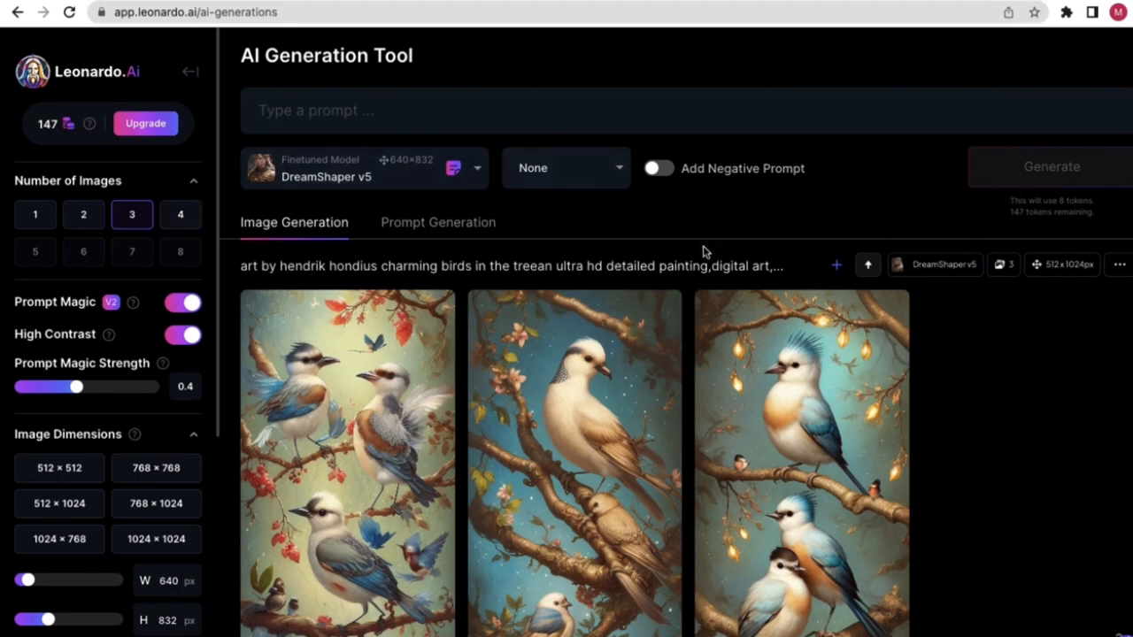
- Switch the model from DreamShaper v5 to Stable Diffusion 1.5, giving a 512 × 512 size
click(482, 170)
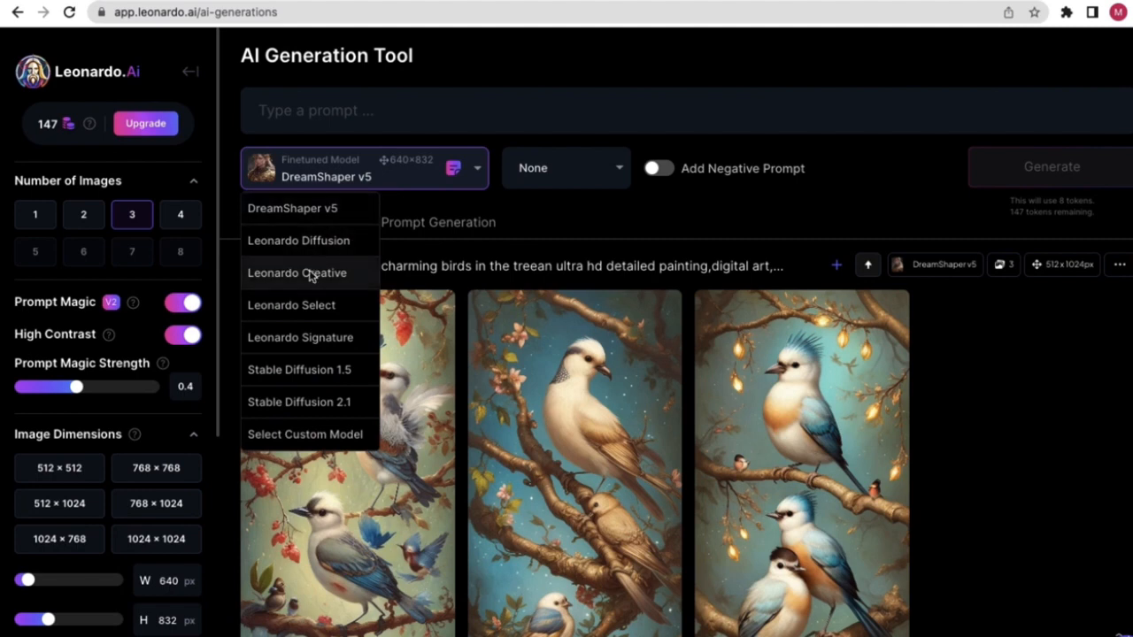
scroll(319, 337, down, 1)
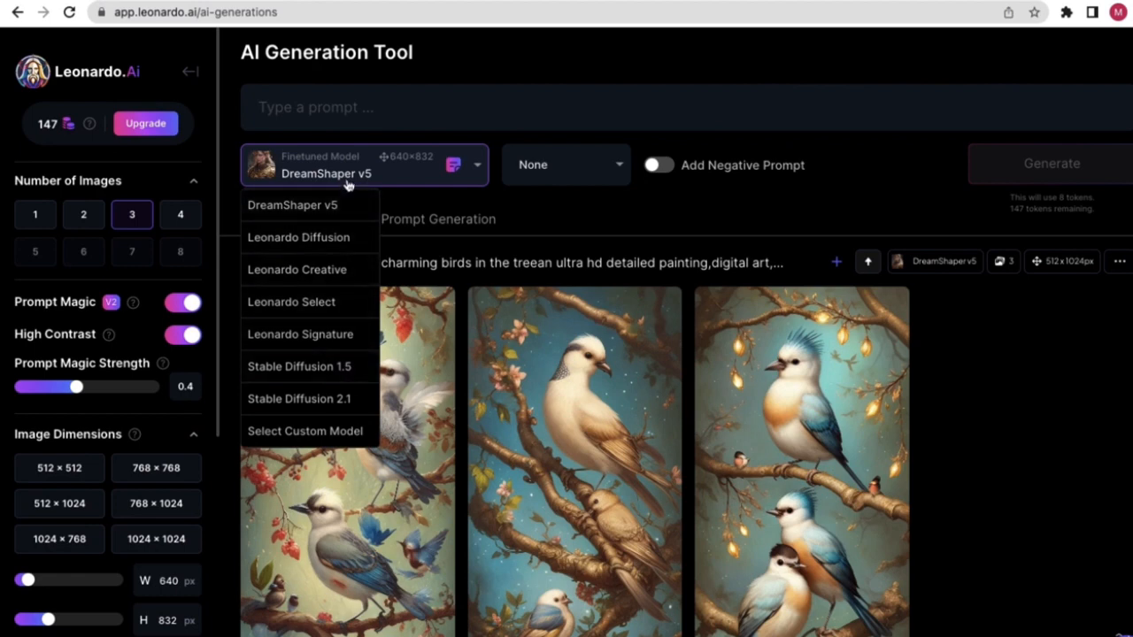
click(316, 380)
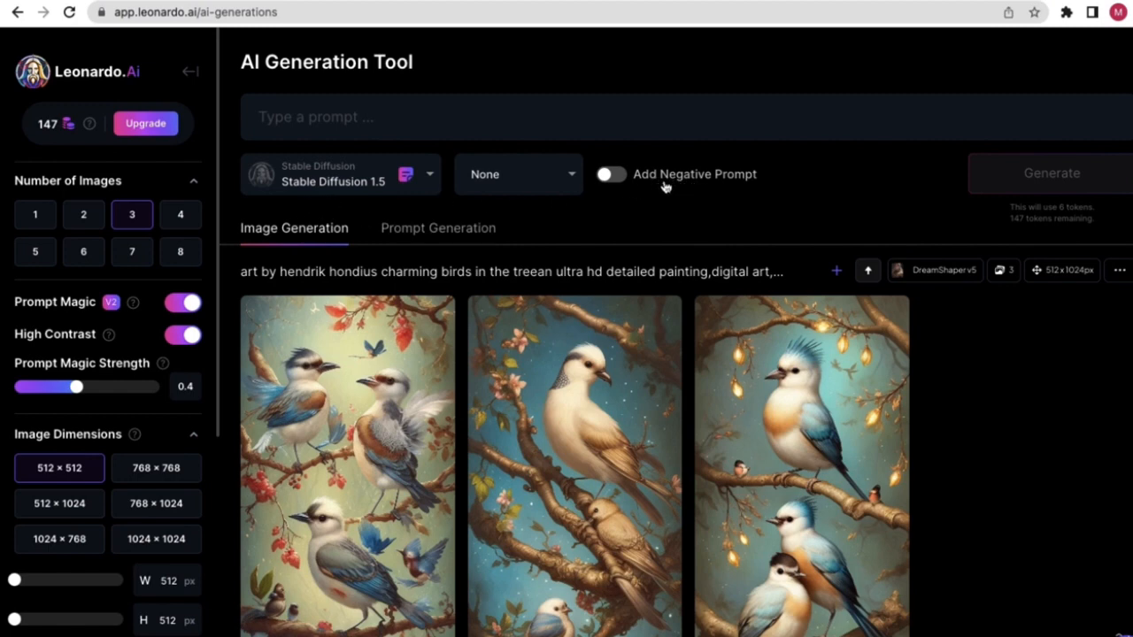
click(618, 175)
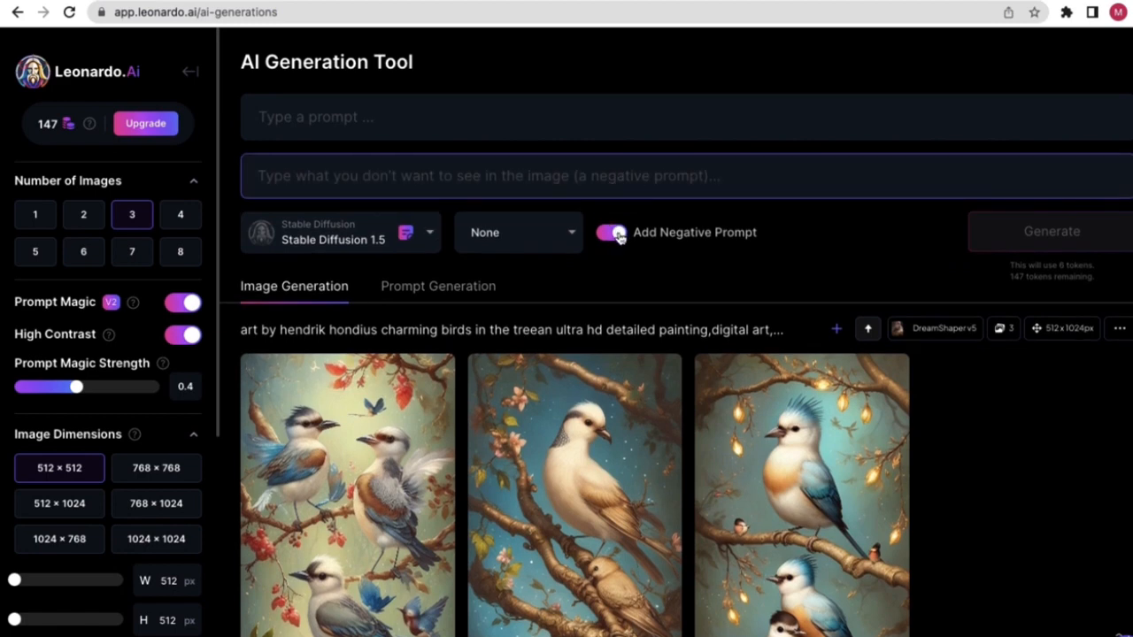
click(559, 182)
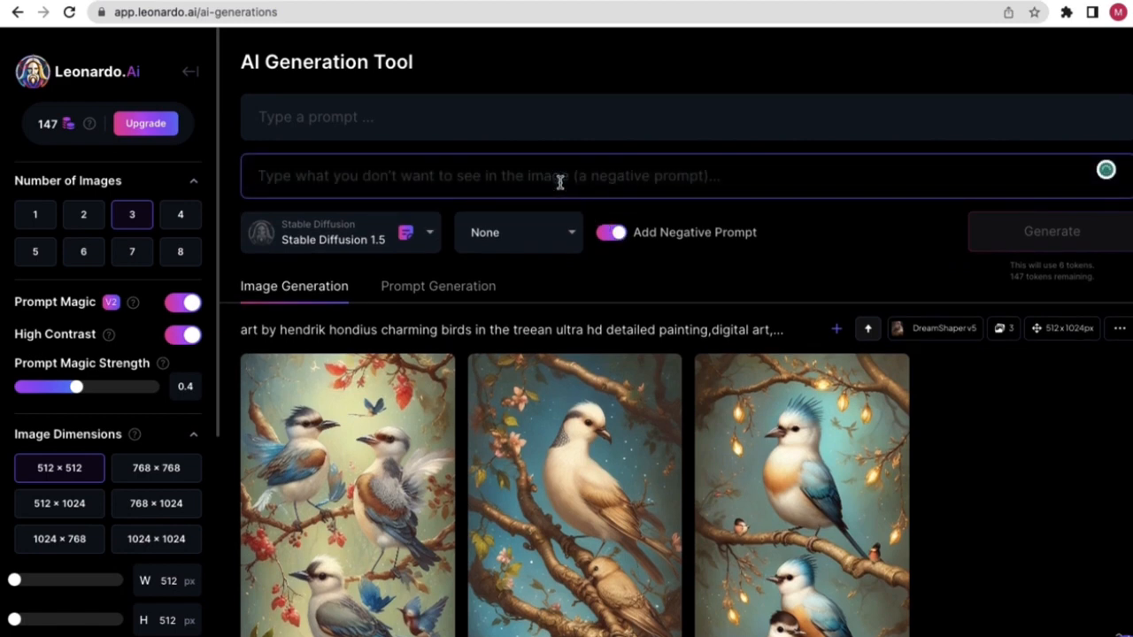
text(red)
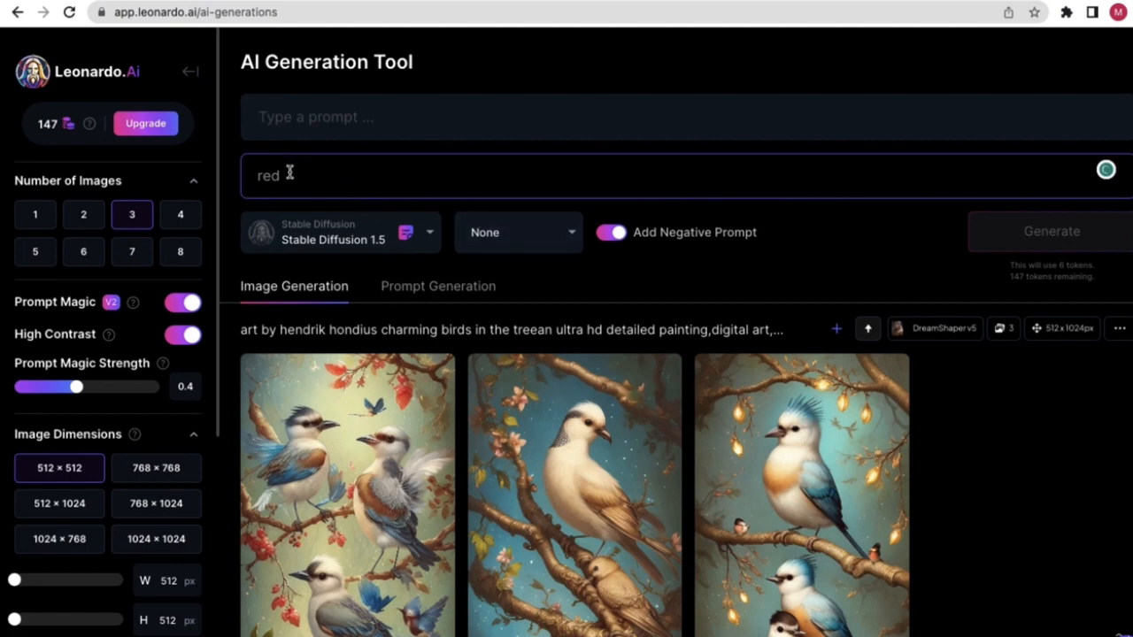
click(622, 237)
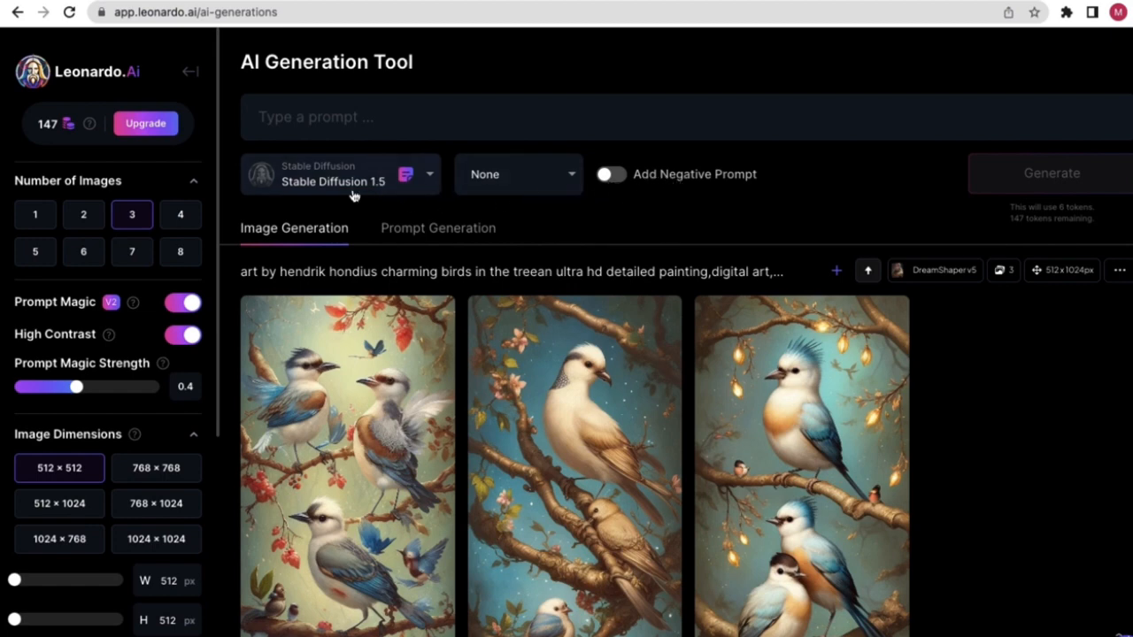
- In a new Chrome tab, type 'octapus', take the 'octopus' suggestion and copy the word
click(305, 123)
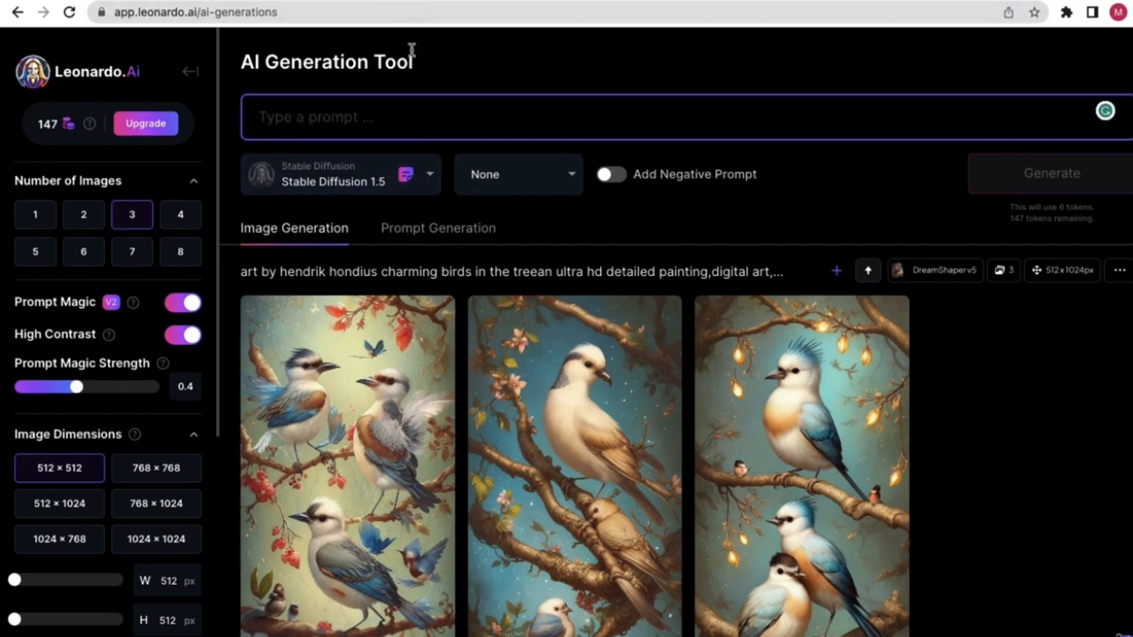
click(410, 0)
text(oc)
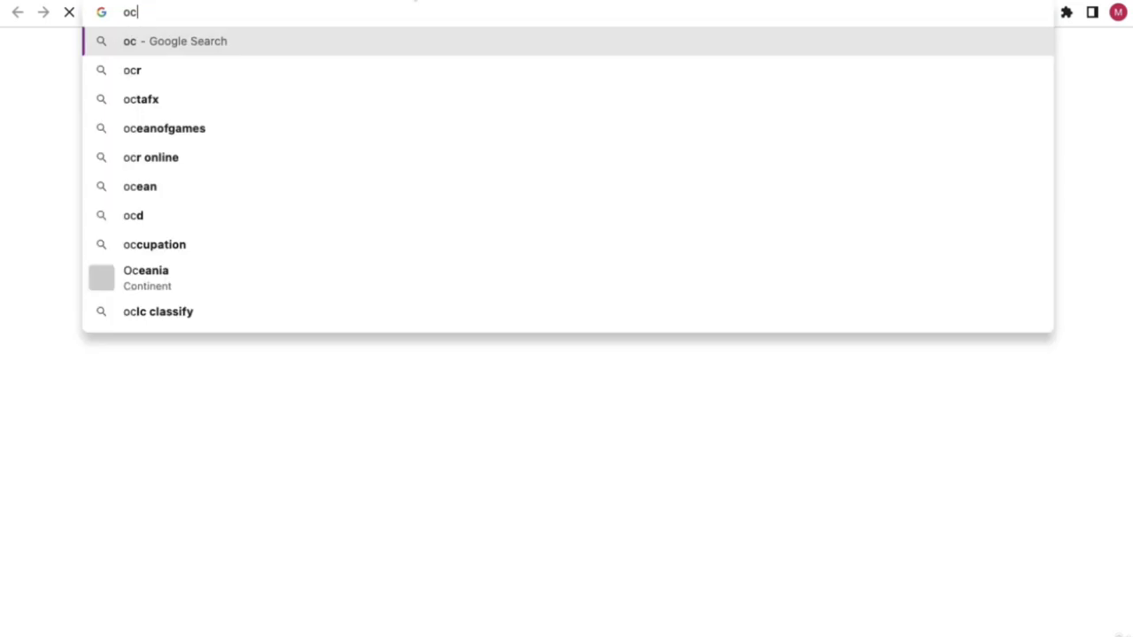
text(tap)
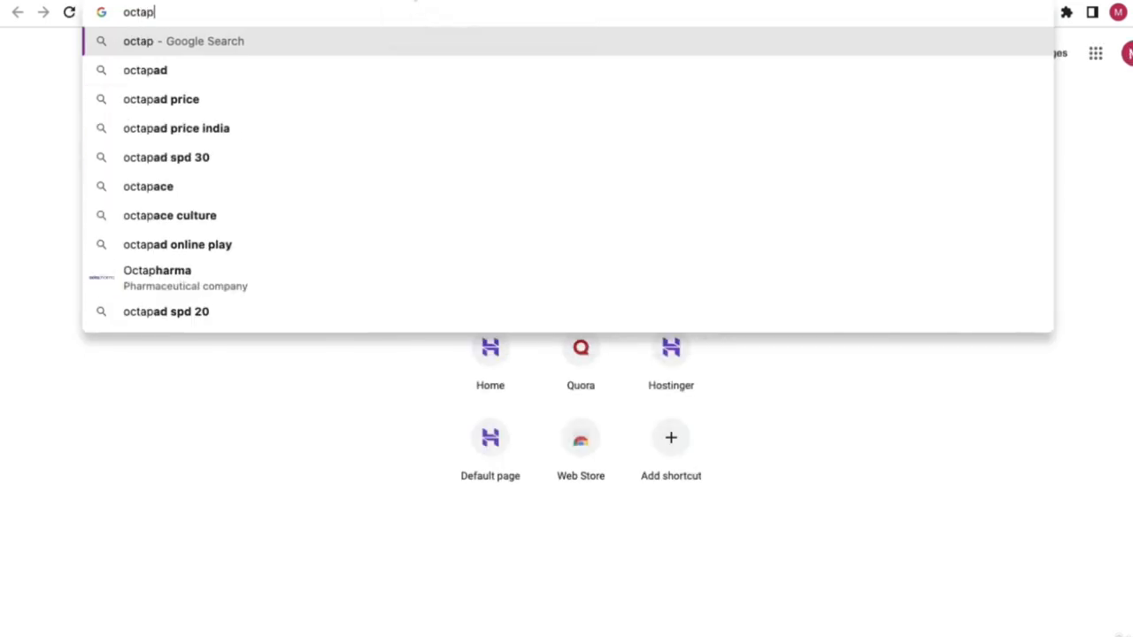
text(us)
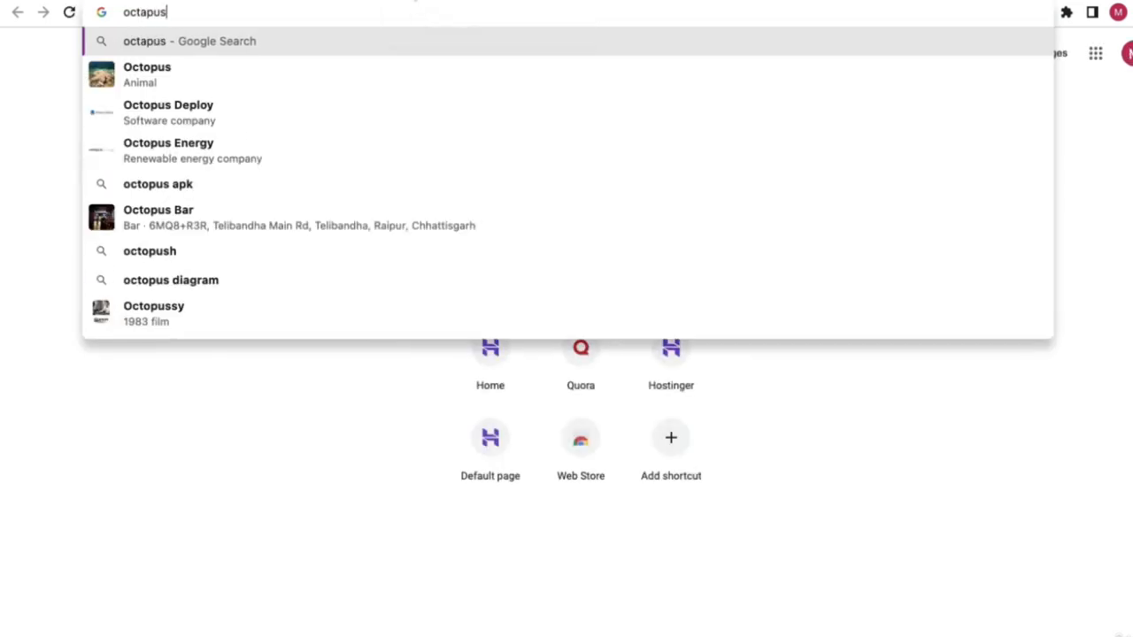
key(Down)
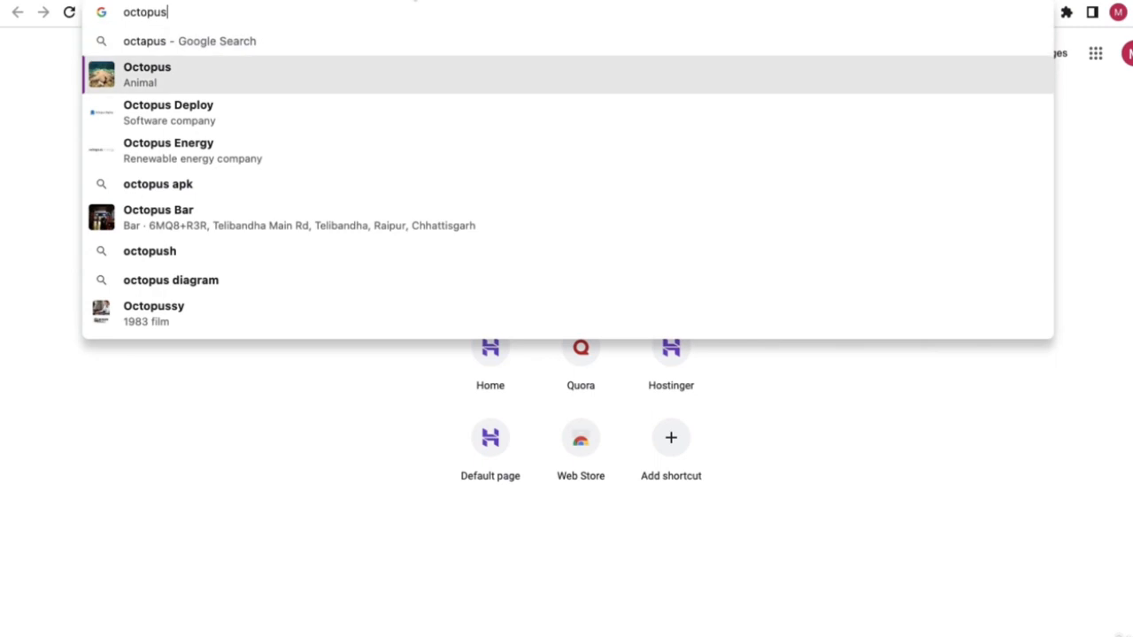
right_click(130, 12)
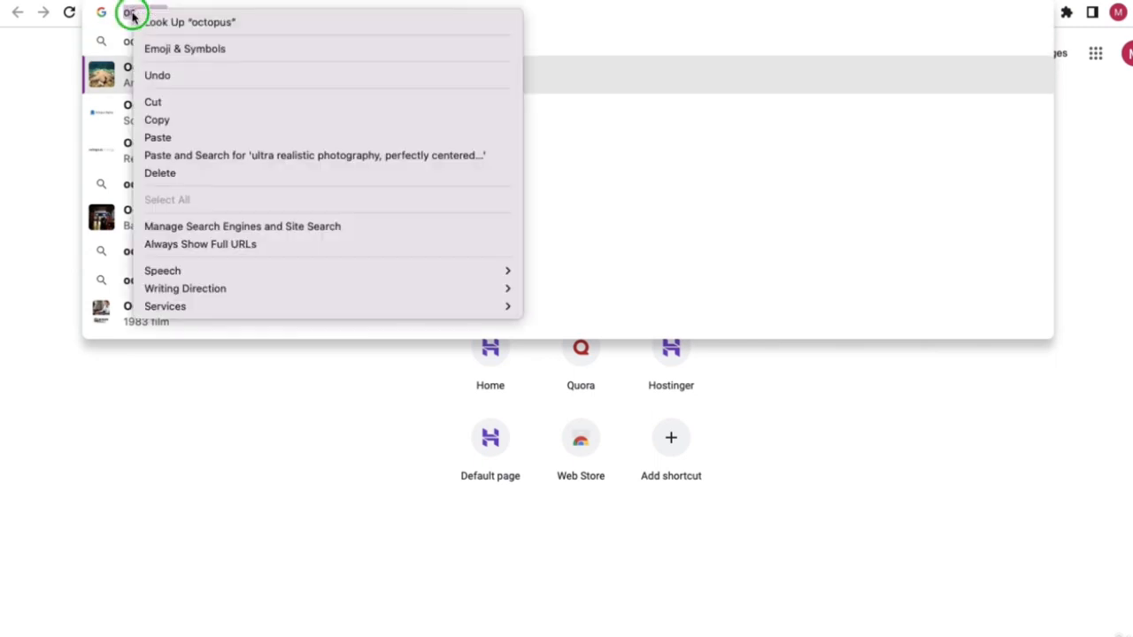
click(157, 118)
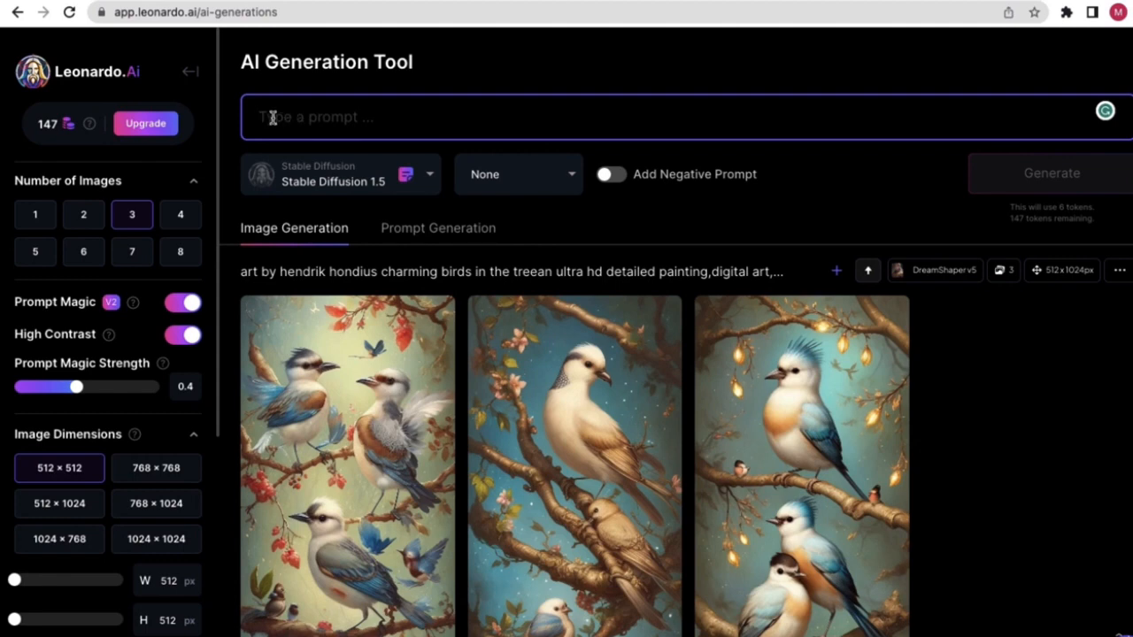
- Paste 'octopus' into the image prompt
right_click(273, 117)
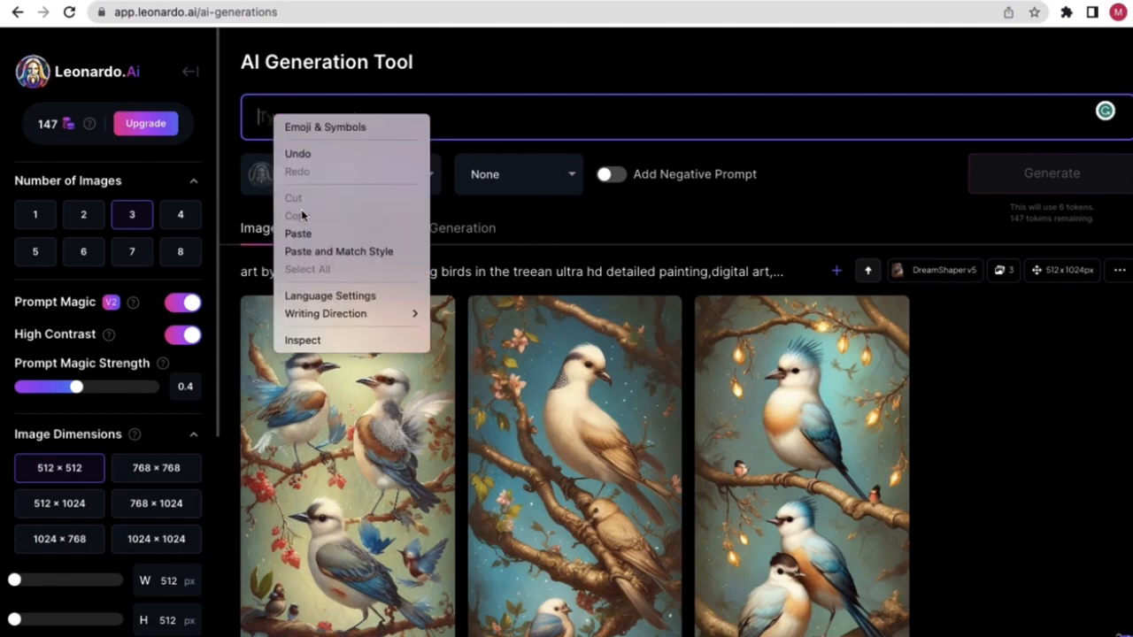
click(298, 230)
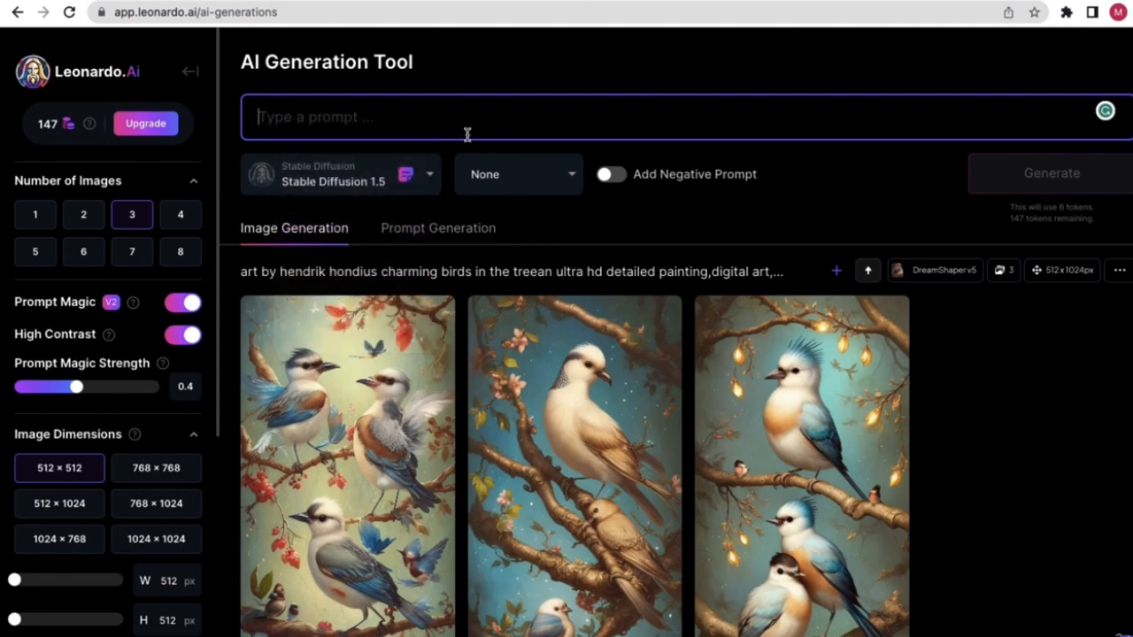
click(495, 82)
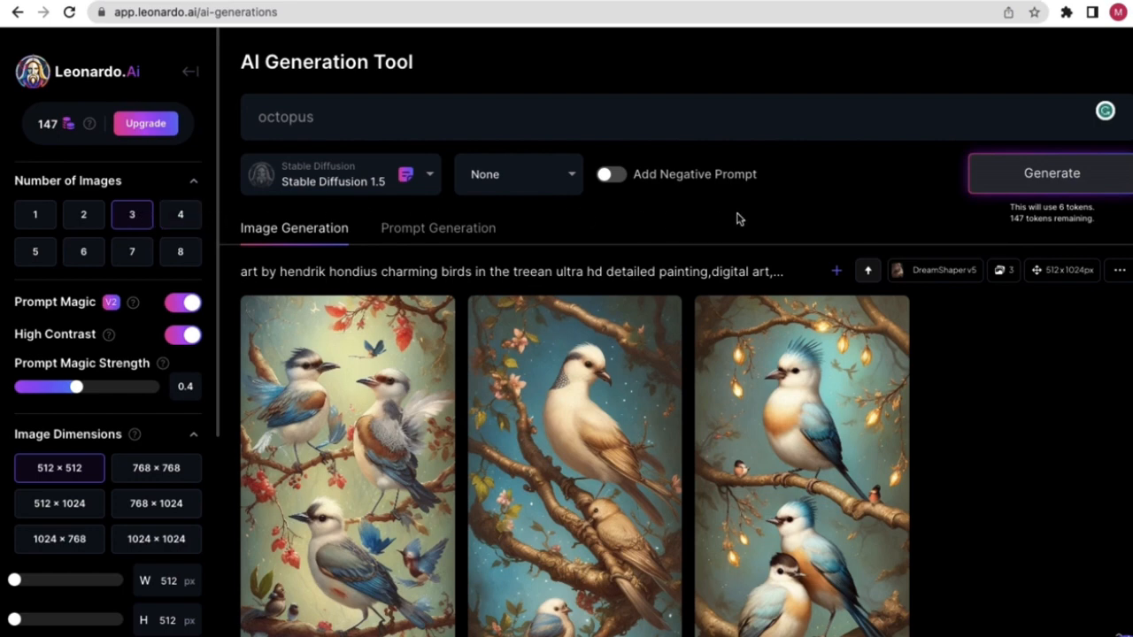
- Keep Number of Images at 3 after trying 2, and highlight 'opus' in the prompt
click(97, 224)
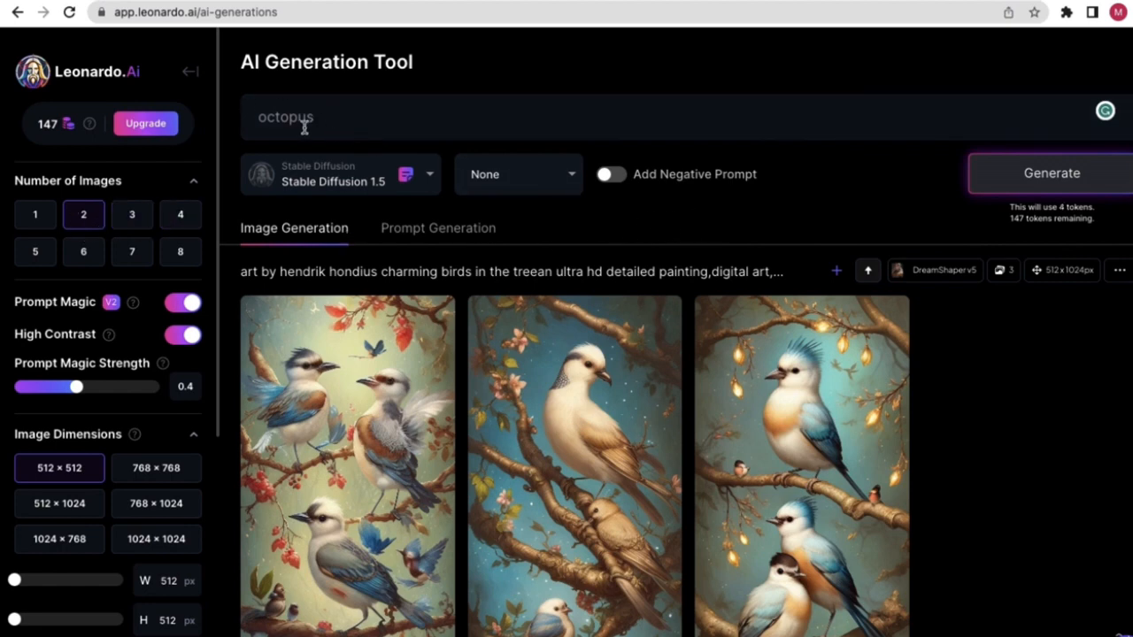
click(149, 217)
drag(345, 120, 281, 117)
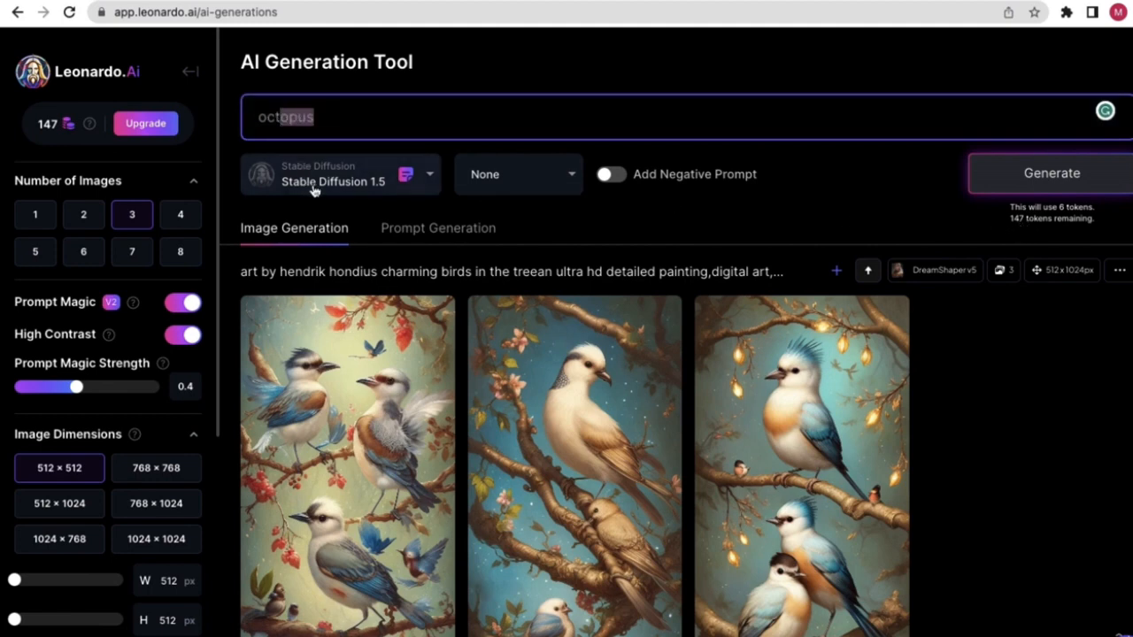
- Generate three 512 × 512 Stable Diffusion 1.5 octopus images, leaving 141 tokens
click(931, 209)
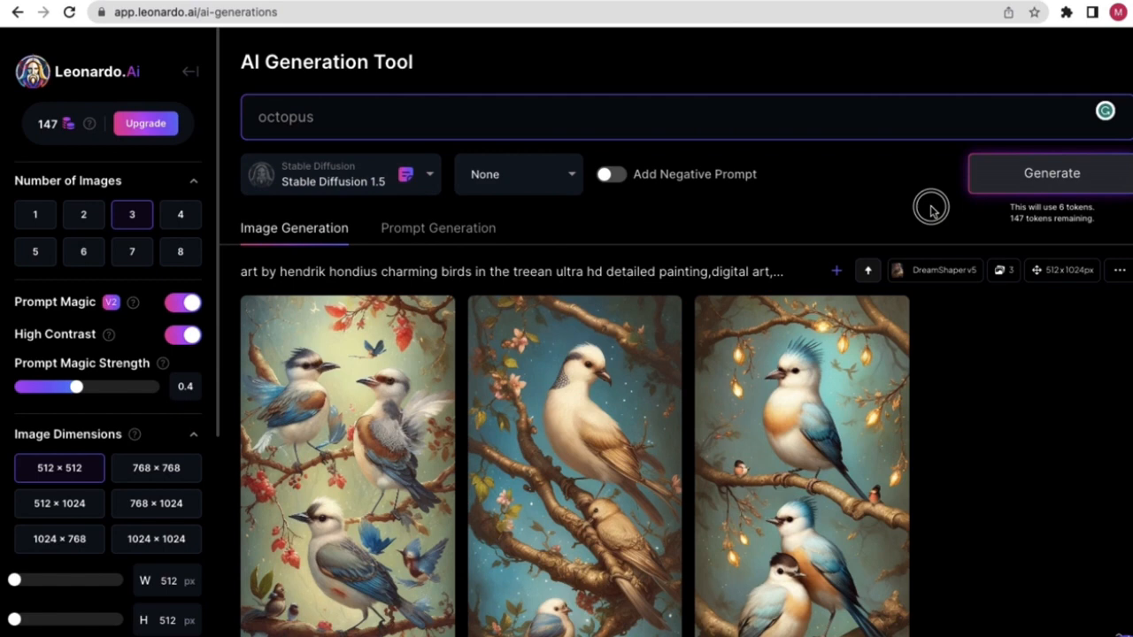
click(1014, 181)
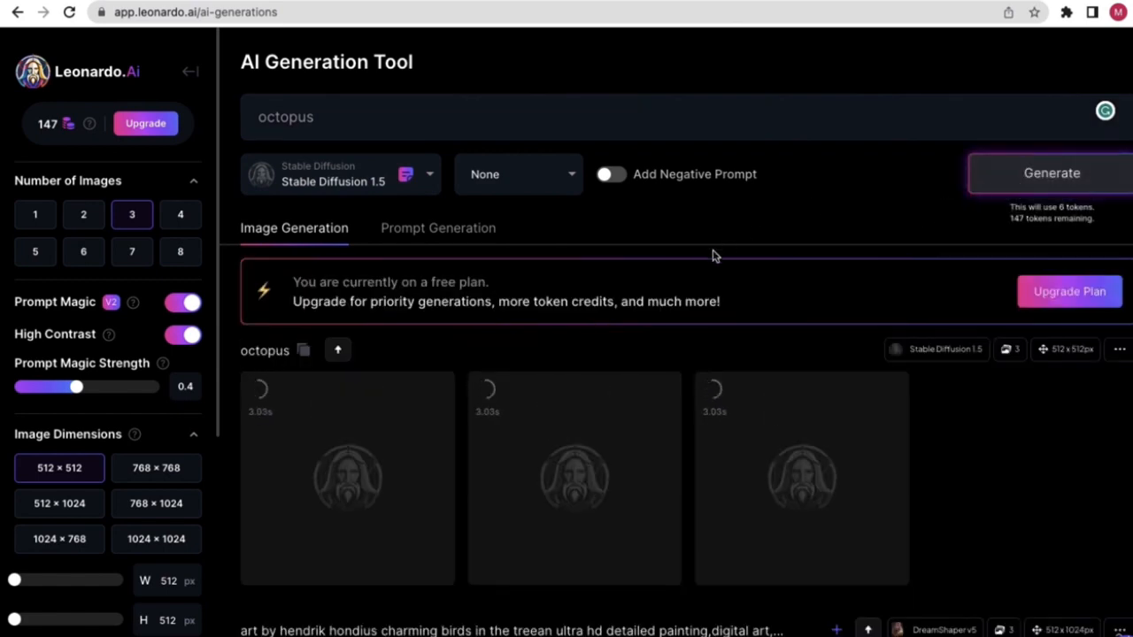
scroll(602, 307, down, 1)
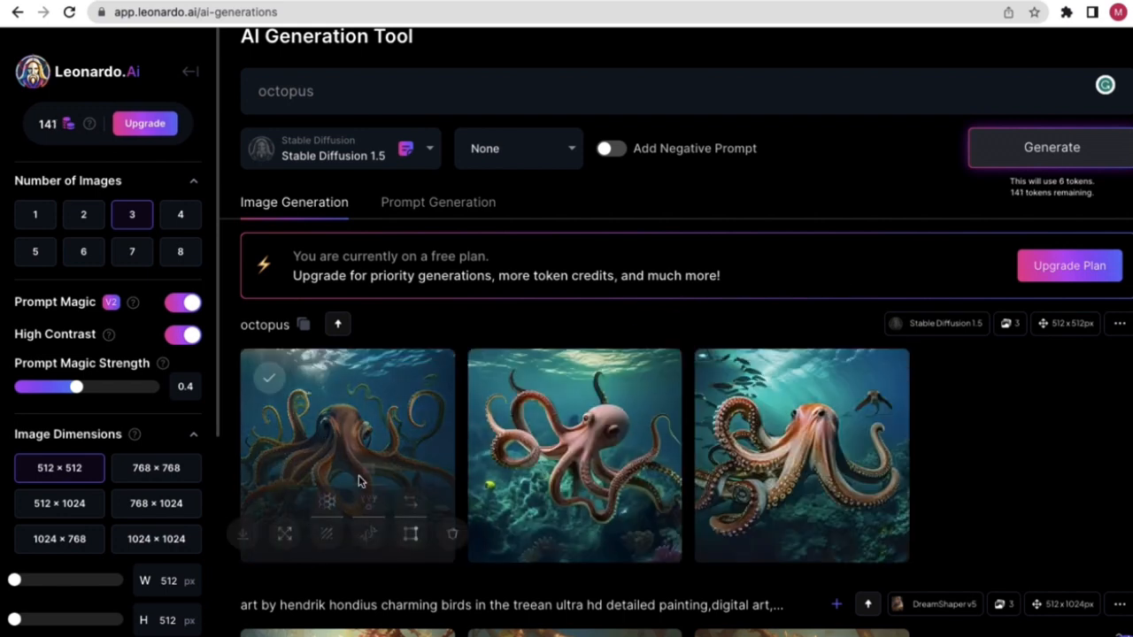
mouse_move(585, 471)
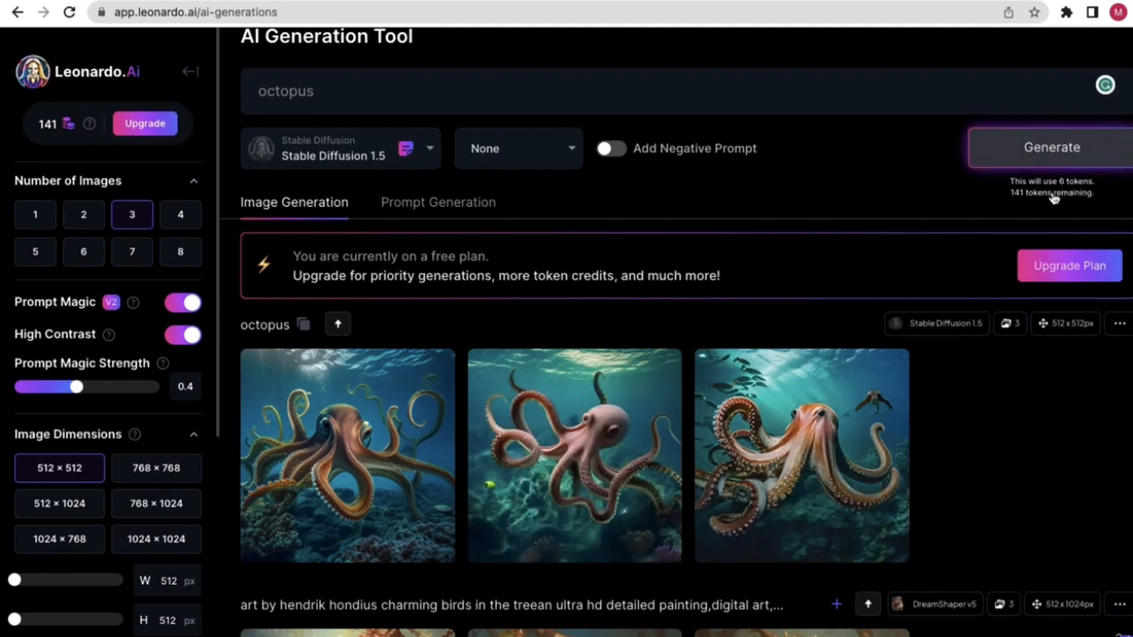
scroll(1053, 206, up, 5)
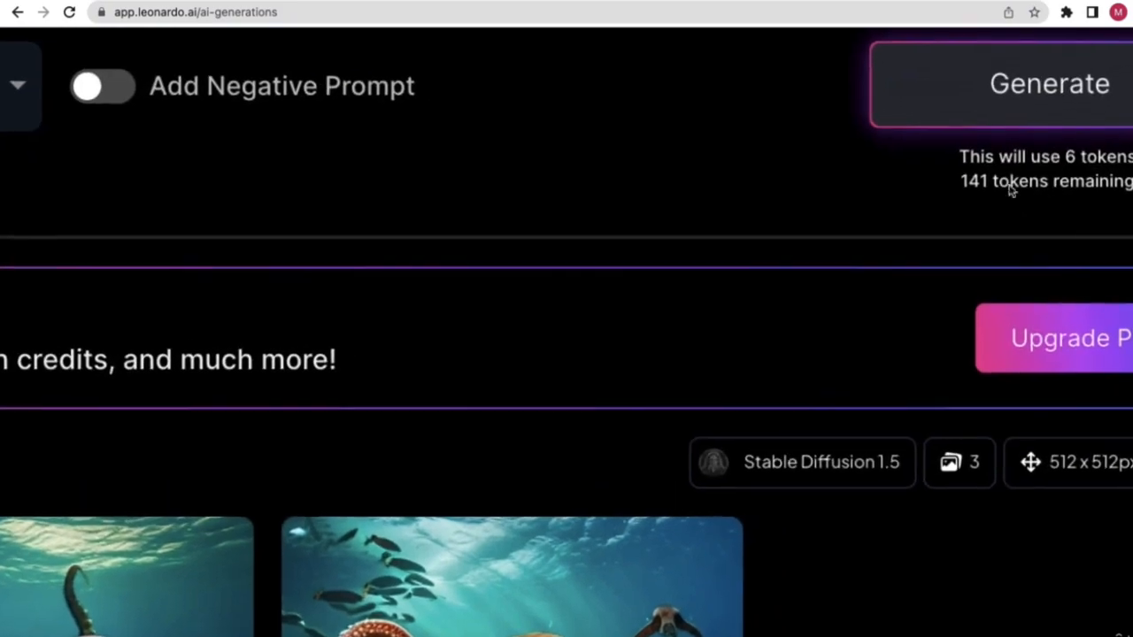
scroll(1036, 175, down, 5)
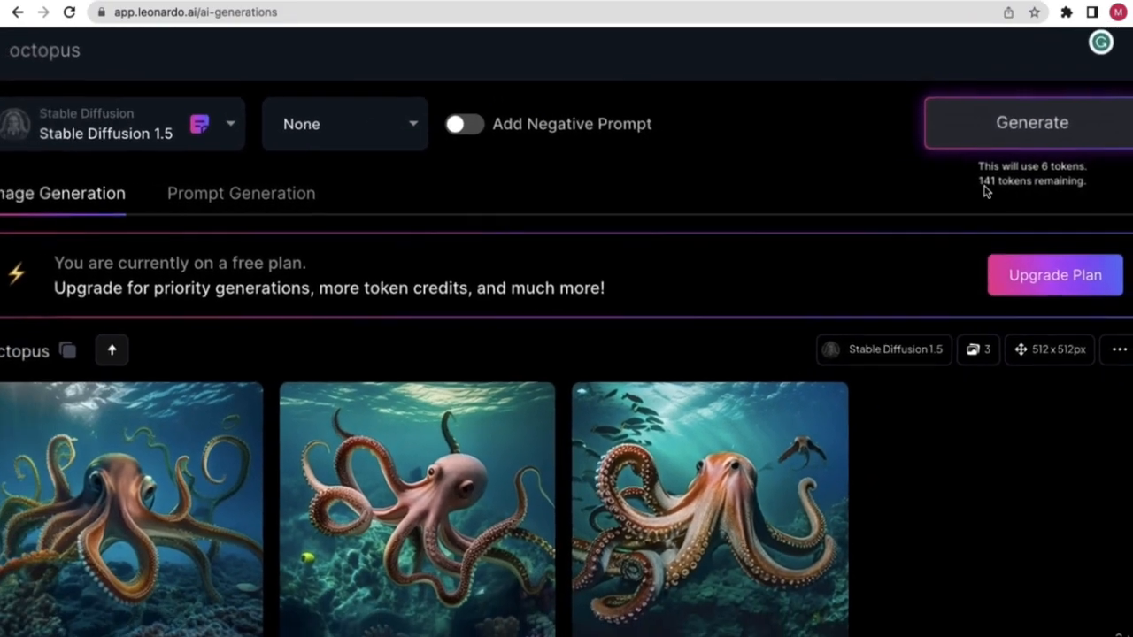
scroll(1060, 207, up, 2)
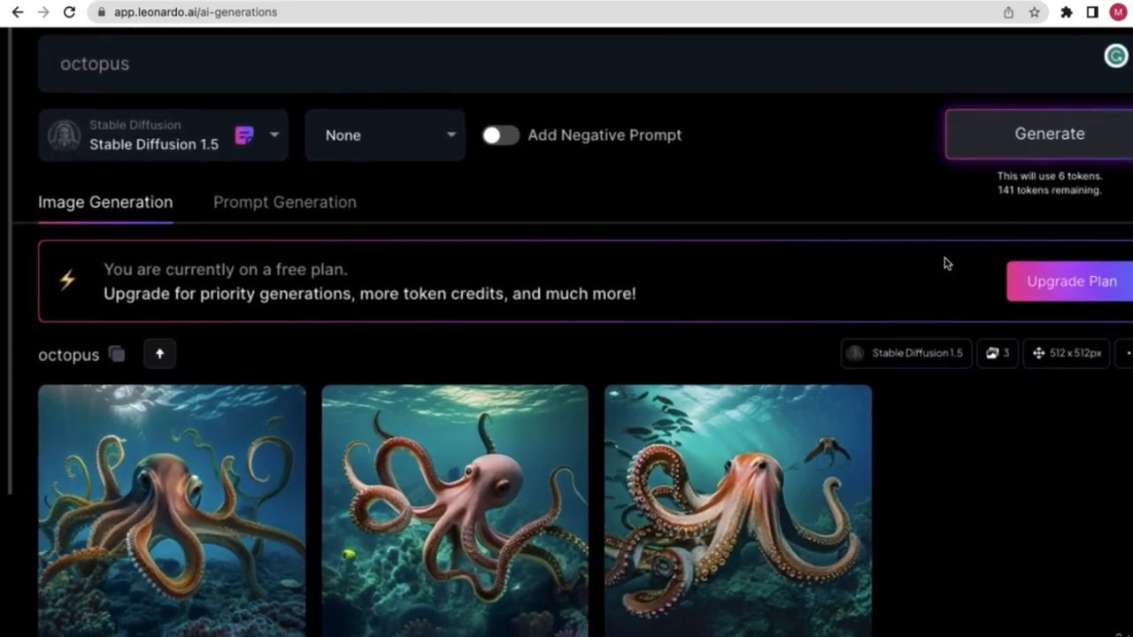
scroll(947, 263, down, 2)
scroll(607, 630, down, 2)
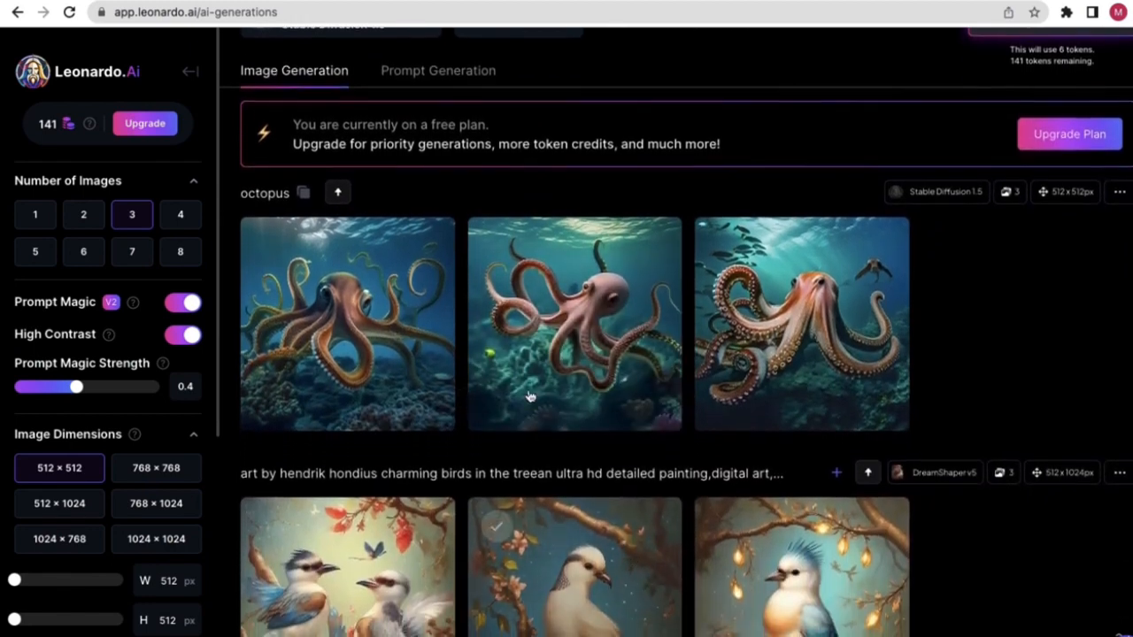
scroll(495, 354, up, 2)
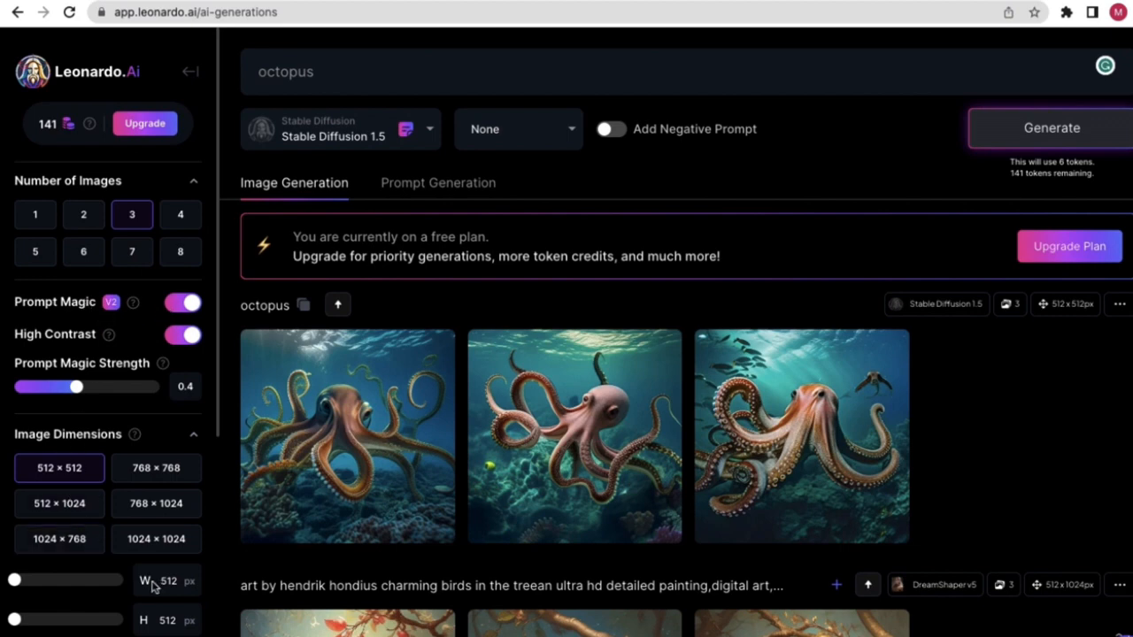
scroll(149, 567, down, 2)
scroll(150, 526, up, 1)
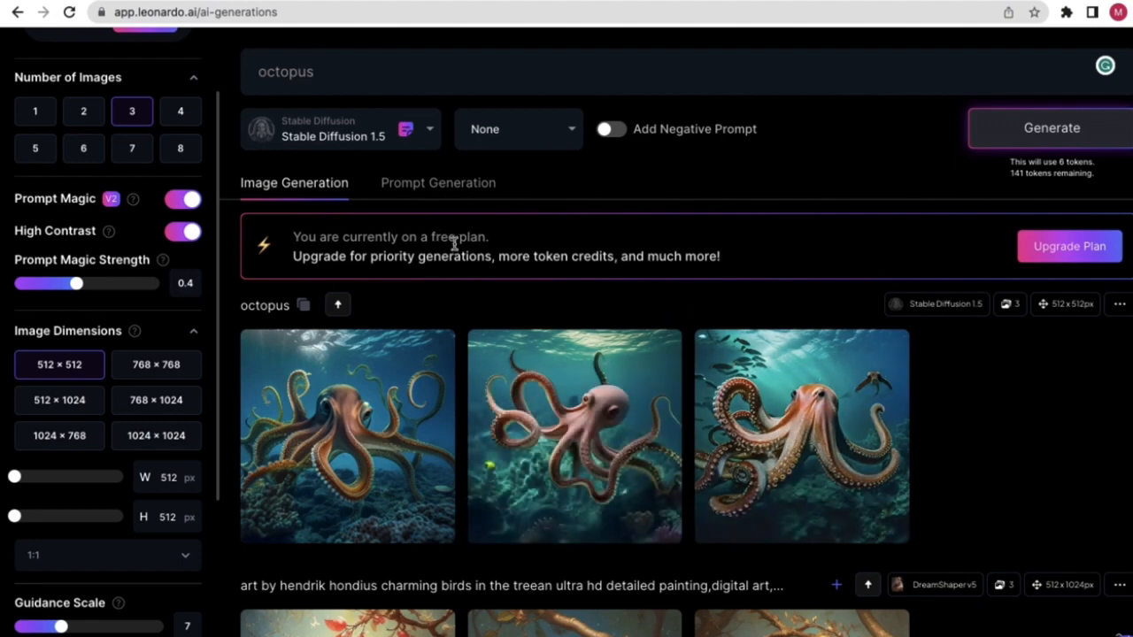
scroll(459, 273, down, 1)
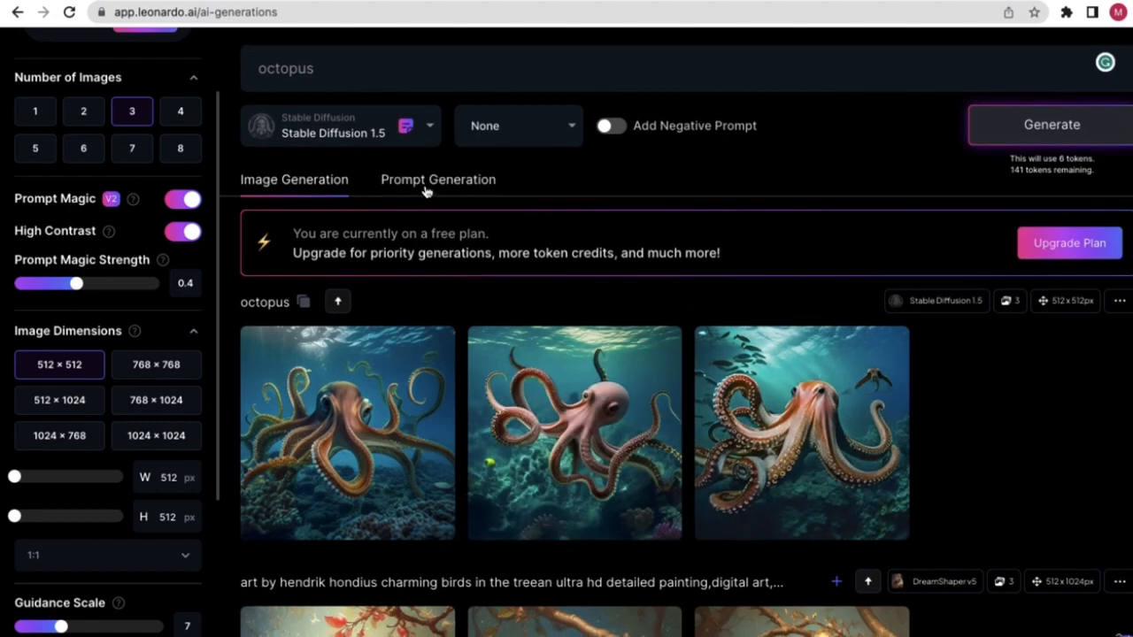
scroll(424, 192, up, 5)
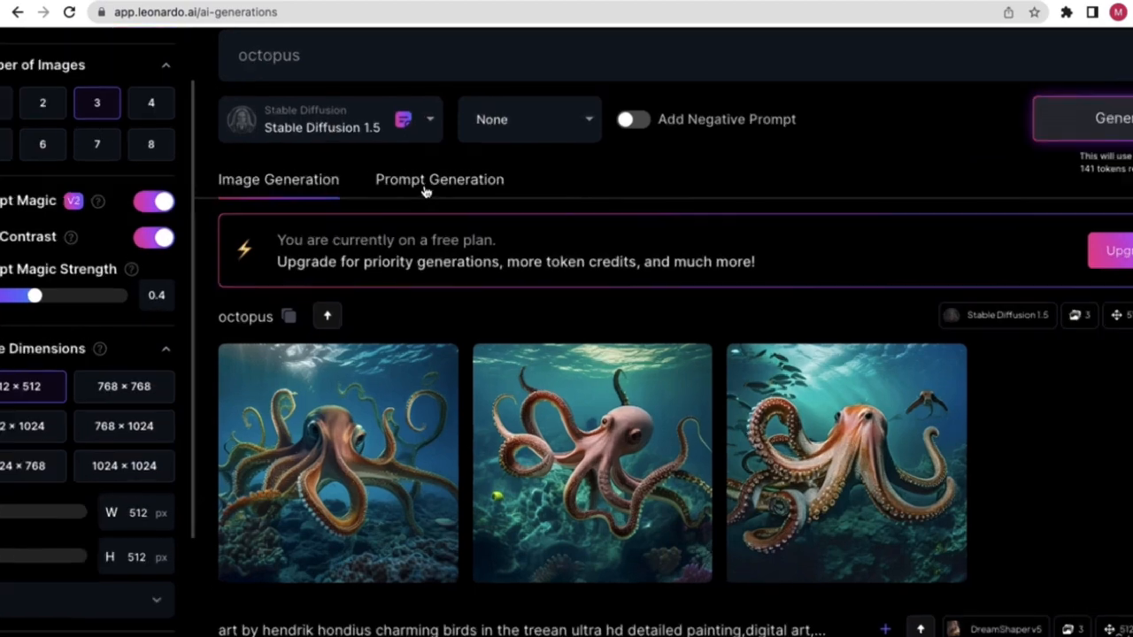
scroll(398, 191, down, 5)
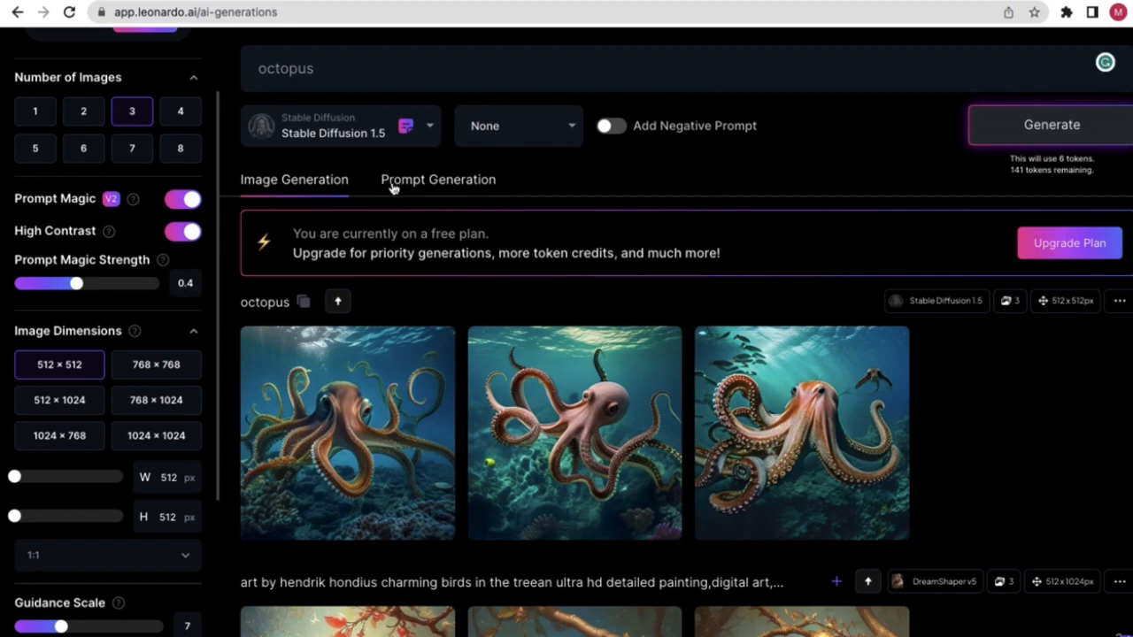
- In the Prompt Generation tab, set Number of Prompts to Generate to 2
click(398, 182)
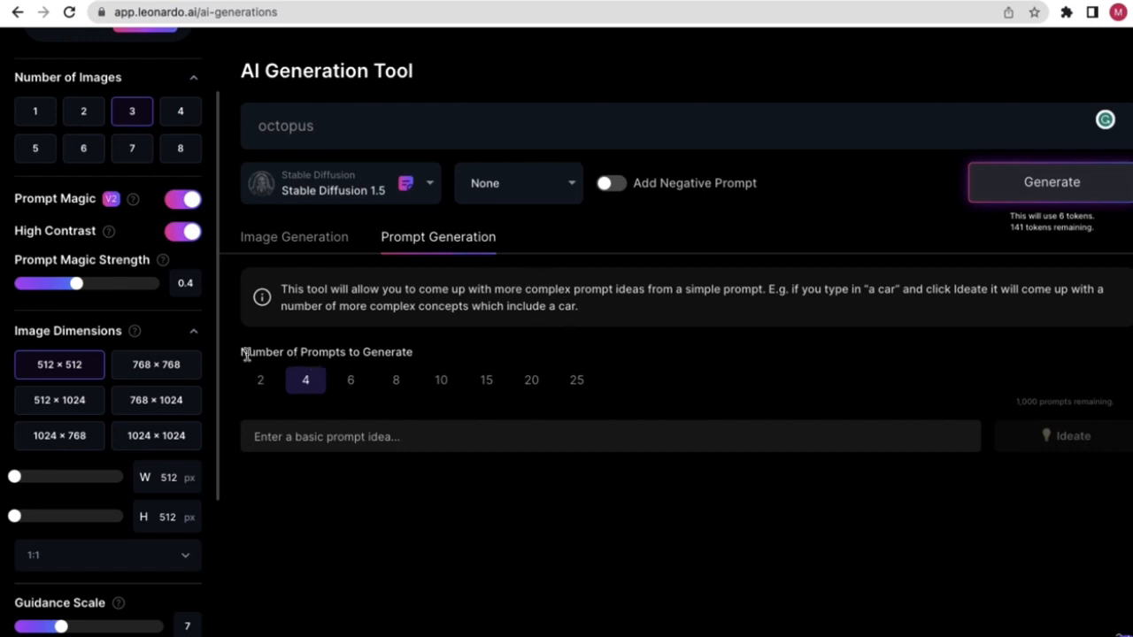
drag(247, 352, 285, 353)
click(397, 351)
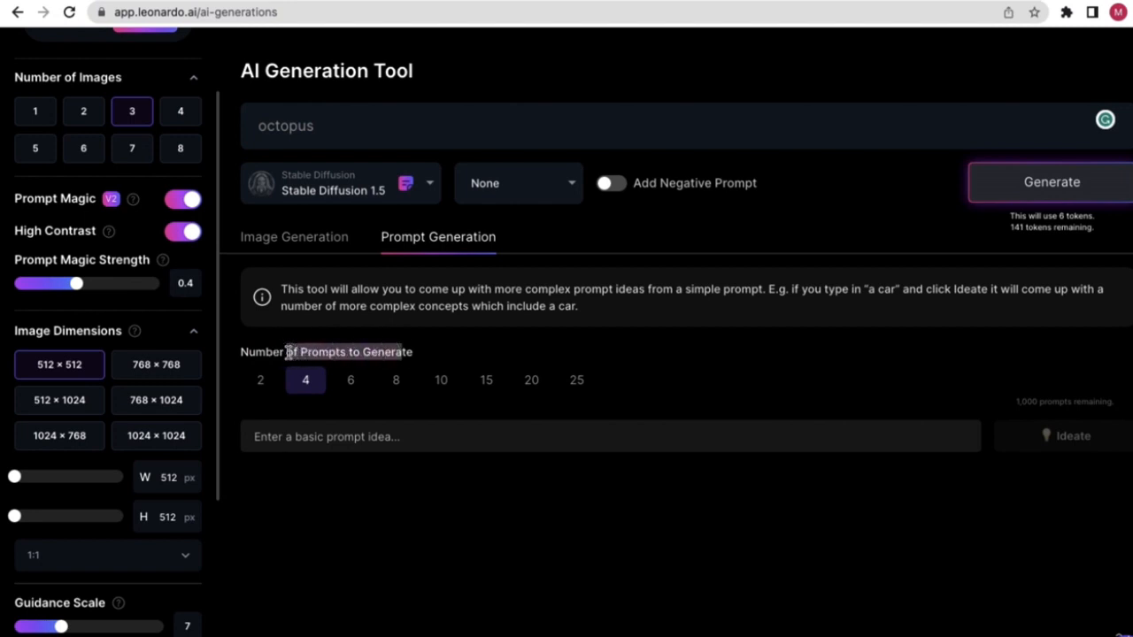
click(264, 384)
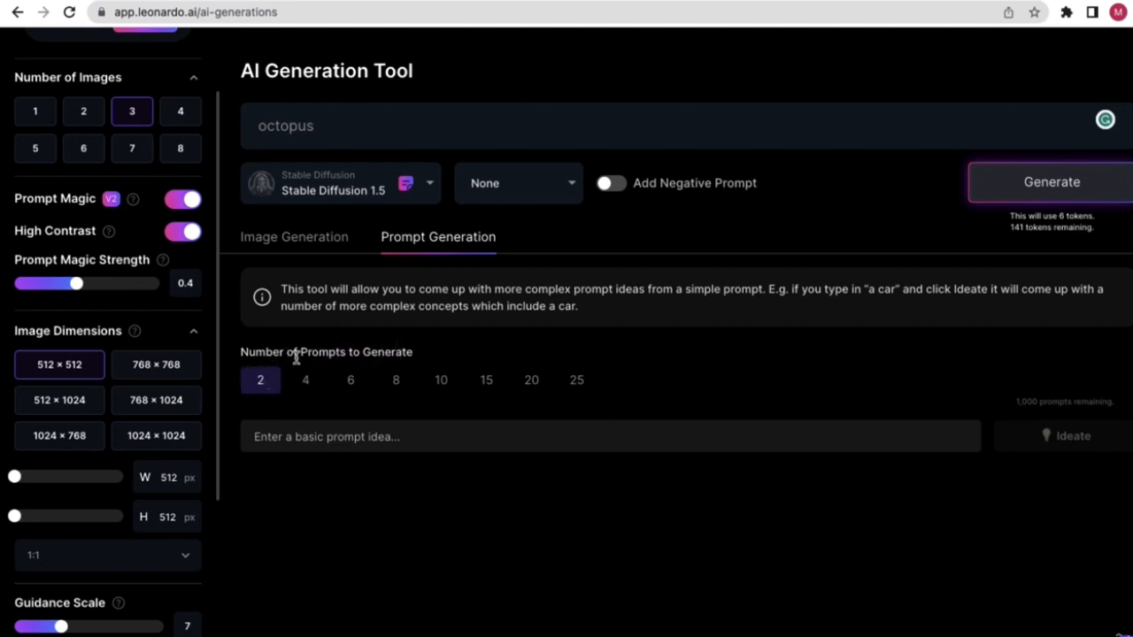
drag(300, 353, 385, 352)
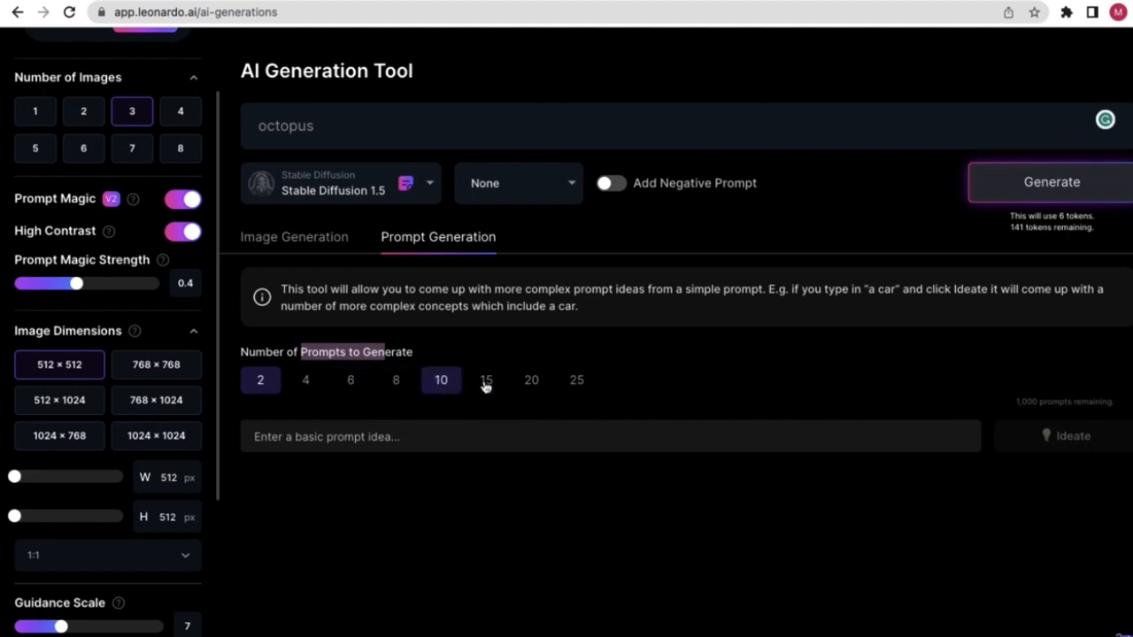
click(476, 319)
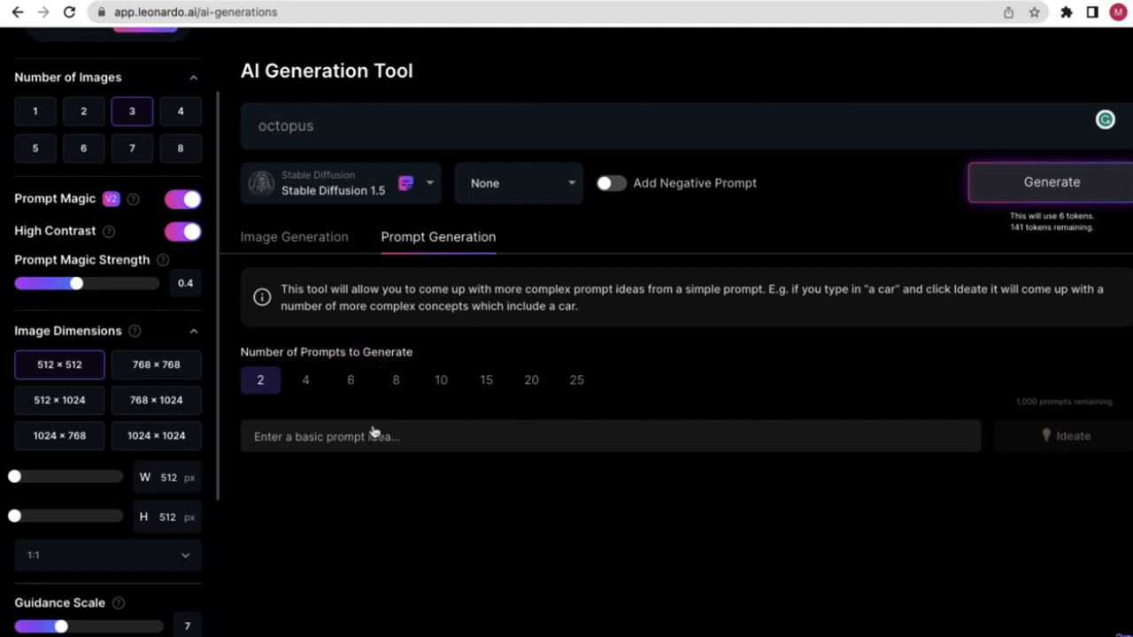
- Paste 'octopus' into the basic prompt idea field
click(343, 436)
right_click(342, 436)
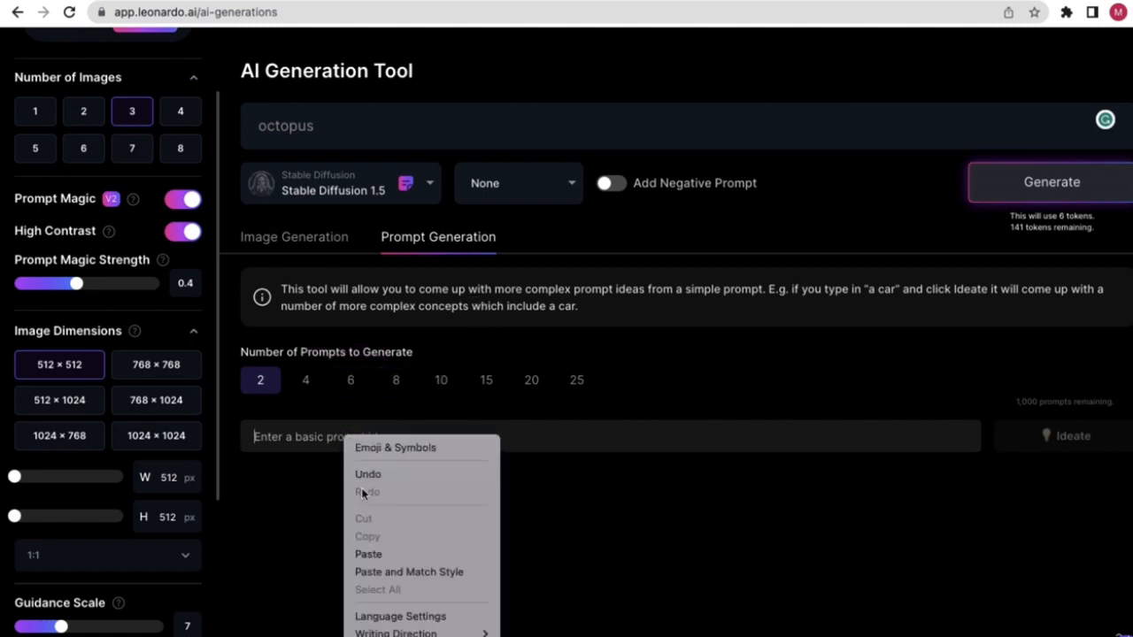
click(367, 552)
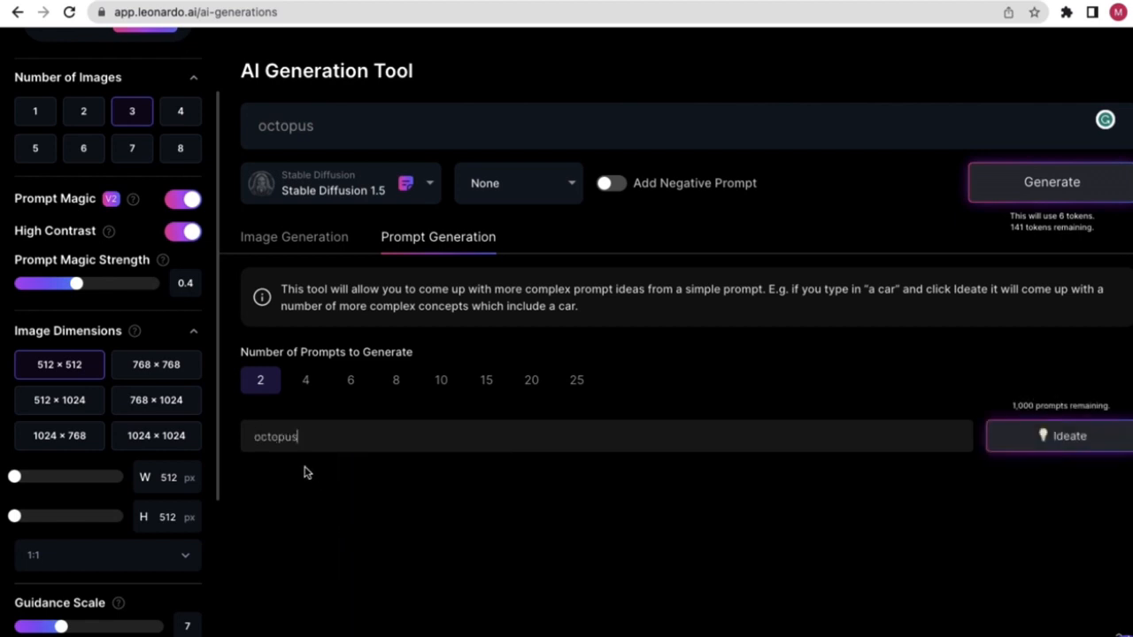
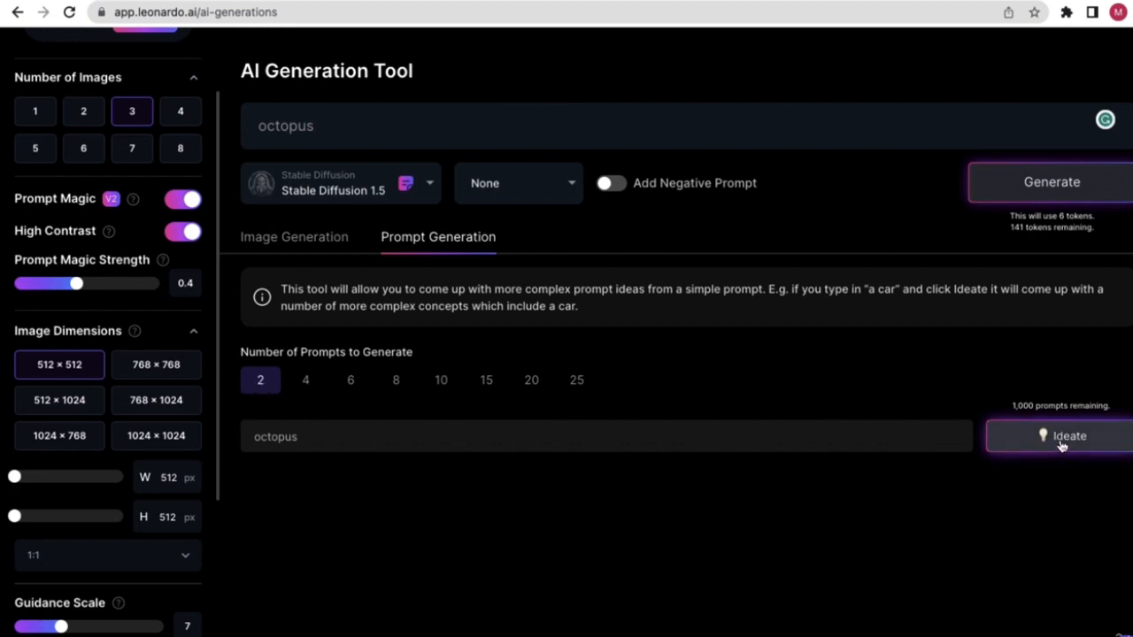
- Ideate two prompts from 'octopus' and inspect the first: a giant octopus wrapped around a sunken ship
click(1067, 443)
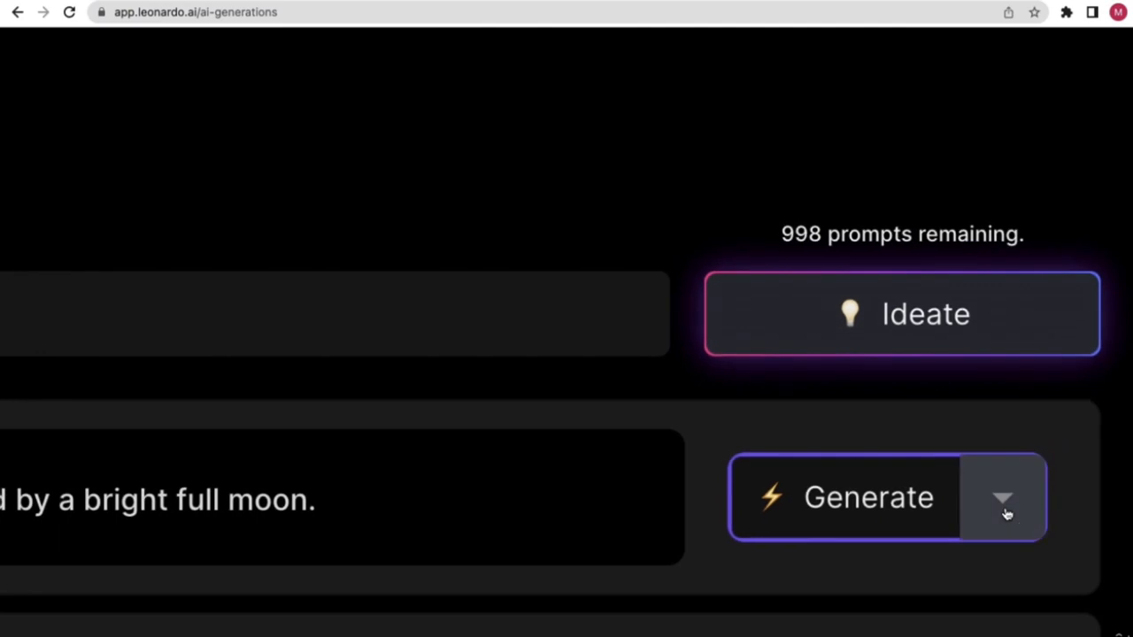
click(1101, 513)
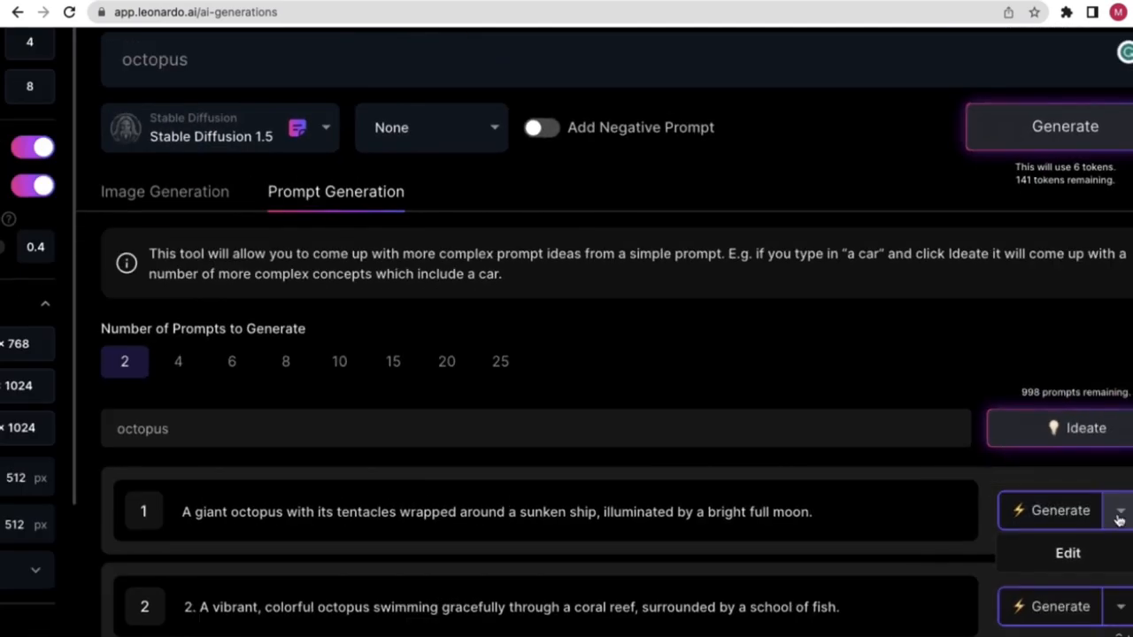
click(1002, 509)
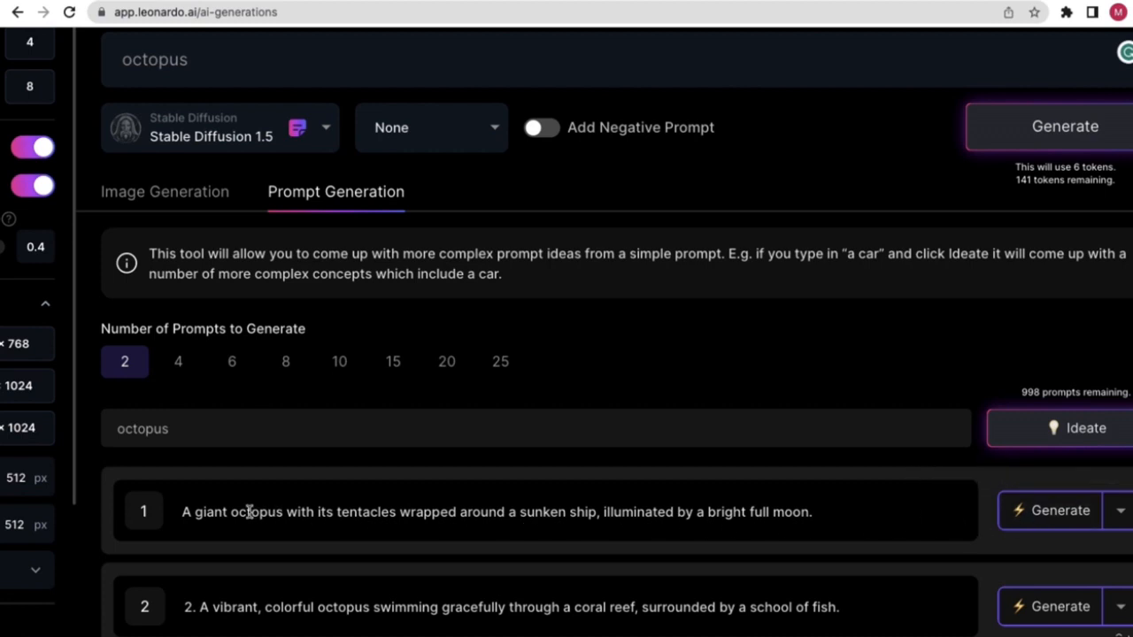
drag(205, 513, 805, 512)
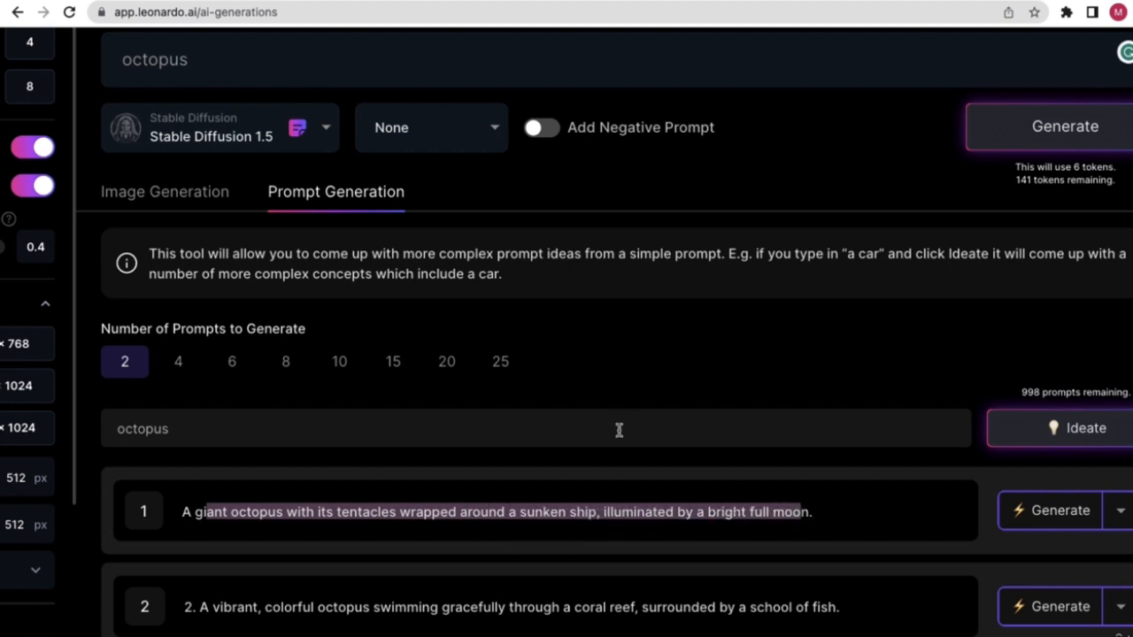
drag(193, 512, 620, 522)
click(622, 523)
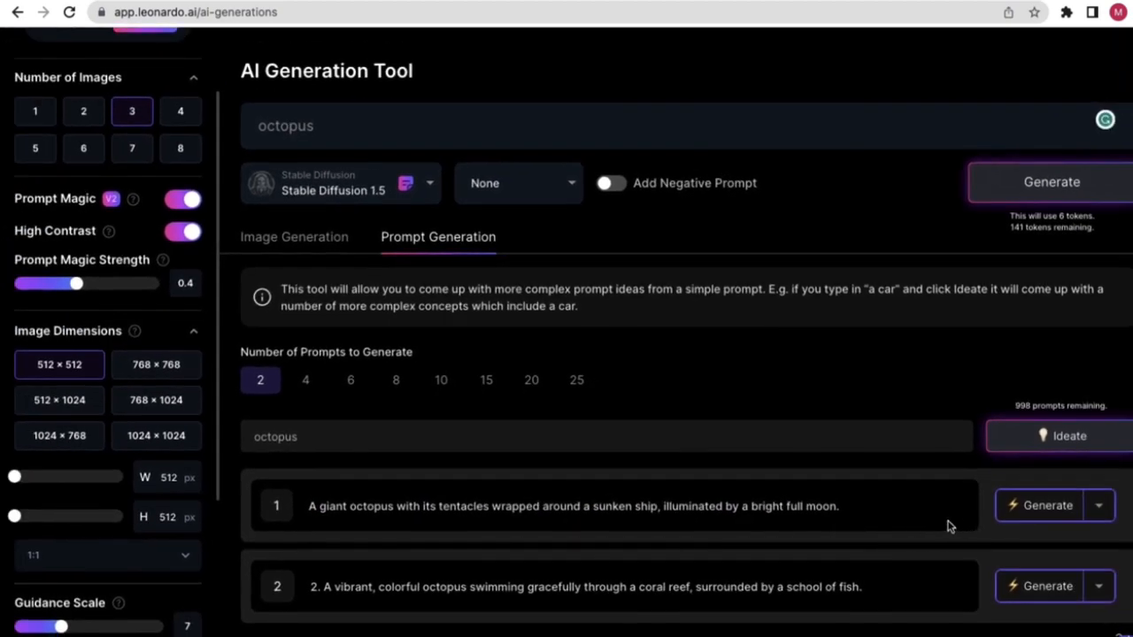
- Generate three 512×512 Stable Diffusion 1.5 images from the giant octopus sunken-ship prompt and review them
click(1026, 514)
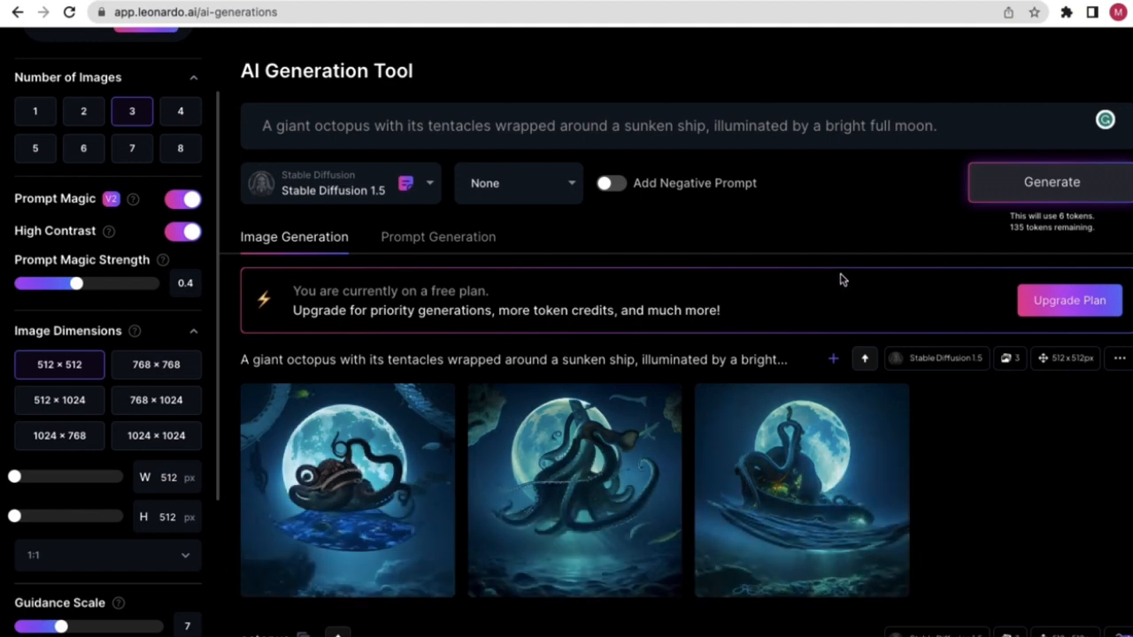
scroll(549, 460, down, 1)
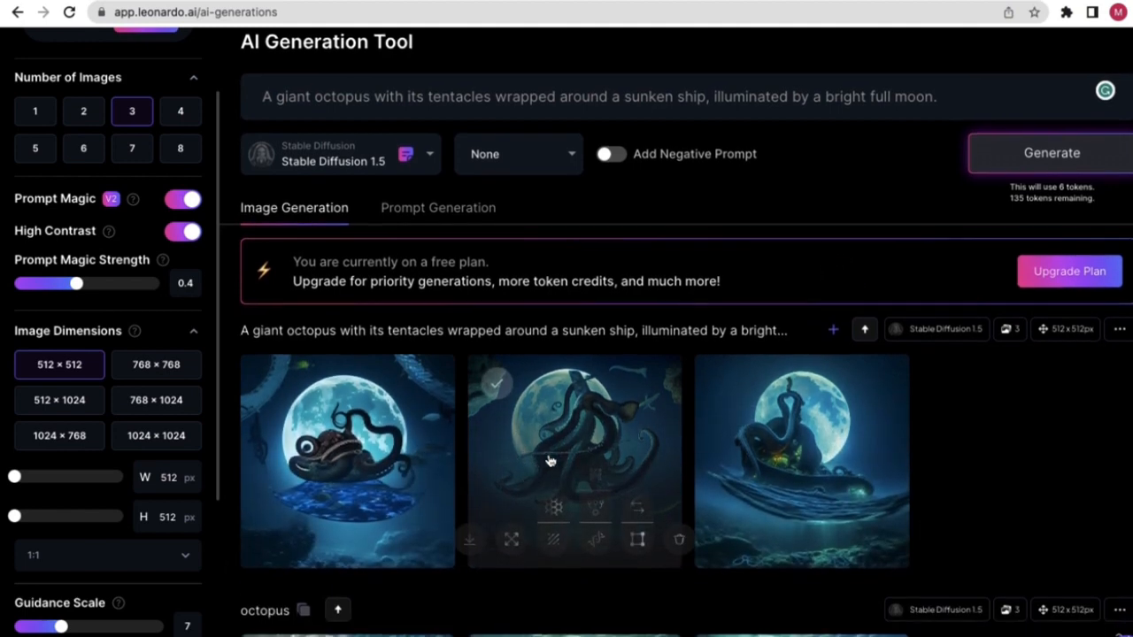
scroll(526, 411, up, 1)
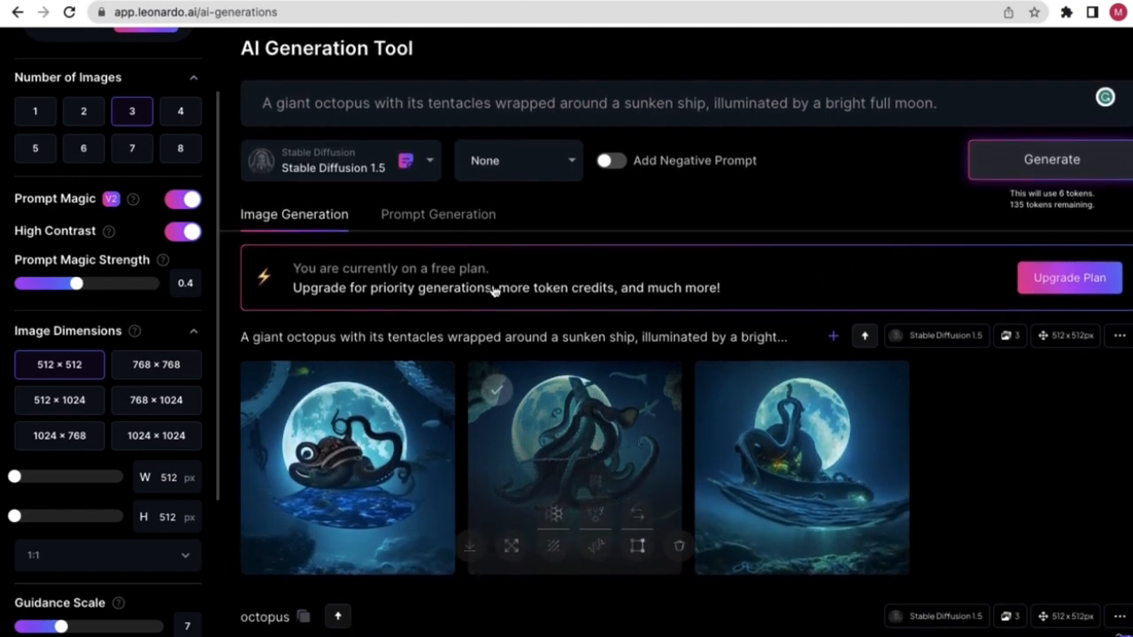
click(442, 221)
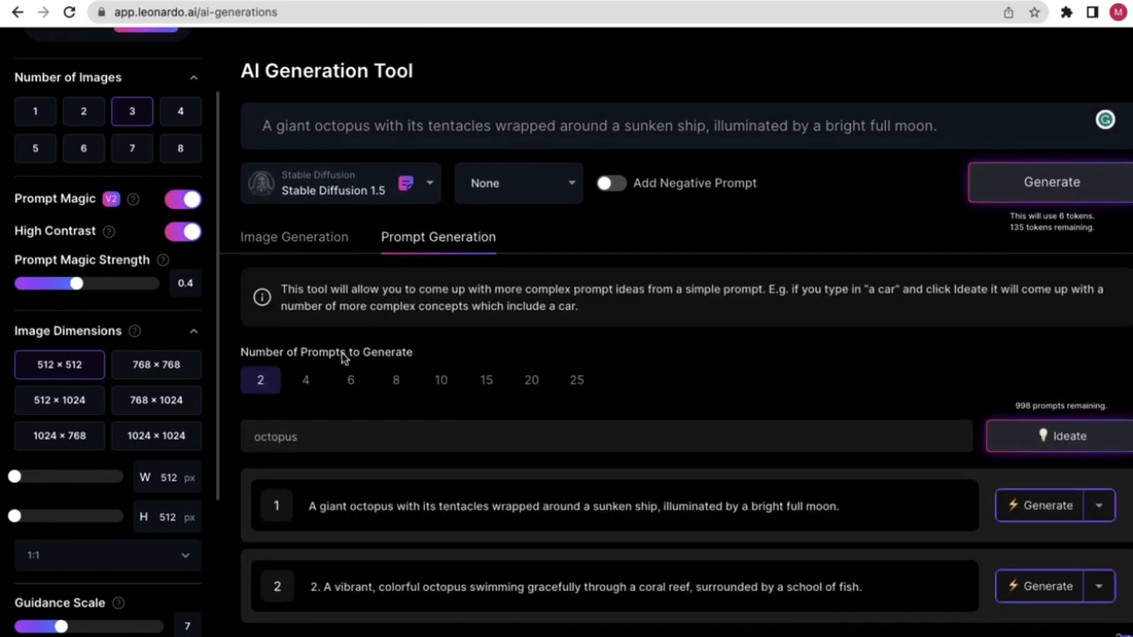
click(319, 252)
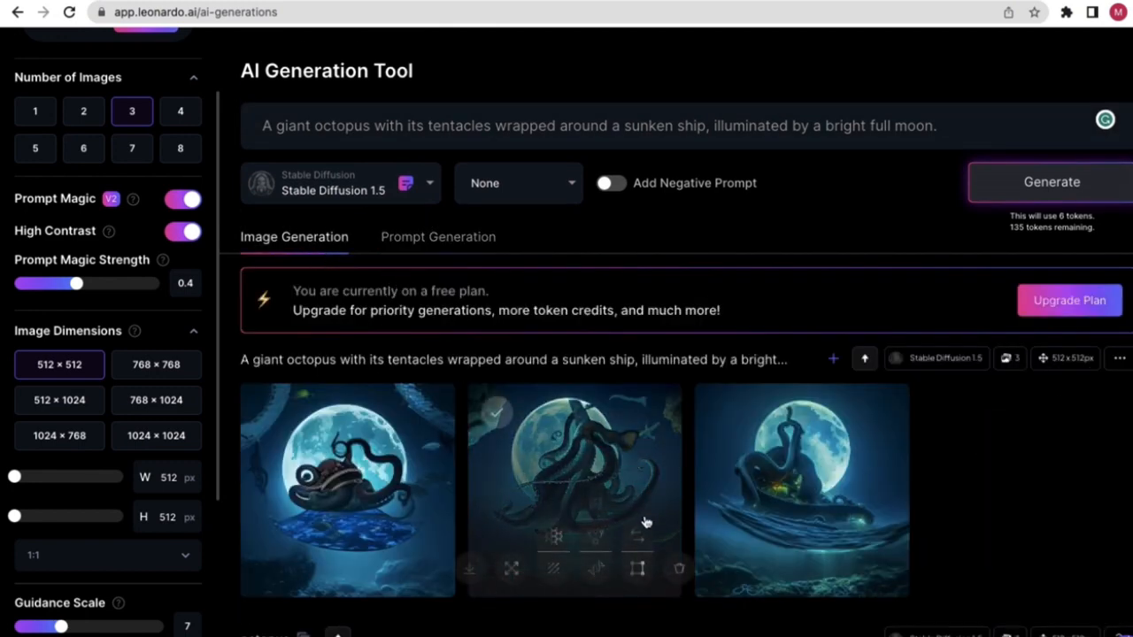
scroll(583, 521, down, 1)
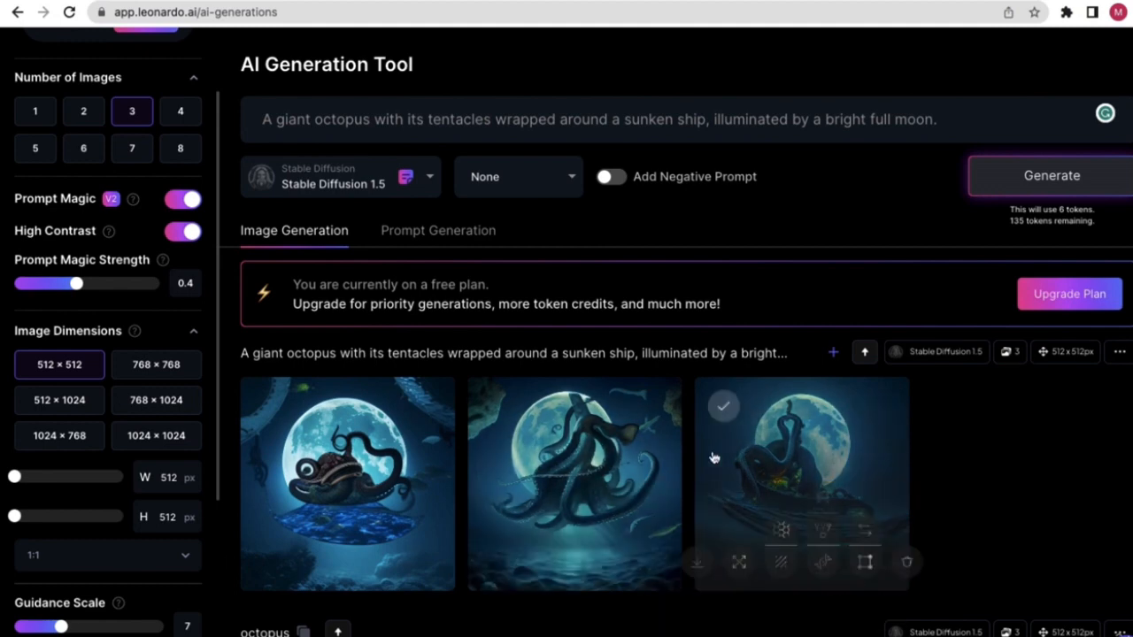
- Switch the model to Leonardo Diffusion at 1024×1024 with Leonardo Style and regenerate the octopus prompt
click(414, 190)
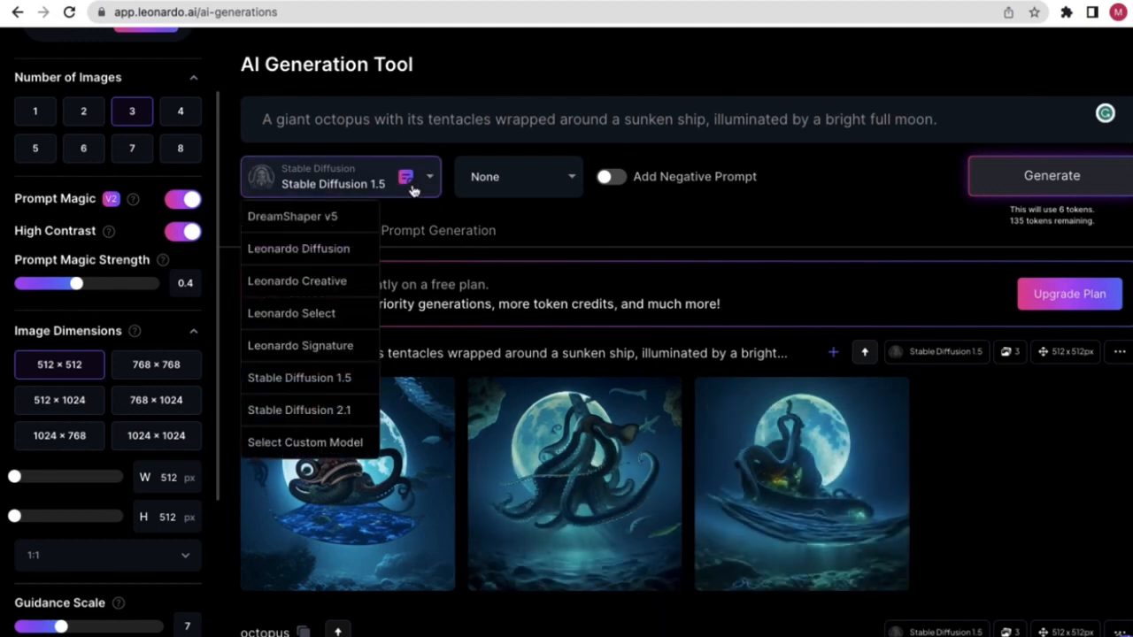
click(355, 253)
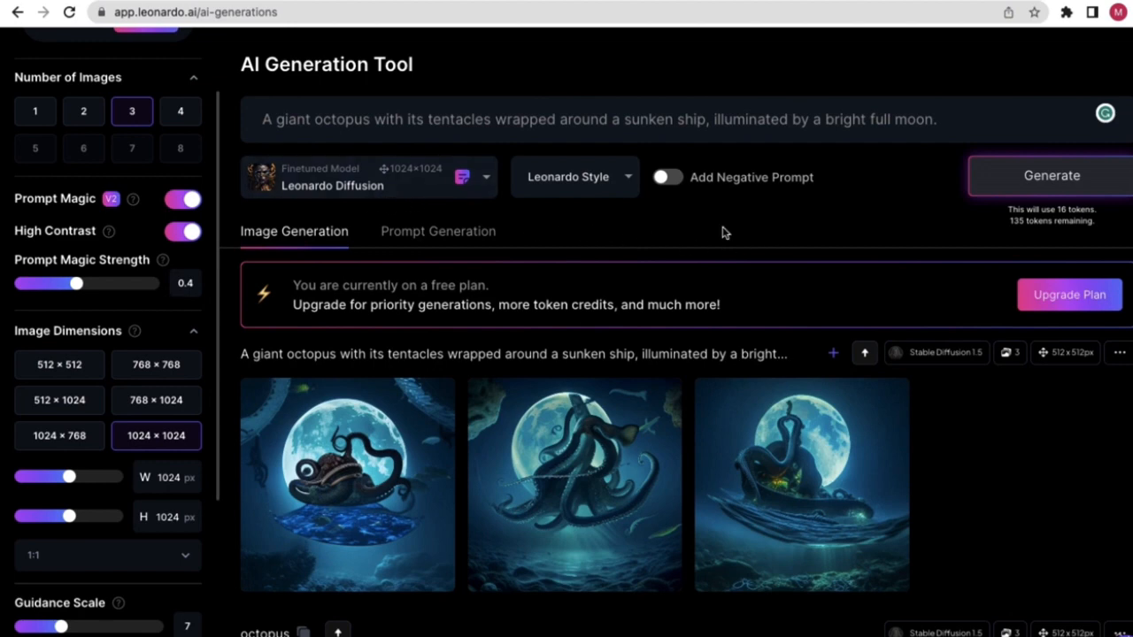
click(390, 190)
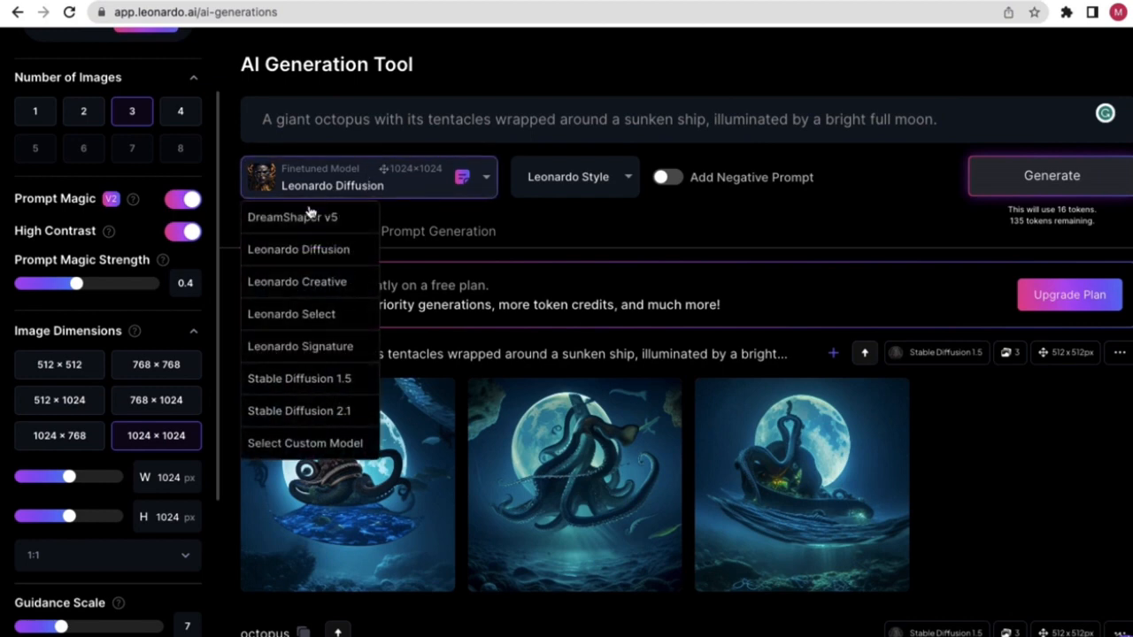
click(590, 221)
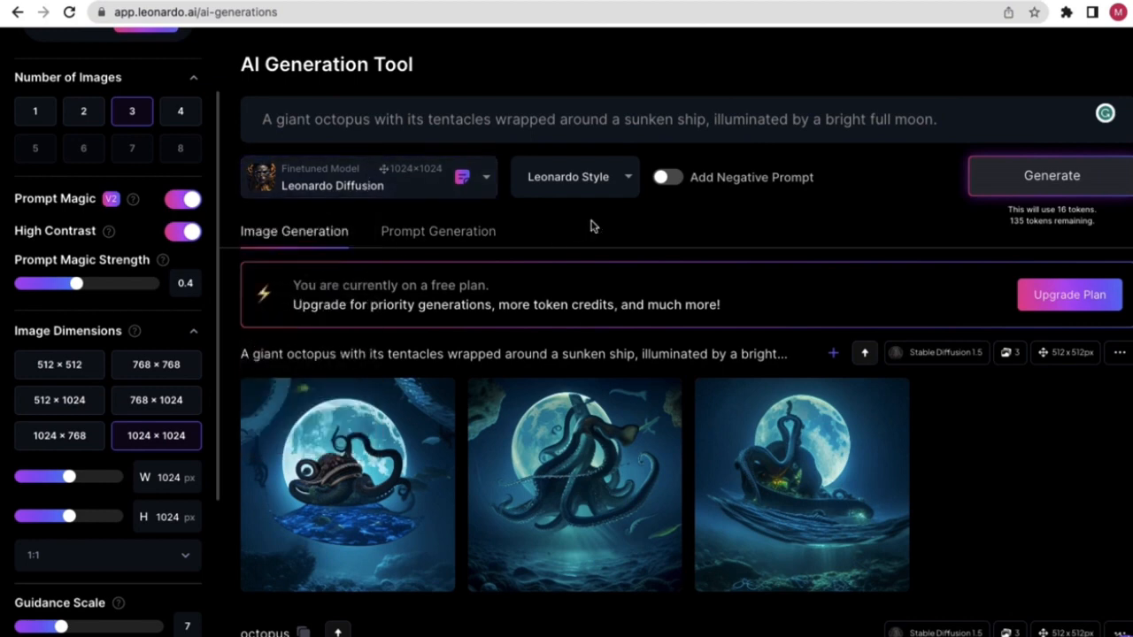
click(1062, 184)
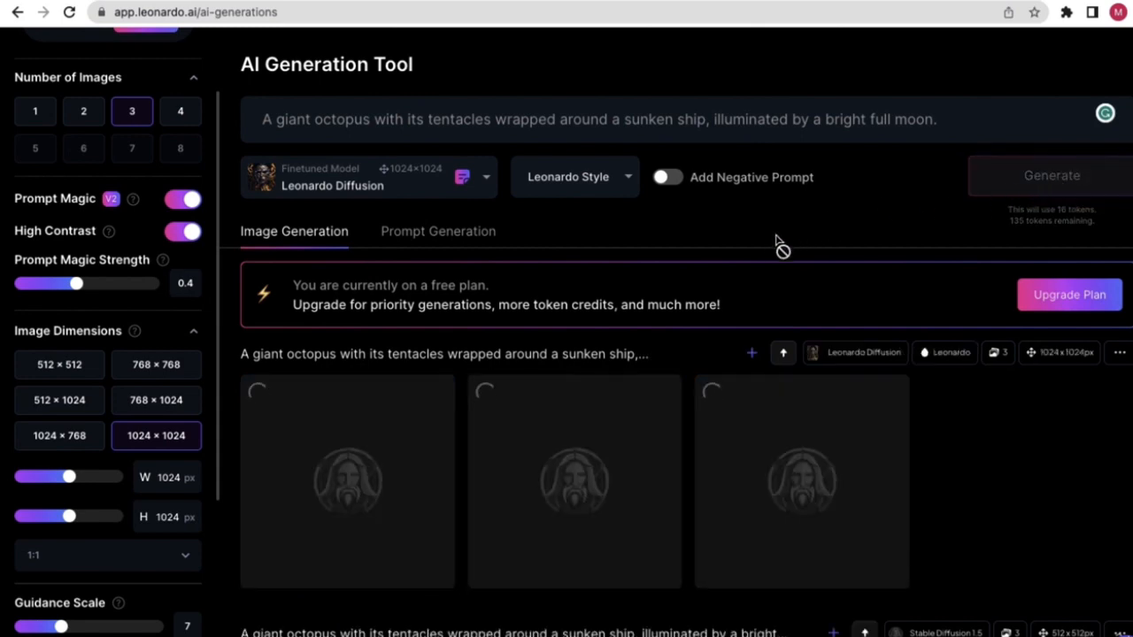
- Scroll the feed to compare the Leonardo Diffusion octopus images with the earlier Stable Diffusion 1.5 batch
scroll(546, 339, down, 1)
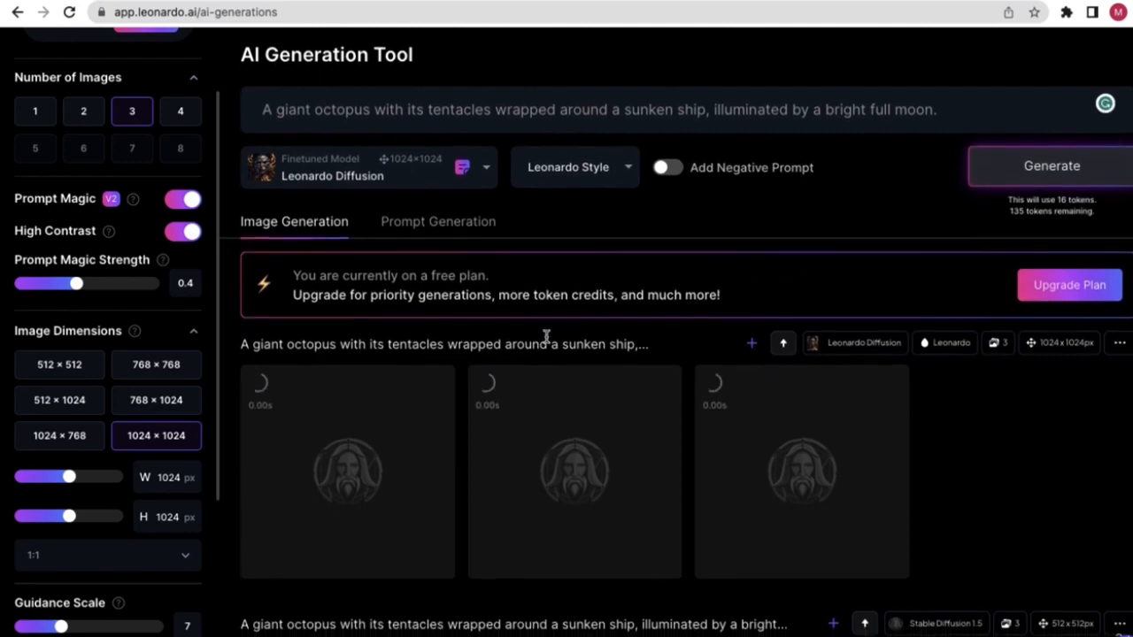
scroll(582, 328, down, 4)
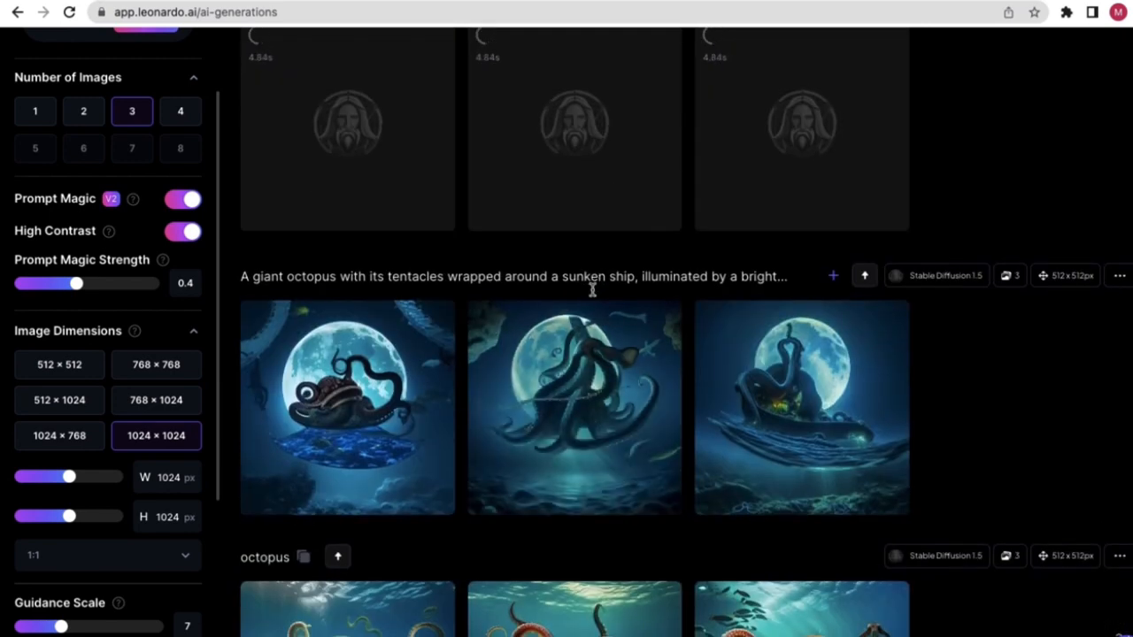
scroll(592, 289, up, 5)
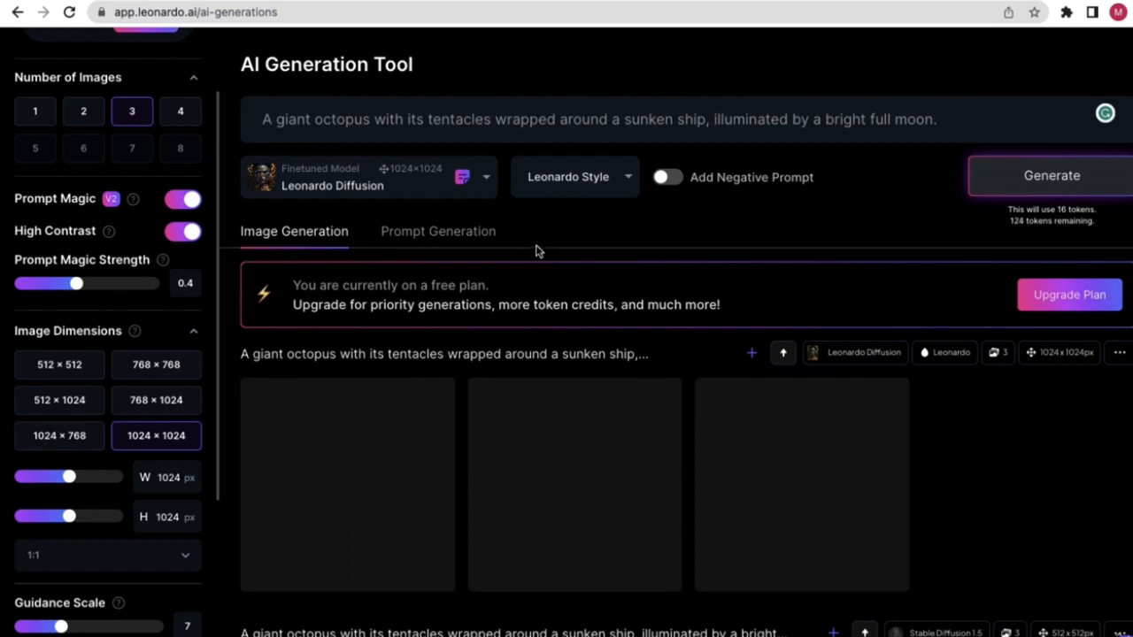
scroll(536, 321, down, 1)
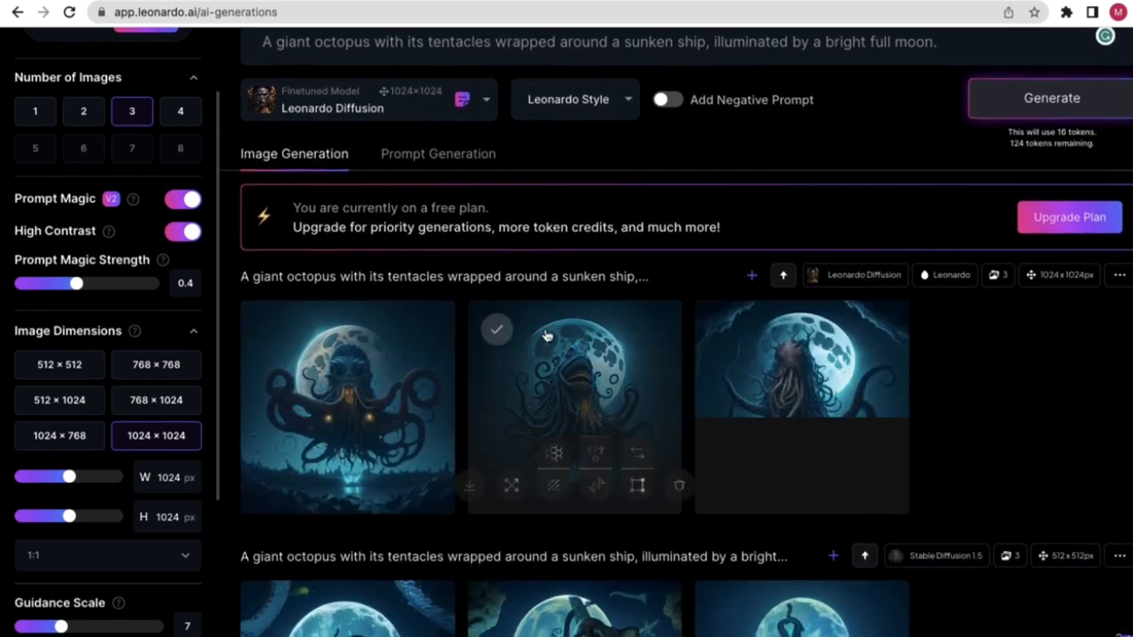
scroll(547, 336, down, 1)
scroll(531, 340, down, 1)
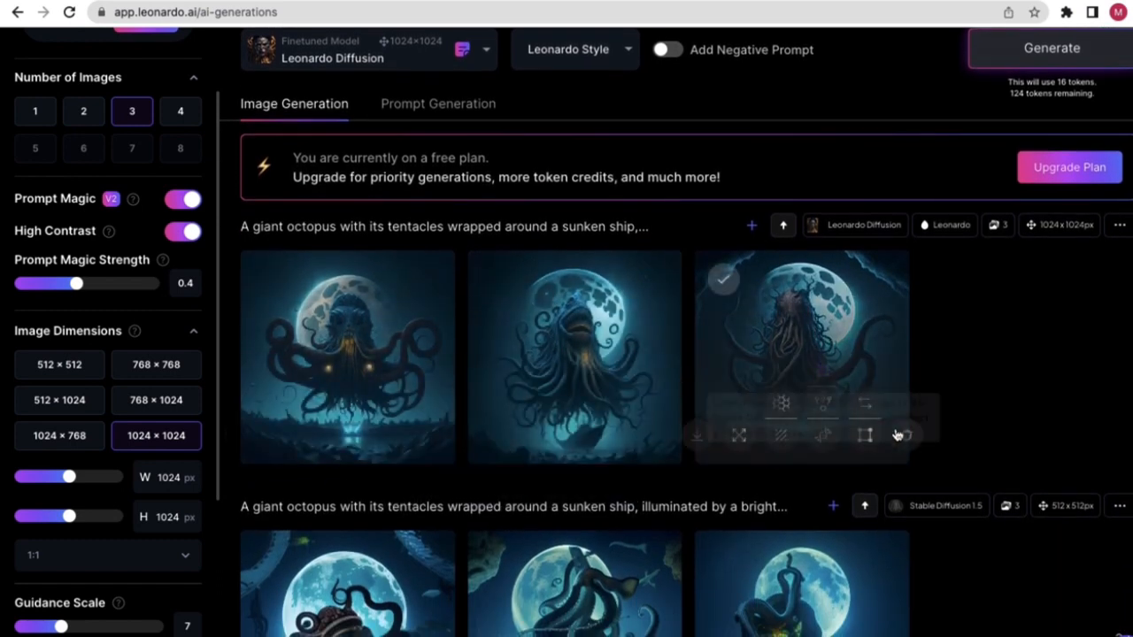
scroll(963, 506, down, 2)
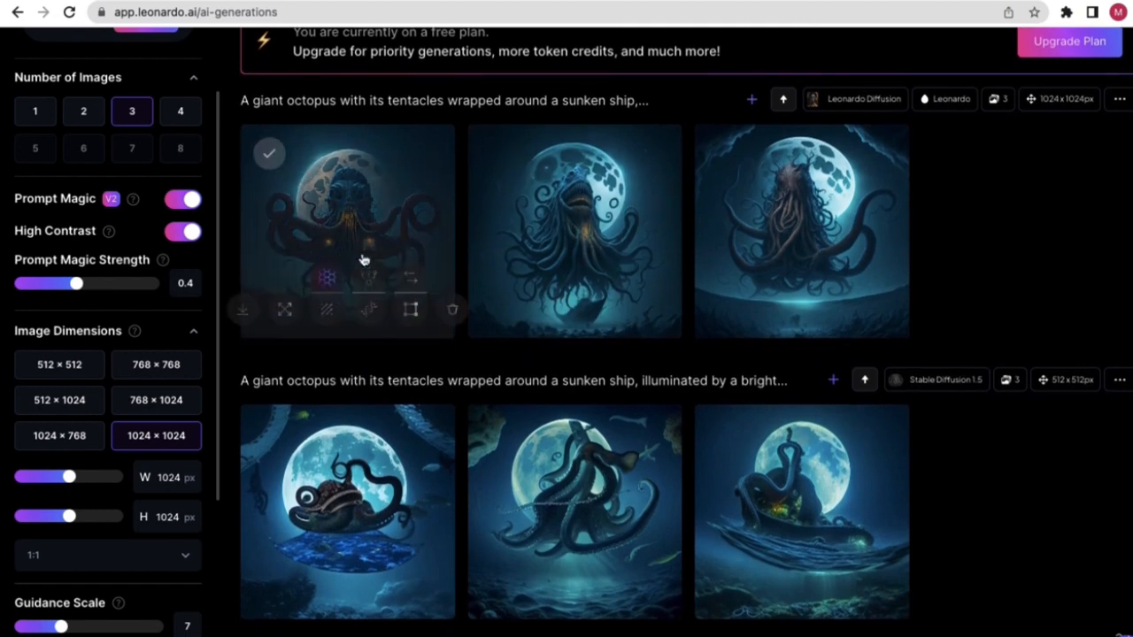
scroll(752, 388, up, 1)
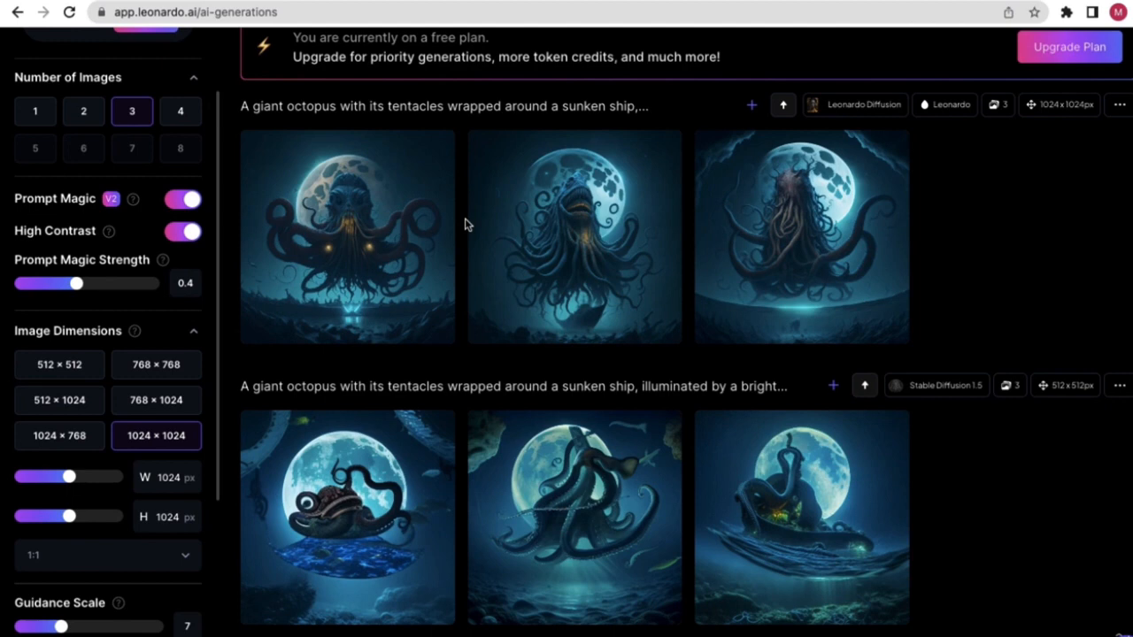
scroll(584, 266, up, 2)
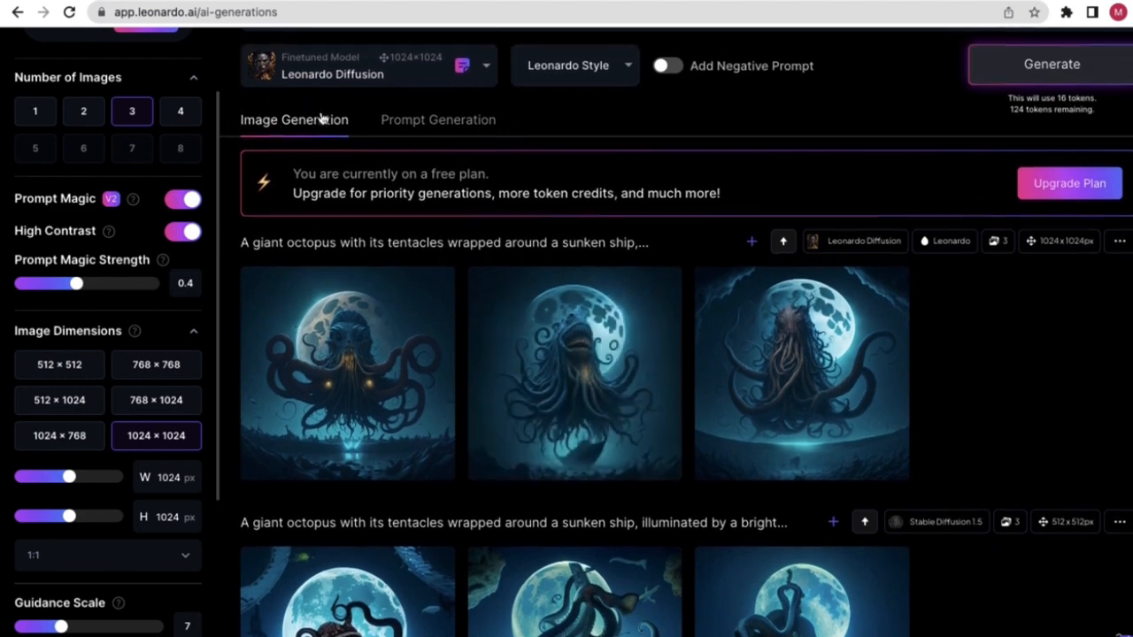
scroll(311, 110, up, 1)
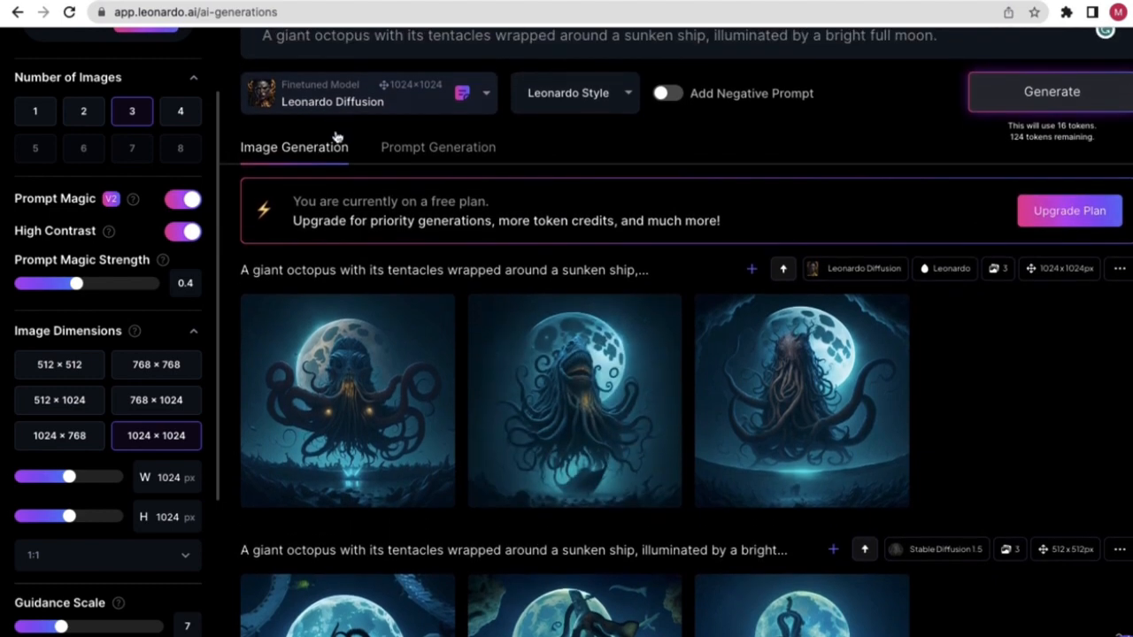
- Scroll to view the second batch of three 1024×1024 Leonardo Diffusion octopus images, 113 tokens remaining
scroll(1095, 143, down, 1)
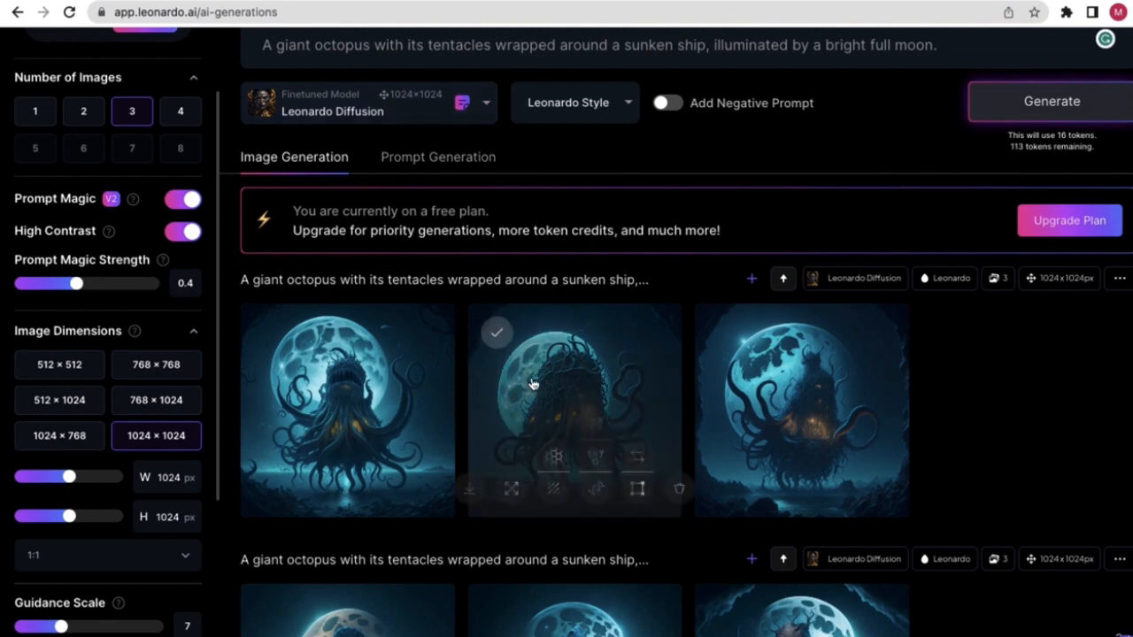
scroll(575, 159, down, 1)
scroll(500, 151, up, 2)
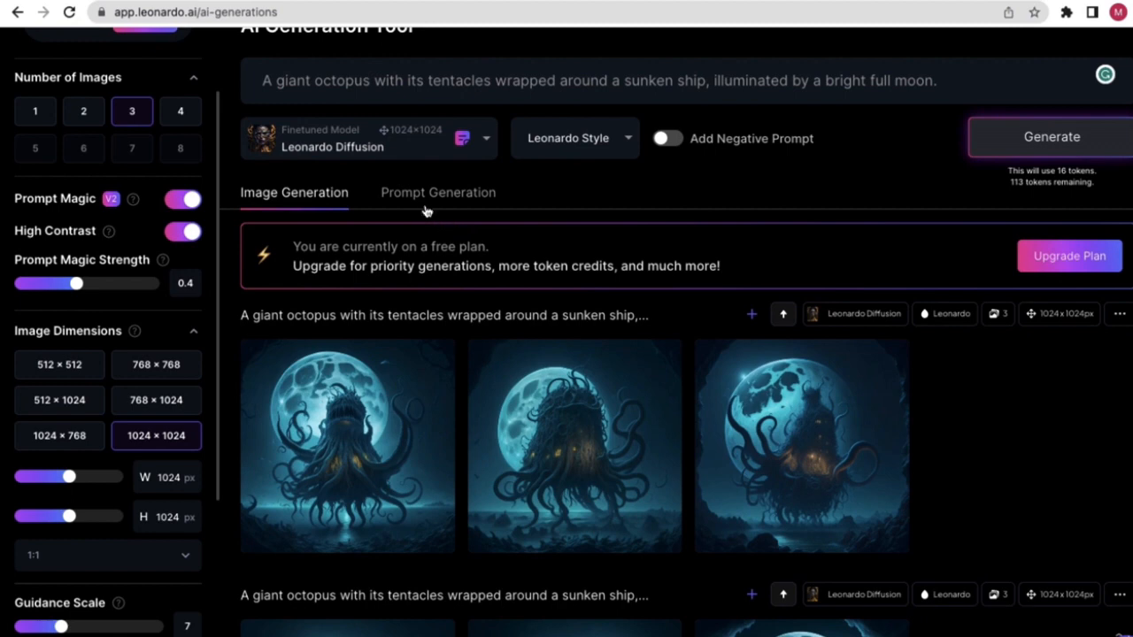
click(388, 155)
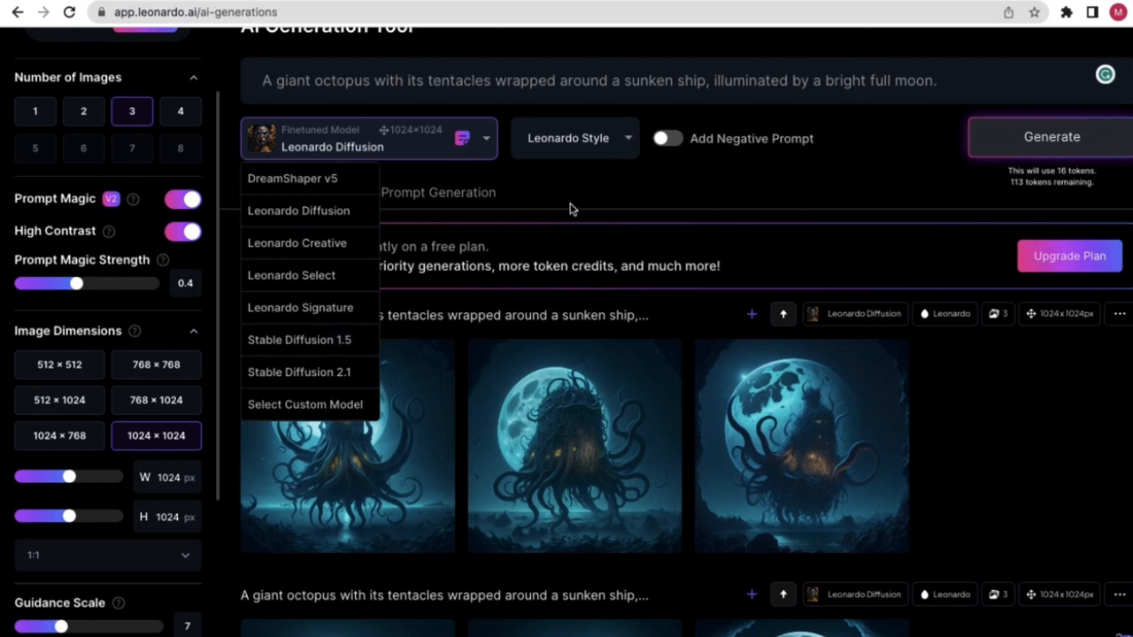
click(600, 187)
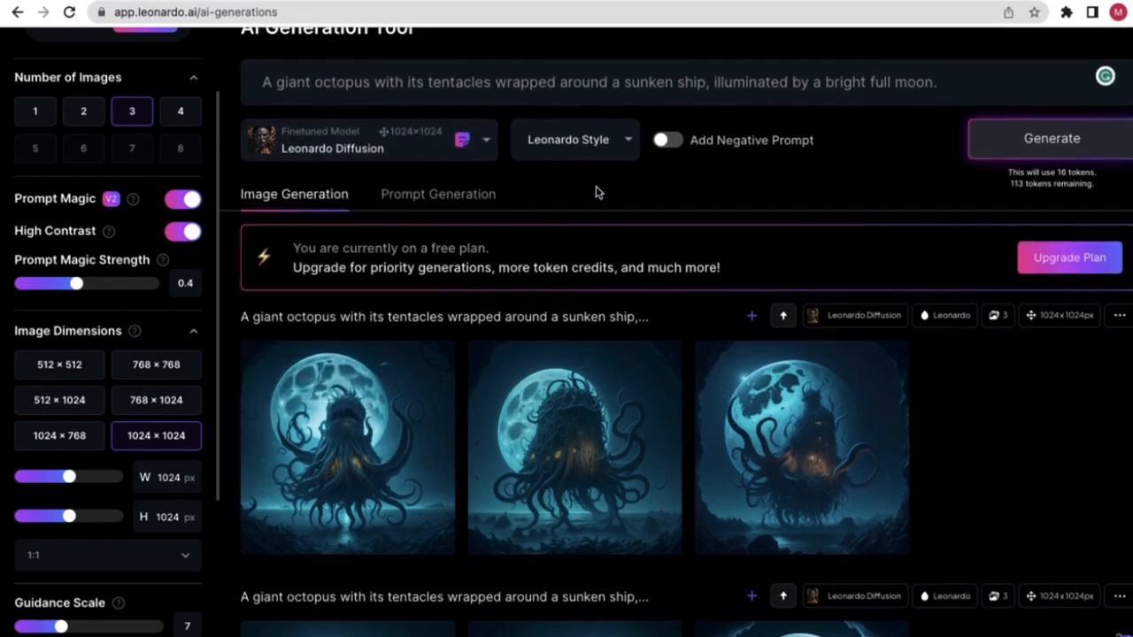
scroll(601, 189, up, 1)
scroll(207, 287, up, 2)
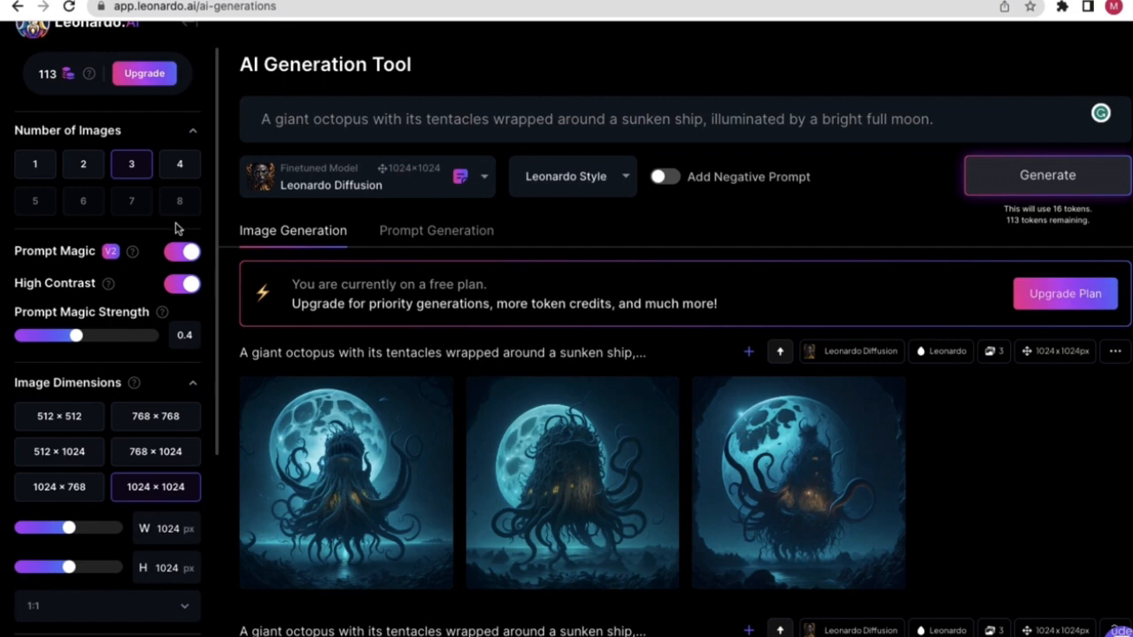
scroll(150, 221, up, 1)
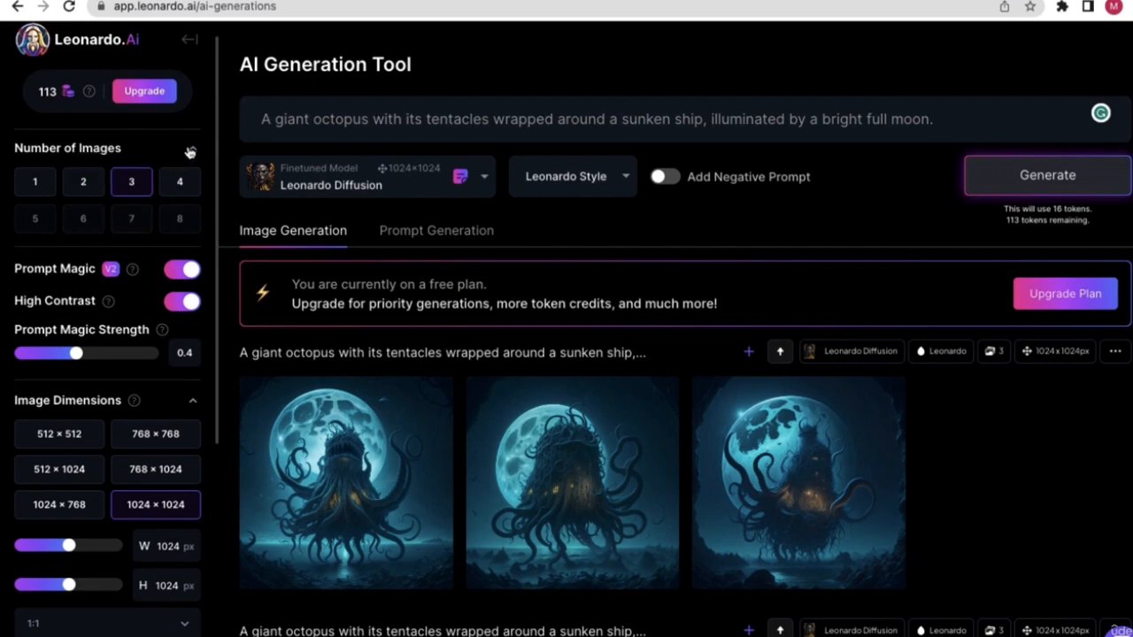
click(190, 151)
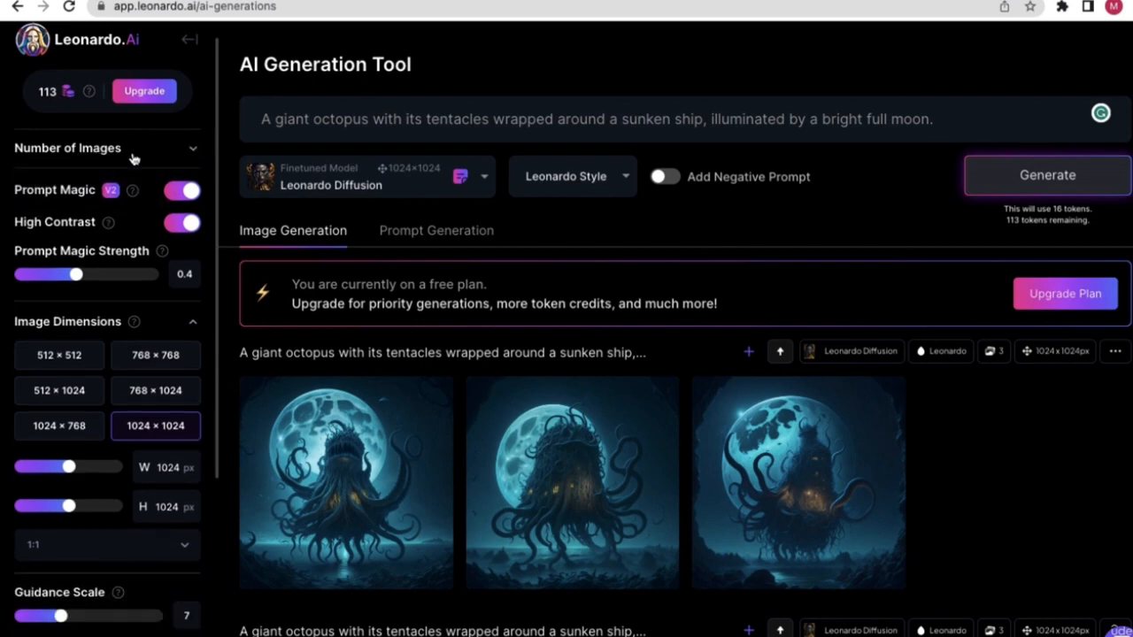
click(190, 150)
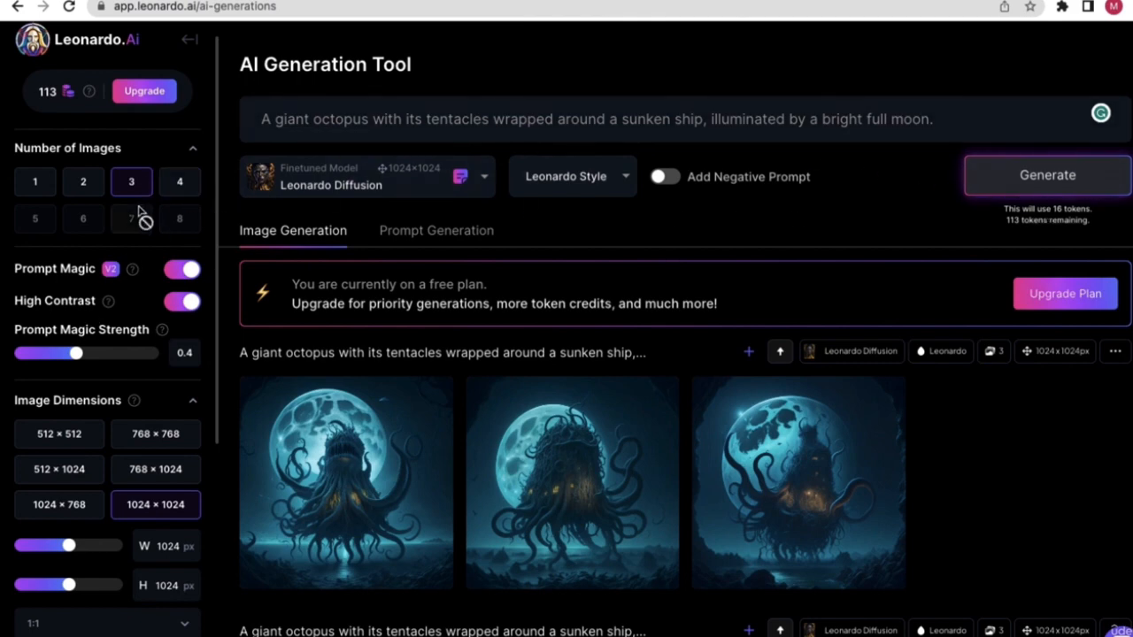
scroll(148, 416, down, 1)
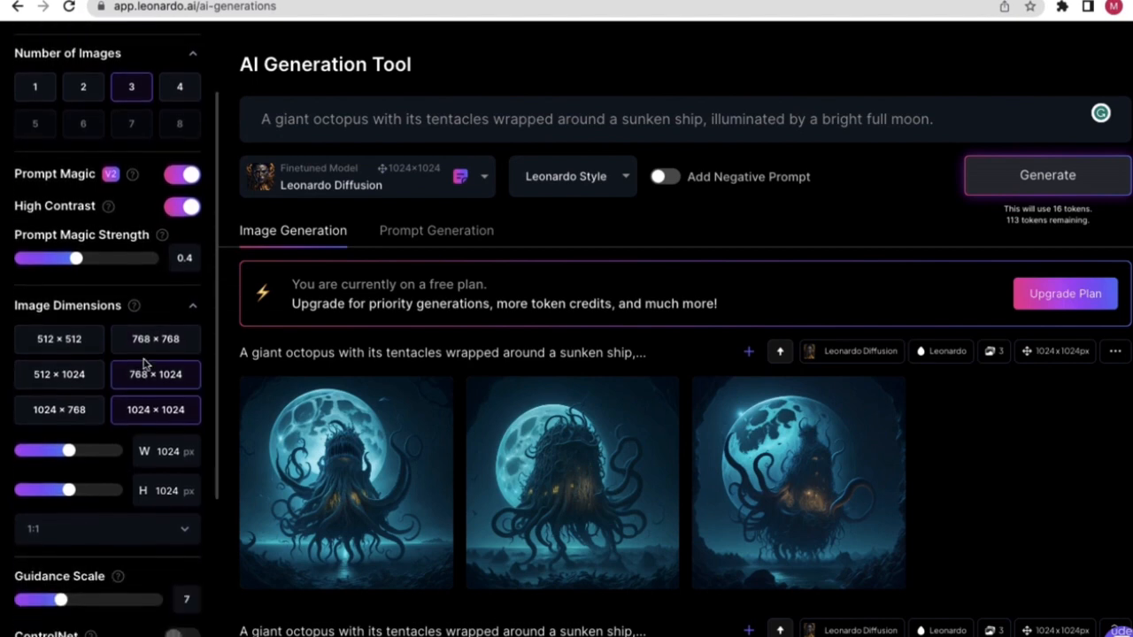
scroll(142, 380, down, 1)
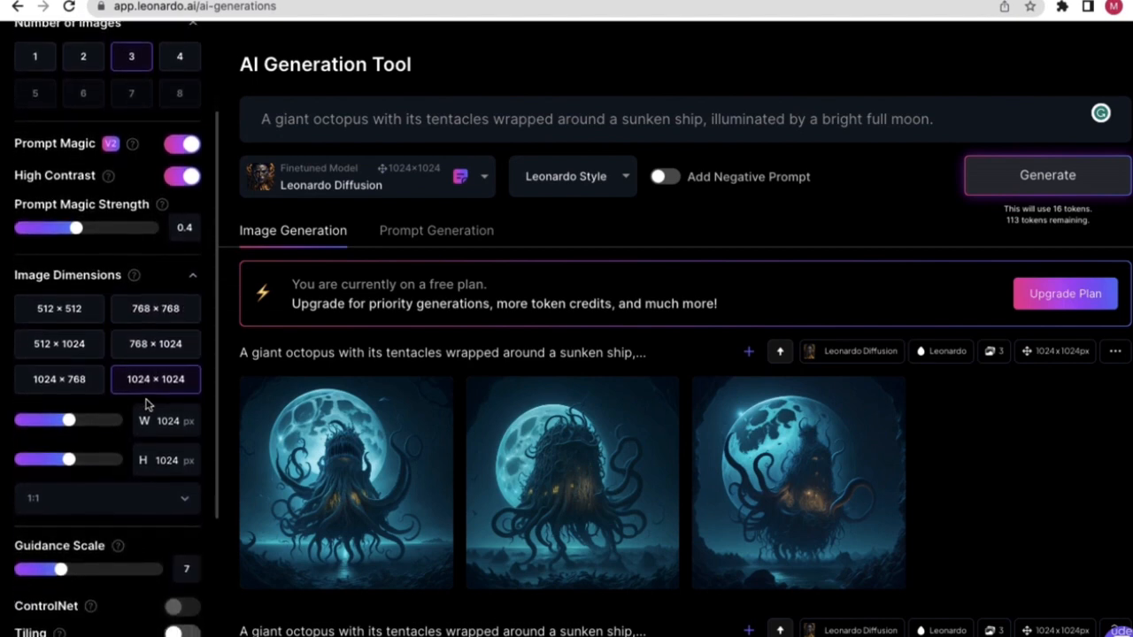
scroll(141, 380, down, 1)
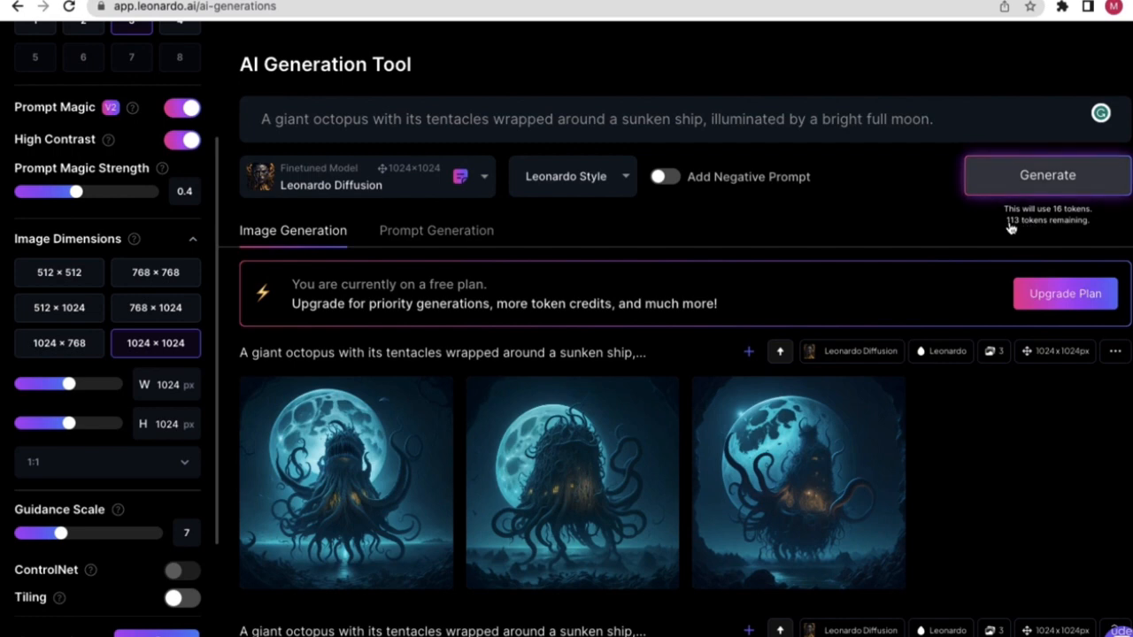
click(49, 274)
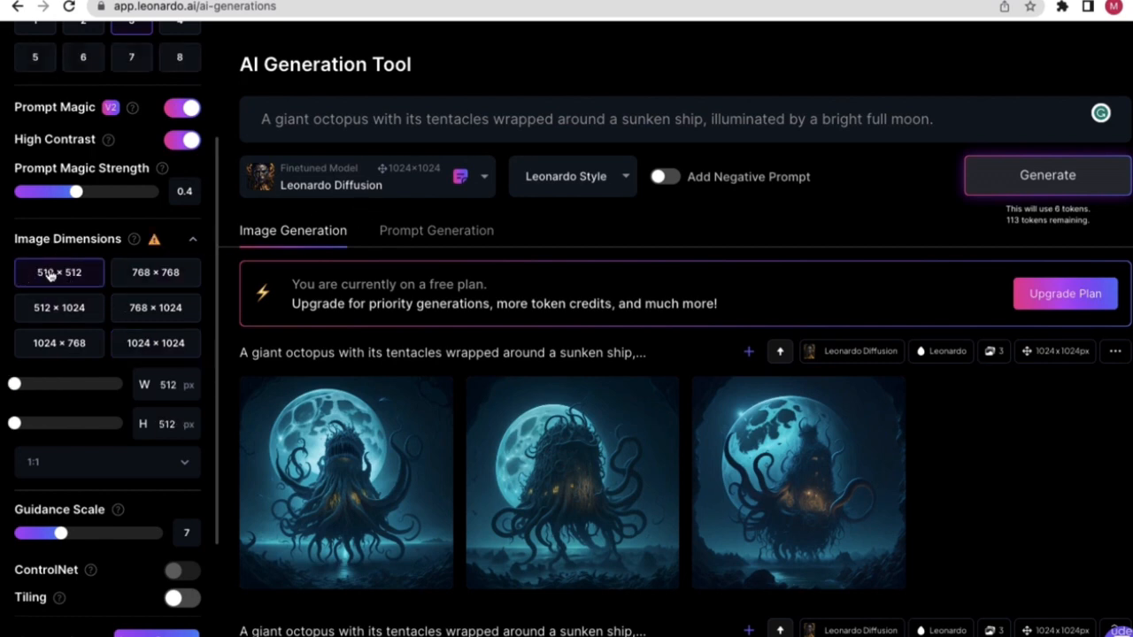
scroll(78, 281, up, 1)
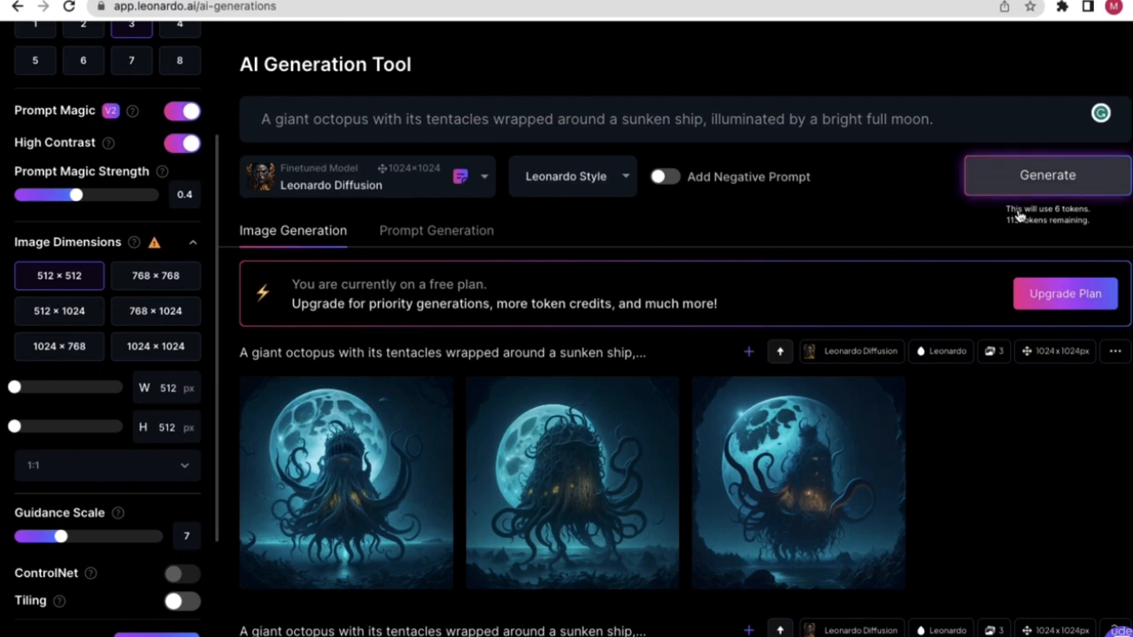
click(133, 281)
click(95, 310)
click(124, 312)
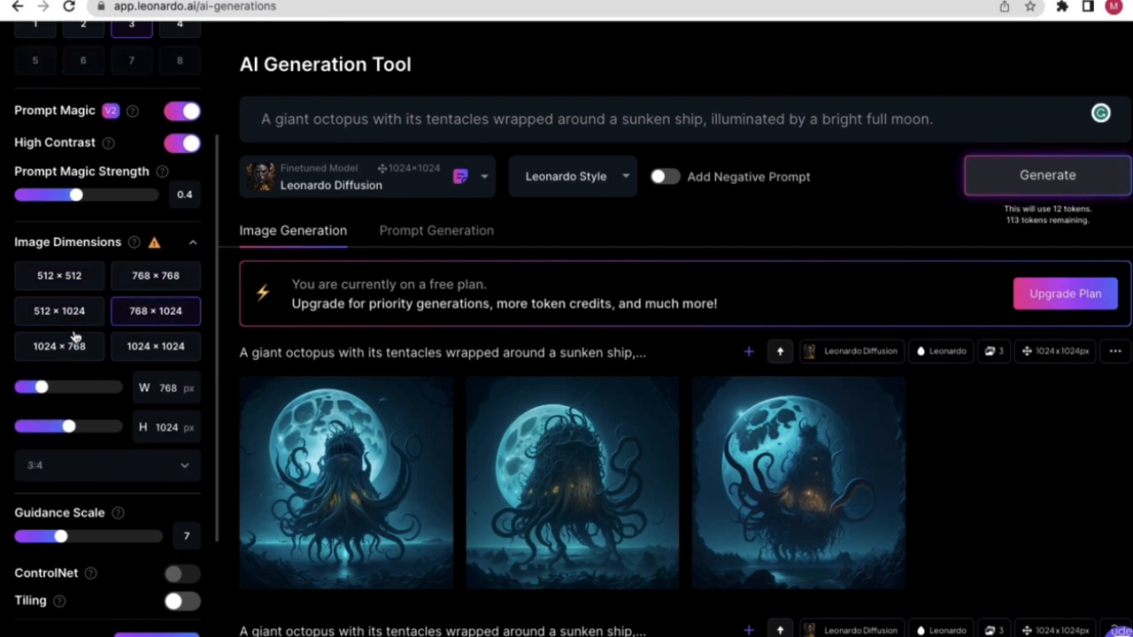
click(78, 345)
click(124, 347)
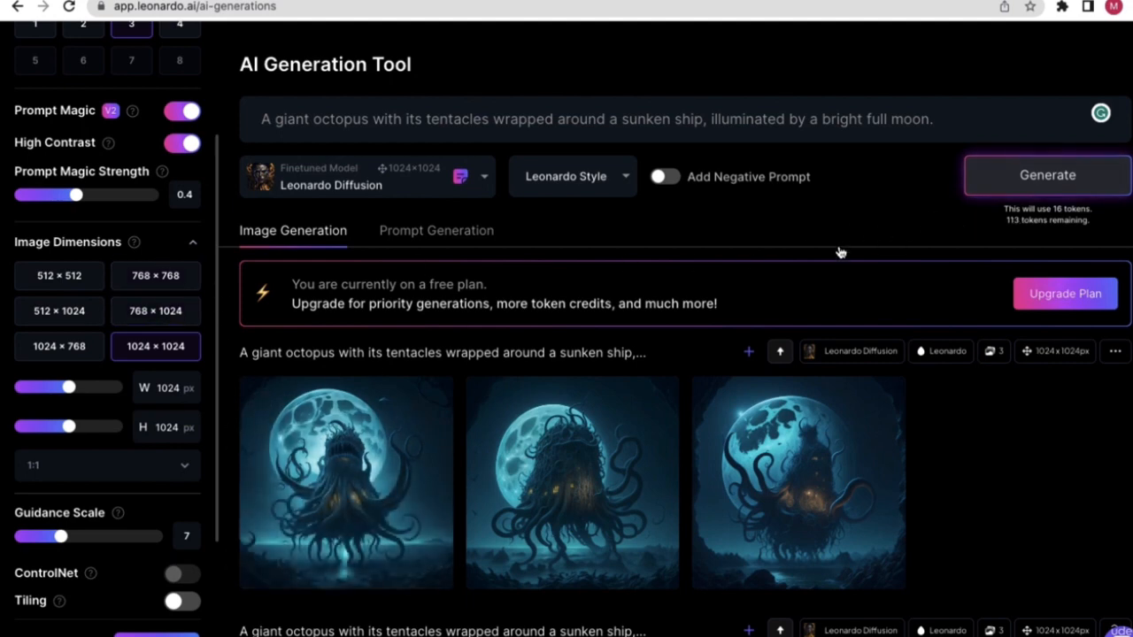
scroll(146, 256, up, 5)
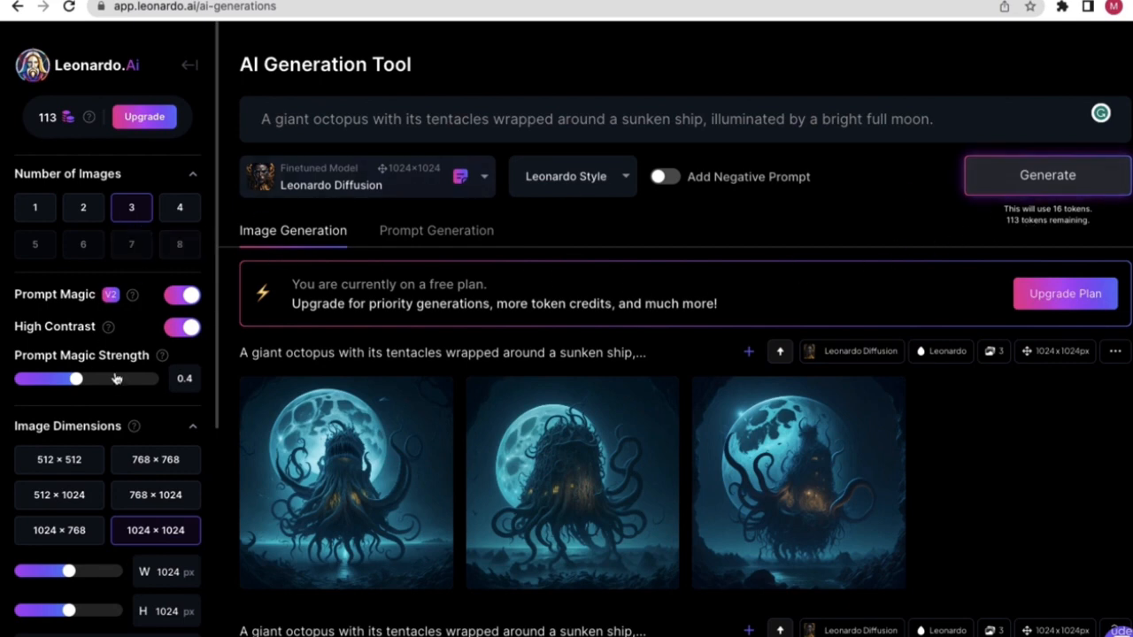
scroll(115, 379, down, 2)
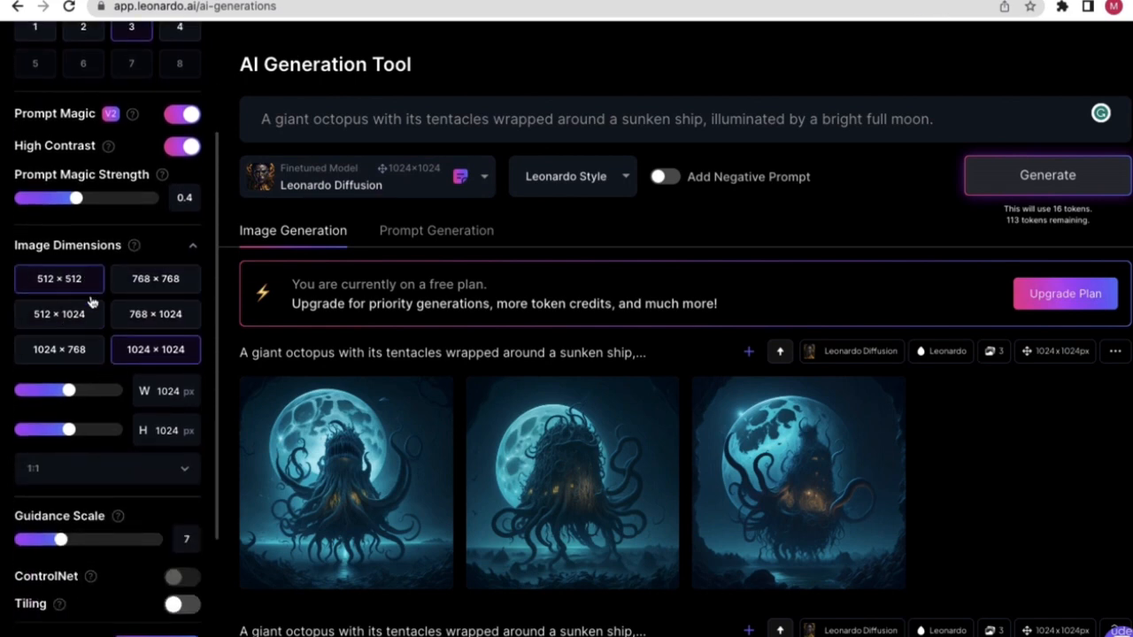
scroll(91, 302, down, 2)
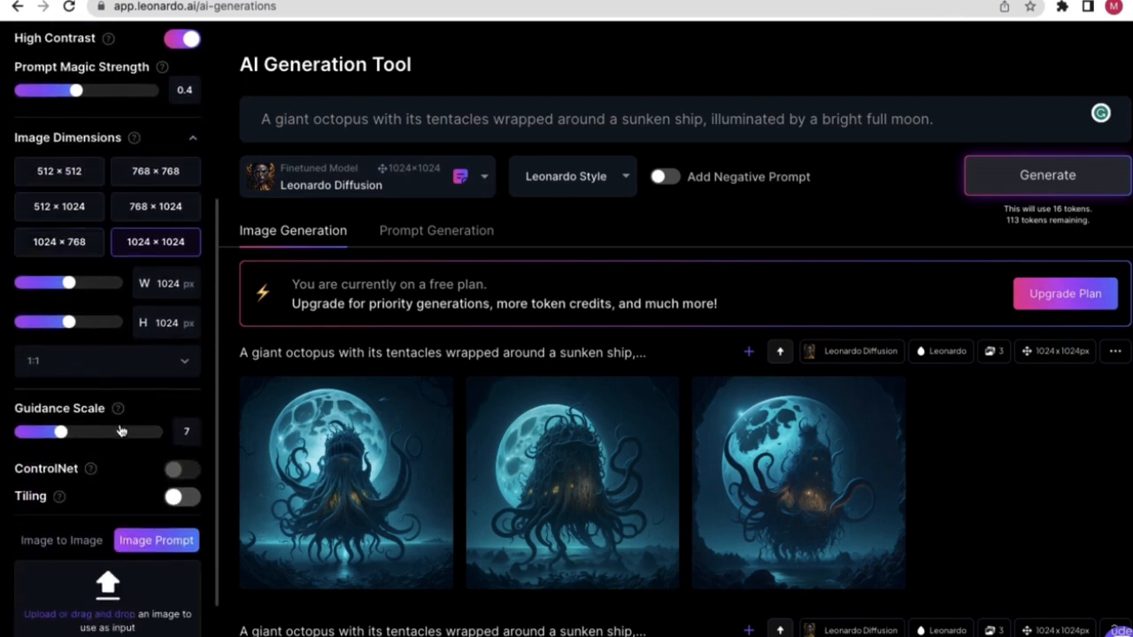
scroll(89, 434, up, 3)
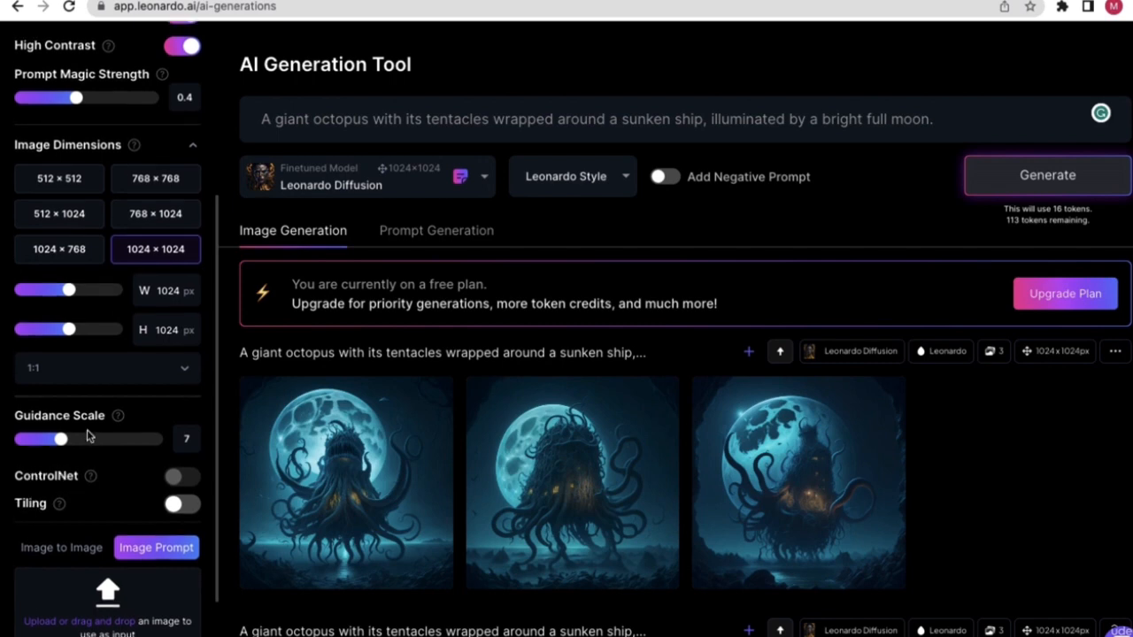
scroll(98, 412, up, 1)
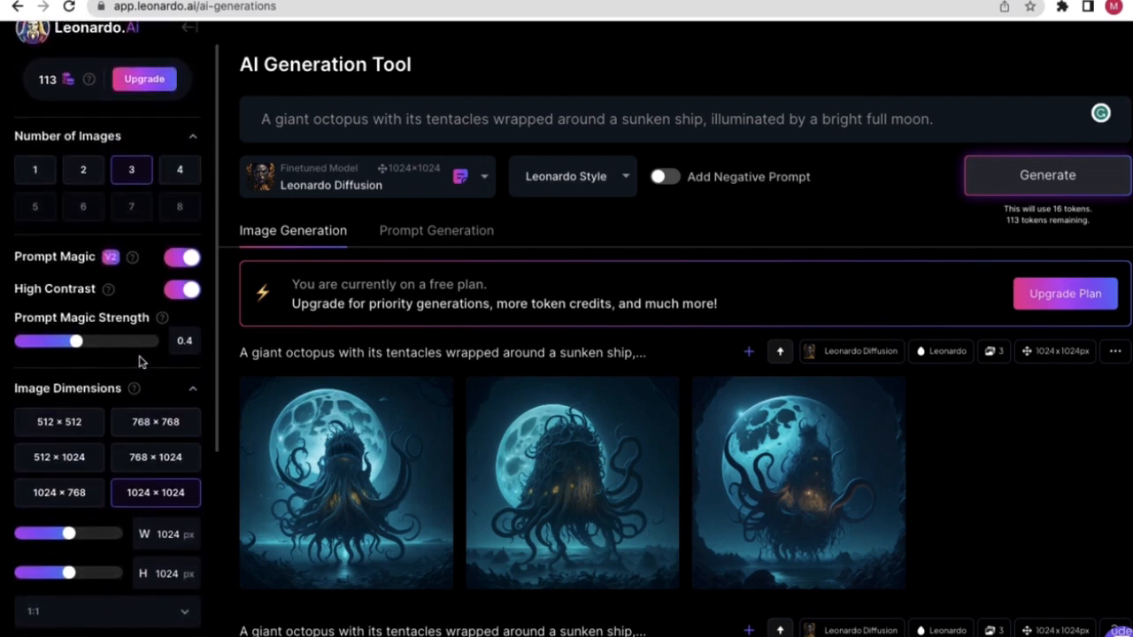
scroll(119, 320, up, 1)
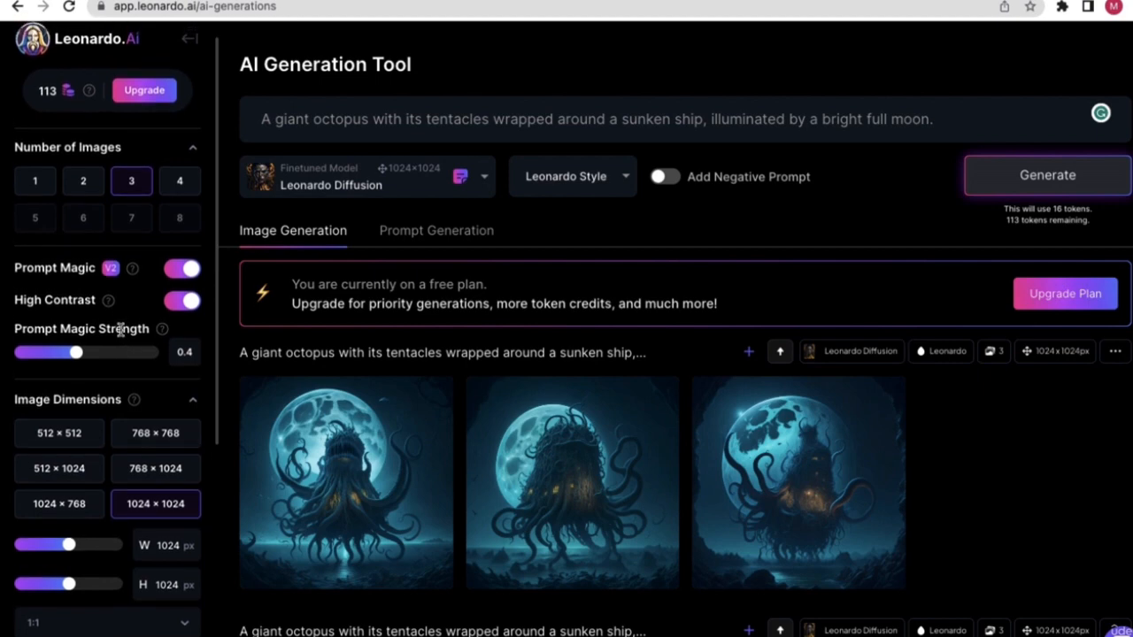
scroll(121, 330, down, 1)
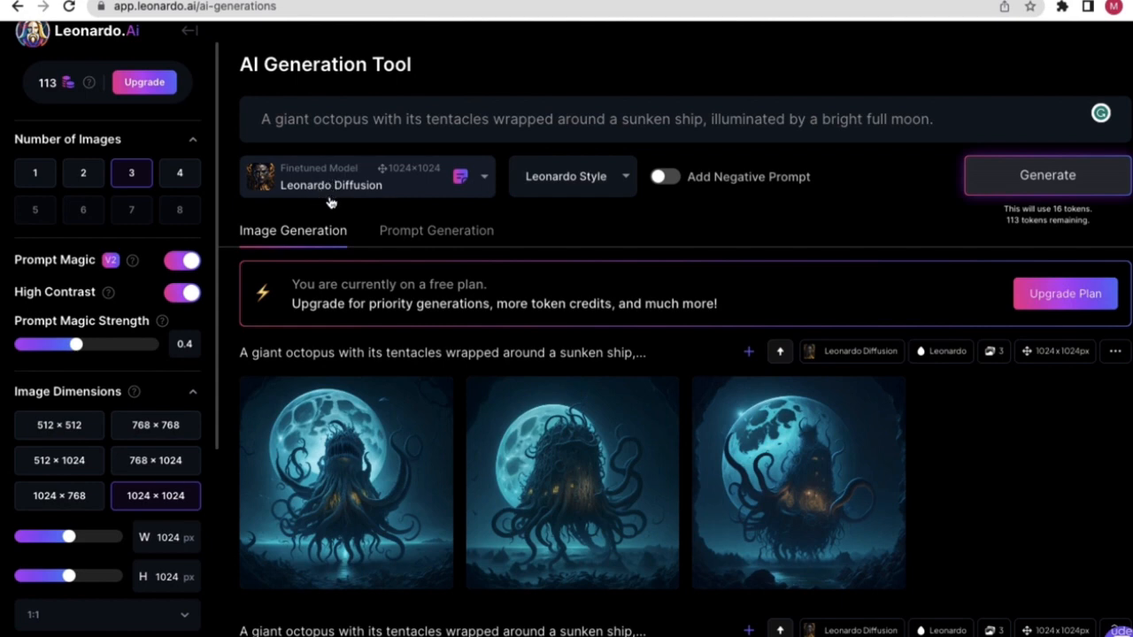
scroll(53, 425, down, 3)
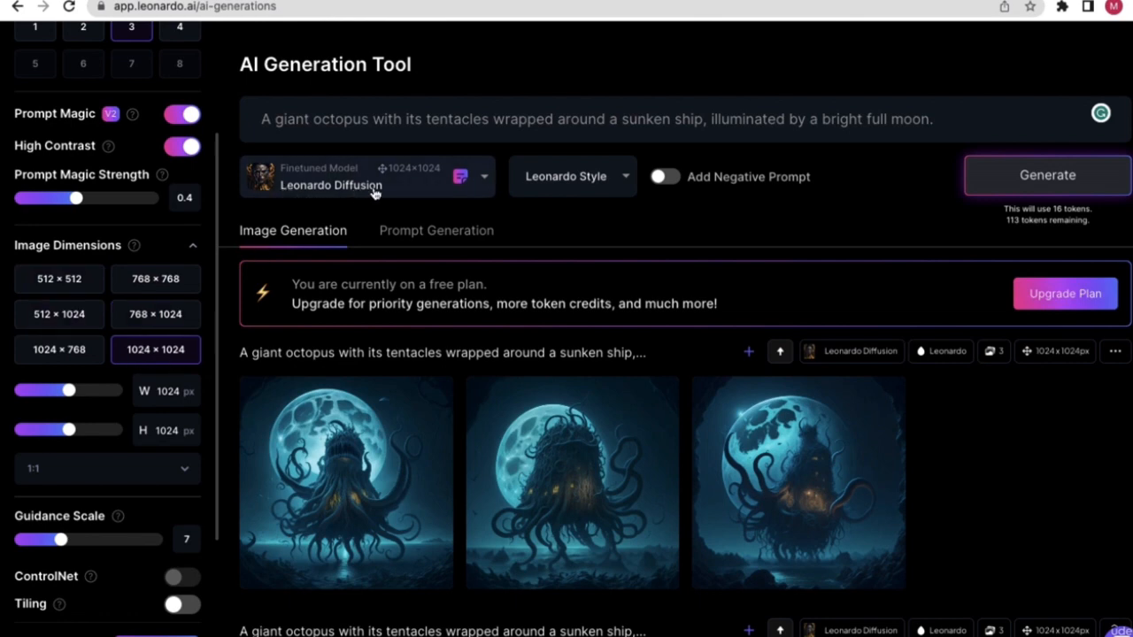
- Switch the model to Stable Diffusion 2.1 (768×768) and replace the prompt with 'man'
click(482, 177)
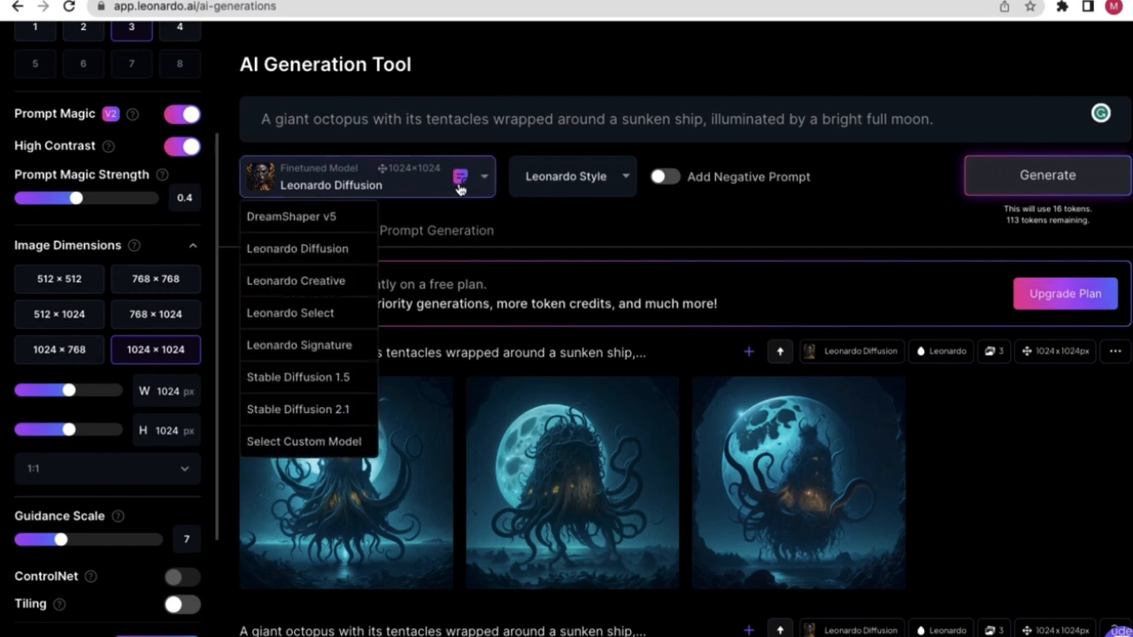
click(299, 408)
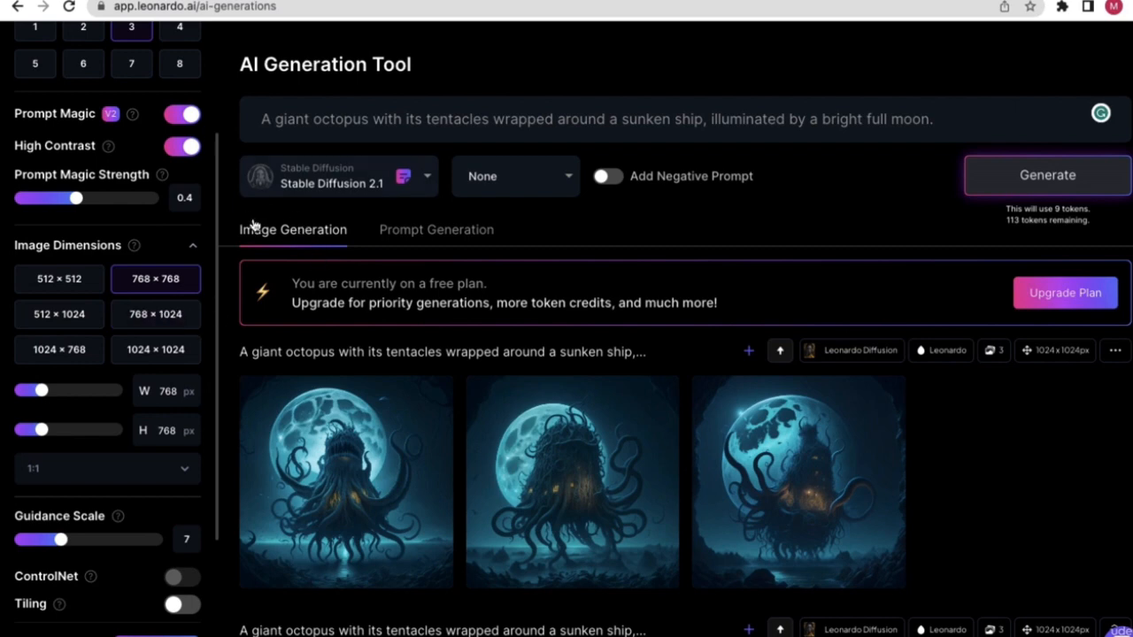
triple_click(402, 119)
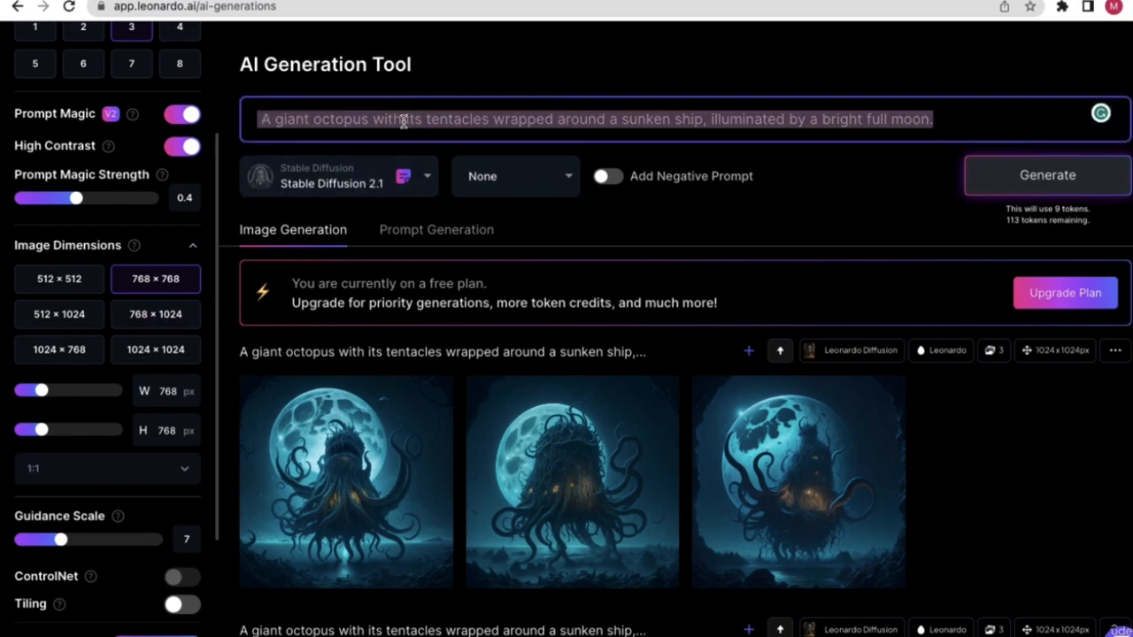
text(ma)
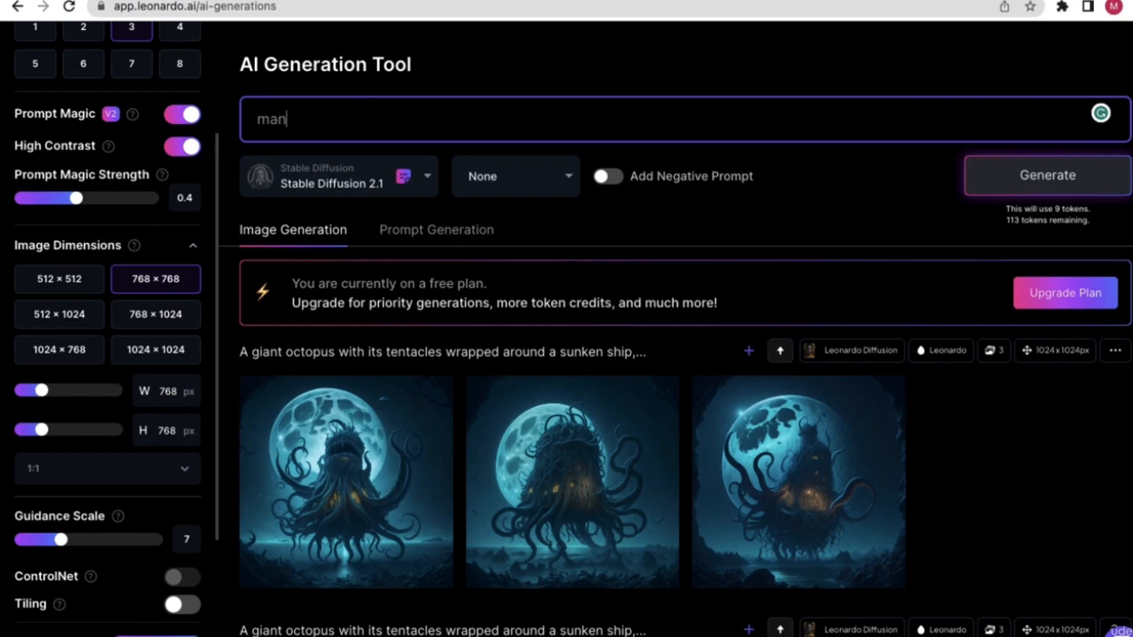
text(n)
click(451, 78)
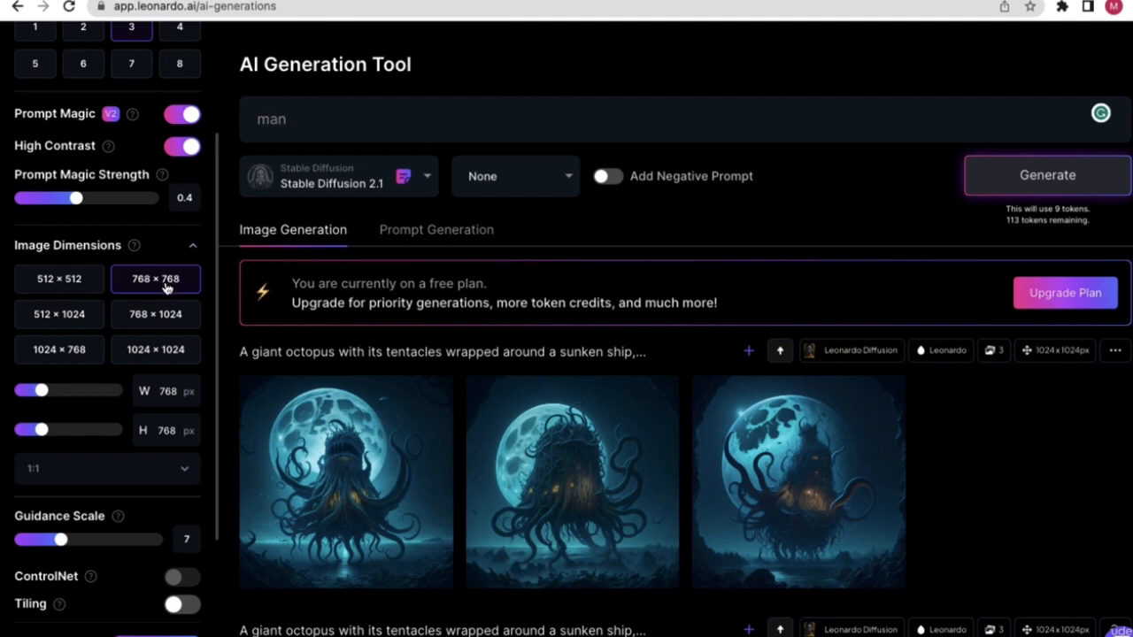
- Set one image per run and try custom width 1152, height 1536, then 512×1024
scroll(129, 291, up, 1)
click(37, 53)
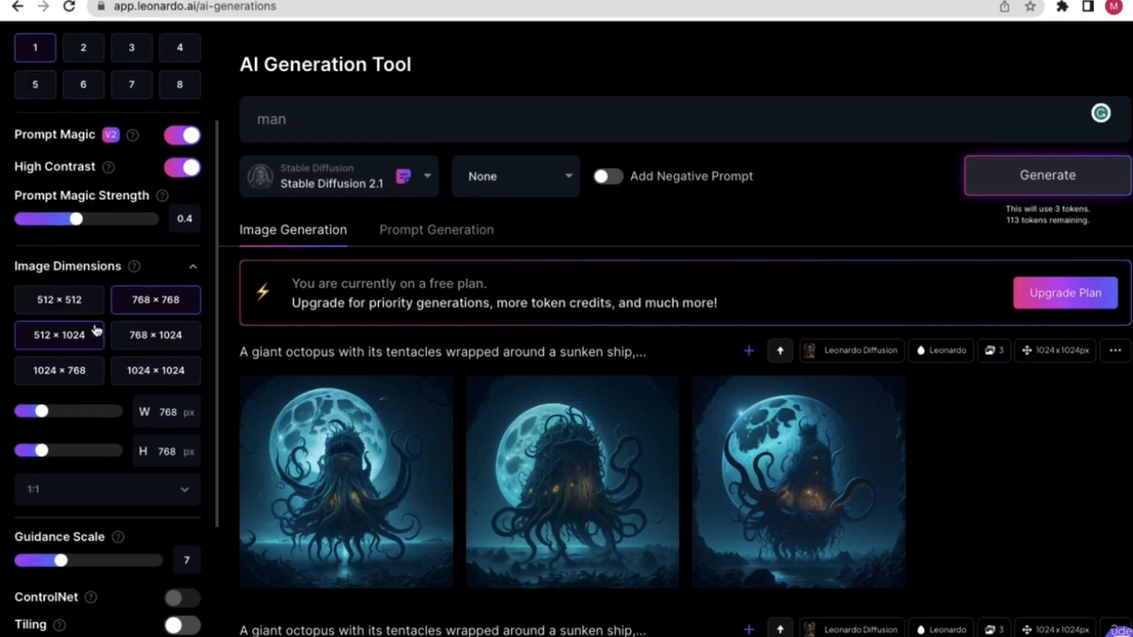
drag(44, 414, 81, 411)
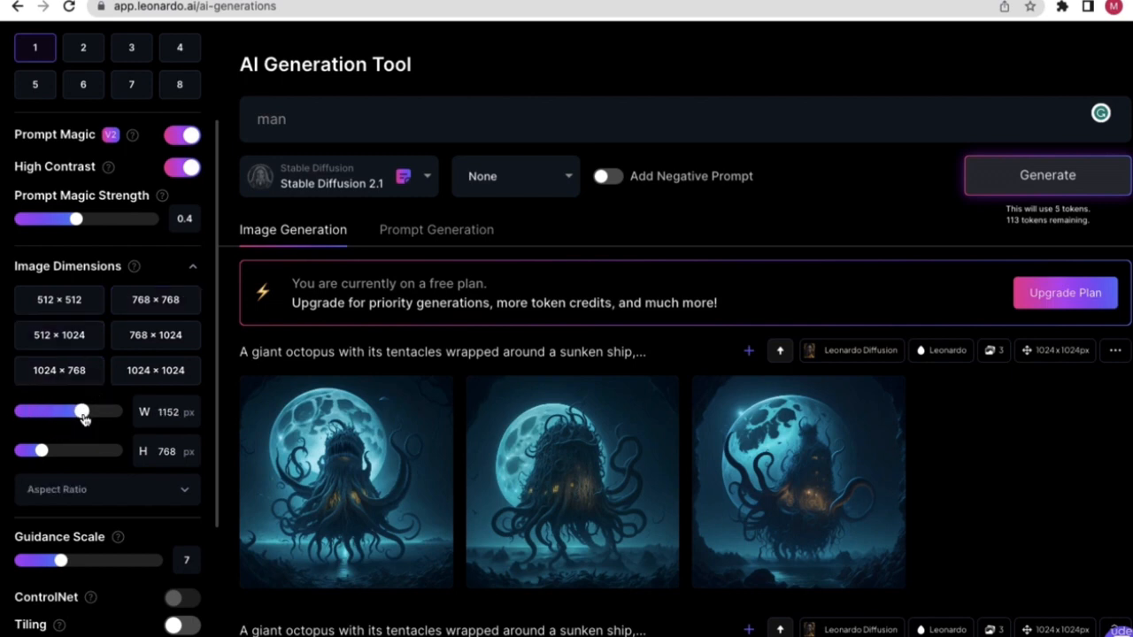
drag(42, 451, 124, 452)
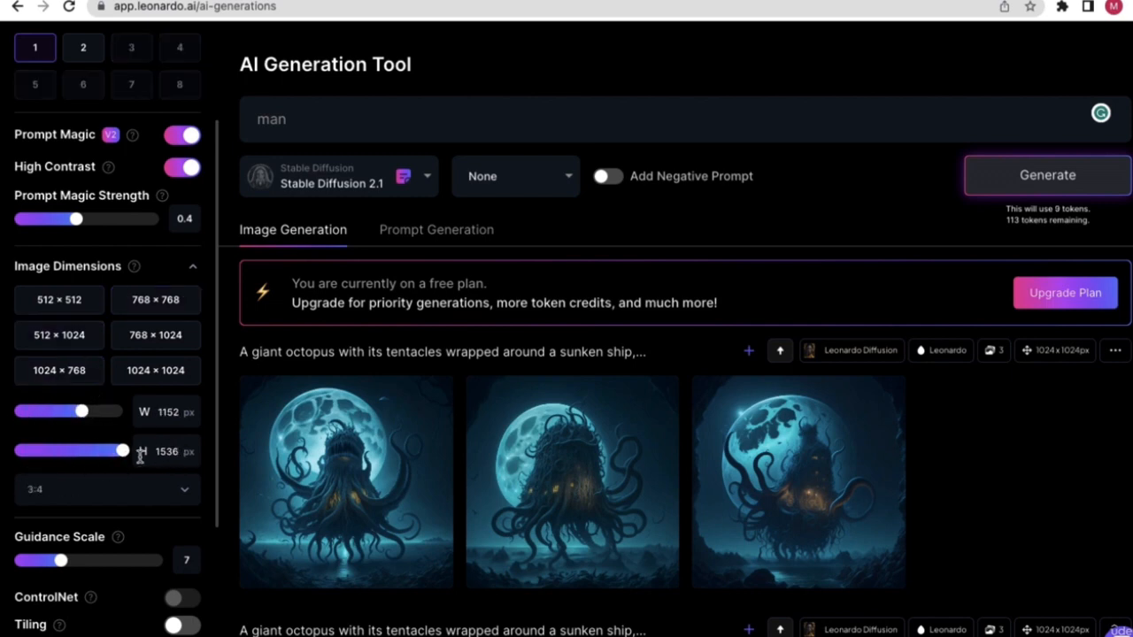
mouse_move(82, 411)
mouse_down()
mouse_move(134, 415)
mouse_move(76, 412)
mouse_up()
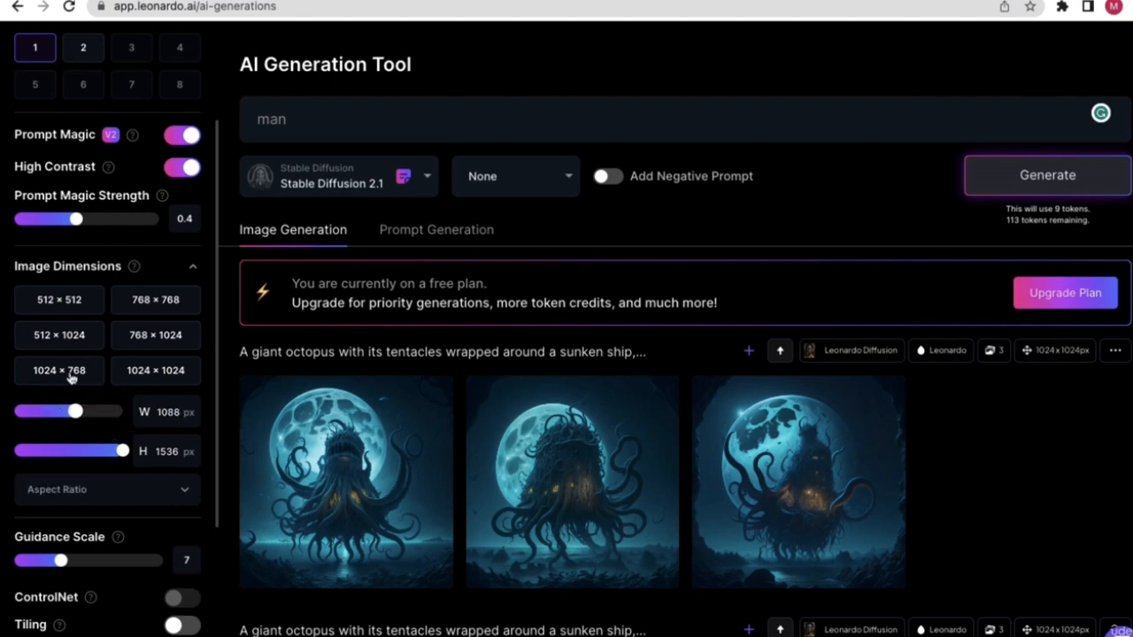
click(64, 331)
- Cycle through the 512×512, 768×768, 1024×768 and 768×1024 presets, finishing on 1024×1024
click(71, 299)
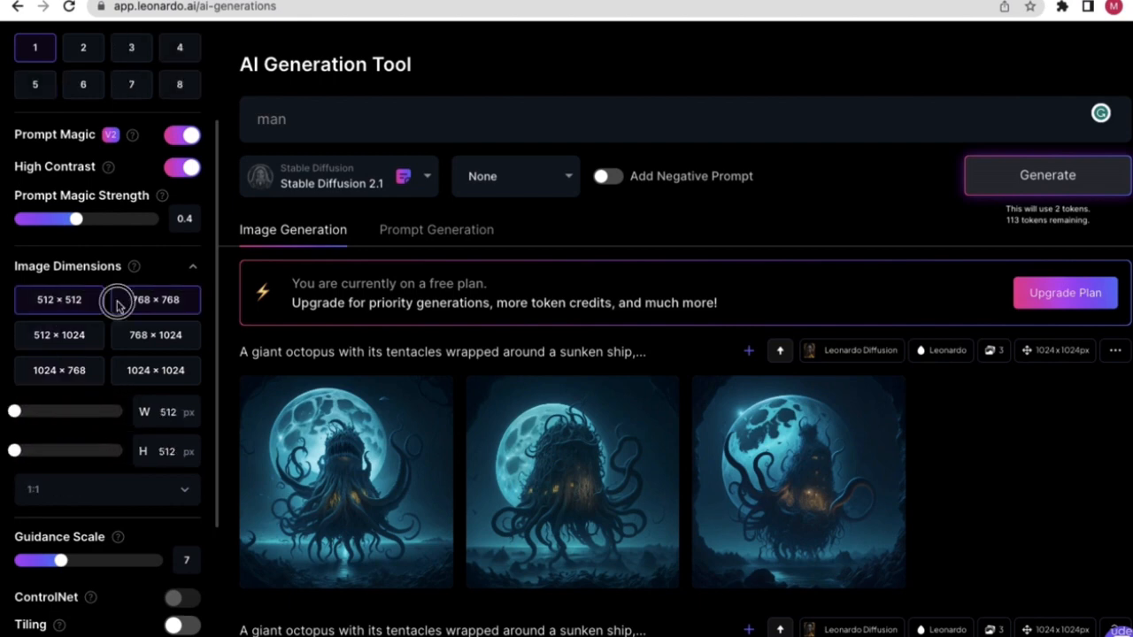
click(119, 299)
click(88, 369)
click(147, 336)
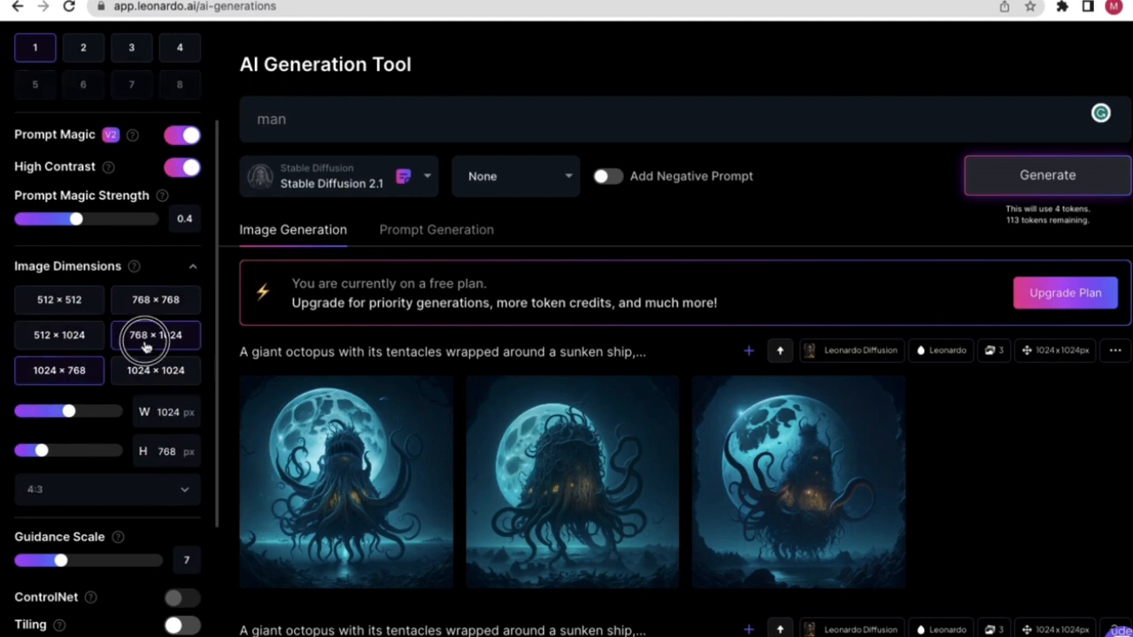
click(142, 367)
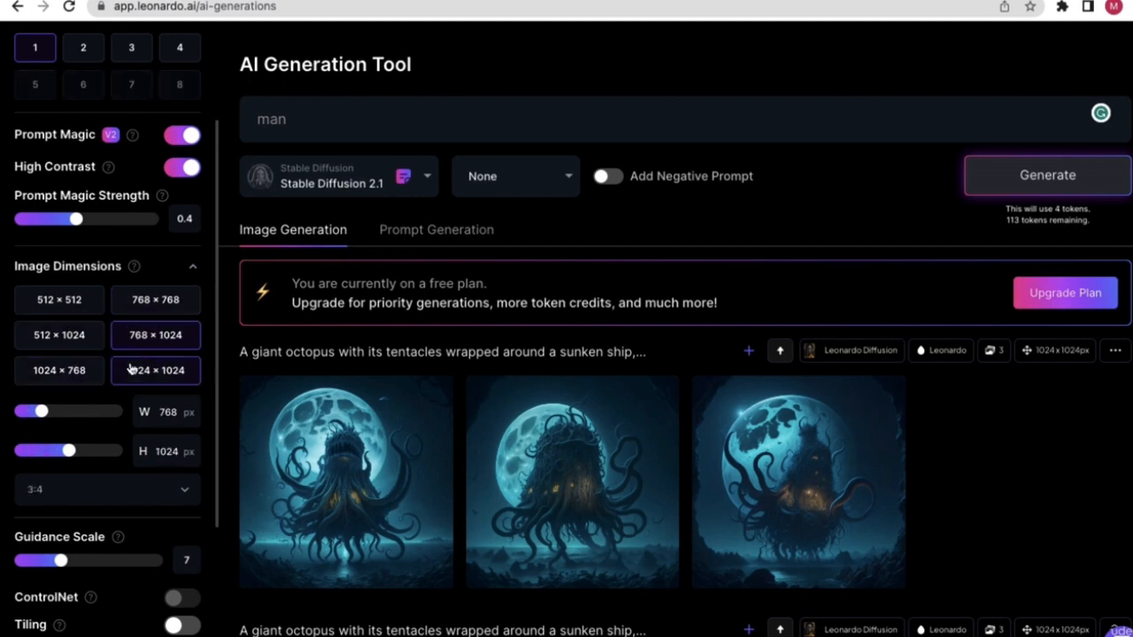
click(64, 369)
click(68, 299)
click(126, 303)
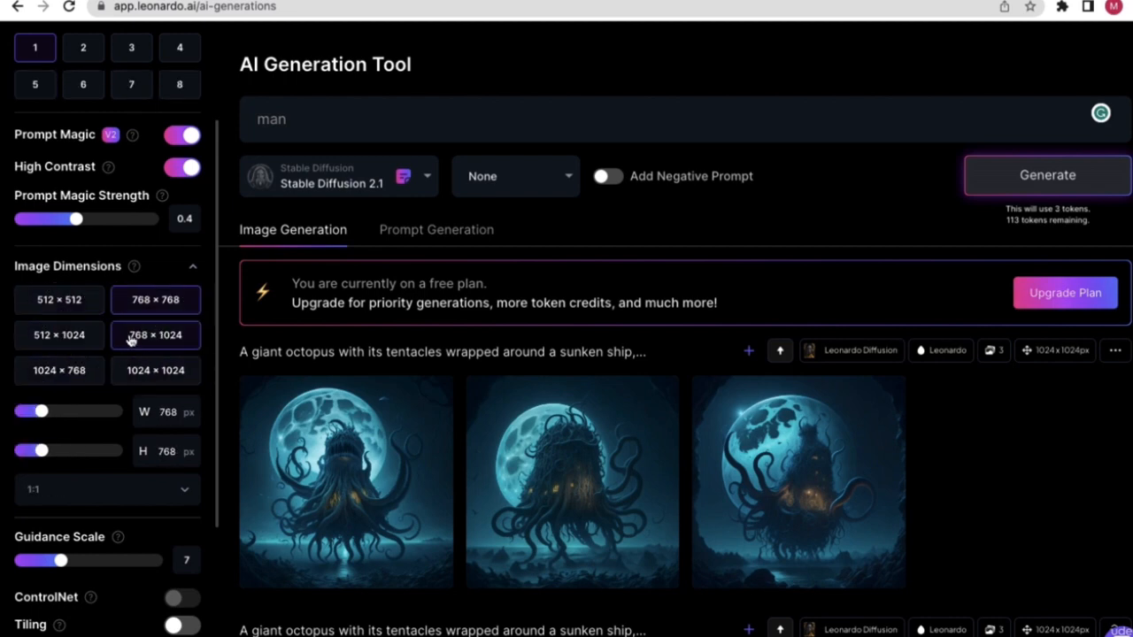
click(133, 337)
click(80, 369)
click(76, 337)
click(76, 310)
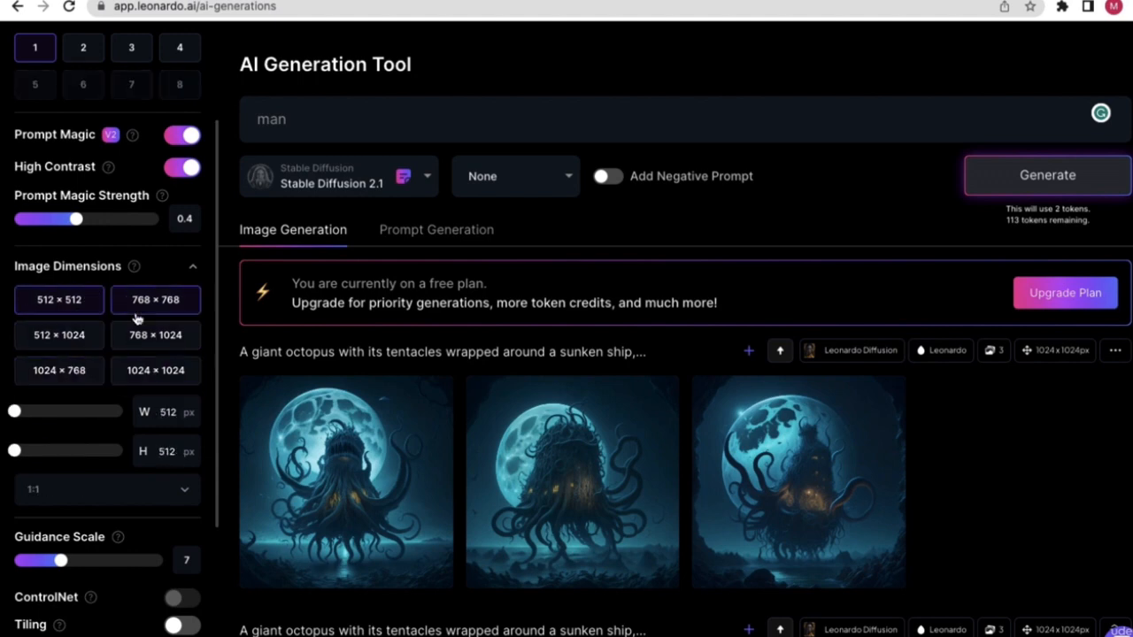
click(136, 311)
click(144, 343)
click(148, 367)
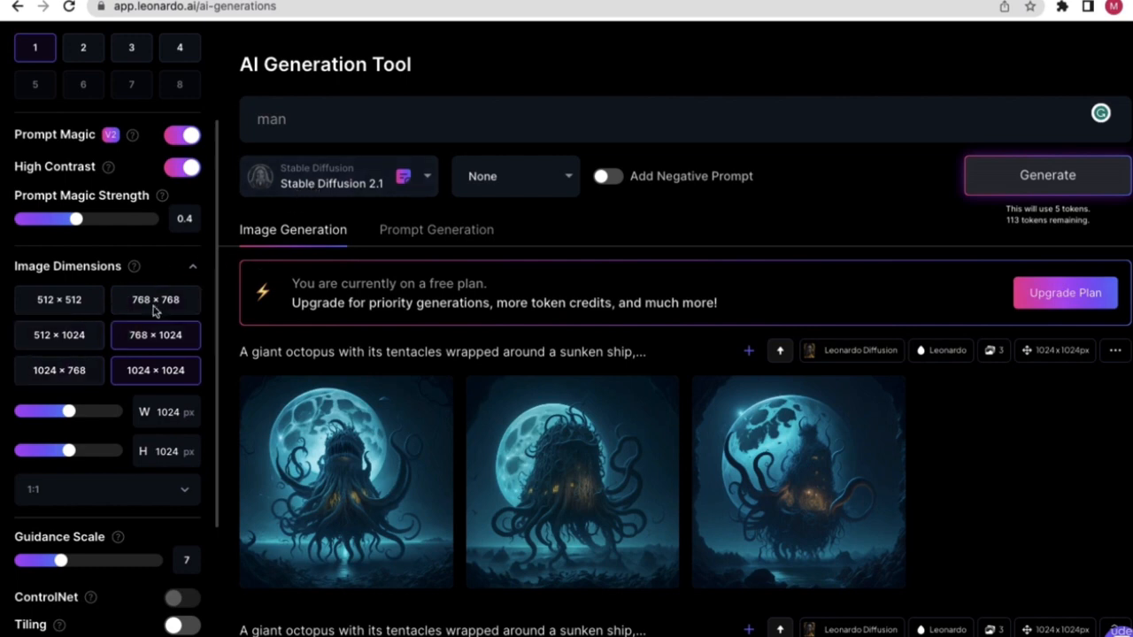
- Choose Leonardo Diffusion for the 'man' prompt, keeping one 1024×1024 image at 5 tokens
click(361, 186)
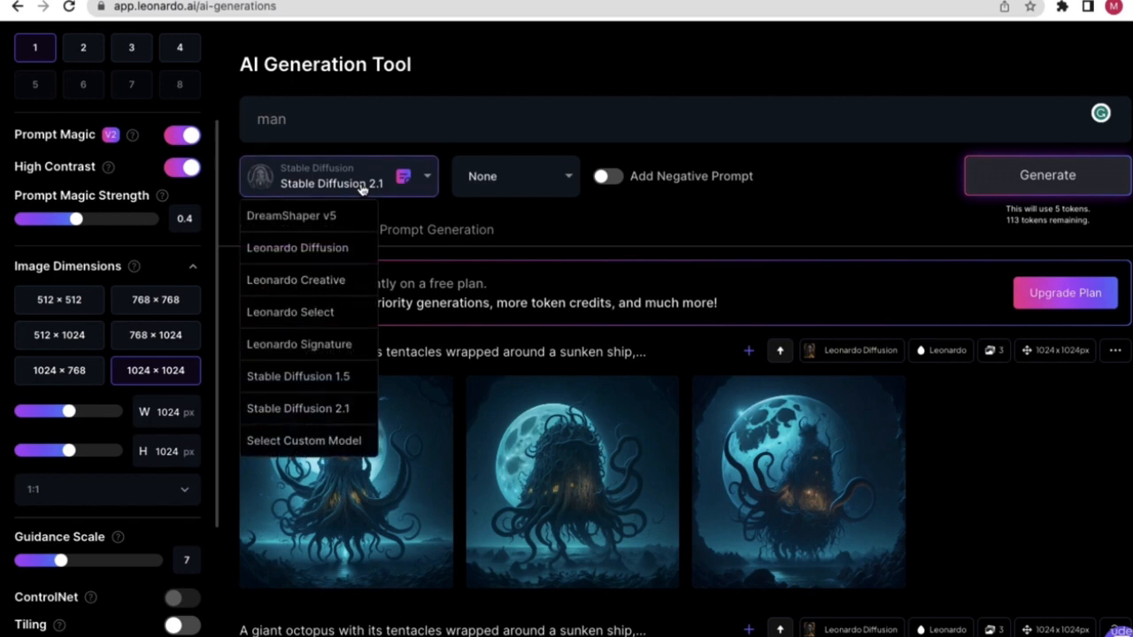
click(308, 247)
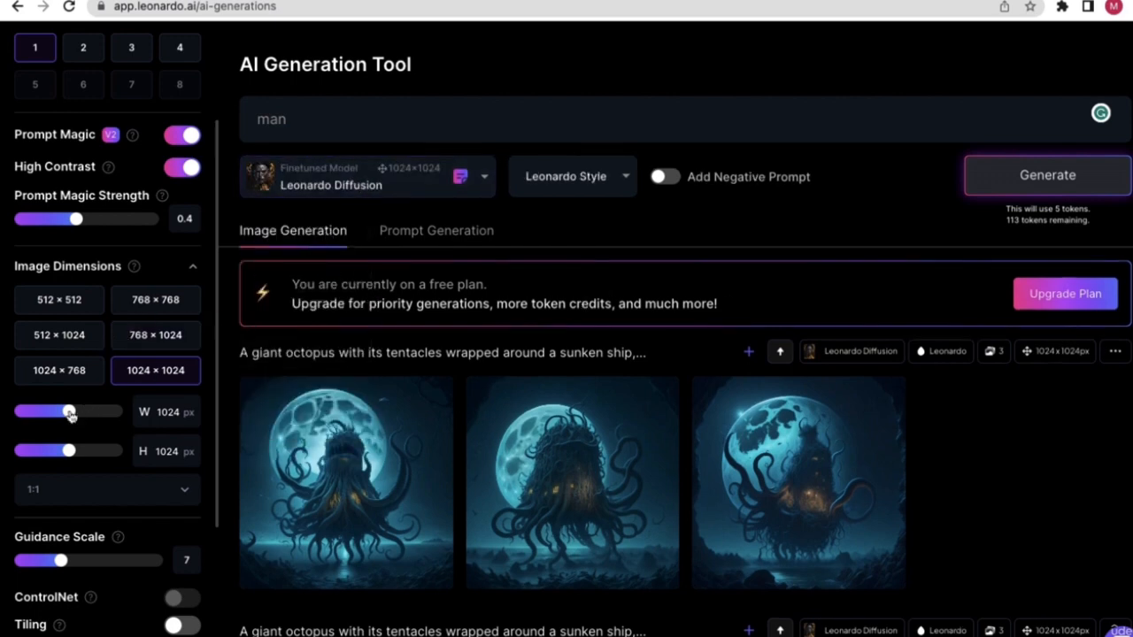
drag(68, 412, 42, 411)
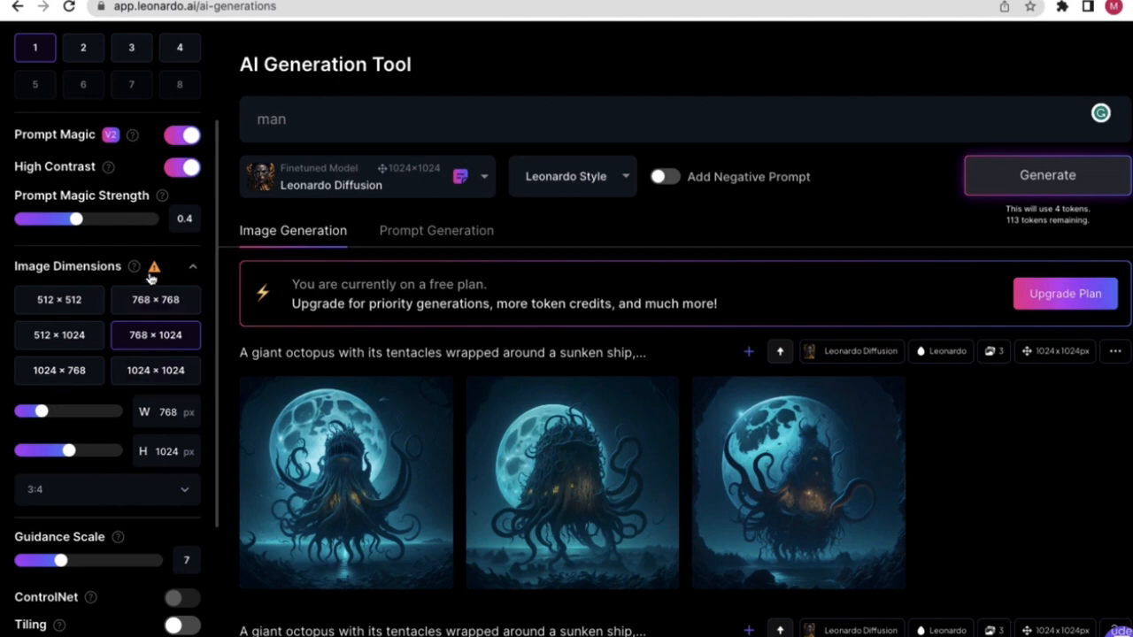
mouse_move(153, 271)
click(148, 372)
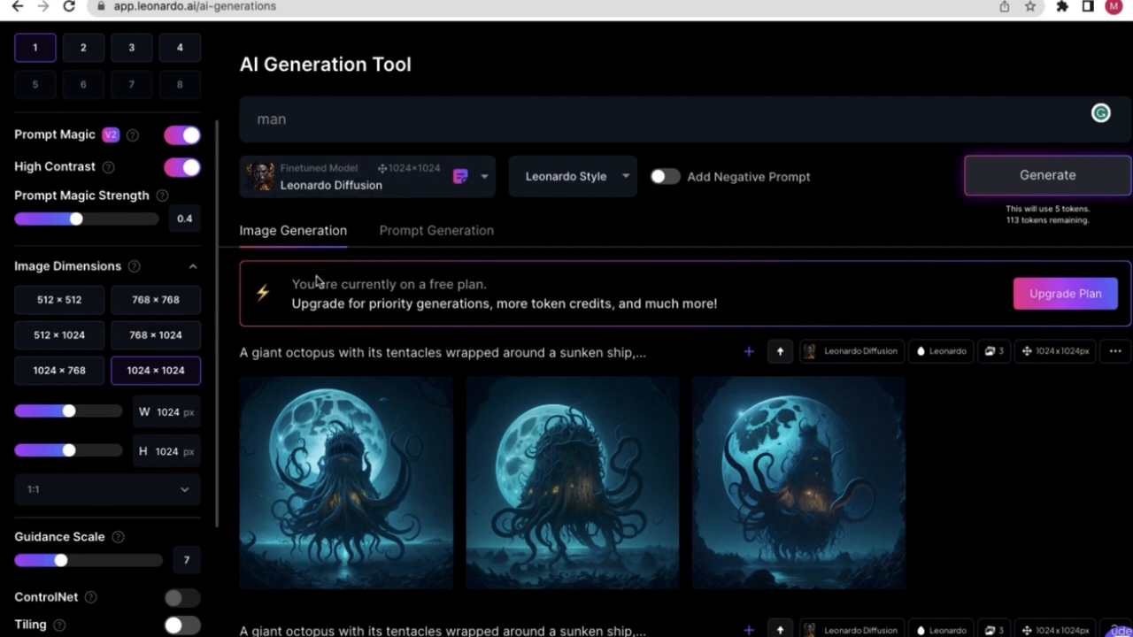
- Generate one 1024×1024 Leonardo Diffusion portrait for 'man' and view it atop the feed
scroll(89, 141, up, 1)
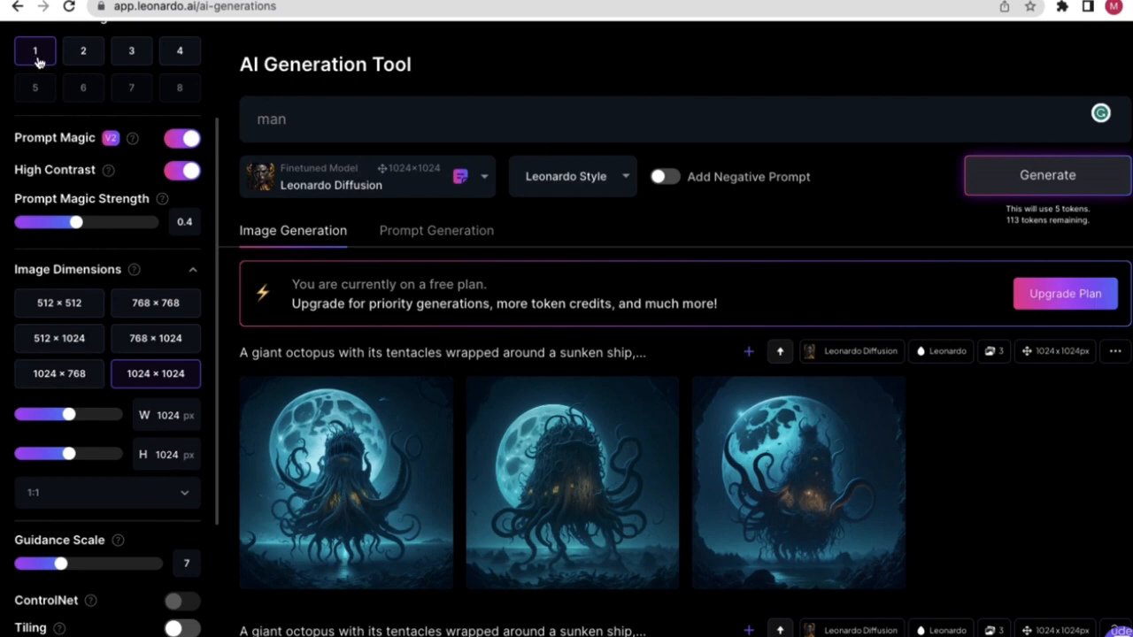
click(1046, 175)
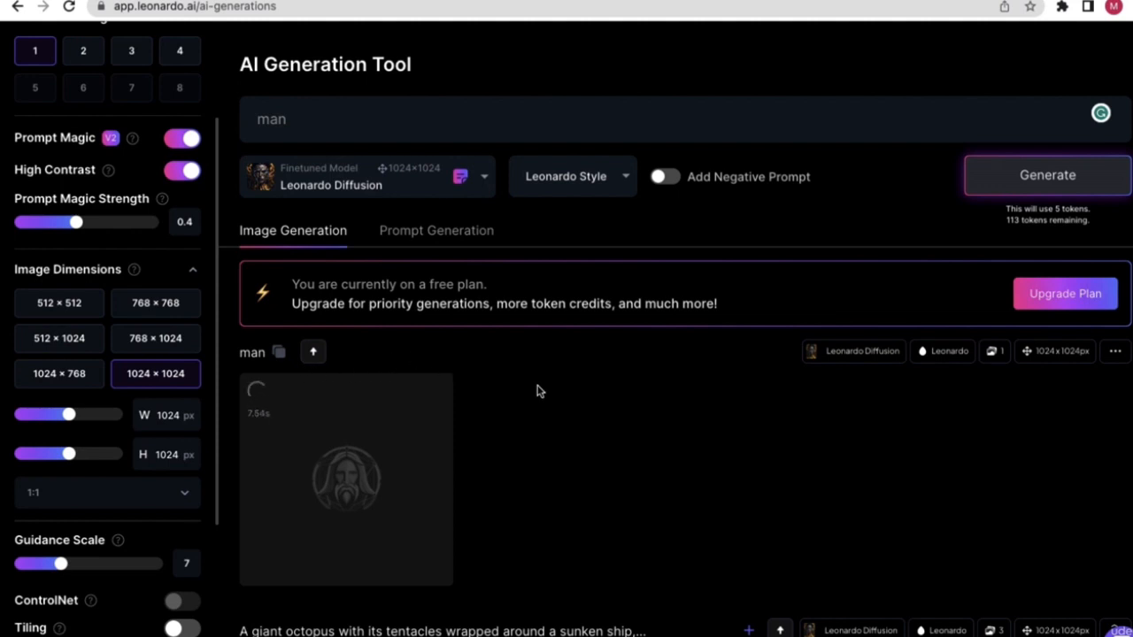
scroll(537, 391, down, 1)
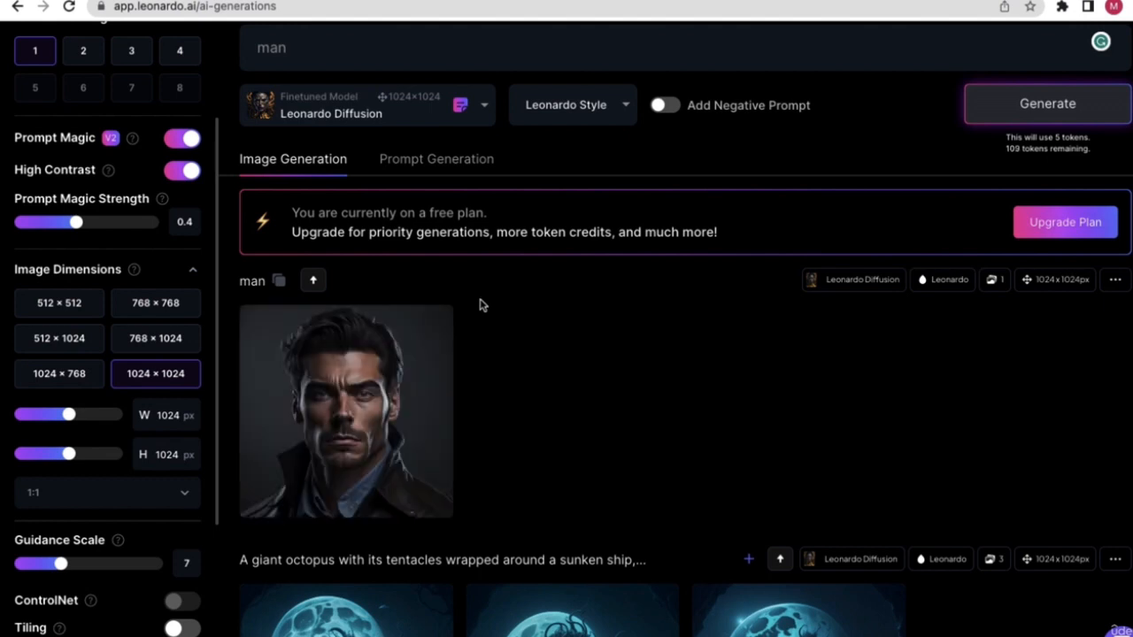
click(337, 409)
- Generate another 'man' portrait at 768×768 and open it full-size in the image viewer
click(143, 316)
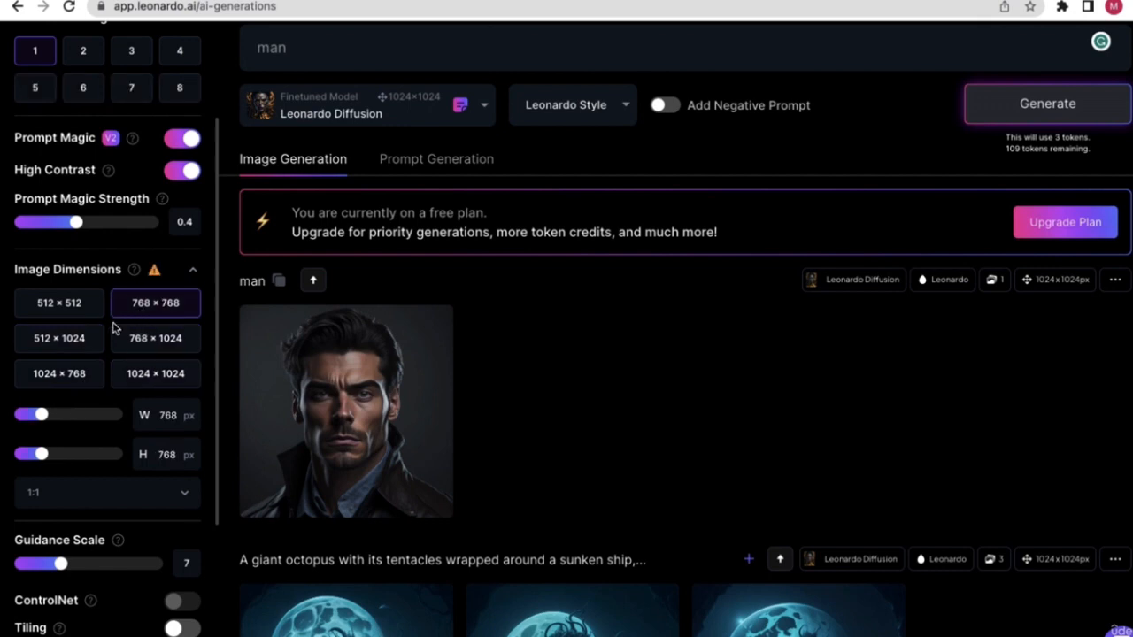
mouse_move(155, 271)
click(1041, 122)
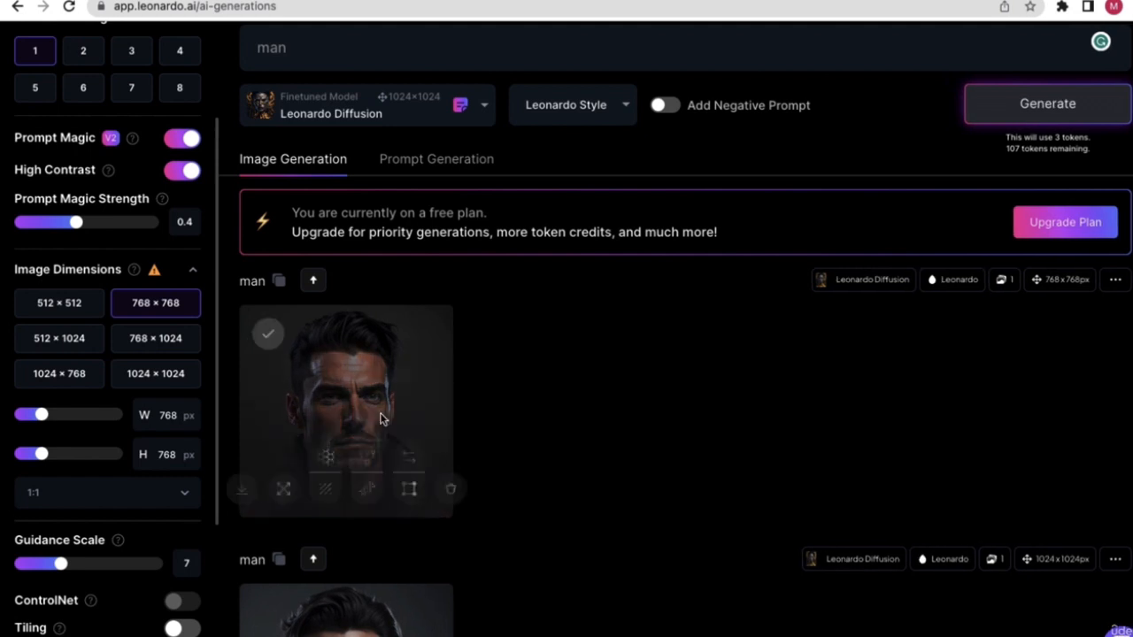
click(362, 405)
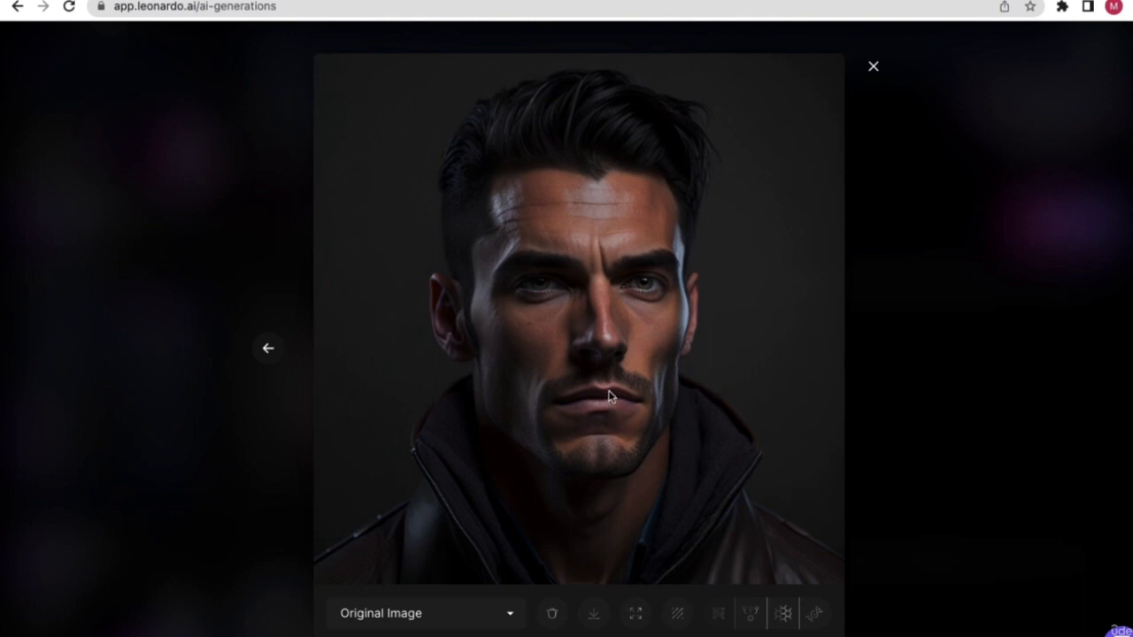
- Compare the older 1024 × 1024 man portrait at full size against the newer one
click(873, 67)
scroll(572, 424, down, 3)
click(345, 456)
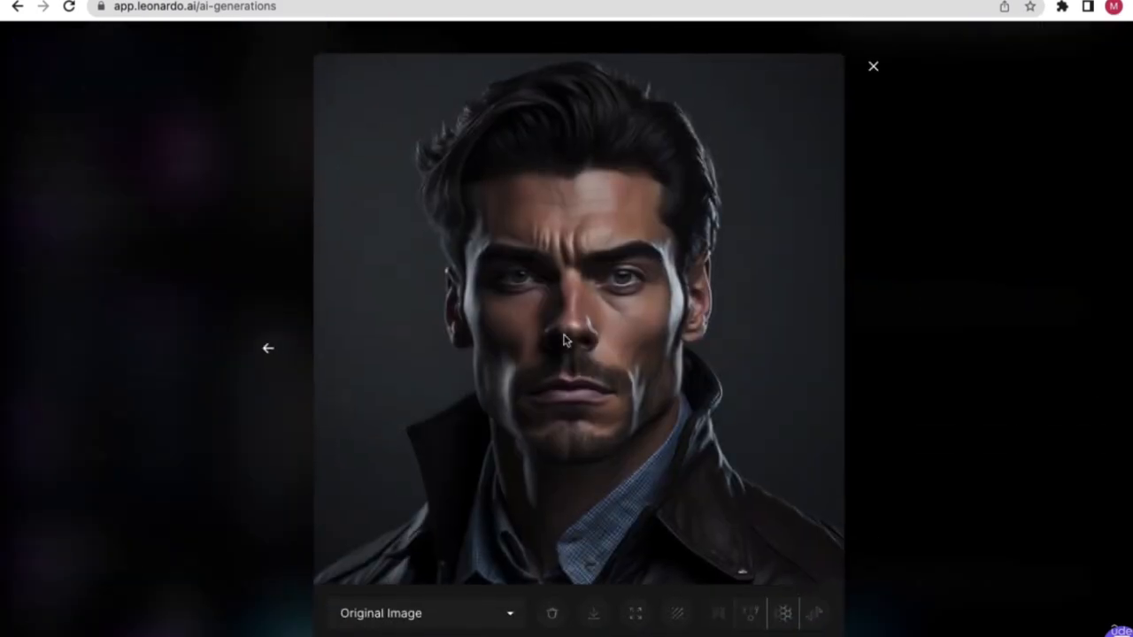
click(870, 71)
- Upscale the newer 768 × 768 man portrait and preview the result full-size
click(368, 200)
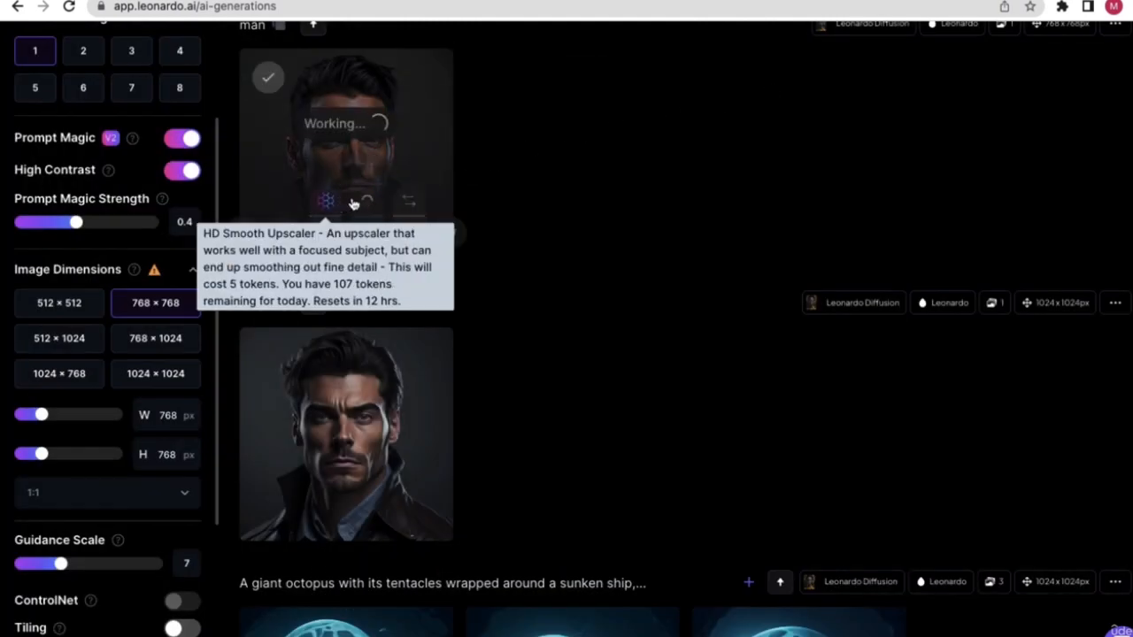
click(414, 126)
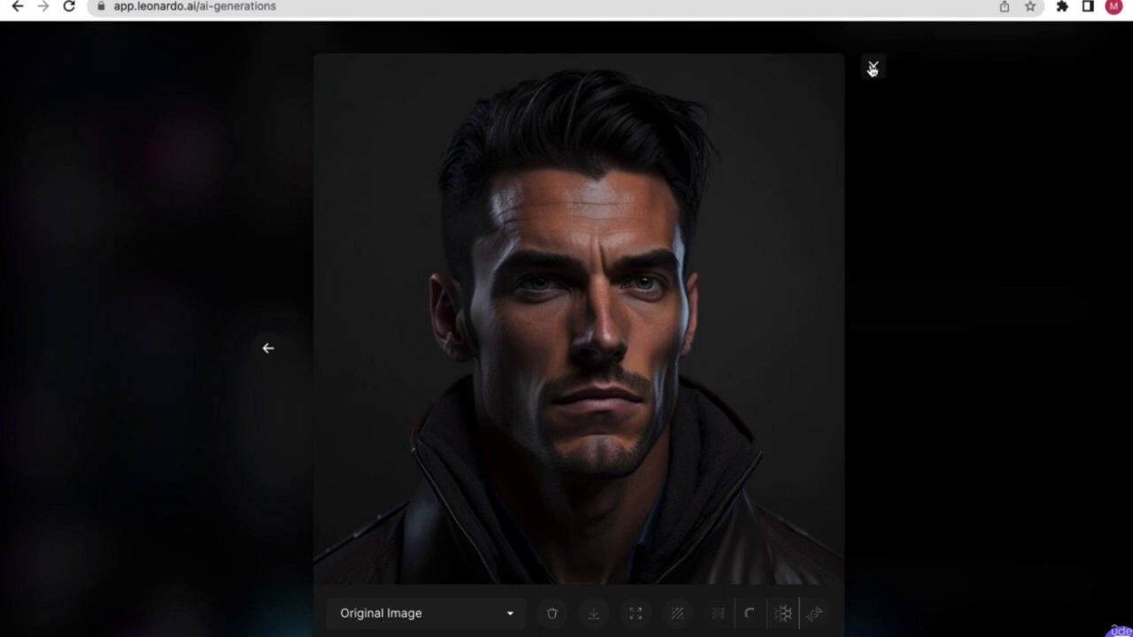
click(873, 66)
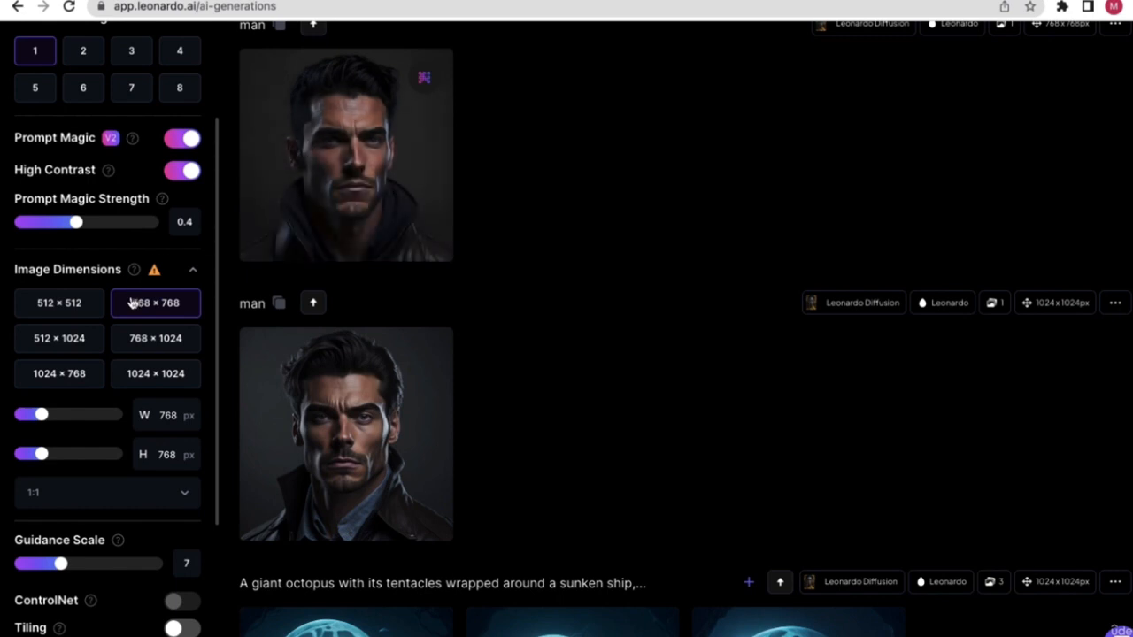
mouse_move(384, 166)
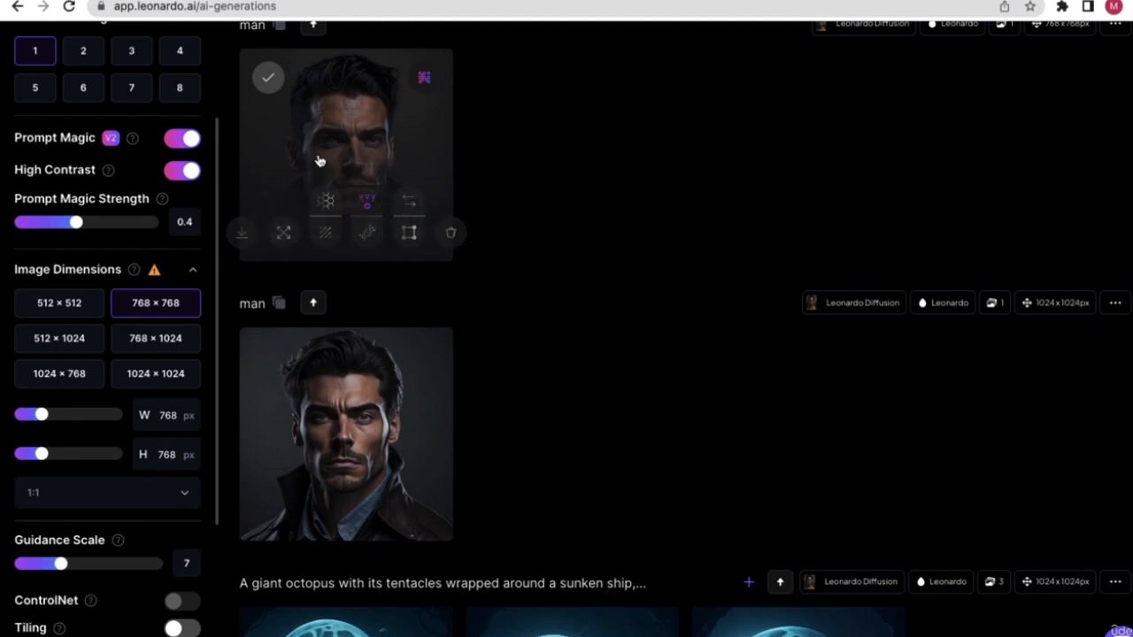
- Switch the generation model to Stable Diffusion 2.1
scroll(111, 345, down, 1)
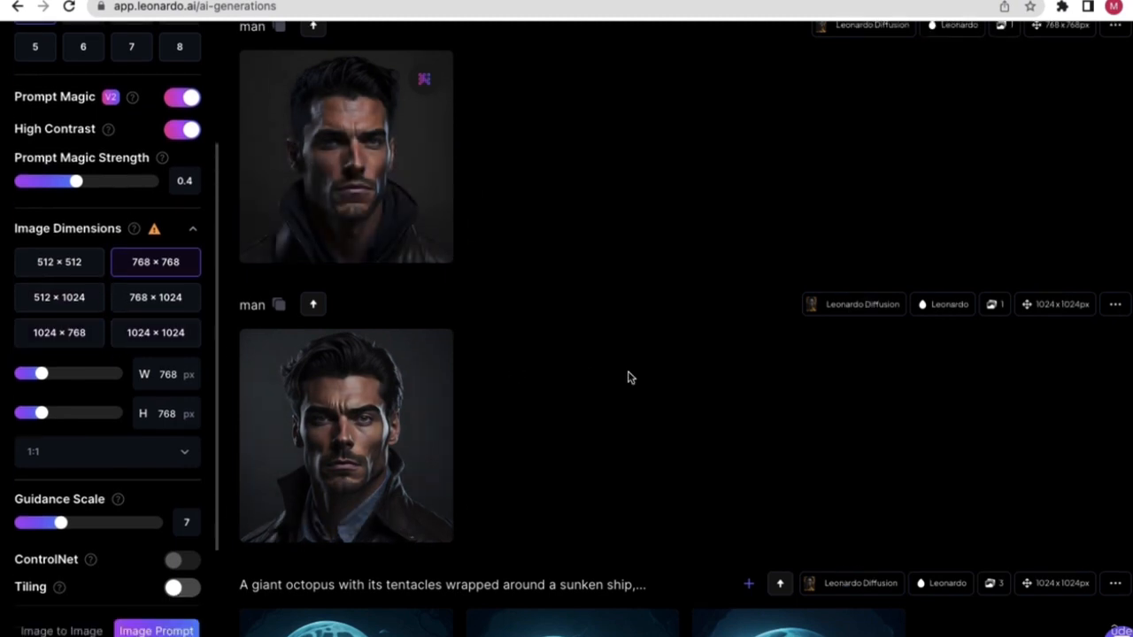
scroll(619, 383, up, 2)
scroll(604, 394, down, 10)
scroll(602, 400, up, 4)
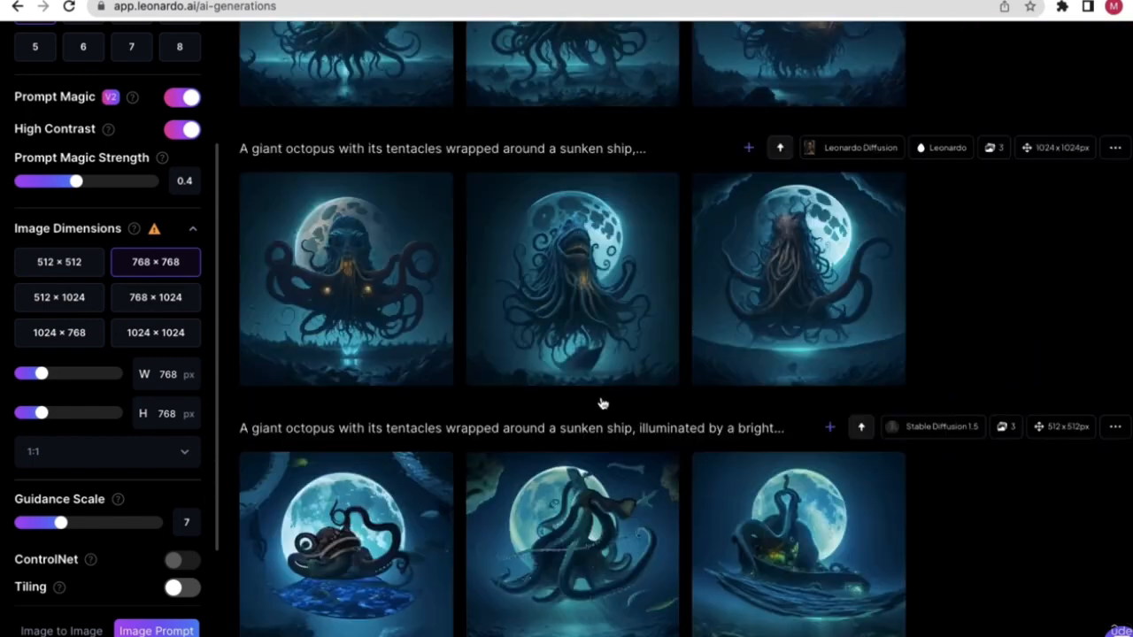
scroll(602, 404, up, 10)
click(413, 124)
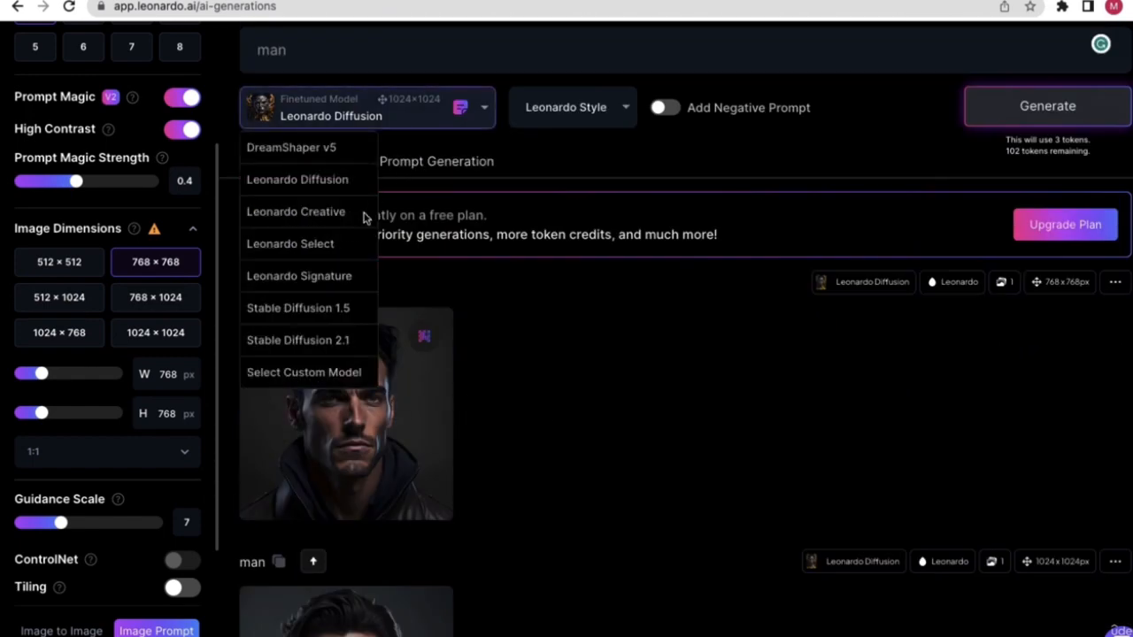
click(313, 338)
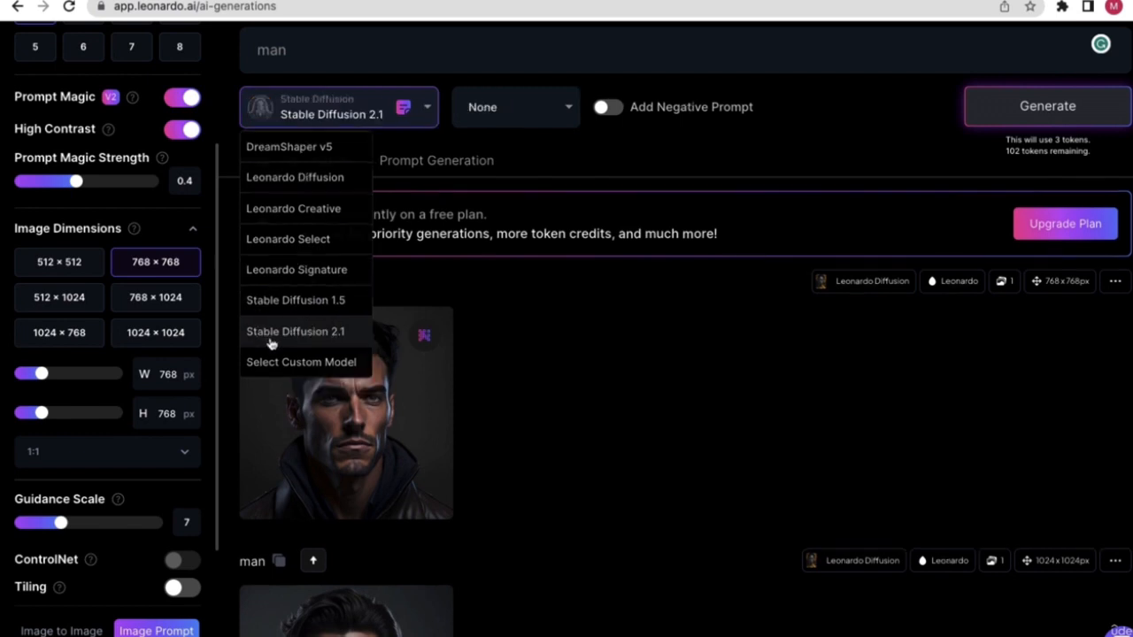
- Set the landscape 1024 × 768 image size and generate the 'man' prompt
click(71, 272)
click(142, 307)
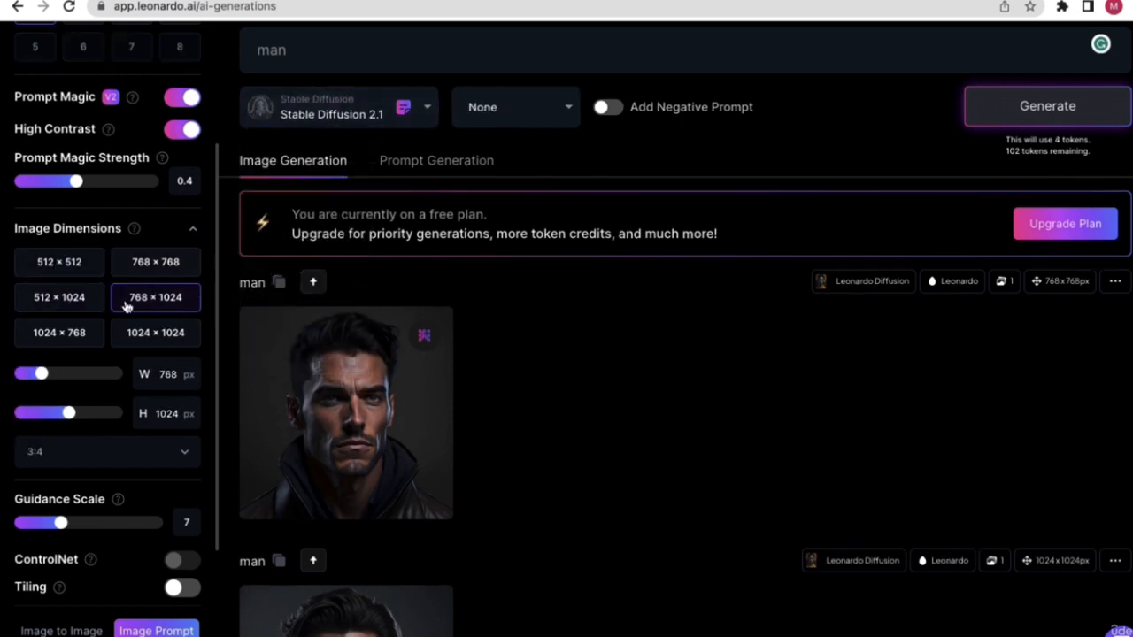
click(65, 274)
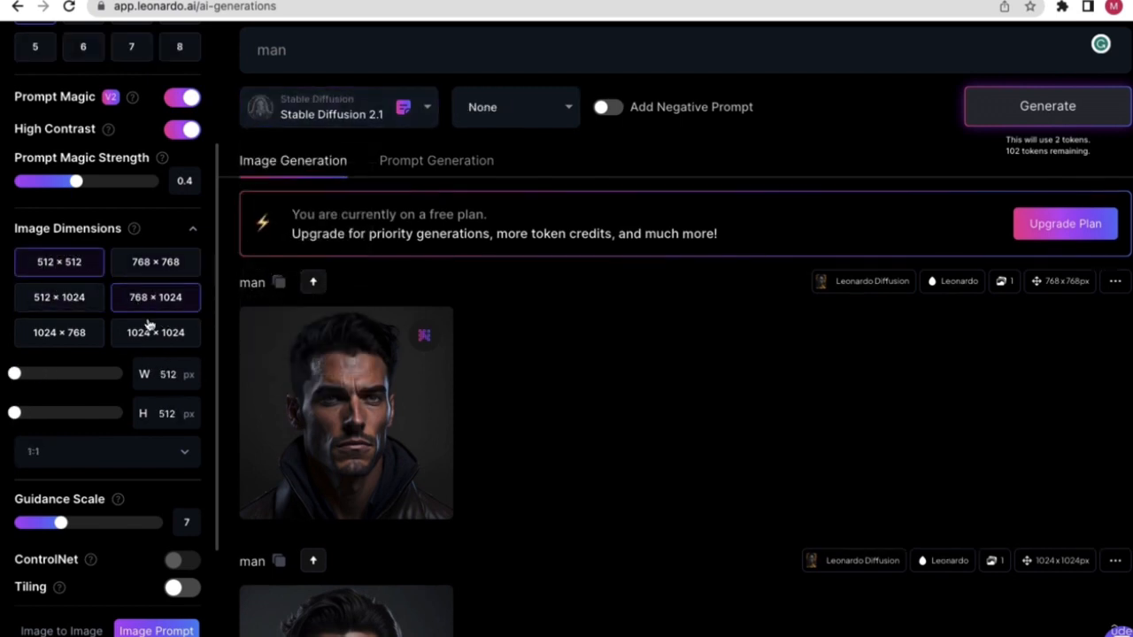
click(155, 270)
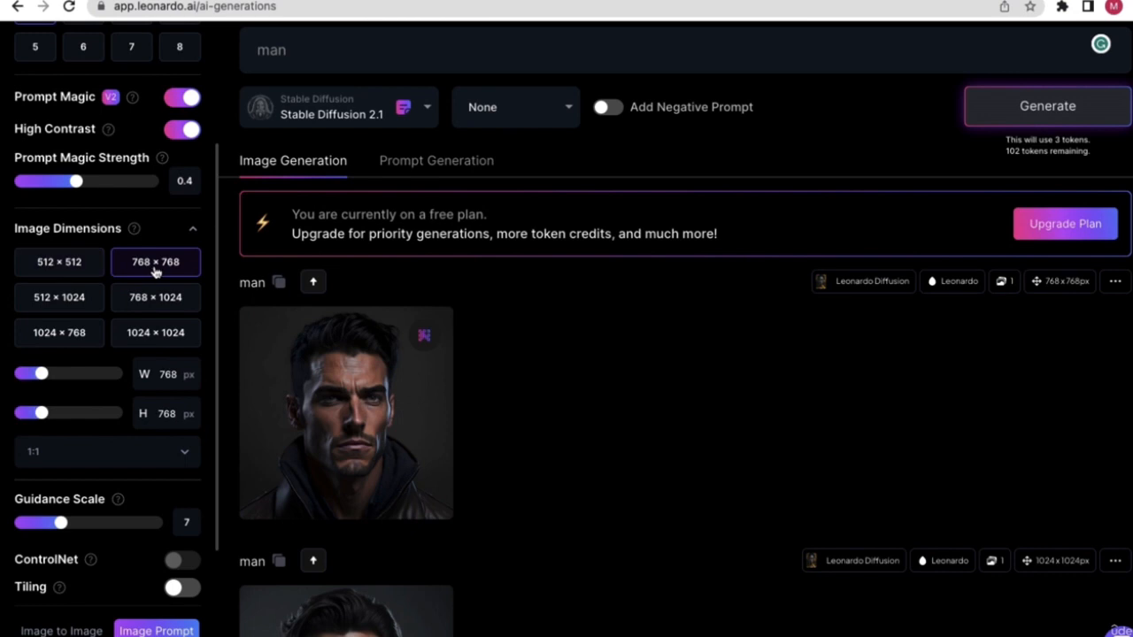
click(75, 332)
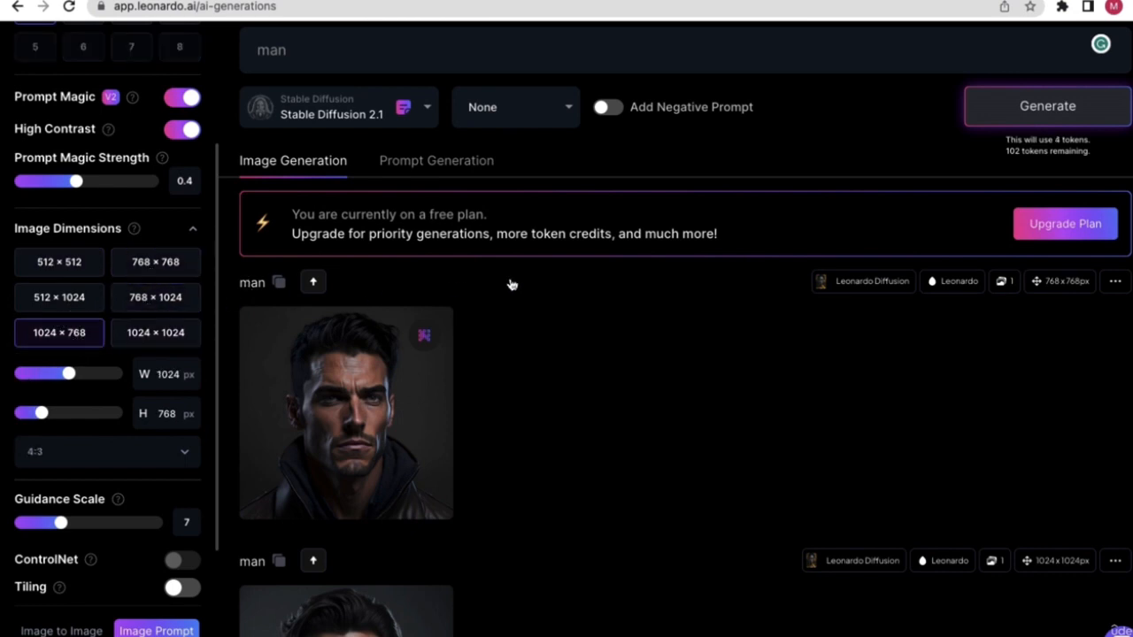
click(1023, 109)
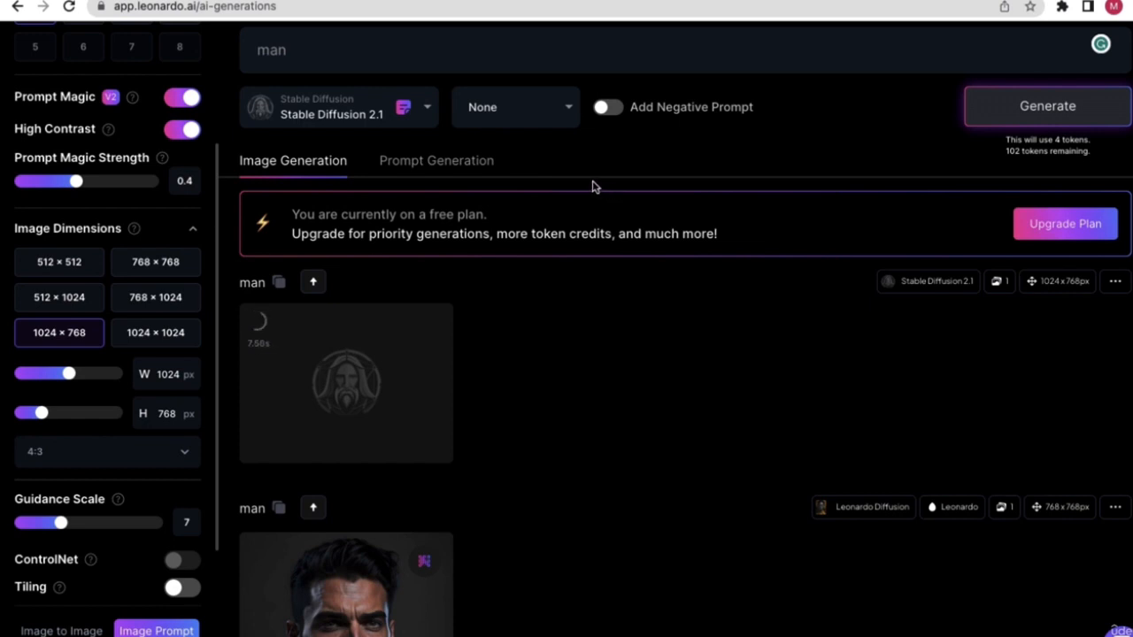
- View the finished bearded-man image at full size, then close the viewer
scroll(531, 385, down, 1)
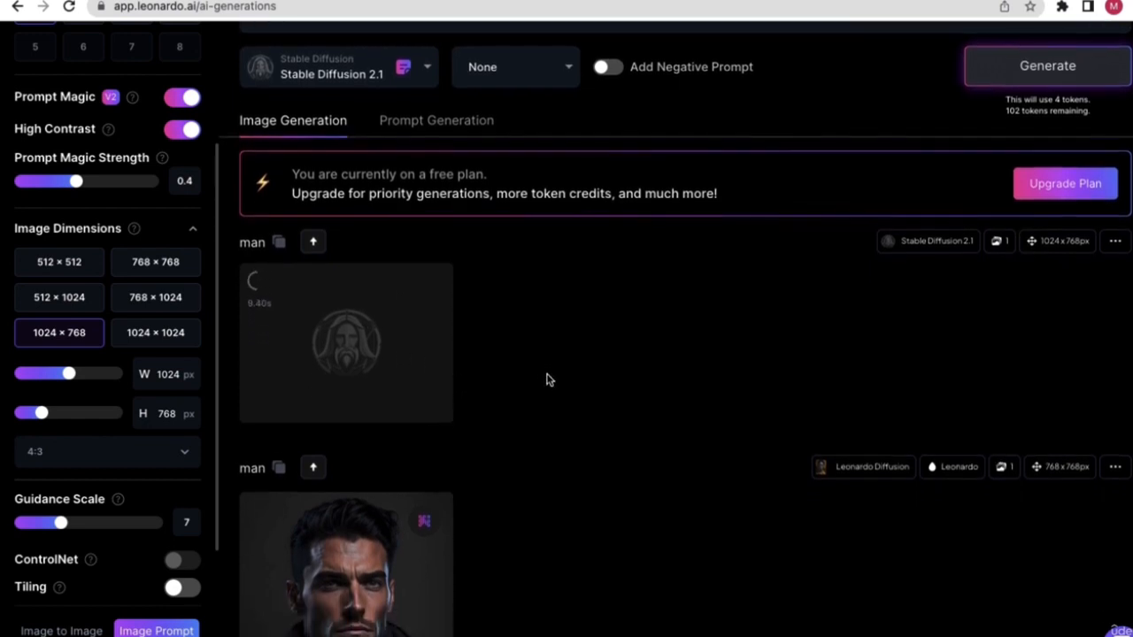
scroll(531, 376, down, 1)
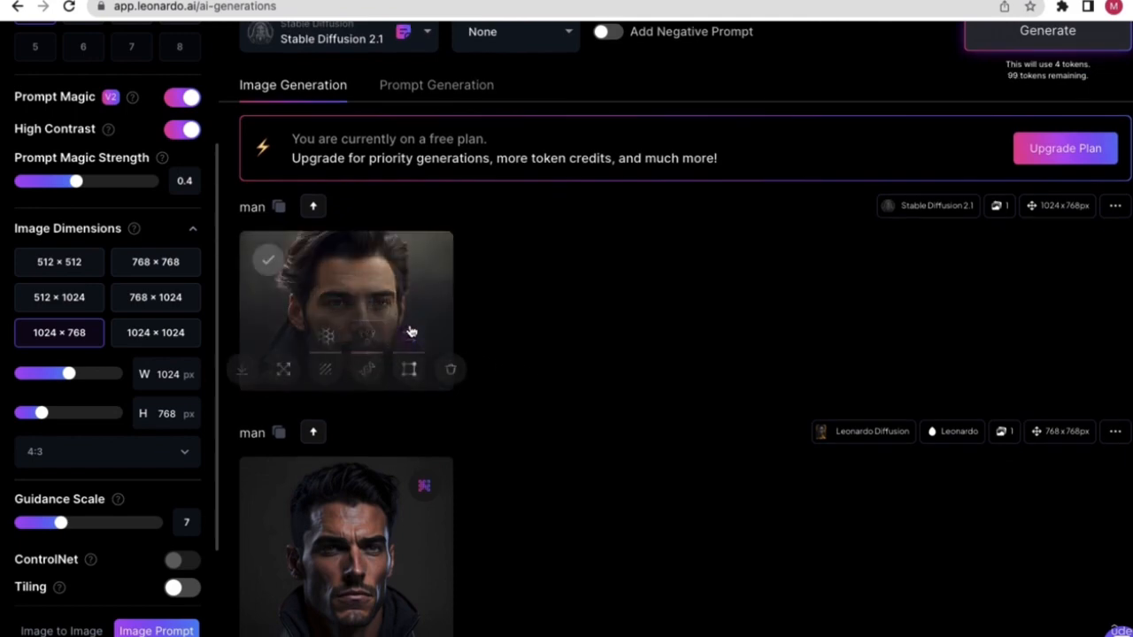
scroll(483, 326, down, 5)
scroll(483, 322, up, 7)
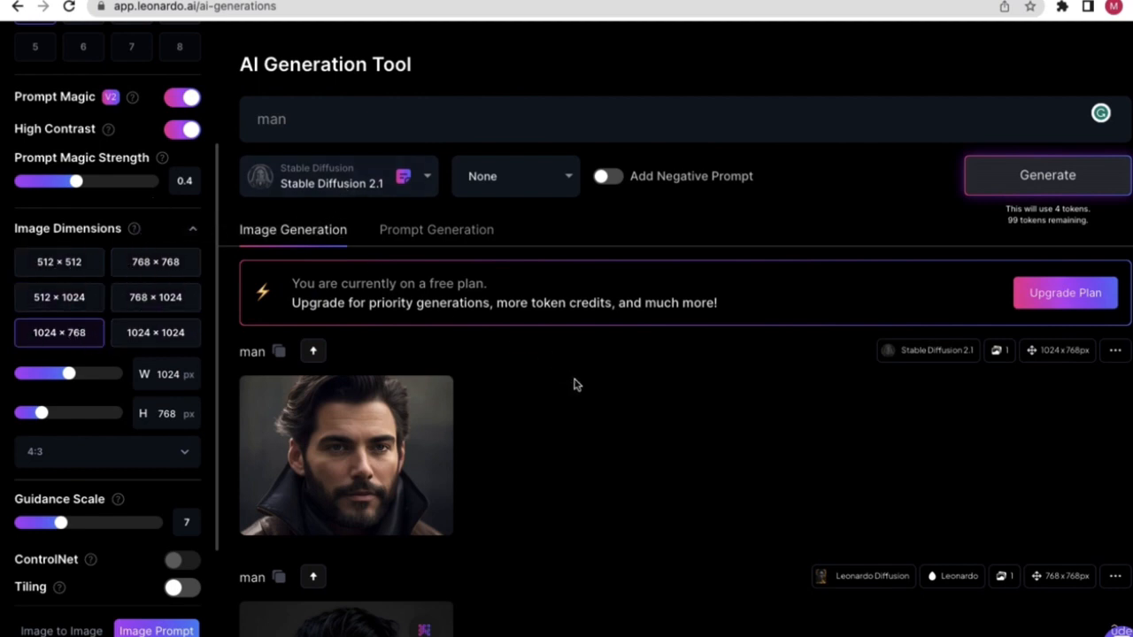
scroll(604, 381, down, 1)
scroll(566, 364, down, 3)
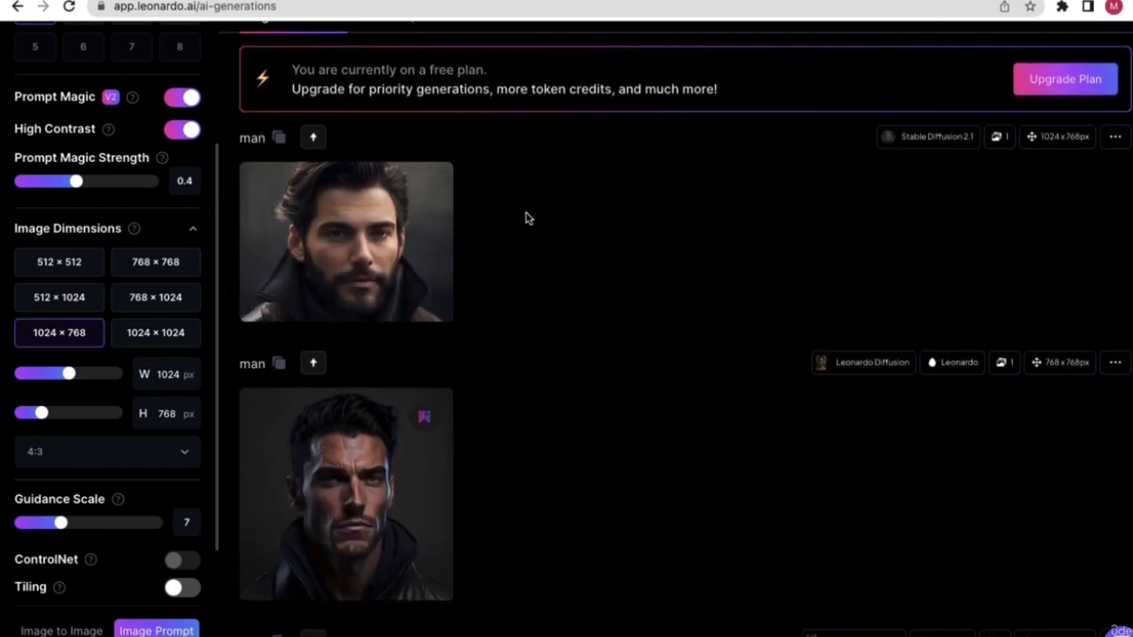
click(401, 209)
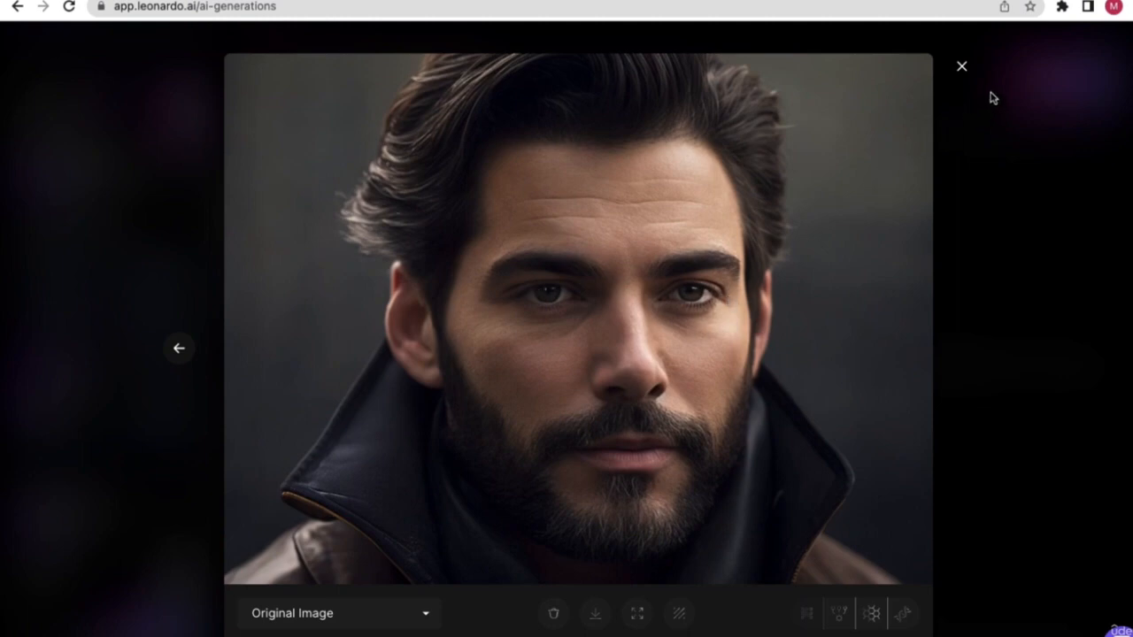
click(958, 66)
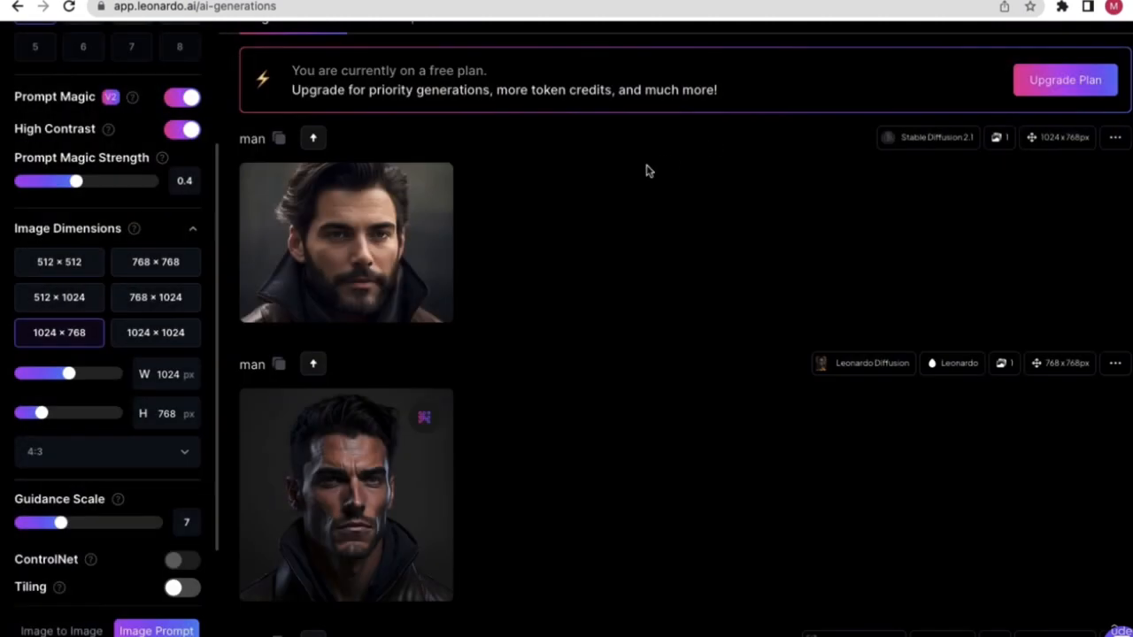
scroll(645, 169, up, 5)
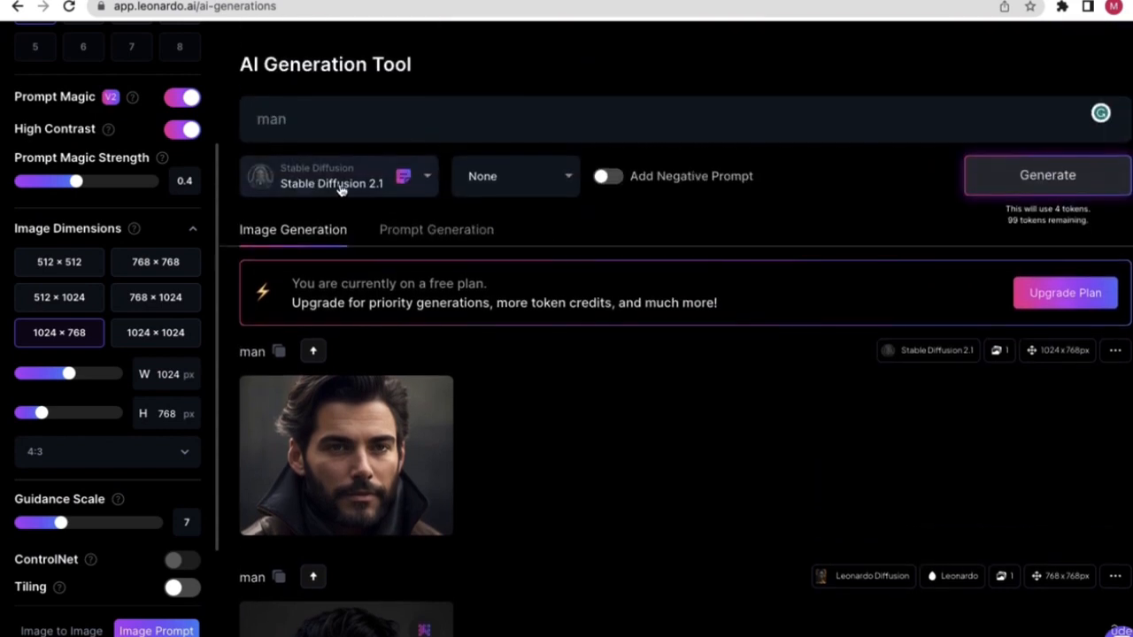
- Switch the generation model to Leonardo Diffusion
click(340, 188)
click(322, 248)
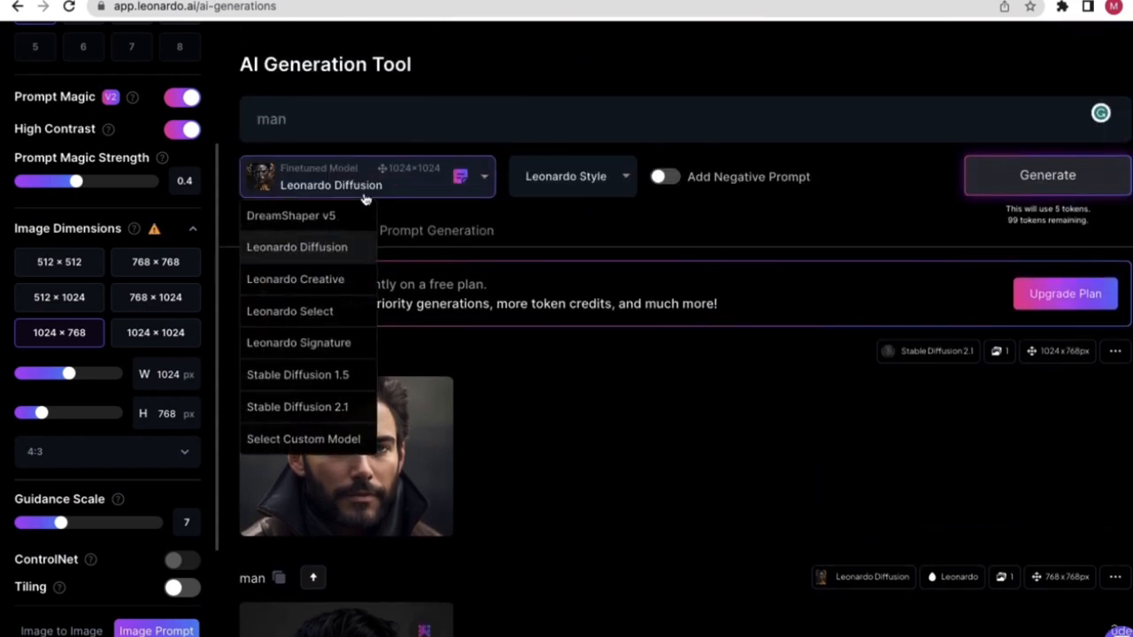
scroll(469, 398, down, 7)
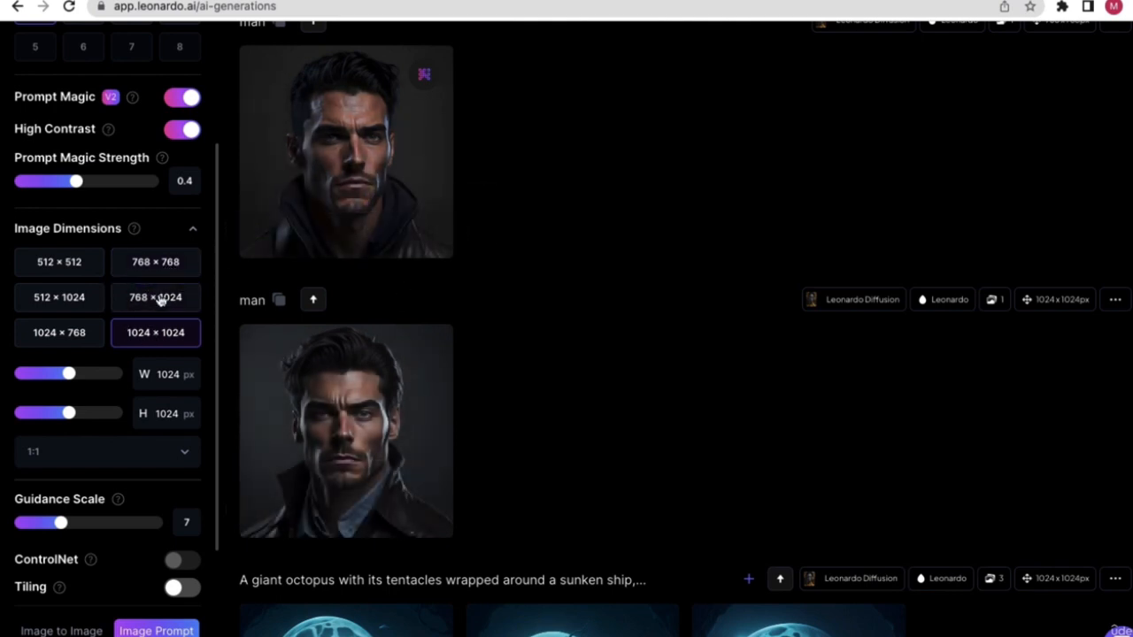
- Set the image size to square 1024×1024 and review the remaining settings
click(131, 302)
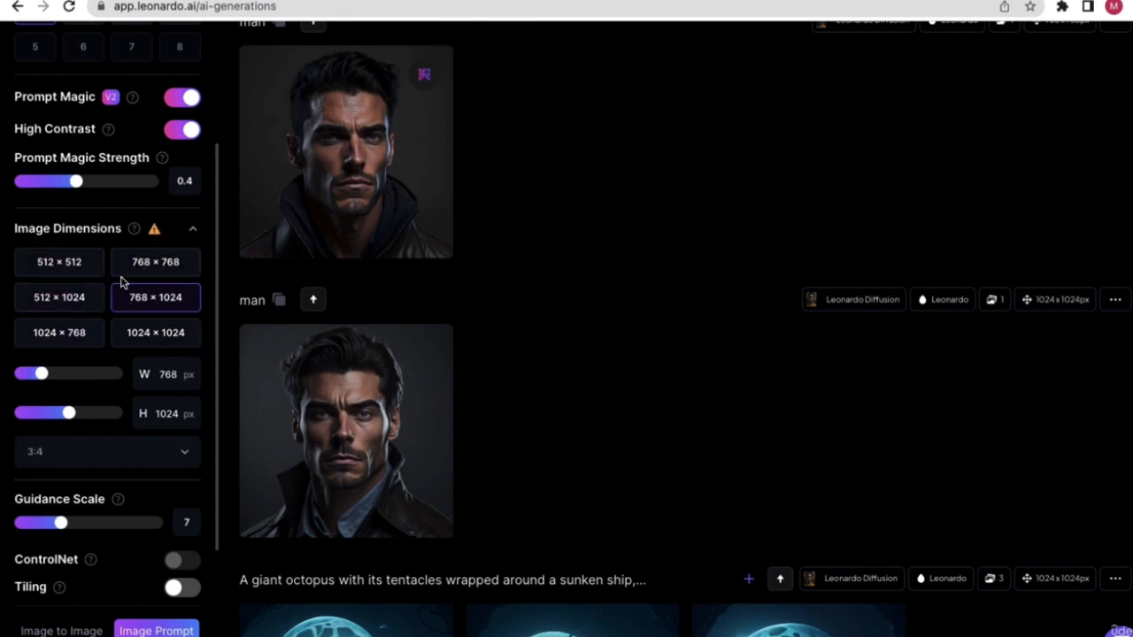
mouse_move(156, 232)
click(157, 333)
scroll(600, 363, up, 1)
scroll(599, 363, down, 1)
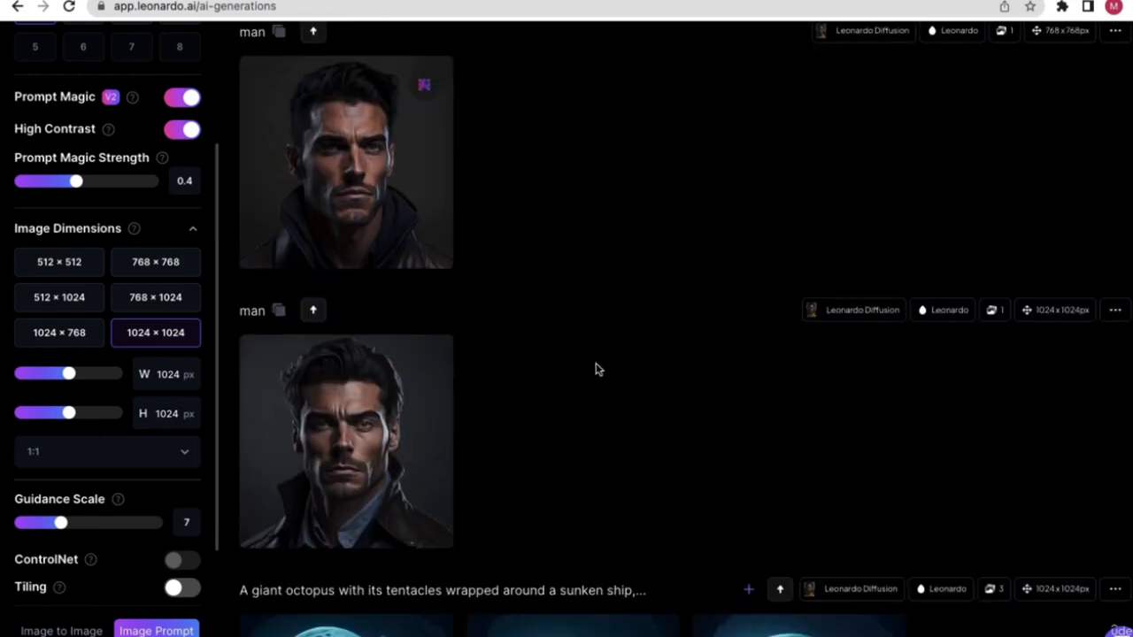
scroll(306, 362, up, 1)
scroll(614, 331, down, 5)
scroll(579, 339, up, 8)
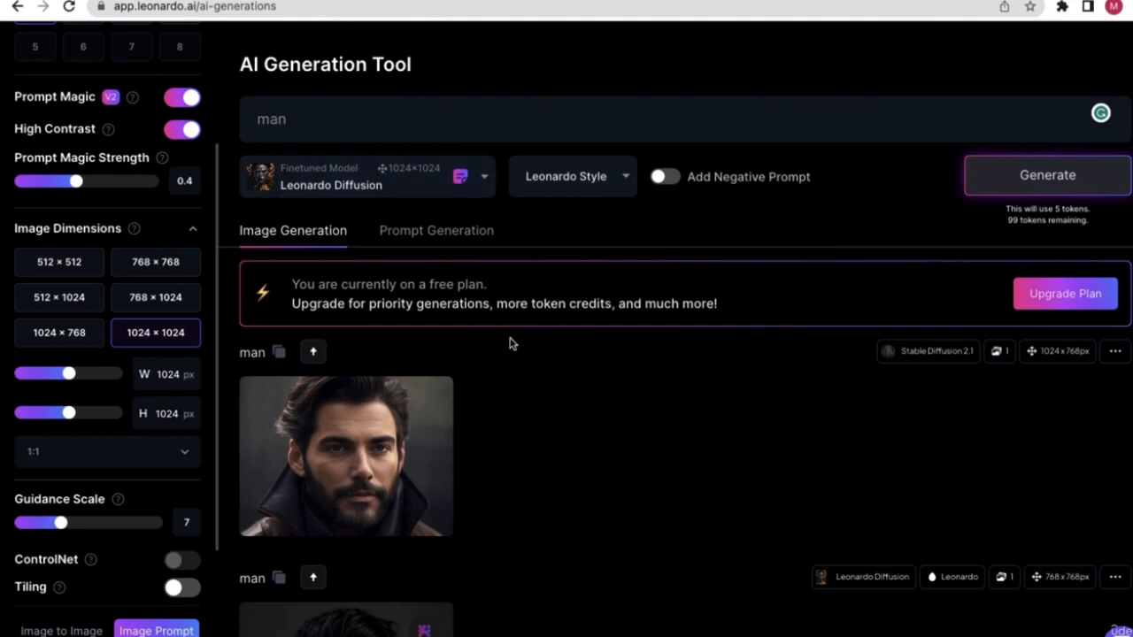
scroll(513, 349, down, 4)
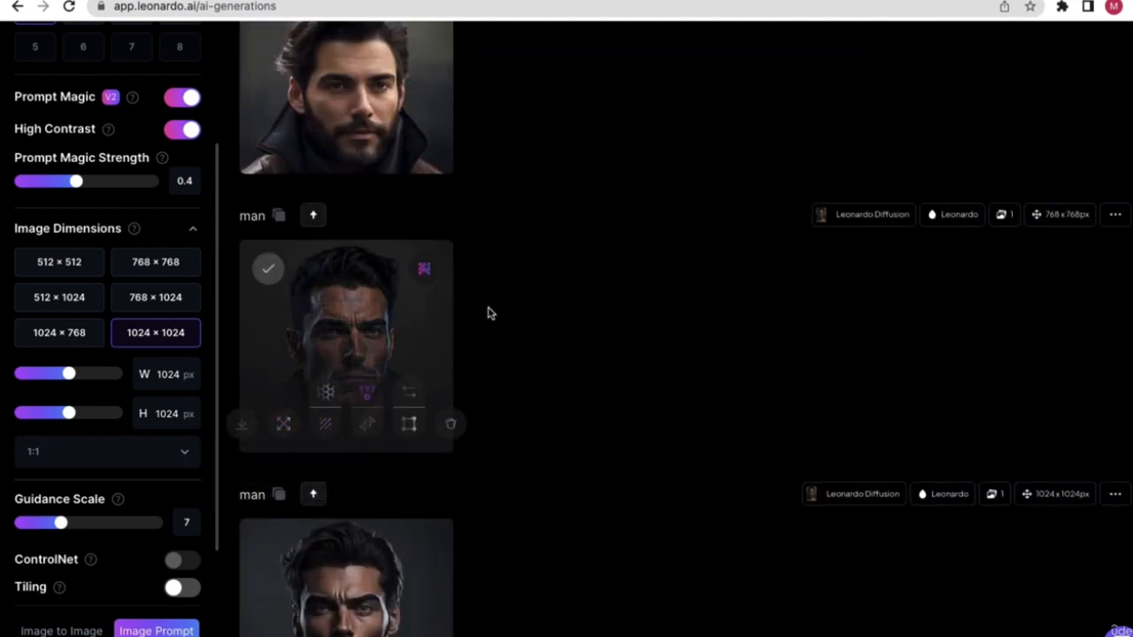
scroll(490, 308, up, 1)
scroll(380, 318, down, 1)
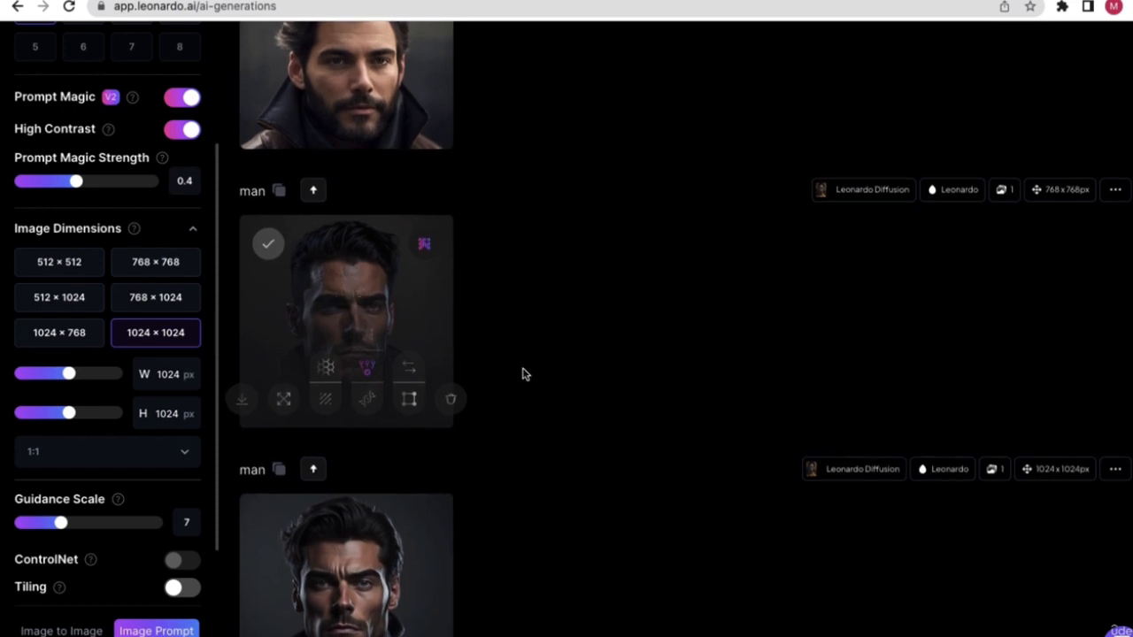
scroll(529, 416, down, 2)
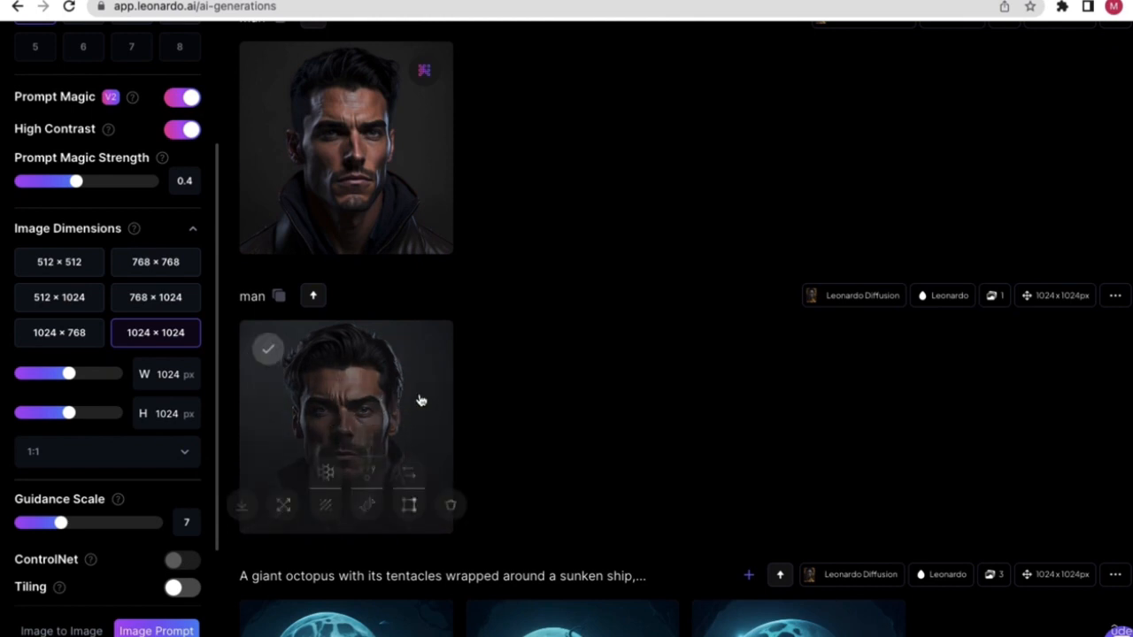
scroll(542, 403, down, 1)
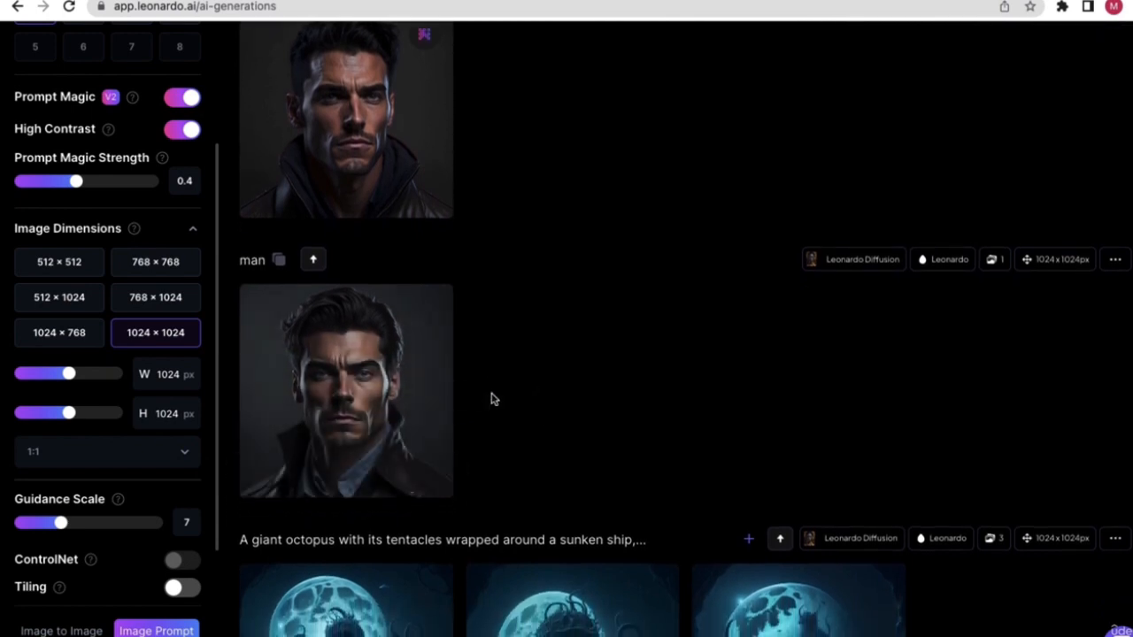
scroll(493, 400, down, 1)
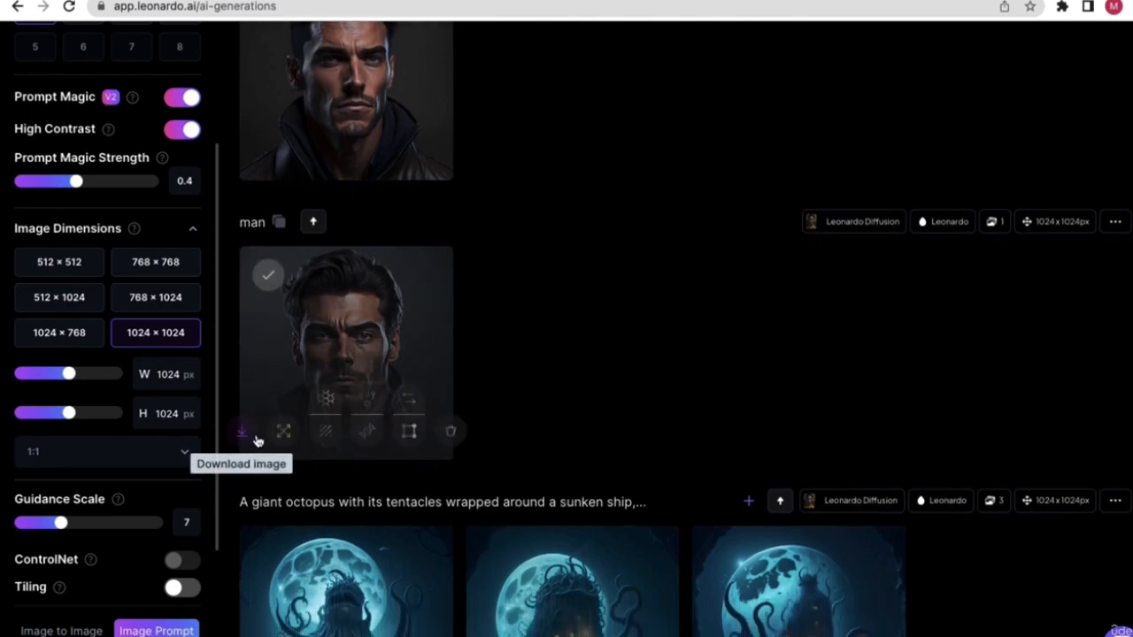
- Open the Leonardo Diffusion man image at full resolution in the browser
click(241, 436)
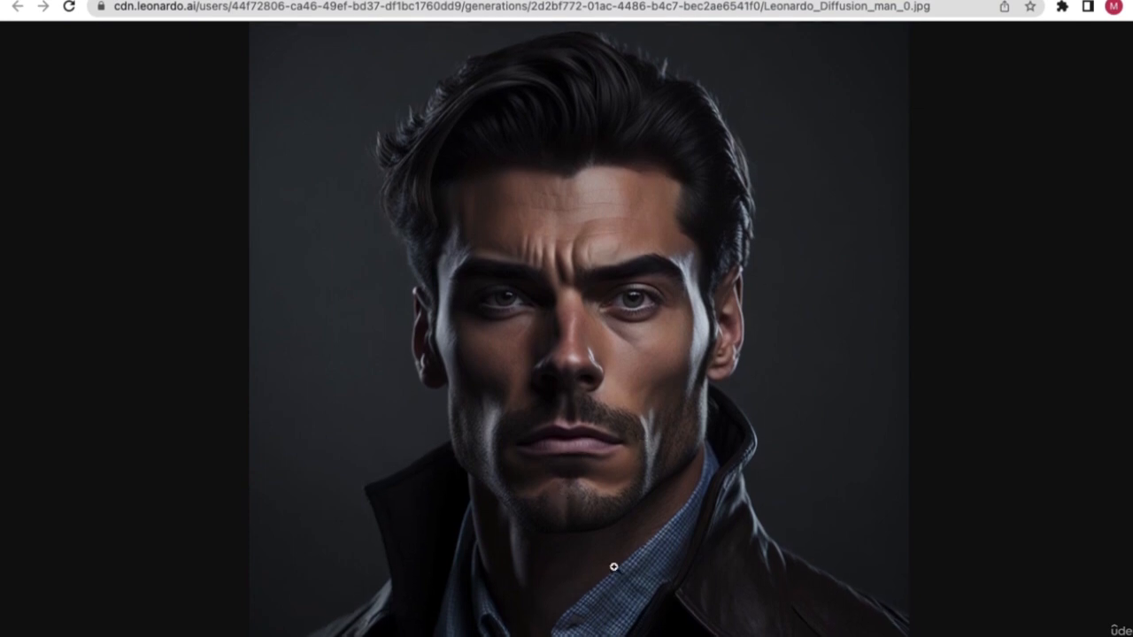
right_click(483, 298)
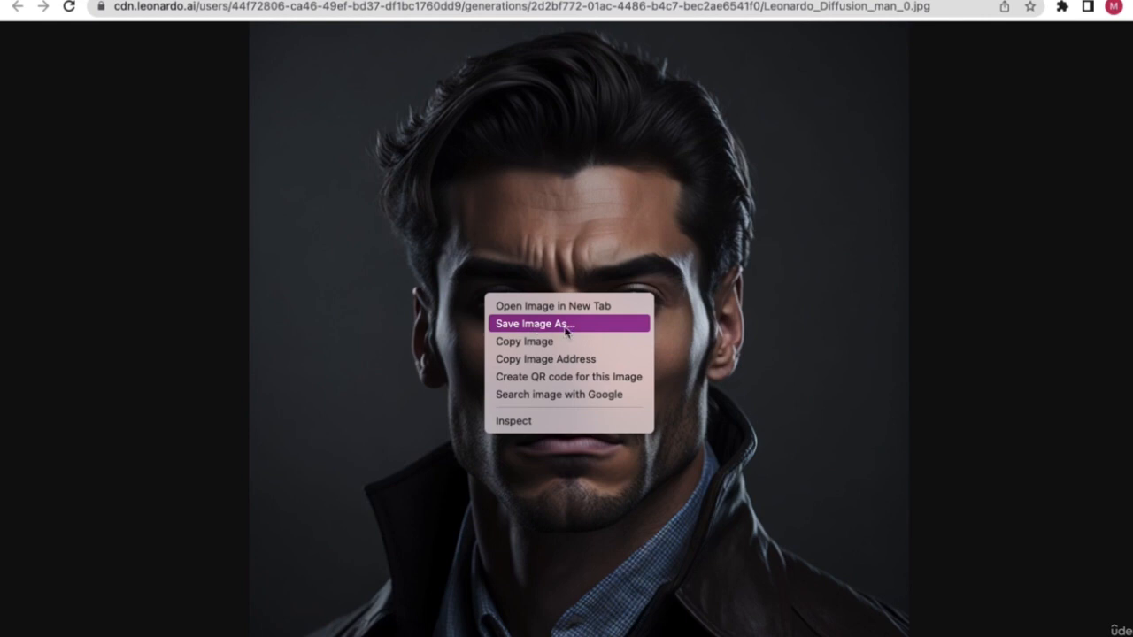
click(468, 329)
- Save the image to the Desktop as Leonardo_Diffusion_man_0.jpeg and dismiss the downloads tip
right_click(466, 325)
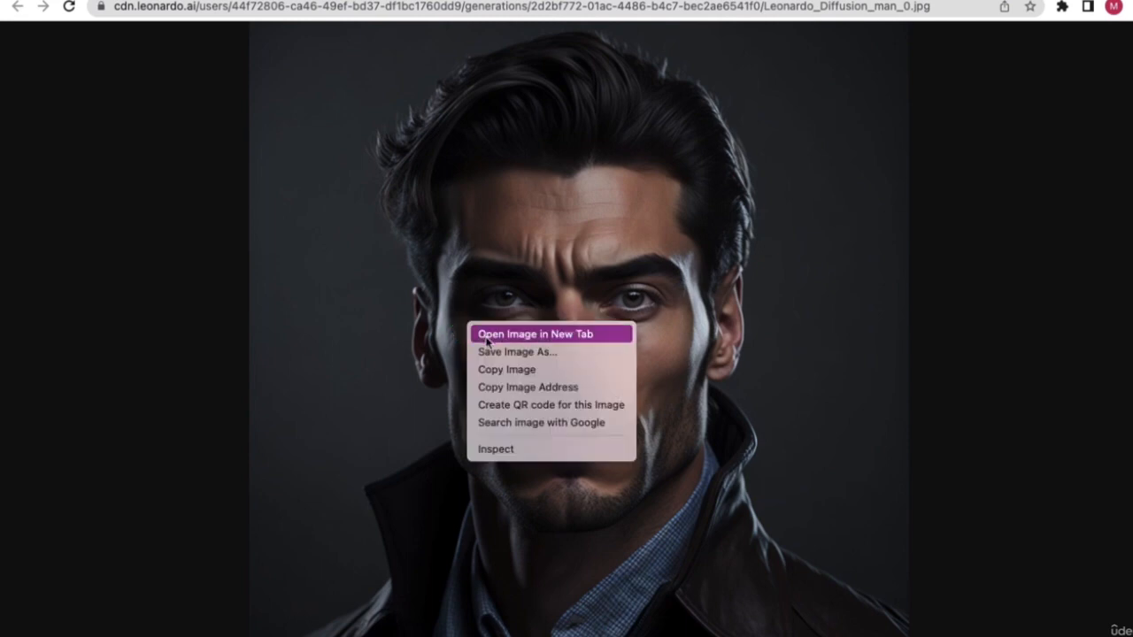
click(492, 351)
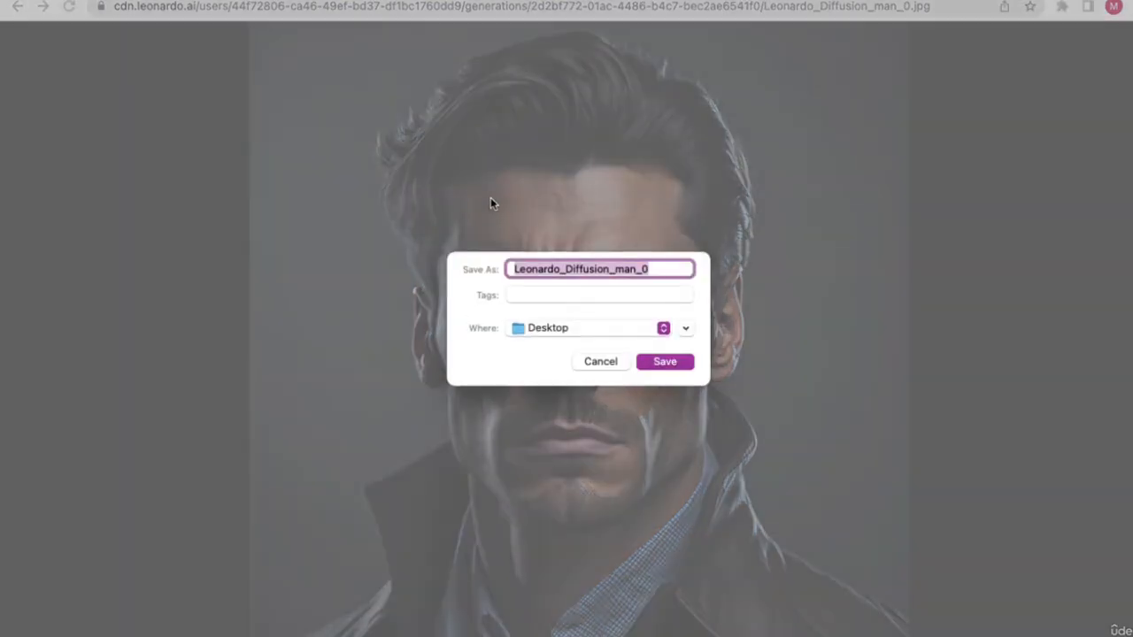
click(659, 363)
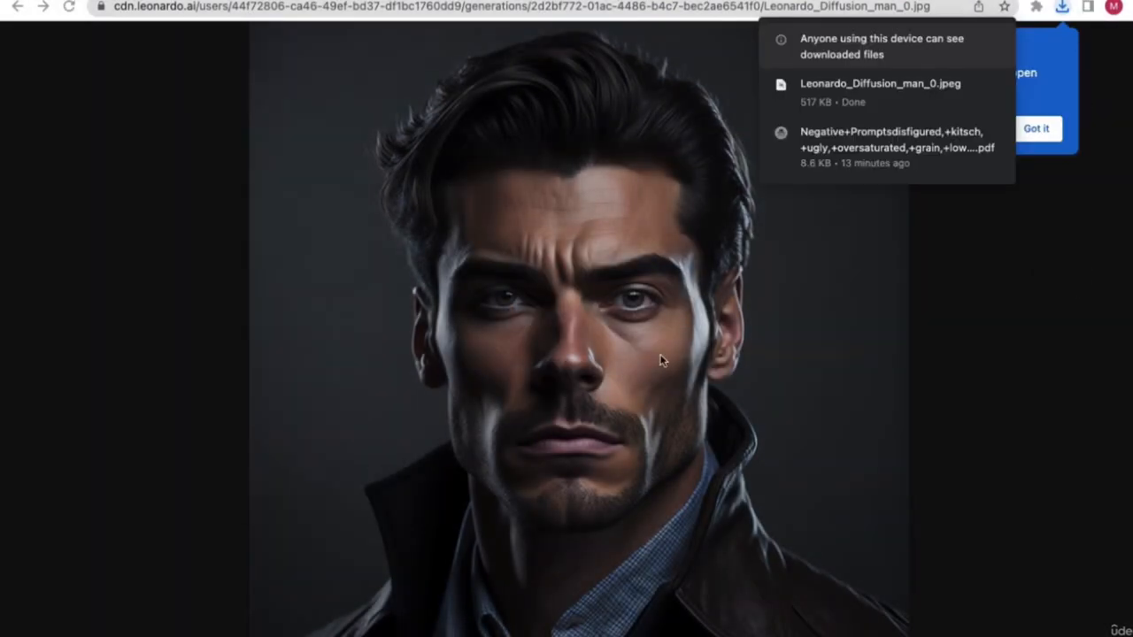
click(672, 351)
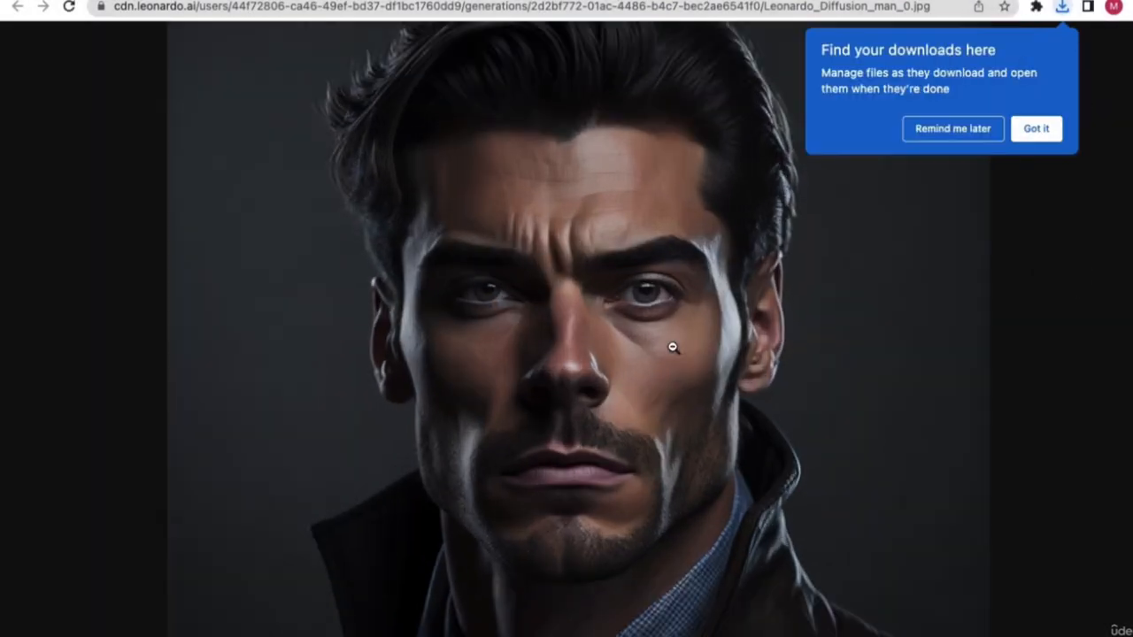
click(784, 277)
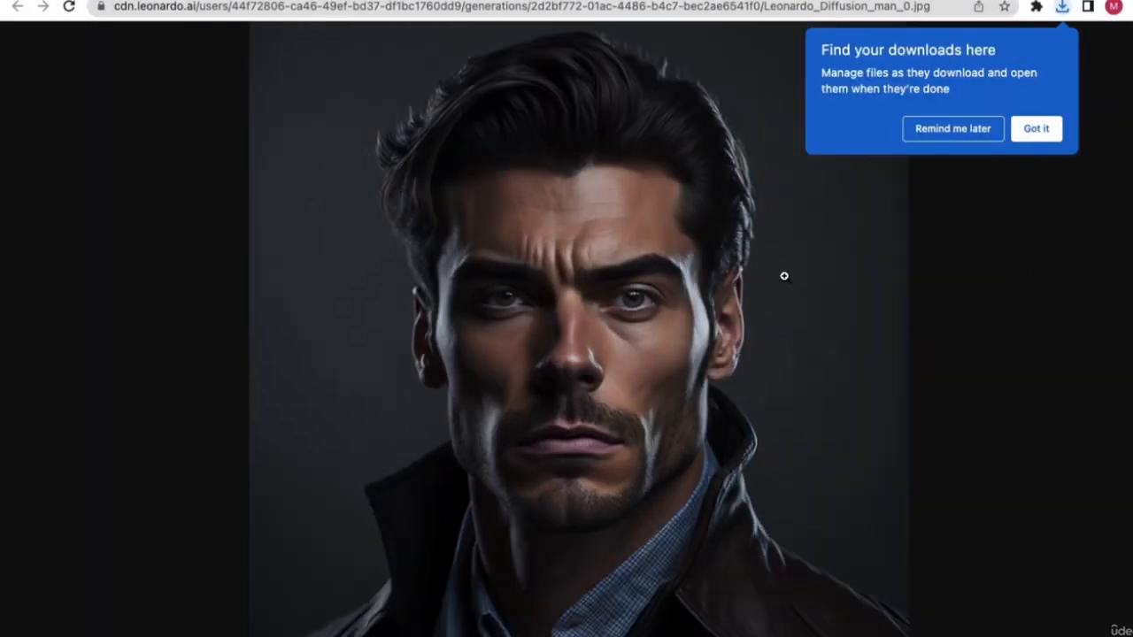
click(1036, 131)
key(F11)
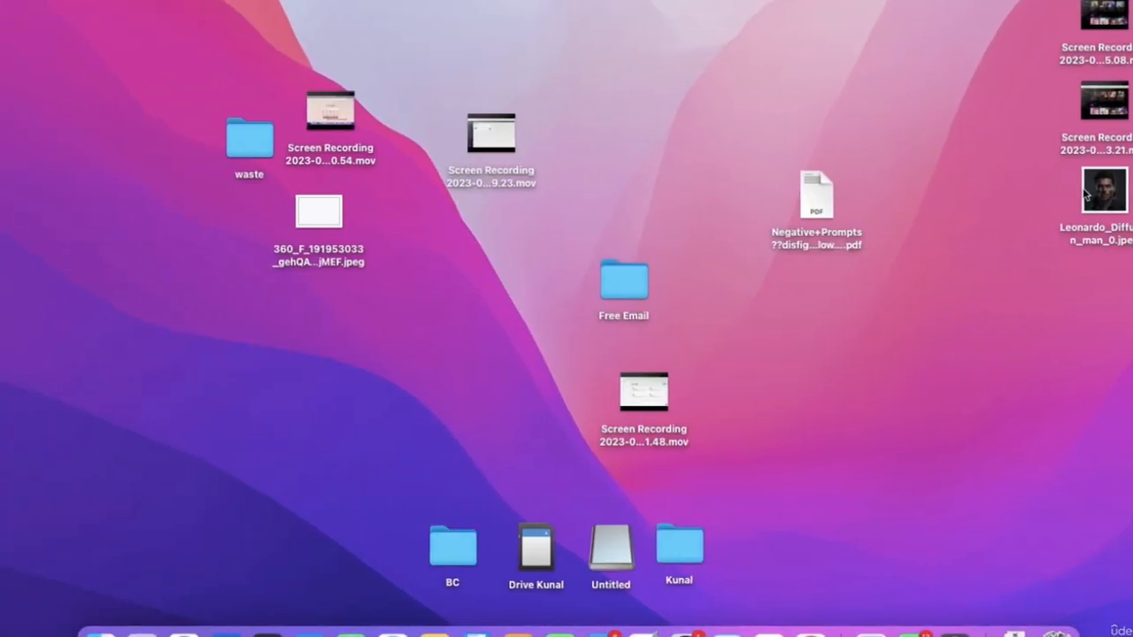
- View Leonardo_Diffusion_man_0.jpeg from the Desktop in Preview, then return to the browser
click(1084, 195)
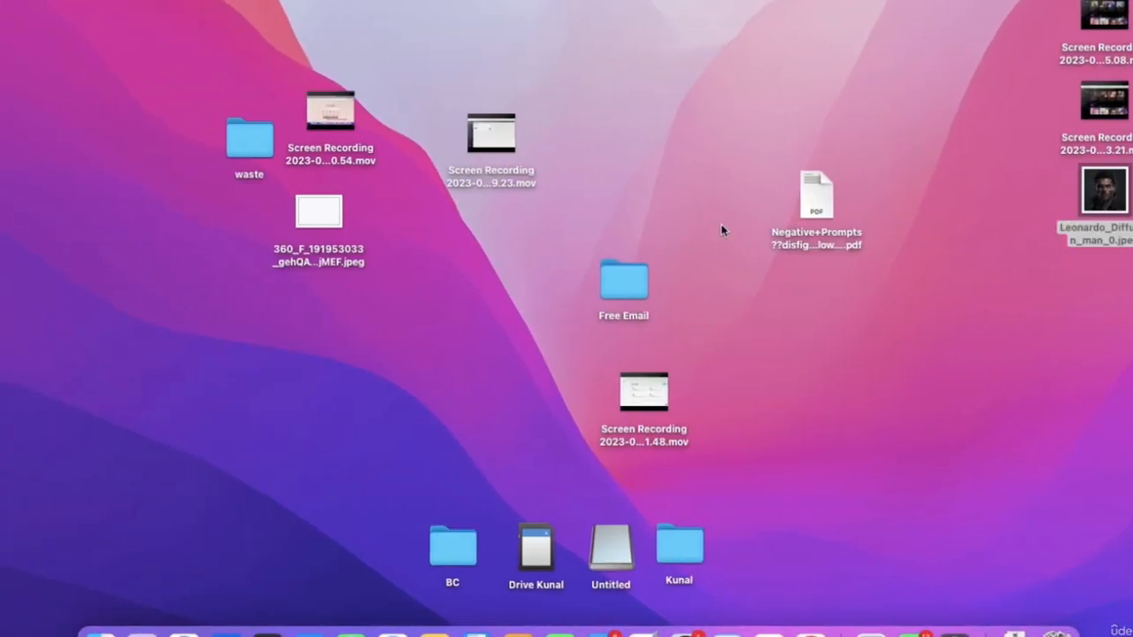
key(super+o)
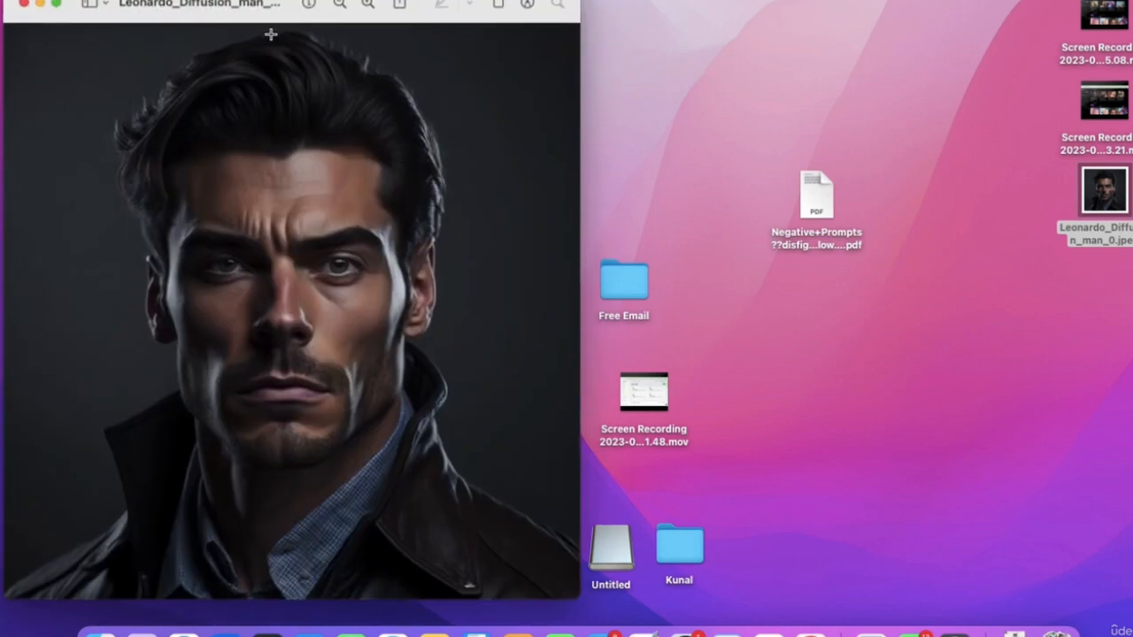
drag(283, 12, 575, 13)
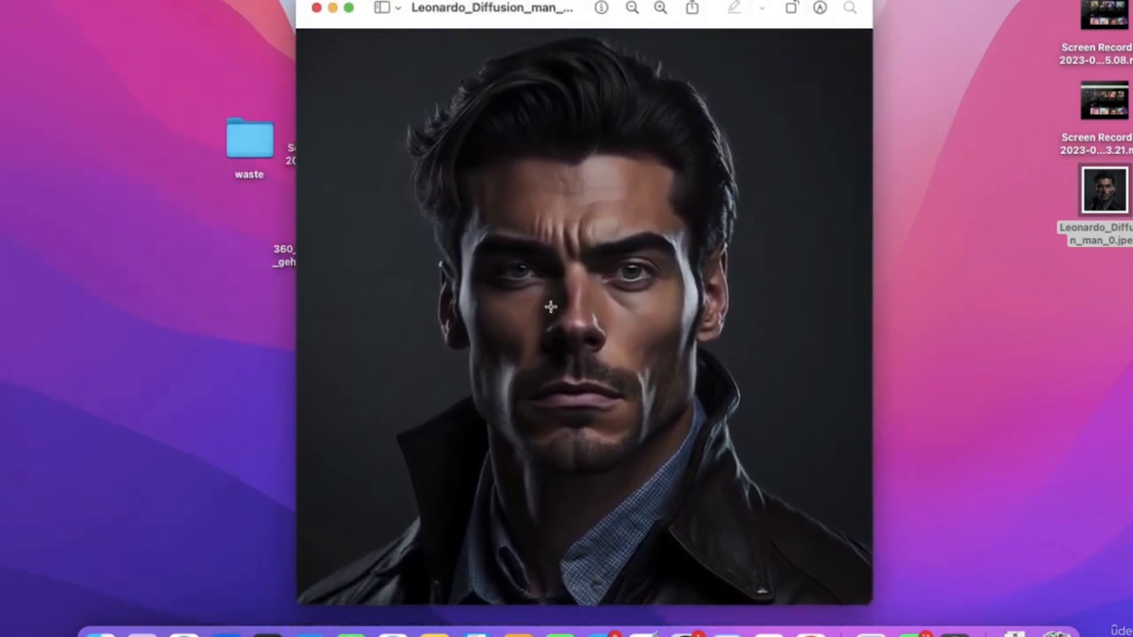
key(ctrl+Right)
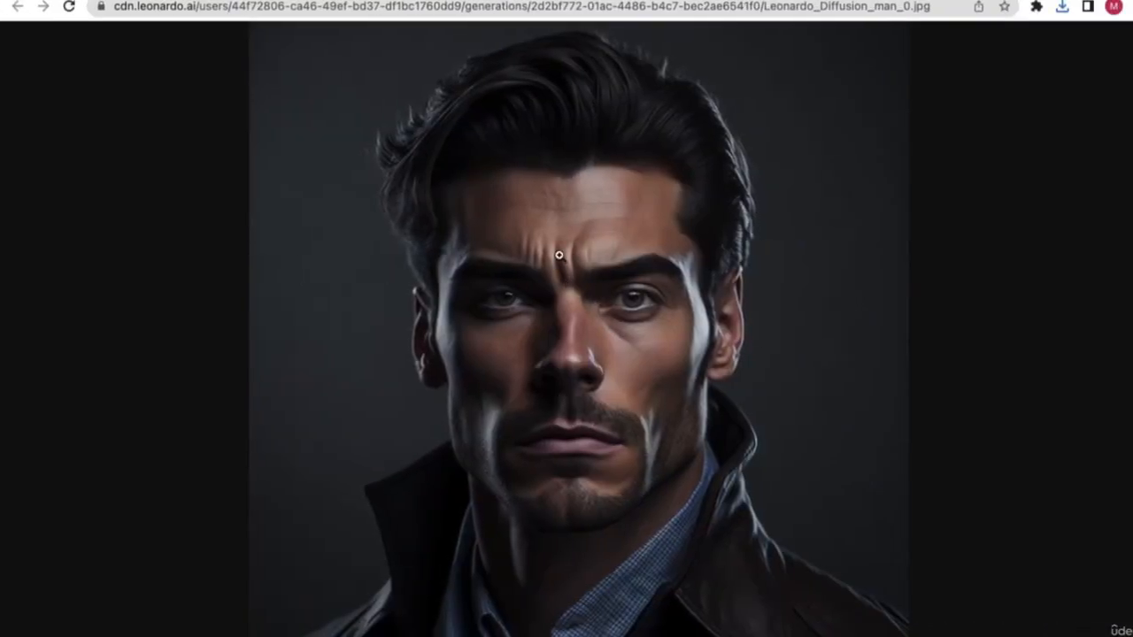
- Back on the Leonardo.Ai generations tab, open the Leonardo Diffusion man portrait in the viewer
click(315, 0)
mouse_move(352, 350)
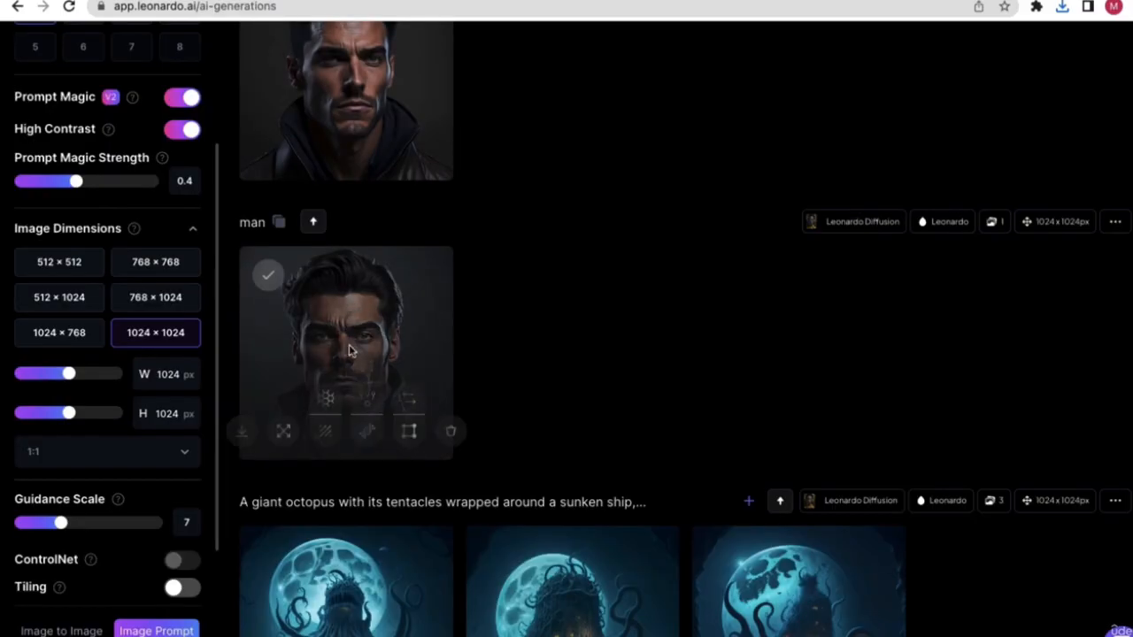
click(392, 336)
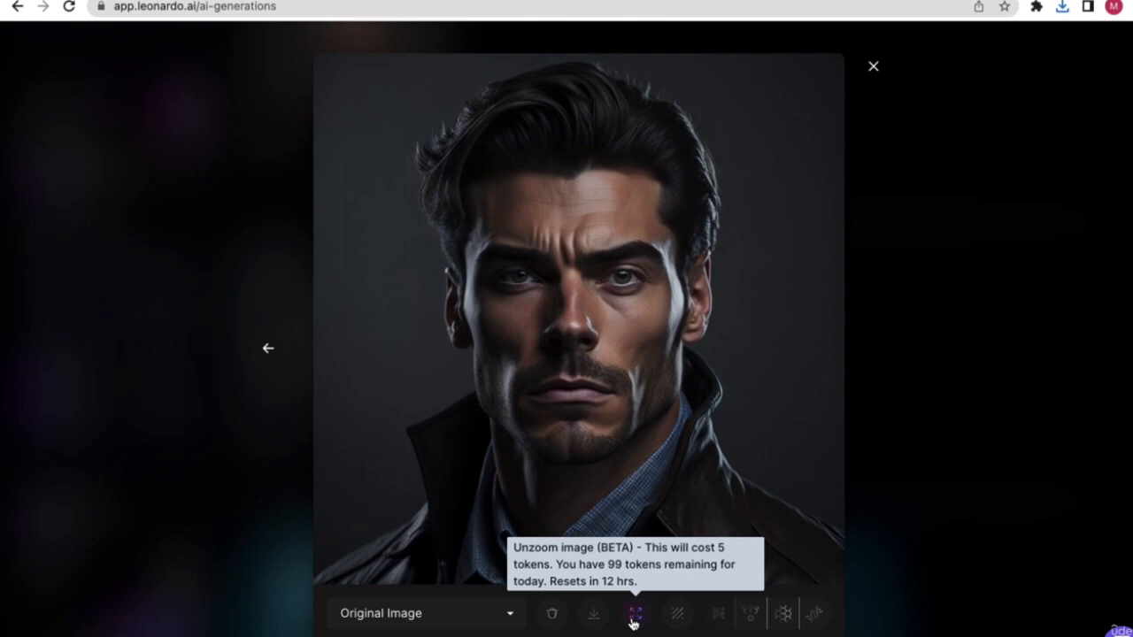
- Run Remove background on the Leonardo Diffusion man portrait
click(677, 619)
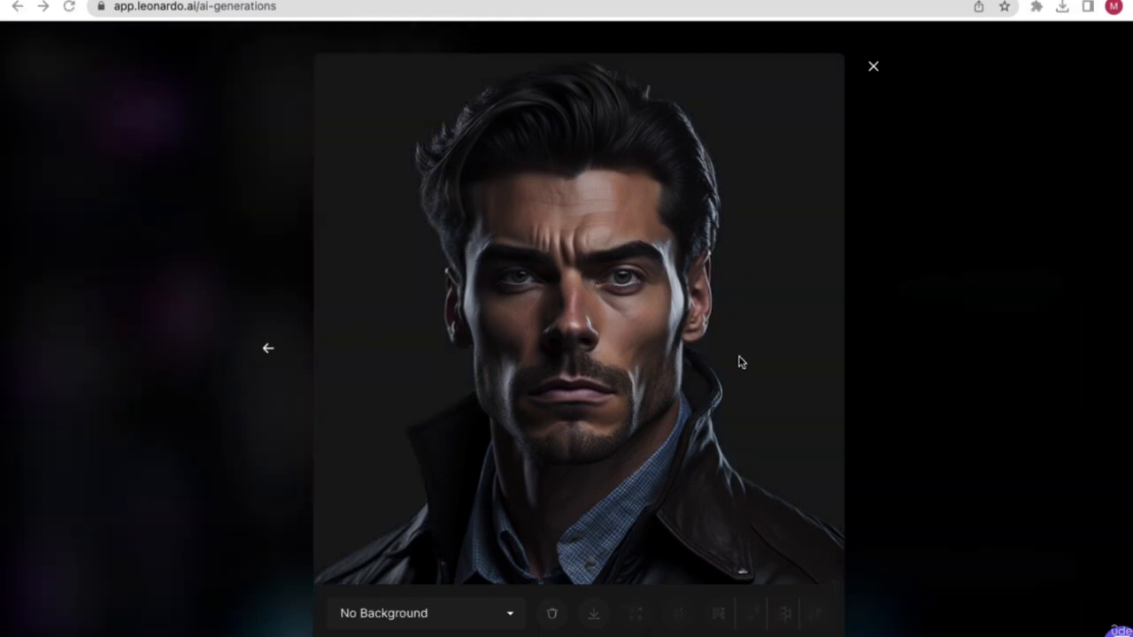
- Toggle between the Original Image and No Background versions, ending on Original Image
click(382, 617)
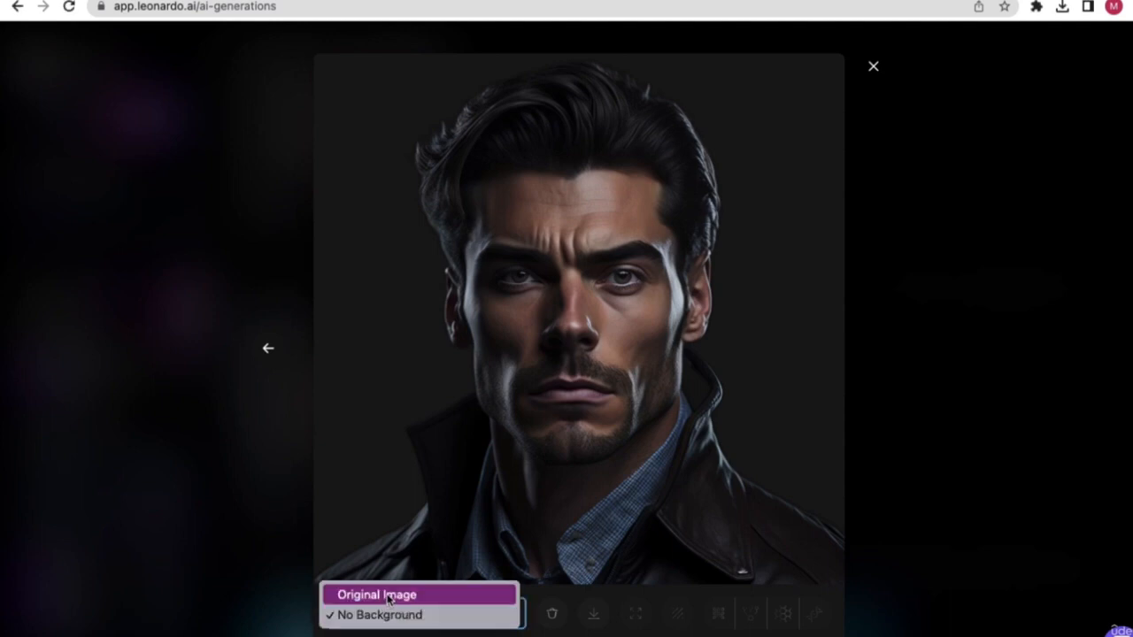
click(379, 594)
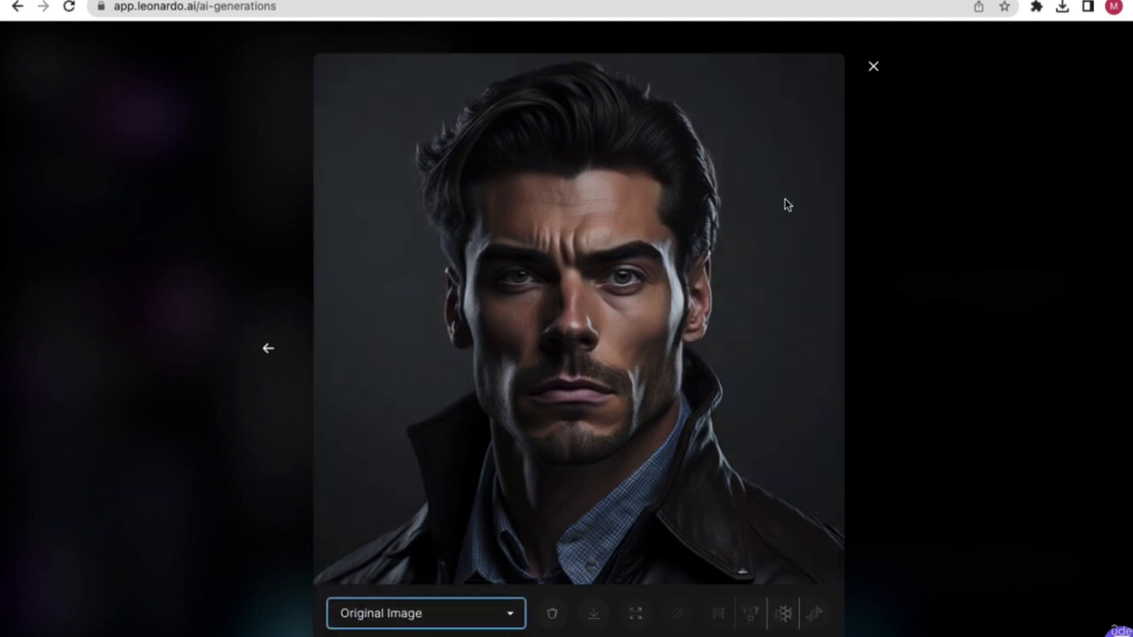
click(394, 616)
click(394, 630)
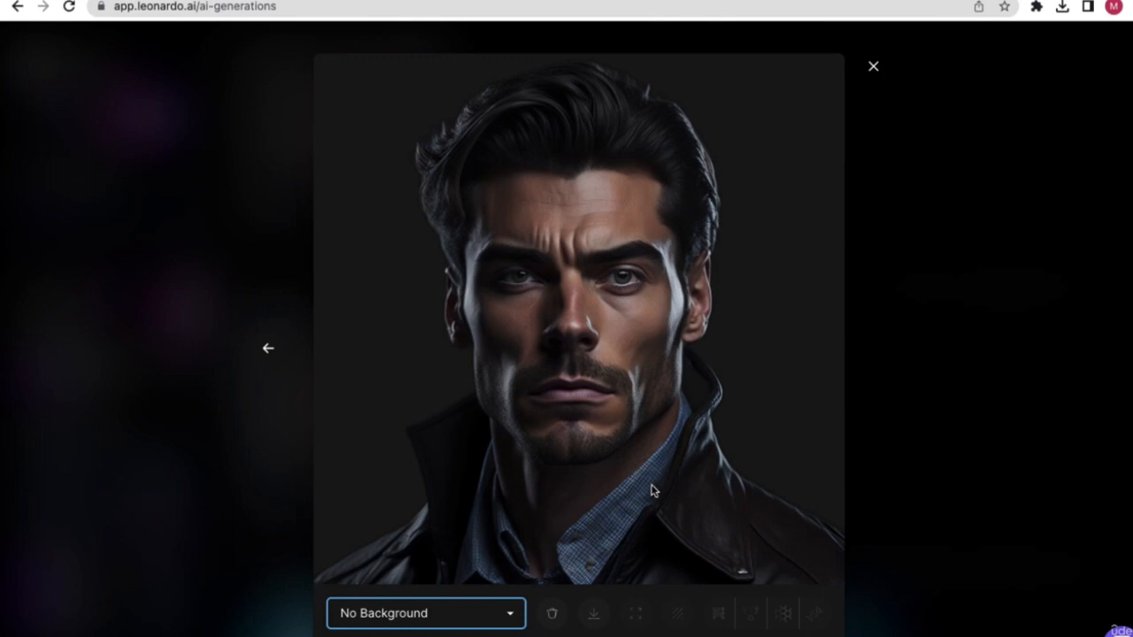
click(464, 613)
click(446, 601)
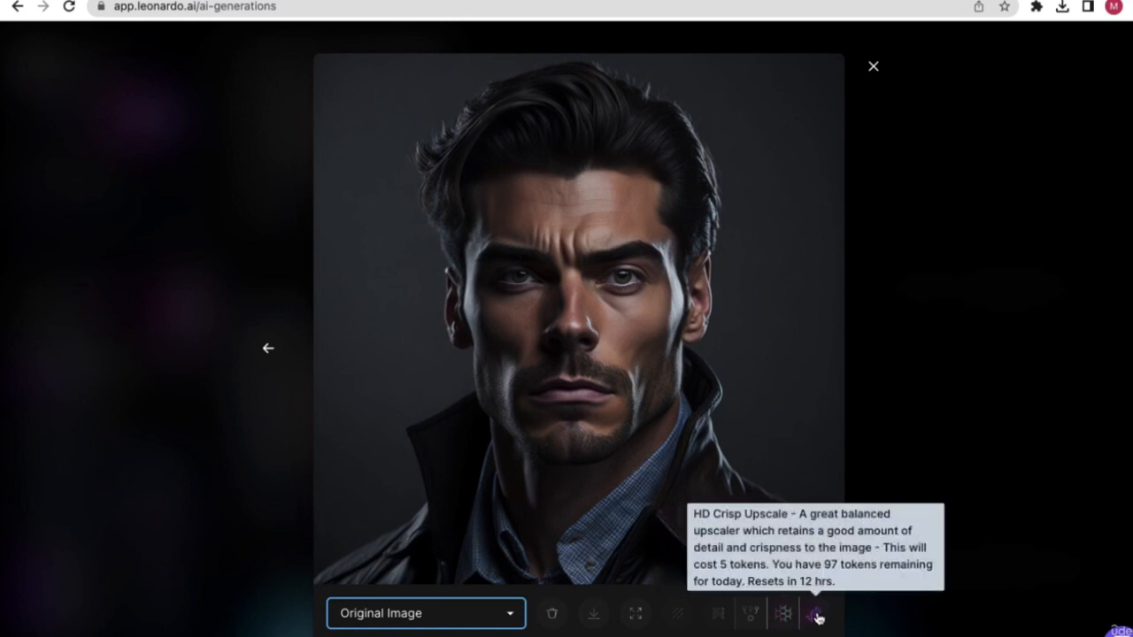
- Run the alternate HD Crisp upscale on the man portrait and close the viewer
click(752, 619)
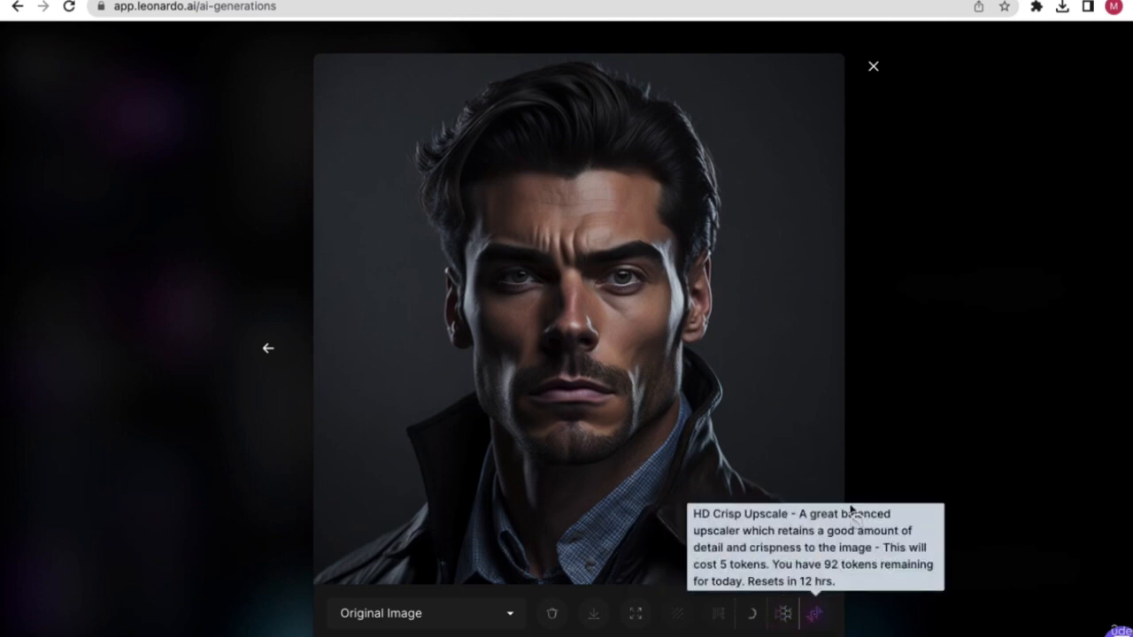
click(873, 66)
mouse_move(356, 422)
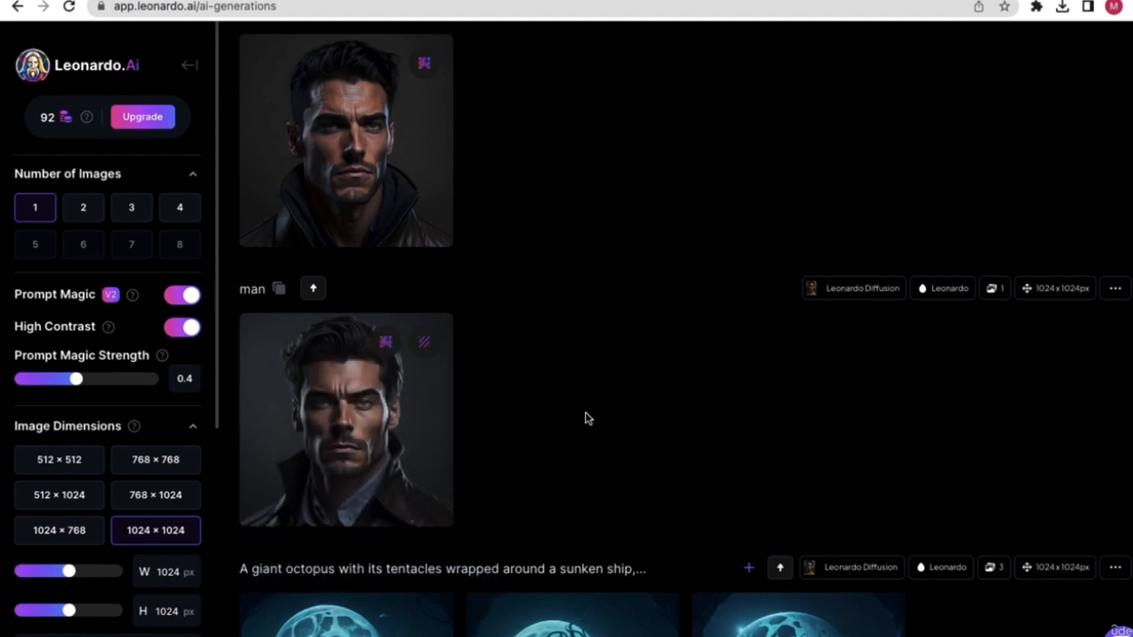
- Review each man portrait full-size, keeping the top one on its Alternate Upscaled Image
click(369, 394)
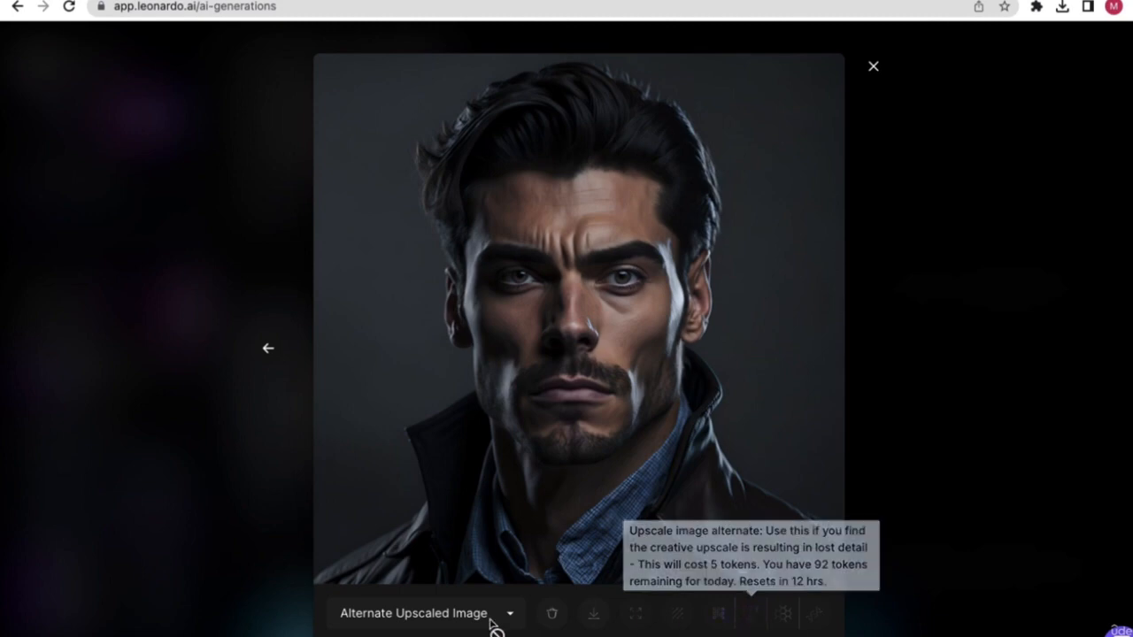
click(942, 269)
click(345, 164)
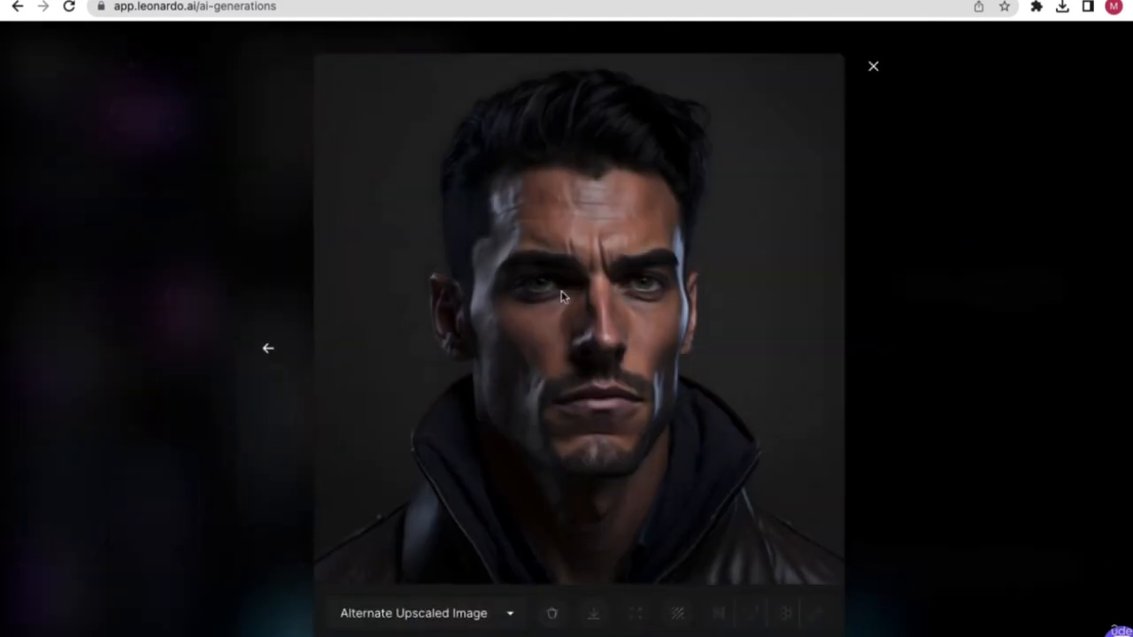
click(917, 153)
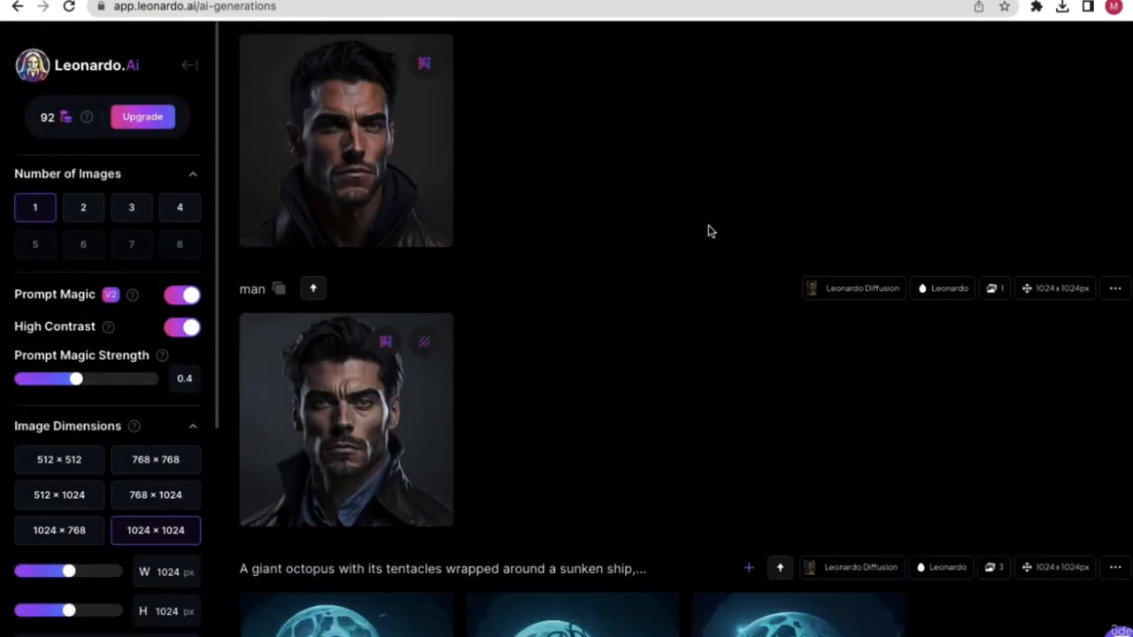
click(329, 415)
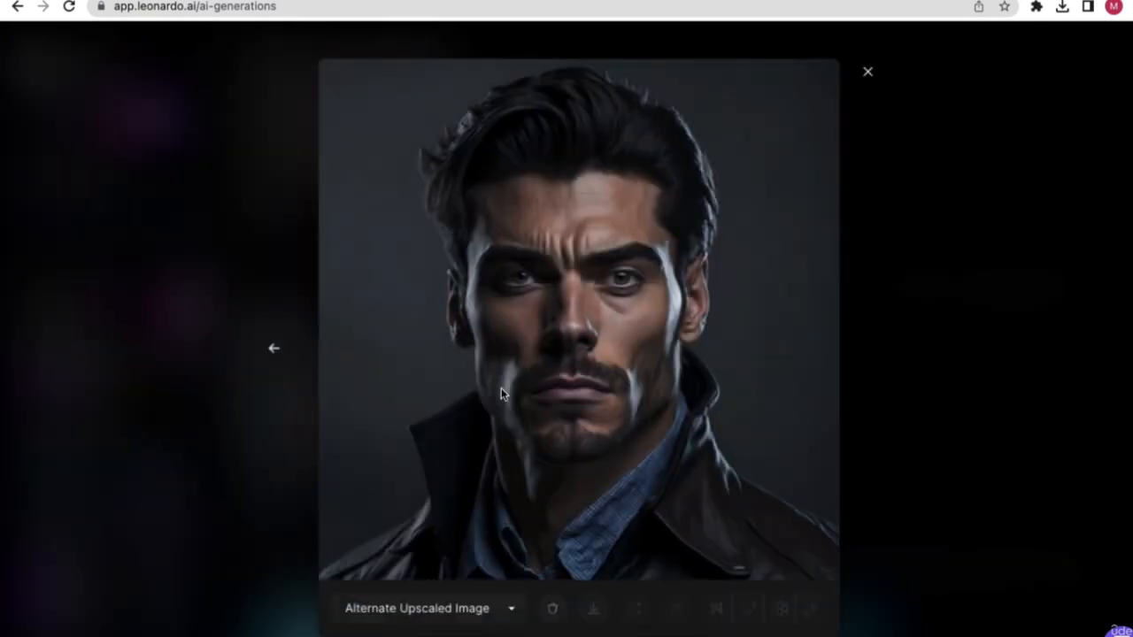
click(940, 158)
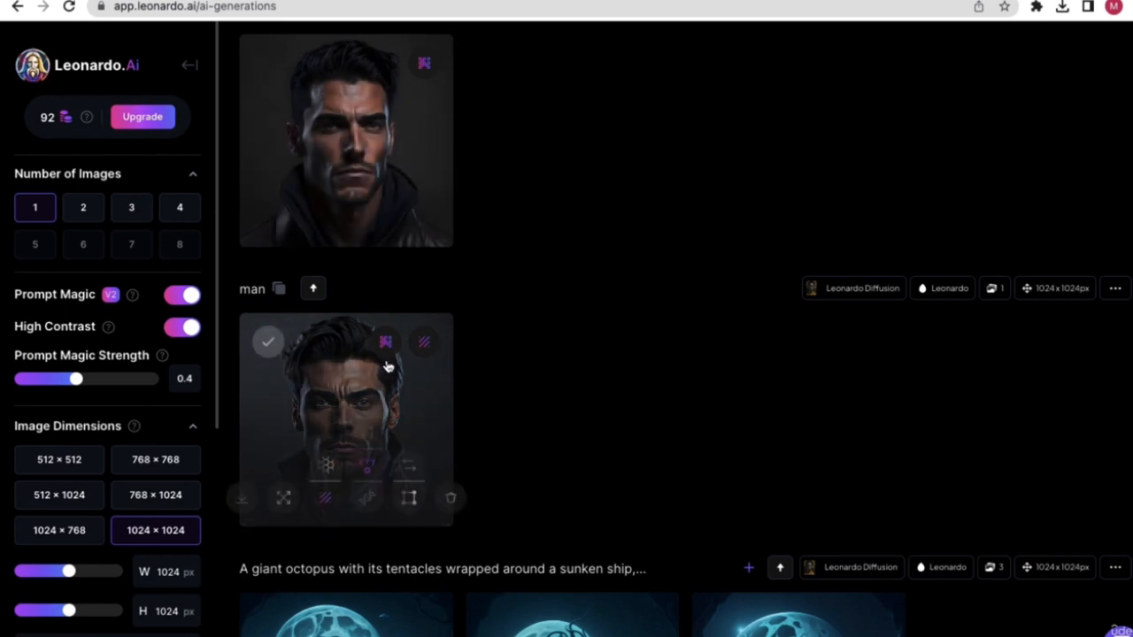
click(392, 170)
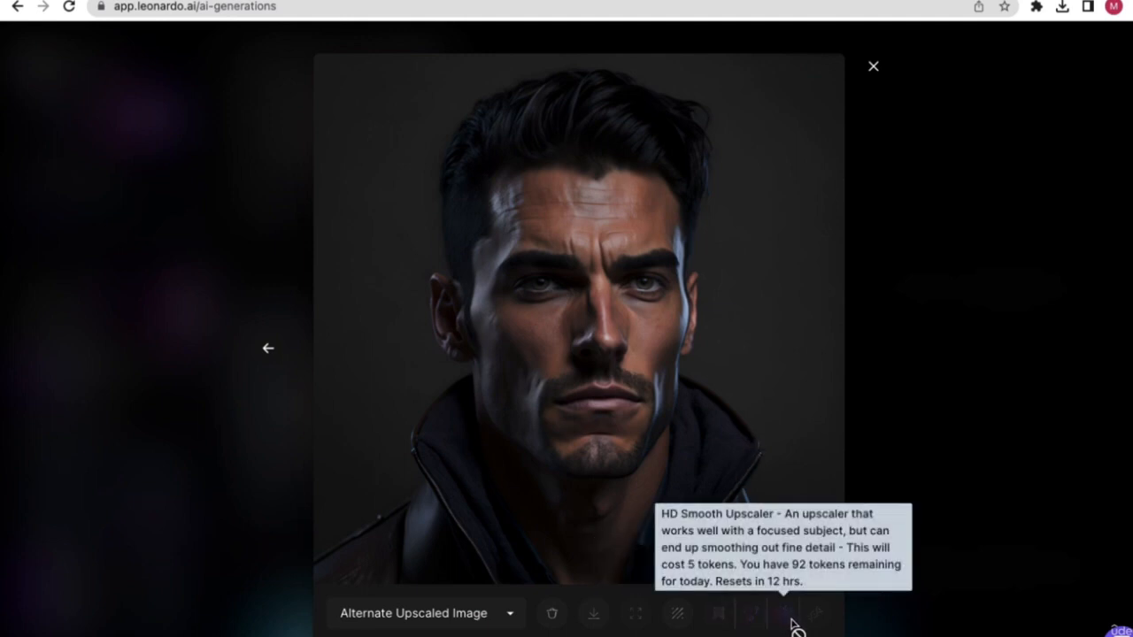
click(448, 612)
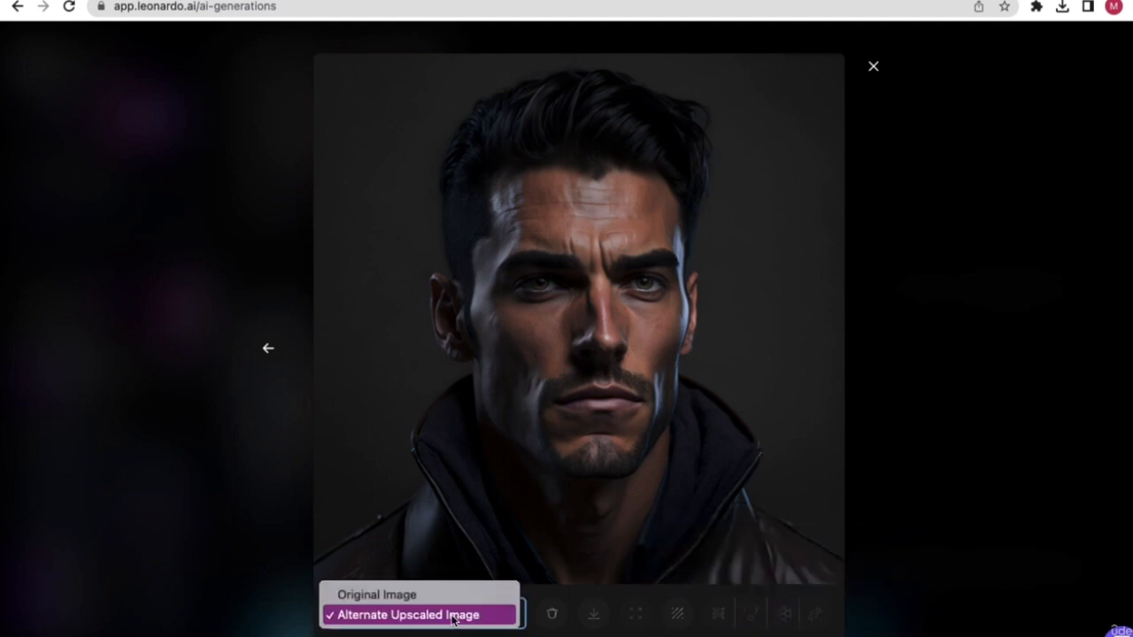
click(952, 228)
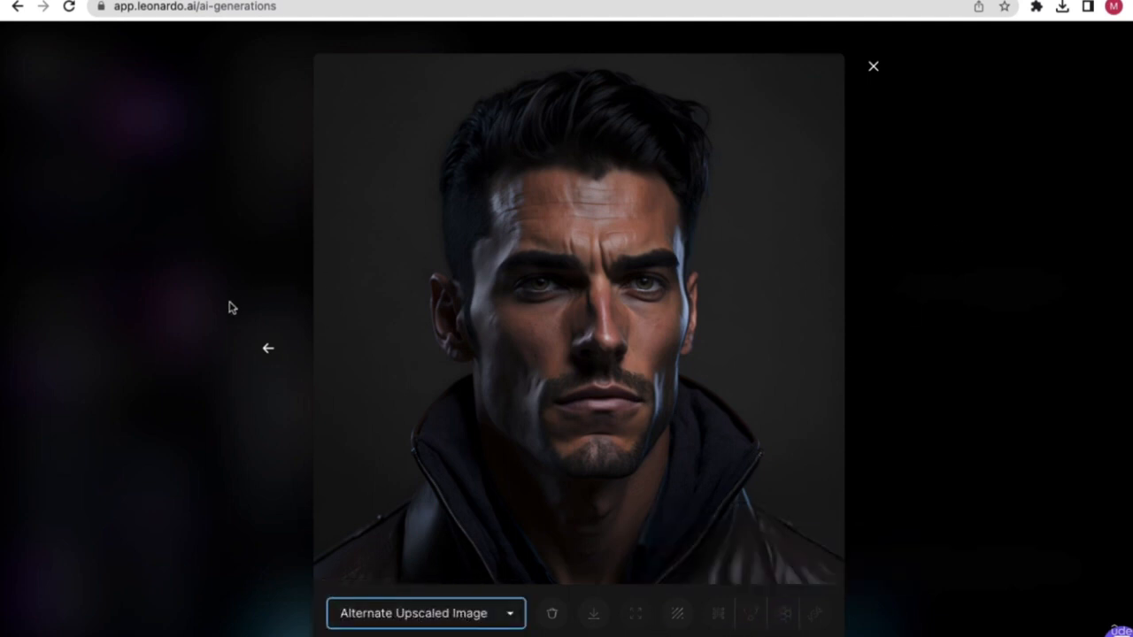
click(872, 65)
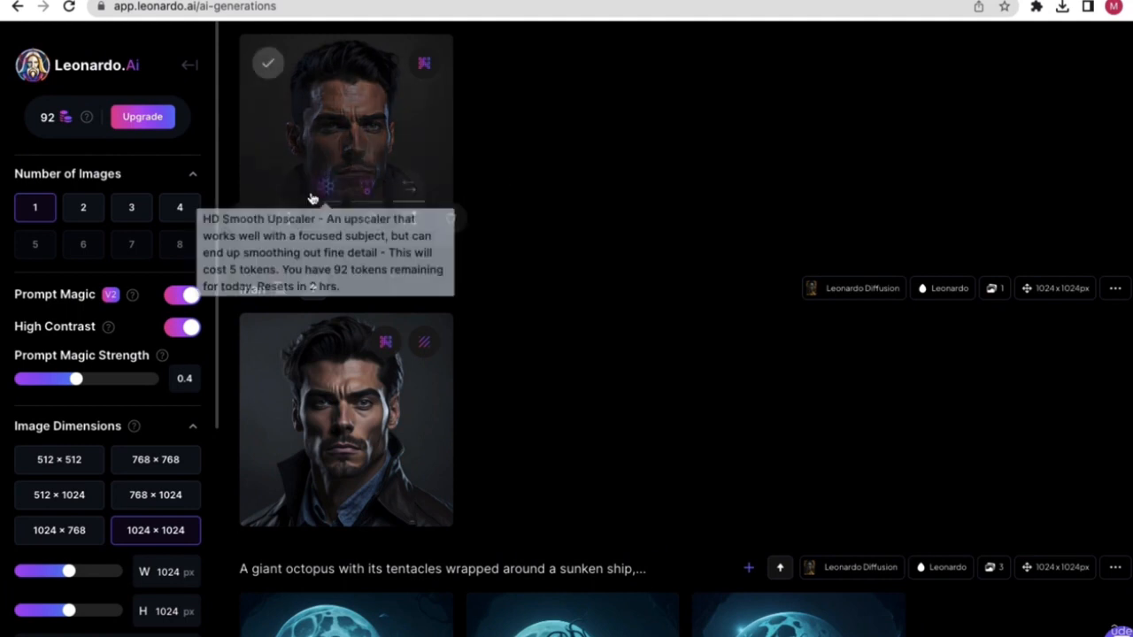
- Start an HD Smooth upscale of the first portrait's Original Image version
click(324, 117)
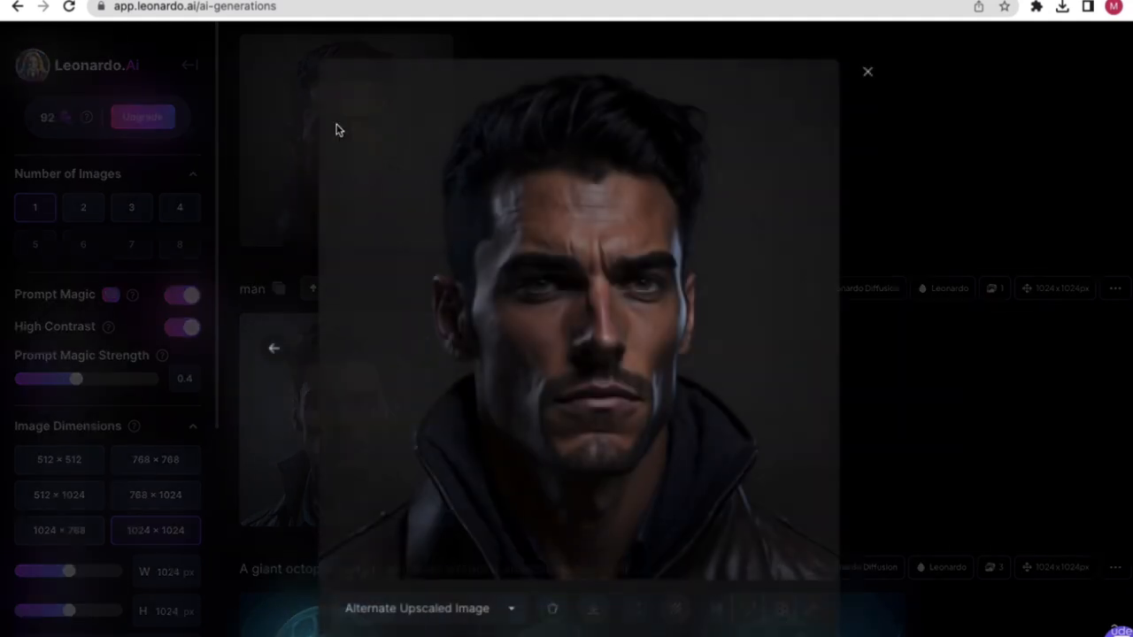
click(403, 613)
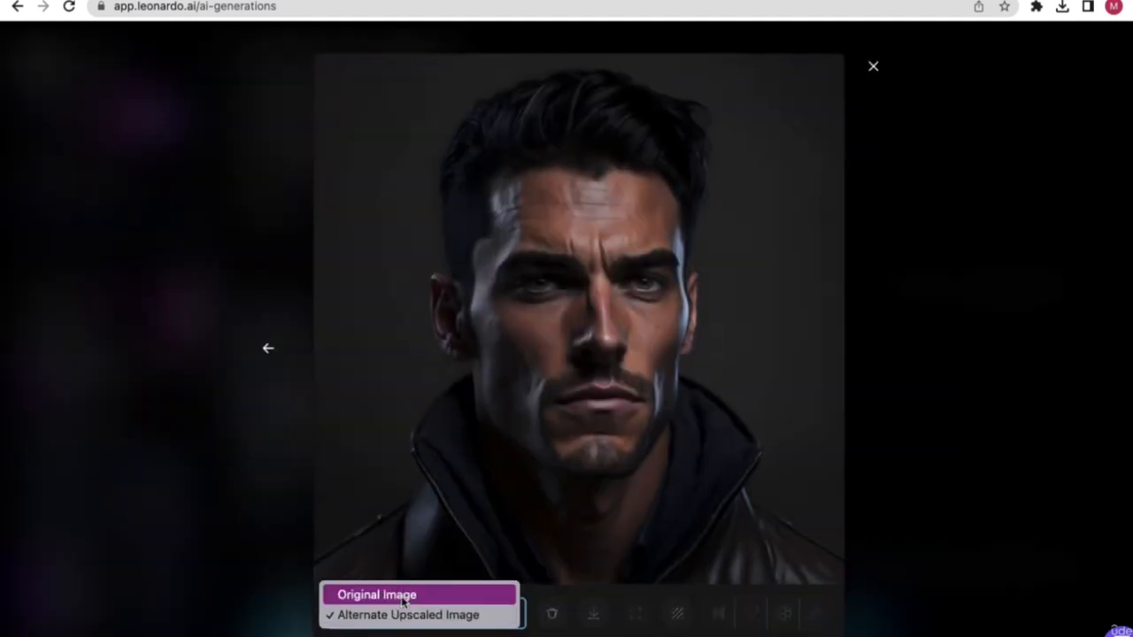
click(390, 593)
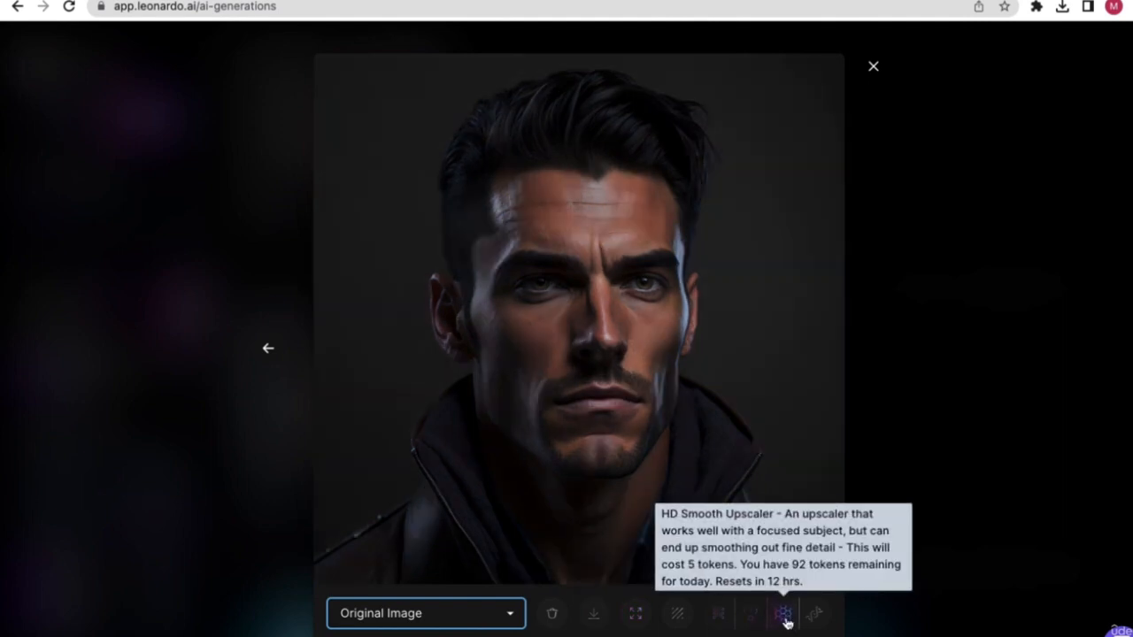
click(785, 620)
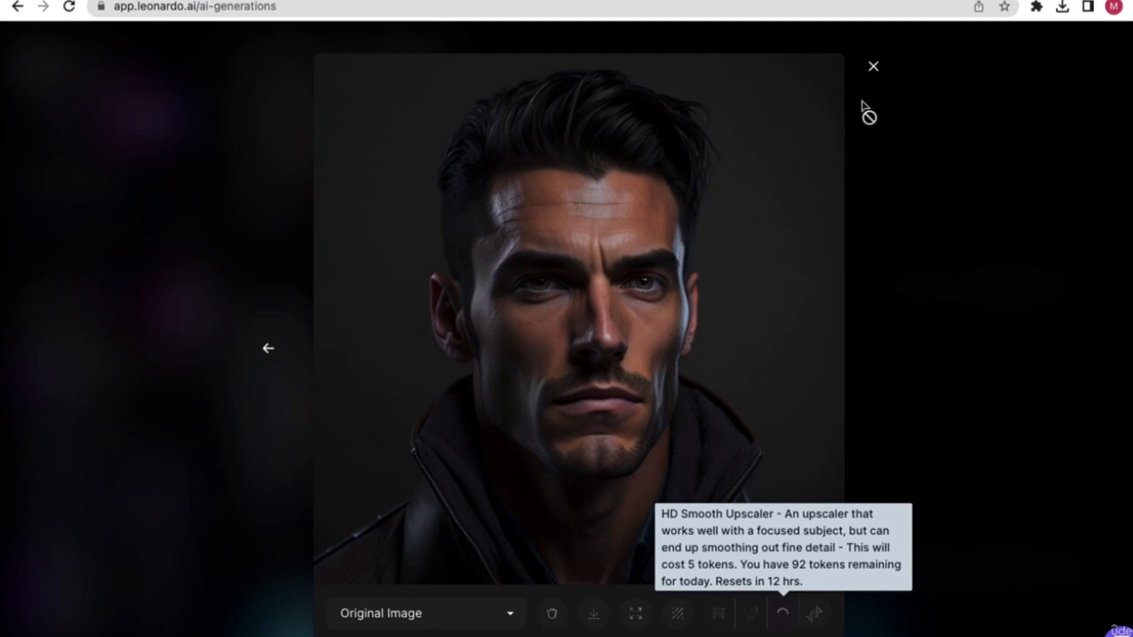
- Close the viewer, check the feed's upscale progress, and reopen the HD Smooth portrait full size
click(873, 75)
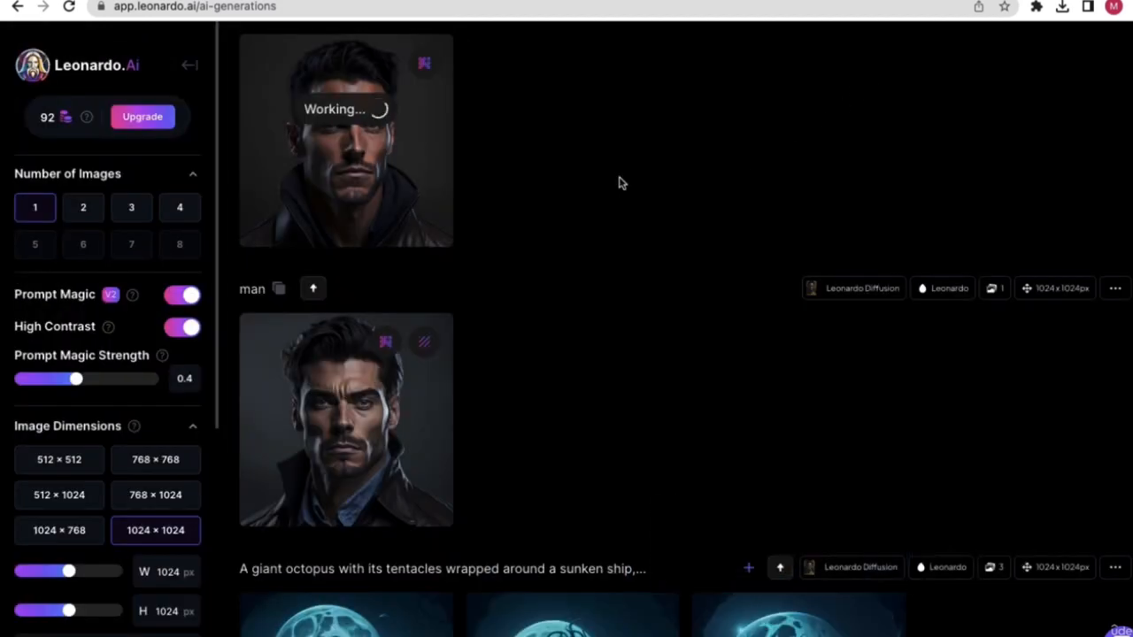
scroll(438, 248, up, 1)
scroll(448, 257, down, 1)
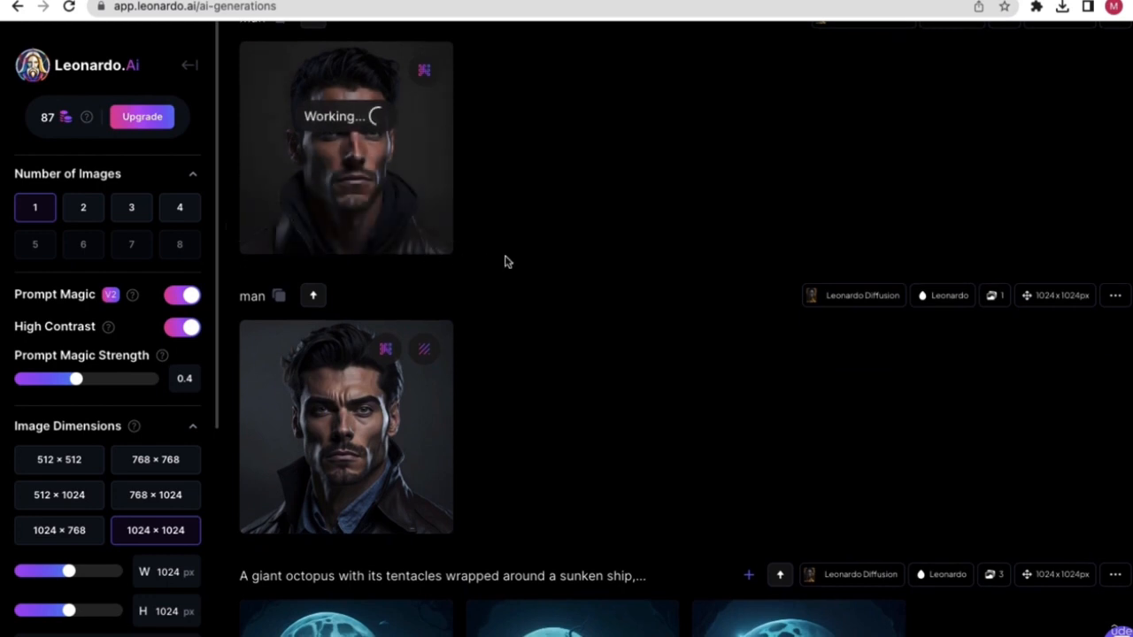
scroll(520, 279, up, 1)
scroll(520, 279, up, 4)
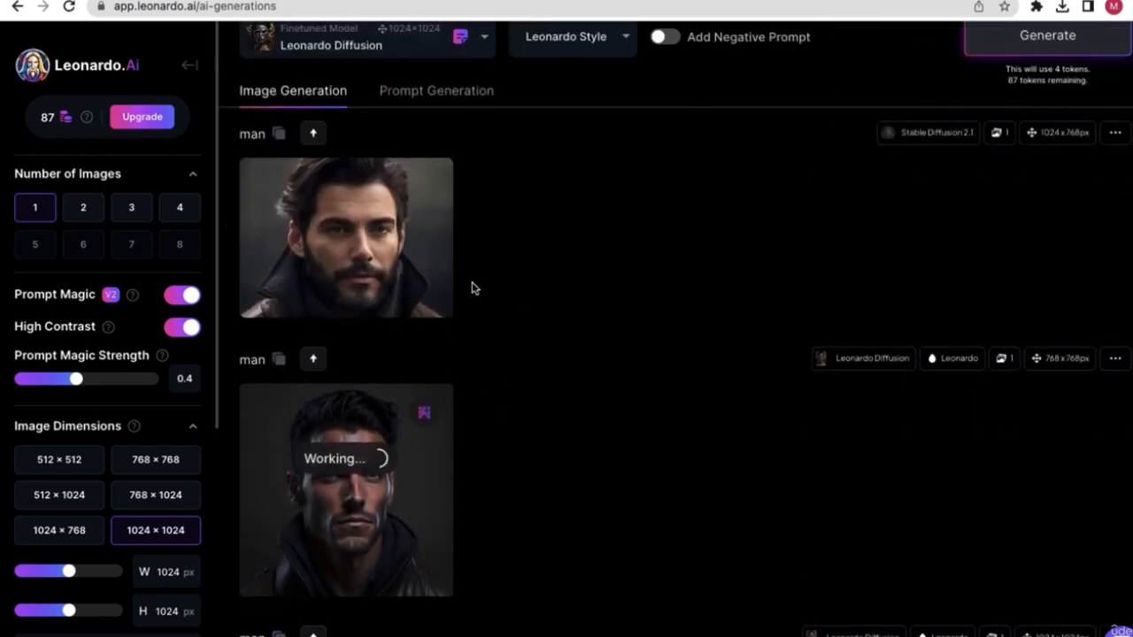
scroll(473, 289, down, 2)
scroll(546, 324, down, 3)
scroll(547, 324, up, 2)
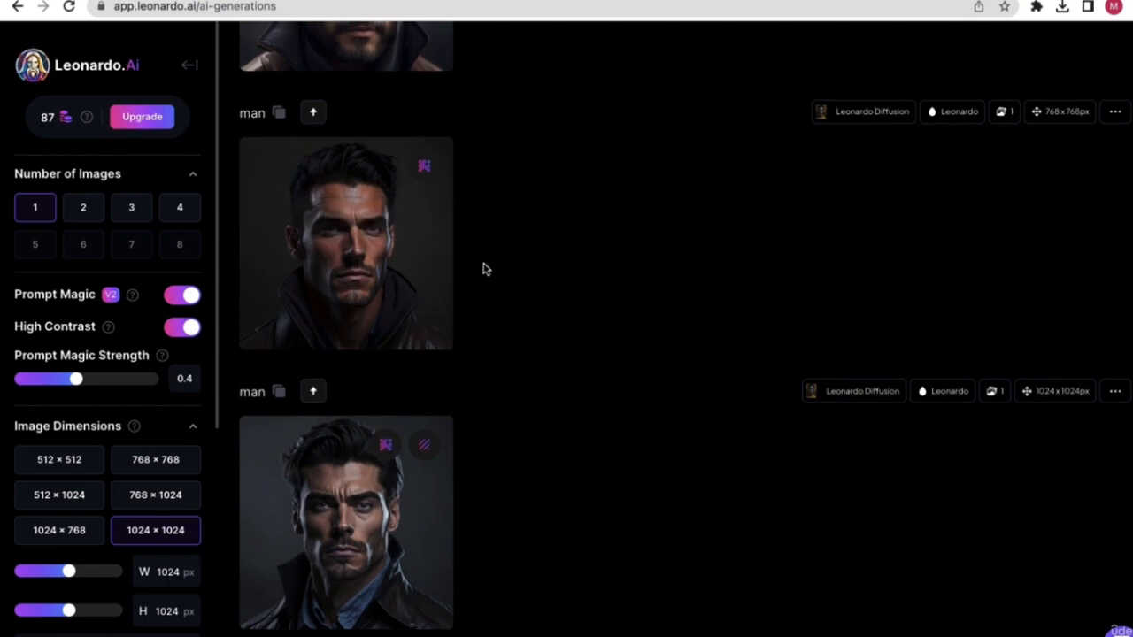
click(367, 229)
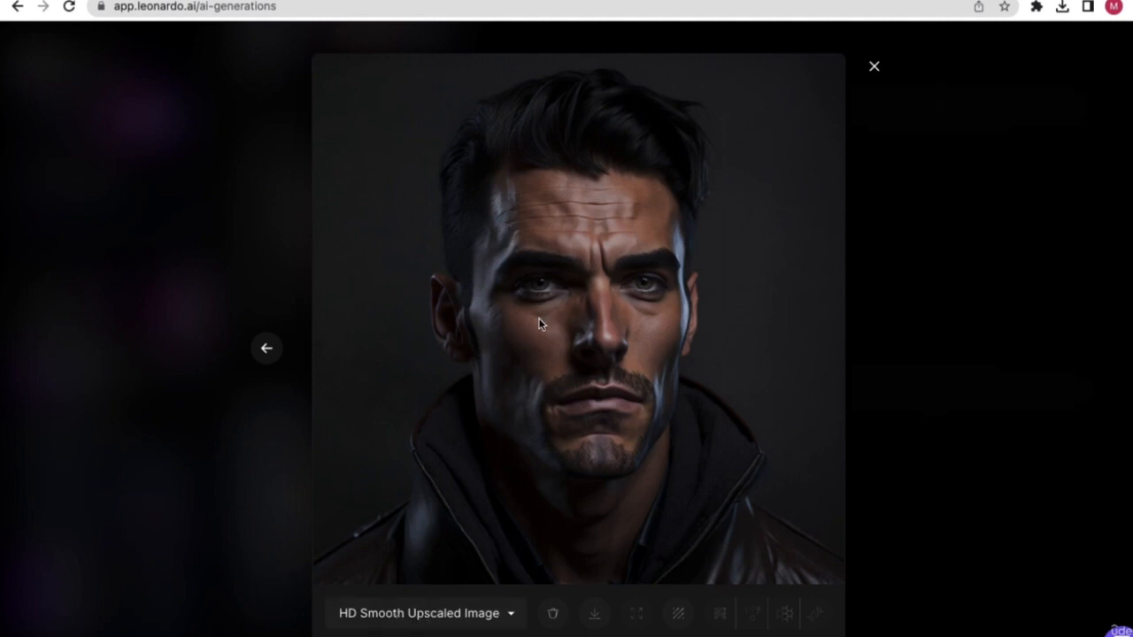
- Switch the man portrait between Original and HD Smooth Upscaled versions, ending on Original
click(445, 613)
click(414, 579)
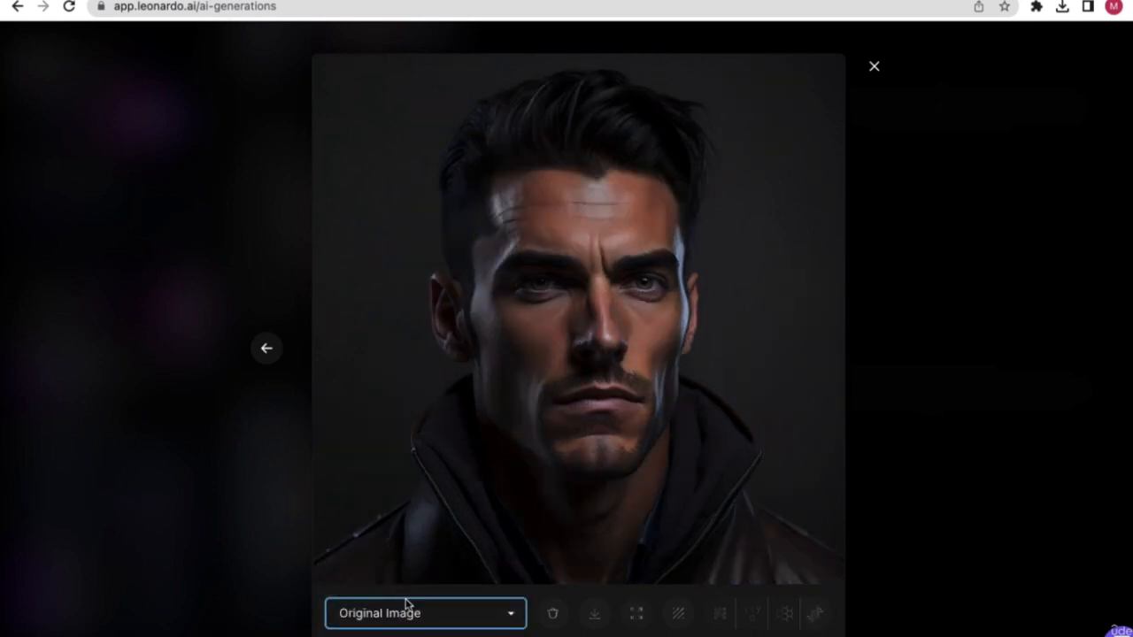
click(406, 603)
click(405, 614)
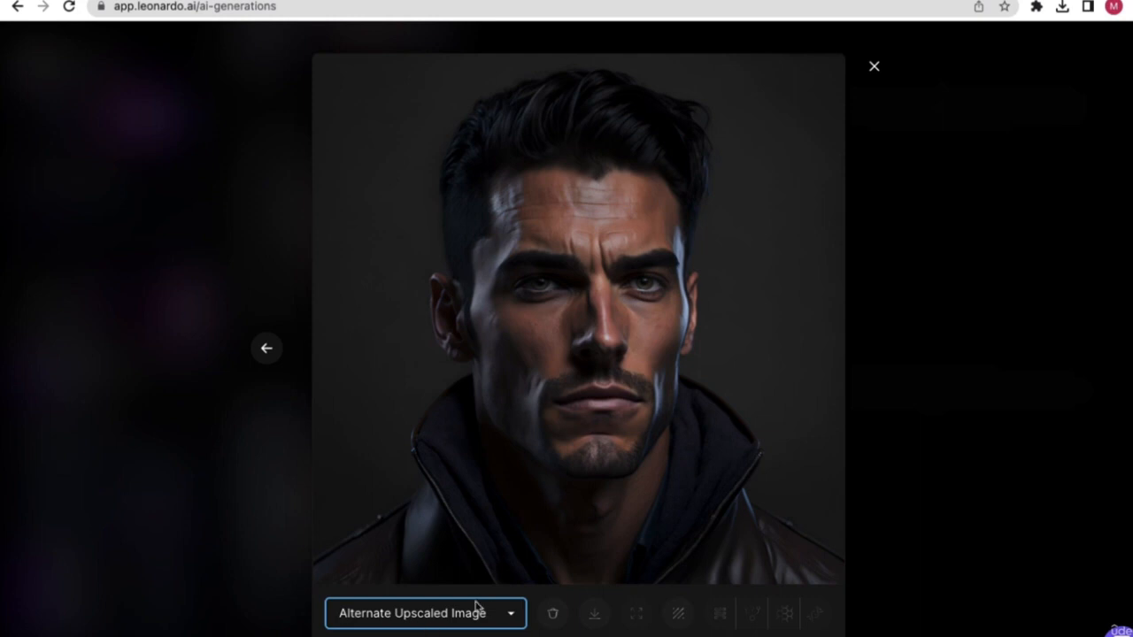
click(390, 612)
click(409, 630)
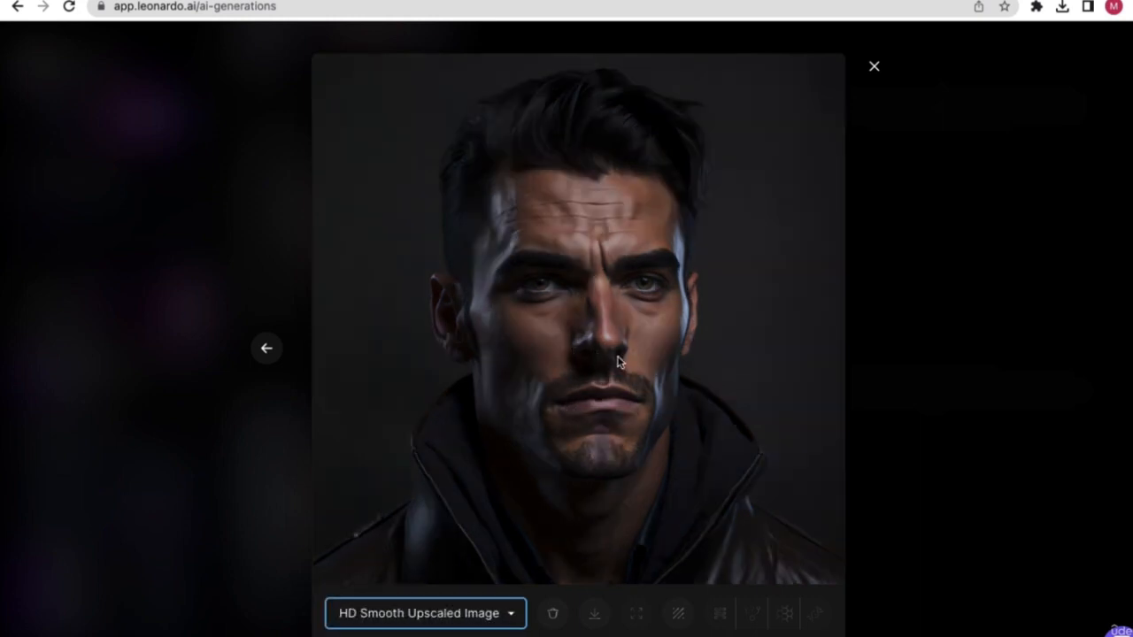
click(437, 622)
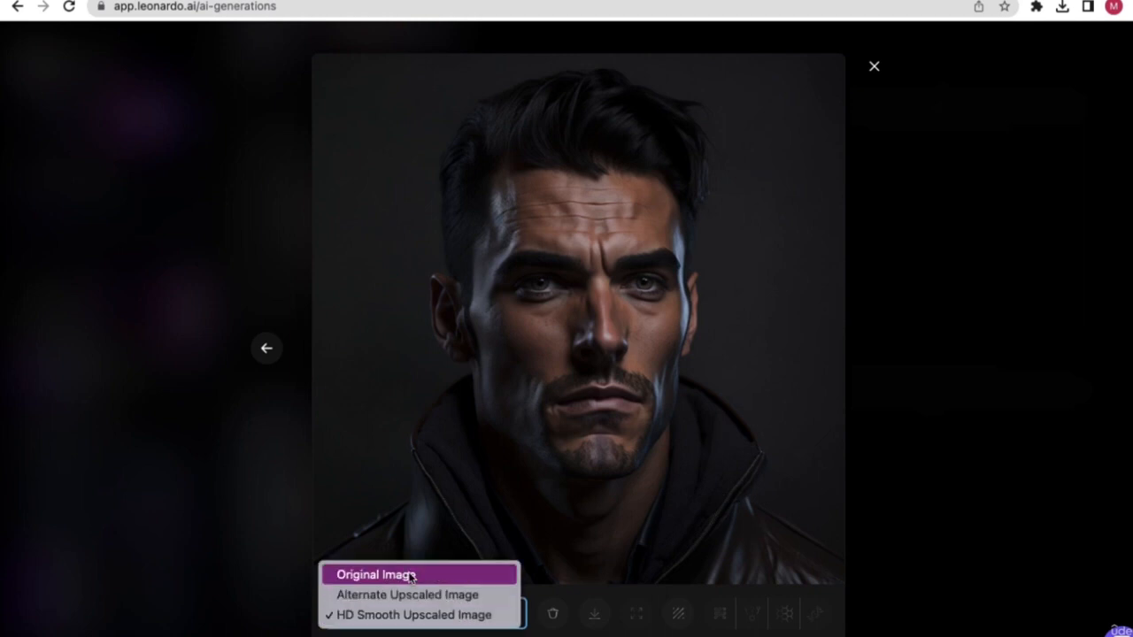
click(406, 571)
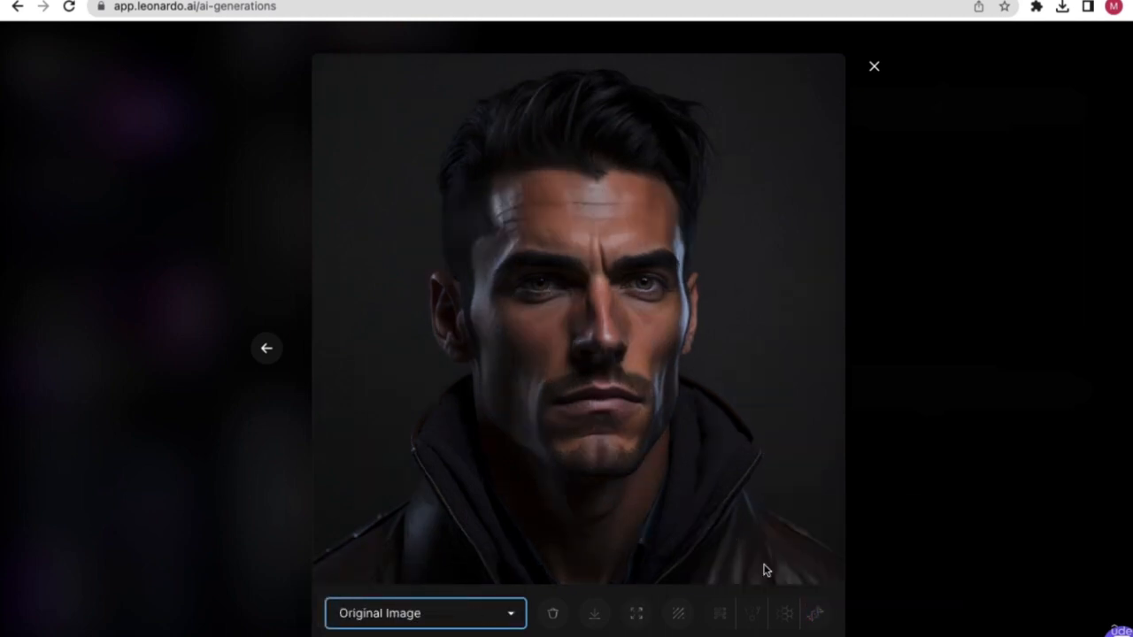
- Start an HD Crisp upscale of the man portrait, then reopen the upscaled portrait from the feed
click(818, 617)
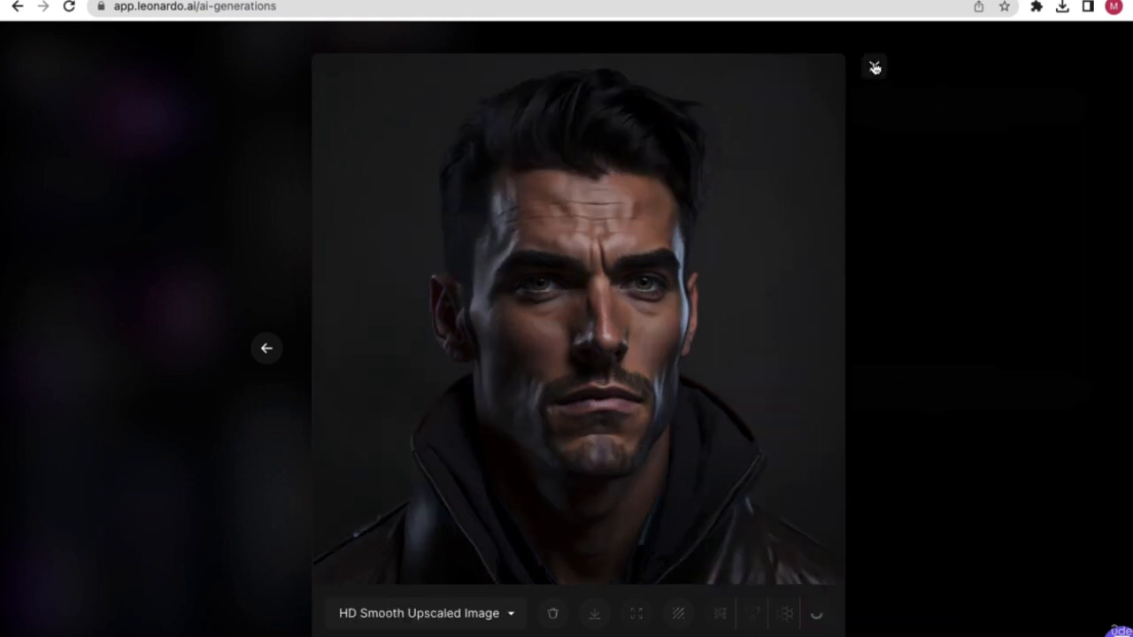
click(873, 67)
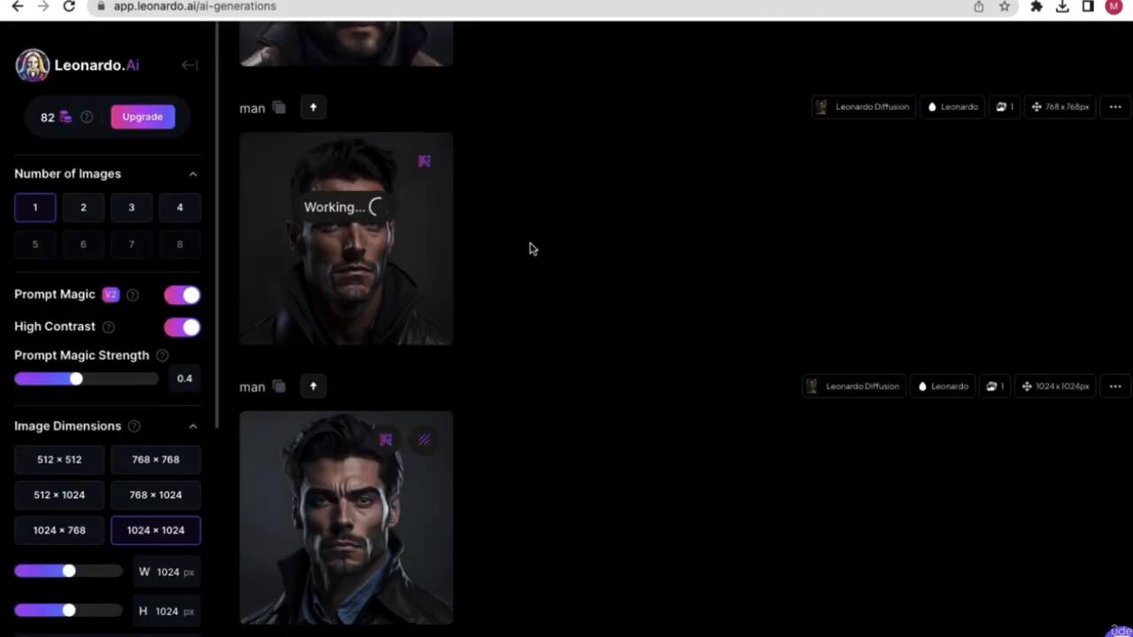
scroll(505, 274, up, 3)
scroll(531, 287, up, 3)
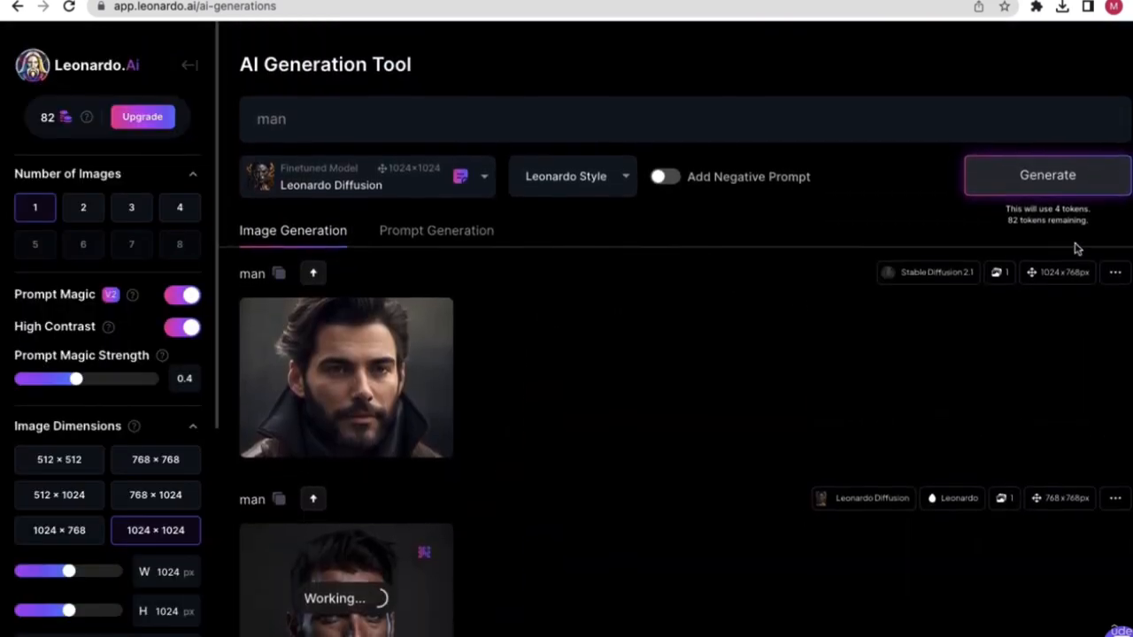
scroll(711, 363, down, 5)
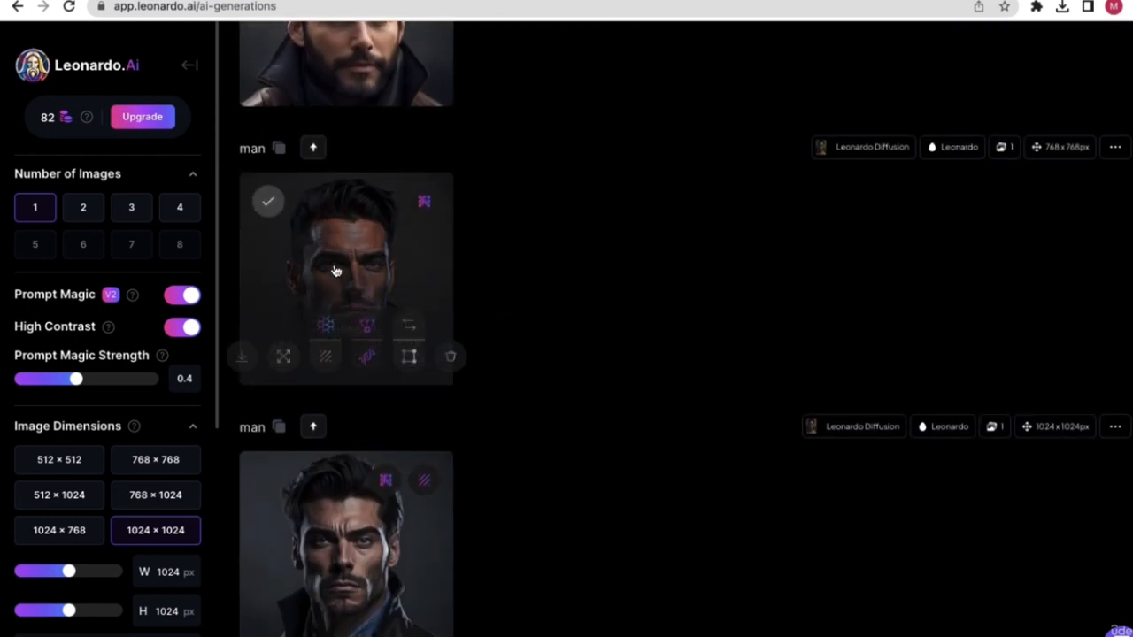
click(336, 271)
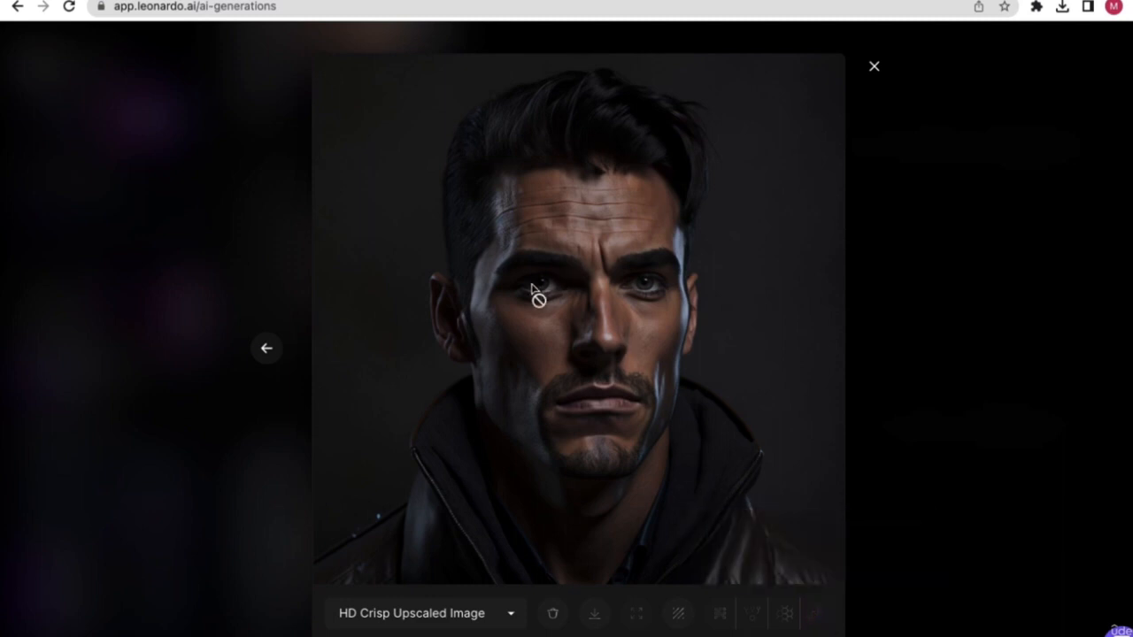
- Cycle the version list through Original, Alternate, HD Crisp and HD Smooth, ending on HD Smooth
click(427, 614)
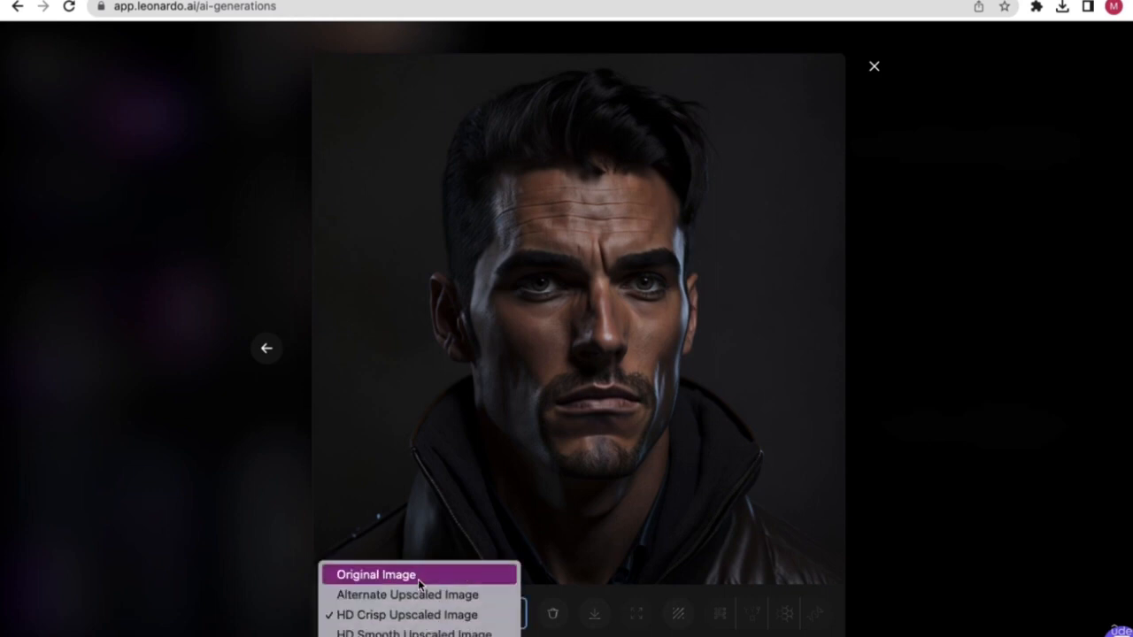
click(418, 576)
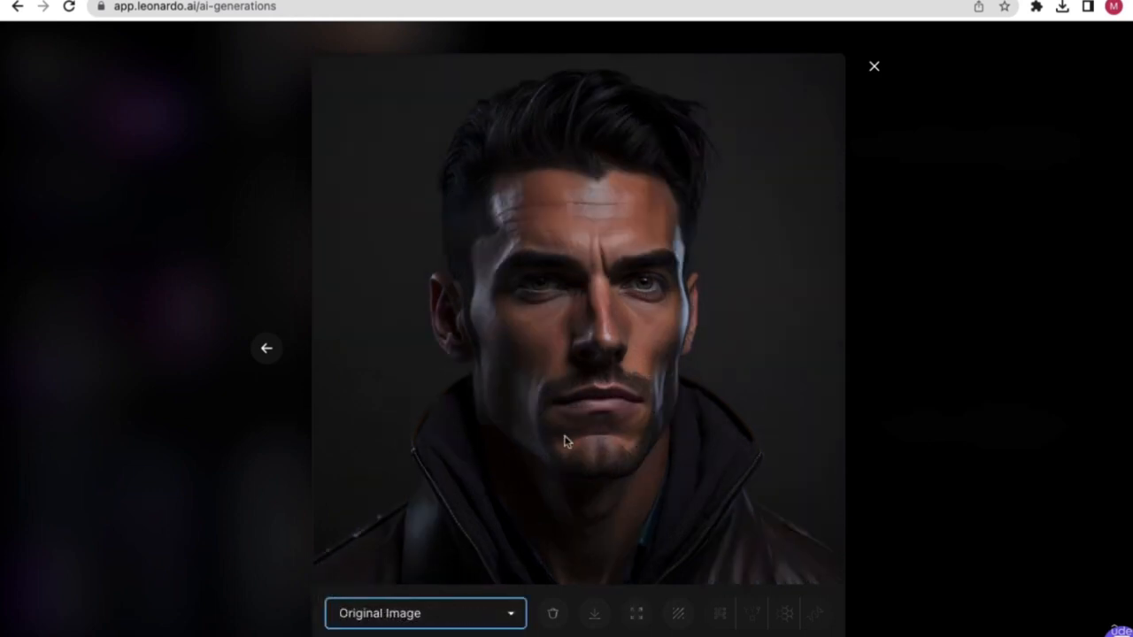
click(390, 609)
click(430, 546)
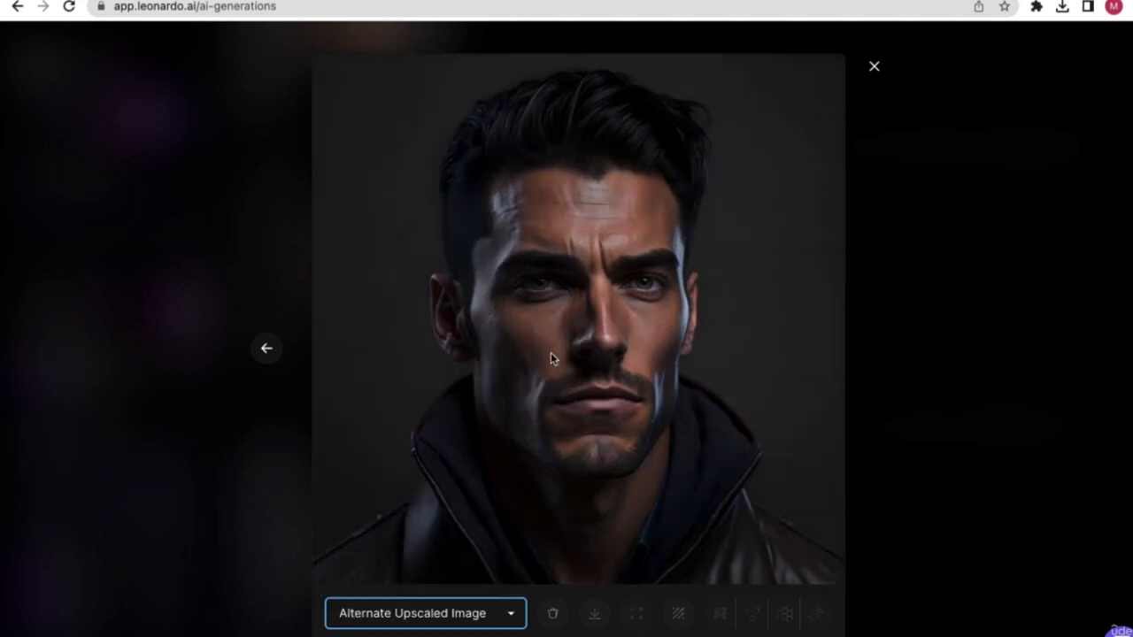
click(408, 614)
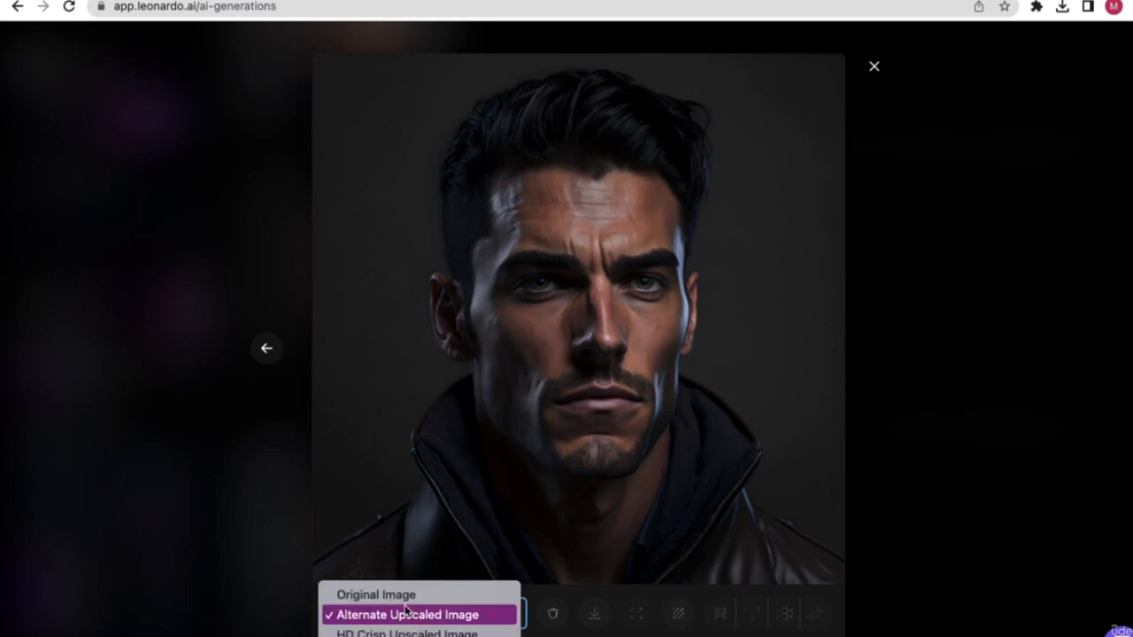
click(407, 630)
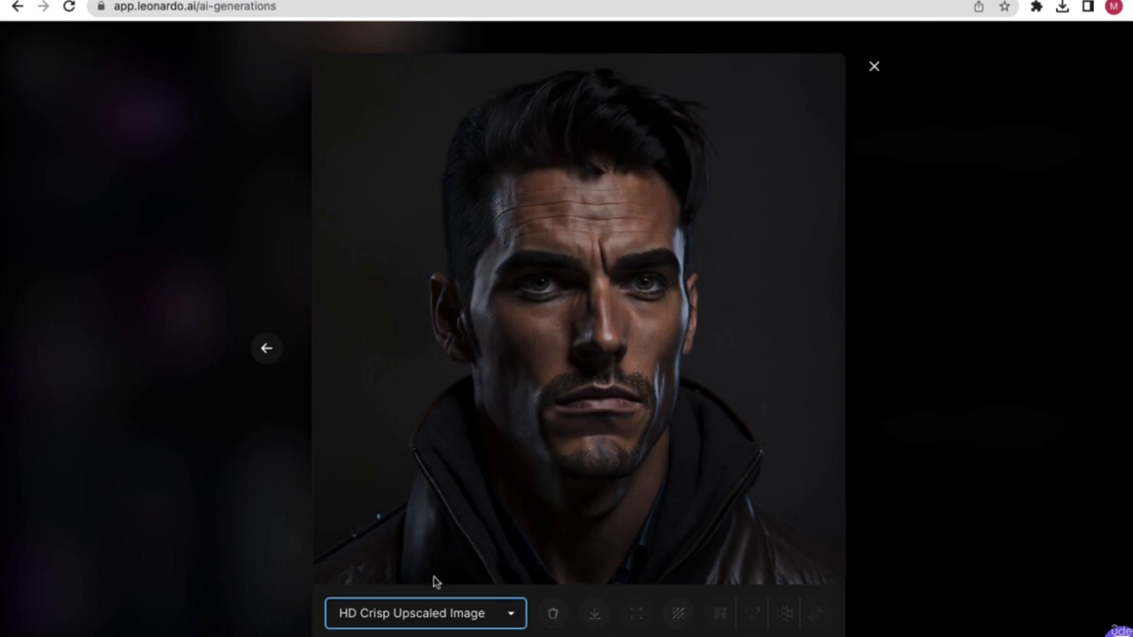
click(424, 614)
click(412, 630)
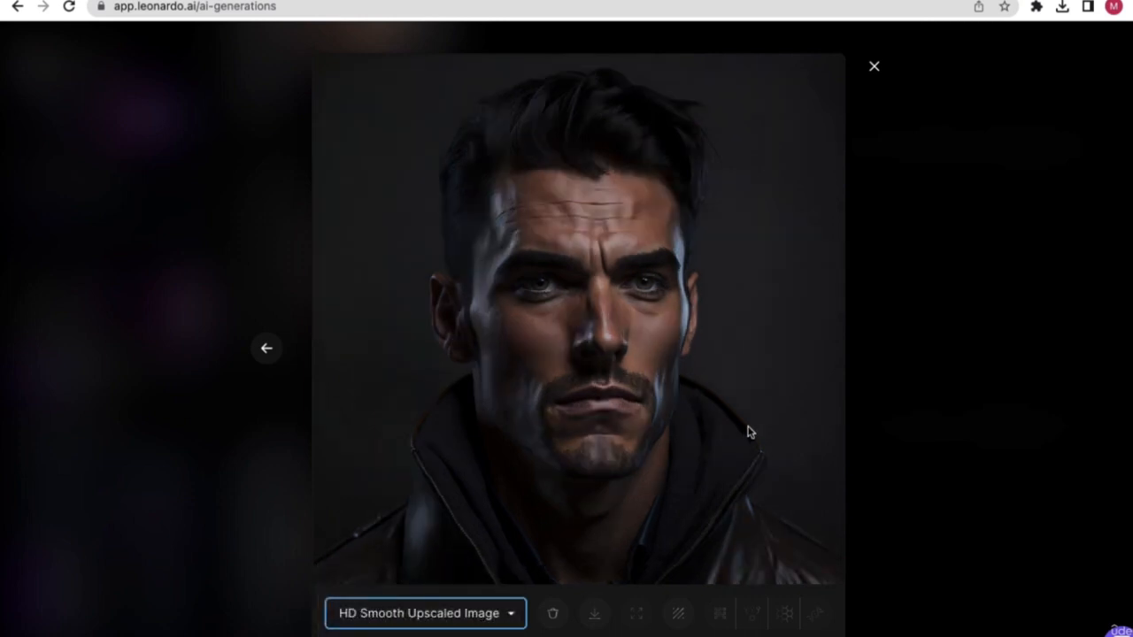
- View the HD Smooth upscale full size in a new tab, then return and close the image viewer
click(591, 620)
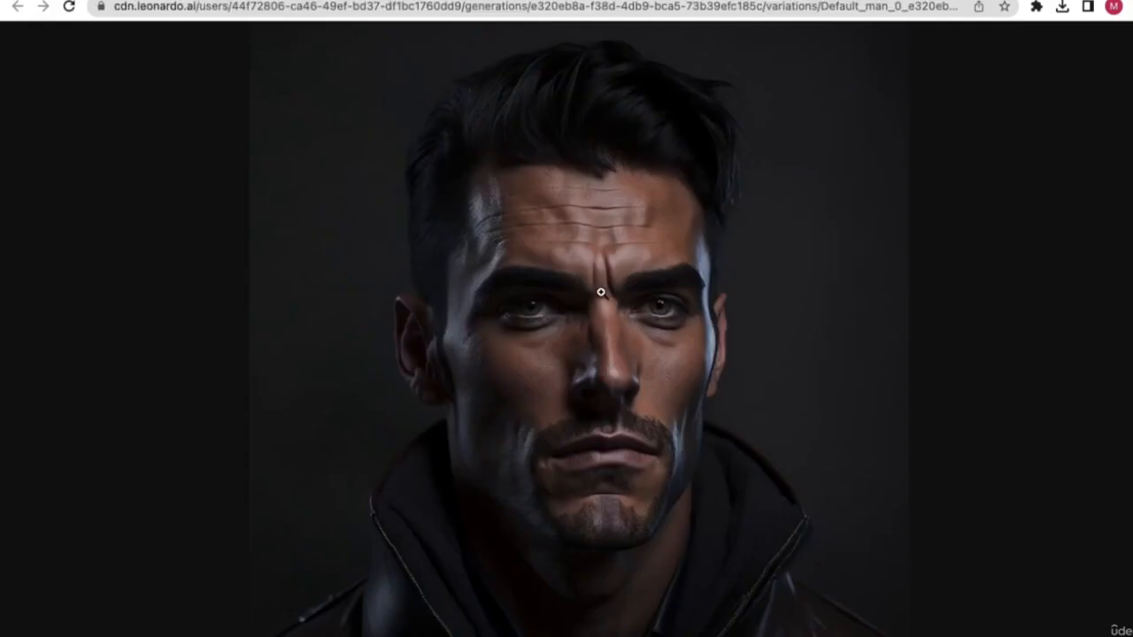
right_click(601, 292)
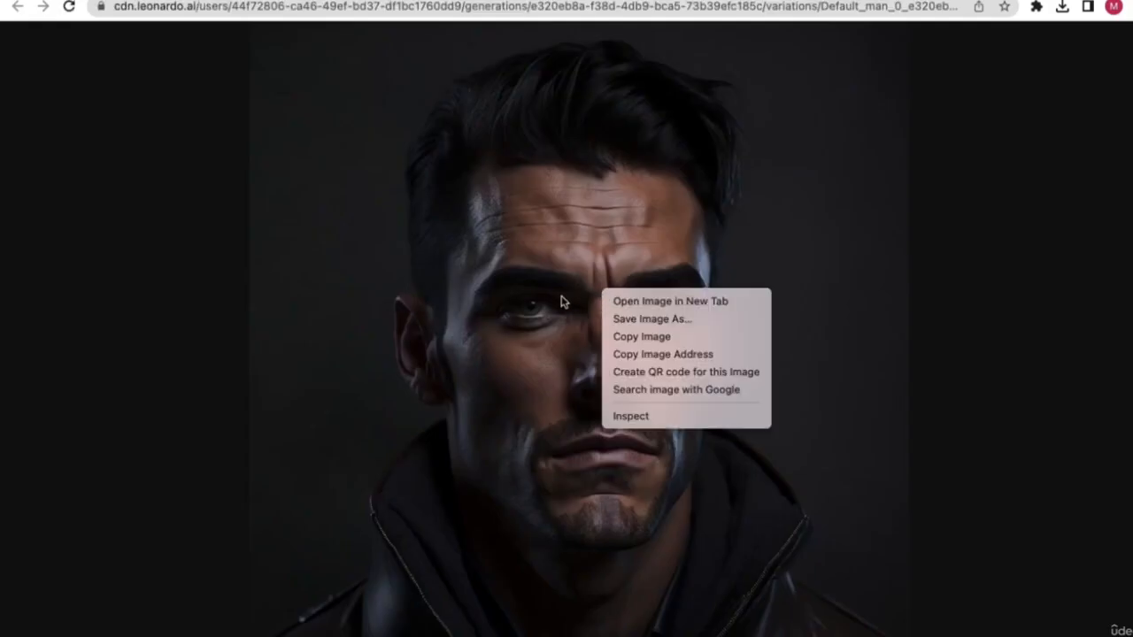
click(575, 238)
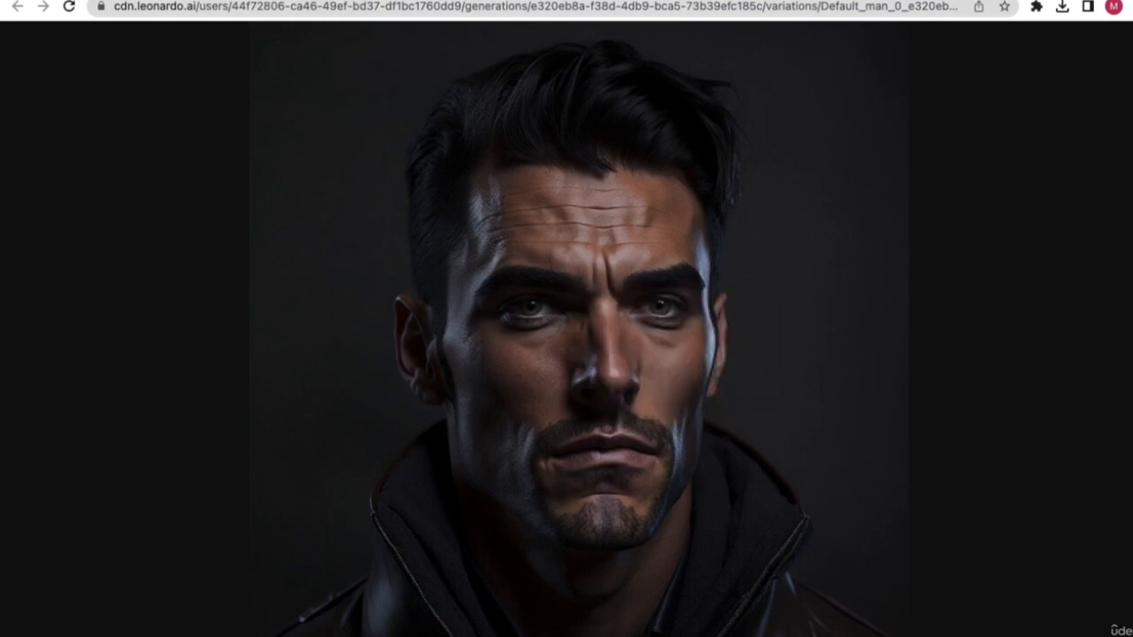
click(296, 1)
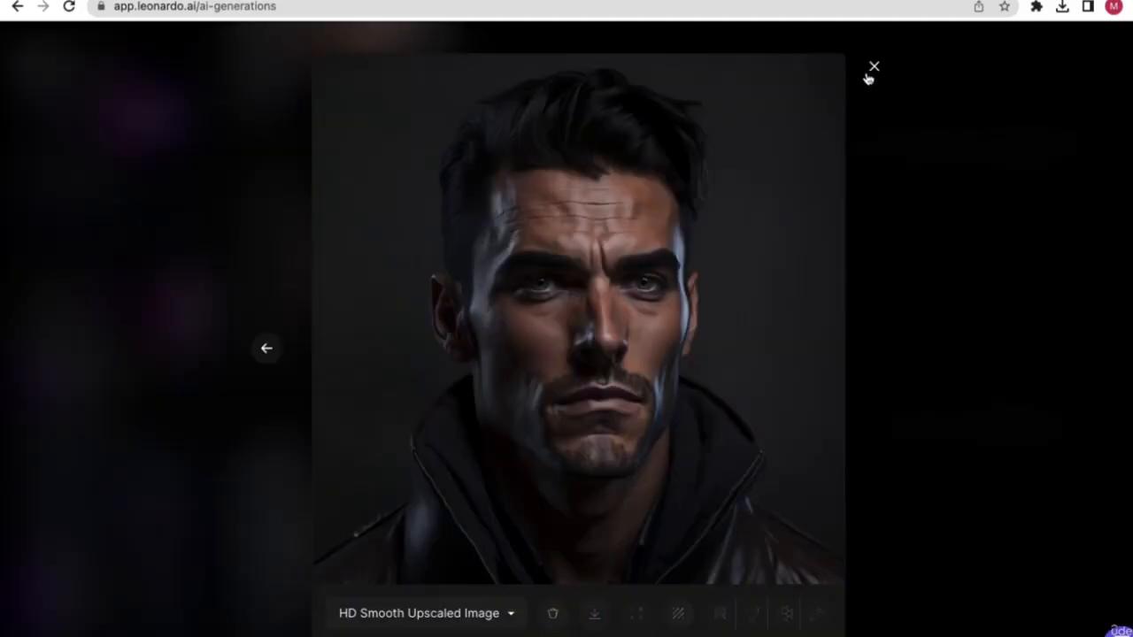
click(873, 67)
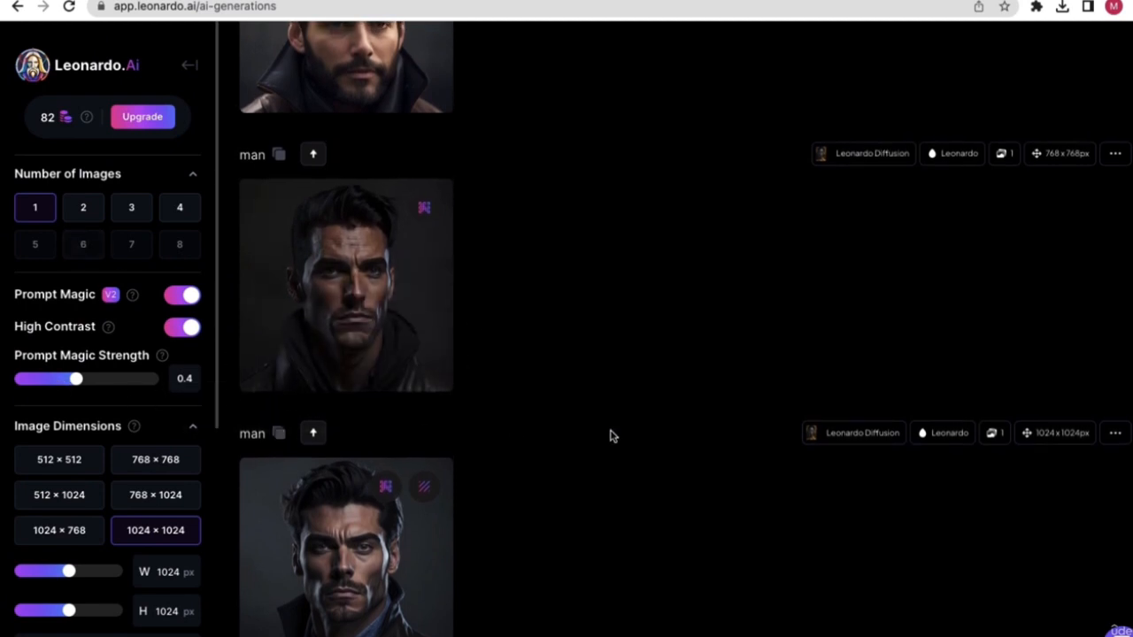
- Browse the model list without leaving Stable Diffusion 1.5, glance at the Pages guide, and return to Leonardo
scroll(536, 425, up, 3)
scroll(522, 279, down, 1)
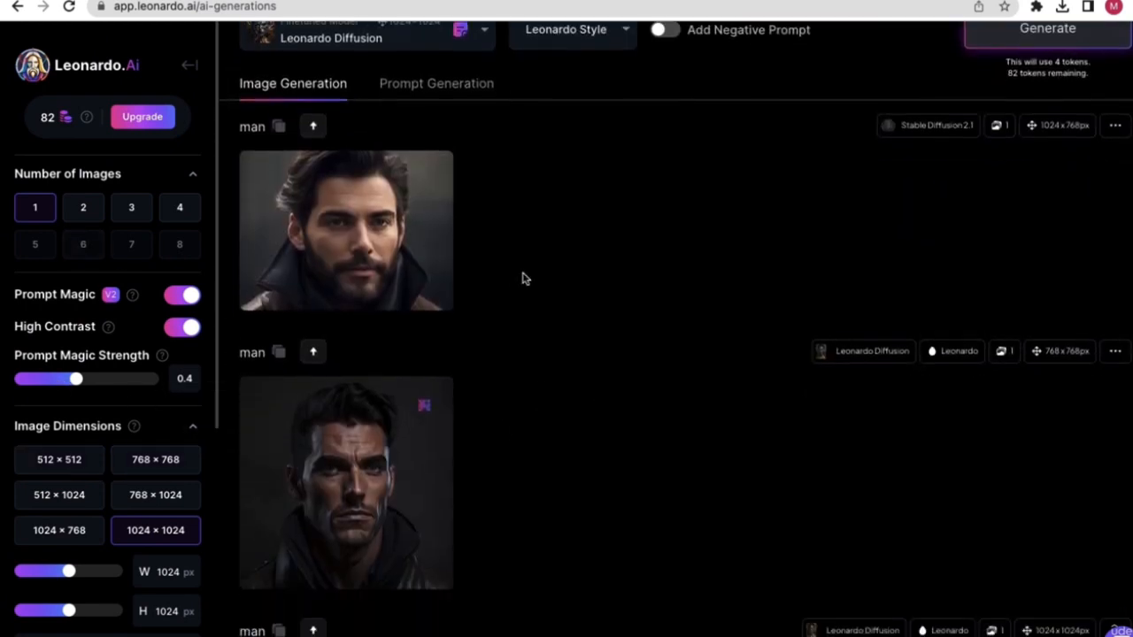
scroll(523, 279, up, 2)
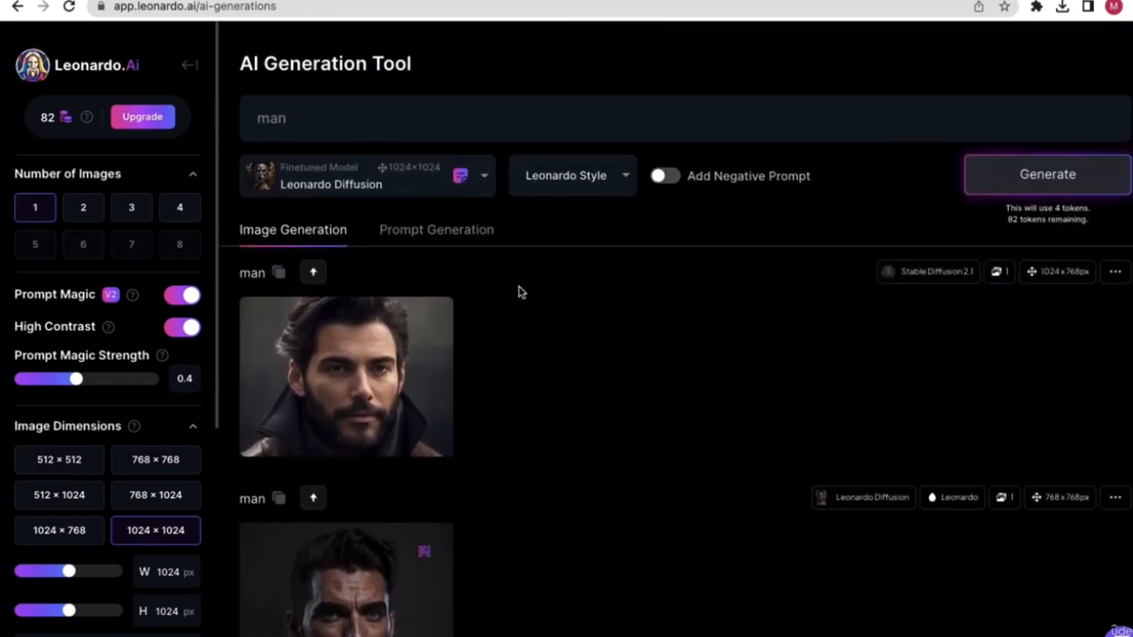
click(484, 182)
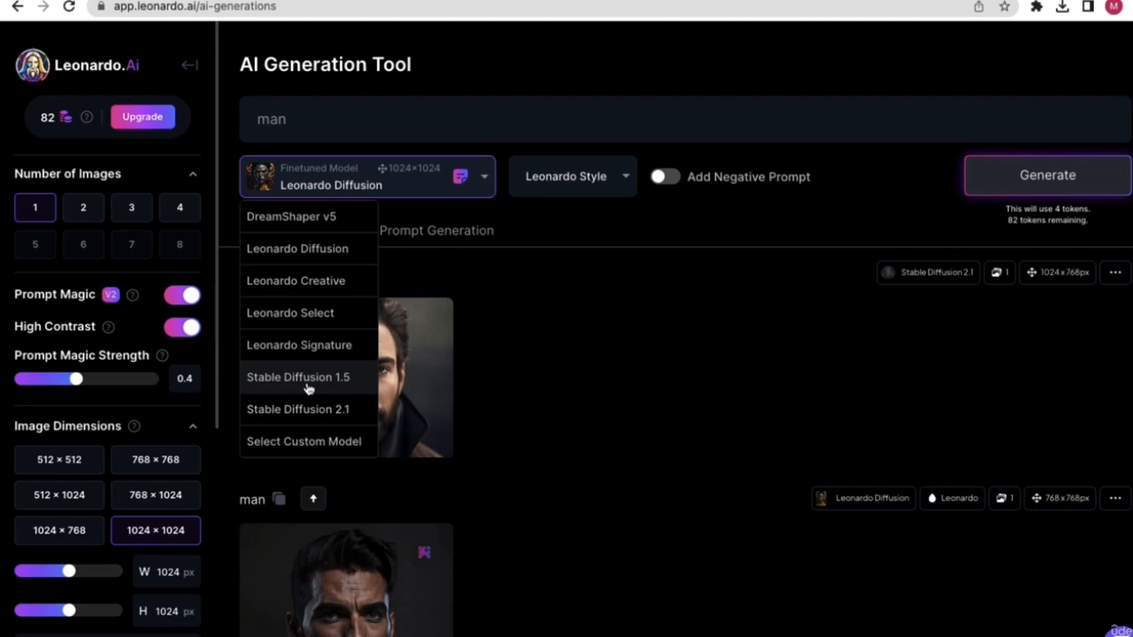
click(602, 394)
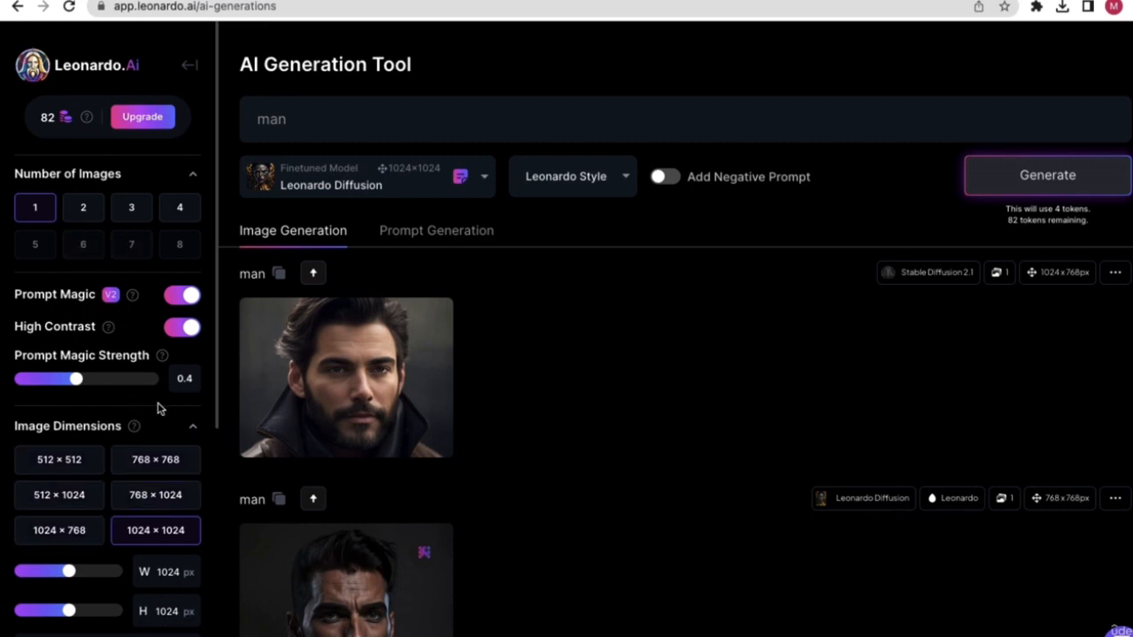
scroll(540, 491, down, 1)
scroll(543, 498, down, 4)
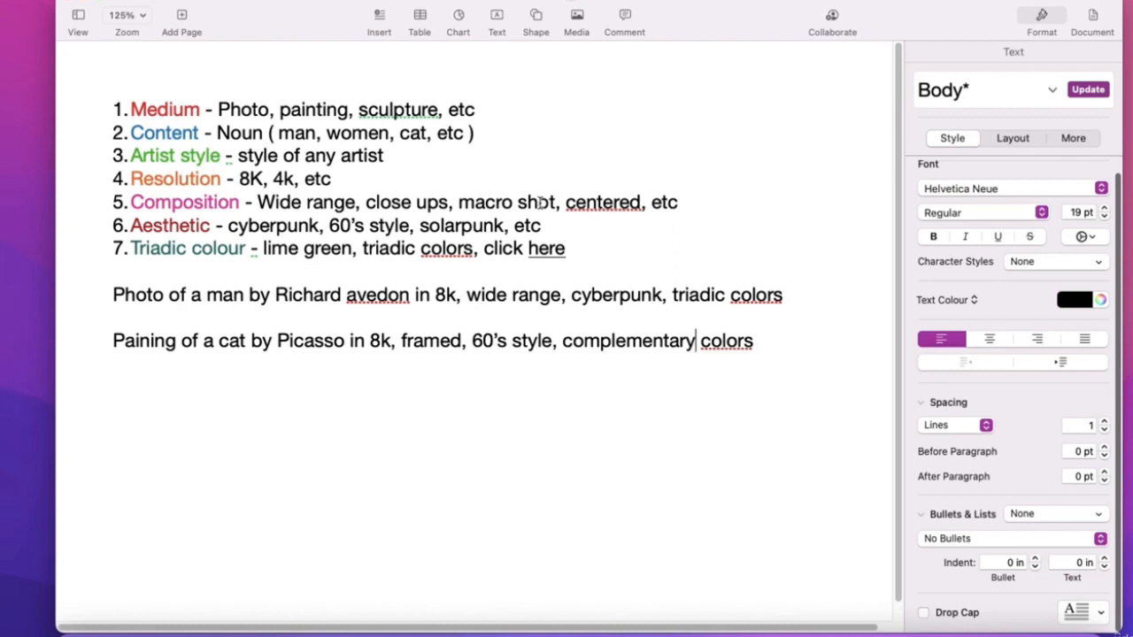
key(ctrl+Right)
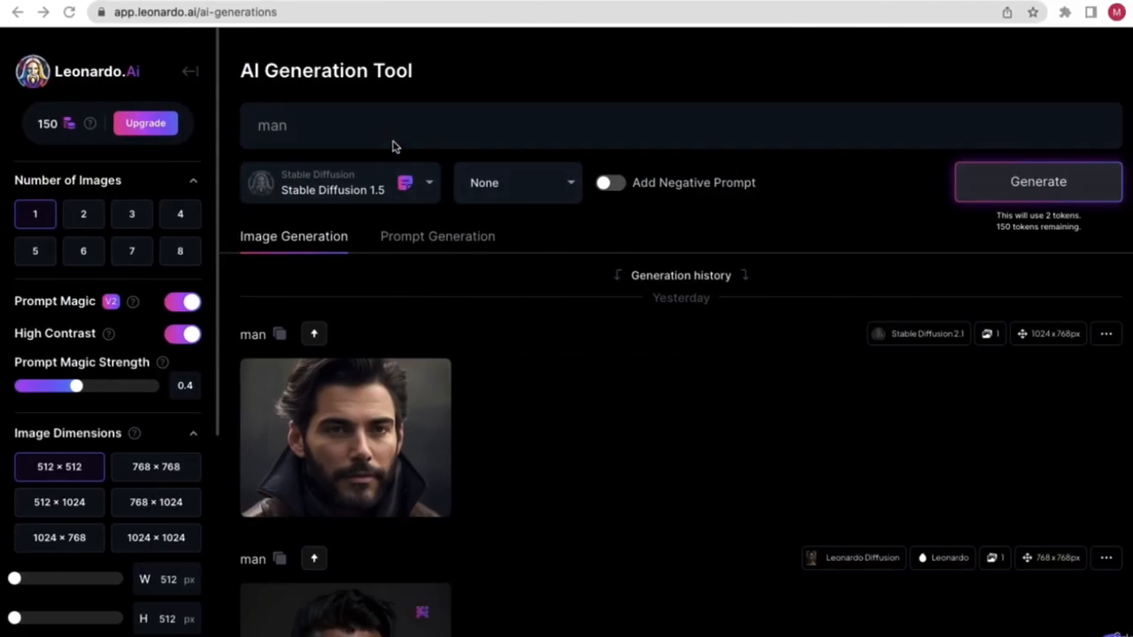
- Go back into the AI image generation tool and delete the old 'man' prompt
click(300, 121)
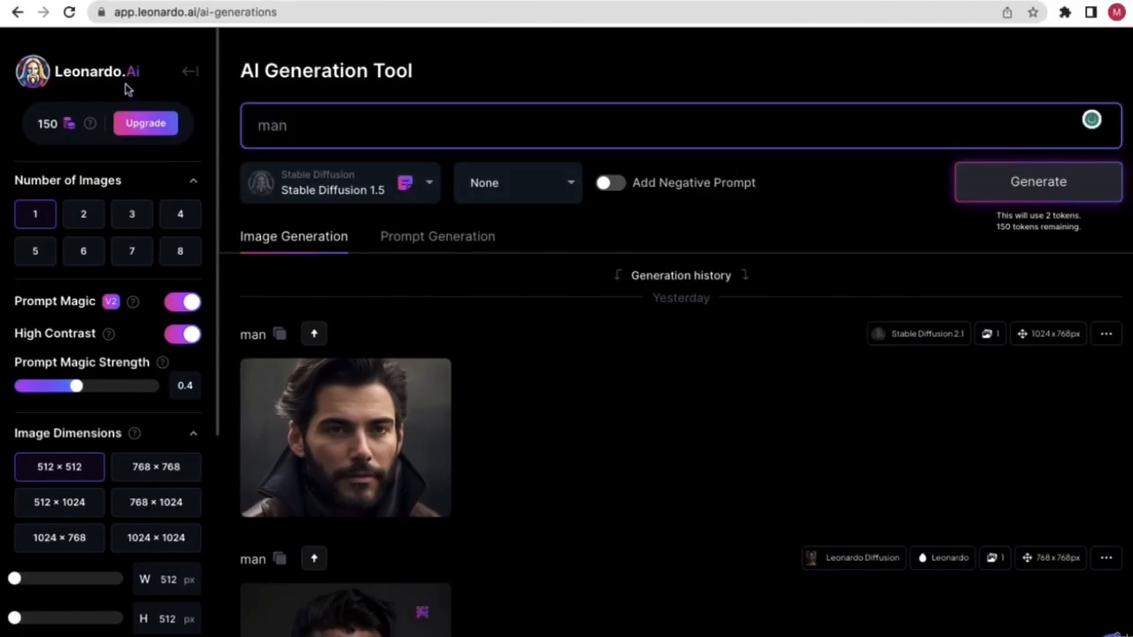
click(192, 71)
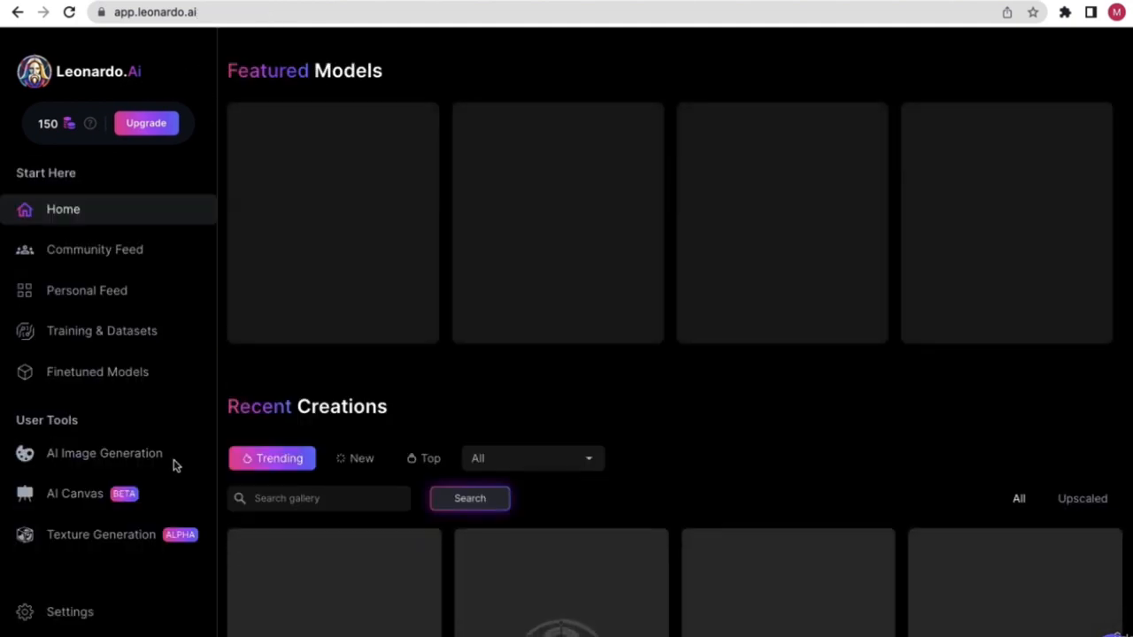
click(90, 460)
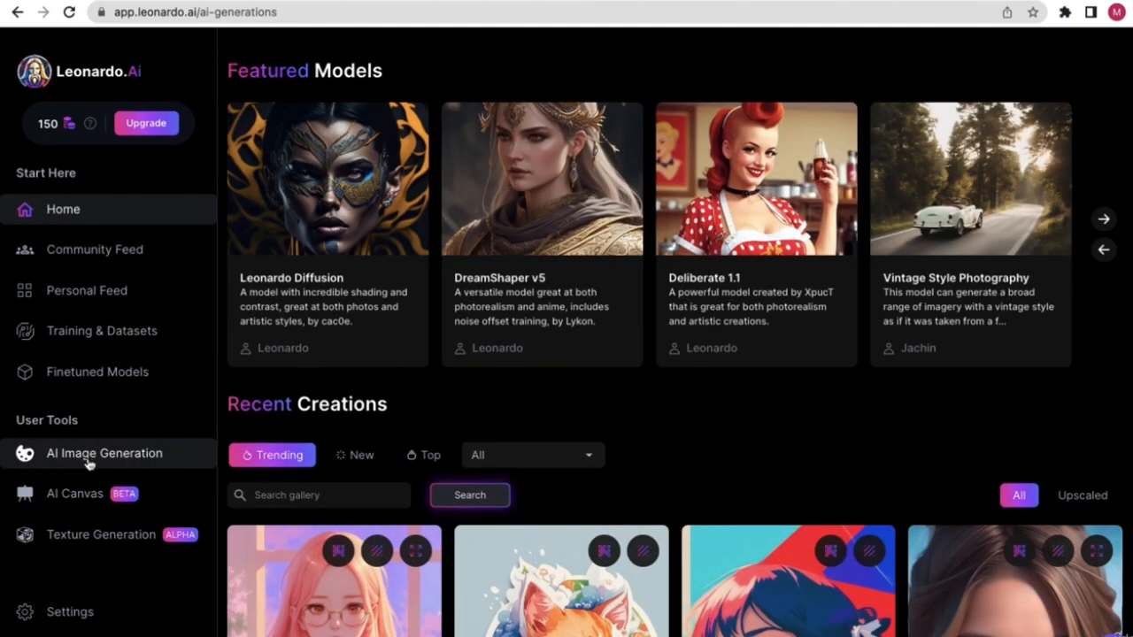
click(313, 126)
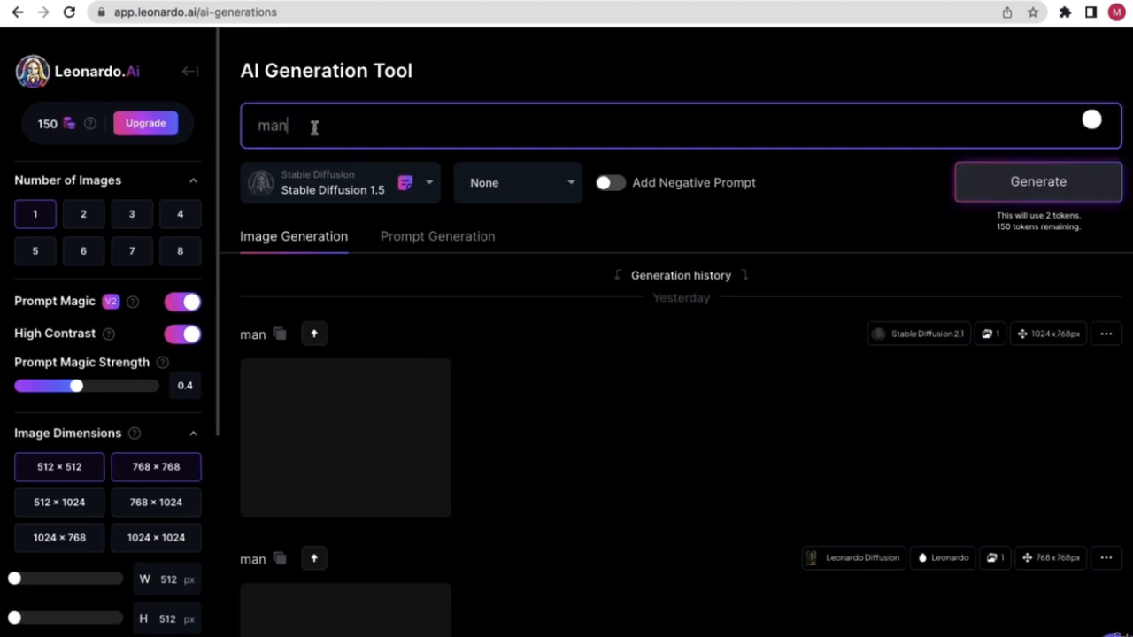
double_click(270, 125)
key(BackSpace)
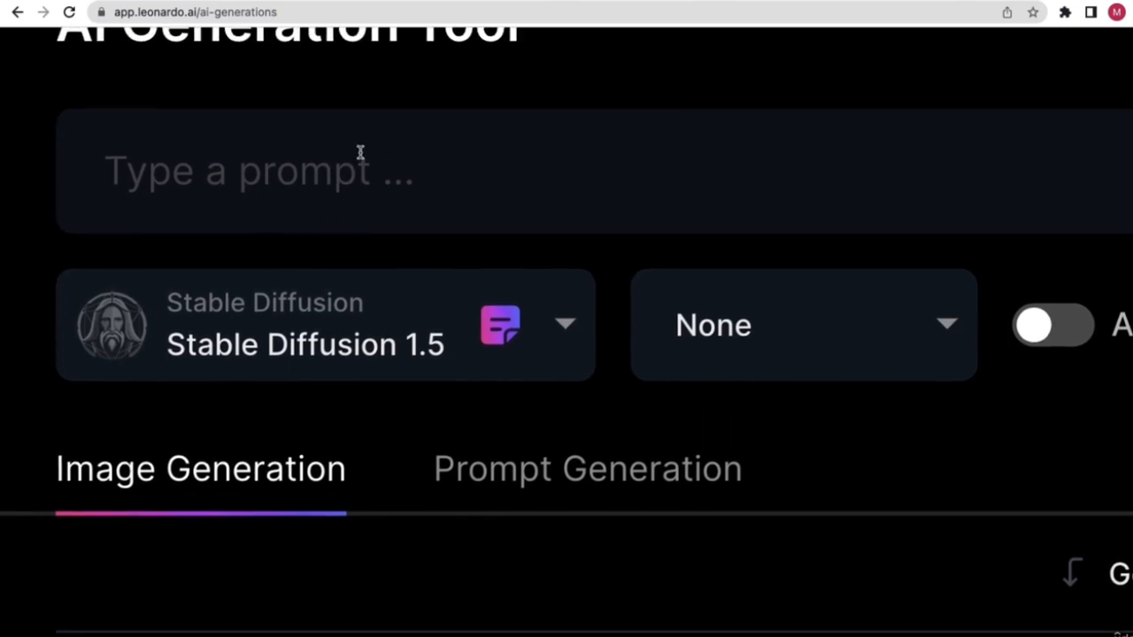
click(205, 165)
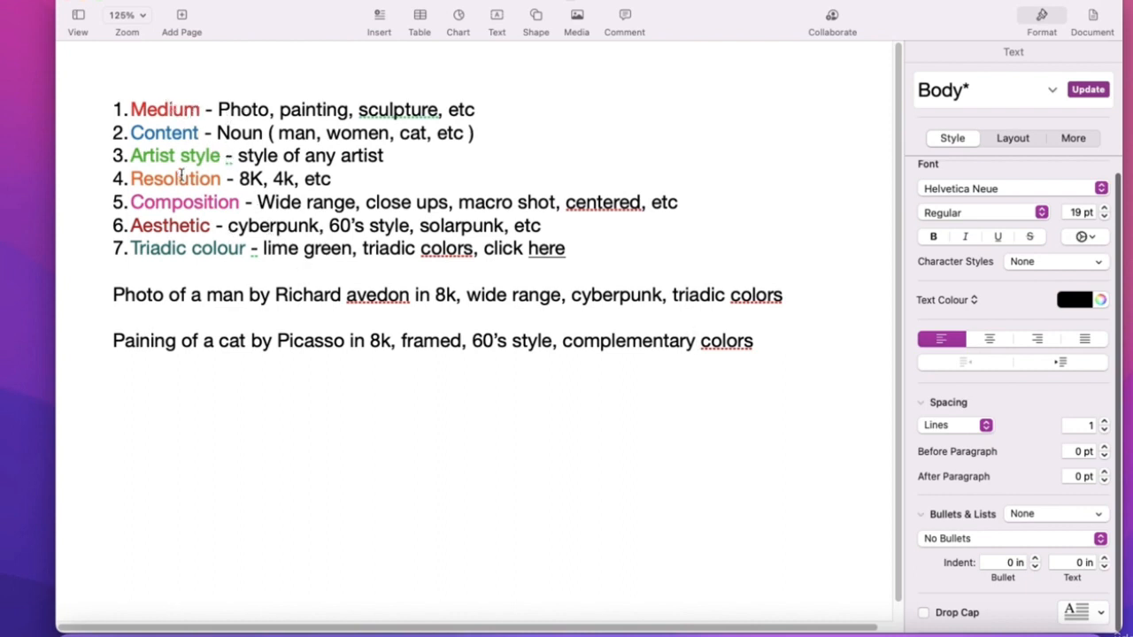
- Select and copy the 'Photo of a man by Richard avedon in 8k…' example prompt
click(112, 295)
drag(112, 294, 742, 307)
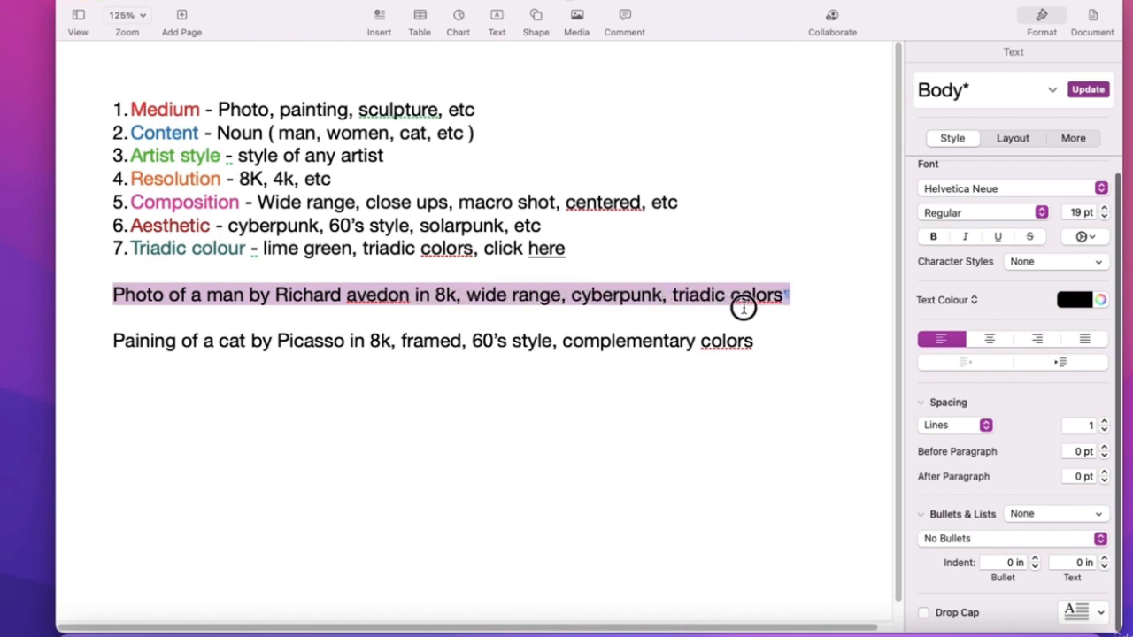
click(724, 308)
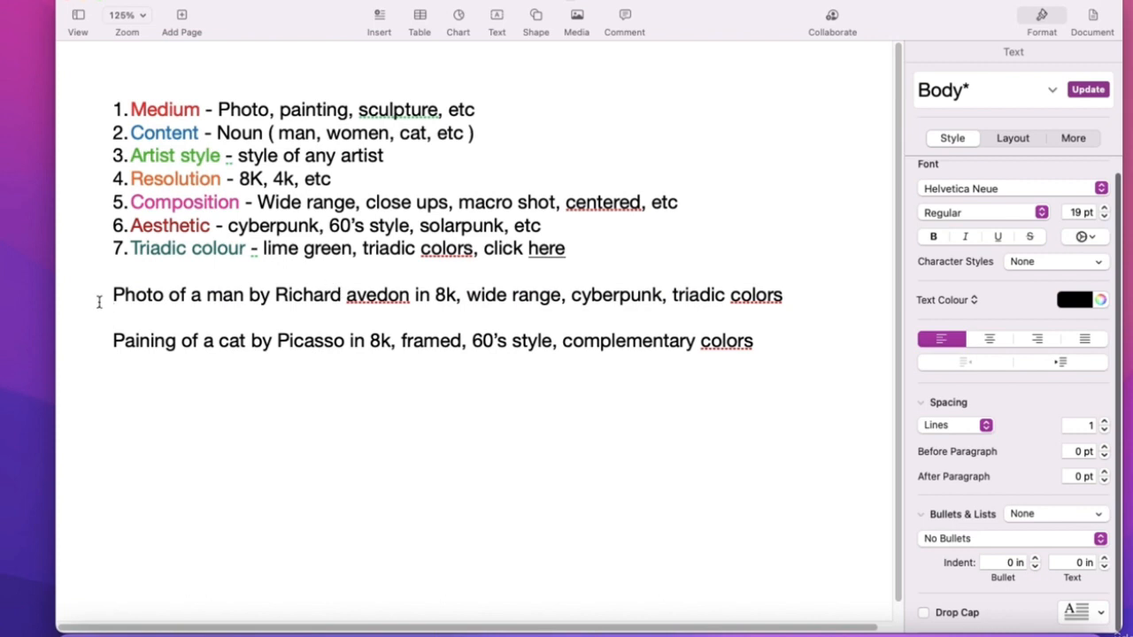
drag(113, 296, 784, 304)
right_click(748, 303)
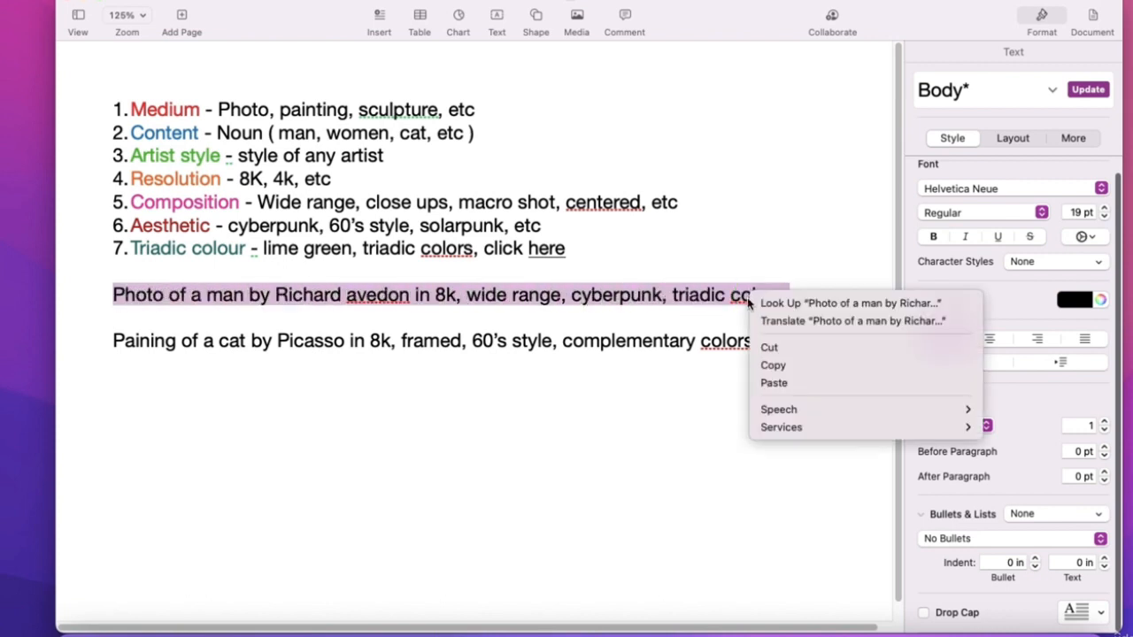
click(766, 363)
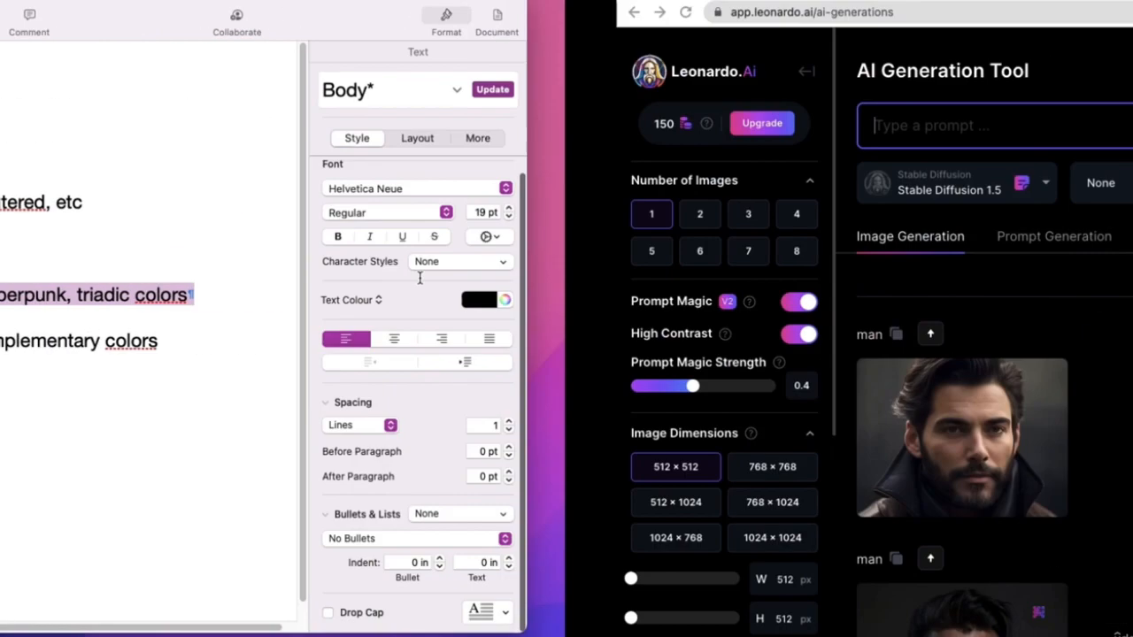
- Paste the copied man prompt, set the number of images to 1, and generate
key(super+v)
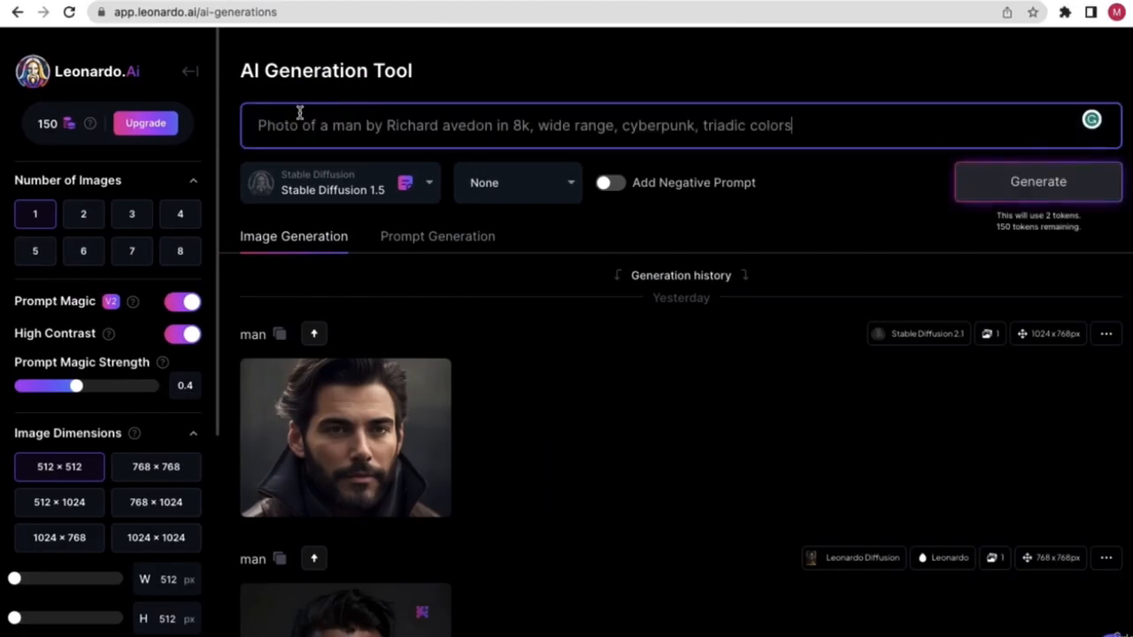
click(718, 96)
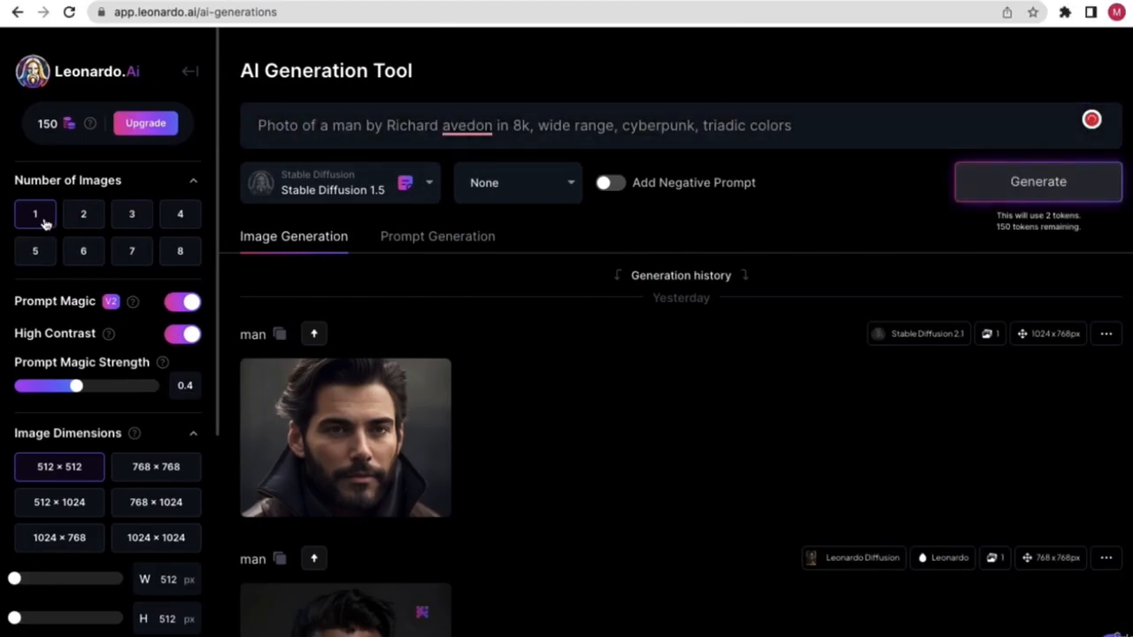
click(1012, 194)
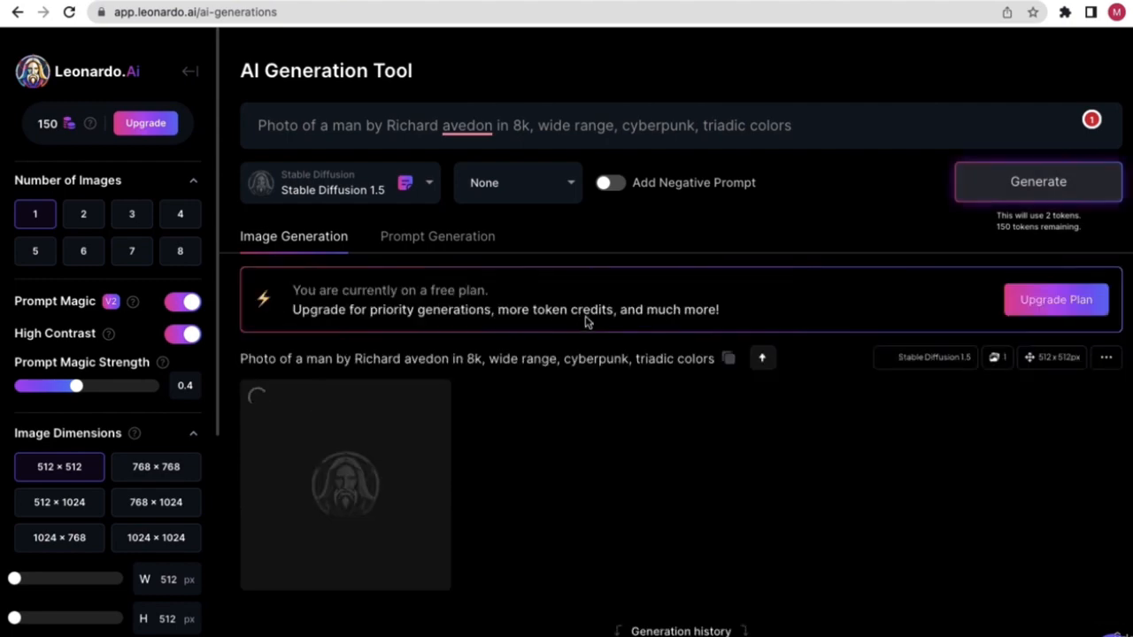
- Watch the pink-and-blue cyberpunk portrait appear in the feed, then return to the Pages guide
scroll(548, 394, down, 7)
scroll(547, 393, up, 1)
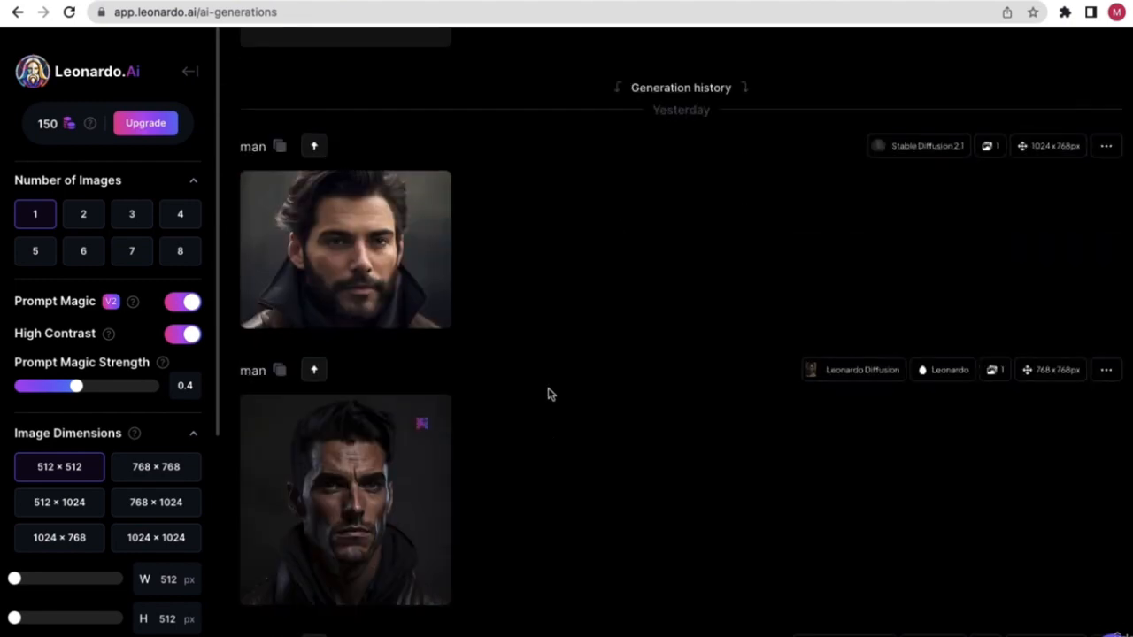
scroll(547, 394, up, 6)
scroll(535, 403, down, 1)
scroll(496, 412, up, 1)
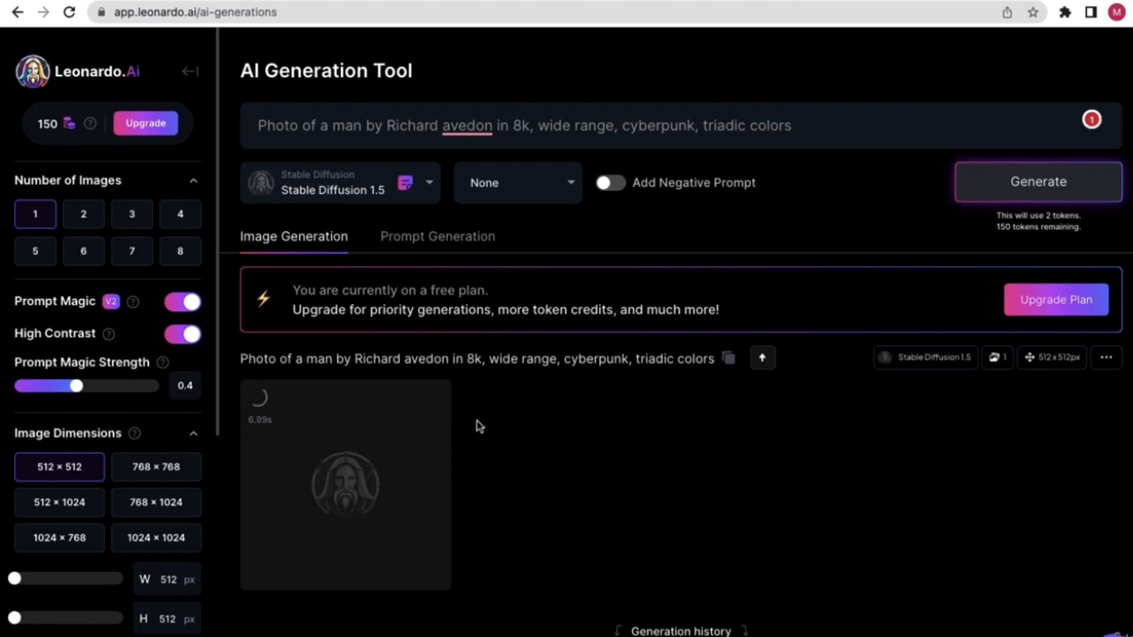
scroll(438, 436, down, 2)
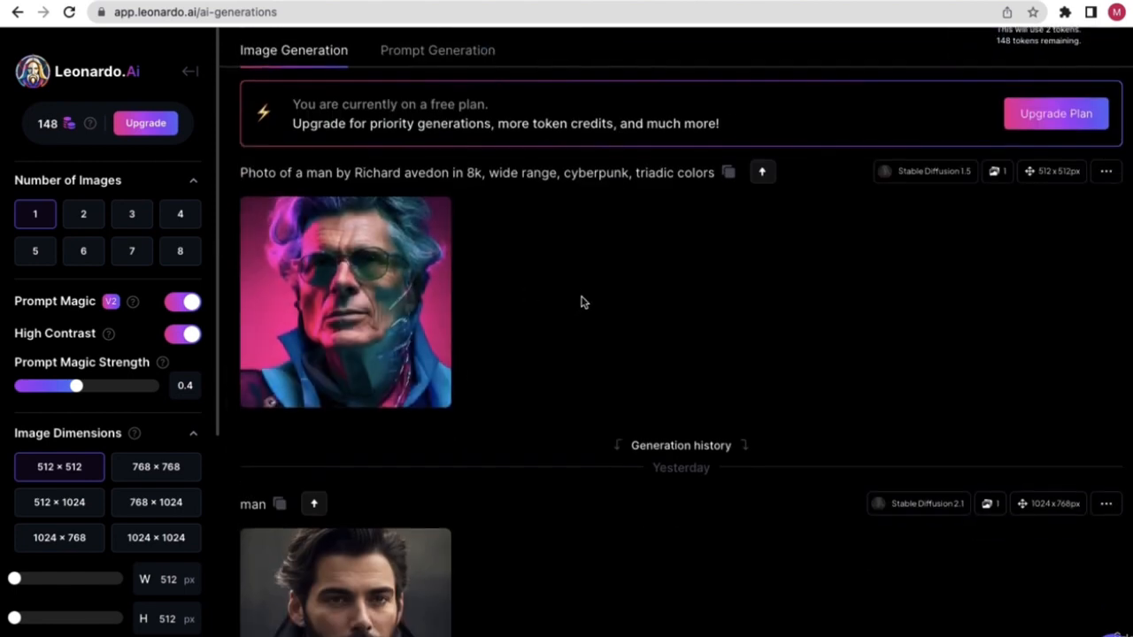
mouse_move(358, 304)
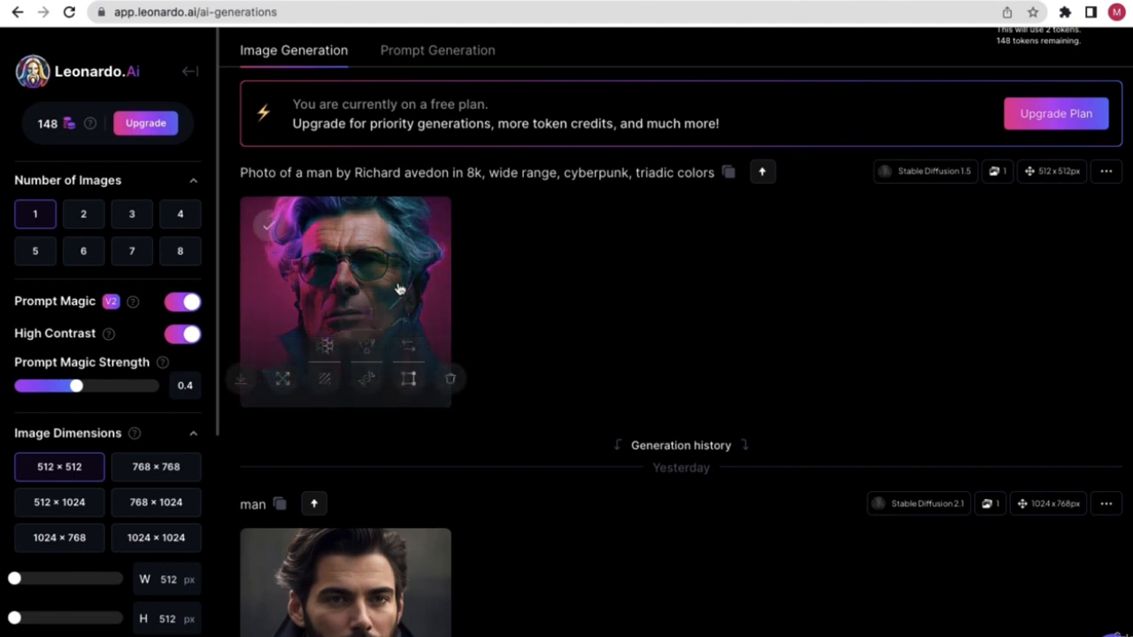
scroll(420, 324, up, 2)
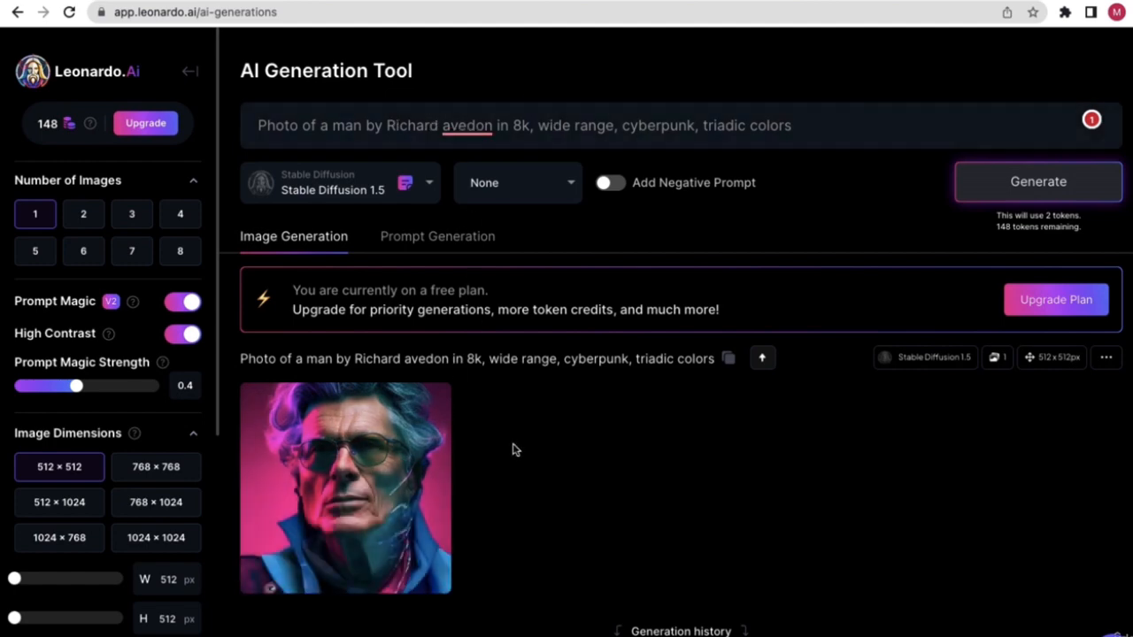
key(ctrl+Left)
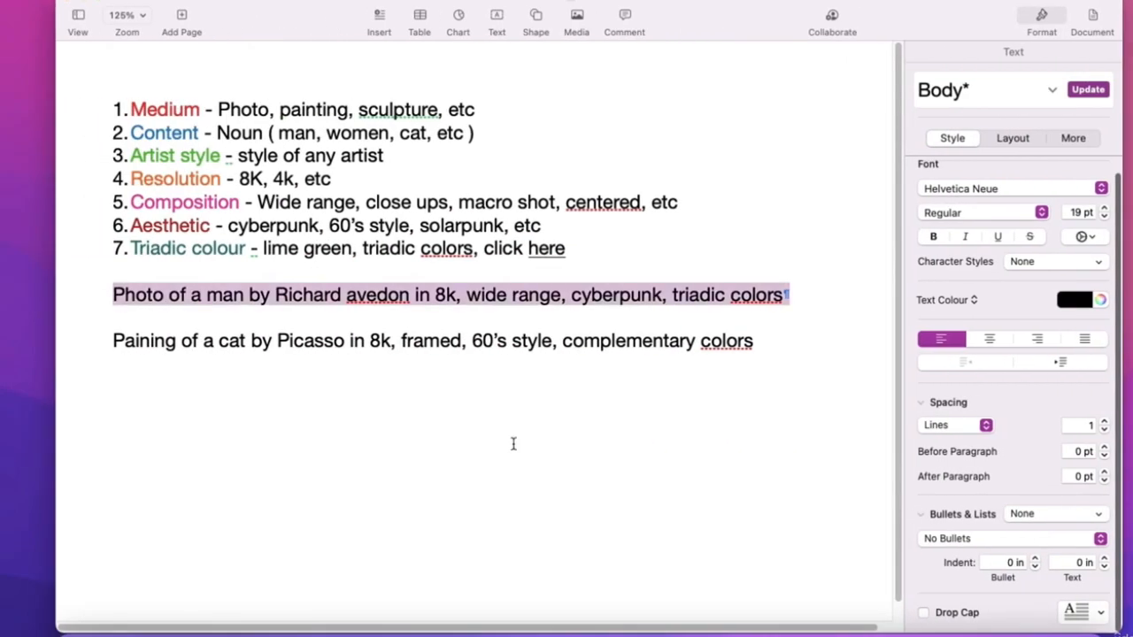
- Underline the word 'Photo' at the start of the man example prompt
click(250, 314)
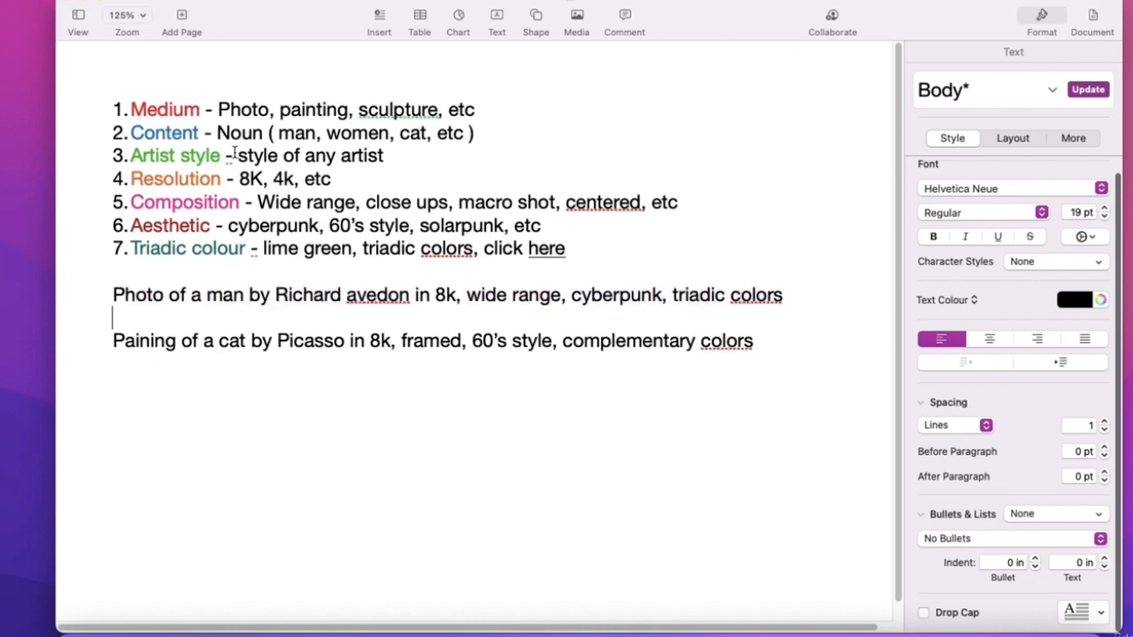
drag(200, 108, 131, 108)
click(189, 108)
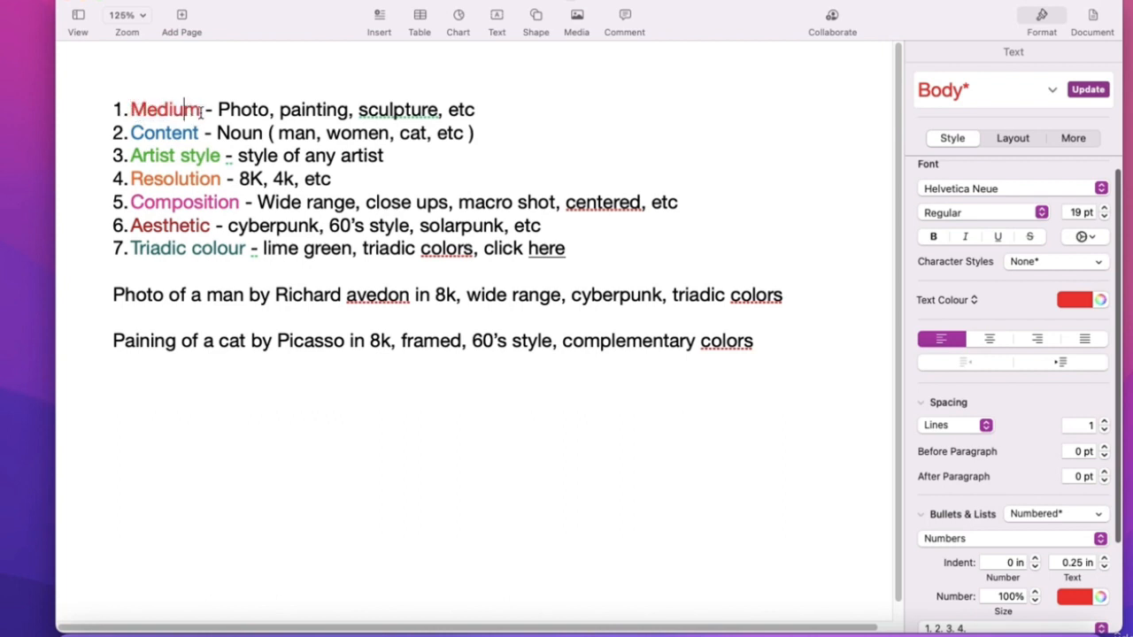
drag(200, 109, 135, 108)
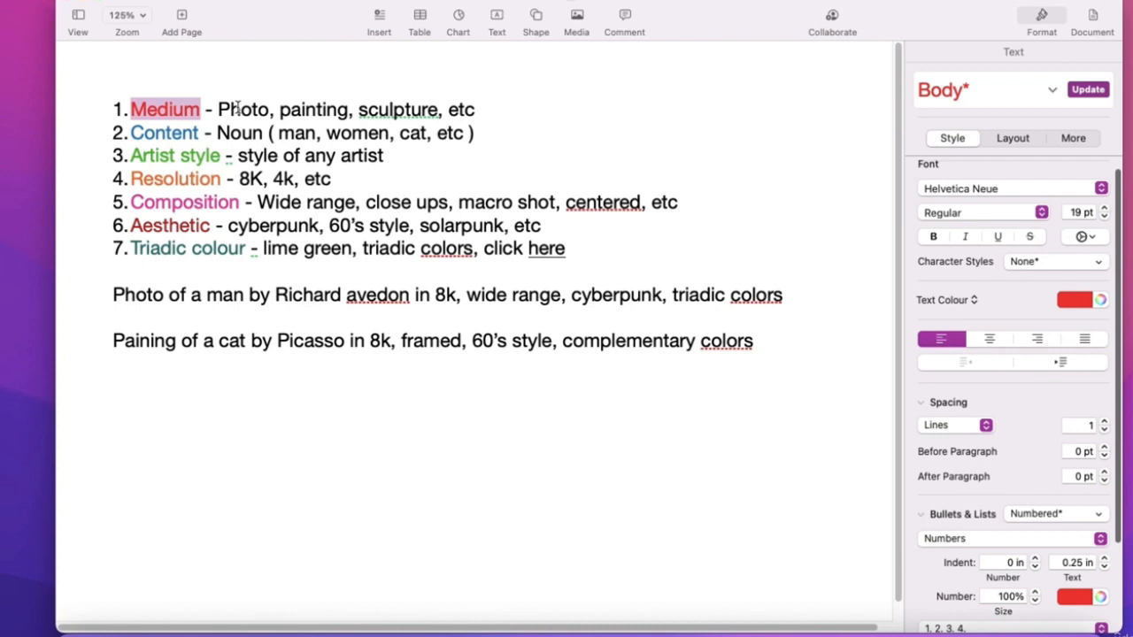
click(146, 296)
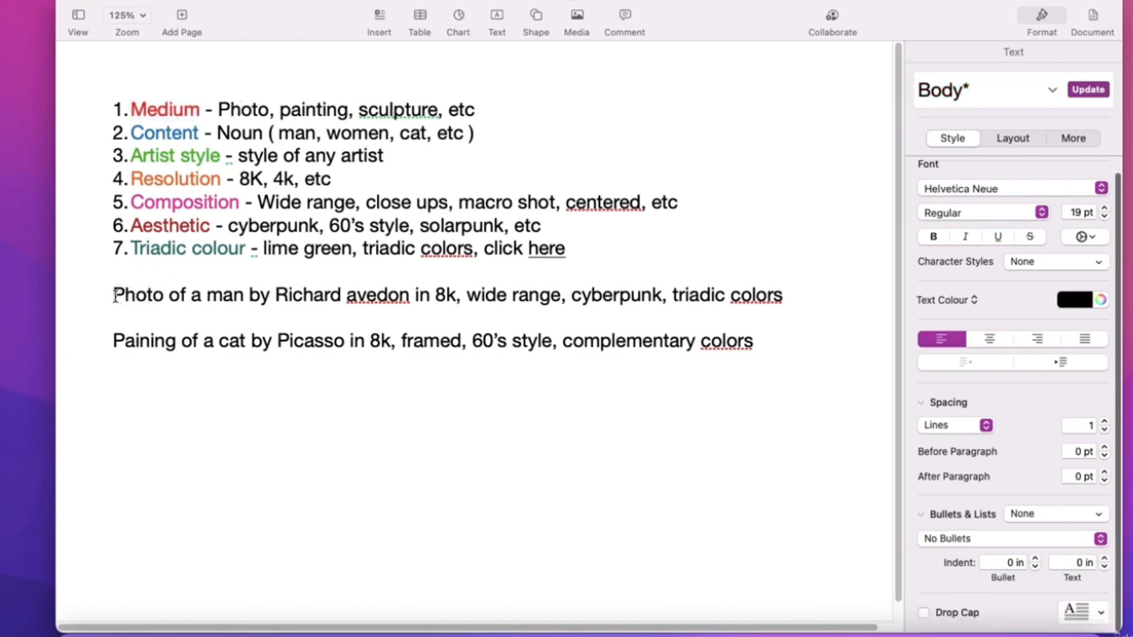
drag(114, 296, 799, 302)
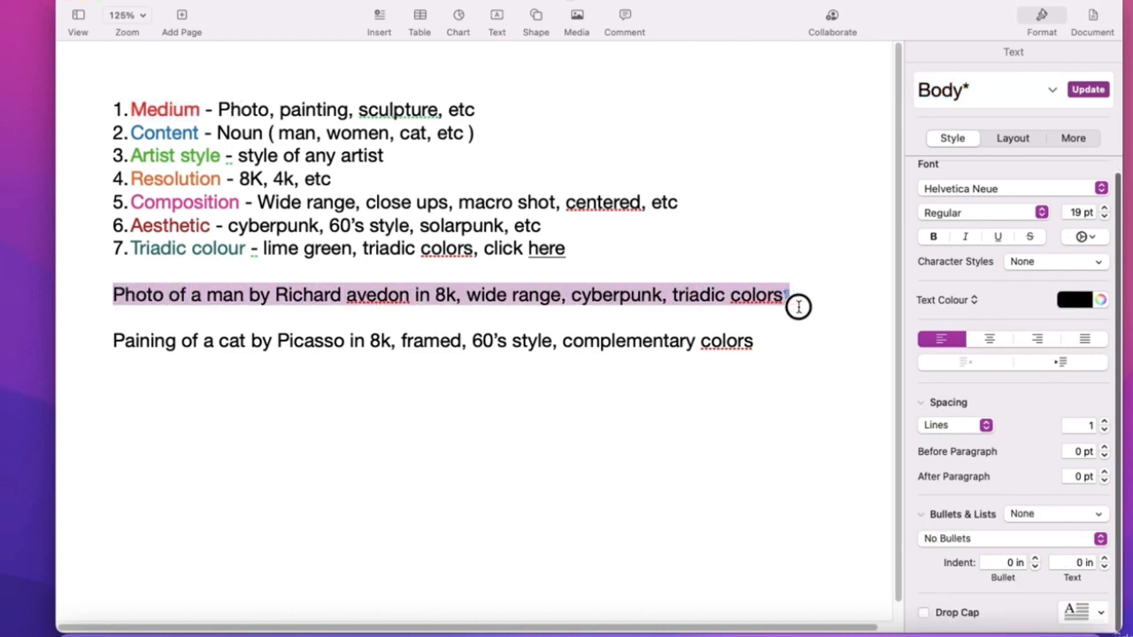
click(184, 287)
double_click(136, 295)
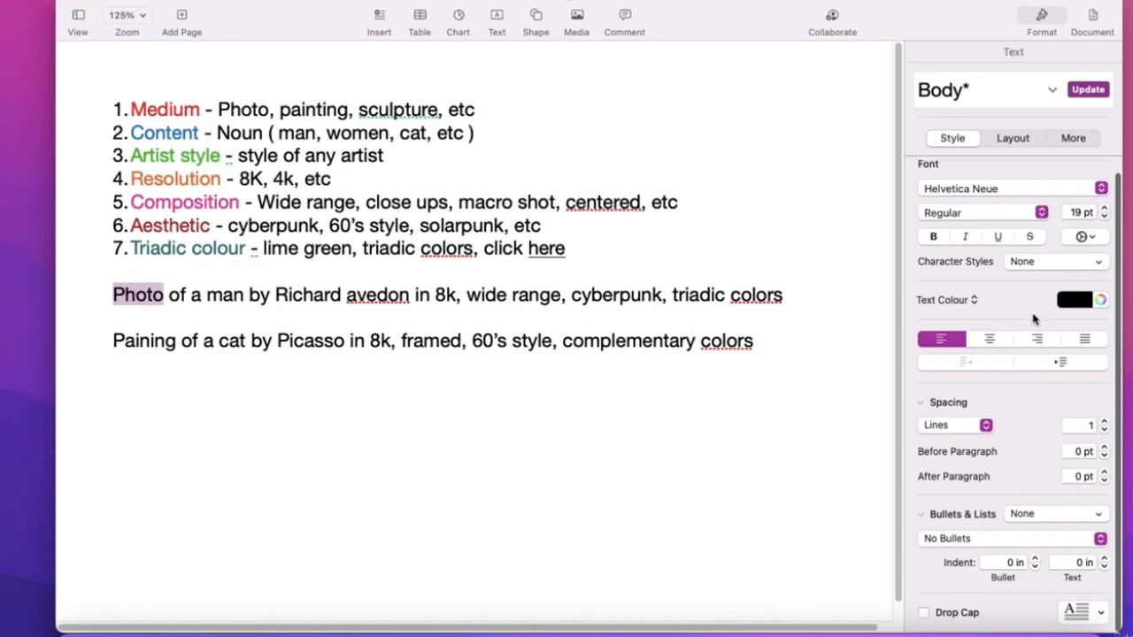
click(998, 236)
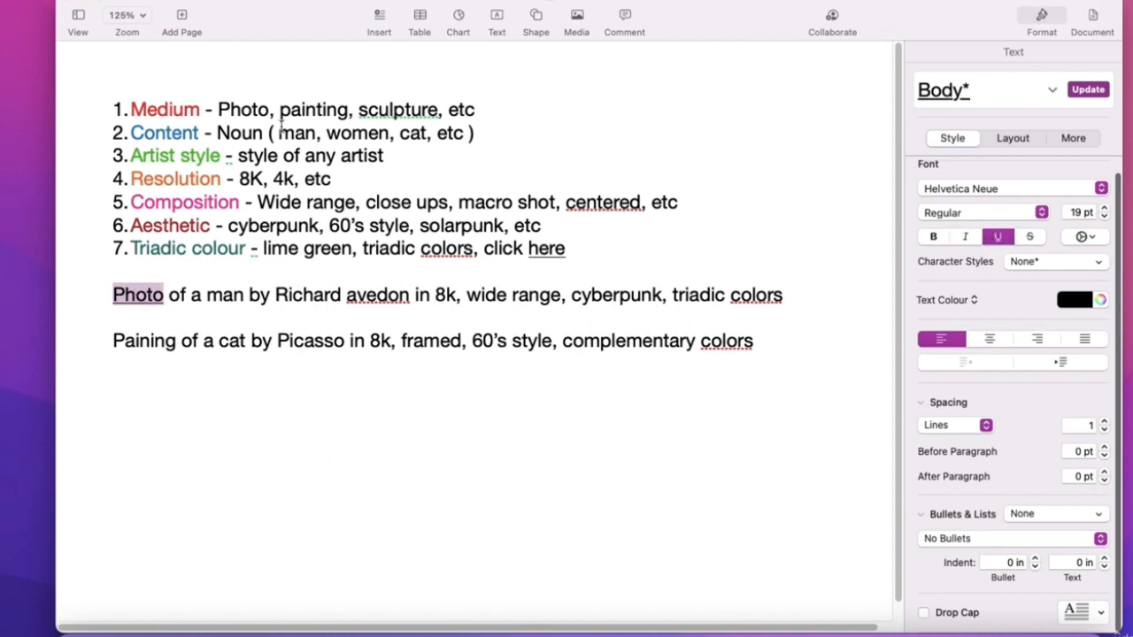
- Highlight the Medium line's examples Photo, painting and sculpture
click(237, 108)
drag(221, 108, 269, 108)
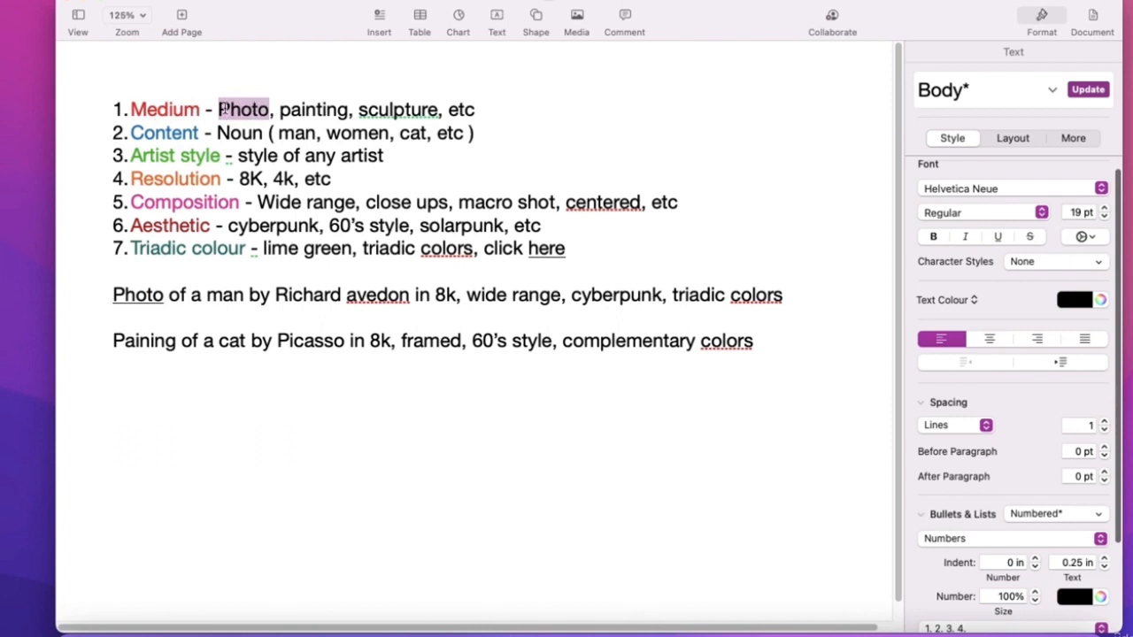
drag(162, 295, 112, 294)
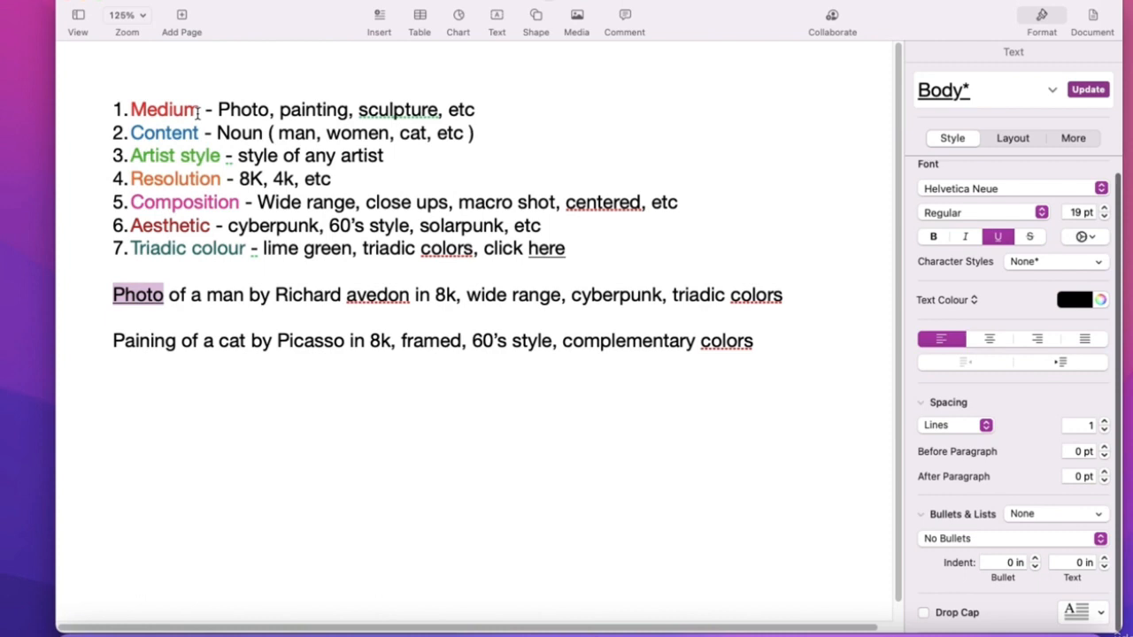
double_click(237, 108)
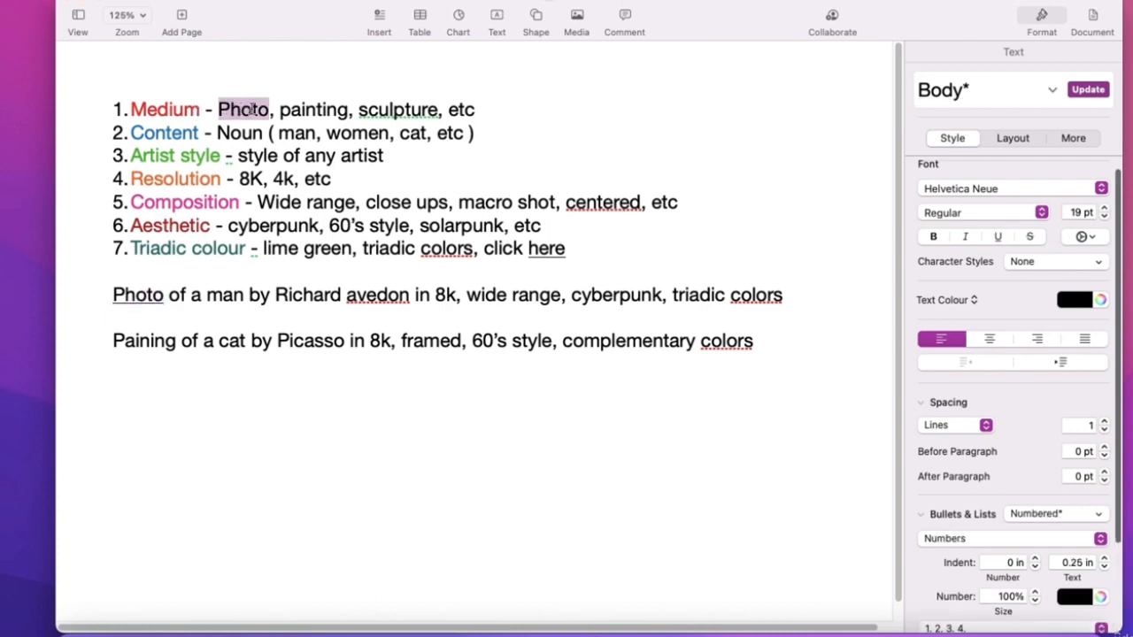
double_click(315, 108)
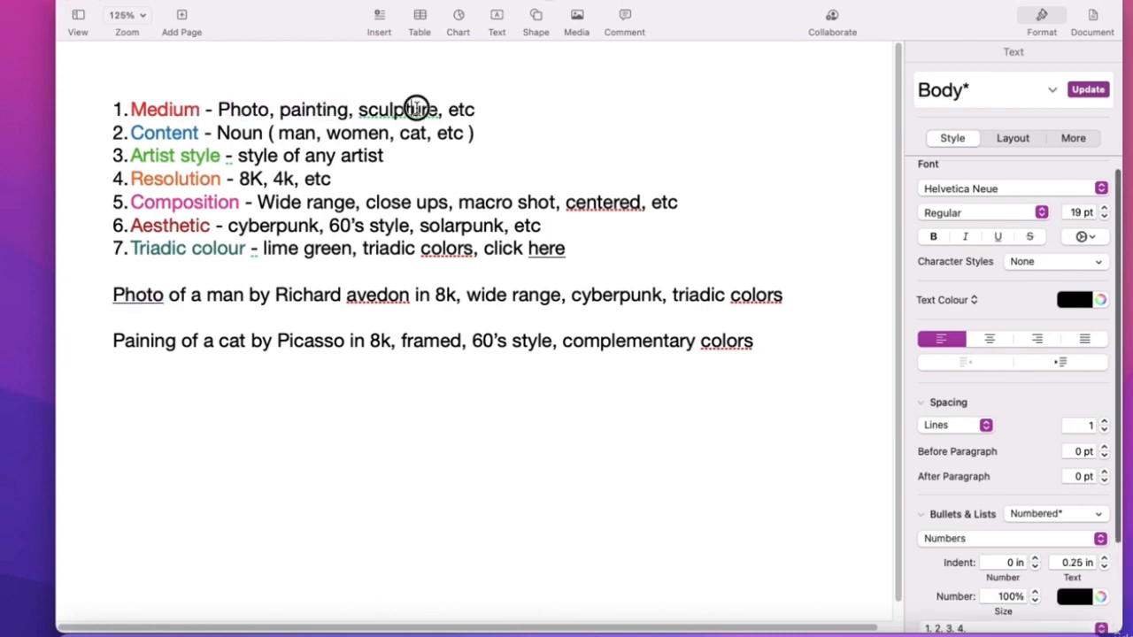
double_click(414, 109)
- Correct 'Paining' to 'Painting' in the second example prompt and underline it
double_click(128, 344)
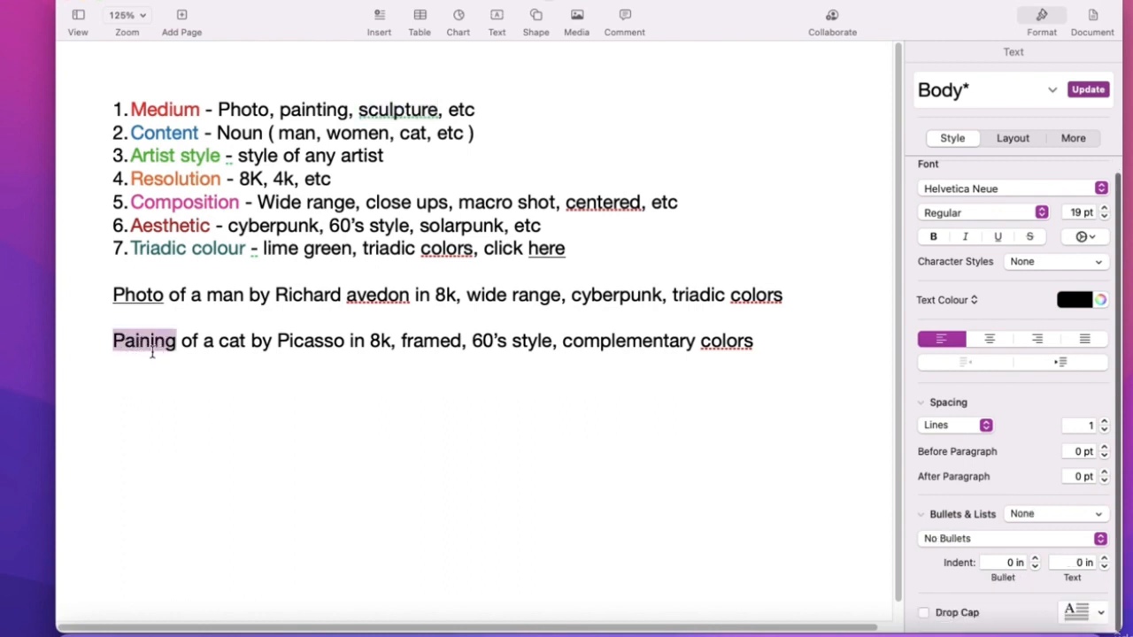
click(147, 342)
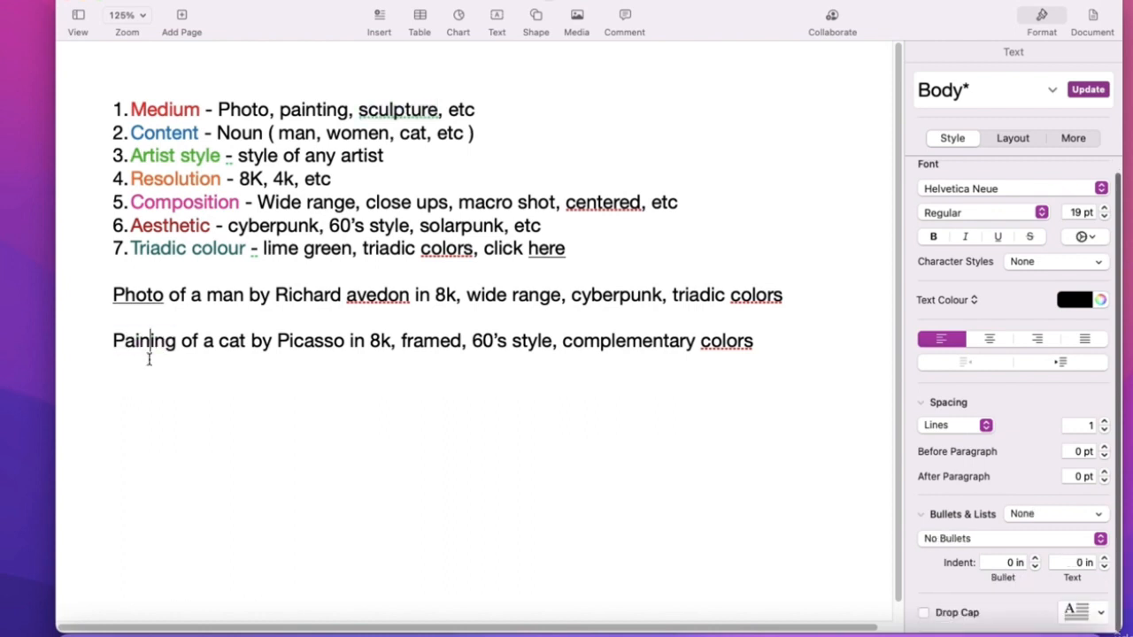
text(t)
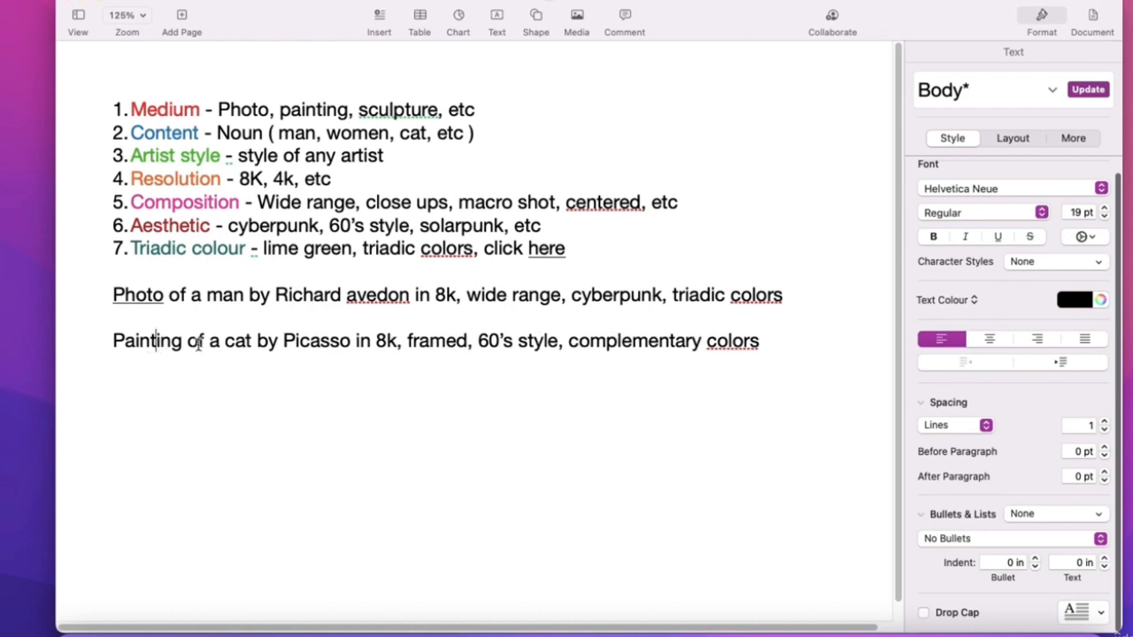
double_click(171, 339)
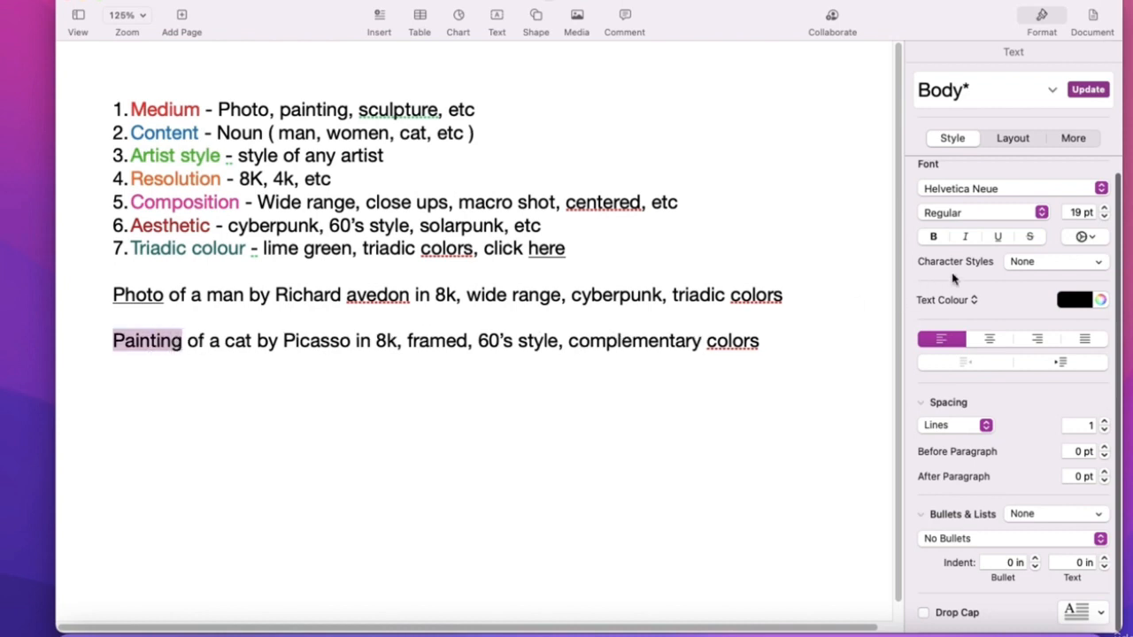
click(997, 236)
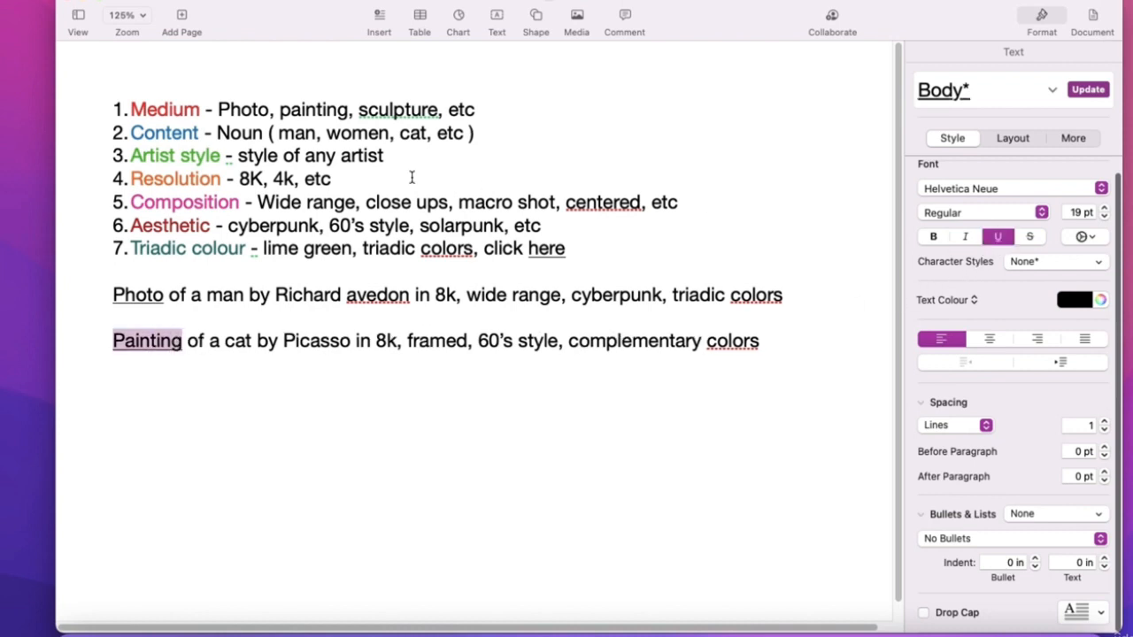
- Highlight 'sculpture' in list item 1 and the Content label in item 2
click(182, 107)
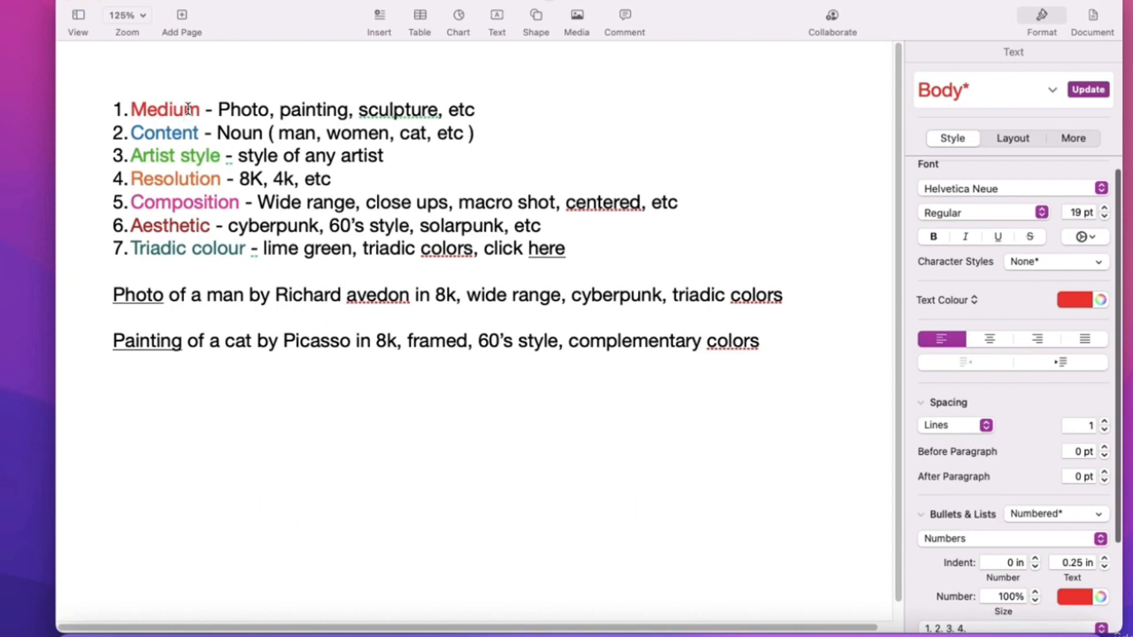
click(186, 109)
double_click(379, 108)
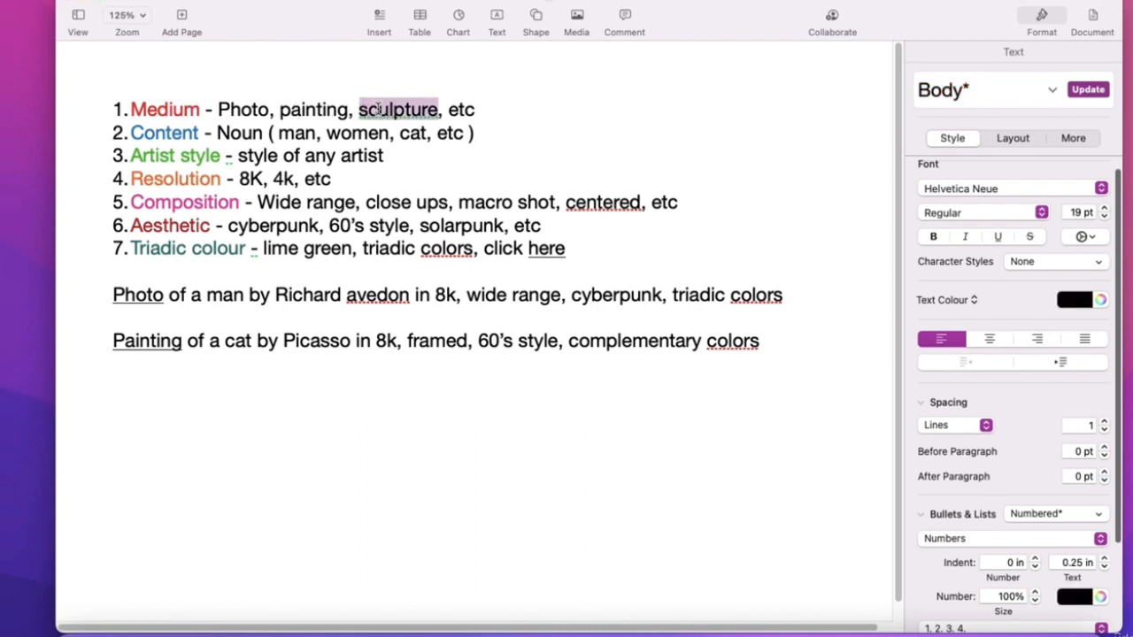
click(239, 110)
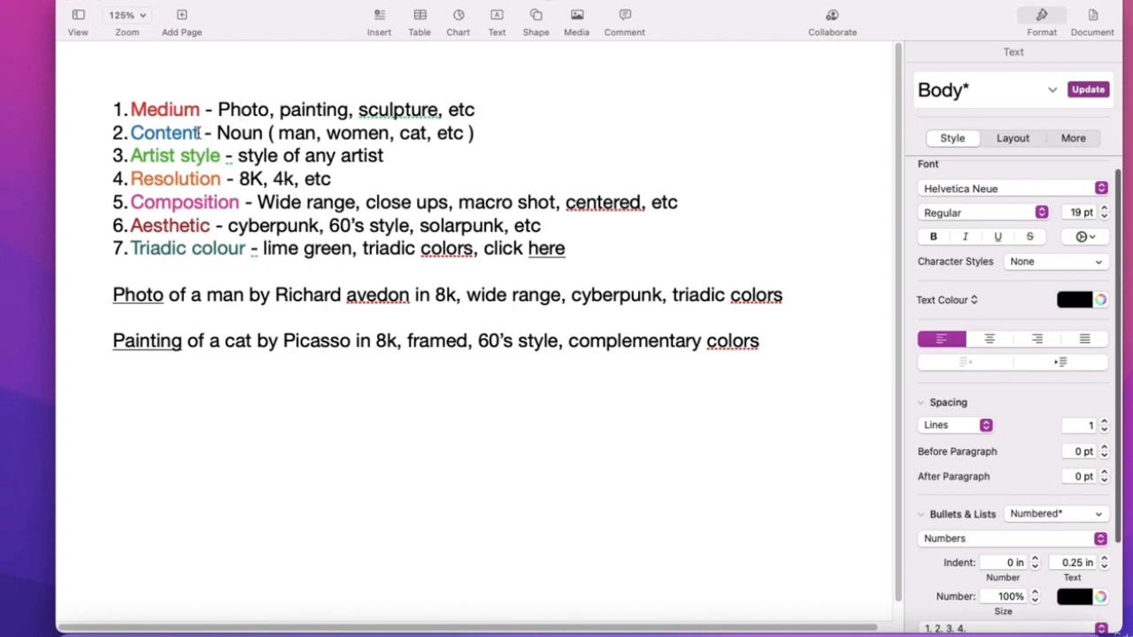
drag(200, 132, 130, 132)
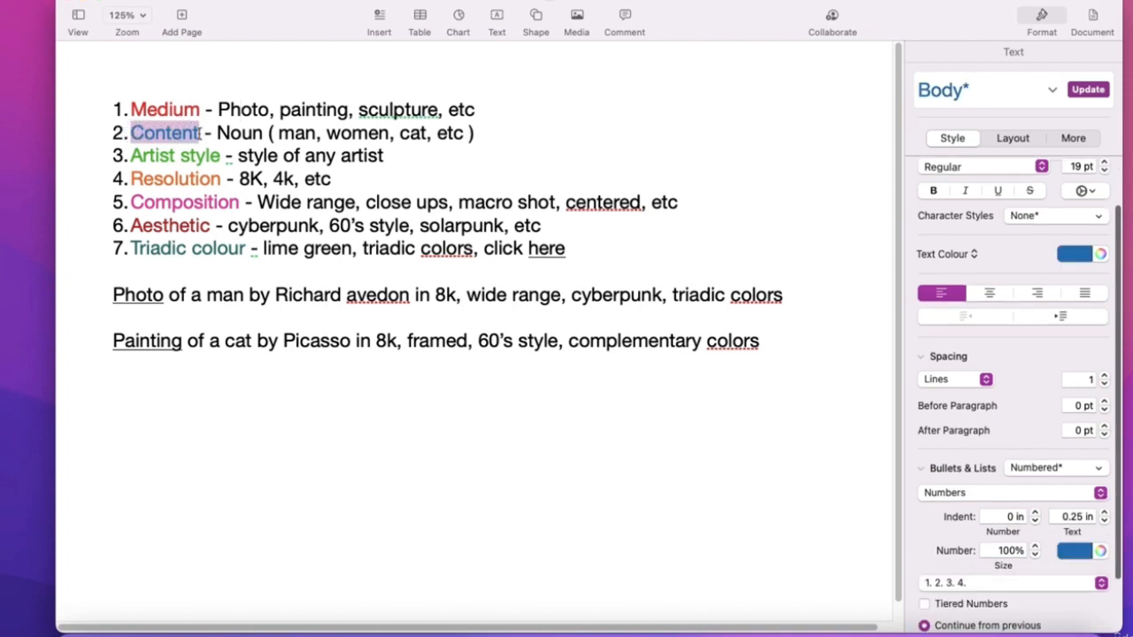
- Underline 'man' in the first example prompt and 'cat' in the second
click(231, 133)
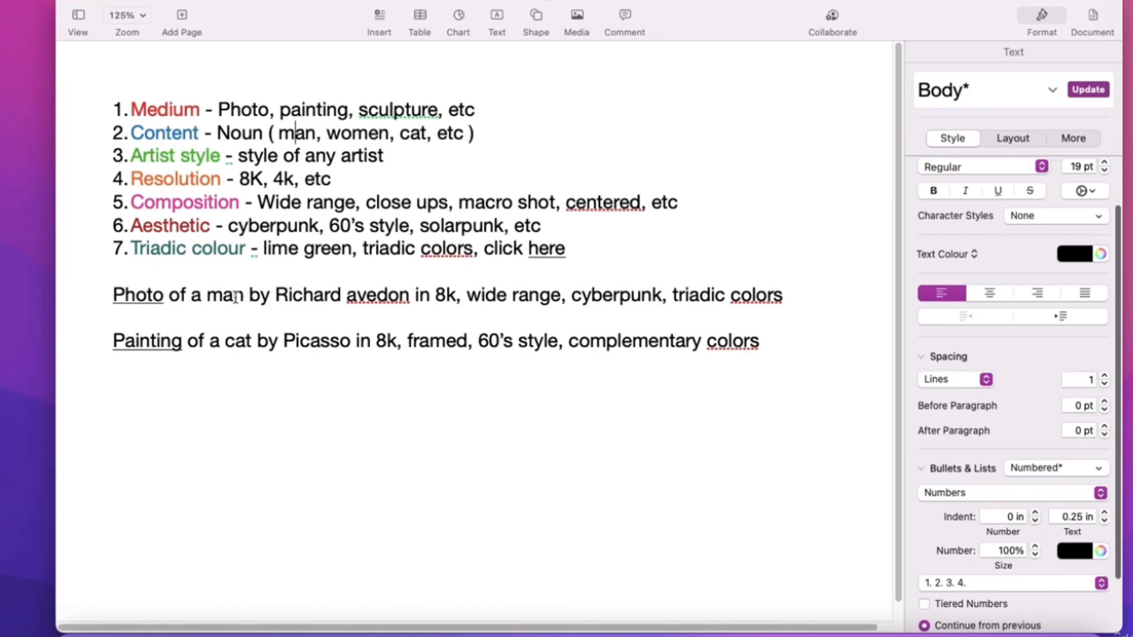
drag(239, 297, 207, 295)
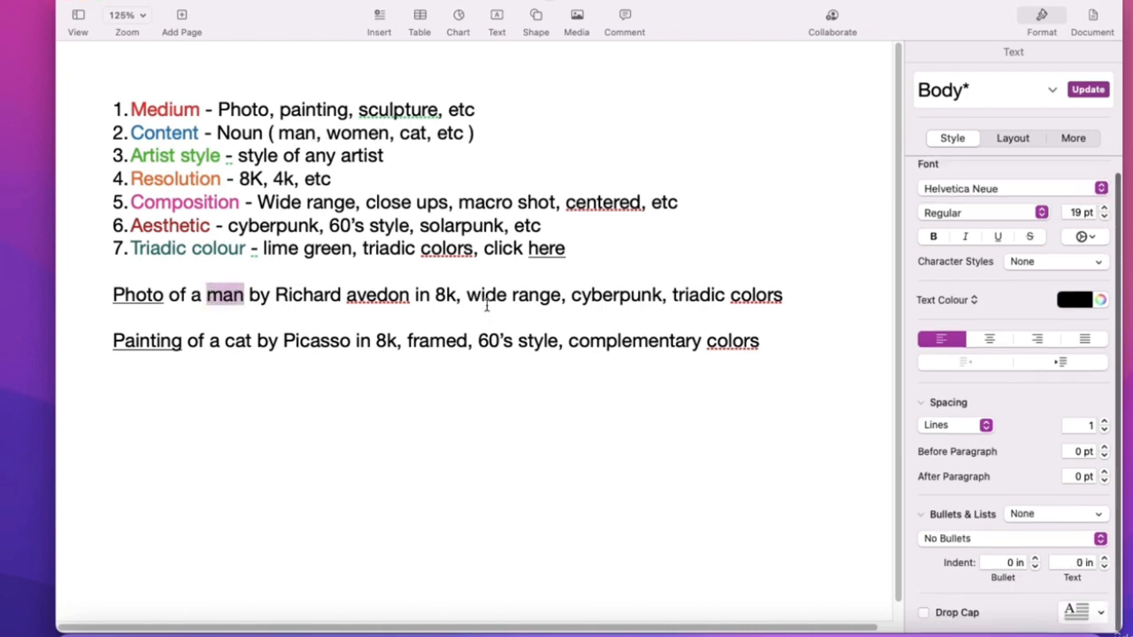
click(997, 237)
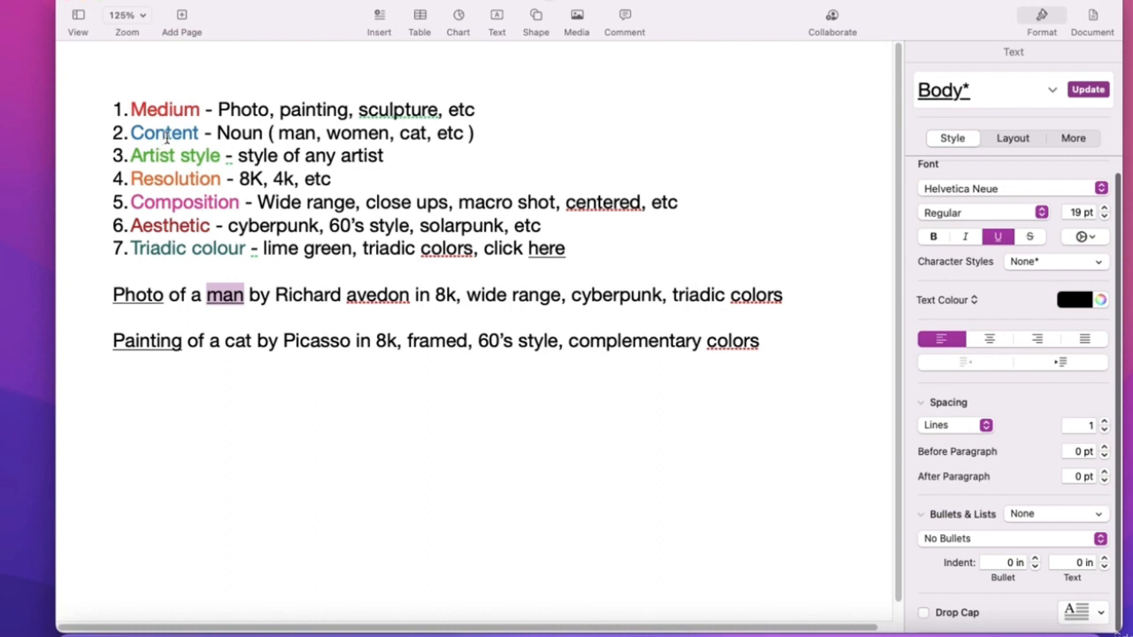
double_click(229, 342)
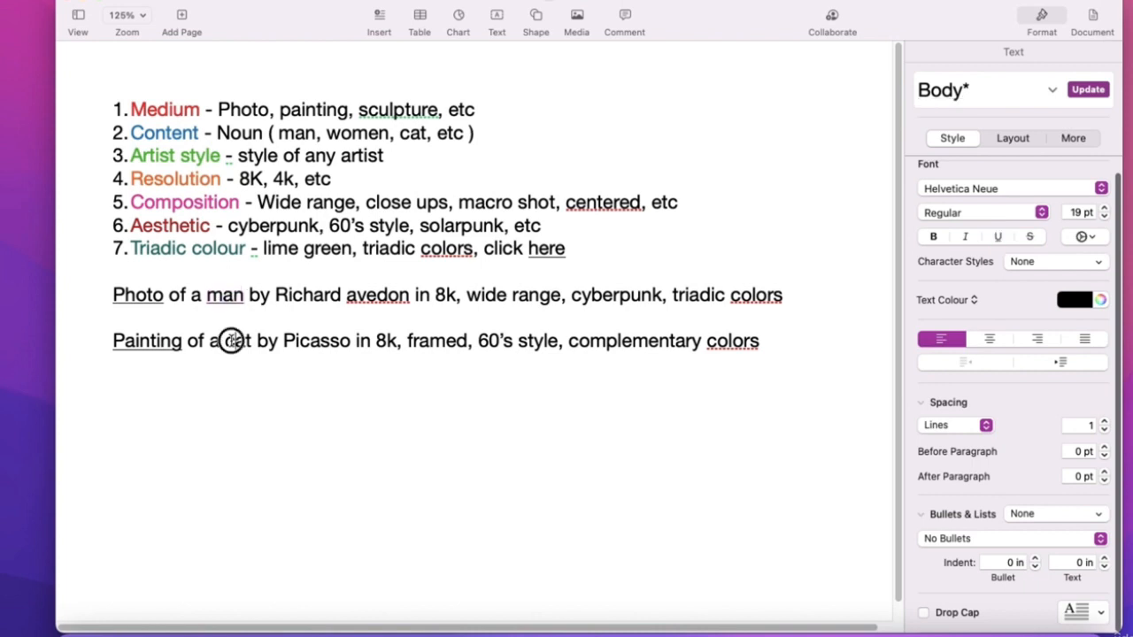
click(997, 236)
- Point out the Content label and the underlined words Photo, man, Painting and cat
click(201, 134)
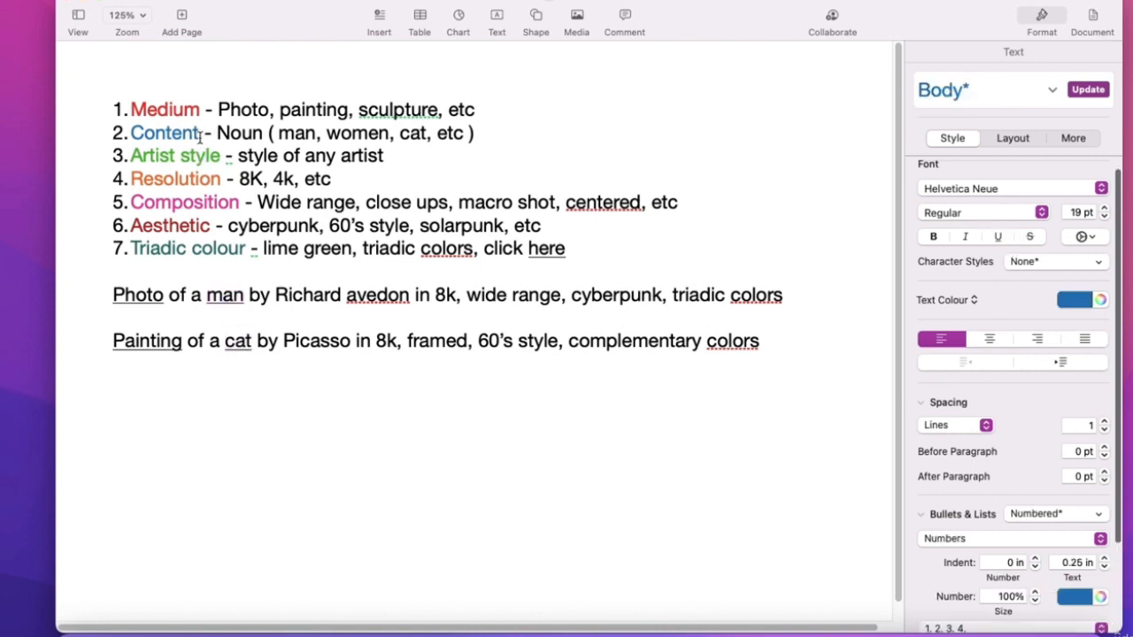
drag(201, 135, 146, 132)
click(262, 133)
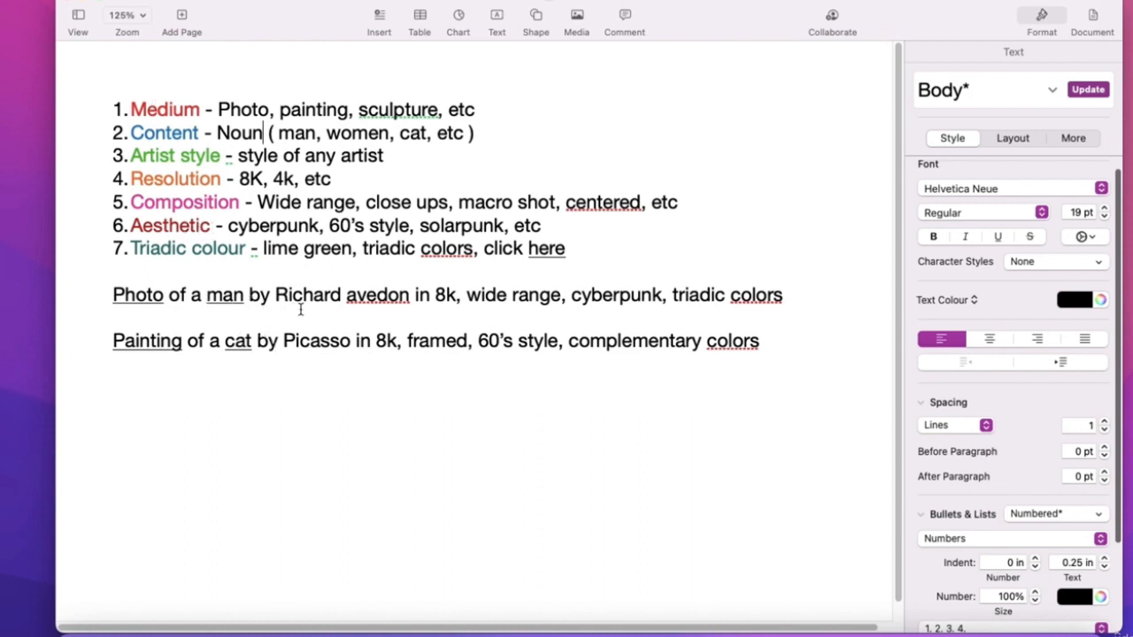
drag(164, 298, 110, 293)
drag(244, 298, 205, 297)
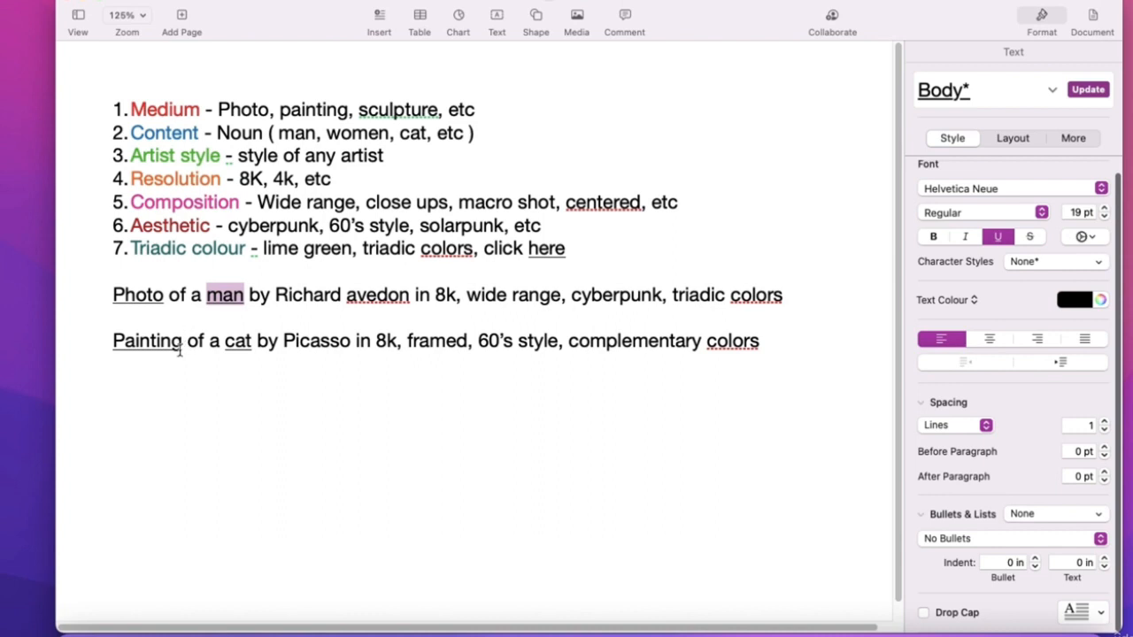
drag(181, 349, 111, 346)
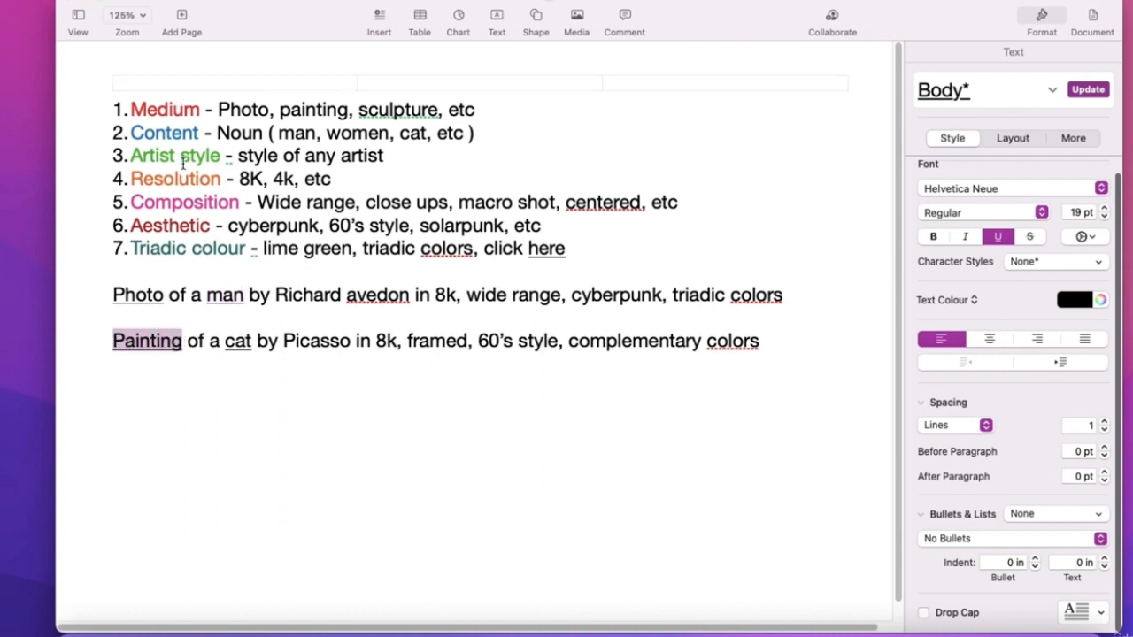
drag(254, 346, 227, 343)
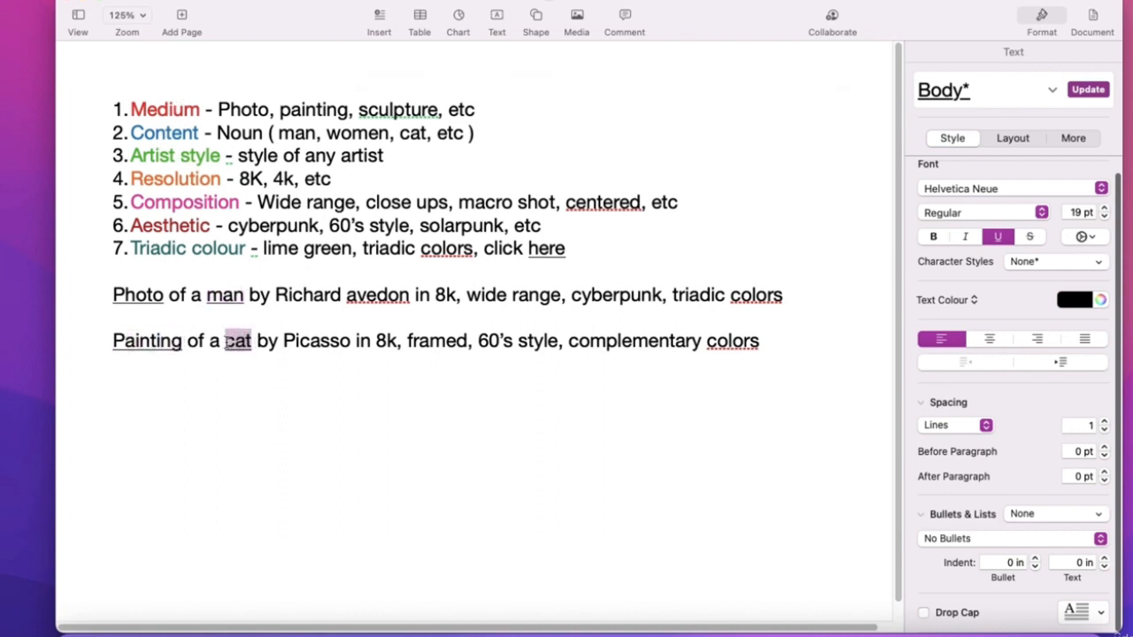
- Highlight 'style of any artist' in list item 3
click(254, 156)
drag(239, 156, 383, 157)
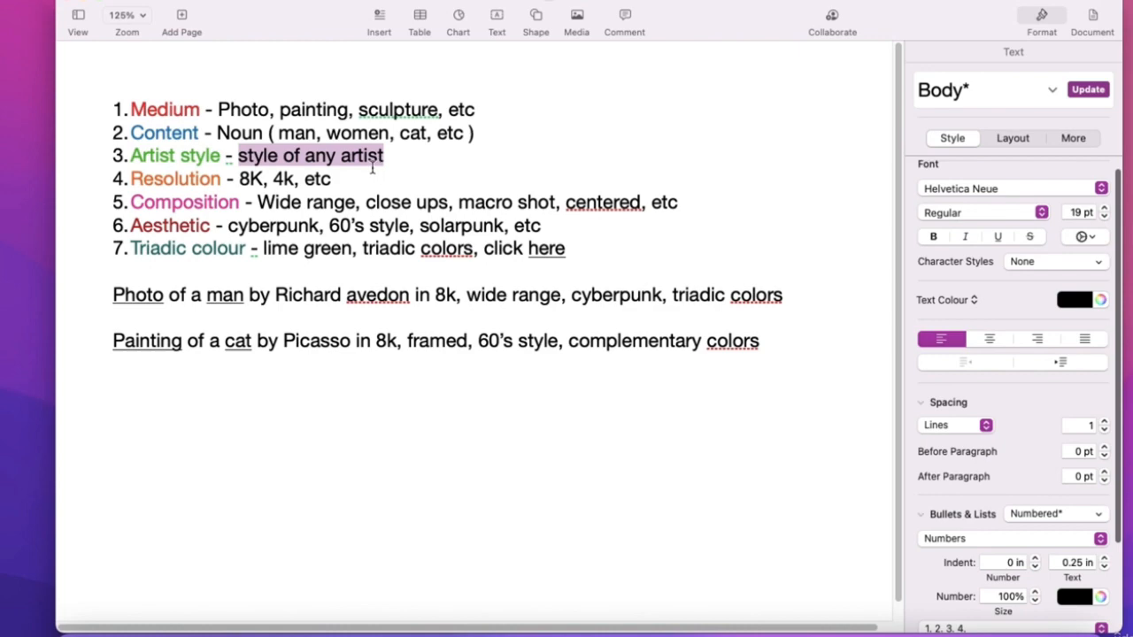
click(364, 169)
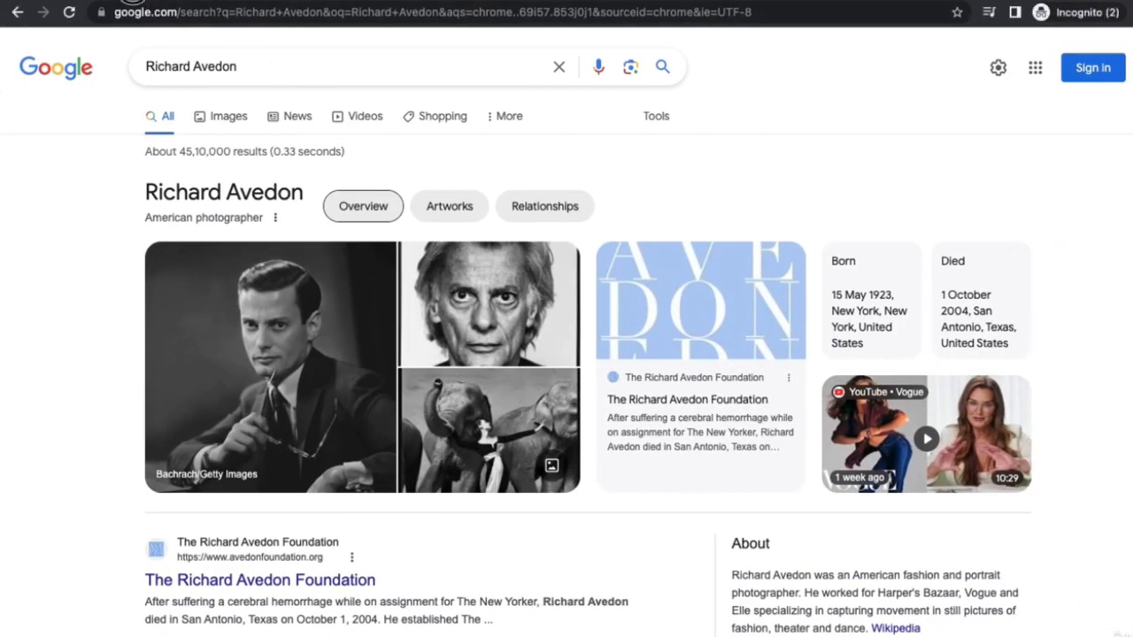
- Highlight the Richard Avedon query and scroll down through the Google results
drag(239, 68, 139, 68)
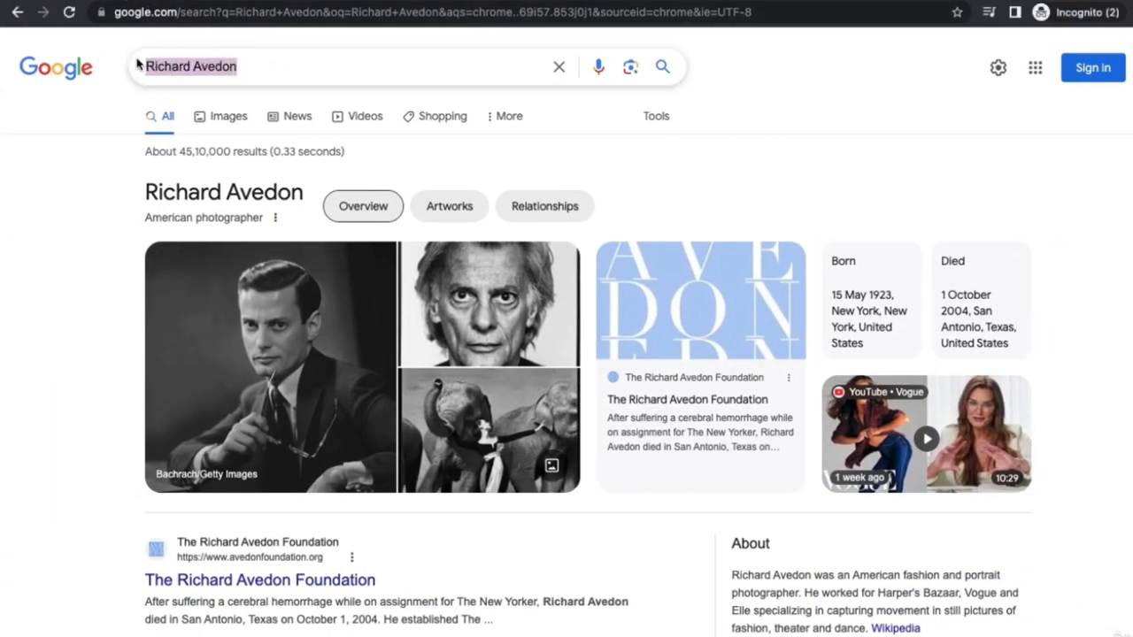
click(83, 188)
scroll(620, 460, down, 1)
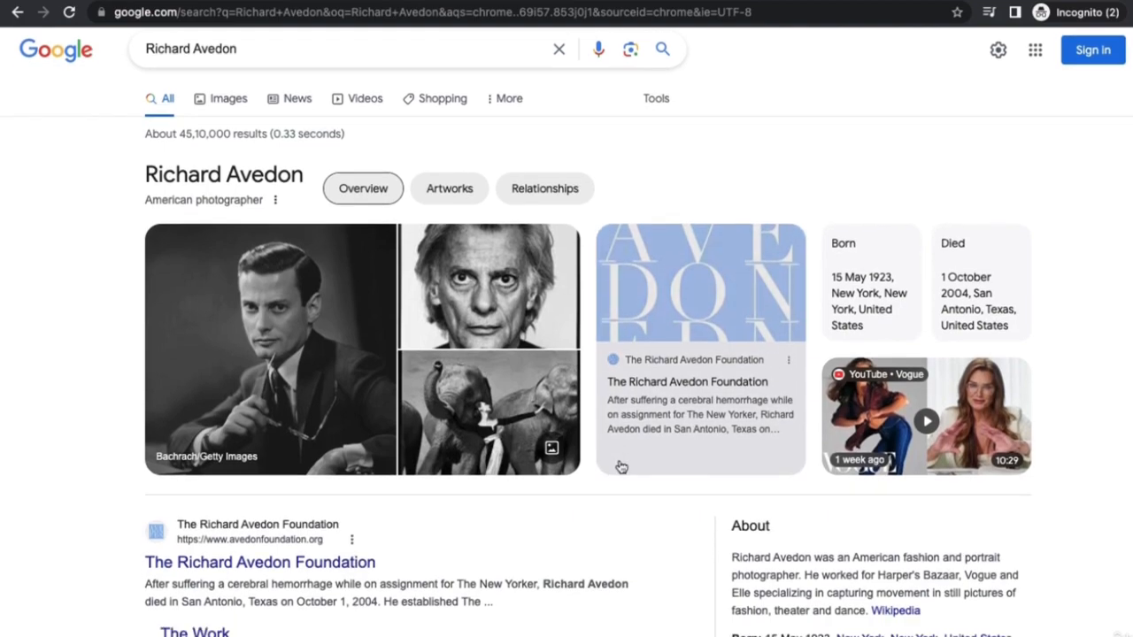
scroll(416, 426, down, 2)
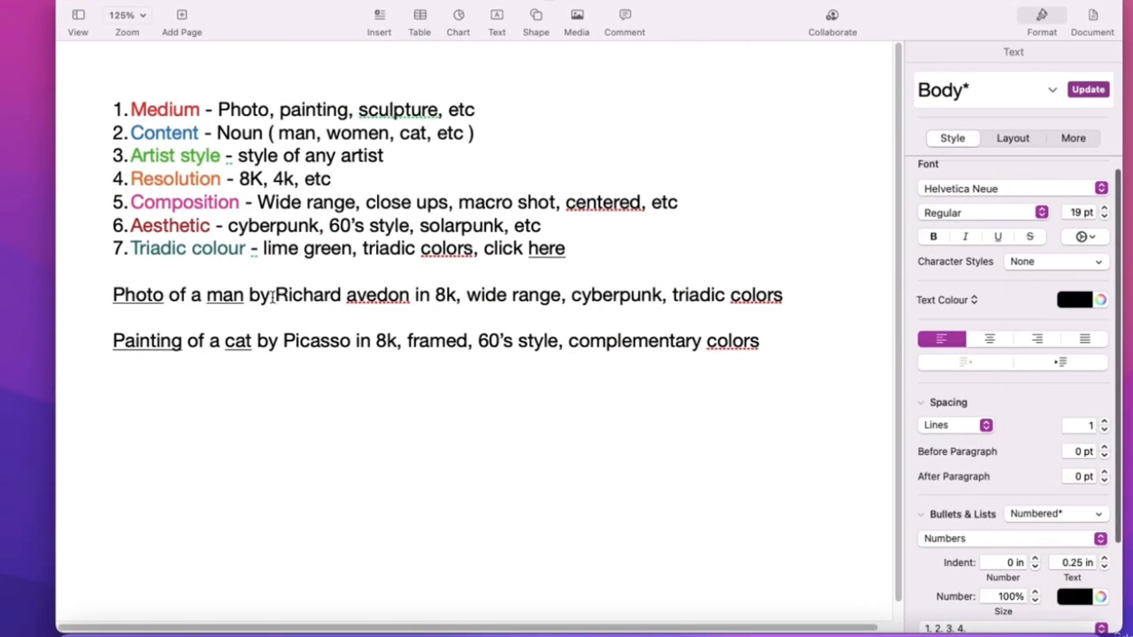
- Review the 'Richard avedon' and 'Artist style' text unchanged, then return to the Richard Avedon Google results
drag(274, 295, 410, 294)
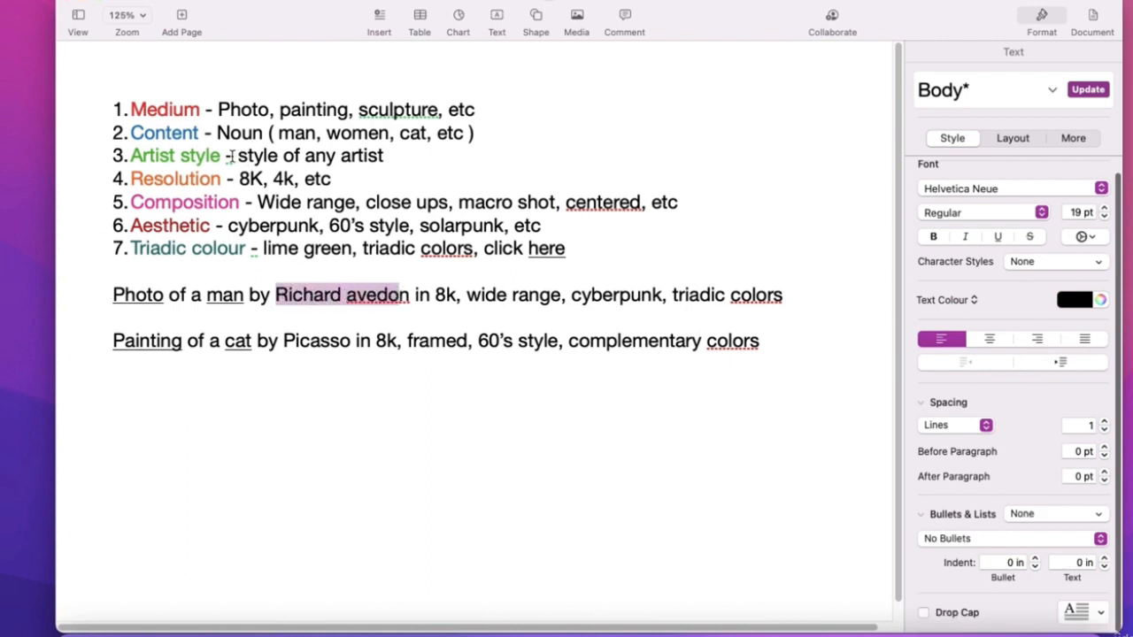
drag(215, 155, 143, 152)
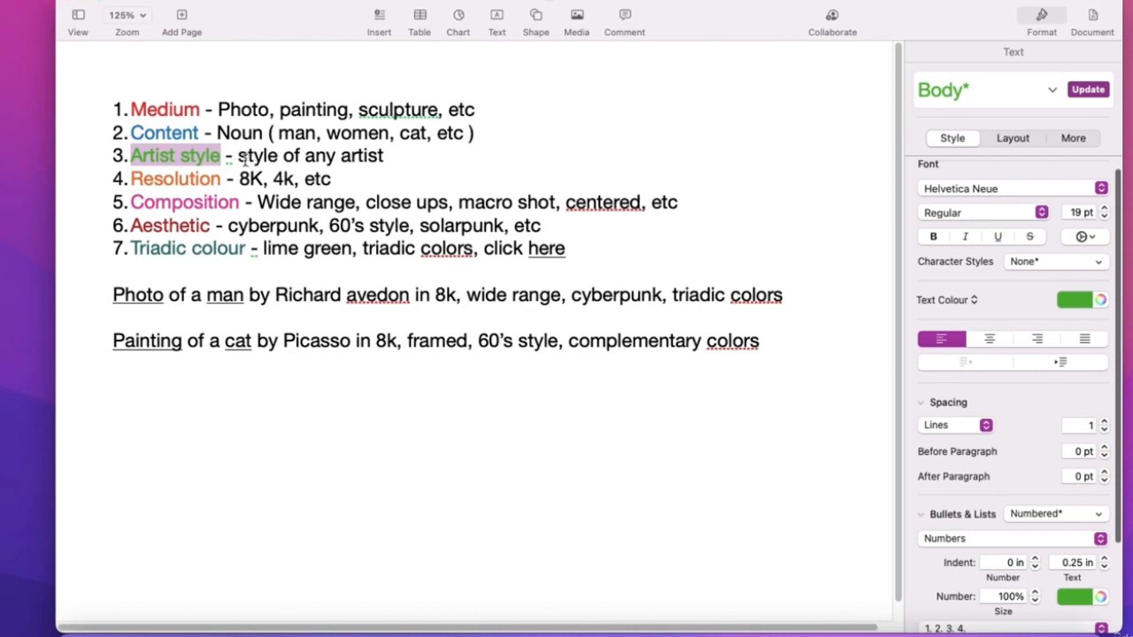
drag(240, 157, 383, 156)
drag(275, 296, 410, 294)
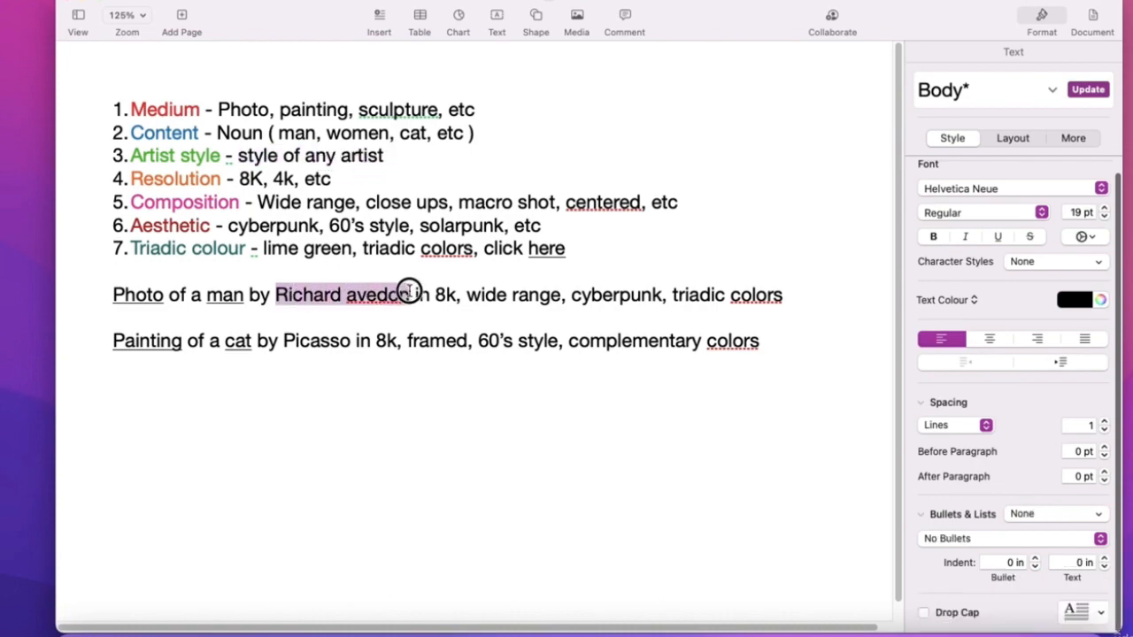
key(ctrl+Right)
key(ctrl+Right)
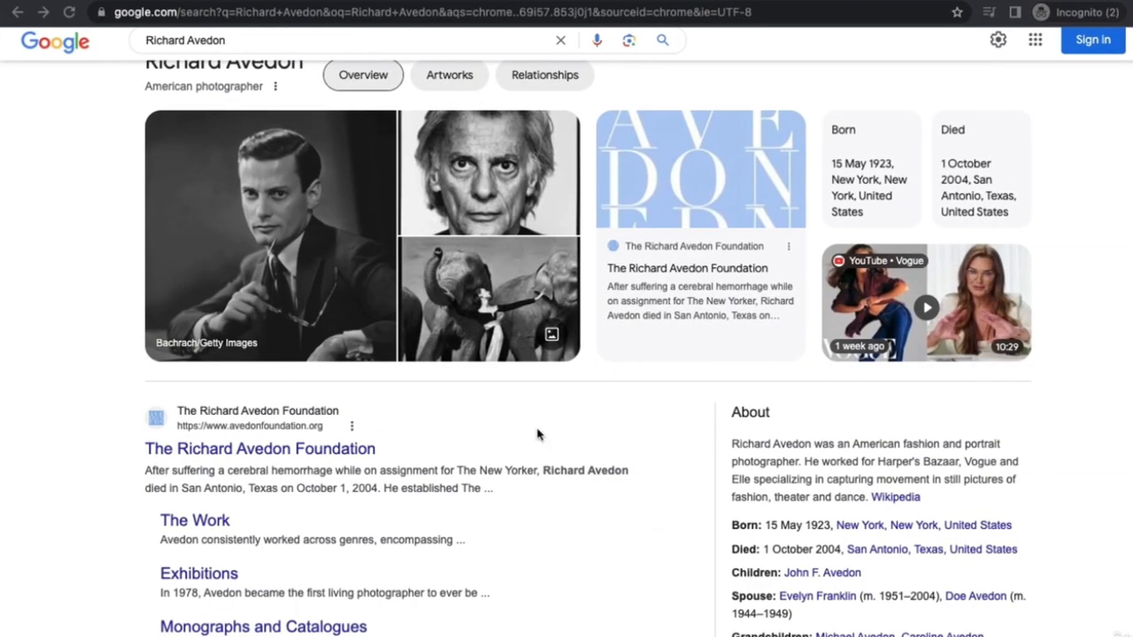
- Read the Richard Avedon About text, then open Annie Leibovitz from 'People also search for'
scroll(883, 451, up, 1)
drag(879, 445, 962, 447)
drag(799, 461, 768, 462)
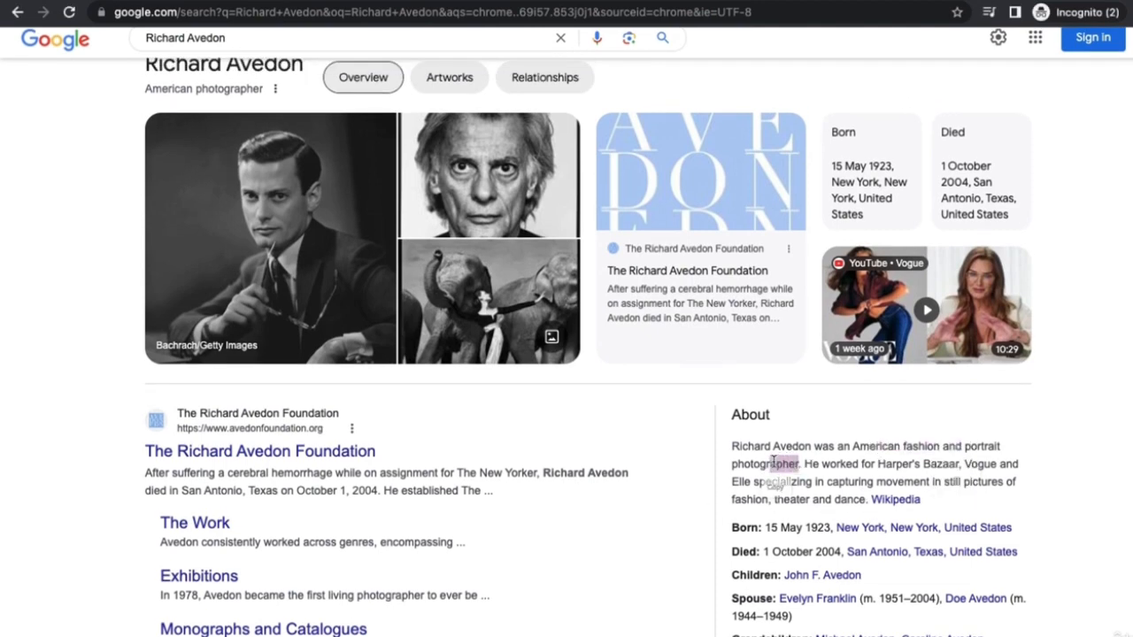
click(852, 460)
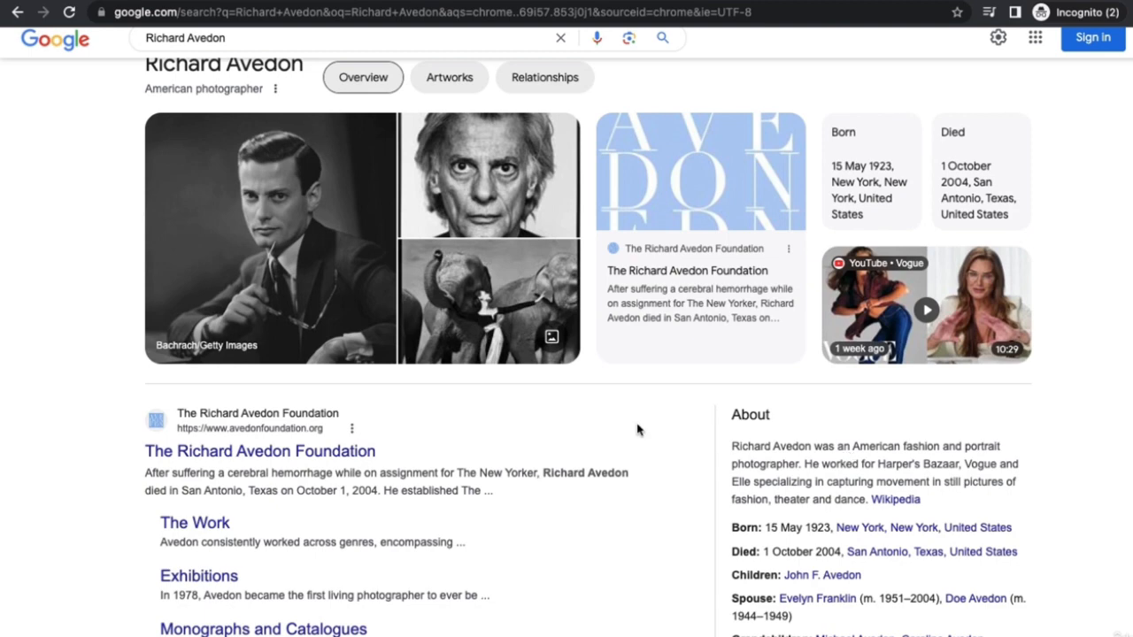
scroll(384, 381, down, 3)
scroll(468, 398, down, 4)
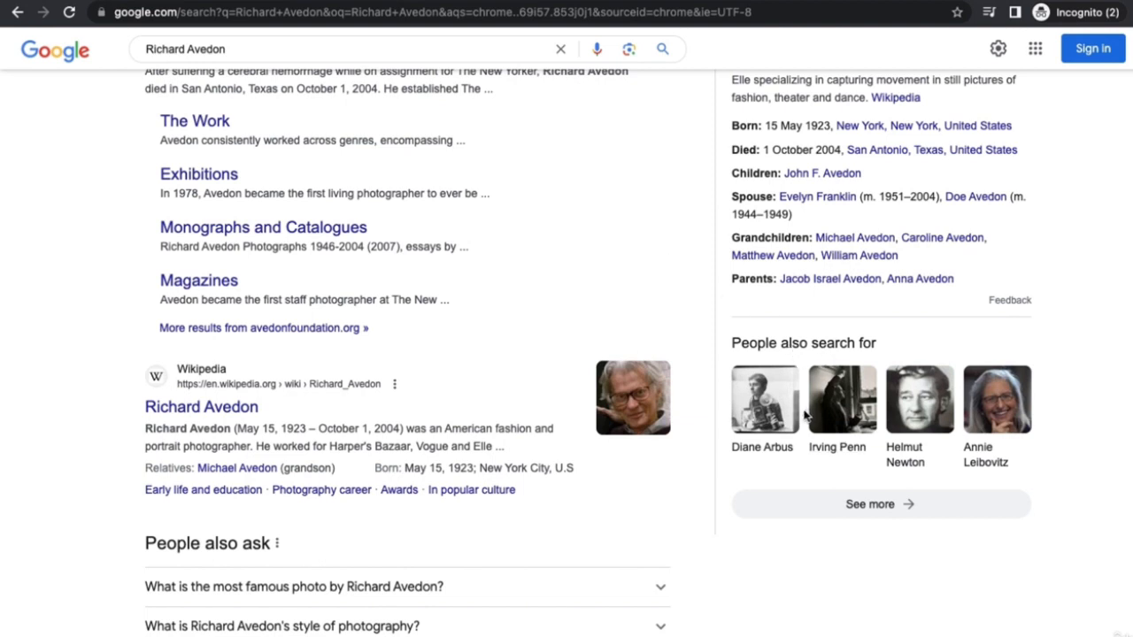
click(988, 469)
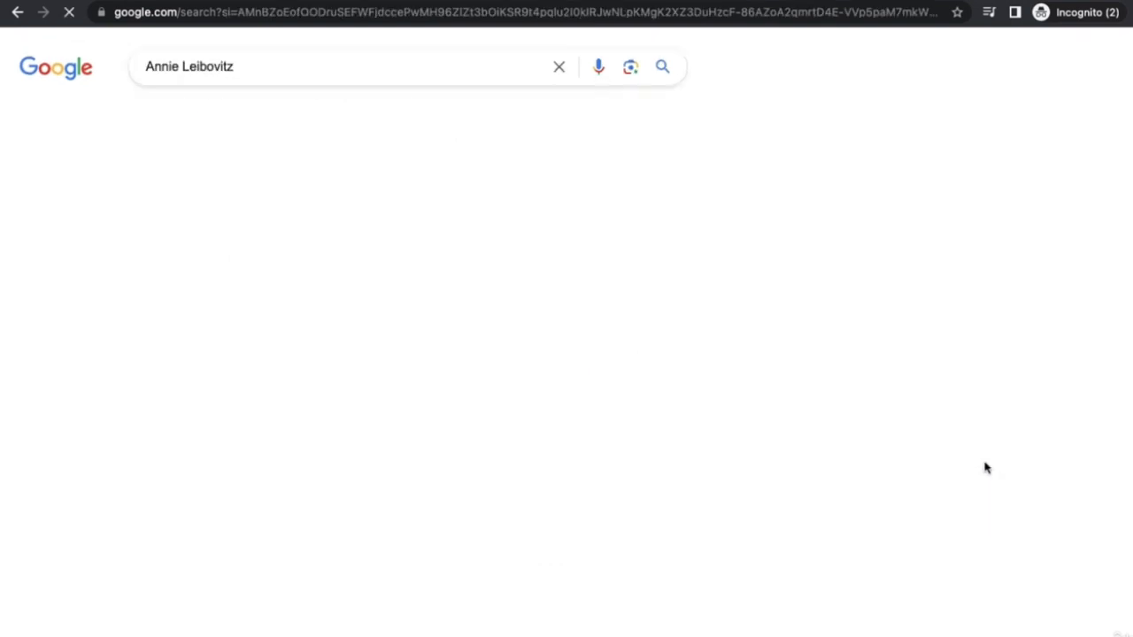
- Review the Annie Leibovitz biography, noting the phrase 'portrait photographer'
scroll(362, 440, down, 3)
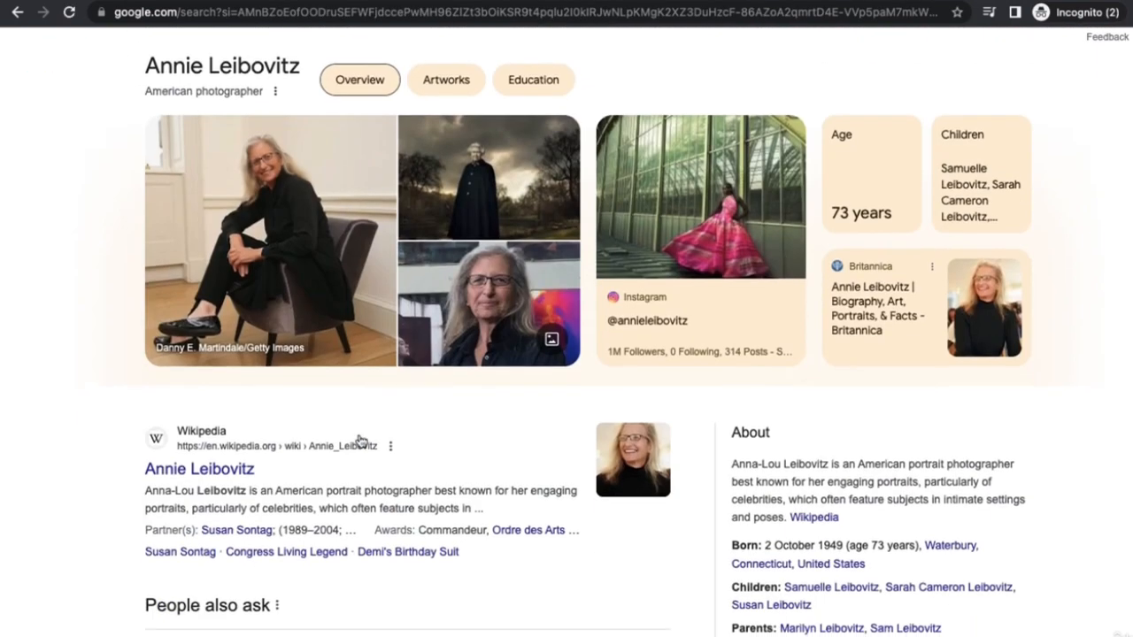
drag(915, 465, 1014, 466)
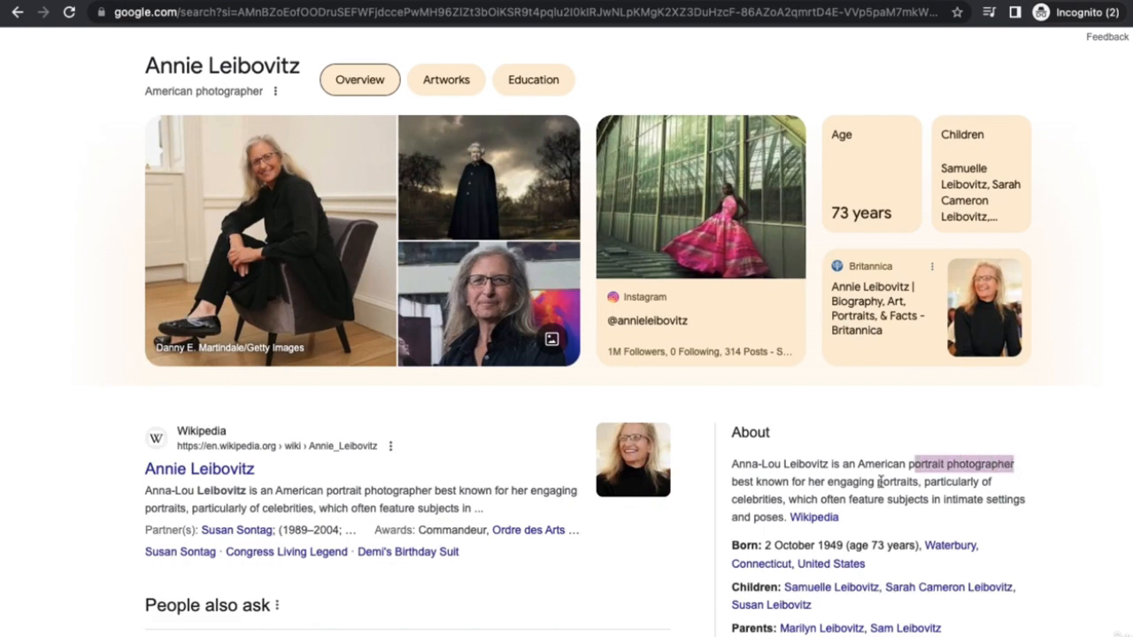
click(859, 470)
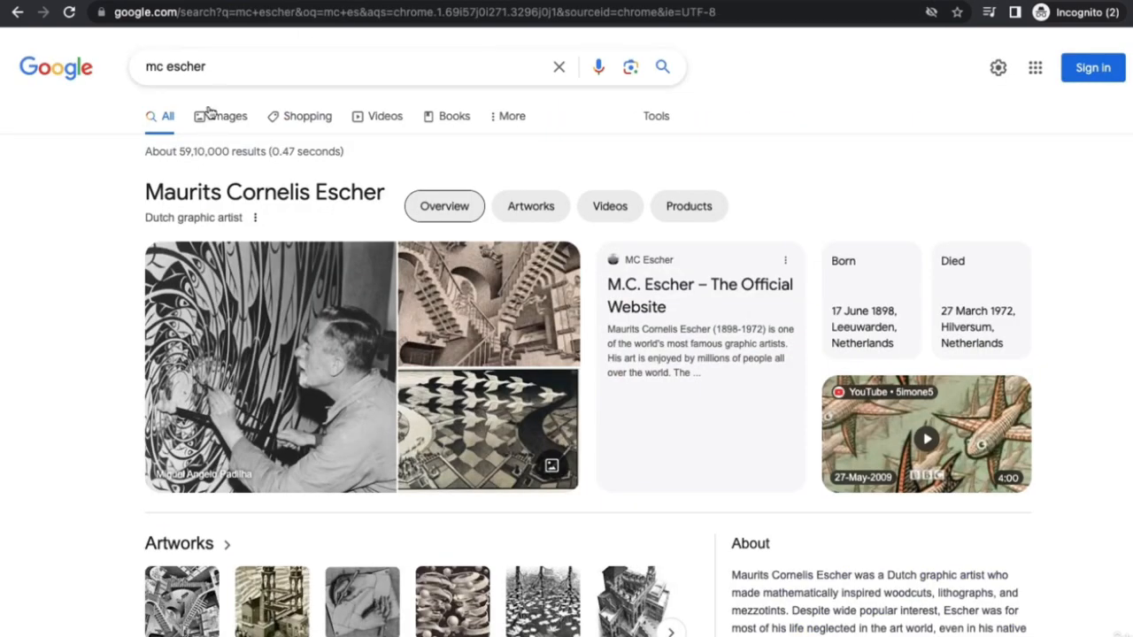
- Look over the M.C. Escher results, noting 'graphic artist', on the way to Alphonse Mucha
drag(215, 67, 142, 66)
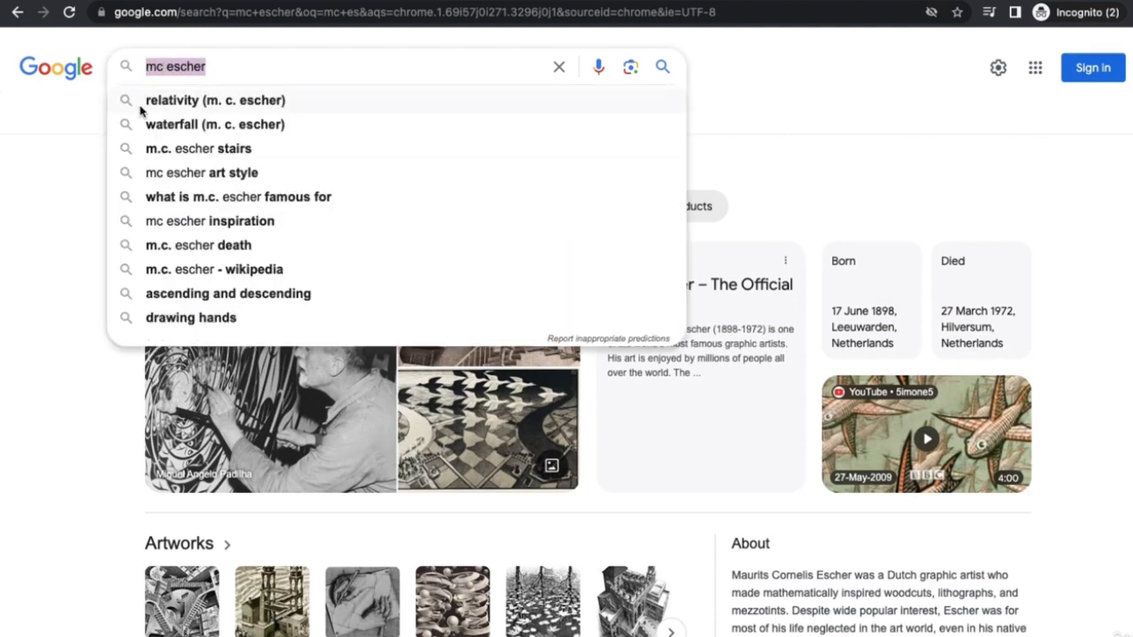
click(71, 296)
scroll(779, 478, down, 4)
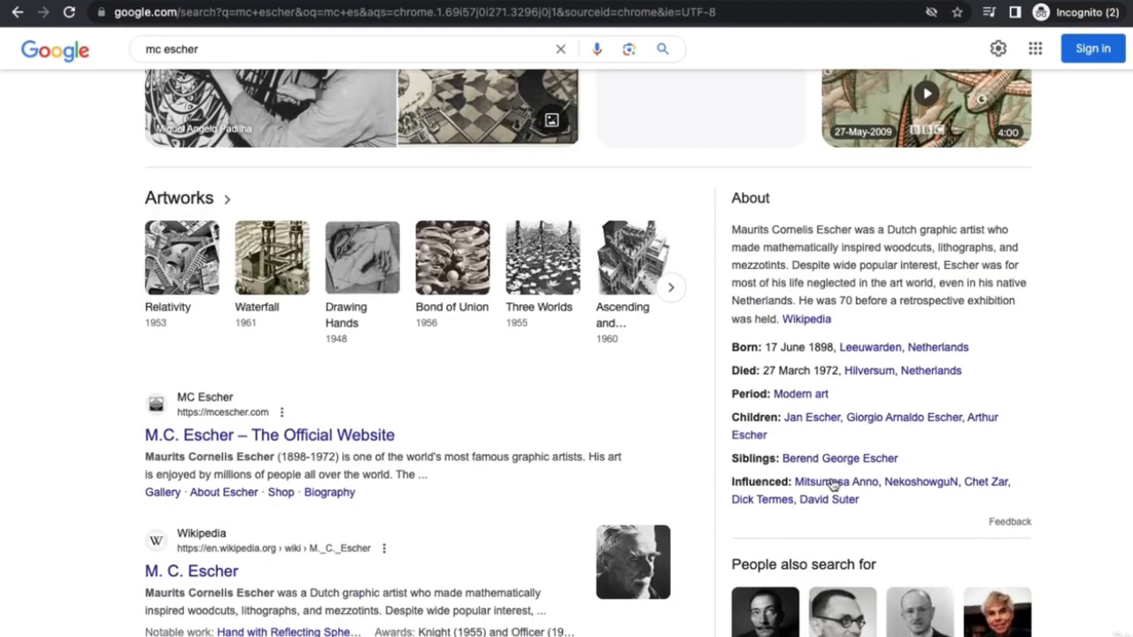
drag(929, 231, 963, 231)
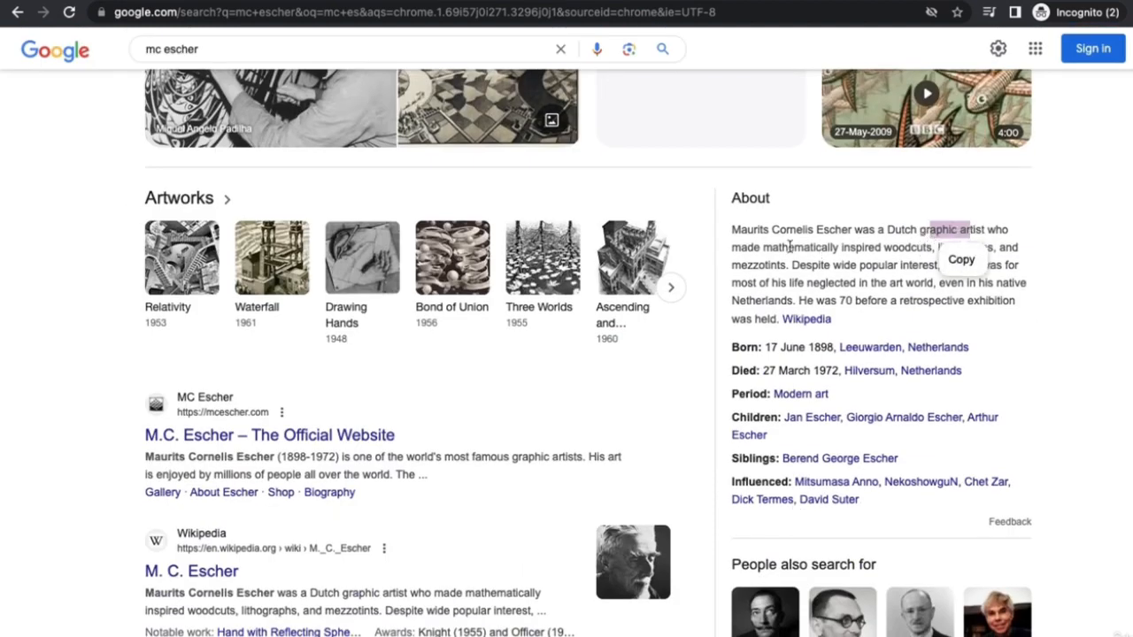
click(757, 243)
scroll(557, 282, down, 4)
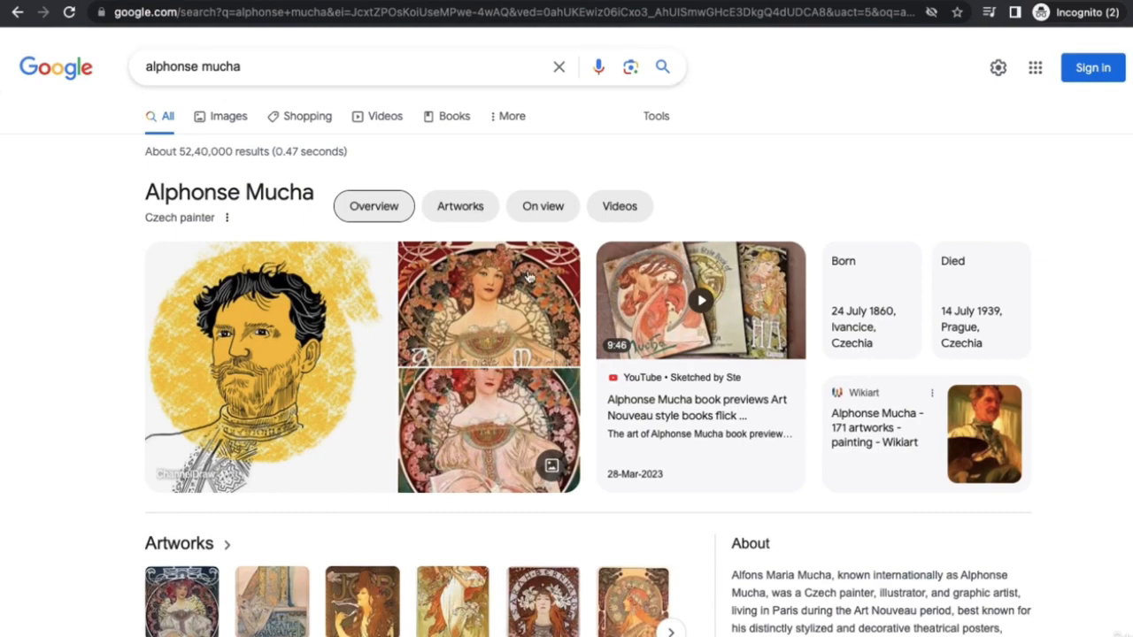
- Browse the Claude Monet search results, then return to the Leonardo.Ai generation window
scroll(529, 276, down, 5)
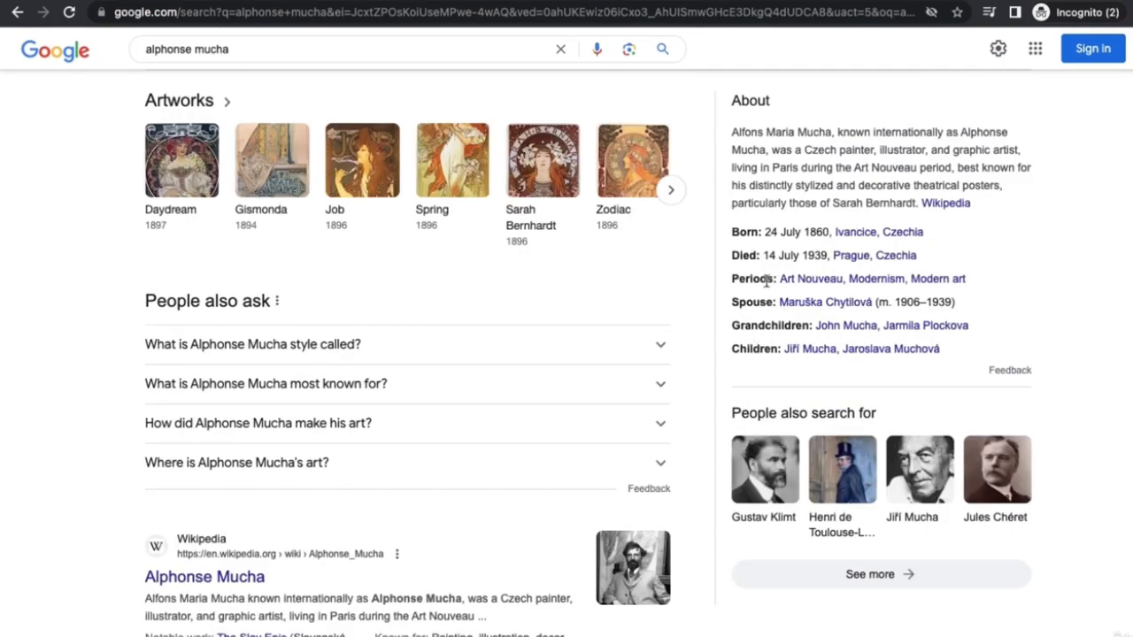
scroll(725, 374, down, 3)
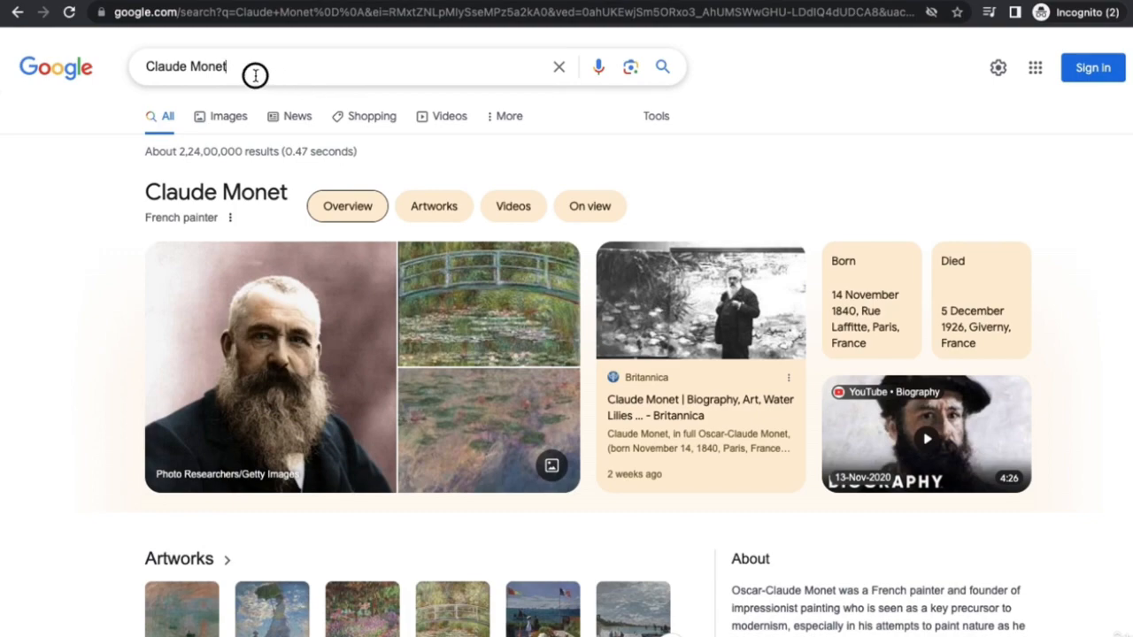
drag(251, 68, 146, 69)
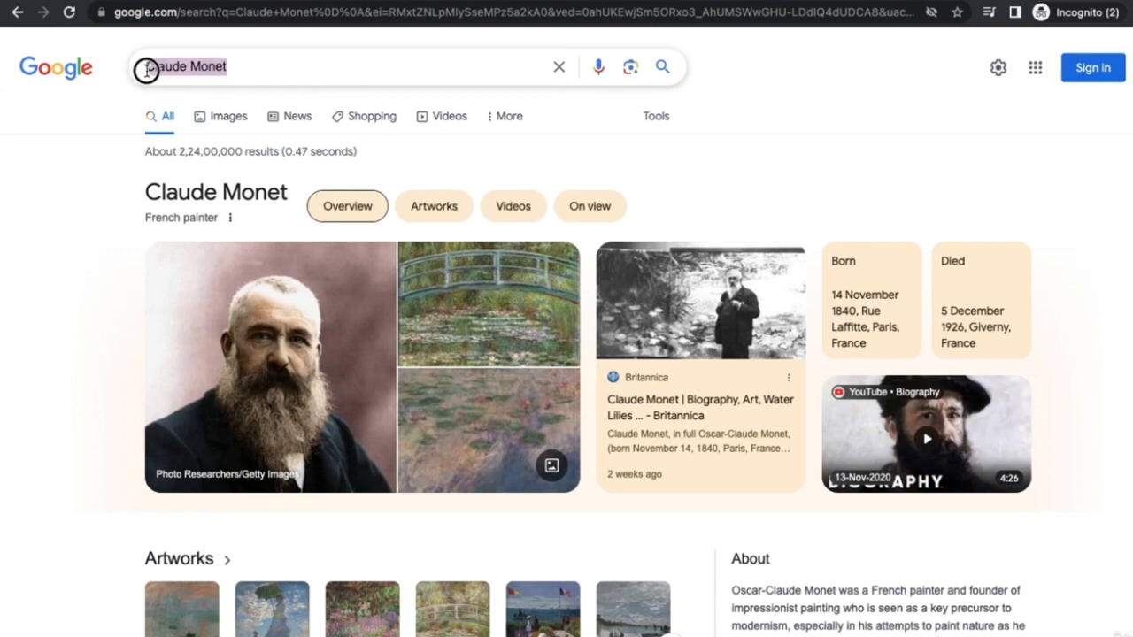
click(89, 181)
scroll(774, 402, down, 3)
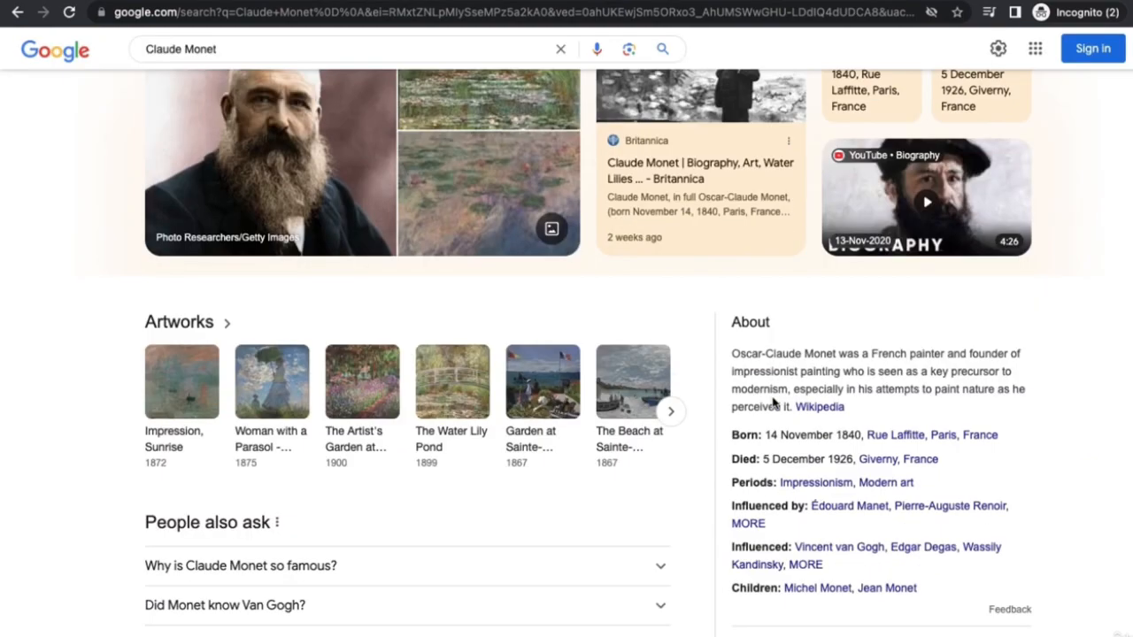
scroll(774, 403, down, 2)
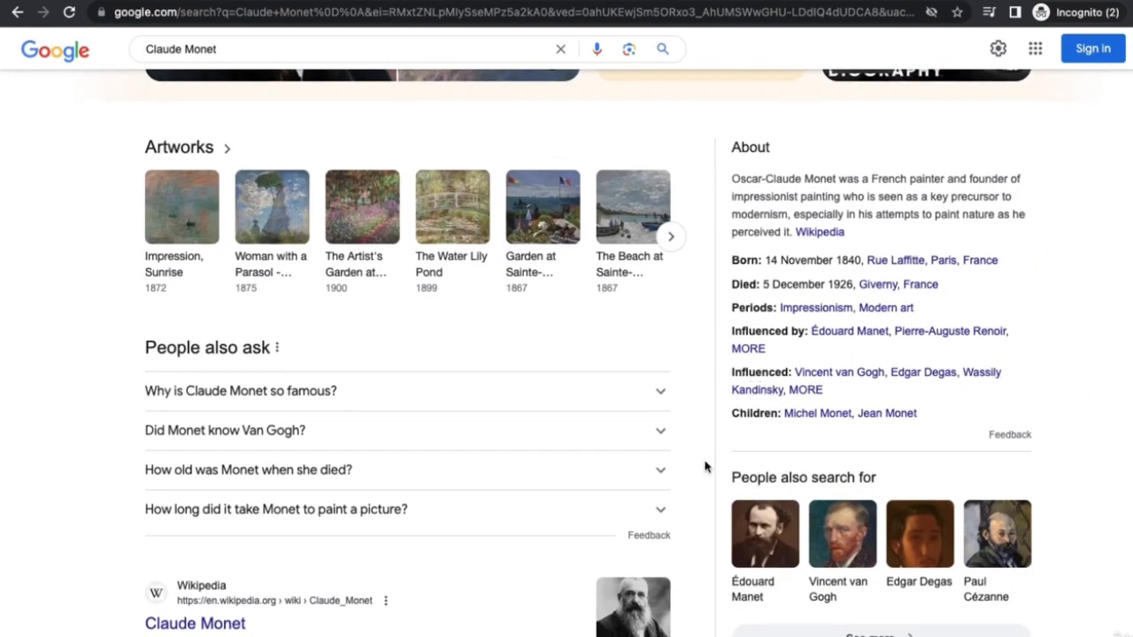
scroll(835, 470, down, 1)
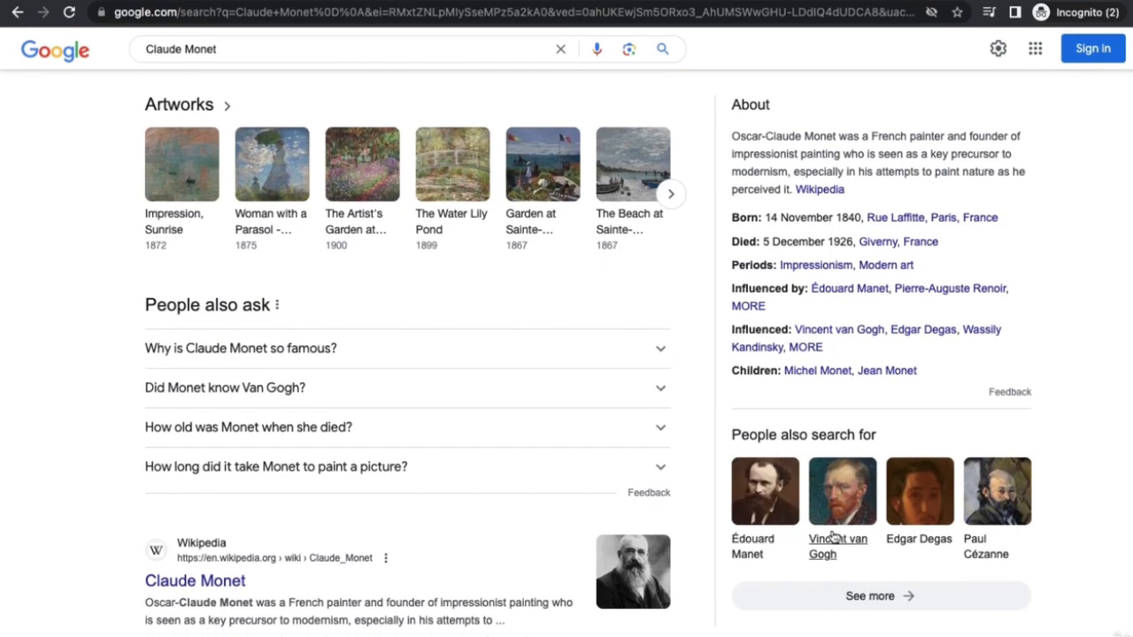
scroll(501, 415, up, 5)
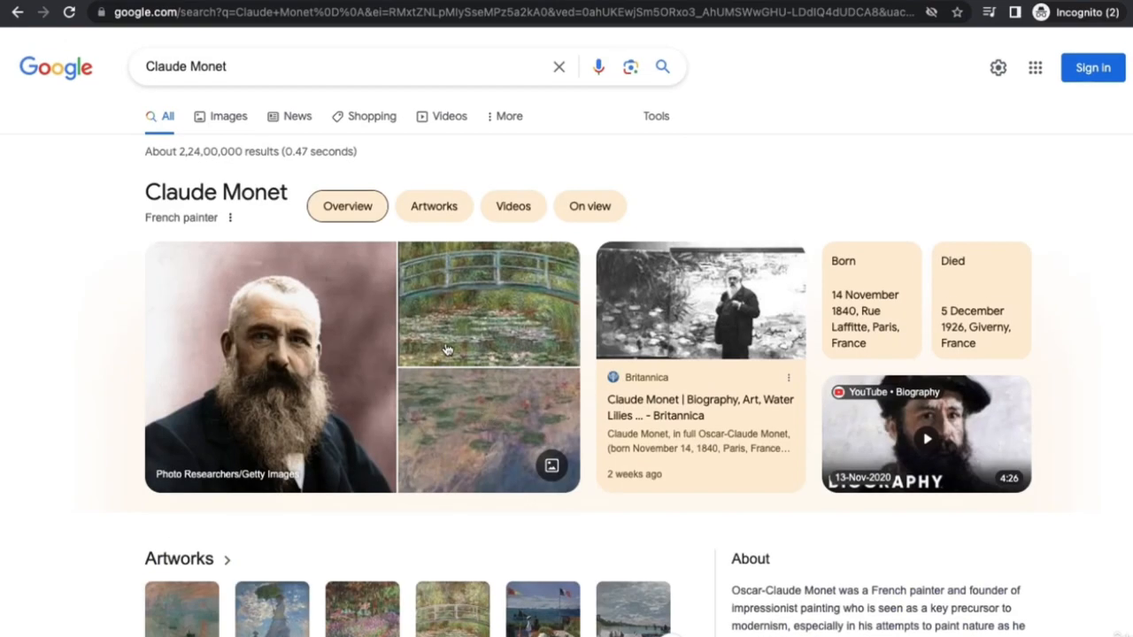
key(ctrl+Left)
key(ctrl+Left)
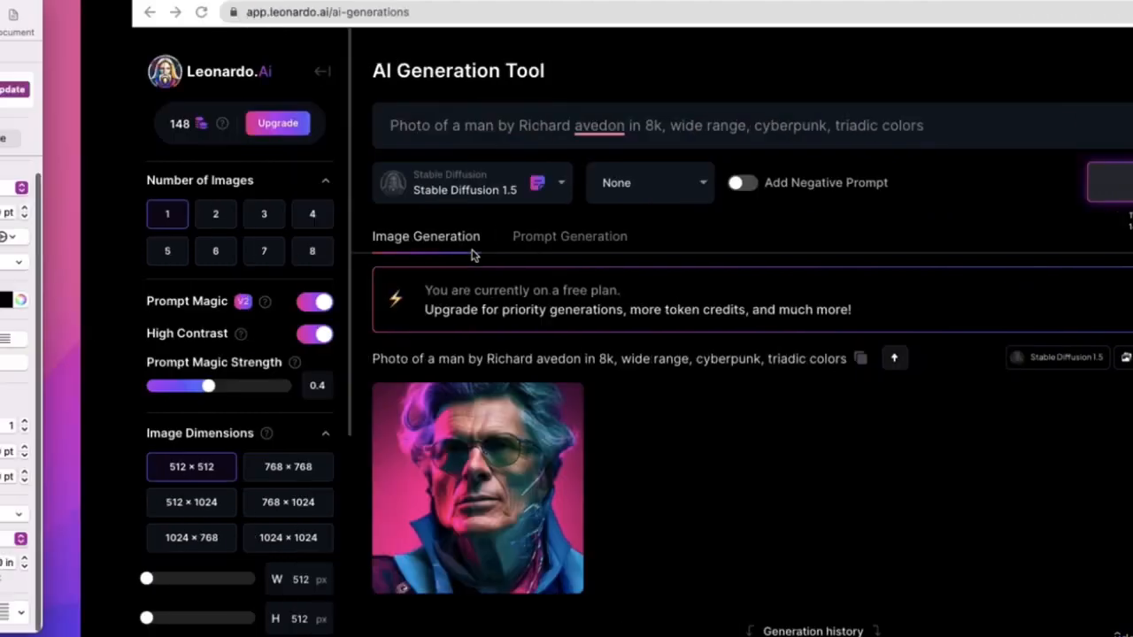
- Underline 'Richard avedon' in the Photo of a man prompt, then select 'Picasso' in the Painting prompt
click(404, 319)
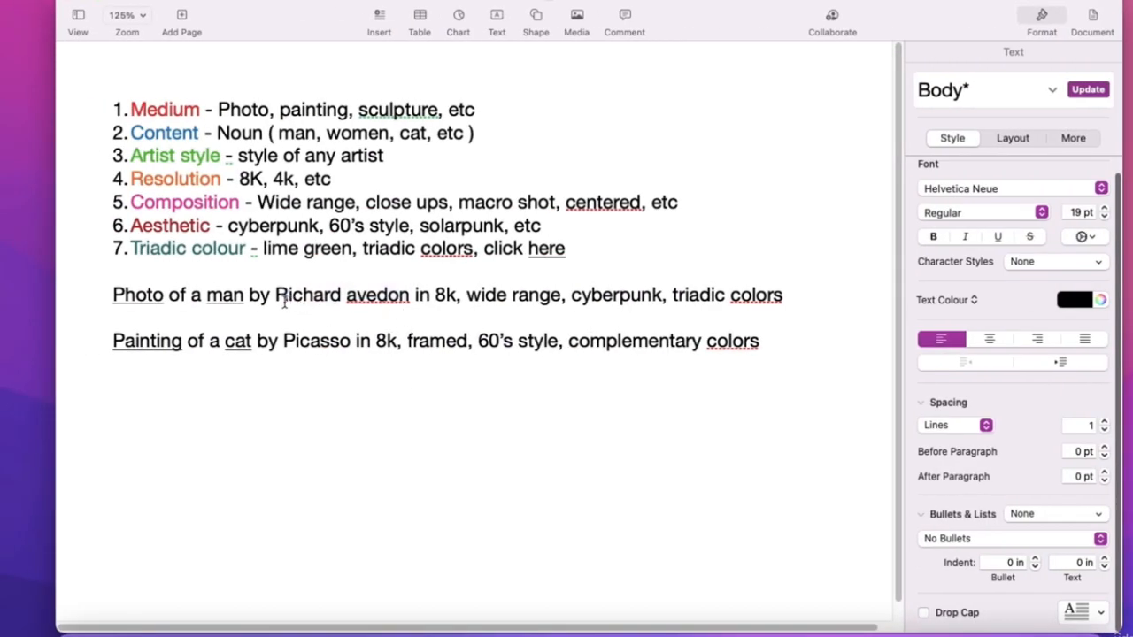
drag(278, 295, 411, 296)
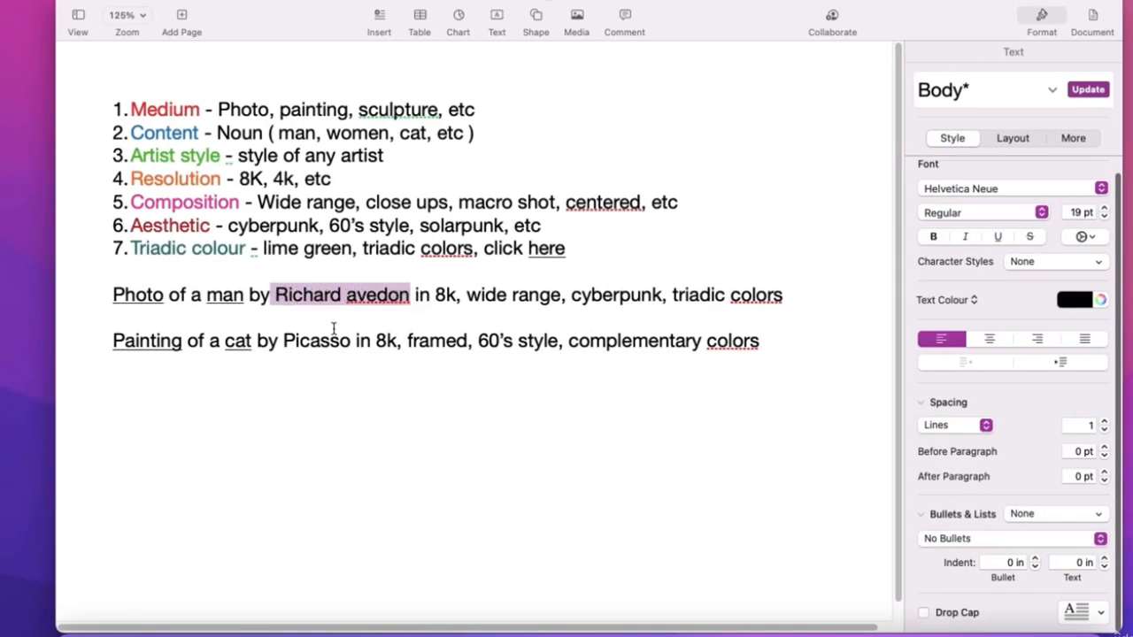
click(321, 312)
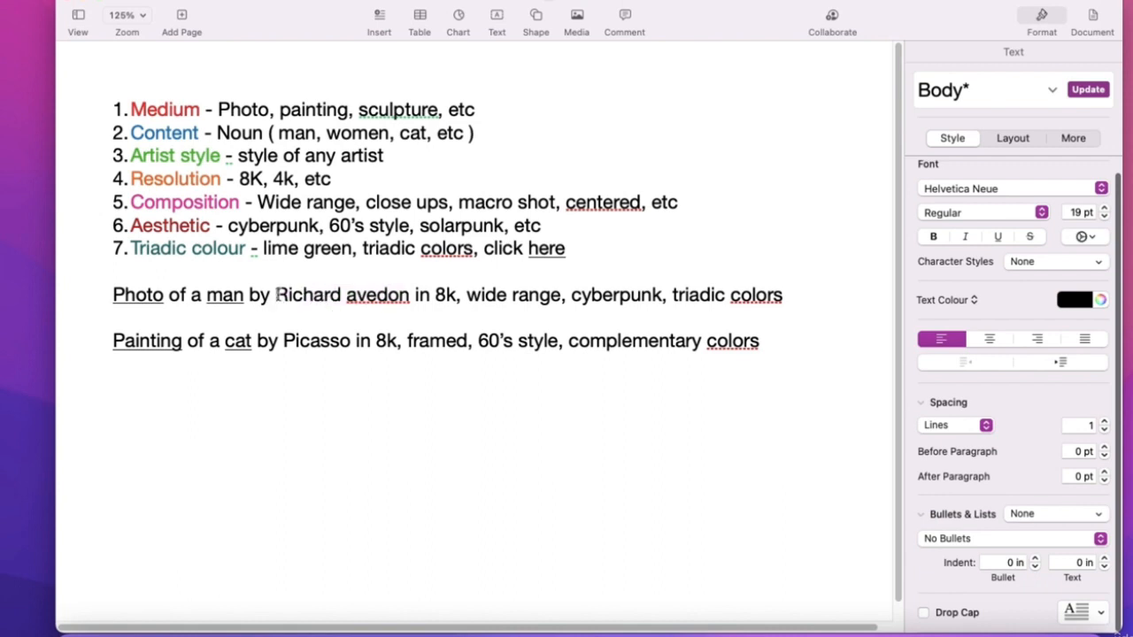
drag(277, 295, 414, 295)
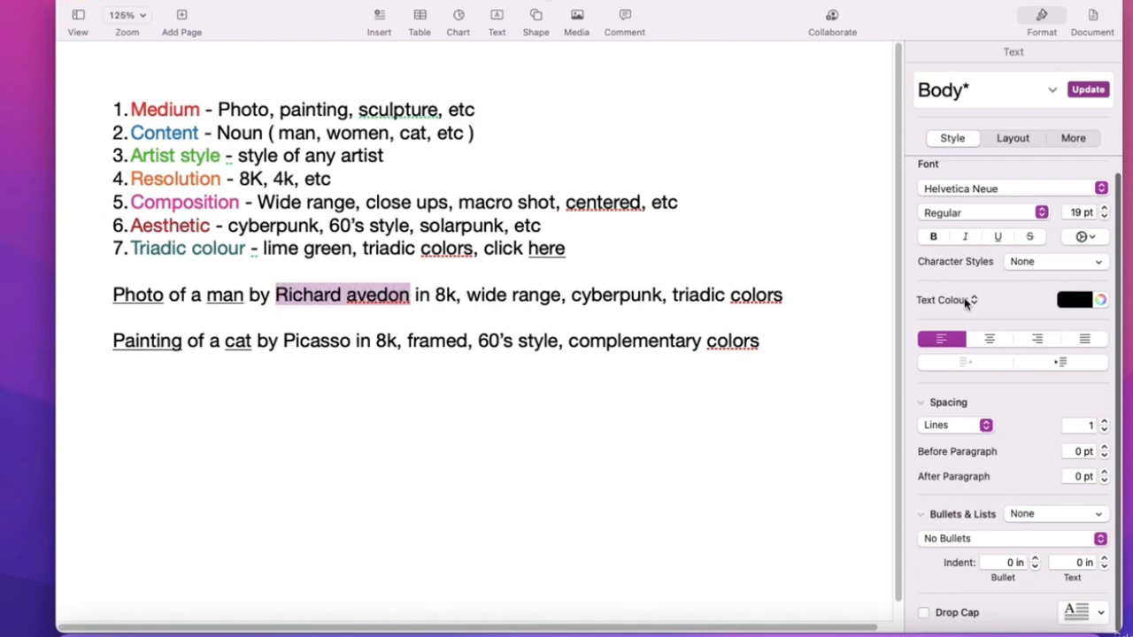
click(998, 237)
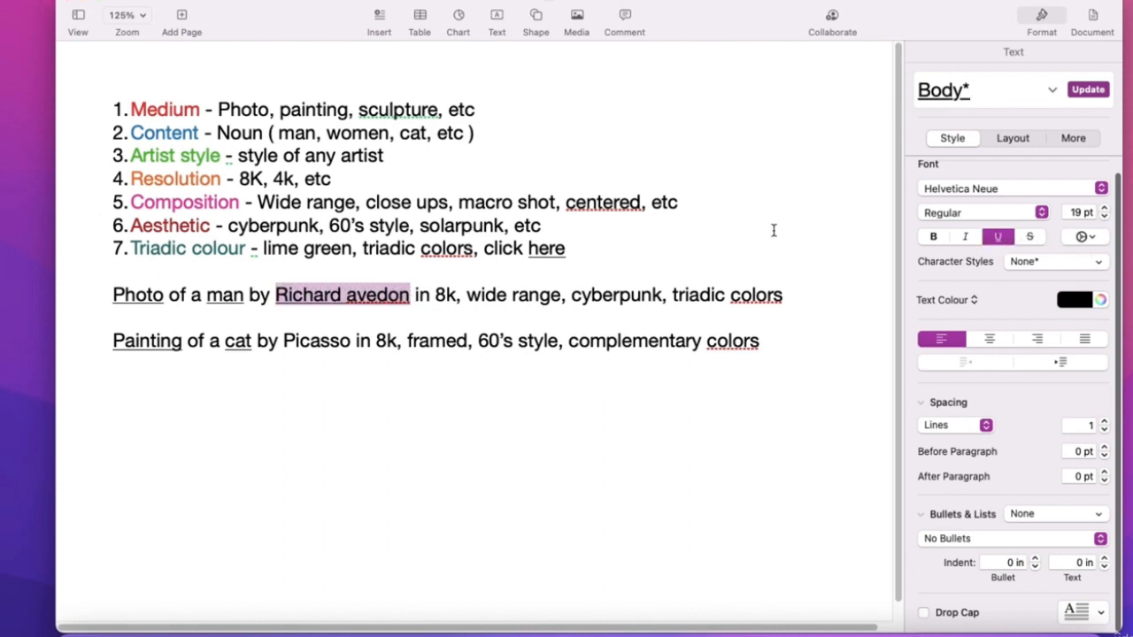
drag(223, 157, 133, 154)
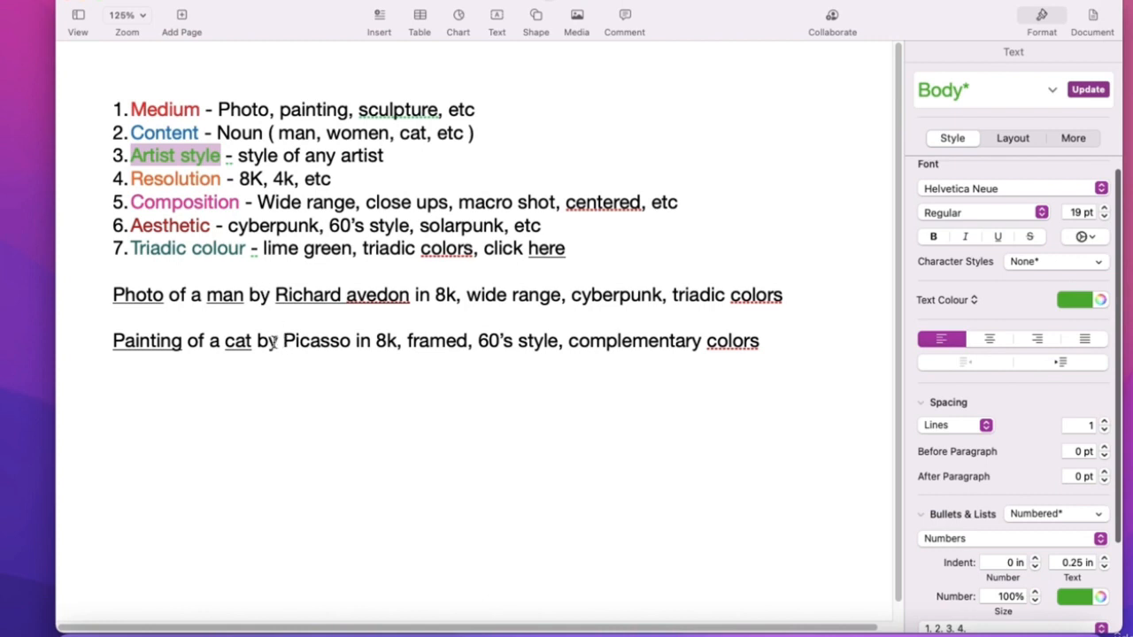
drag(283, 342, 351, 342)
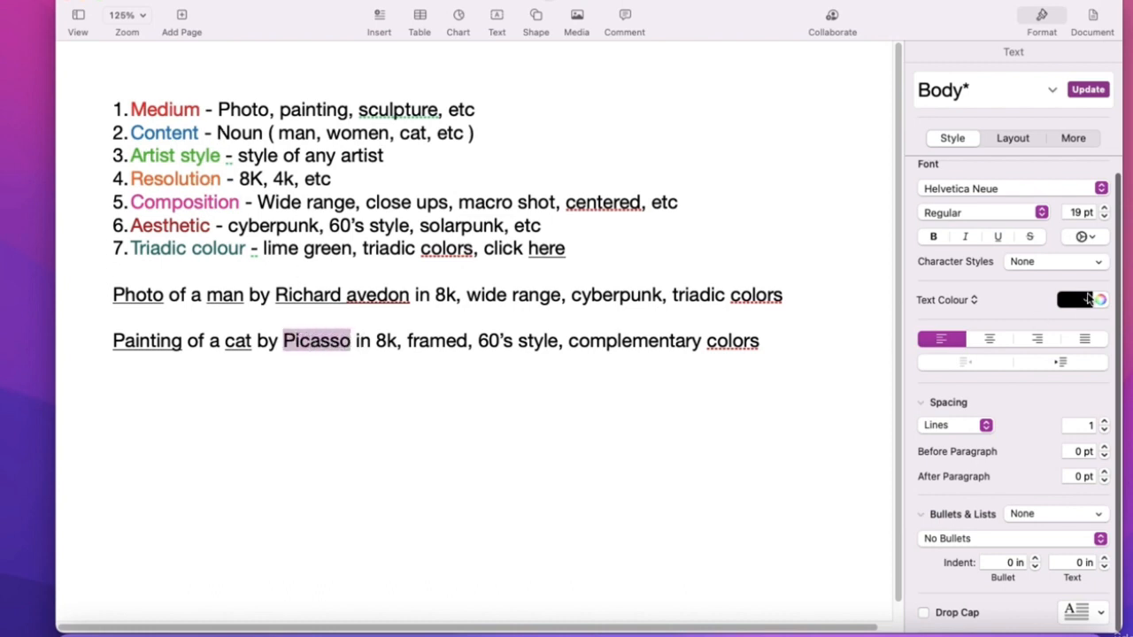
- Underline 'Picasso' in the Painting of a cat prompt
click(999, 237)
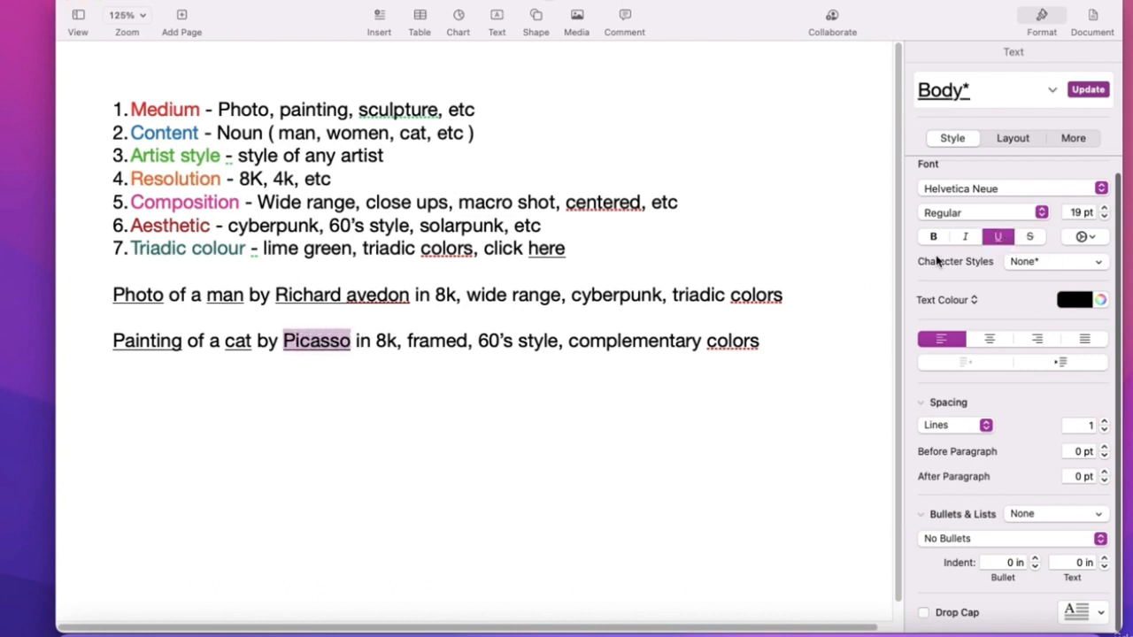
click(349, 357)
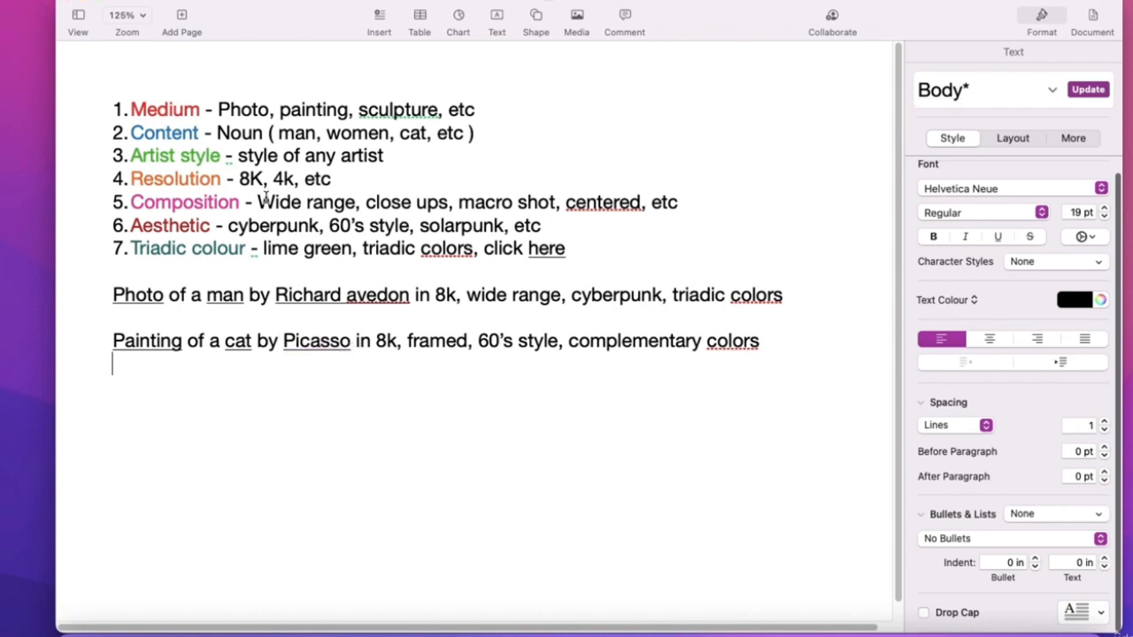
click(196, 178)
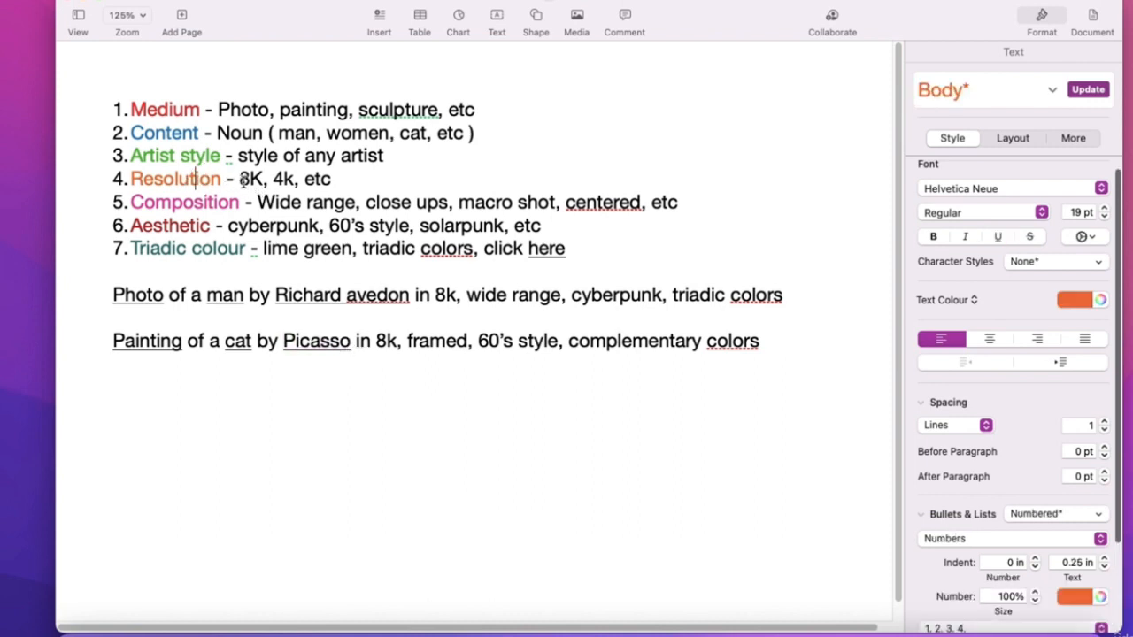
drag(238, 179, 286, 179)
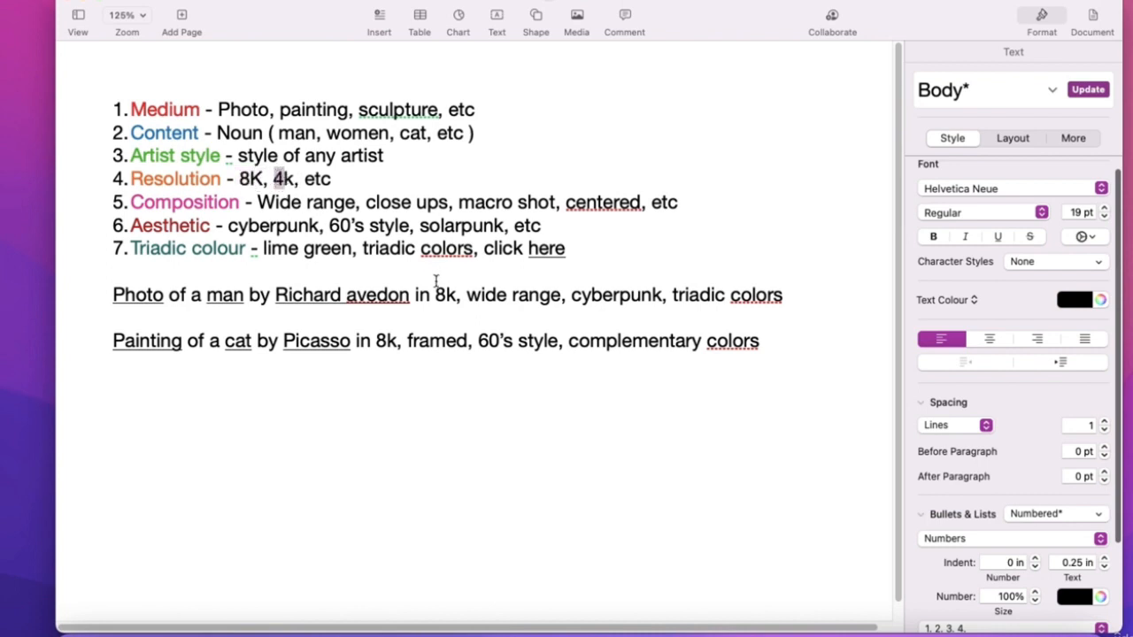
- Underline '8k' in both the man and cat example prompts
drag(435, 295, 456, 295)
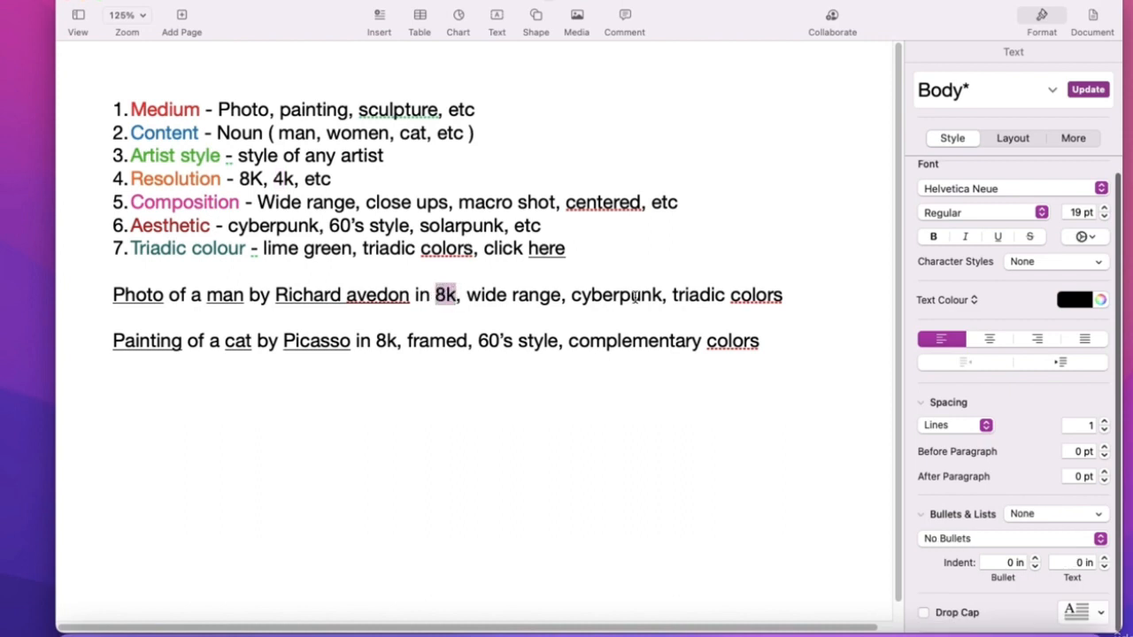
click(997, 236)
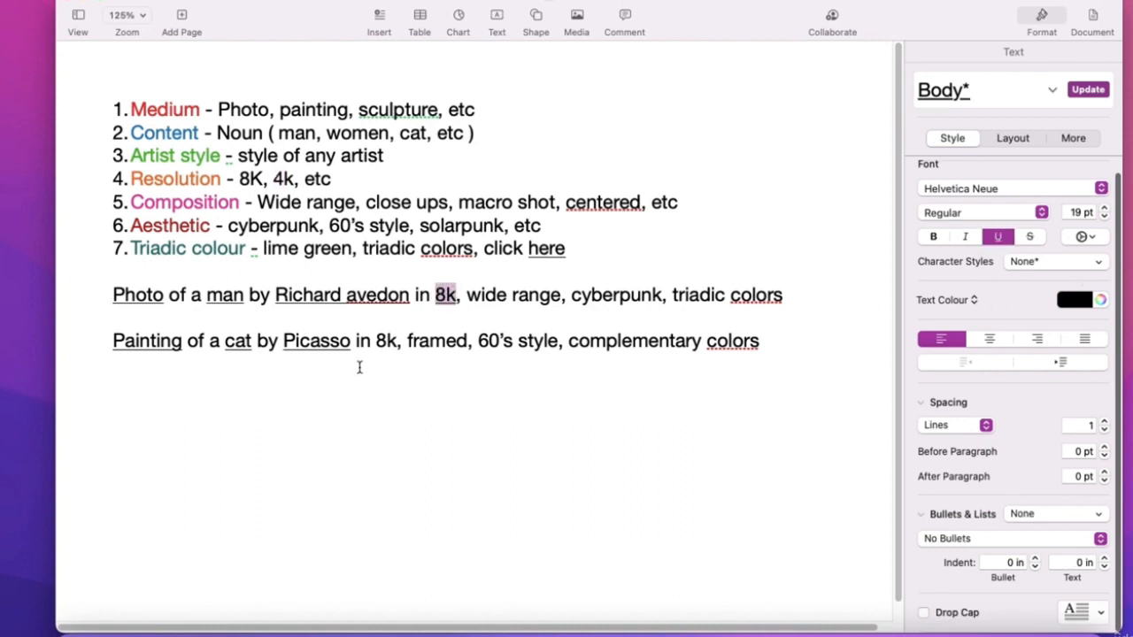
click(376, 341)
drag(379, 341, 396, 340)
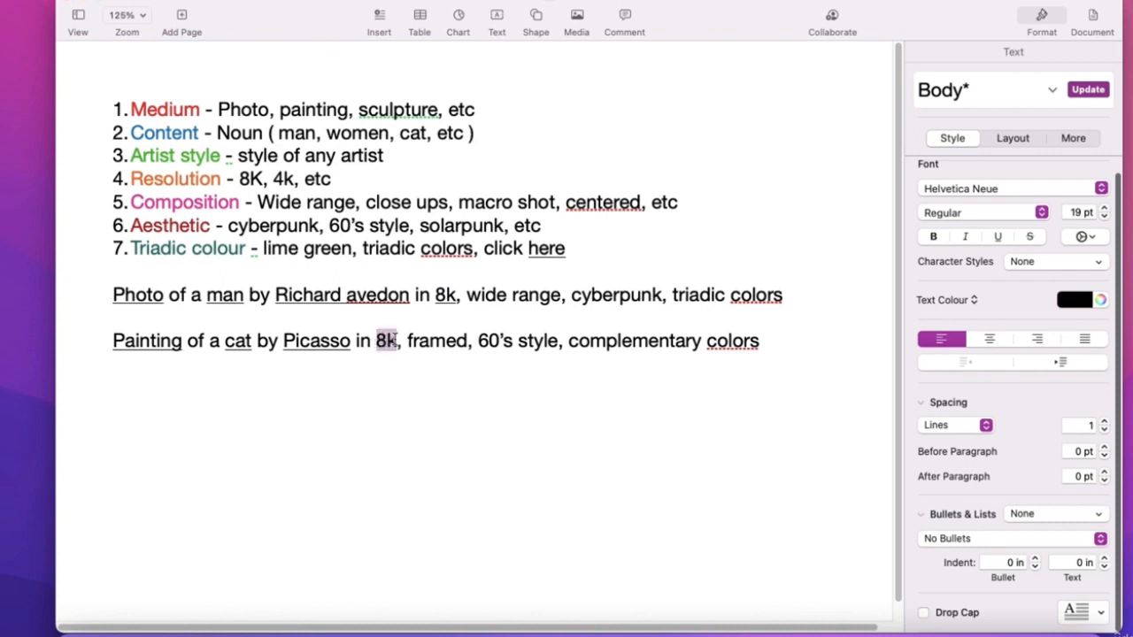
click(997, 236)
click(420, 338)
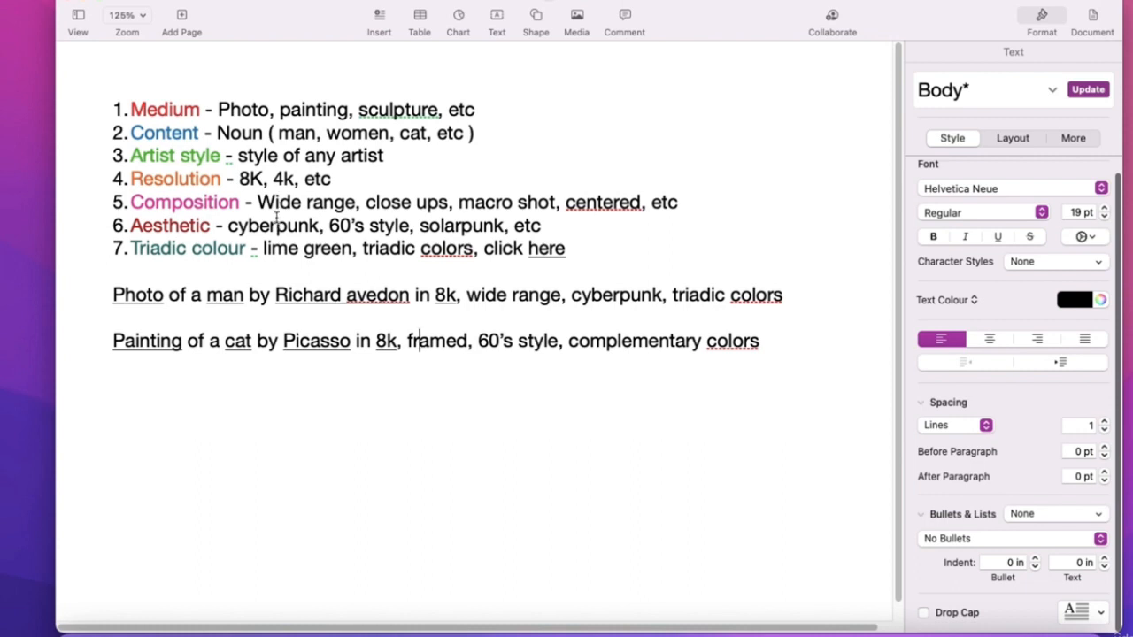
- Highlight the Composition examples close ups, macro shot and centered
click(281, 202)
drag(281, 202, 443, 202)
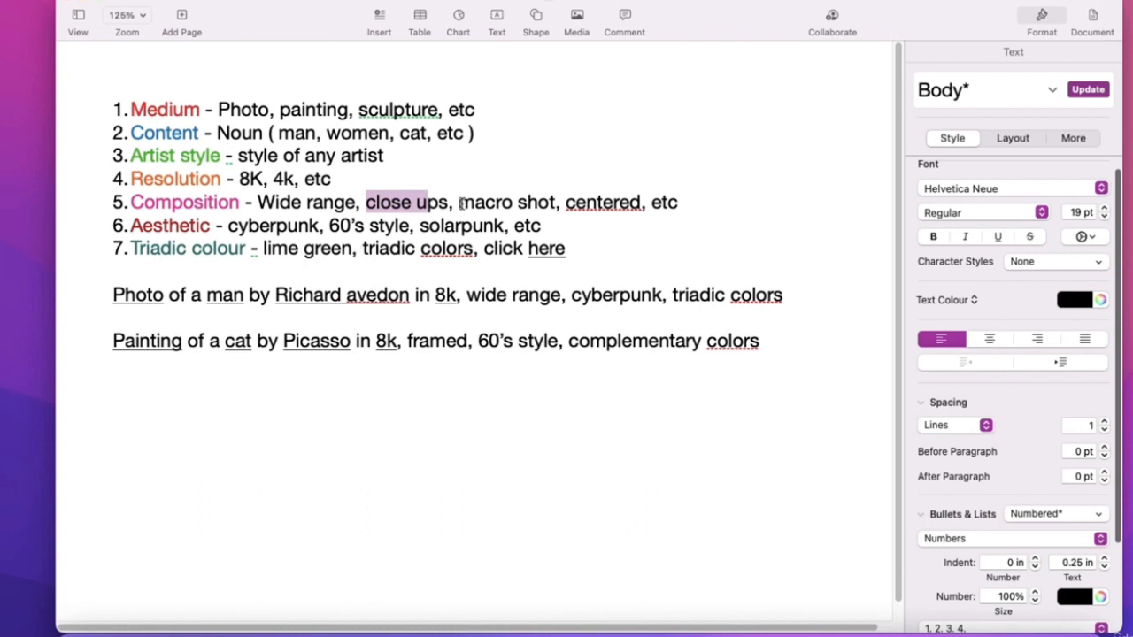
drag(461, 203, 555, 201)
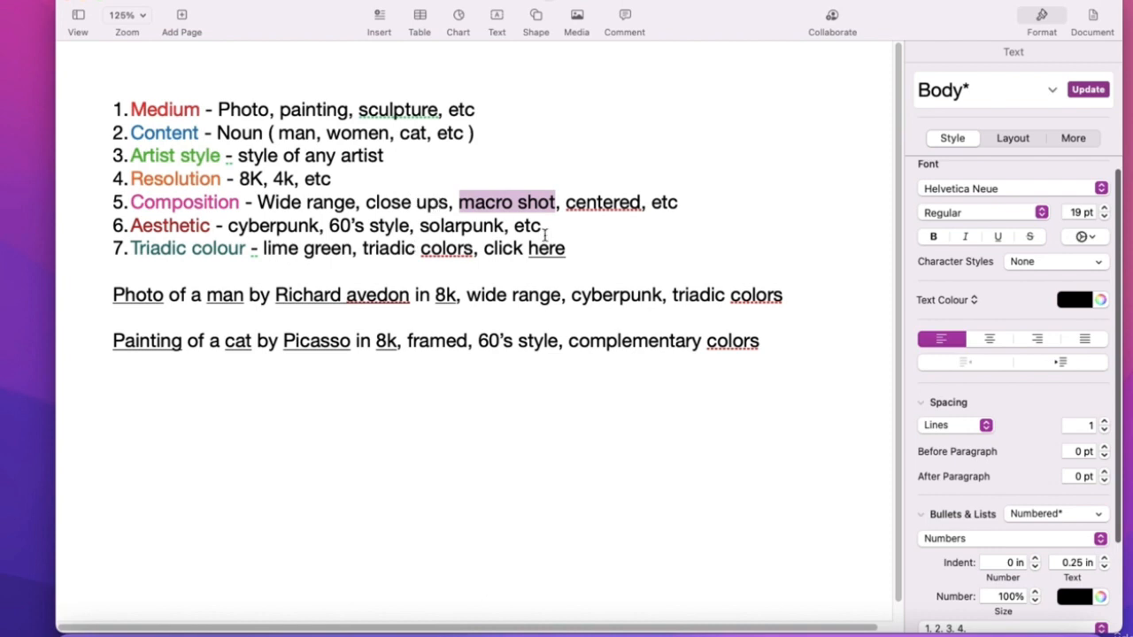
drag(566, 203, 644, 202)
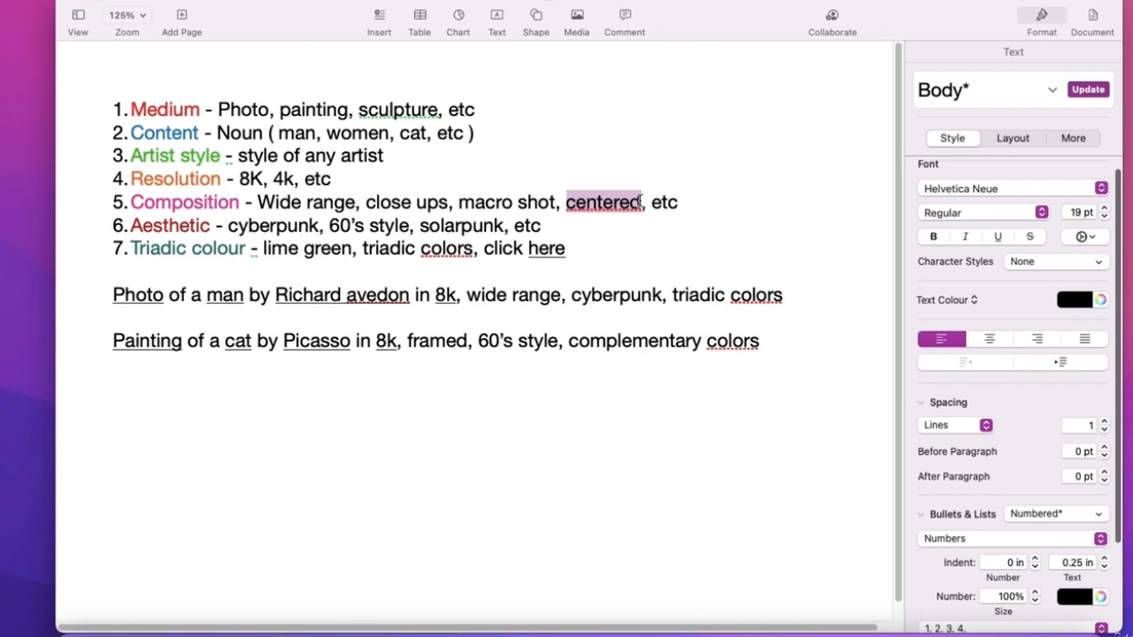
double_click(239, 297)
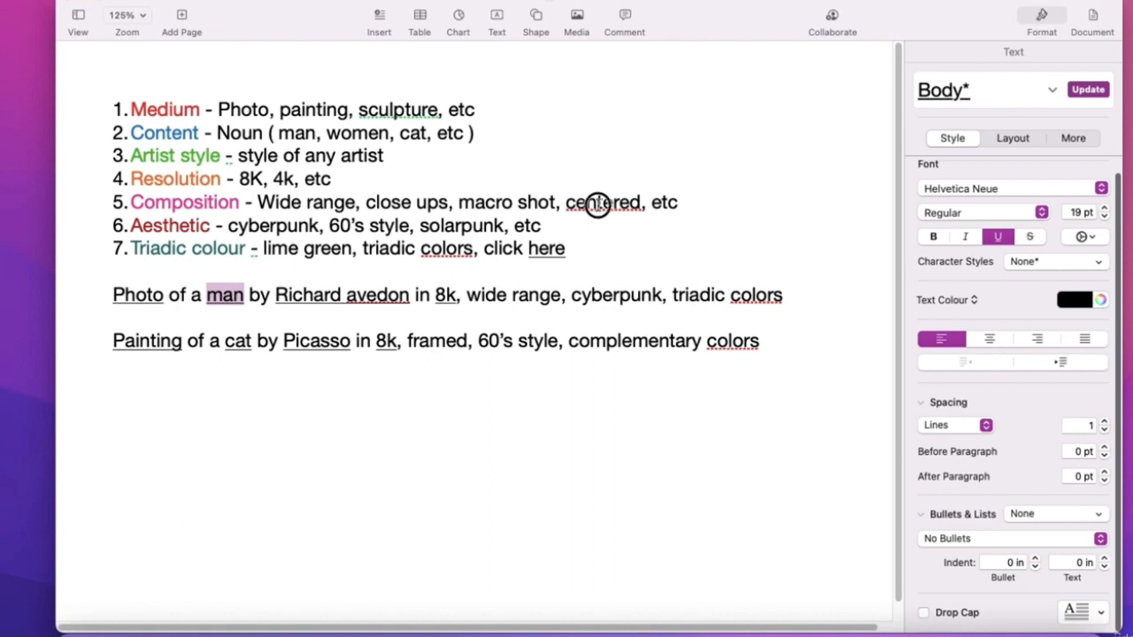
double_click(596, 202)
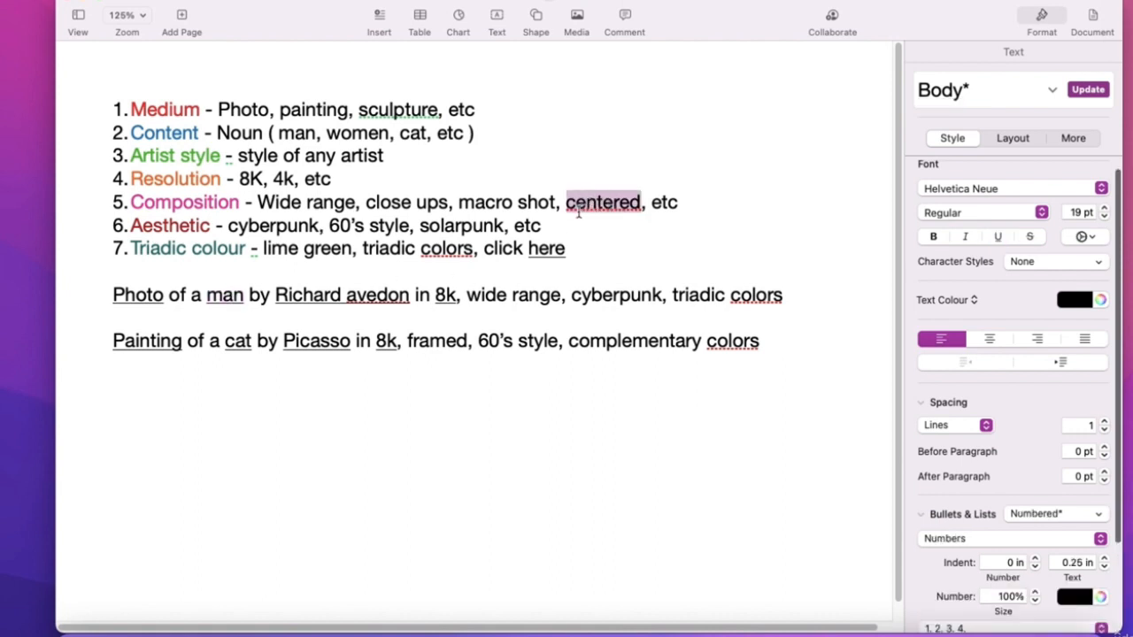
- Add 'left align' after 'centered,' on the Composition line, fixing its spelling
click(648, 216)
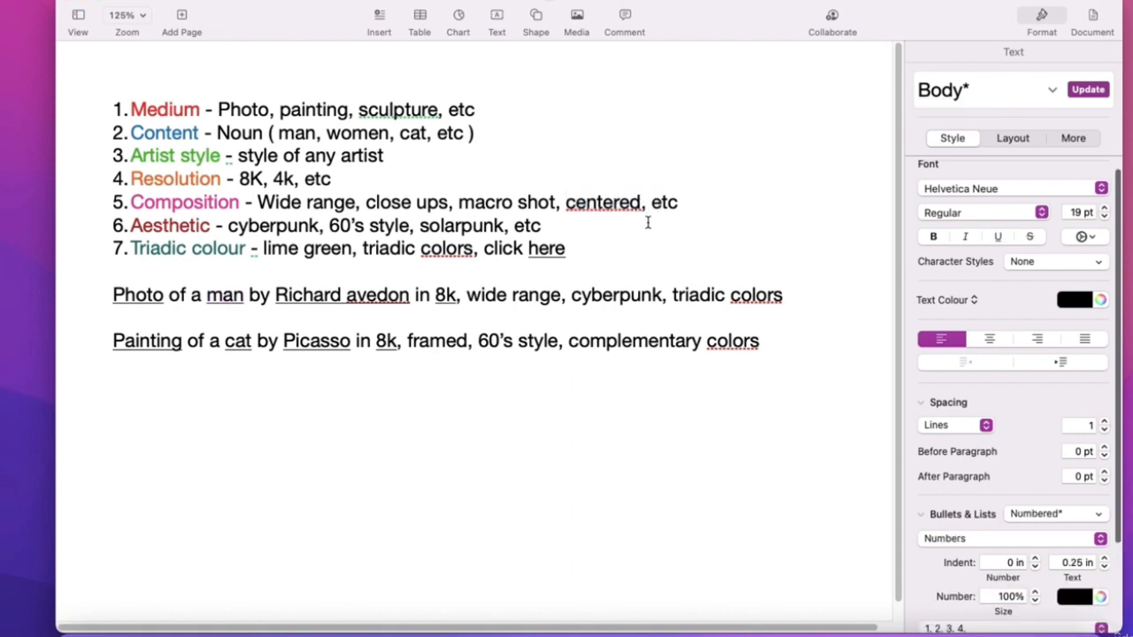
text(left a )
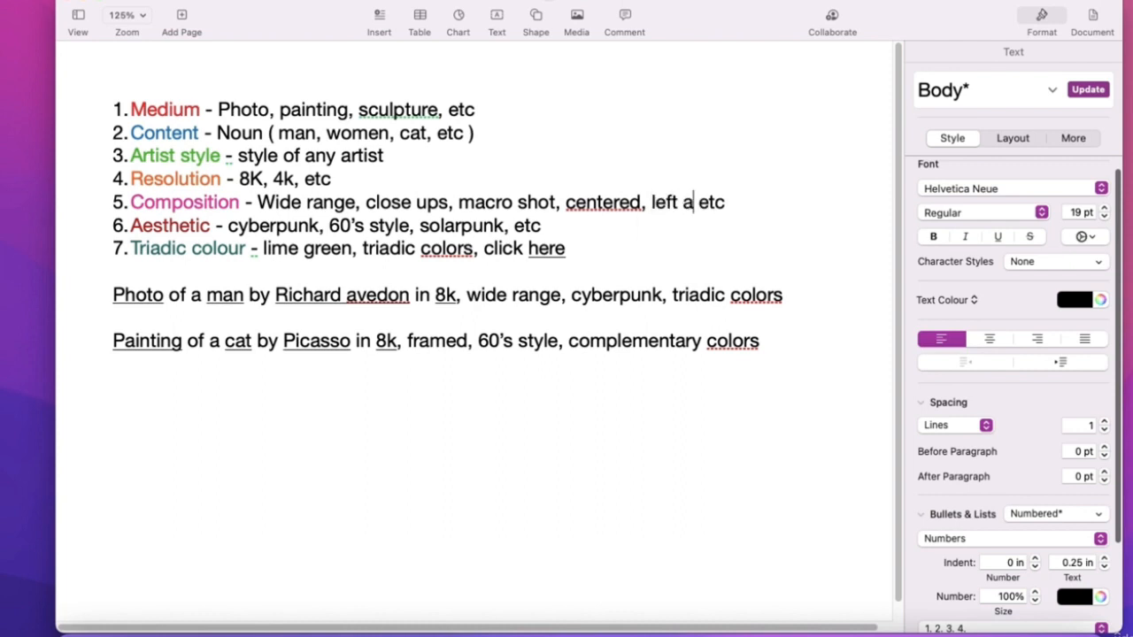
text(ligh)
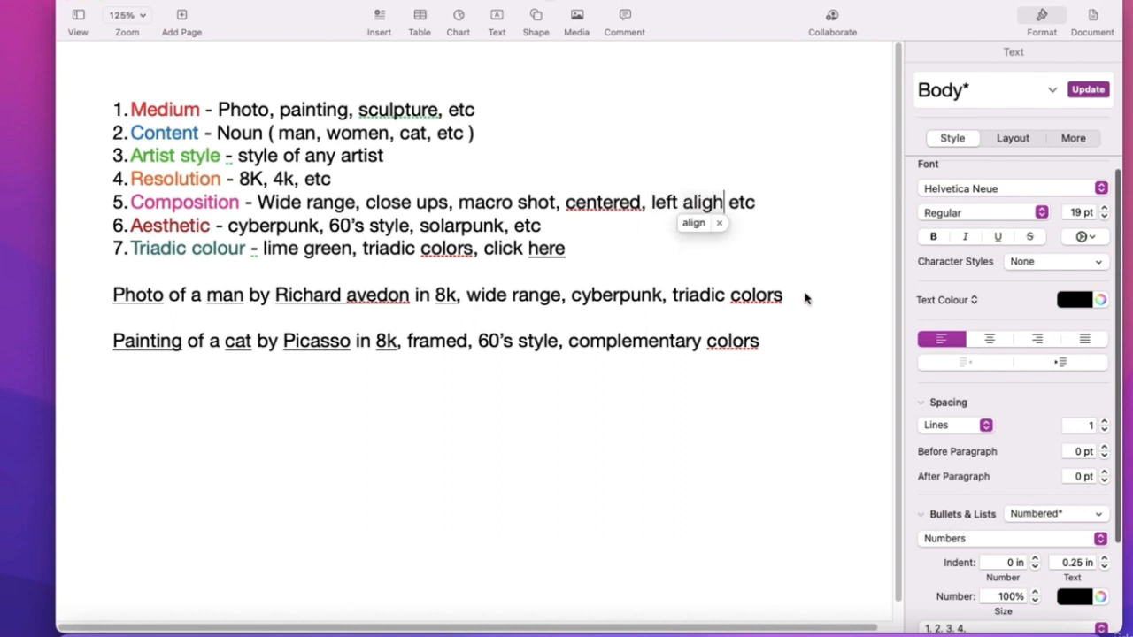
click(692, 222)
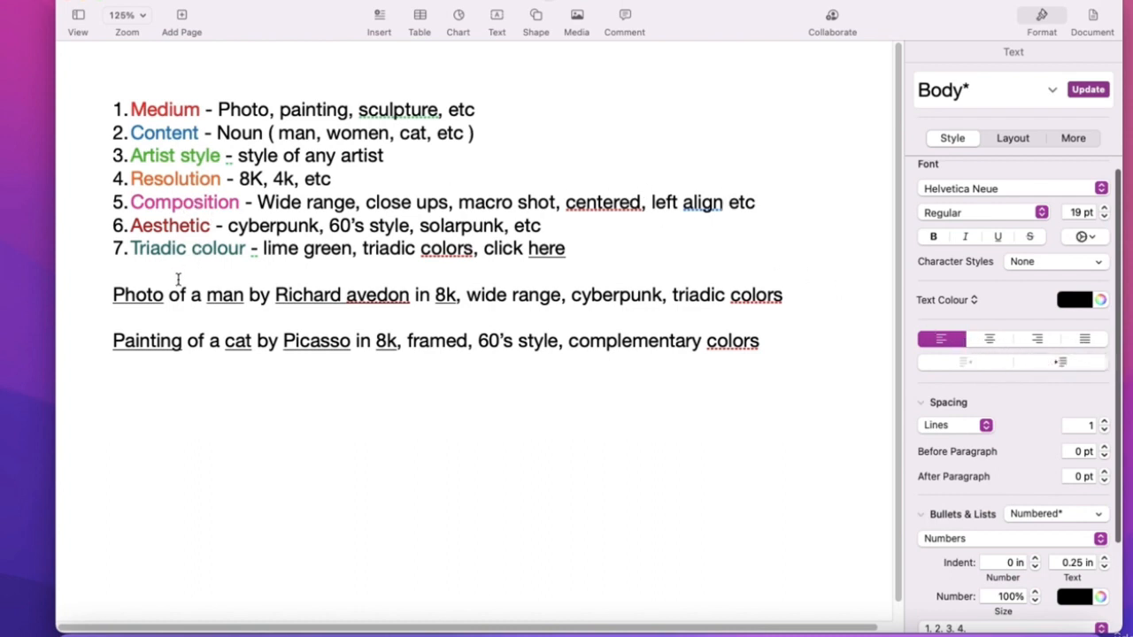
- Underline 'man', 'wide range' and 'framed' in the two sample prompts
double_click(225, 296)
drag(227, 297, 241, 297)
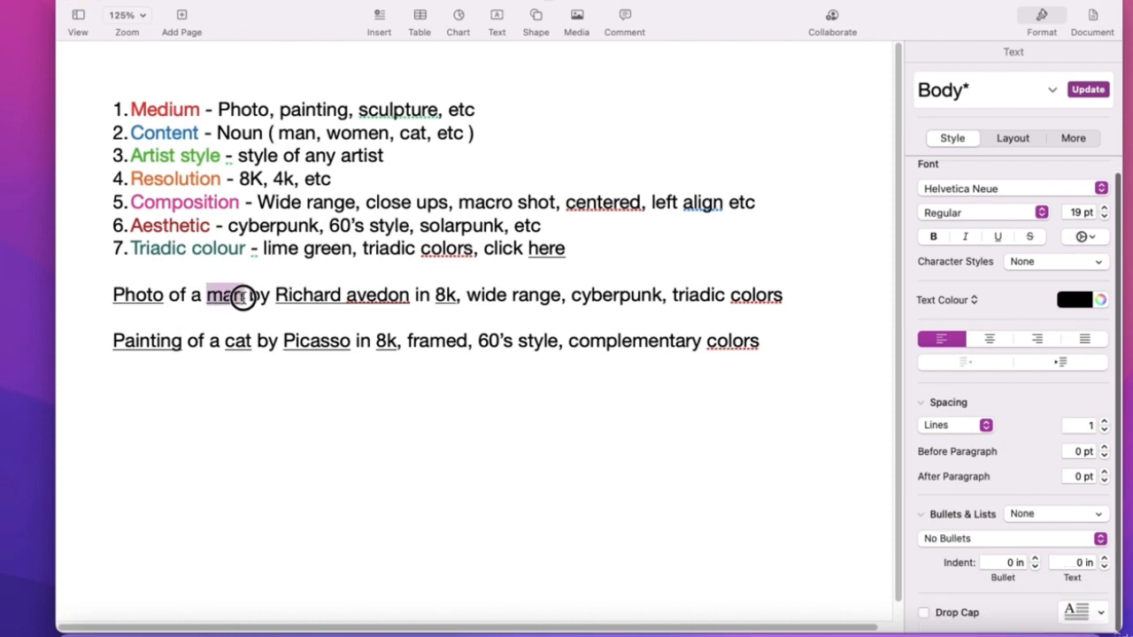
key(super+u)
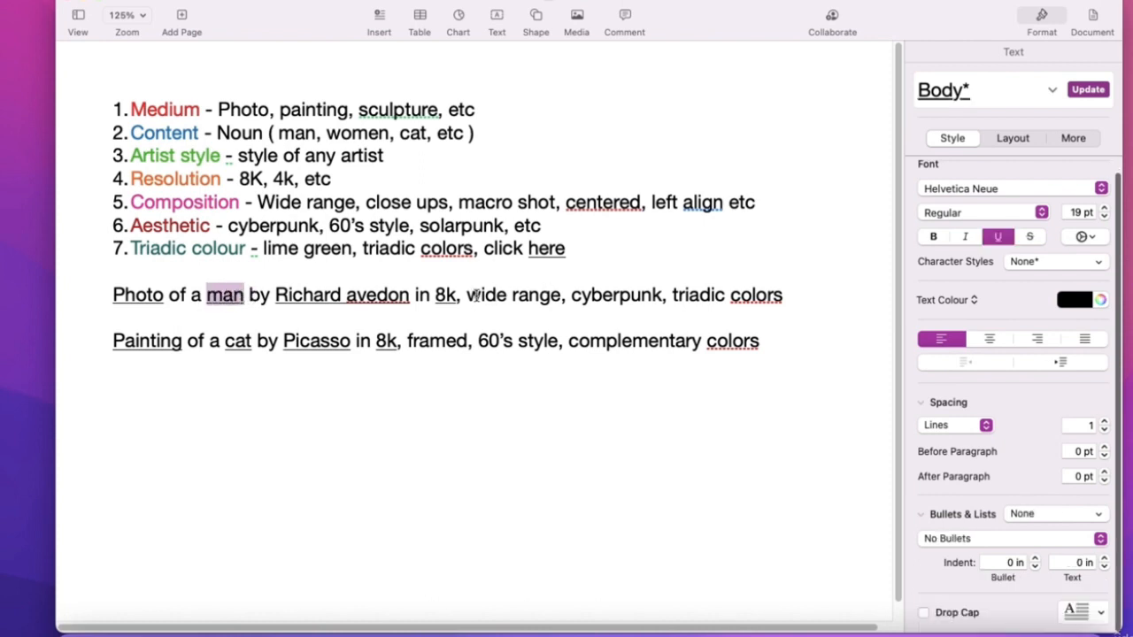
drag(466, 296, 557, 298)
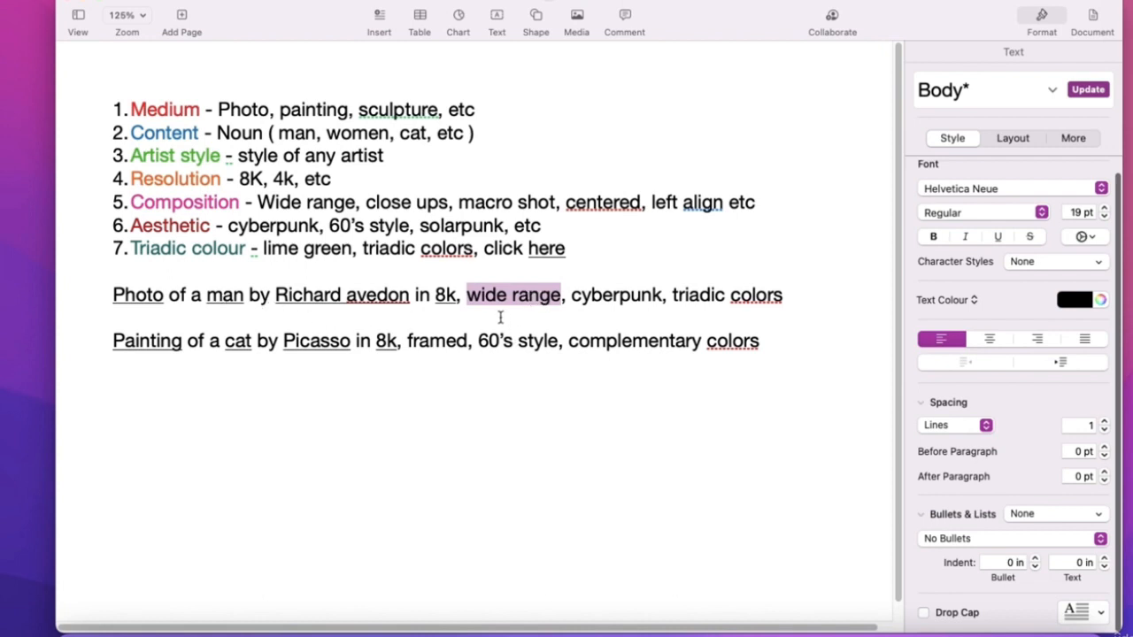
click(997, 237)
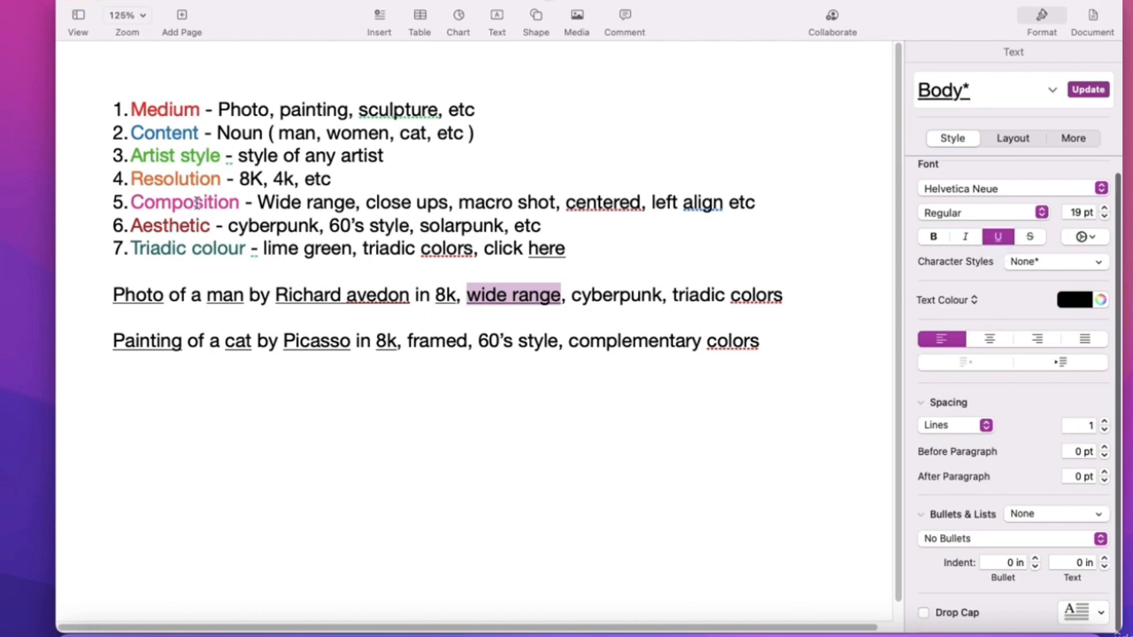
double_click(440, 344)
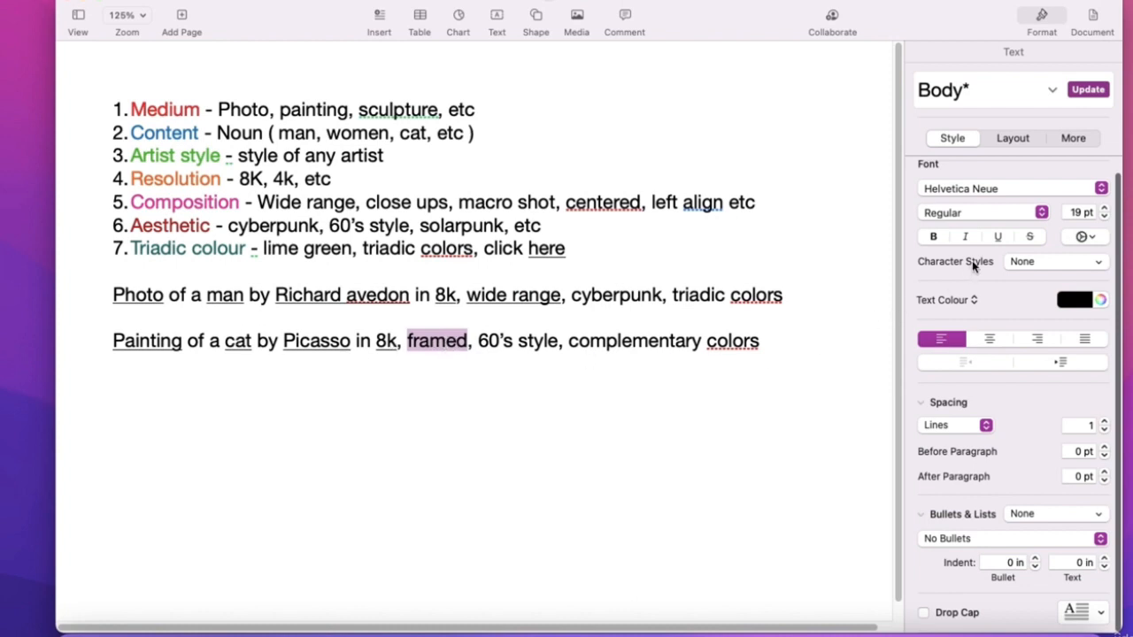
click(997, 236)
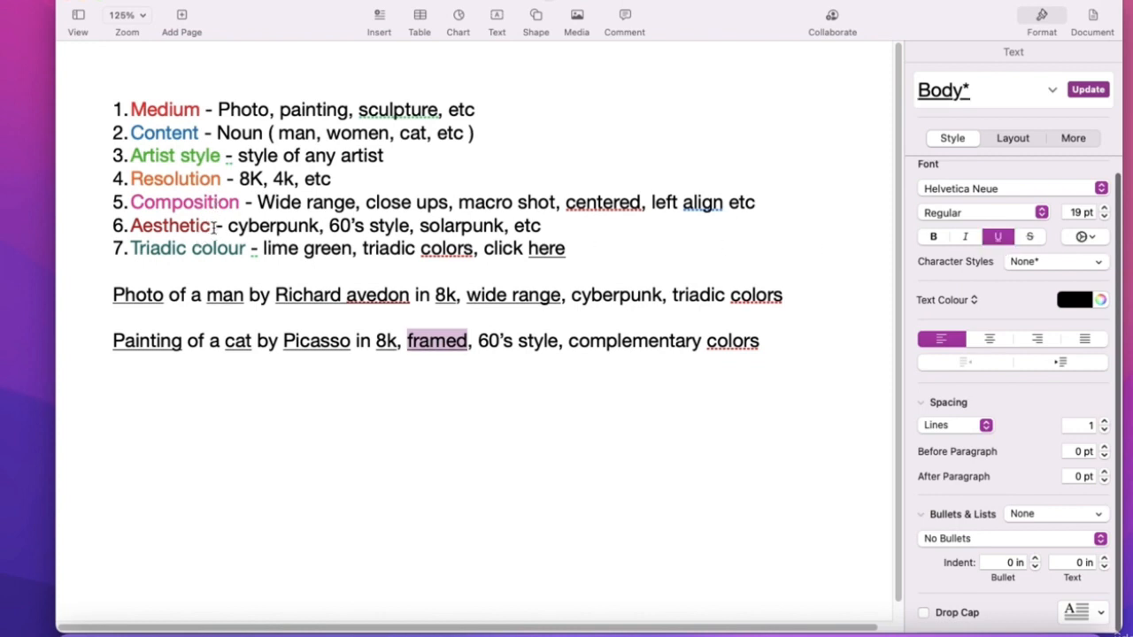
- Highlight 'cyberpunk' on the Aesthetic line
drag(213, 225, 149, 225)
click(244, 227)
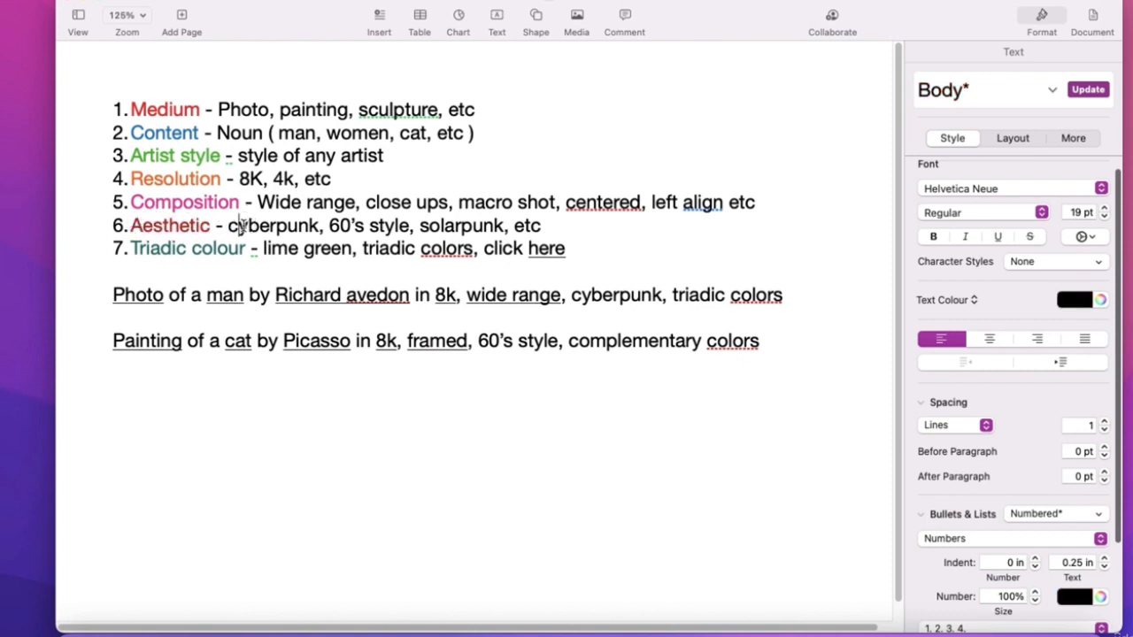
drag(228, 225, 317, 228)
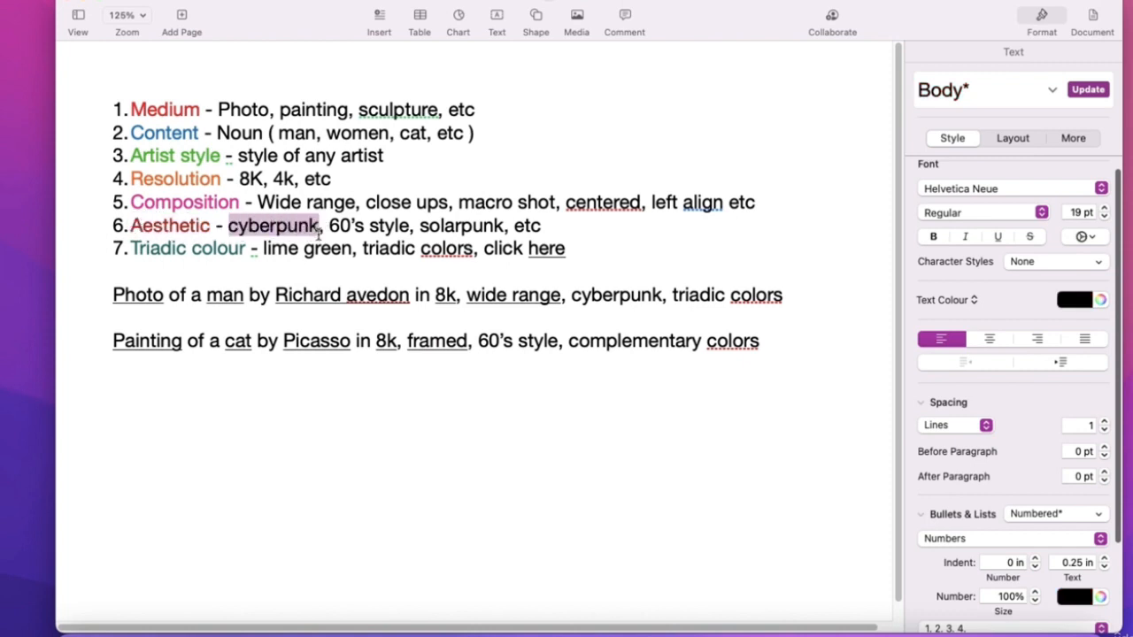
click(316, 228)
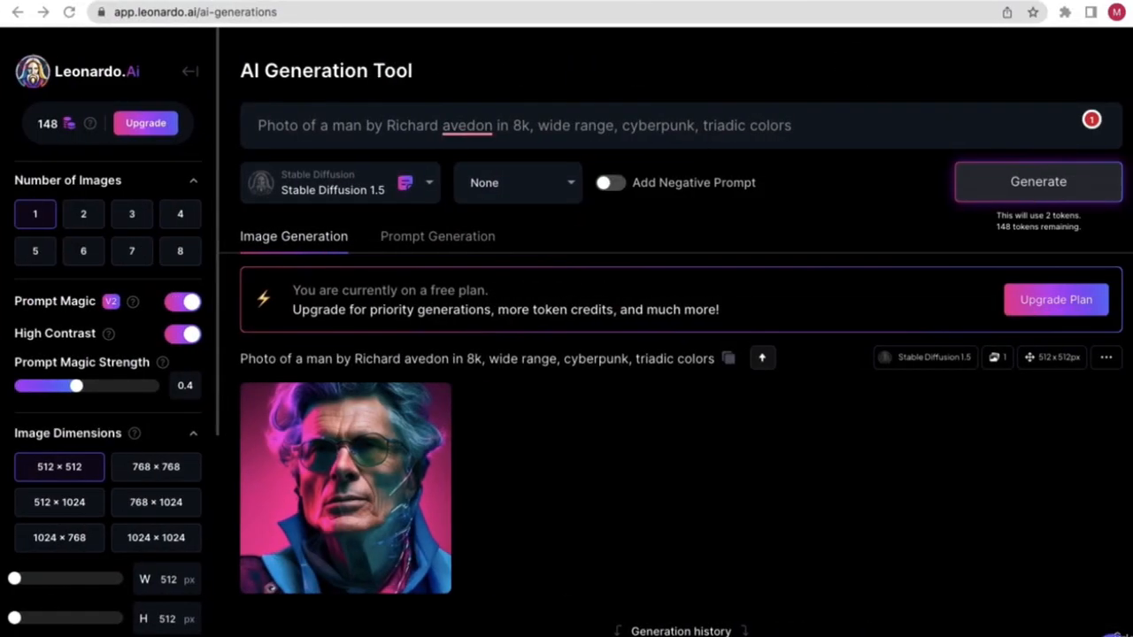
- Search Google for 'cyberpunk aesthetic' in a new tab
key(ctrl+t)
text(cy)
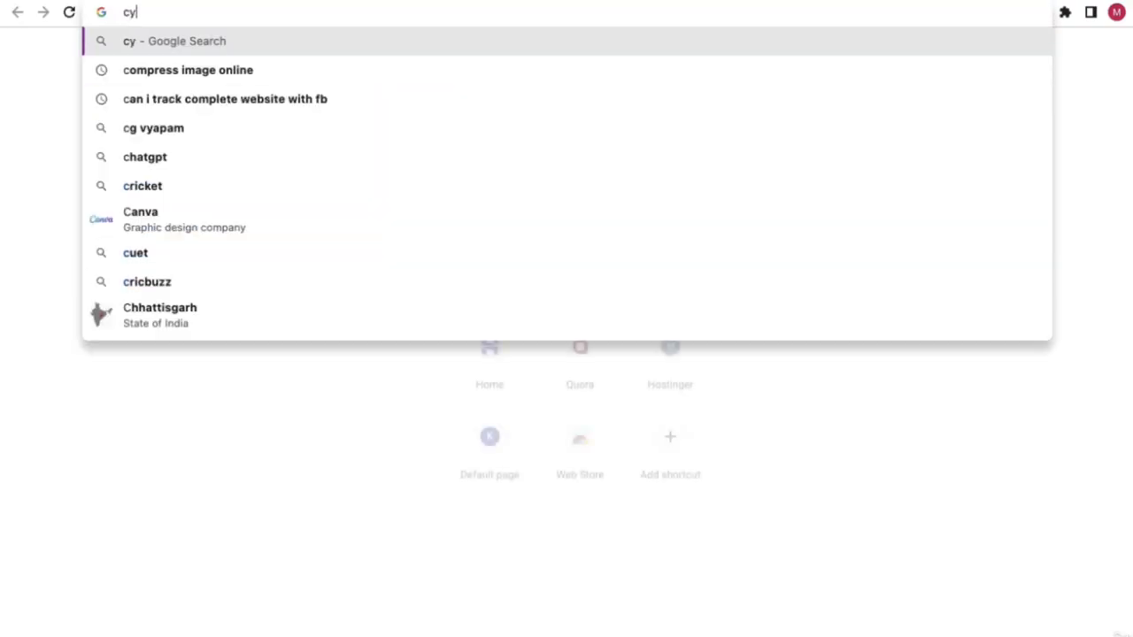
text(berpunk)
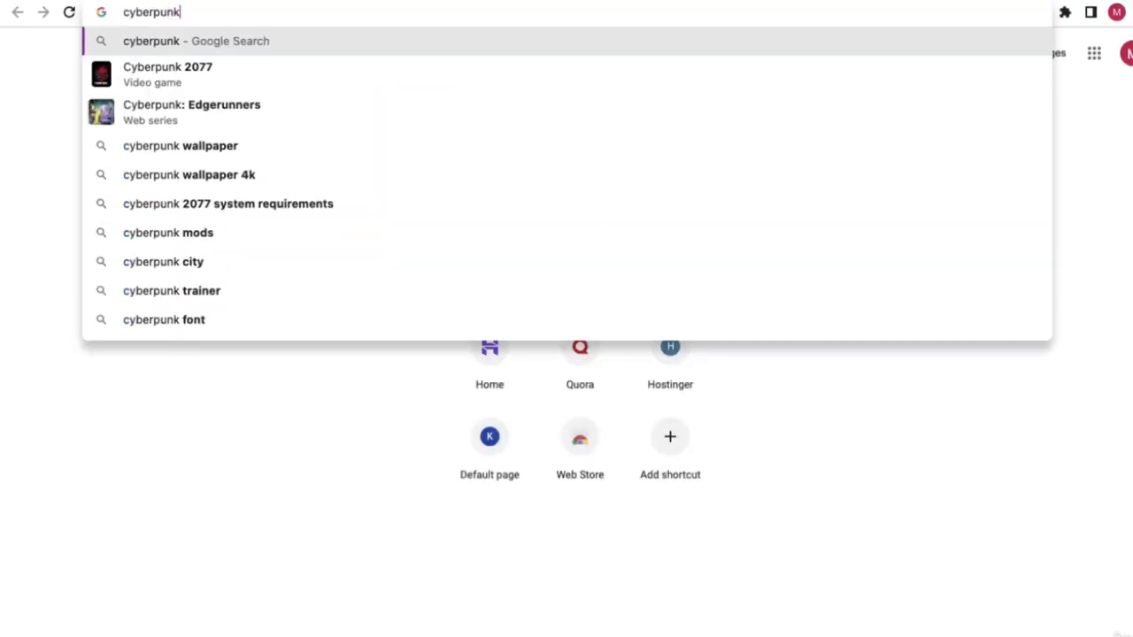
key(Return)
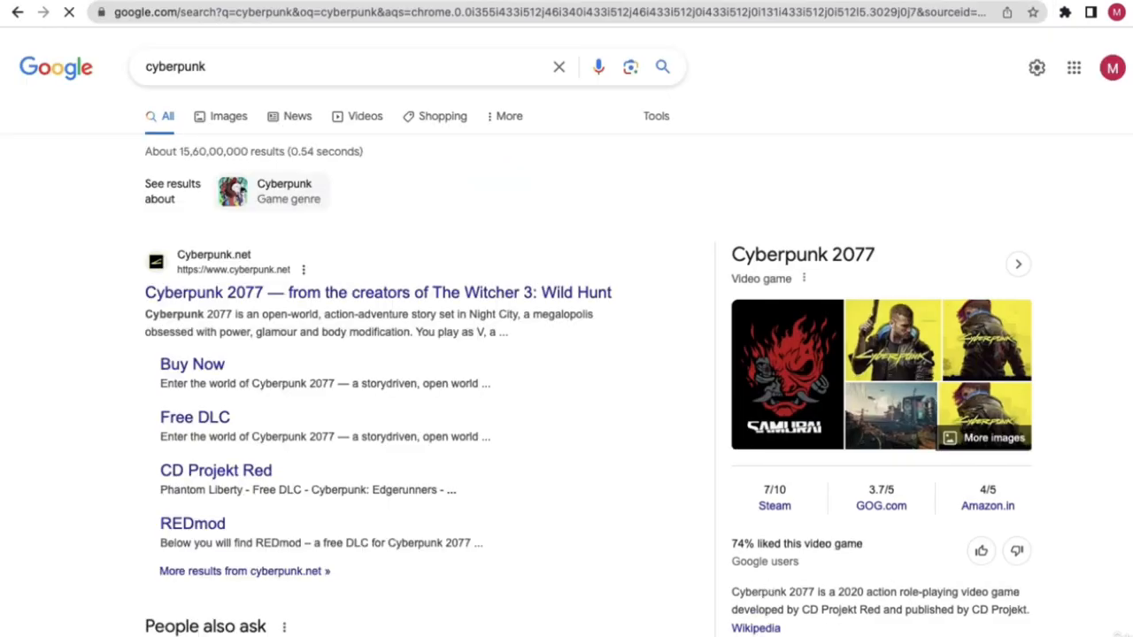
click(242, 66)
text(a)
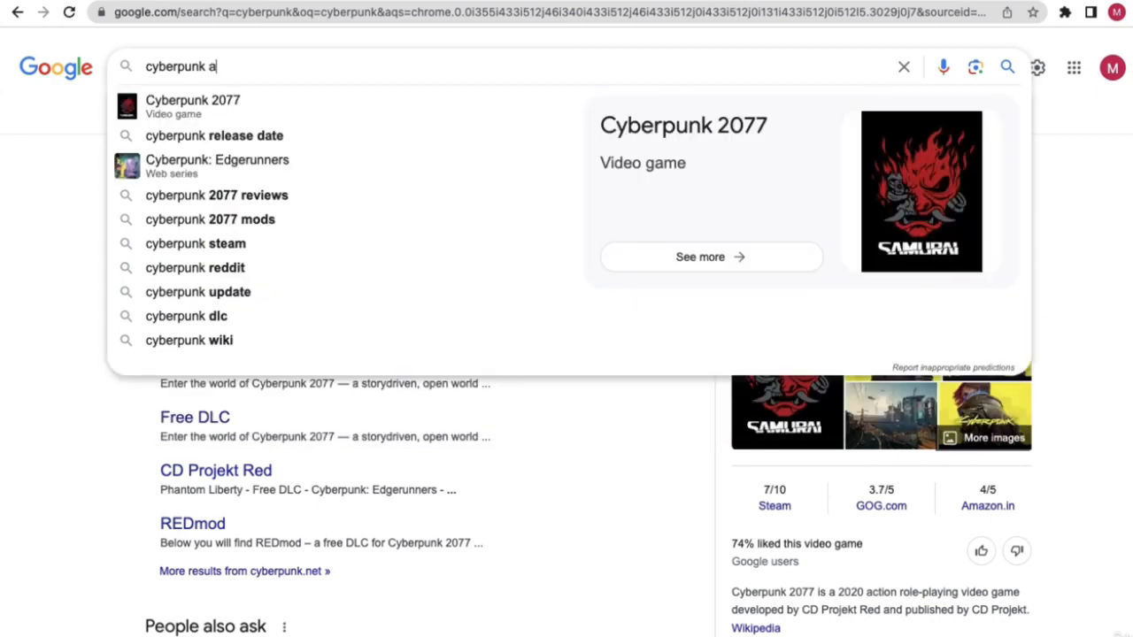
text(e)
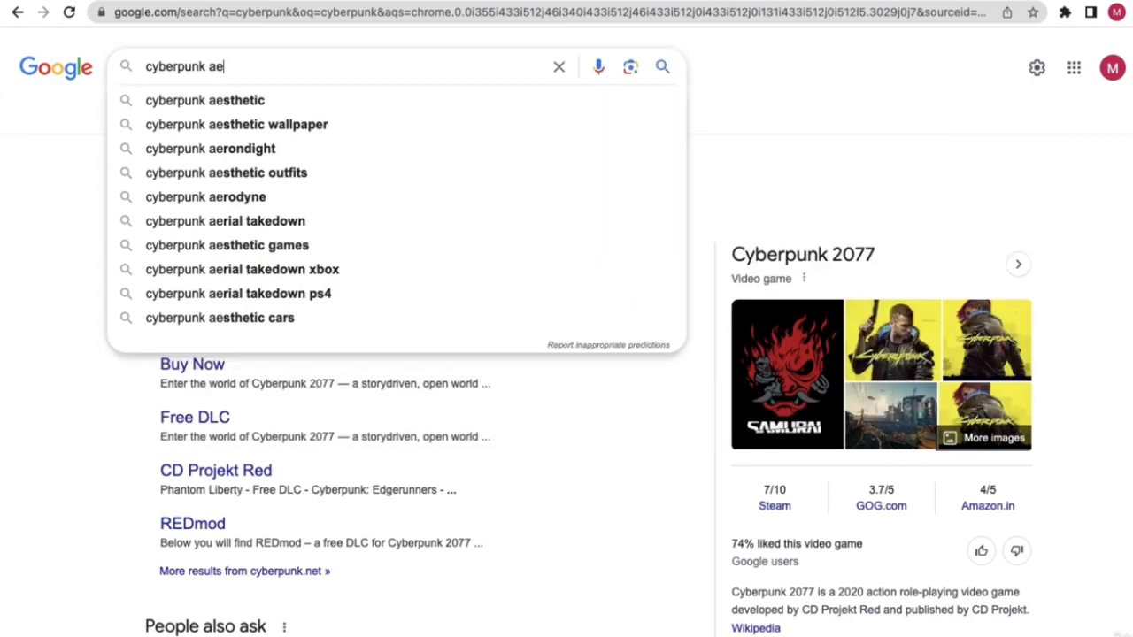
text(sthetic)
key(Return)
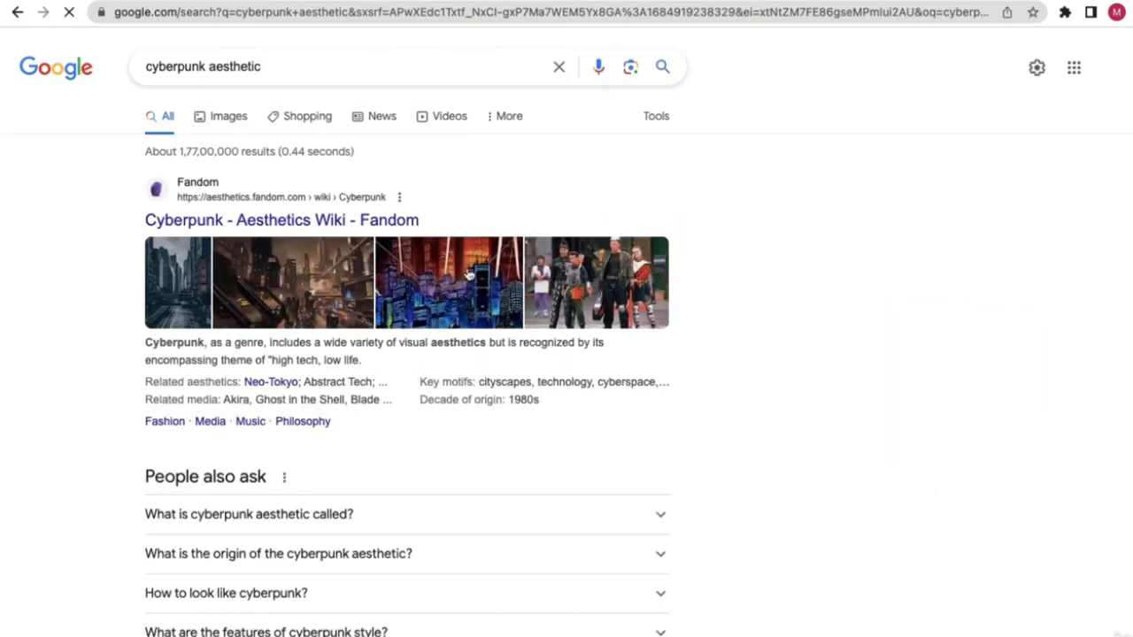
- Browse the image results for cyberpunk aesthetic
click(251, 124)
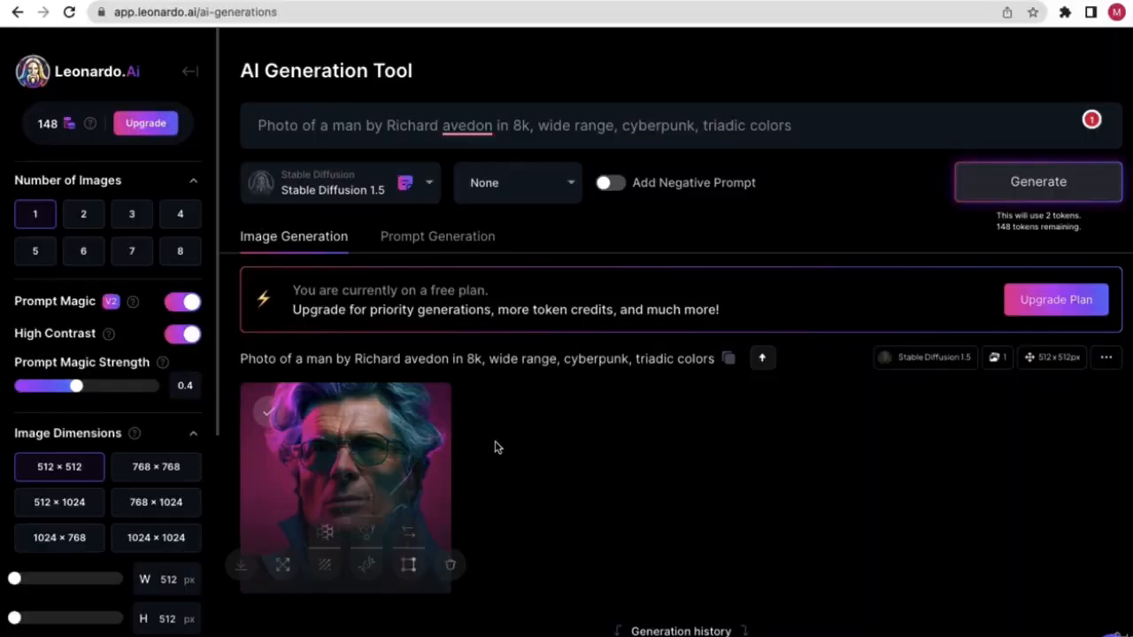
scroll(347, 426, down, 1)
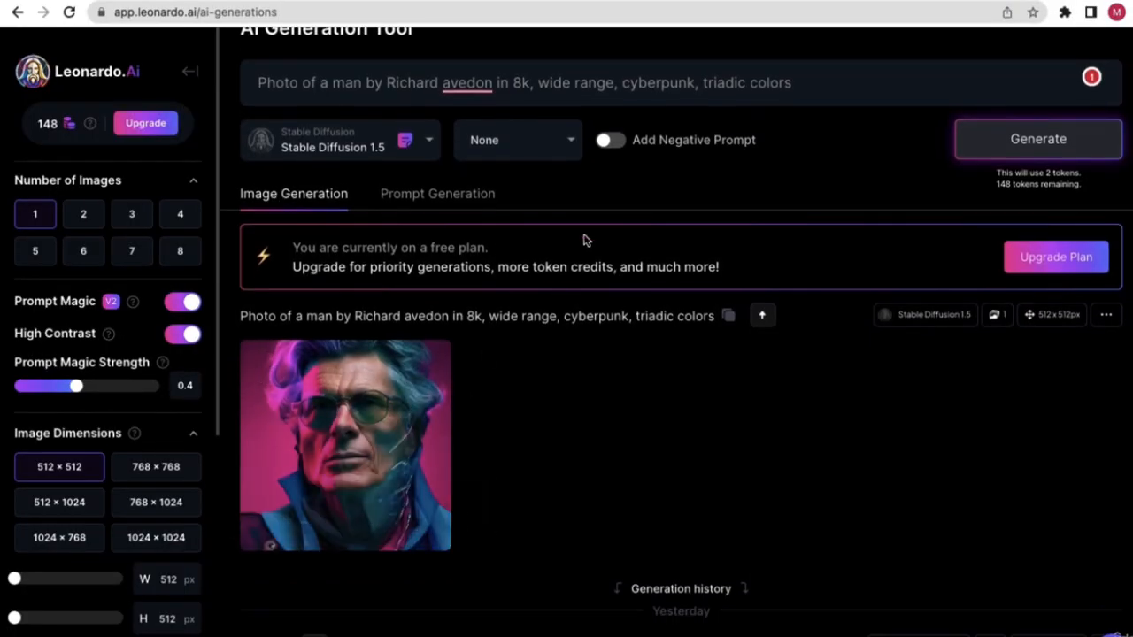
double_click(655, 84)
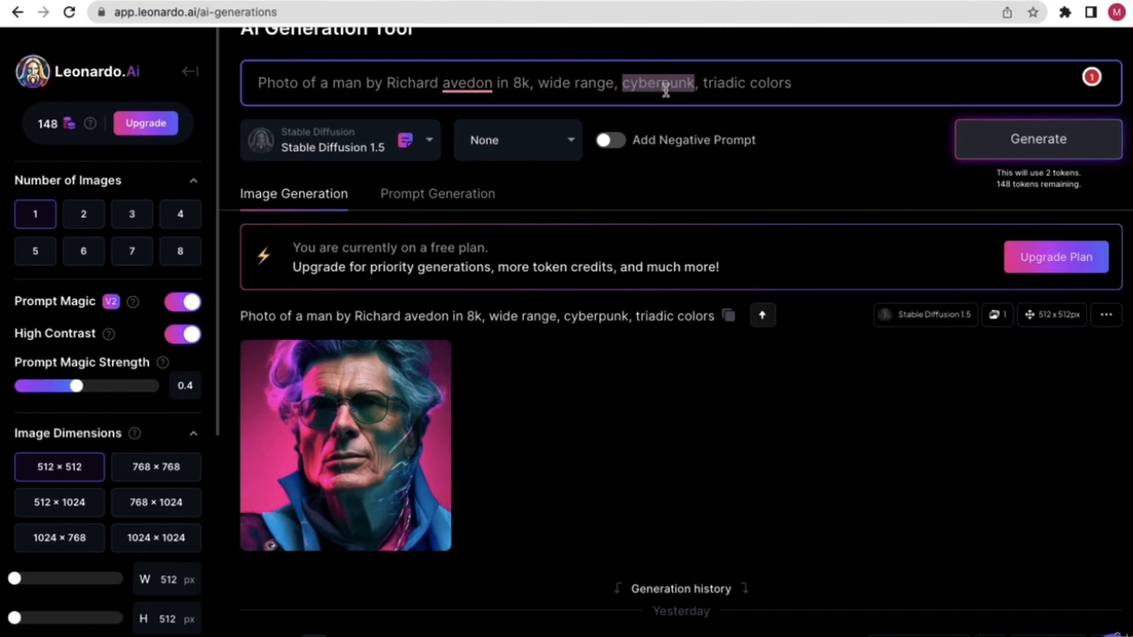
scroll(665, 95, up, 1)
scroll(684, 108, down, 1)
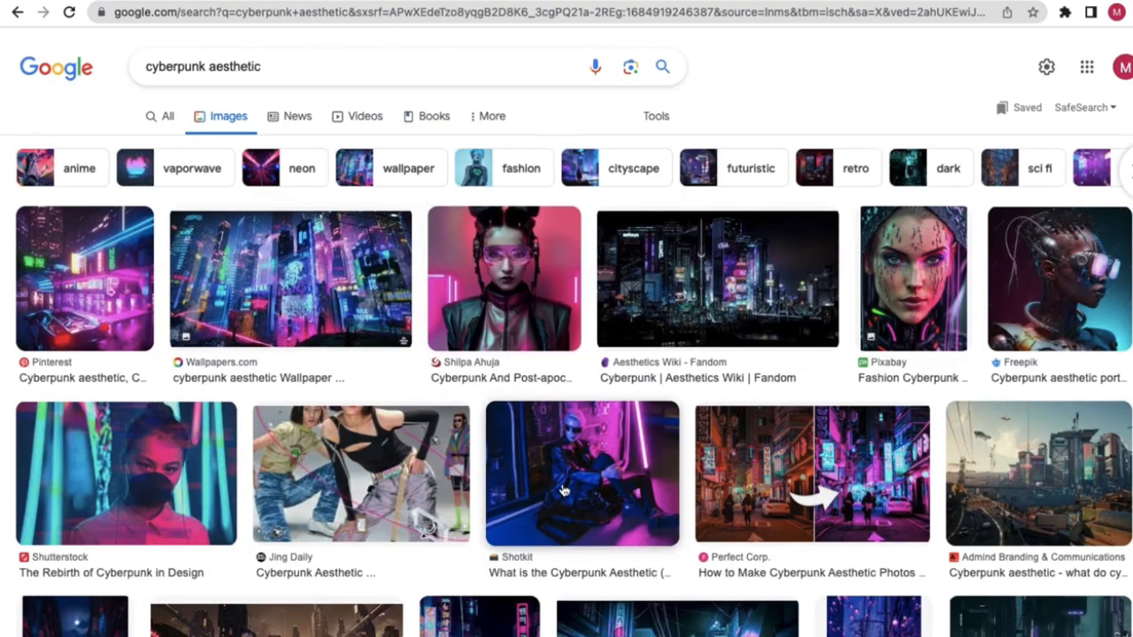
scroll(520, 428, down, 1)
scroll(520, 428, down, 8)
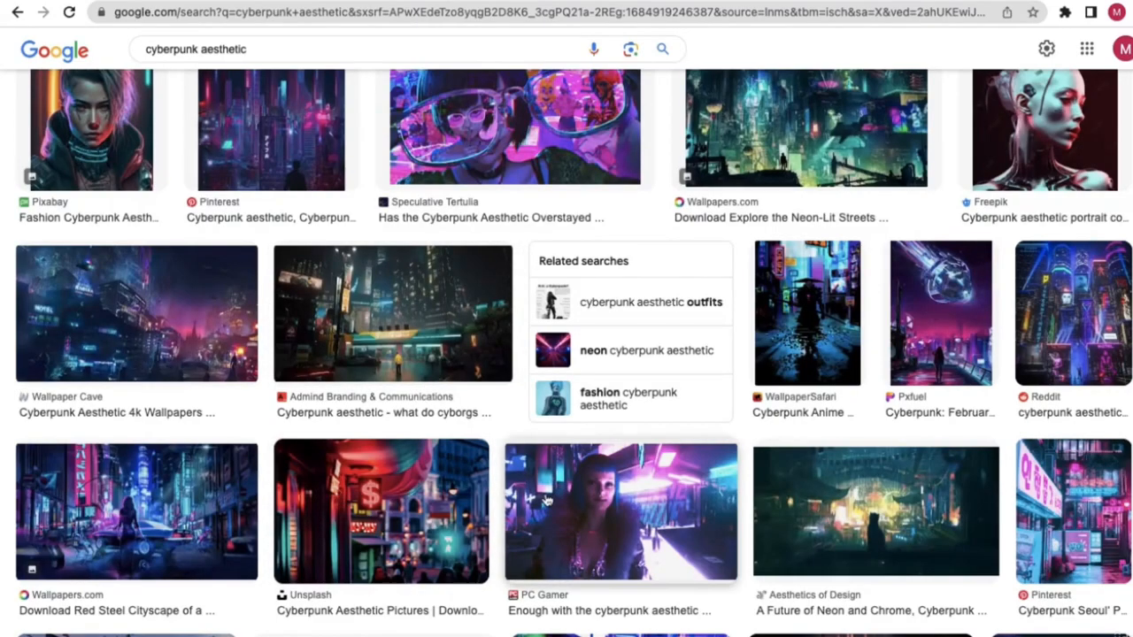
scroll(608, 520, down, 2)
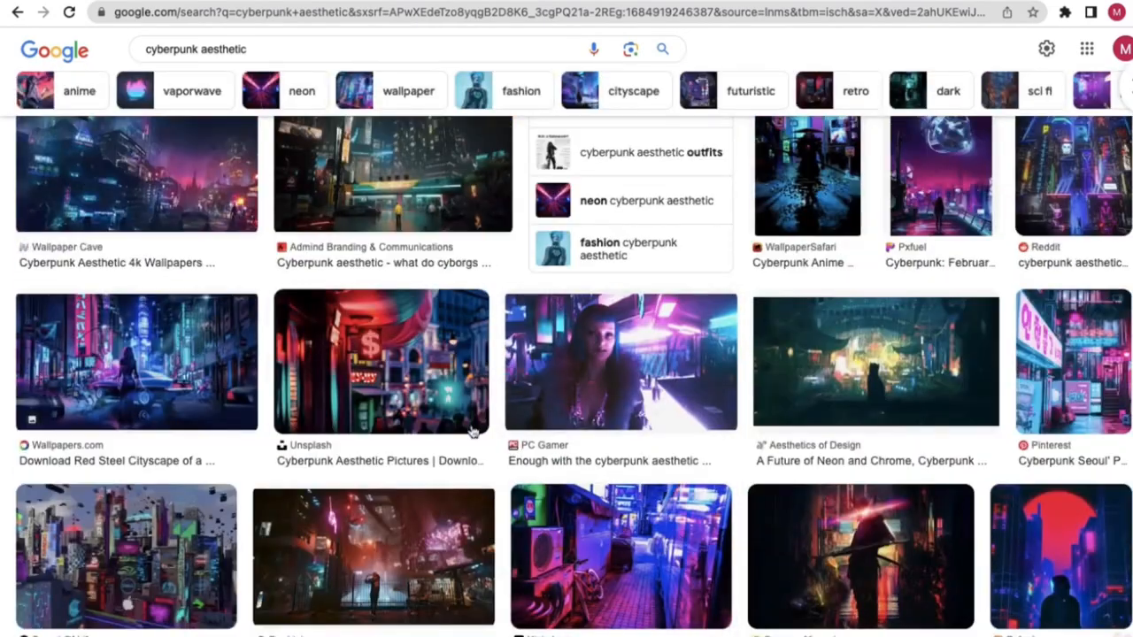
scroll(196, 445, up, 3)
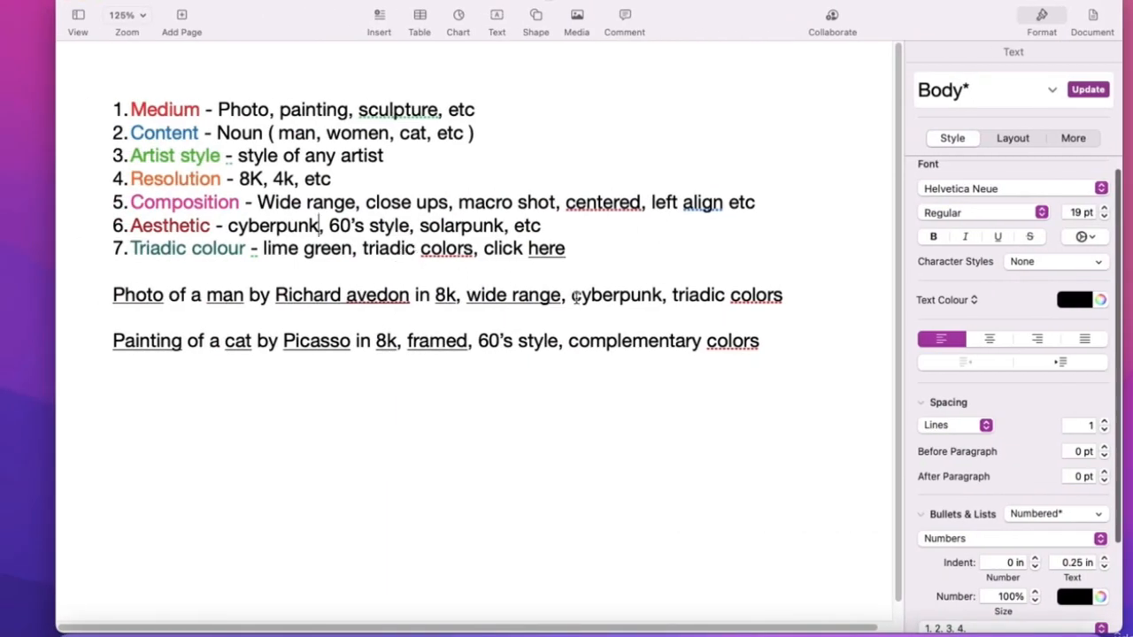
drag(215, 225, 183, 228)
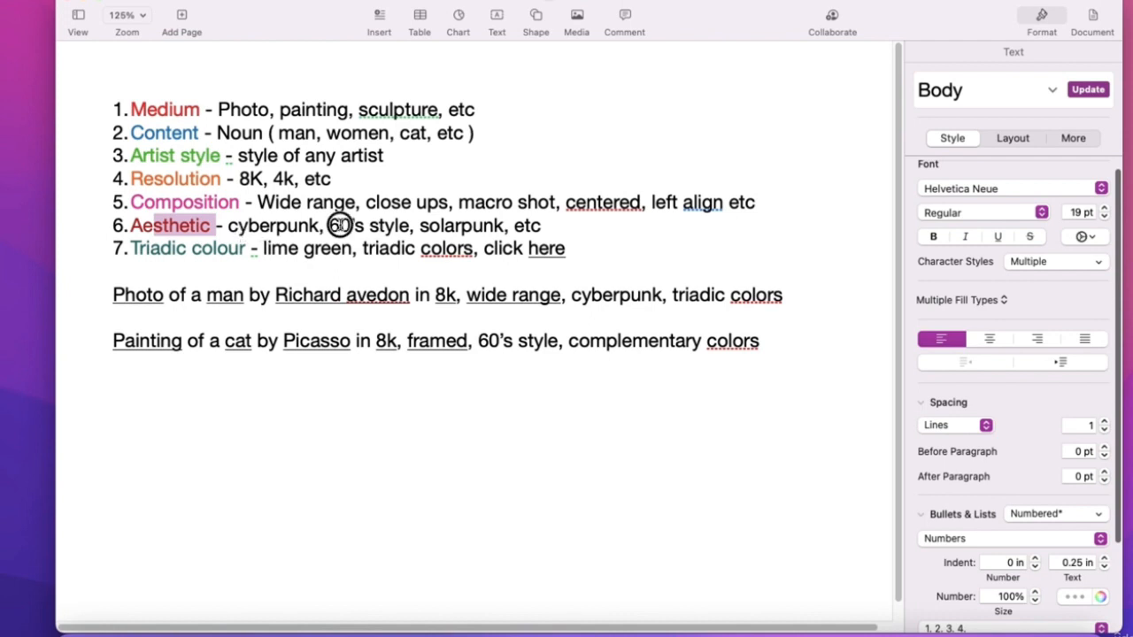
drag(329, 226, 412, 226)
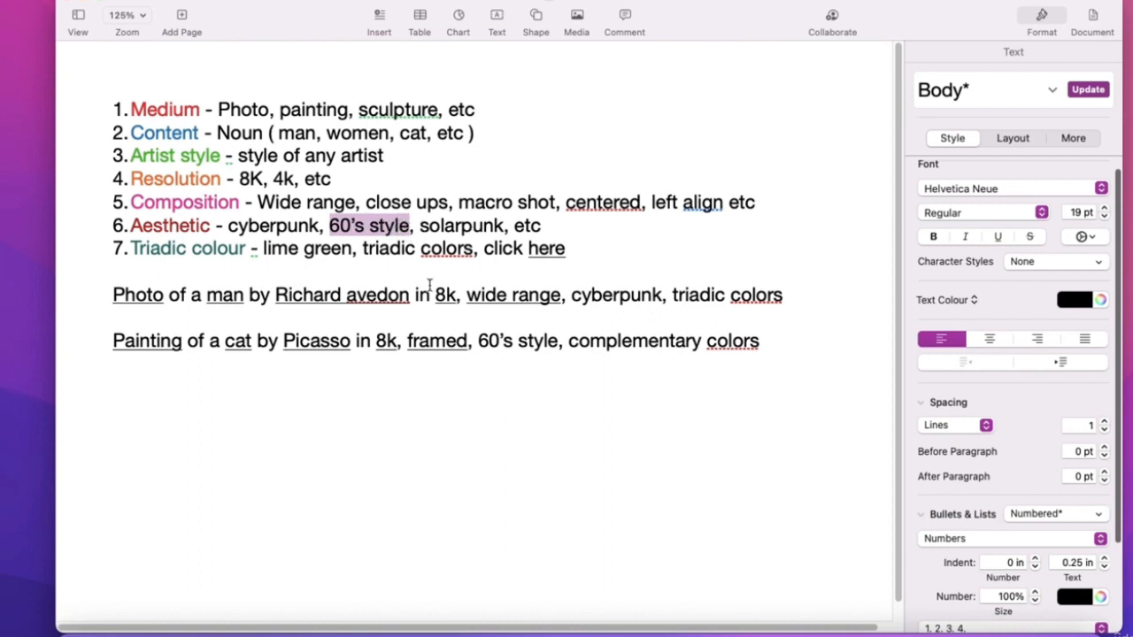
drag(477, 341, 556, 345)
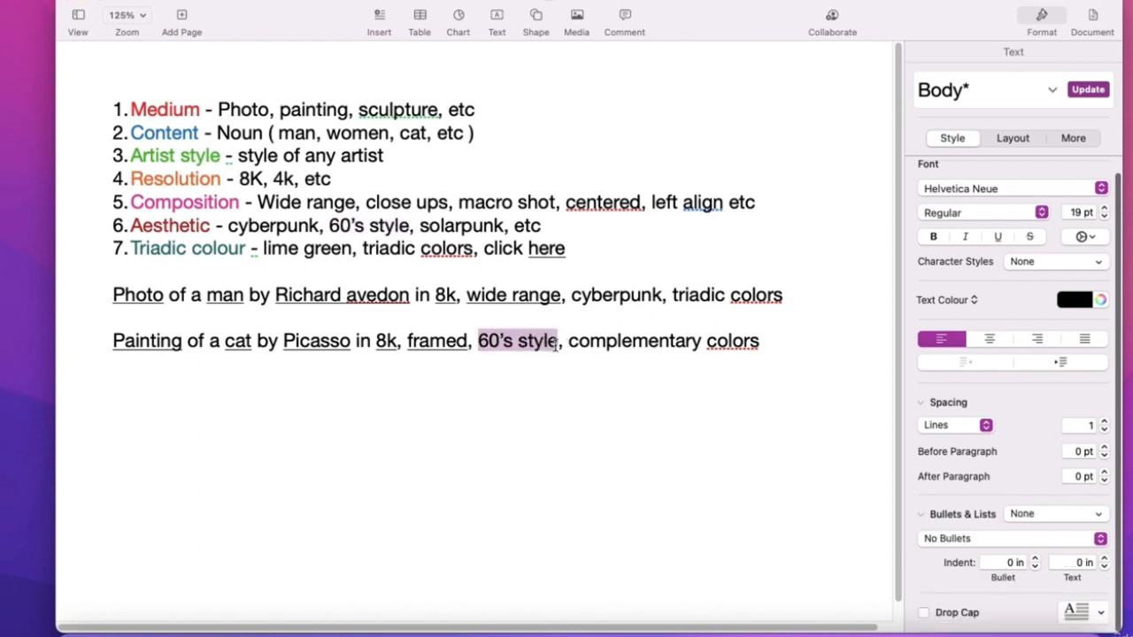
text(black )
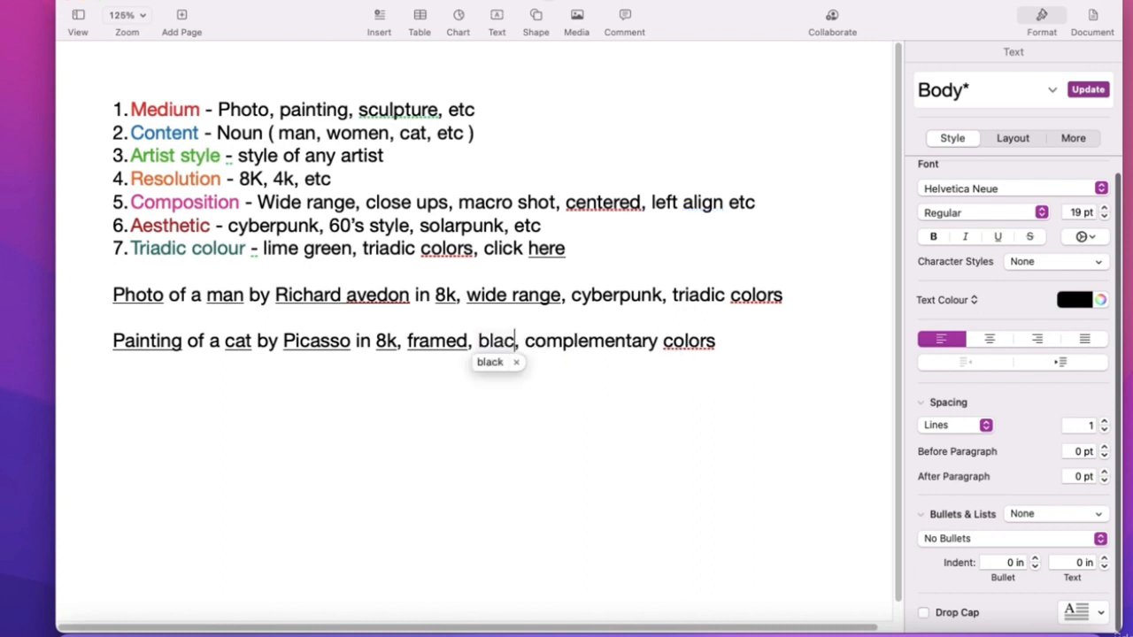
text(and white)
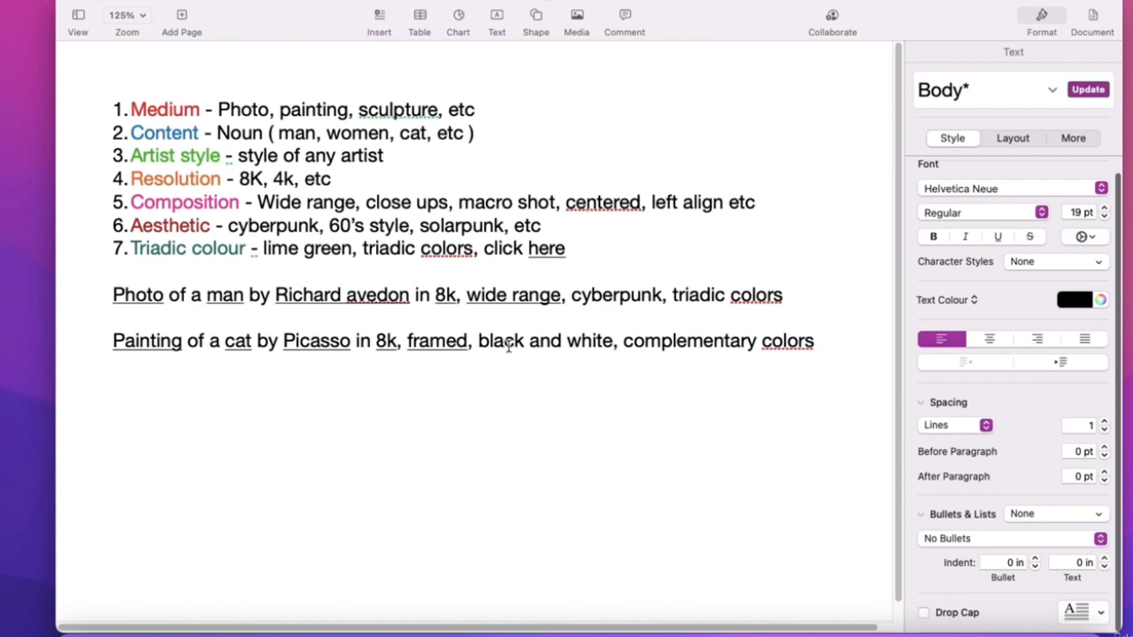
key(super+z)
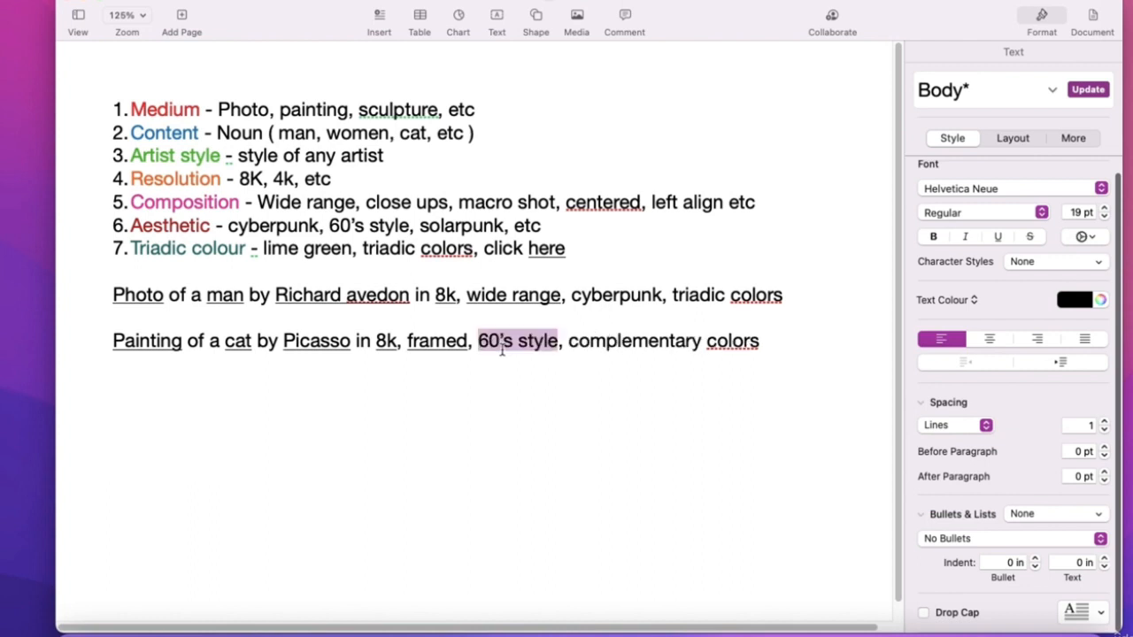
- Replace '60's style' with 'soft' in the Painting of a cat prompt
click(502, 349)
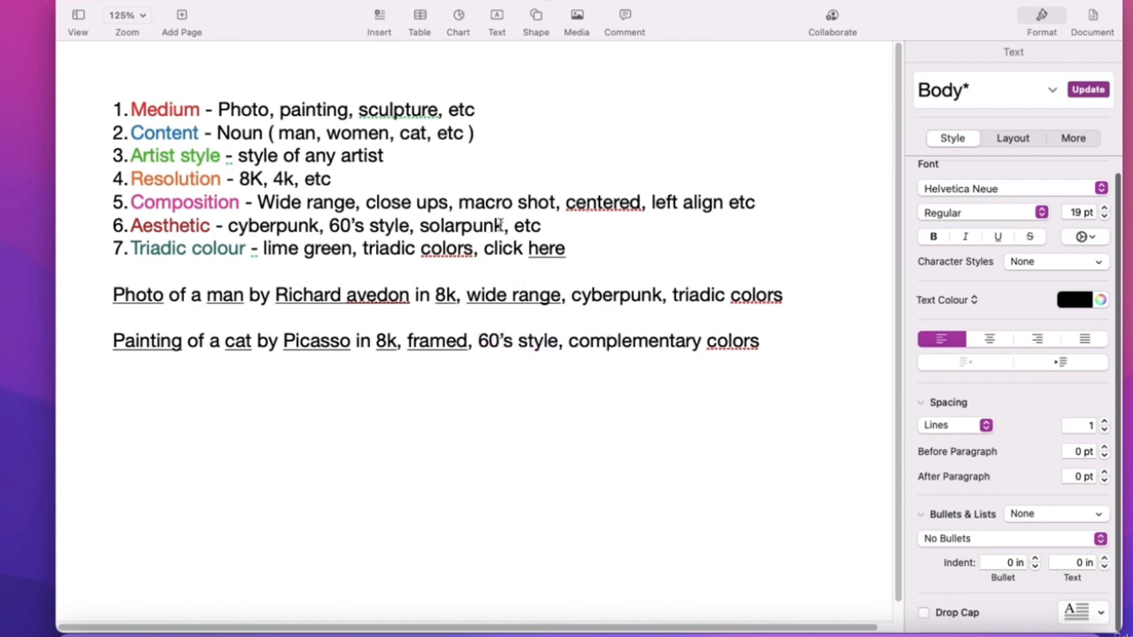
drag(502, 225, 452, 228)
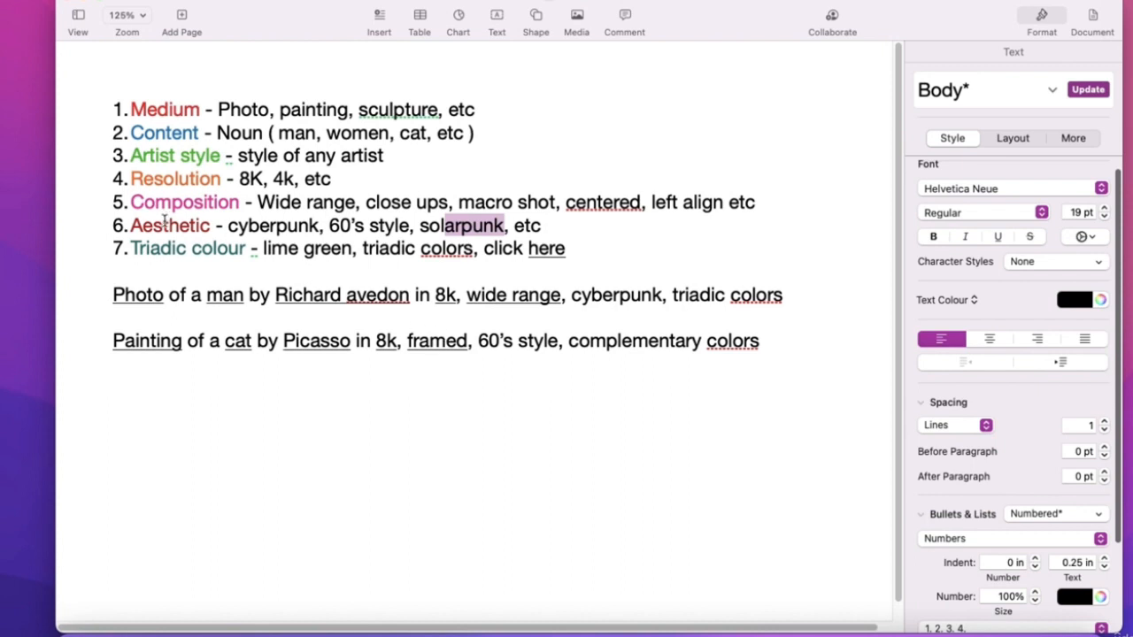
drag(479, 341, 558, 342)
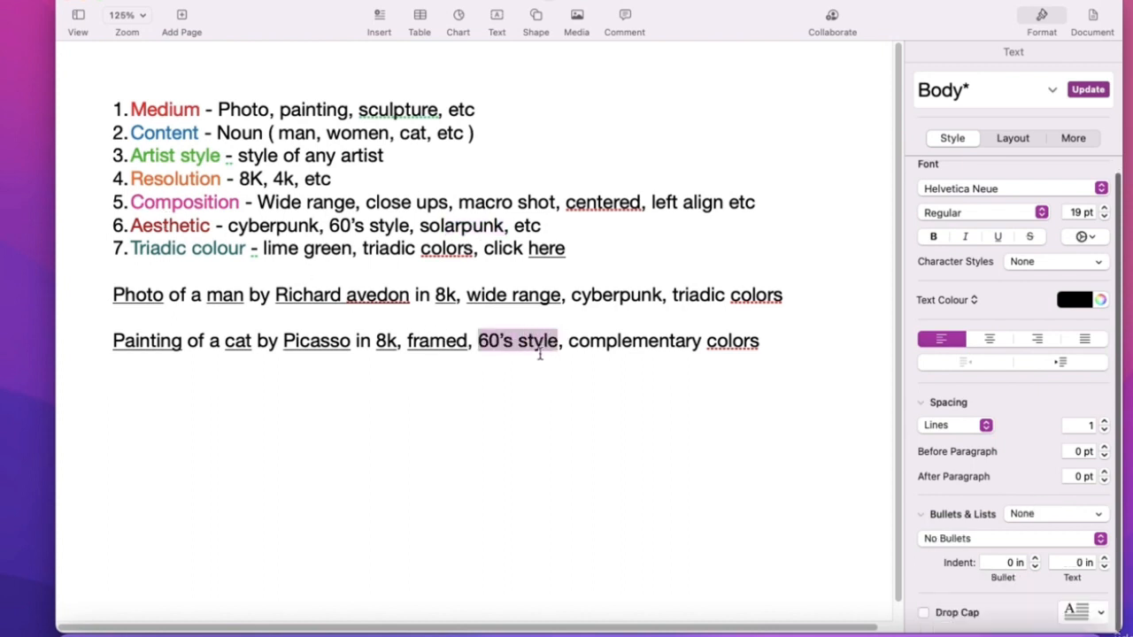
text(soft)
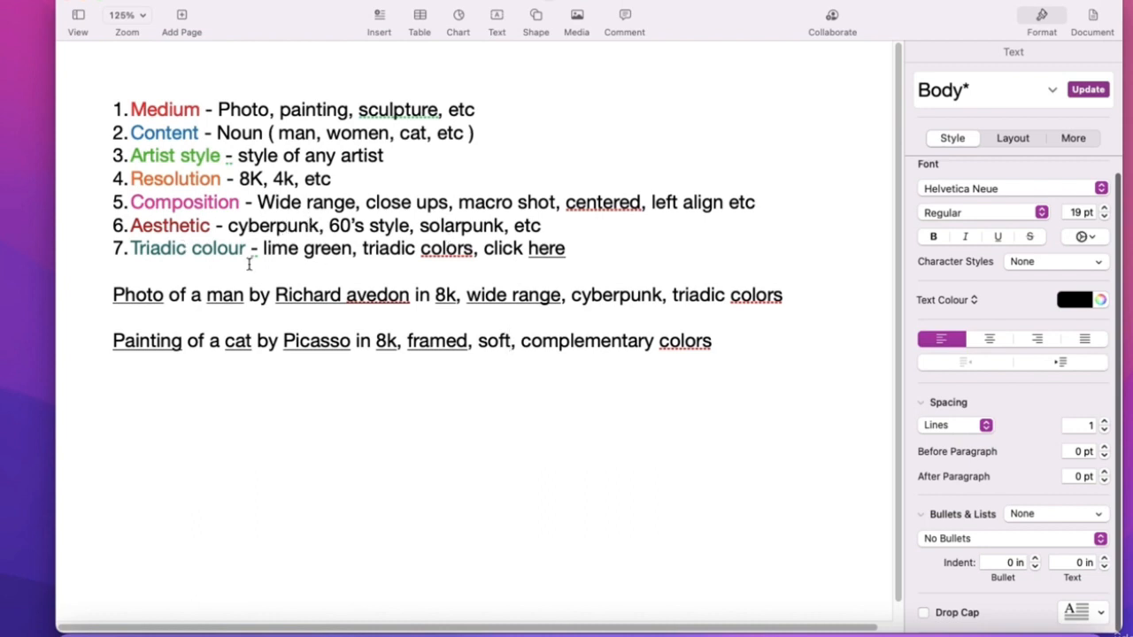
- Underline 'cyberpunk', 'soft' and 'triadic colors' in the two example prompts
double_click(636, 294)
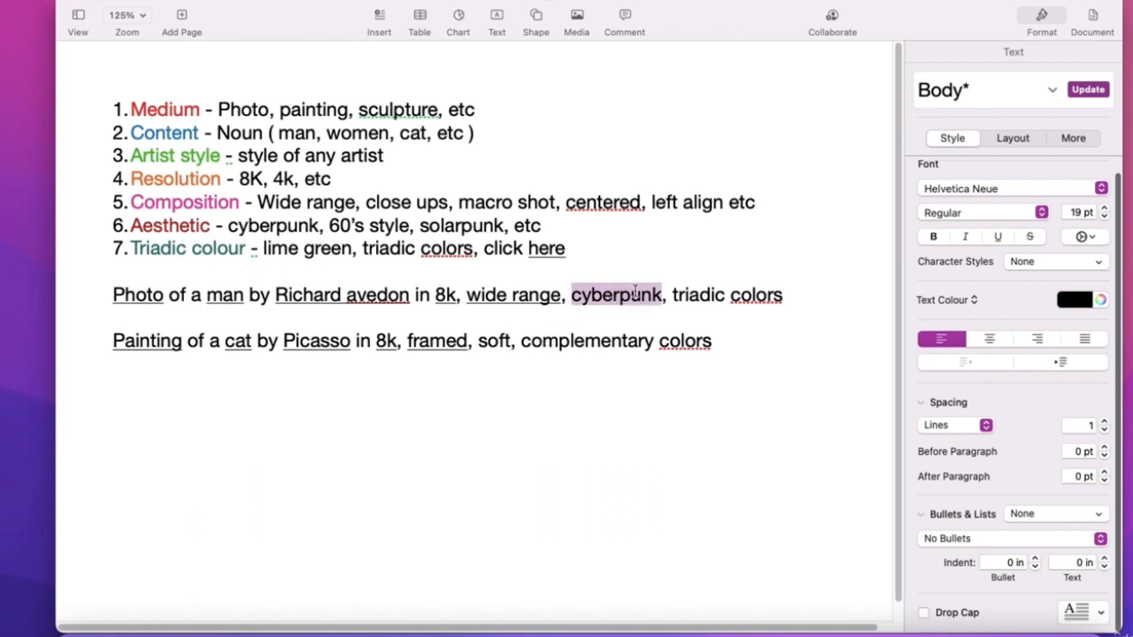
click(1000, 238)
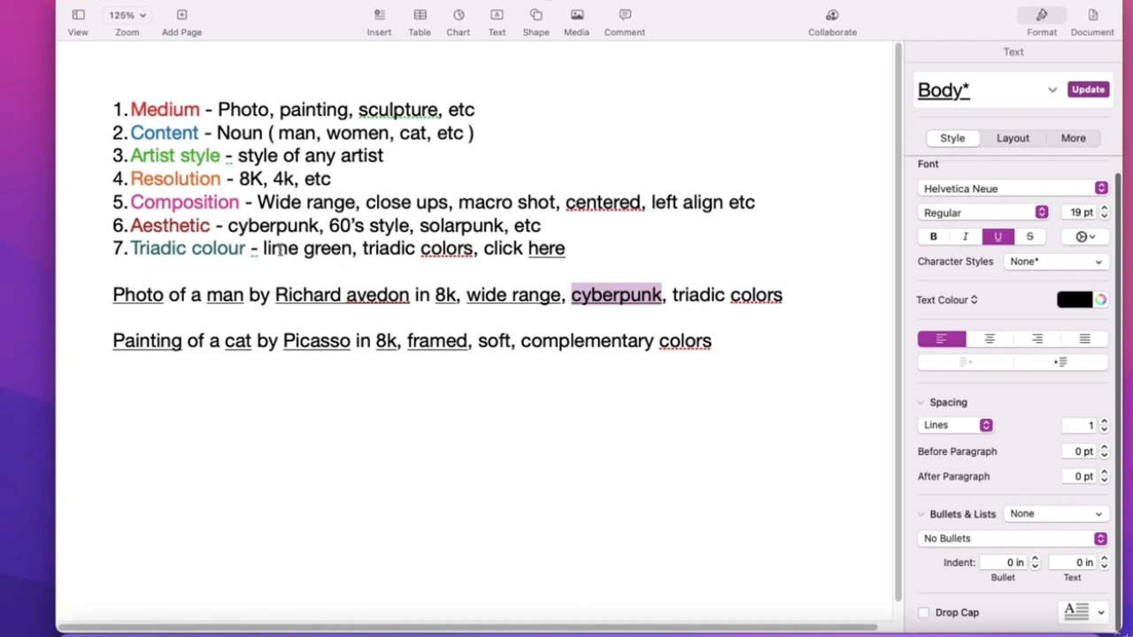
double_click(493, 341)
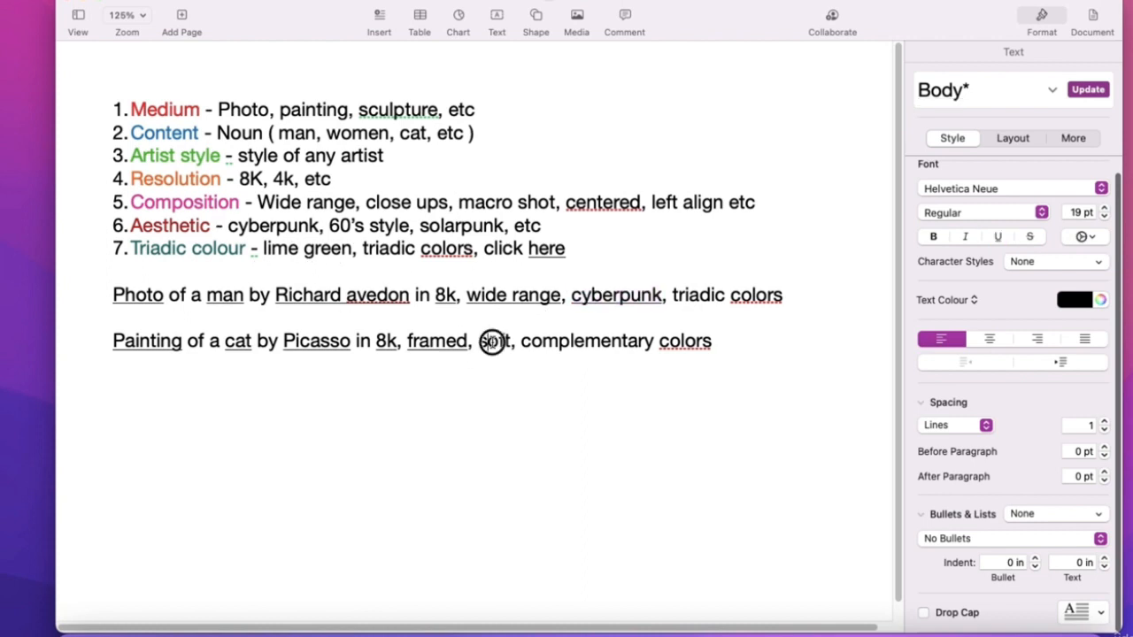
click(996, 237)
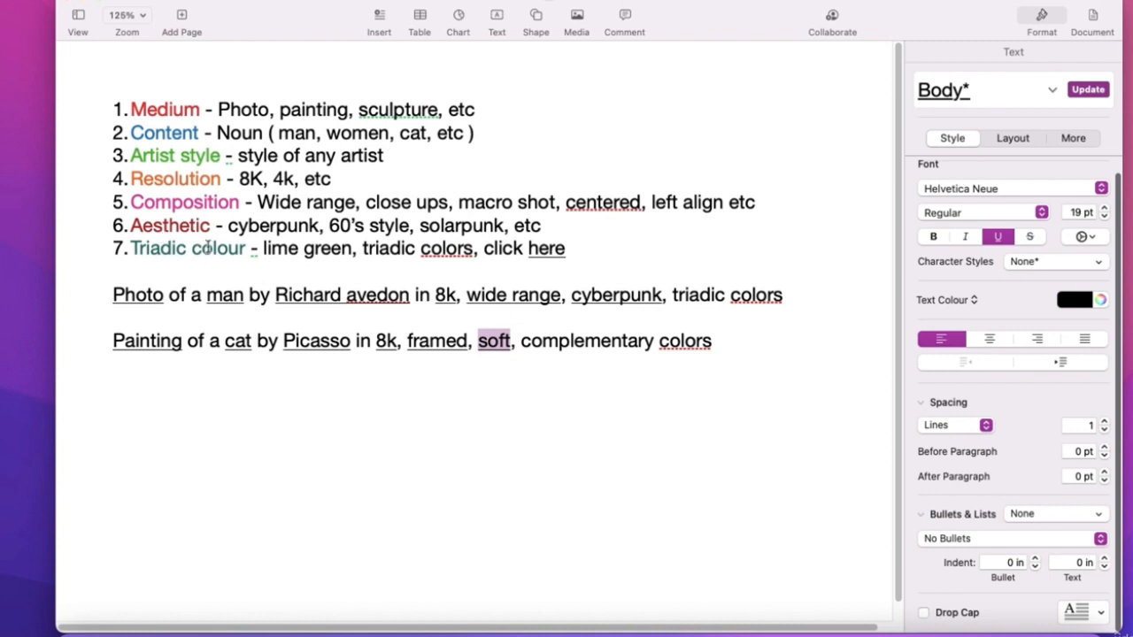
click(276, 248)
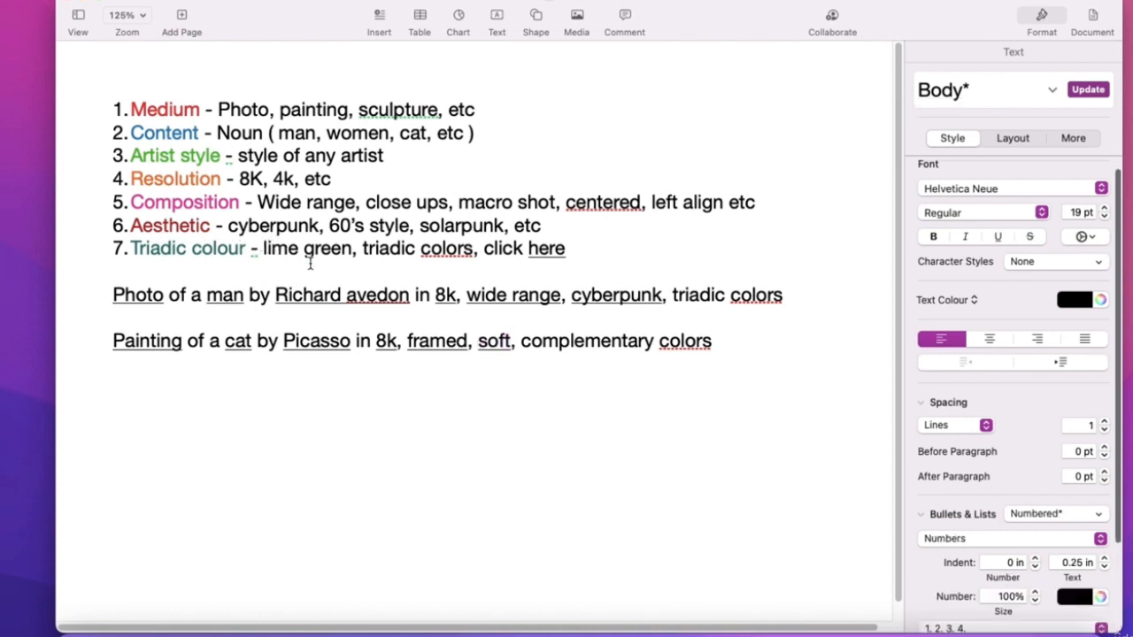
click(784, 296)
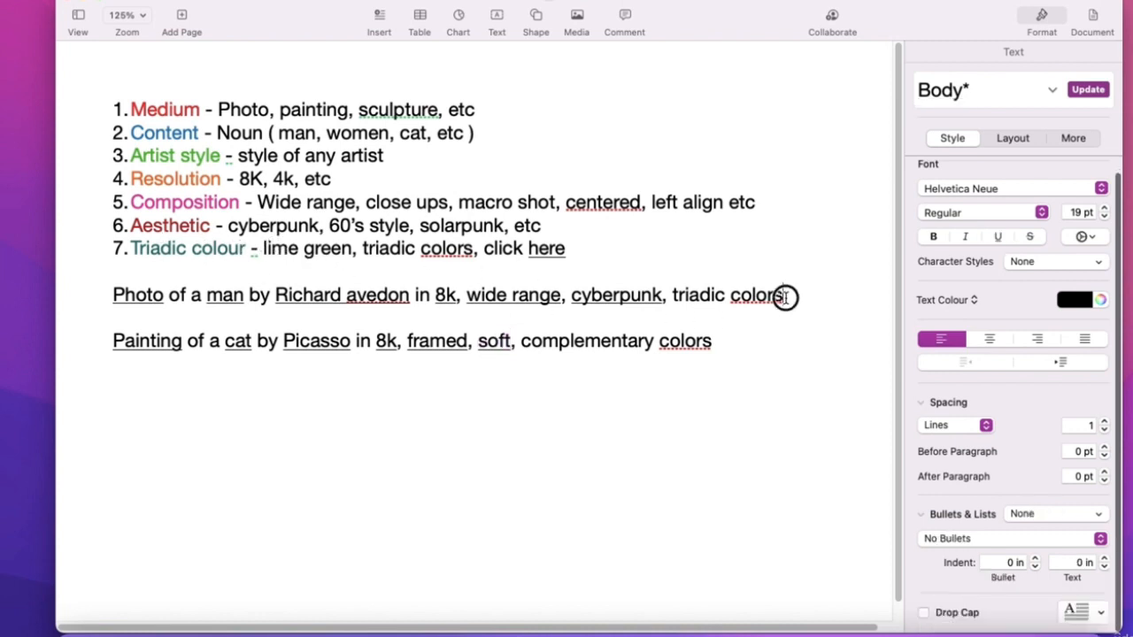
drag(784, 296, 673, 295)
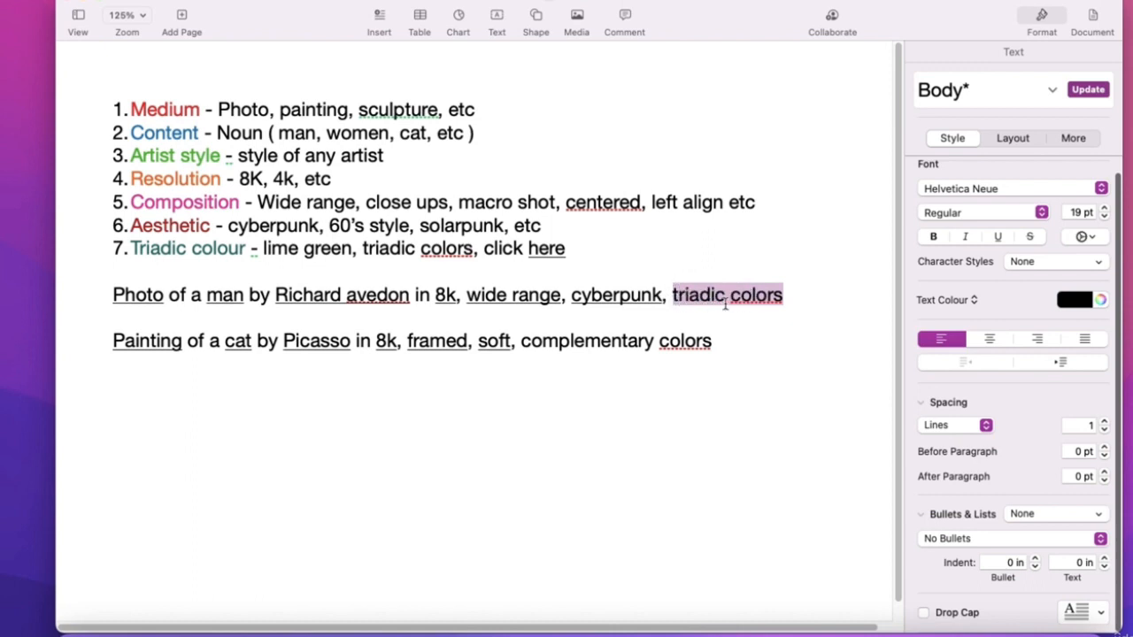
click(997, 236)
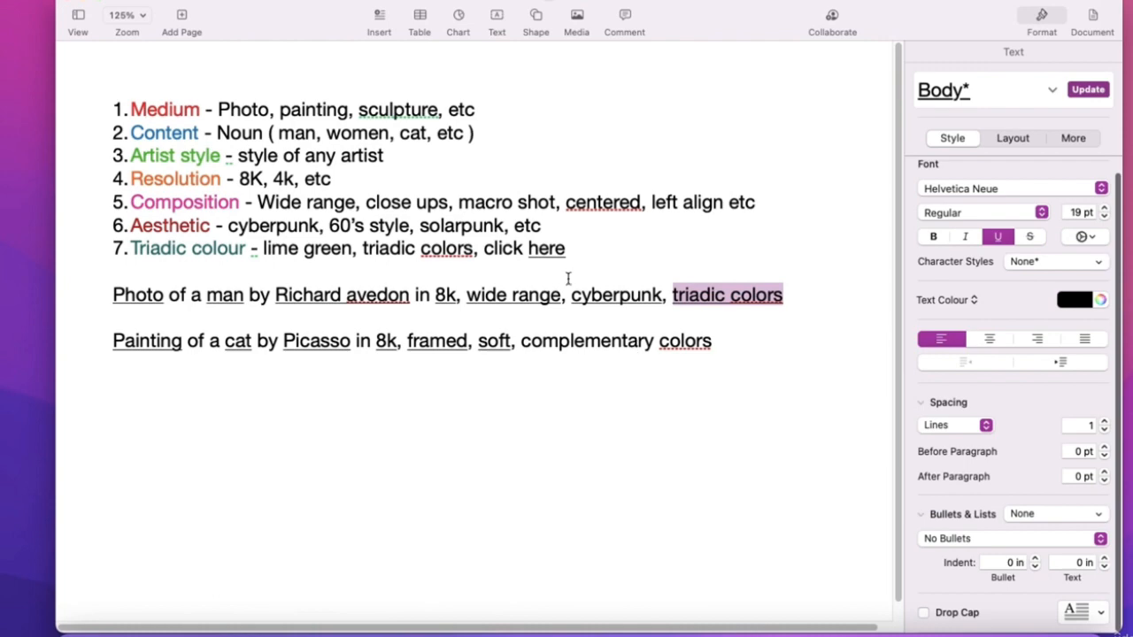
click(551, 251)
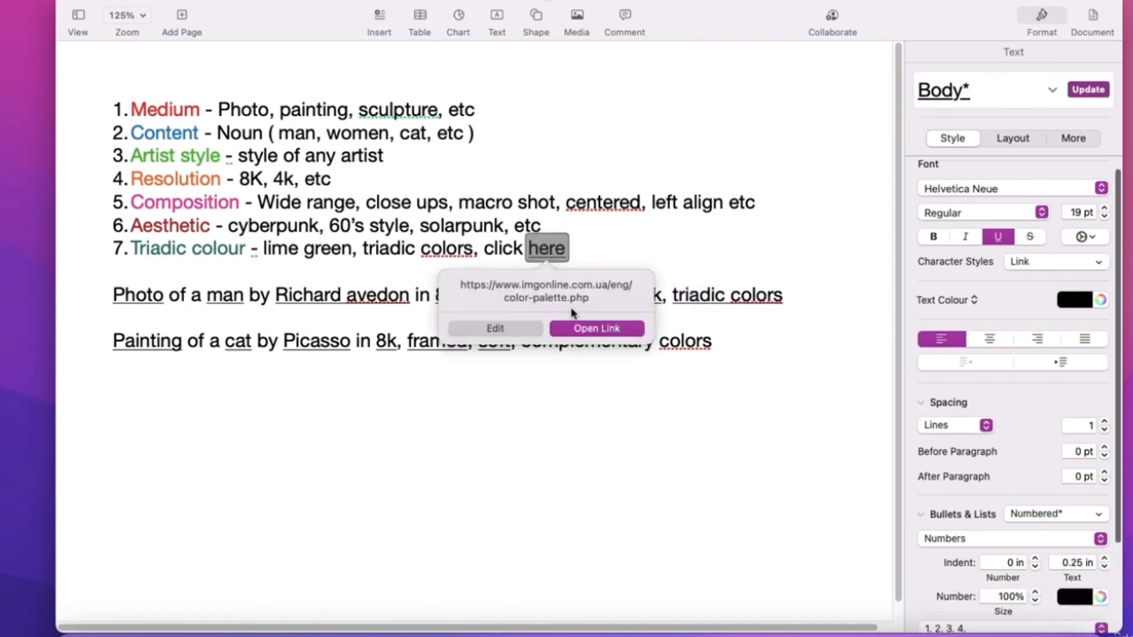
- Open the linked IMGonline.com.ua colour palette page
click(584, 332)
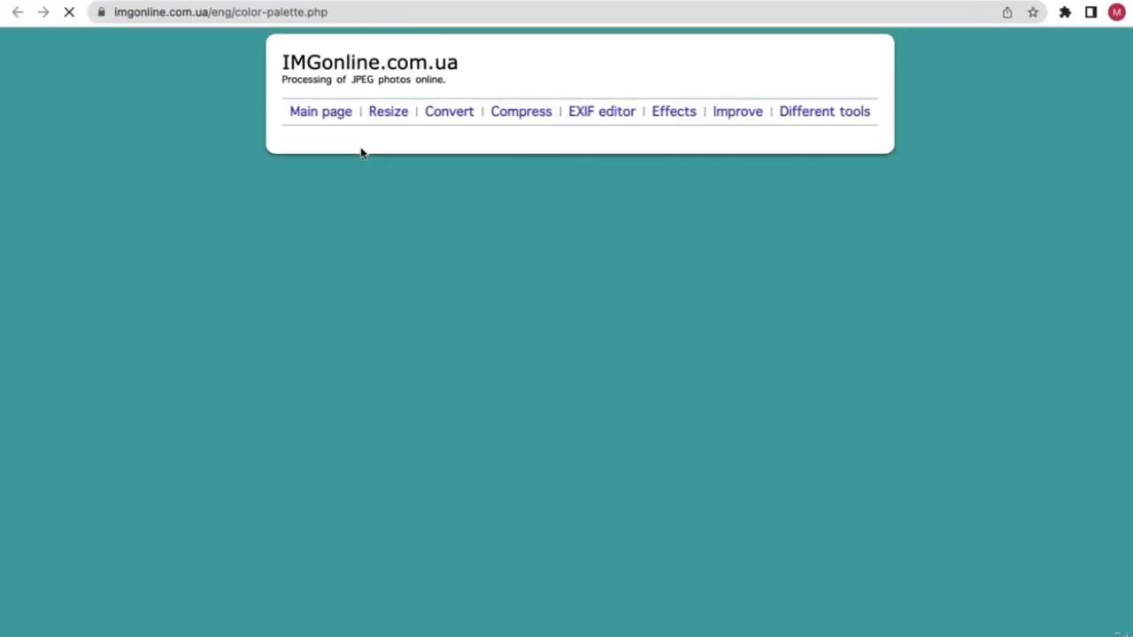
key(ctrl+Left)
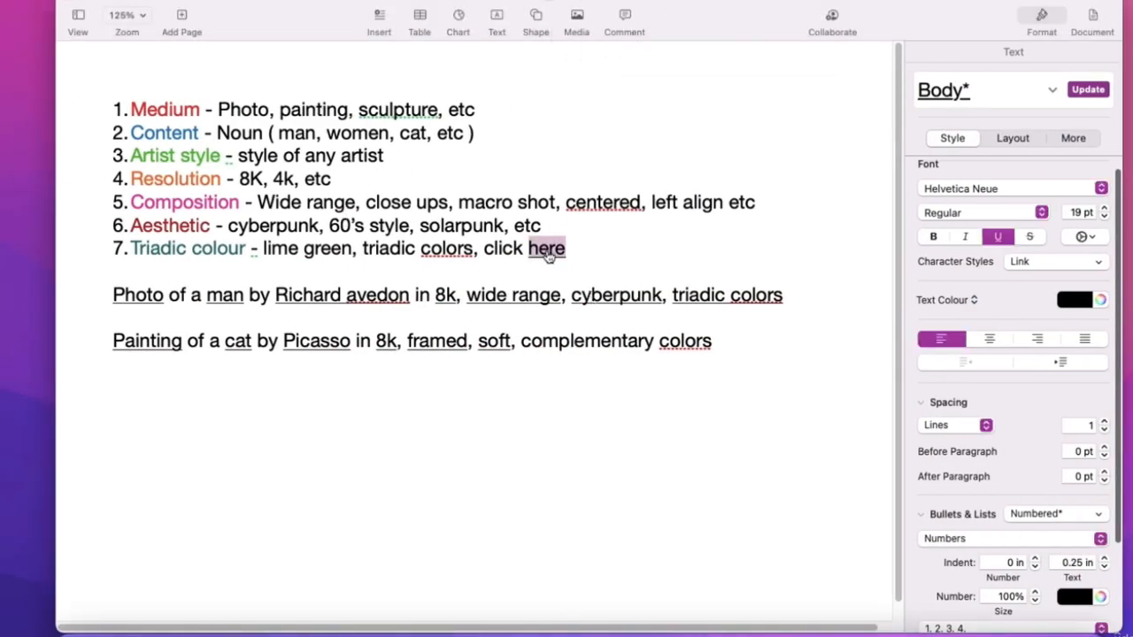
click(548, 255)
scroll(392, 468, down, 6)
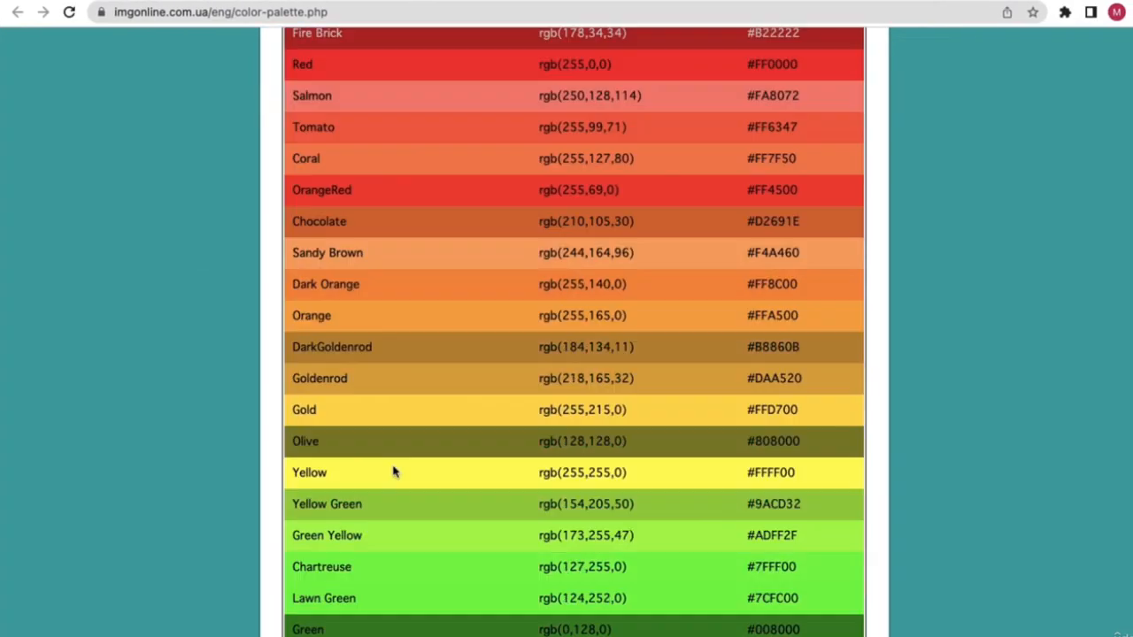
double_click(363, 302)
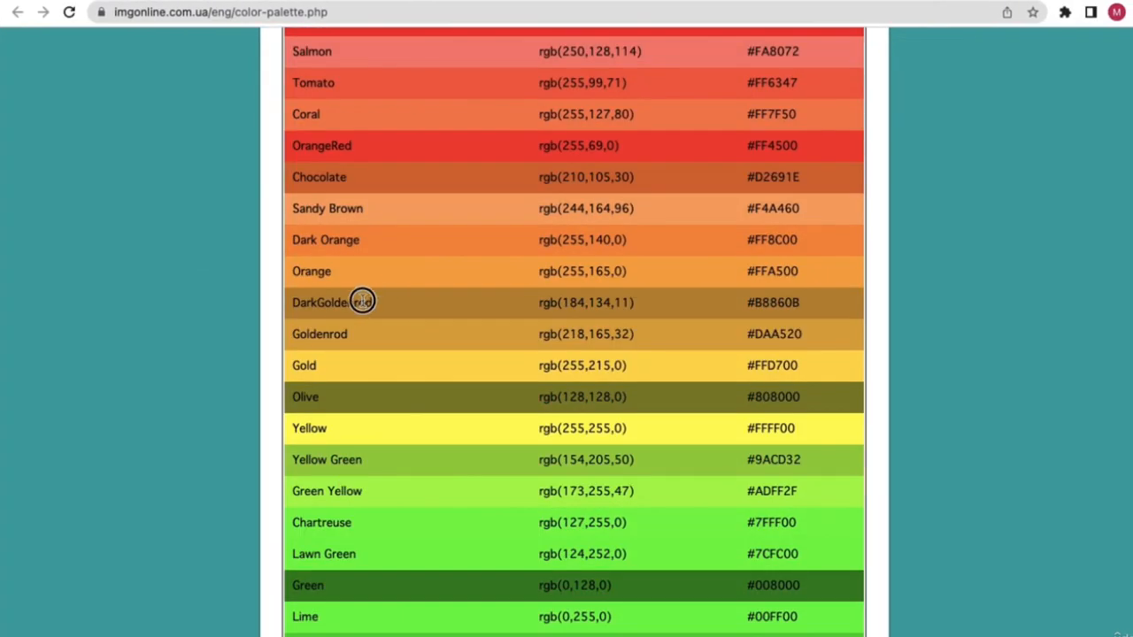
- Scroll the colour table and copy the name 'Medium Violet Red'
scroll(366, 399, down, 3)
scroll(383, 430, up, 5)
scroll(383, 430, down, 5)
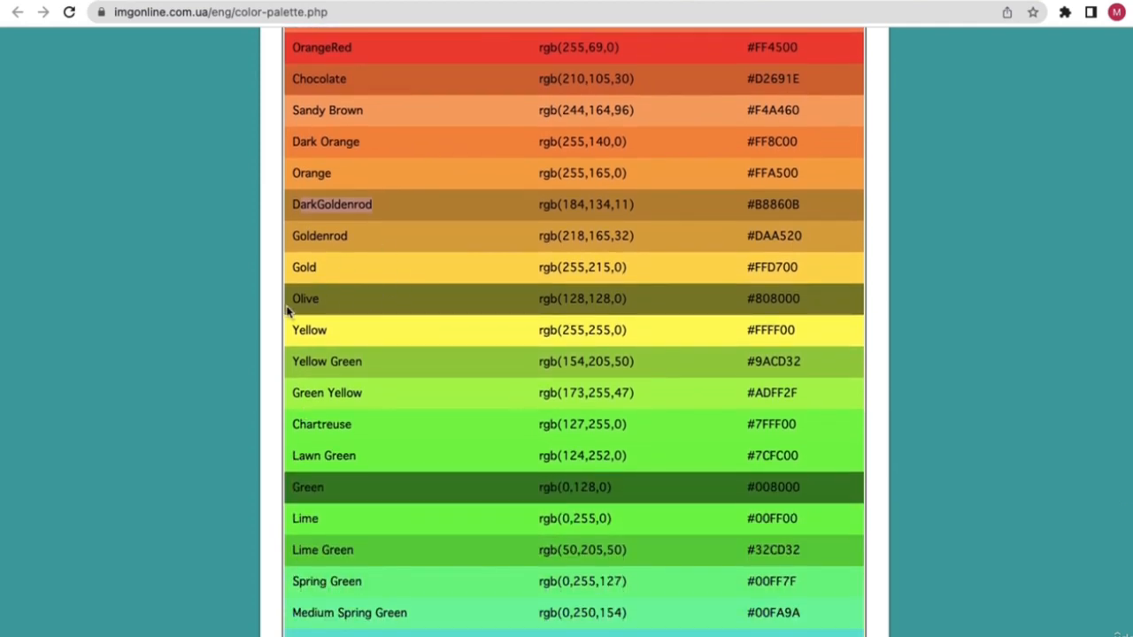
scroll(285, 317, up, 1)
scroll(286, 319, down, 1)
scroll(422, 374, down, 15)
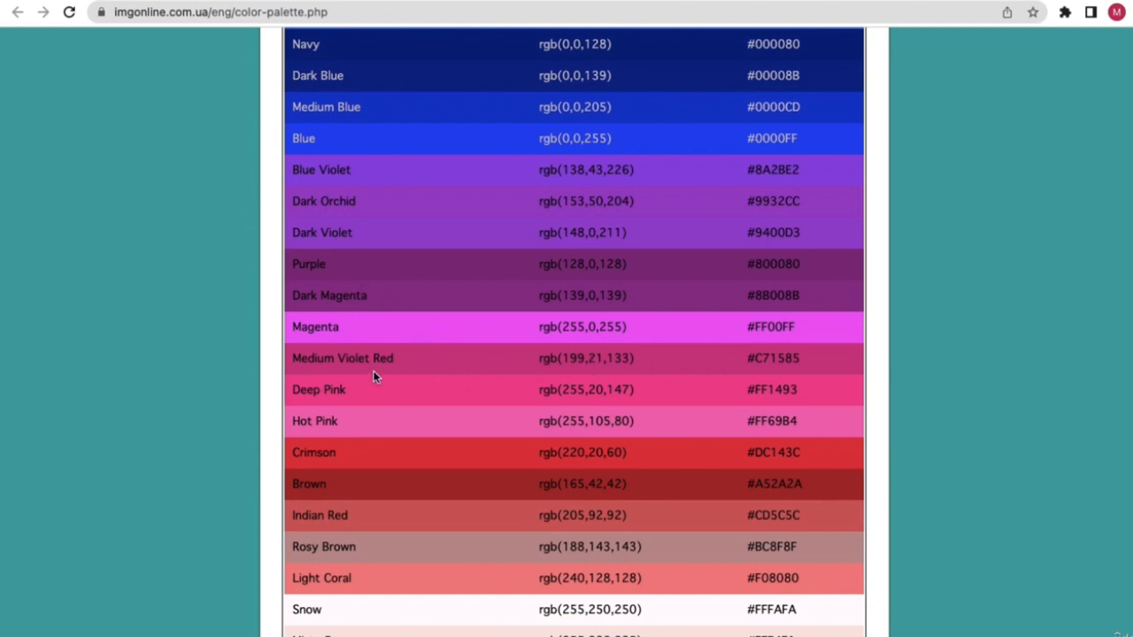
drag(398, 360, 305, 357)
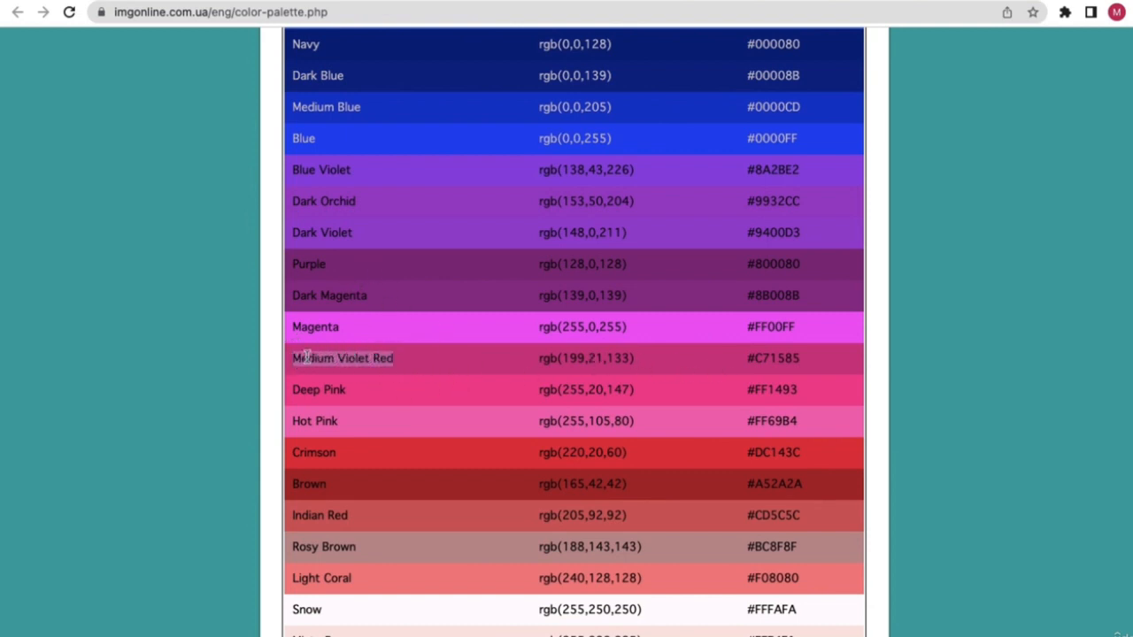
right_click(306, 357)
click(331, 392)
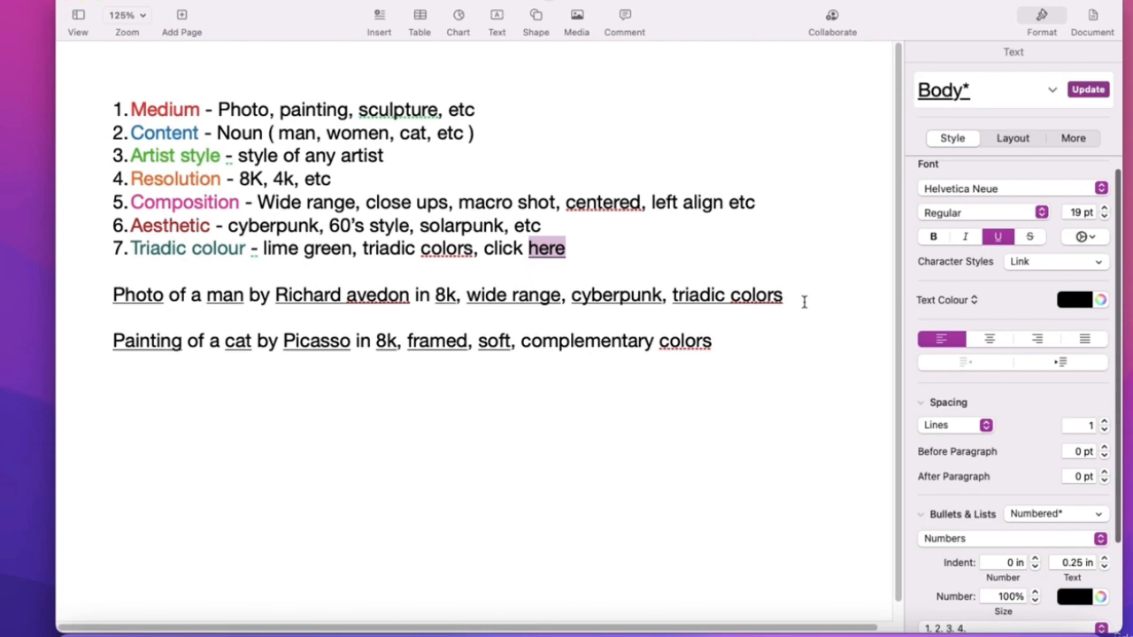
- Try replacing 'triadic colors' with a colour name, then undo to restore it
drag(804, 302, 688, 293)
key(ctrl+Right)
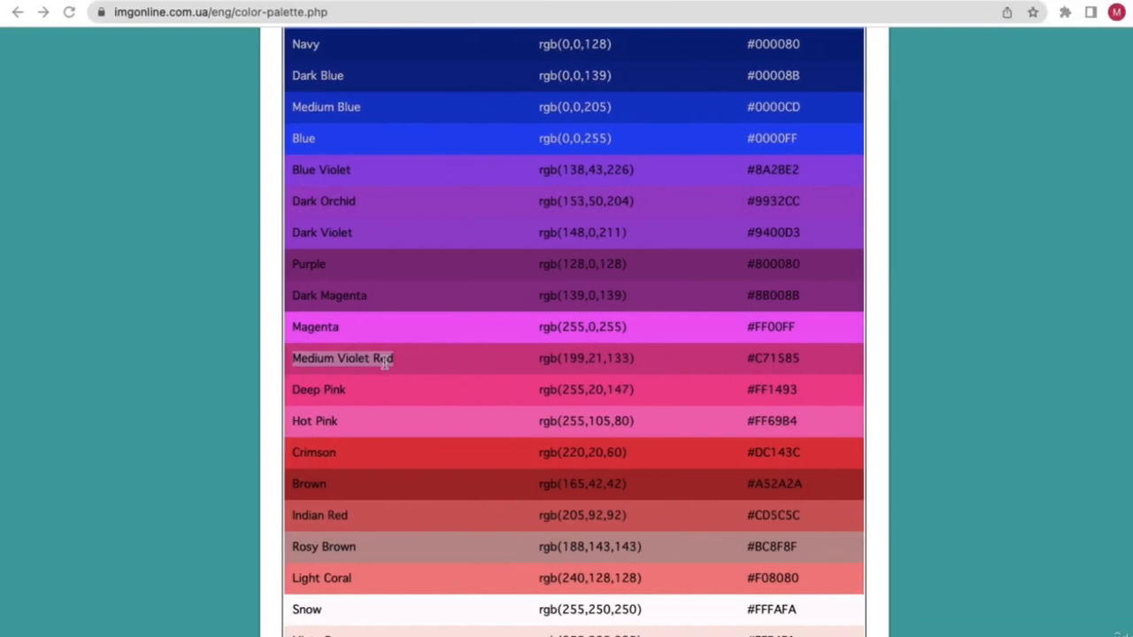
key(ctrl+Left)
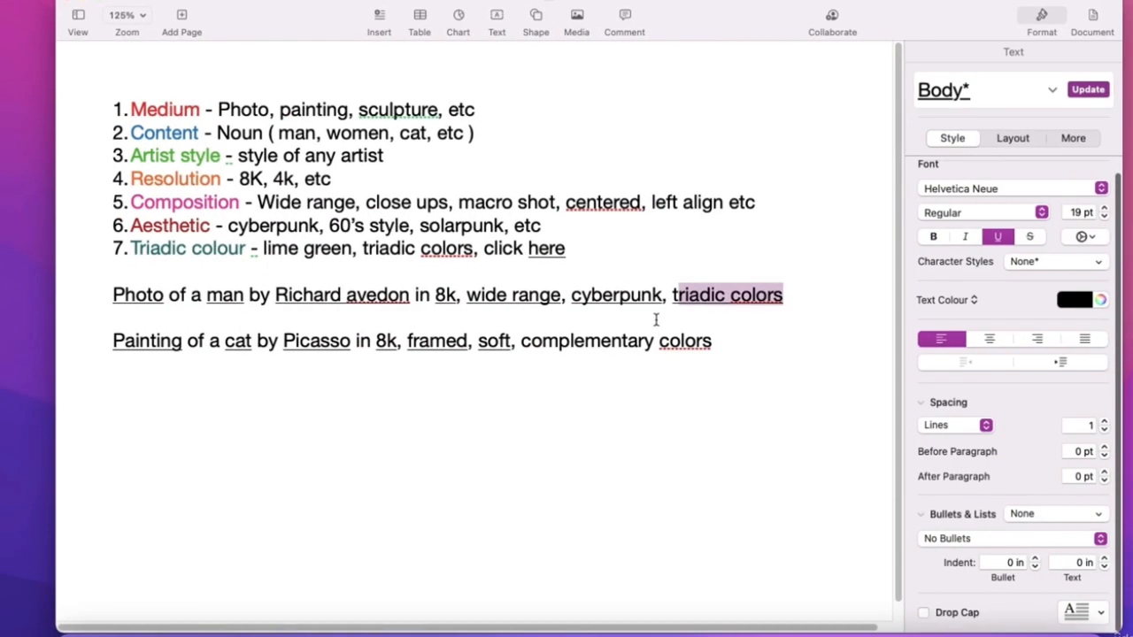
key(BackSpace)
text(medium)
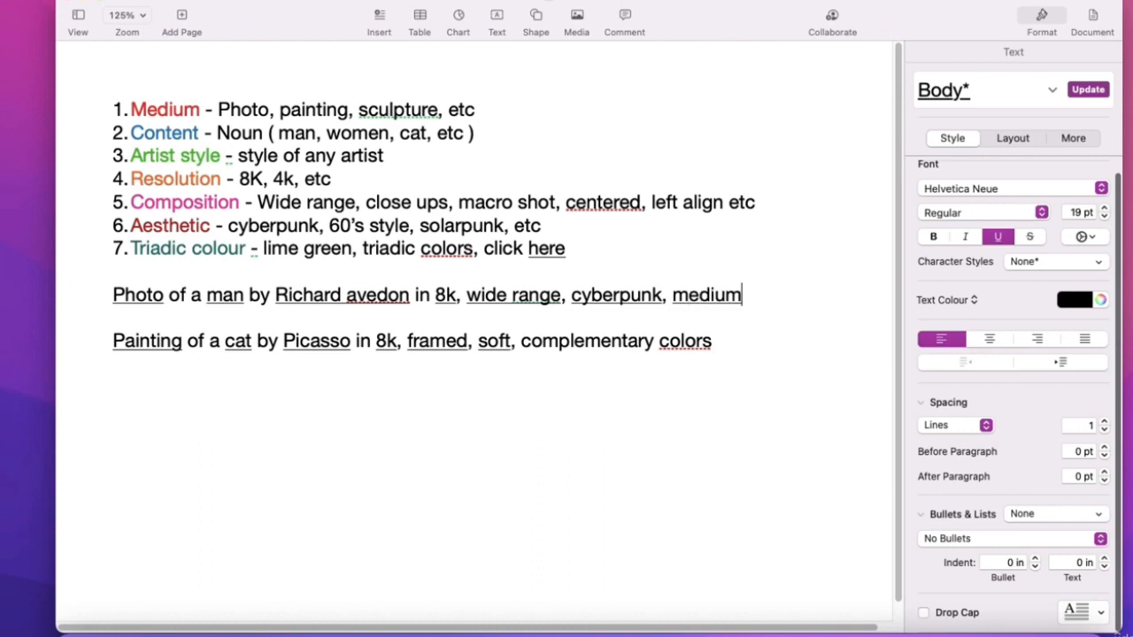
text( vio)
key(alt+BackSpace)
key(alt+BackSpace)
key(super+z)
key(super+z)
key(super+z)
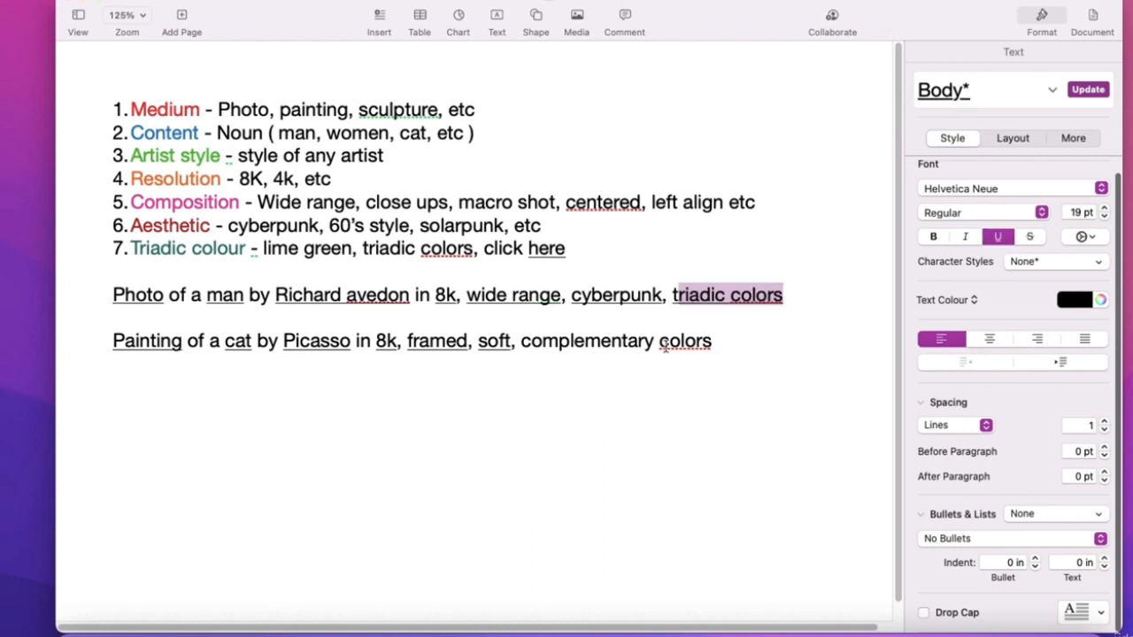
- Underline 'complementary colors' in the Painting prompt and select the seven numbered list lines
drag(712, 345, 520, 344)
click(997, 236)
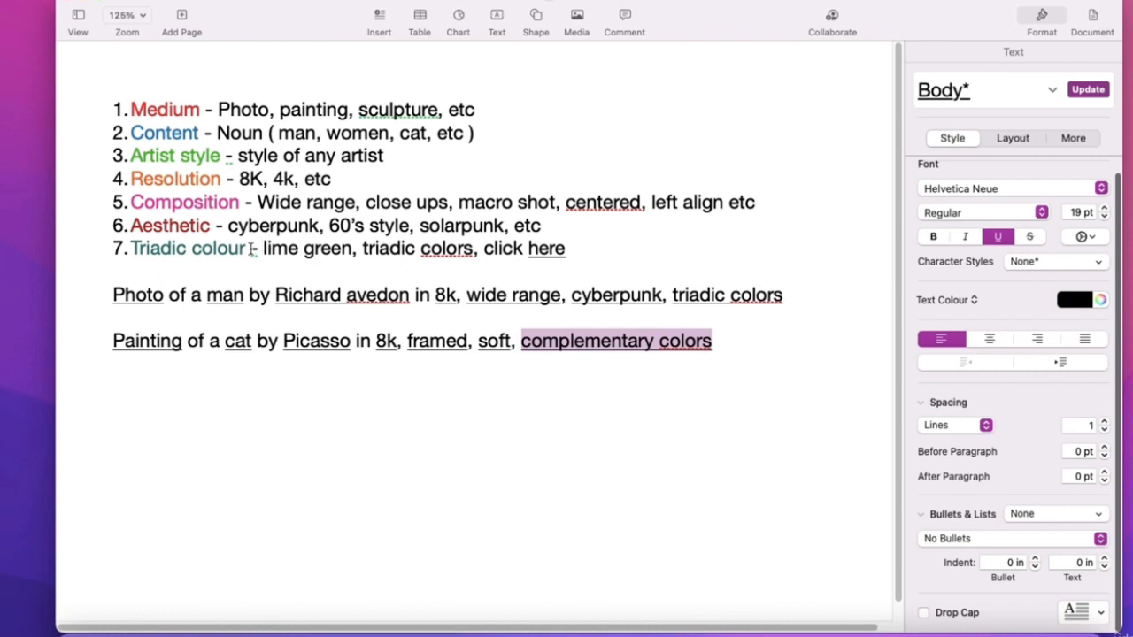
drag(247, 249, 398, 251)
click(129, 108)
click(399, 249)
drag(587, 254, 155, 108)
click(205, 115)
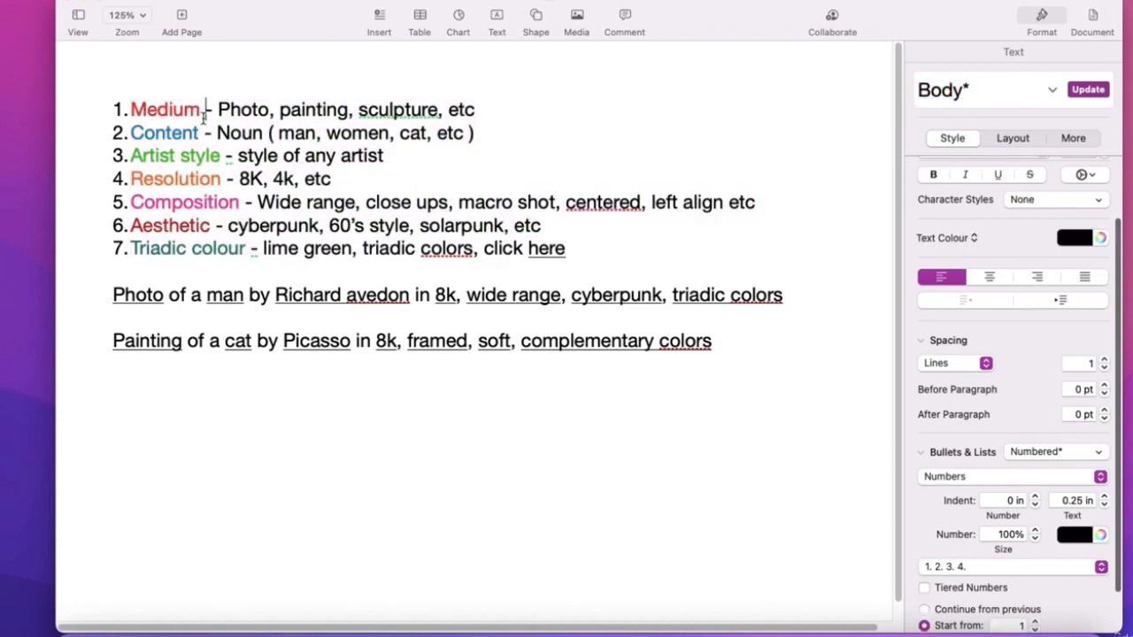
- Check the colour of each list heading, Medium through Triadic
double_click(180, 110)
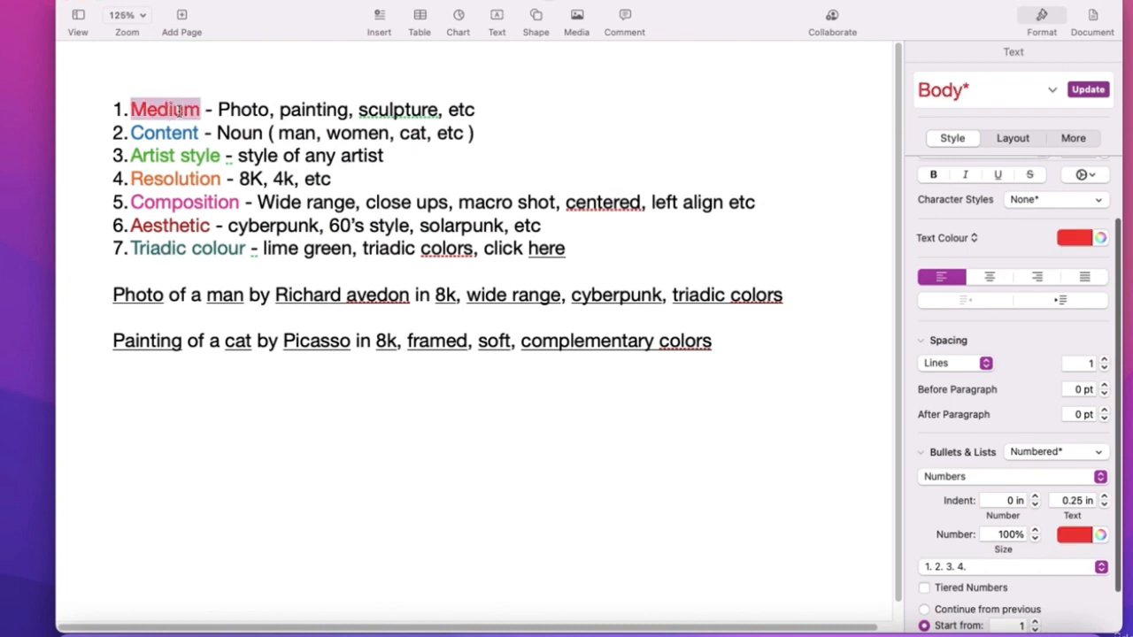
double_click(164, 132)
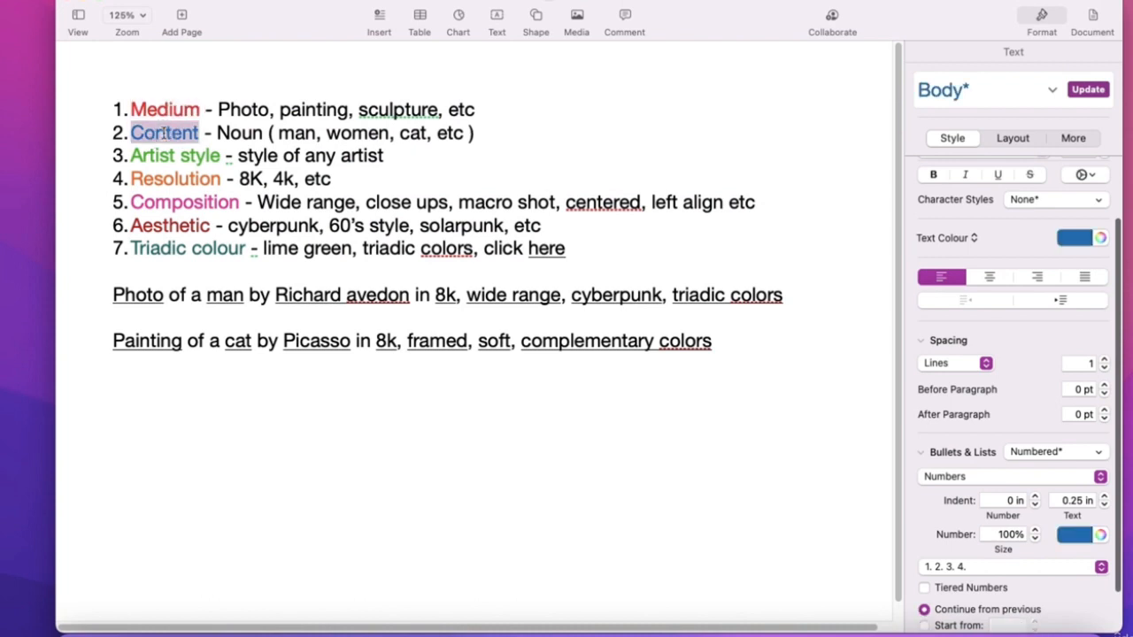
double_click(169, 155)
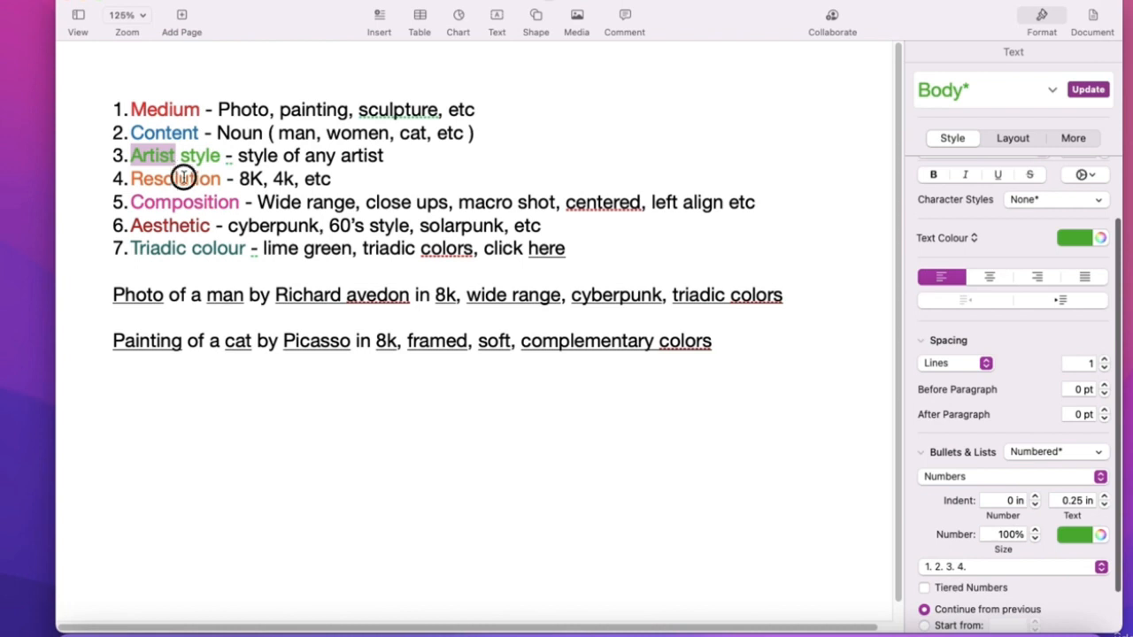
double_click(182, 178)
double_click(183, 200)
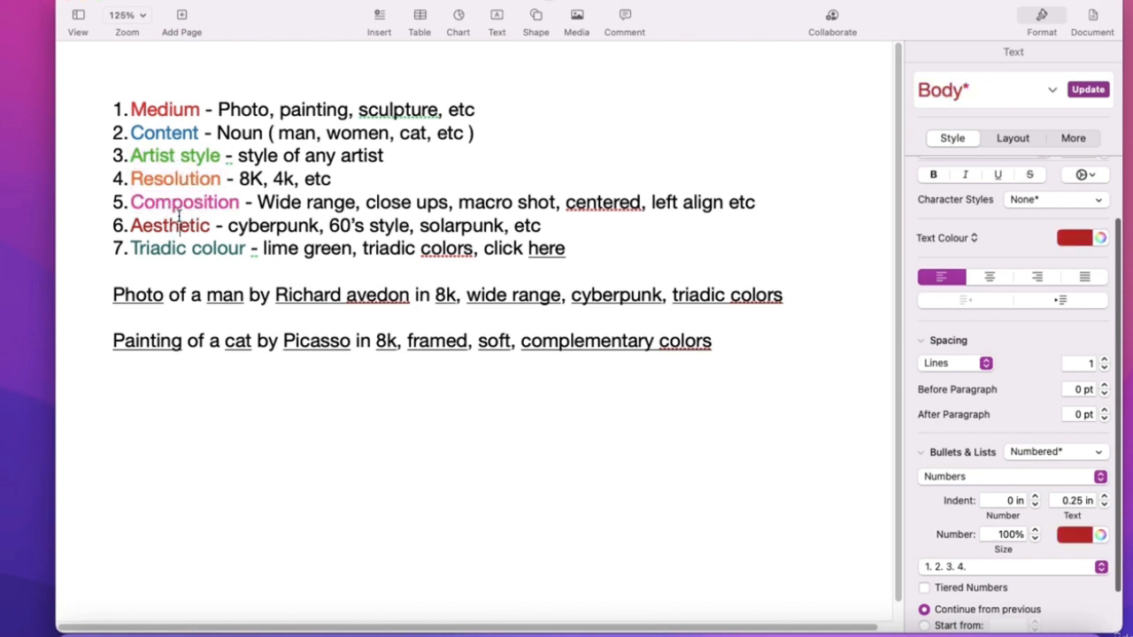
double_click(180, 226)
double_click(182, 248)
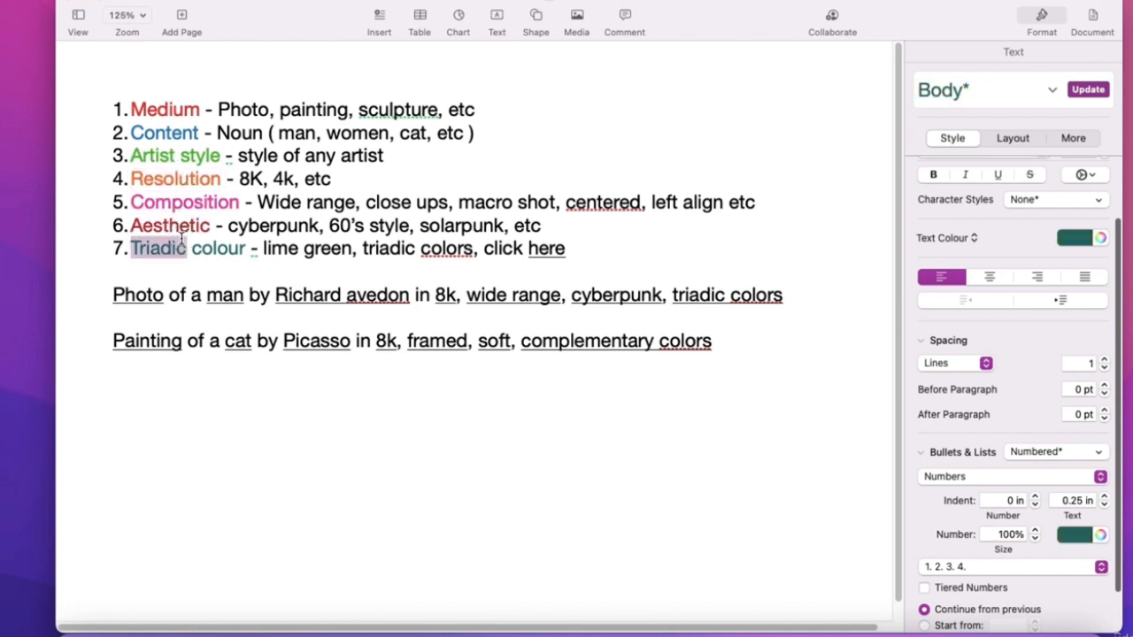
click(736, 336)
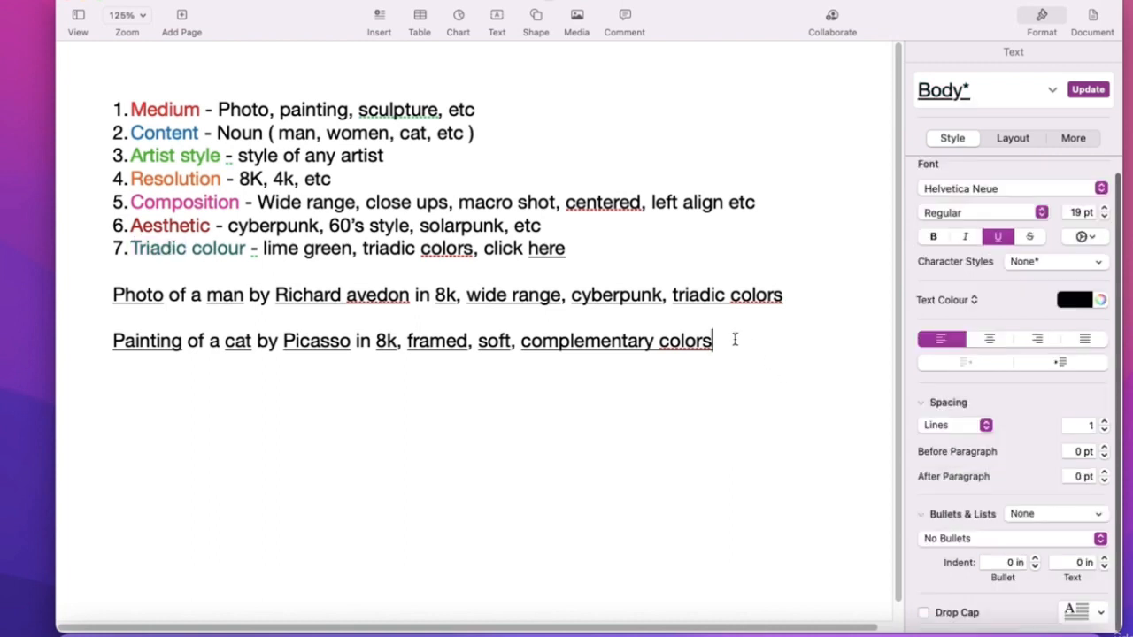
- Add a non-underlined line under the Painting prompt reading 'Sculpture of asian girl by'
key(Return)
text(Sc)
drag(168, 394, 74, 397)
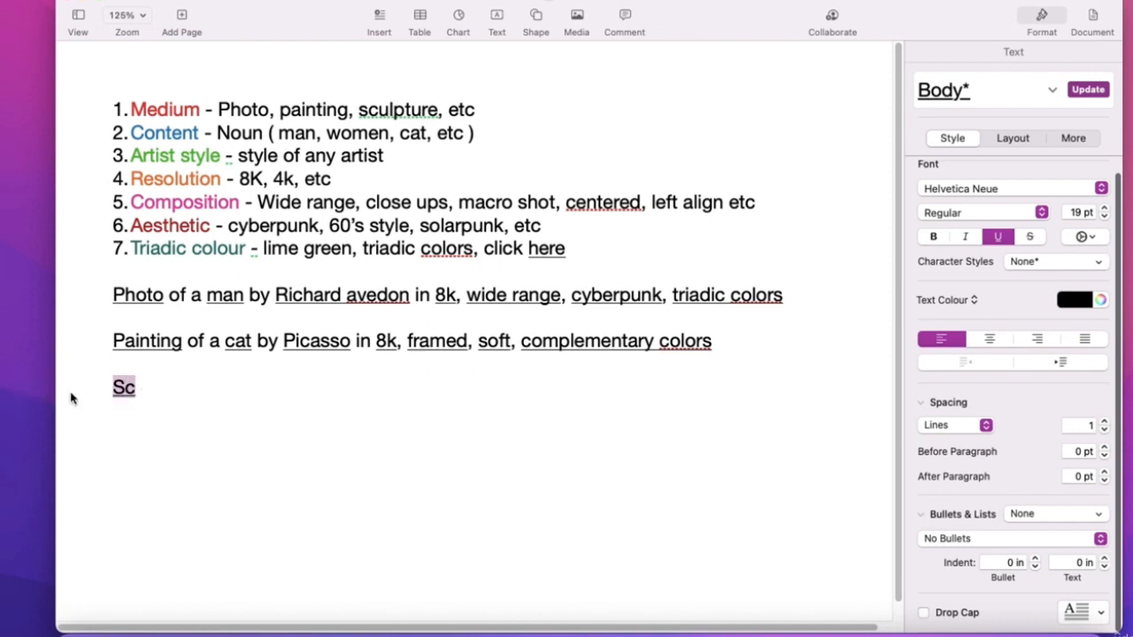
click(997, 236)
click(141, 389)
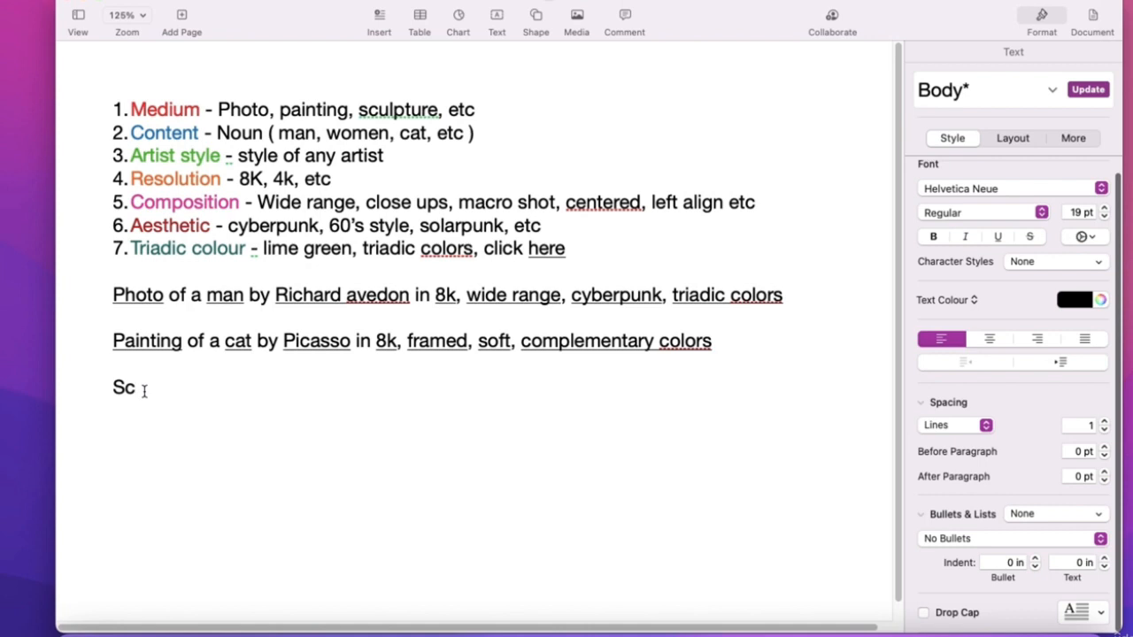
text(ul)
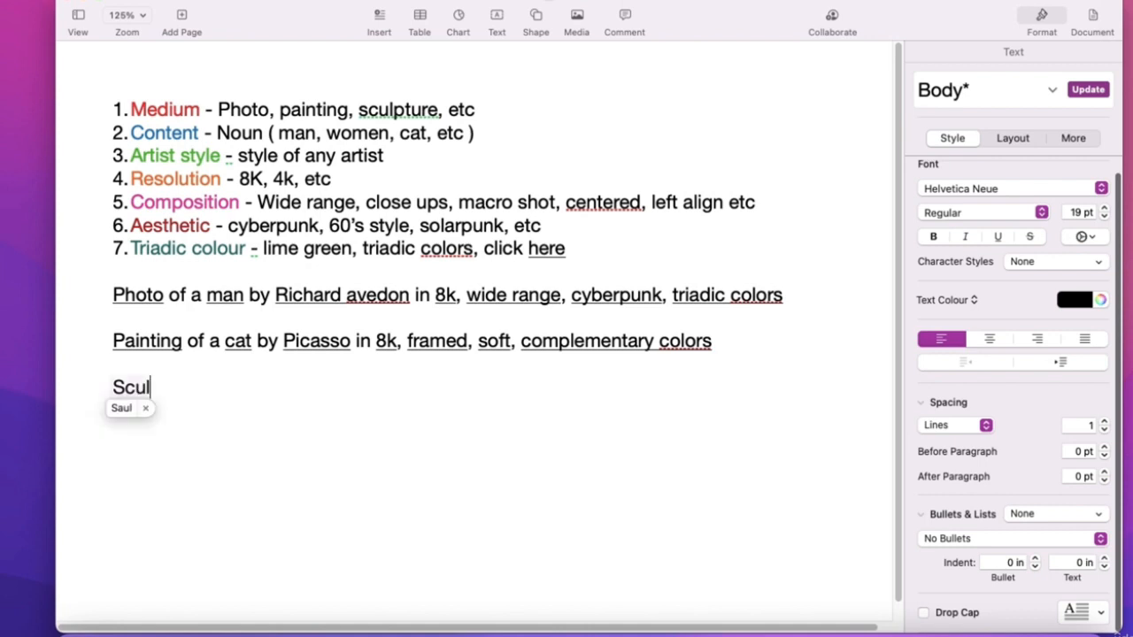
text(pt)
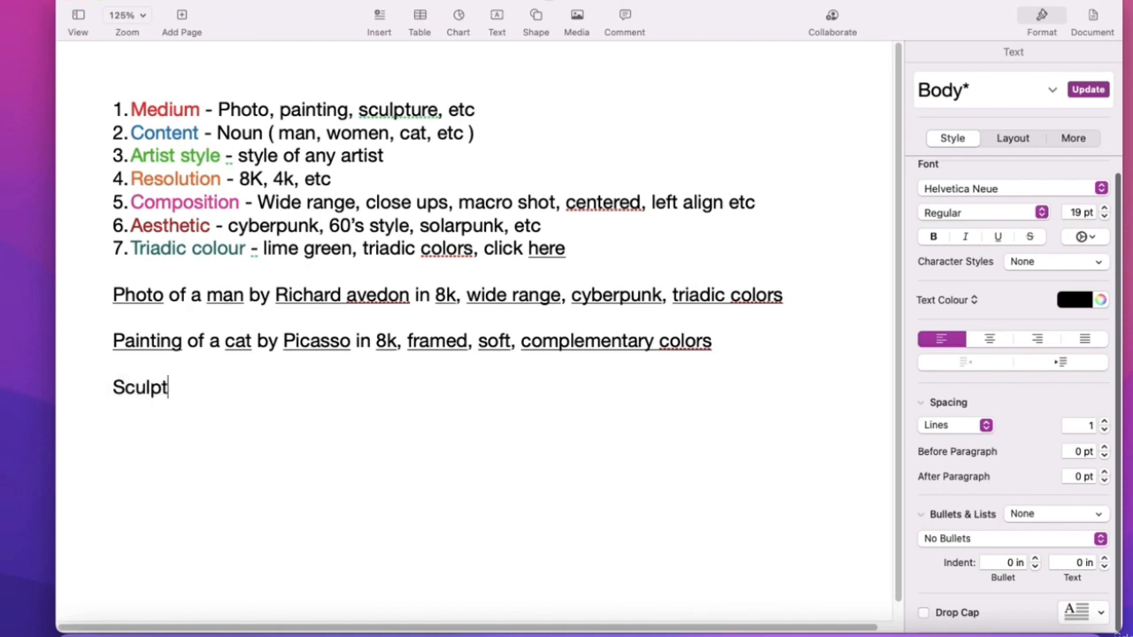
text(ure of a)
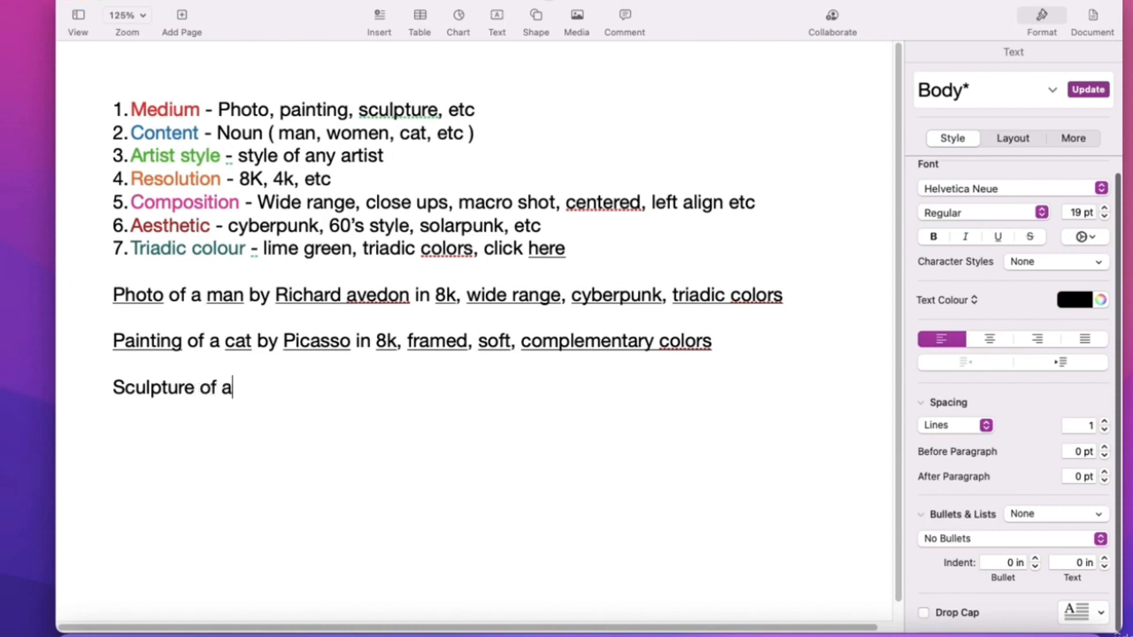
text(sian girl)
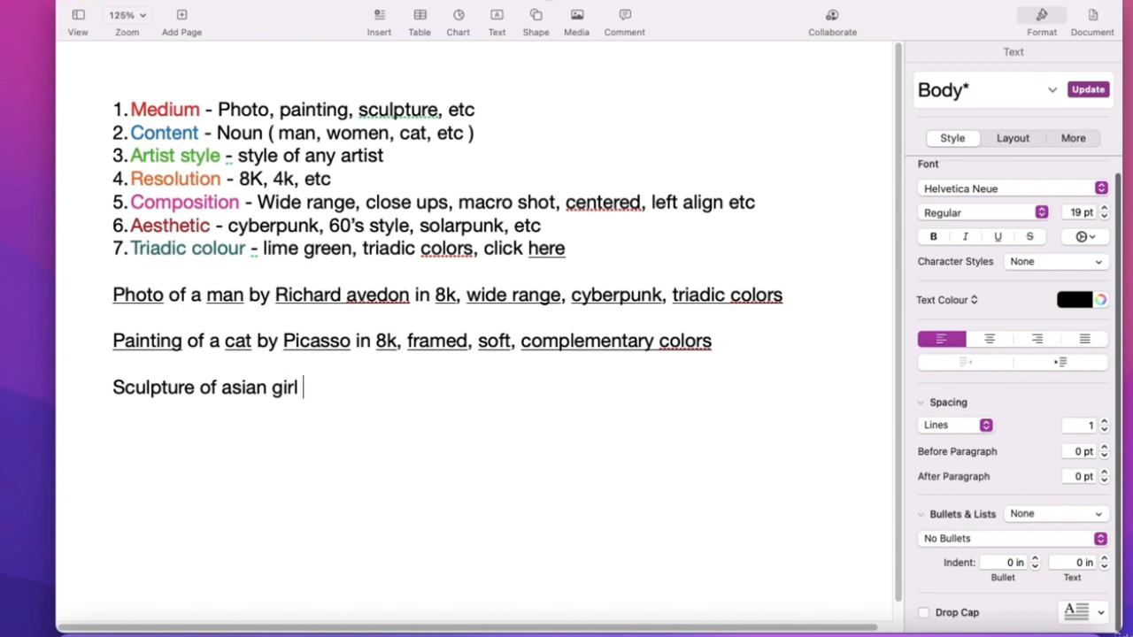
text( by)
- Copy the photographer's name from Google results and paste it after 'girl by'
key(ctrl+Right)
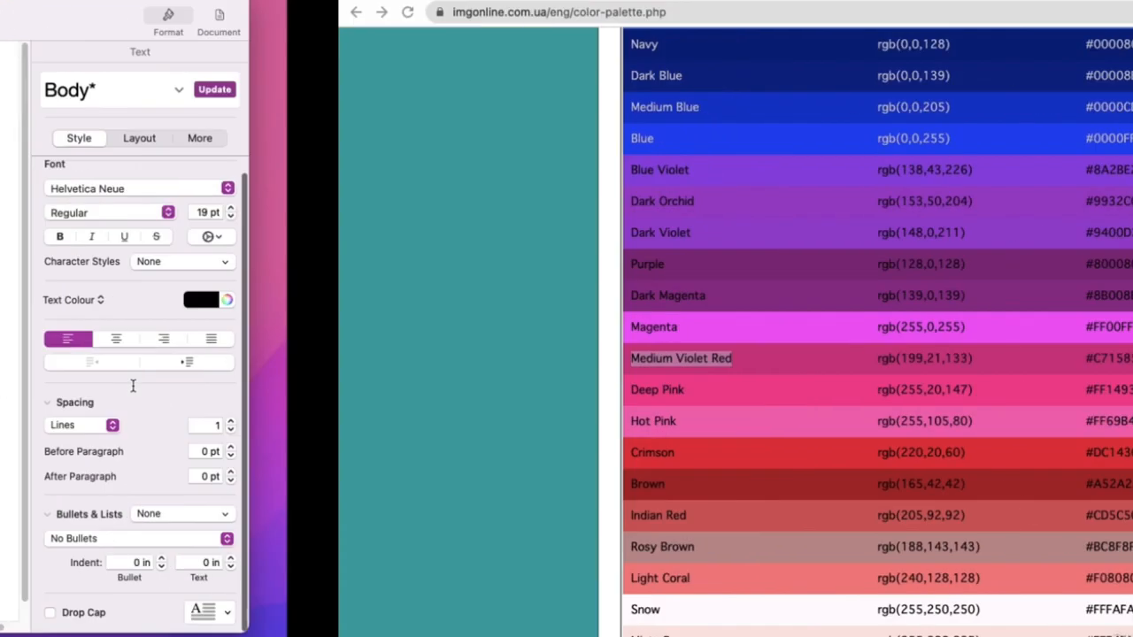
key(ctrl+Right)
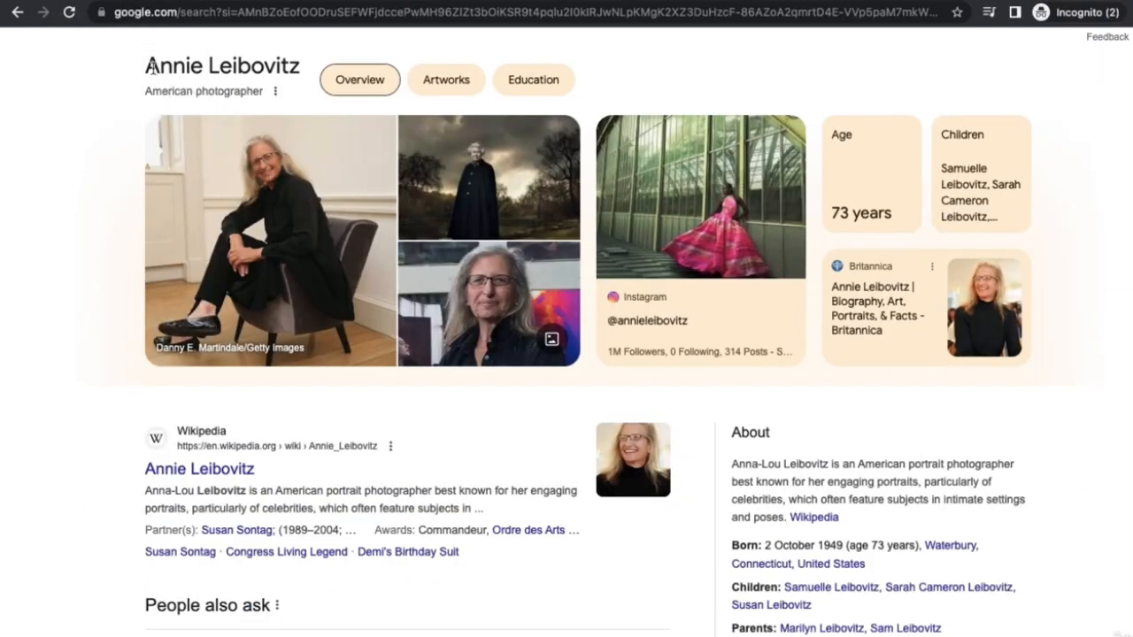
drag(149, 66, 293, 63)
right_click(274, 67)
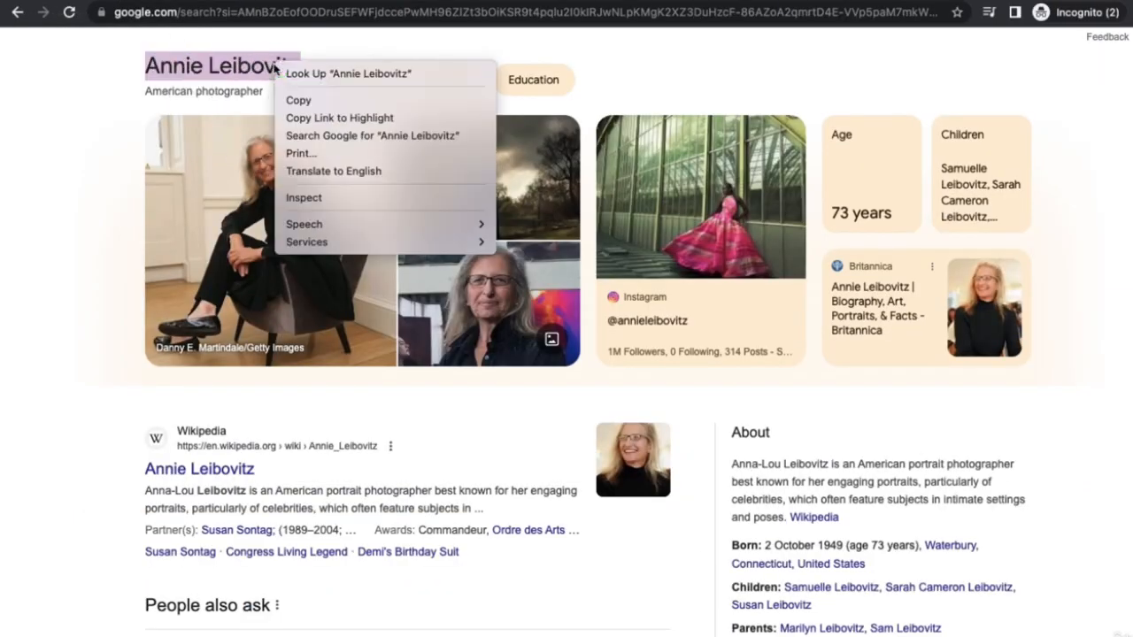
click(298, 100)
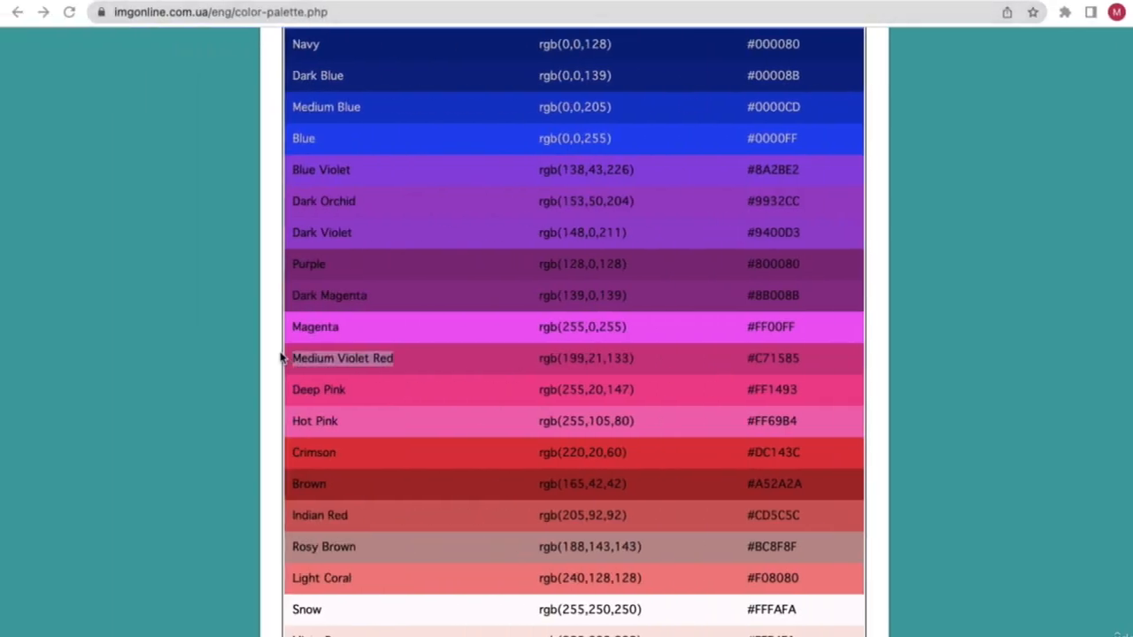
key(ctrl+Left)
click(330, 389)
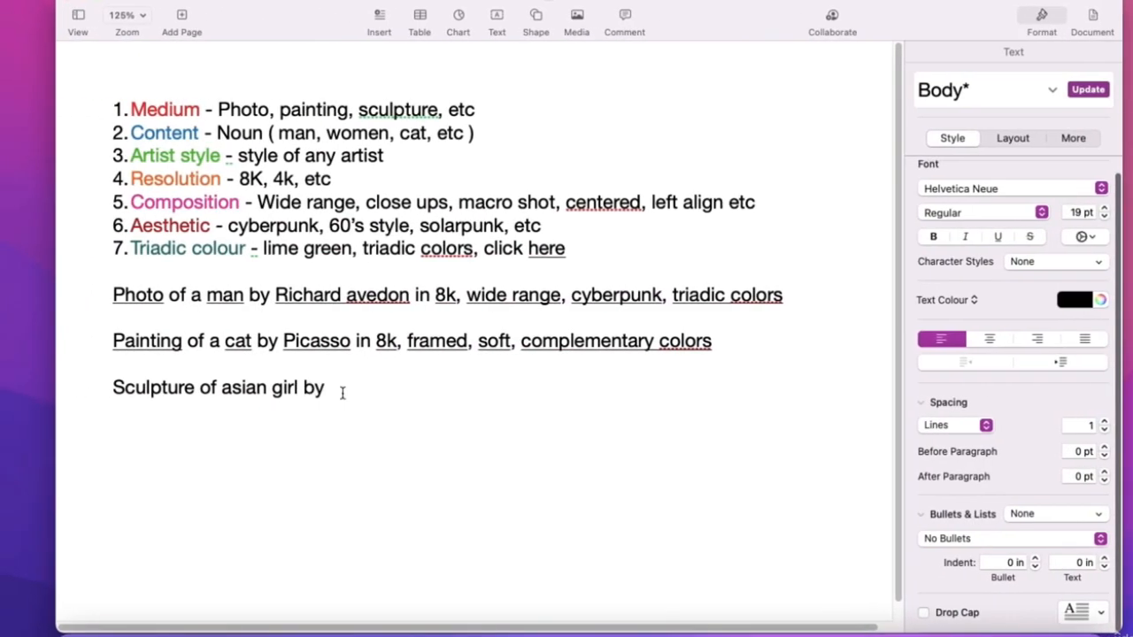
key(super+v)
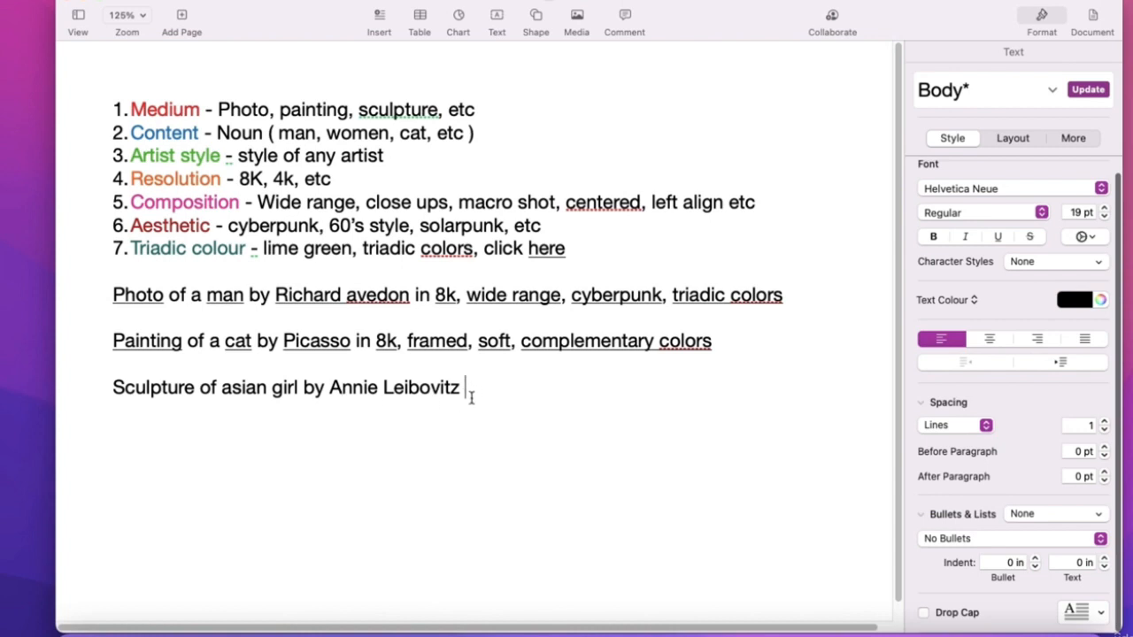
- Finish the Sculpture prompt with 'in 8k, close up, 60's style, tragic colors.'
text(in 8k, close ups)
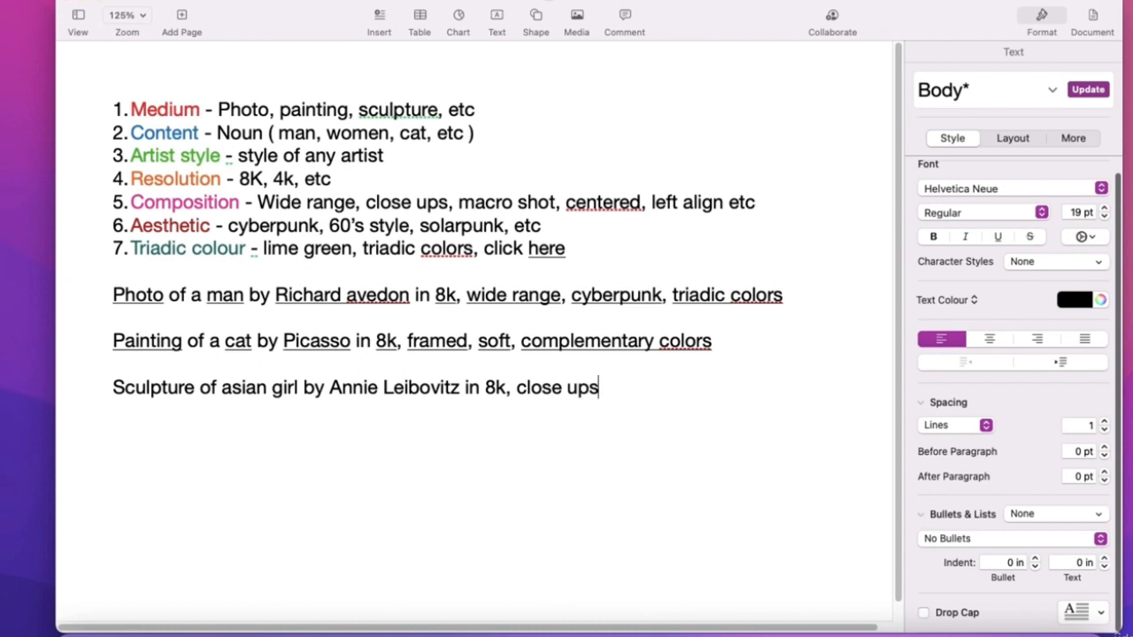
text(,)
key(BackSpace)
key(BackSpace)
text(,)
text(60)
text('s sy)
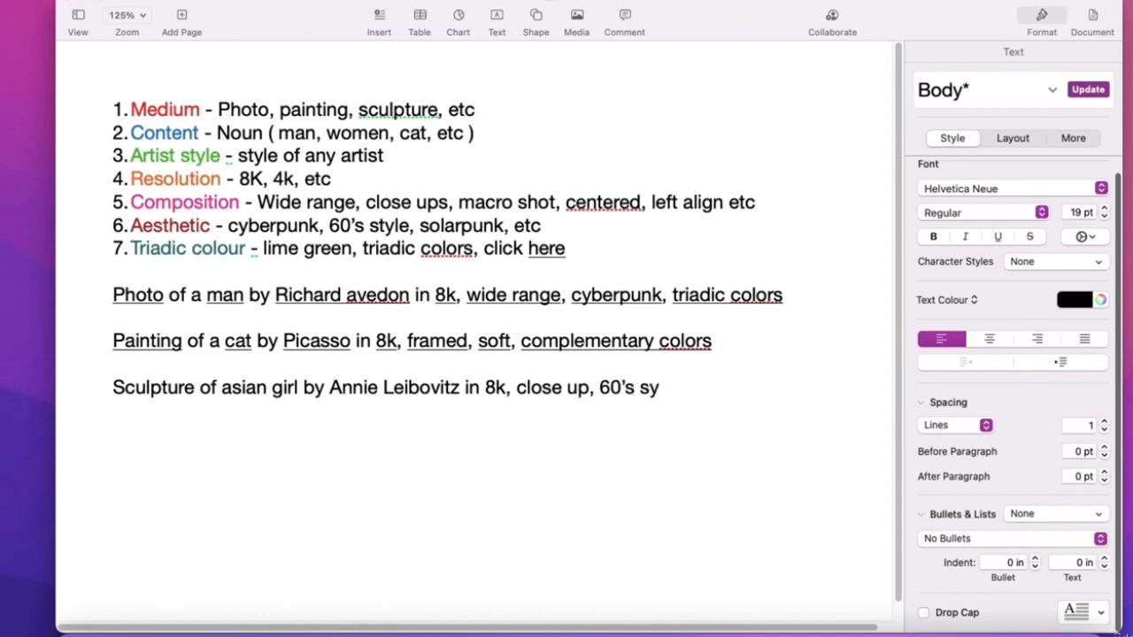
key(BackSpace)
text(tyle,)
text(tradic)
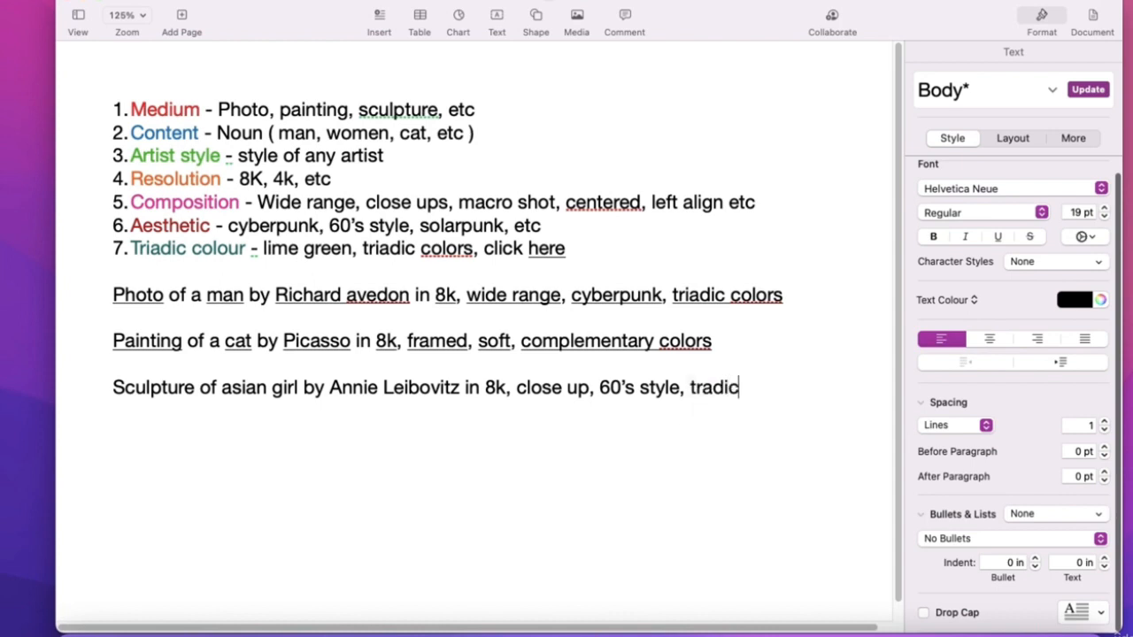
text( colours)
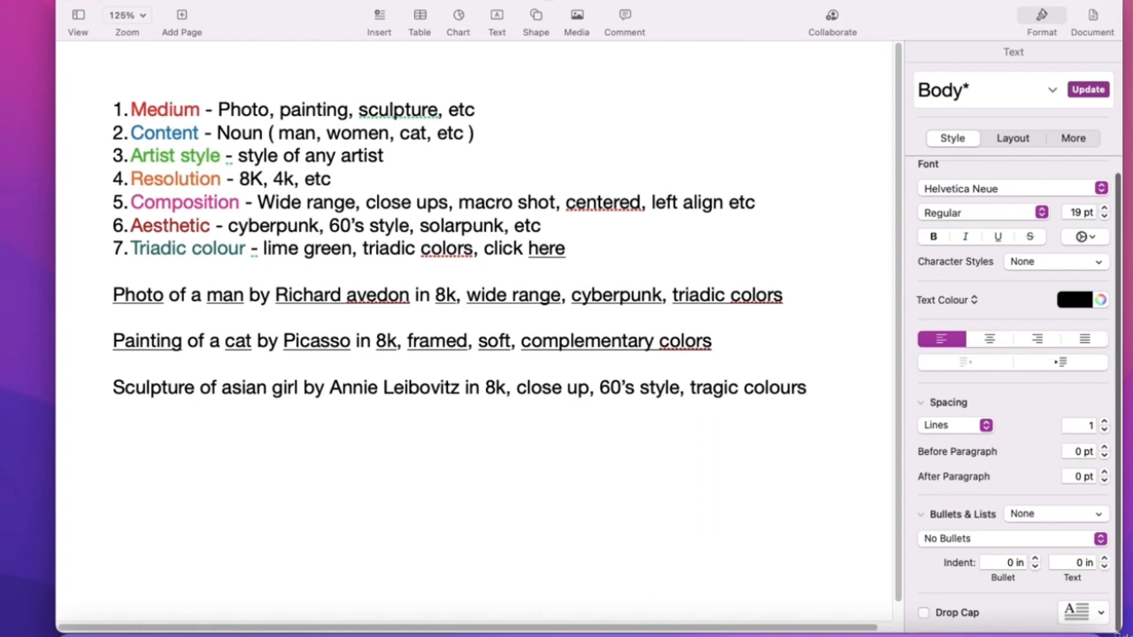
key(BackSpace)
key(BackSpace)
text(ors.)
- Underline 'Sculpture', 'asian girl' and the artist name in the Sculpture prompt
click(352, 390)
drag(118, 390, 538, 387)
click(267, 390)
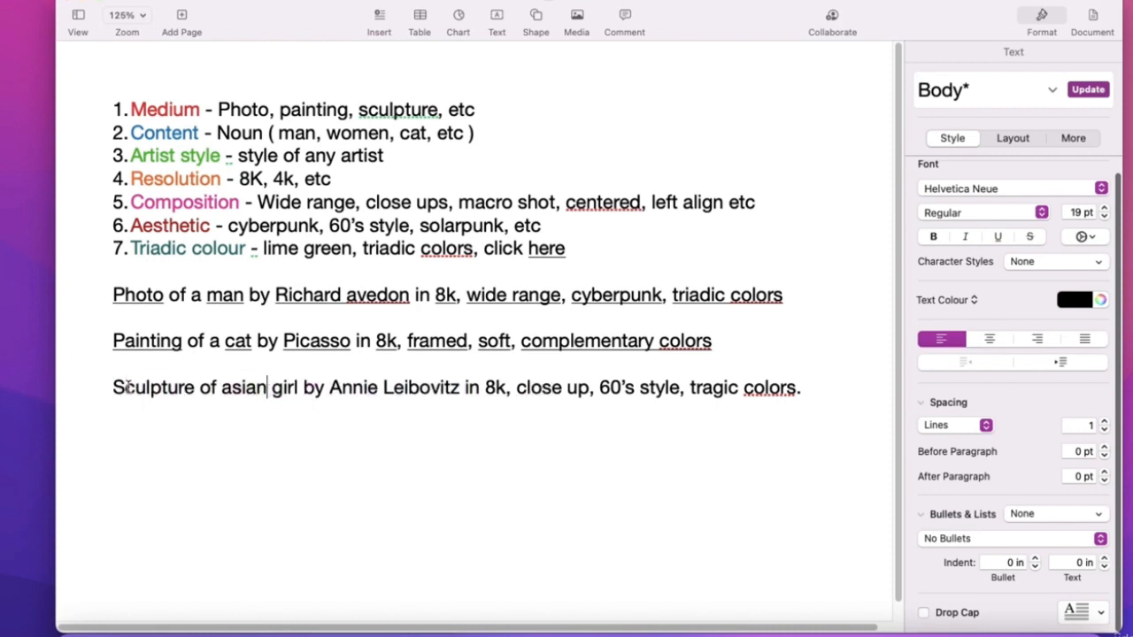
drag(122, 387, 193, 387)
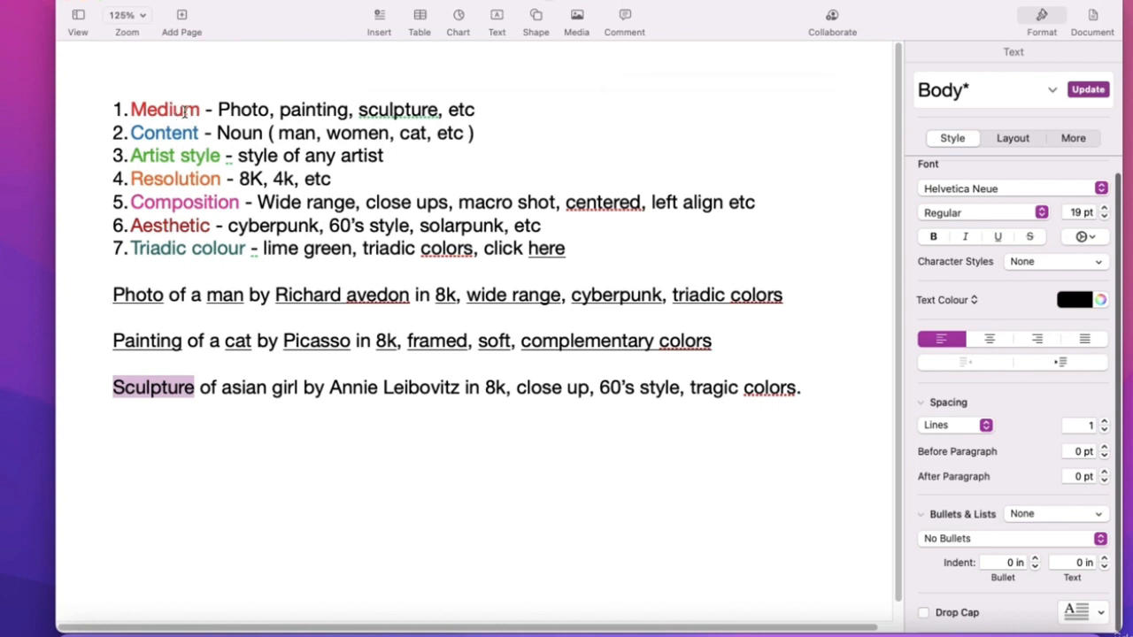
click(997, 237)
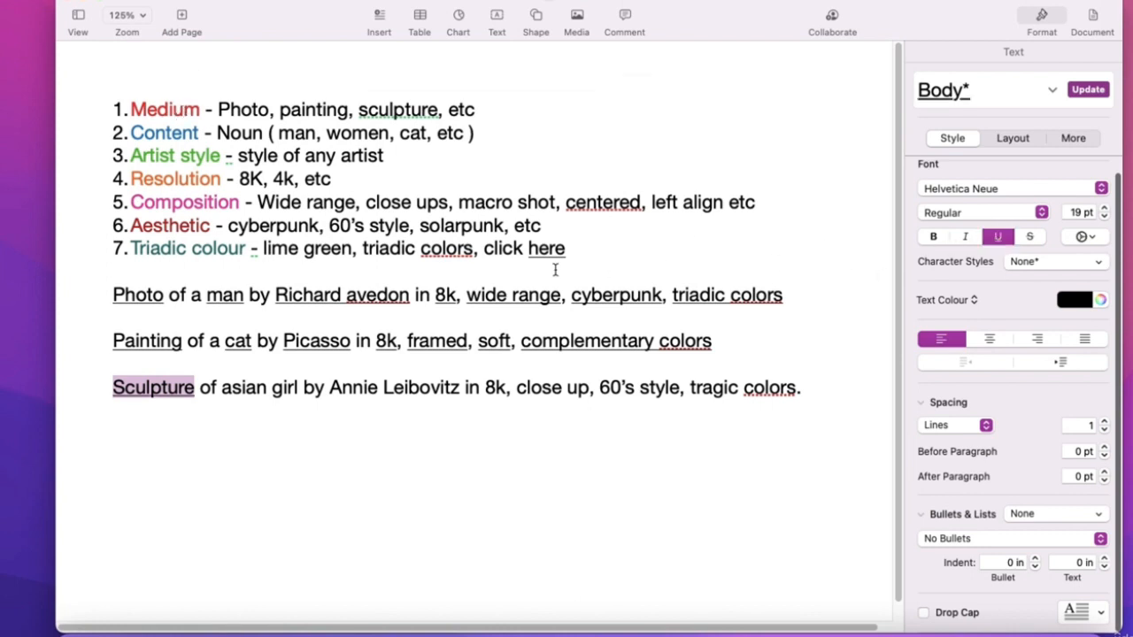
click(224, 390)
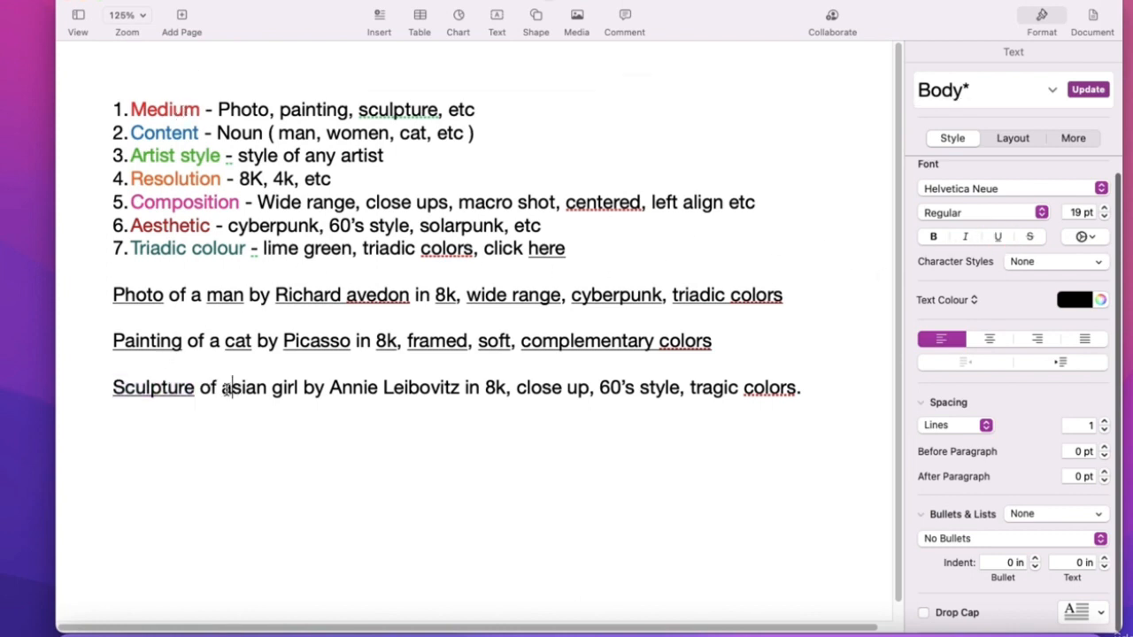
drag(223, 389, 298, 389)
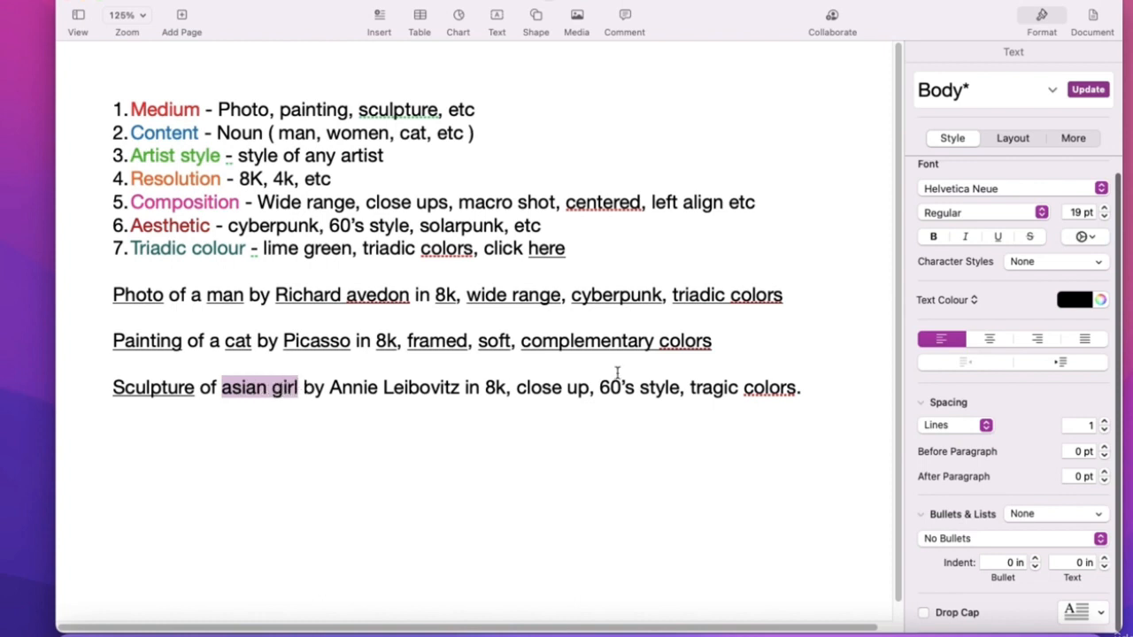
click(998, 236)
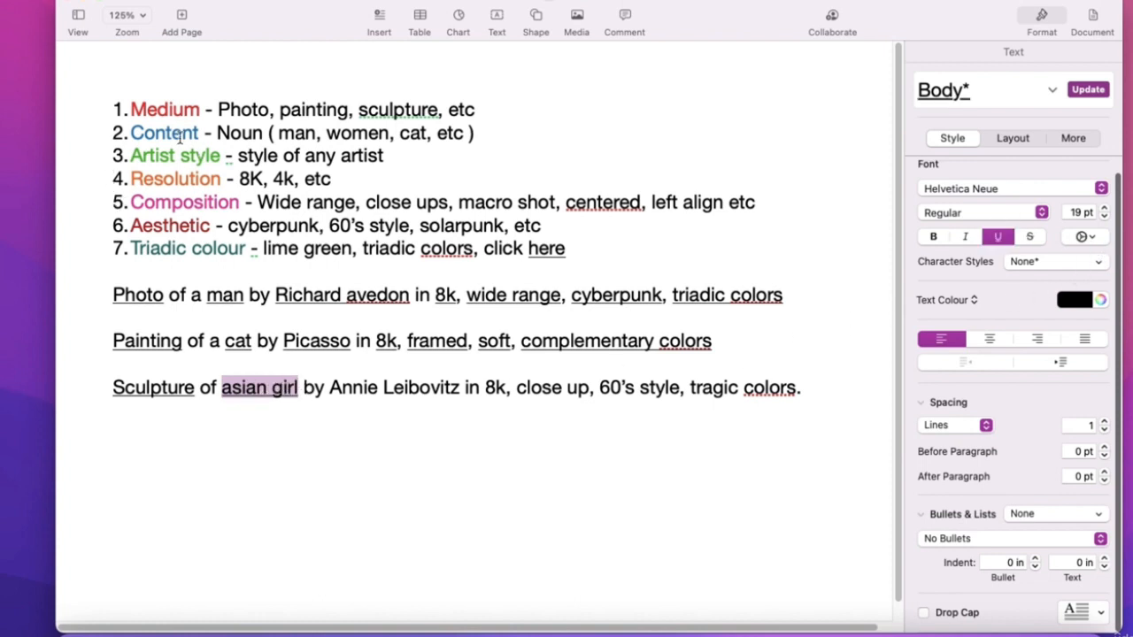
drag(199, 133, 144, 132)
drag(220, 155, 130, 156)
drag(328, 390, 461, 386)
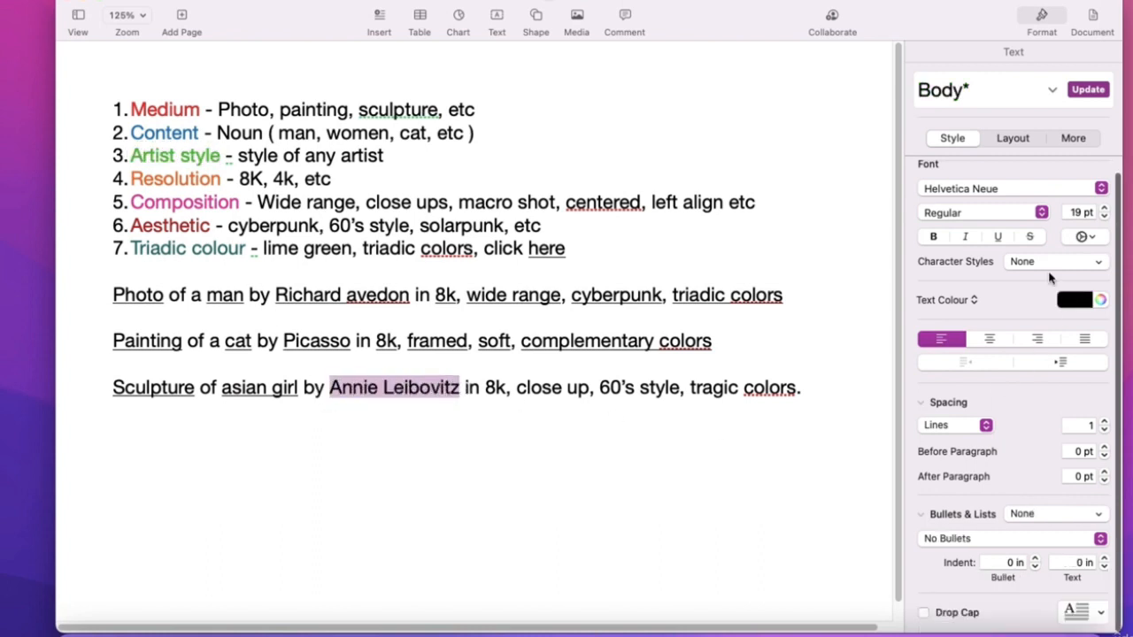
click(998, 236)
click(528, 389)
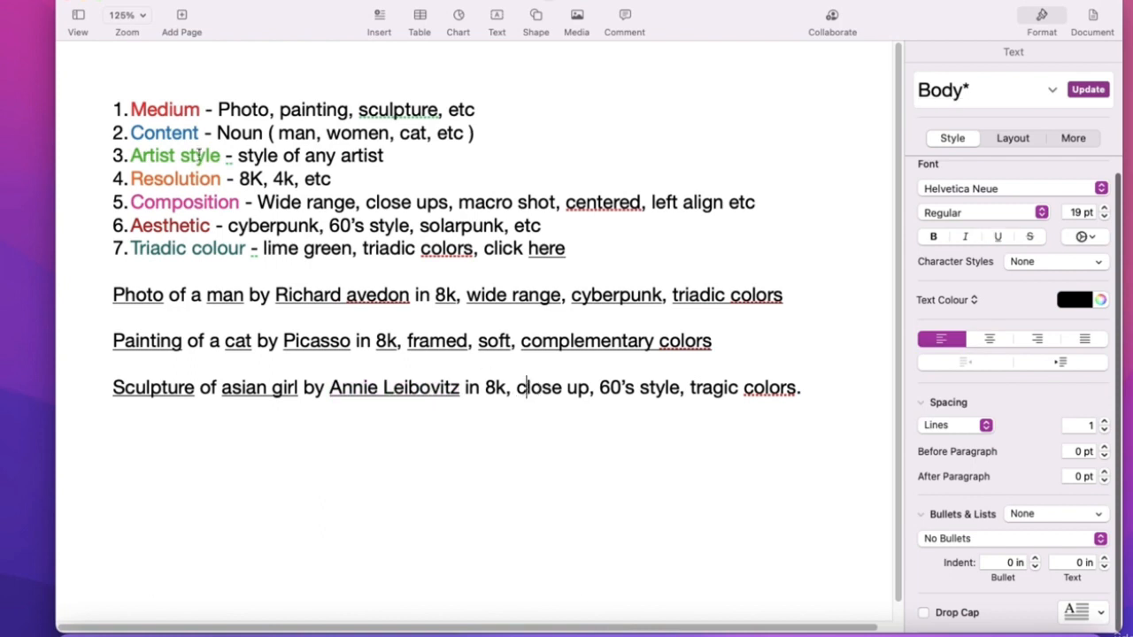
- Underline '8k', 'close up' and '60's style' in the Sculpture prompt
drag(220, 178, 124, 175)
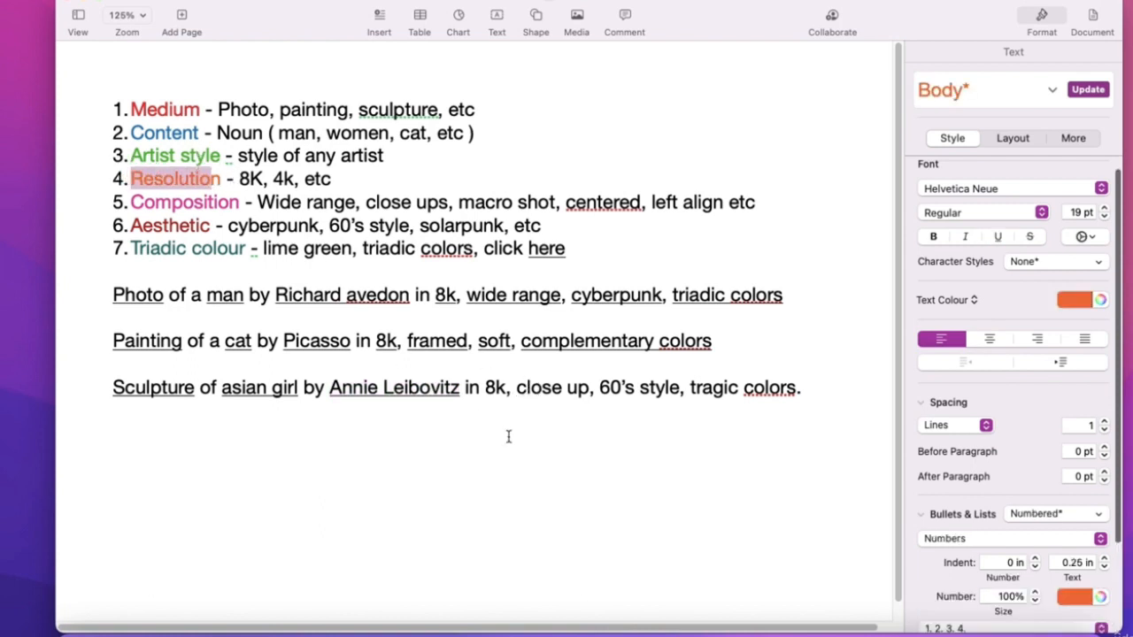
double_click(494, 388)
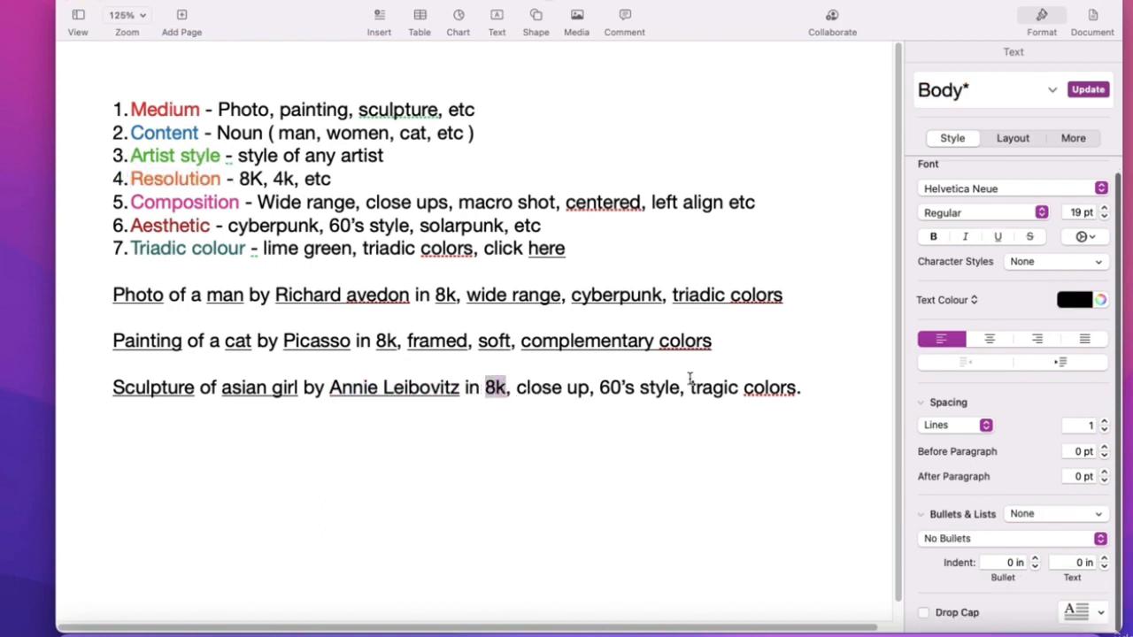
click(997, 236)
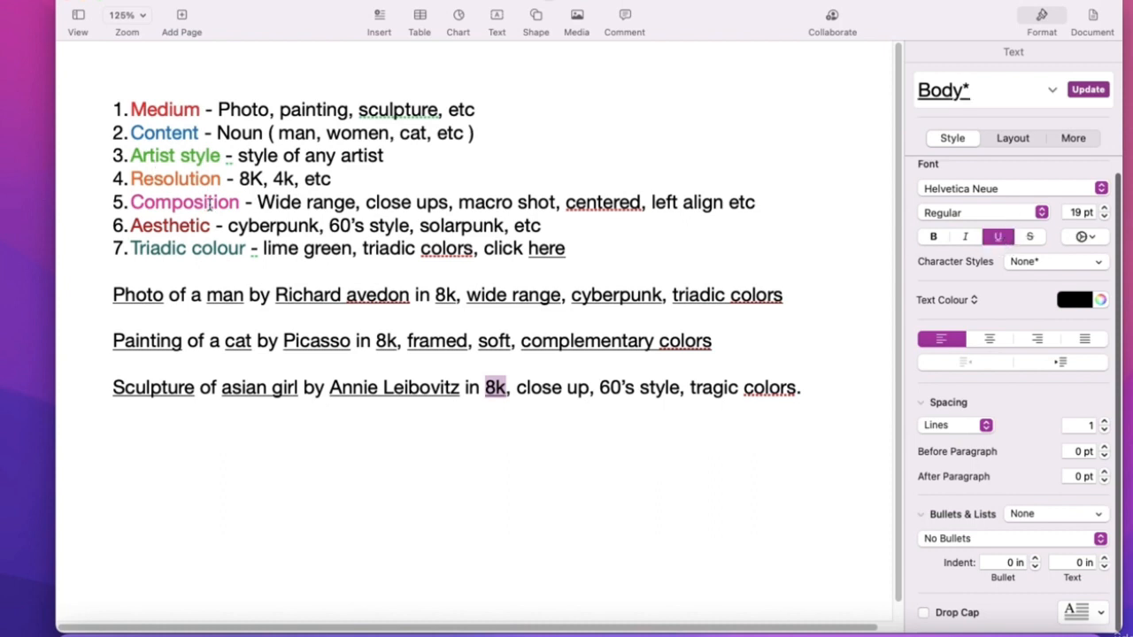
drag(236, 205, 175, 200)
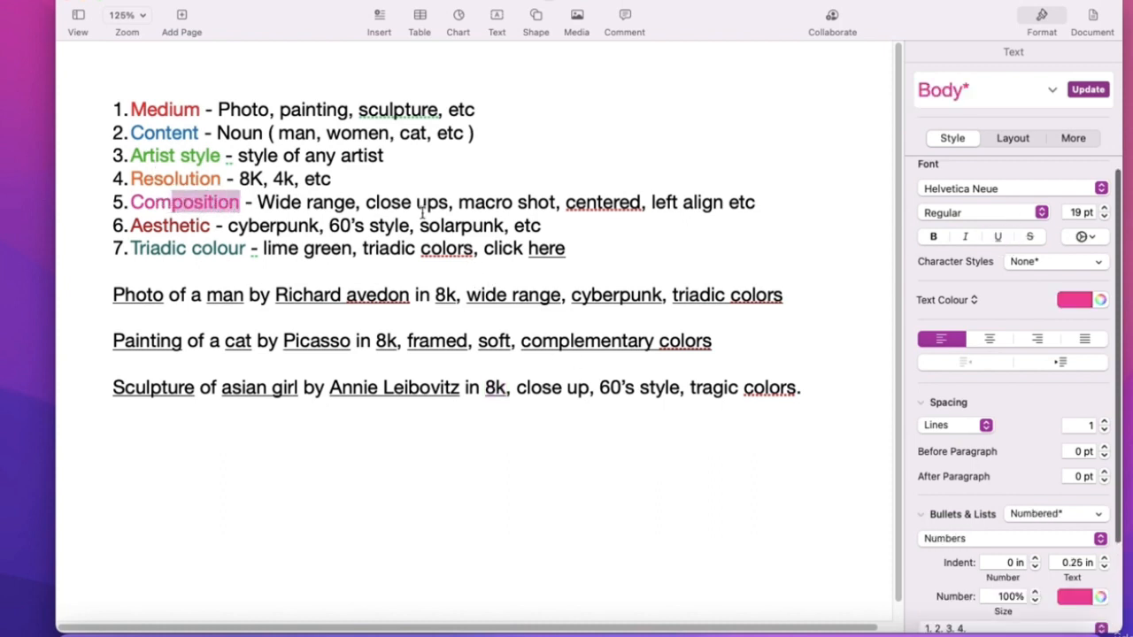
drag(516, 386, 586, 382)
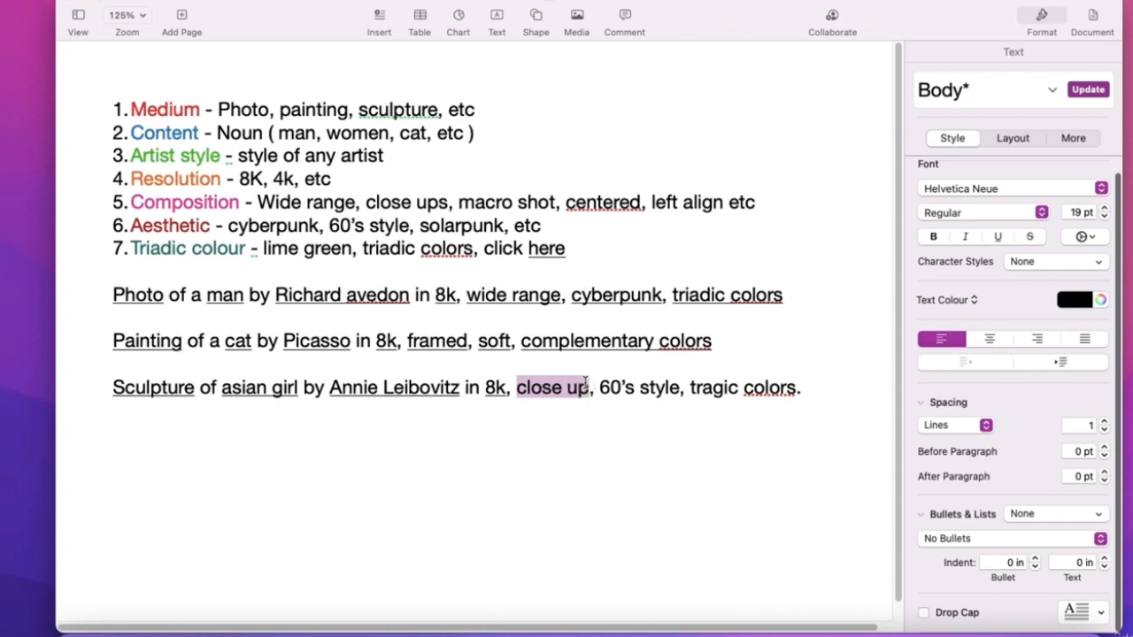
click(997, 236)
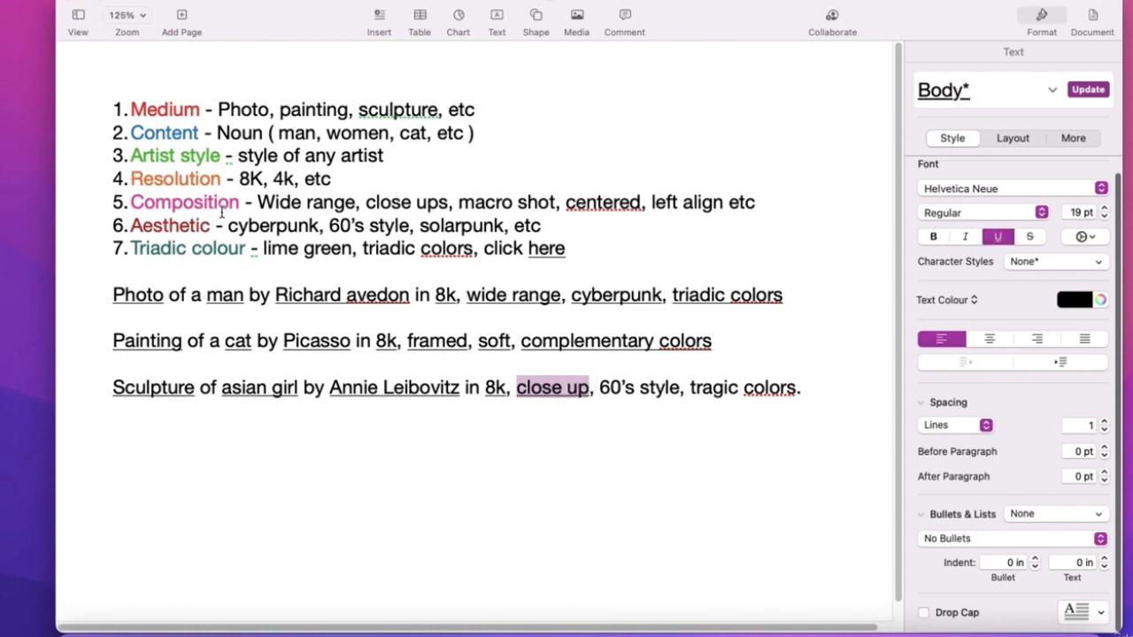
drag(210, 226, 131, 225)
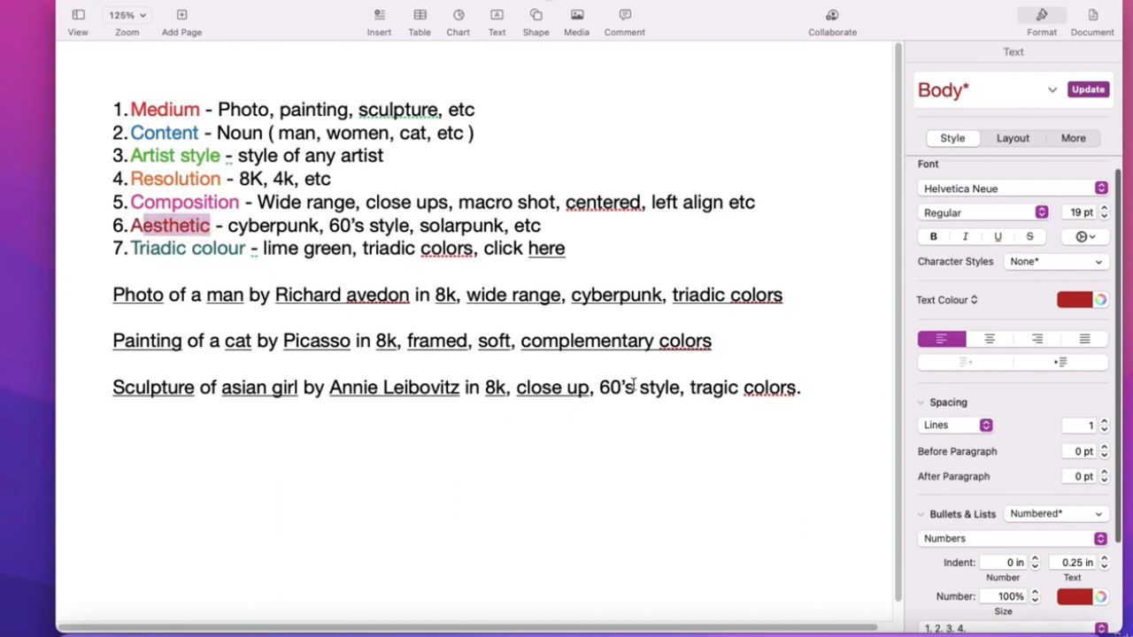
drag(599, 387, 679, 386)
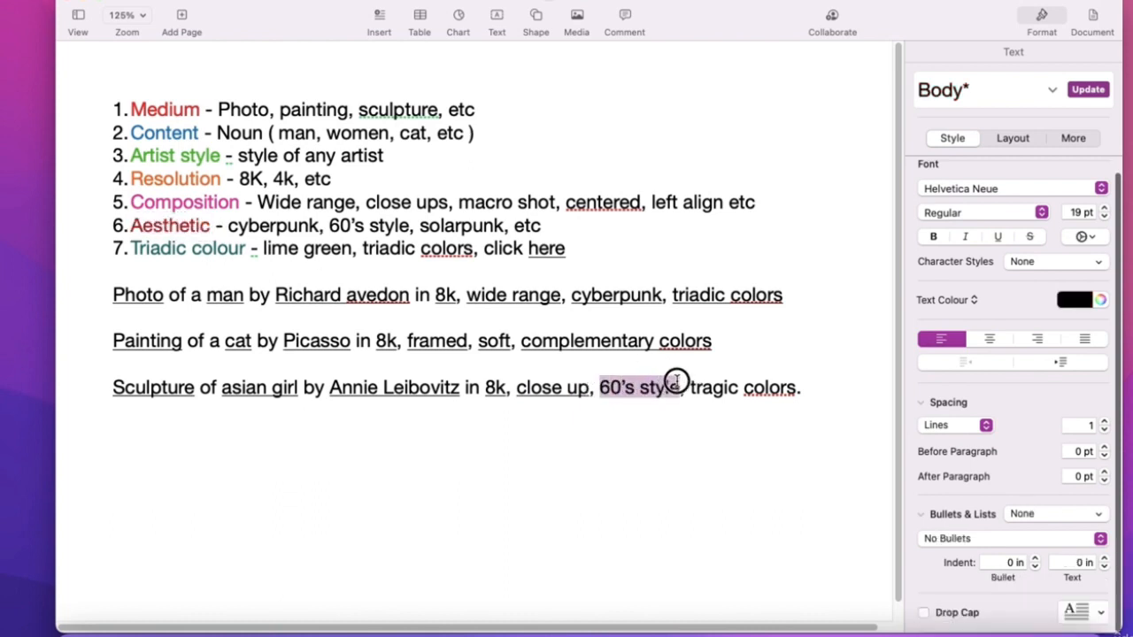
click(996, 236)
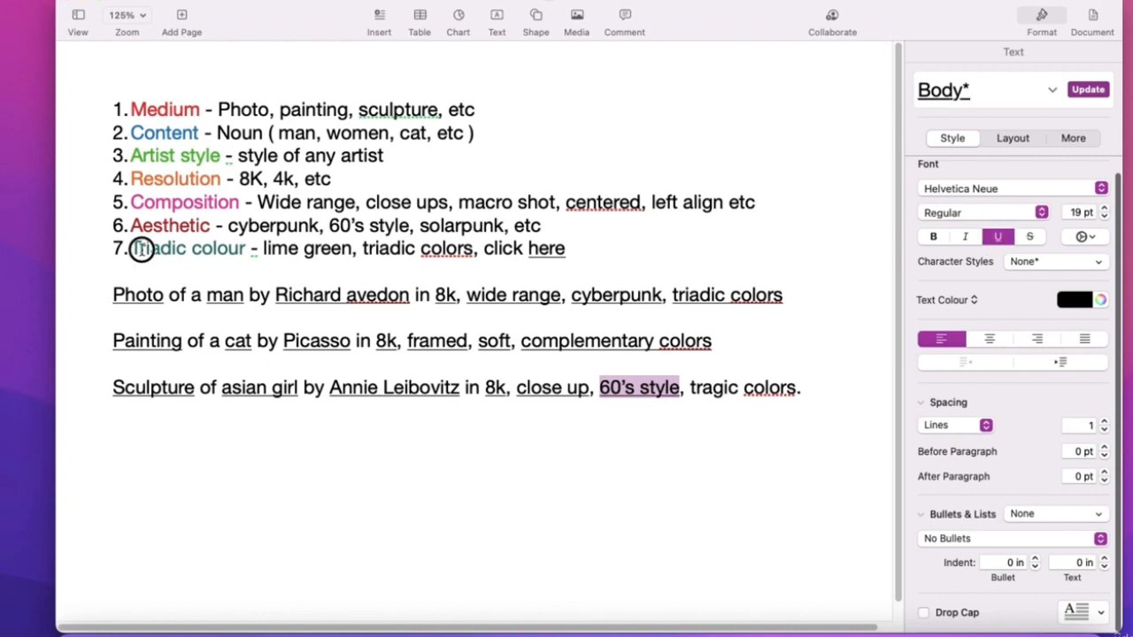
- Delete 'Triadic' from list item 7 and change 'tragic' to 'triadic'
drag(133, 249, 177, 248)
key(BackSpace)
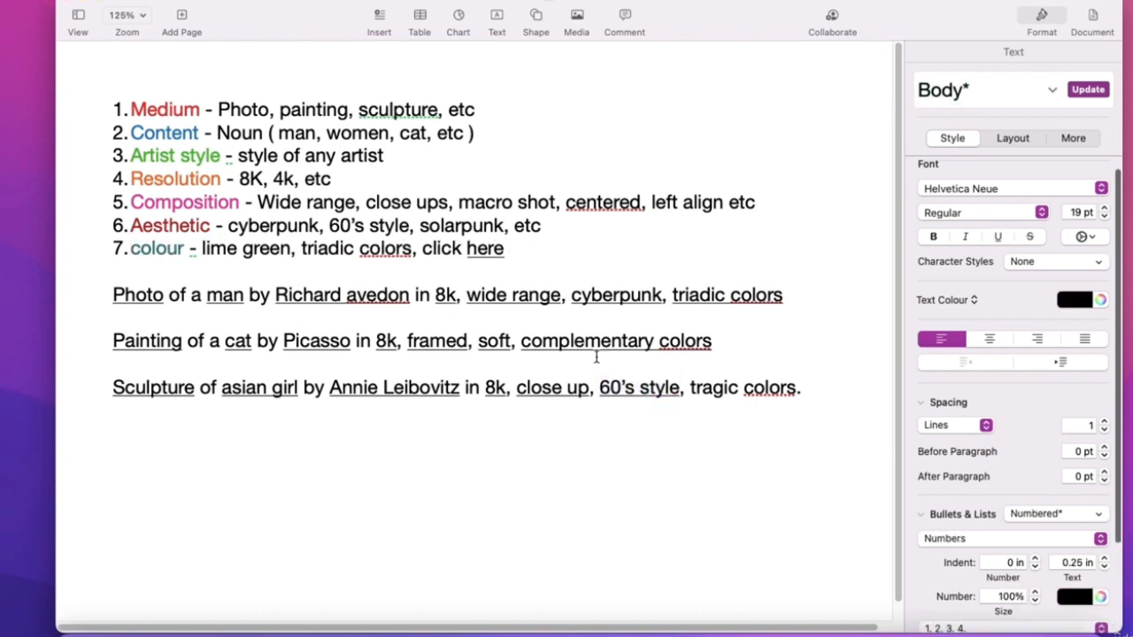
double_click(723, 386)
text(tr)
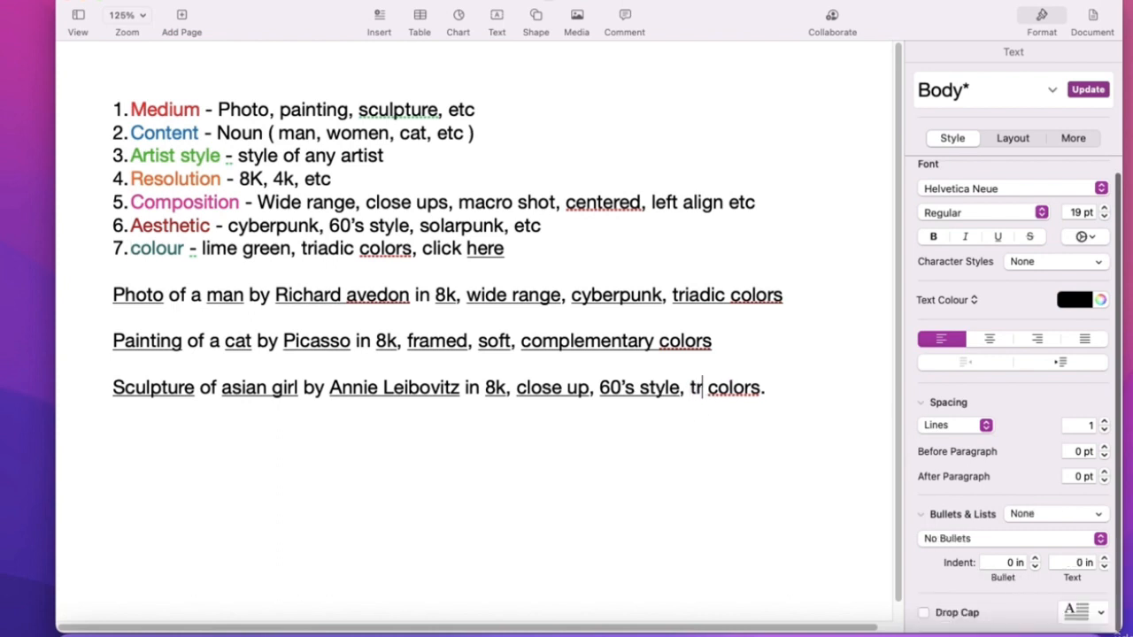
text(iadic)
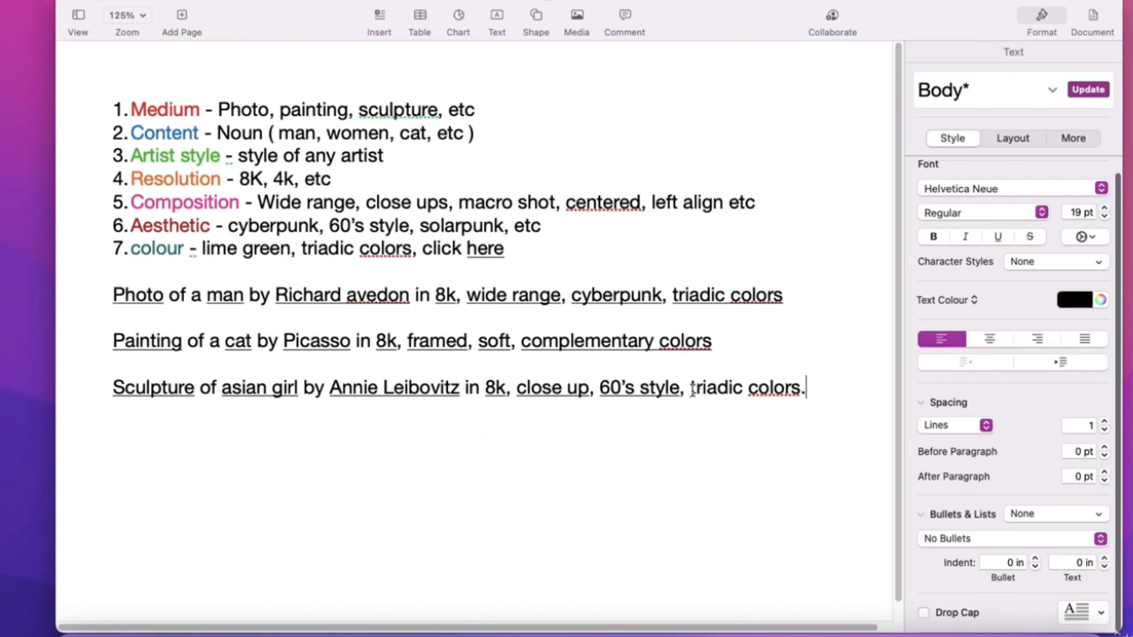
- Remove all underlining from the Sculpture prompt and copy the whole line
drag(796, 388, 111, 390)
click(997, 236)
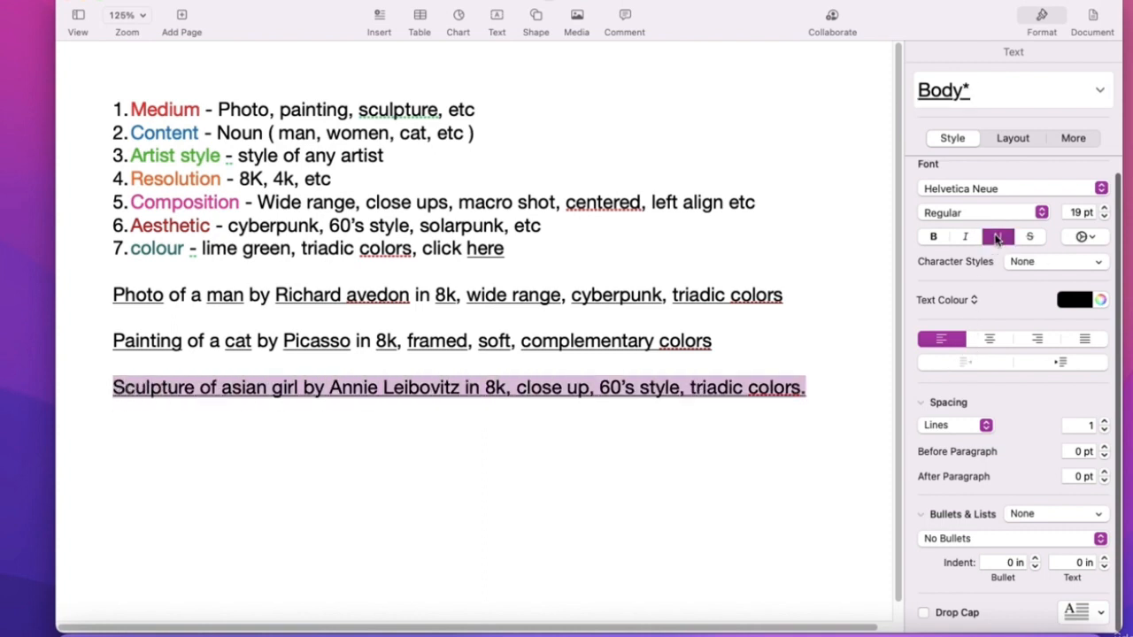
click(997, 236)
right_click(546, 387)
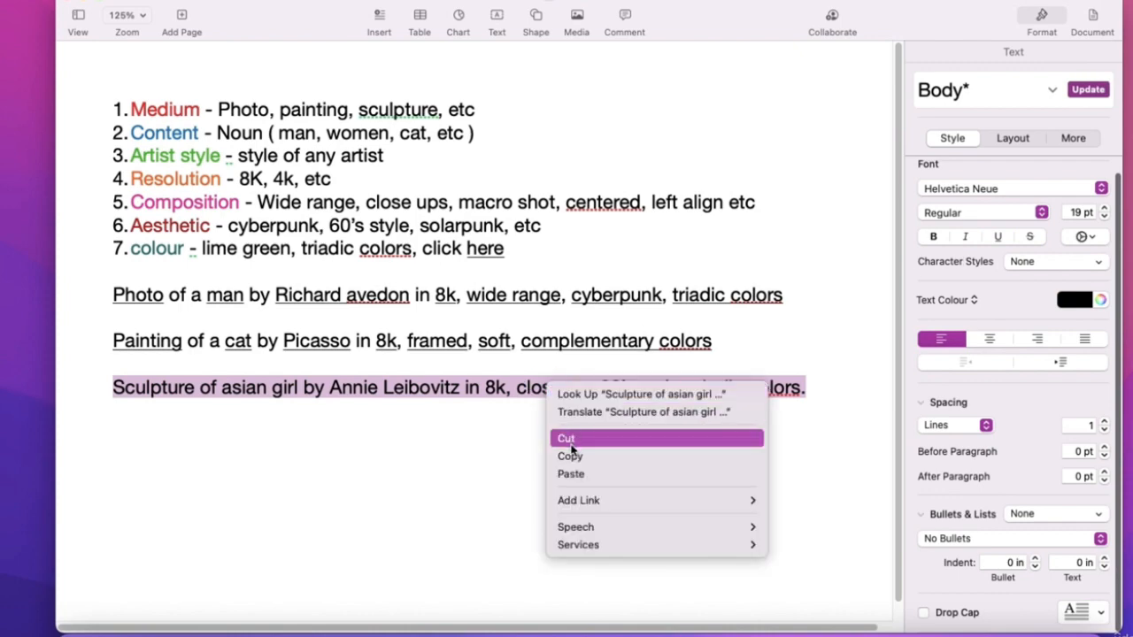
click(569, 455)
click(534, 404)
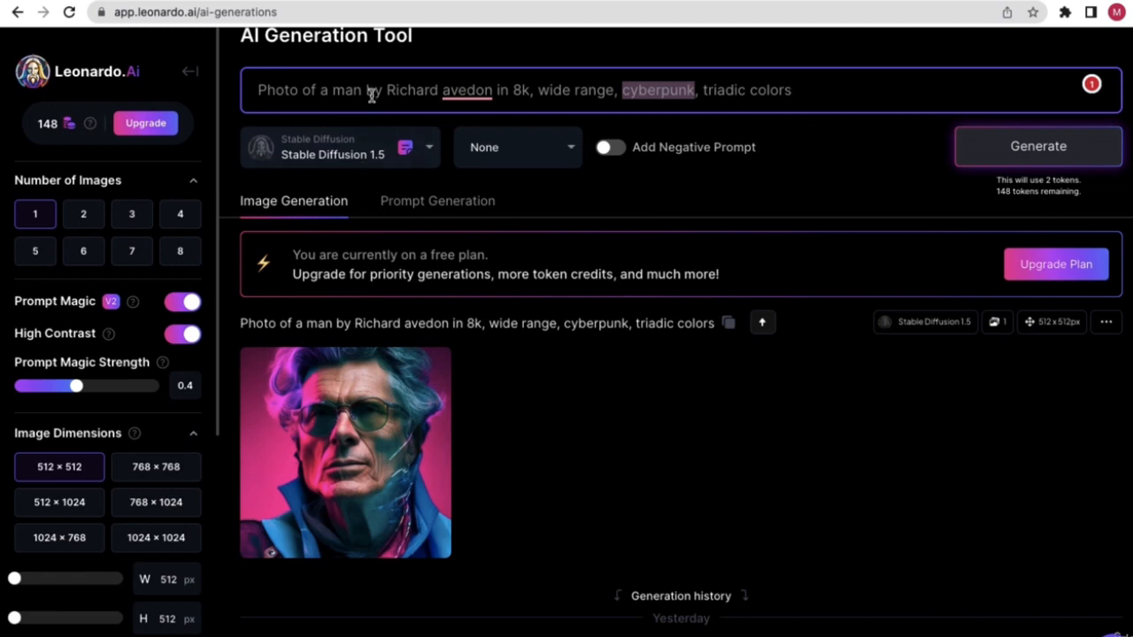
- Replace the old prompt with the pasted Sculpture of asian girl prompt and generate an image
click(372, 93)
key(ctrl+a)
key(BackSpace)
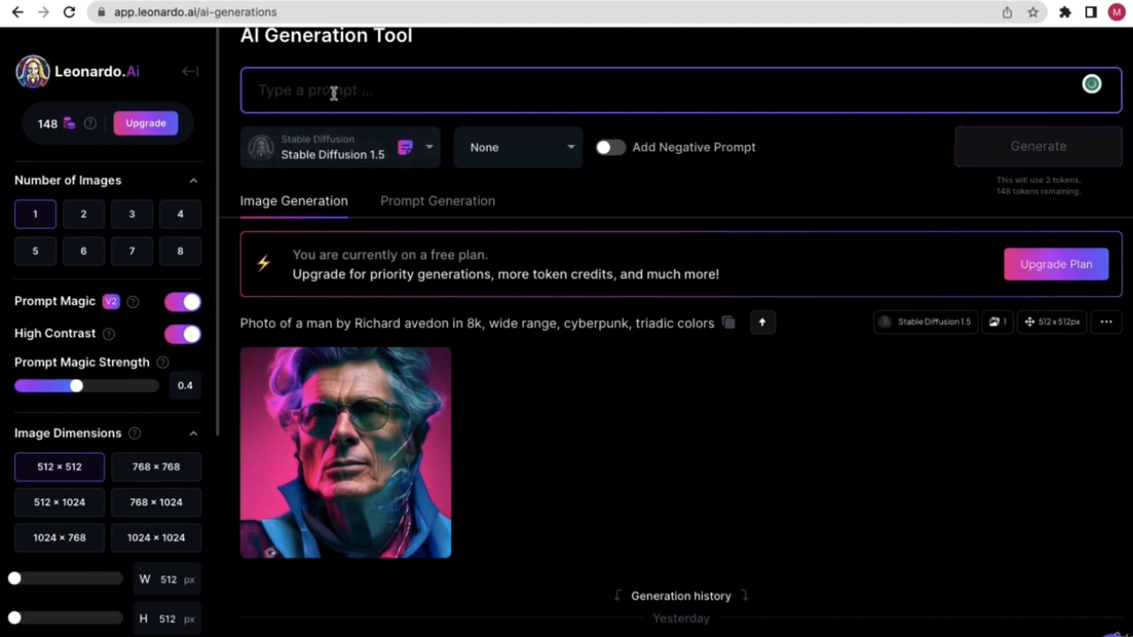
right_click(334, 93)
click(371, 208)
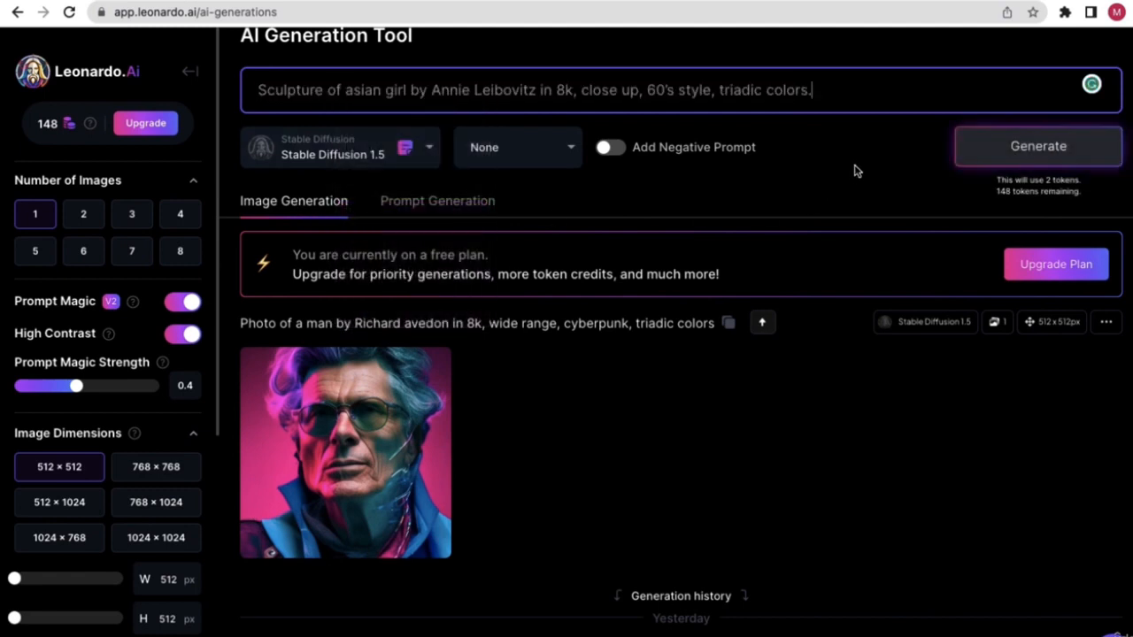
click(854, 170)
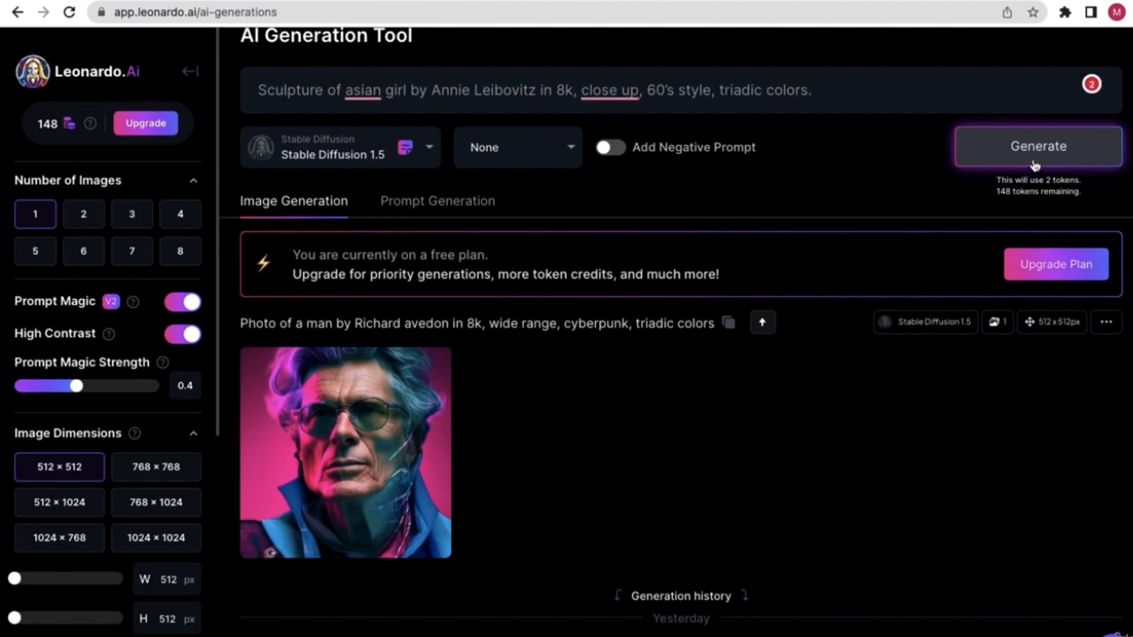
click(1033, 165)
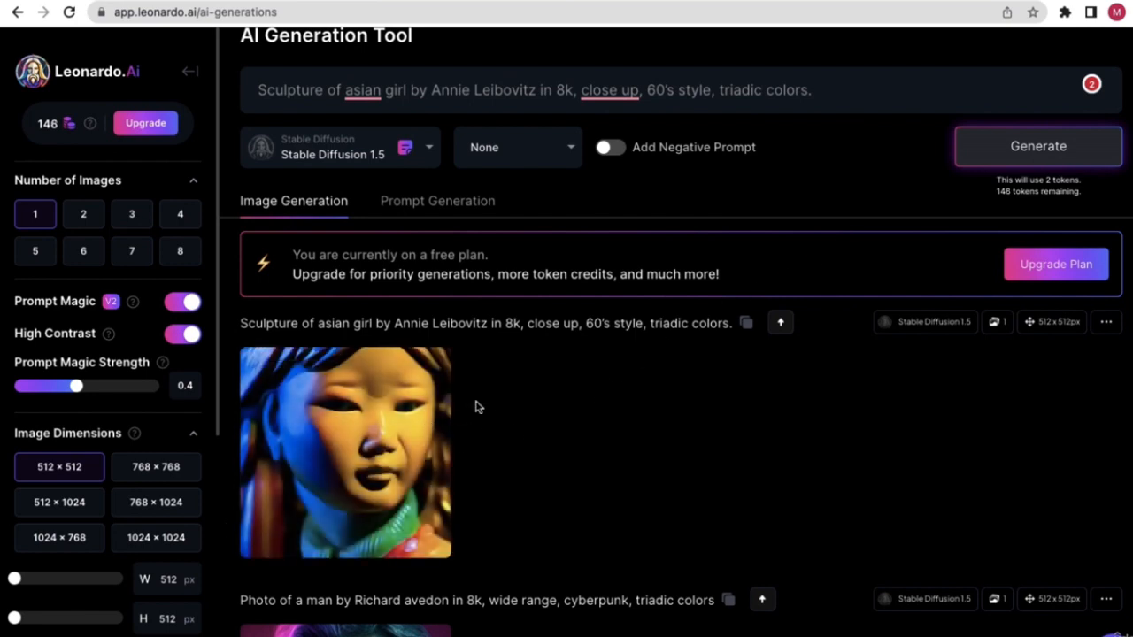
- Inspect the glossy sculpture portrait full size, then return to the Pages document
scroll(483, 412, down, 1)
scroll(480, 413, down, 1)
scroll(425, 414, up, 1)
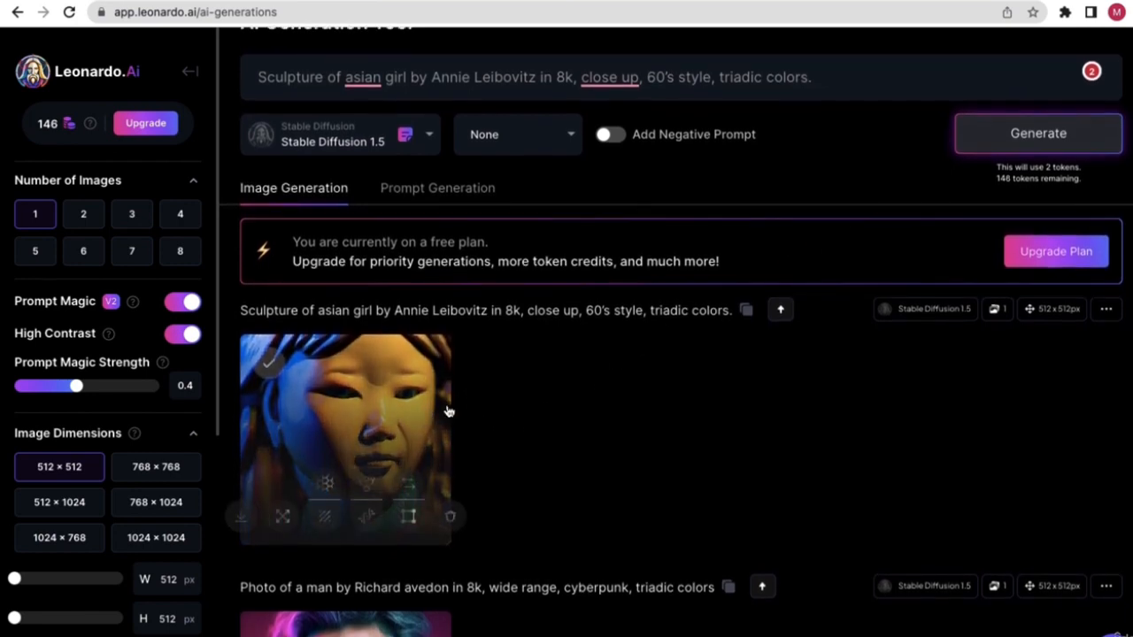
mouse_move(303, 412)
click(369, 78)
drag(437, 78, 529, 78)
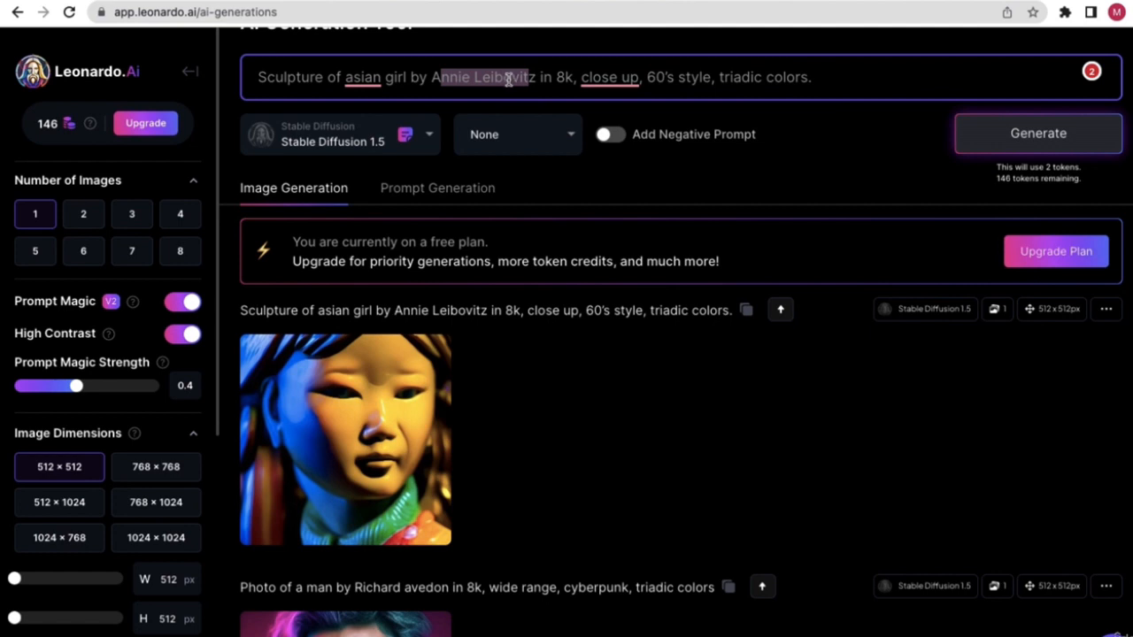
mouse_move(389, 414)
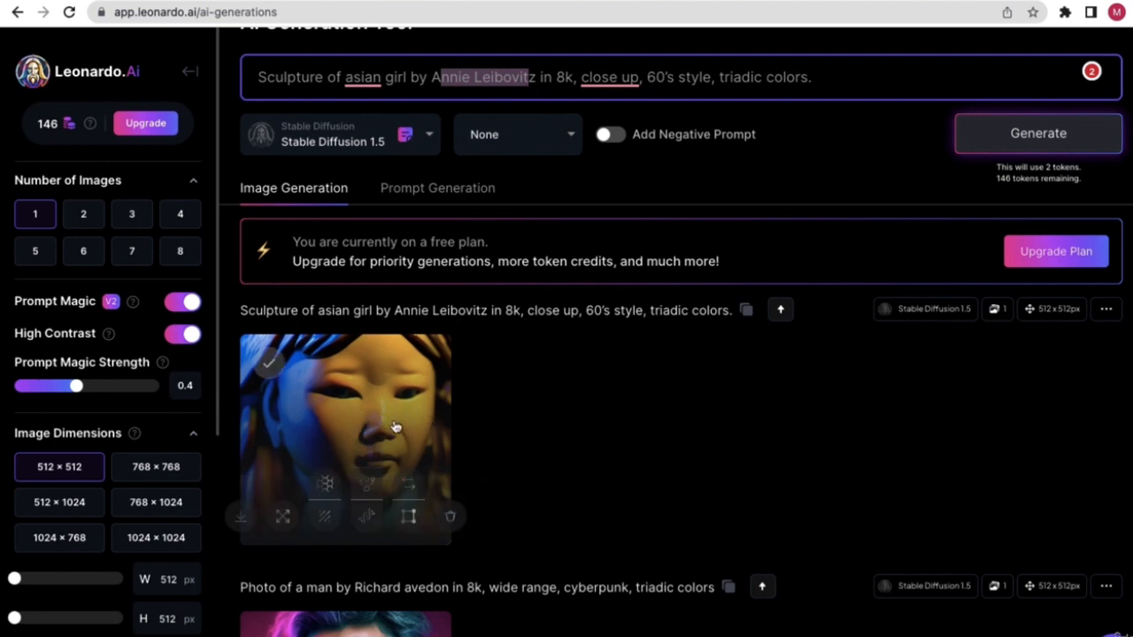
click(346, 416)
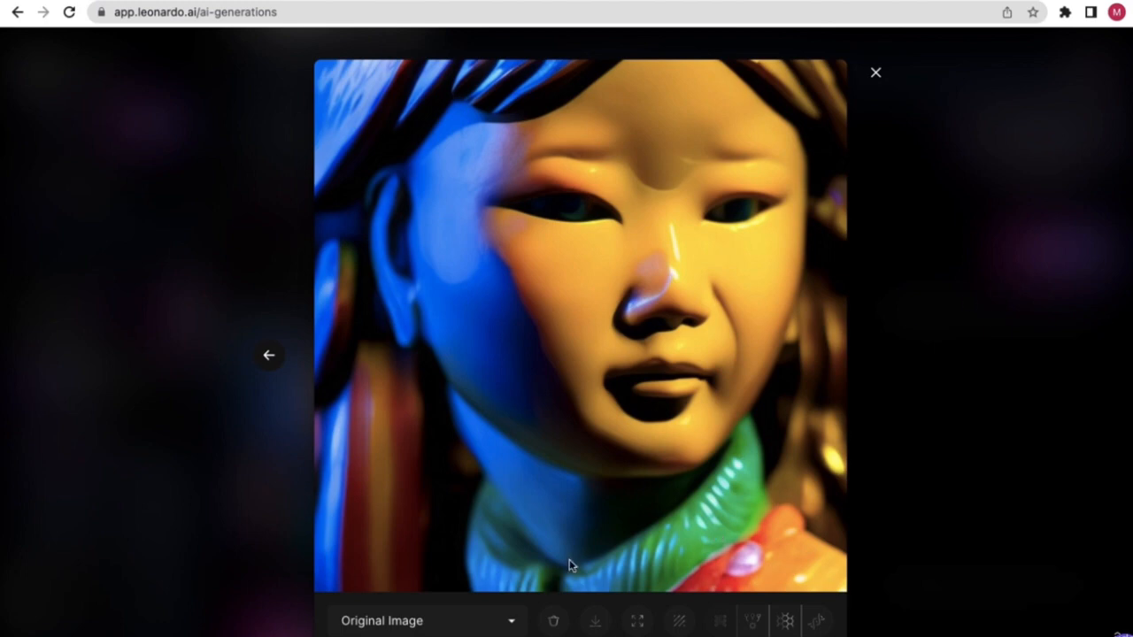
click(934, 355)
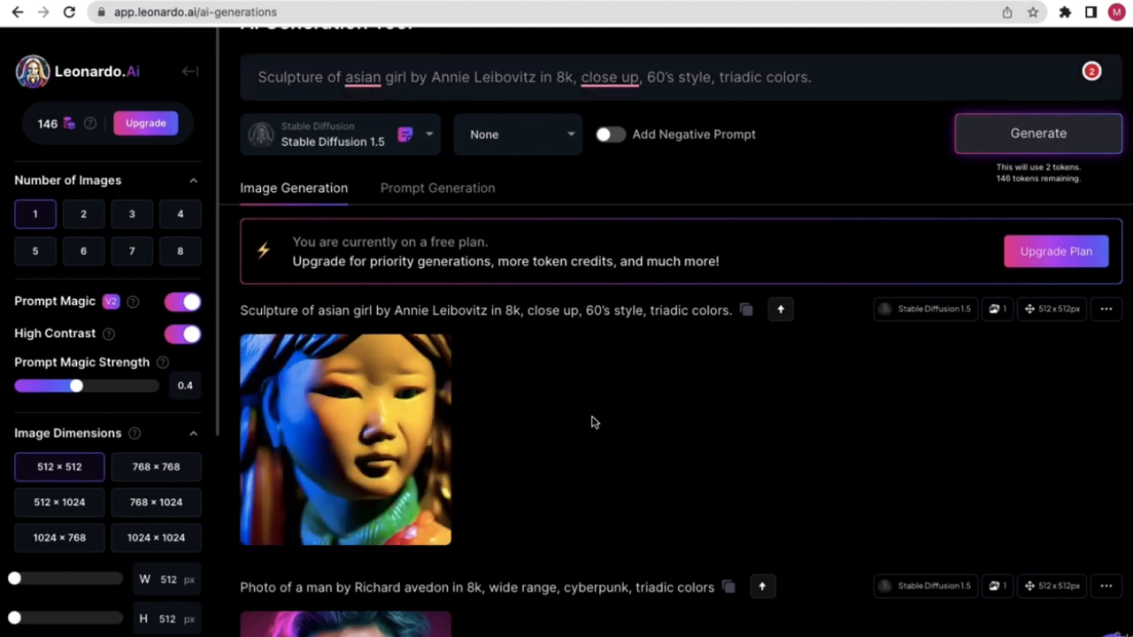
key(ctrl+Left)
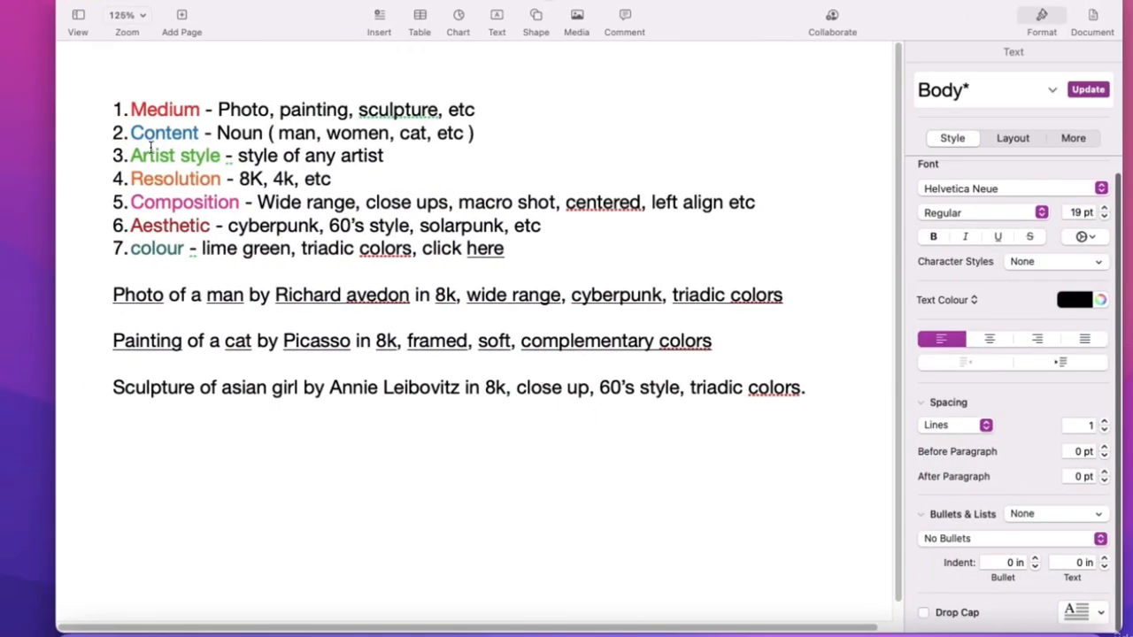
- Review the numbered list around the Medium line, adding and removing empty lines above it
click(108, 106)
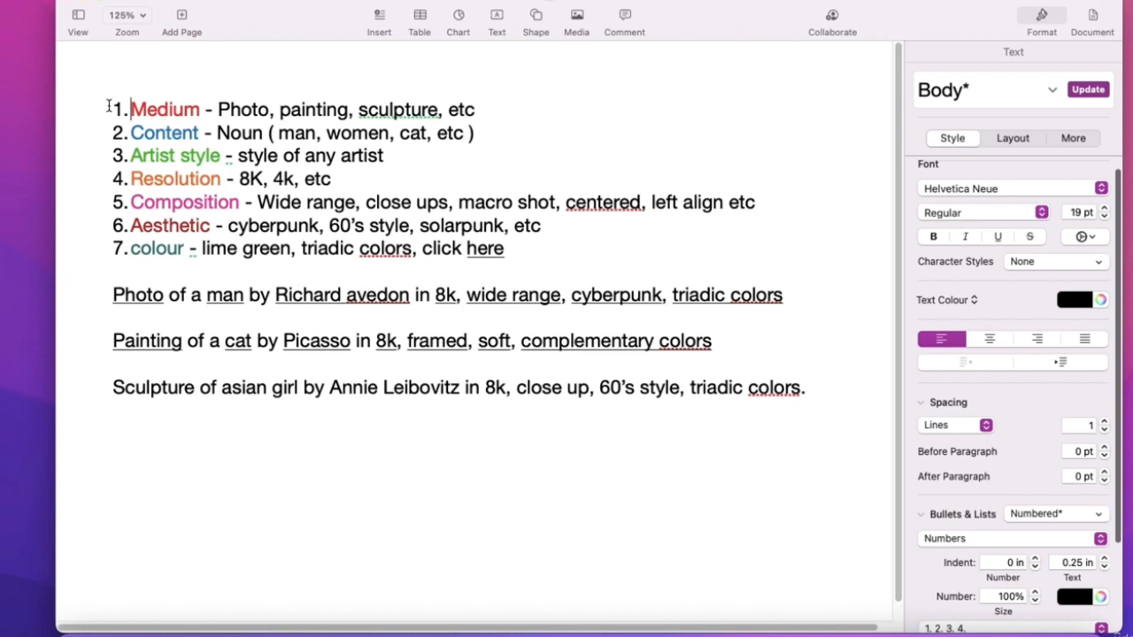
key(Return)
key(Return)
key(BackSpace)
key(BackSpace)
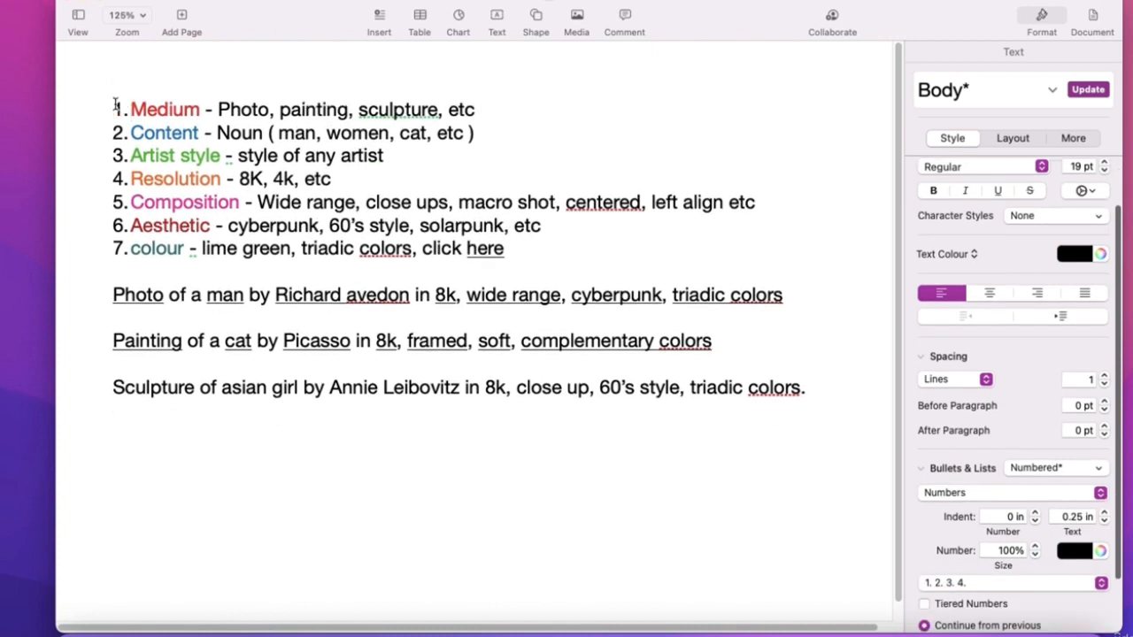
triple_click(115, 106)
click(115, 98)
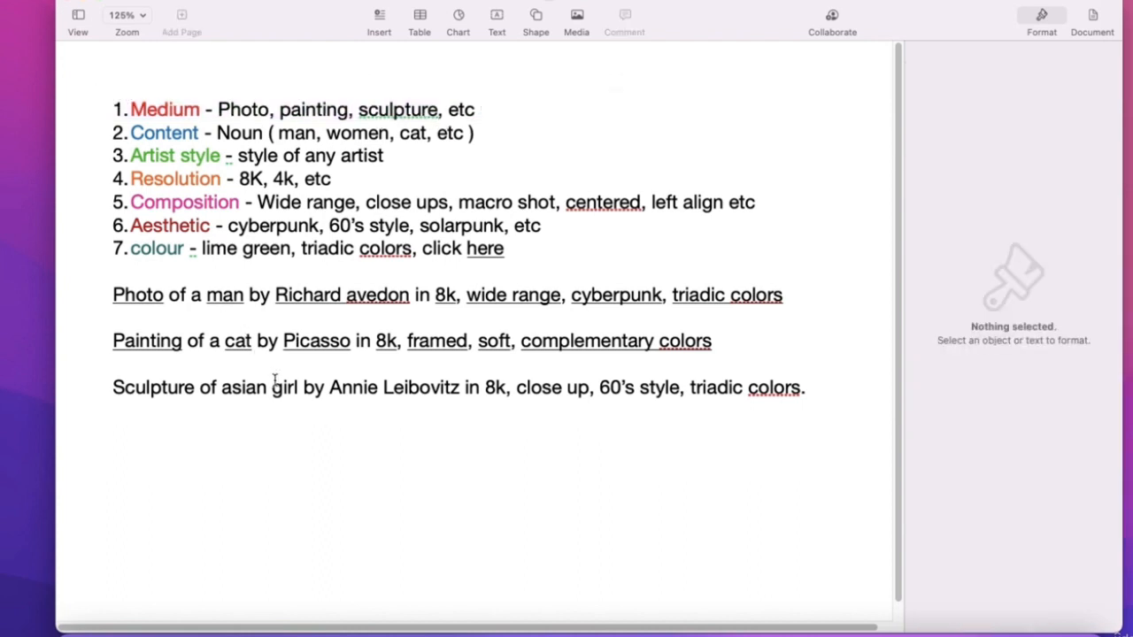
click(823, 391)
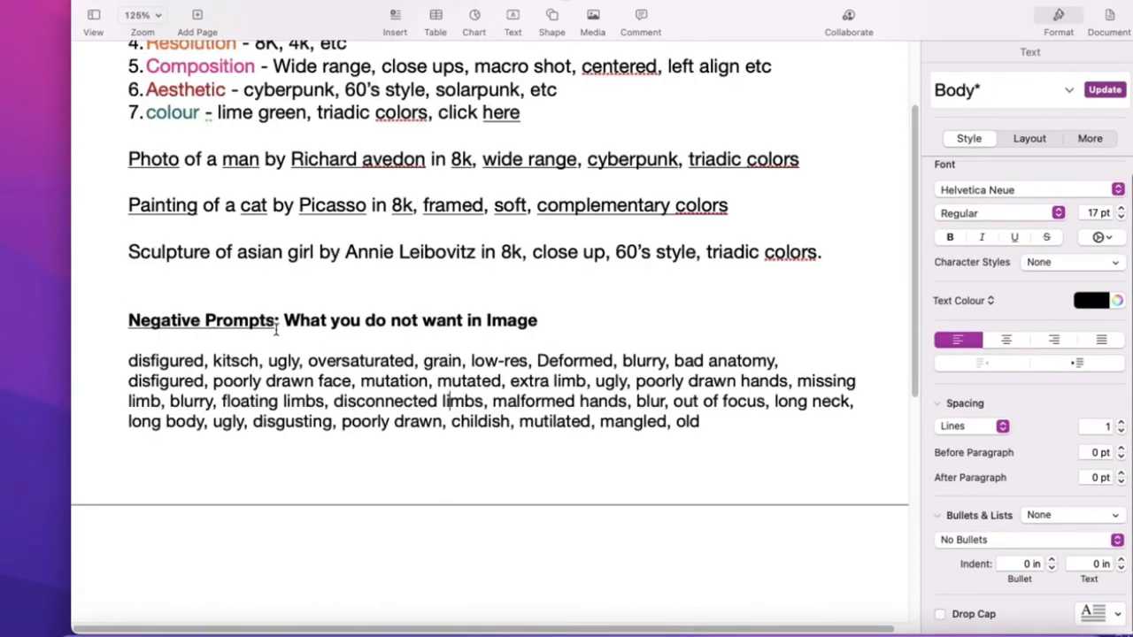
- Highlight 'What you do not want in Image' under Negative Prompts, then go back to Leonardo.Ai
drag(276, 321, 540, 325)
click(130, 324)
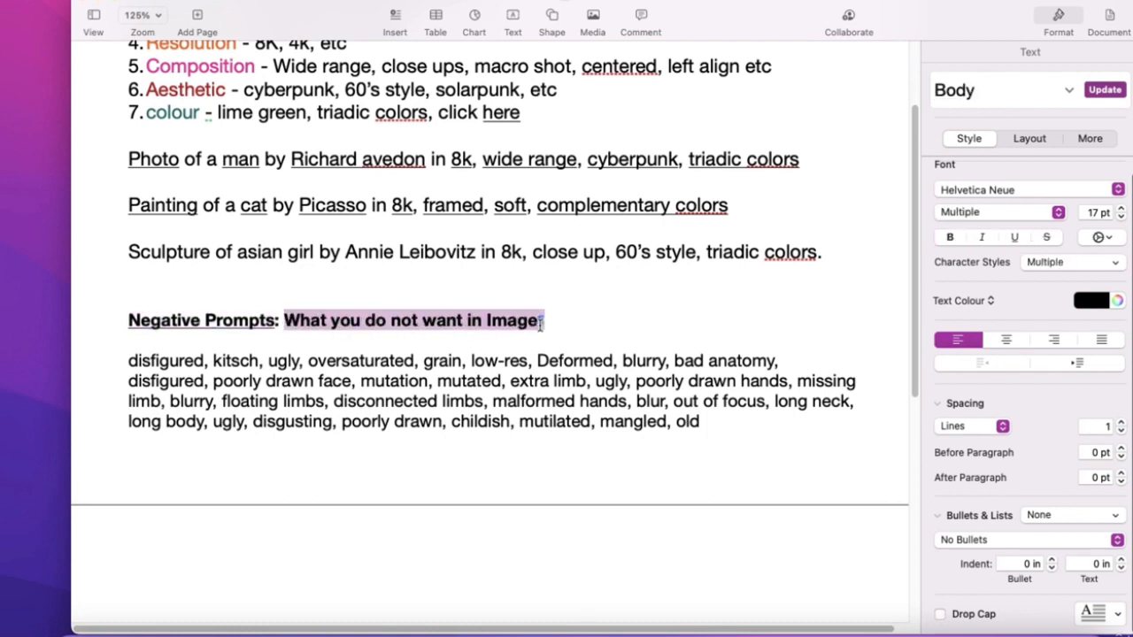
click(295, 328)
drag(284, 320, 542, 320)
click(434, 324)
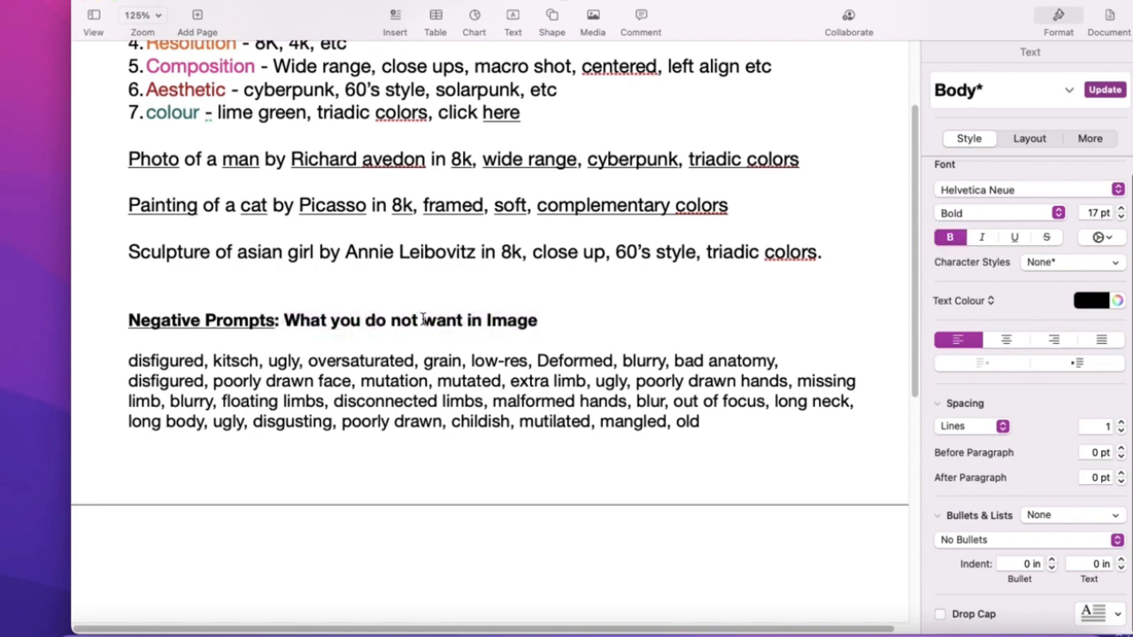
drag(416, 320, 395, 320)
key(ctrl+Right)
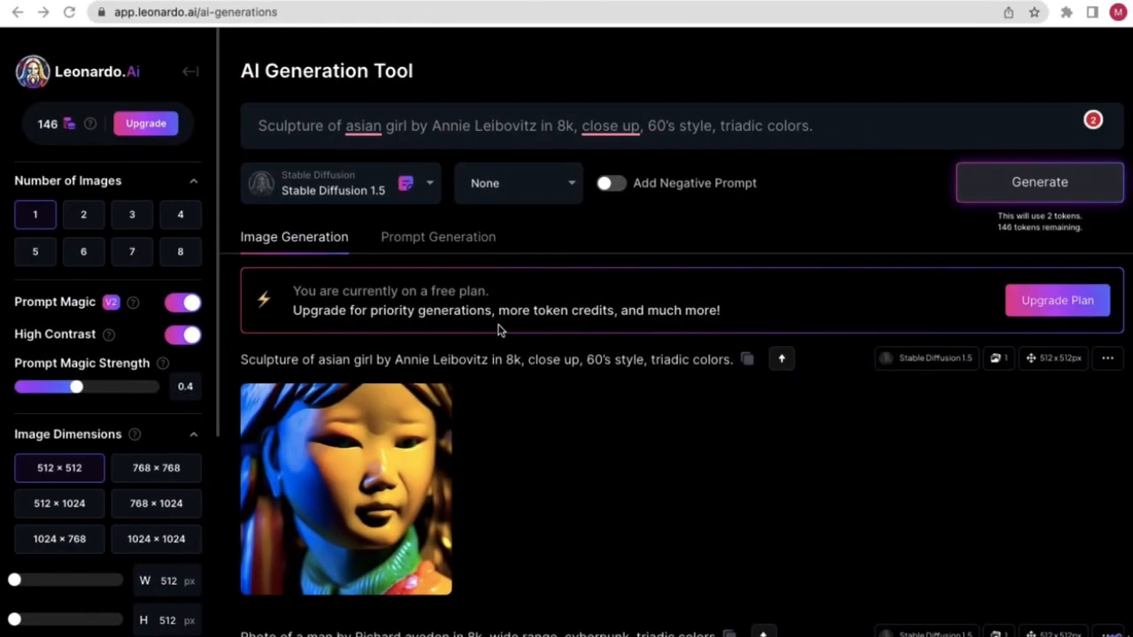
- From the home page's newest creations, copy the prompt of the 'Maggie the 4 year old girl is in an attic' image
click(193, 74)
scroll(713, 487, down, 5)
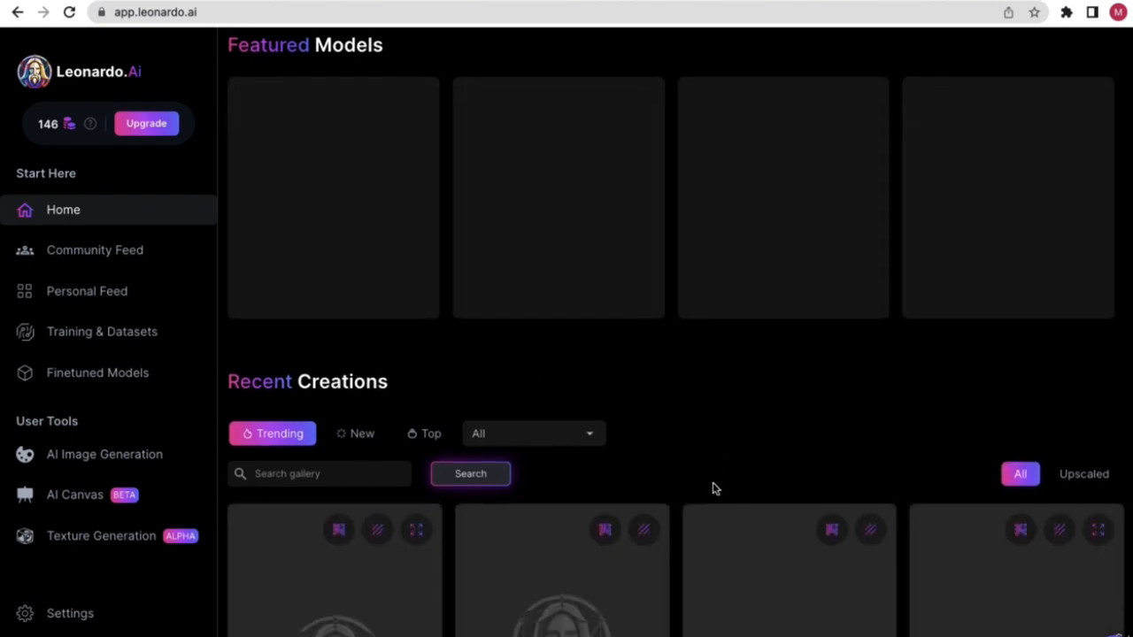
scroll(567, 502, down, 4)
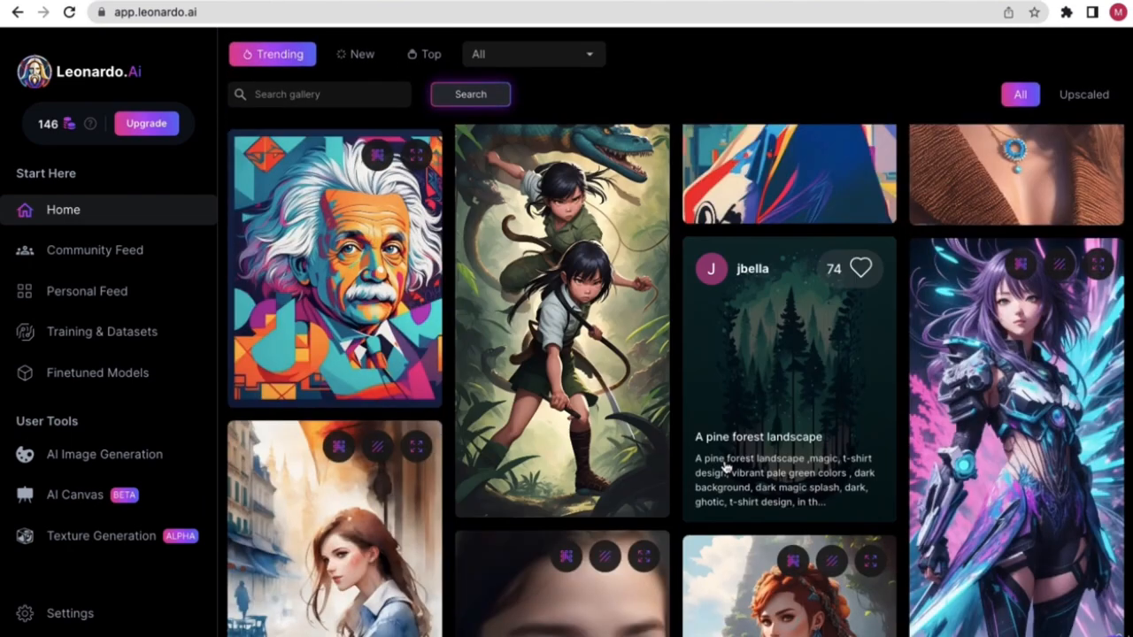
scroll(579, 455, up, 6)
scroll(551, 449, down, 1)
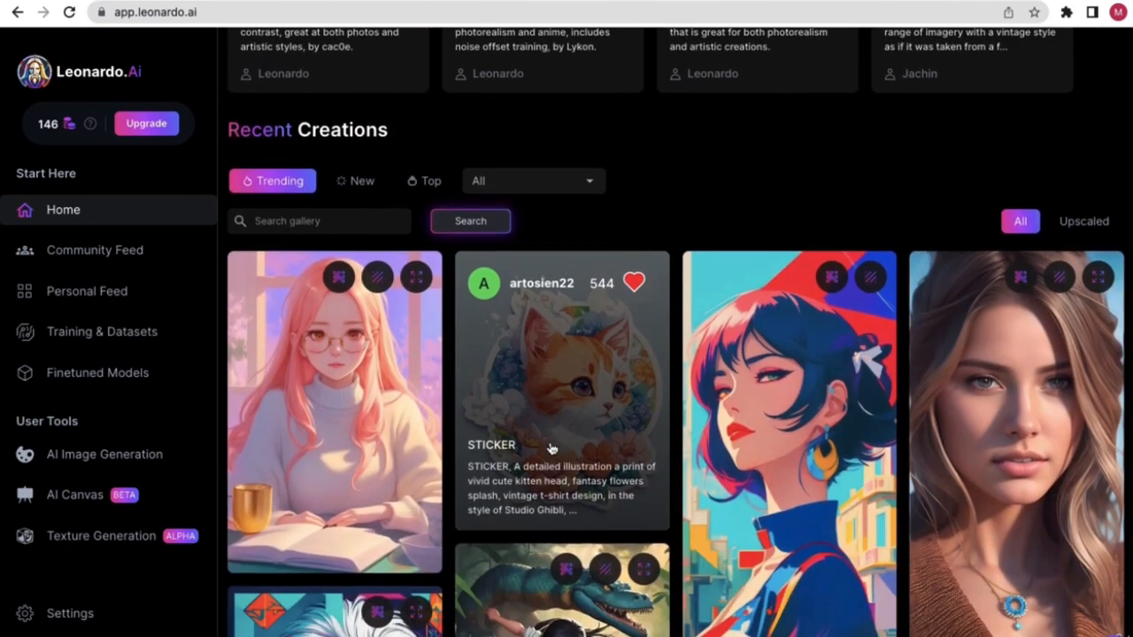
scroll(550, 448, down, 10)
scroll(550, 449, down, 4)
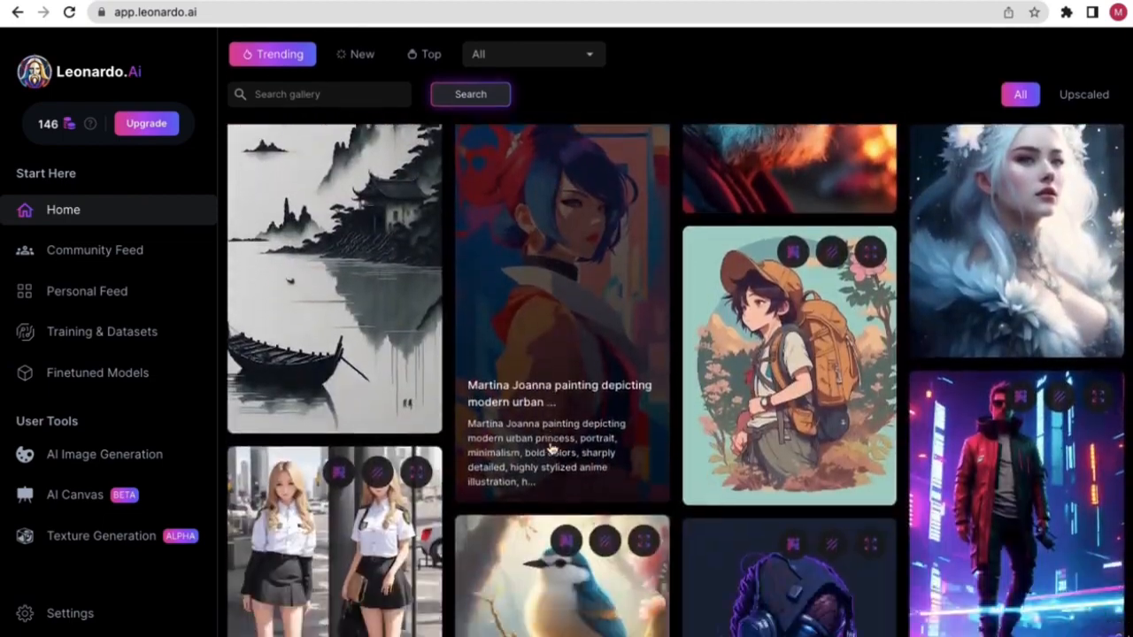
scroll(550, 448, up, 15)
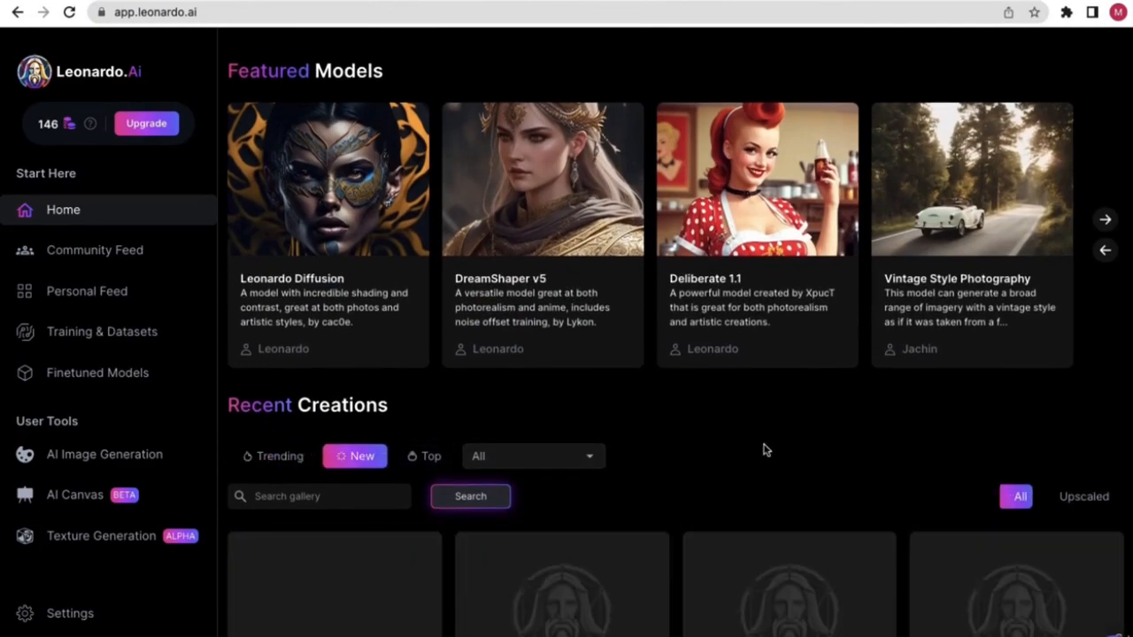
scroll(766, 449, down, 5)
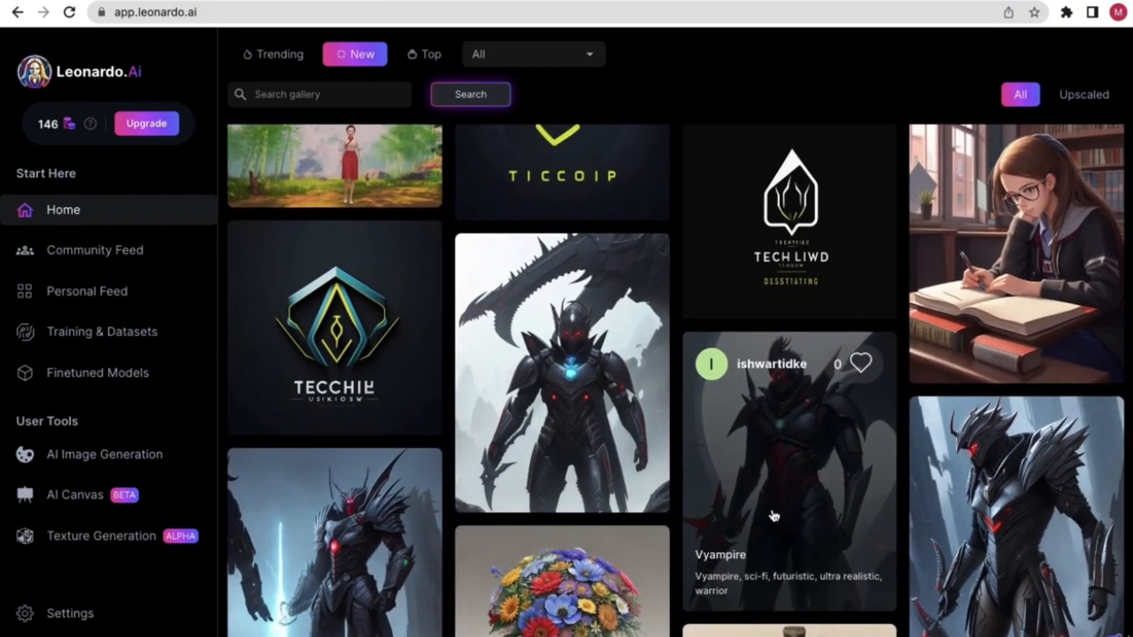
scroll(772, 516, down, 10)
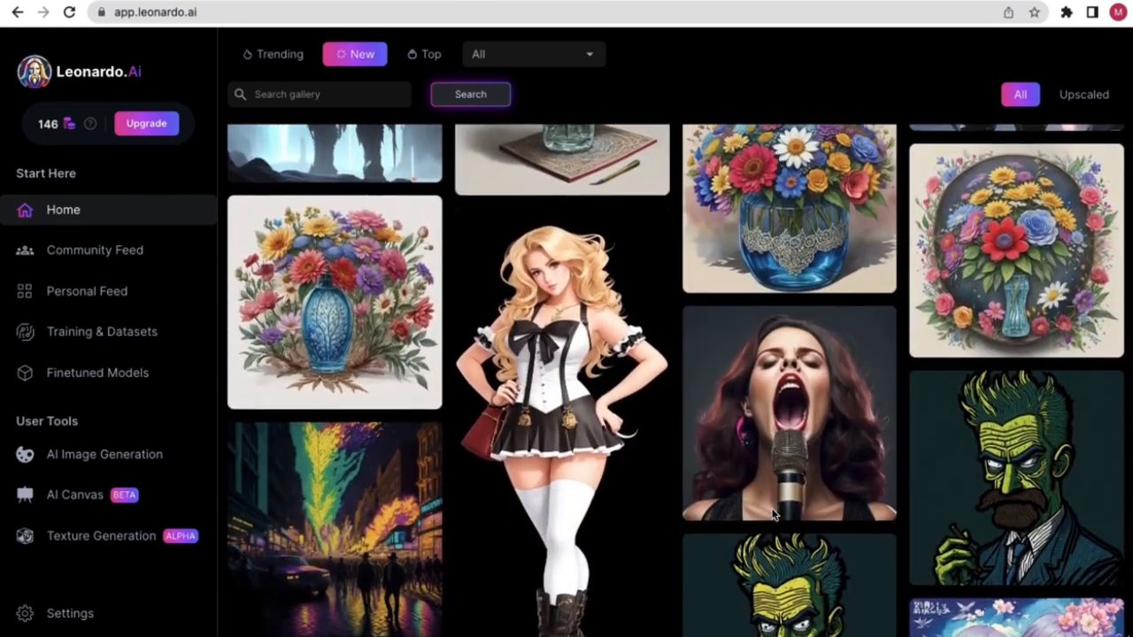
scroll(773, 515, down, 3)
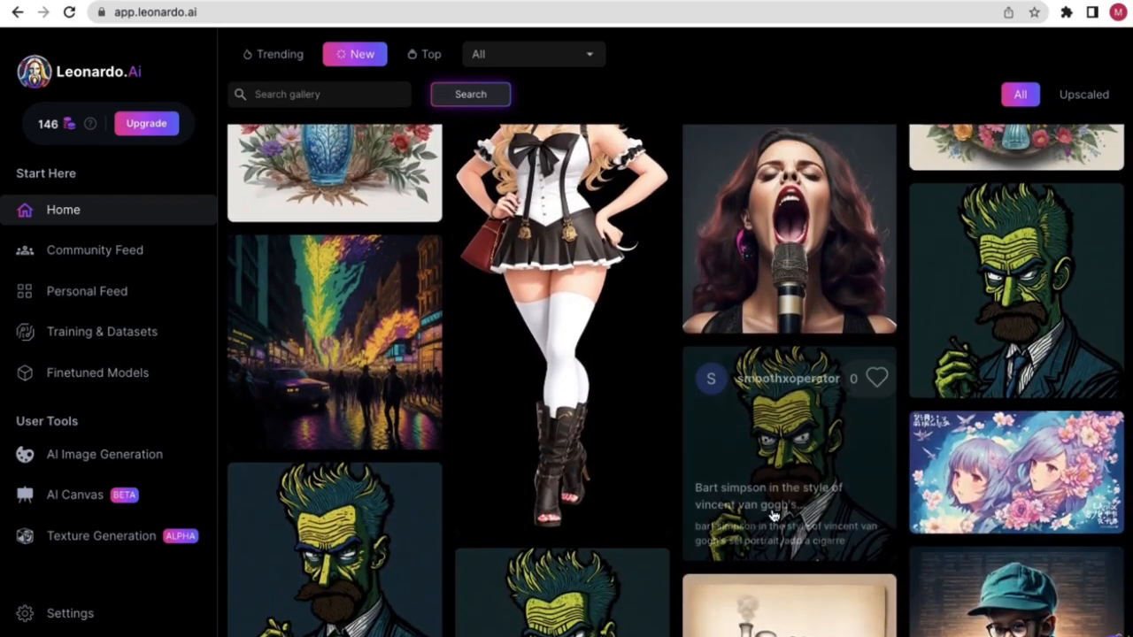
scroll(772, 516, down, 2)
scroll(773, 516, up, 4)
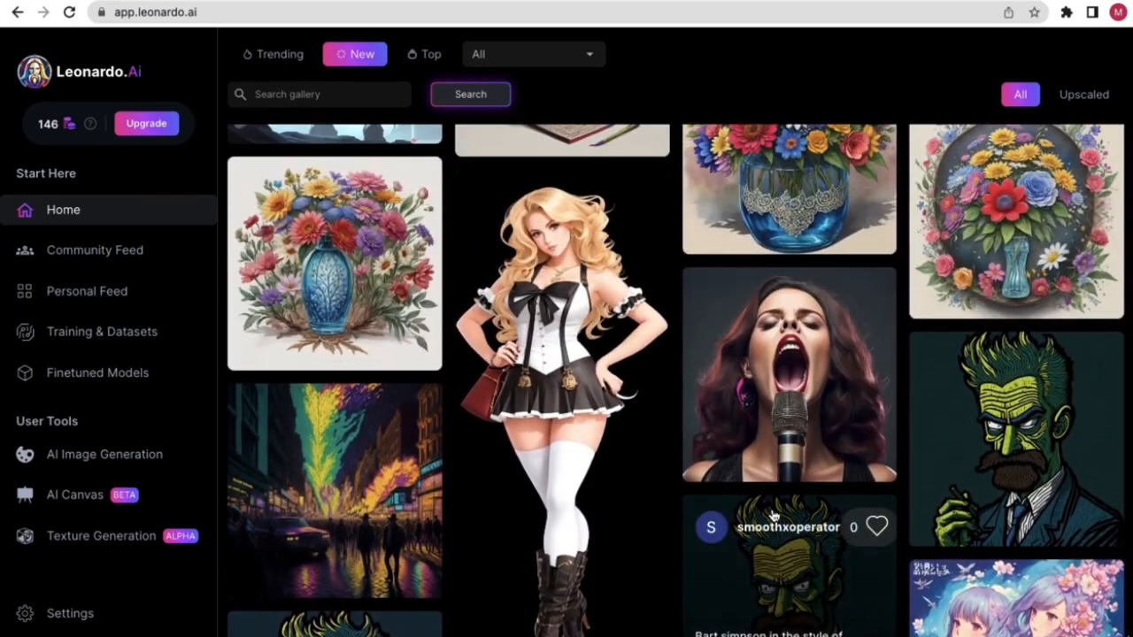
scroll(773, 515, down, 4)
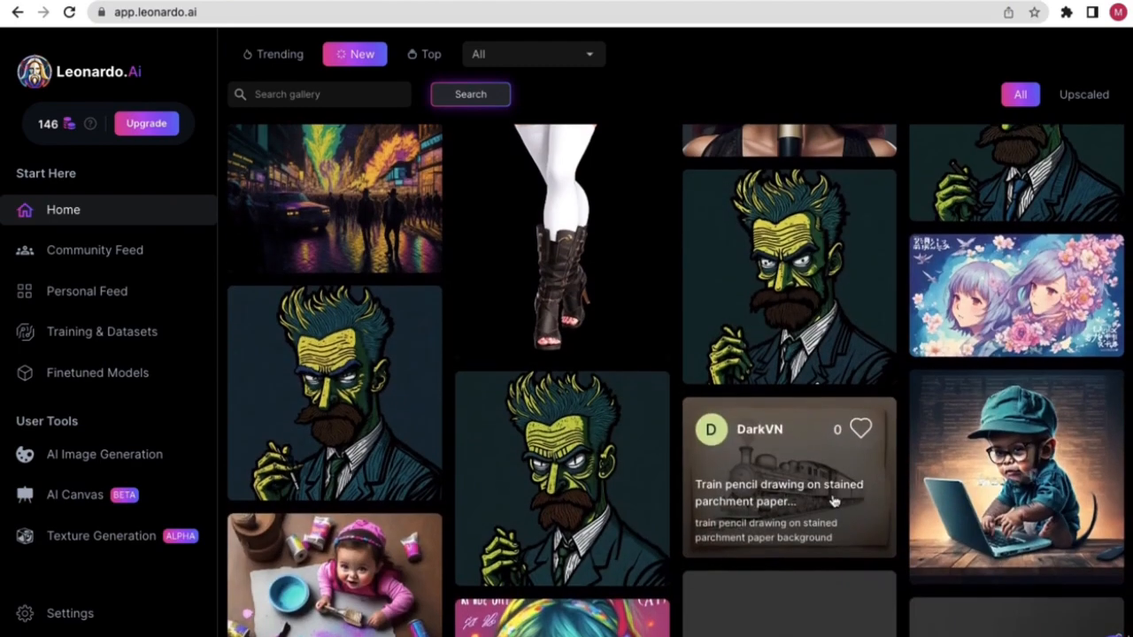
scroll(863, 497, down, 1)
scroll(868, 508, down, 4)
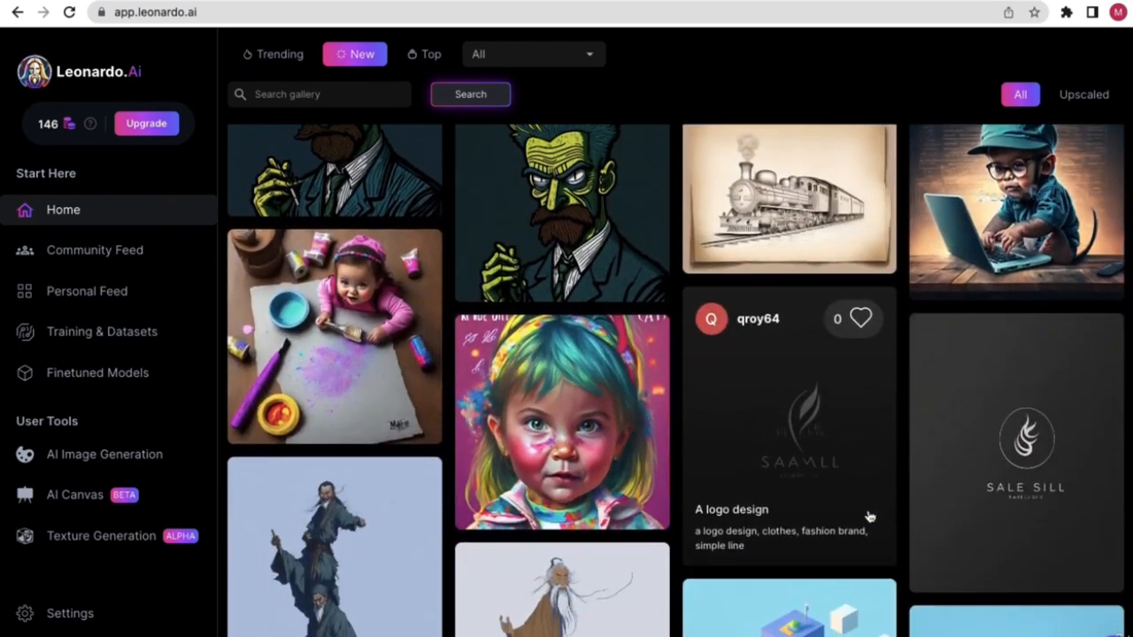
scroll(869, 517, down, 1)
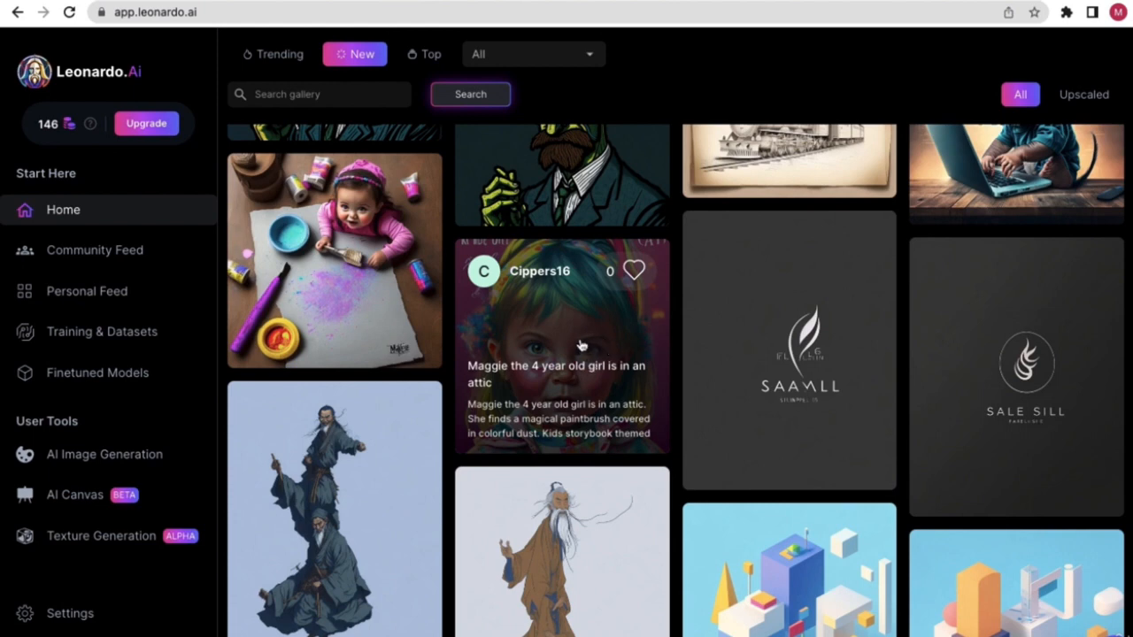
click(579, 343)
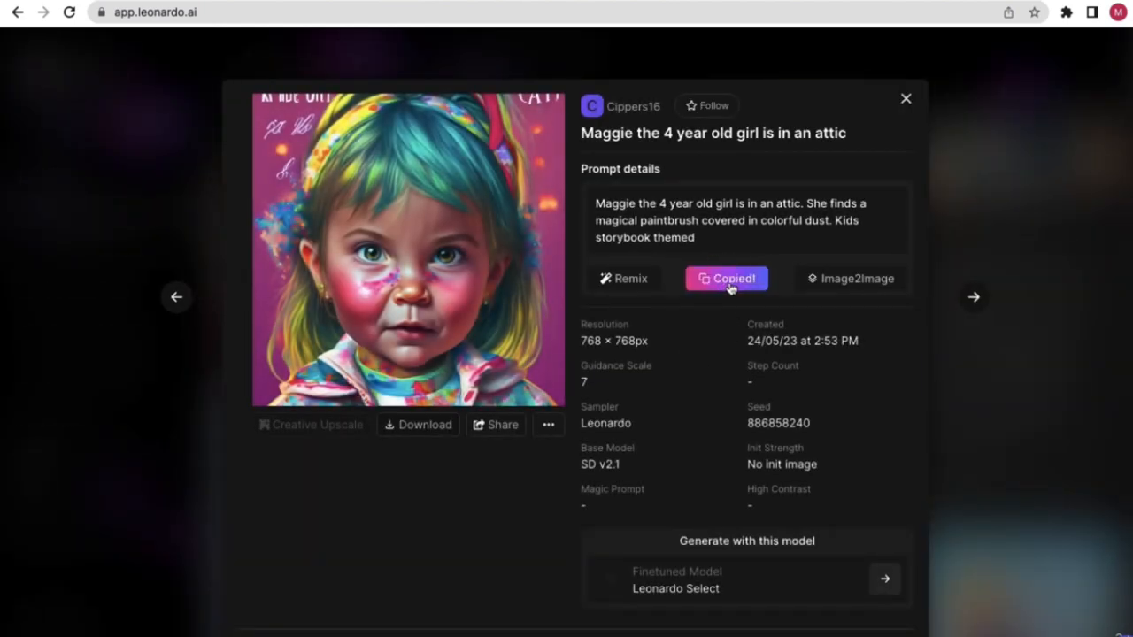
click(905, 98)
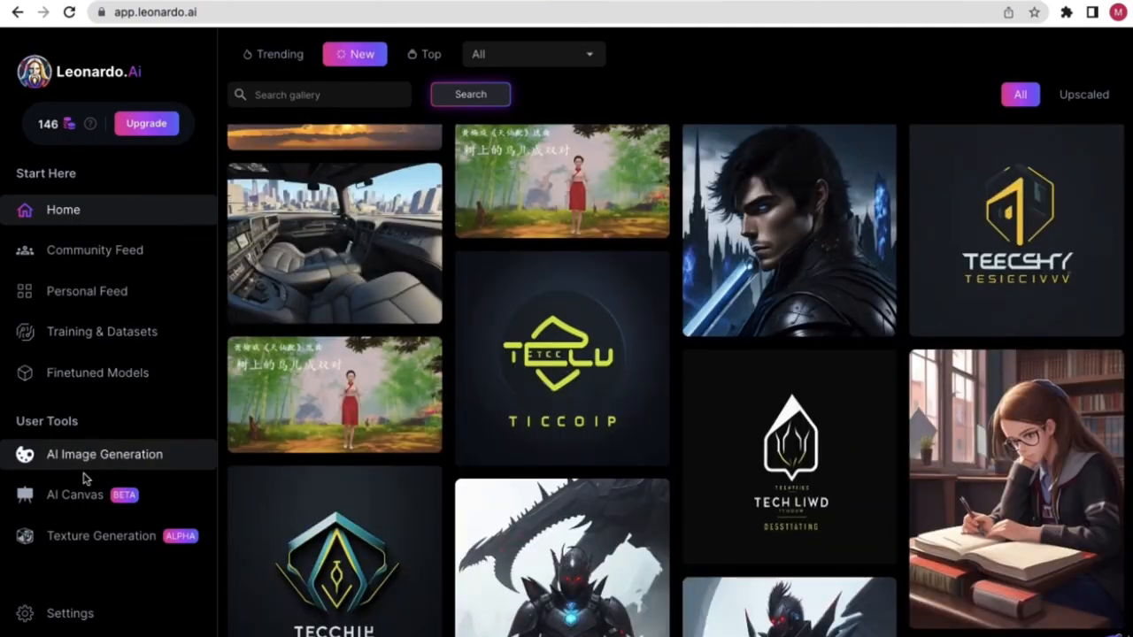
- In AI Image Generation, replace the prompt with the copied Maggie attic prompt and generate
click(109, 455)
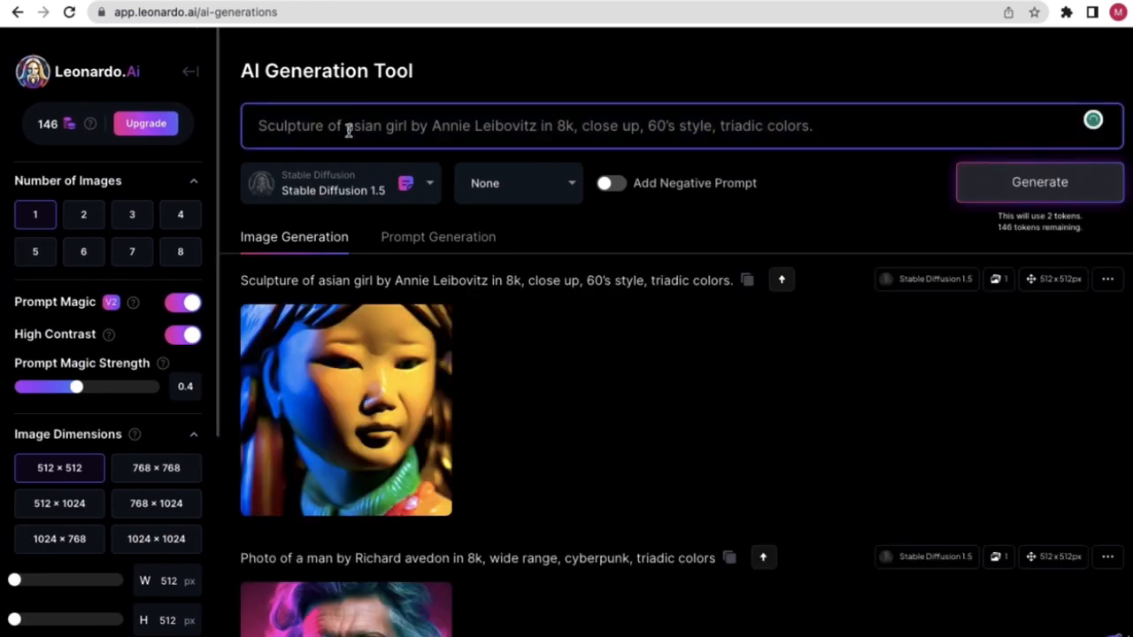
triple_click(345, 128)
key(BackSpace)
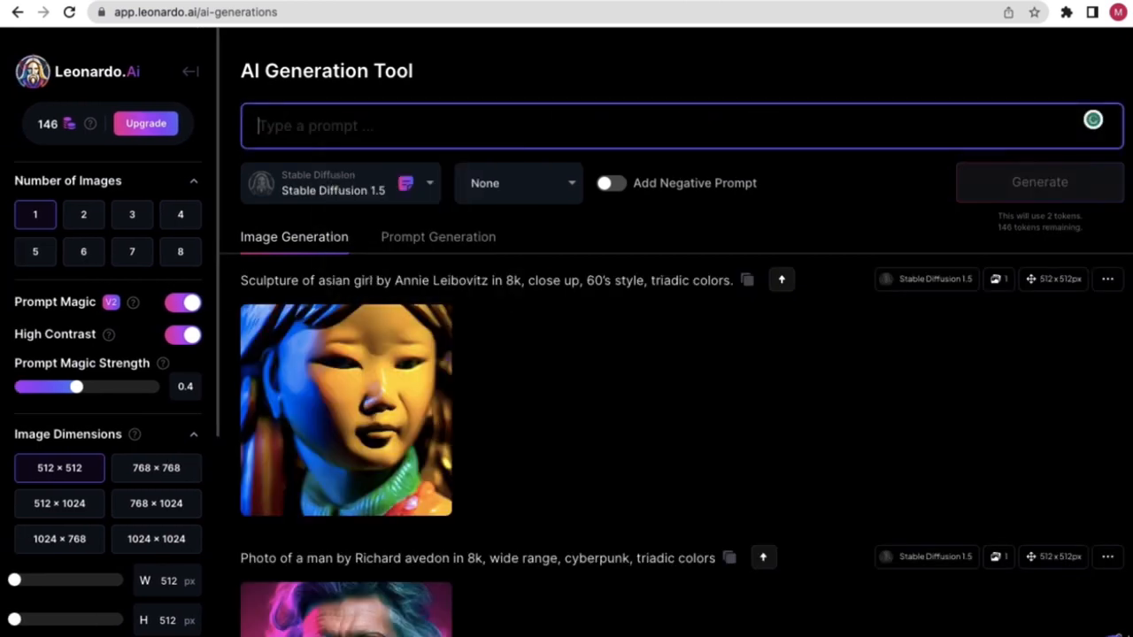
right_click(308, 127)
click(370, 245)
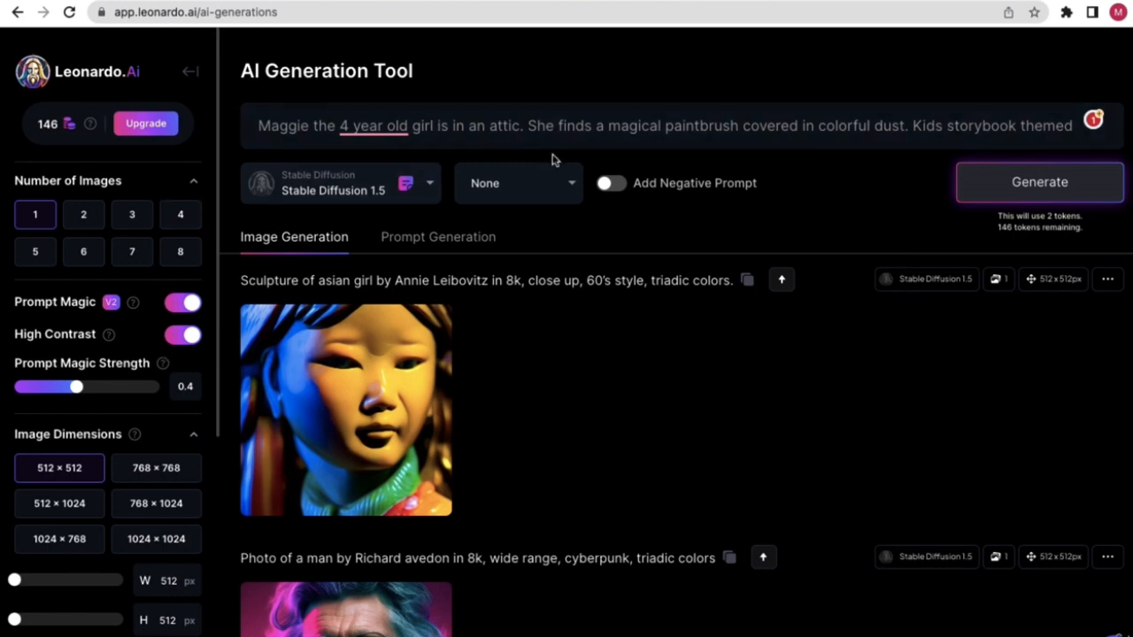
click(1014, 192)
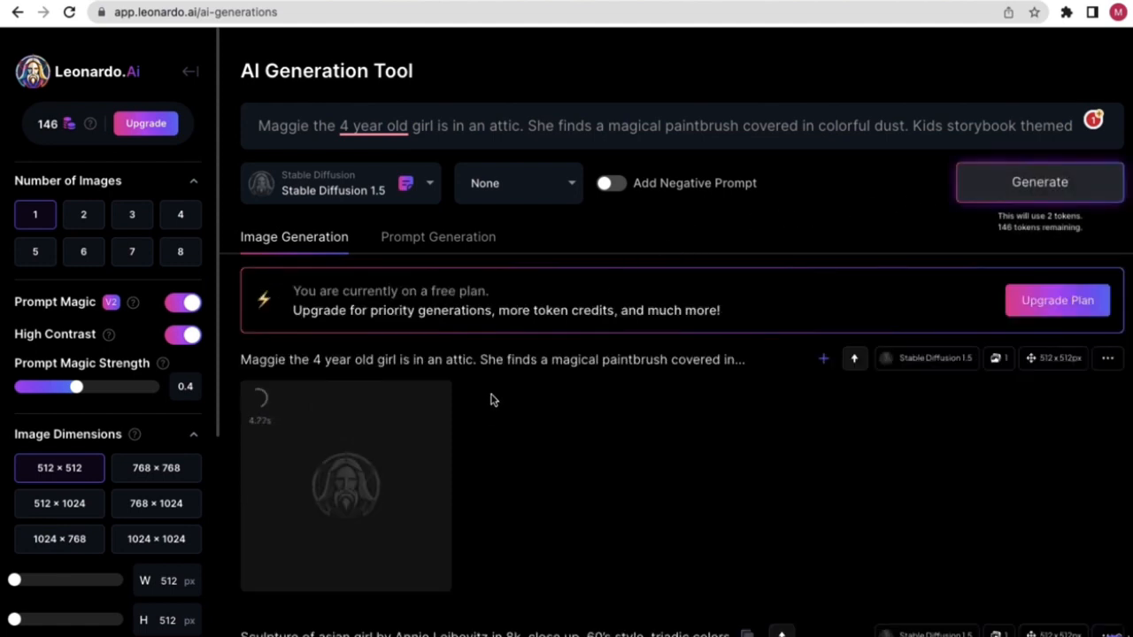
- View the girl with the glowing paintbrush full size, then close the view
scroll(493, 440, down, 1)
scroll(493, 440, down, 3)
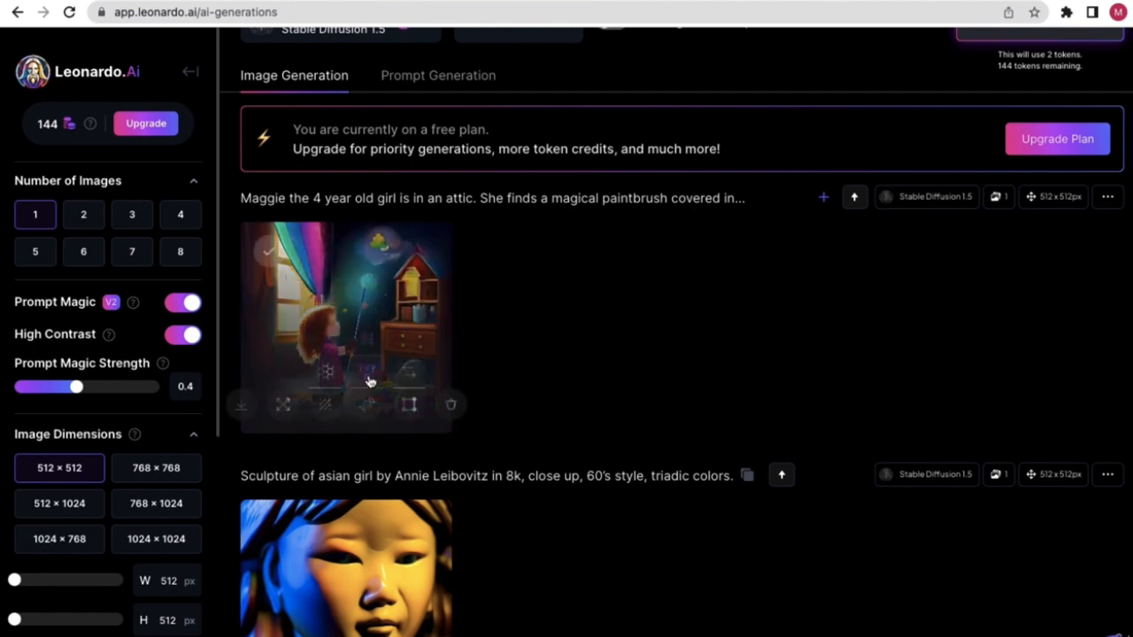
click(417, 327)
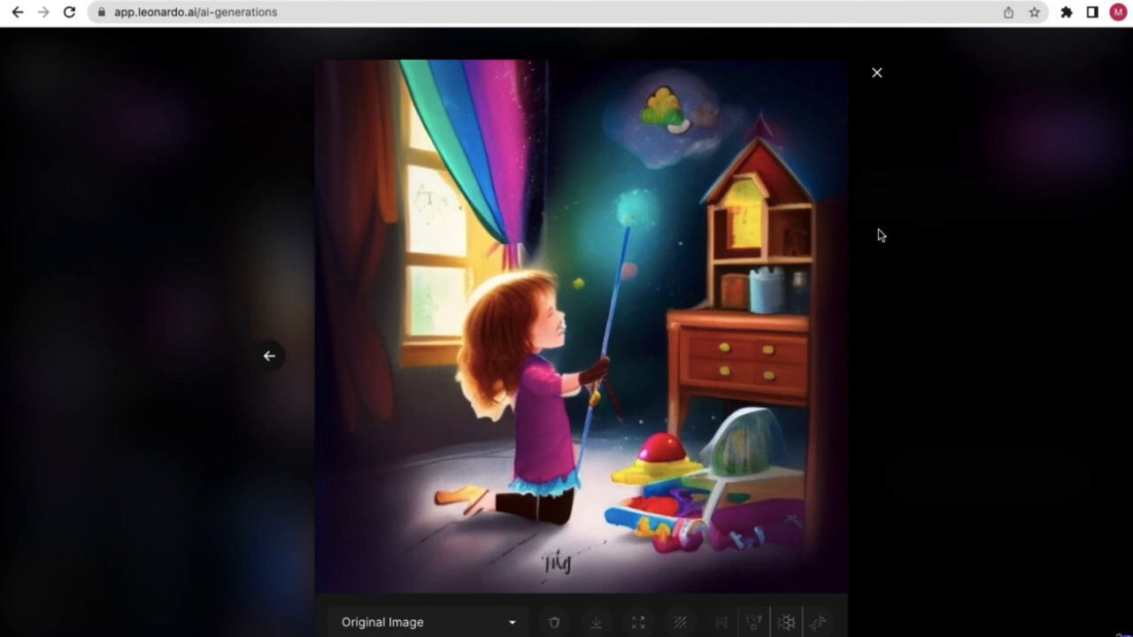
click(876, 75)
scroll(484, 252, up, 3)
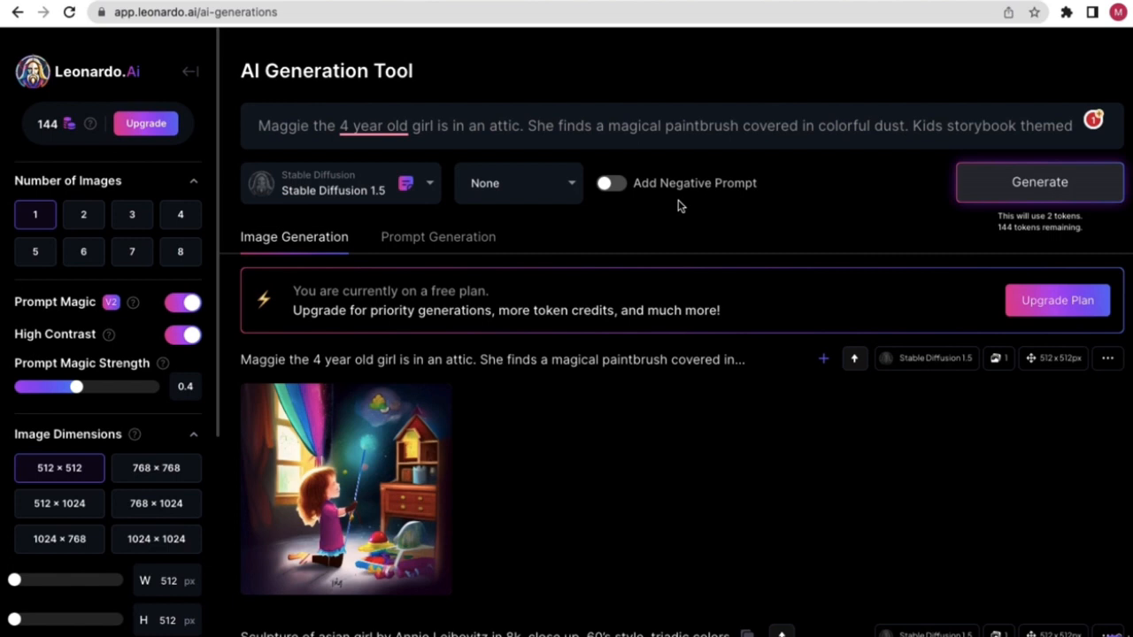
- Switch on the negative prompt, try out trial words like 'red', then empty the field
click(613, 185)
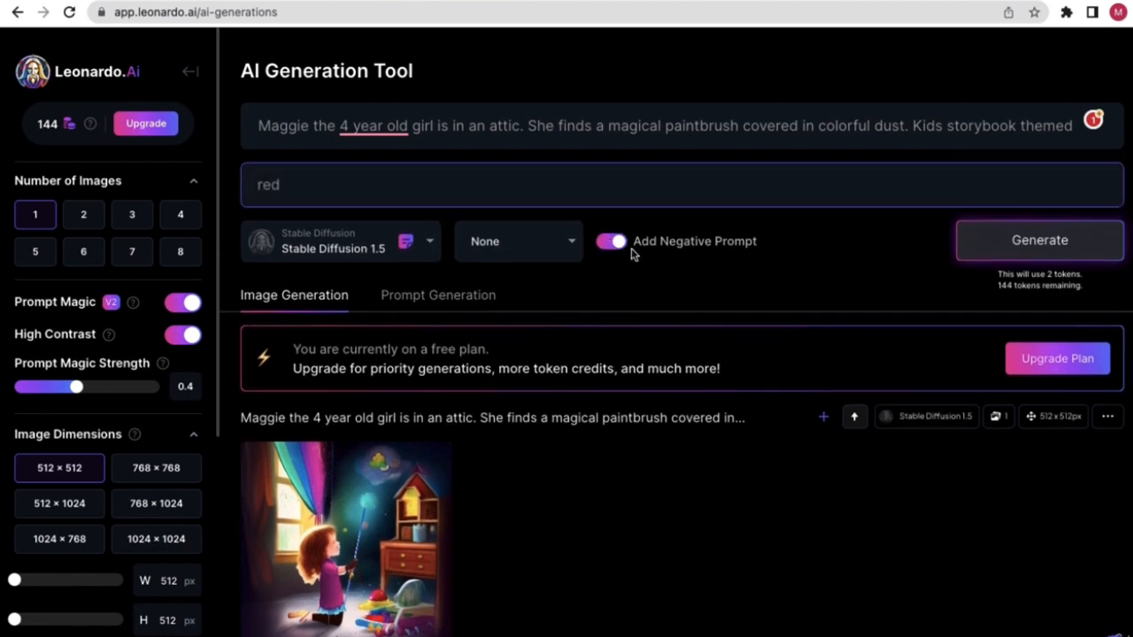
drag(301, 185, 254, 186)
key(BackSpace)
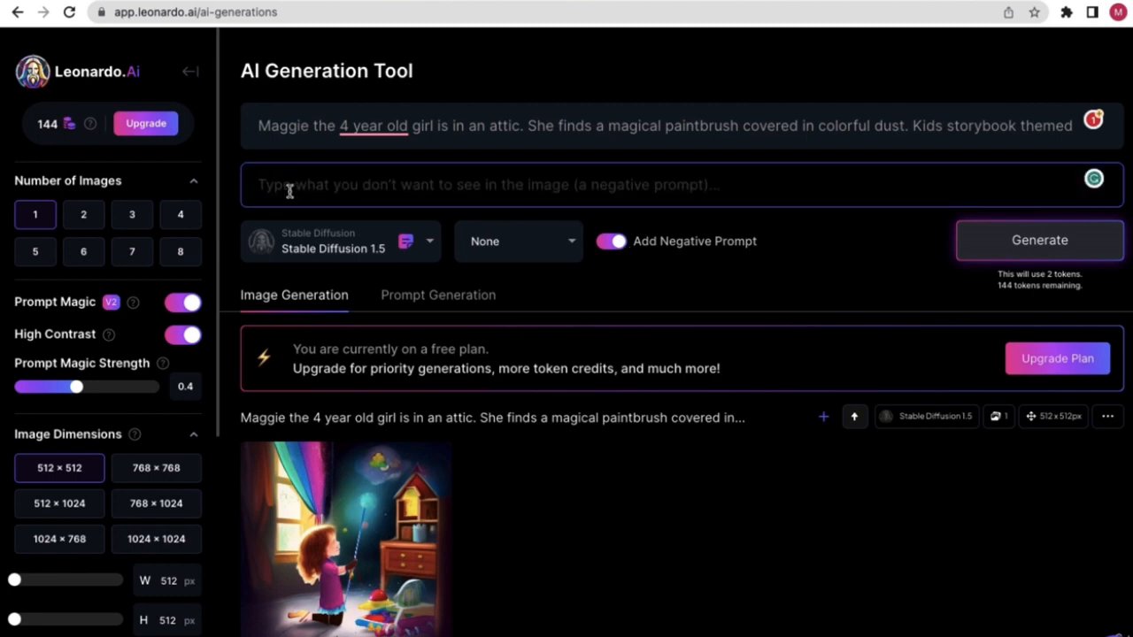
text(red)
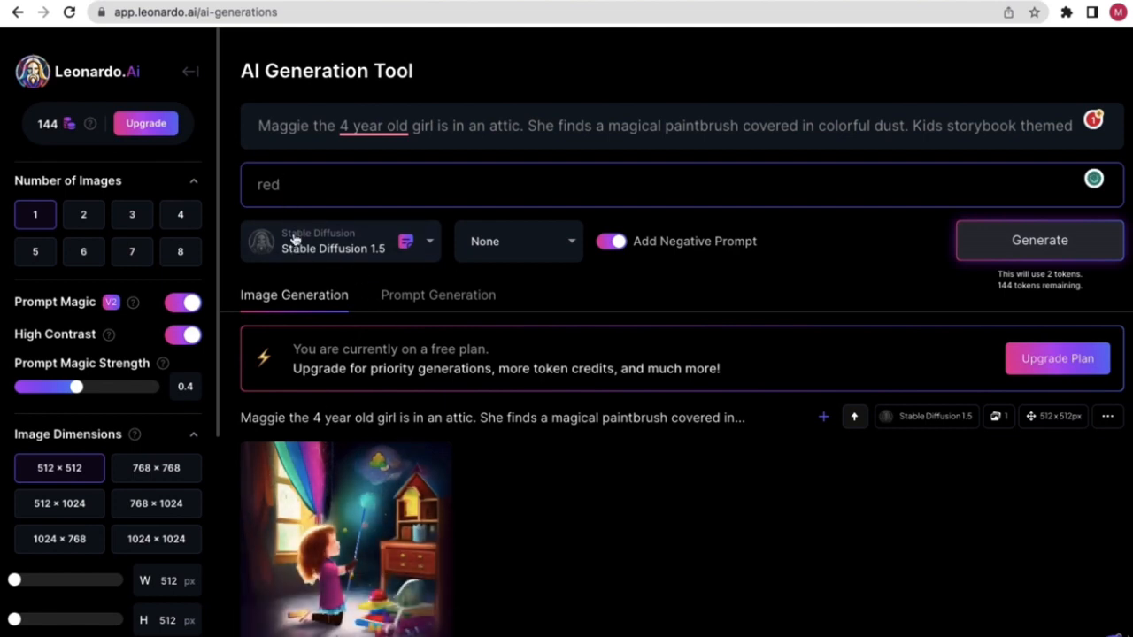
drag(291, 184, 255, 186)
key(BackSpace)
text(nudity, disconfiure,)
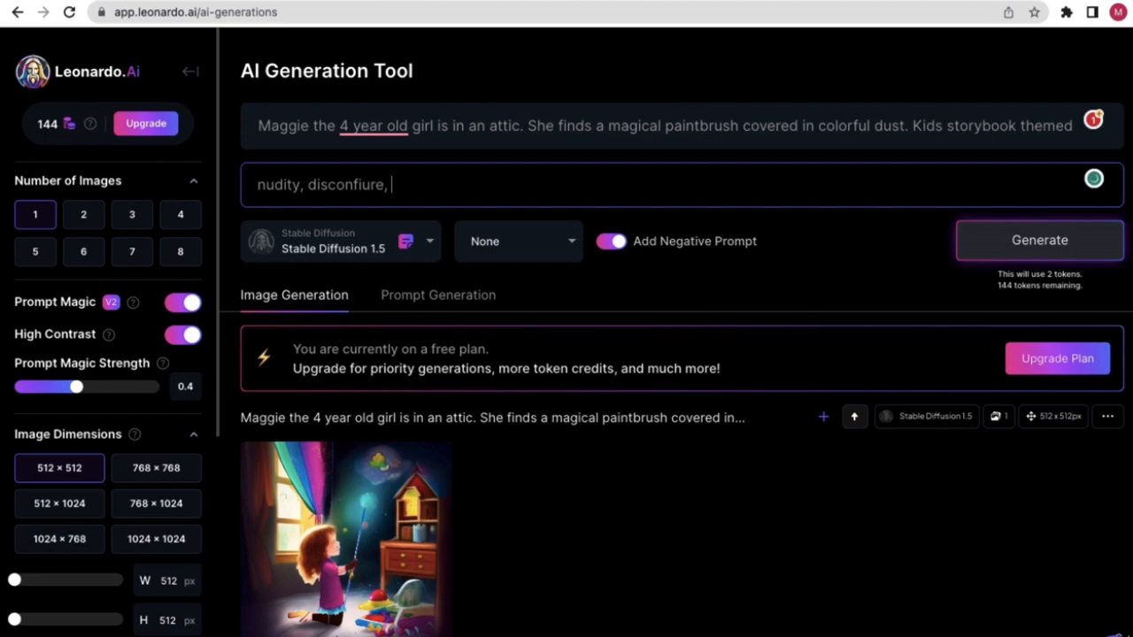
key(ctrl+a)
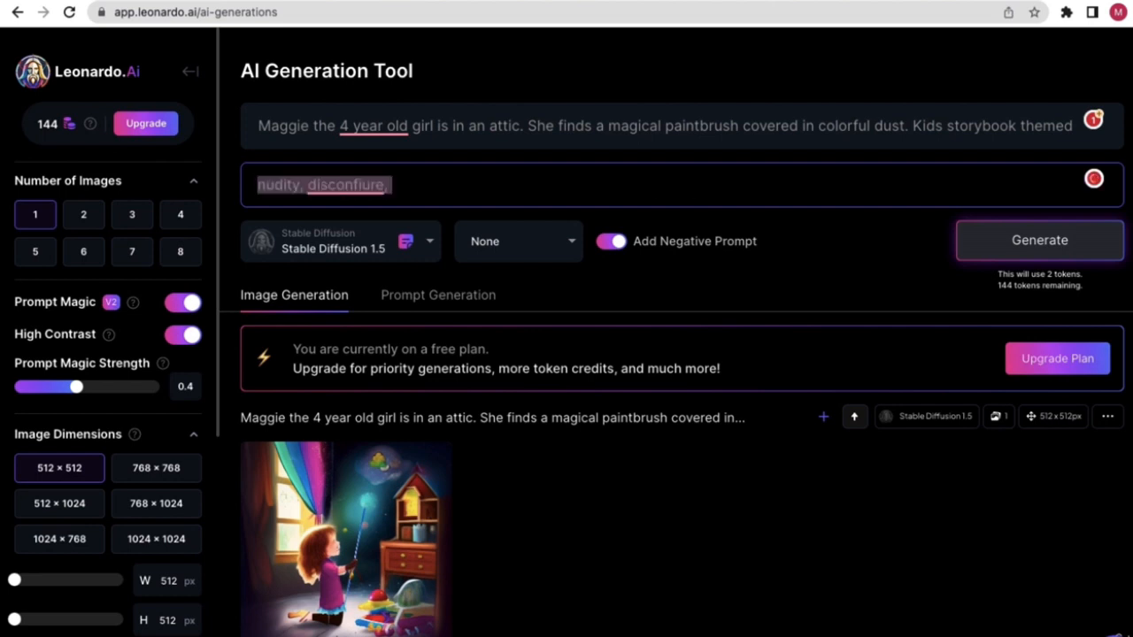
key(BackSpace)
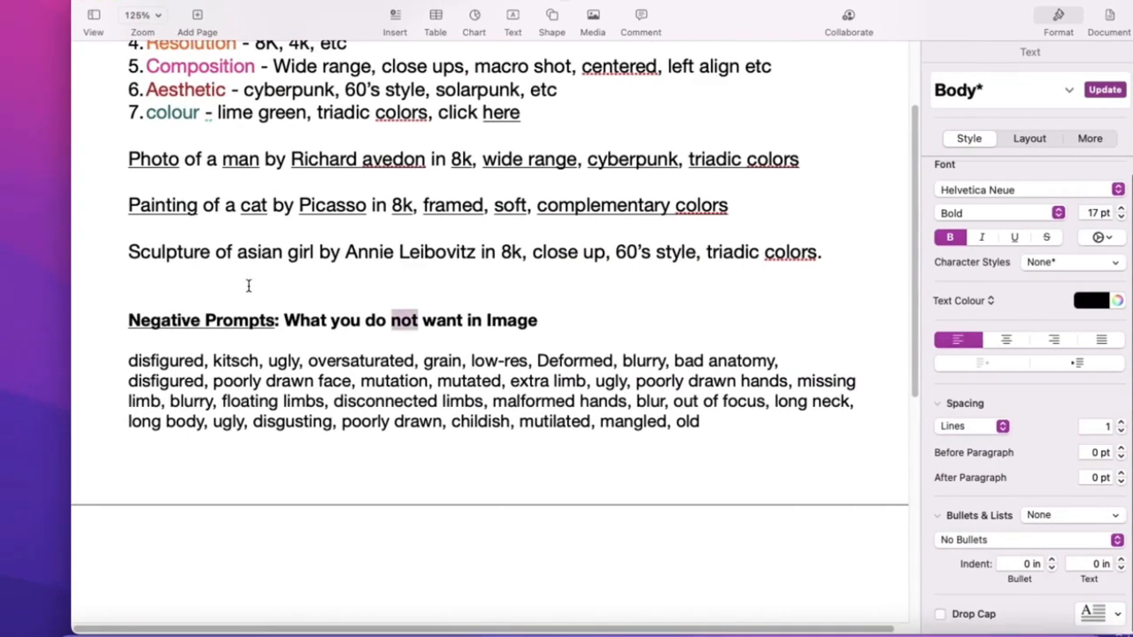
- Copy the whole paragraph of unwanted terms under the Negative Prompts heading
click(576, 406)
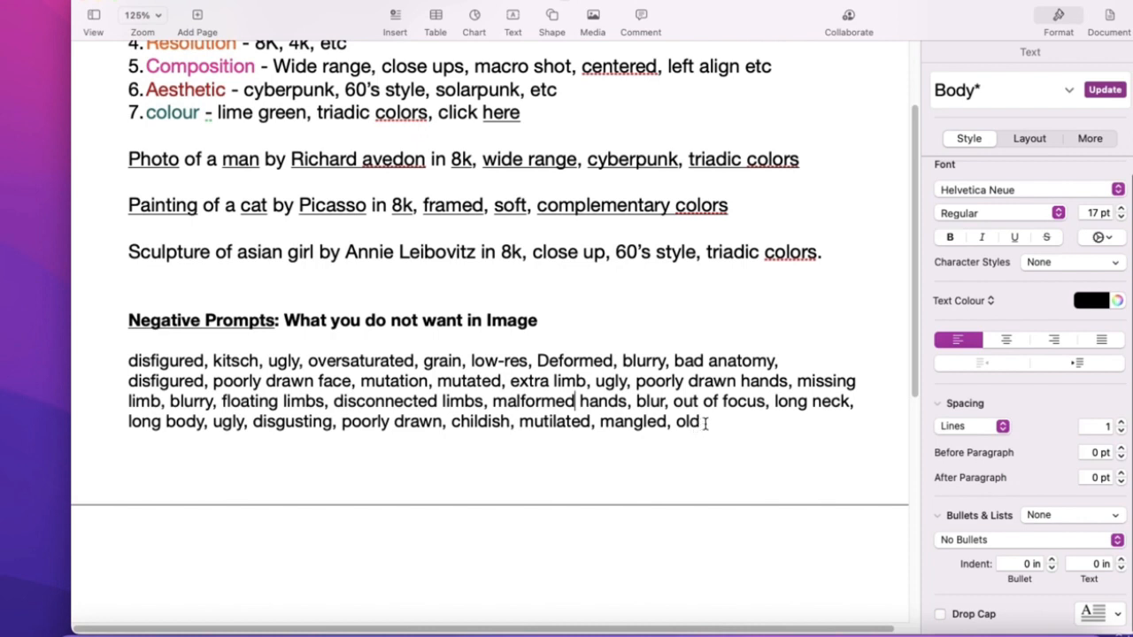
drag(705, 423, 129, 362)
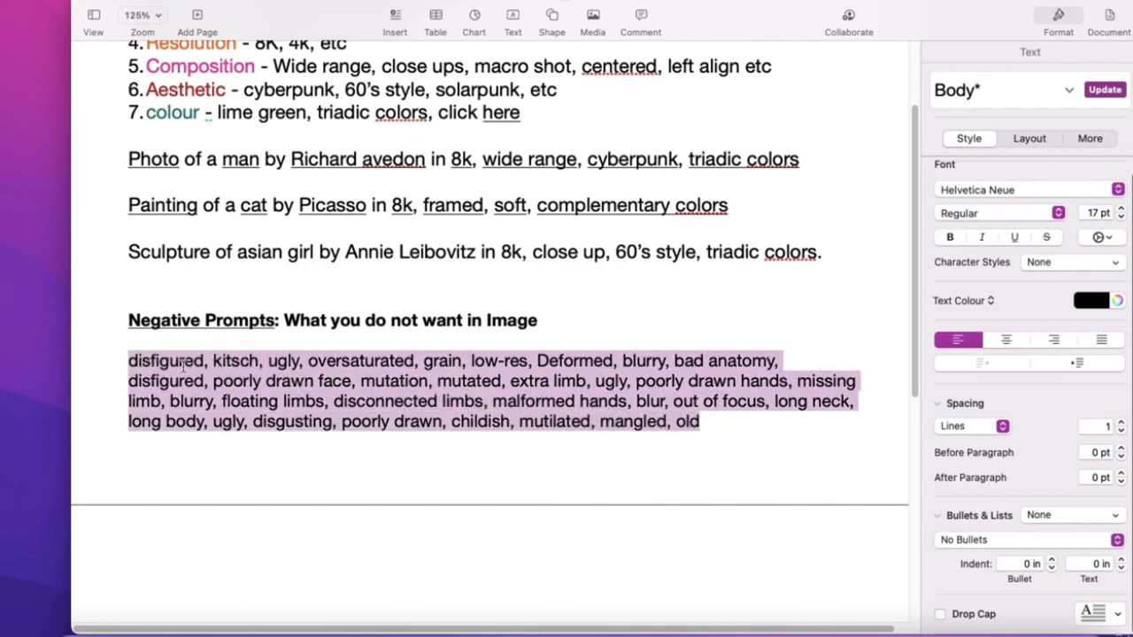
right_click(184, 364)
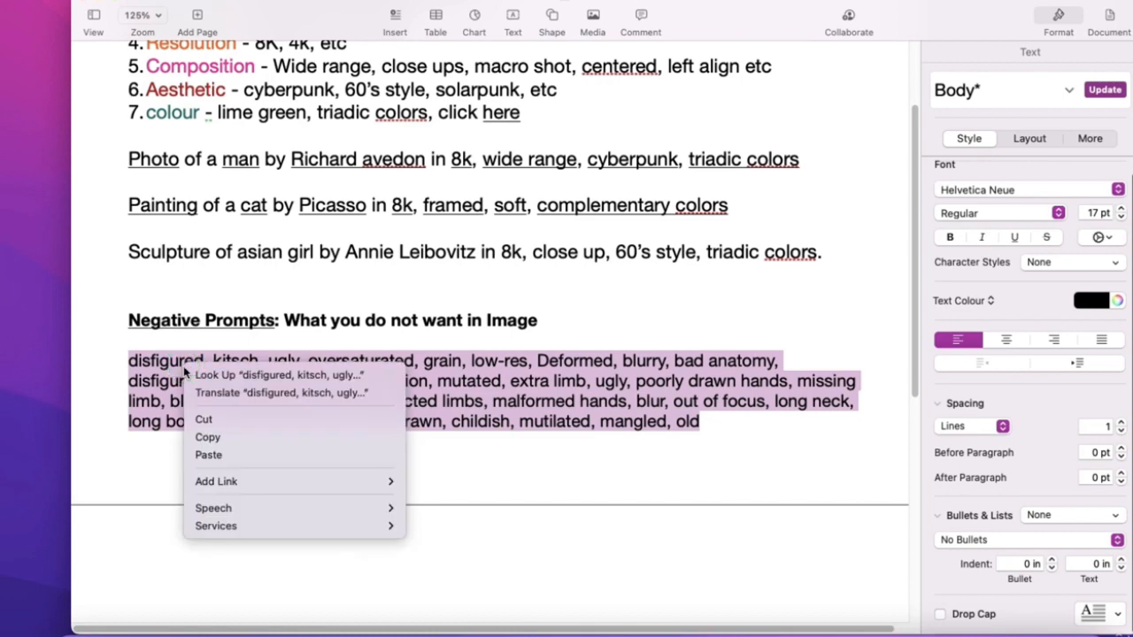
click(207, 437)
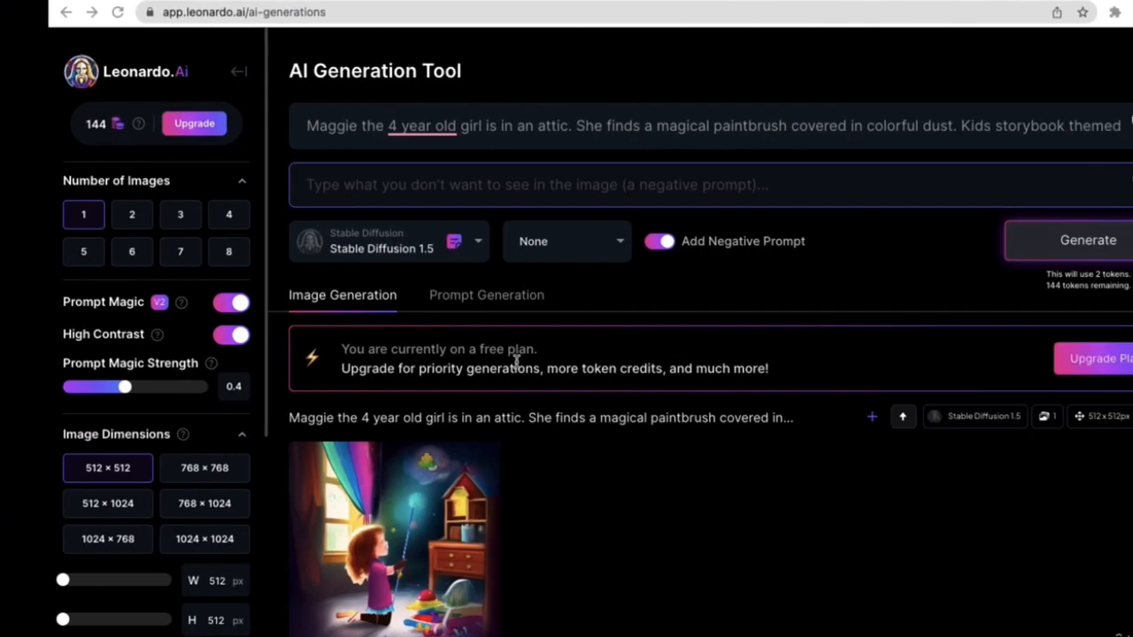
- Paste the copied terms into the negative prompt and review words like disfigured, ugly, blurry, grain
right_click(327, 186)
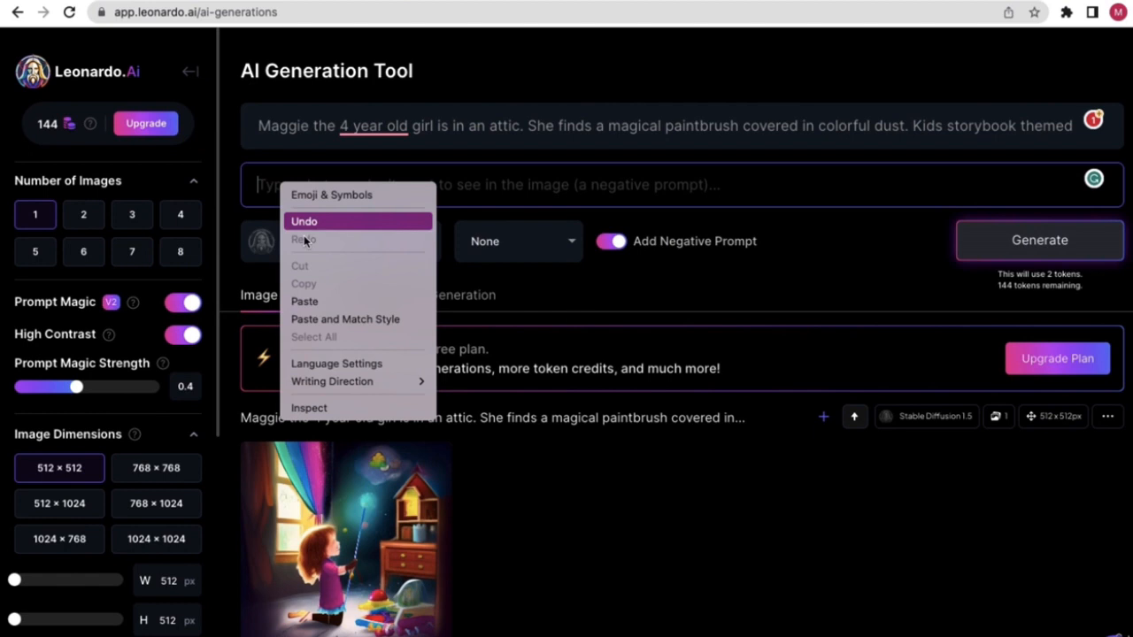
click(306, 303)
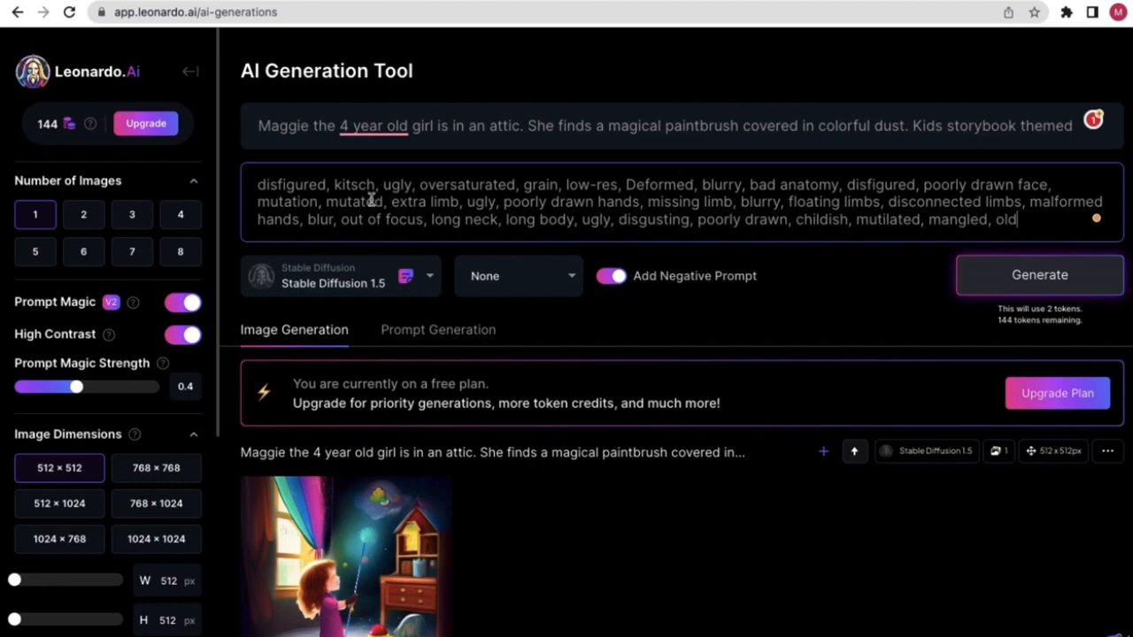
drag(332, 185, 267, 185)
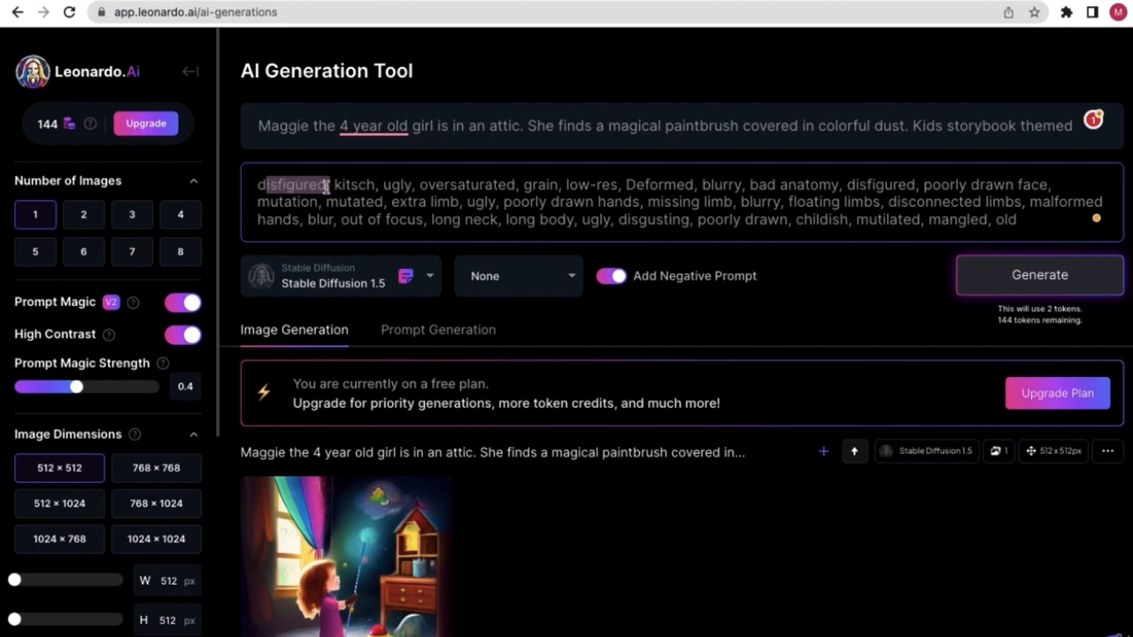
double_click(387, 186)
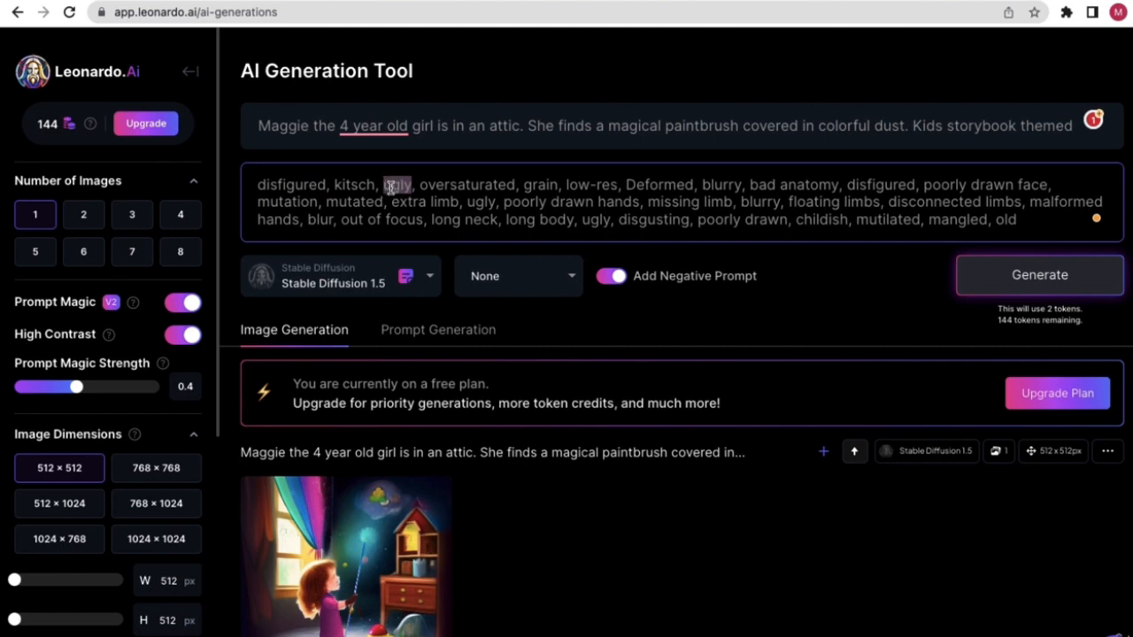
double_click(713, 186)
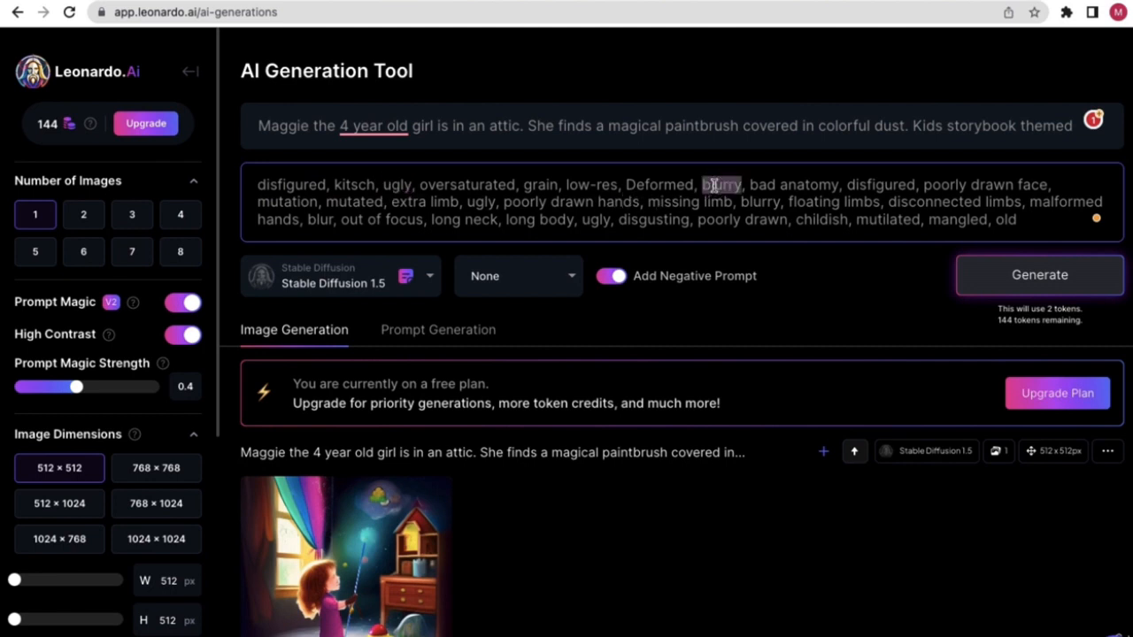
click(551, 184)
double_click(550, 184)
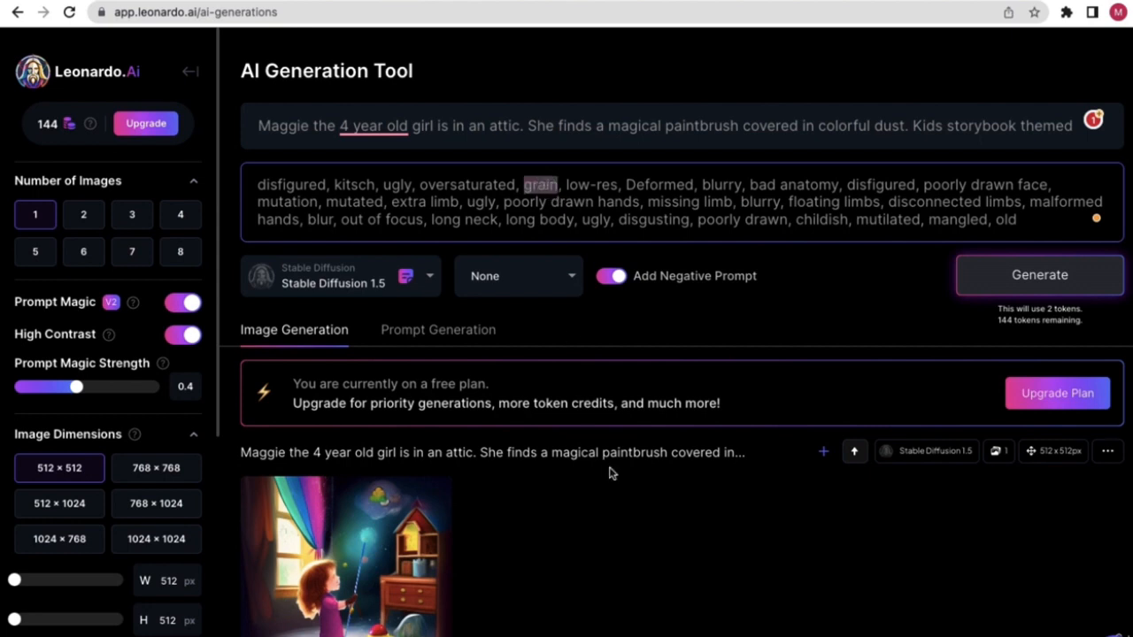
scroll(478, 509, down, 2)
mouse_move(347, 478)
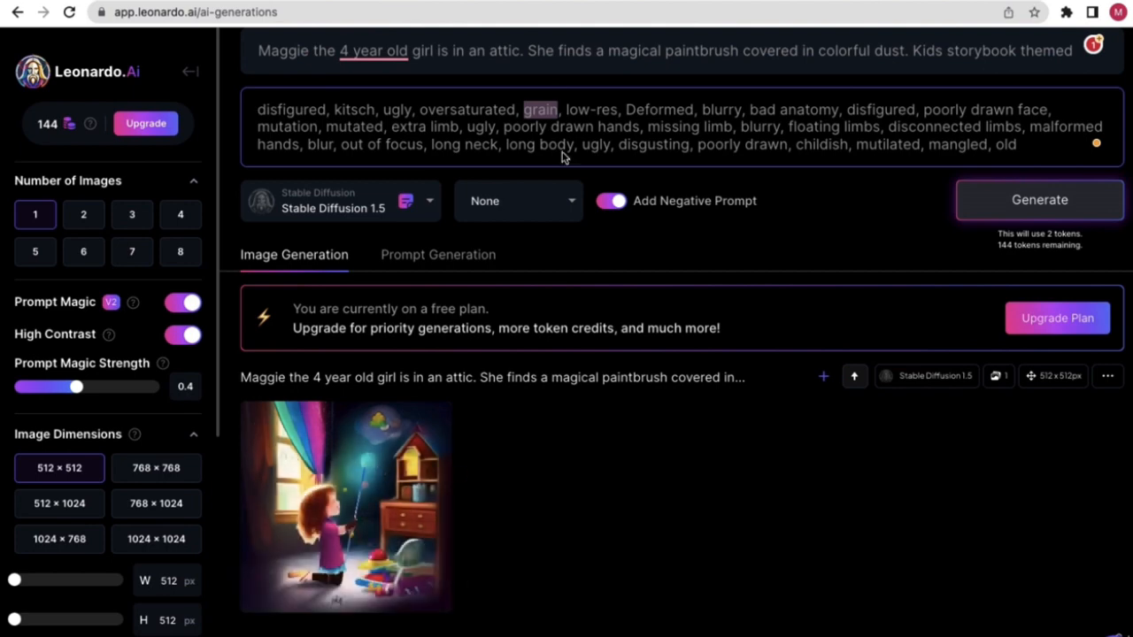
scroll(557, 125, down, 2)
scroll(557, 126, down, 3)
scroll(678, 276, up, 2)
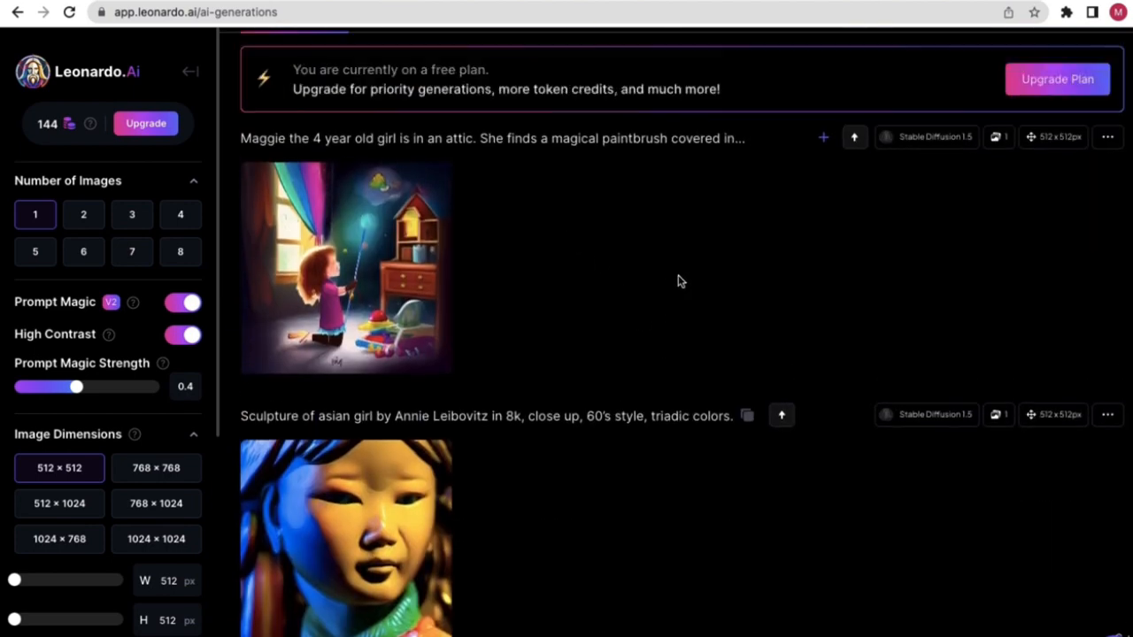
scroll(653, 281, up, 3)
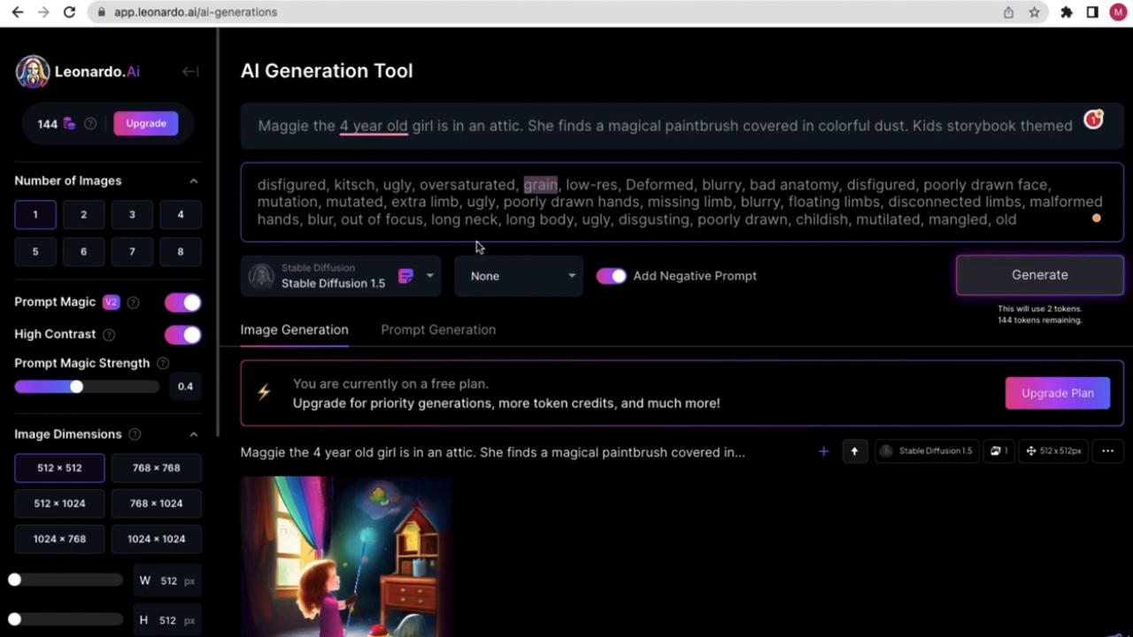
- Clear the negative prompt and re-paste the full term list with Ctrl+V
triple_click(523, 202)
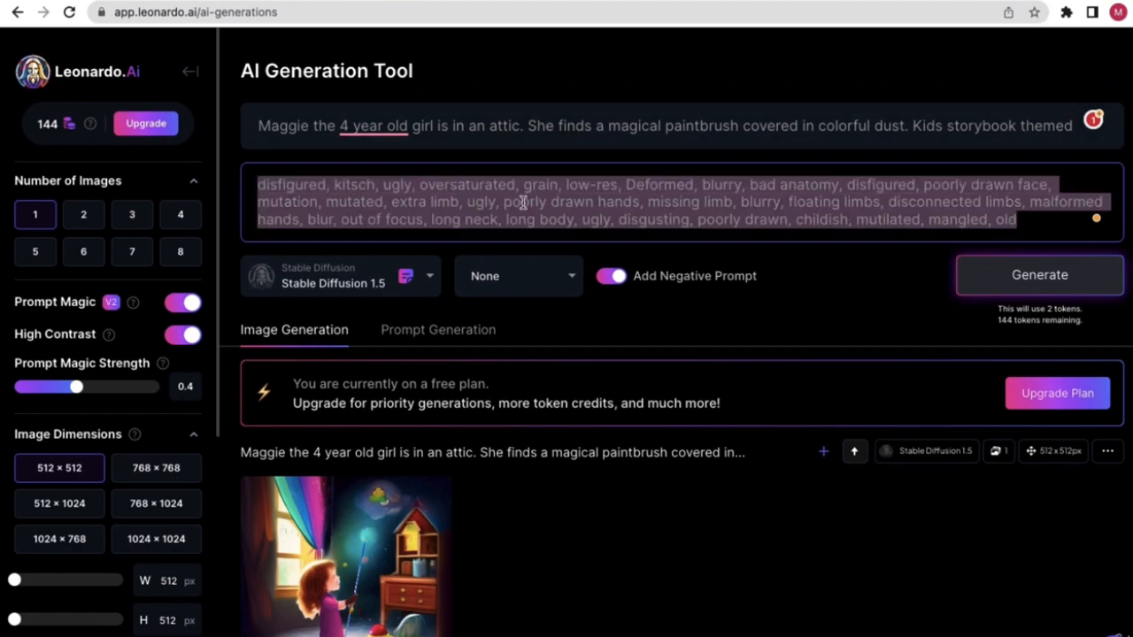
key(BackSpace)
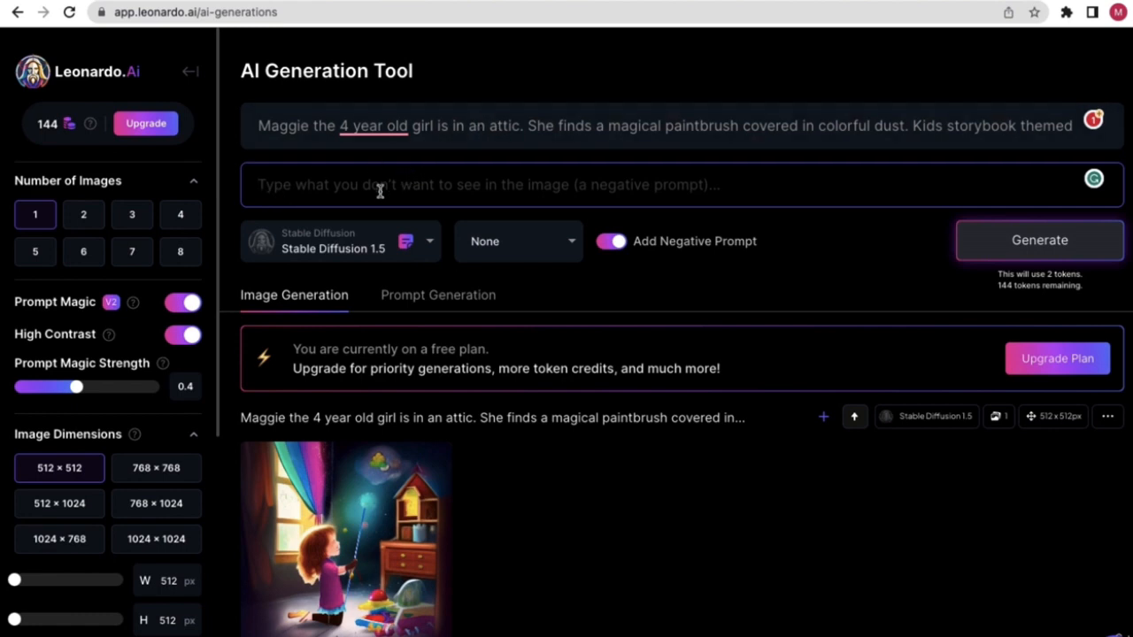
key(ctrl+v)
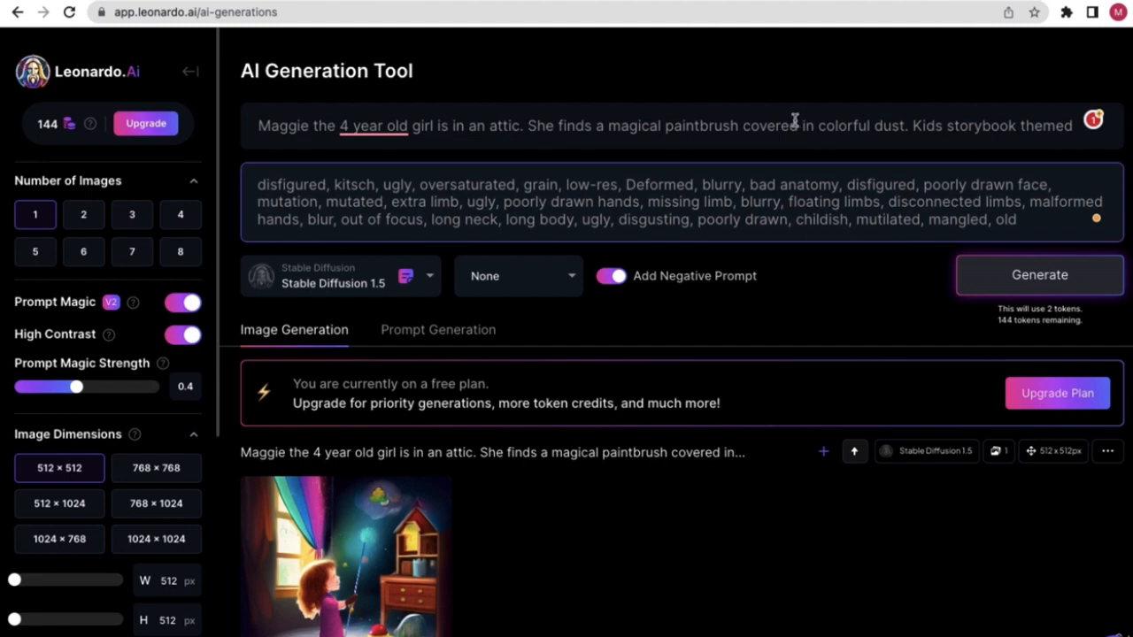
drag(647, 221, 280, 184)
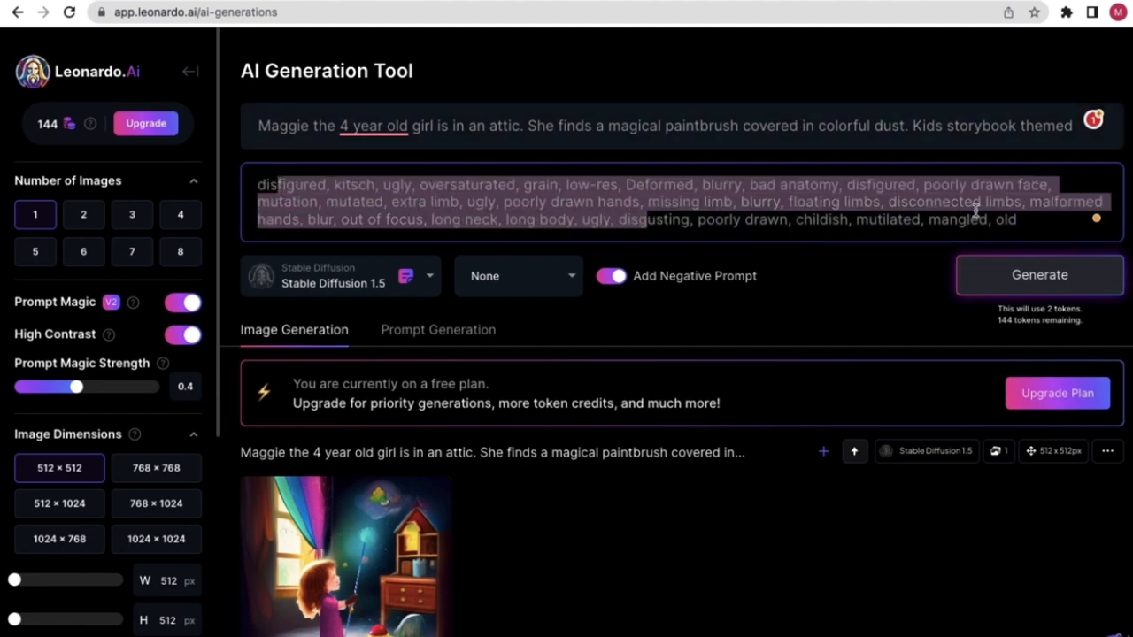
drag(1018, 217, 257, 165)
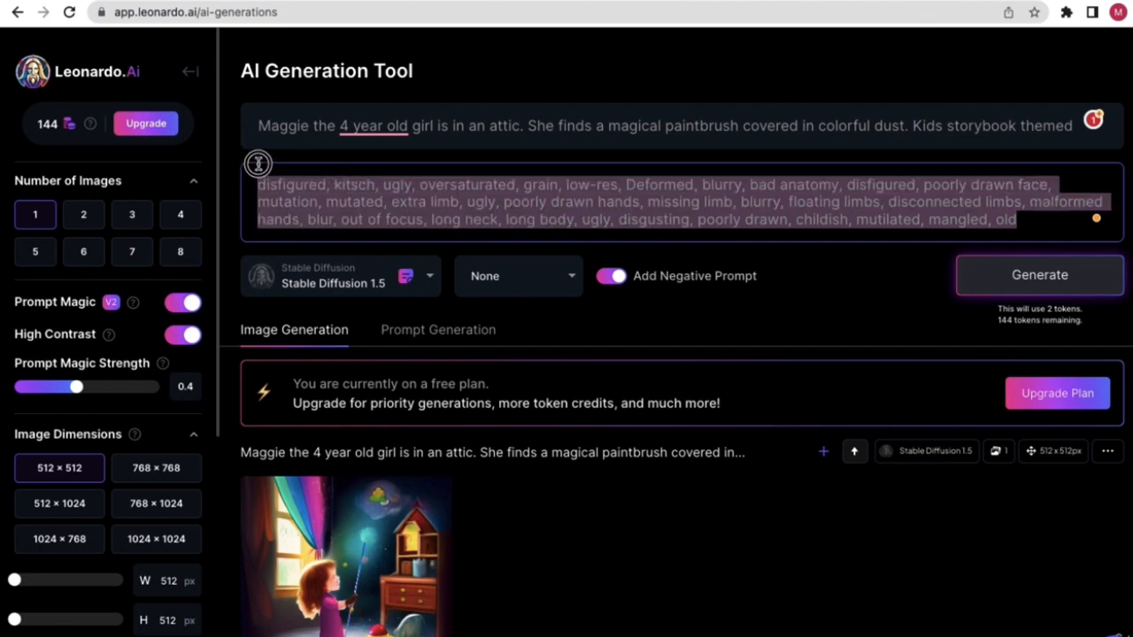
click(593, 81)
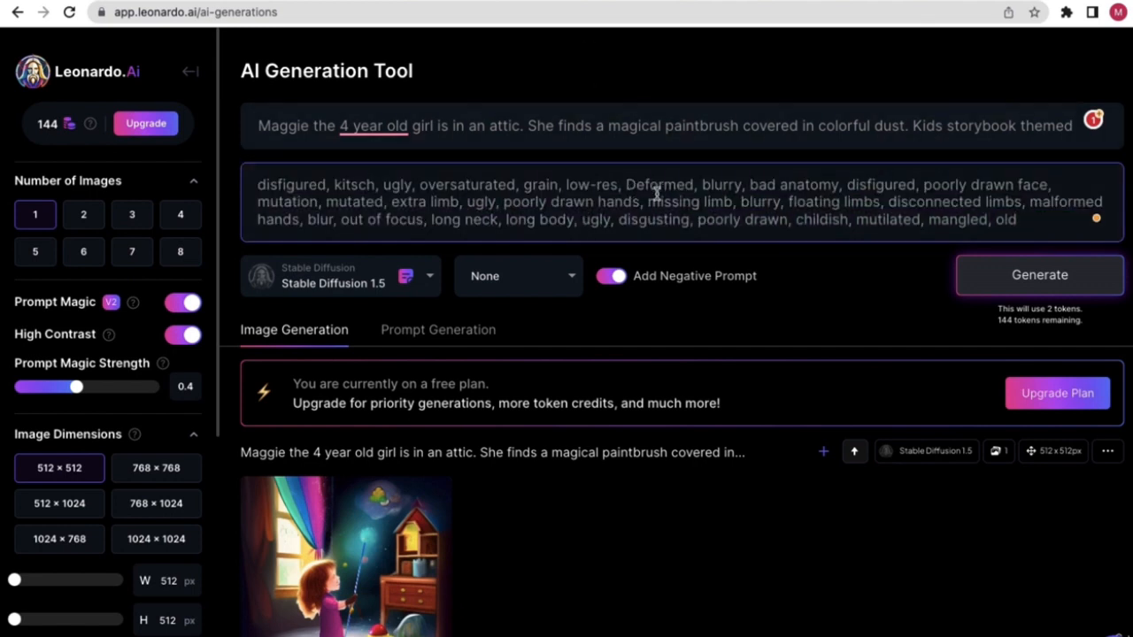
- Generate a new Maggie image using the negative prompt and open the rainbow-paintbrush result full size
click(1061, 285)
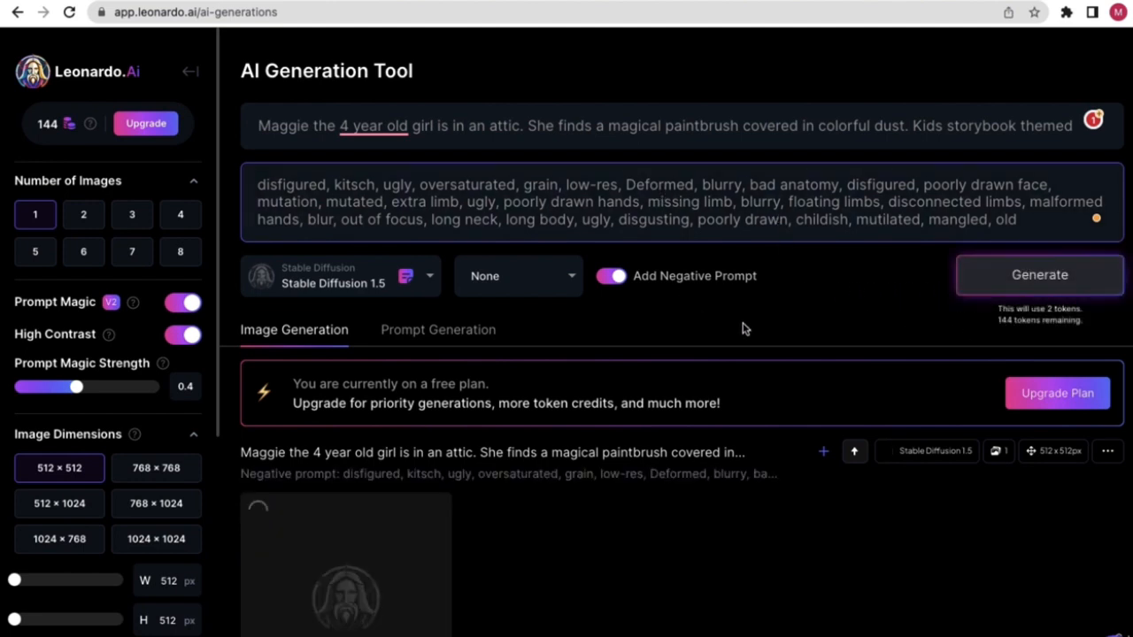
scroll(629, 349, down, 2)
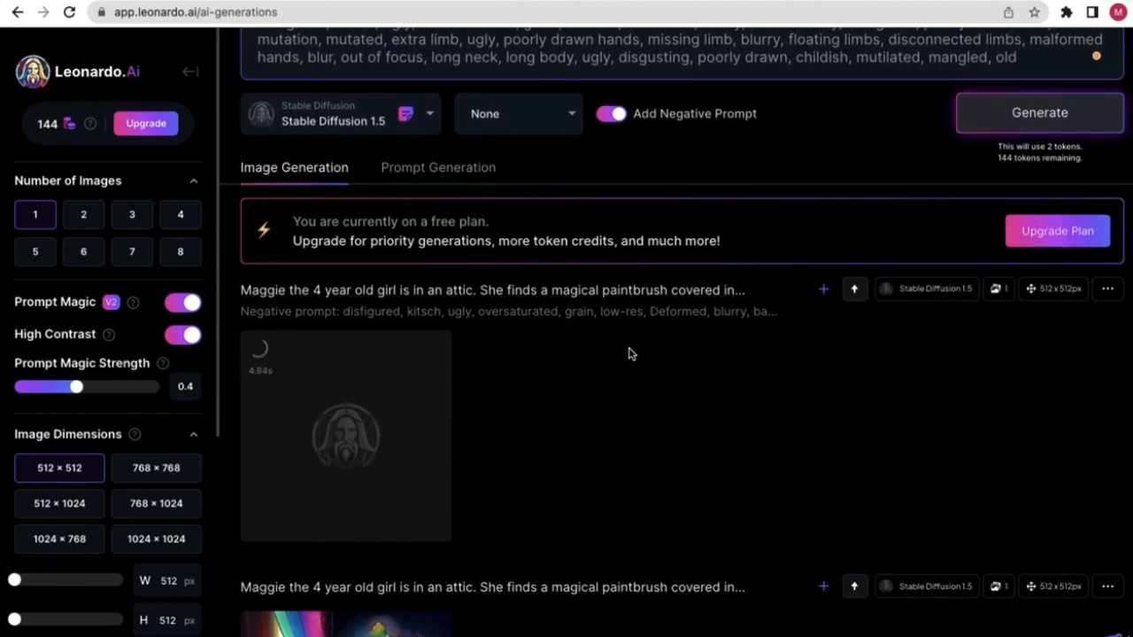
scroll(628, 353, up, 1)
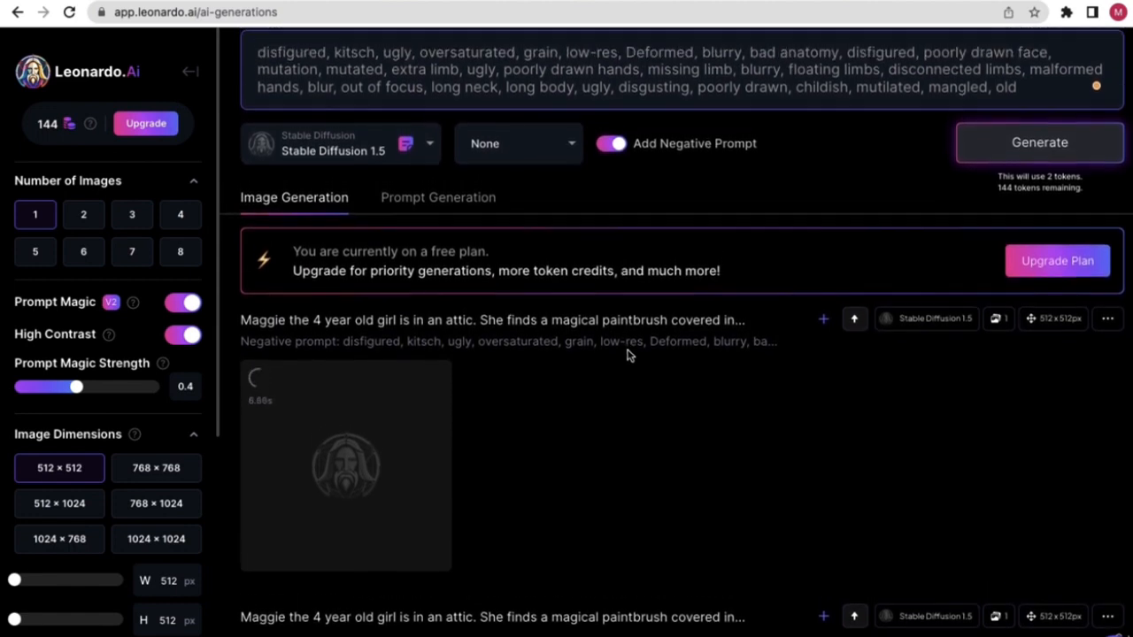
scroll(625, 356, down, 2)
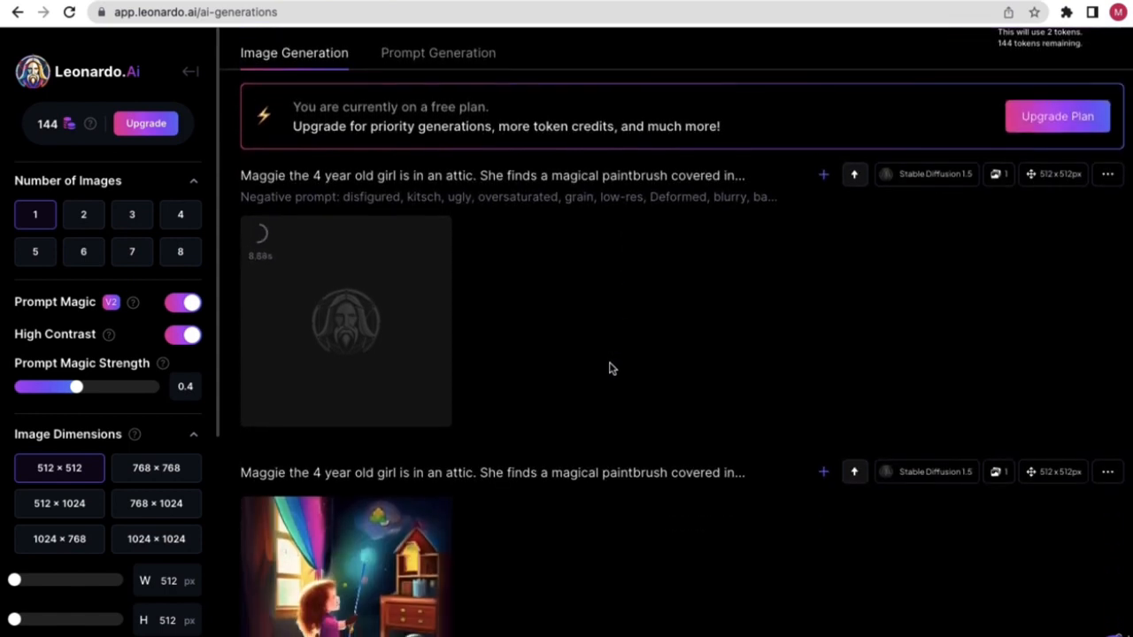
scroll(609, 368, down, 1)
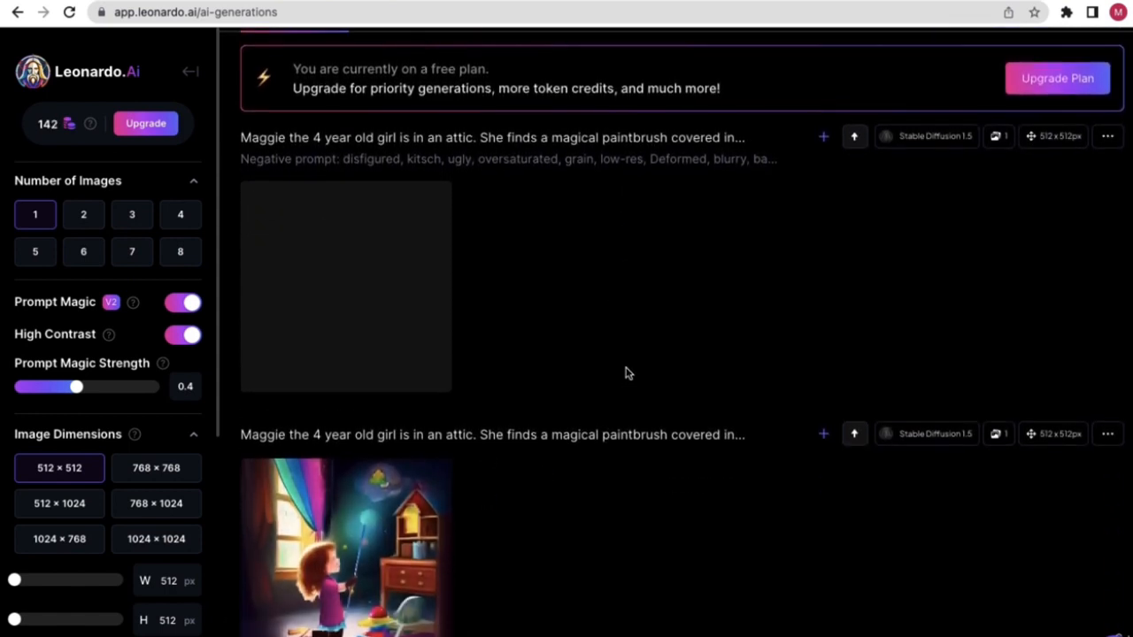
scroll(624, 356, down, 2)
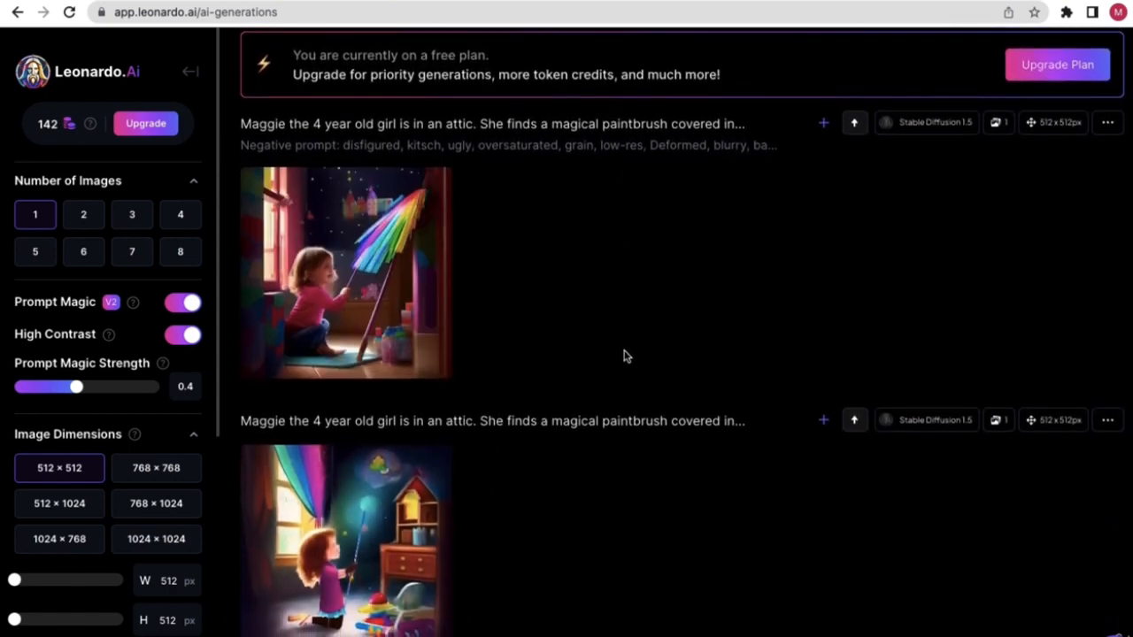
mouse_move(364, 168)
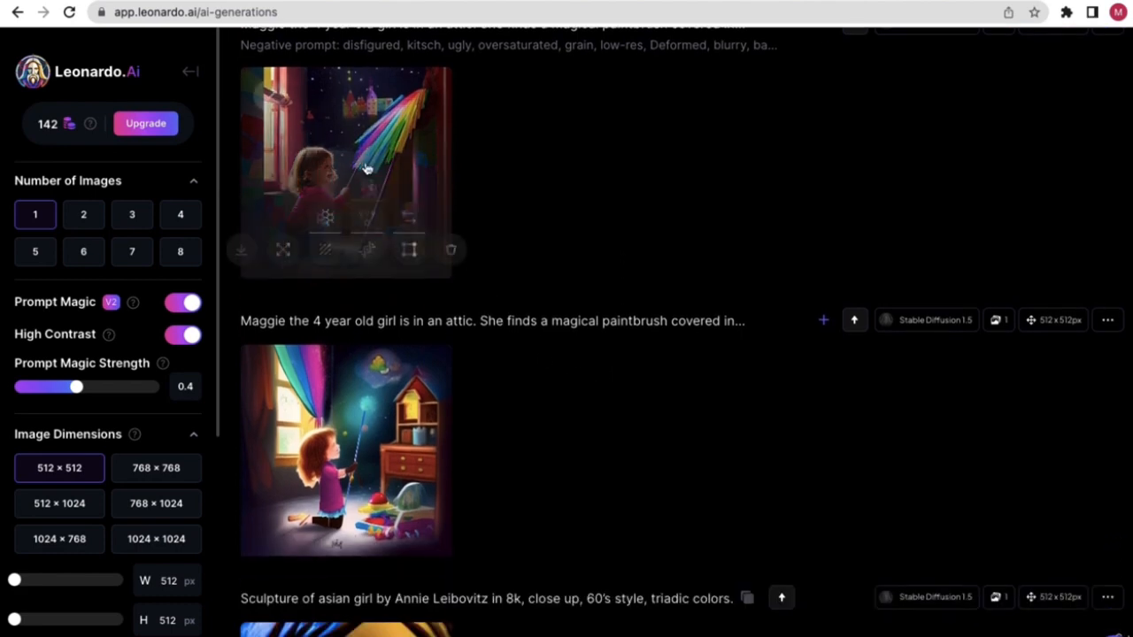
click(350, 168)
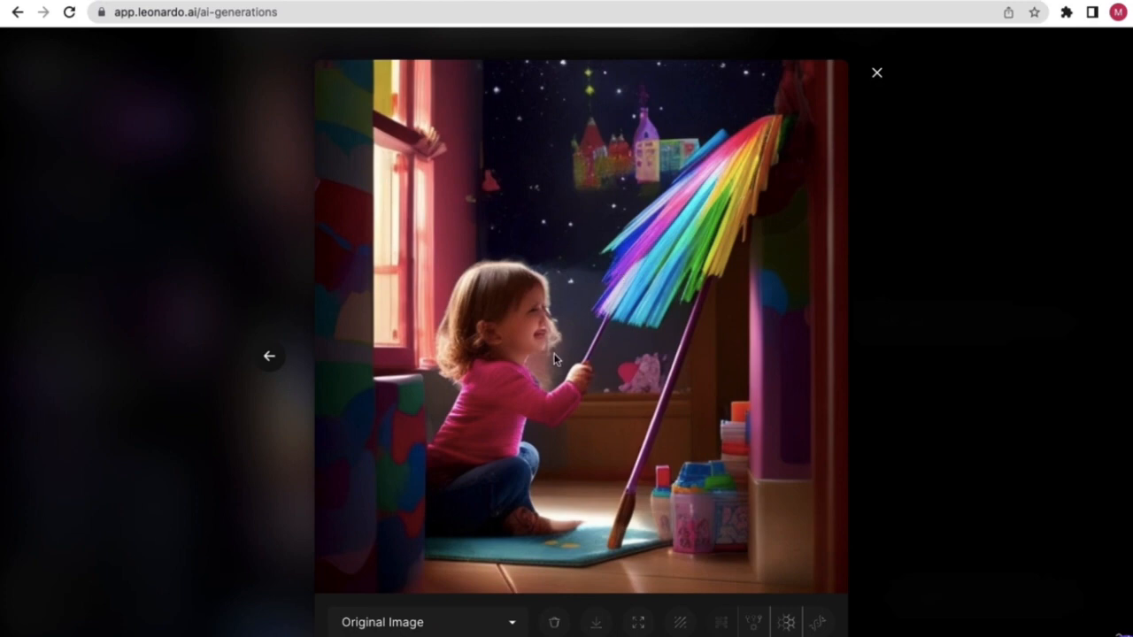
click(879, 76)
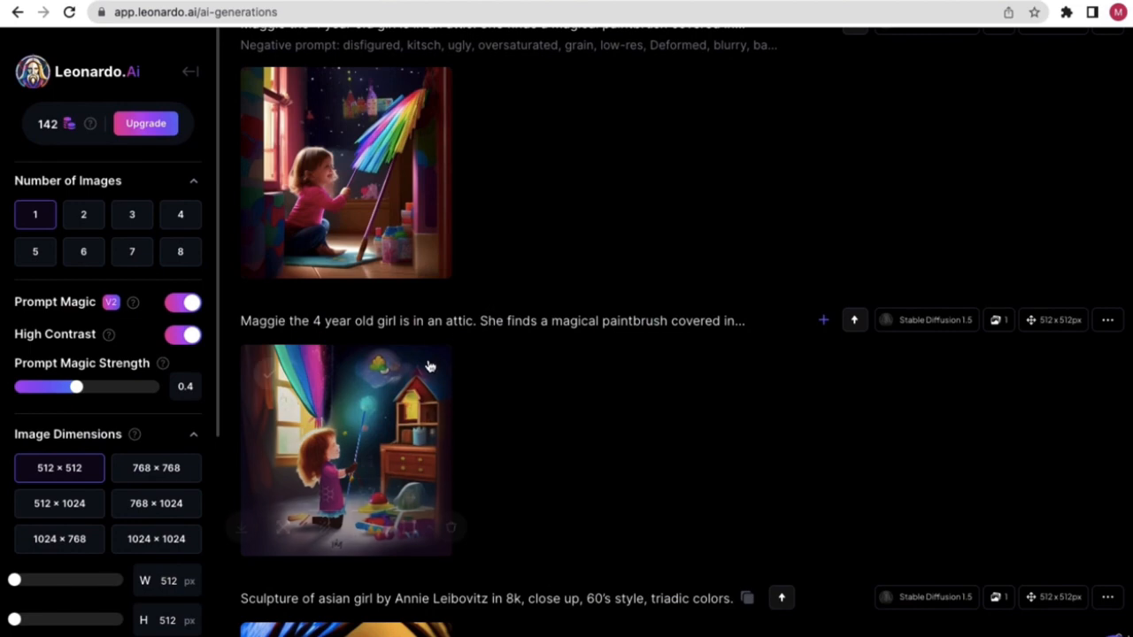
click(356, 428)
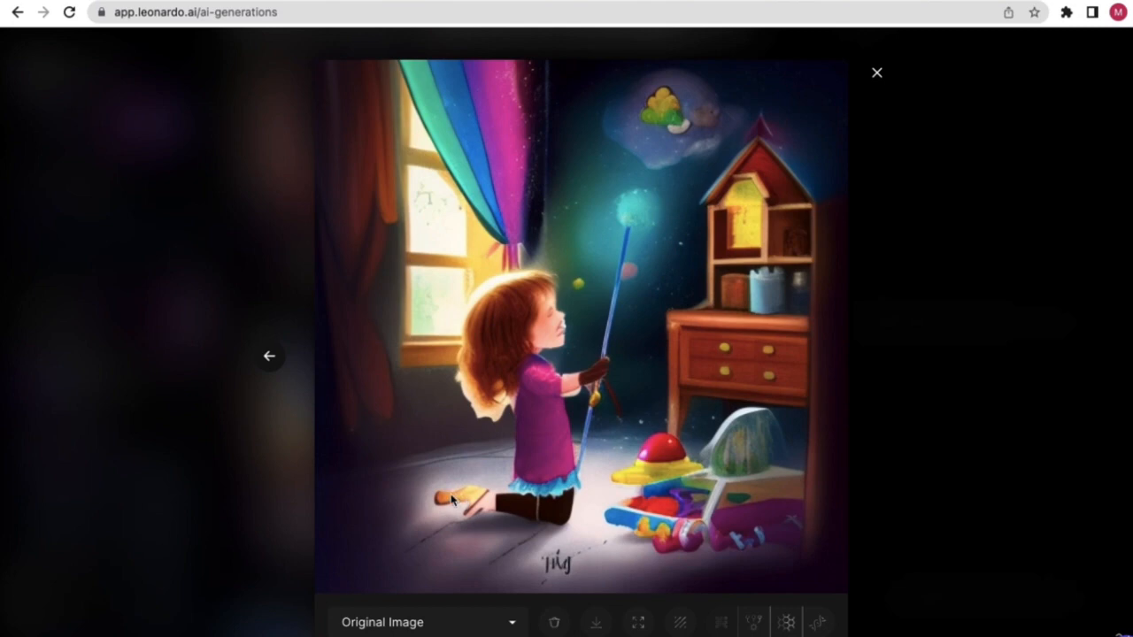
click(876, 73)
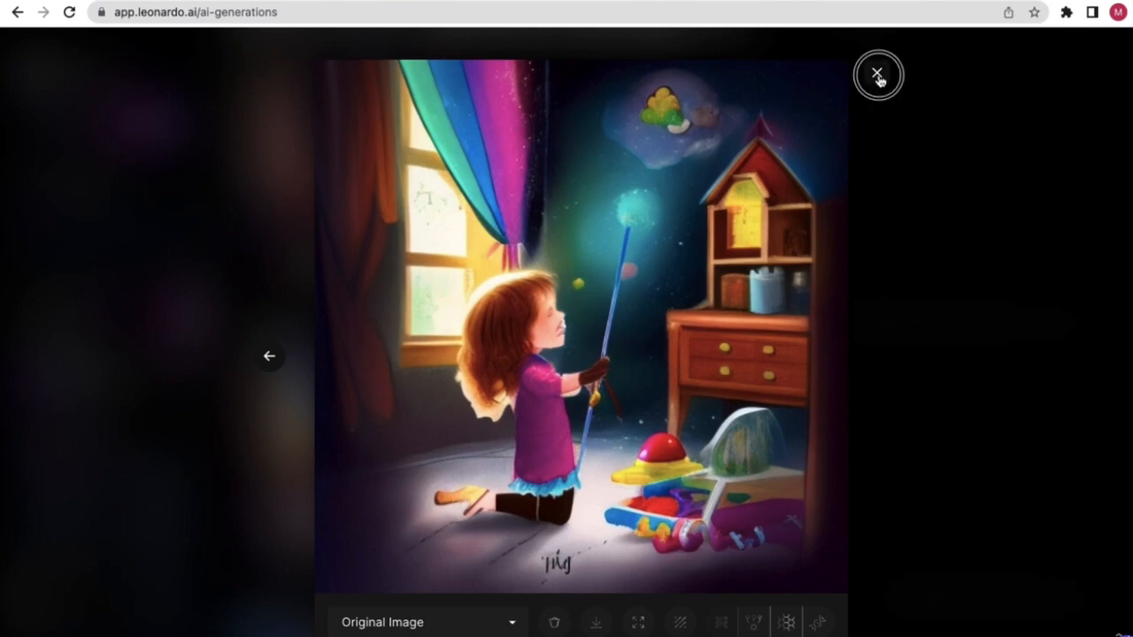
click(325, 191)
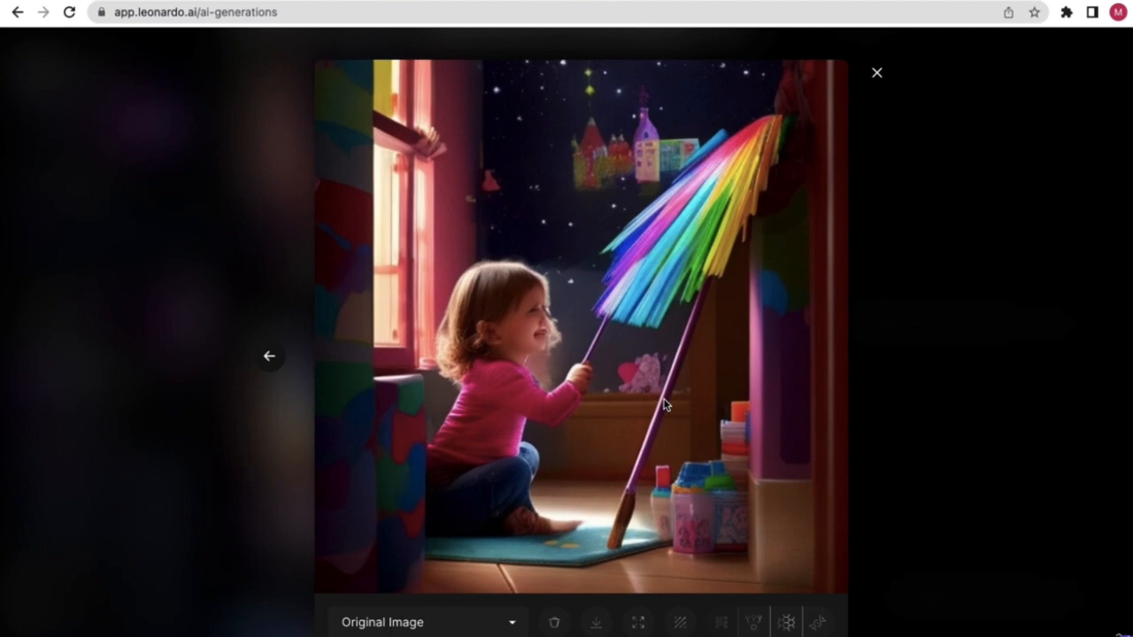
- Close the enlarged image, scroll to the top, and select the negative prompt term list
click(876, 72)
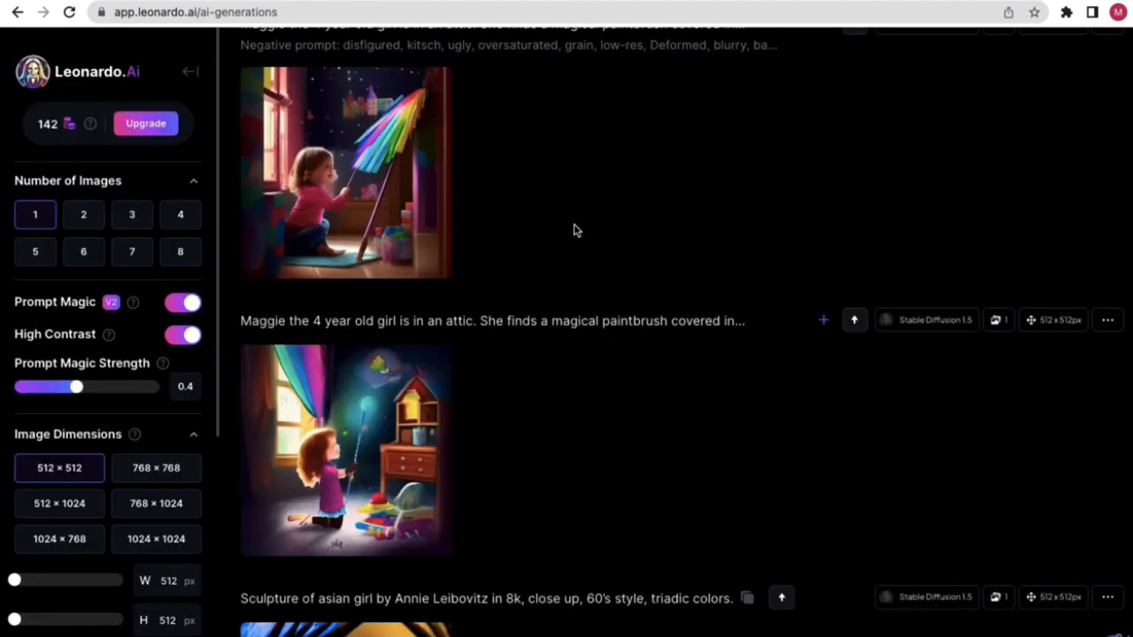
scroll(574, 230, up, 5)
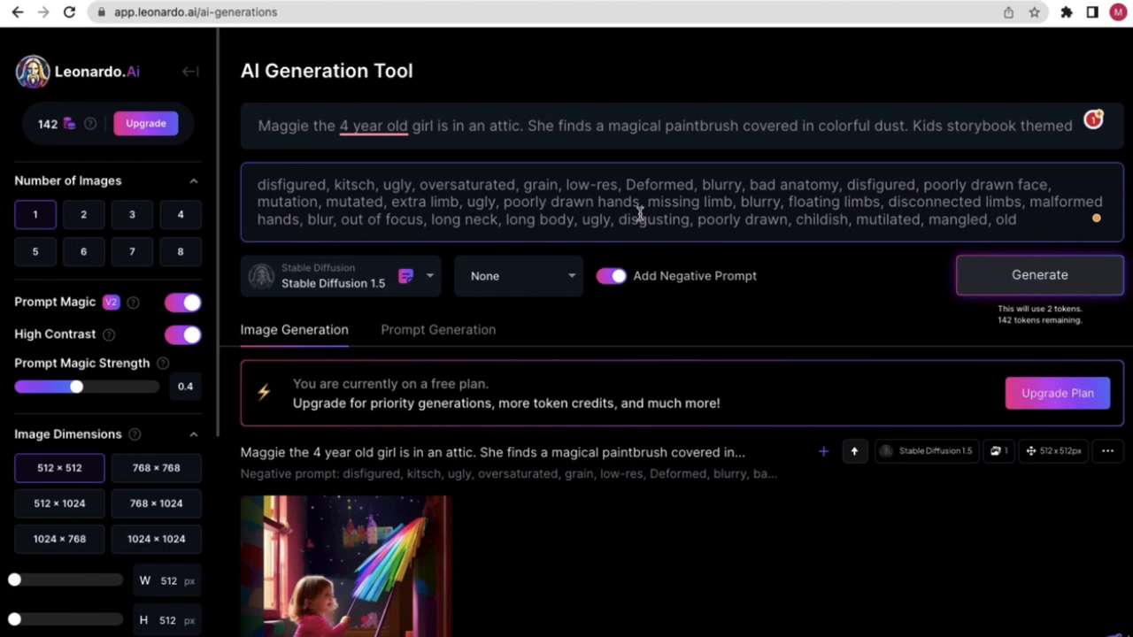
drag(1019, 220, 222, 185)
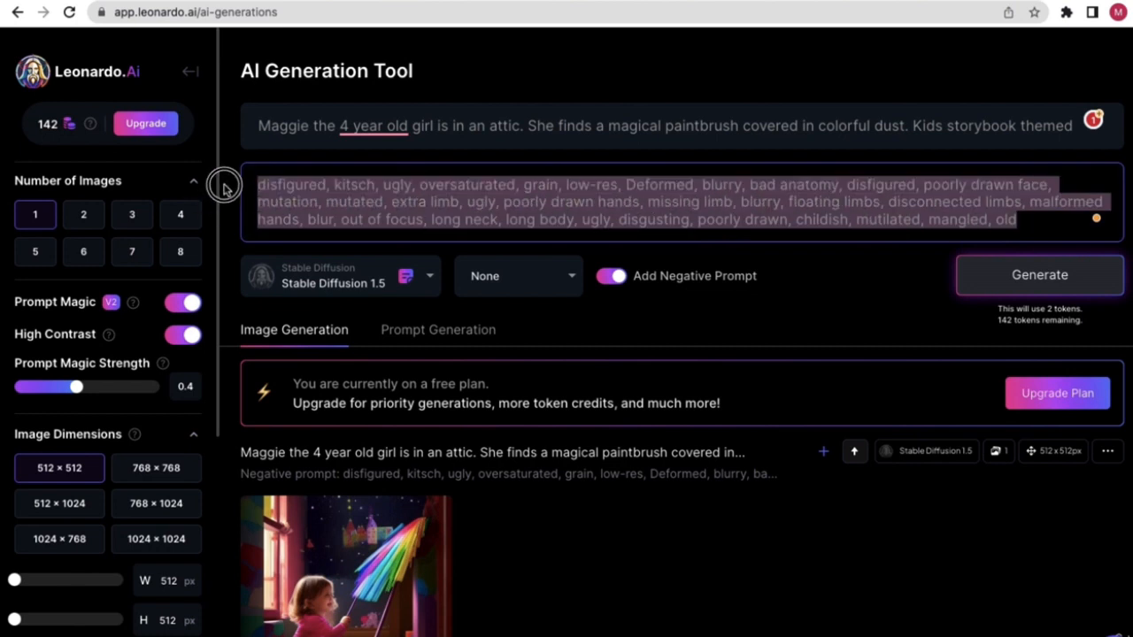
click(348, 187)
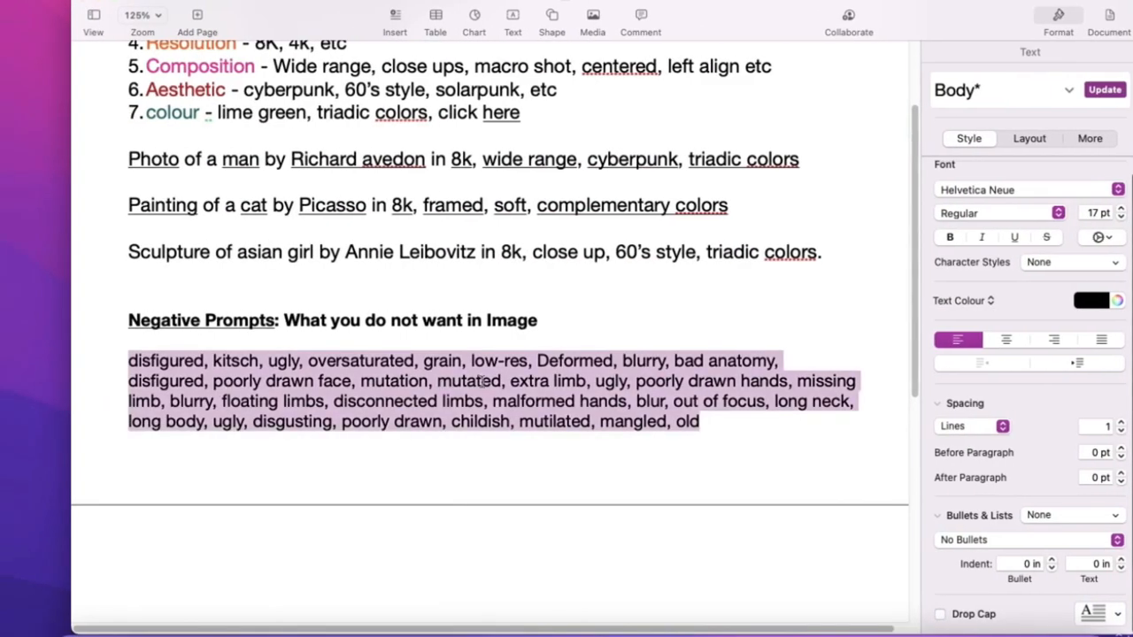
click(717, 428)
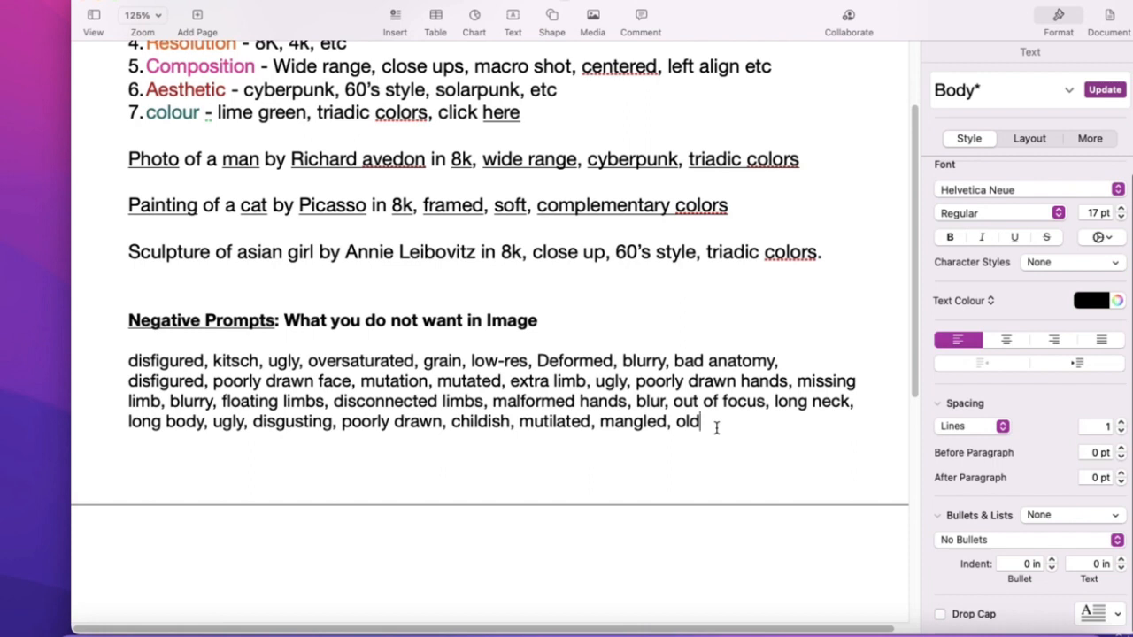
drag(713, 425, 714, 454)
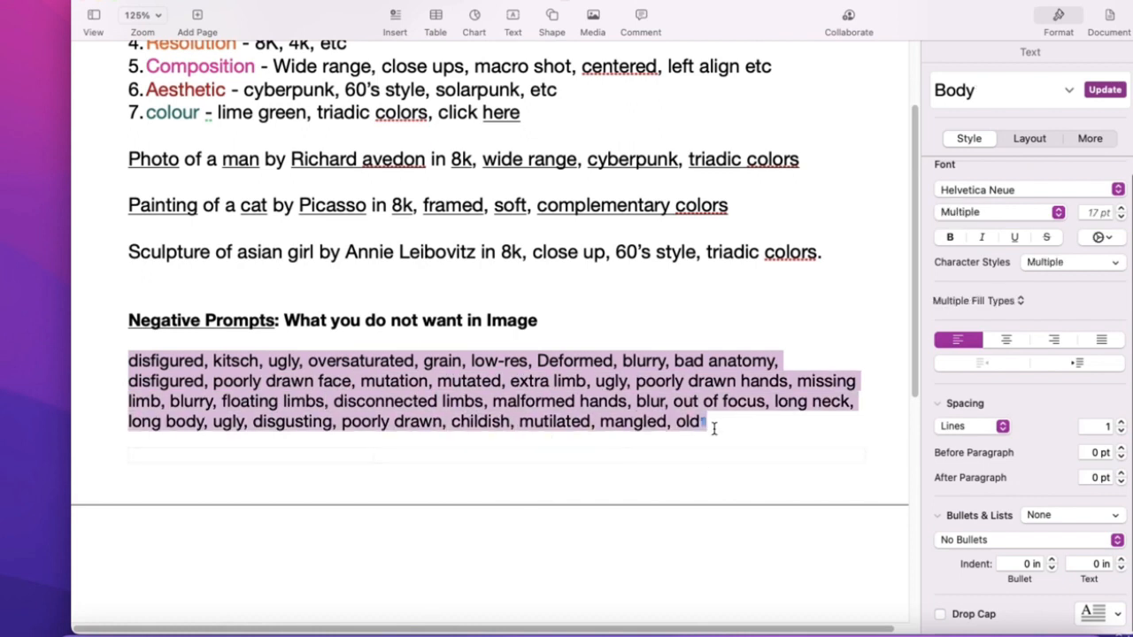
click(714, 426)
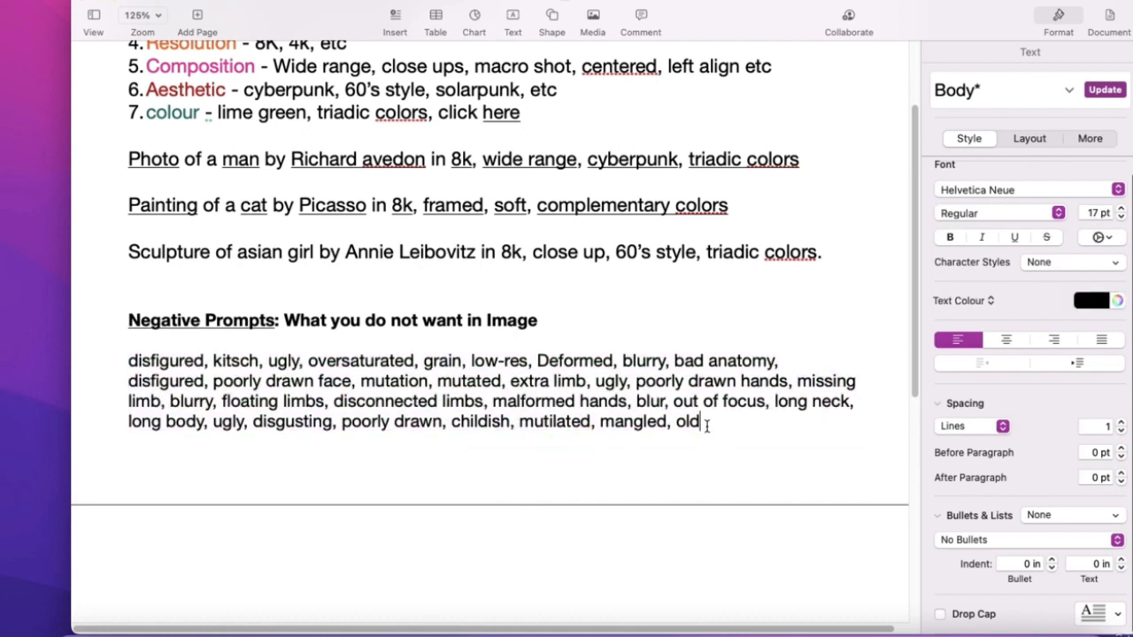
double_click(607, 380)
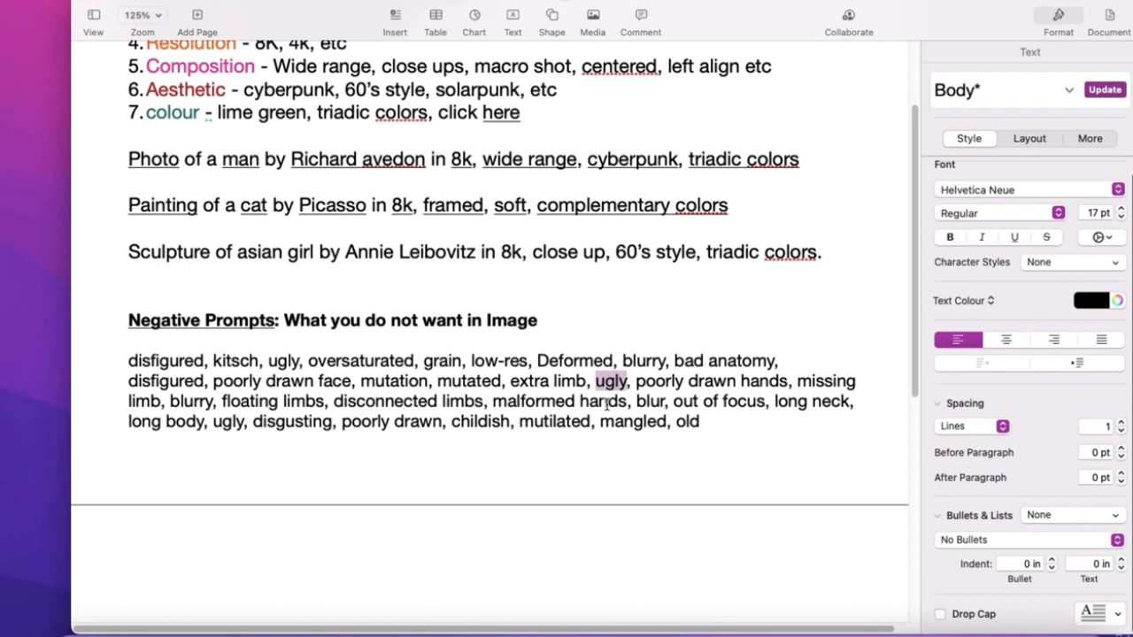
click(608, 404)
click(705, 422)
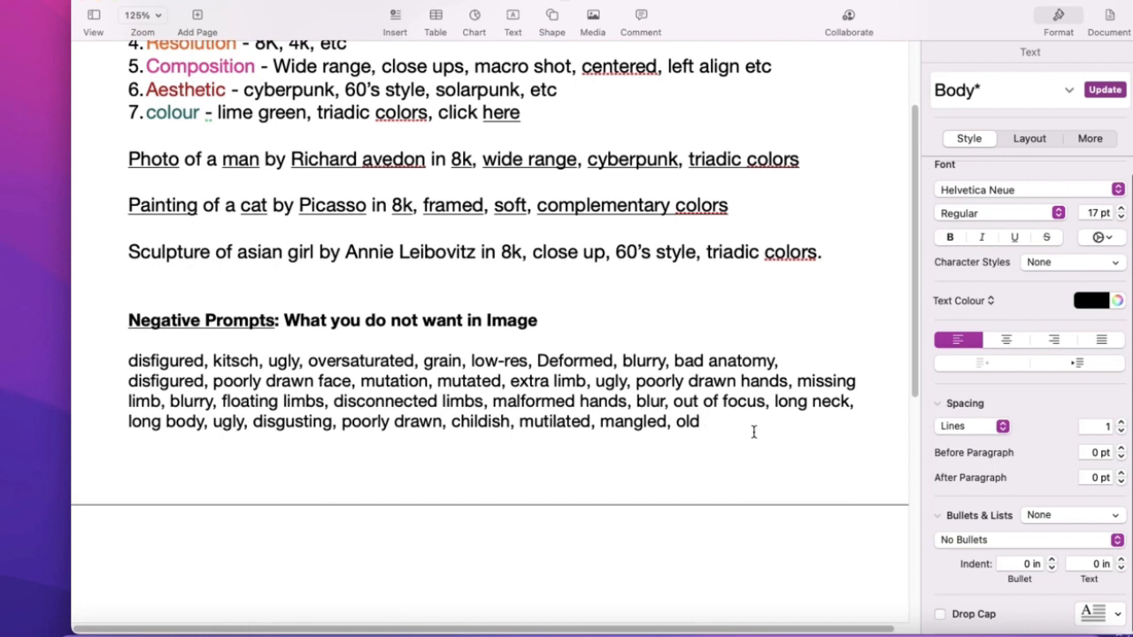
text(,)
key(BackSpace)
key(BackSpace)
drag(557, 321, 302, 313)
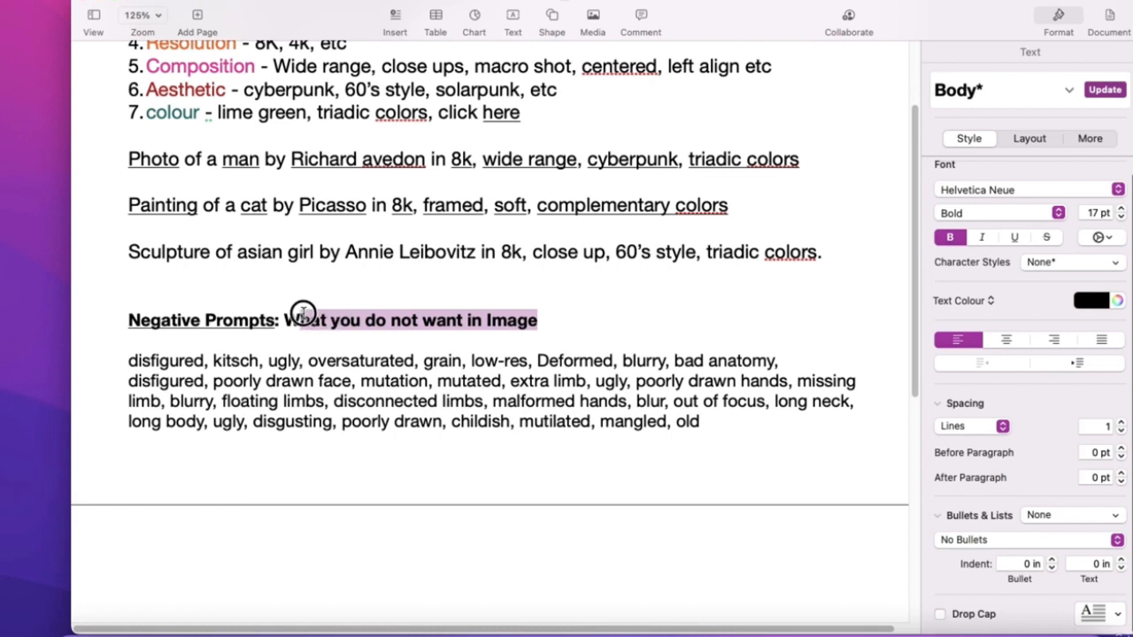
click(303, 313)
drag(303, 313, 529, 320)
click(528, 321)
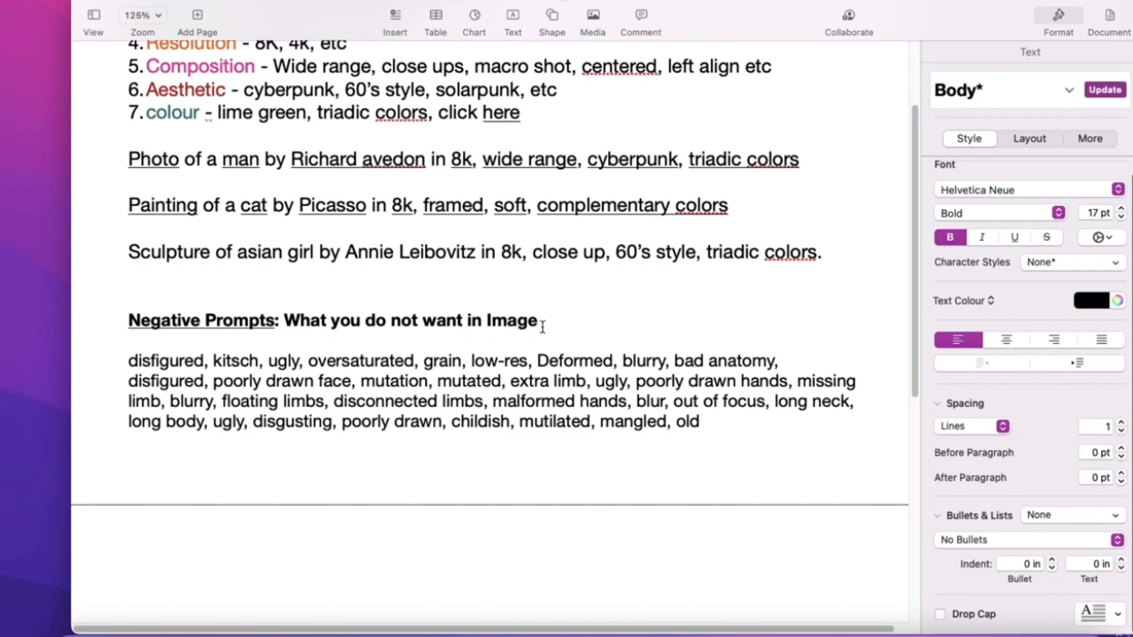
drag(542, 325, 297, 320)
click(295, 380)
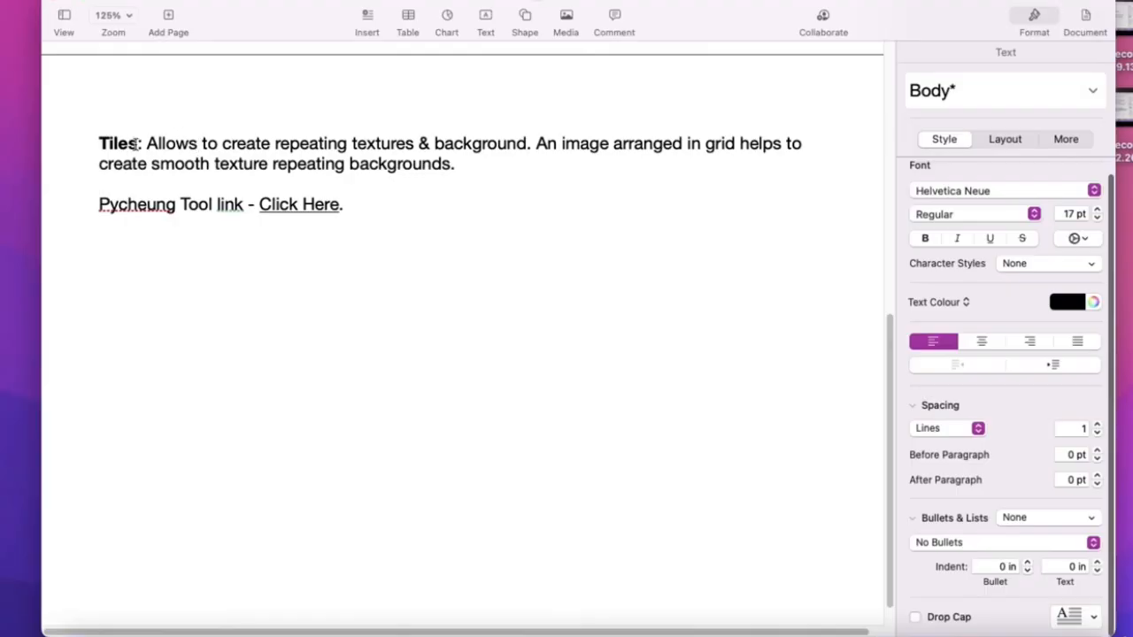
- Highlight the word 'Tiles' and its description of smooth repeating textures
double_click(131, 143)
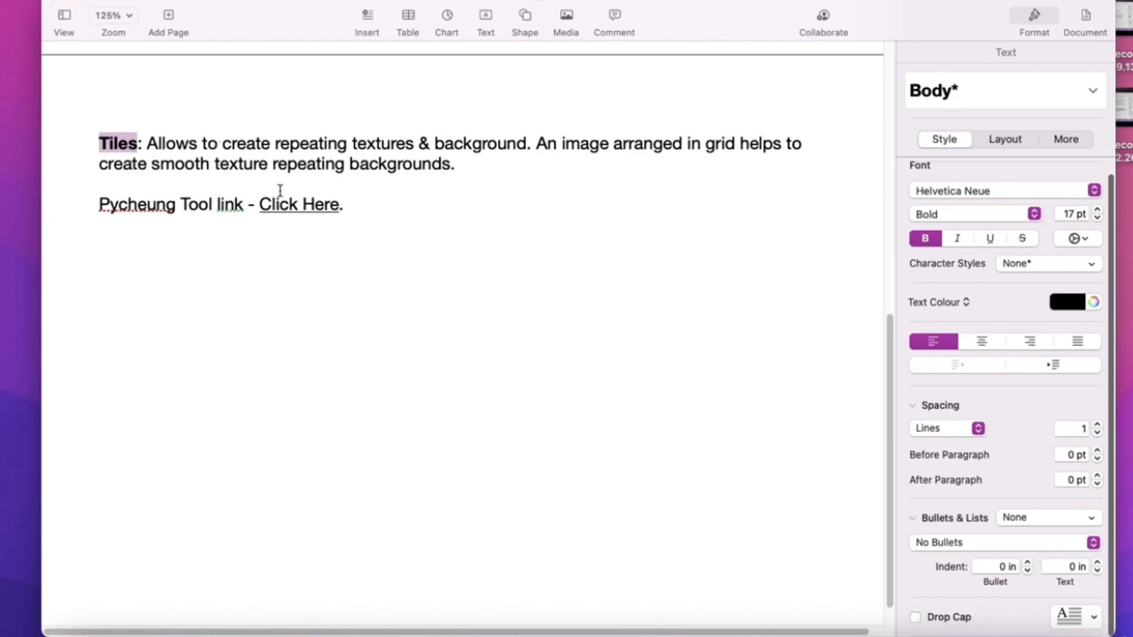
click(204, 143)
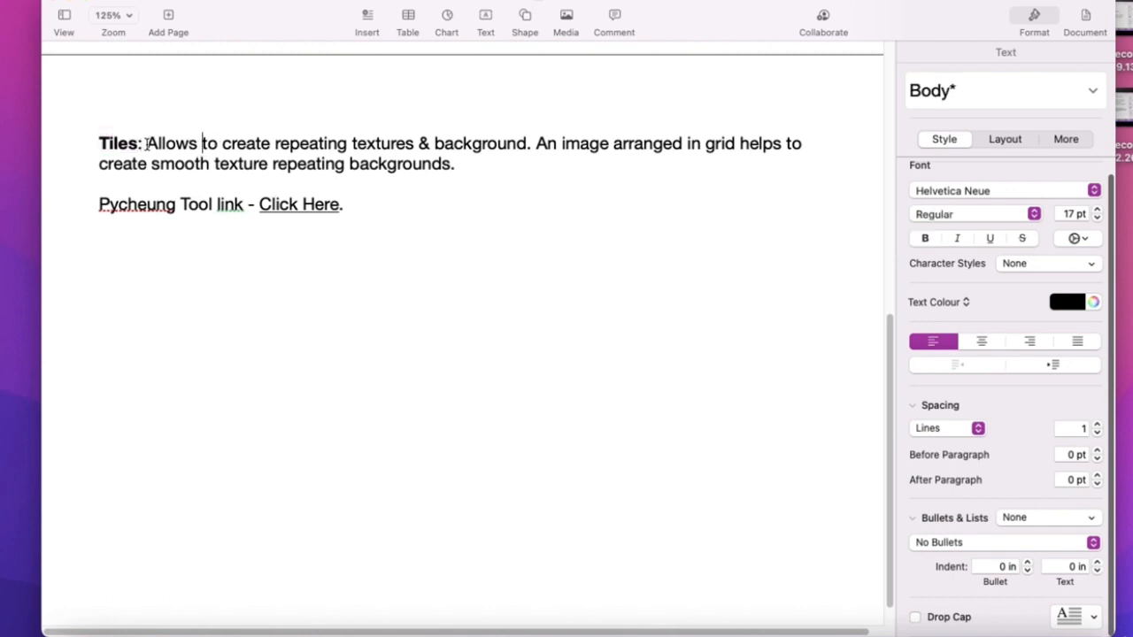
drag(146, 143, 445, 168)
- In the browser's 'candy crush' Google Images results, open the NBC News Candy Crush game-board preview via the King.com image
click(444, 169)
key(ctrl+Right)
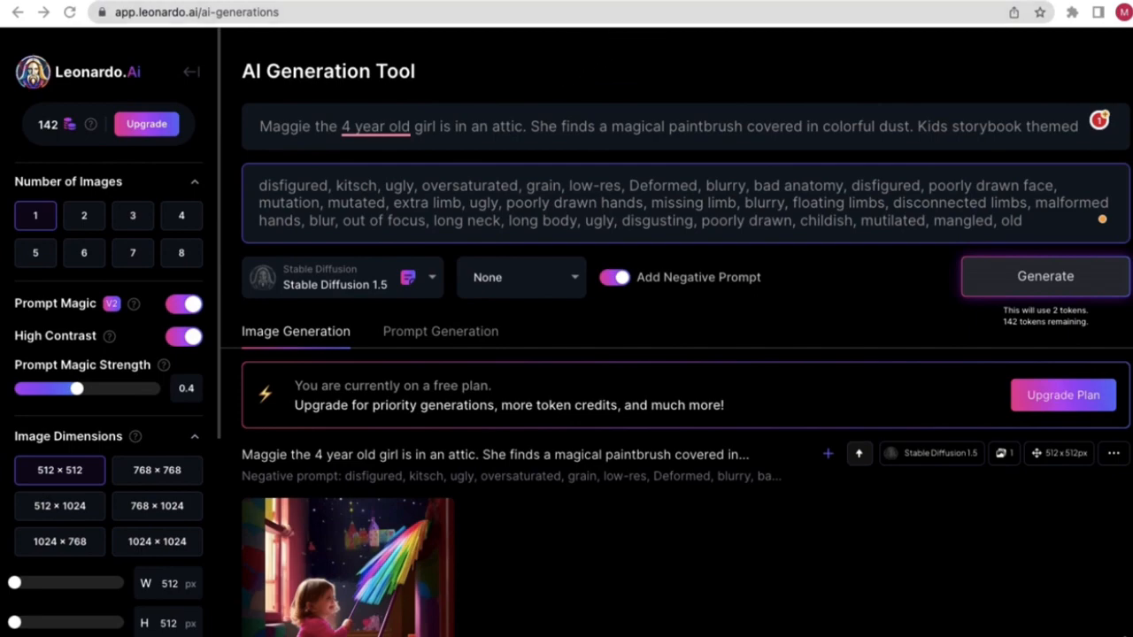
click(358, 1)
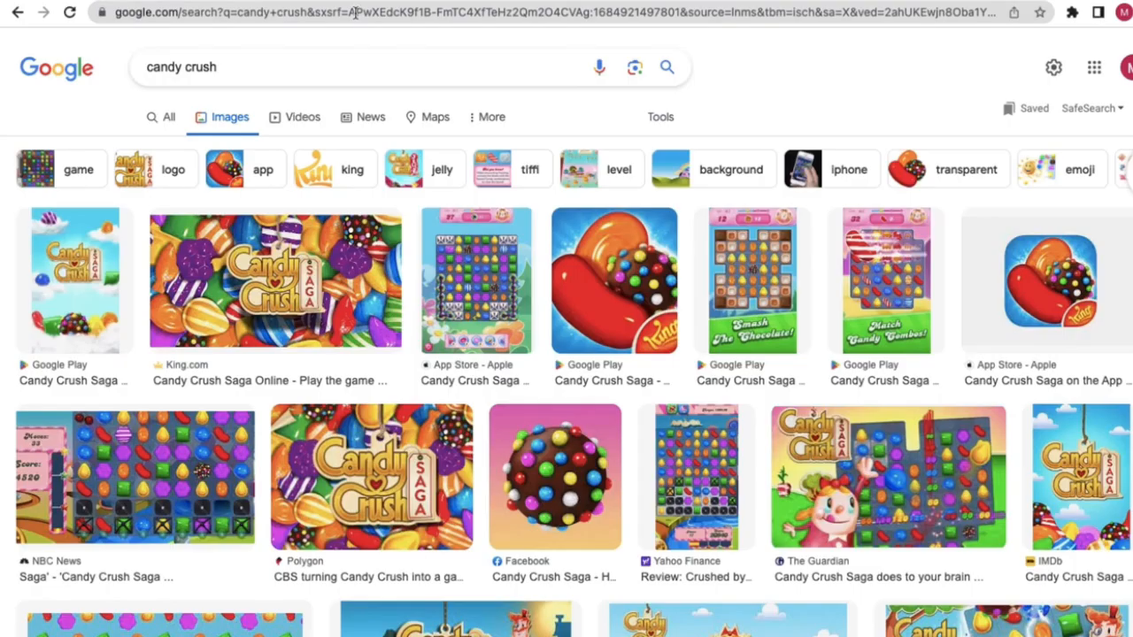
click(331, 305)
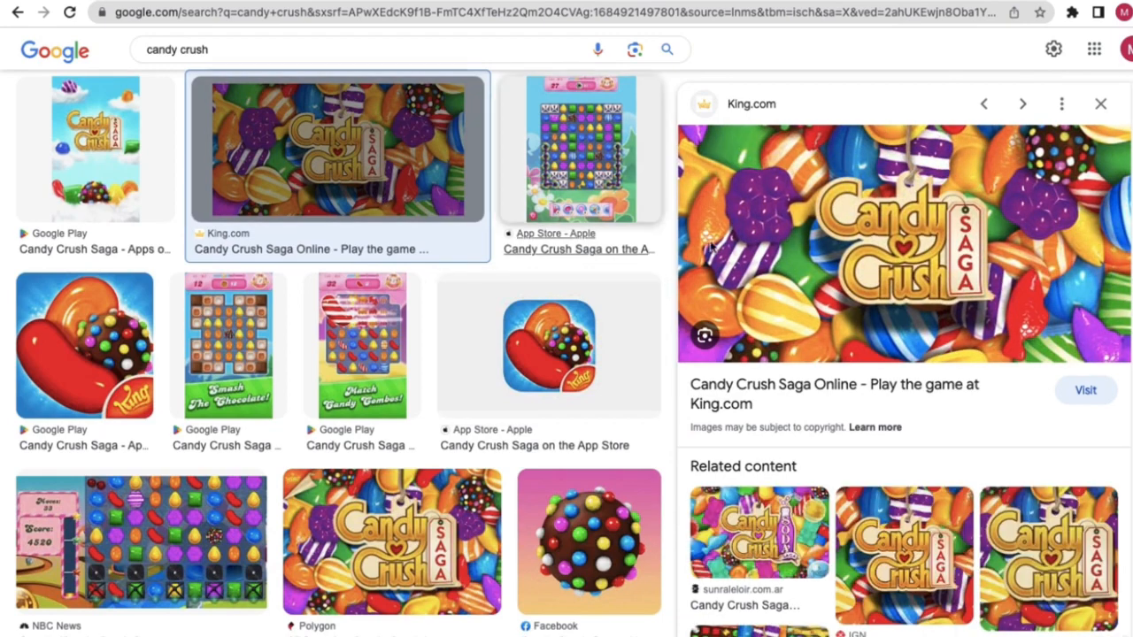
scroll(920, 354, down, 3)
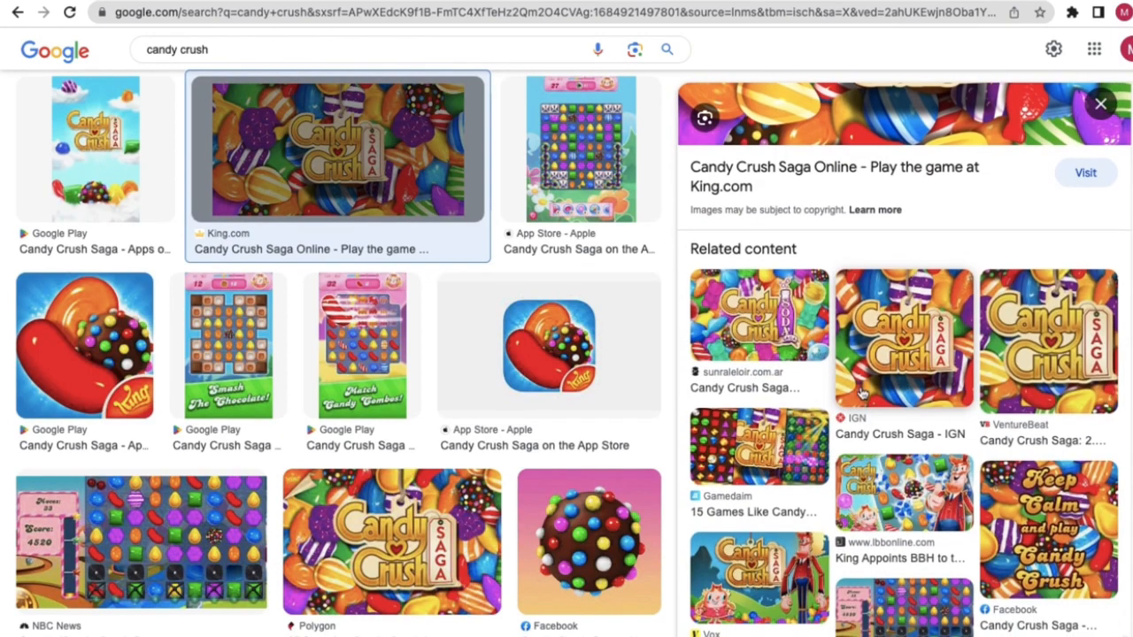
click(918, 605)
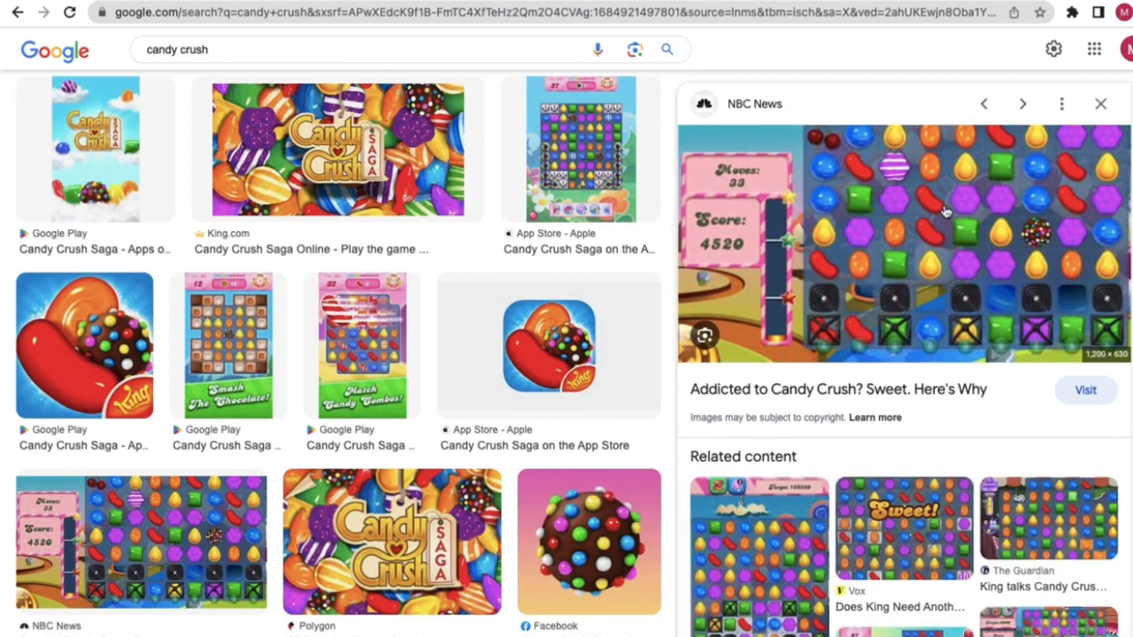
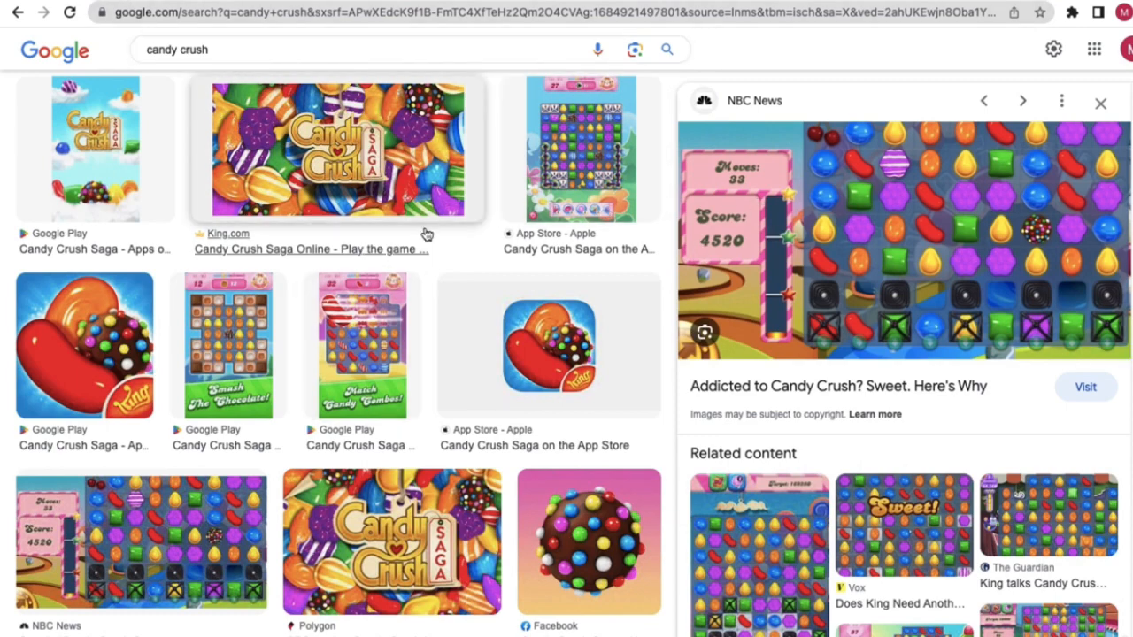
- Select 'candy' in the Google search box, then return to the Leonardo.Ai generation tab
scroll(746, 294, up, 2)
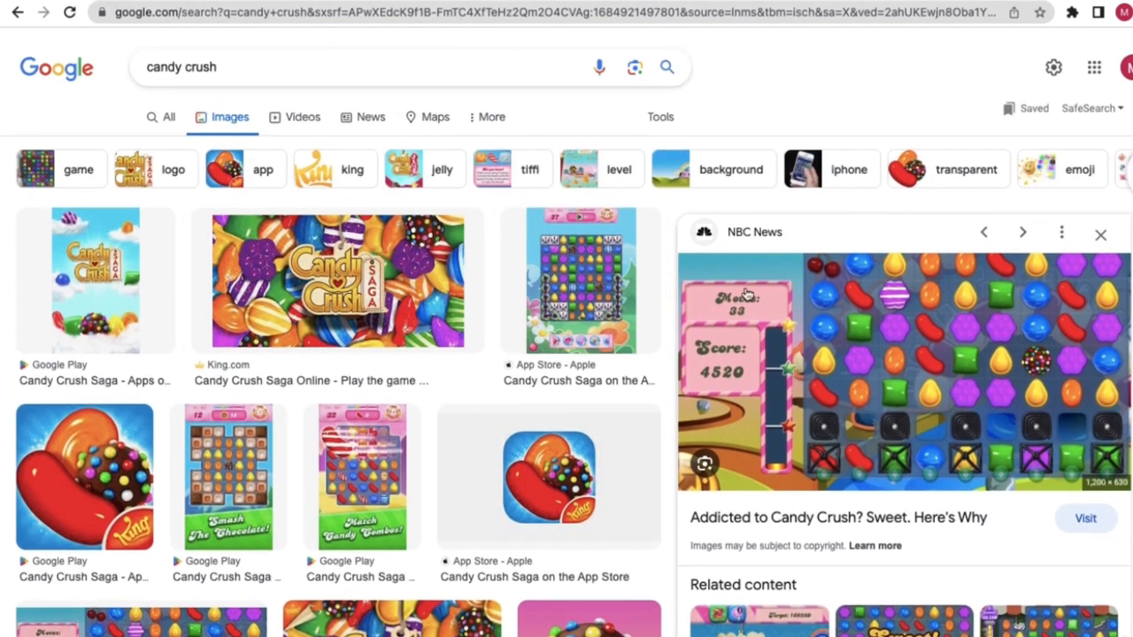
double_click(165, 68)
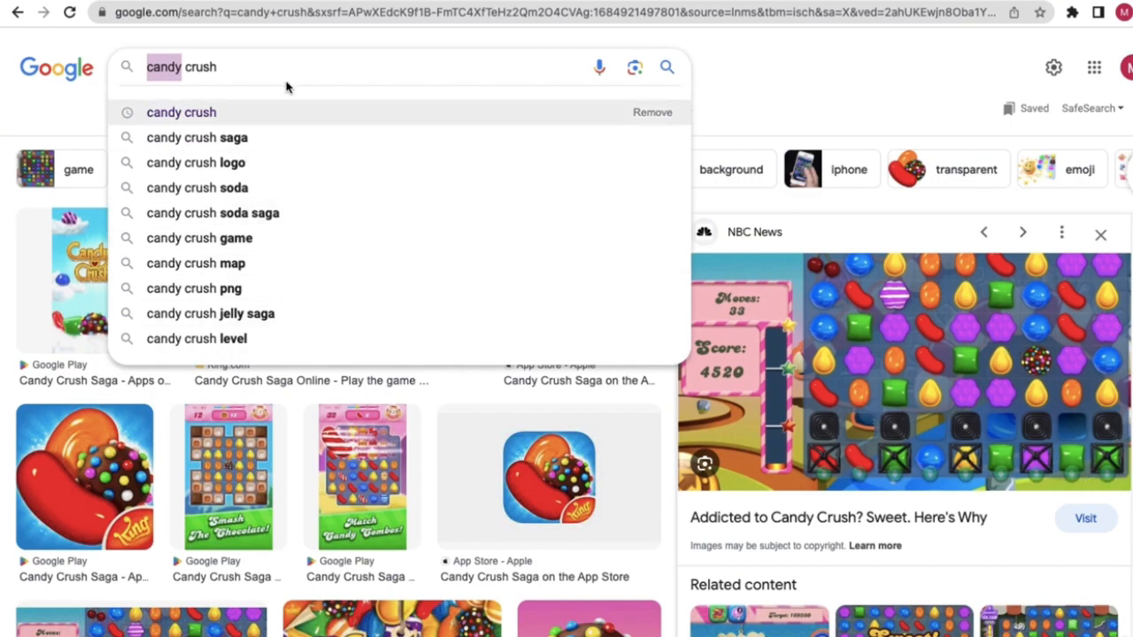
click(117, 1)
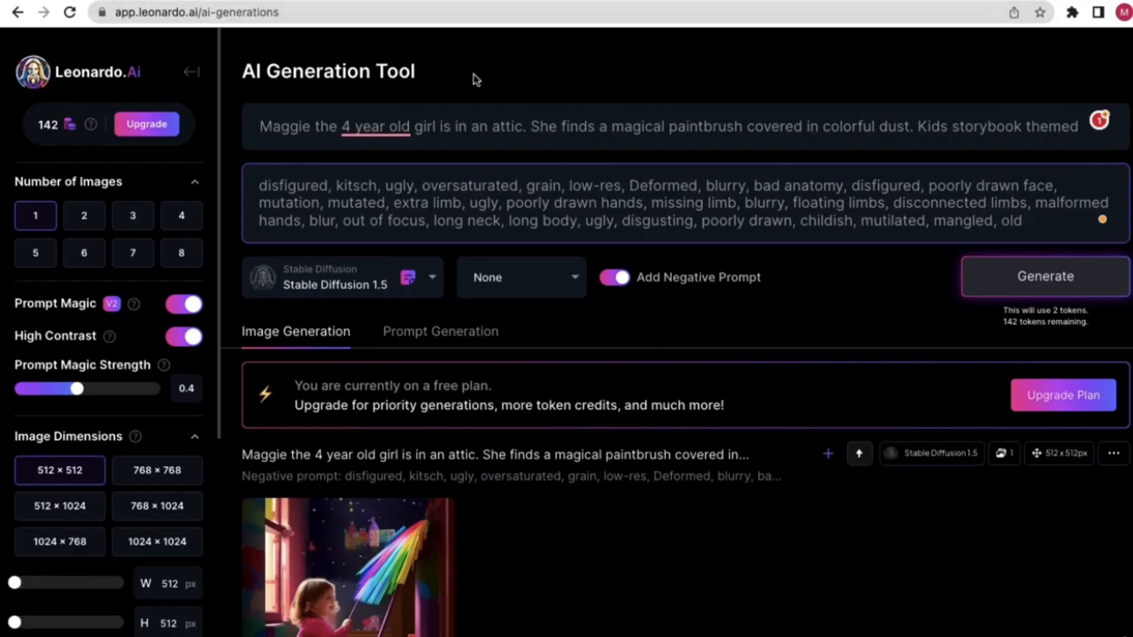
- Turn off the negative prompt and delete the old Maggie prompt text
double_click(417, 126)
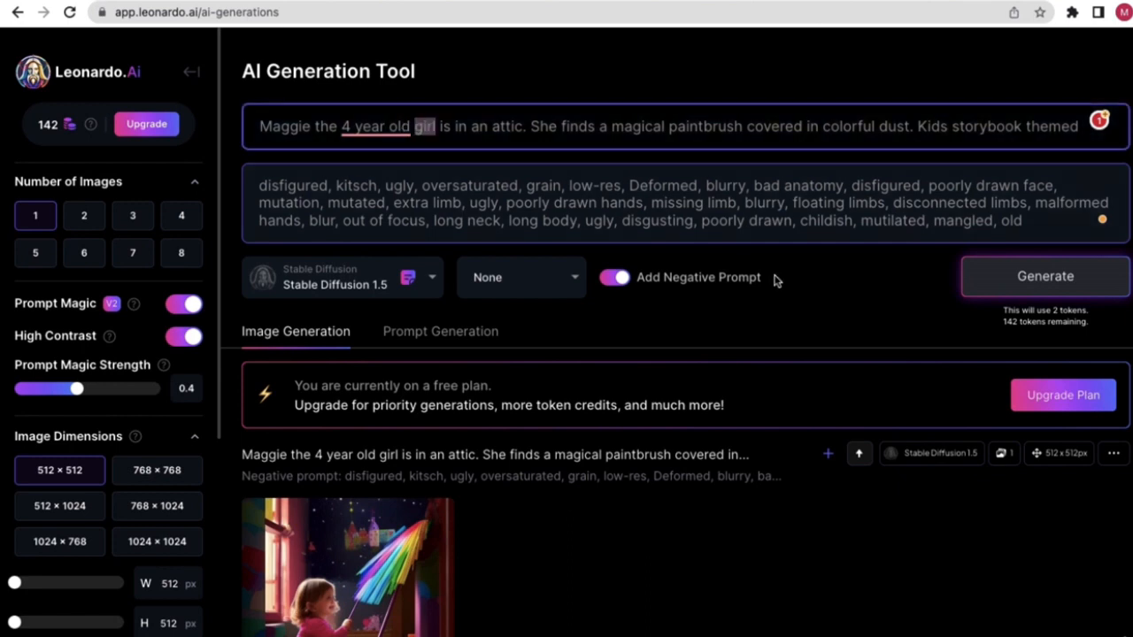
click(613, 281)
click(470, 131)
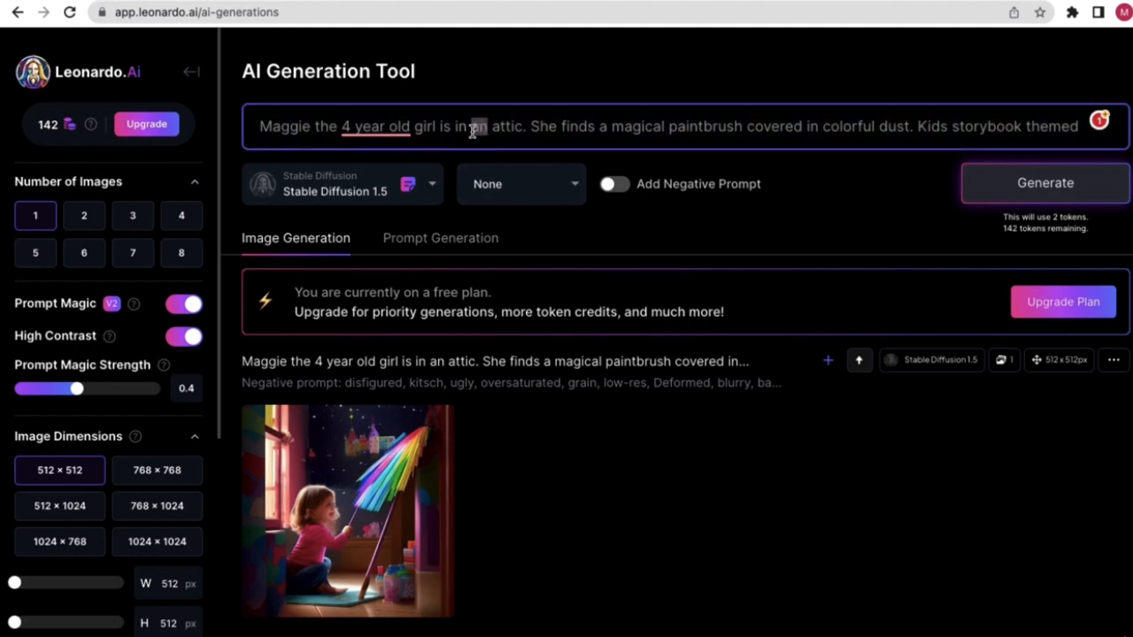
key(ctrl+a)
key(BackSpace)
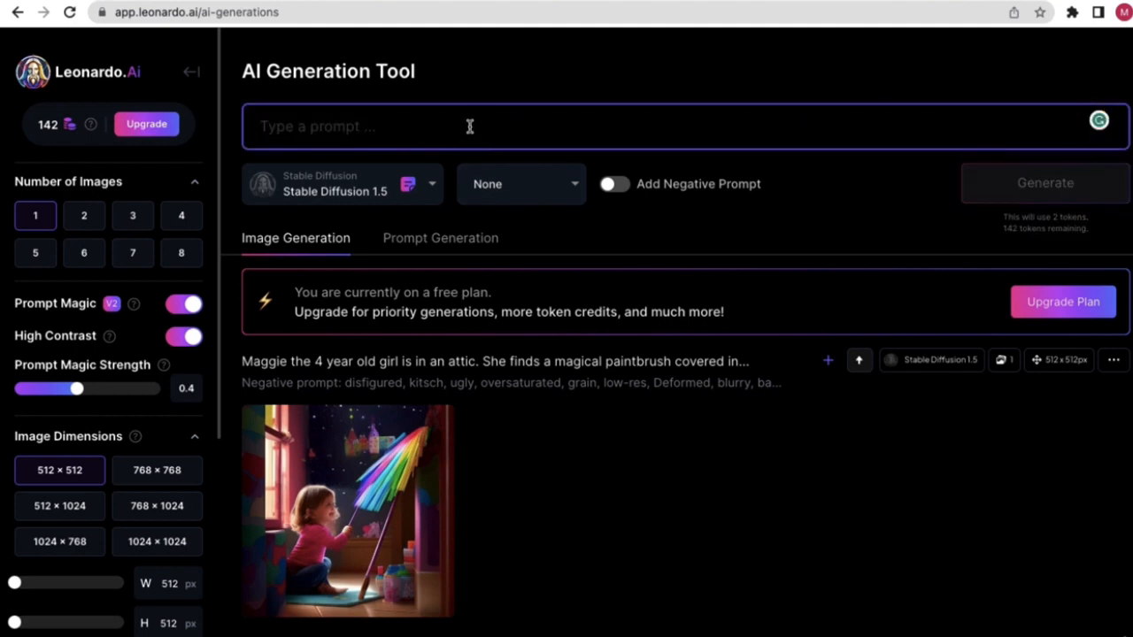
click(491, 93)
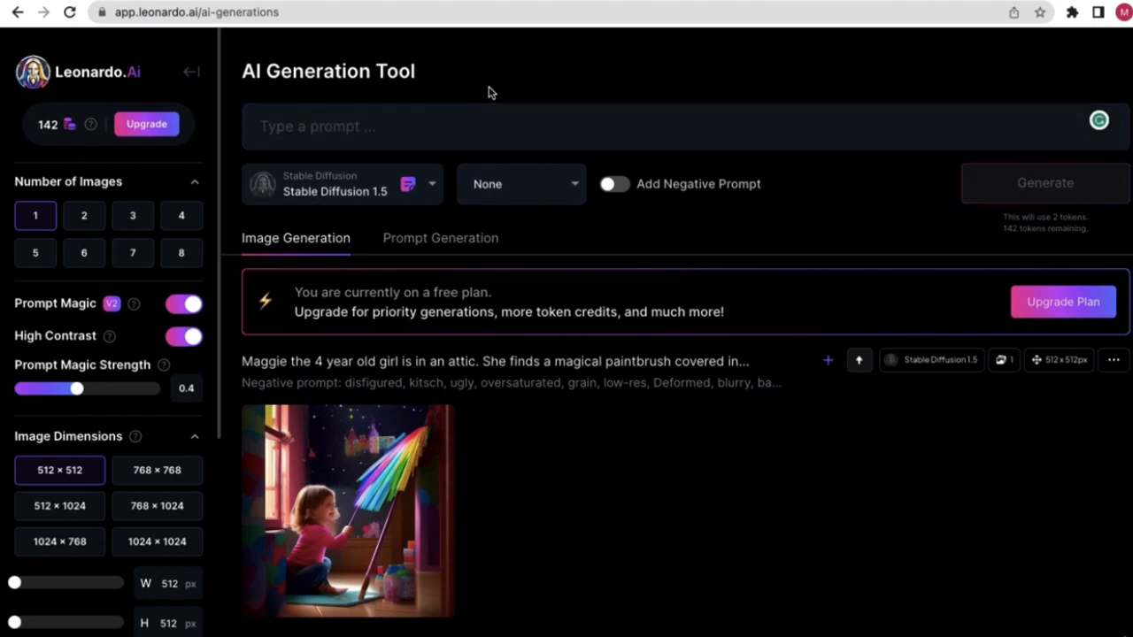
- Switch the model to Leonardo Creative, keeping Leonardo Style
click(426, 191)
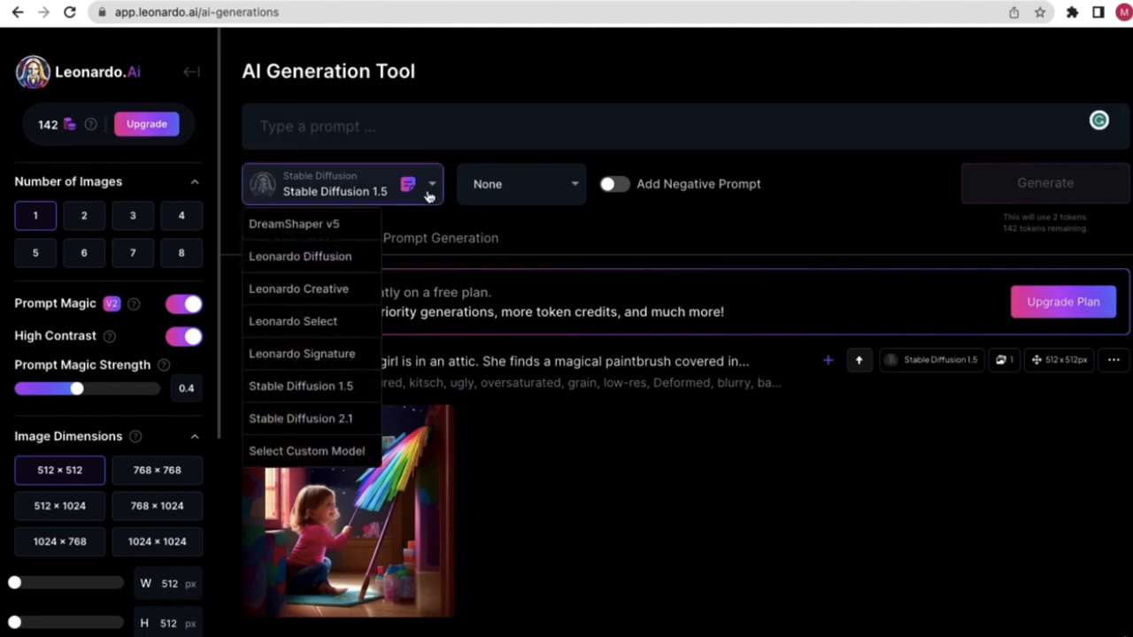
click(337, 298)
click(563, 190)
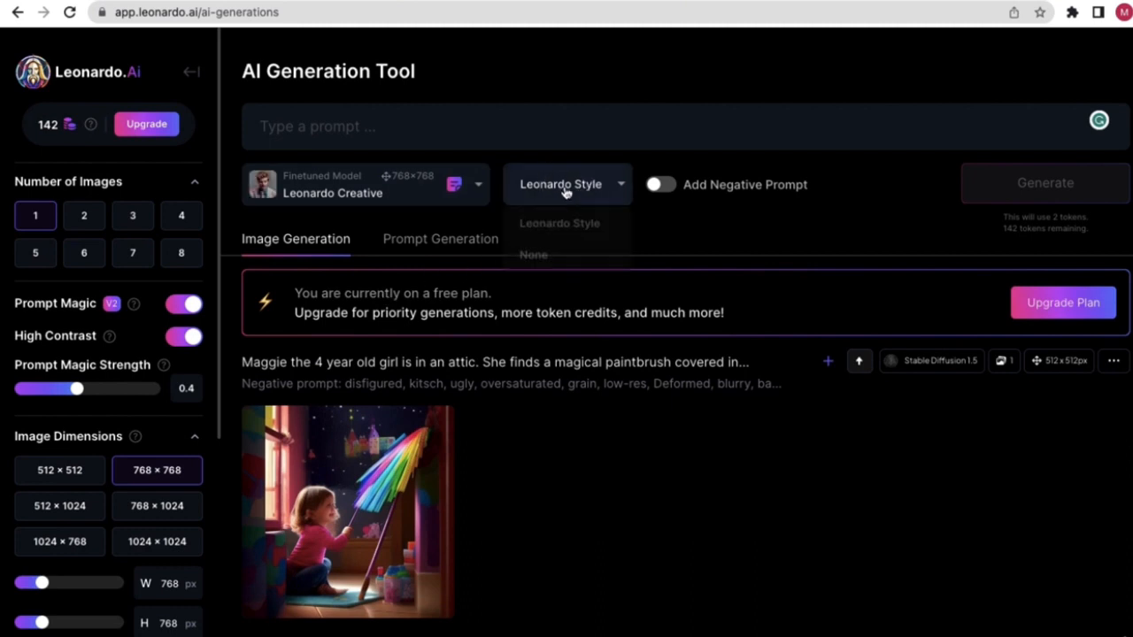
click(555, 231)
mouse_move(112, 342)
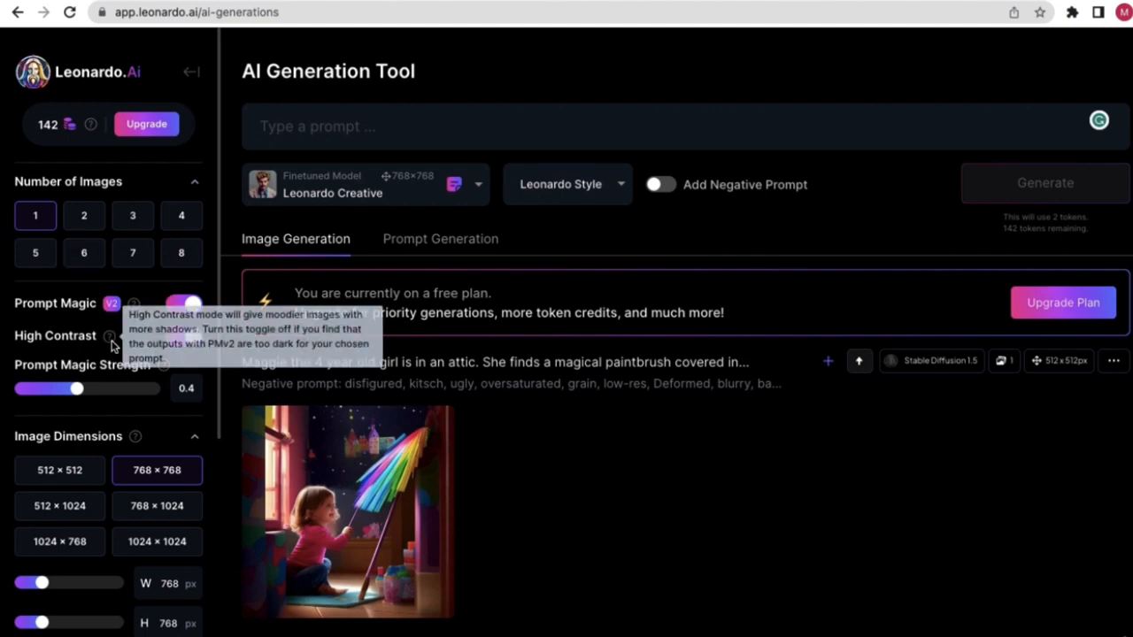
scroll(108, 390, down, 5)
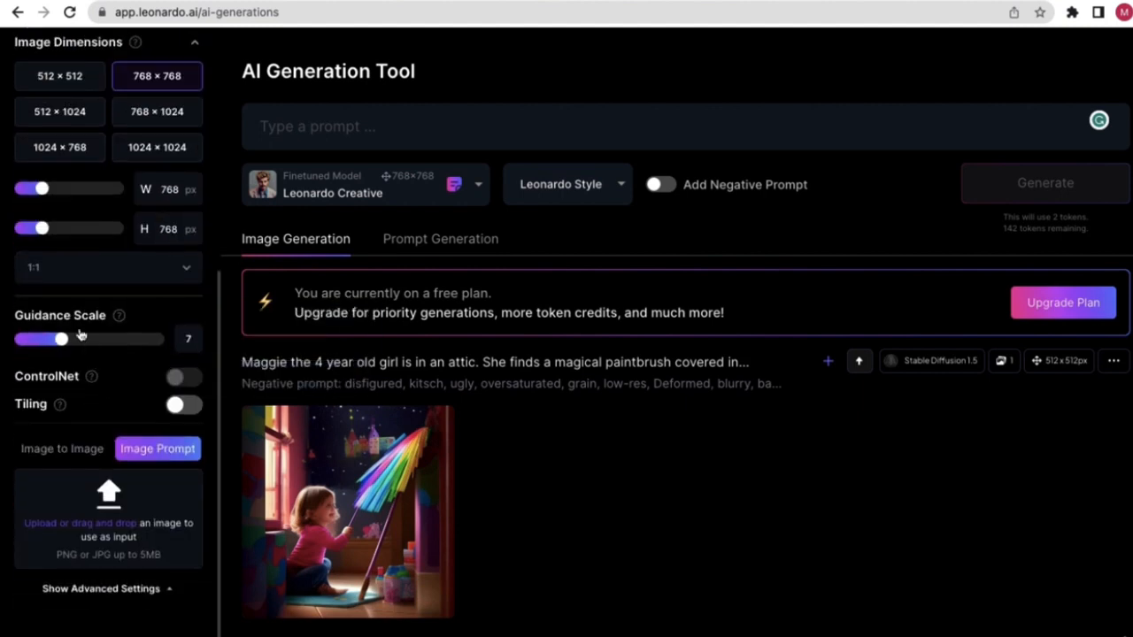
scroll(88, 248, up, 5)
scroll(93, 274, down, 1)
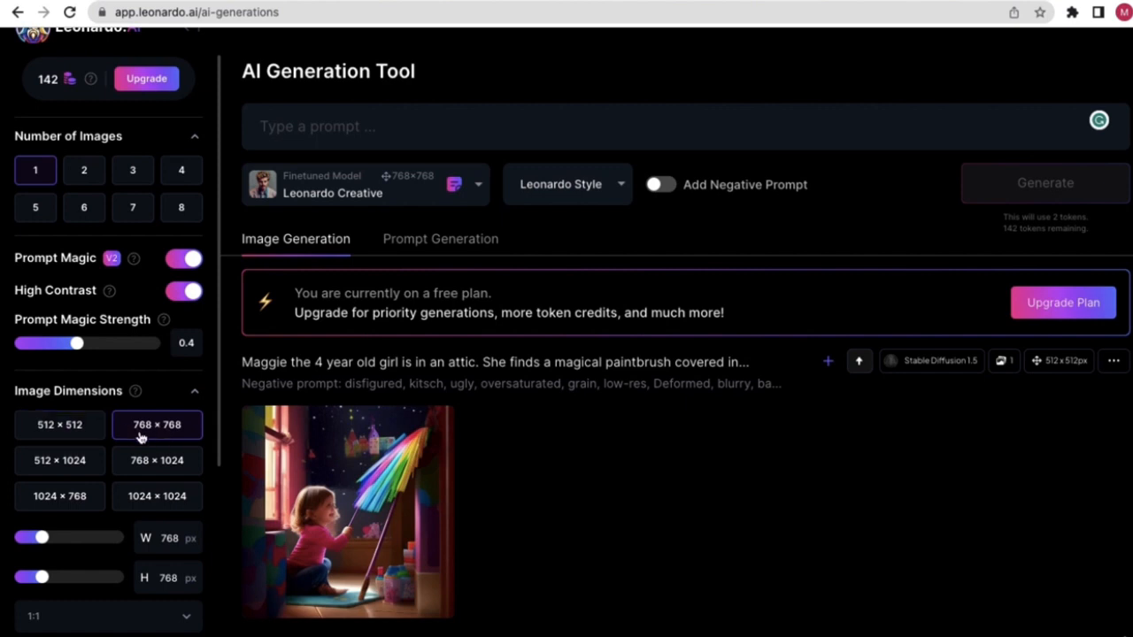
- Keep the 768 × 768 image size and switch Tiling on
click(93, 439)
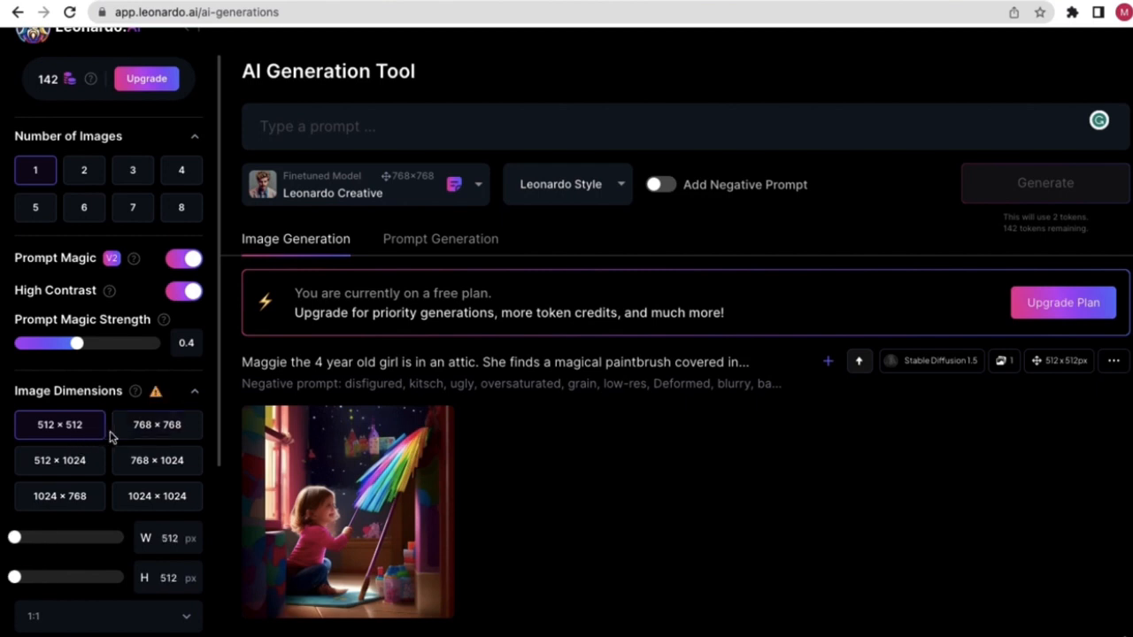
click(153, 432)
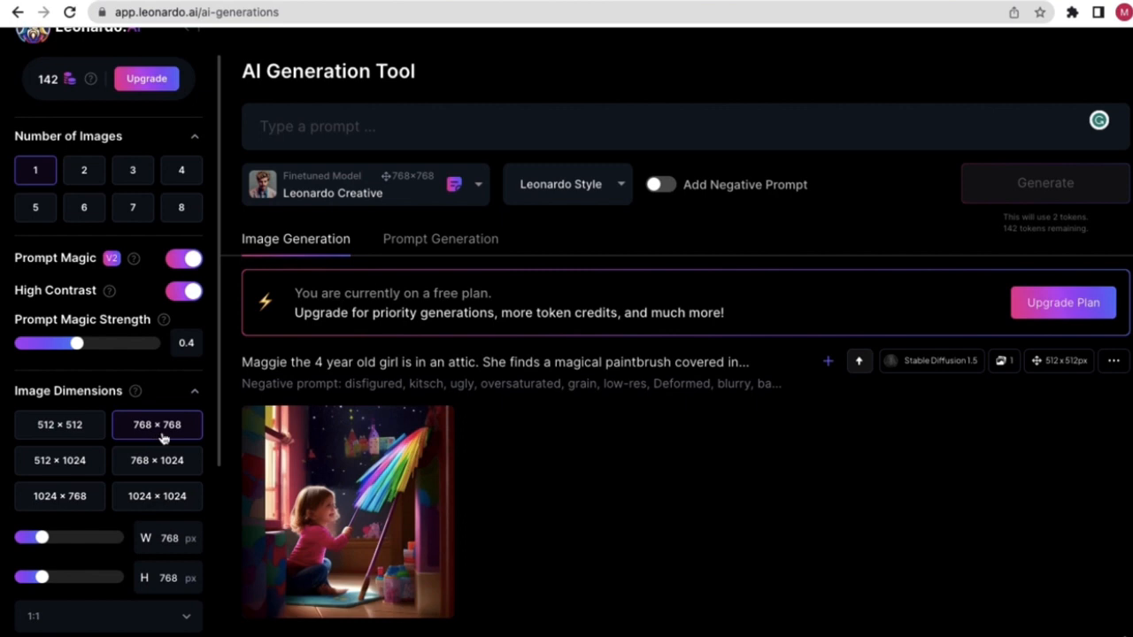
scroll(159, 378, down, 3)
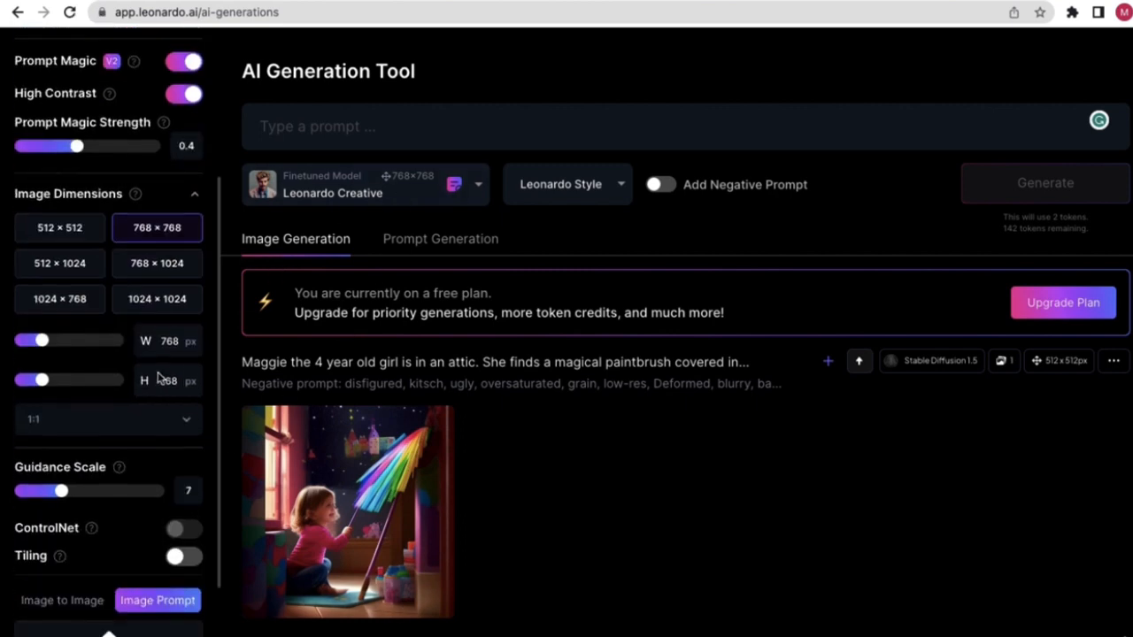
scroll(159, 379, down, 2)
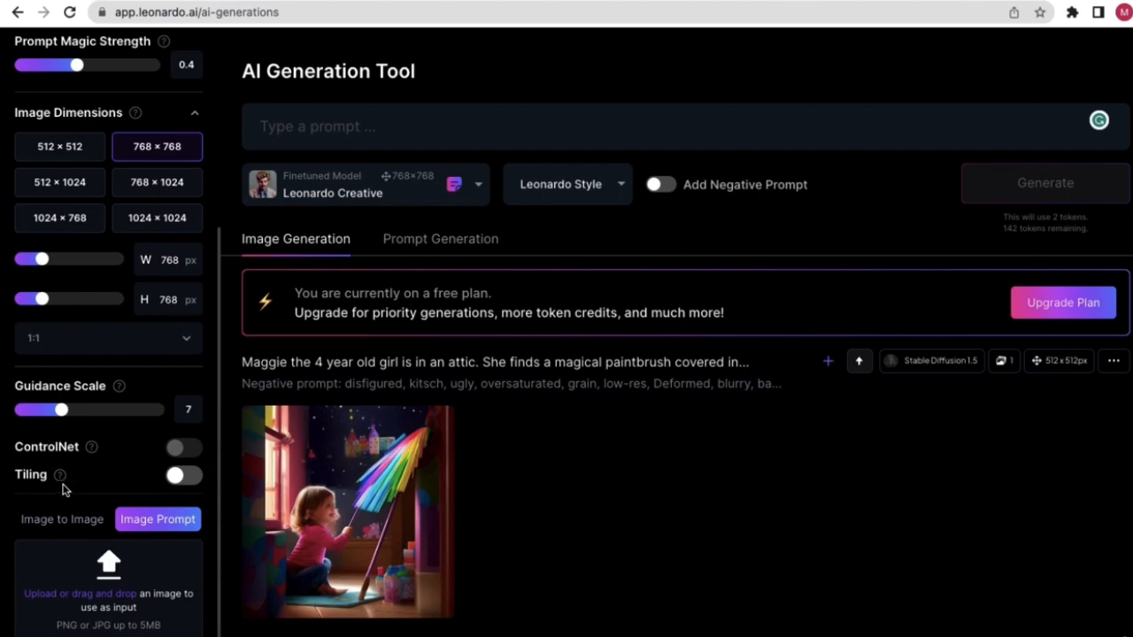
mouse_move(61, 483)
scroll(63, 481, up, 5)
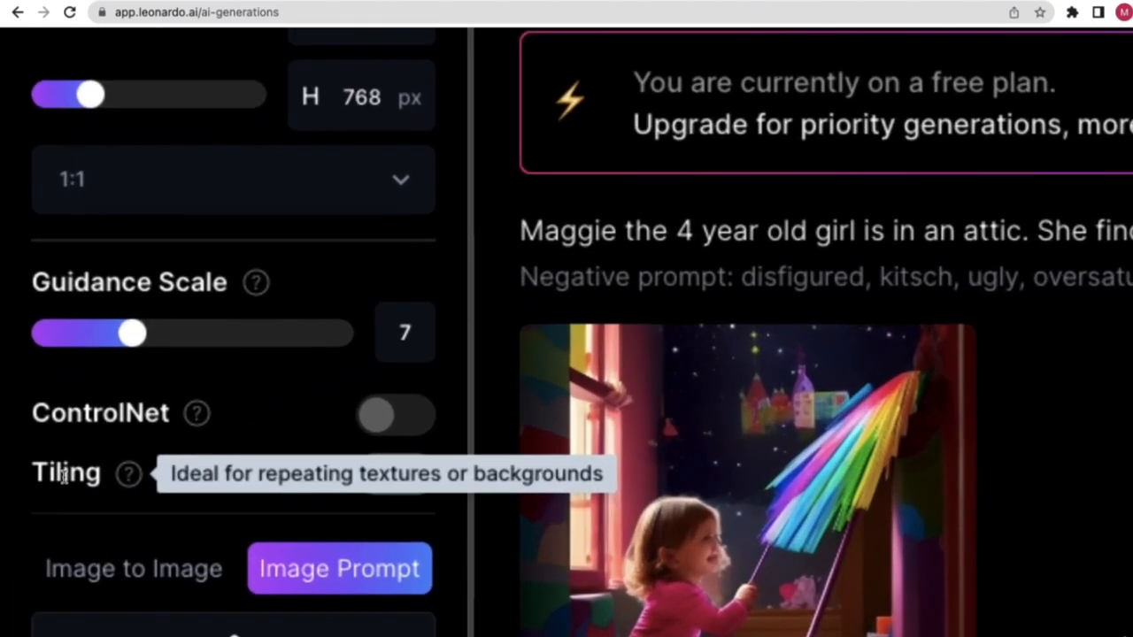
mouse_move(145, 482)
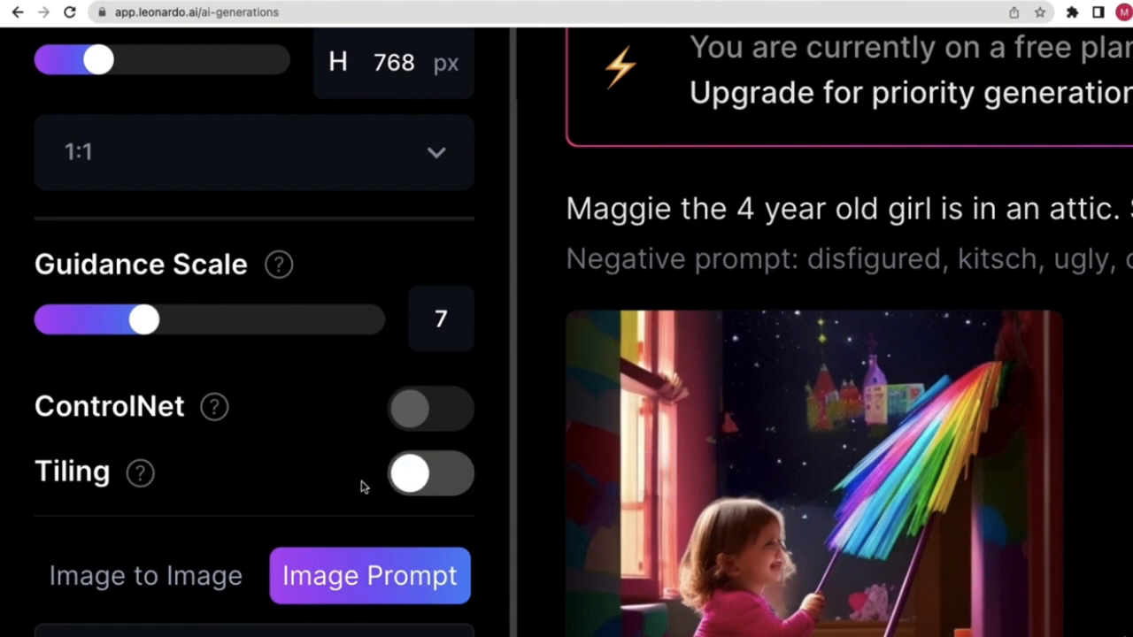
click(403, 484)
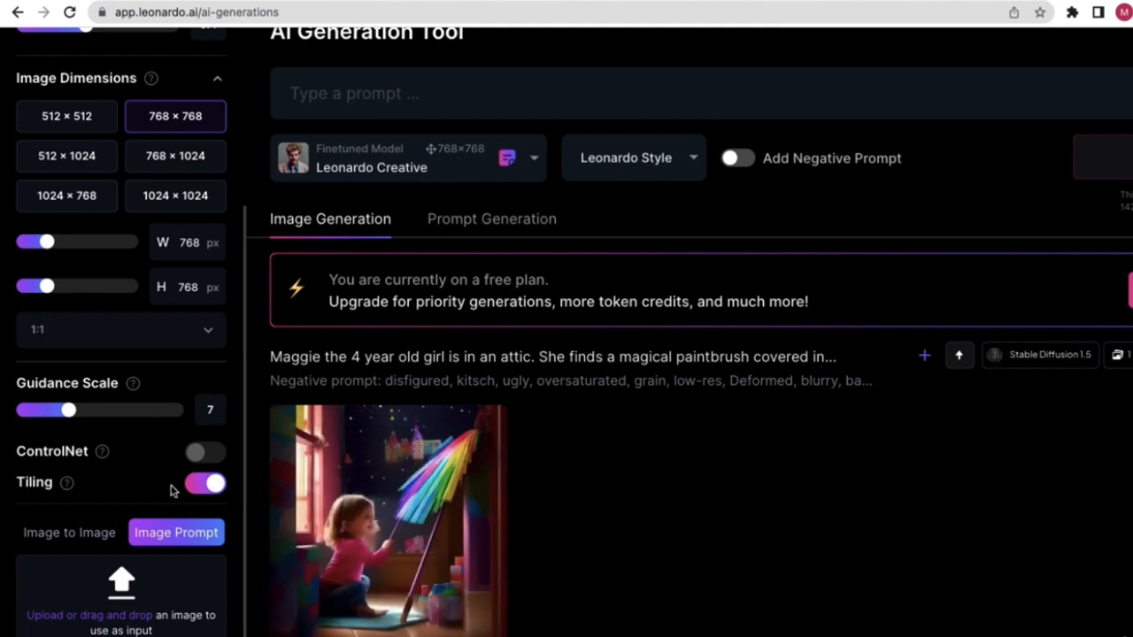
- Review the sidebar settings, with Prompt Magic Strength at 0.4
scroll(430, 291, up, 1)
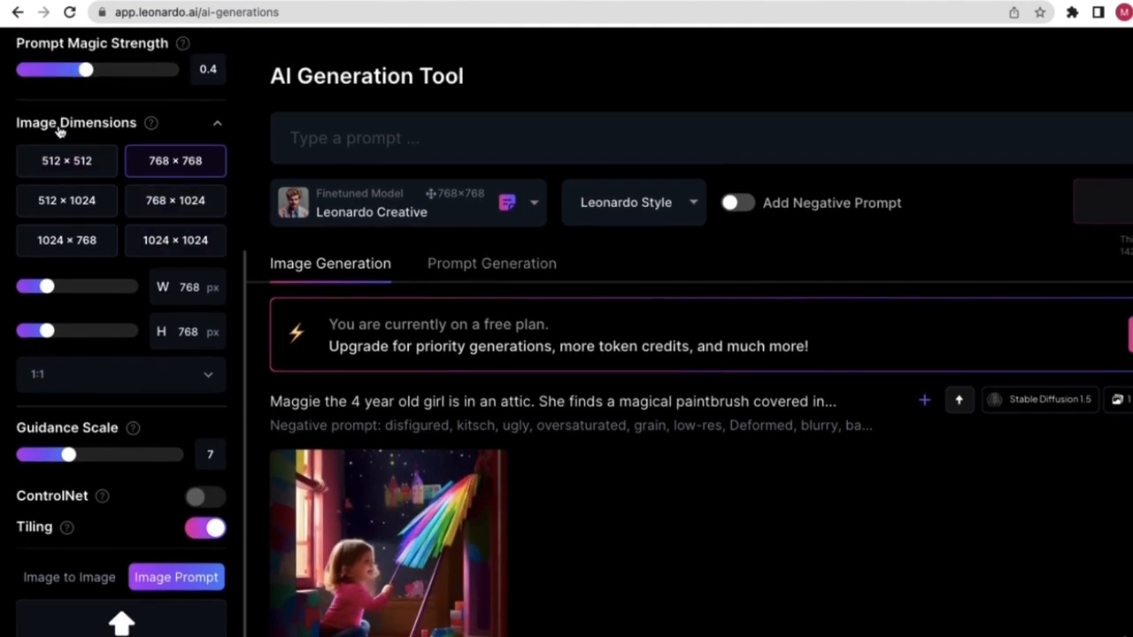
click(67, 161)
scroll(270, 197, up, 3)
scroll(557, 163, down, 4)
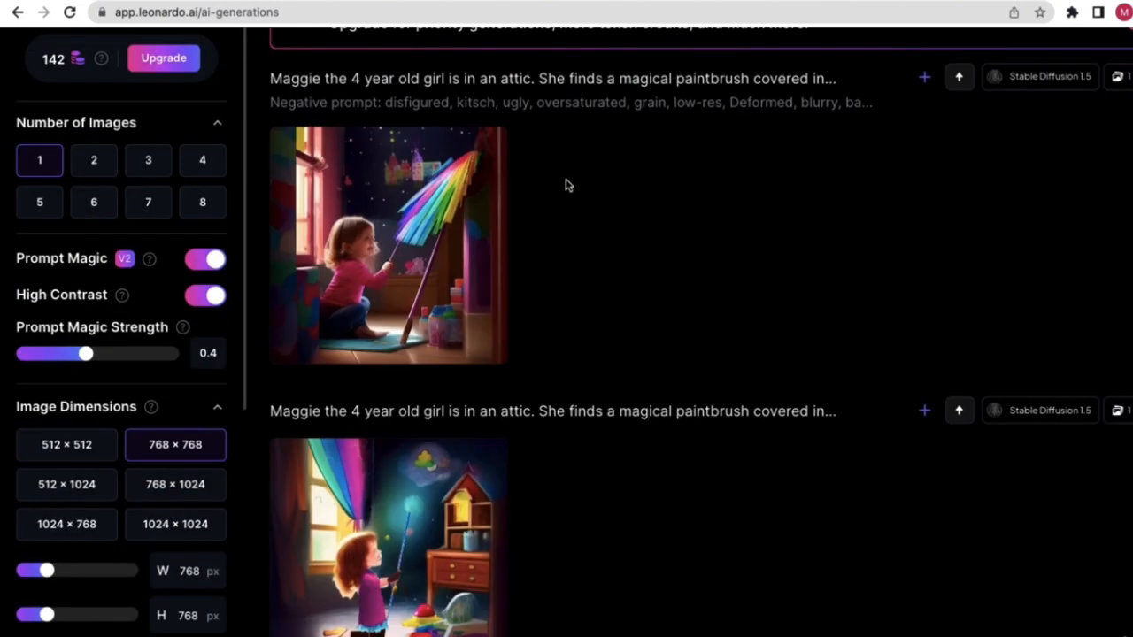
scroll(617, 253, up, 1)
scroll(627, 278, down, 5)
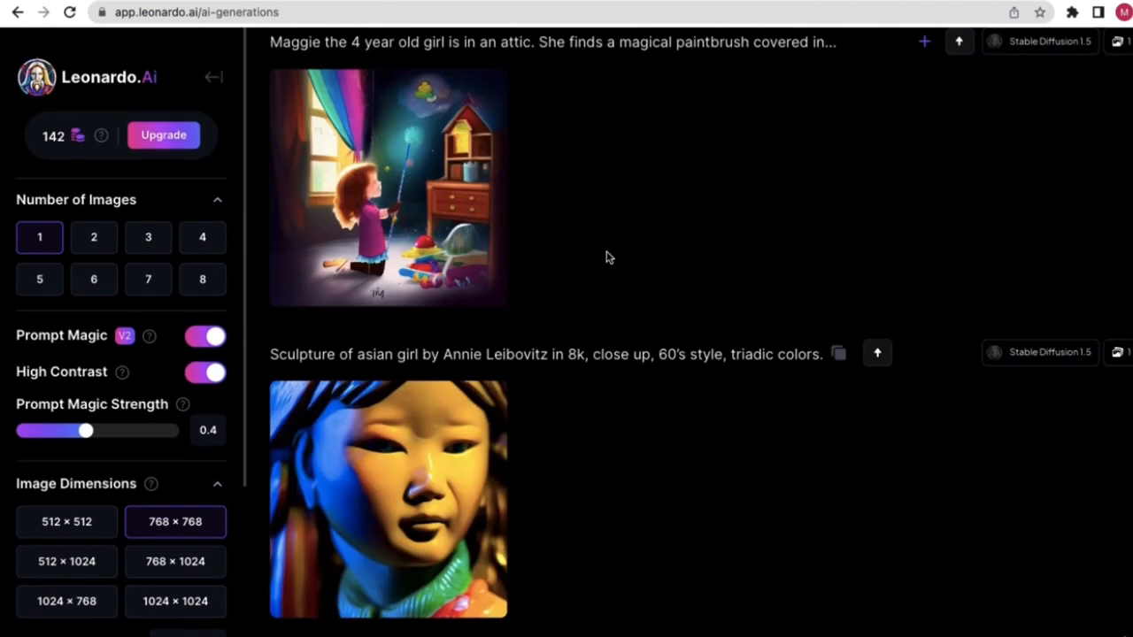
scroll(607, 256, up, 4)
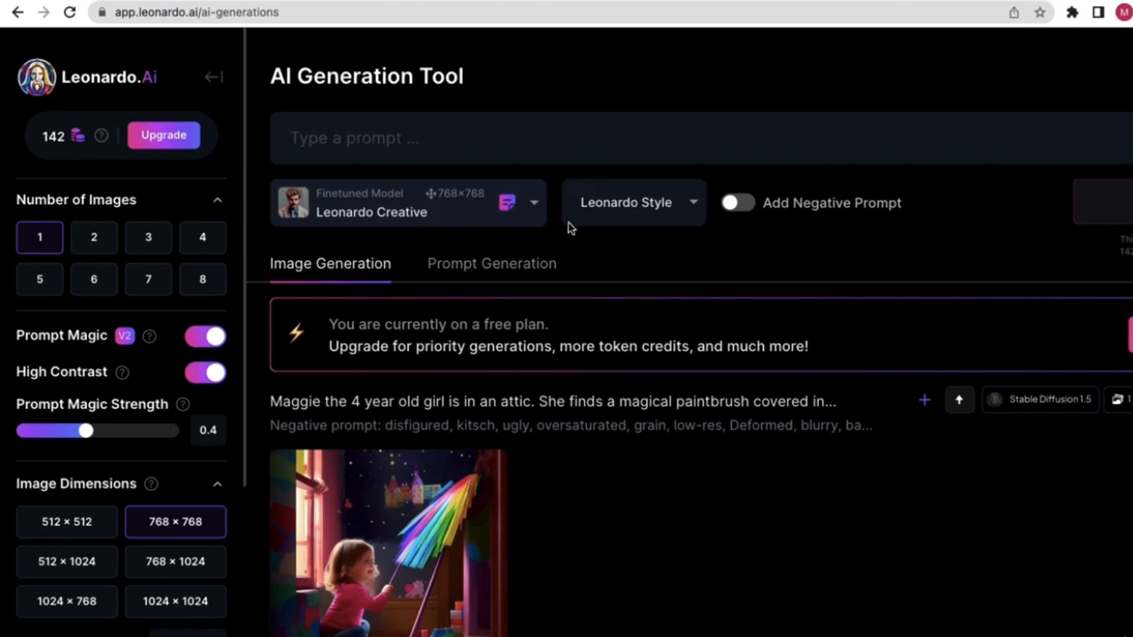
- Enter the prompt 'candy, repeating tile, repeating background,' and generate it for 2 tokens
click(464, 134)
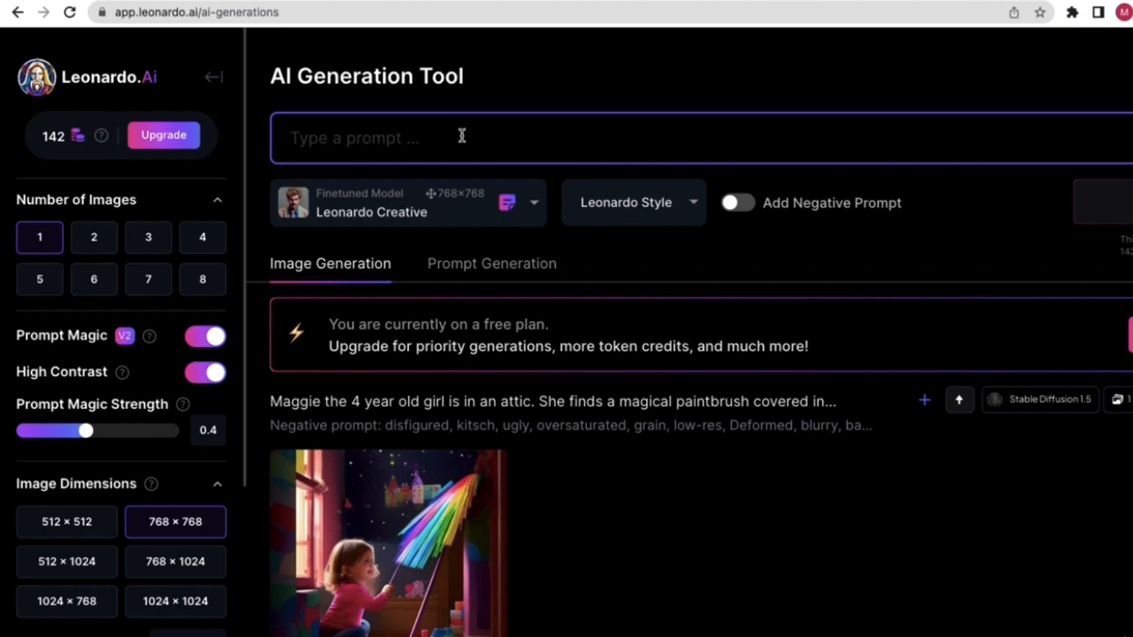
text(candy)
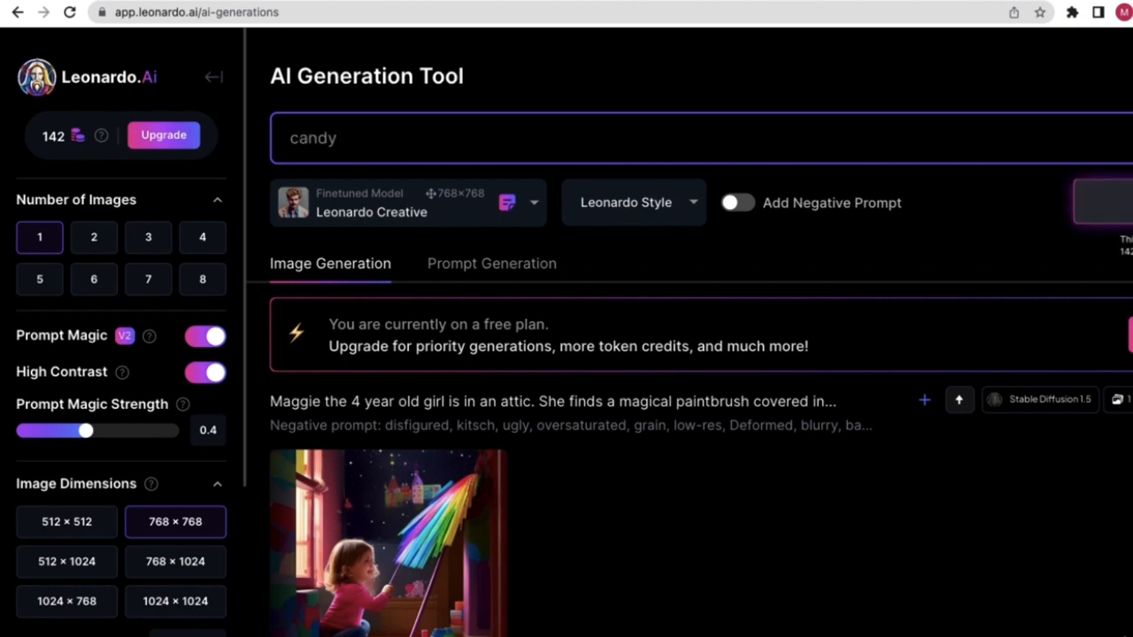
text(, repeating tile,)
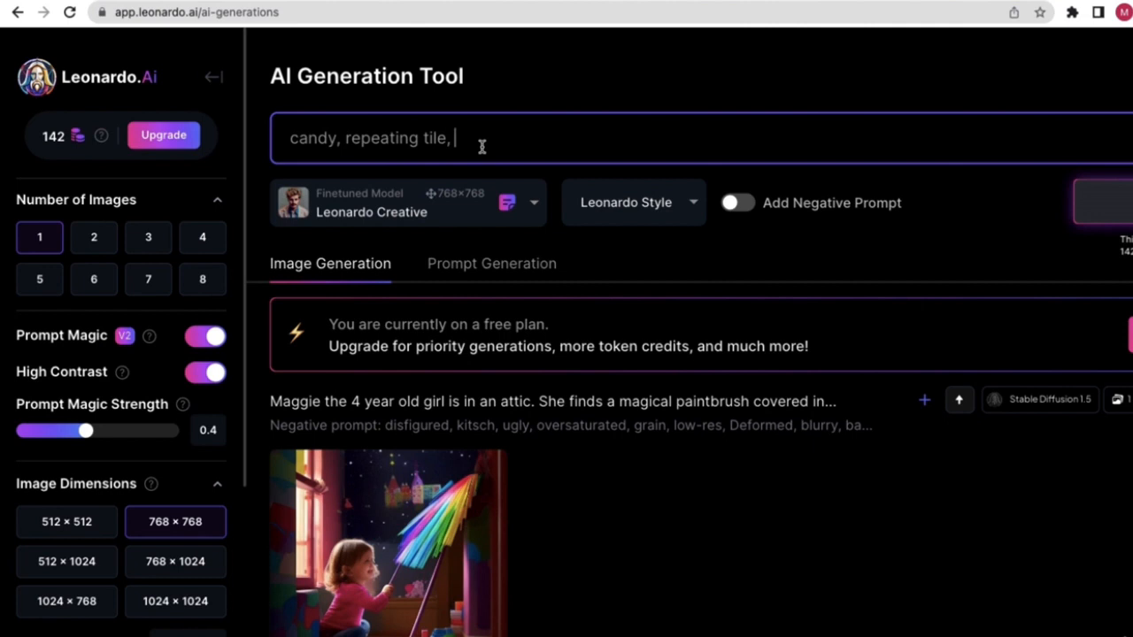
text(repeating backgro)
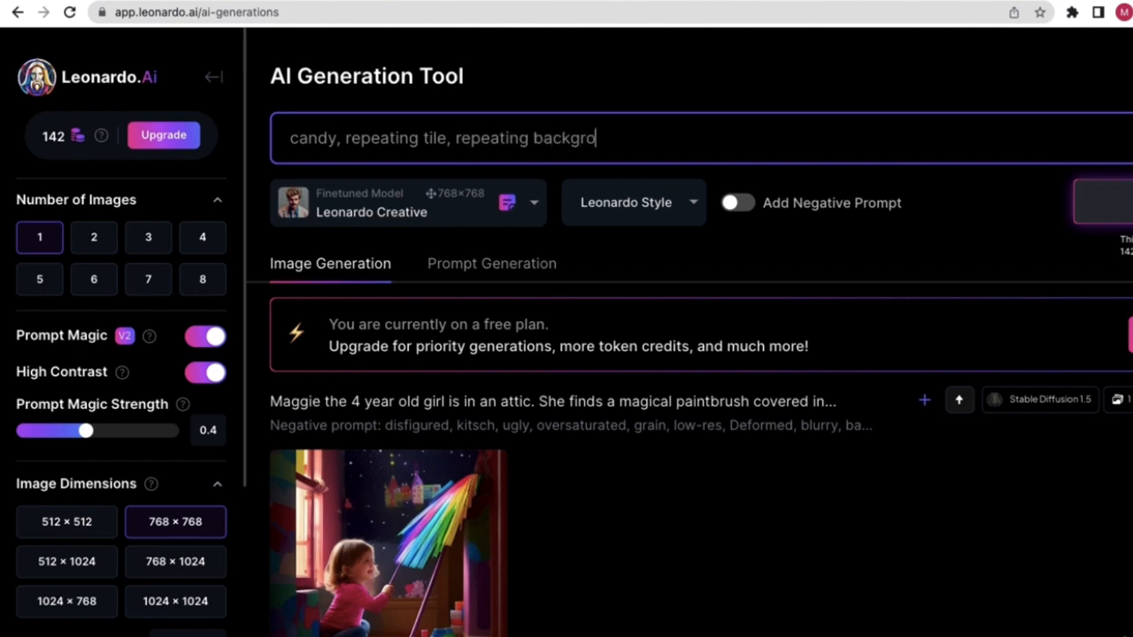
text(und,)
click(548, 101)
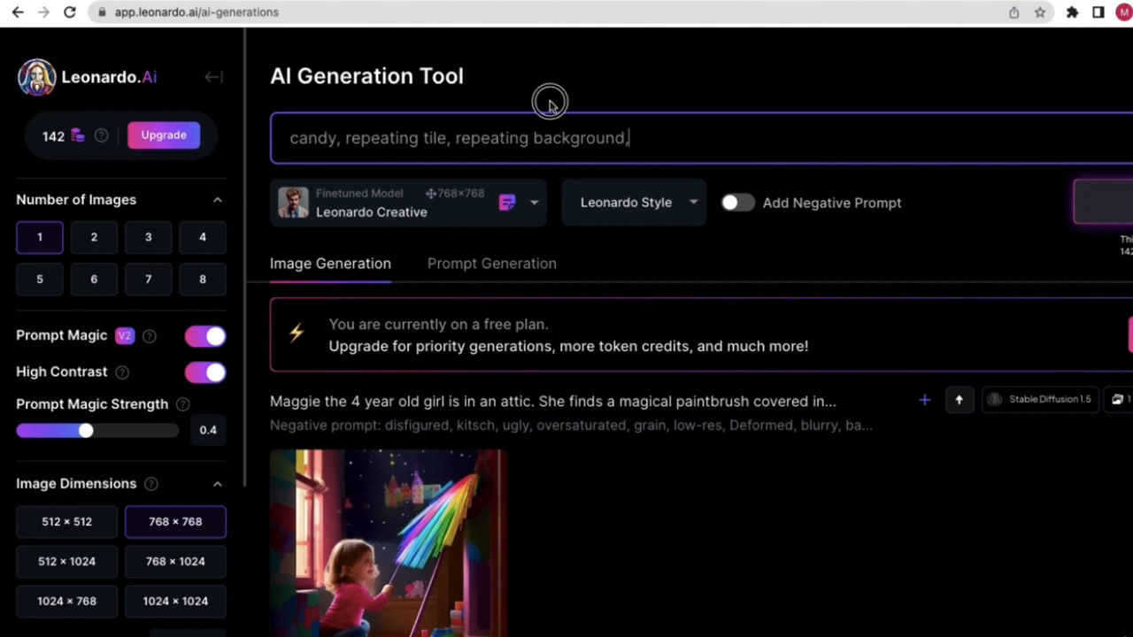
scroll(694, 203, down, 2)
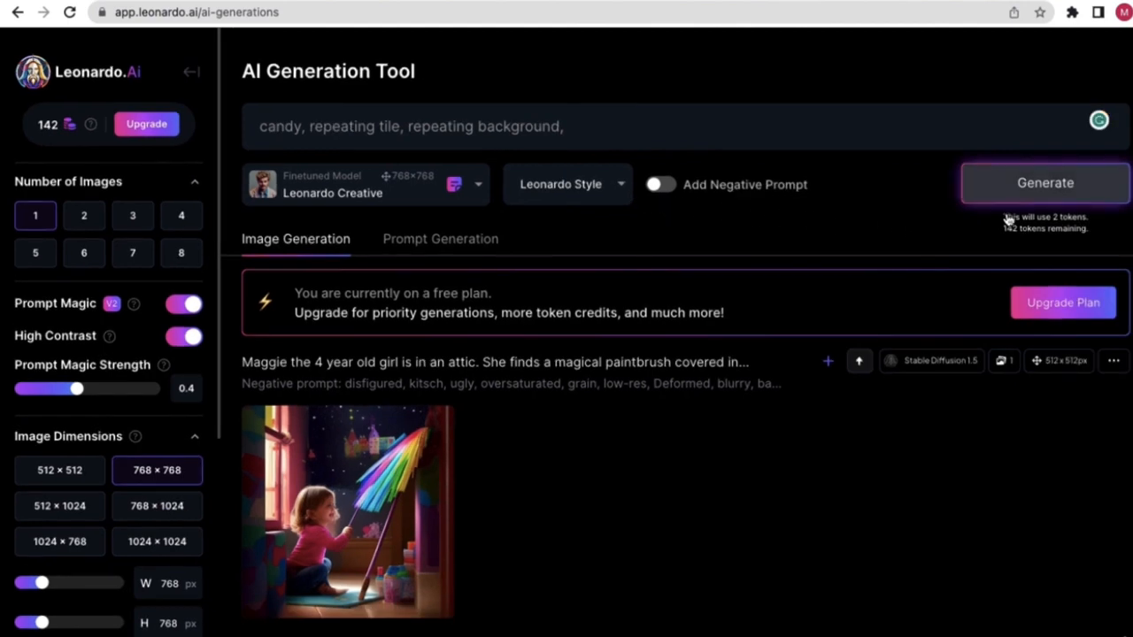
click(1026, 196)
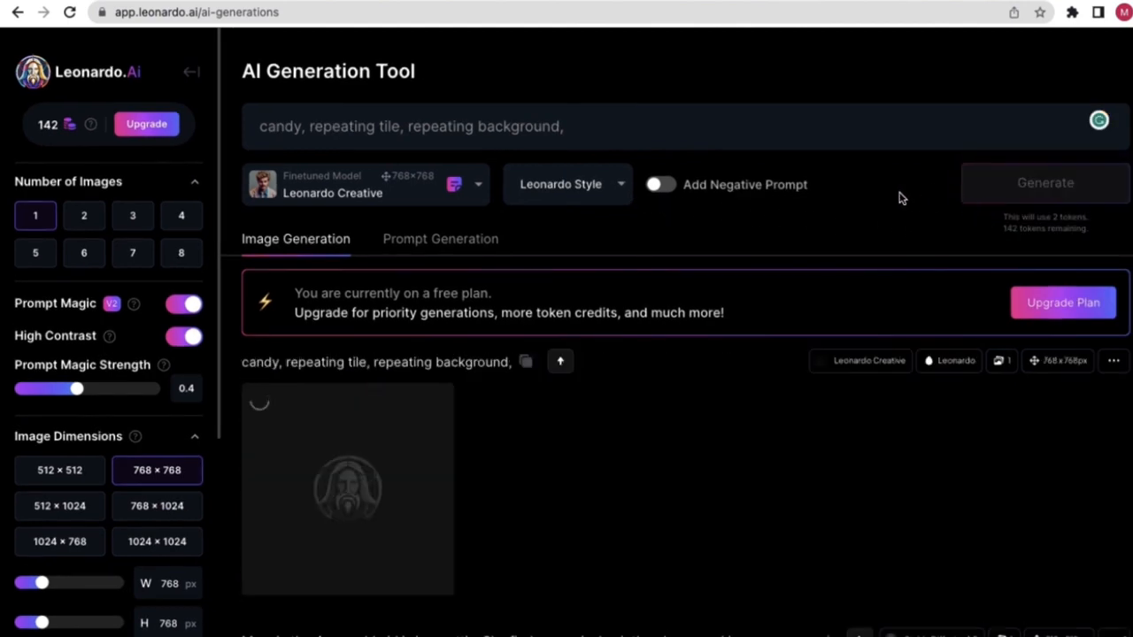
- Open the generated candy tile image enlarged
scroll(644, 288, down, 8)
scroll(643, 294, up, 7)
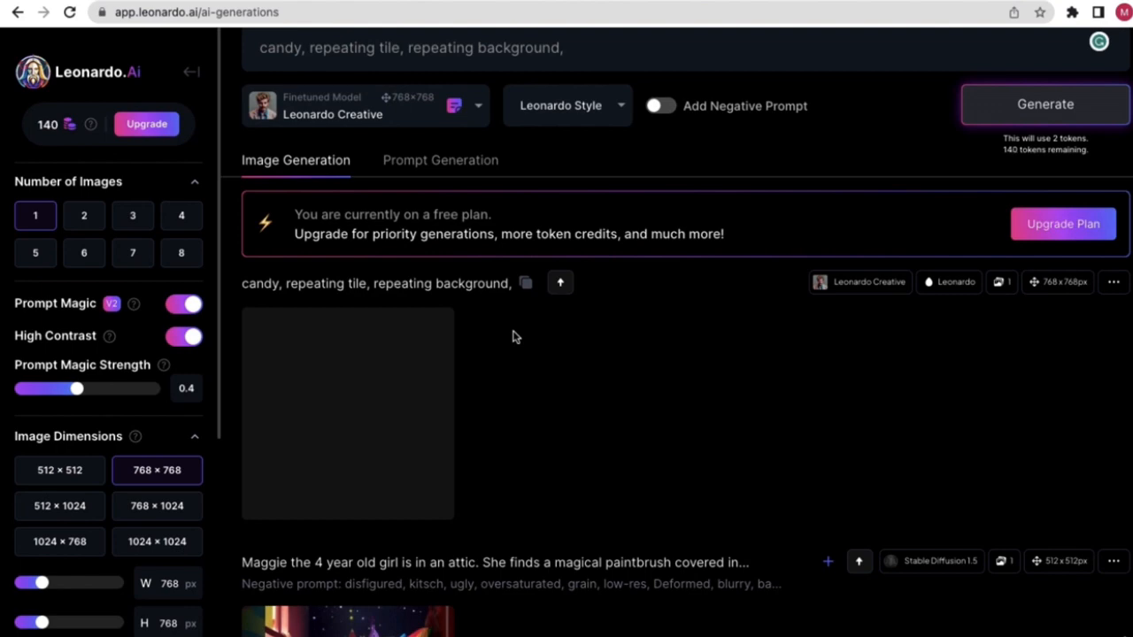
mouse_move(332, 370)
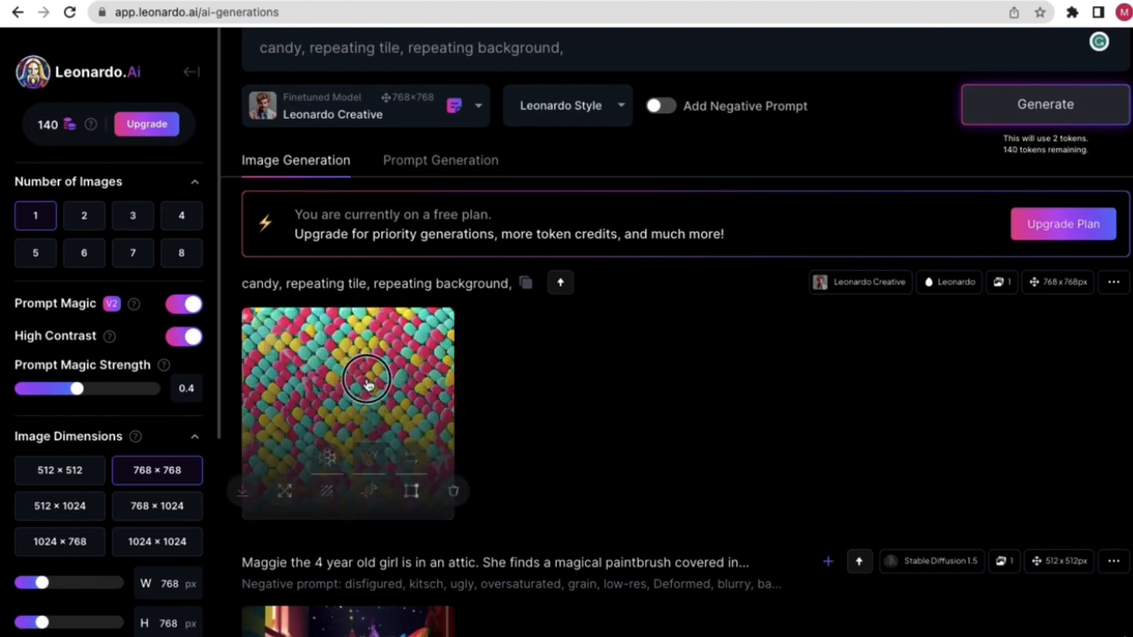
click(368, 386)
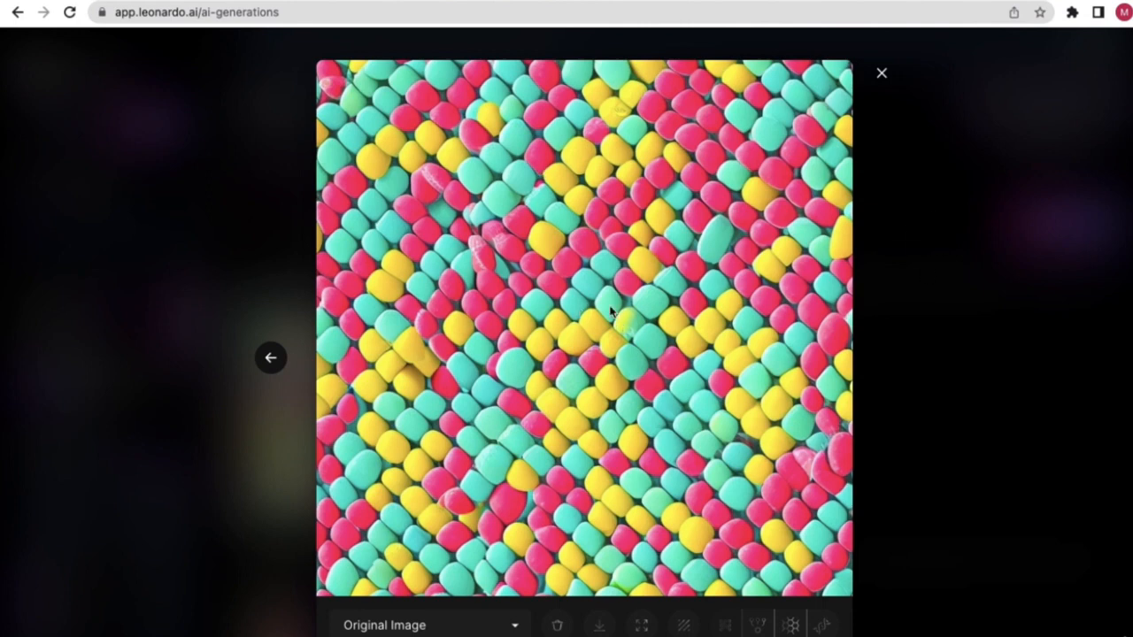
- Save the candy image to the Desktop as a JPEG and open it from downloads
right_click(585, 258)
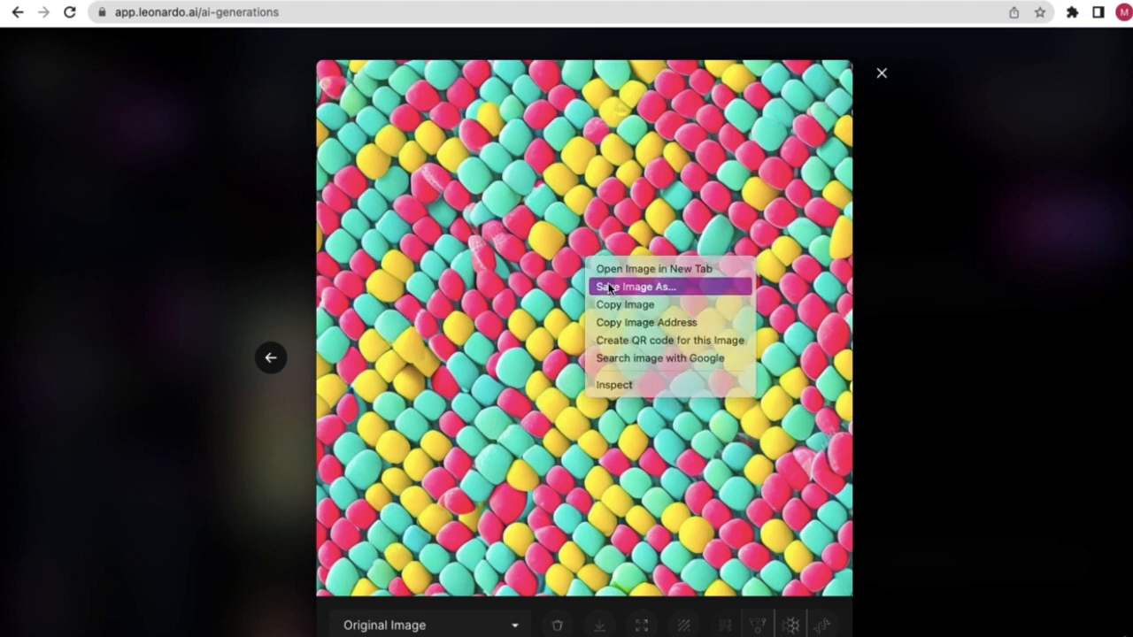
click(605, 285)
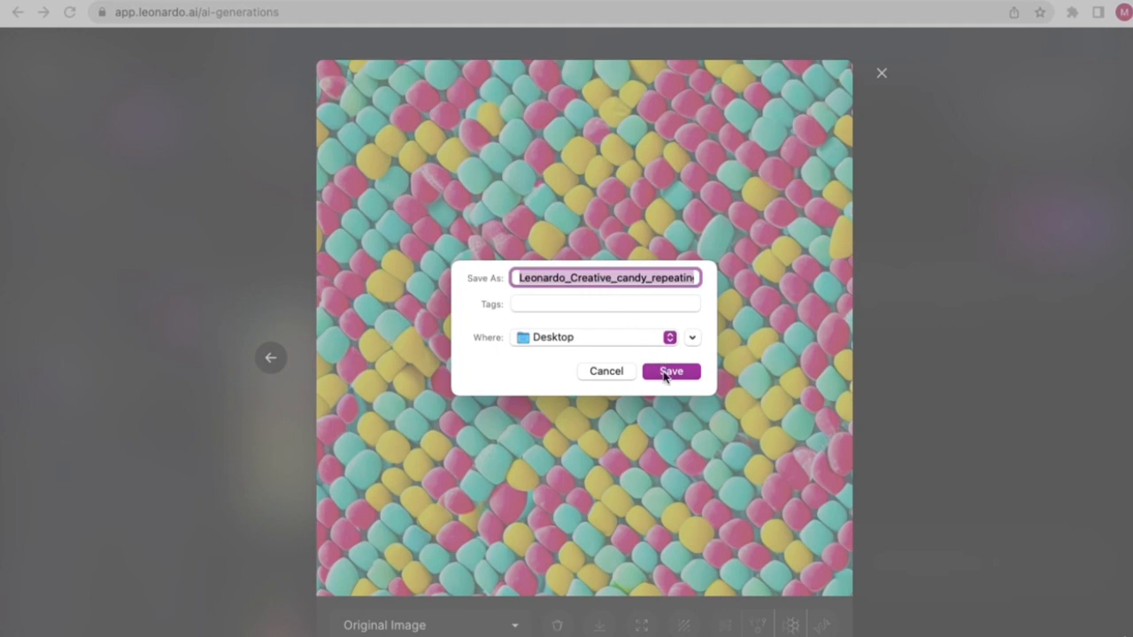
click(667, 374)
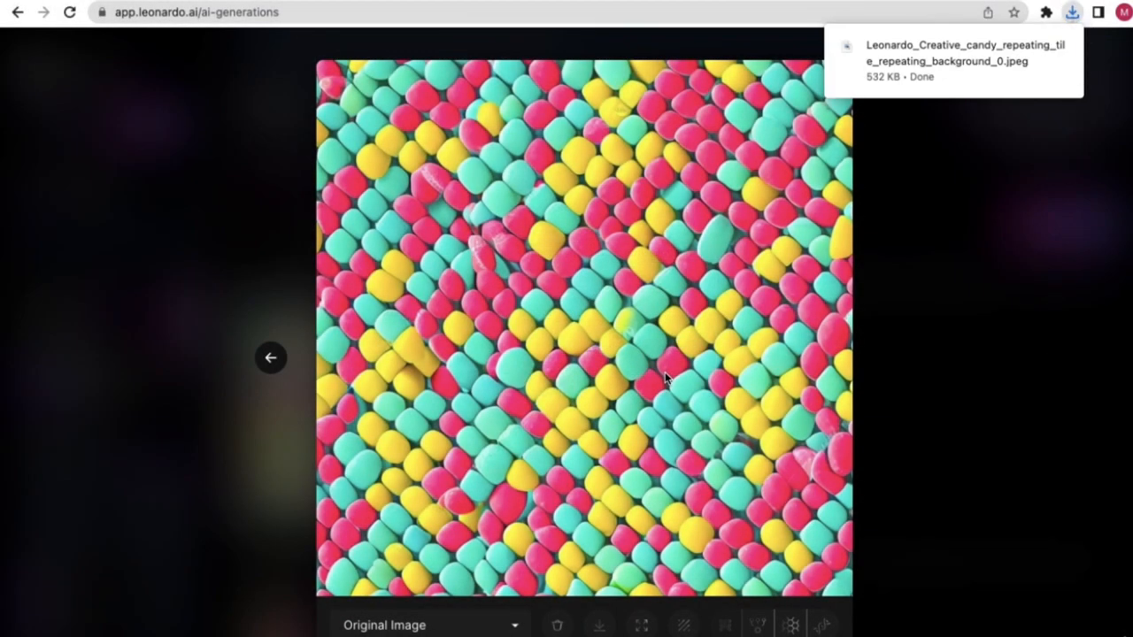
click(1072, 13)
mouse_move(953, 107)
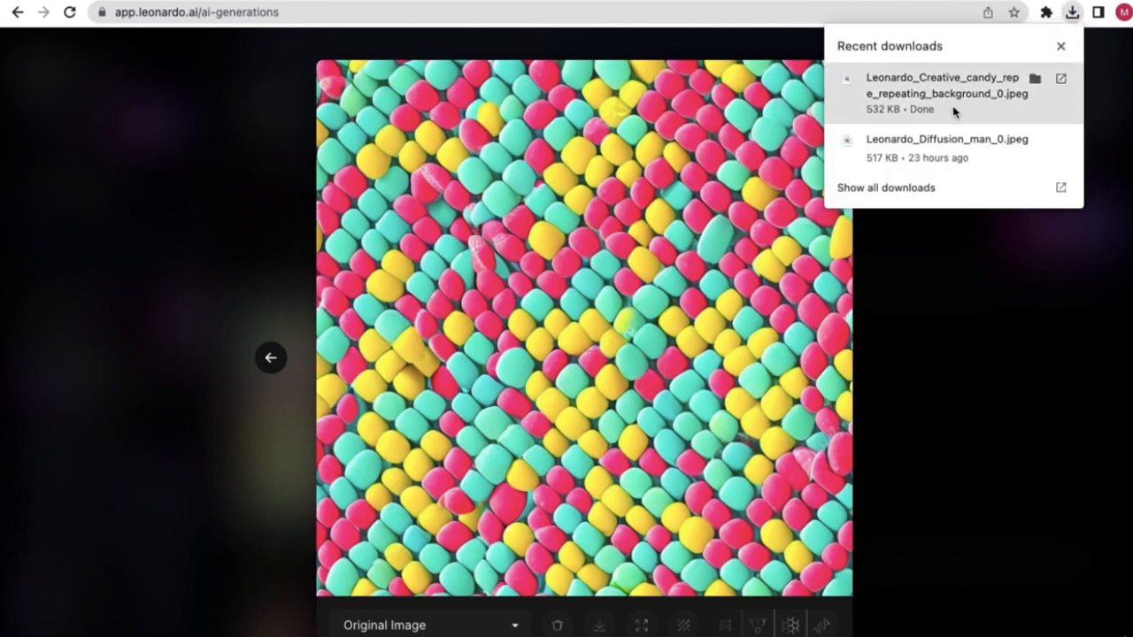
click(1061, 79)
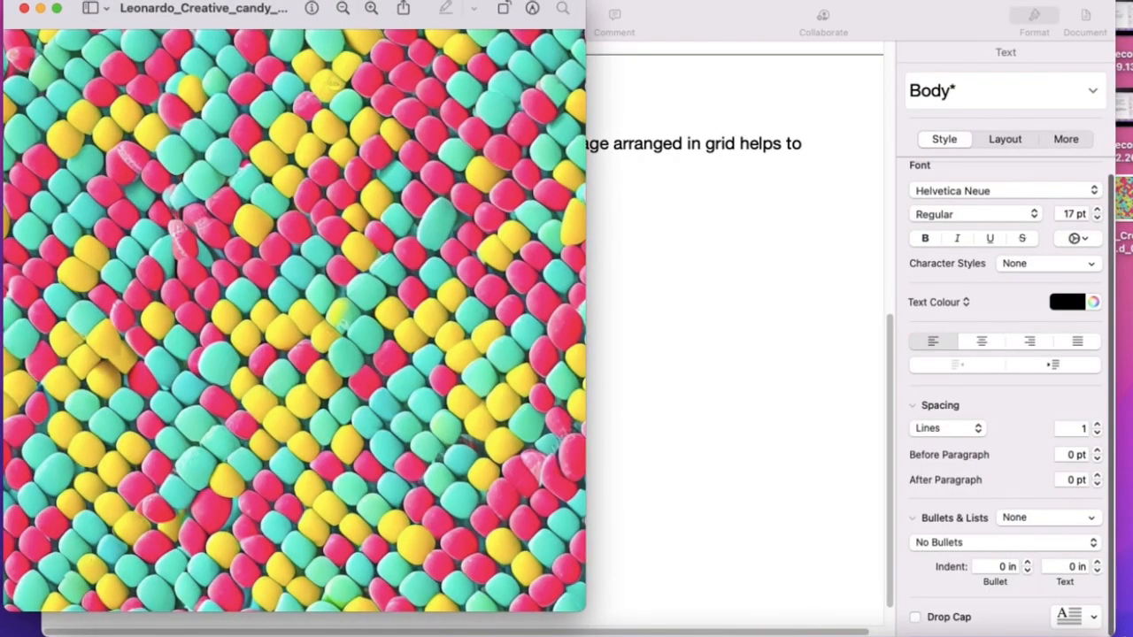
- Close the candy preview and enlarged view, returning to the Pages notes with the Tiles paragraph
drag(293, 18, 493, 22)
click(407, 22)
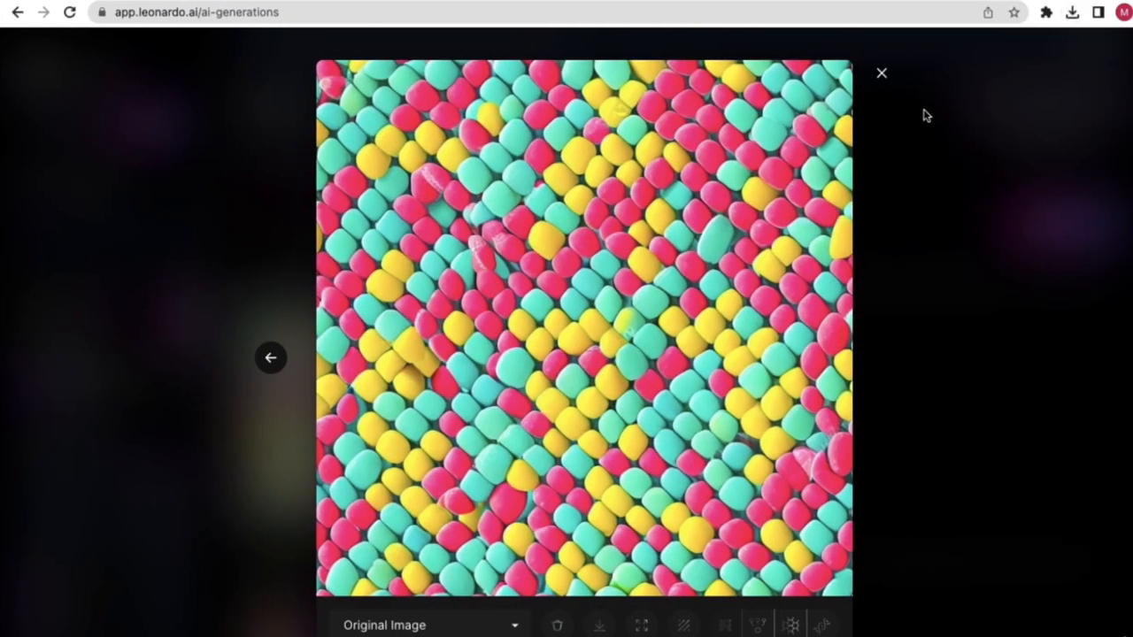
click(881, 74)
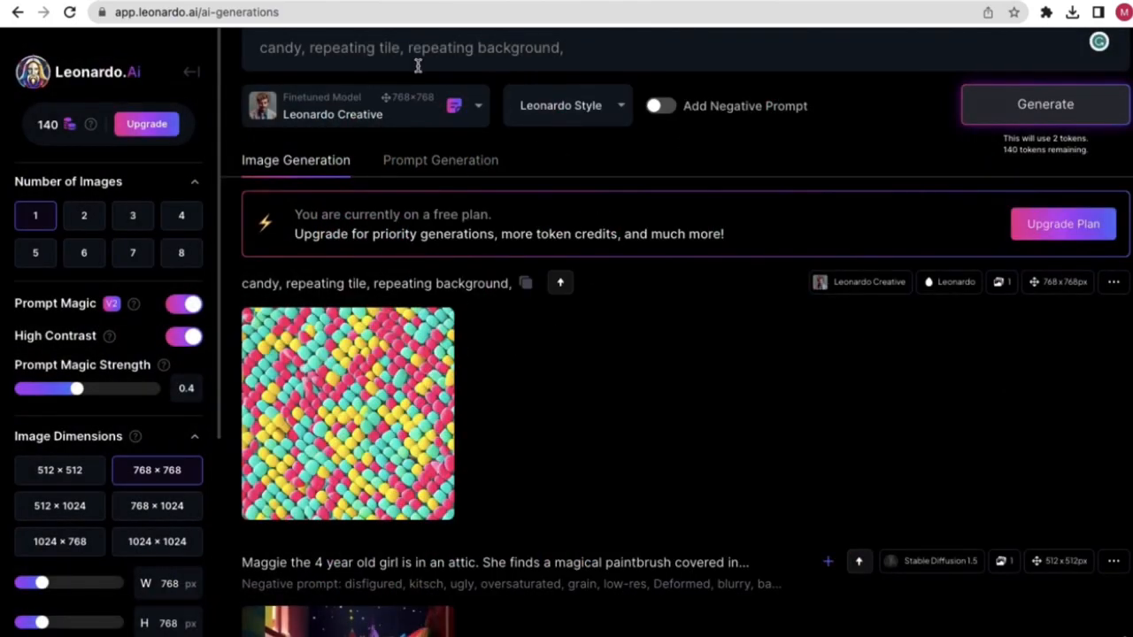
click(489, 1)
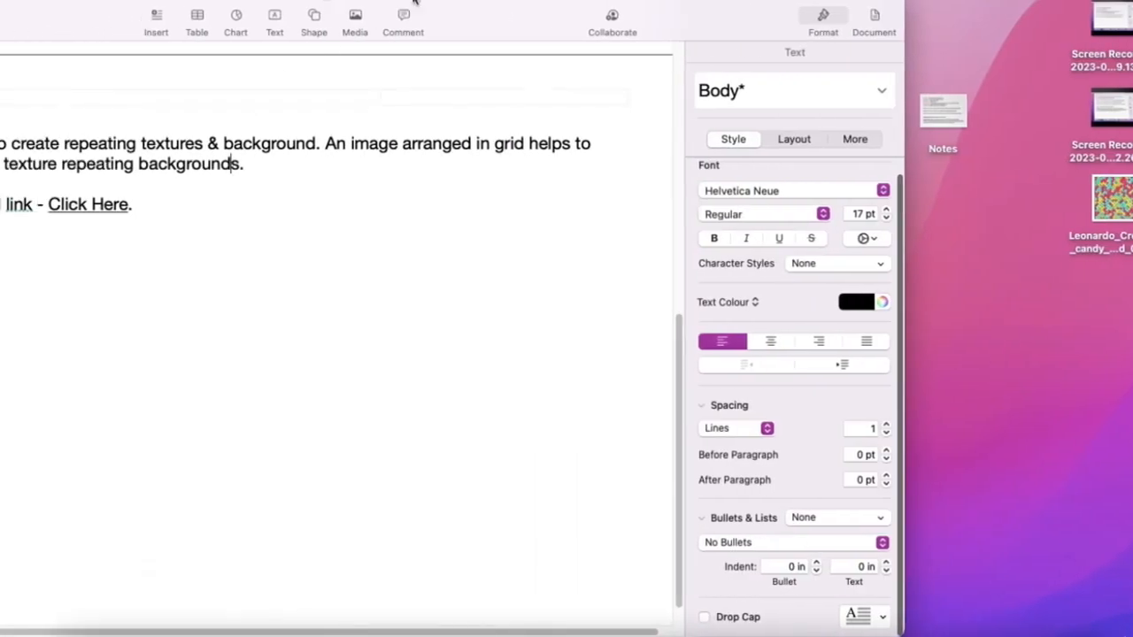
drag(504, 13, 710, 13)
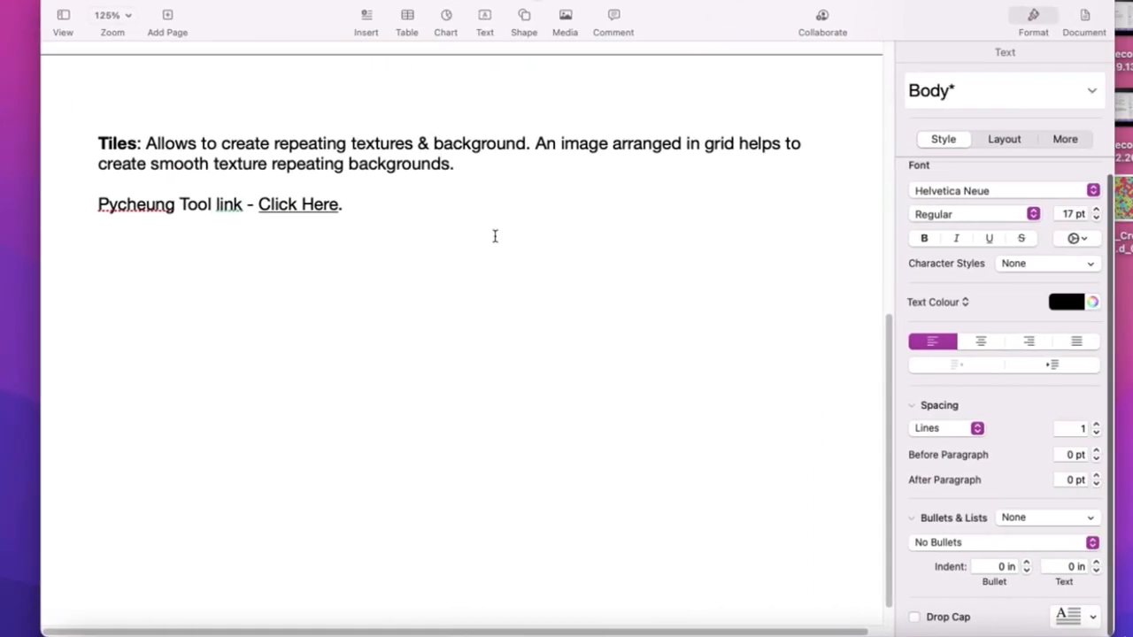
- Open Seamless Texture Checker and try different tile sizes on the sample wood background
click(312, 218)
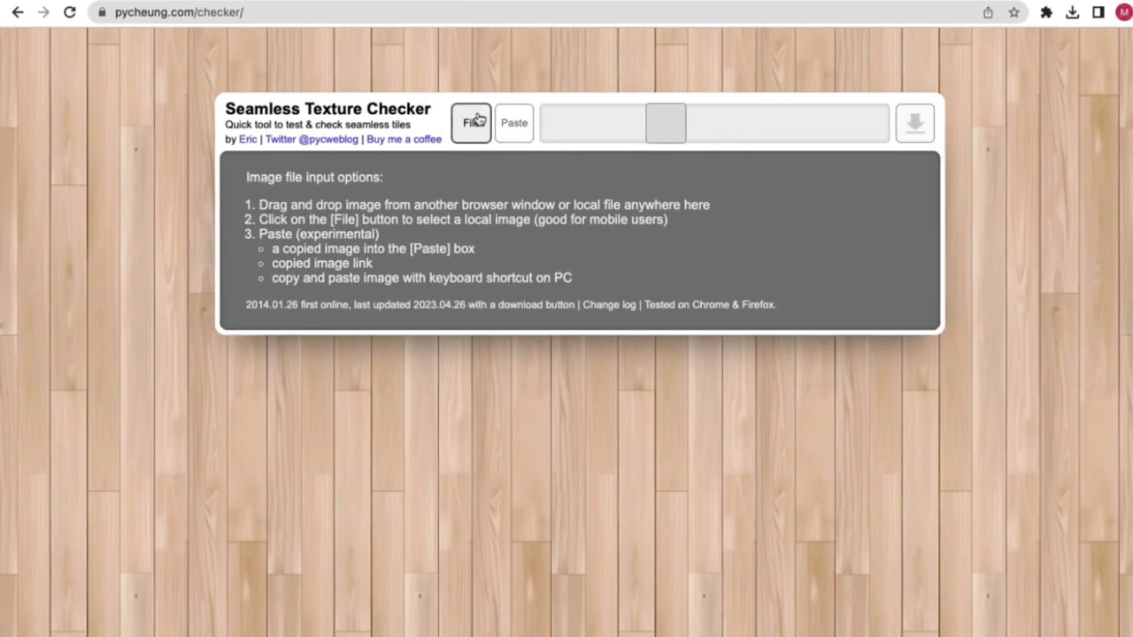
click(726, 129)
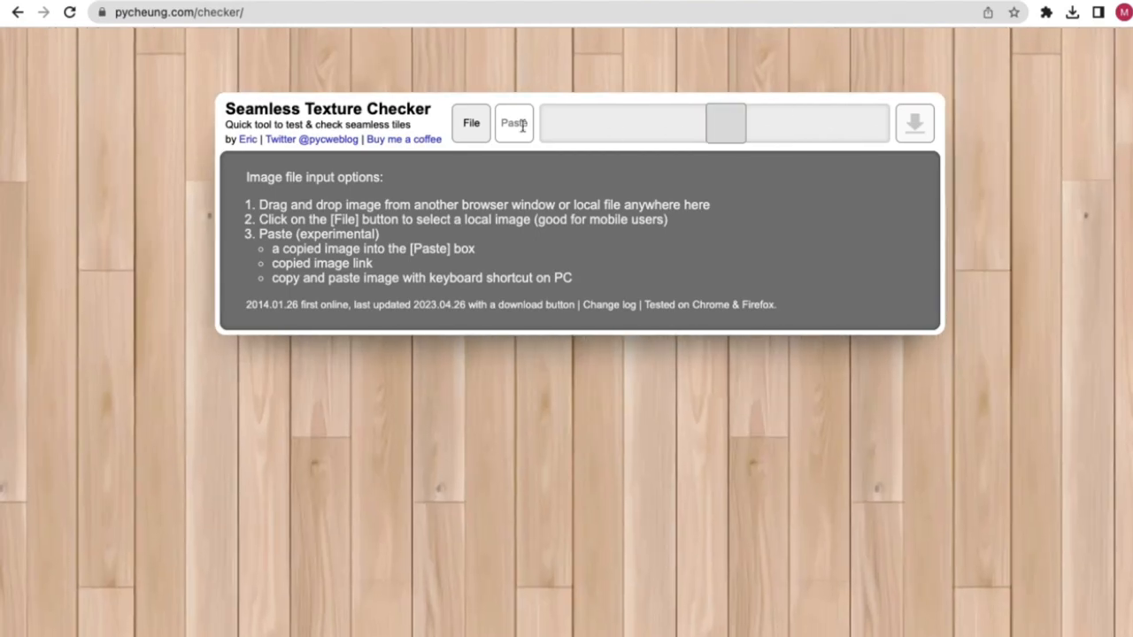
click(608, 126)
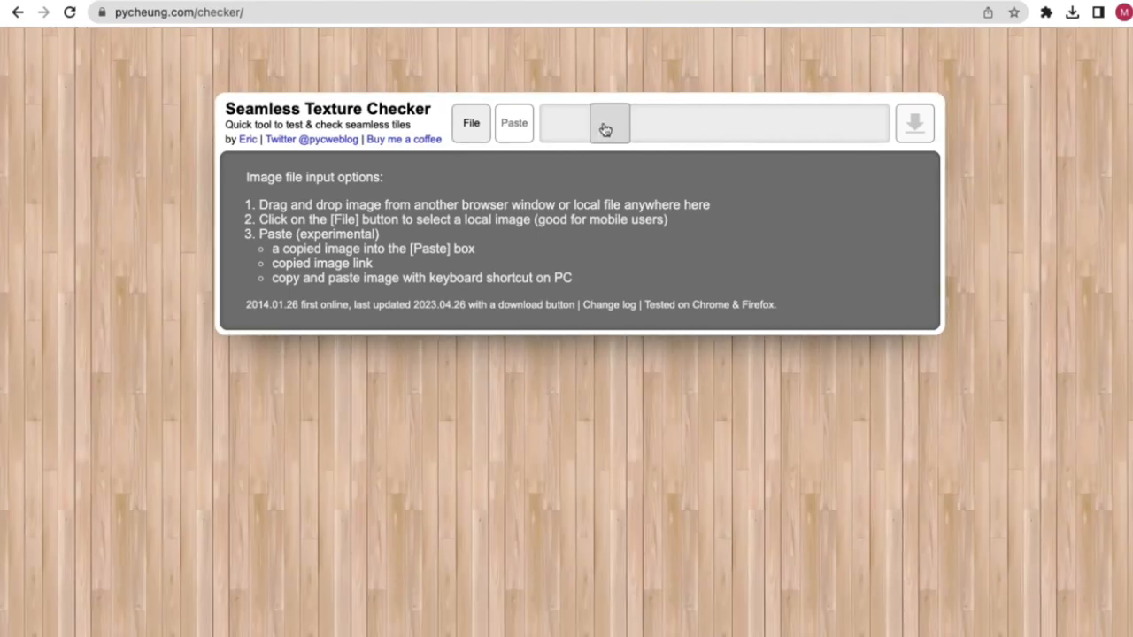
mouse_move(608, 124)
mouse_down()
mouse_move(817, 119)
mouse_move(594, 134)
mouse_up()
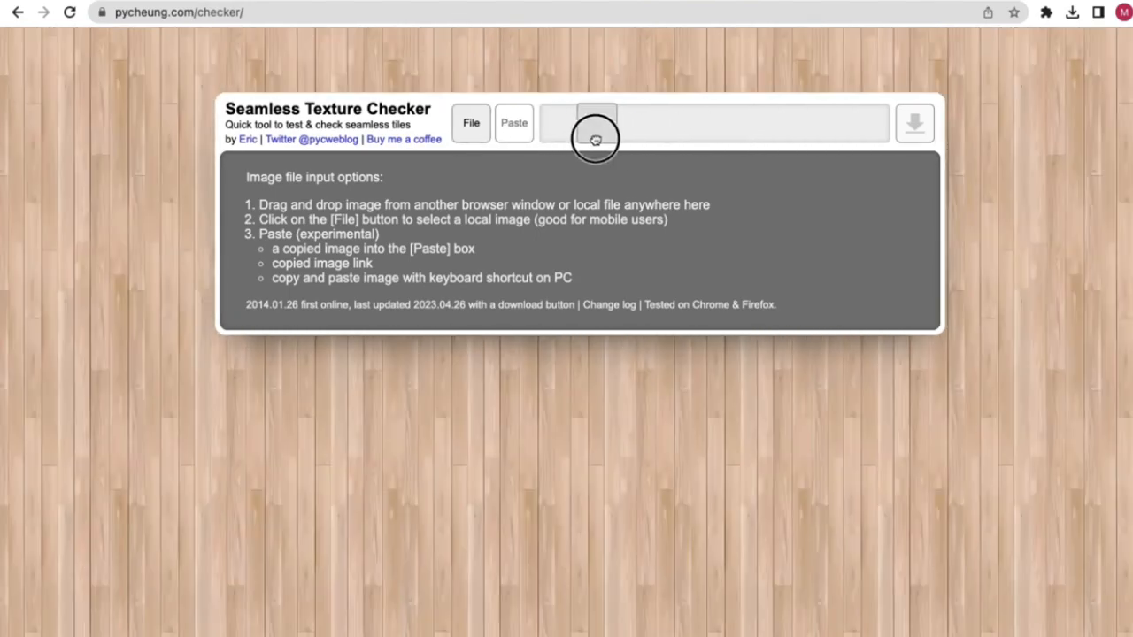
- Load the candy JPEG from the Desktop as a tiled background and enlarge the tiles
click(469, 135)
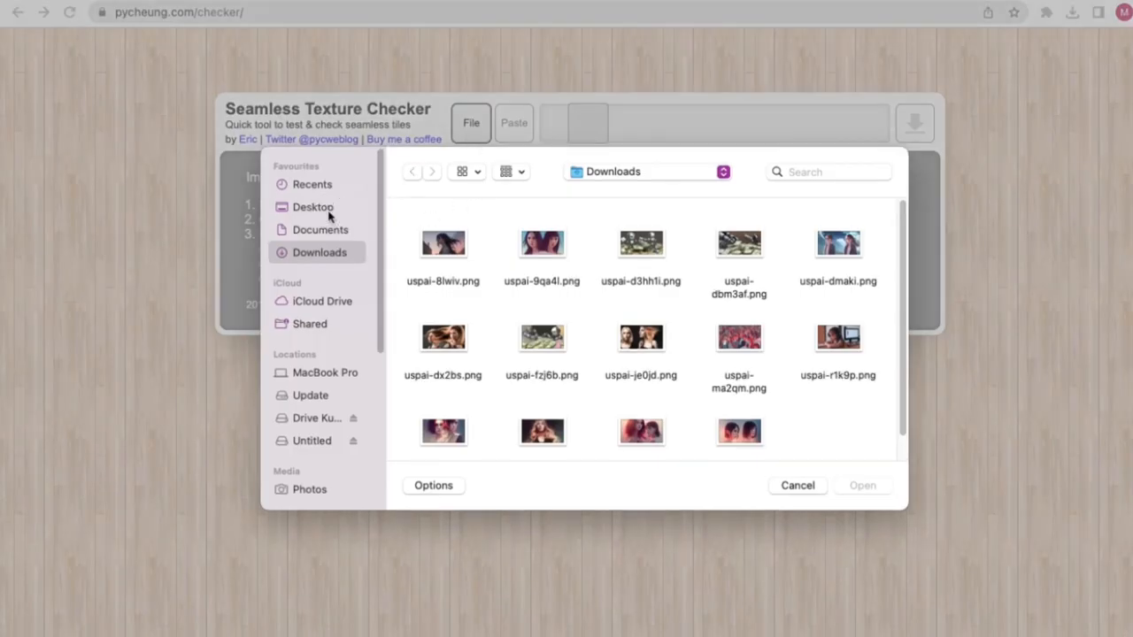
click(329, 208)
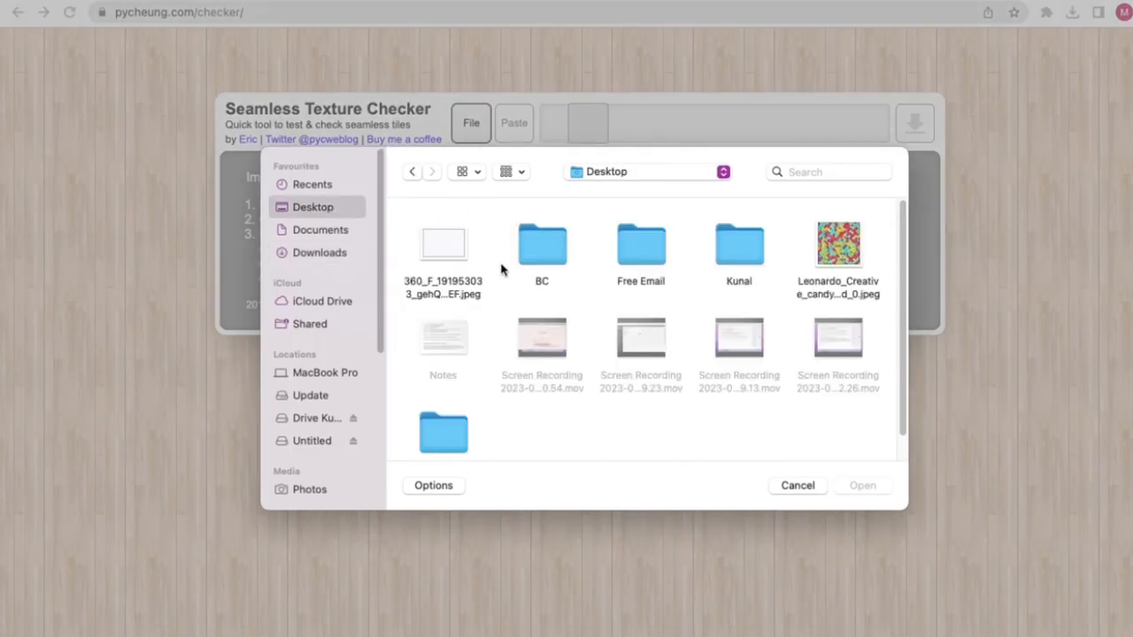
click(821, 255)
double_click(821, 255)
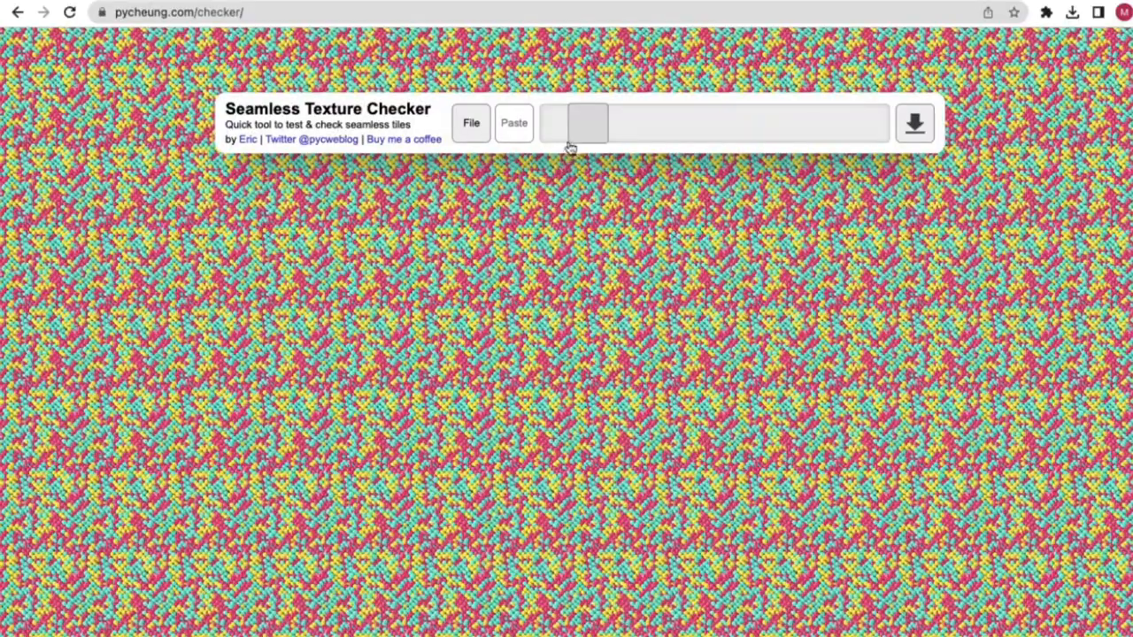
drag(577, 138, 759, 126)
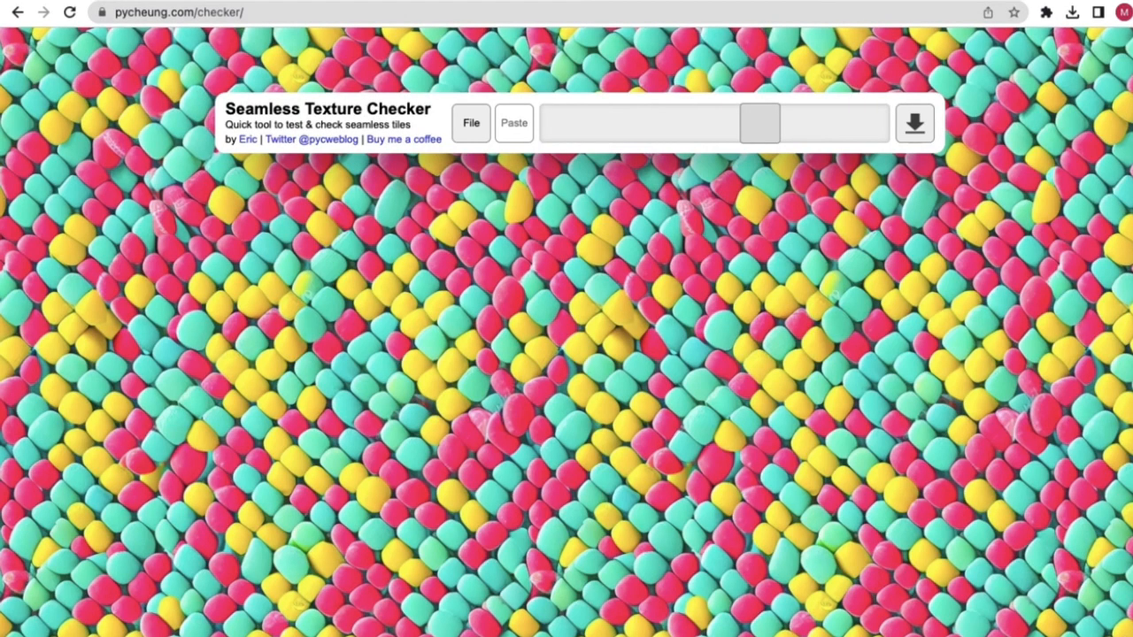
key(ctrl+shift+Tab)
mouse_move(371, 410)
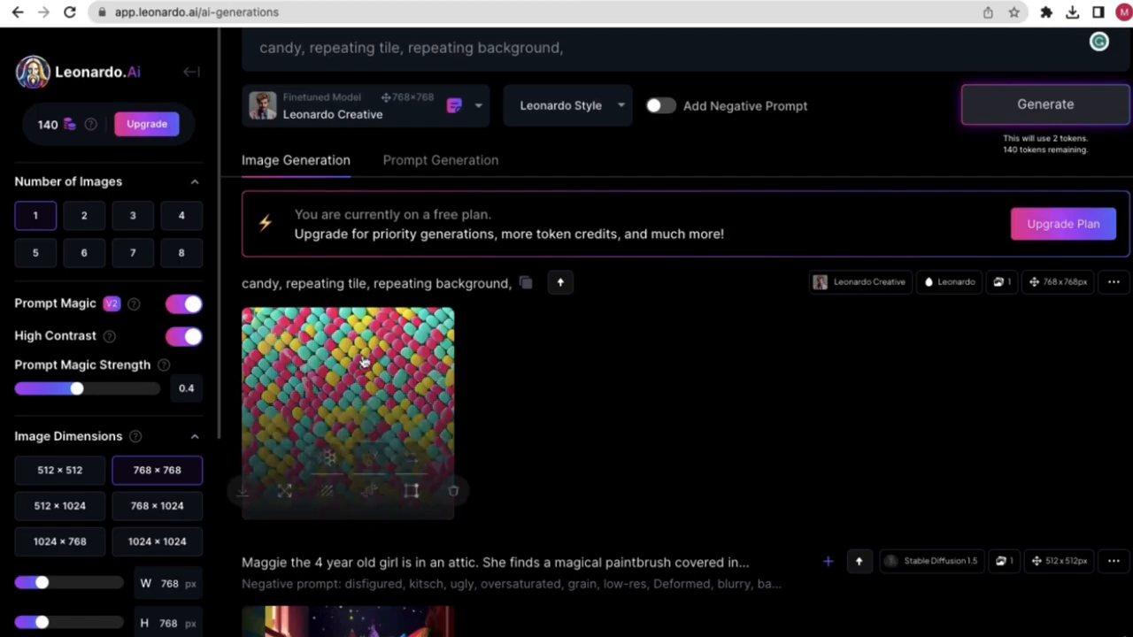
click(302, 4)
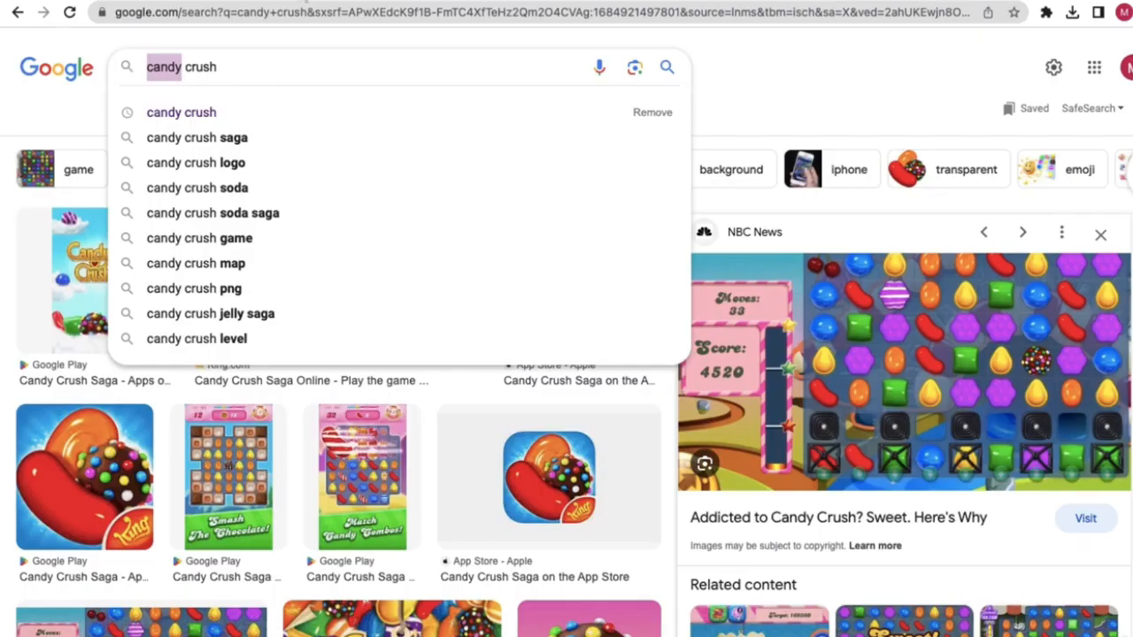
click(447, 3)
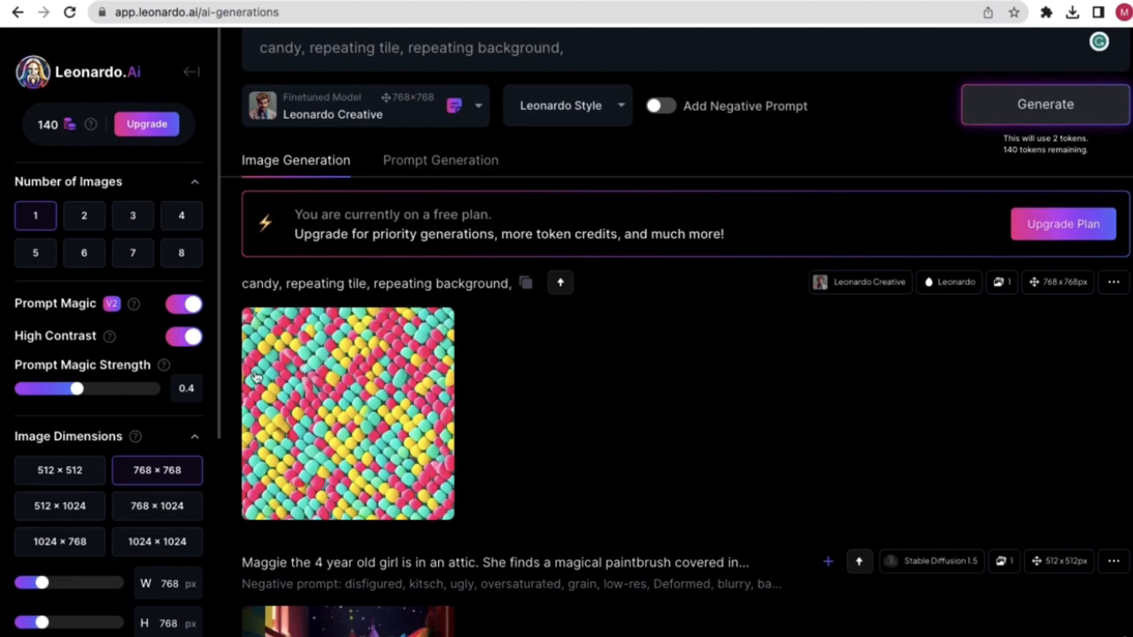
scroll(501, 292, down, 3)
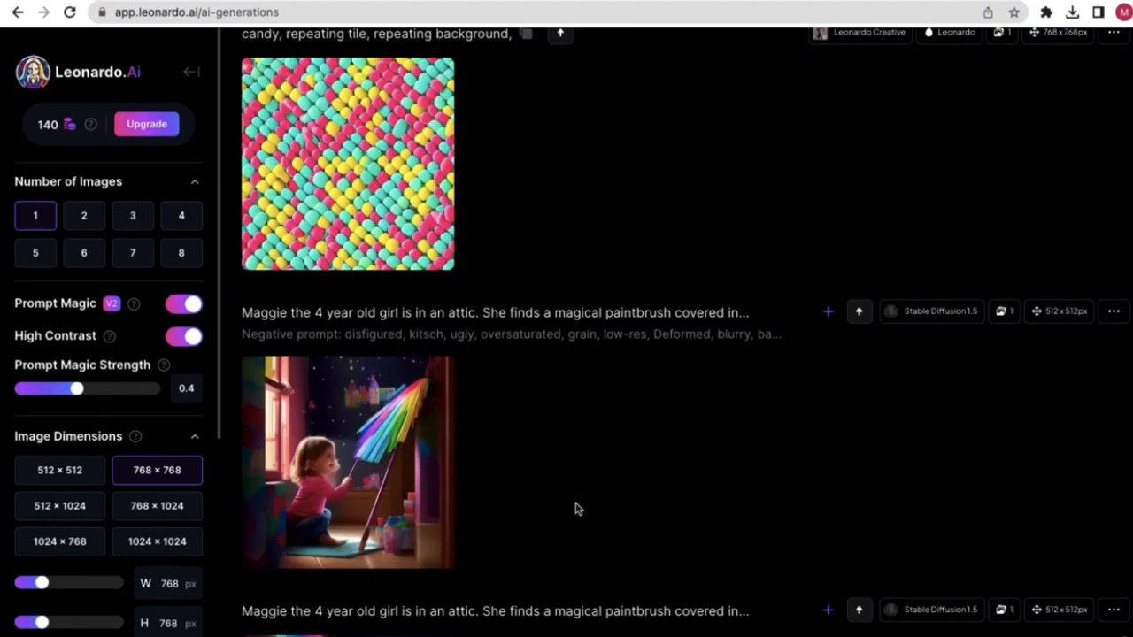
scroll(575, 509, up, 4)
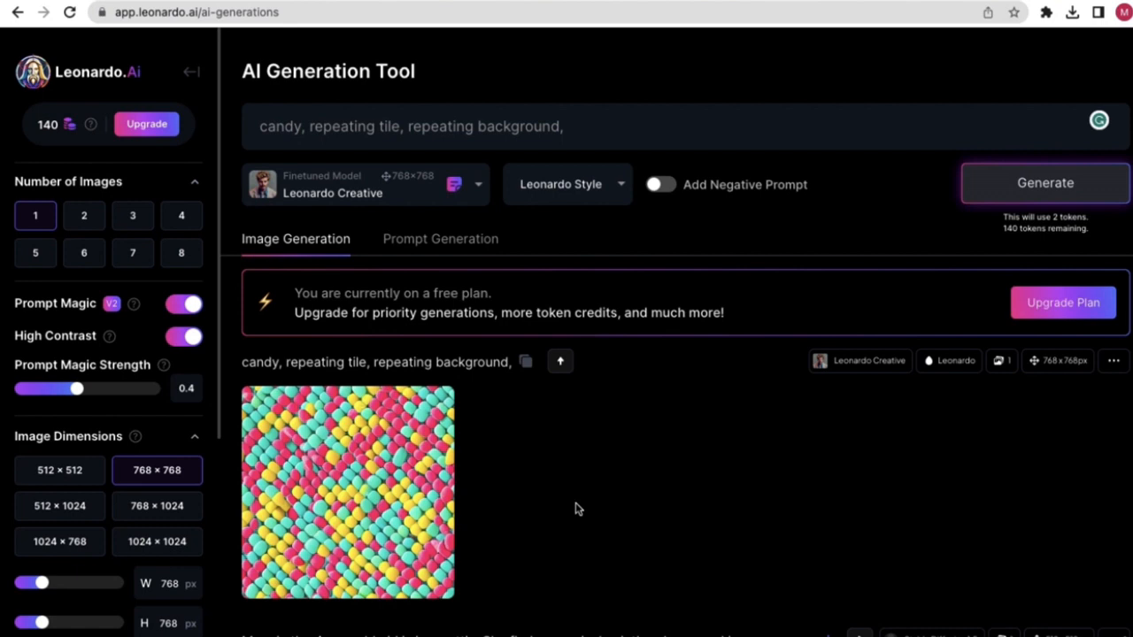
mouse_move(387, 438)
drag(566, 129, 253, 128)
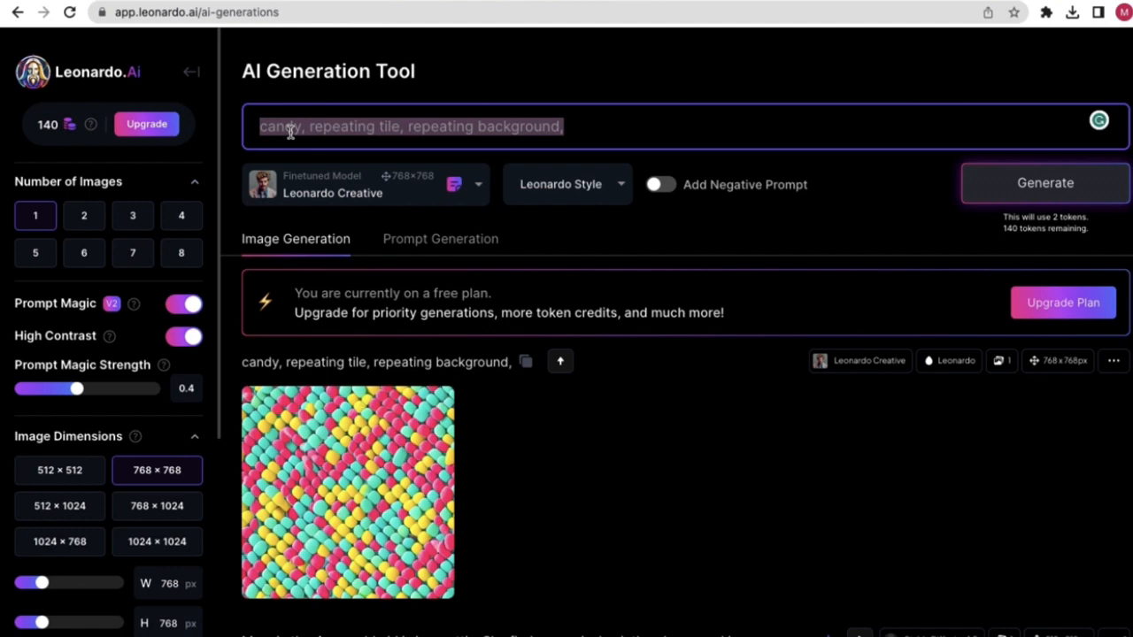
- Replace the prompt with '2d game background top-down, detailed mountain, repeating background,' and generate
key(BackSpace)
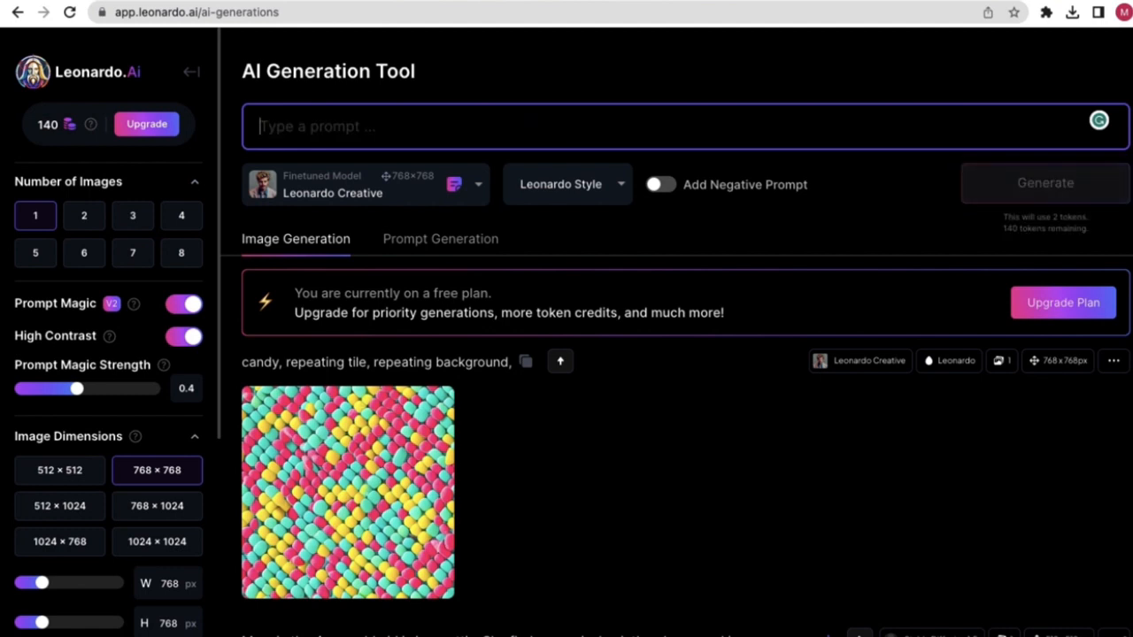
text(2)
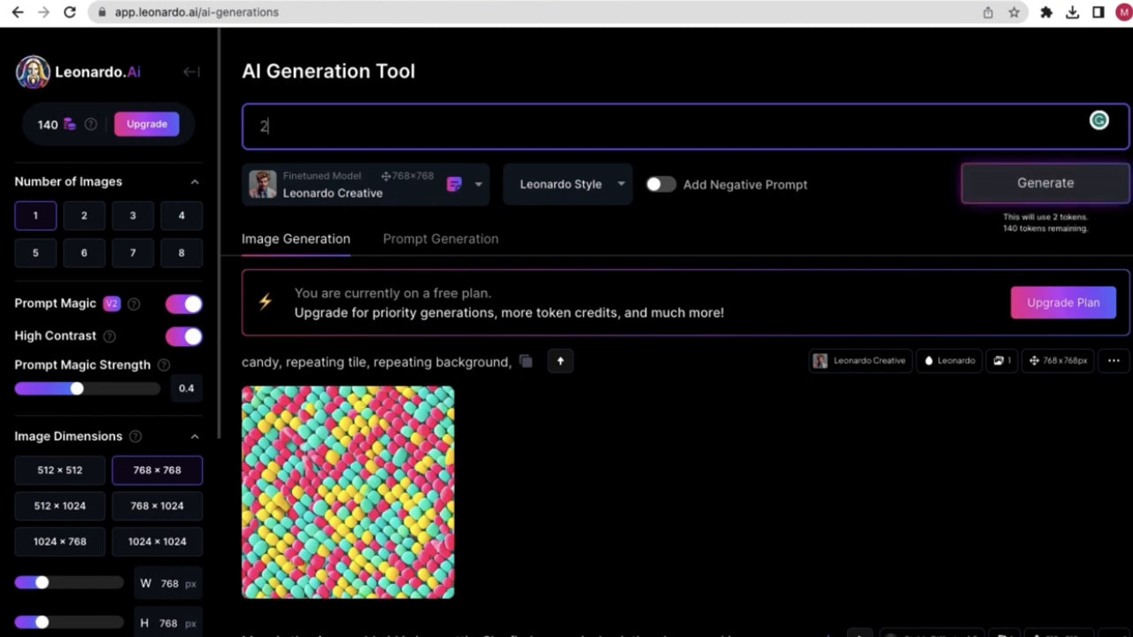
text(d game background to)
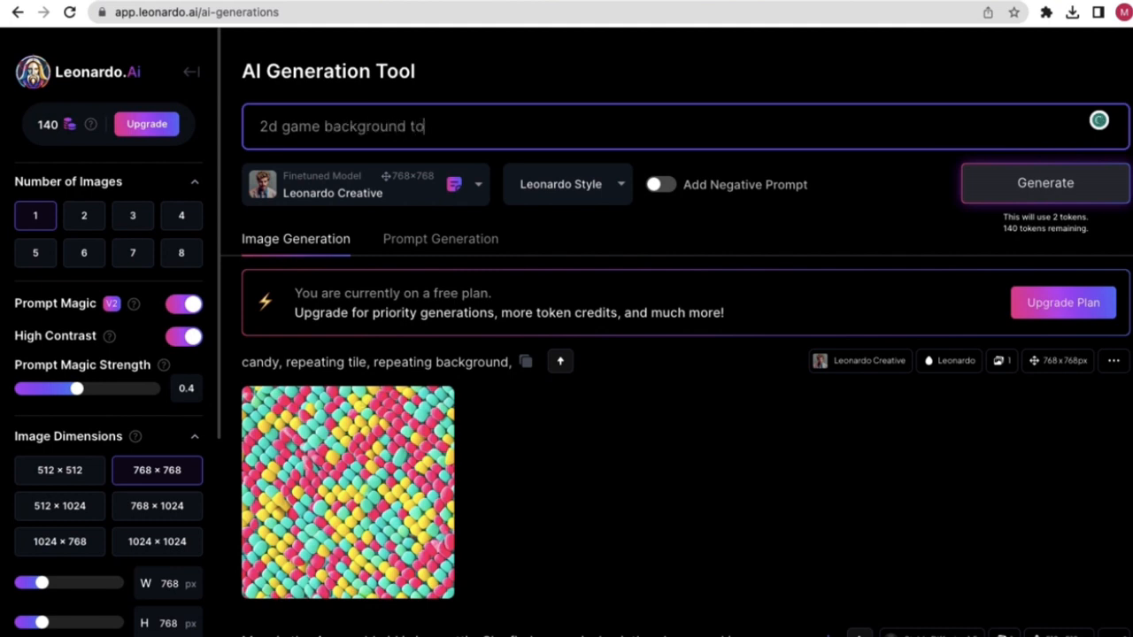
text(p d)
key(BackSpace)
text(-down)
text(, detai)
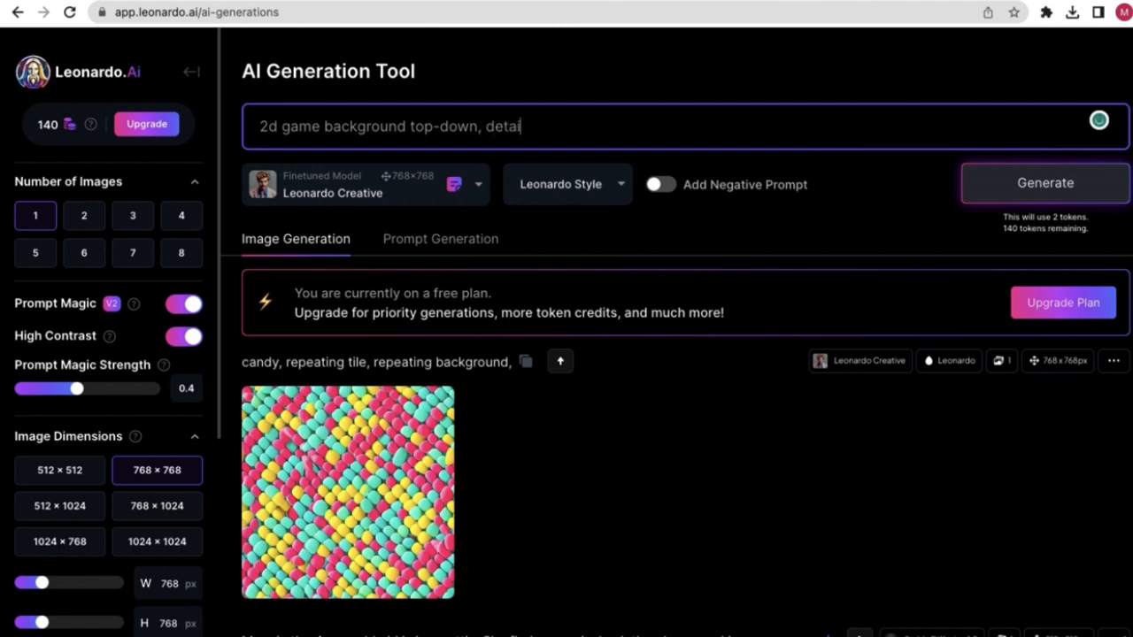
text(led mountain)
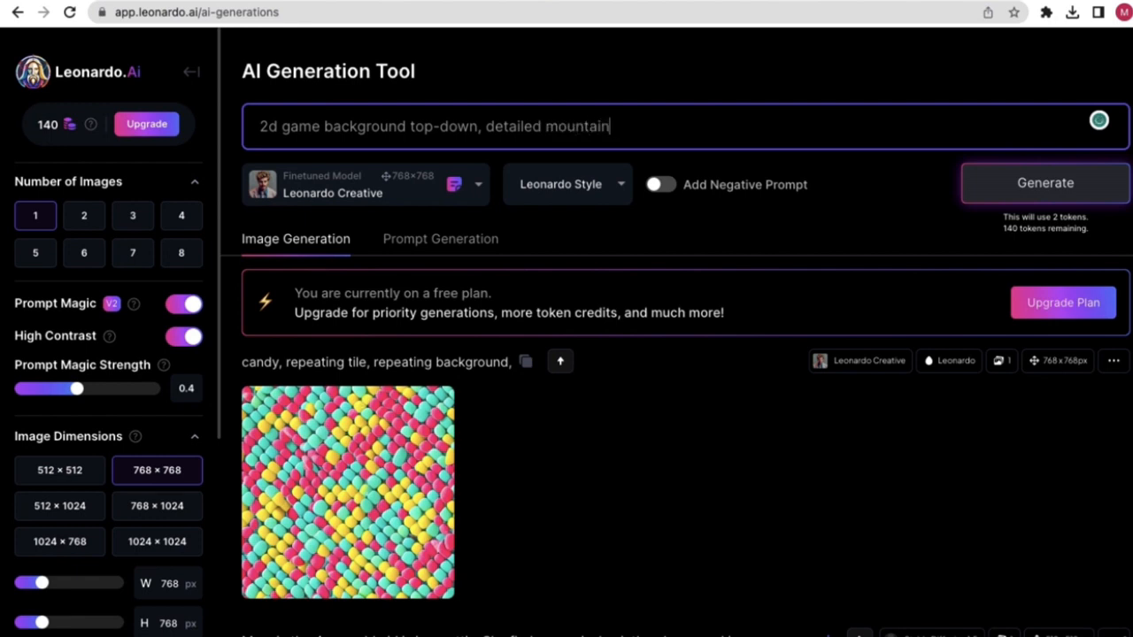
text(, repeating )
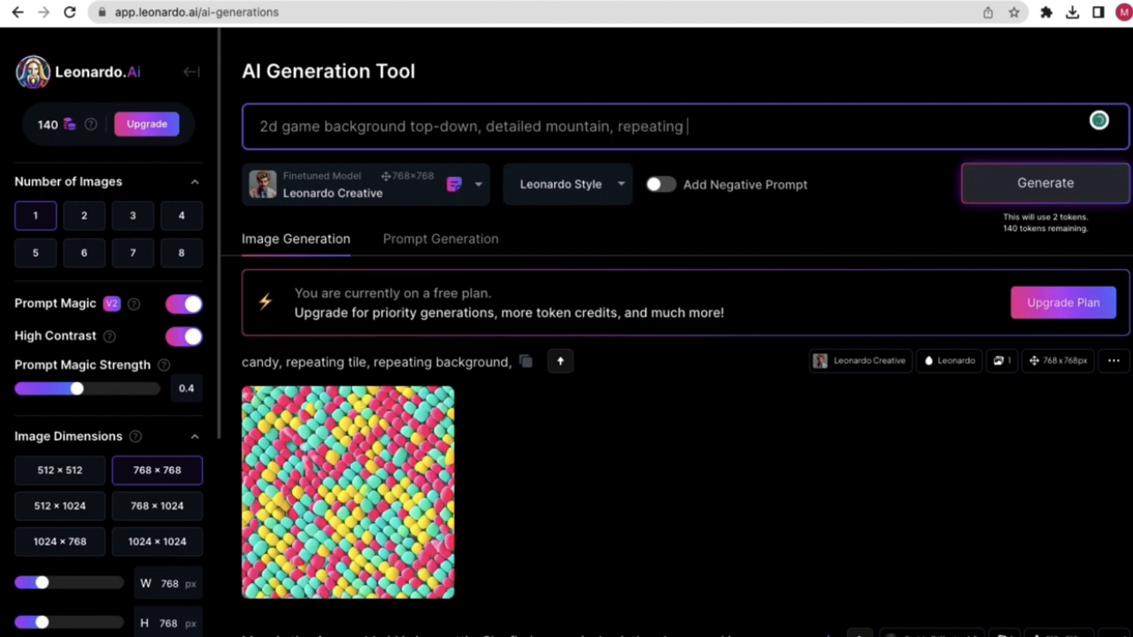
text(background,)
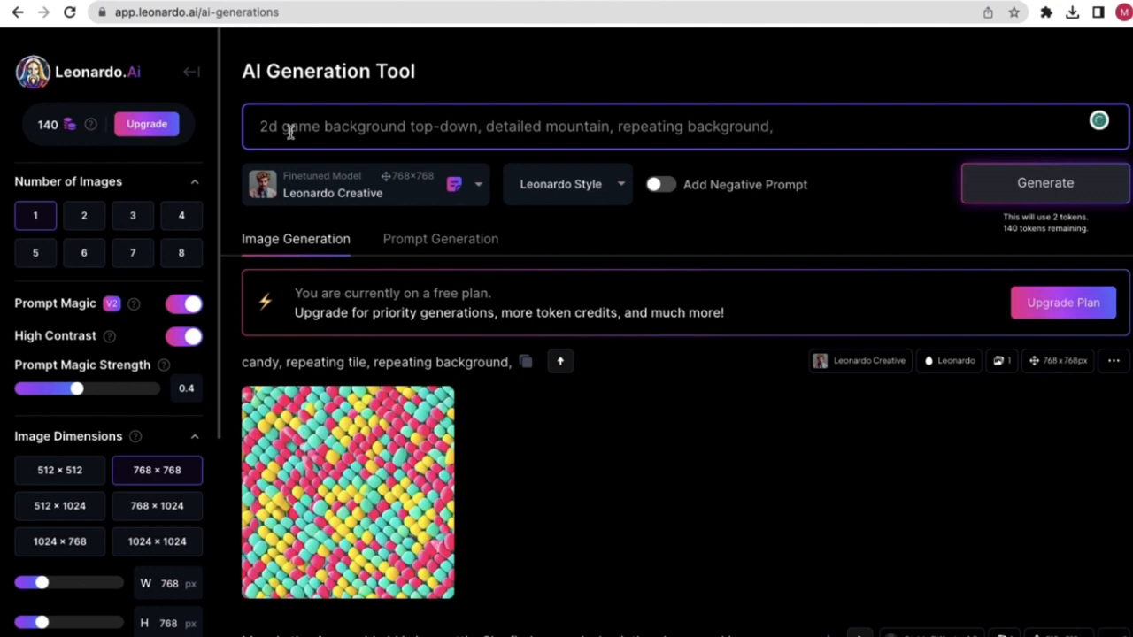
click(535, 82)
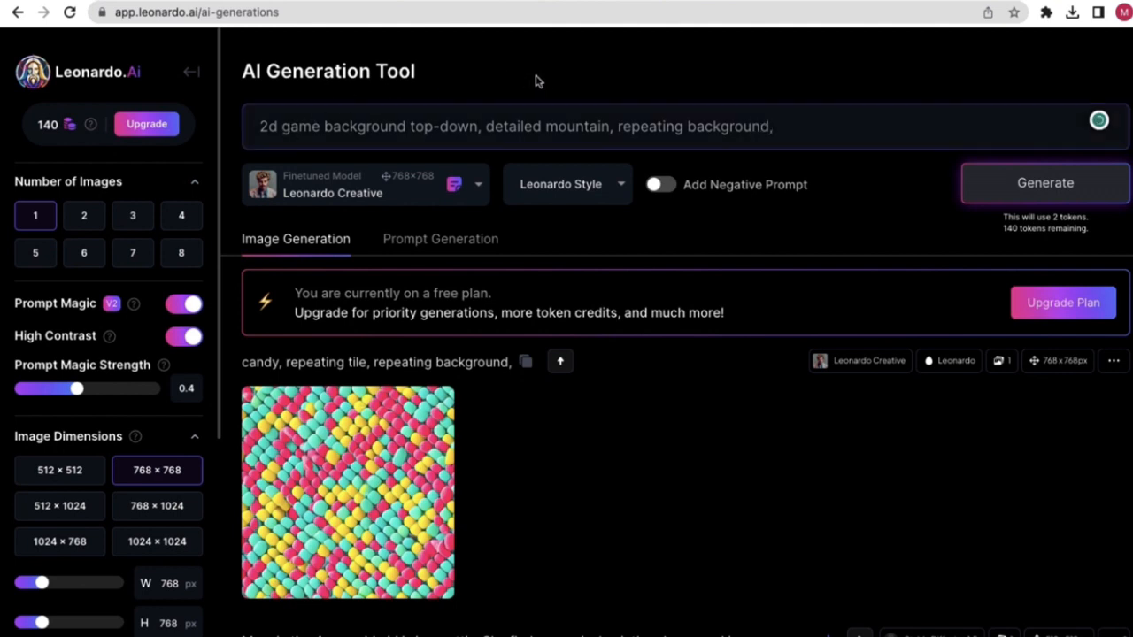
click(1039, 187)
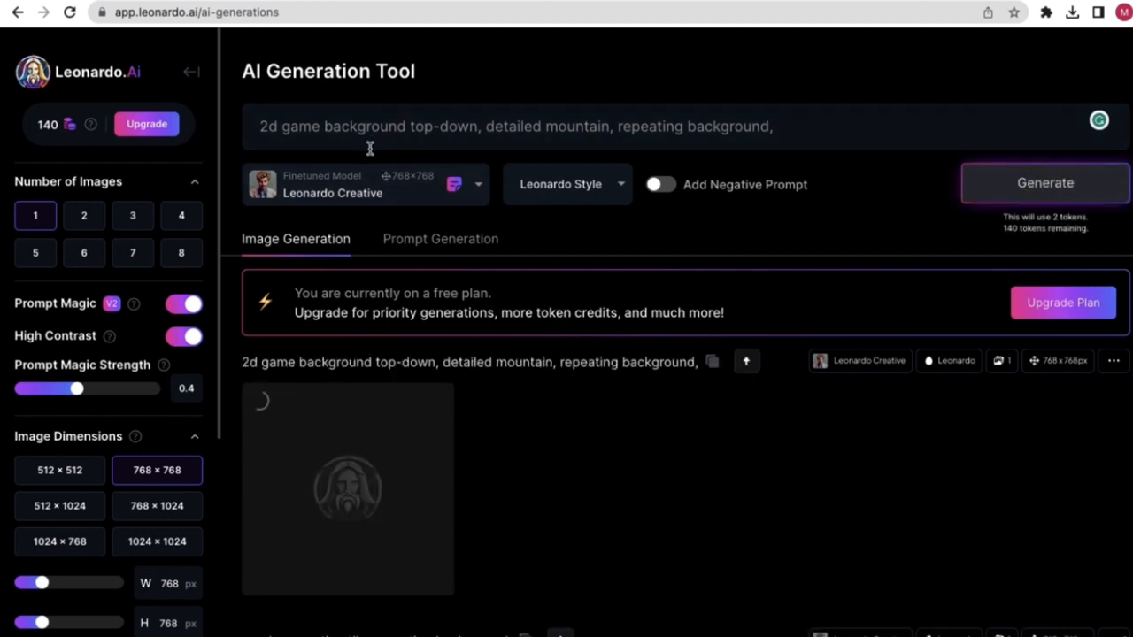
- View the generated mountain background at full size, then close it
scroll(495, 407, down, 1)
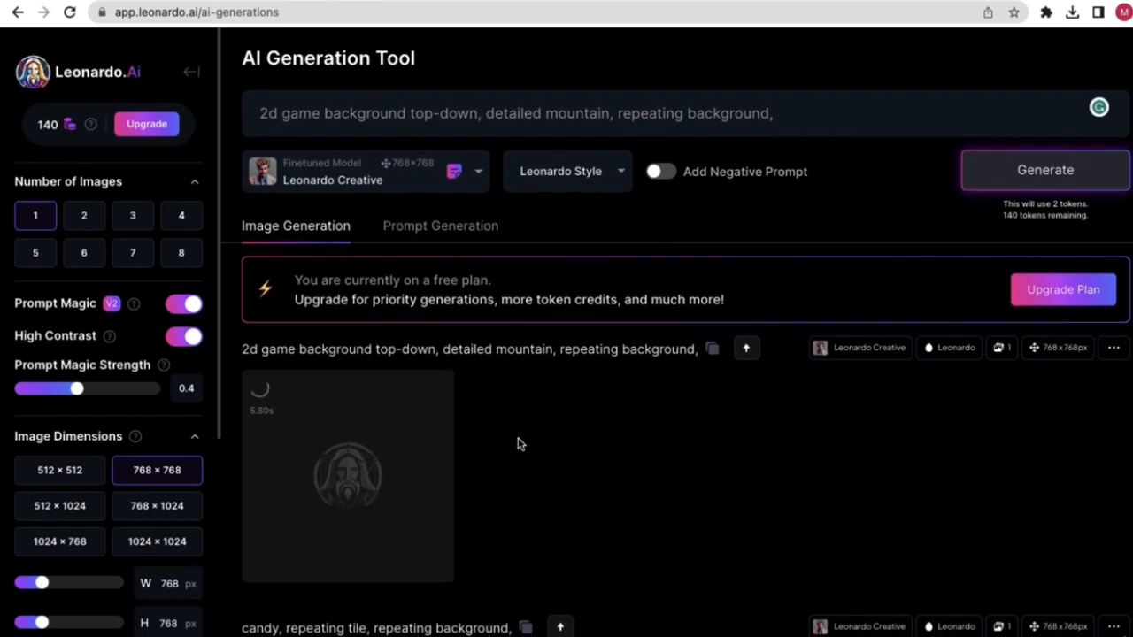
scroll(549, 443, down, 2)
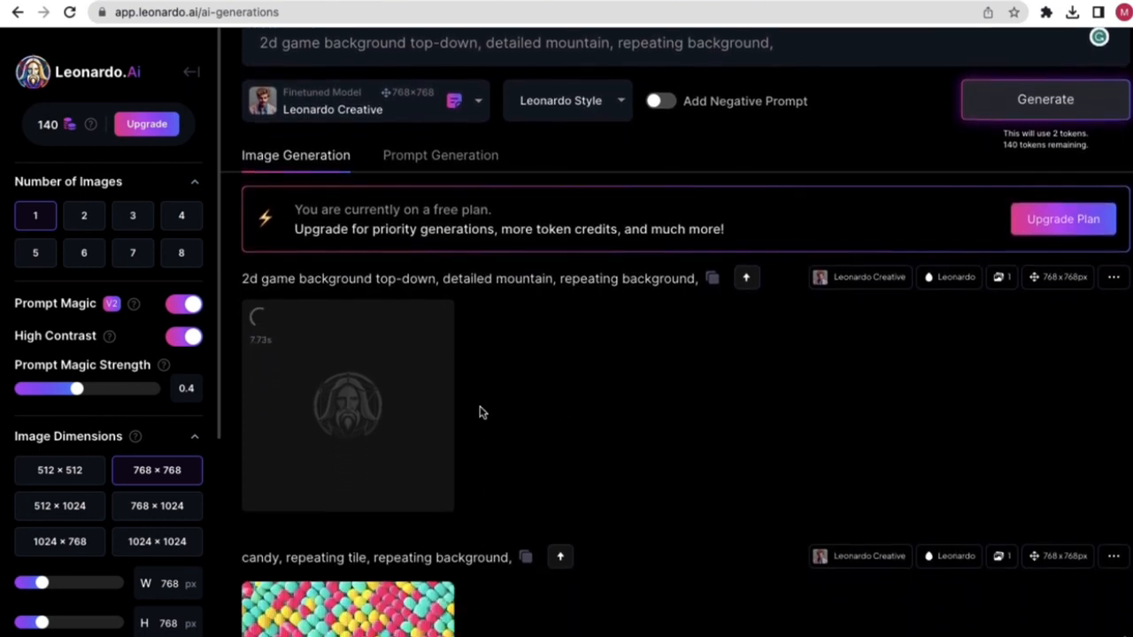
scroll(480, 413, down, 1)
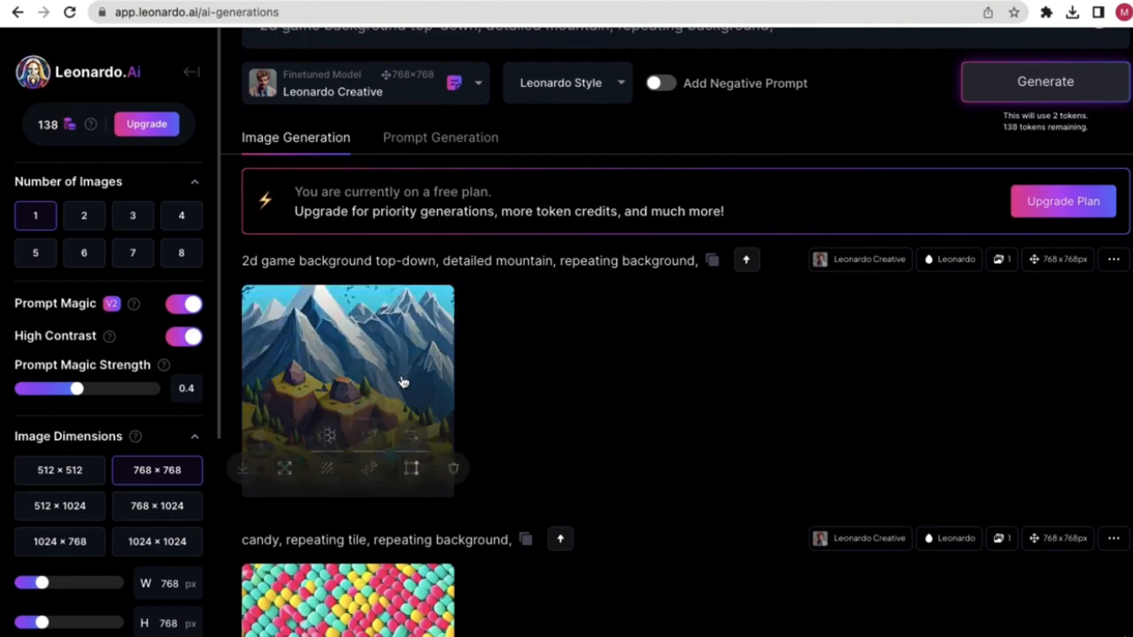
click(400, 378)
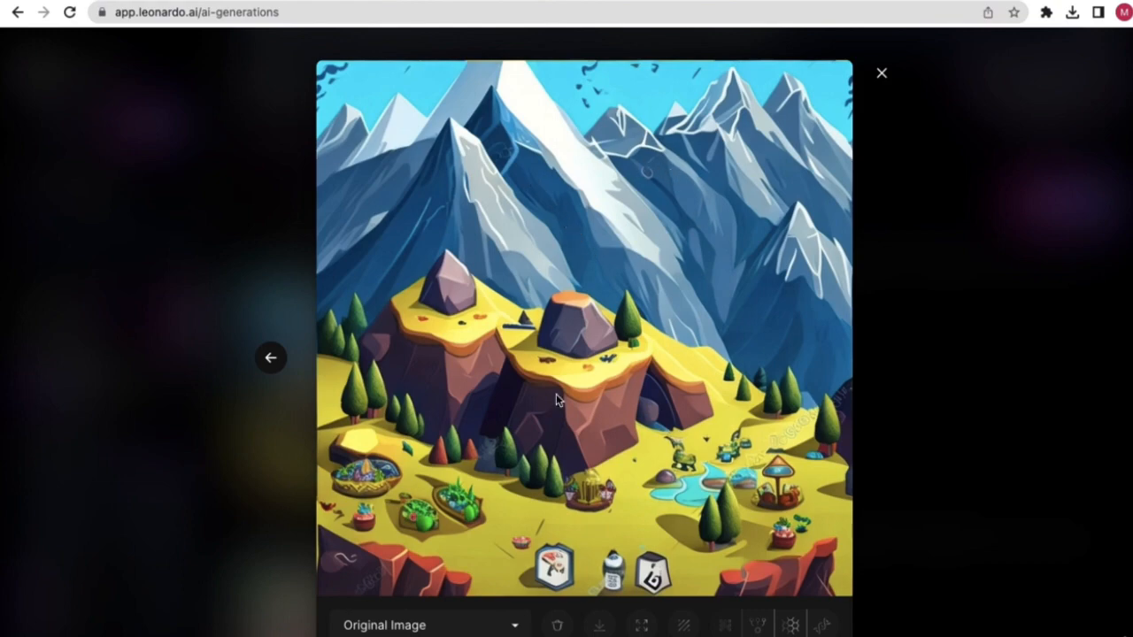
click(881, 74)
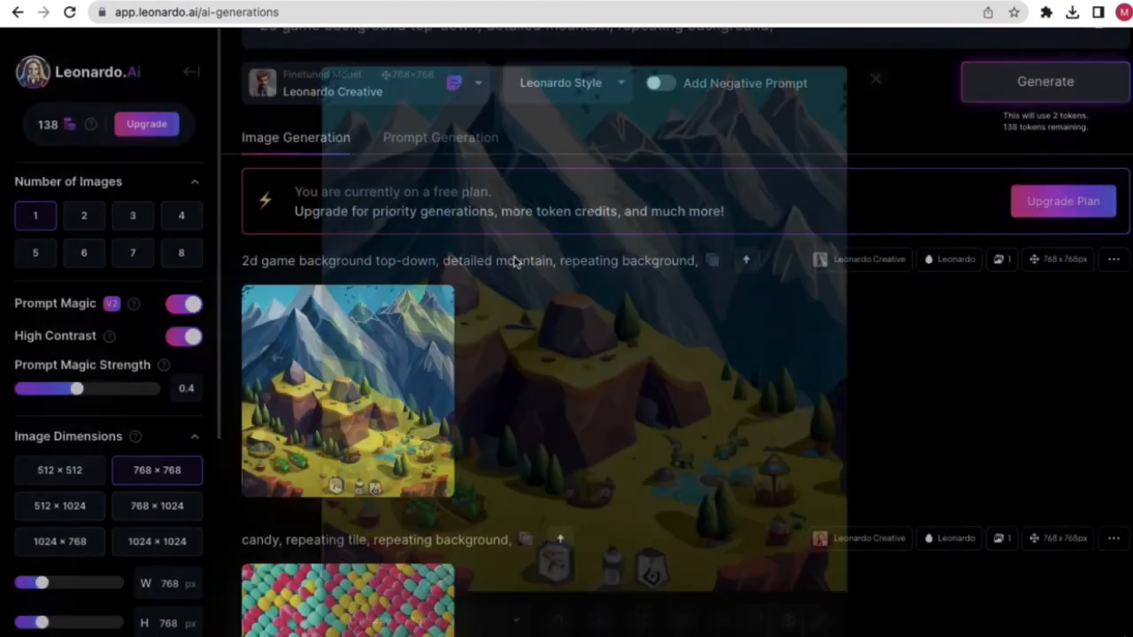
- Switch the Tiling toggle off in the sidebar
scroll(164, 493, down, 5)
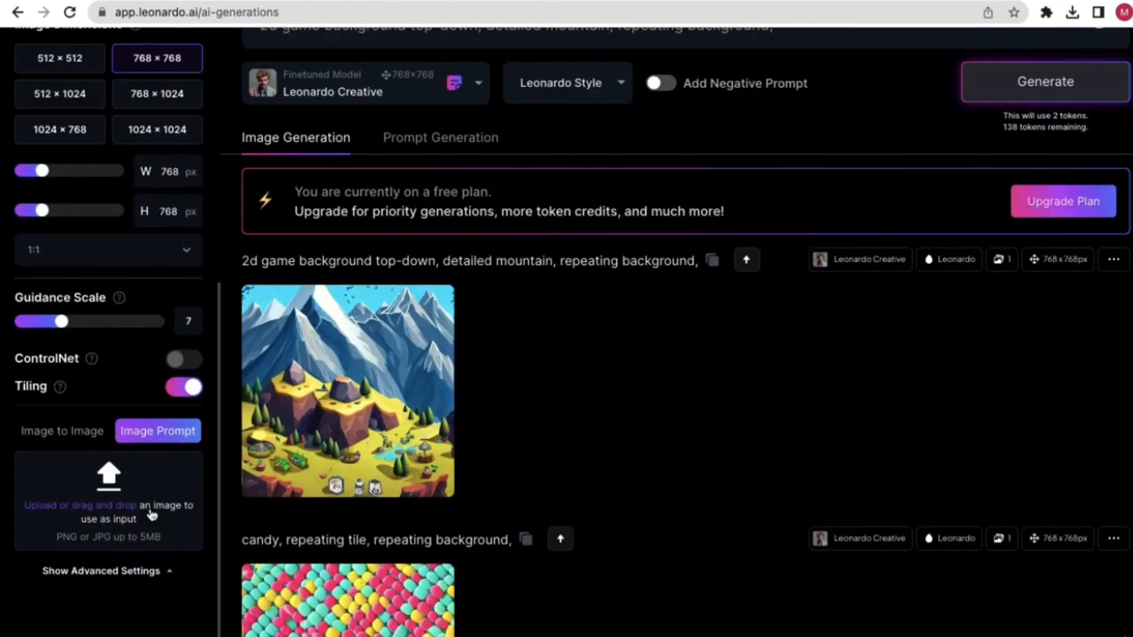
scroll(151, 515, up, 1)
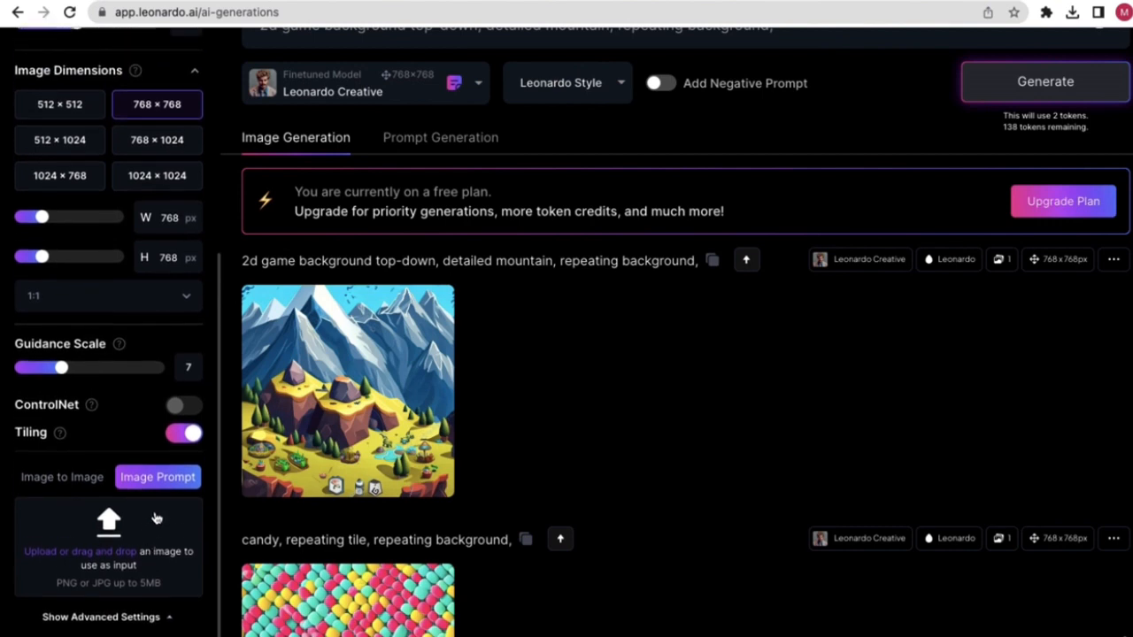
click(186, 440)
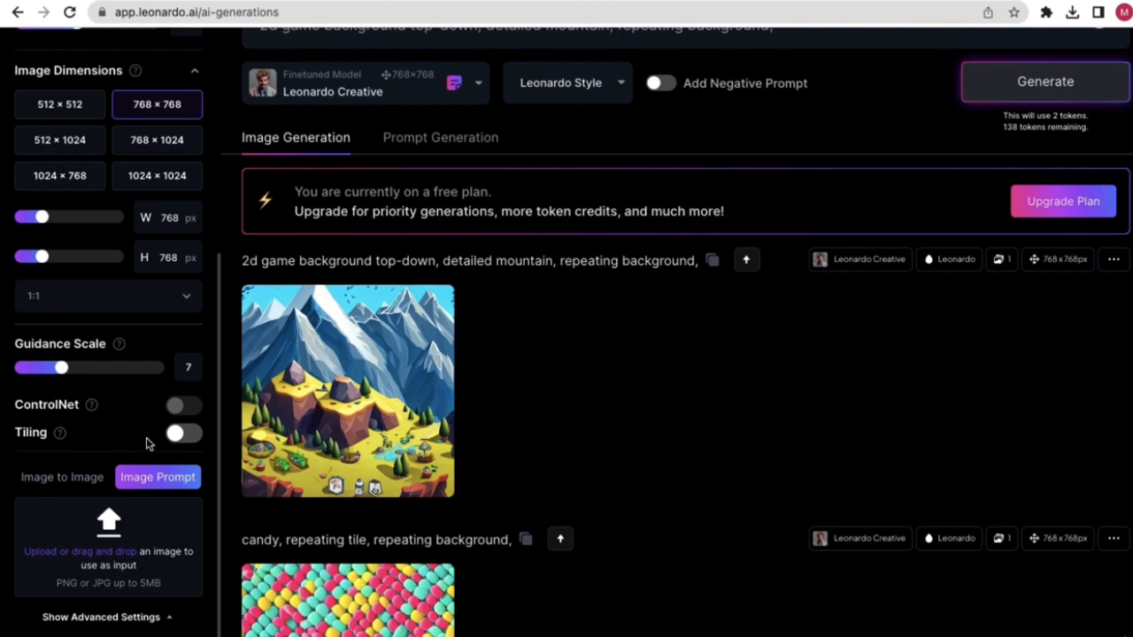
scroll(146, 442, up, 2)
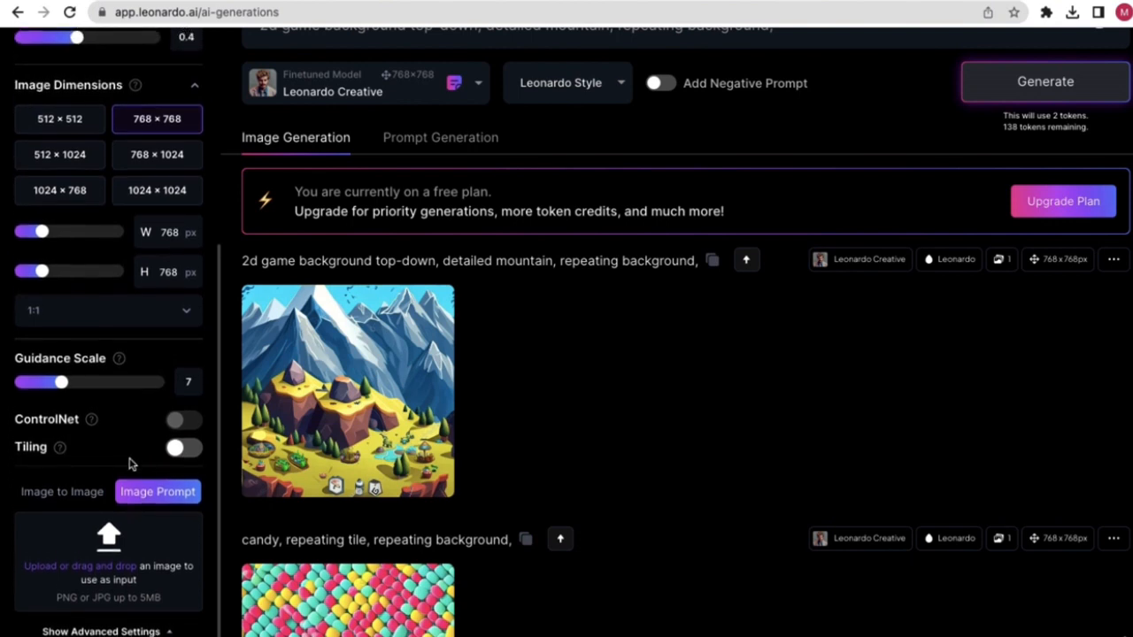
scroll(381, 582, up, 1)
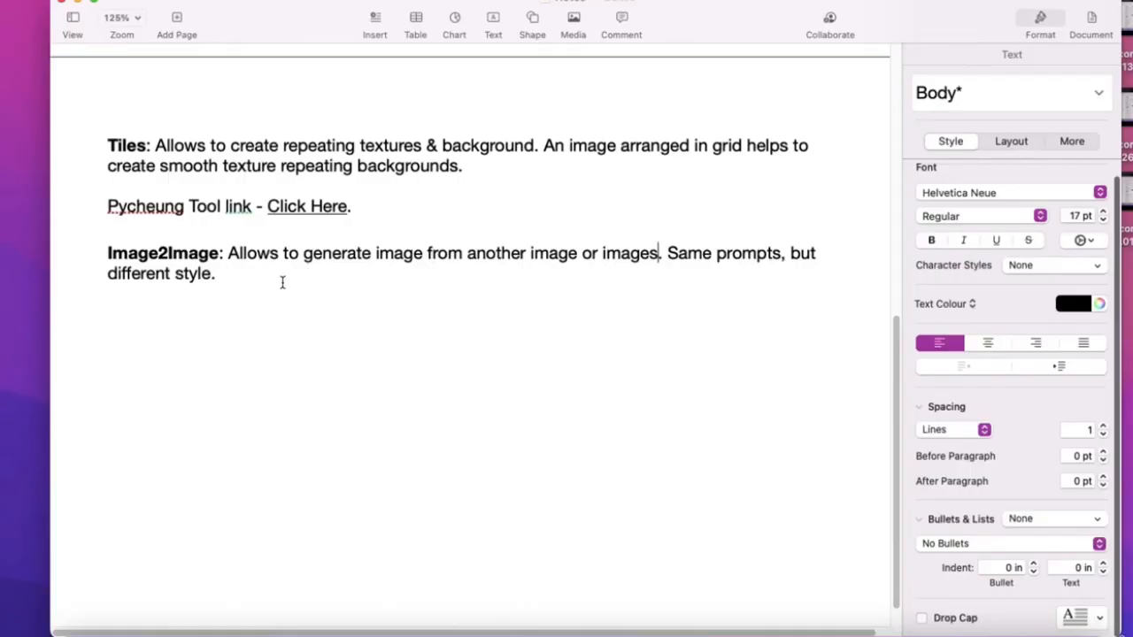
drag(107, 253, 216, 250)
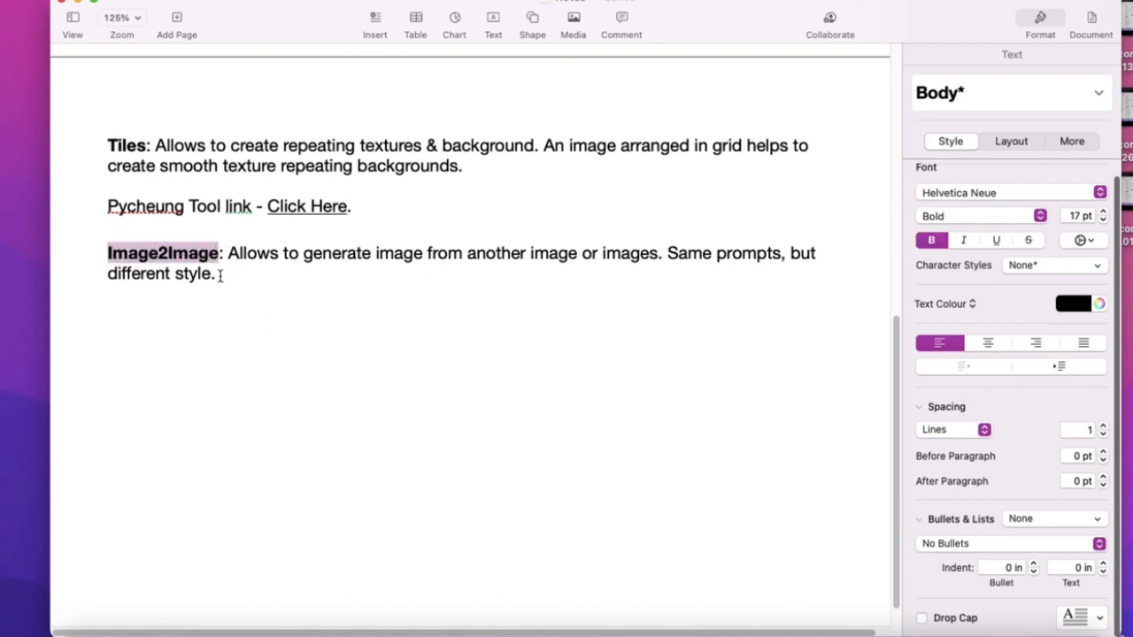
click(222, 276)
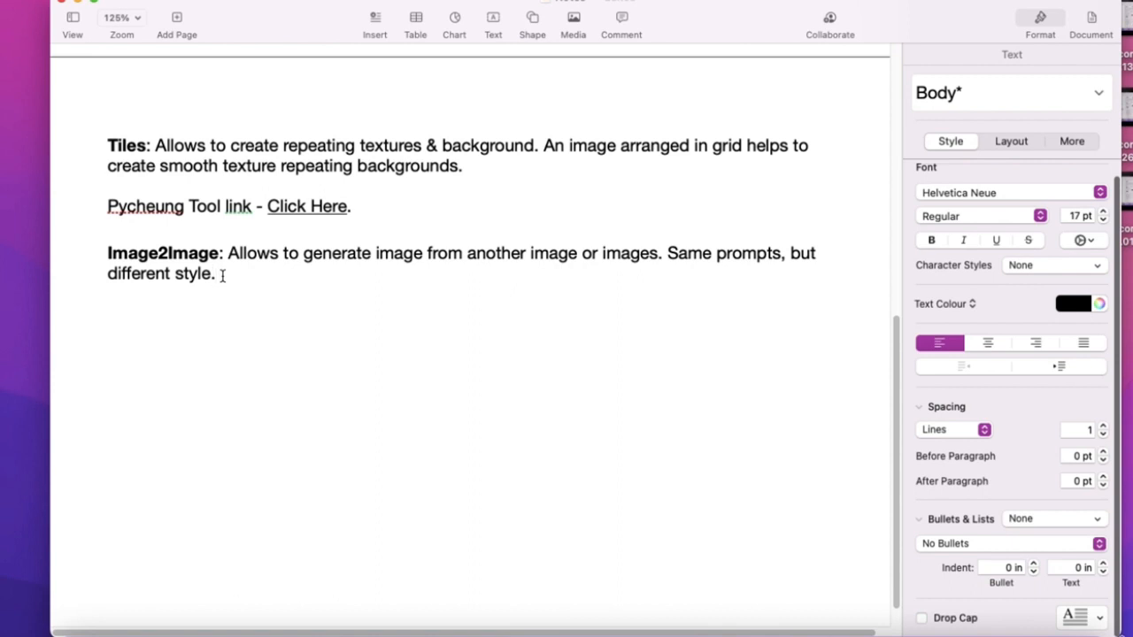
drag(229, 253, 212, 270)
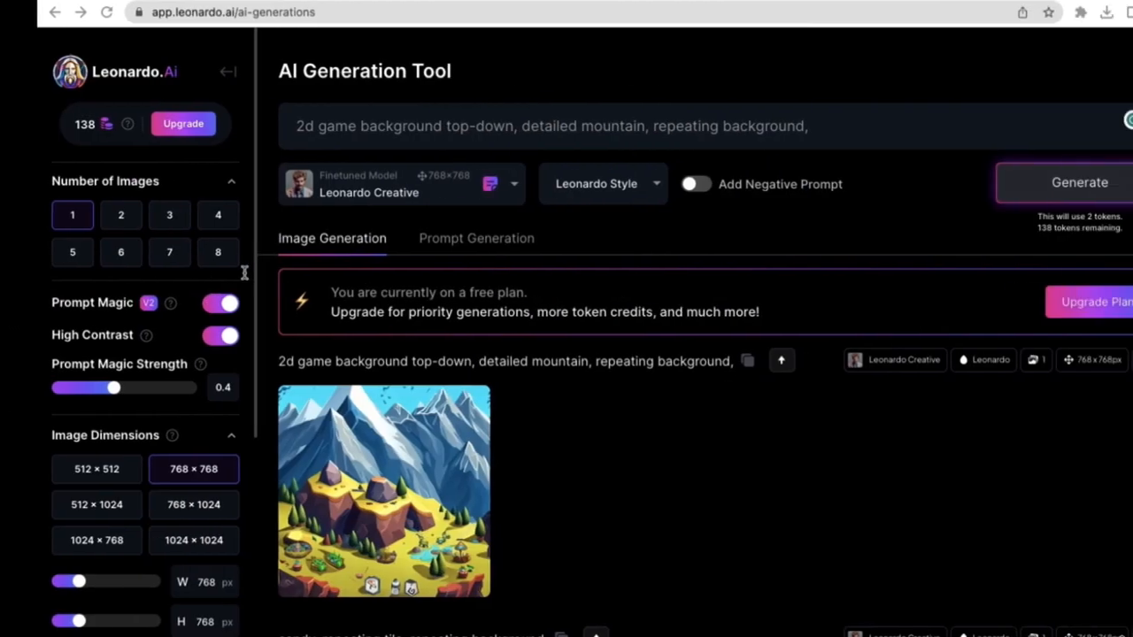
- Show the advanced settings and set the image input mode to Image to Image
scroll(106, 442, down, 5)
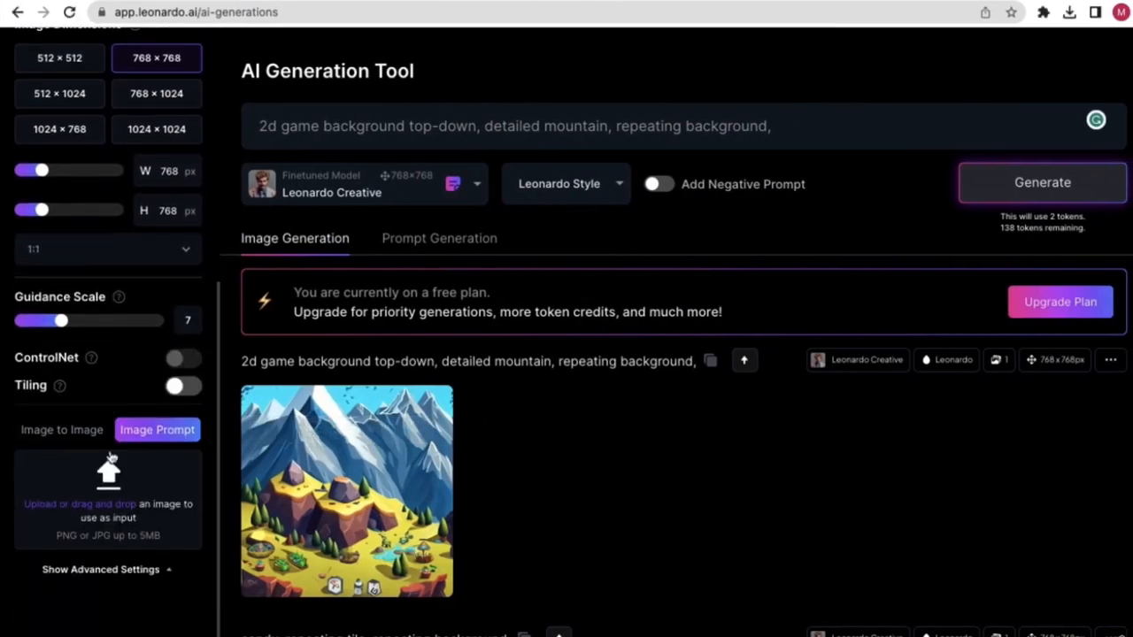
scroll(99, 482, down, 4)
scroll(363, 399, up, 3)
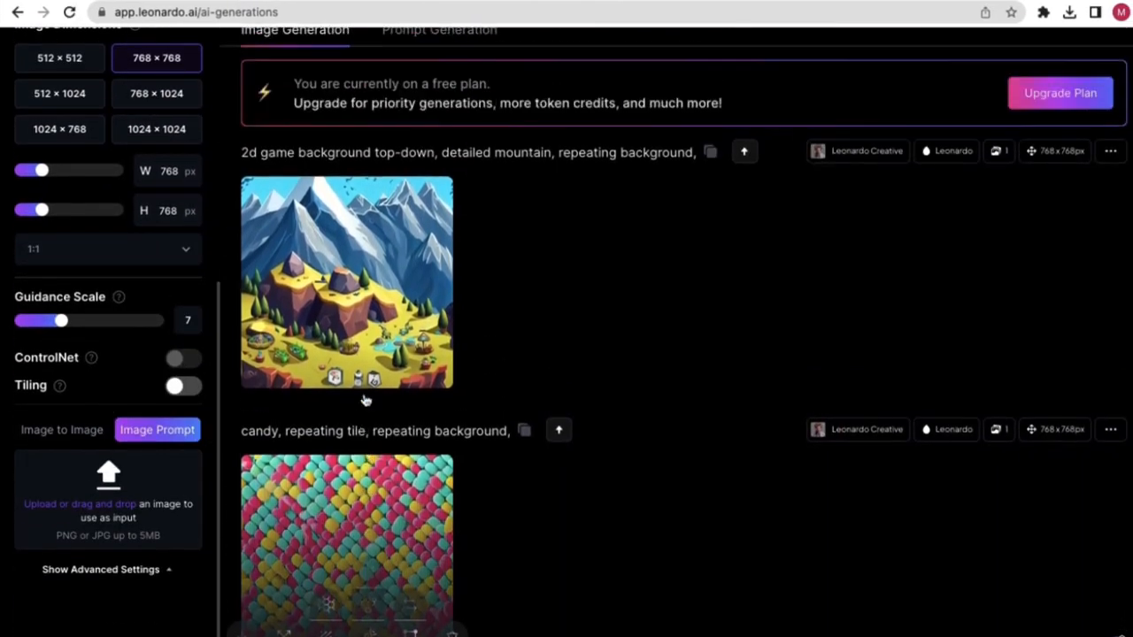
scroll(187, 398, up, 3)
scroll(187, 400, up, 2)
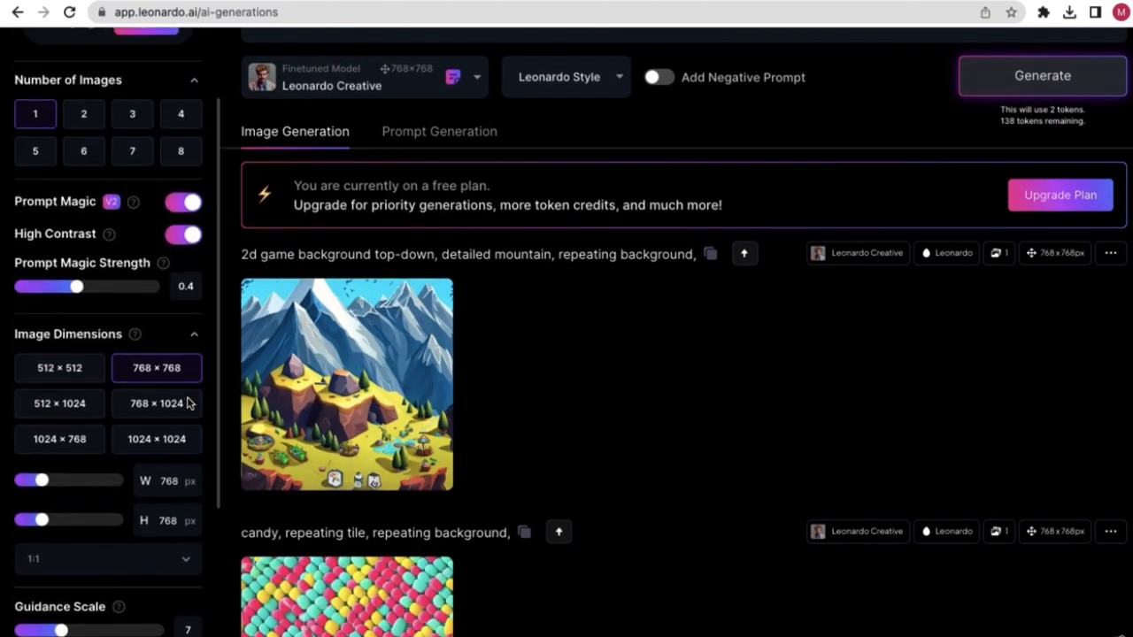
scroll(173, 406, down, 3)
scroll(173, 406, down, 3)
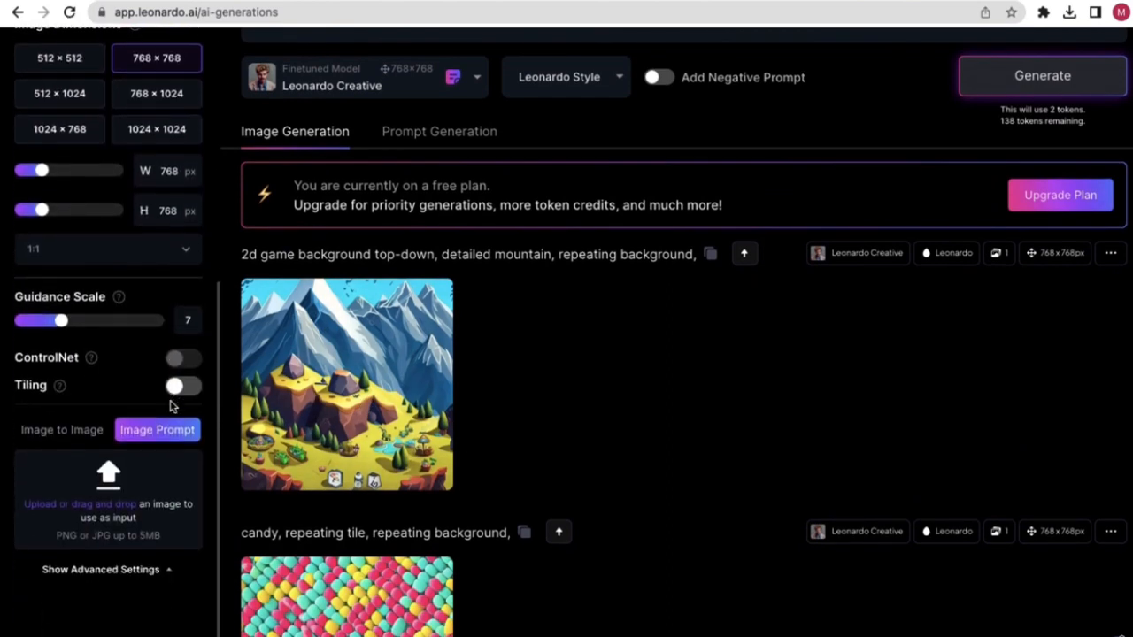
click(149, 571)
scroll(162, 581, down, 3)
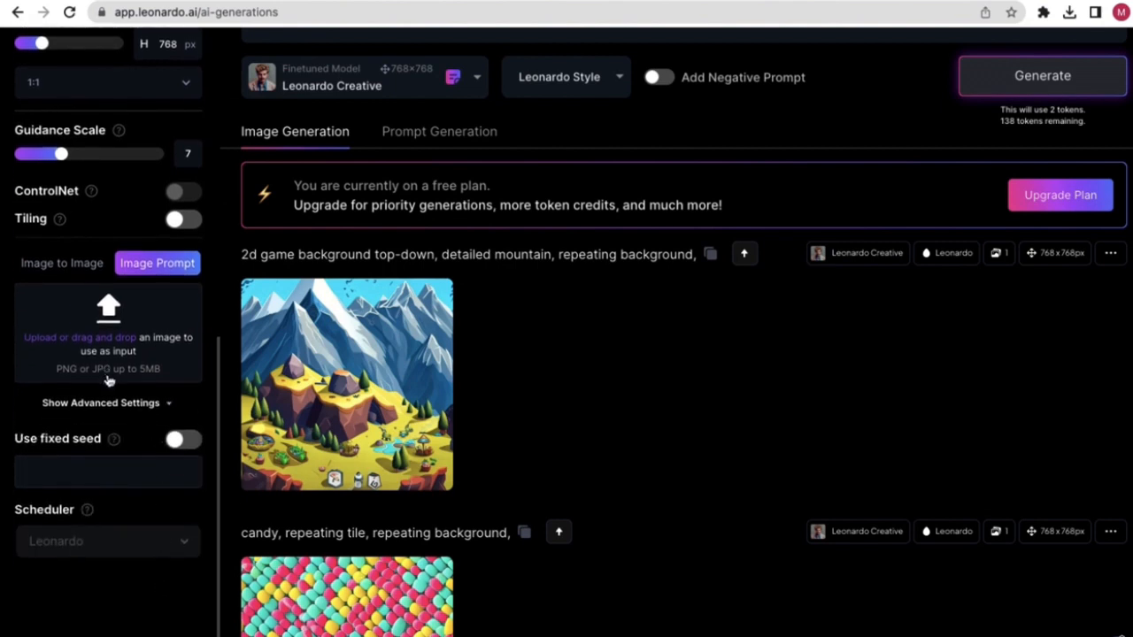
click(73, 270)
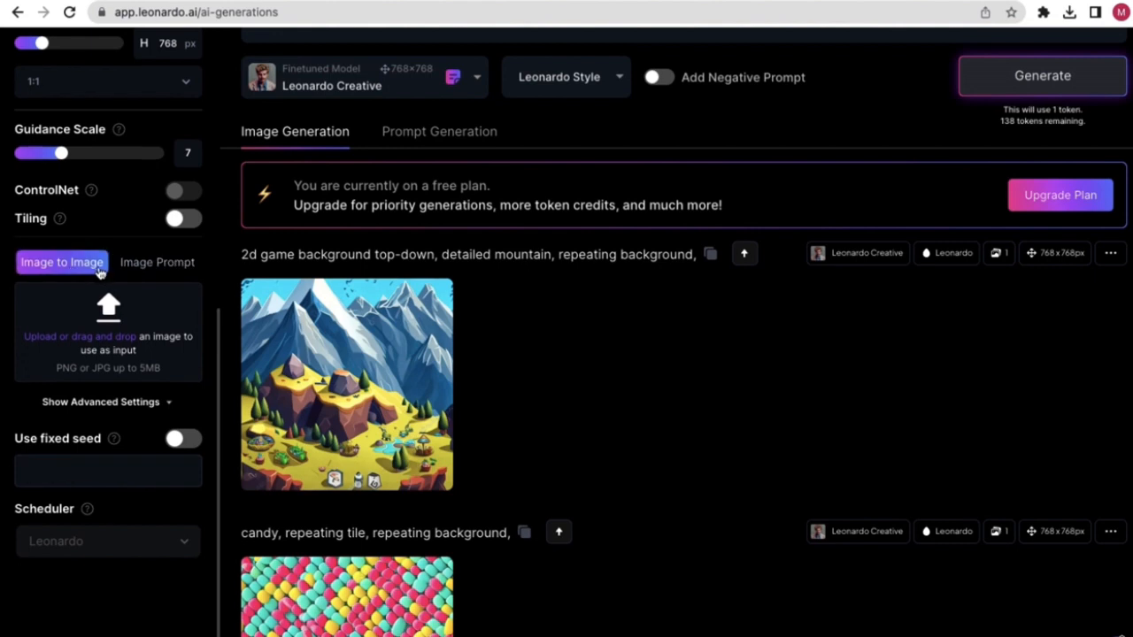
click(155, 262)
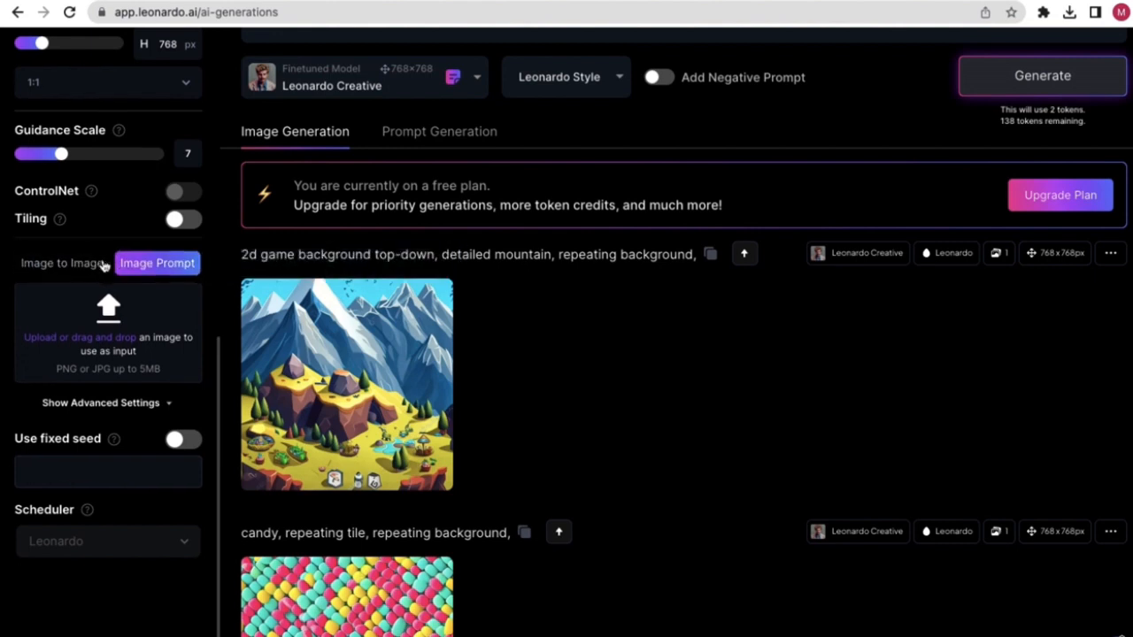
click(89, 263)
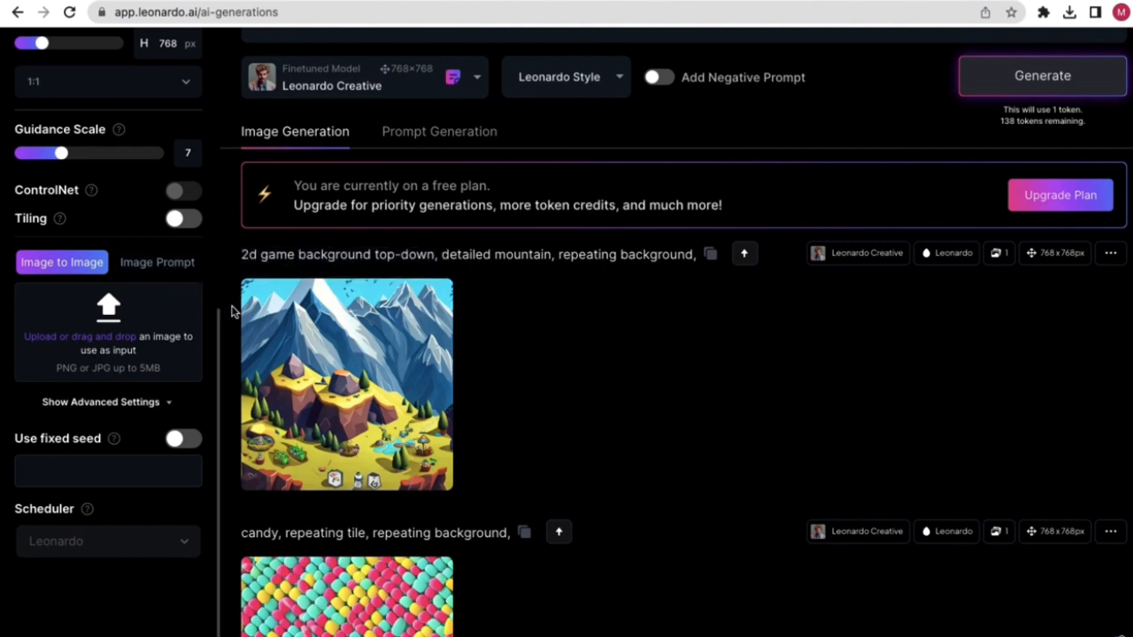
- Check the Image2Image notes in Pages, then open a blank new browser tab
mouse_move(265, 318)
scroll(186, 339, up, 1)
scroll(534, 354, up, 2)
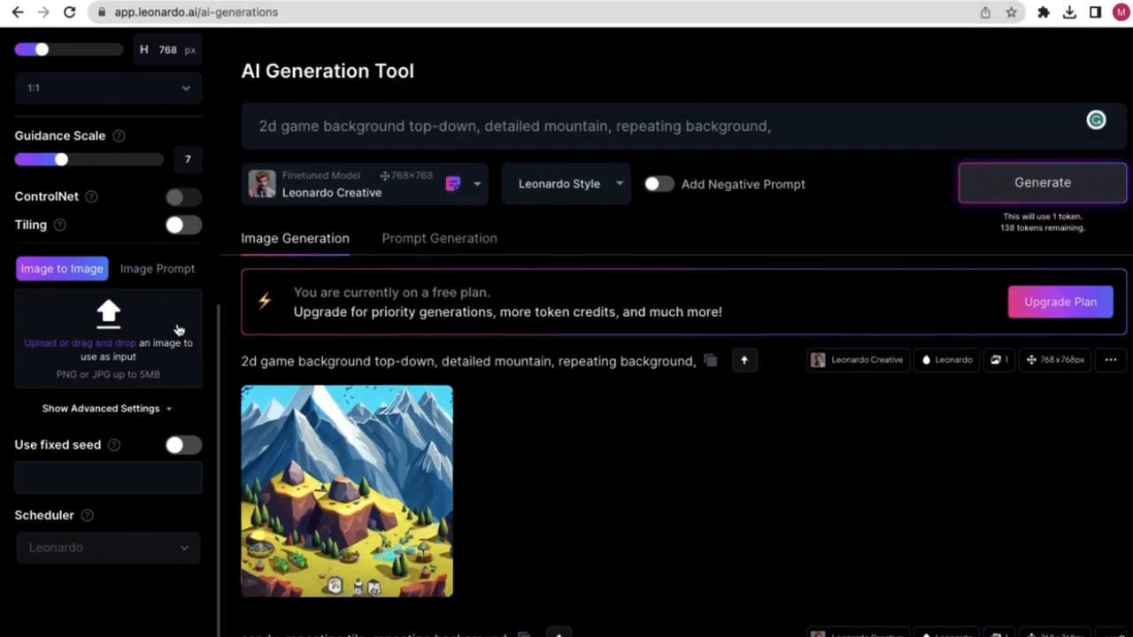
key(ctrl+Left)
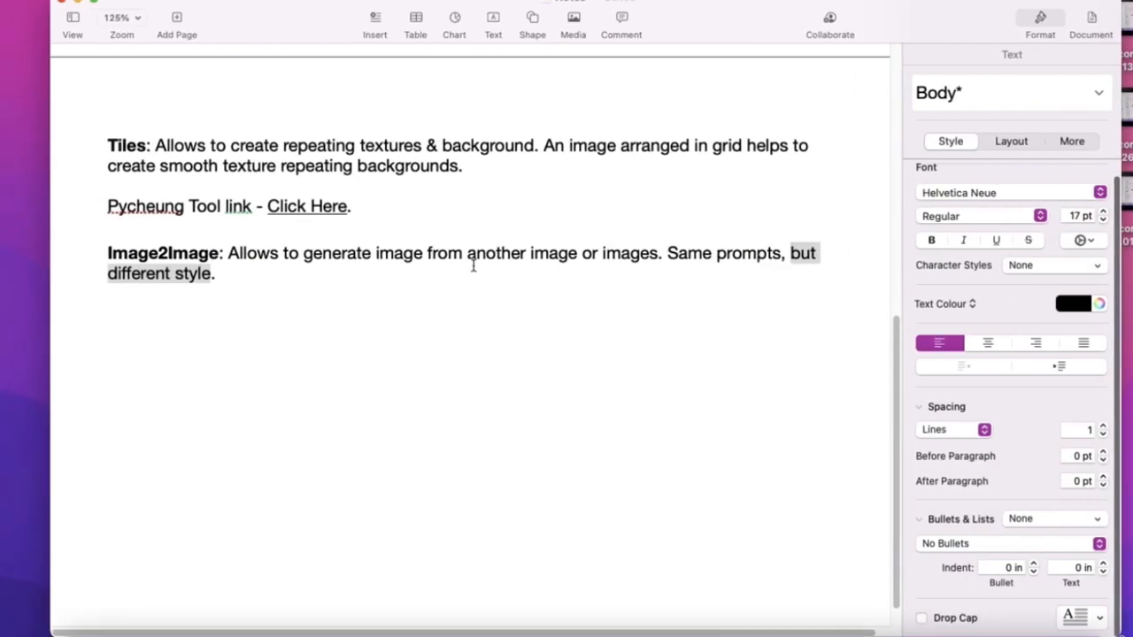
drag(493, 254, 572, 253)
click(553, 268)
key(ctrl+Right)
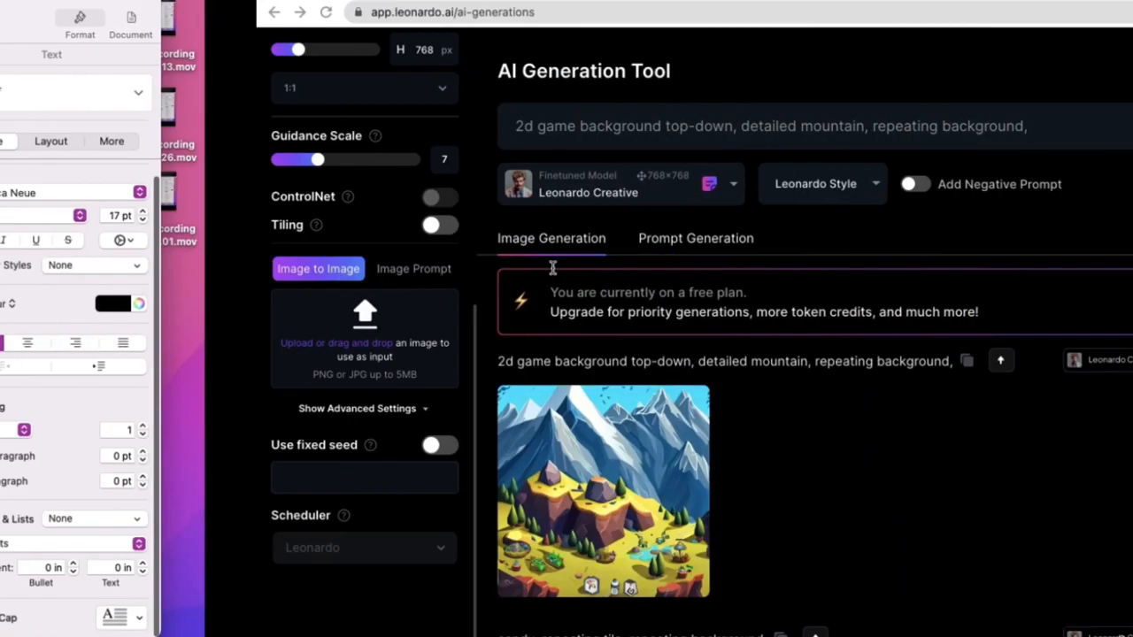
key(super+t)
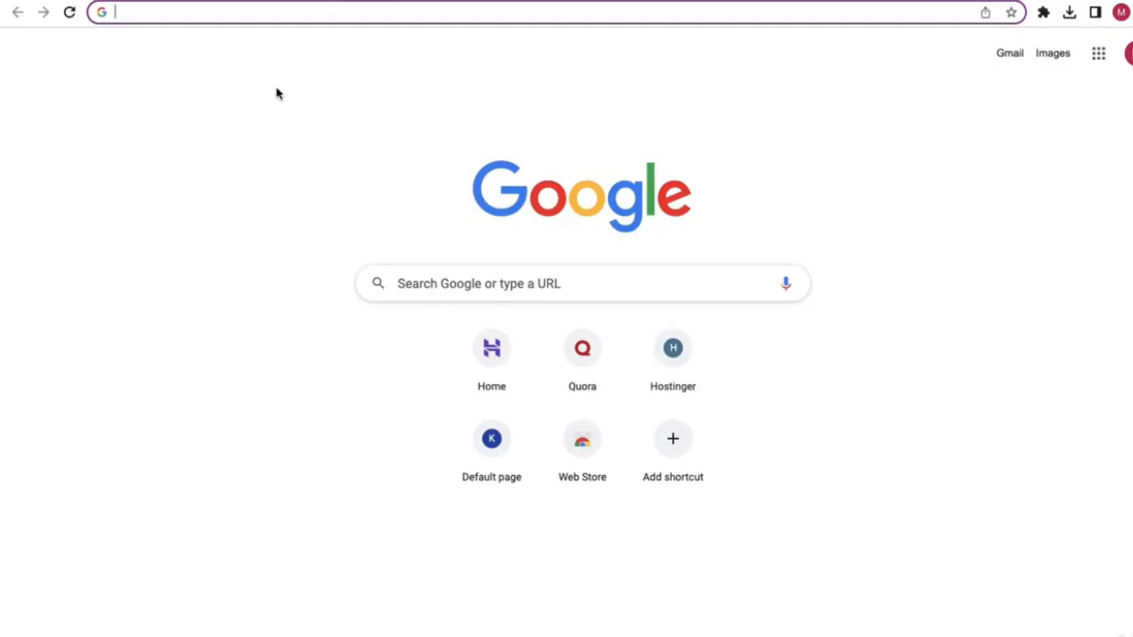
- Search Google for 'unsplash'
text(un)
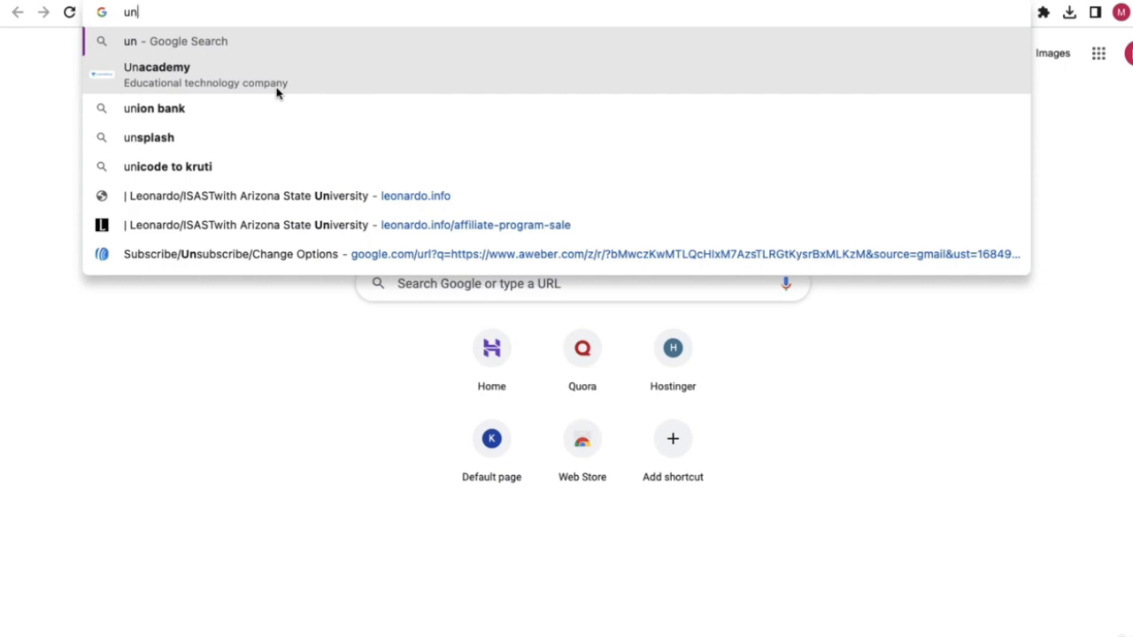
text(p)
key(BackSpace)
text(splash)
key(Return)
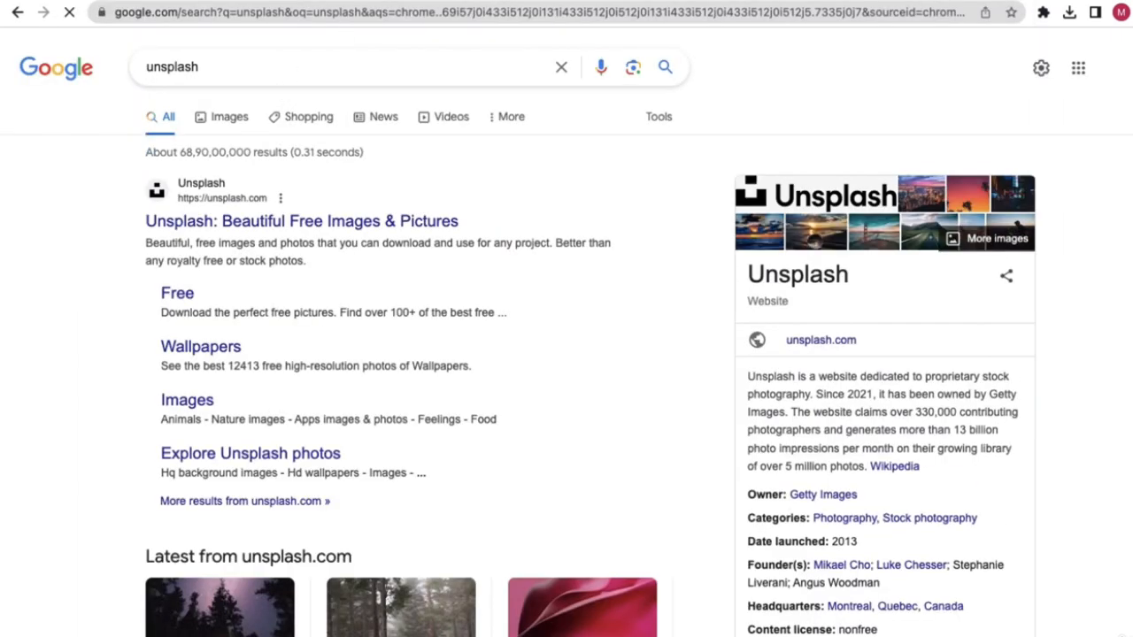
- Run Google searches for 'pixabay' and 'pexels' in new tabs
key(ctrl+t)
text(pixeba)
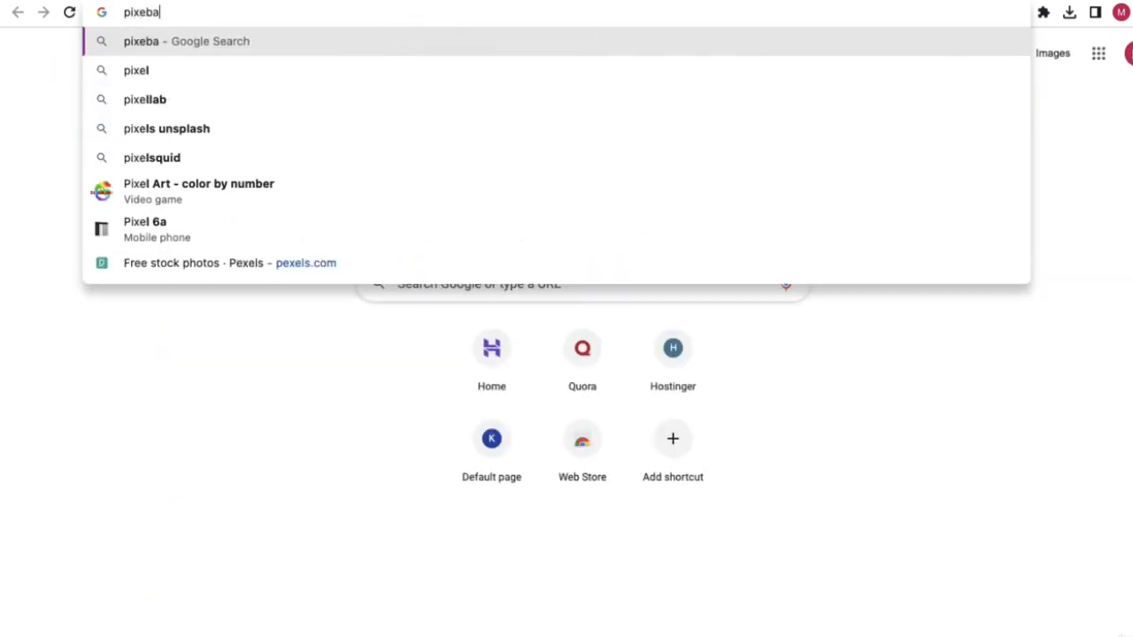
text(y)
key(Return)
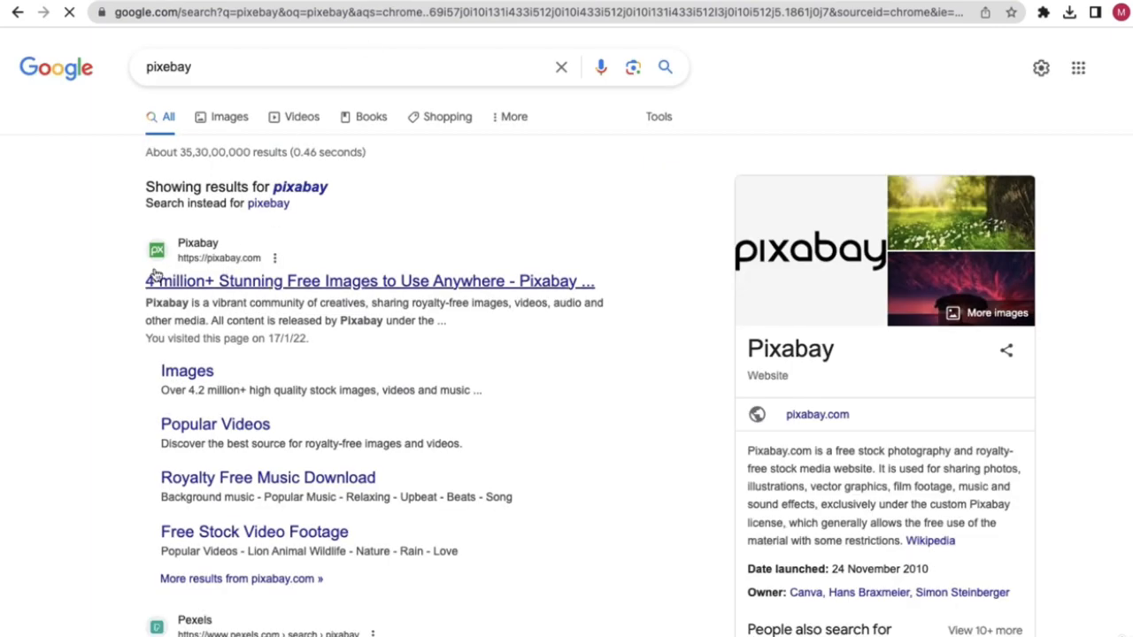
key(ctrl+t)
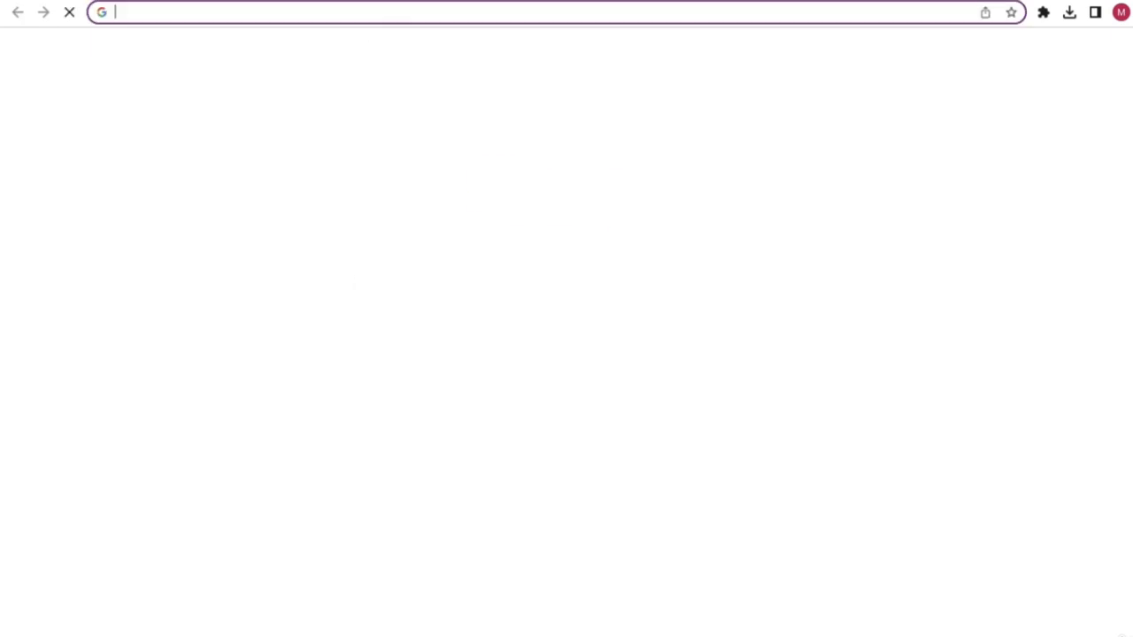
text(pexel)
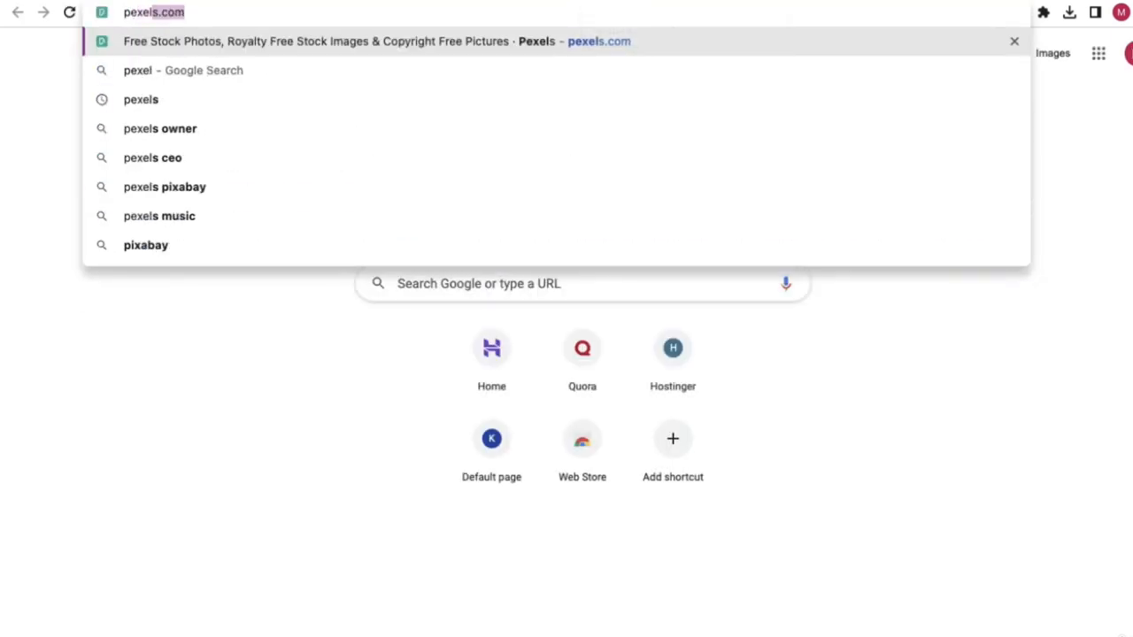
key(Right)
key(BackSpace)
key(BackSpace)
key(BackSpace)
key(BackSpace)
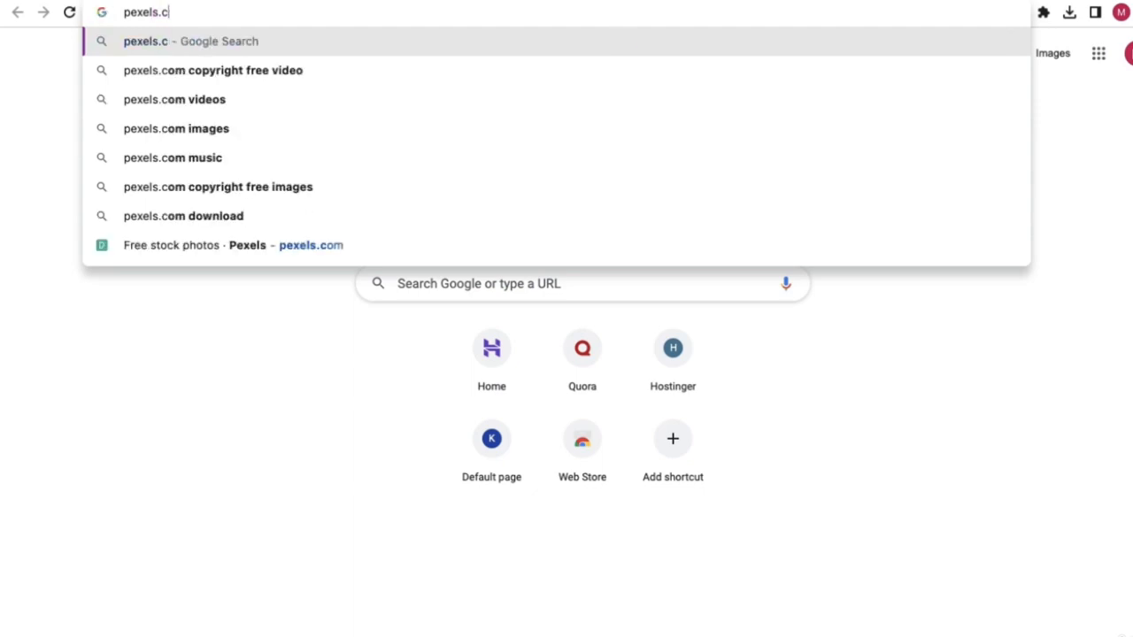
key(Return)
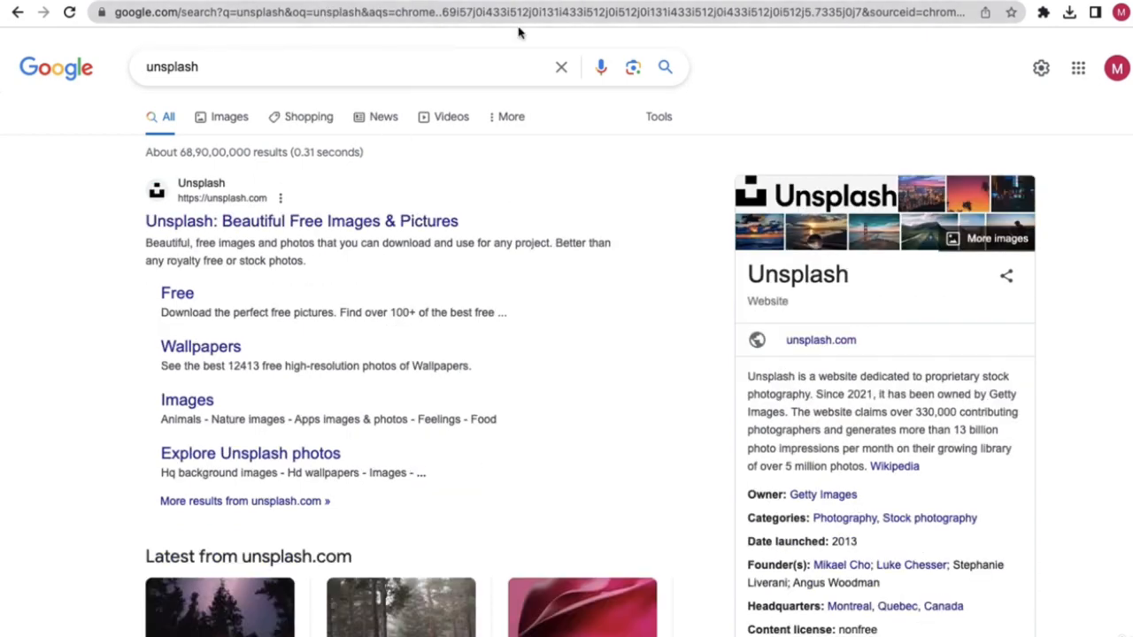
- Open the Unsplash website from the results and browse its home page
click(254, 227)
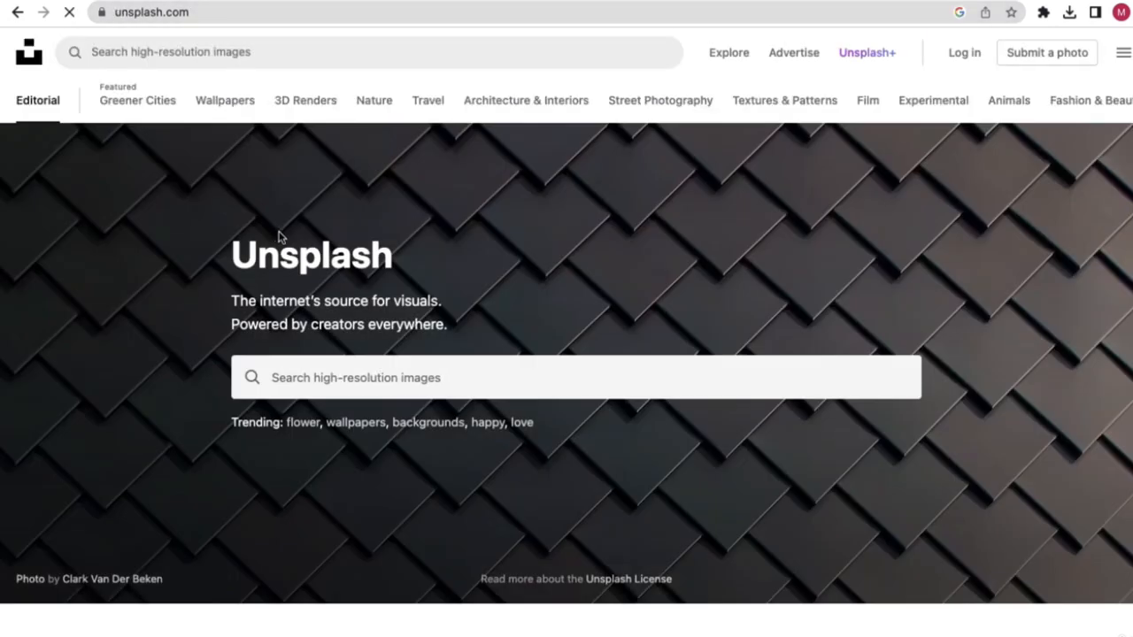
scroll(537, 436, down, 2)
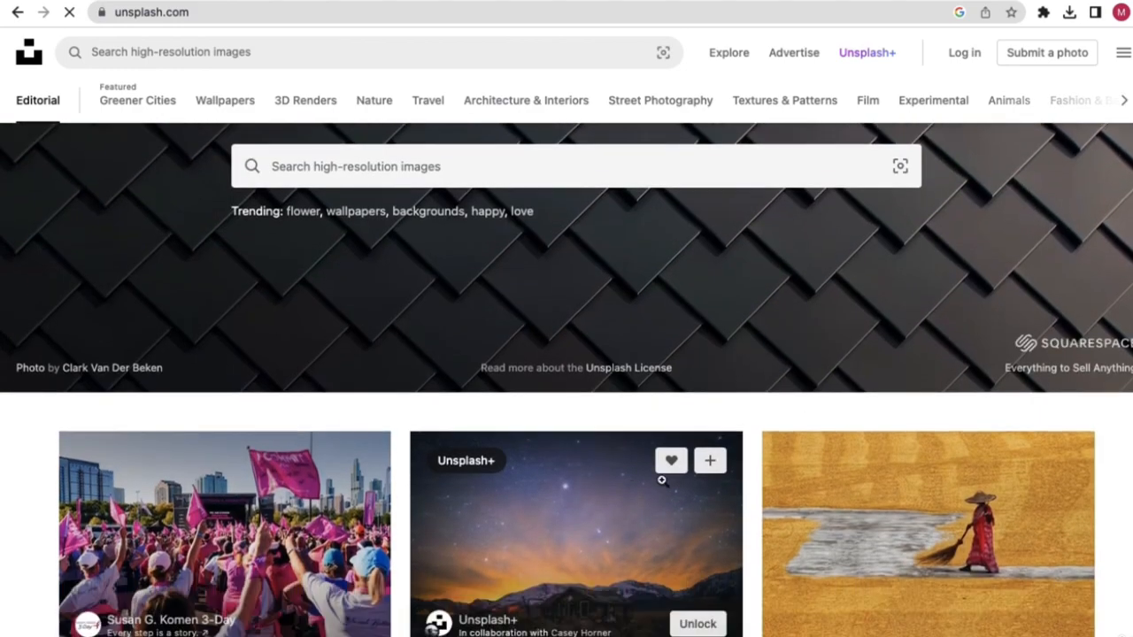
scroll(561, 419, down, 5)
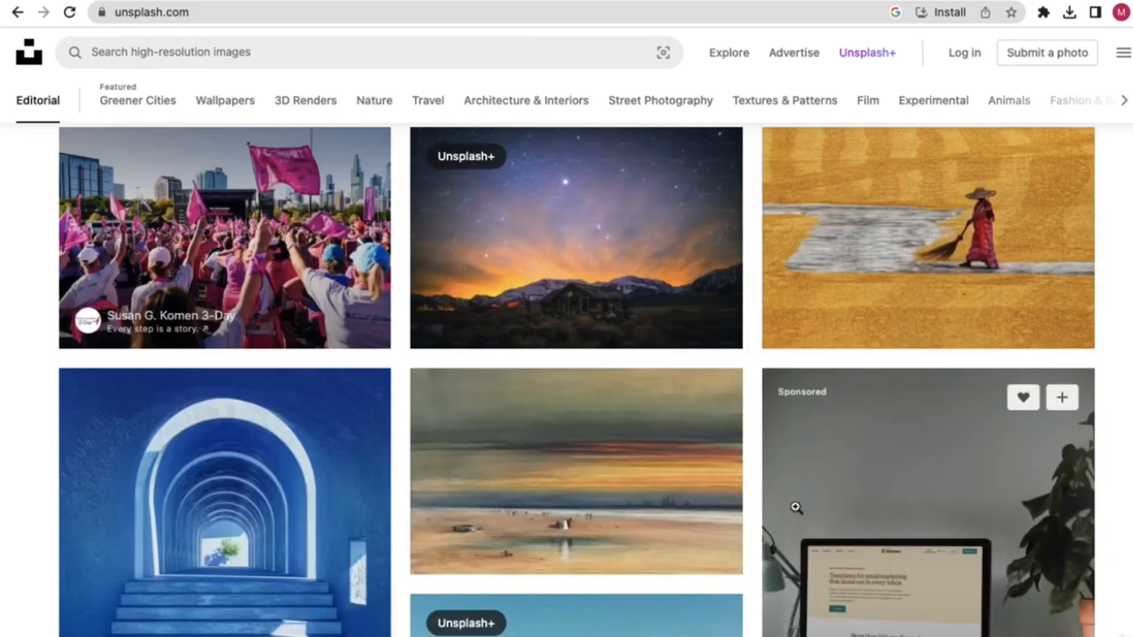
scroll(588, 482, down, 6)
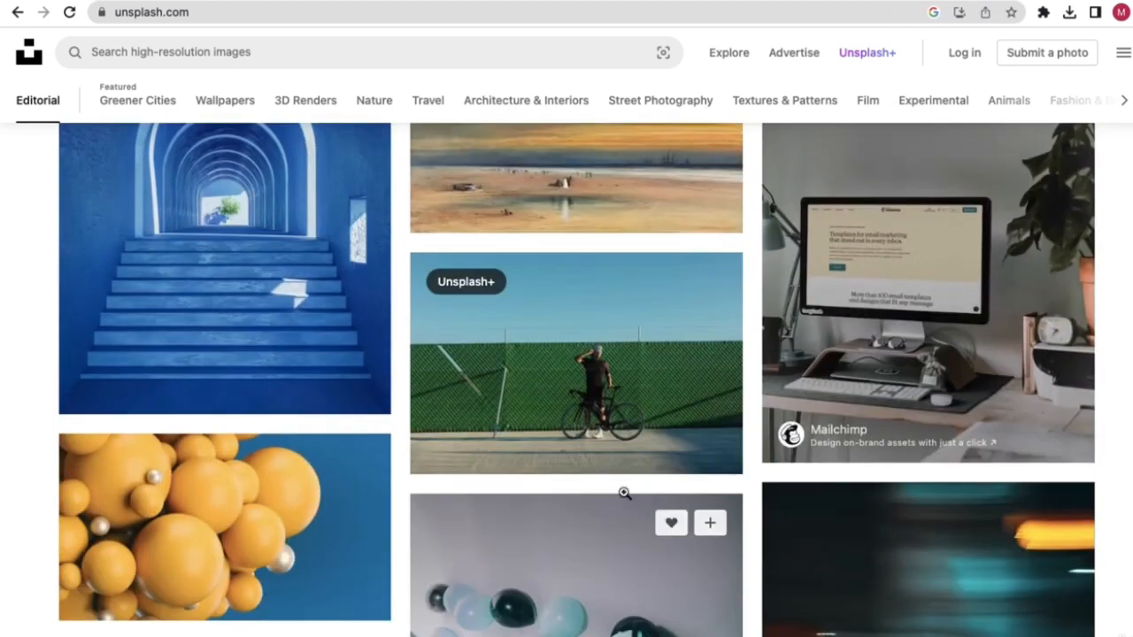
scroll(556, 475, down, 2)
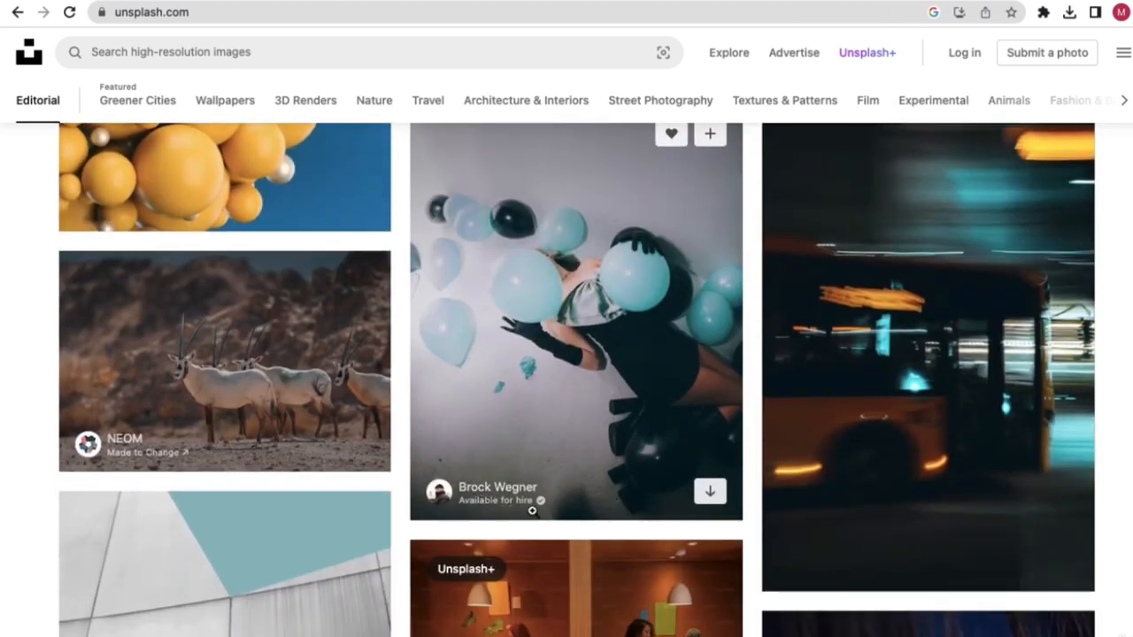
scroll(536, 500, up, 15)
- Search Unsplash for 'galaxy' and browse the results
click(311, 371)
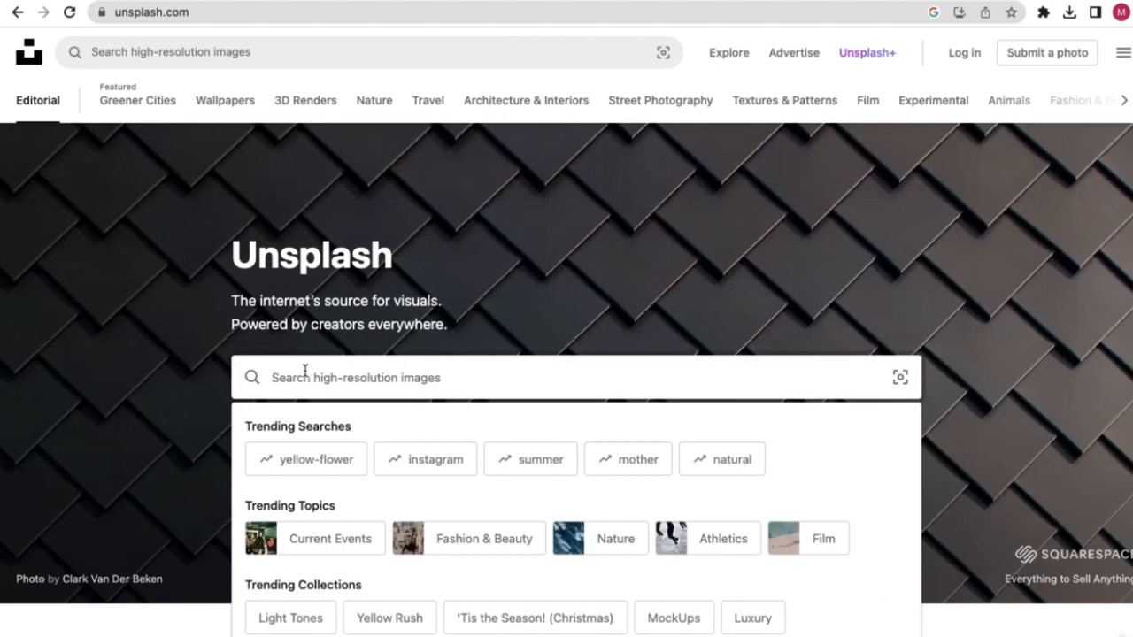
text(galaxy)
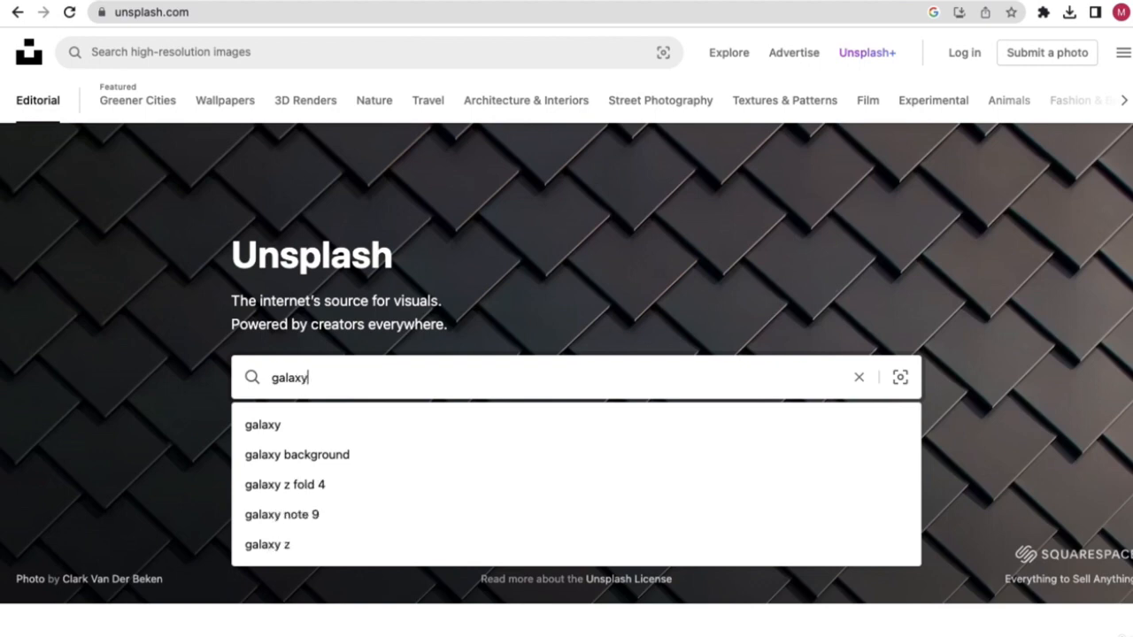
key(Return)
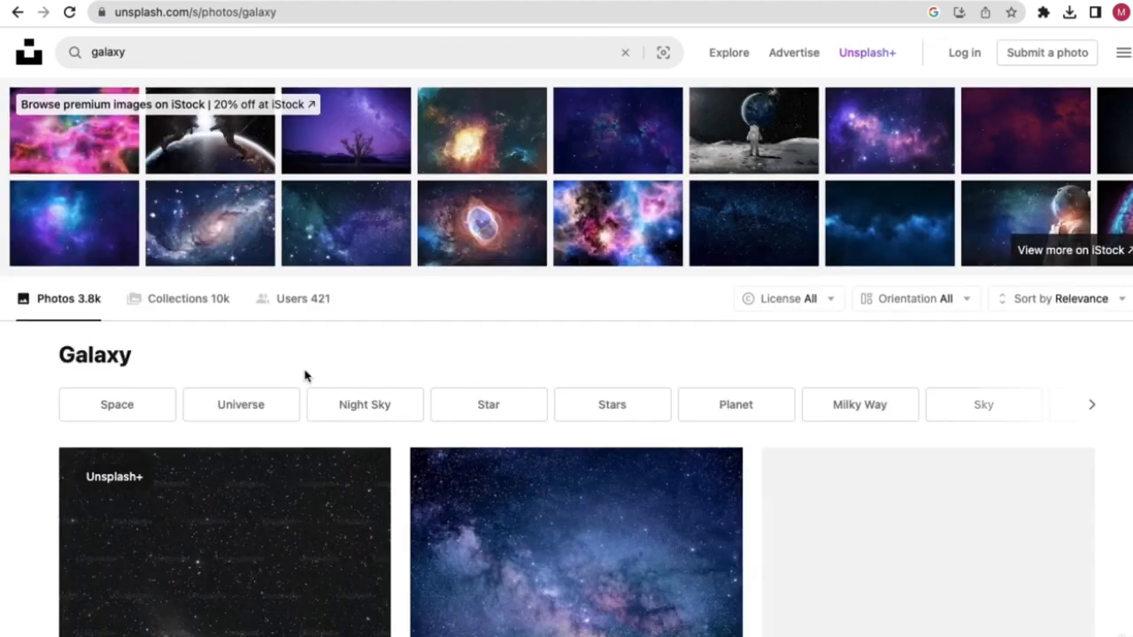
scroll(516, 445, down, 5)
scroll(481, 448, down, 10)
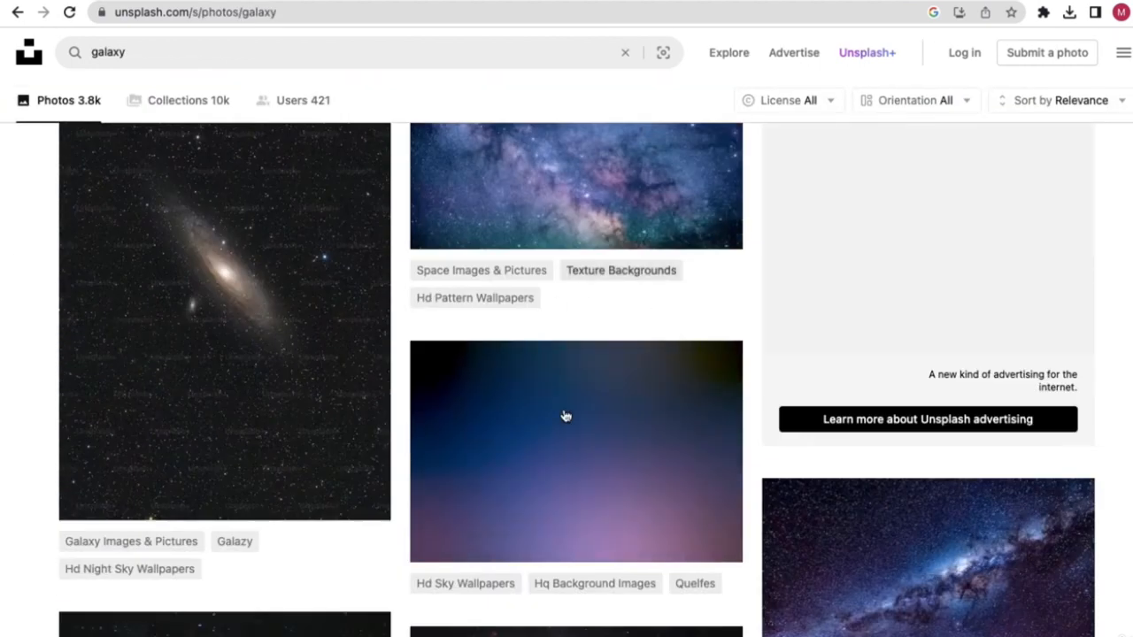
scroll(564, 351, down, 6)
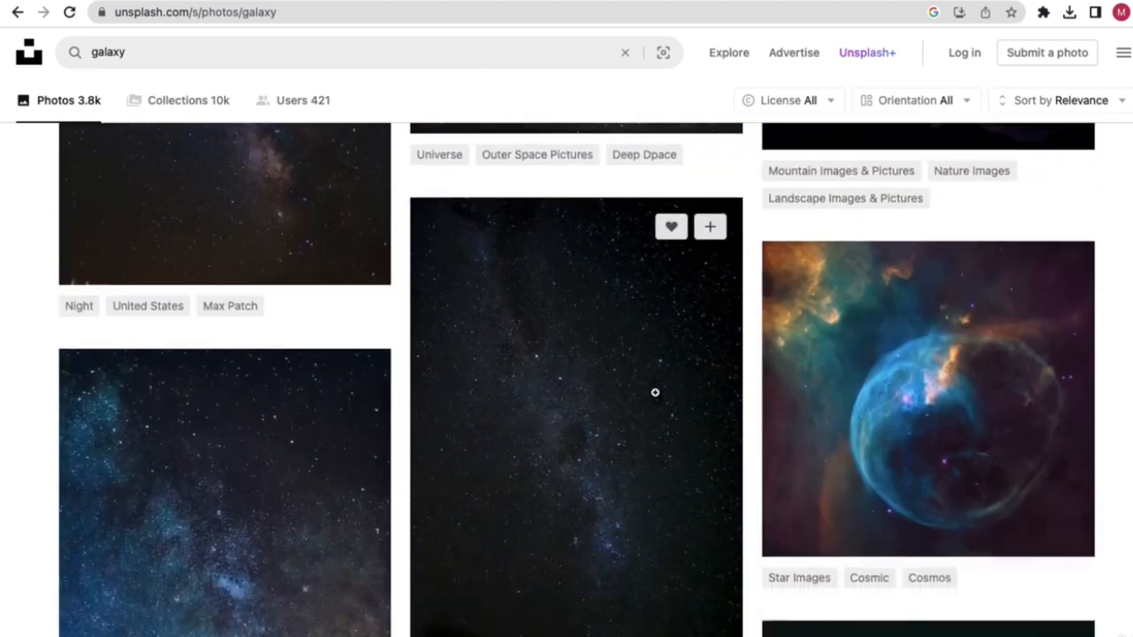
scroll(435, 384, down, 2)
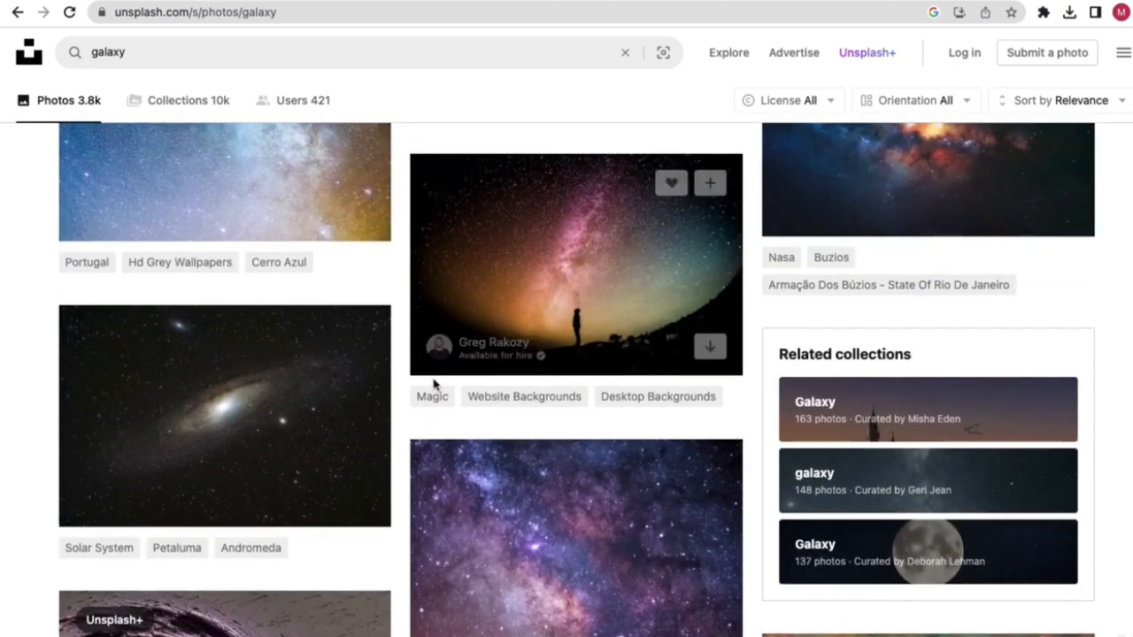
scroll(434, 392, down, 8)
scroll(448, 404, up, 2)
scroll(448, 404, up, 2)
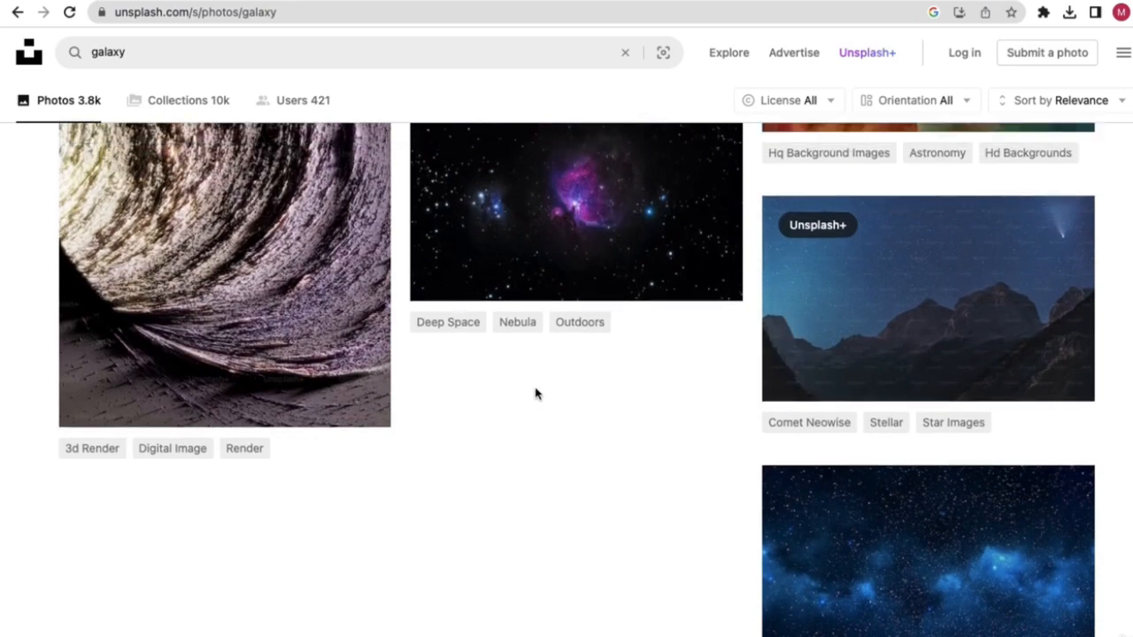
scroll(830, 453, down, 8)
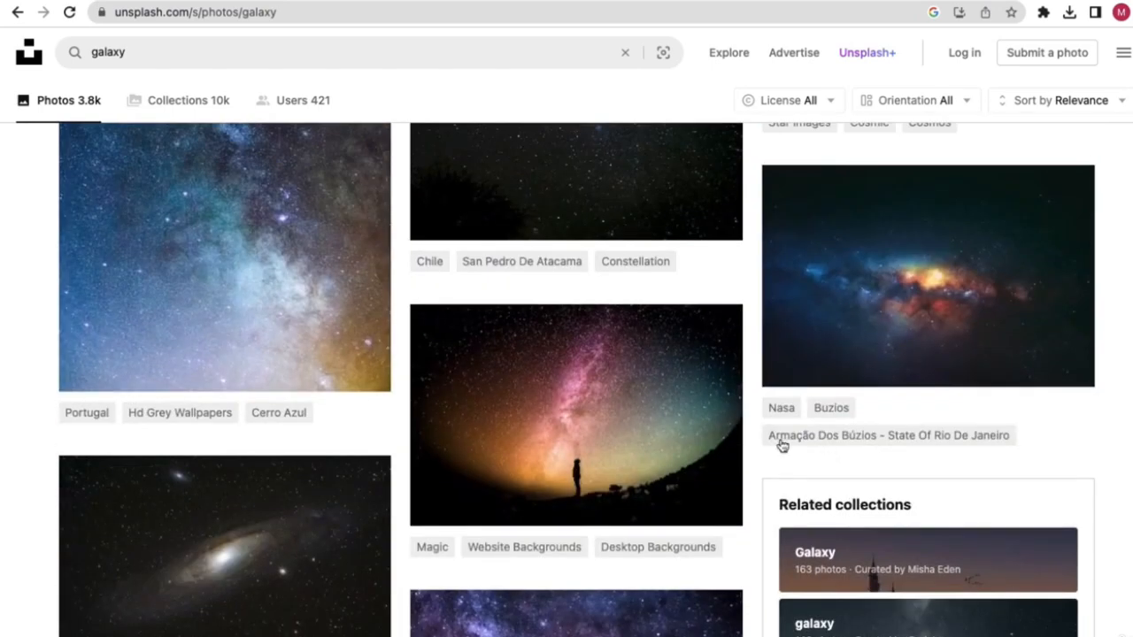
scroll(534, 417, up, 2)
scroll(484, 430, down, 10)
scroll(456, 405, up, 3)
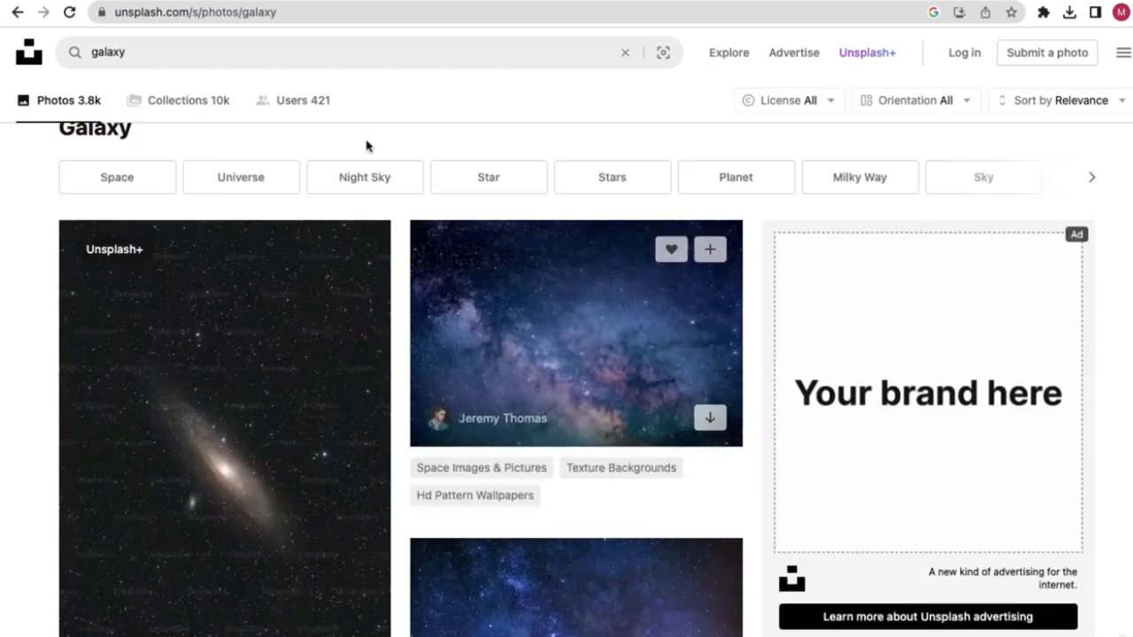
- Replace the query with 'earth' and look through the 8.8k photo results
double_click(107, 55)
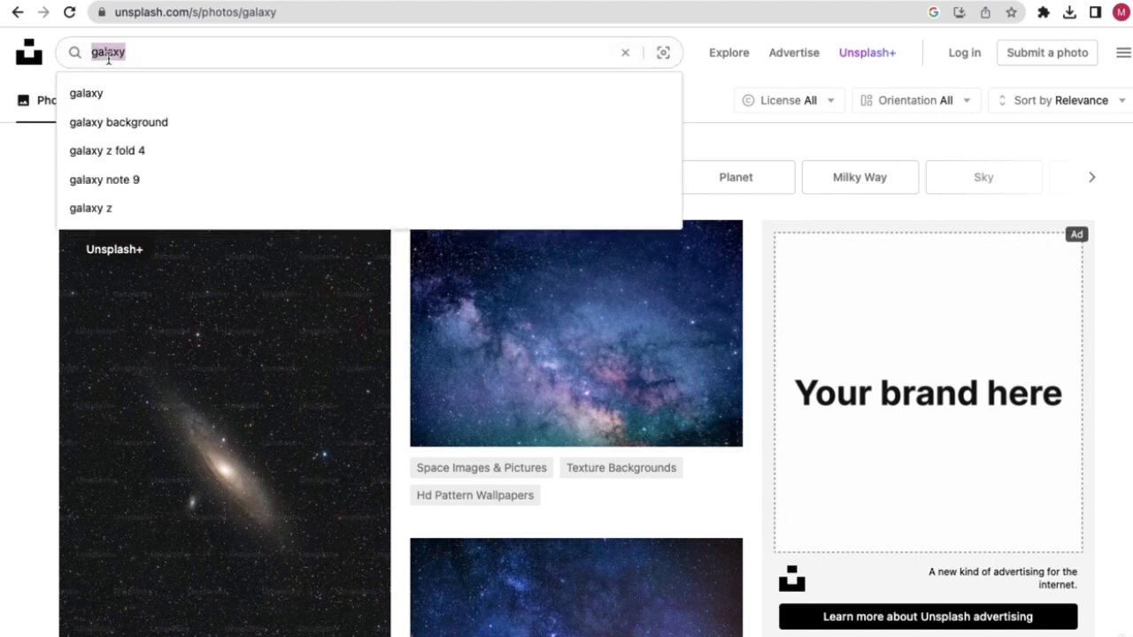
text(eart)
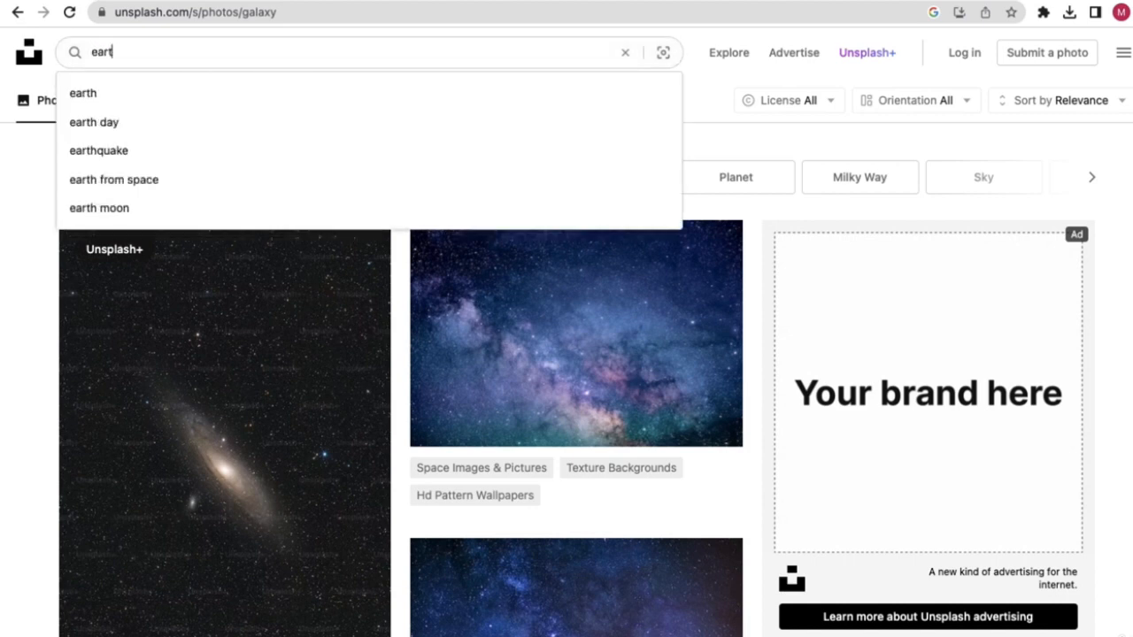
text(h)
key(Return)
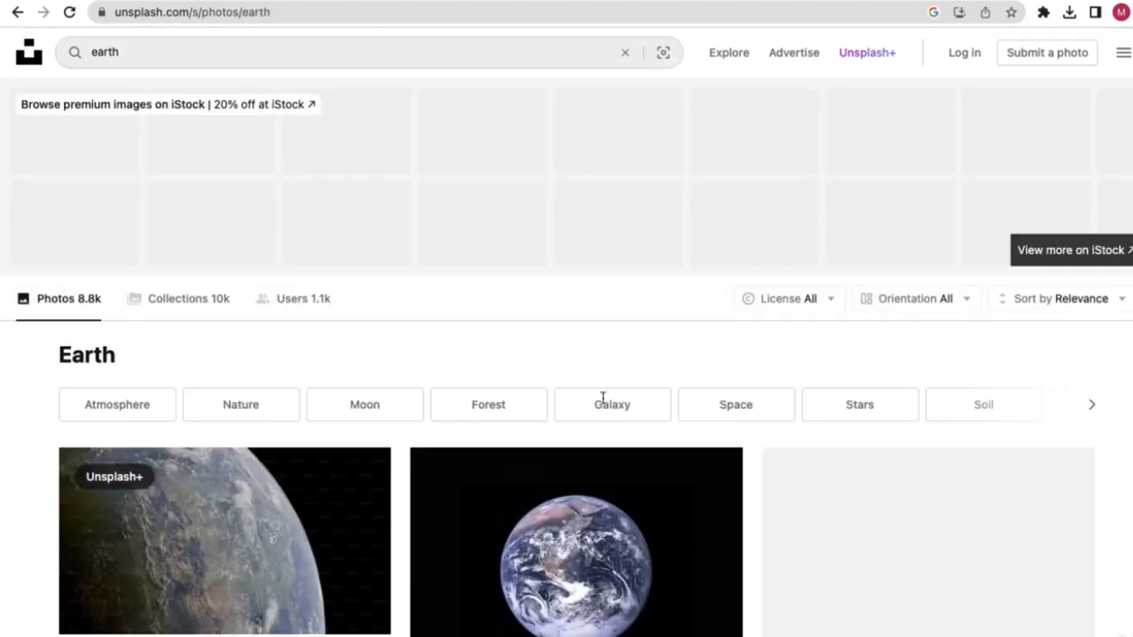
scroll(704, 452, down, 3)
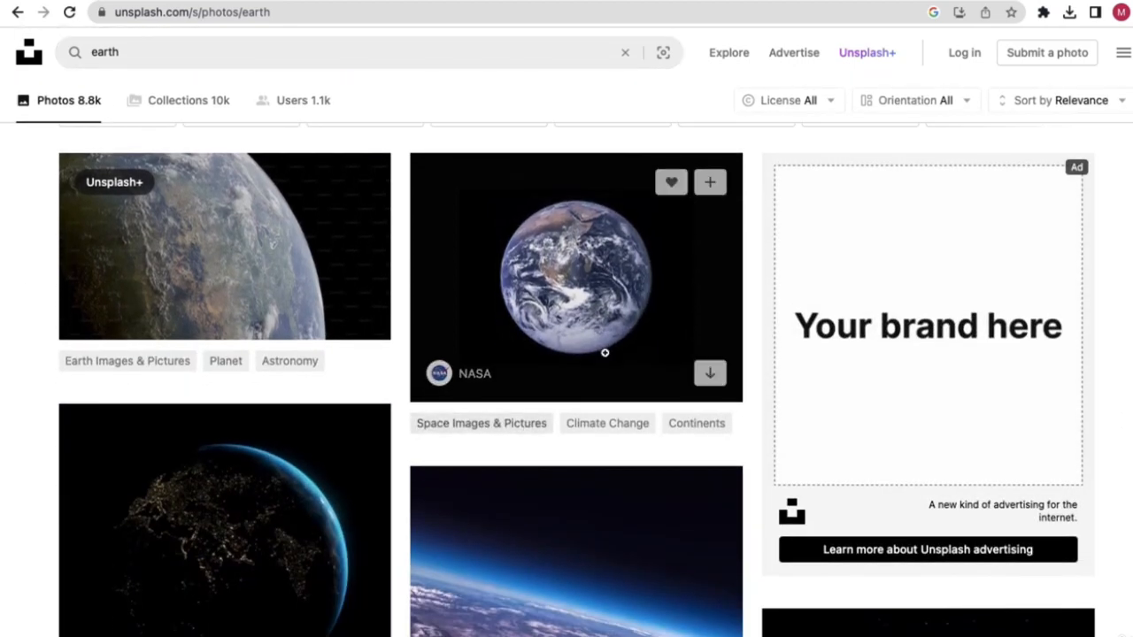
scroll(593, 329, down, 5)
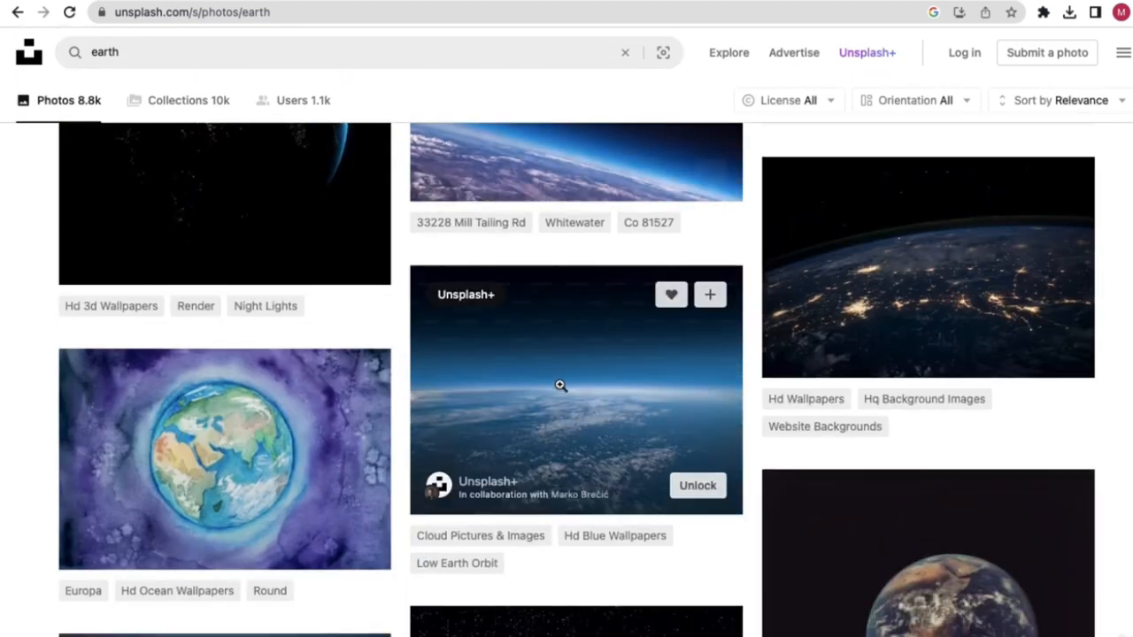
scroll(680, 434, up, 1)
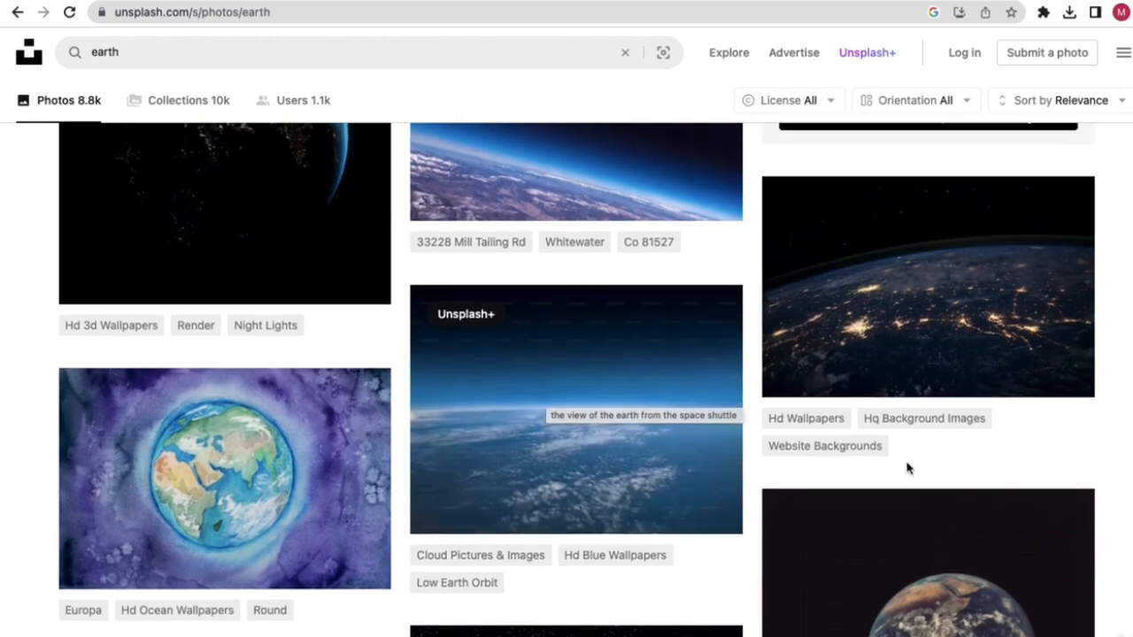
mouse_move(664, 428)
scroll(660, 431, up, 5)
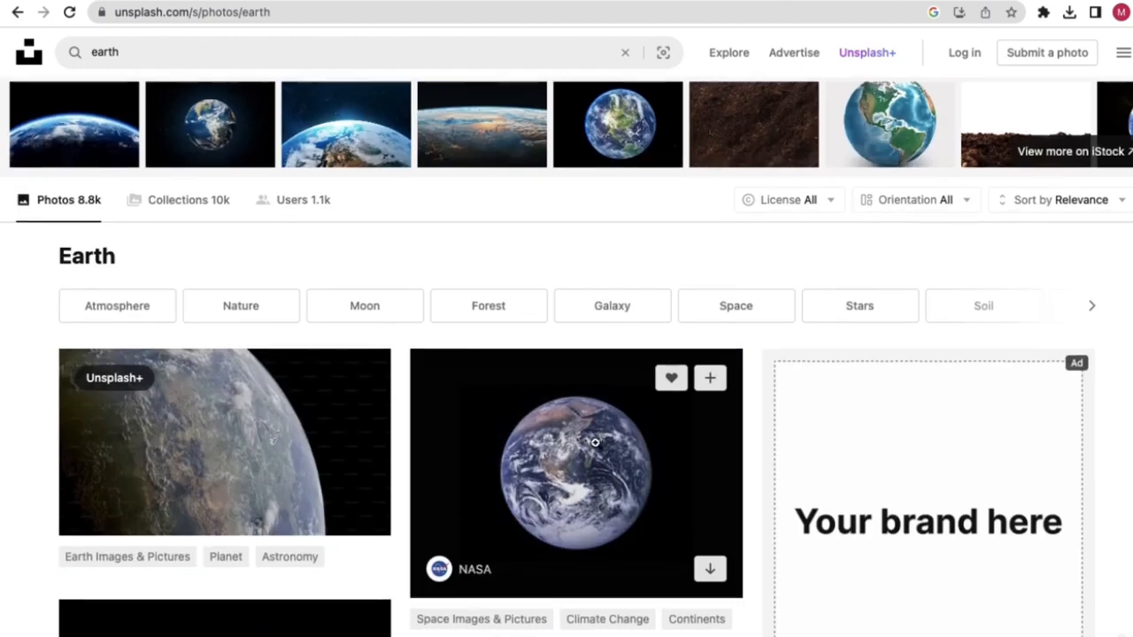
scroll(593, 425, down, 3)
- Download the NASA Earth photo at Medium 1920 x 1439 and open nasa-vhSz50AaFAs-unsplash.jpg
click(581, 356)
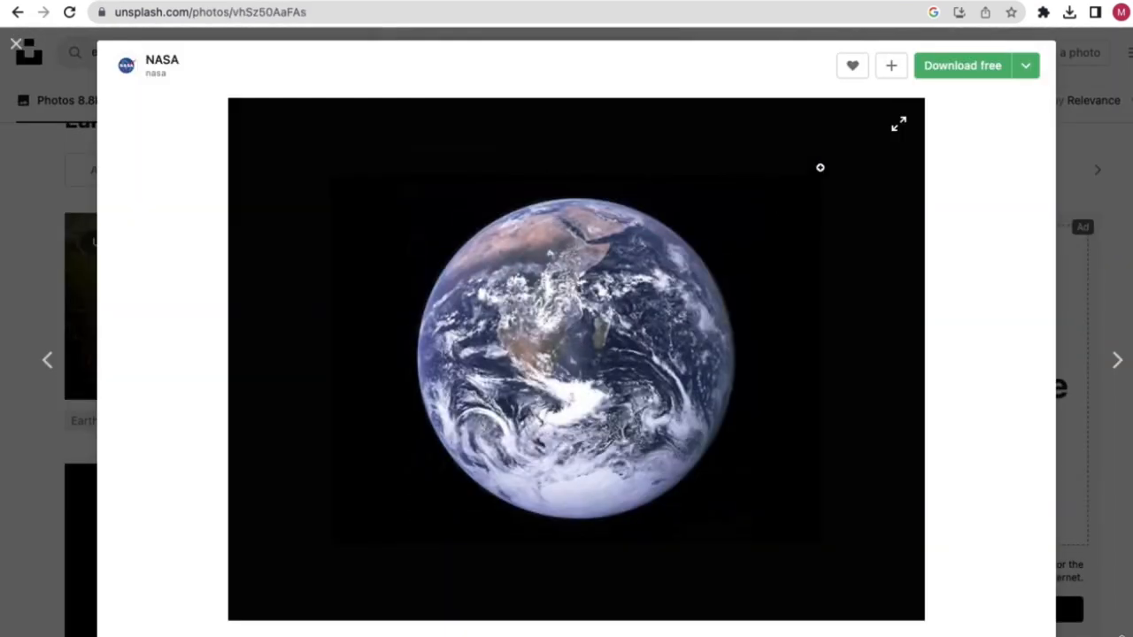
click(1024, 66)
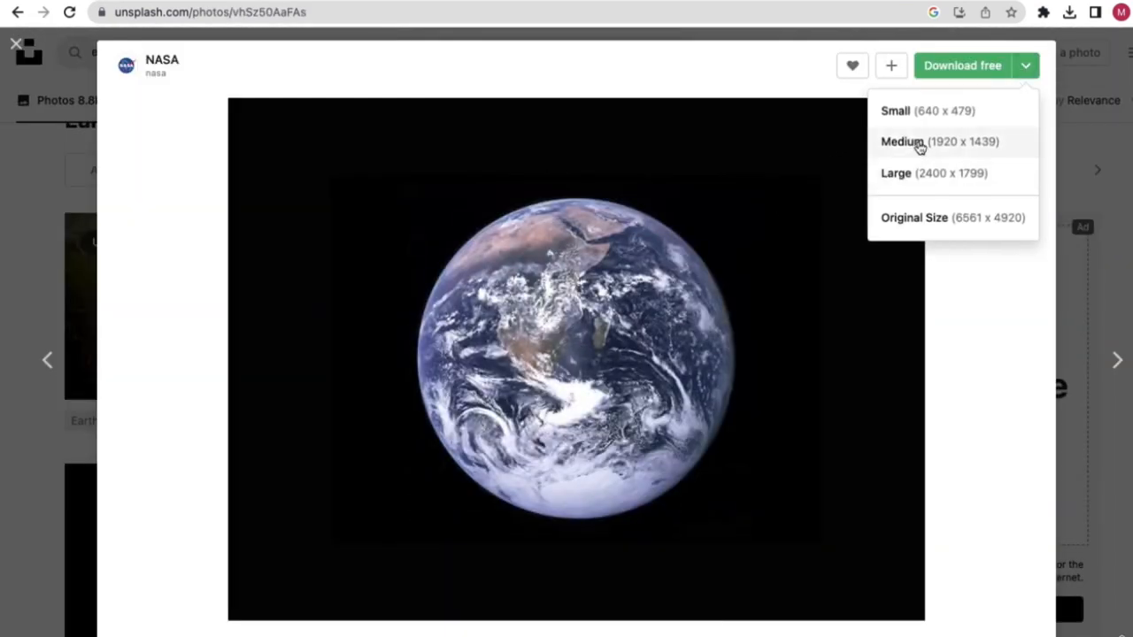
click(918, 140)
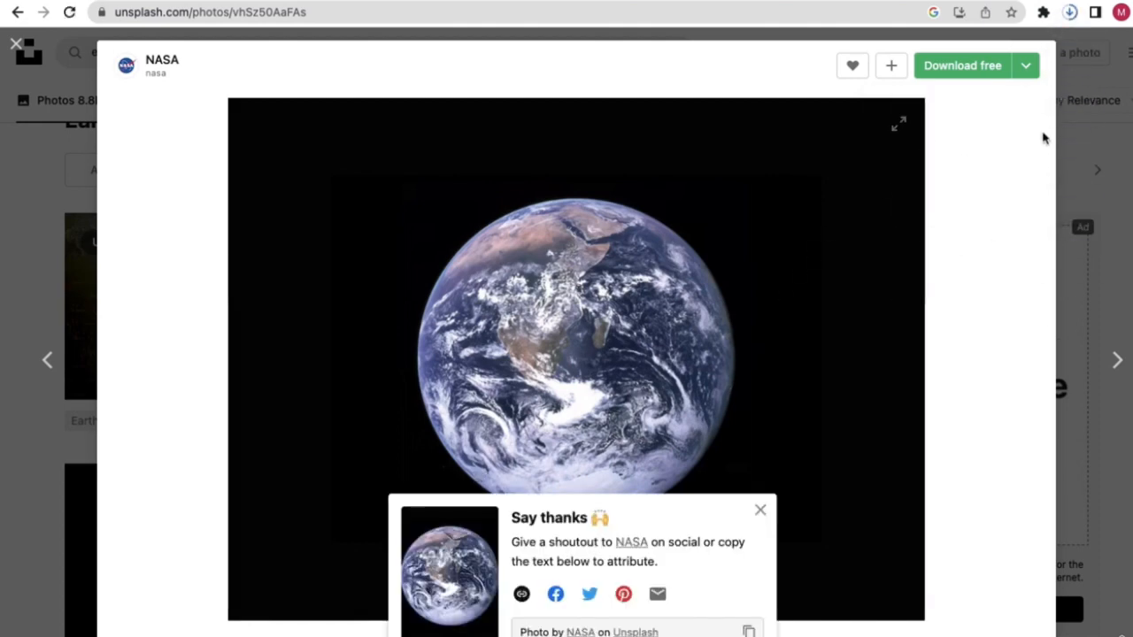
click(1069, 15)
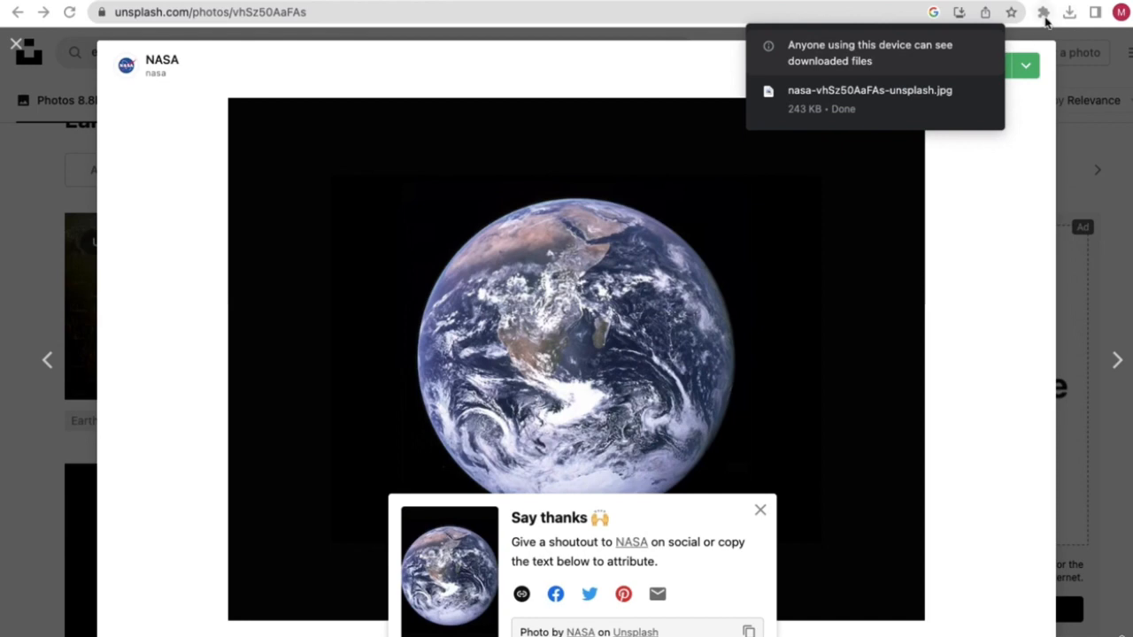
click(1069, 13)
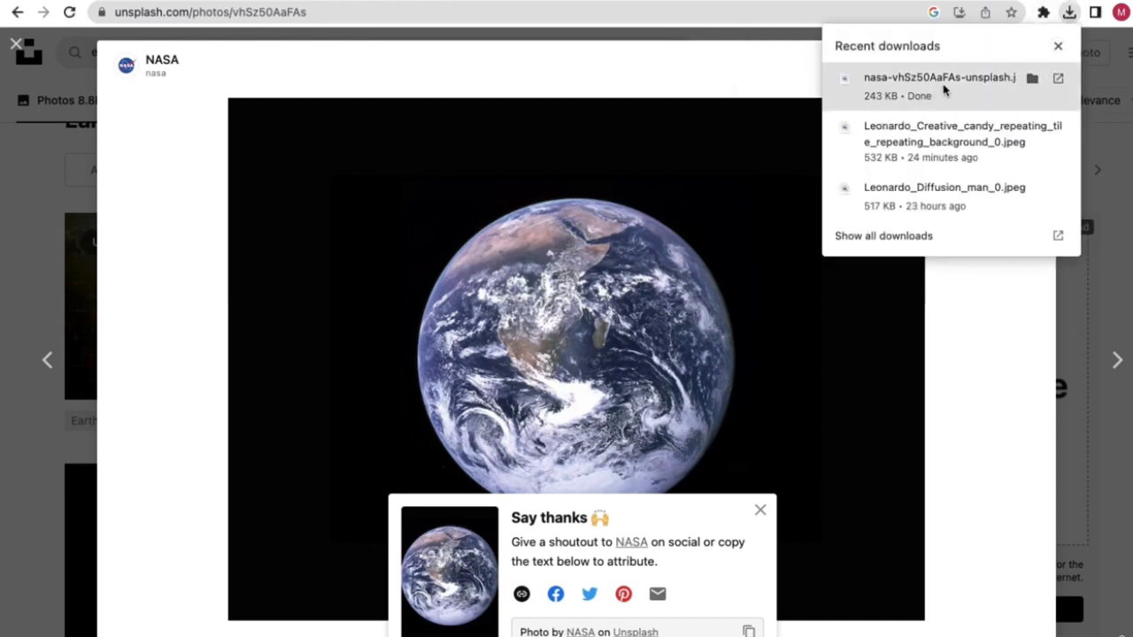
click(1057, 78)
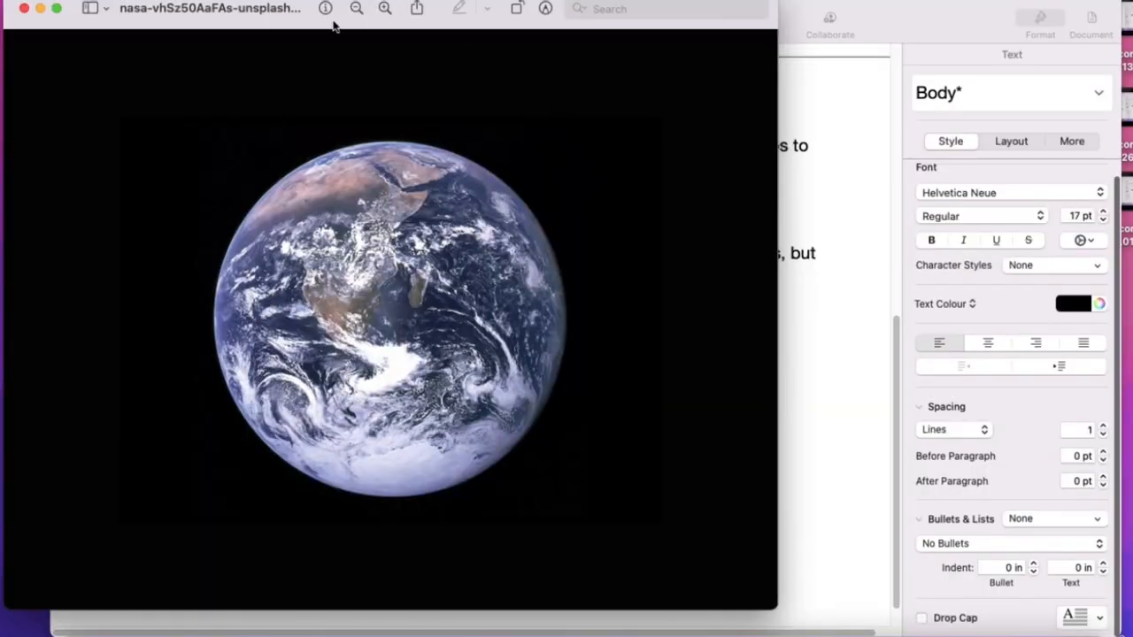
- Save the NASA Earth photo to the Desktop and close the preview
drag(278, 4, 438, 69)
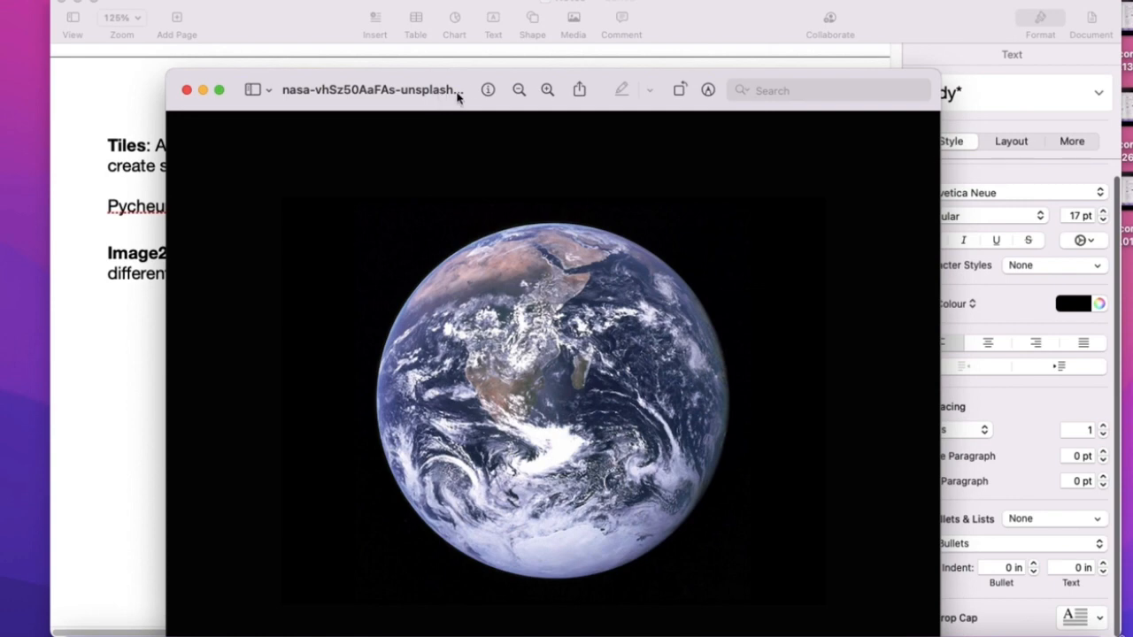
click(457, 92)
click(458, 165)
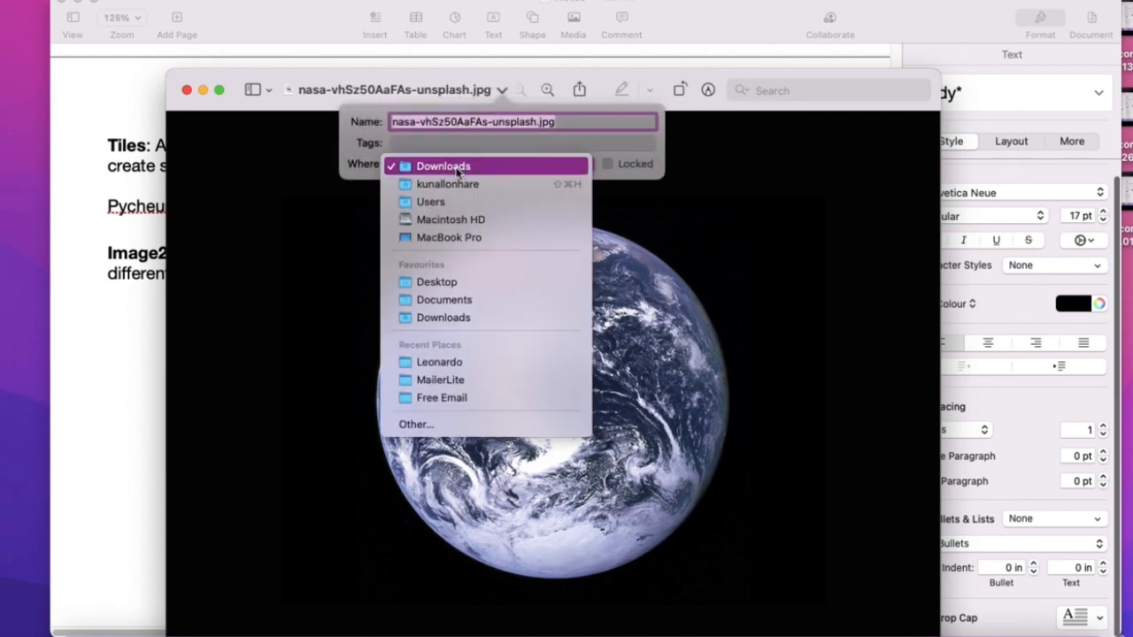
click(447, 276)
click(348, 243)
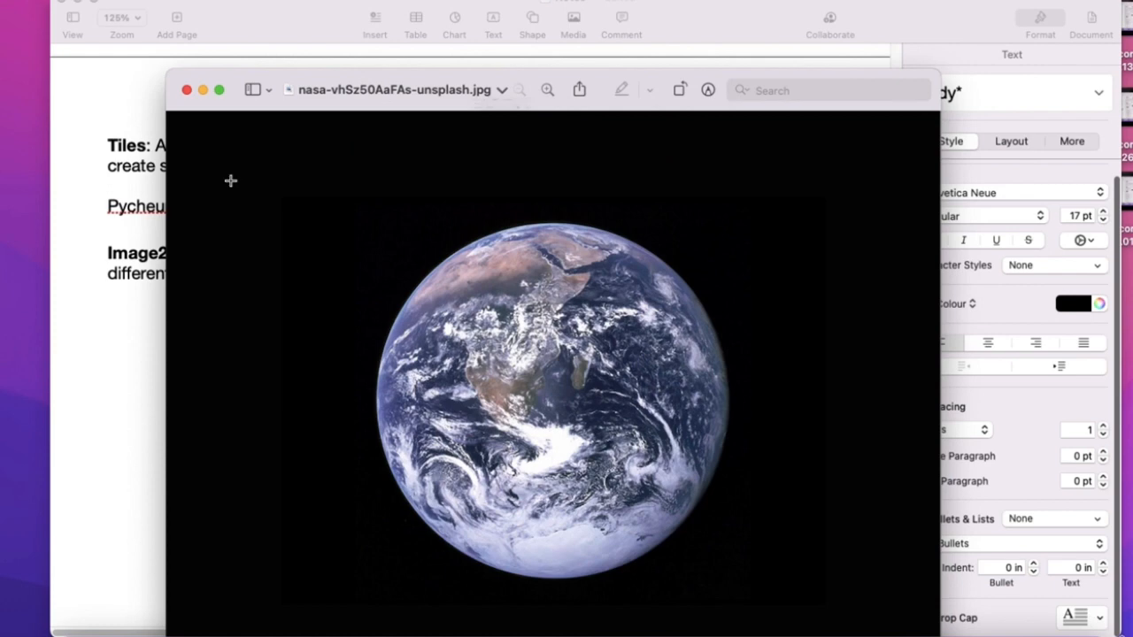
click(187, 89)
- Reopen nasa-vhSz50AaFAs-unsplash.jpg from the Desktop to check it, then close it
drag(720, 24, 632, 14)
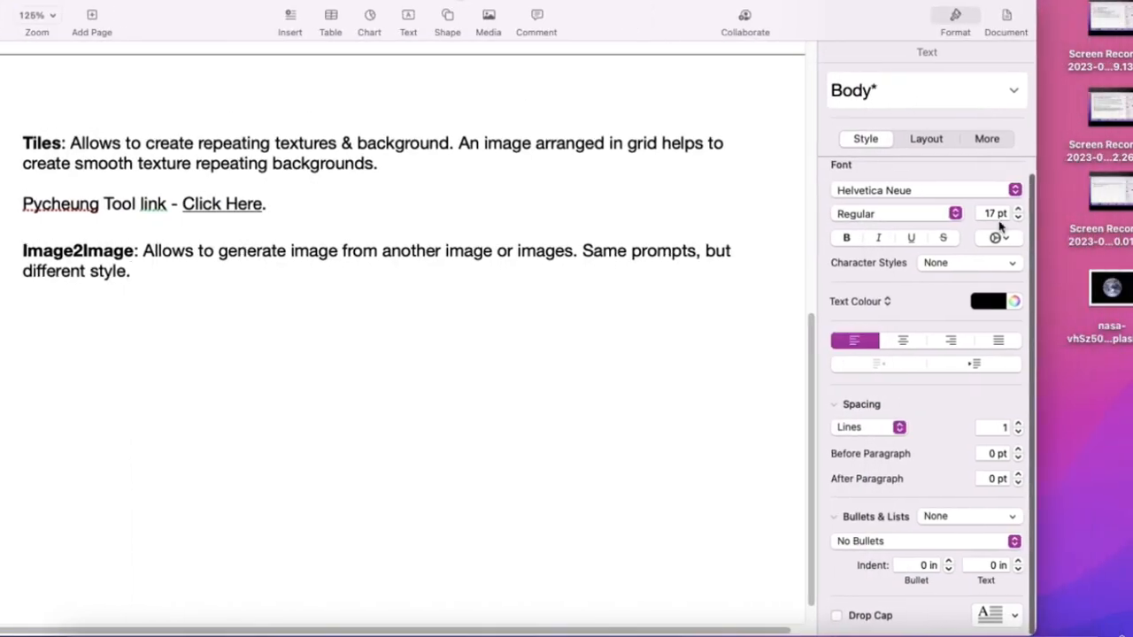
double_click(1108, 297)
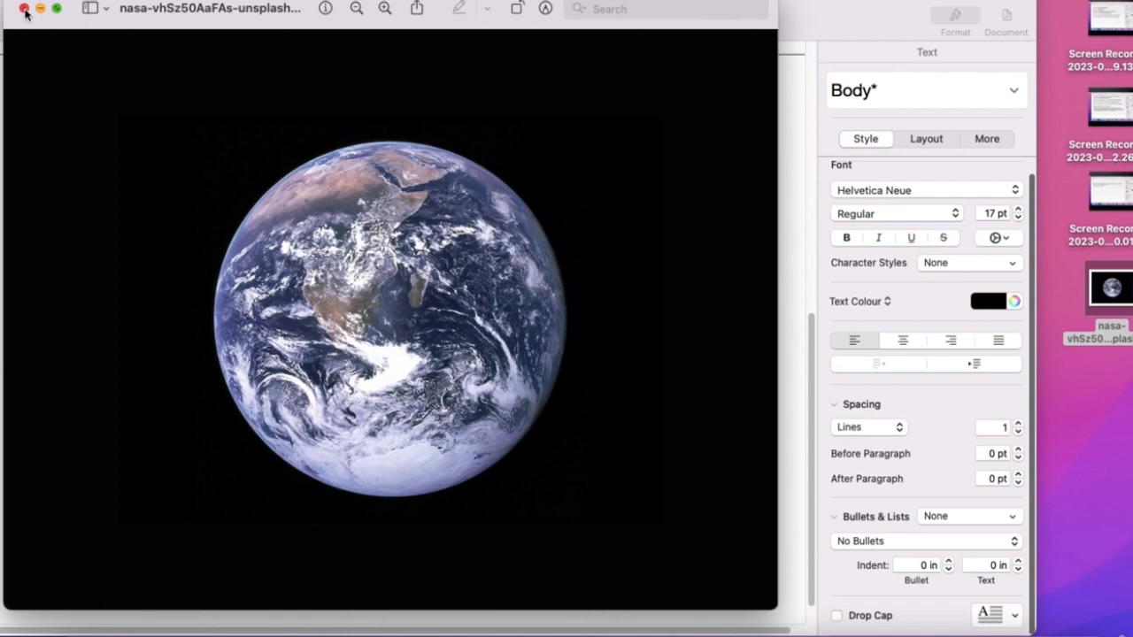
drag(44, 29, 247, 115)
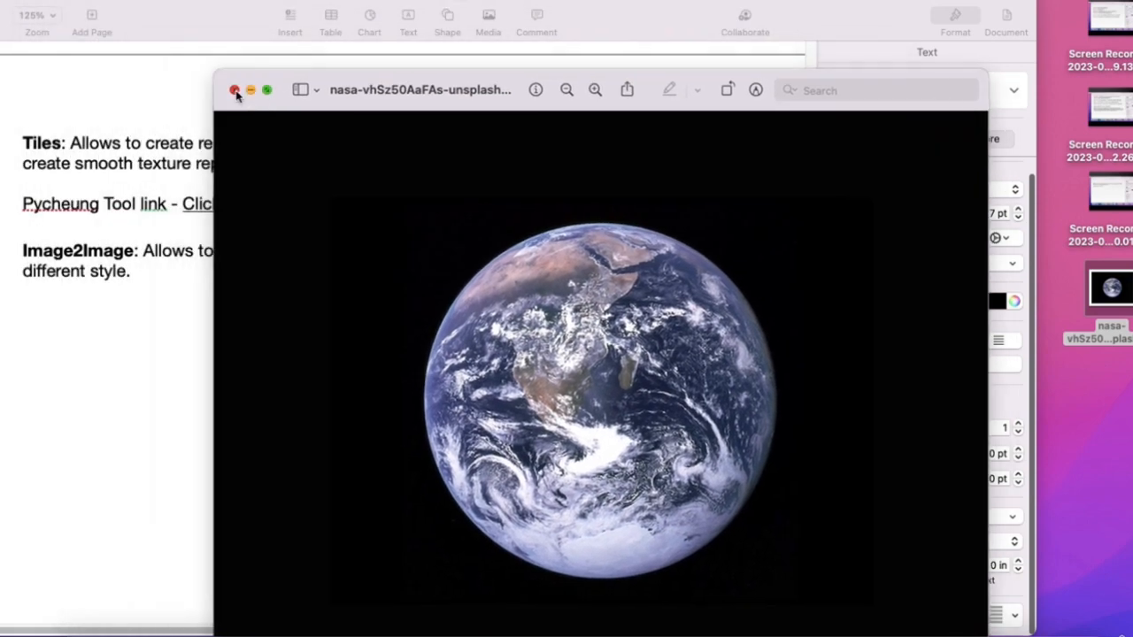
click(233, 90)
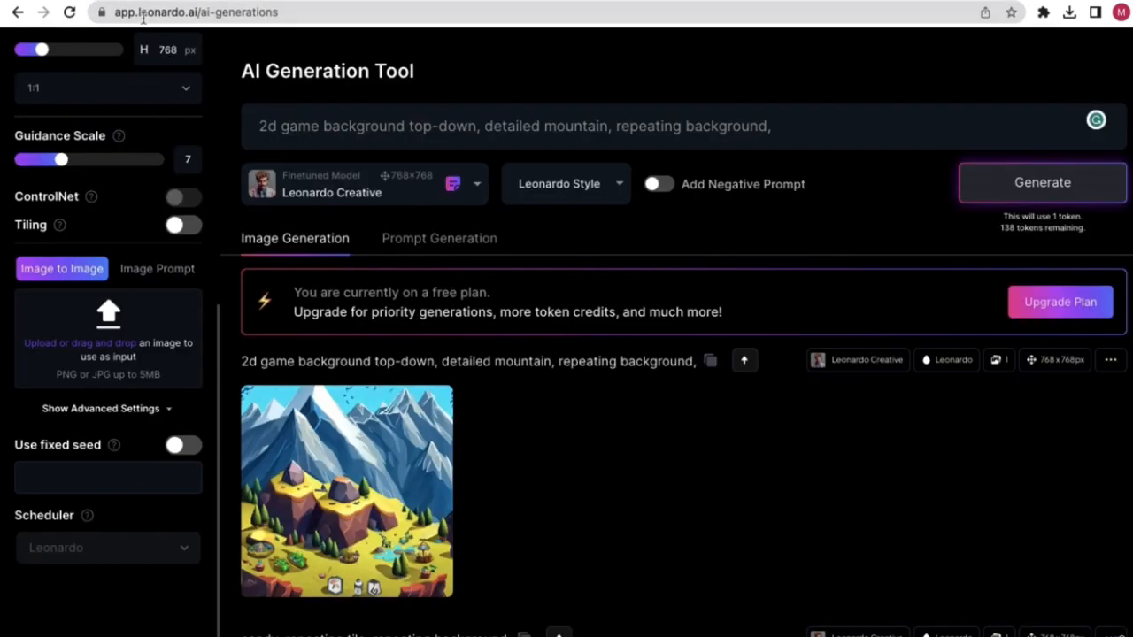
- Clear the old prompt and switch the model to Leonardo Diffusion
triple_click(524, 126)
key(BackSpace)
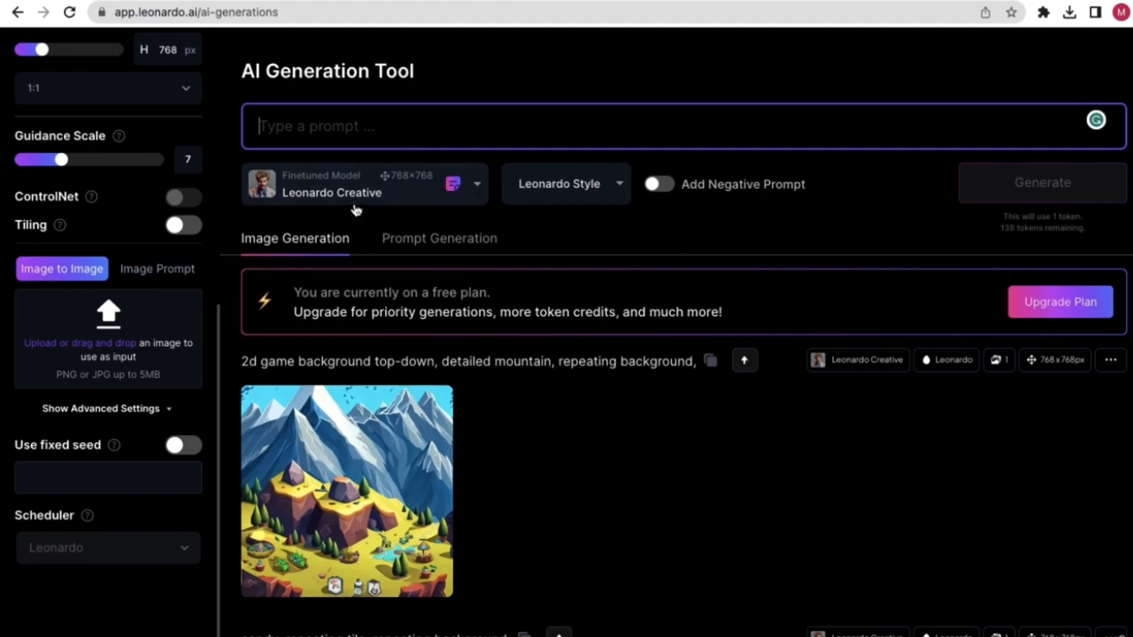
click(328, 197)
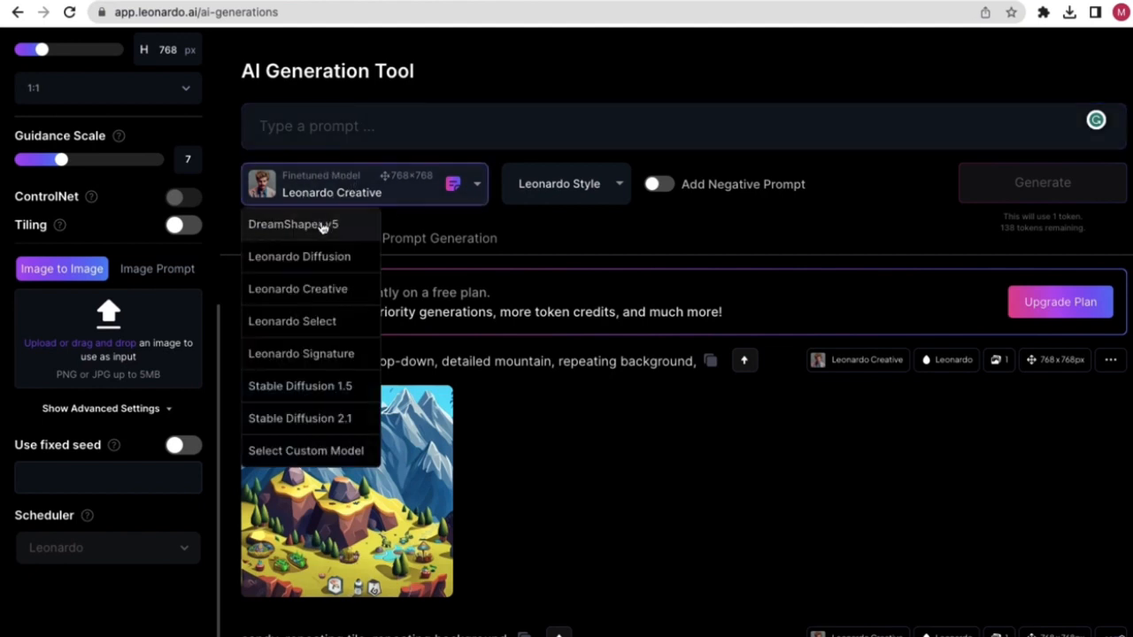
click(327, 262)
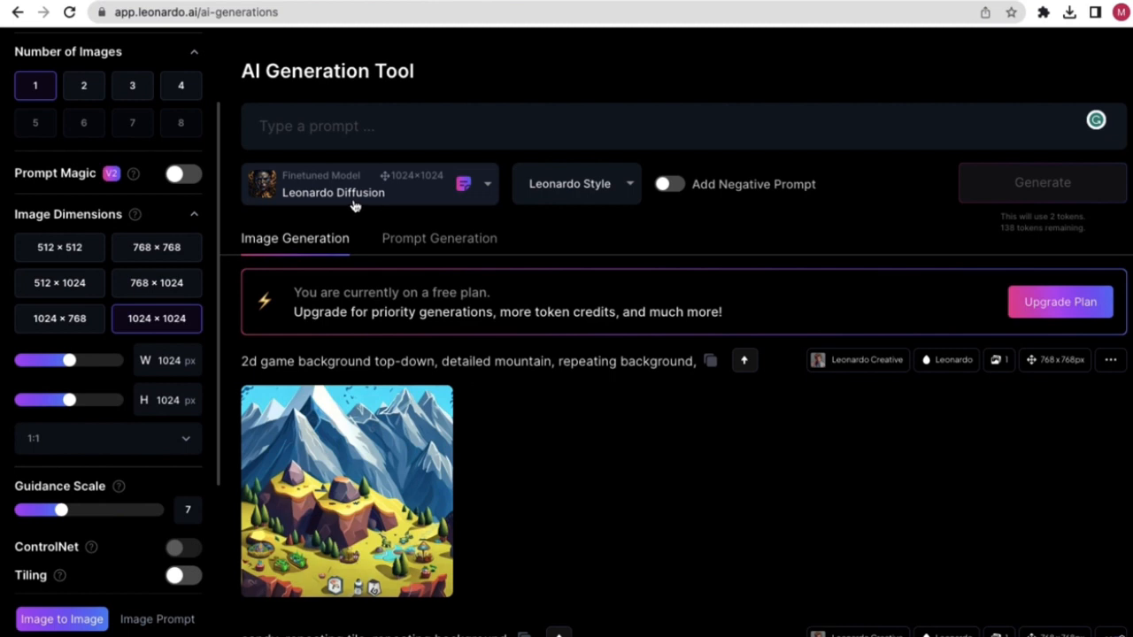
- Set the style preset to None and scroll down to the Image to Image section
click(579, 191)
click(561, 254)
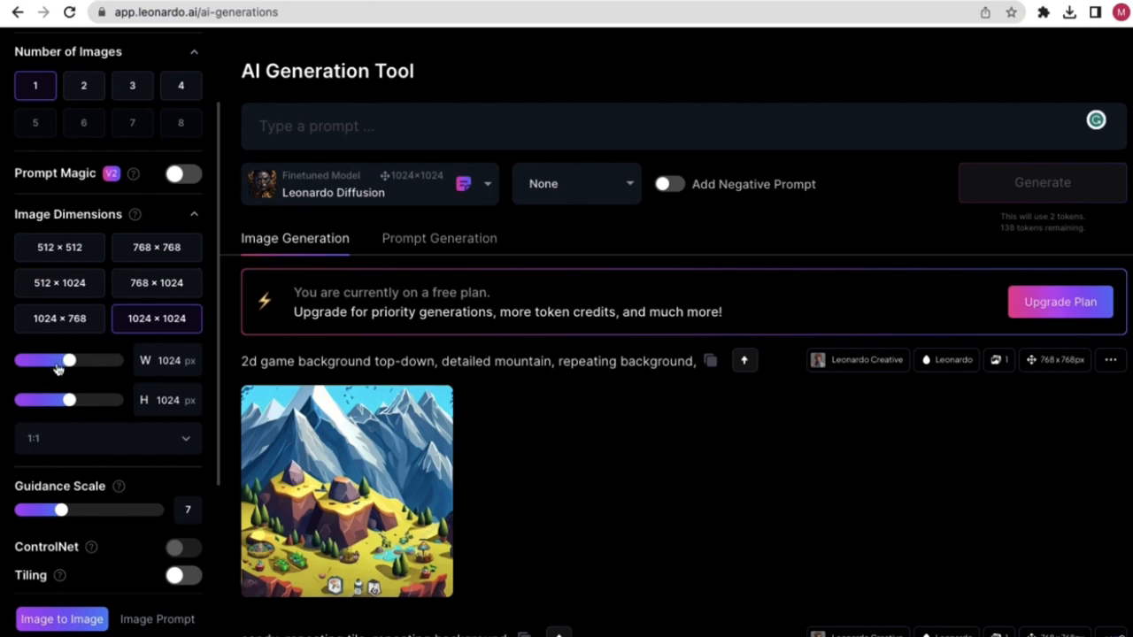
scroll(94, 437, down, 1)
scroll(109, 319, up, 3)
scroll(148, 434, down, 3)
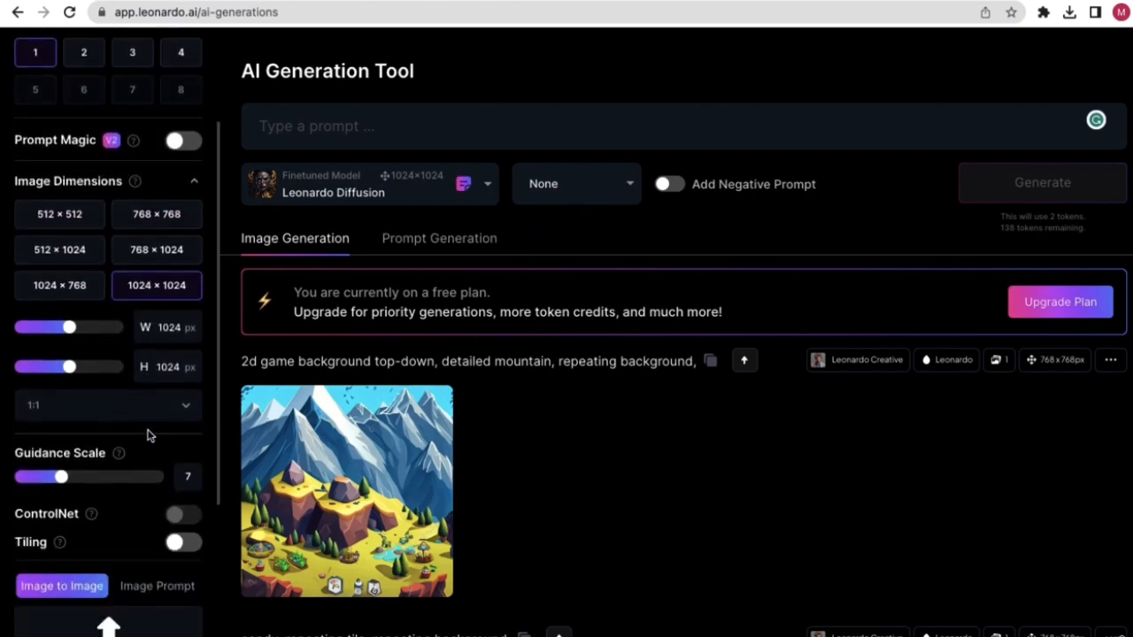
scroll(139, 451, down, 4)
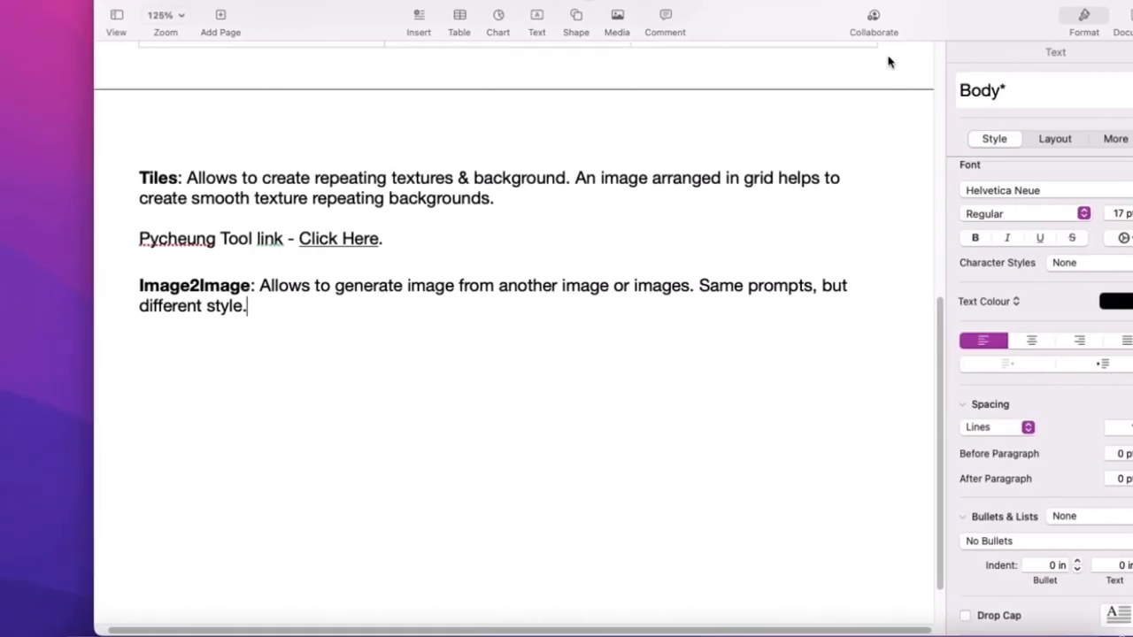
drag(917, 7, 604, 5)
click(1106, 332)
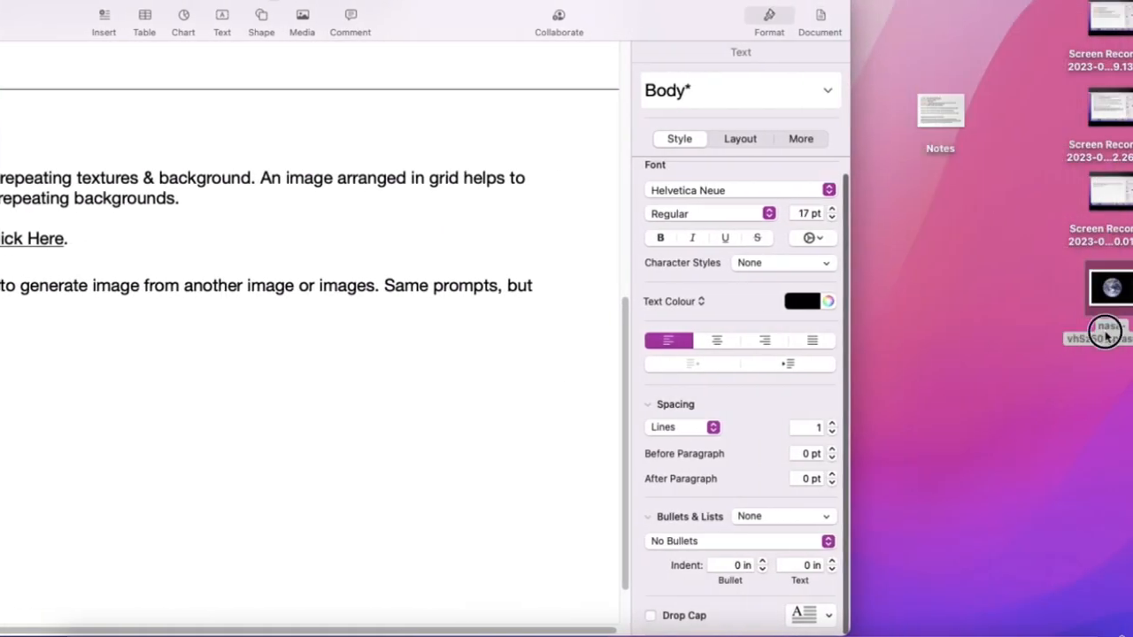
drag(1111, 334, 1091, 341)
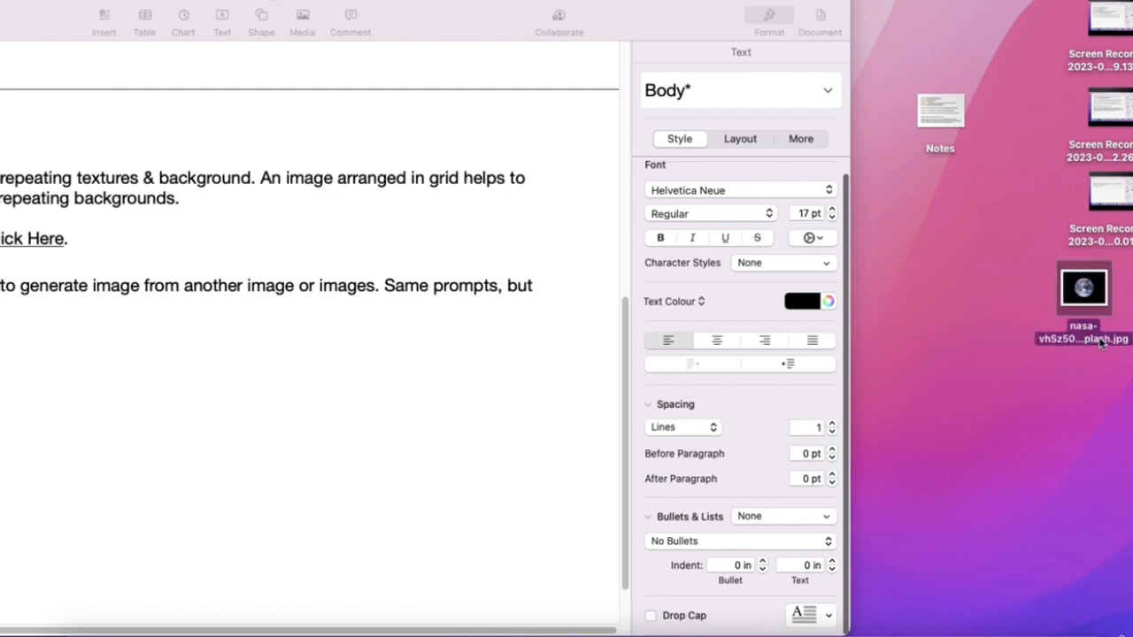
right_click(1101, 343)
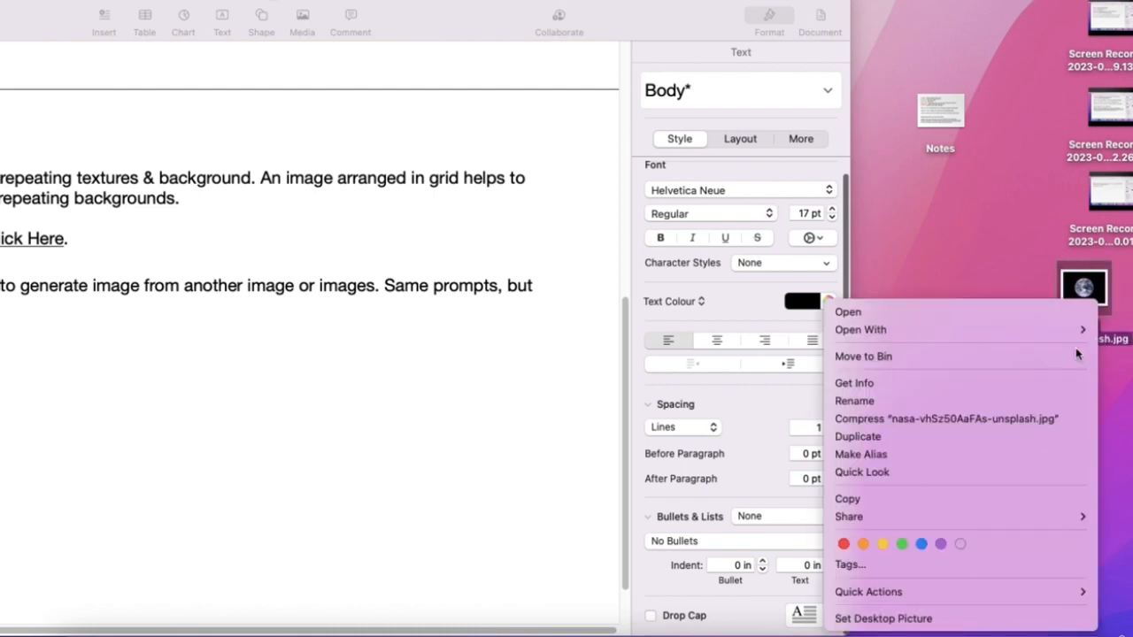
click(868, 386)
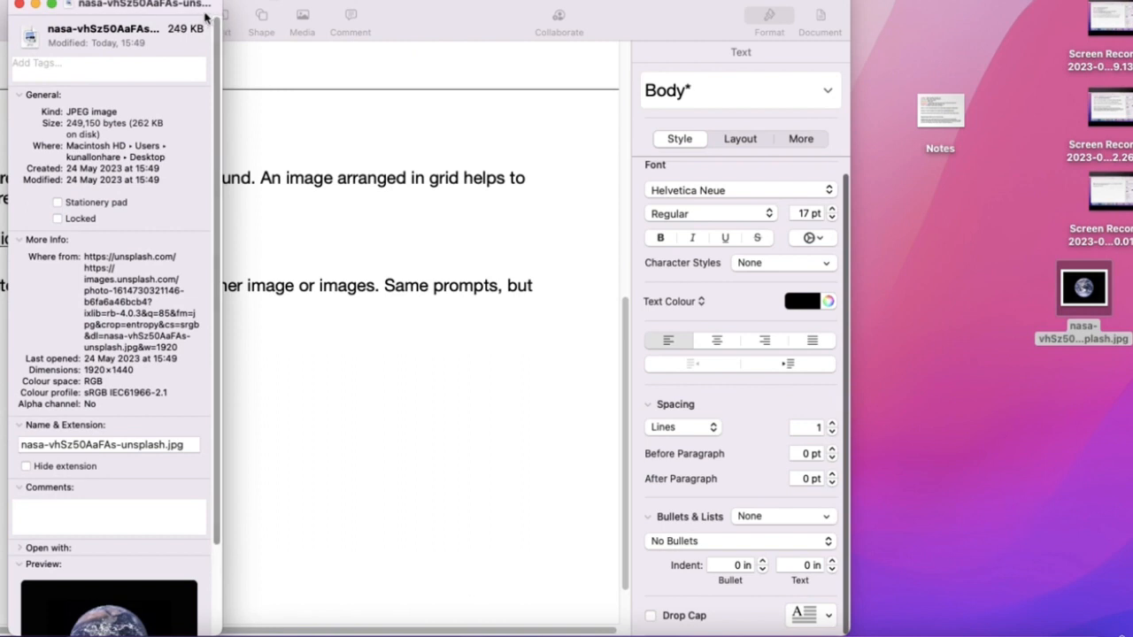
drag(202, 10, 484, 180)
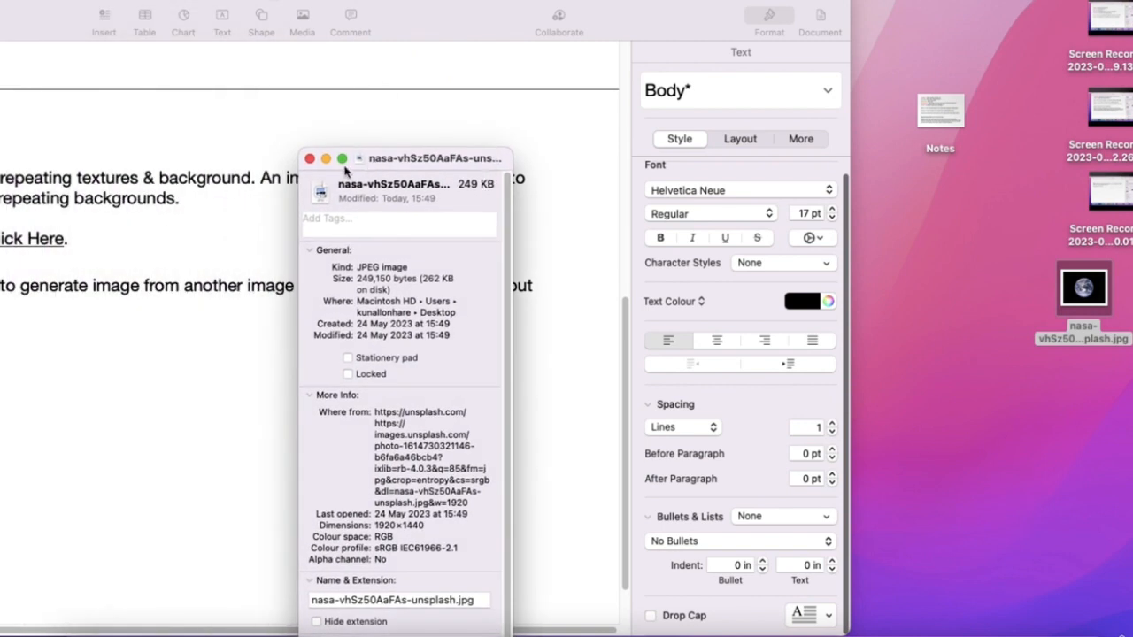
click(312, 164)
drag(518, 30, 761, 30)
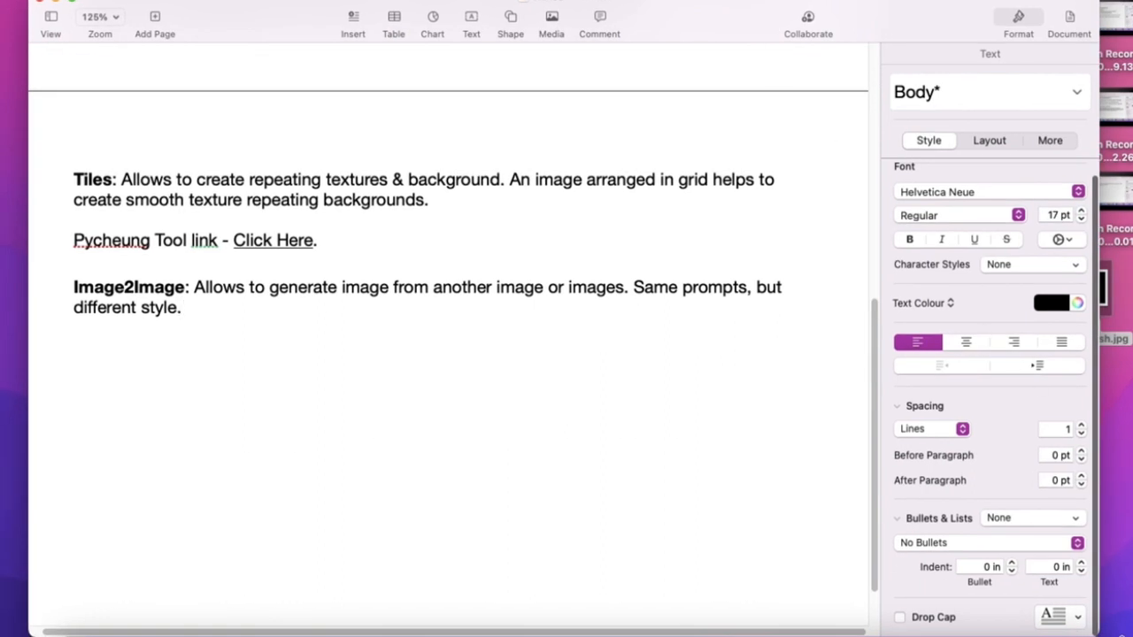
click(1117, 338)
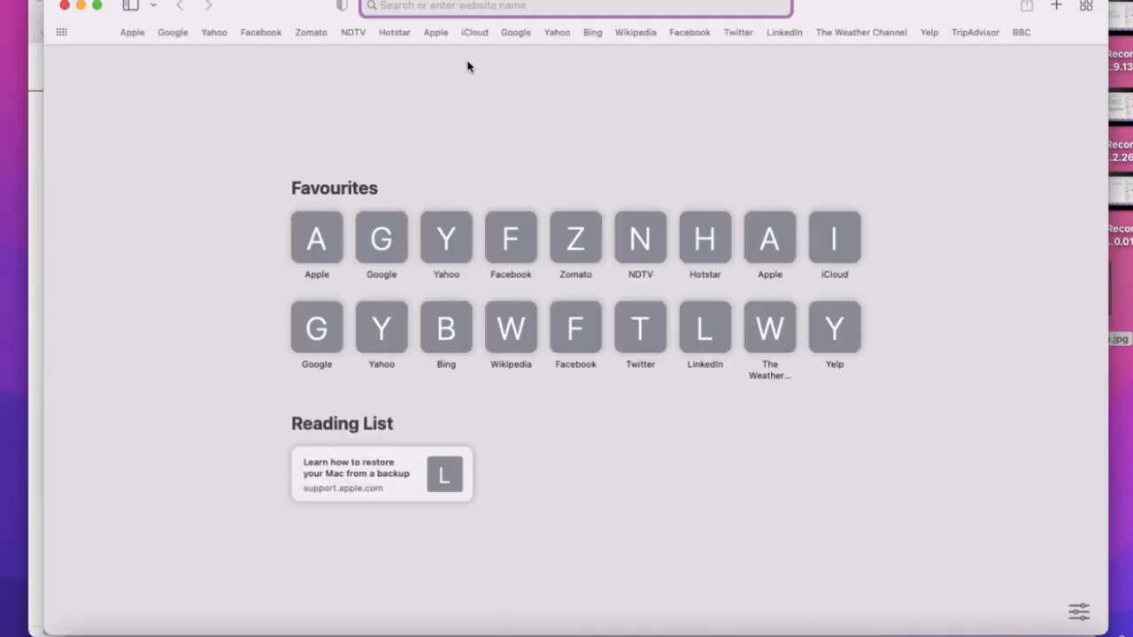
- Go to the TinyPNG site in Safari
drag(293, 16, 321, 149)
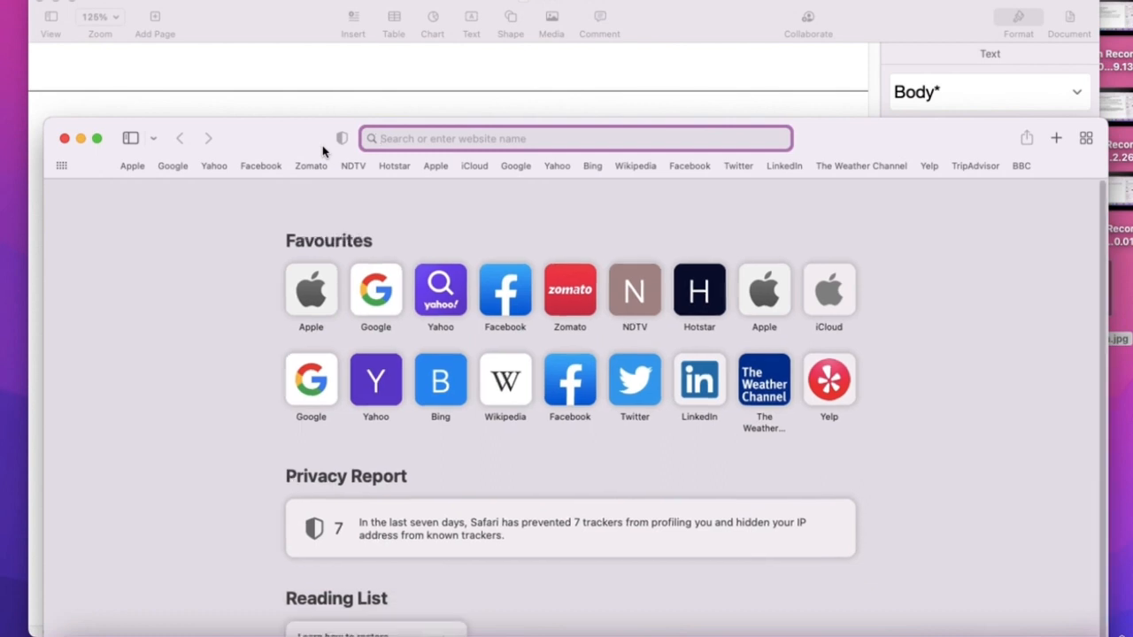
text(tinyp)
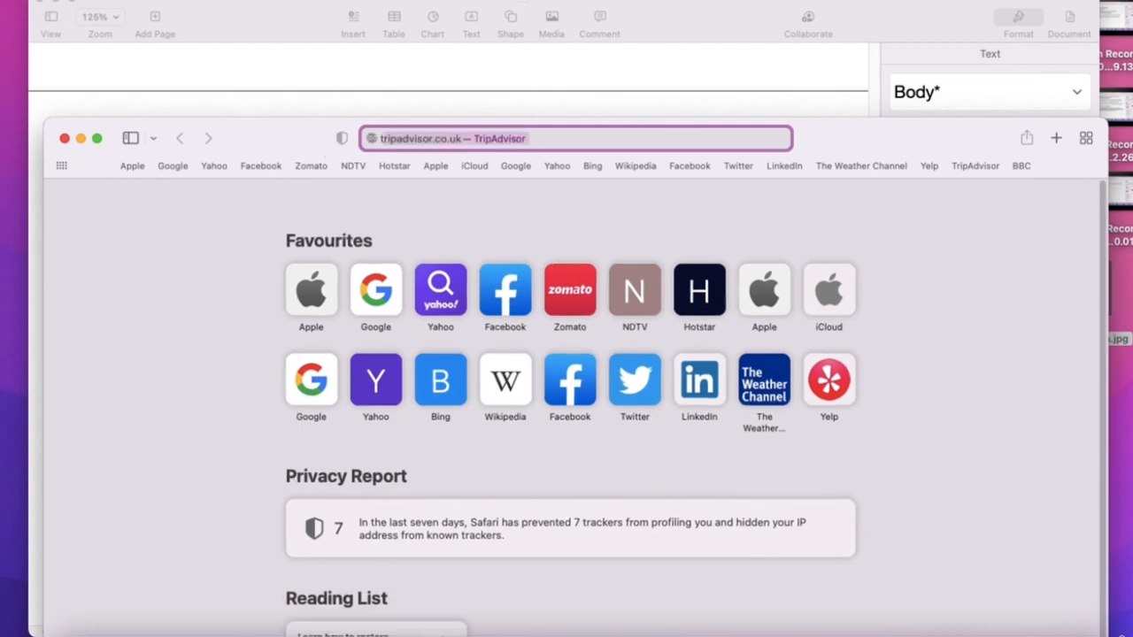
text(ng)
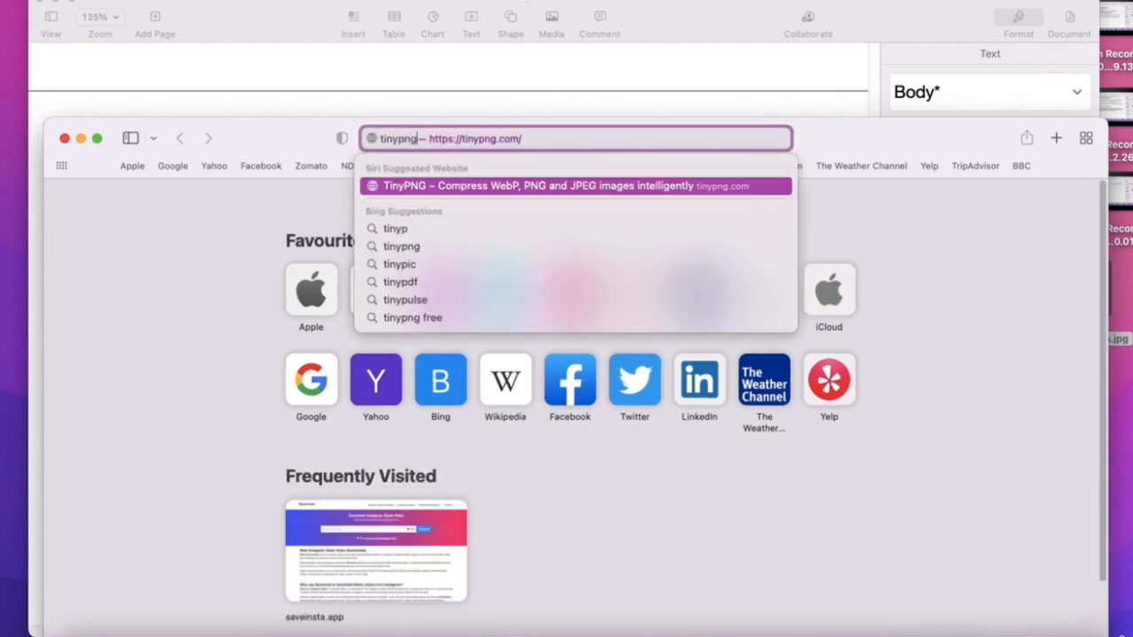
key(Return)
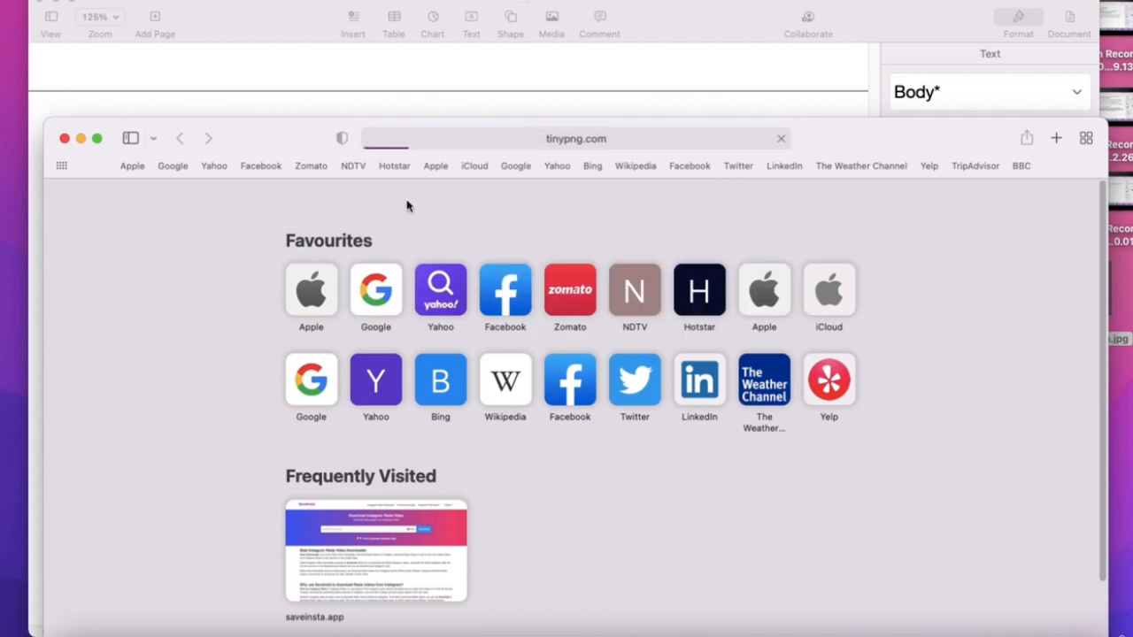
drag(852, 144, 746, 119)
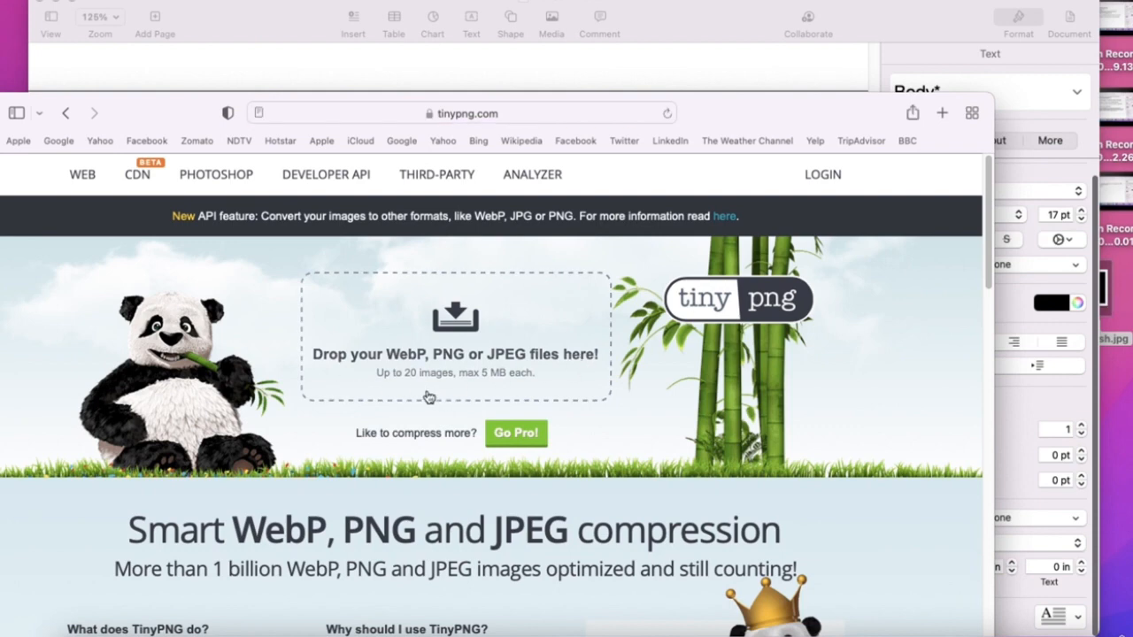
drag(154, 113, 388, 115)
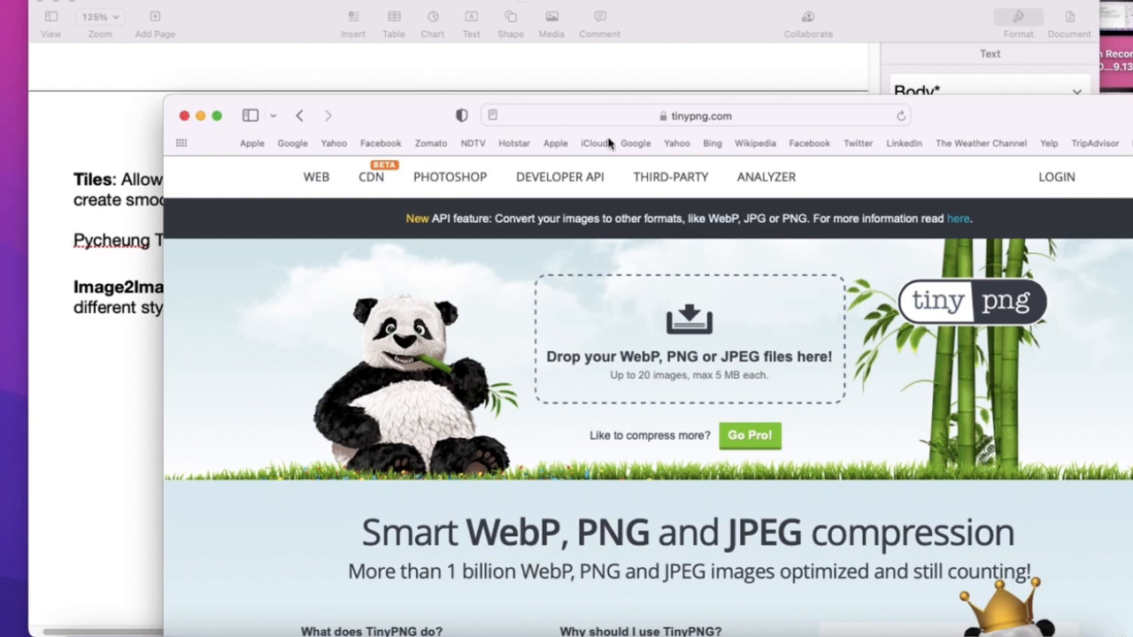
drag(972, 116, 841, 189)
- Search 'onine image compressor' in a new Safari tab
key(super+t)
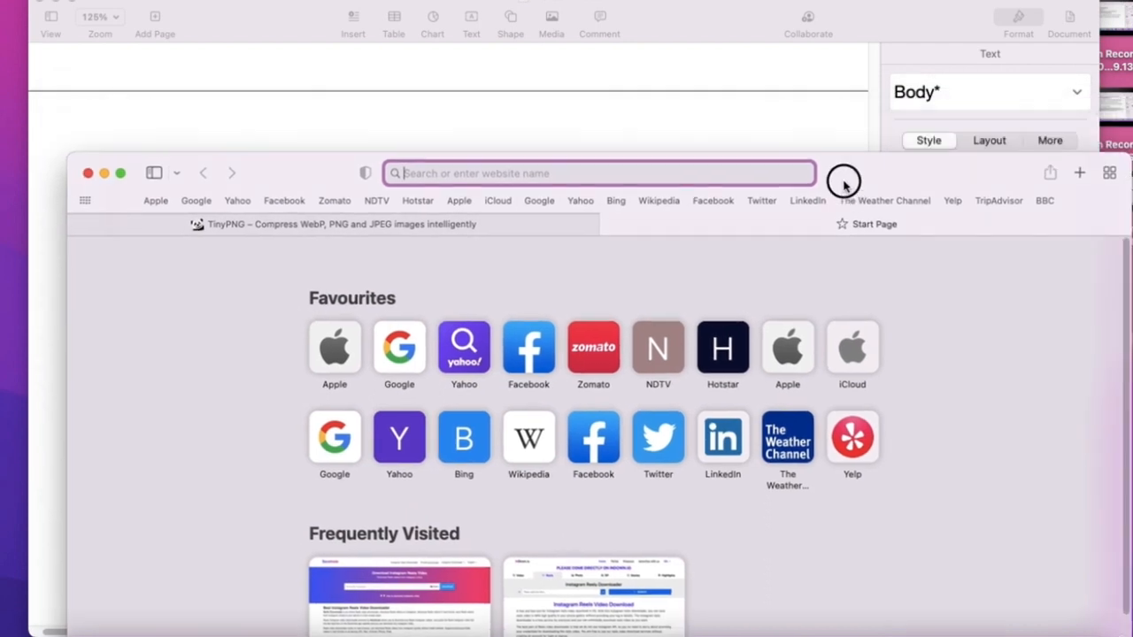
text(onine )
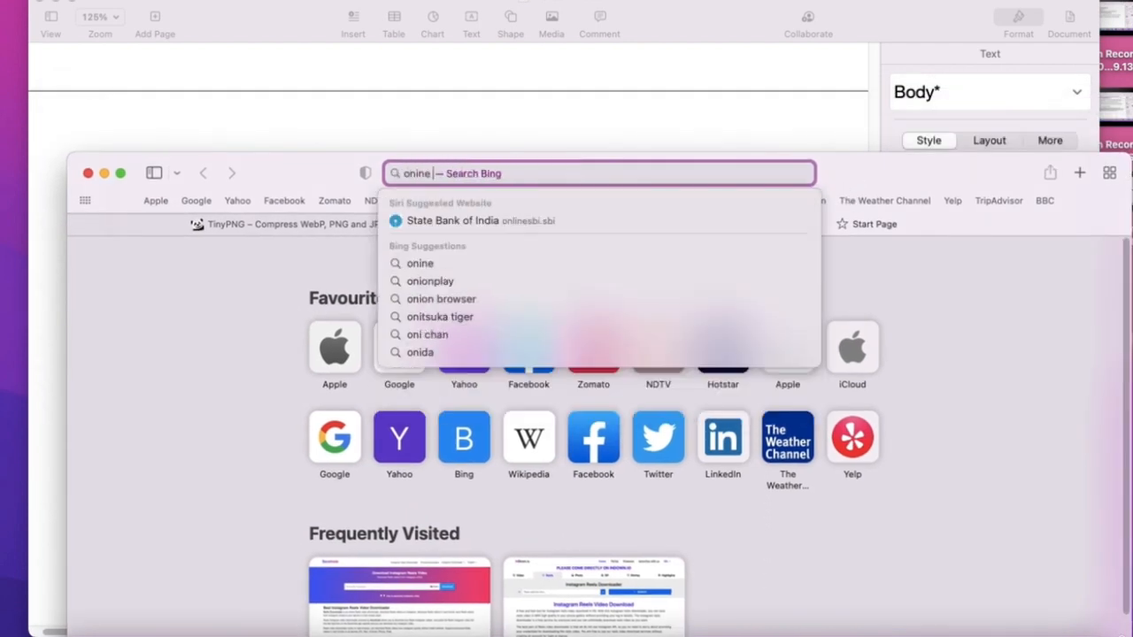
text(image co)
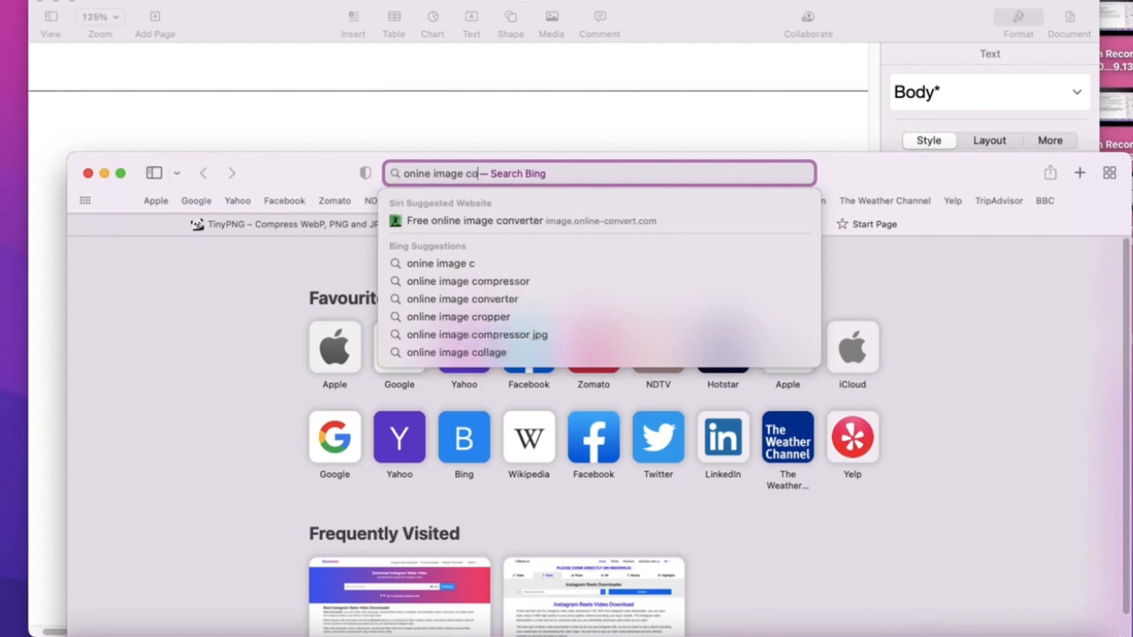
text(mpressor)
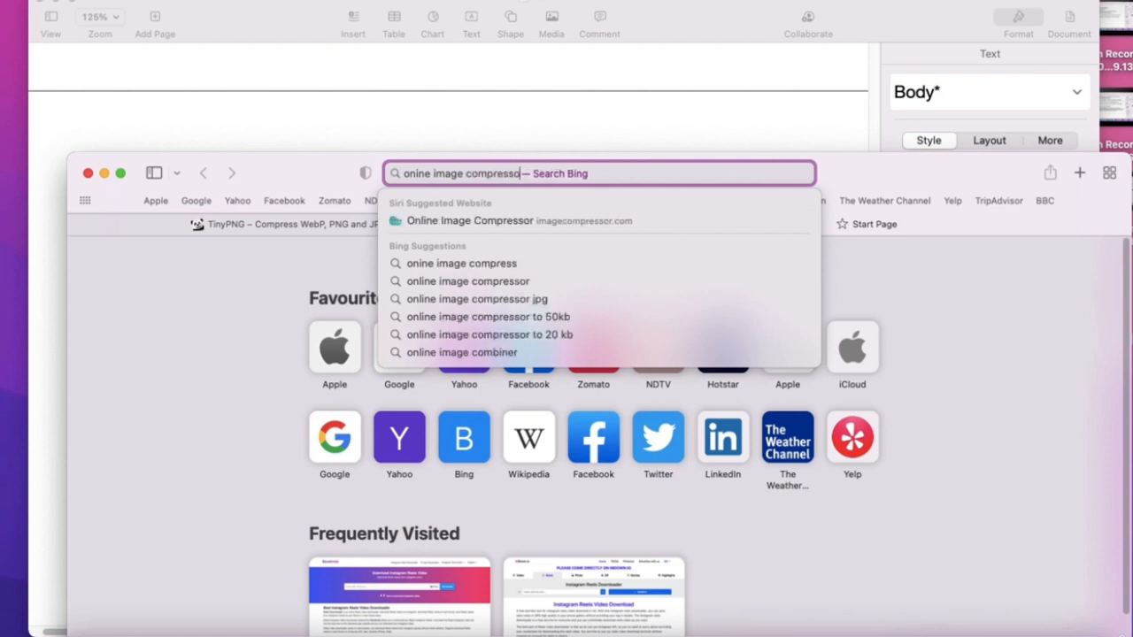
key(Return)
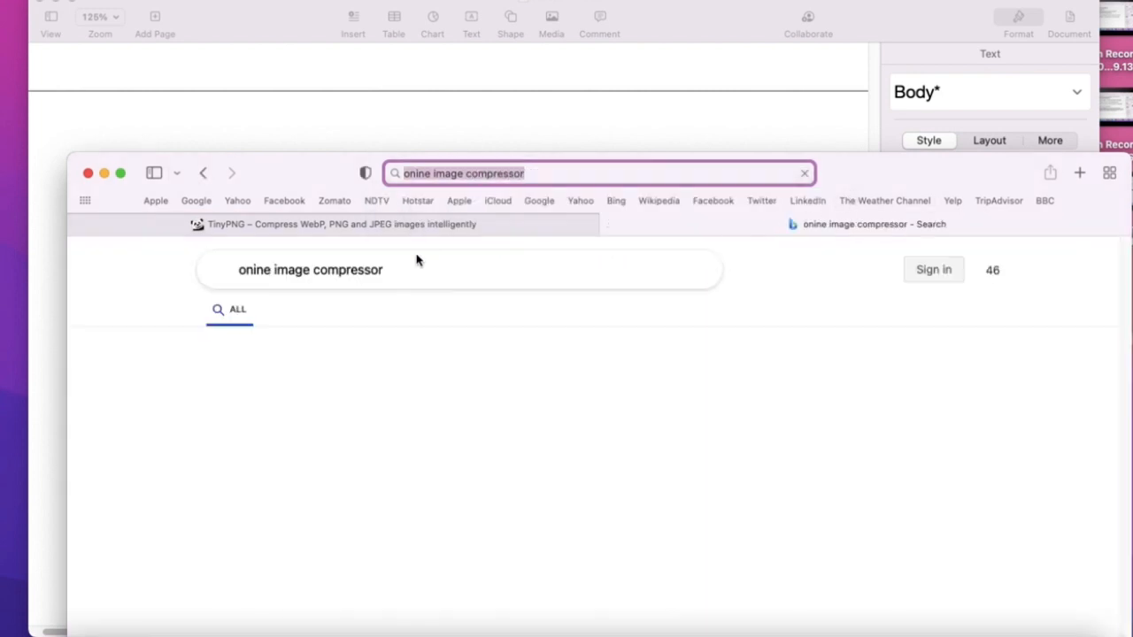
- Quit Safari and return to the Leonardo.Ai full-screen workspace
click(89, 173)
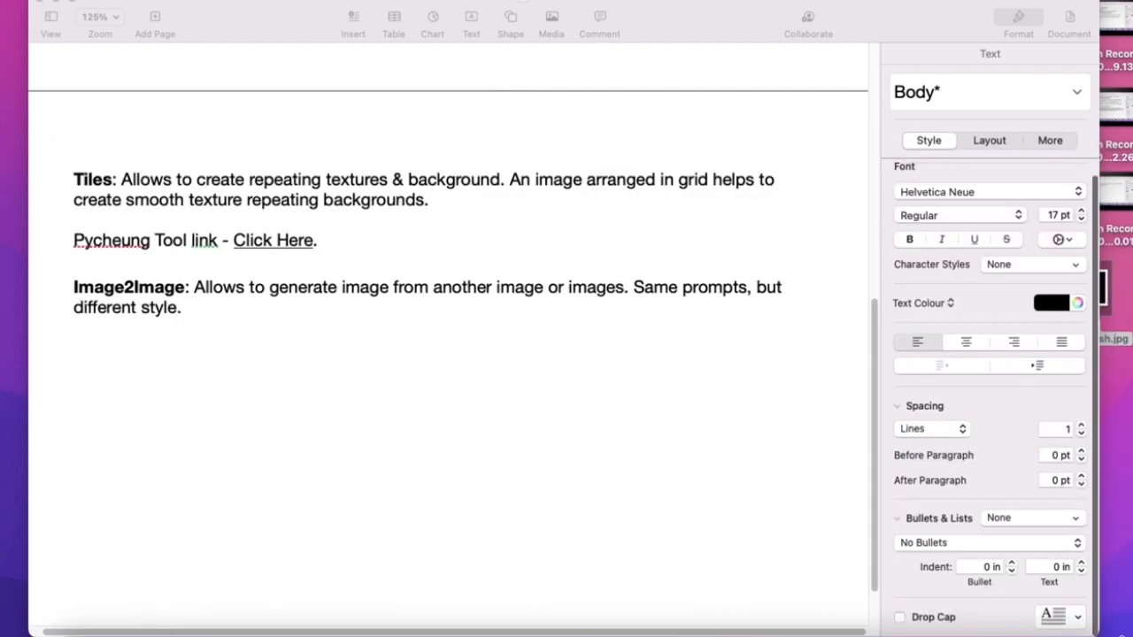
right_click(213, 625)
click(196, 607)
click(665, 15)
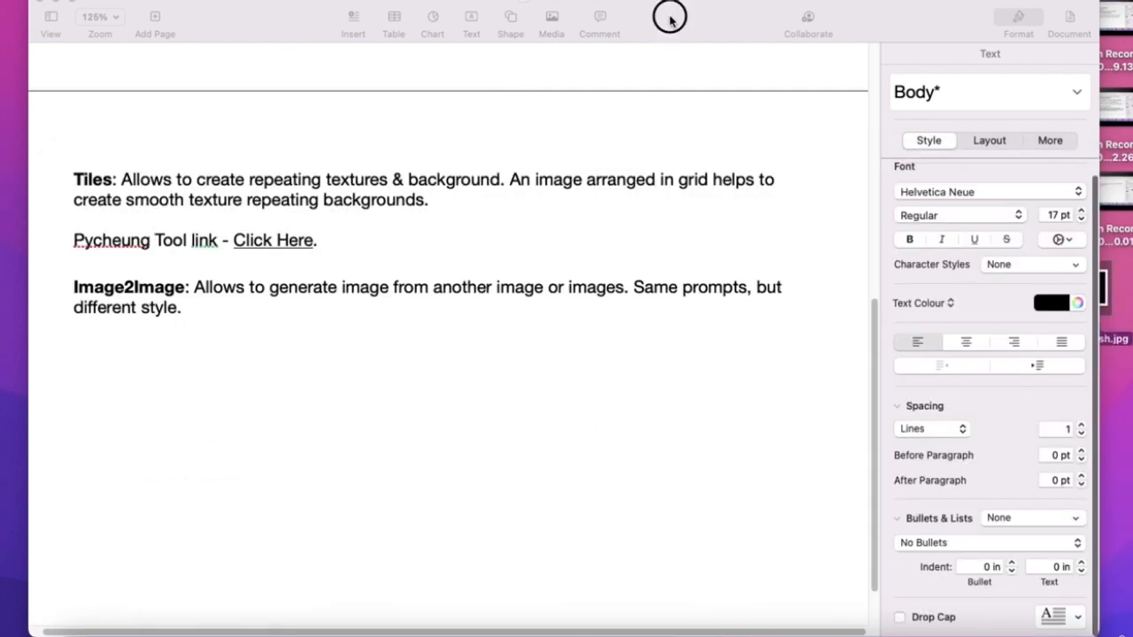
key(ctrl+Right)
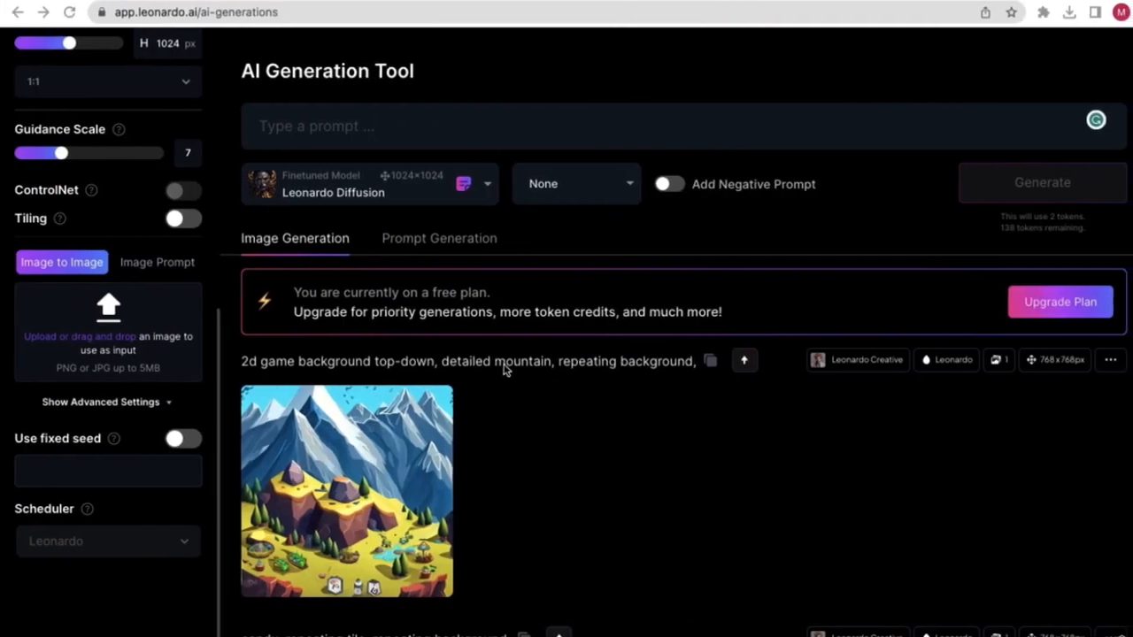
- Upload nasa-vhSz50AaFAs-unsplash.jpg from the Desktop as the Image to Image input
click(113, 347)
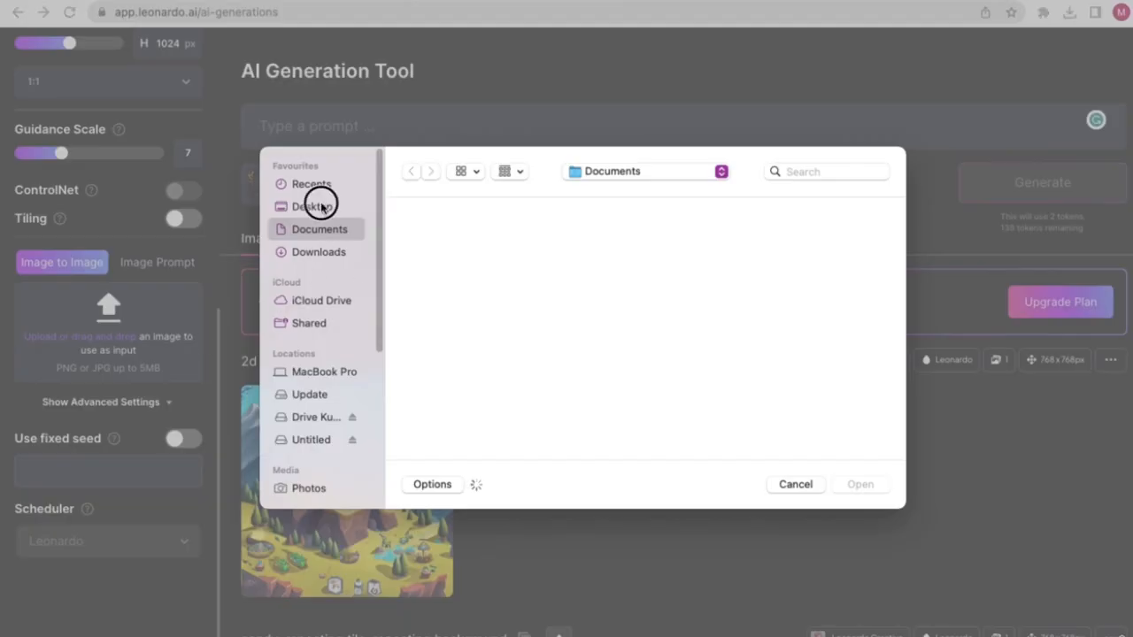
click(324, 207)
click(845, 252)
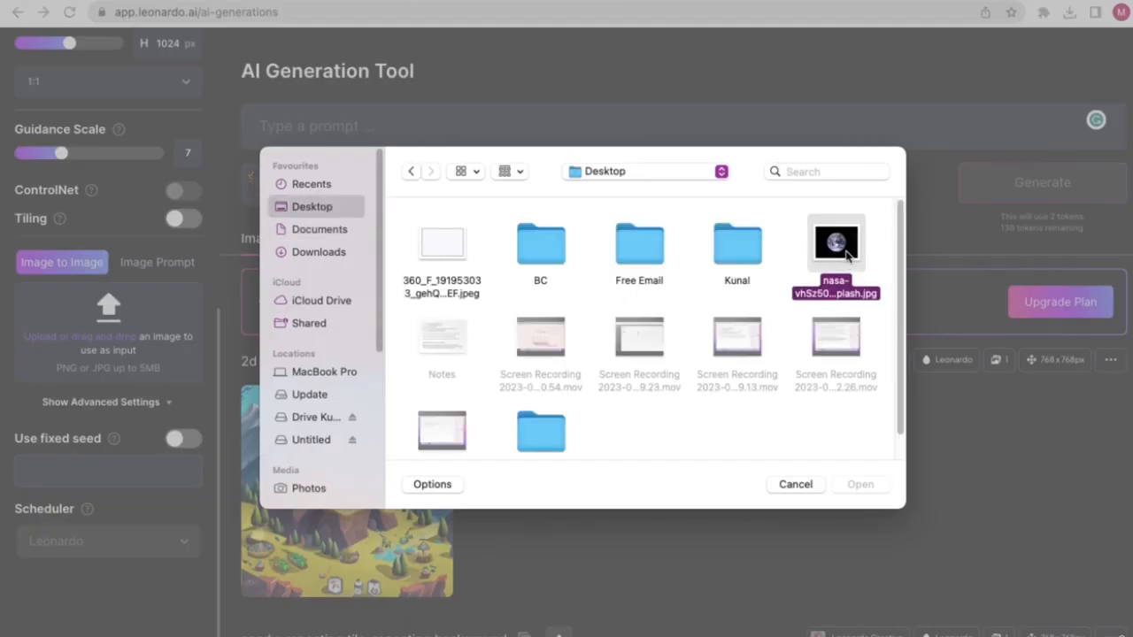
double_click(815, 254)
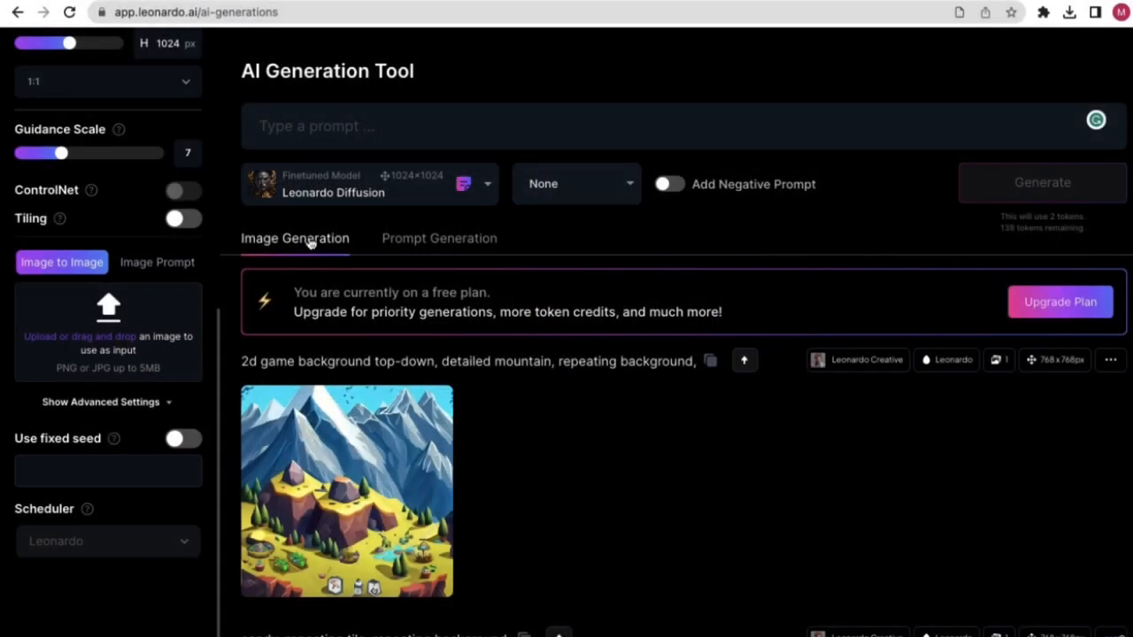
scroll(104, 350, up, 5)
scroll(109, 463, down, 2)
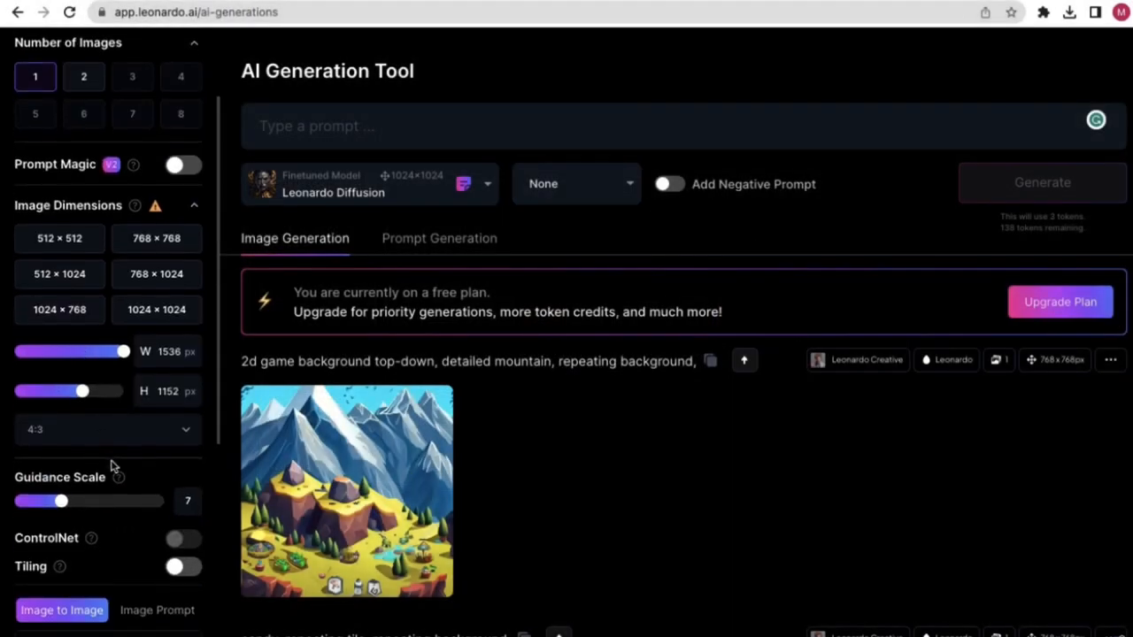
scroll(139, 480, up, 3)
scroll(137, 496, down, 6)
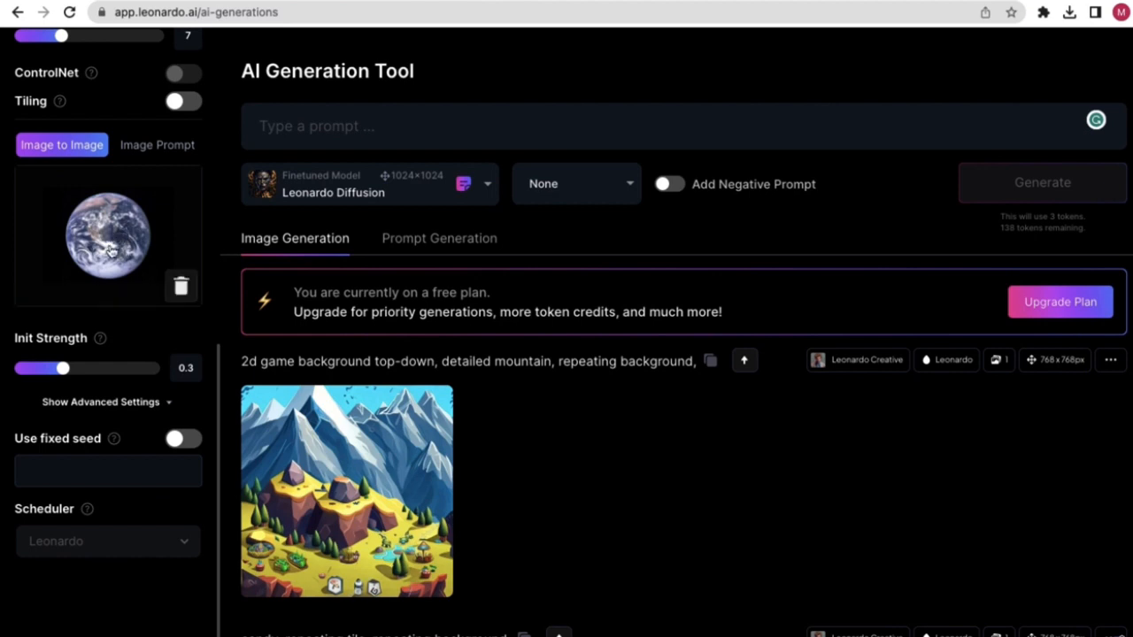
click(354, 118)
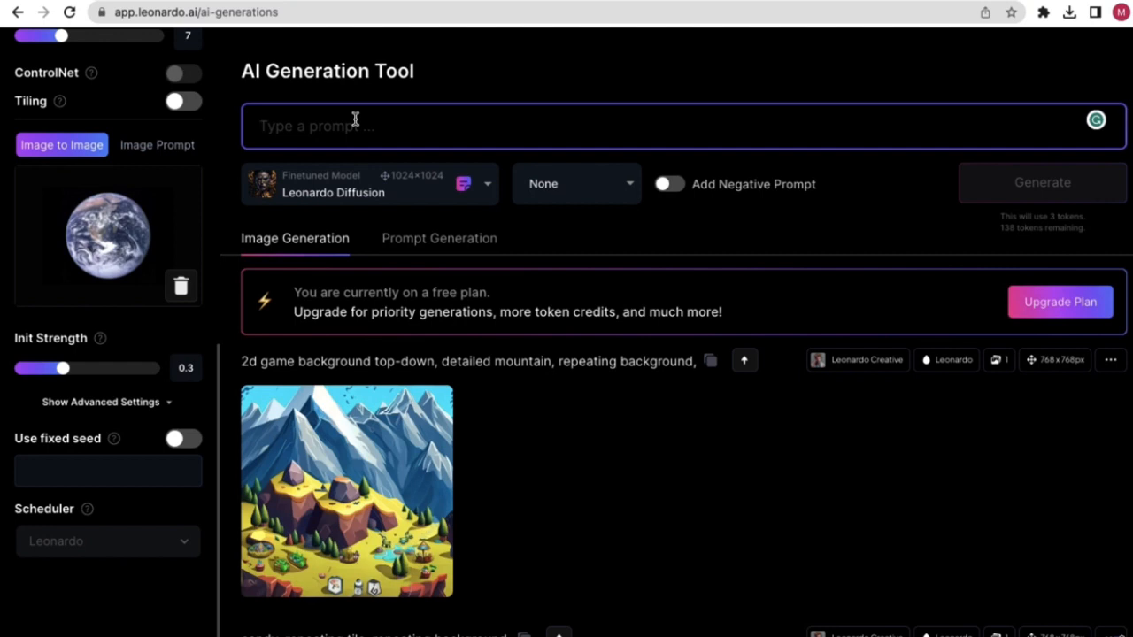
- Type the prompt 'skull, burning effect, fantasy, water splash, smoky haze', fixing a typo
text(s)
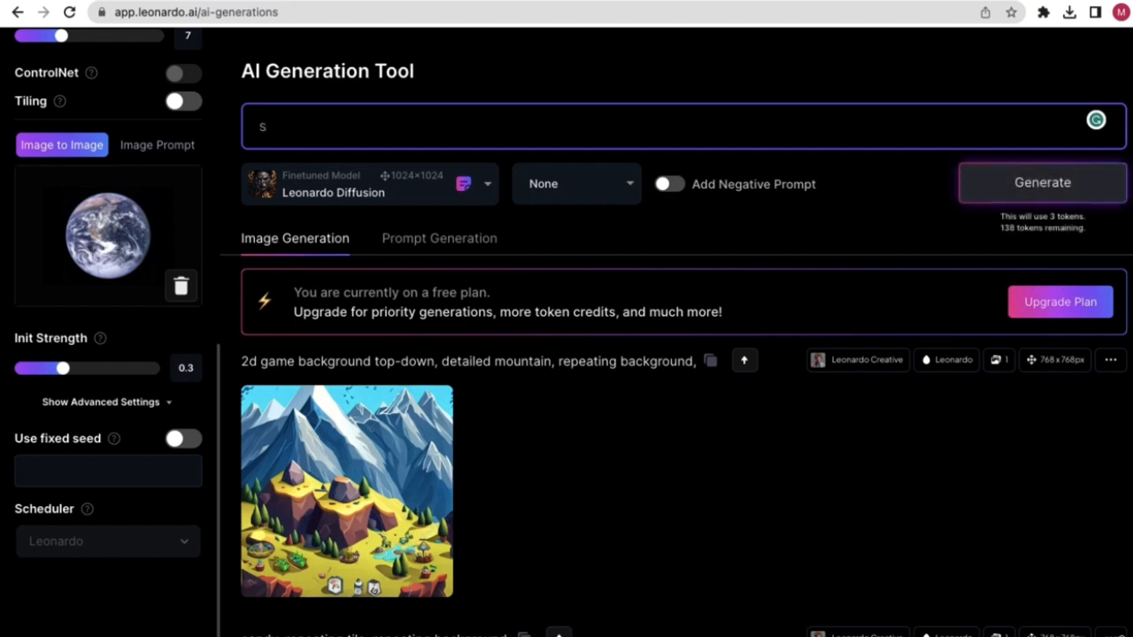
text(kull, burning effect,)
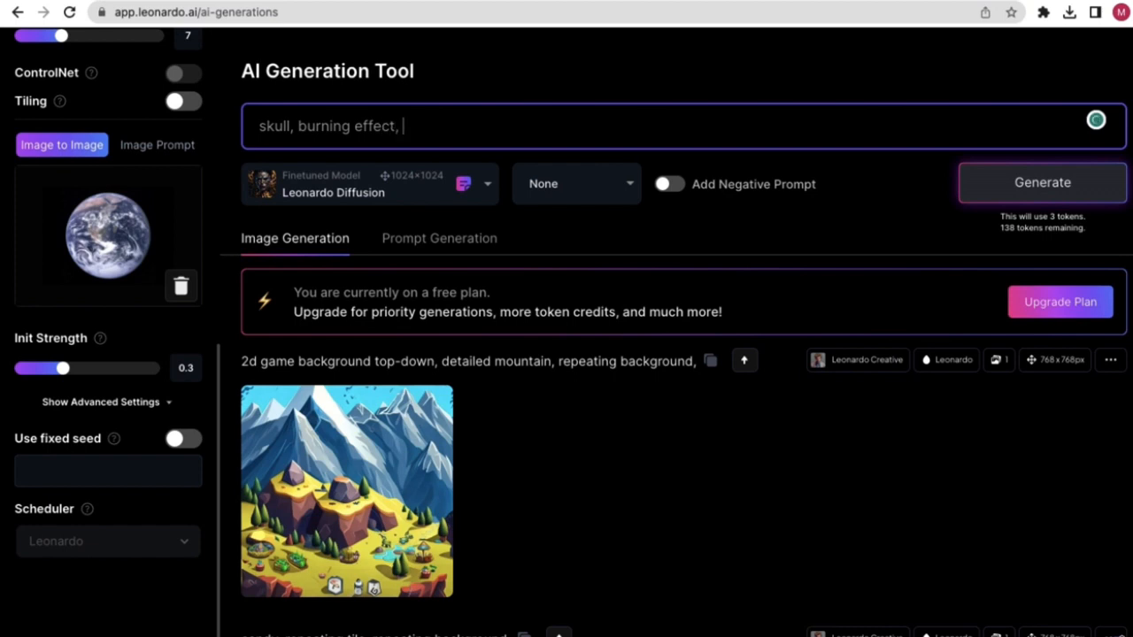
text(fantasy, water)
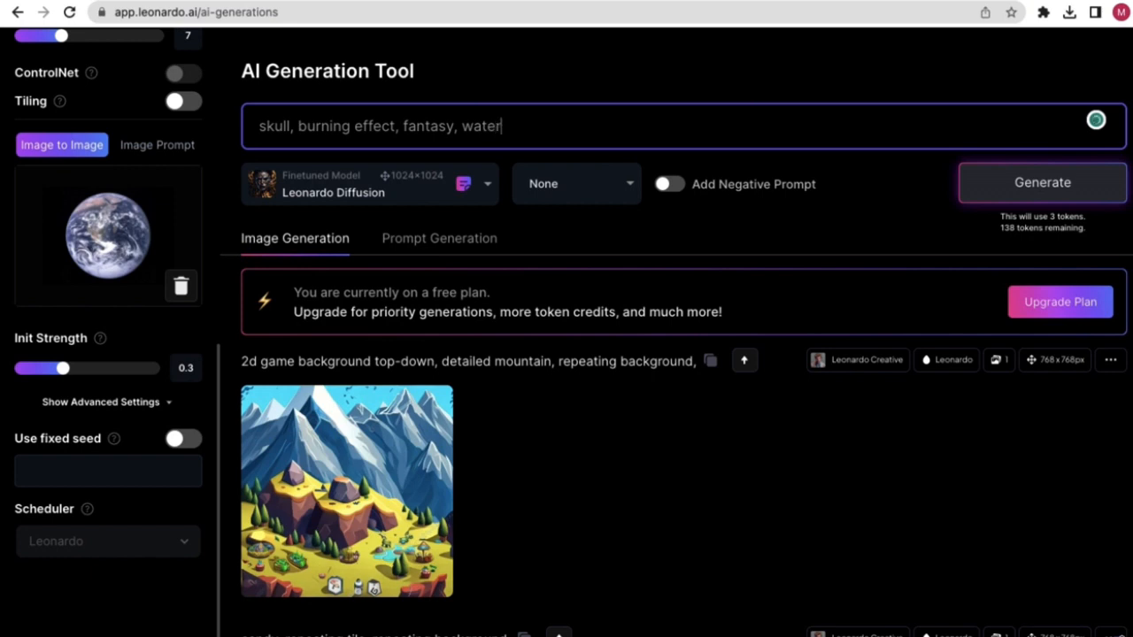
text( sp)
text(smojy)
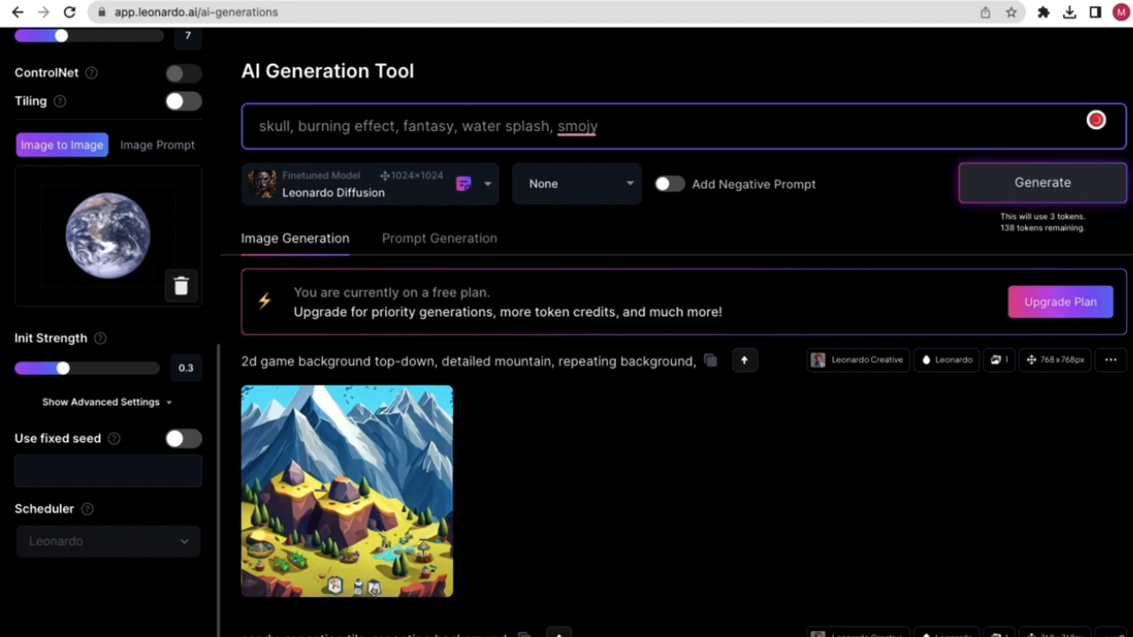
key(BackSpace)
key(BackSpace)
text(ky haze)
click(508, 96)
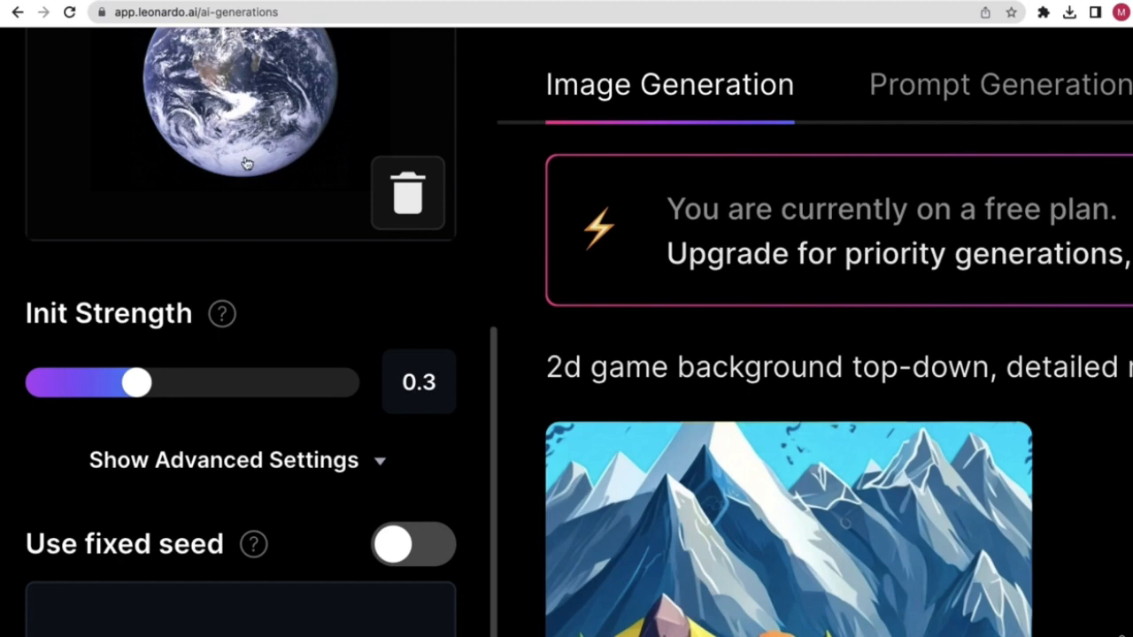
- Set Init Strength for the NASA Earth input to 0.86 with the slider
drag(144, 390, 347, 391)
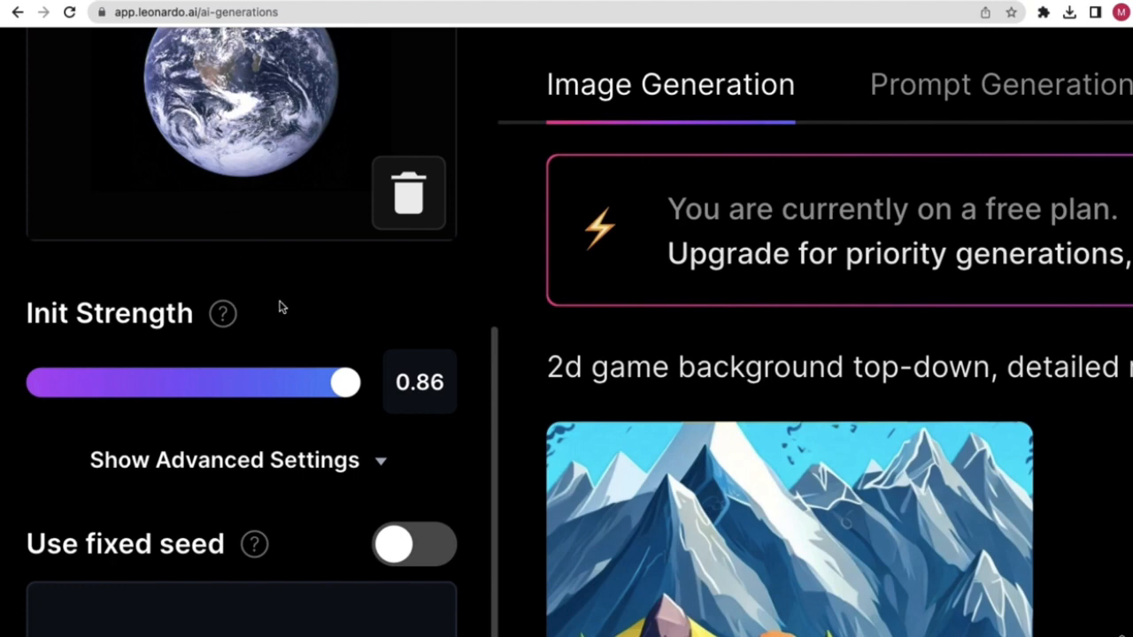
scroll(277, 305, down, 5)
scroll(245, 313, down, 2)
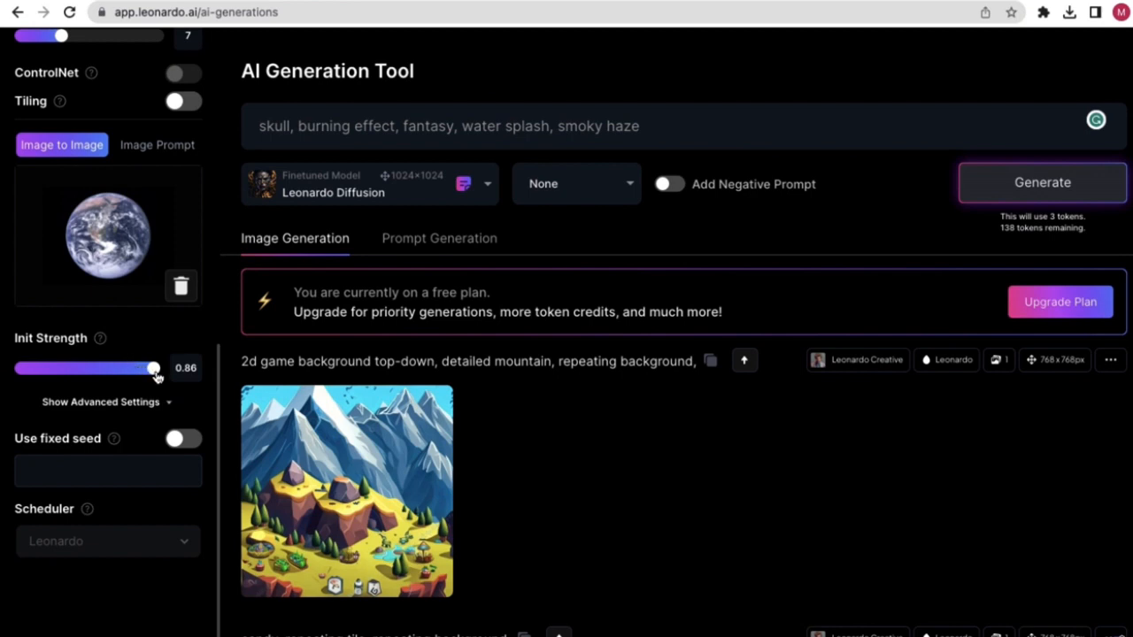
- Generate an image from the skull prompt at init strength 0.86
click(1044, 183)
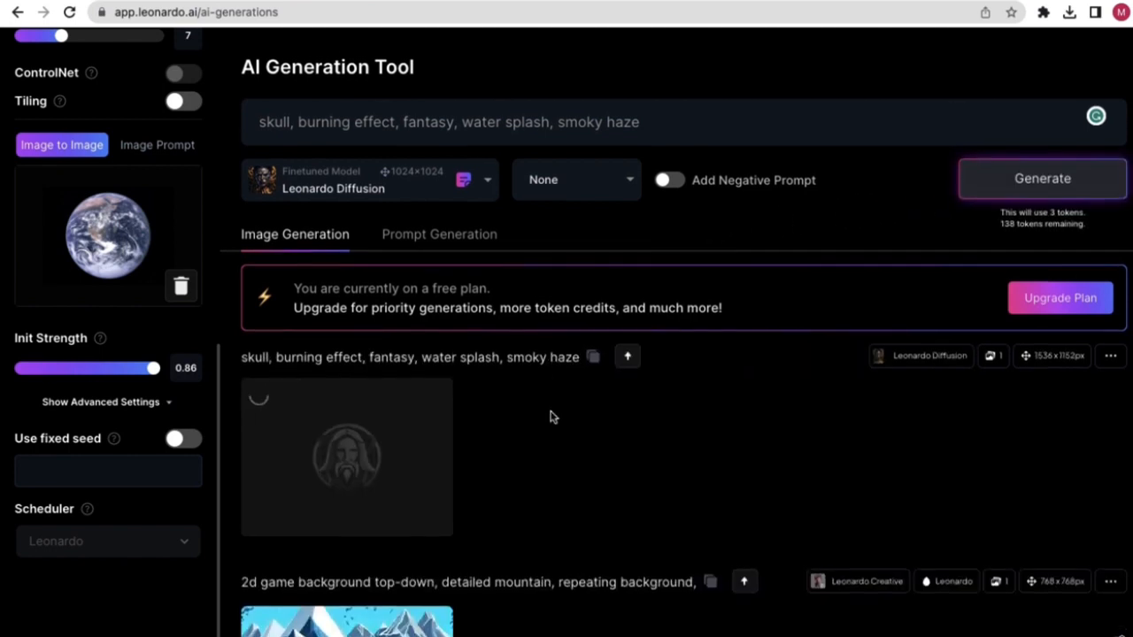
scroll(495, 408, down, 1)
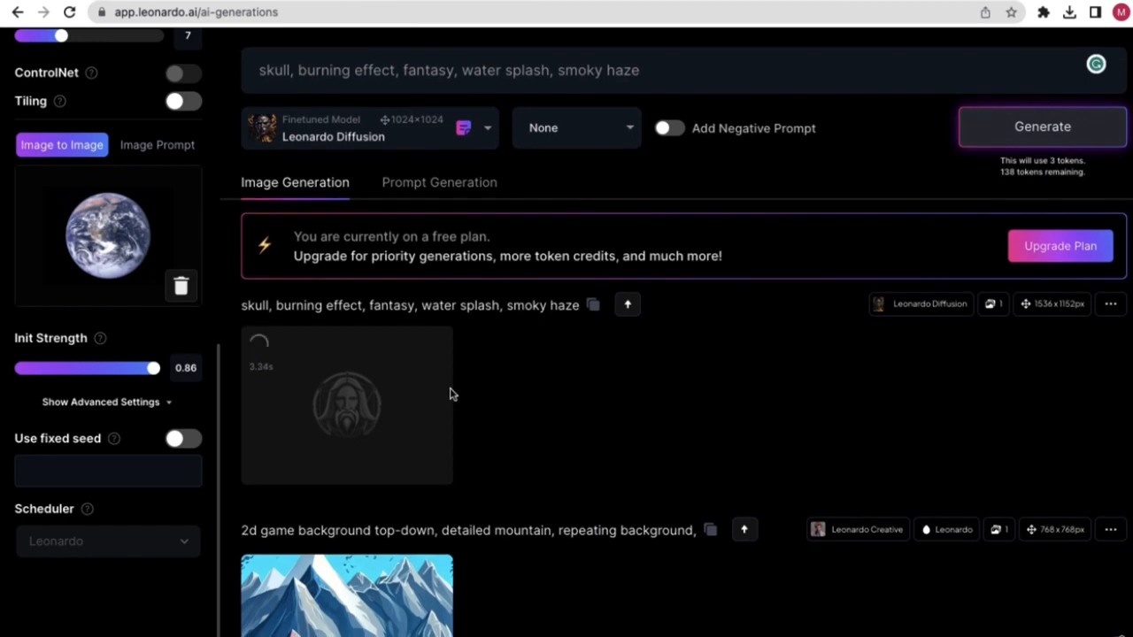
scroll(495, 378, down, 1)
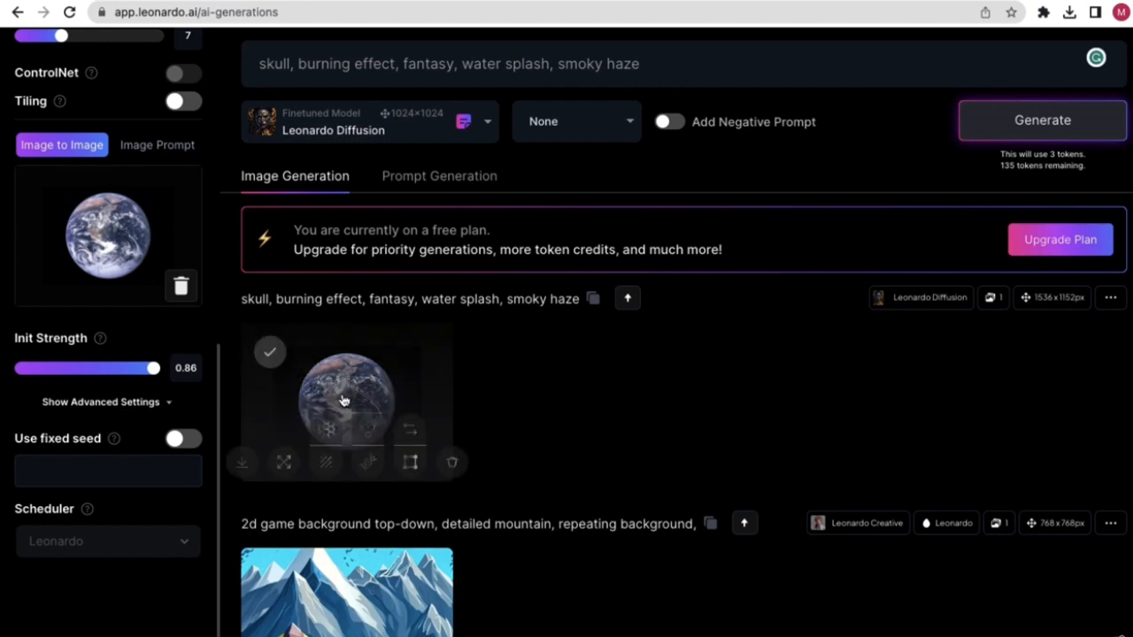
- View the near-unchanged Earth result full size, then lower Init Strength to 0.6
click(343, 398)
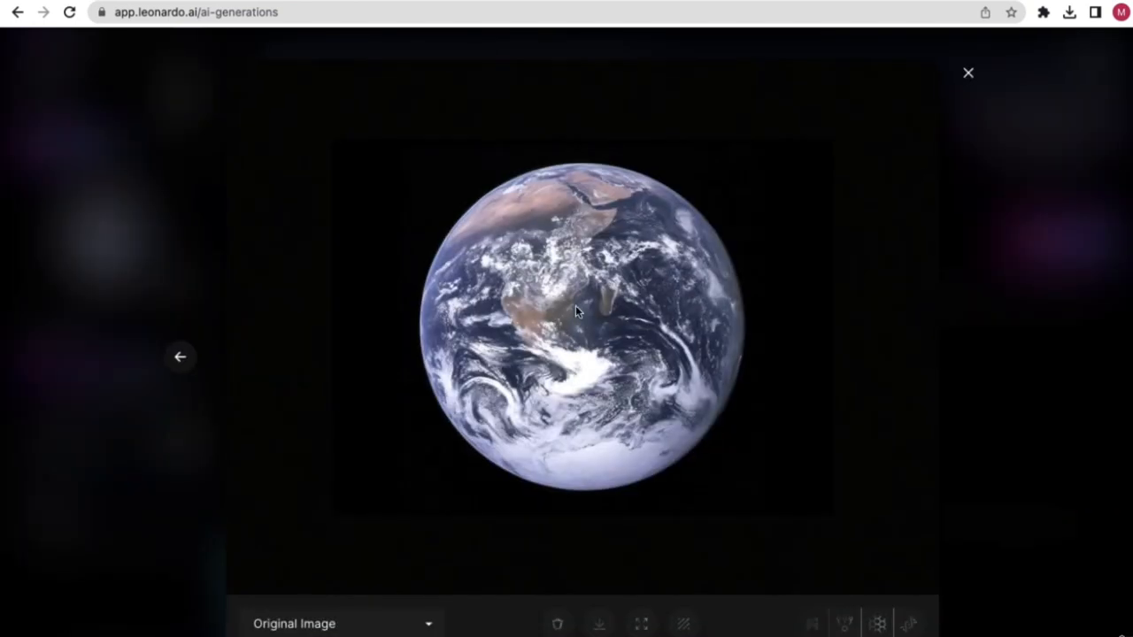
click(969, 75)
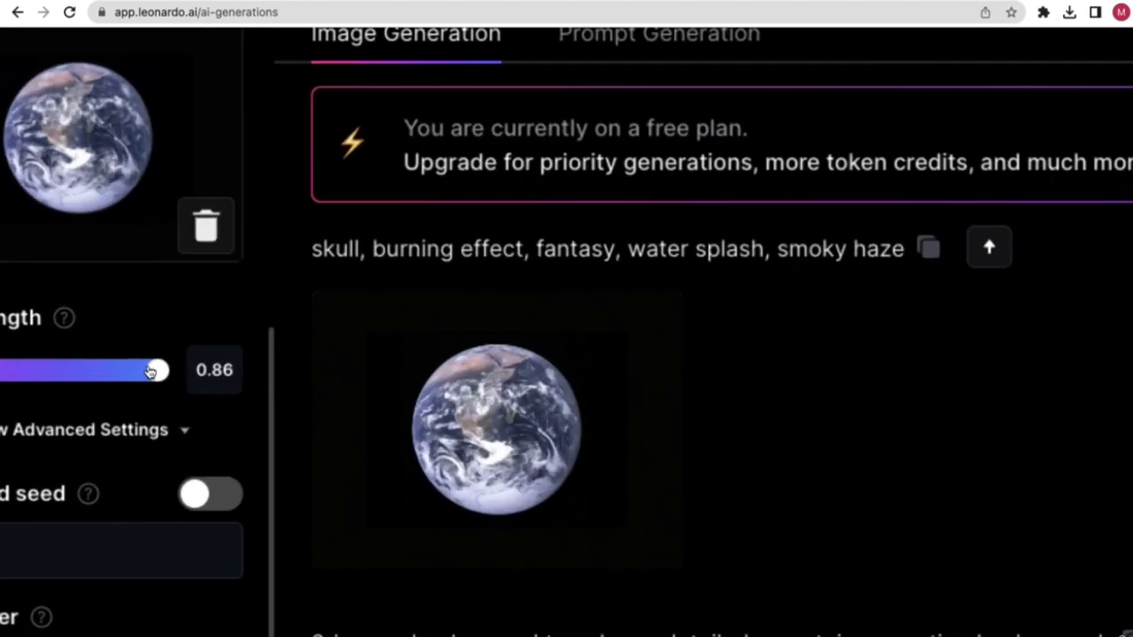
scroll(305, 361, left, 1)
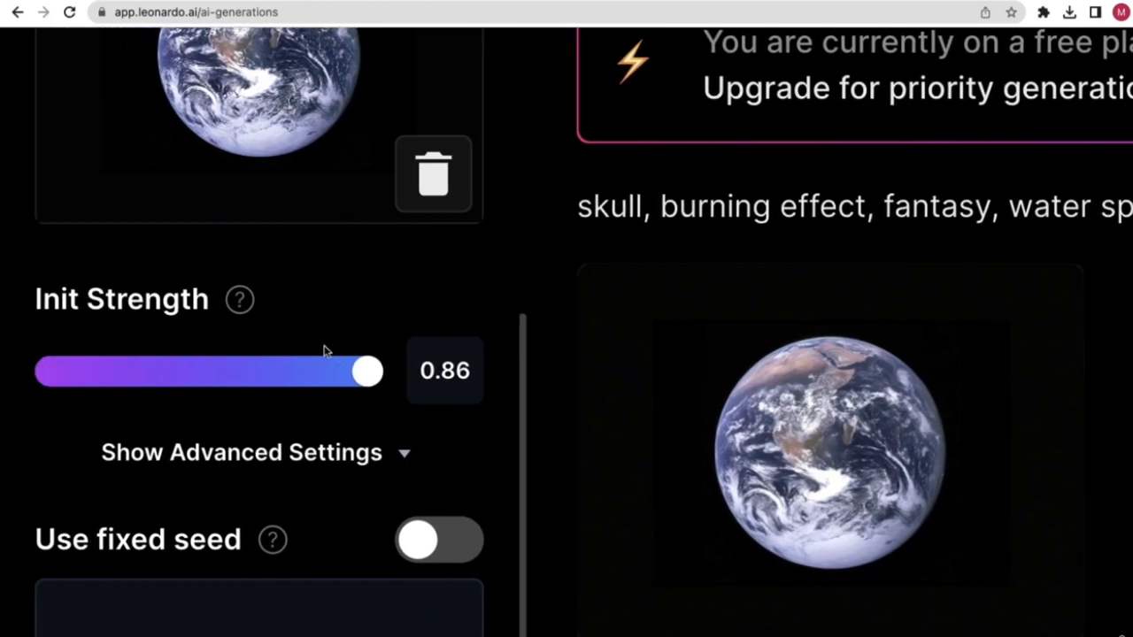
drag(370, 375, 268, 374)
- Generate a new Earth image at init strength 0.6
scroll(310, 309, down, 5)
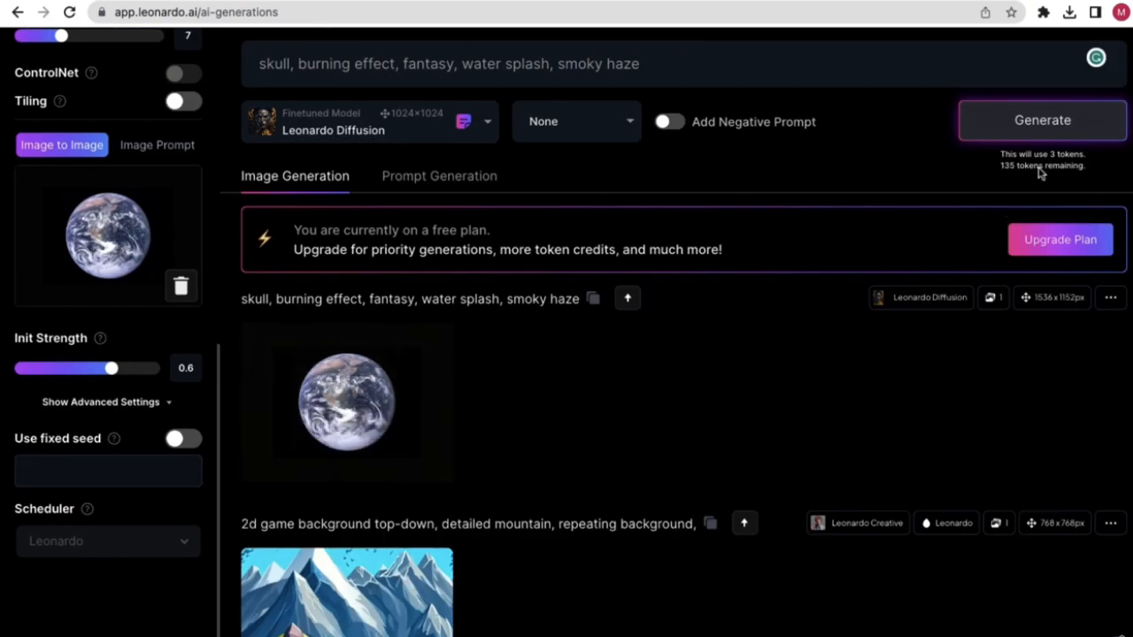
click(1068, 129)
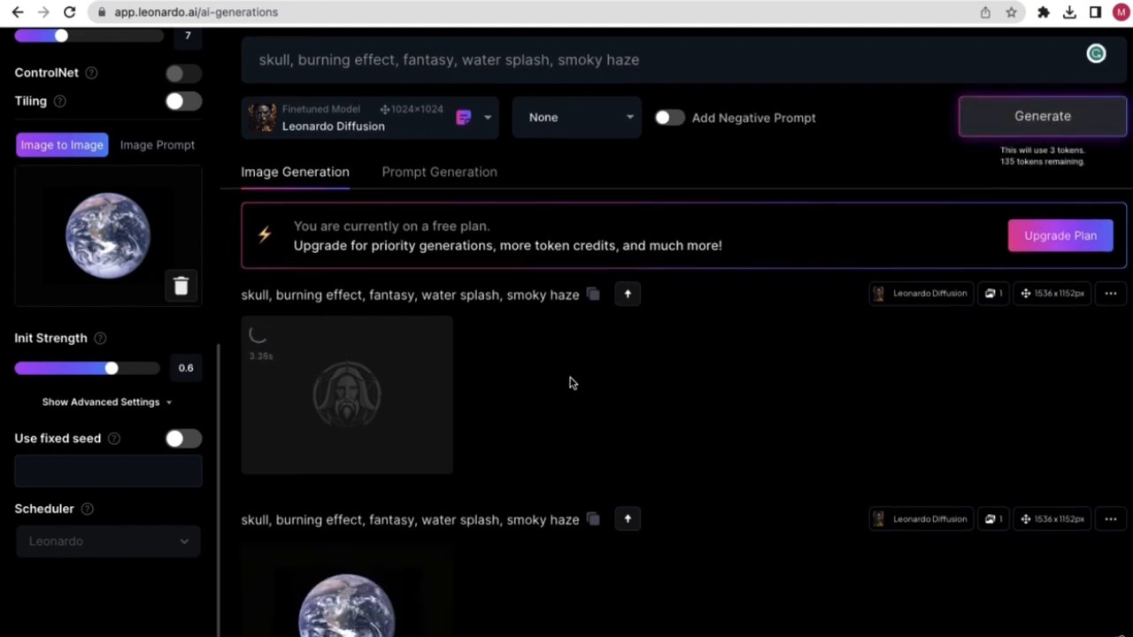
scroll(570, 381, down, 1)
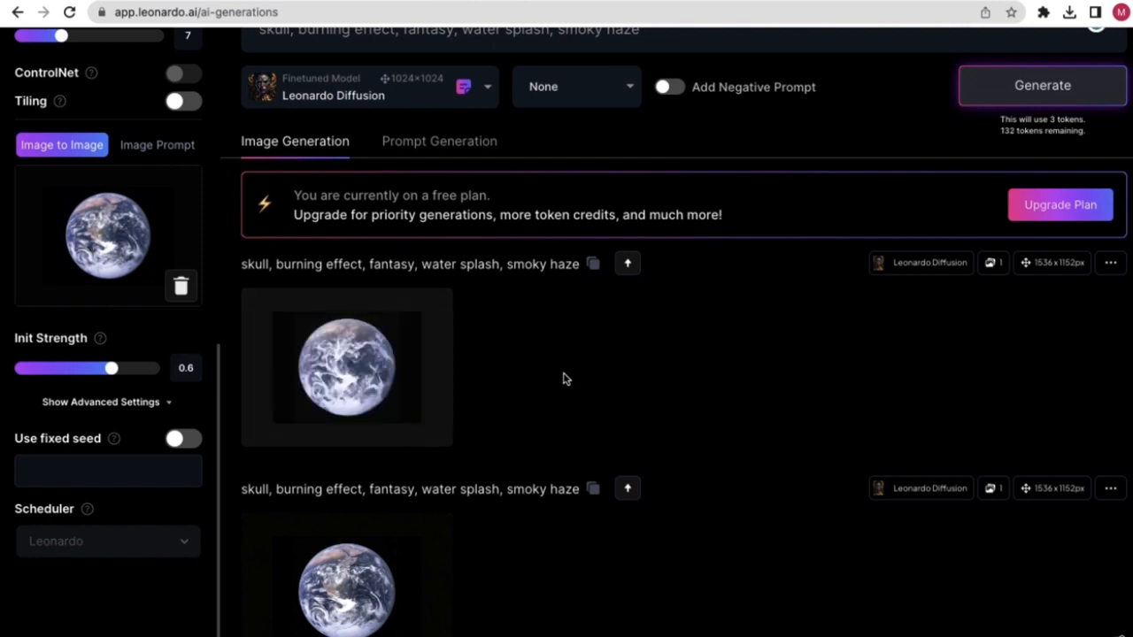
- View the smoky, swirling Earth result full size, then return to the Pages desktop
mouse_move(337, 402)
click(356, 352)
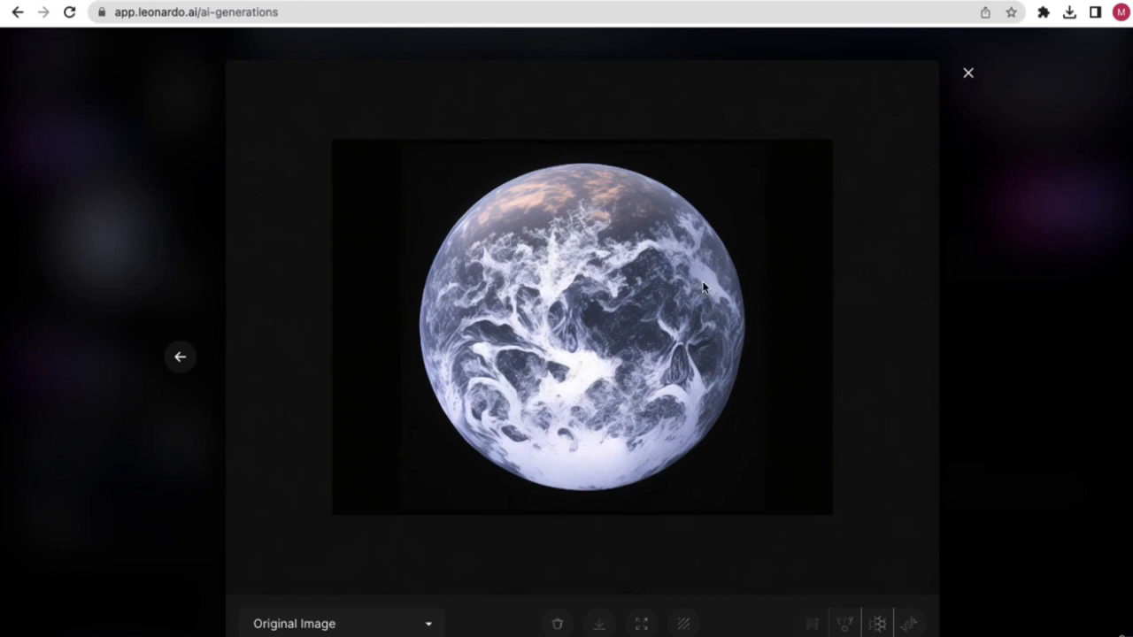
key(ctrl+Left)
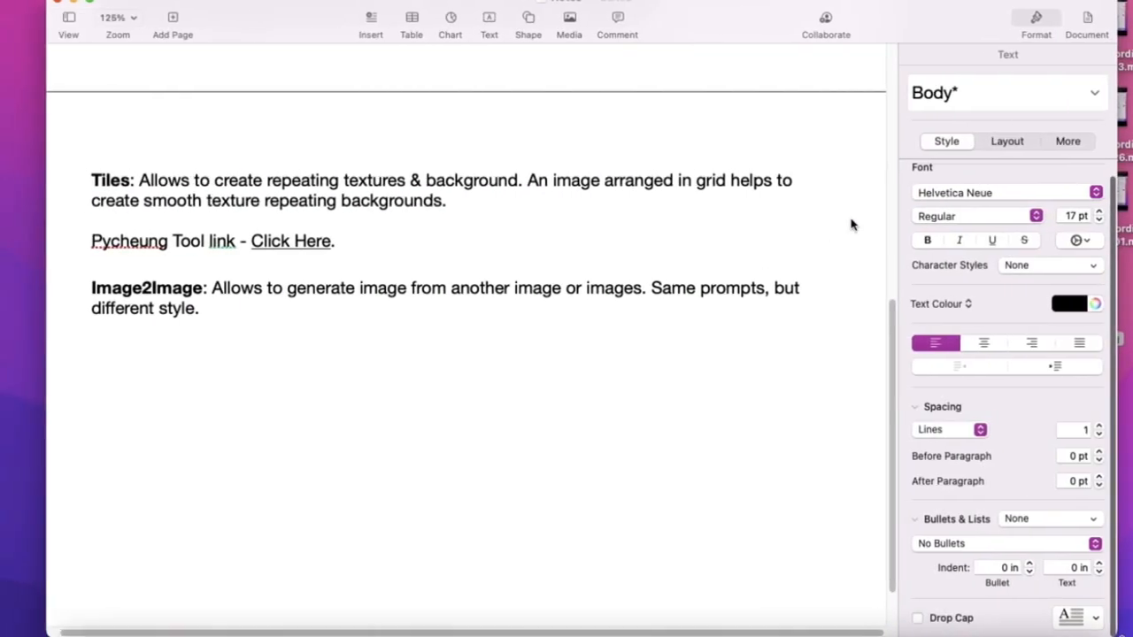
- Move the Pages window aside and open the NASA Earth photo from the Desktop in Preview
drag(905, 8, 745, 6)
click(1079, 290)
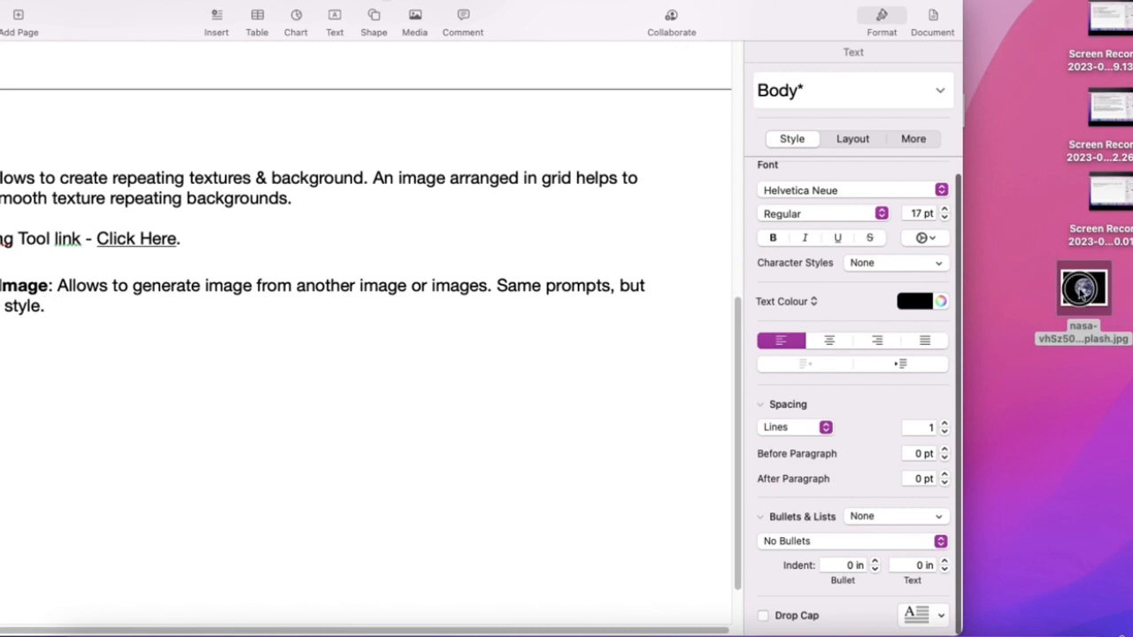
double_click(1081, 292)
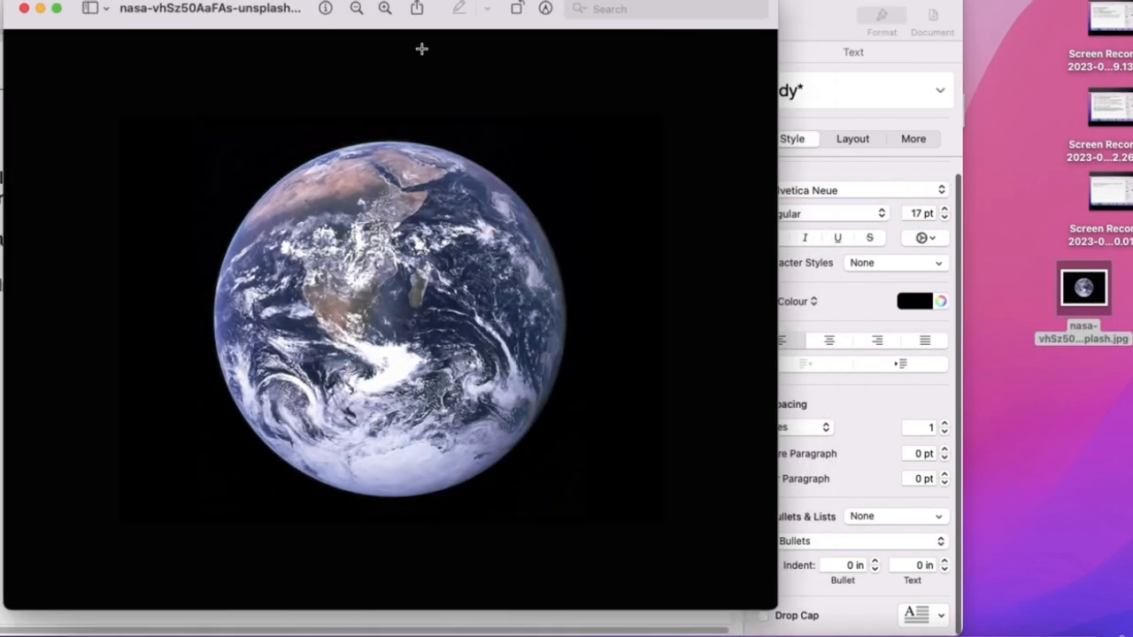
drag(414, 11, 577, 58)
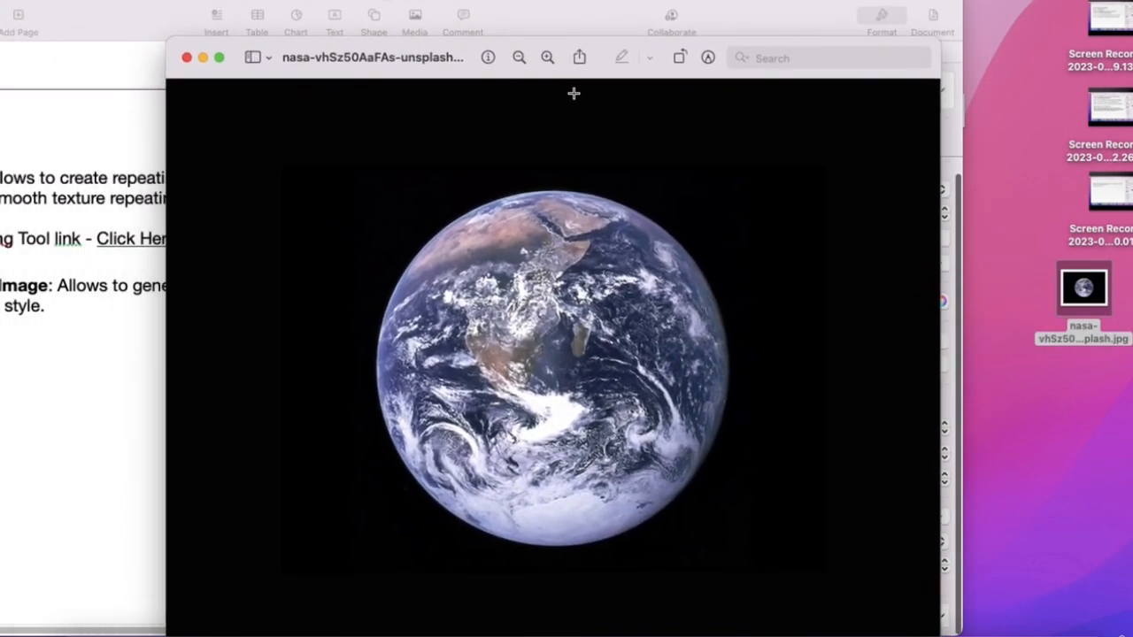
- Flip between the original NASA photo and the generated Earth to compare them
key(ctrl+Right)
key(ctrl+Left)
key(ctrl+Right)
key(ctrl+Left)
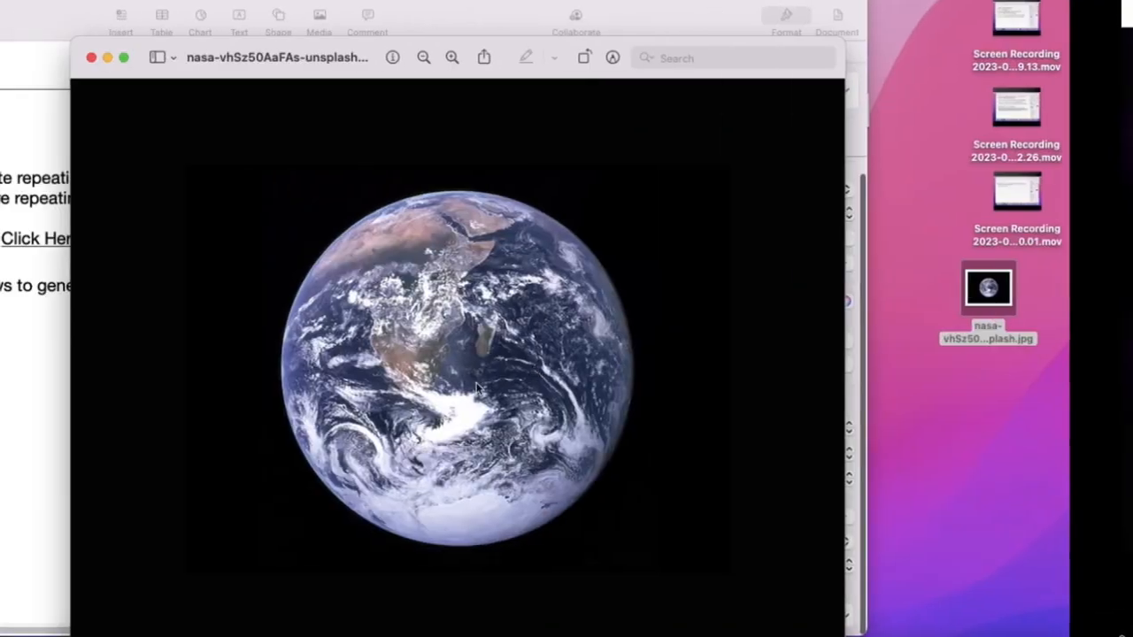
key(ctrl+Right)
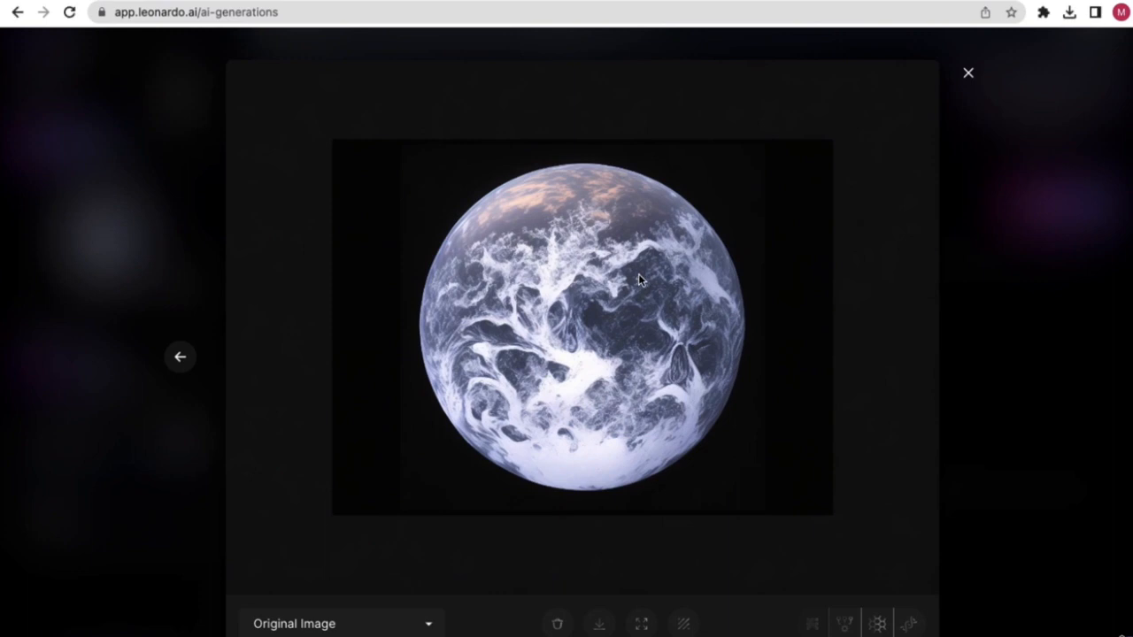
click(968, 76)
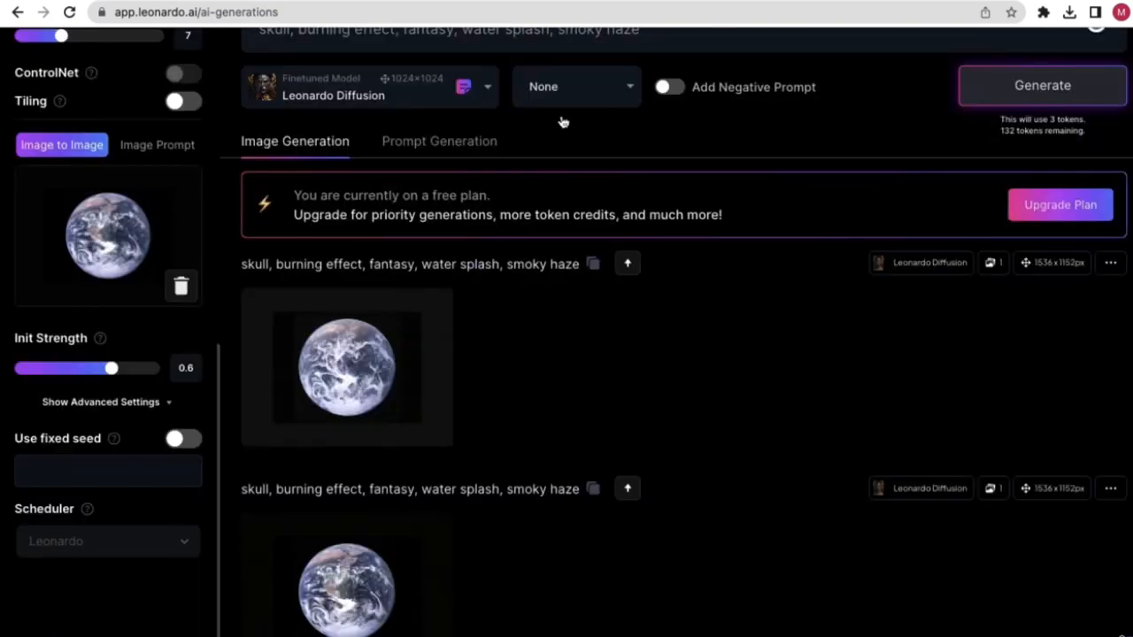
drag(113, 372, 39, 372)
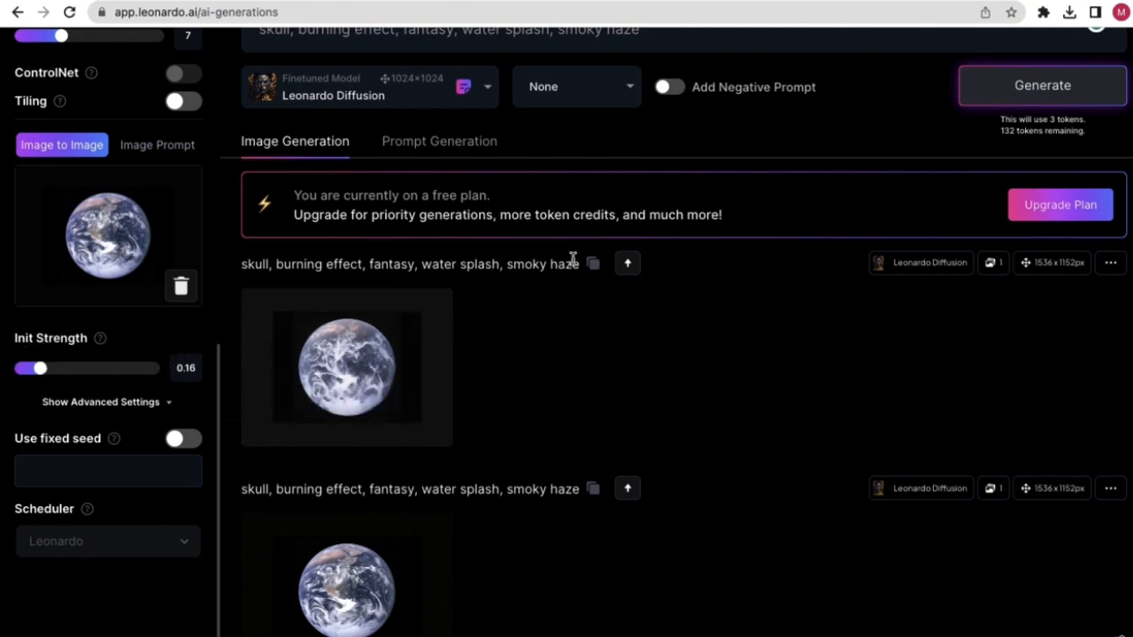
click(1033, 91)
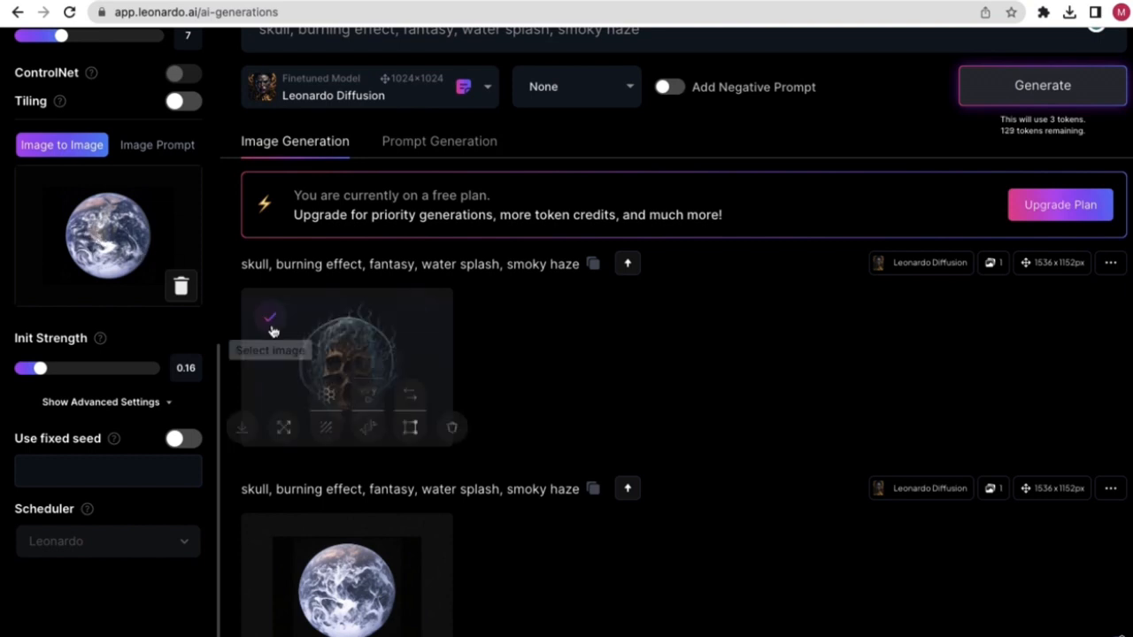
click(363, 339)
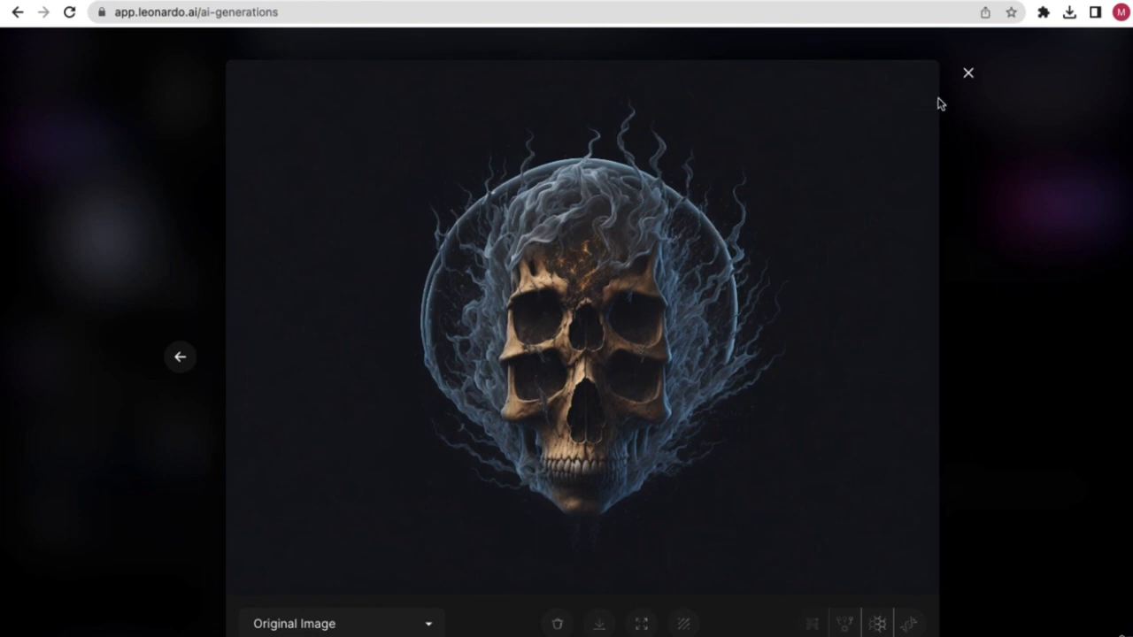
click(967, 73)
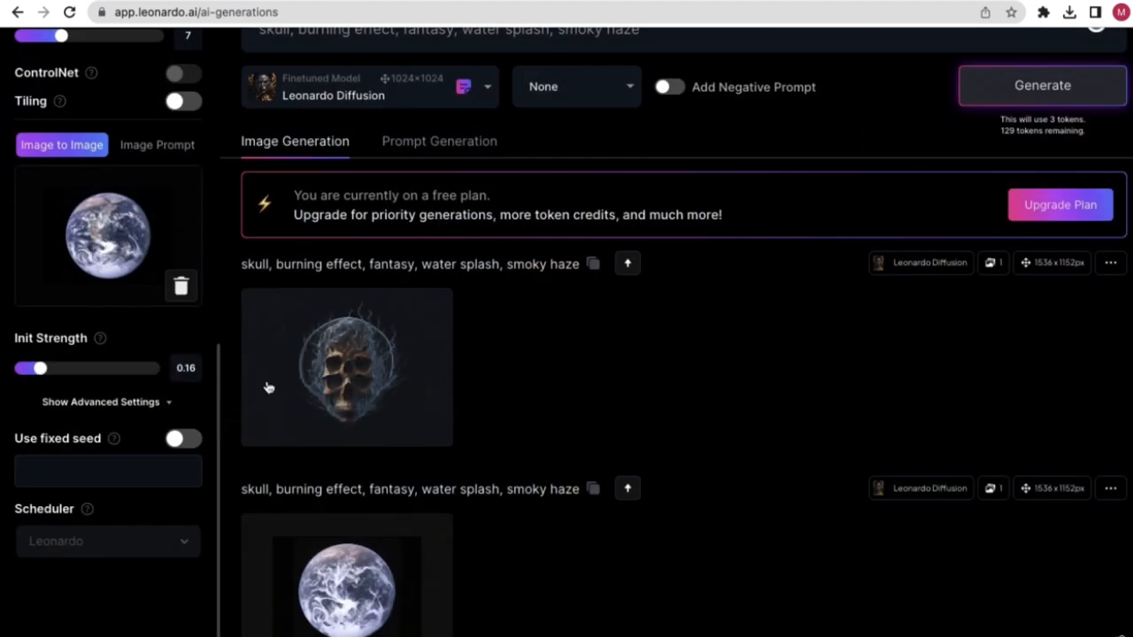
mouse_move(348, 364)
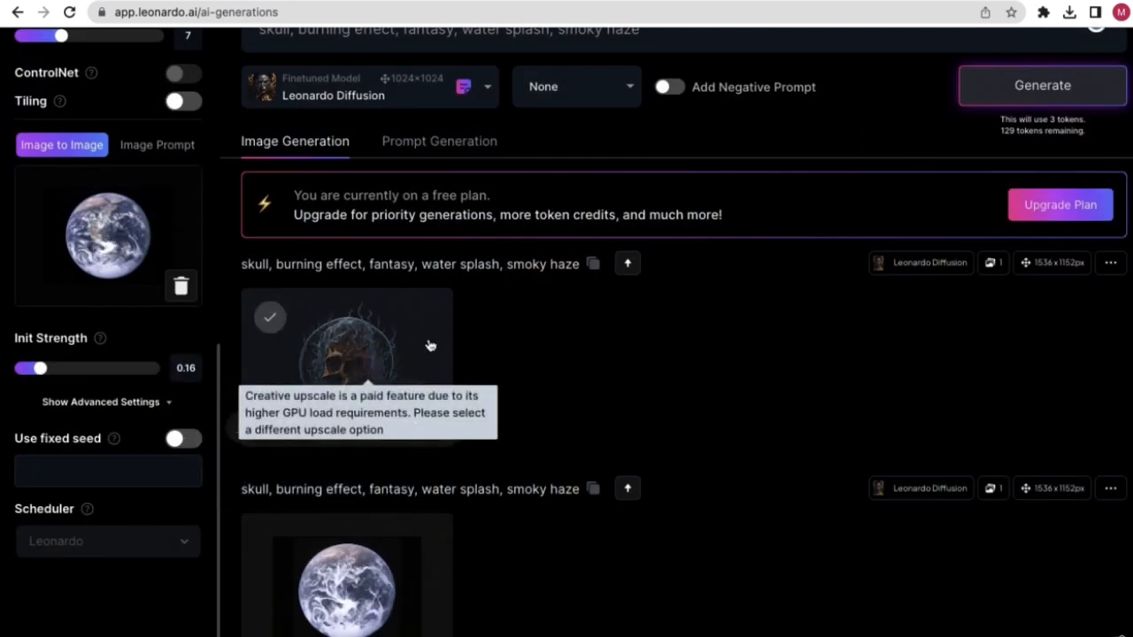
scroll(416, 349, up, 2)
scroll(359, 239, down, 1)
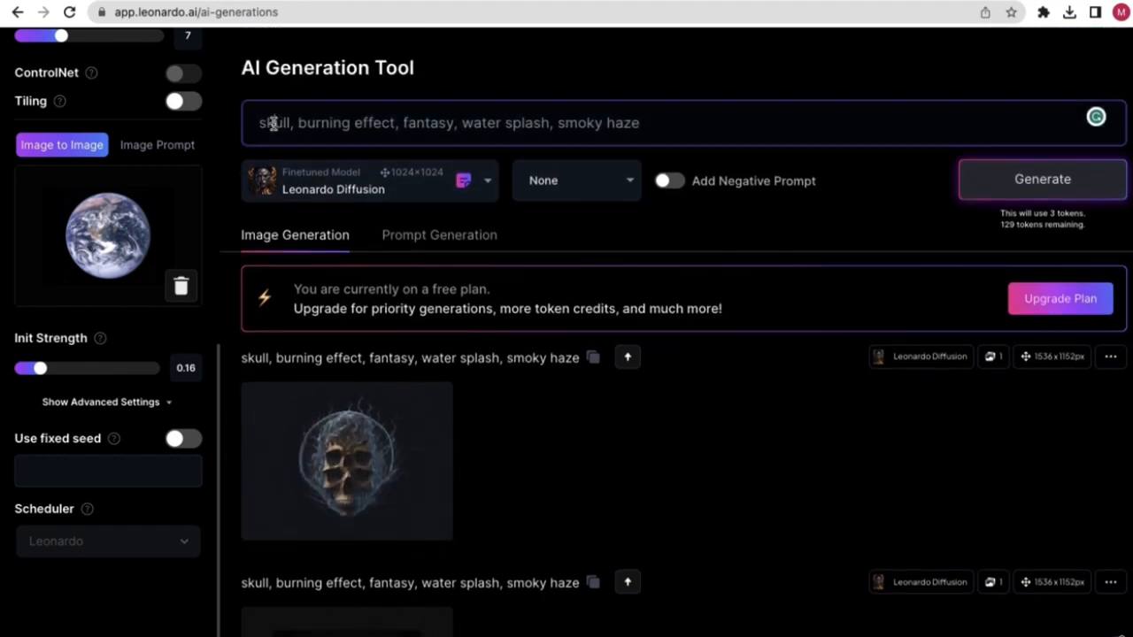
double_click(274, 123)
click(332, 124)
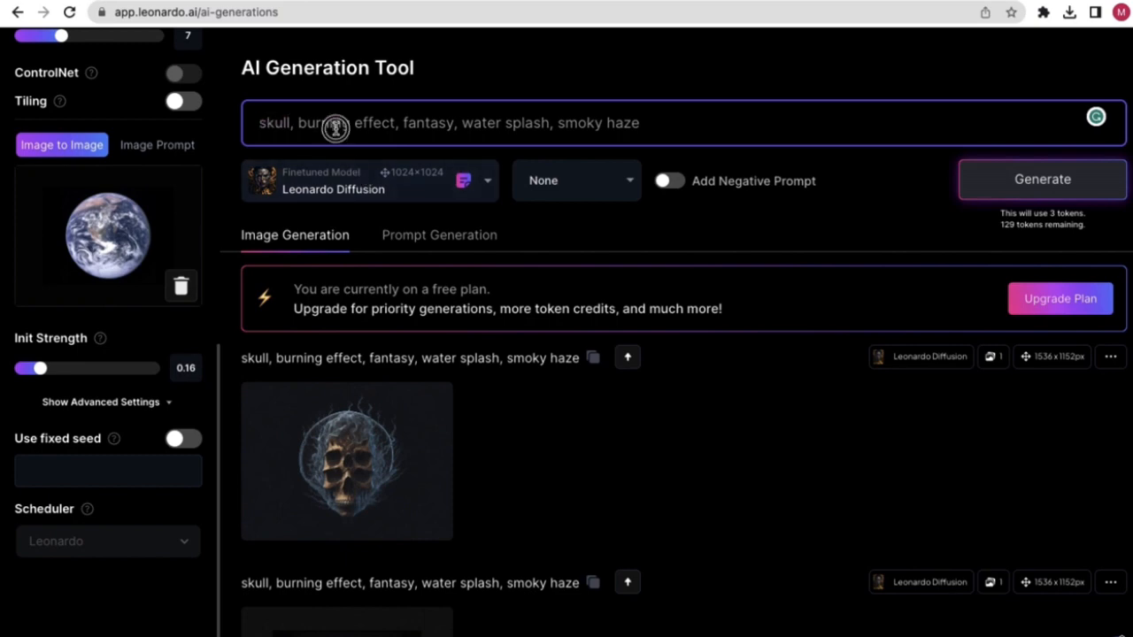
click(359, 438)
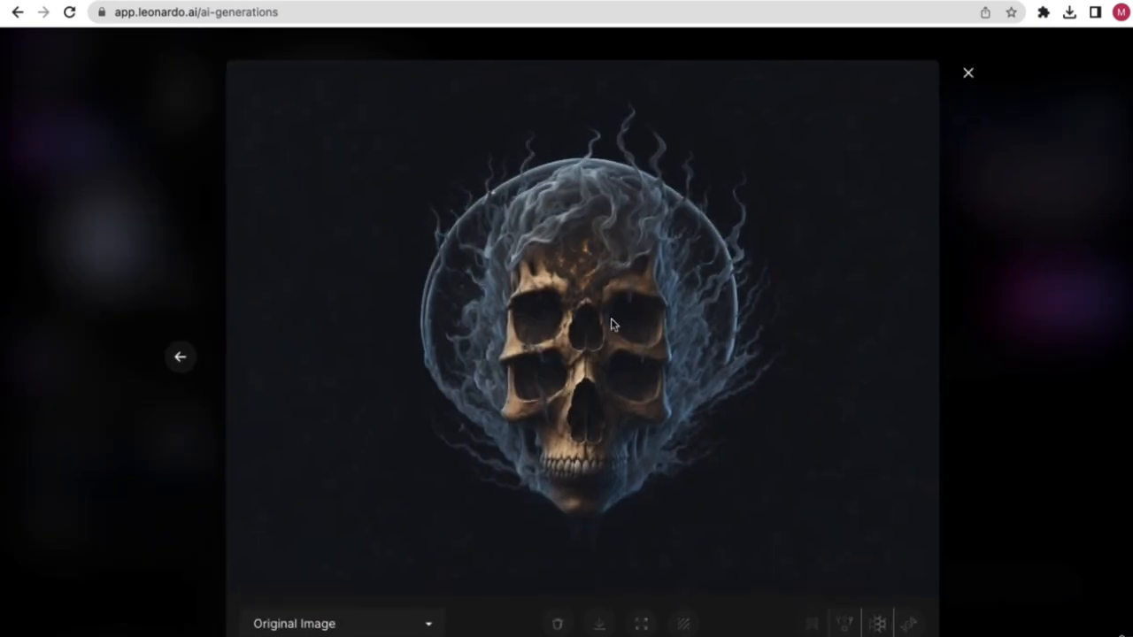
click(968, 73)
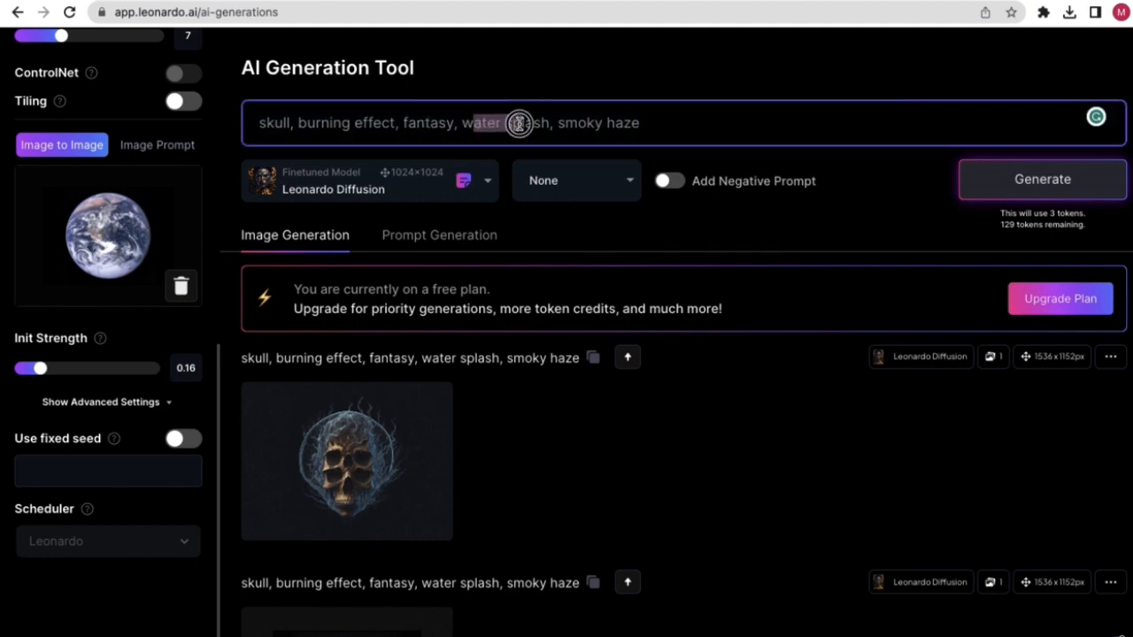
click(327, 453)
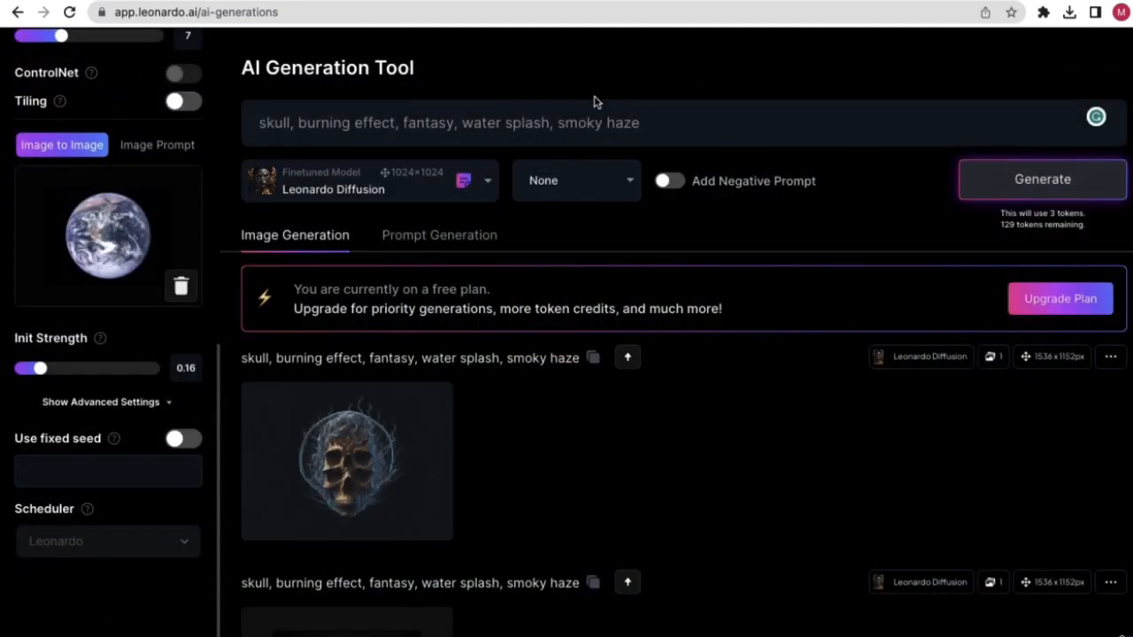
click(967, 73)
drag(633, 124, 554, 123)
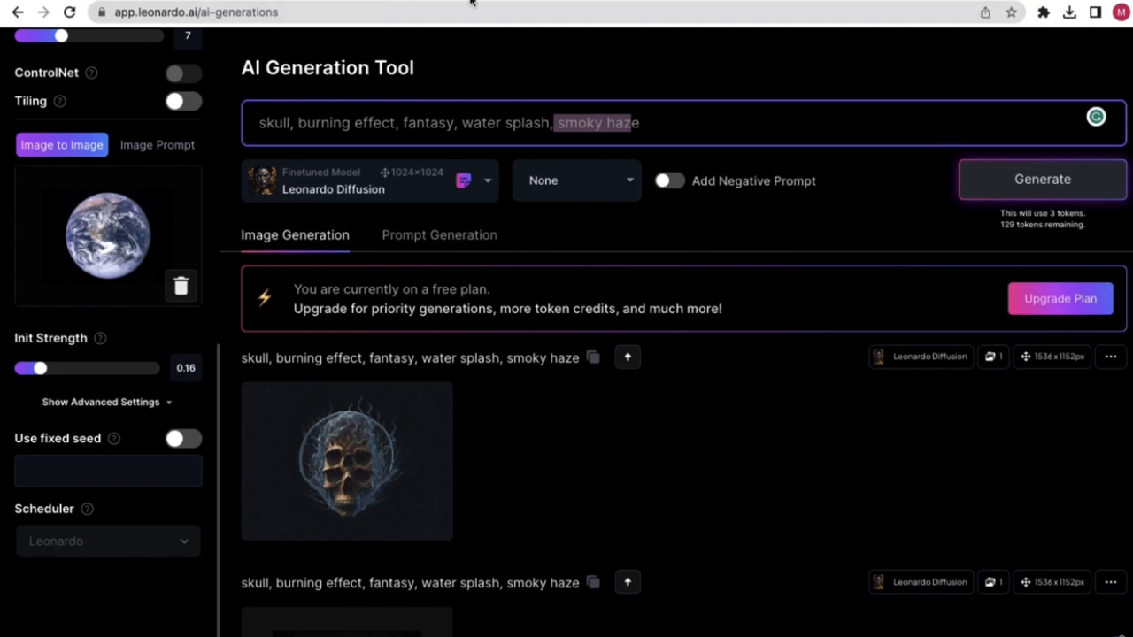
click(330, 1)
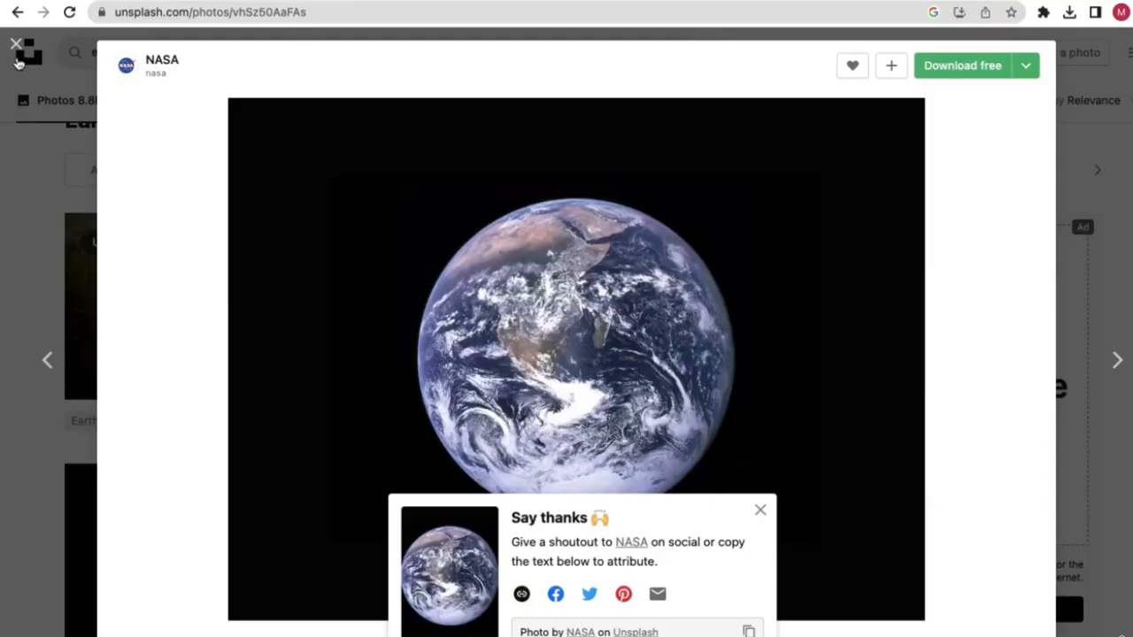
click(16, 45)
click(458, 1)
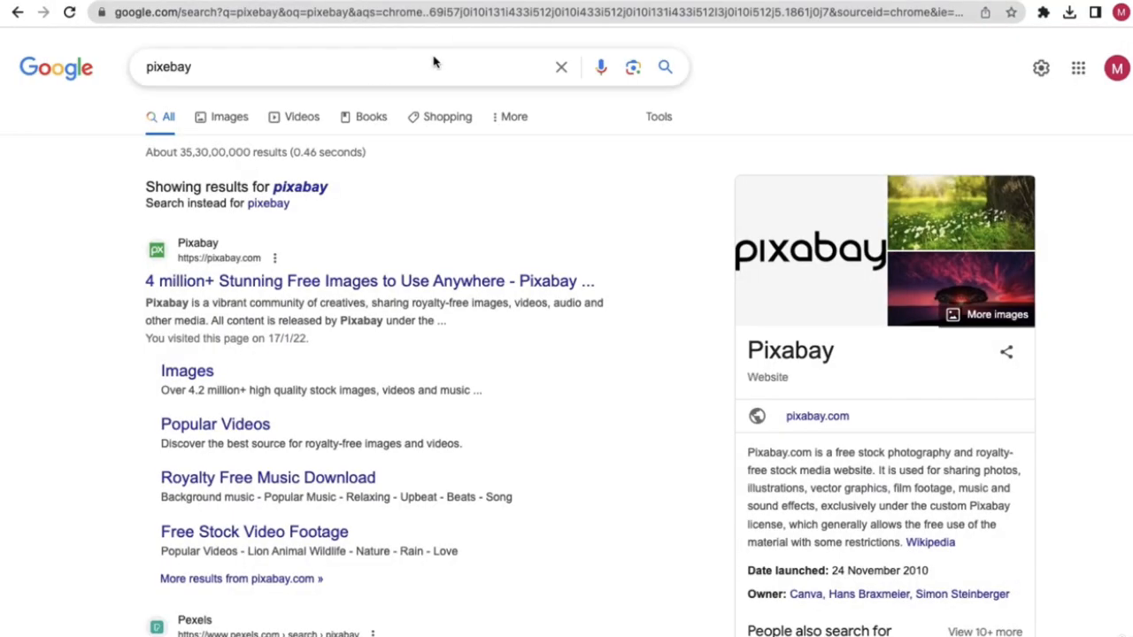
click(701, 1)
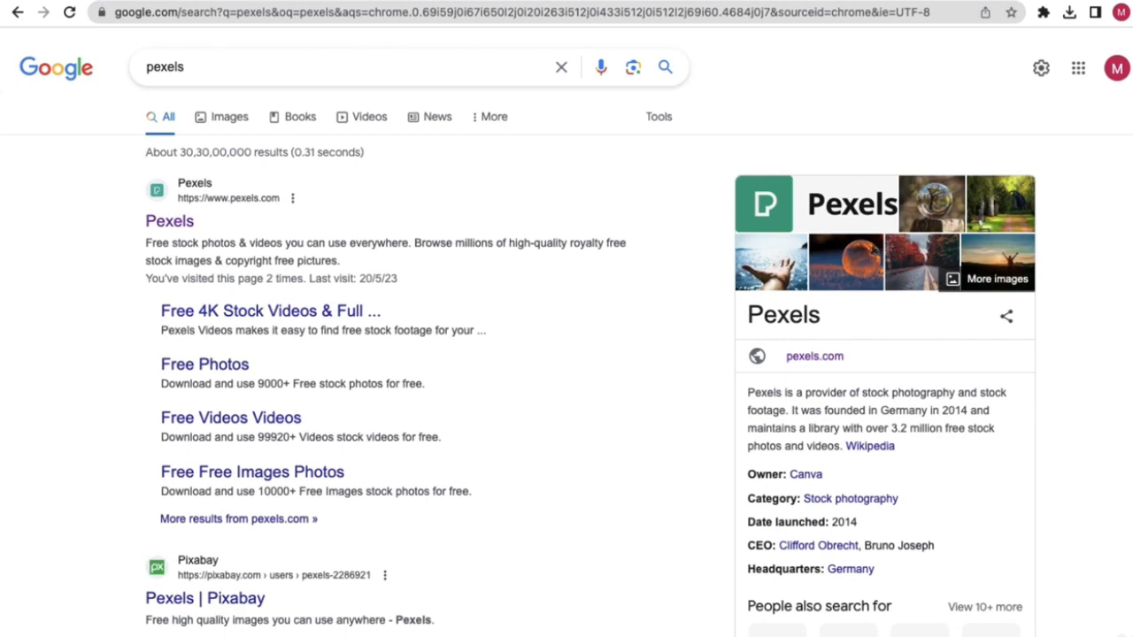
click(256, 1)
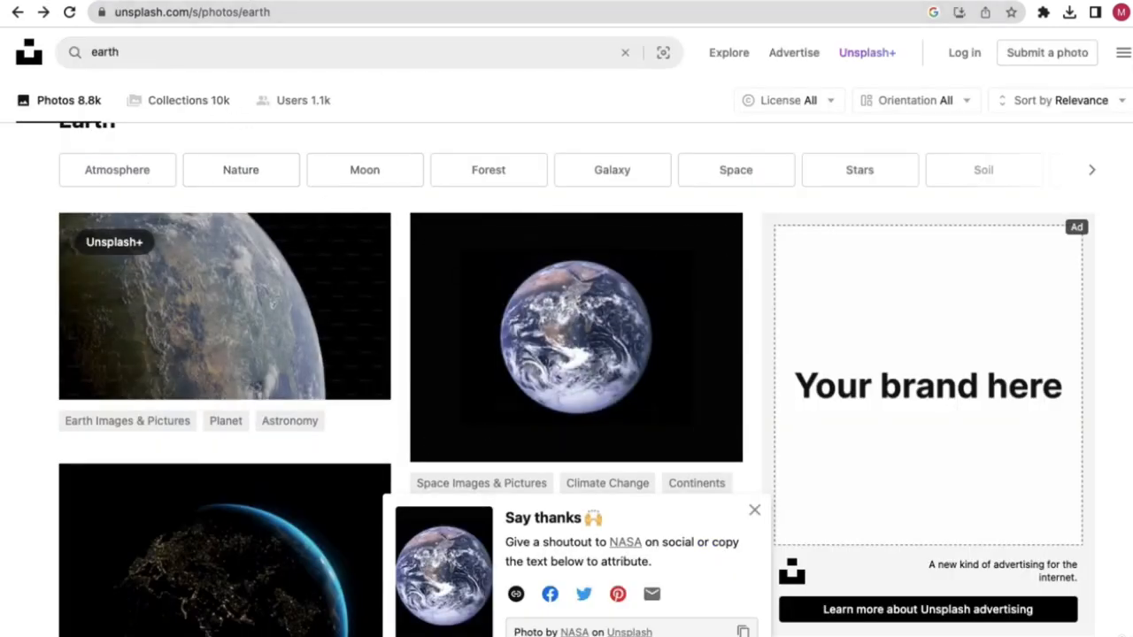
click(140, 2)
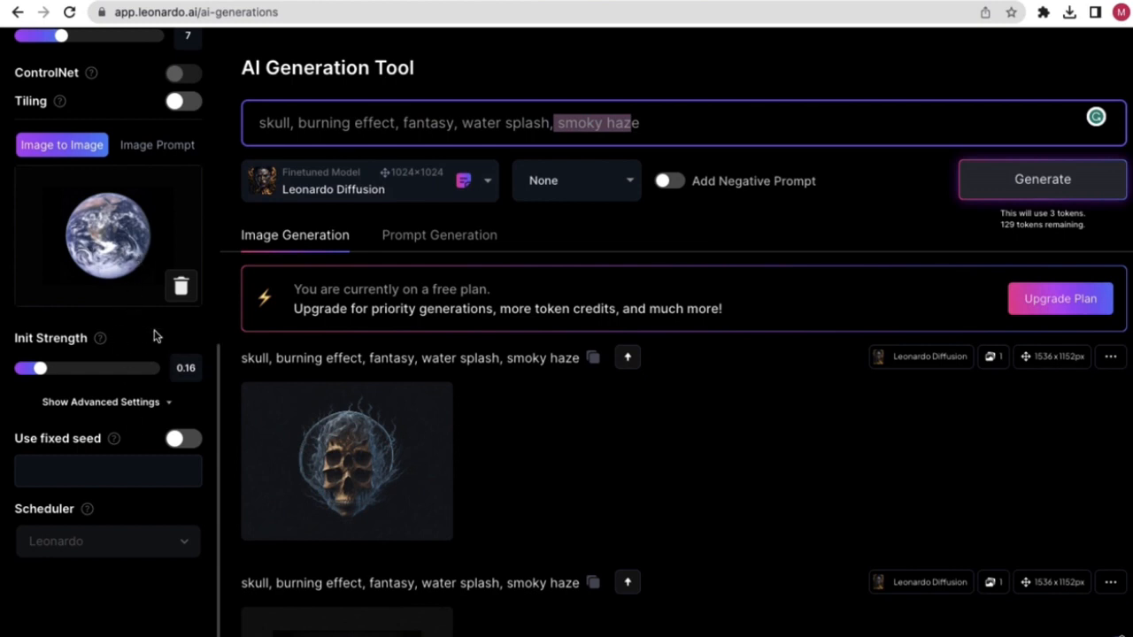
- Set Init Strength to 0.9, briefly trying 0.34 along the way
mouse_move(393, 447)
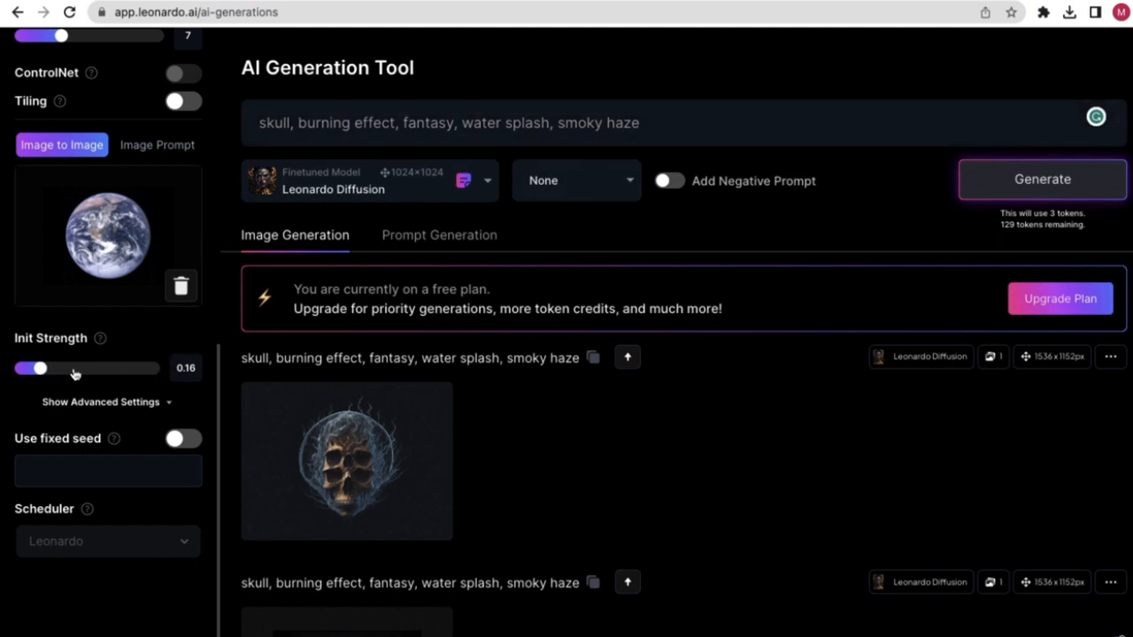
drag(40, 370, 167, 379)
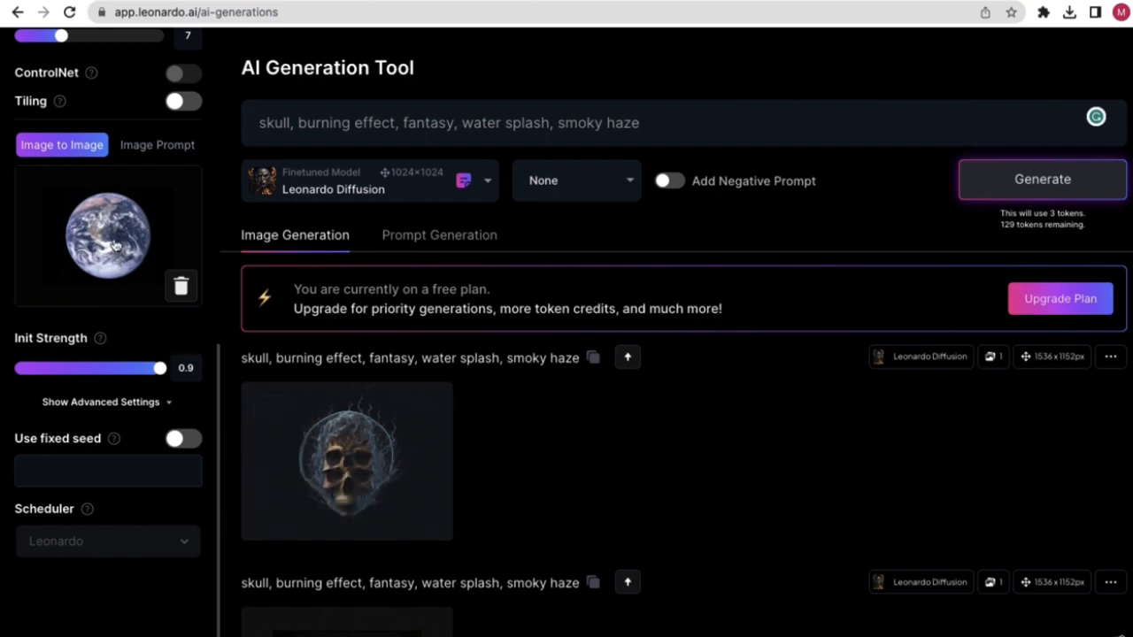
drag(158, 369, 69, 368)
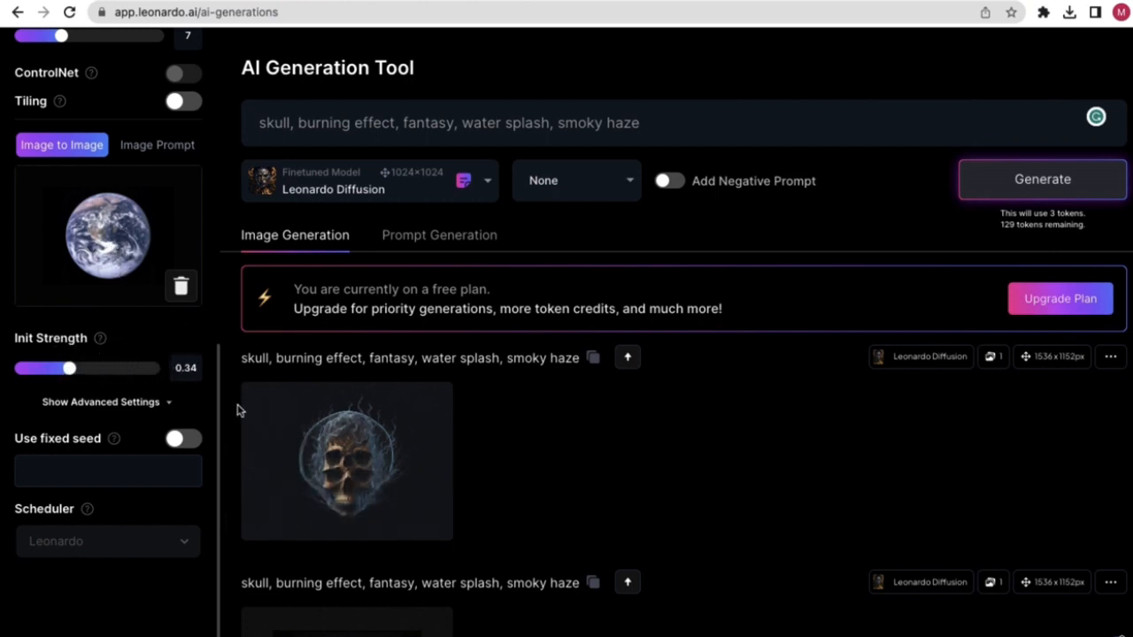
scroll(505, 444, down, 6)
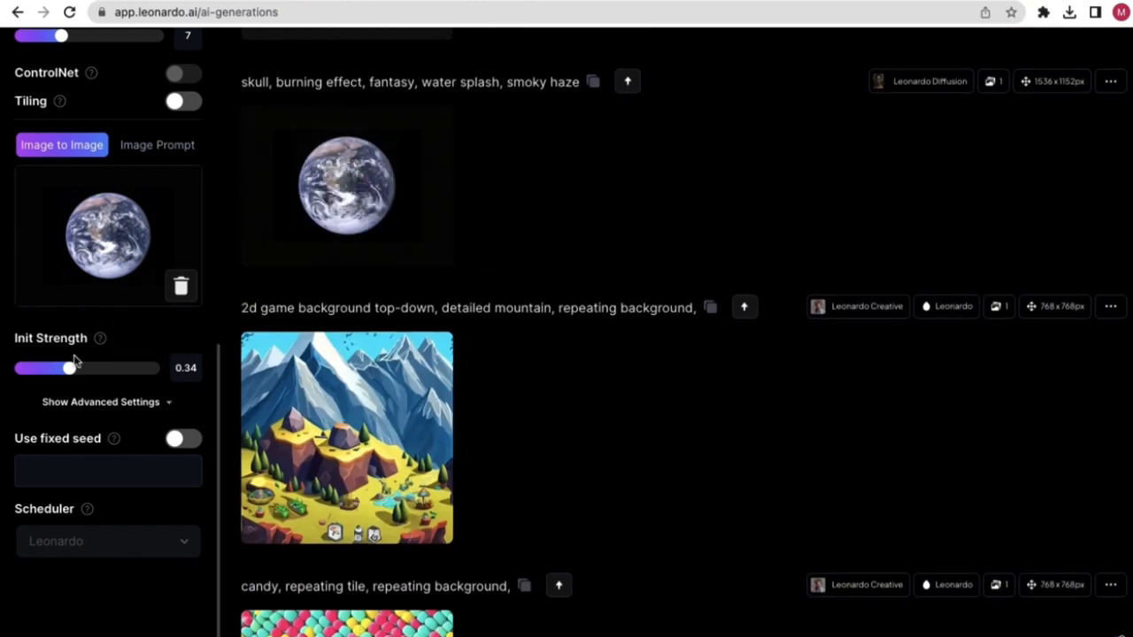
drag(69, 368, 161, 368)
scroll(519, 185, up, 1)
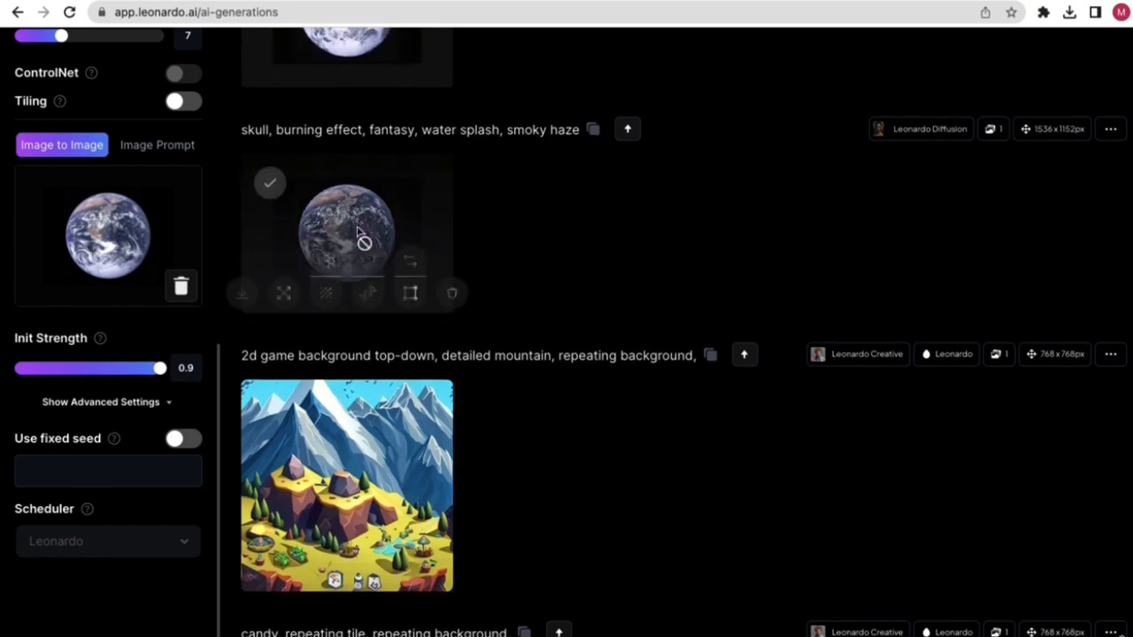
- View two of the Earth generations at full size for comparison
click(357, 218)
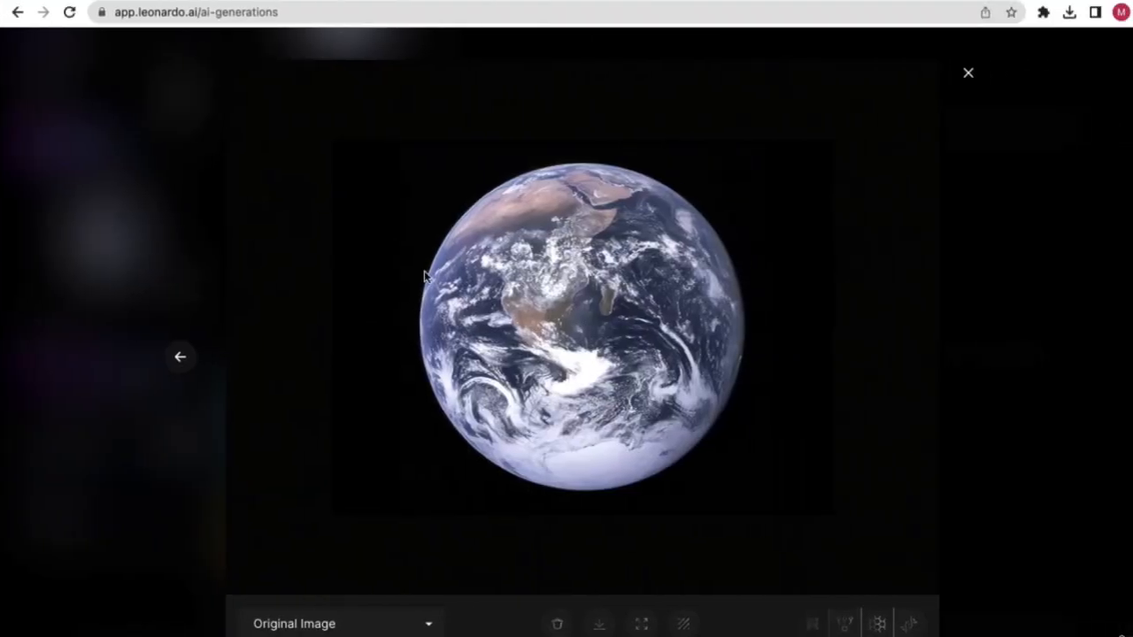
click(150, 264)
scroll(396, 292, up, 4)
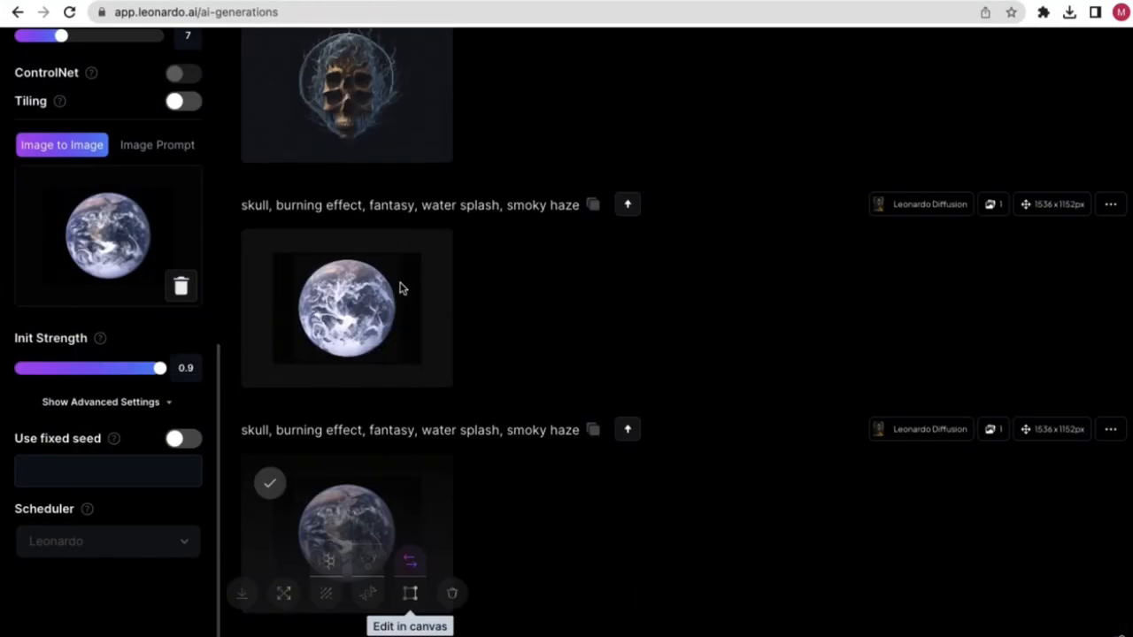
click(349, 318)
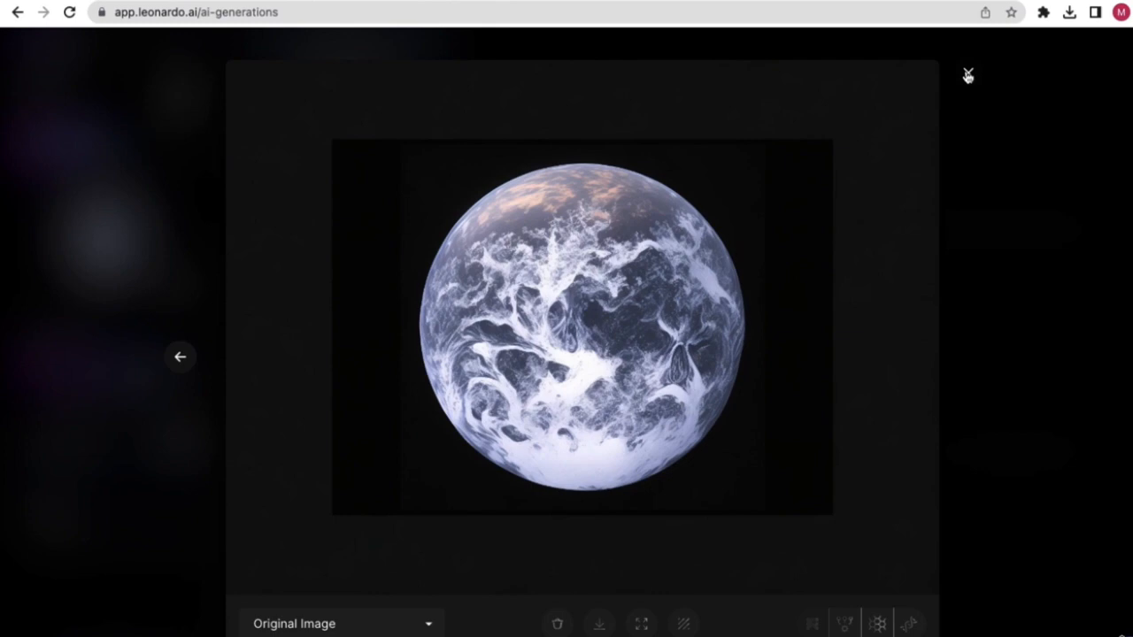
- Close the Earth viewer and lower Init Strength from 0.9 to 0.18
click(967, 75)
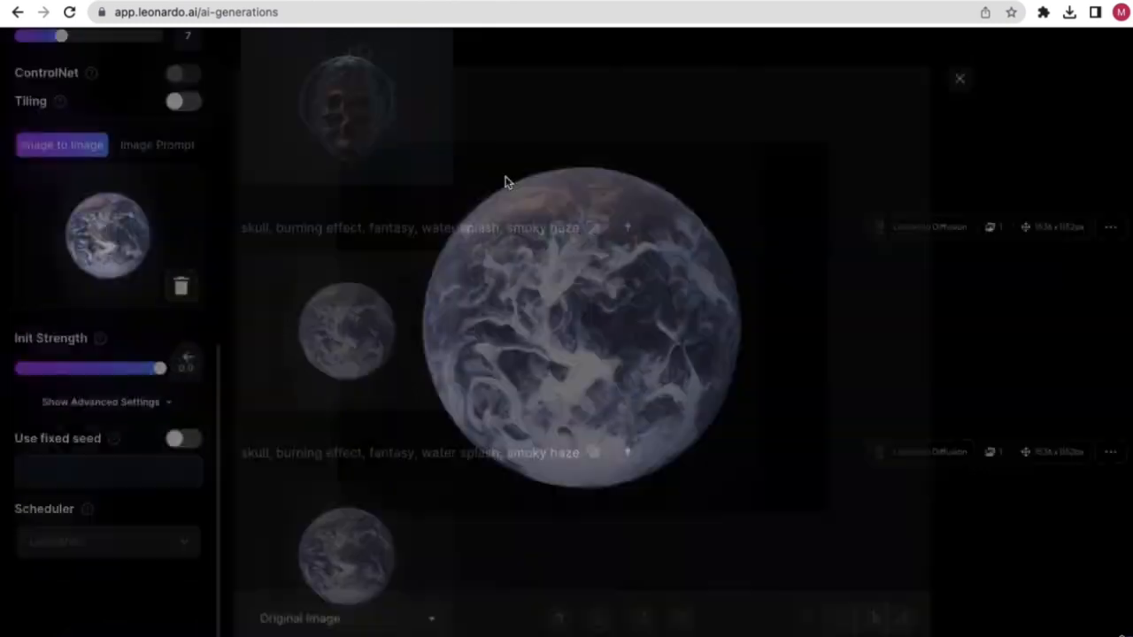
drag(160, 374, 110, 367)
scroll(343, 351, up, 3)
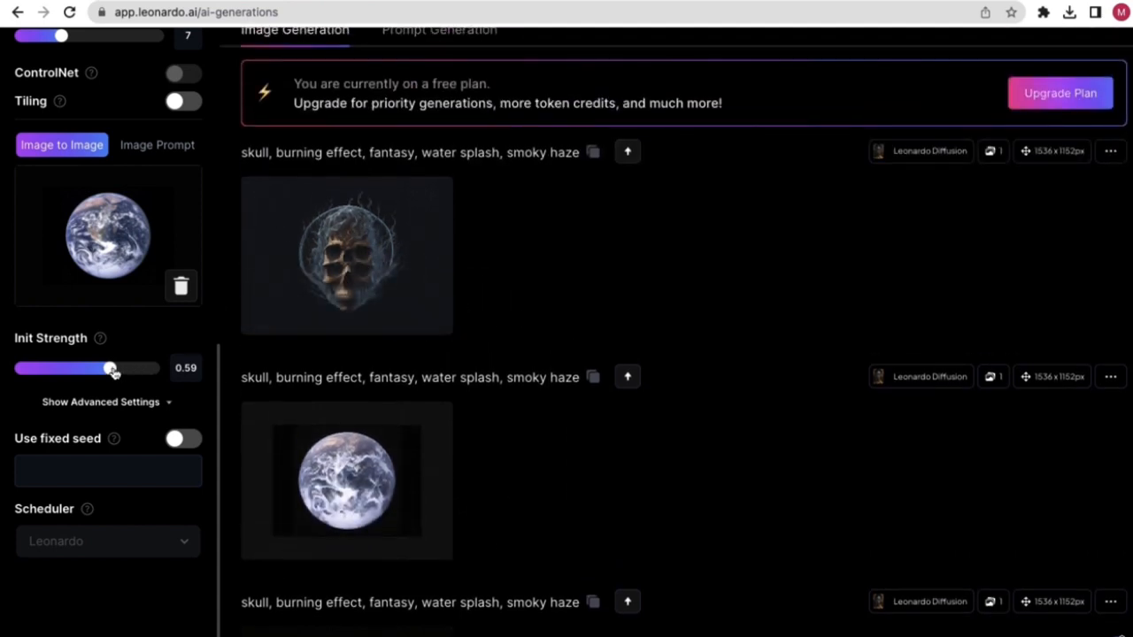
drag(110, 367, 44, 368)
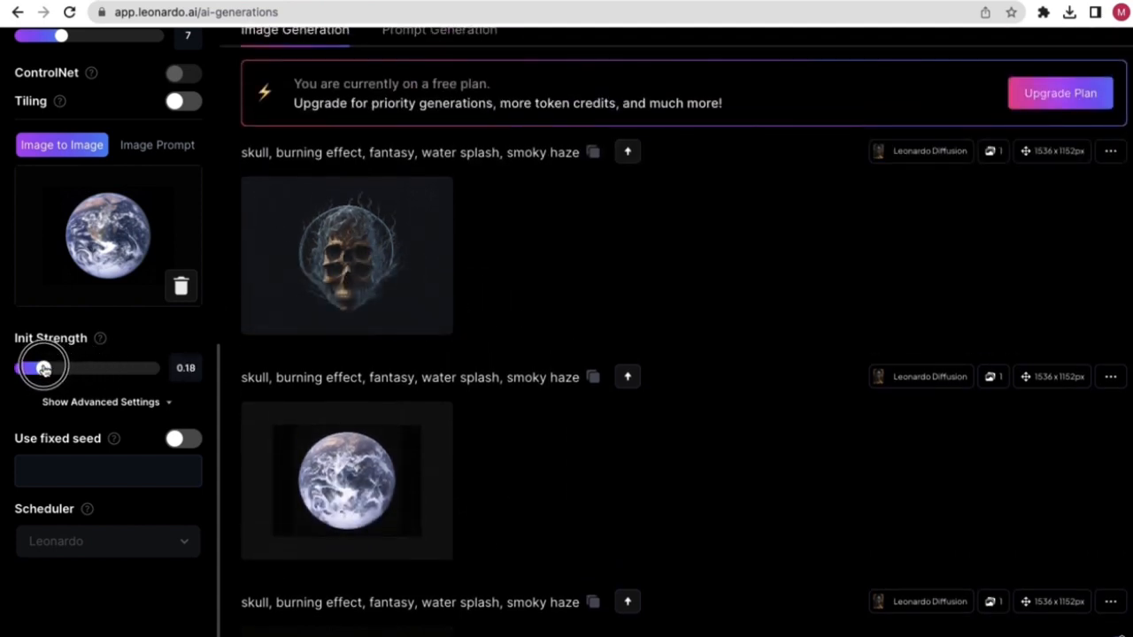
- View the skull generation full size and compare it with the desktop Earth photo
click(349, 253)
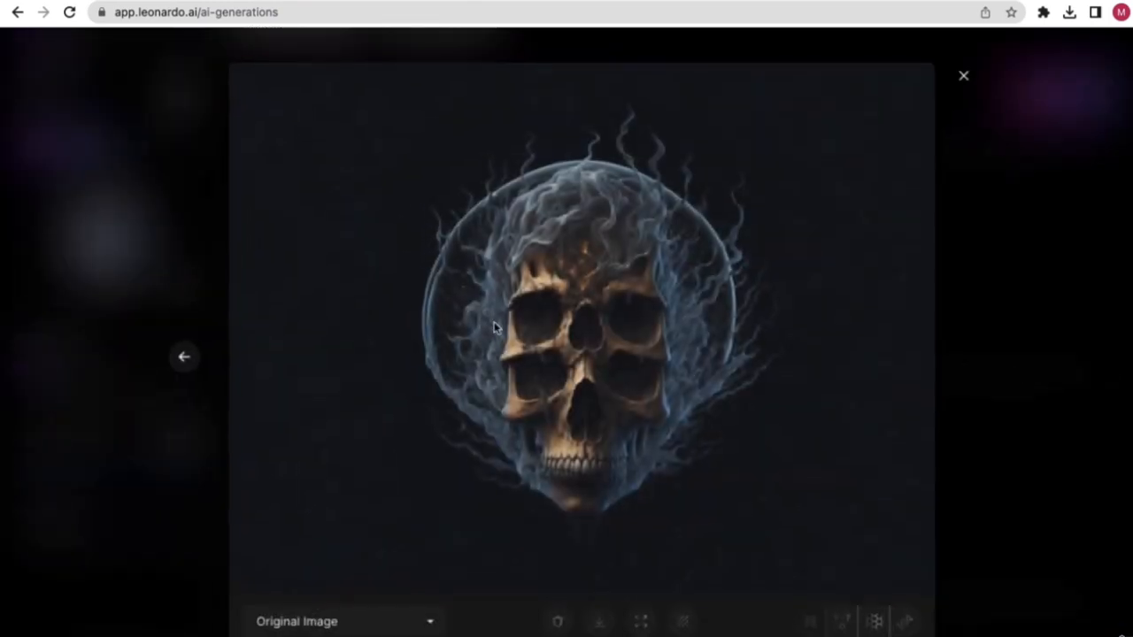
key(ctrl+Left)
key(ctrl+Right)
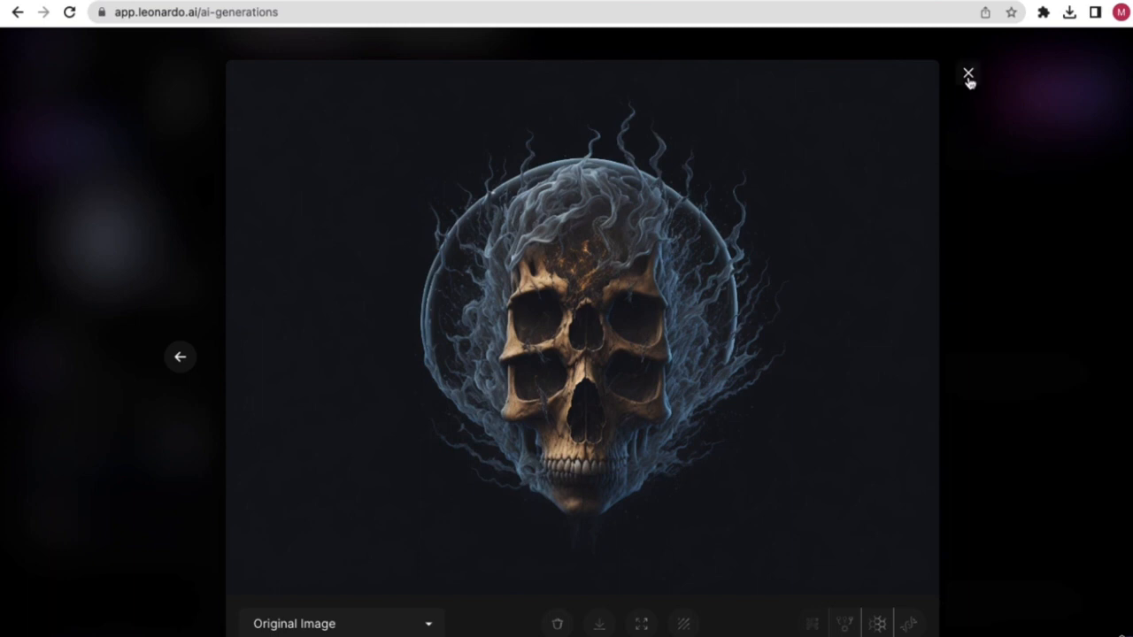
- Close the skull view and switch the guidance mode to Image Prompt
click(968, 73)
scroll(89, 171, up, 1)
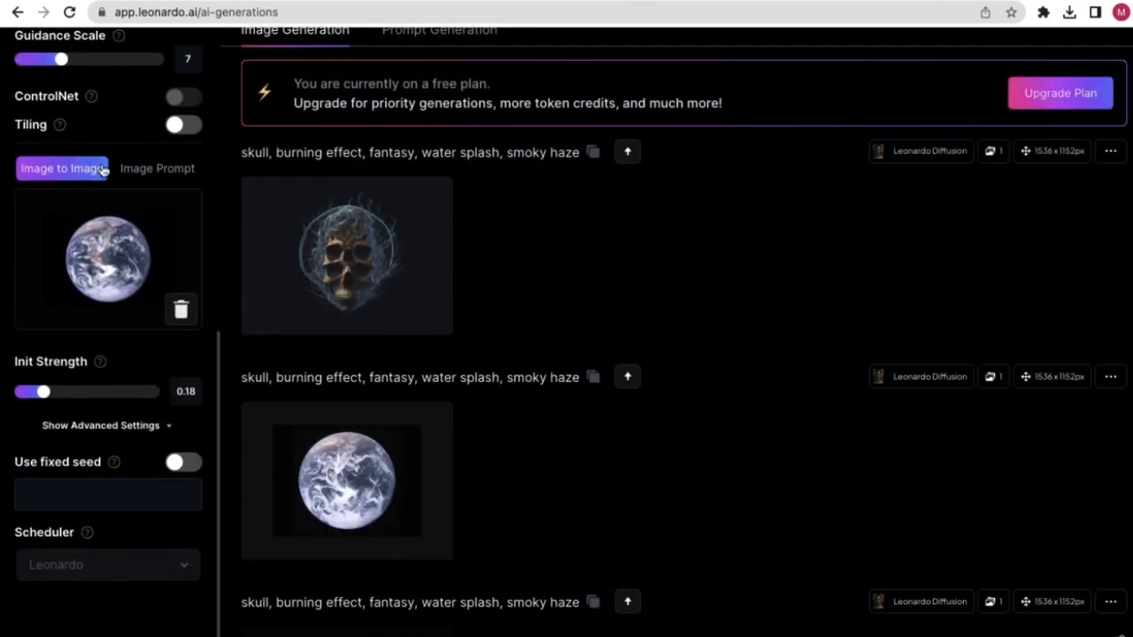
click(140, 170)
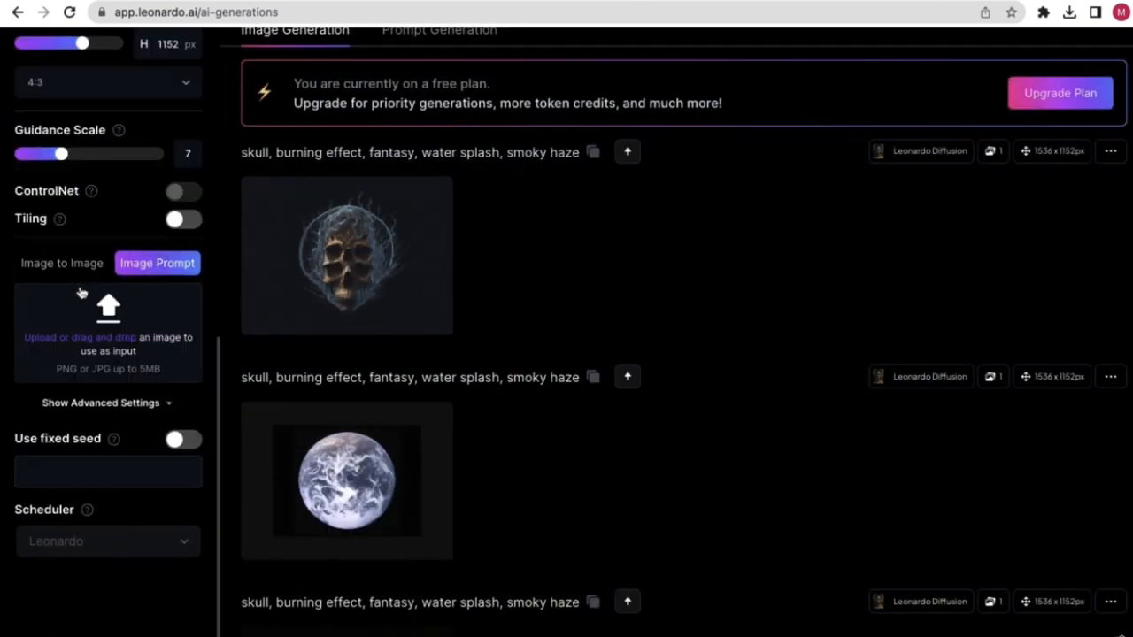
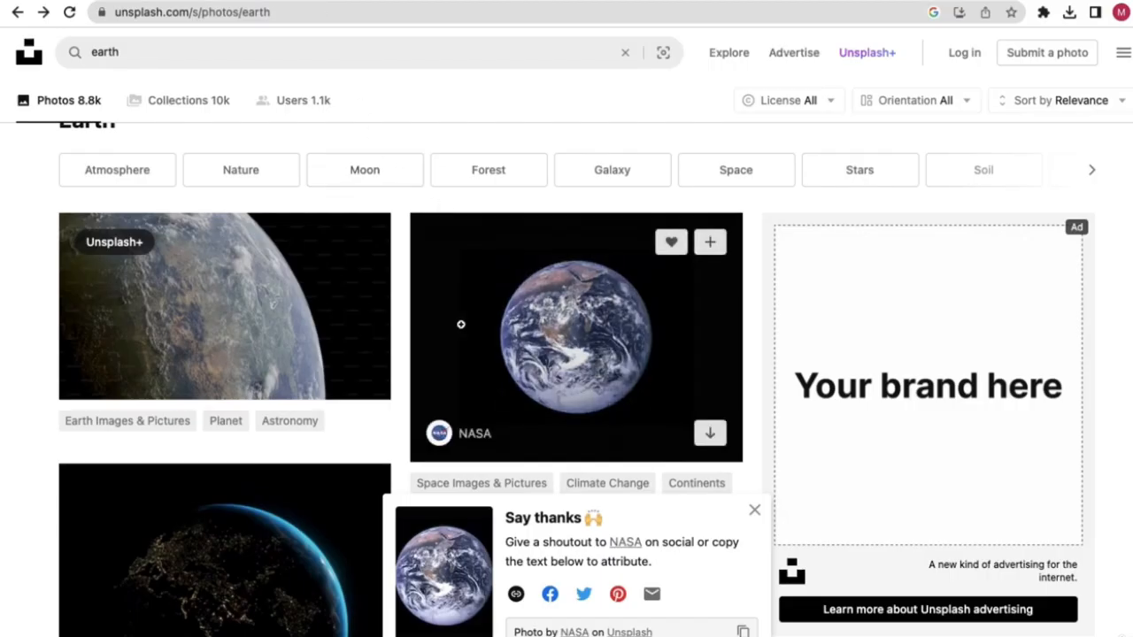
- Search Unsplash for 'car', then change the search to 'women'
double_click(105, 51)
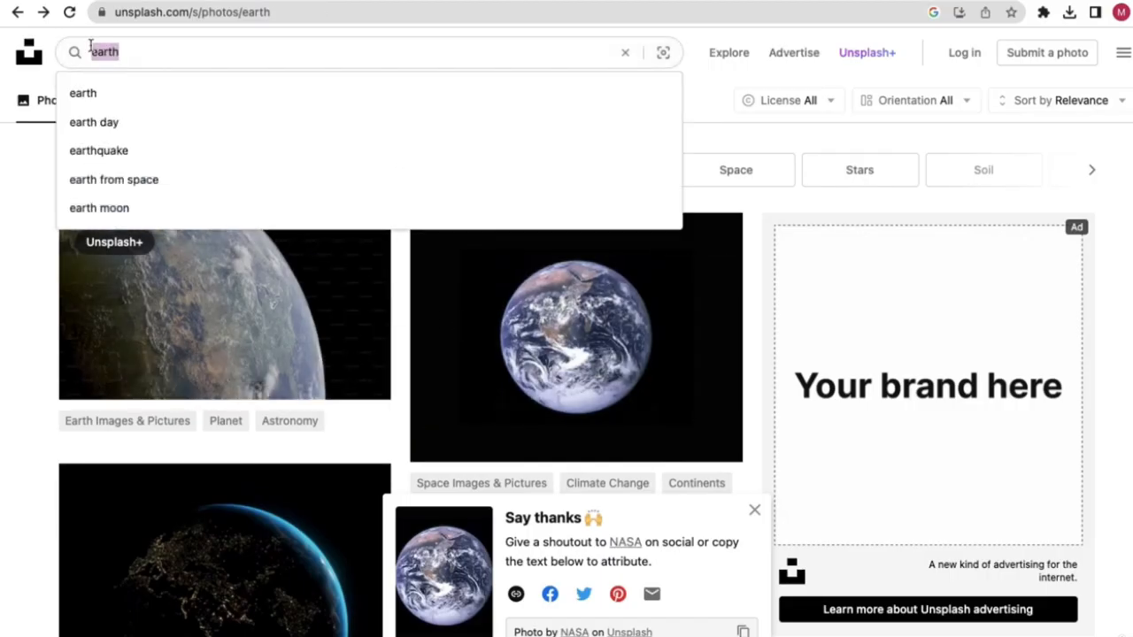
text(car)
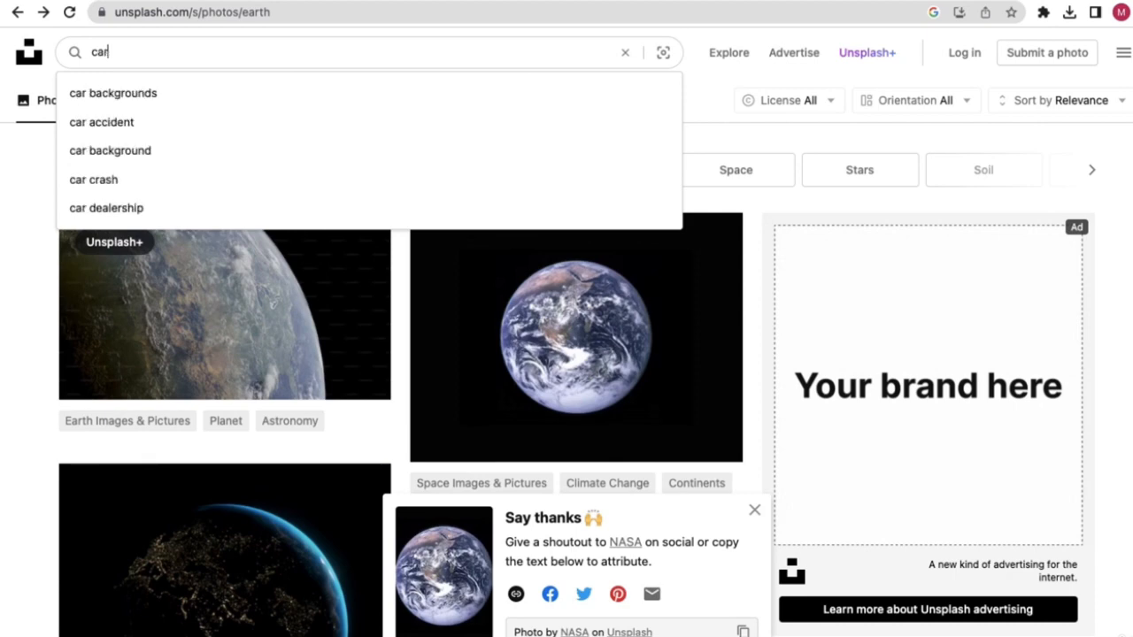
key(Return)
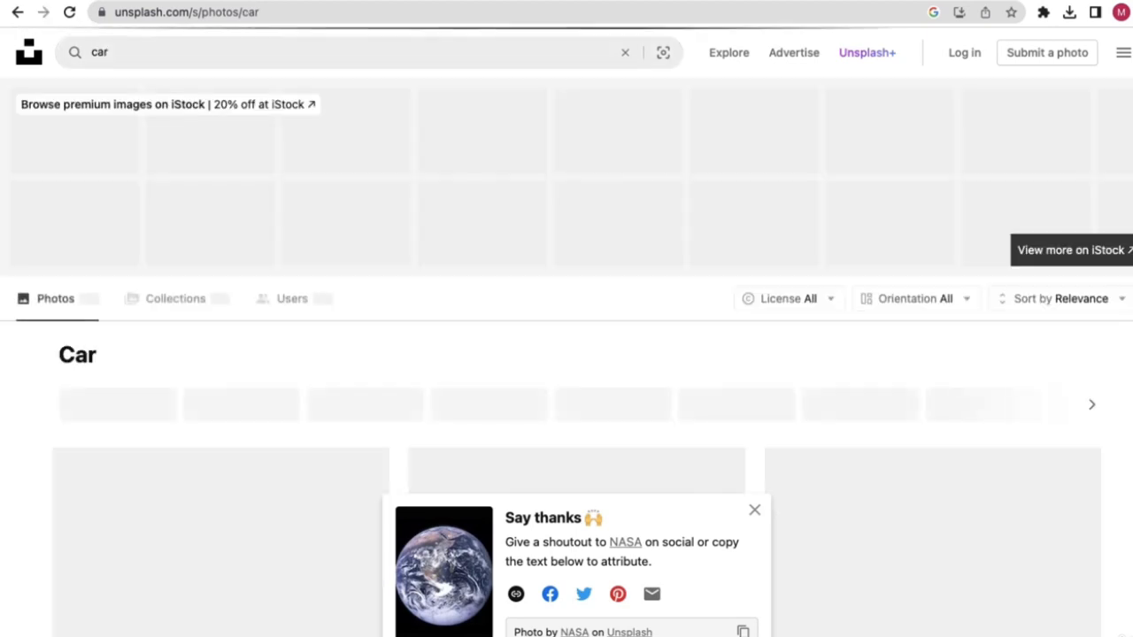
double_click(104, 52)
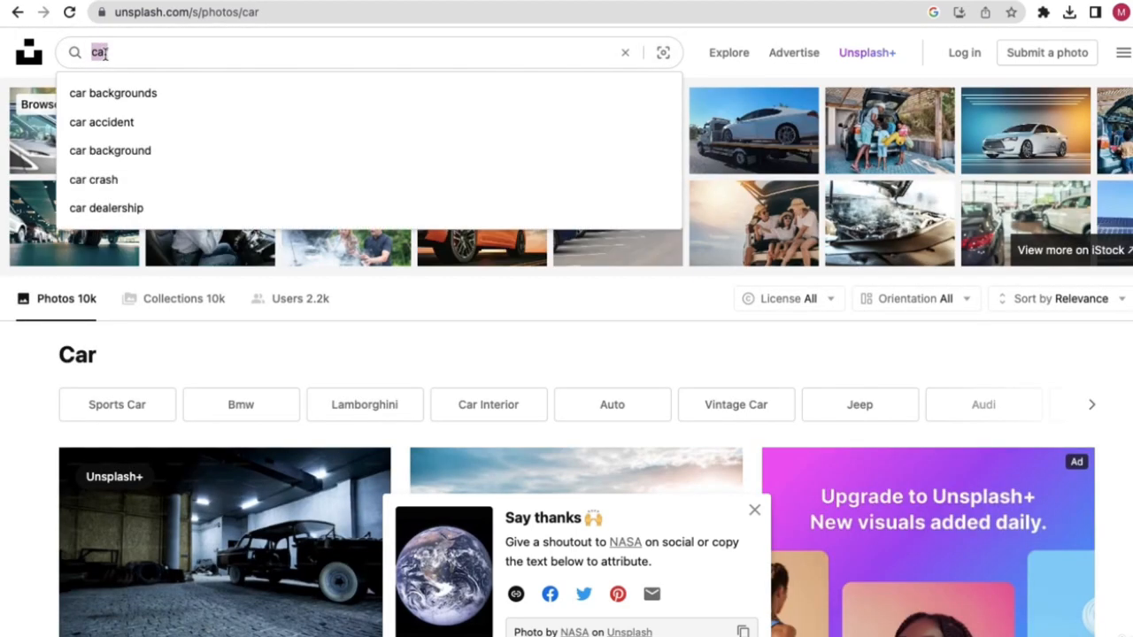
text(women)
key(Return)
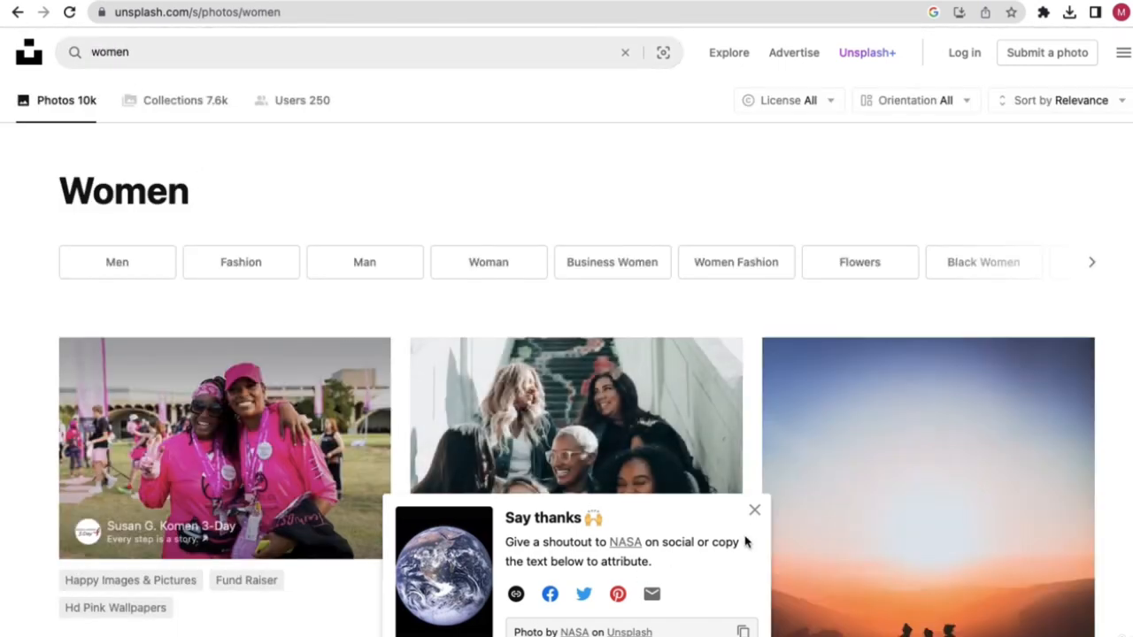
- Download the round-glasses woman's portrait at Medium size and open the downloaded JPG
click(755, 513)
scroll(568, 431, down, 8)
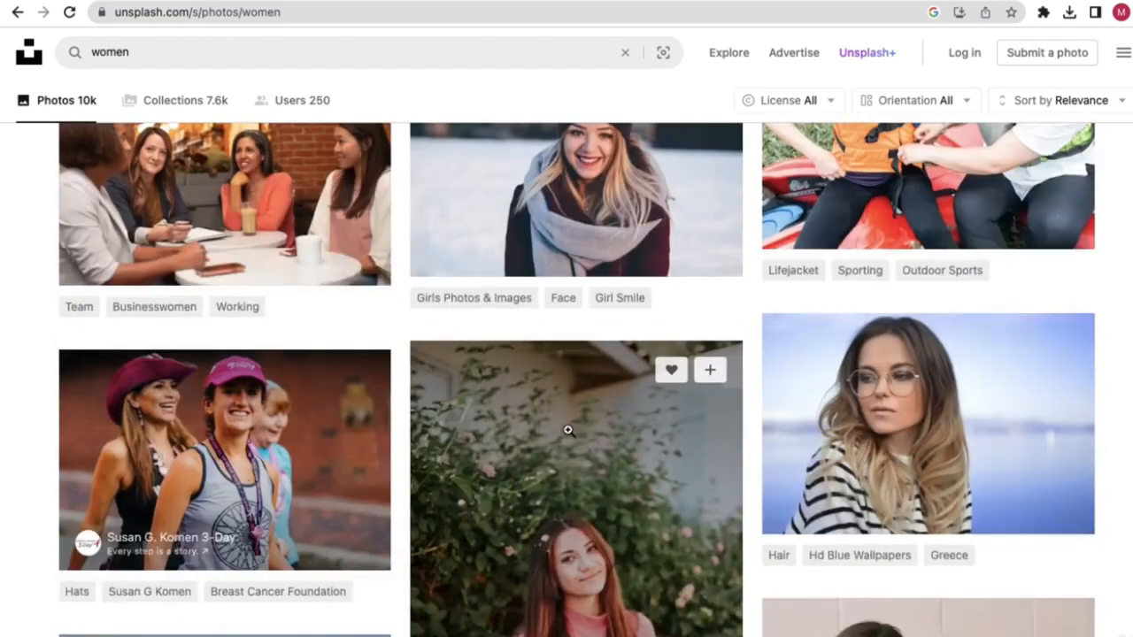
scroll(566, 430, down, 5)
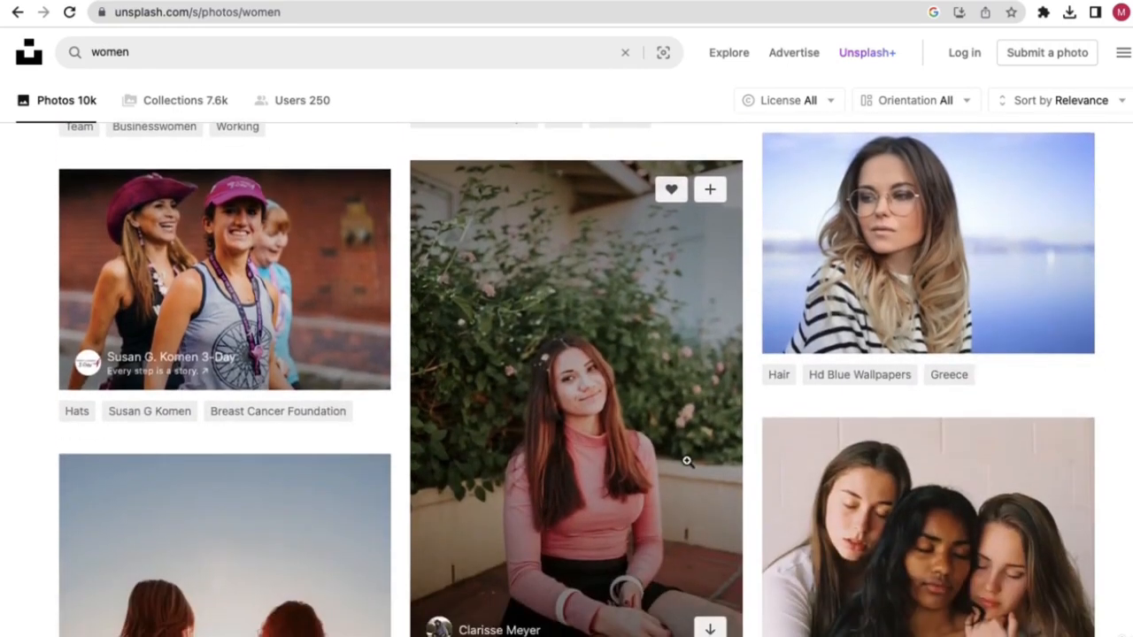
scroll(687, 461, down, 4)
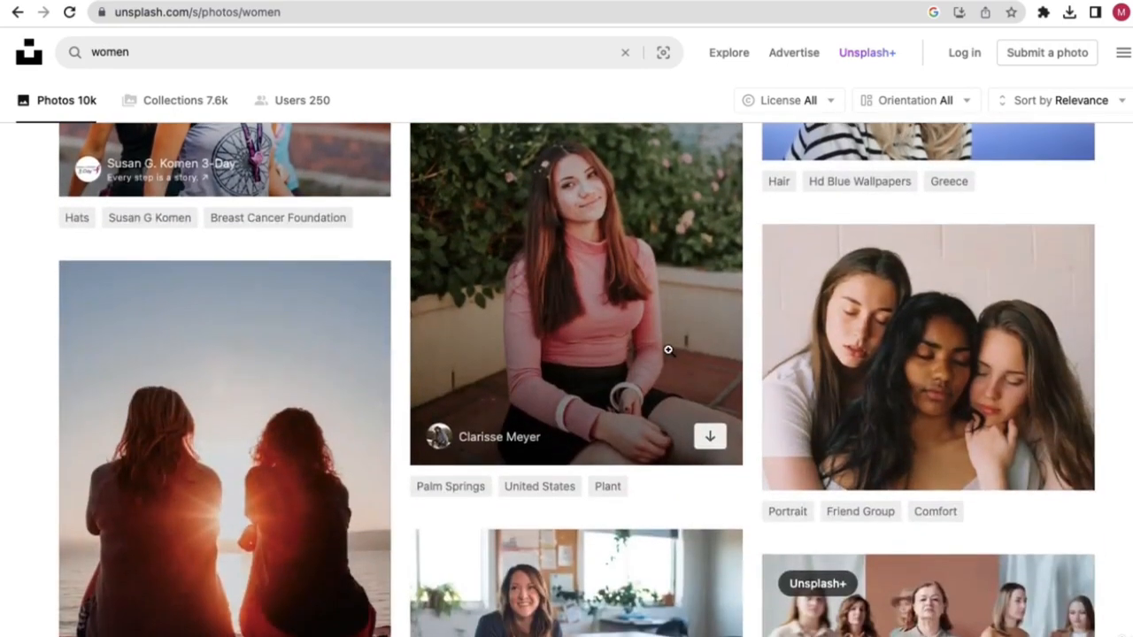
scroll(668, 349, up, 5)
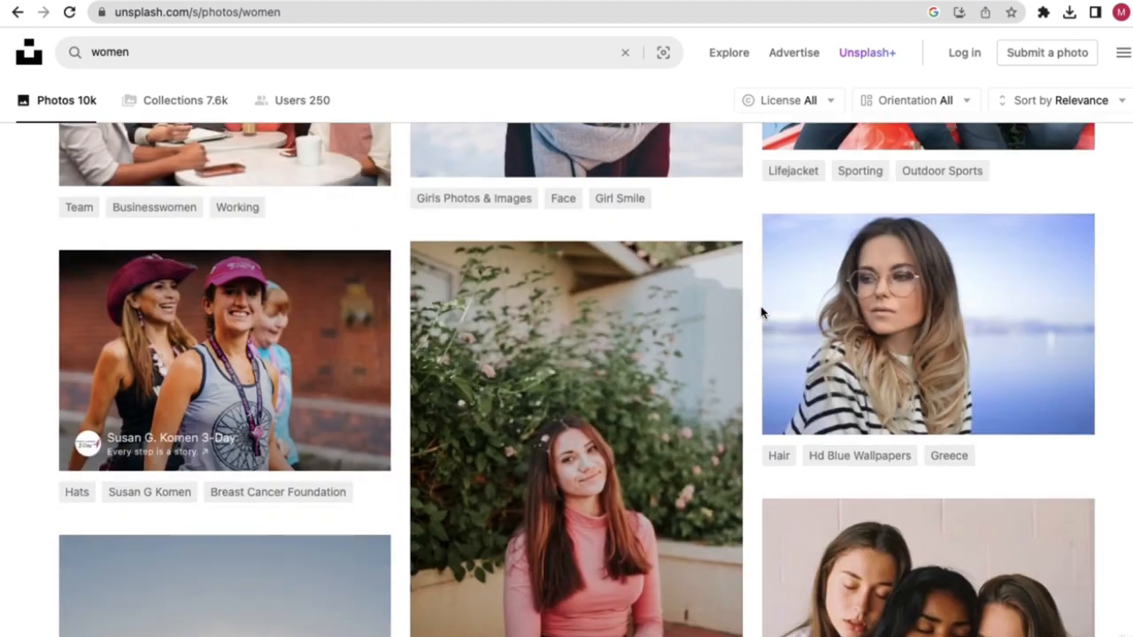
click(889, 337)
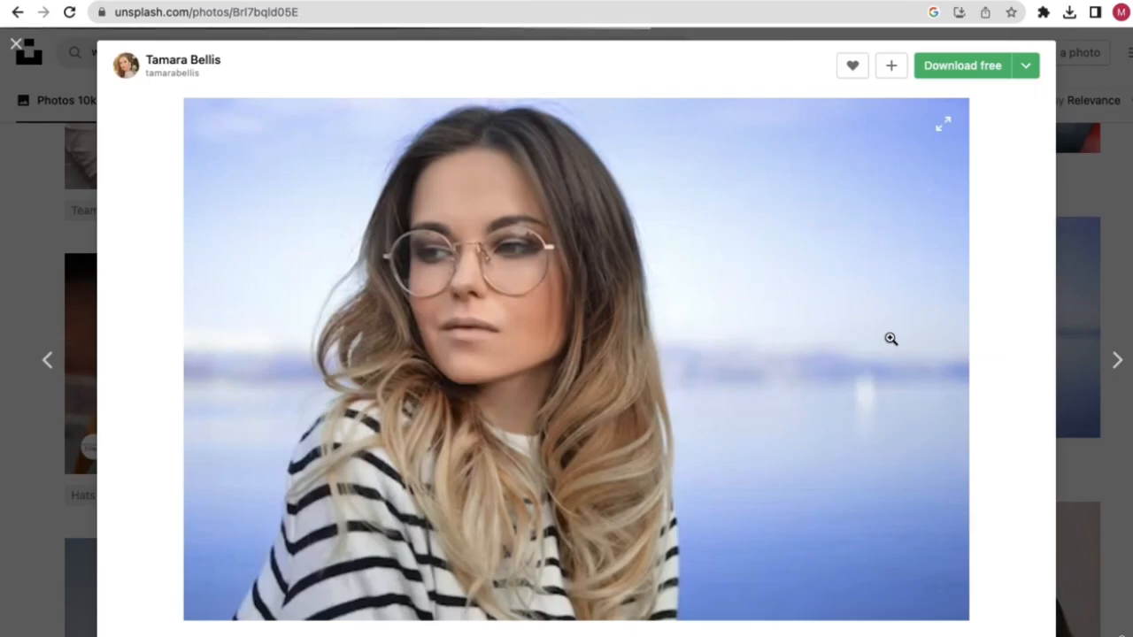
click(1026, 69)
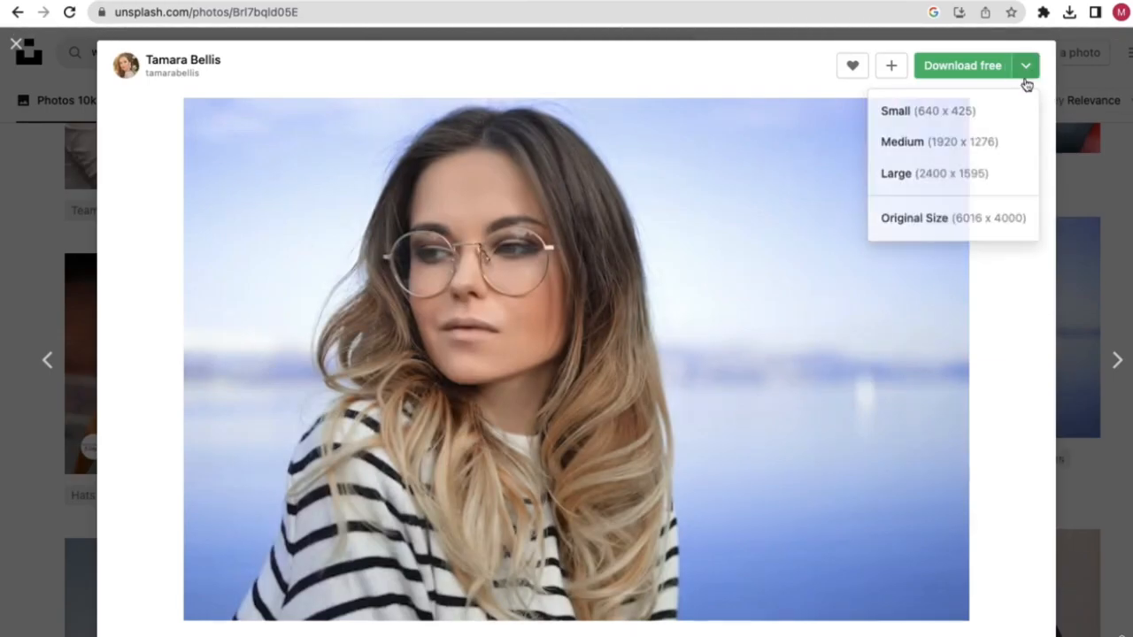
click(960, 143)
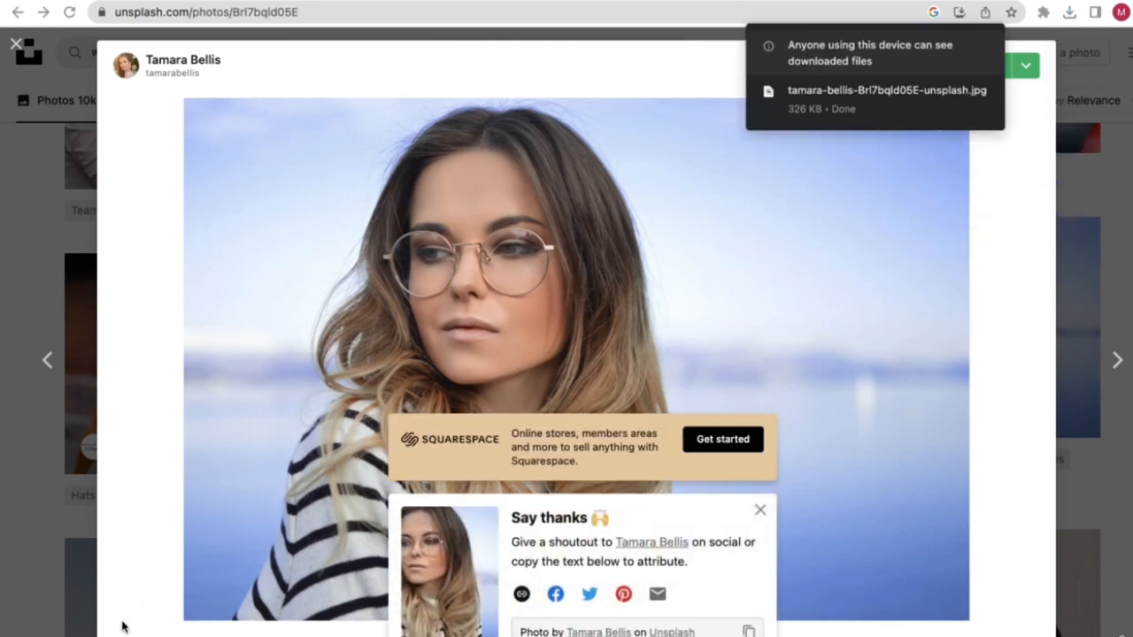
click(1068, 14)
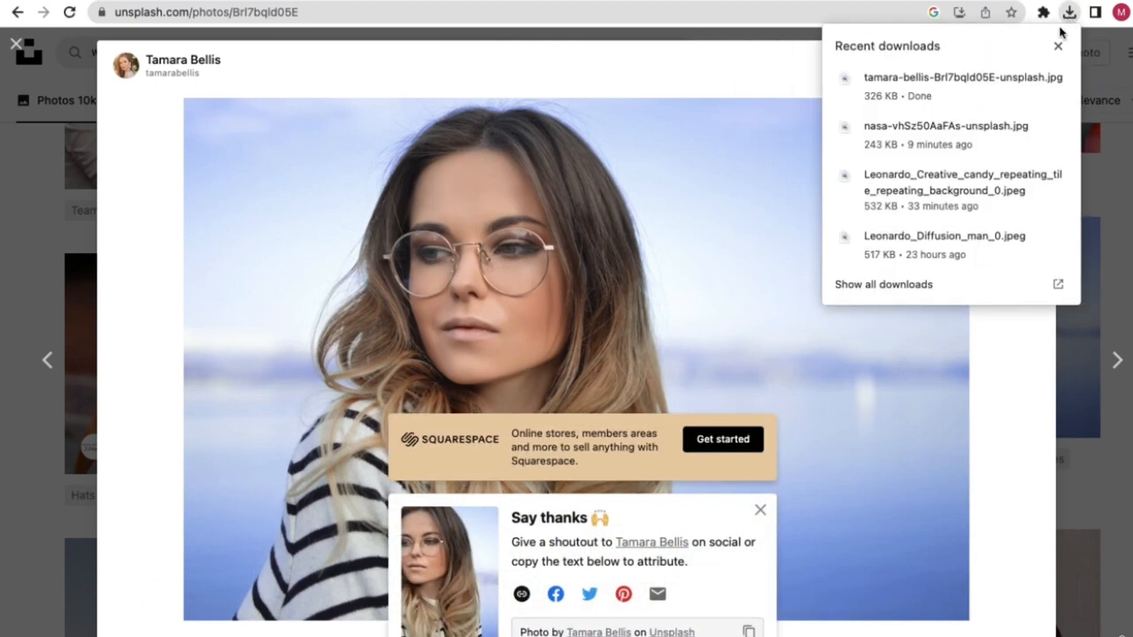
click(1057, 80)
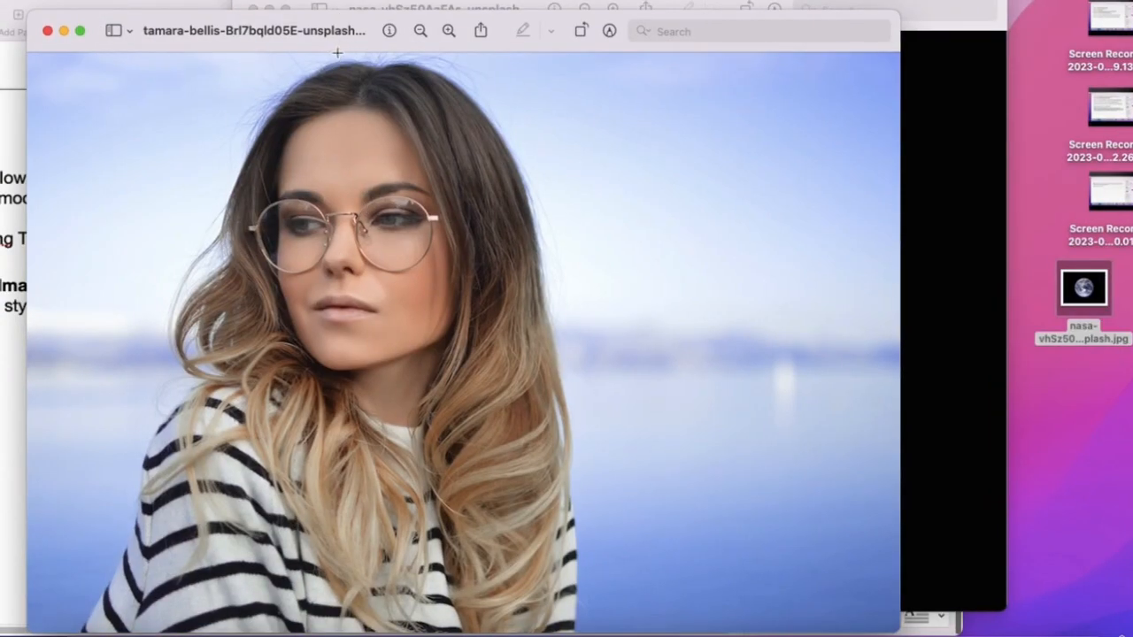
- Move the portrait file to the Desktop, close both Preview windows, and reopen the desktop copy
click(366, 35)
click(336, 103)
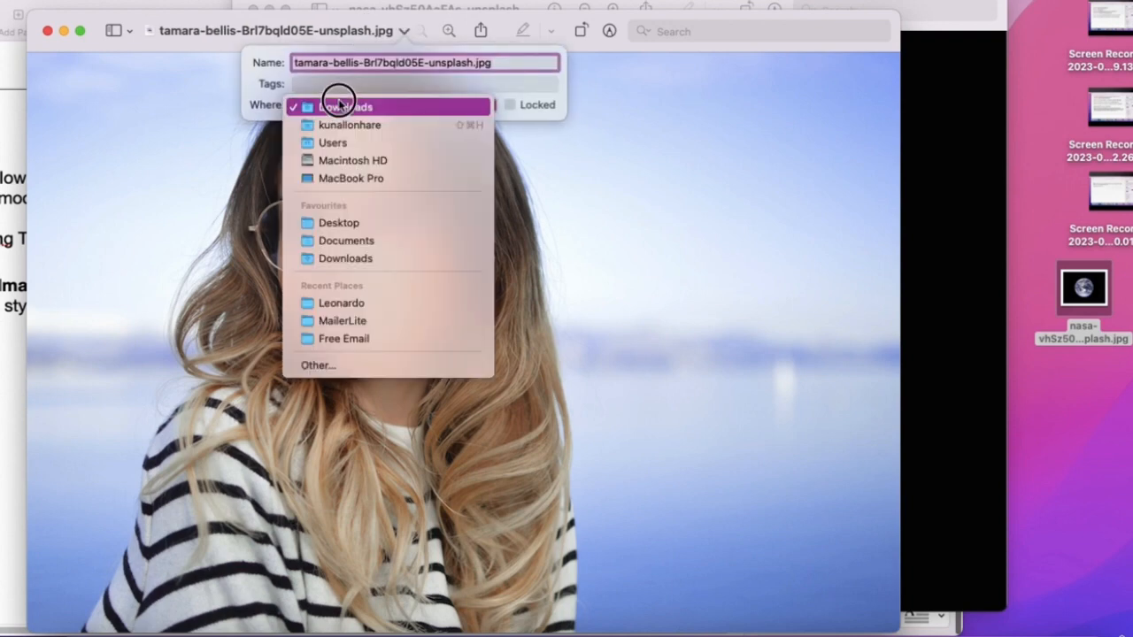
click(321, 222)
click(226, 194)
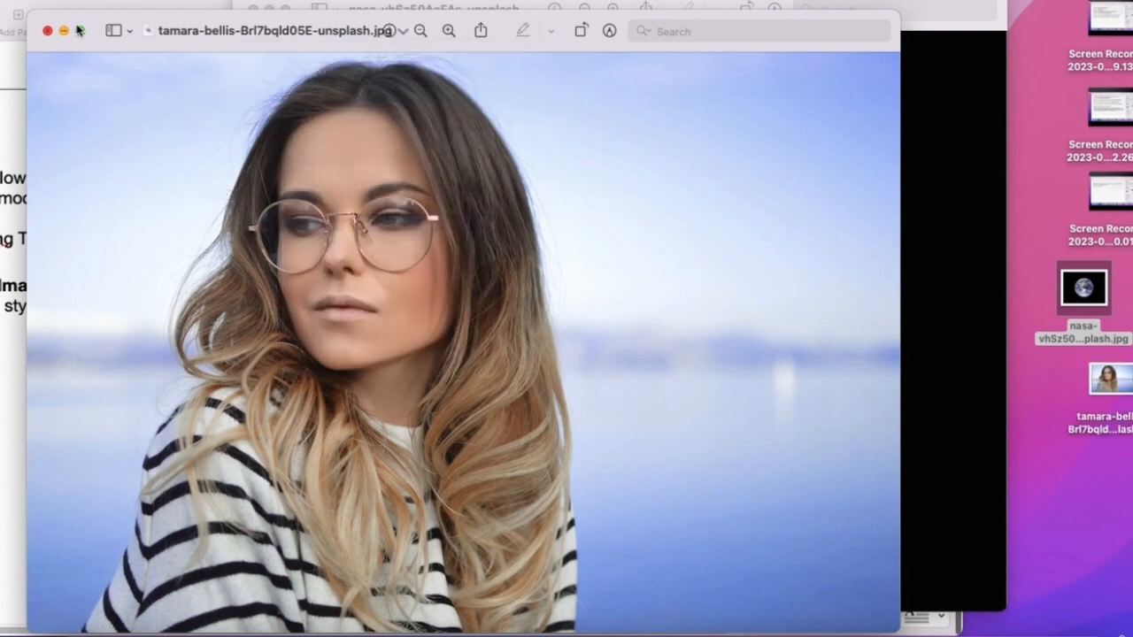
click(47, 31)
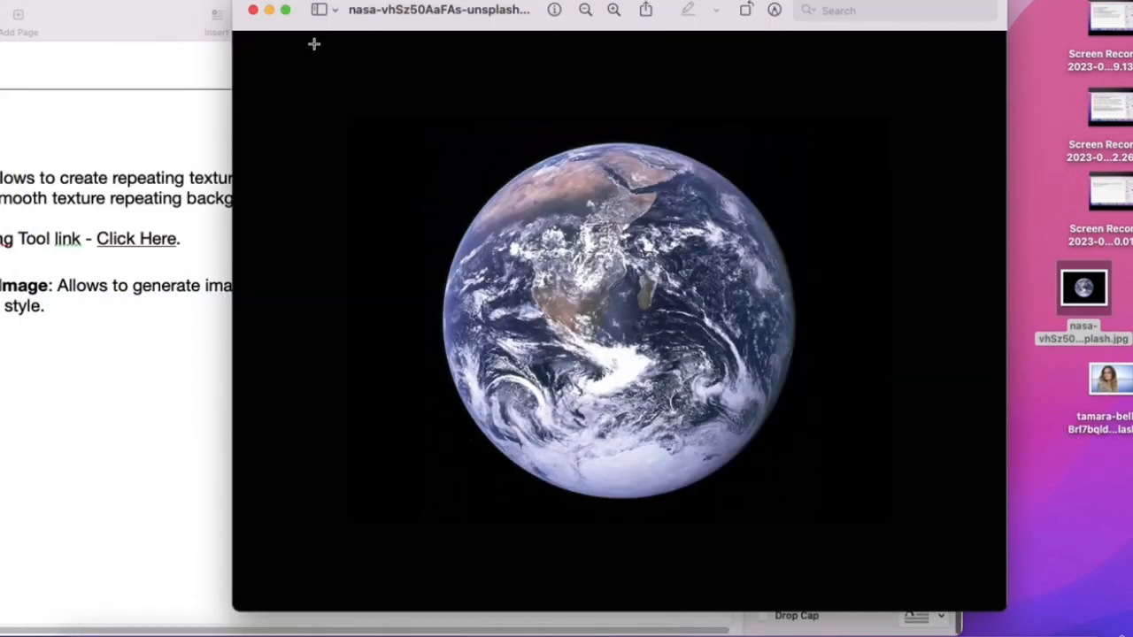
click(253, 10)
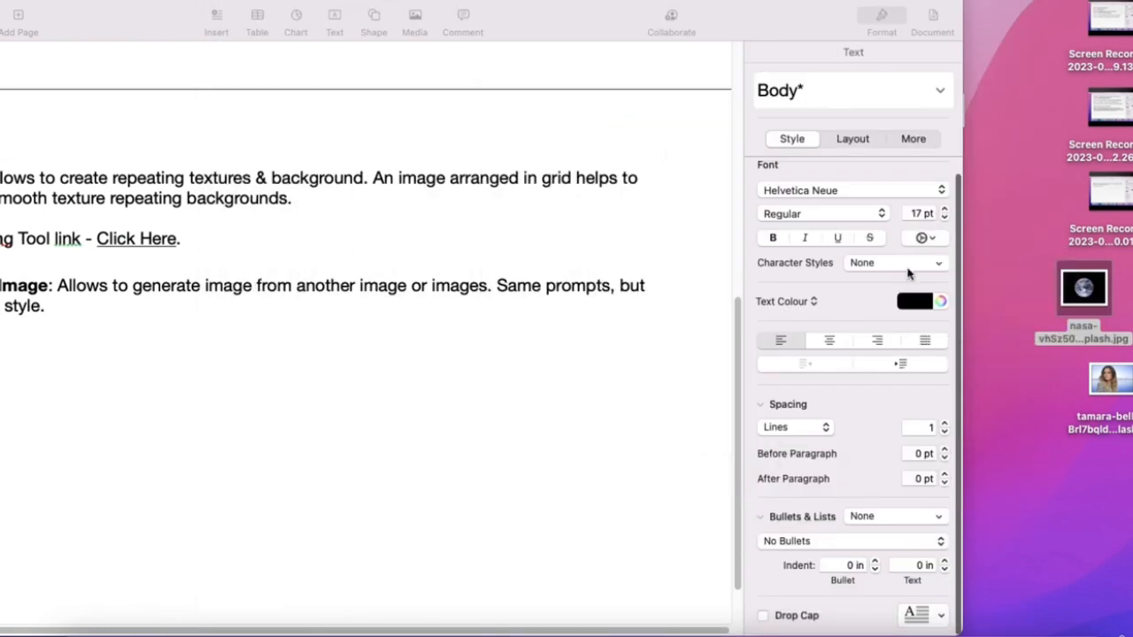
double_click(1106, 383)
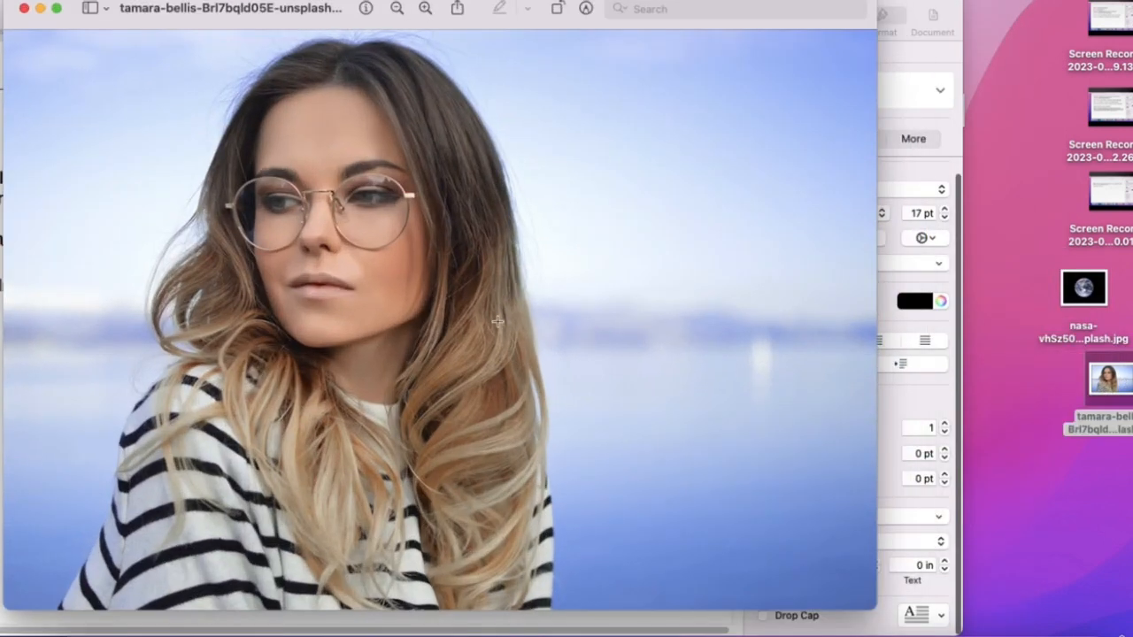
- Check the portrait's Get Info details: a 1920×1277 JPEG of 334 KB
drag(152, 31, 254, 41)
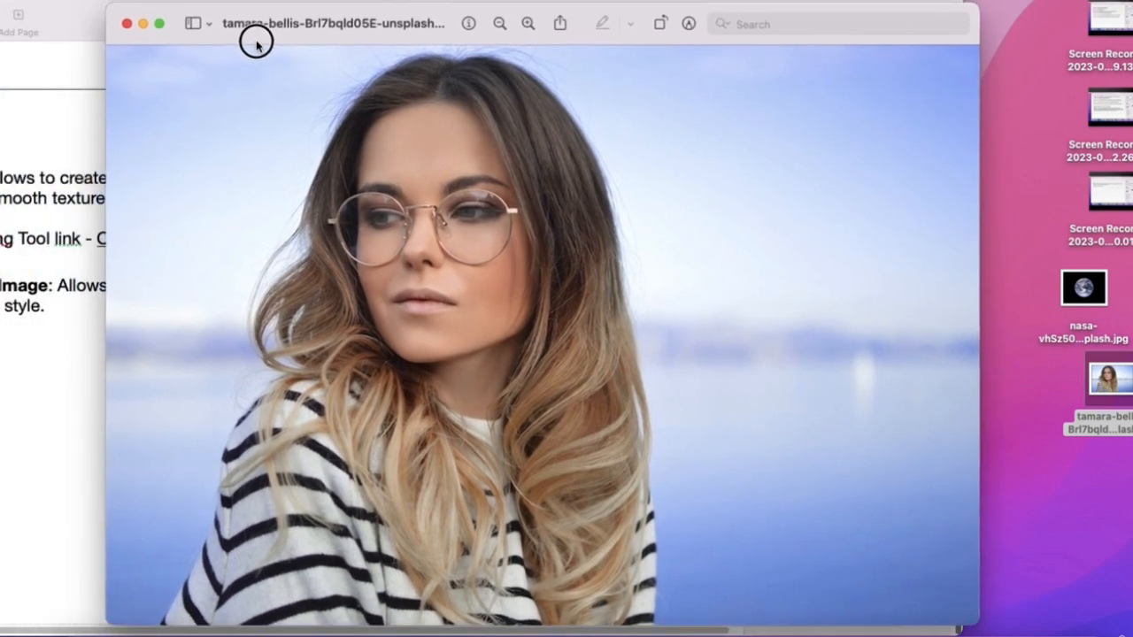
right_click(1098, 385)
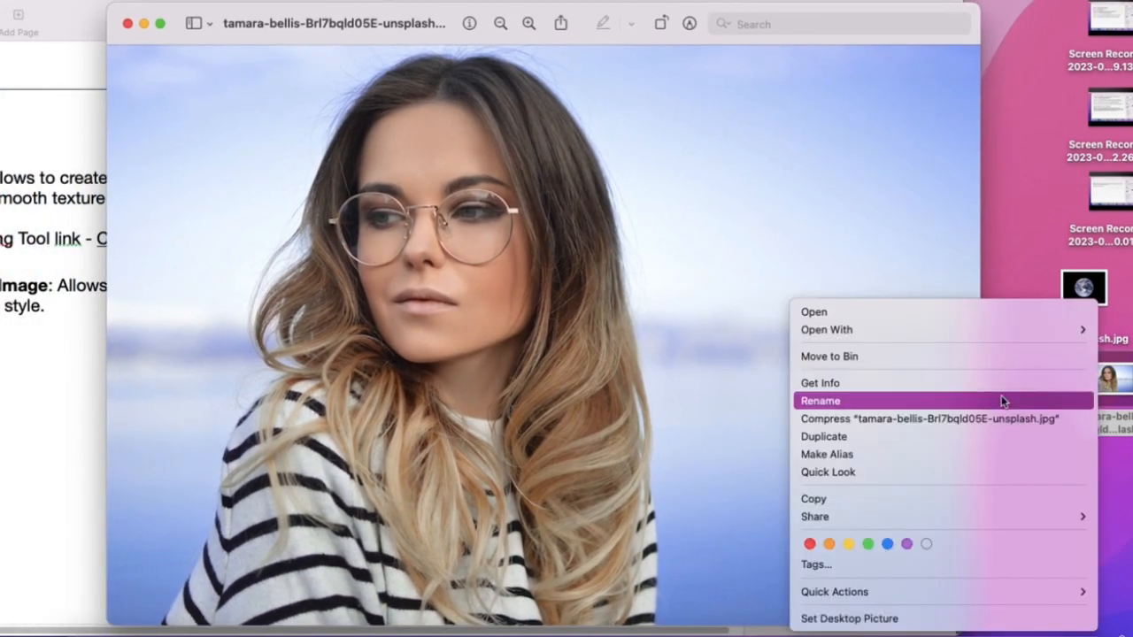
click(913, 381)
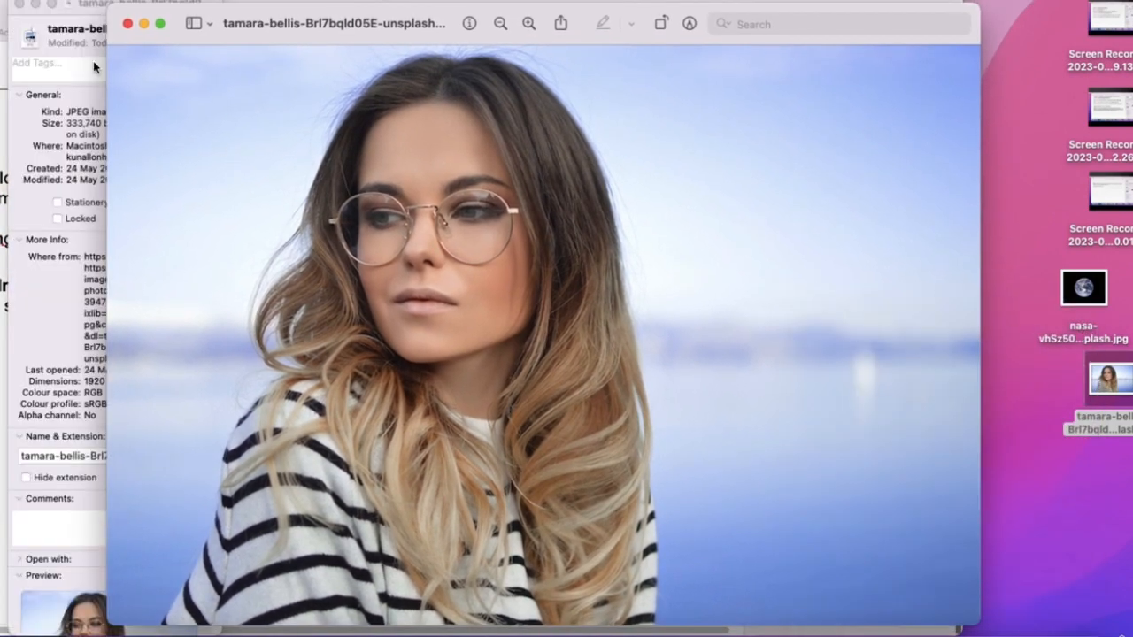
click(27, 35)
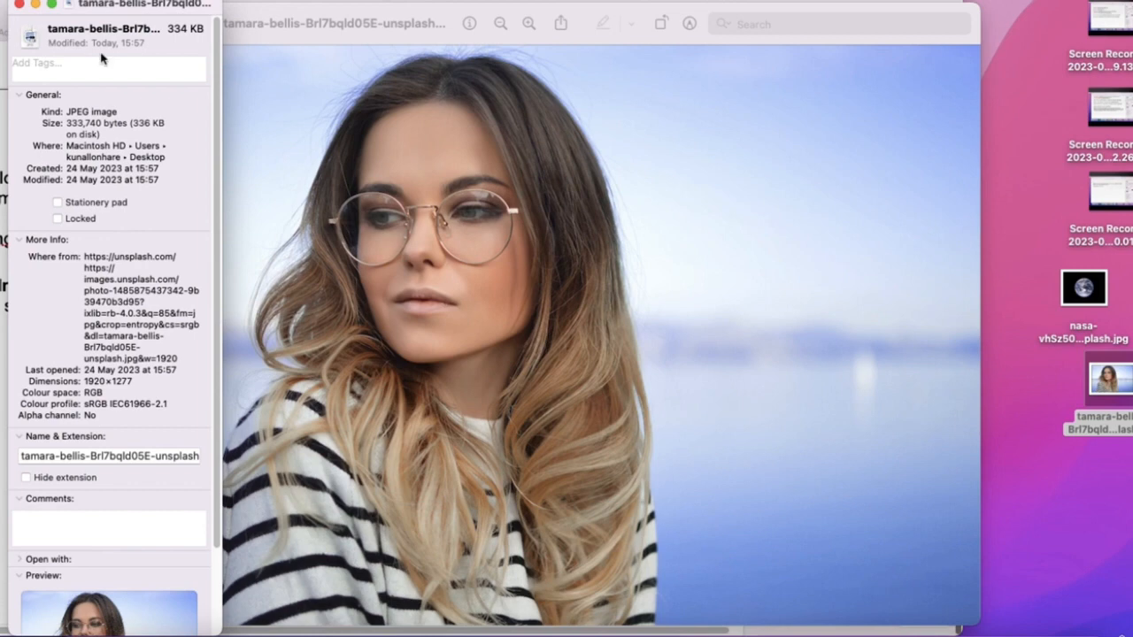
click(20, 5)
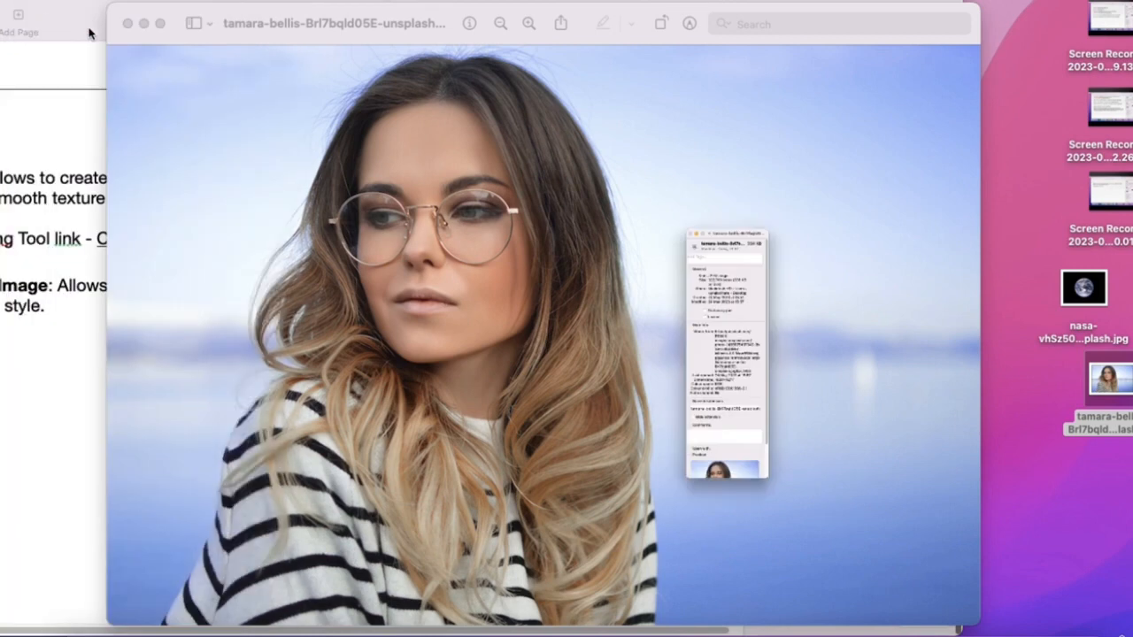
click(652, 41)
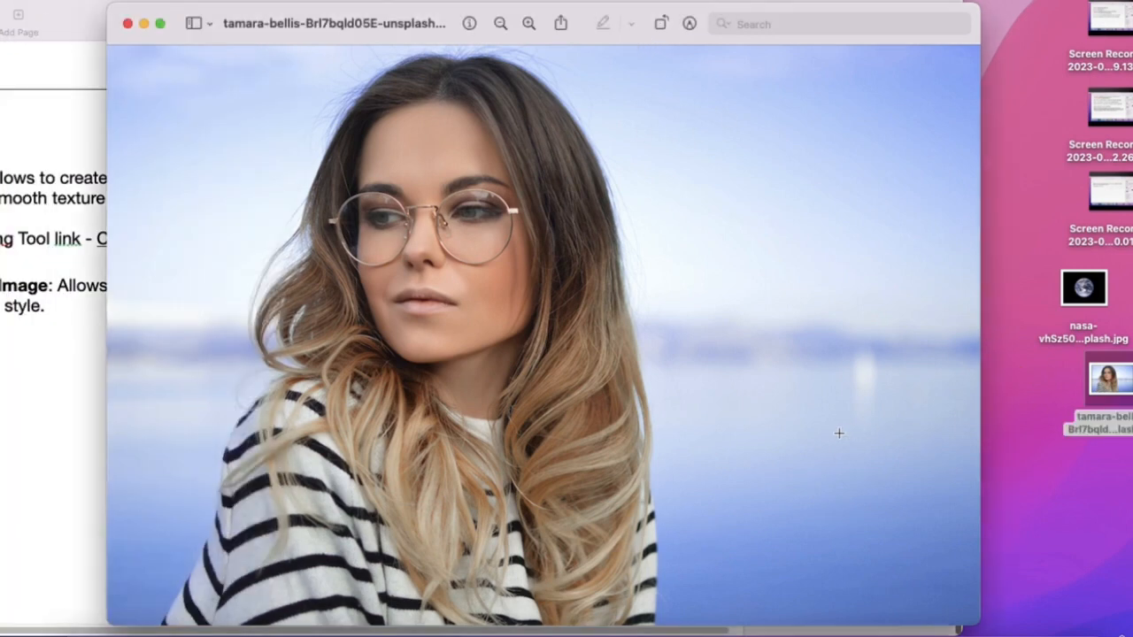
- Back in Leonardo.Ai, collapse the advanced settings, toggle back to Image Prompt mode and reload
key(ctrl+Right)
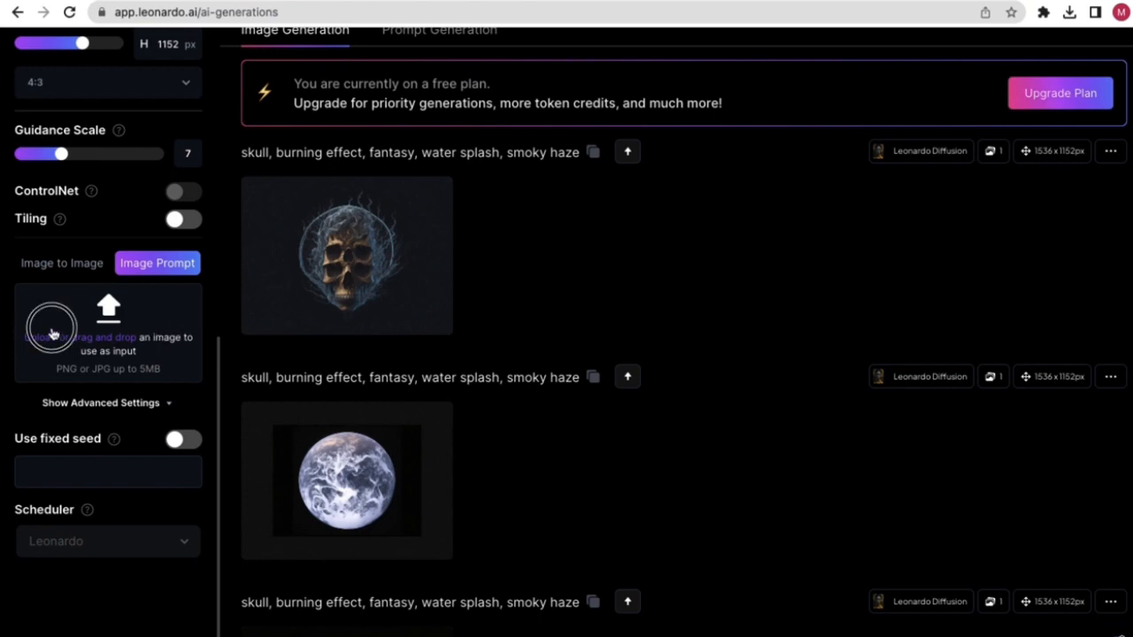
click(83, 263)
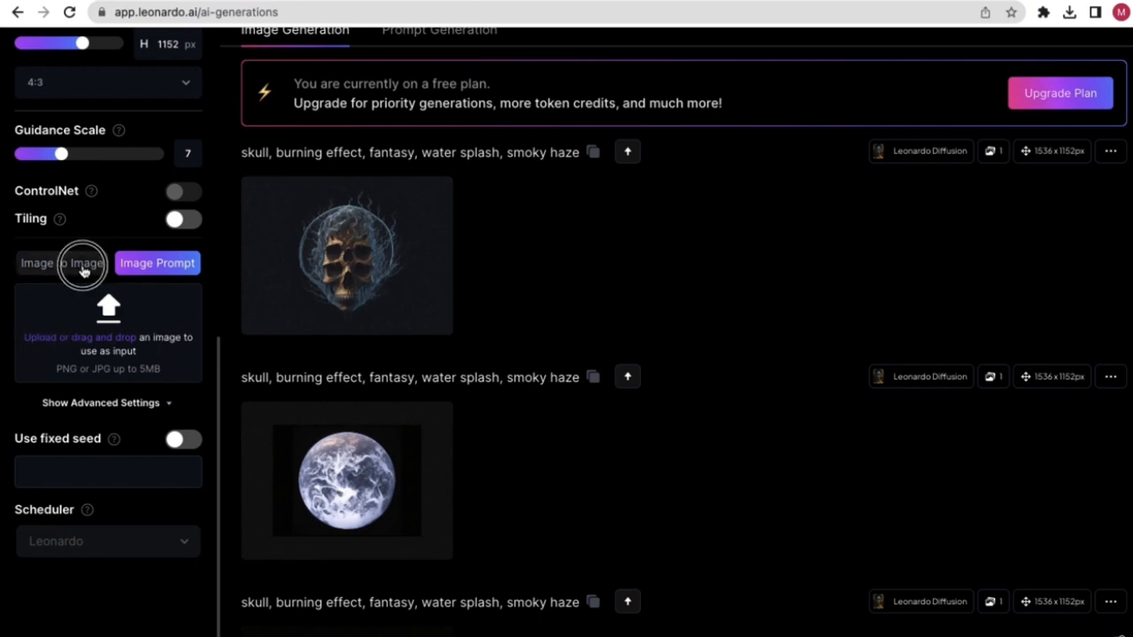
click(160, 264)
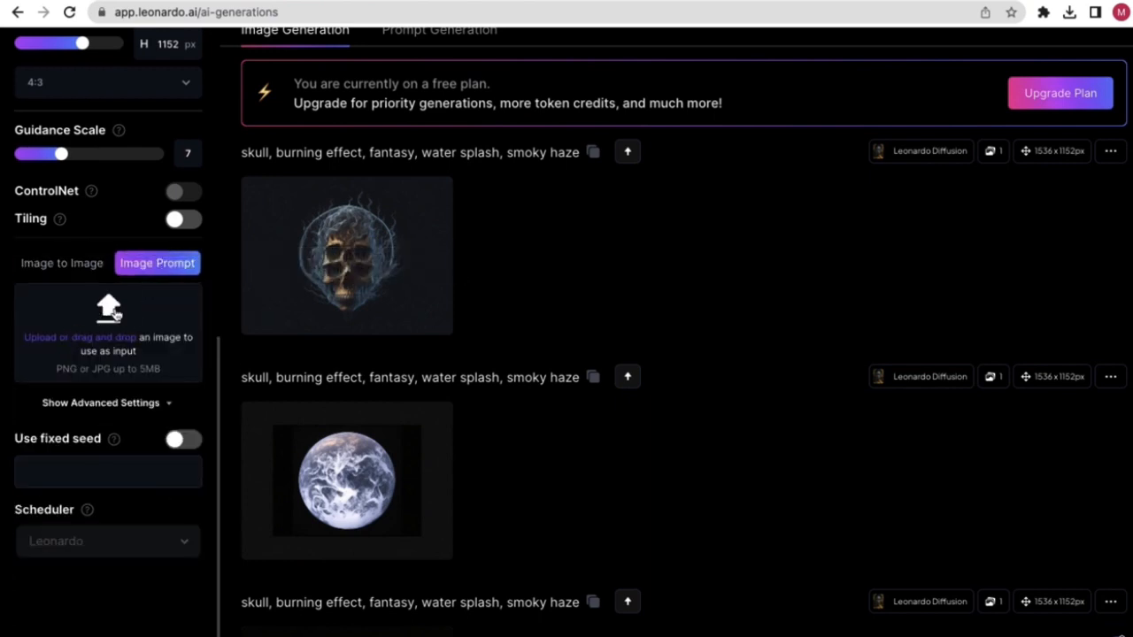
scroll(240, 349, up, 3)
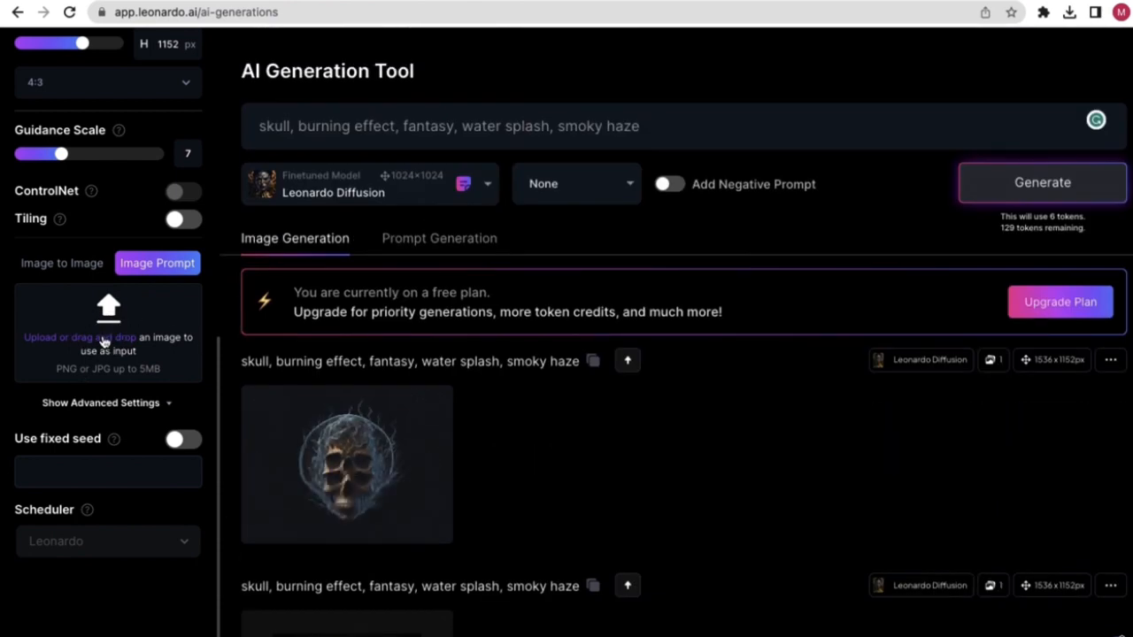
click(116, 403)
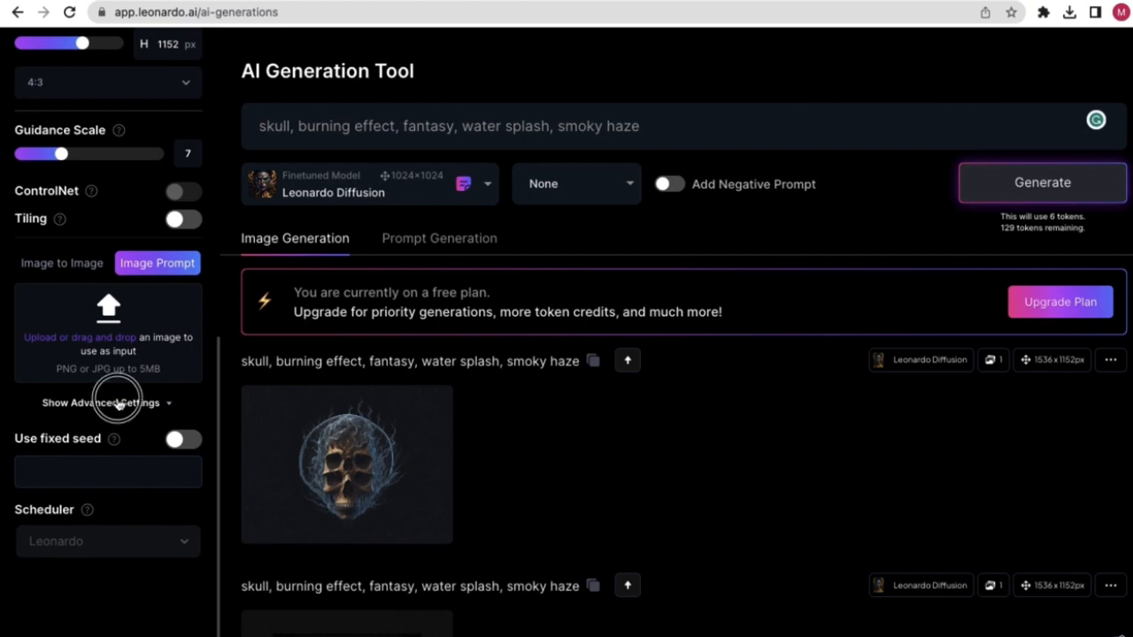
click(90, 504)
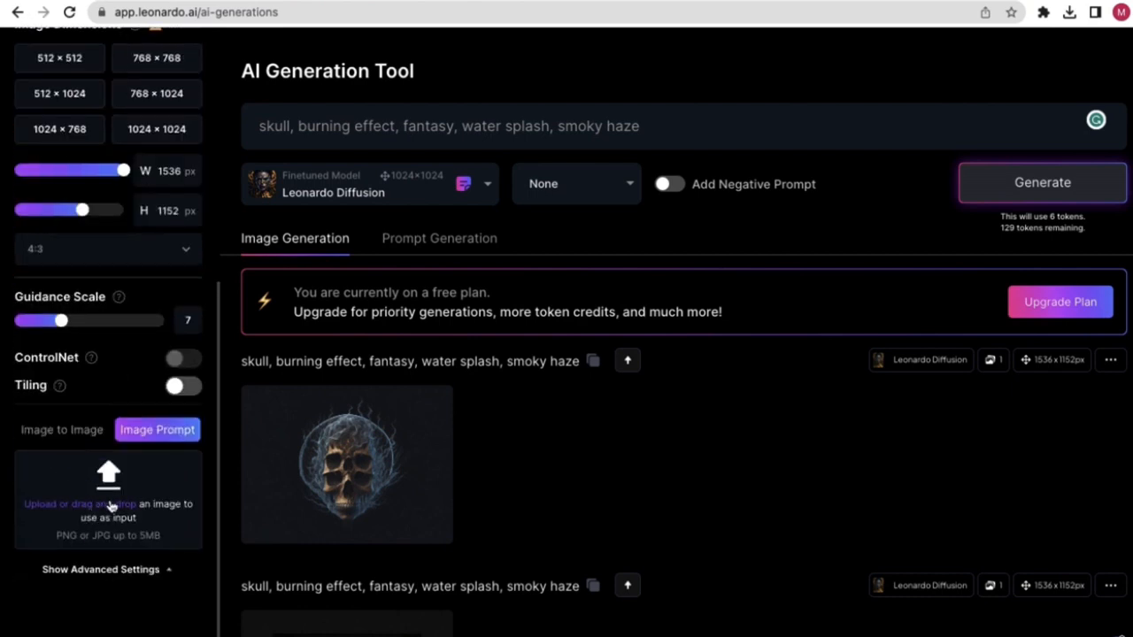
click(85, 436)
click(139, 434)
click(69, 12)
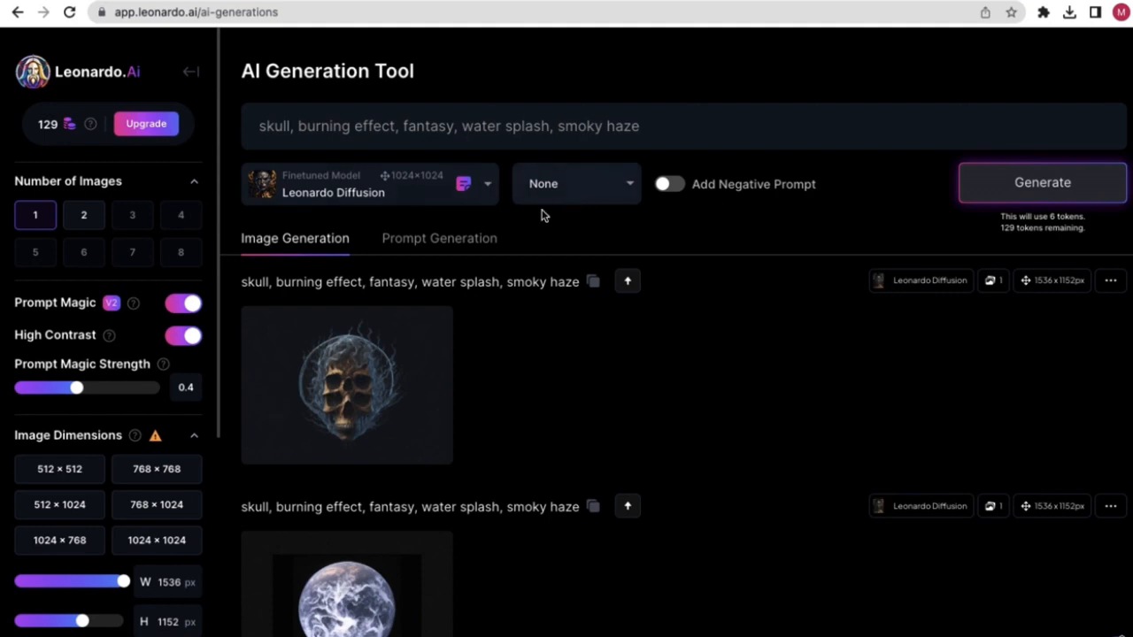
- Upload the desktop portrait JPG (0.32 MB) as the Image Prompt reference
scroll(119, 456, down, 5)
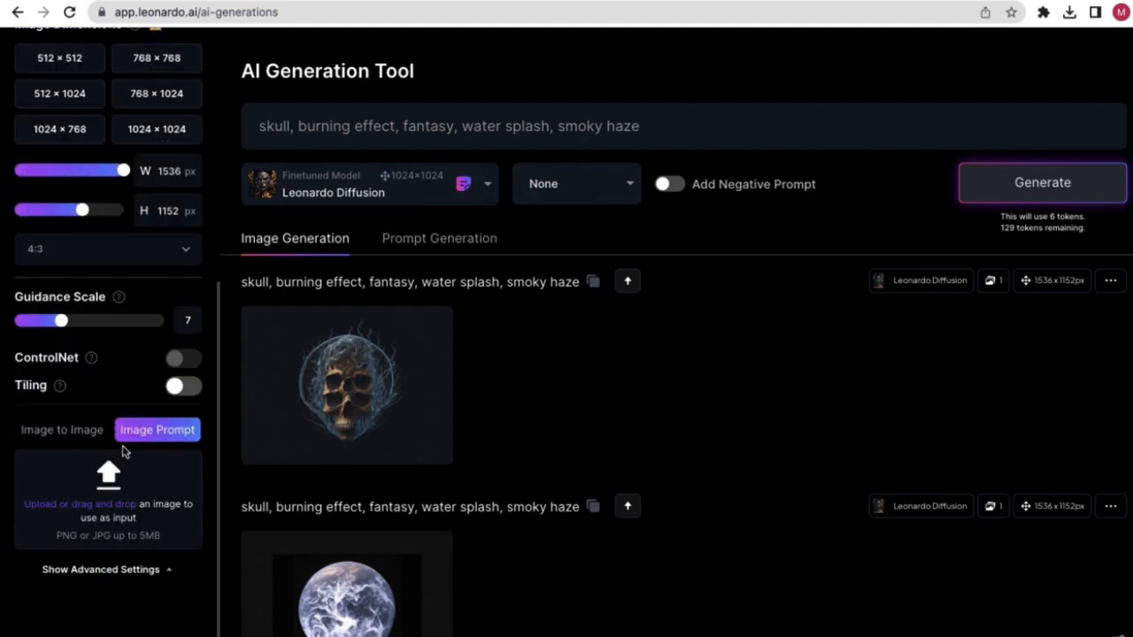
click(89, 506)
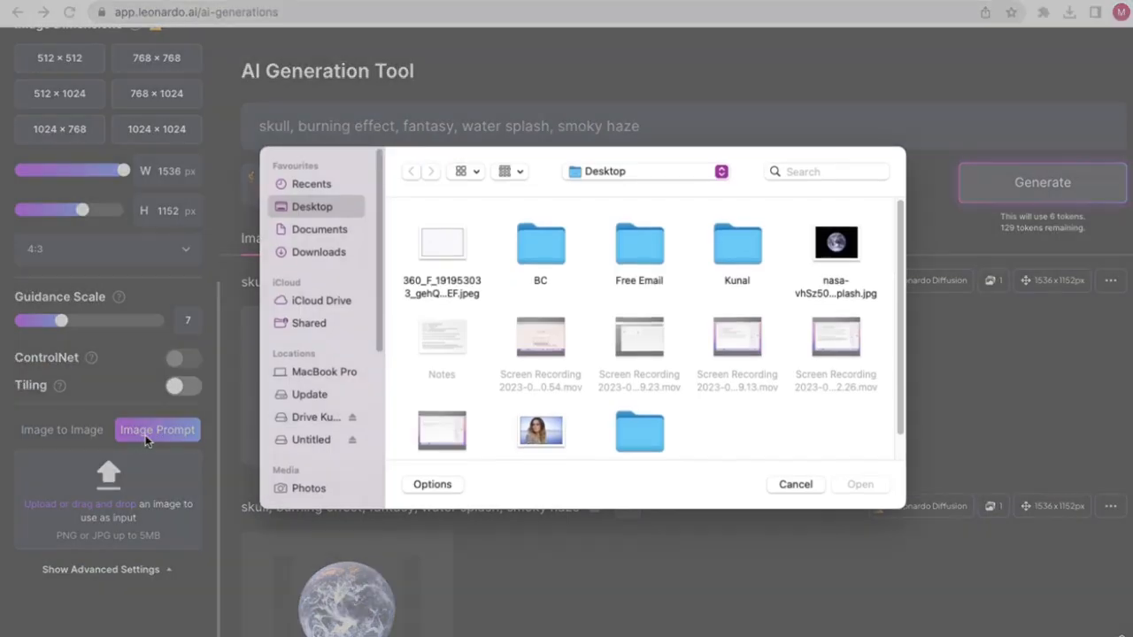
scroll(614, 378, down, 1)
double_click(539, 398)
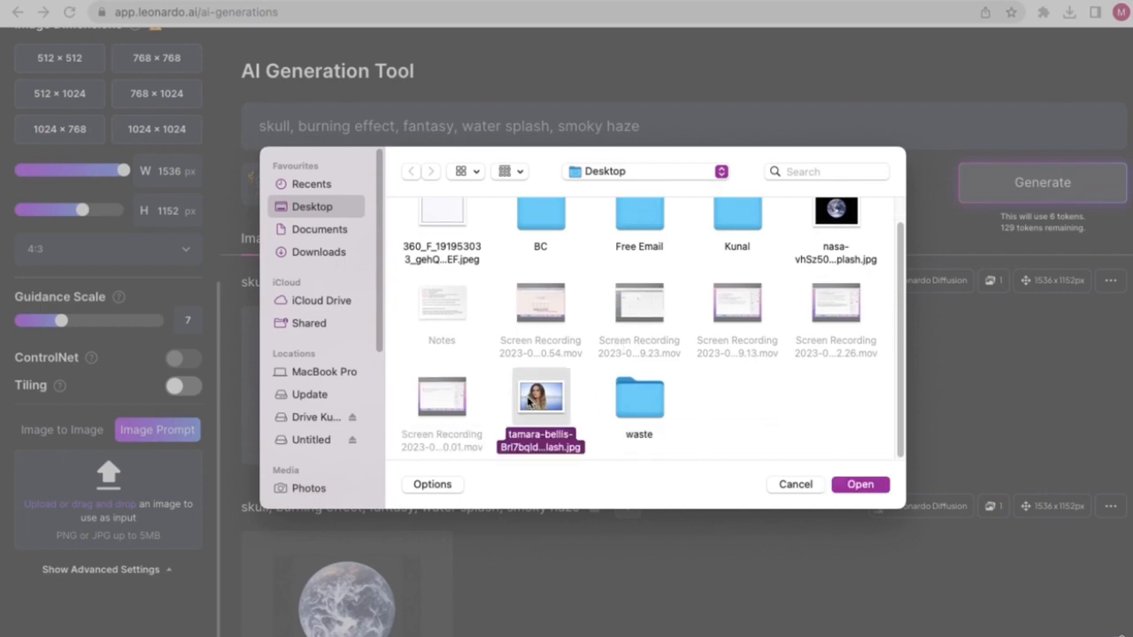
scroll(167, 382, down, 2)
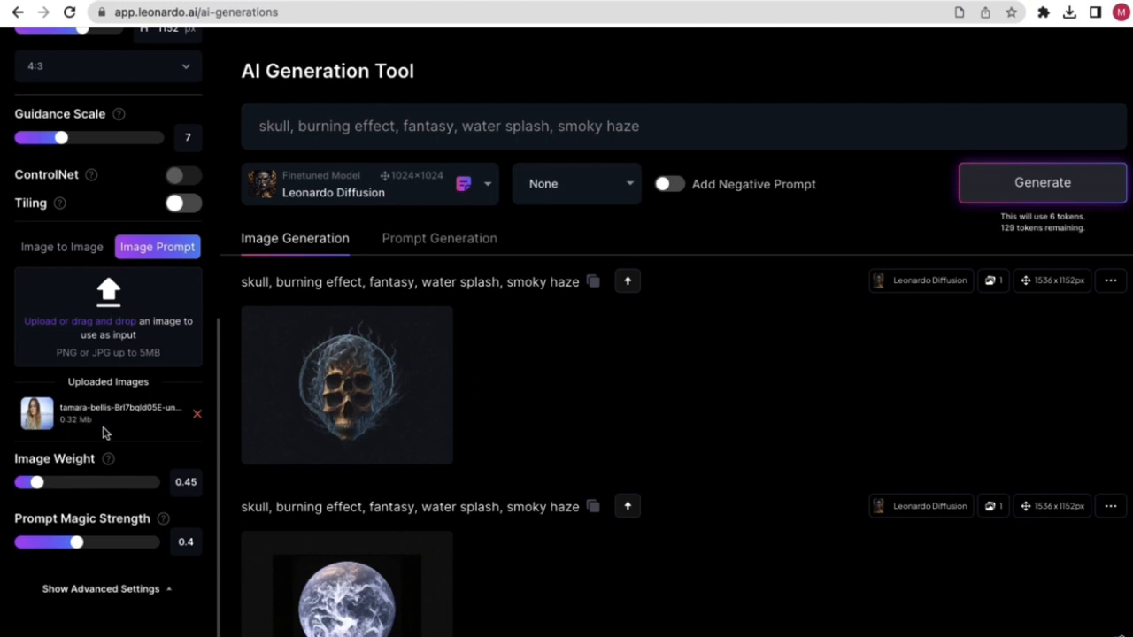
- Set the reference Image Weight to 0.57 after trying 0.97
scroll(189, 427, up, 1)
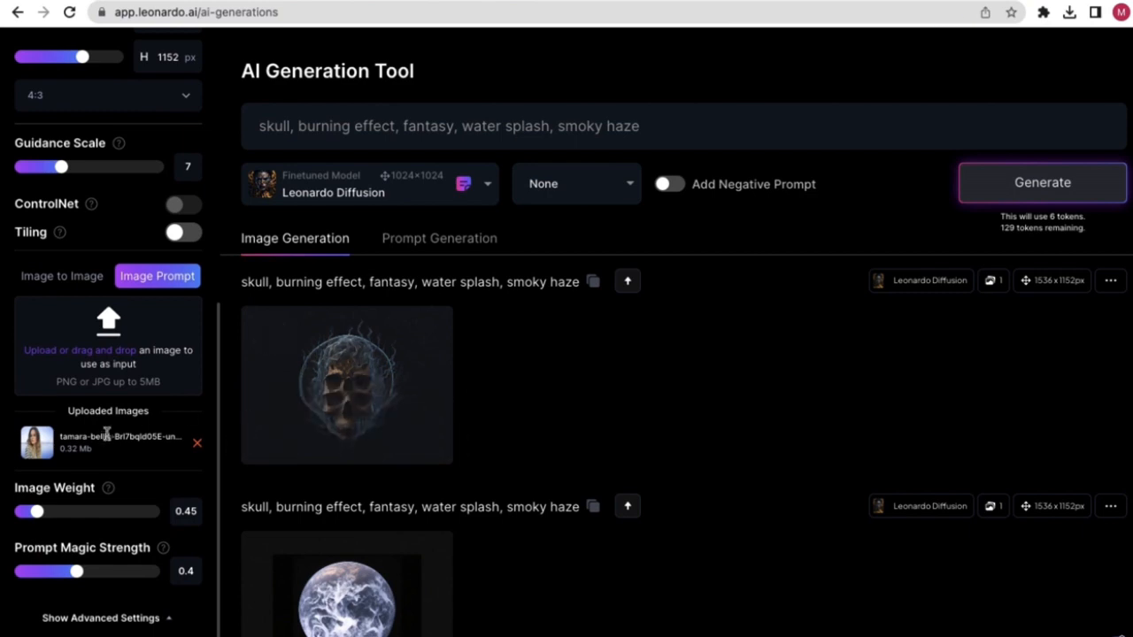
scroll(110, 443, down, 1)
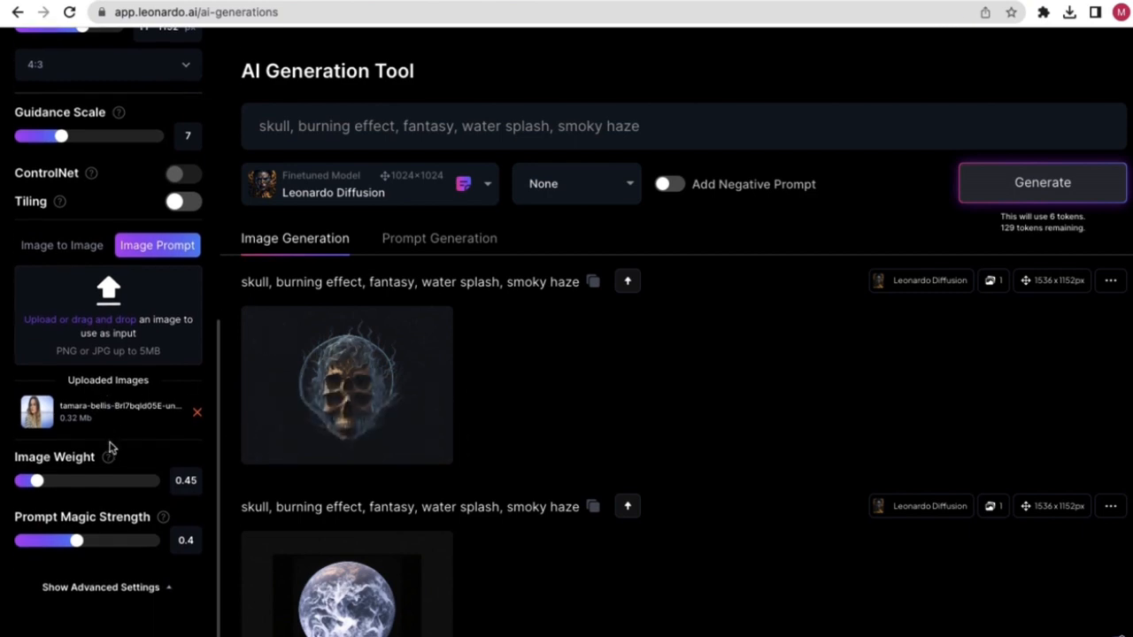
scroll(109, 447, down, 1)
mouse_move(108, 440)
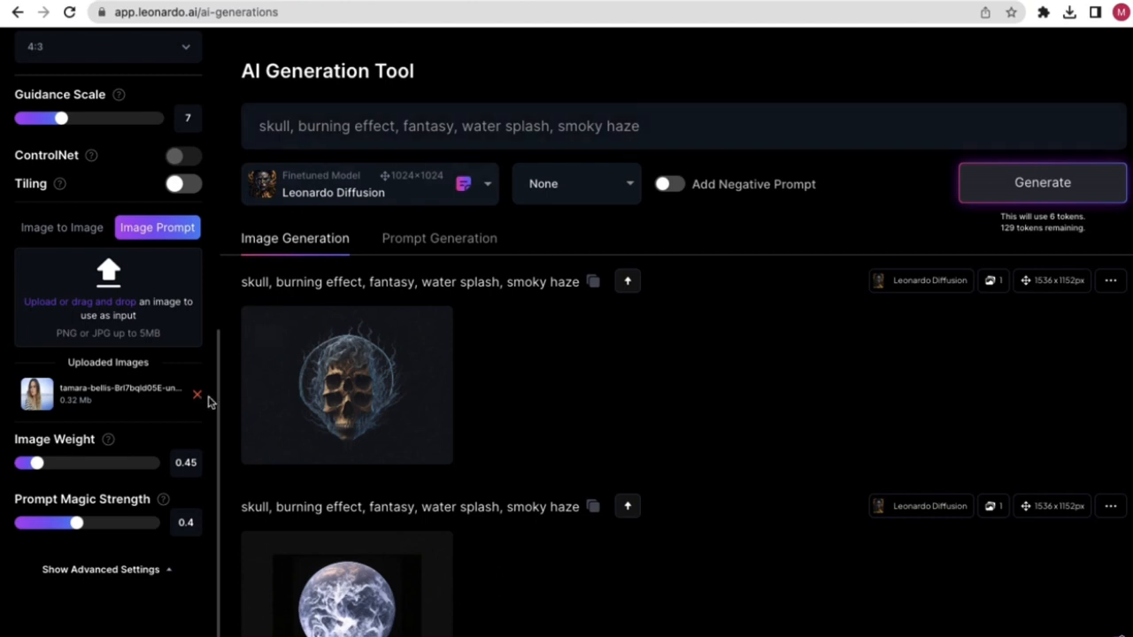
drag(36, 465, 154, 468)
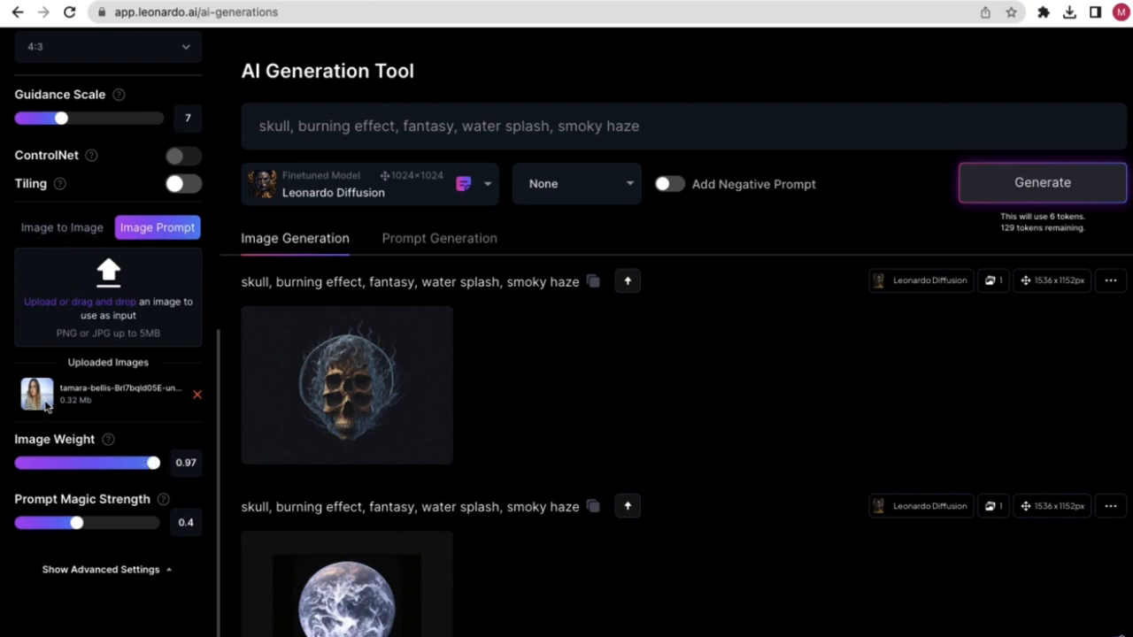
click(156, 467)
drag(158, 465, 64, 464)
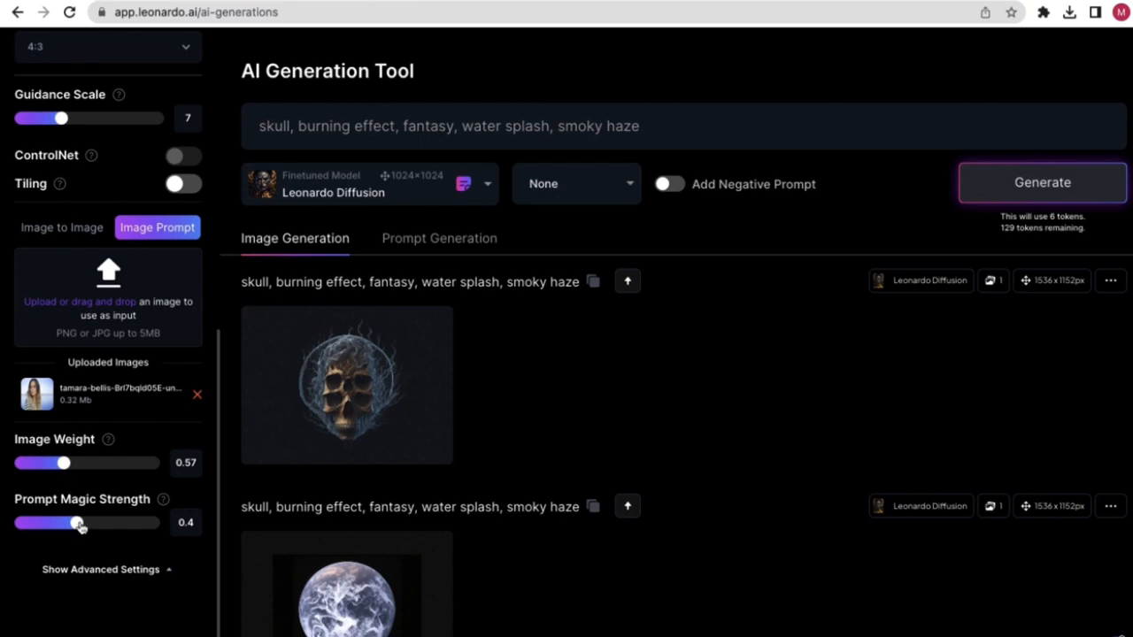
- Set Prompt Magic Strength to 0.3 and generate a new skull image
mouse_move(77, 524)
mouse_down()
mouse_move(45, 524)
mouse_move(54, 523)
mouse_up()
mouse_move(162, 501)
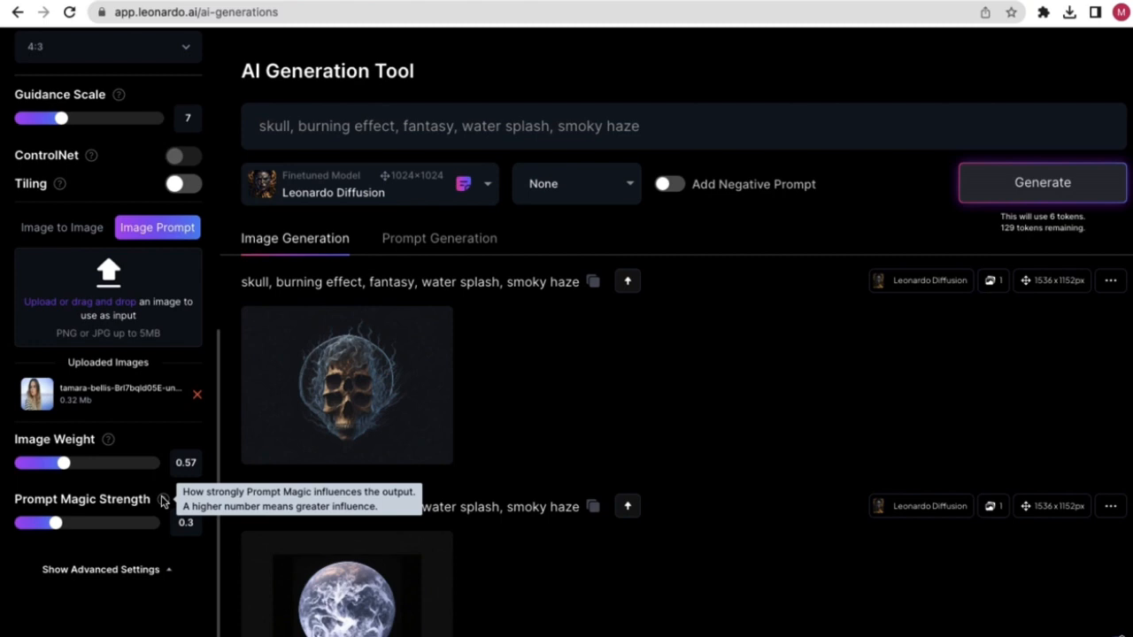
mouse_move(47, 529)
mouse_down()
mouse_move(139, 528)
mouse_move(41, 525)
mouse_move(54, 525)
mouse_up()
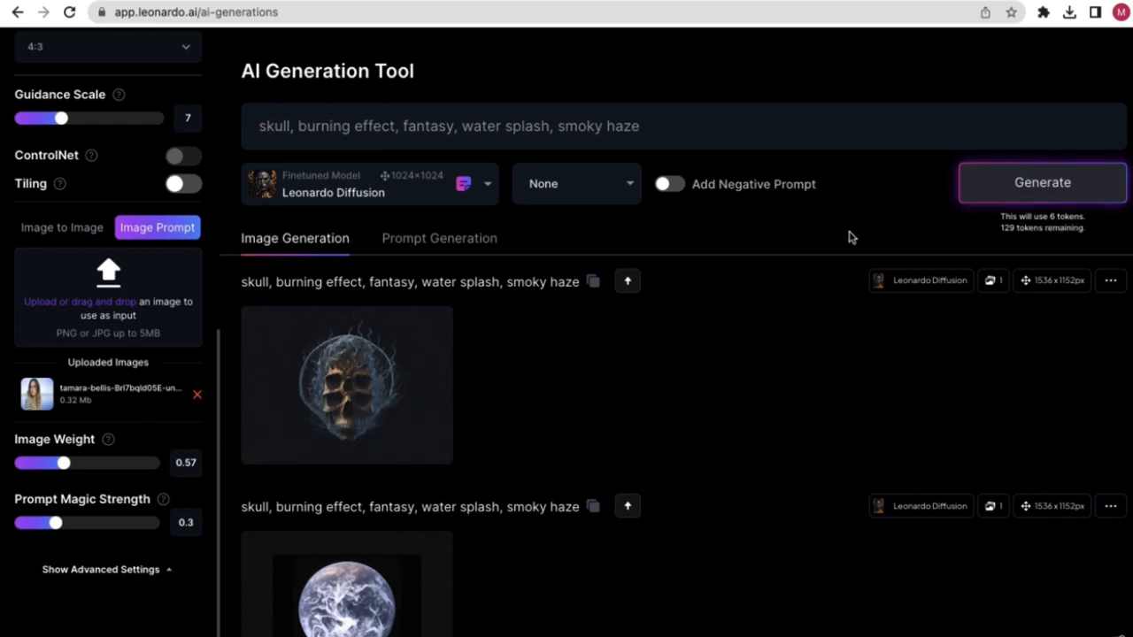
click(1048, 195)
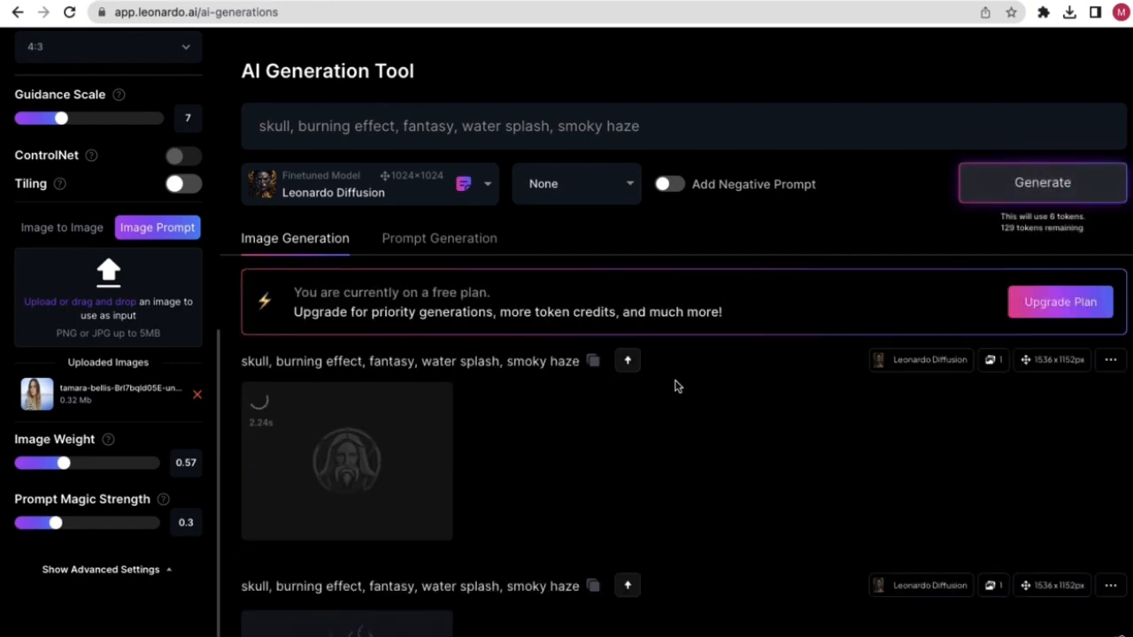
- View the finished flaming skull in blue smoke full size, compare with the woman's face, then close it
scroll(671, 398, down, 2)
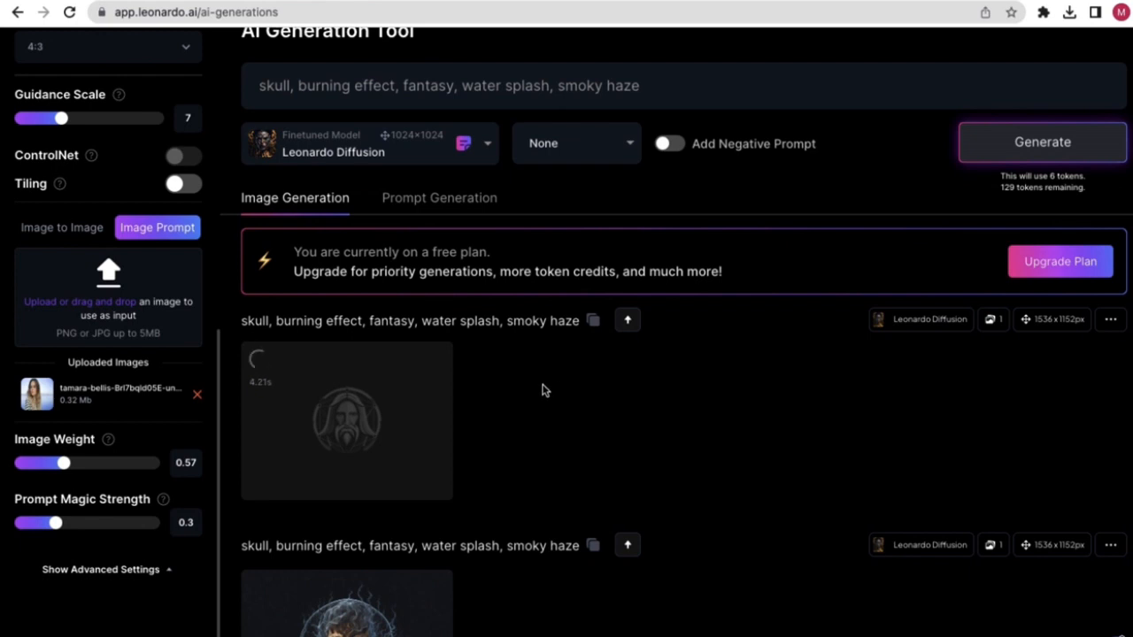
scroll(501, 381, down, 1)
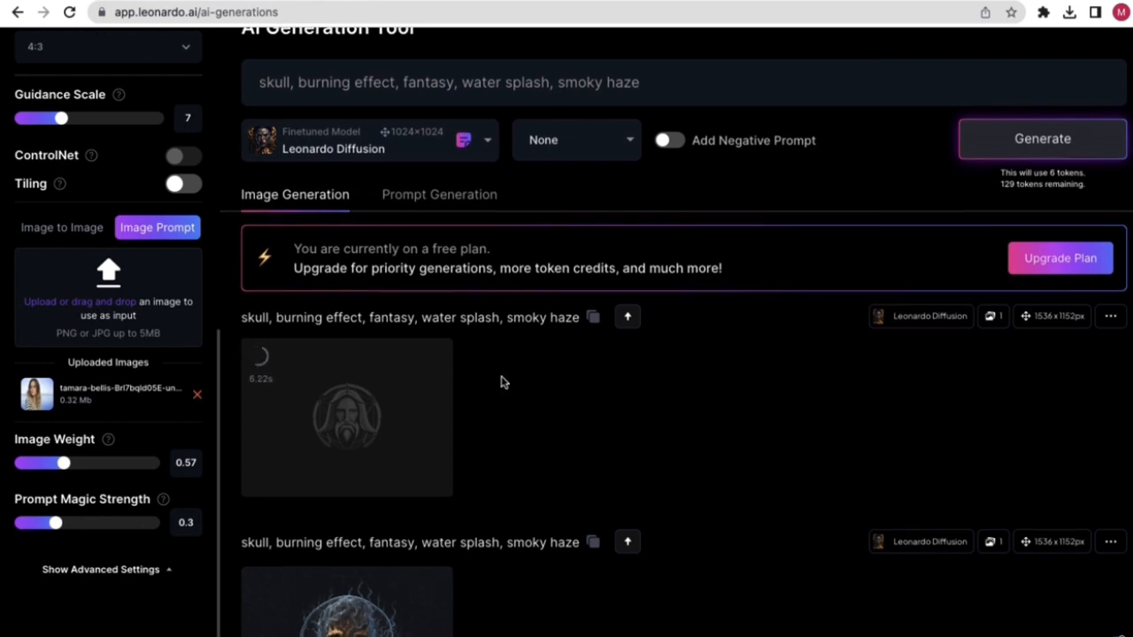
scroll(506, 382, down, 1)
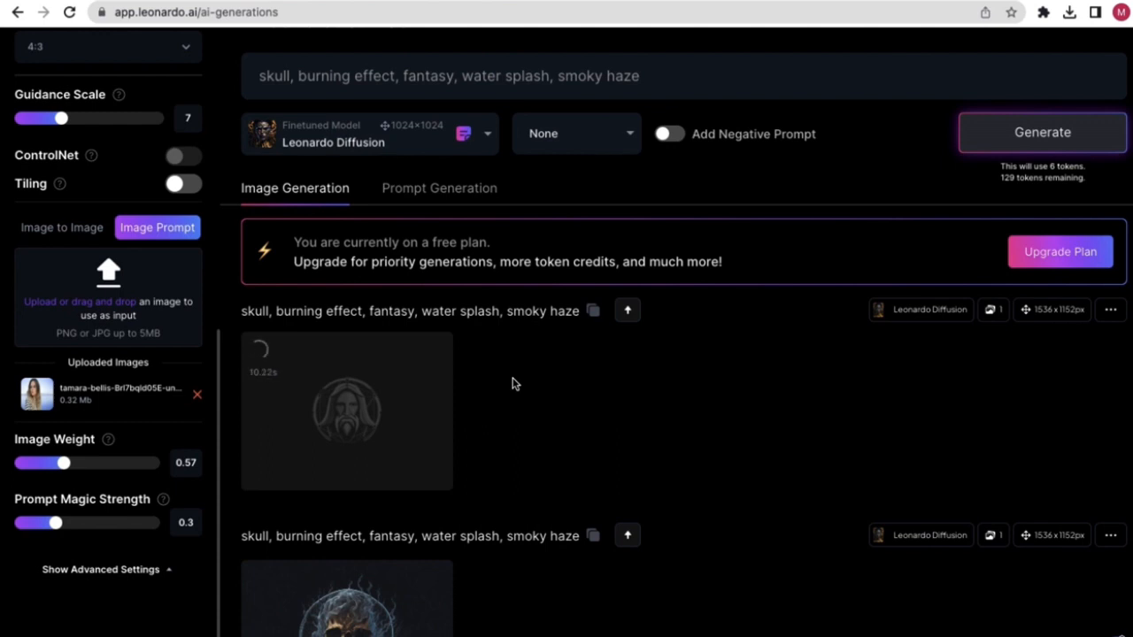
scroll(511, 384, down, 2)
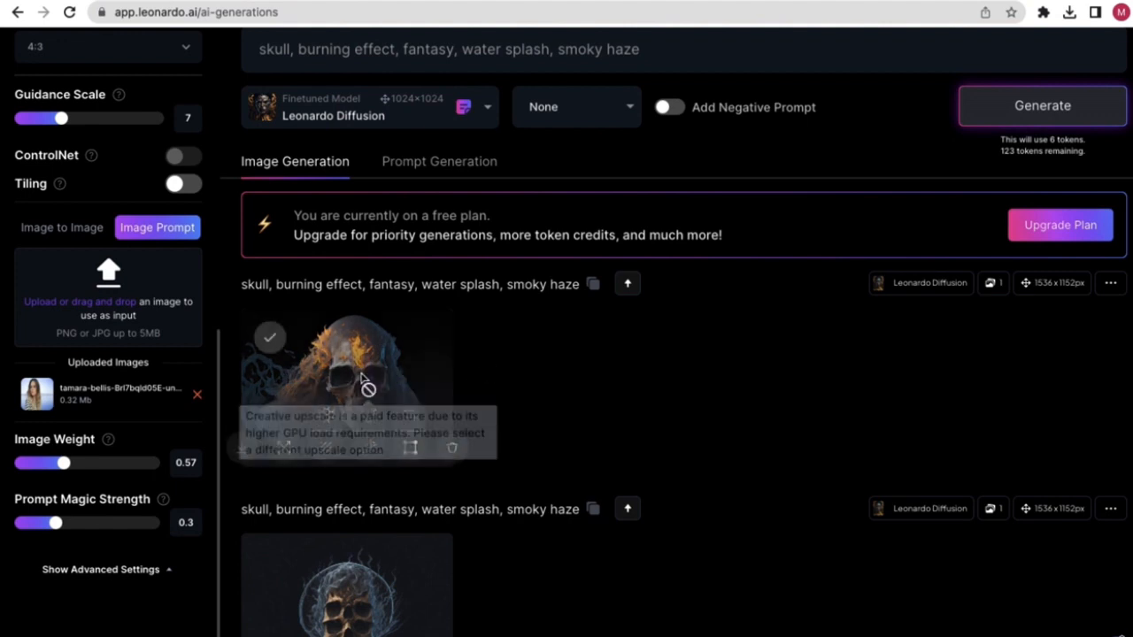
click(363, 365)
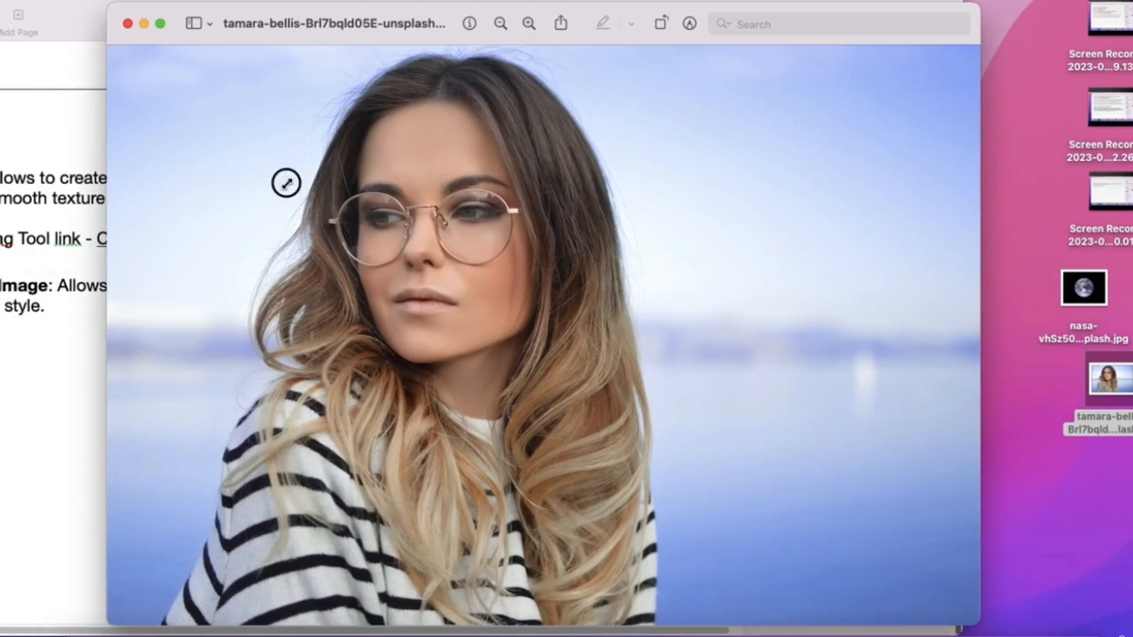
drag(280, 177, 631, 374)
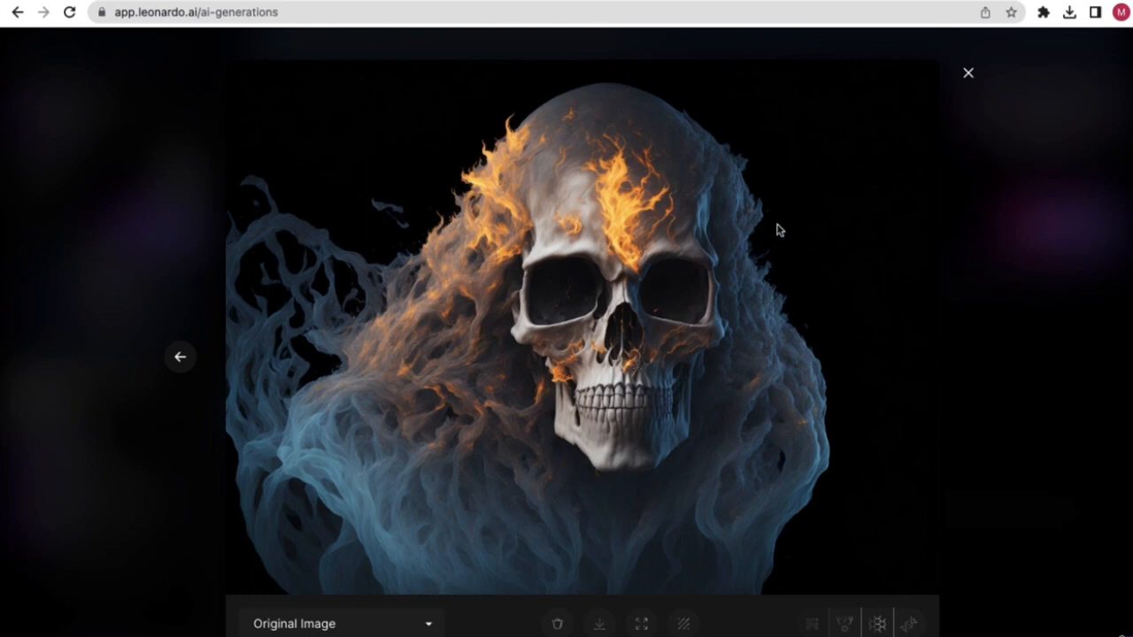
click(968, 75)
scroll(491, 218, up, 1)
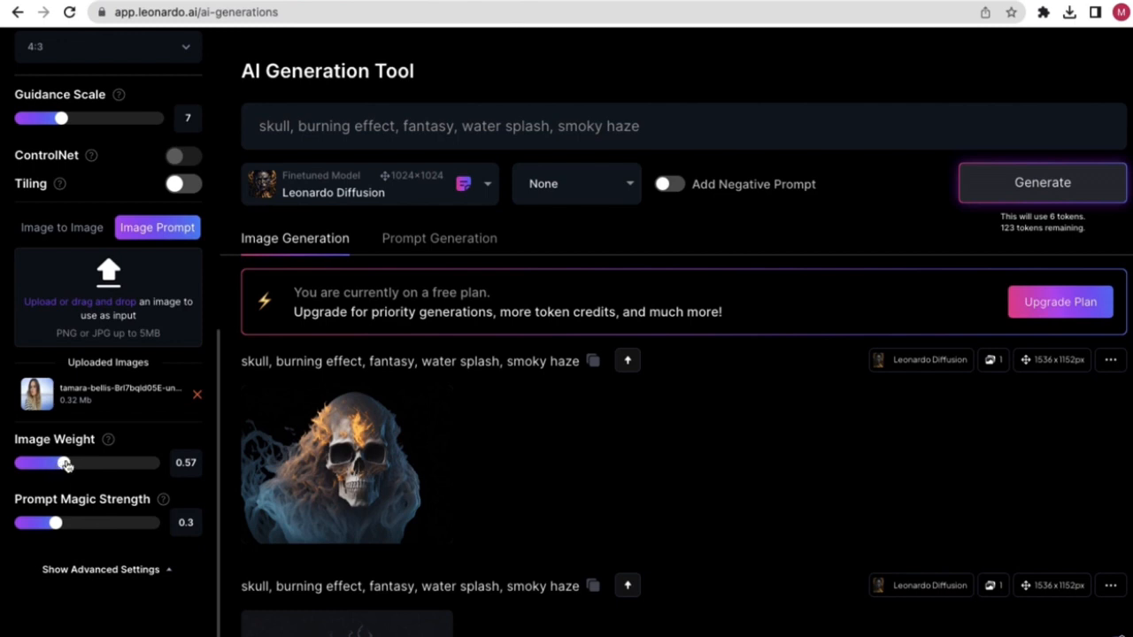
- Raise the Image Weight slider from 0.57 to 0.8, leaving the skull prompt unchanged
drag(657, 123, 230, 133)
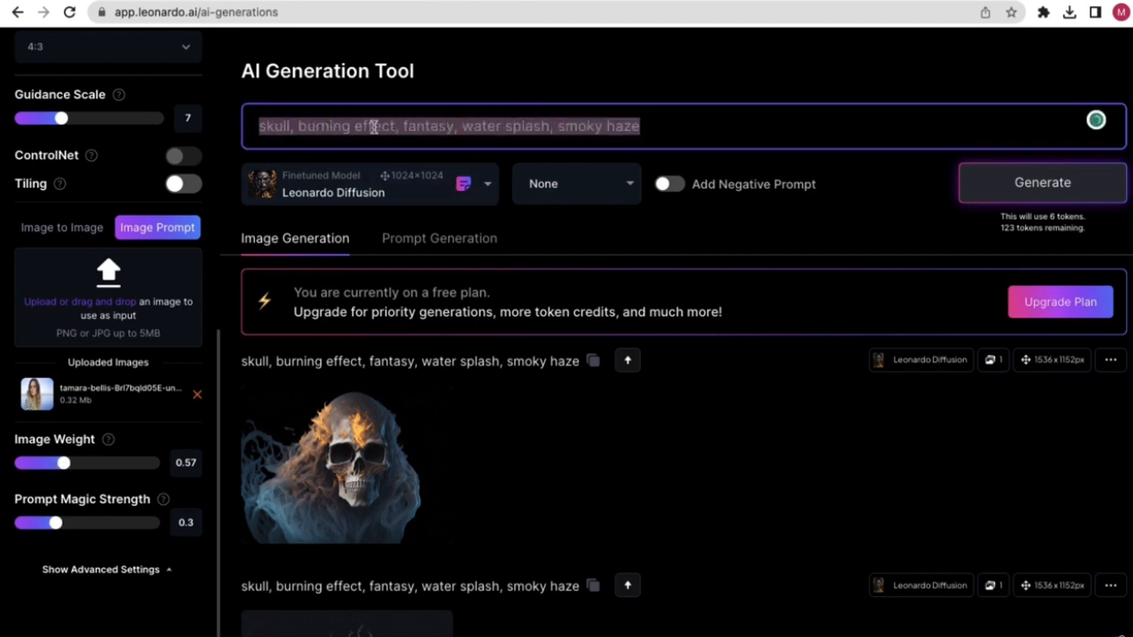
mouse_move(110, 449)
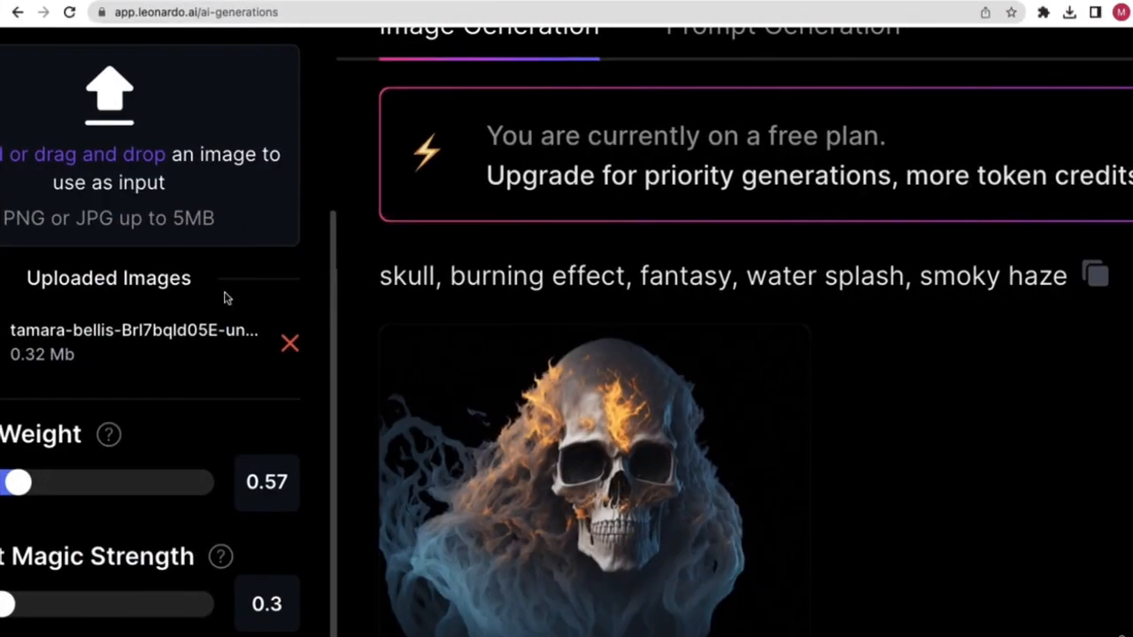
mouse_move(106, 447)
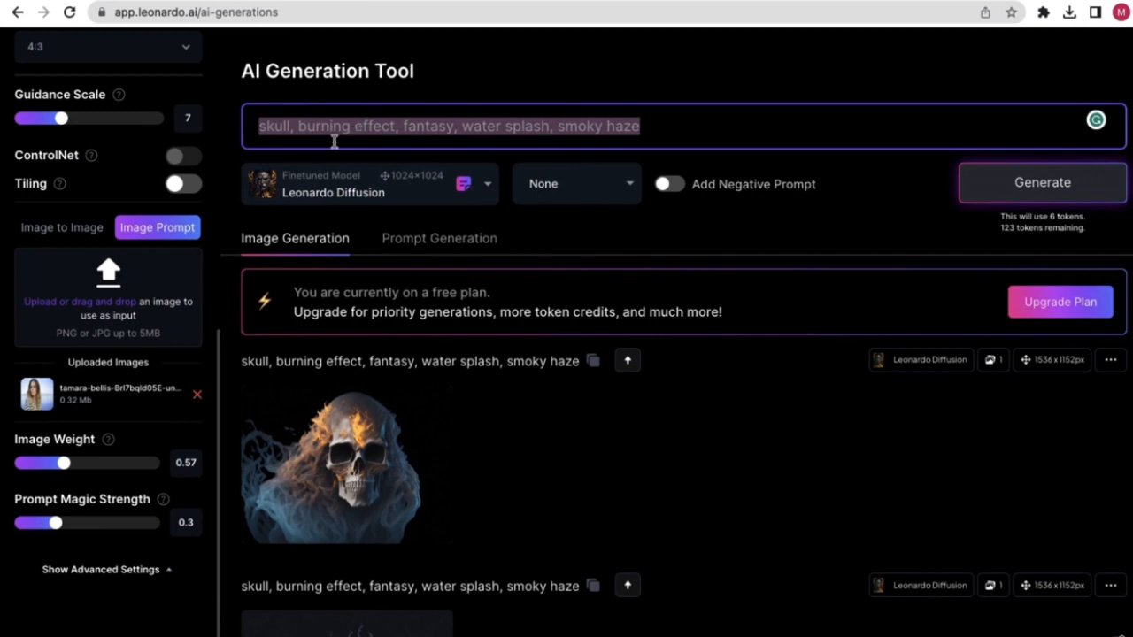
click(132, 439)
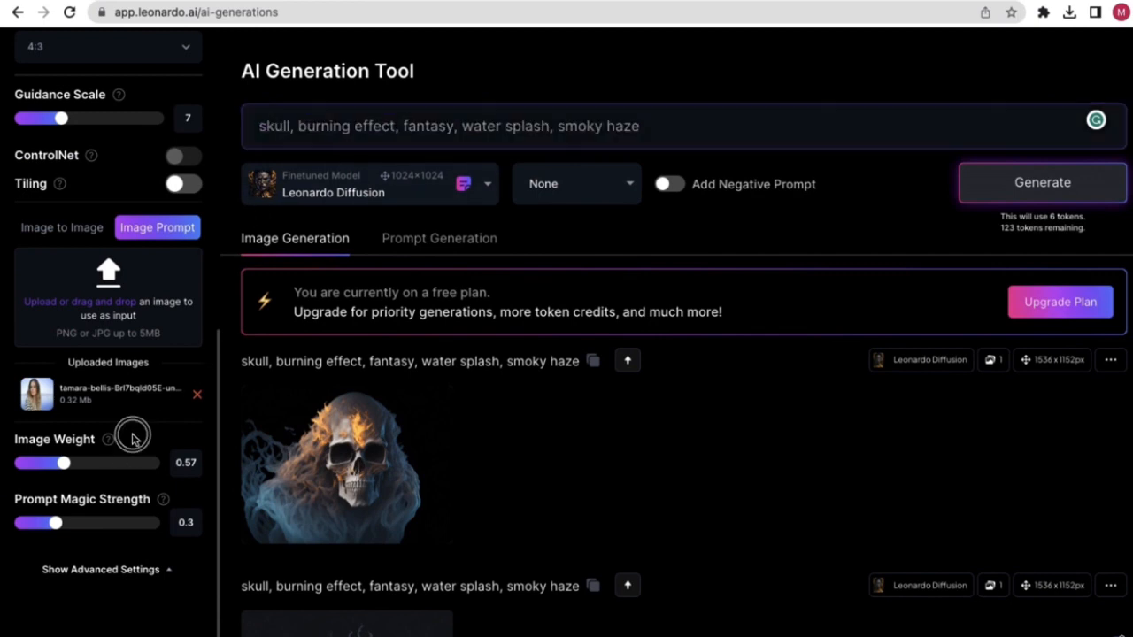
drag(64, 461, 115, 461)
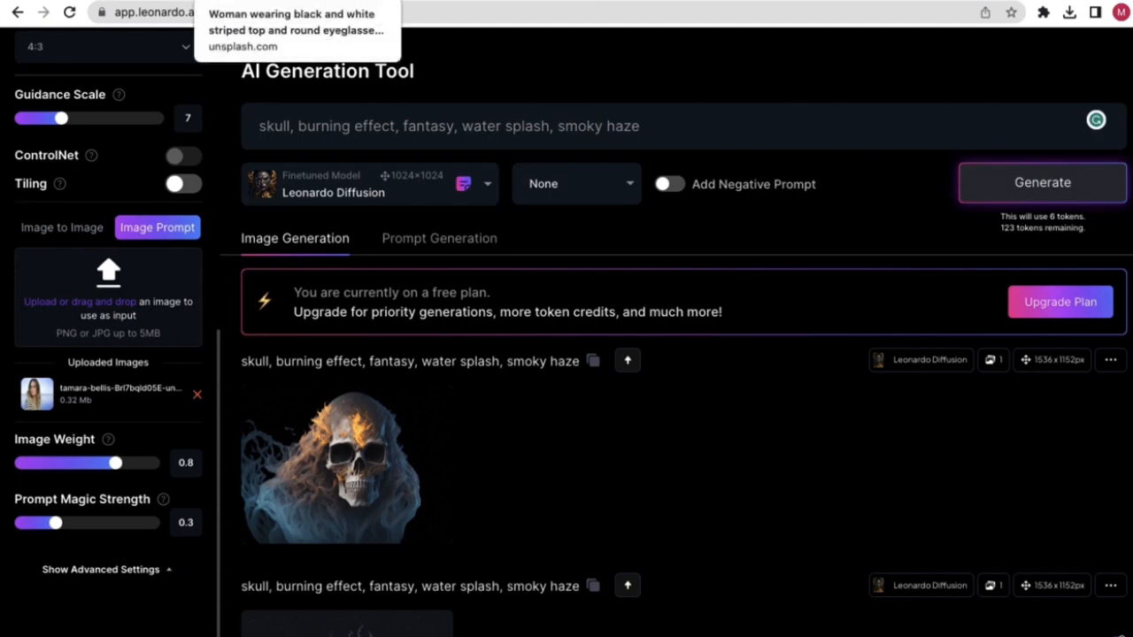
click(307, 1)
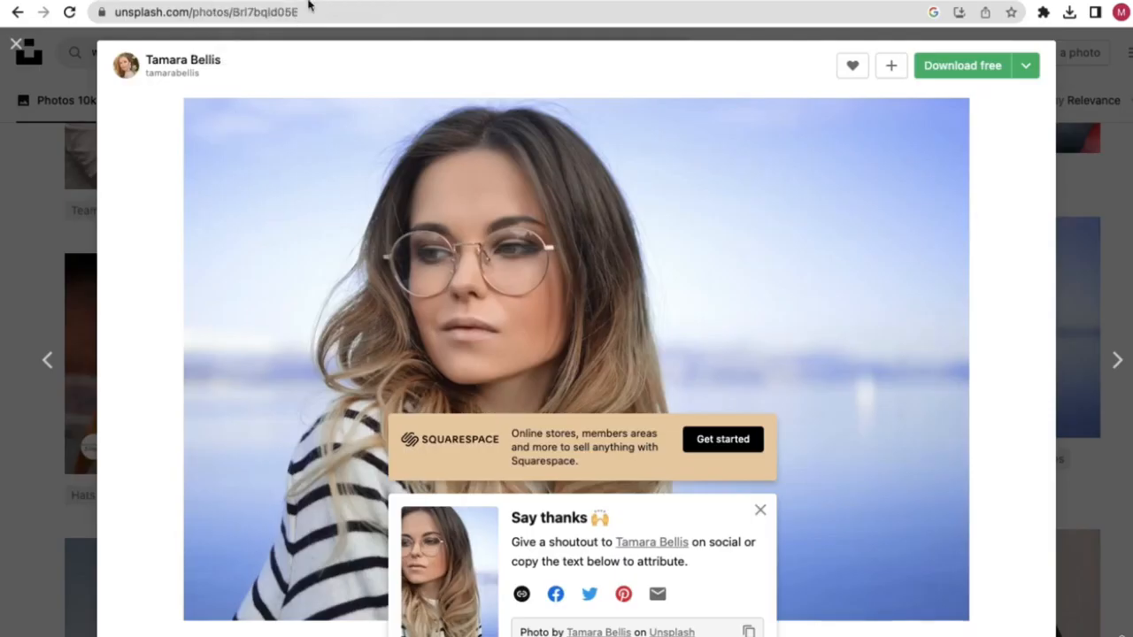
- Return to the Unsplash results and search for 'cat' photos
click(18, 44)
double_click(126, 53)
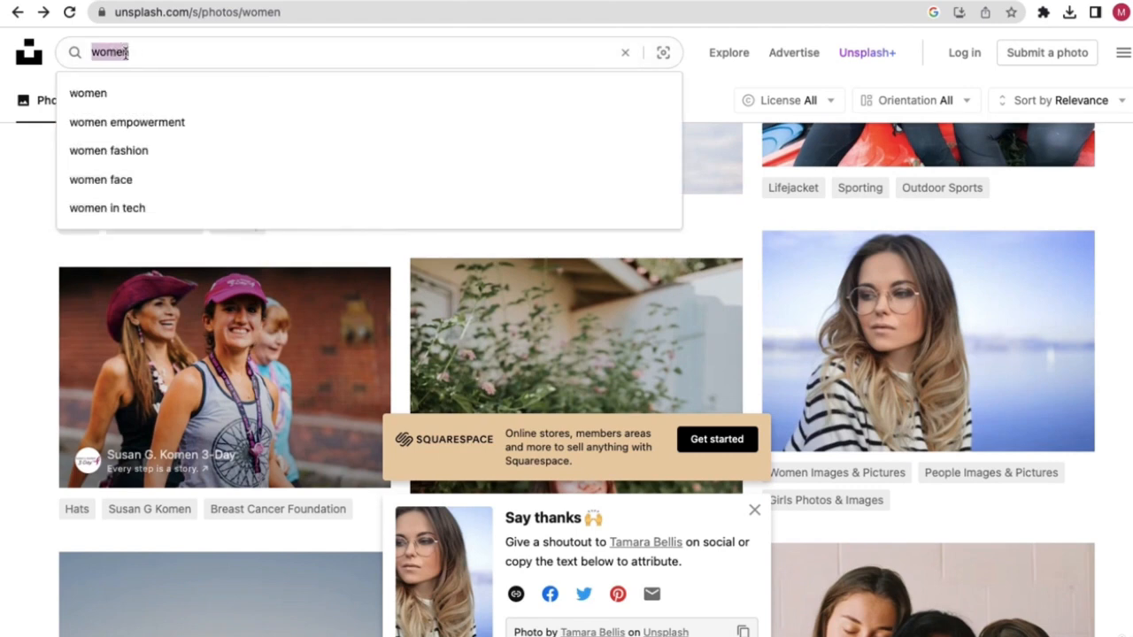
text(cat)
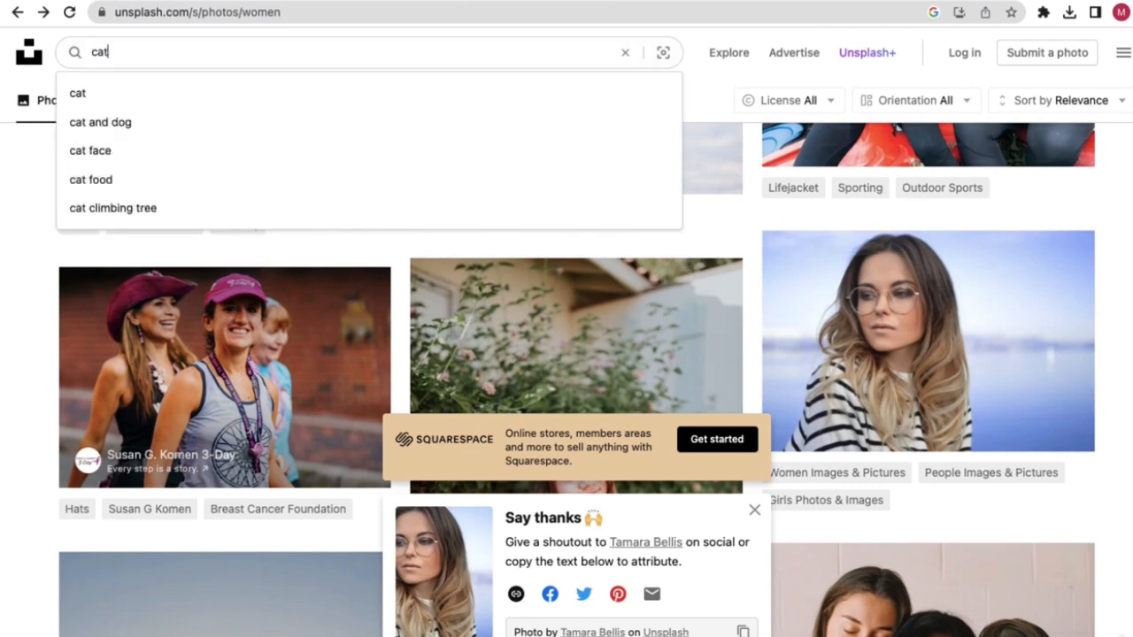
key(Return)
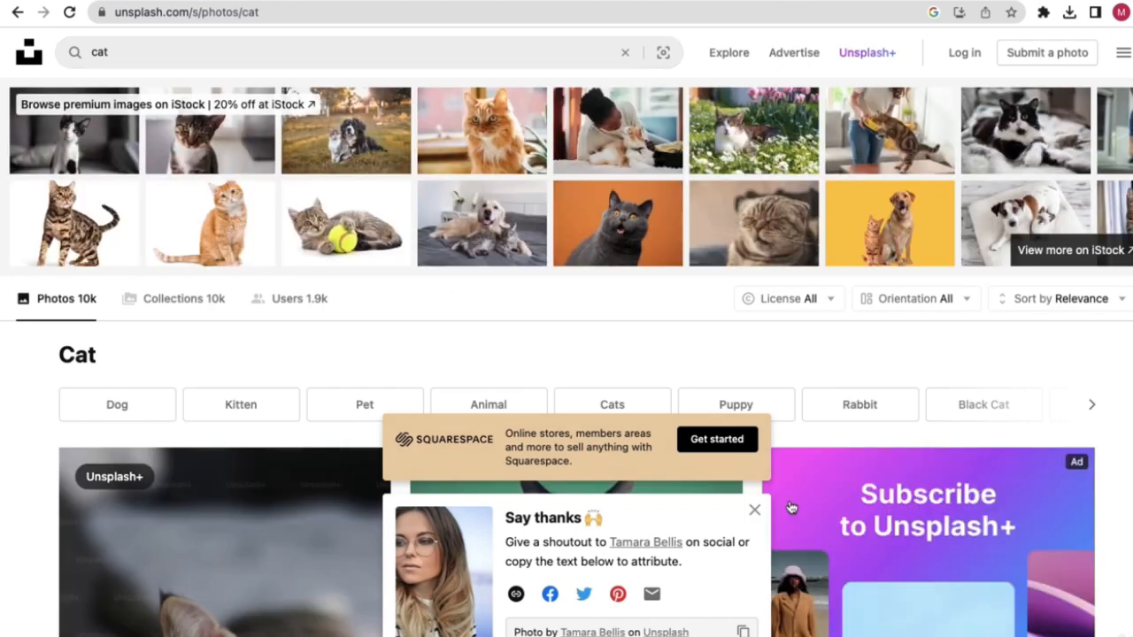
click(754, 510)
scroll(700, 407, down, 2)
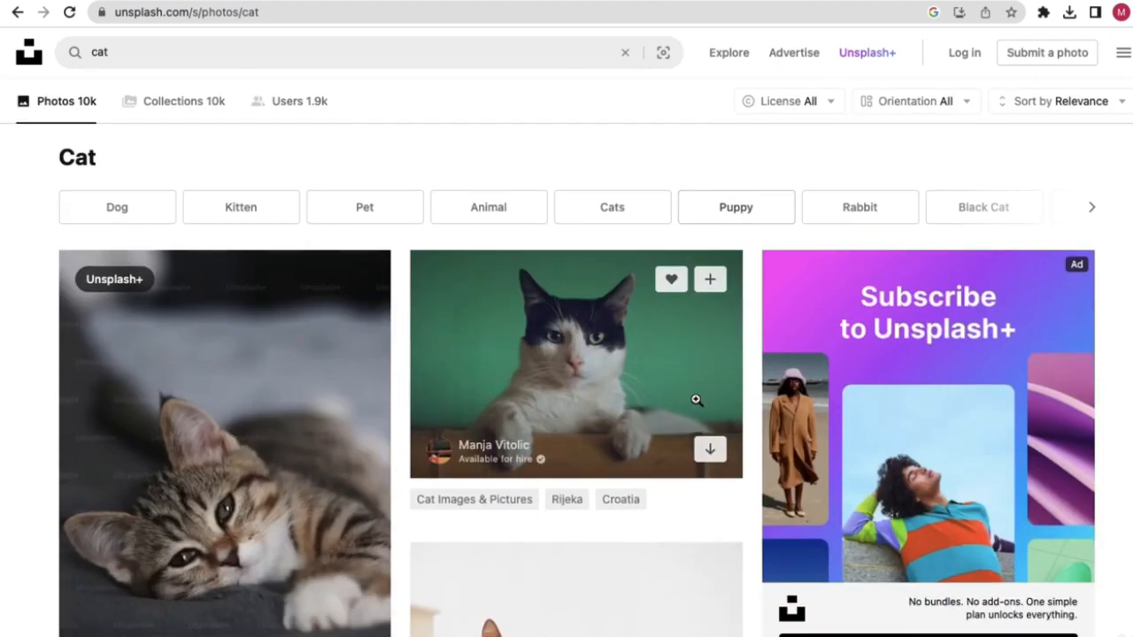
scroll(582, 346, down, 6)
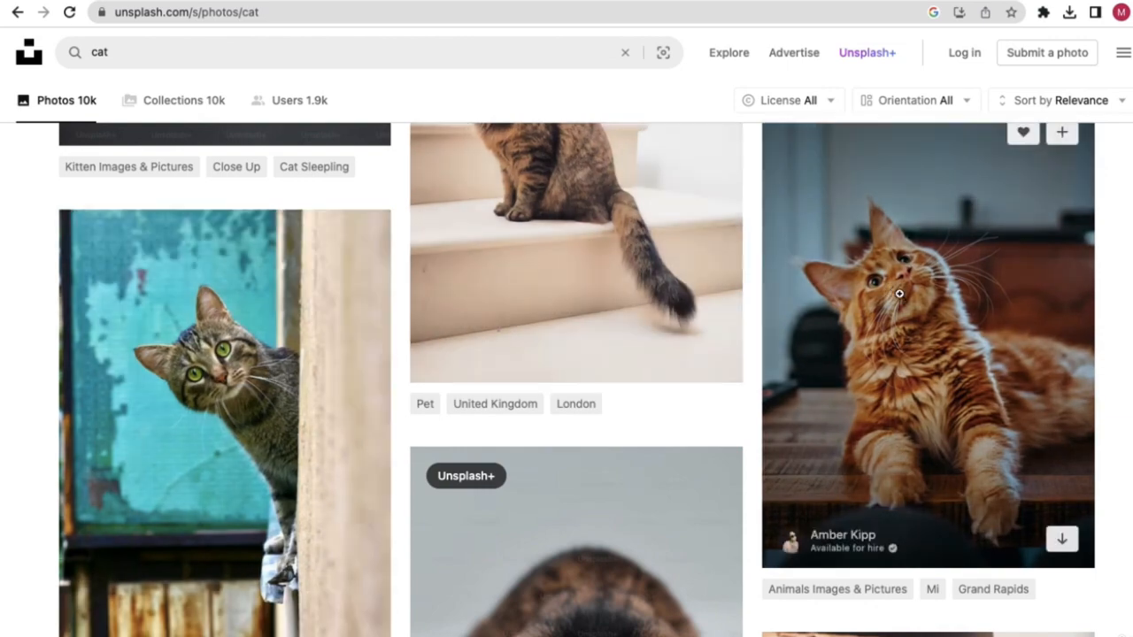
- Download the ginger cat on the wooden table at Medium size and open the file
click(899, 293)
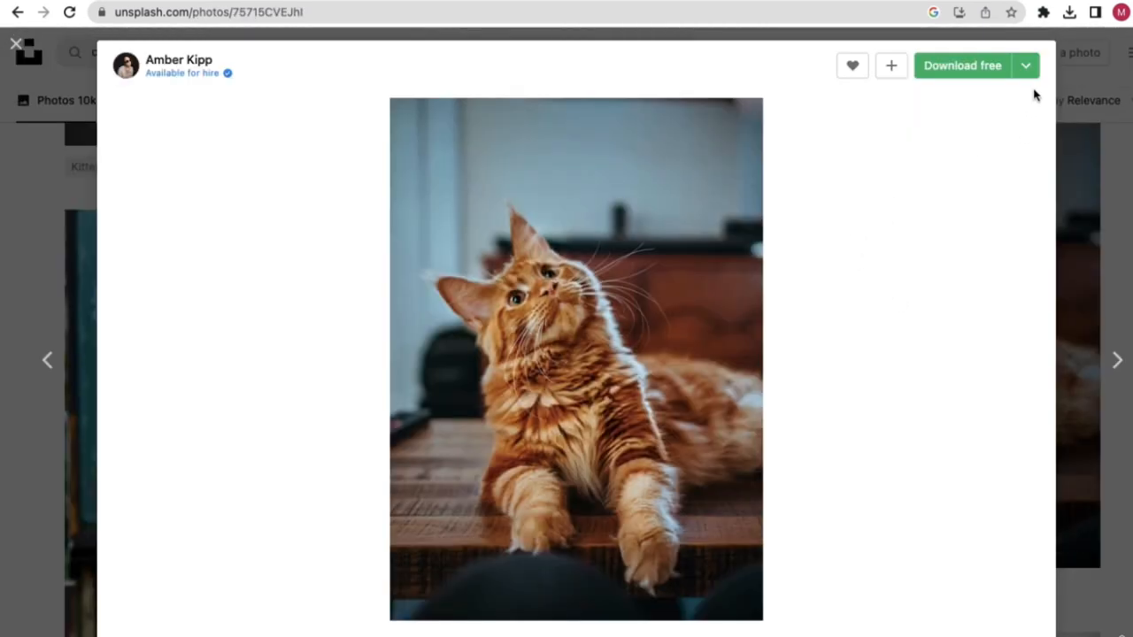
click(1026, 71)
click(945, 140)
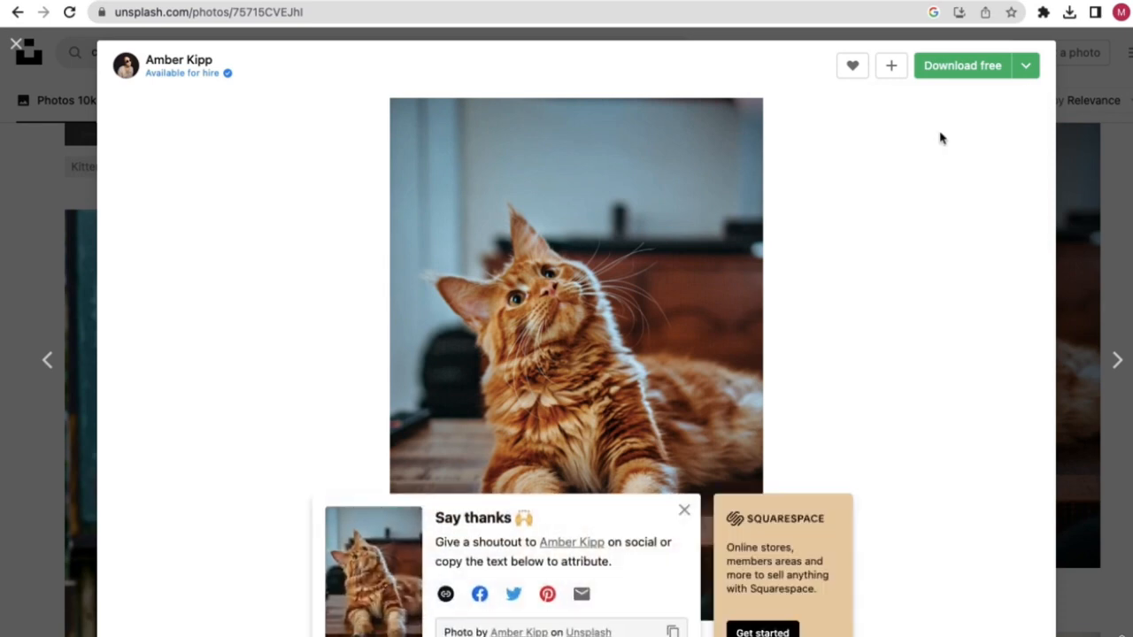
click(1069, 14)
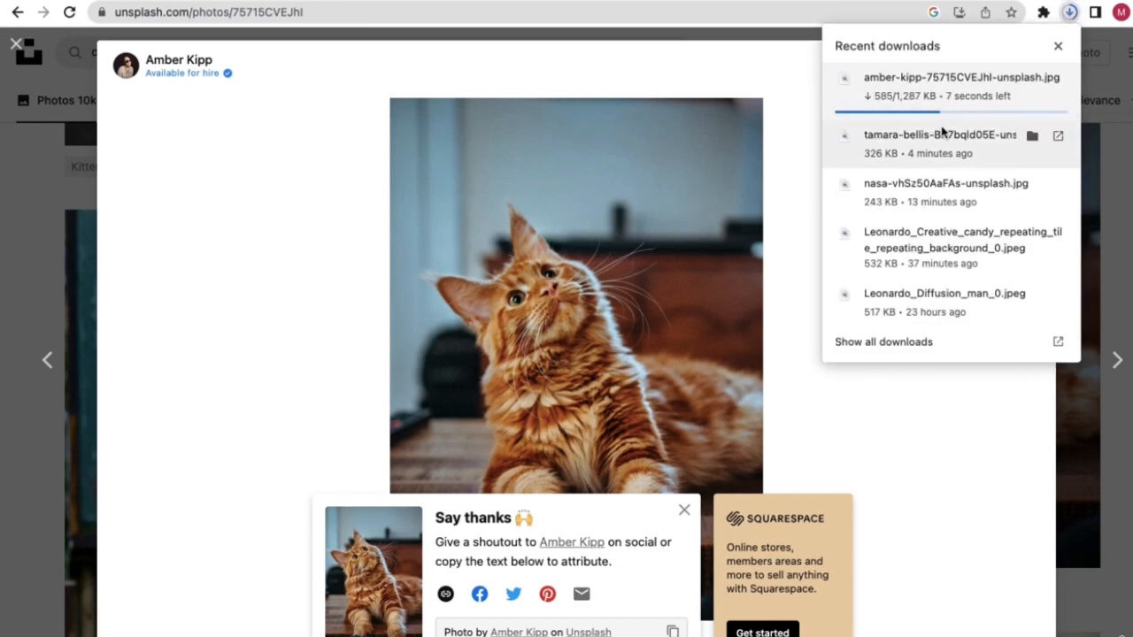
click(1069, 12)
click(1052, 83)
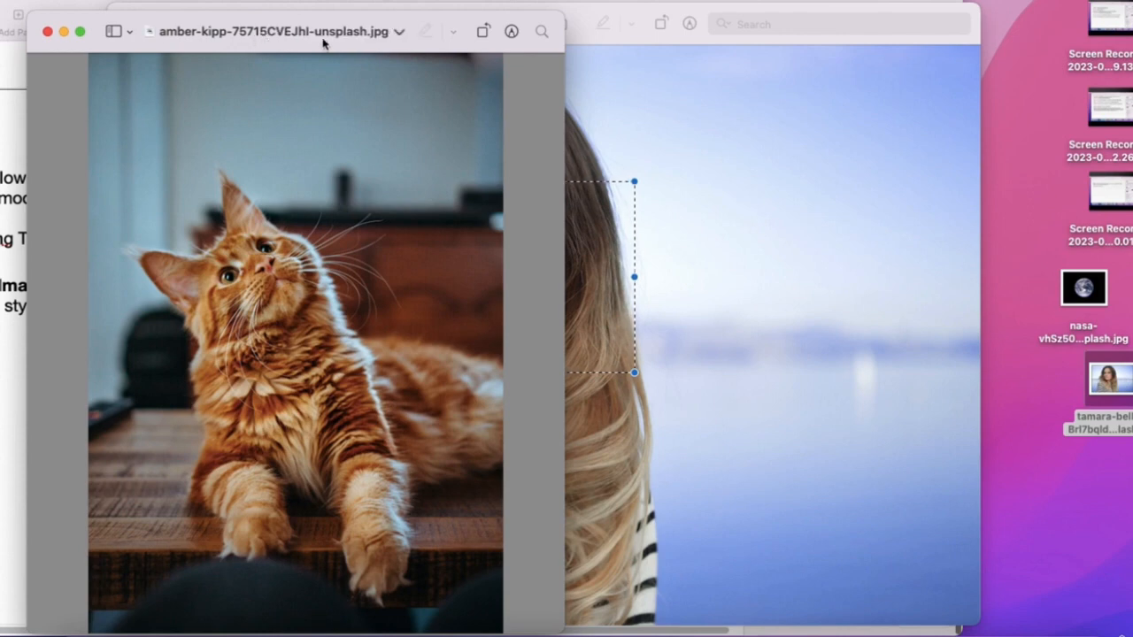
- Move the cat JPG to the Desktop and confirm its info: 1920×2688 JPEG, 1,317,890 bytes
click(382, 40)
click(359, 105)
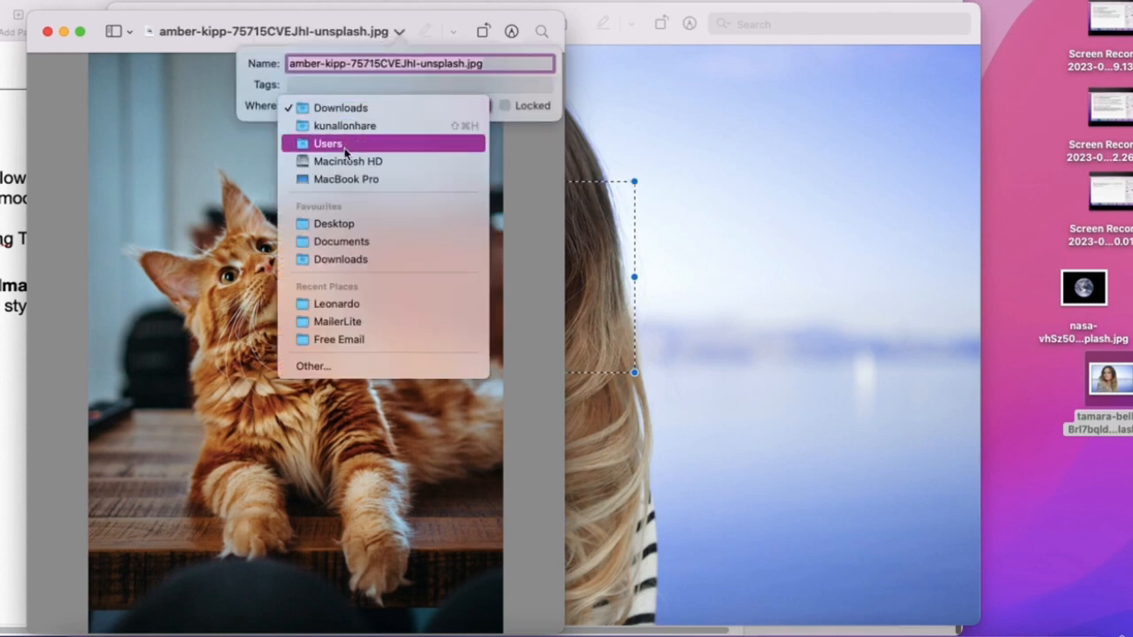
click(335, 223)
key(Return)
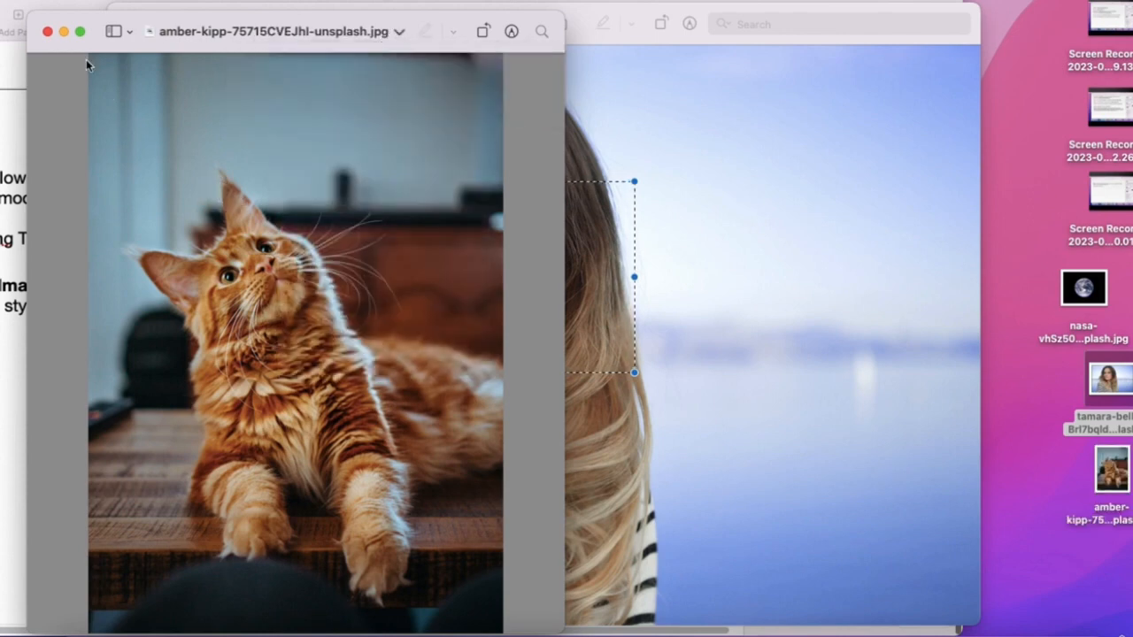
click(48, 32)
double_click(1109, 477)
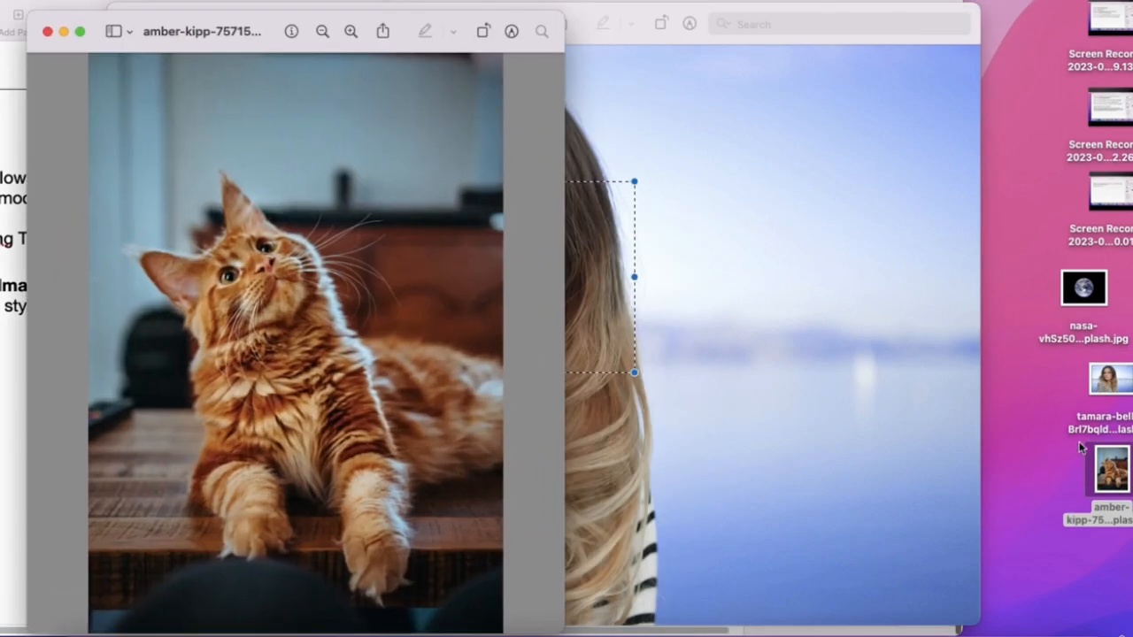
right_click(1101, 475)
click(940, 388)
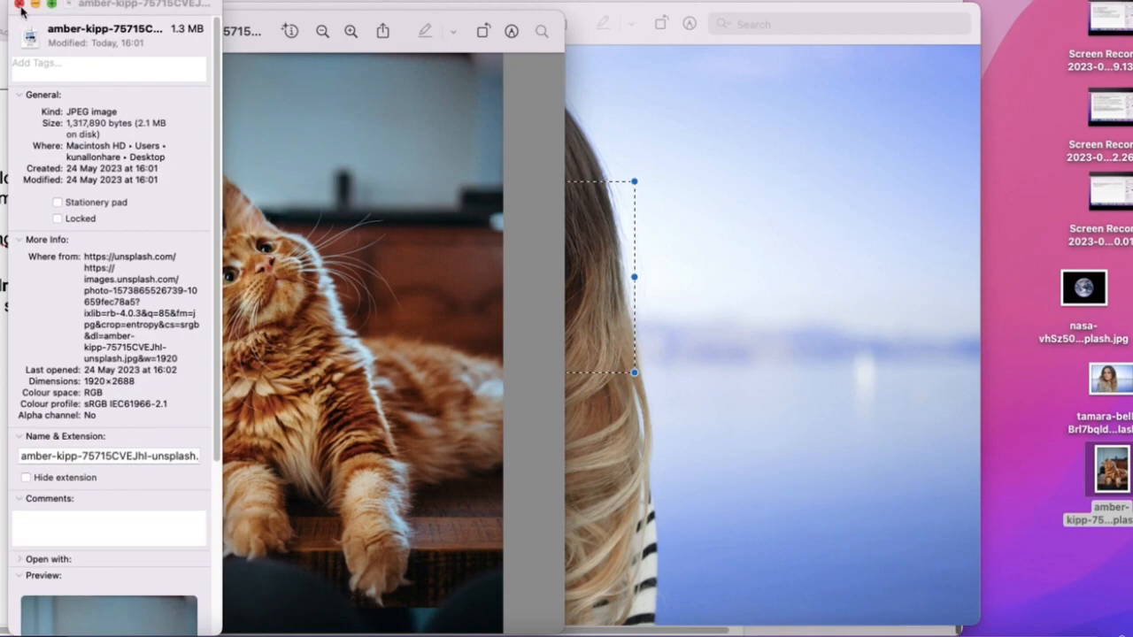
click(18, 5)
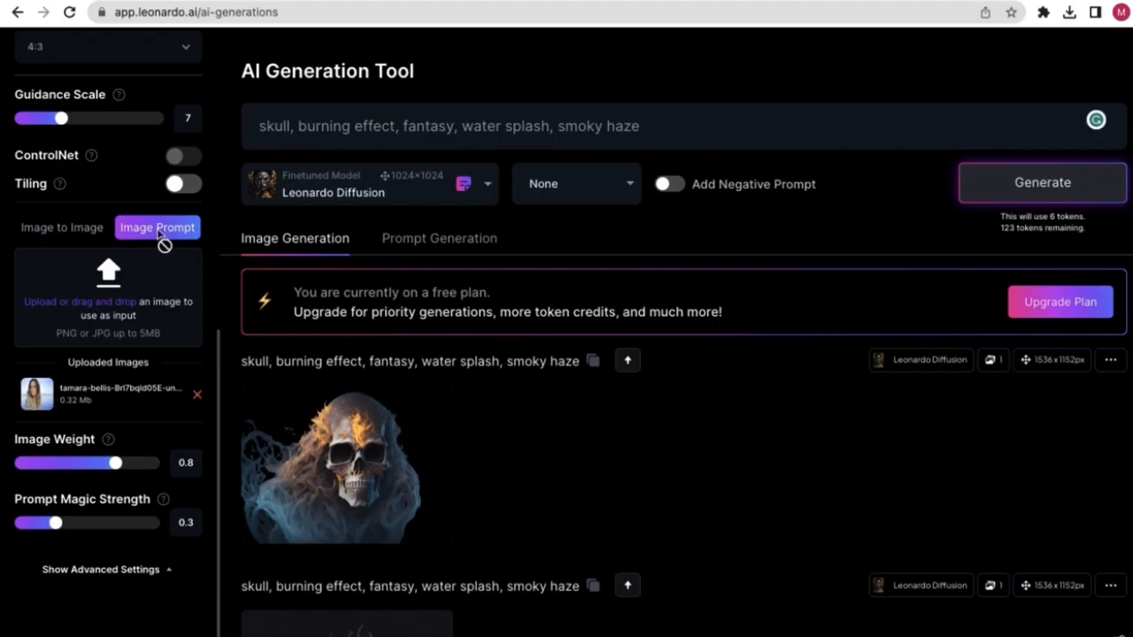
- Upload the amber-kipp cat photo from the Desktop as a second Image Prompt reference (1.26 MB)
click(95, 305)
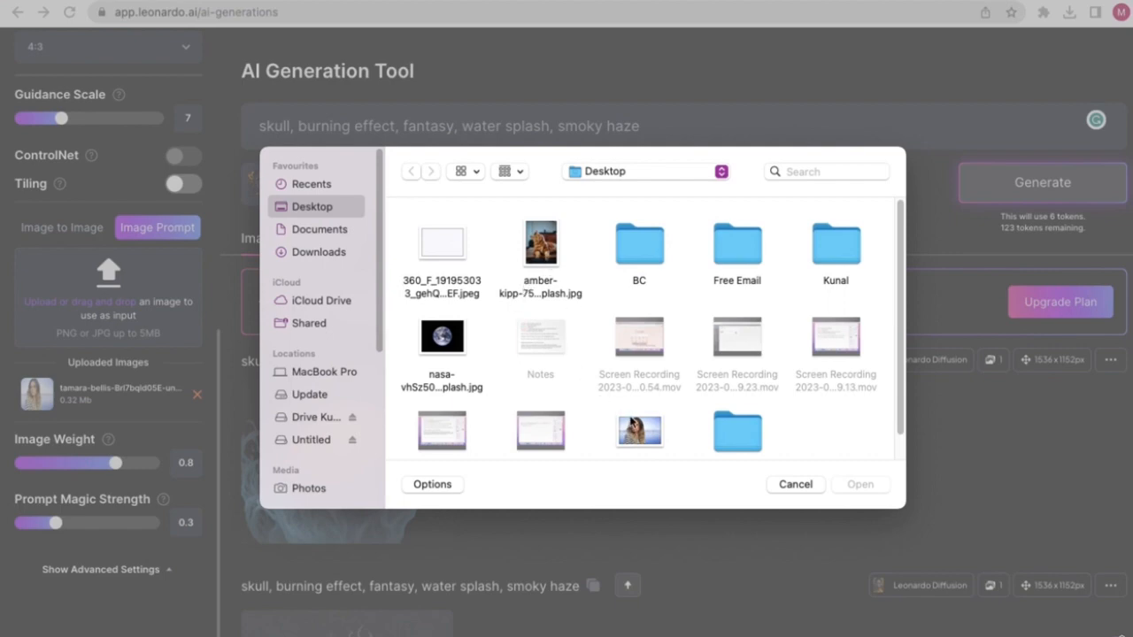
scroll(630, 420, down, 1)
double_click(559, 230)
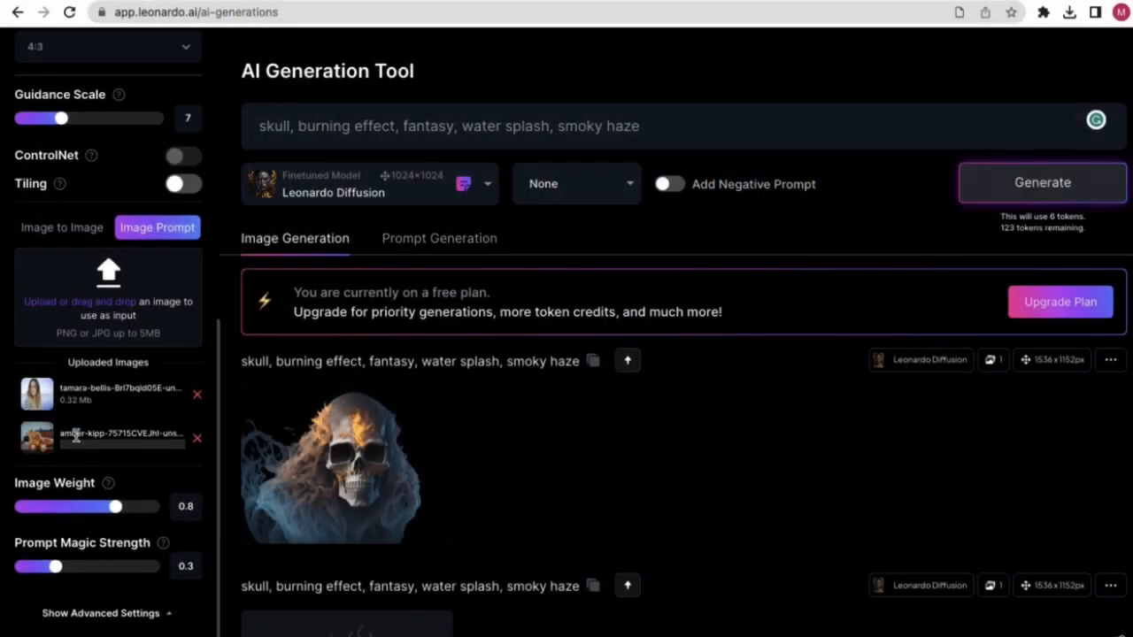
scroll(74, 413, up, 5)
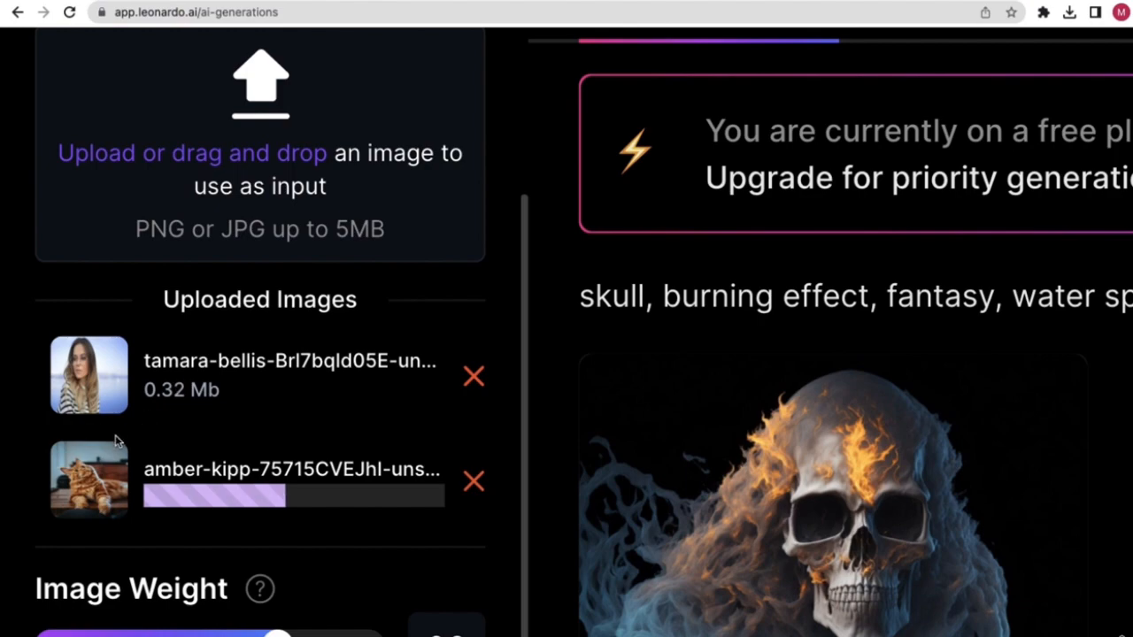
scroll(177, 390, down, 5)
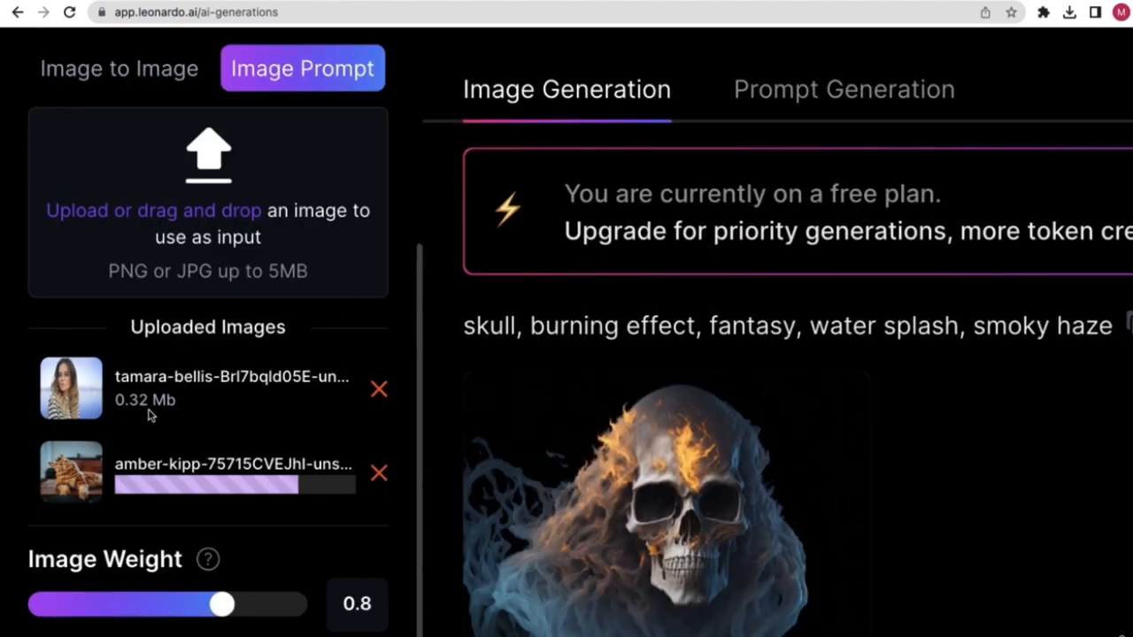
scroll(150, 412, down, 5)
scroll(129, 433, down, 2)
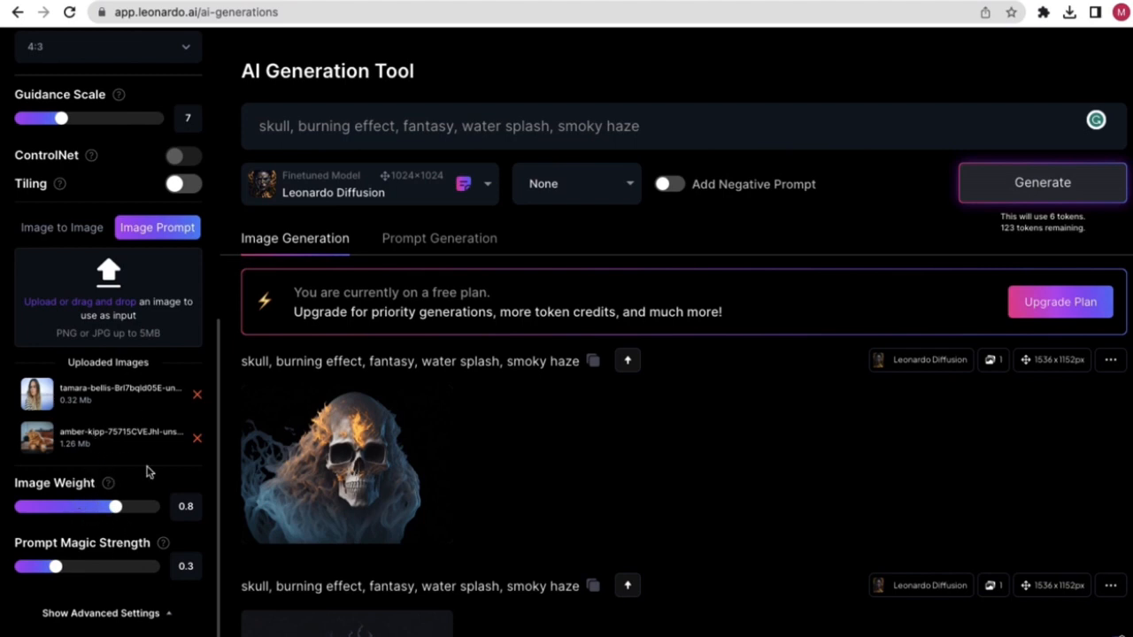
- Delete 'skull,' from the prompt and generate from 'burning effect, fantasy, water splash, smoky haze'
click(292, 129)
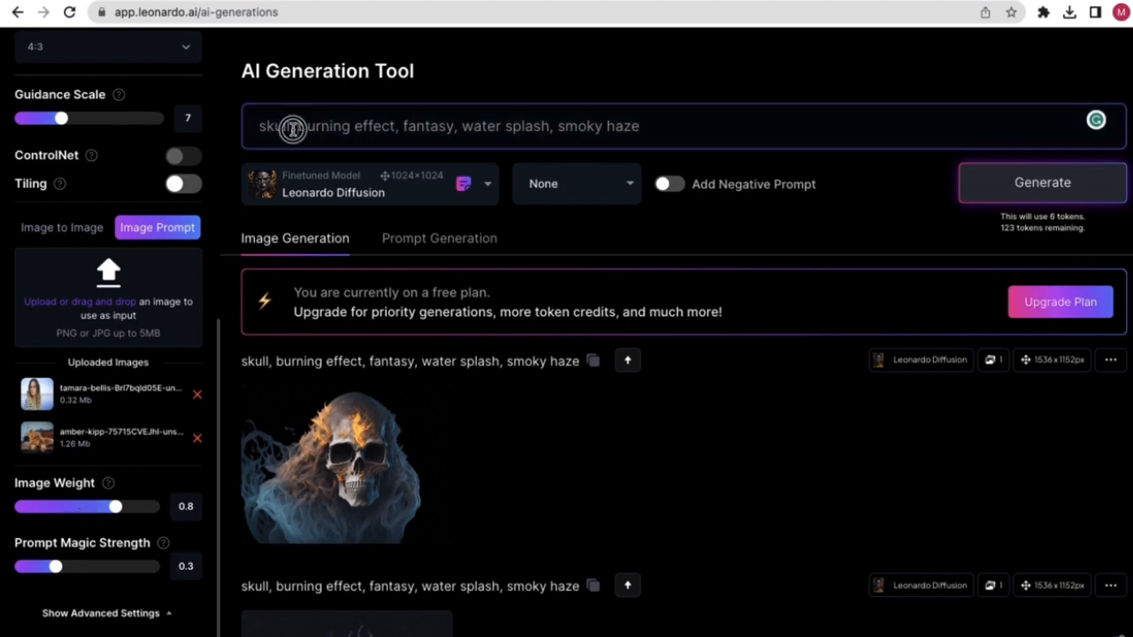
drag(292, 128, 250, 128)
key(BackSpace)
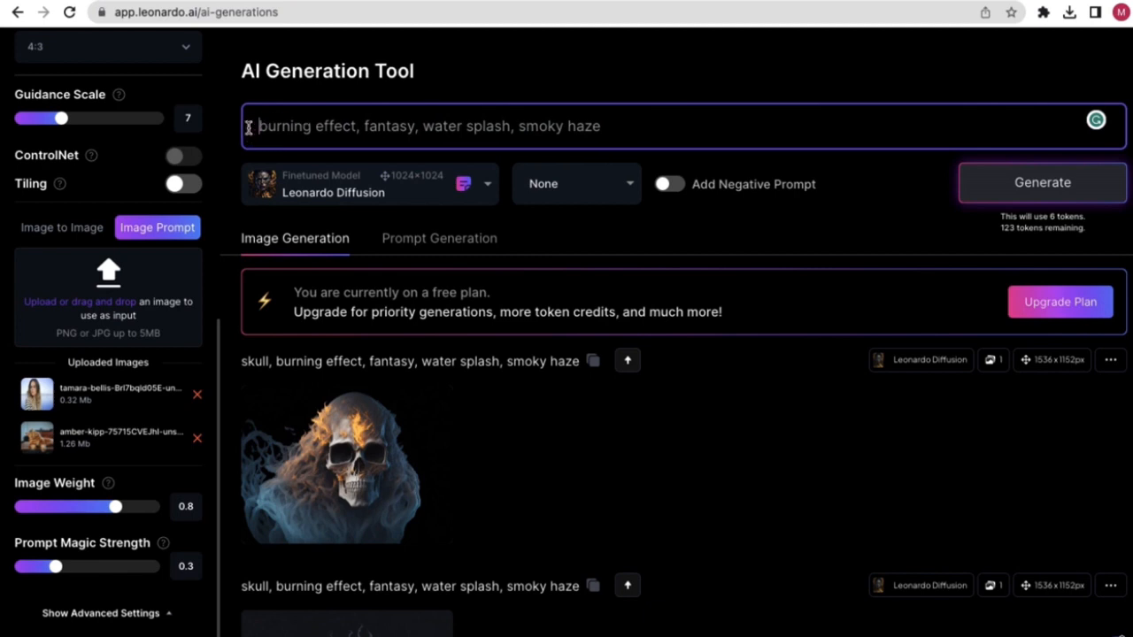
click(1059, 197)
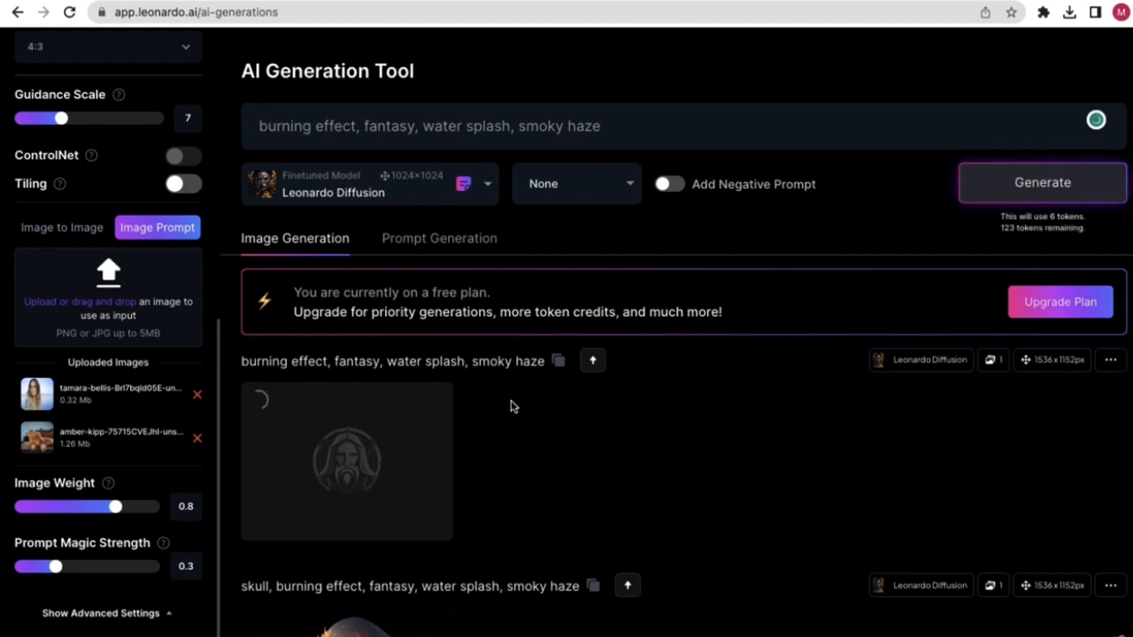
scroll(513, 405, down, 1)
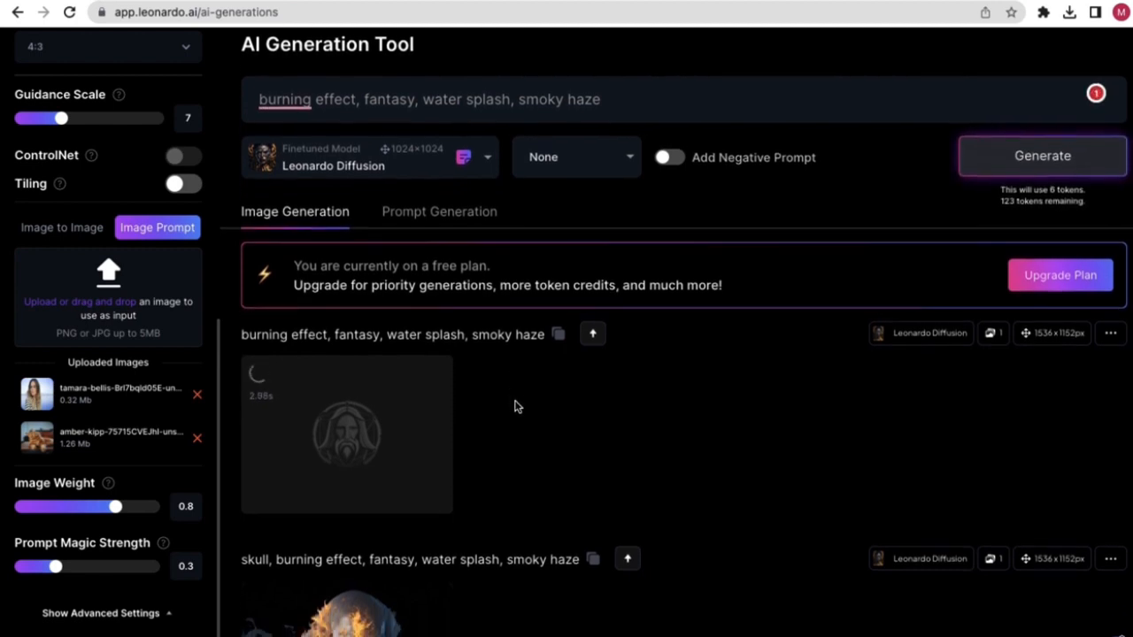
scroll(513, 406, down, 1)
scroll(505, 369, down, 1)
scroll(510, 357, up, 2)
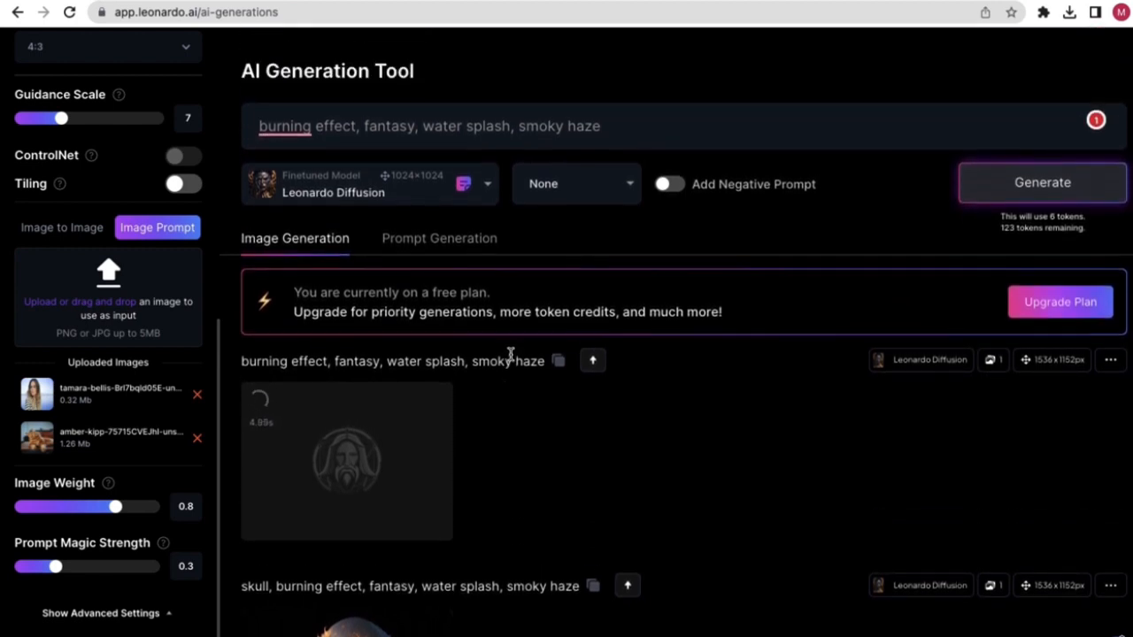
scroll(556, 324, down, 3)
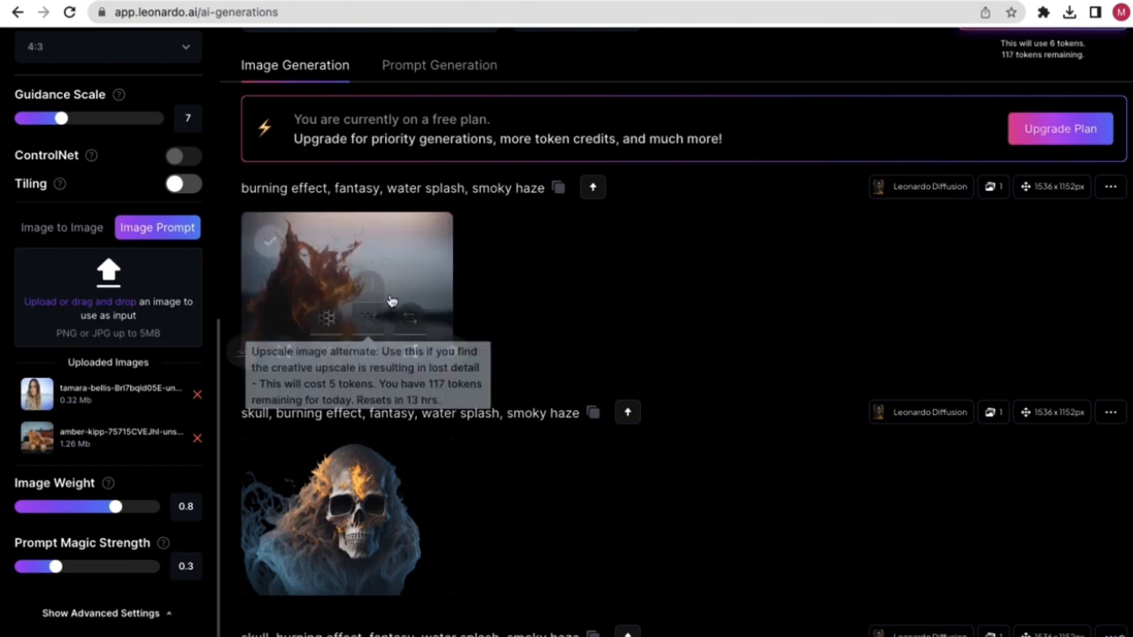
- View the fiery water-splash result full size, then clear the entire prompt
click(374, 250)
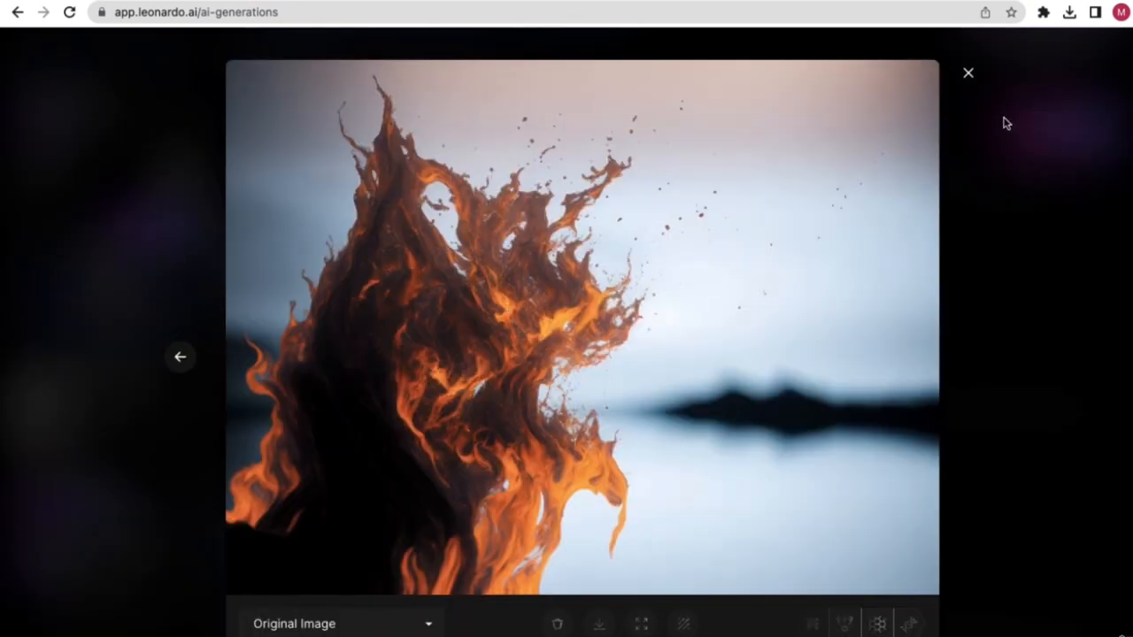
click(969, 74)
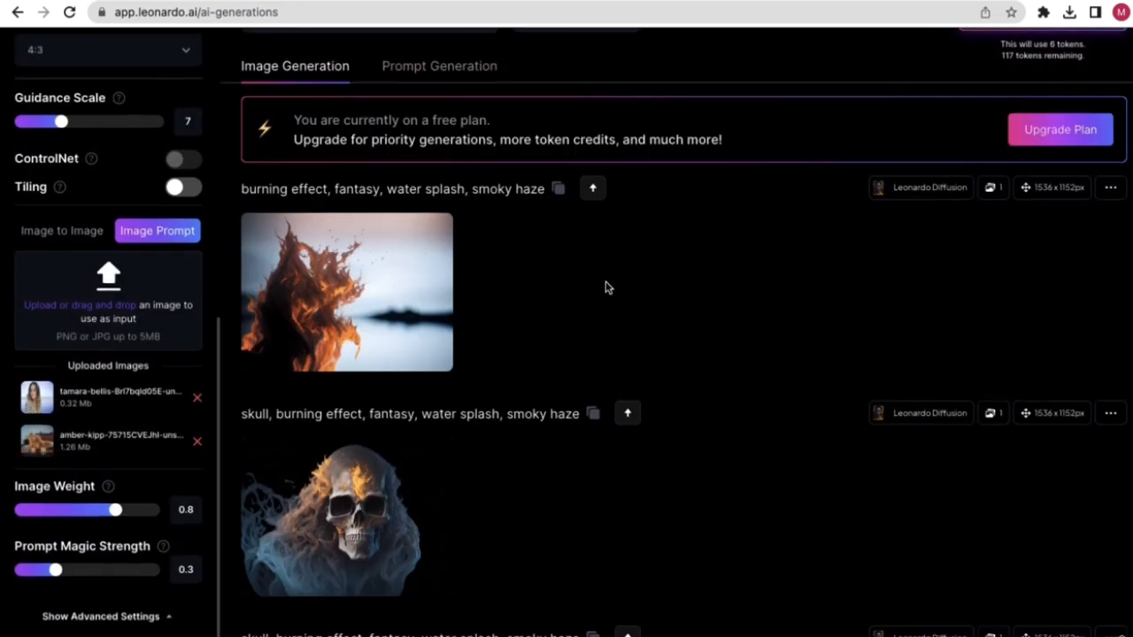
scroll(567, 257, up, 2)
click(413, 121)
key(ctrl+a)
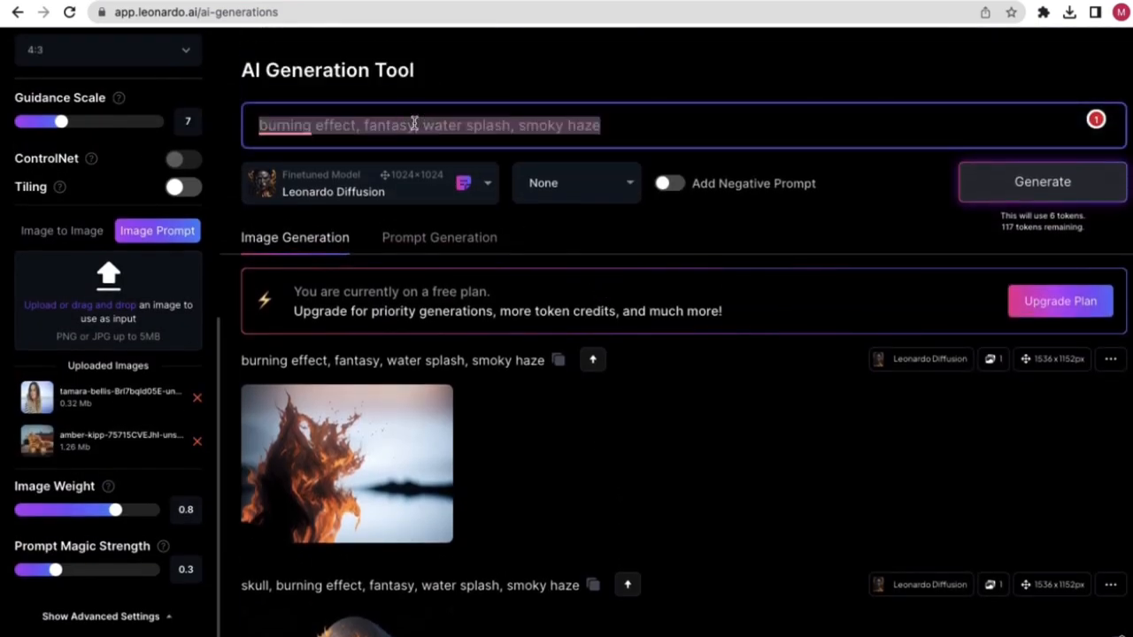
key(BackSpace)
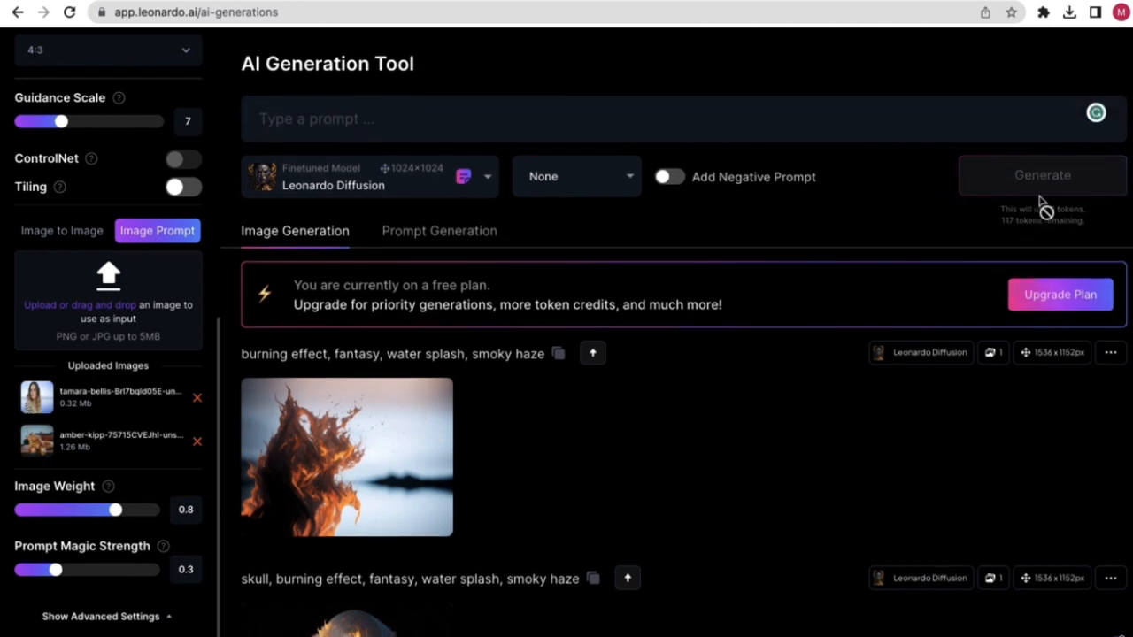
click(399, 120)
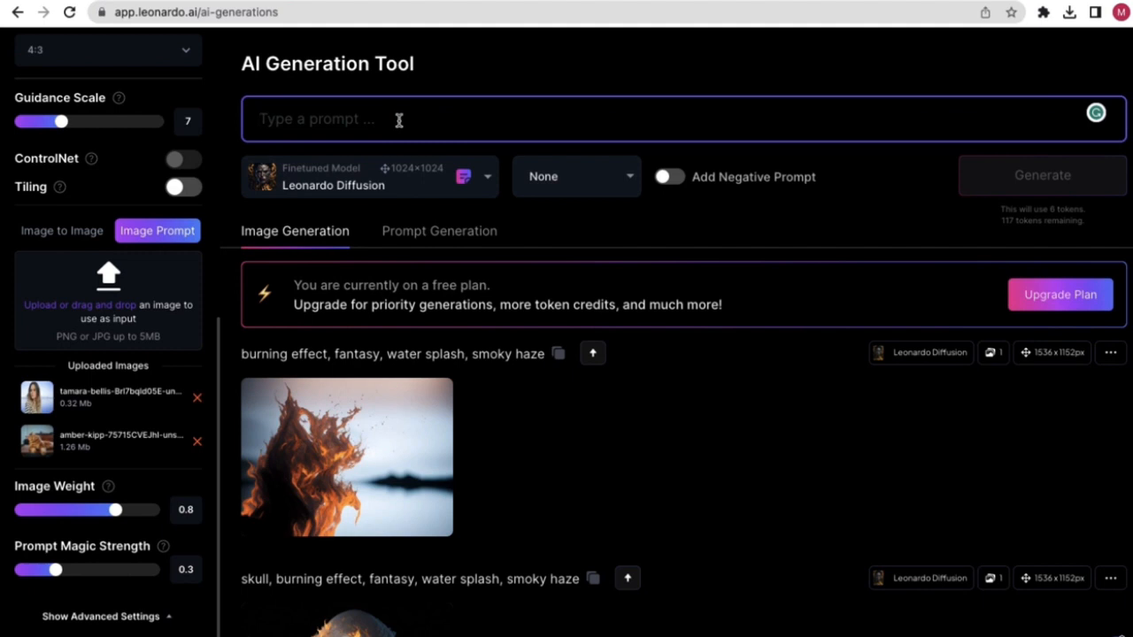
- Clear the leftover prompt text, enter 'image cat', and generate an image from it
text(l)
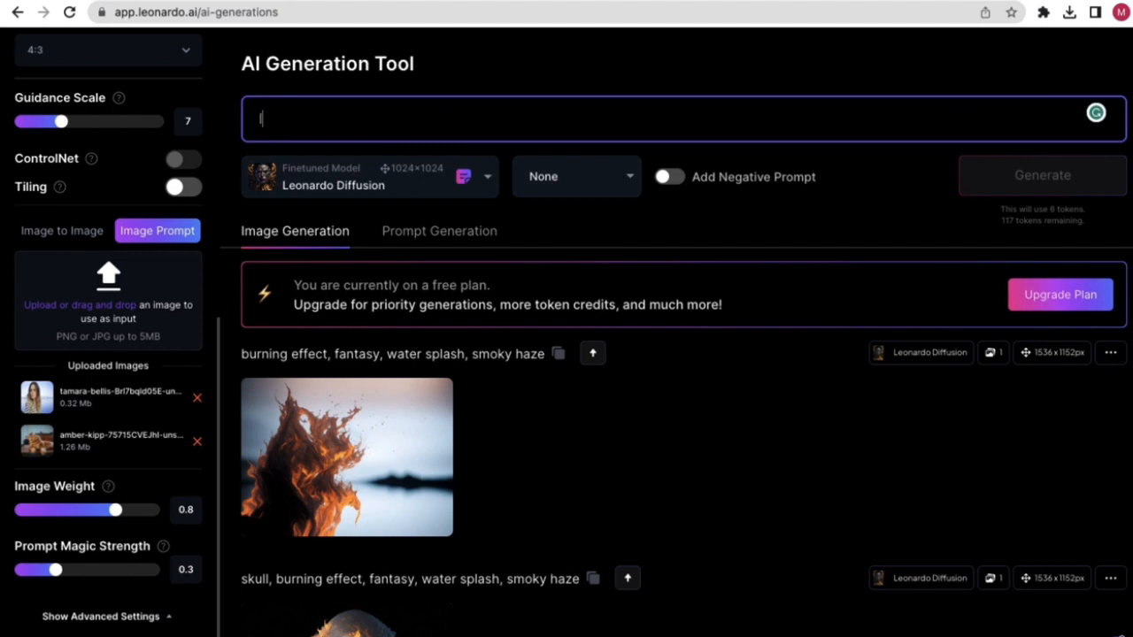
key(BackSpace)
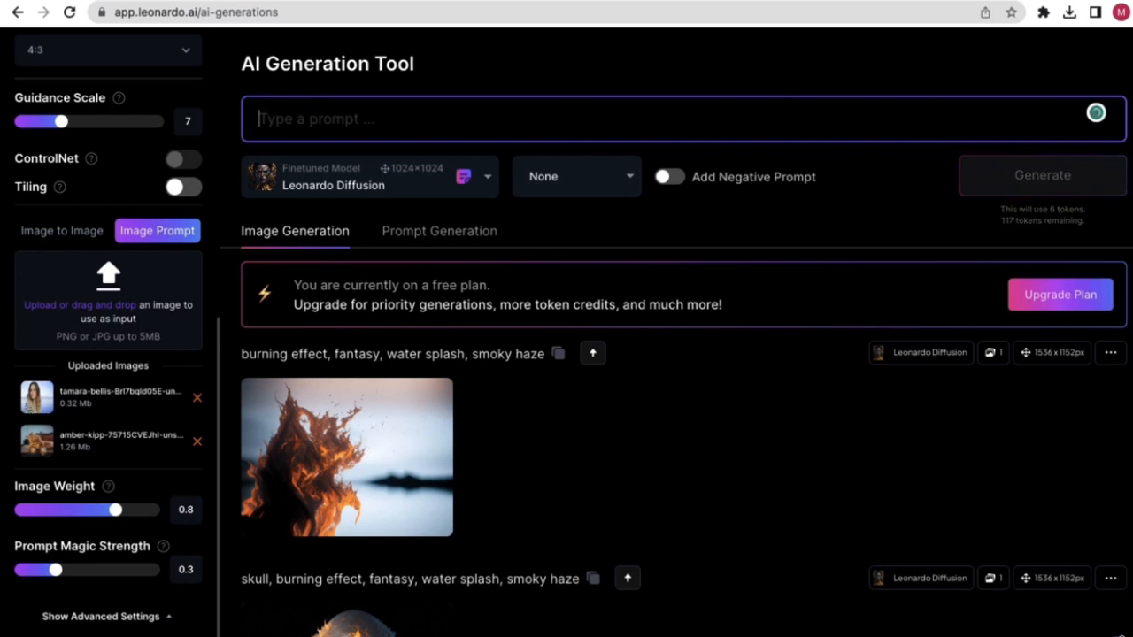
text(l)
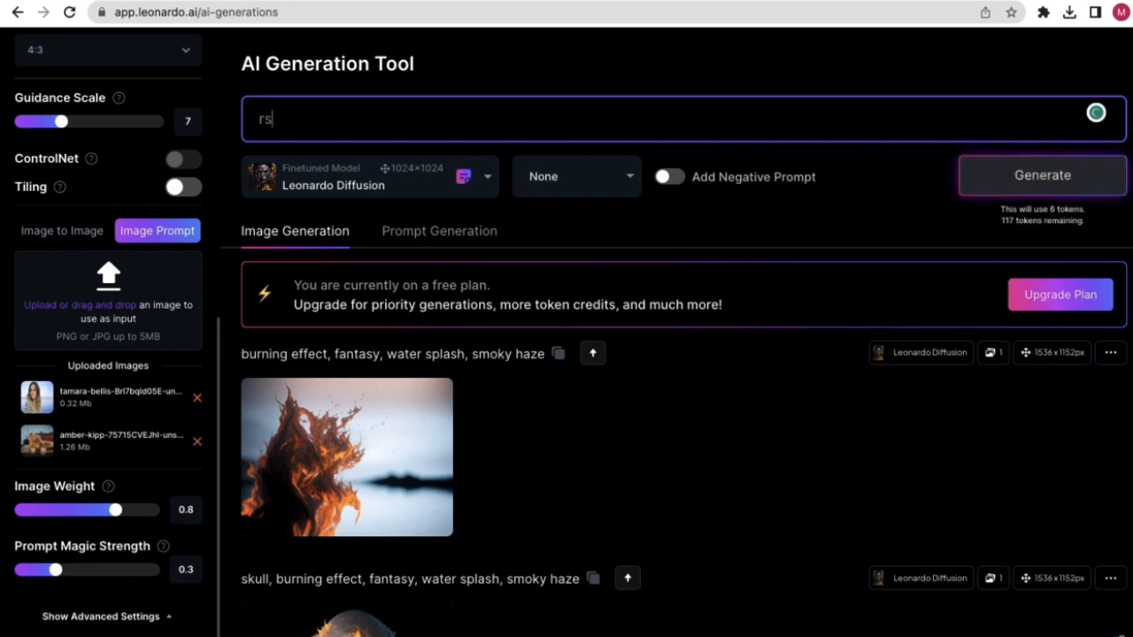
key(BackSpace)
key(BackSpace)
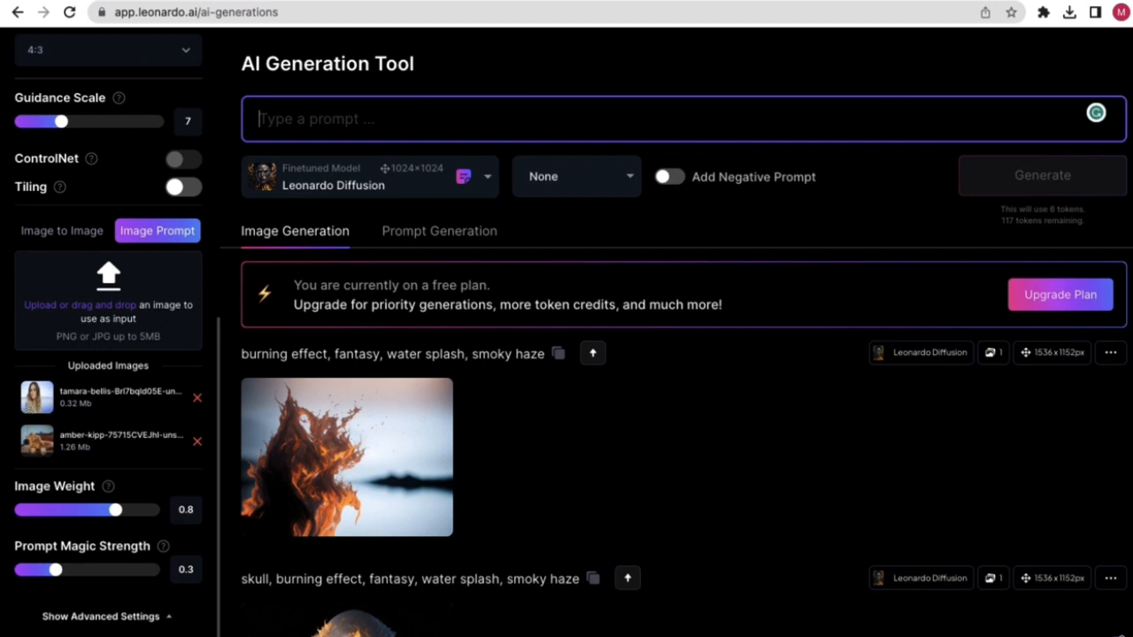
text(image cat)
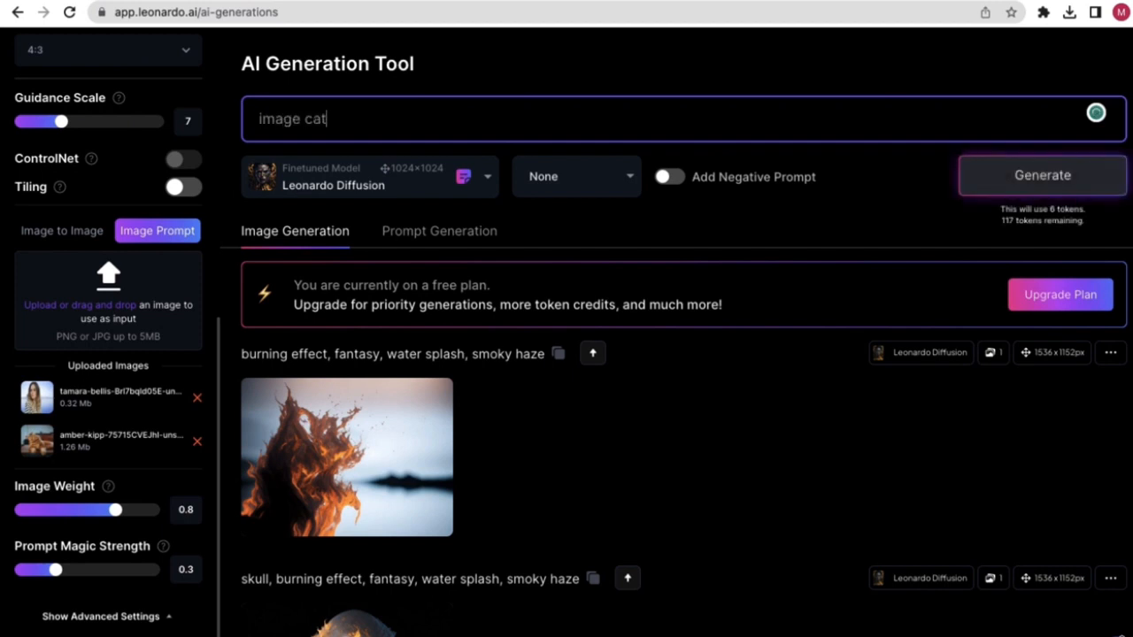
click(513, 89)
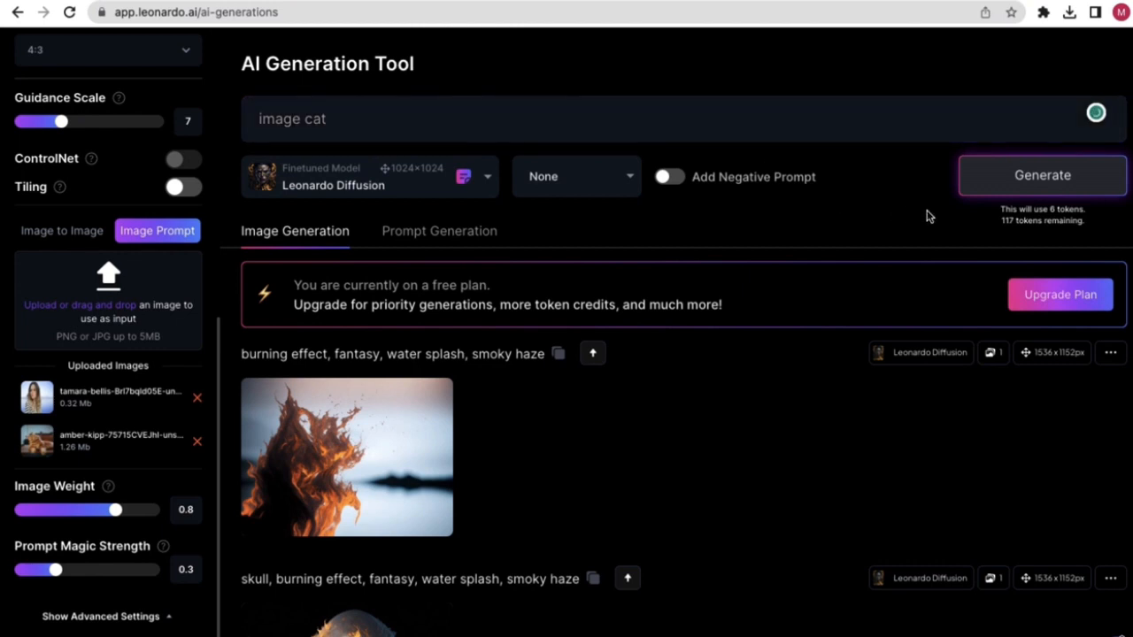
click(1029, 195)
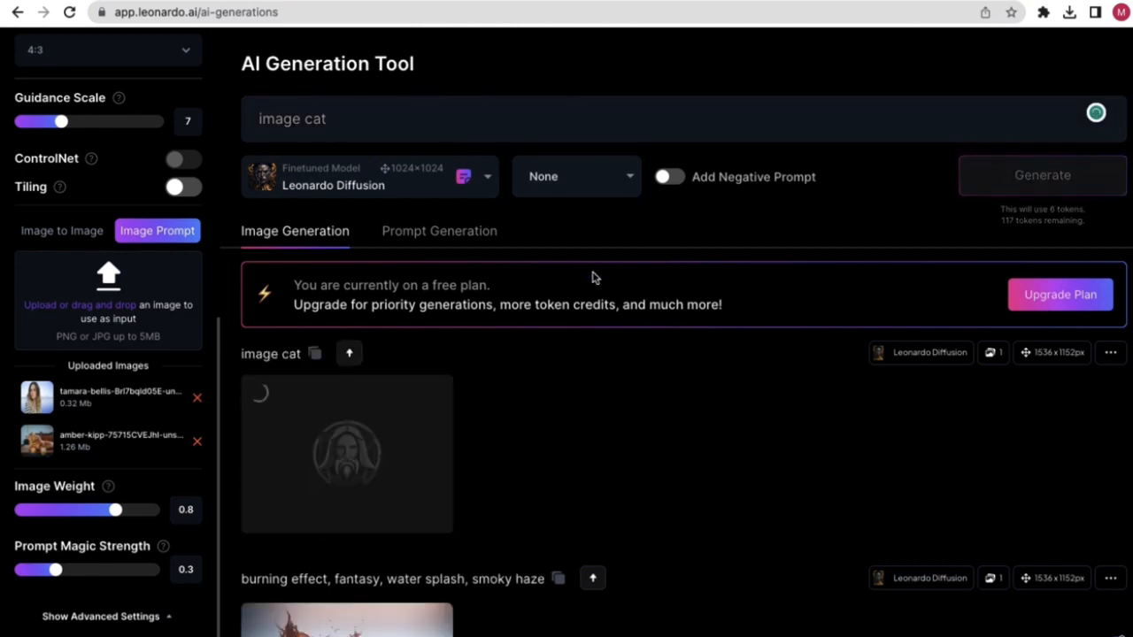
- Open the finished orange tabby cat result full size, then close it
scroll(516, 407, down, 1)
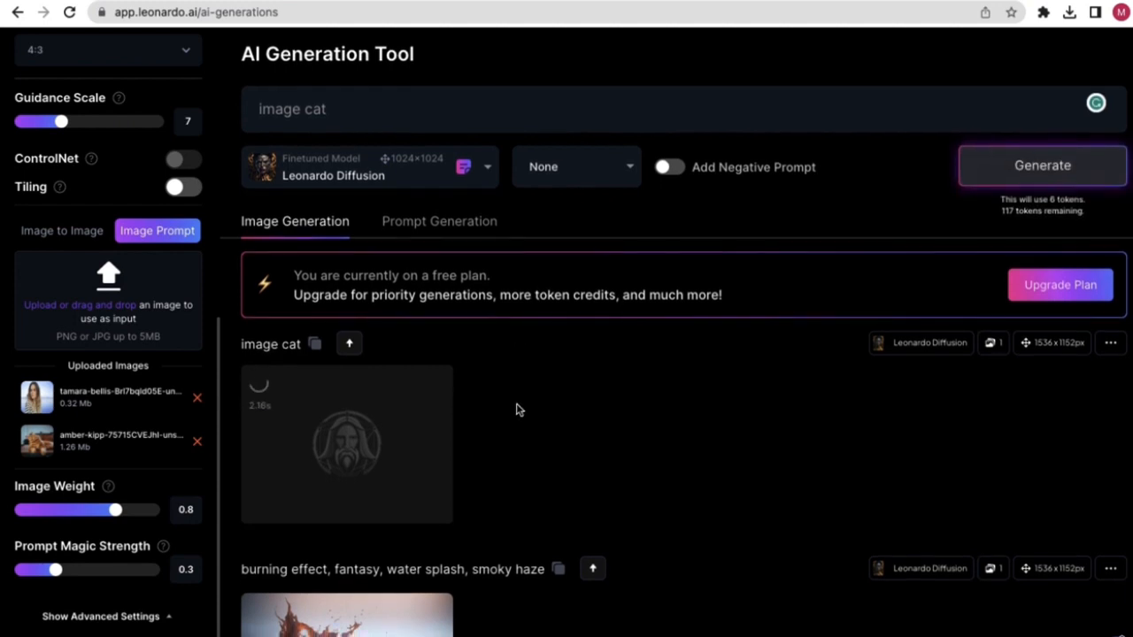
scroll(516, 406, down, 1)
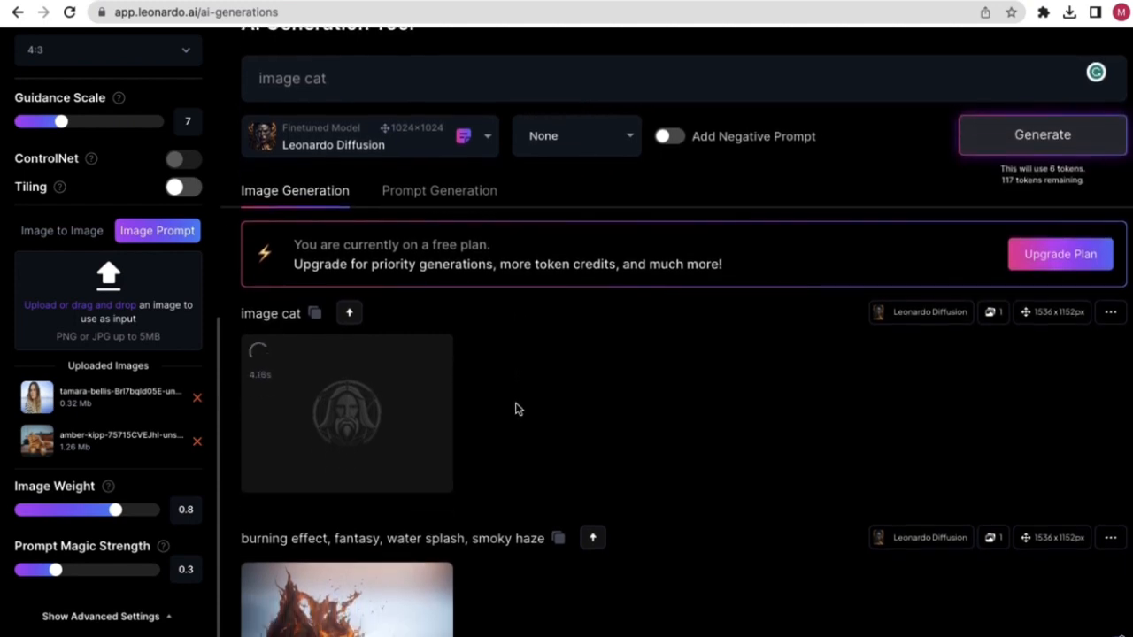
scroll(514, 397, down, 5)
scroll(561, 407, up, 4)
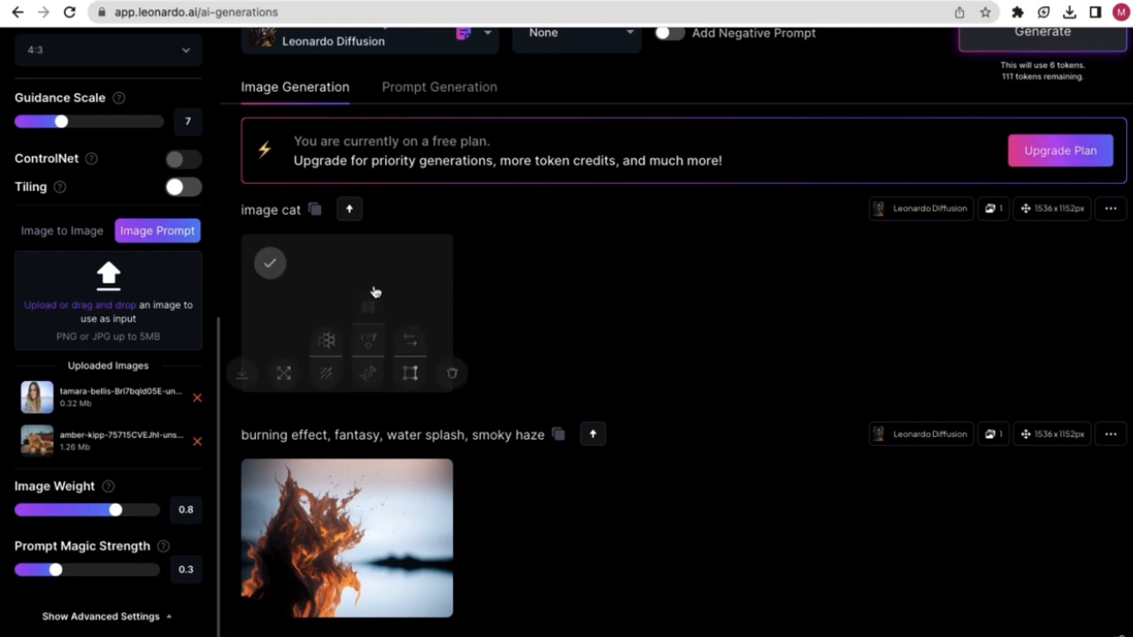
click(410, 283)
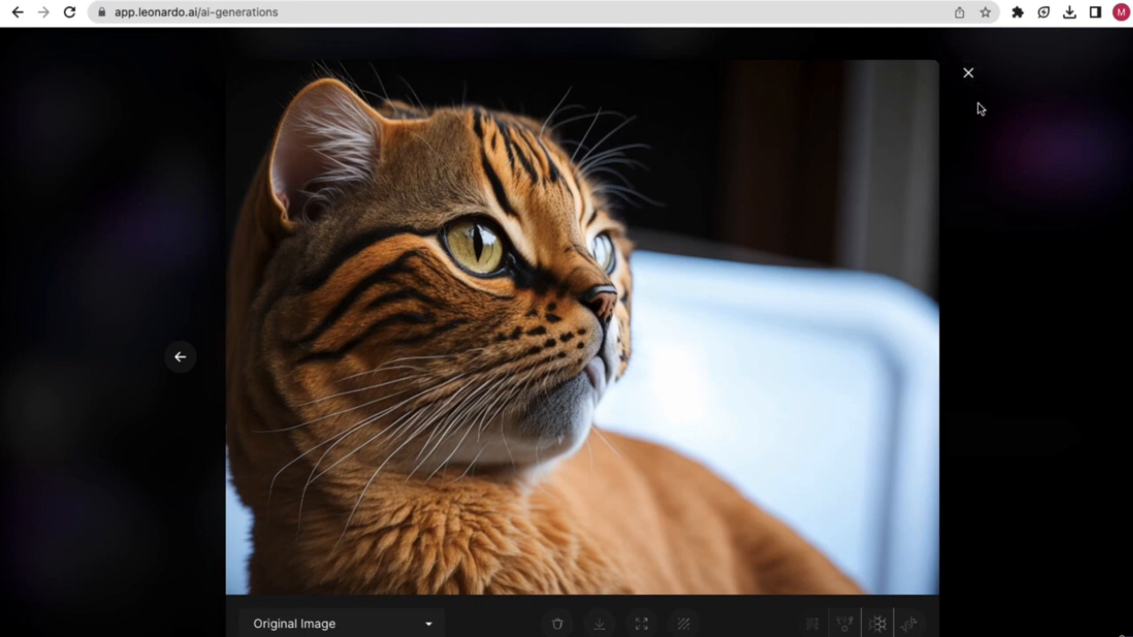
click(969, 73)
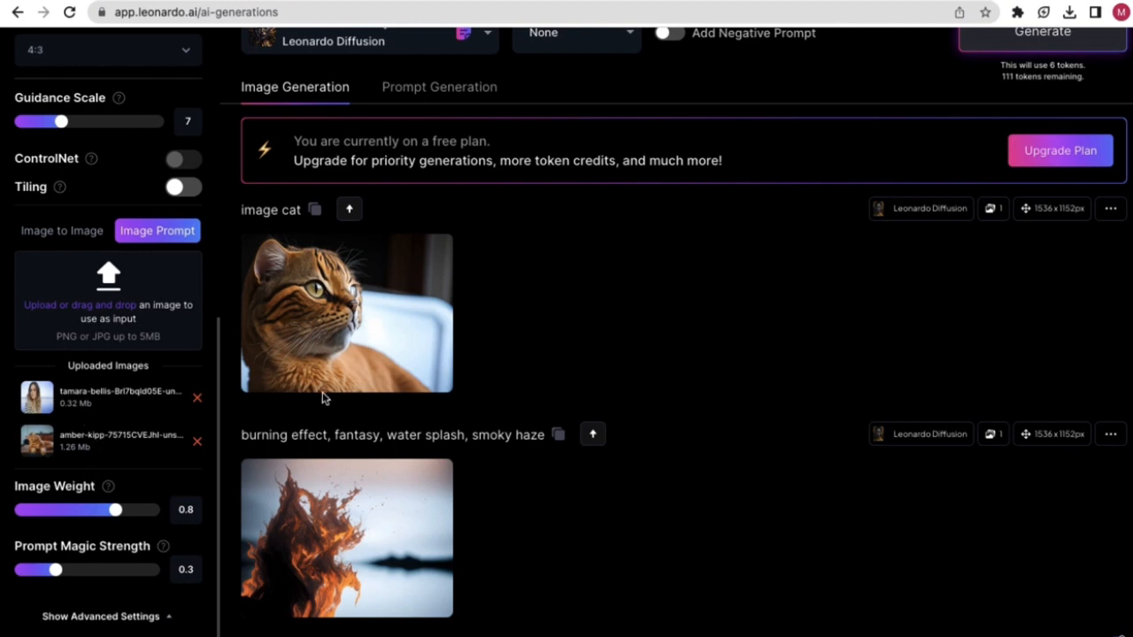
- Compare the cat with the portrait photo window on the other desktop, then reopen it full size
scroll(593, 343, up, 1)
scroll(589, 347, down, 2)
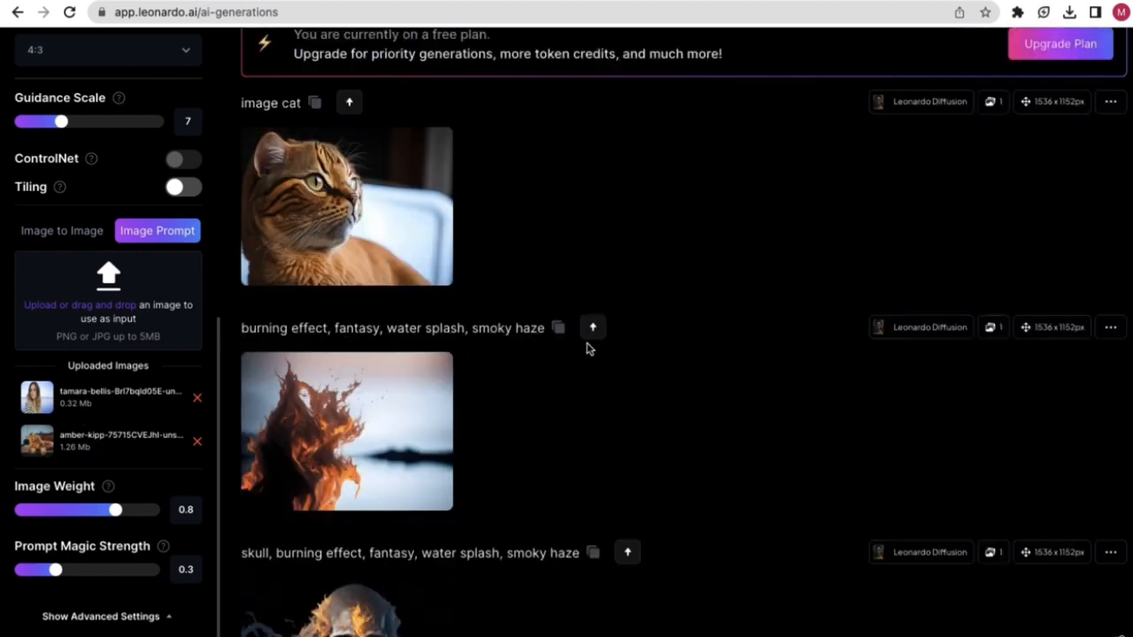
scroll(589, 350, down, 2)
scroll(575, 359, up, 1)
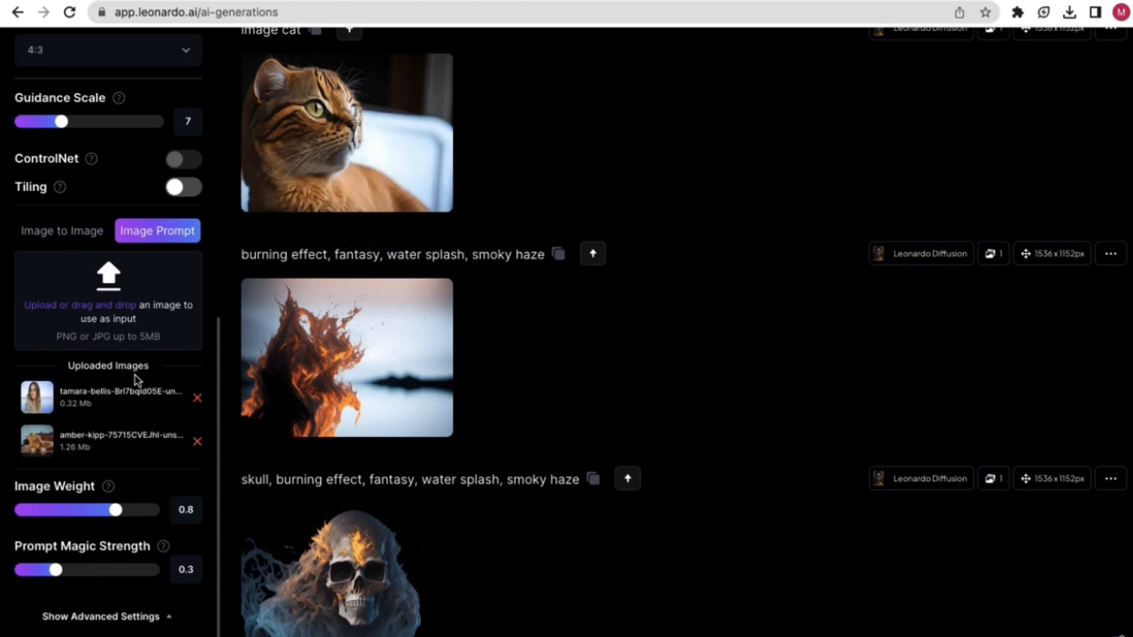
scroll(366, 195, up, 1)
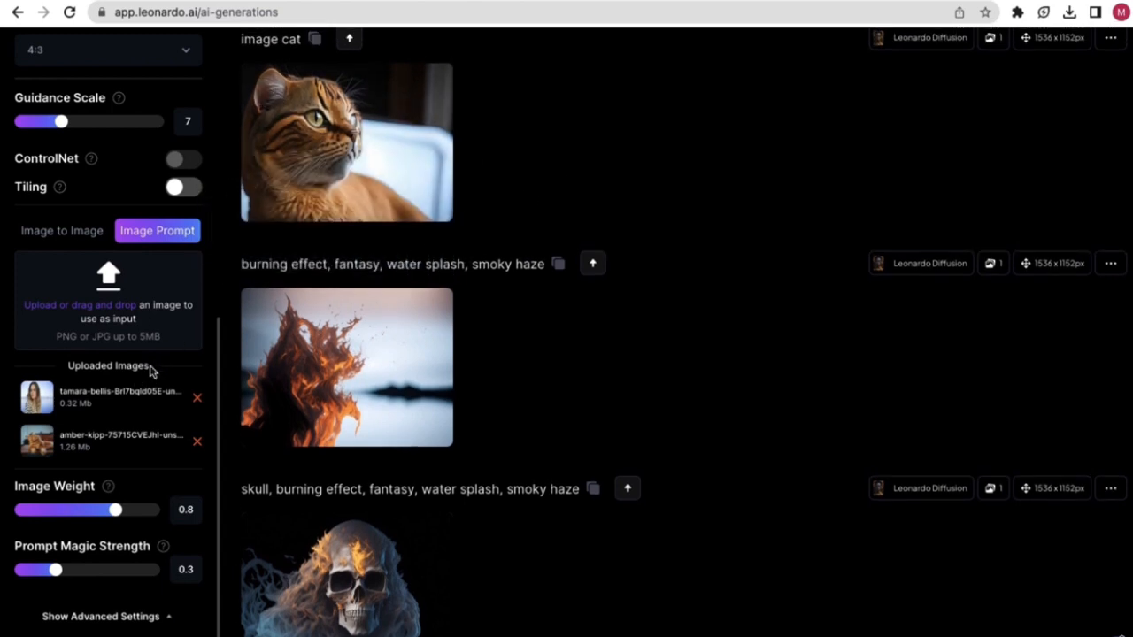
scroll(132, 385, up, 1)
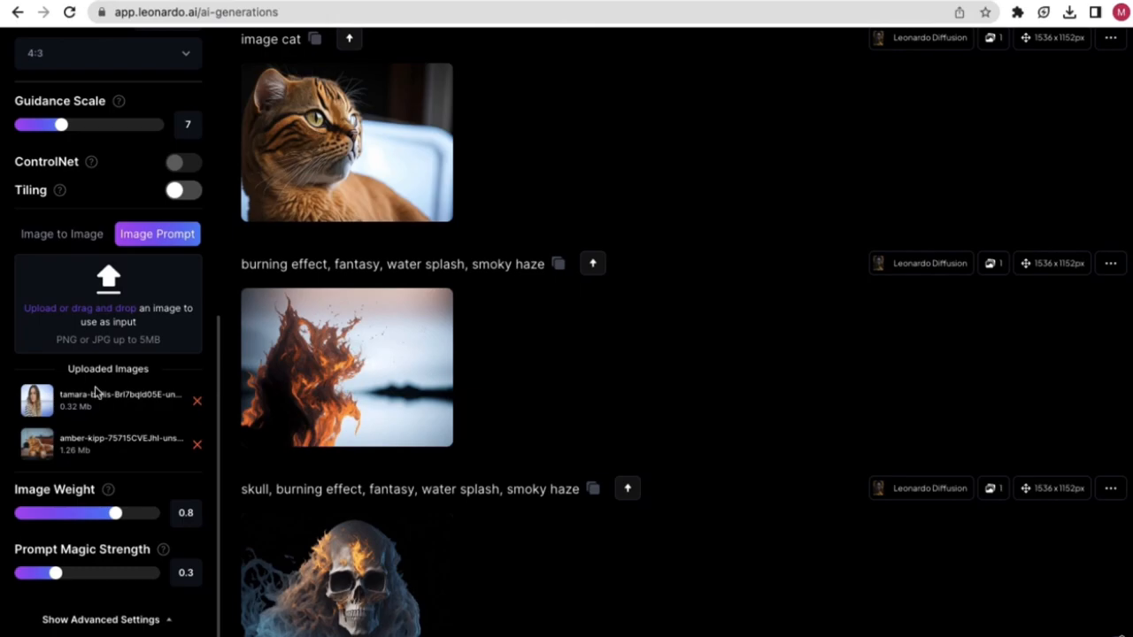
key(ctrl+Left)
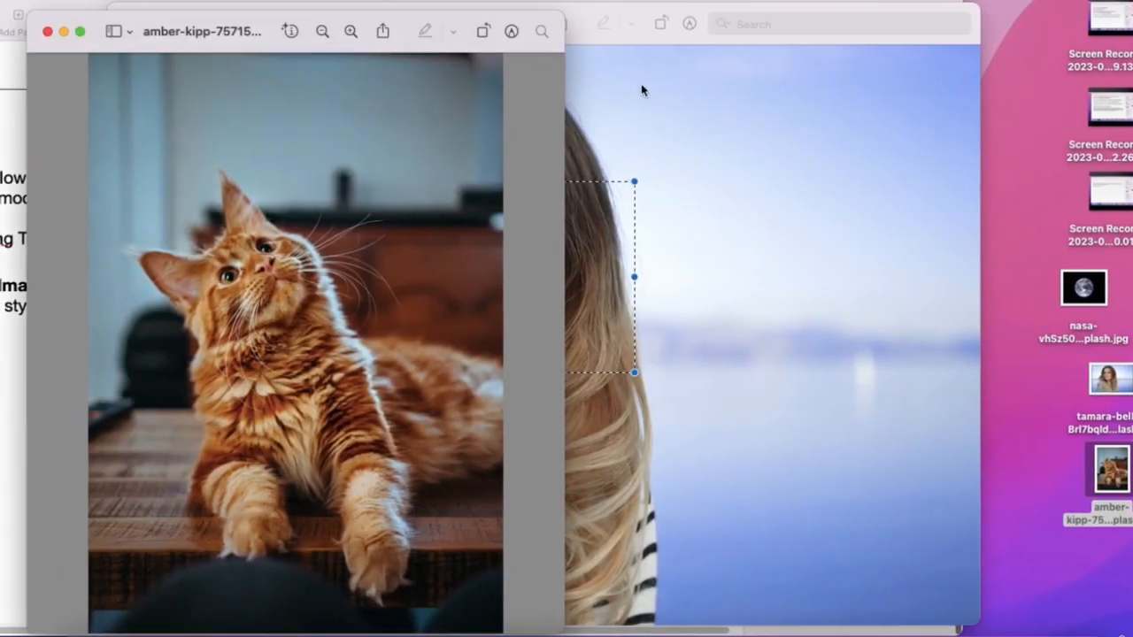
click(637, 46)
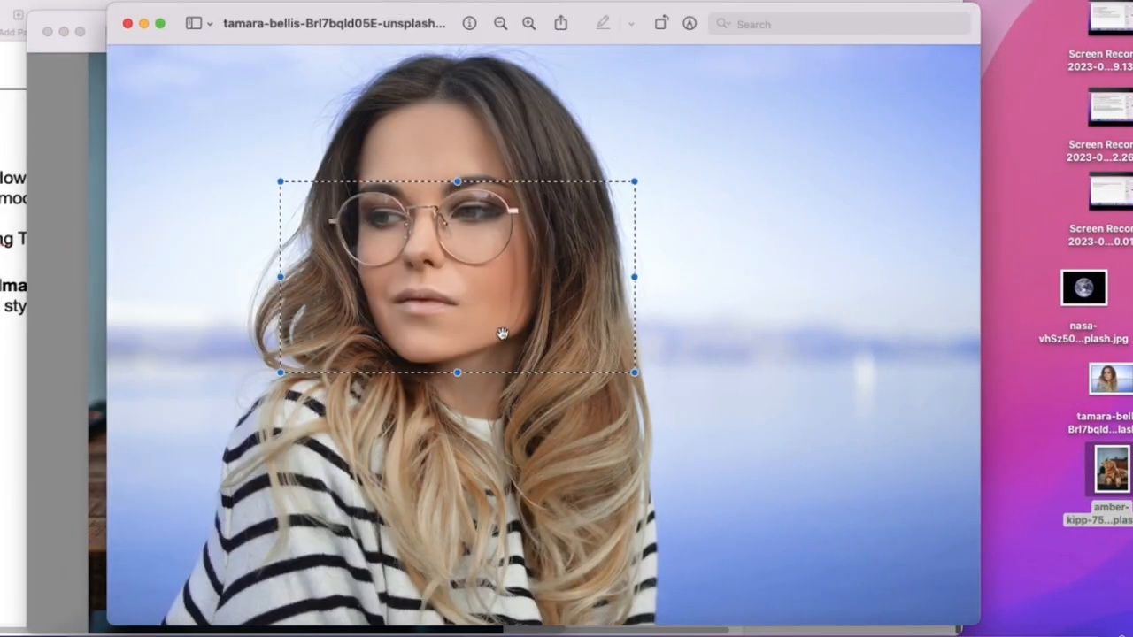
key(ctrl+Right)
click(336, 115)
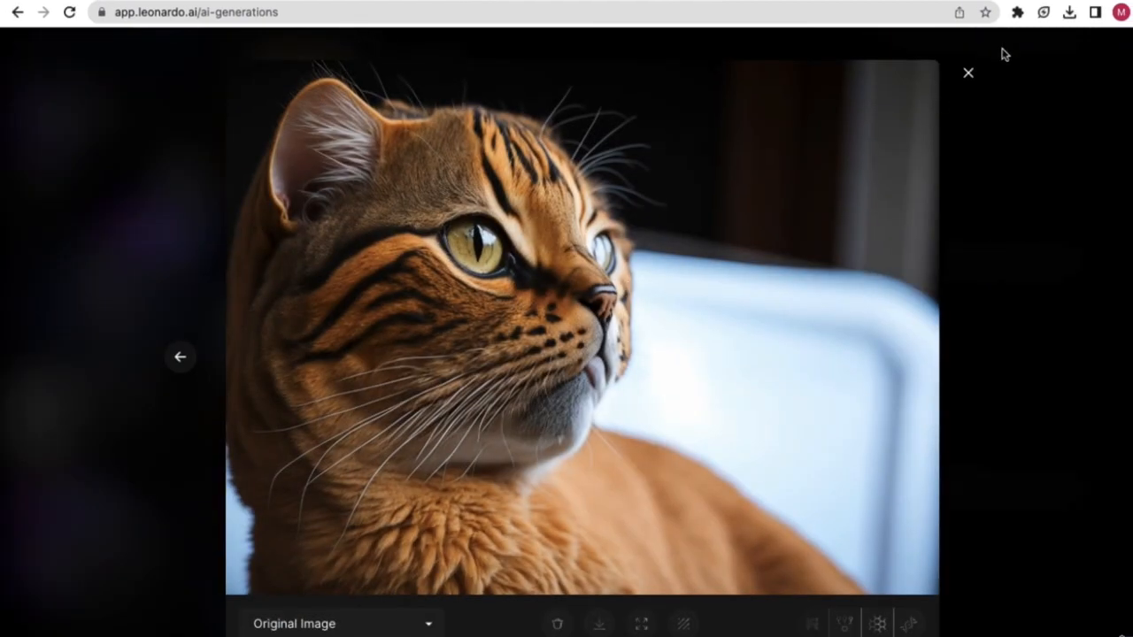
- Close the cat lightbox, glance at the Unsplash cat tab, and return to the generations tab
click(967, 73)
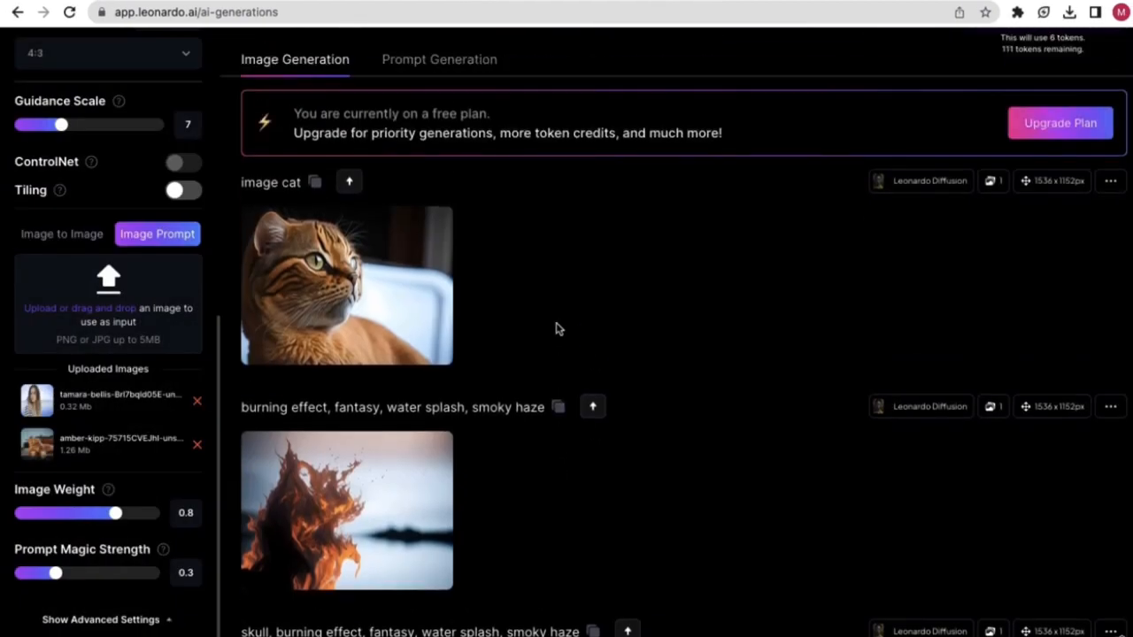
scroll(557, 329, up, 3)
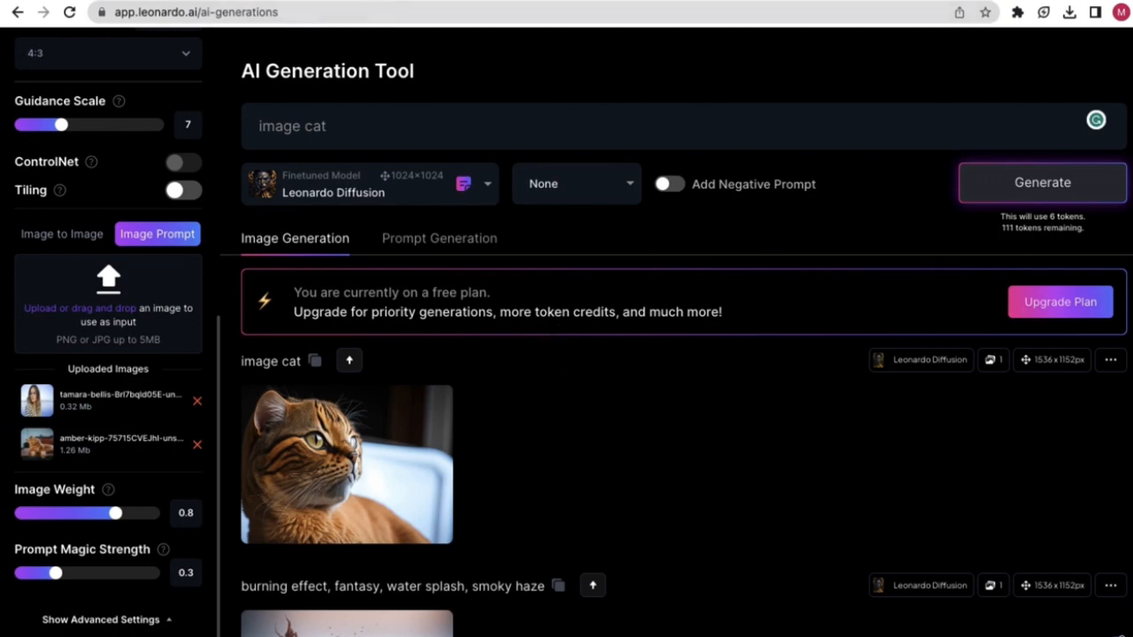
click(380, 1)
click(101, 2)
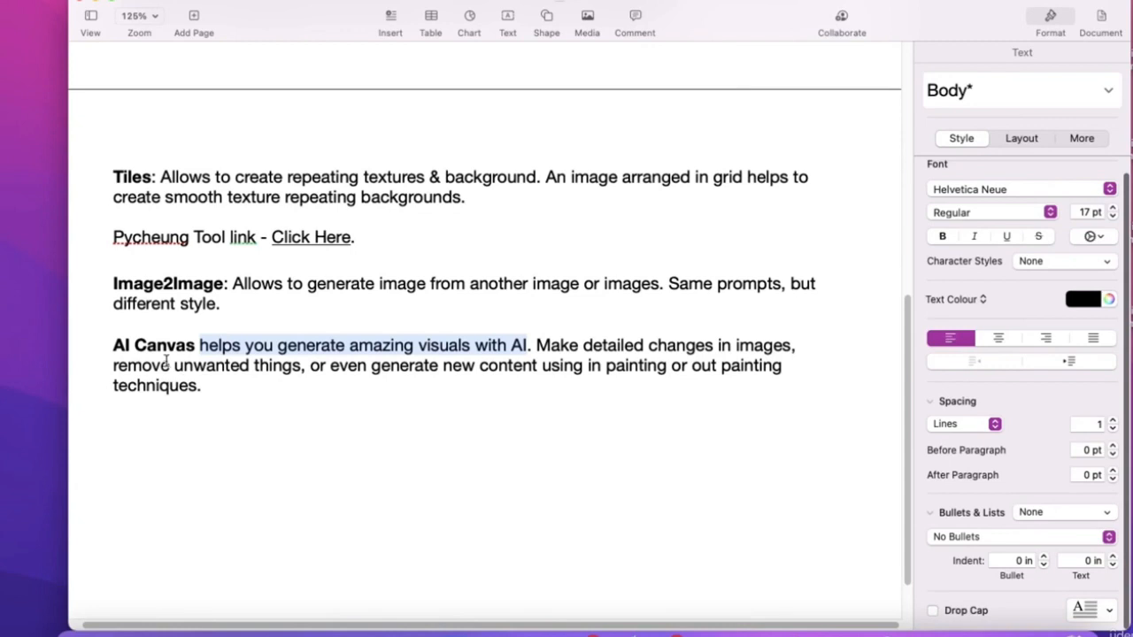
- Highlight the AI Canvas heading, 'detailed', and the phrase about removing unwanted things
drag(113, 346, 195, 345)
click(198, 347)
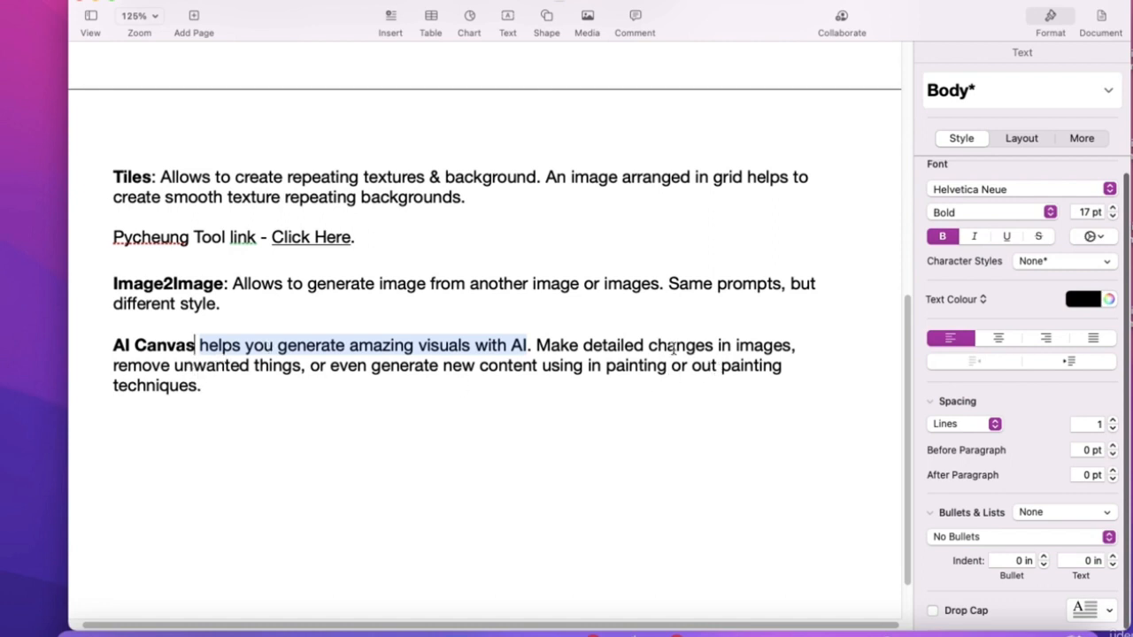
drag(585, 346, 639, 348)
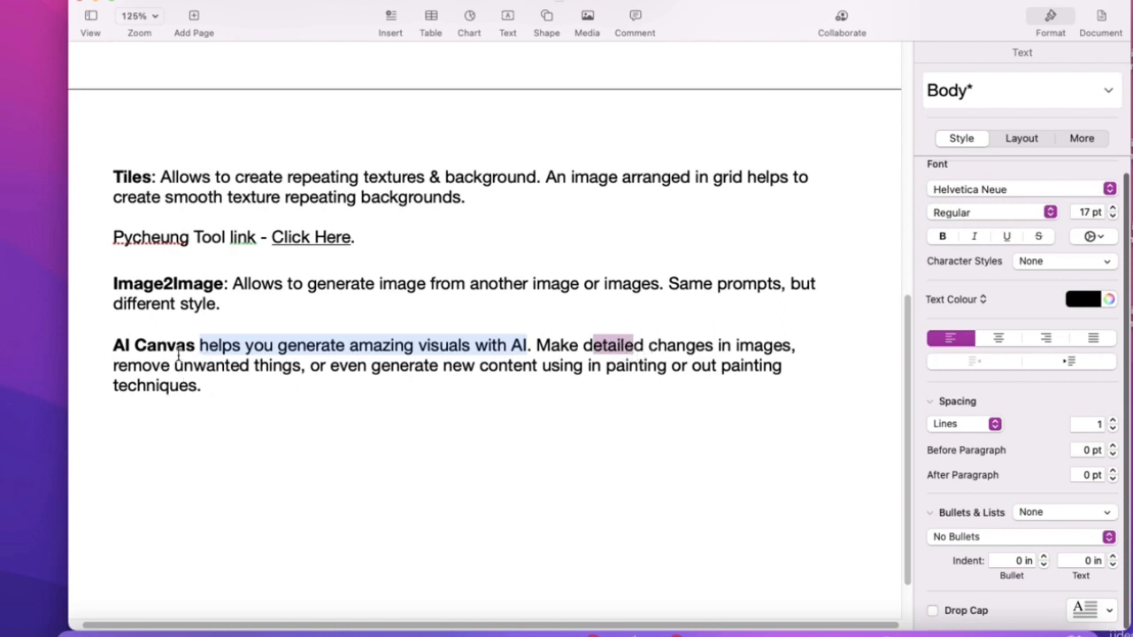
click(243, 356)
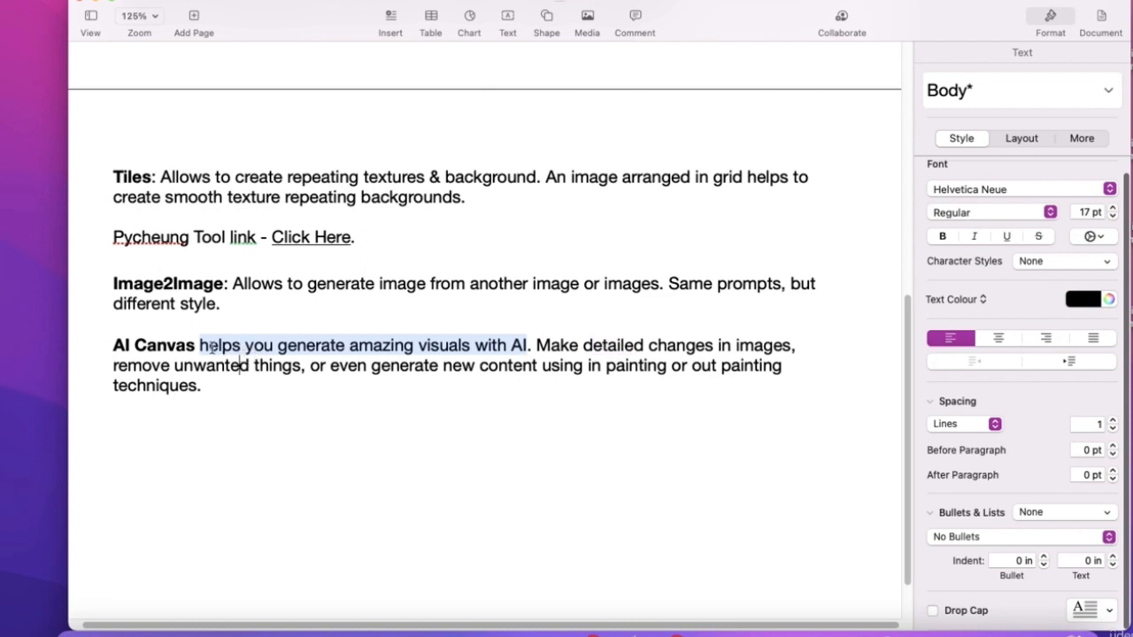
drag(200, 346, 790, 348)
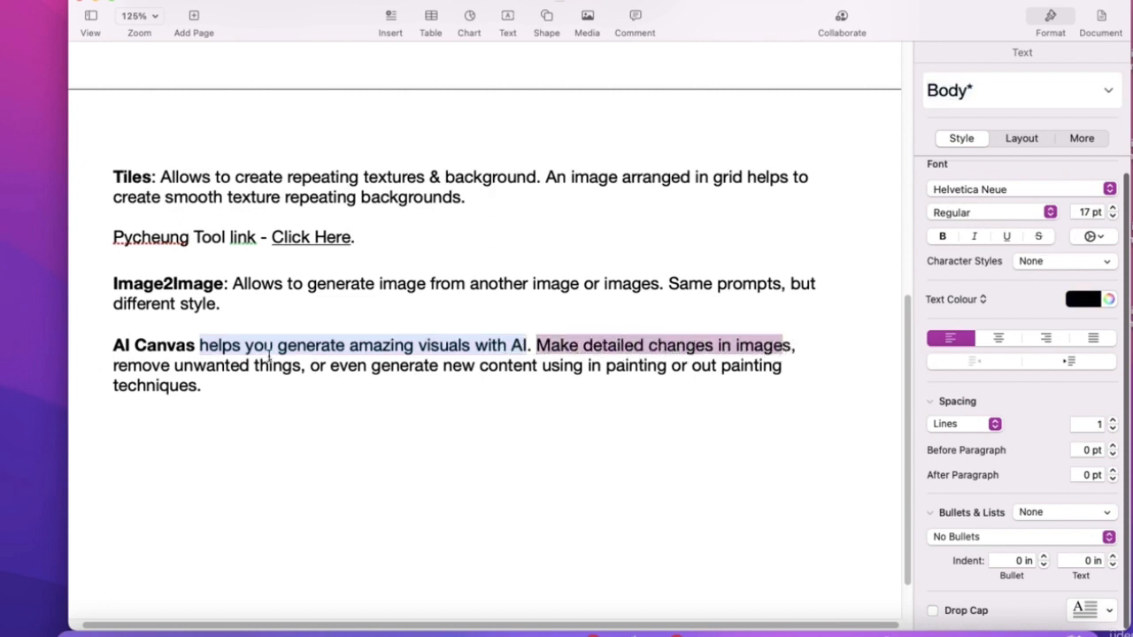
mouse_move(106, 366)
mouse_down()
mouse_move(278, 379)
mouse_move(299, 366)
mouse_move(738, 364)
mouse_move(715, 377)
mouse_up()
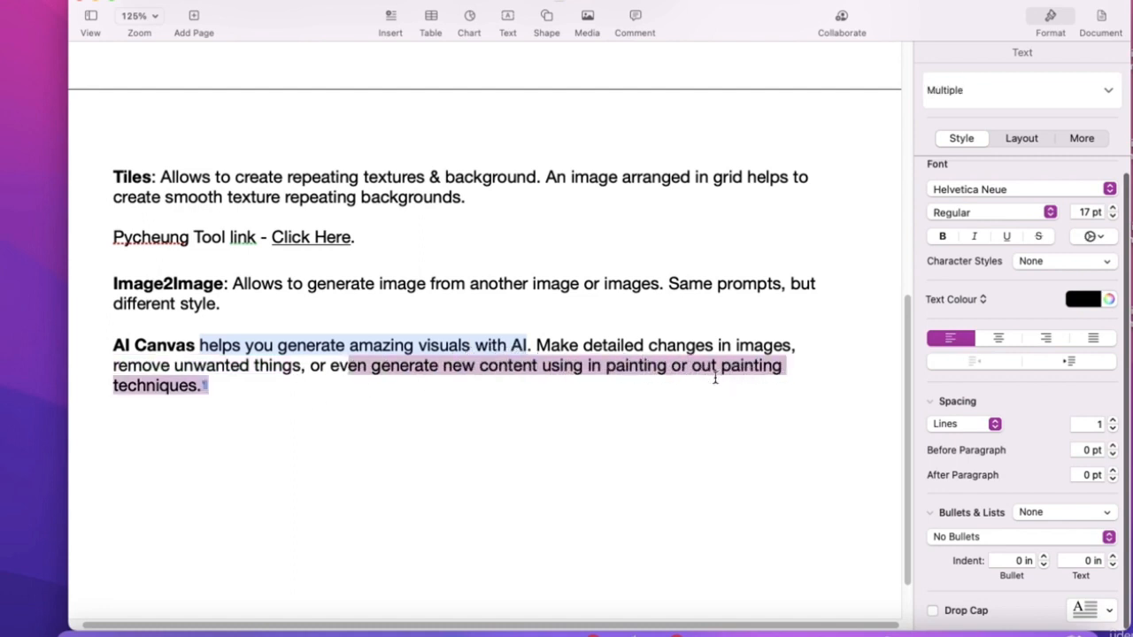
click(338, 396)
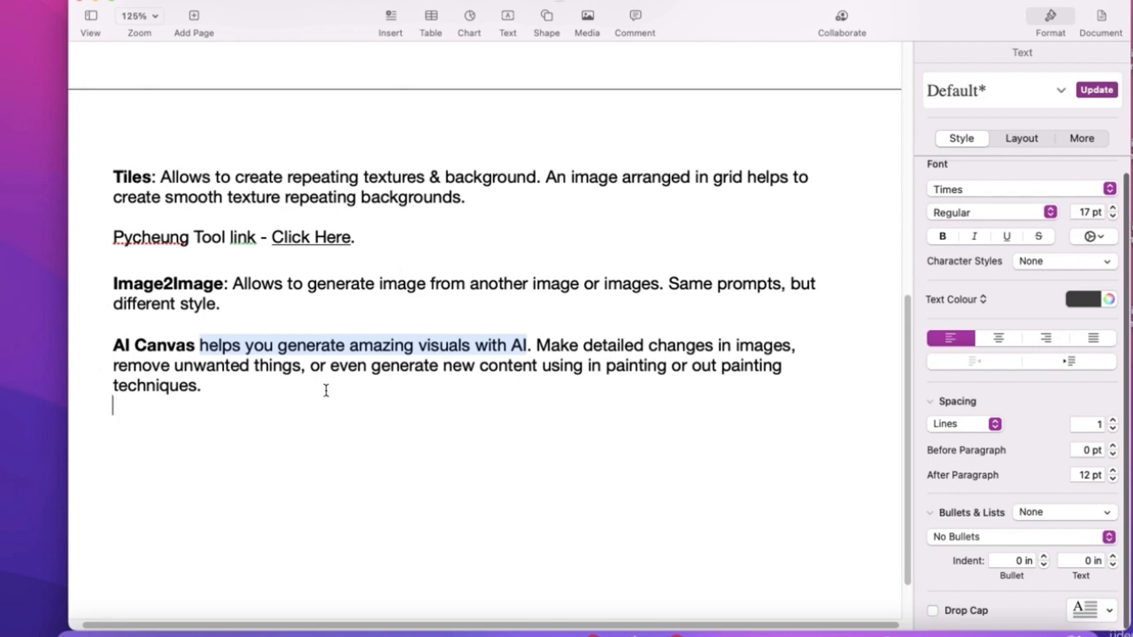
- Highlight 'changes', 'remove unwanted', 'painting' and 'out', then switch to the Google Images space
drag(652, 346, 713, 345)
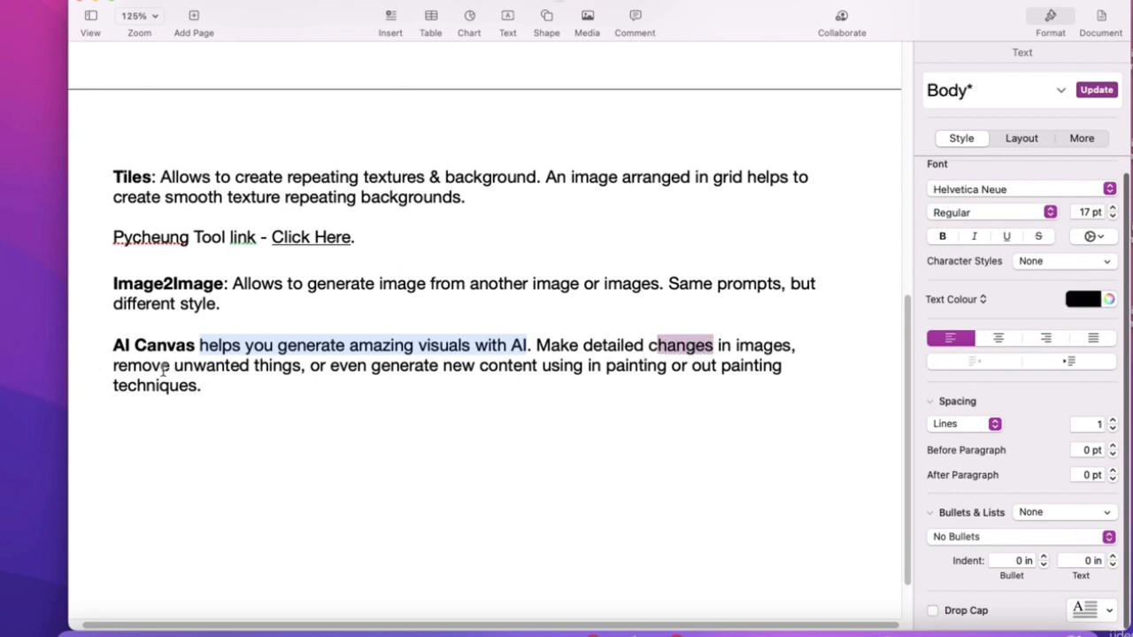
drag(115, 365, 246, 367)
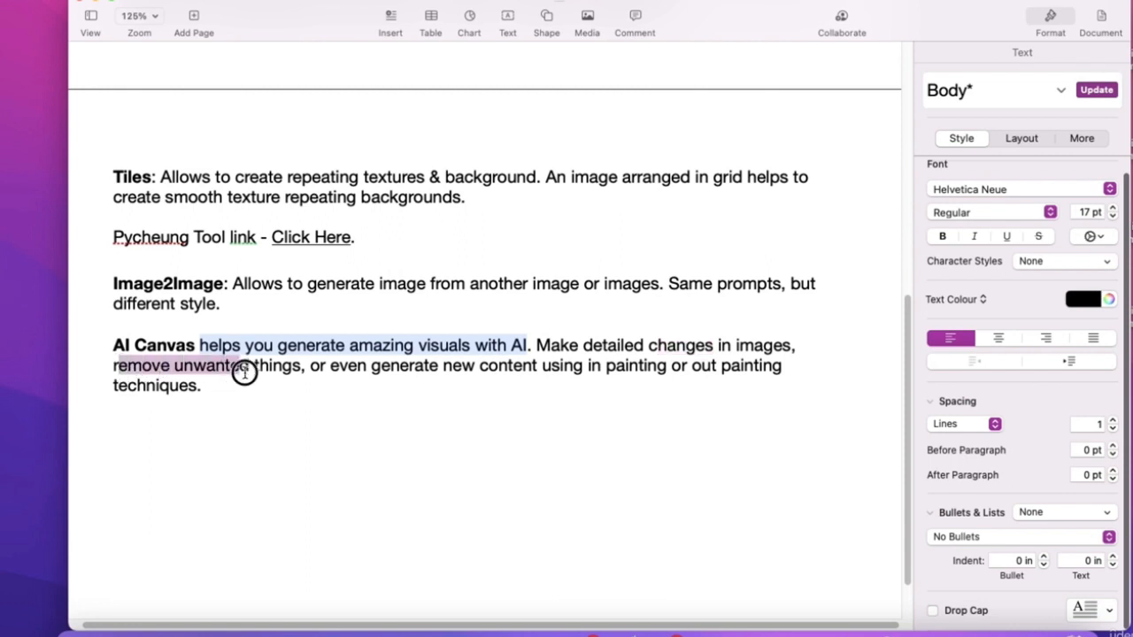
double_click(612, 363)
double_click(712, 367)
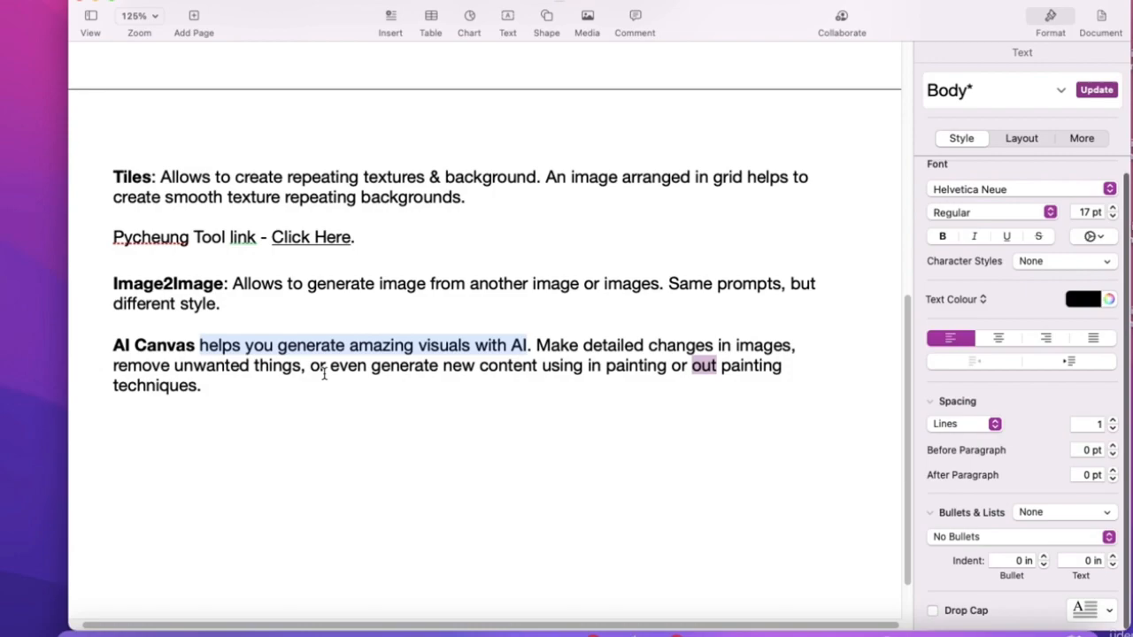
key(ctrl+Right)
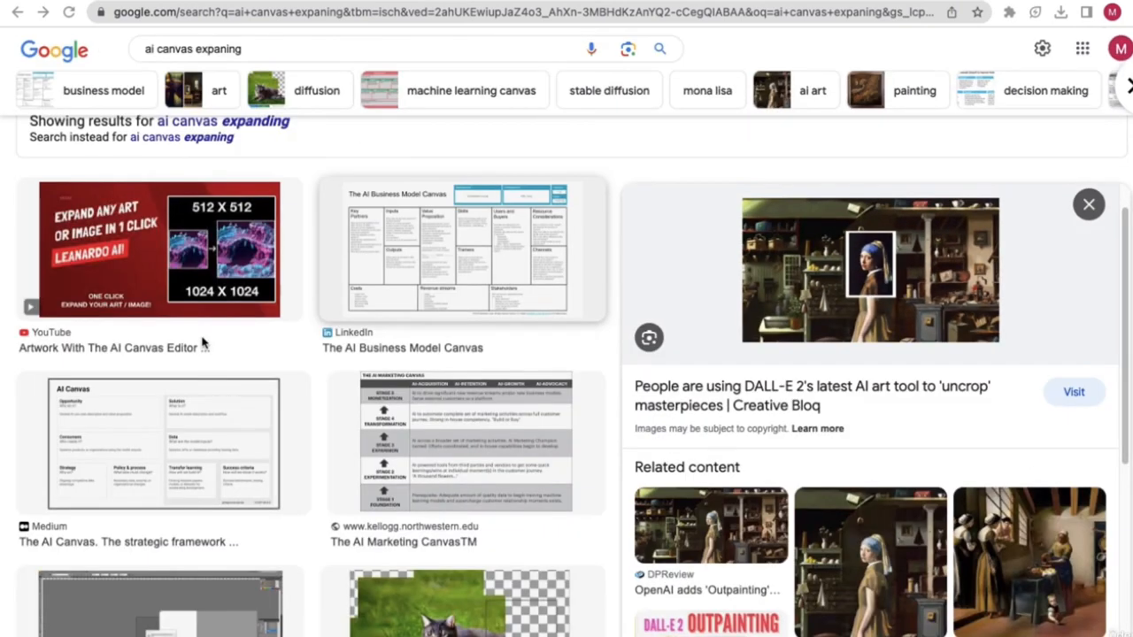
- Scroll through the DALL-E 2 'uncrop' example in the Google Images side panel
scroll(202, 271, up, 3)
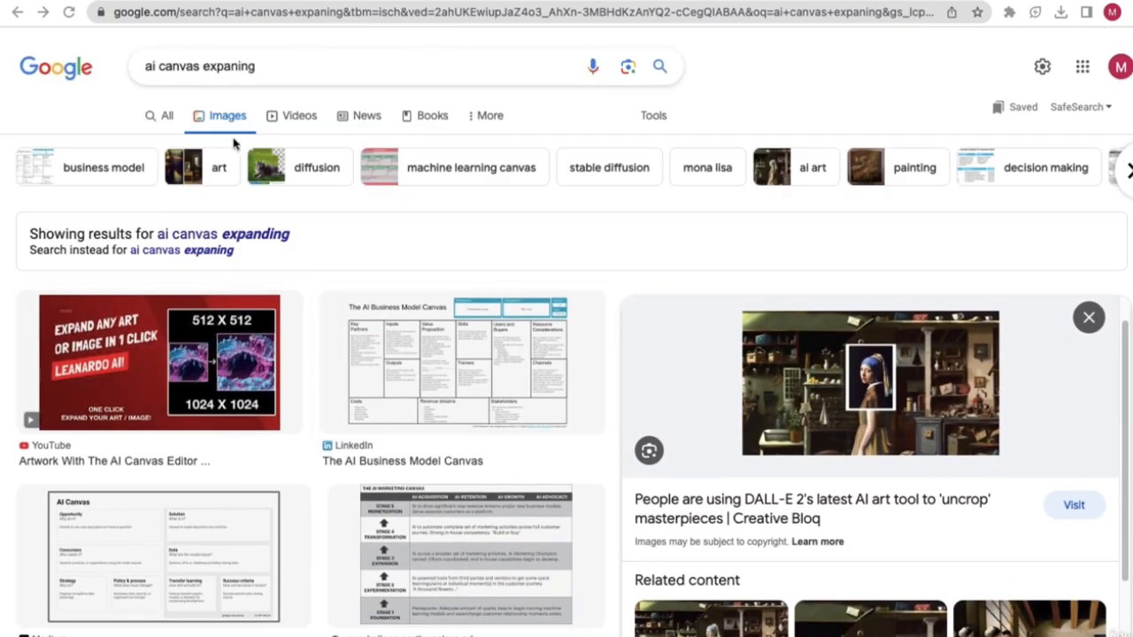
scroll(768, 289, up, 5)
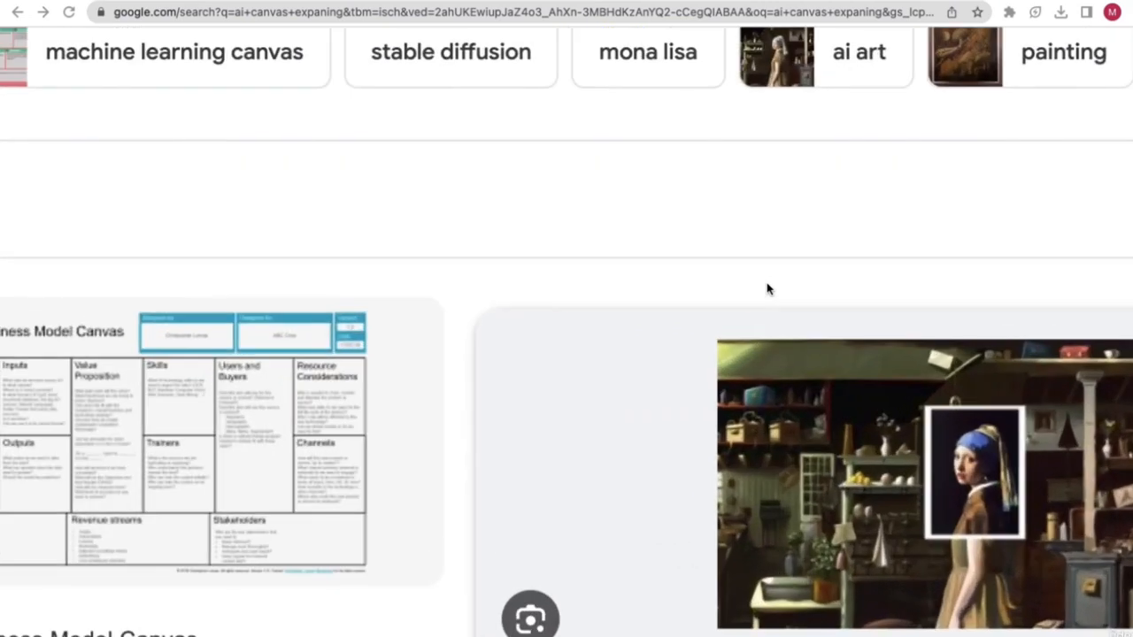
scroll(768, 289, right, 2)
scroll(766, 289, right, 2)
scroll(767, 288, down, 4)
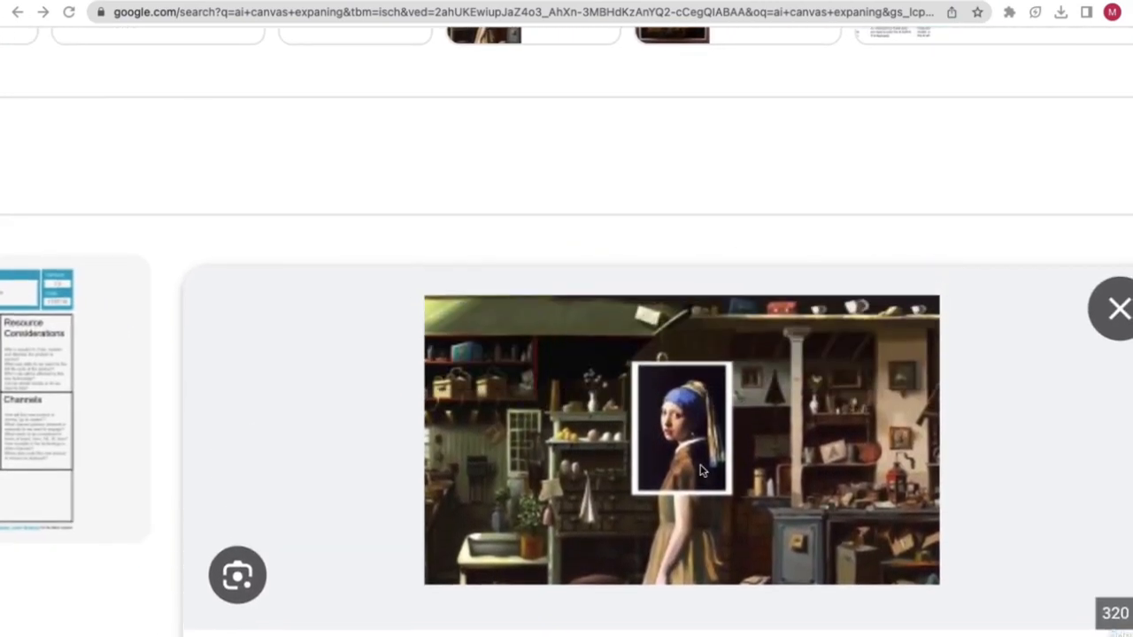
scroll(728, 324, down, 10)
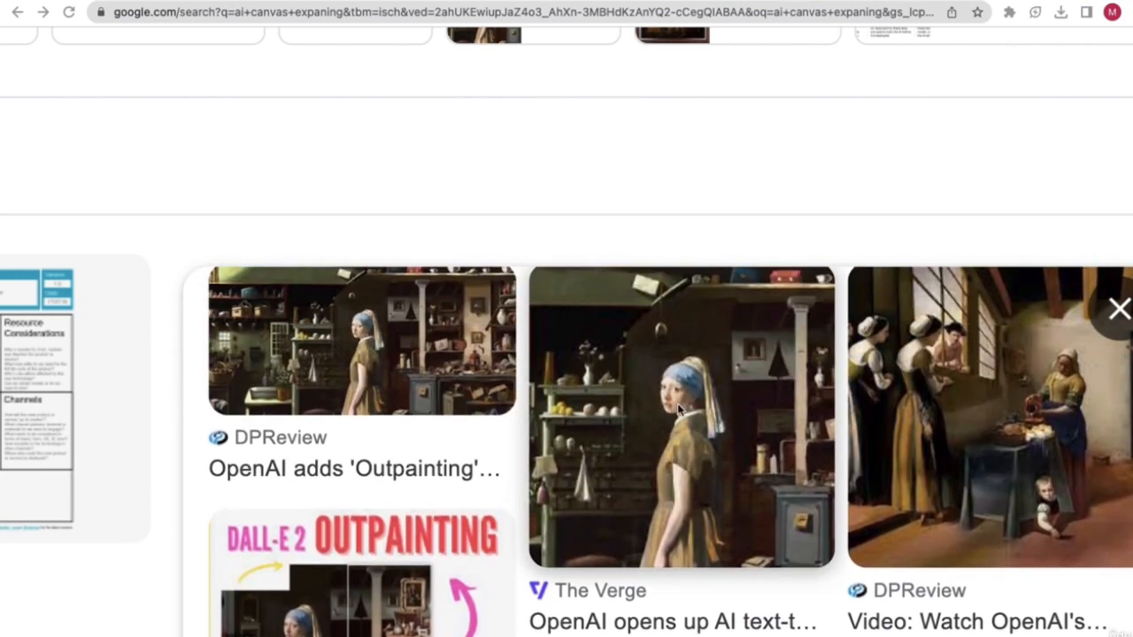
scroll(698, 438, up, 5)
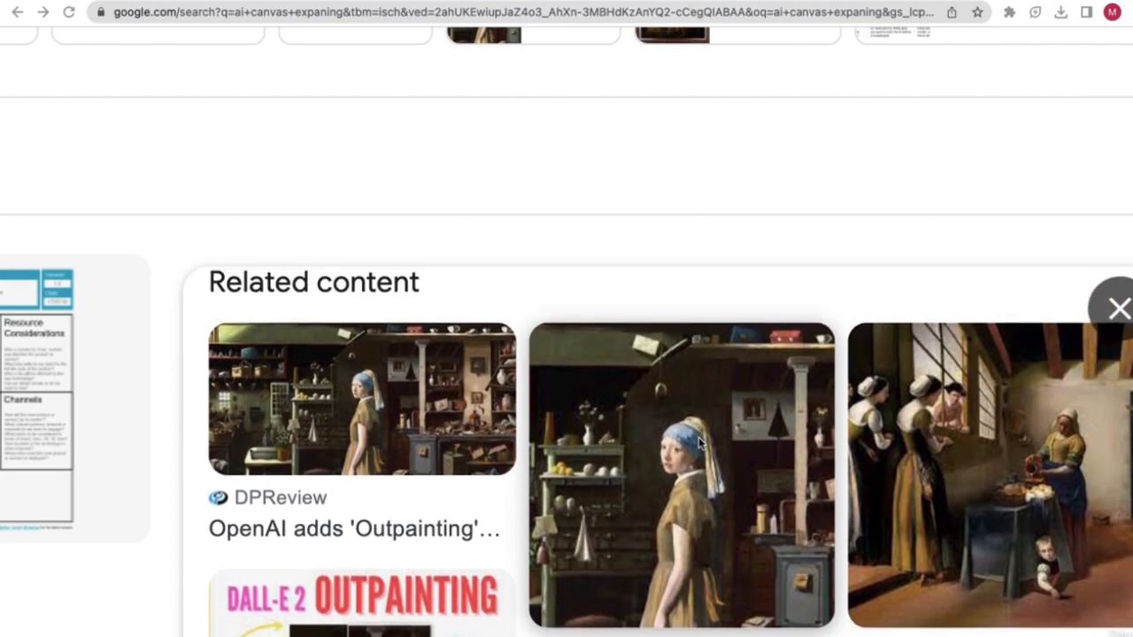
scroll(698, 445, up, 4)
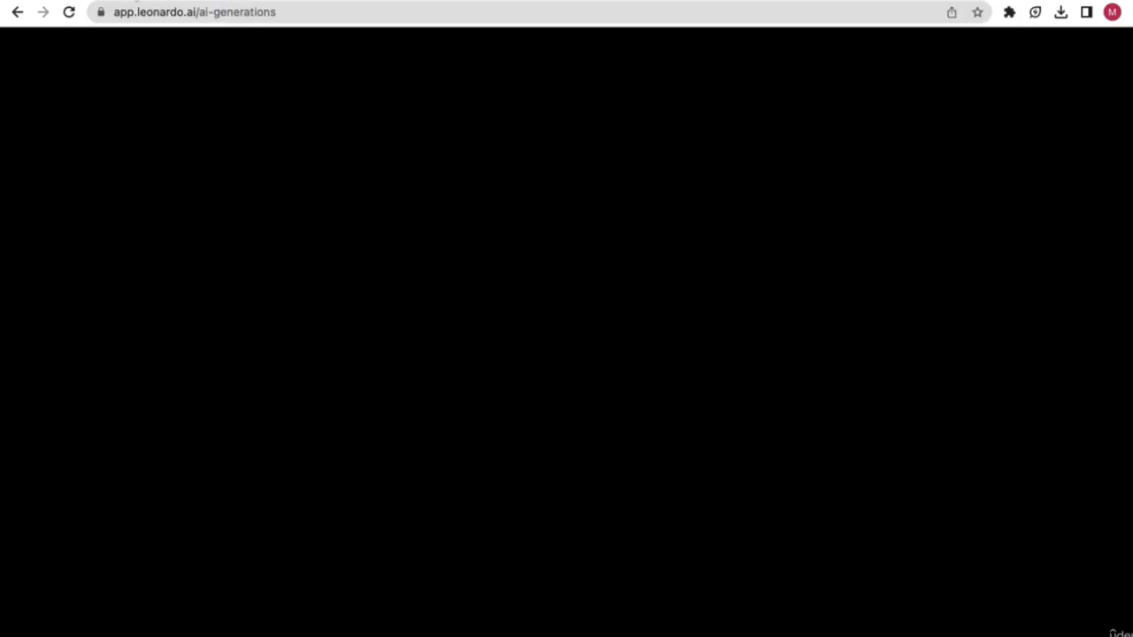
- Return to the Leonardo.Ai home page and open the Community Feed
scroll(161, 303, up, 4)
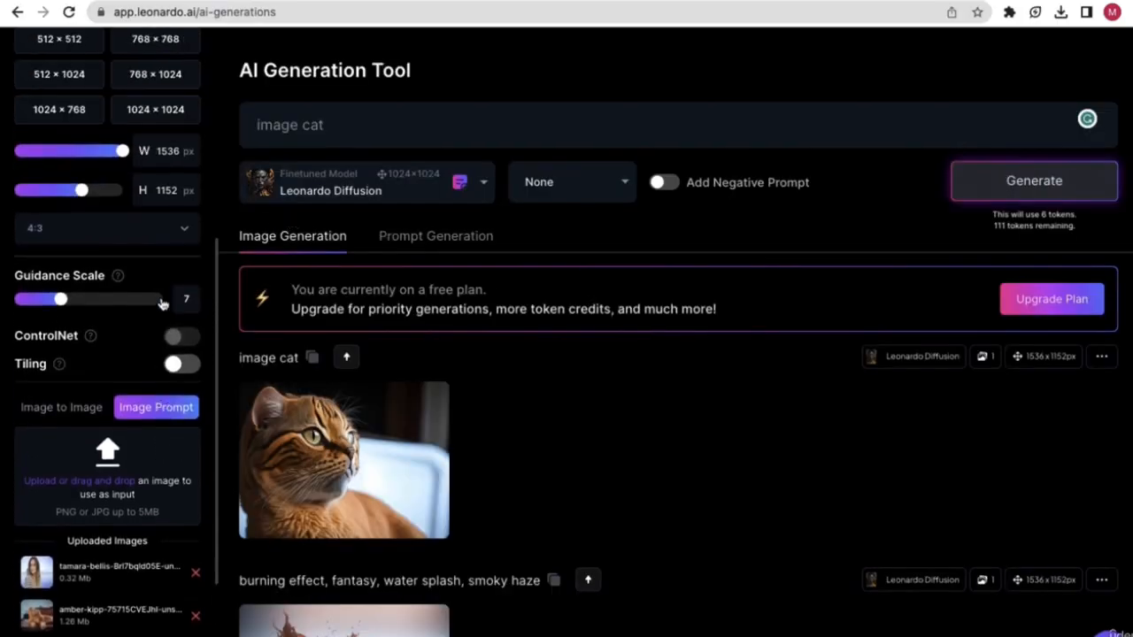
scroll(161, 303, up, 3)
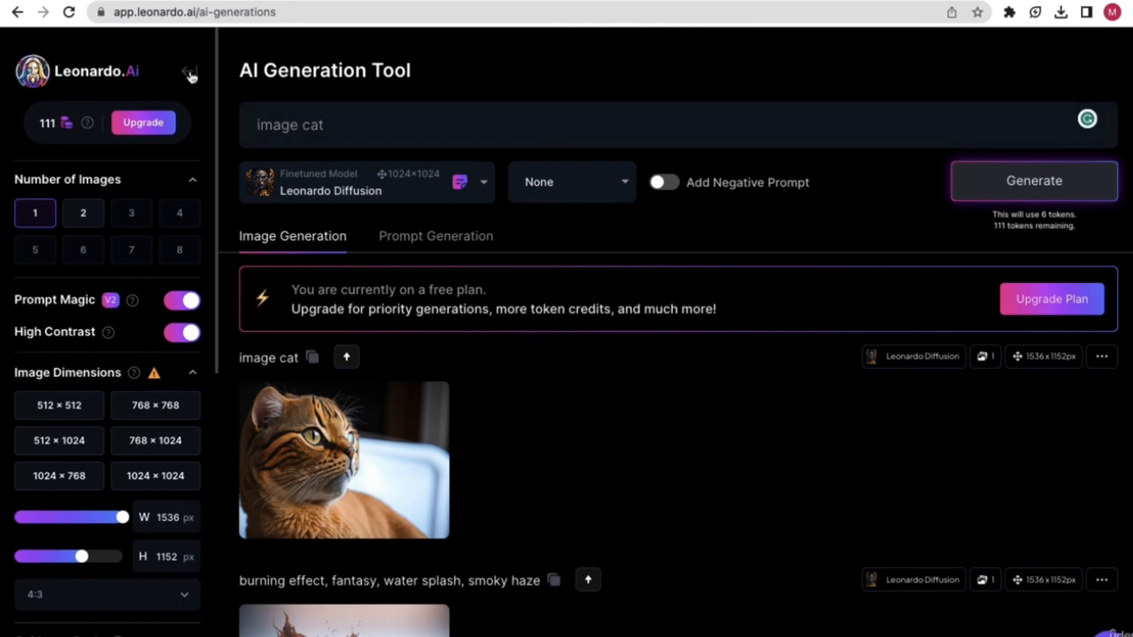
click(189, 72)
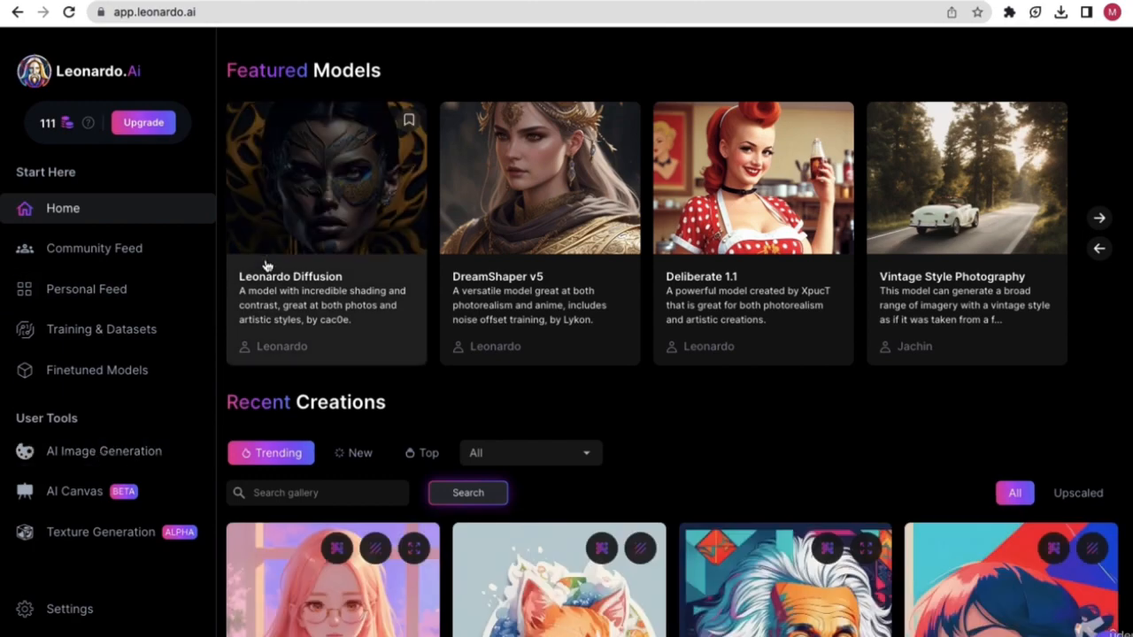
click(158, 254)
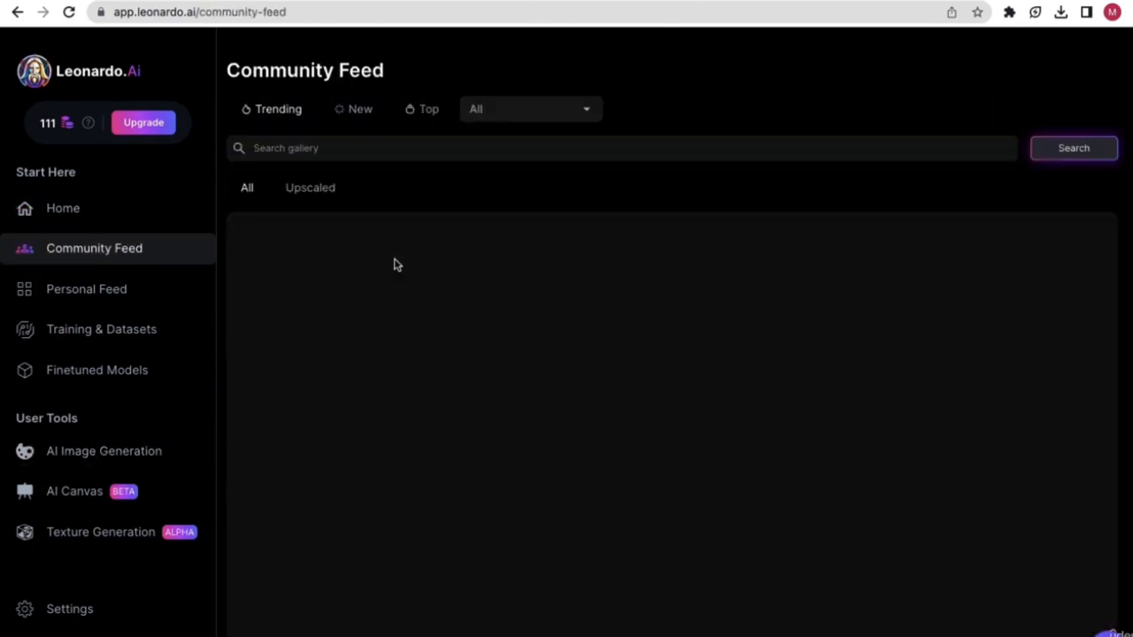
- Scroll down through the trending community images with their prompts and like counts
scroll(648, 461, down, 3)
scroll(648, 461, down, 4)
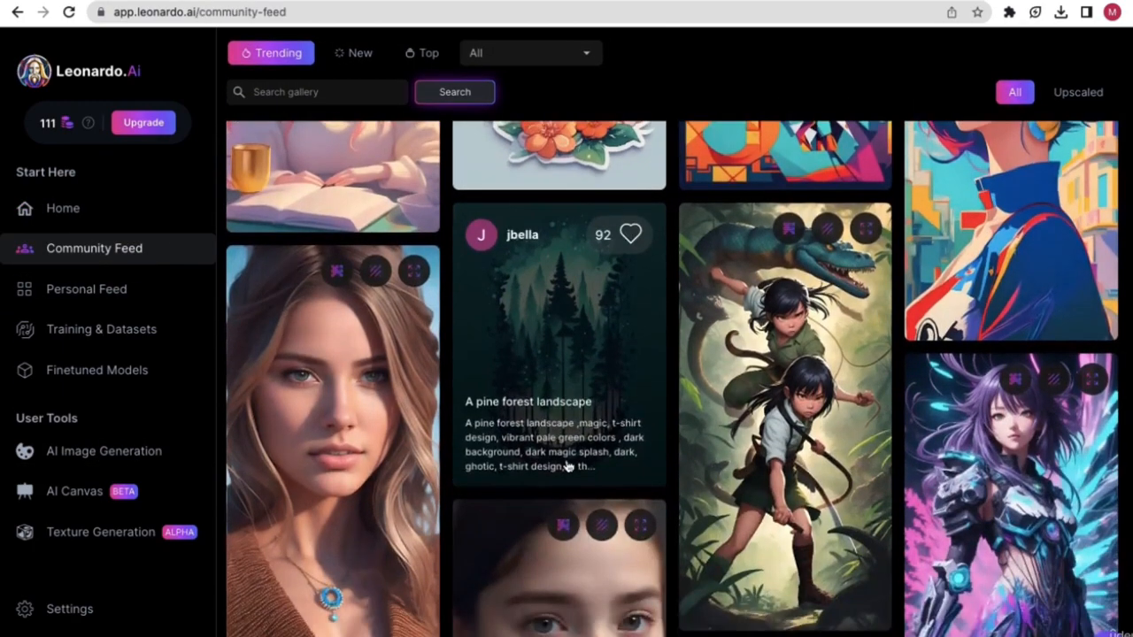
scroll(566, 467, down, 10)
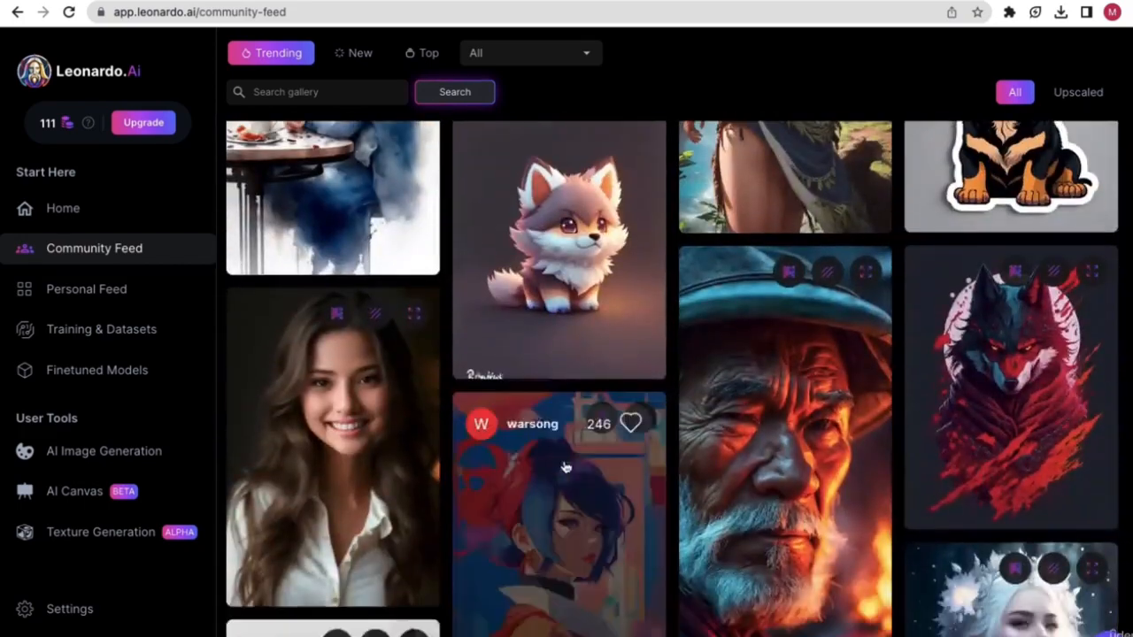
scroll(566, 466, down, 10)
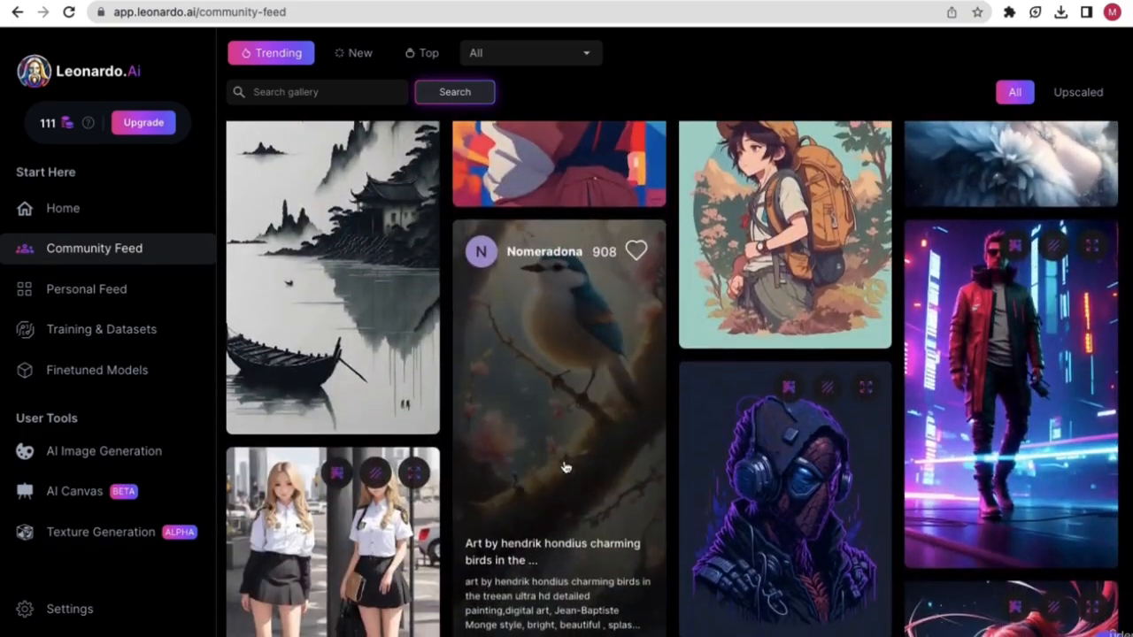
scroll(567, 467, down, 10)
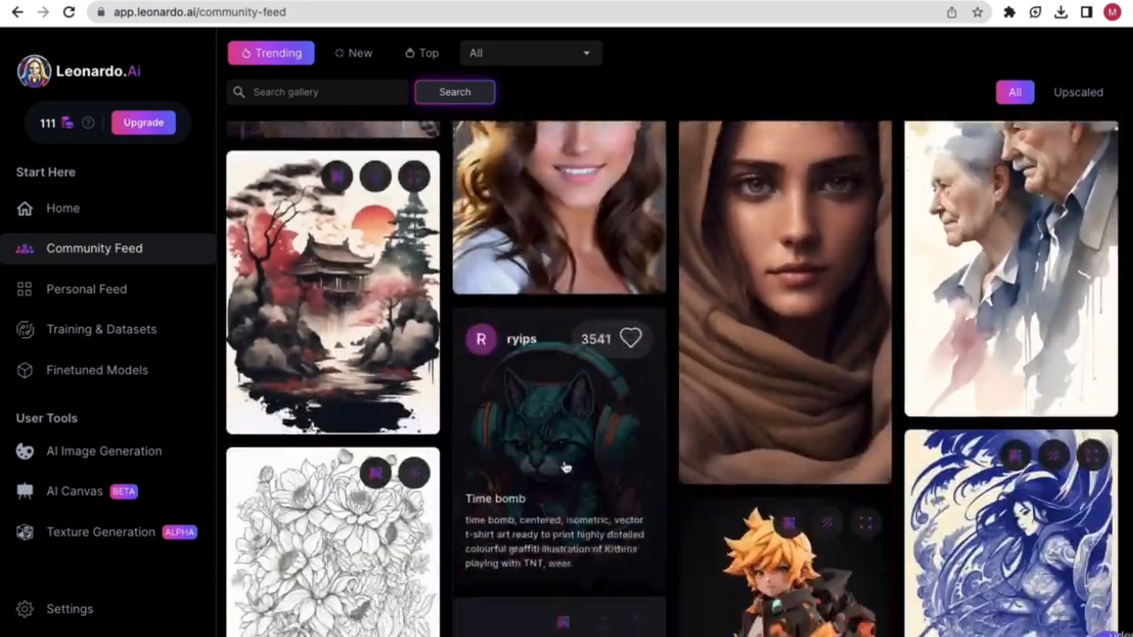
scroll(567, 466, down, 10)
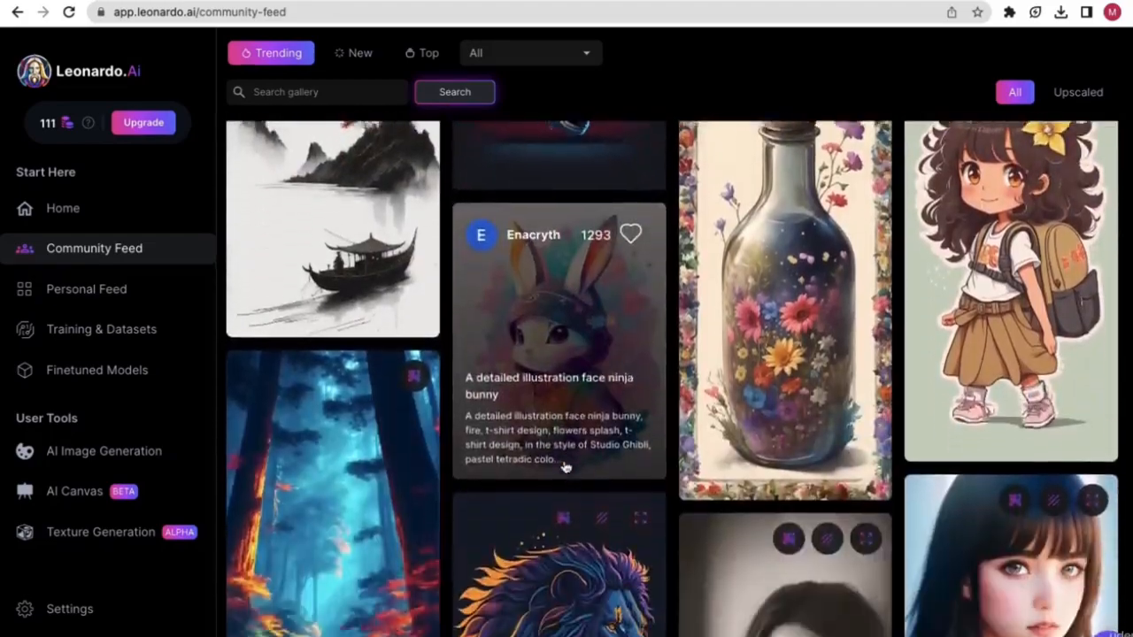
scroll(566, 466, down, 5)
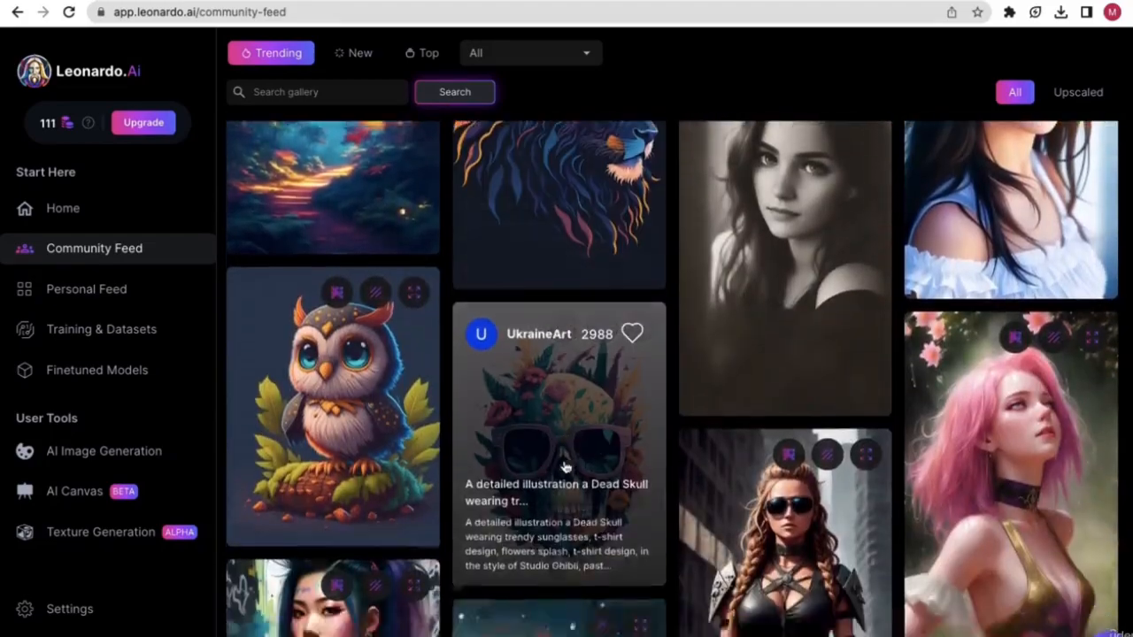
scroll(566, 466, down, 5)
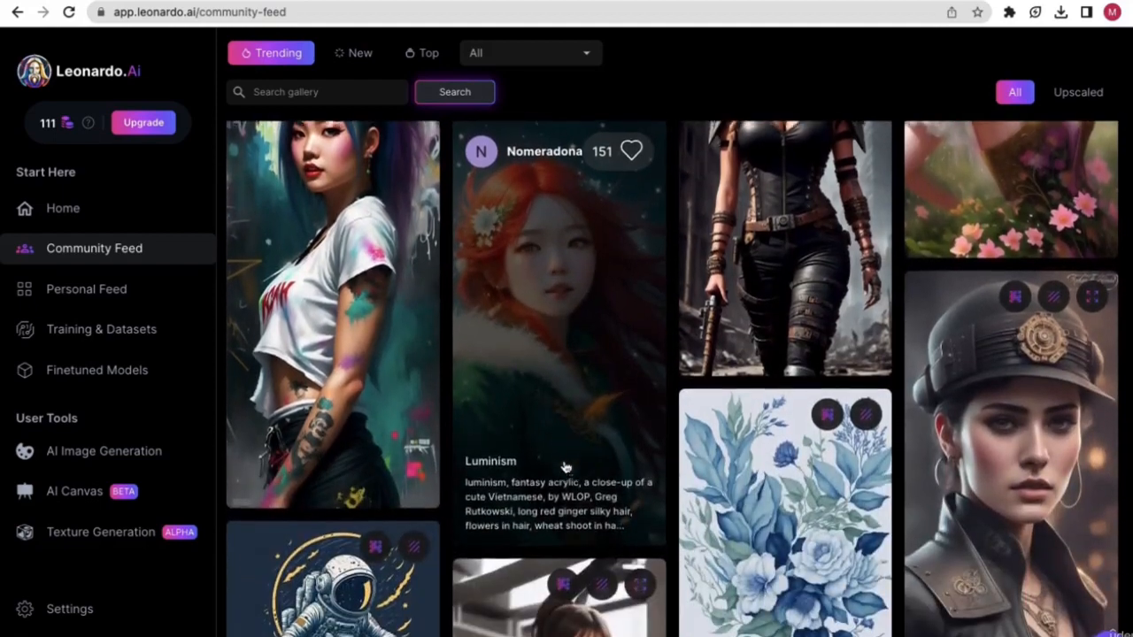
scroll(568, 455, down, 2)
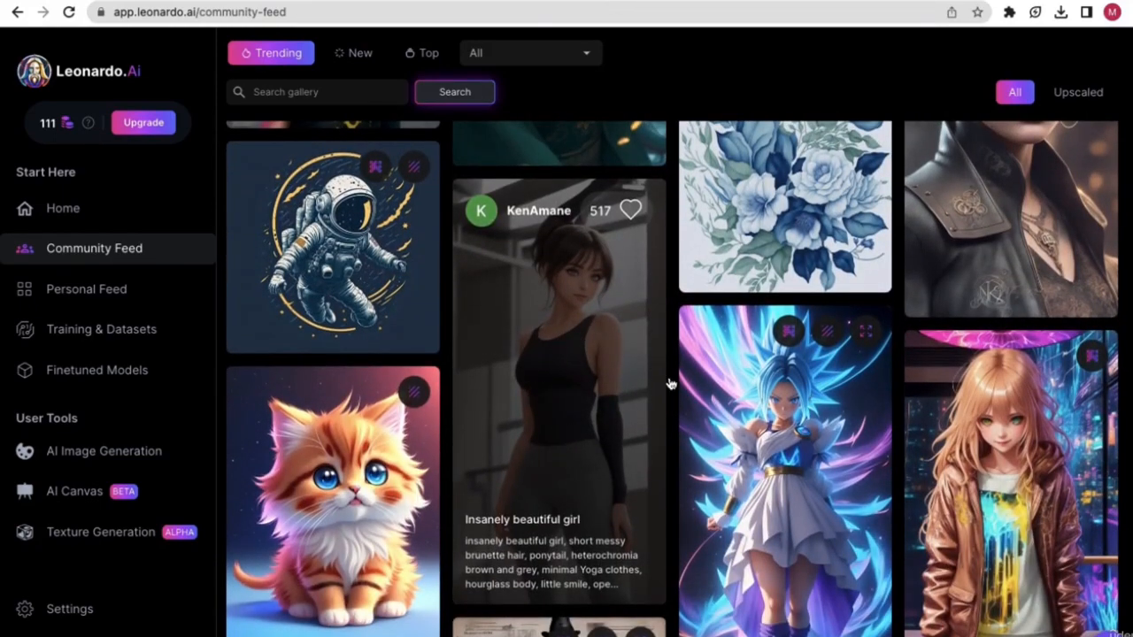
- Open the 'Insanely beautiful girl' card and view its Creative Upscaled Image full size
click(564, 392)
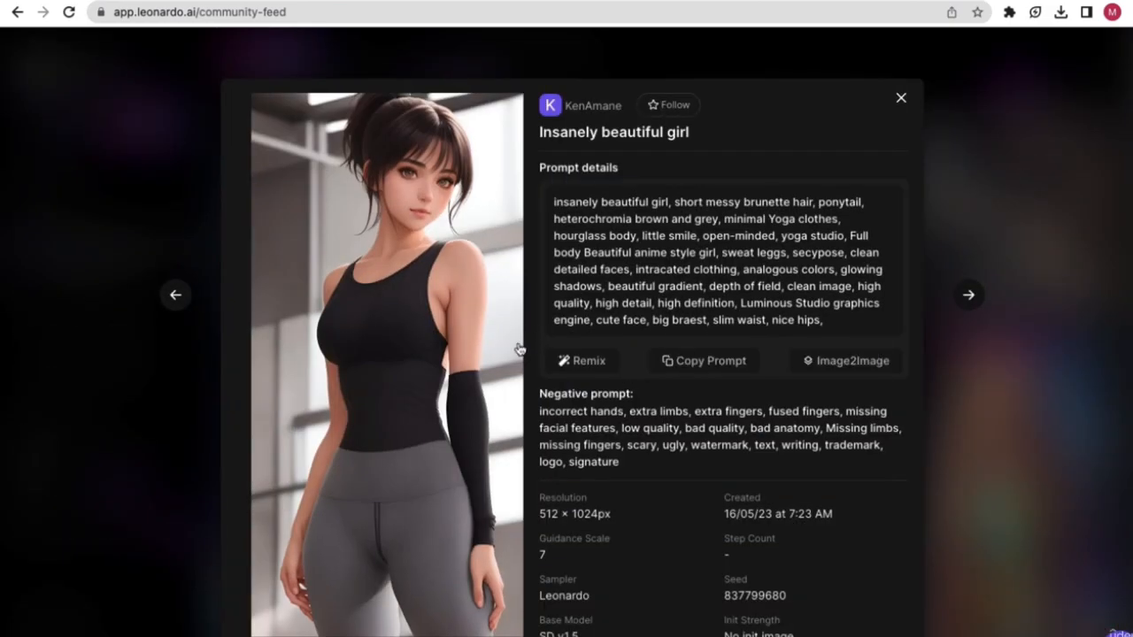
click(415, 390)
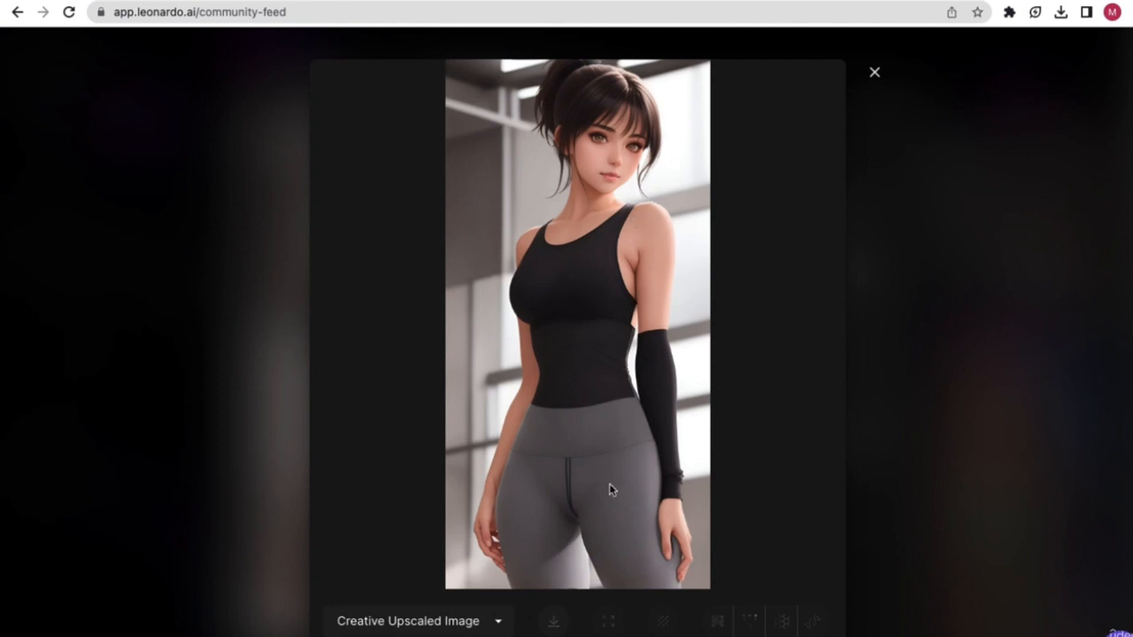
right_click(570, 282)
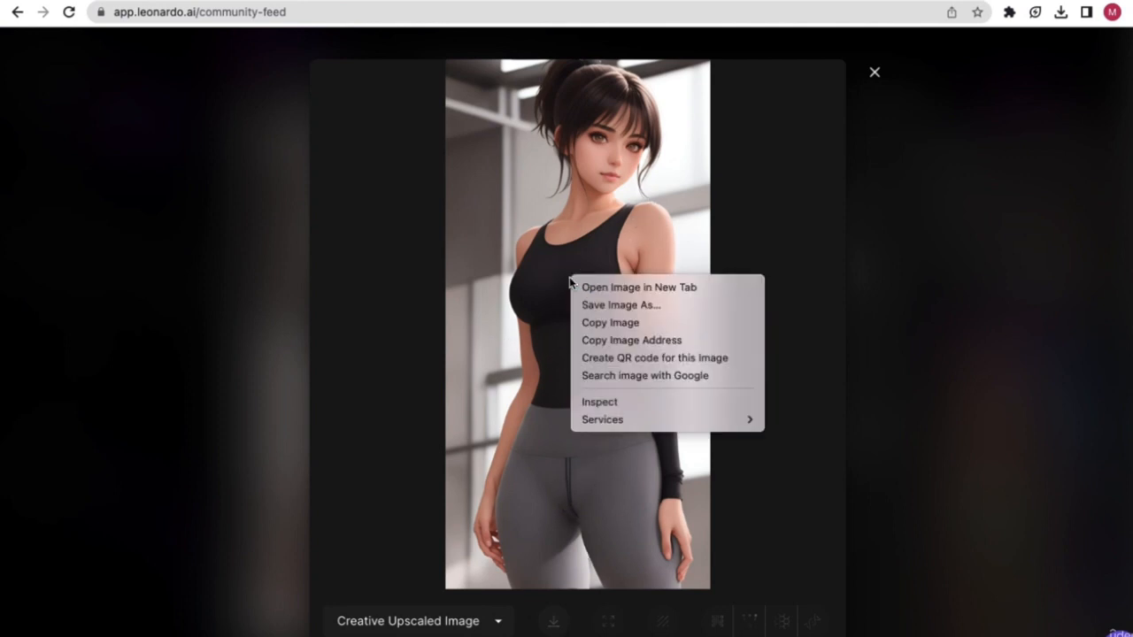
click(558, 317)
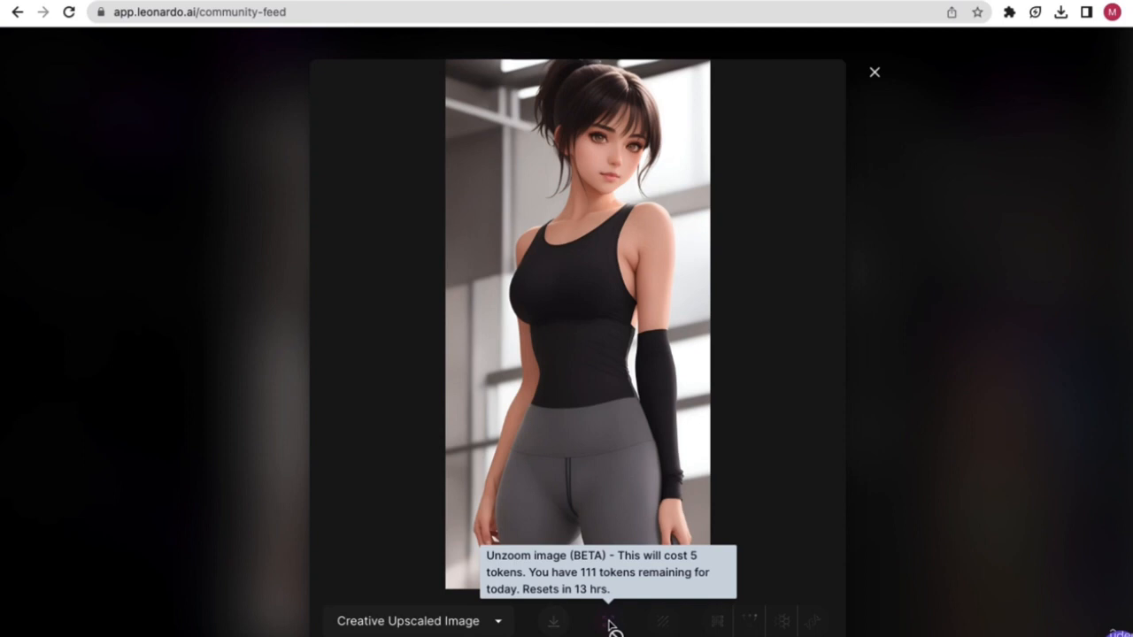
- Switch the viewer to the Original Image version, then to the Unzoomed Image version
click(411, 622)
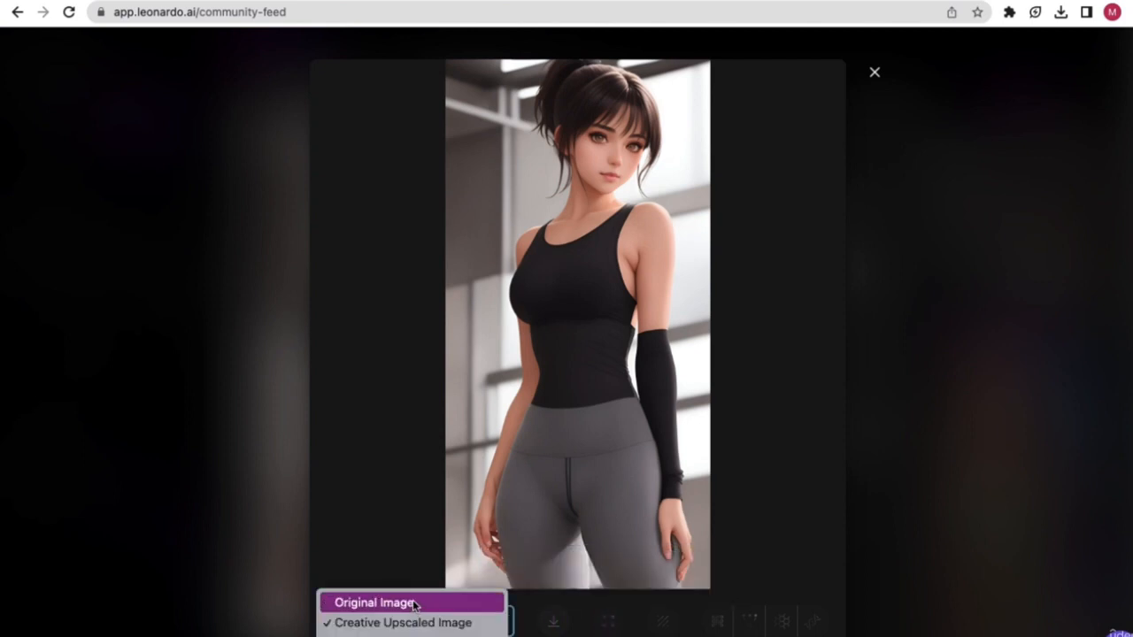
click(410, 602)
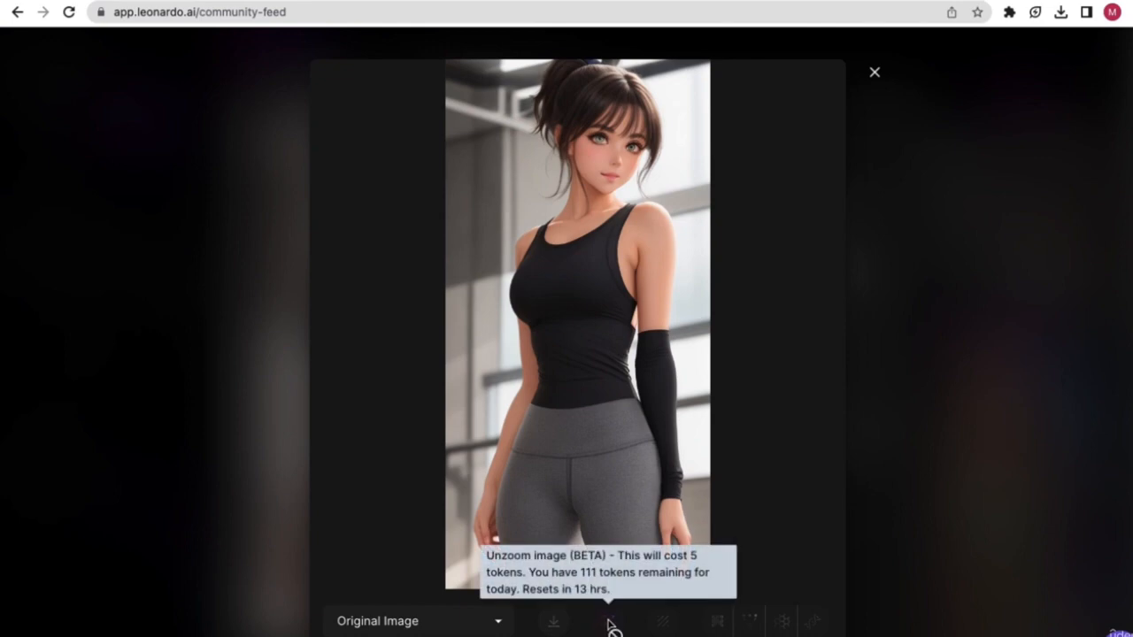
click(417, 620)
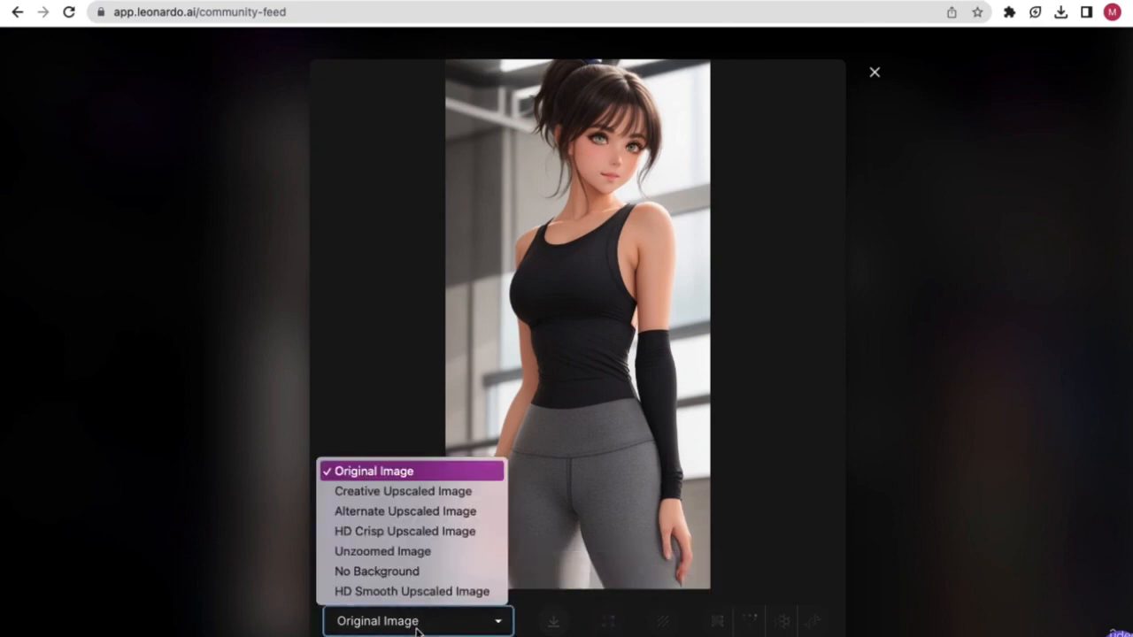
click(422, 552)
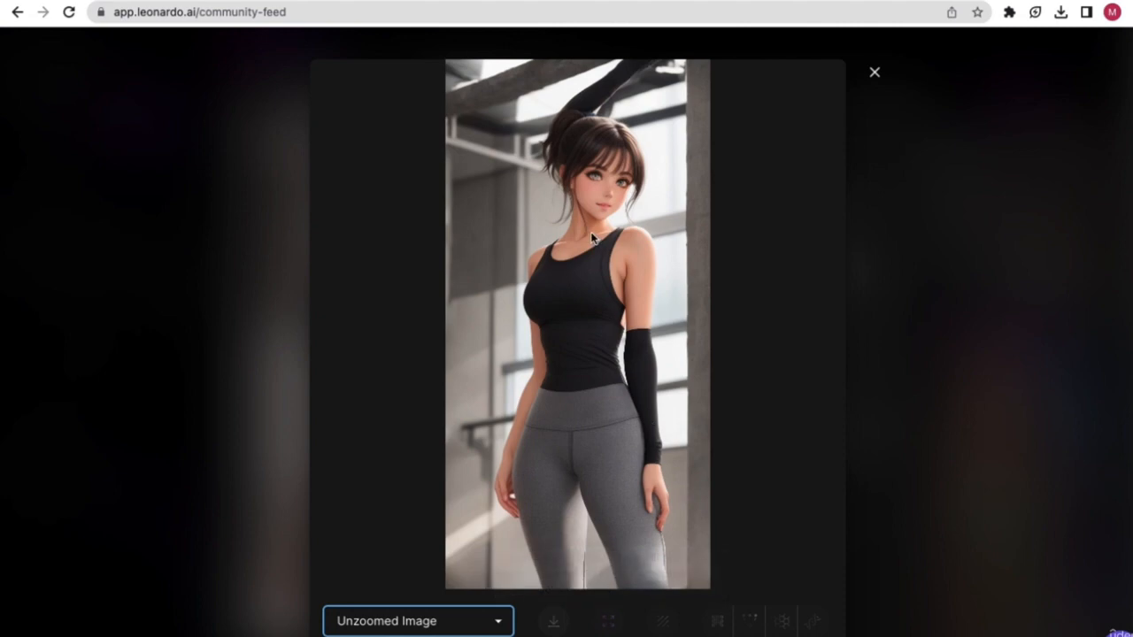
- Save the unzoomed portrait to the Desktop as a JPEG and open it from recent downloads
right_click(580, 264)
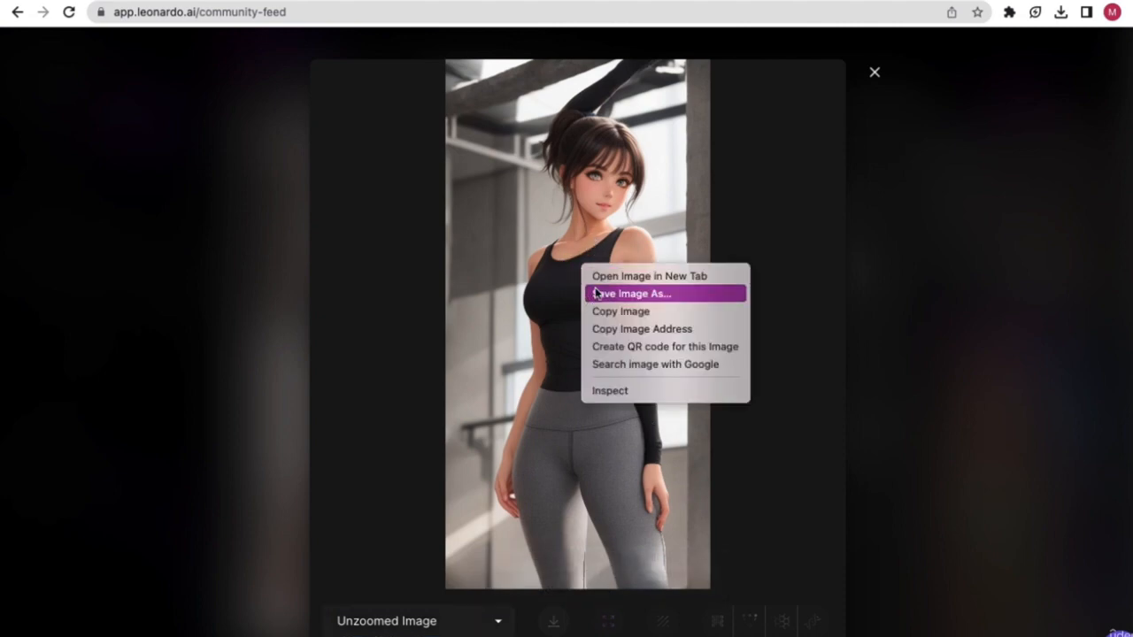
click(599, 295)
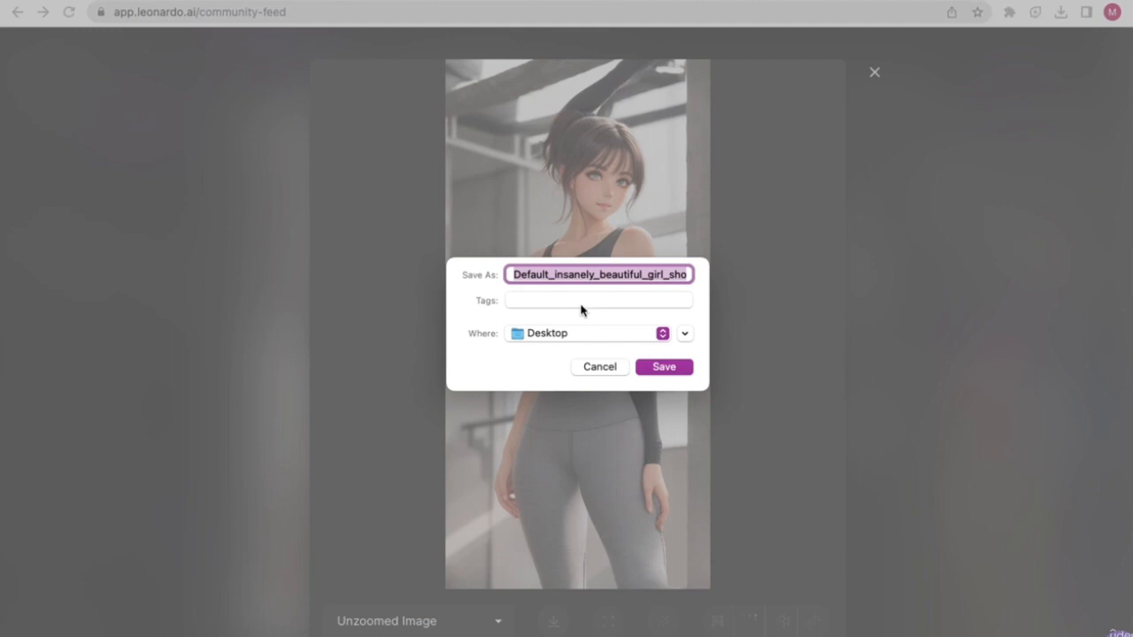
click(672, 372)
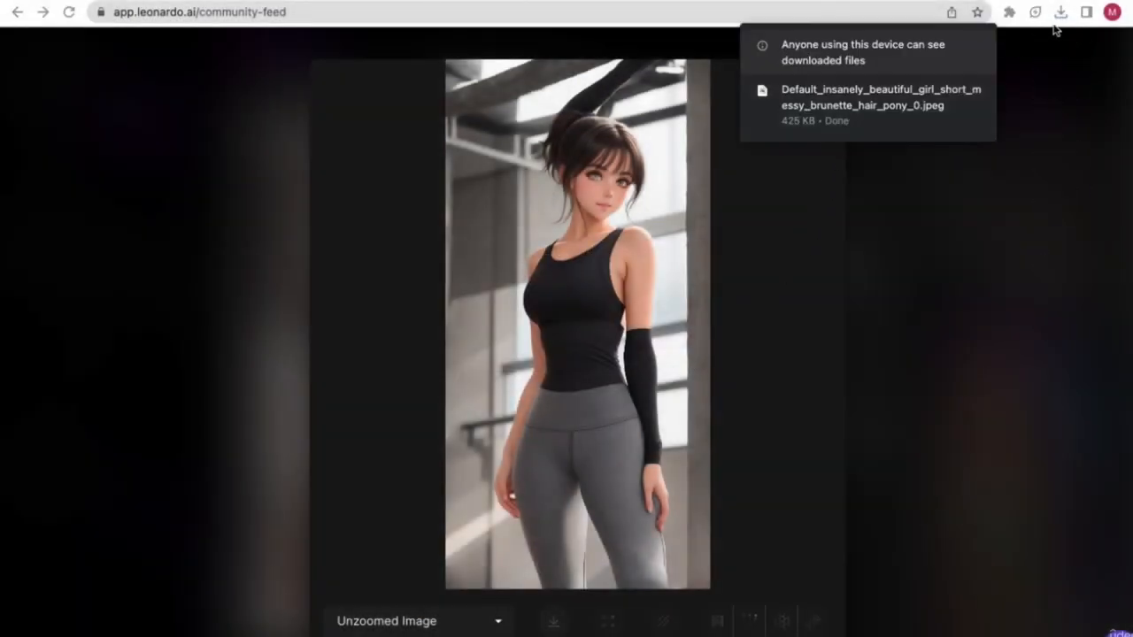
click(1060, 12)
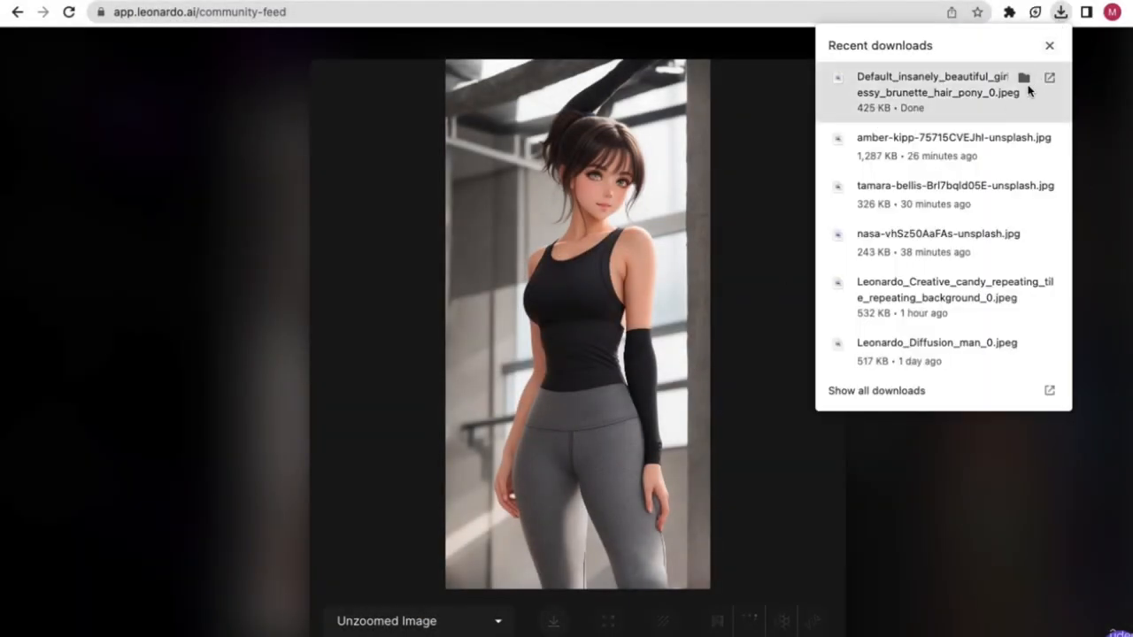
click(1026, 77)
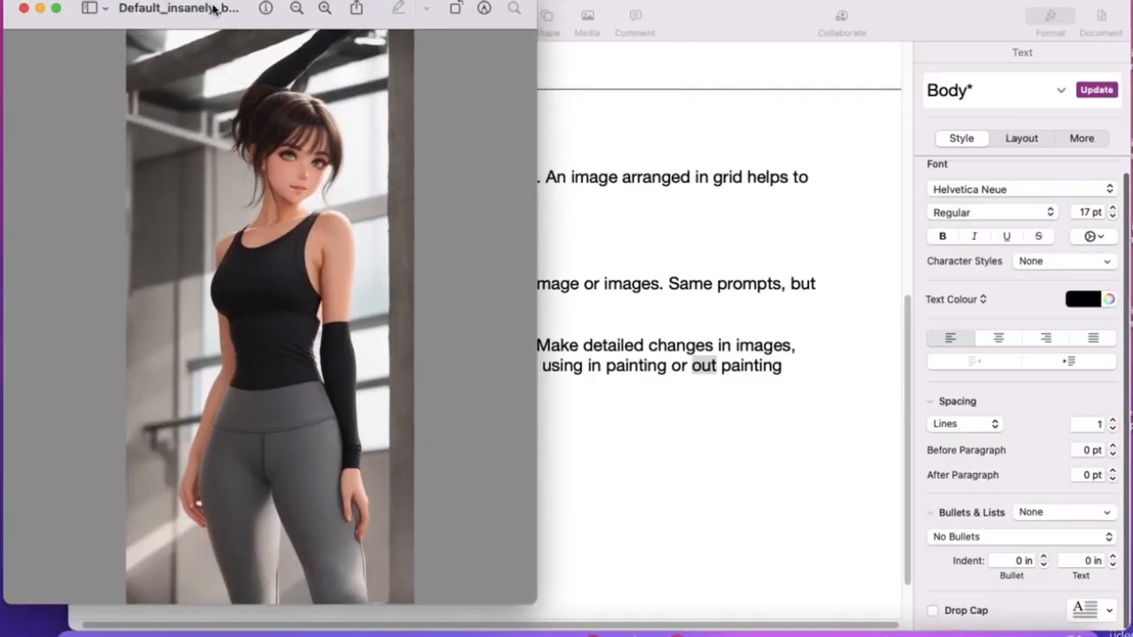
- Move the Preview window to the centre, mark two rectangular areas, then clear them
drag(212, 8, 476, 8)
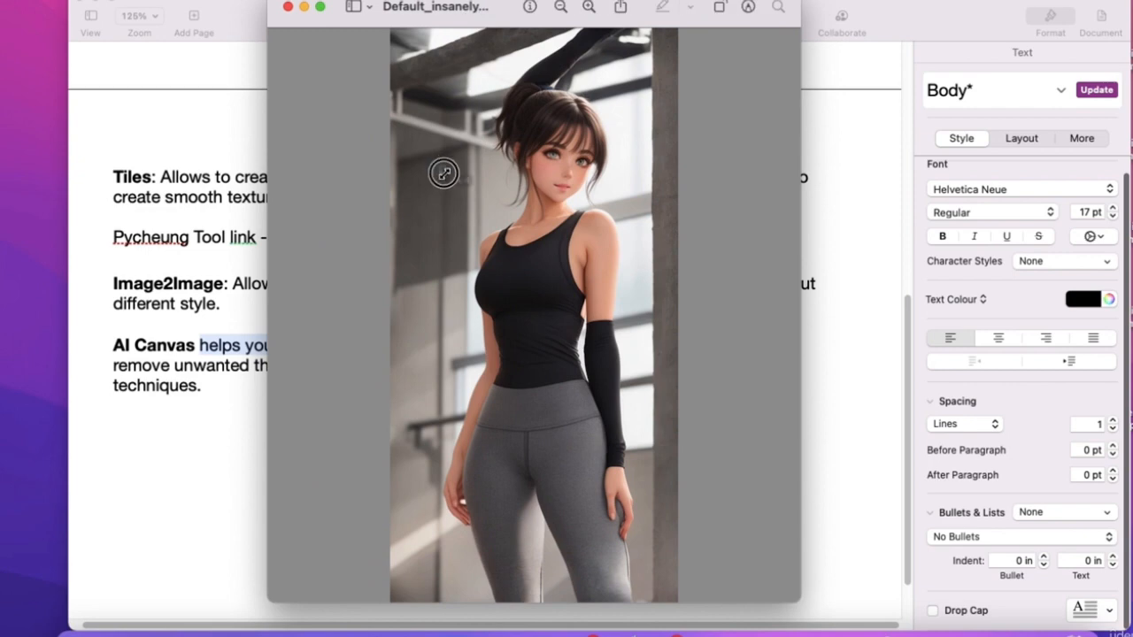
drag(443, 173, 652, 380)
drag(415, 227, 670, 68)
click(346, 62)
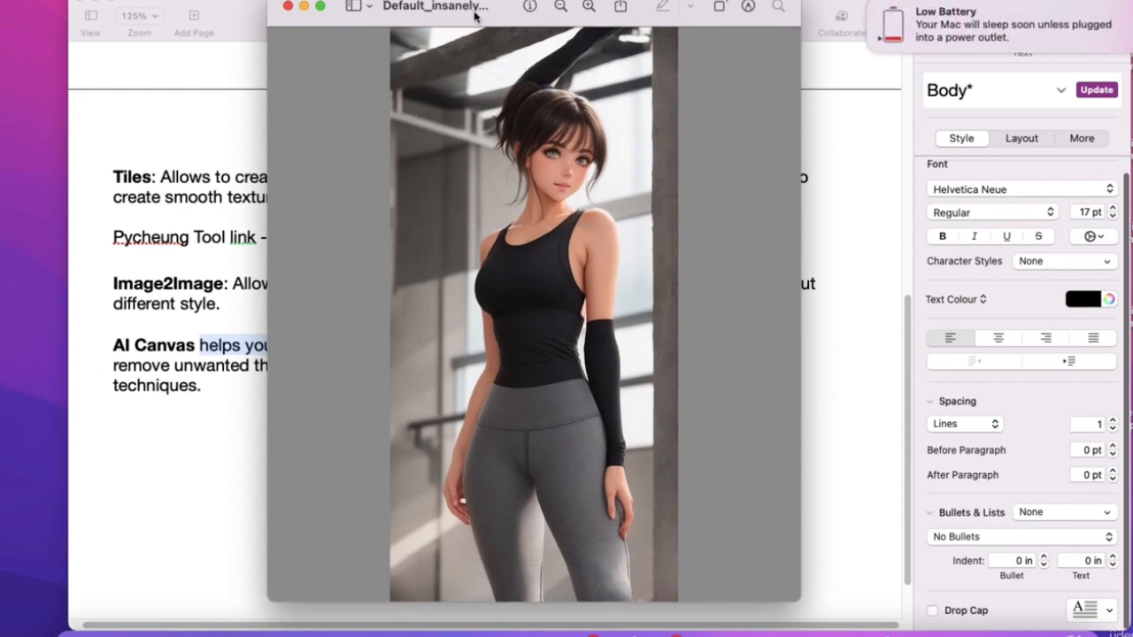
- Set the file's location to Desktop, close Preview, and return to the full-screen browser
click(485, 8)
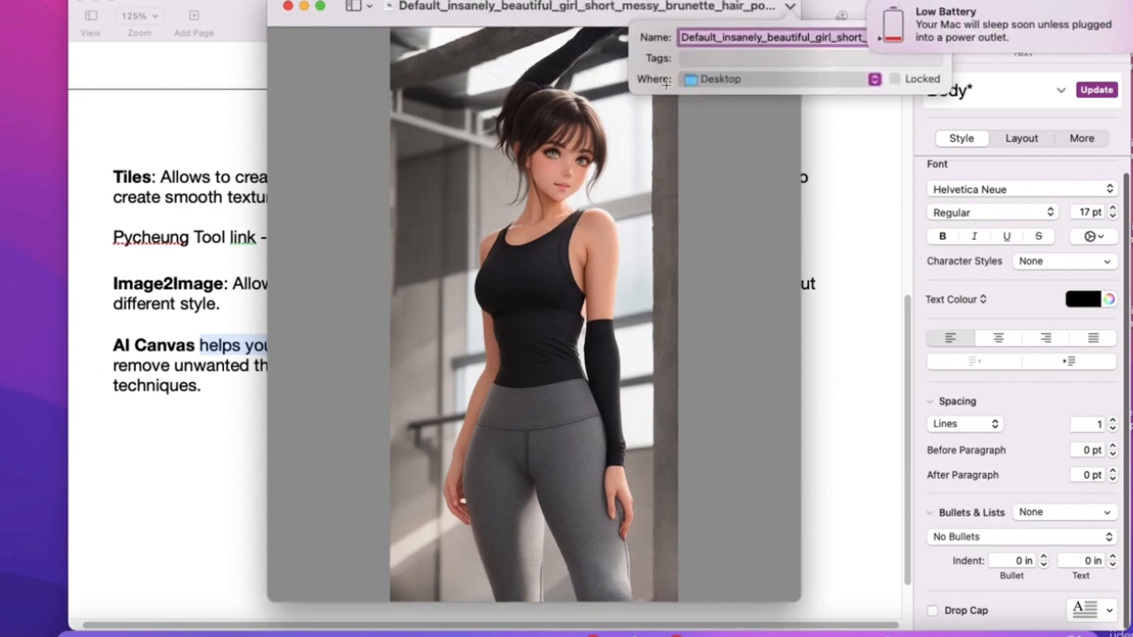
click(730, 79)
click(713, 192)
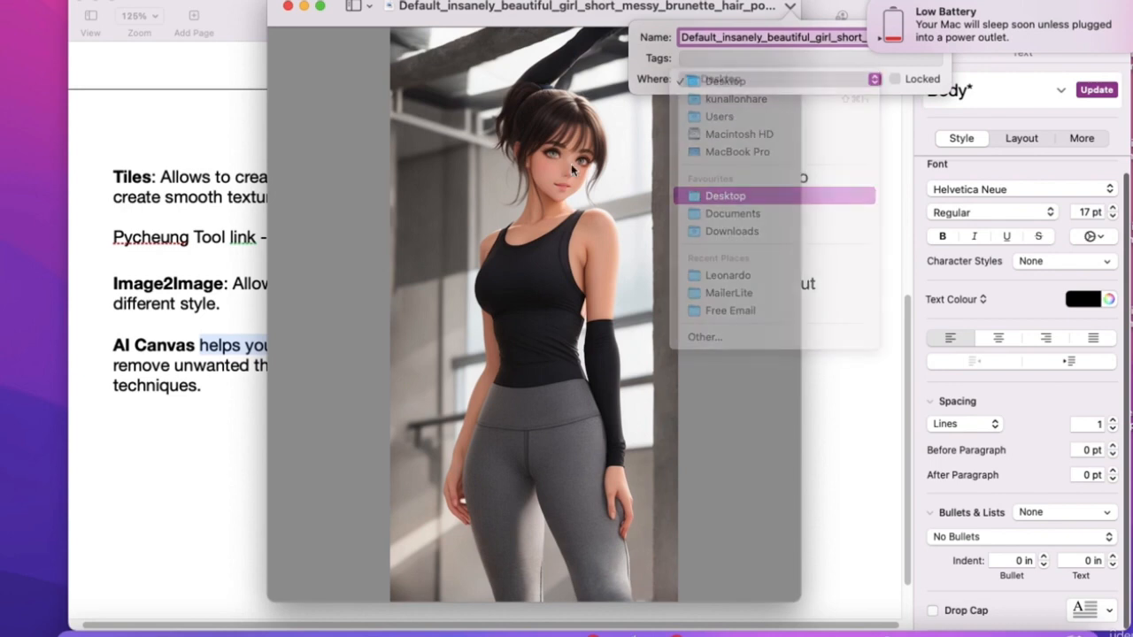
click(288, 6)
drag(731, 15, 650, 12)
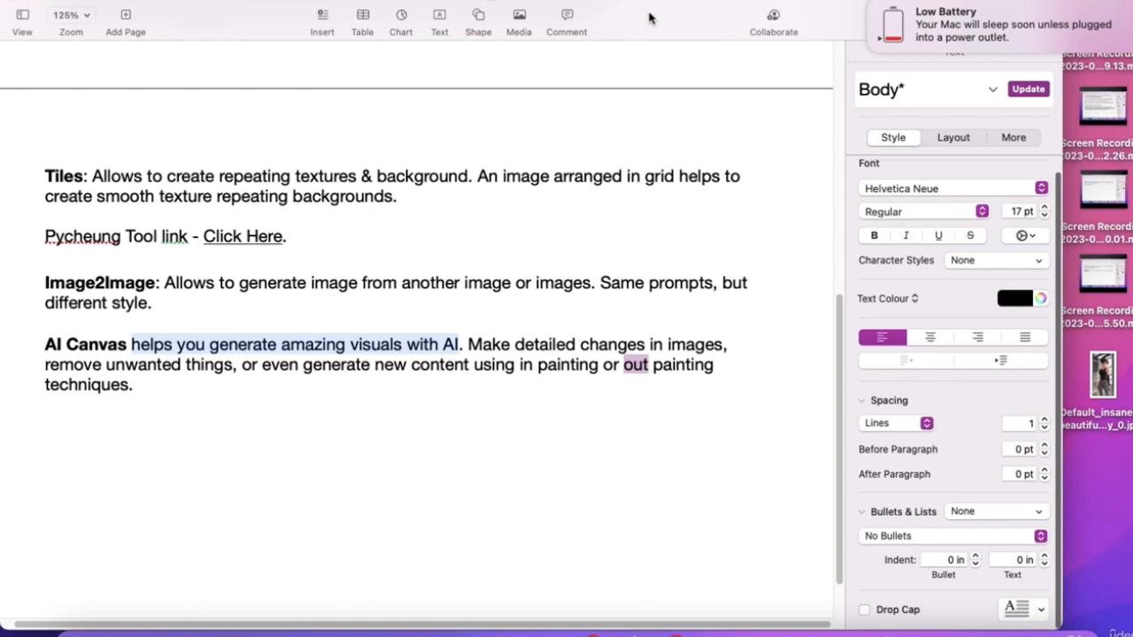
key(ctrl+Right)
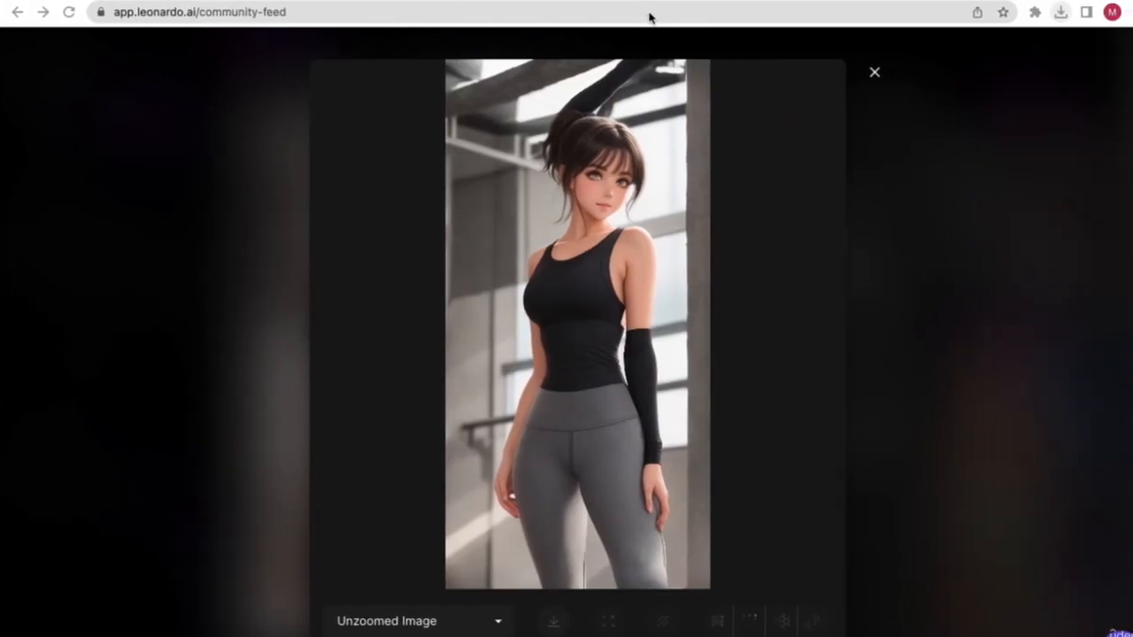
- Exit the full-size viewer and the image detail panel to see the trending Community Feed gallery
click(875, 74)
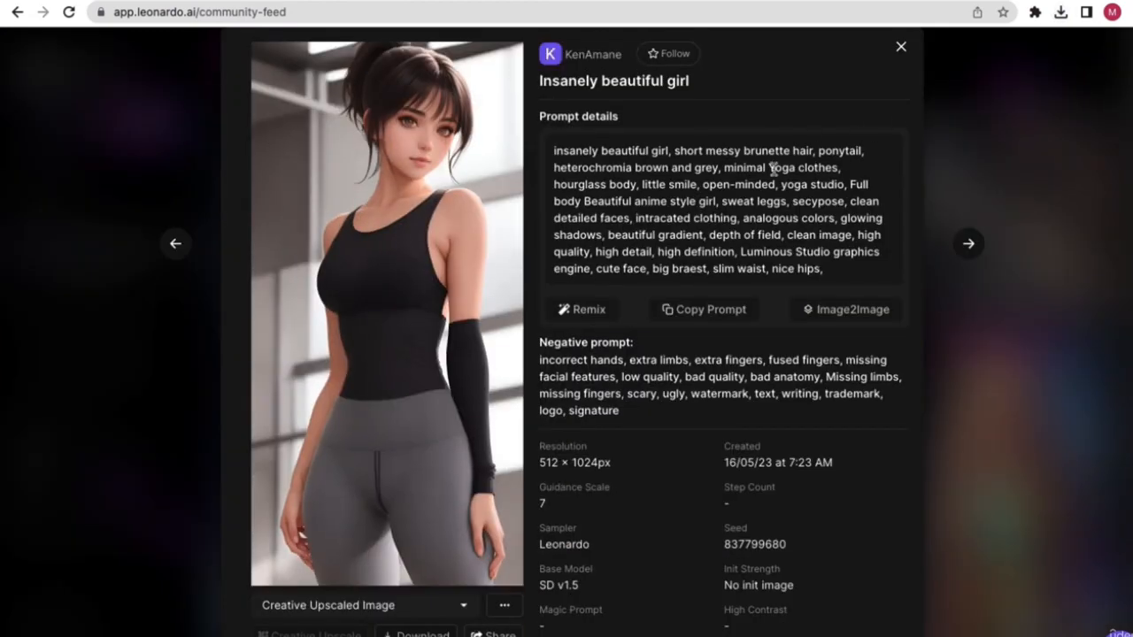
key(ctrl+Left)
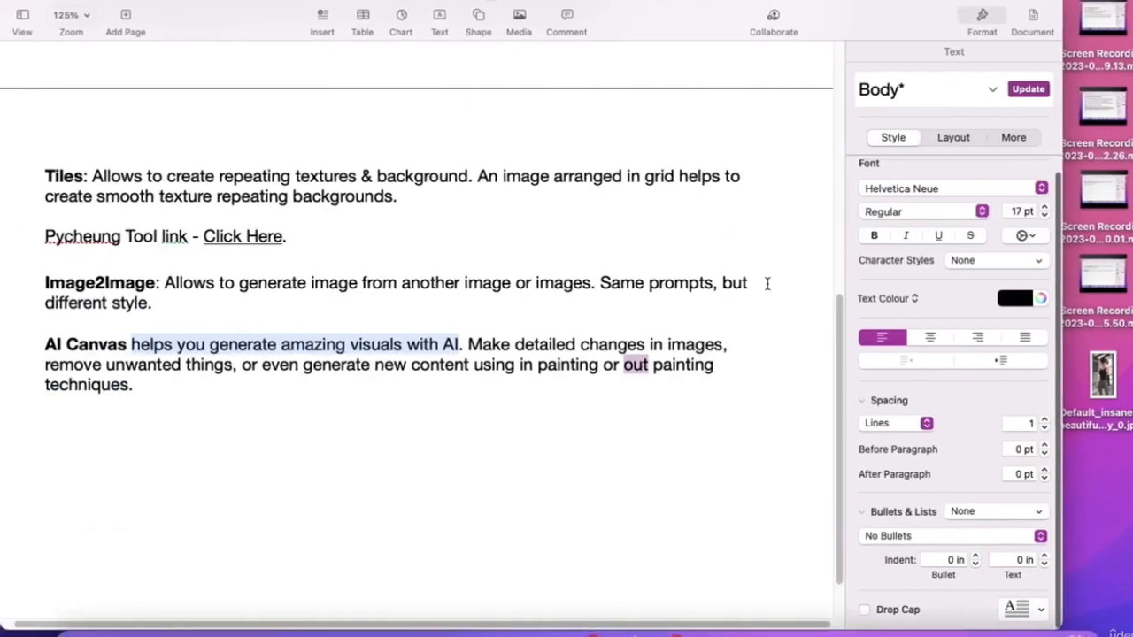
key(ctrl+Right)
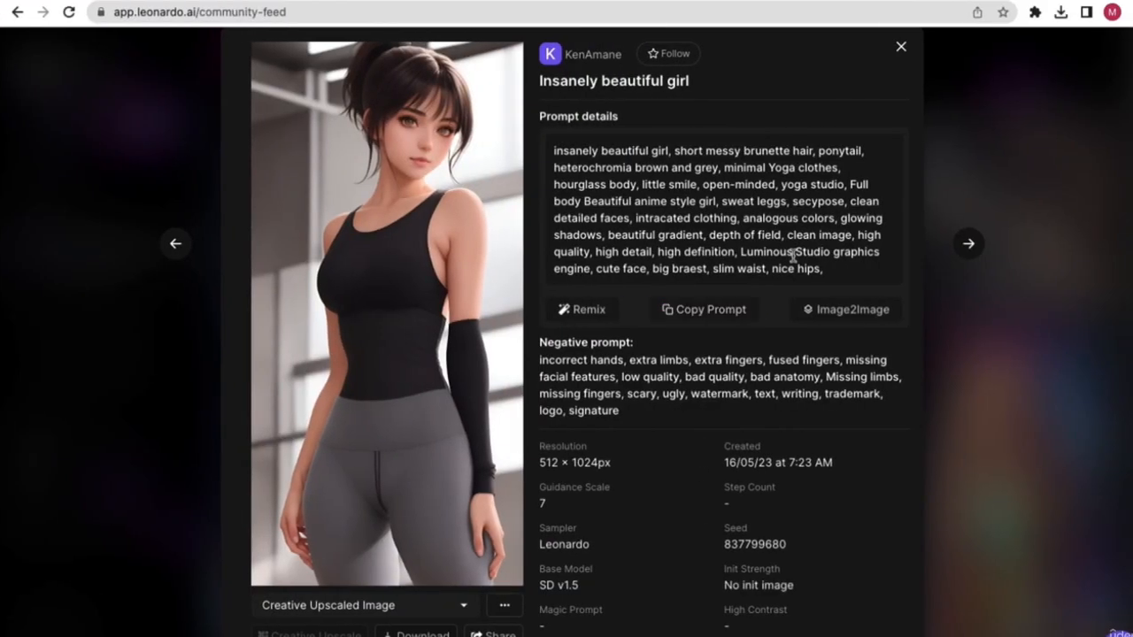
click(902, 46)
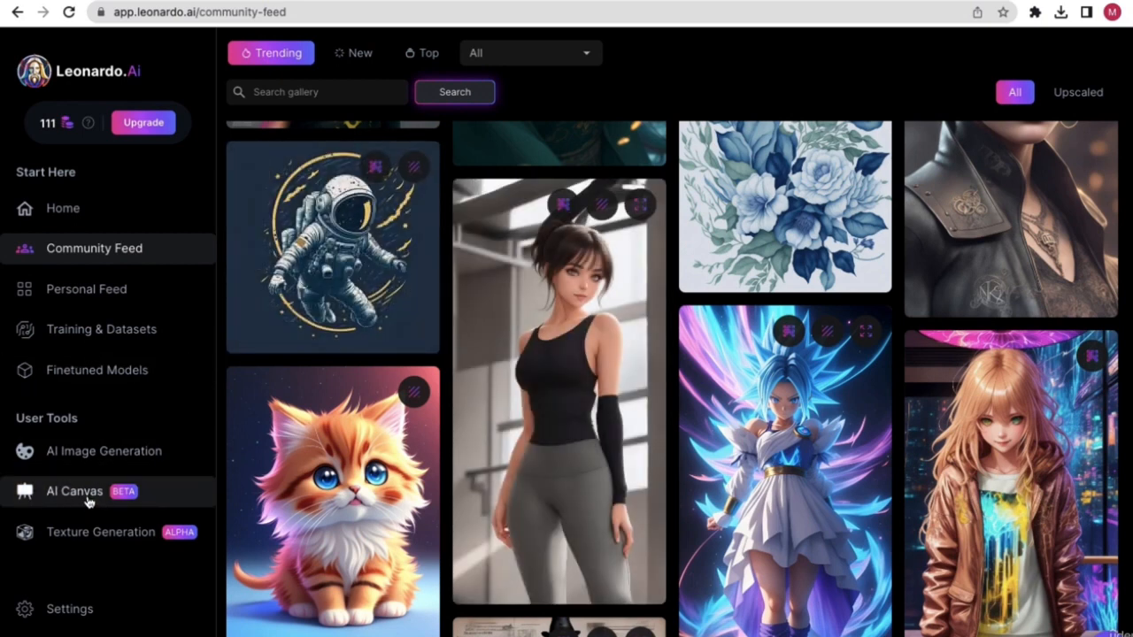
- Open AI Canvas and choose Upload Image from a computer
click(97, 499)
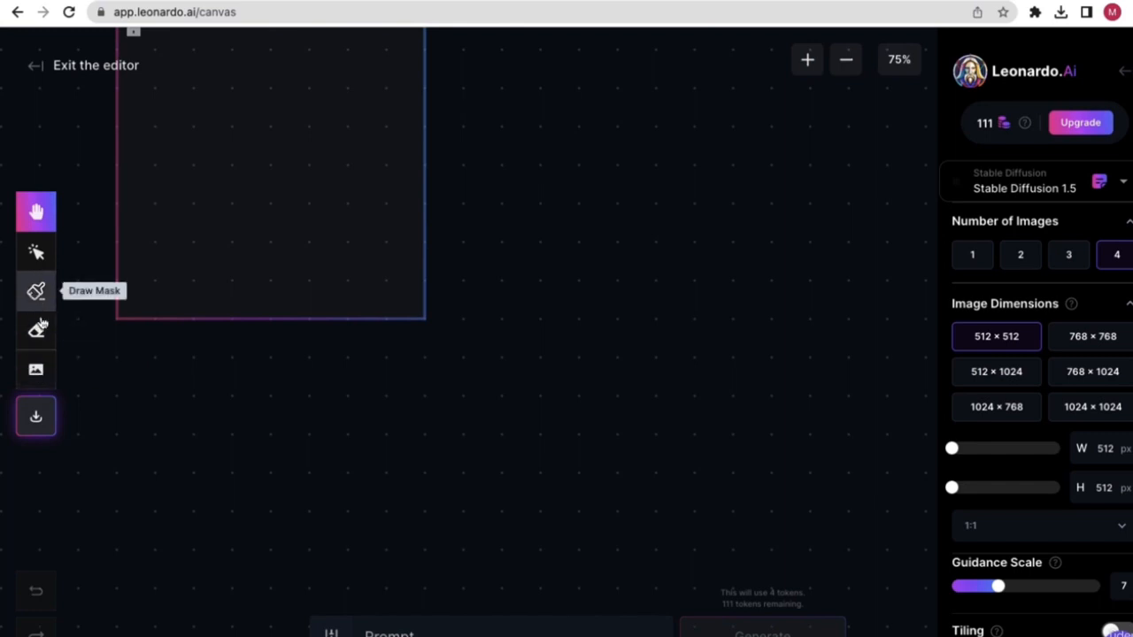
click(37, 371)
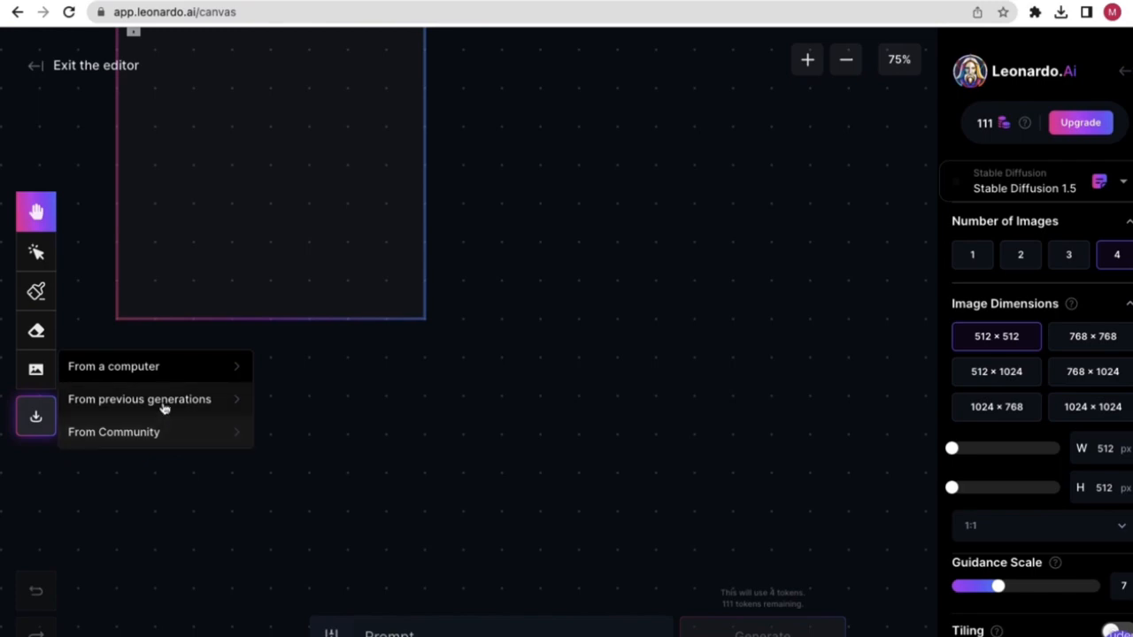
click(158, 375)
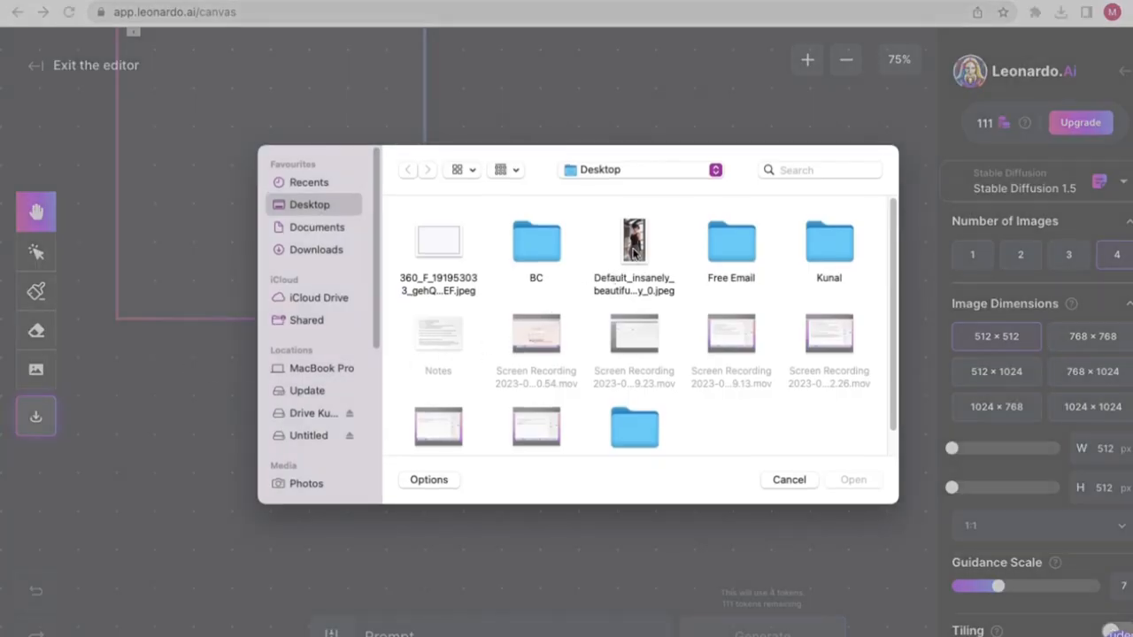
- Import the Default_insanely jpeg from the Desktop, zoom to 25%, and drag it to the centre
click(633, 252)
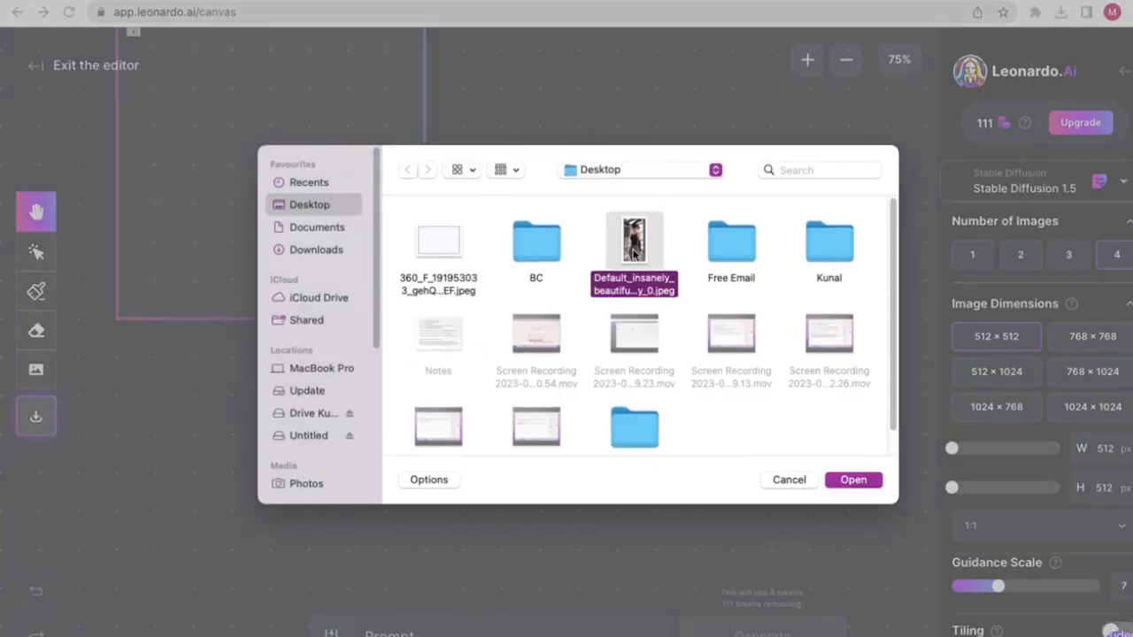
click(853, 479)
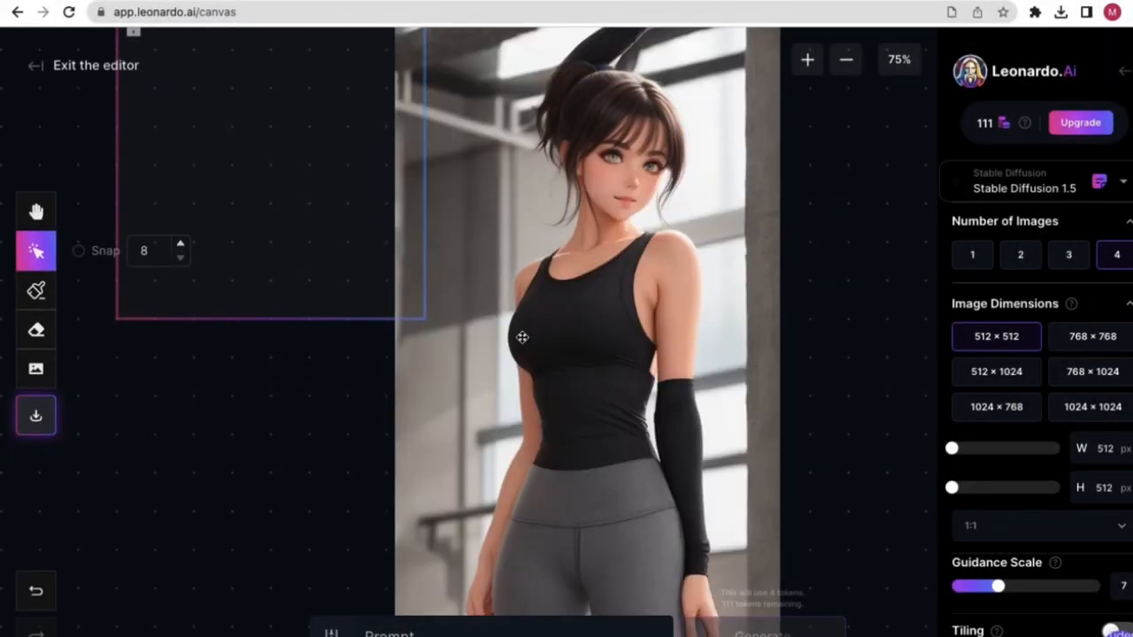
click(808, 58)
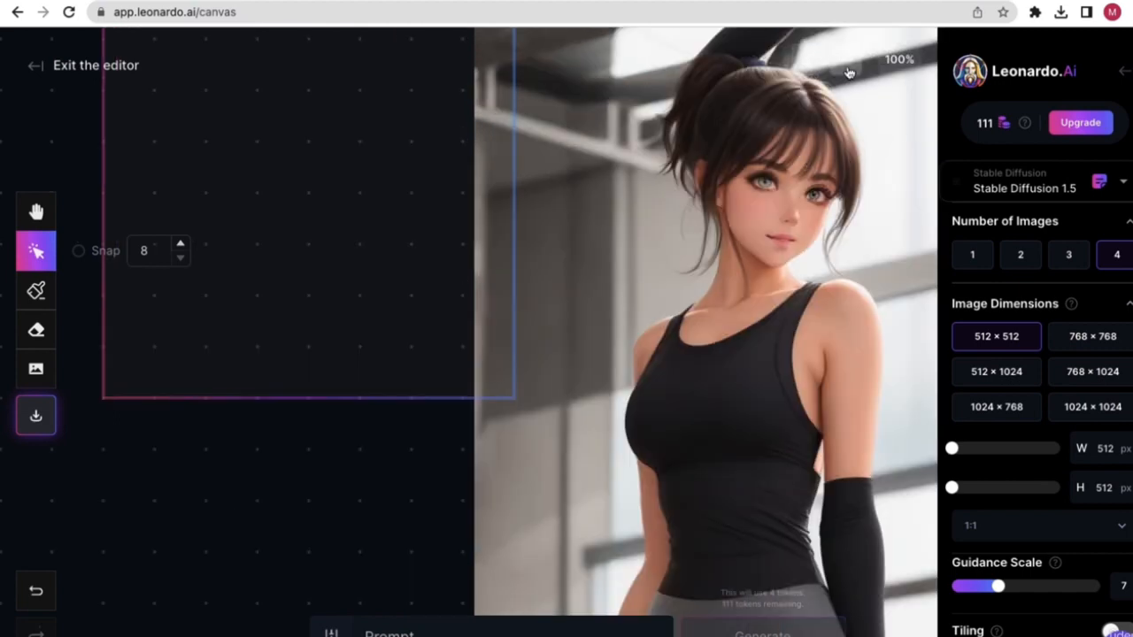
click(847, 64)
click(846, 62)
click(847, 62)
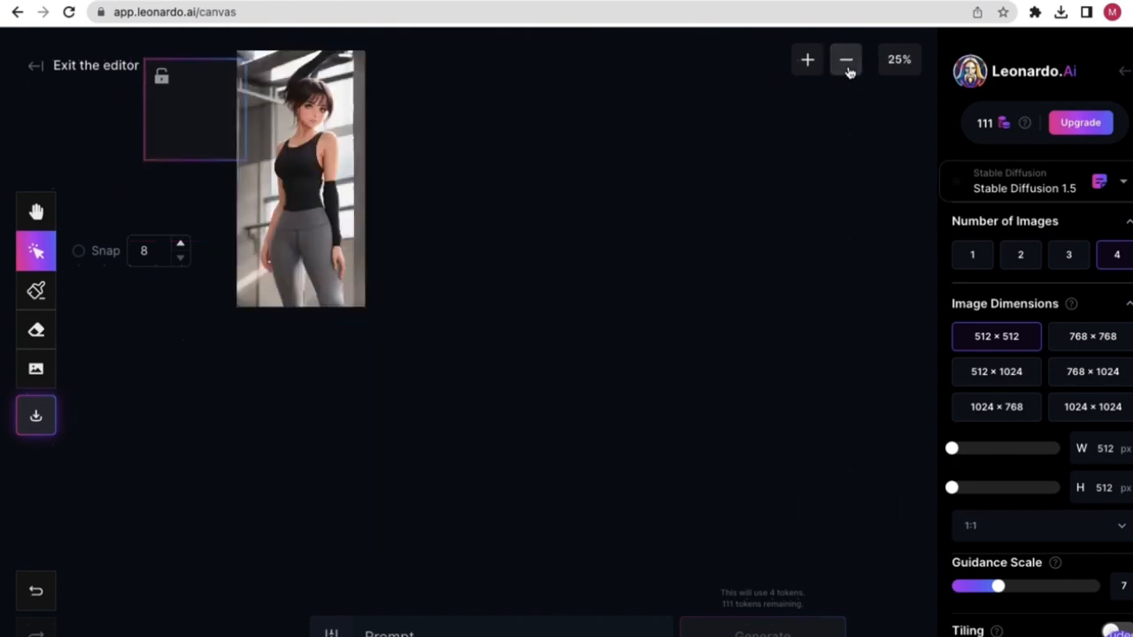
drag(301, 152, 537, 320)
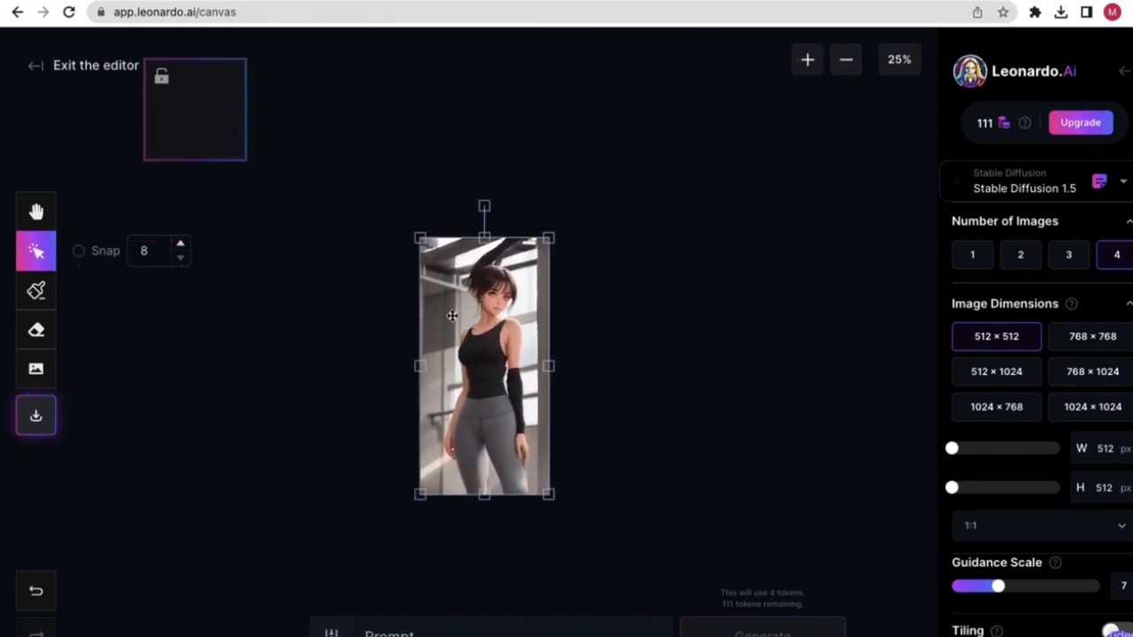
- Settle on 50% zoom and move the girl image over the empty generation frame
click(895, 62)
click(894, 288)
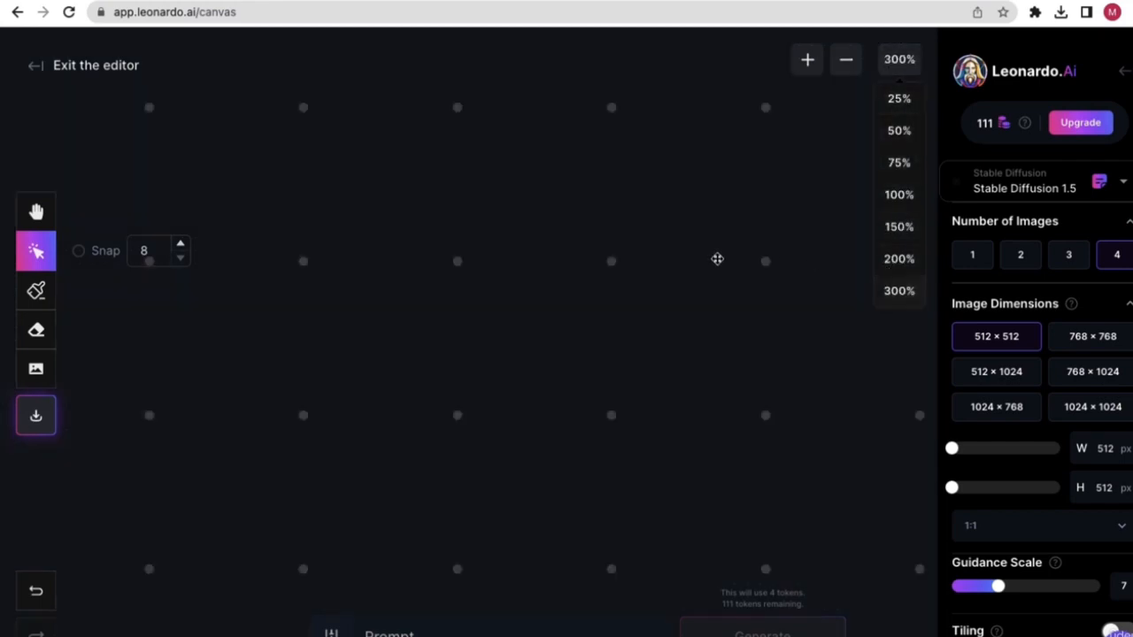
drag(554, 283, 489, 440)
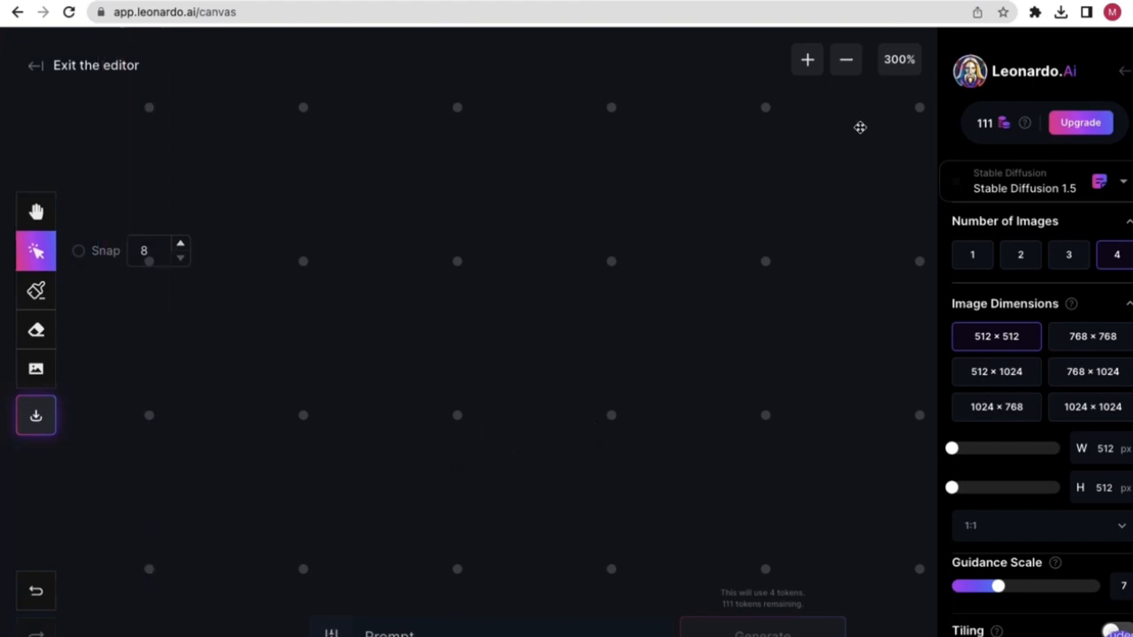
click(897, 64)
click(898, 259)
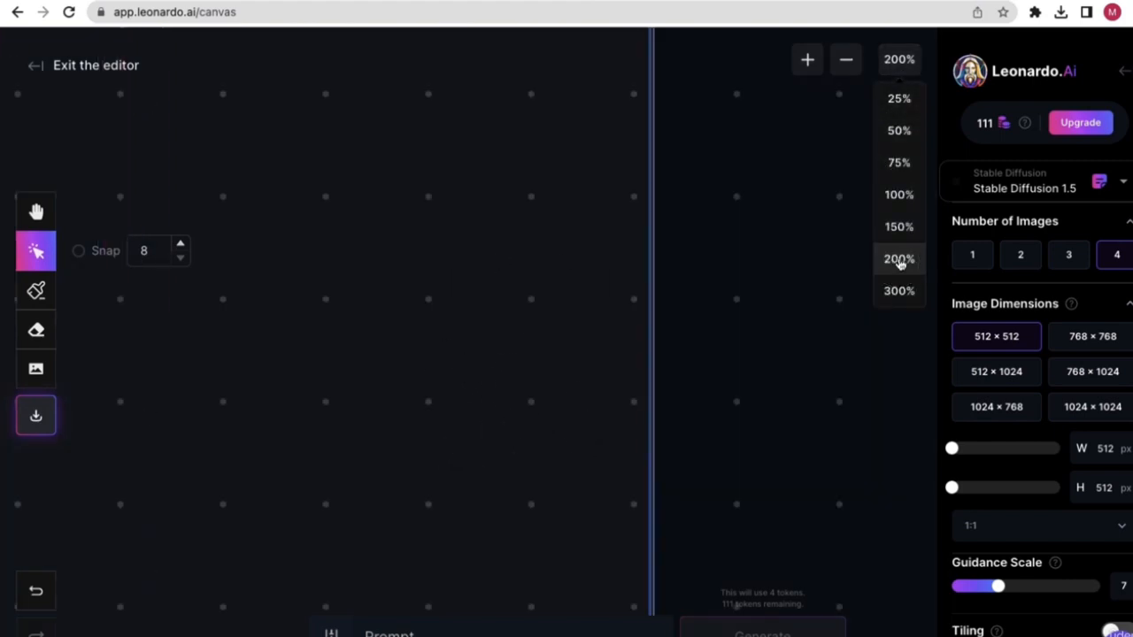
click(900, 232)
drag(399, 210, 634, 301)
click(888, 62)
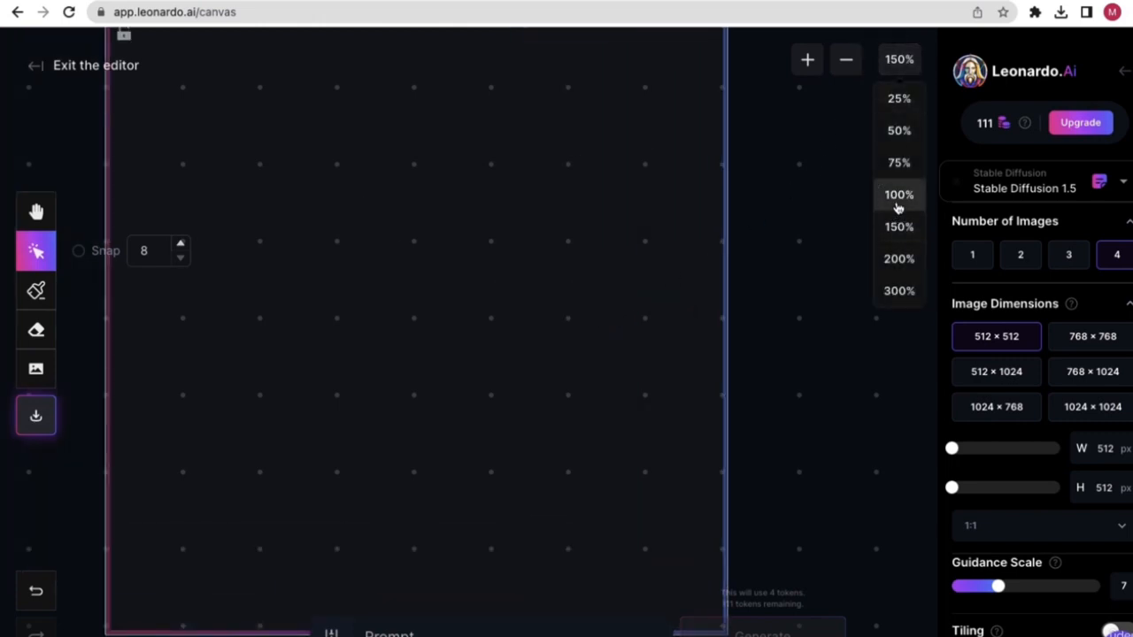
click(898, 195)
click(899, 168)
click(898, 130)
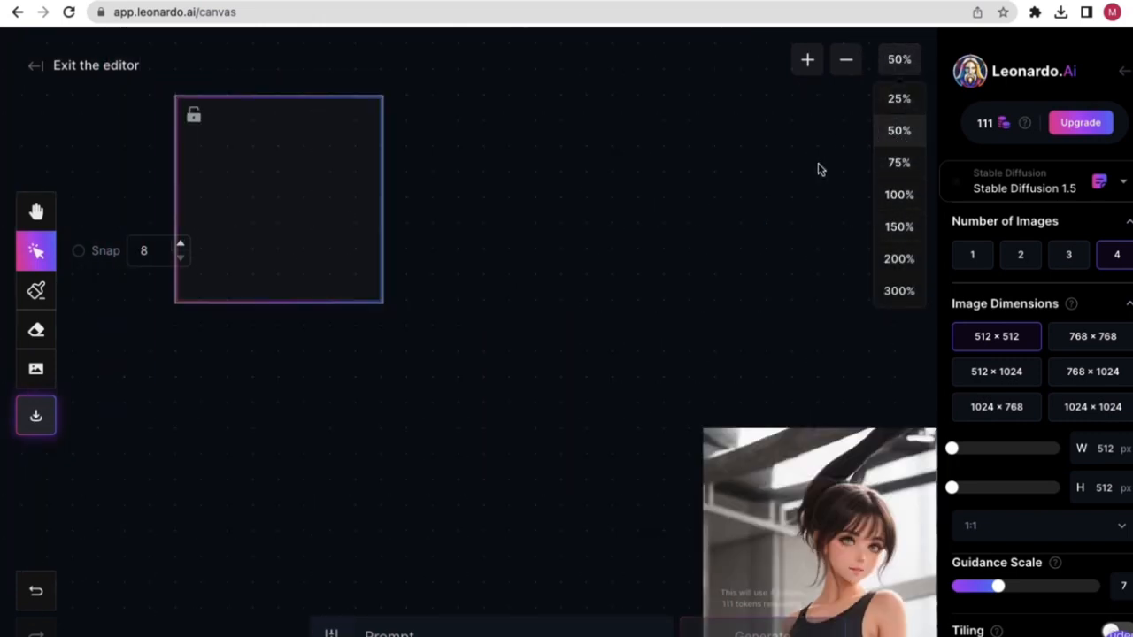
drag(724, 452, 492, 246)
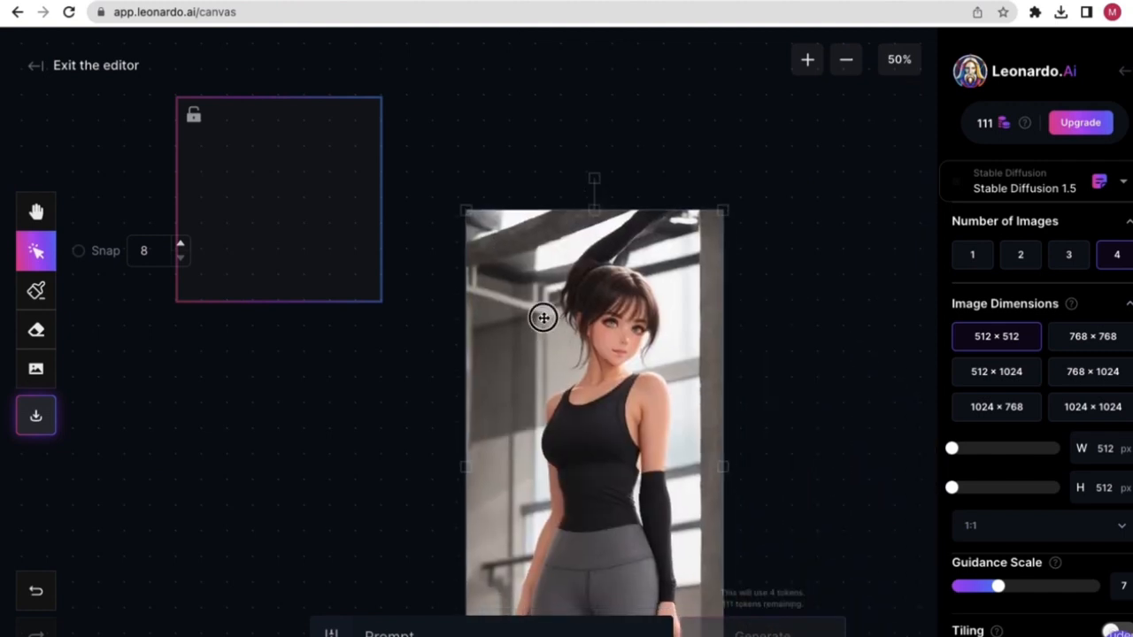
drag(541, 316, 284, 206)
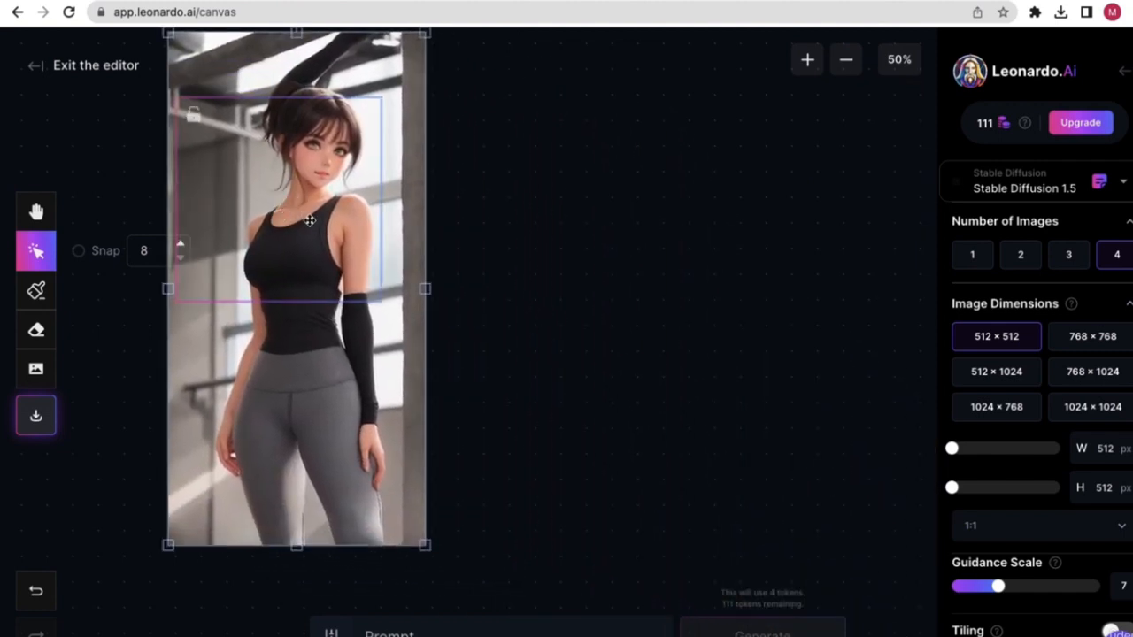
- Recentre the image and slide the 512×512 frame over the woman's head and shoulders
click(898, 60)
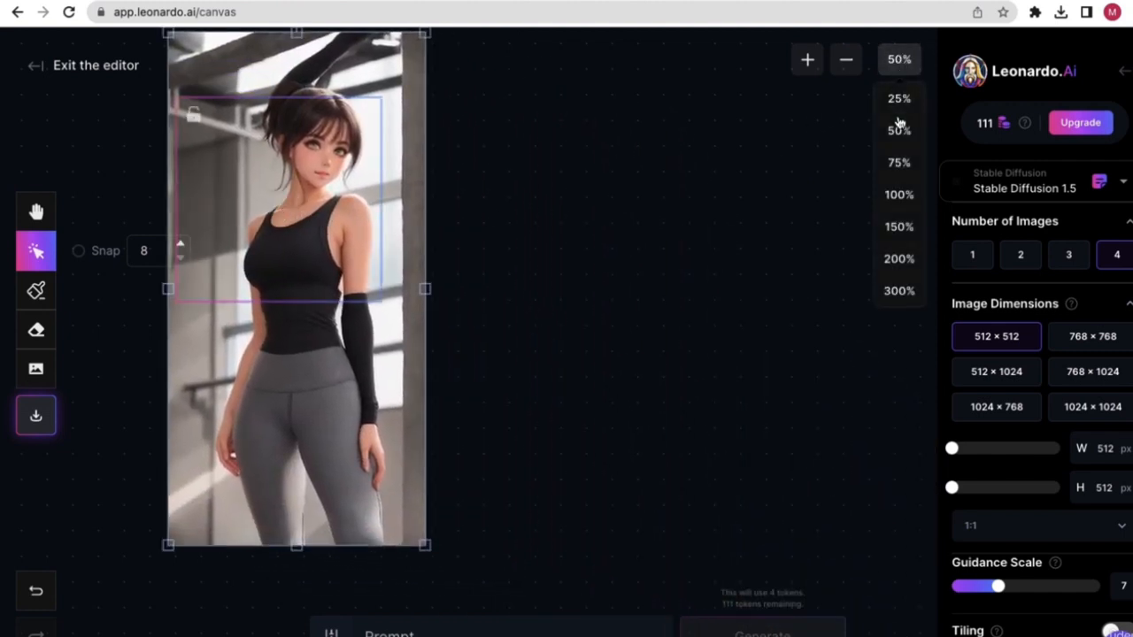
click(895, 290)
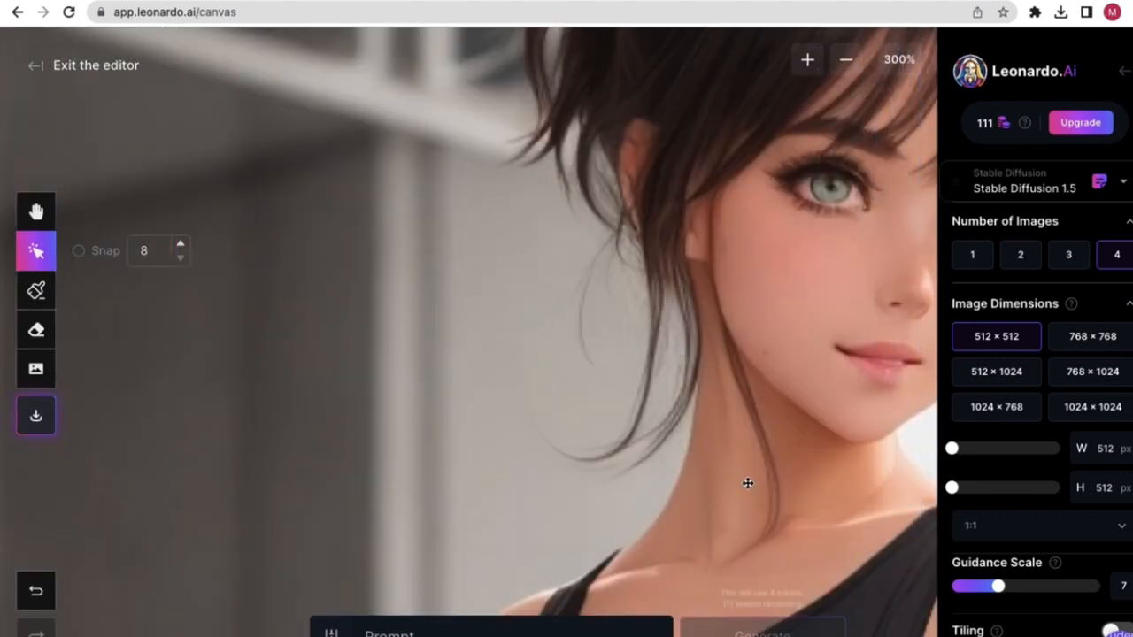
click(898, 59)
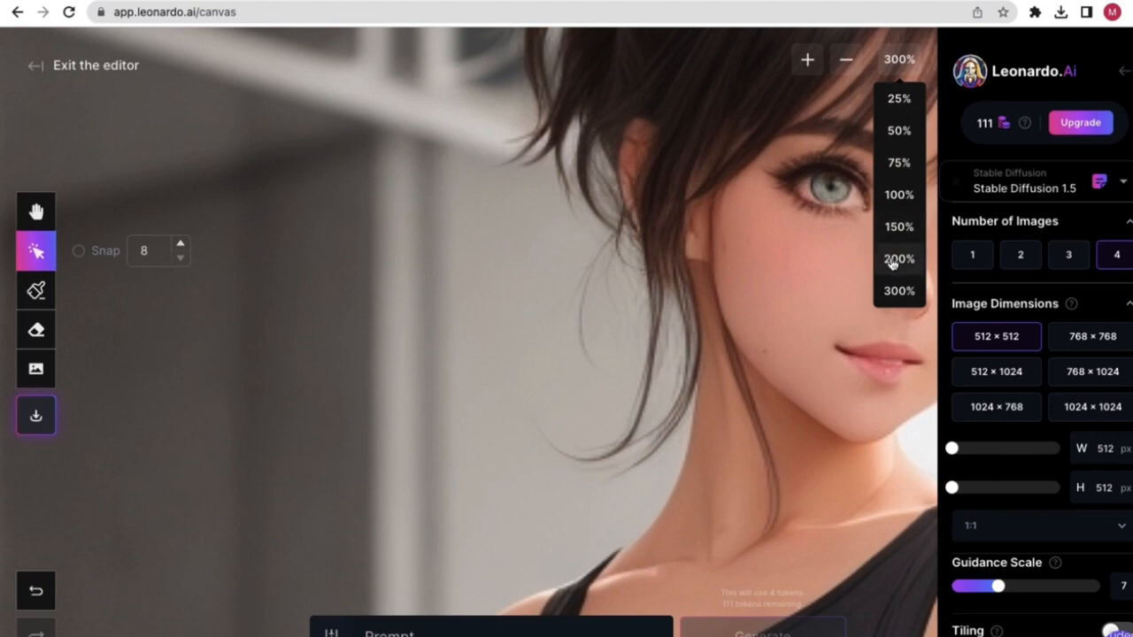
click(897, 197)
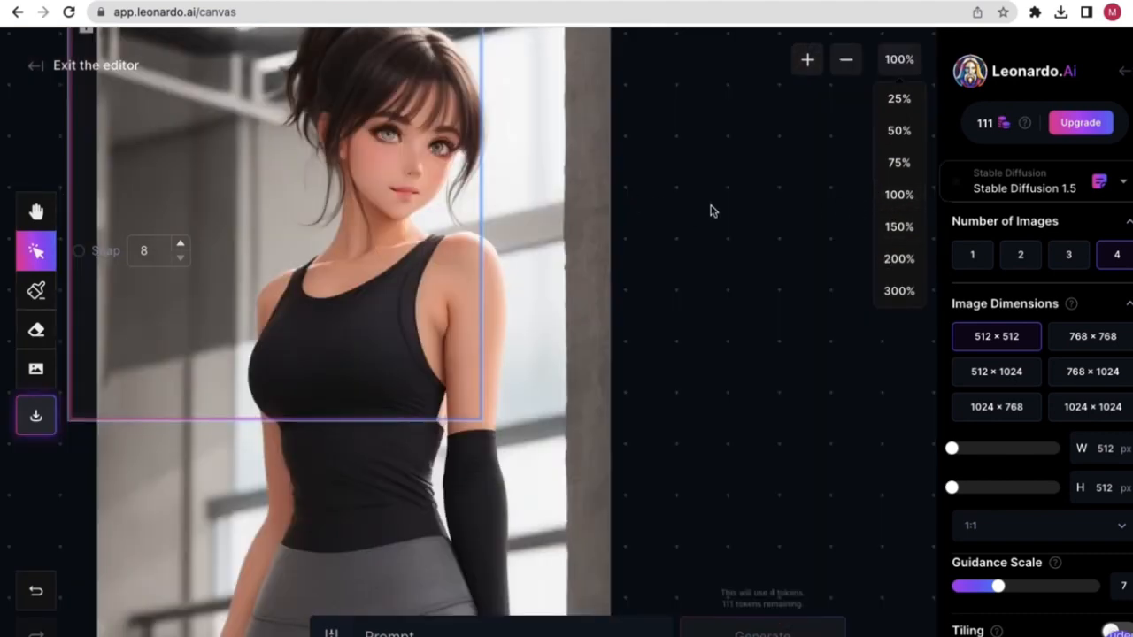
click(898, 131)
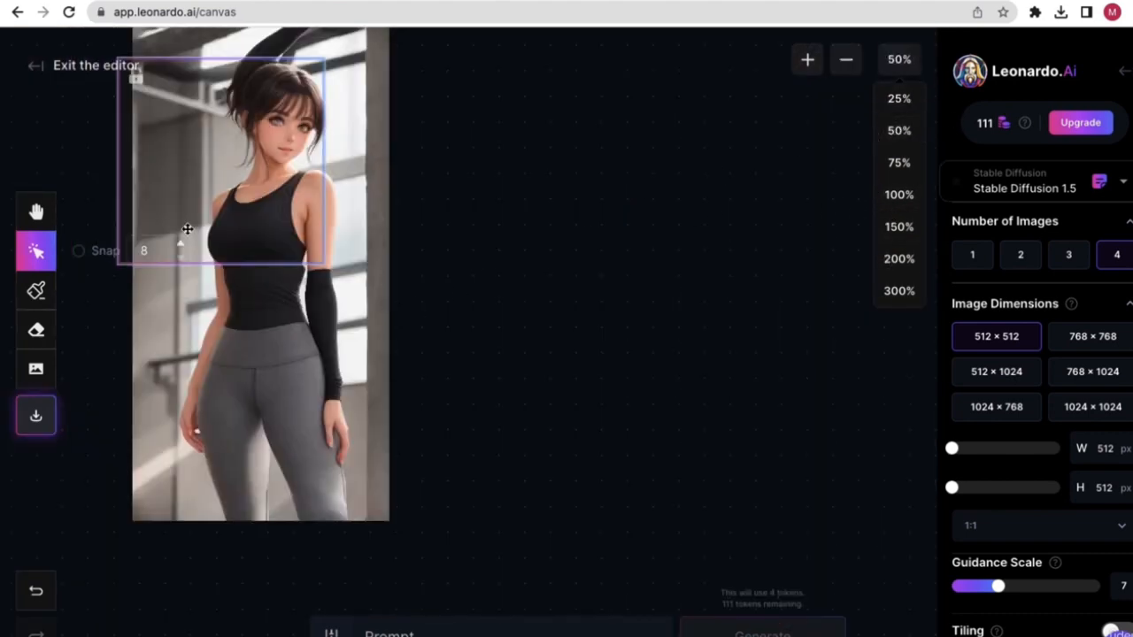
drag(217, 305, 501, 365)
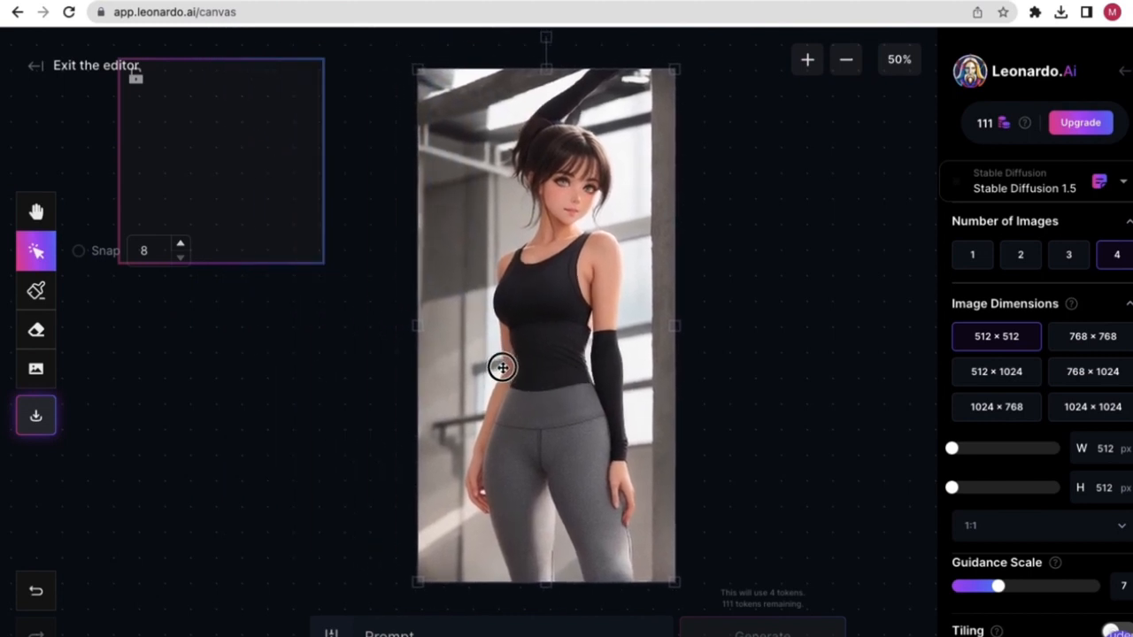
drag(257, 169, 562, 165)
mouse_move(634, 292)
mouse_down()
mouse_move(620, 277)
mouse_move(639, 292)
mouse_up()
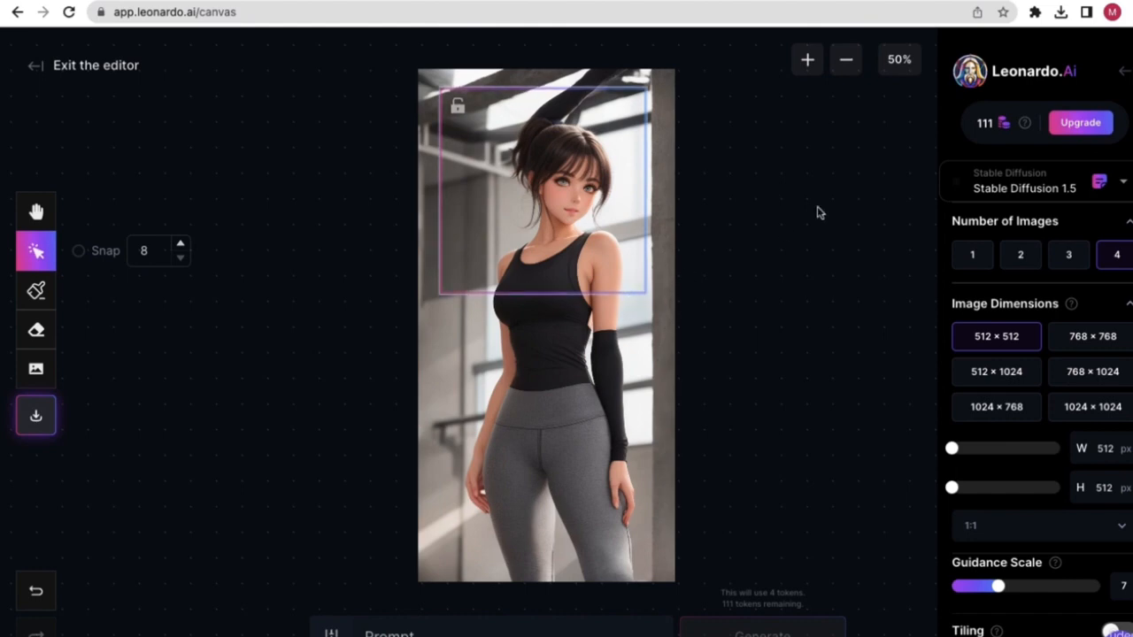
click(846, 60)
click(650, 295)
drag(650, 294, 574, 329)
click(807, 59)
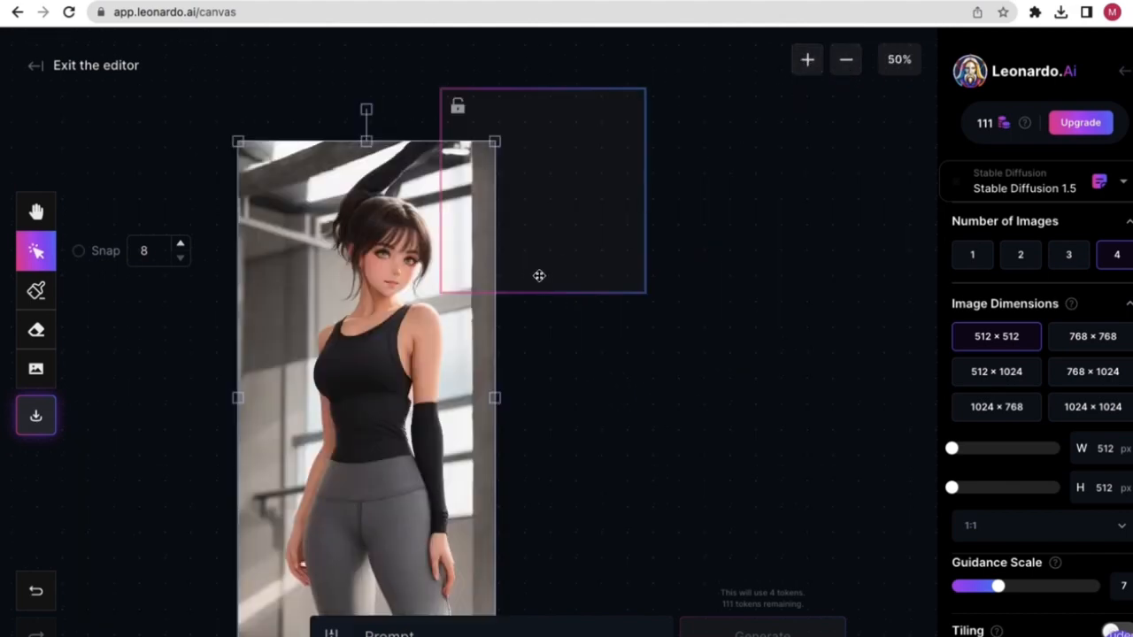
drag(374, 341, 492, 233)
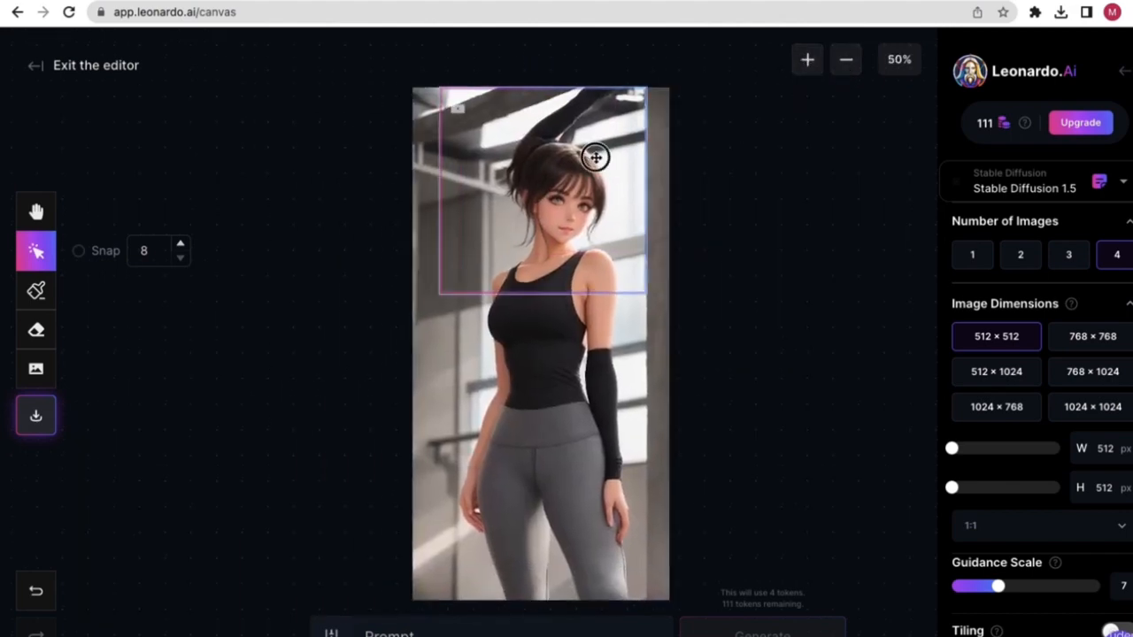
drag(594, 156, 587, 173)
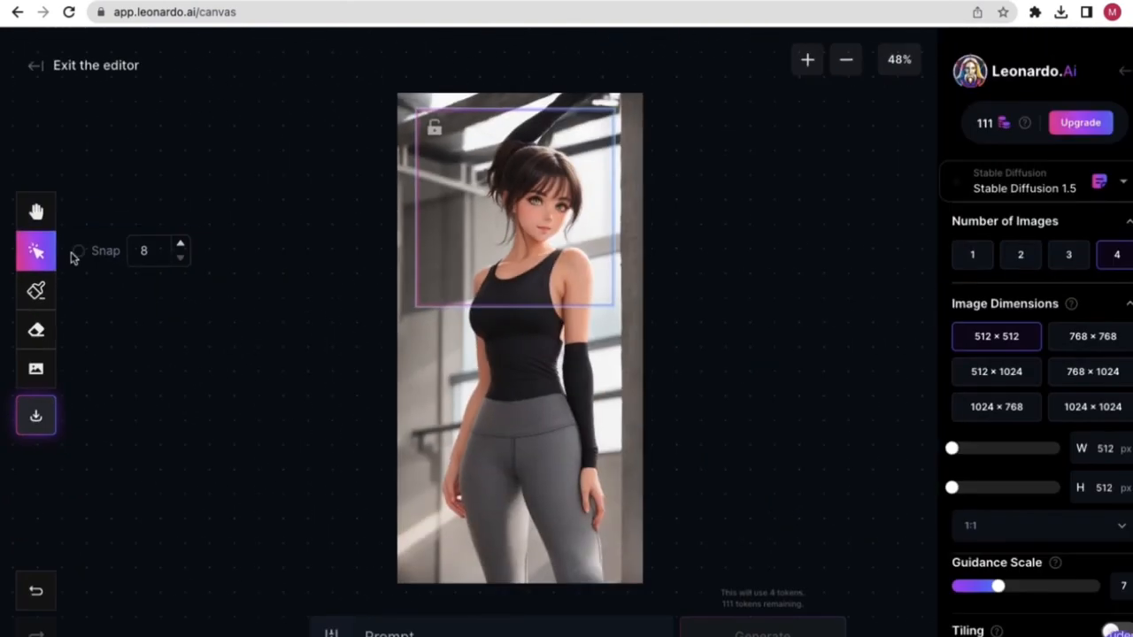
- Pan the view and realign image and frame so the frame covers the girl's head
click(35, 211)
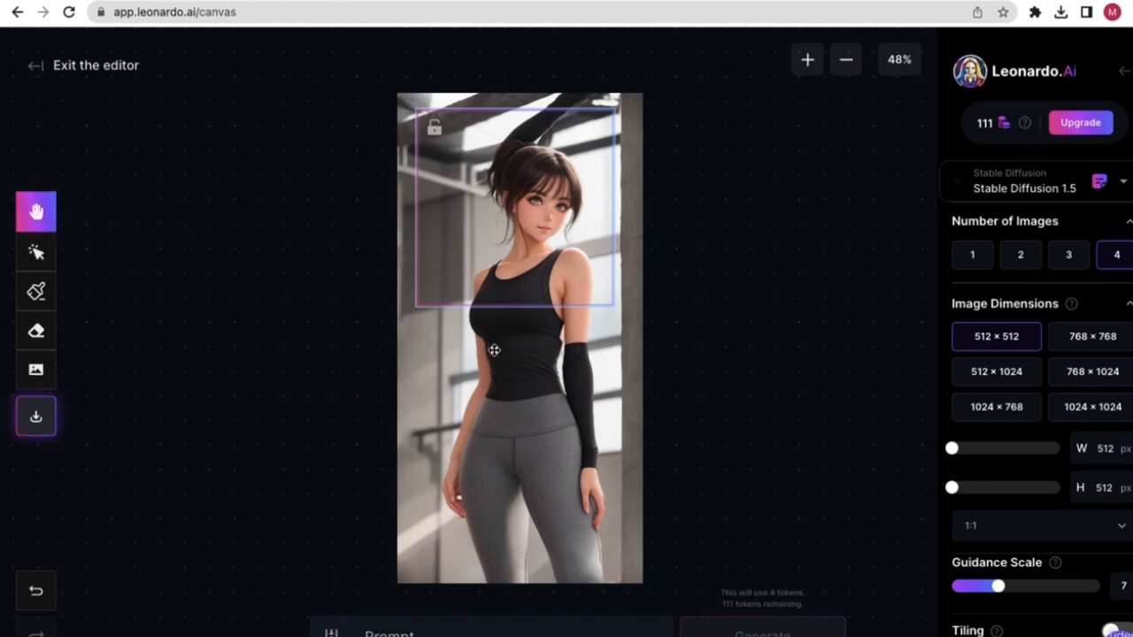
drag(493, 350, 518, 346)
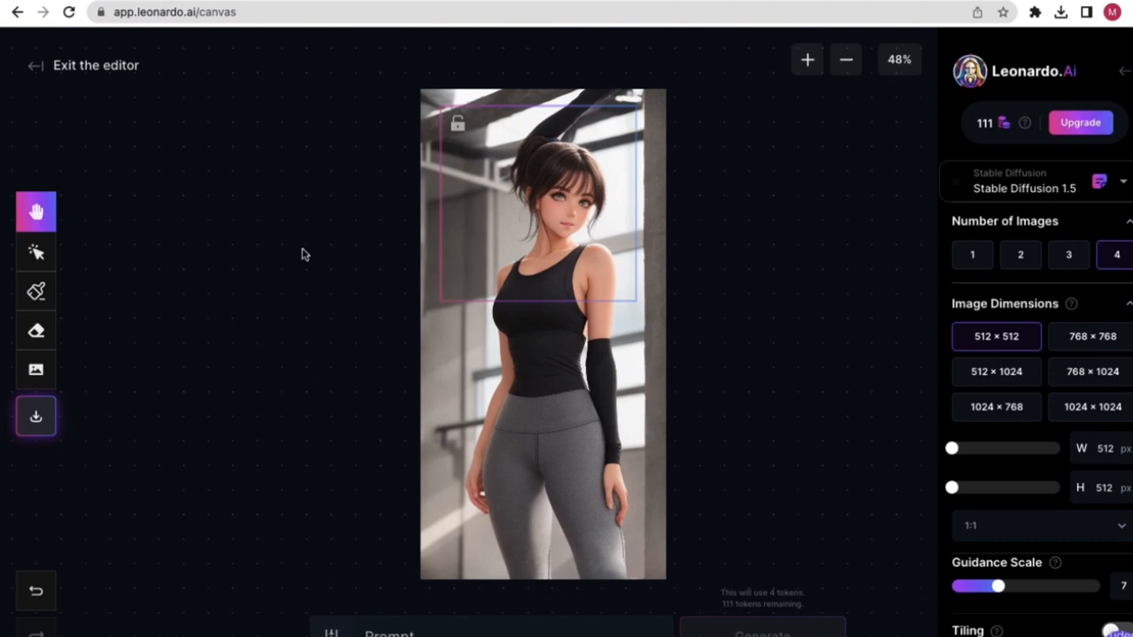
click(38, 253)
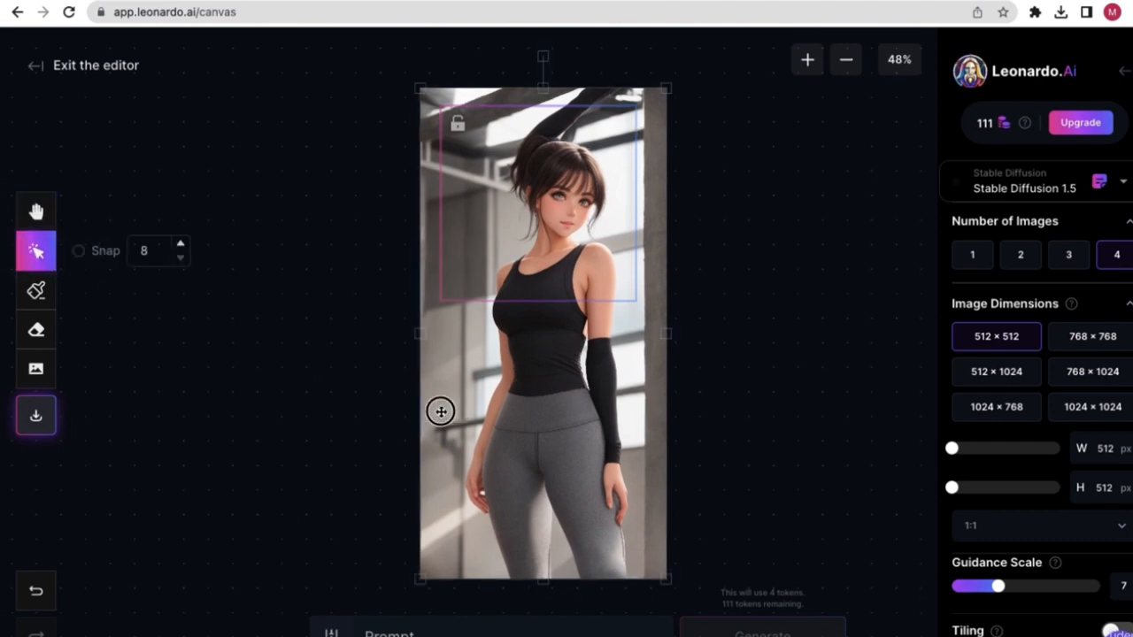
drag(439, 410, 492, 422)
drag(513, 213, 552, 224)
- Pan the image slightly left and switch to the Erase tool
click(35, 211)
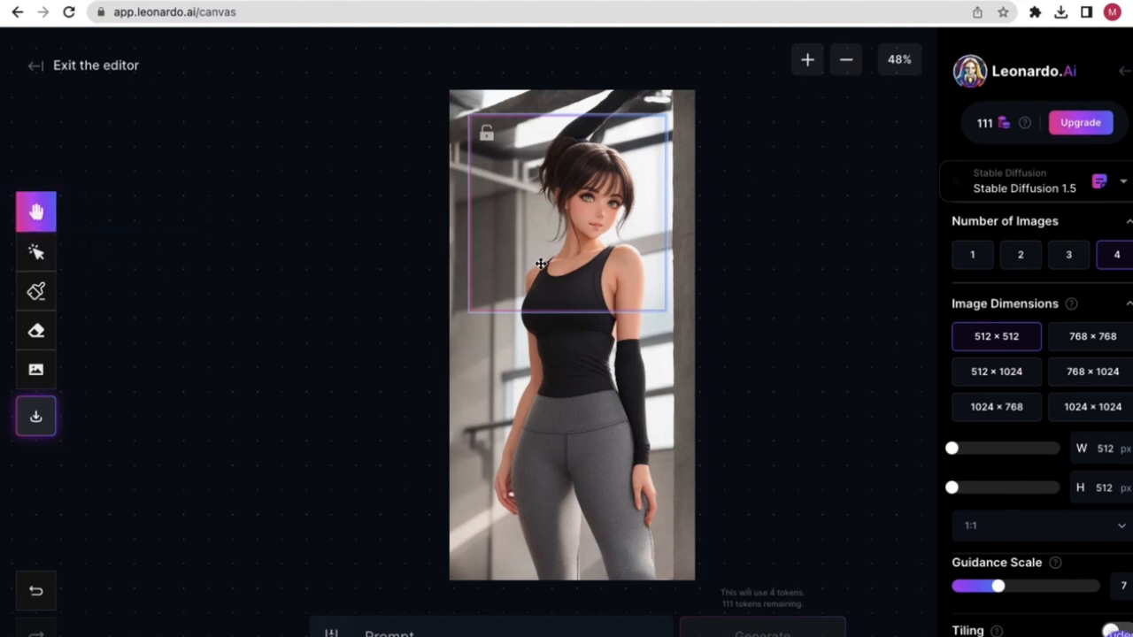
drag(457, 257, 495, 265)
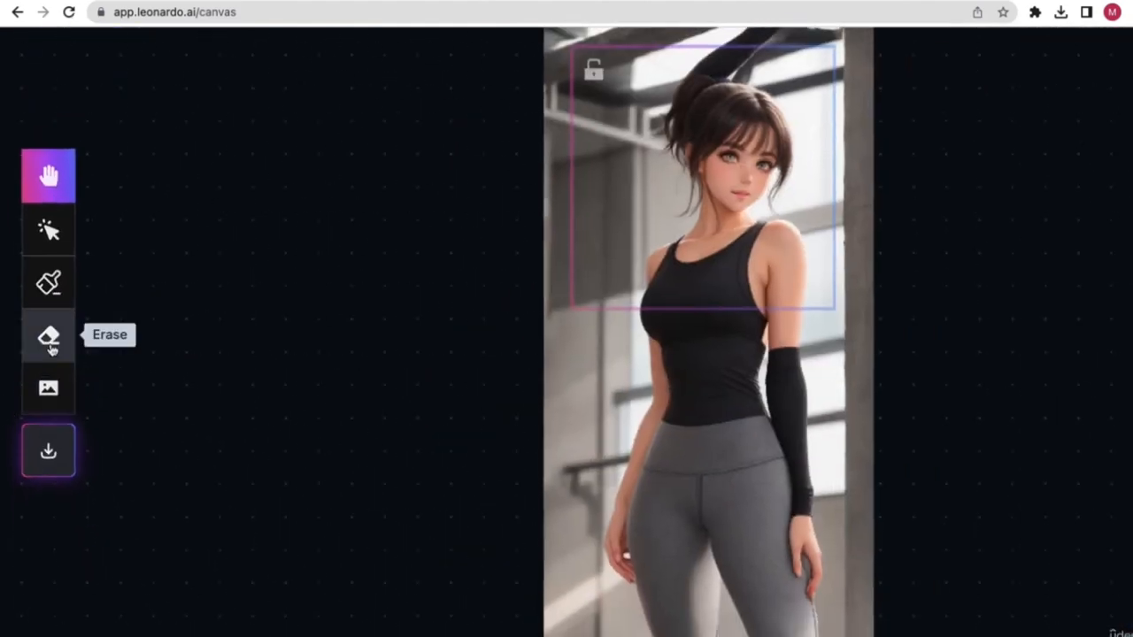
scroll(51, 349, down, 3)
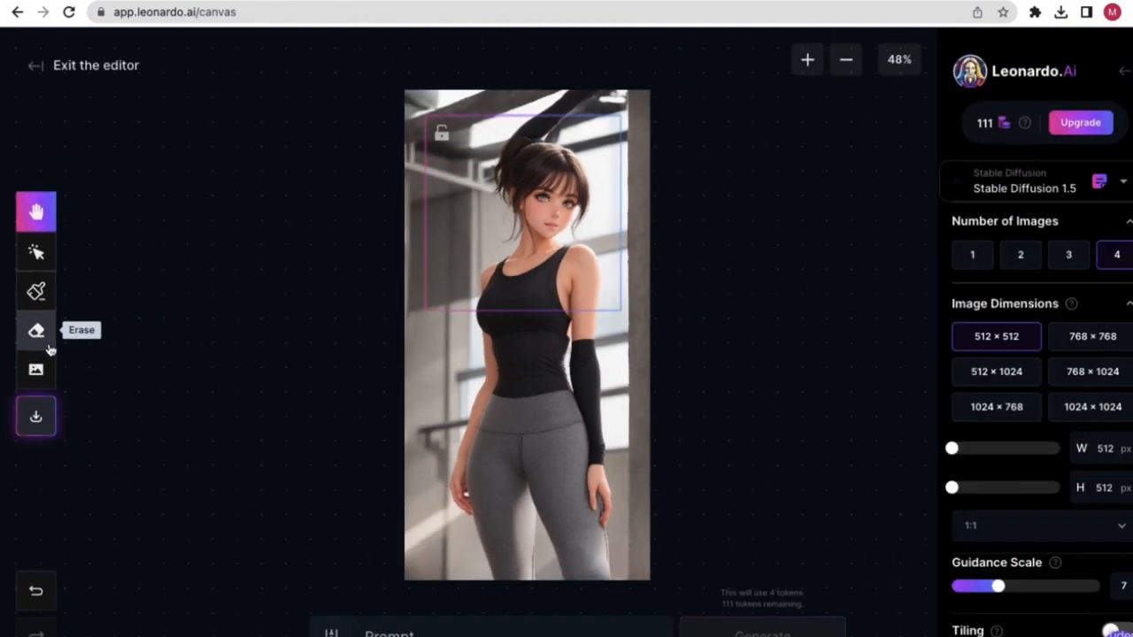
click(33, 339)
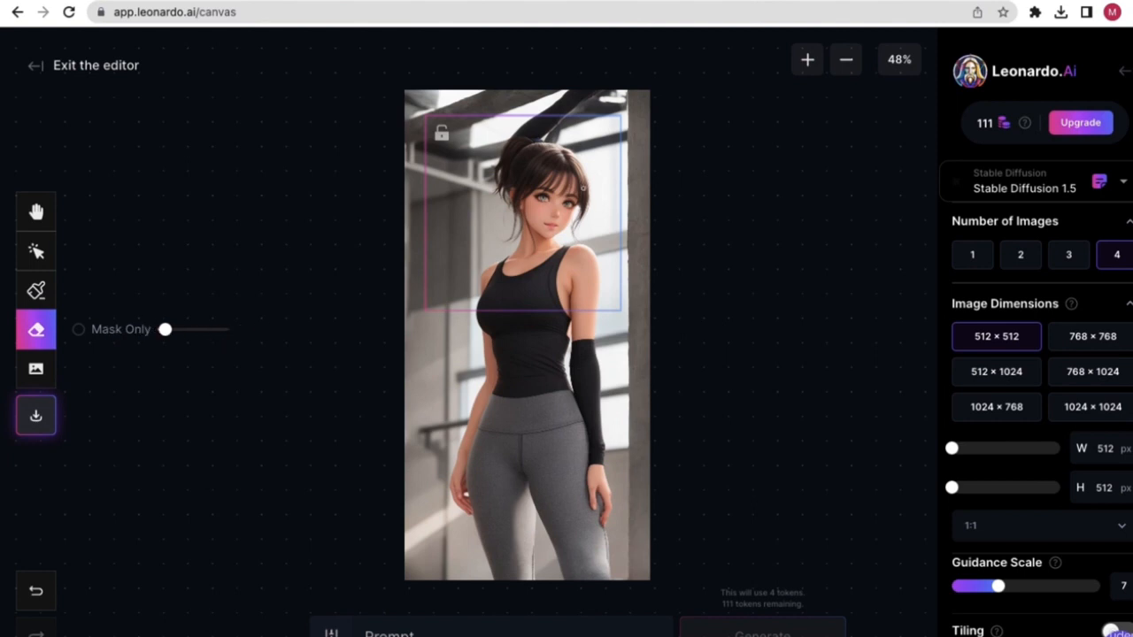
- Set the eraser brush to maximum size and erase the girl's face and hair in the frame
drag(172, 334, 192, 332)
drag(192, 332, 217, 329)
mouse_move(544, 169)
mouse_down()
mouse_move(520, 202)
mouse_move(542, 190)
mouse_move(531, 193)
mouse_move(538, 220)
mouse_move(567, 216)
mouse_move(569, 206)
mouse_move(553, 211)
mouse_move(567, 186)
mouse_move(524, 148)
mouse_move(499, 179)
mouse_move(519, 199)
mouse_move(561, 188)
mouse_move(576, 199)
mouse_move(542, 149)
mouse_move(568, 166)
mouse_up()
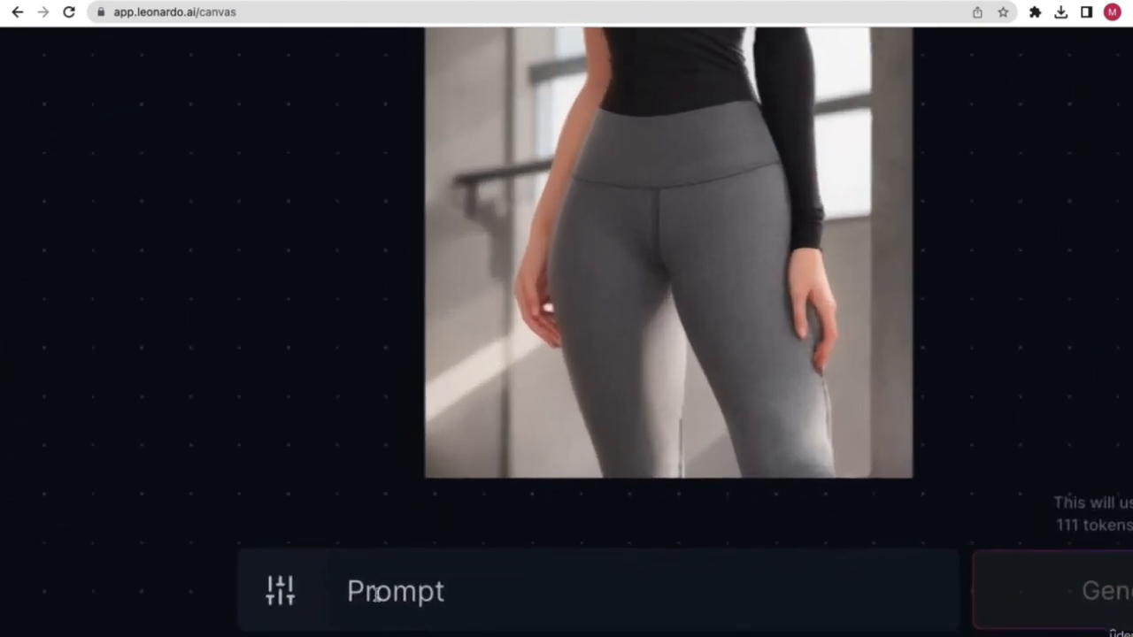
click(376, 595)
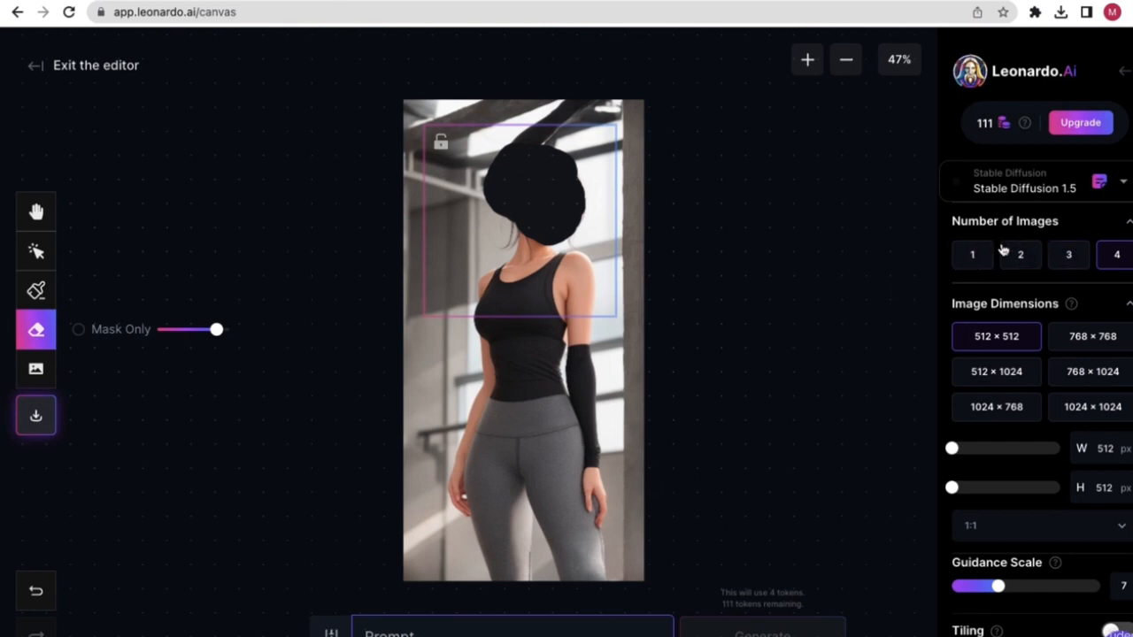
- Keep Stable Diffusion 1.5, generate 2 images, and begin the prompt with 'women'
click(1042, 191)
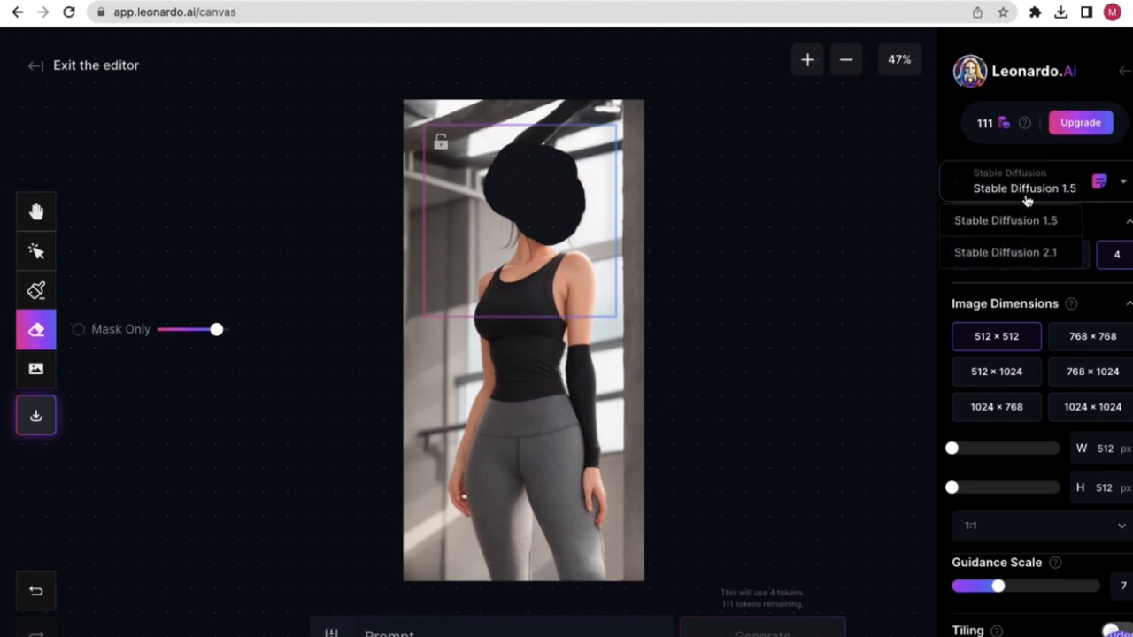
click(1037, 193)
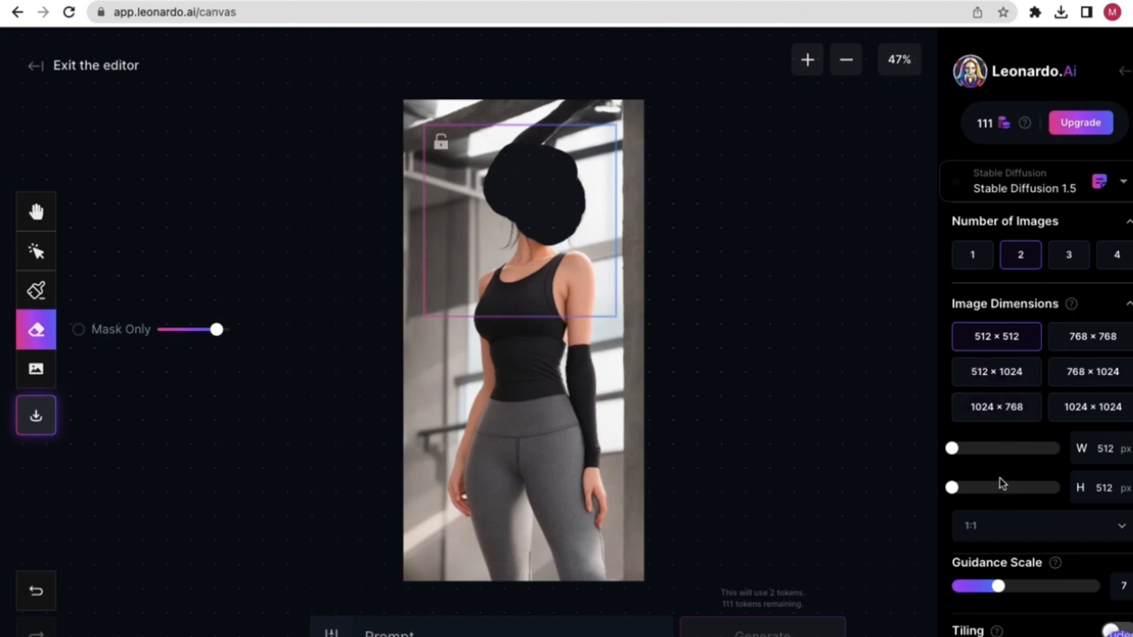
scroll(1000, 482, down, 1)
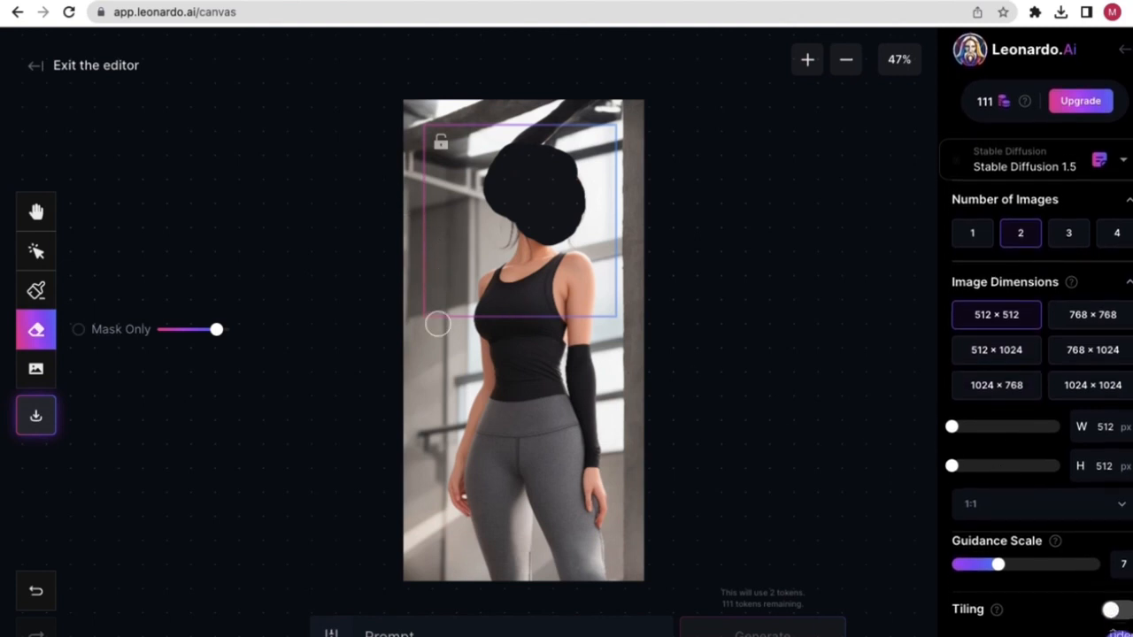
click(389, 634)
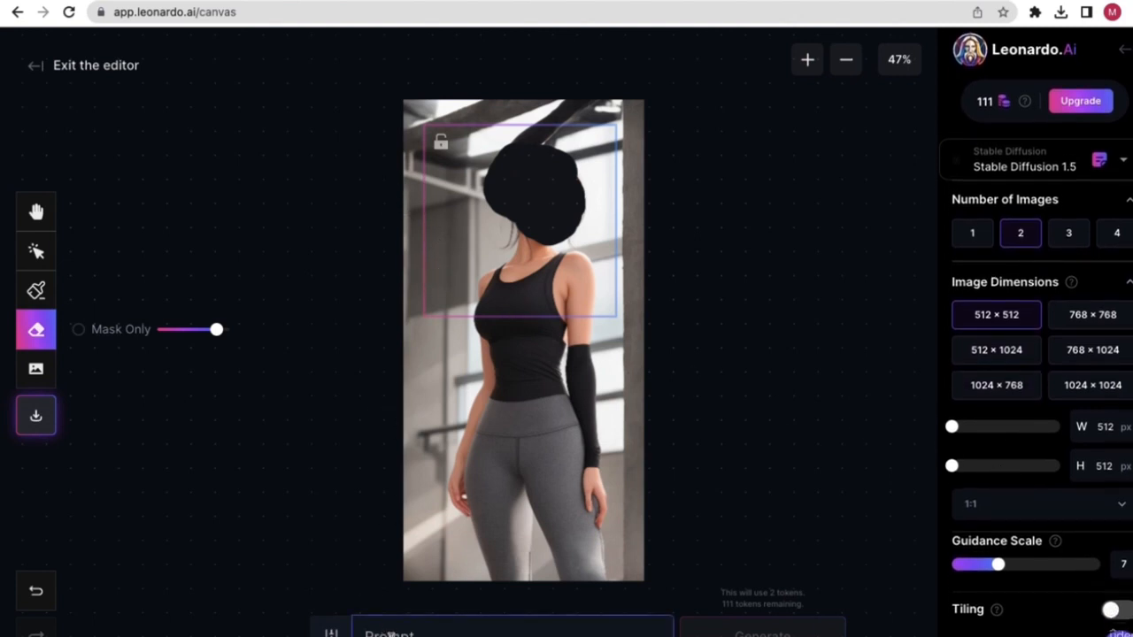
text(w)
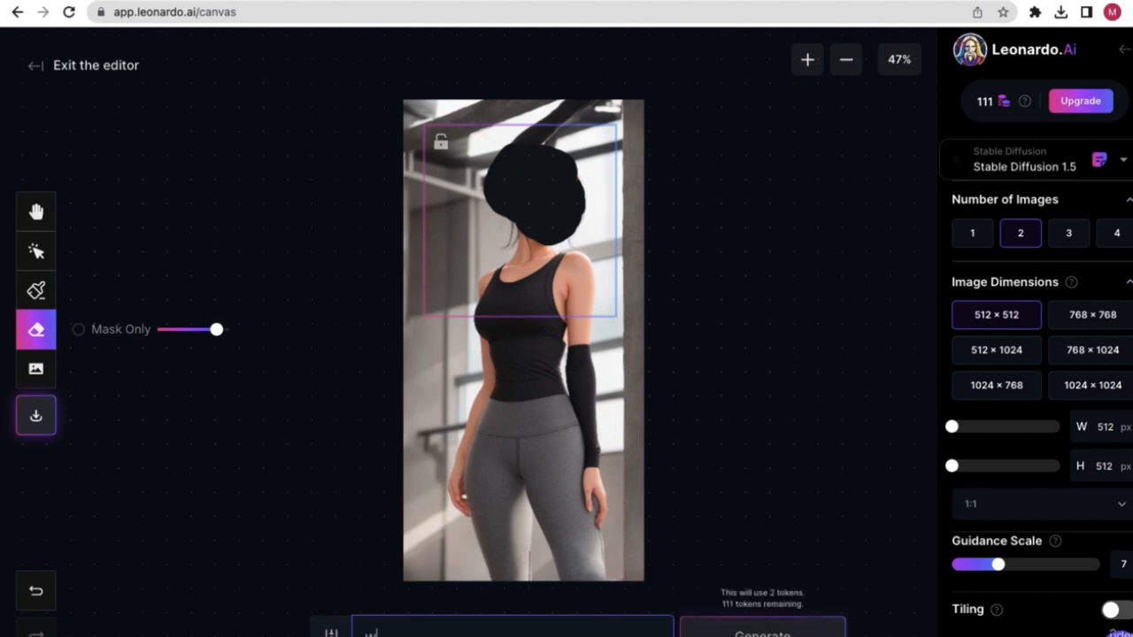
text(omen standing)
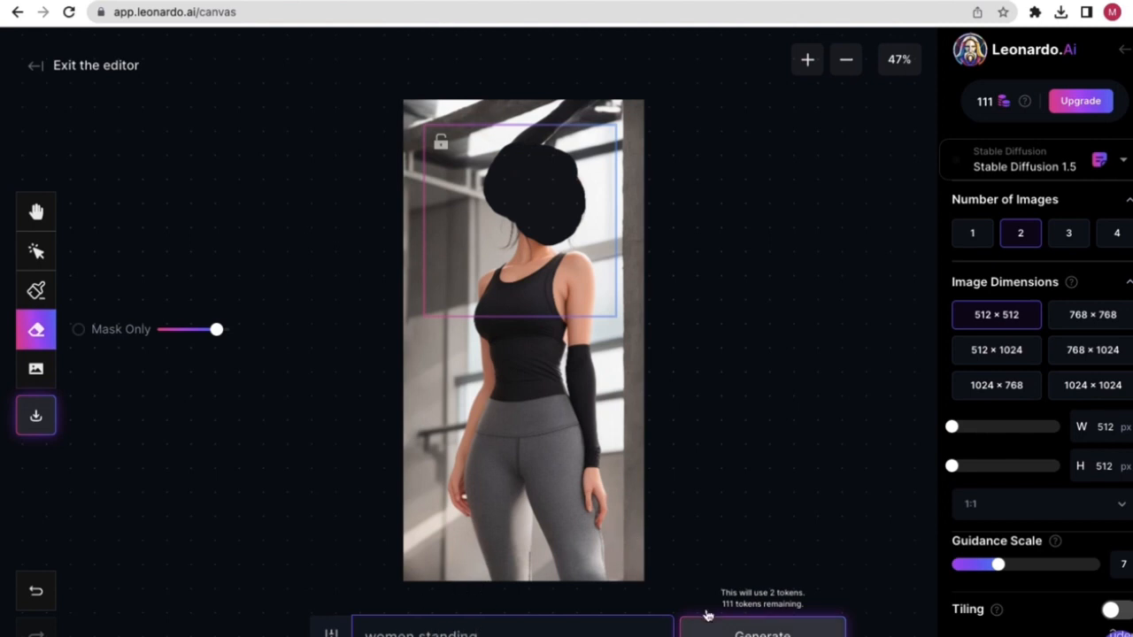
- Generate fills for the head from 'women standing', compare both variants, and accept variant 1
click(737, 634)
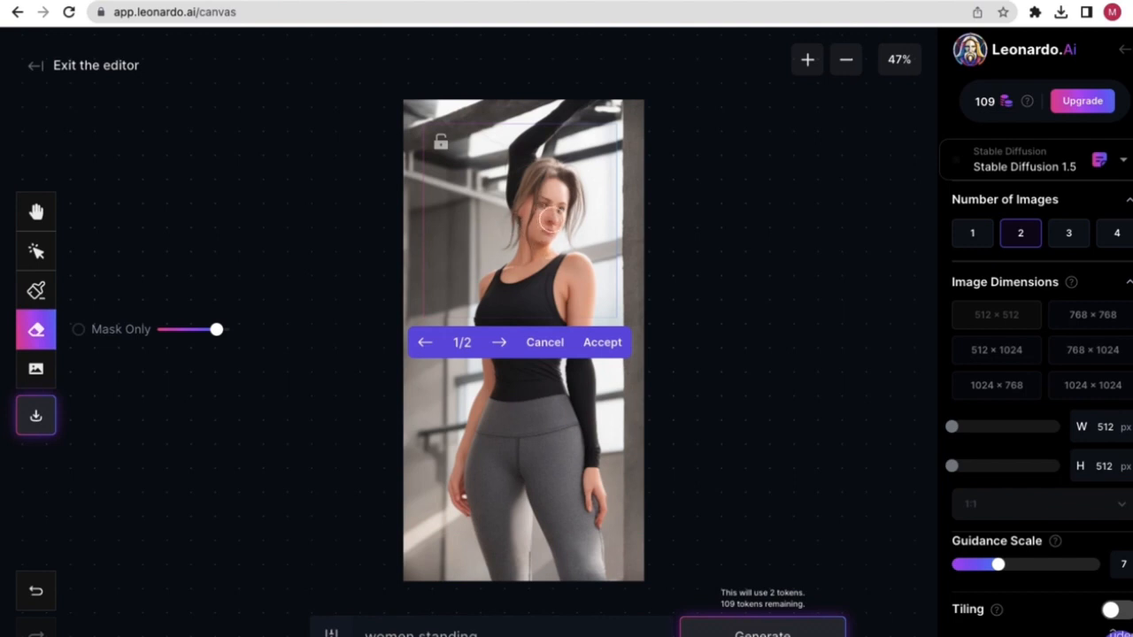
click(500, 348)
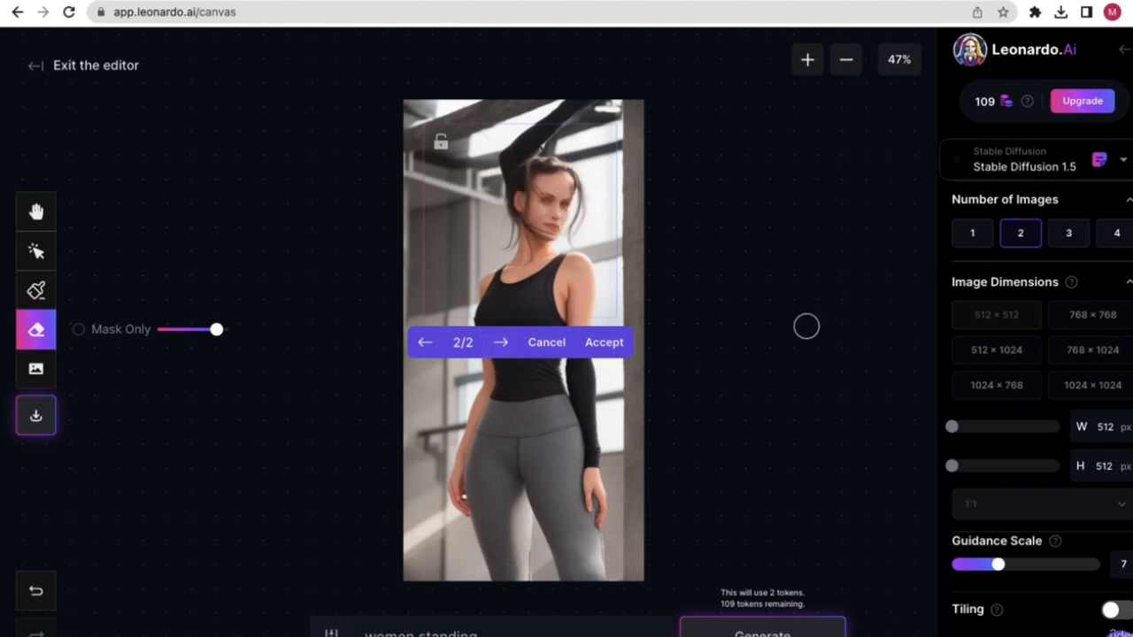
click(425, 345)
click(499, 346)
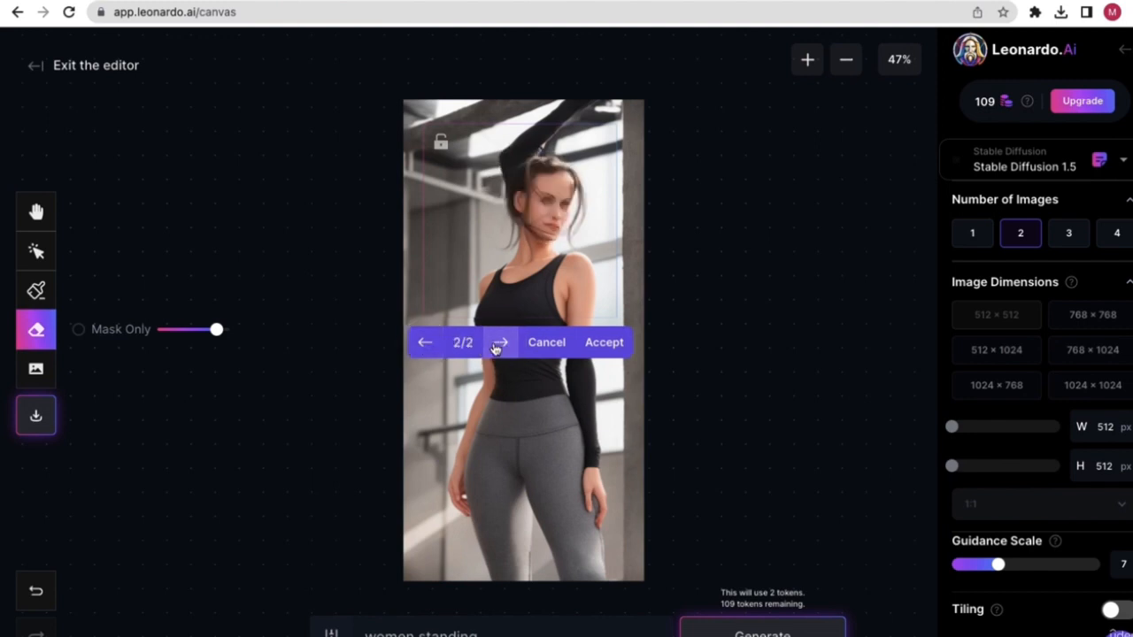
click(426, 344)
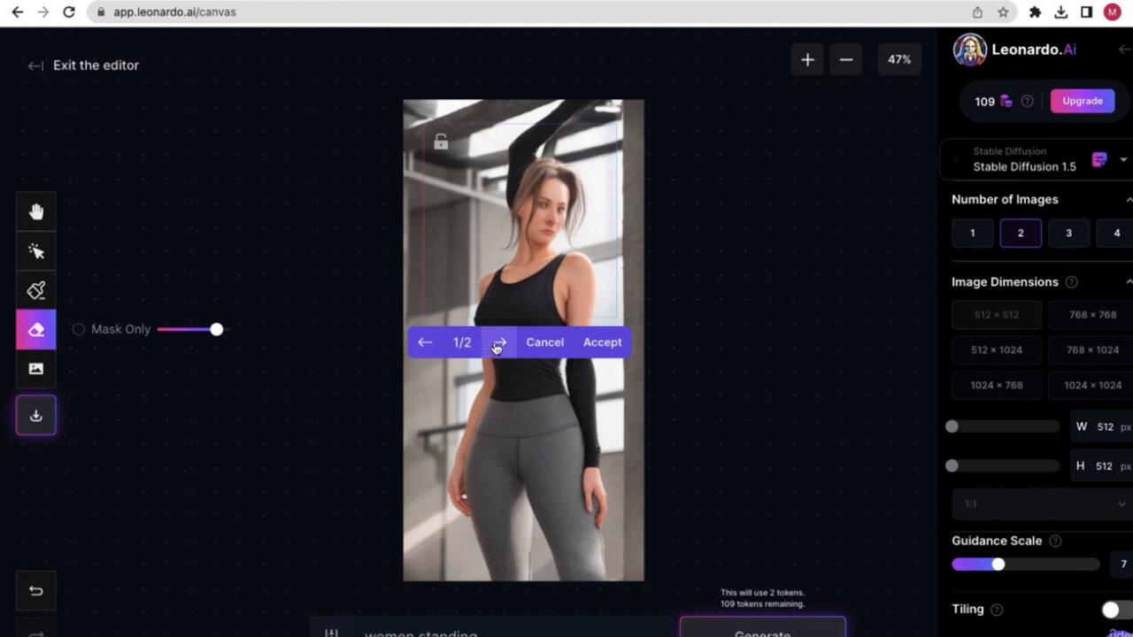
click(601, 345)
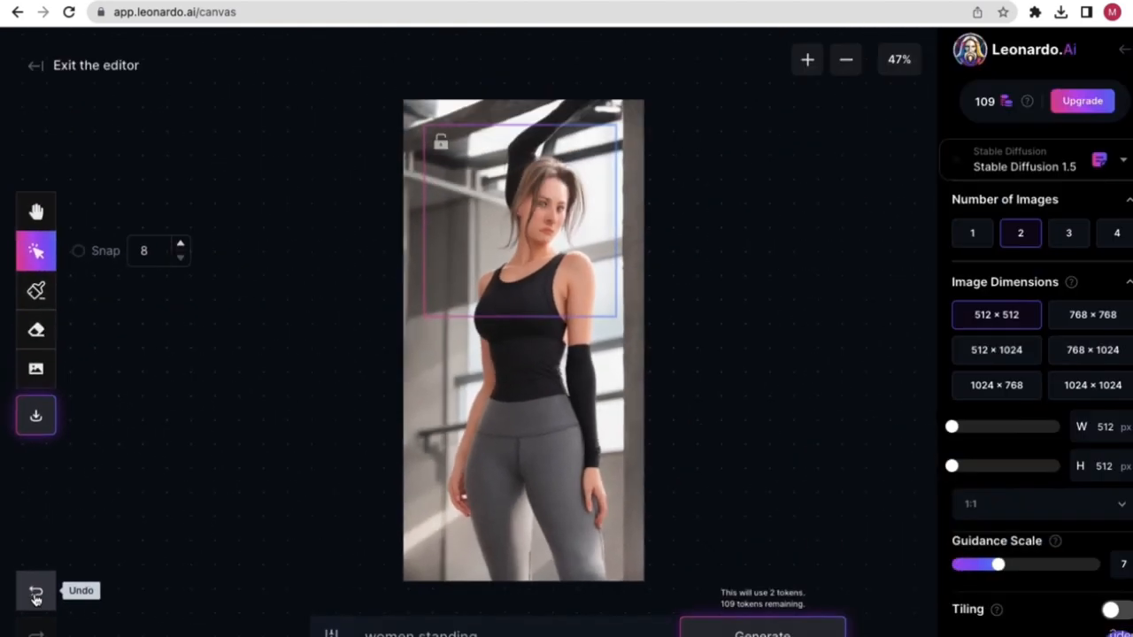
- Undo twice to bring back the anime-style face, then pick the Draw Mask brush
click(36, 590)
click(35, 591)
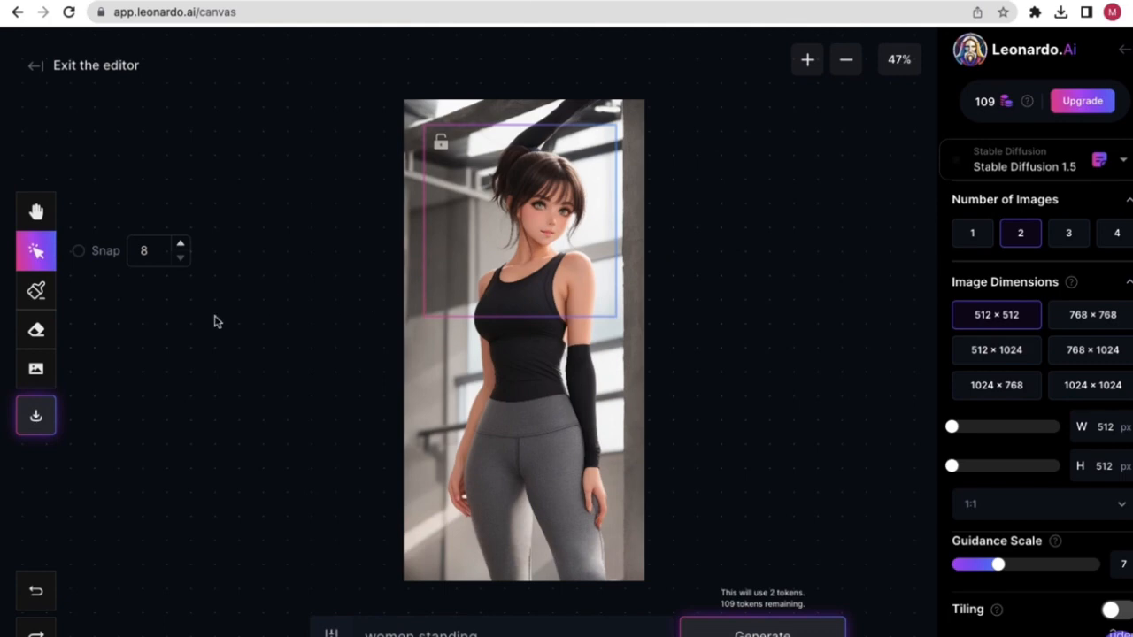
click(39, 299)
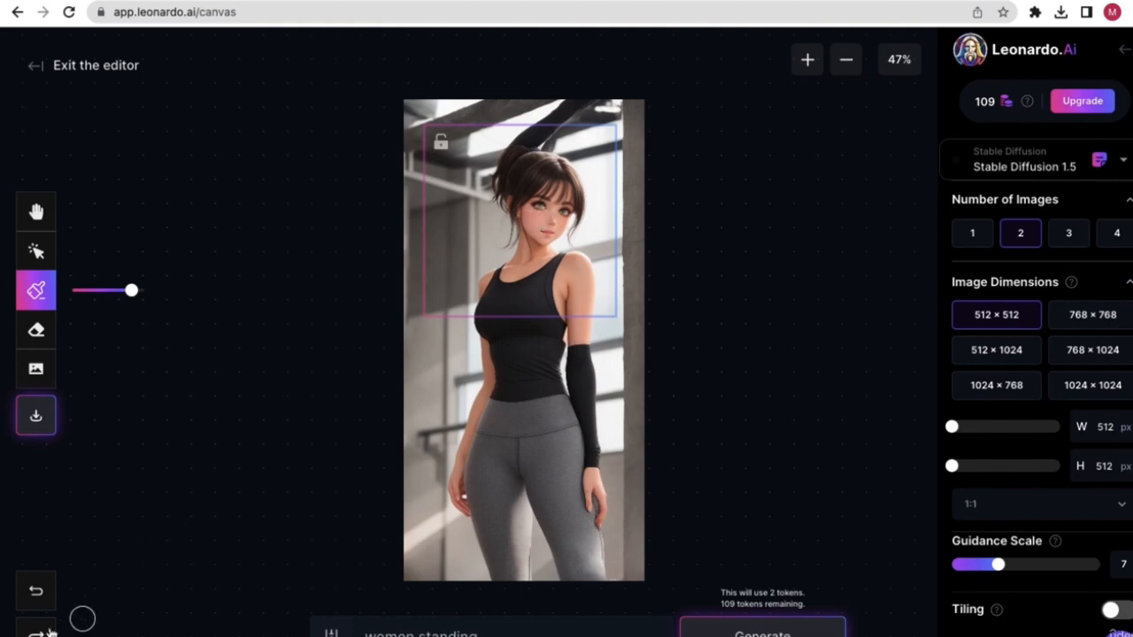
- Undo two more canvas moves and paint a mask over the woman's head and face
click(36, 591)
click(36, 591)
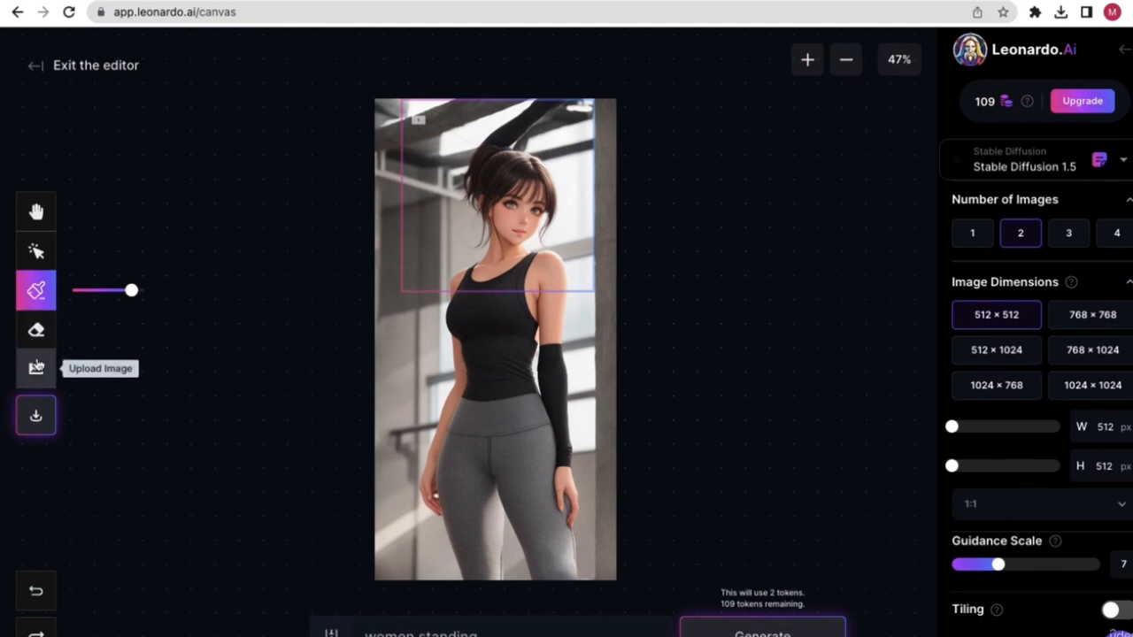
mouse_move(492, 161)
mouse_down()
mouse_move(487, 204)
mouse_move(516, 203)
mouse_move(505, 215)
mouse_move(525, 235)
mouse_move(541, 216)
mouse_move(524, 214)
mouse_move(531, 194)
mouse_move(497, 189)
mouse_move(511, 190)
mouse_move(501, 164)
mouse_move(480, 165)
mouse_move(472, 206)
mouse_move(478, 175)
mouse_move(503, 158)
mouse_move(541, 183)
mouse_move(551, 209)
mouse_move(551, 187)
mouse_move(516, 153)
mouse_move(469, 157)
mouse_move(468, 223)
mouse_move(527, 239)
mouse_up()
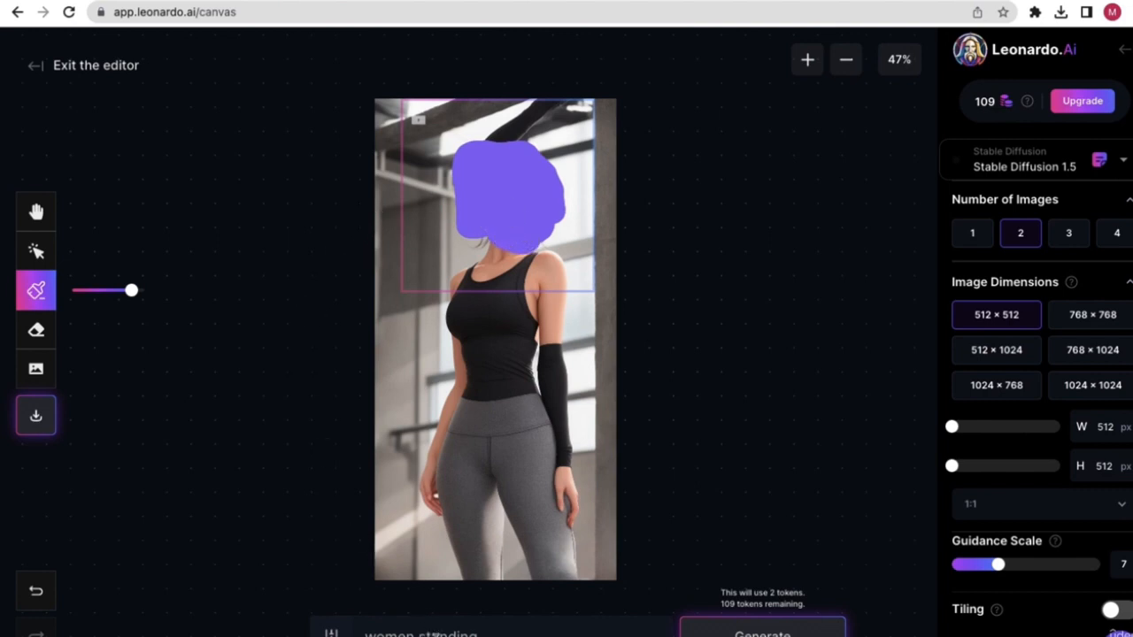
- Inpaint the masked head with the prompt 'women standing'
double_click(435, 633)
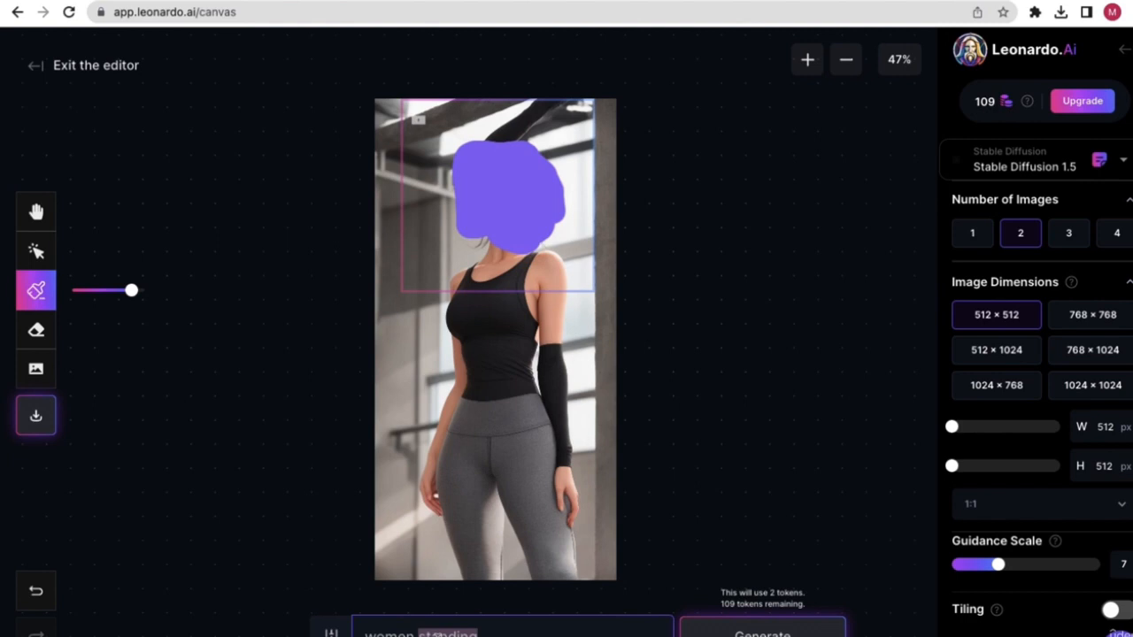
click(499, 634)
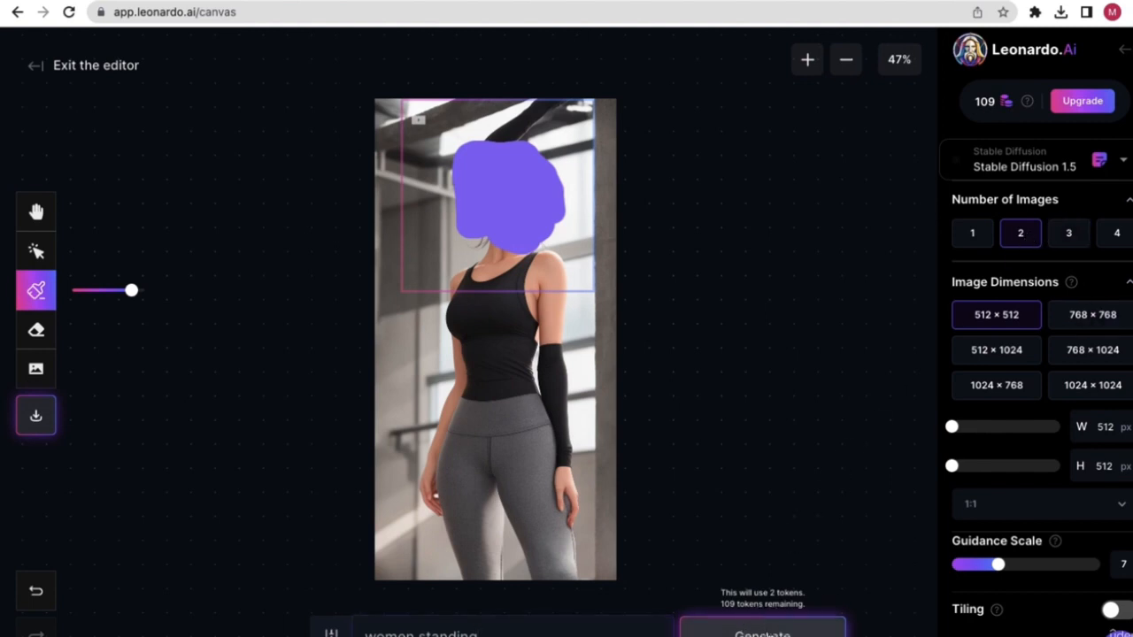
click(763, 624)
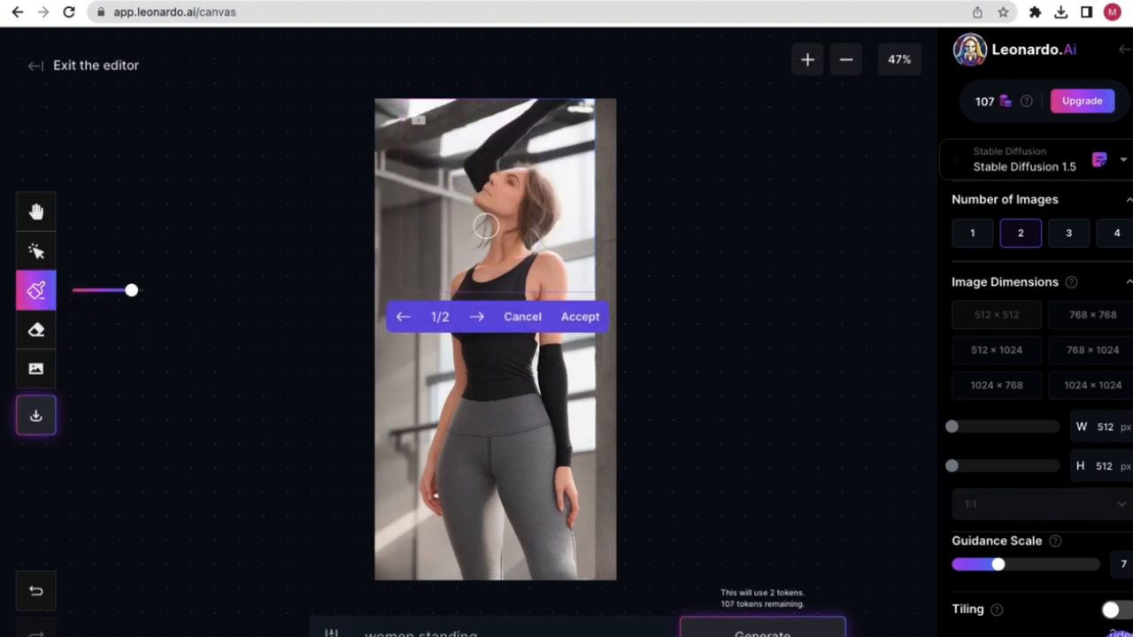
- Review both generated head variants, then discard them
click(477, 316)
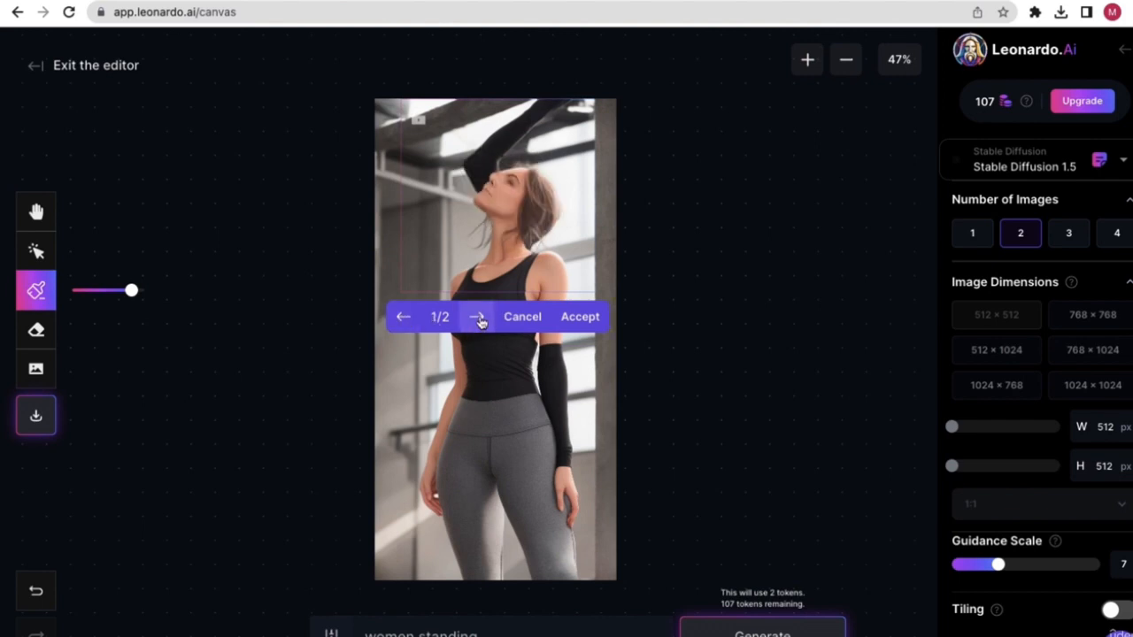
click(478, 316)
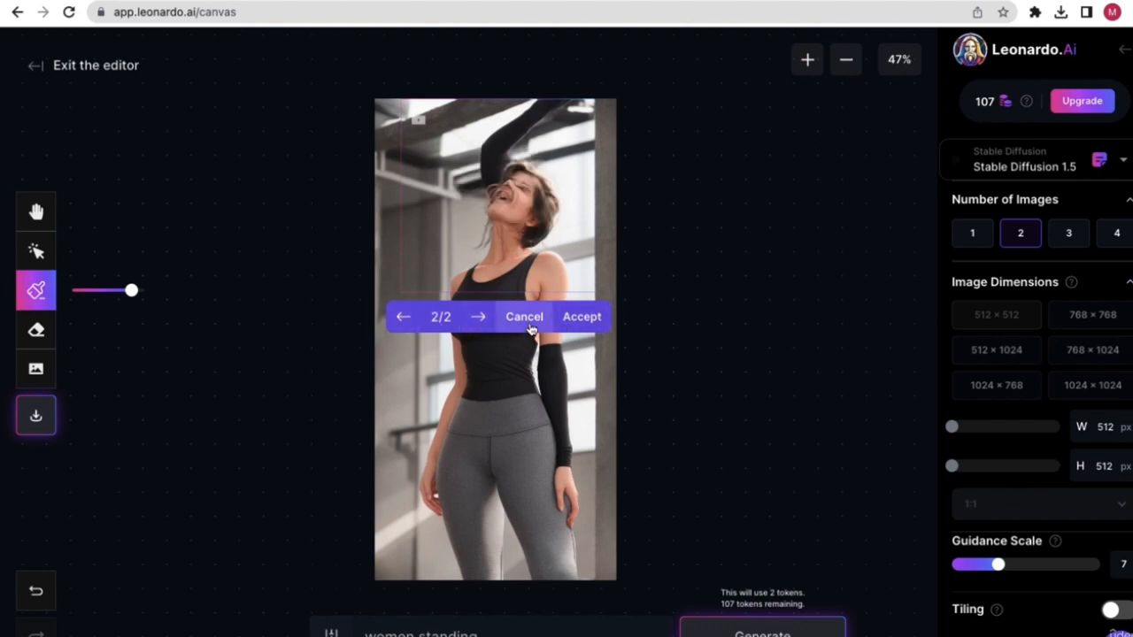
click(530, 326)
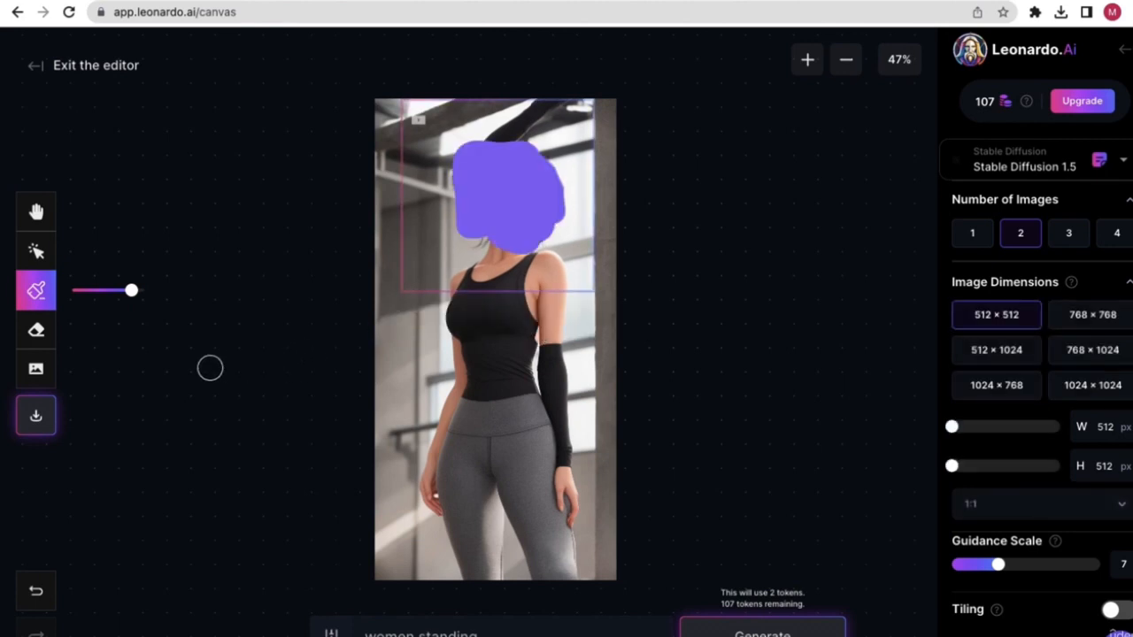
- Undo the purple mask strokes until the original anime-style face is uncovered
click(257, 355)
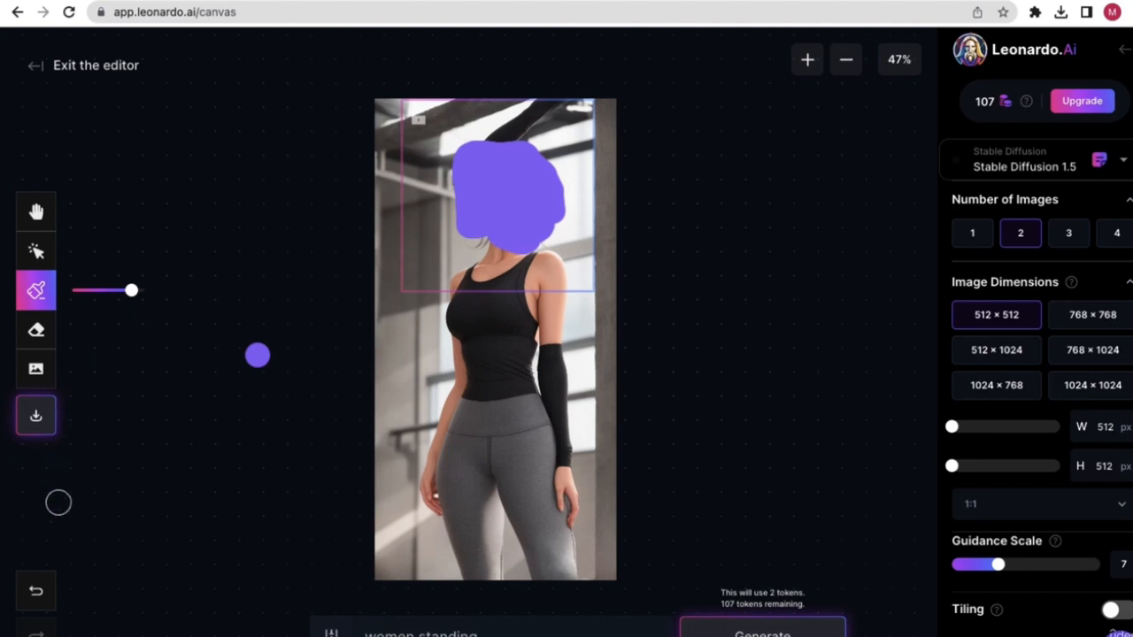
click(36, 590)
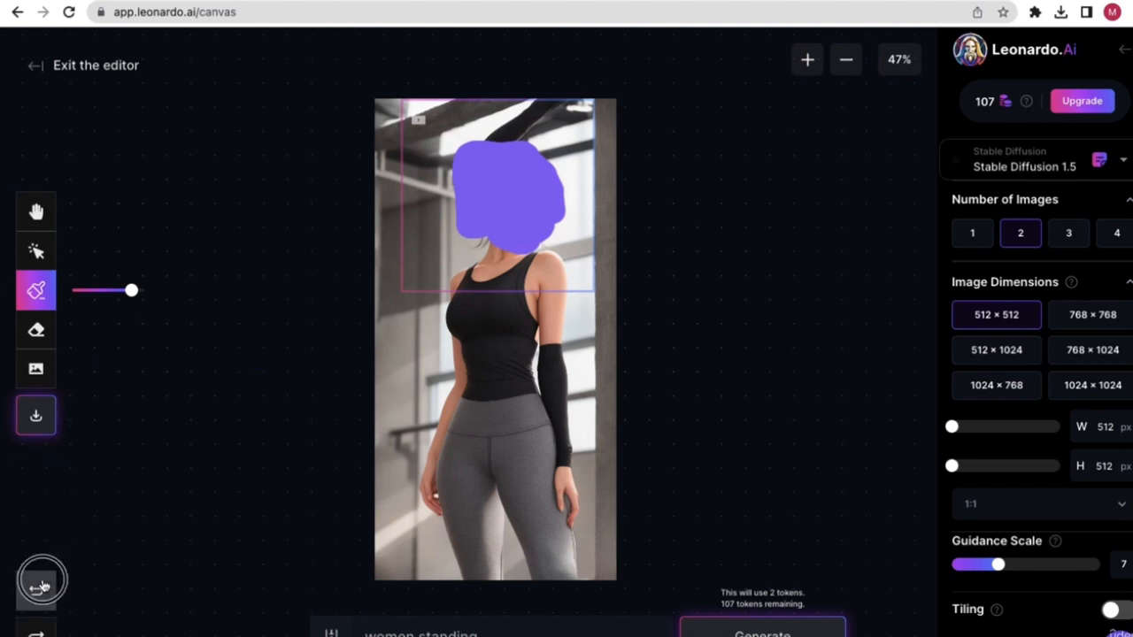
click(35, 590)
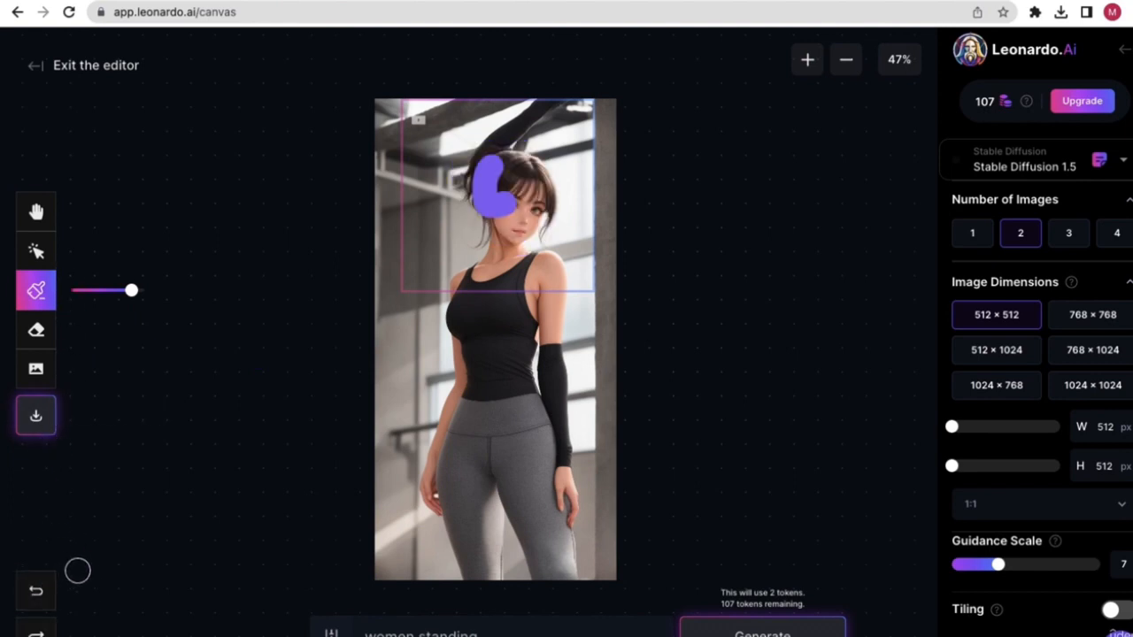
click(36, 590)
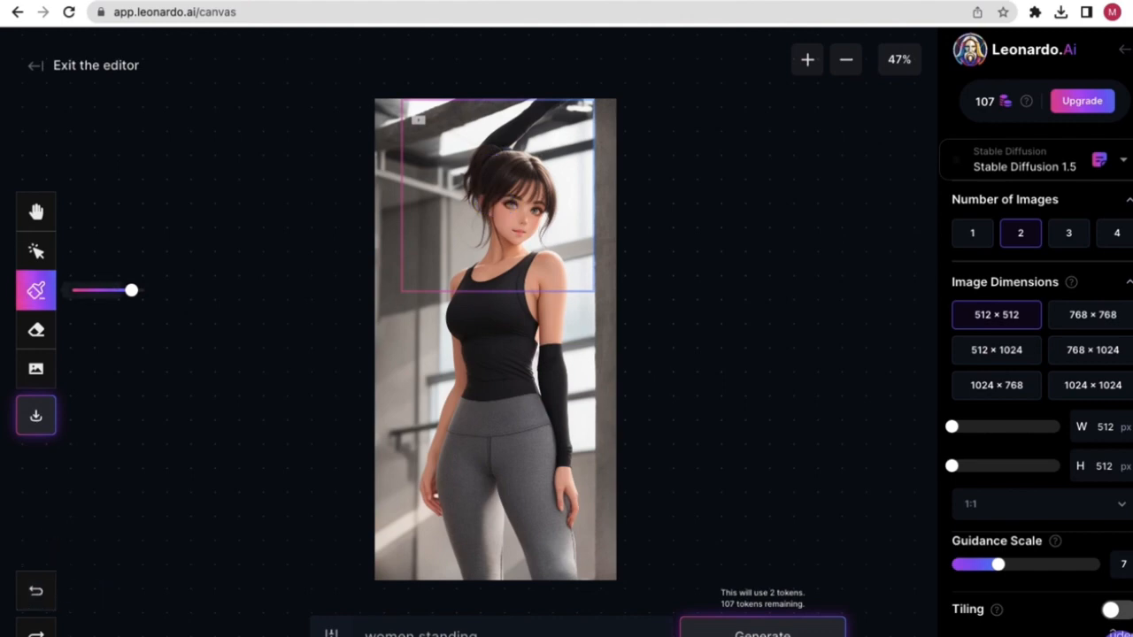
- With the Select tool, drag the 512×512 generation frame over the portrait's upper-right edge
click(36, 209)
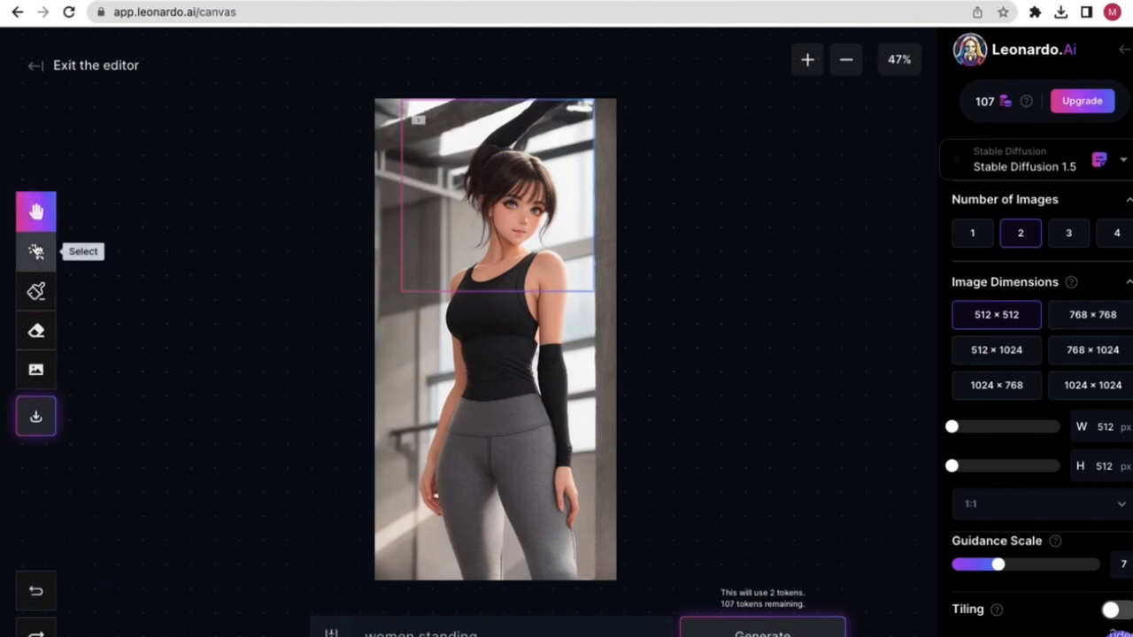
click(35, 250)
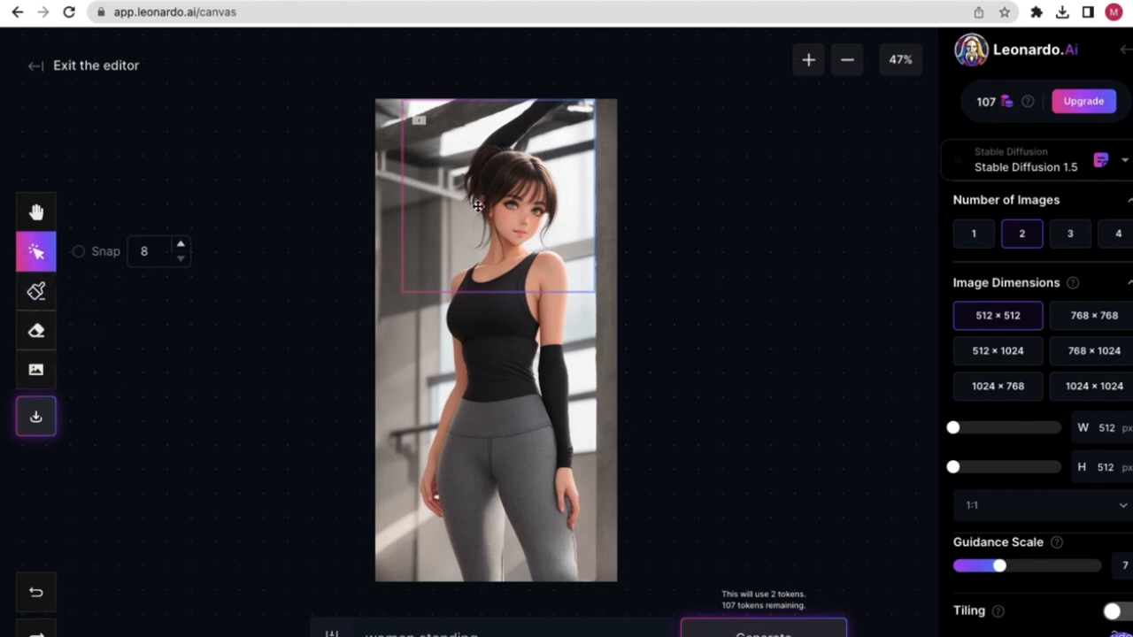
drag(529, 199, 680, 219)
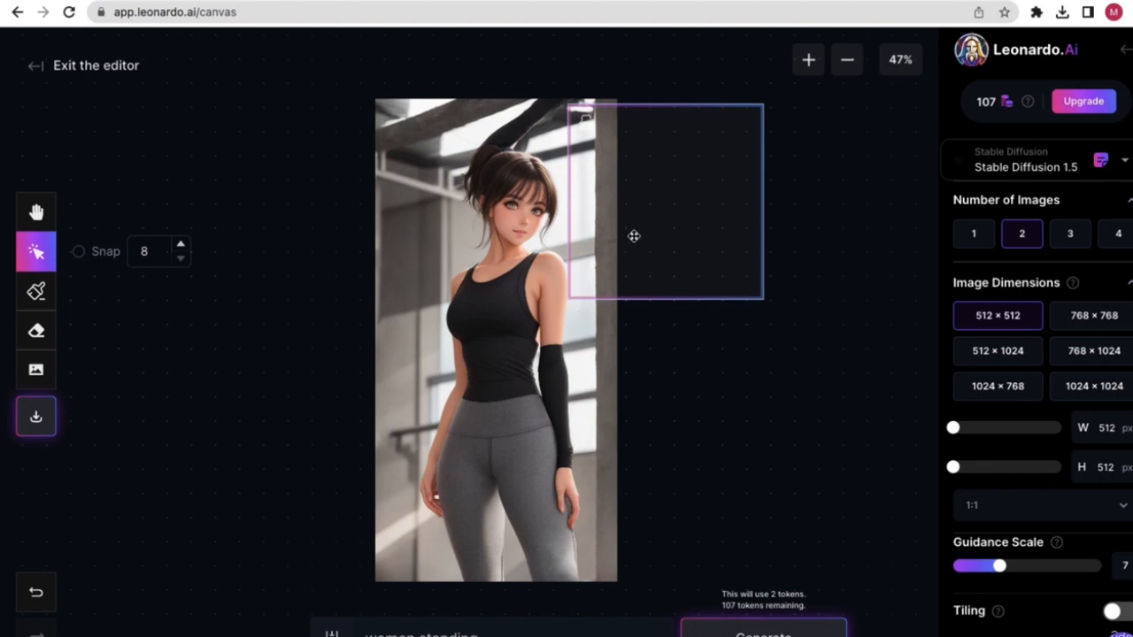
- Place the generation frame along the portrait's right edge and resize it to 896 × 1280 px
mouse_move(632, 232)
mouse_down()
mouse_move(622, 213)
mouse_move(682, 282)
mouse_move(685, 260)
mouse_move(650, 256)
mouse_move(578, 271)
mouse_move(630, 251)
mouse_up()
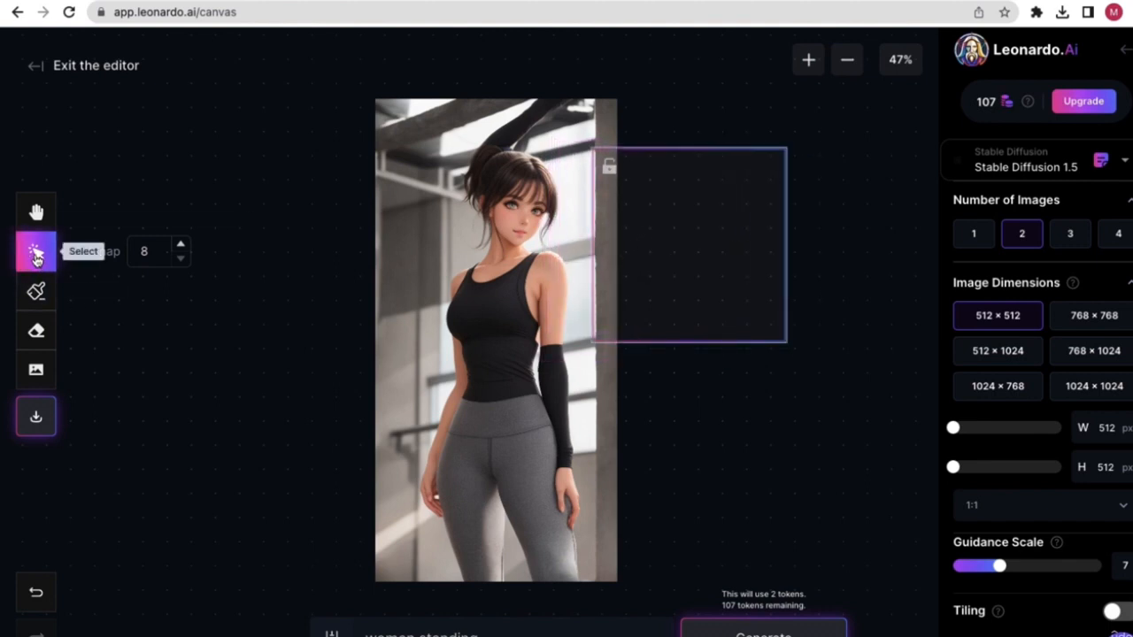
drag(608, 278, 585, 233)
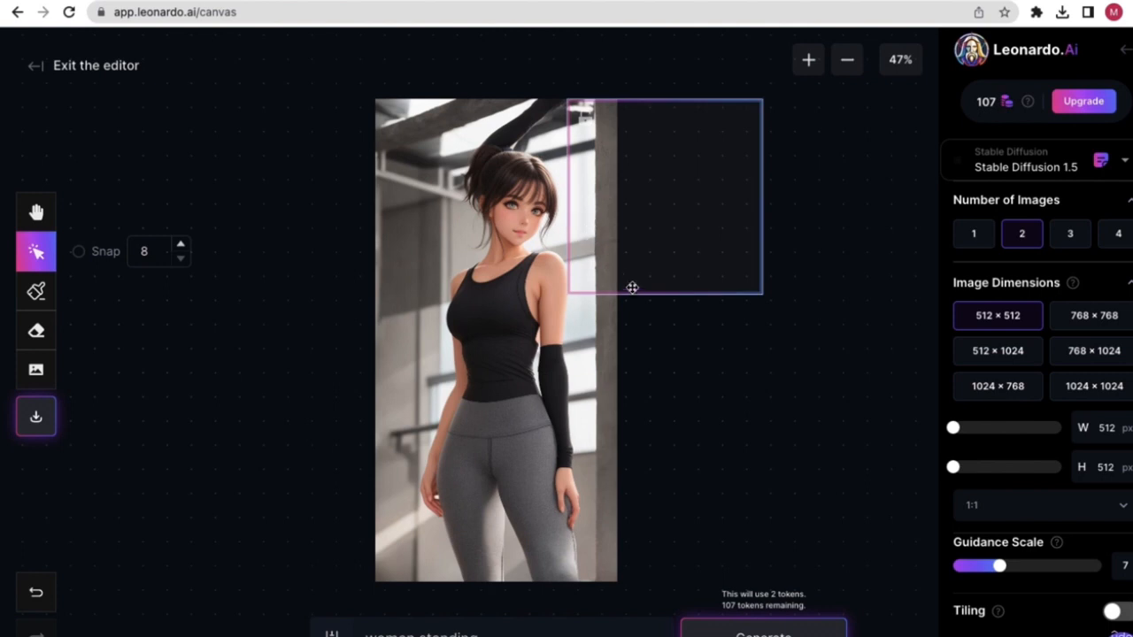
drag(953, 428, 993, 428)
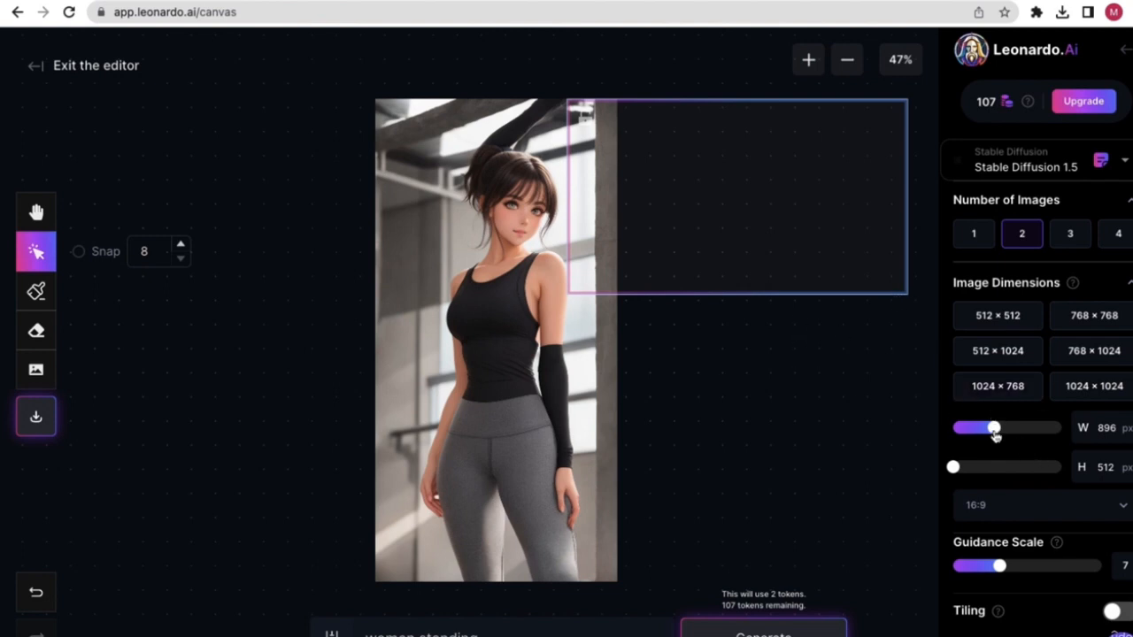
drag(993, 429, 1000, 433)
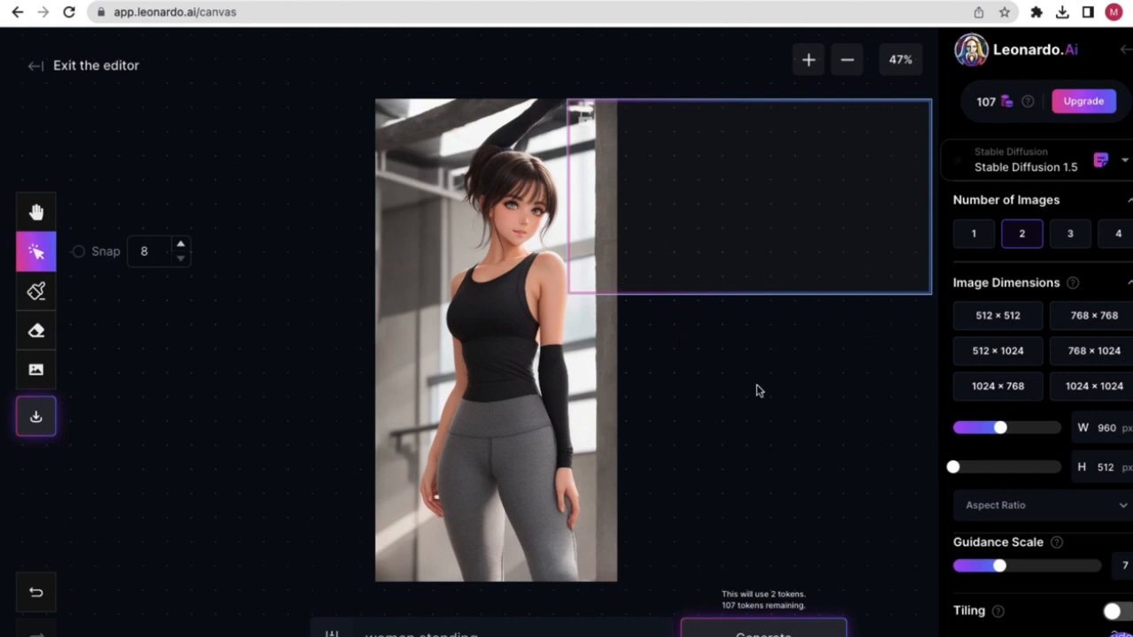
drag(952, 470, 972, 467)
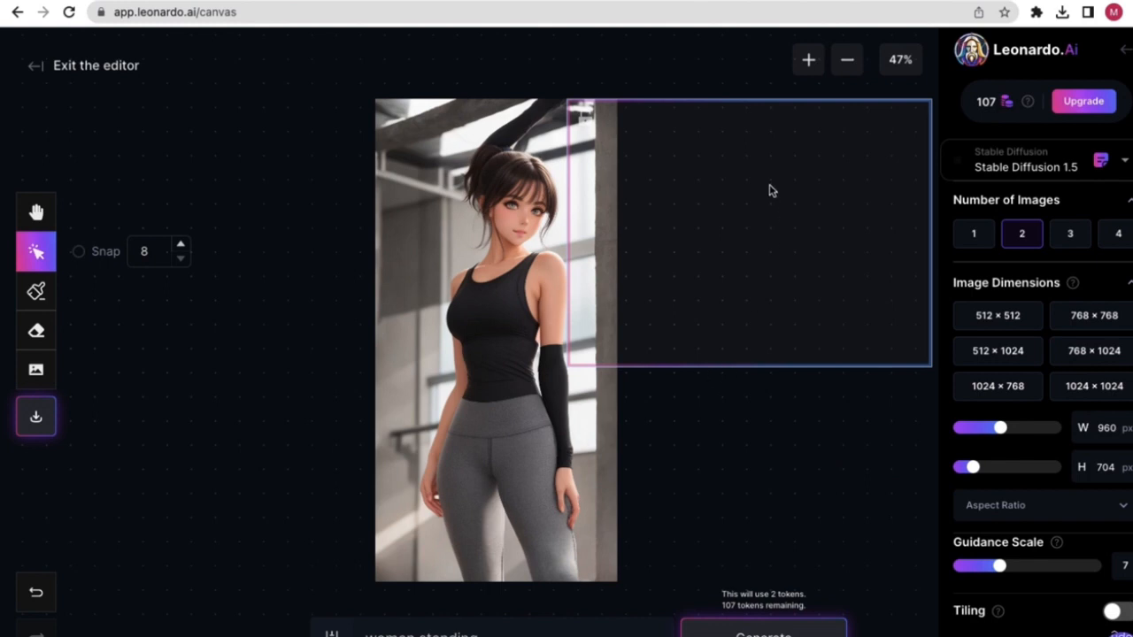
drag(973, 467, 1034, 472)
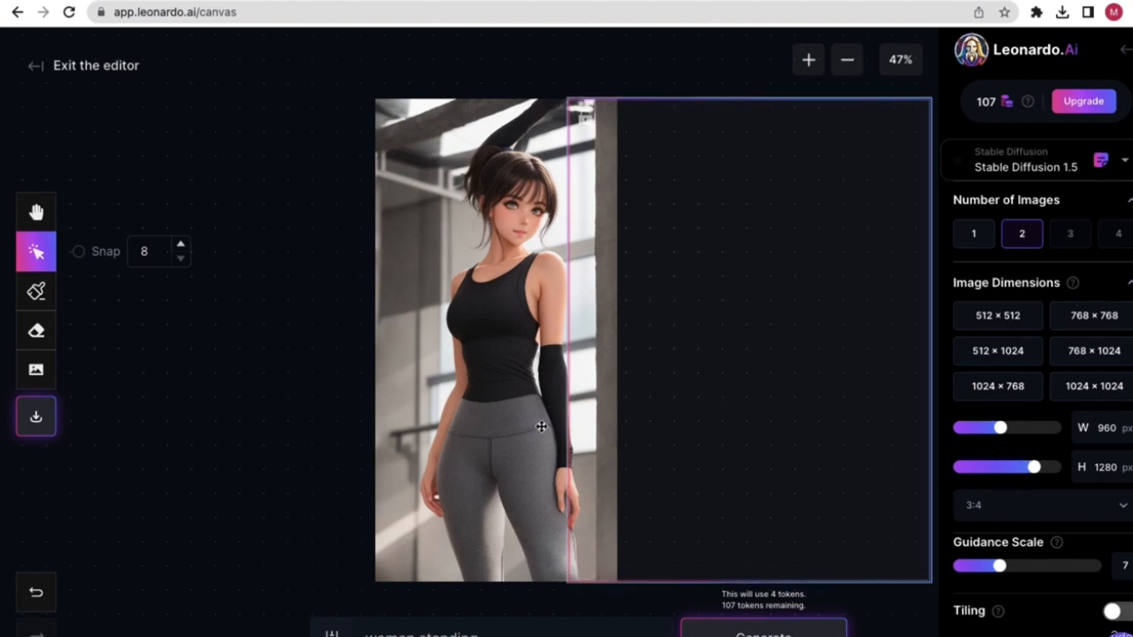
drag(640, 408, 661, 405)
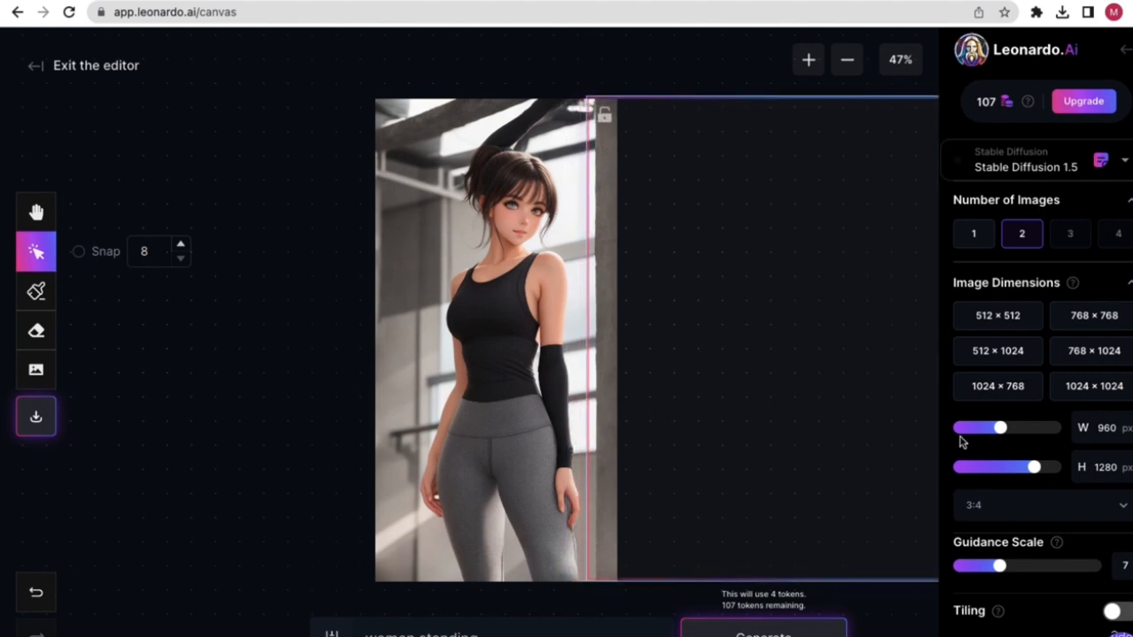
drag(1000, 431, 993, 429)
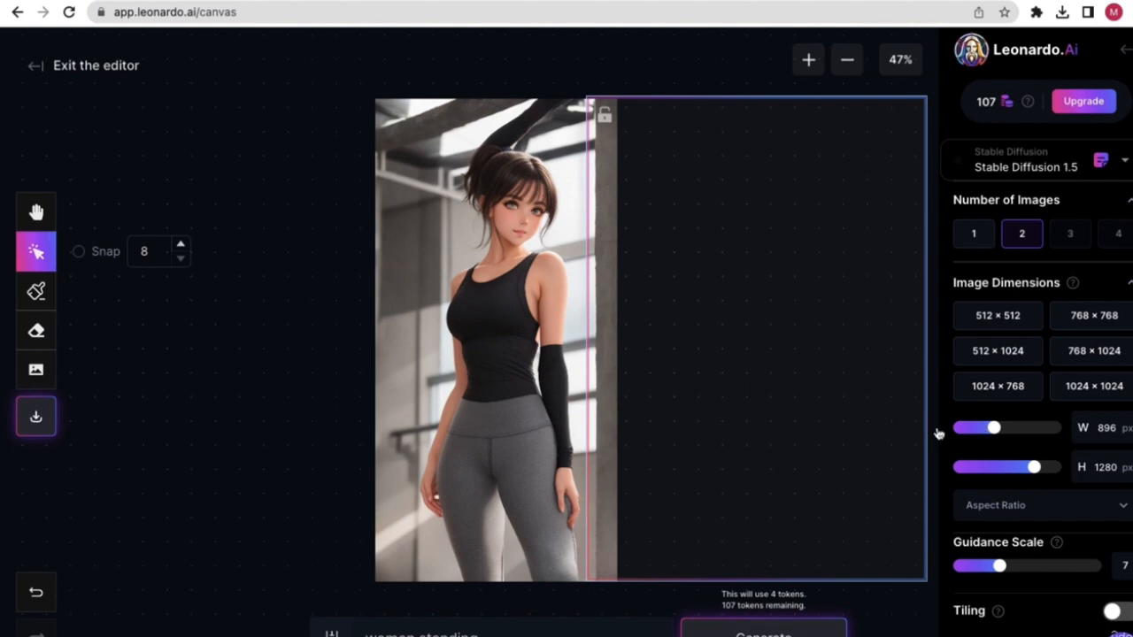
double_click(424, 636)
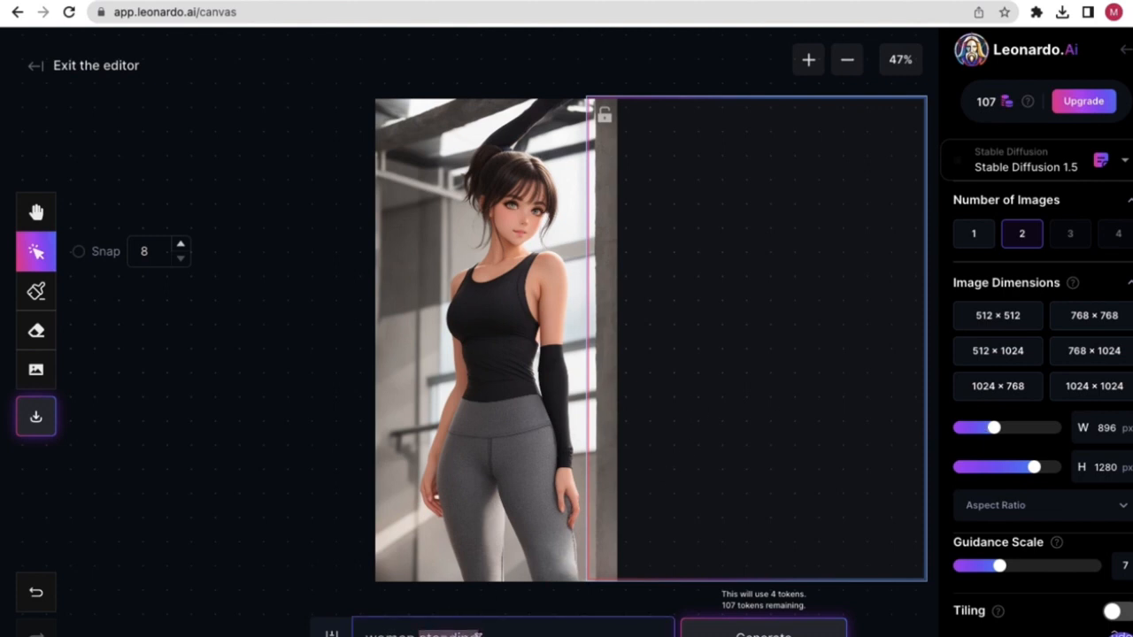
- Change the prompt to 'dog sitting in office' and set Number of Images to 1
drag(480, 634, 365, 635)
text(dog sitt)
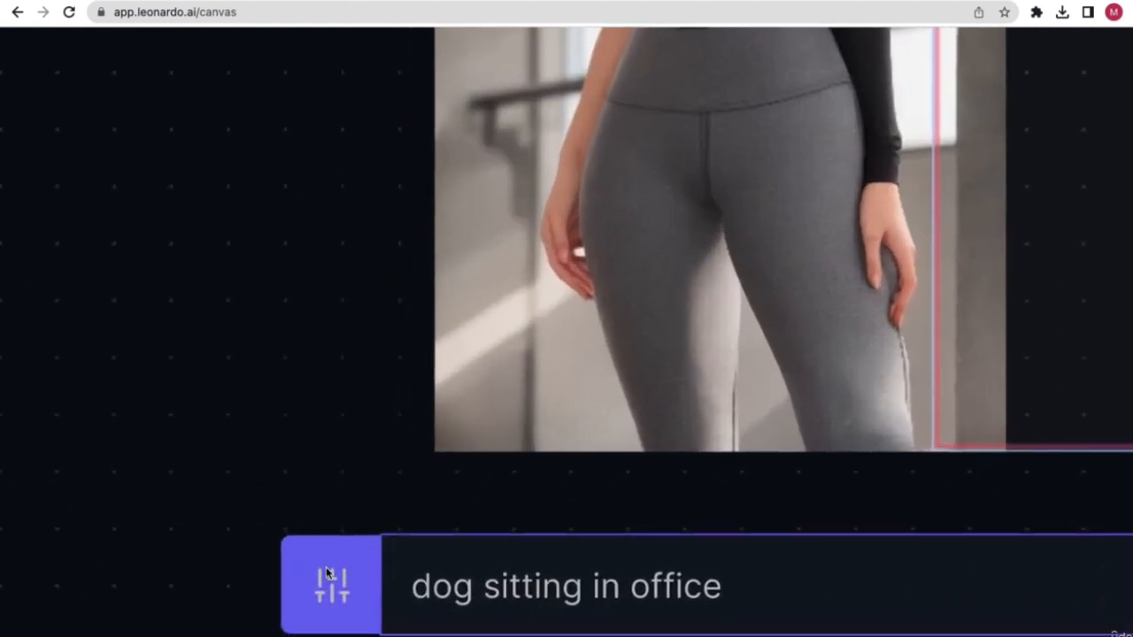
click(339, 593)
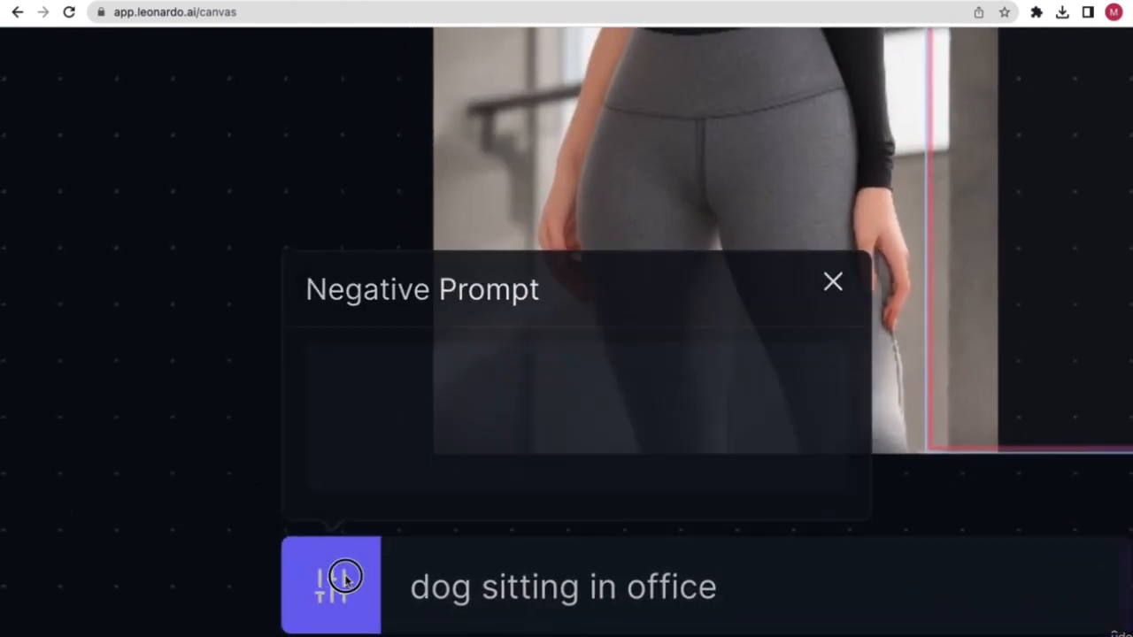
click(841, 279)
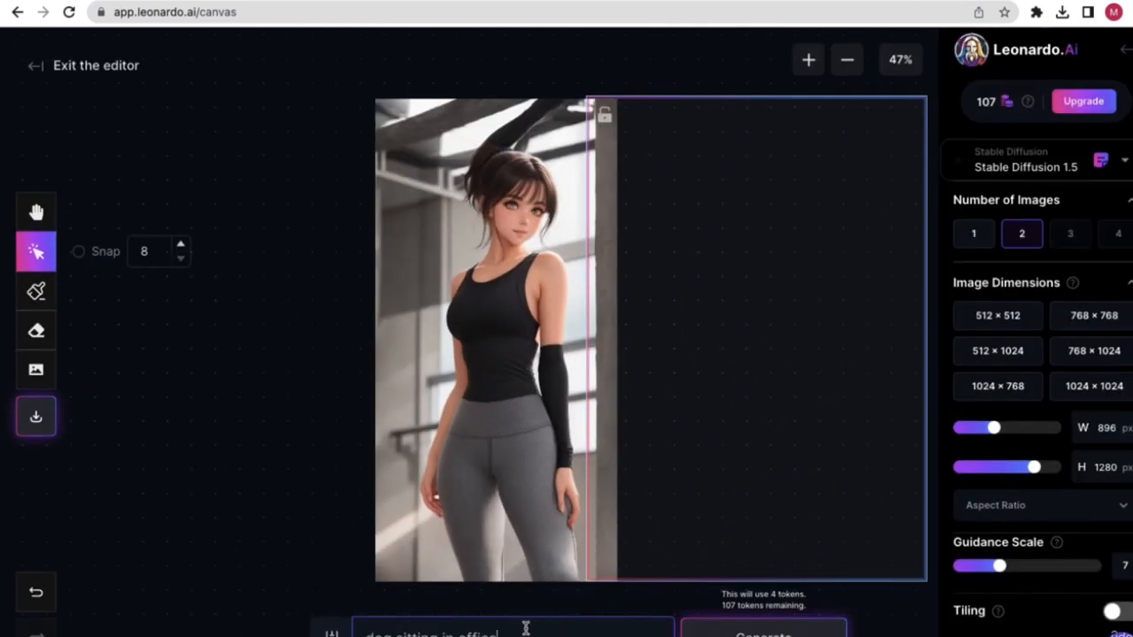
click(570, 628)
click(973, 237)
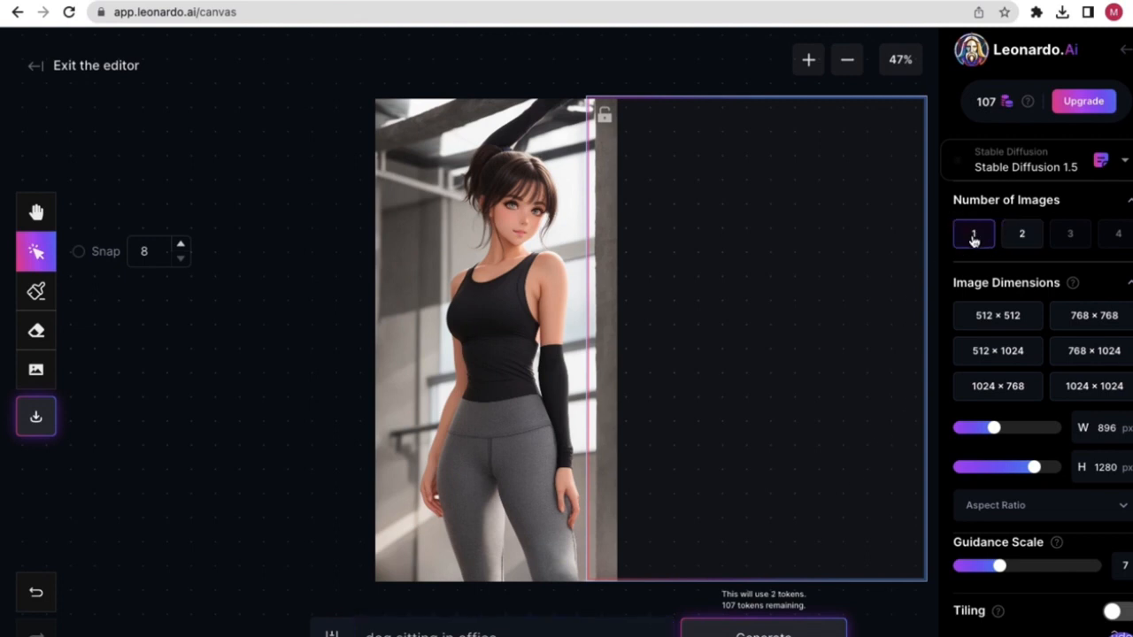
- Generate and discard a stacked-dogs outpaint, then move the frame over the image's right half
click(783, 632)
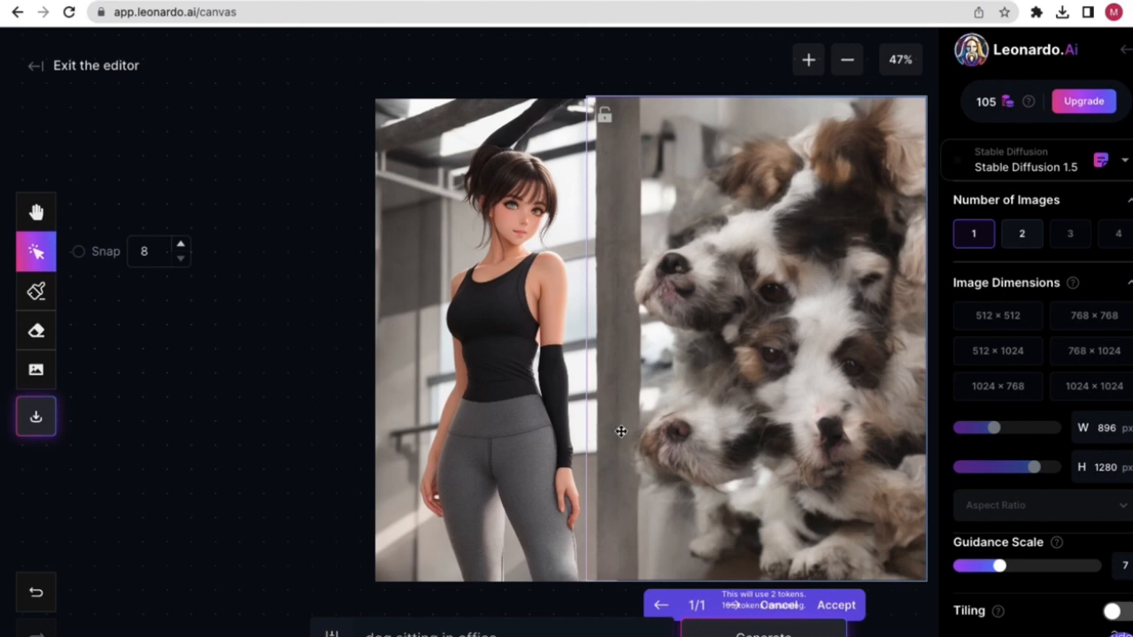
click(786, 607)
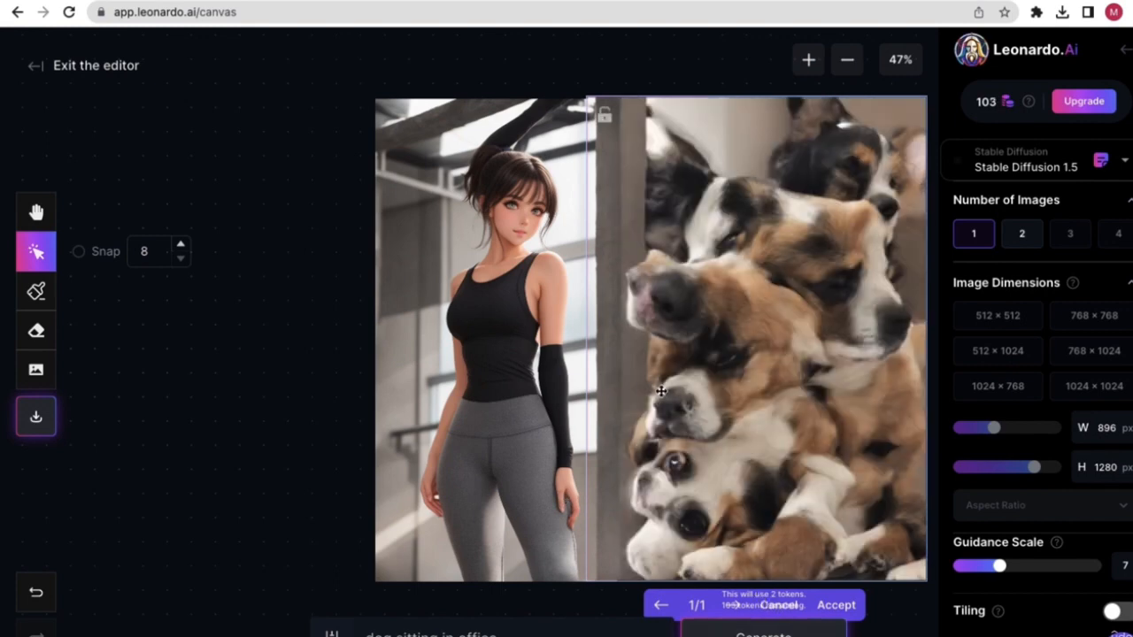
drag(661, 390, 489, 377)
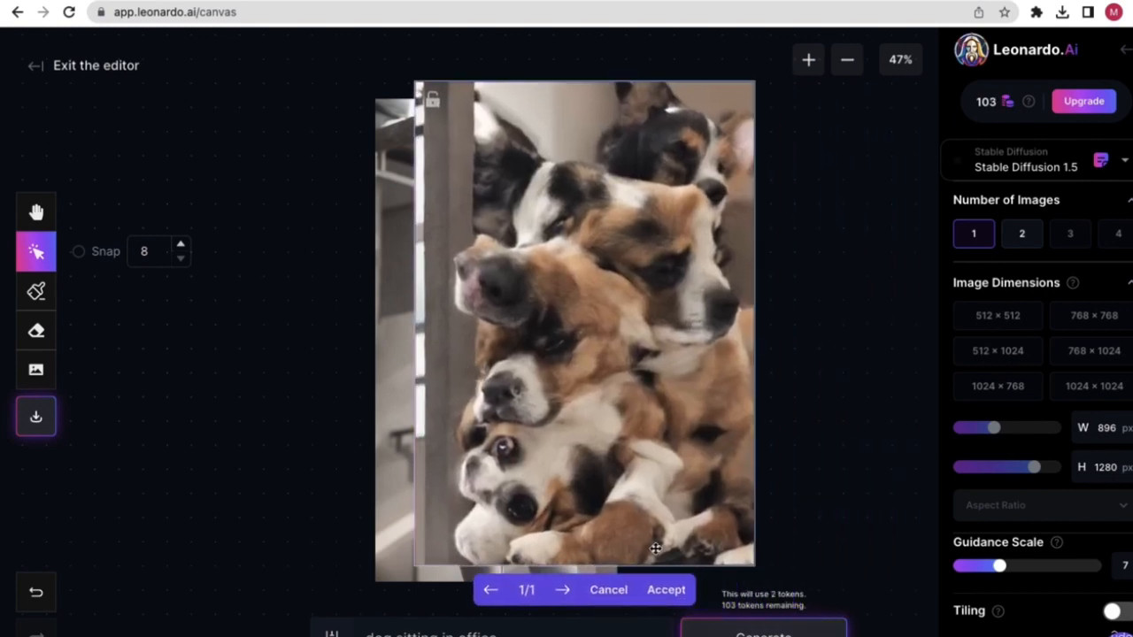
click(605, 589)
drag(666, 309, 730, 325)
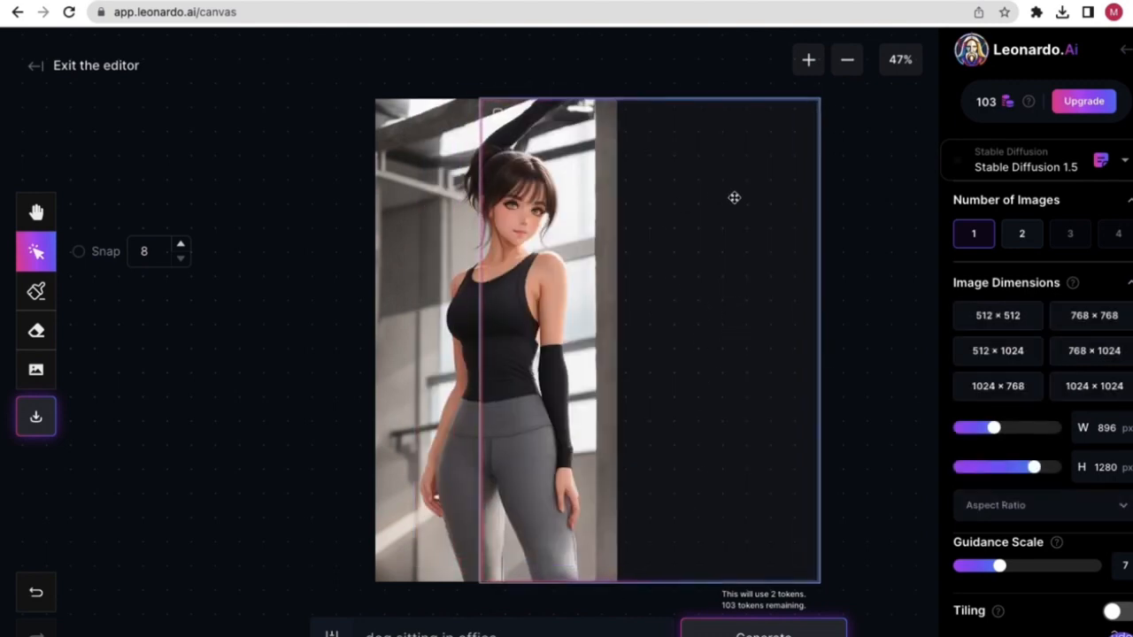
- Add 'a' to the prompt, generate and discard a dog outpaint, then delete 'sitting in office'
click(523, 630)
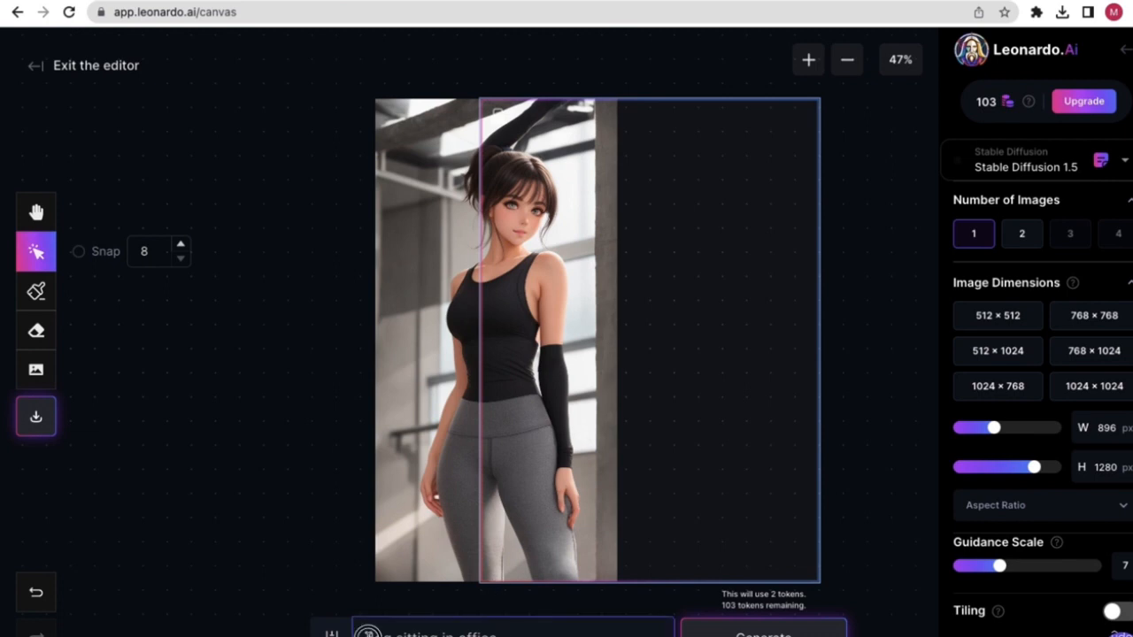
text(a)
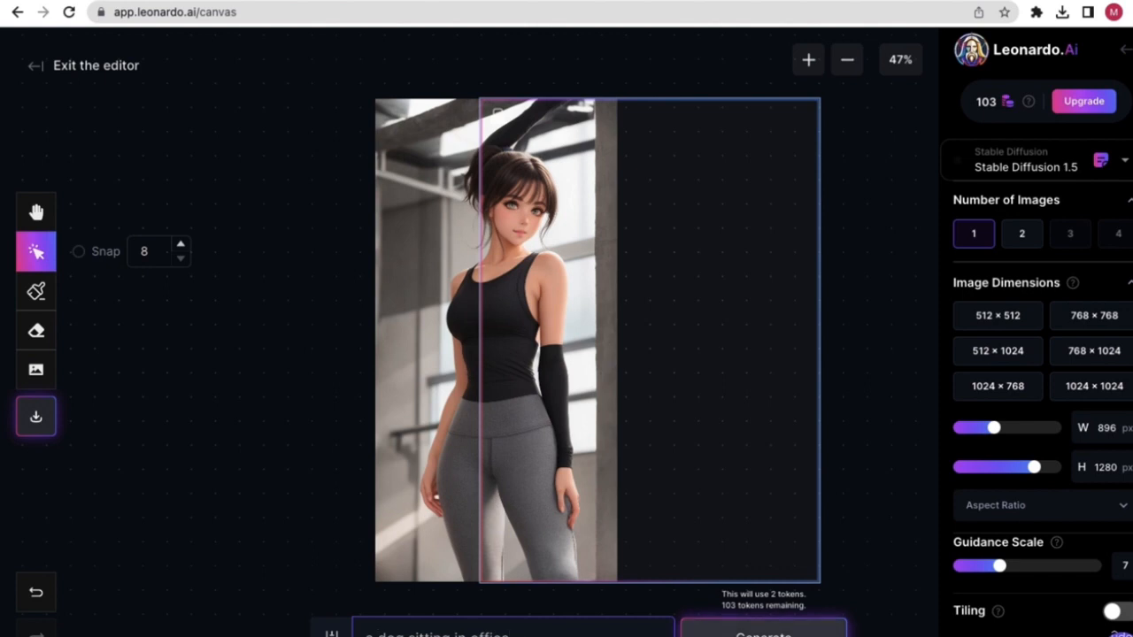
click(762, 632)
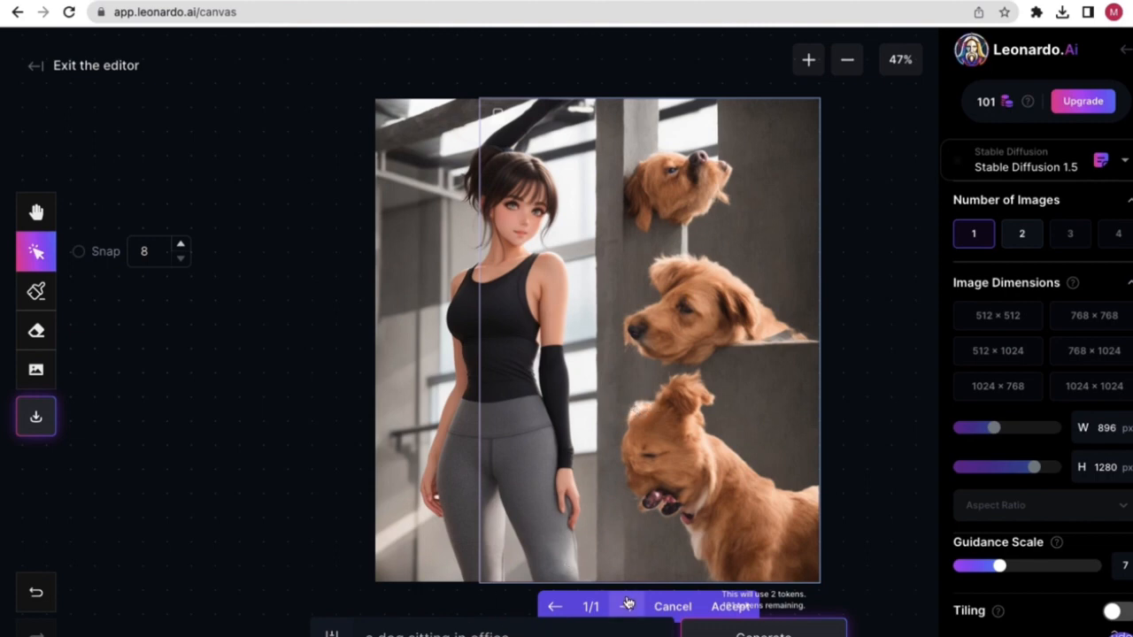
click(661, 607)
drag(510, 634, 411, 634)
key(BackSpace)
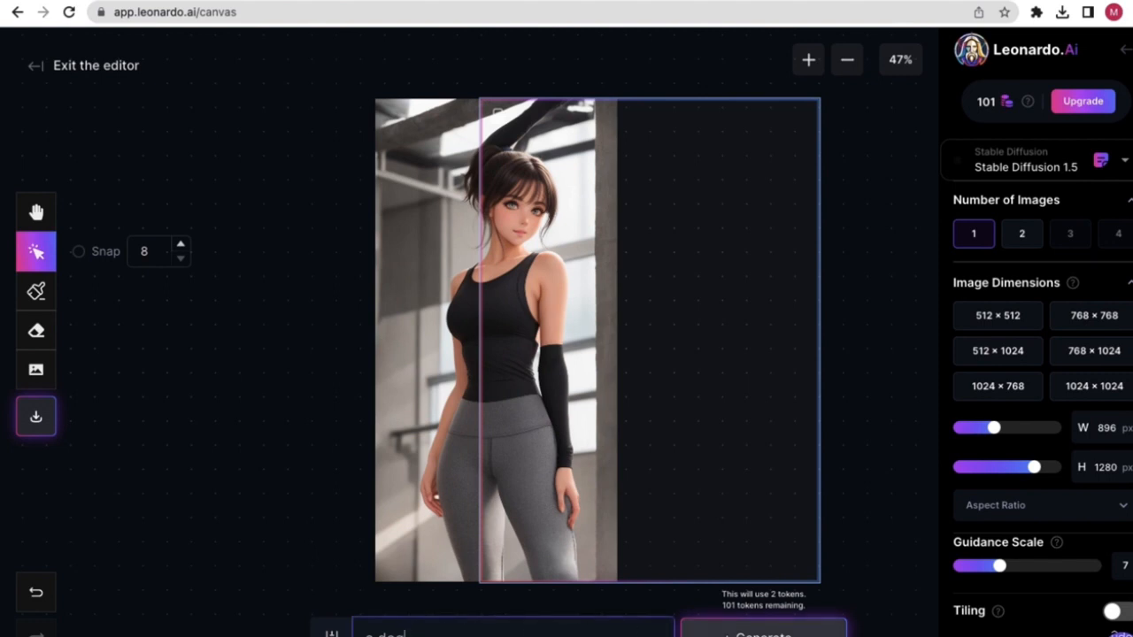
- Generate 'a dog' outpaints and accept the brown dogs peering around concrete pillars
click(730, 630)
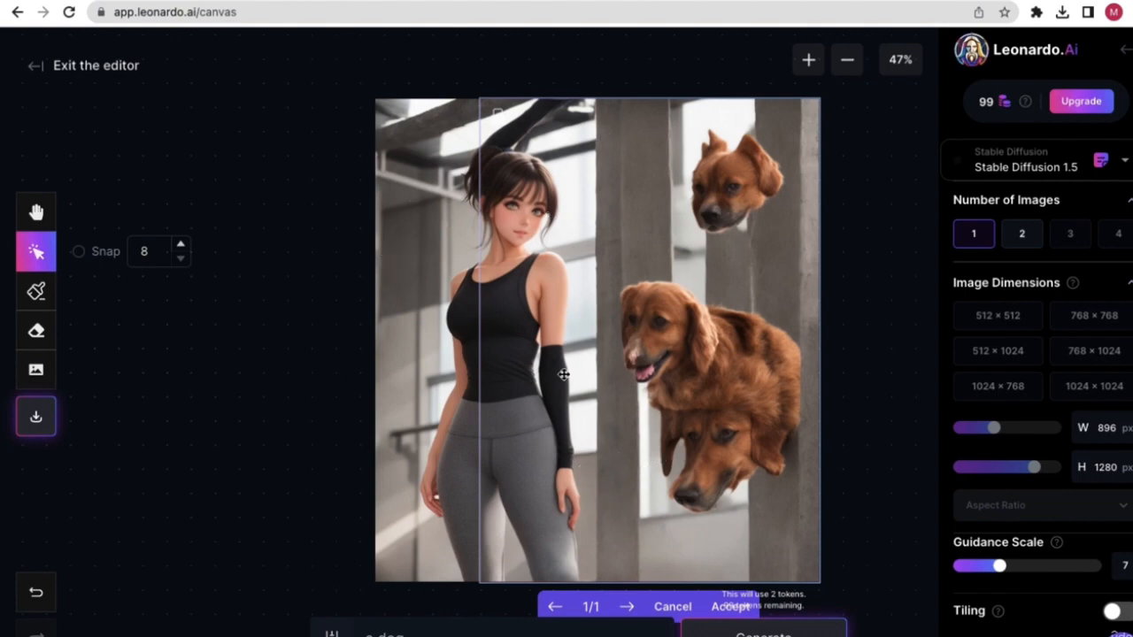
mouse_move(627, 382)
mouse_down()
mouse_move(485, 384)
mouse_move(687, 385)
mouse_move(635, 380)
mouse_up()
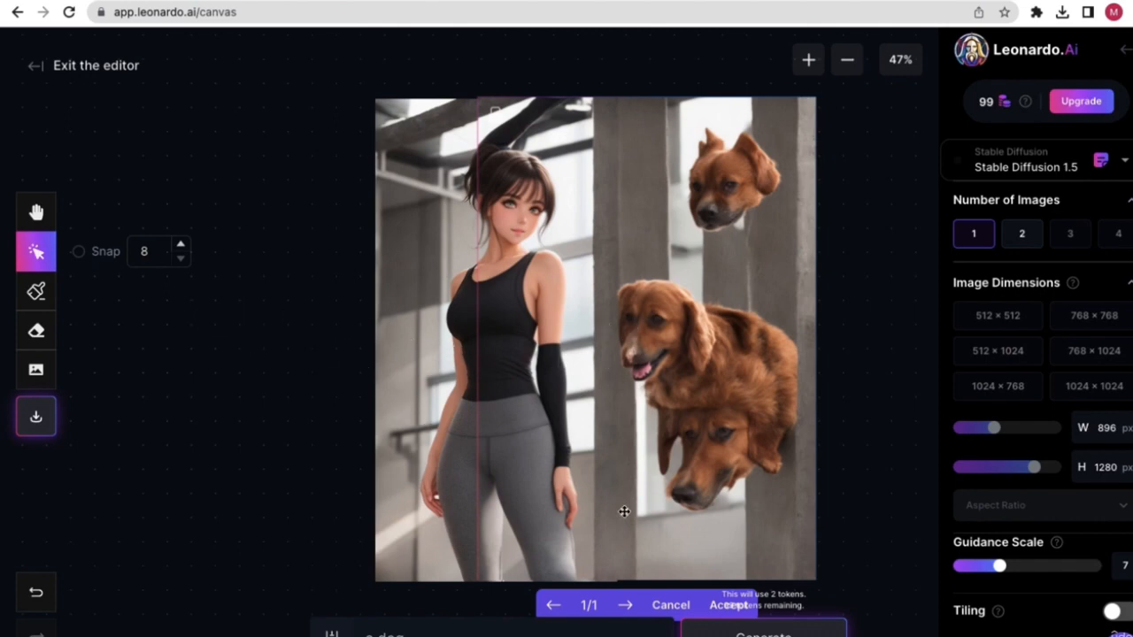
click(713, 607)
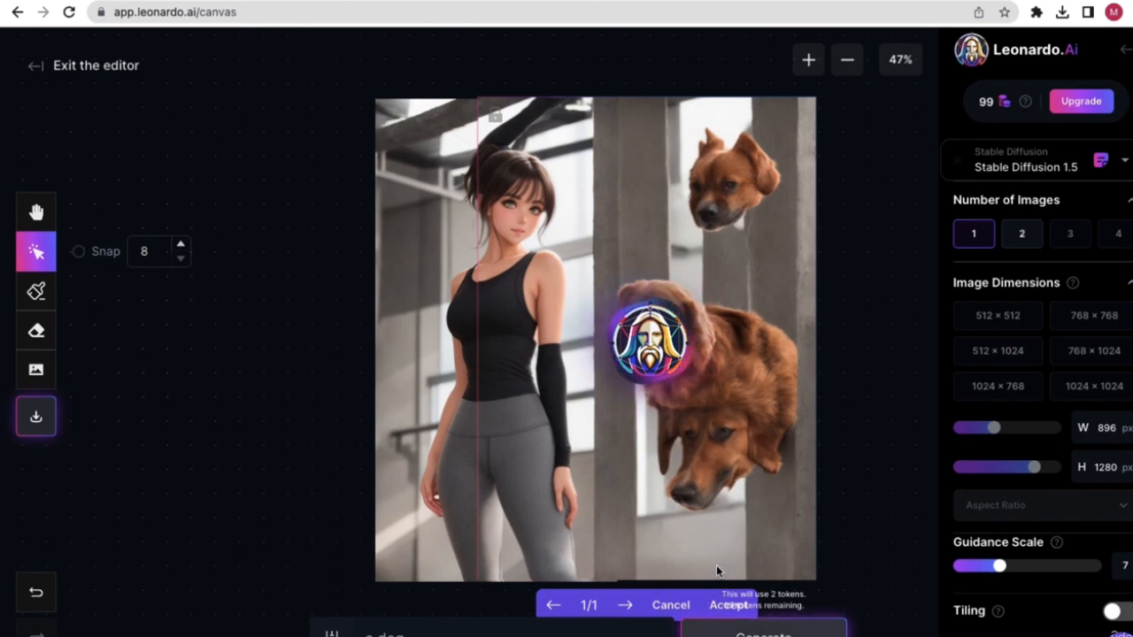
drag(677, 414, 603, 399)
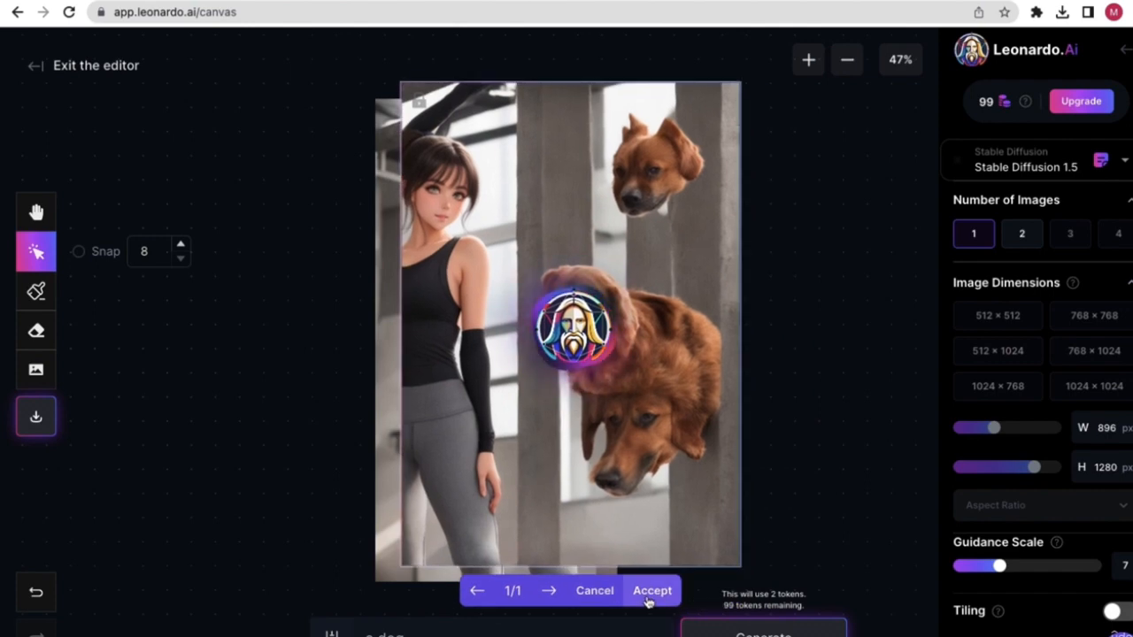
click(653, 590)
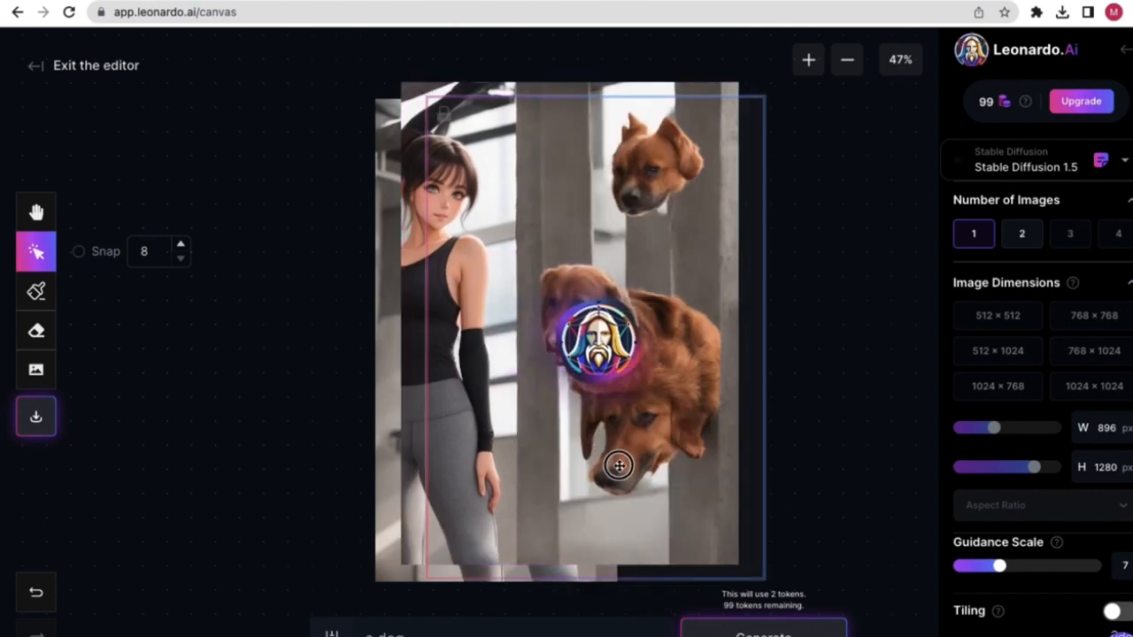
- Position and accept the fluffy two-dog outpaint on the woman's right
drag(637, 469, 687, 456)
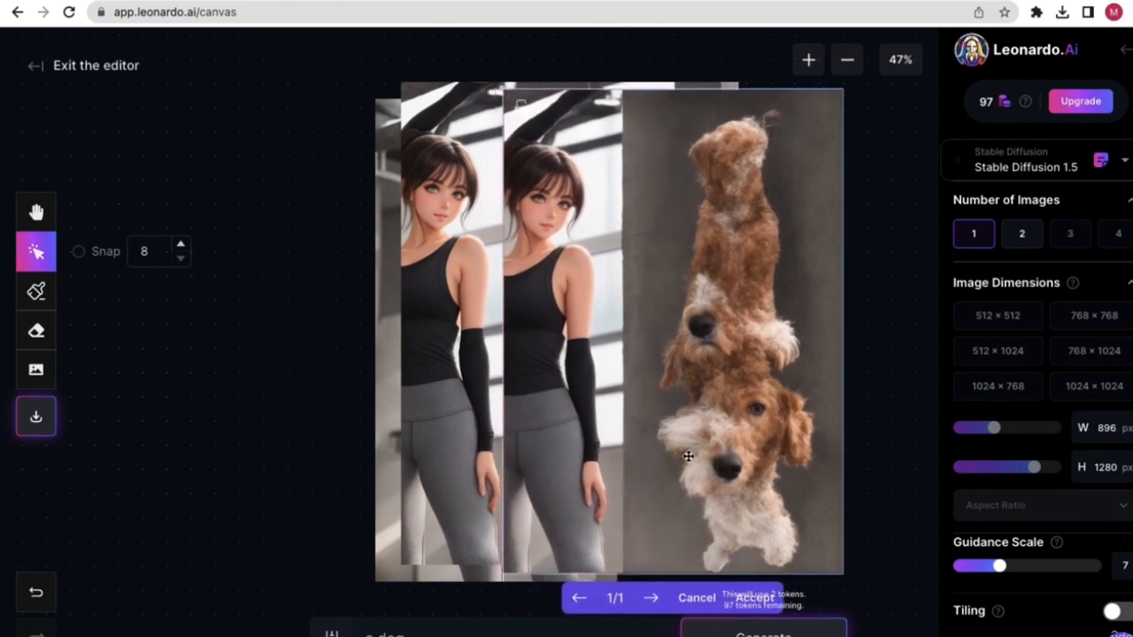
click(35, 591)
click(35, 591)
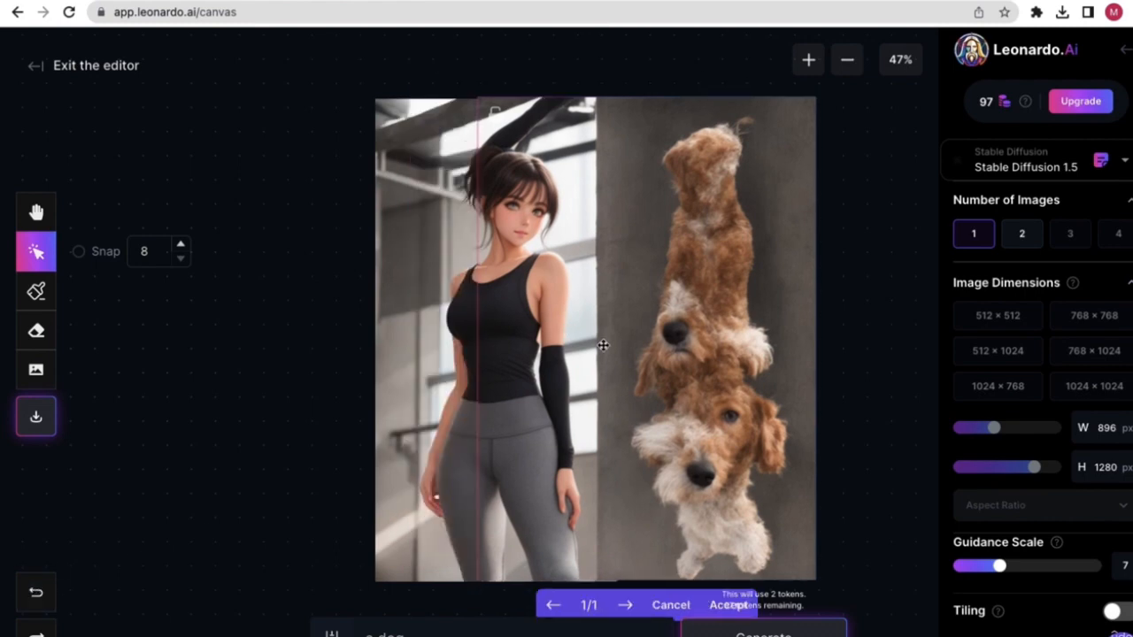
drag(616, 439, 539, 421)
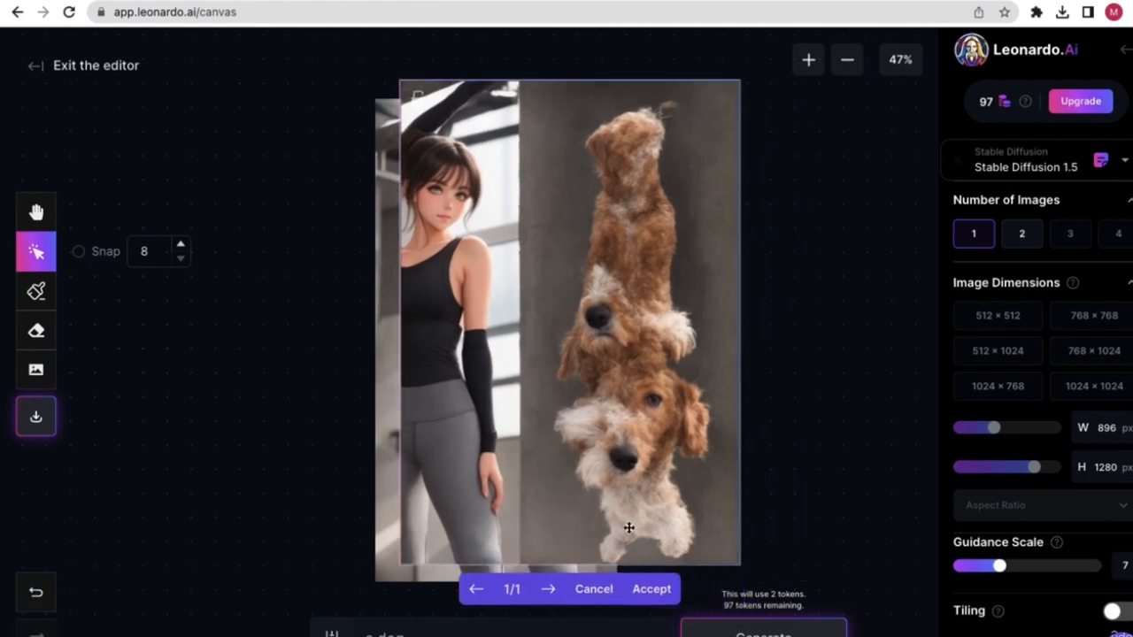
click(651, 591)
- Realign the girl-and-dog image and place the generation frame over the empty left area
drag(593, 316, 651, 335)
drag(622, 281, 648, 289)
drag(564, 354, 596, 337)
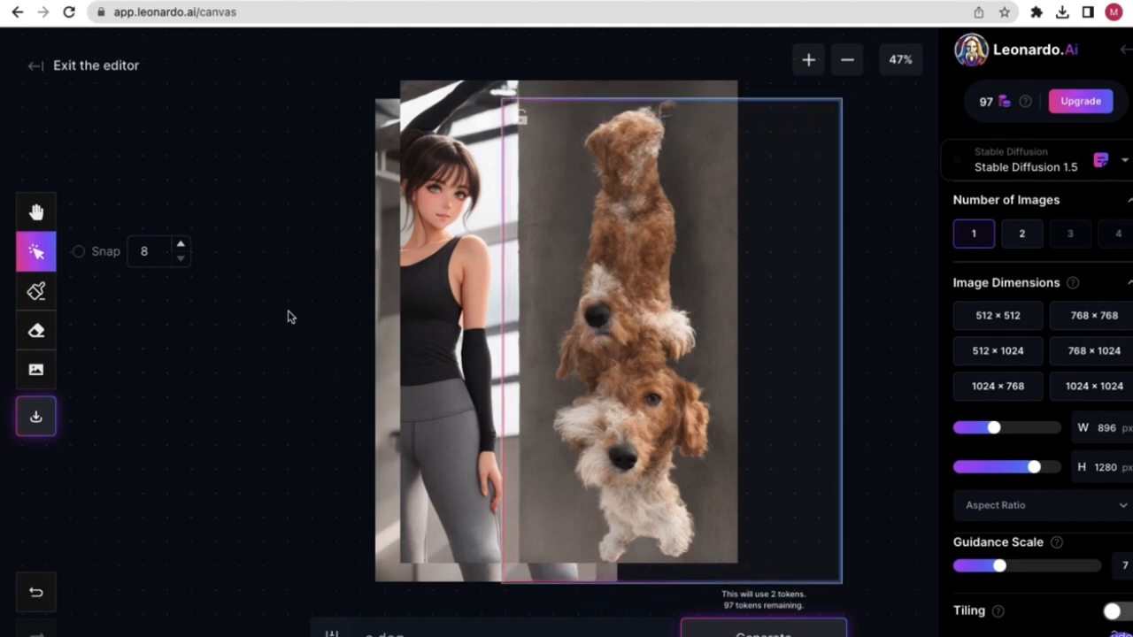
drag(450, 299, 648, 329)
drag(670, 324, 334, 322)
drag(688, 308, 557, 291)
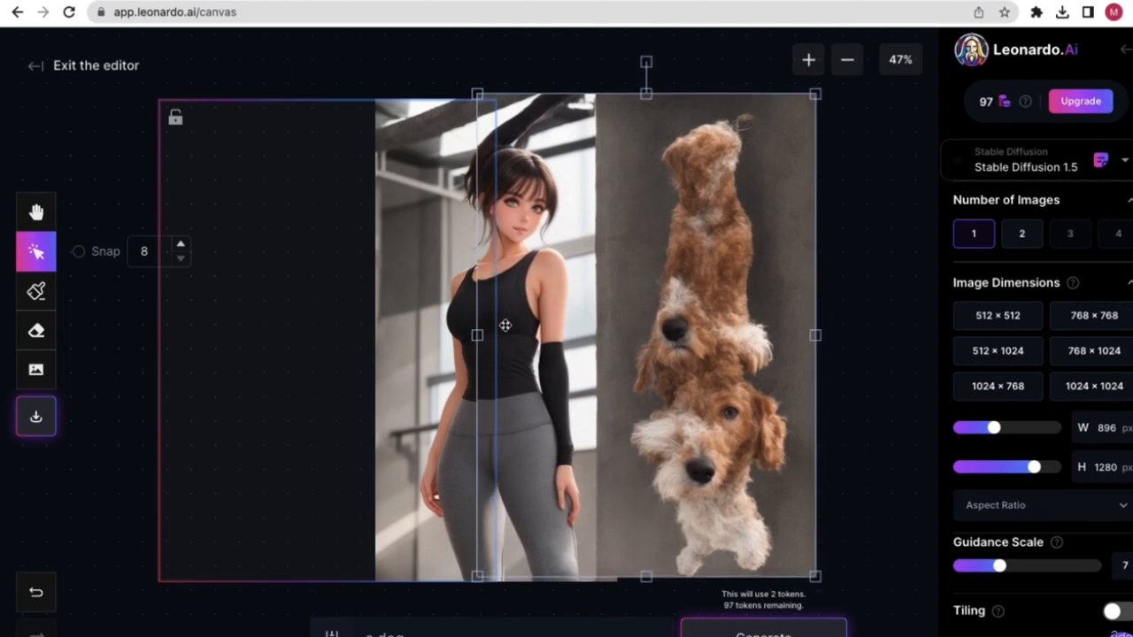
click(140, 350)
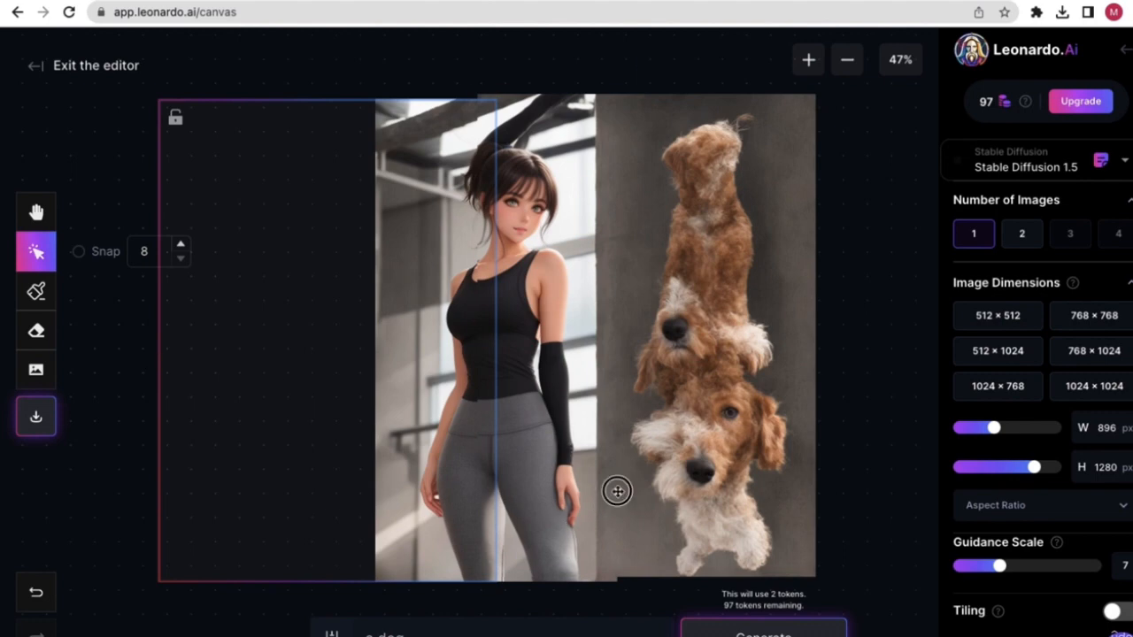
drag(614, 490, 616, 497)
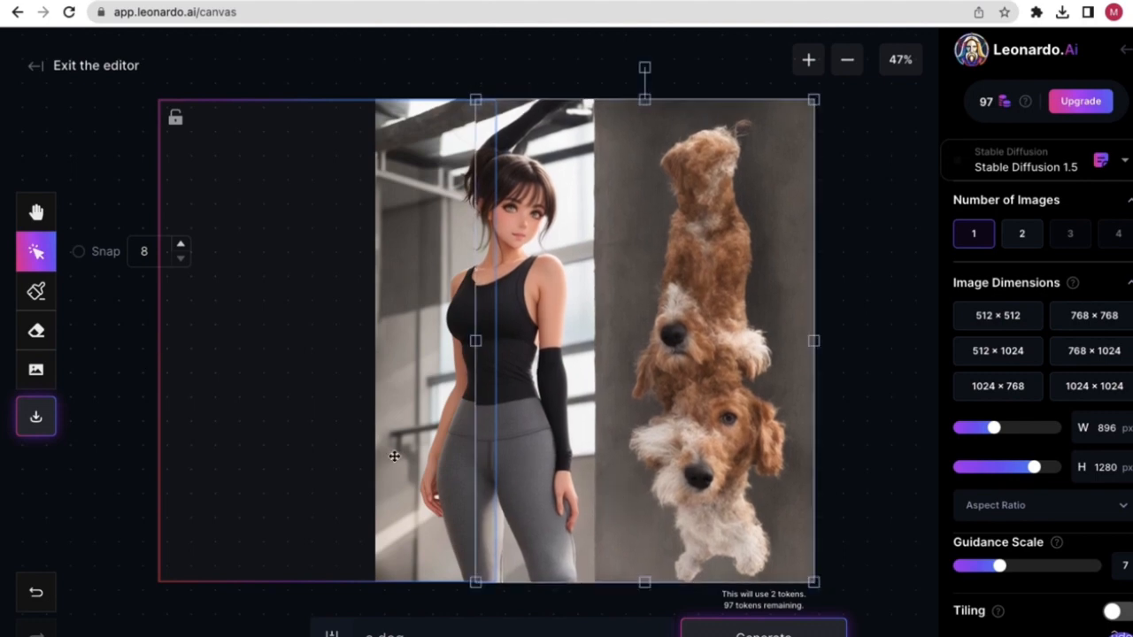
click(282, 411)
click(655, 412)
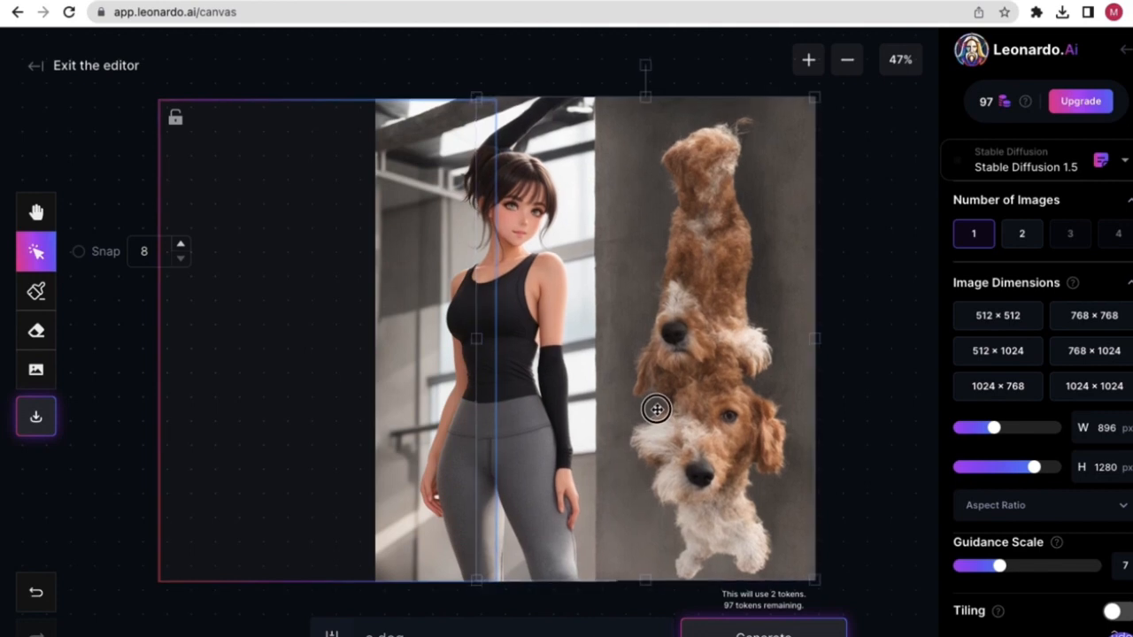
click(313, 410)
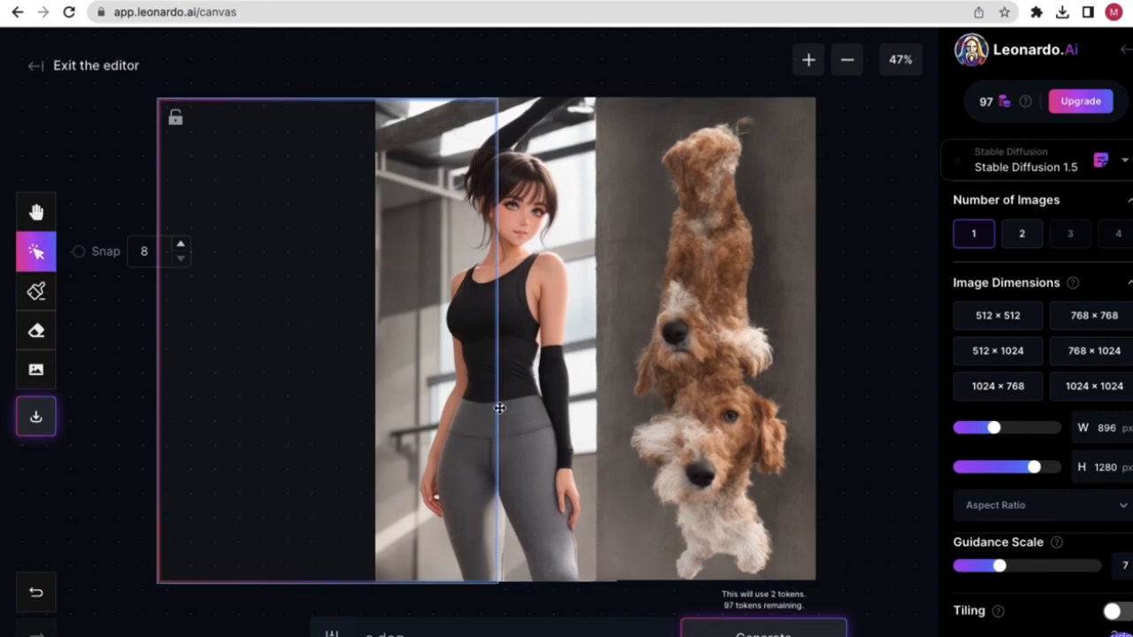
- Replace the prompt with 'plants' and generate a potted-plant outpaint in the left frame
double_click(380, 630)
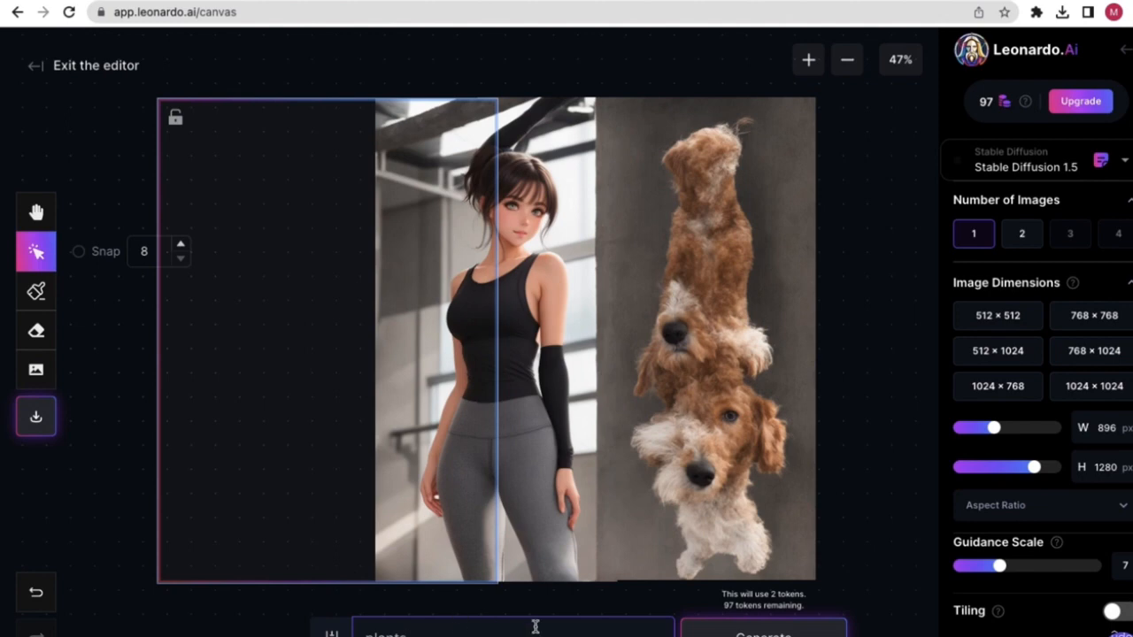
click(762, 630)
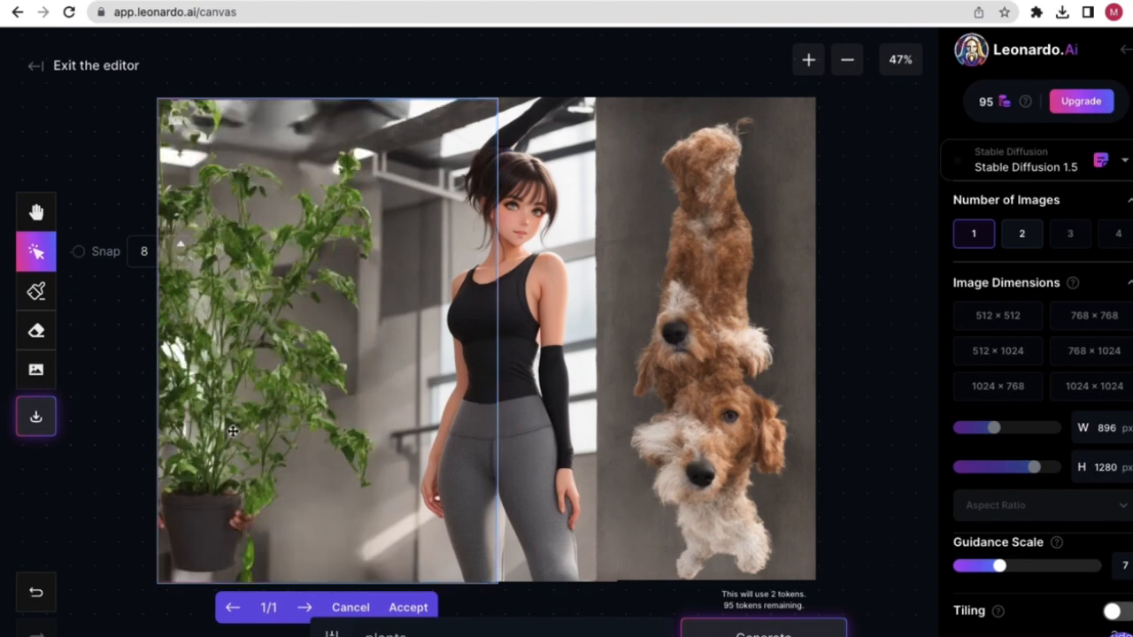
- Accept the leafy potted plant on the woman's left and review the finished canvas
click(399, 609)
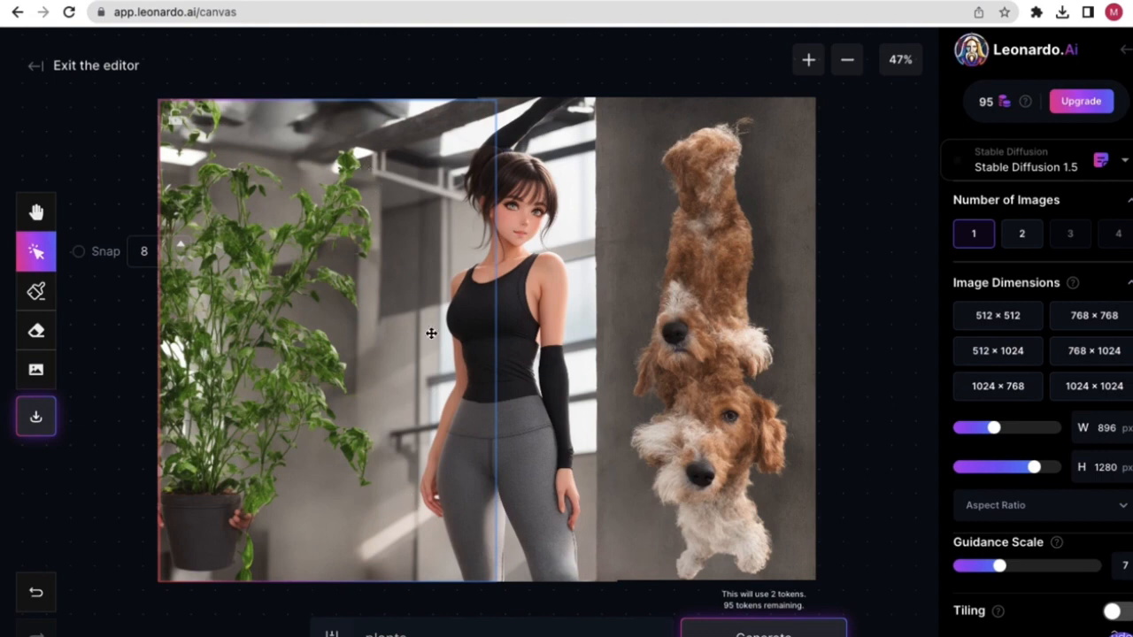
click(542, 122)
click(497, 185)
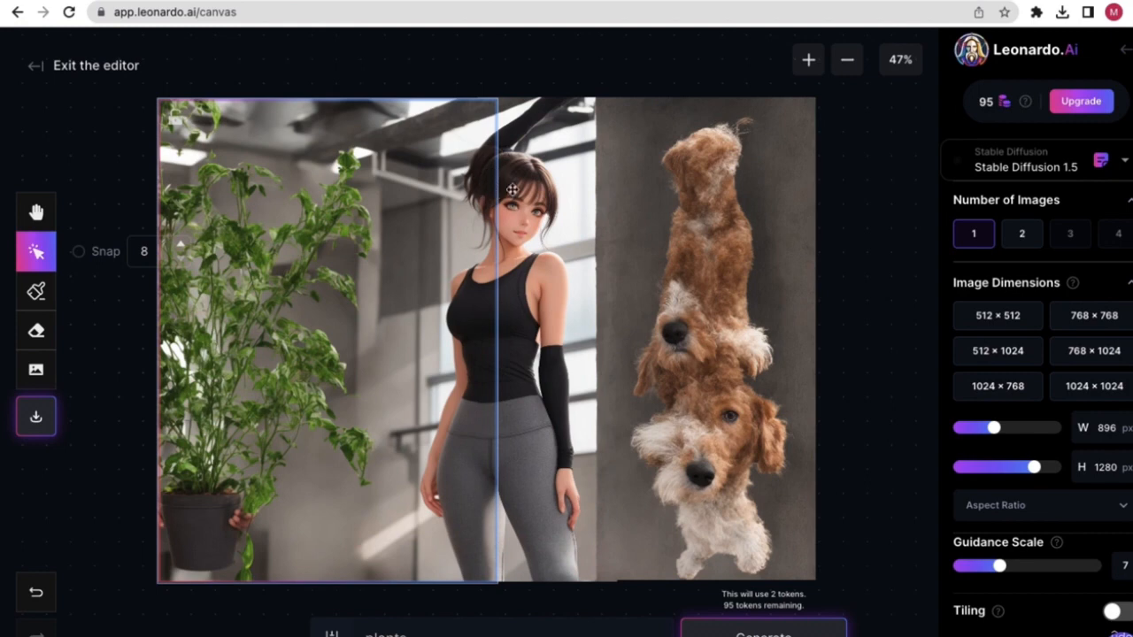
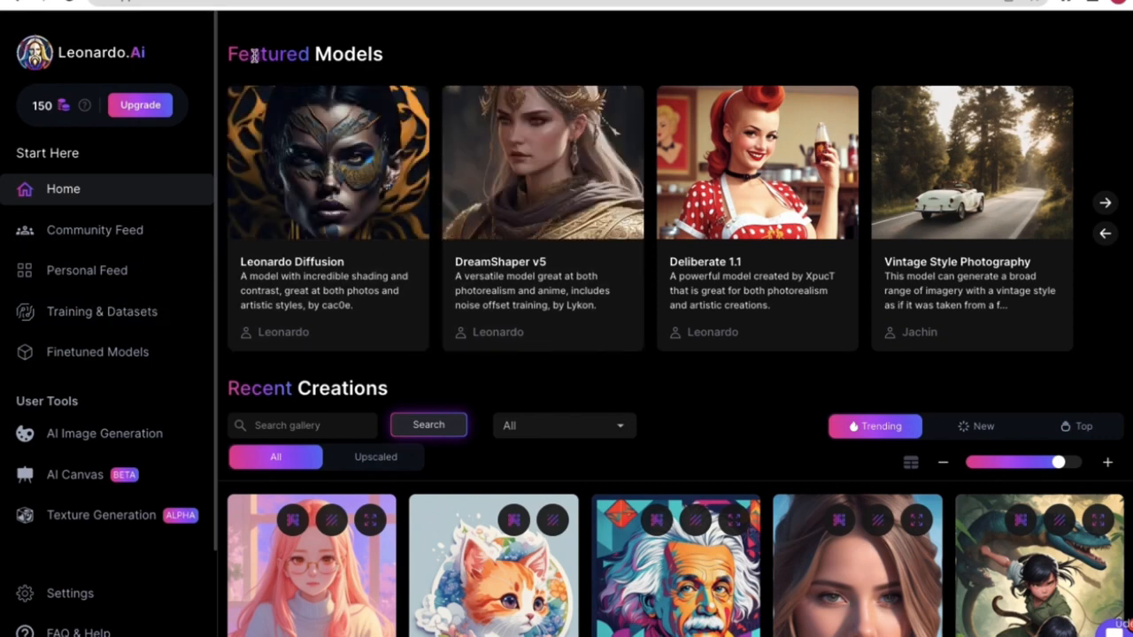
- Open the Leonardo Diffusion model card and scroll through its example images
drag(229, 53, 353, 49)
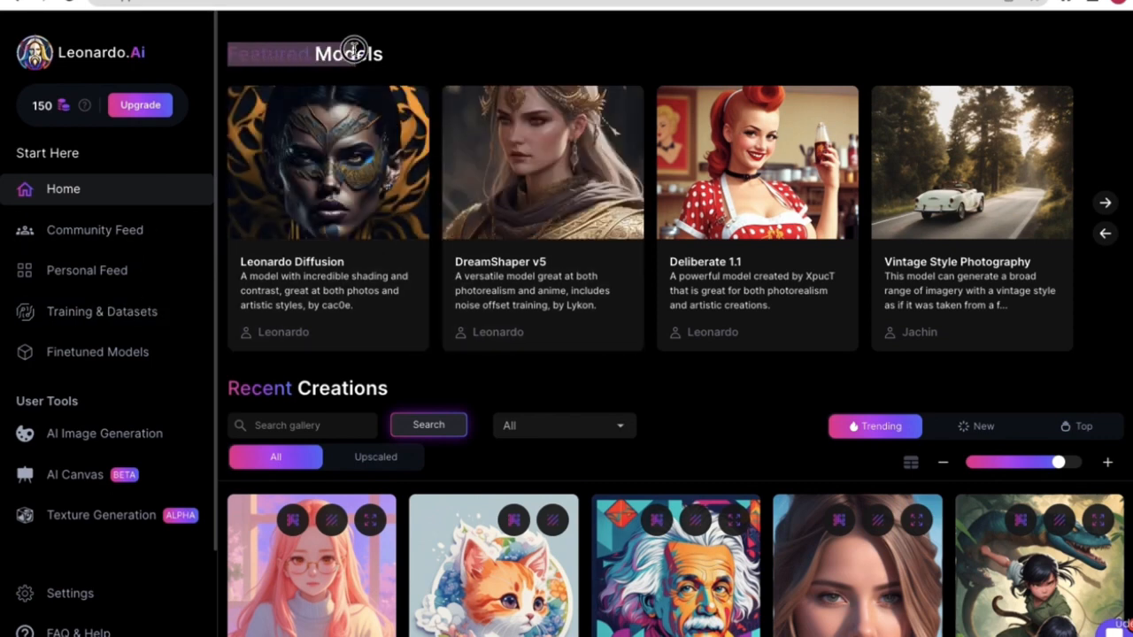
click(397, 54)
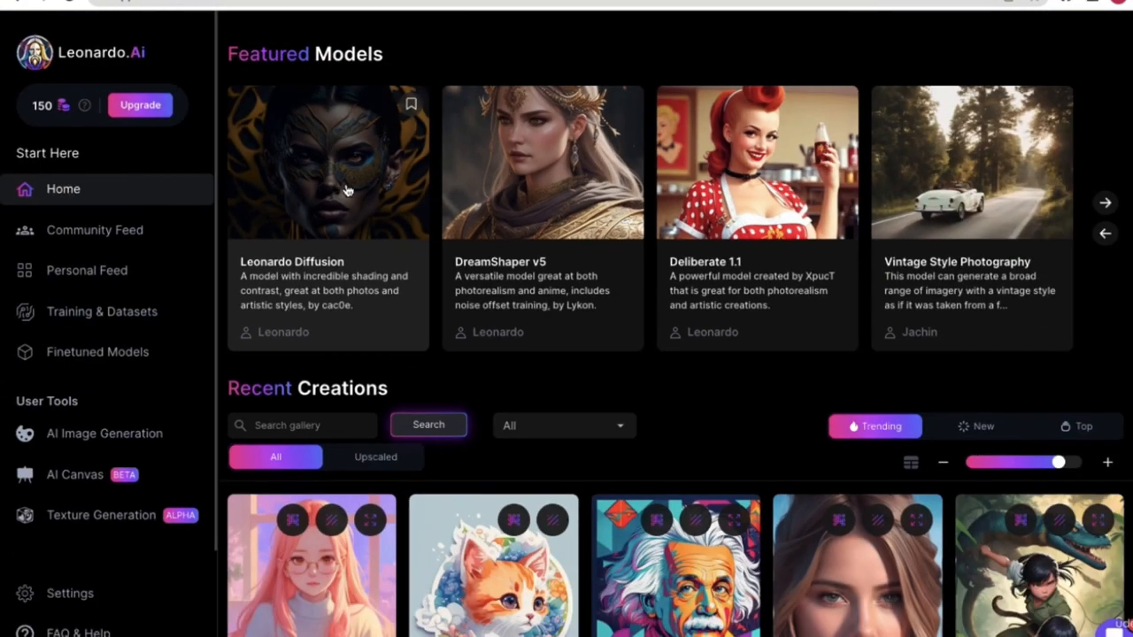
click(347, 191)
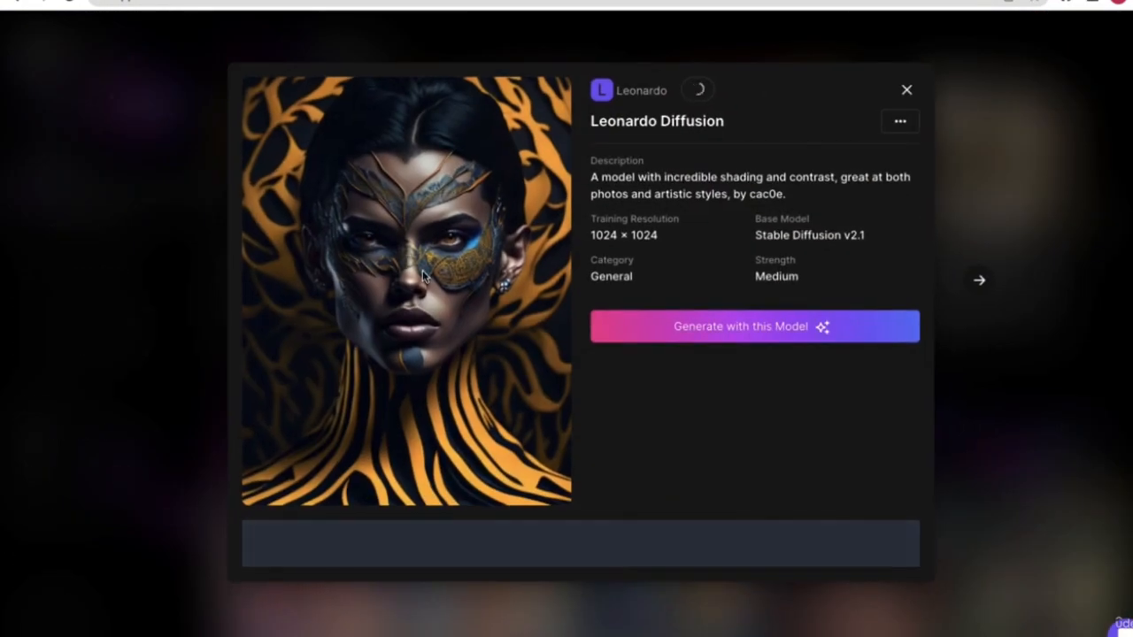
scroll(602, 424, down, 3)
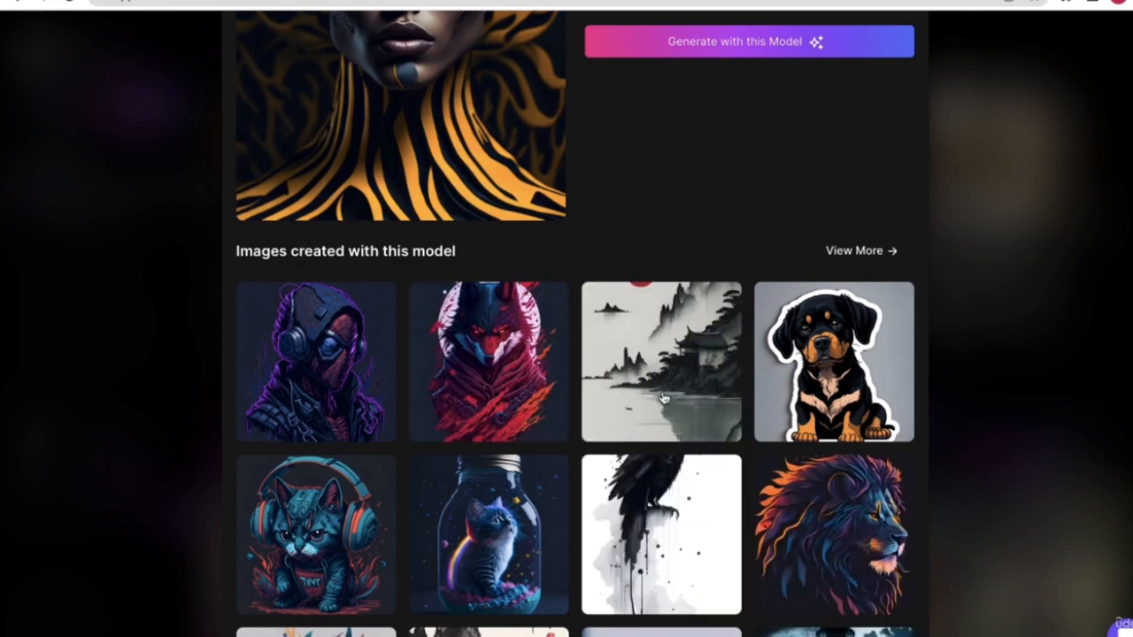
scroll(663, 398, down, 1)
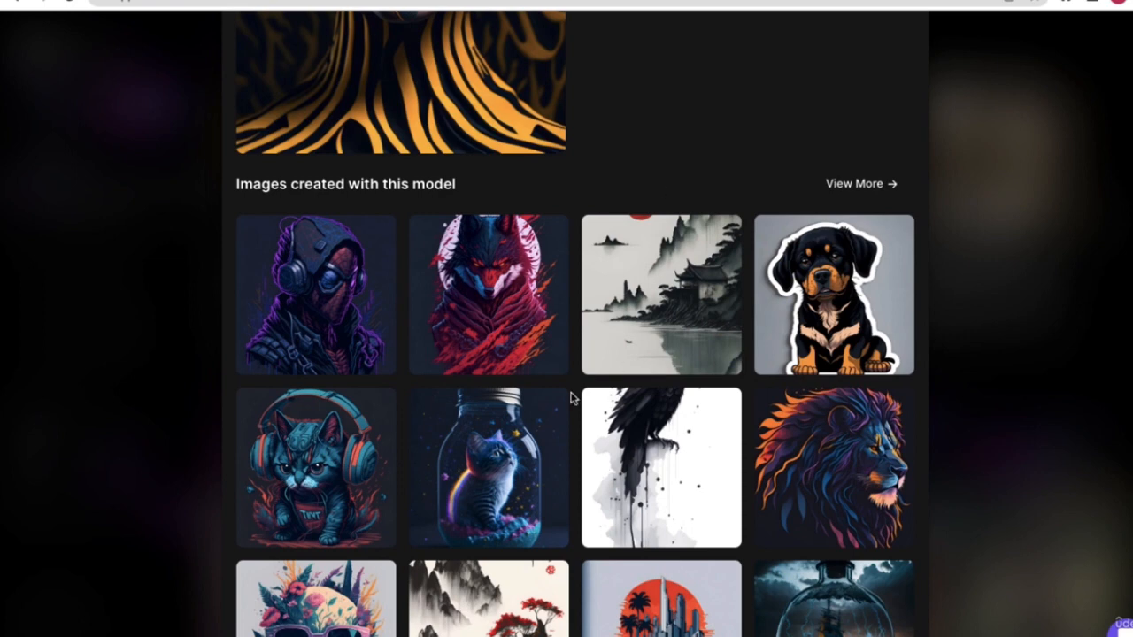
scroll(566, 416, down, 1)
scroll(551, 451, down, 1)
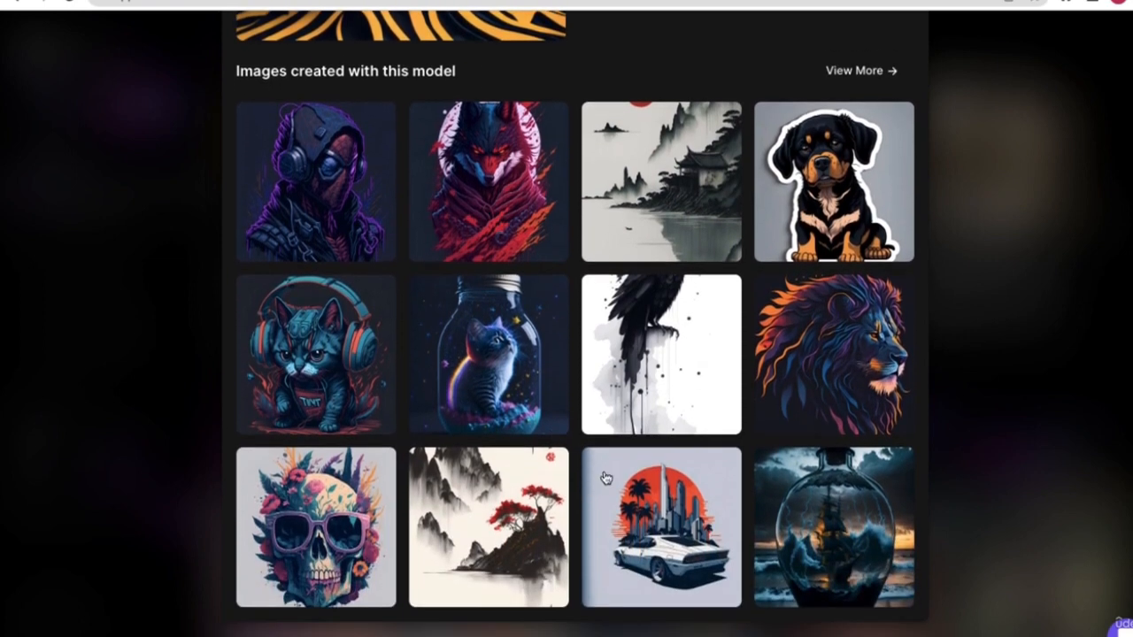
scroll(527, 285, up, 2)
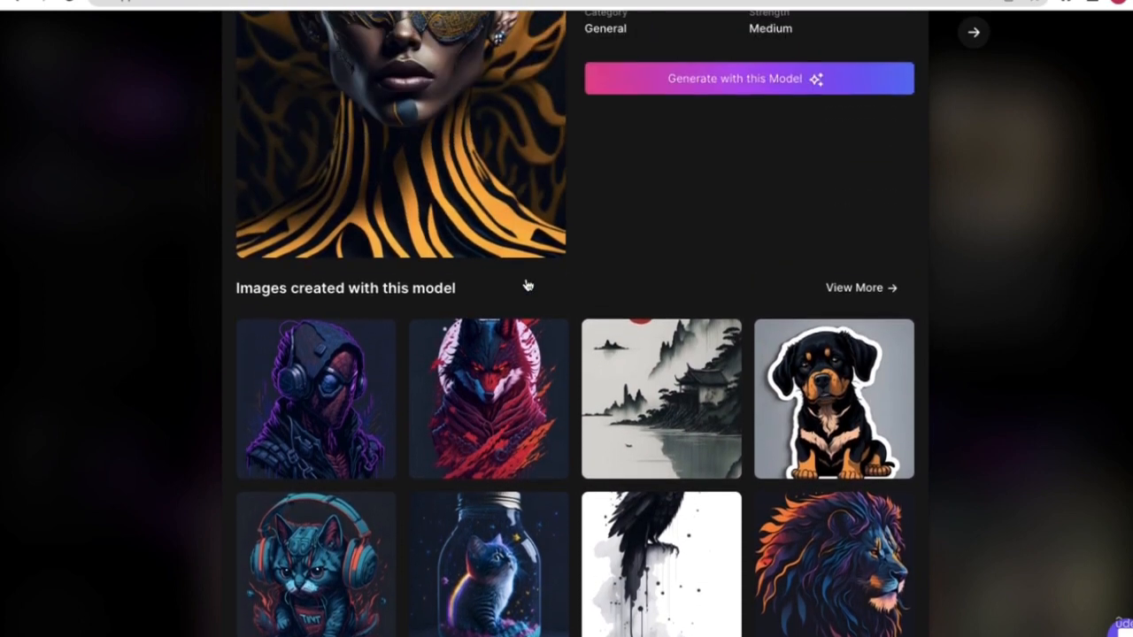
scroll(527, 285, up, 3)
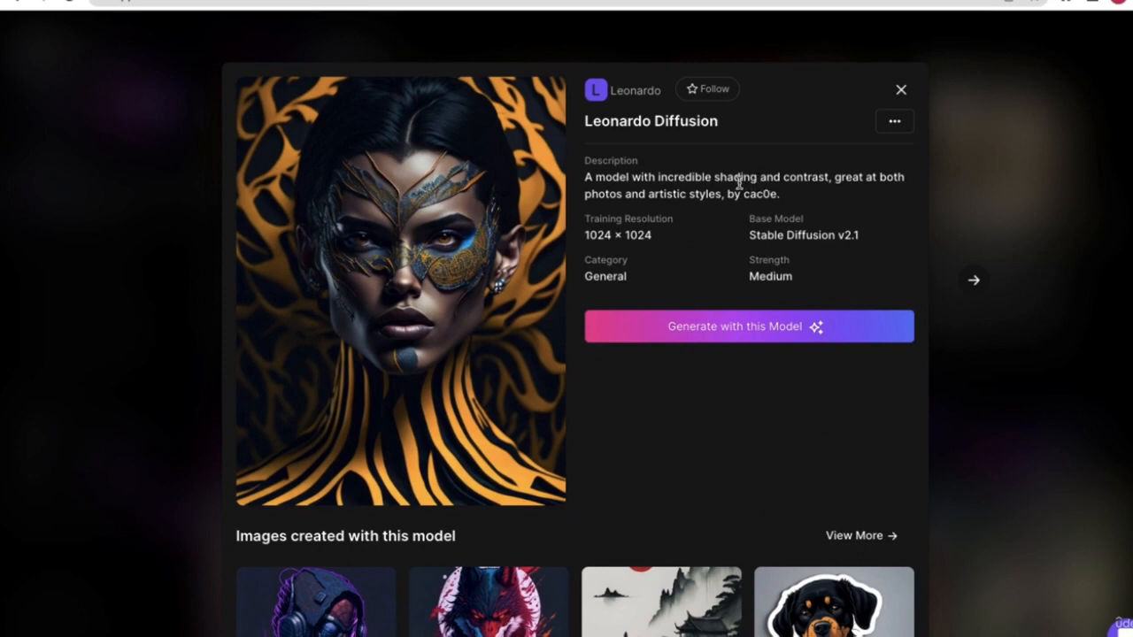
- Reread the shading-and-contrast description, then start generating with Leonardo Diffusion
drag(716, 180, 827, 179)
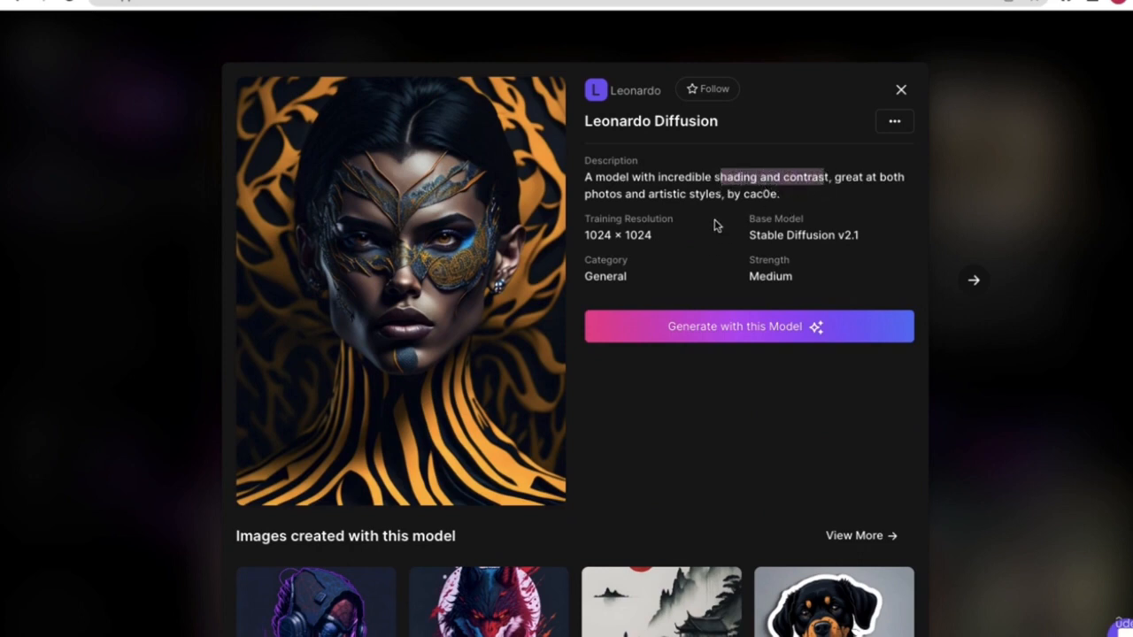
scroll(645, 354, down, 3)
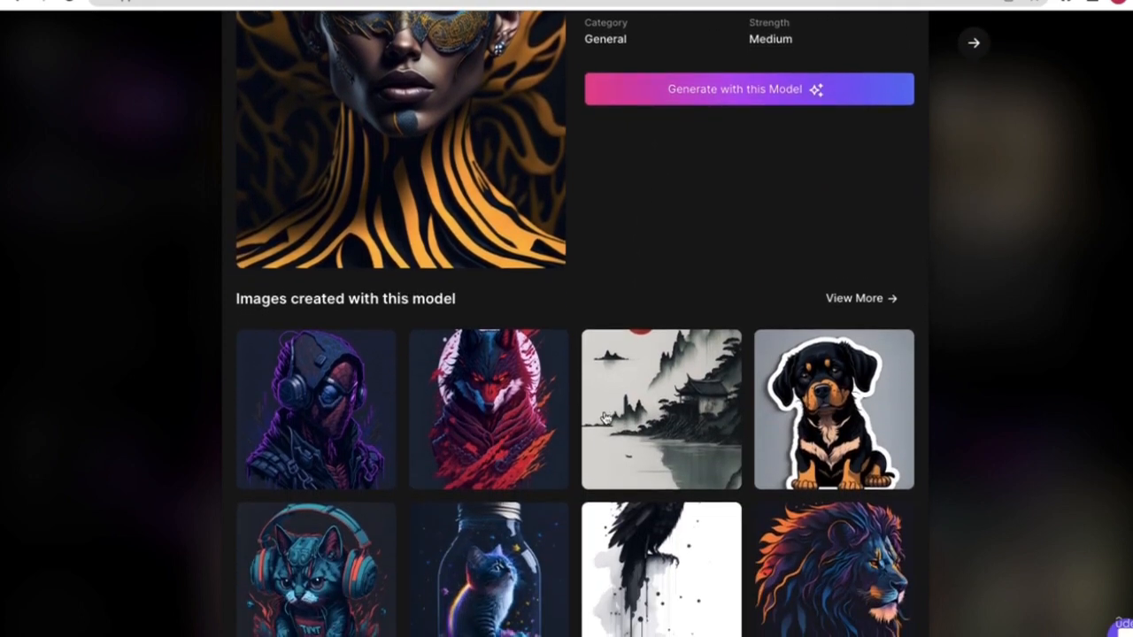
scroll(611, 414, down, 1)
scroll(679, 175, up, 1)
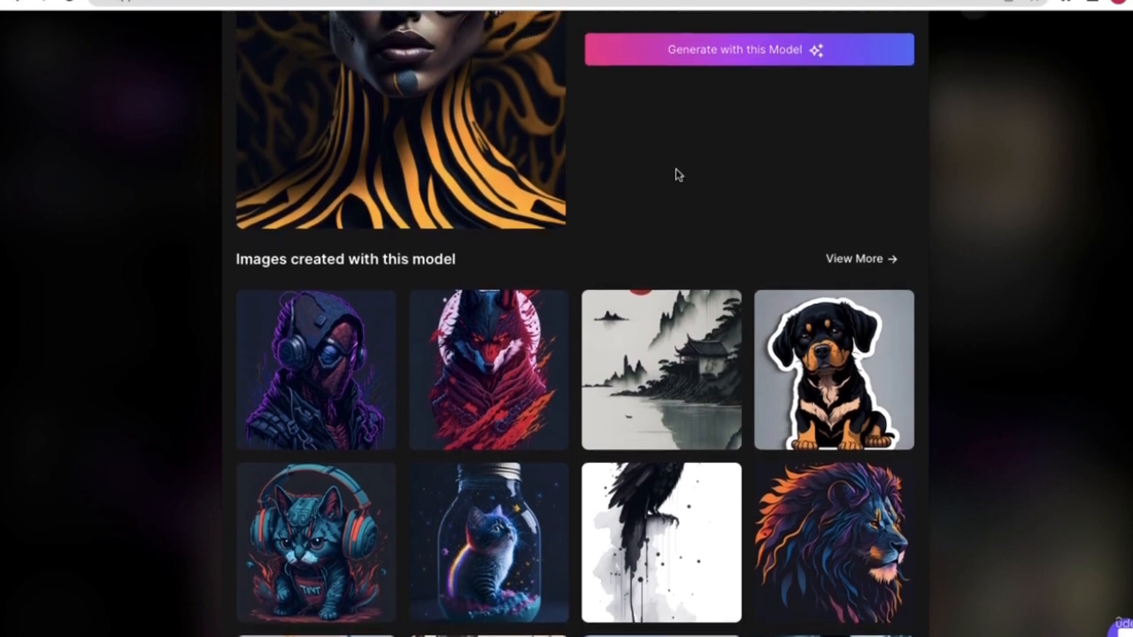
scroll(682, 179, up, 3)
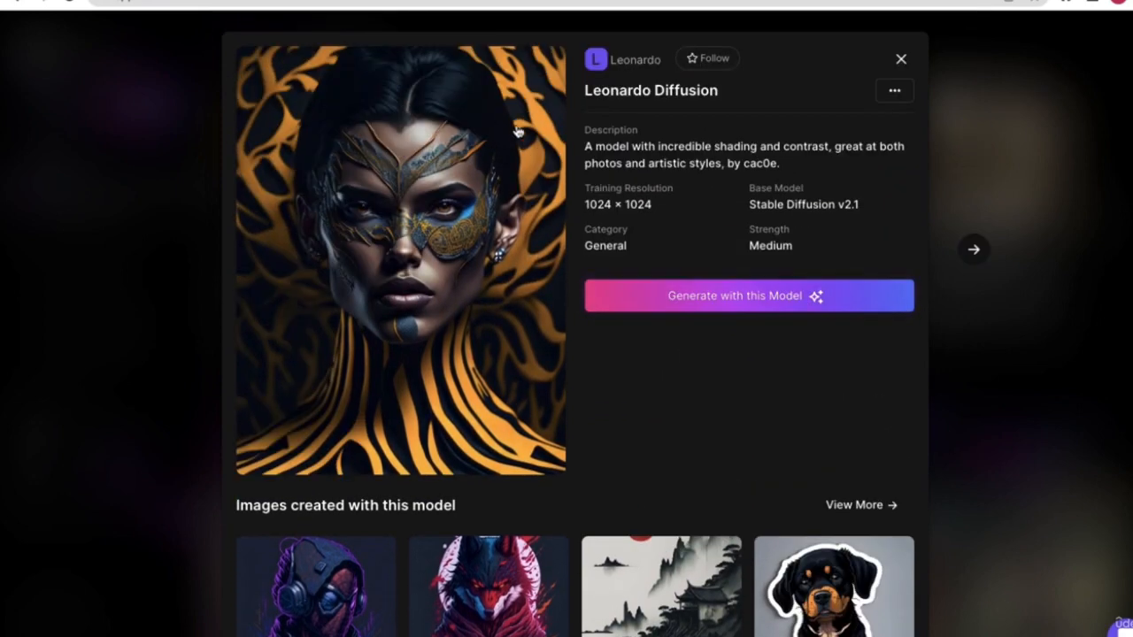
click(752, 301)
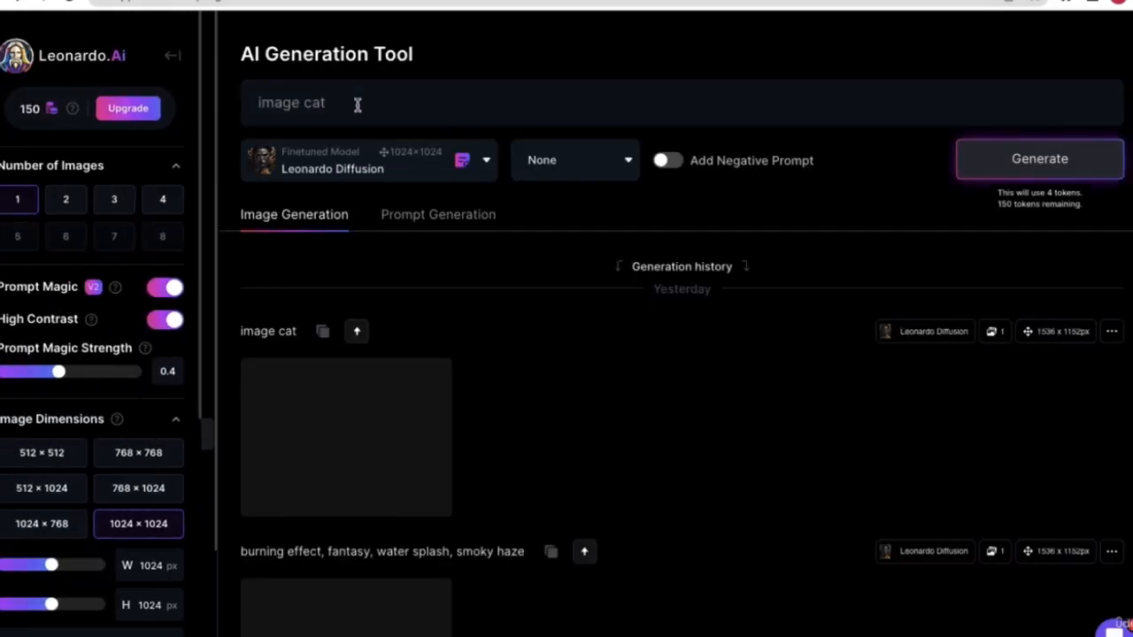
- Leave the generator via Home and Community Feed, then open the Finetuned Models gallery
drag(369, 106, 251, 104)
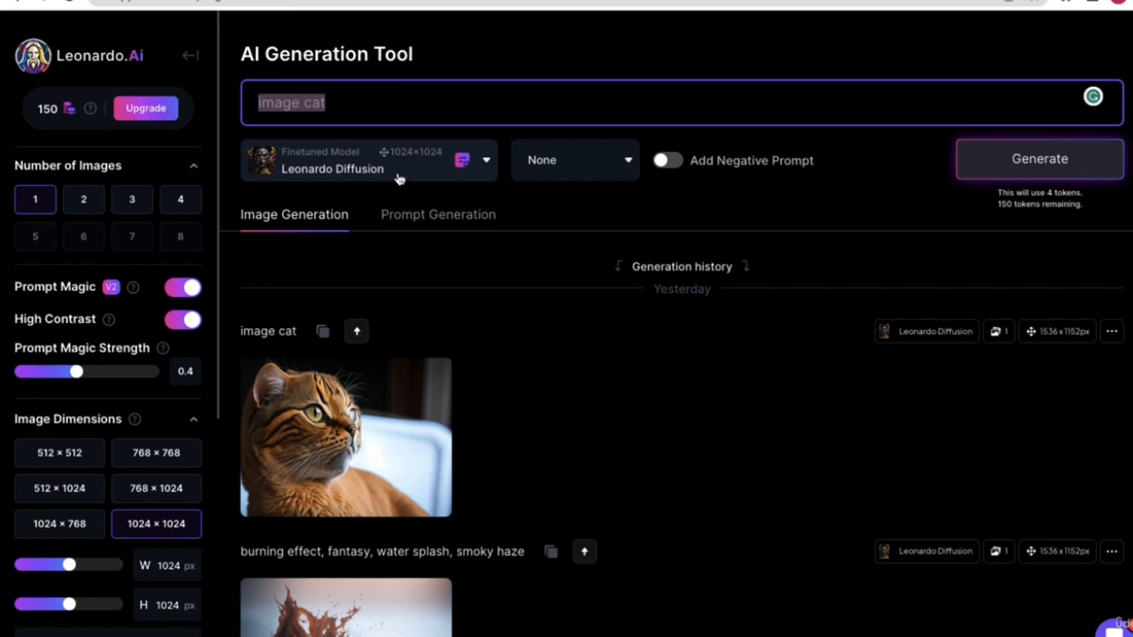
click(184, 55)
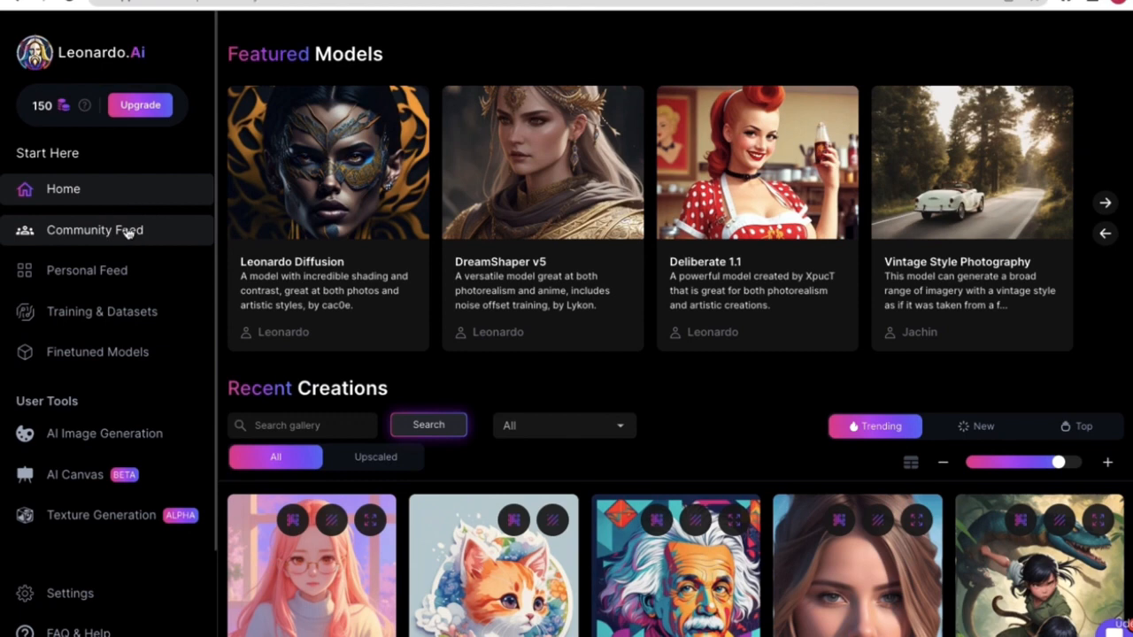
click(128, 232)
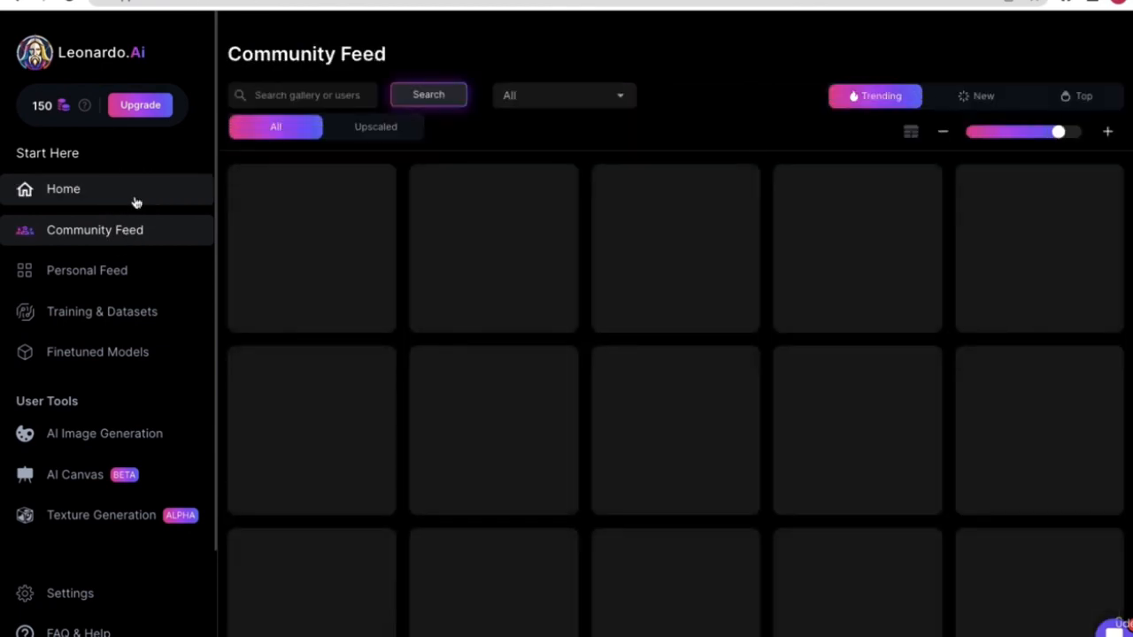
click(133, 199)
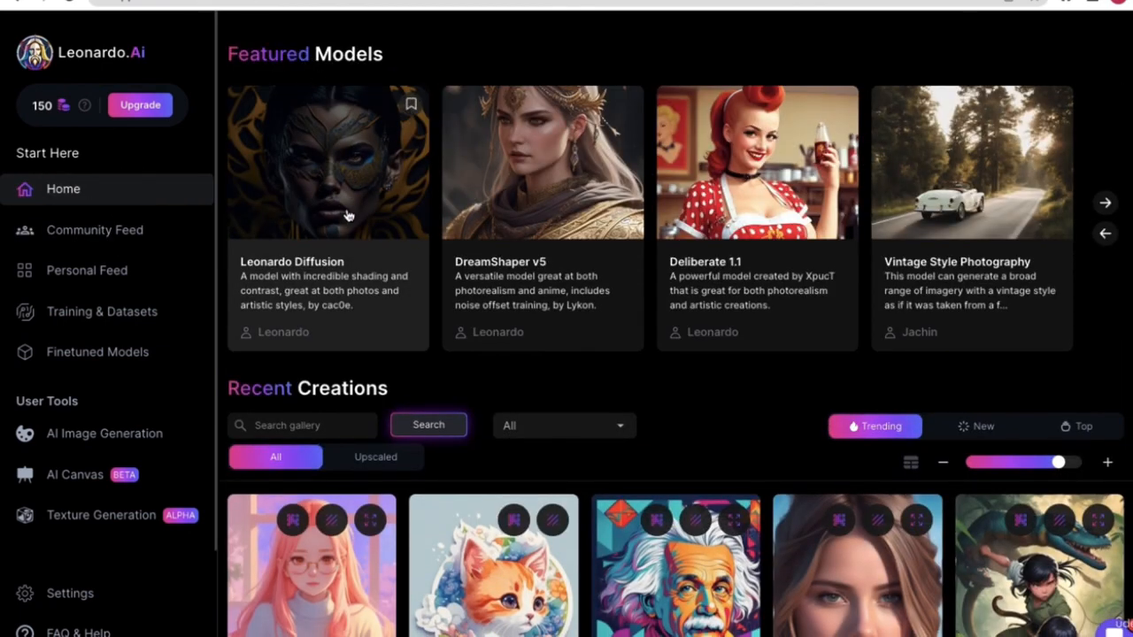
click(107, 359)
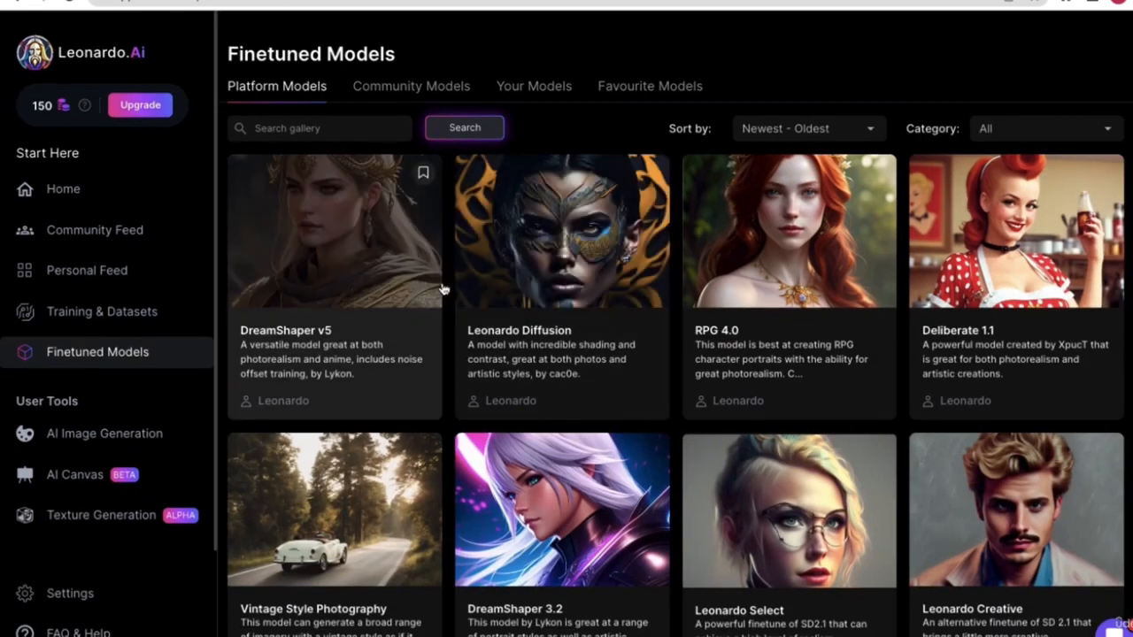
- Open the RPG 4.0 model's details, scroll its examples, and close it
scroll(673, 354, down, 1)
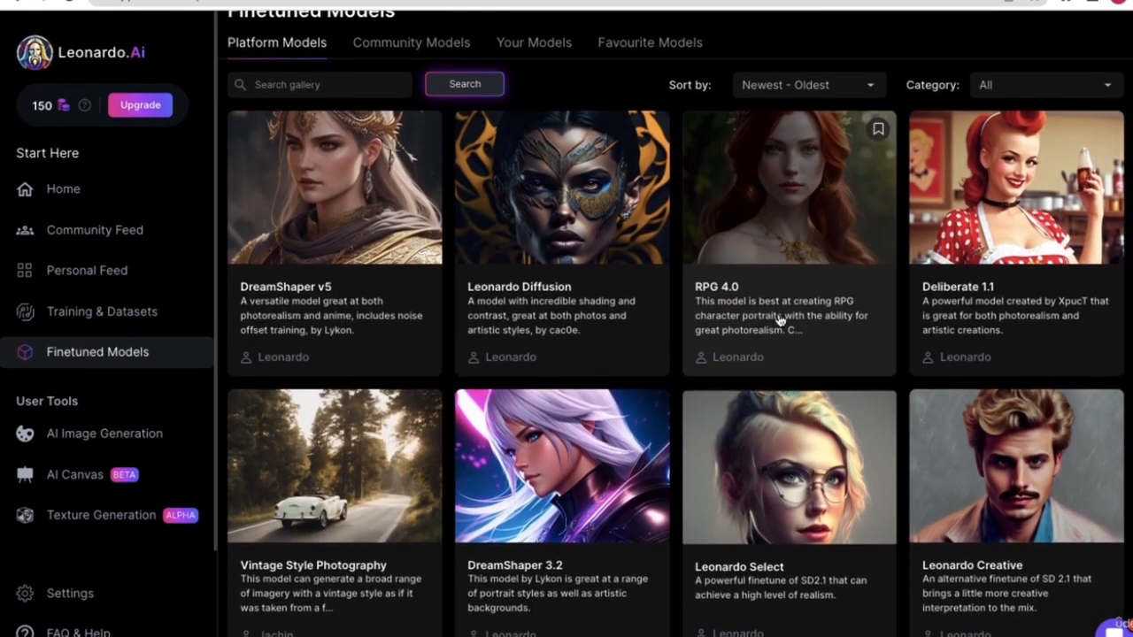
click(810, 257)
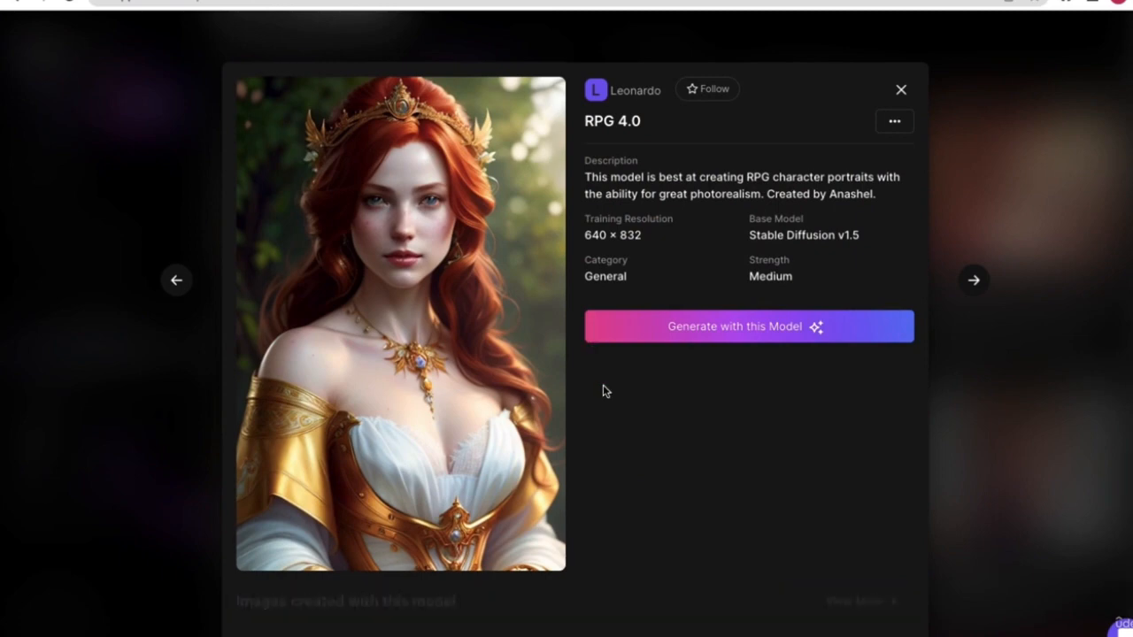
scroll(602, 398, down, 5)
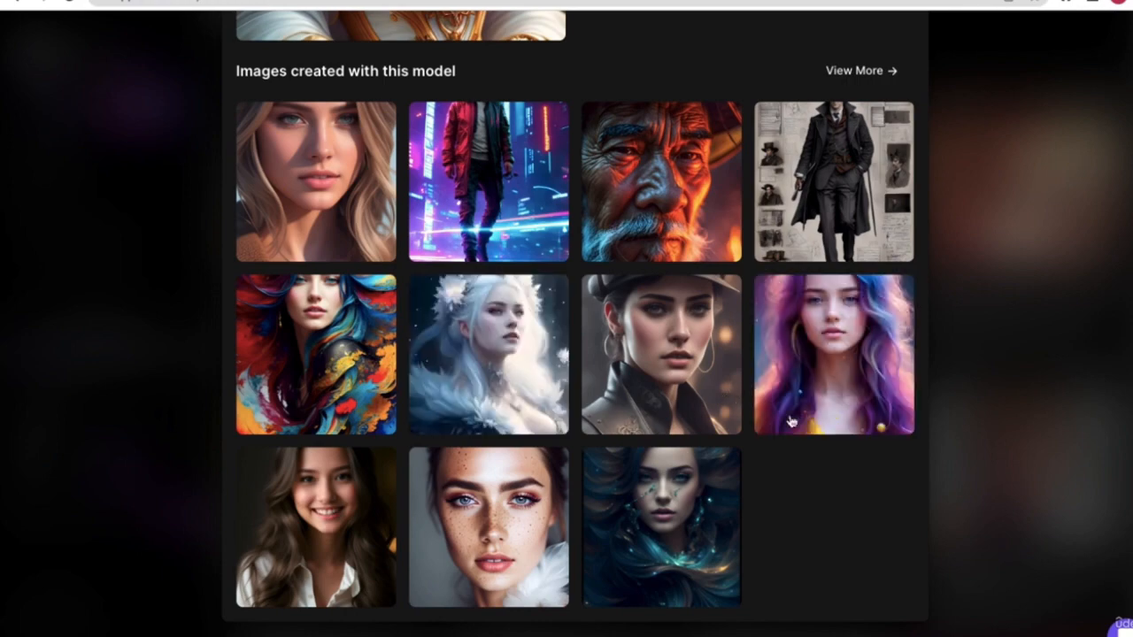
scroll(655, 278, up, 6)
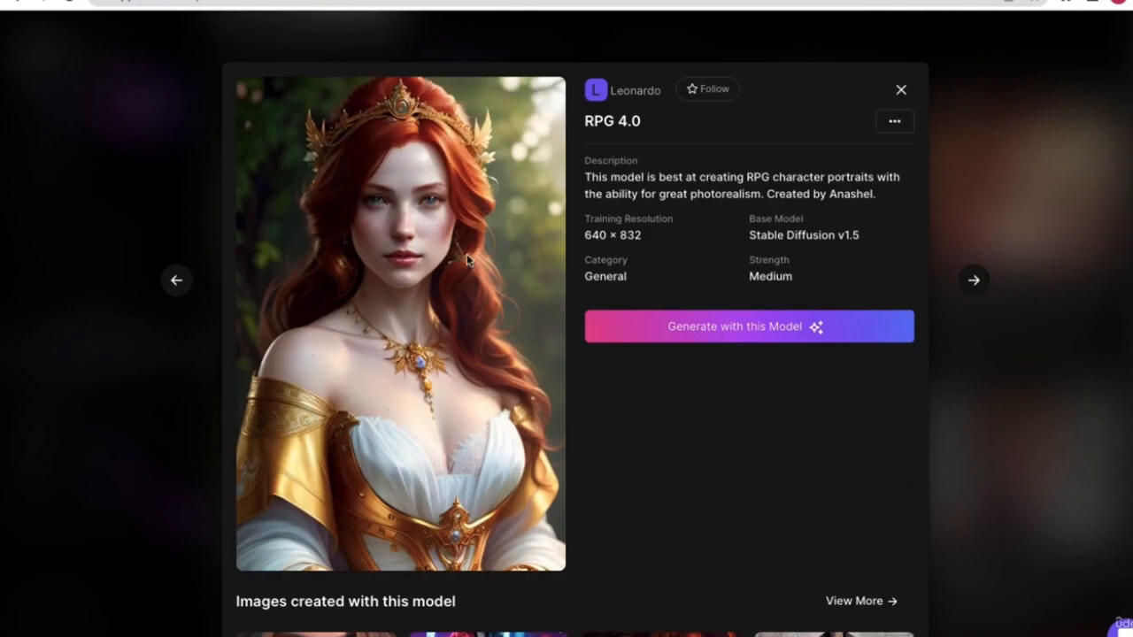
click(900, 92)
- Switch the Finetuned Models gallery to the Community Models tab
scroll(774, 336, up, 1)
scroll(610, 365, down, 15)
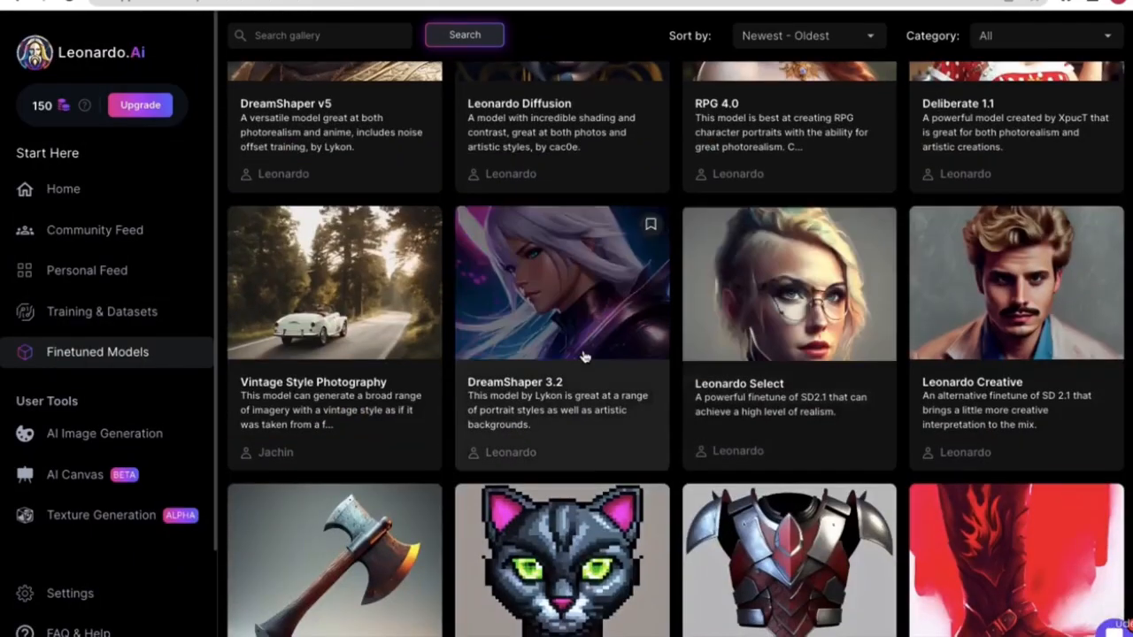
scroll(611, 365, up, 15)
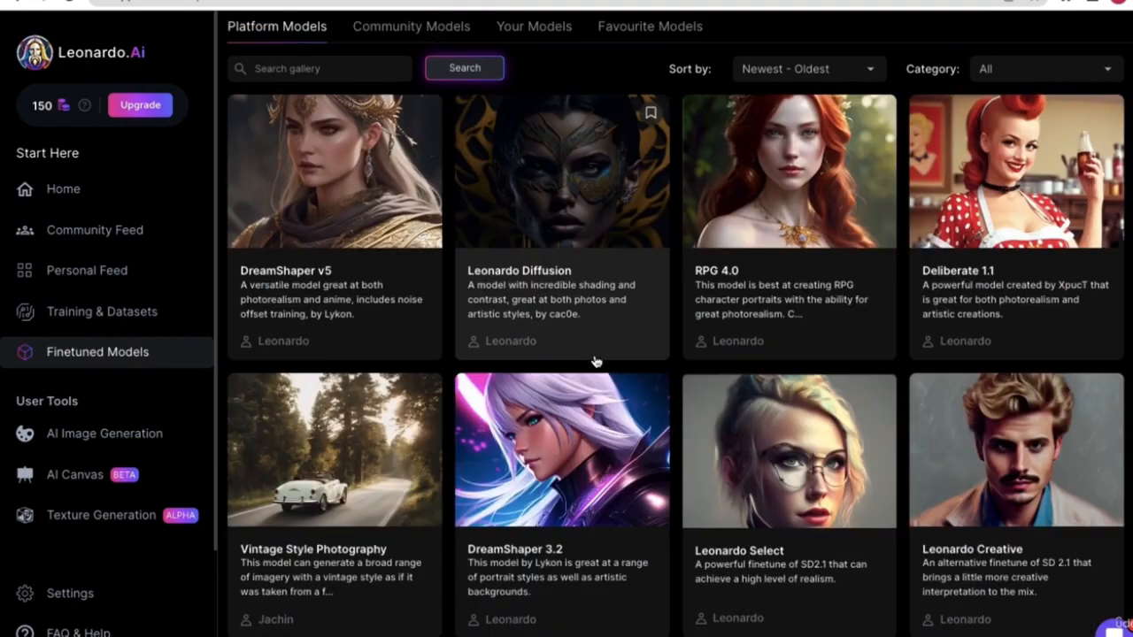
click(425, 91)
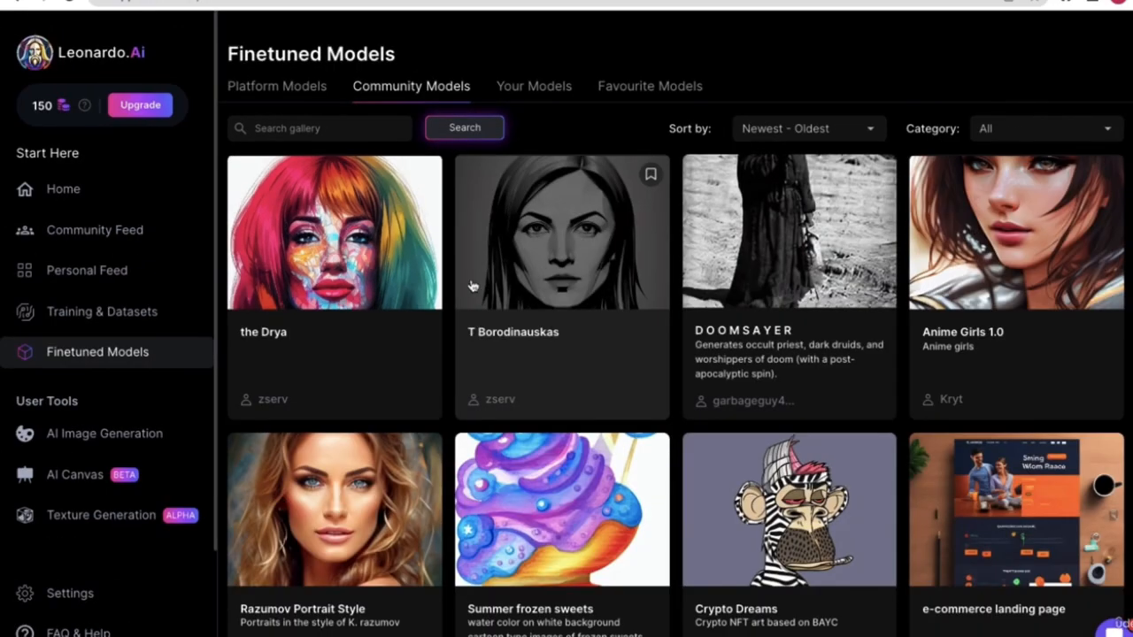
- Scroll down the Community Models grid and back up
scroll(657, 349, down, 3)
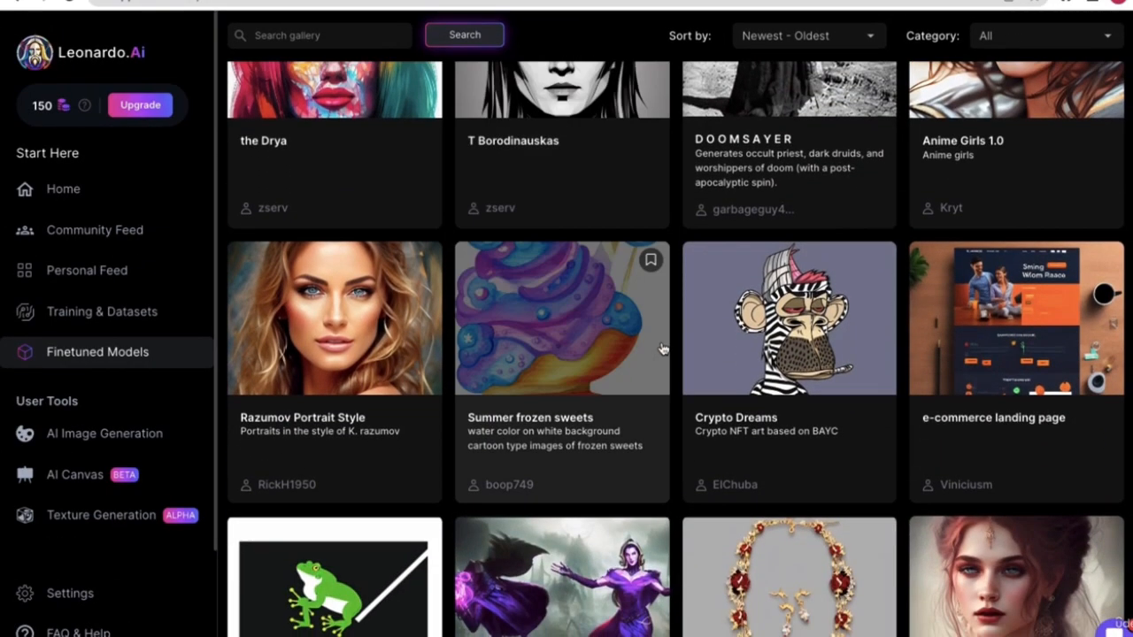
scroll(615, 319, up, 3)
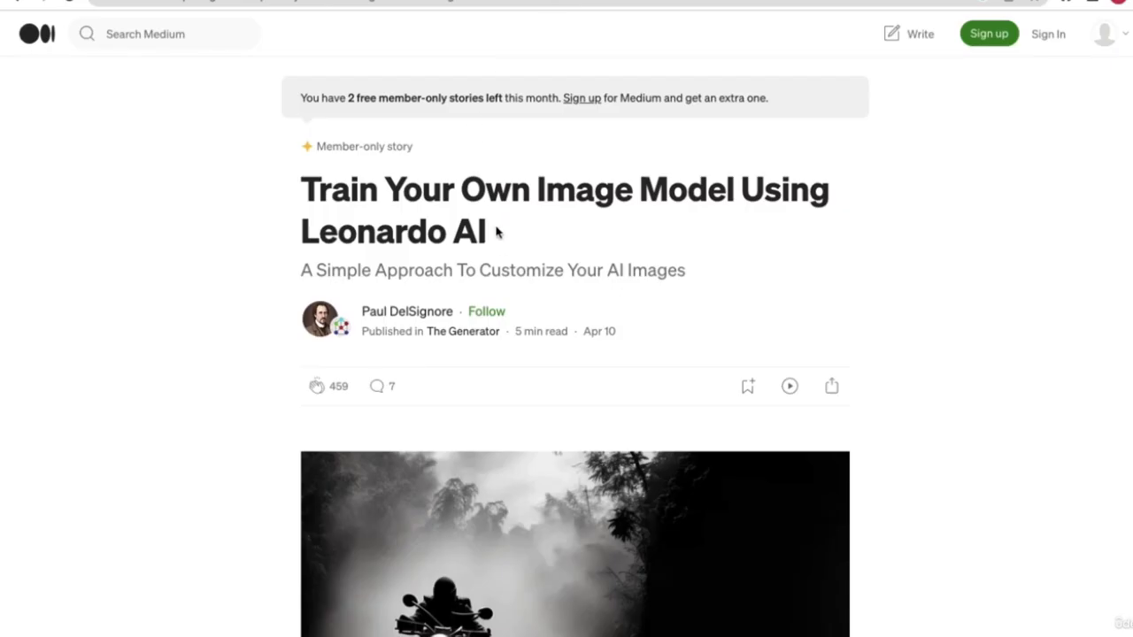
- Scroll the Medium article down to its Little Heroes example, then return to Leonardo.Ai's Community Models
scroll(496, 229, down, 2)
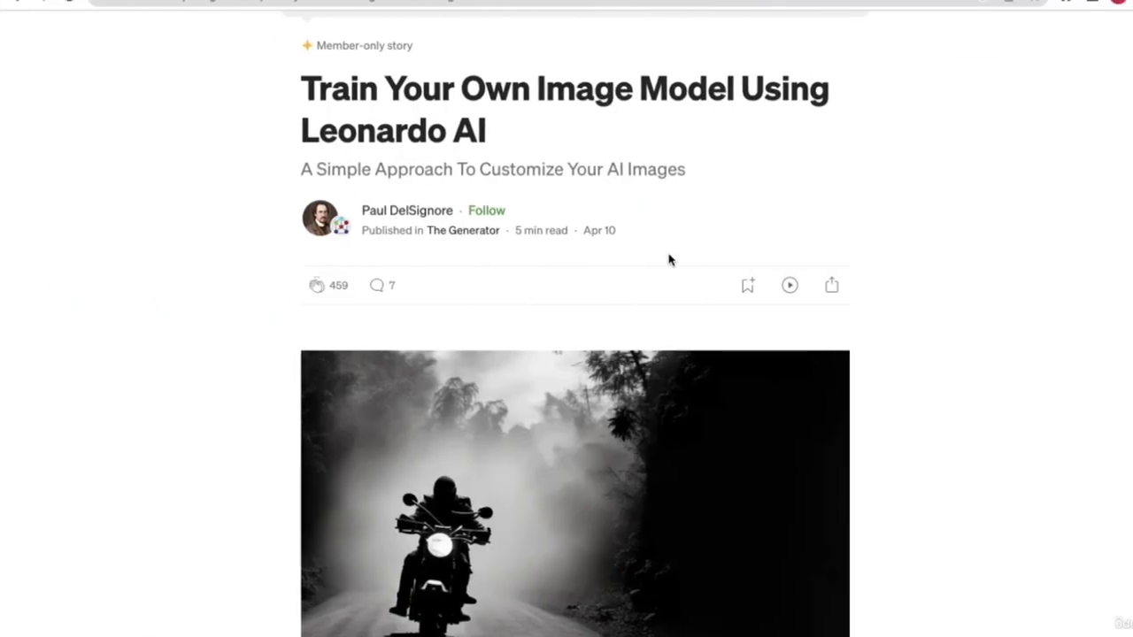
scroll(628, 161, down, 2)
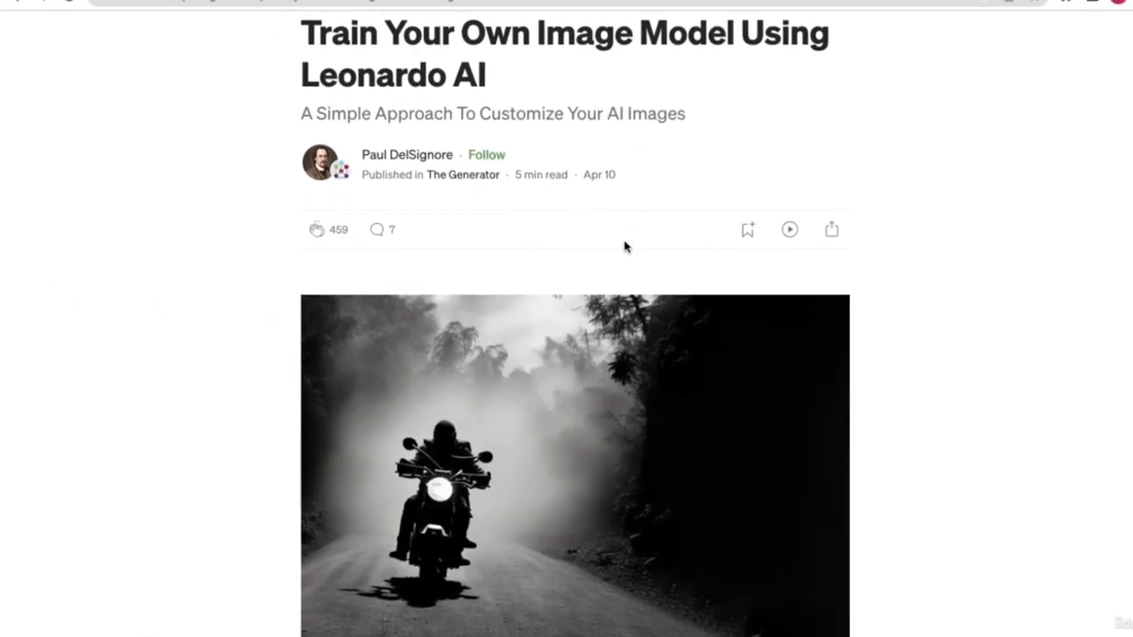
scroll(718, 448, down, 5)
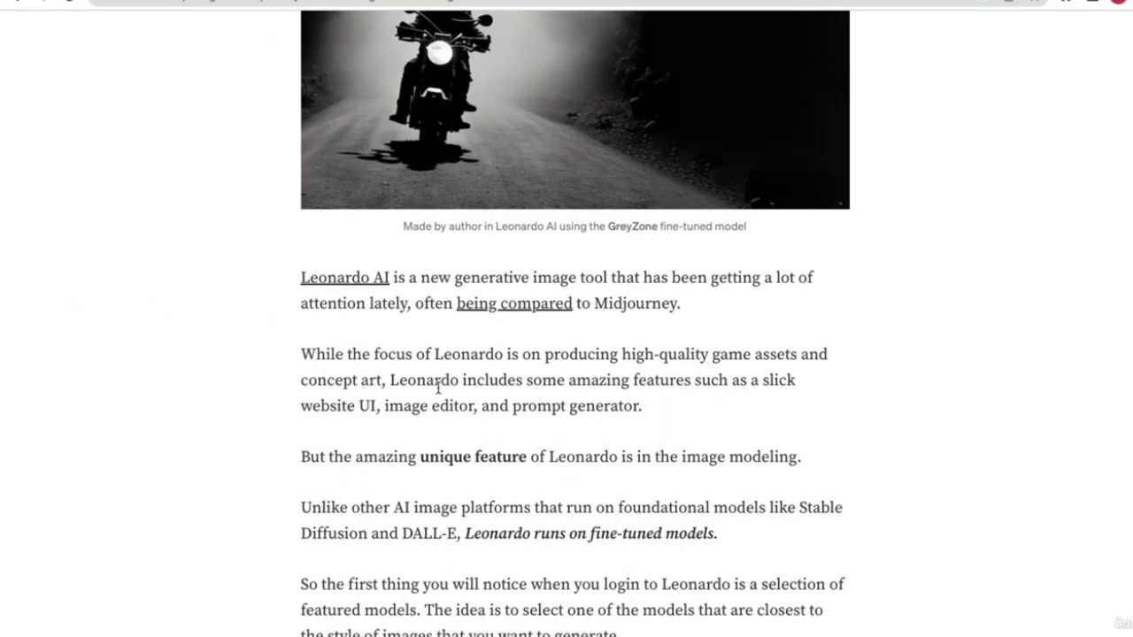
scroll(424, 387, down, 6)
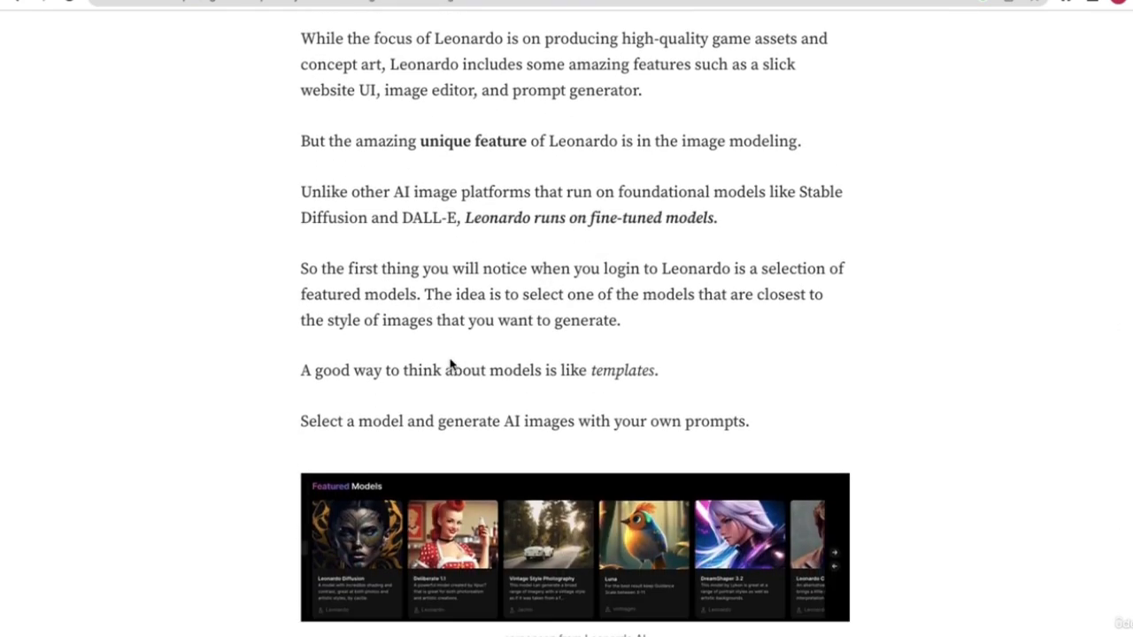
scroll(514, 283, down, 6)
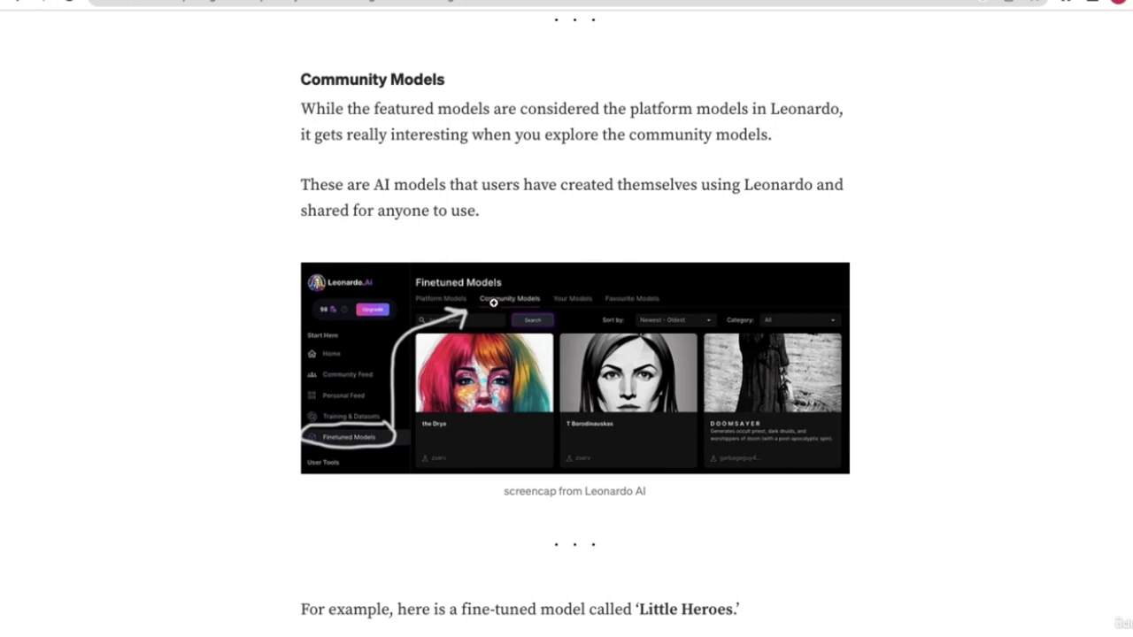
scroll(623, 386, down, 4)
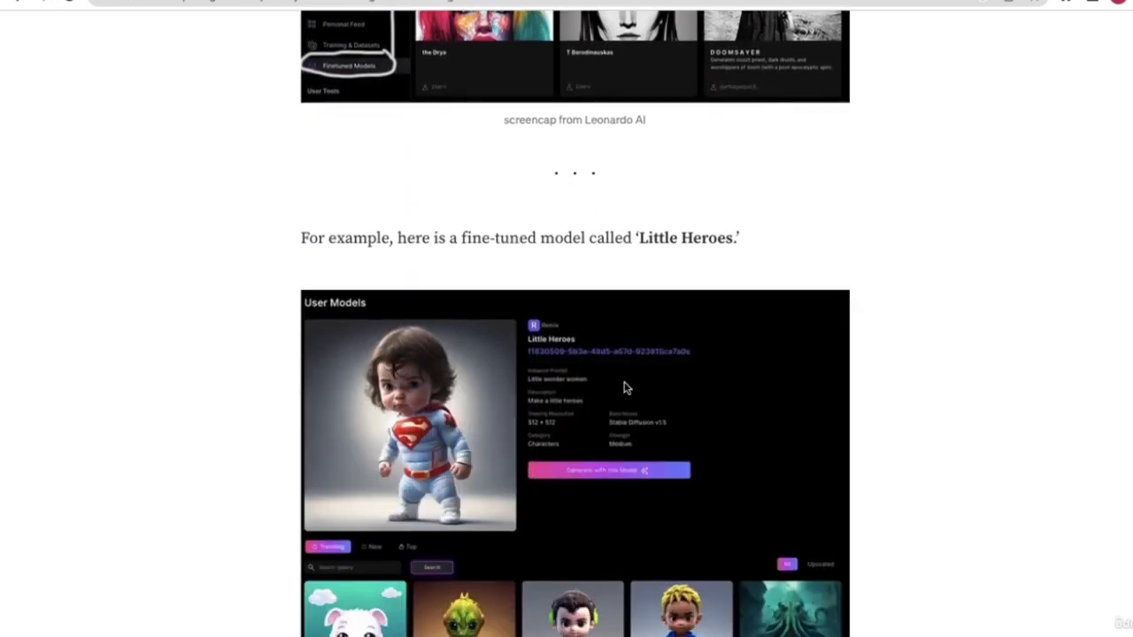
scroll(519, 183, down, 3)
click(253, 311)
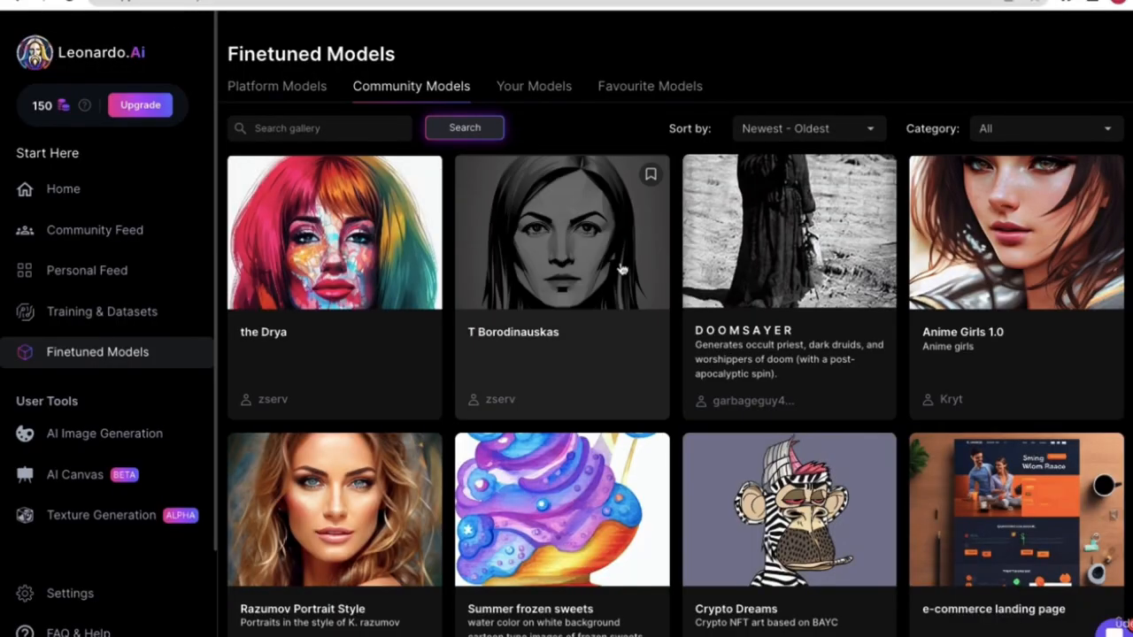
scroll(573, 386, down, 3)
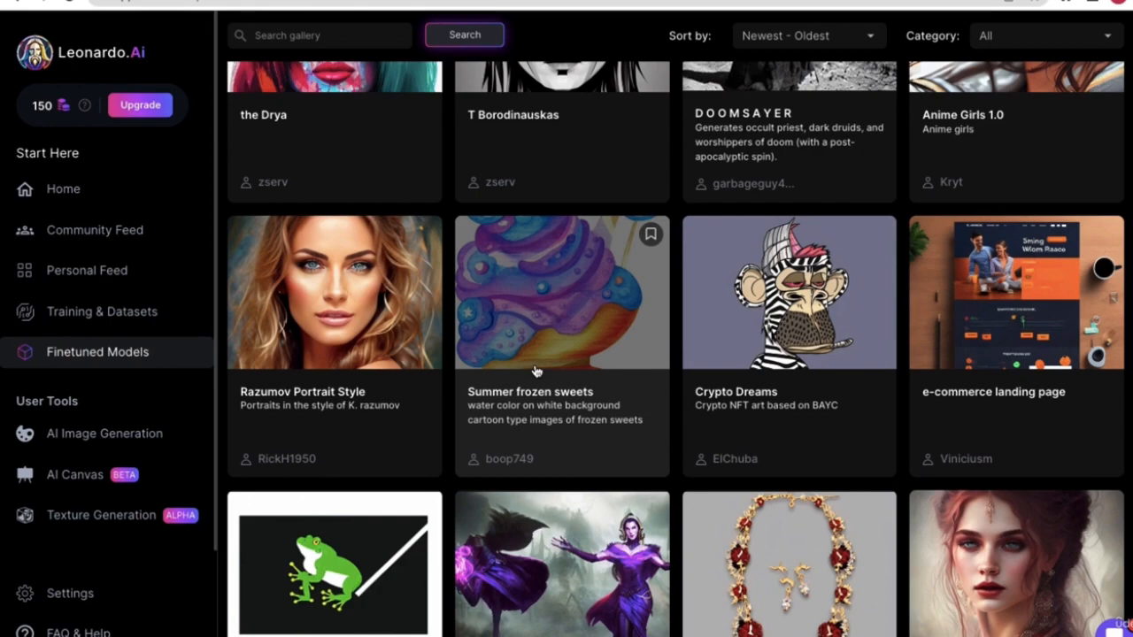
scroll(586, 412, down, 2)
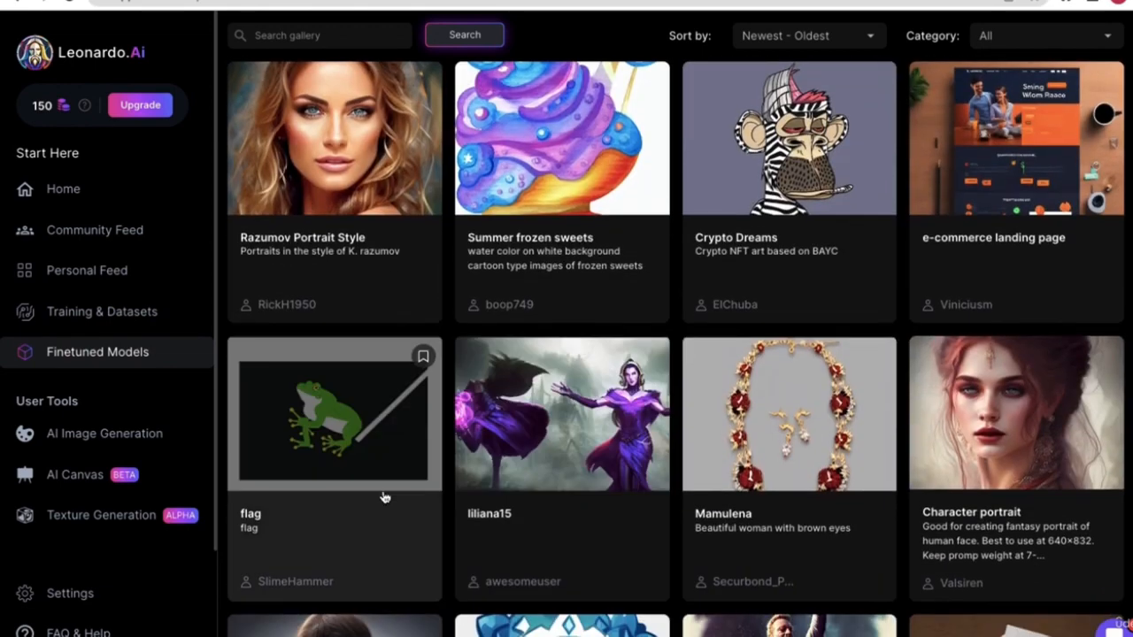
scroll(664, 360, up, 1)
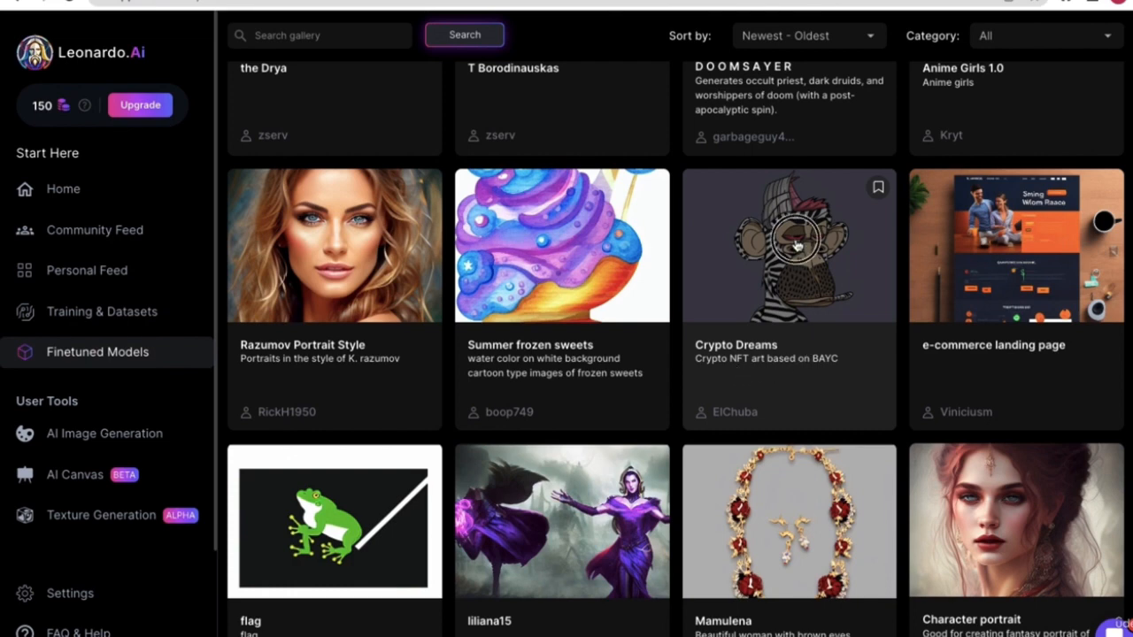
- Preview the Crypto Dreams model's details and examples, then close them
click(803, 310)
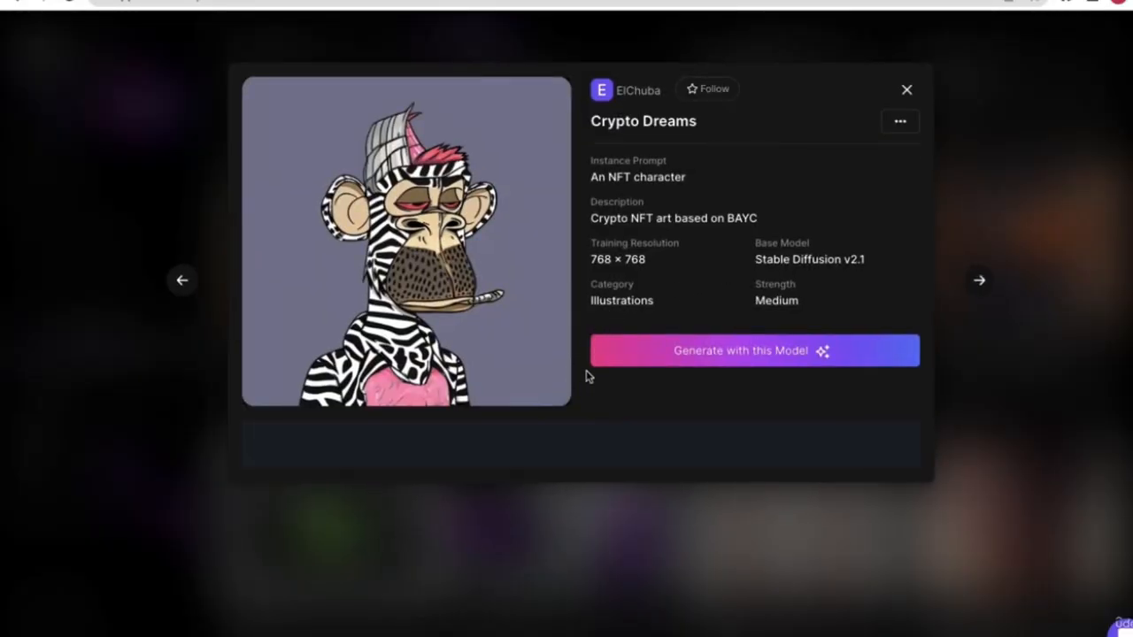
scroll(620, 395, down, 3)
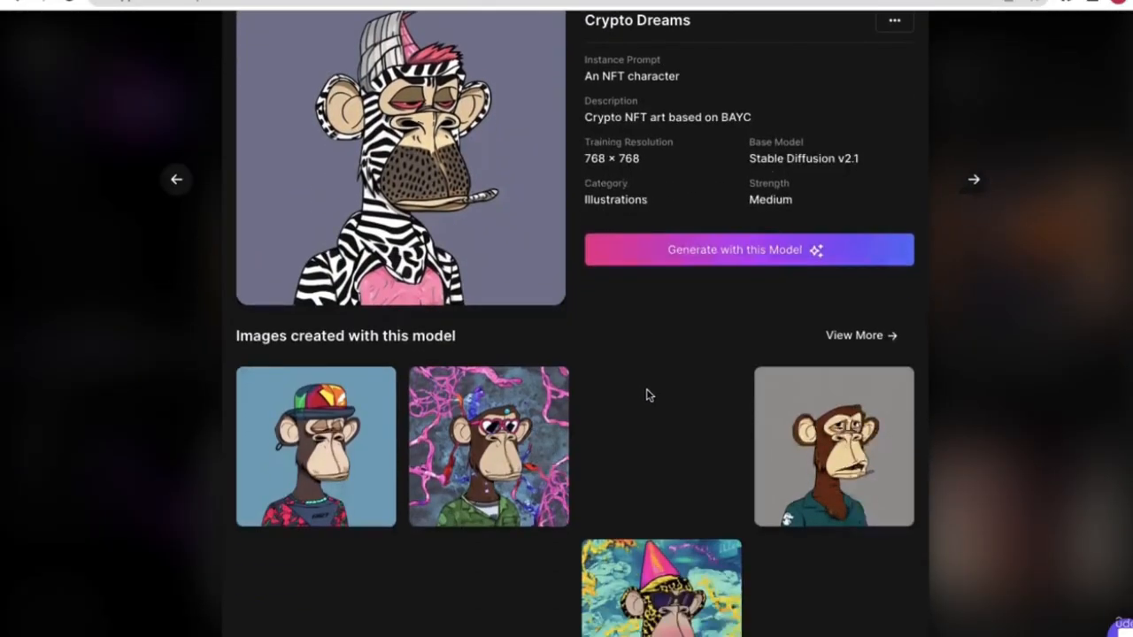
scroll(575, 500, down, 1)
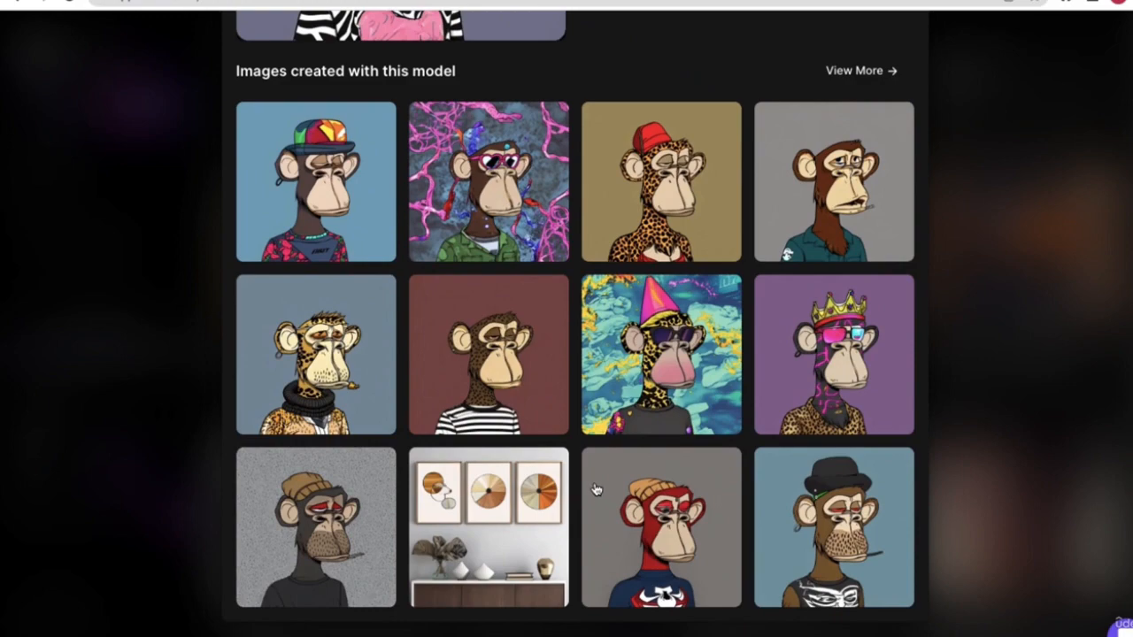
scroll(588, 443, up, 4)
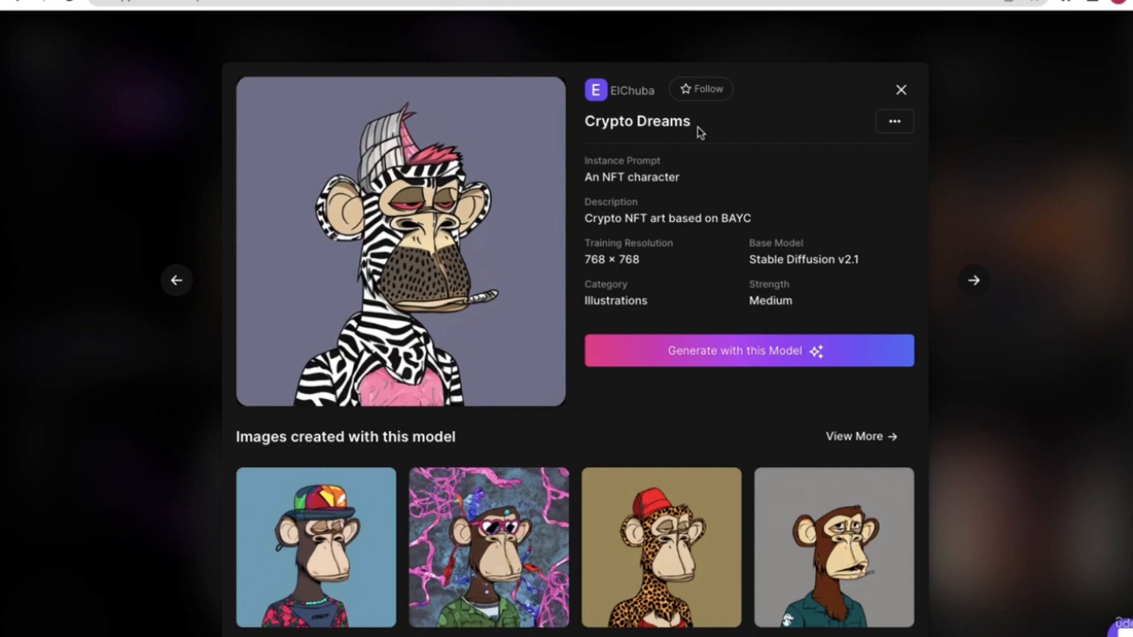
click(896, 89)
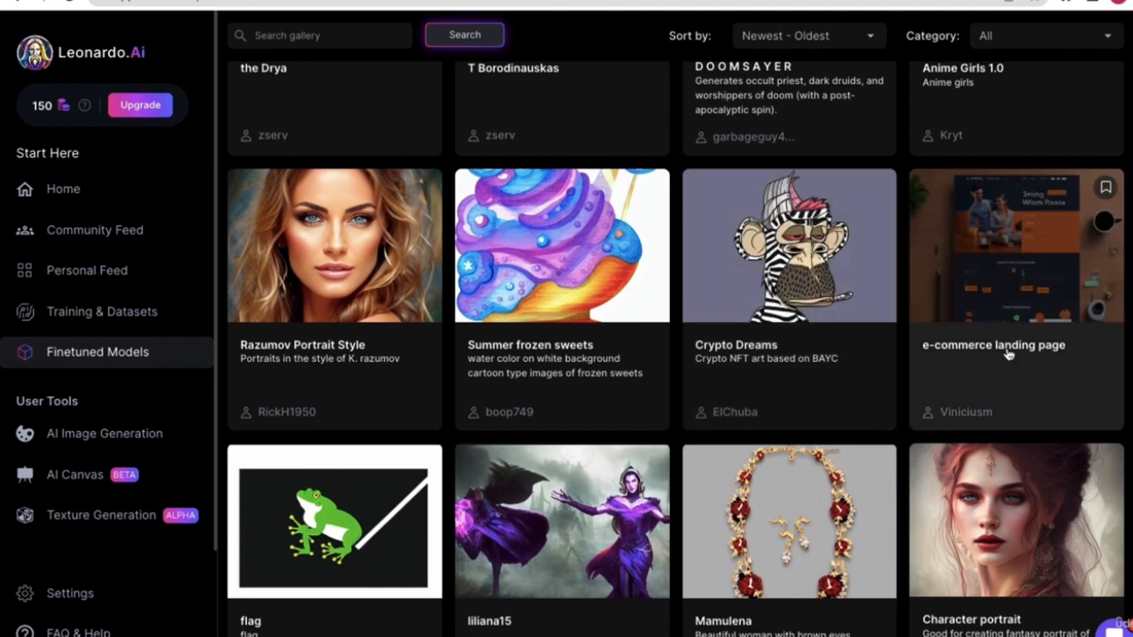
- Review the e-commerce landing page model and start generating with it
click(1043, 294)
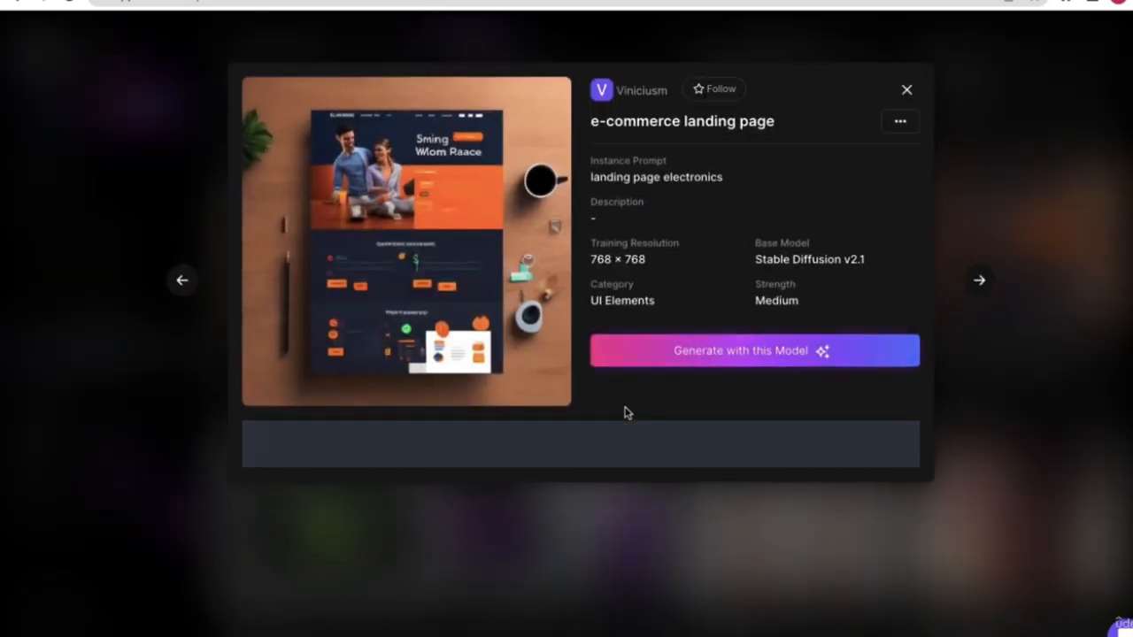
drag(773, 132, 617, 122)
scroll(568, 426, down, 5)
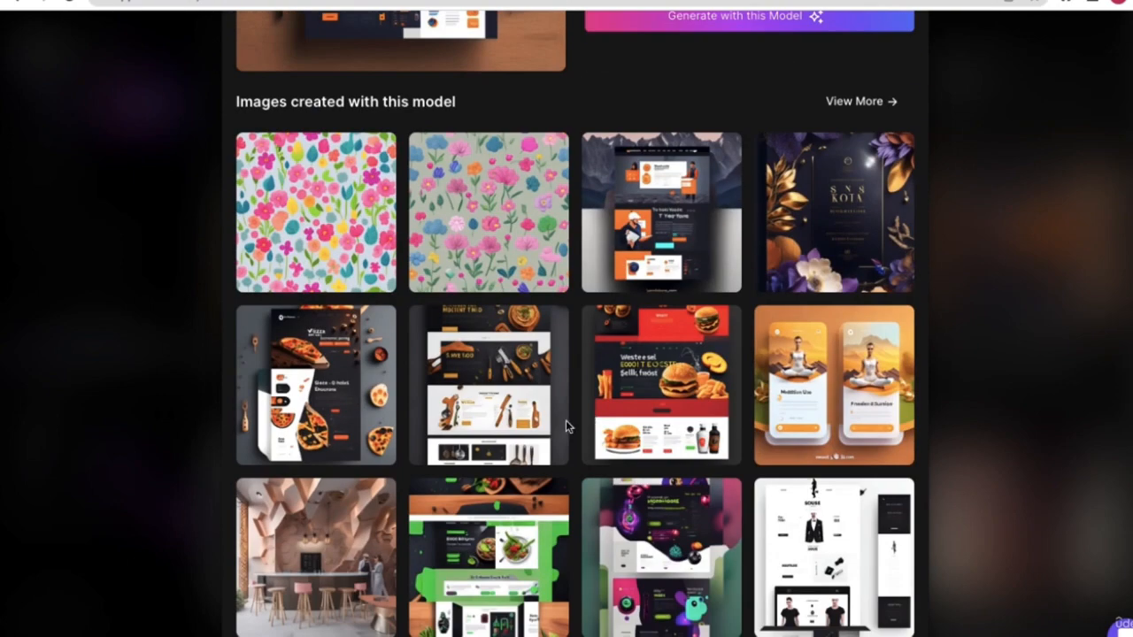
scroll(648, 496, up, 4)
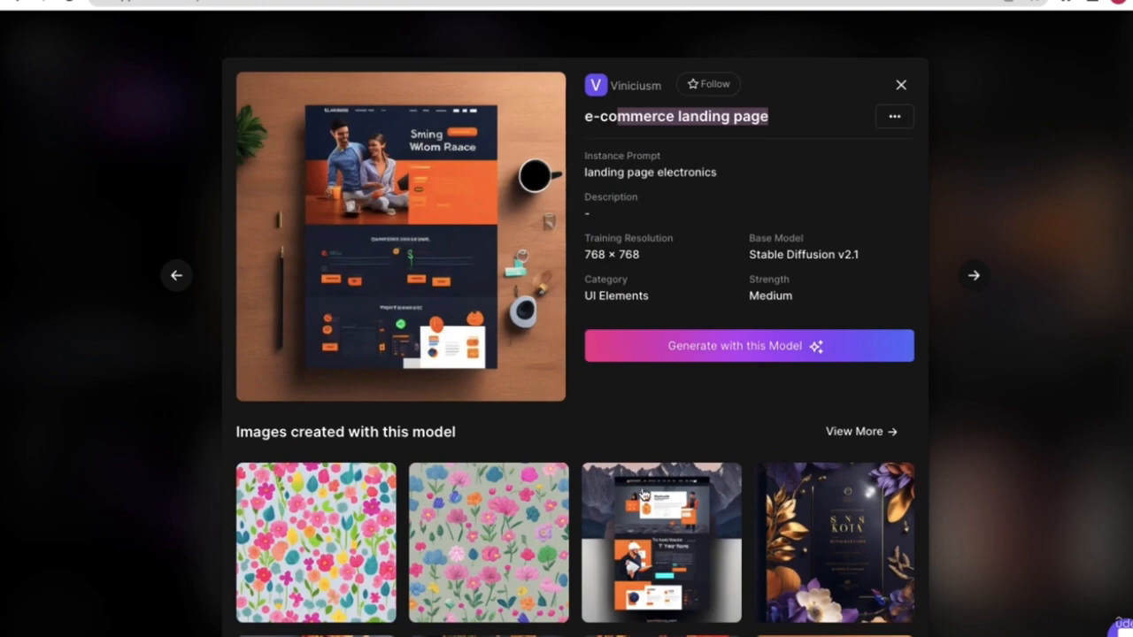
scroll(637, 489, down, 2)
scroll(670, 506, down, 3)
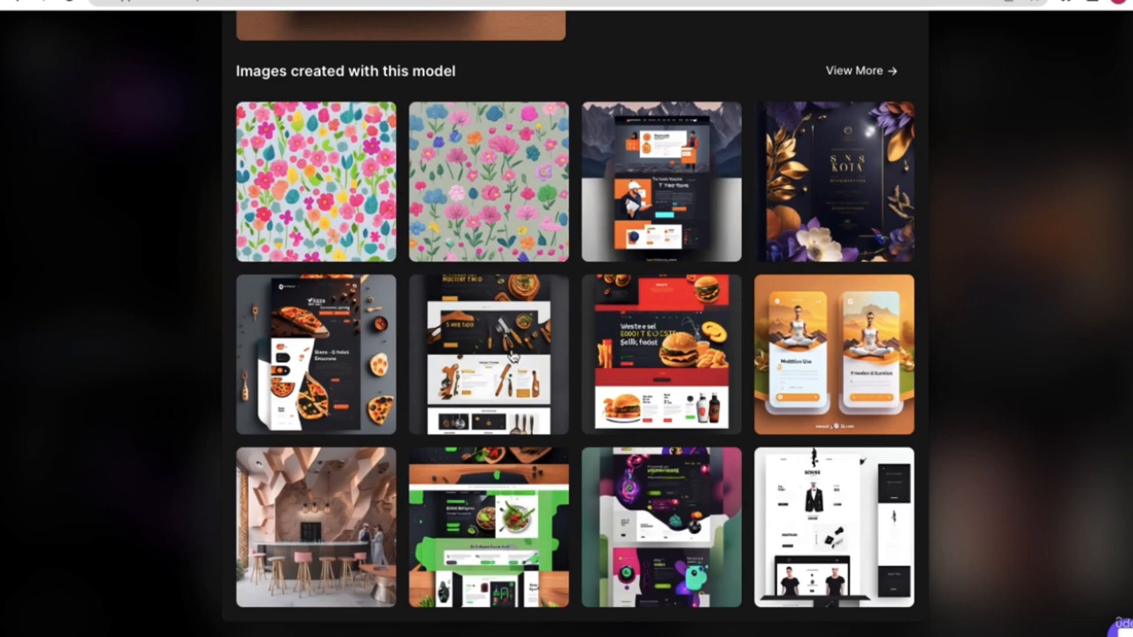
scroll(681, 468, up, 1)
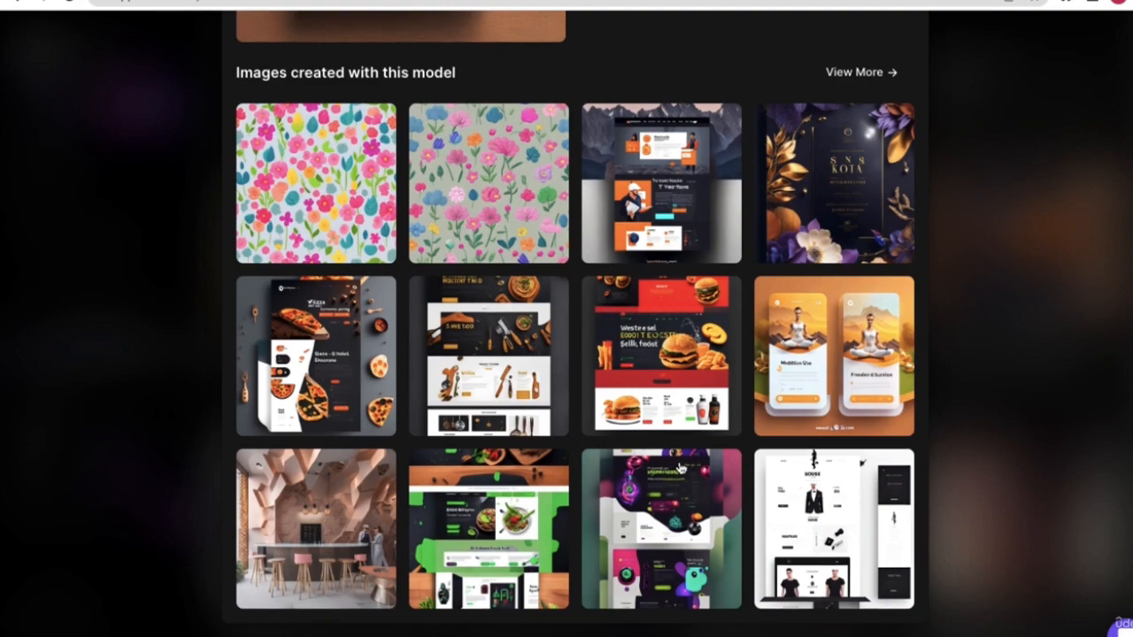
scroll(692, 339, up, 5)
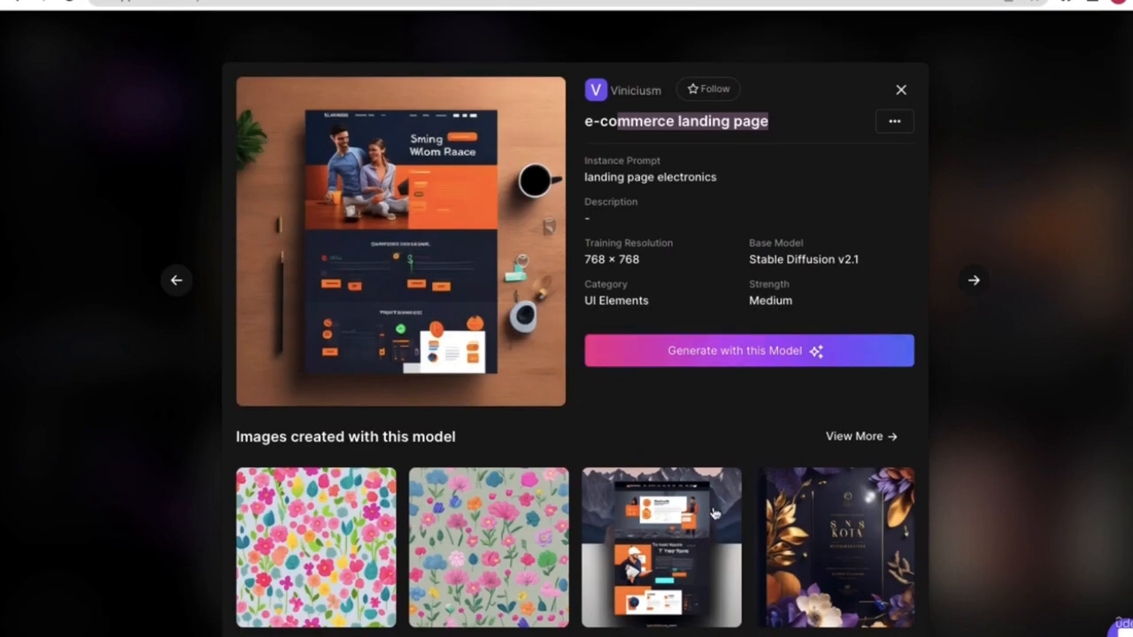
click(786, 359)
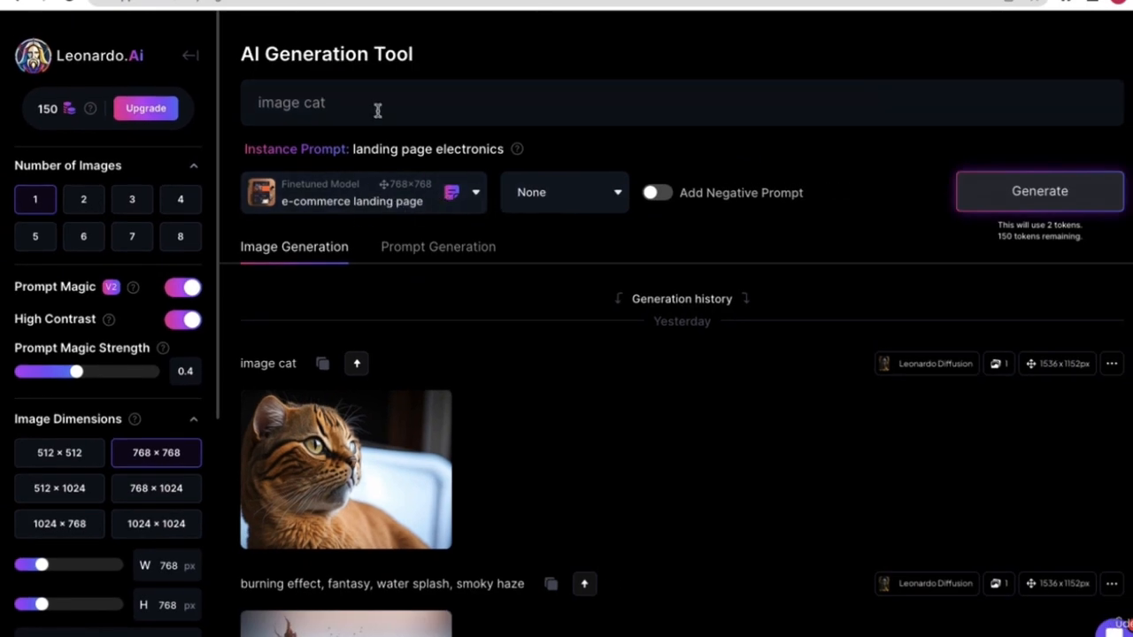
- Delete the leftover 'image cat' prompt and return to the Home dashboard
drag(377, 106, 258, 104)
key(BackSpace)
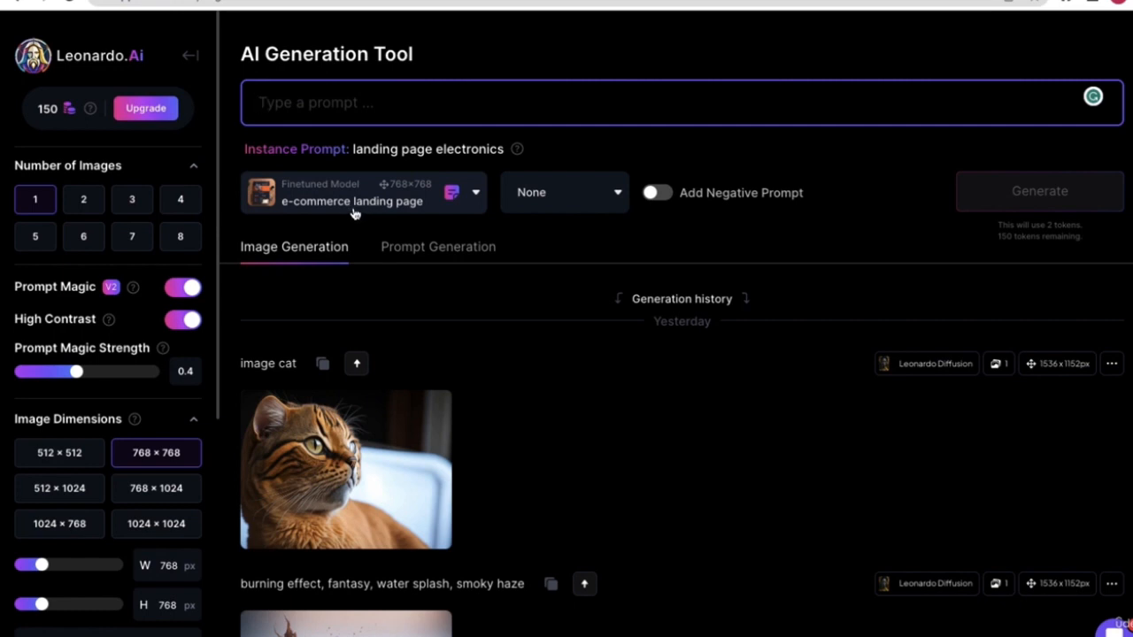
click(194, 56)
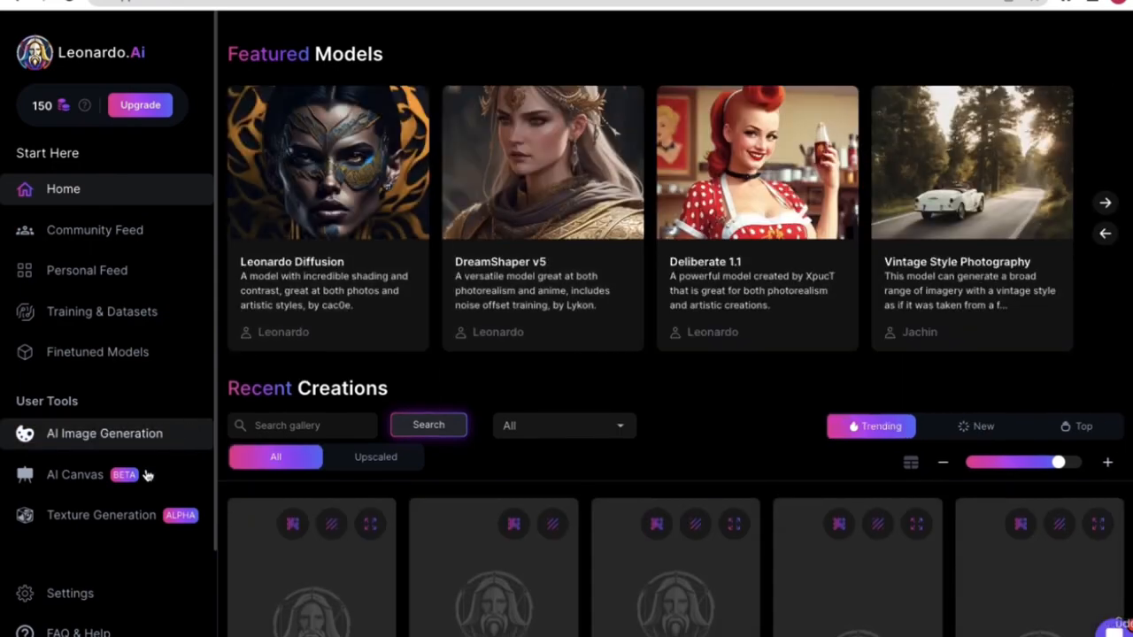
- Change the Recent Creations sorting above the gallery
scroll(823, 291, down, 1)
scroll(823, 291, down, 1)
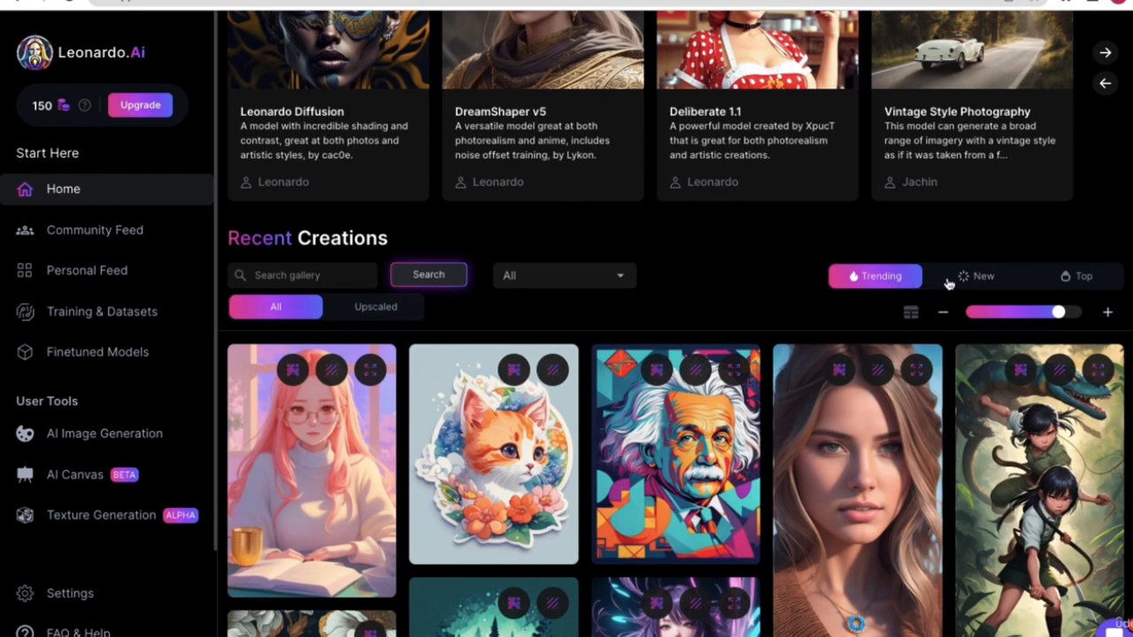
click(978, 279)
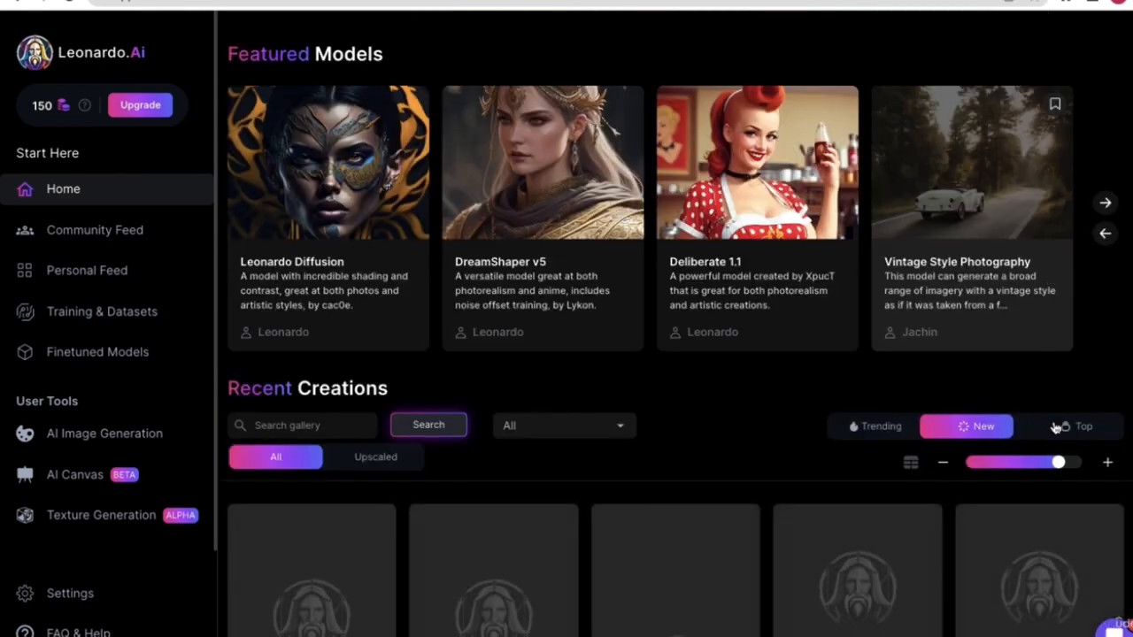
scroll(911, 410, down, 1)
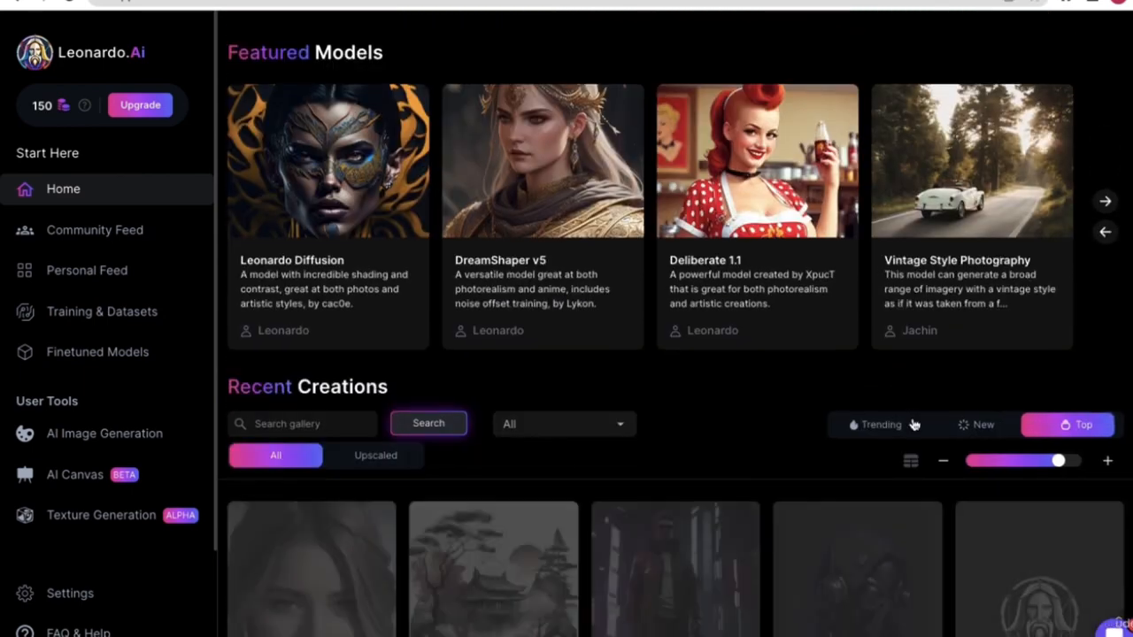
scroll(912, 423, down, 2)
- Resize the Recent Creations thumbnails to six compact columns, then open Finetuned Models
click(1035, 354)
drag(1036, 355, 1010, 350)
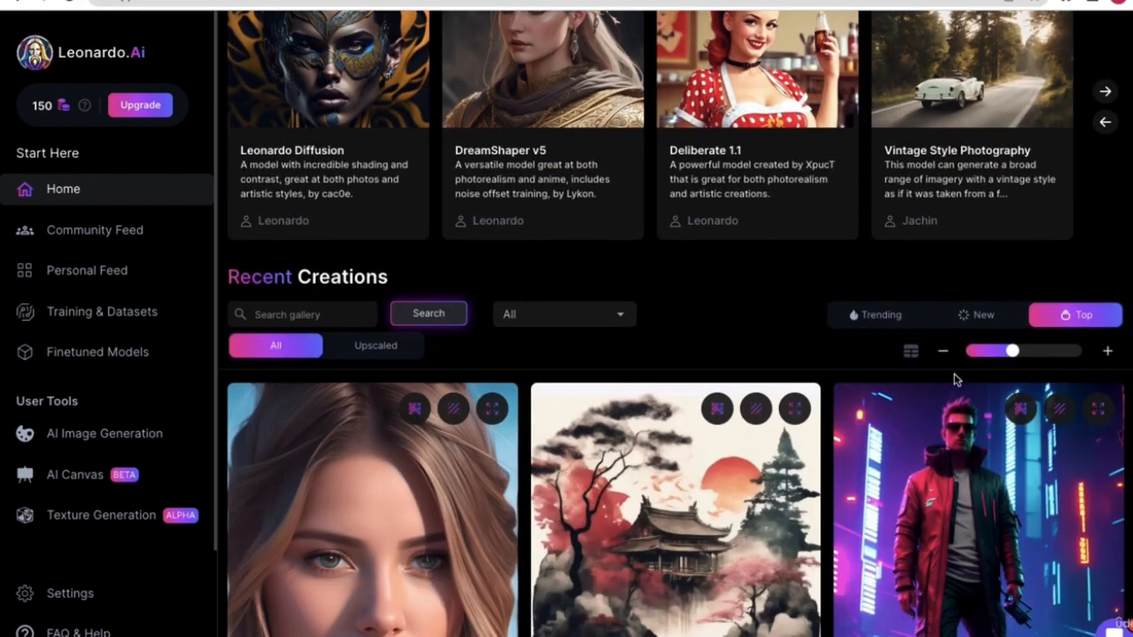
scroll(395, 544, down, 1)
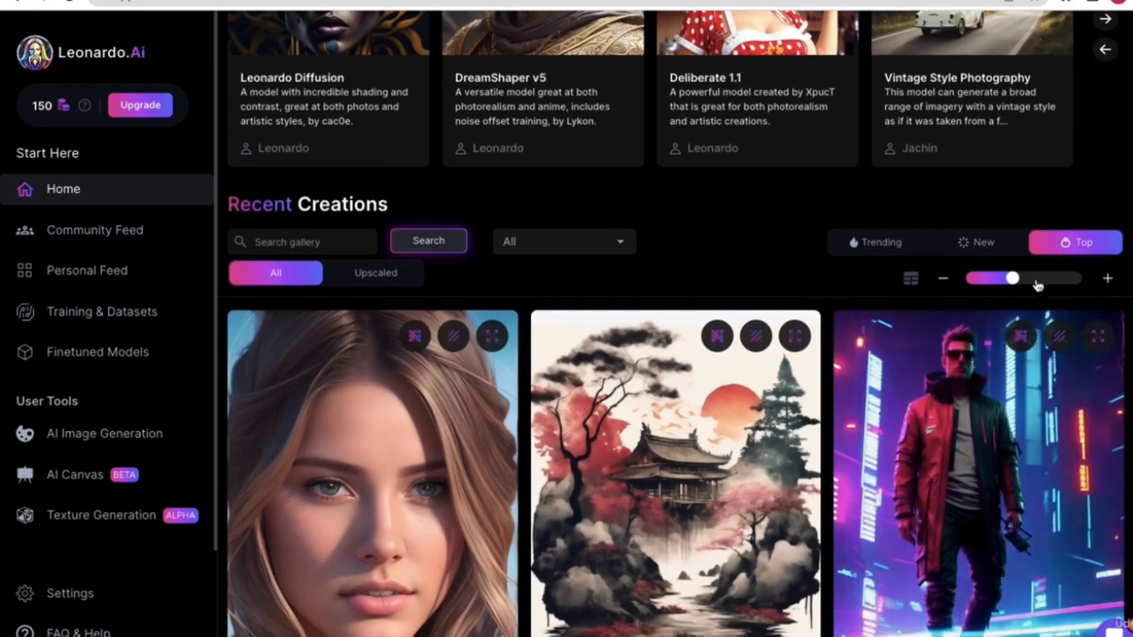
drag(1016, 280, 1037, 282)
scroll(986, 315, down, 3)
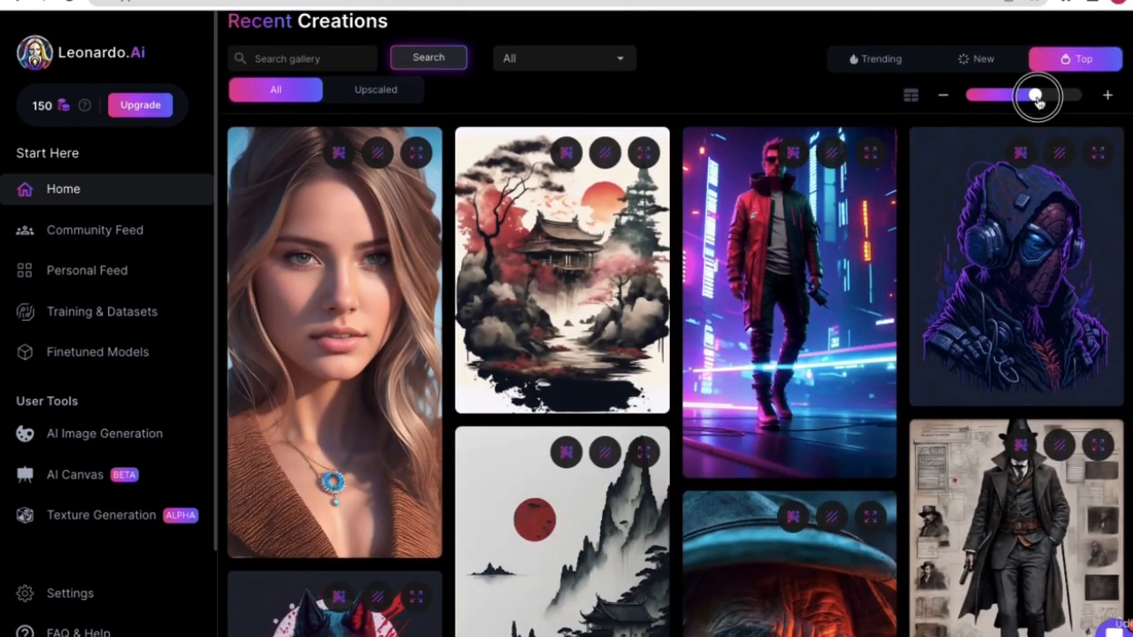
drag(1035, 94, 1106, 94)
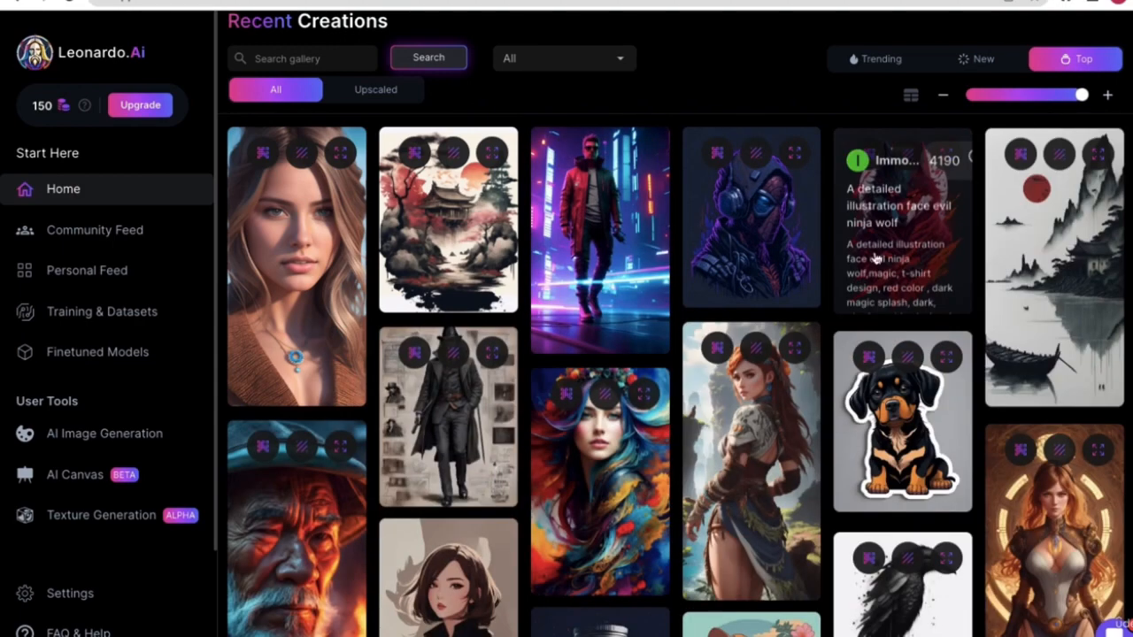
scroll(822, 372, down, 1)
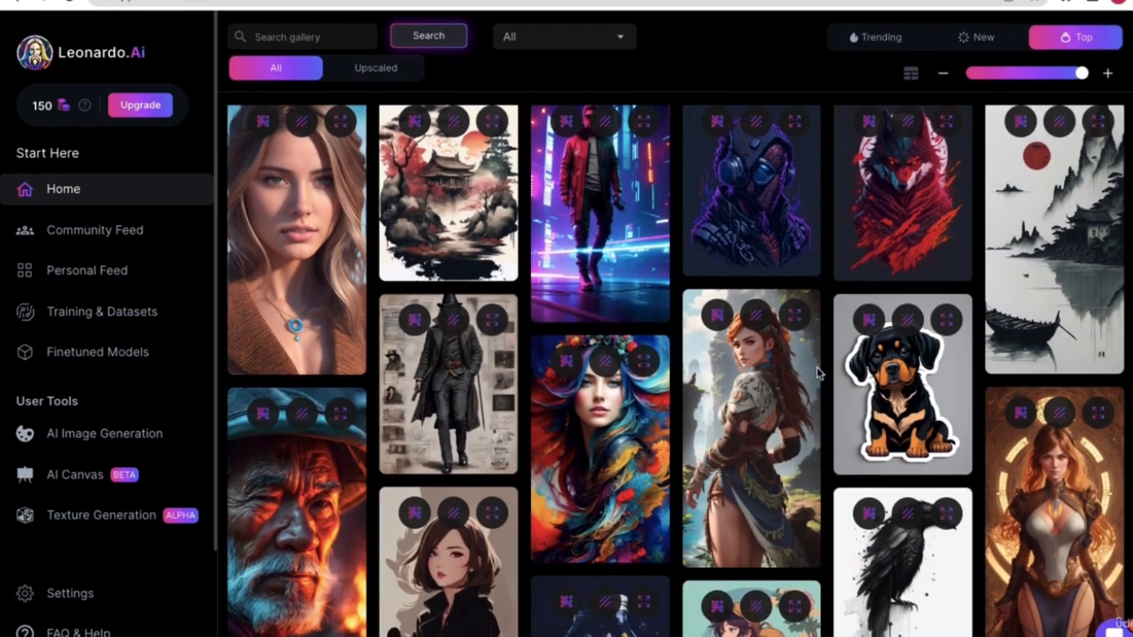
scroll(819, 373, up, 5)
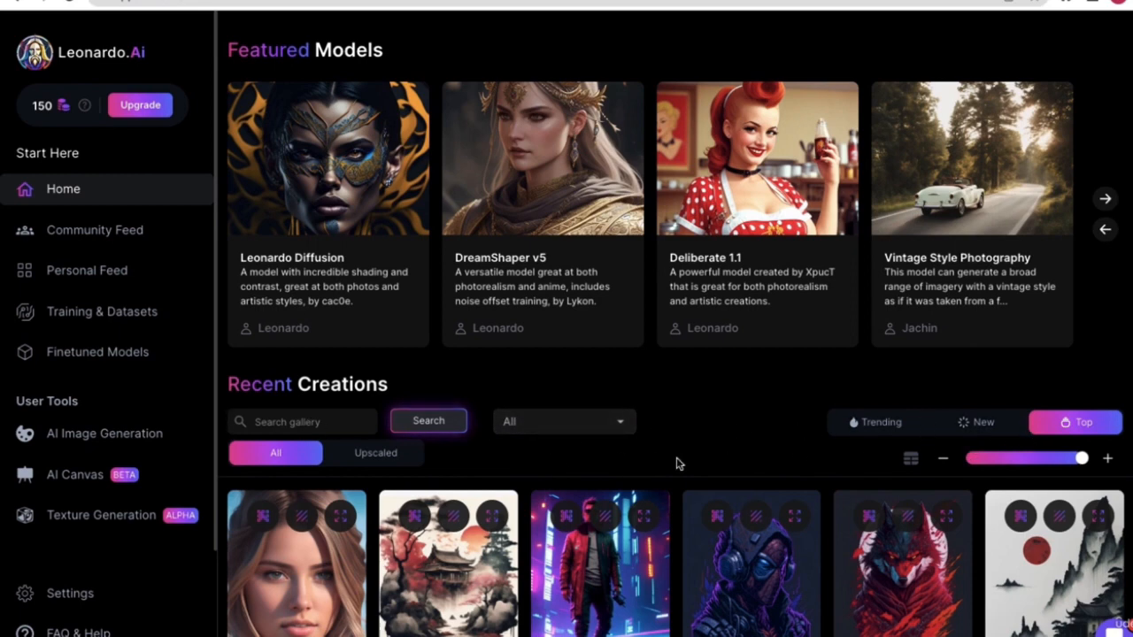
scroll(707, 456, down, 1)
scroll(726, 398, up, 1)
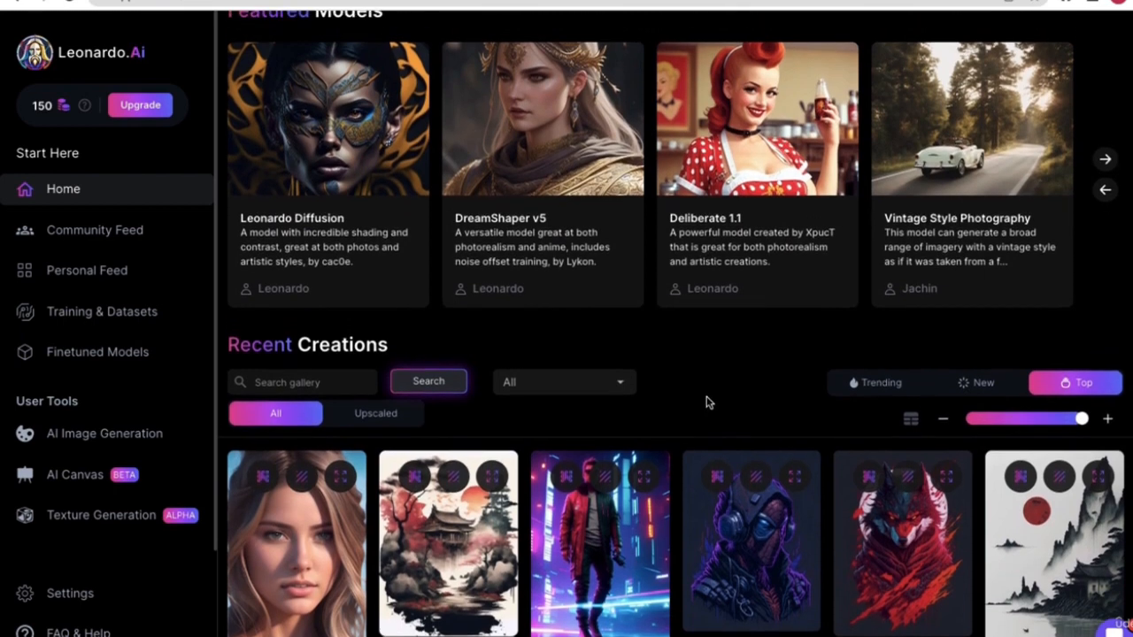
scroll(708, 407, up, 1)
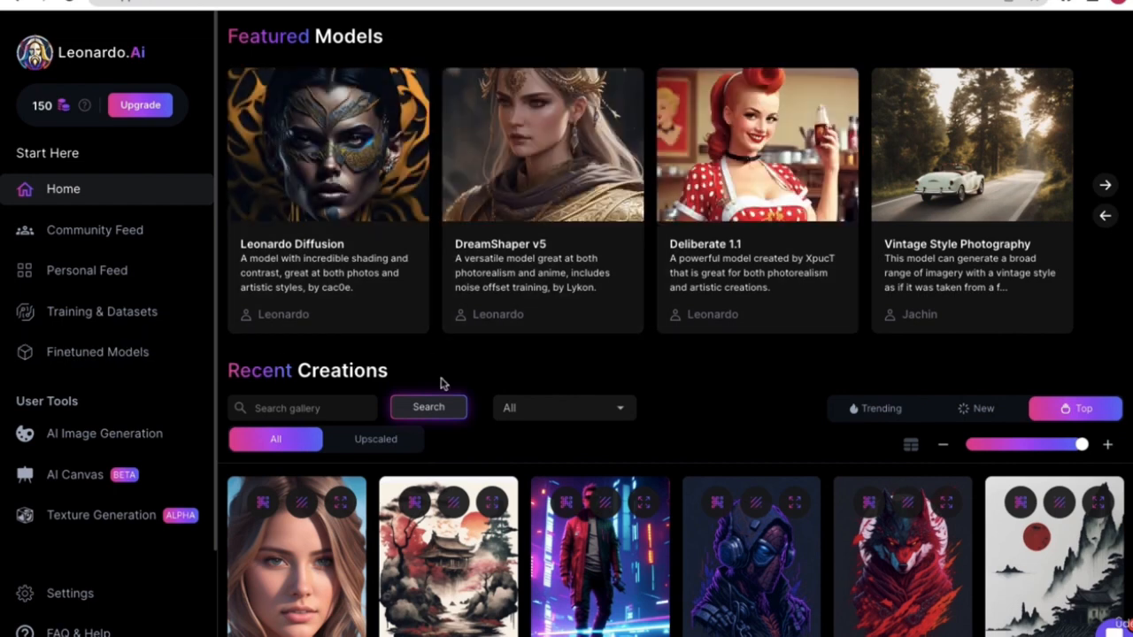
click(119, 368)
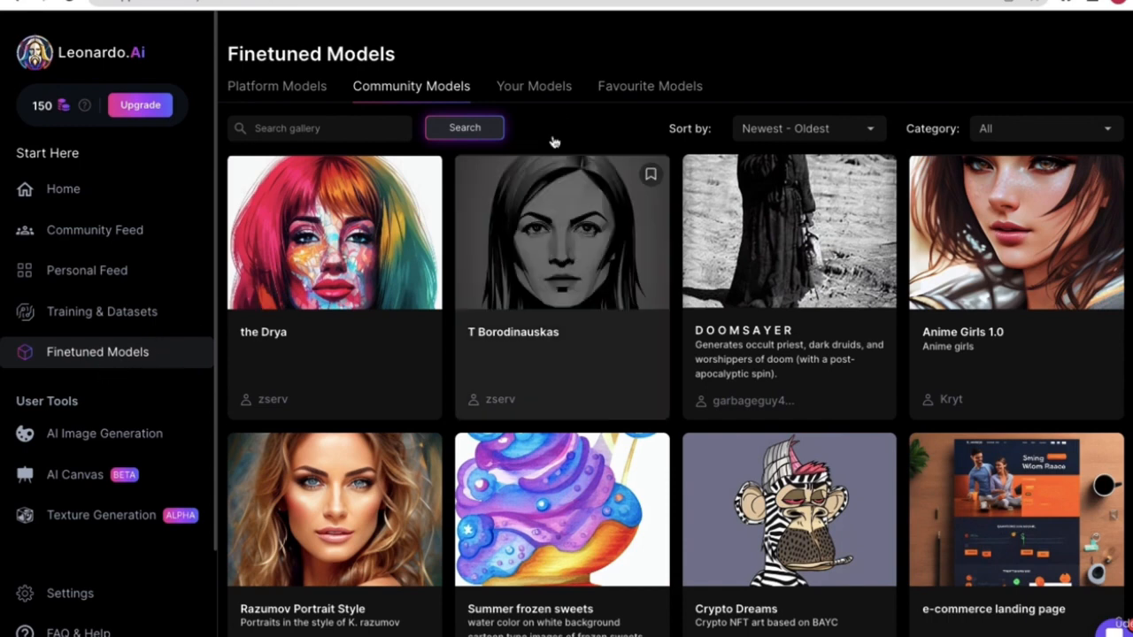
- Flip through the Your, Favourite, Community and Platform Models tabs, ending on Community Models
click(549, 91)
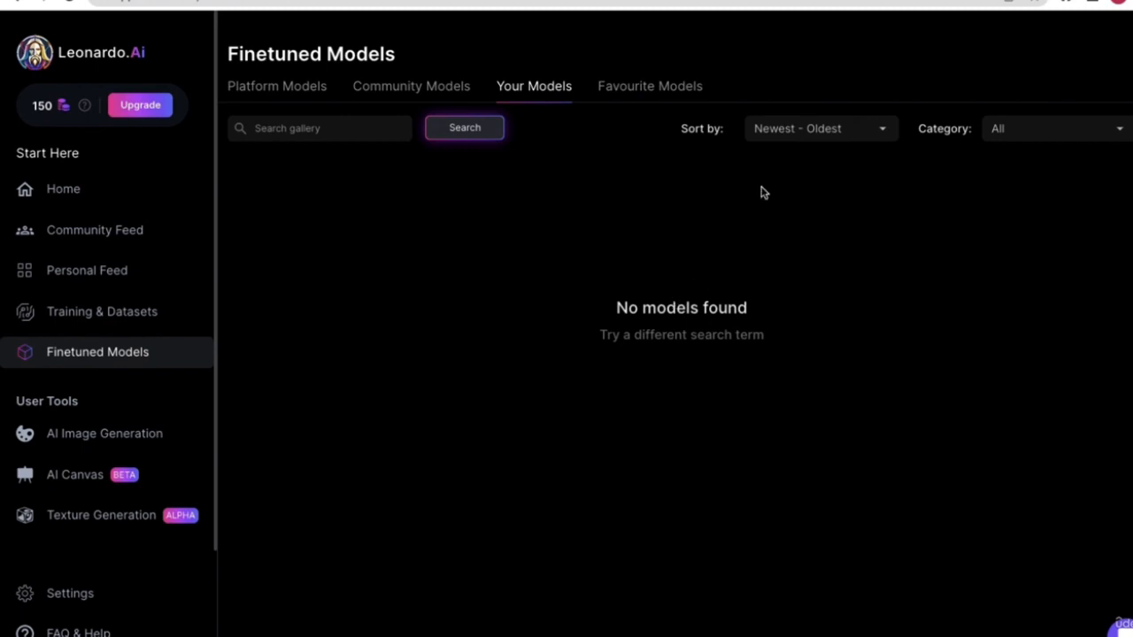
click(652, 89)
click(560, 97)
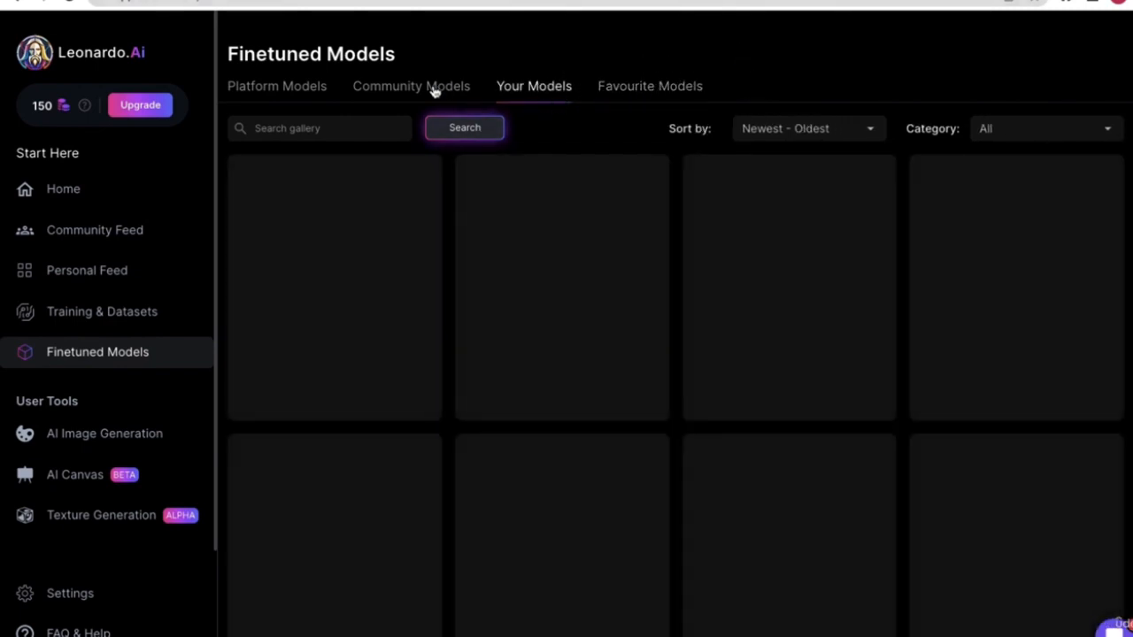
click(419, 87)
click(314, 89)
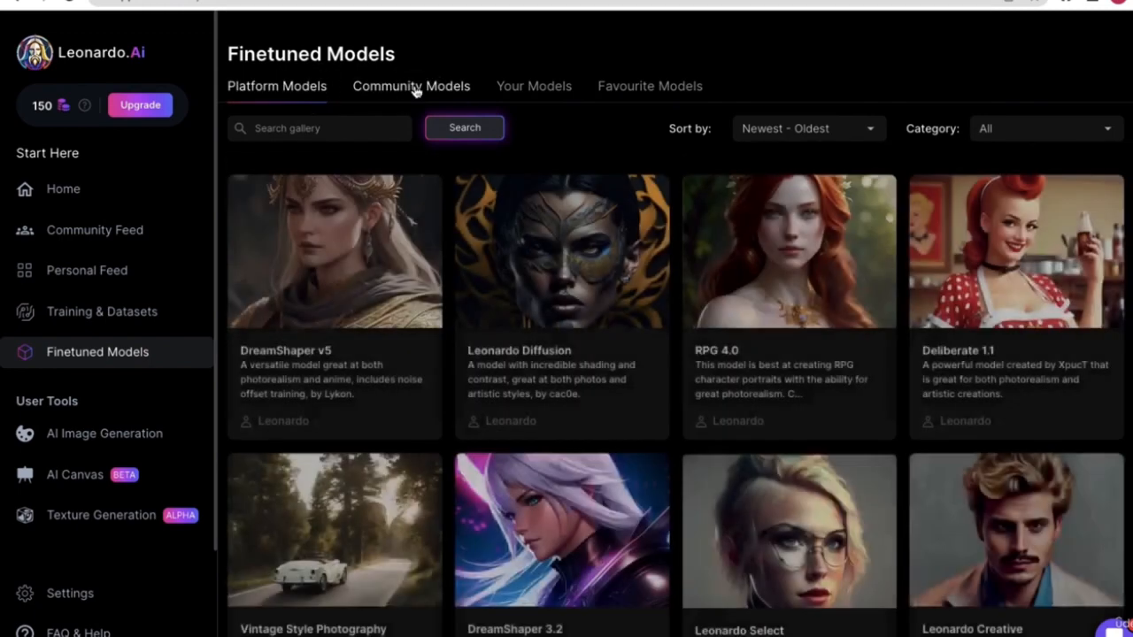
click(412, 95)
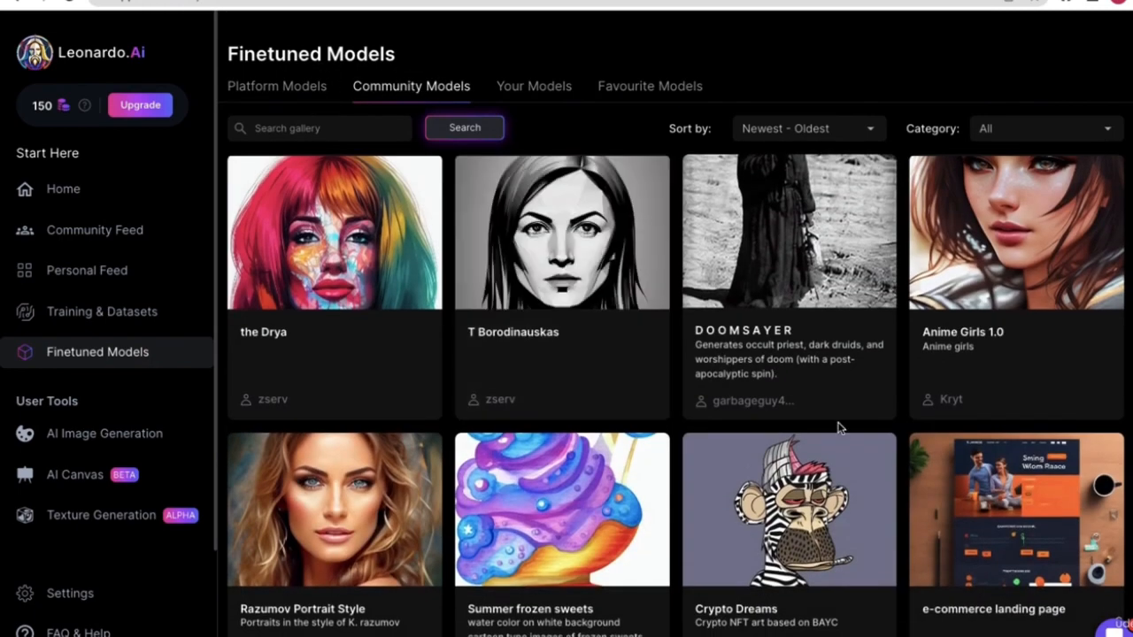
- Scroll down the community gallery and open the Little Heroes model
scroll(894, 443, down, 4)
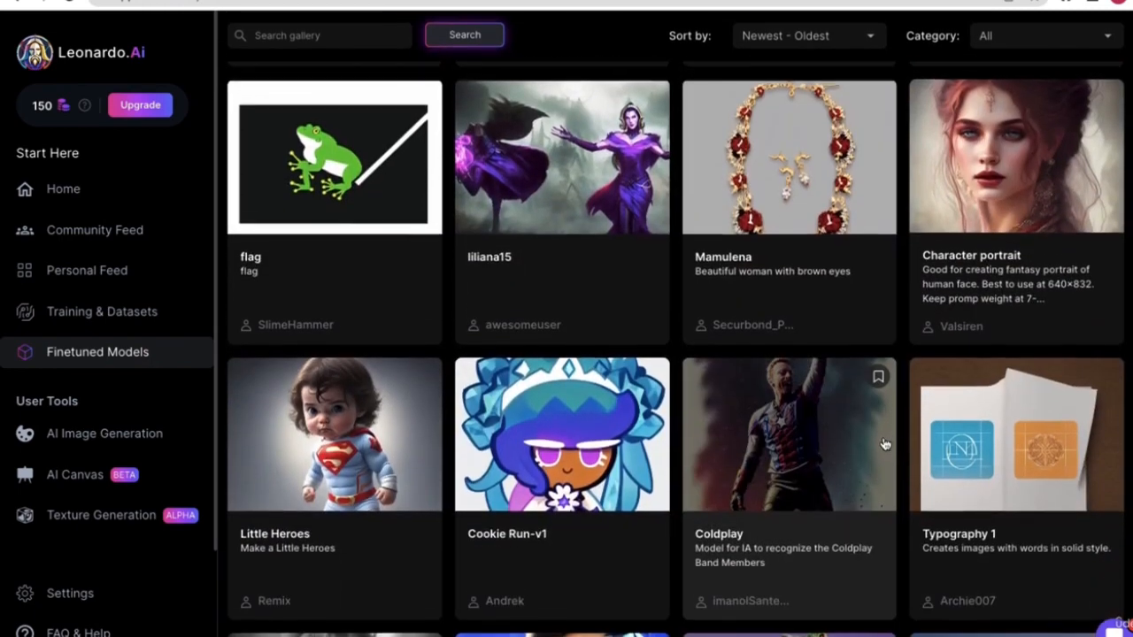
scroll(327, 362, down, 2)
scroll(323, 352, down, 1)
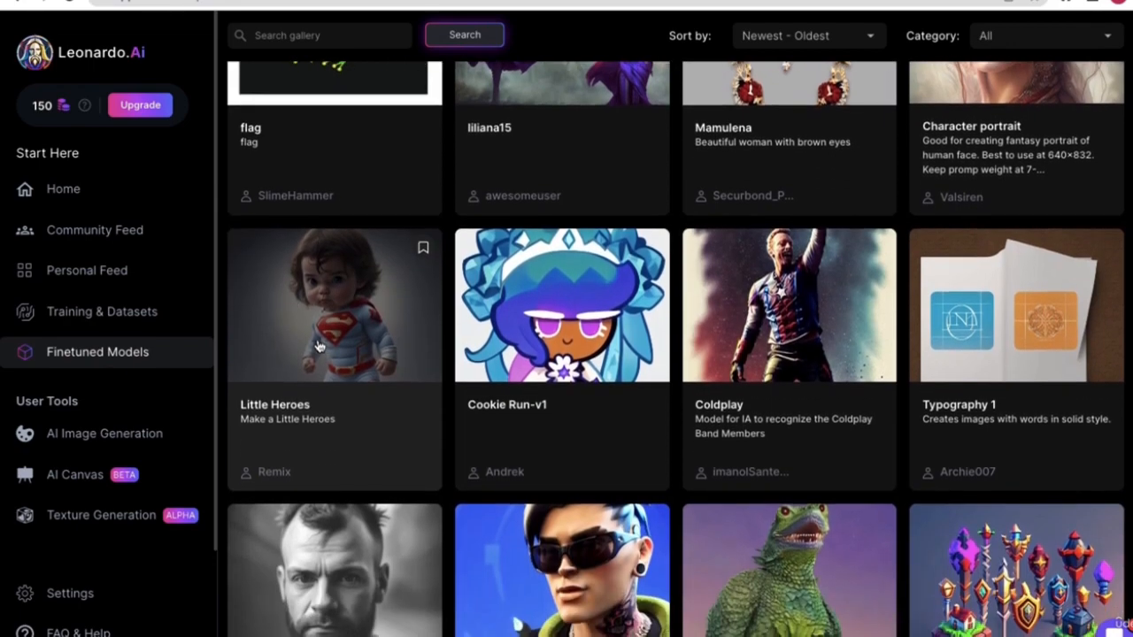
click(319, 345)
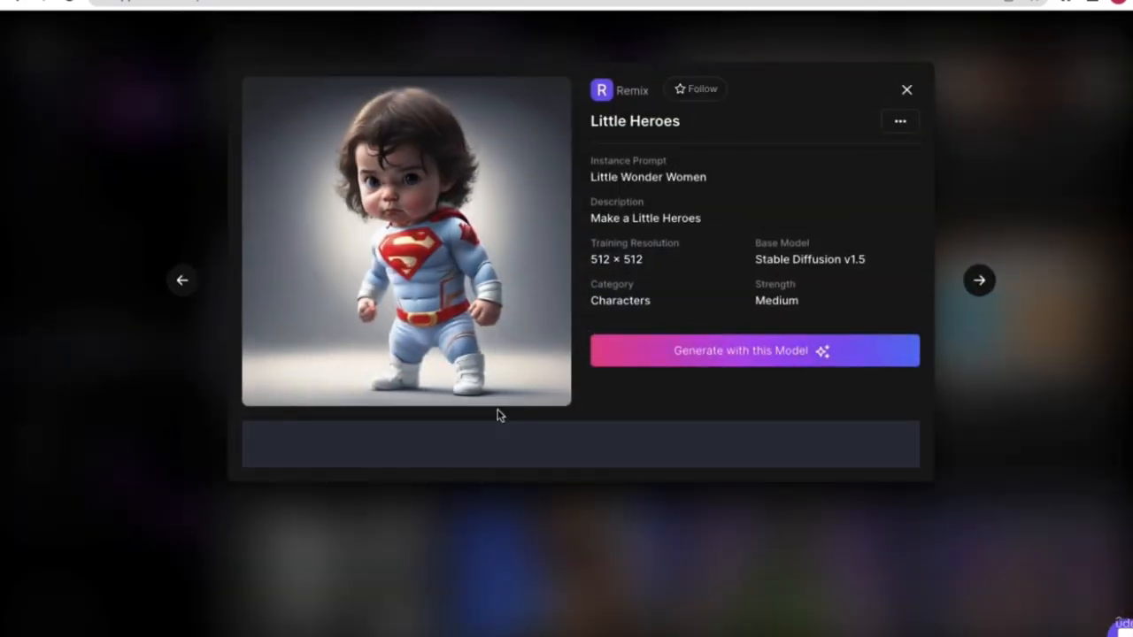
- Scroll through Little Heroes' details and sample images, then close its panel
scroll(696, 201, down, 4)
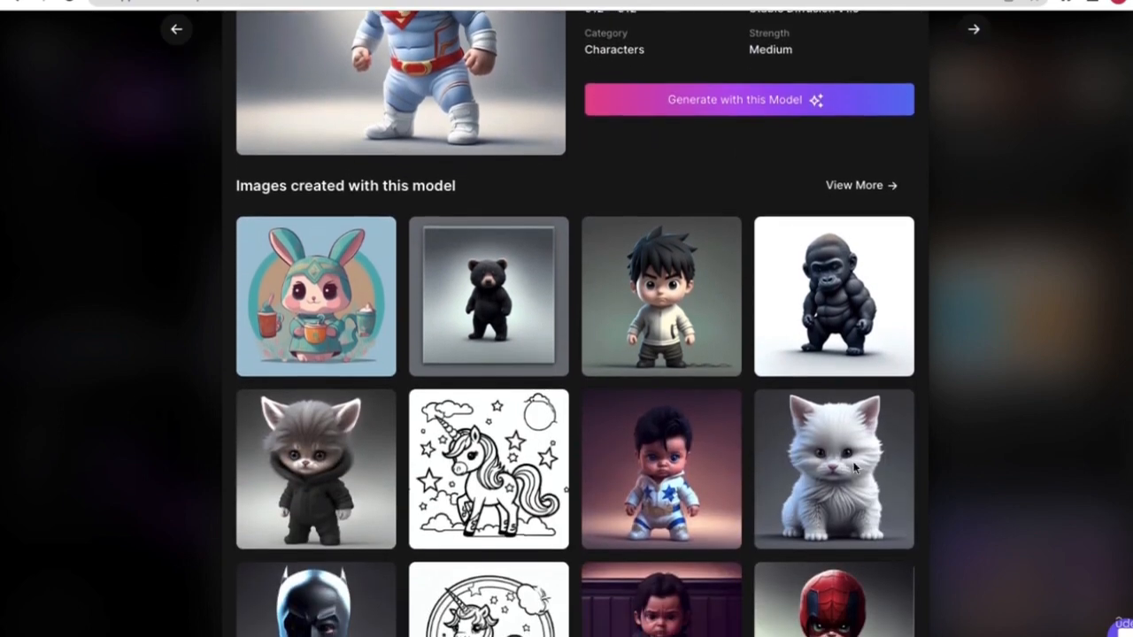
scroll(670, 369, up, 3)
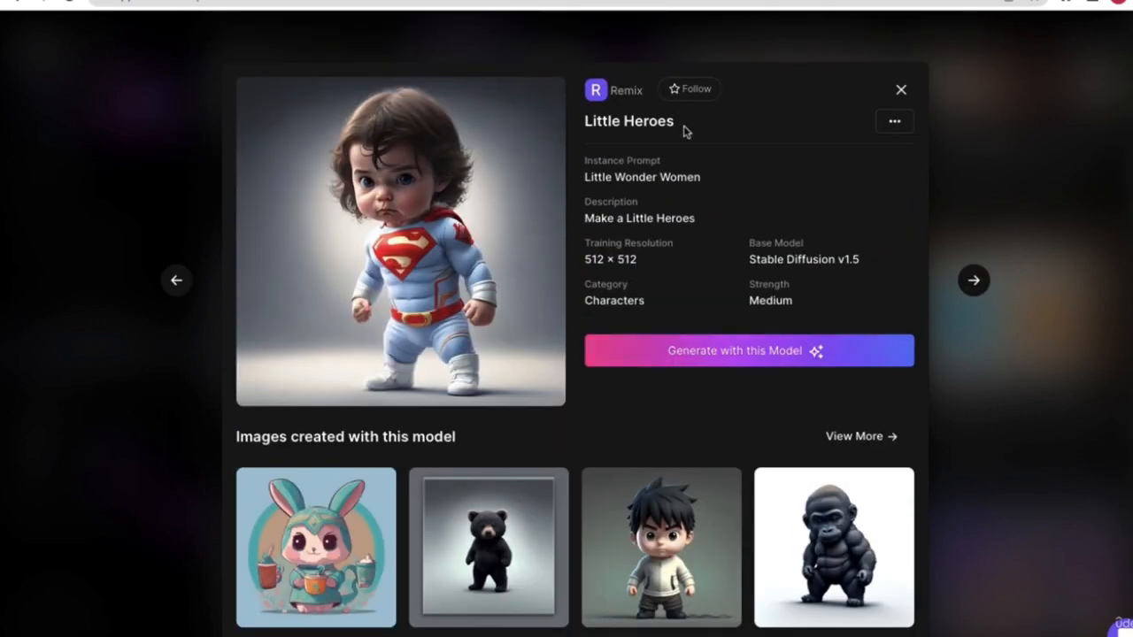
drag(683, 126, 627, 126)
click(629, 127)
scroll(642, 321, down, 5)
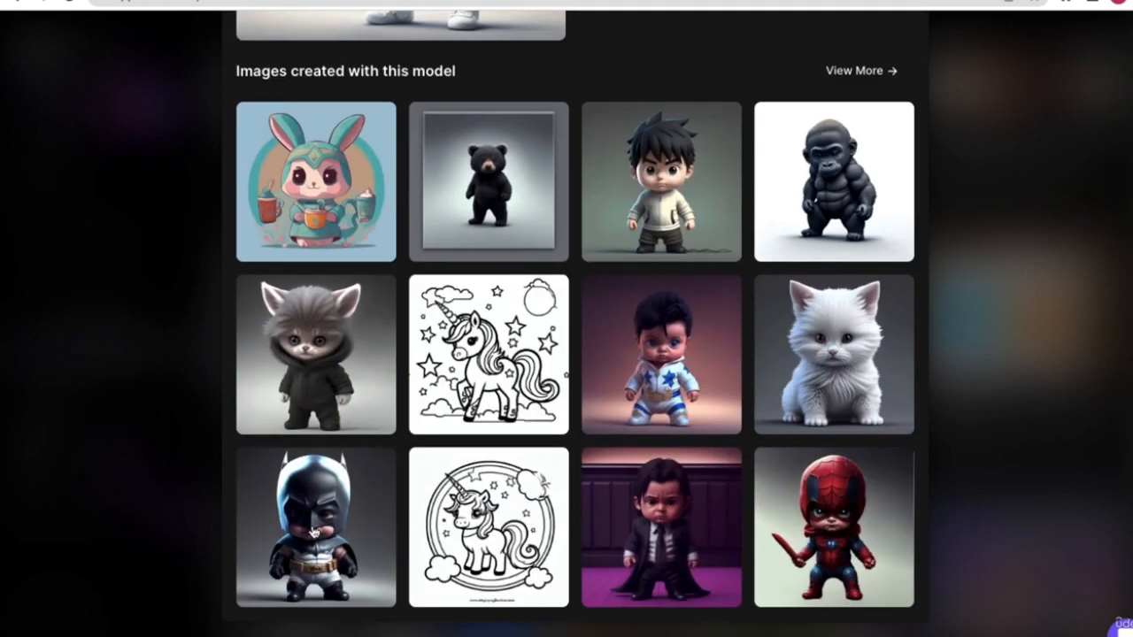
scroll(570, 475, up, 3)
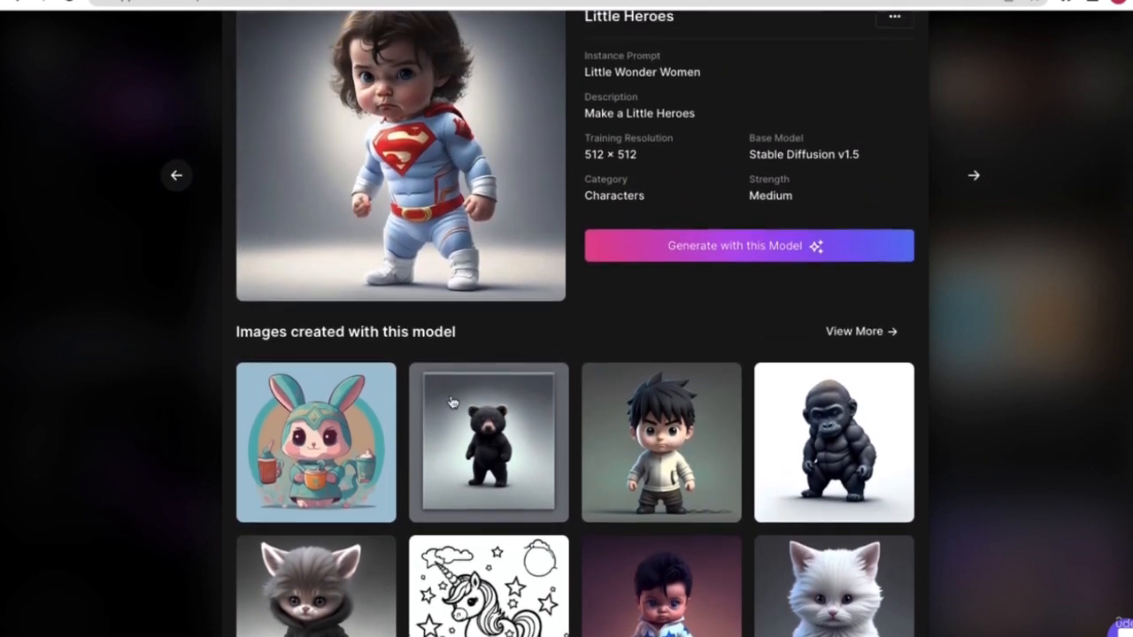
scroll(451, 402, up, 1)
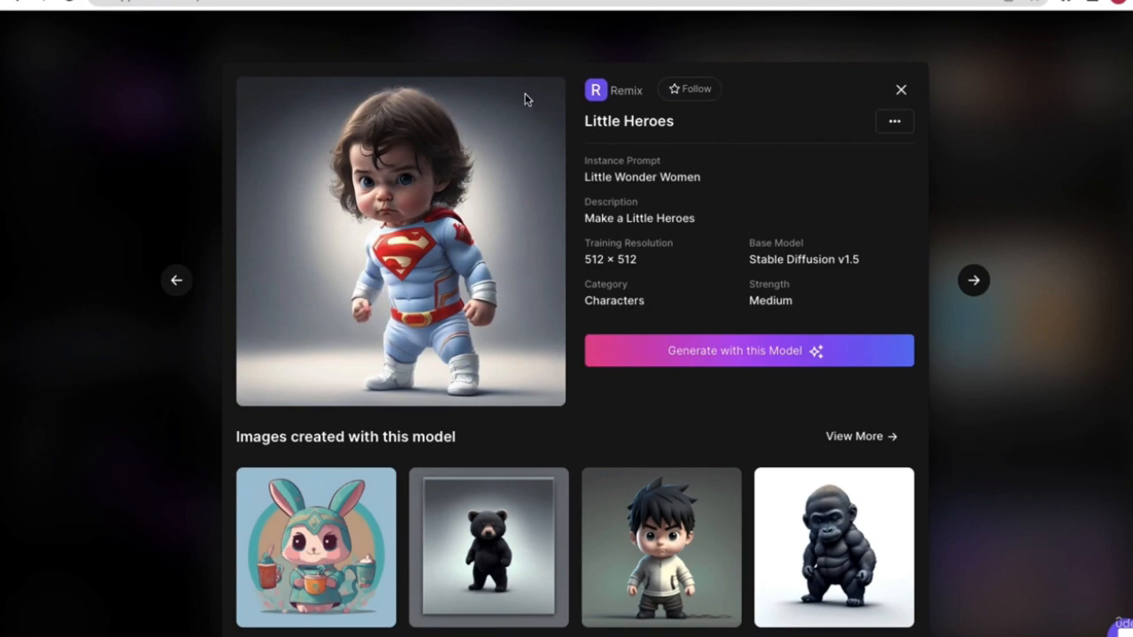
click(897, 89)
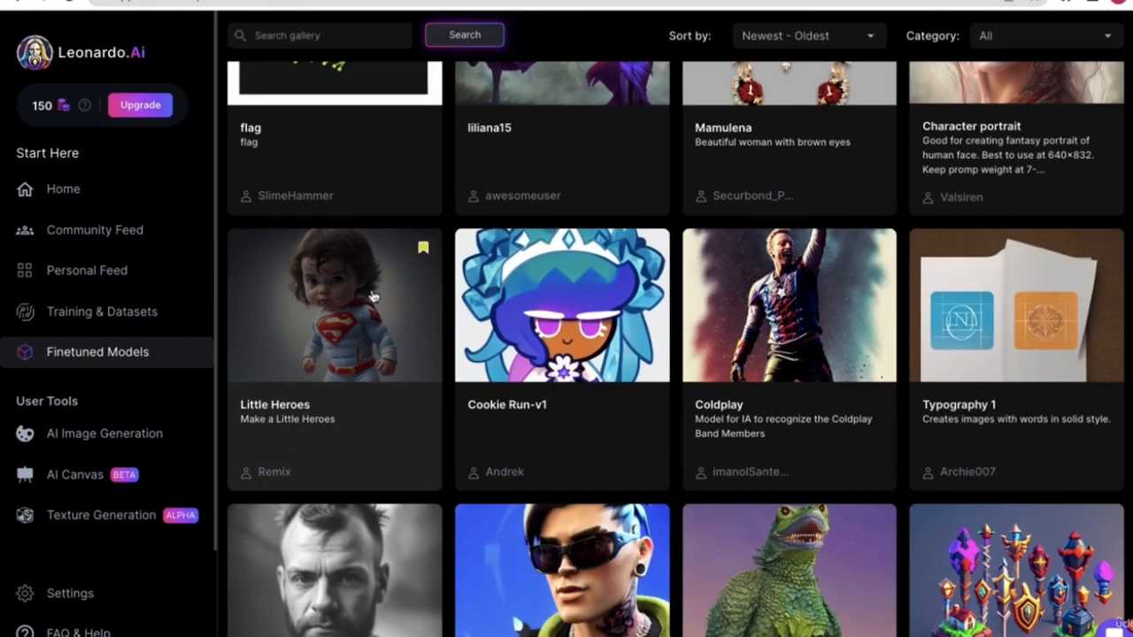
- Check that Little Heroes is listed under Favourite Models, then go back to Platform Models
click(142, 322)
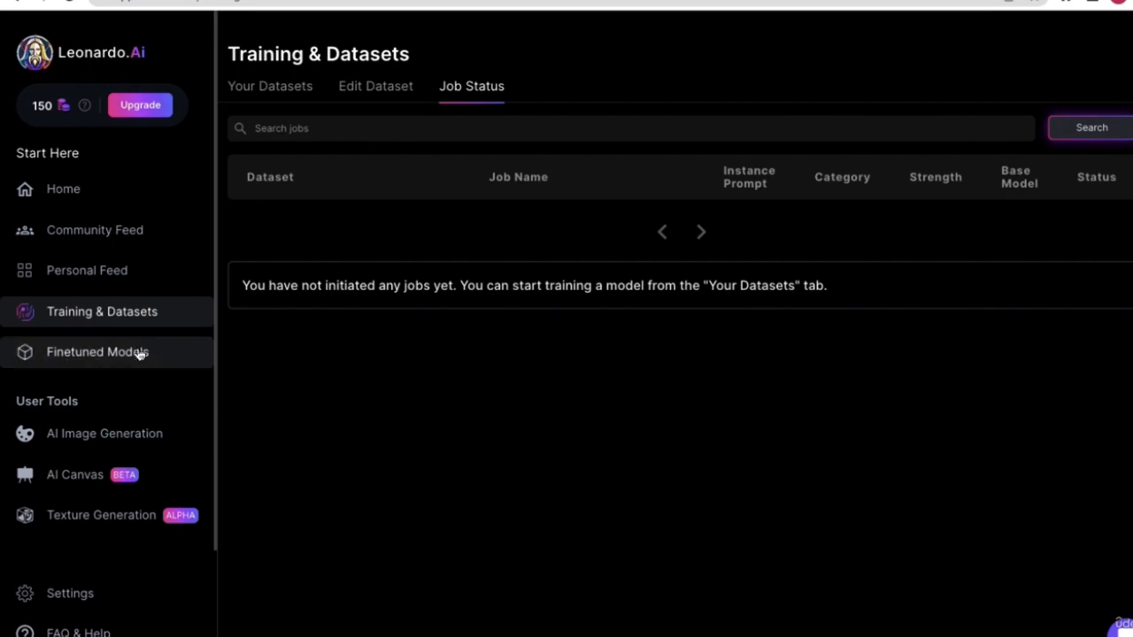
click(138, 353)
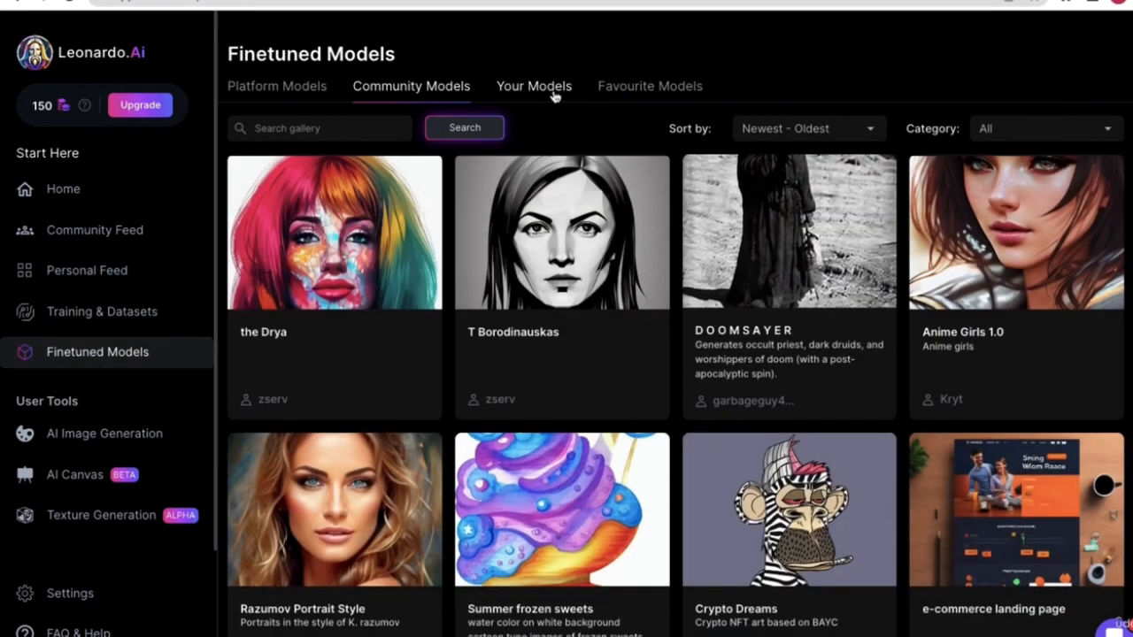
click(663, 88)
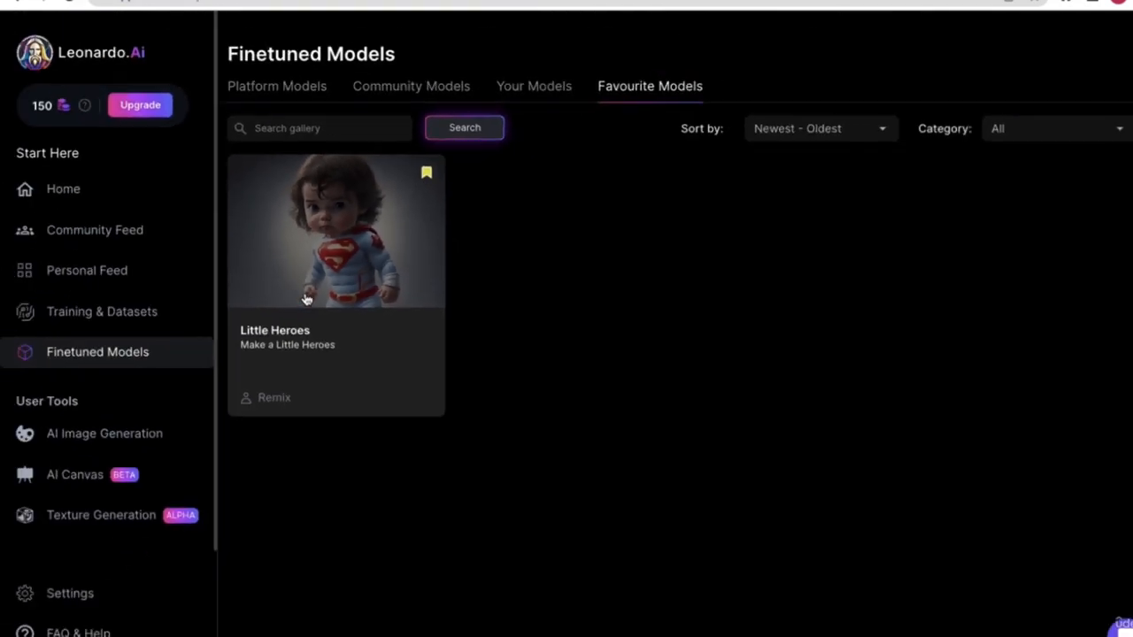
click(324, 89)
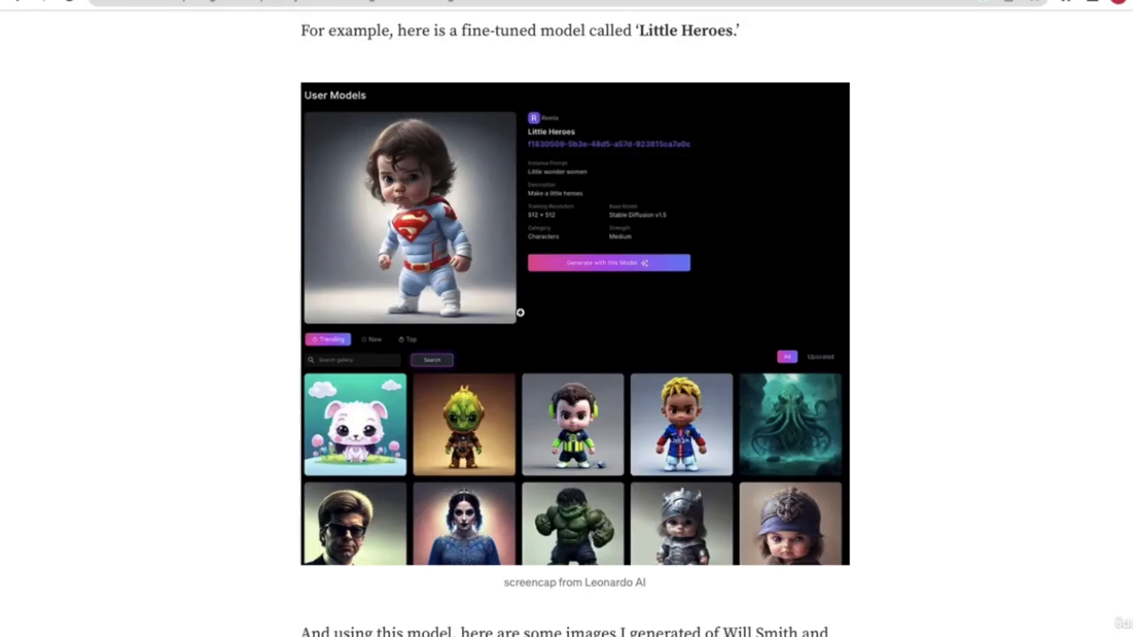
- Highlight the article's three fine-tuned model benefits, including artists and model sharing, then go to Discord
scroll(530, 398, down, 15)
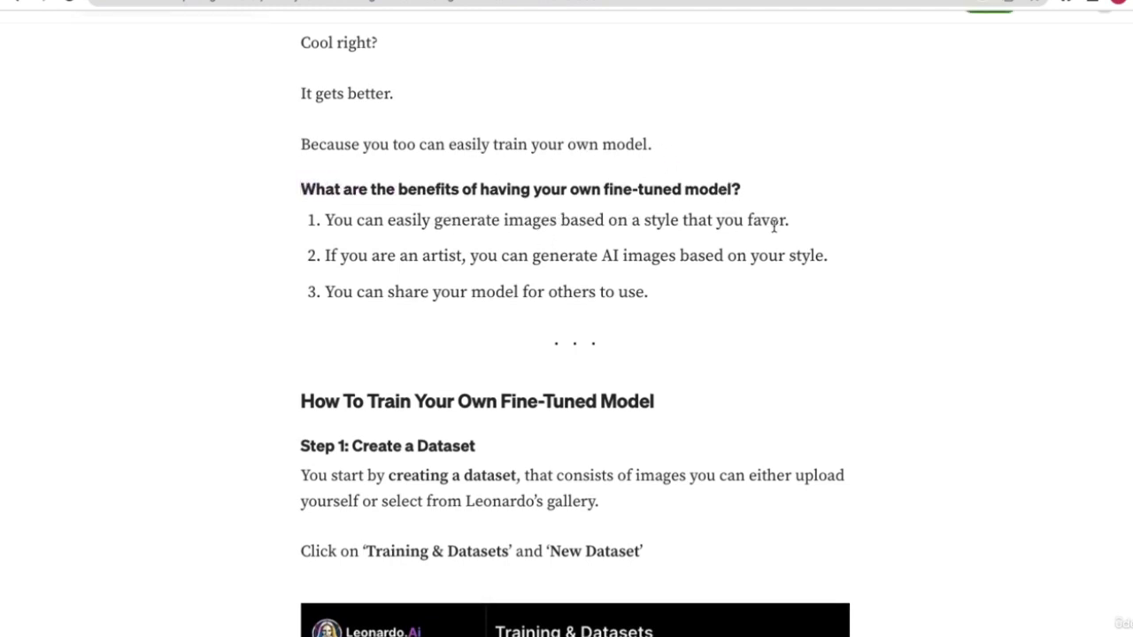
drag(792, 223, 419, 223)
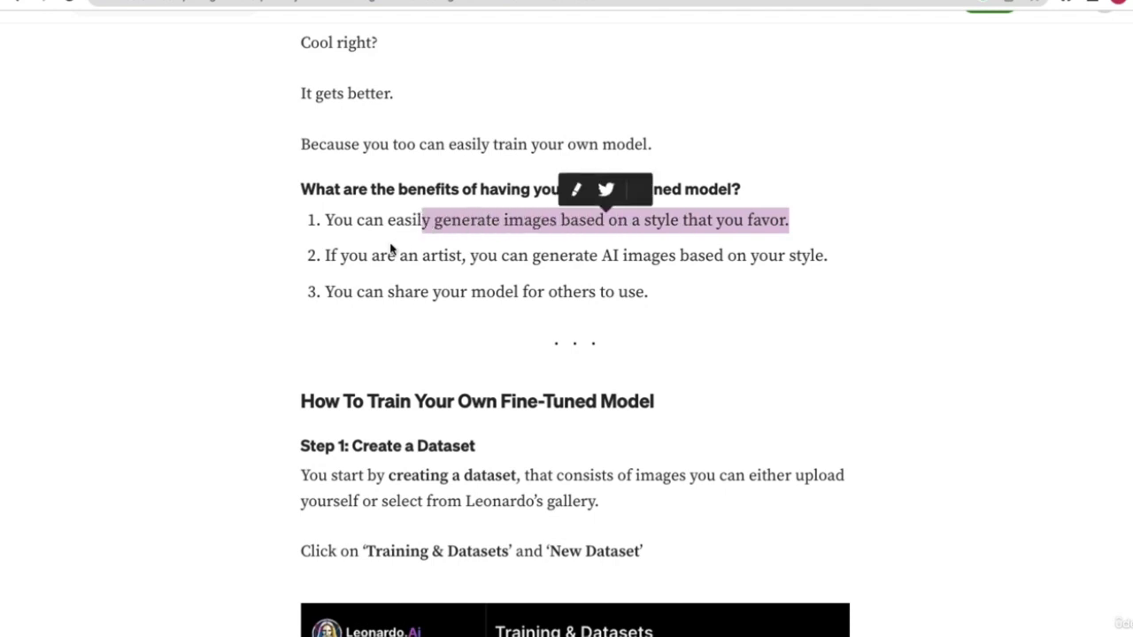
click(347, 263)
drag(347, 262, 719, 259)
click(714, 281)
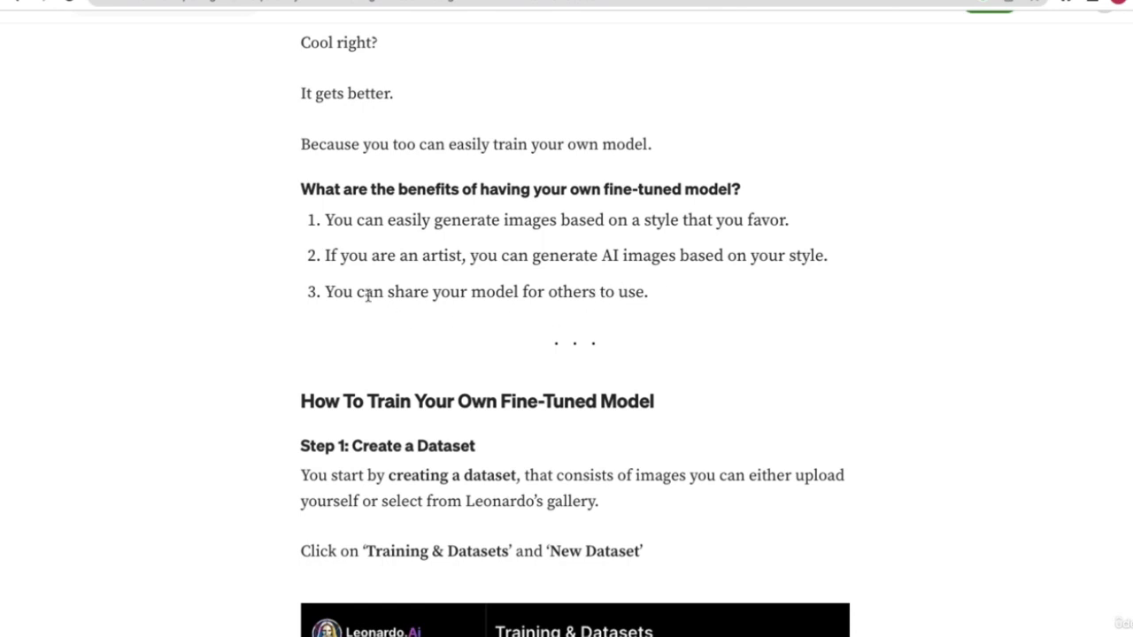
drag(367, 294, 633, 311)
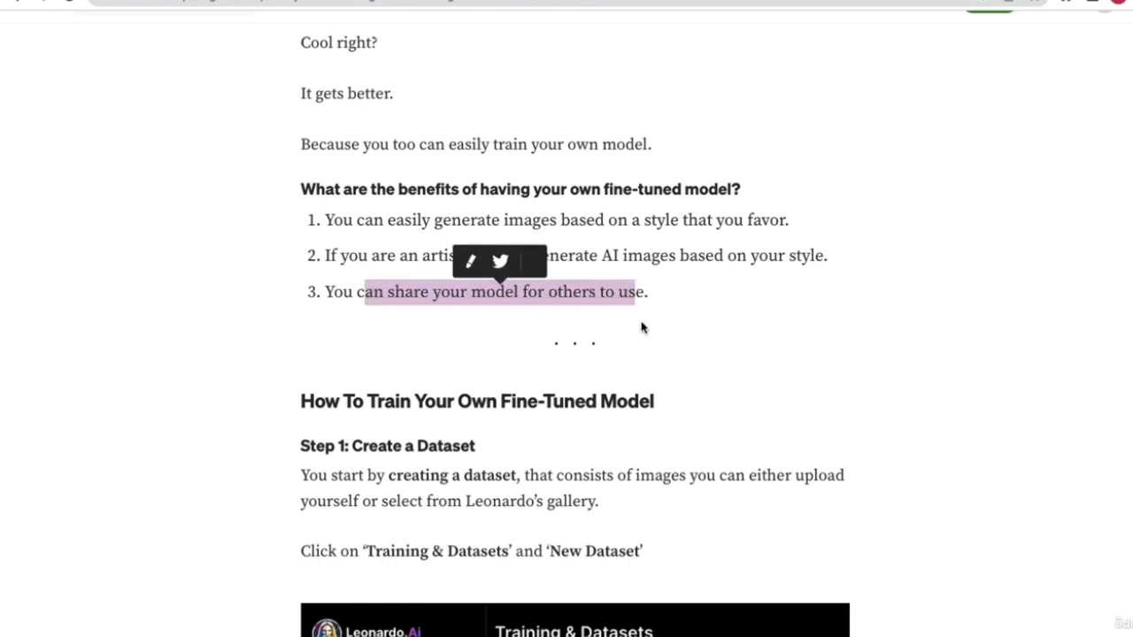
click(664, 334)
scroll(665, 334, down, 3)
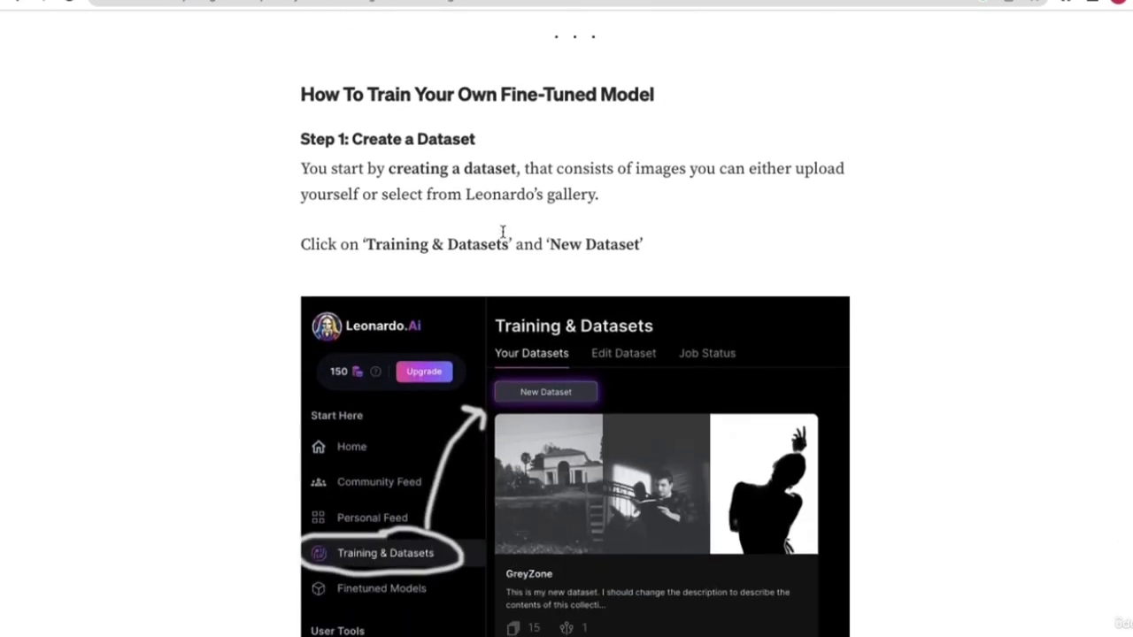
scroll(501, 235, up, 3)
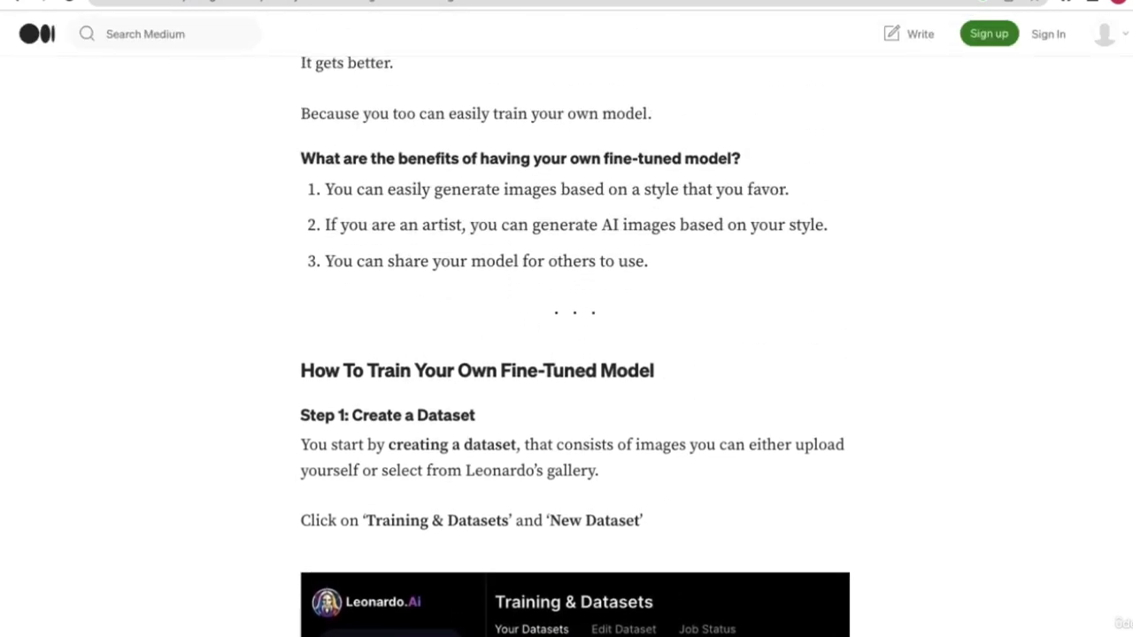
click(297, 1)
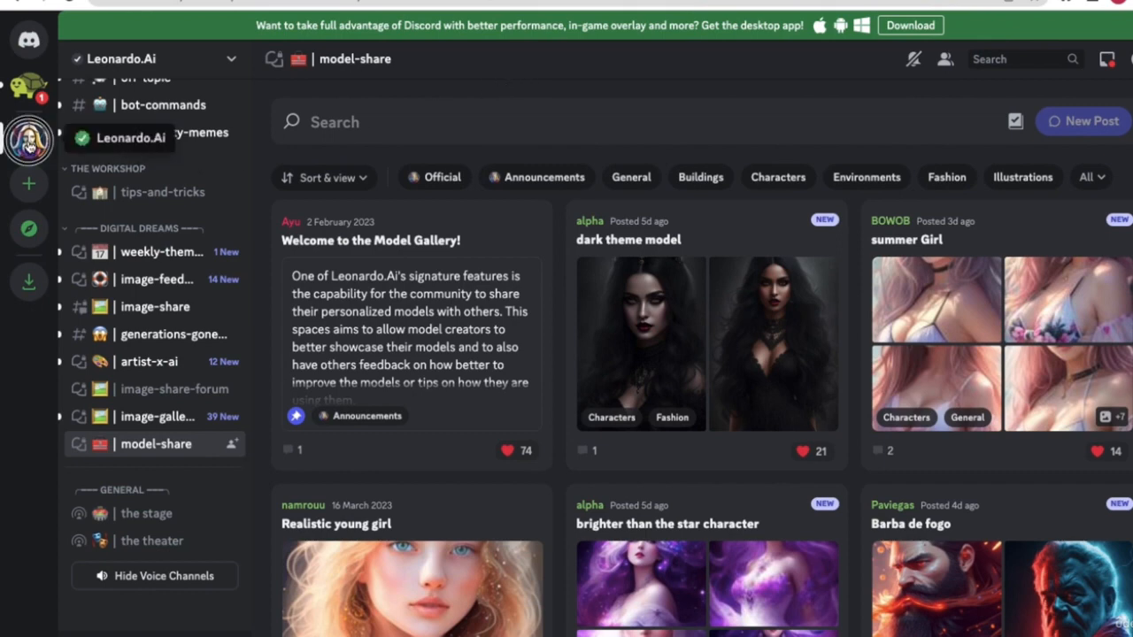
- Close the active posts preview and browse the model-share forum grid to the Pixar & Disney post
click(118, 447)
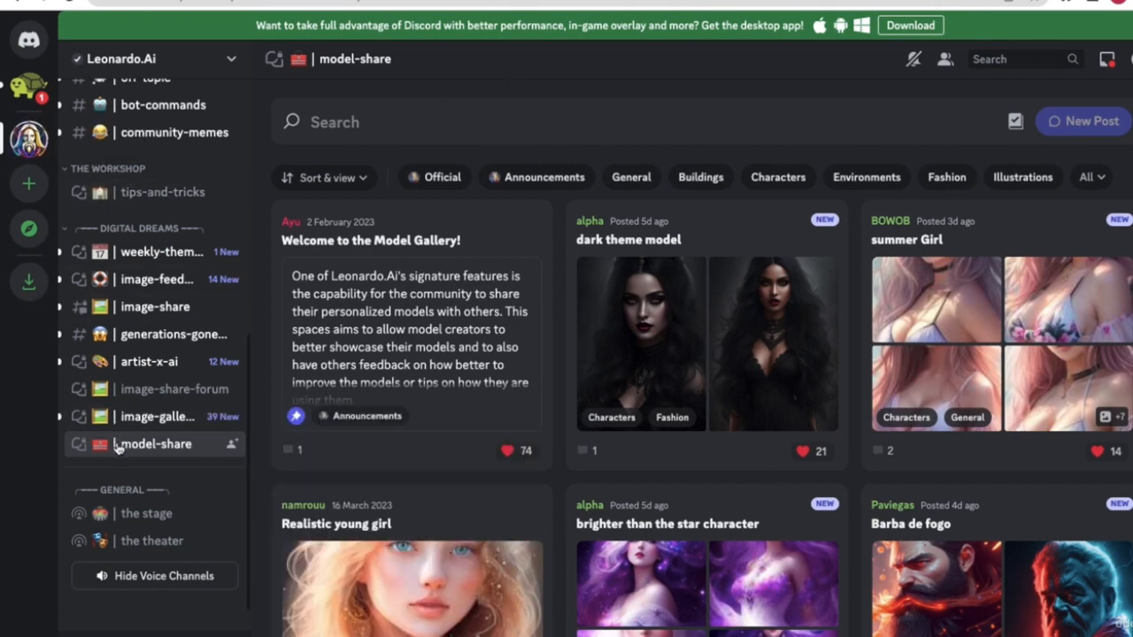
scroll(655, 285, down, 5)
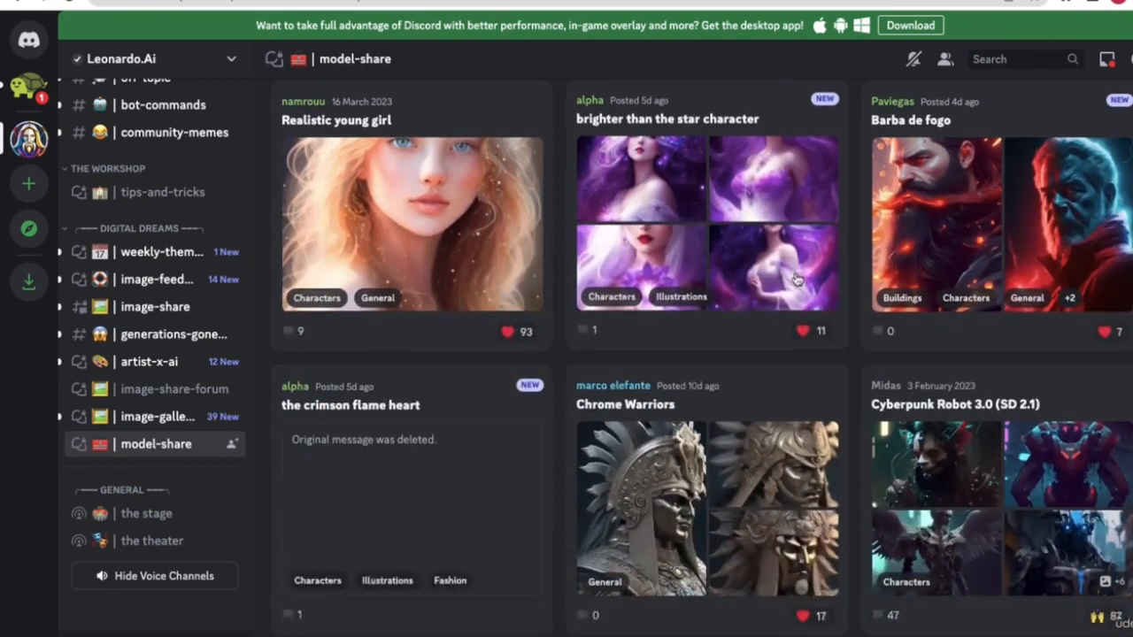
scroll(655, 285, down, 2)
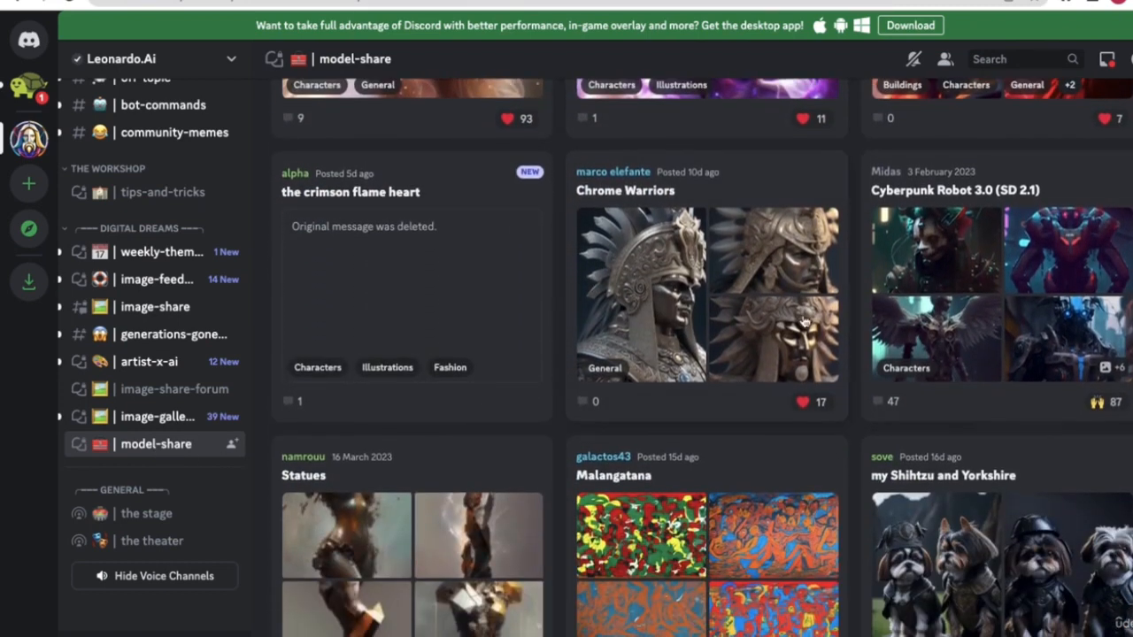
scroll(770, 325, down, 5)
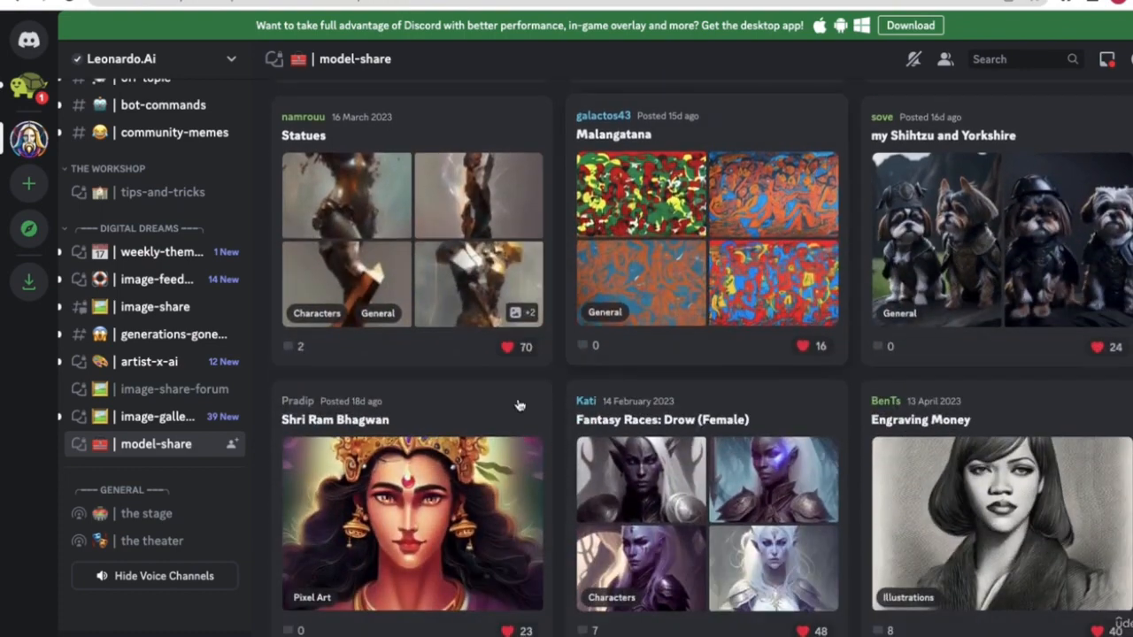
scroll(459, 447, down, 4)
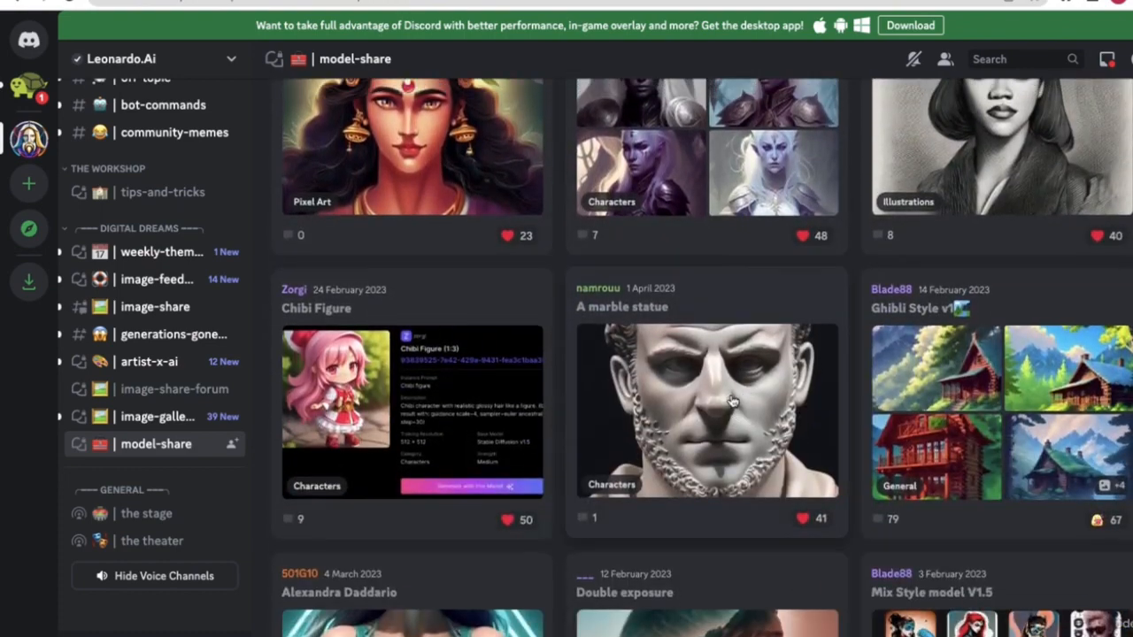
scroll(730, 397, down, 6)
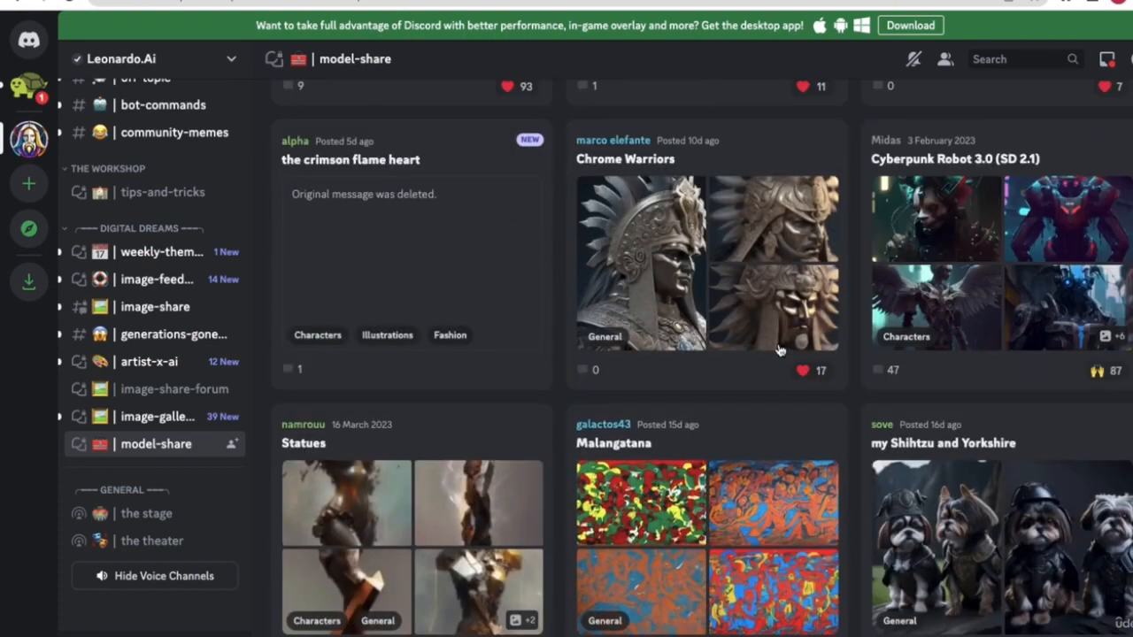
scroll(769, 399, down, 3)
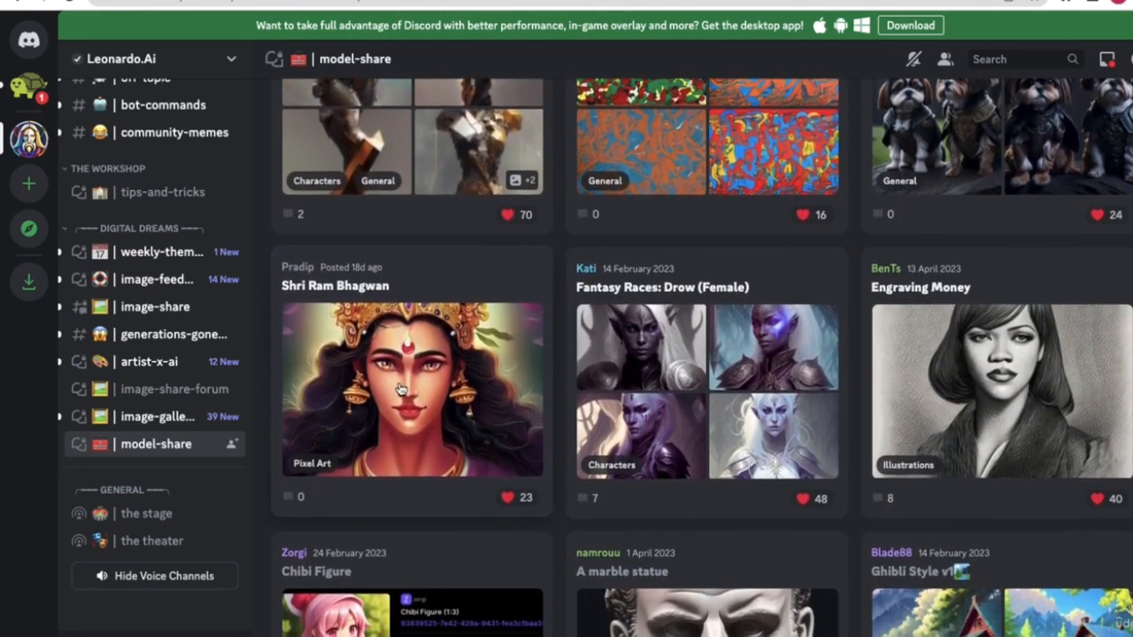
scroll(403, 402, down, 1)
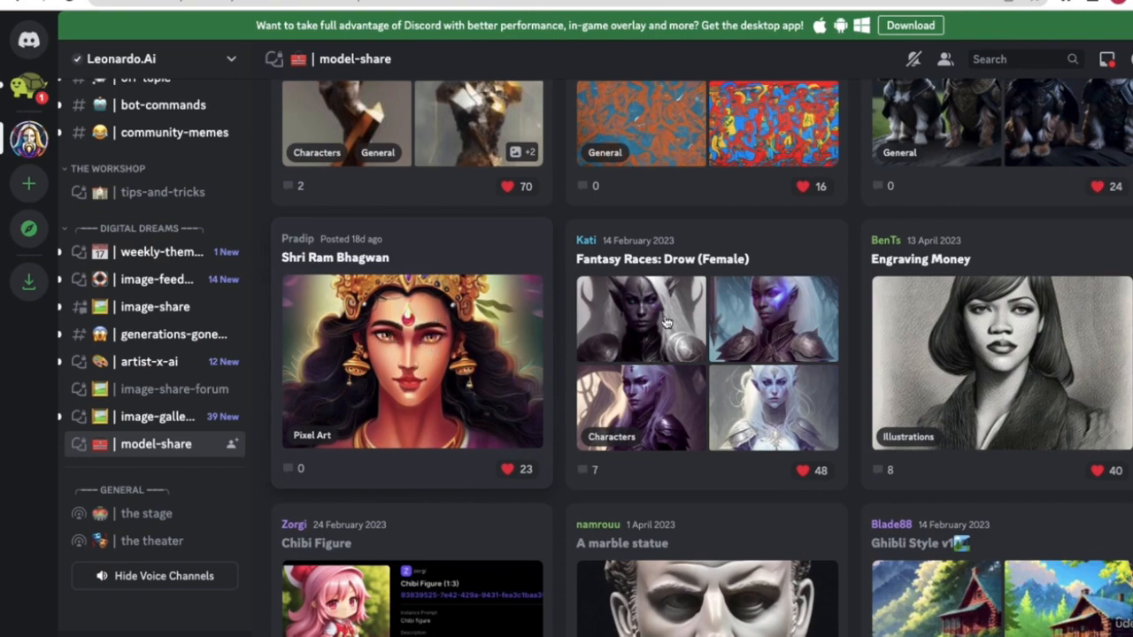
scroll(665, 323, down, 6)
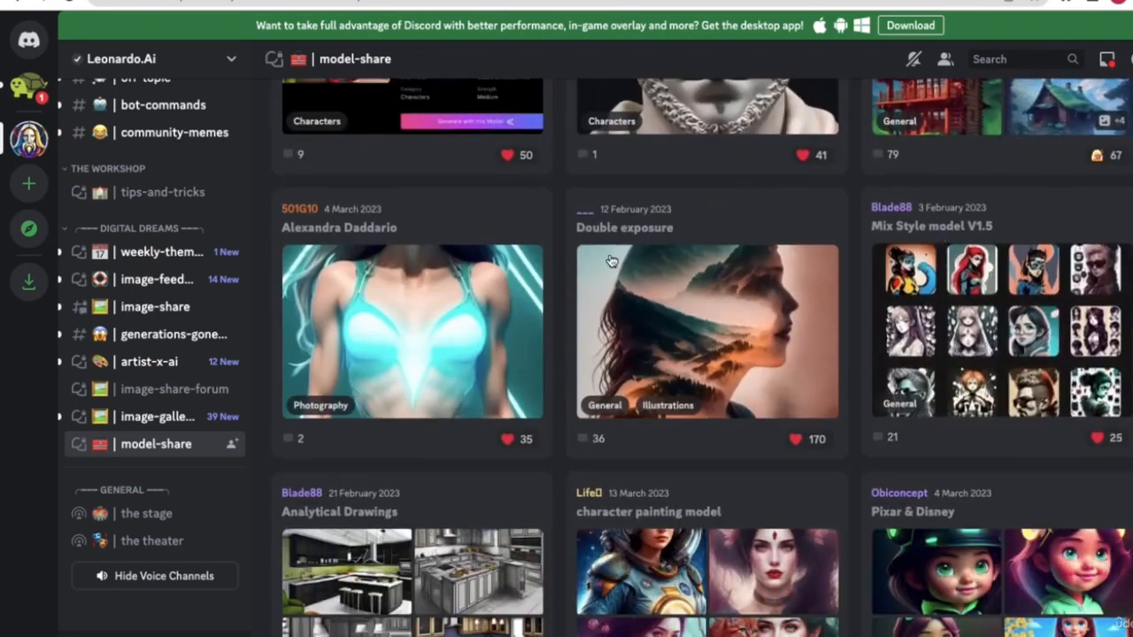
scroll(629, 325, down, 6)
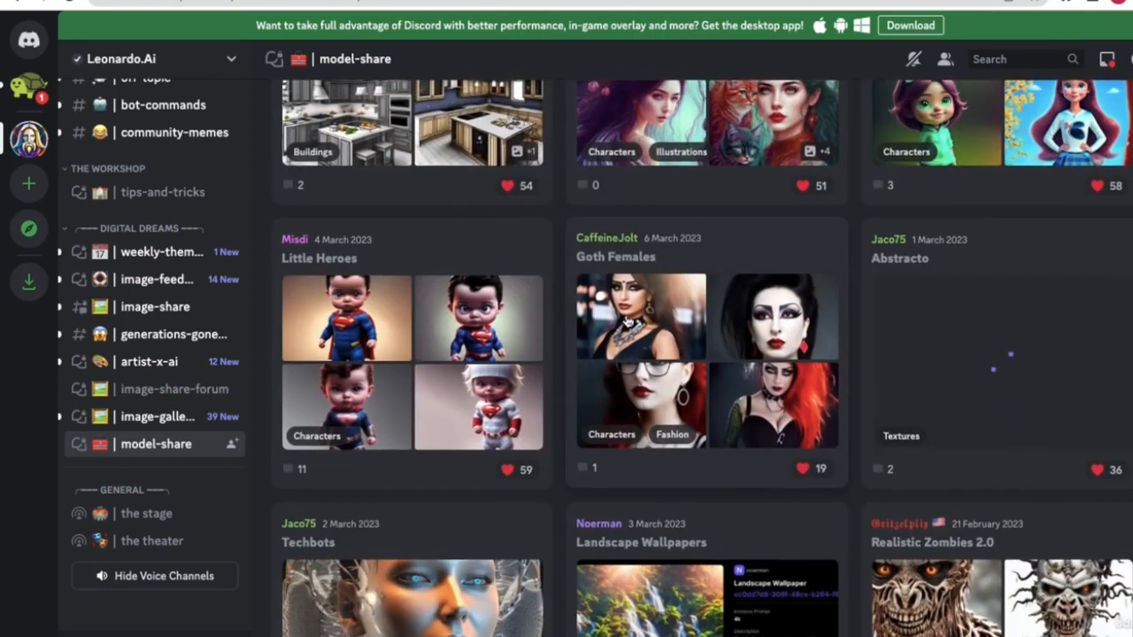
scroll(721, 321, up, 1)
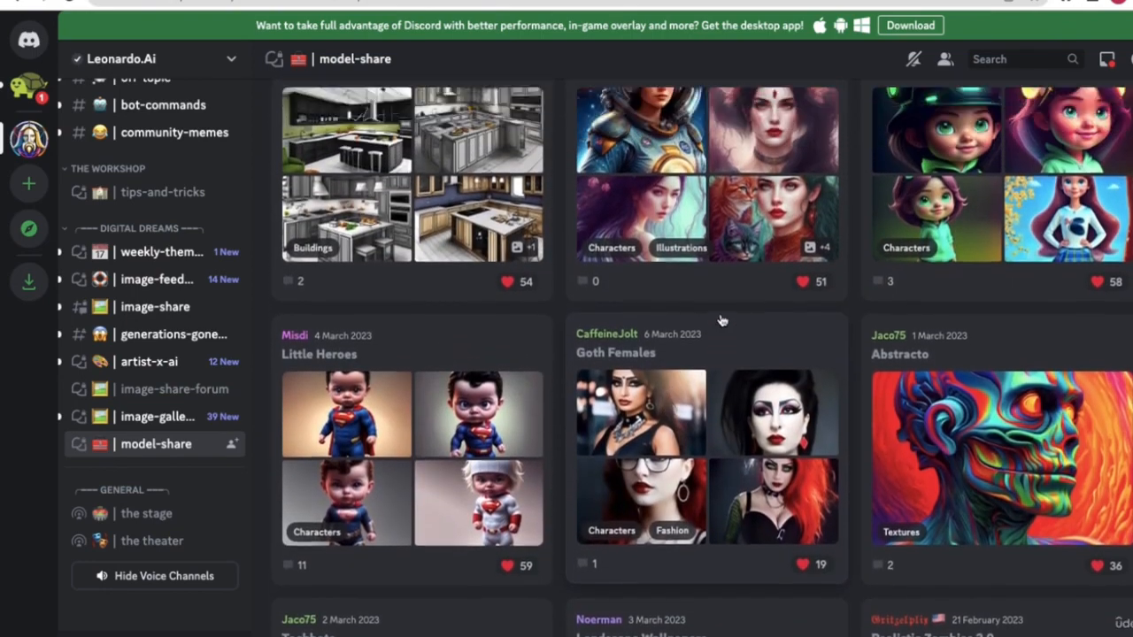
scroll(721, 320, up, 2)
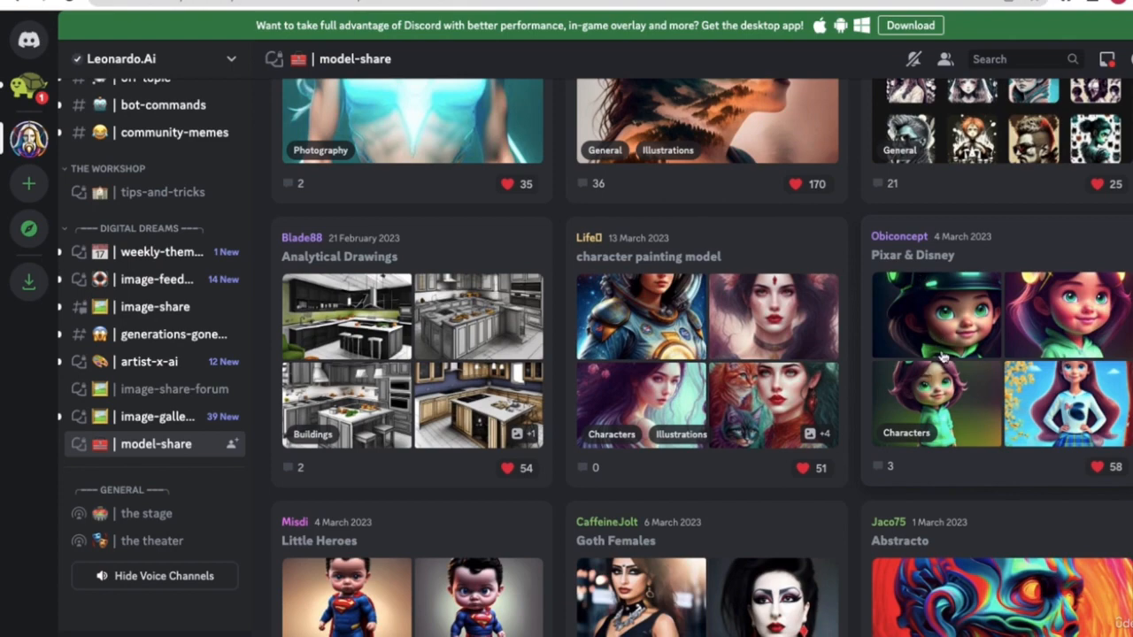
scroll(918, 389, down, 5)
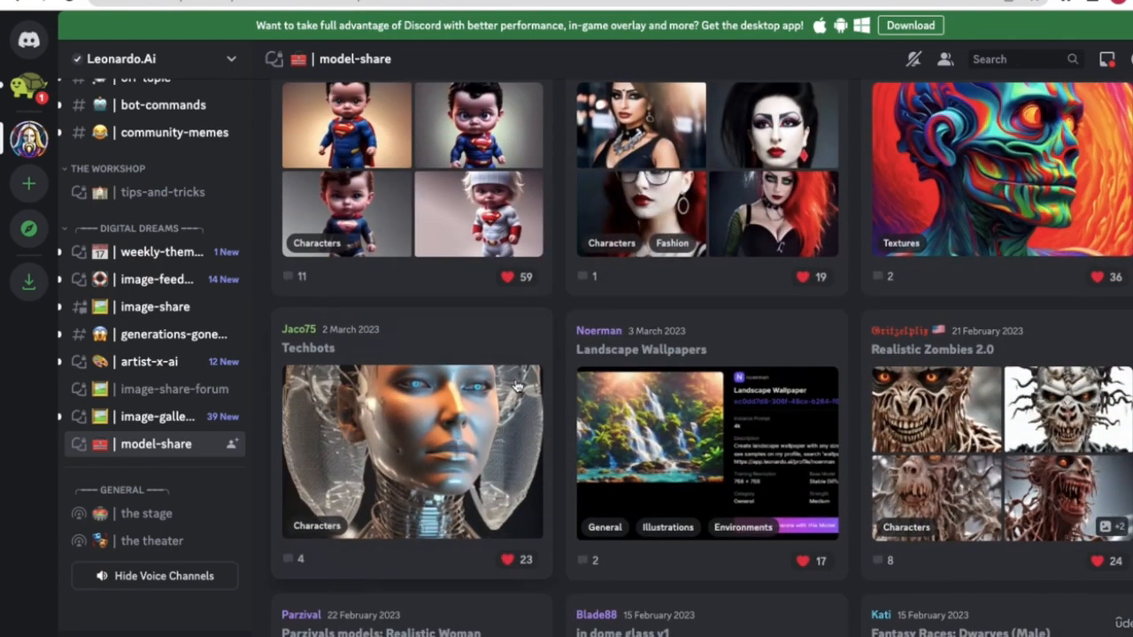
scroll(624, 354, up, 5)
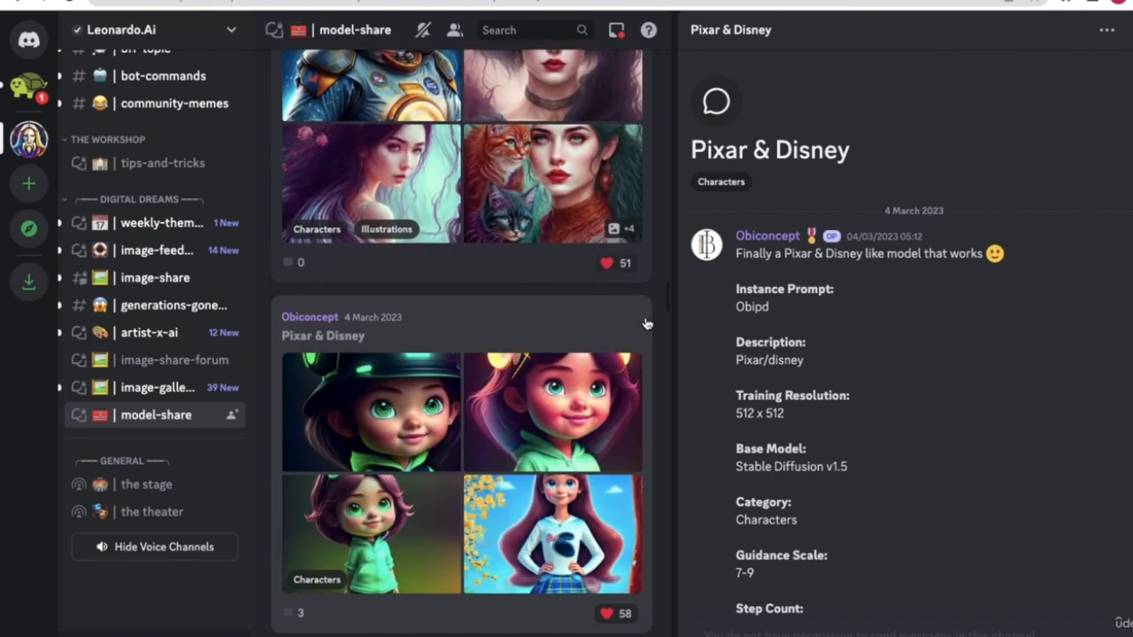
- Follow the thread's app.leonardo.ai Model Link to open the Pixar/Disney model page
scroll(566, 468, down, 10)
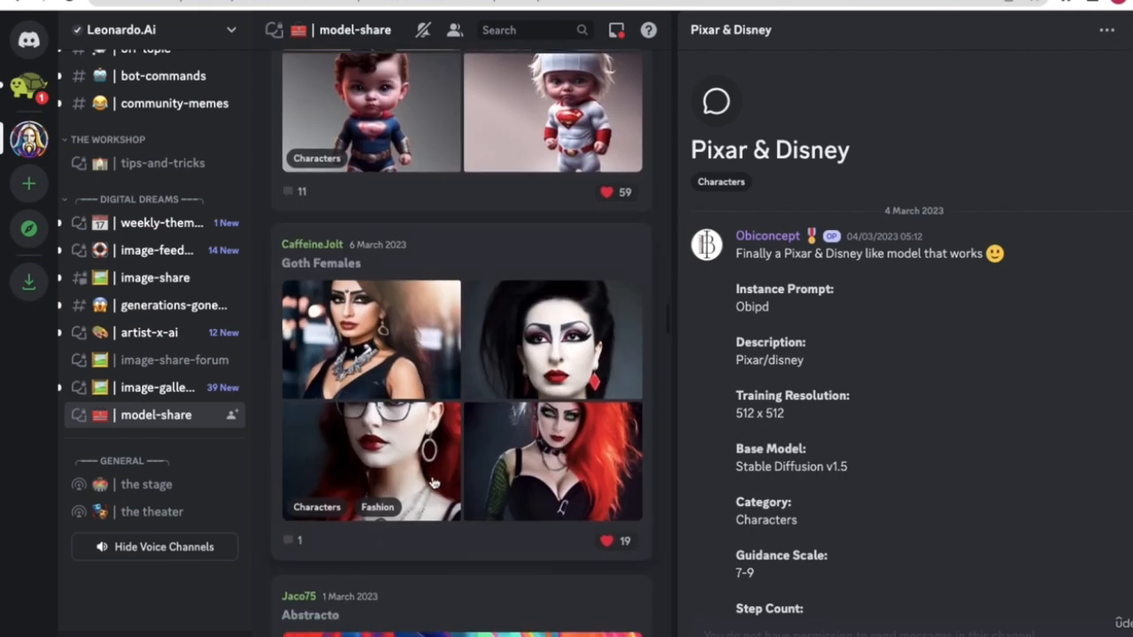
scroll(429, 254, up, 1)
scroll(477, 265, up, 5)
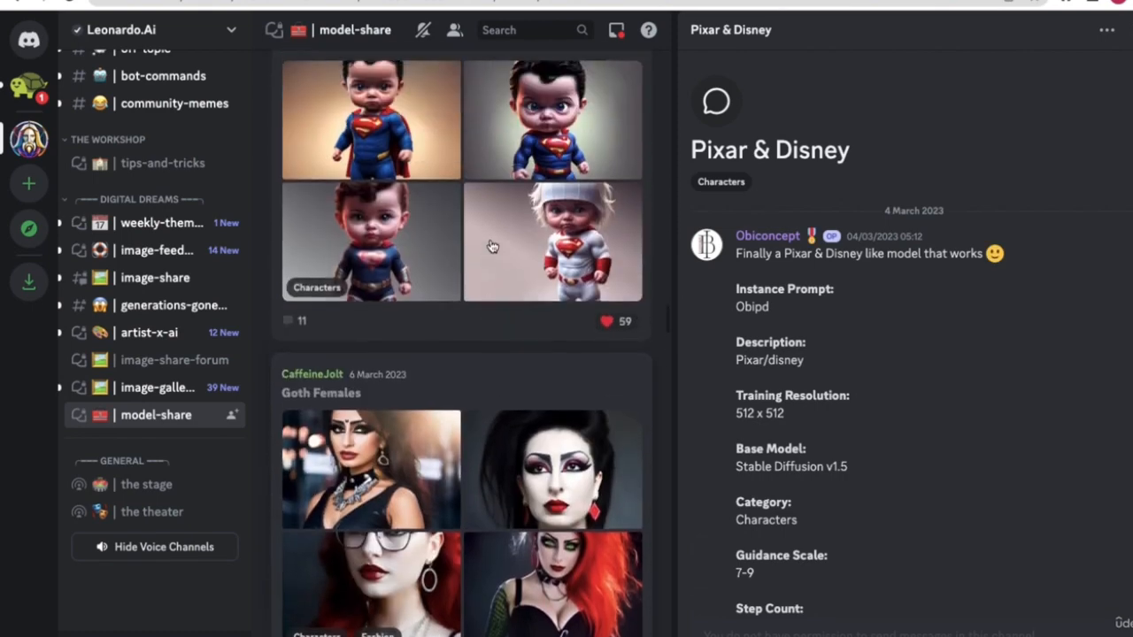
scroll(472, 337, up, 1)
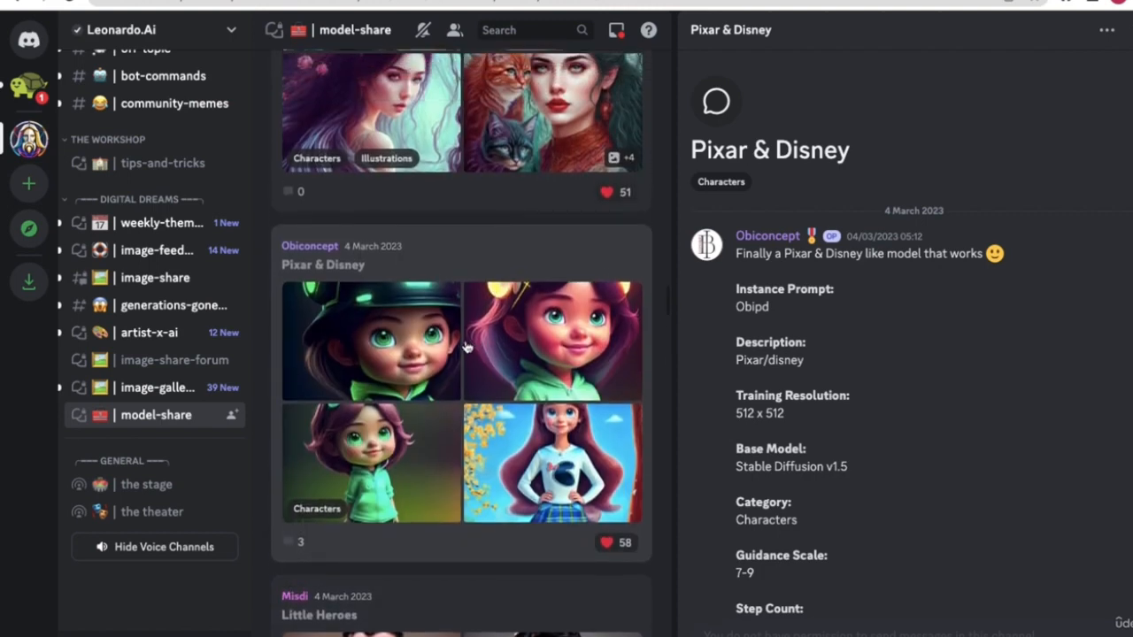
scroll(903, 240, down, 4)
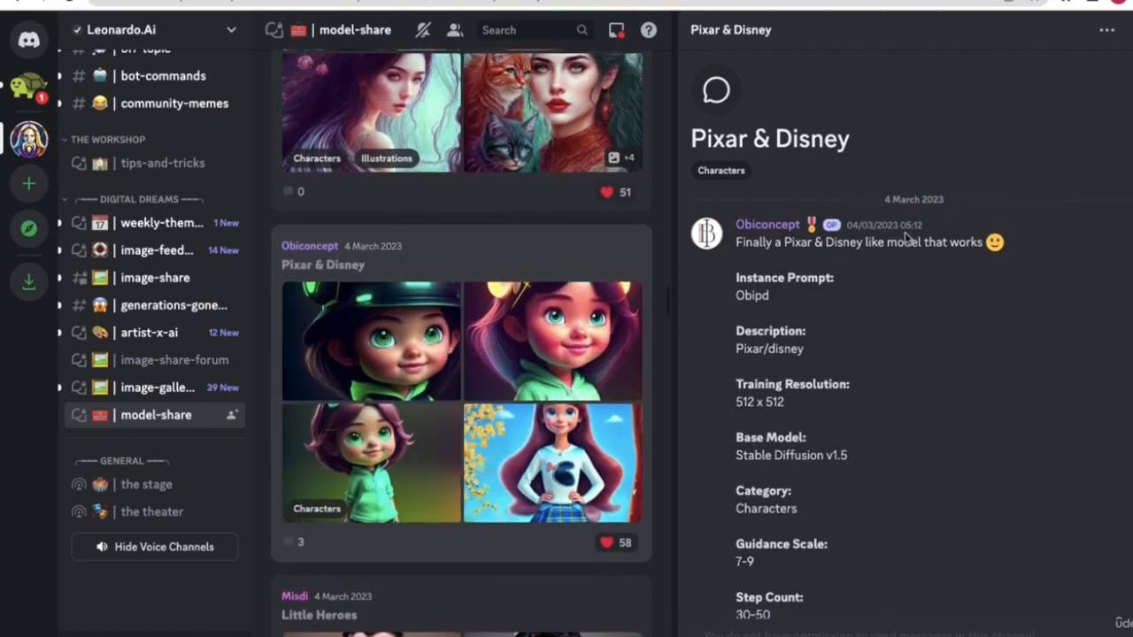
scroll(818, 278, down, 1)
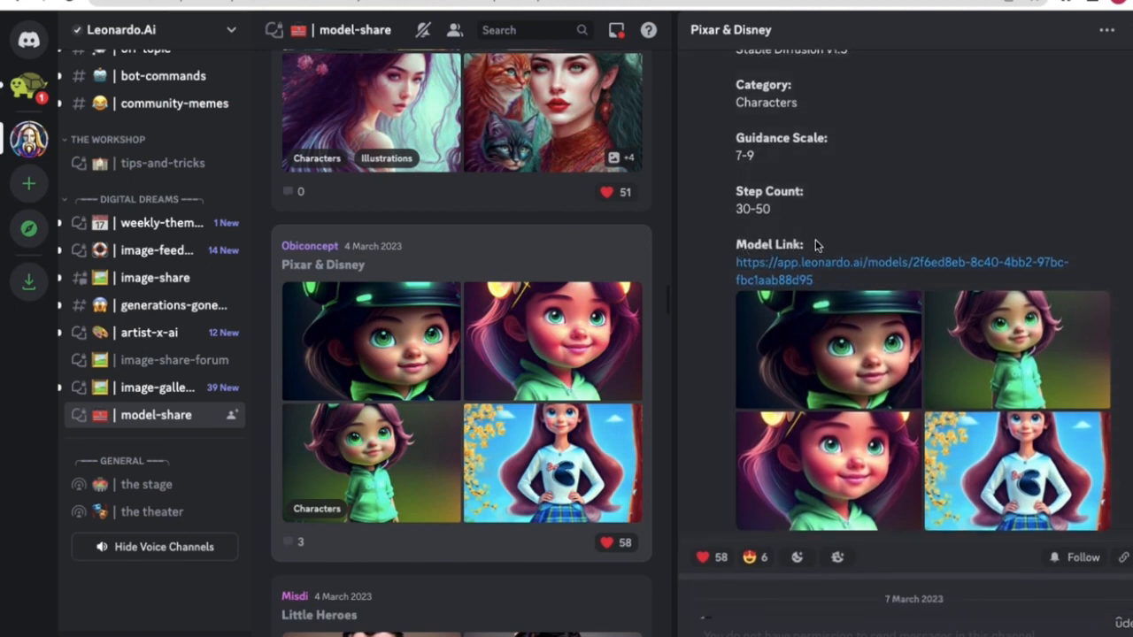
scroll(815, 240, down, 1)
click(835, 252)
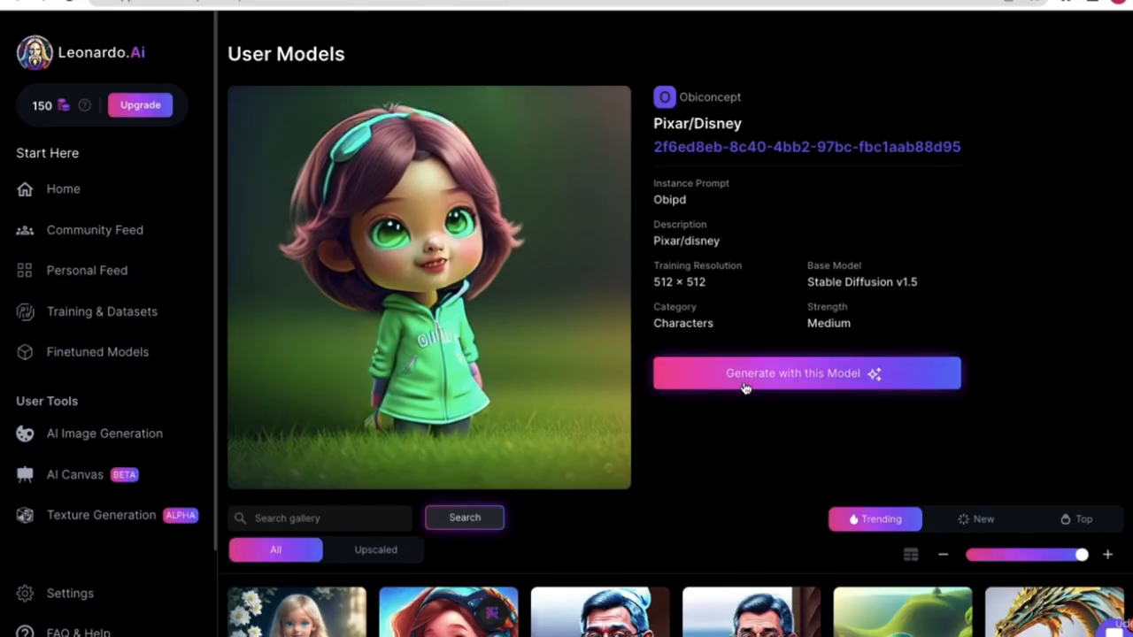
- Go from Finetuned Models to Training & Datasets and start a New Dataset
scroll(746, 387, down, 4)
scroll(217, 345, up, 3)
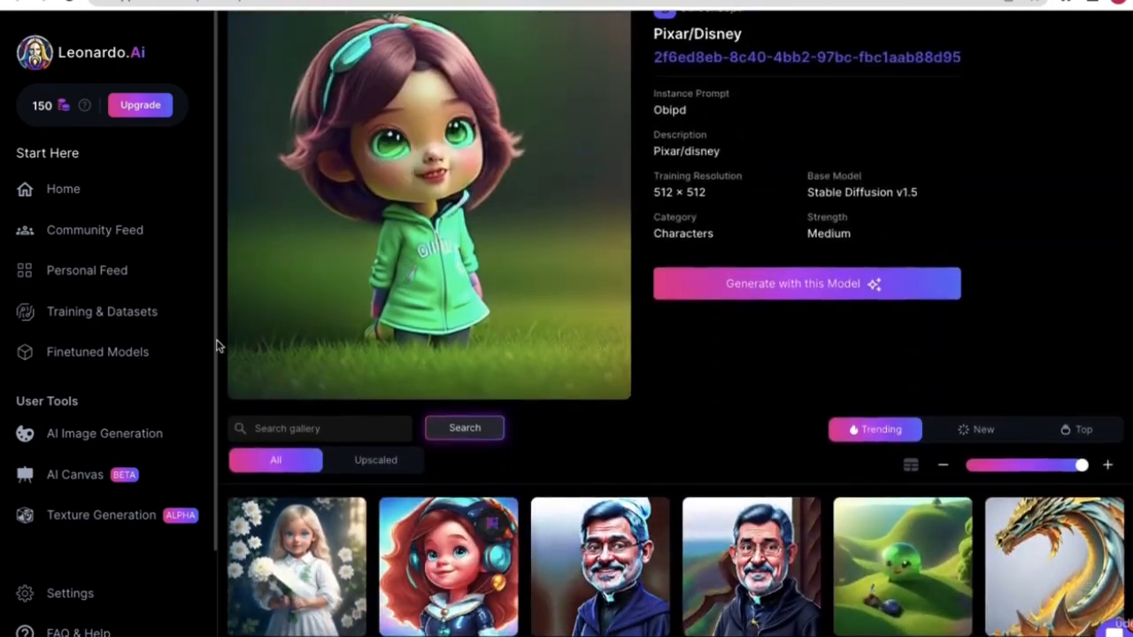
click(138, 360)
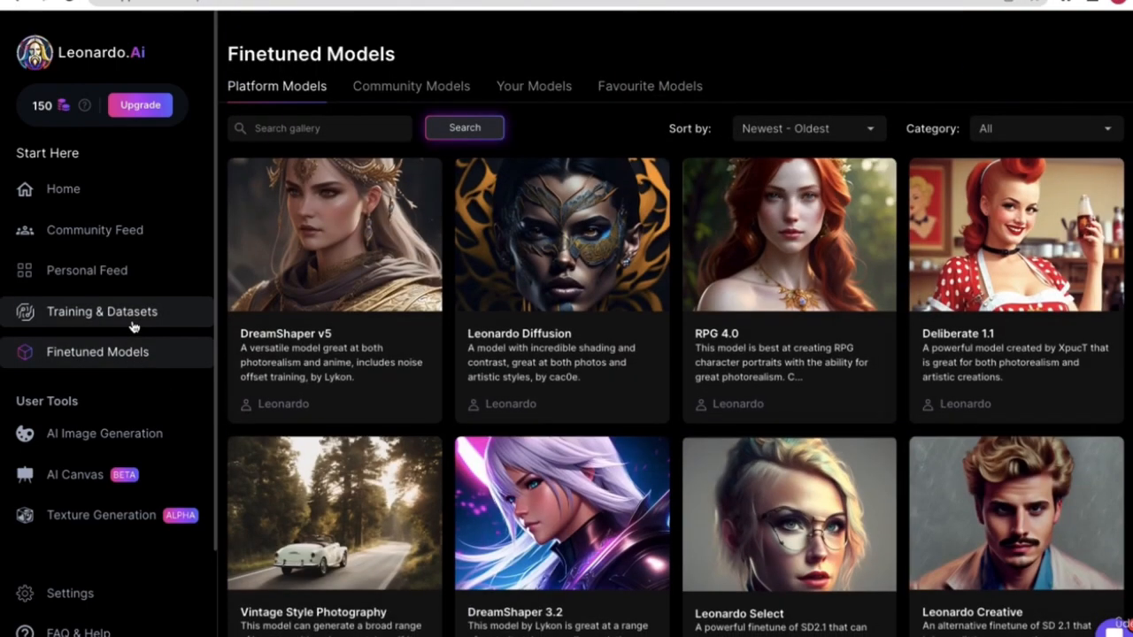
click(132, 325)
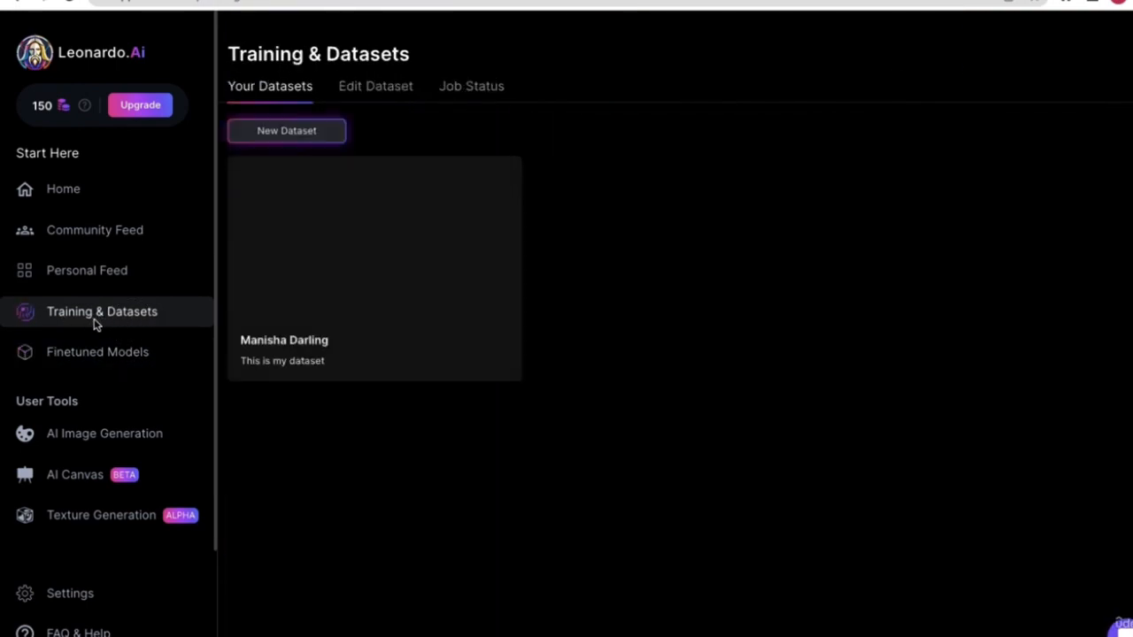
scroll(90, 321, up, 5)
scroll(136, 314, down, 5)
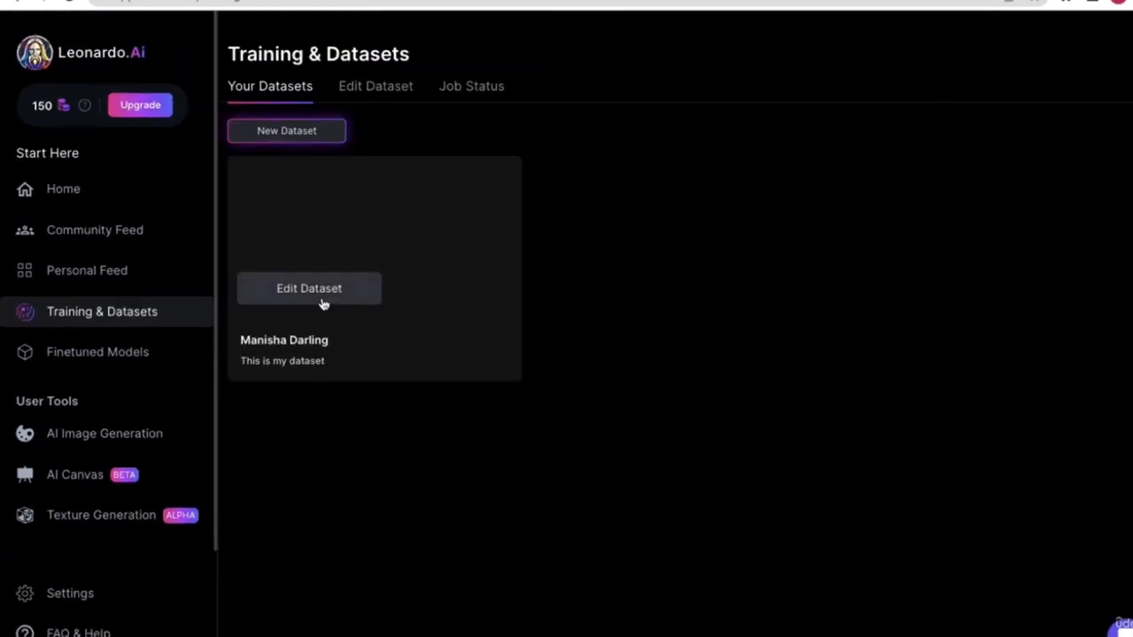
click(327, 137)
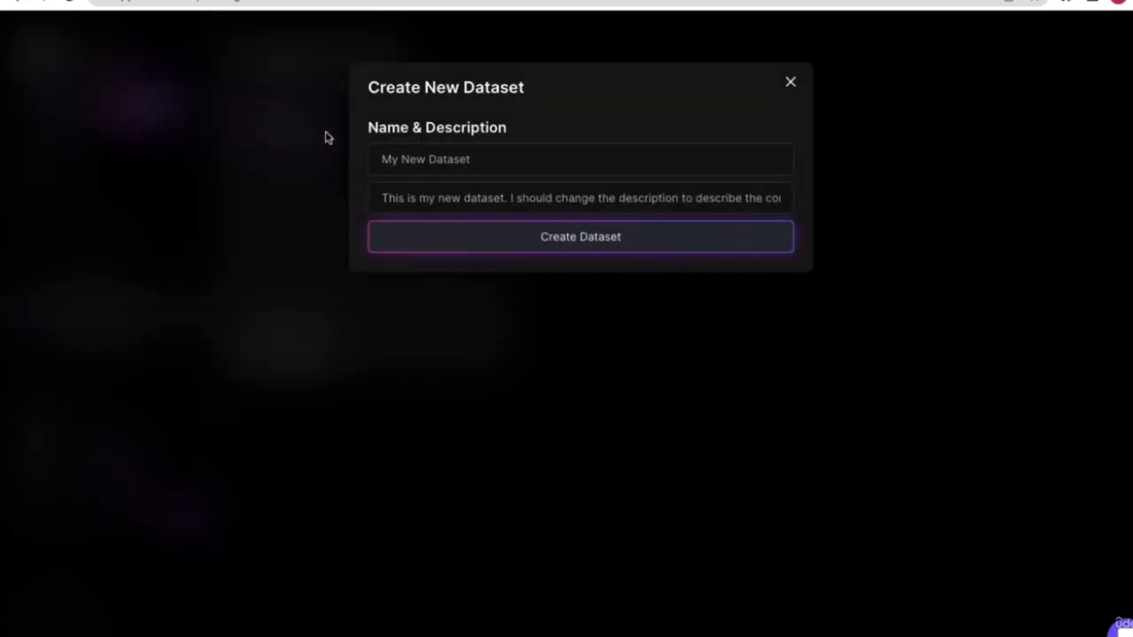
- Create a dataset named 'Emojis' with description 'This is data set for emojis'
click(429, 160)
text(Emojis)
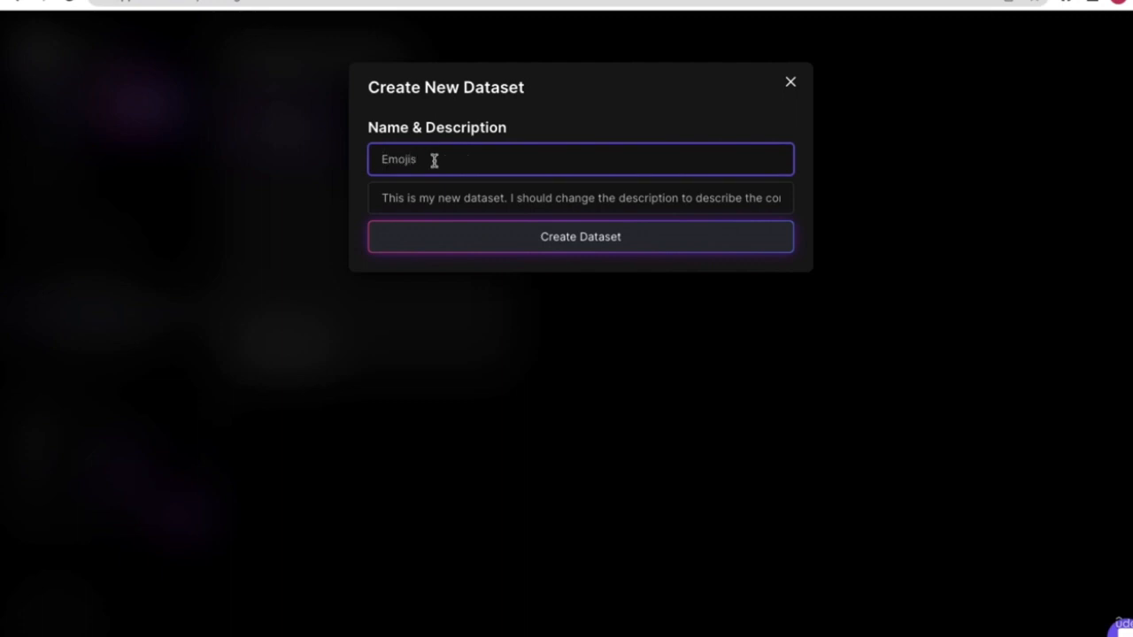
key(Tab)
text(T)
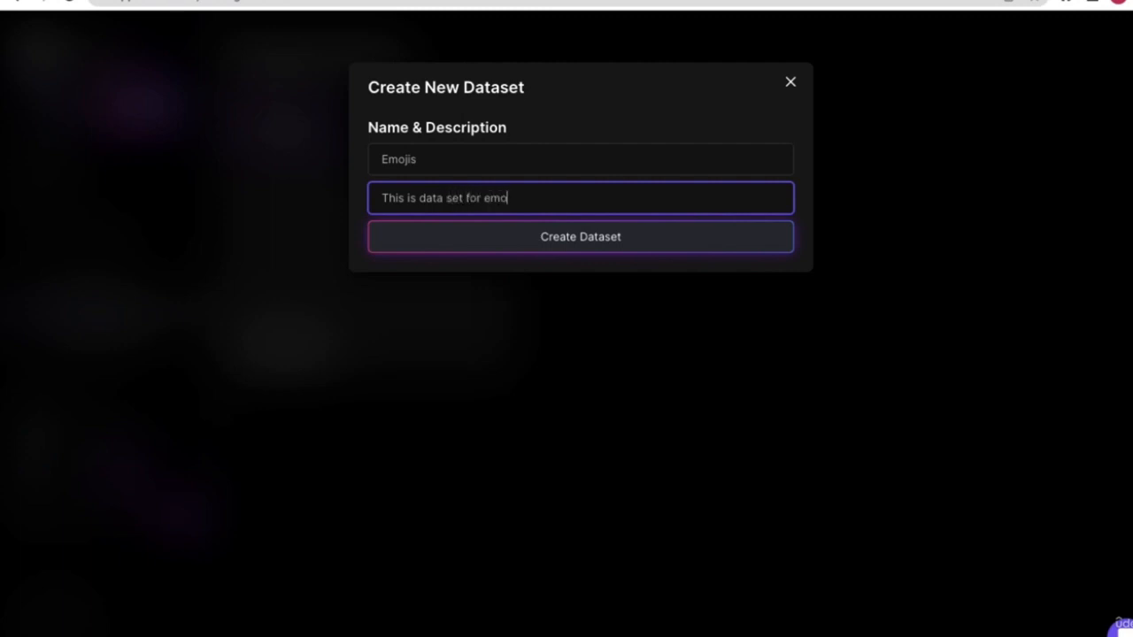
click(528, 239)
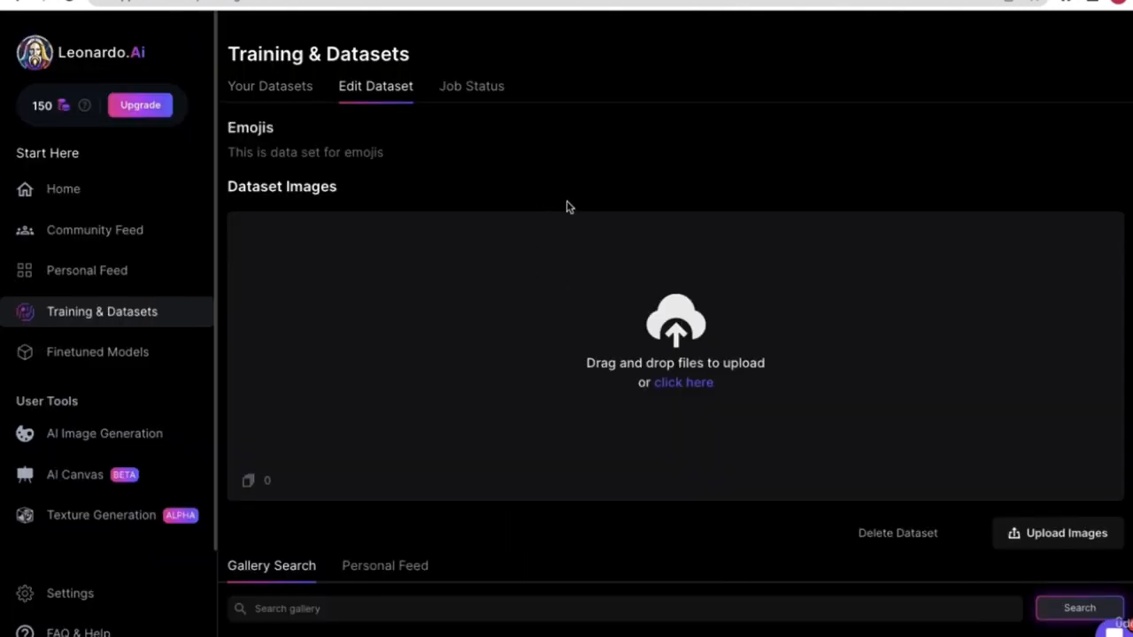
- Search the dataset's image gallery for 'emoji'
scroll(562, 335, down, 1)
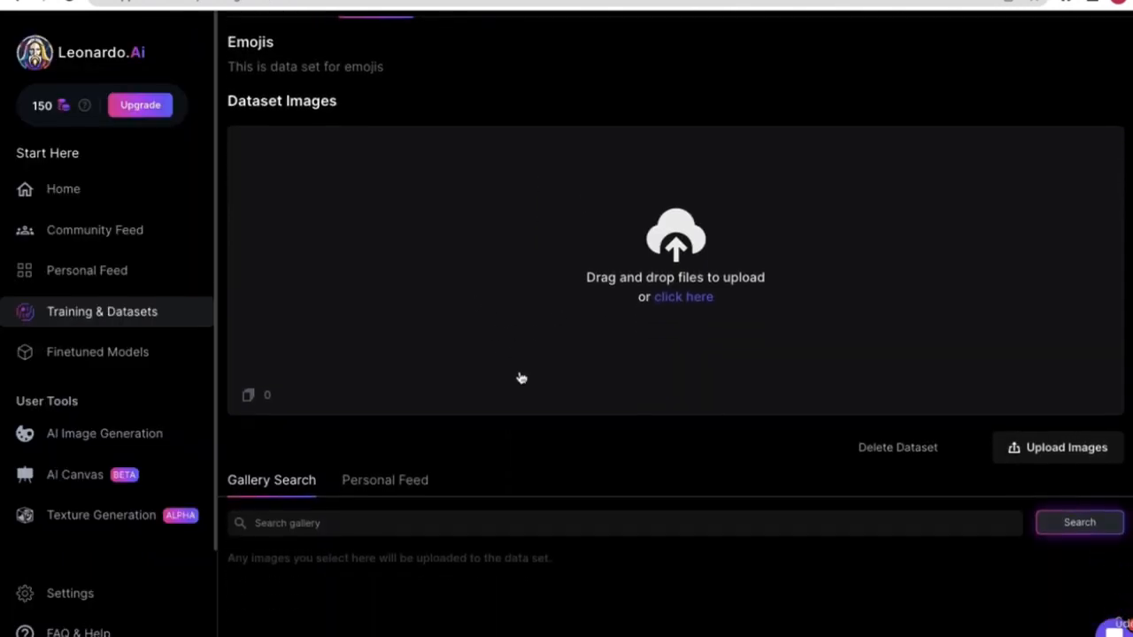
scroll(539, 446, down, 3)
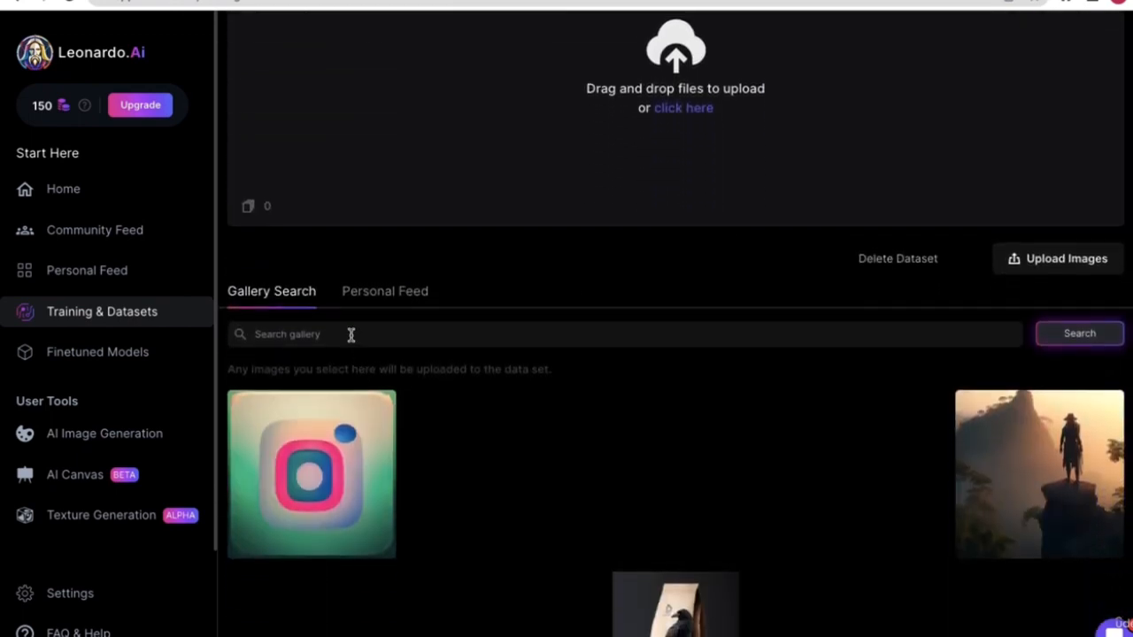
click(355, 334)
text(e)
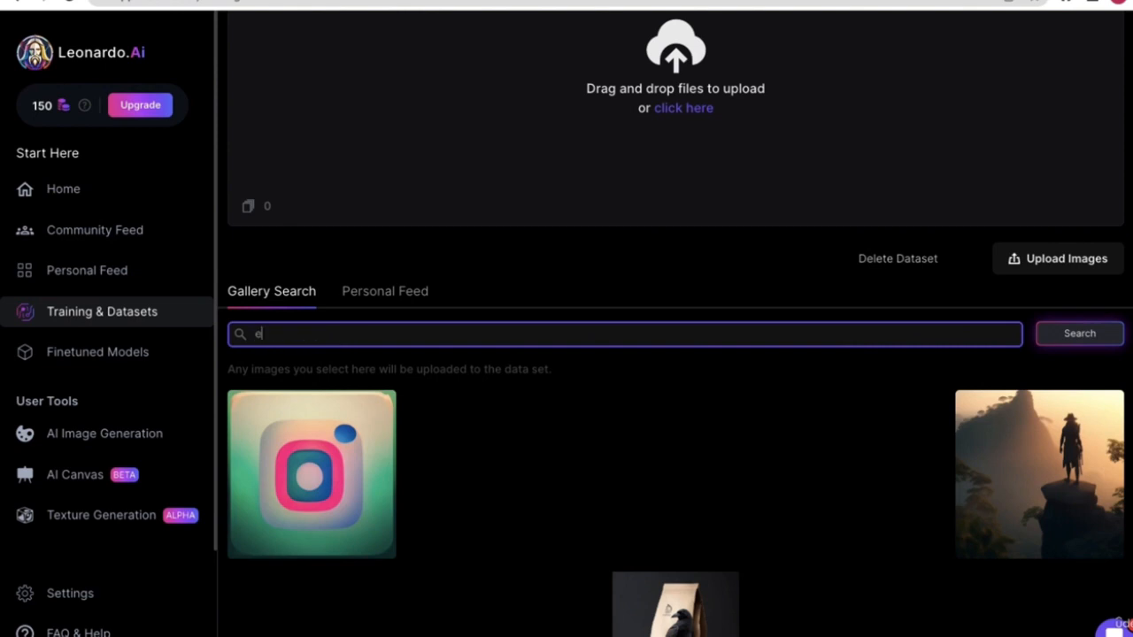
text(mojis)
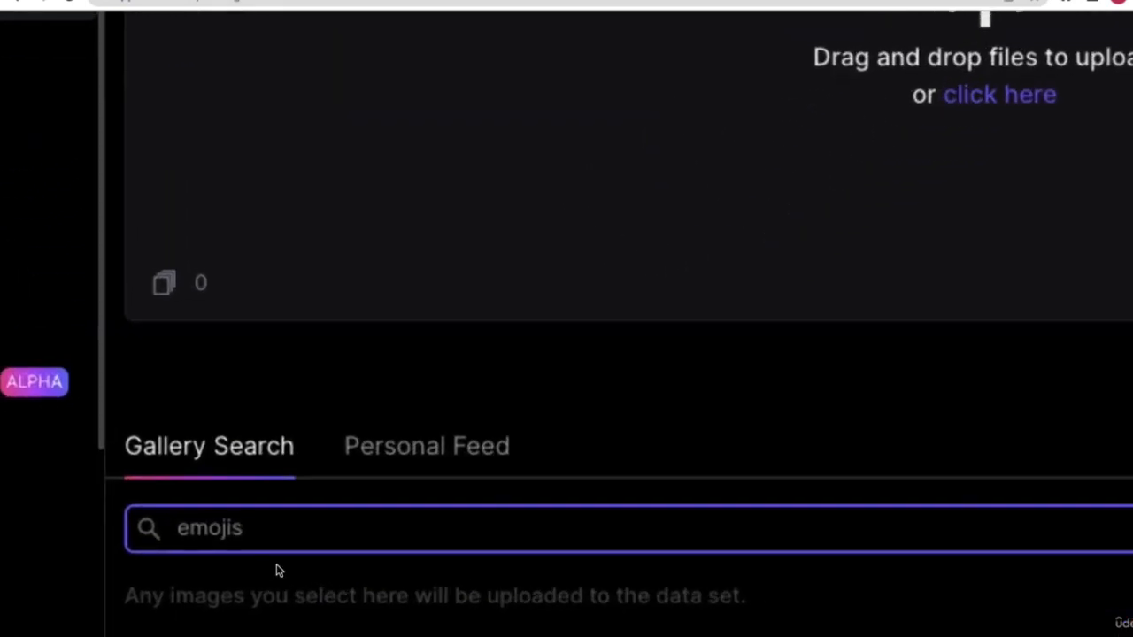
key(BackSpace)
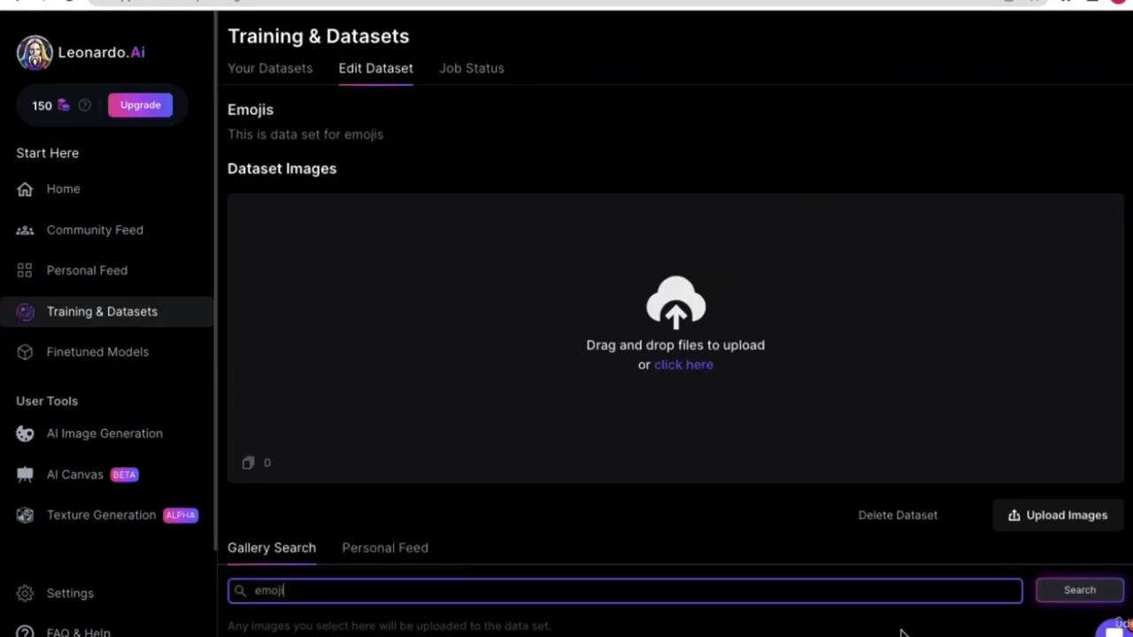
click(1084, 599)
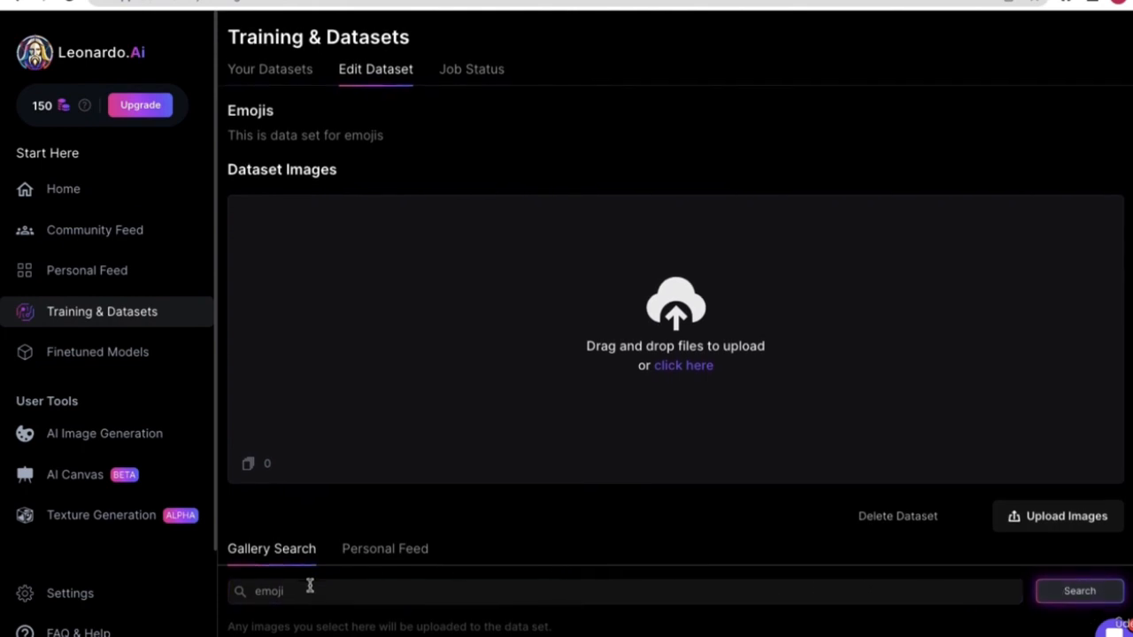
drag(310, 586, 240, 584)
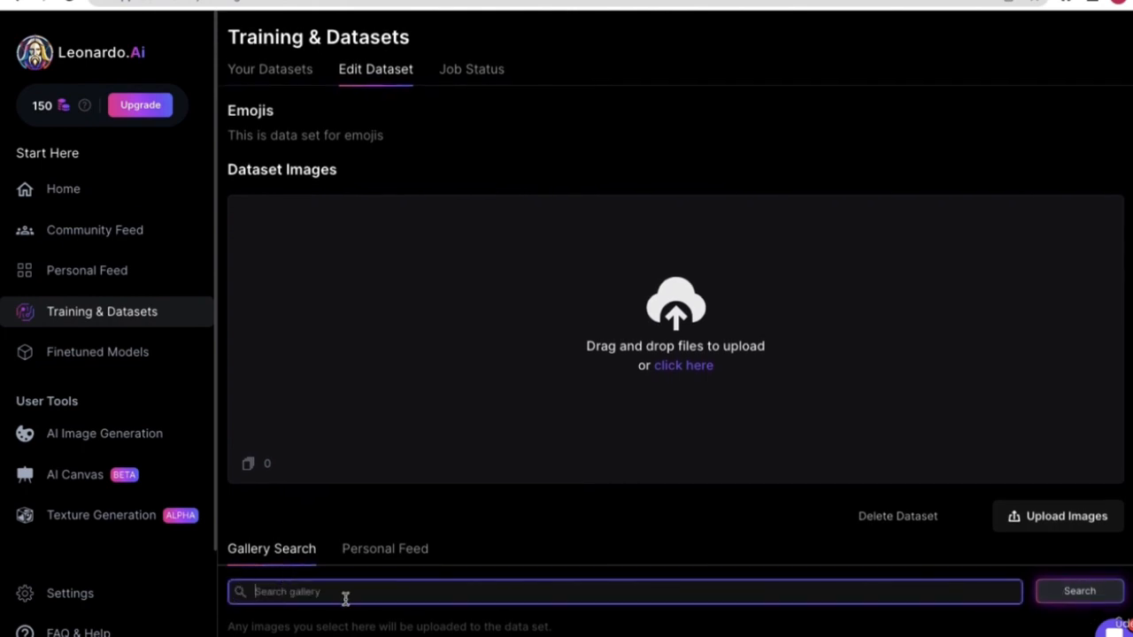
- Browse the emoji and cartoon character sheet results, then go to AI Image Generation
scroll(372, 589, down, 3)
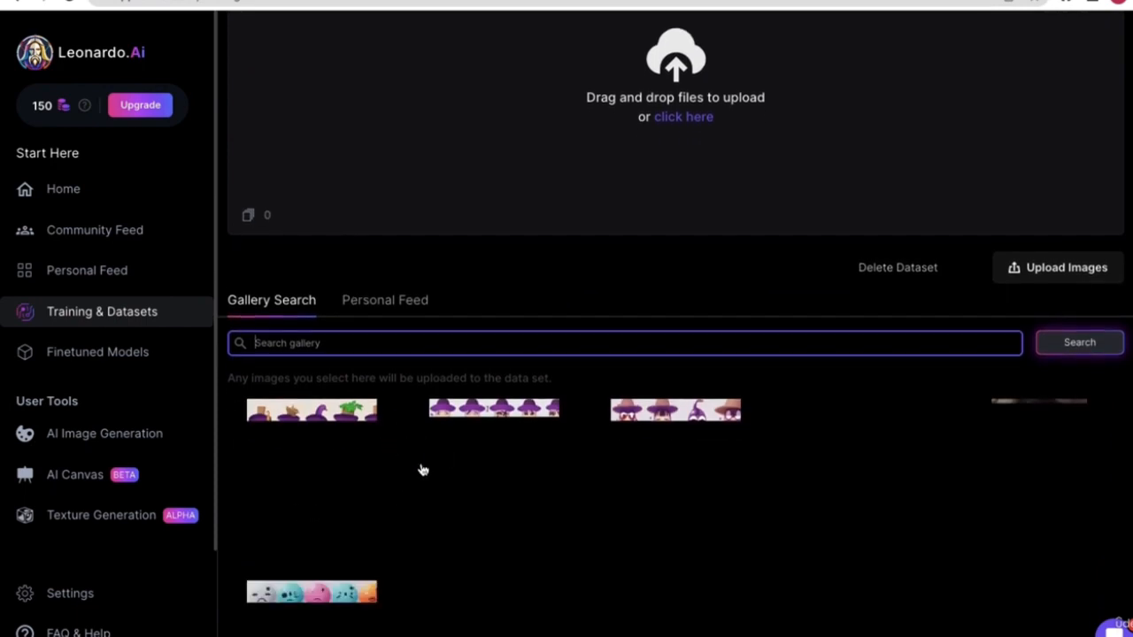
scroll(424, 429, down, 1)
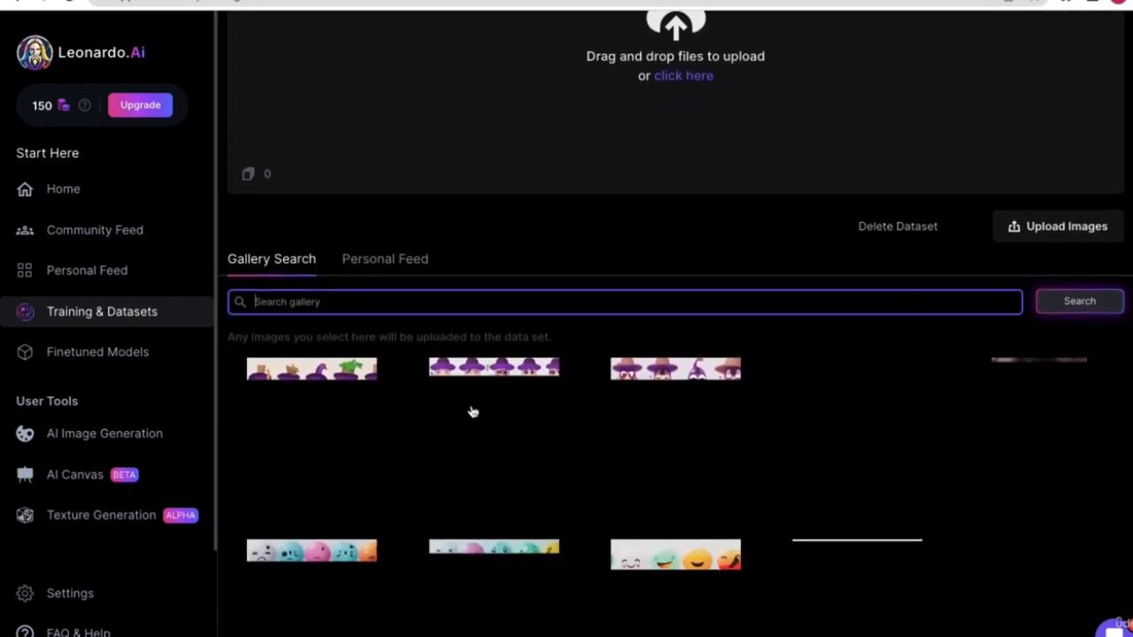
scroll(770, 454, down, 2)
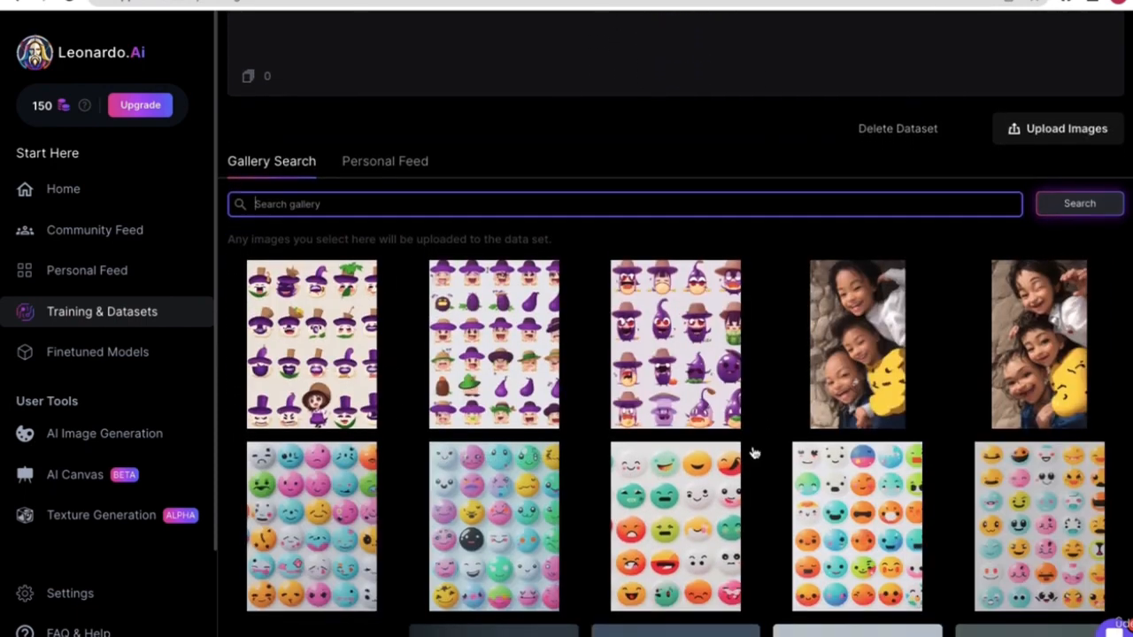
scroll(668, 320, down, 1)
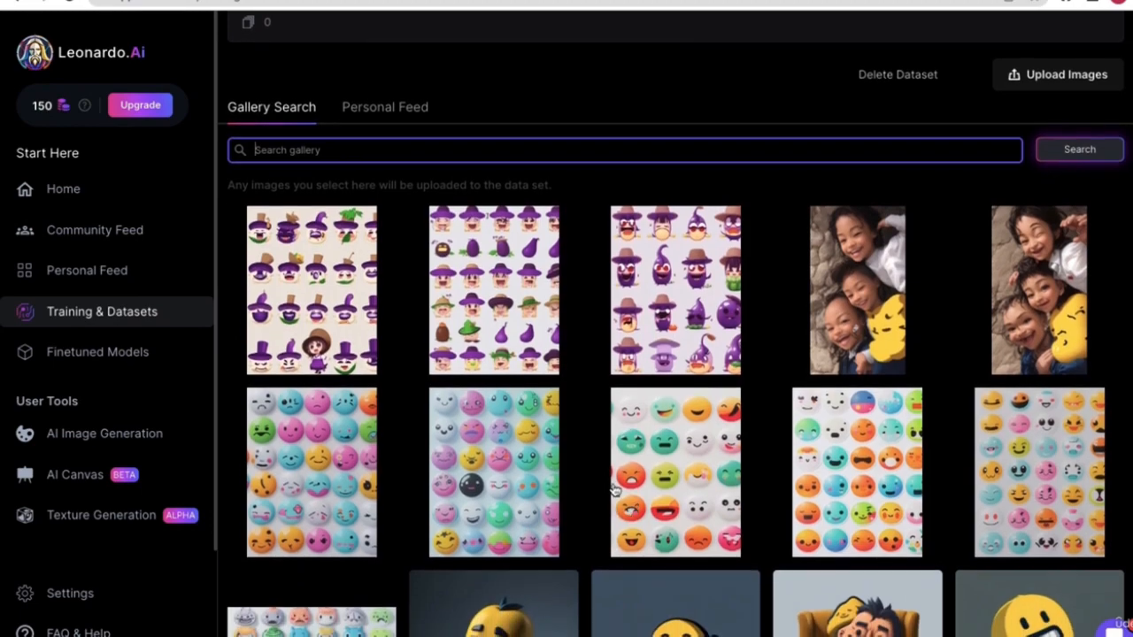
scroll(614, 501, down, 4)
scroll(545, 338, up, 5)
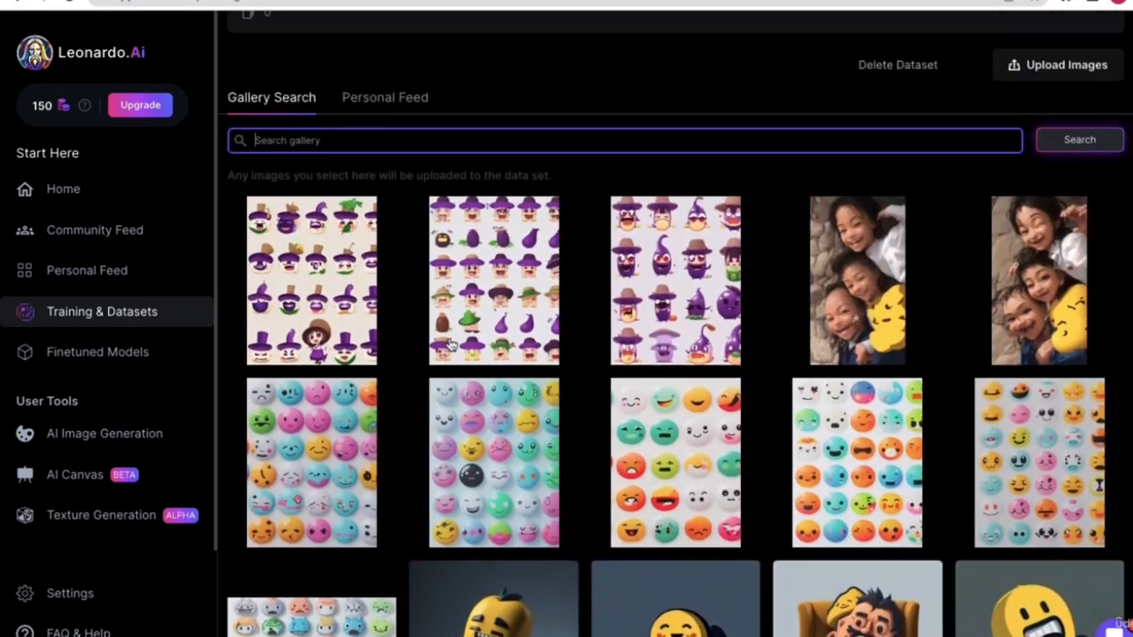
scroll(544, 336, up, 2)
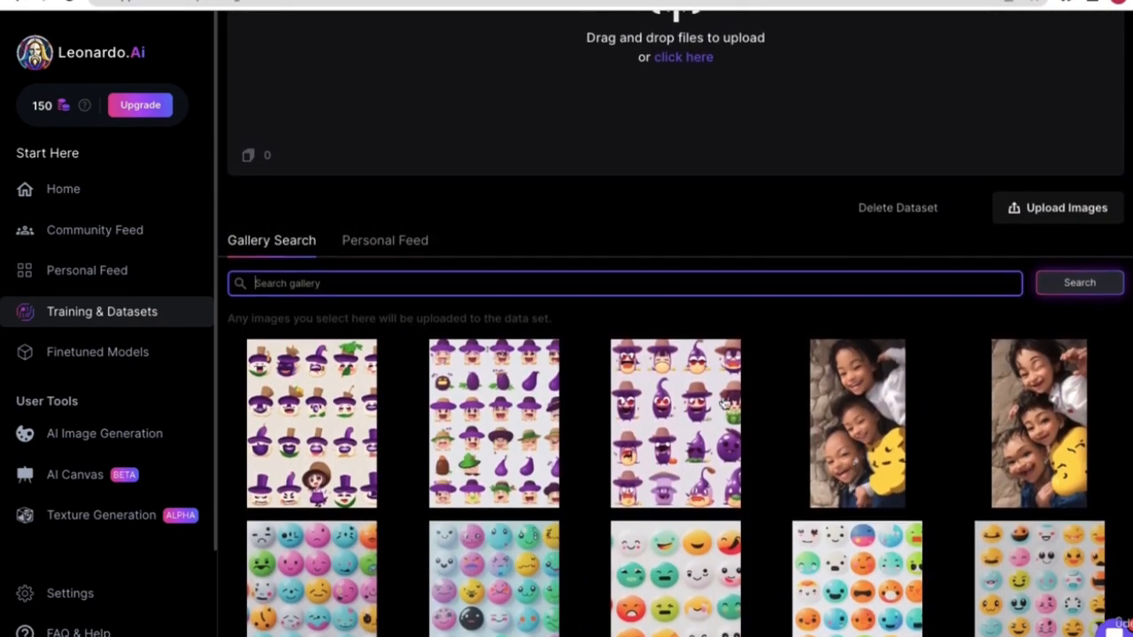
scroll(501, 414, down, 1)
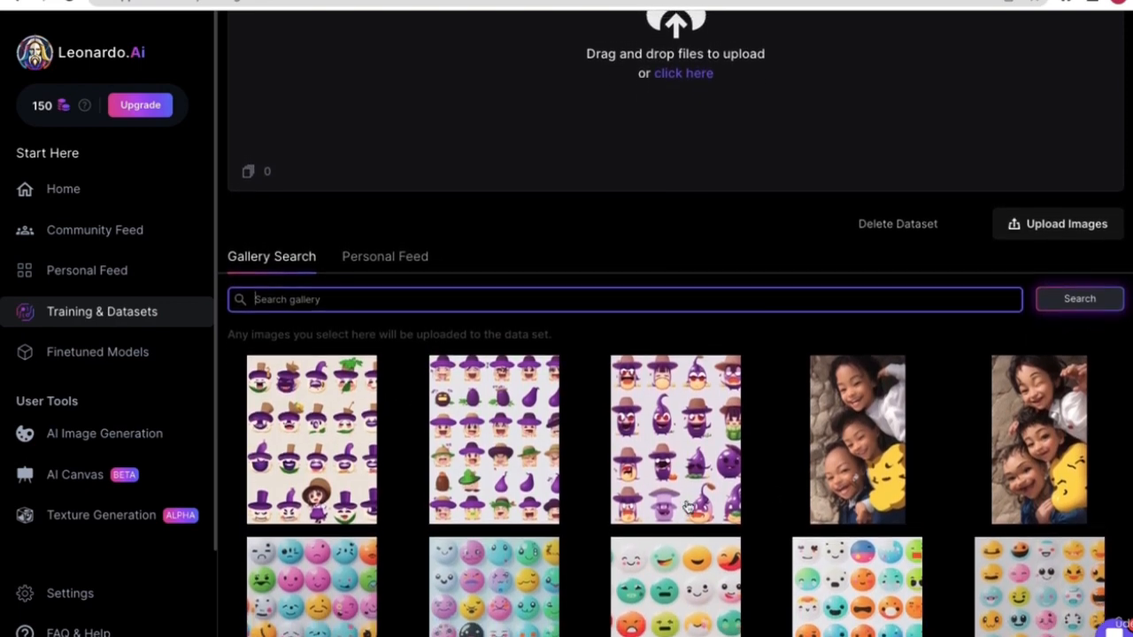
scroll(496, 380, up, 1)
scroll(610, 438, up, 1)
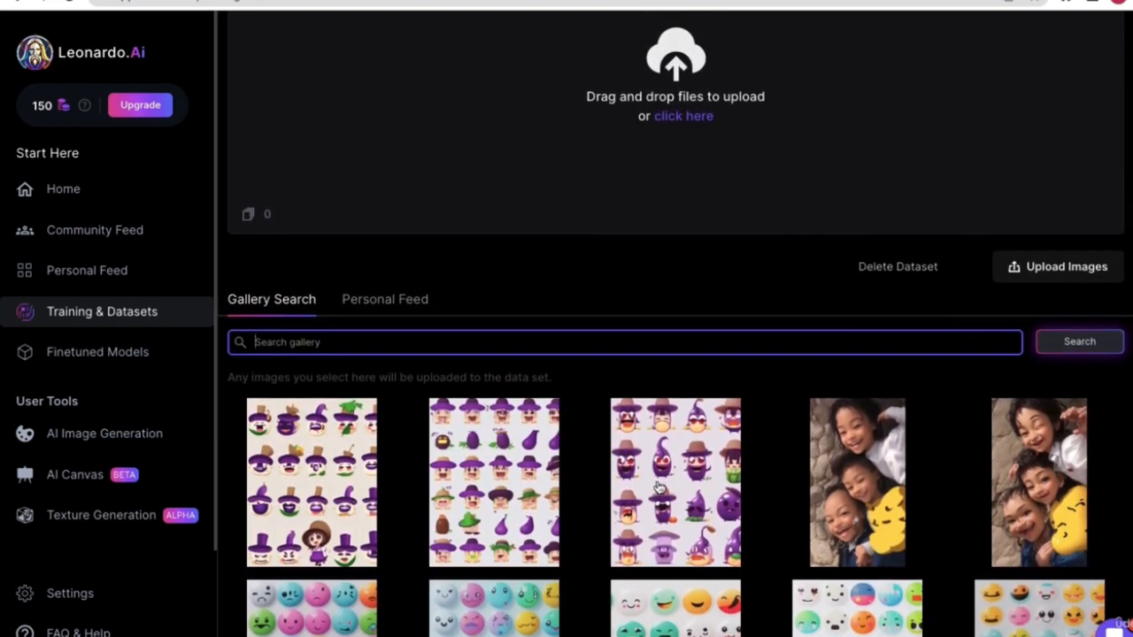
scroll(256, 314, up, 2)
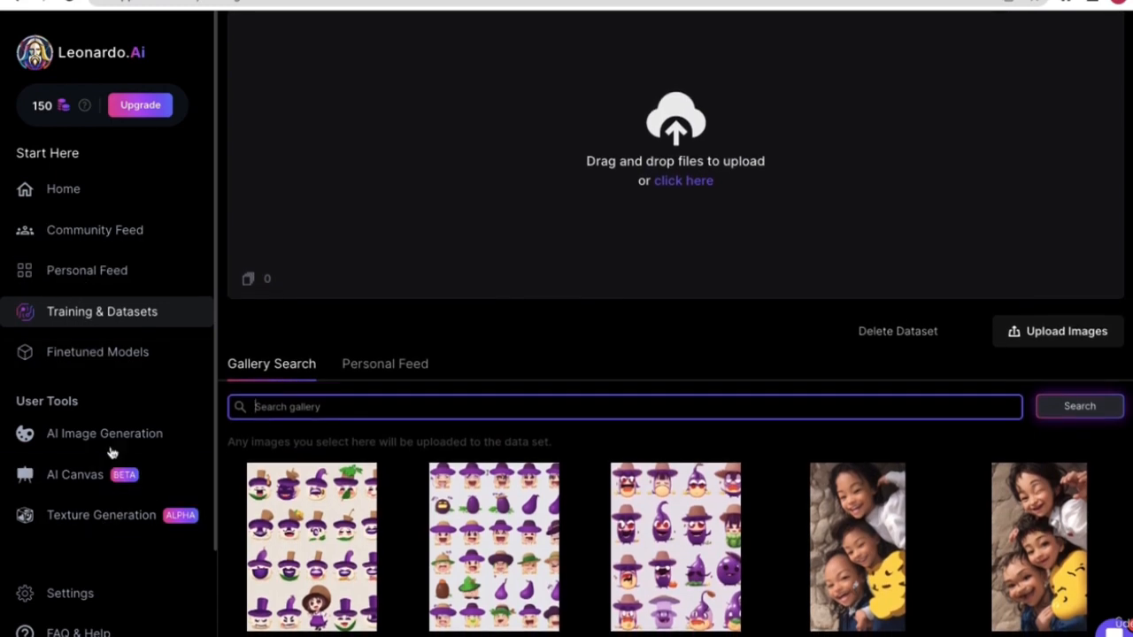
click(109, 441)
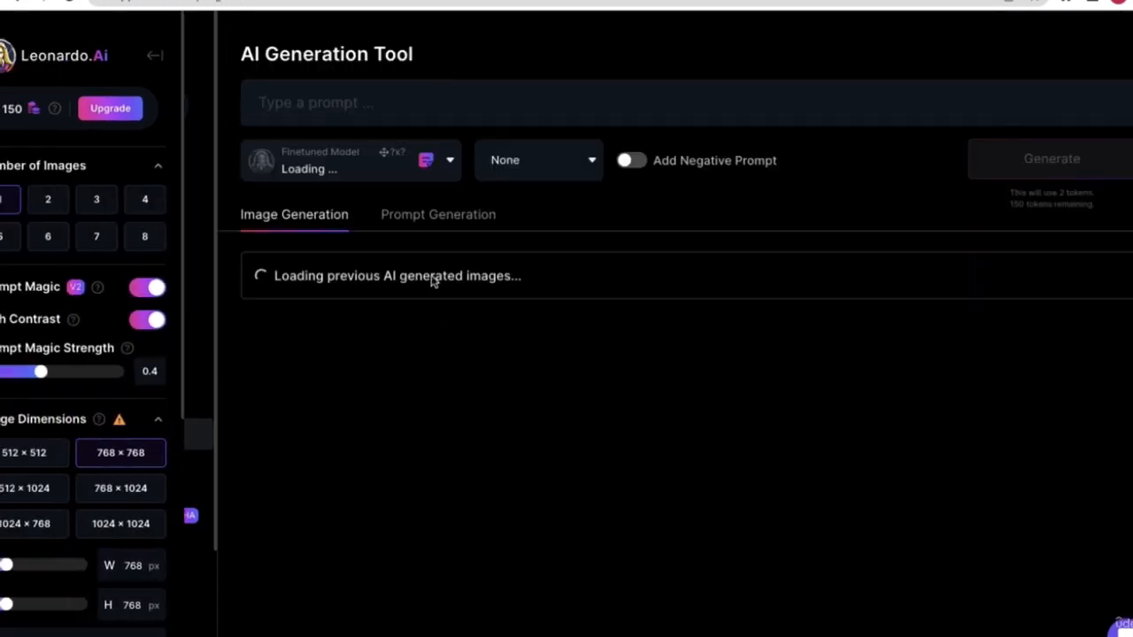
- Generate one image from the prompt 'emojis' using the Stable Diffusion 2.1 model
click(346, 101)
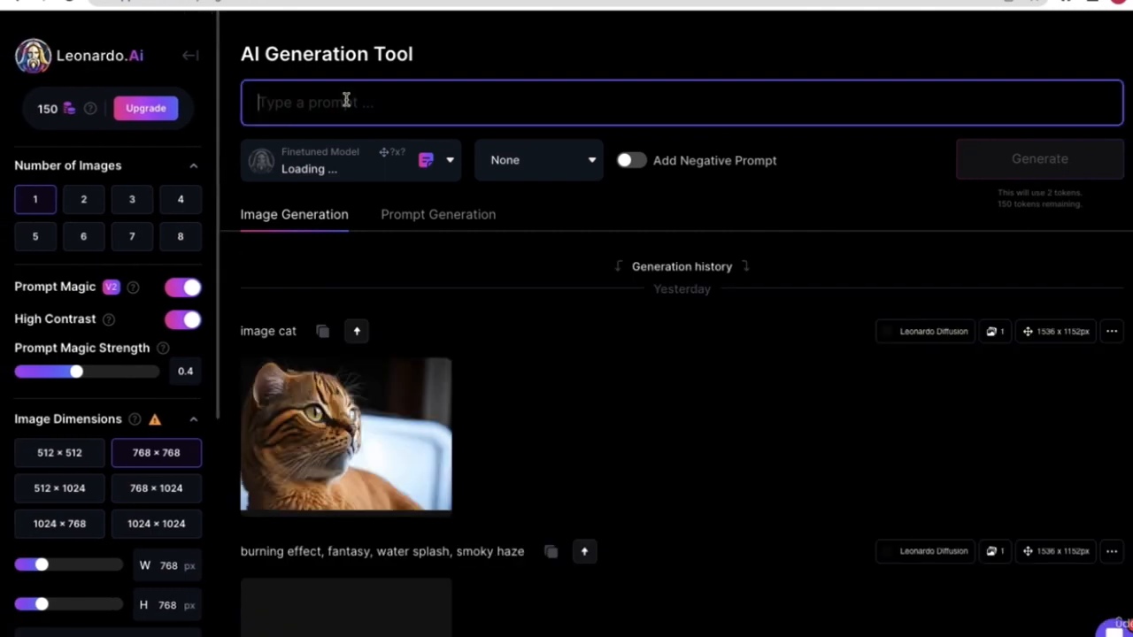
click(358, 196)
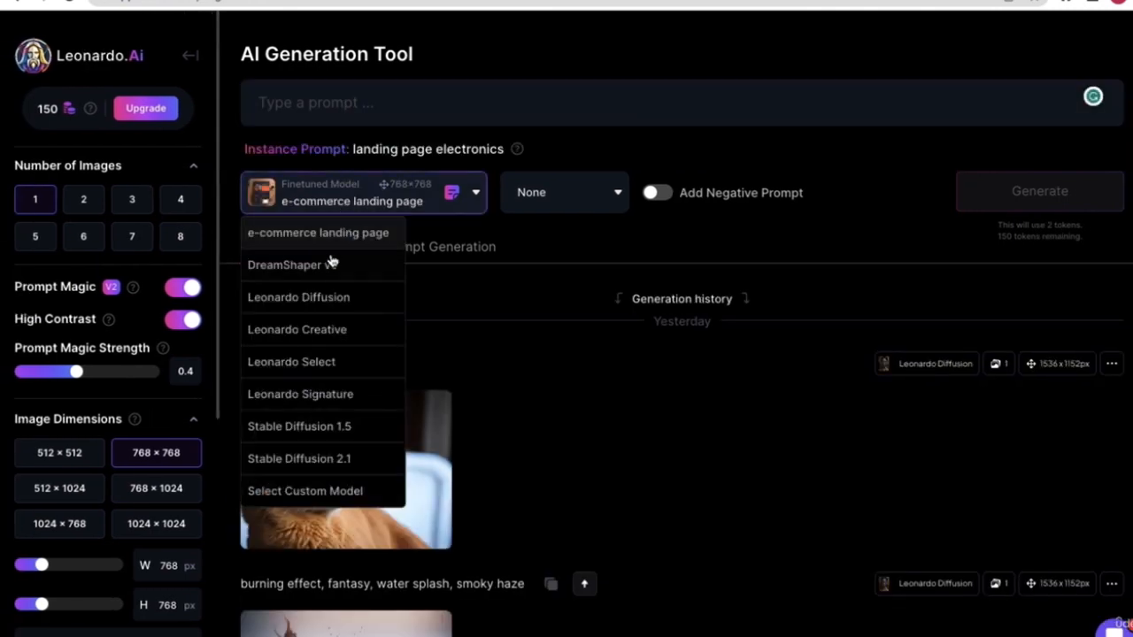
click(330, 461)
click(324, 115)
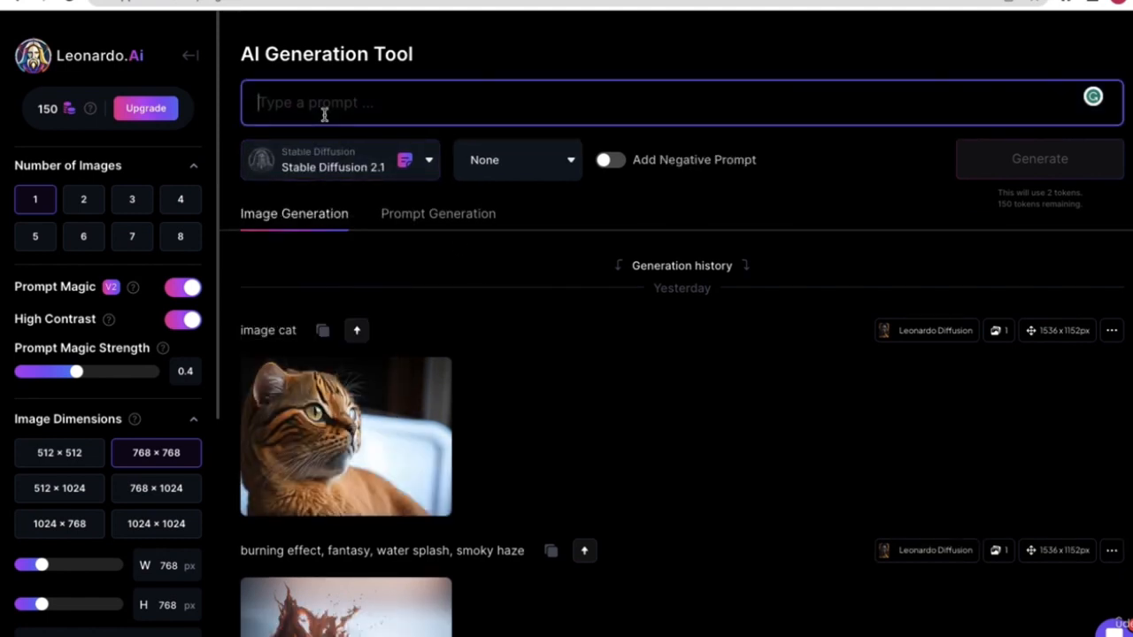
text(emojis)
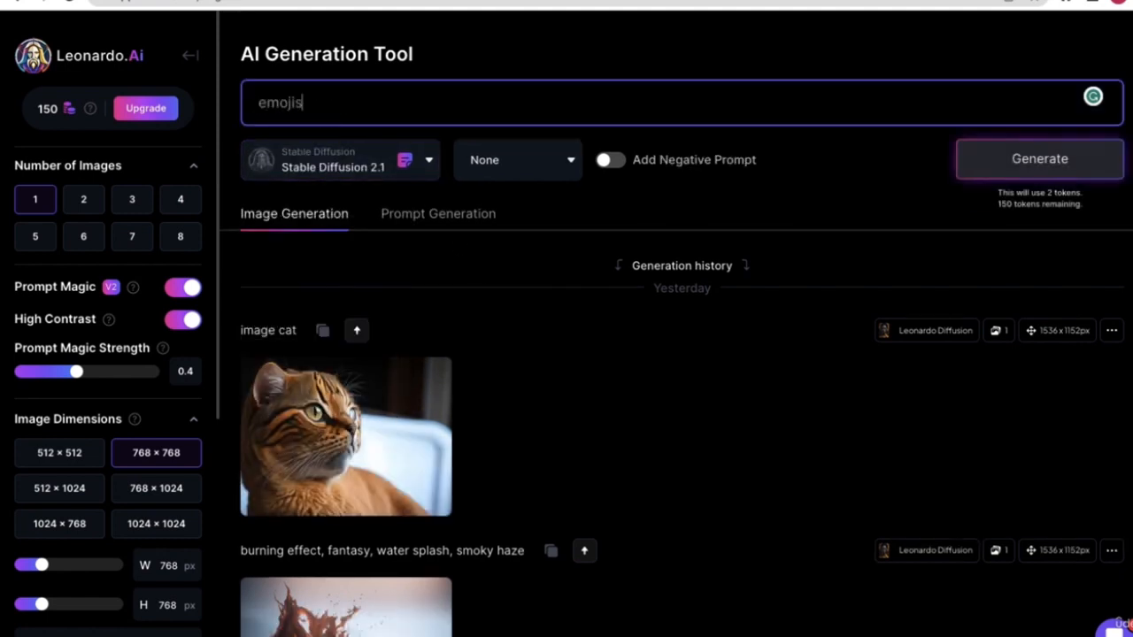
click(626, 63)
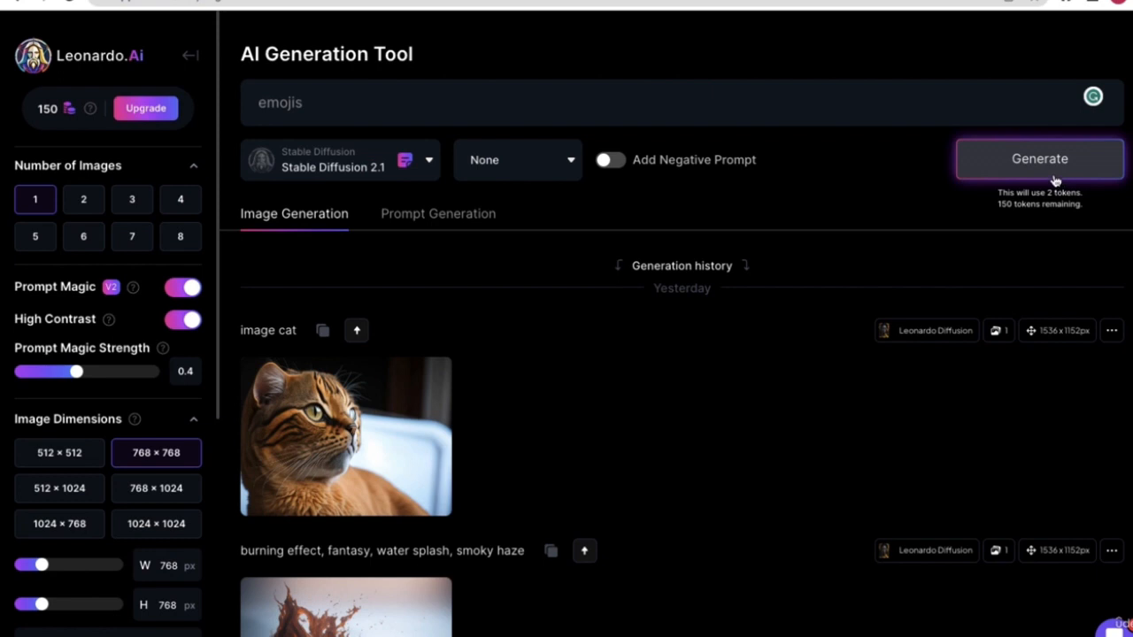
click(519, 111)
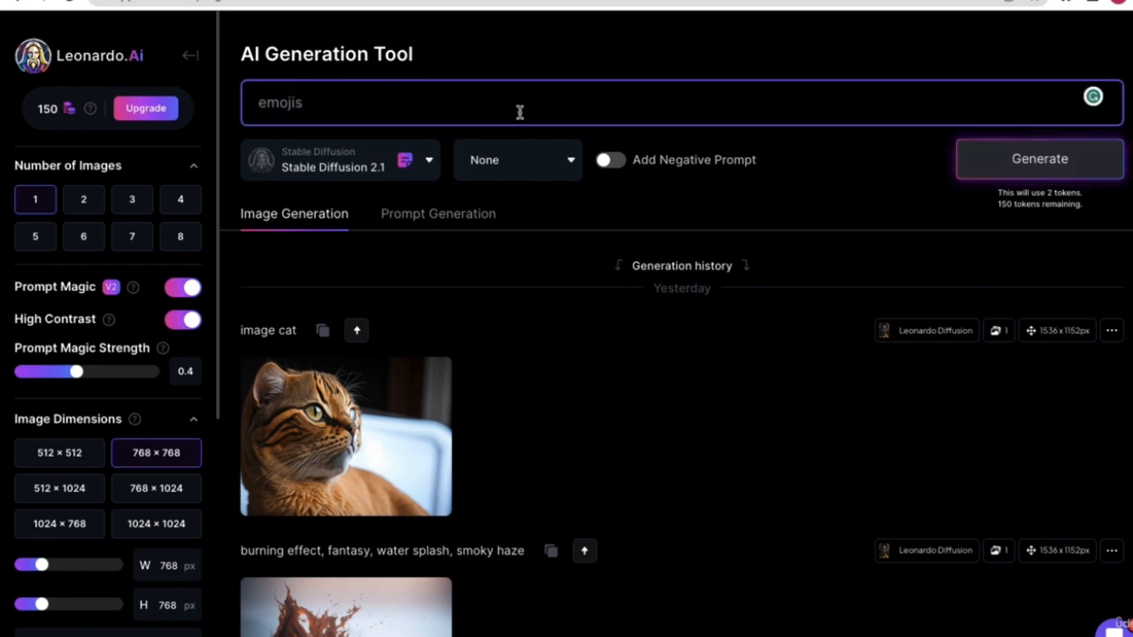
click(1090, 173)
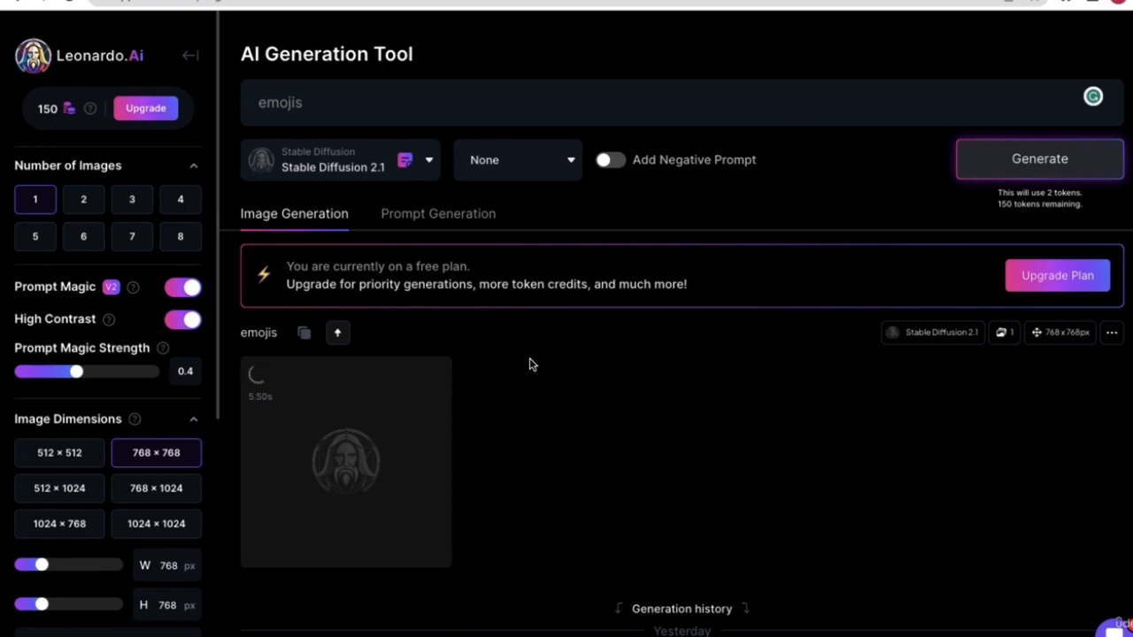
- Set Number of Images to 7 and generate seven 768 × 768 'emojis' images
scroll(529, 357, down, 2)
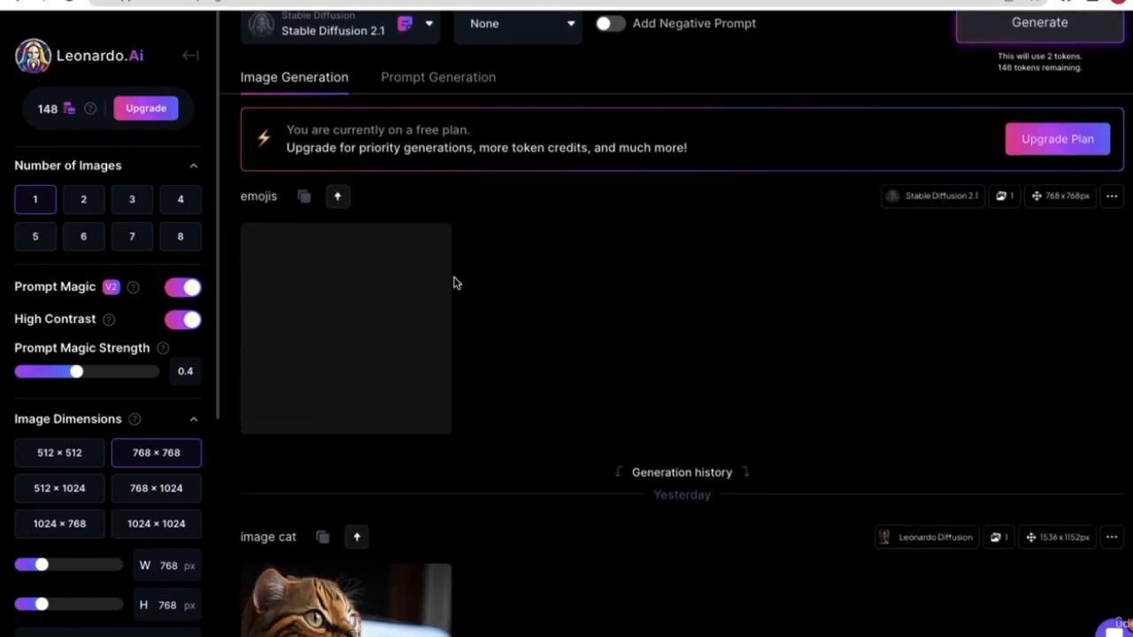
mouse_move(376, 297)
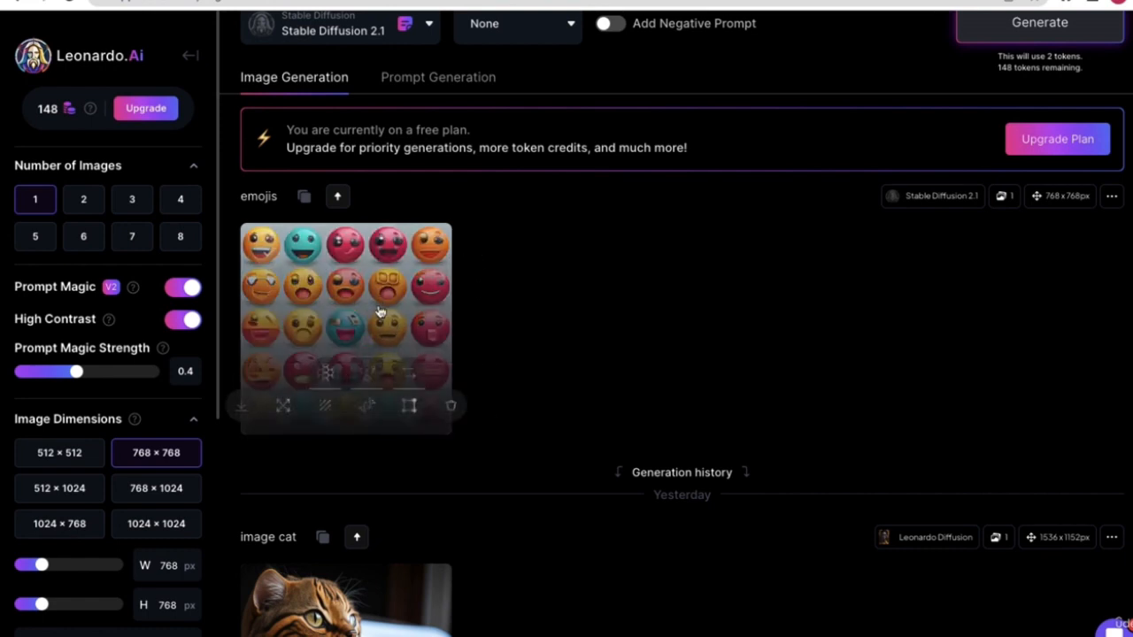
scroll(379, 312, down, 15)
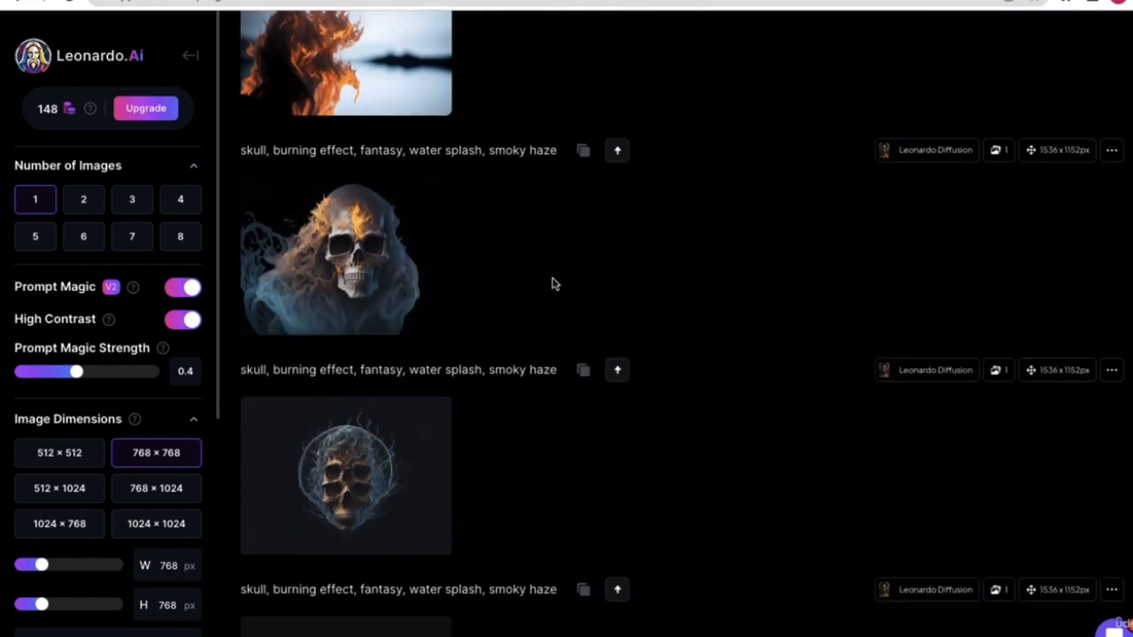
scroll(556, 284, up, 10)
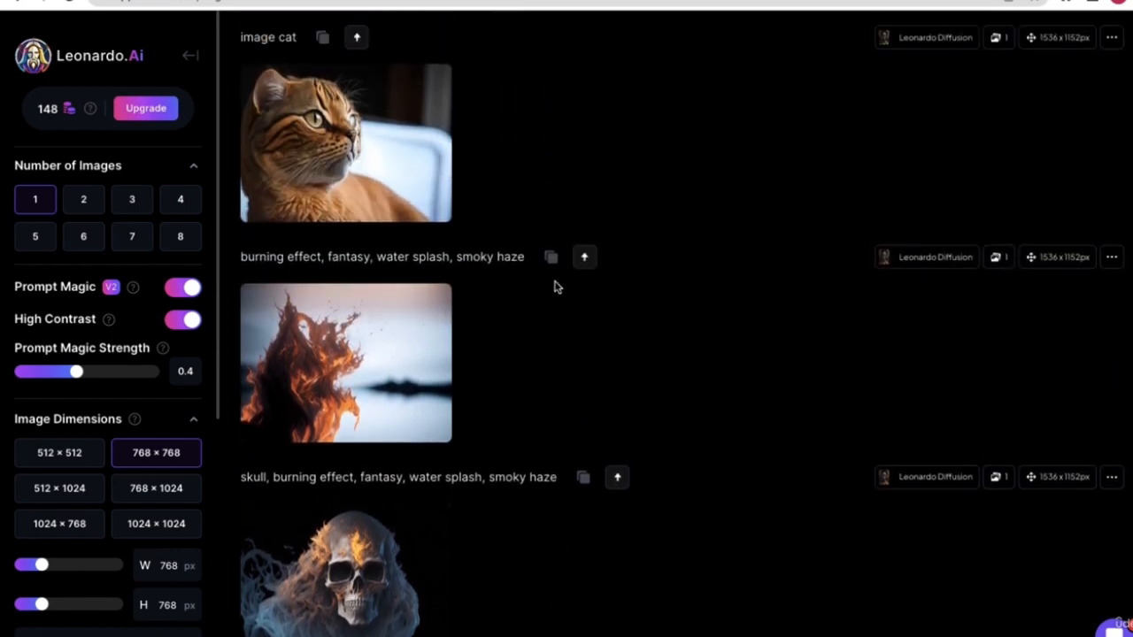
scroll(396, 107, up, 2)
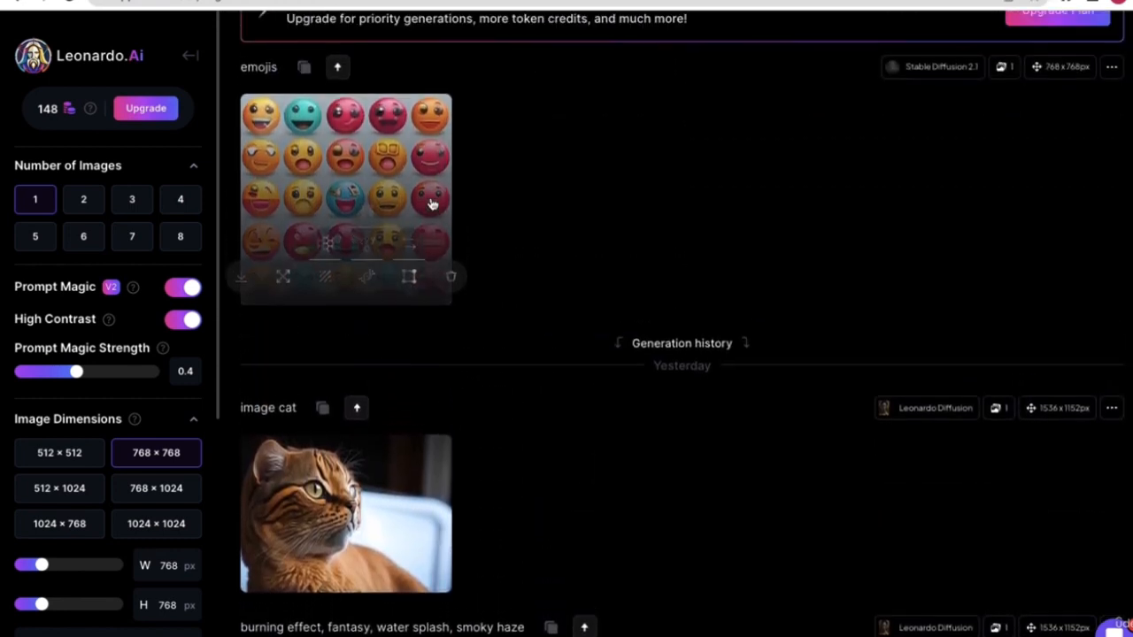
click(131, 246)
scroll(976, 202, up, 2)
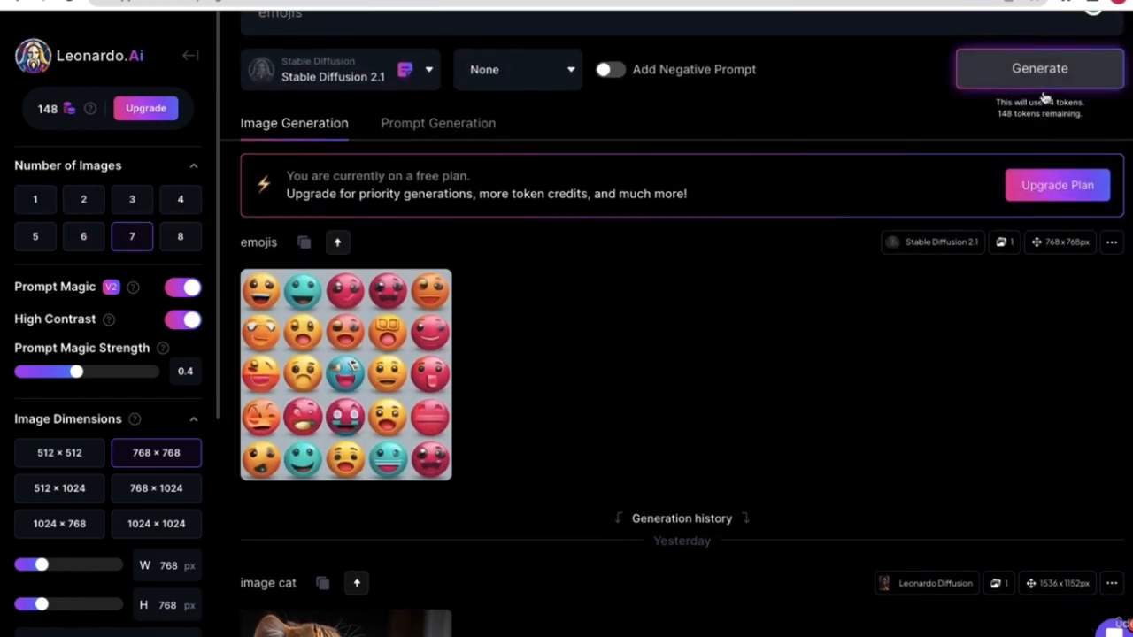
click(1042, 84)
scroll(693, 259, down, 2)
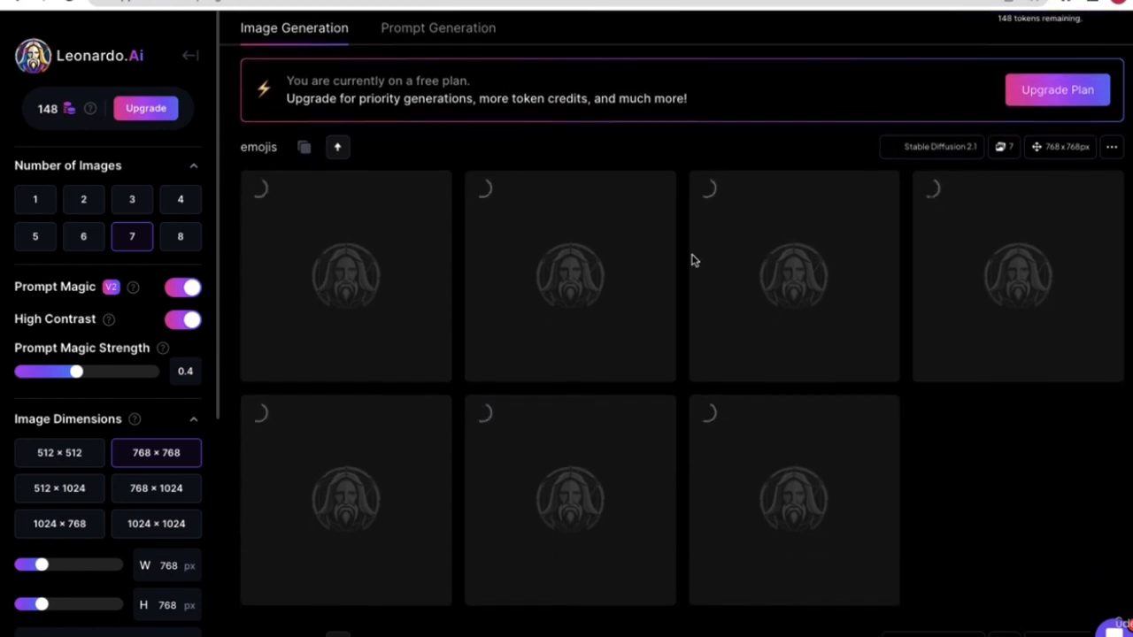
scroll(692, 260, down, 1)
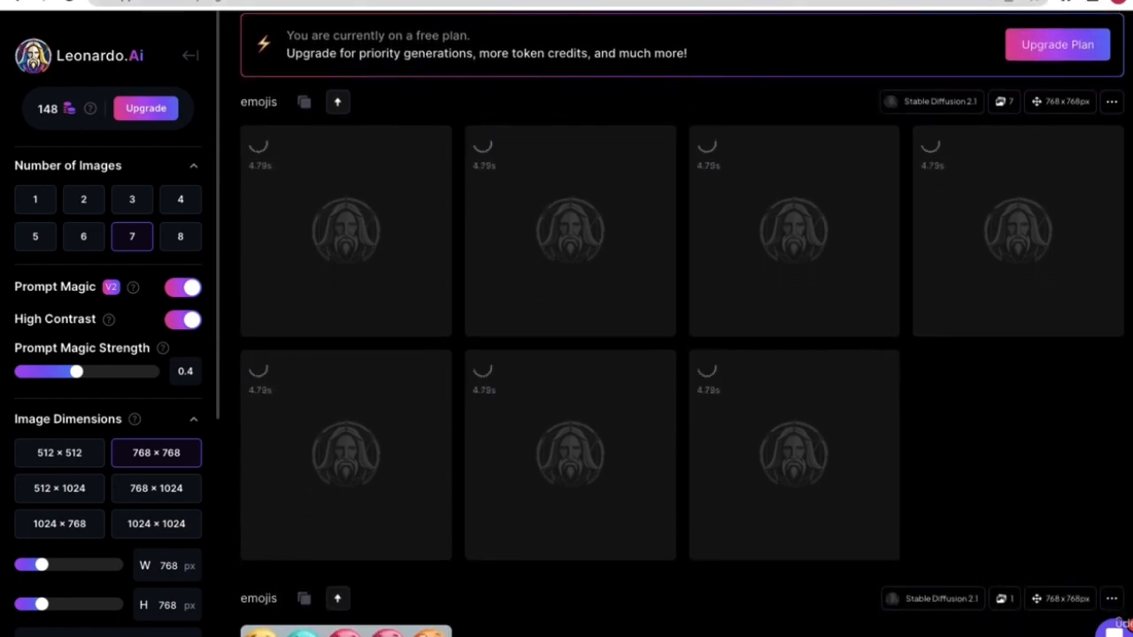
key(ctrl+t)
- Search Google for 'download emoji images' using the omnibox suggestion
text(d)
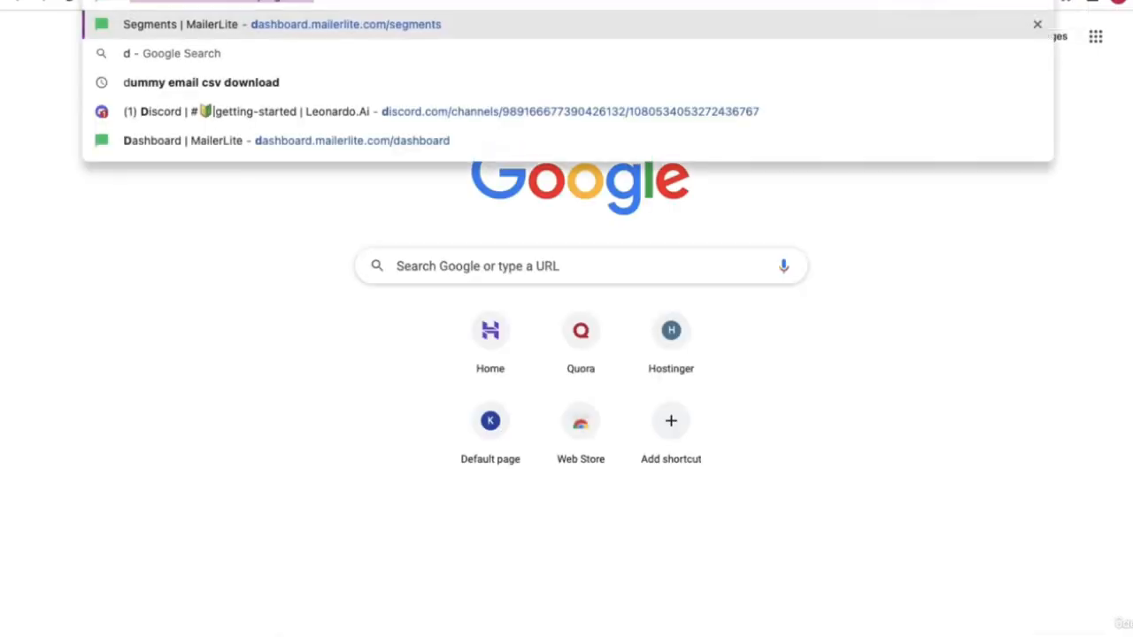
text(ownload e)
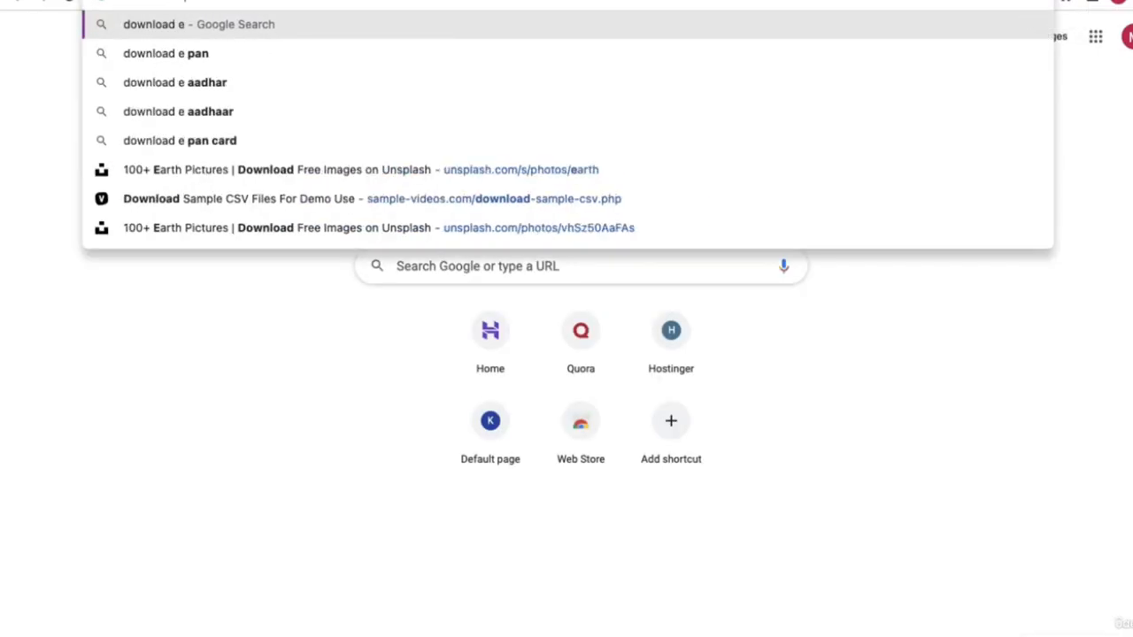
text(moji)
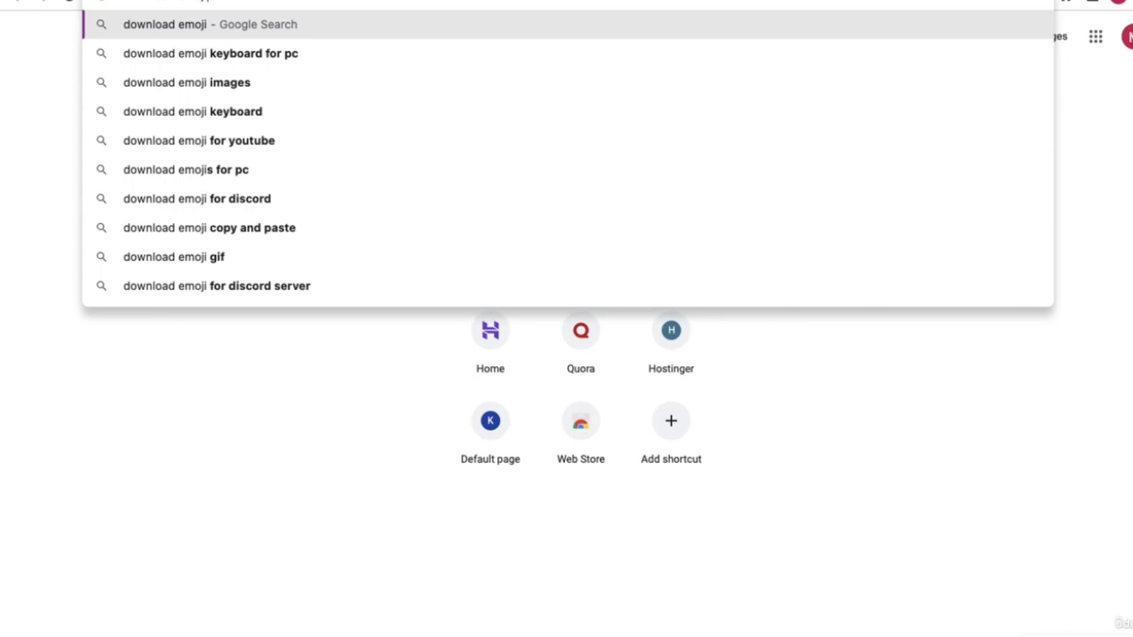
key(Down)
key(Down)
key(Return)
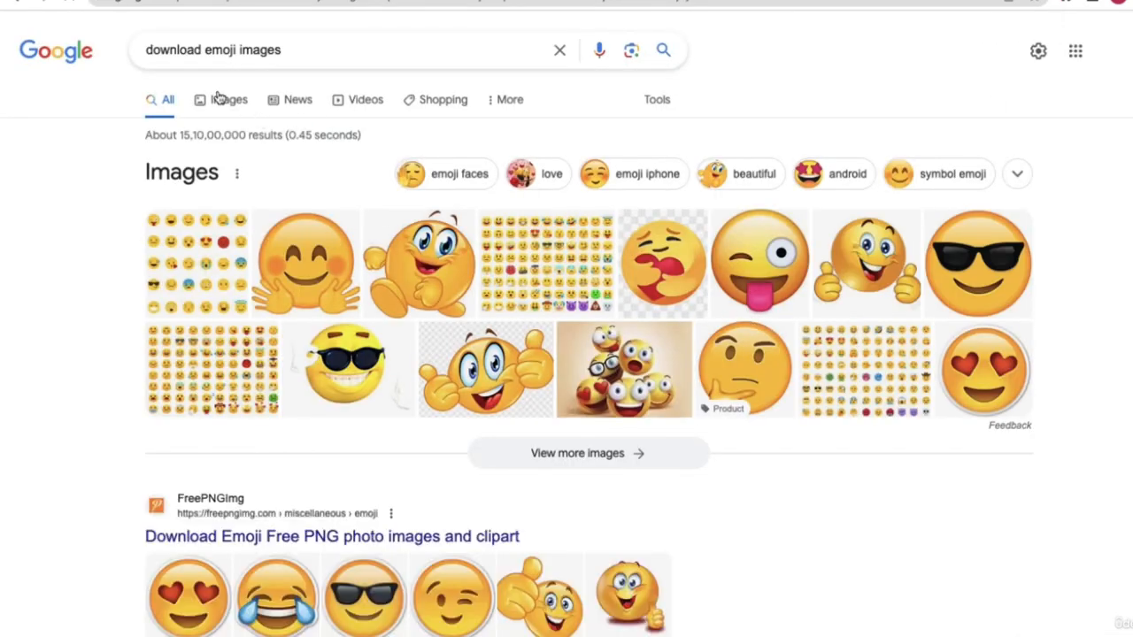
- Open the FreePNGImg emoji page and save the Sad Emoji image to the Desktop as 1
click(376, 540)
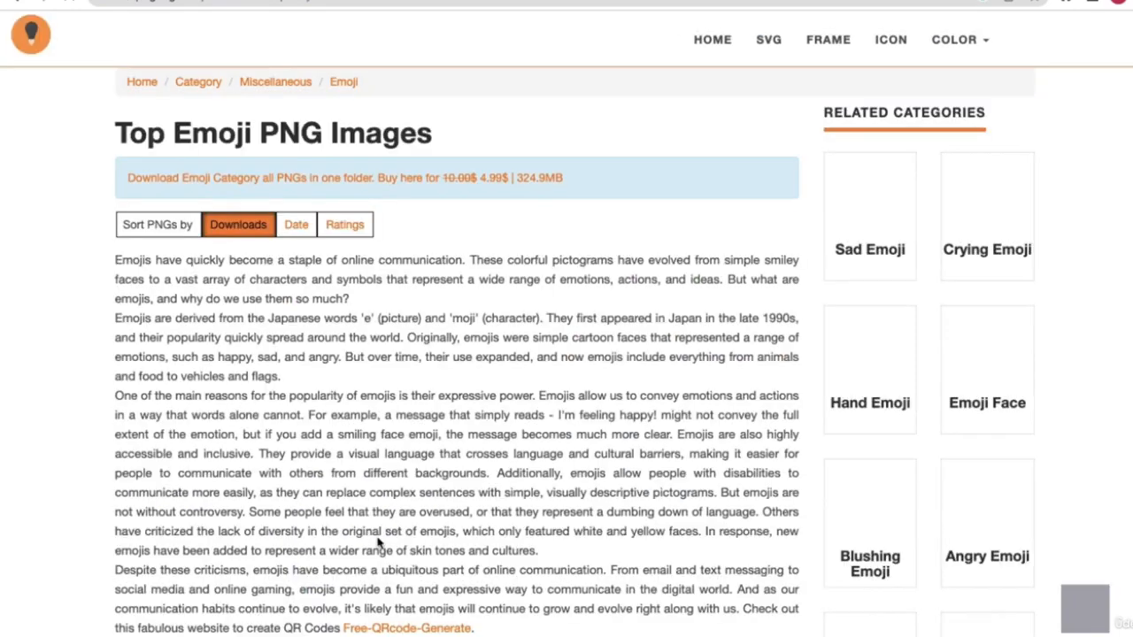
scroll(429, 500, down, 5)
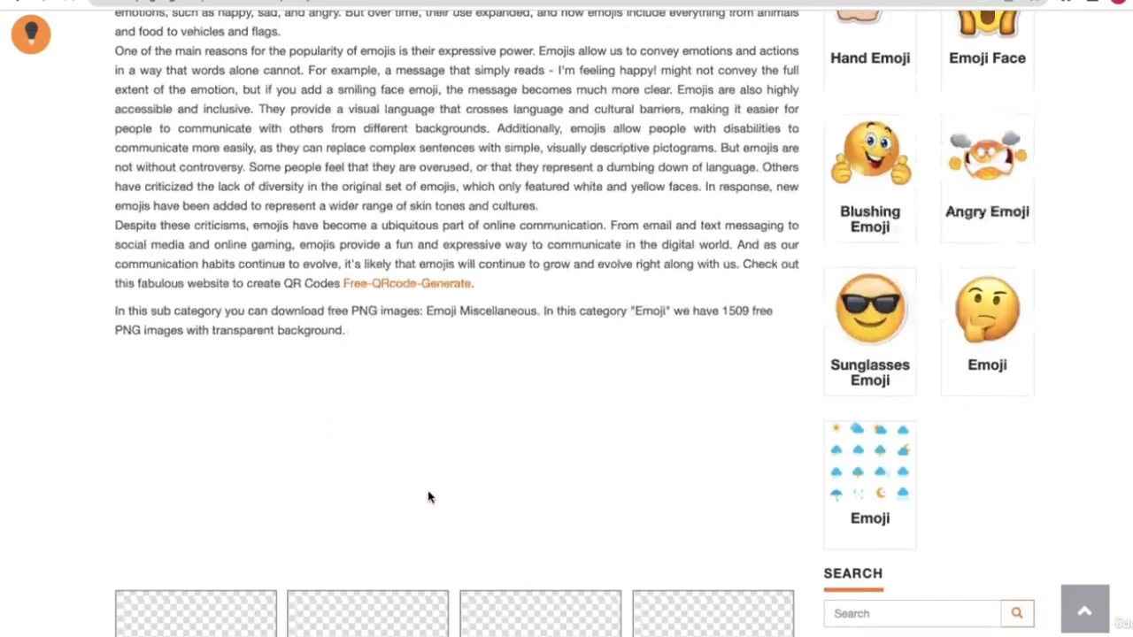
scroll(526, 492, up, 5)
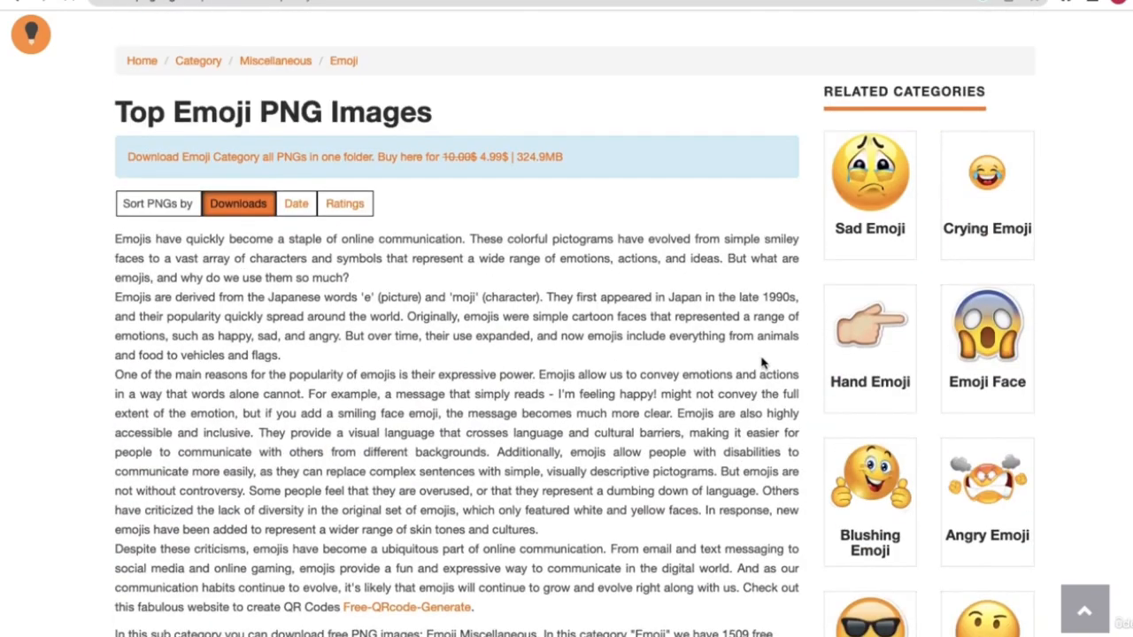
click(874, 205)
right_click(874, 205)
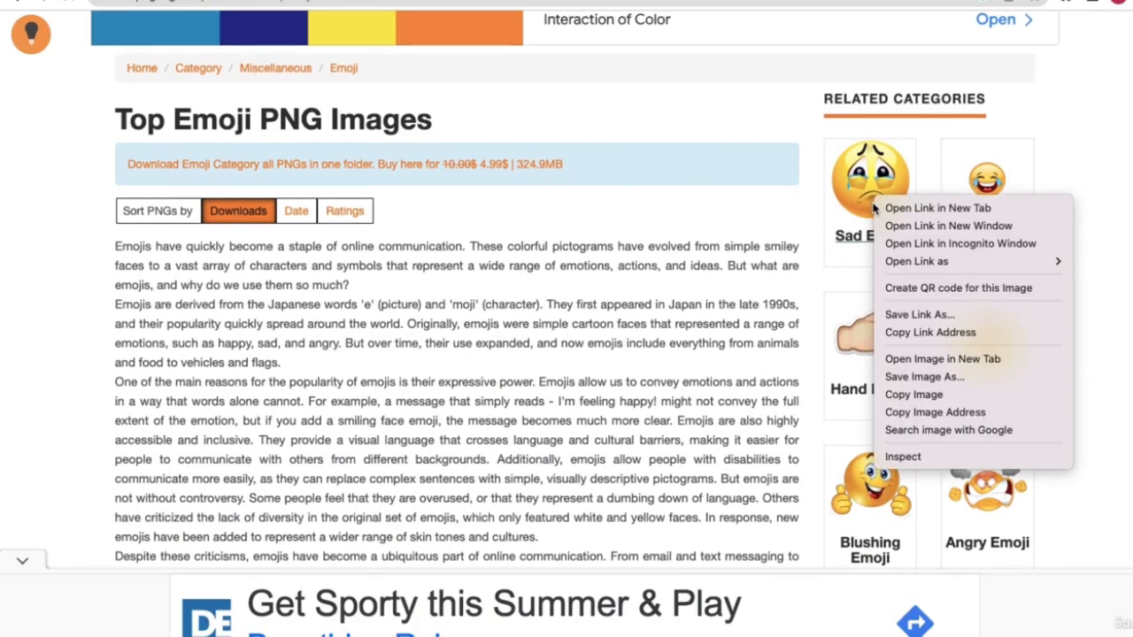
click(918, 376)
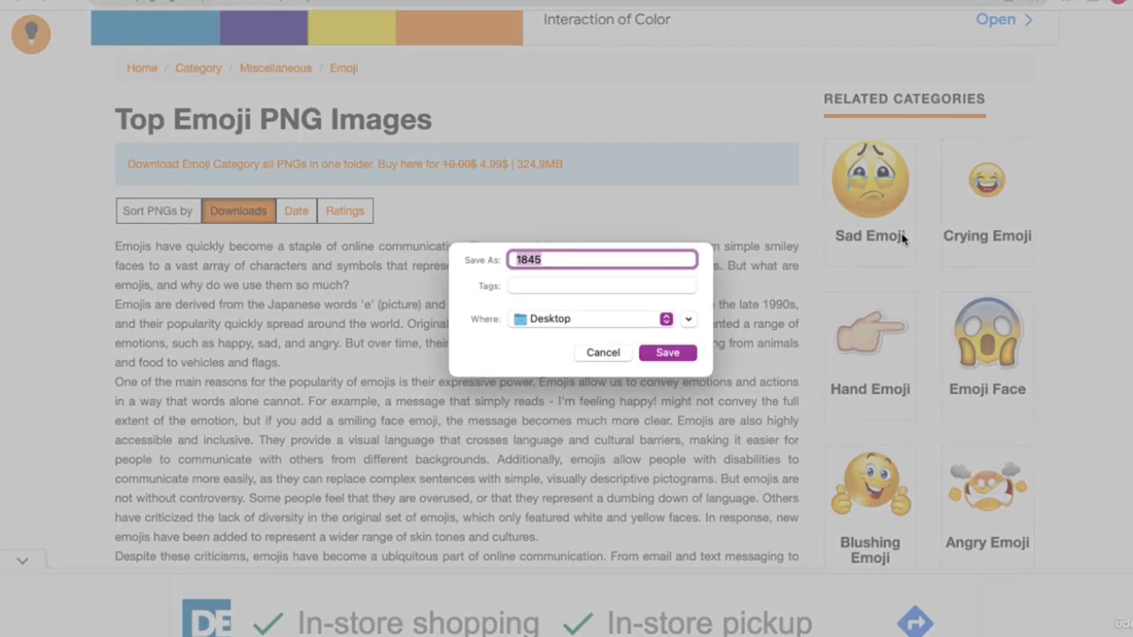
text(1)
key(Return)
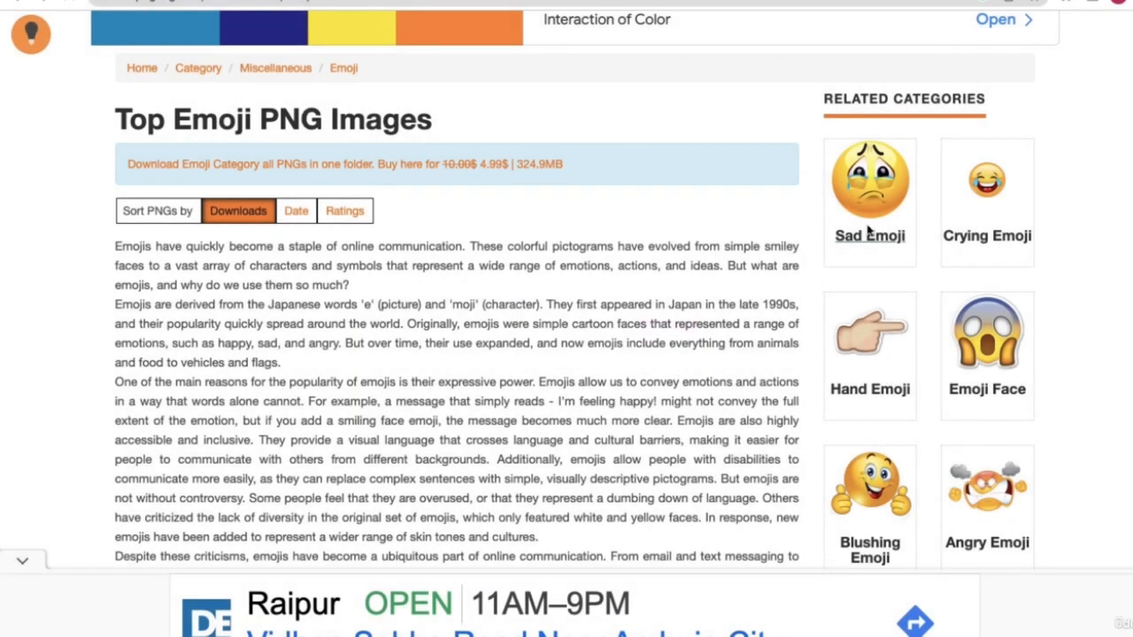
- Save the Crying Emoji image, skip the Hand Emoji, and save Emoji Face as 3
right_click(967, 179)
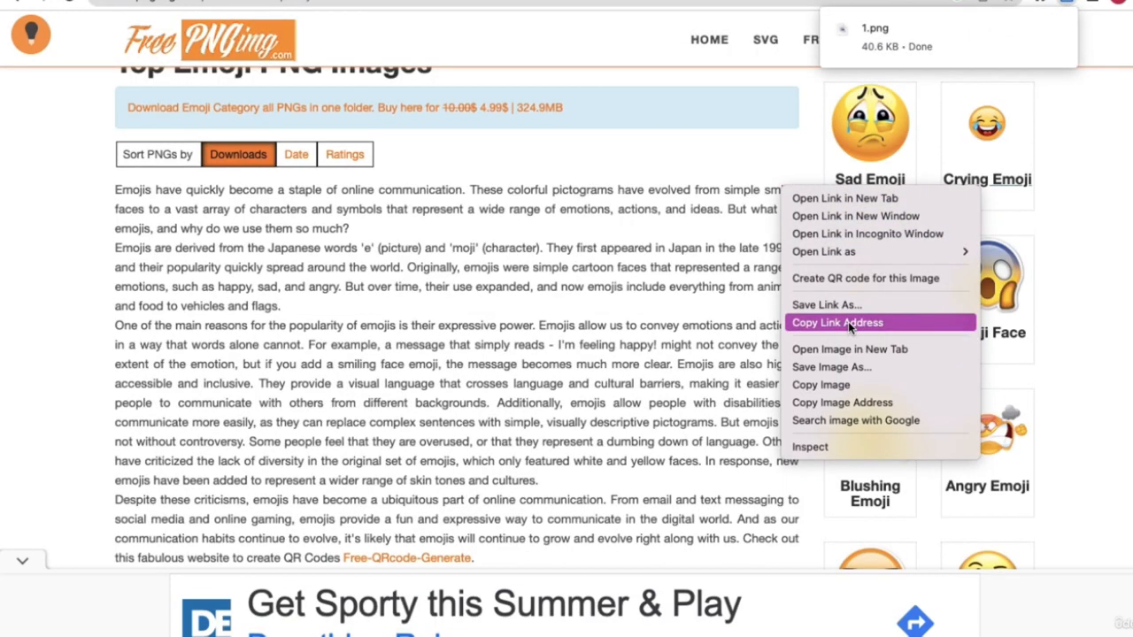
click(832, 366)
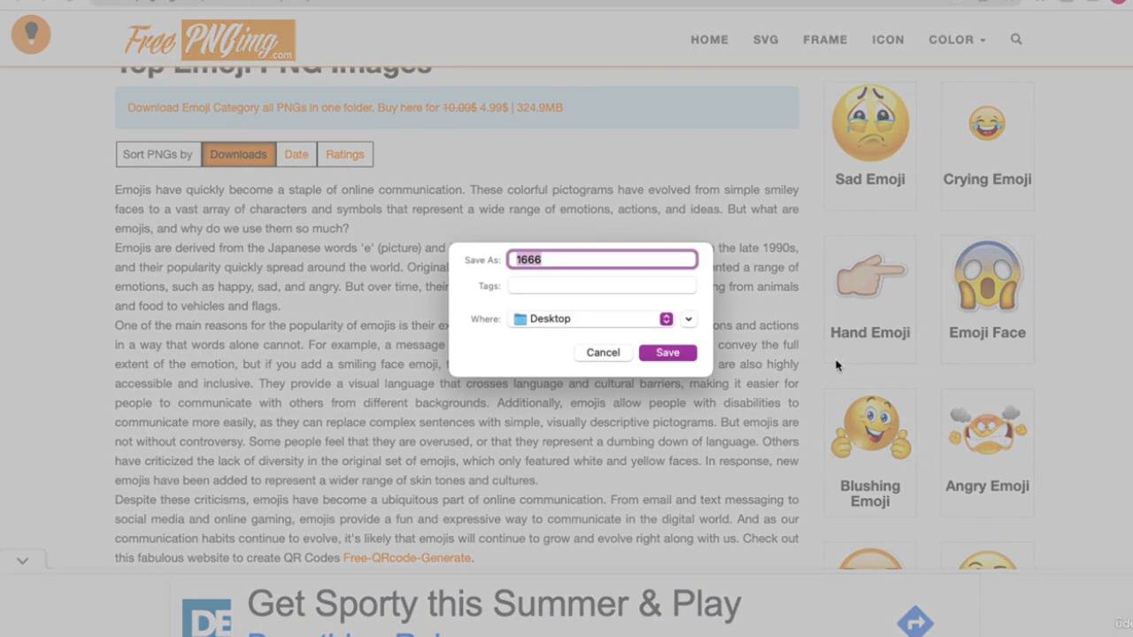
text(1)
click(664, 352)
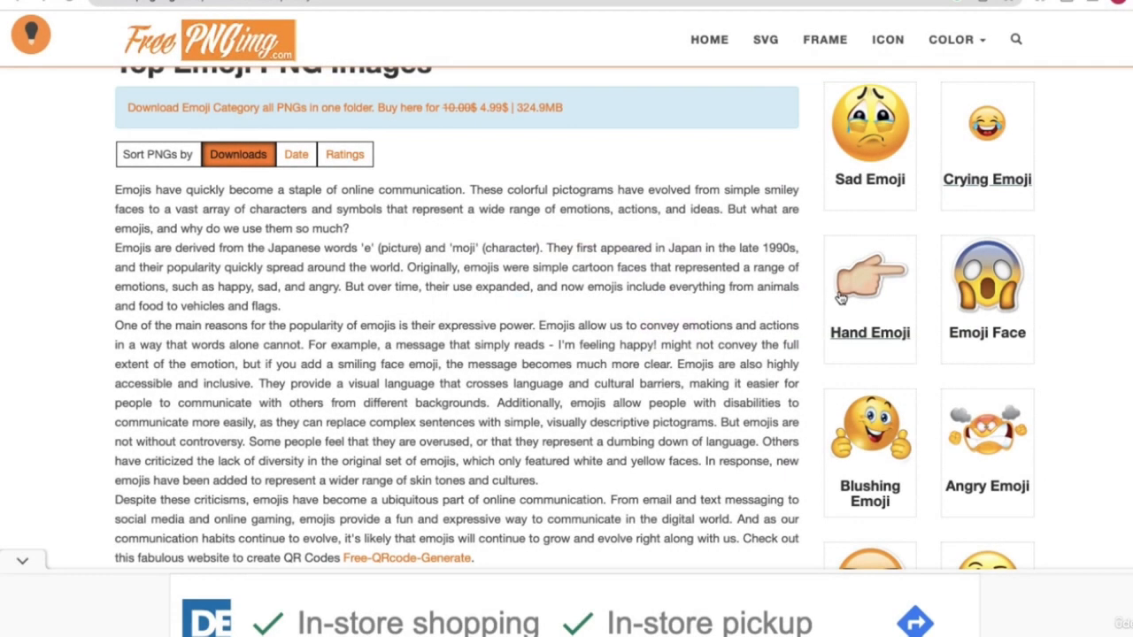
right_click(854, 283)
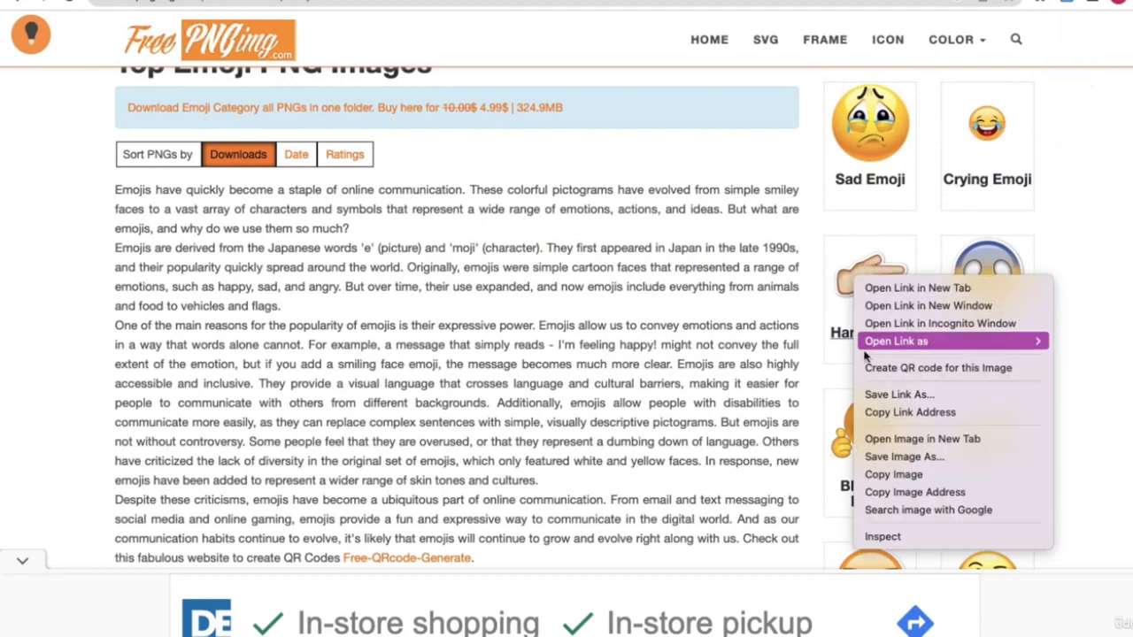
click(892, 449)
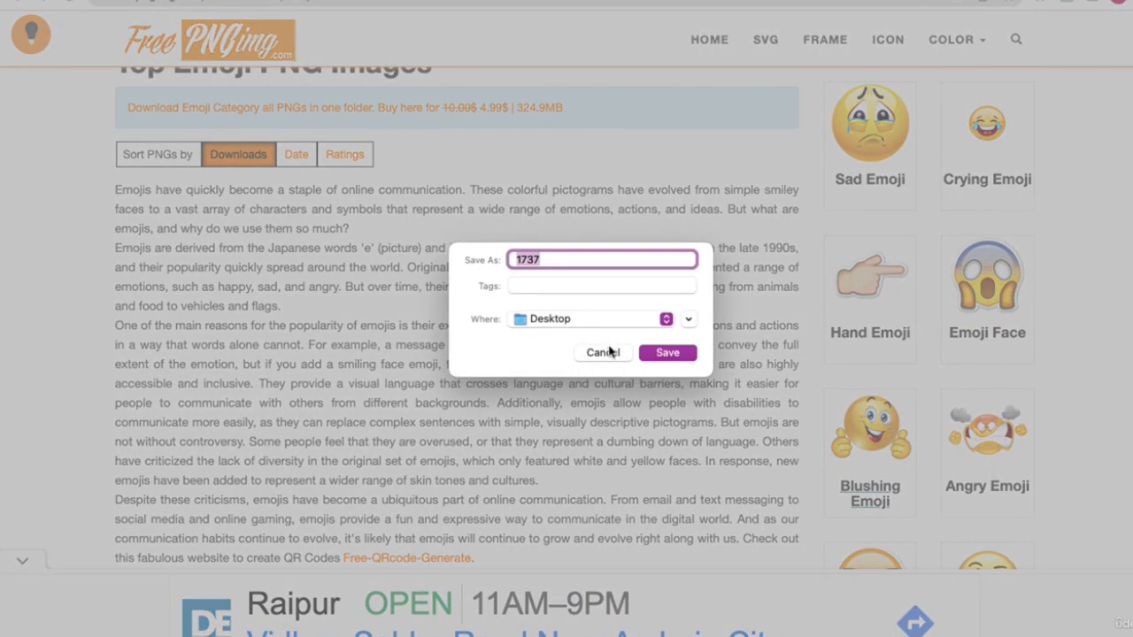
click(603, 352)
right_click(776, 300)
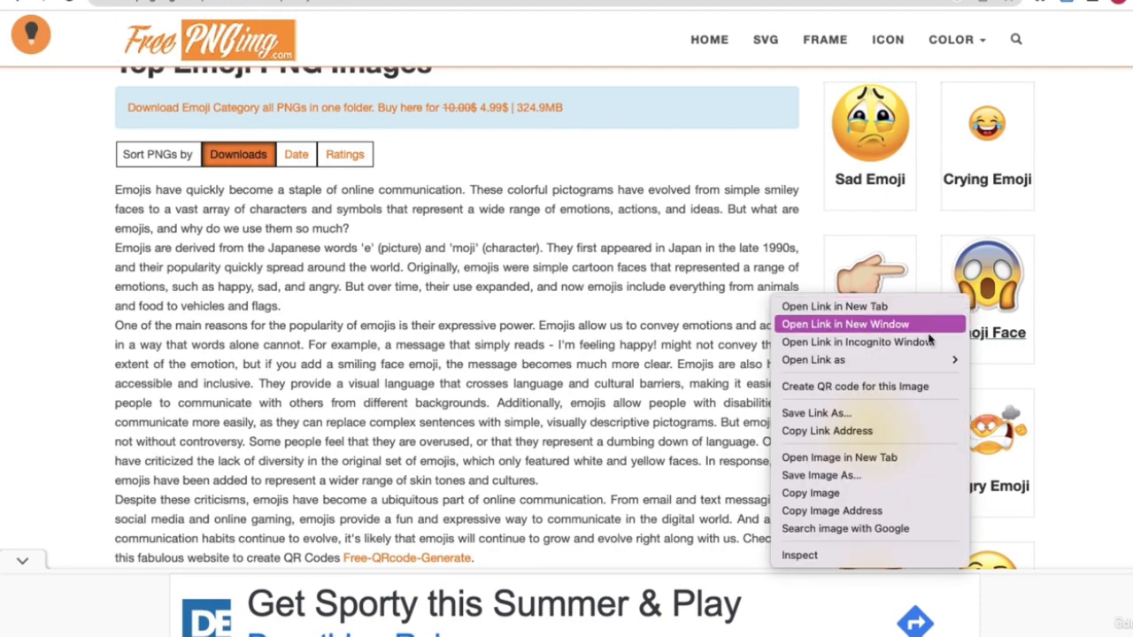
click(830, 476)
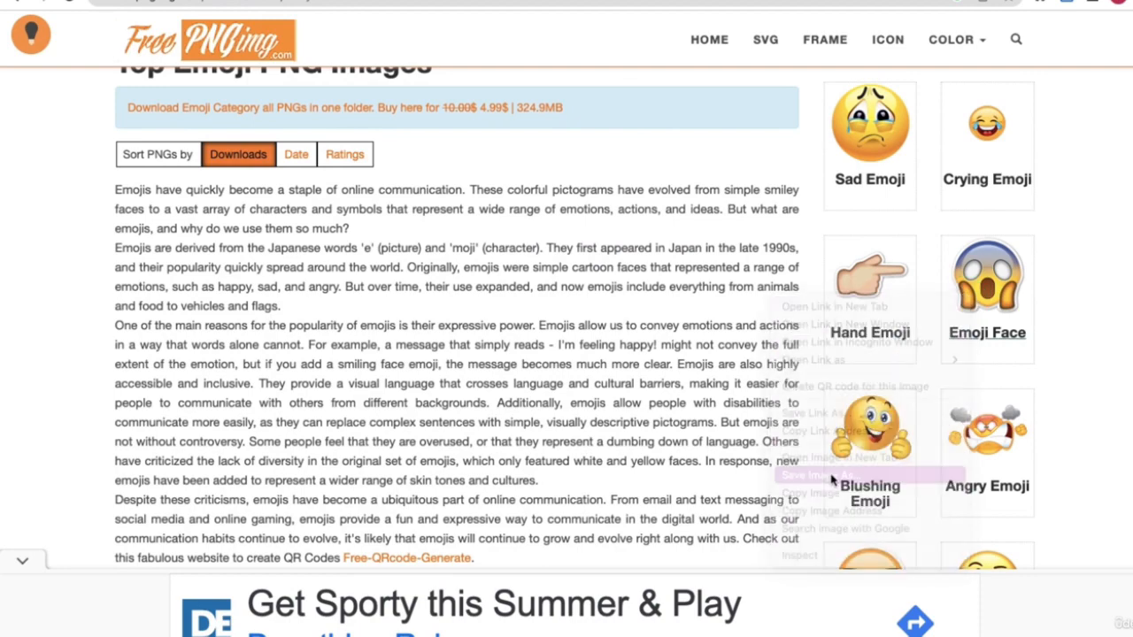
text(3)
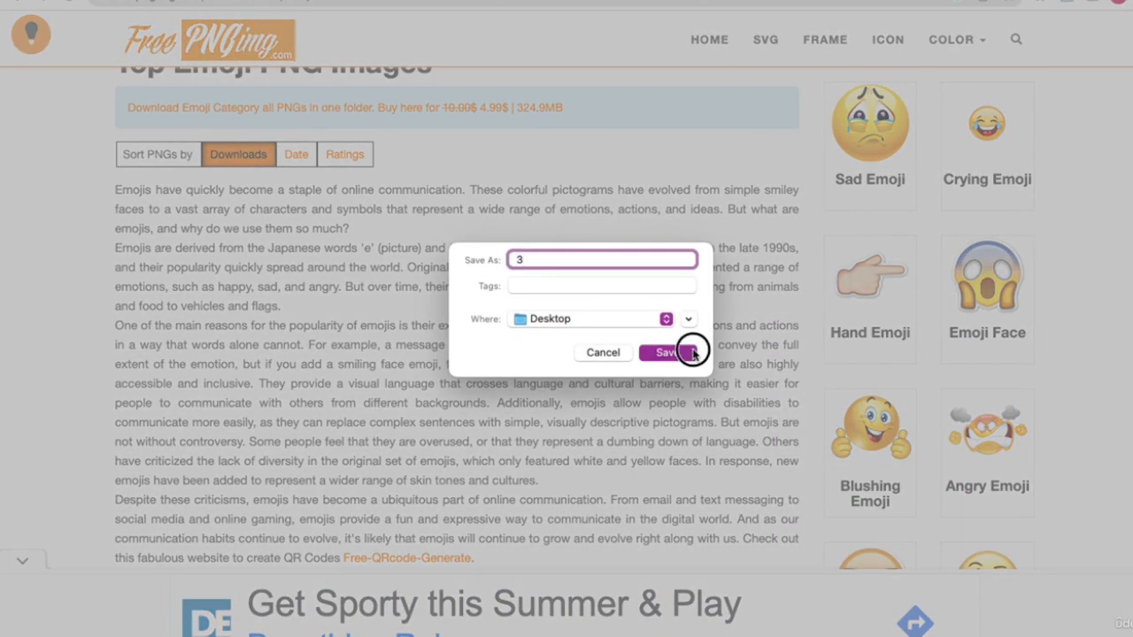
click(686, 350)
- Save the Blushing and Angry Emoji images to the Desktop as 4 and 5
right_click(876, 435)
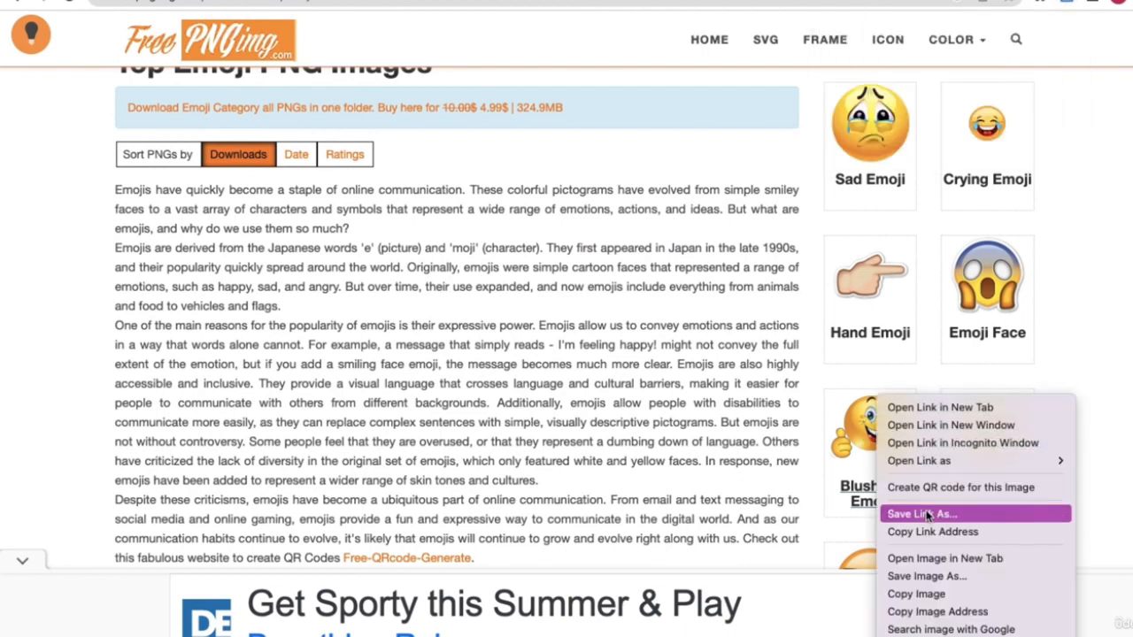
click(939, 576)
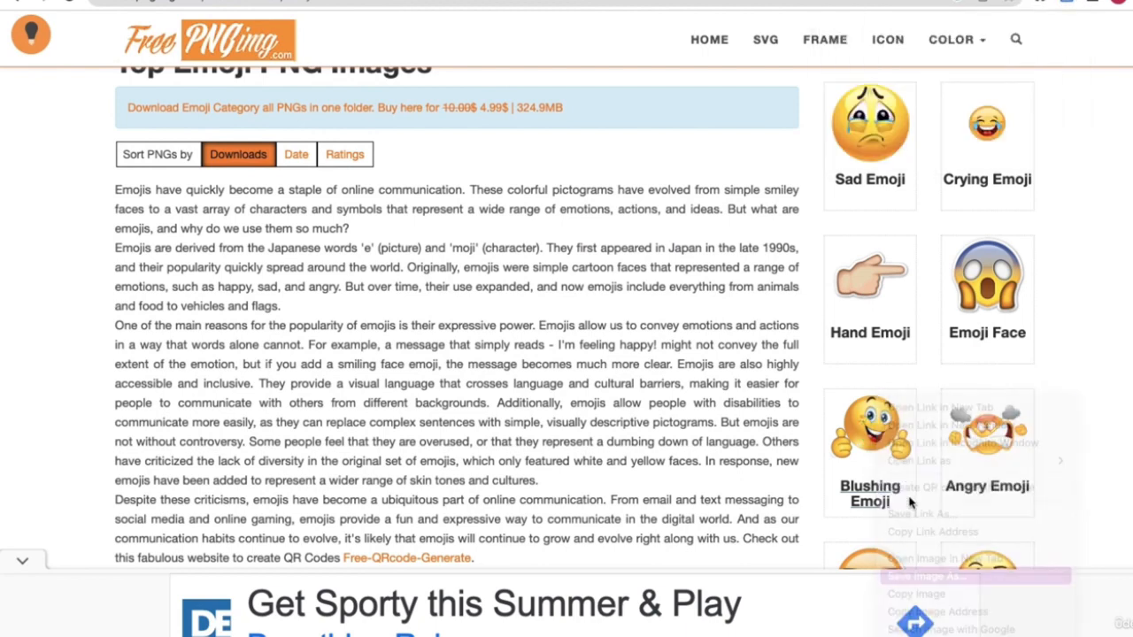
text(4)
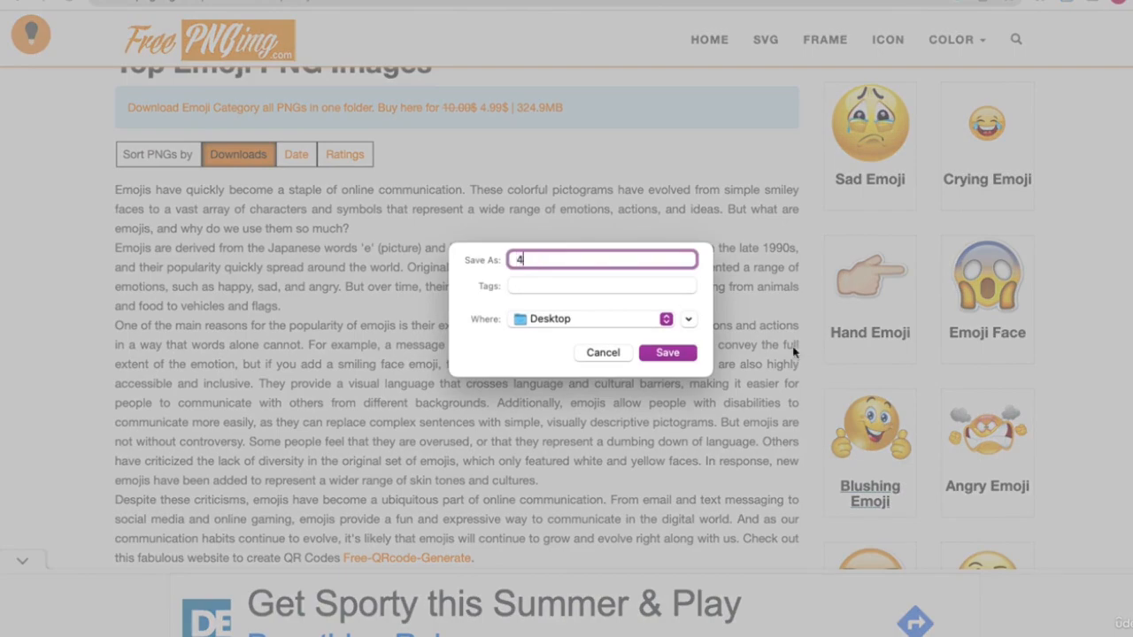
click(667, 352)
scroll(982, 341, down, 3)
right_click(985, 334)
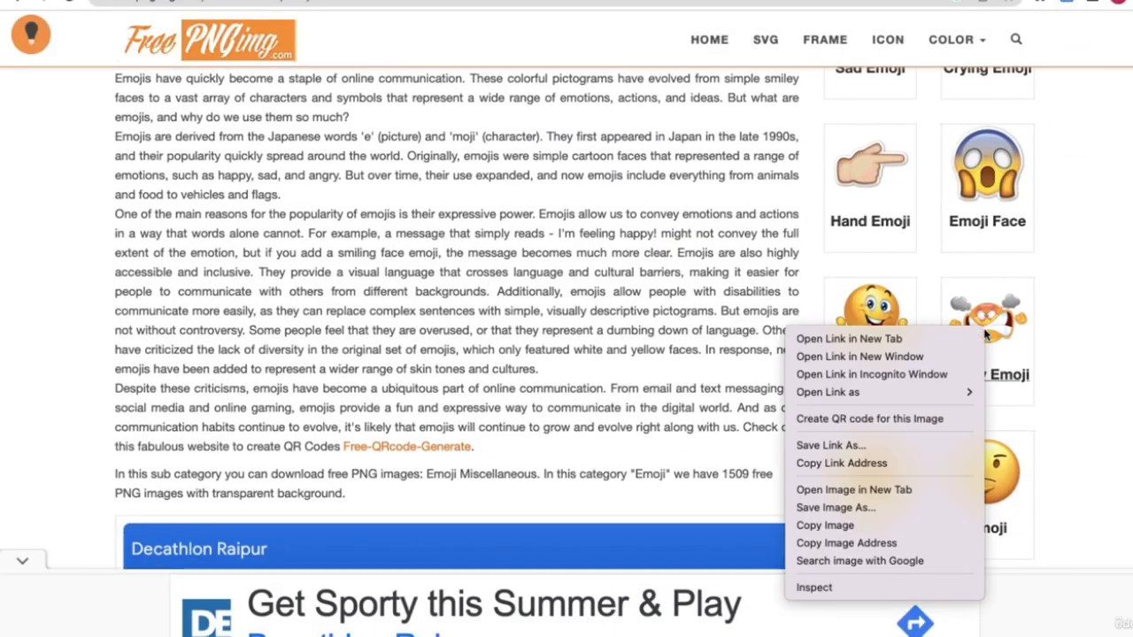
click(876, 514)
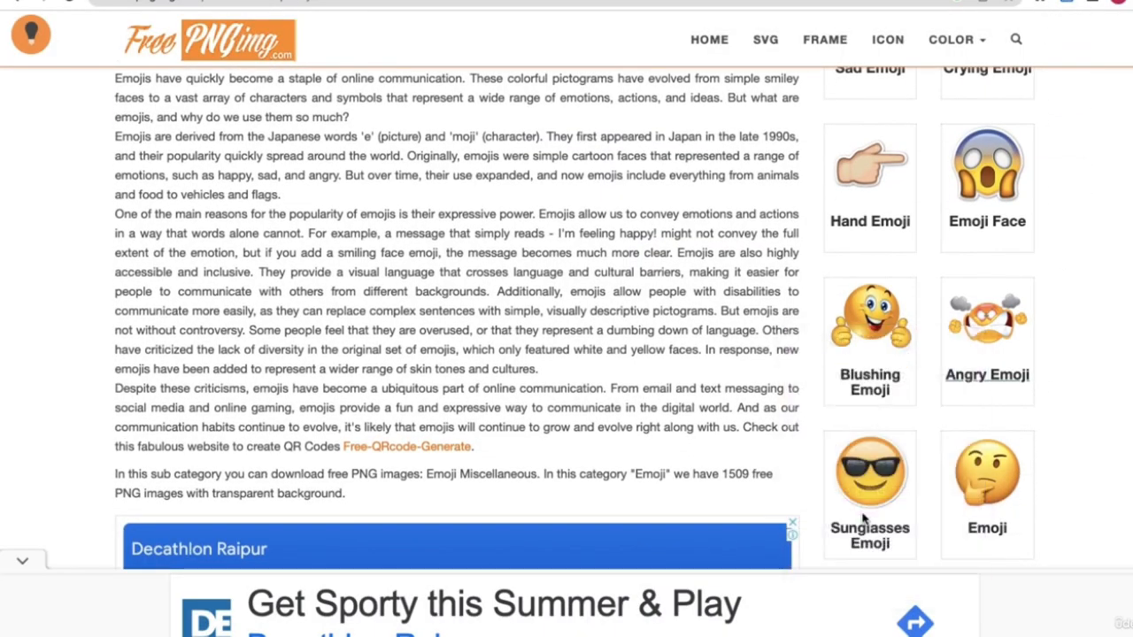
text(5)
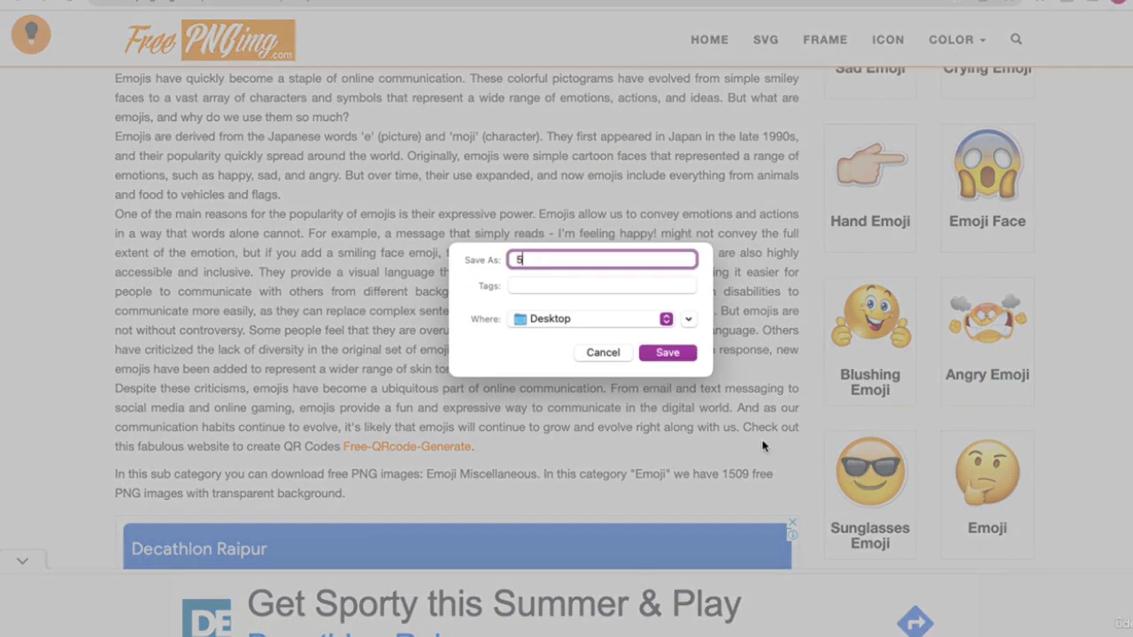
click(668, 354)
- Save the Sunglasses and thinking-face Emoji images to the Desktop as 6 and 7
scroll(885, 443, down, 1)
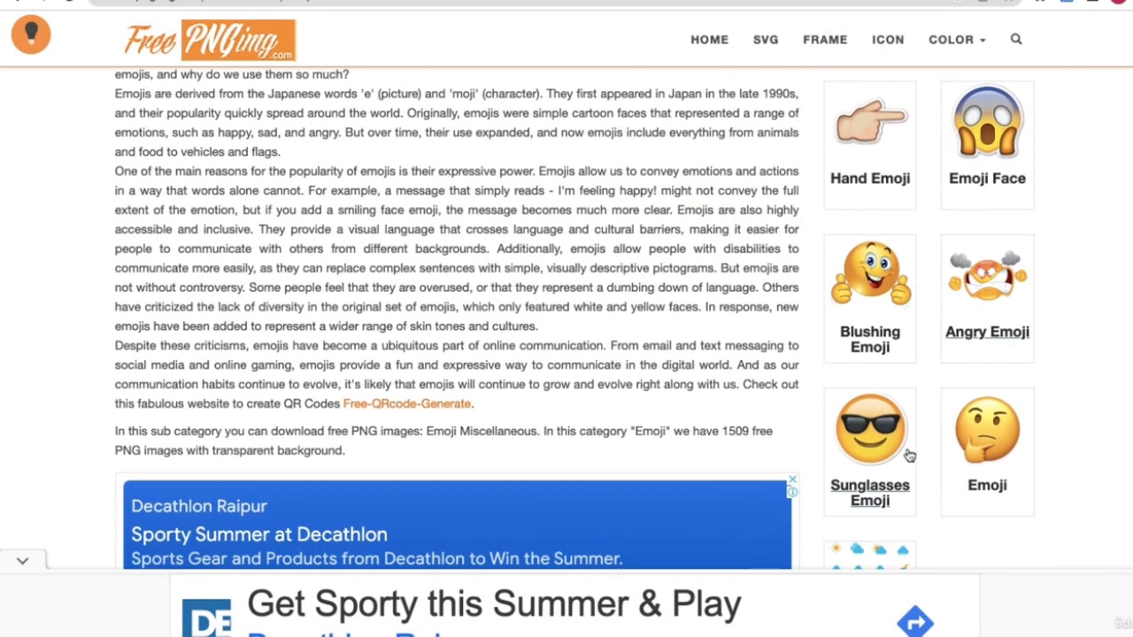
right_click(890, 432)
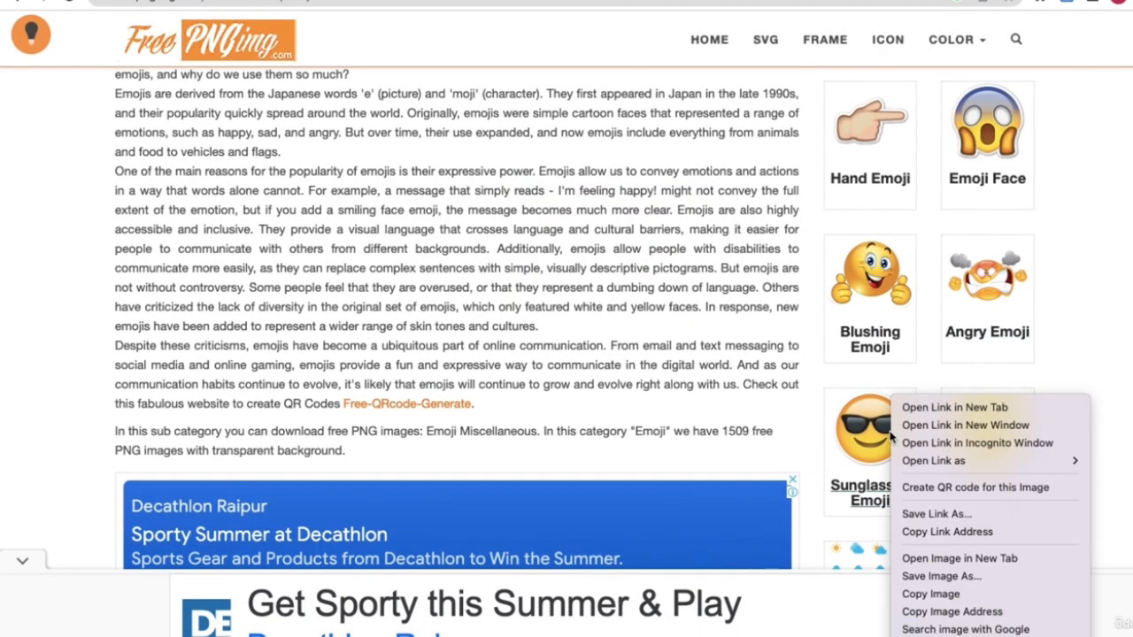
click(952, 577)
text(6)
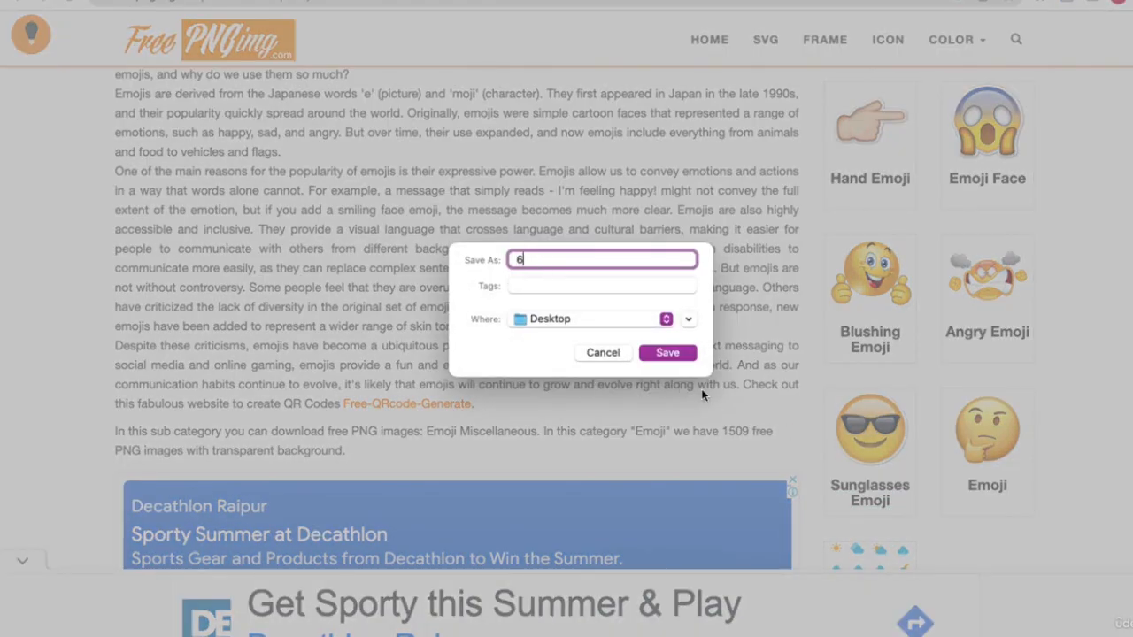
click(667, 353)
right_click(979, 449)
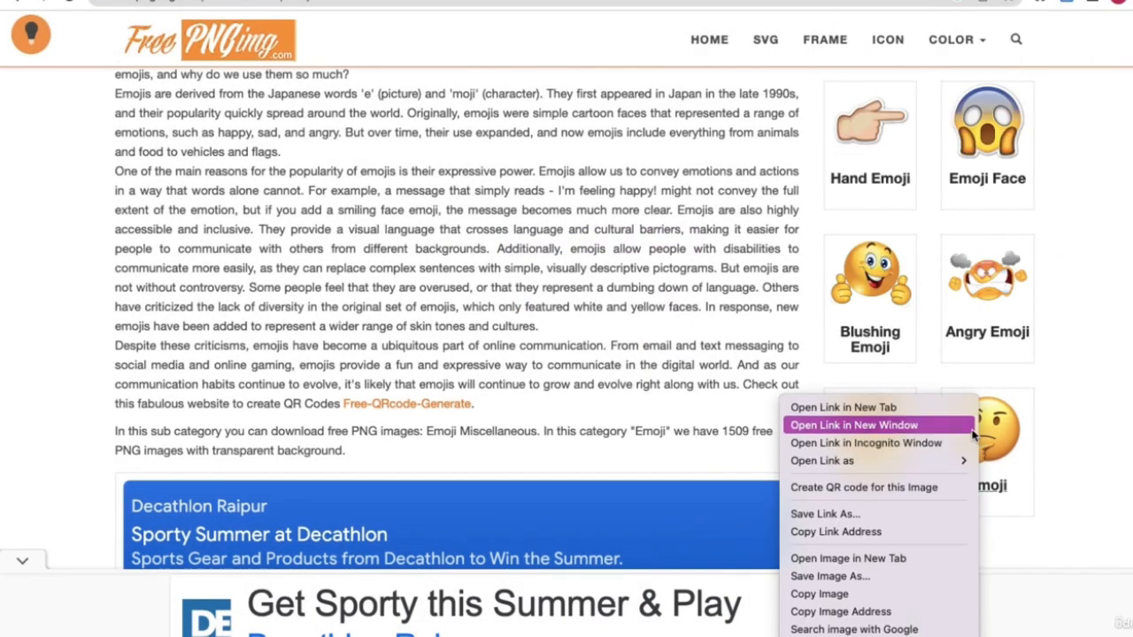
click(835, 580)
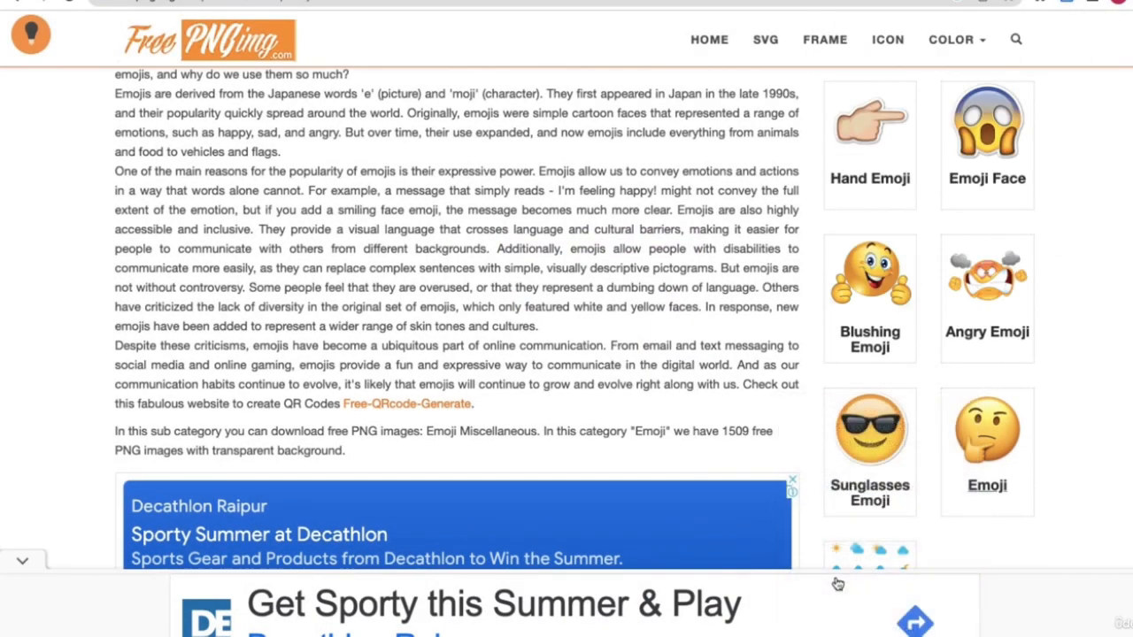
text(7)
click(674, 357)
- Confirm the numbered emoji PNGs sit on the desktop, then return to the browser
key(ctrl+Left)
drag(758, 17, 441, 18)
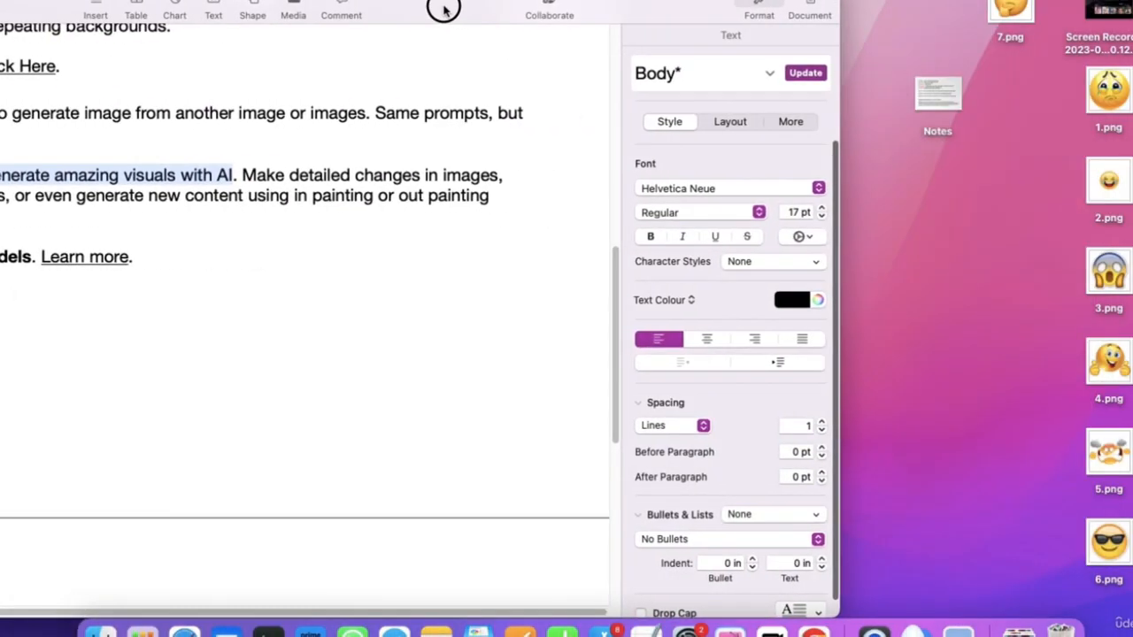
key(ctrl+Right)
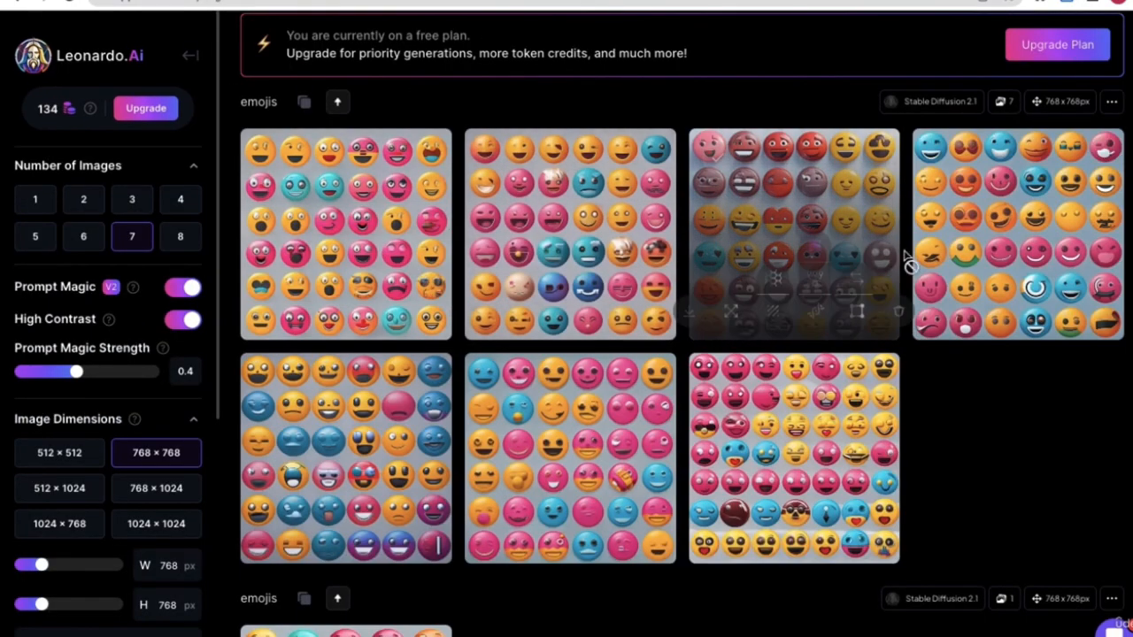
- Bring up the earlier emoji-grid generation results and dismiss the browser context menu
right_click(368, 210)
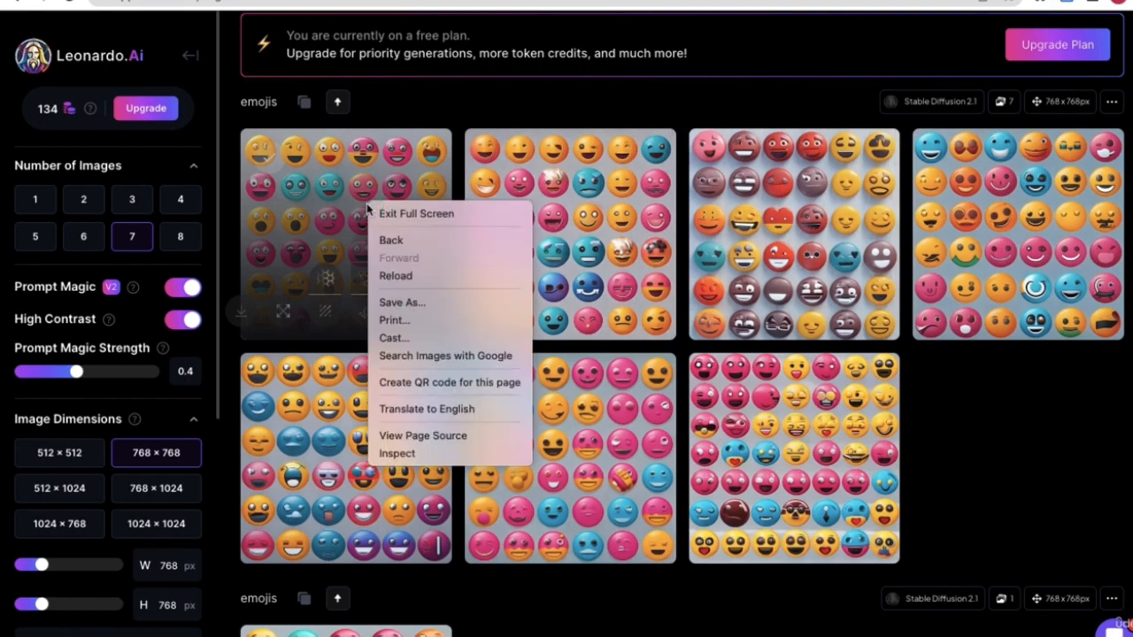
click(601, 108)
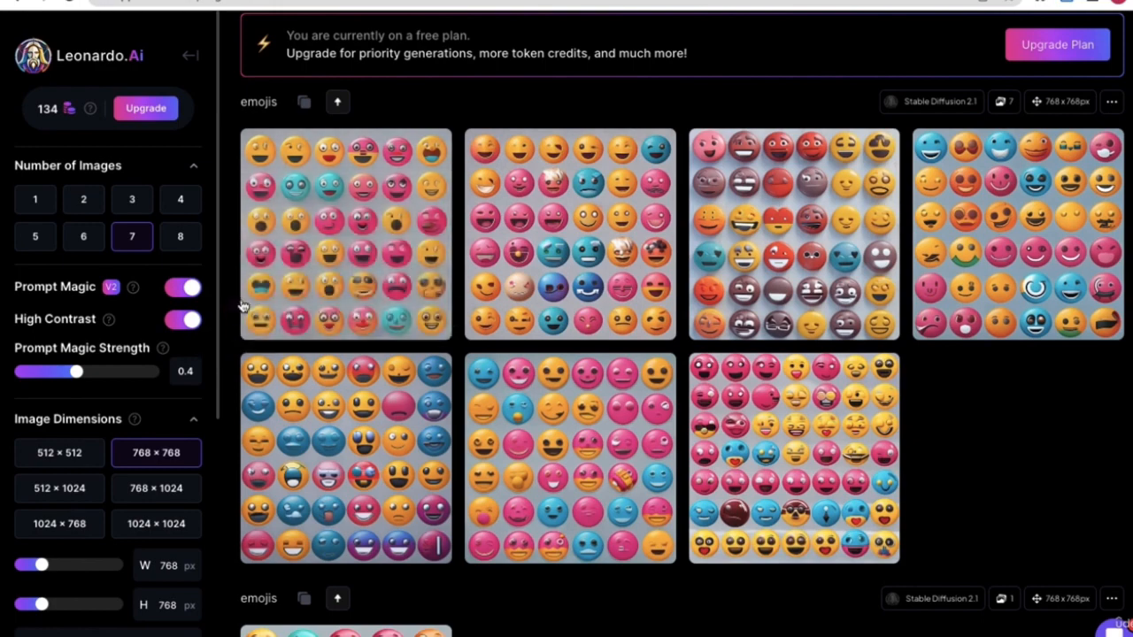
- Leave the AI Generation Tool and go back to the Leonardo.Ai Home page
scroll(253, 304, up, 3)
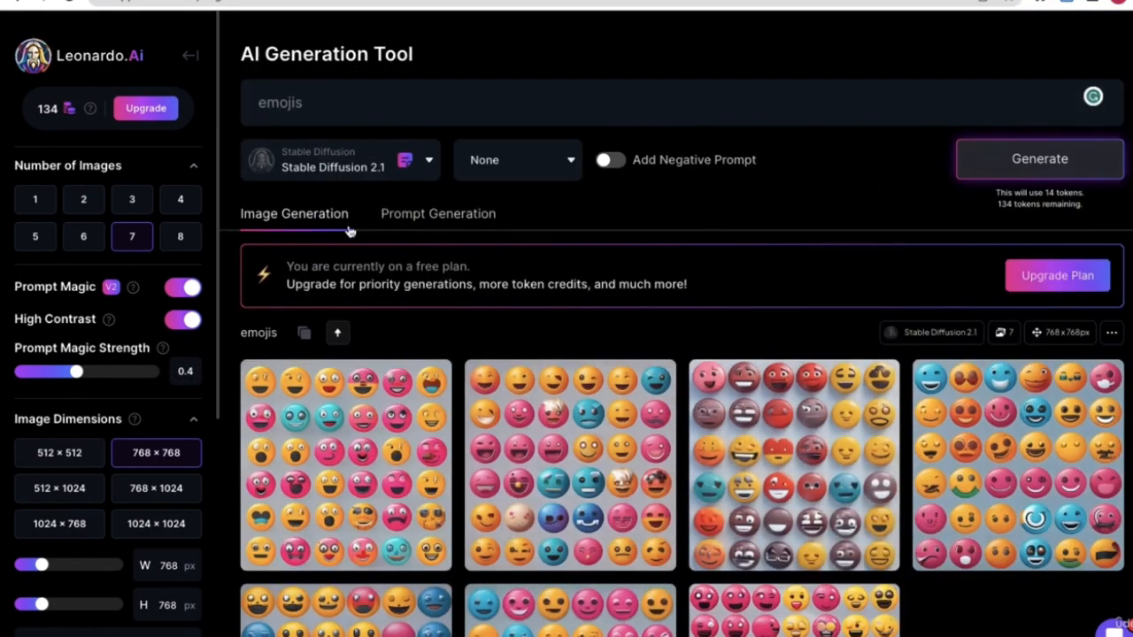
click(188, 57)
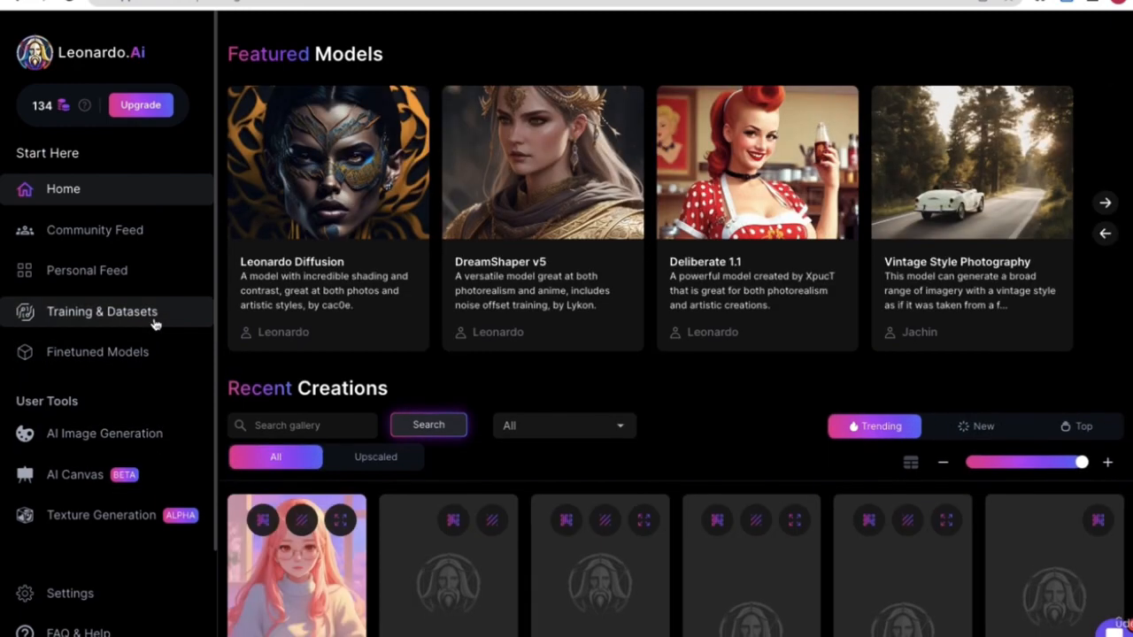
- Open the Emojis dataset's Edit Dataset page from Training & Datasets and launch the image picker
click(158, 327)
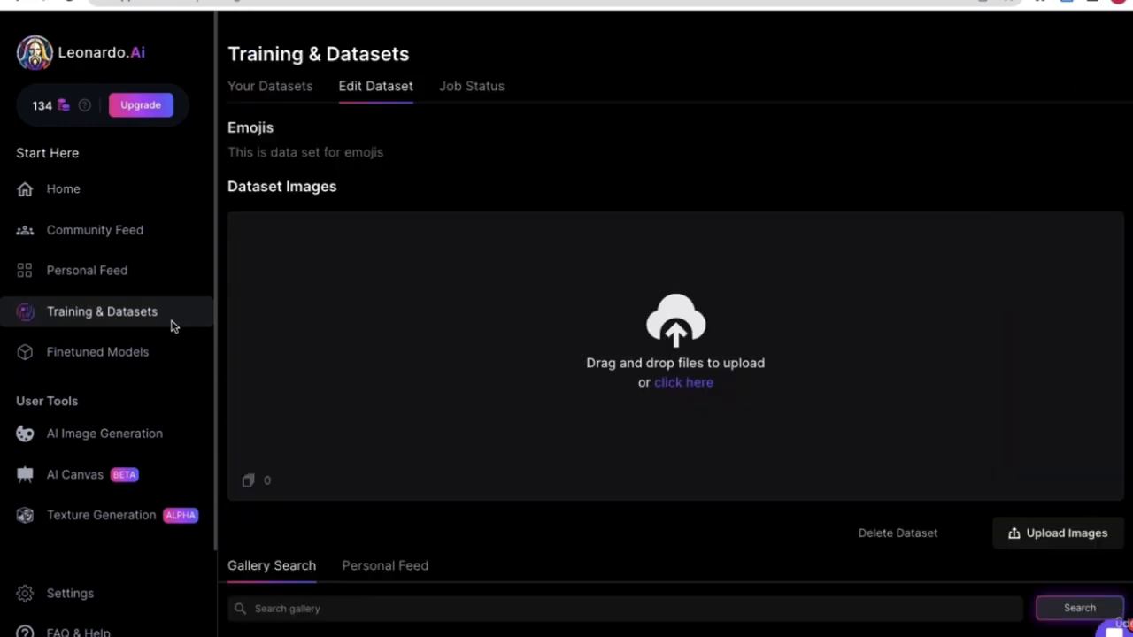
click(285, 92)
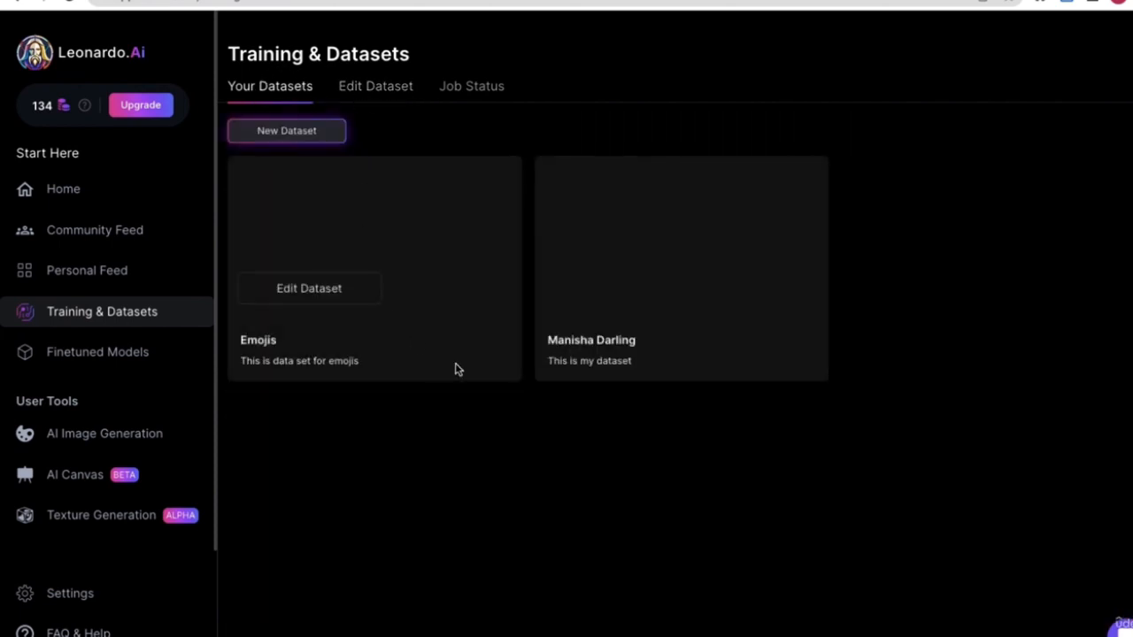
click(304, 295)
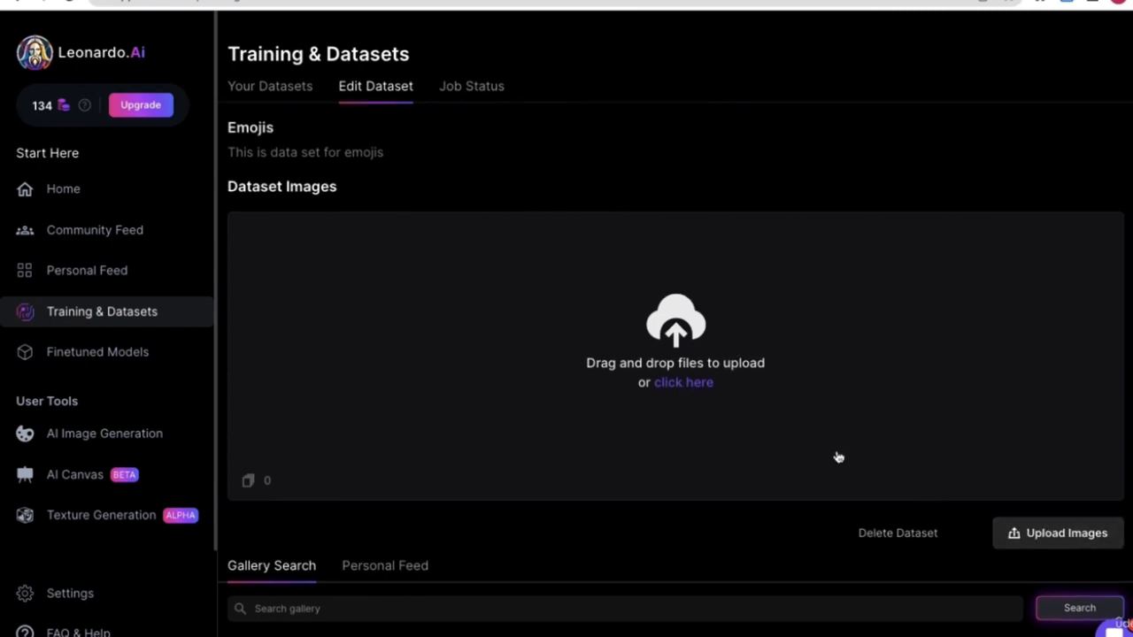
click(672, 344)
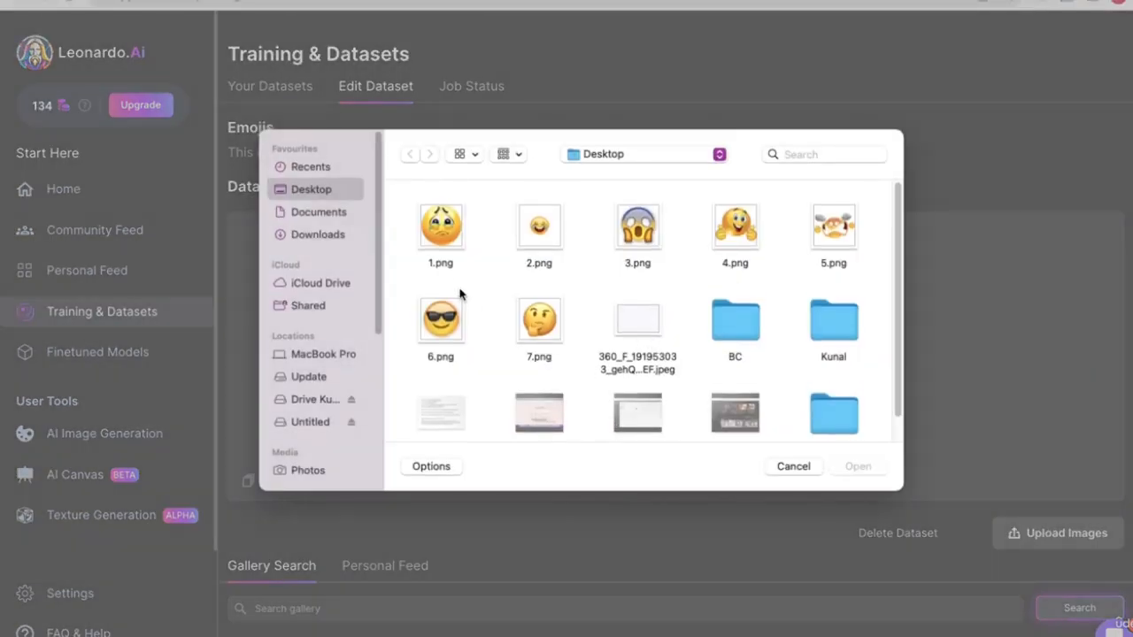
- Upload 1.png through 7.png from the Desktop into the Emojis dataset
click(434, 243)
super+click(538, 225)
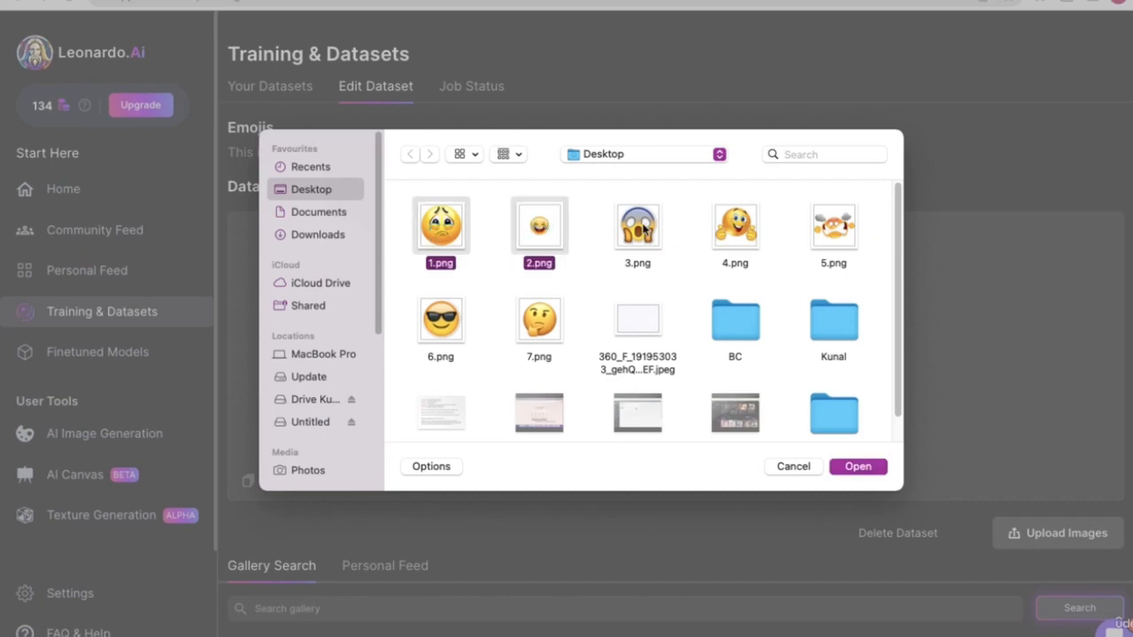
super+click(643, 228)
super+click(743, 235)
super+click(819, 237)
super+click(435, 326)
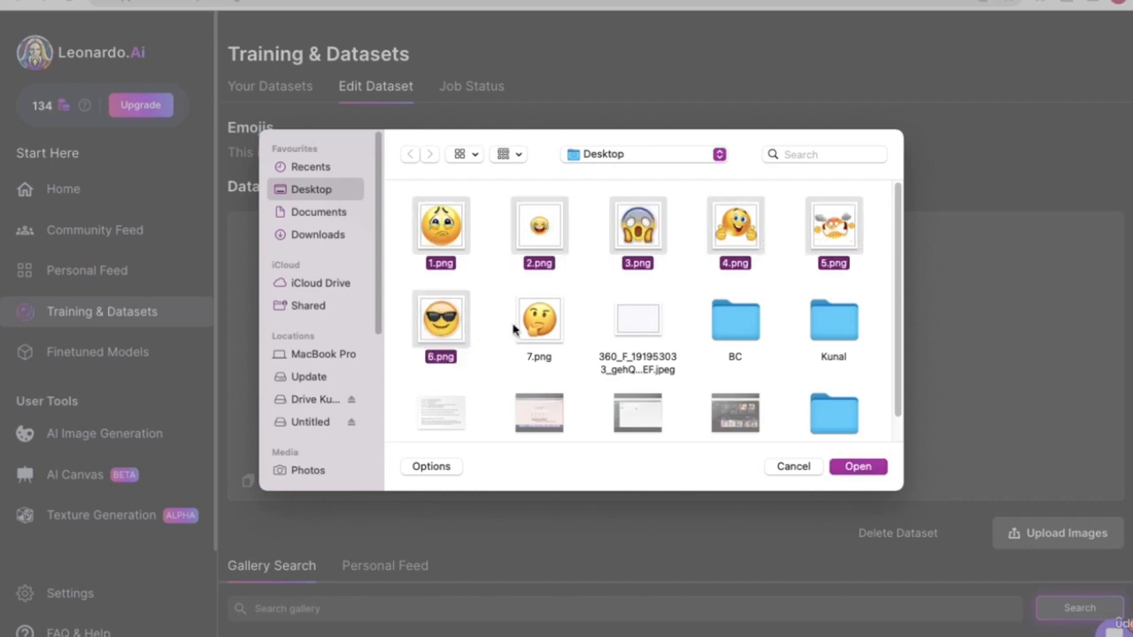
super+click(540, 323)
click(857, 467)
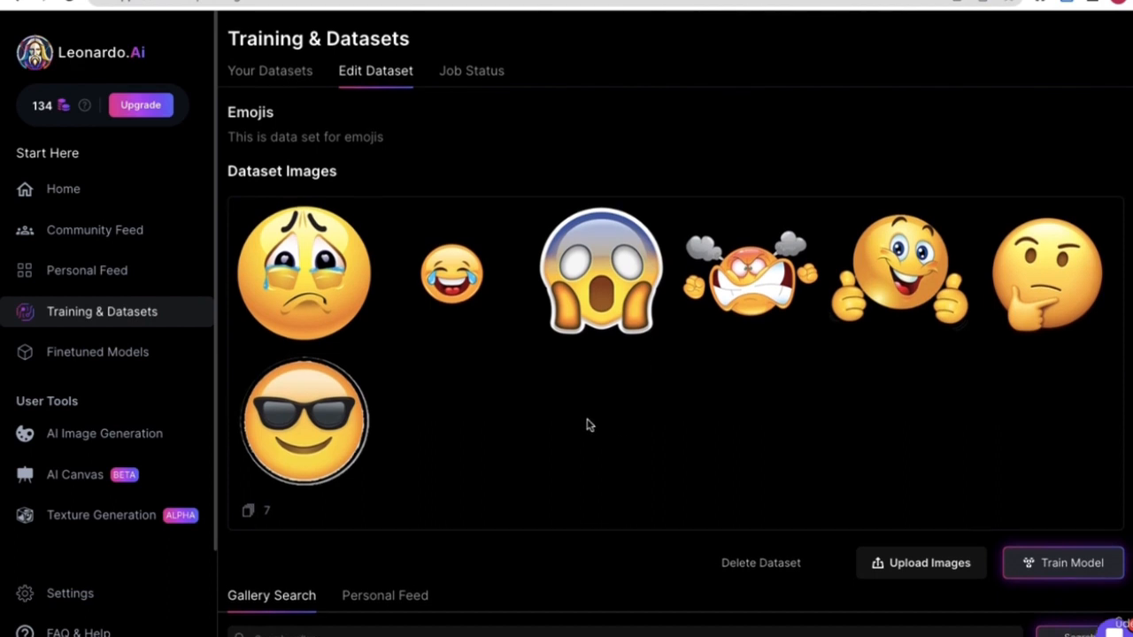
- Review the seven-image Emojis dataset and bring up the Train Model dialog
scroll(590, 425, down, 5)
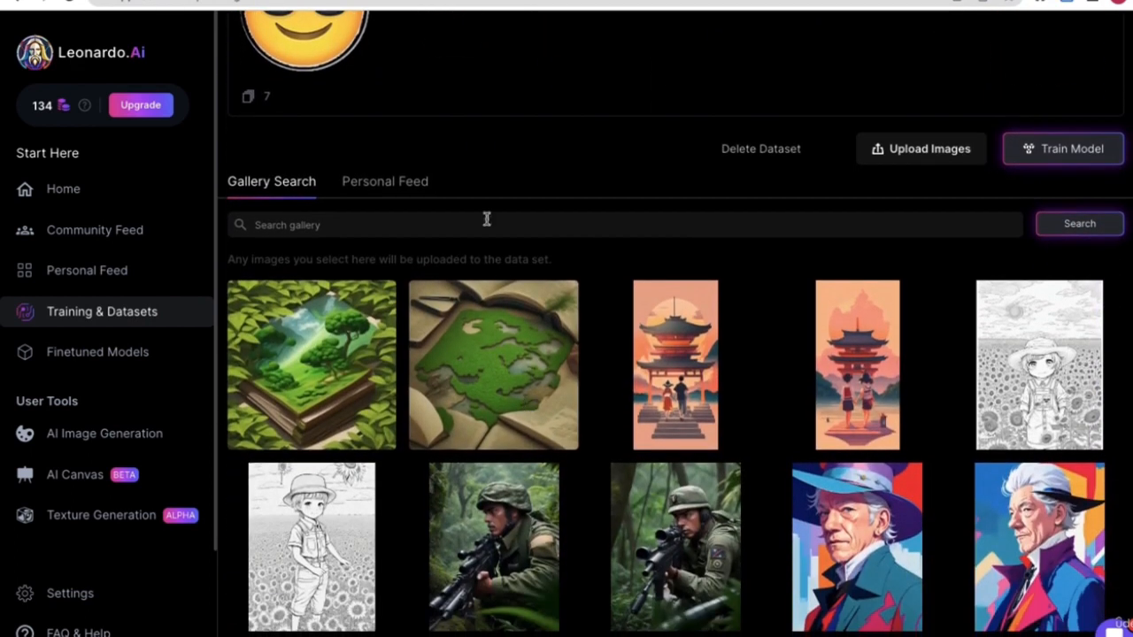
scroll(612, 405, up, 2)
scroll(548, 292, up, 5)
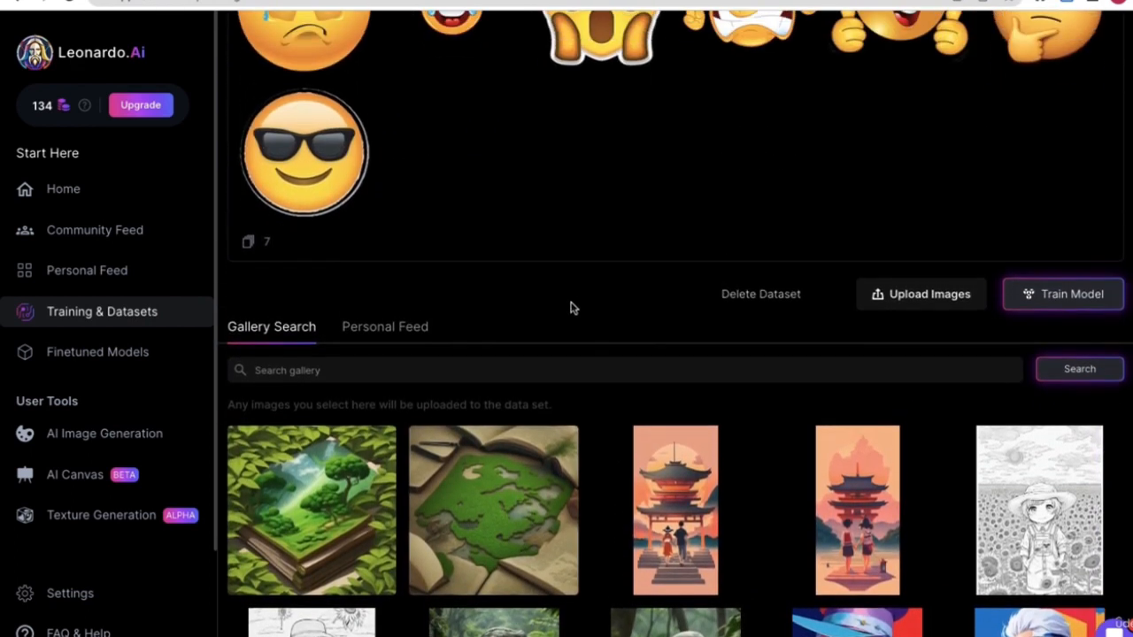
scroll(563, 469, up, 1)
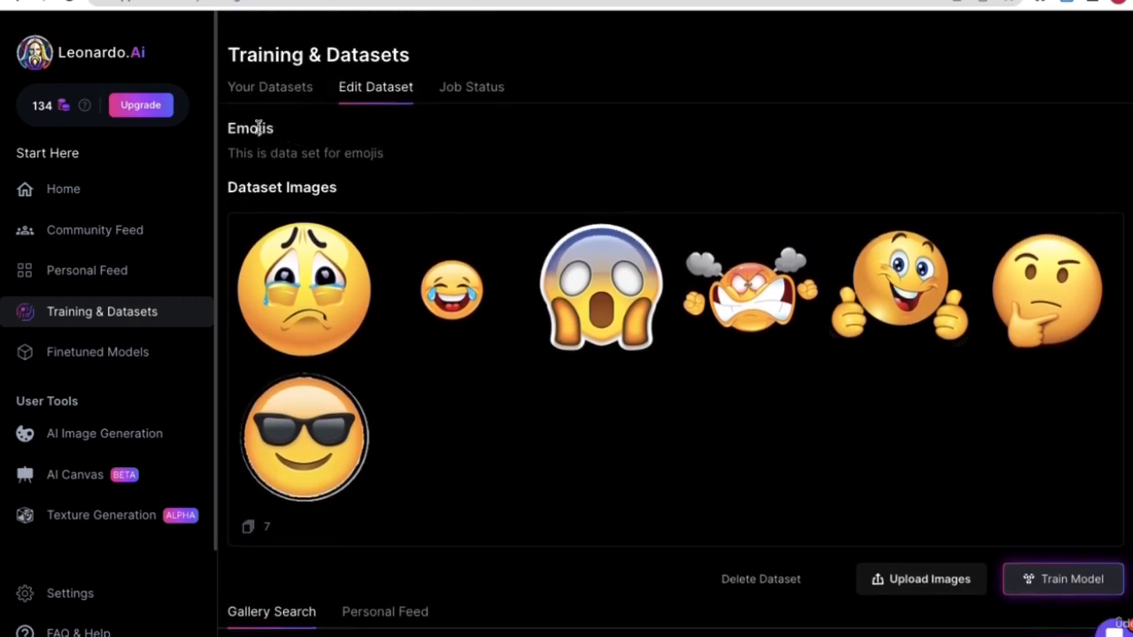
scroll(864, 451, down, 2)
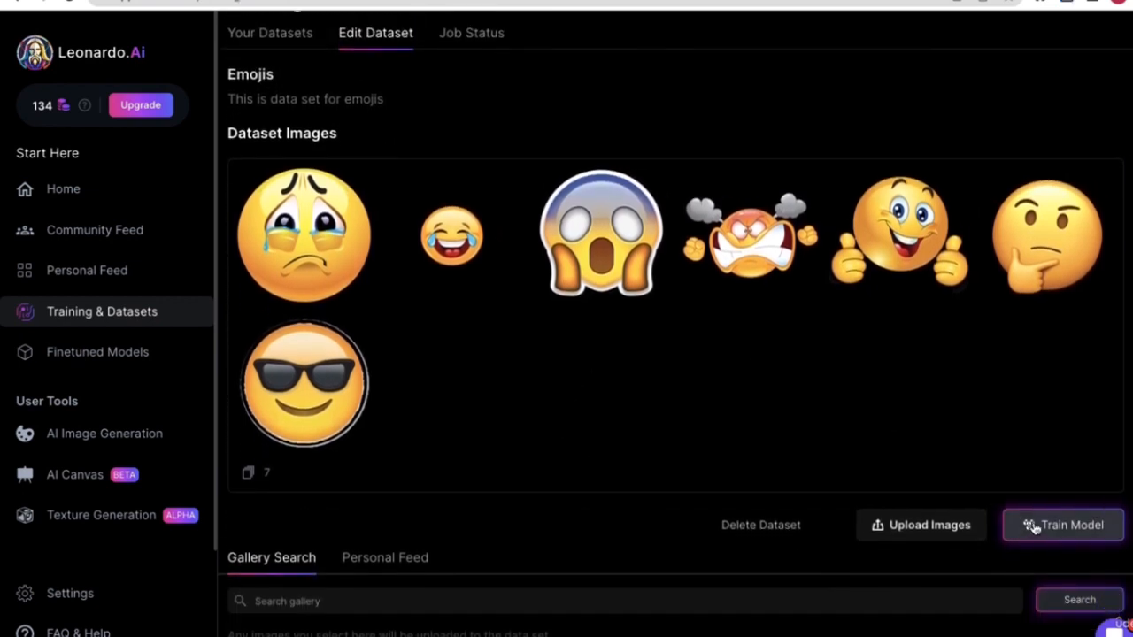
click(1035, 503)
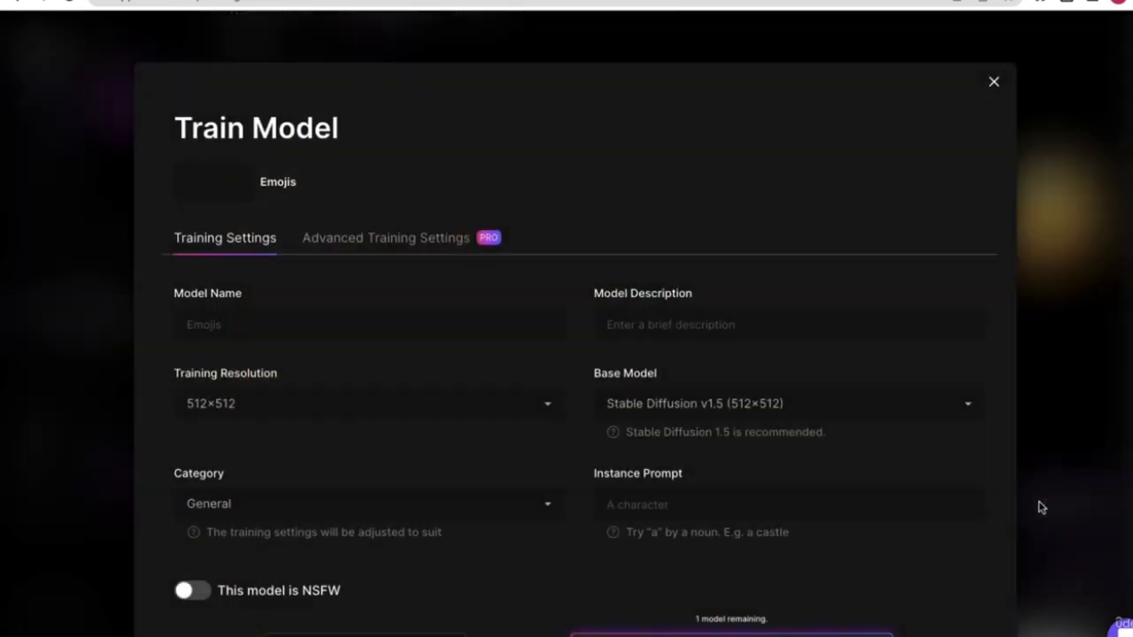
- Name the model 'Emojis' and describe it as 'Best crest & smoky emojis'
scroll(271, 359, down, 1)
click(235, 291)
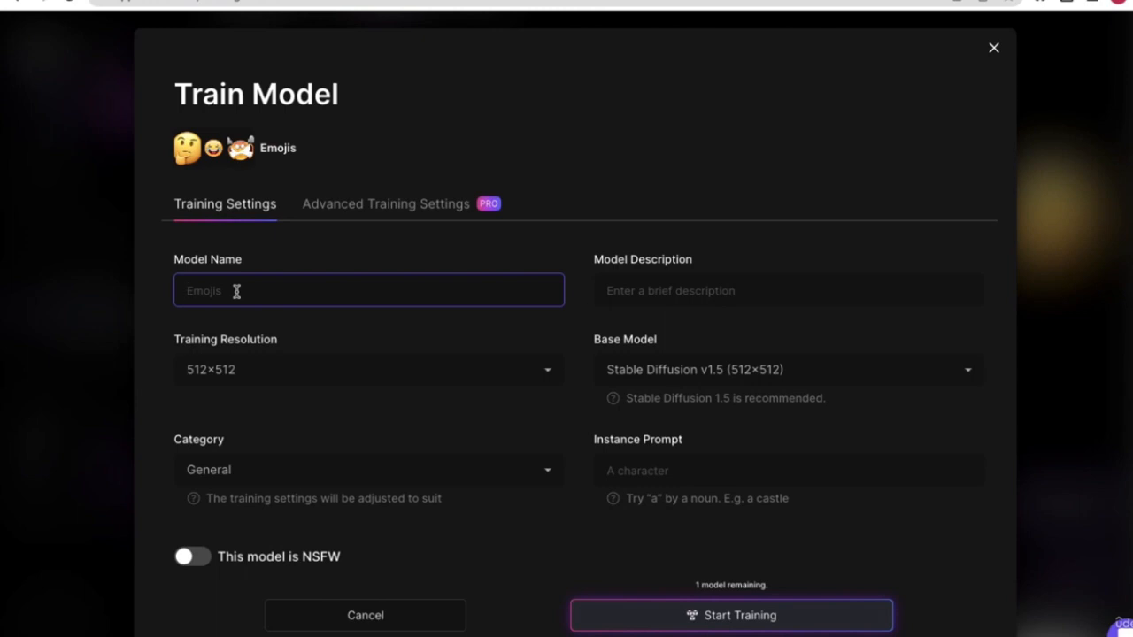
text(Emojis)
click(655, 298)
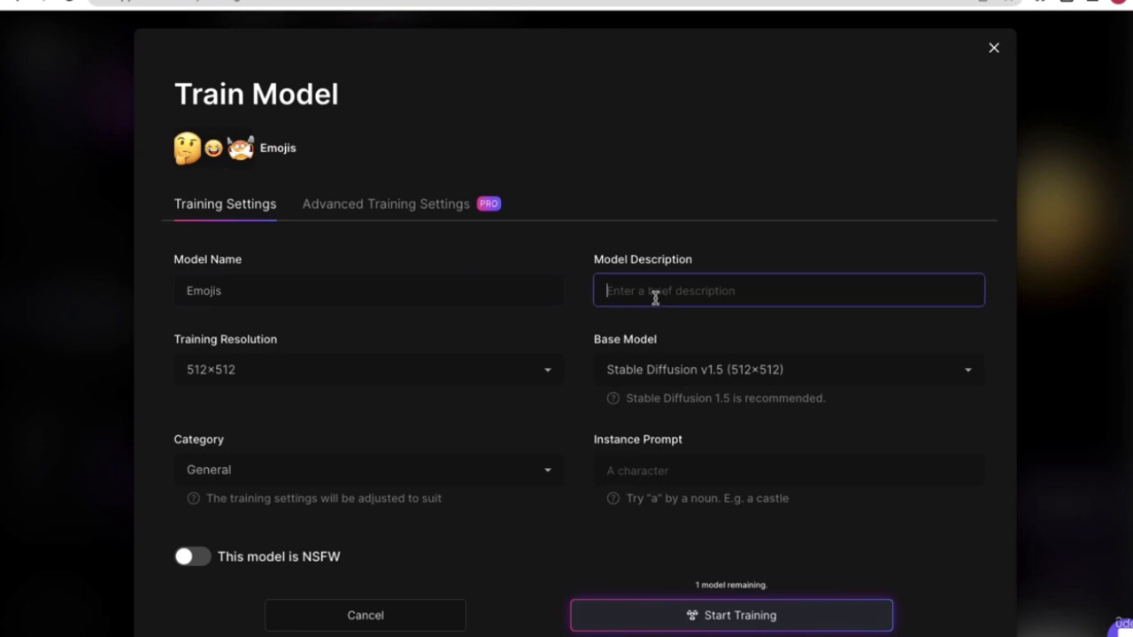
text(Best crest & smoky emjois)
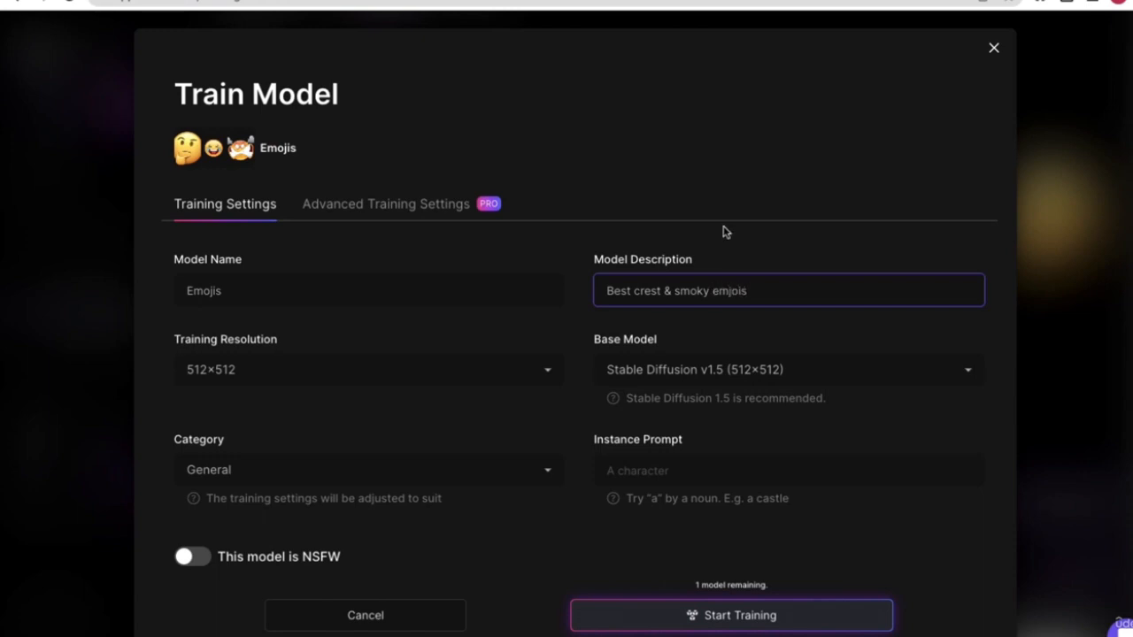
key(BackSpace)
key(BackSpace)
- Set the instance prompt to 'crest, smoky'
click(635, 471)
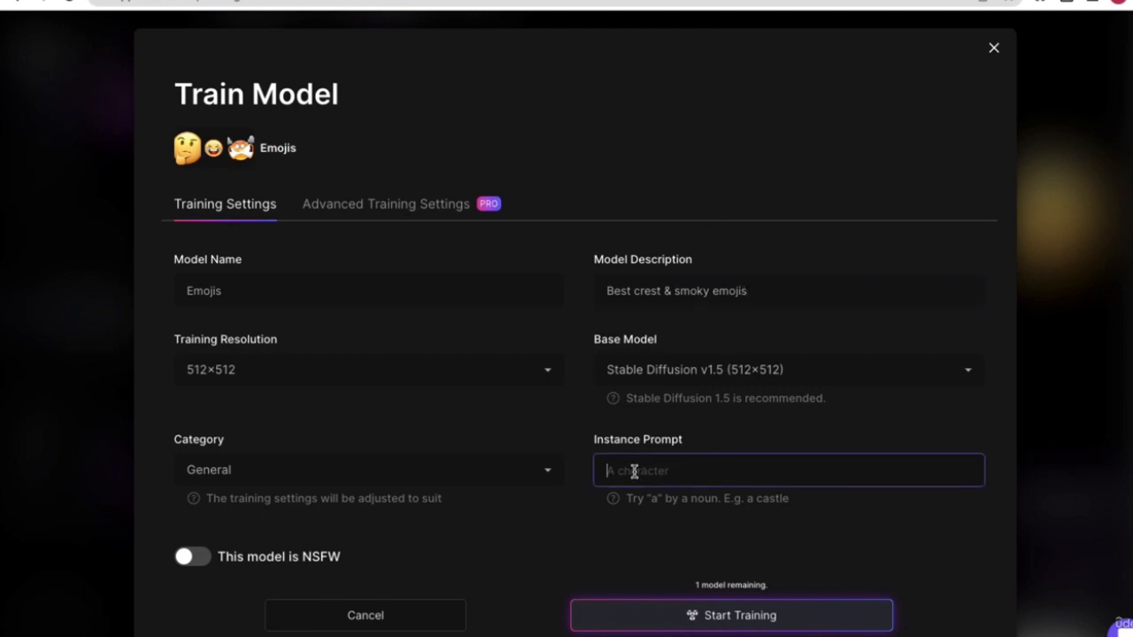
text(crest, smoky)
click(632, 522)
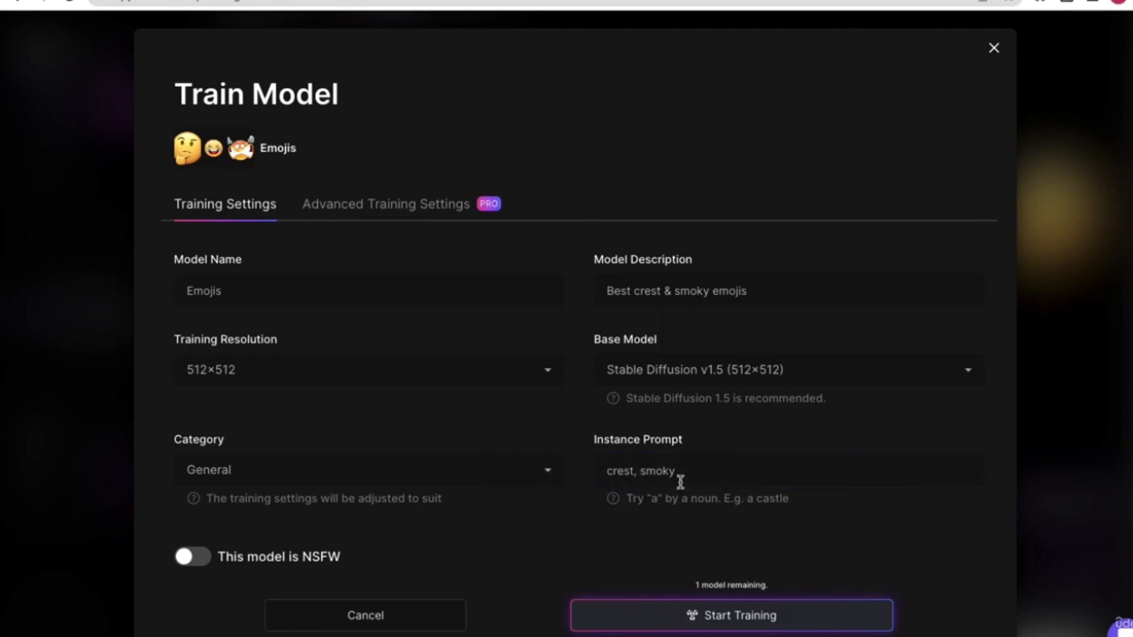
scroll(405, 498, down, 2)
- Change the model category from General to Characters
click(324, 434)
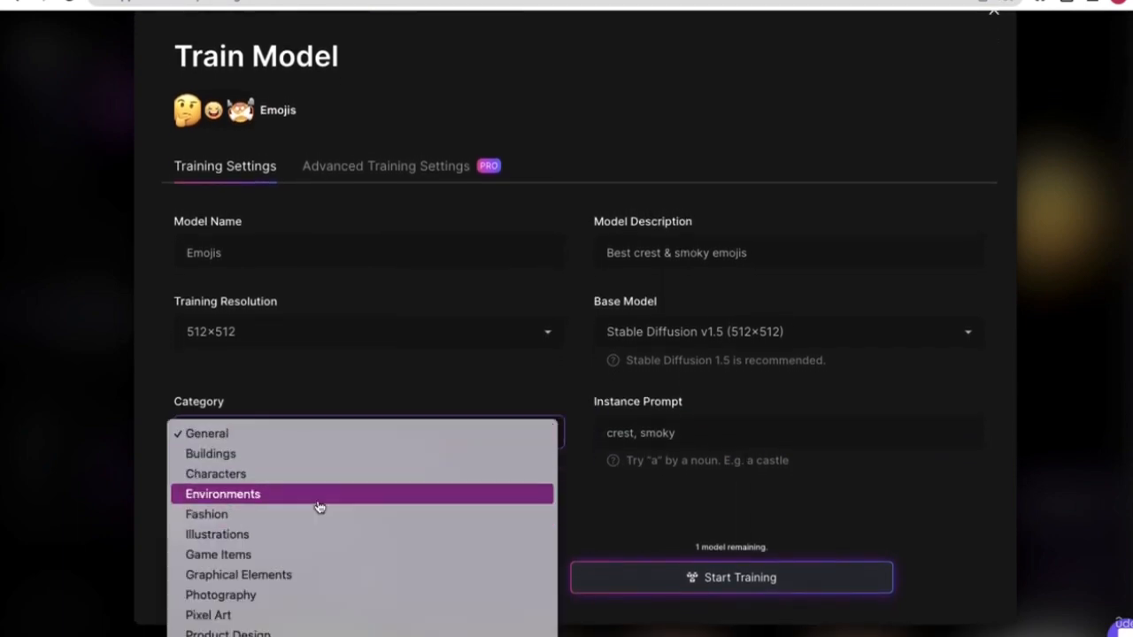
scroll(321, 588, down, 2)
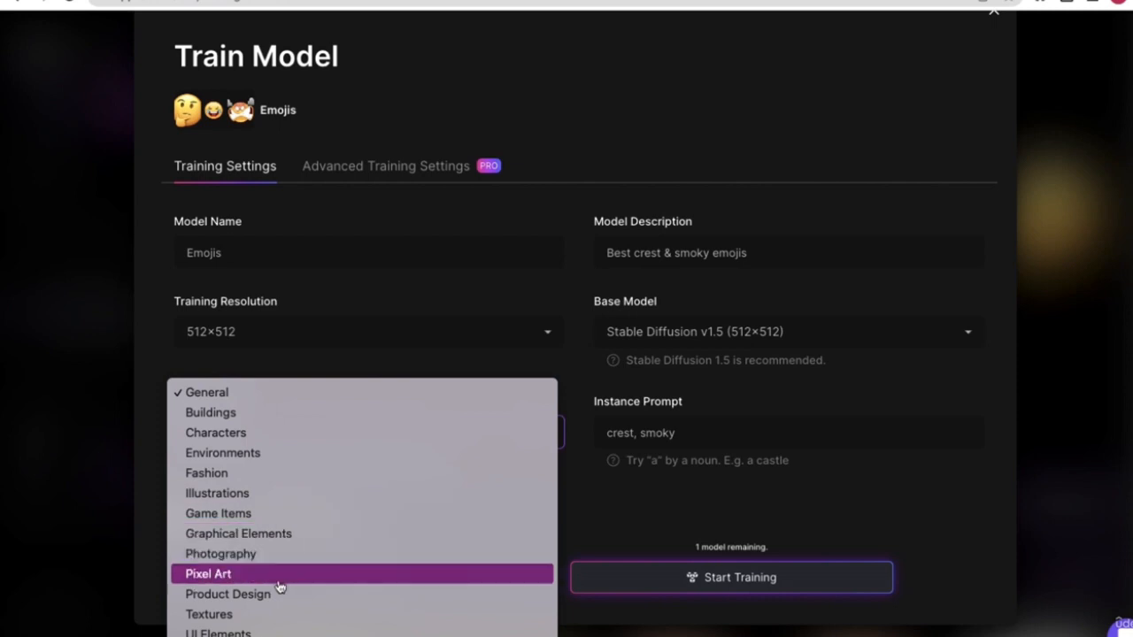
click(292, 438)
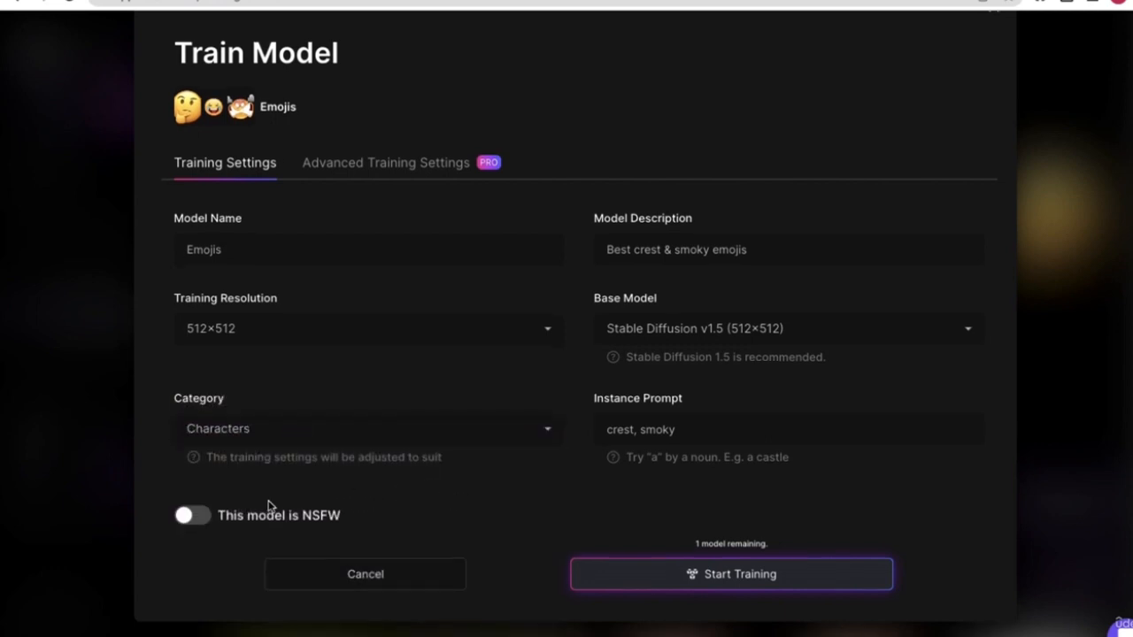
- Toggle NSFW on and back off, leaving the model marked as not NSFW
drag(343, 518, 302, 519)
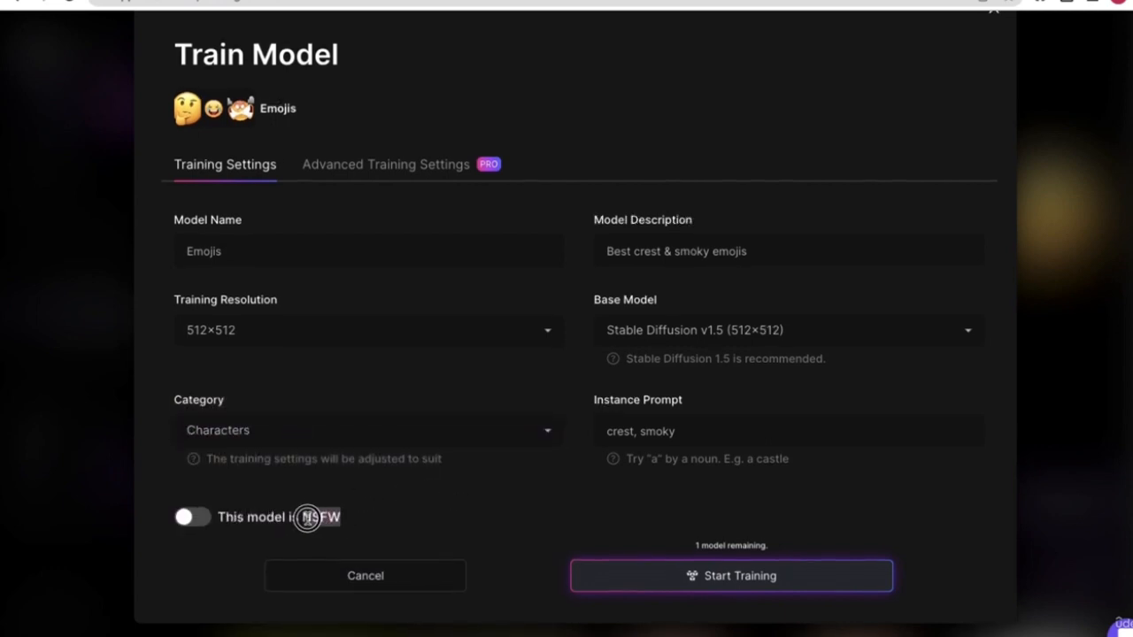
click(349, 507)
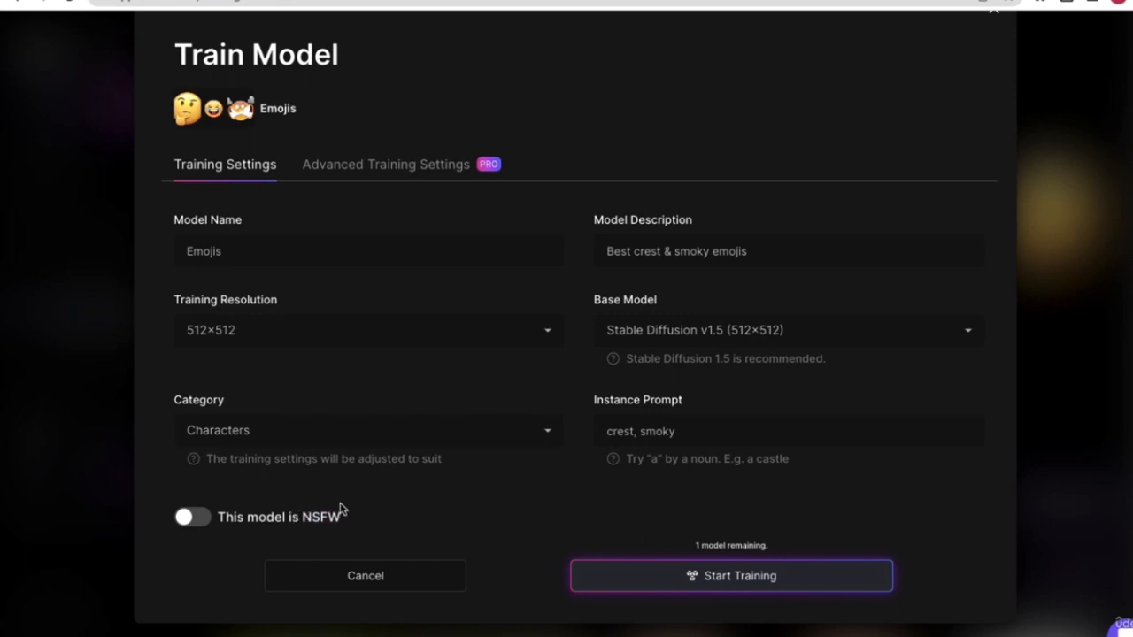
click(196, 519)
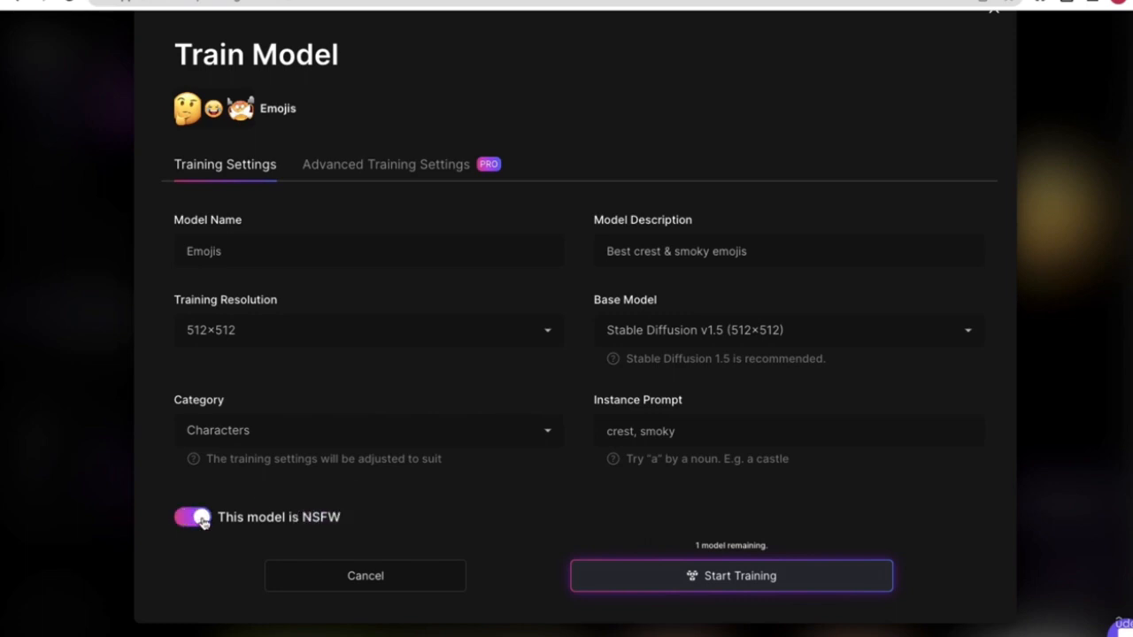
click(203, 521)
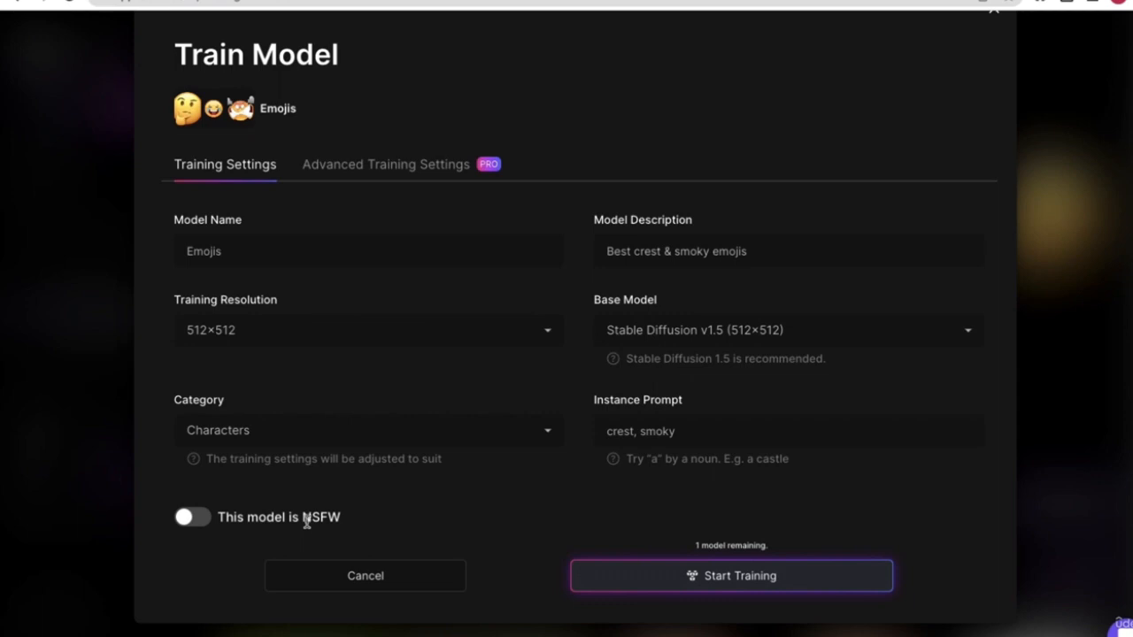
drag(302, 521, 357, 516)
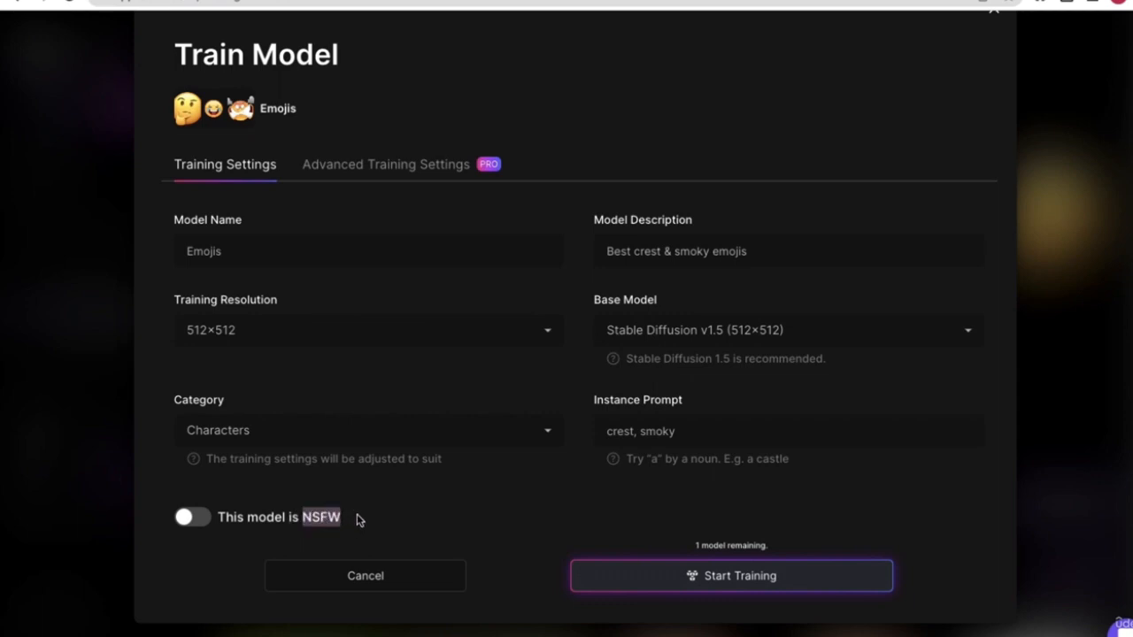
click(379, 509)
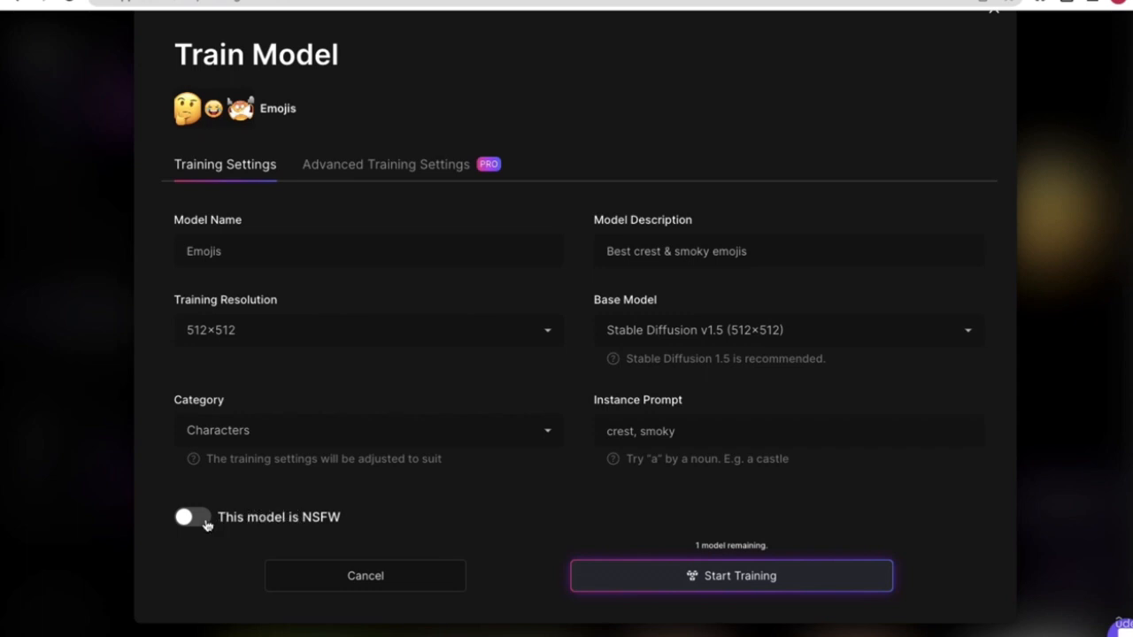
- Start training the Emojis model and view its job, listed as Processing
click(731, 579)
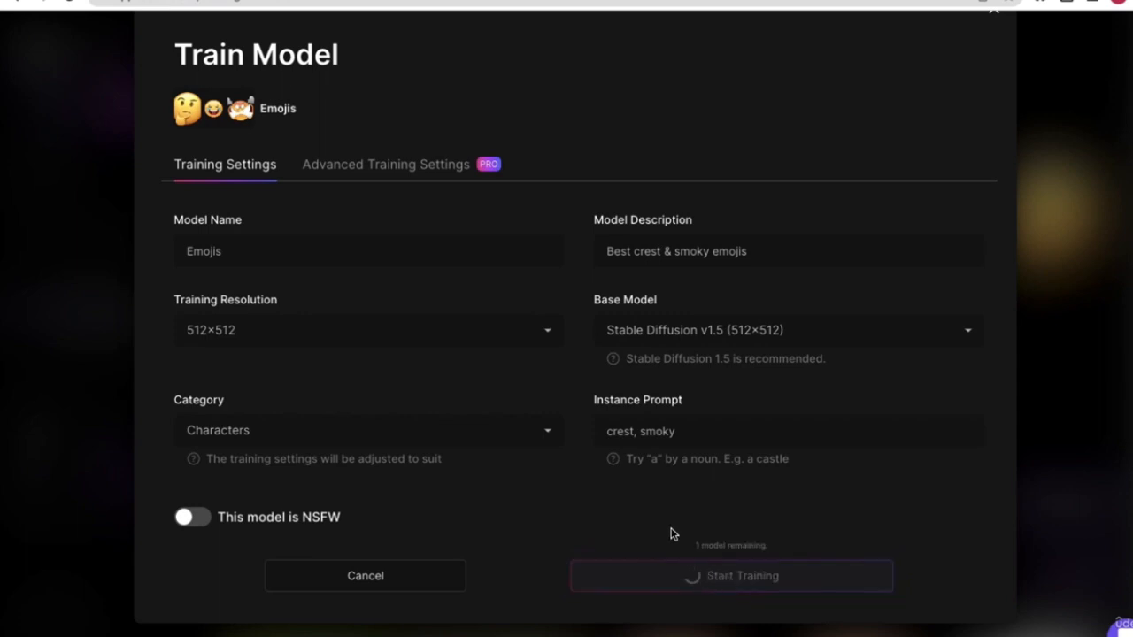
scroll(674, 536, up, 1)
scroll(672, 539, down, 1)
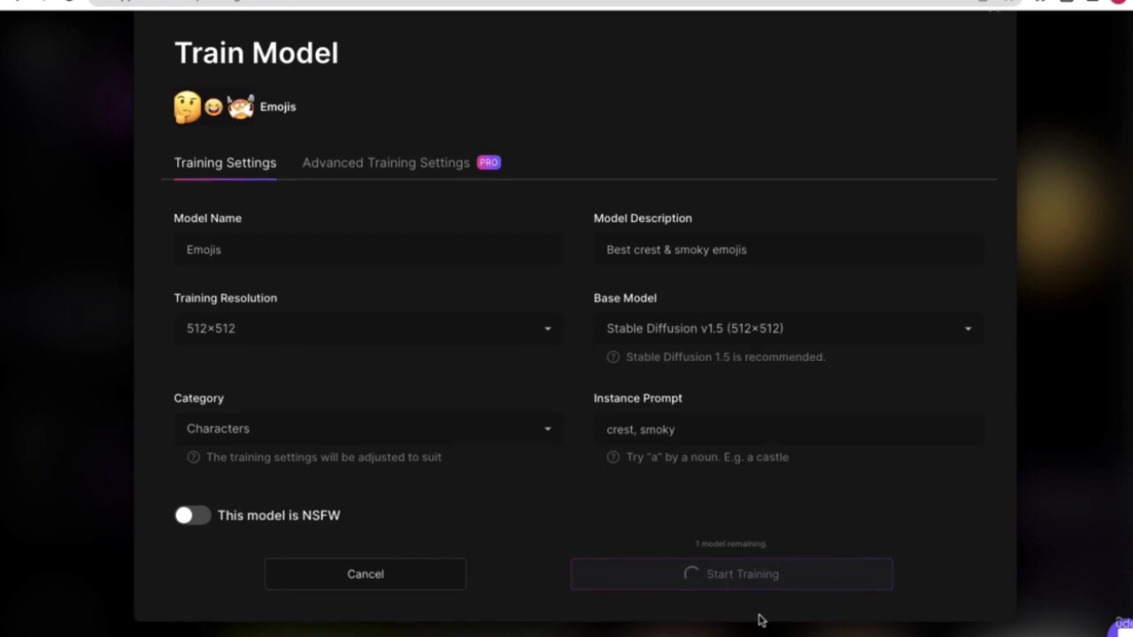
scroll(741, 604, up, 1)
scroll(725, 598, down, 1)
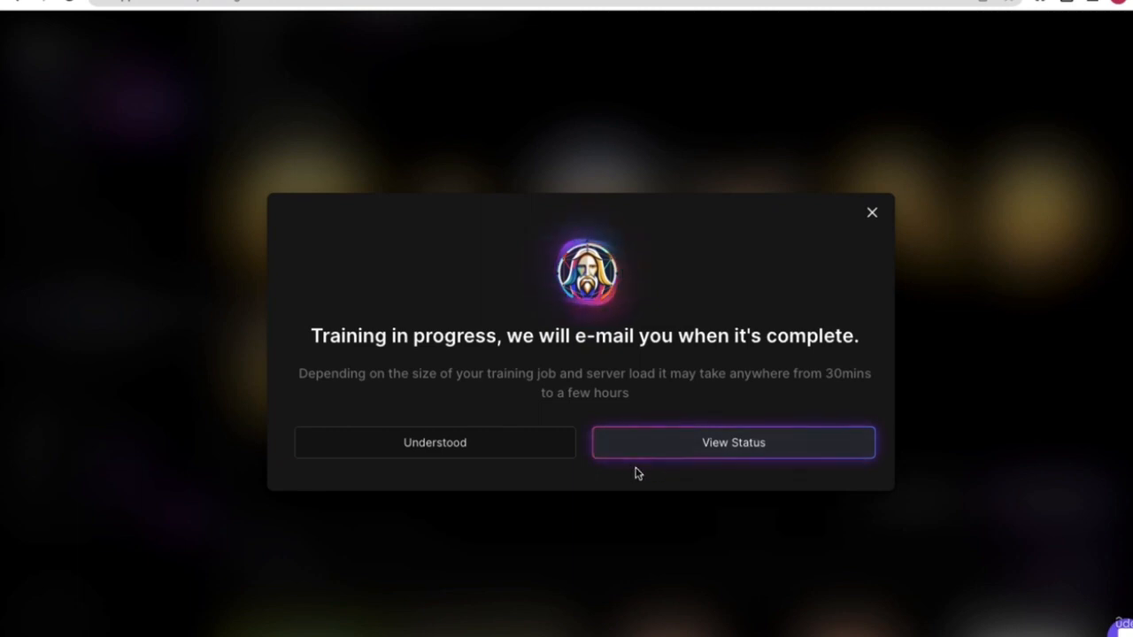
click(743, 445)
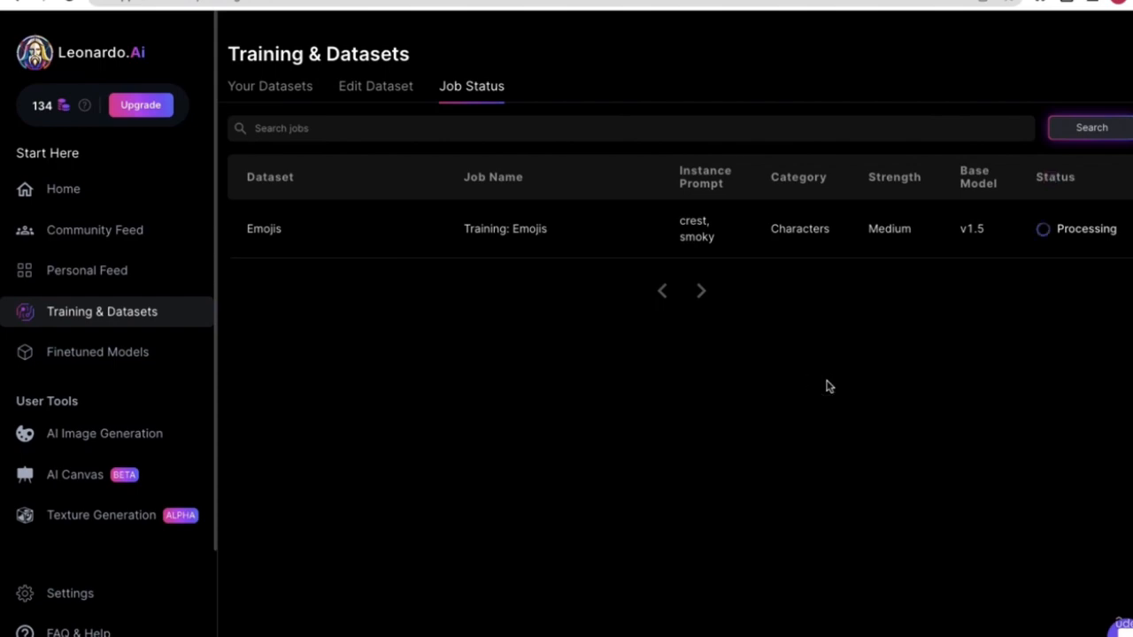
- Revisit the Job Status list until 'Training: Emojis' shows Done, then review its job details
click(146, 274)
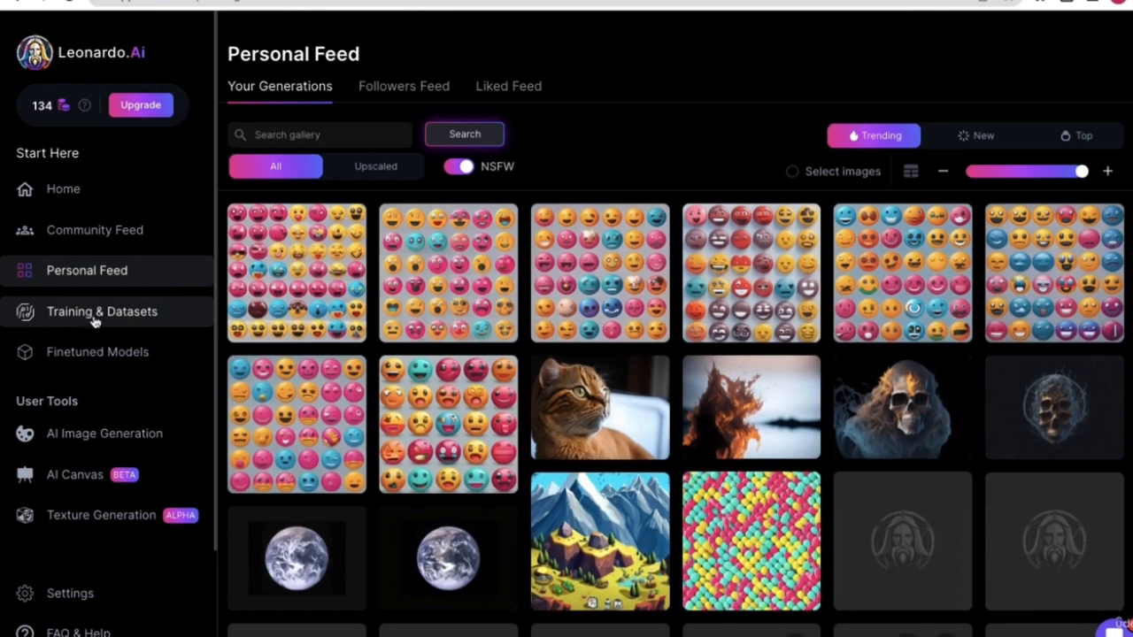
click(95, 317)
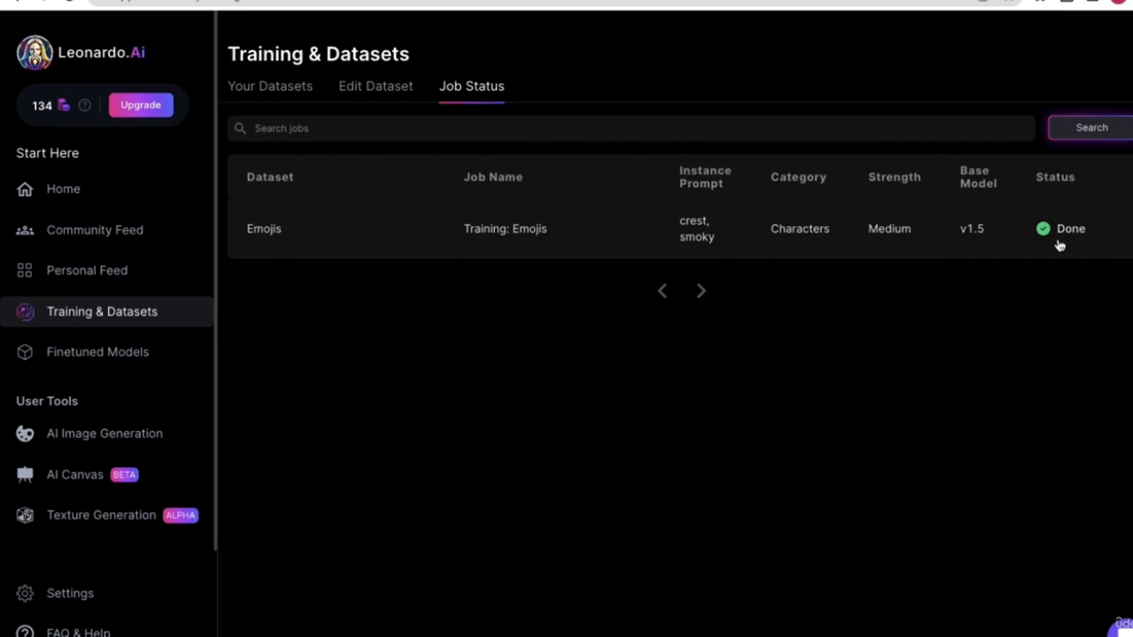
click(288, 88)
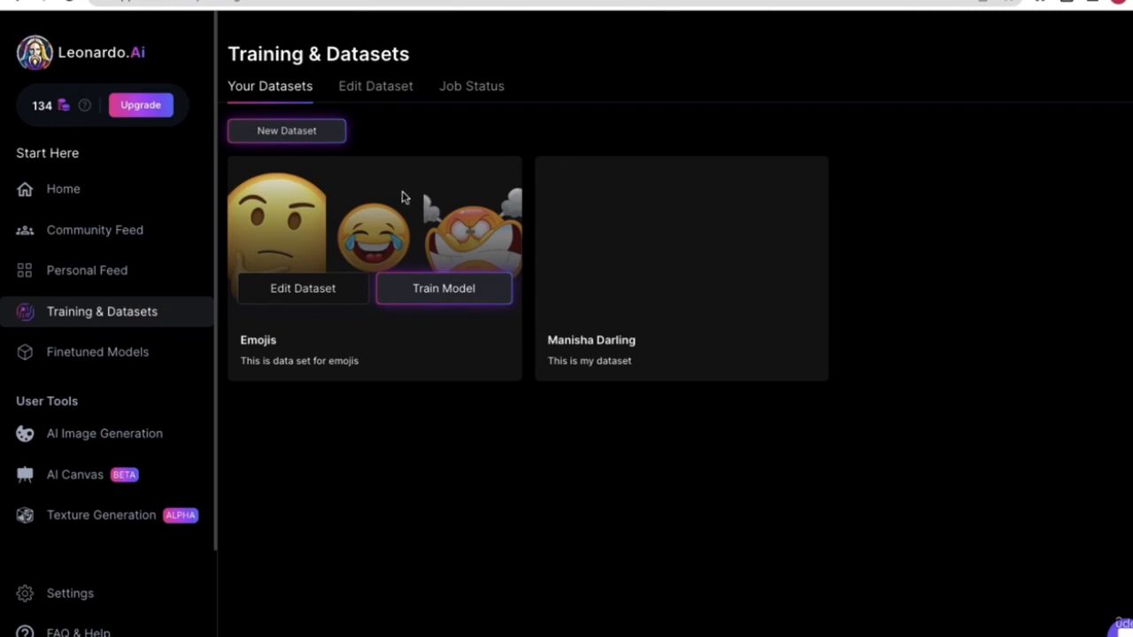
click(452, 91)
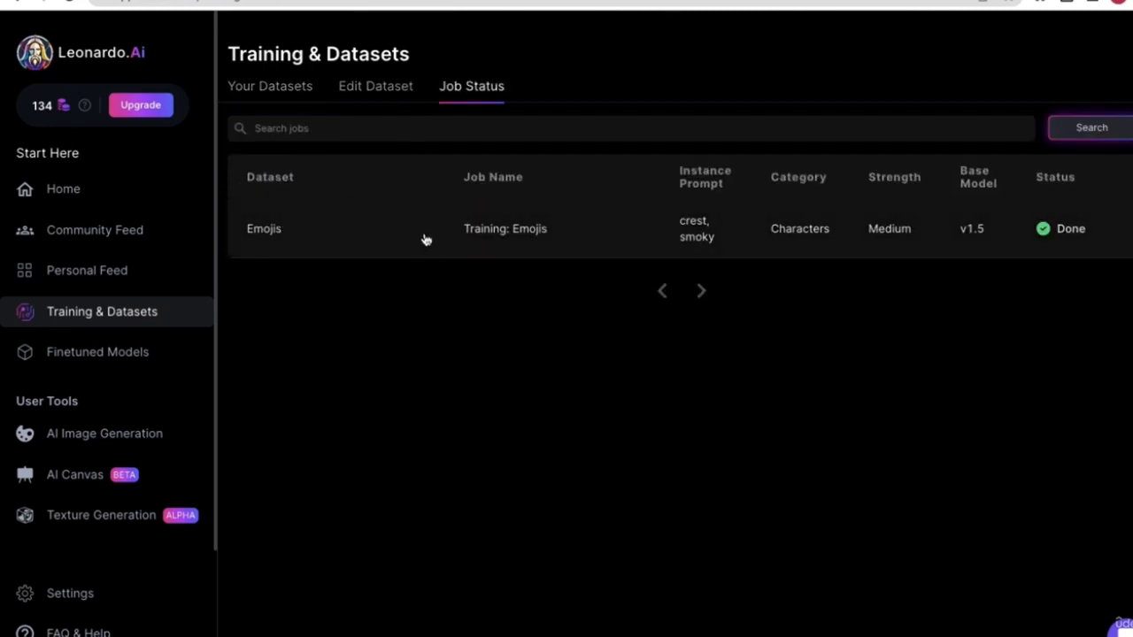
click(425, 240)
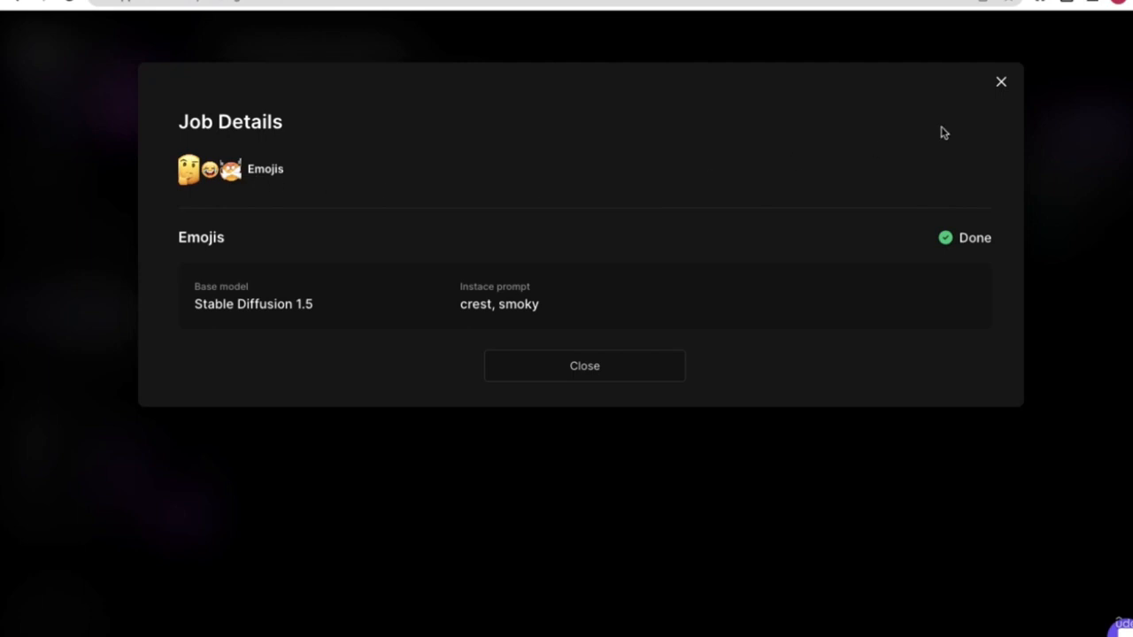
click(1001, 84)
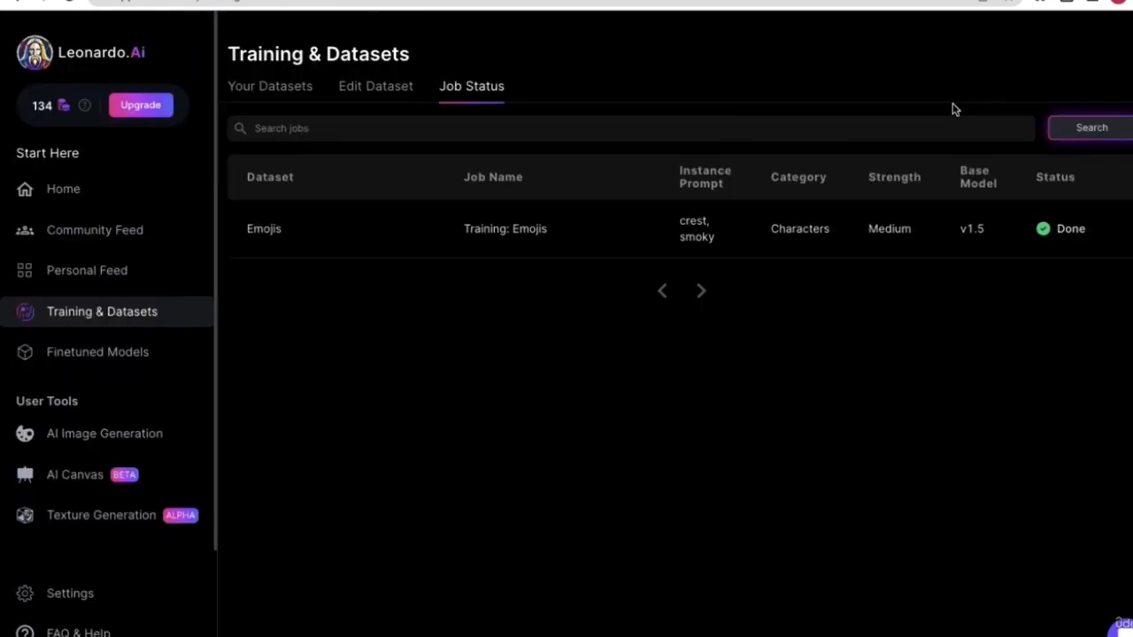
- Open the Emojis model under Finetuned Models > Your Models to view its 'crest, smoky' prompt, SD v1.5, Medium strength
click(298, 100)
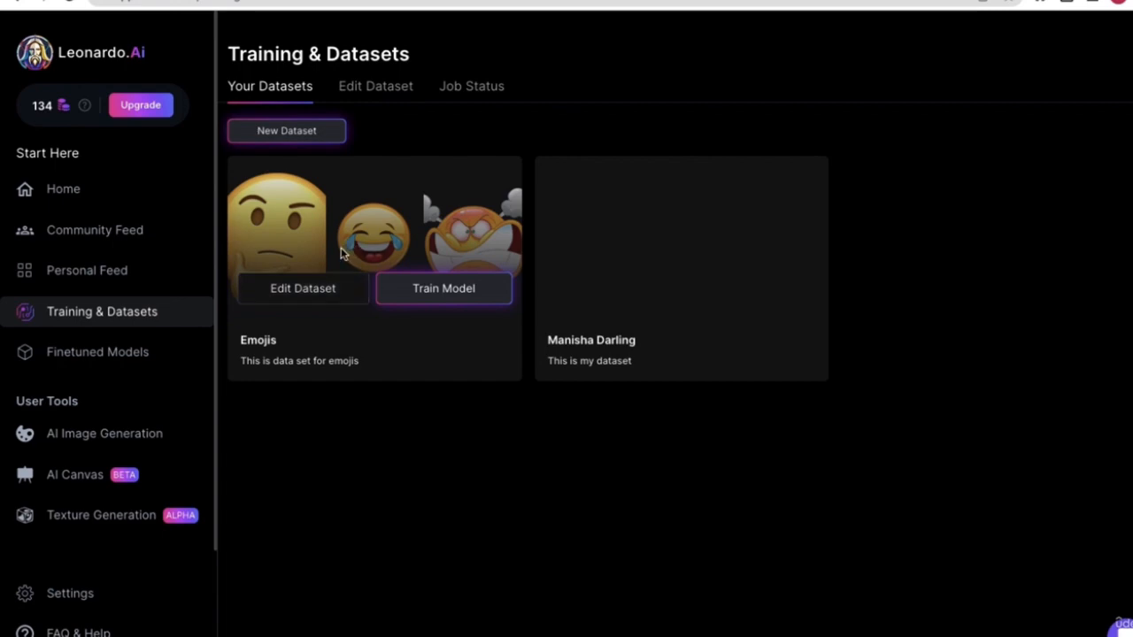
click(135, 354)
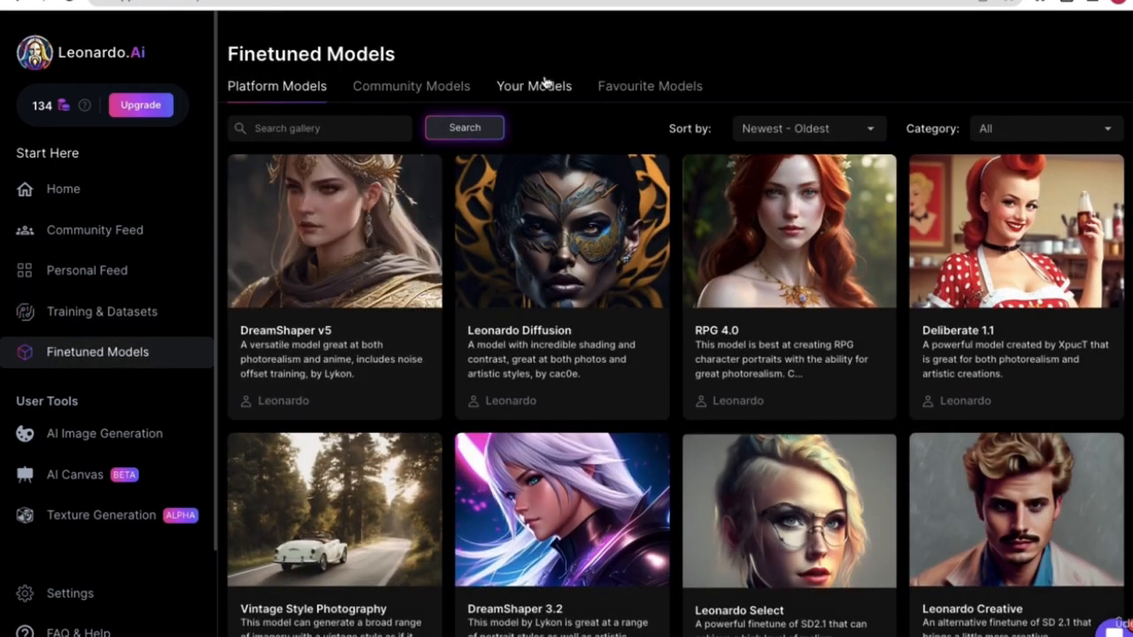
click(545, 86)
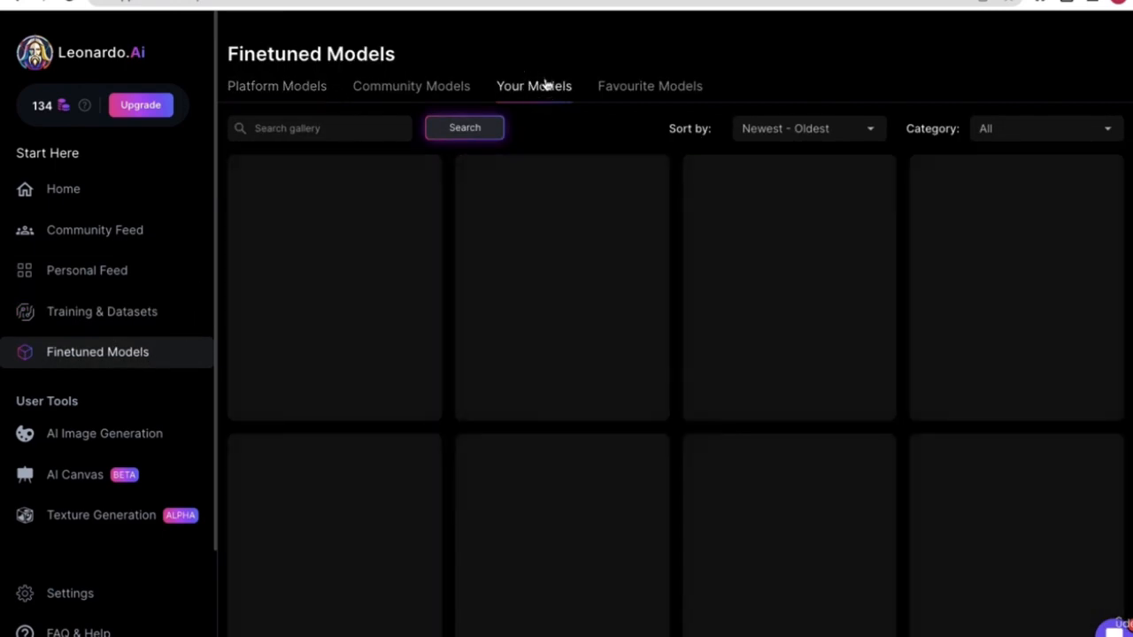
mouse_move(323, 274)
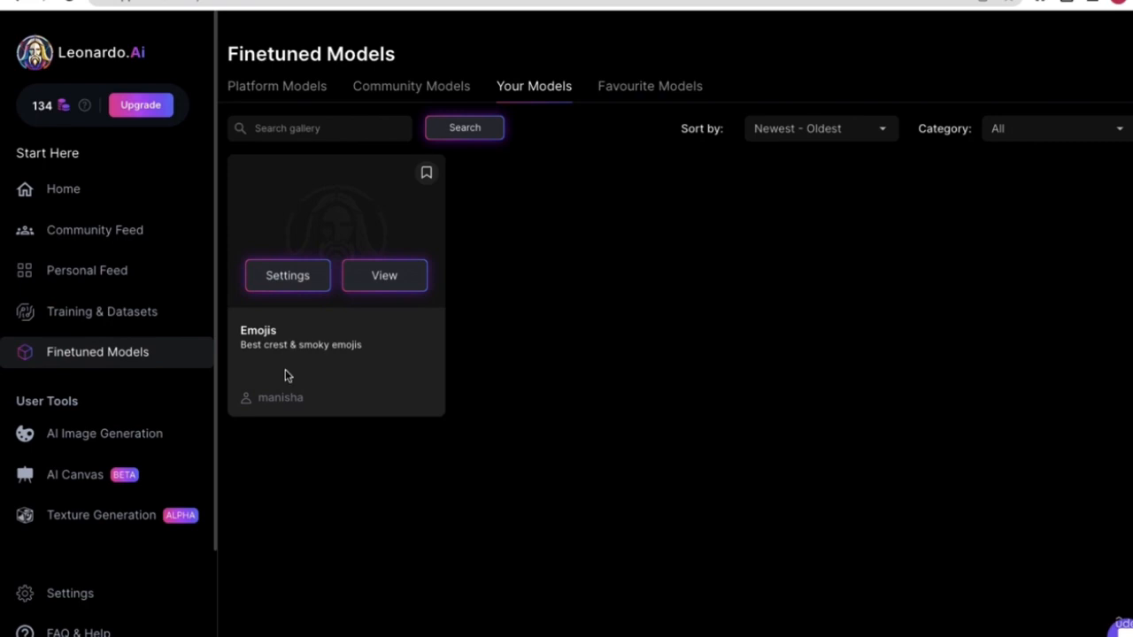
click(365, 282)
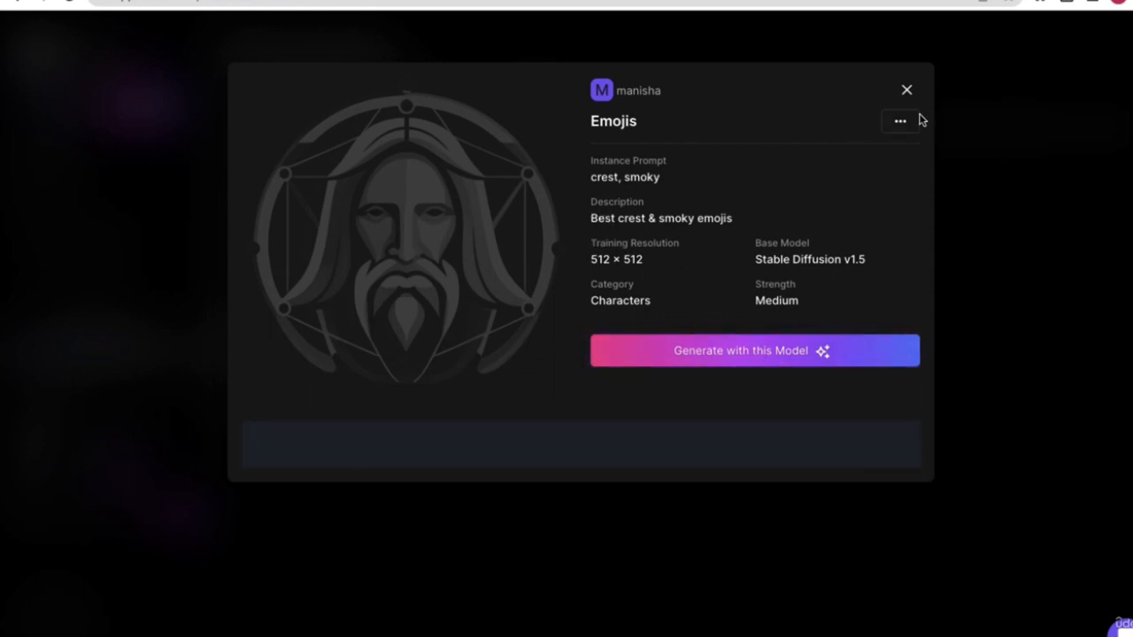
- Reopen the Emojis model from Your Models and launch Generate with this Model
click(906, 90)
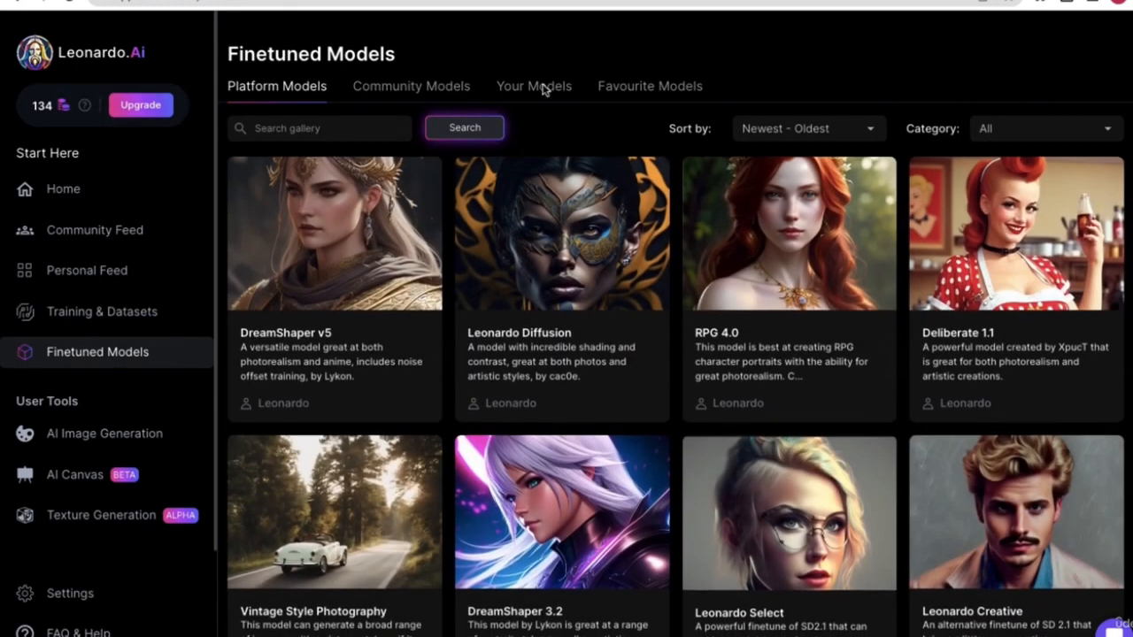
click(546, 85)
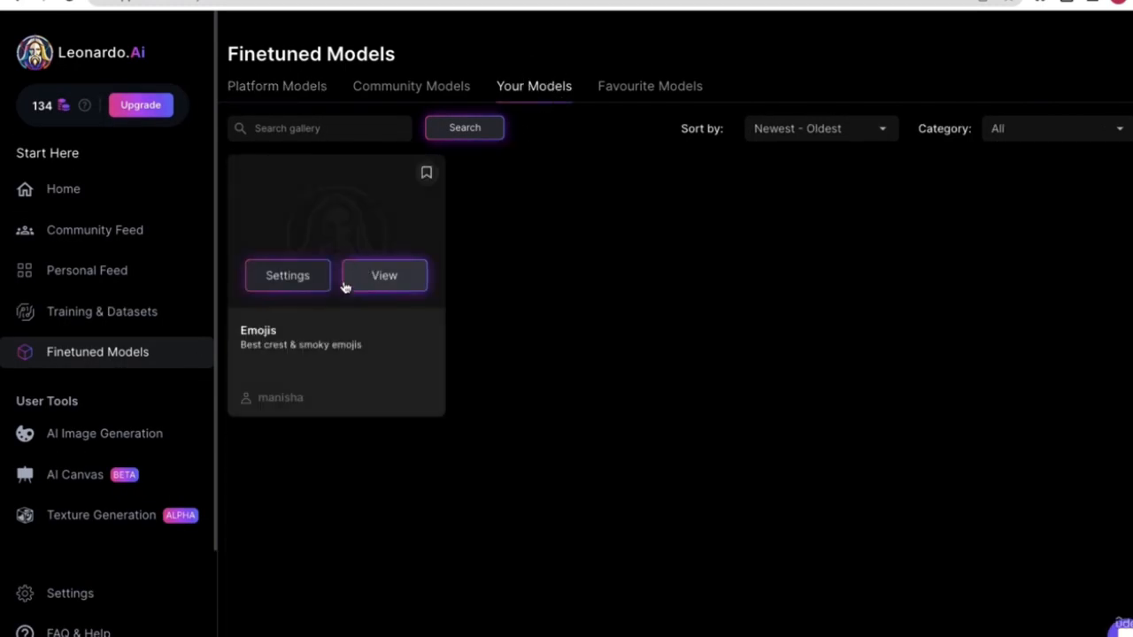
click(386, 276)
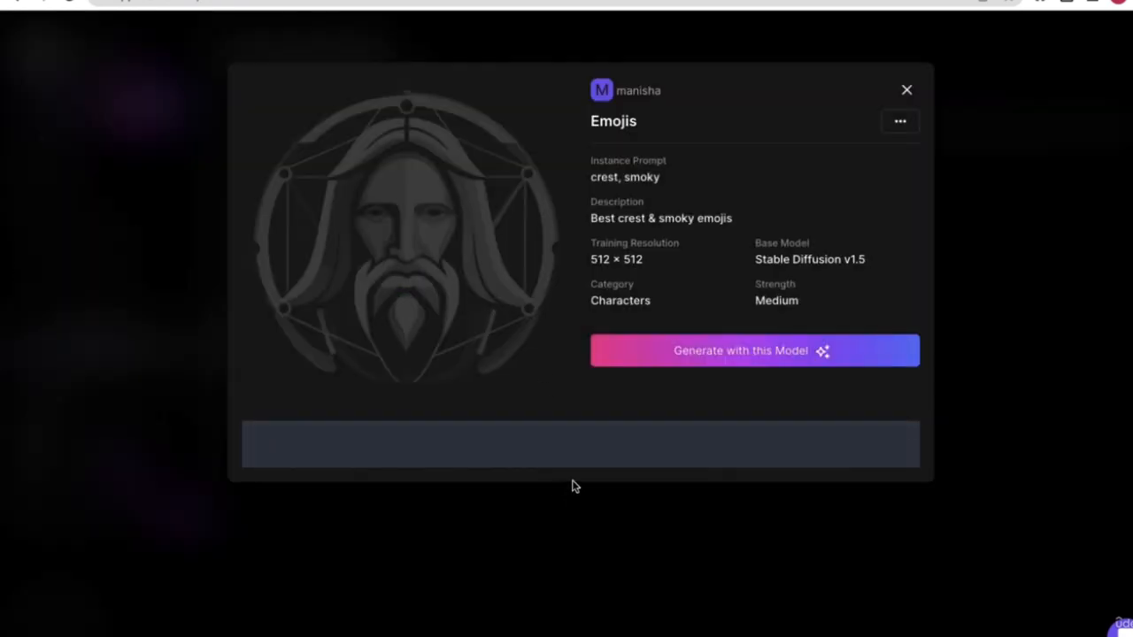
click(754, 352)
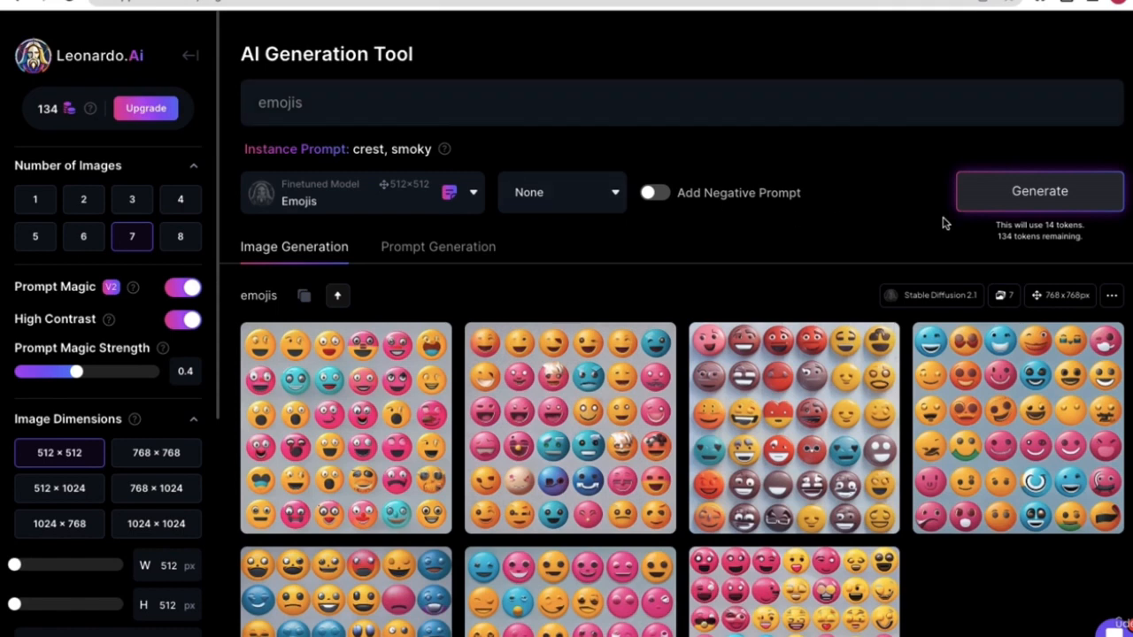
- Replace the 'emojis' prompt with 'lightning' and set Number of Images to 2
drag(360, 102, 256, 102)
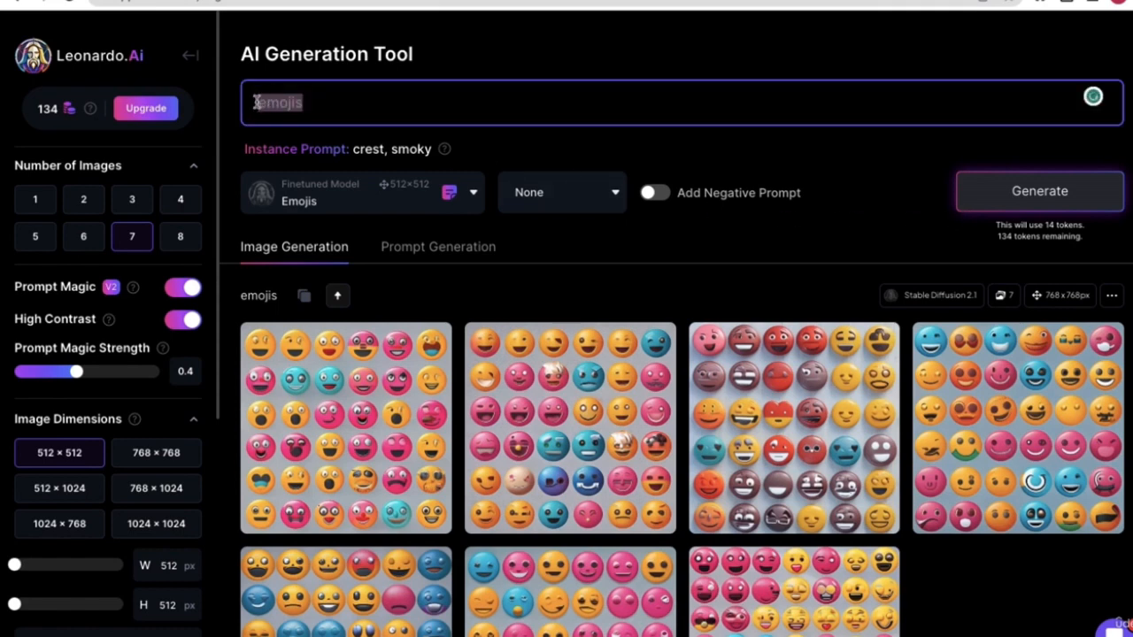
key(BackSpace)
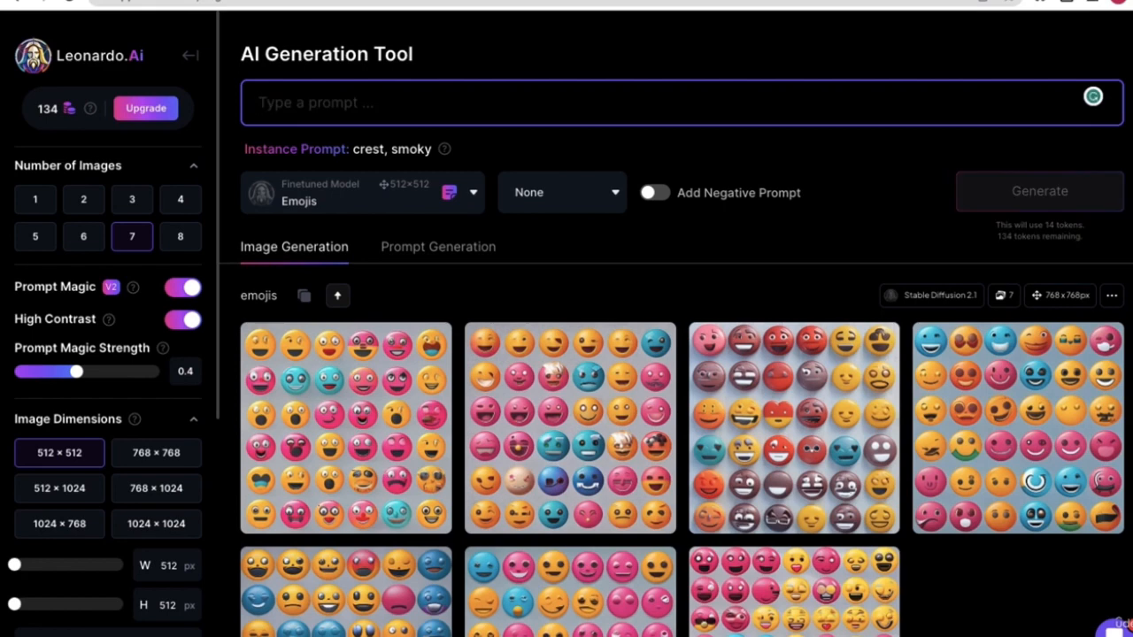
text(sn)
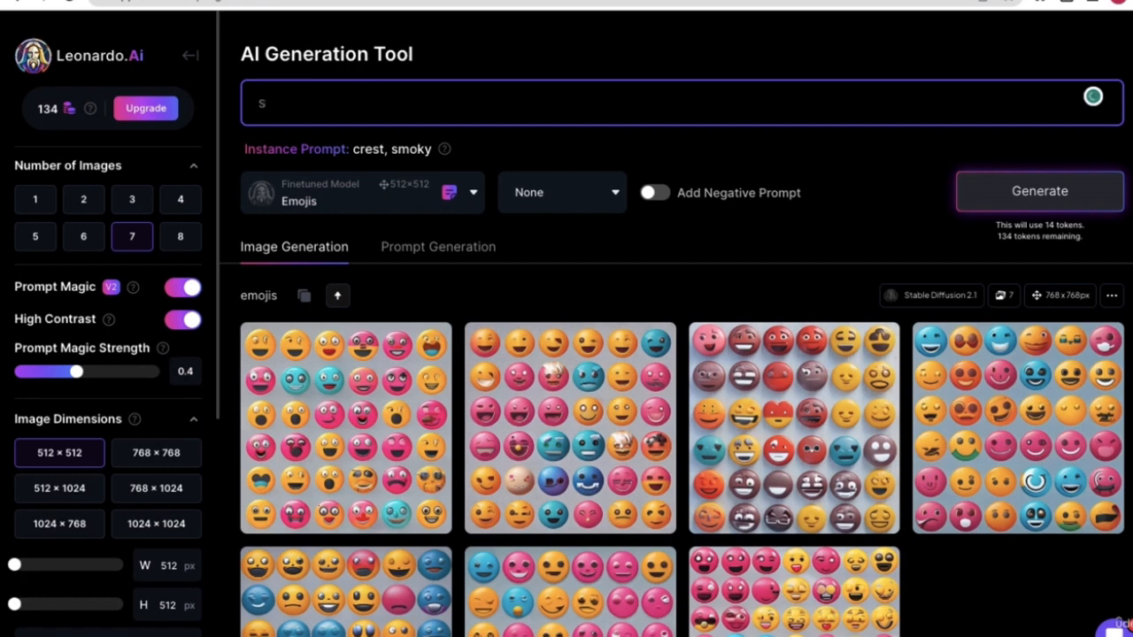
key(BackSpace)
text(lightning)
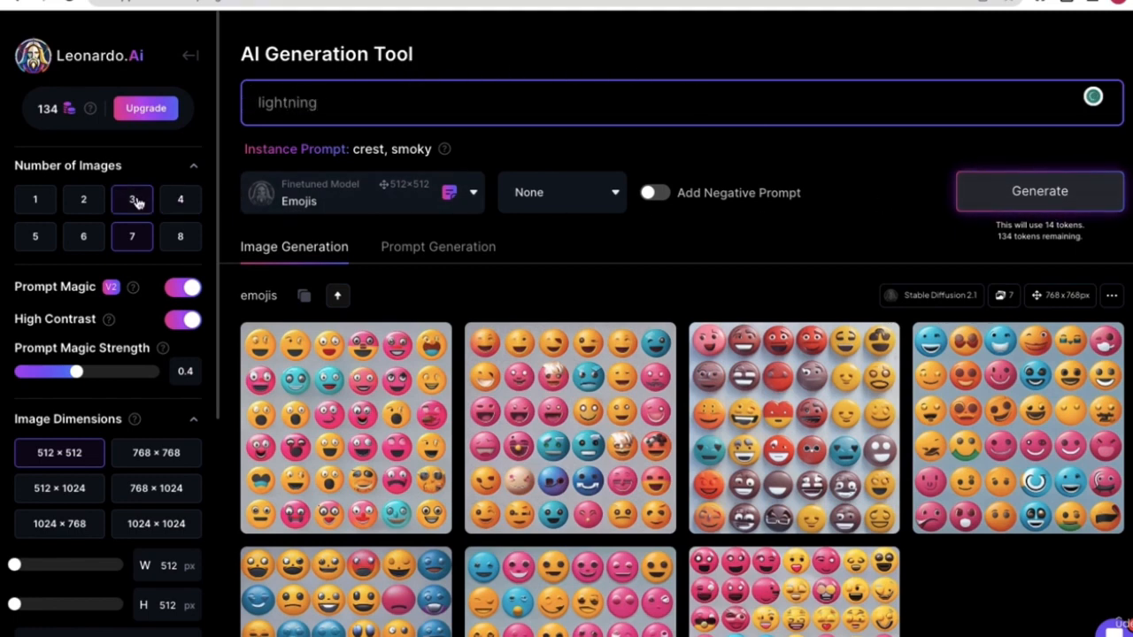
click(84, 200)
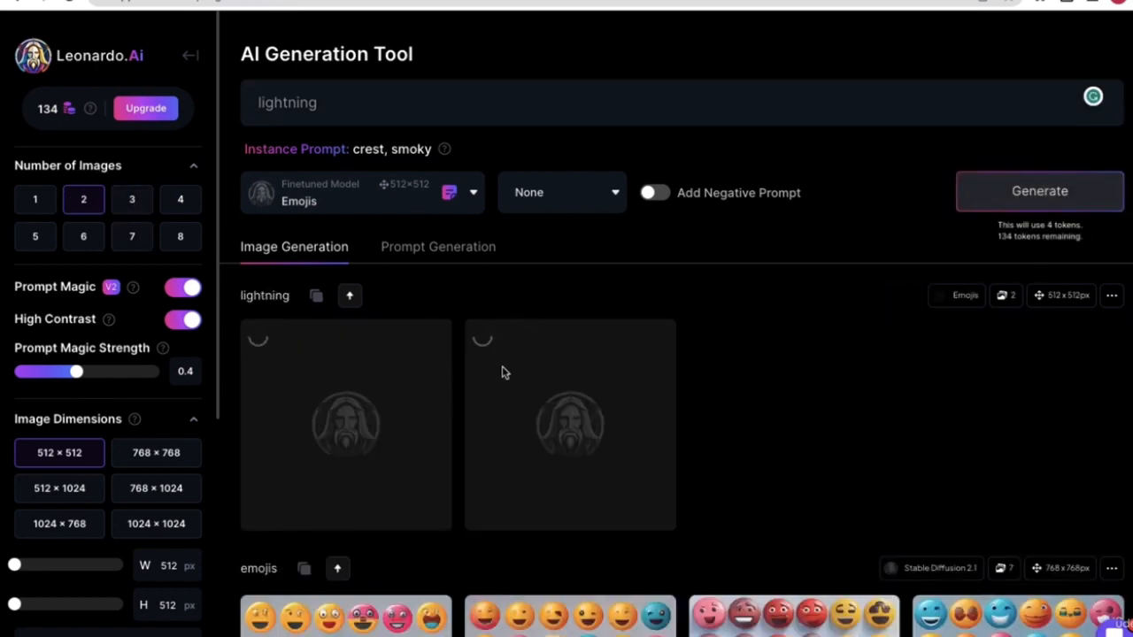
- View the second generated lightning image full size, then close the viewer
scroll(753, 384, down, 3)
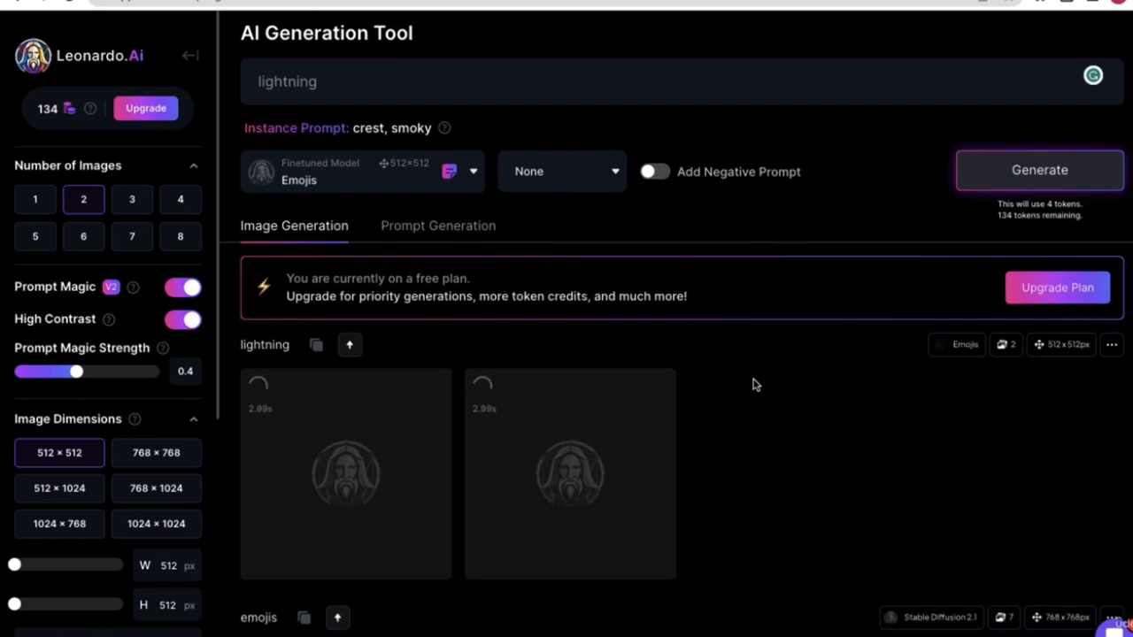
scroll(753, 385, down, 1)
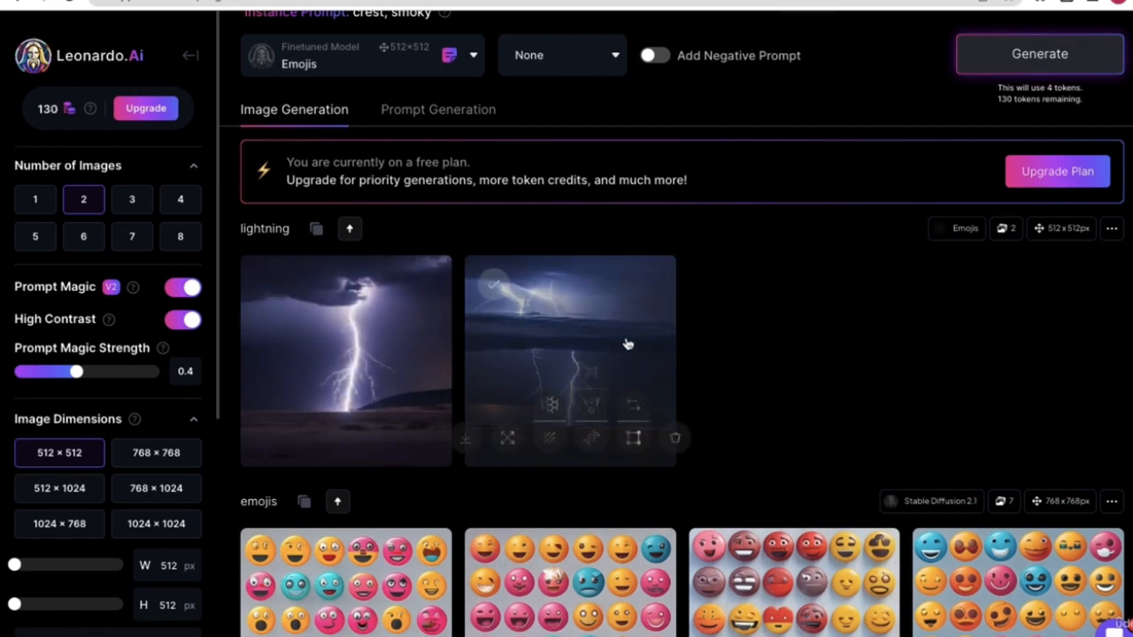
click(626, 339)
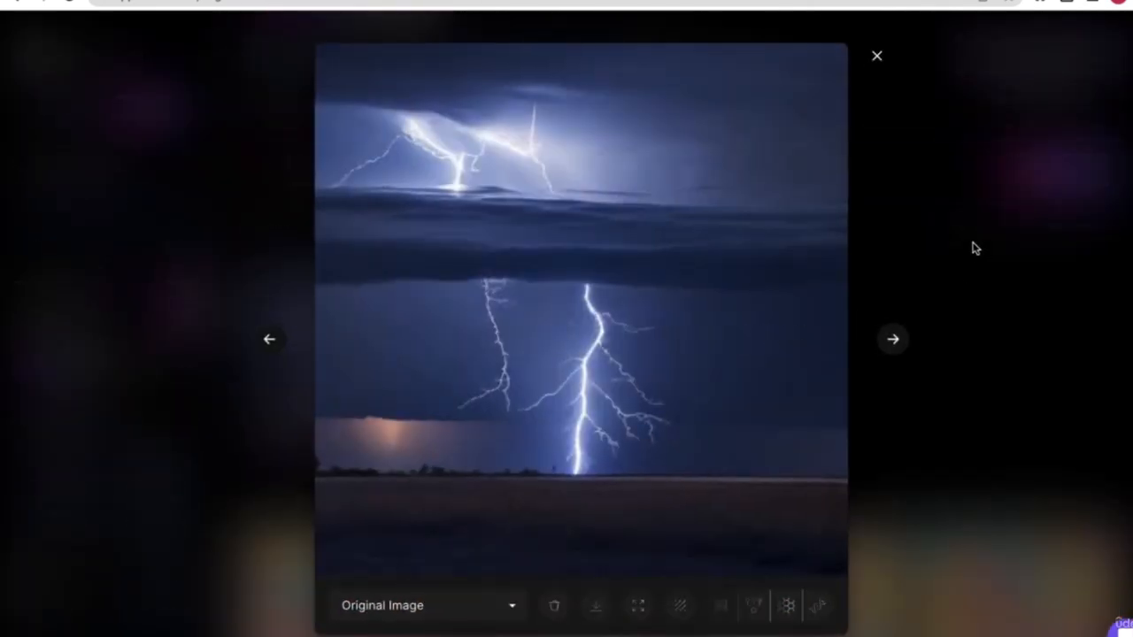
click(912, 250)
scroll(253, 323, up, 3)
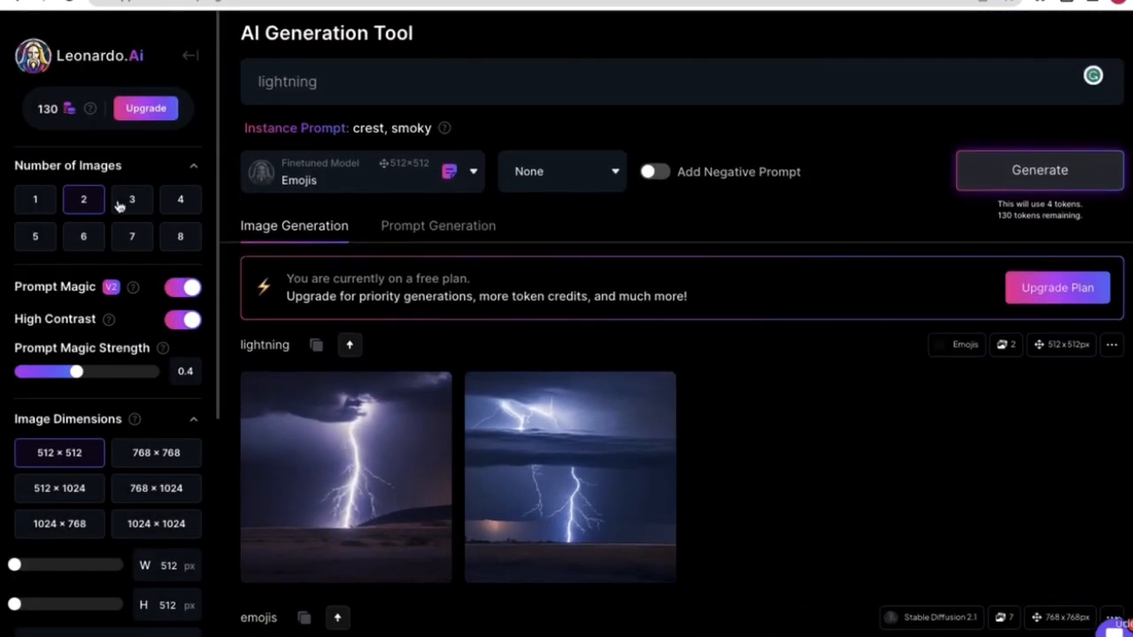
- Check the Emojis model's new lightning cover in Your Models, then go to Platform Models and Home
click(186, 57)
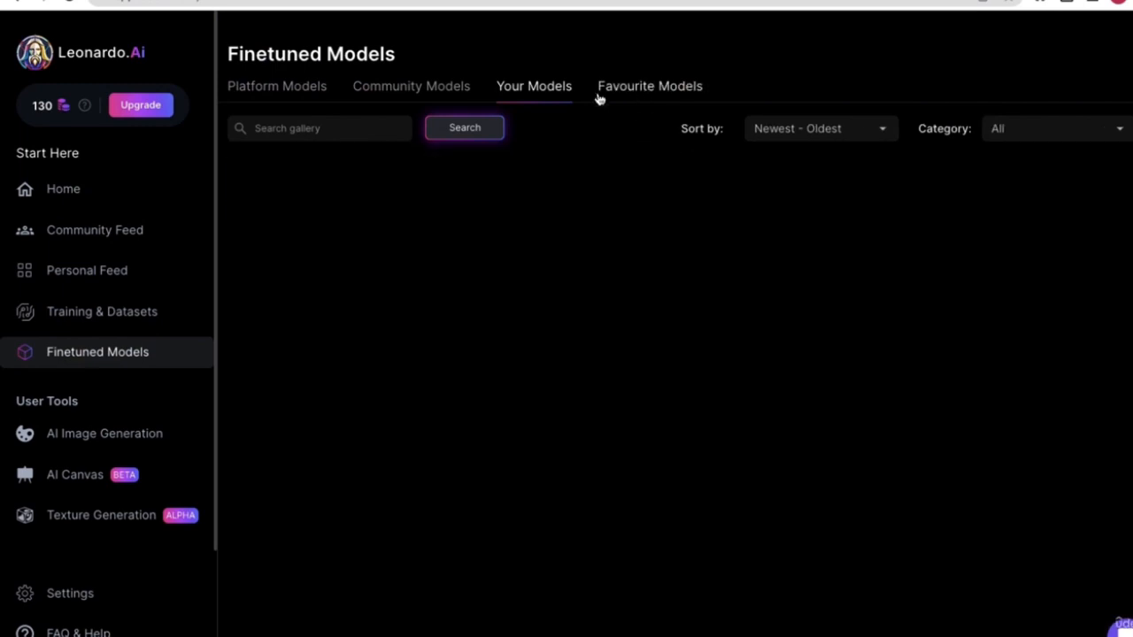
mouse_move(331, 260)
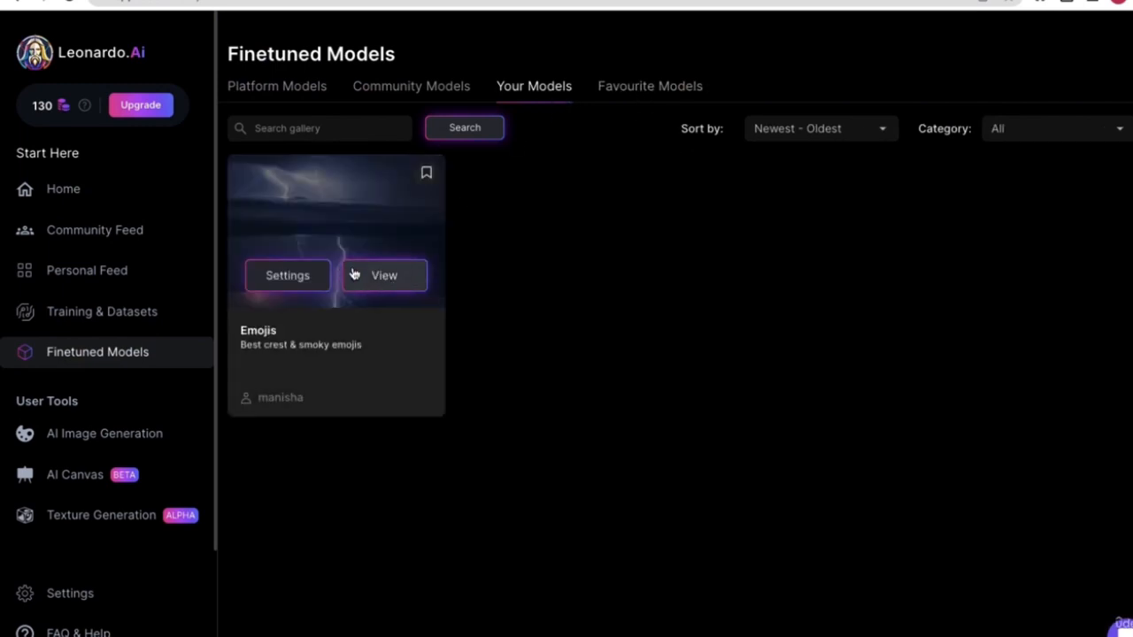
click(368, 282)
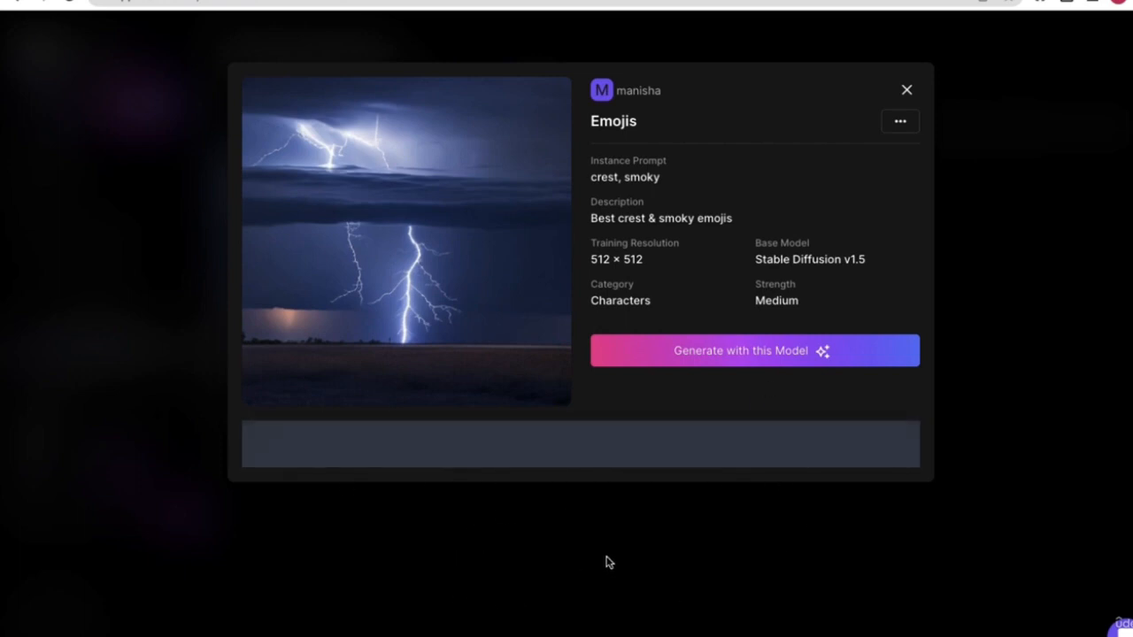
click(904, 91)
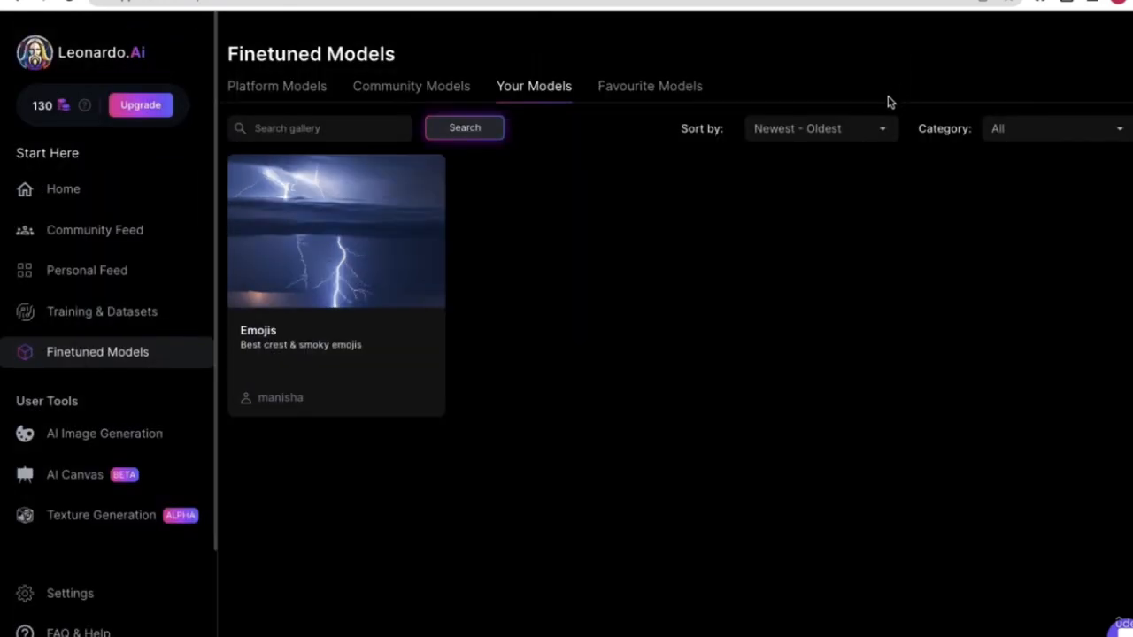
click(298, 99)
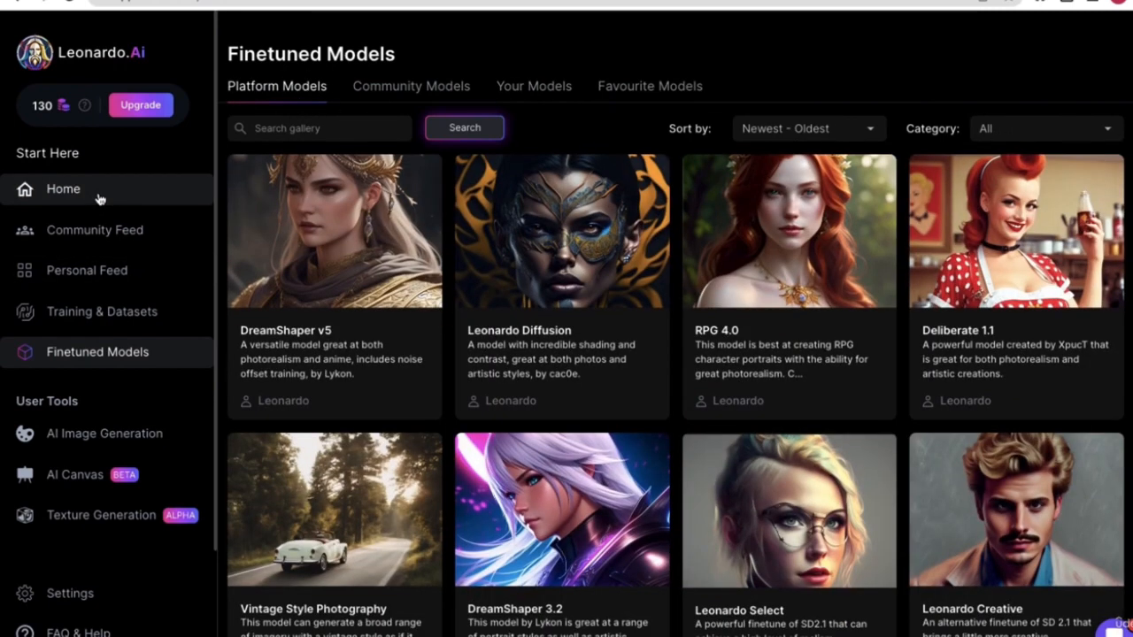
click(99, 197)
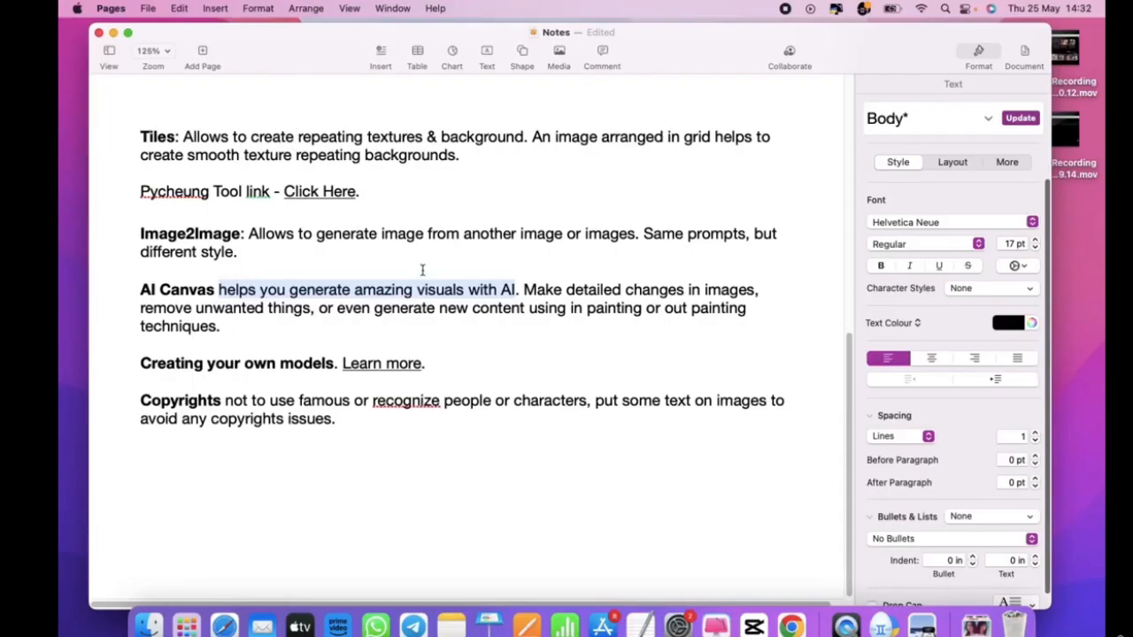
drag(218, 400, 141, 400)
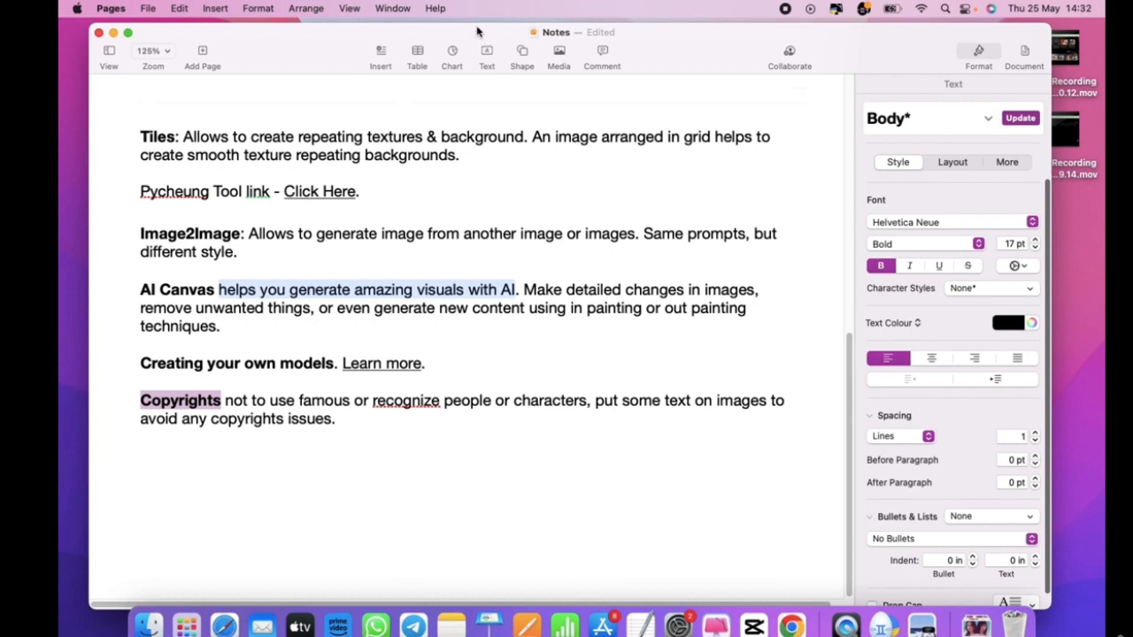
drag(479, 33, 489, 27)
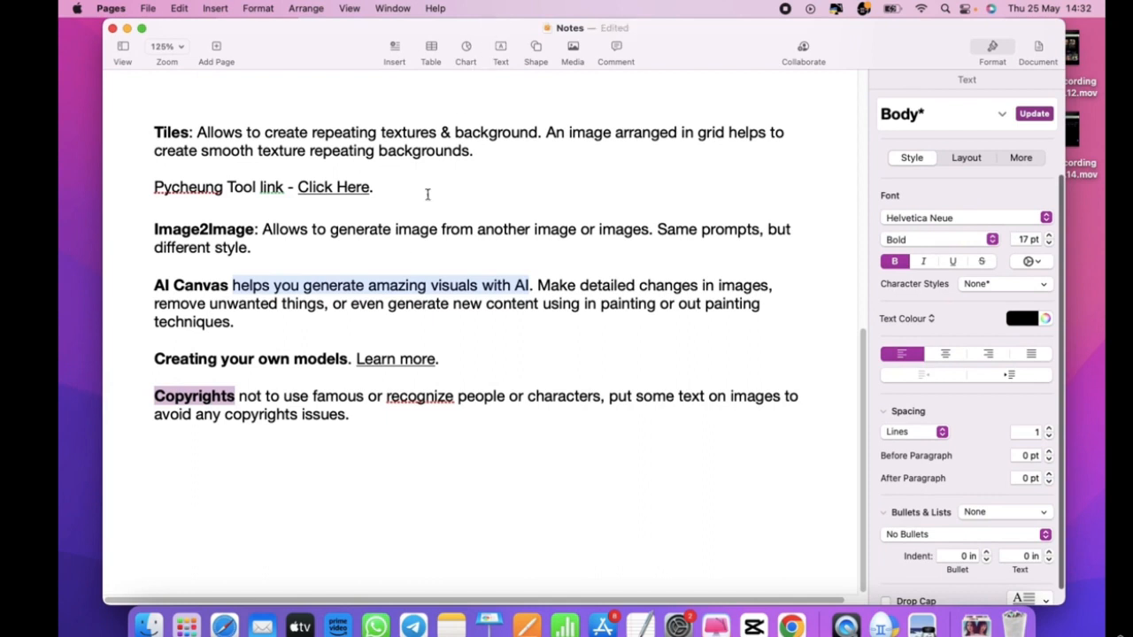
click(355, 419)
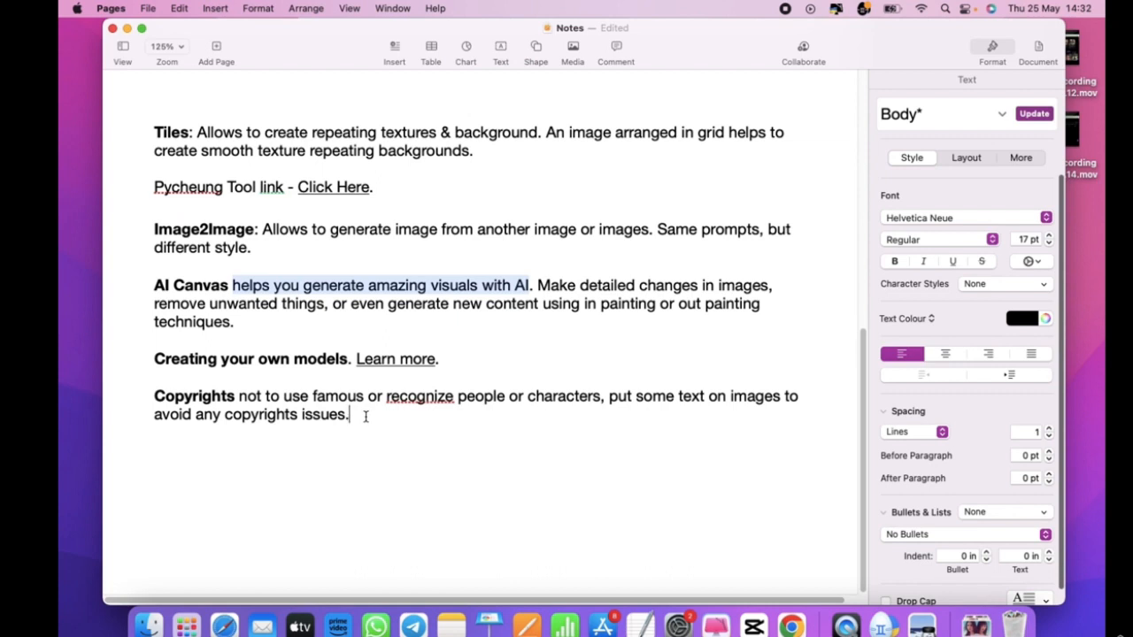
click(238, 395)
drag(240, 397, 600, 395)
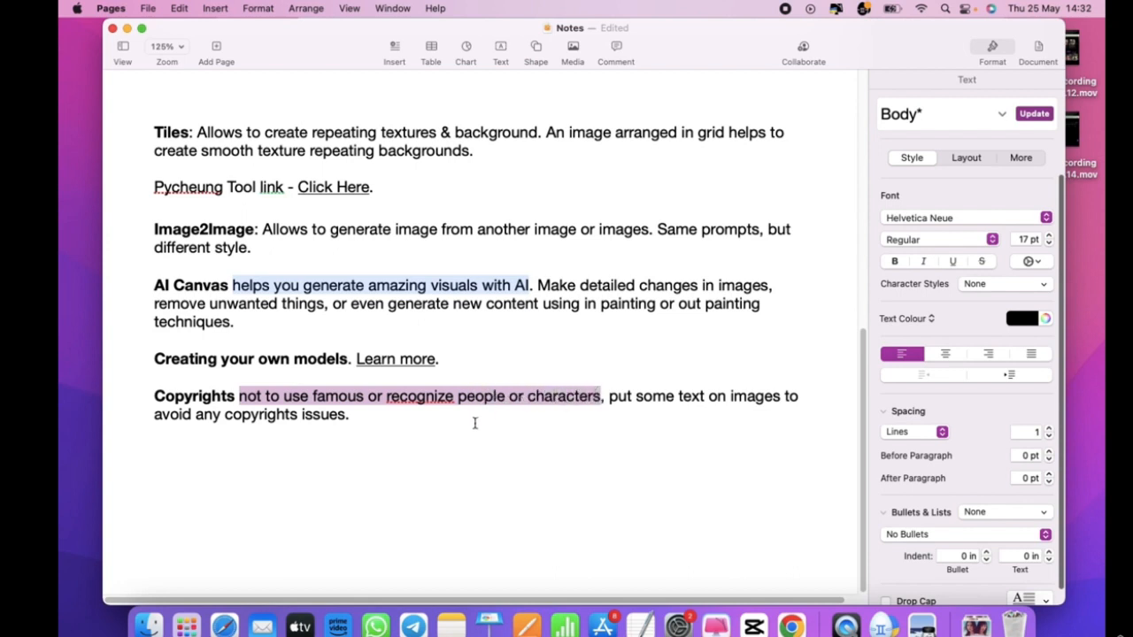
click(400, 420)
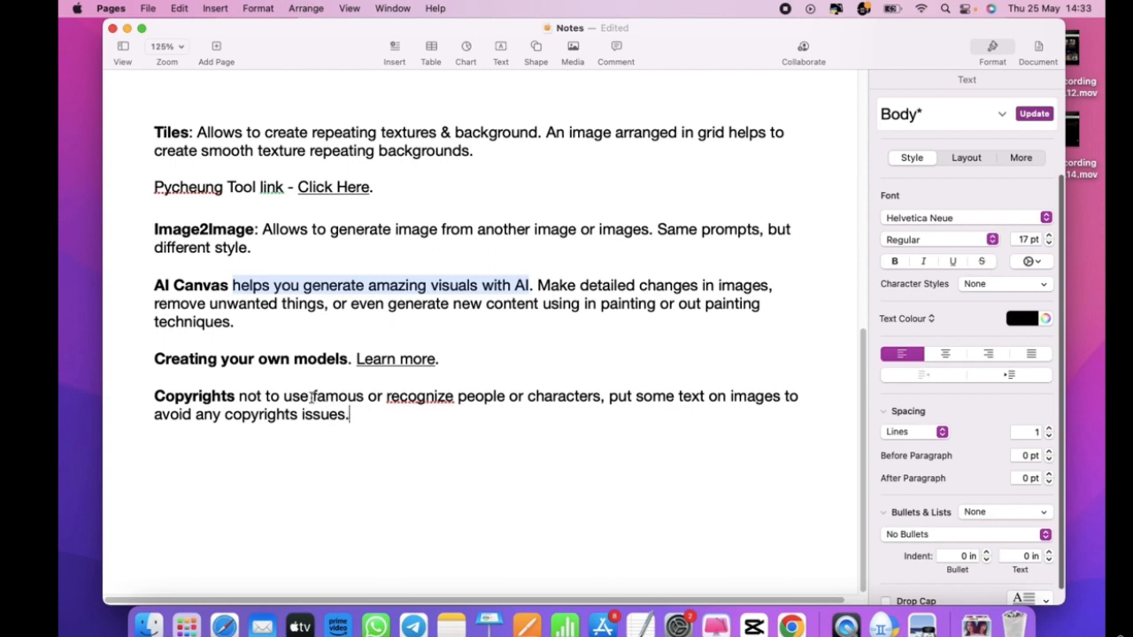
- Highlight the phrase 'put some text on images' in the Copyrights tip
drag(315, 396, 363, 396)
click(346, 396)
click(359, 395)
drag(311, 397, 365, 396)
click(364, 397)
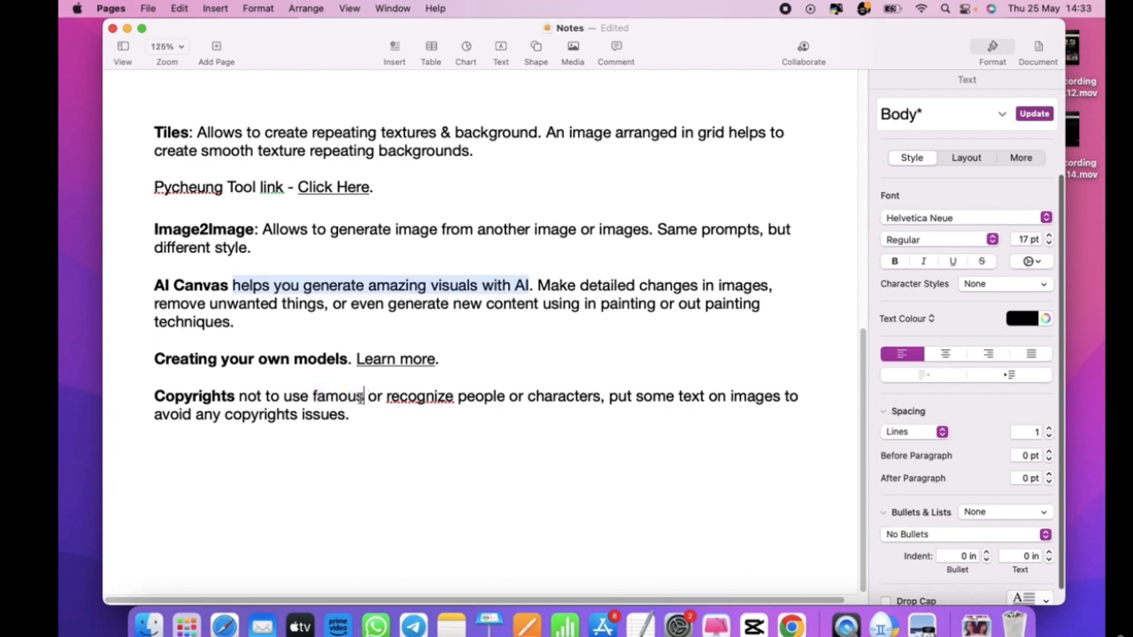
click(316, 397)
click(314, 396)
drag(315, 396, 345, 398)
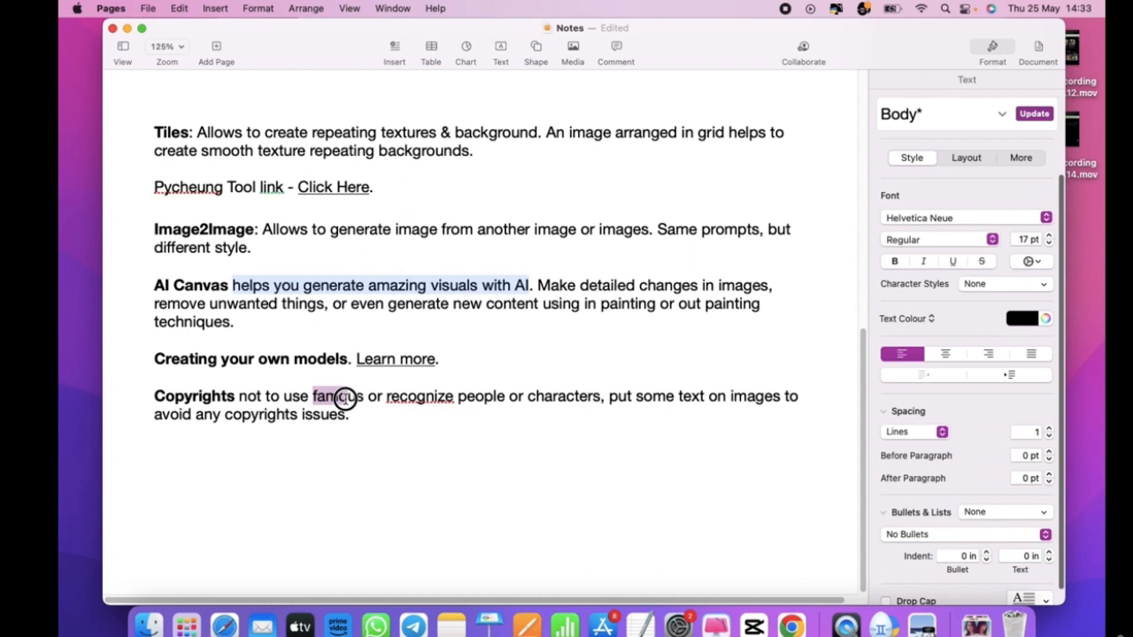
drag(345, 398, 371, 397)
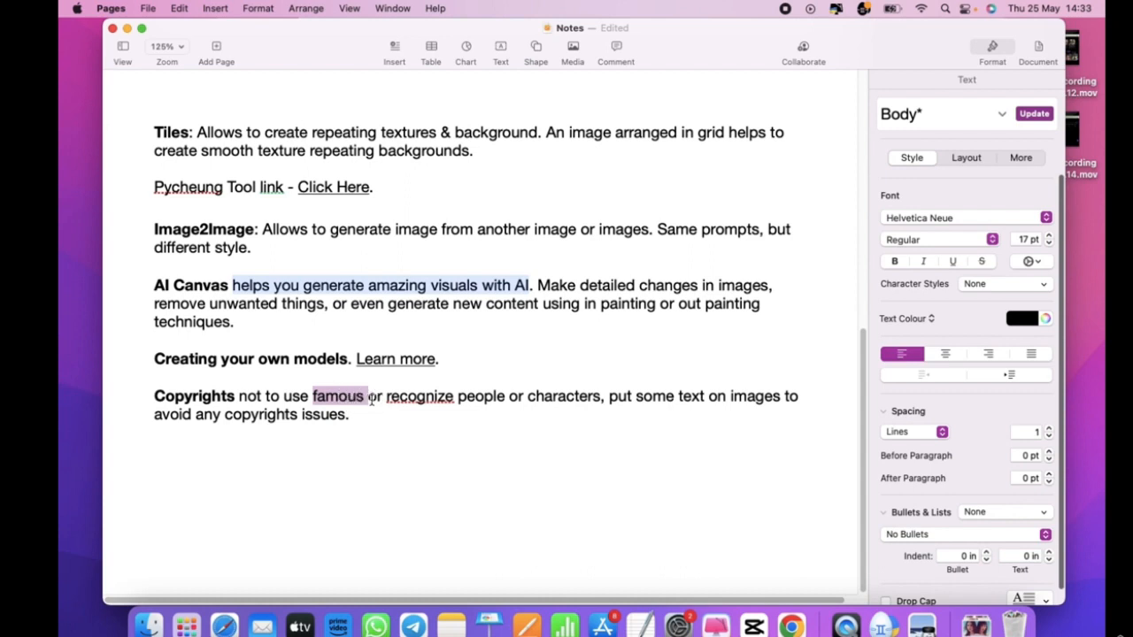
click(271, 397)
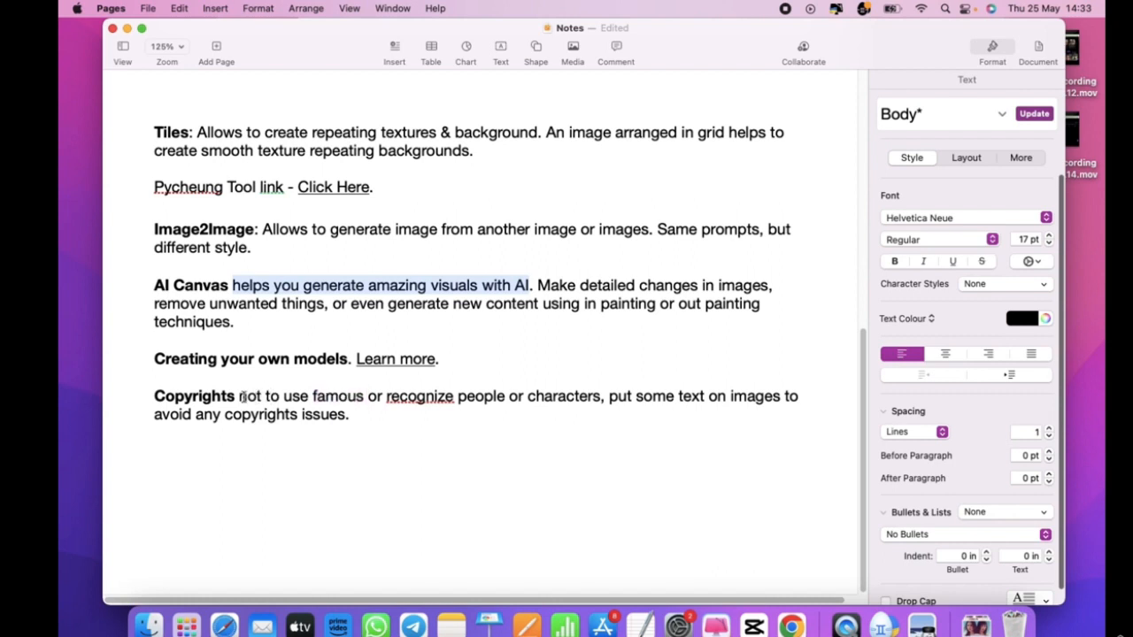
drag(241, 396, 313, 399)
double_click(326, 399)
drag(386, 398, 480, 399)
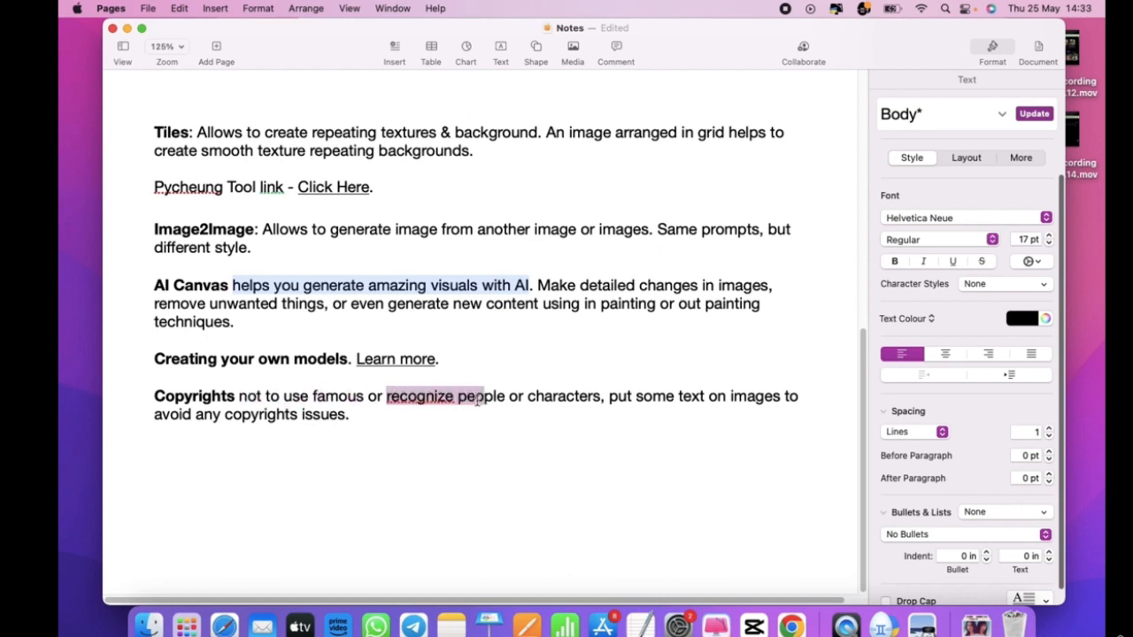
click(560, 399)
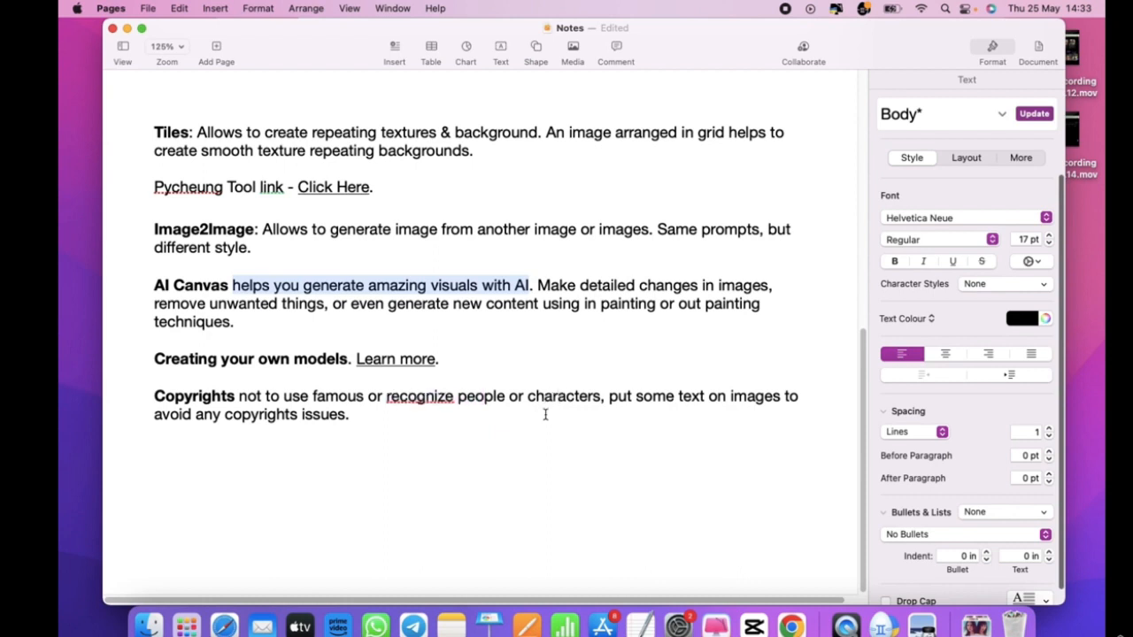
drag(611, 399, 763, 405)
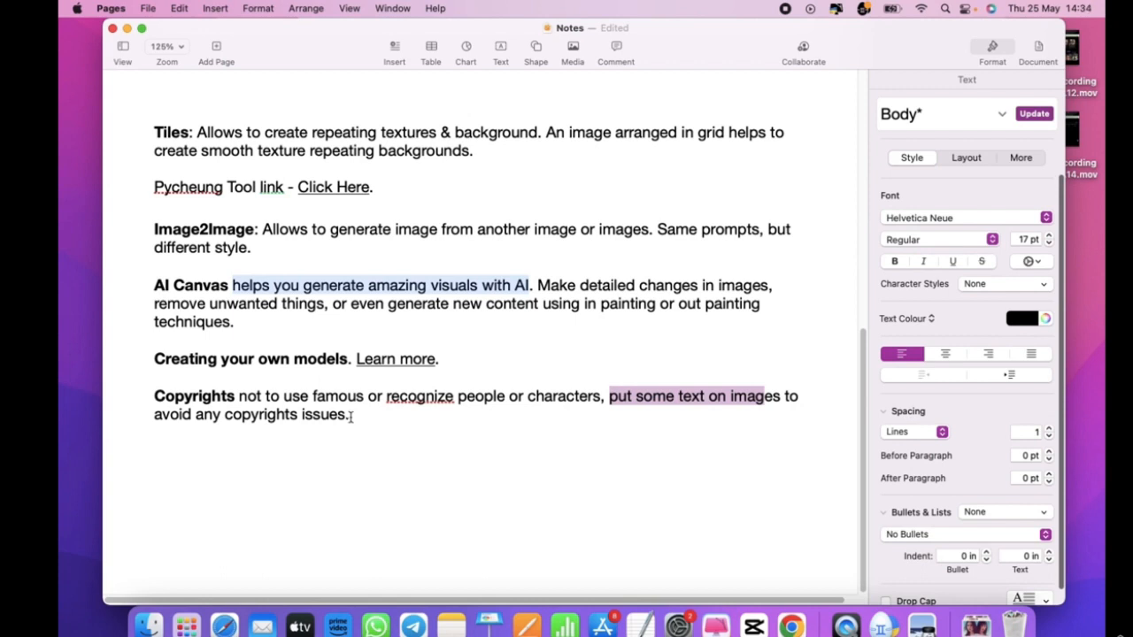
- Open uspai-dx2bs.png from Downloads in Preview and close the Finder window
click(149, 626)
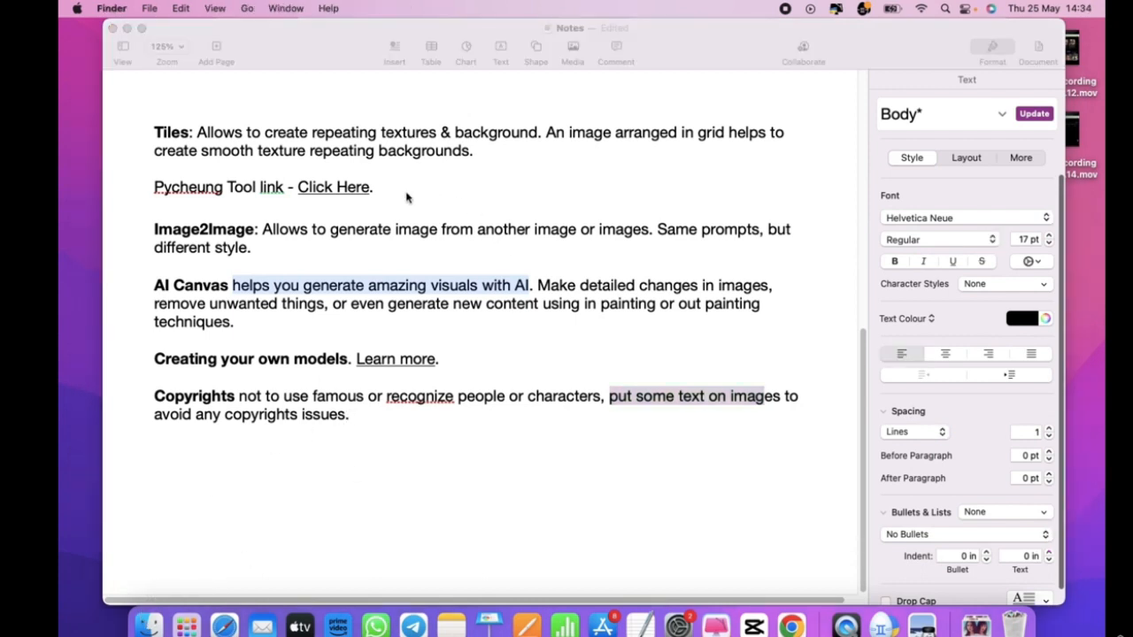
click(215, 272)
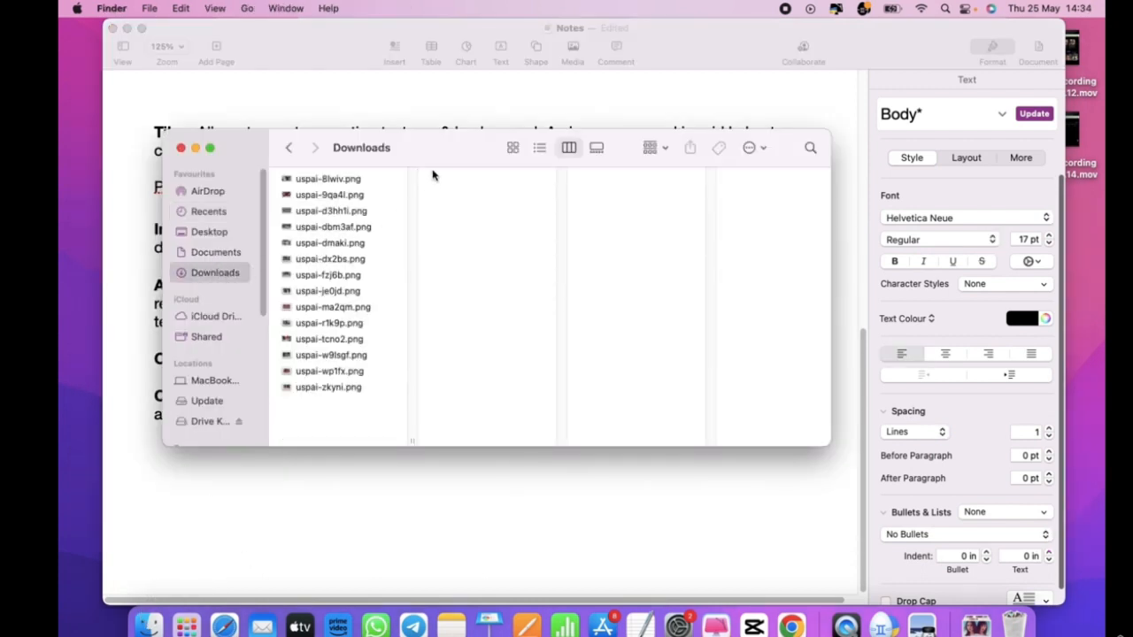
click(315, 262)
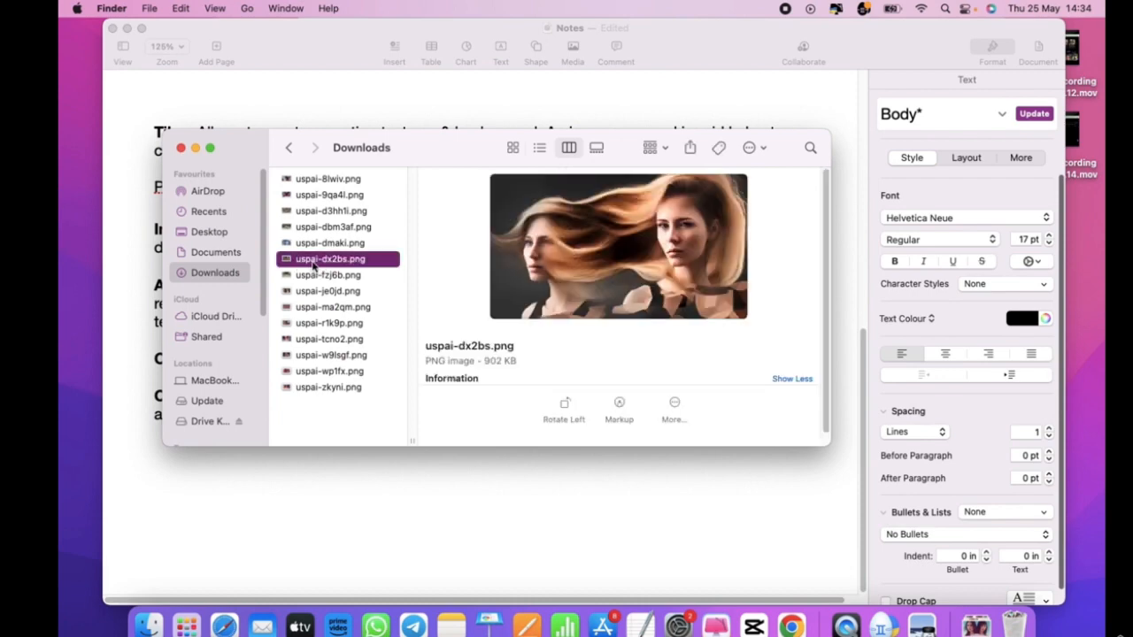
double_click(313, 265)
click(181, 149)
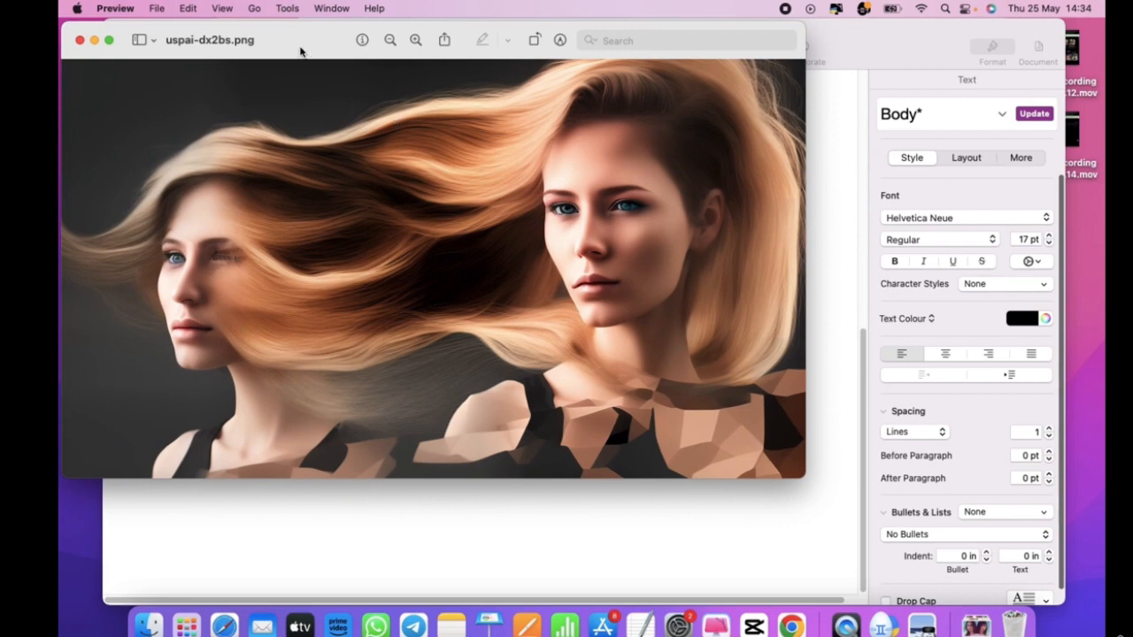
- Move the Preview window right and give the image the description '8i87iuy' via Markup
drag(301, 49, 546, 119)
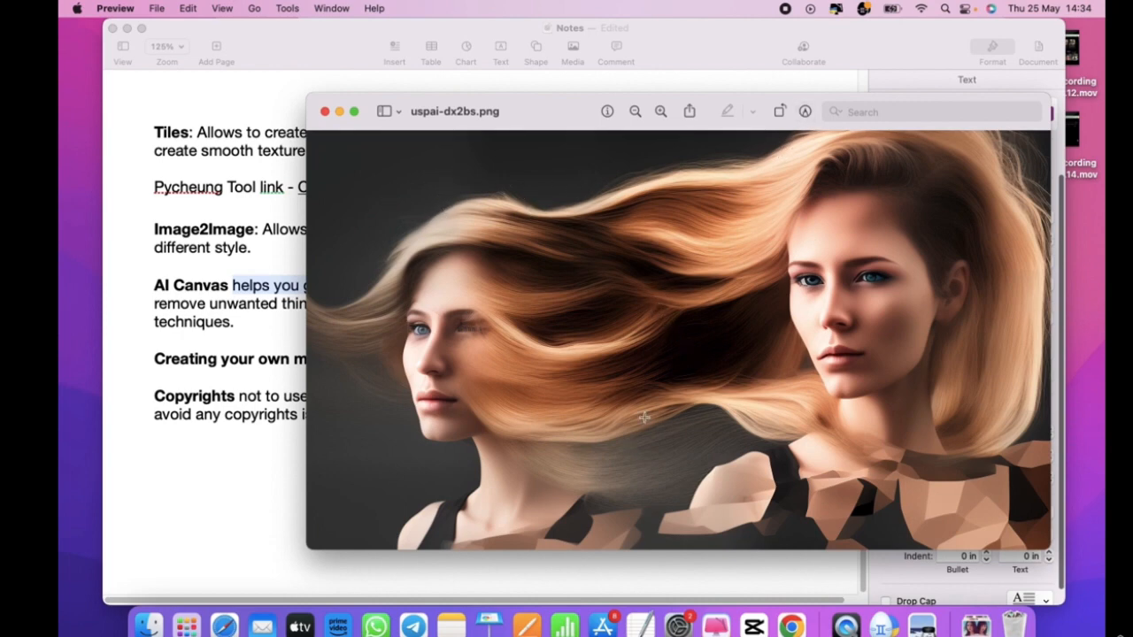
click(804, 113)
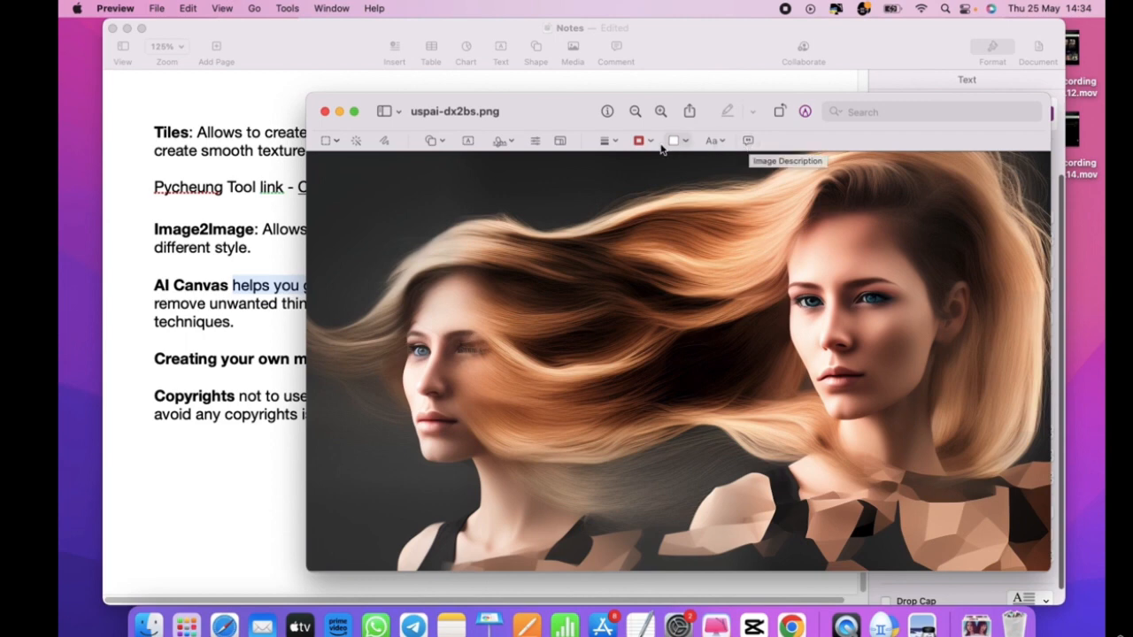
click(749, 141)
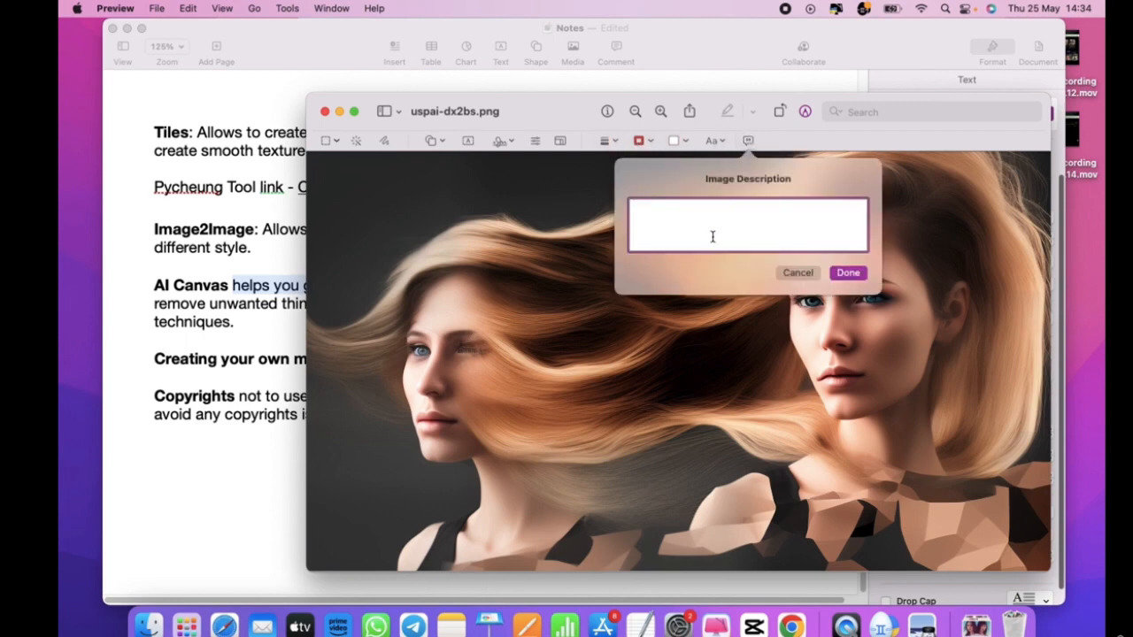
text(8i87iuy)
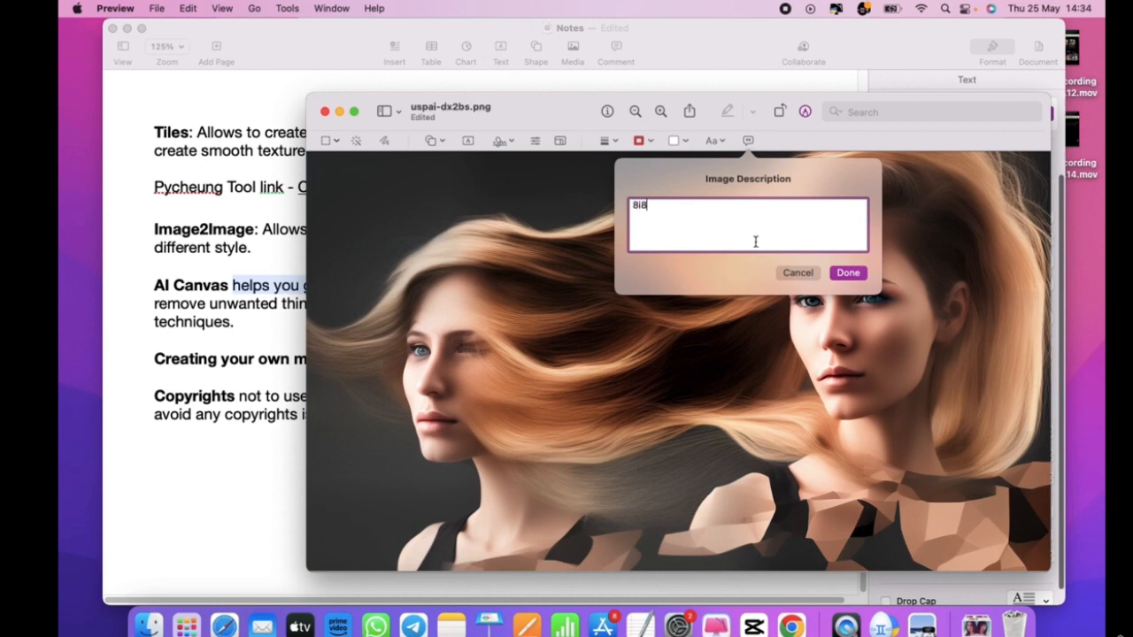
click(853, 276)
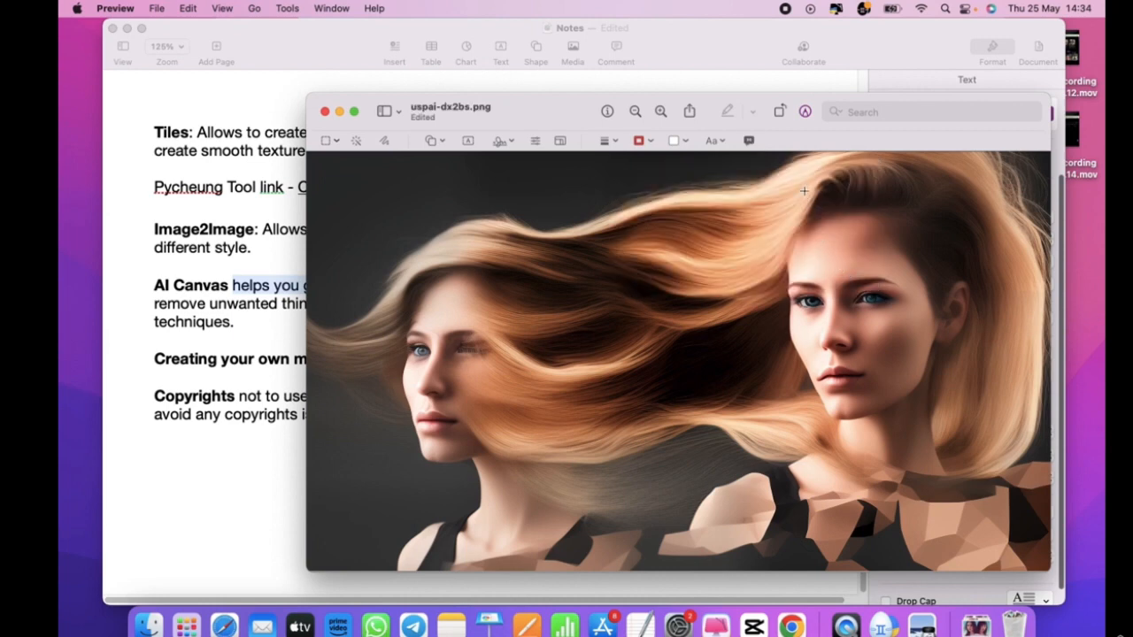
- Insert a placeholder Text annotation onto the image
click(749, 140)
click(805, 273)
click(469, 142)
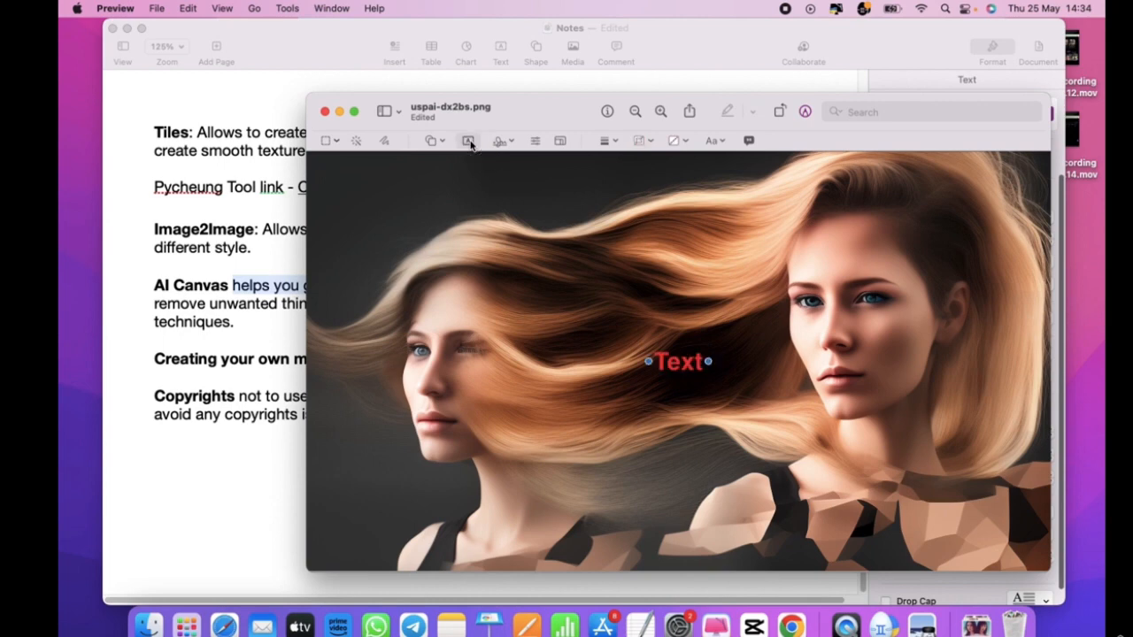
- Change the annotation text to 'Brand Name' and give it a yellow fill
double_click(681, 363)
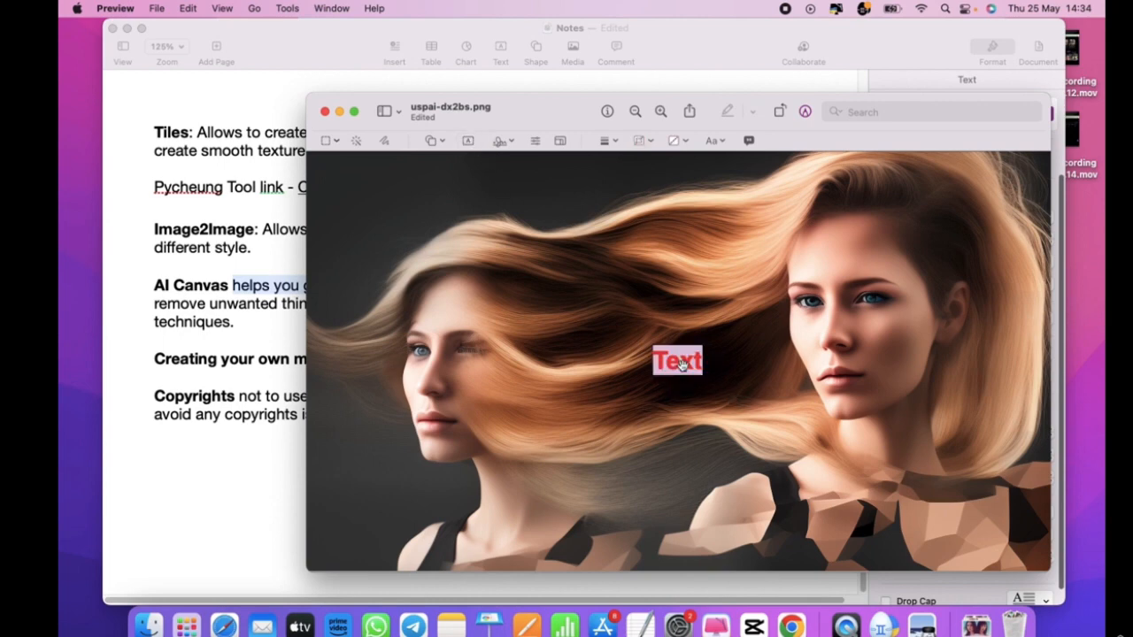
text(Bran)
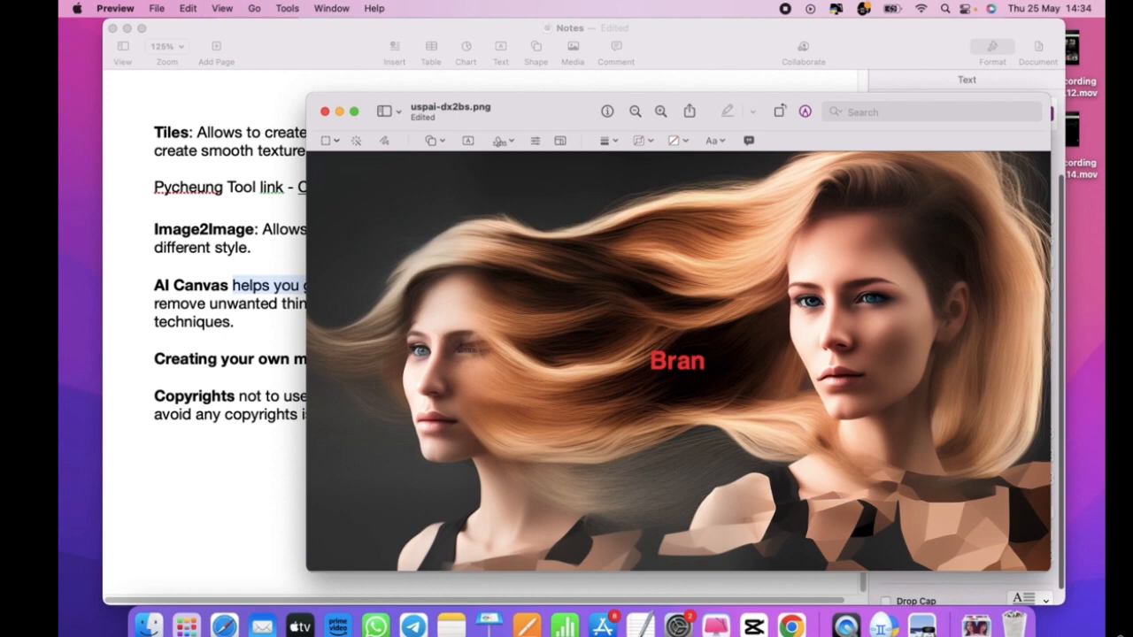
text(d Nma)
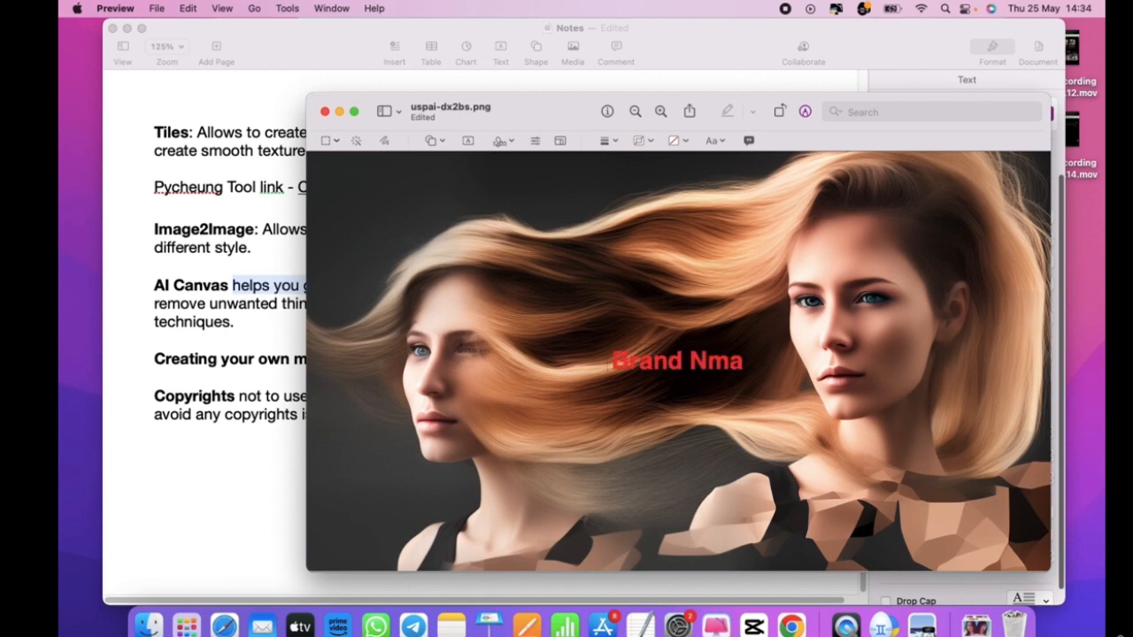
key(BackSpace)
key(BackSpace)
text(ame)
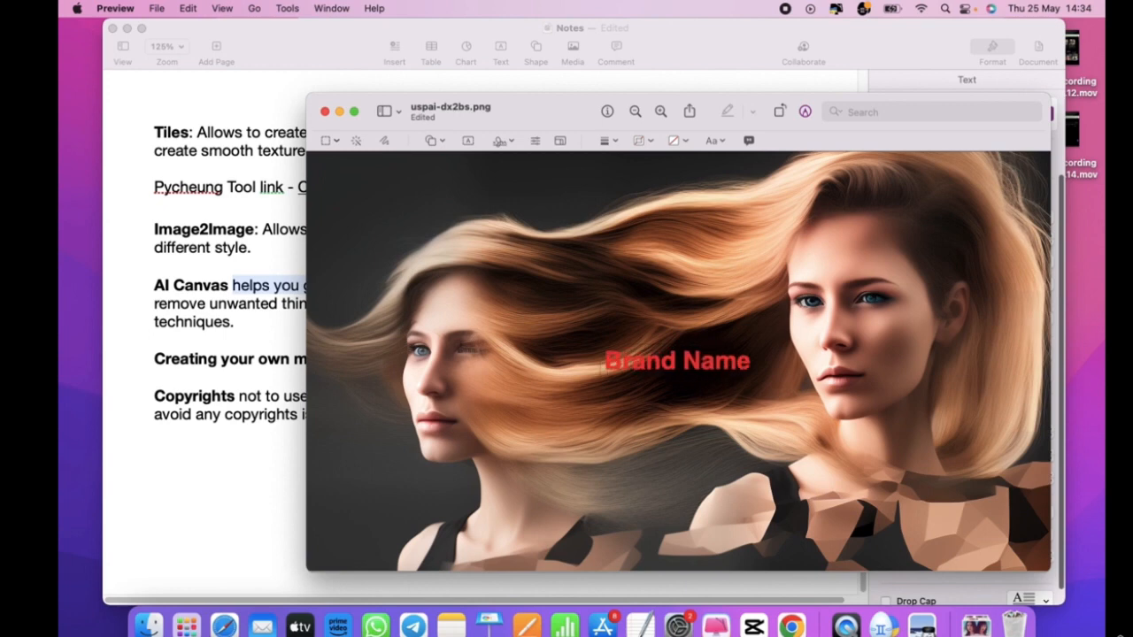
triple_click(633, 363)
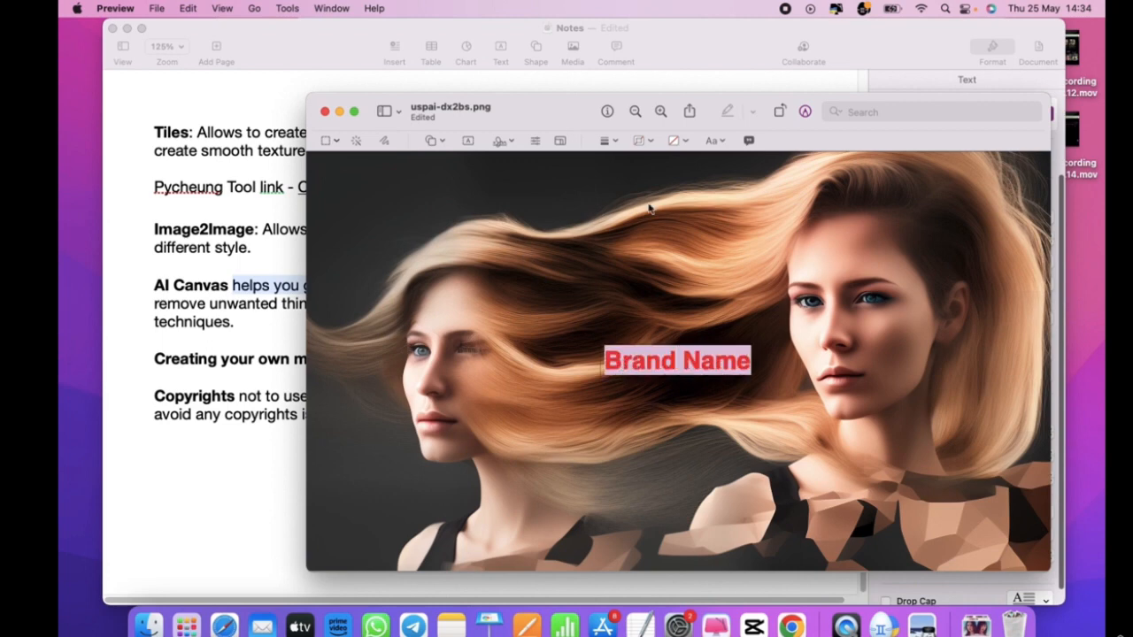
click(686, 144)
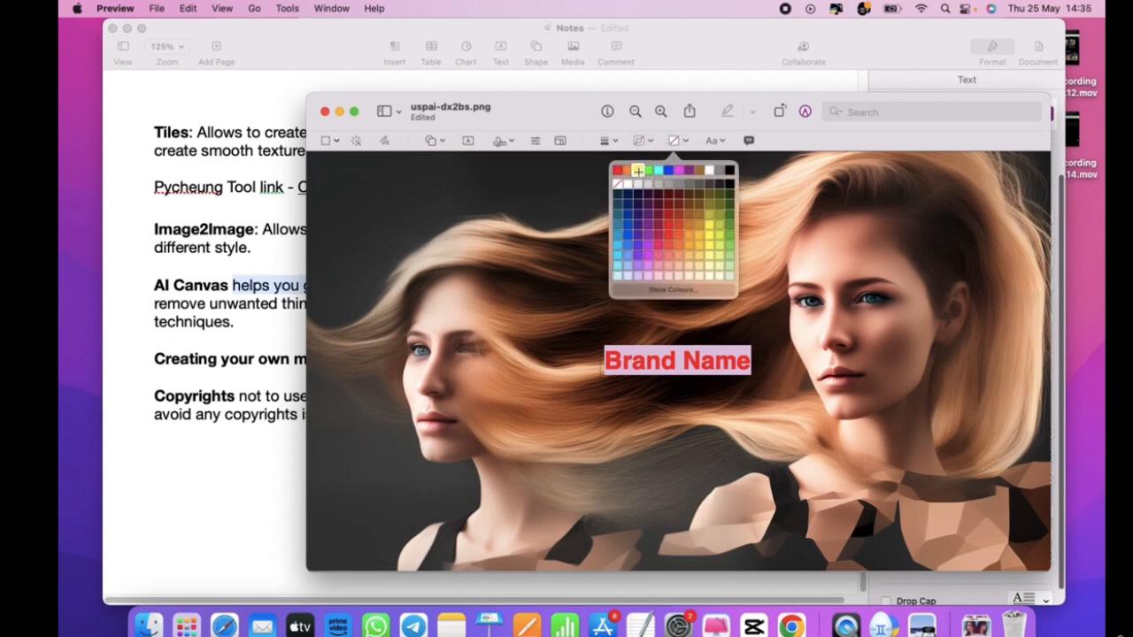
click(638, 172)
click(658, 255)
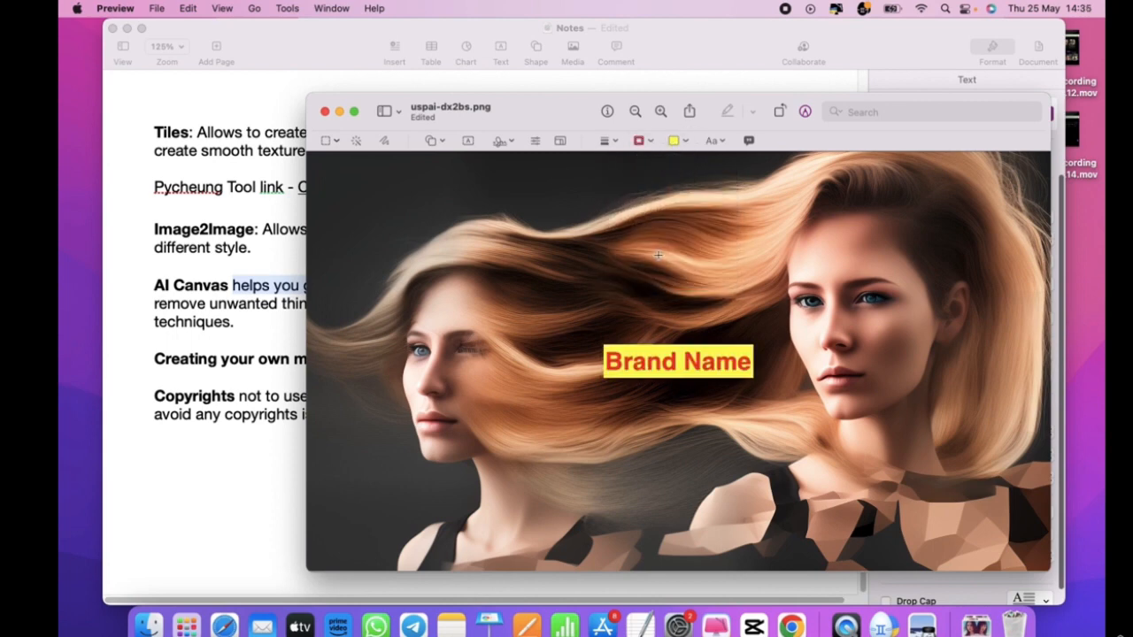
- Reduce the Brand Name label's font size in the text style settings
drag(686, 343, 615, 332)
click(654, 357)
click(714, 141)
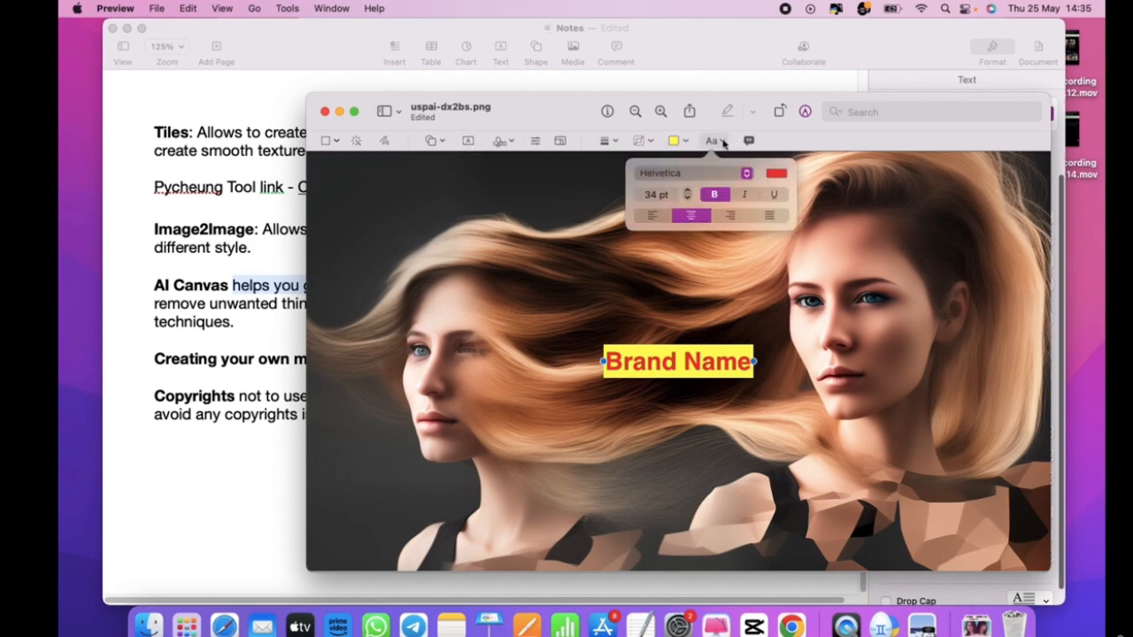
click(687, 198)
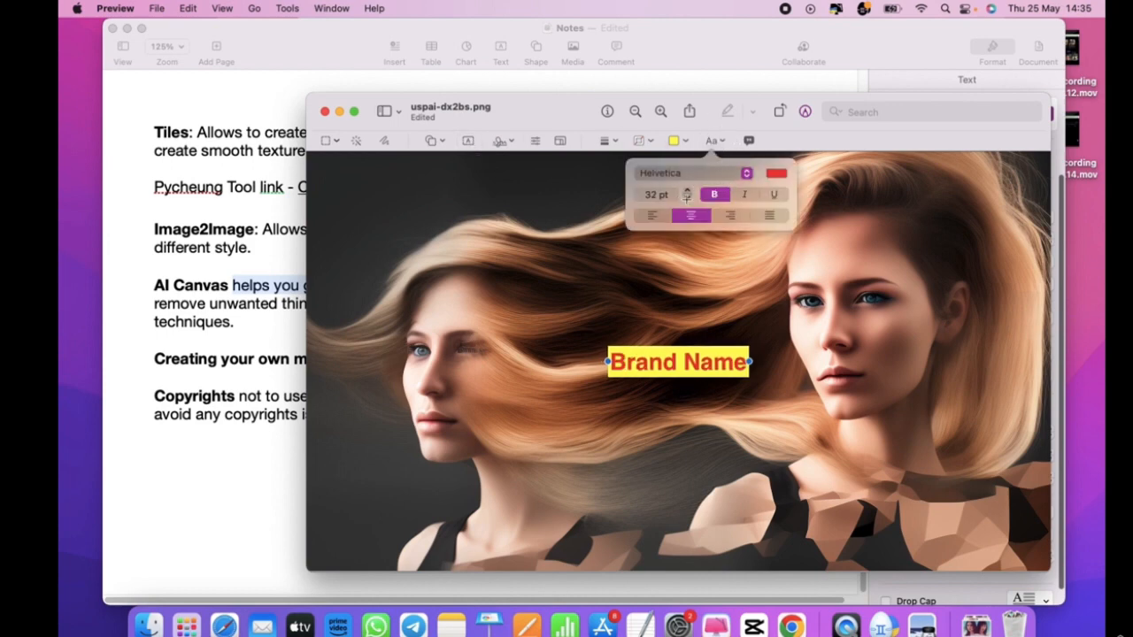
click(686, 198)
click(687, 199)
click(687, 198)
click(687, 196)
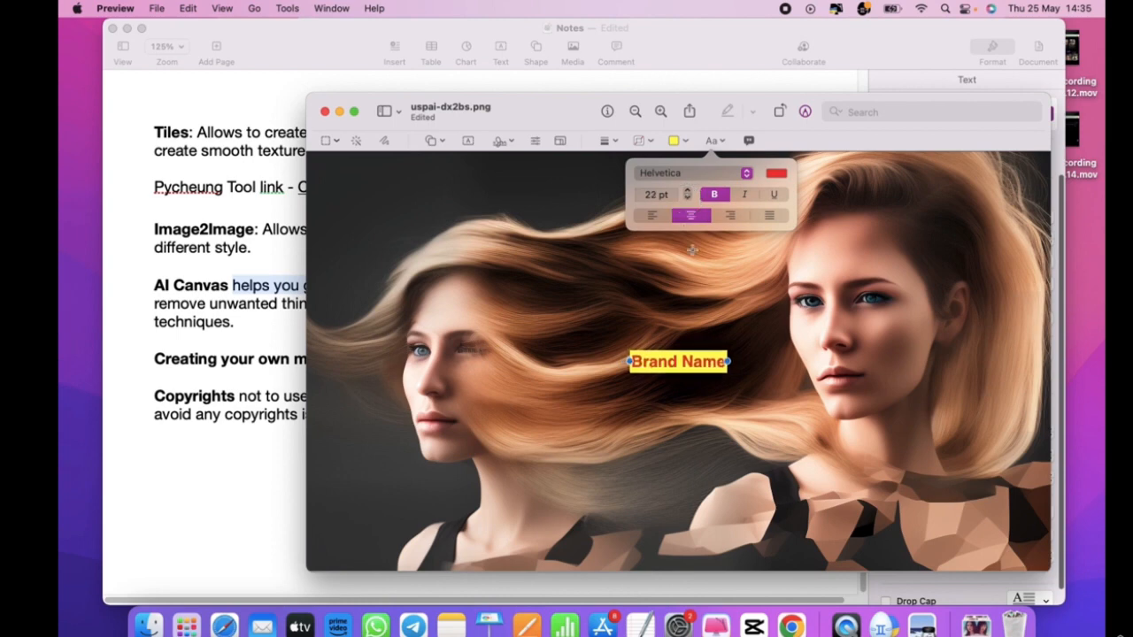
click(731, 281)
- Move the Brand Name label to the image's top-left corner and return to Pages
click(668, 362)
drag(668, 363, 363, 185)
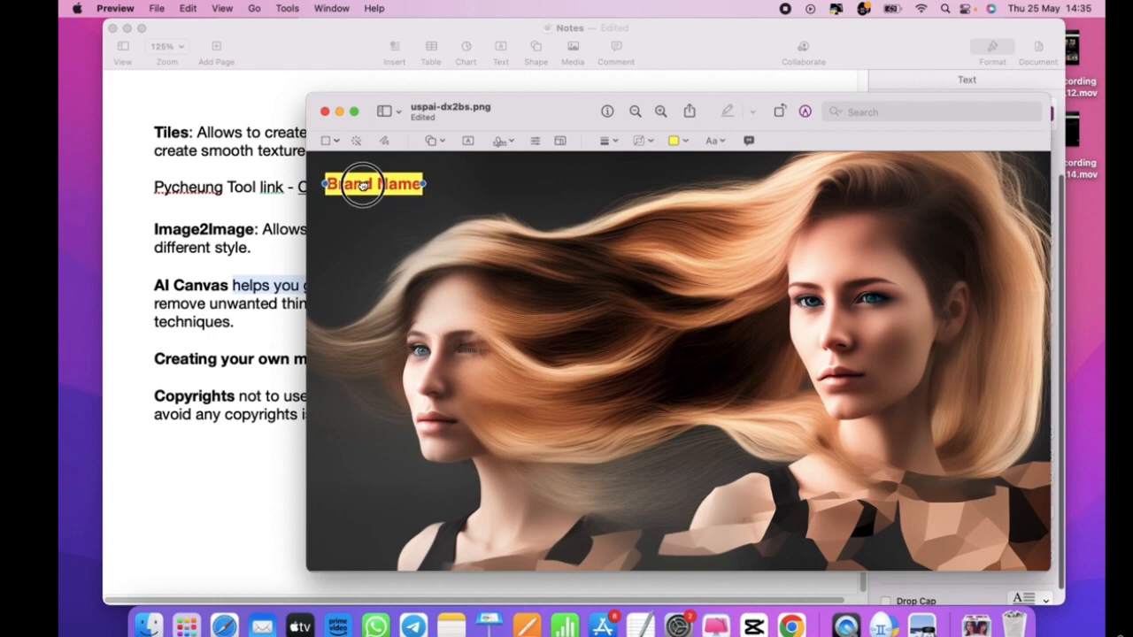
click(477, 204)
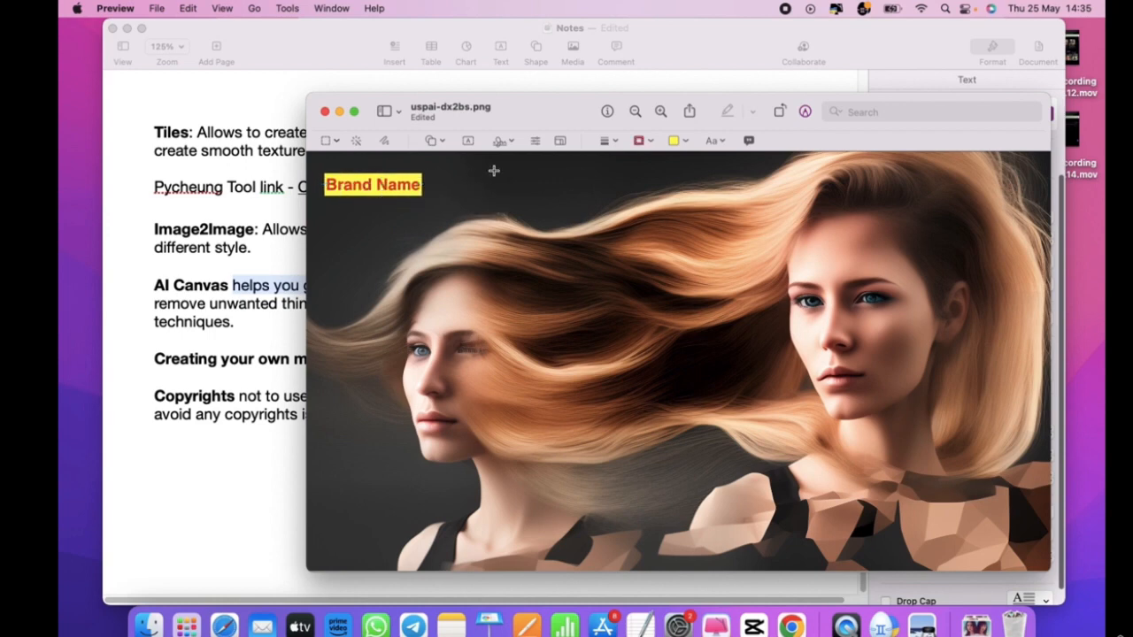
drag(519, 118, 572, 107)
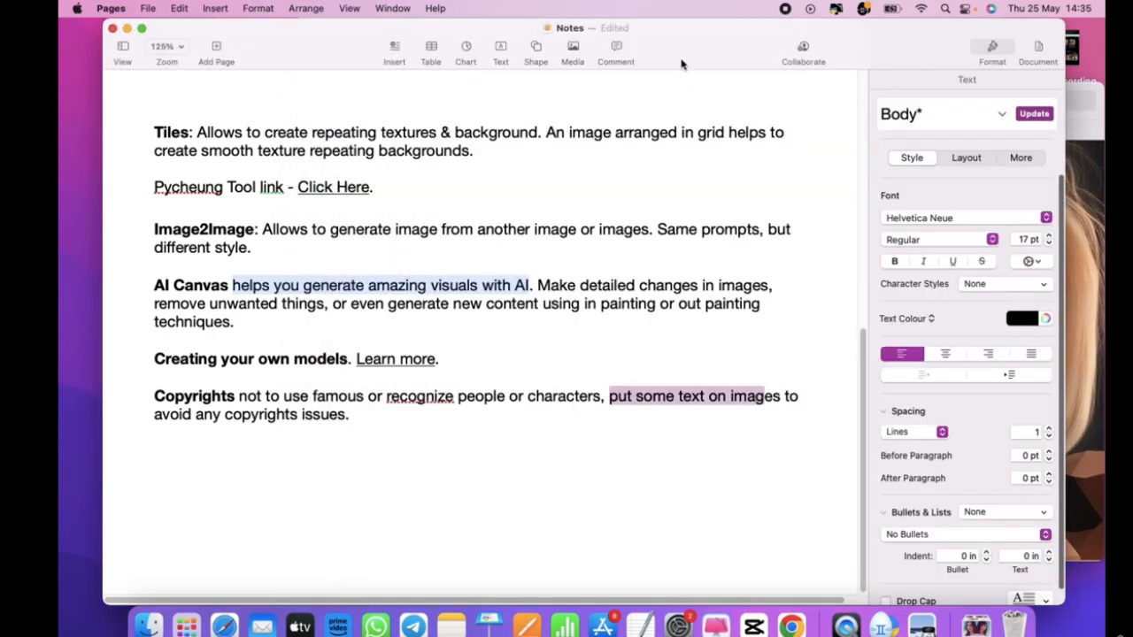
click(683, 53)
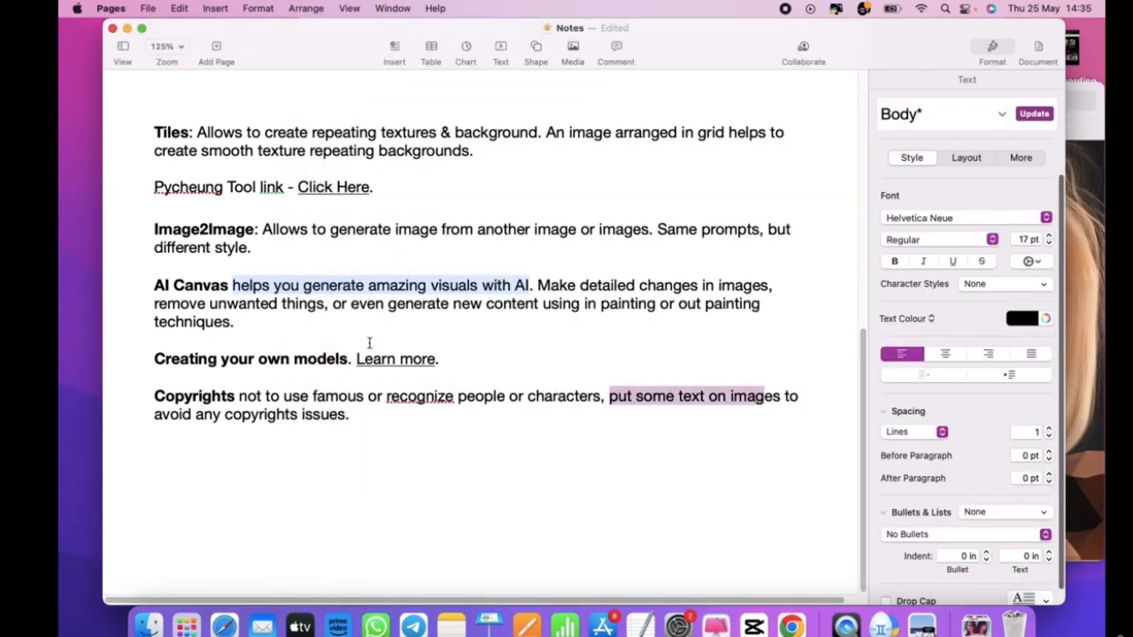
- Append 'Directly do not use art image of someone (you change prompts and re generate that image)' to the Copyrights tip
click(609, 411)
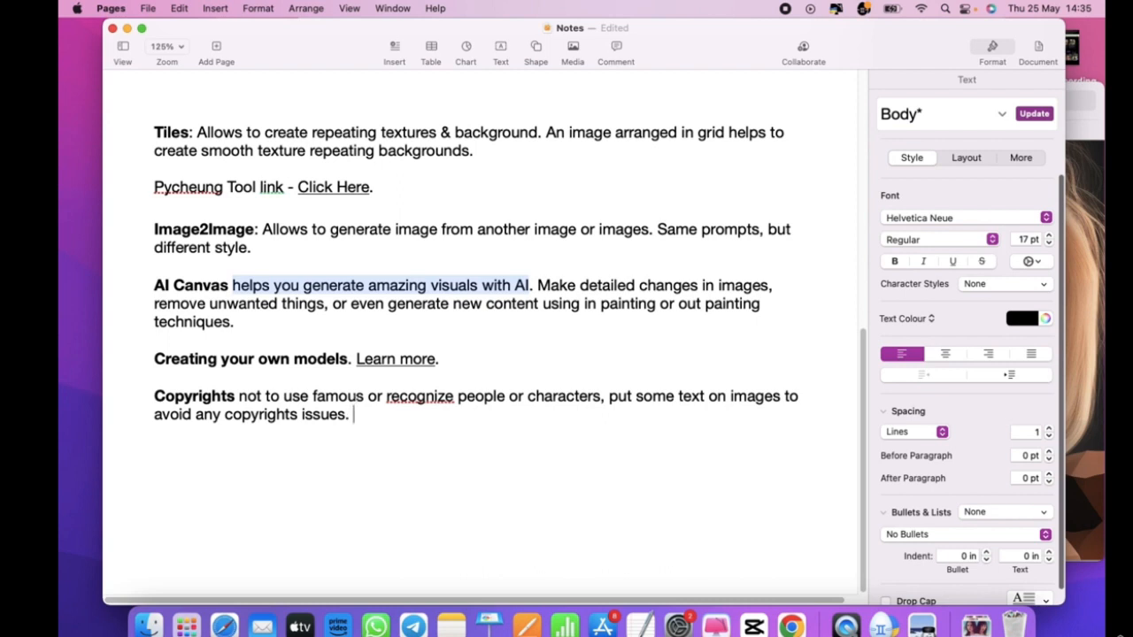
text(Direcly)
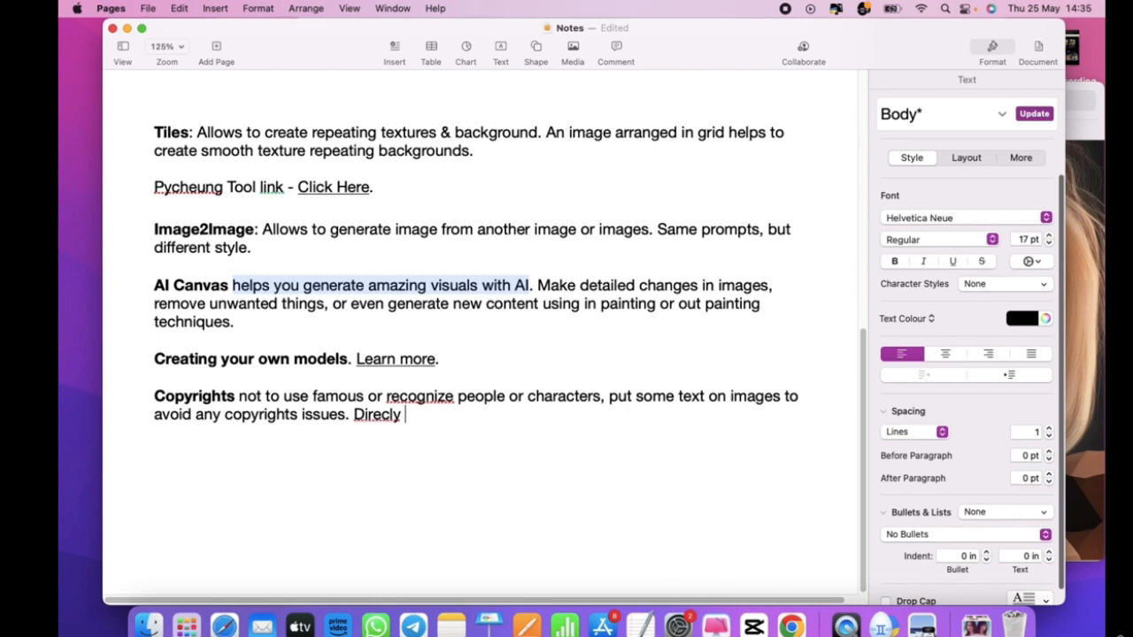
key(BackSpace)
key(BackSpace)
key(BackSpace)
text(tly do not)
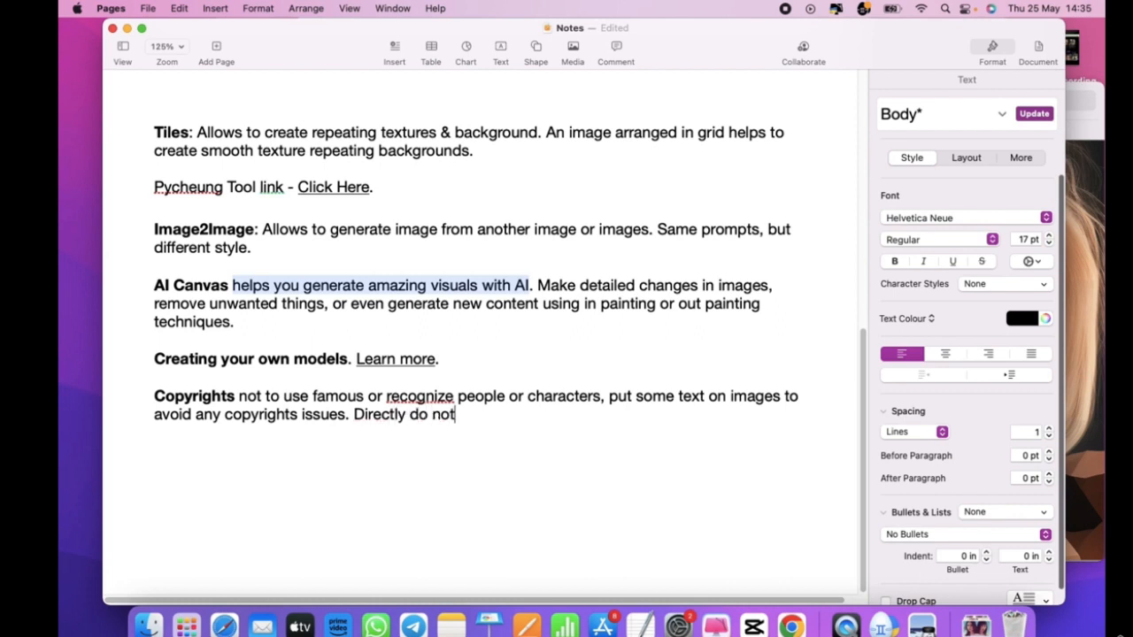
text( use art image )
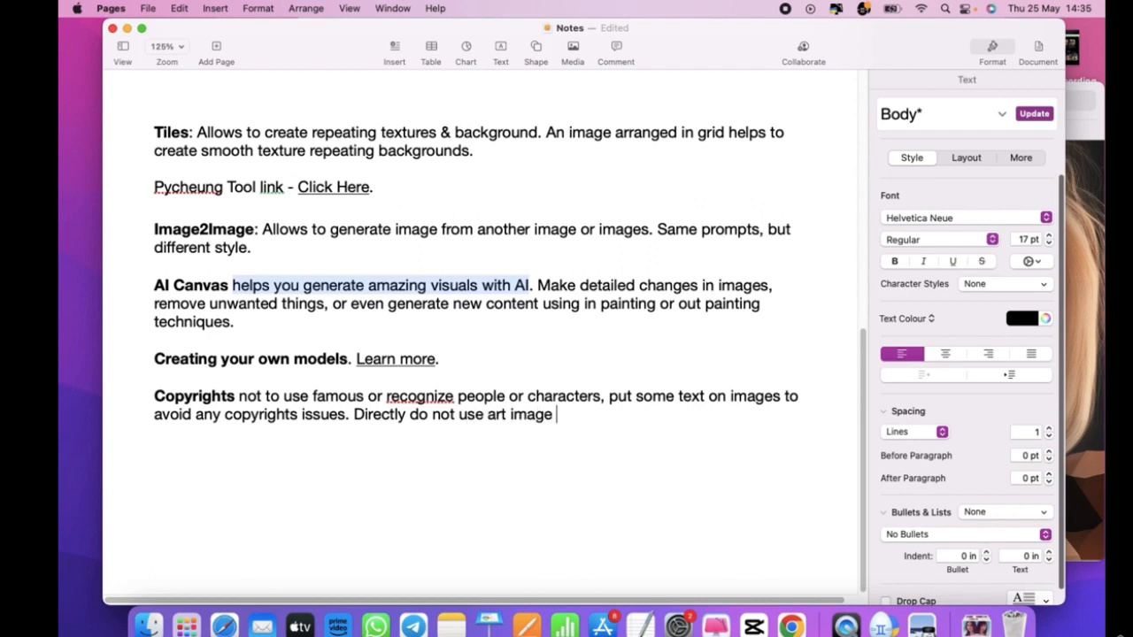
text(of somone)
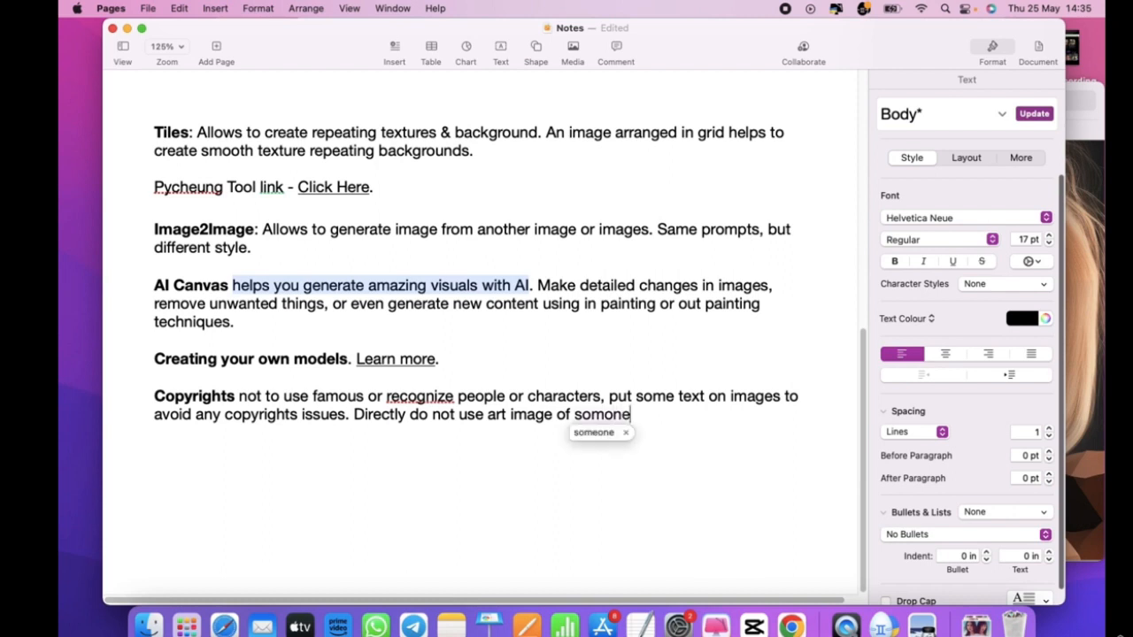
key(Down)
key(Return)
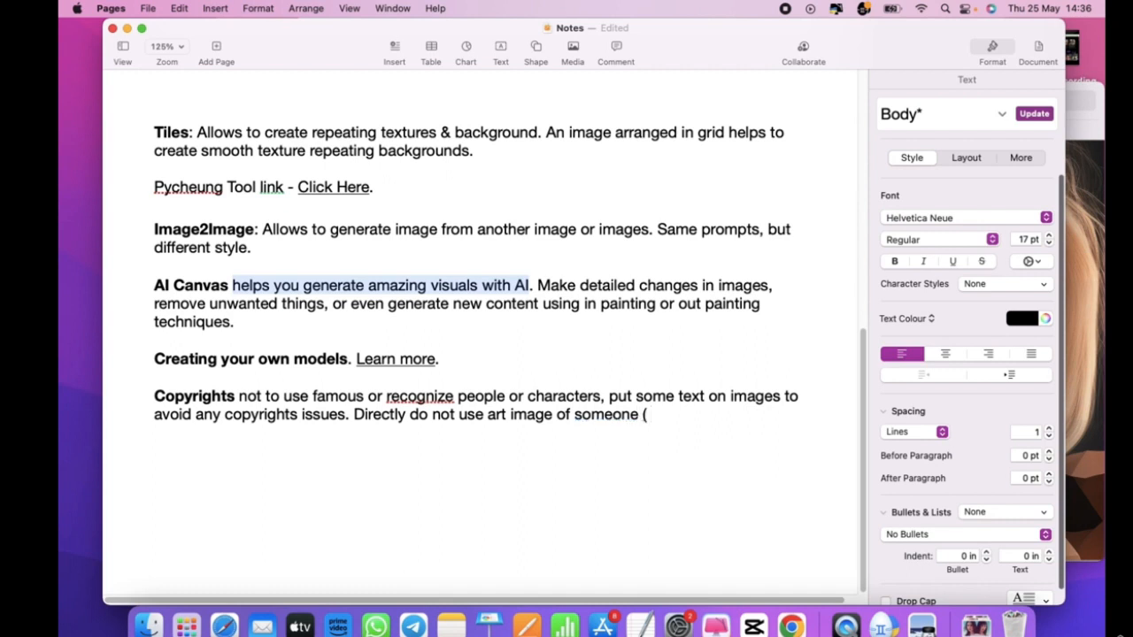
text(( you change )
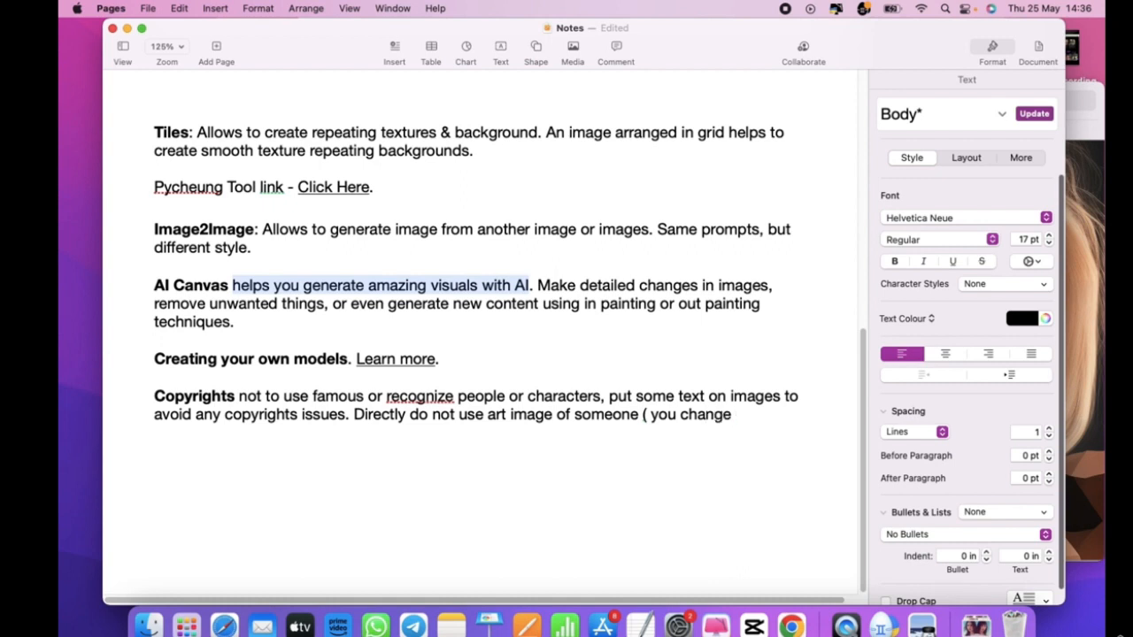
text(promopts and r)
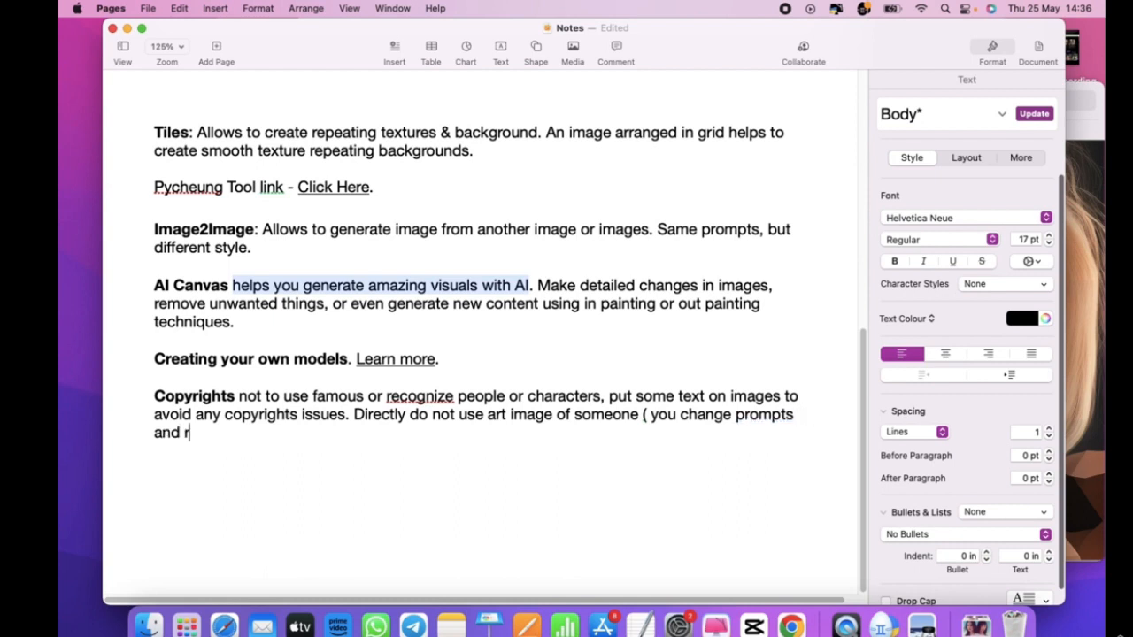
text(e generate)
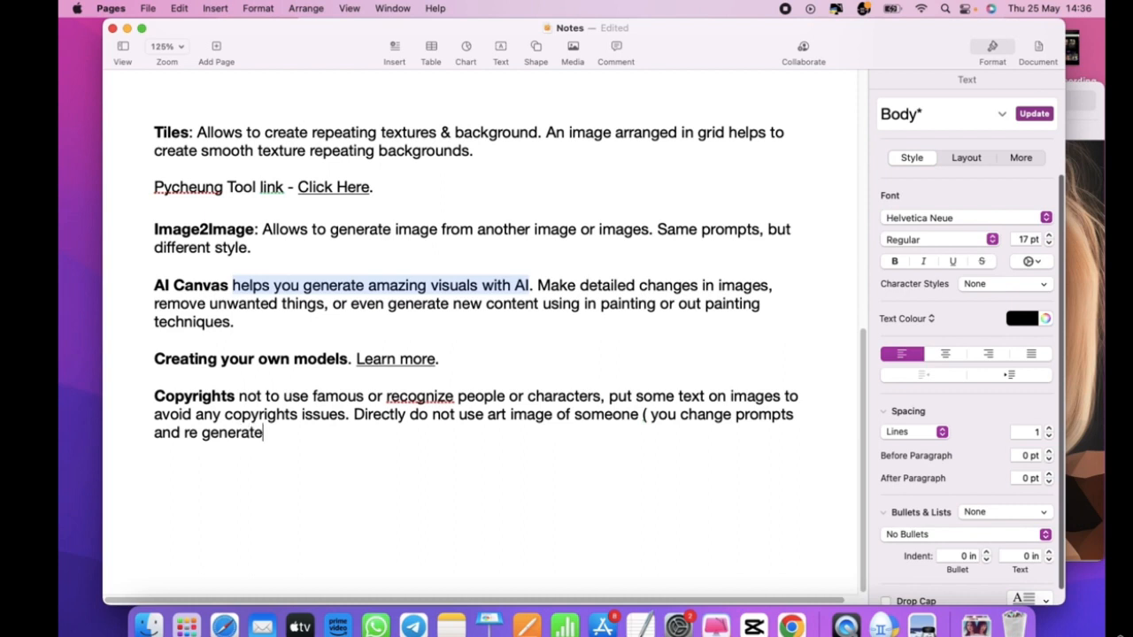
text( that image)
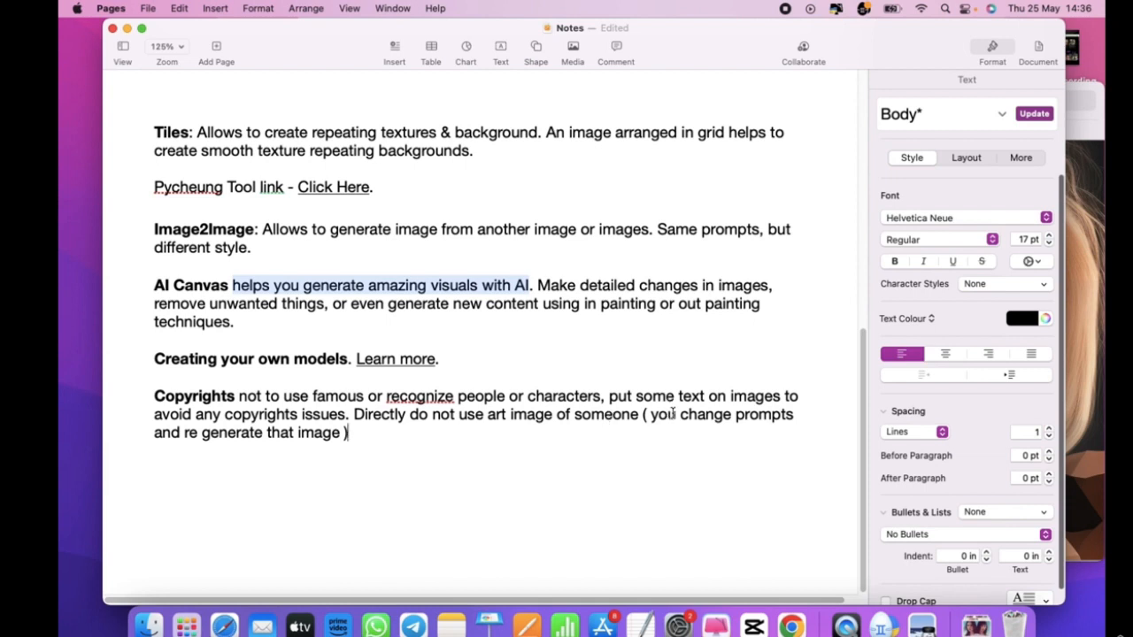
- Move to the empty line below the Copyrights paragraph
drag(677, 414, 729, 414)
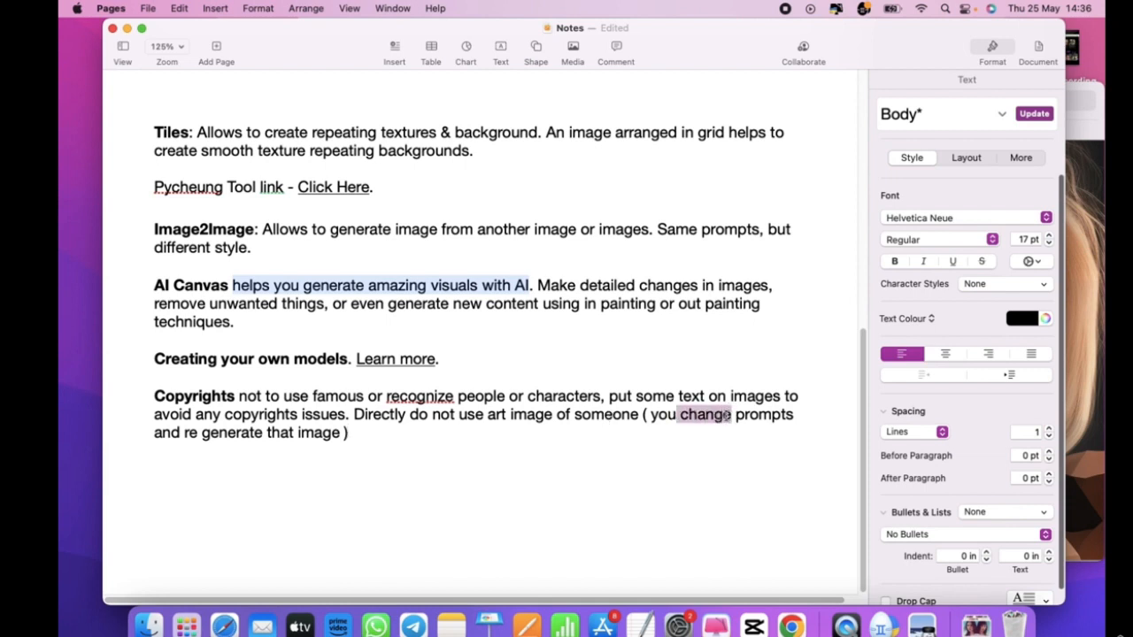
click(723, 416)
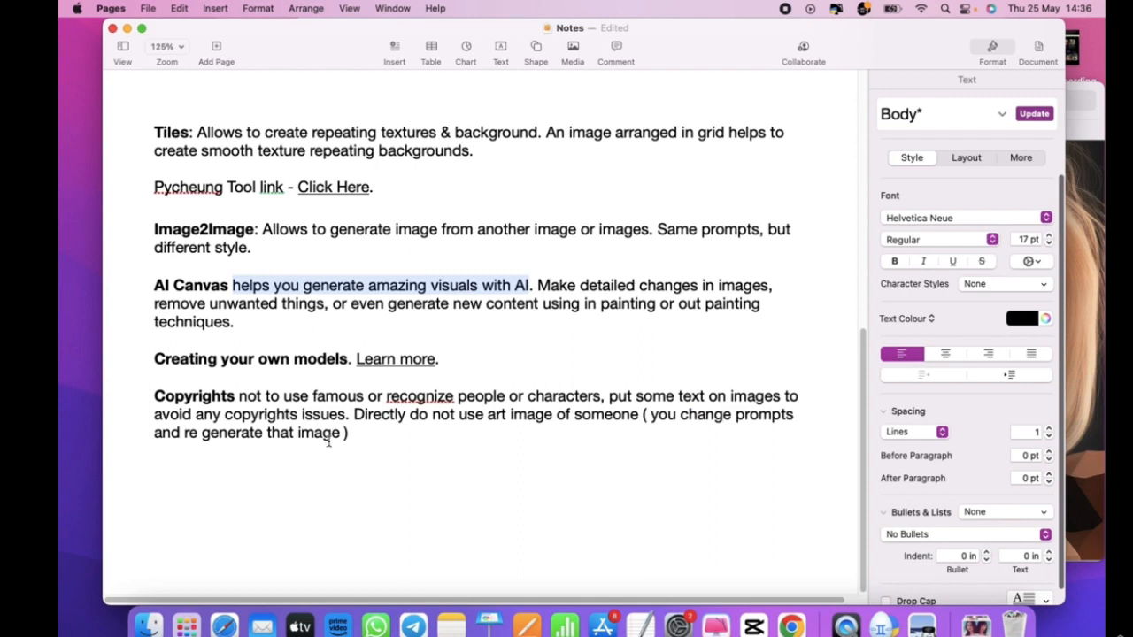
click(362, 444)
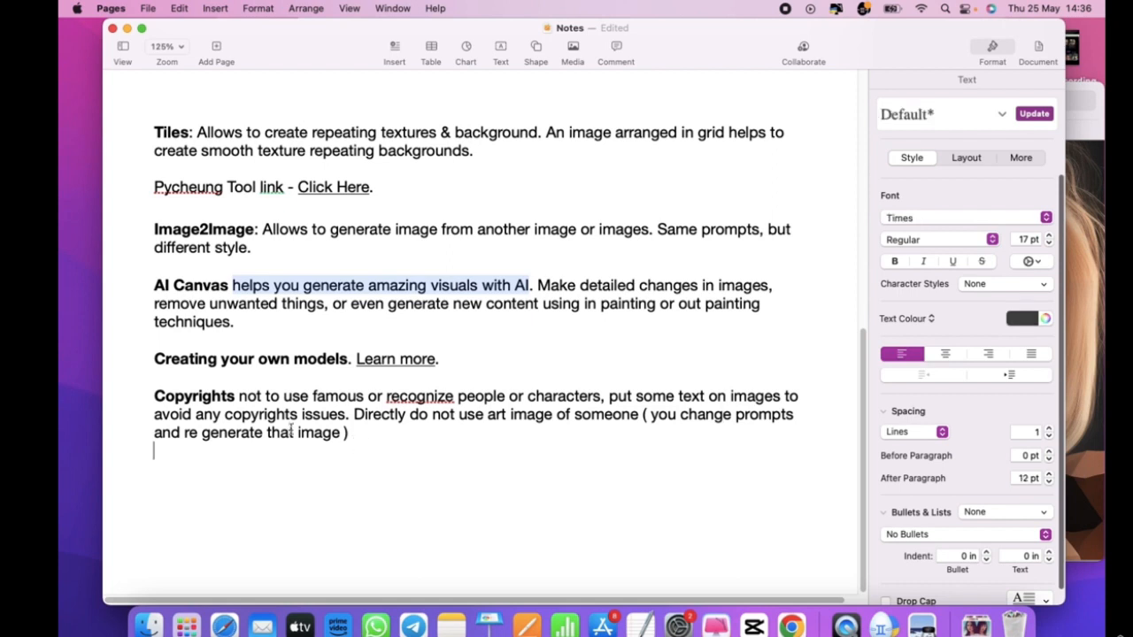
- Select and then clear text in the Copyrights paragraph before leaving the notes
drag(236, 397, 165, 398)
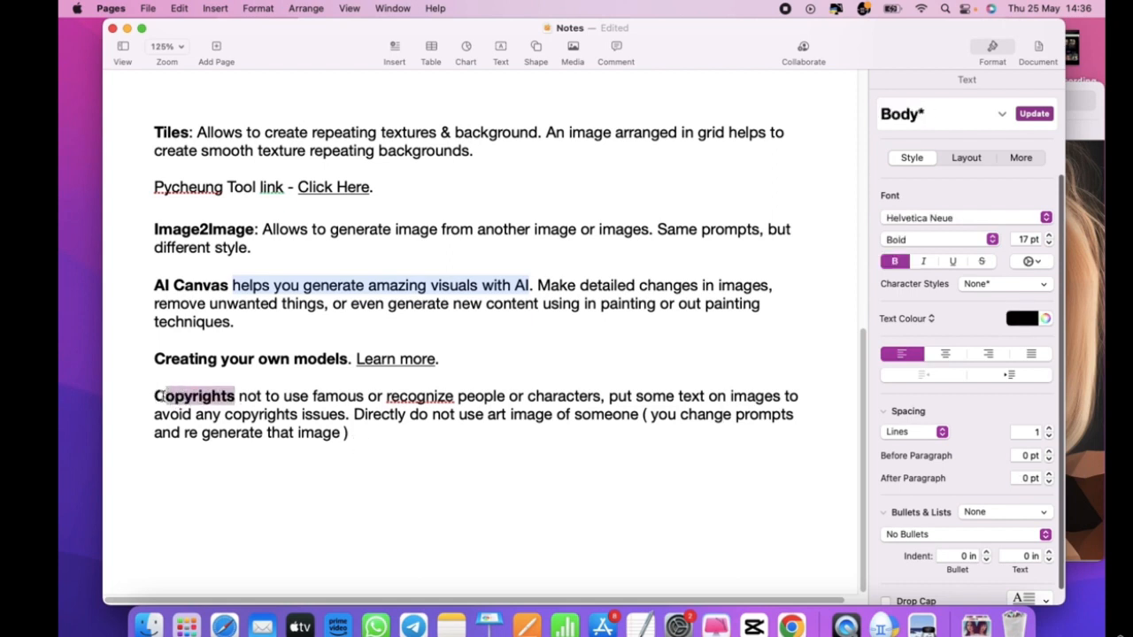
click(264, 414)
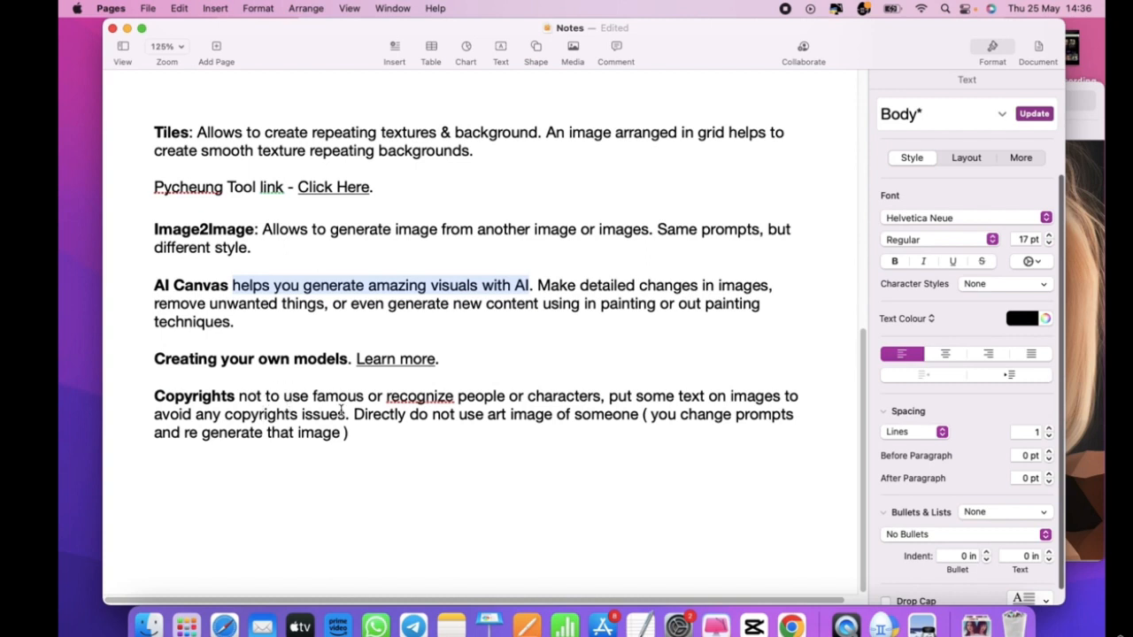
drag(370, 432, 156, 397)
click(179, 400)
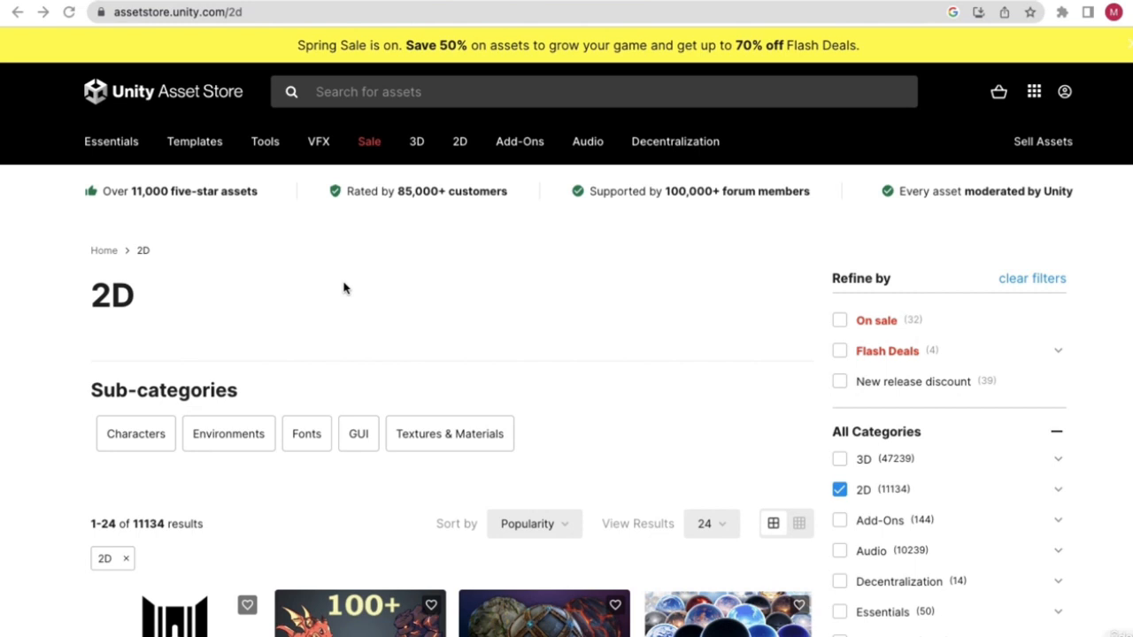
- Copy the Unity Asset Store home page address and switch back to Pages
click(138, 97)
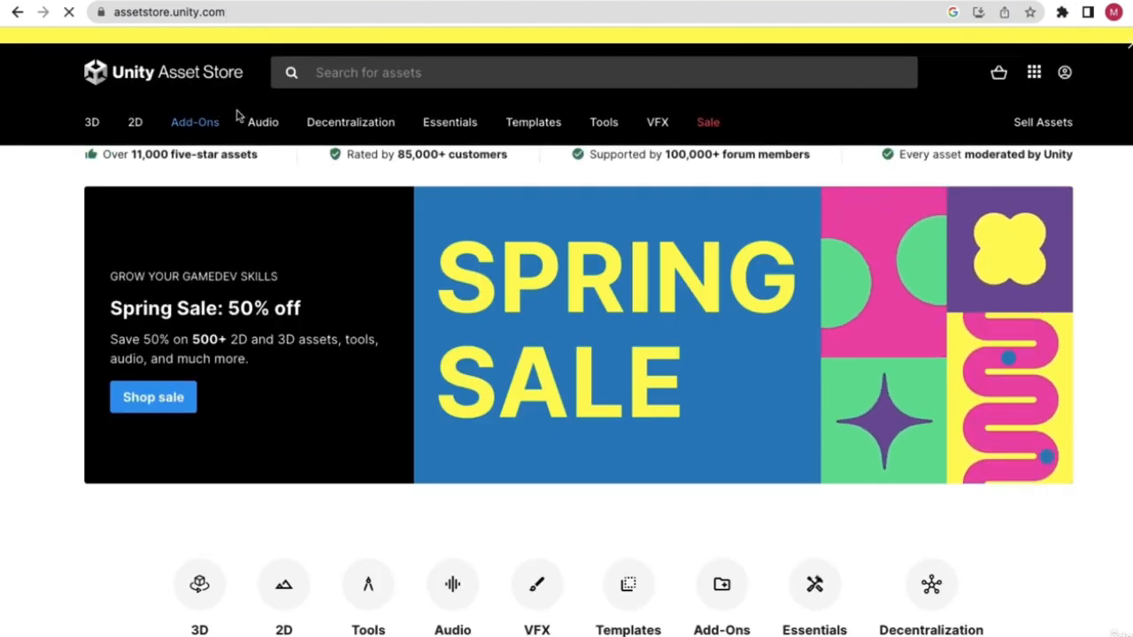
click(277, 10)
key(super+c)
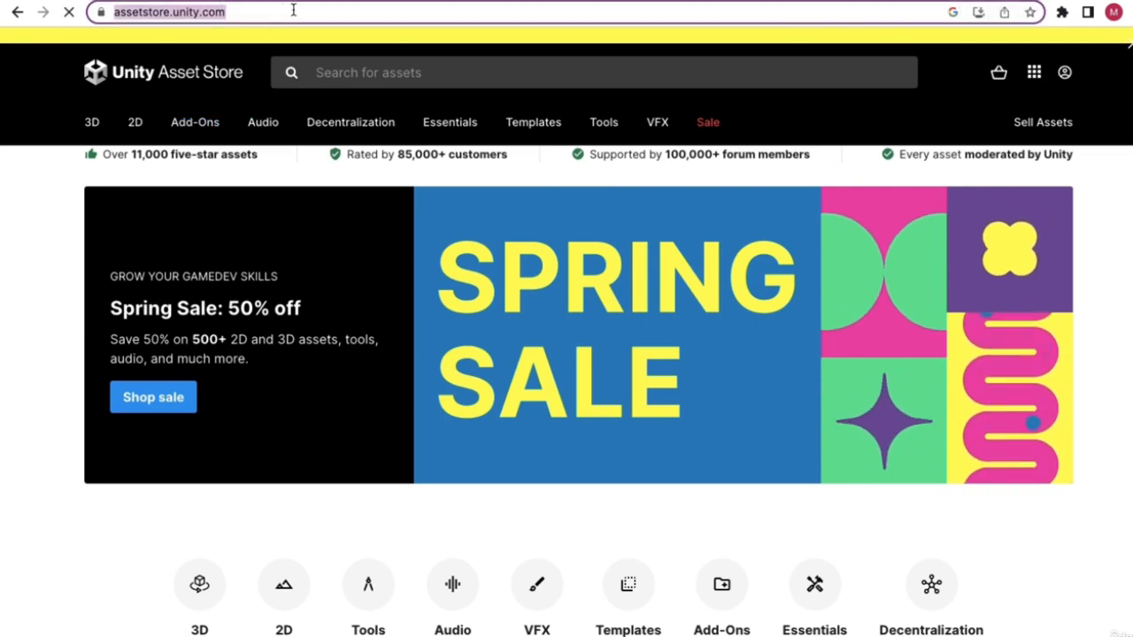
click(295, 9)
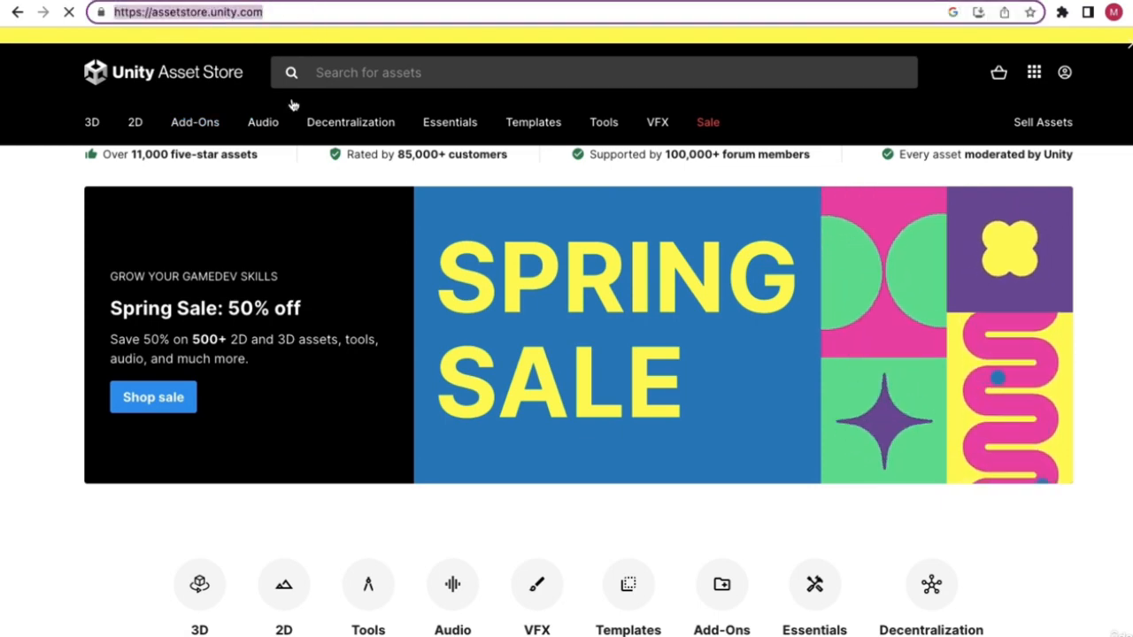
key(ctrl+Left)
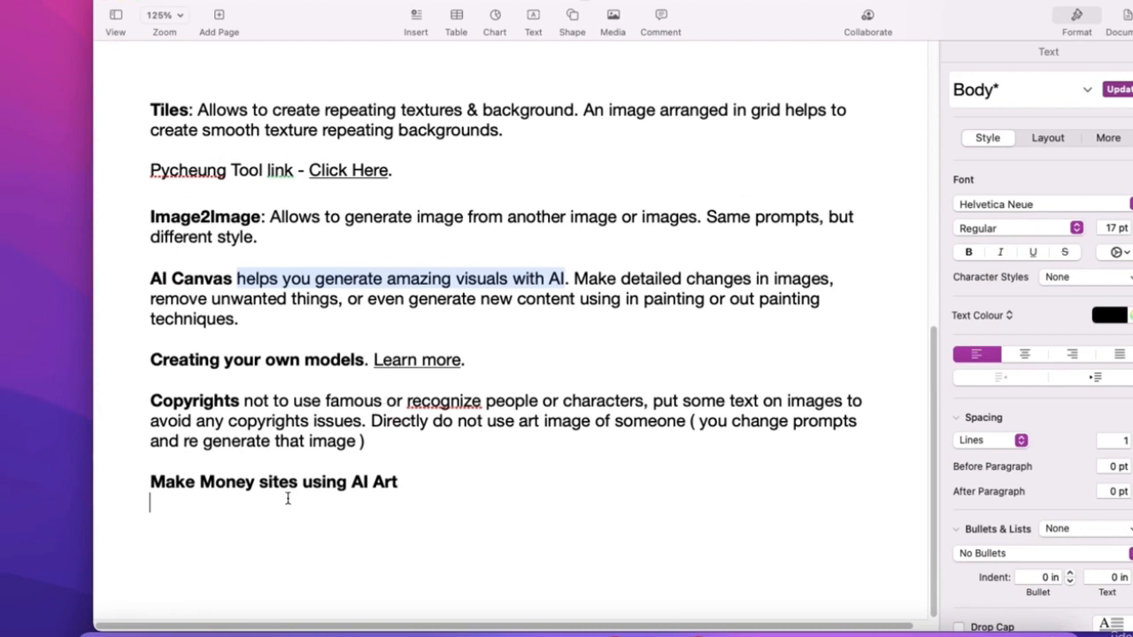
key(super+v)
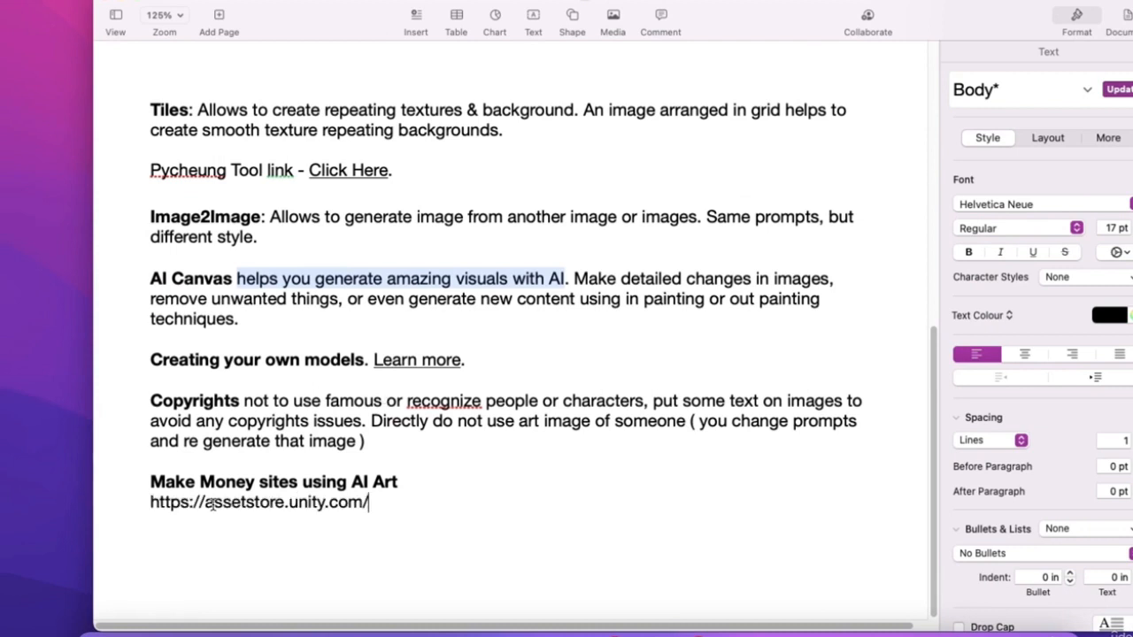
key(Return)
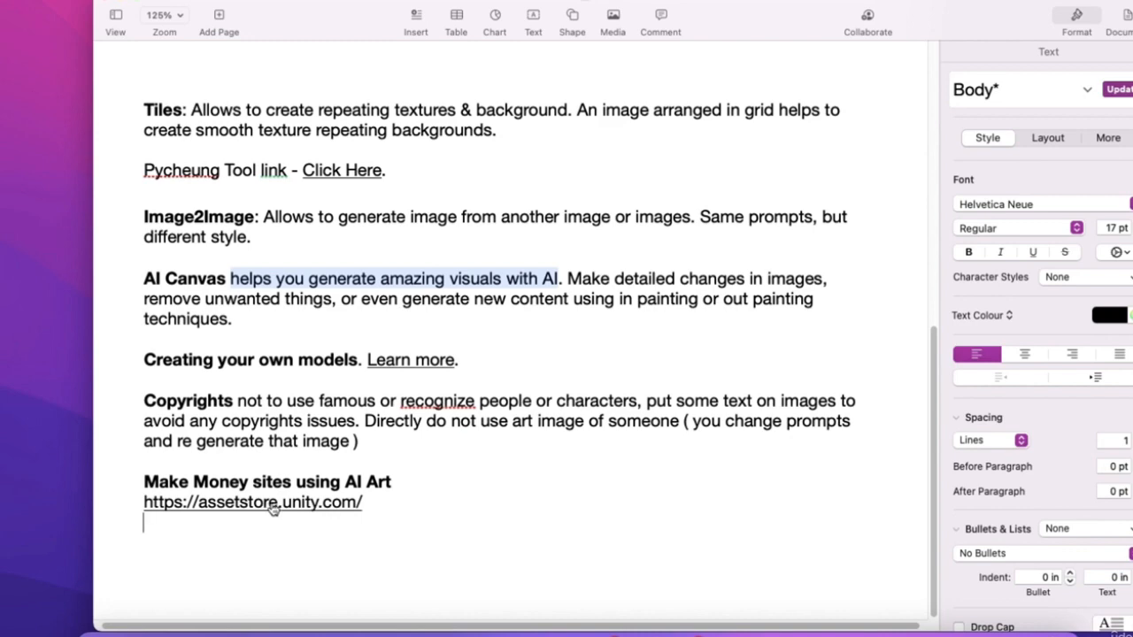
click(272, 506)
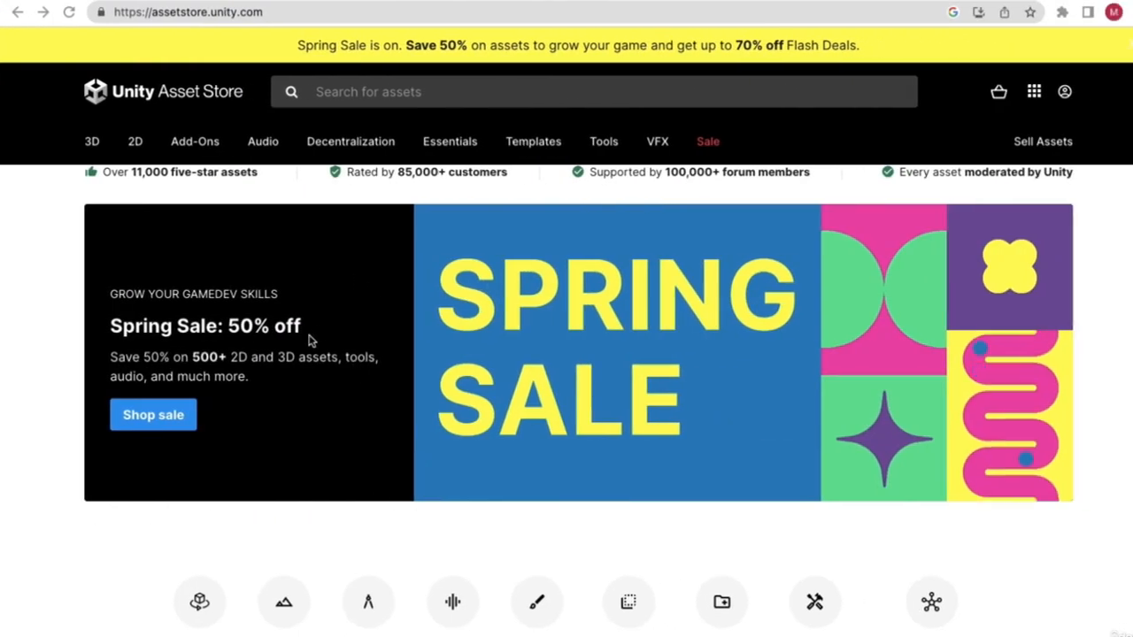
- Open the 2D category, showing 11138 assets sorted by popularity, and scroll through the listings
click(248, 206)
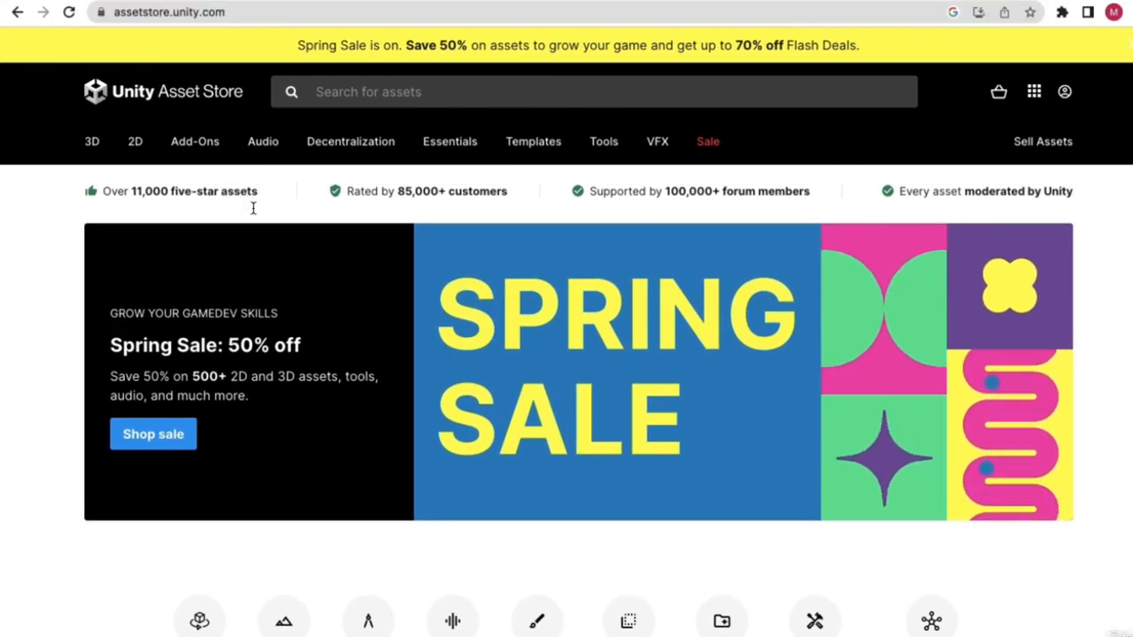
click(135, 146)
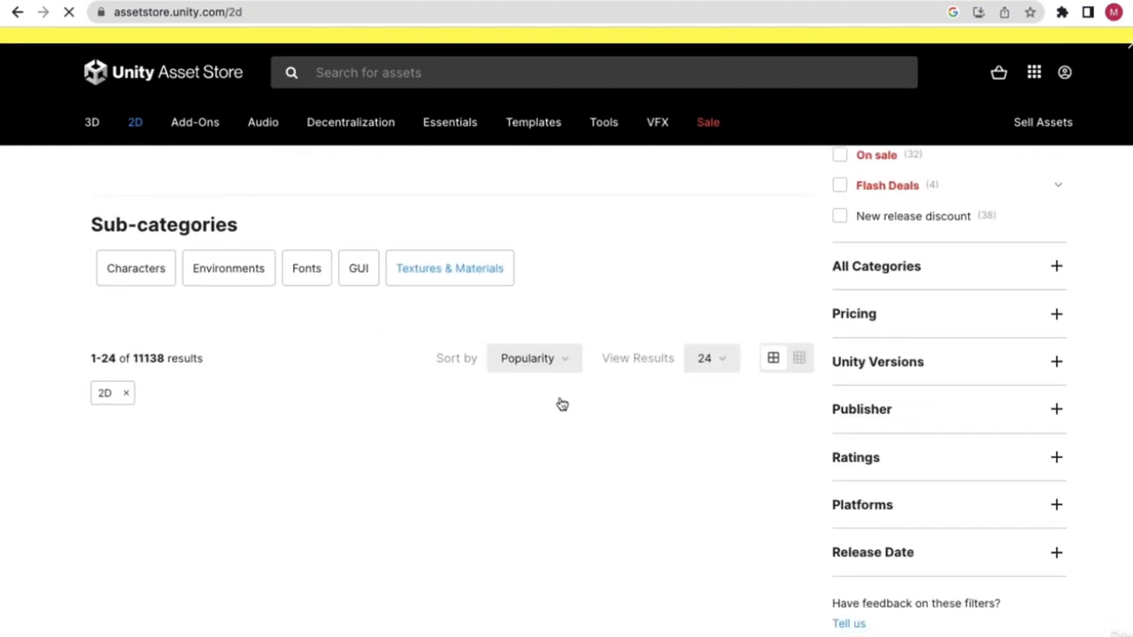
scroll(291, 346, down, 3)
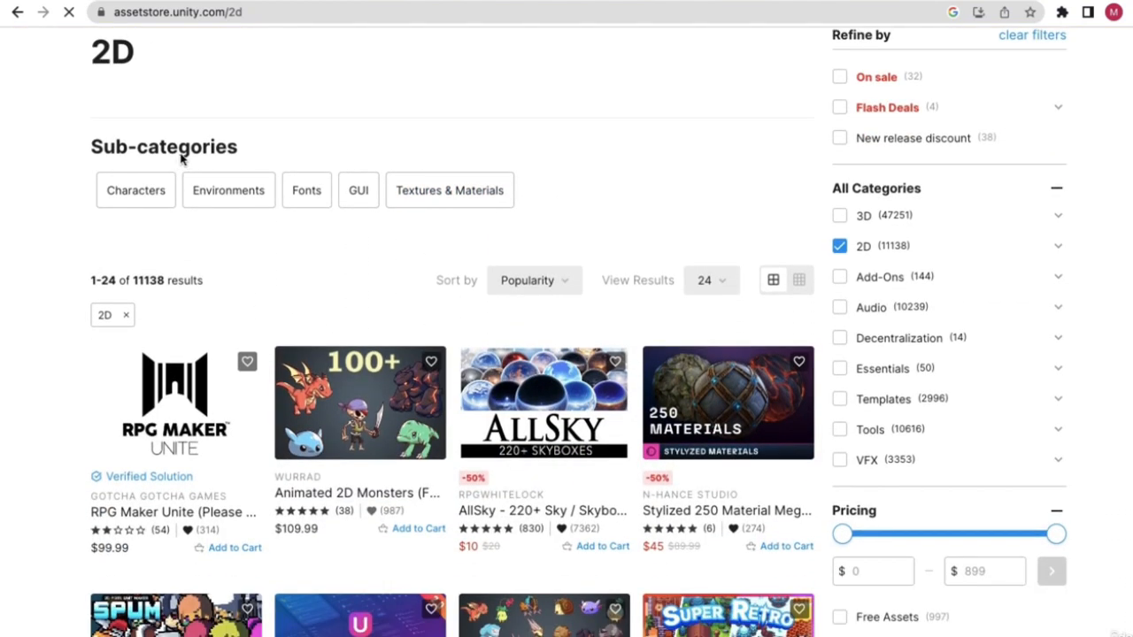
scroll(394, 147, down, 2)
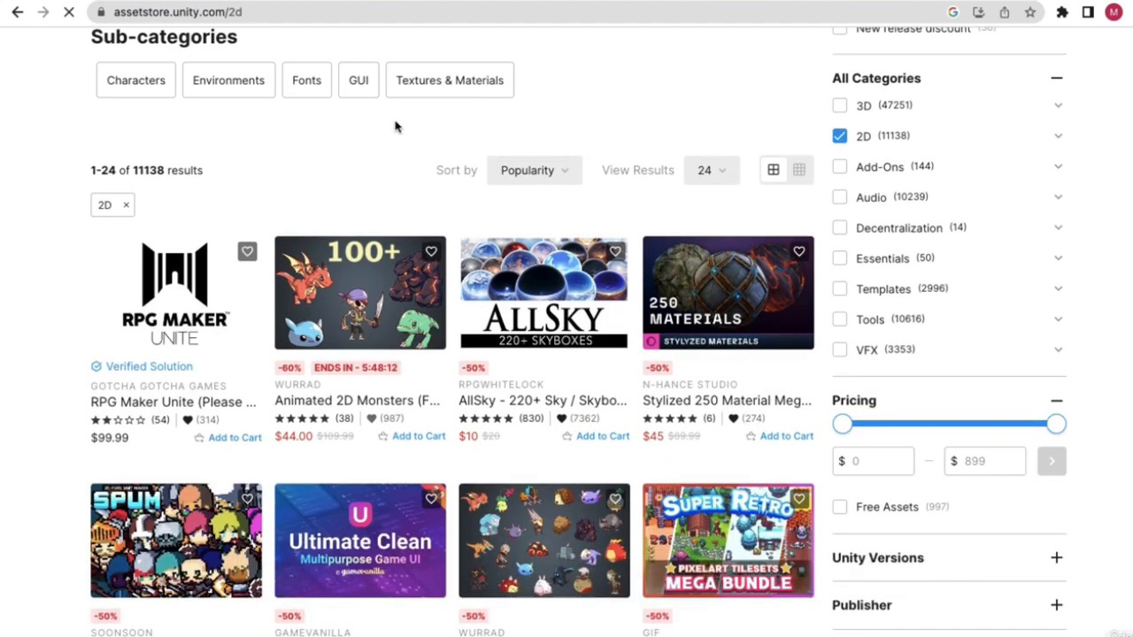
scroll(360, 292, down, 2)
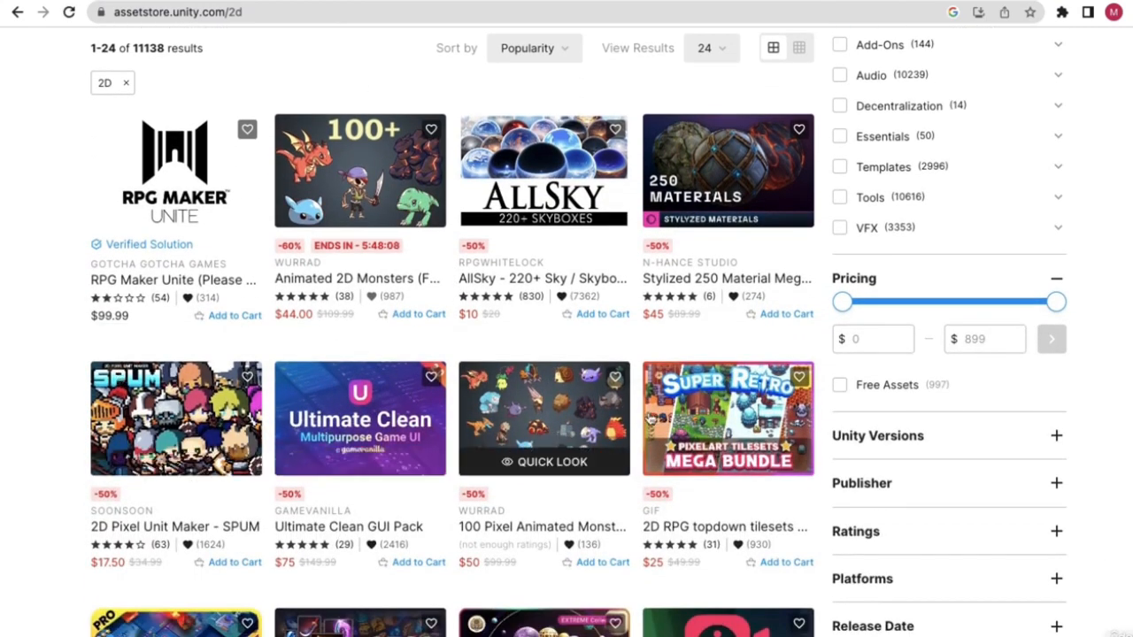
scroll(498, 412, up, 4)
scroll(441, 317, down, 3)
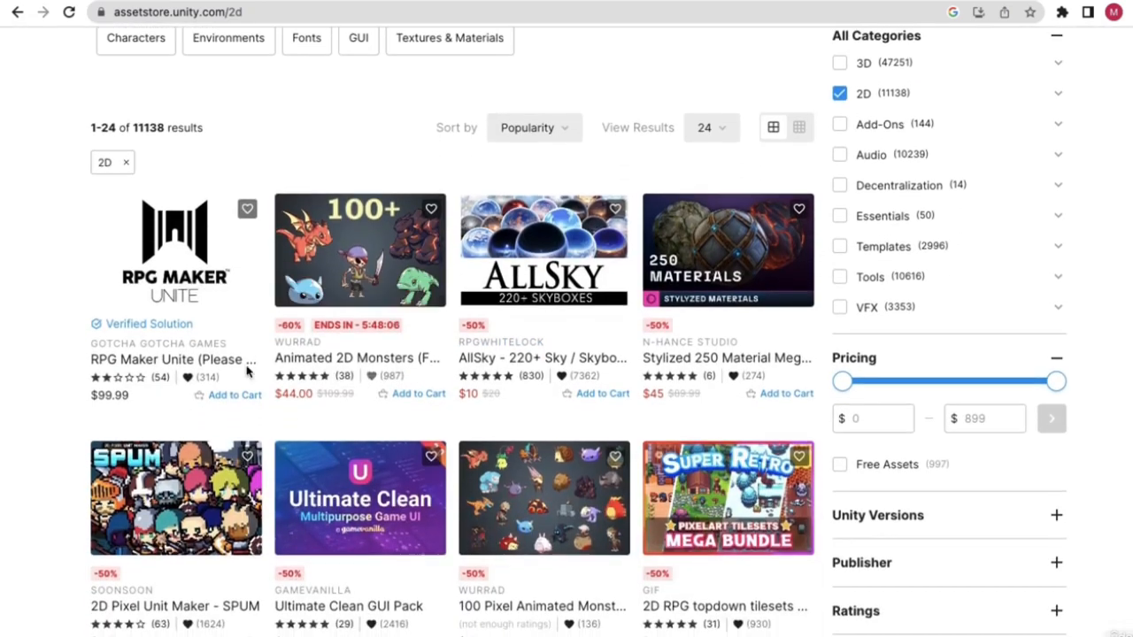
scroll(487, 496, down, 1)
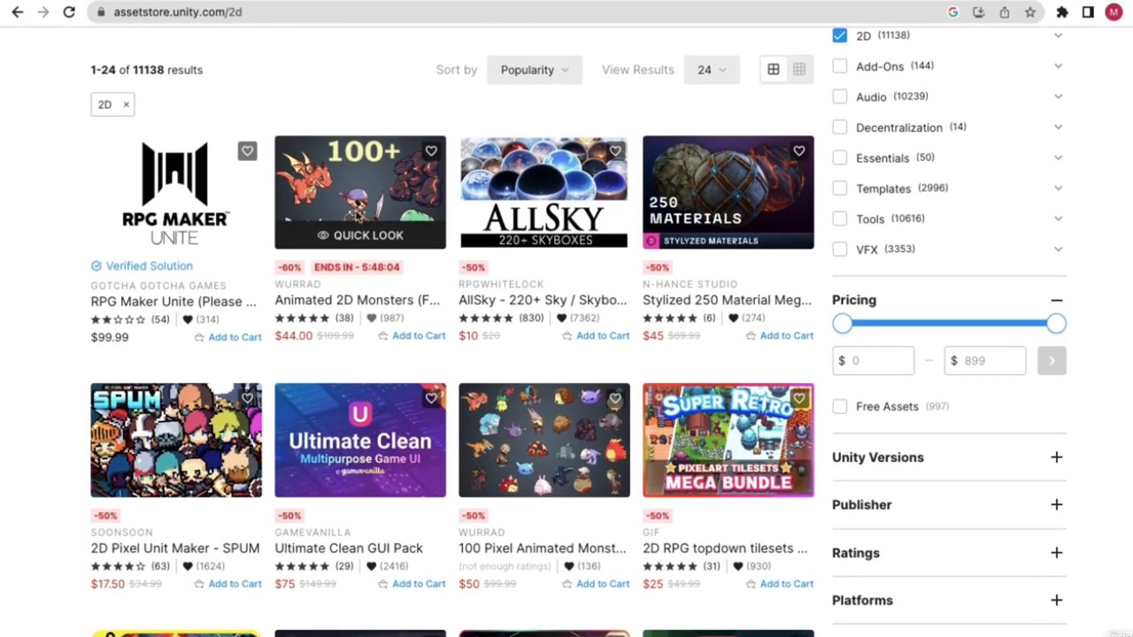
scroll(331, 256, down, 1)
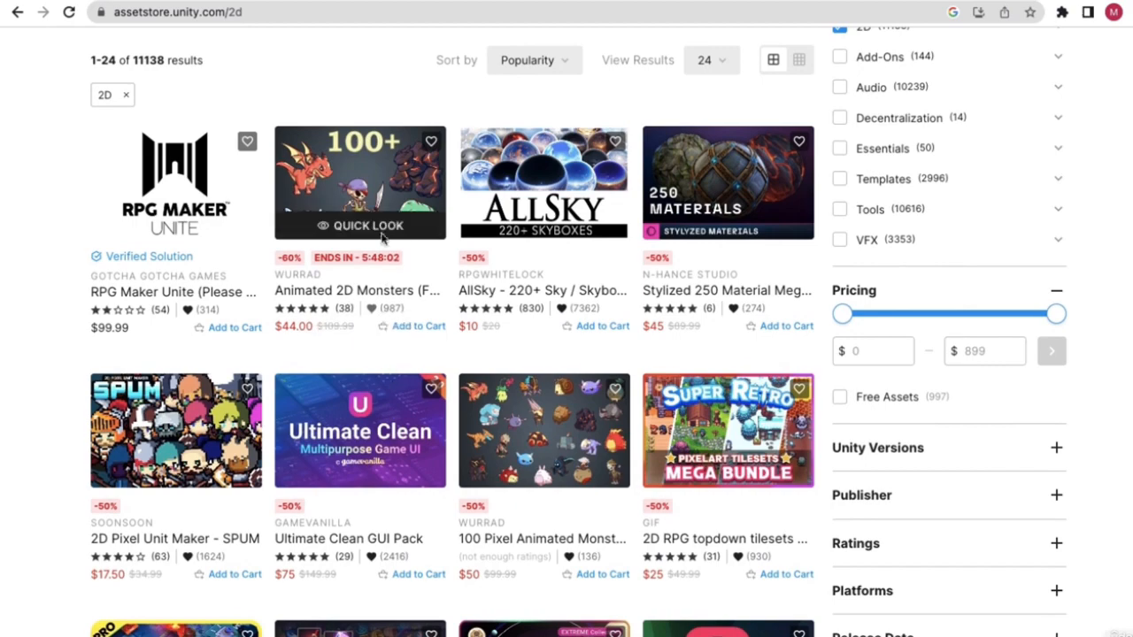
scroll(380, 257, up, 1)
scroll(376, 274, up, 1)
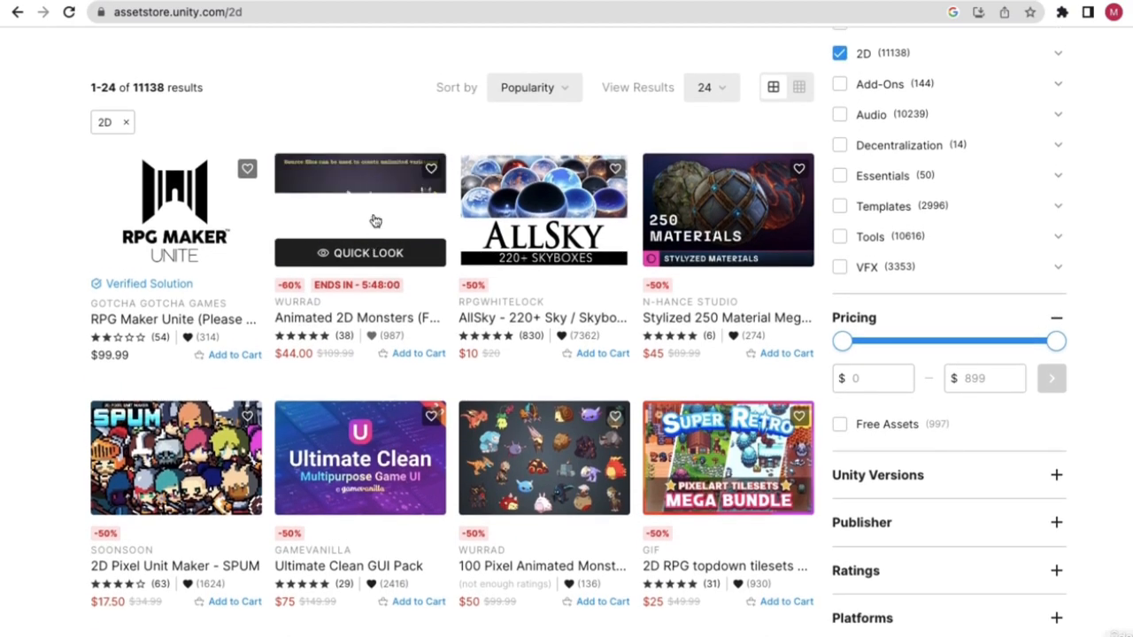
click(370, 248)
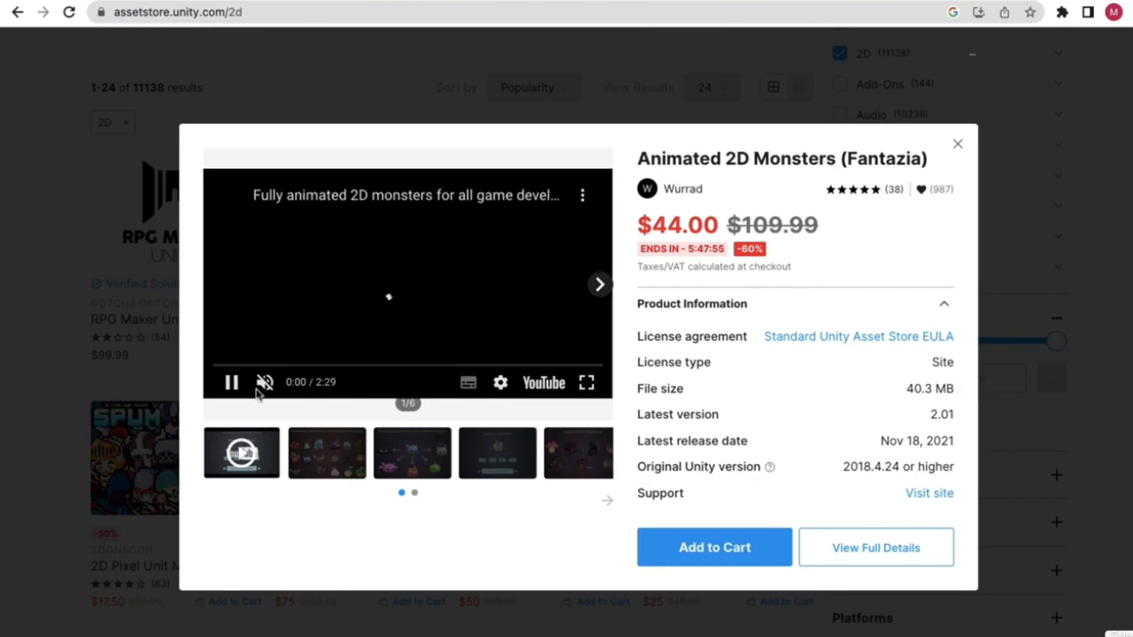
click(326, 447)
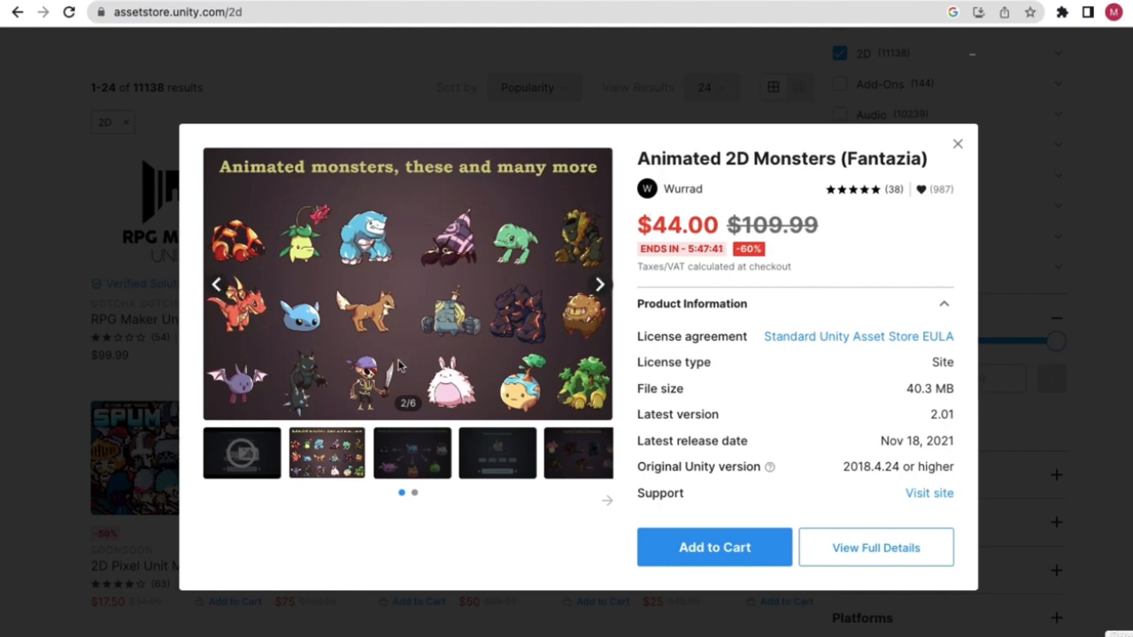
click(412, 454)
click(482, 453)
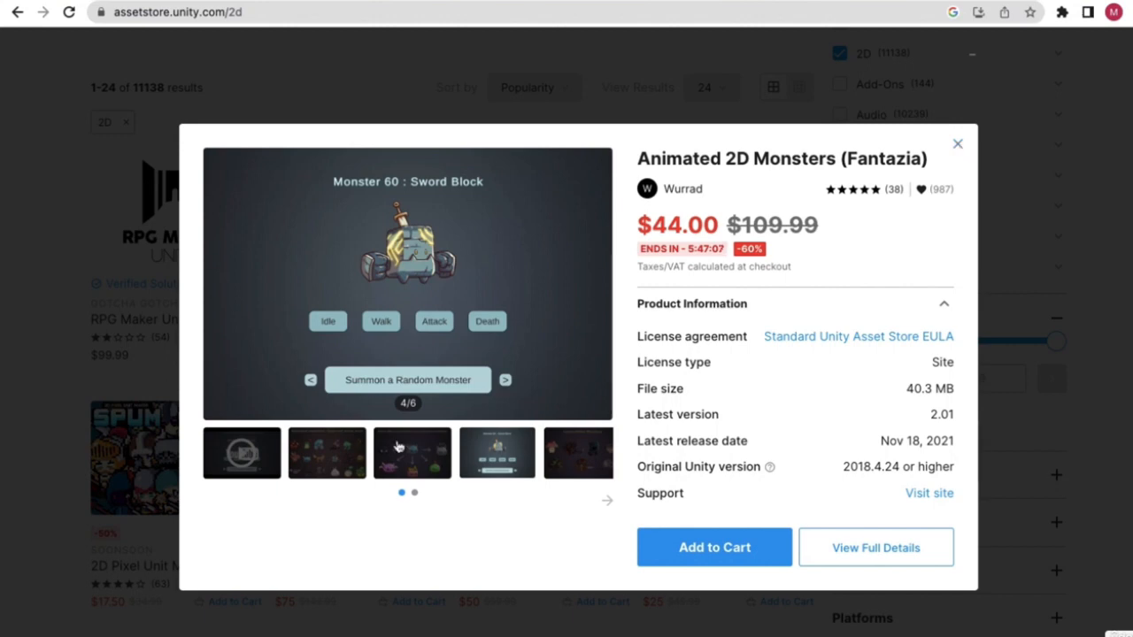
click(349, 451)
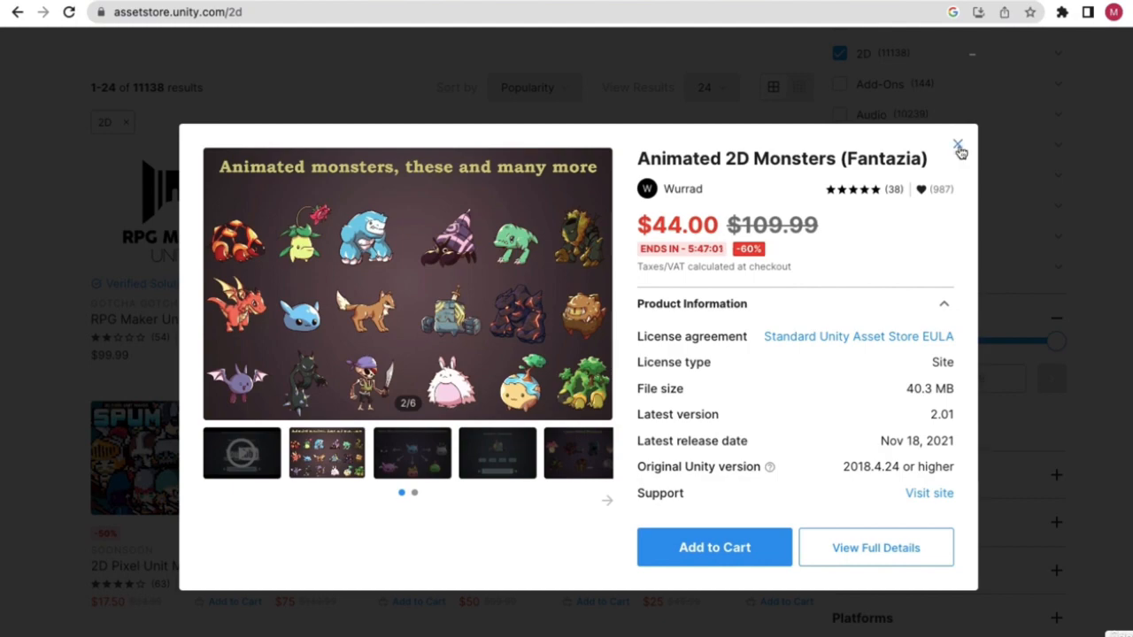
click(959, 147)
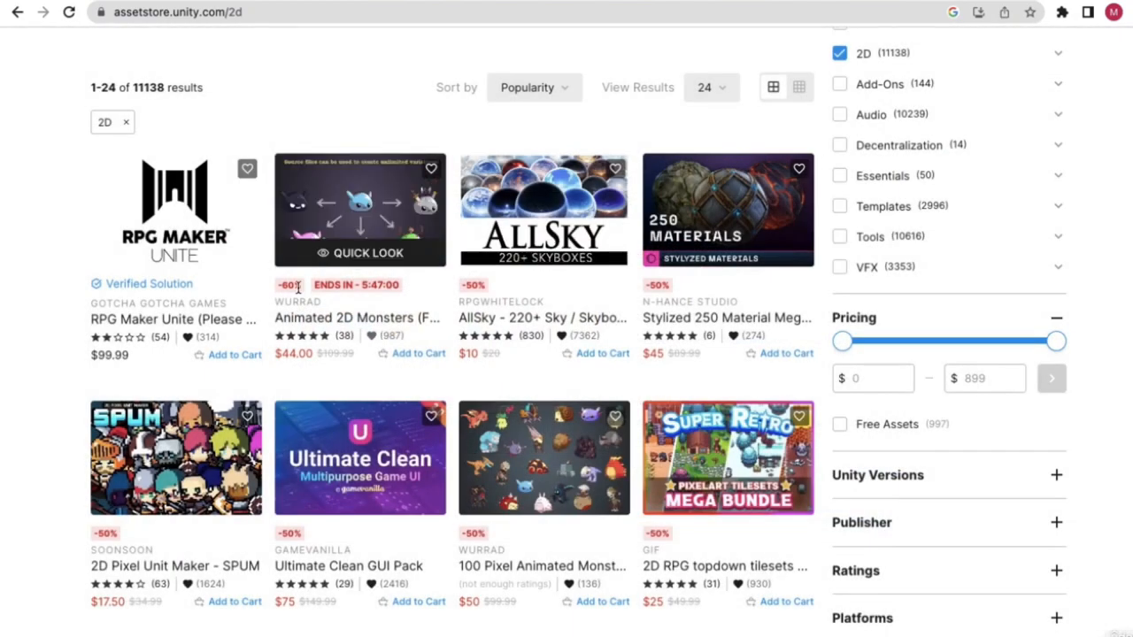
- Scroll down the results and open the 3700 Fantasy RPG Icons Pack product page
scroll(319, 398, down, 2)
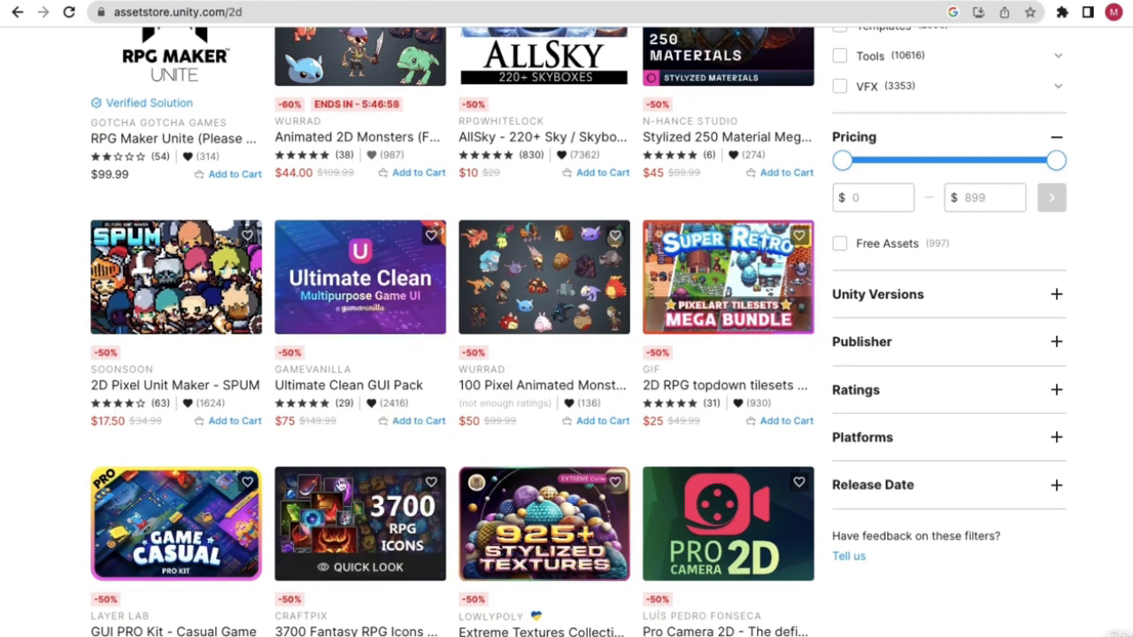
scroll(447, 478, down, 1)
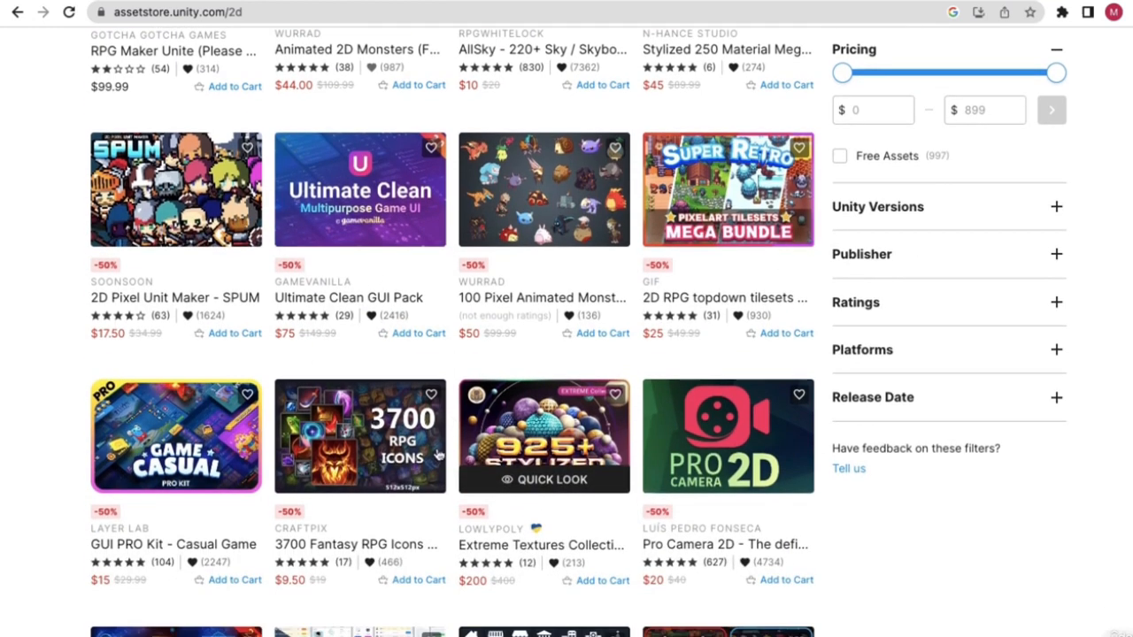
scroll(371, 455, down, 1)
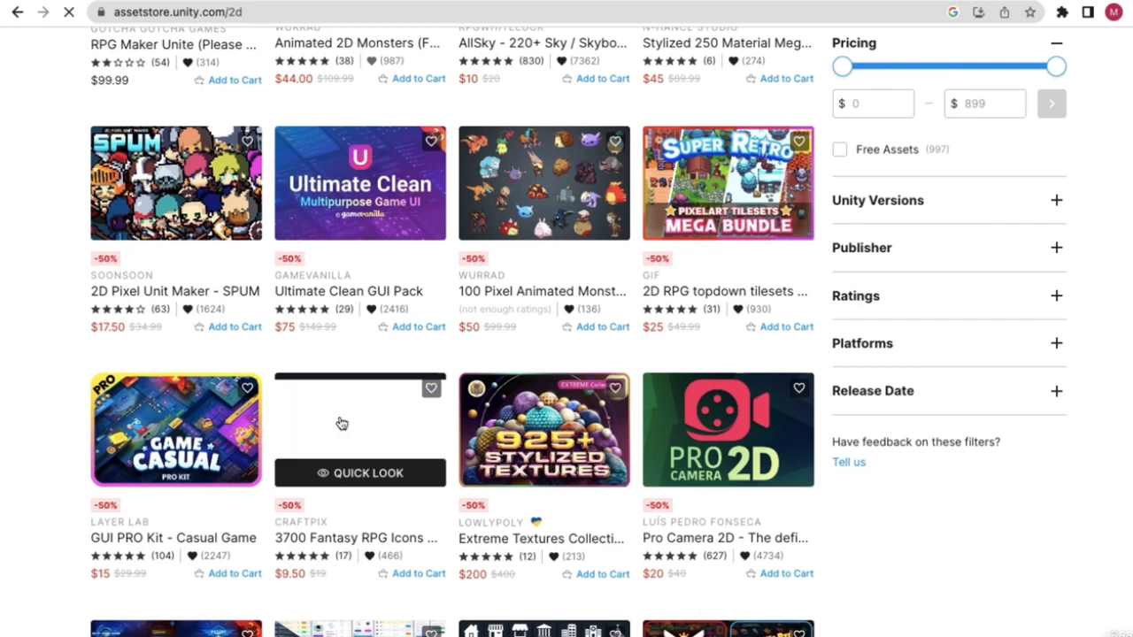
click(341, 424)
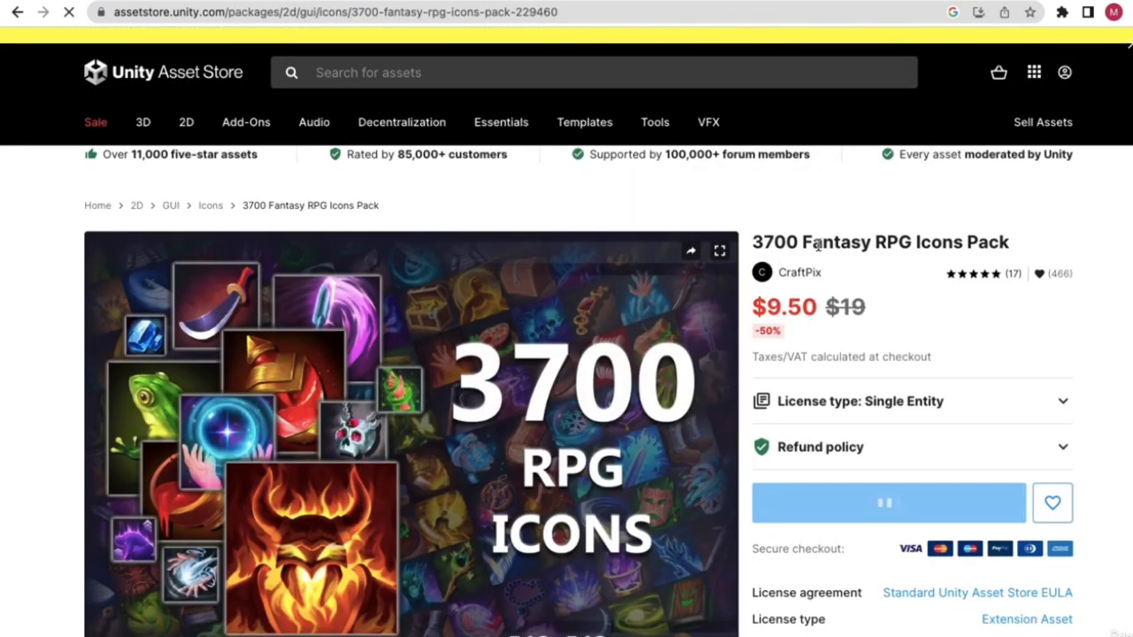
- Look through another gallery image of the icon pack
scroll(871, 289, down, 1)
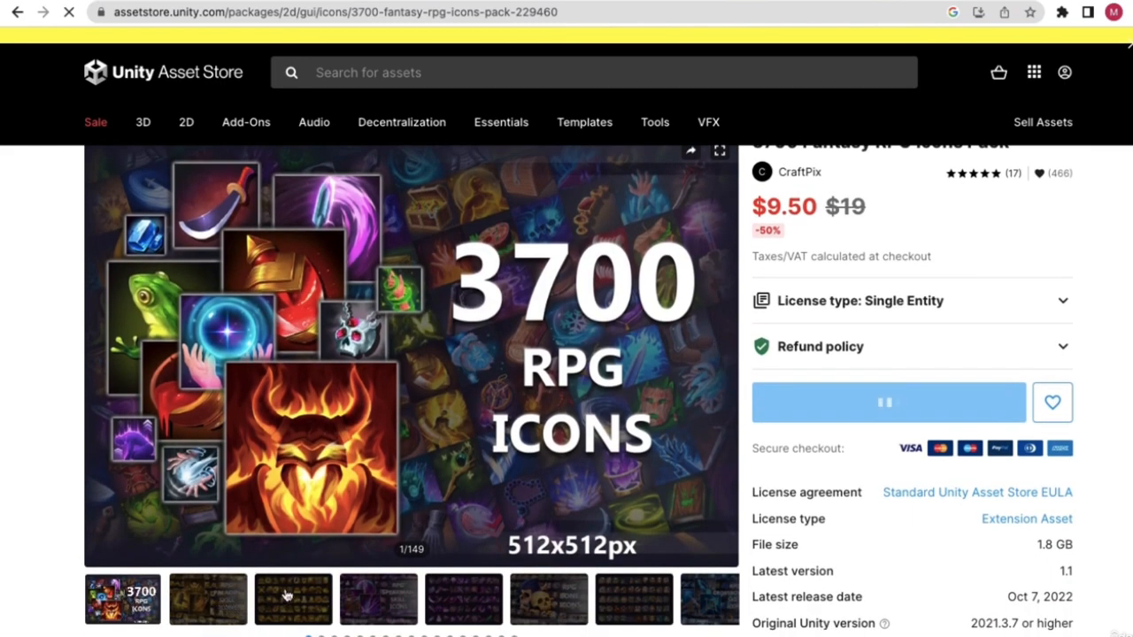
scroll(326, 531, down, 2)
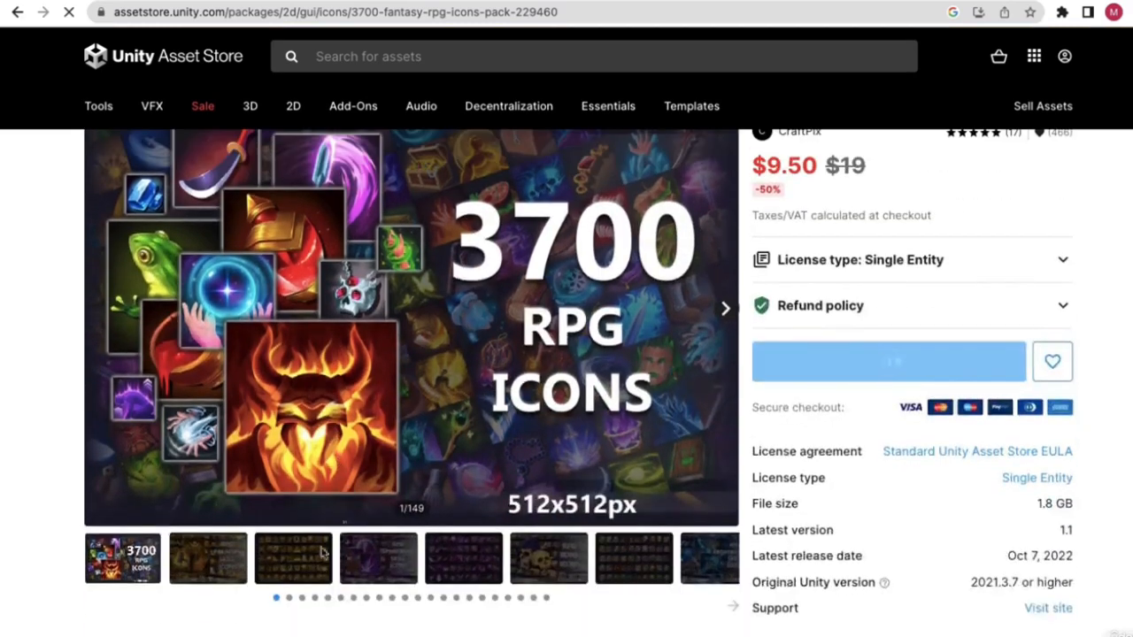
click(195, 537)
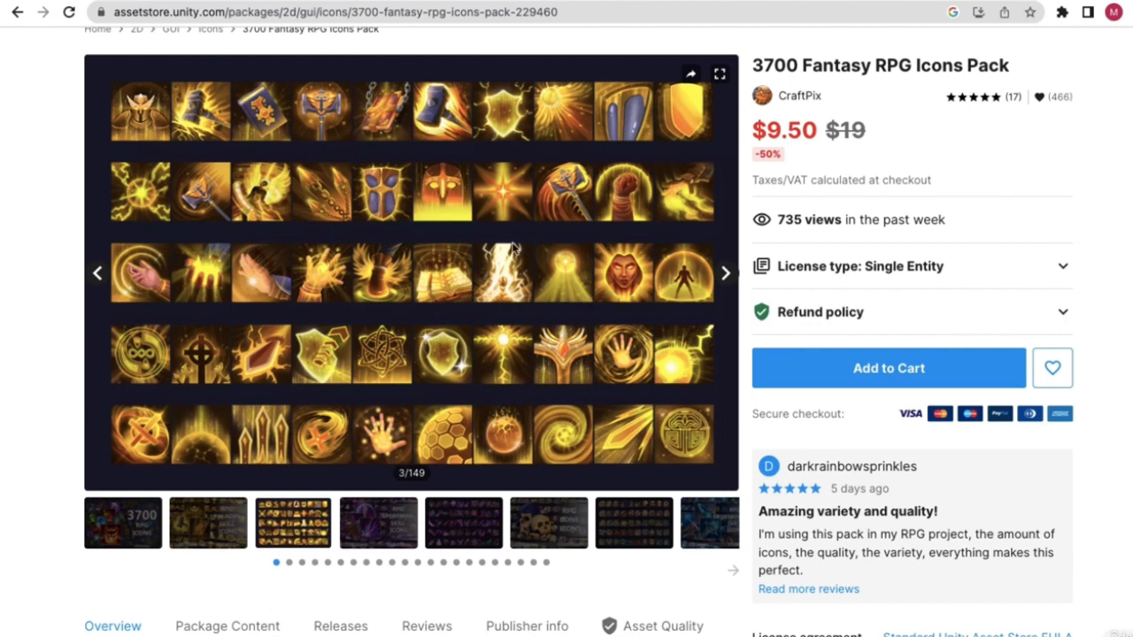
scroll(495, 310, up, 1)
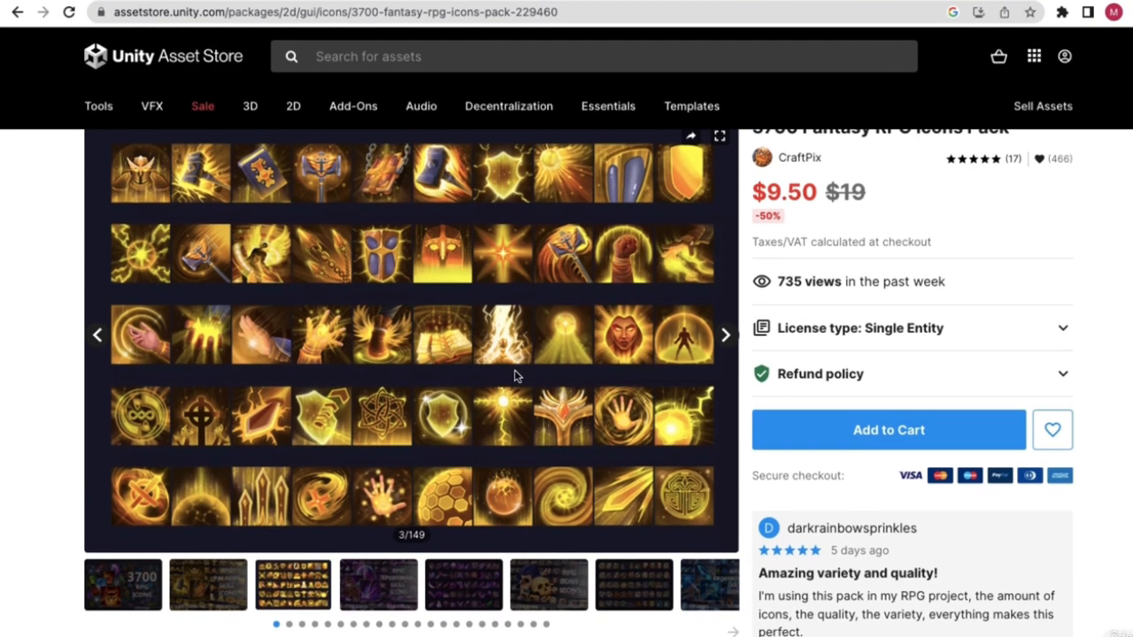
scroll(838, 274, up, 2)
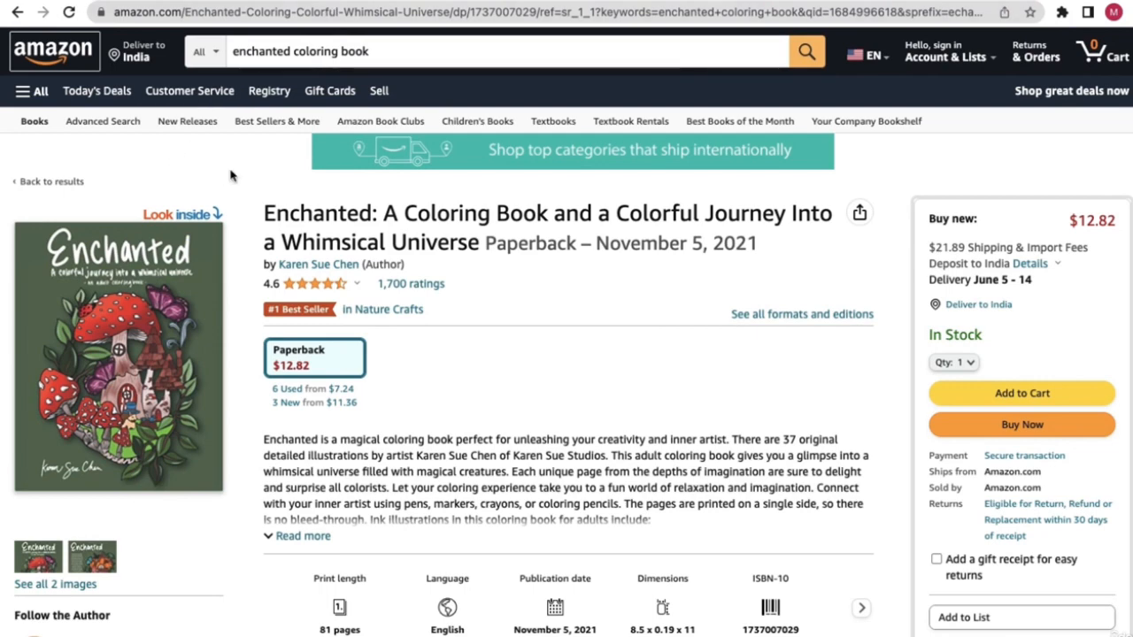
click(184, 13)
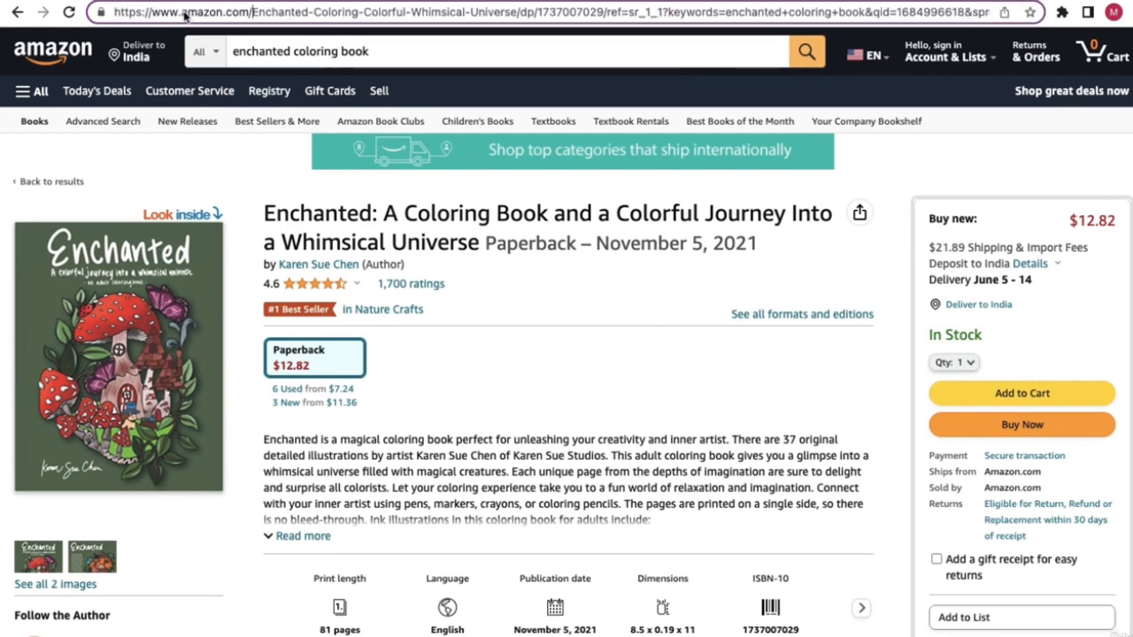
drag(251, 12, 141, 16)
right_click(141, 16)
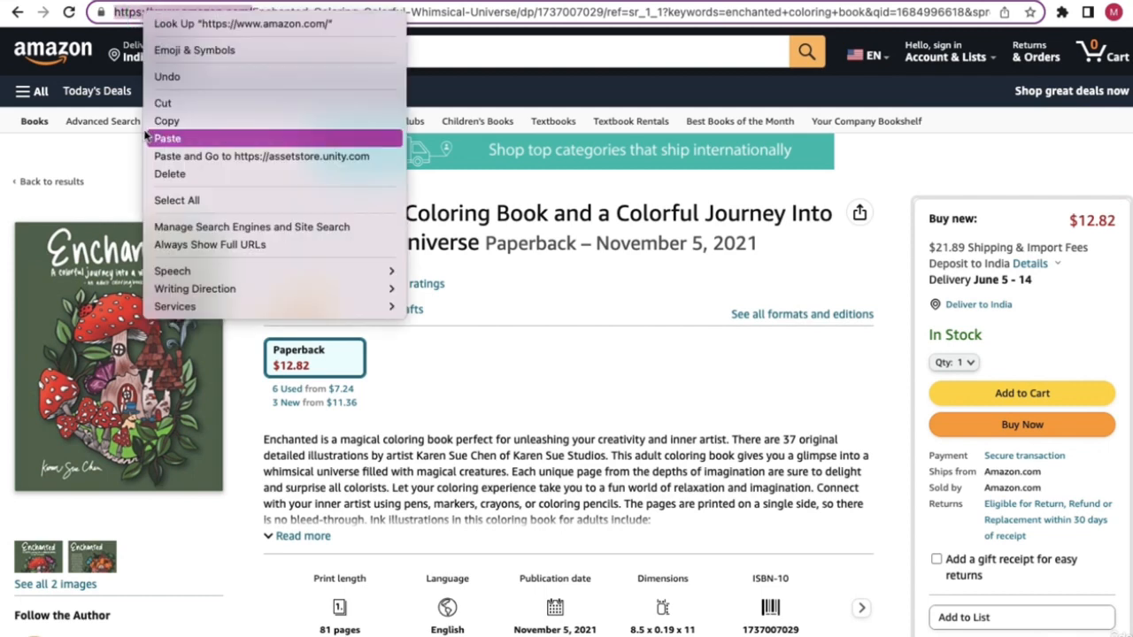
click(169, 120)
click(189, 168)
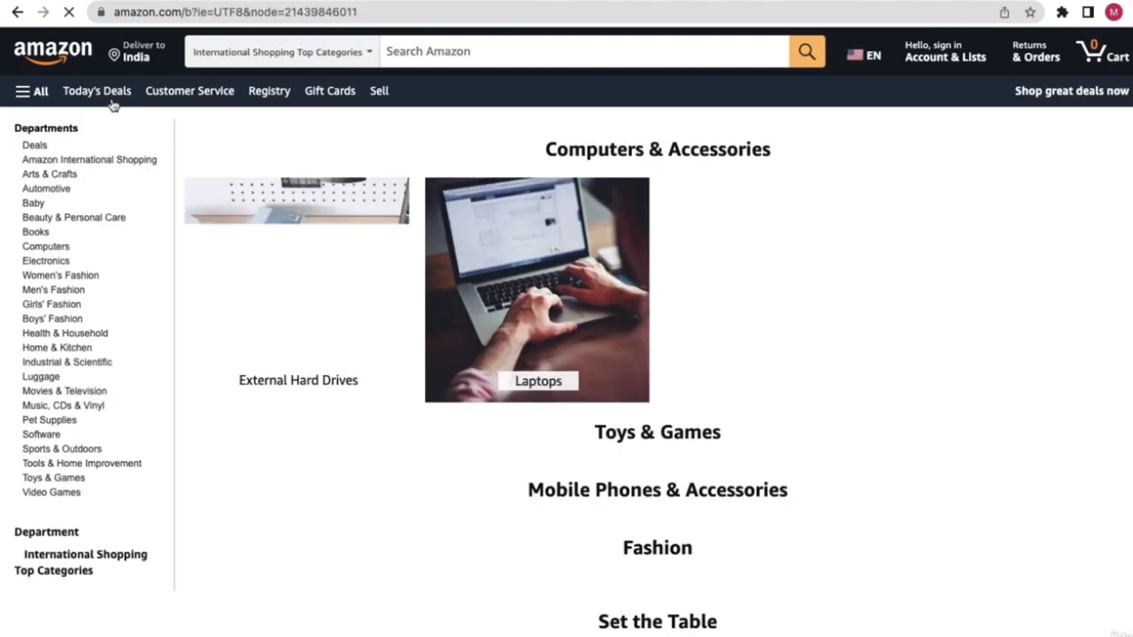
- Return to the Enchanted coloring book page and view its full image set, including the back cover
click(18, 12)
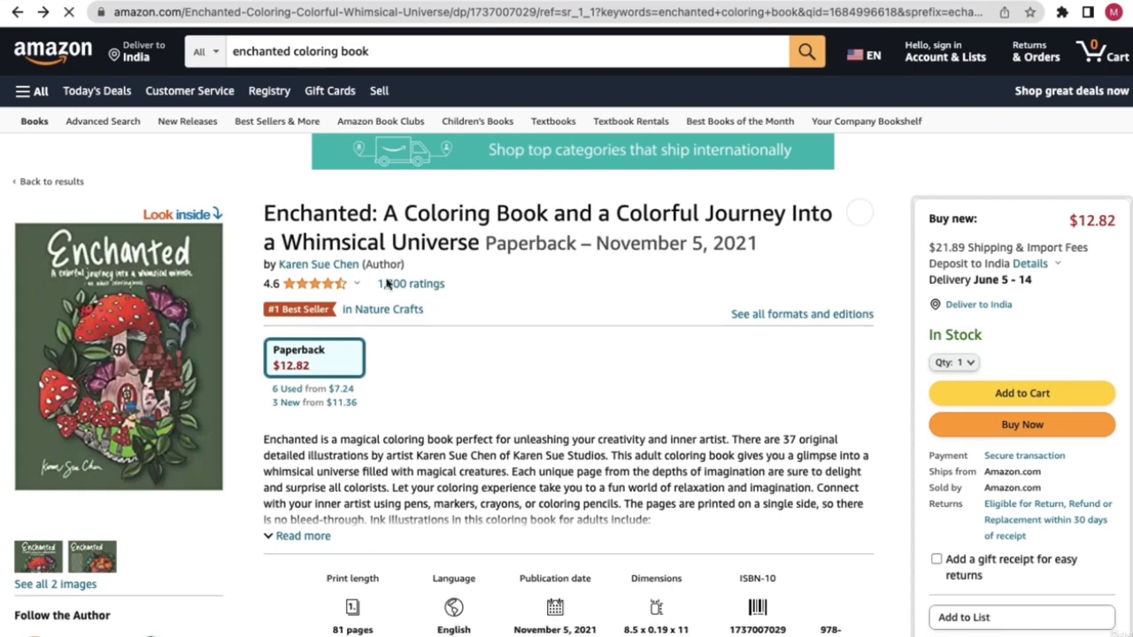
drag(398, 216, 559, 206)
click(451, 245)
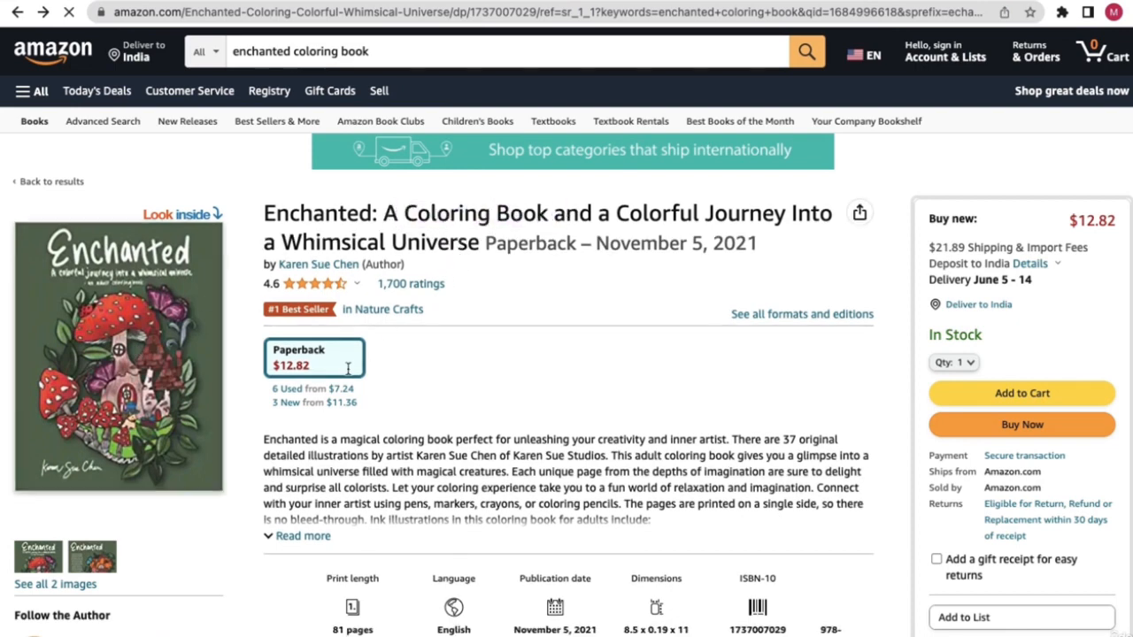
scroll(53, 529, down, 1)
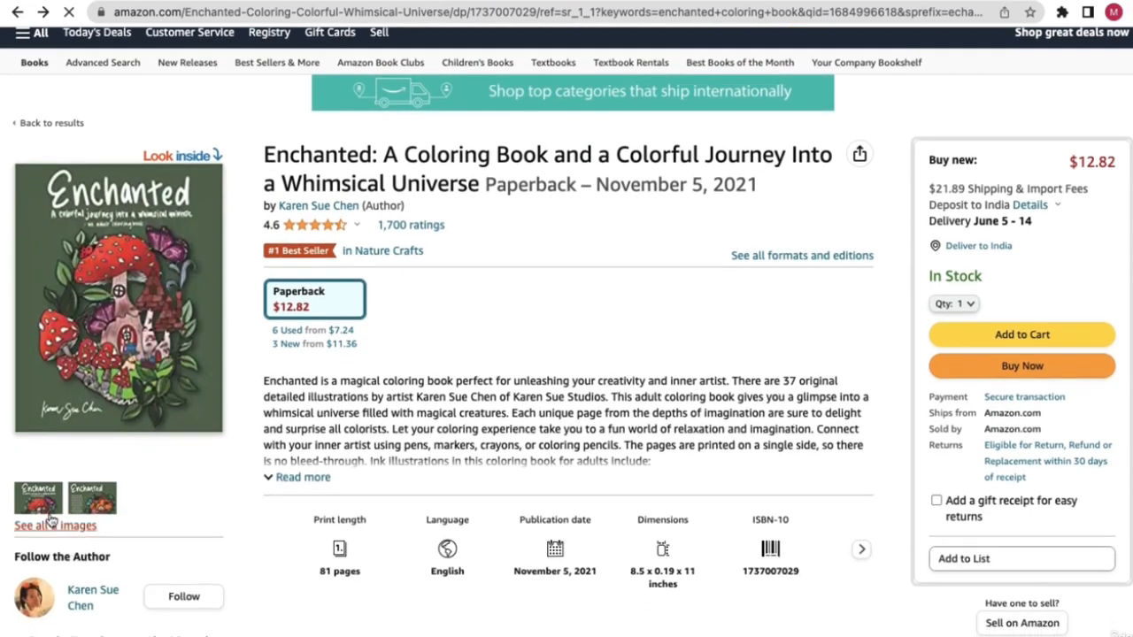
click(61, 527)
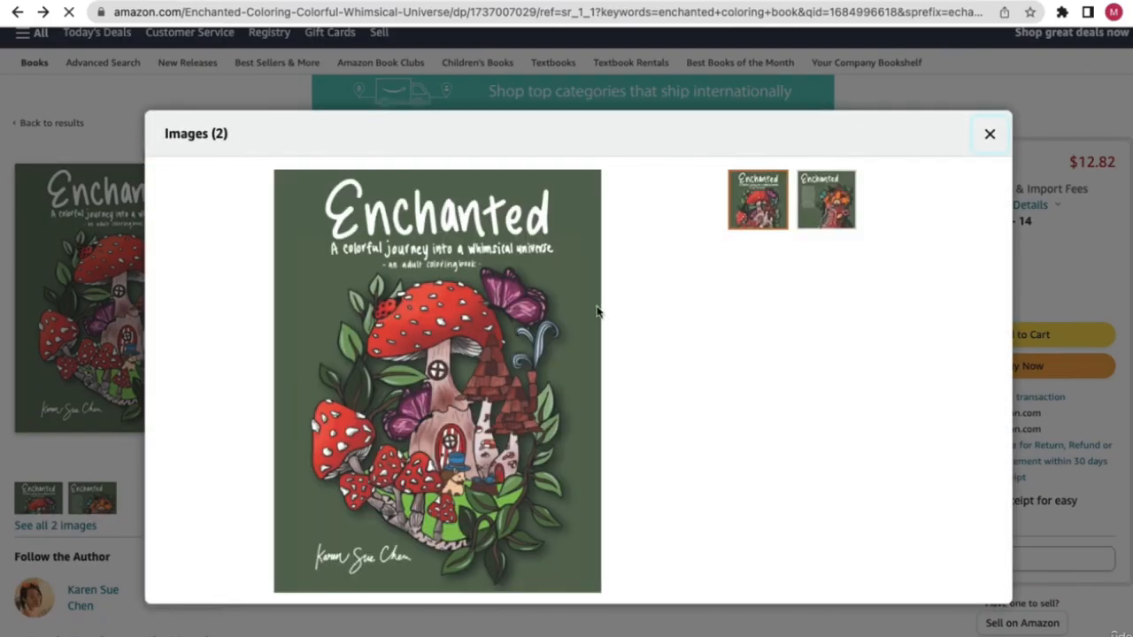
click(798, 215)
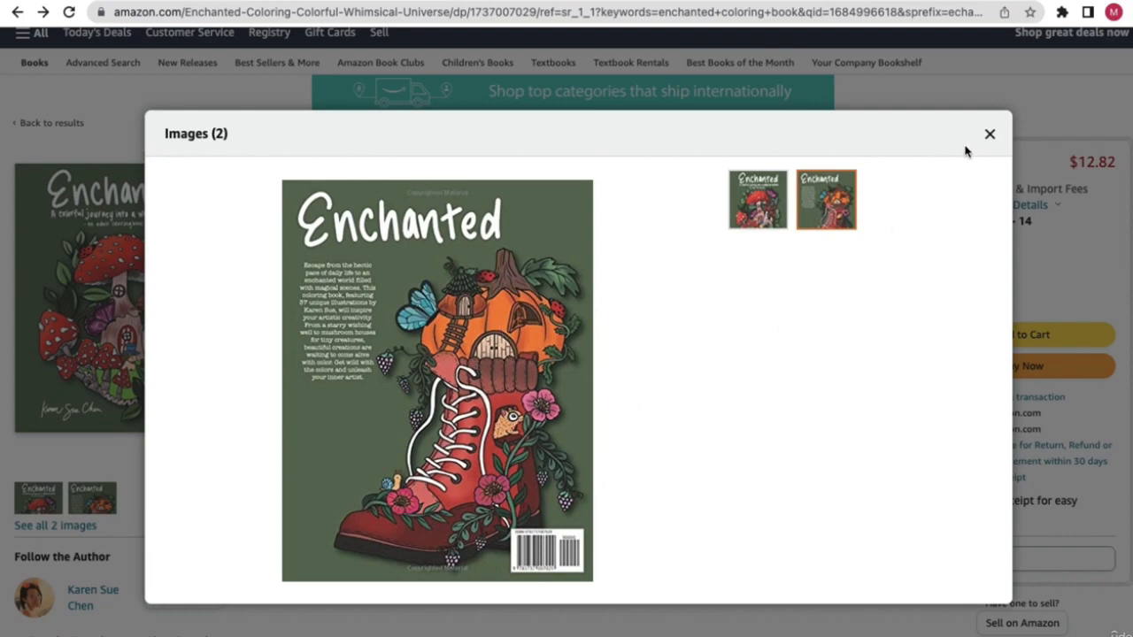
click(990, 135)
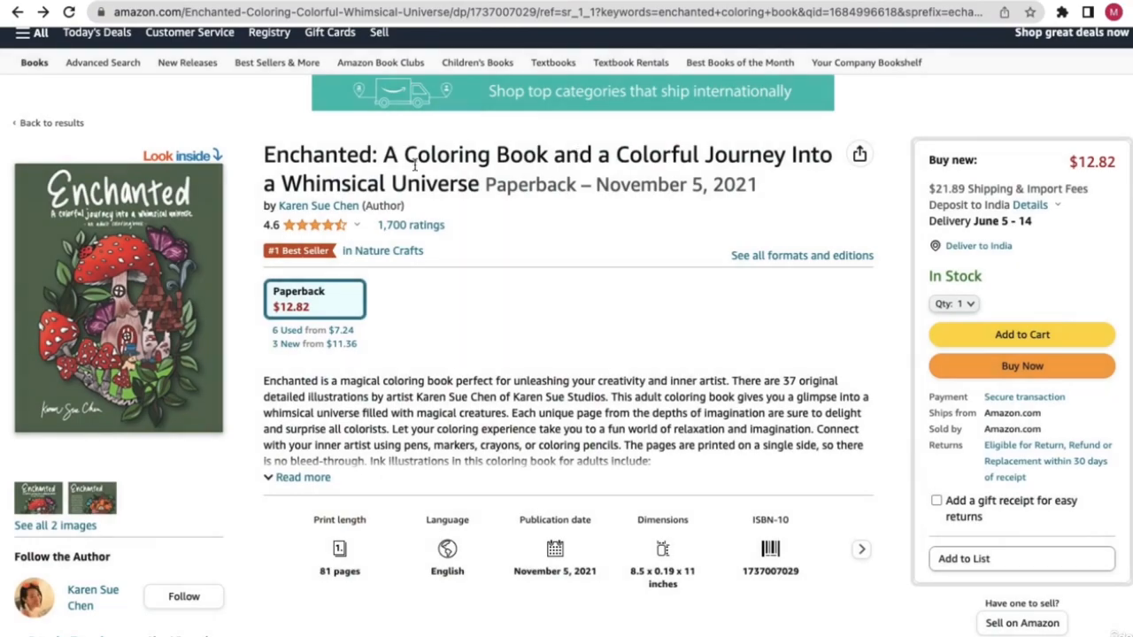
key(ctrl+Left)
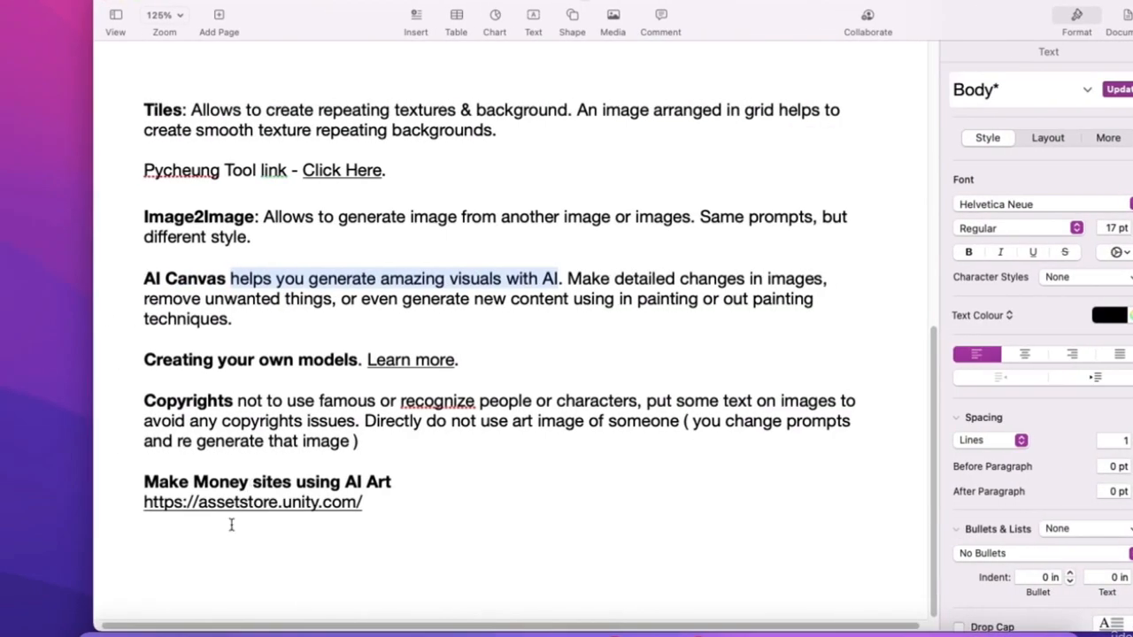
key(ctrl+v)
key(Return)
key(ctrl+Right)
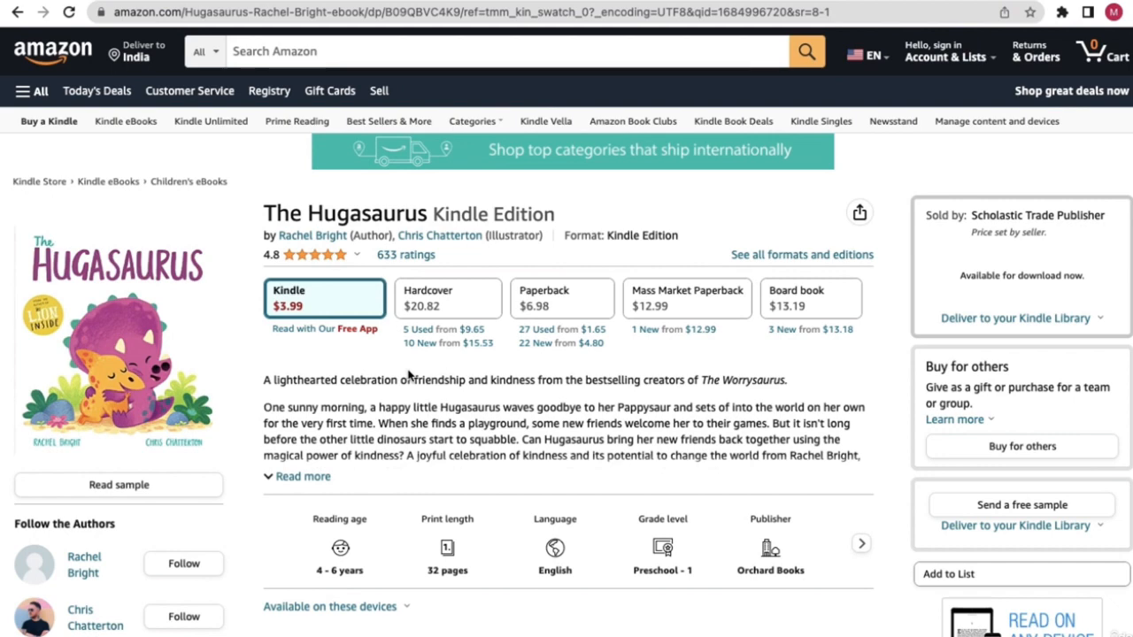
- Expand The Hugasaurus book description and select the whole paragraph from 'One sunny morning'
scroll(315, 375, down, 1)
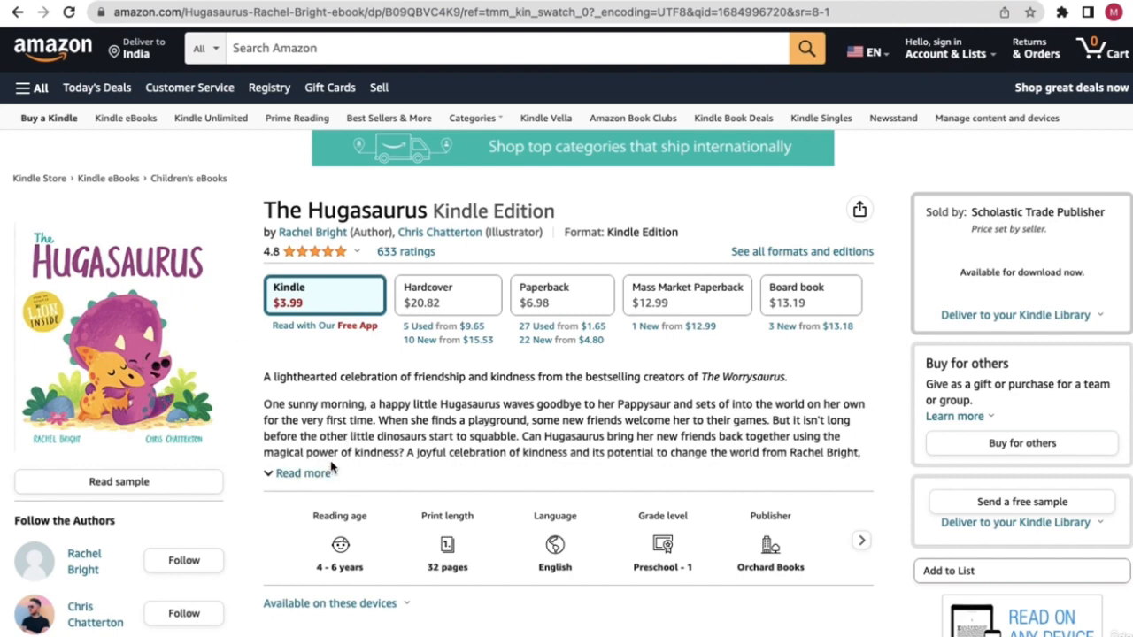
click(277, 472)
scroll(498, 481, down, 1)
mouse_move(609, 474)
mouse_down()
mouse_move(407, 432)
mouse_move(277, 380)
mouse_move(593, 463)
mouse_up()
click(273, 382)
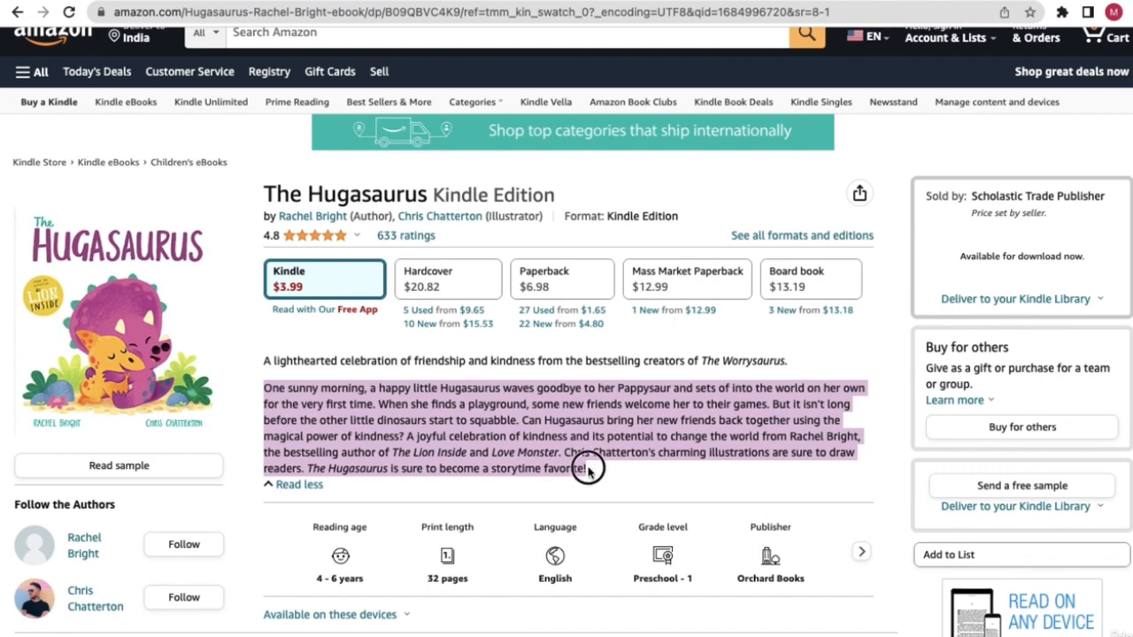
drag(587, 468, 258, 390)
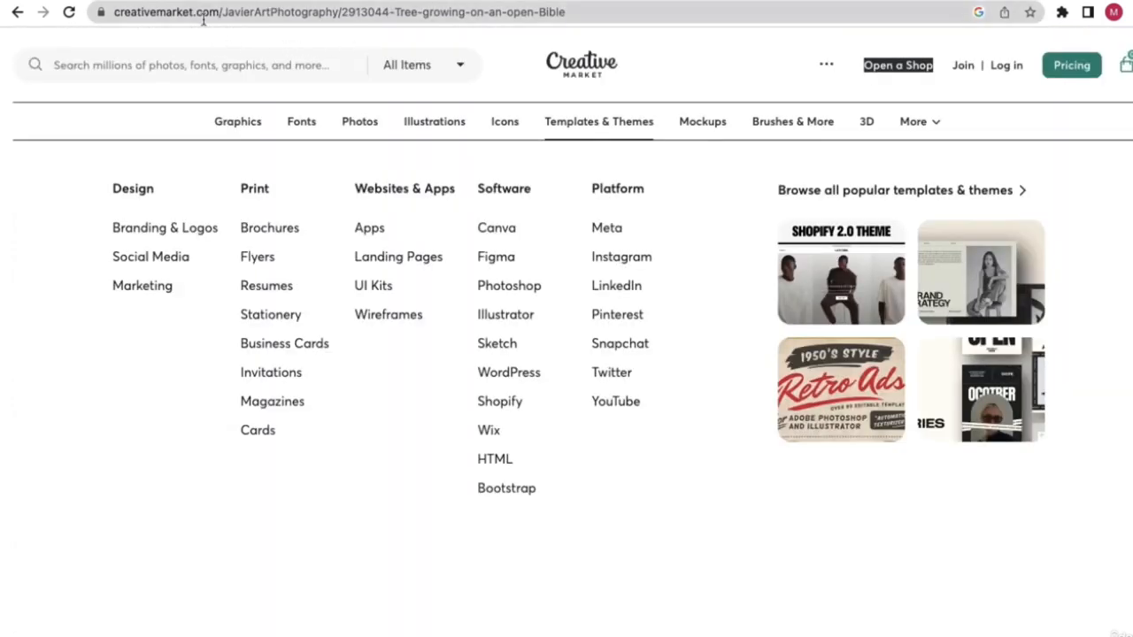
- Go to the Creative Market homepage and copy its web address
click(204, 17)
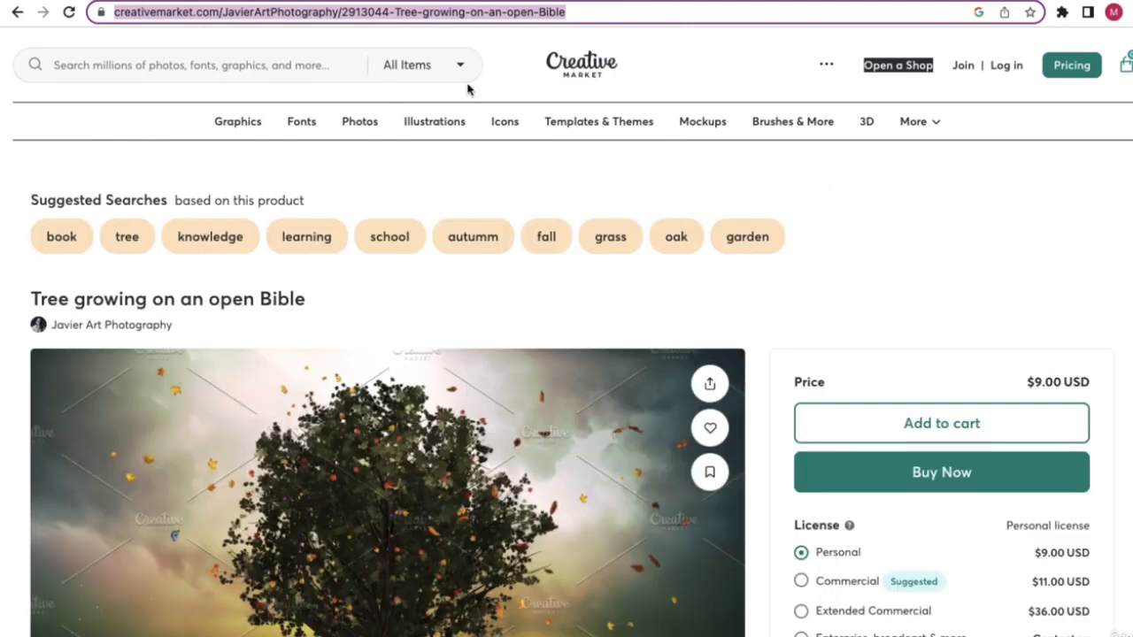
click(589, 61)
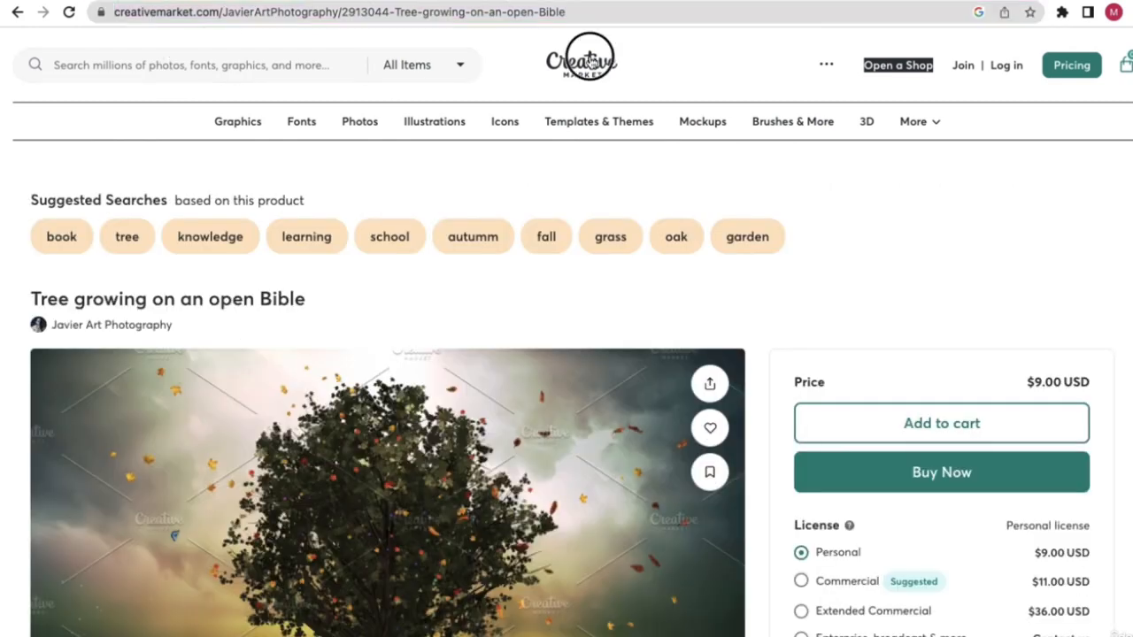
click(343, 11)
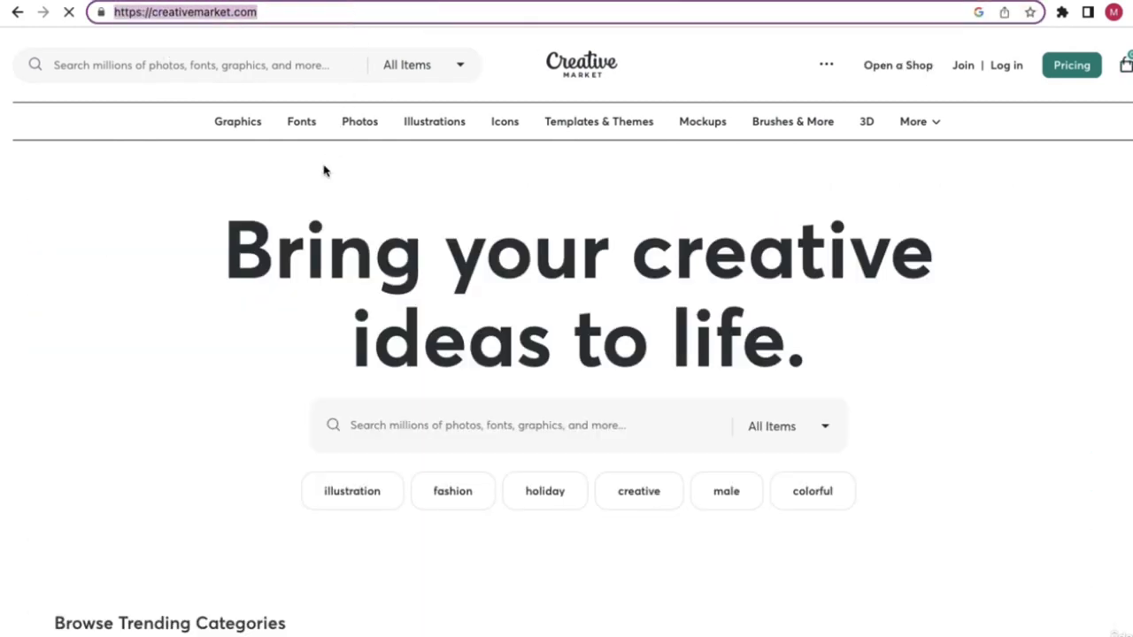
key(ctrl+Left)
- Paste the Creative Market homepage link below the Amazon link, then browse the site's category menus
key(Return)
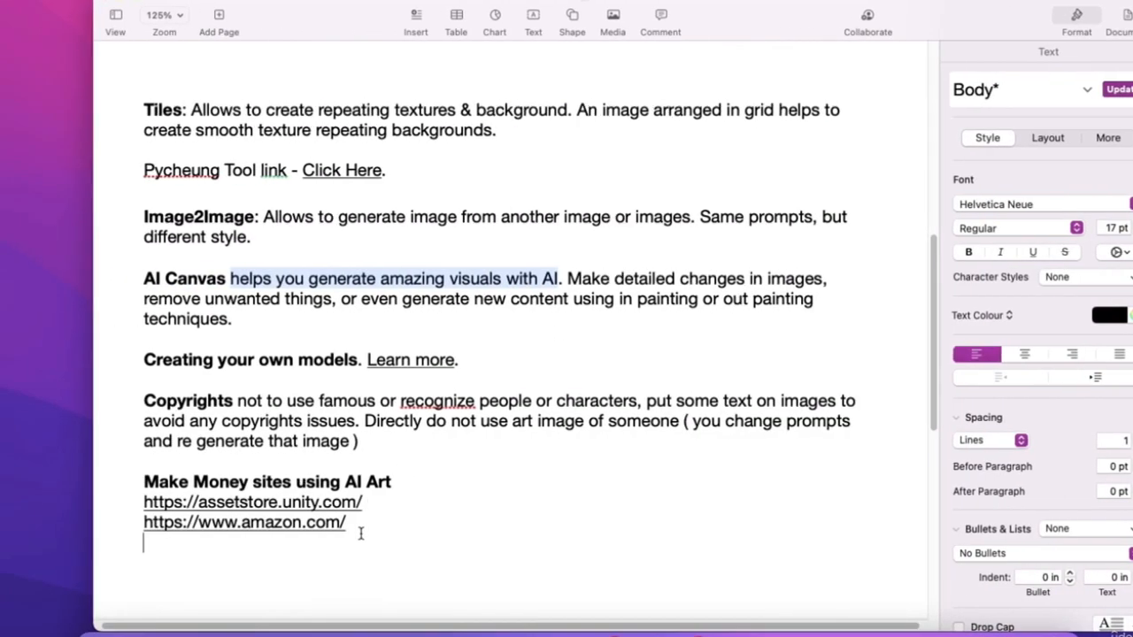
key(super+v)
key(Return)
key(ctrl+Right)
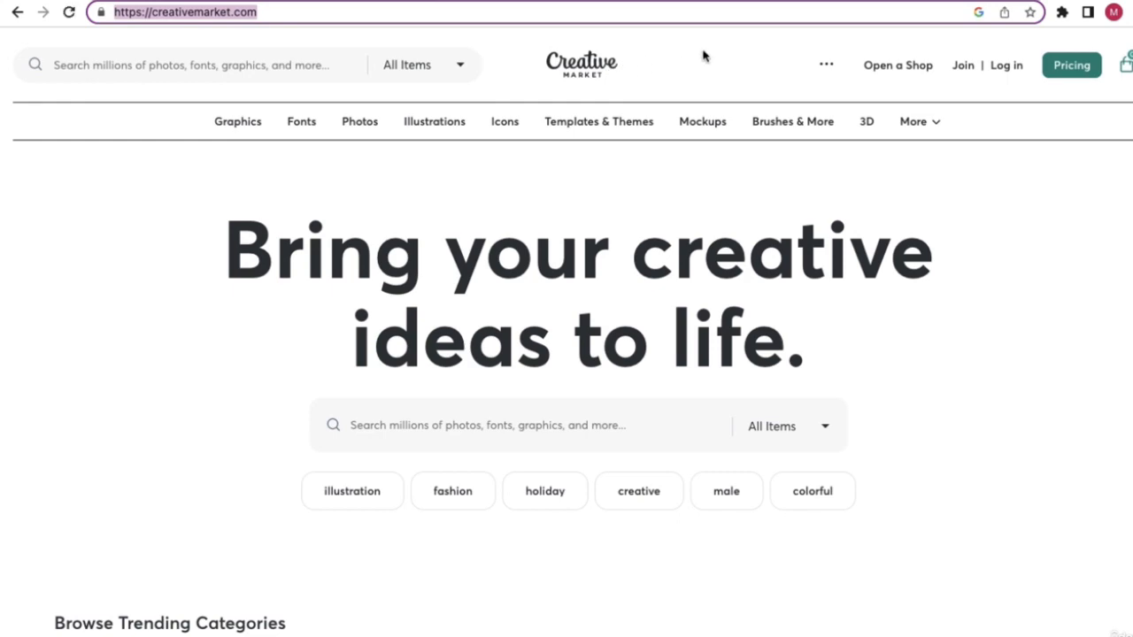
mouse_move(305, 127)
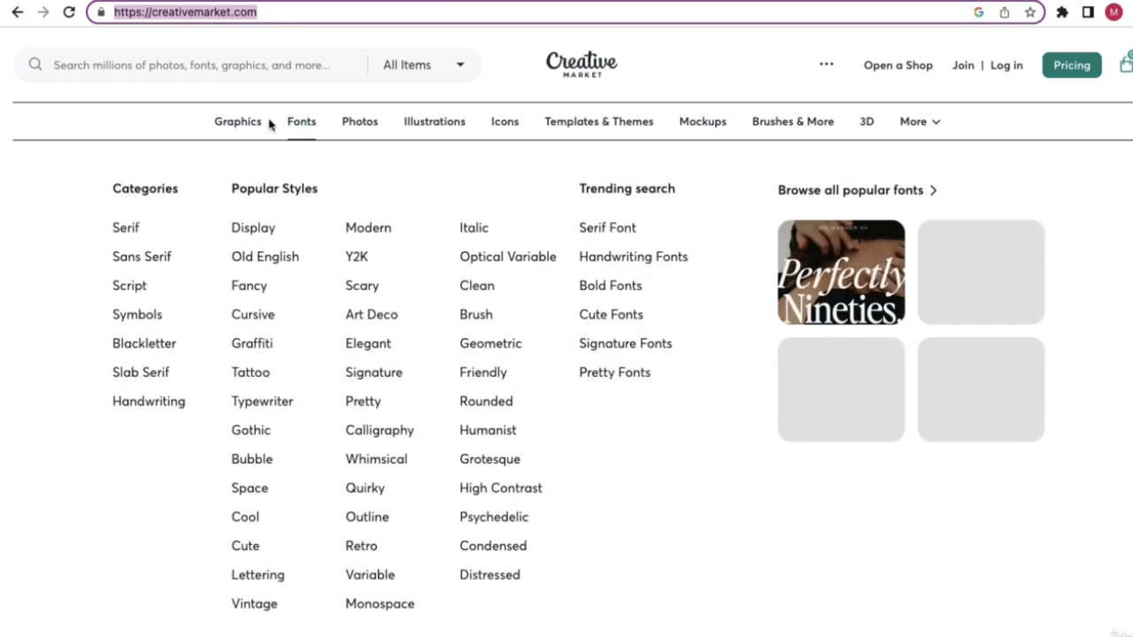
mouse_move(247, 125)
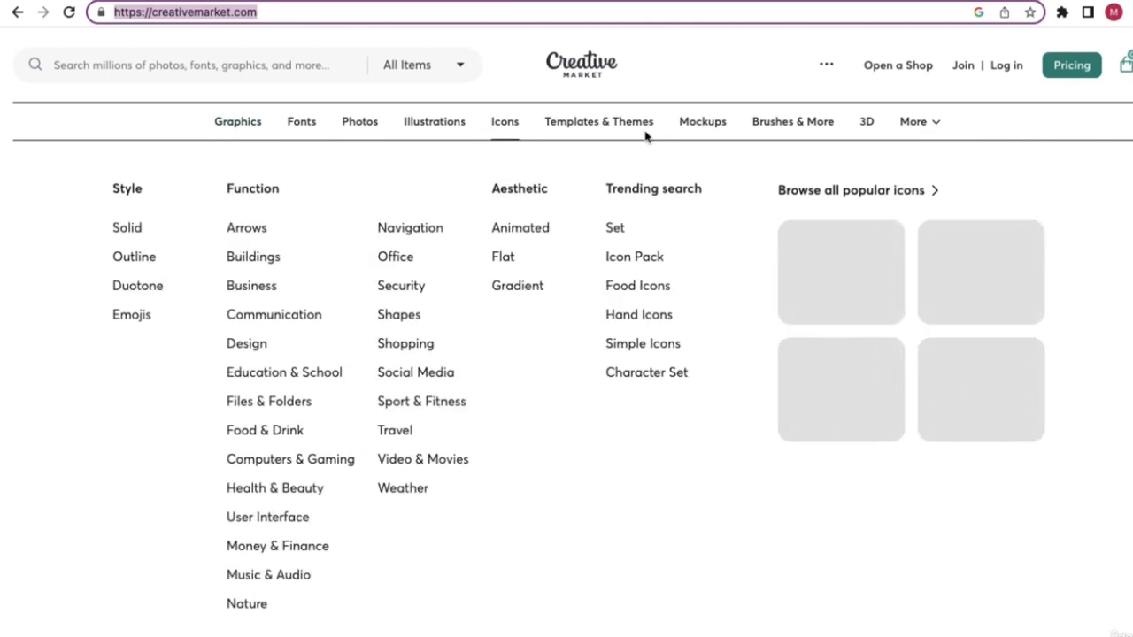
mouse_move(626, 133)
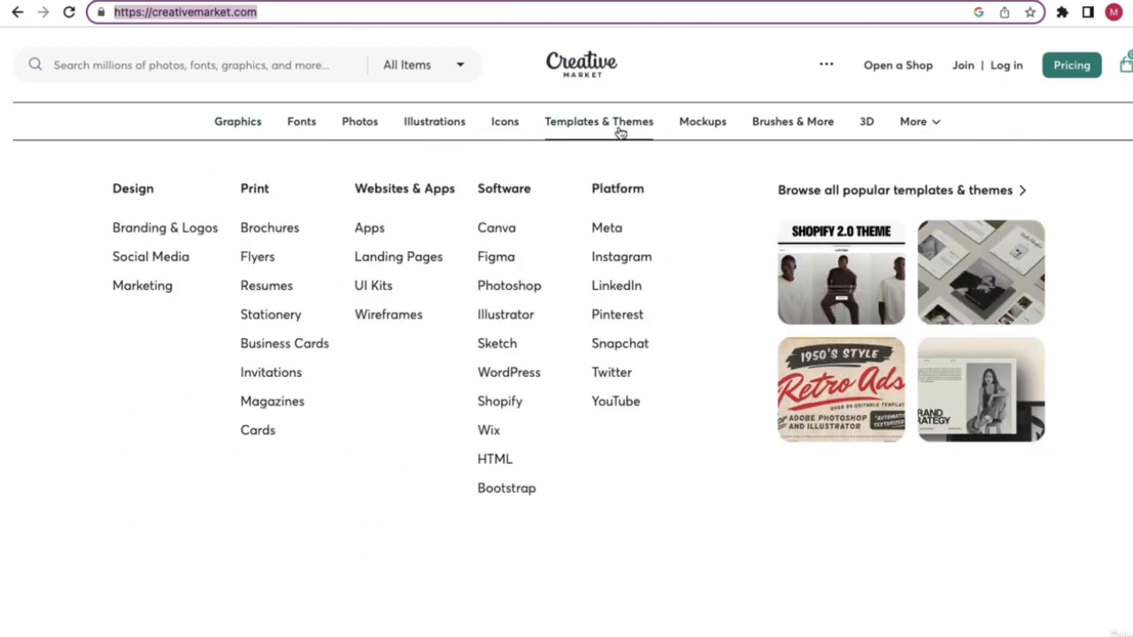
mouse_move(680, 128)
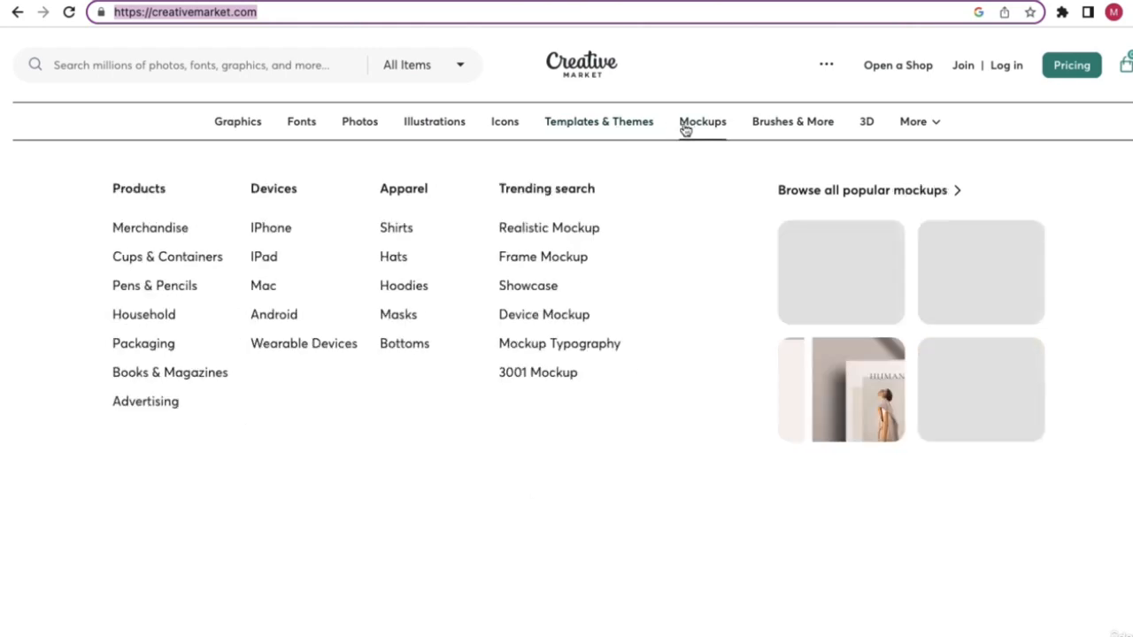
mouse_move(453, 130)
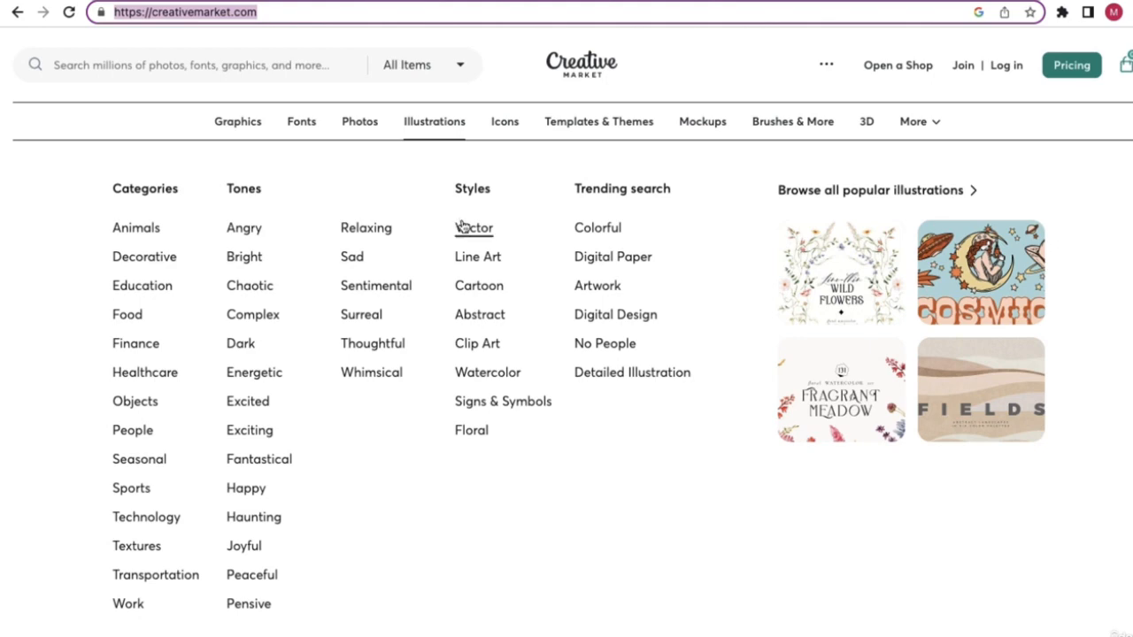
mouse_move(354, 130)
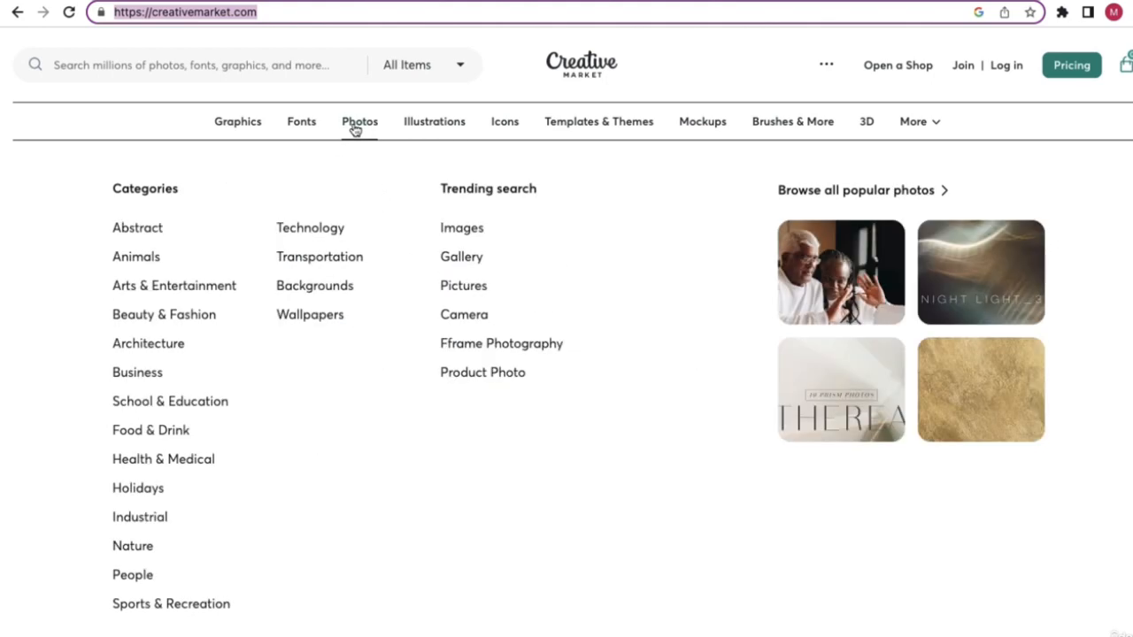
mouse_move(405, 117)
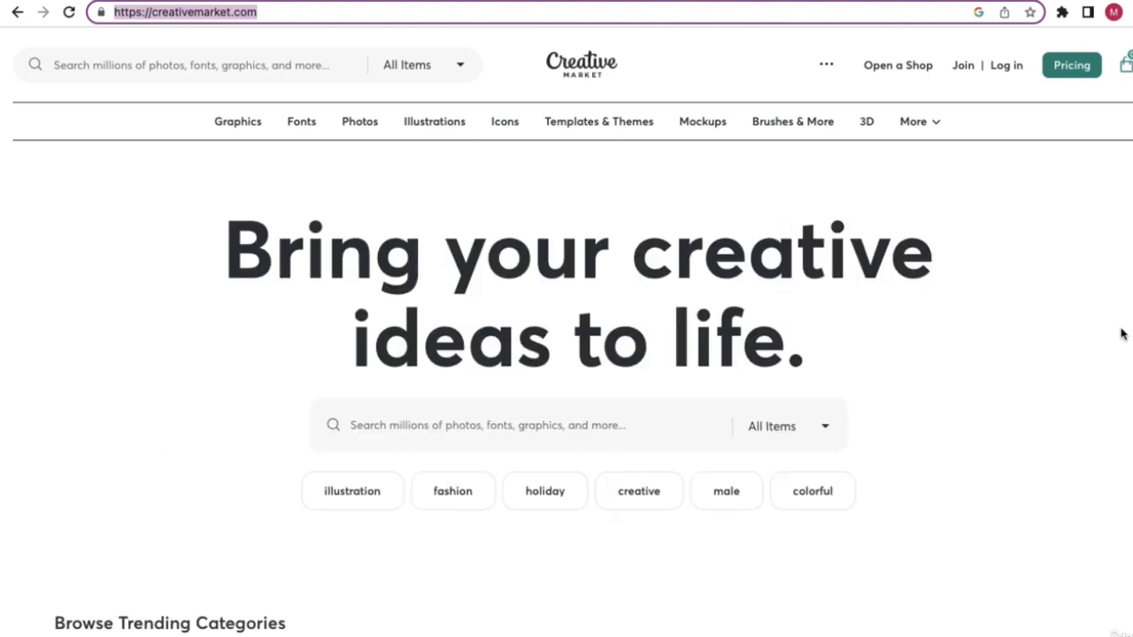
scroll(814, 379, down, 4)
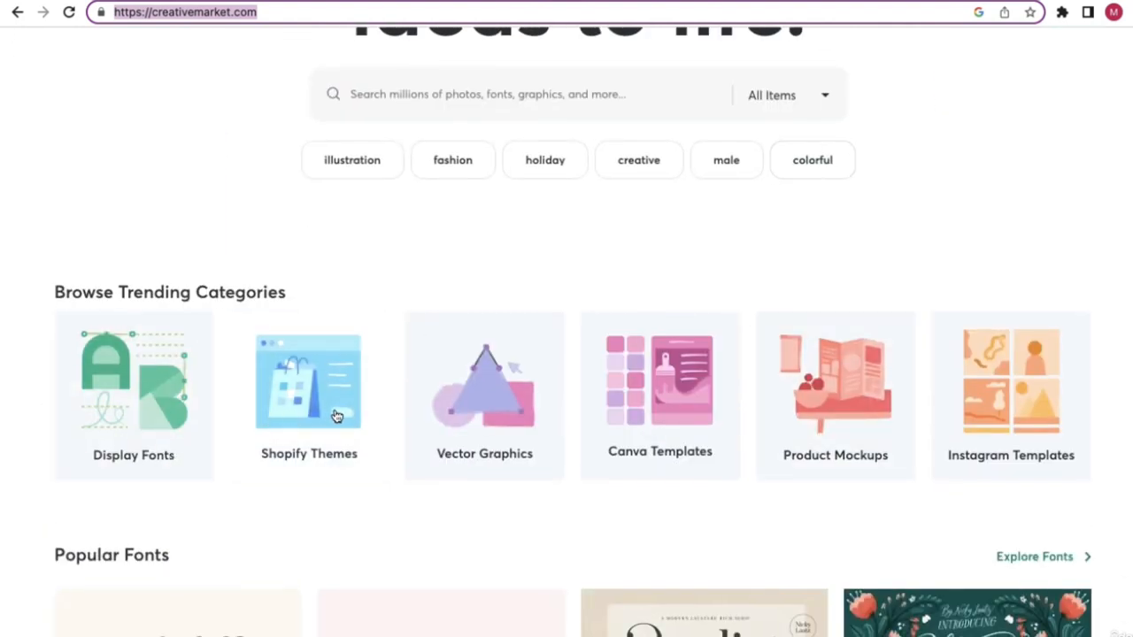
click(520, 417)
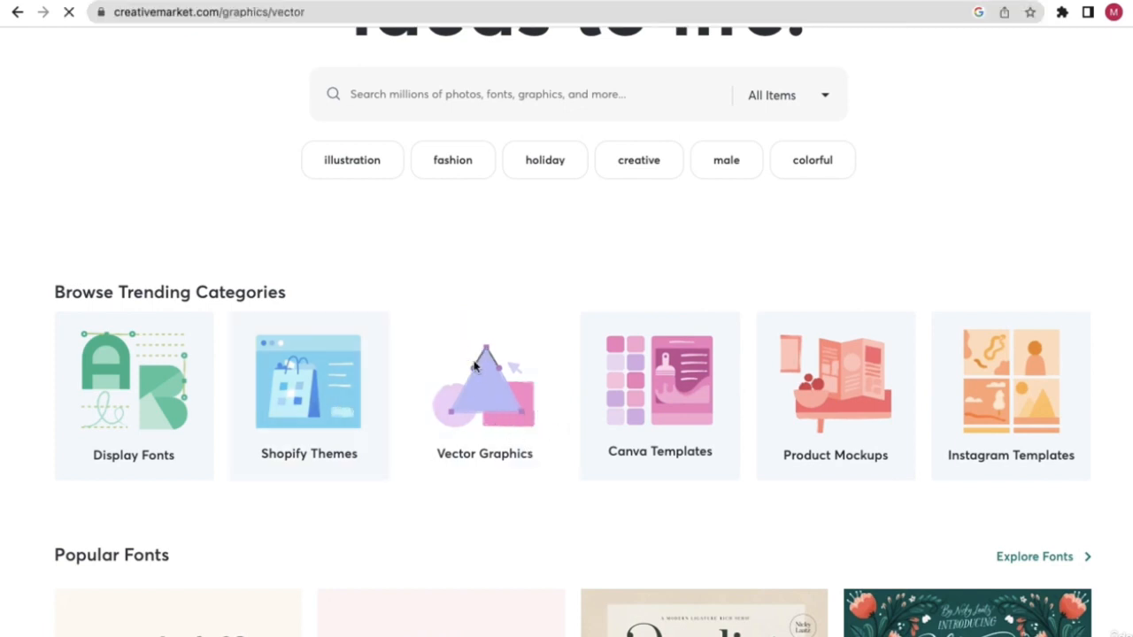
scroll(503, 379, down, 1)
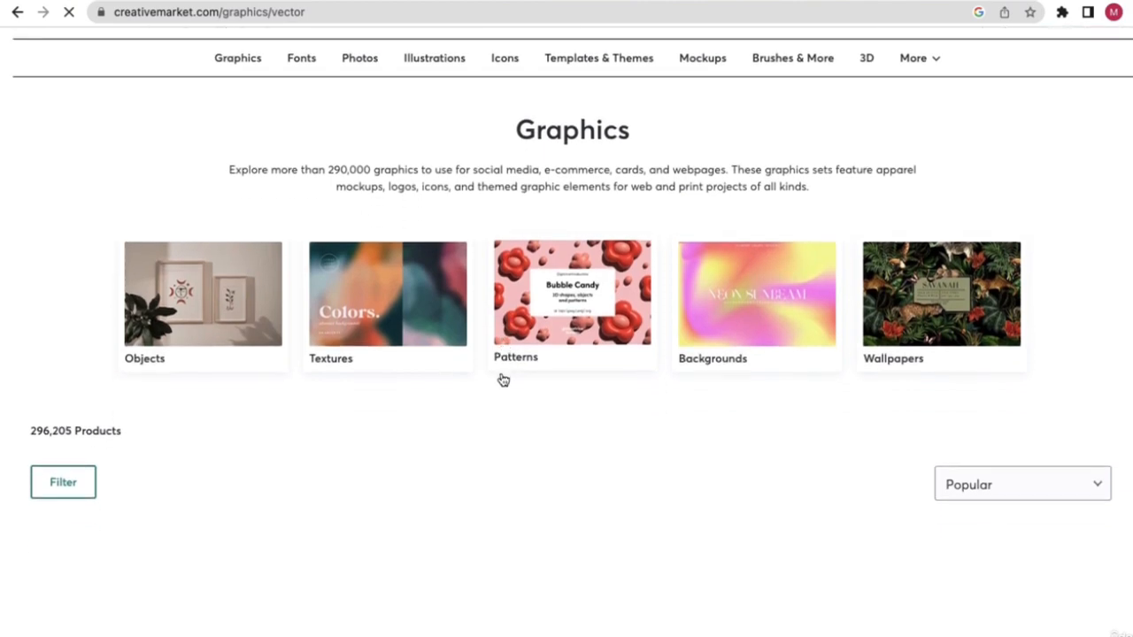
scroll(503, 379, down, 3)
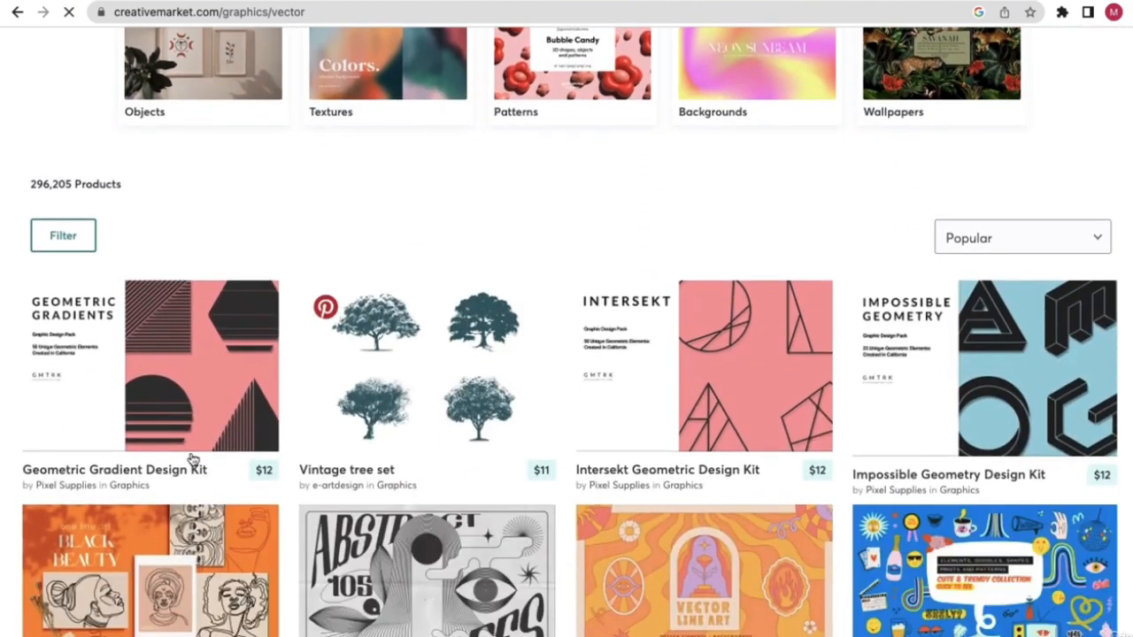
click(18, 12)
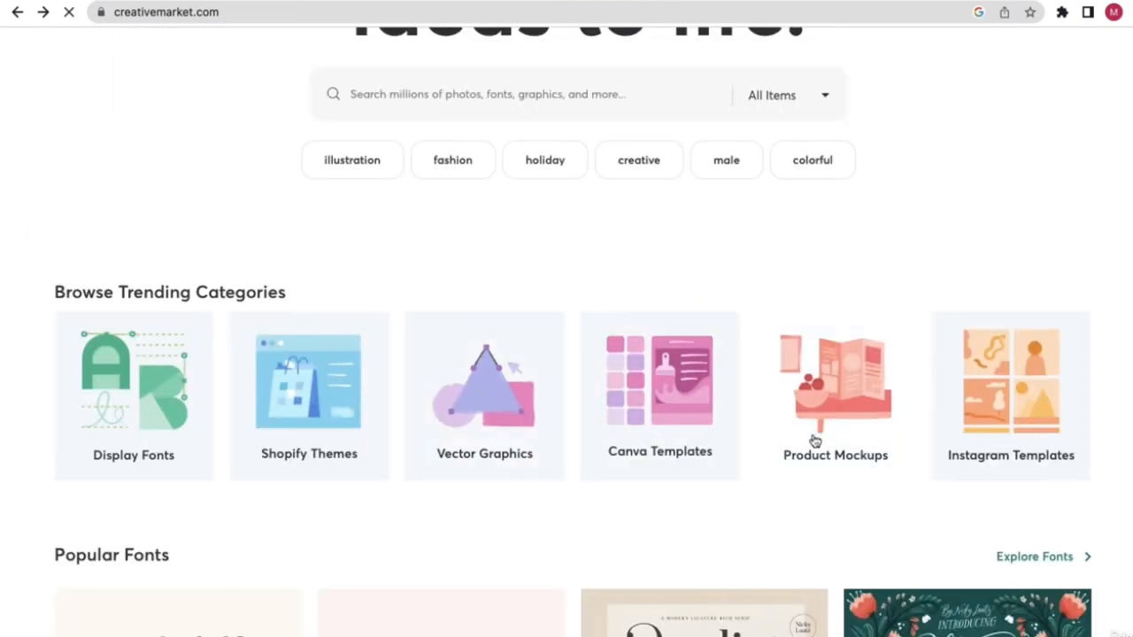
scroll(815, 440, down, 6)
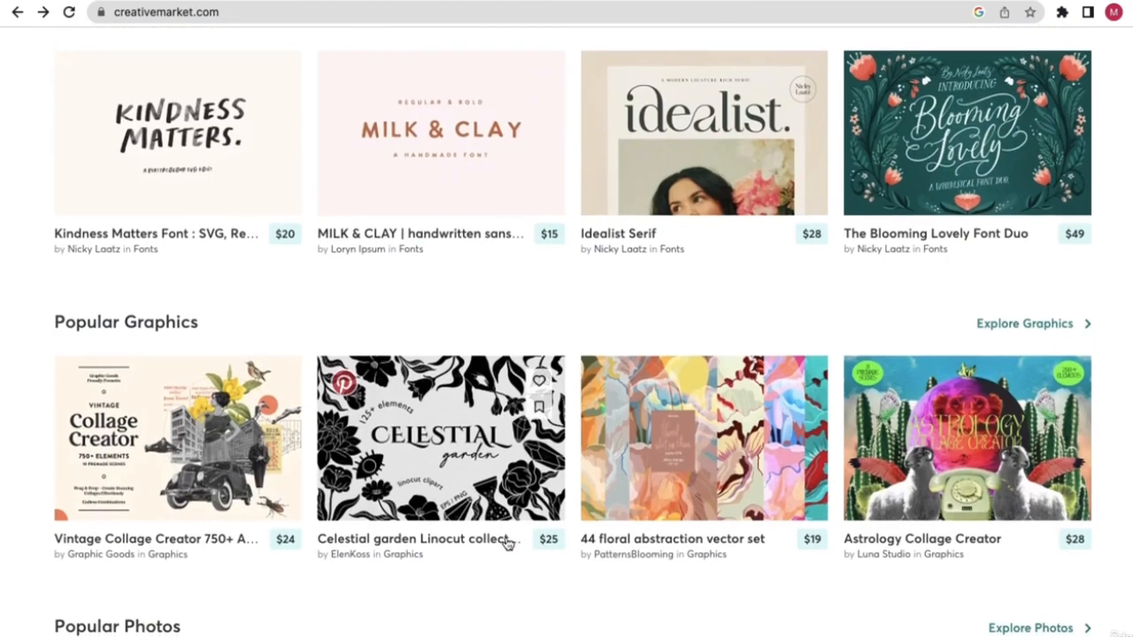
scroll(508, 544, down, 1)
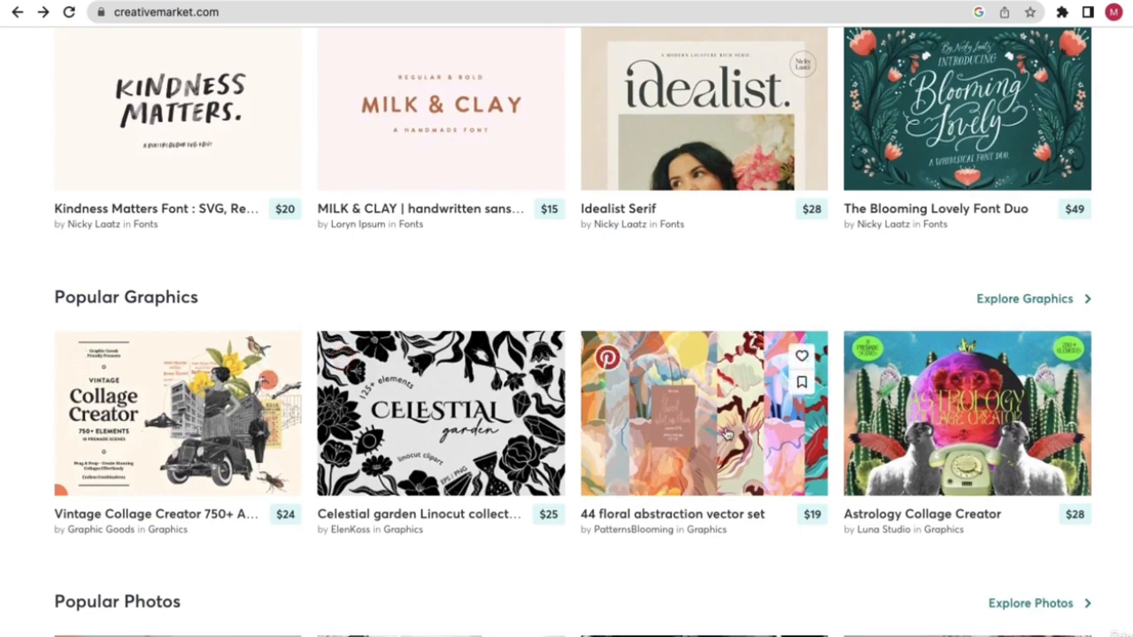
scroll(954, 431, down, 3)
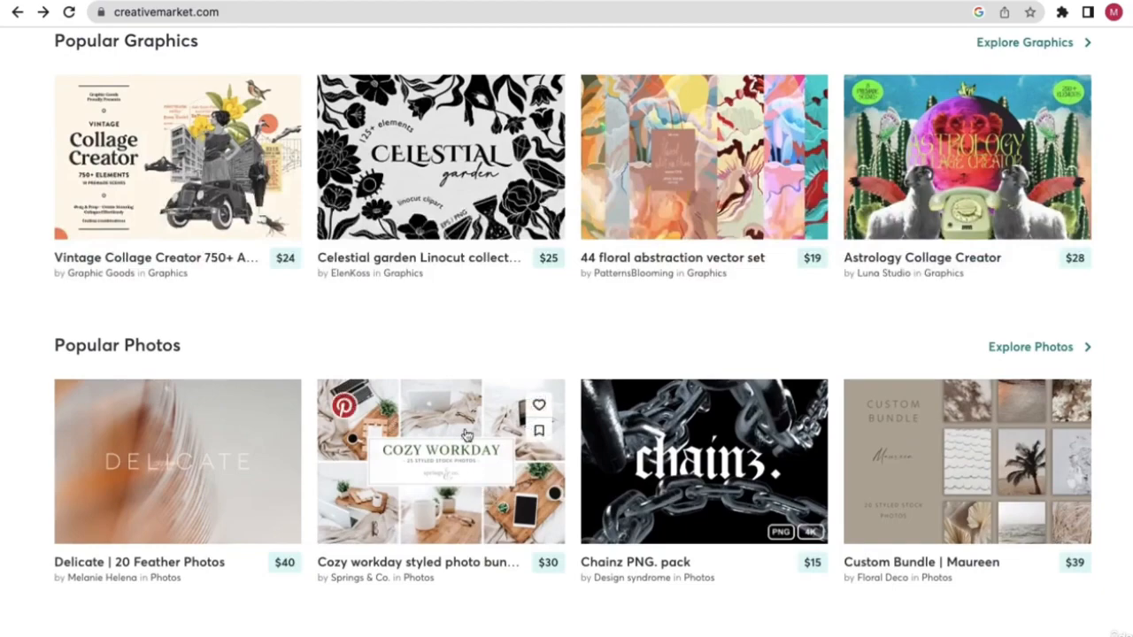
scroll(714, 472, down, 5)
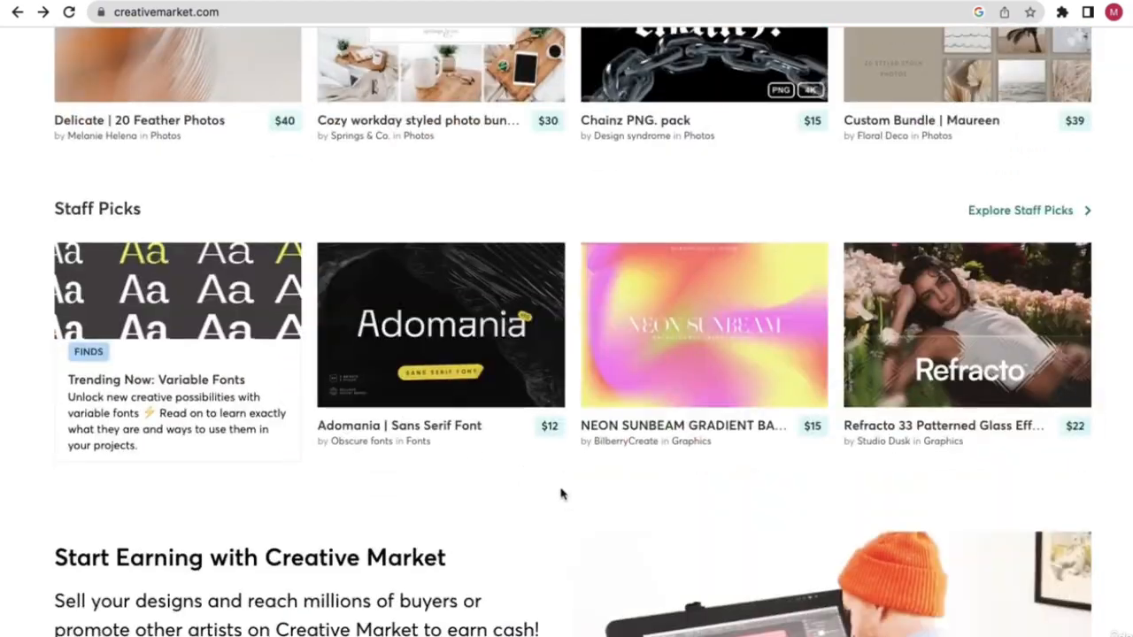
scroll(561, 490, down, 3)
scroll(561, 493, up, 15)
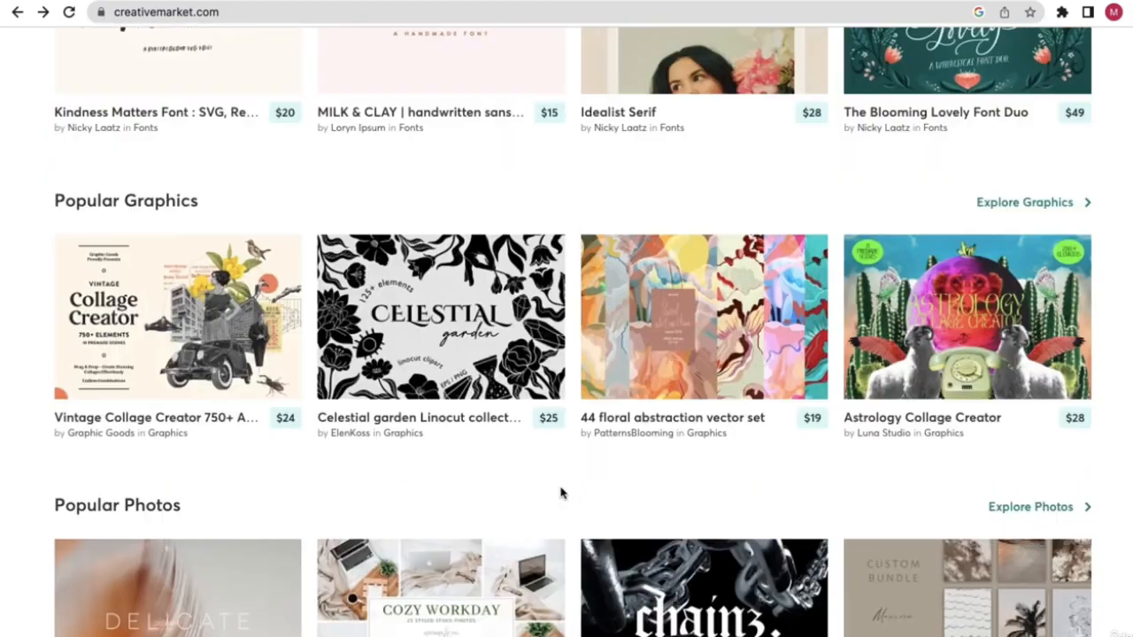
scroll(561, 492, up, 5)
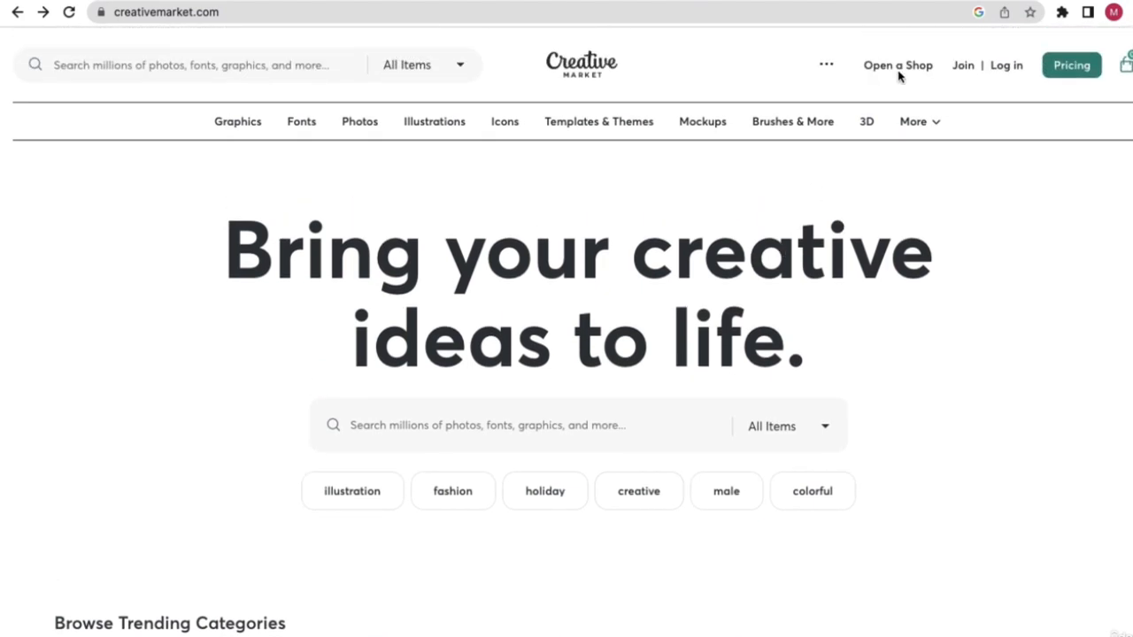
- Open Creative Market's Open a Shop sell page, then move to the Etsy tab
click(900, 71)
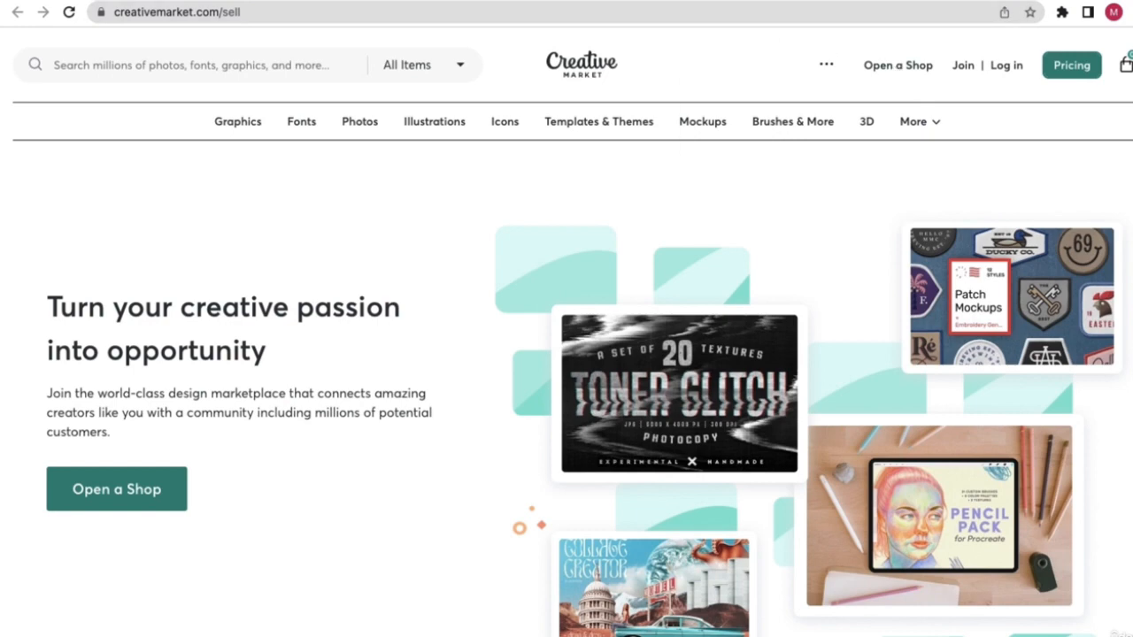
click(522, 1)
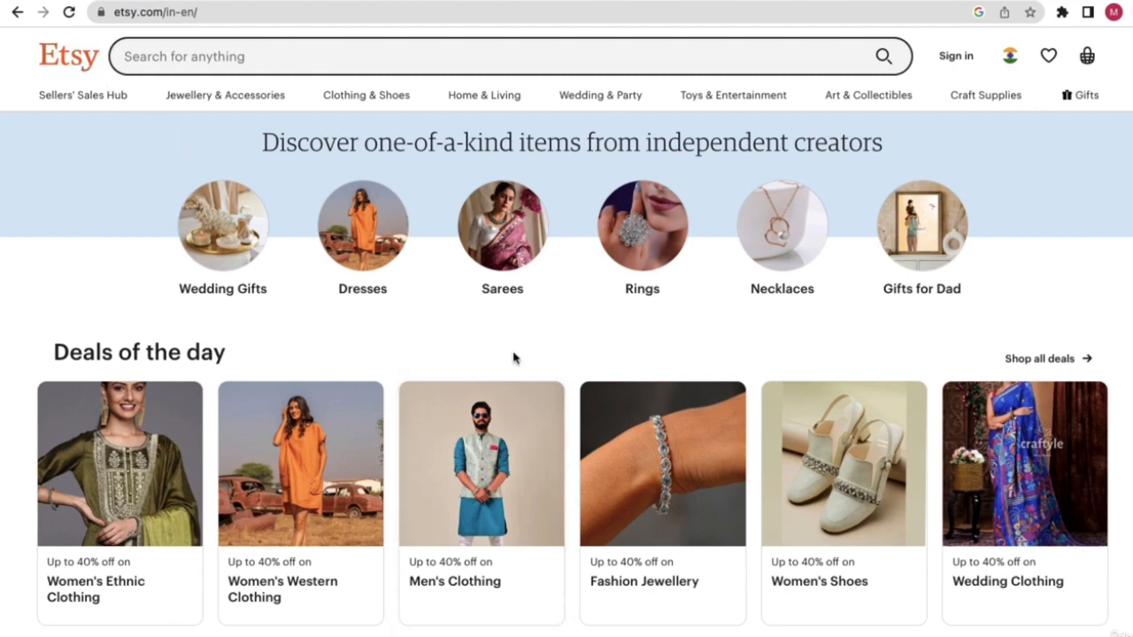
- Browse Etsy India's Sculpture art category, then move to the DesignCuts tab
mouse_move(856, 102)
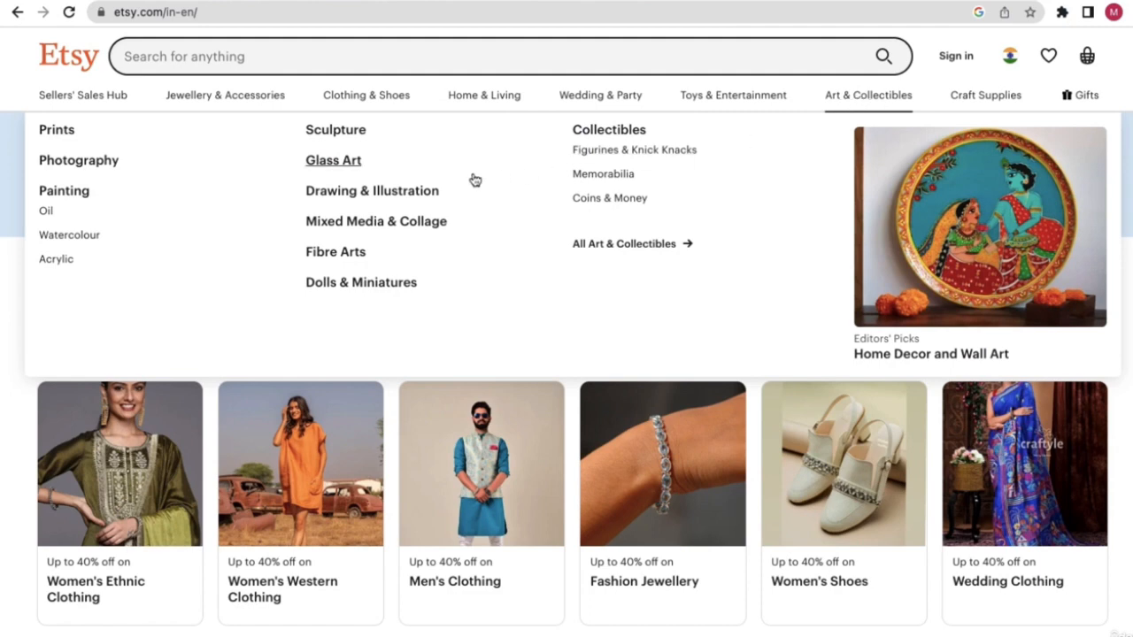
click(333, 133)
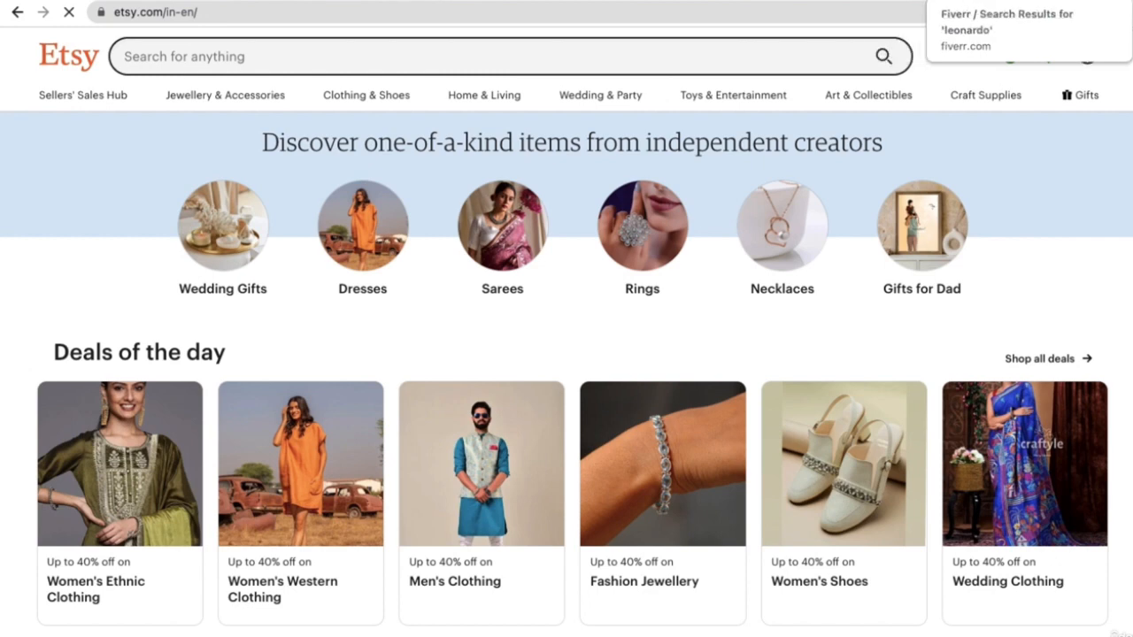
click(620, 1)
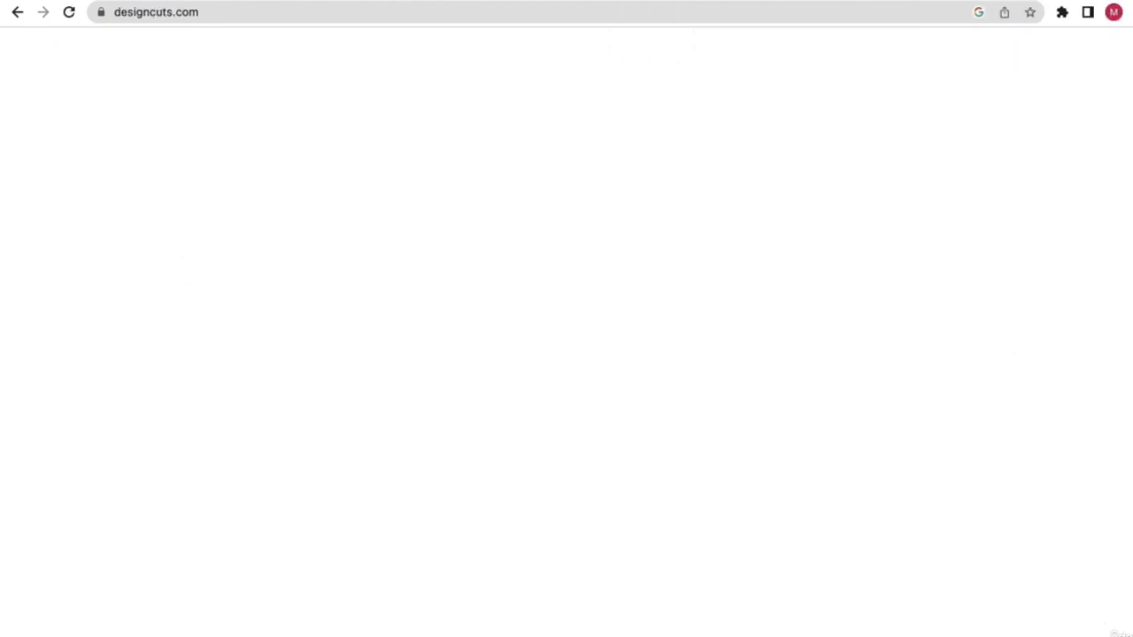
click(520, 1)
click(424, 6)
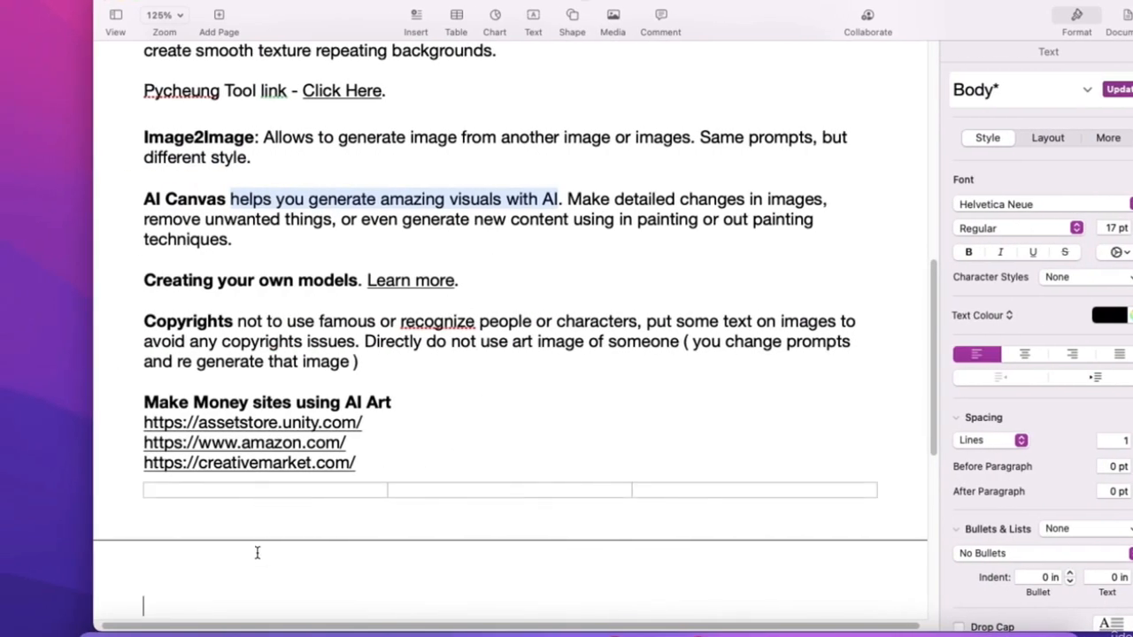
text(https://www.etsy.com/in-en/)
scroll(258, 552, down, 5)
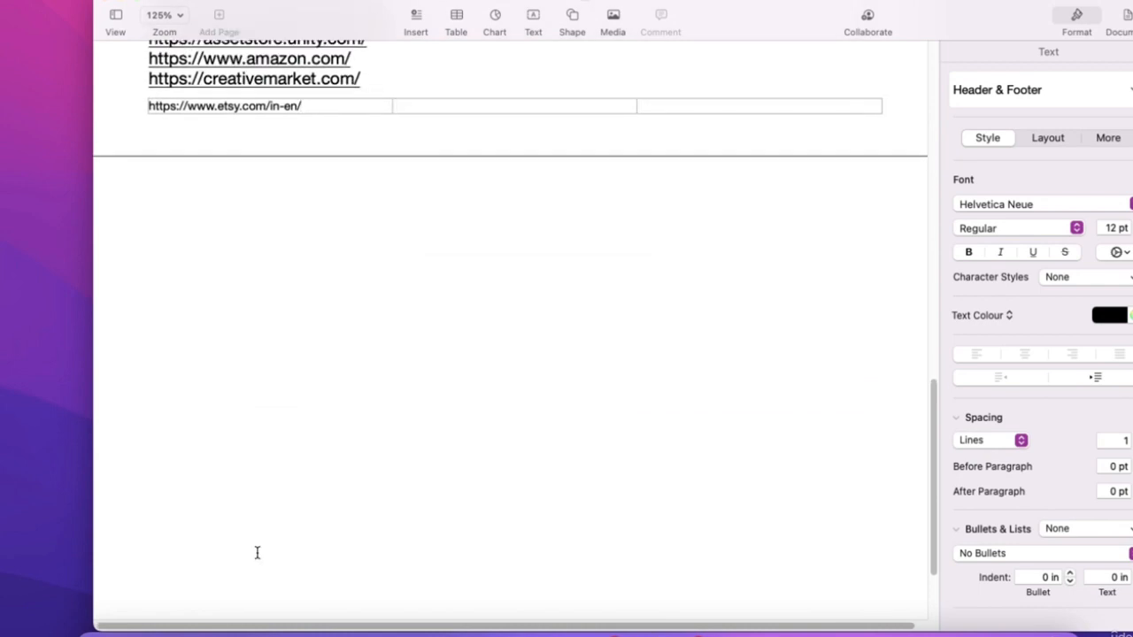
scroll(257, 553, up, 2)
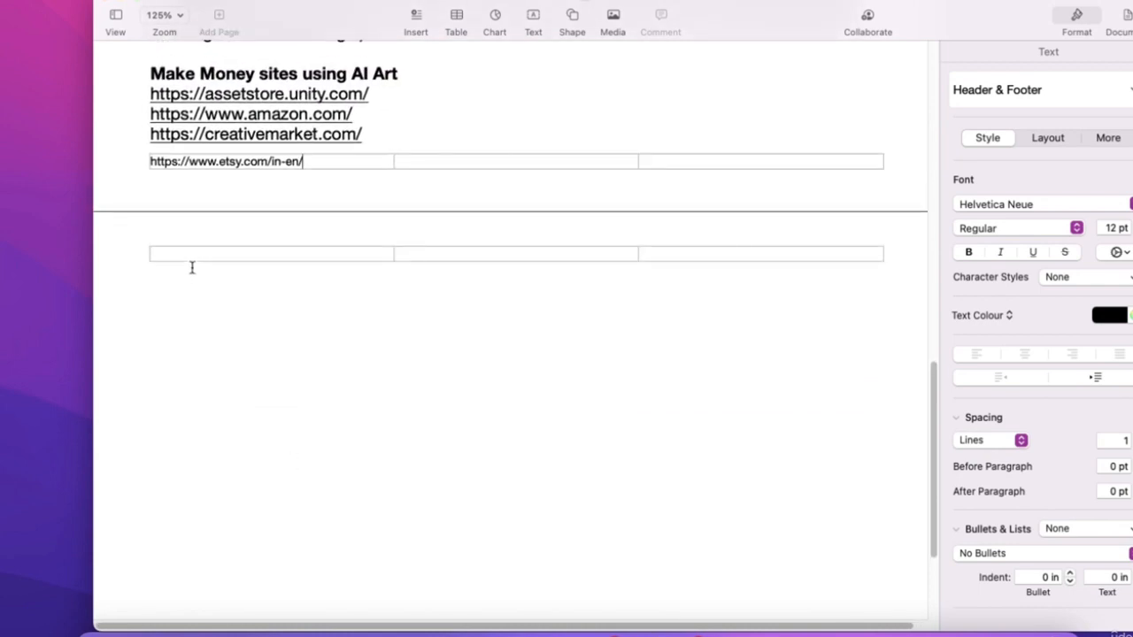
- Move the misplaced Etsy link from the footer into the page body on its own line
key(super+a)
key(super+c)
key(BackSpace)
click(182, 289)
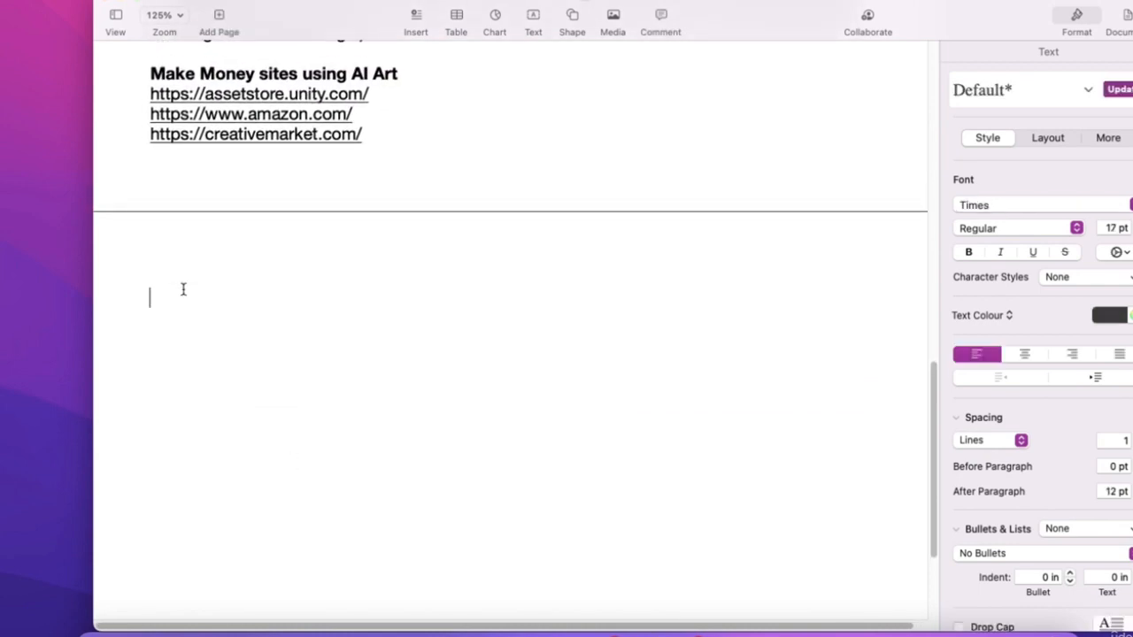
key(super+v)
key(Return)
key(ctrl+Right)
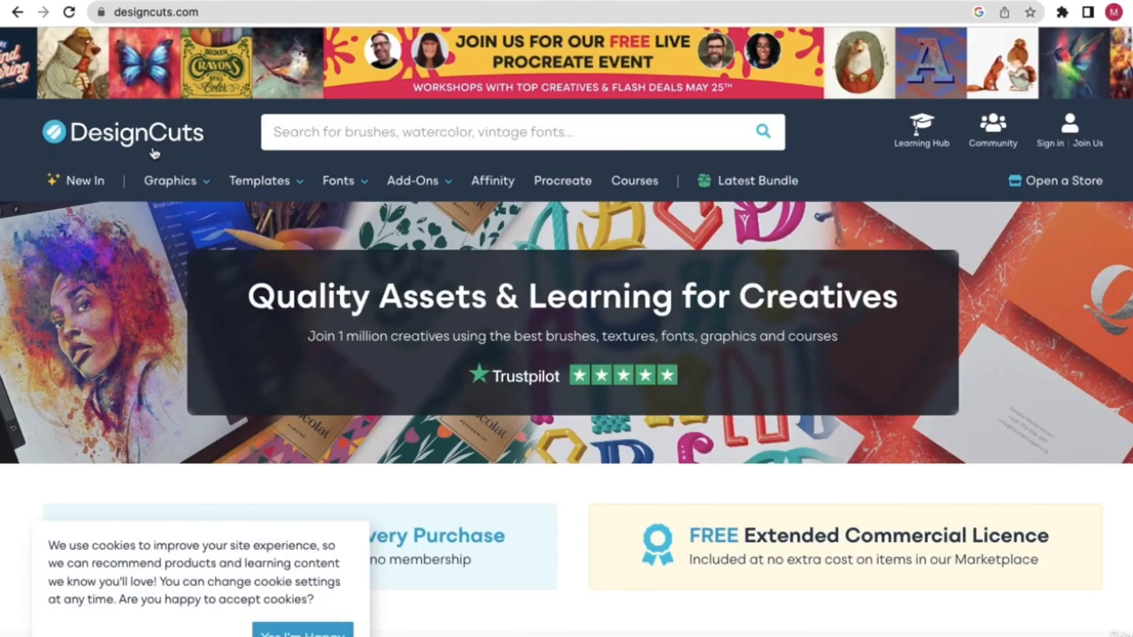
- Accept the cookie notice on the DesignCuts homepage
scroll(495, 352, down, 2)
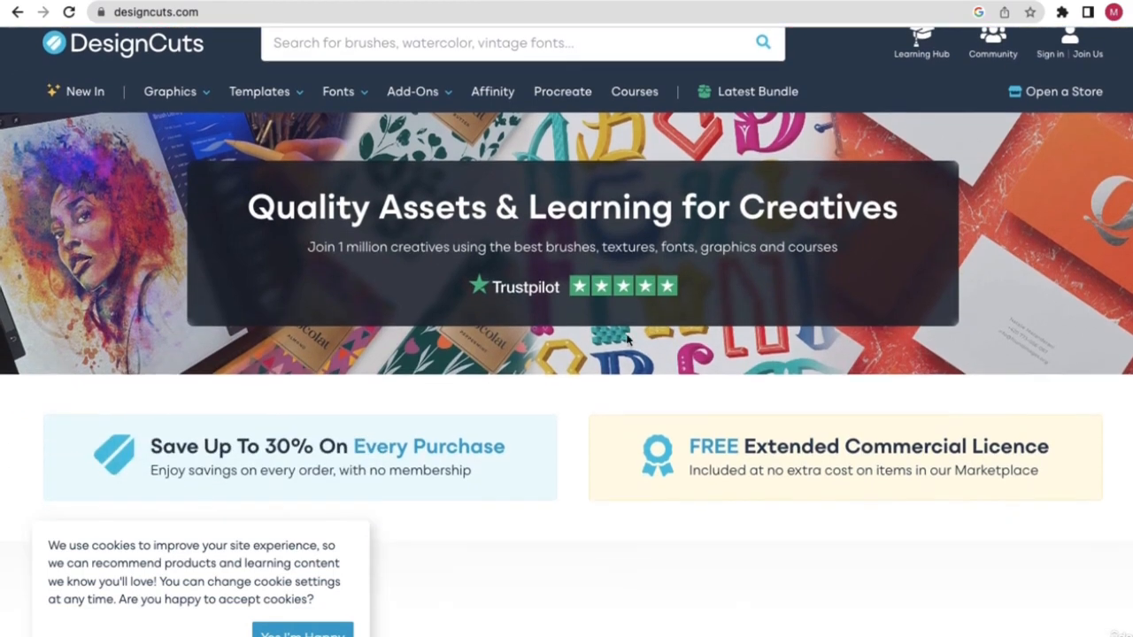
scroll(815, 244, down, 1)
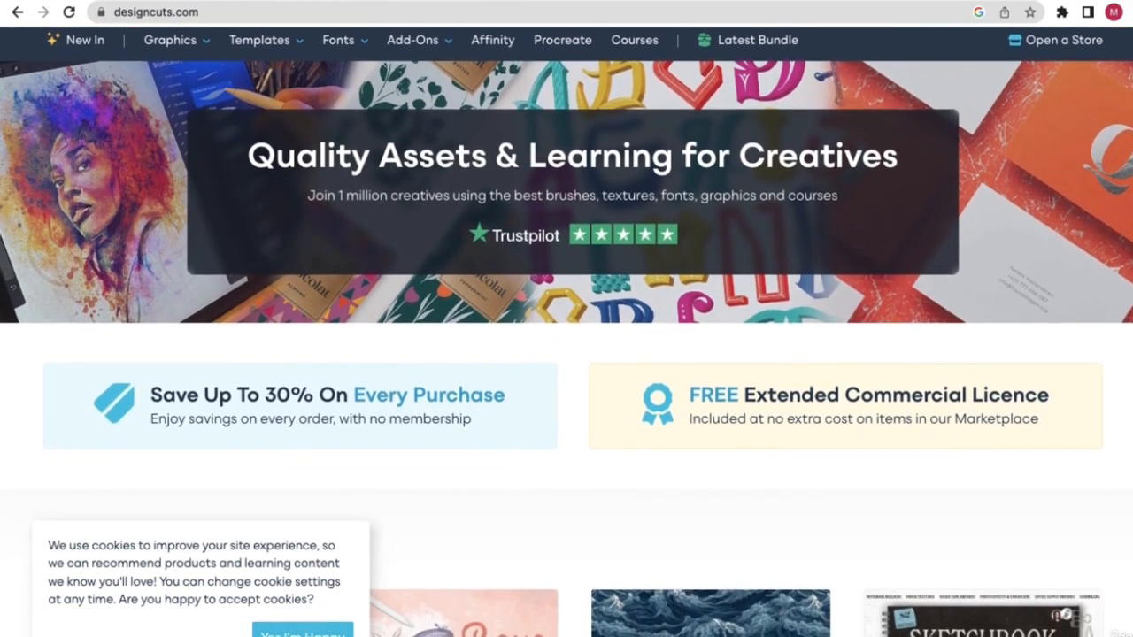
click(303, 634)
- Browse the recommended and popular products, then select the DesignCuts web address
scroll(768, 245, up, 1)
scroll(713, 193, down, 4)
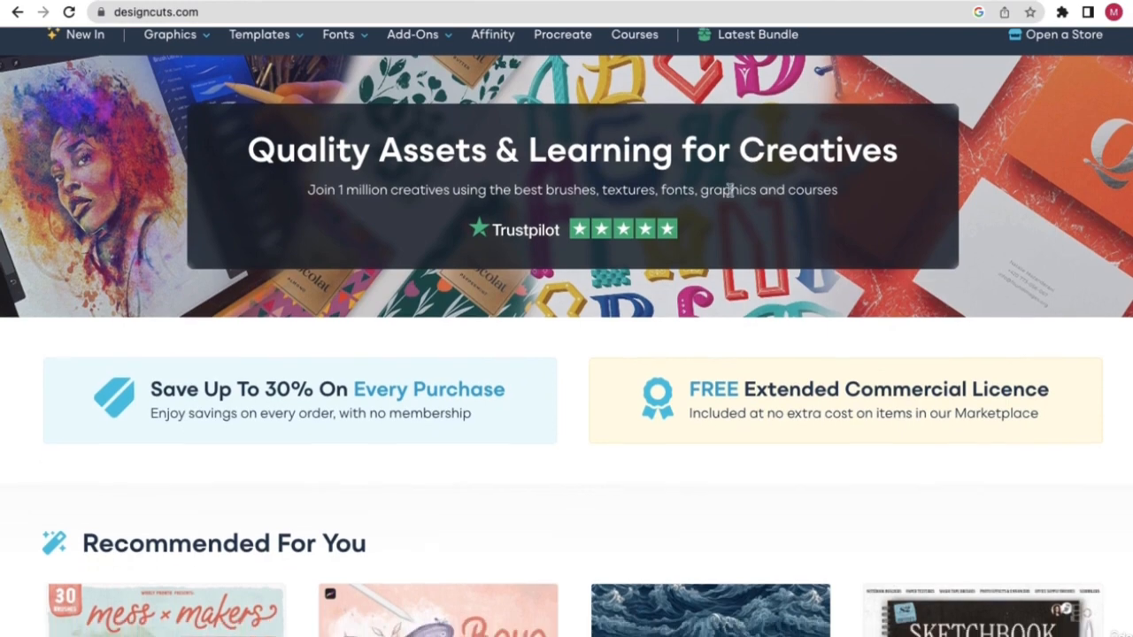
scroll(686, 196, down, 1)
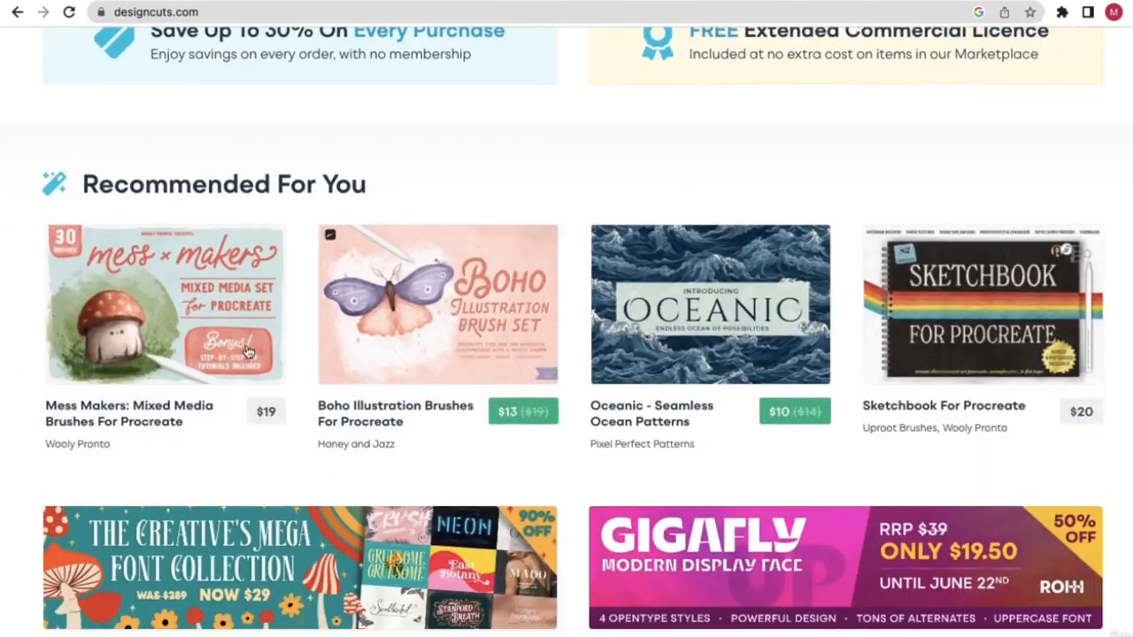
scroll(397, 304, down, 8)
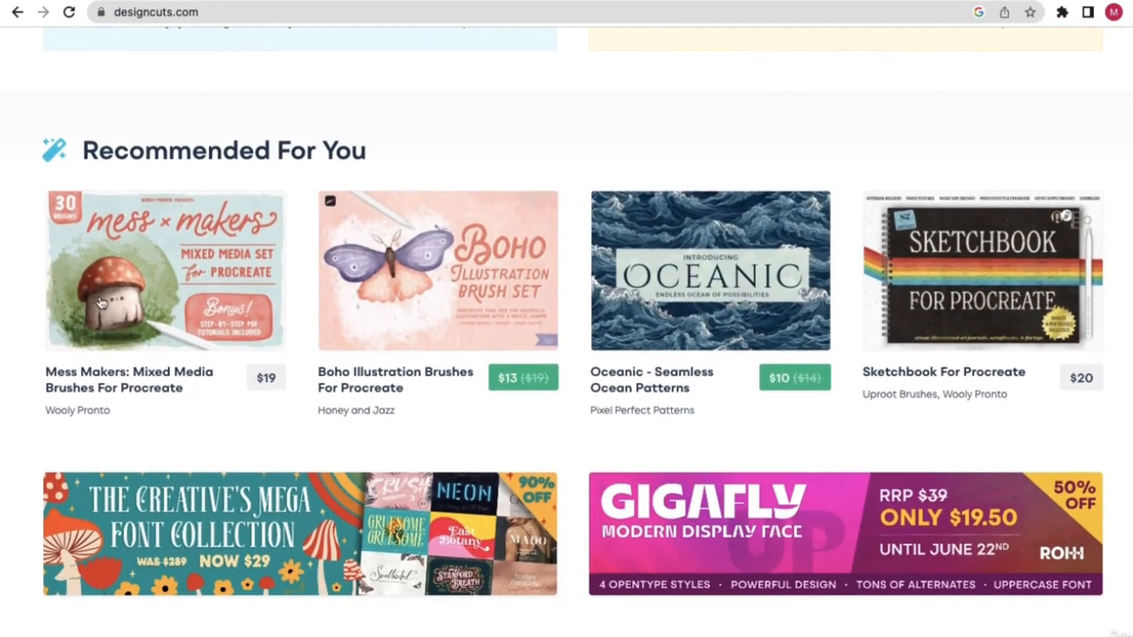
scroll(567, 361, down, 2)
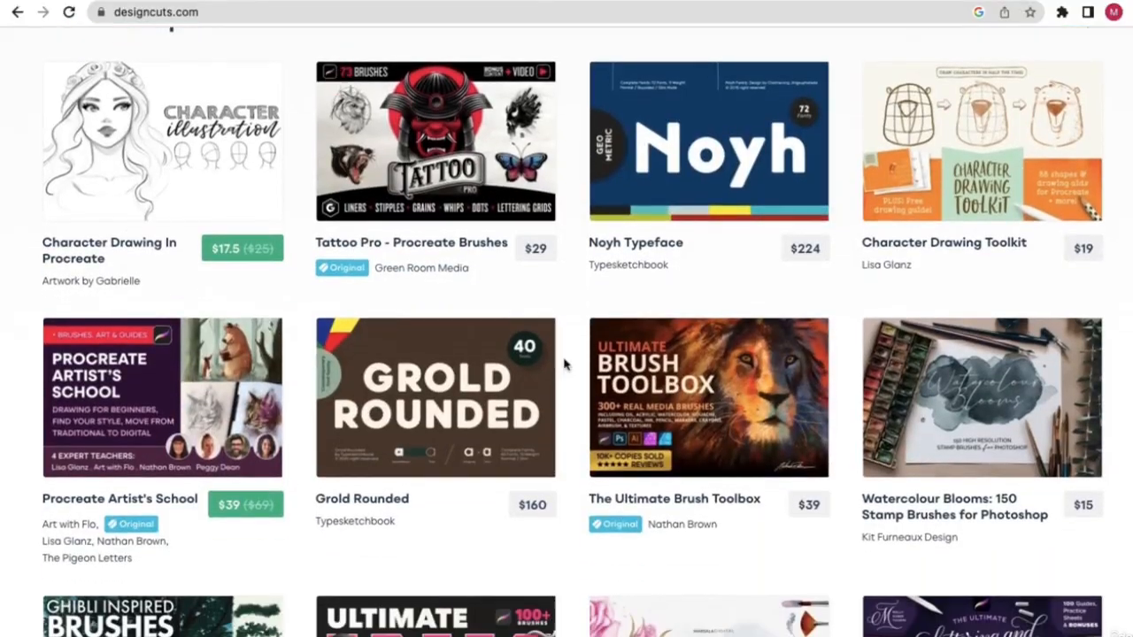
scroll(671, 477, down, 4)
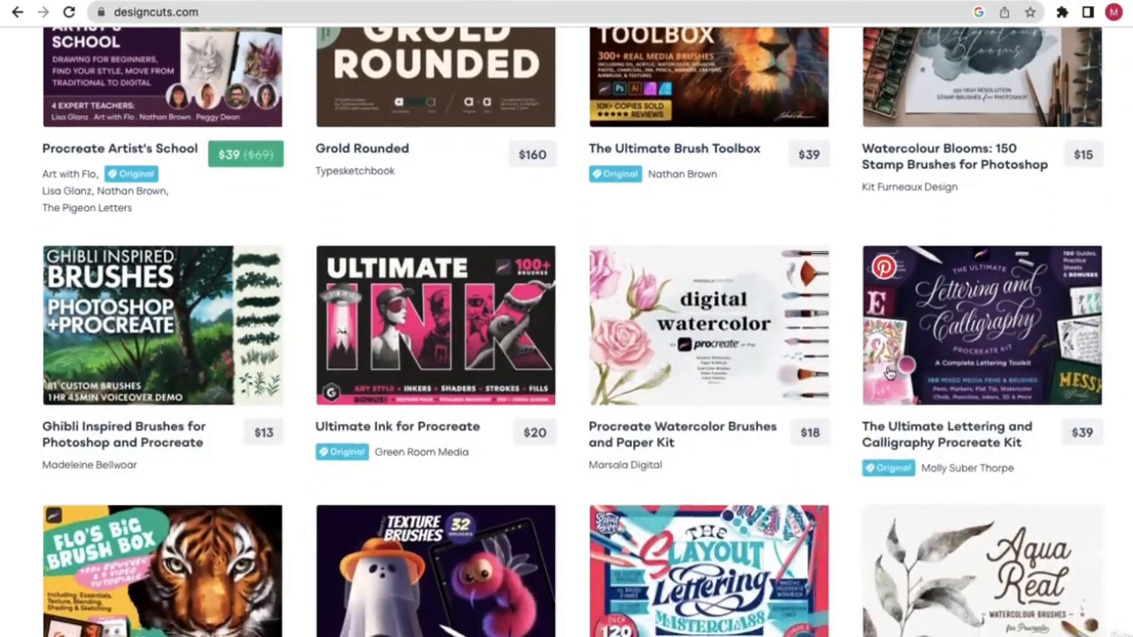
scroll(566, 293, down, 1)
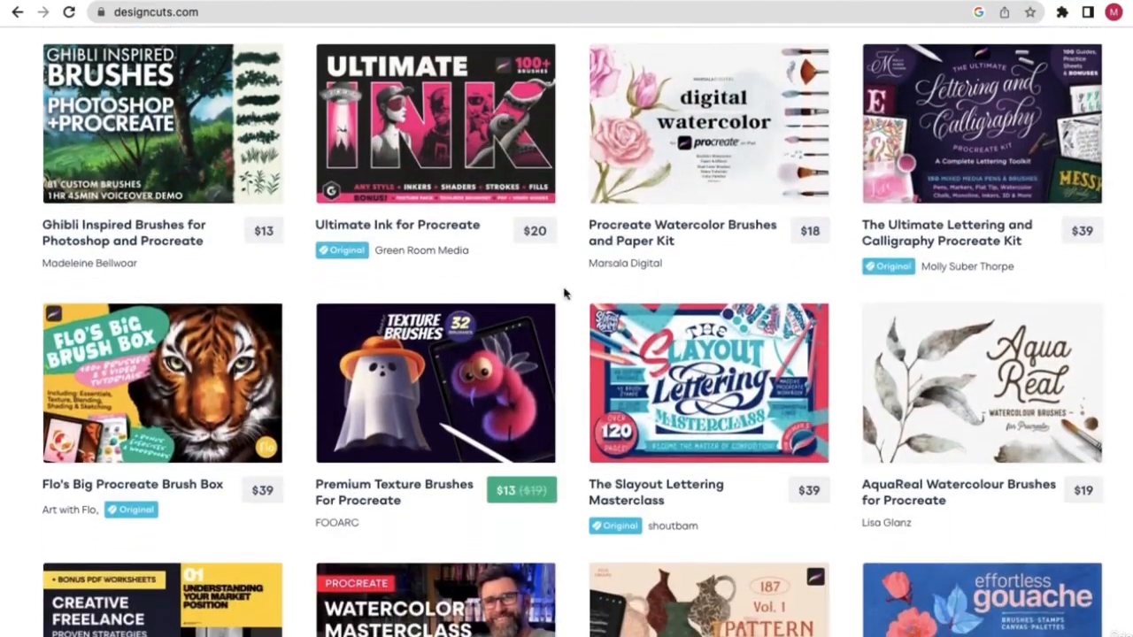
click(424, 10)
key(super+c)
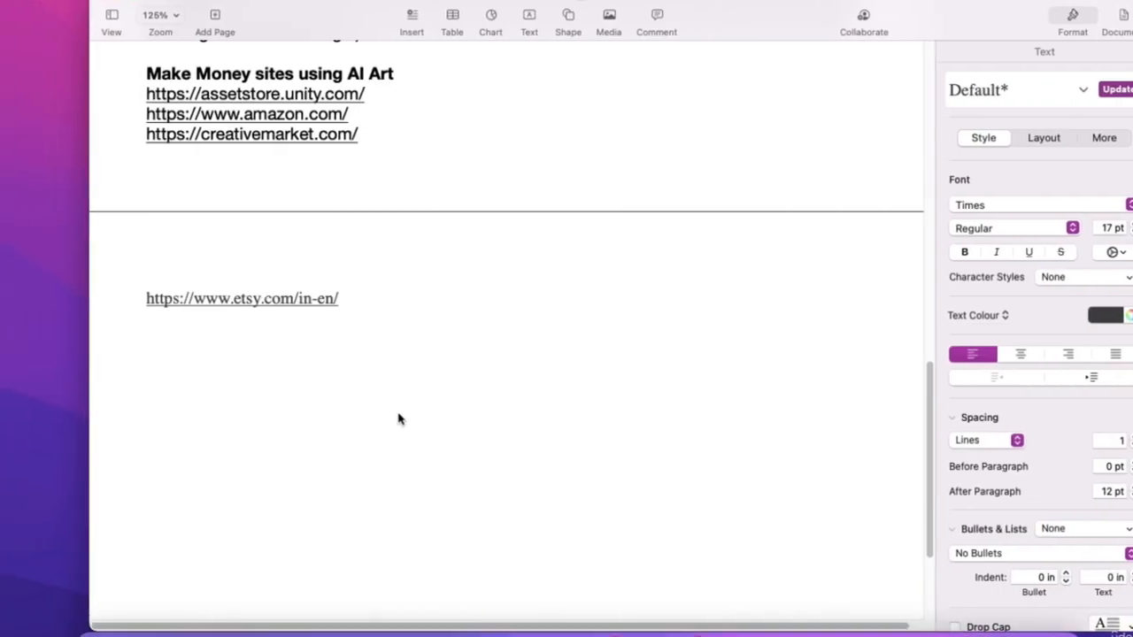
- Paste the DesignCuts address below the Etsy link in the notes as a link
click(268, 344)
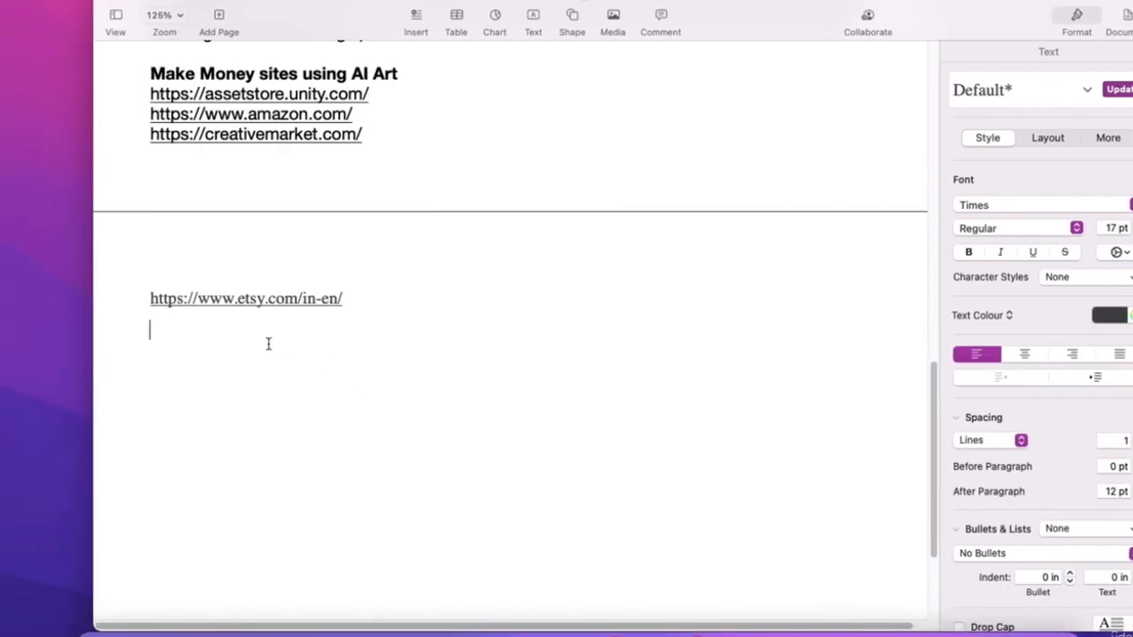
key(super+v)
key(Return)
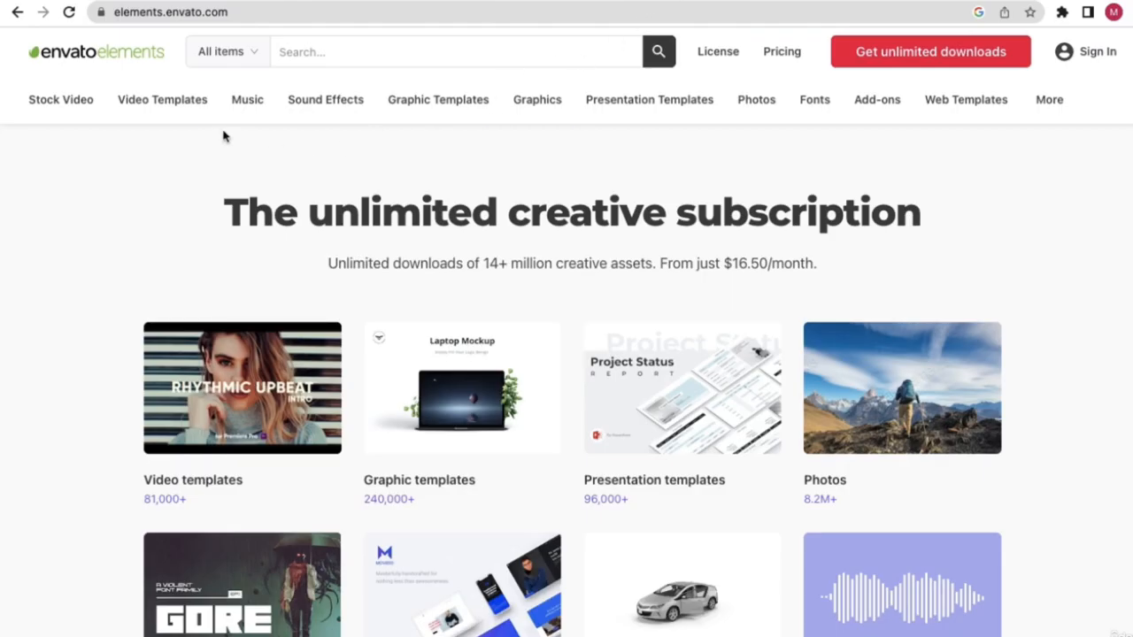
- Copy the full Envato Elements web address from the address bar
click(248, 12)
click(265, 11)
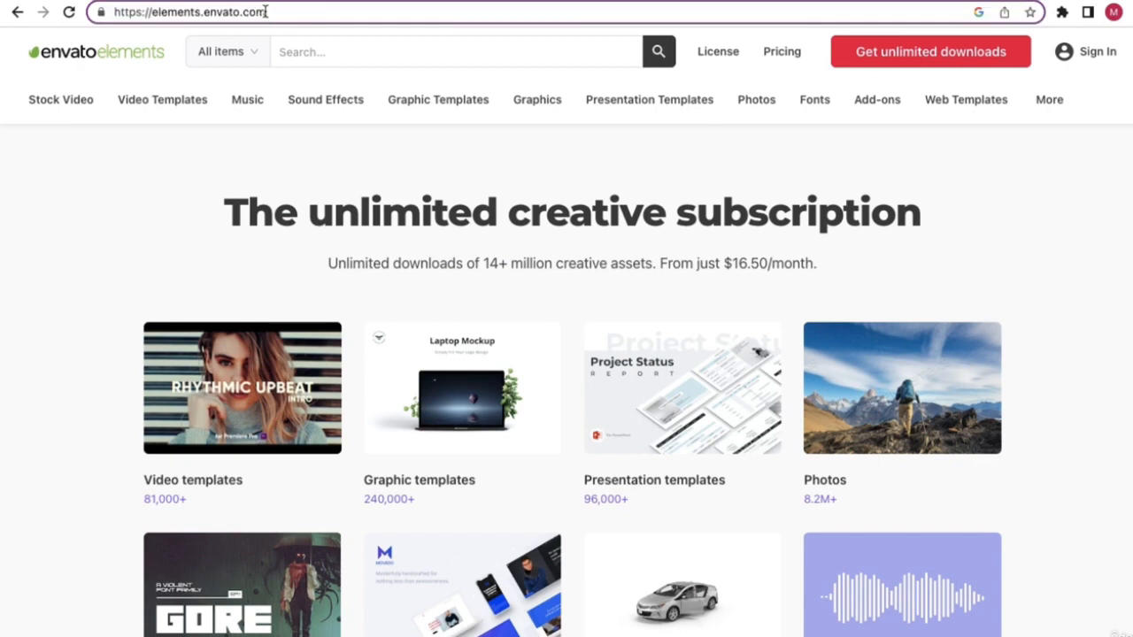
triple_click(265, 12)
key(super+c)
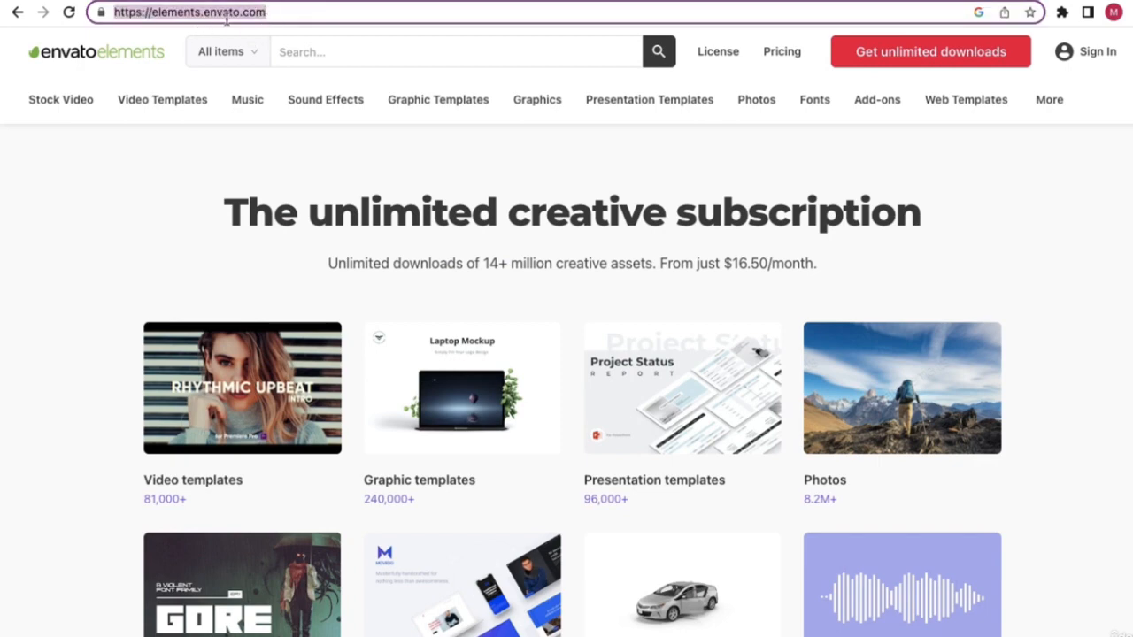
click(243, 188)
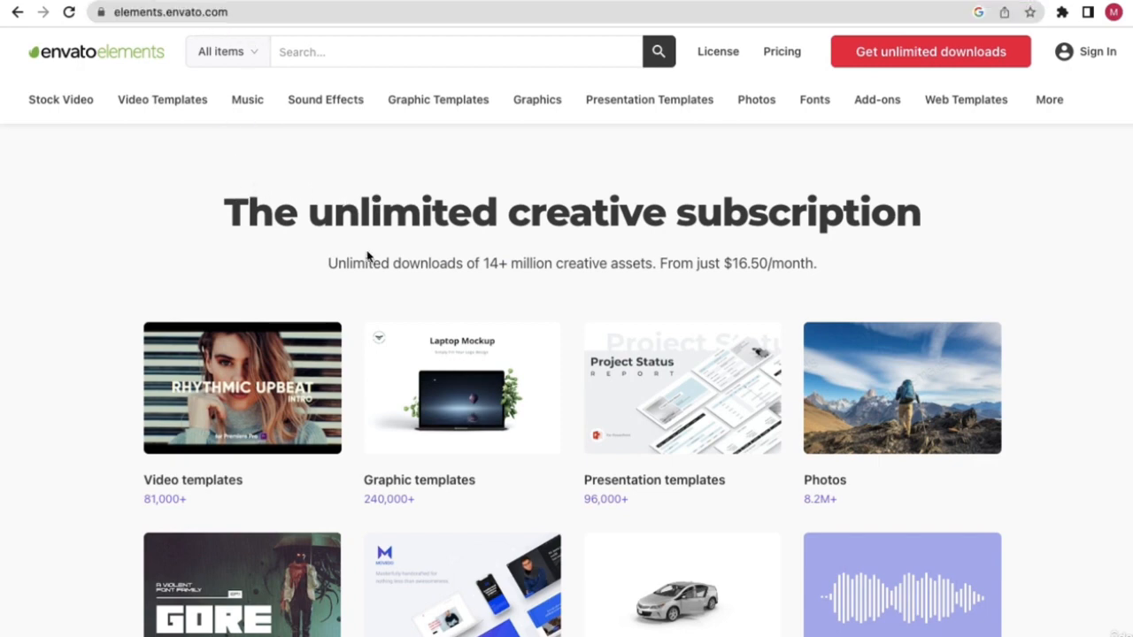
- Open Envato's See all categories page
scroll(375, 257, down, 1)
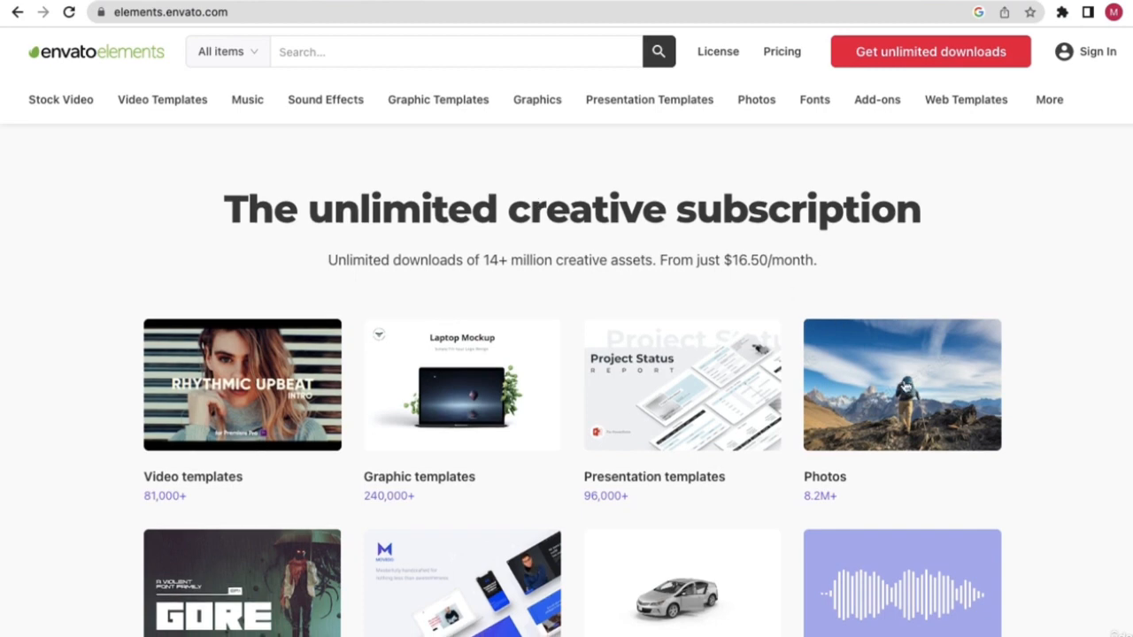
scroll(876, 374, down, 1)
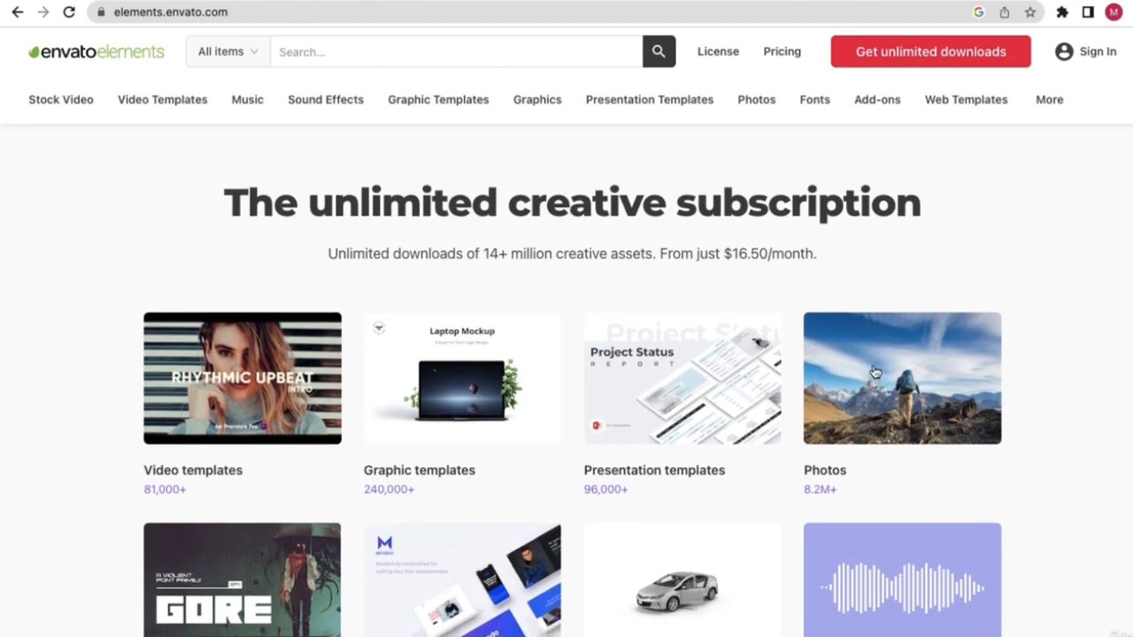
scroll(885, 376, down, 5)
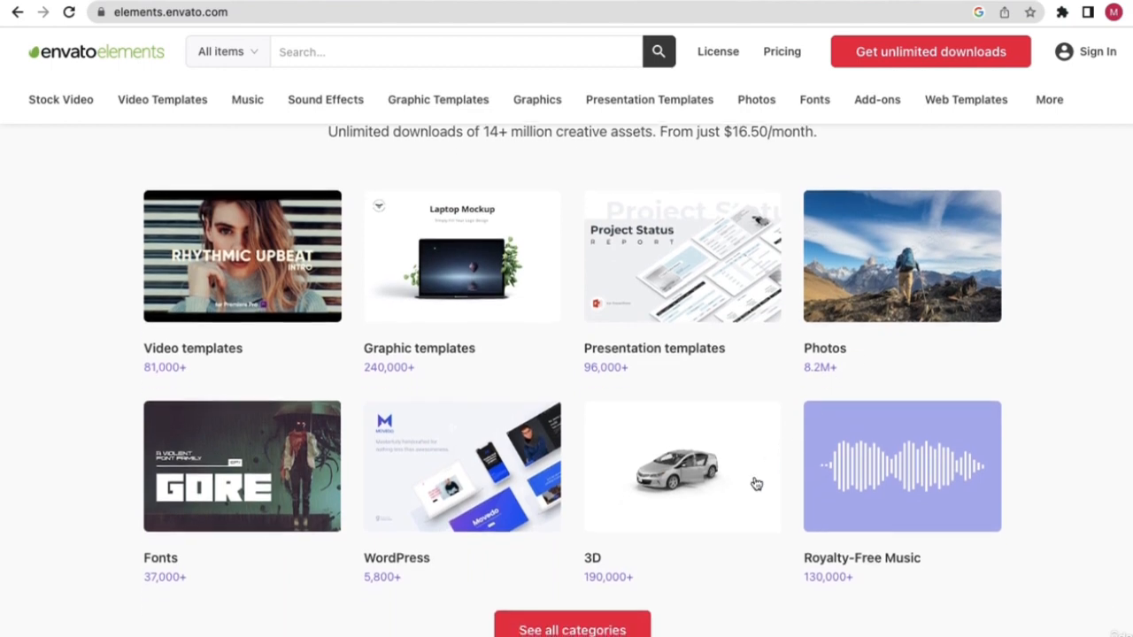
click(571, 430)
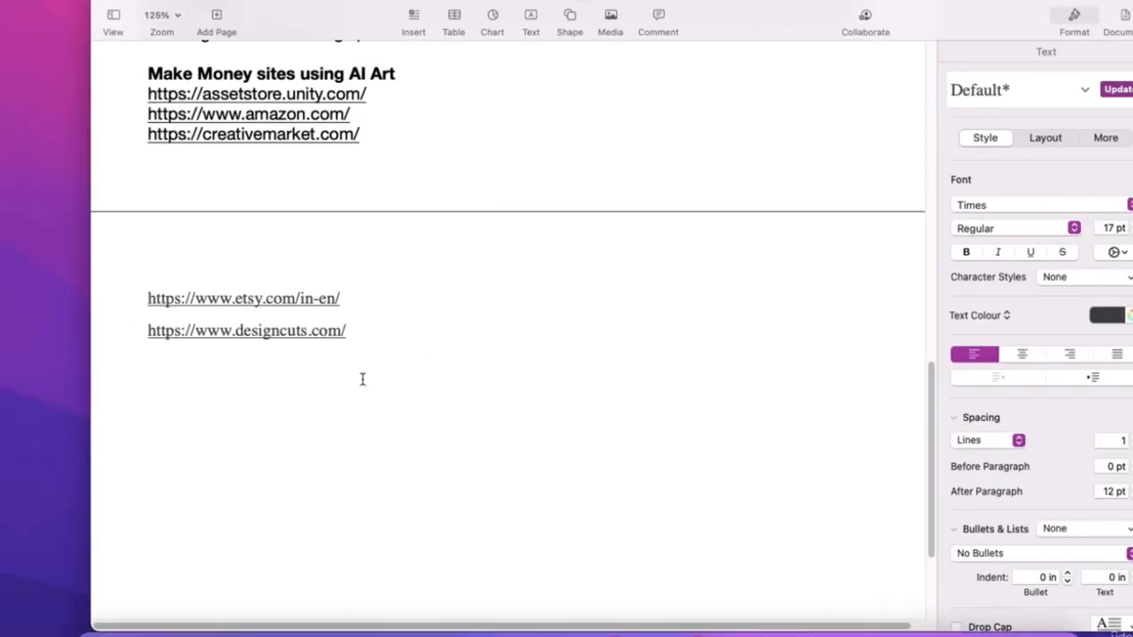
- Add the Envato Elements address as a link below the DesignCuts link
key(Return)
key(super+v)
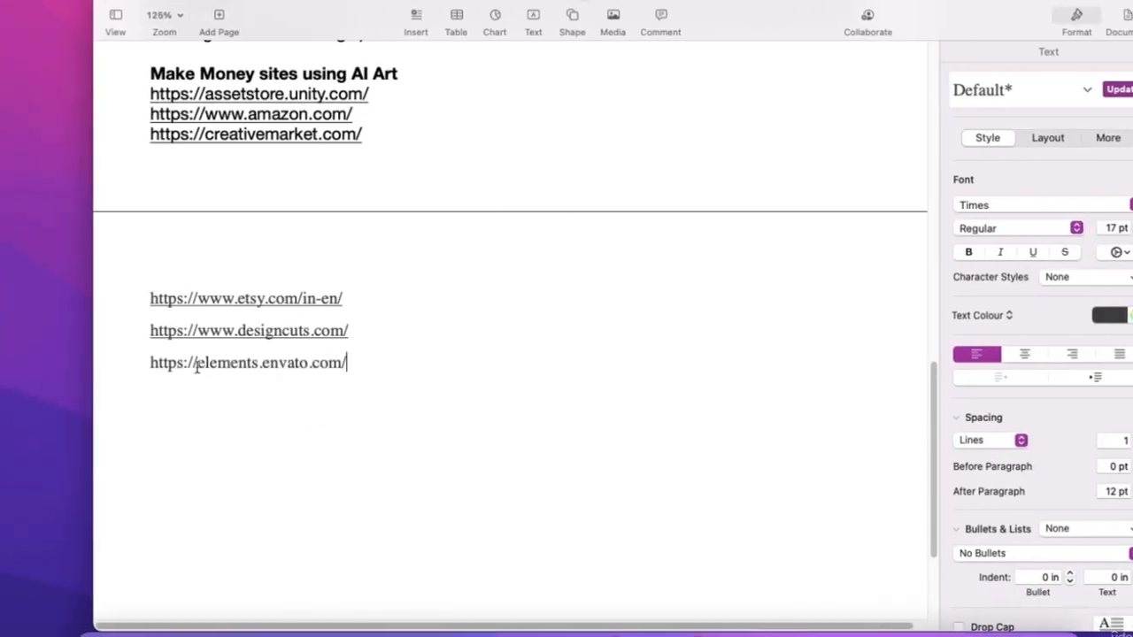
key(Return)
key(ctrl+Right)
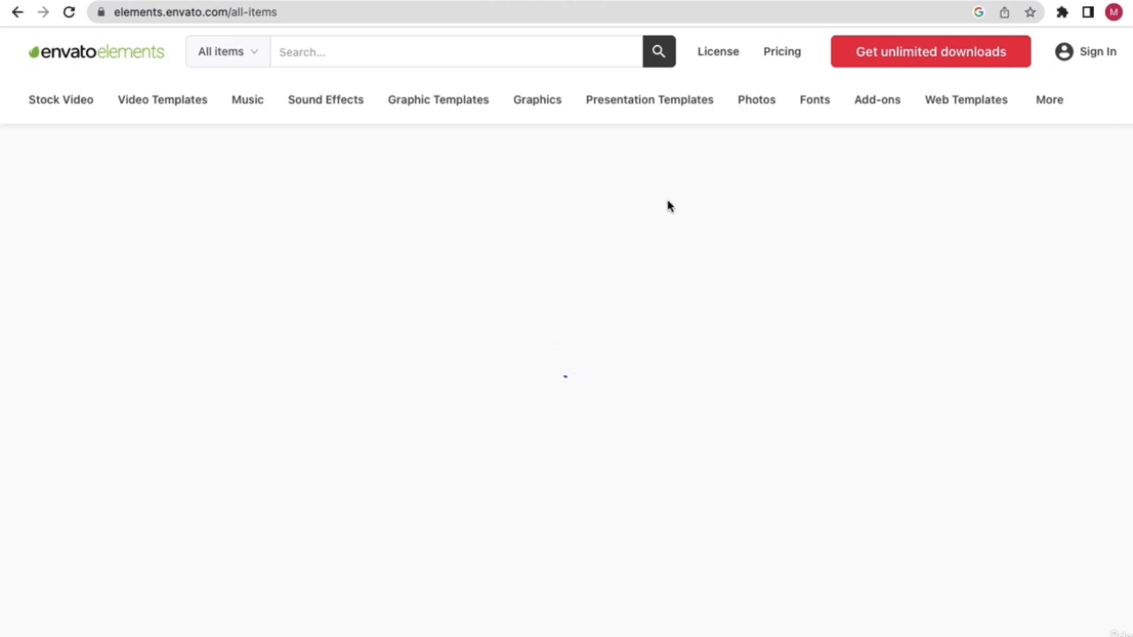
- Bring up the Redbubble site and look through its home page
click(763, 2)
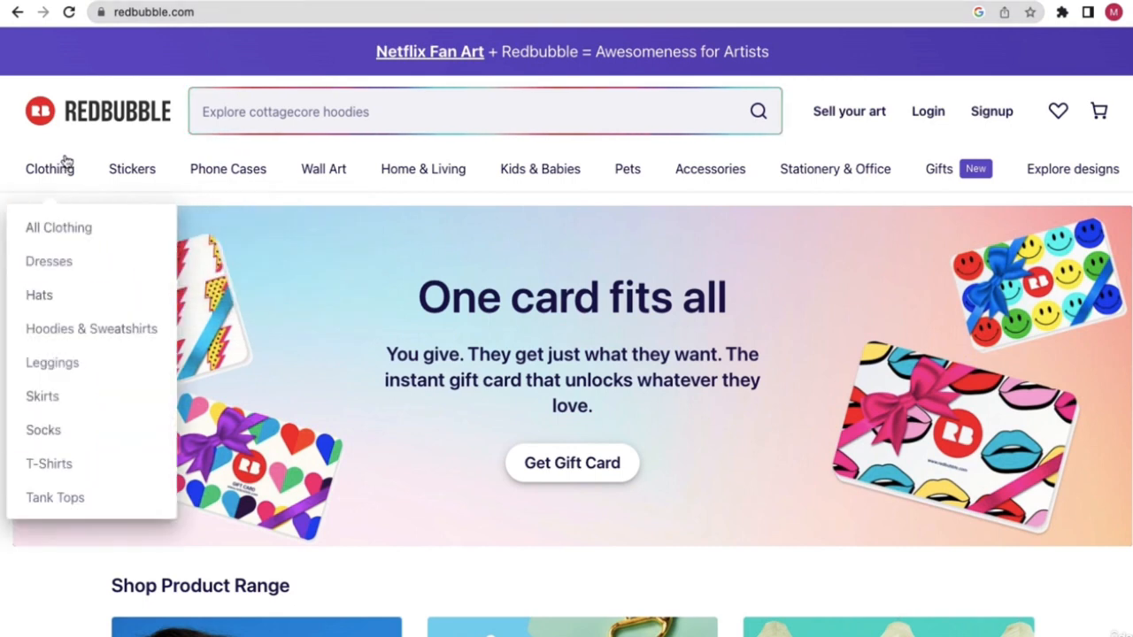
scroll(447, 419, down, 1)
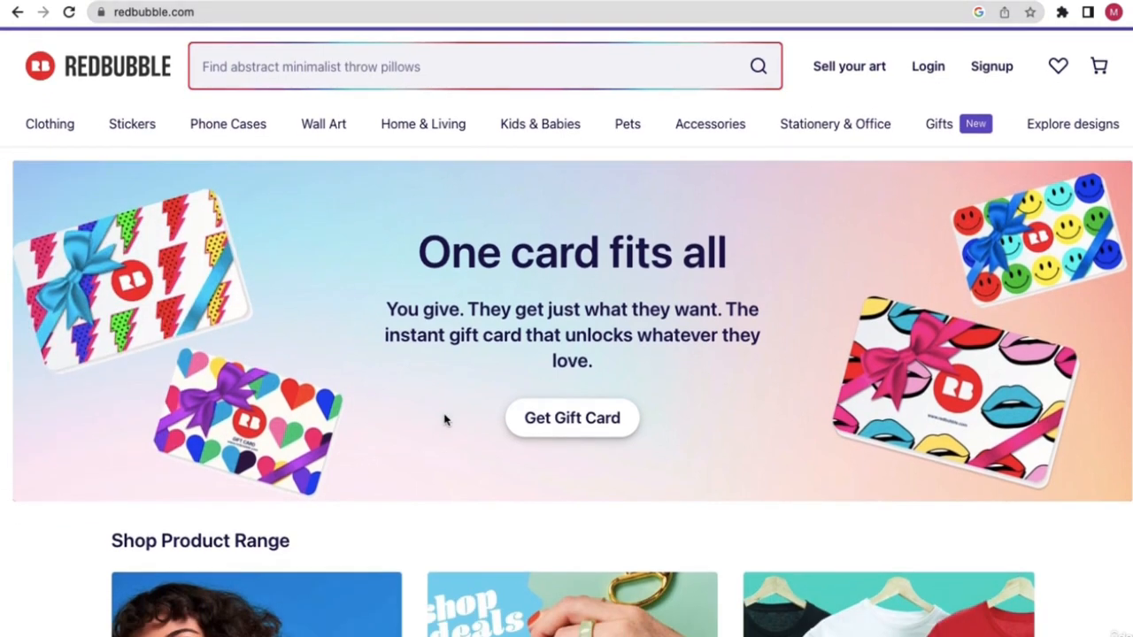
scroll(528, 303, up, 1)
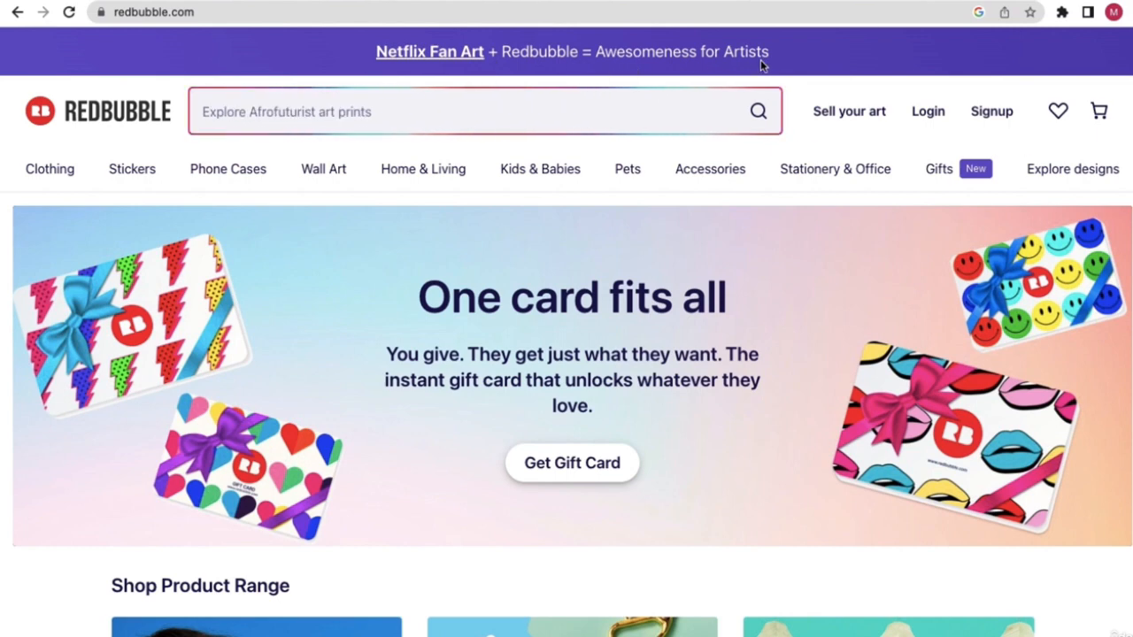
scroll(356, 404, down, 2)
scroll(356, 405, down, 5)
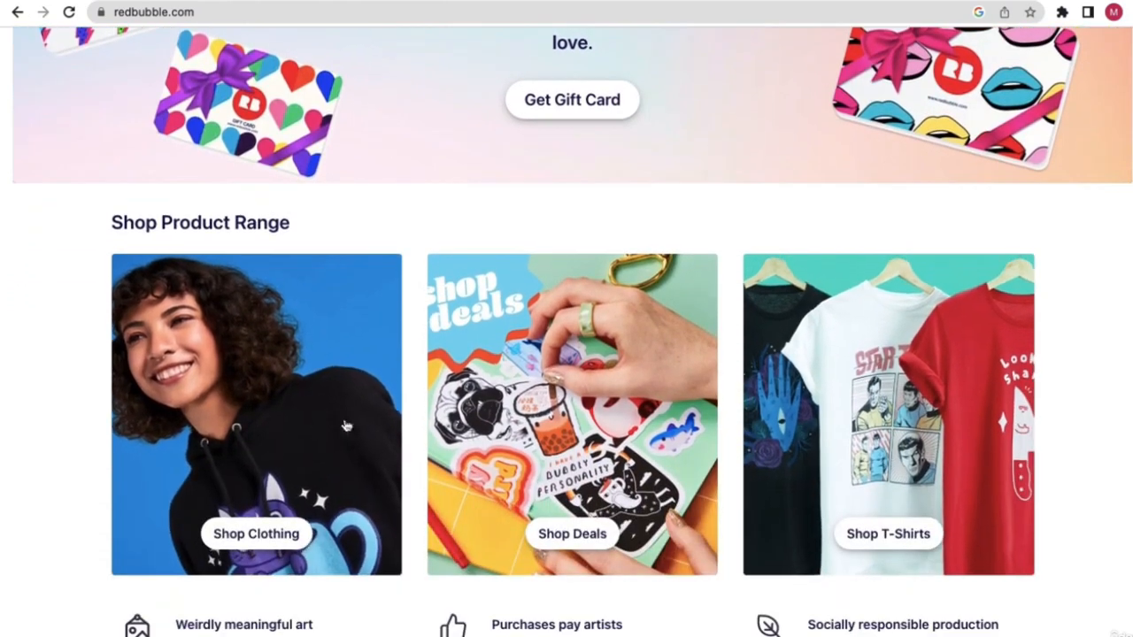
scroll(353, 420, down, 1)
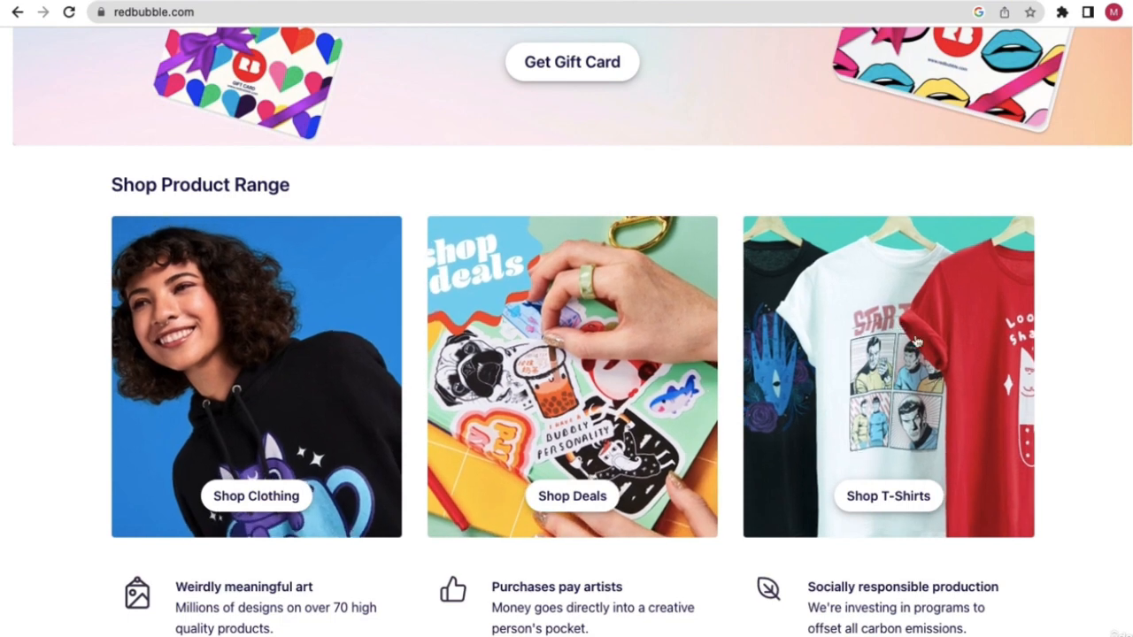
scroll(876, 362, down, 2)
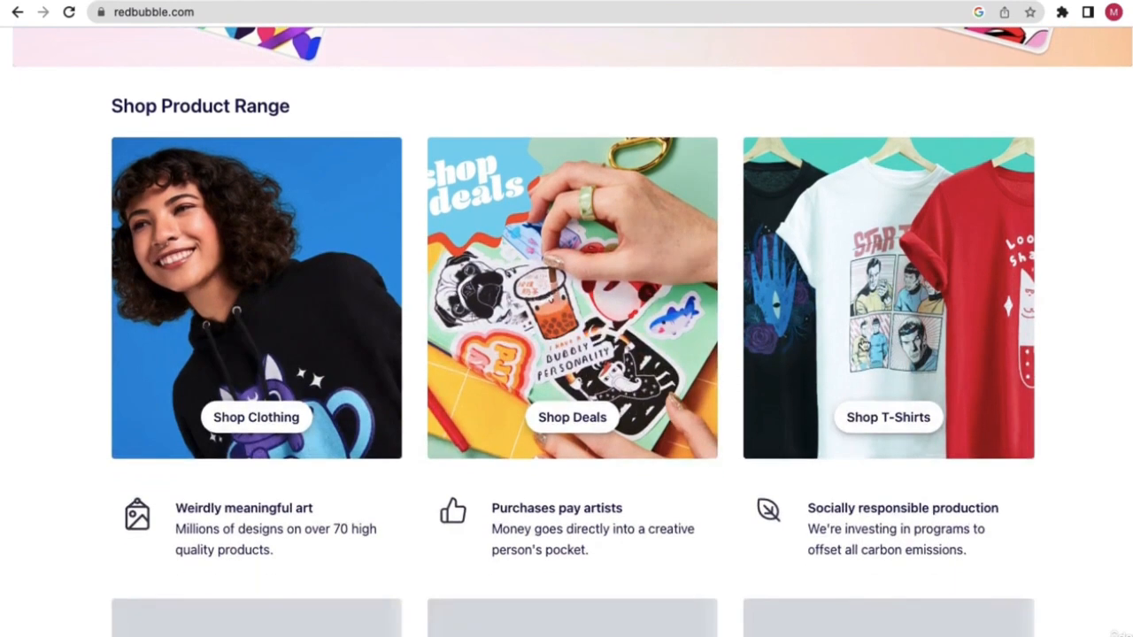
scroll(826, 369, down, 3)
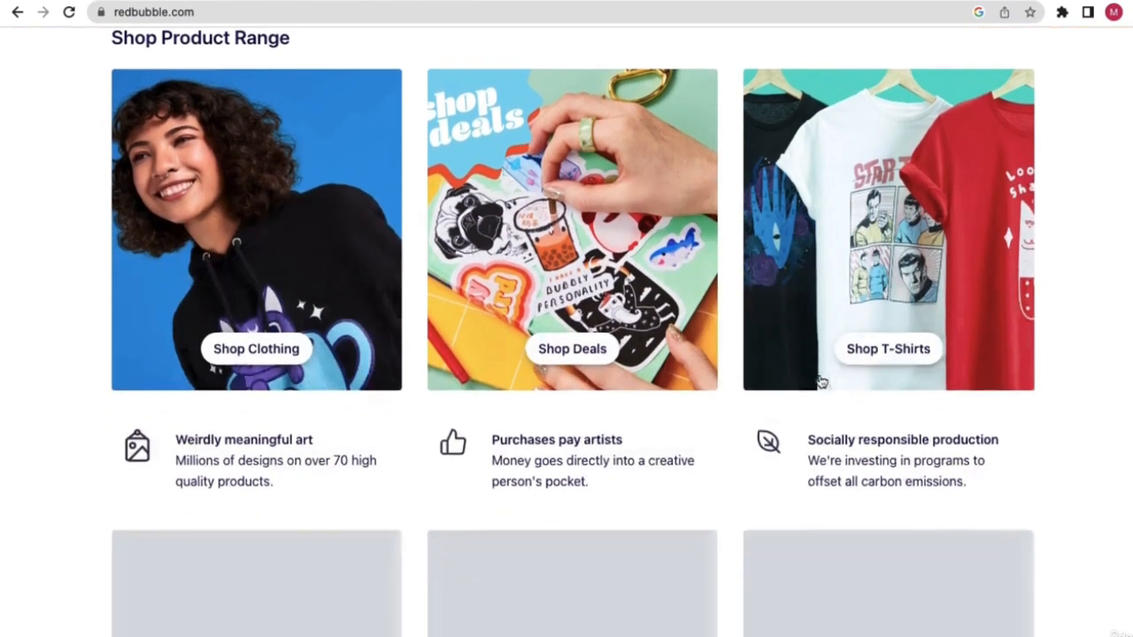
scroll(425, 296, down, 3)
scroll(424, 300, up, 7)
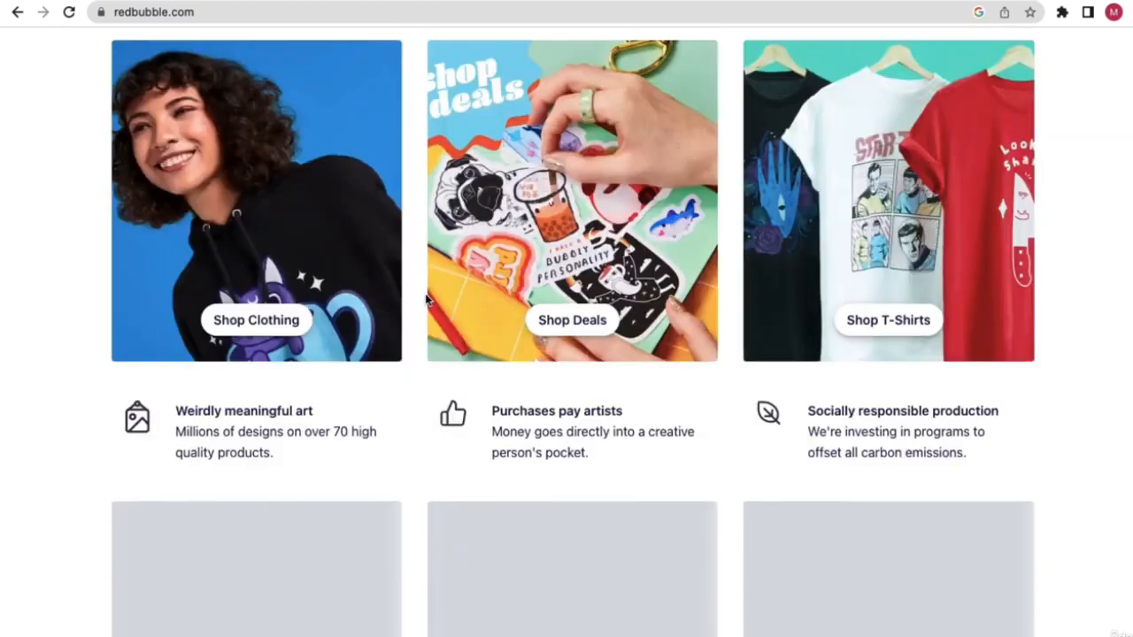
scroll(425, 301, up, 3)
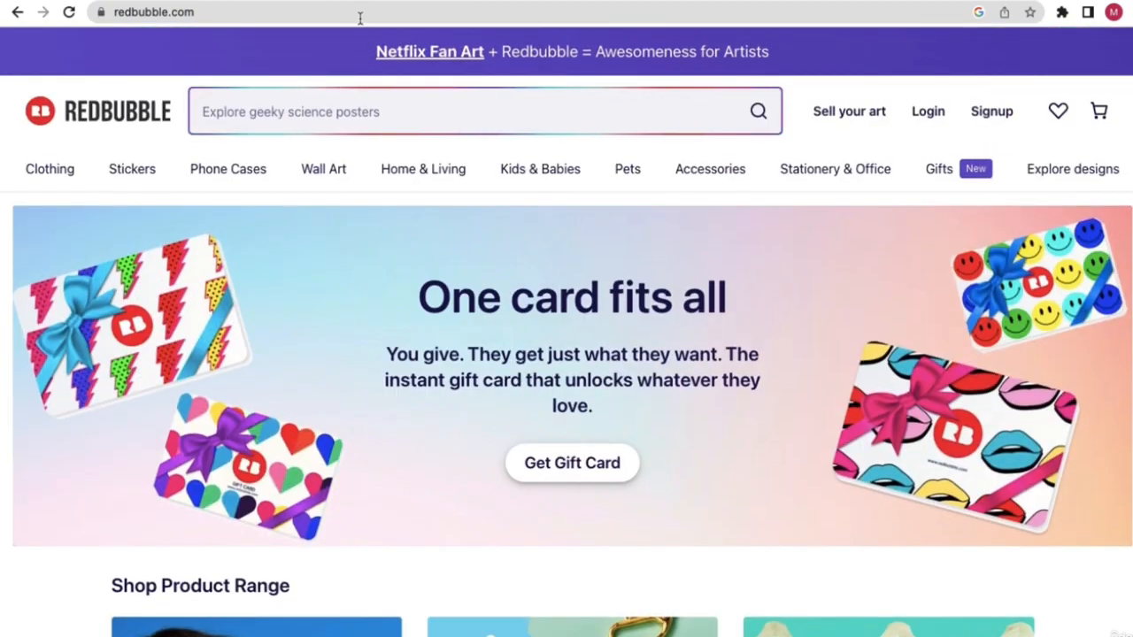
- Copy the redbubble.com address and paste it as a link below the Envato link
click(361, 16)
key(cmd+c)
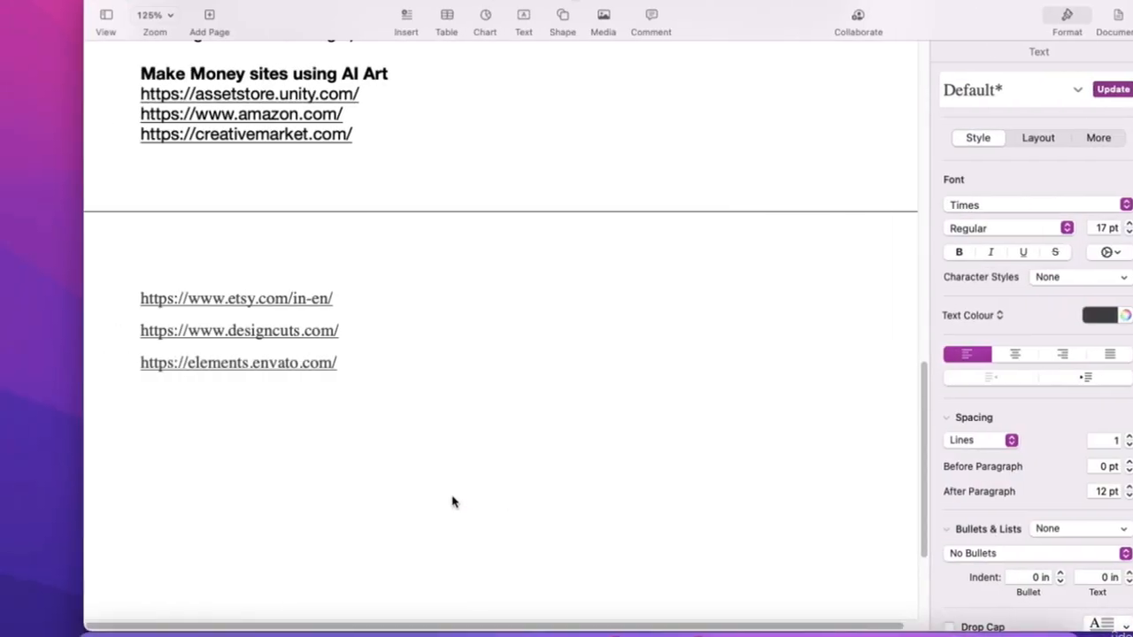
click(257, 428)
key(cmd+v)
key(Return)
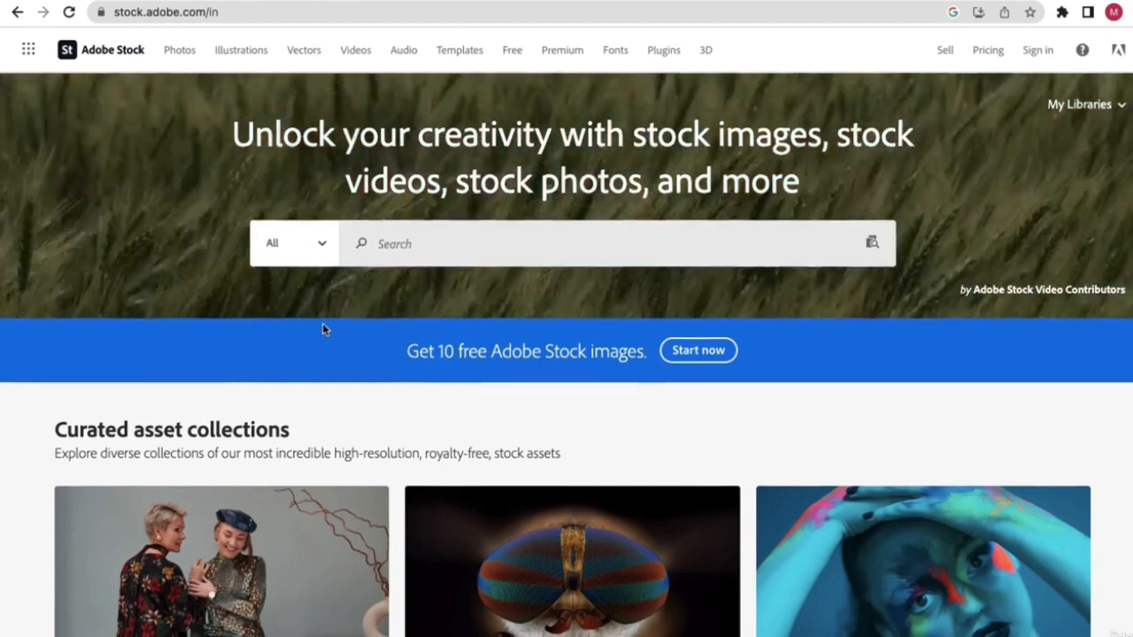
scroll(322, 329, down, 1)
click(324, 12)
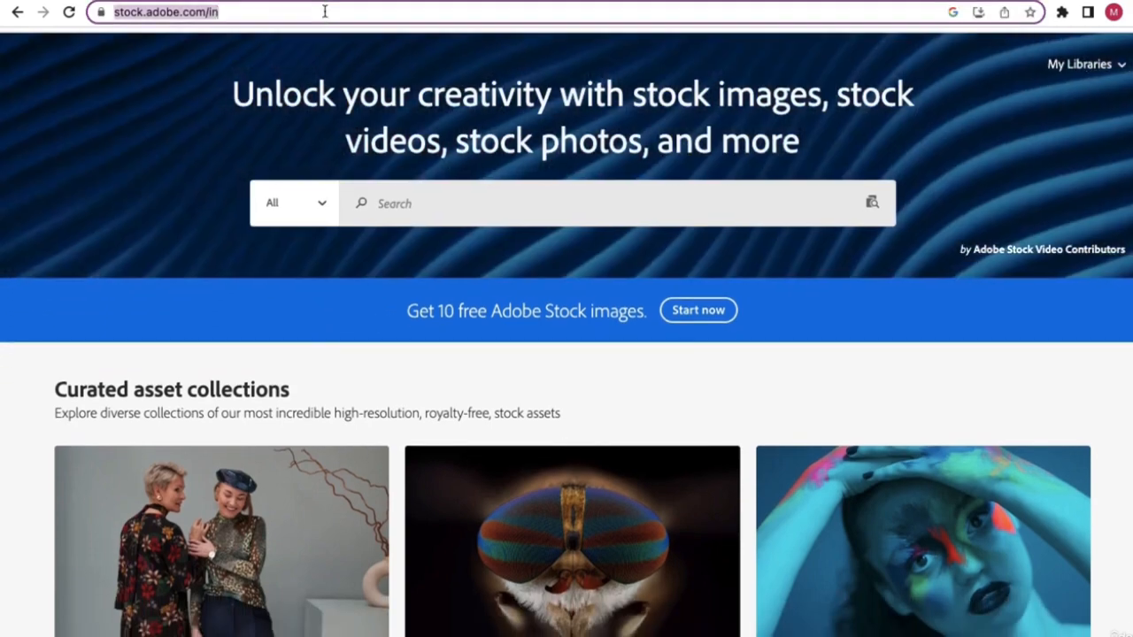
click(323, 12)
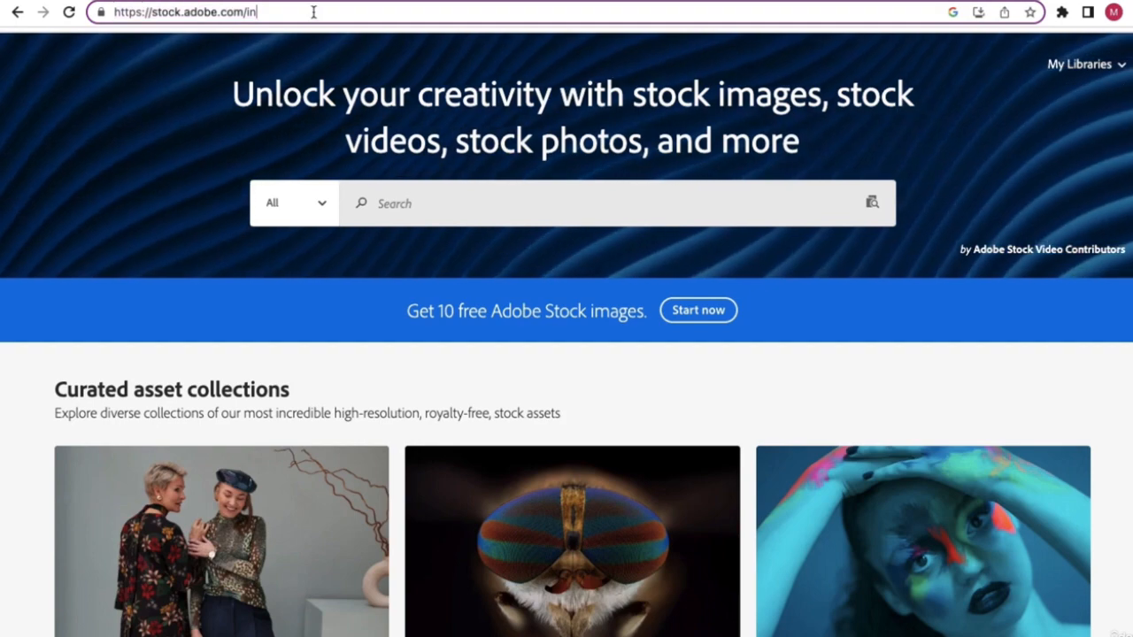
key(BackSpace)
key(BackSpace)
key(ctrl+a)
key(super+c)
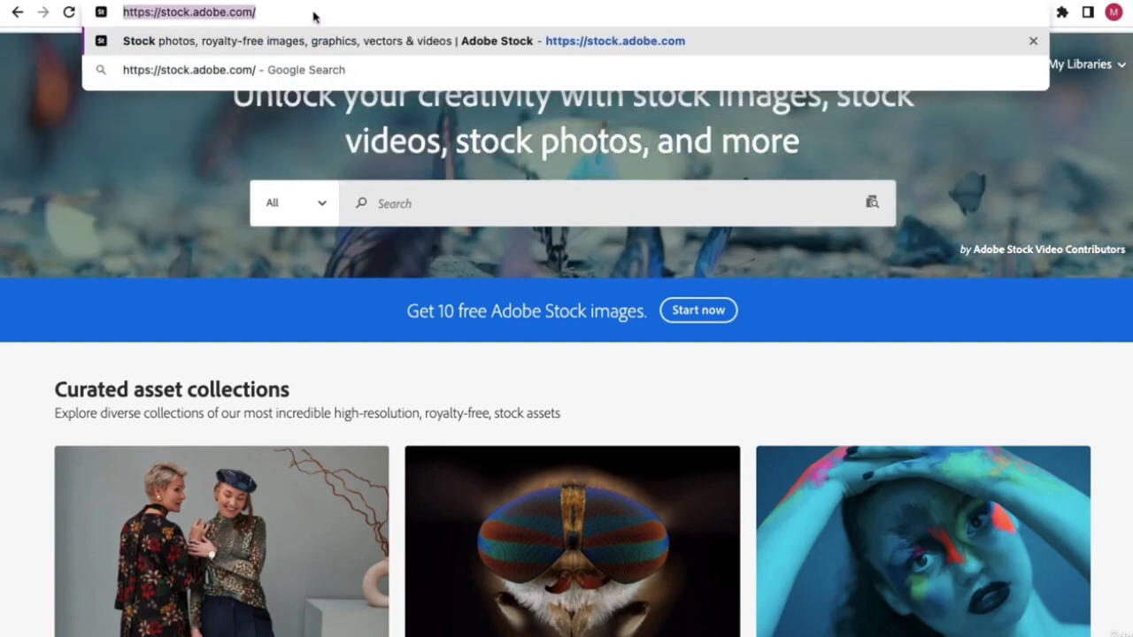
click(258, 298)
- Paste the Adobe Stock address below the Redbubble link, followed by a new line
key(ctrl+Left)
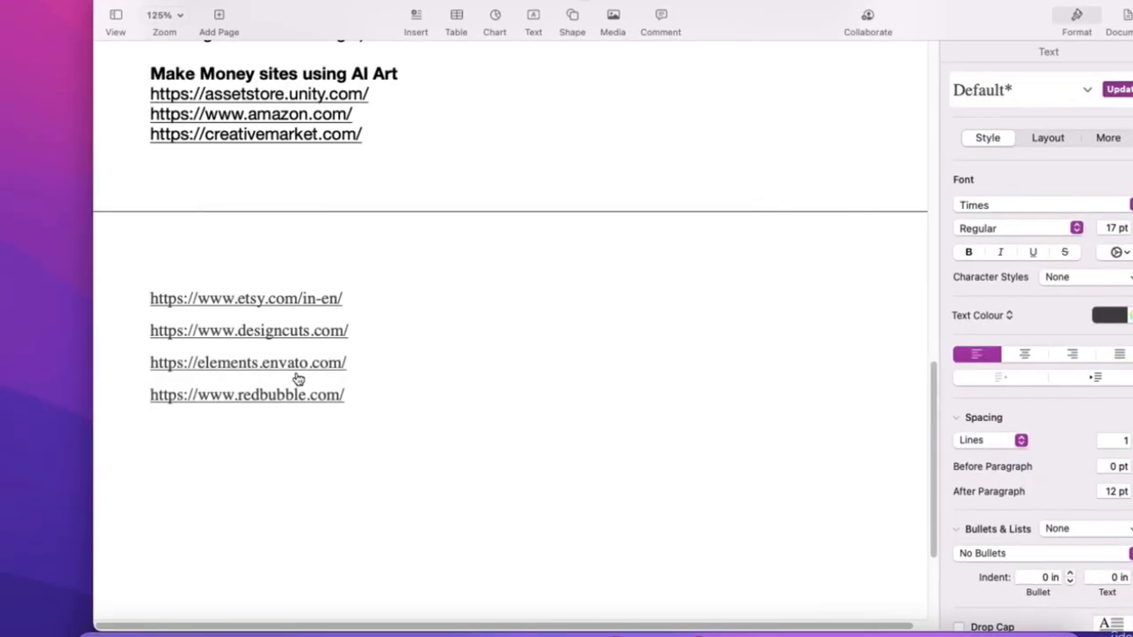
click(271, 417)
key(super+v)
key(Return)
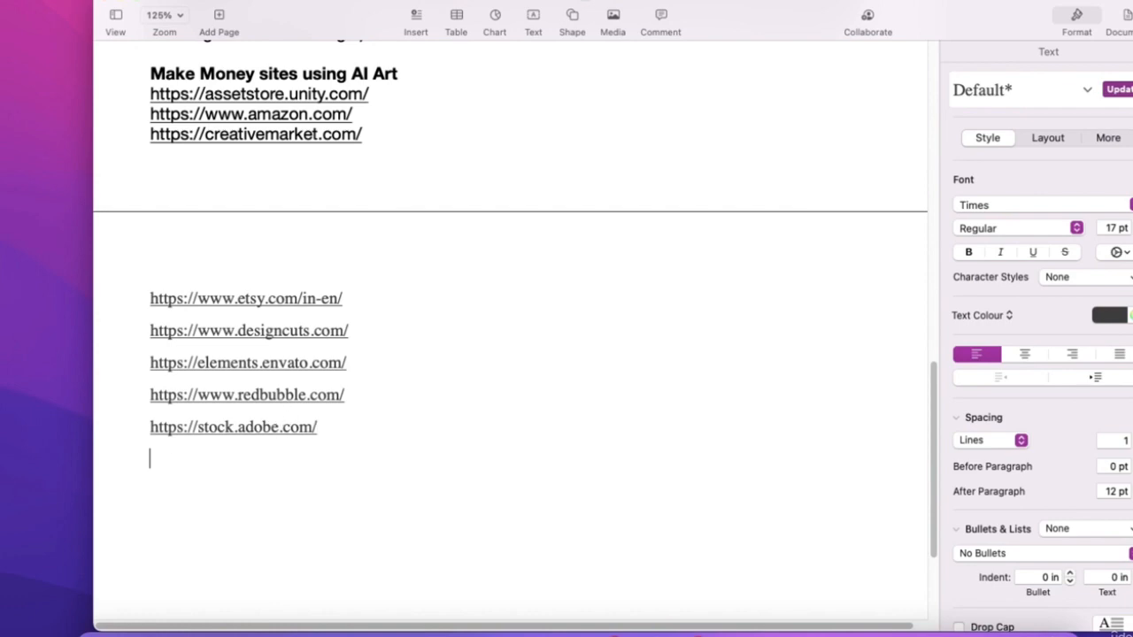
key(ctrl+Right)
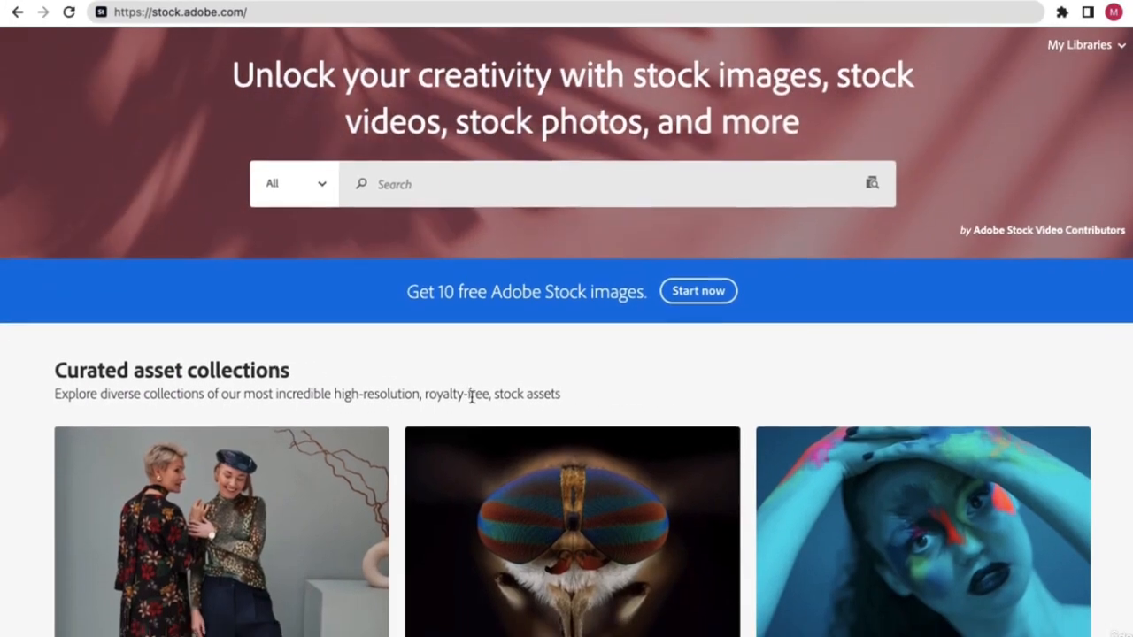
- Browse the Adobe Stock page, then return to the Pages notes
scroll(471, 395, down, 3)
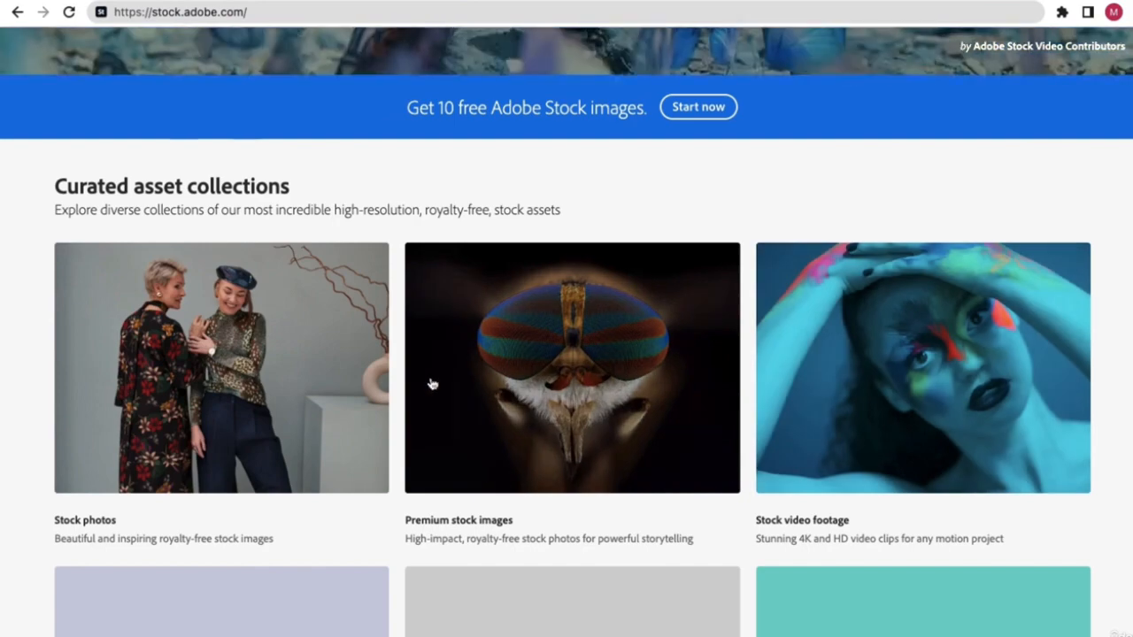
scroll(432, 383, up, 3)
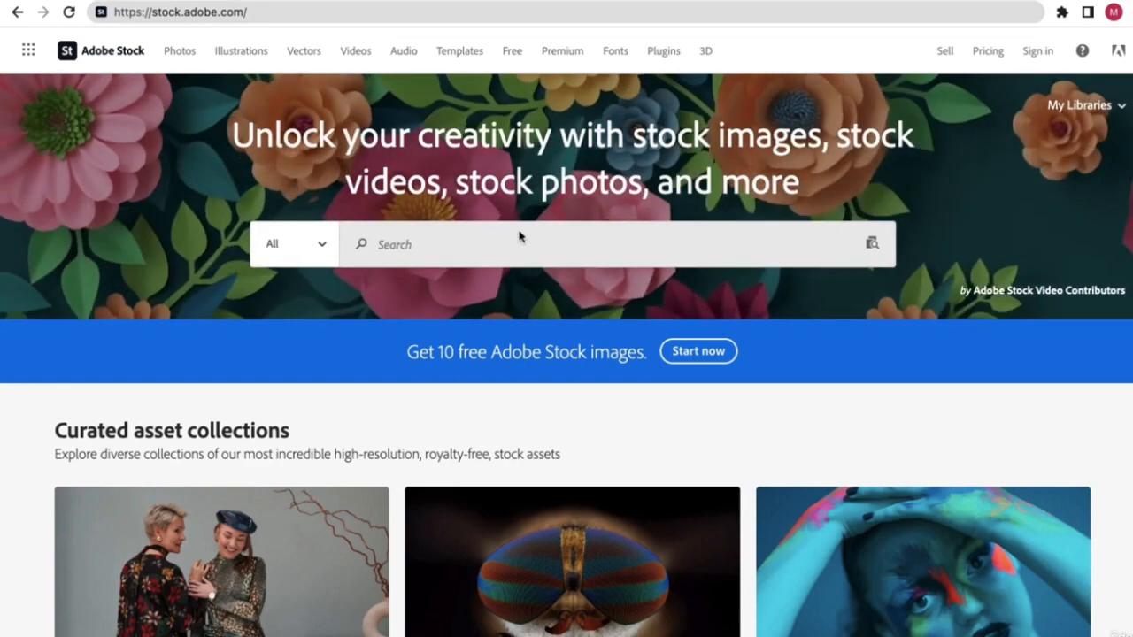
key(ctrl+Left)
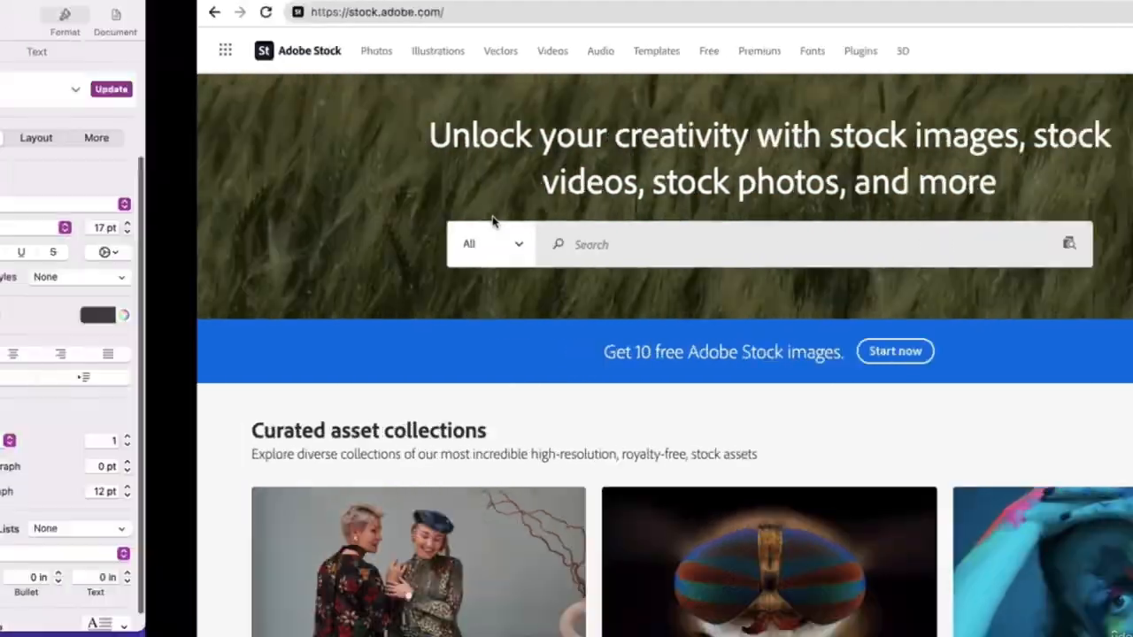
scroll(380, 429, up, 3)
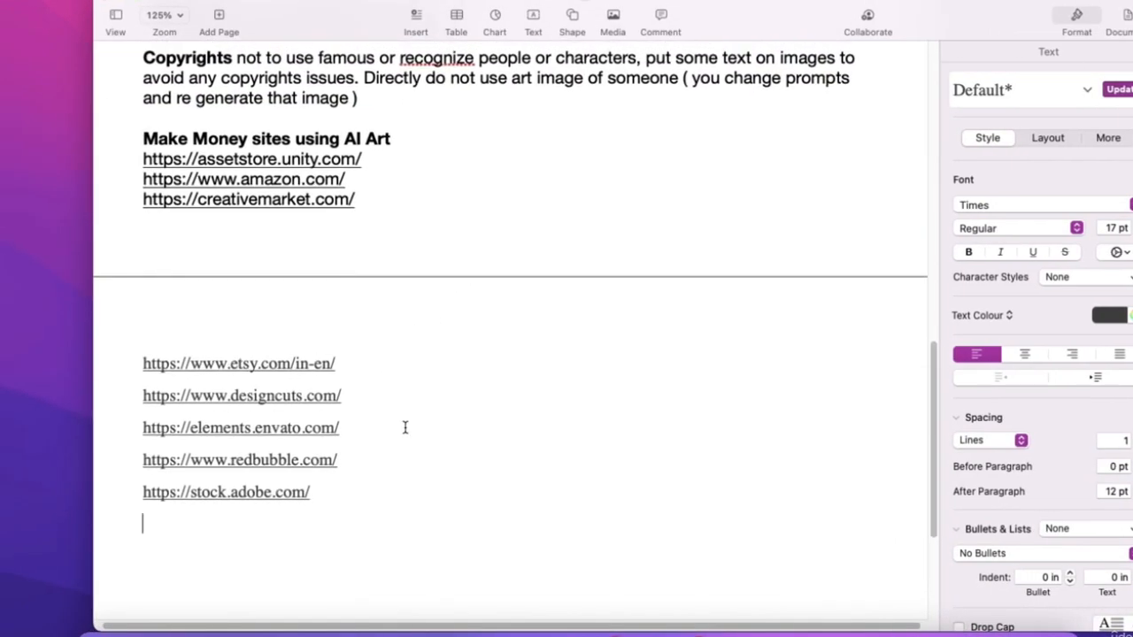
- Bold the five new marketplace links and inspect how they look
drag(354, 492, 144, 362)
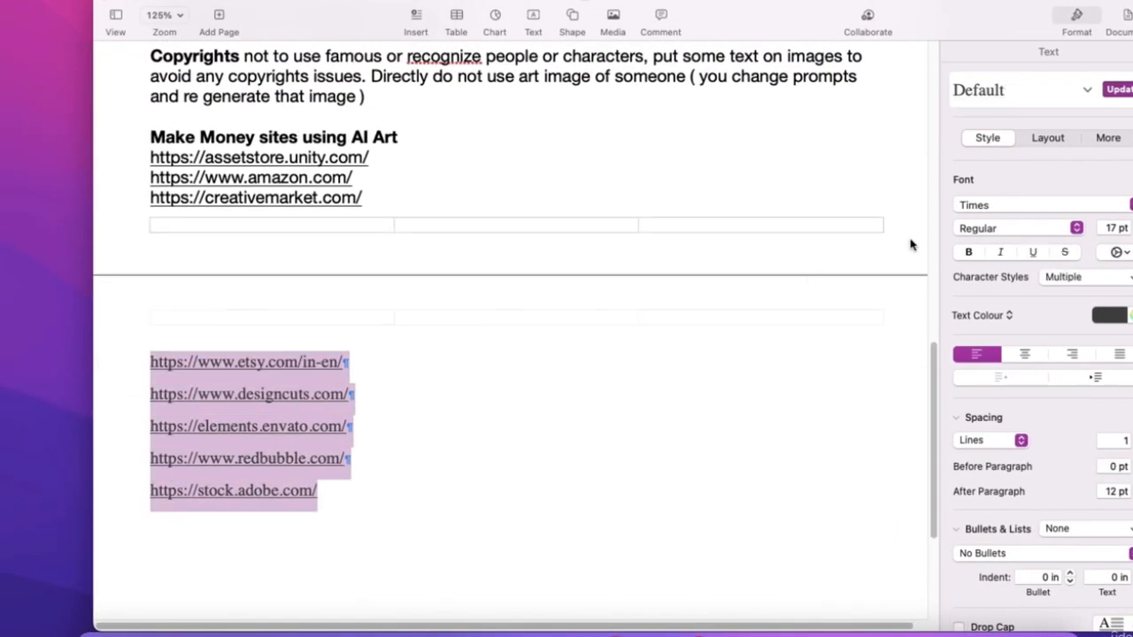
click(970, 253)
click(424, 414)
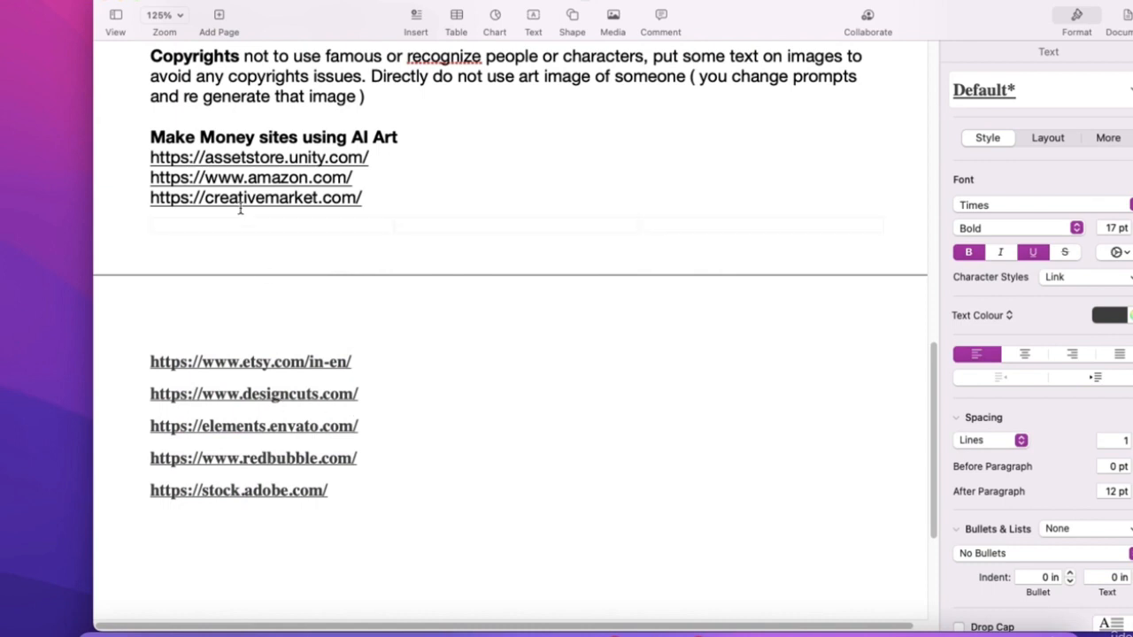
click(396, 195)
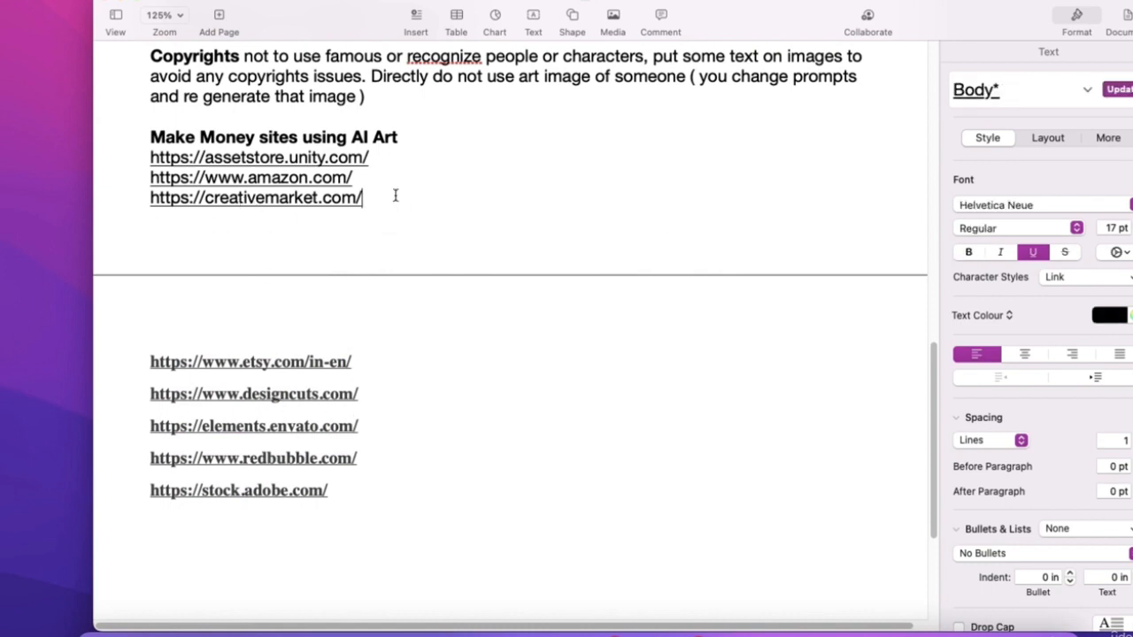
click(383, 462)
- Remove the bold from the five links, leaving them in regular weight
drag(360, 516, 151, 355)
click(961, 252)
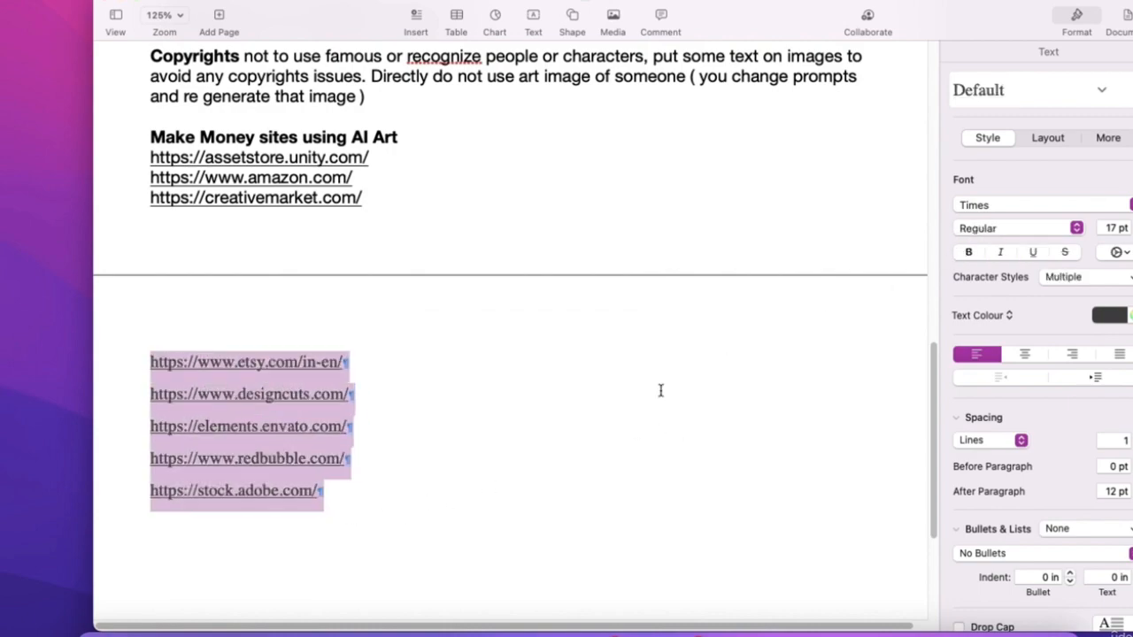
click(477, 168)
scroll(475, 177, up, 15)
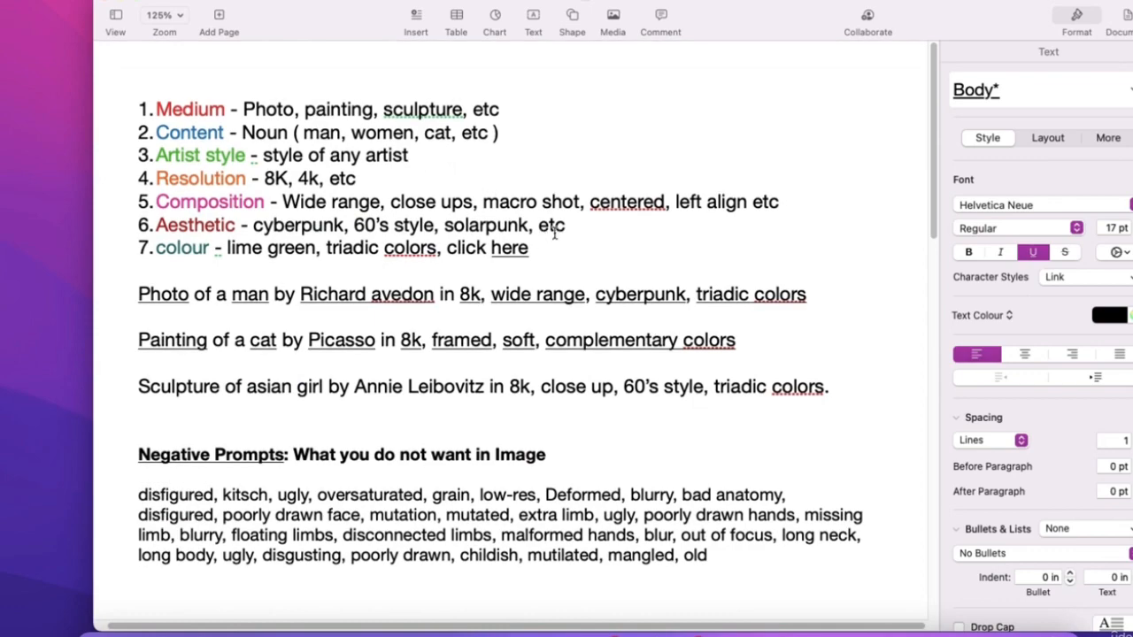
key(ctrl+Right)
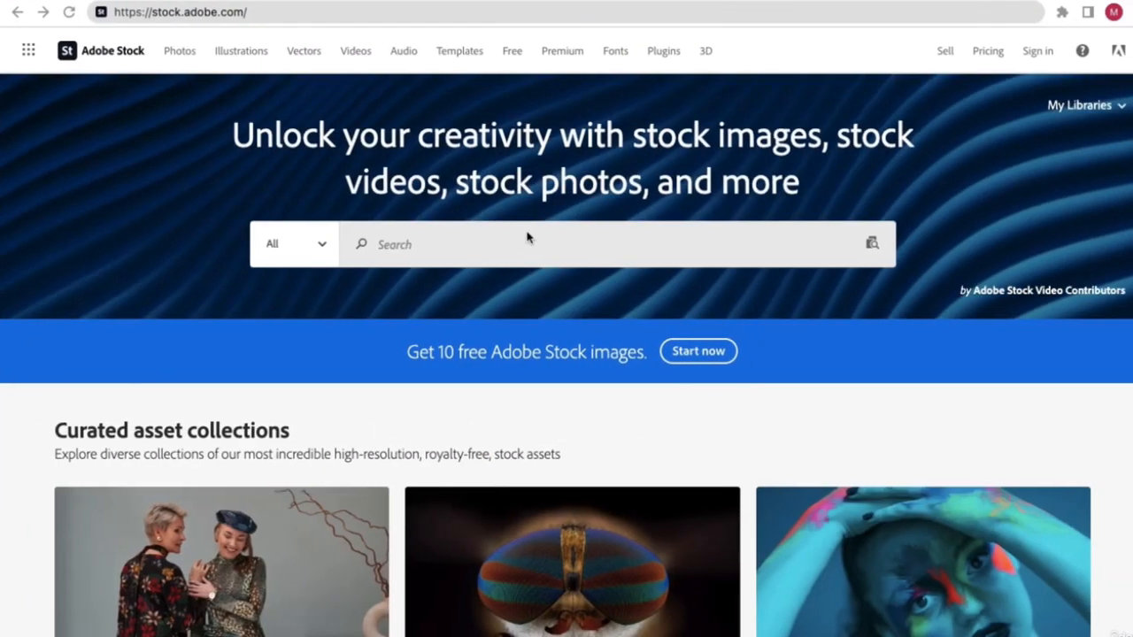